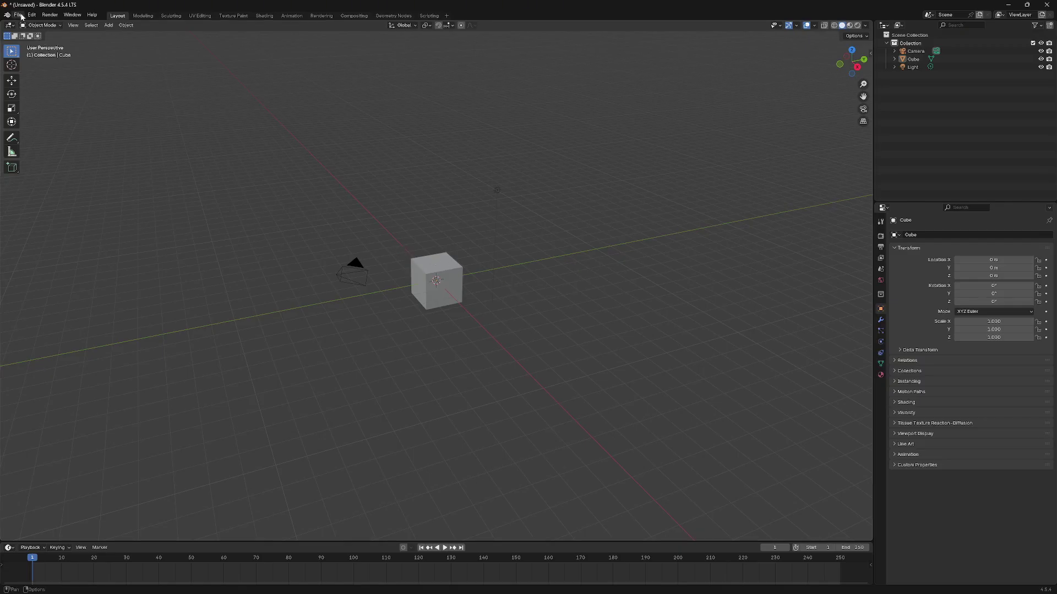
# - Open Blender's Preferences from the Edit menu on the Add-ons list
pyautogui.click(21, 17)
pyautogui.moveTo(31, 17)
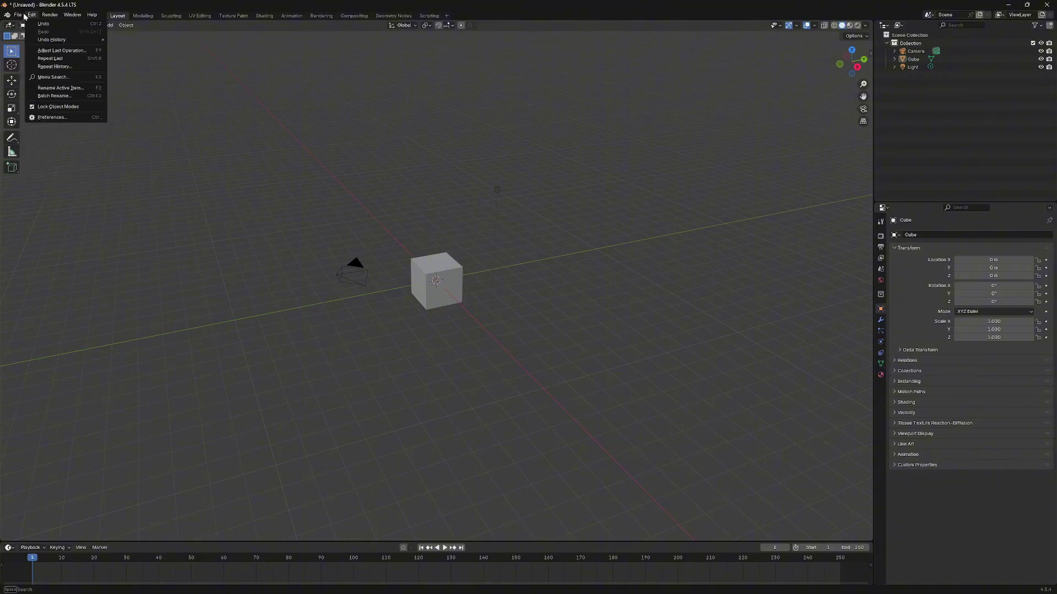
pyautogui.click(52, 117)
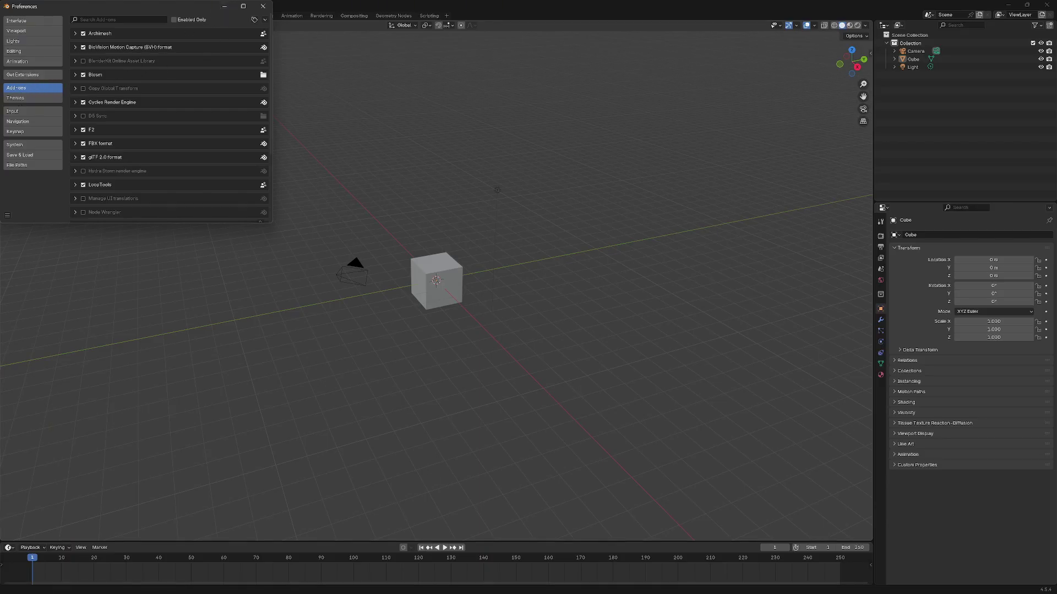
# - On the Gumroad Blosm for Blender page, name a fair price of 0 and claim it
pyautogui.moveTo(660, 593)
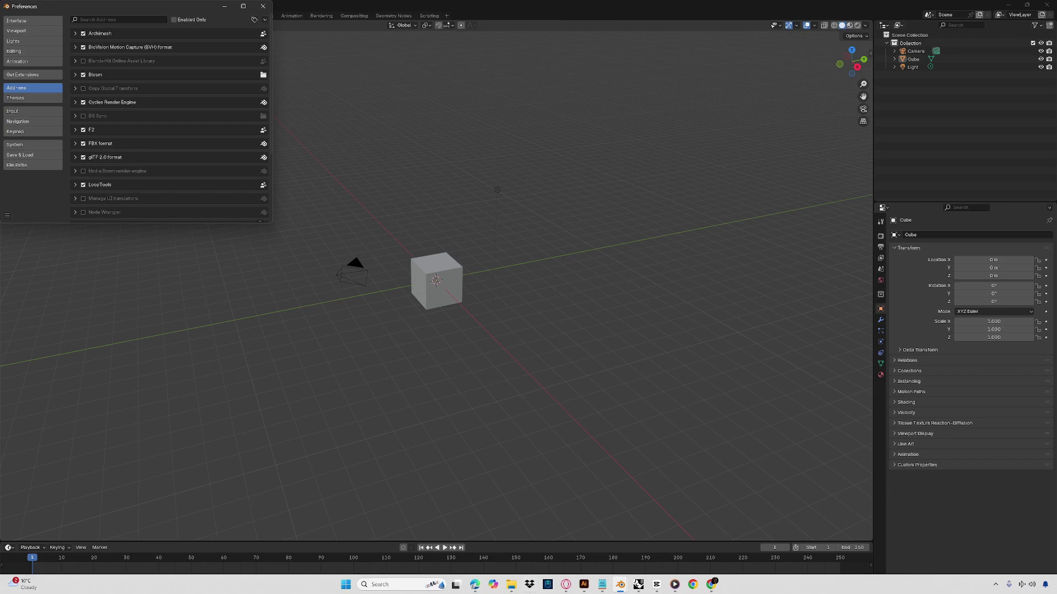
pyautogui.click(711, 586)
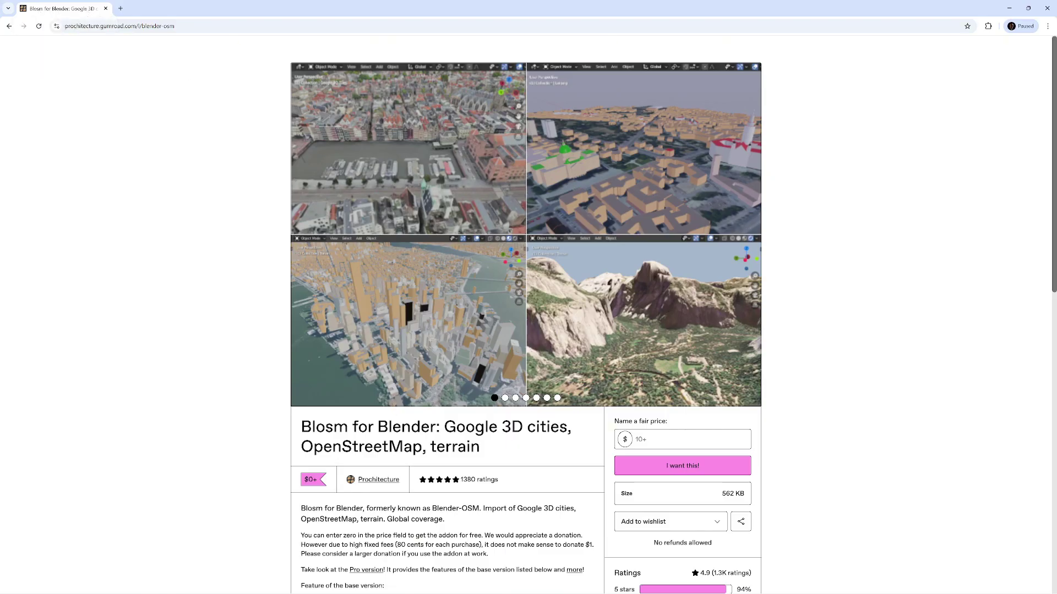
pyautogui.scroll(-1, 525, 319)
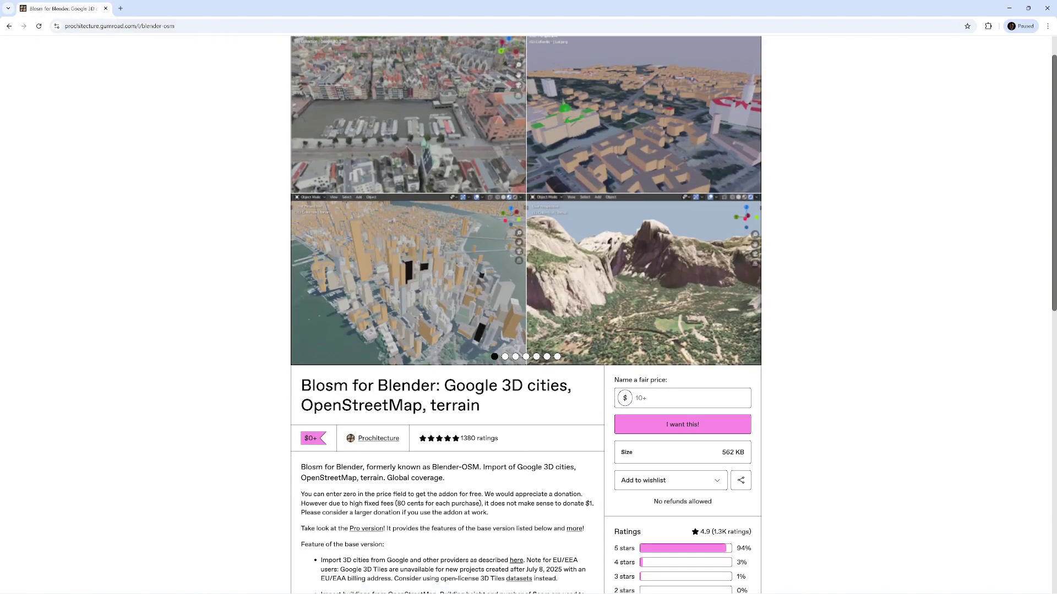
pyautogui.scroll(1, 519, 298)
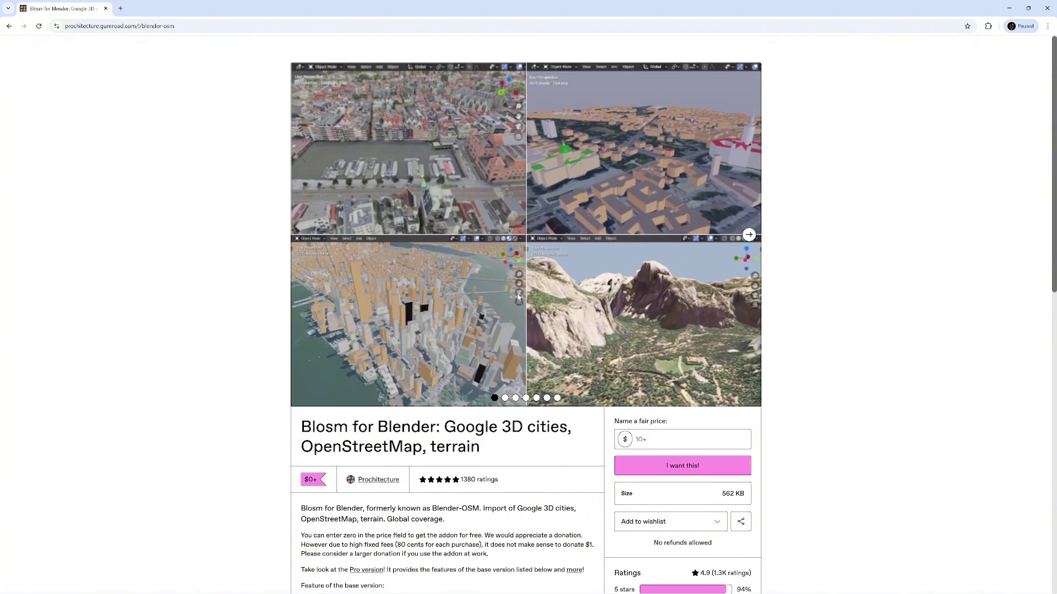
pyautogui.click(650, 440)
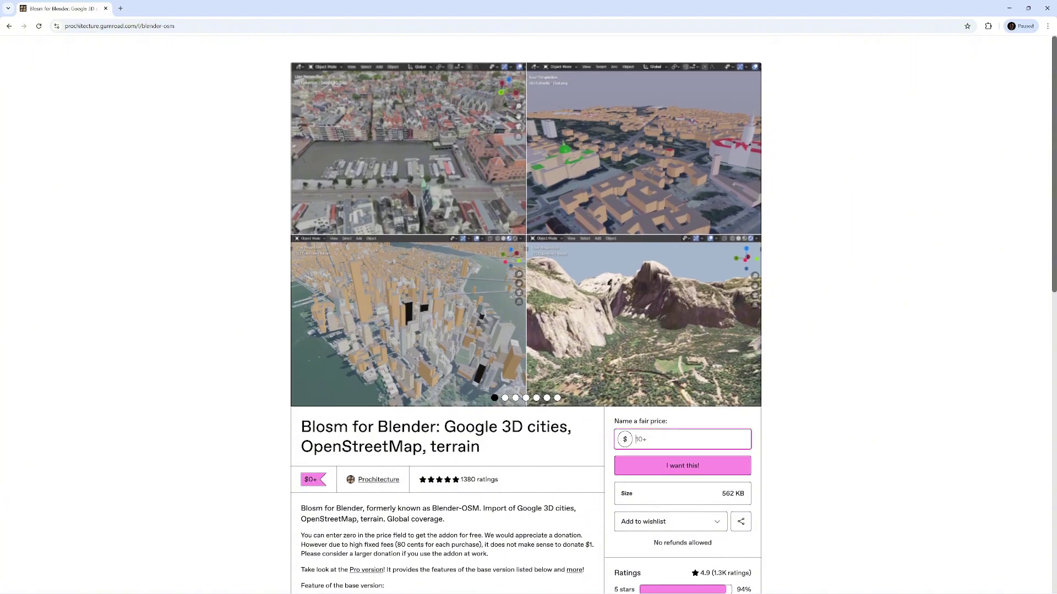
pyautogui.write('0')
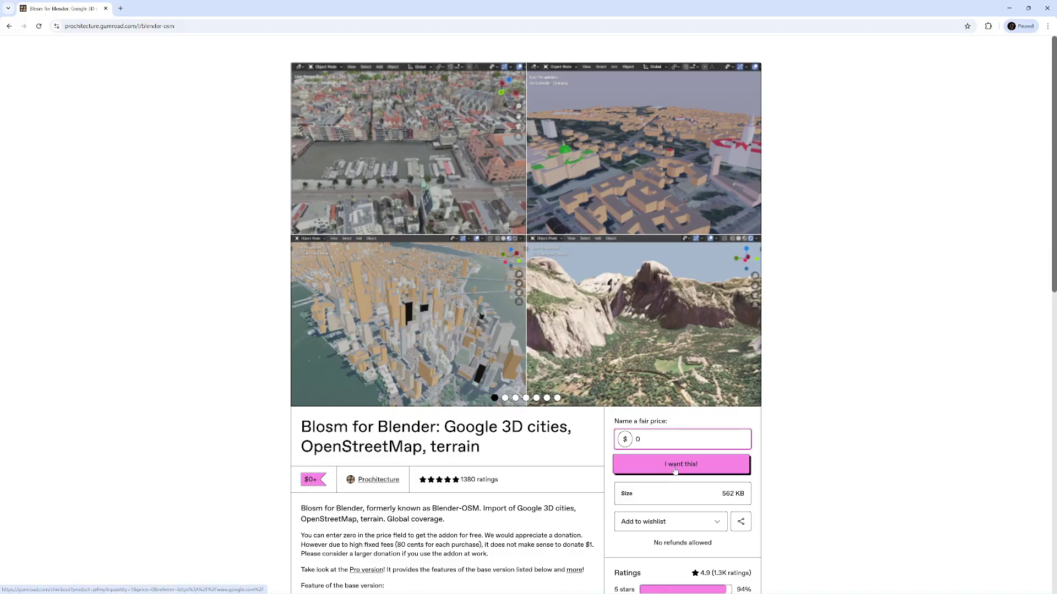
pyautogui.click(670, 466)
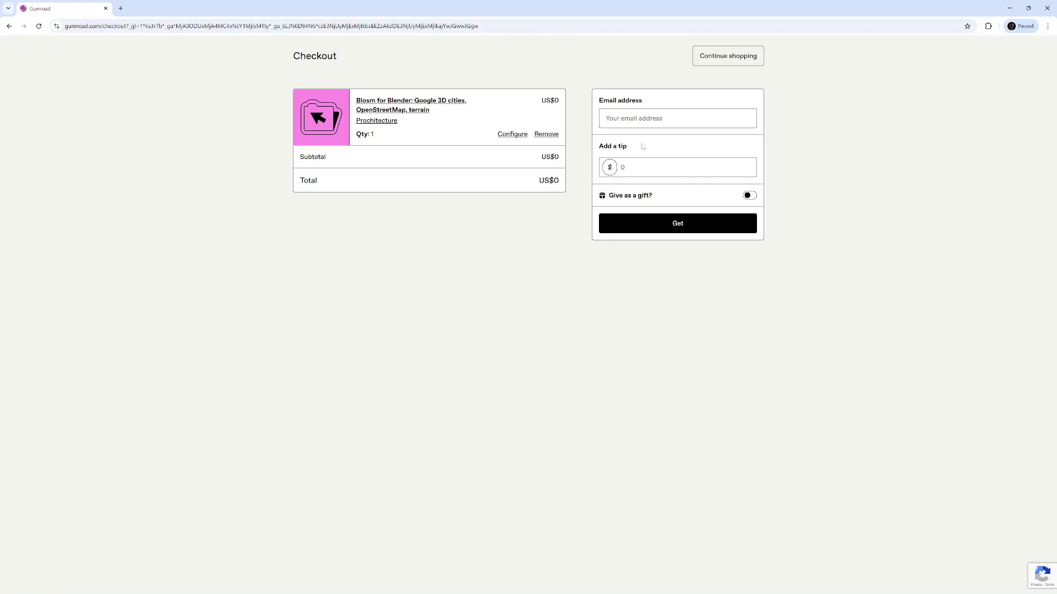
# - Check out for free with the buyer's e-mail and a 0 tip, then download blosm_2.7.21.zip
pyautogui.click(678, 118)
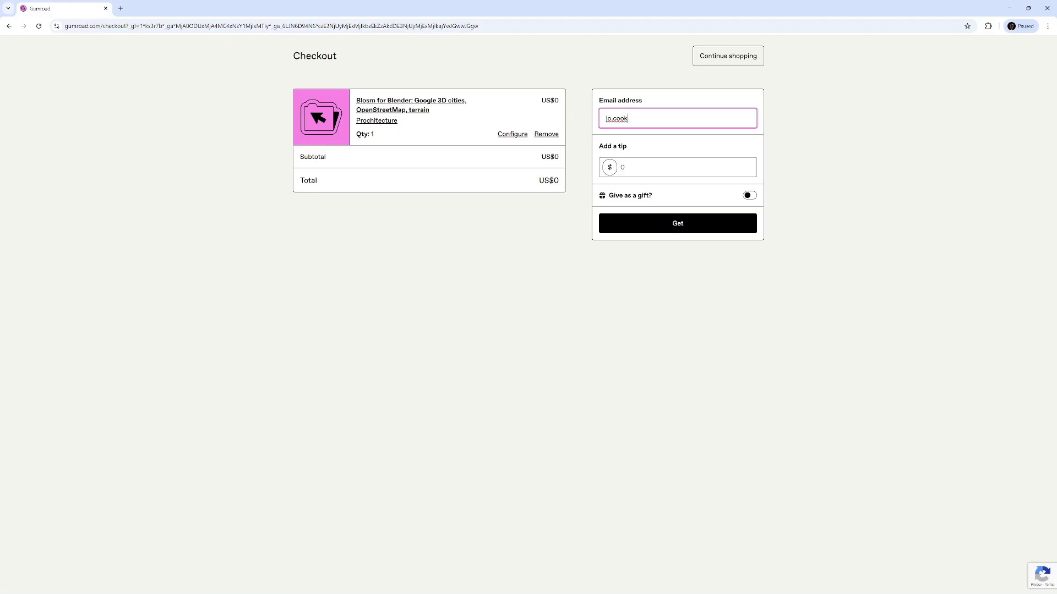
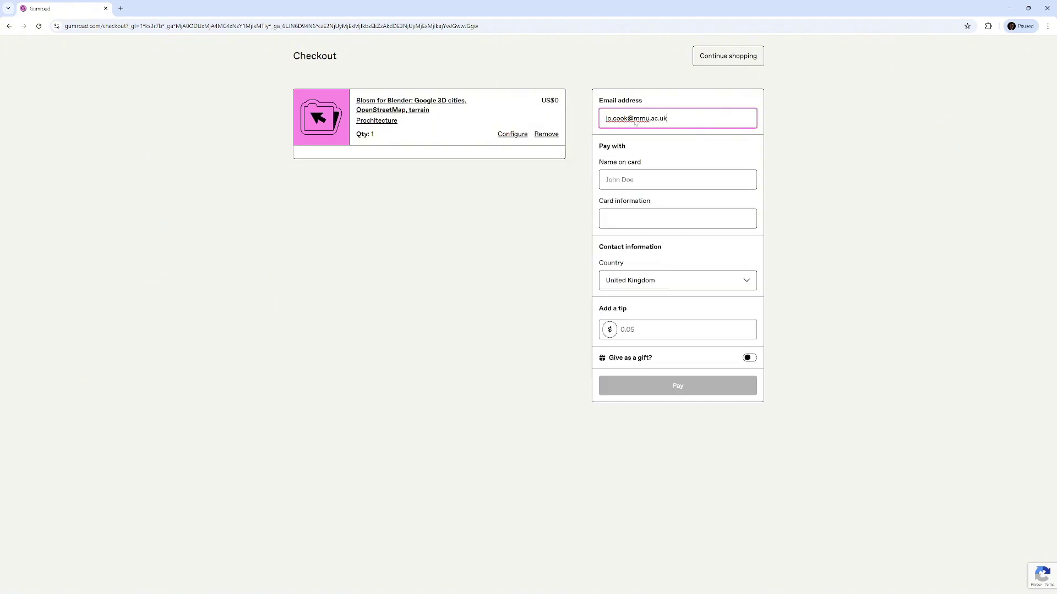
pyautogui.press('Tab')
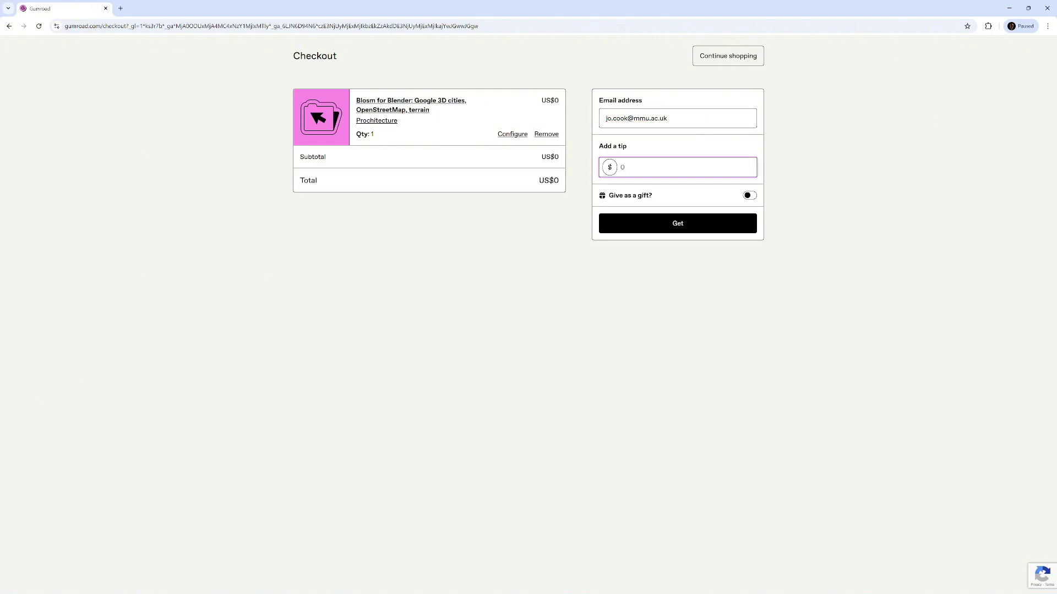
pyautogui.write('0')
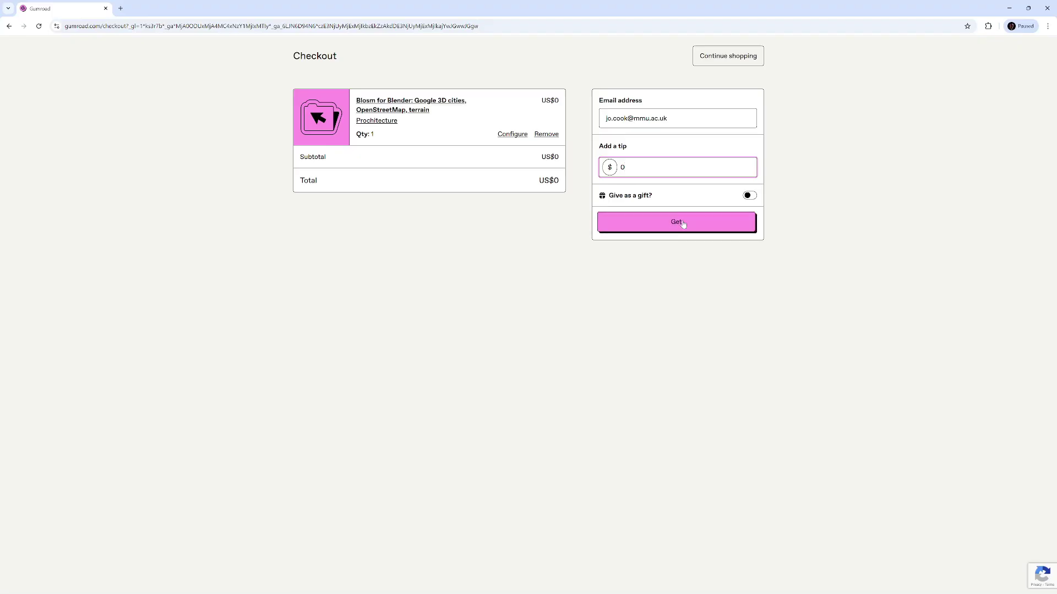
pyautogui.click(682, 223)
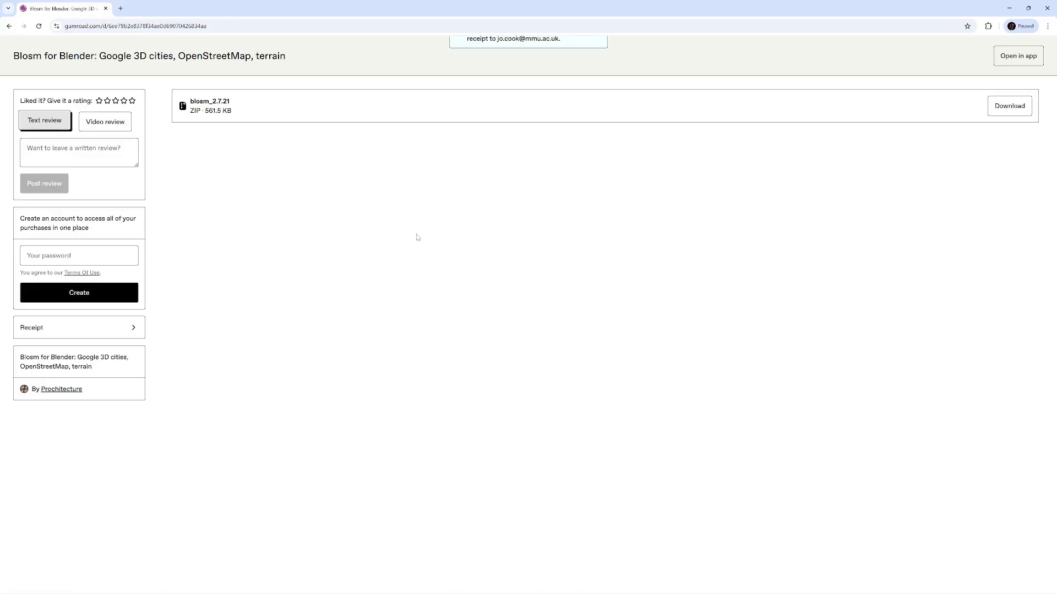
pyautogui.click(1009, 108)
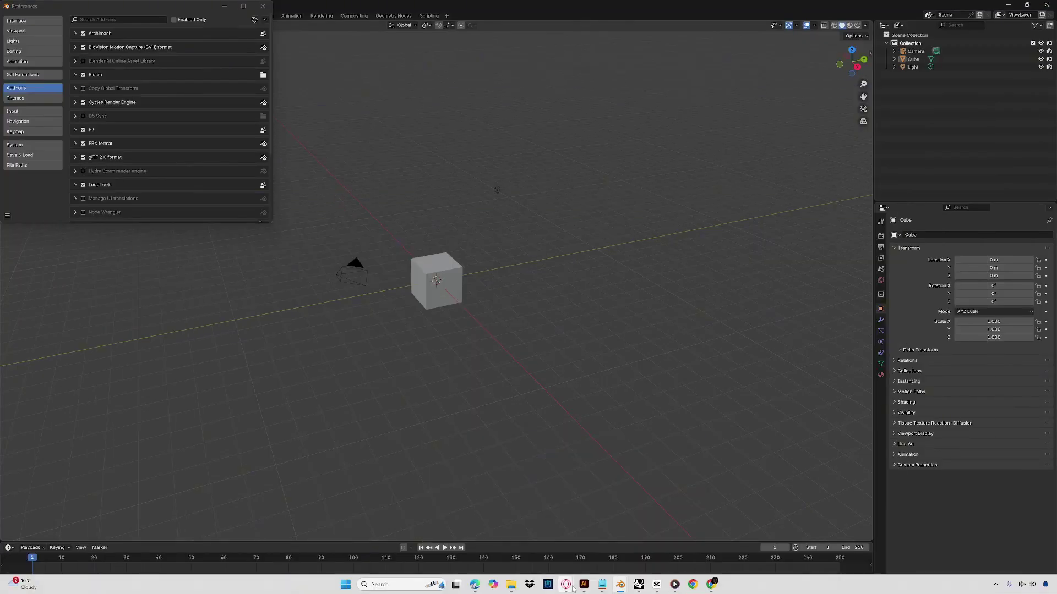
# - Close Preferences, drop the Blosm zip onto the viewport, then cancel the Install from Disk dialog
pyautogui.click(262, 6)
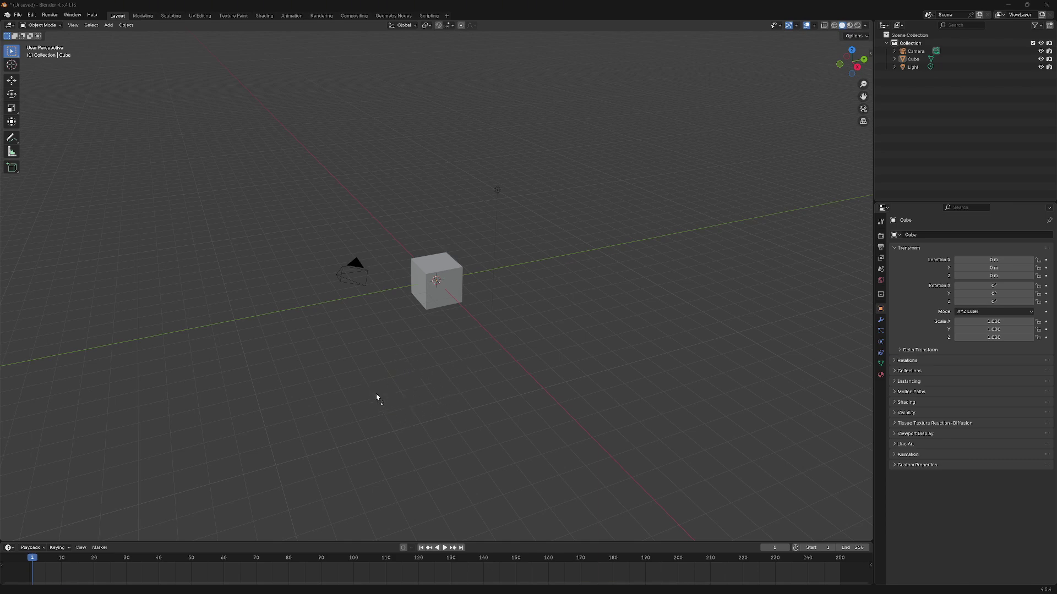
pyautogui.moveTo(376, 396)
pyautogui.mouseDown()
pyautogui.moveTo(378, 378)
pyautogui.moveTo(385, 385)
pyautogui.mouseUp()
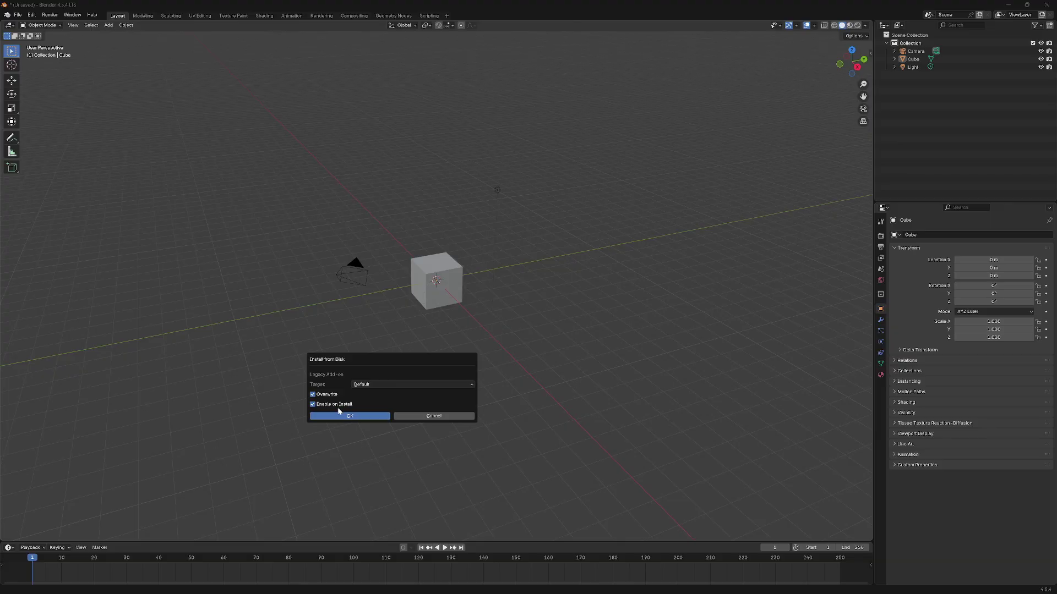
pyautogui.click(404, 417)
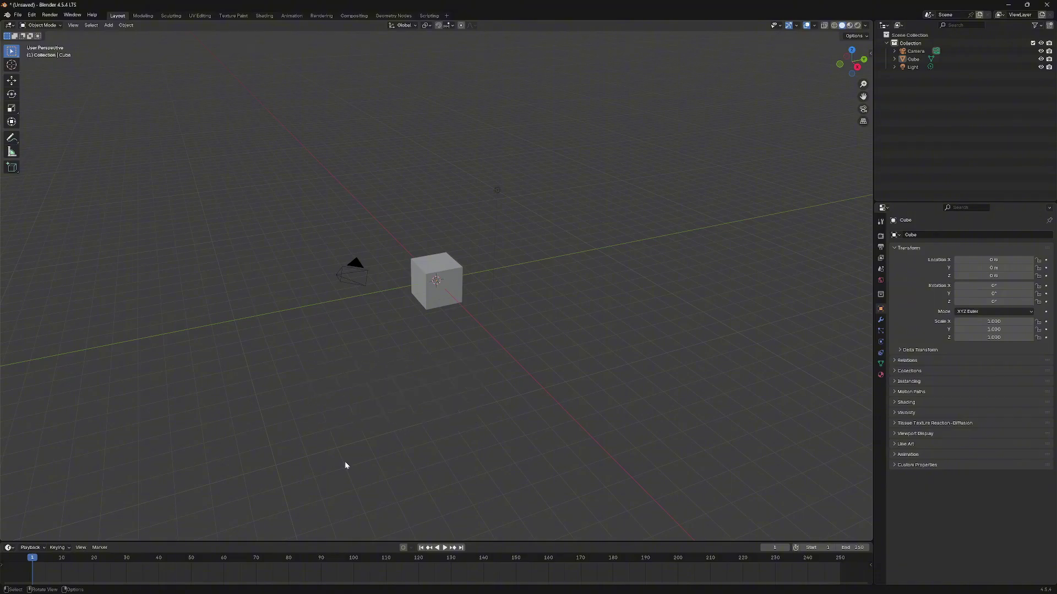
# - Reopen Add-ons preferences, expand Blosm, confirm its Documents\Blosm directory, and enlarge the window for token fields
pyautogui.click(32, 15)
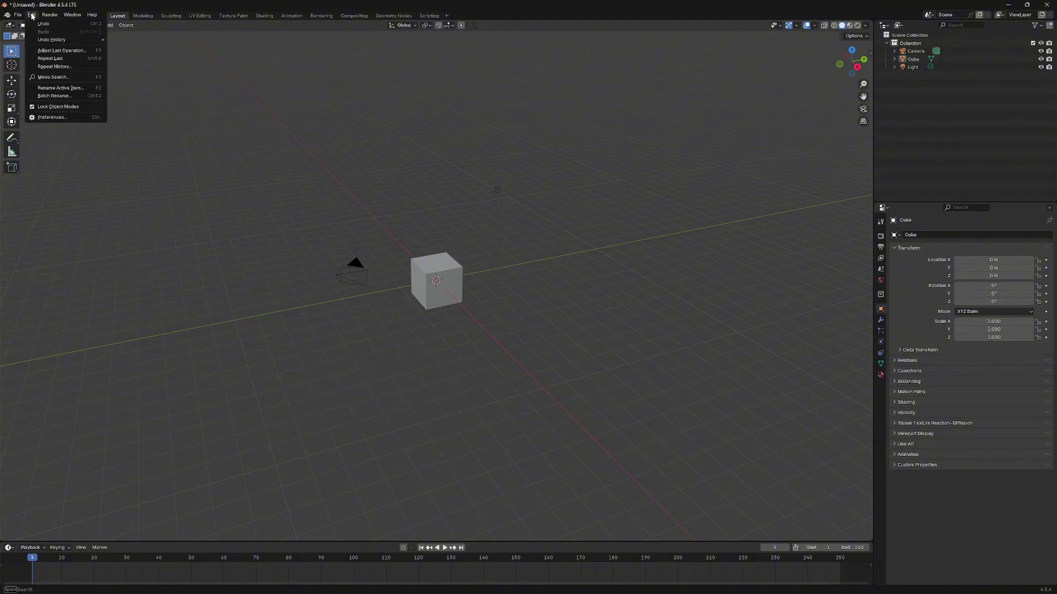
pyautogui.click(53, 118)
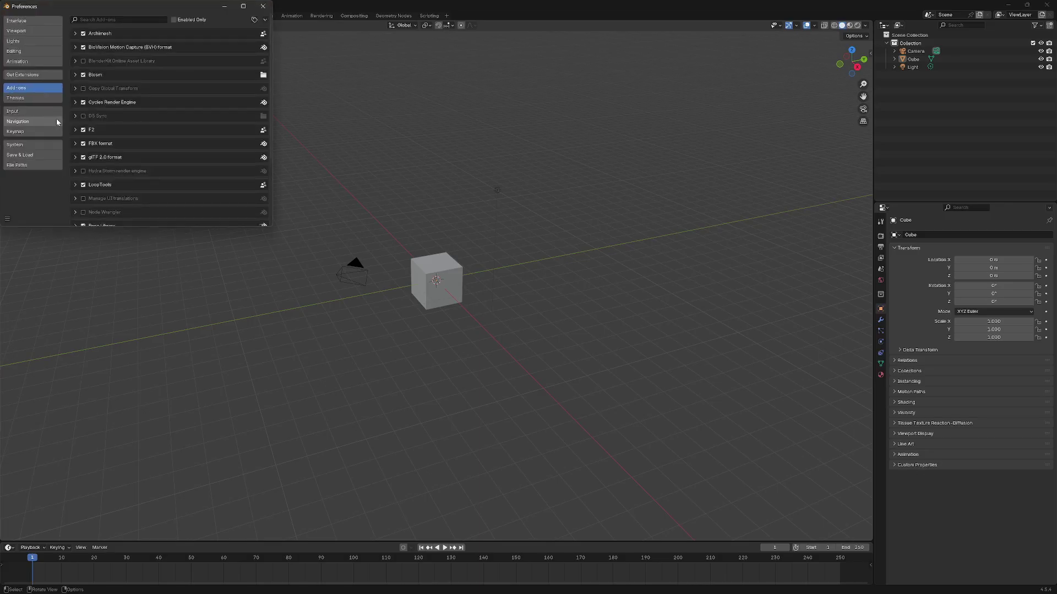
pyautogui.click(76, 75)
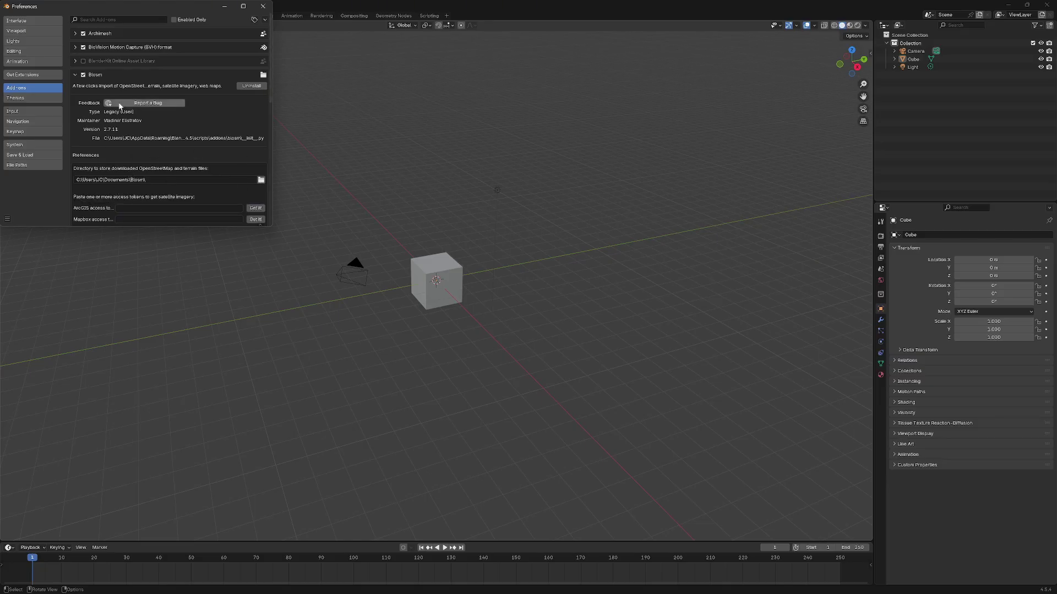
pyautogui.click(261, 178)
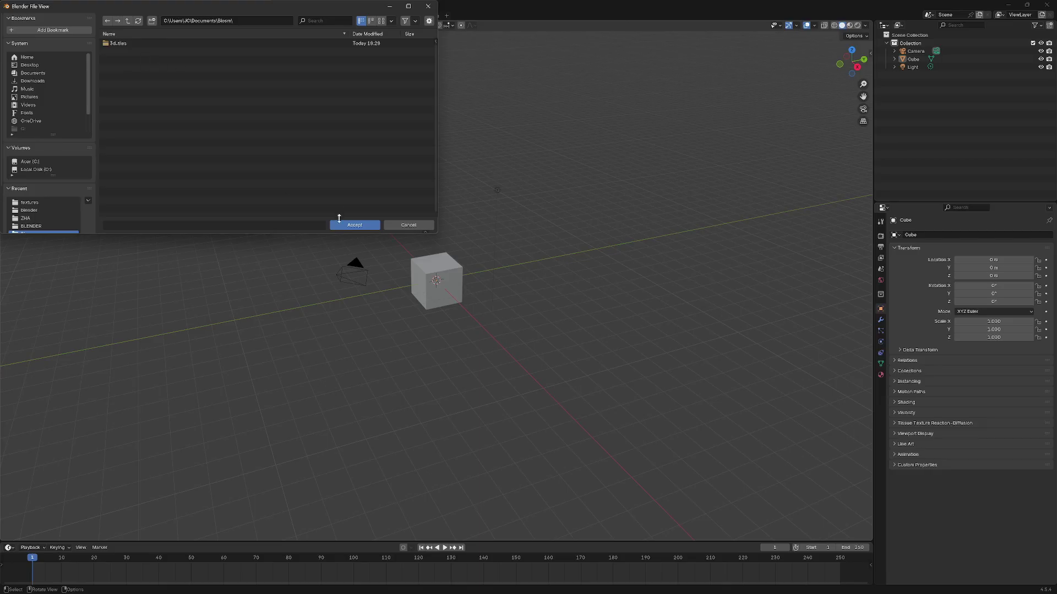
pyautogui.click(391, 225)
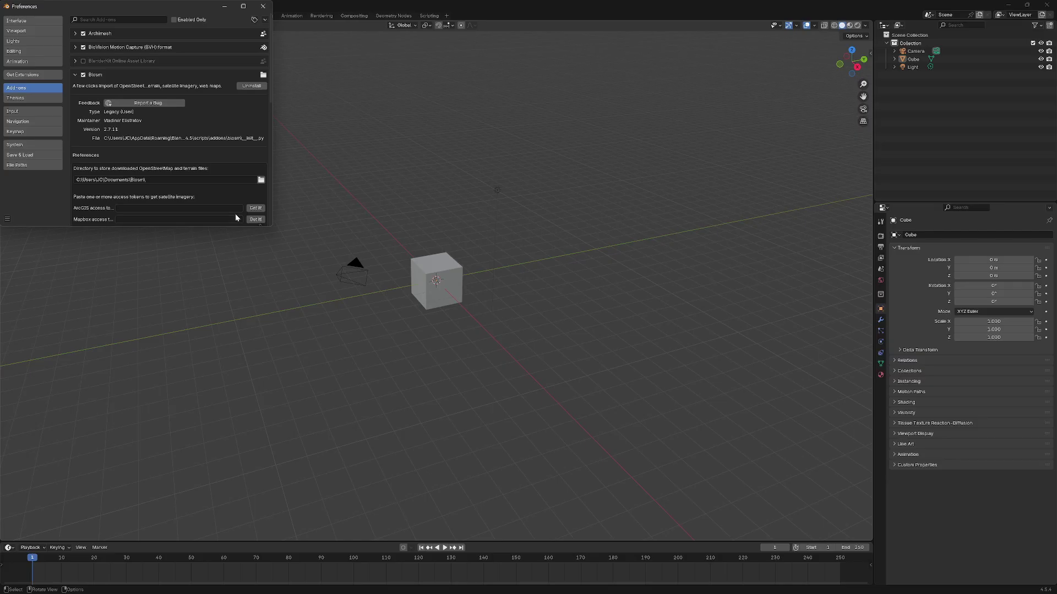
pyautogui.moveTo(265, 226); pyautogui.dragTo(262, 312)
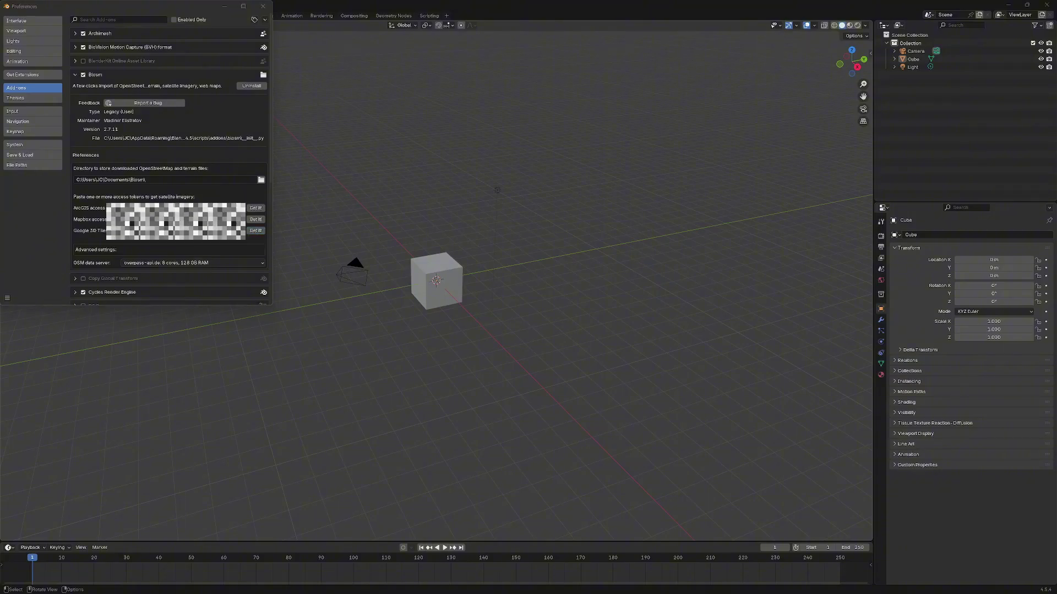
# - Maximise the browser and go from the Map Tiles setup guide to the storytime Maps Platform overview
pyautogui.hotkey('alt', 'Tab')
pyautogui.moveTo(514, 87); pyautogui.dragTo(657, 29)
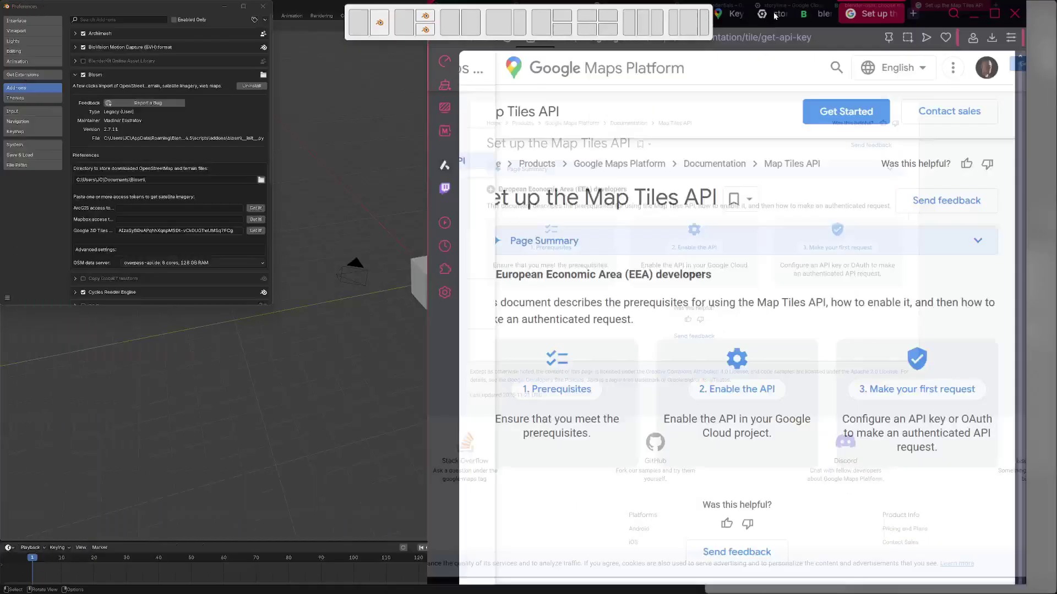
pyautogui.click(1004, 13)
pyautogui.doubleClick(1005, 13)
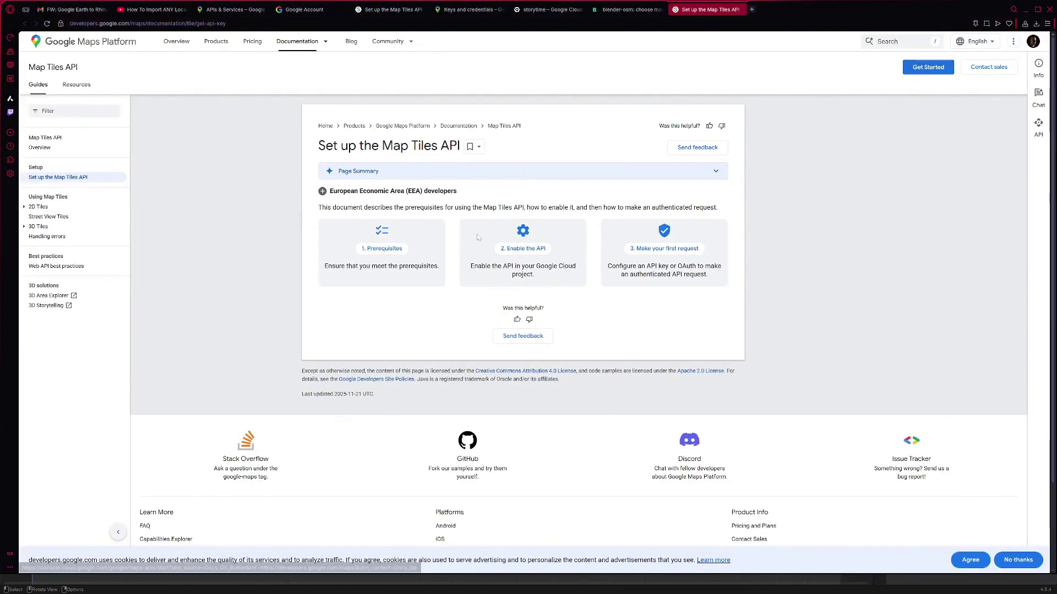
pyautogui.click(914, 67)
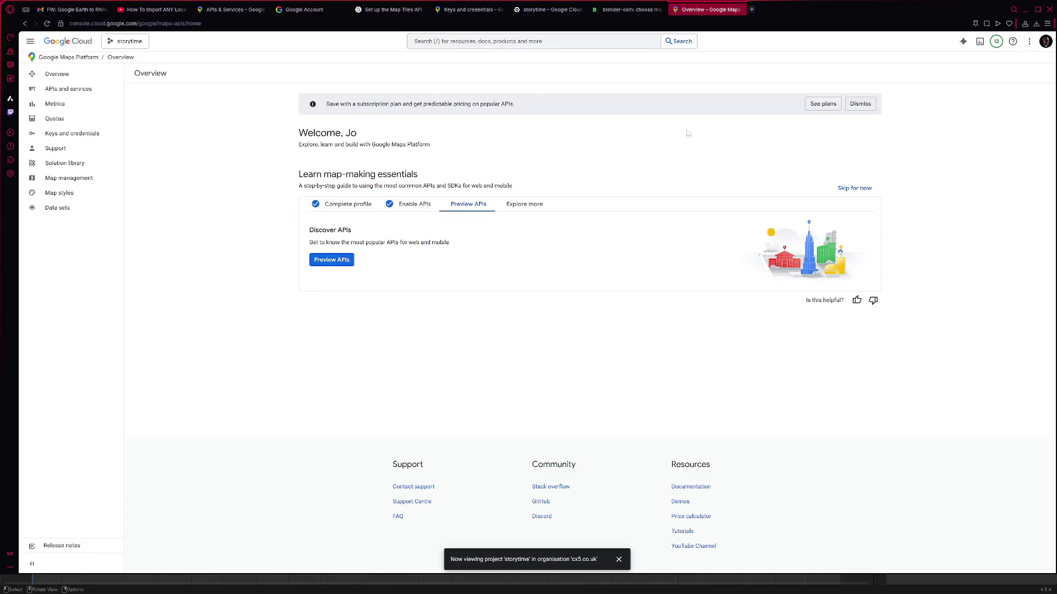
# - Scroll through the Maps Platform billing plans, then open the APIs and services list
pyautogui.click(822, 105)
pyautogui.scroll(-2, 688, 226)
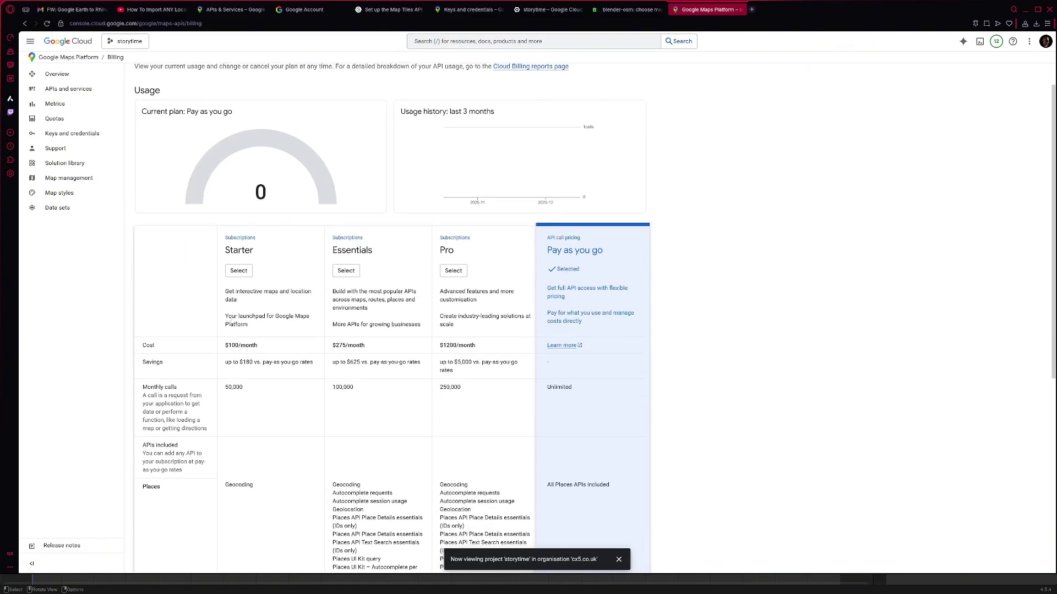
pyautogui.scroll(-3, 600, 197)
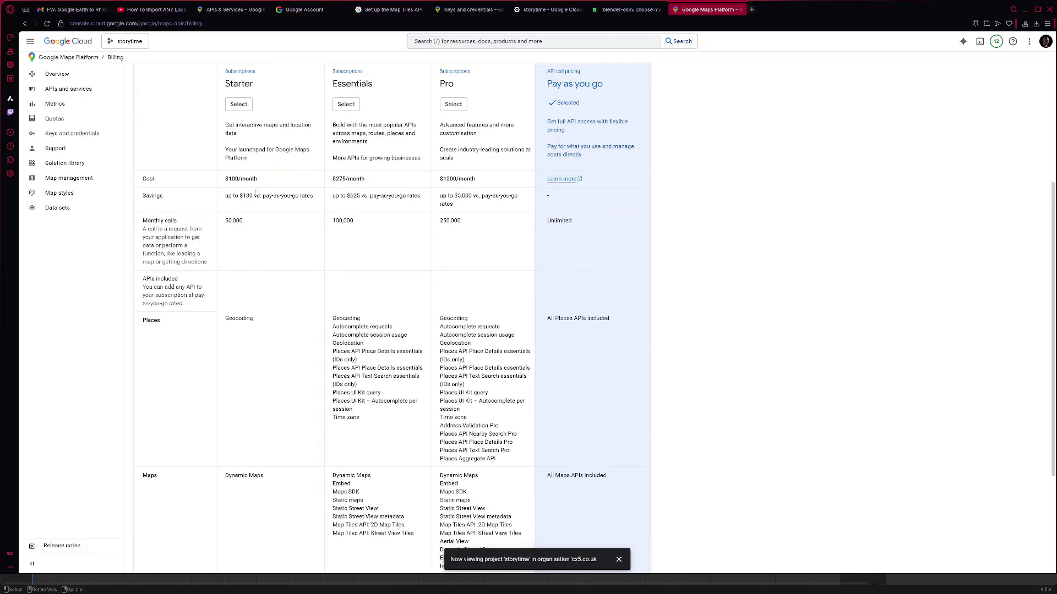
pyautogui.scroll(-2, 572, 296)
pyautogui.scroll(3, 575, 308)
pyautogui.scroll(-4, 578, 330)
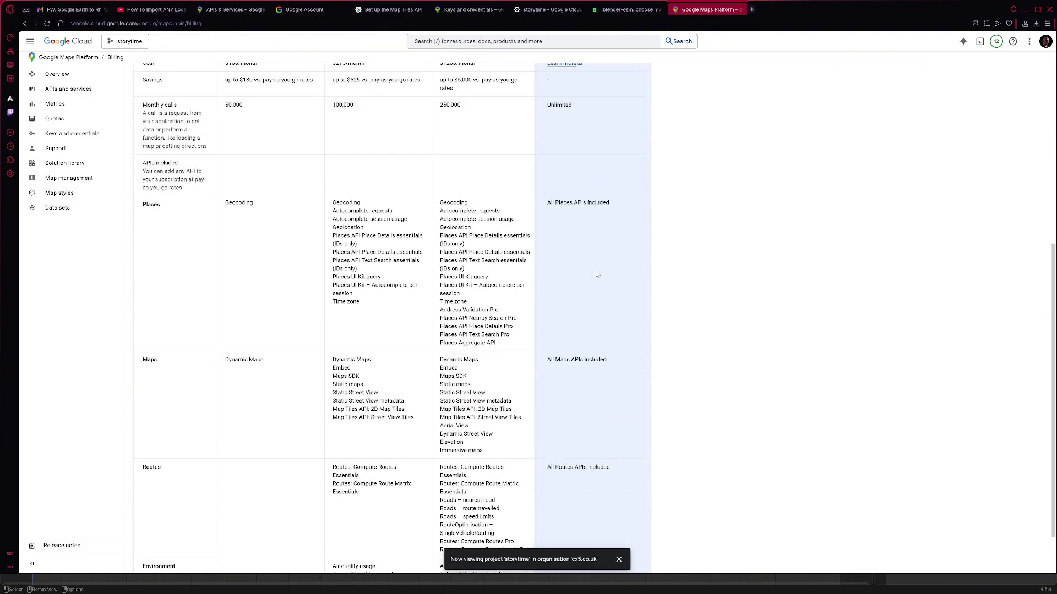
pyautogui.scroll(7, 606, 303)
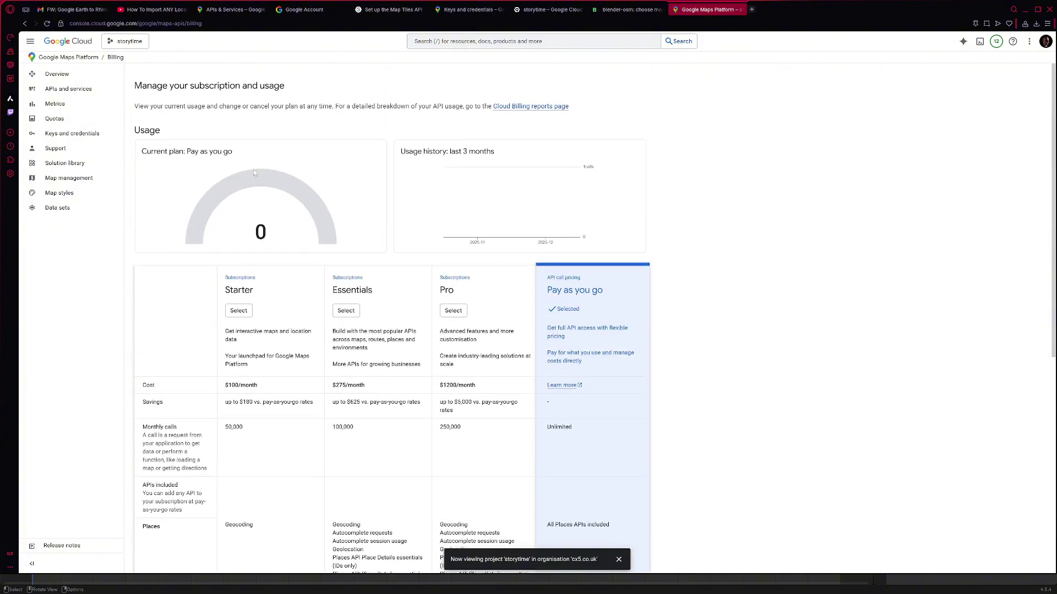
pyautogui.click(70, 91)
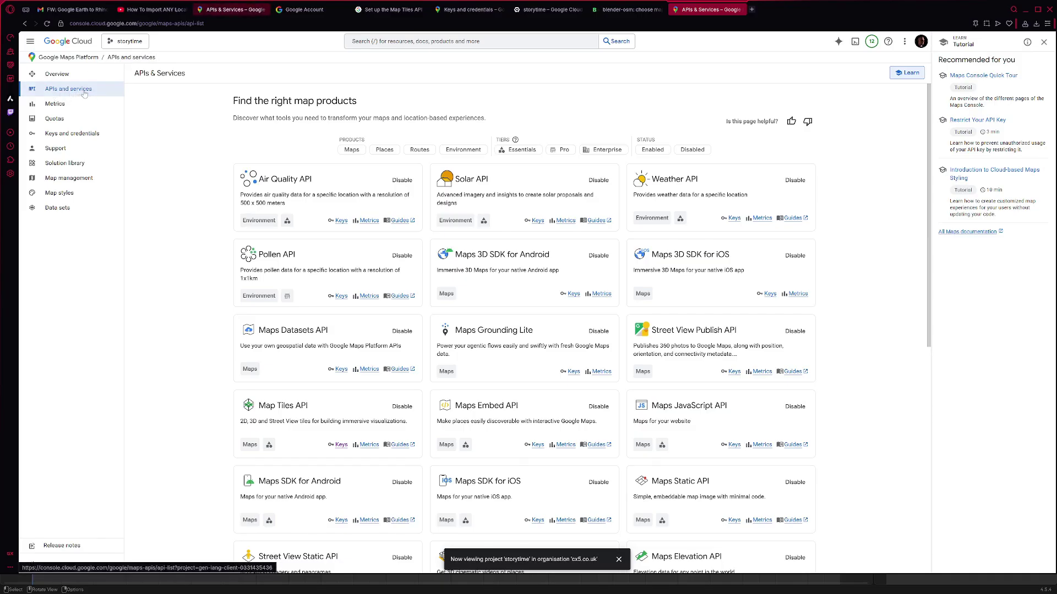
# - Browse the Map Tiles API credentials and Keys and credentials page, filtered to Map Tiles API
pyautogui.scroll(-1, 319, 364)
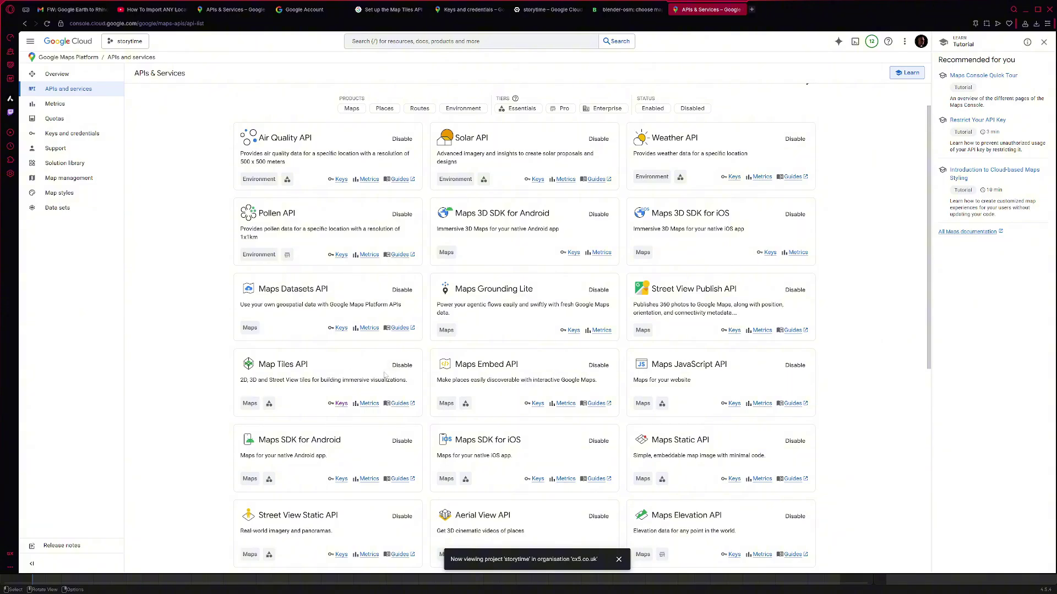
pyautogui.scroll(2, 374, 389)
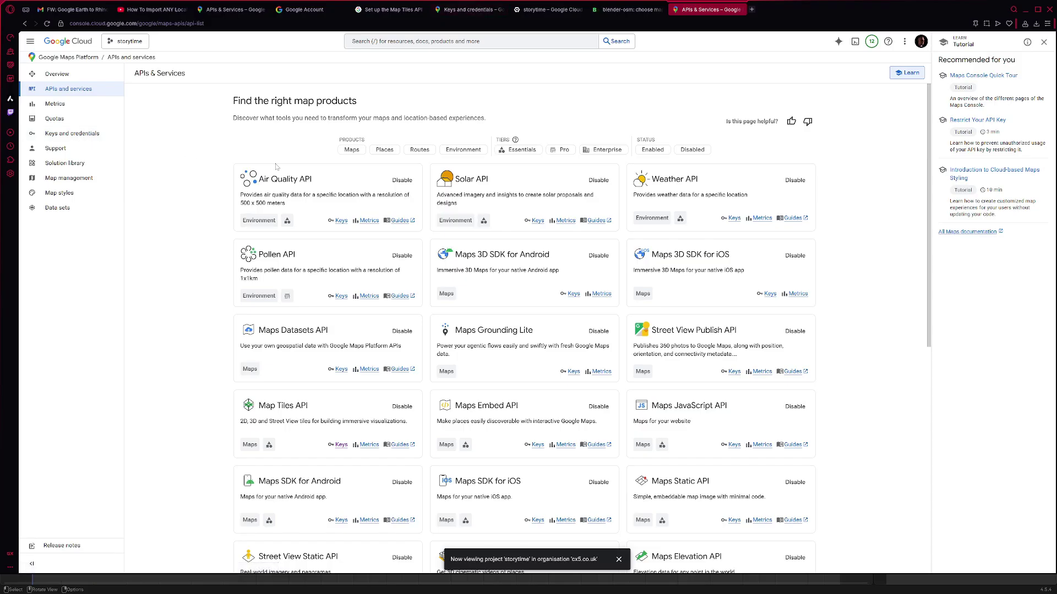
pyautogui.click(342, 445)
pyautogui.click(69, 134)
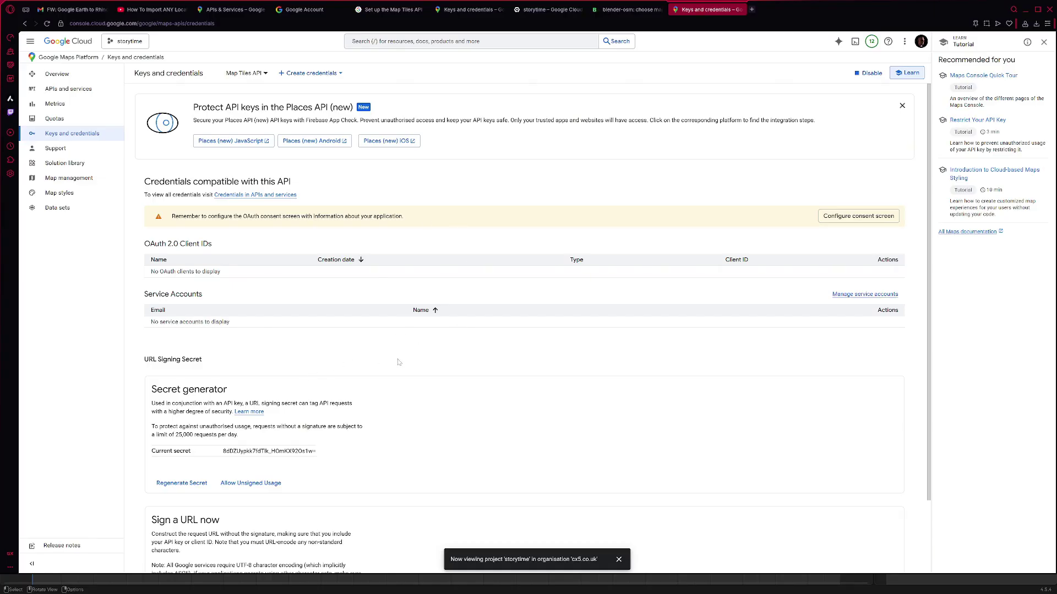
pyautogui.scroll(-2, 398, 362)
pyautogui.scroll(2, 394, 370)
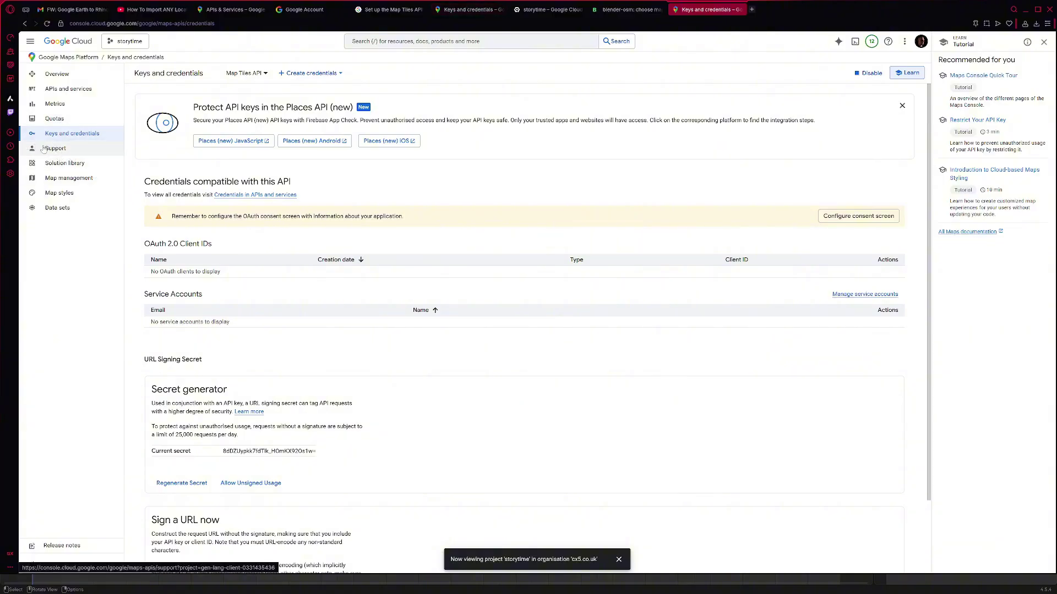
pyautogui.click(55, 133)
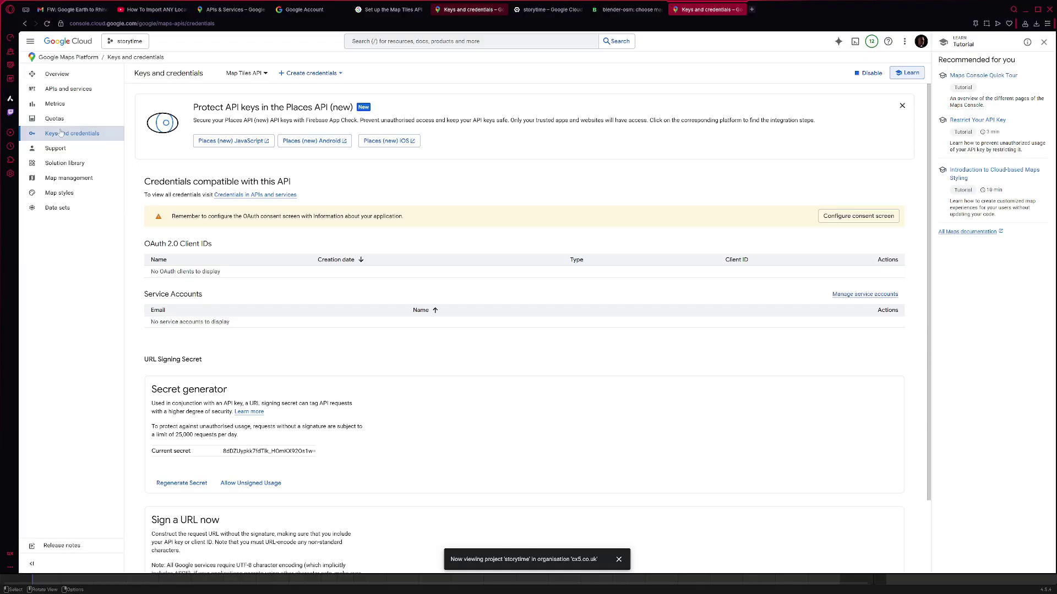
pyautogui.click(246, 74)
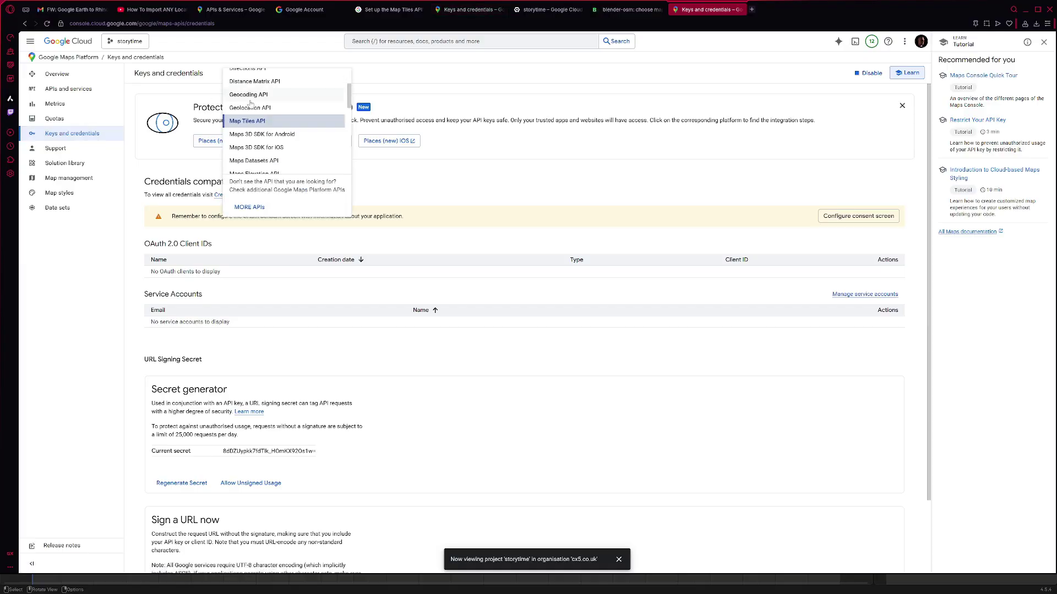
pyautogui.click(253, 121)
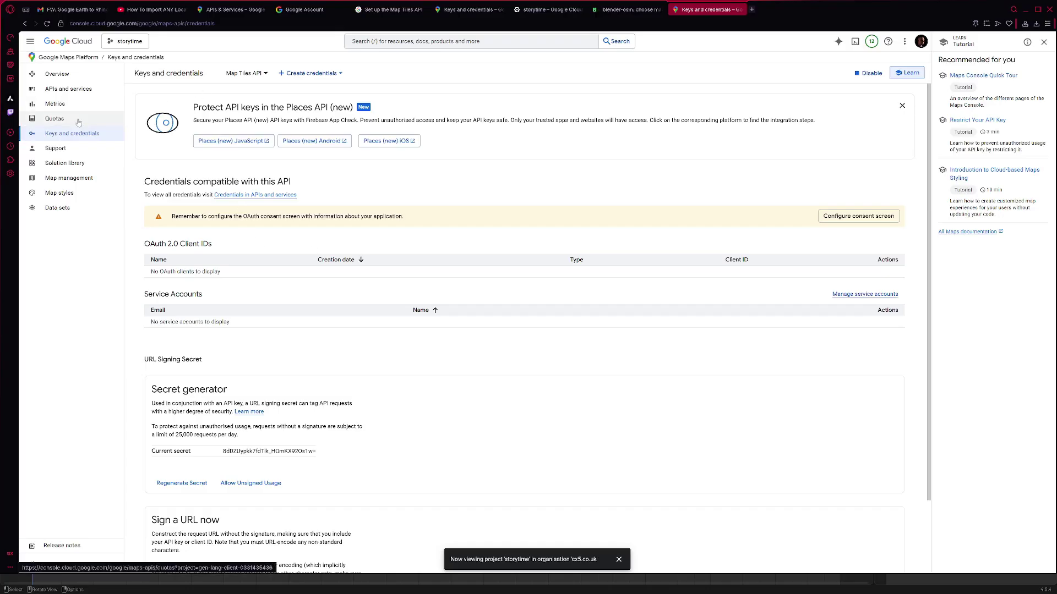
pyautogui.click(53, 91)
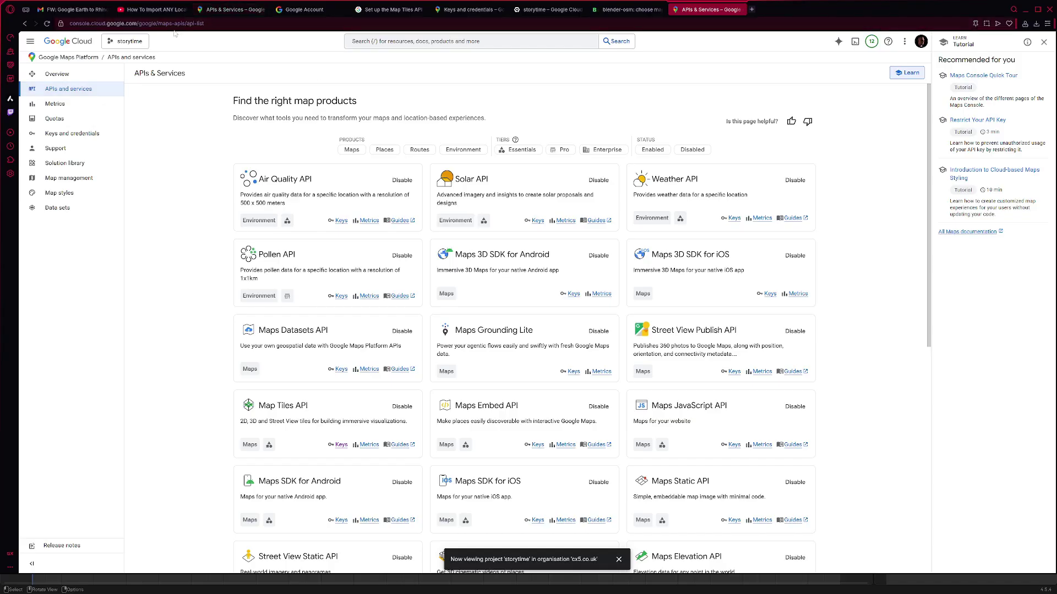
# - Copy the newly created API key 1 to the clipboard, then hide the browser
pyautogui.click(295, 13)
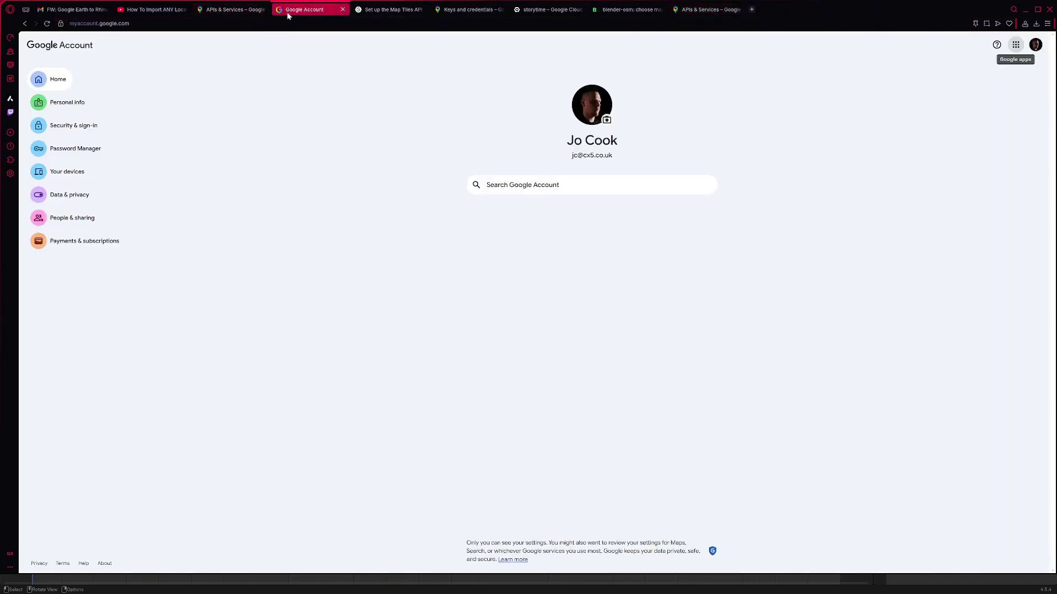
pyautogui.click(235, 10)
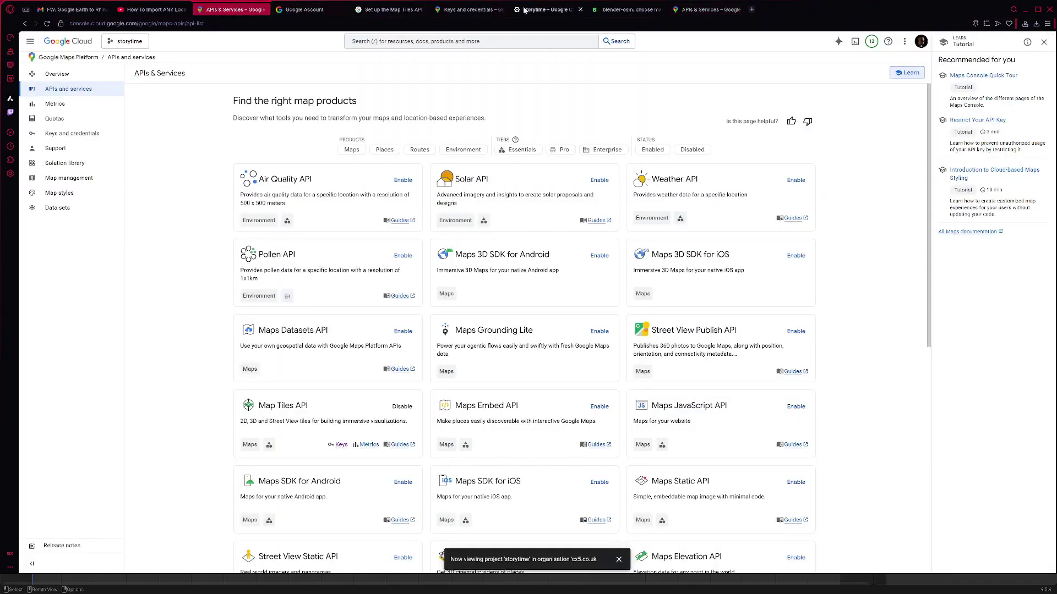
pyautogui.click(471, 10)
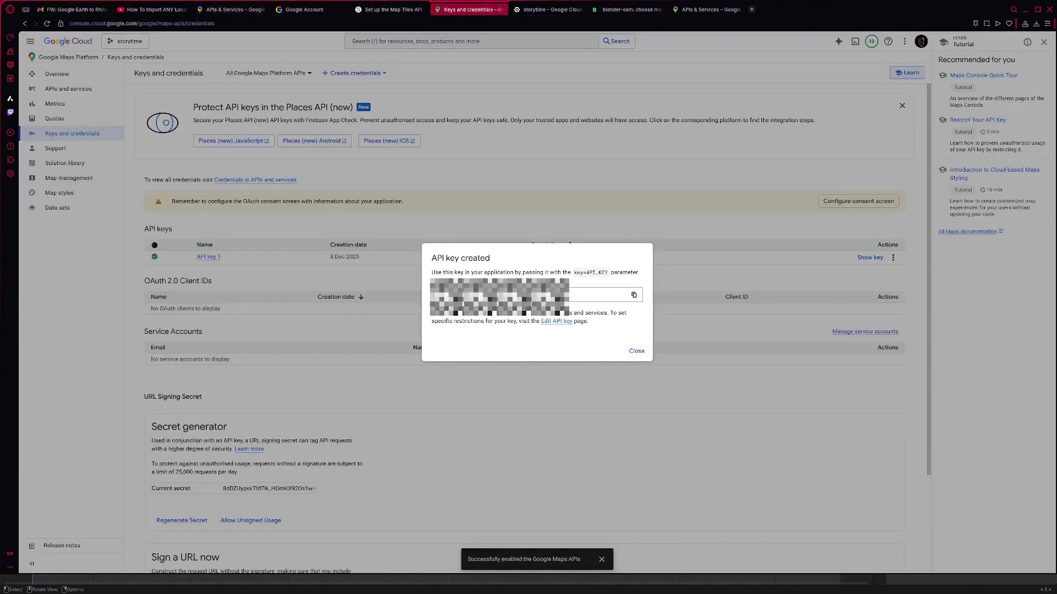
pyautogui.click(635, 297)
pyautogui.click(552, 155)
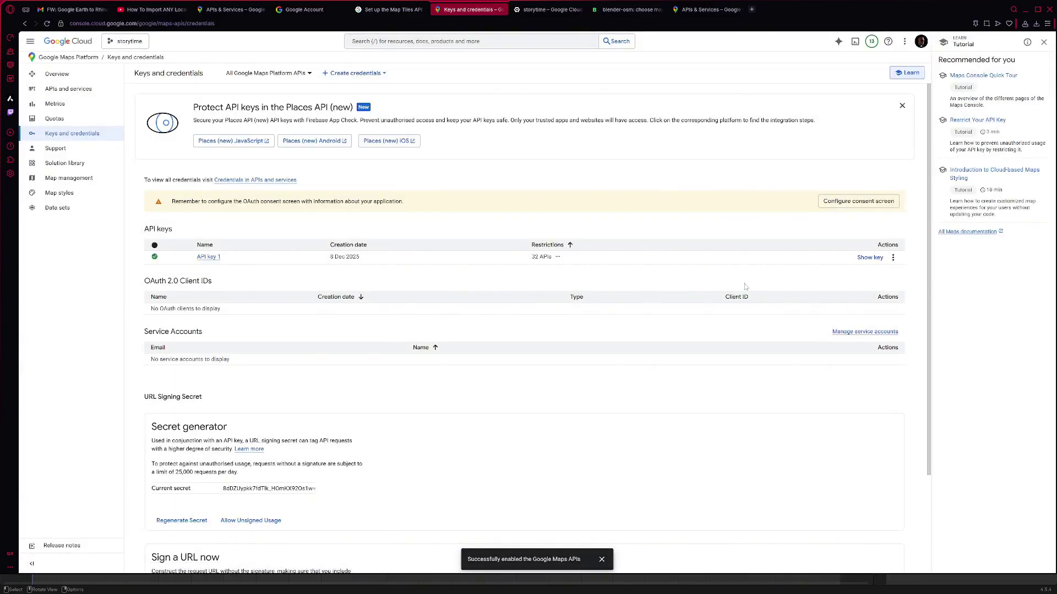
pyautogui.click(869, 258)
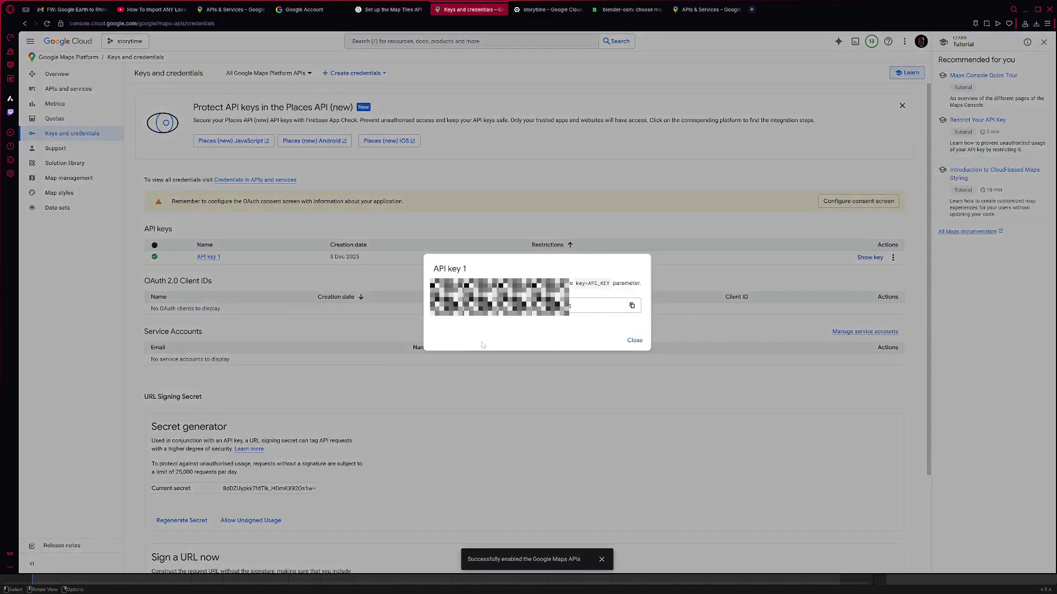
pyautogui.click(631, 305)
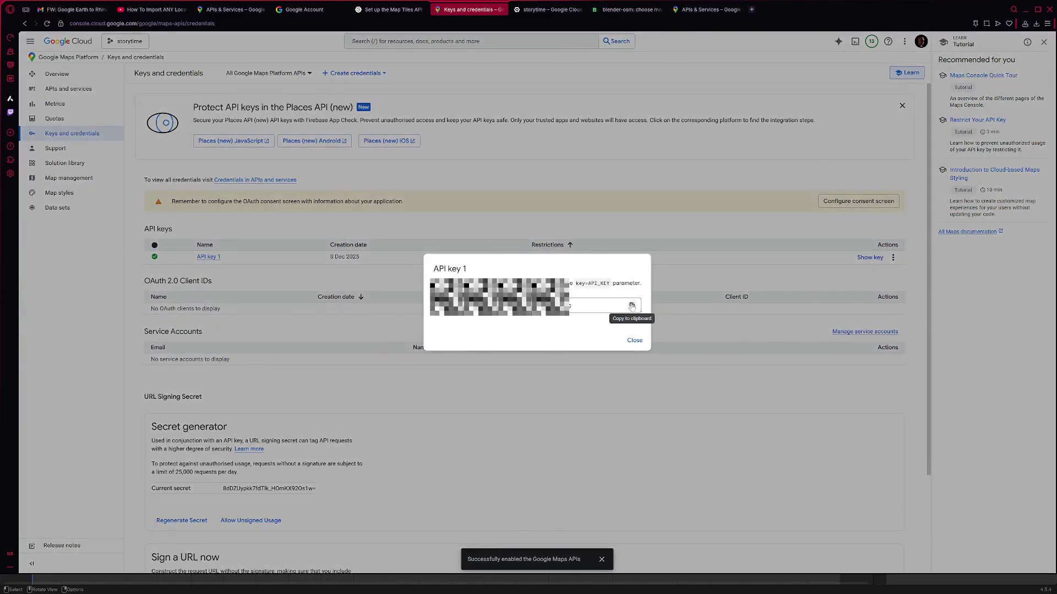
pyautogui.click(636, 216)
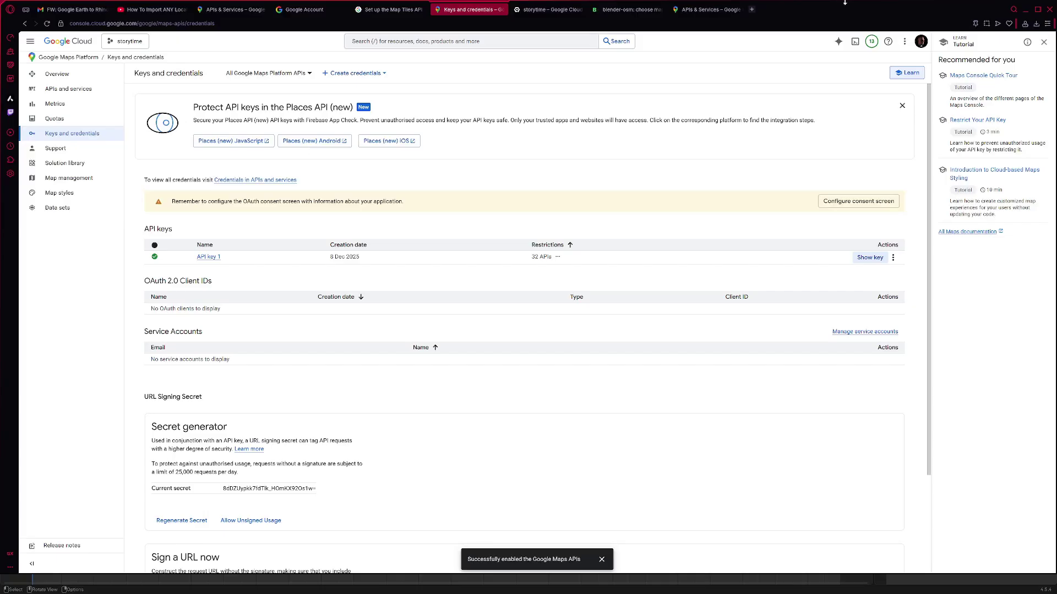
pyautogui.click(1025, 9)
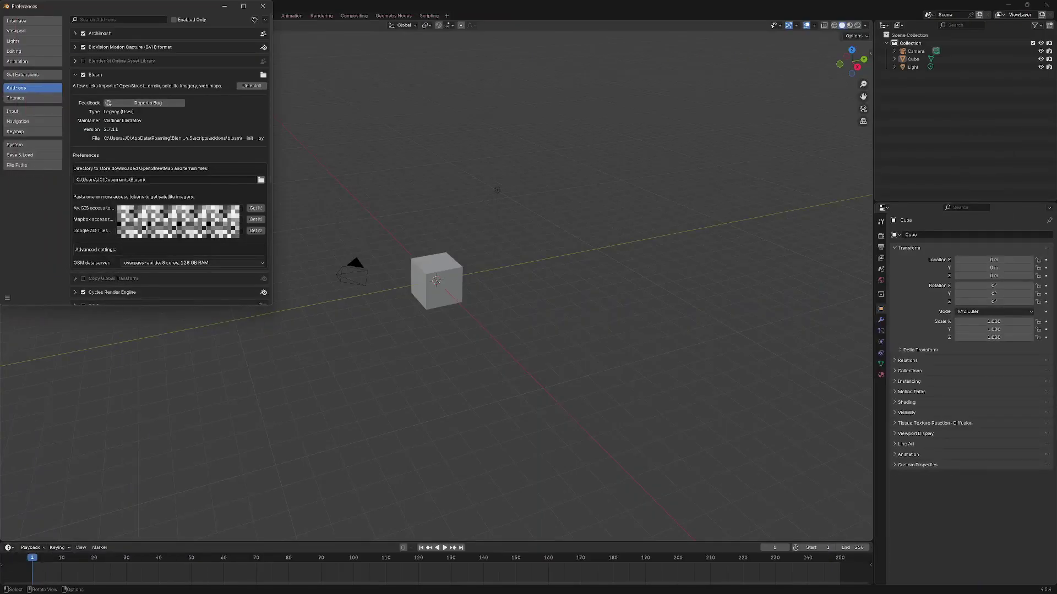
# - Save Preferences from the bottom-left menu with the Blosm tokens, then collapse Blosm's details
pyautogui.scroll(-2, 170, 159)
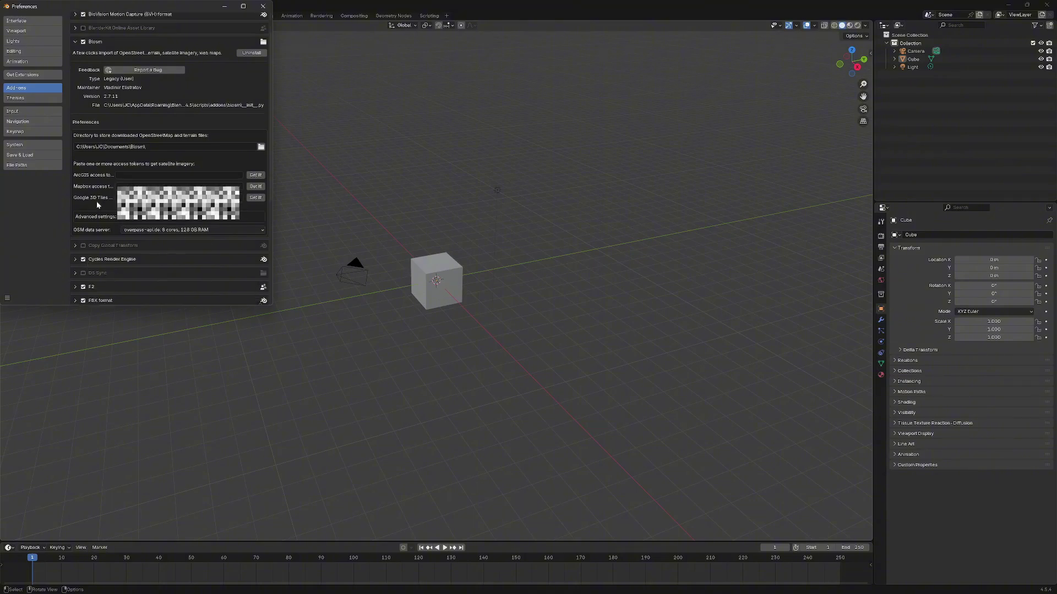
pyautogui.click(8, 298)
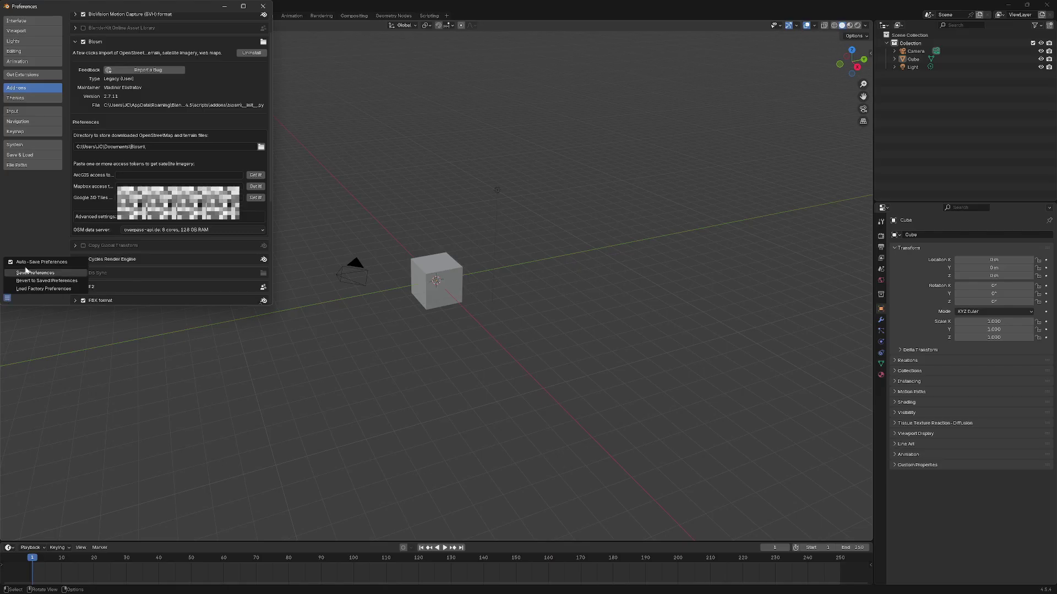
pyautogui.click(6, 299)
pyautogui.click(5, 299)
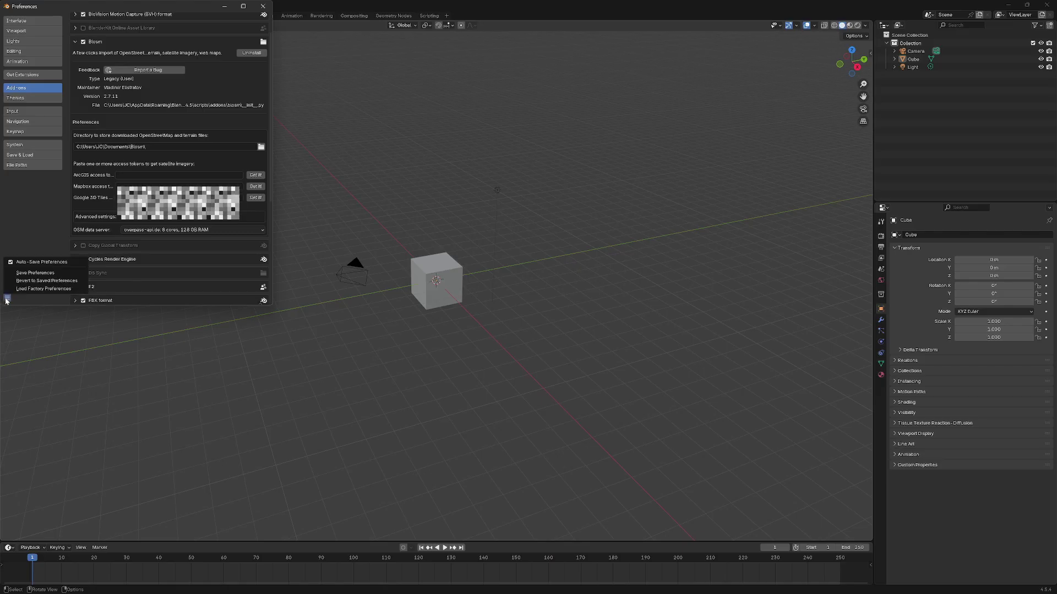
pyautogui.click(6, 300)
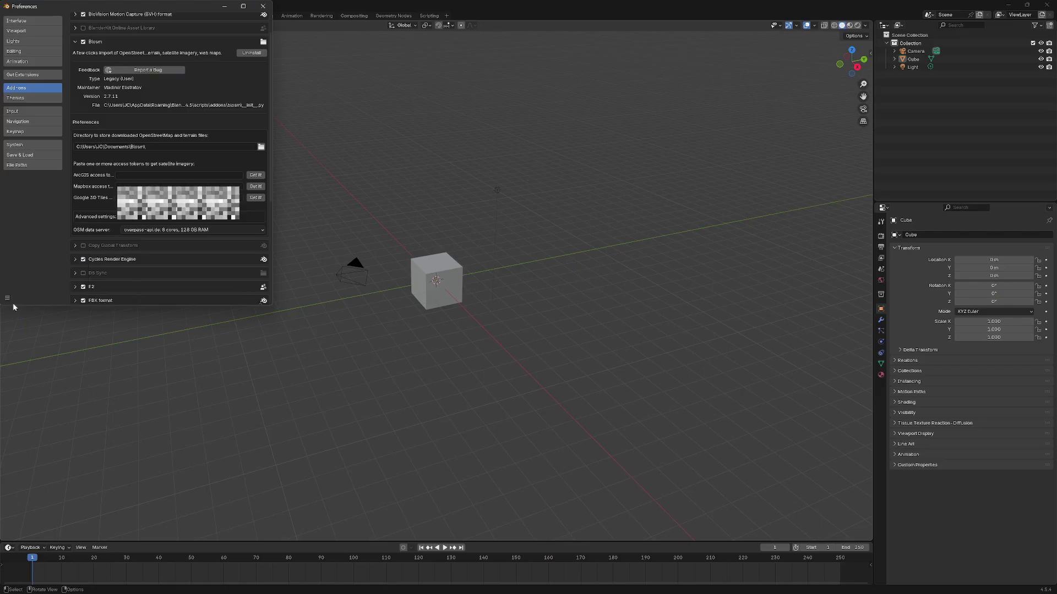
pyautogui.click(7, 298)
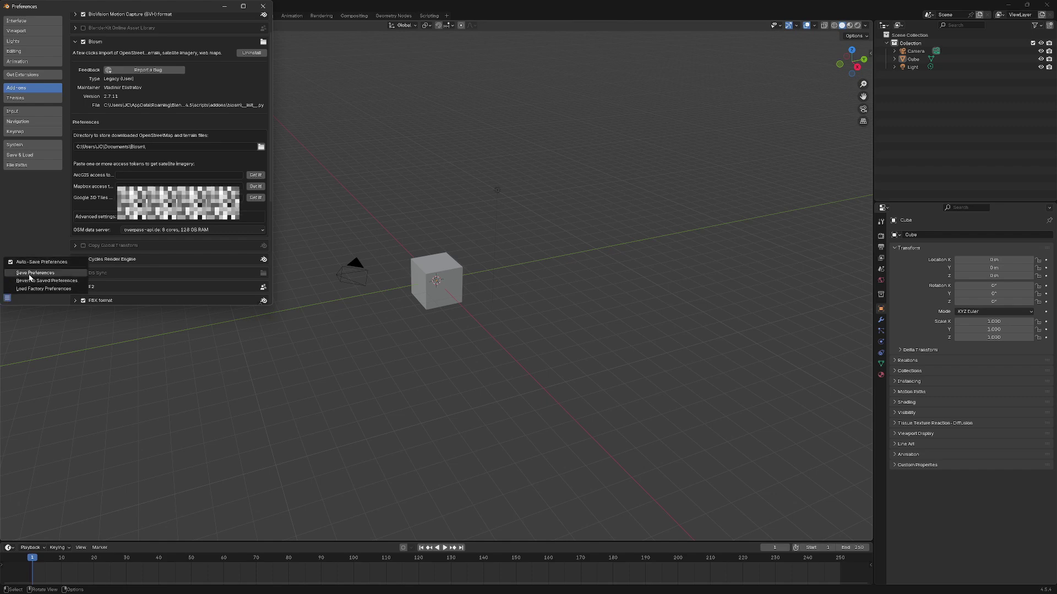
pyautogui.click(31, 273)
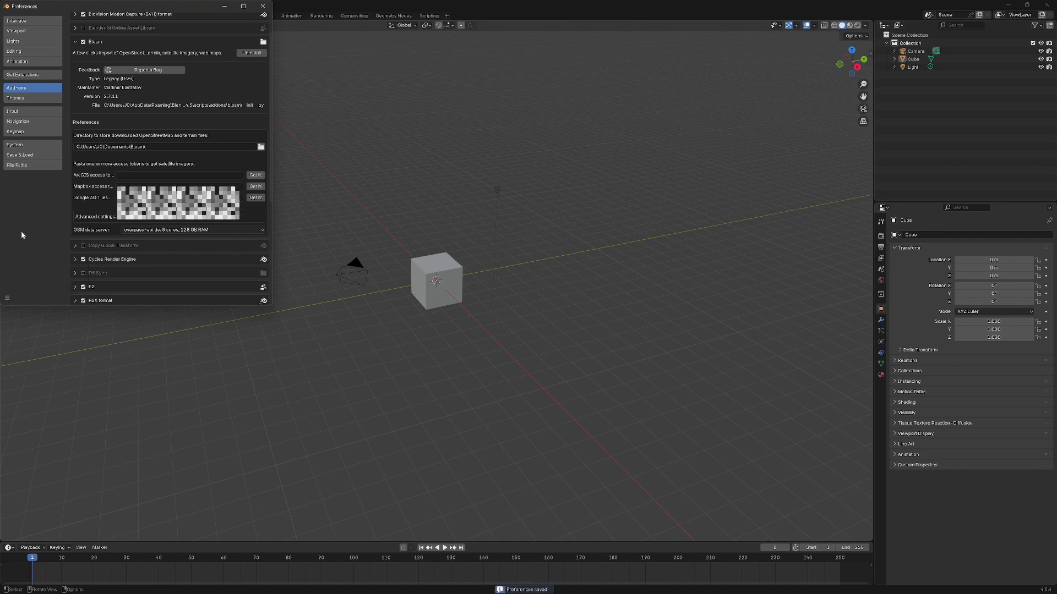
pyautogui.click(75, 42)
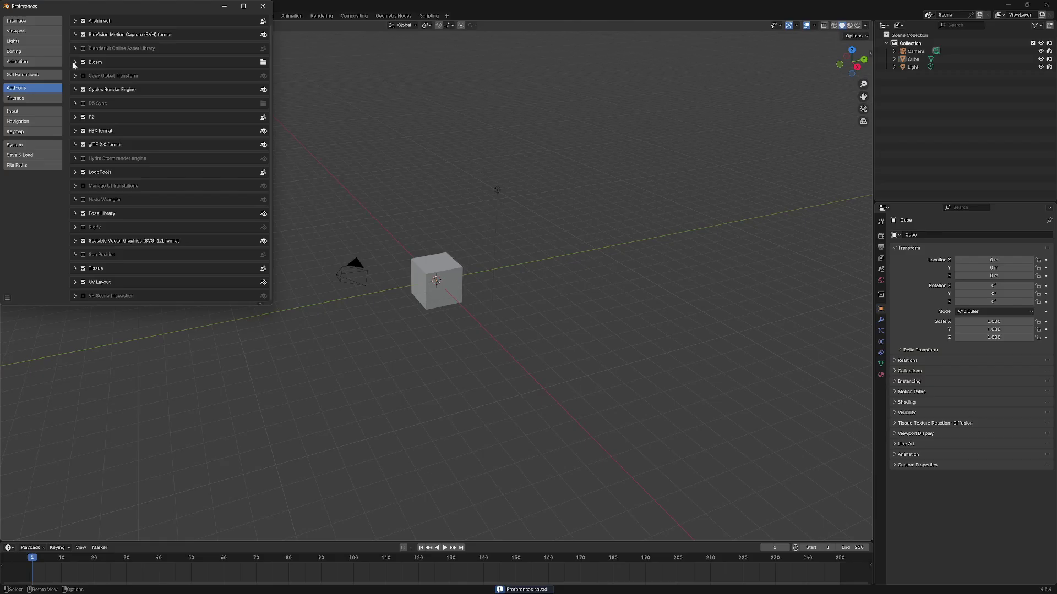
pyautogui.click(75, 62)
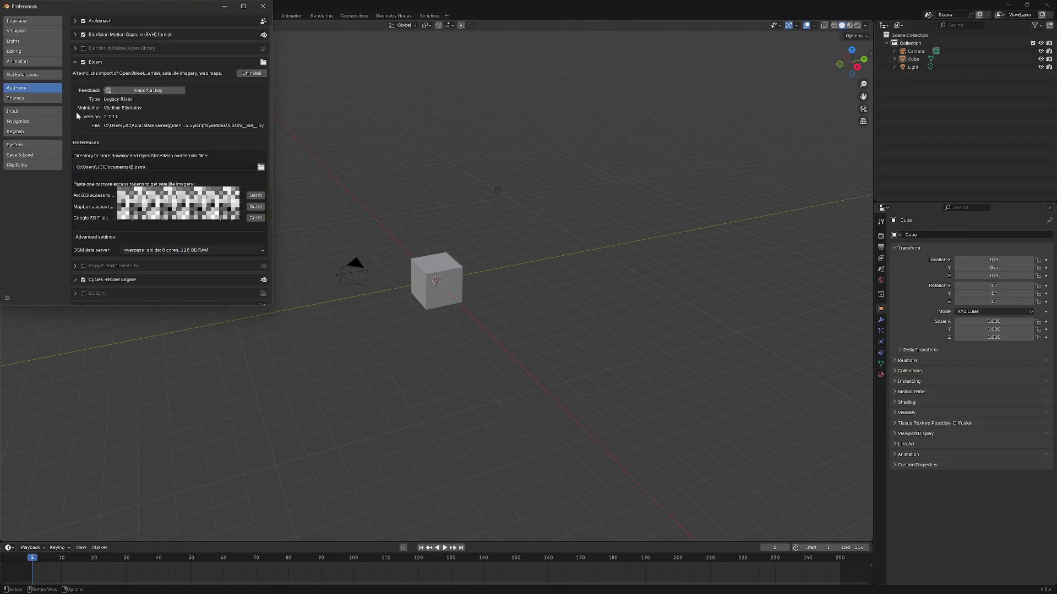
pyautogui.click(75, 61)
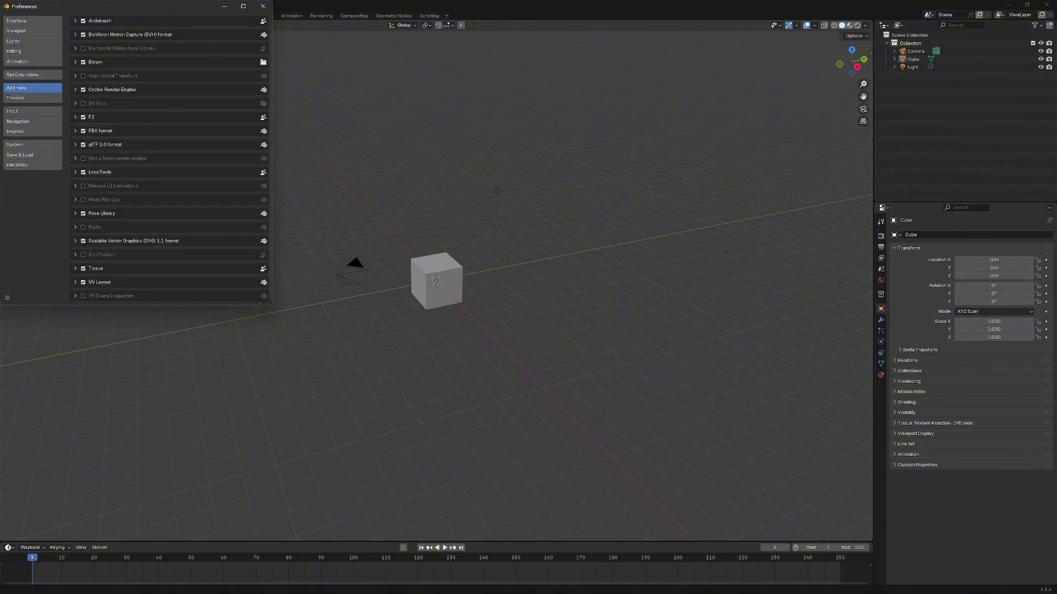
# - Bring back the browser and search the web for 'blenderosm' in a new tab
pyautogui.moveTo(566, 587)
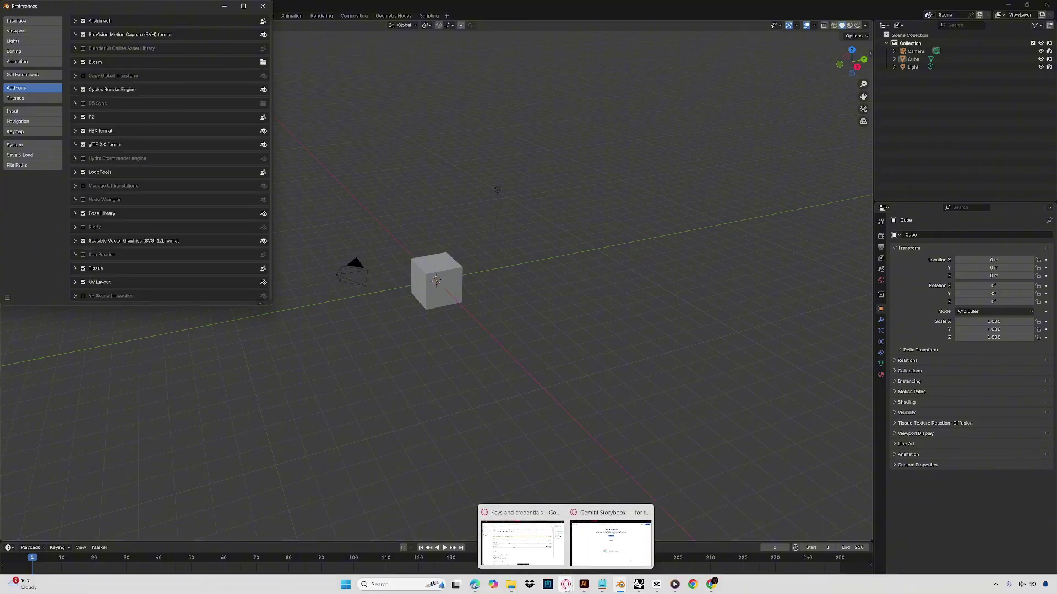
pyautogui.click(522, 542)
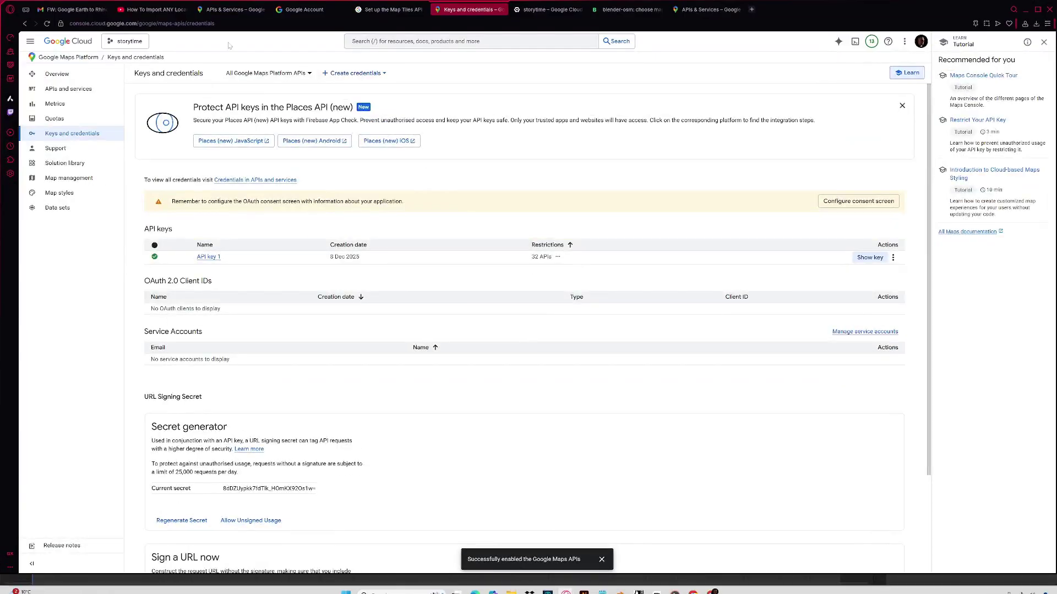
pyautogui.click(618, 11)
pyautogui.click(569, 5)
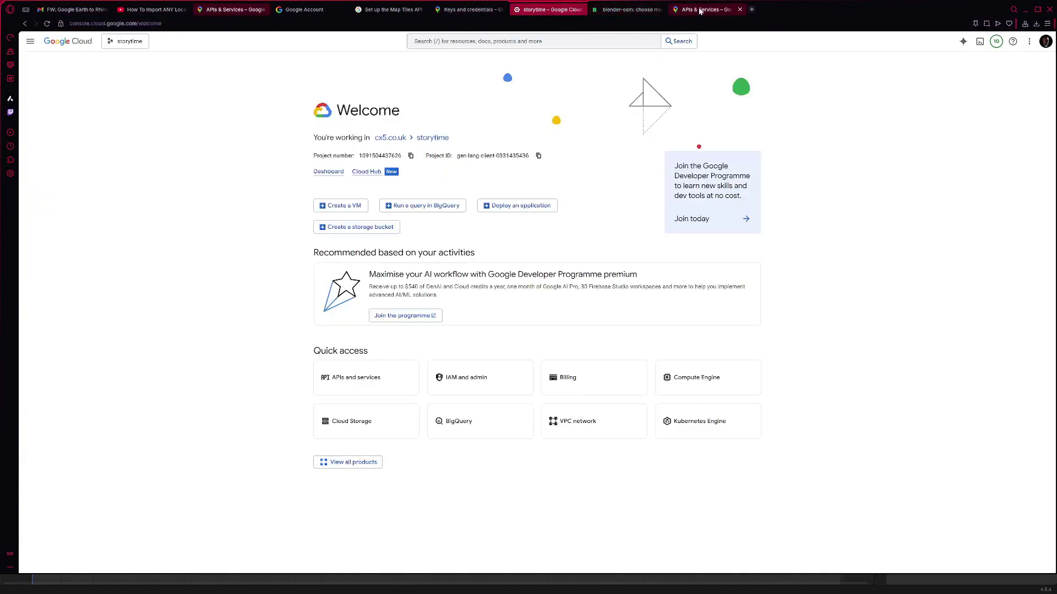
pyautogui.click(752, 9)
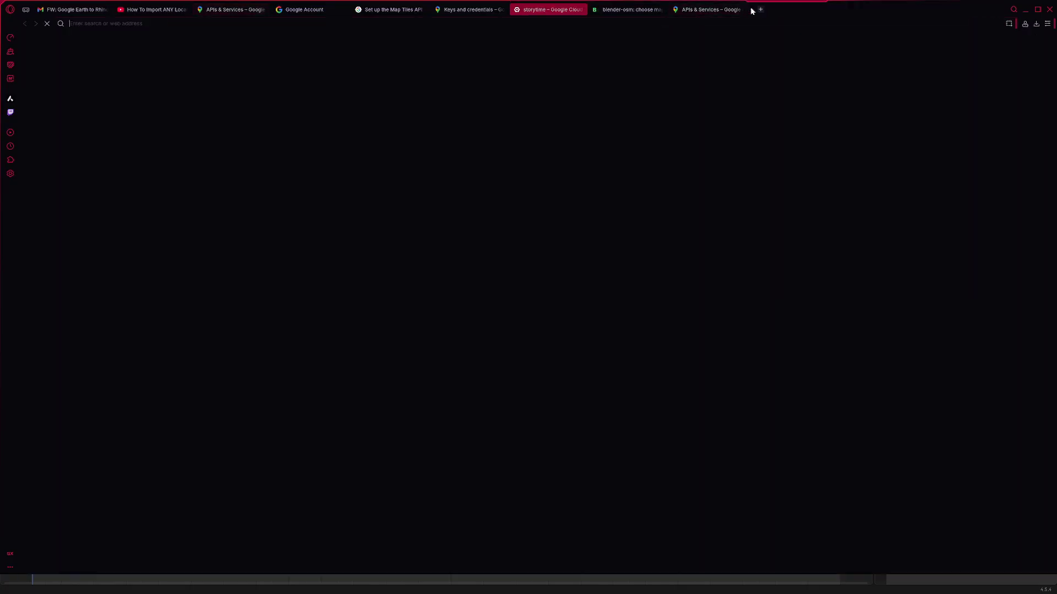
pyautogui.write('b')
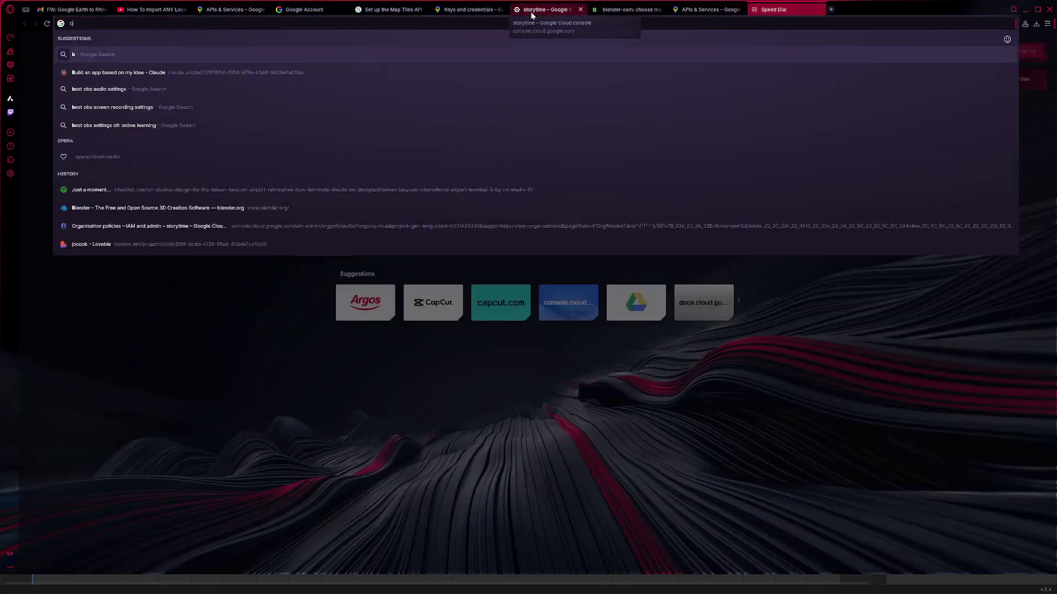
pyautogui.write('le')
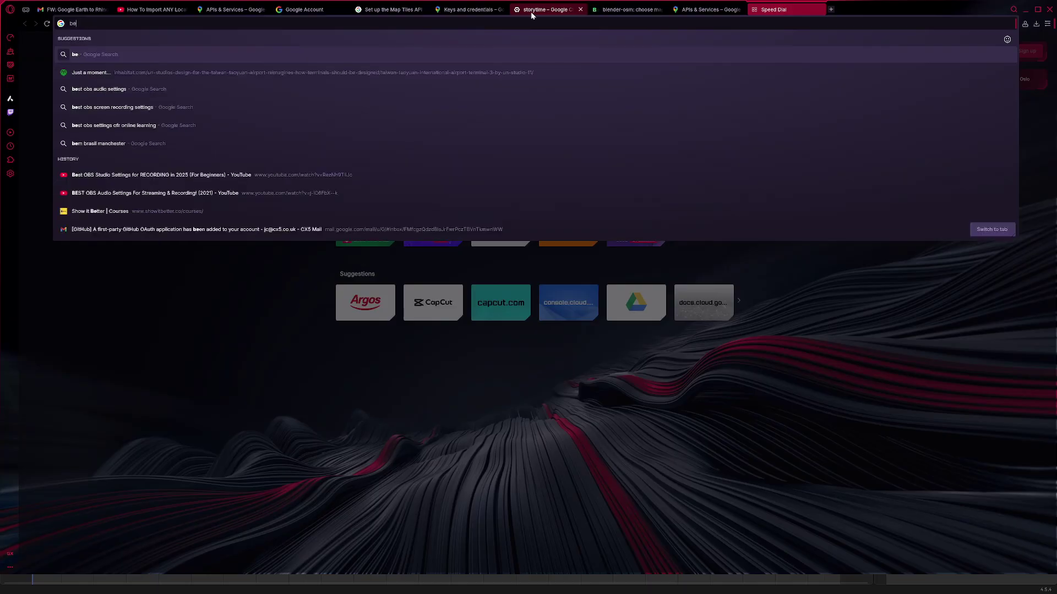
pyautogui.write('nderosm')
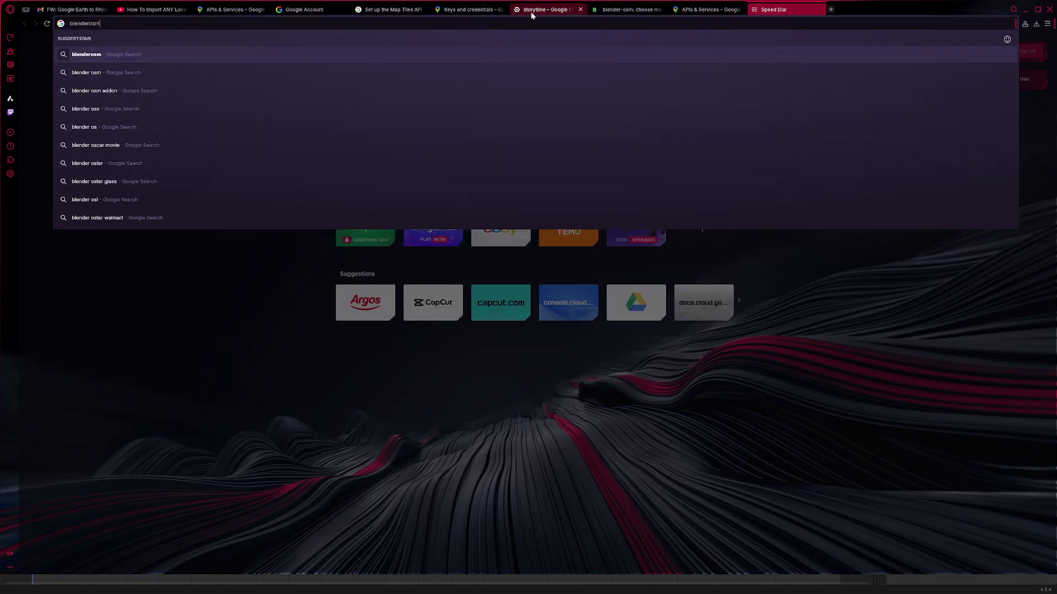
pyautogui.press('Return')
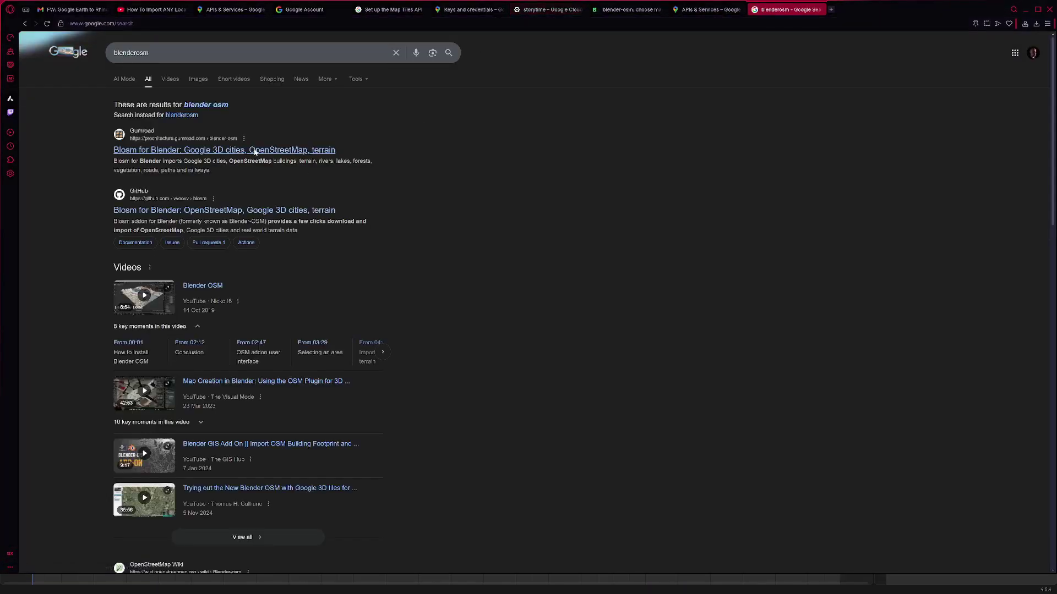
# - Open the vvoovv/blosm GitHub repository, skim its README, and minimise the browser
pyautogui.click(227, 211)
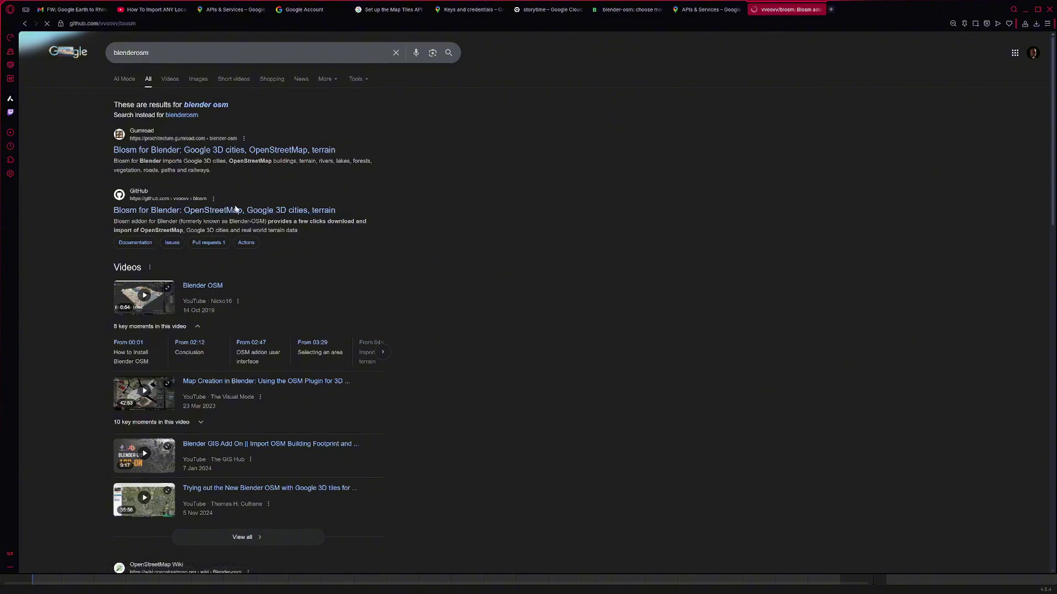
pyautogui.scroll(-10, 491, 286)
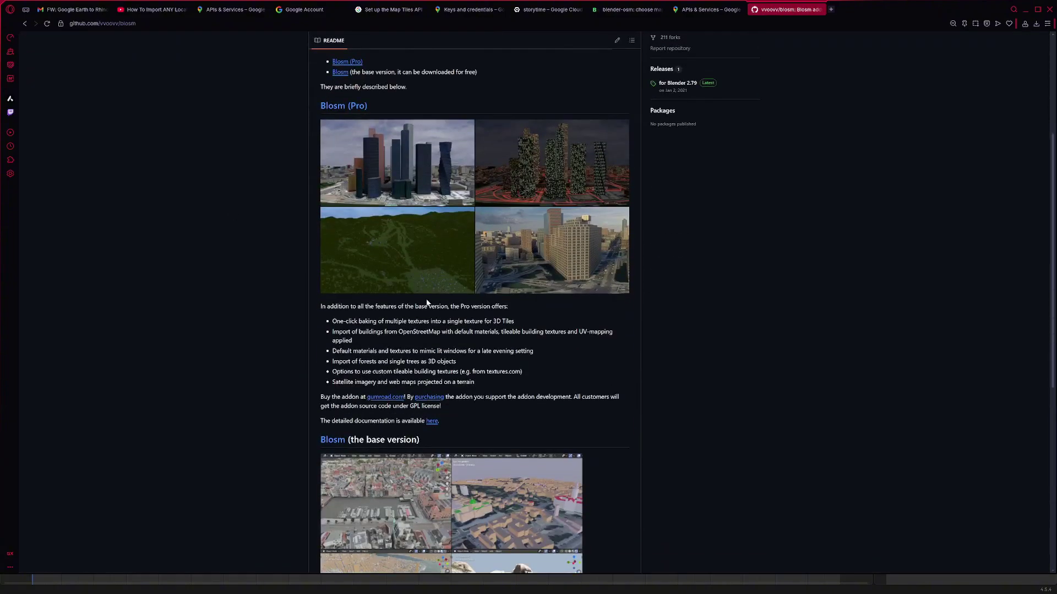
pyautogui.scroll(-1, 440, 297)
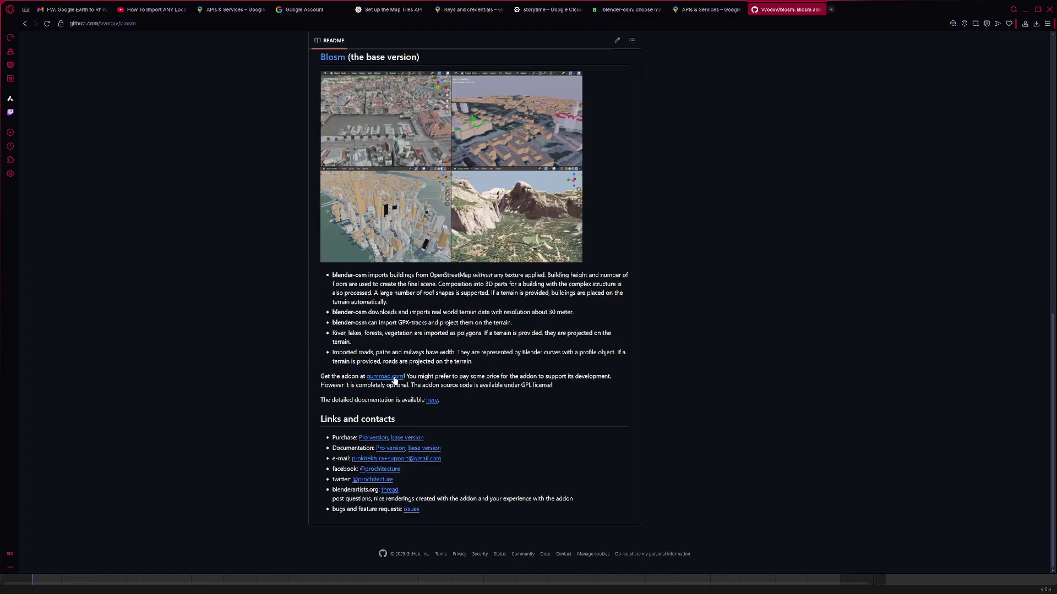
pyautogui.scroll(3, 394, 379)
pyautogui.scroll(4, 453, 313)
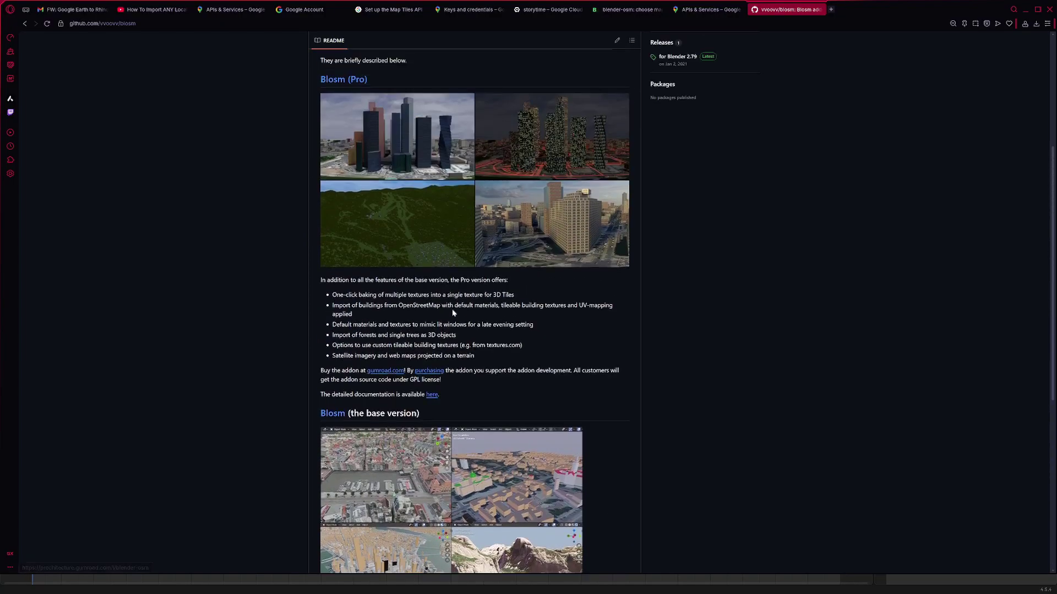
pyautogui.scroll(3, 454, 314)
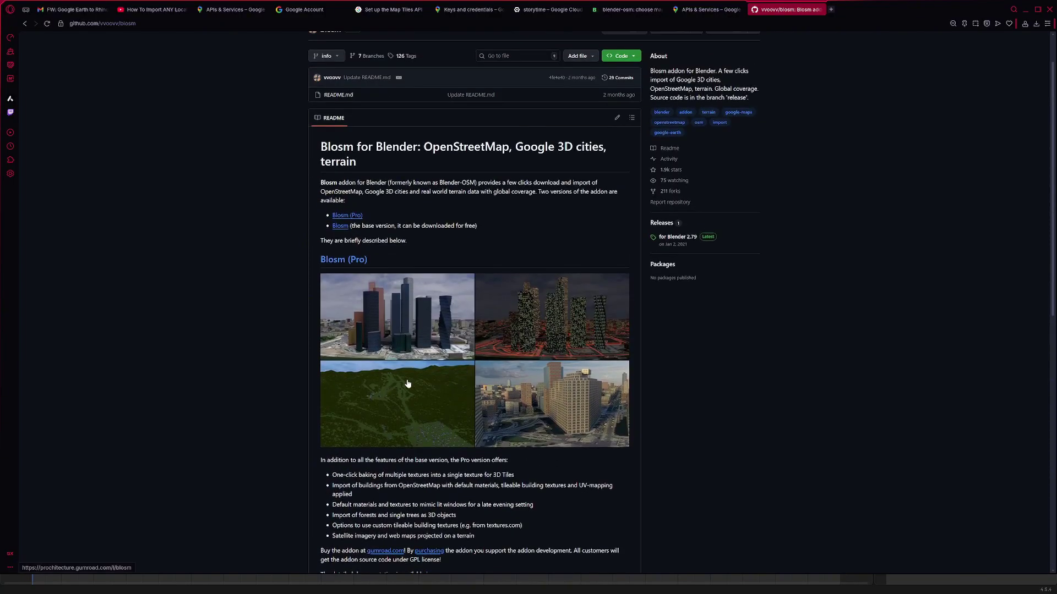
pyautogui.click(1037, 10)
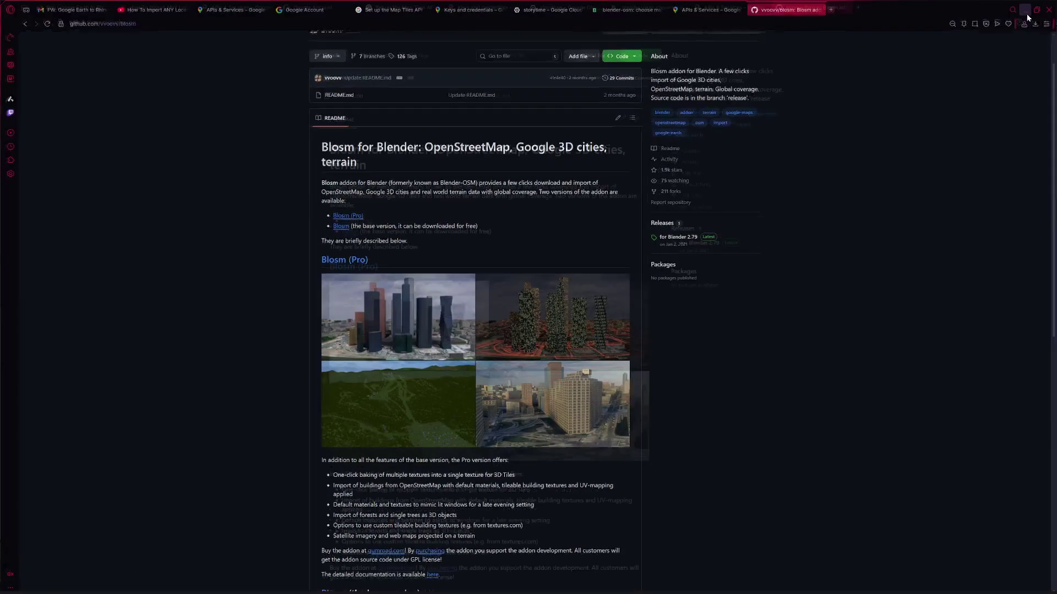
pyautogui.click(1026, 10)
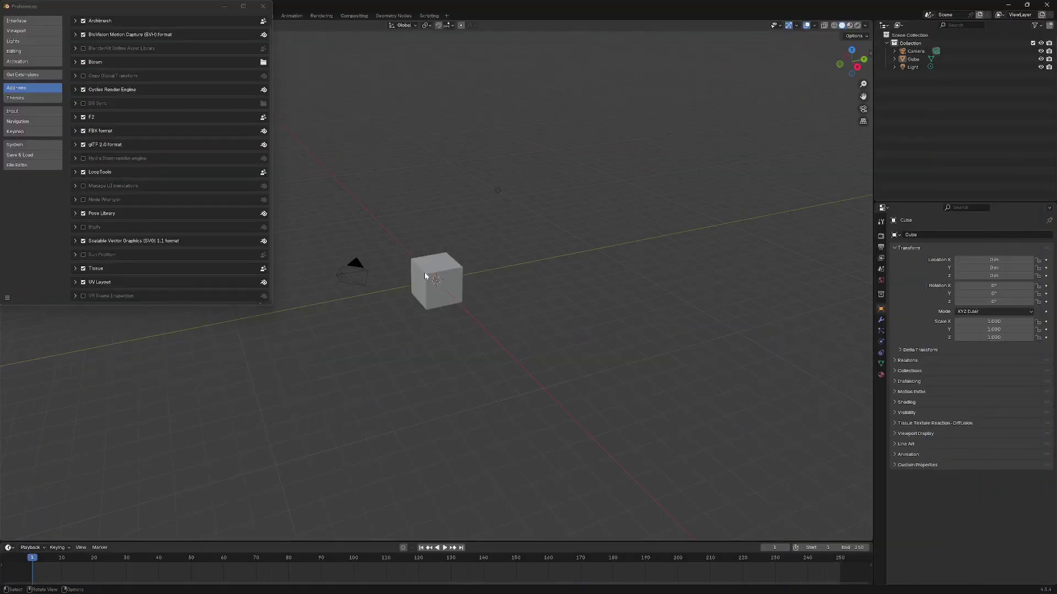
# - Close Preferences and show the Blosm tab in the viewport's N sidebar
pyautogui.click(264, 6)
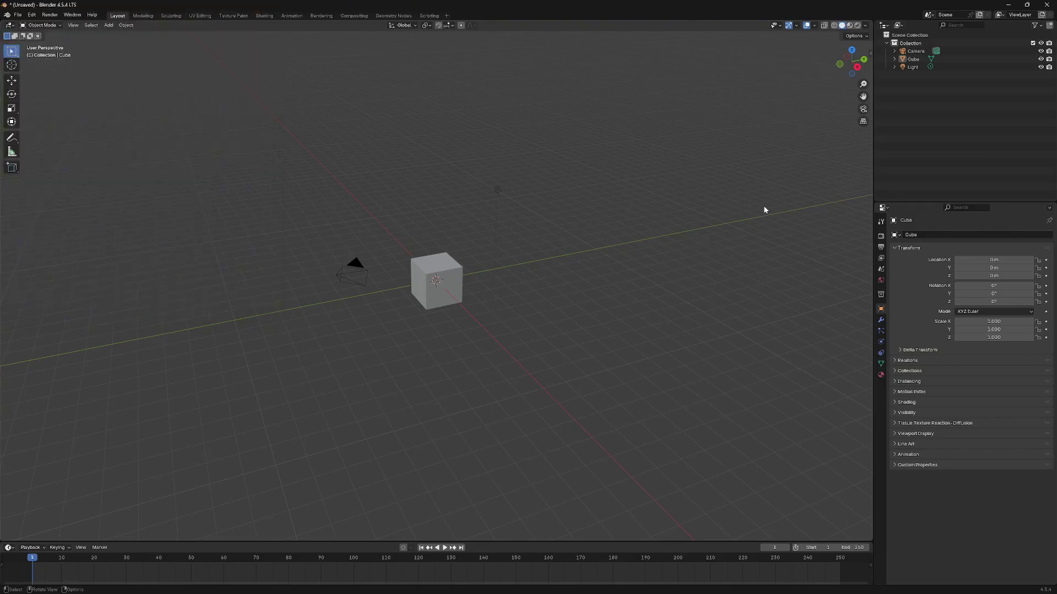
pyautogui.press('n')
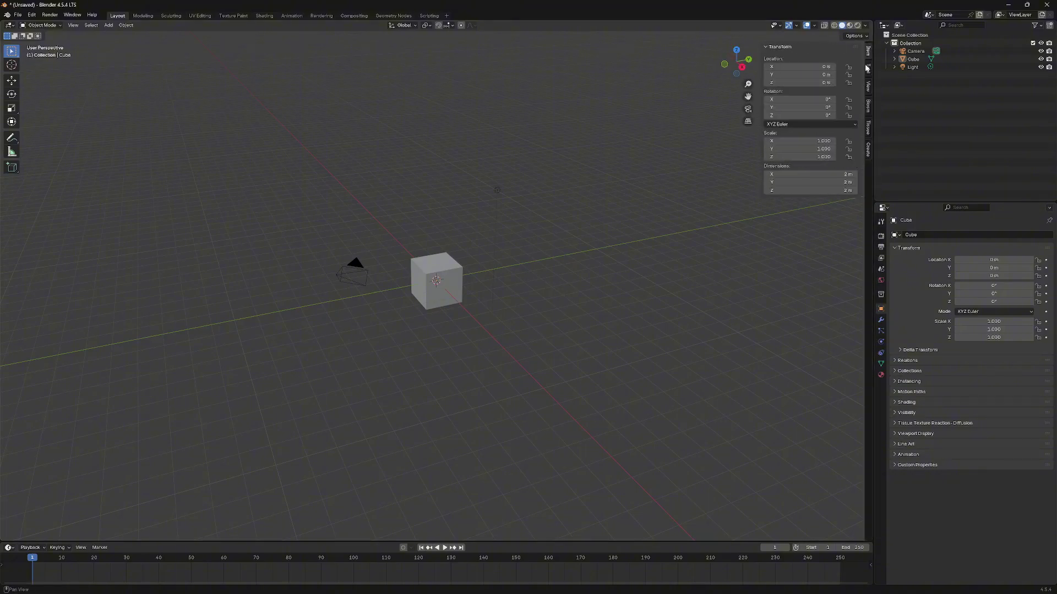
pyautogui.press('n')
pyautogui.press('n')
pyautogui.press('n')
pyautogui.press('n')
pyautogui.click(868, 70)
pyautogui.click(868, 86)
pyautogui.click(867, 110)
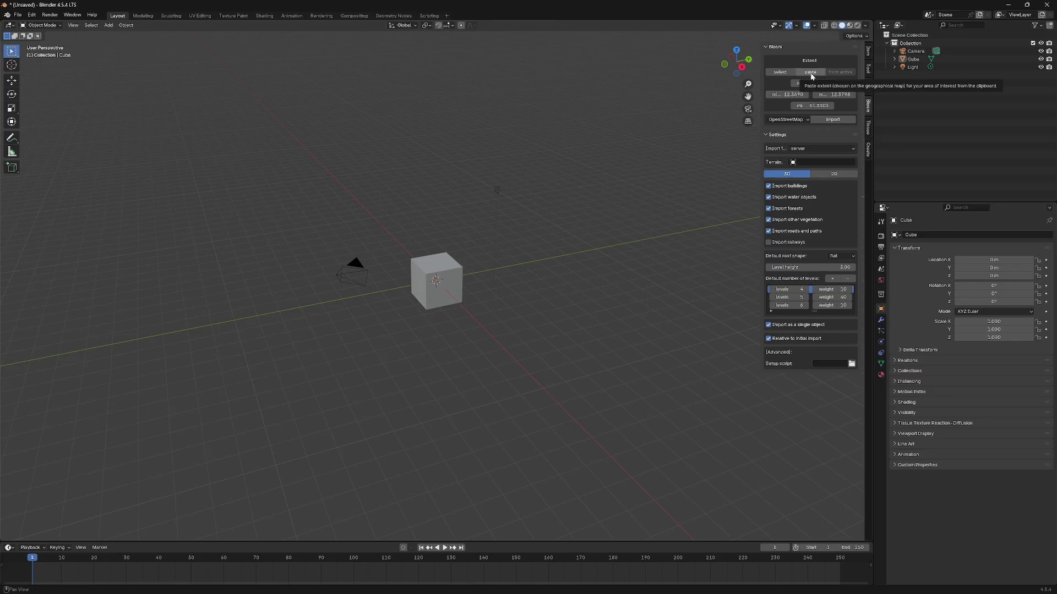
# - Open the Blosm extent map and zoom in on central Manchester
pyautogui.click(781, 71)
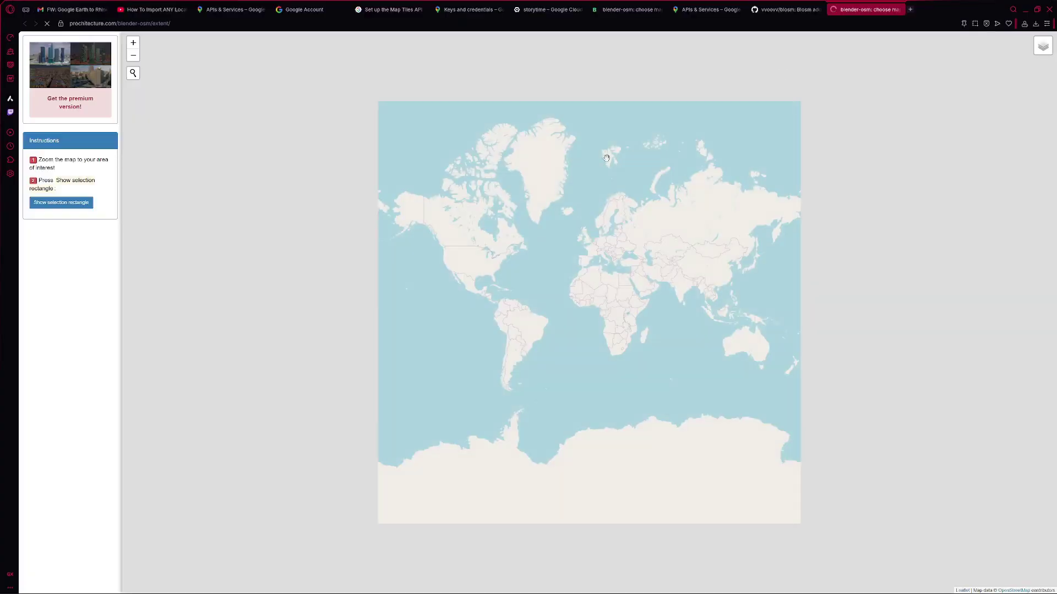
pyautogui.scroll(5, 504, 275)
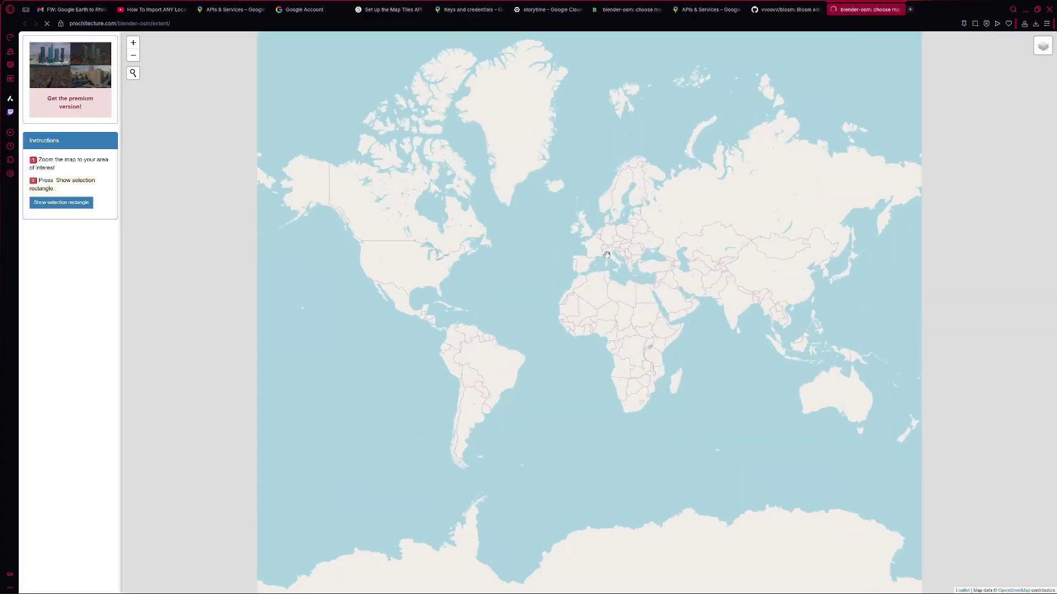
pyautogui.scroll(5, 505, 276)
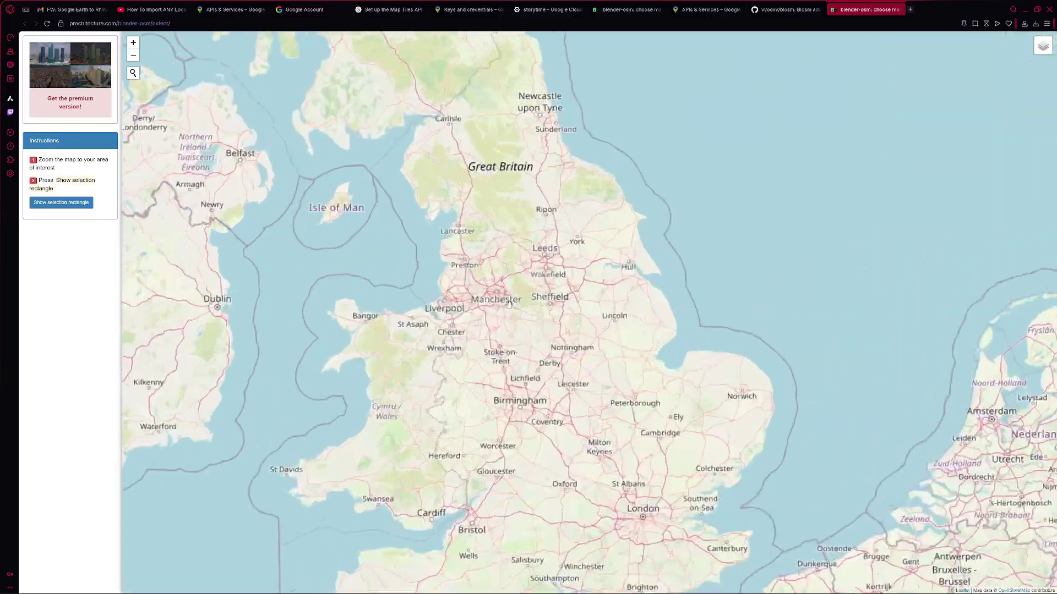
pyautogui.scroll(4, 510, 285)
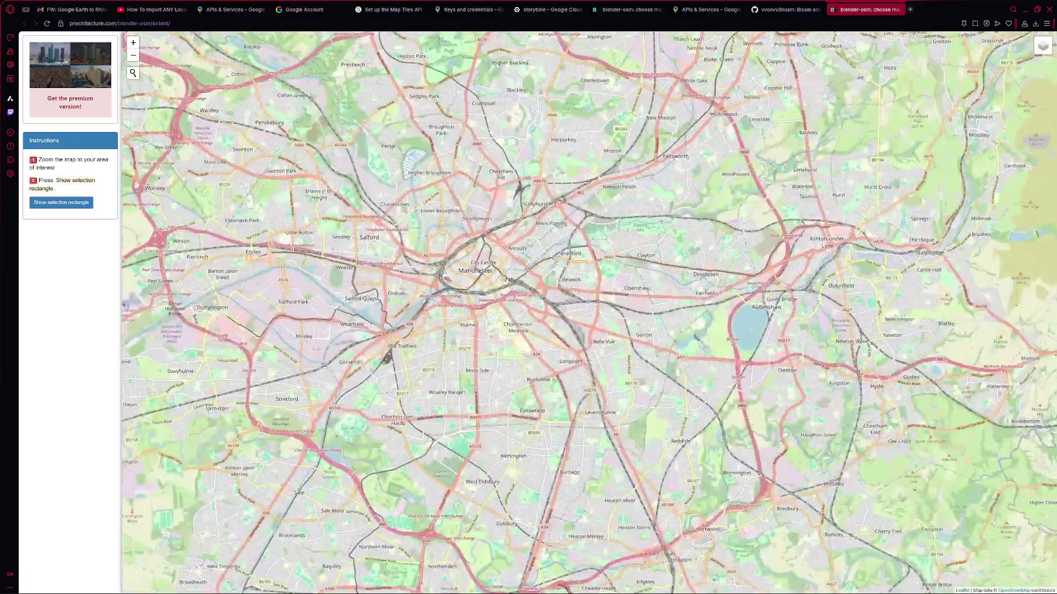
pyautogui.scroll(3, 487, 406)
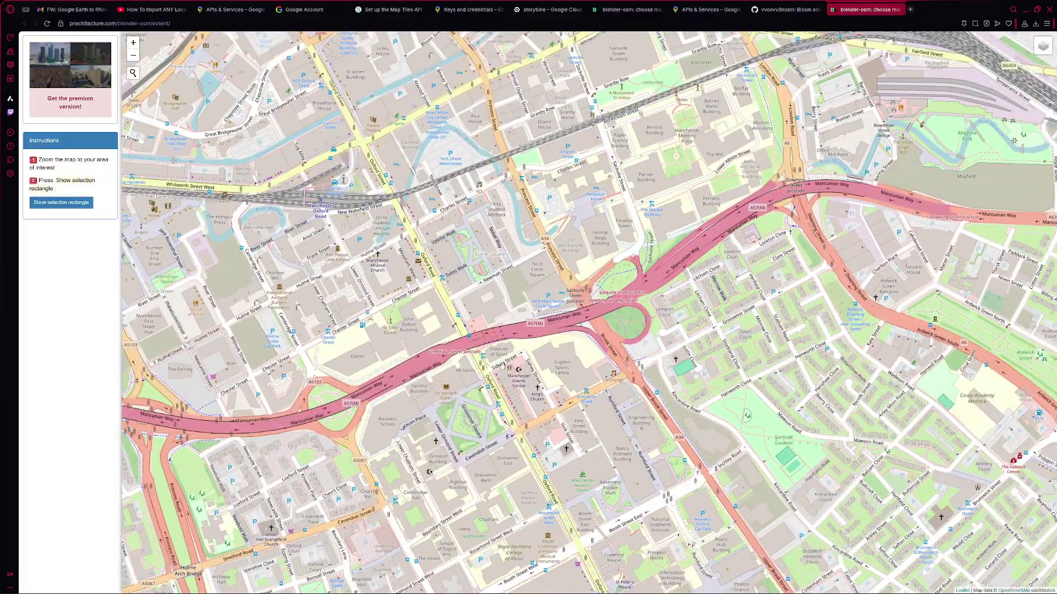
pyautogui.moveTo(507, 346); pyautogui.dragTo(592, 311)
pyautogui.moveTo(527, 303)
pyautogui.mouseDown()
pyautogui.moveTo(484, 297)
pyautogui.moveTo(515, 299)
pyautogui.mouseUp()
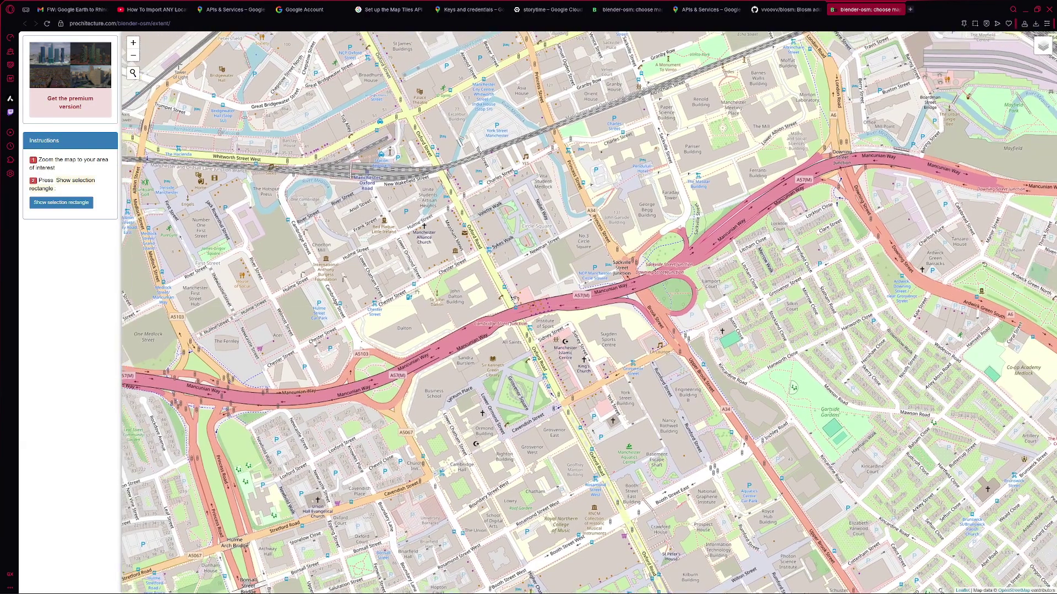
# - Size the selection rectangle to a 0.7 x 0.5 km block around Mancunian Way and copy its coordinates
pyautogui.click(74, 204)
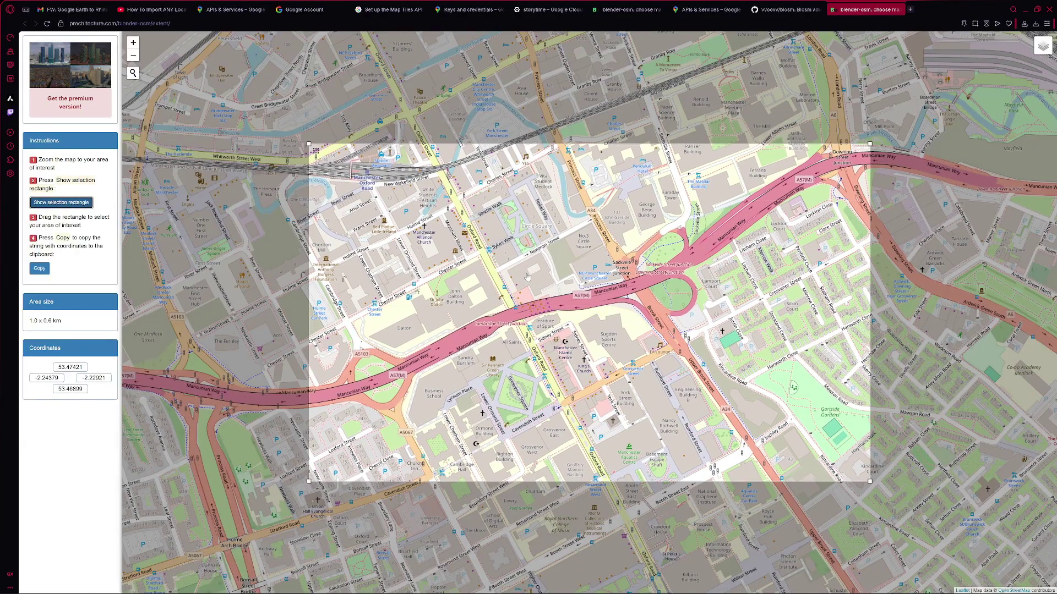
pyautogui.moveTo(527, 277); pyautogui.dragTo(551, 282)
pyautogui.moveTo(884, 486); pyautogui.dragTo(729, 457)
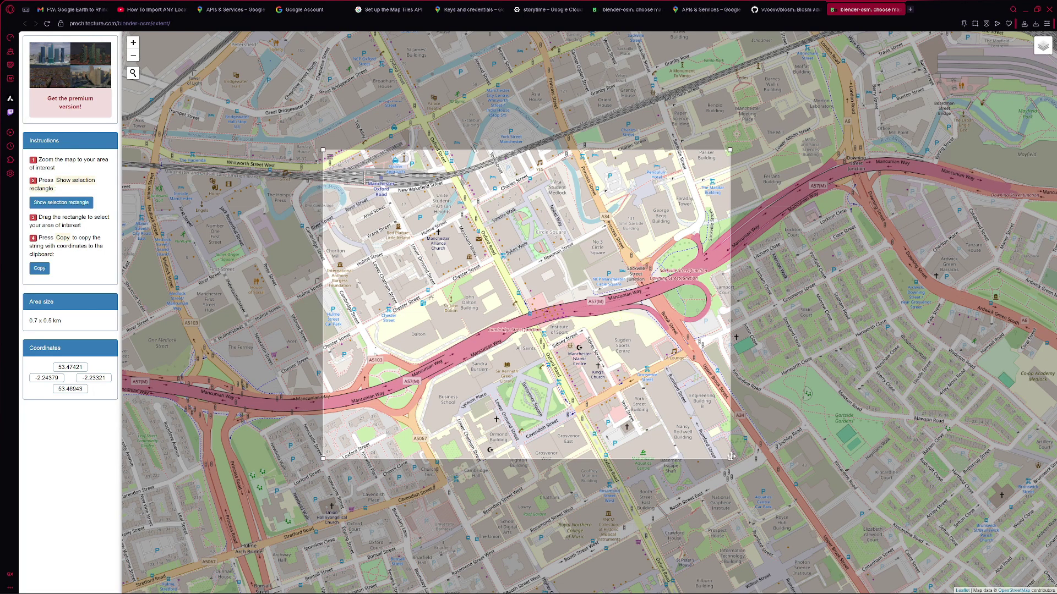
pyautogui.moveTo(730, 457); pyautogui.dragTo(757, 456)
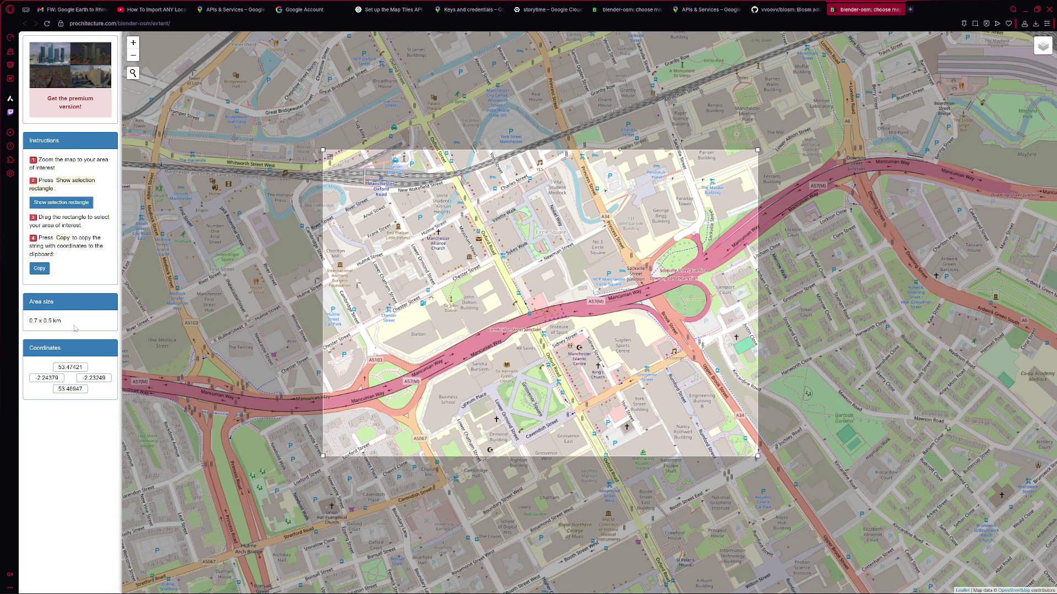
pyautogui.click(38, 269)
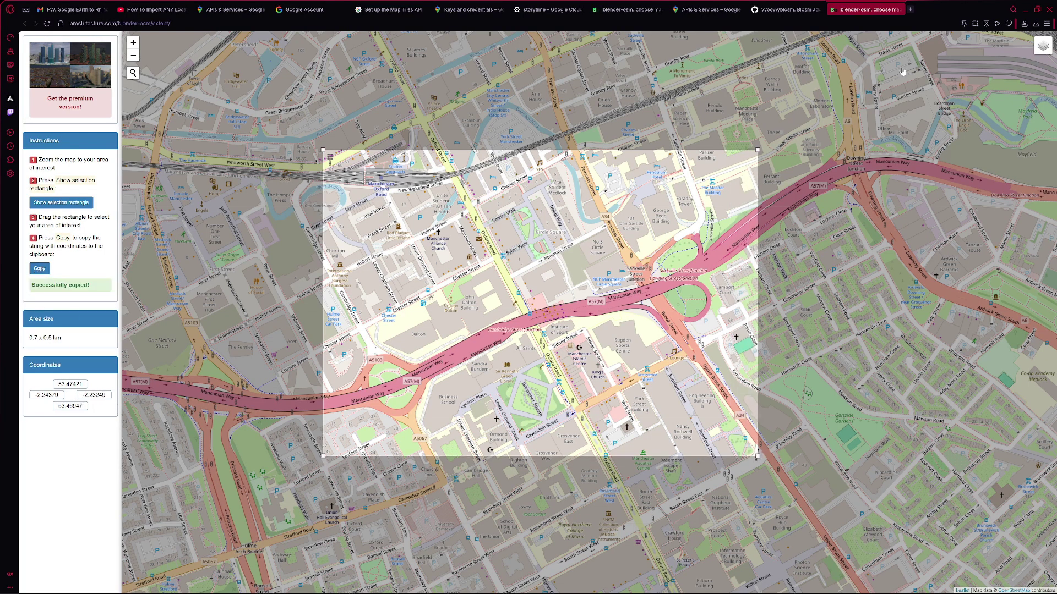
pyautogui.click(1025, 10)
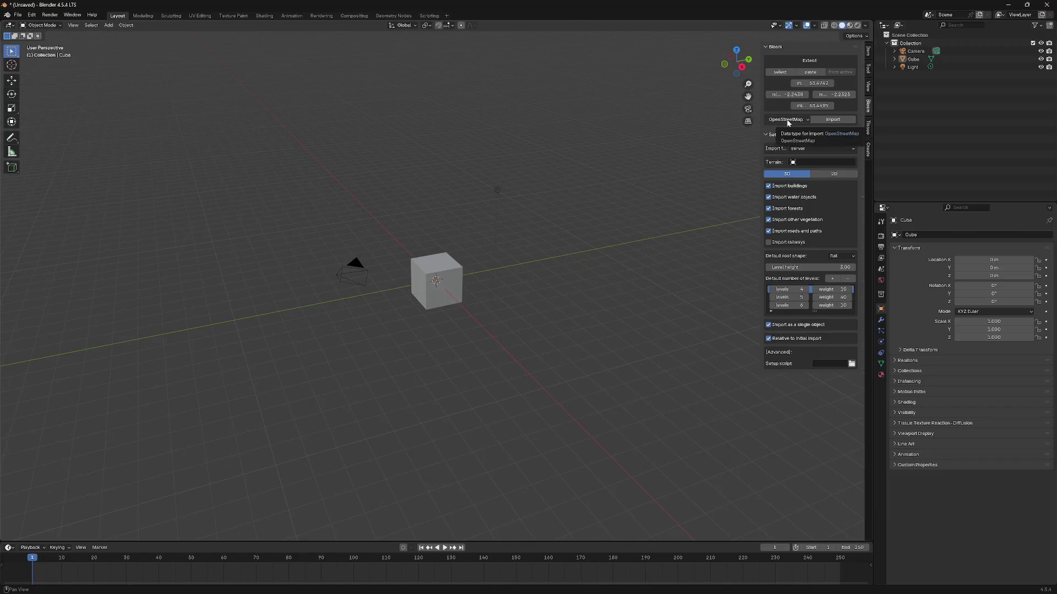
# - Import Terrain for the chosen extent with Blosm, then deselect it
pyautogui.click(807, 121)
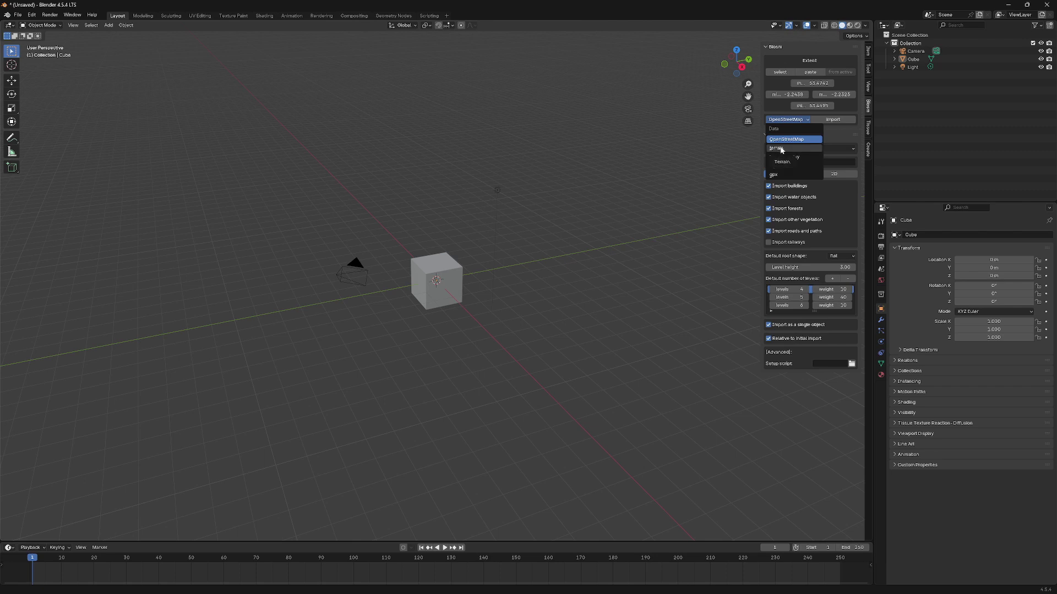
pyautogui.click(782, 148)
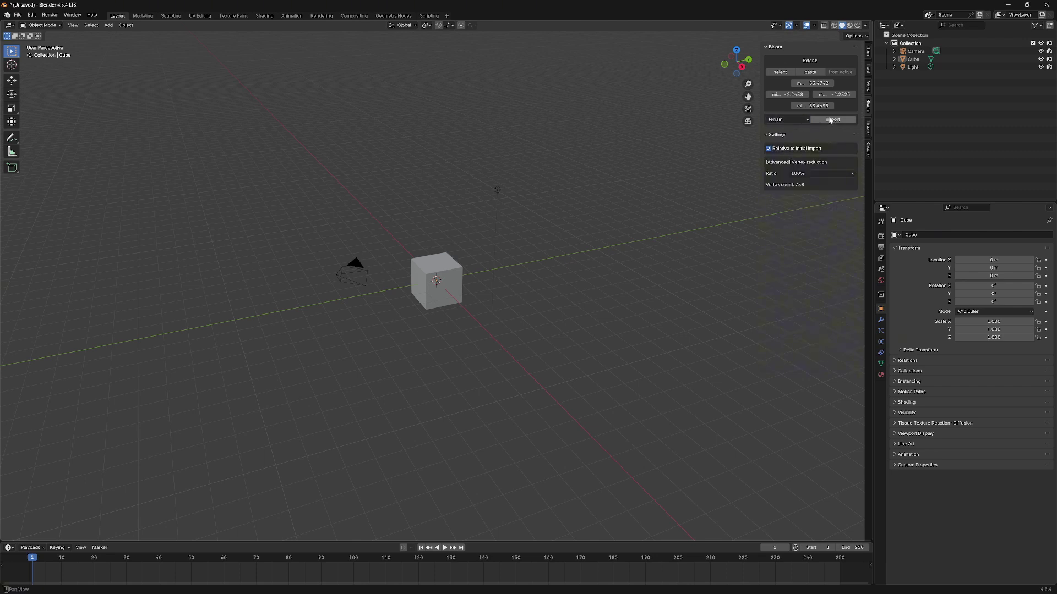
pyautogui.click(828, 120)
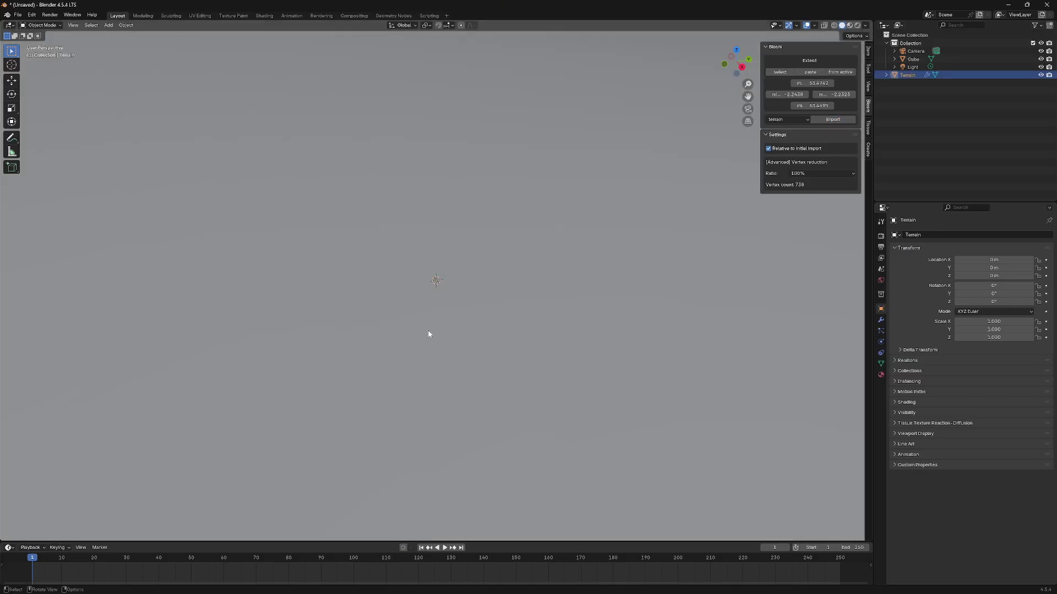
pyautogui.scroll(-5, 432, 325)
pyautogui.scroll(5, 486, 277)
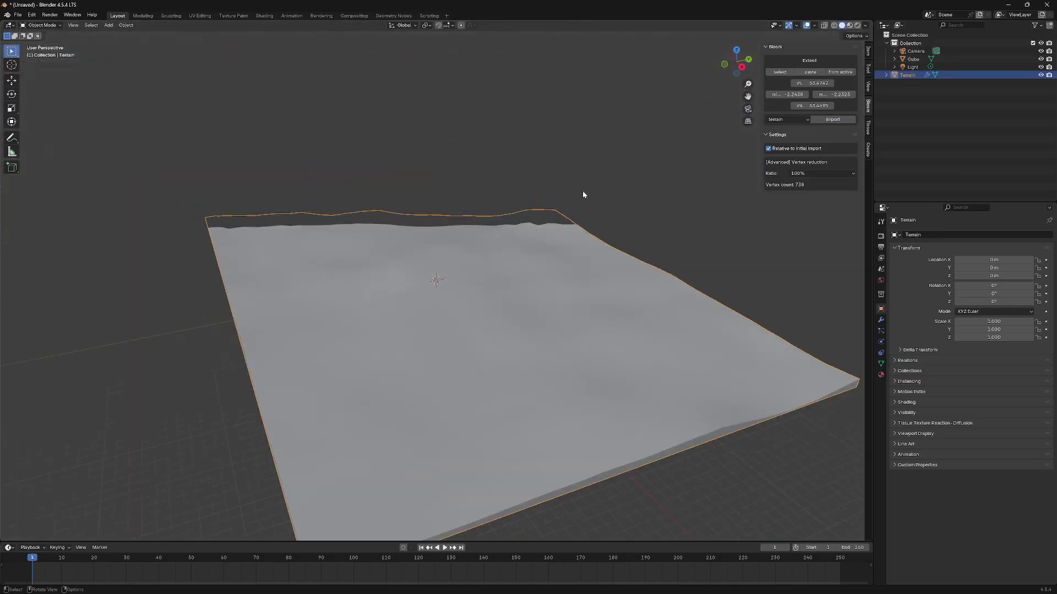
pyautogui.click(582, 196)
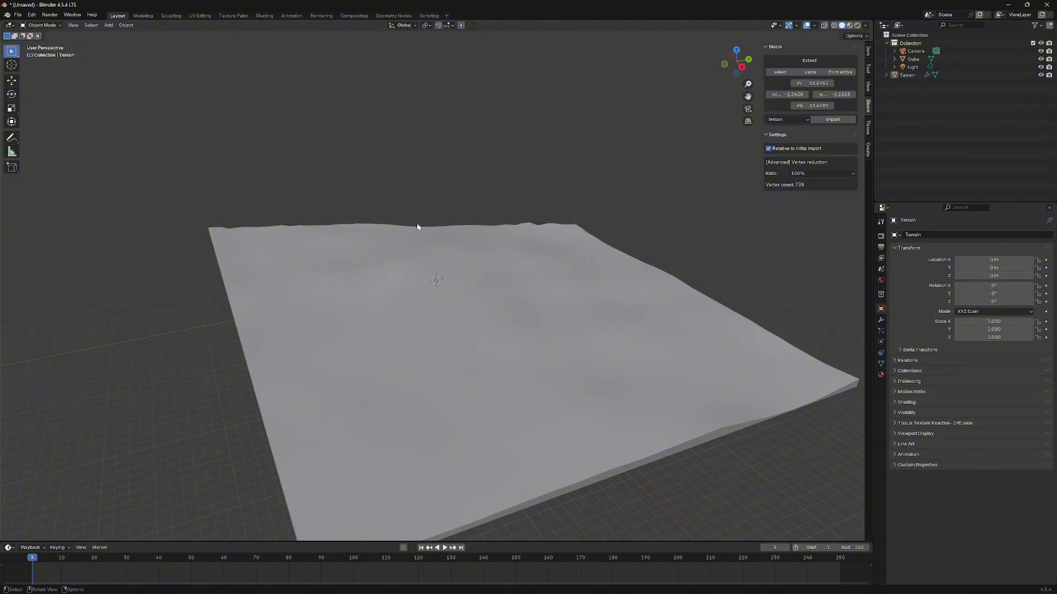
pyautogui.scroll(-5, 481, 217)
pyautogui.scroll(3, 476, 250)
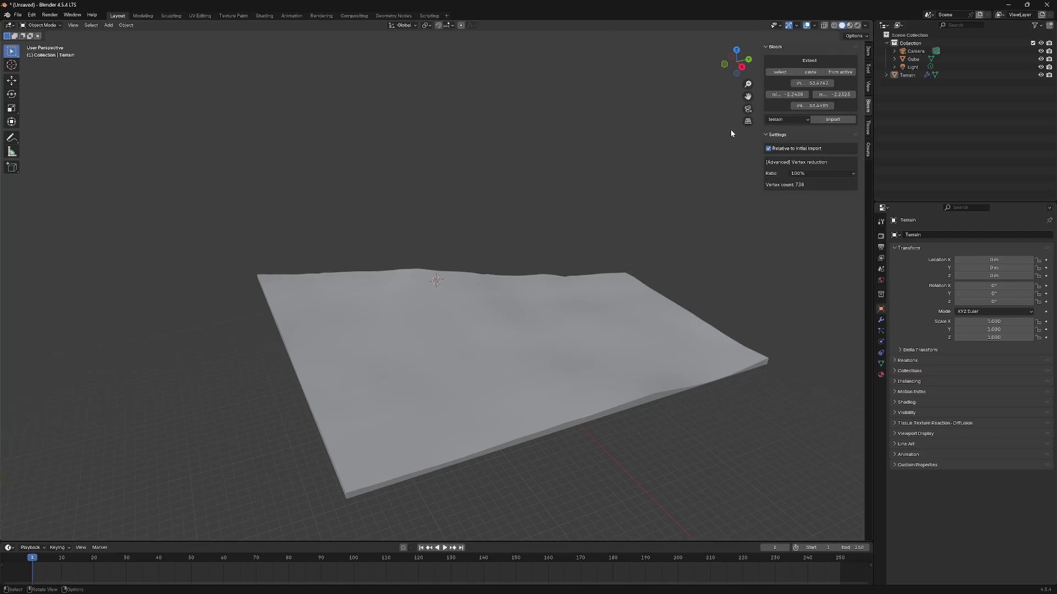
# - Raise the viewport Clip End to 1000000 m and return to the Blosm panel
pyautogui.click(869, 87)
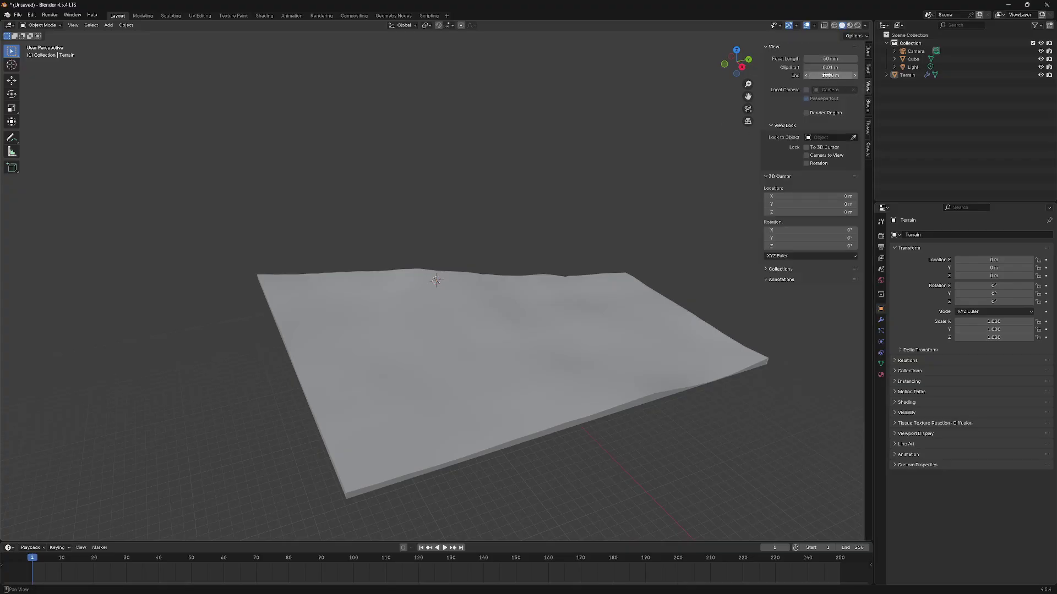
pyautogui.click(826, 75)
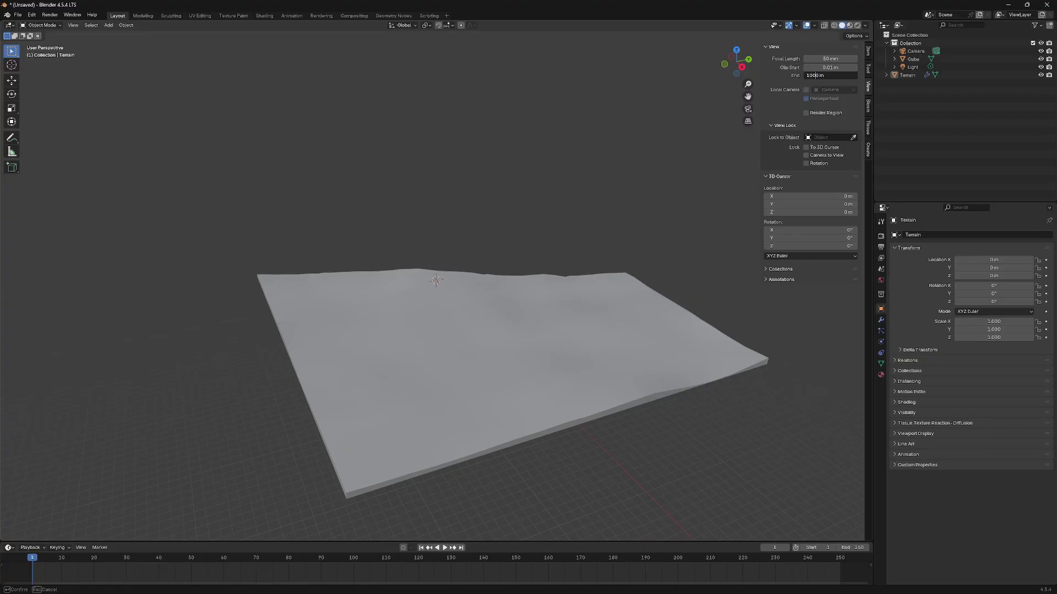
pyautogui.write('000')
pyautogui.press('Return')
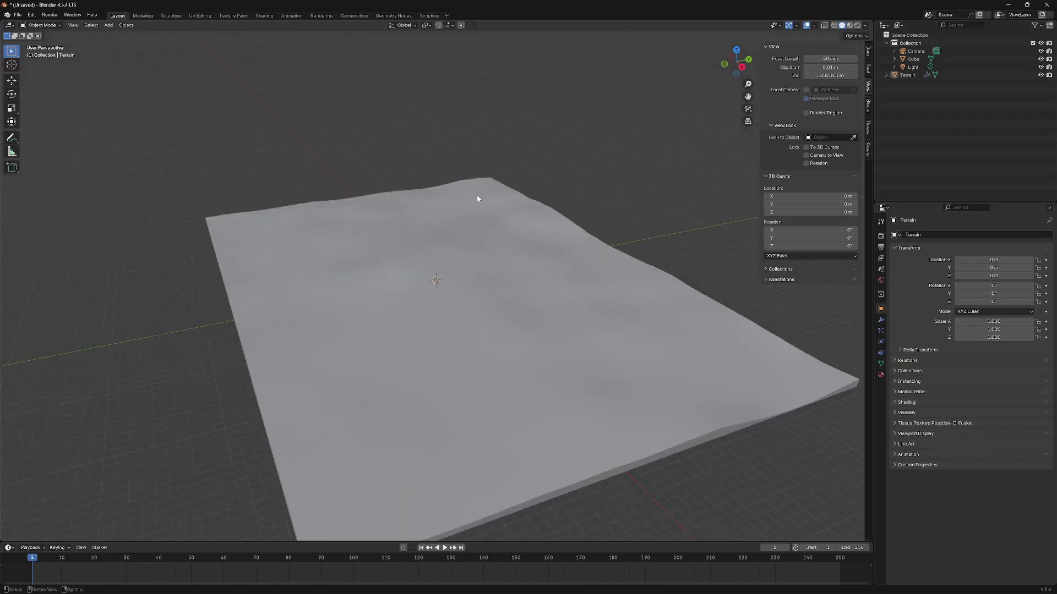
pyautogui.scroll(-6, 476, 195)
pyautogui.scroll(6, 448, 165)
pyautogui.scroll(-8, 455, 205)
pyautogui.scroll(4, 457, 295)
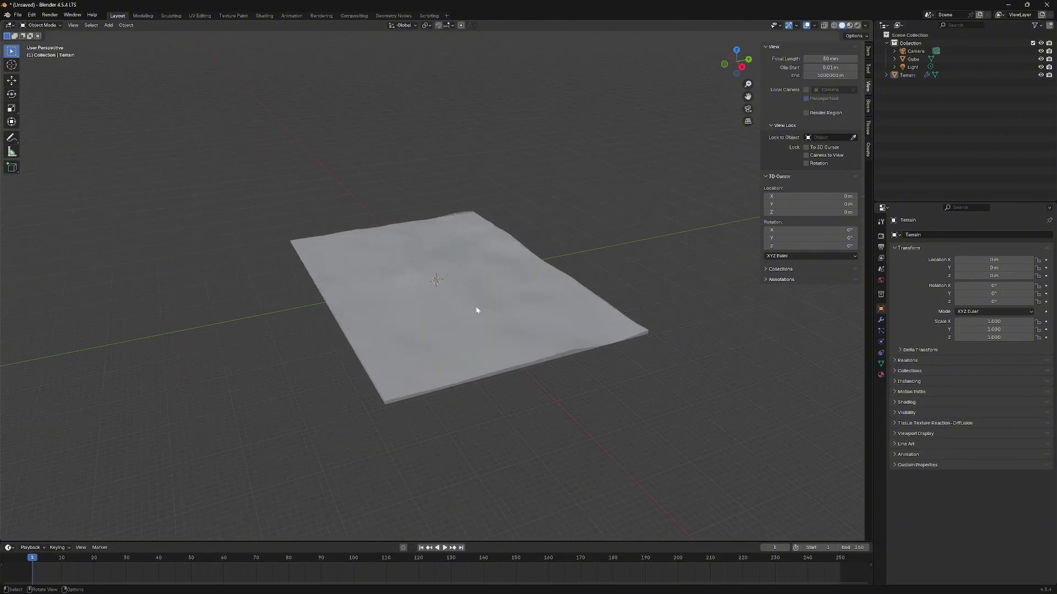
pyautogui.click(868, 107)
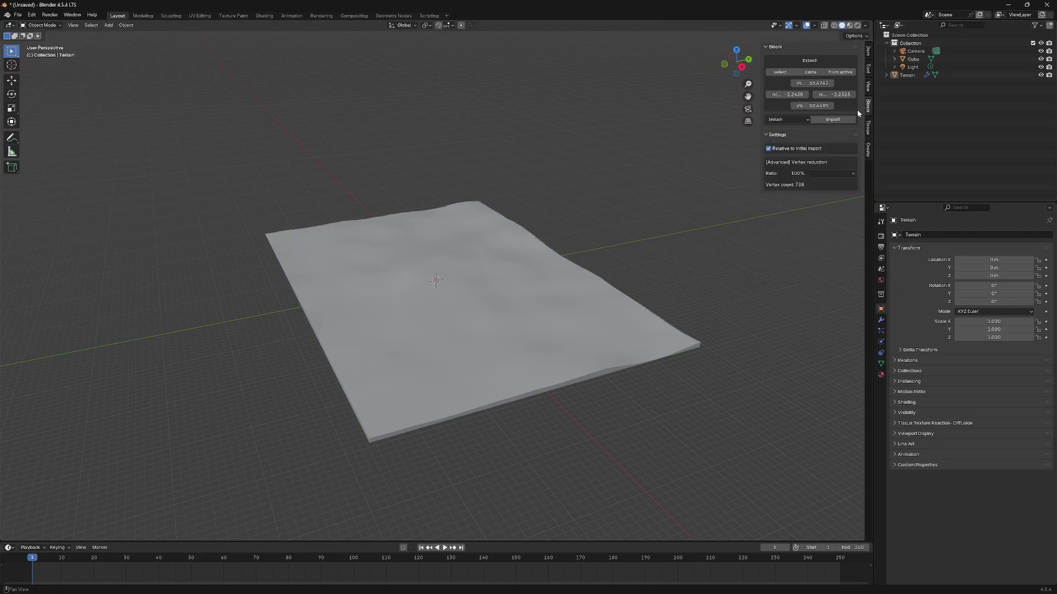
# - Collapse Settings, switch Blosm's data type to OpenStreetMap, and import it for the extent
pyautogui.click(765, 134)
pyautogui.click(784, 121)
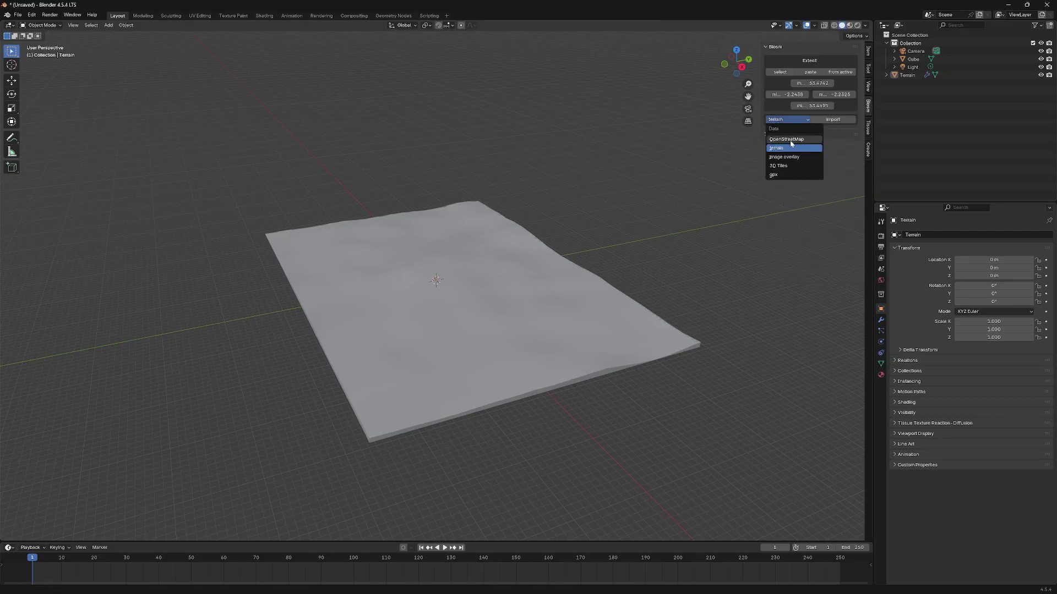
pyautogui.click(793, 140)
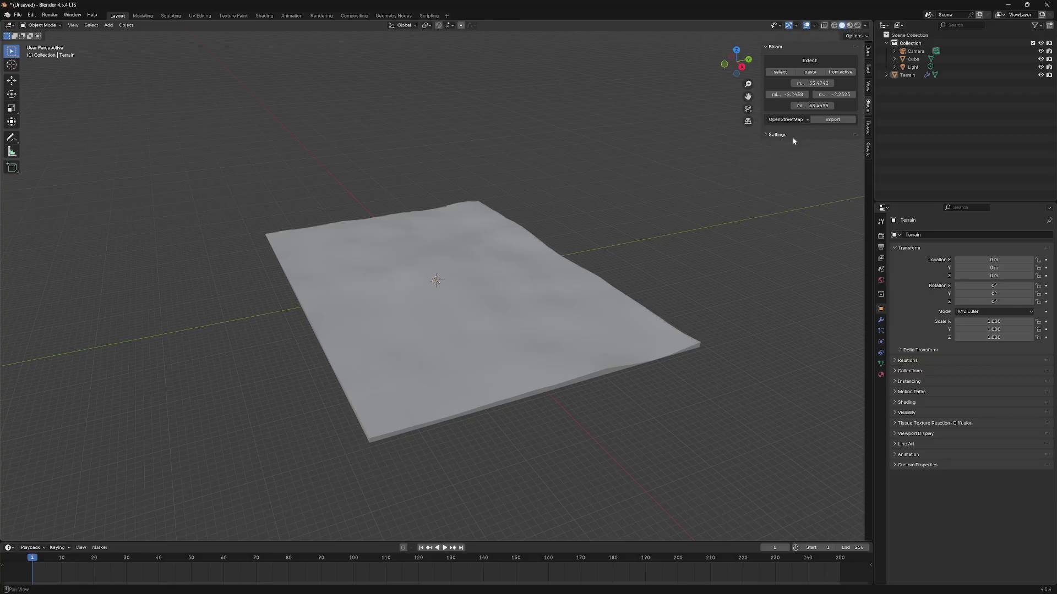
pyautogui.click(830, 120)
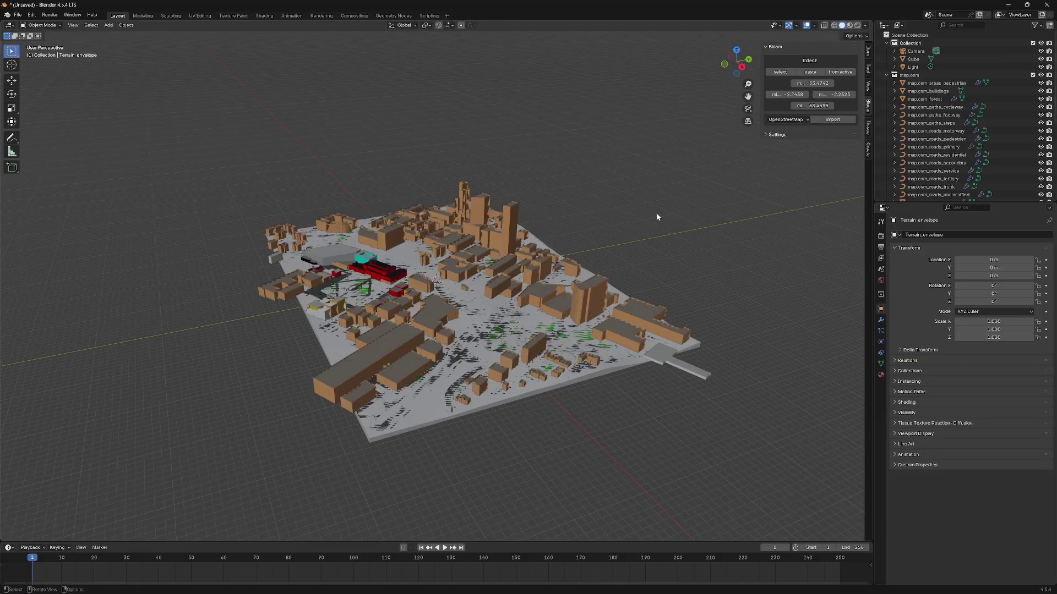
pyautogui.scroll(5, 484, 292)
pyautogui.scroll(-6, 435, 299)
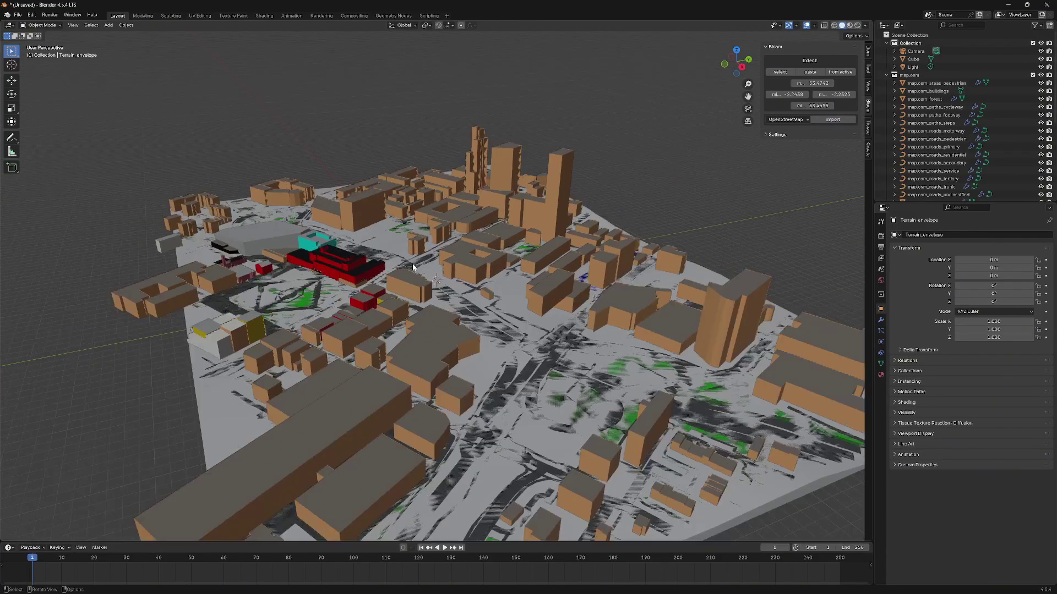
pyautogui.rightClick(385, 250)
pyautogui.press('Escape')
pyautogui.scroll(-2, 454, 253)
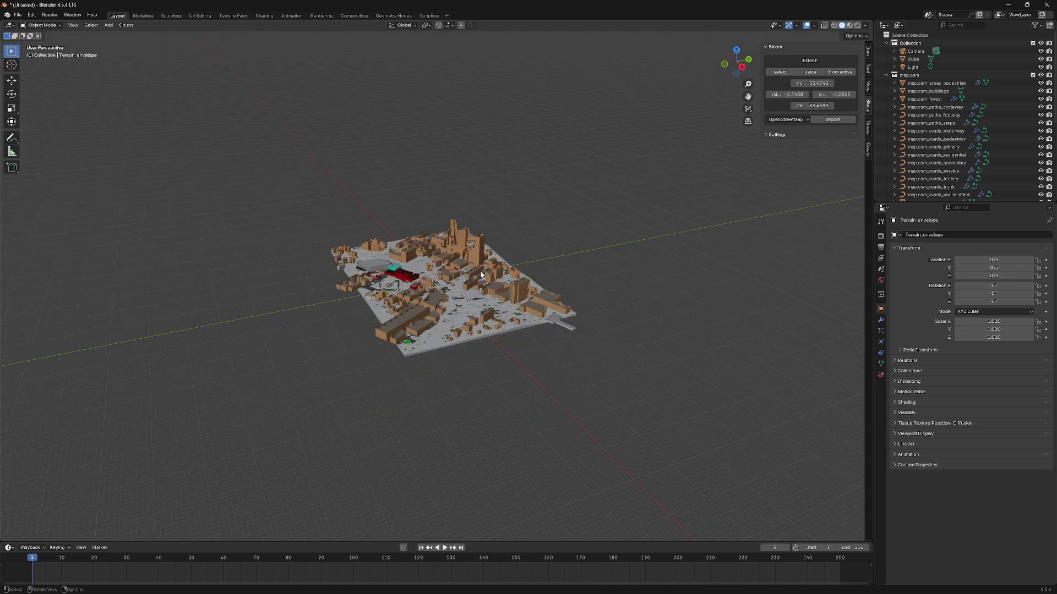
pyautogui.scroll(5, 459, 275)
pyautogui.scroll(-1, 494, 282)
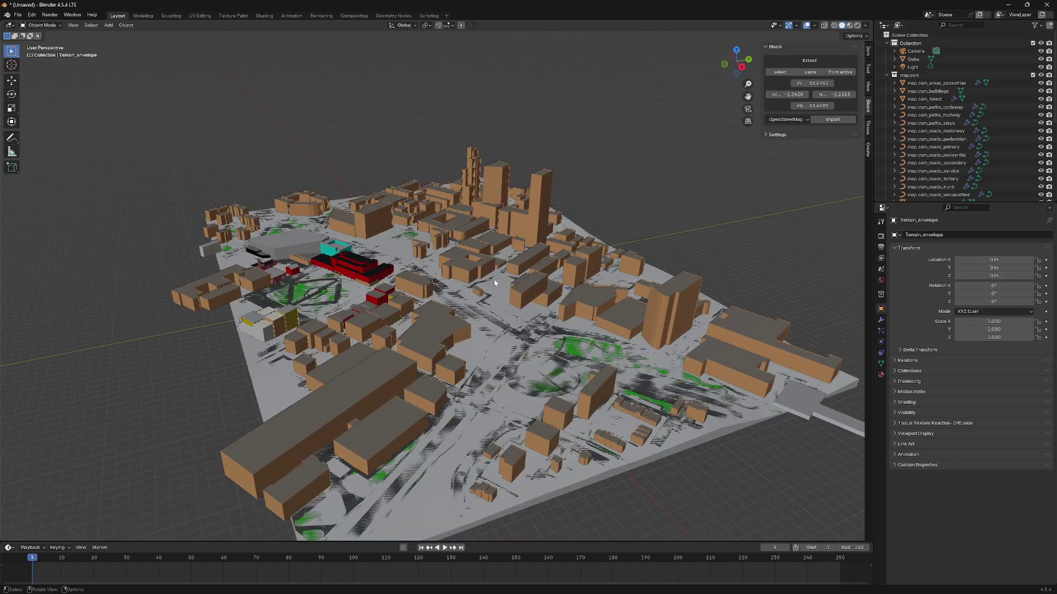
pyautogui.rightClick(587, 240)
pyautogui.press('Escape')
pyautogui.scroll(-4, 604, 196)
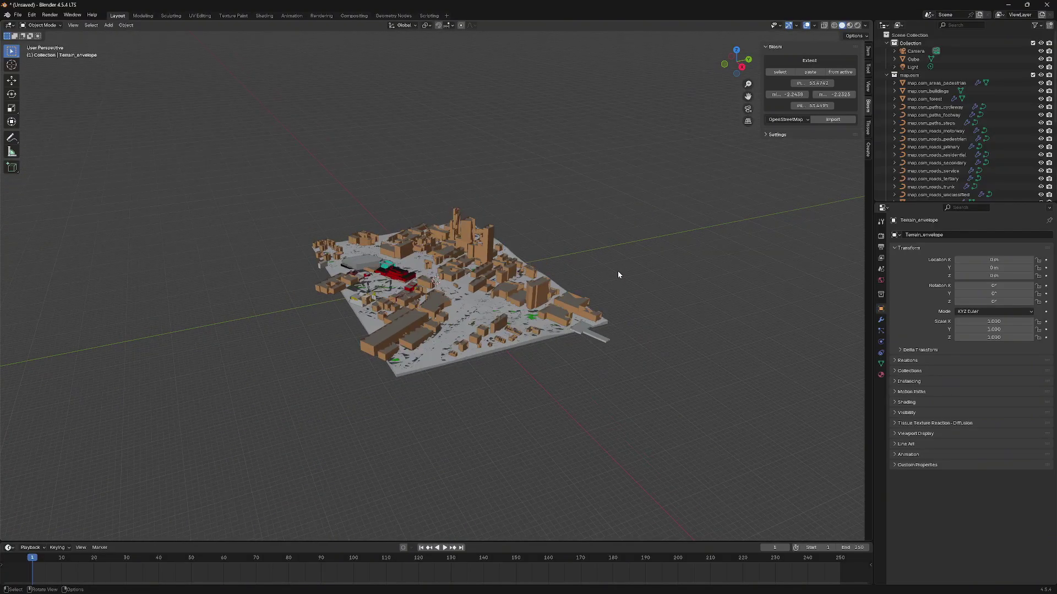
pyautogui.scroll(3, 551, 319)
pyautogui.rightClick(512, 300)
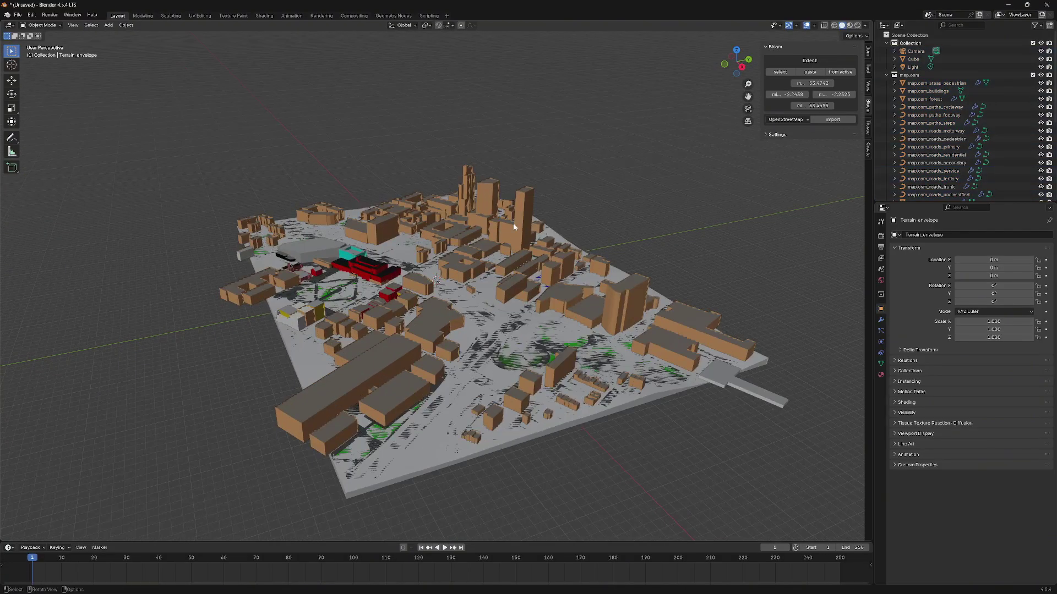
pyautogui.scroll(-3, 587, 239)
pyautogui.moveTo(587, 238); pyautogui.dragTo(473, 381, button='middle')
pyautogui.scroll(5, 474, 328)
pyautogui.scroll(-3, 574, 362)
pyautogui.scroll(-4, 565, 360)
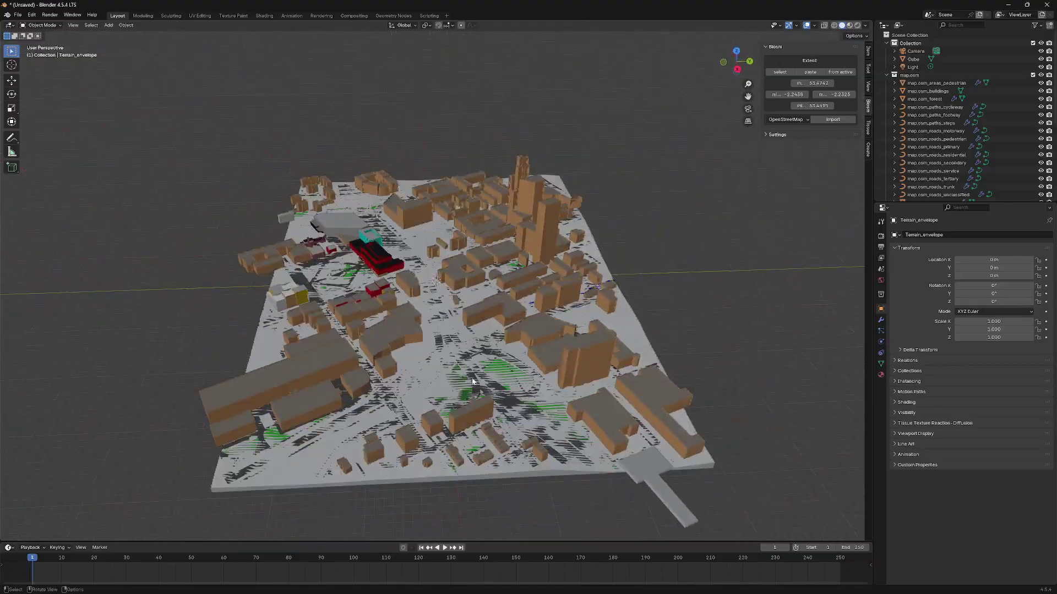
pyautogui.scroll(8, 472, 381)
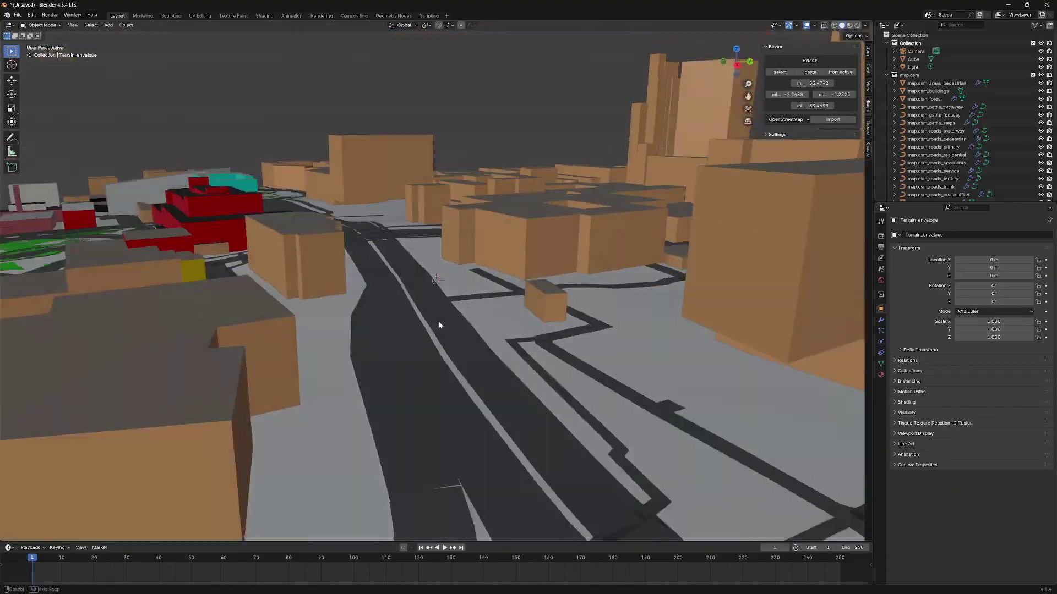
pyautogui.moveTo(438, 322); pyautogui.dragTo(436, 316, button='middle')
pyautogui.scroll(-6, 387, 285)
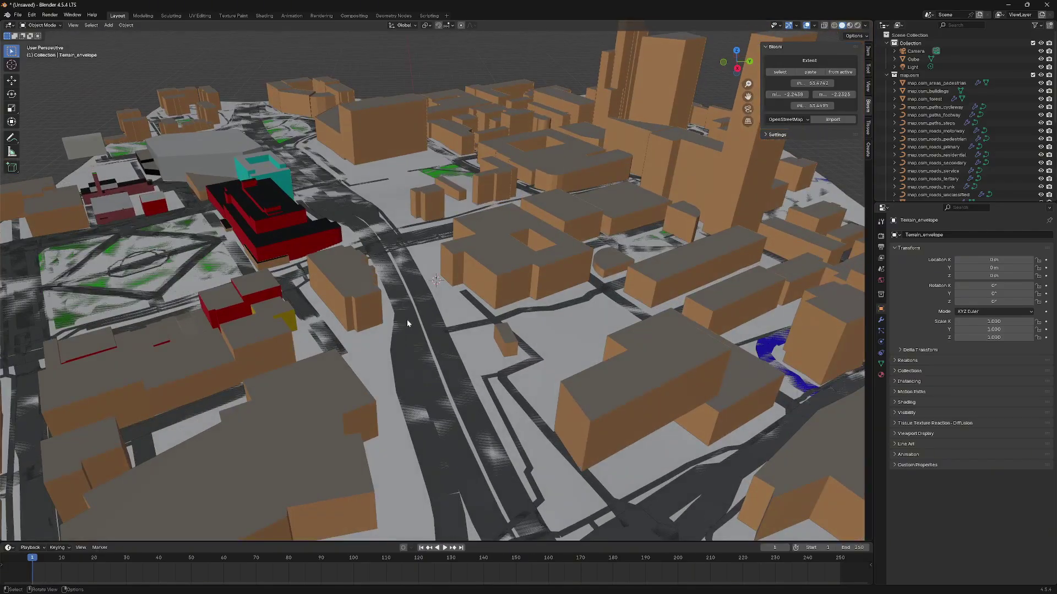
pyautogui.scroll(-6, 407, 324)
pyautogui.moveTo(403, 310); pyautogui.dragTo(633, 327, button='middle')
pyautogui.scroll(8, 456, 318)
pyautogui.scroll(3, 456, 318)
pyautogui.scroll(-3, 455, 318)
pyautogui.scroll(3, 494, 315)
pyautogui.scroll(3, 425, 373)
pyautogui.scroll(-5, 426, 372)
pyautogui.scroll(5, 408, 313)
pyautogui.scroll(-8, 404, 282)
pyautogui.scroll(5, 481, 320)
pyautogui.scroll(-6, 518, 306)
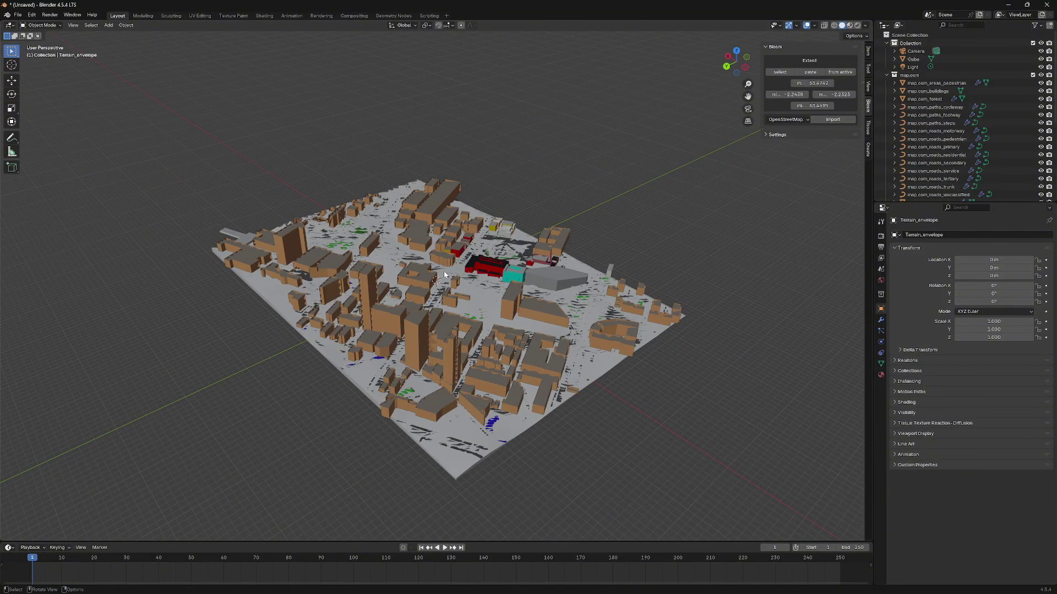
pyautogui.click(886, 75)
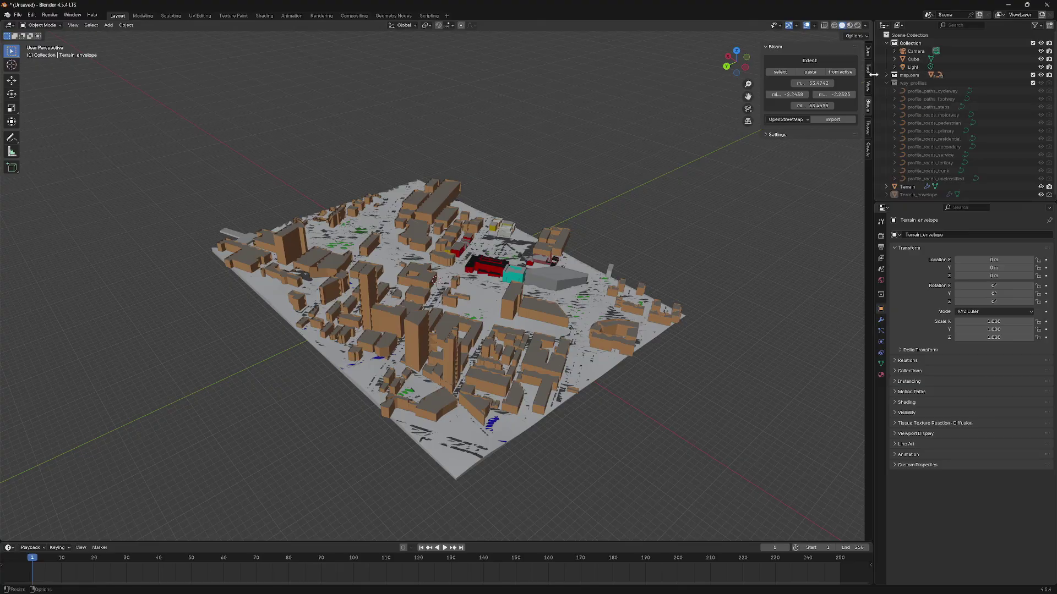
pyautogui.click(886, 83)
pyautogui.click(907, 91)
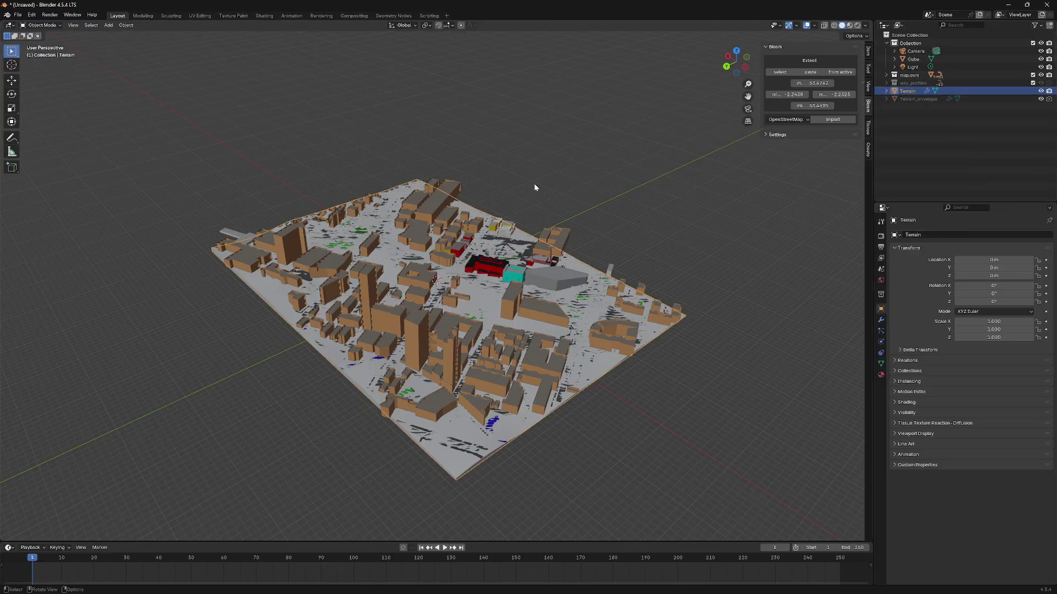
pyautogui.press('Delete')
pyautogui.scroll(5, 497, 286)
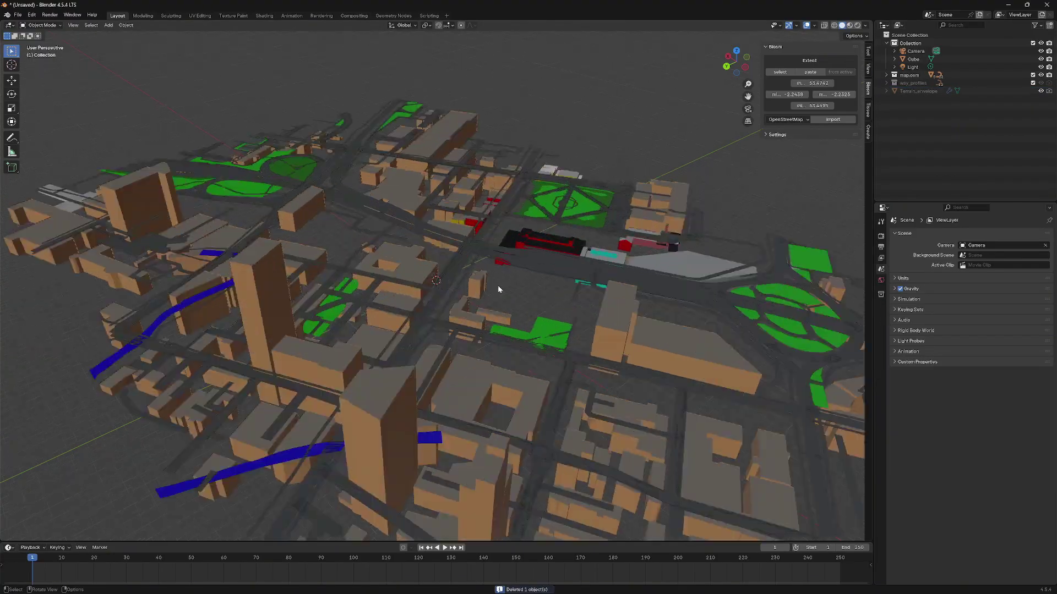
pyautogui.moveTo(497, 285); pyautogui.dragTo(405, 283, button='middle')
pyautogui.hotkey('ctrl', 'z')
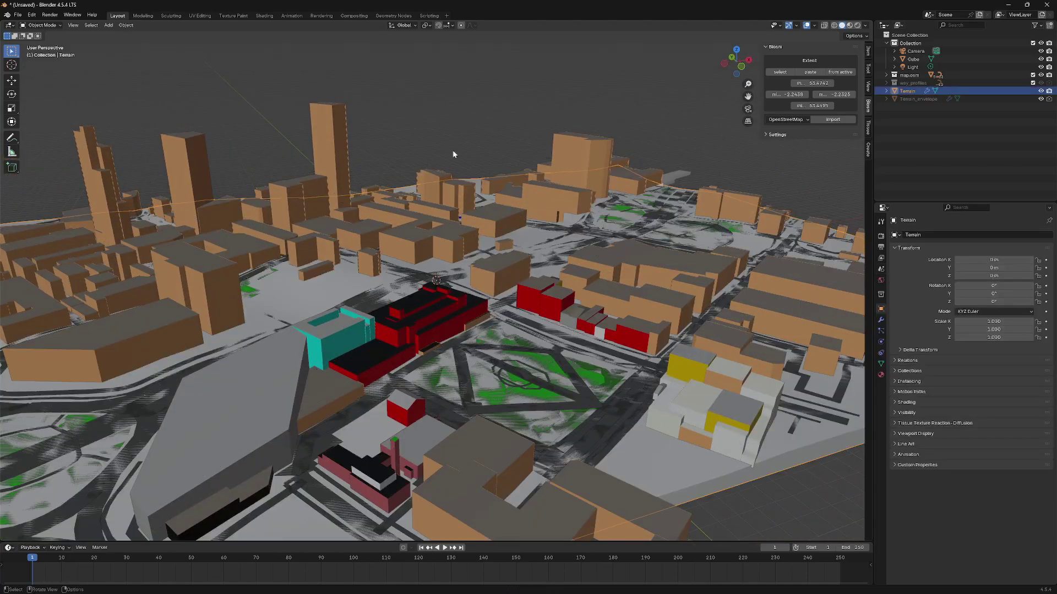
pyautogui.scroll(-5, 465, 148)
pyautogui.moveTo(464, 149); pyautogui.dragTo(488, 350, button='middle')
pyautogui.scroll(3, 420, 363)
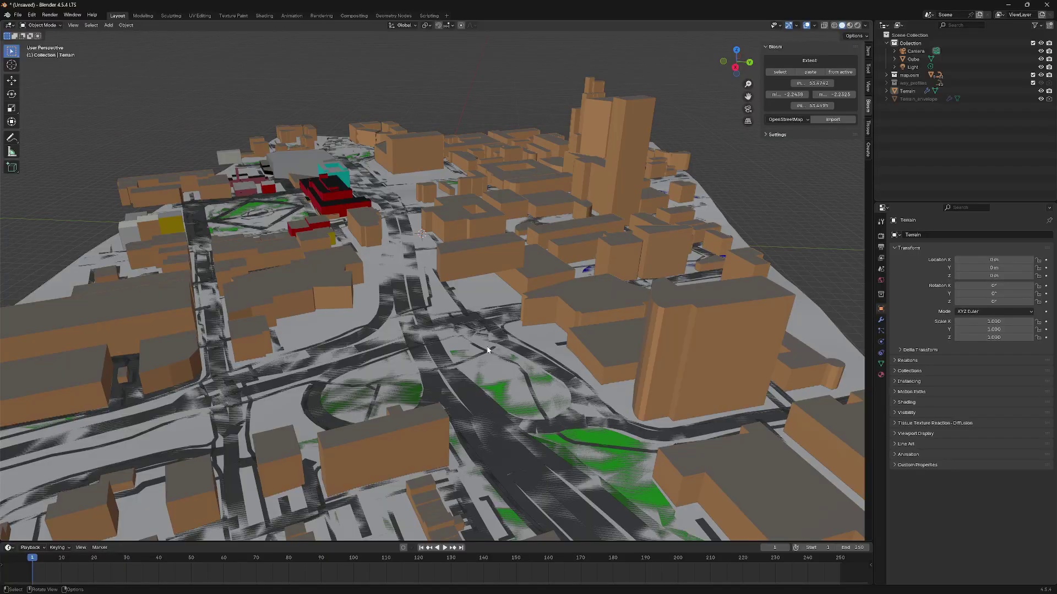
pyautogui.moveTo(458, 315); pyautogui.dragTo(432, 302, button='middle')
pyautogui.scroll(-4, 442, 313)
pyautogui.scroll(6, 433, 302)
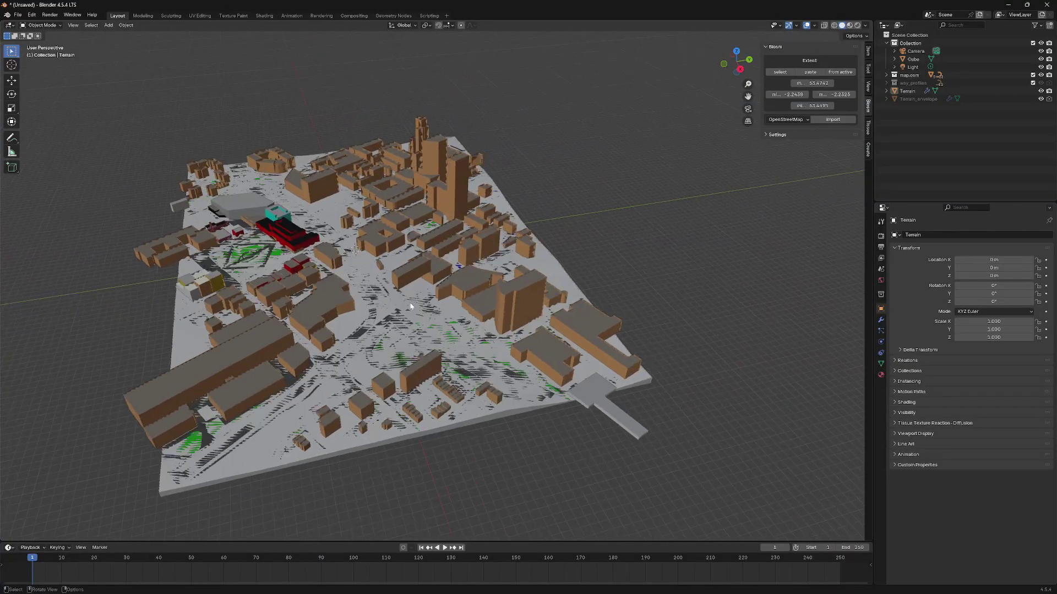
pyautogui.scroll(-5, 432, 309)
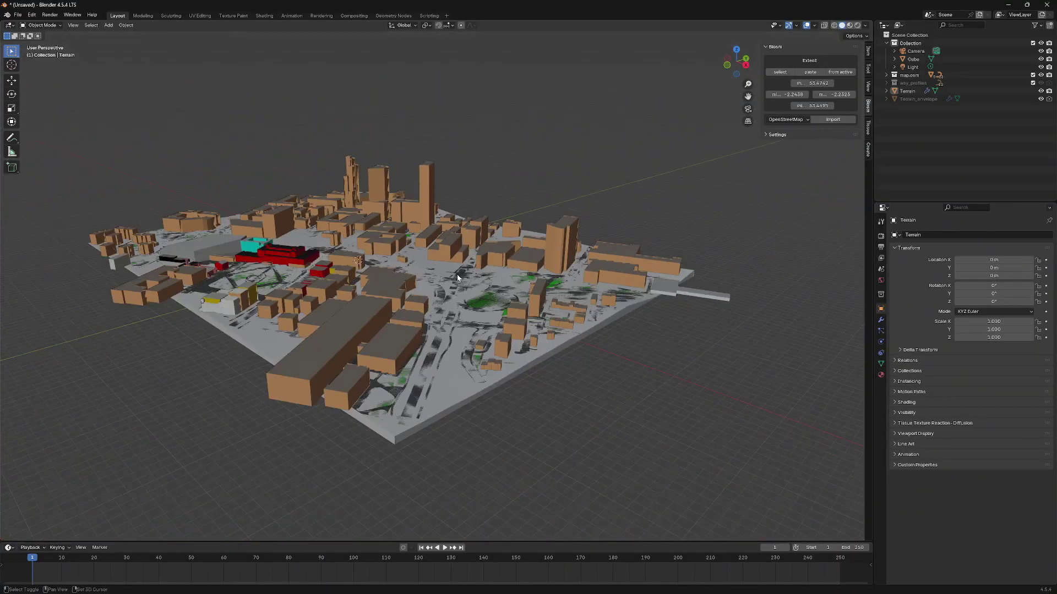
pyautogui.scroll(8, 440, 302)
pyautogui.moveTo(440, 301); pyautogui.dragTo(572, 258, button='middle')
pyautogui.scroll(-6, 492, 337)
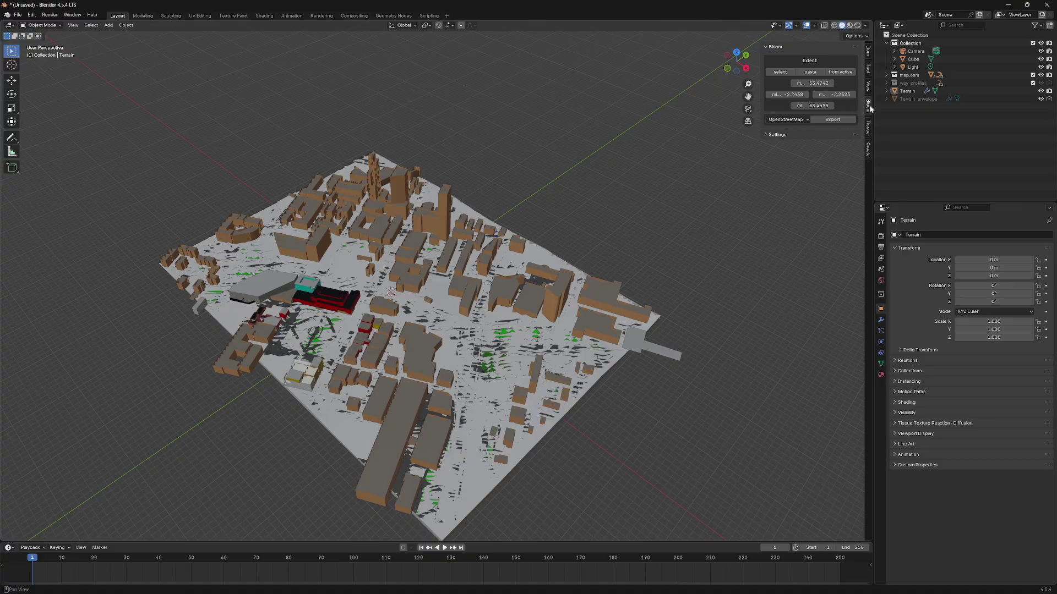
# - Import Google 3D Tiles with Level of details set to 'buildings with more details'
pyautogui.click(806, 121)
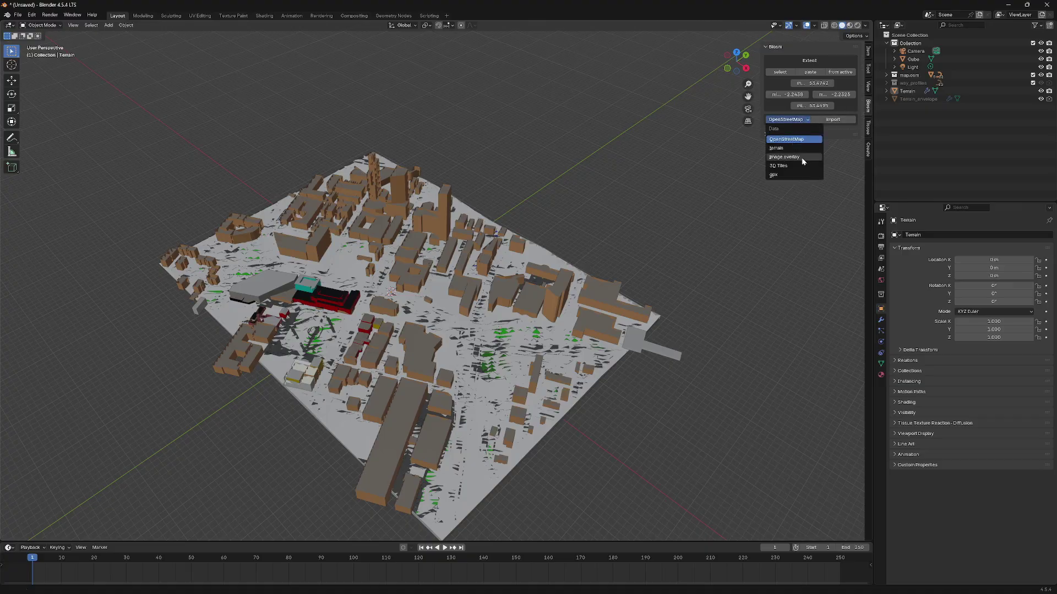
pyautogui.click(783, 167)
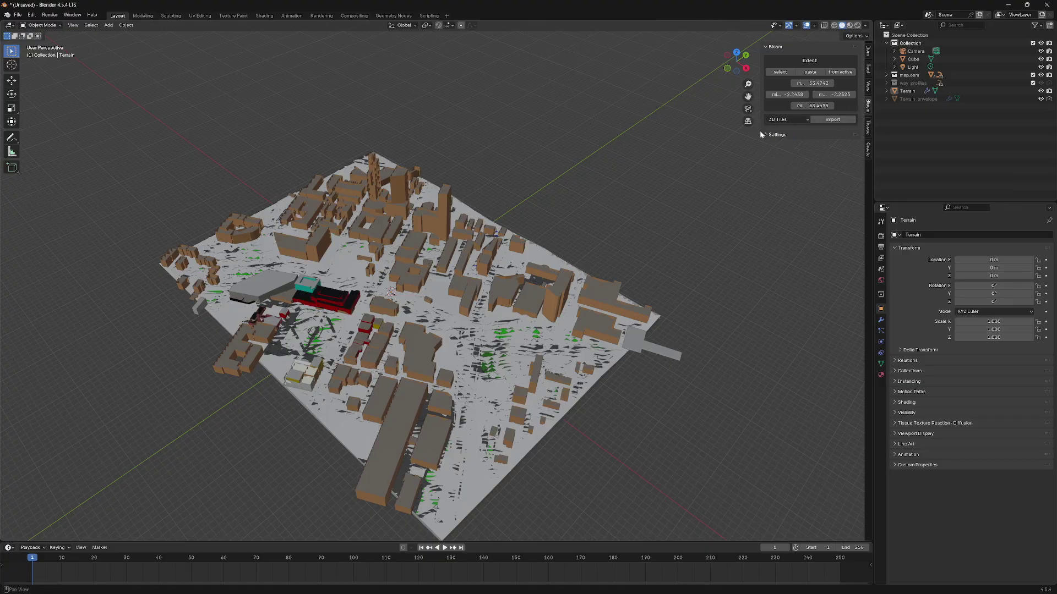
pyautogui.click(766, 134)
pyautogui.click(793, 171)
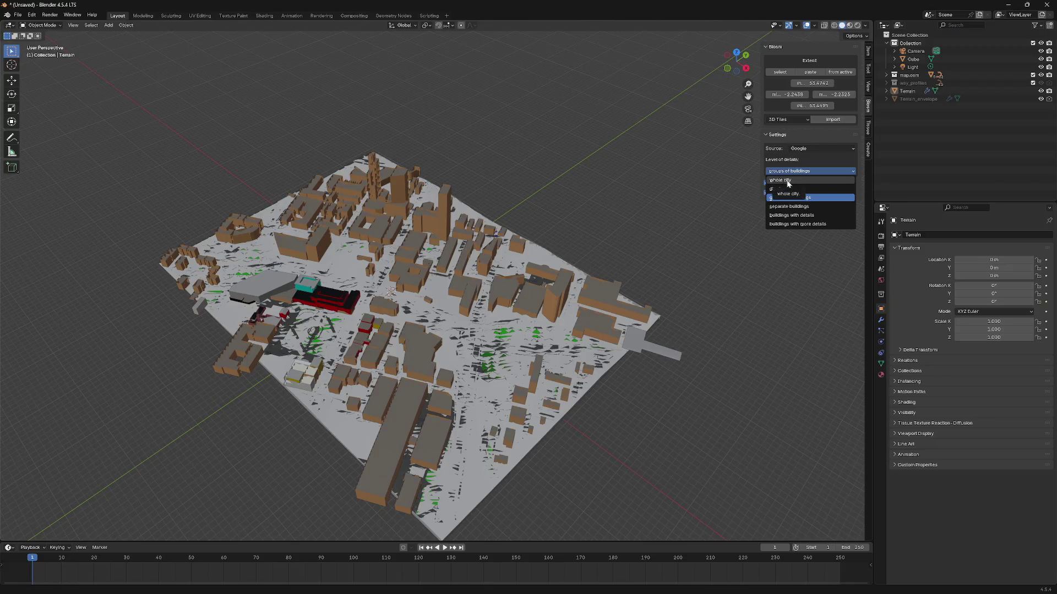
pyautogui.click(802, 224)
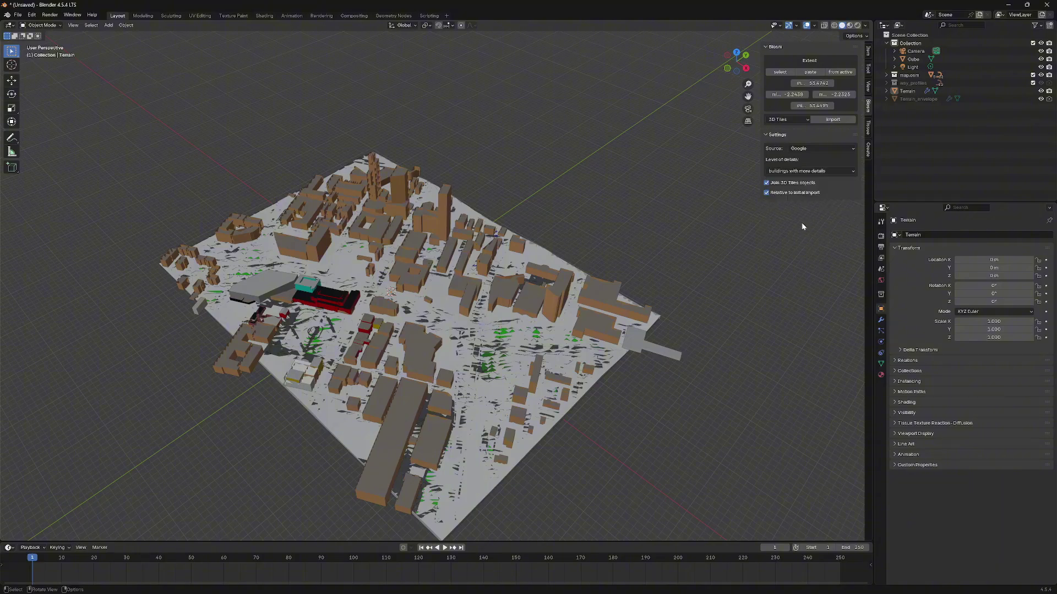
pyautogui.click(829, 120)
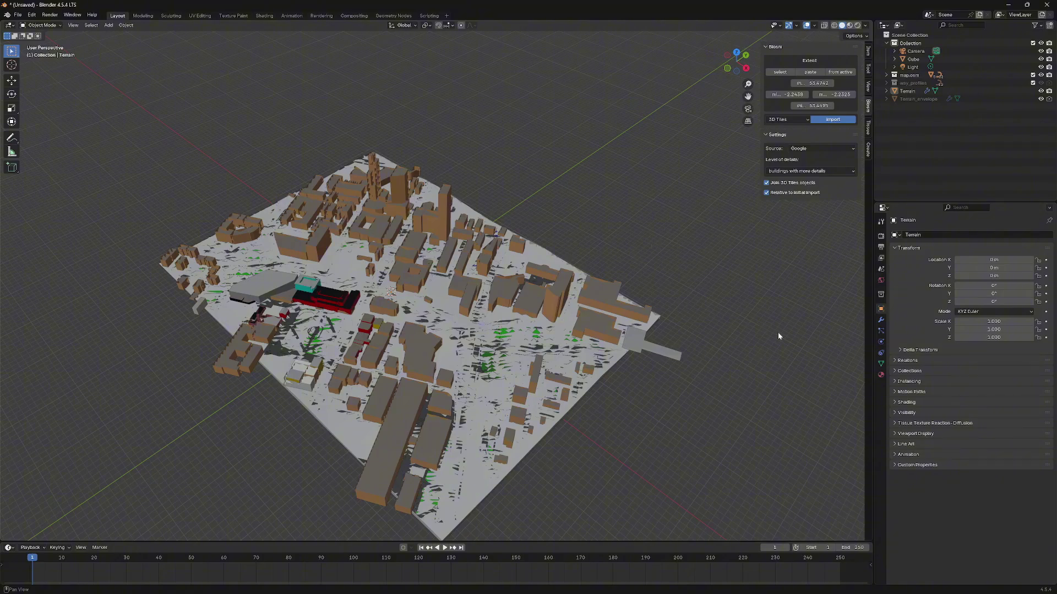
pyautogui.moveTo(918, 593)
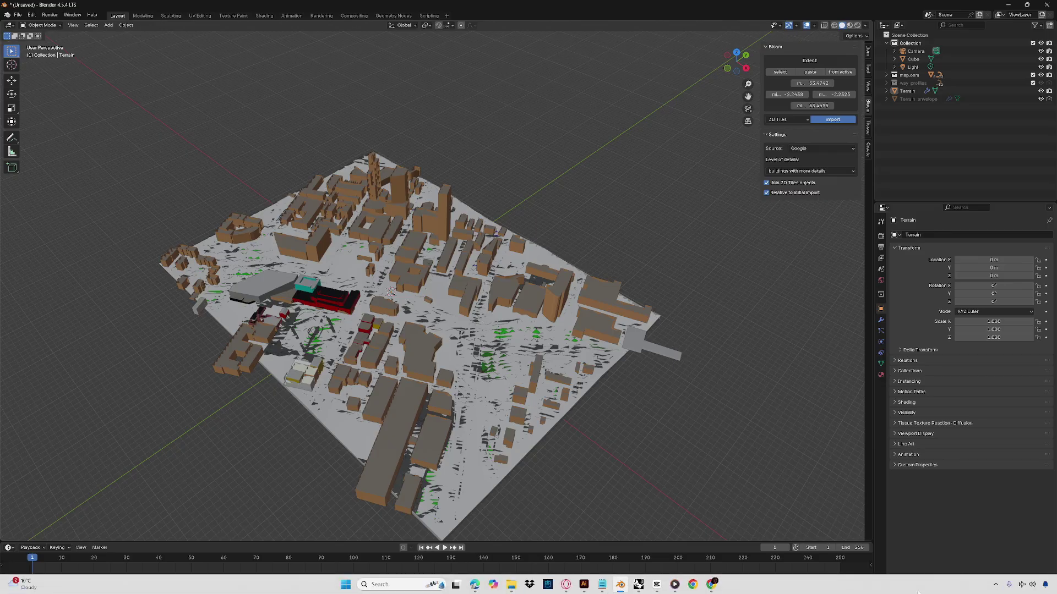
pyautogui.click(995, 584)
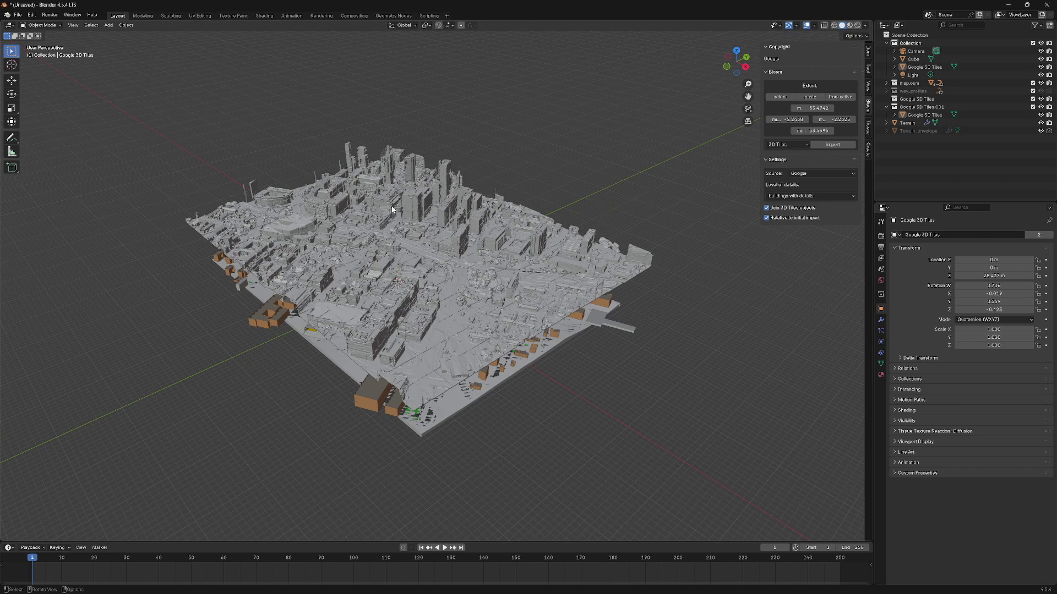
# - Select the Google 3D Tiles city mesh in the viewport
pyautogui.scroll(1, 392, 209)
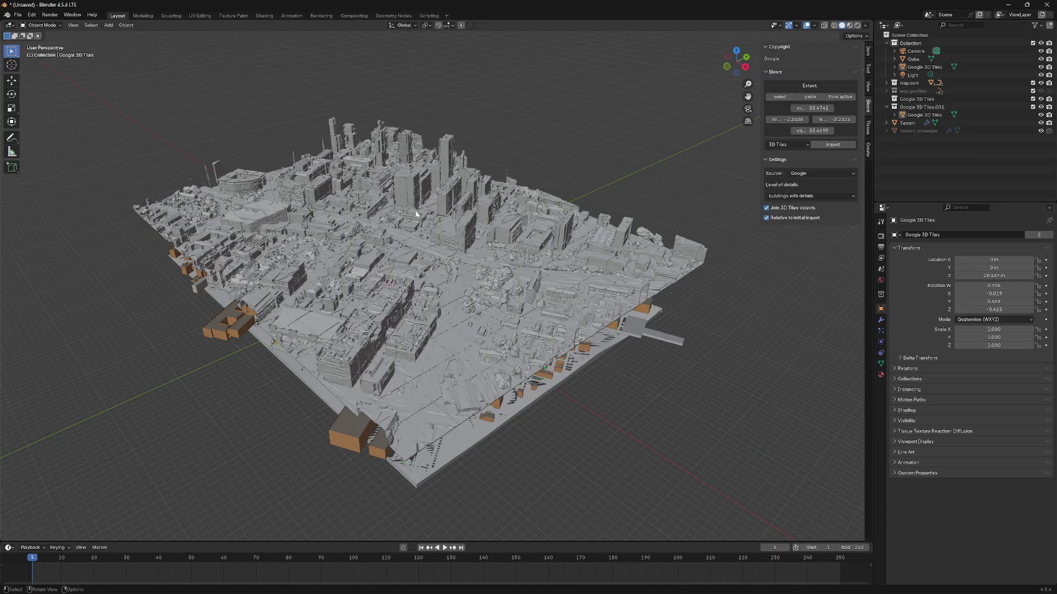
pyautogui.scroll(-1, 416, 214)
pyautogui.click(433, 198)
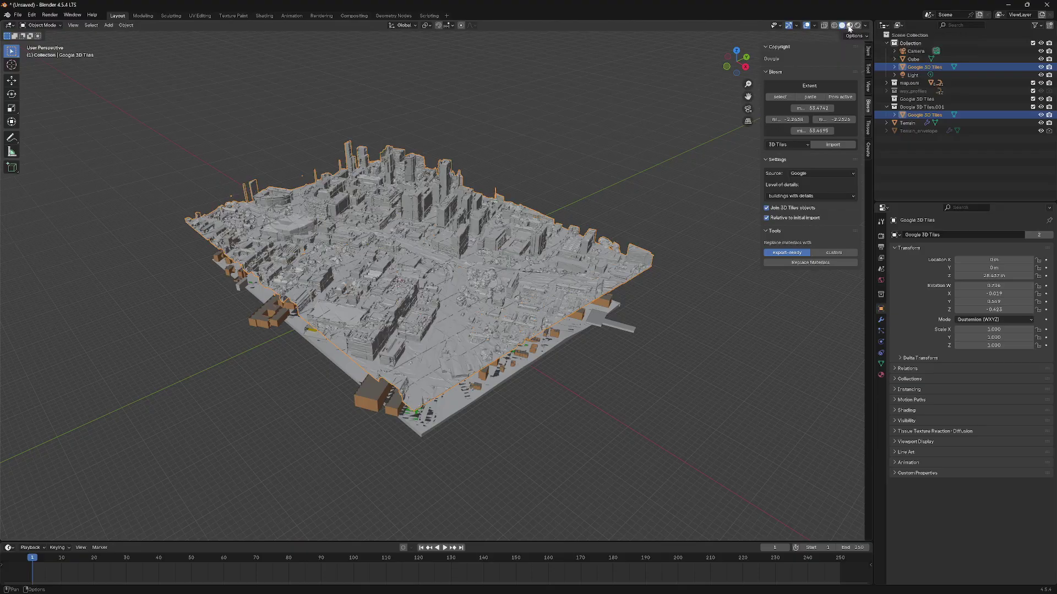
pyautogui.click(849, 26)
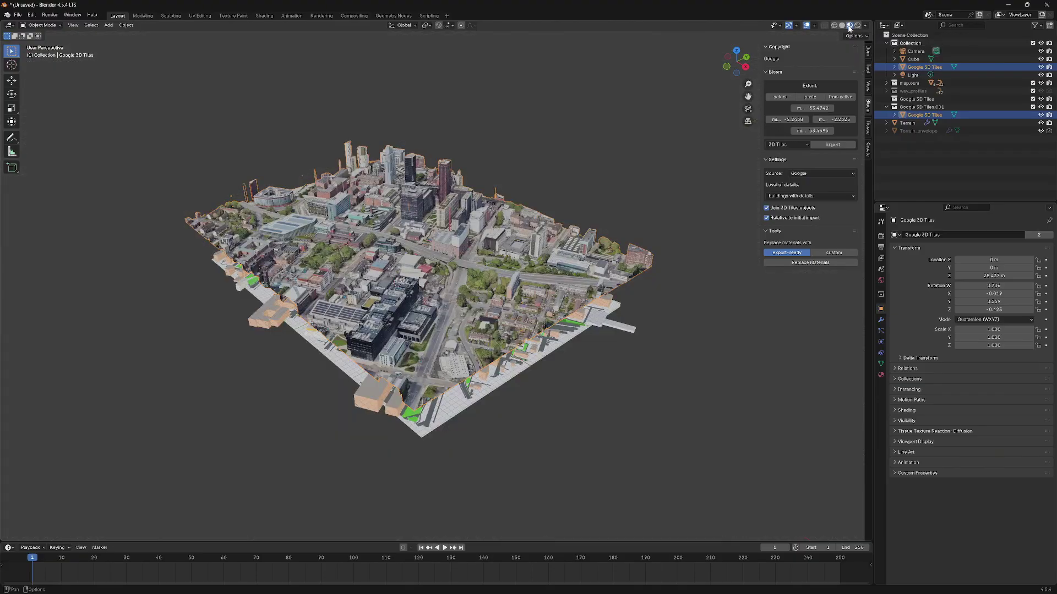
pyautogui.scroll(5, 424, 279)
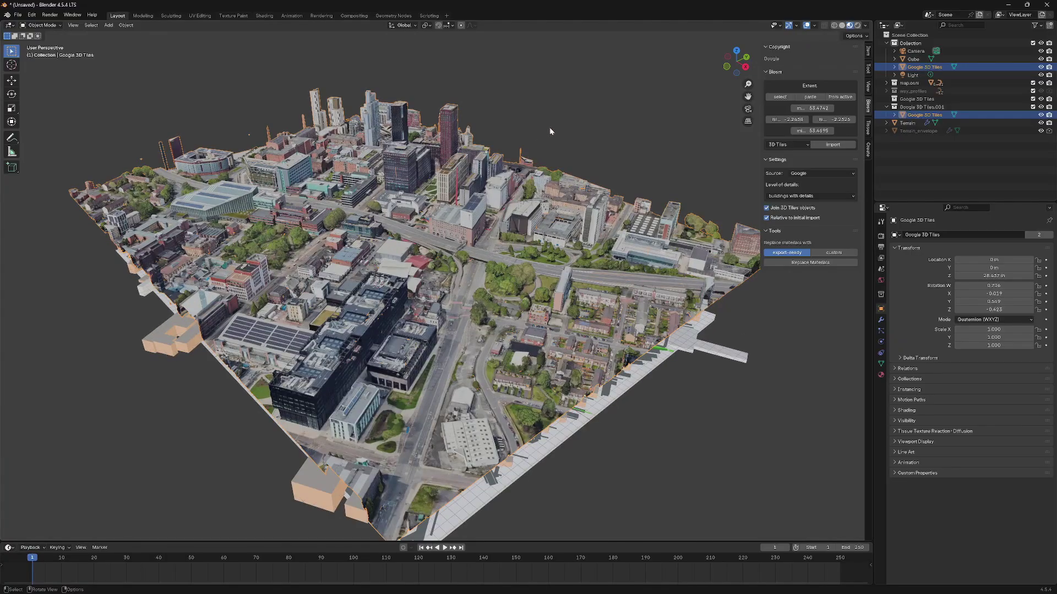
pyautogui.click(550, 130)
pyautogui.scroll(2, 454, 250)
pyautogui.scroll(-3, 463, 268)
pyautogui.moveTo(483, 269); pyautogui.dragTo(380, 263, button='middle')
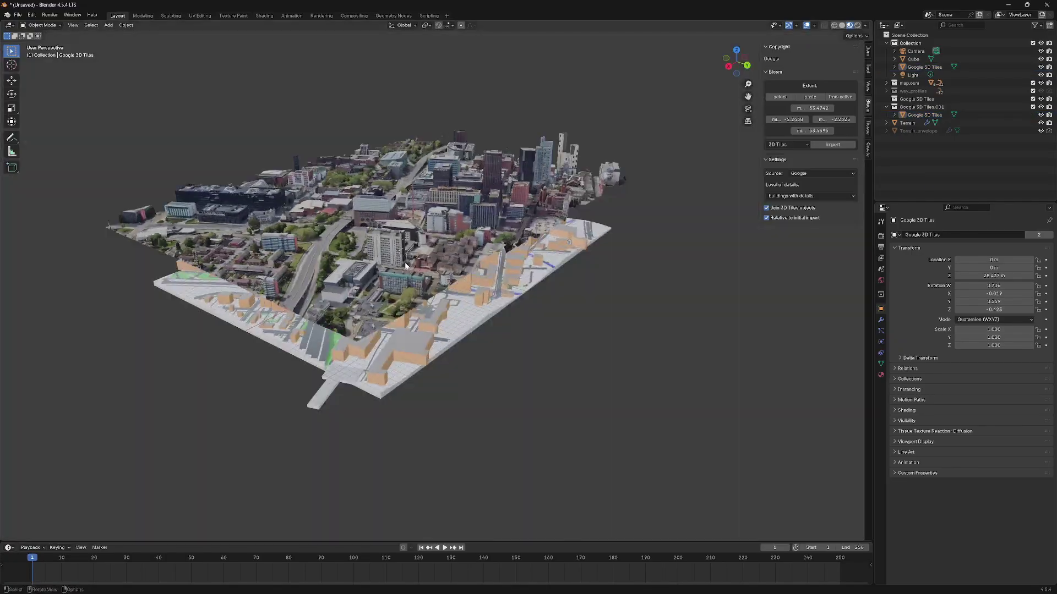
pyautogui.scroll(3, 395, 276)
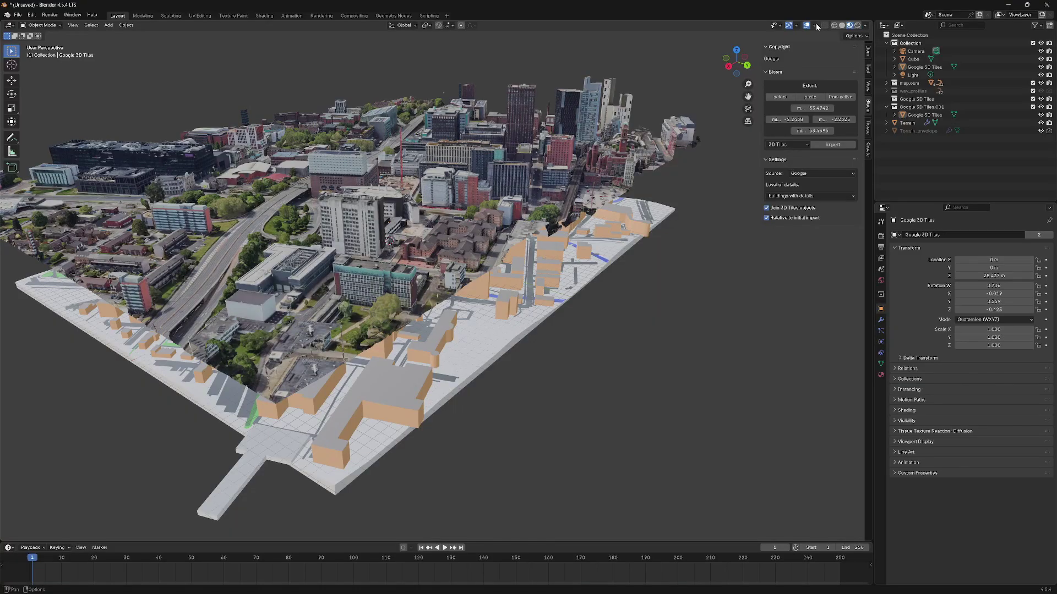
pyautogui.click(815, 26)
pyautogui.click(765, 169)
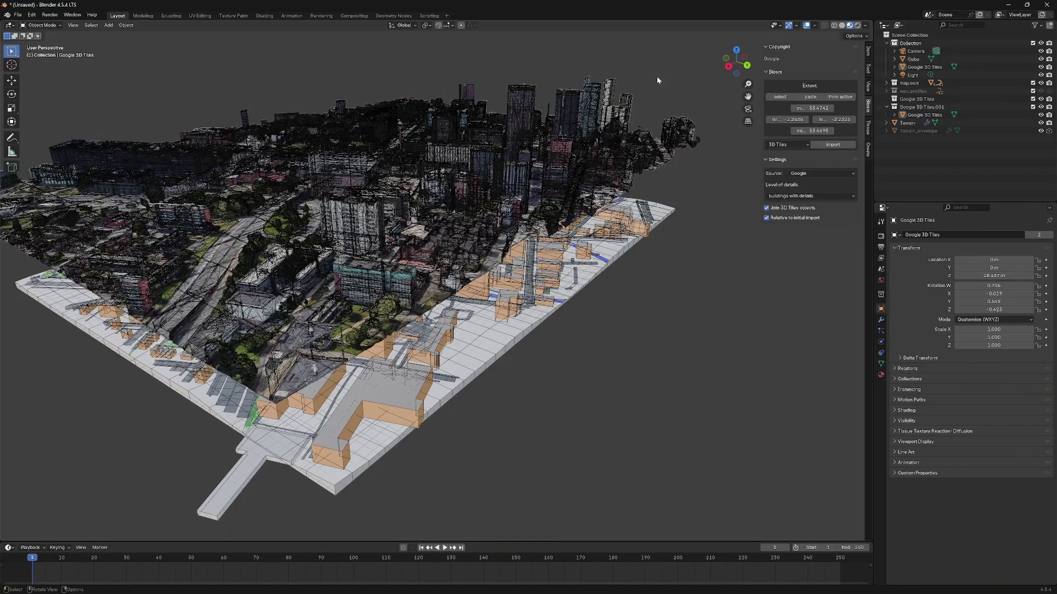
pyautogui.moveTo(491, 160); pyautogui.dragTo(504, 197, button='middle')
pyautogui.scroll(-2, 504, 204)
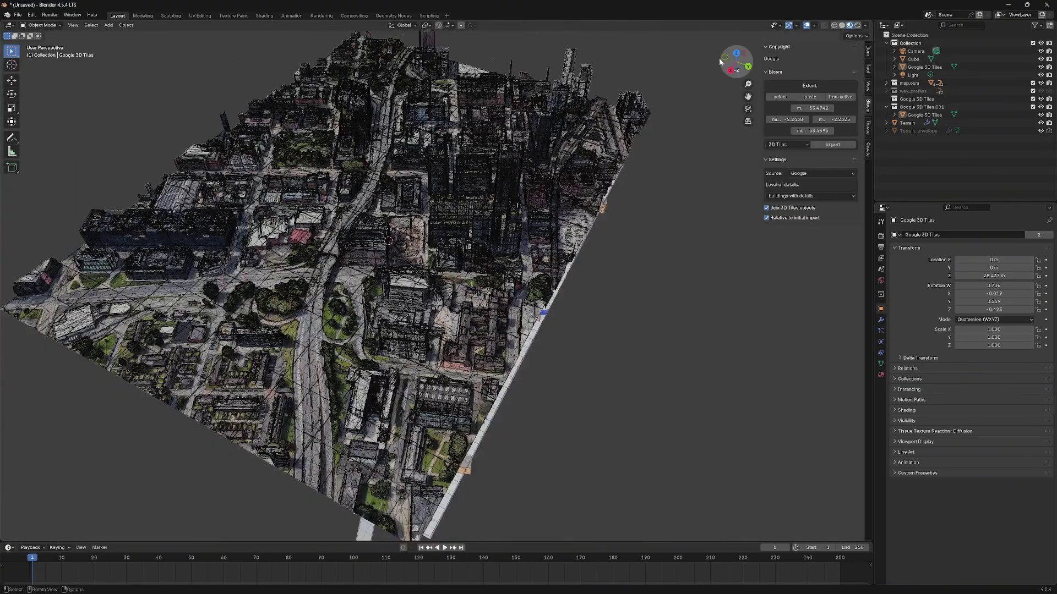
pyautogui.click(815, 25)
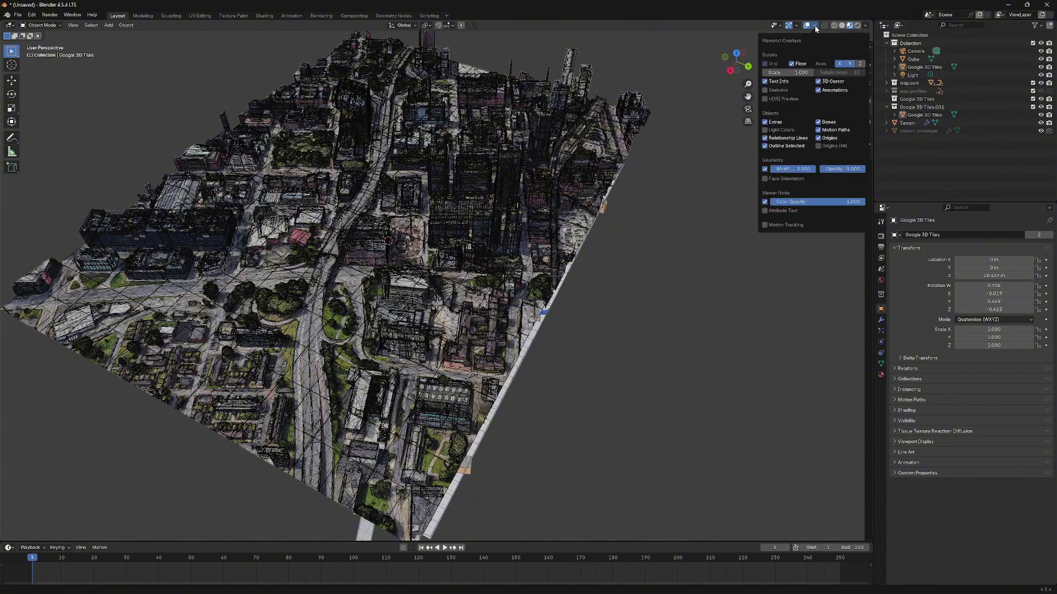
pyautogui.click(815, 26)
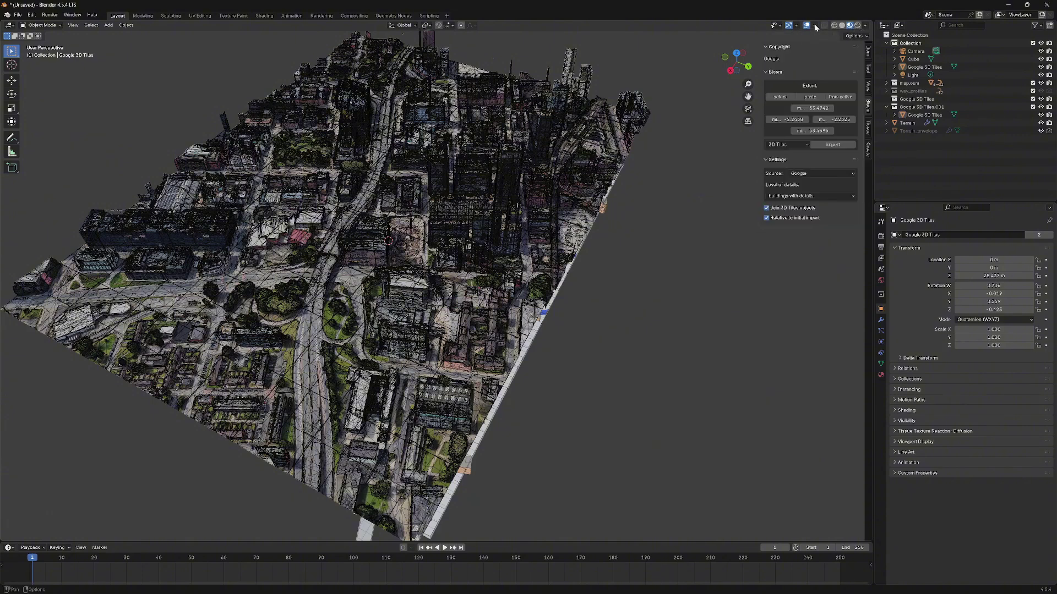
pyautogui.click(815, 26)
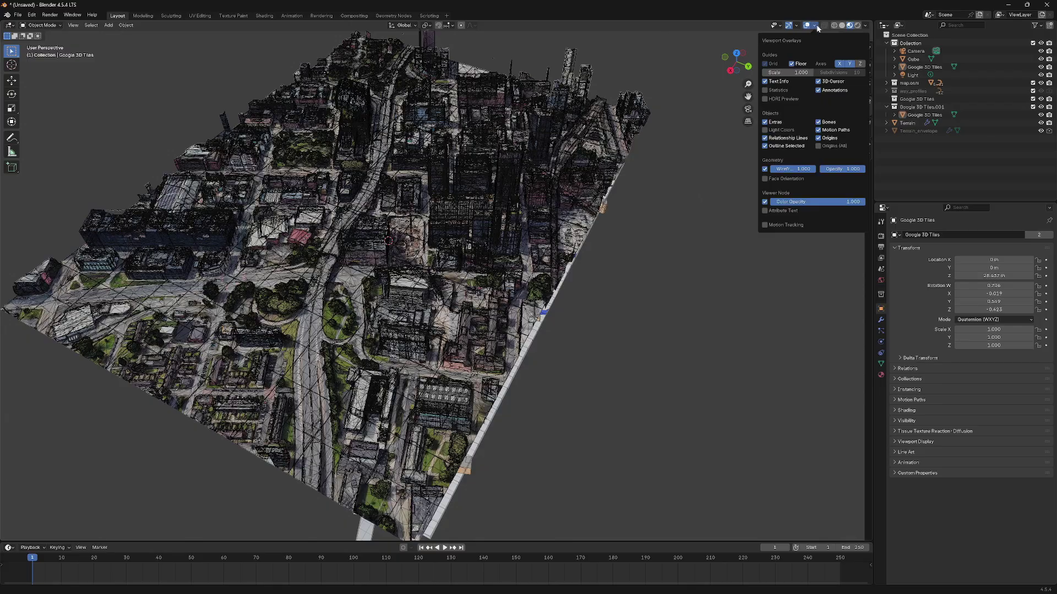
pyautogui.click(764, 168)
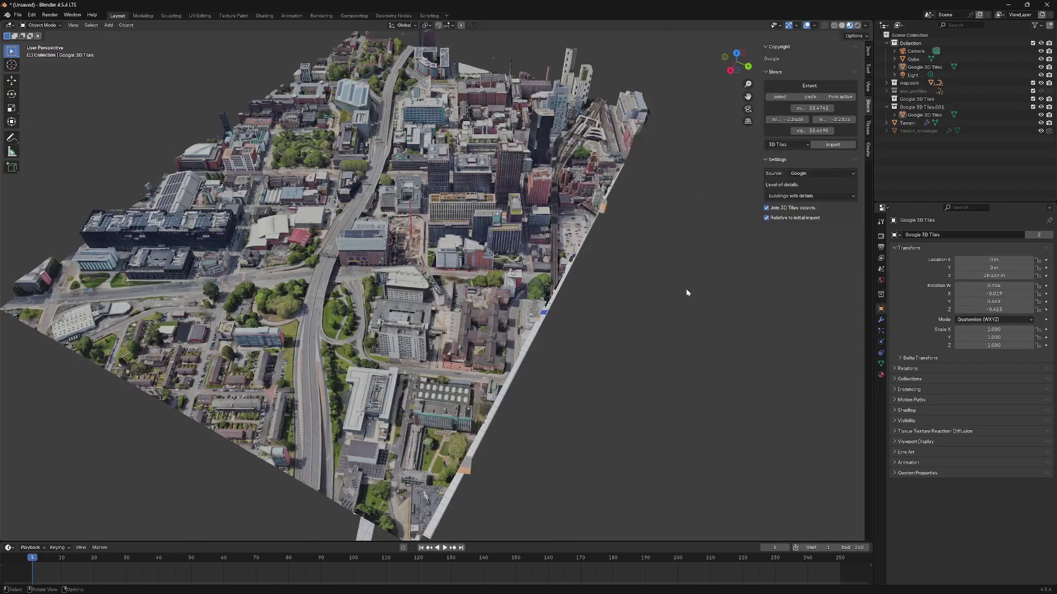
pyautogui.scroll(4, 457, 281)
pyautogui.moveTo(409, 286); pyautogui.dragTo(349, 298, button='middle')
pyautogui.scroll(-3, 451, 278)
pyautogui.scroll(-5, 449, 267)
# - Orbit to a low side view and select the Google 3D Tiles mesh
pyautogui.scroll(2, 353, 292)
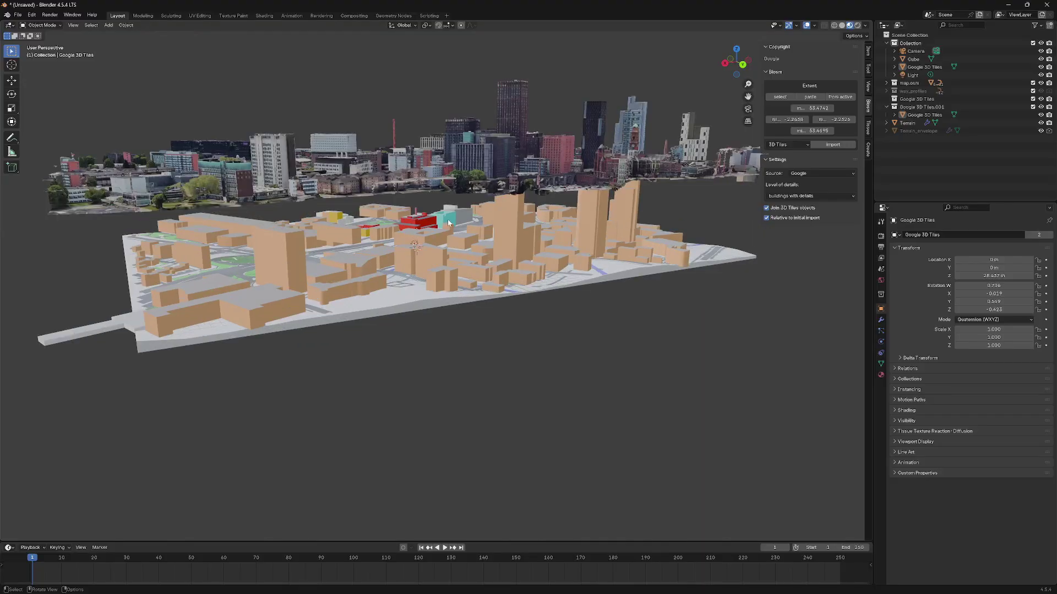
pyautogui.moveTo(424, 226); pyautogui.dragTo(480, 218, button='middle')
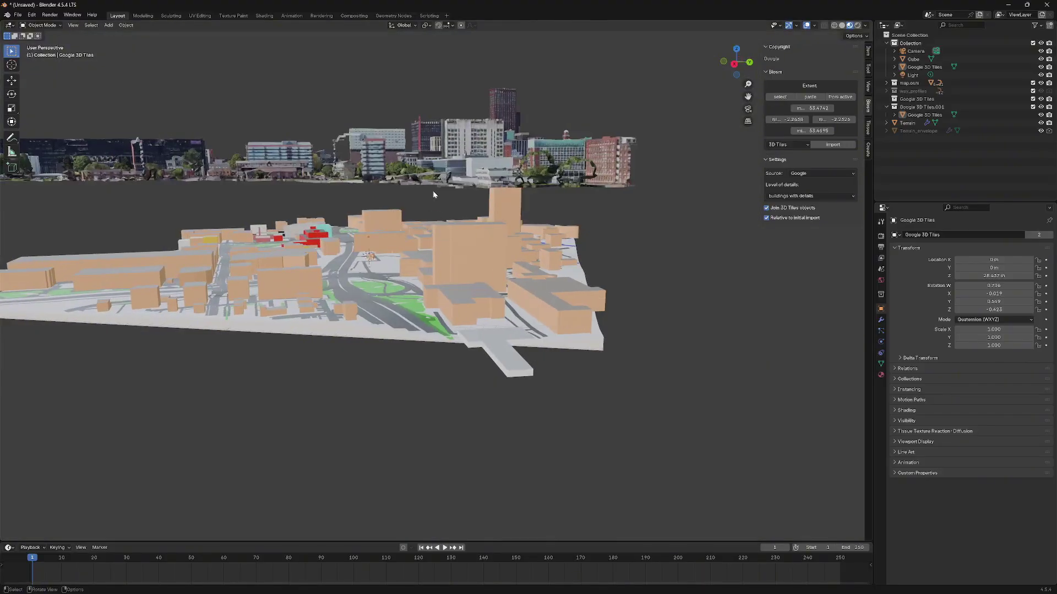
pyautogui.scroll(-3, 433, 194)
pyautogui.moveTo(432, 194); pyautogui.dragTo(382, 251, button='middle')
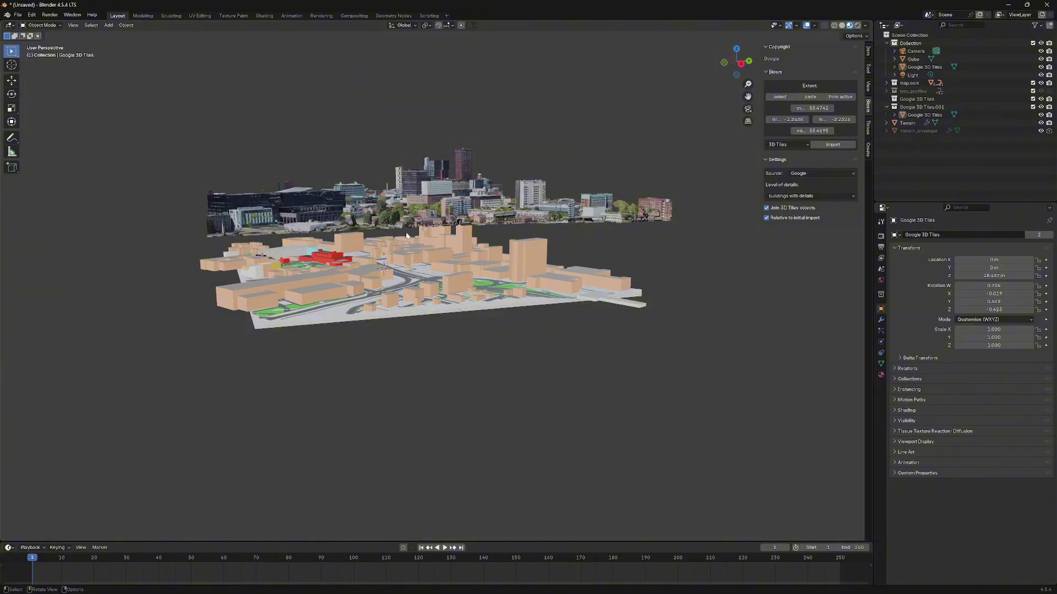
pyautogui.moveTo(406, 236); pyautogui.dragTo(379, 251, button='middle')
pyautogui.scroll(4, 377, 252)
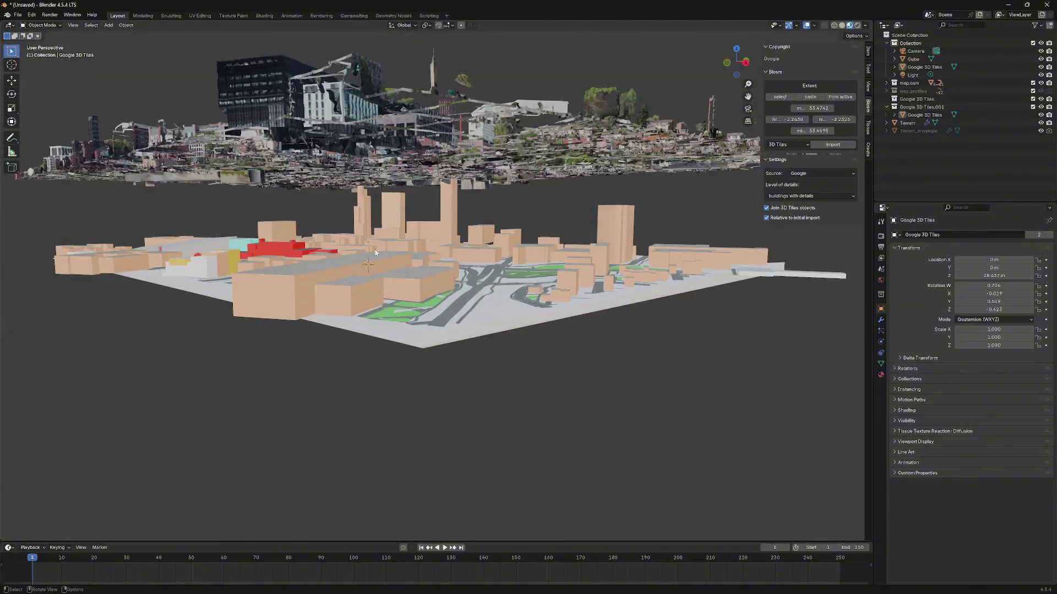
pyautogui.click(390, 157)
pyautogui.moveTo(361, 226); pyautogui.dragTo(339, 225, button='middle')
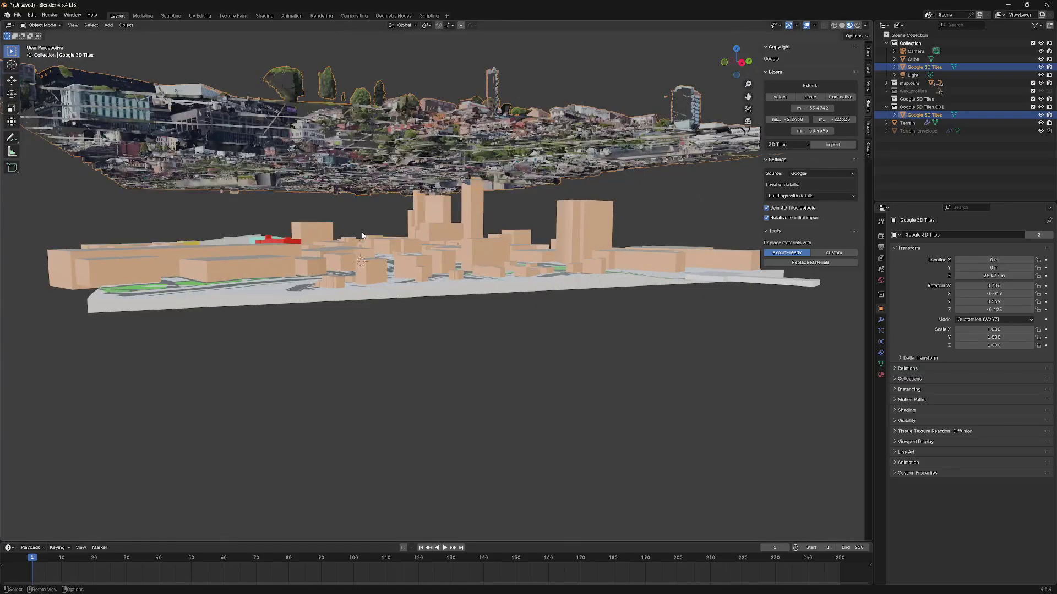
# - Move the tiles mesh along Z, dropping it onto the OSM buildings at Z -0.50667 m
pyautogui.press('g')
pyautogui.press('z')
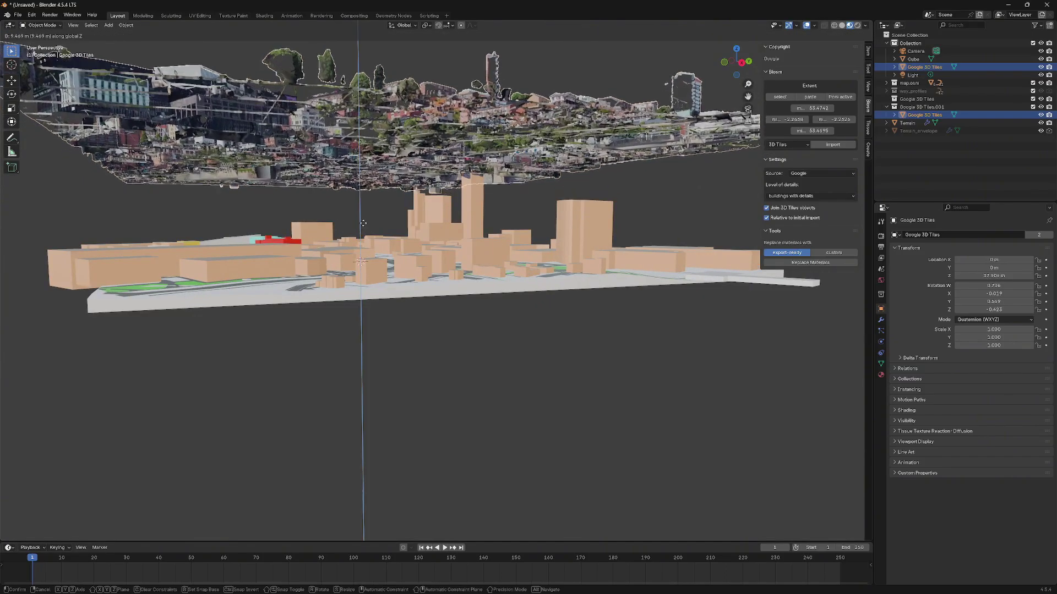
pyautogui.click(362, 212)
pyautogui.click(363, 226)
pyautogui.hotkey('ctrl', 'z')
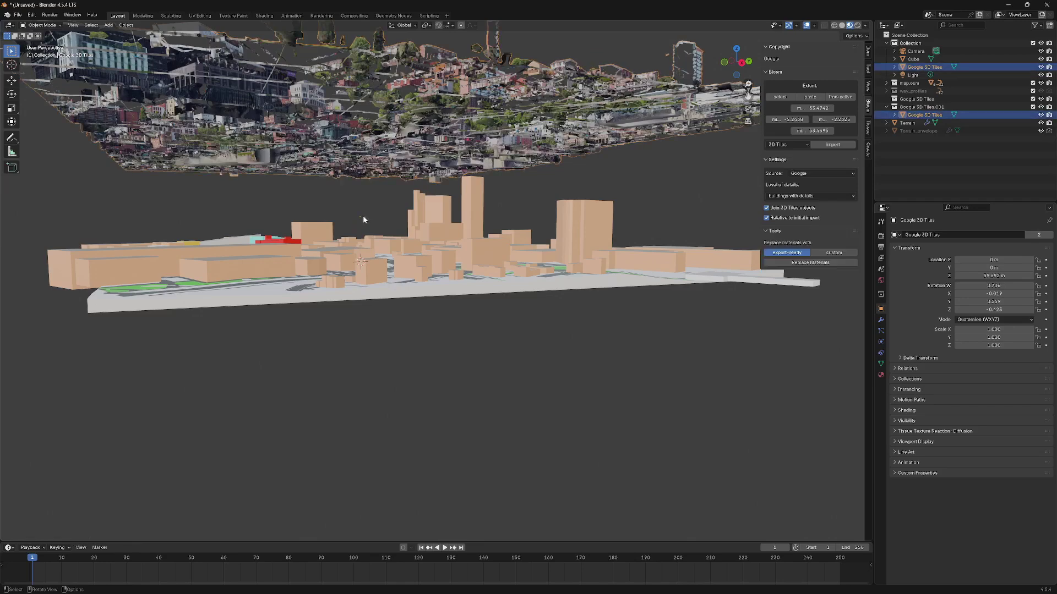
pyautogui.press('g')
pyautogui.press('z')
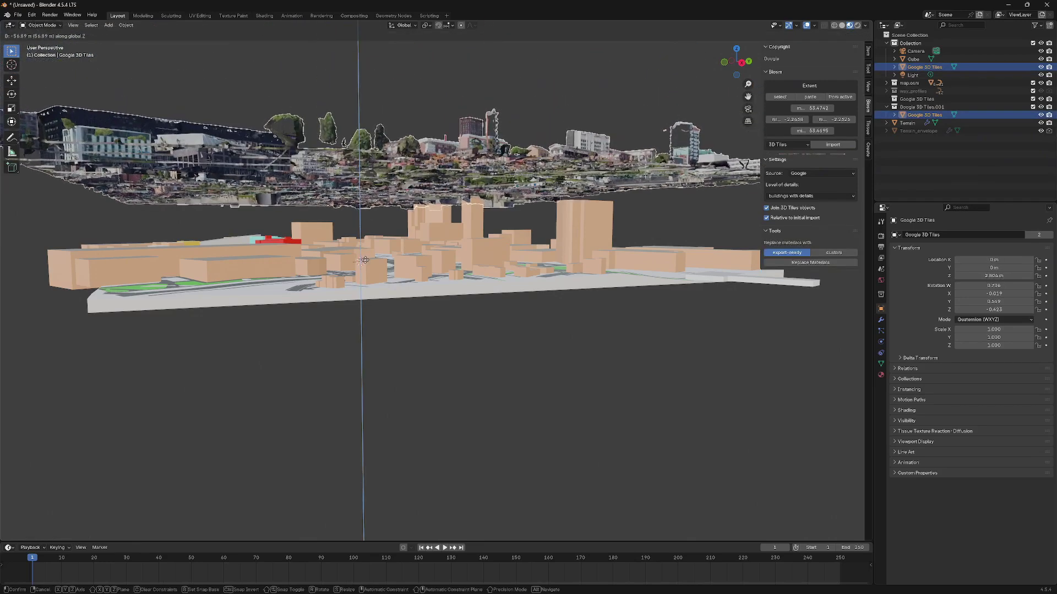
pyautogui.click(363, 245)
pyautogui.click(360, 236)
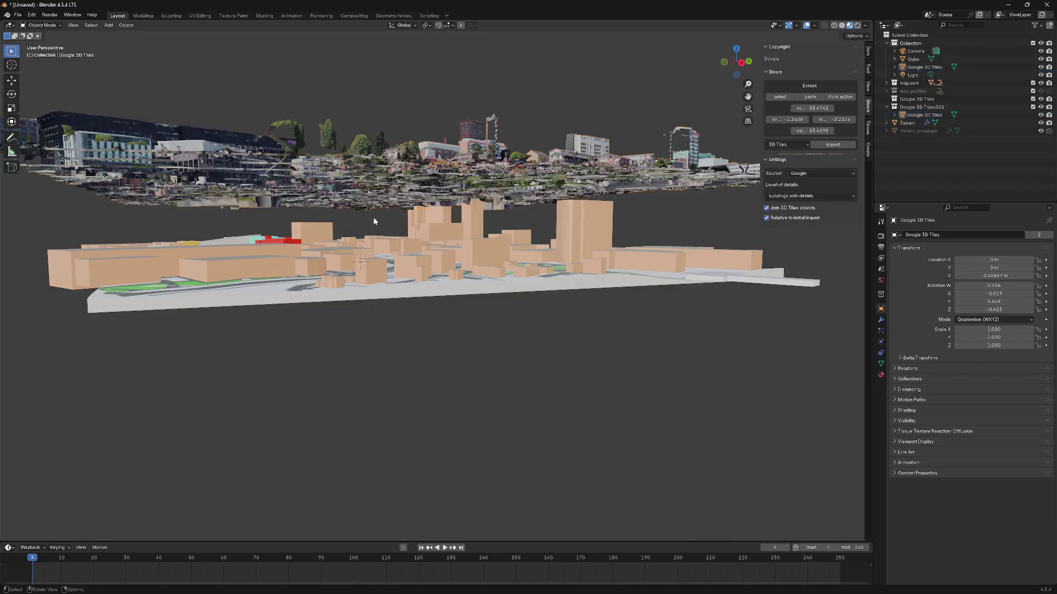
# - Orbit to check the vertical alignment and reselect the Google 3D Tiles mesh
pyautogui.moveTo(361, 237); pyautogui.dragTo(355, 265, button='middle')
pyautogui.scroll(-5, 361, 264)
pyautogui.click(416, 223)
pyautogui.moveTo(416, 223); pyautogui.dragTo(403, 217, button='middle')
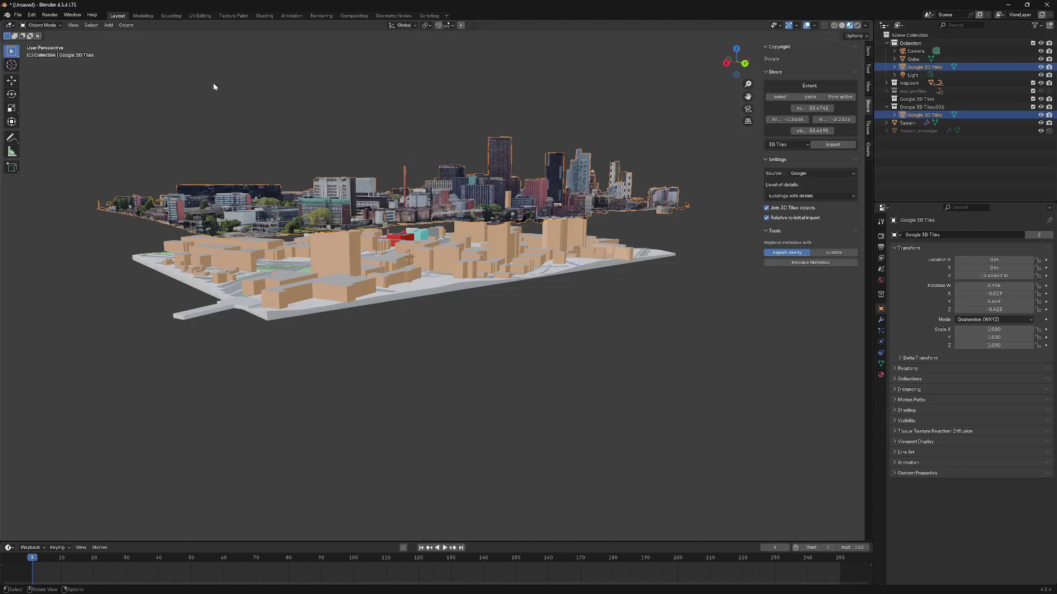
pyautogui.click(127, 26)
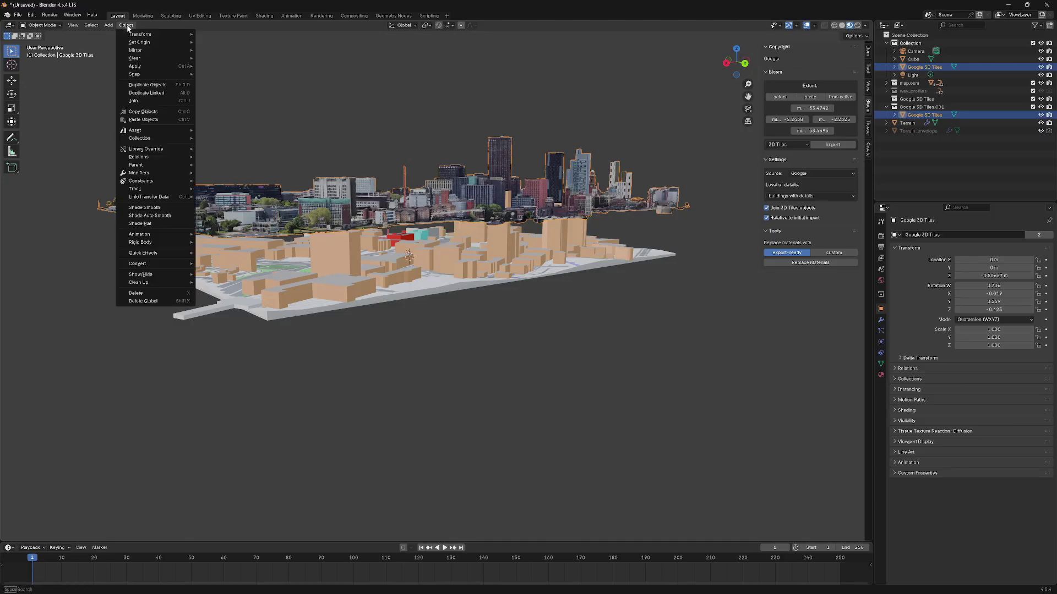
pyautogui.moveTo(139, 43)
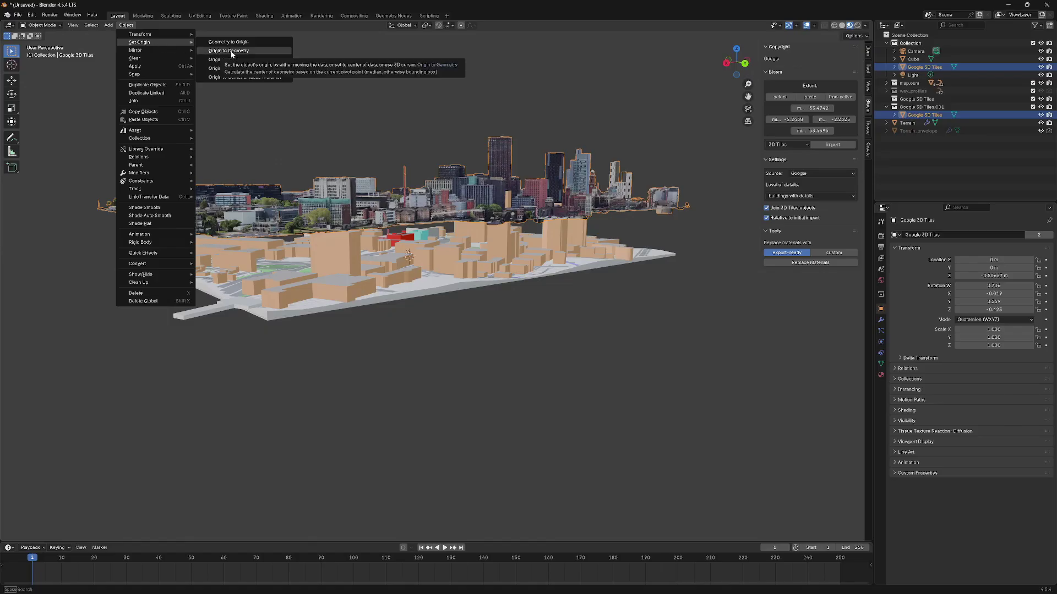
pyautogui.click(238, 54)
pyautogui.moveTo(349, 118); pyautogui.dragTo(410, 171, button='middle')
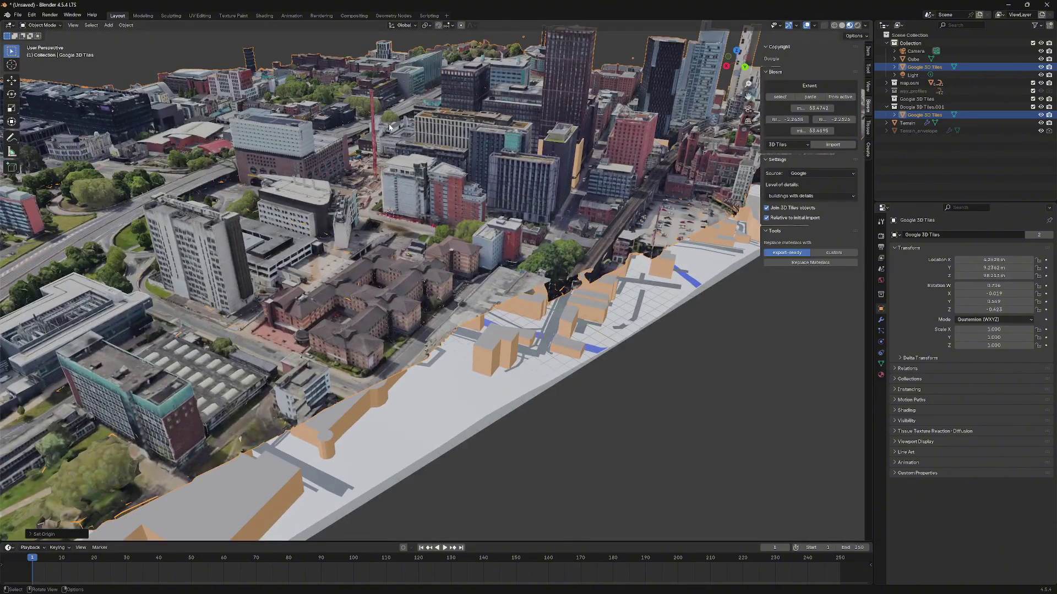
pyautogui.scroll(-8, 387, 131)
pyautogui.moveTo(385, 132); pyautogui.dragTo(378, 193, button='middle')
pyautogui.hotkey('ctrl', 'z')
pyautogui.click(380, 197)
# - Orbit beneath the city and back above the buildings to inspect the tiles mesh
pyautogui.scroll(6, 388, 220)
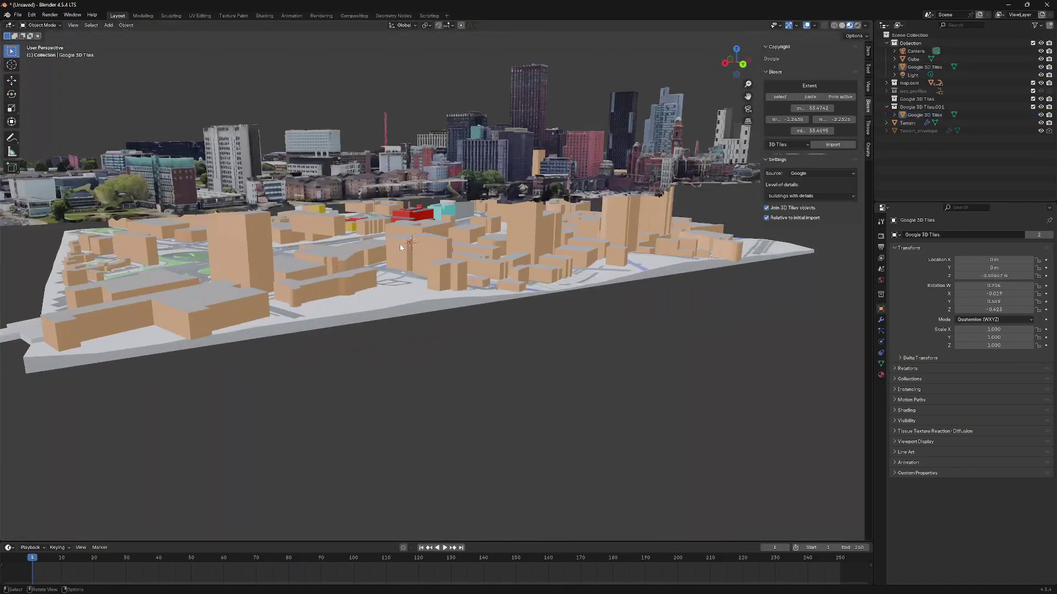
pyautogui.moveTo(400, 244)
pyautogui.mouseDown(button='middle')
pyautogui.moveTo(424, 247)
pyautogui.moveTo(408, 238)
pyautogui.moveTo(417, 238)
pyautogui.mouseUp(button='middle')
pyautogui.scroll(-4, 425, 243)
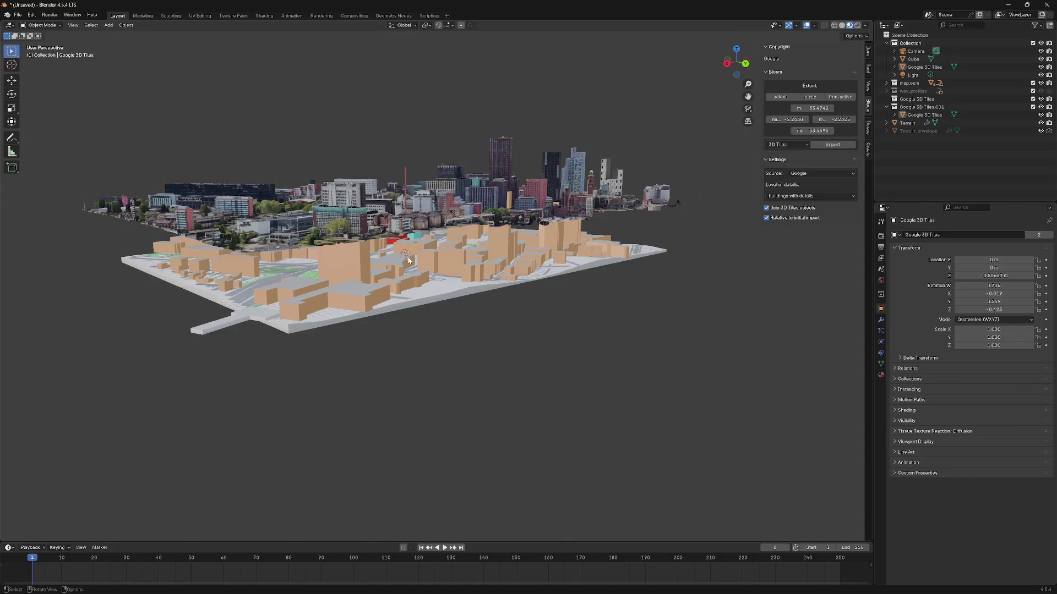
pyautogui.moveTo(406, 260); pyautogui.dragTo(395, 322, button='middle')
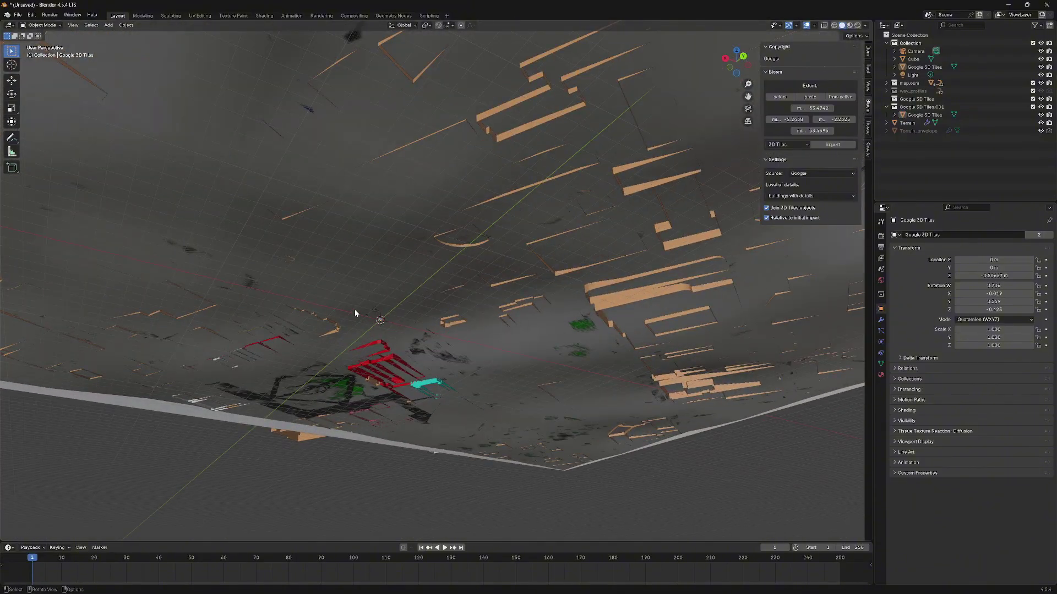
pyautogui.moveTo(372, 323); pyautogui.dragTo(441, 313, button='middle')
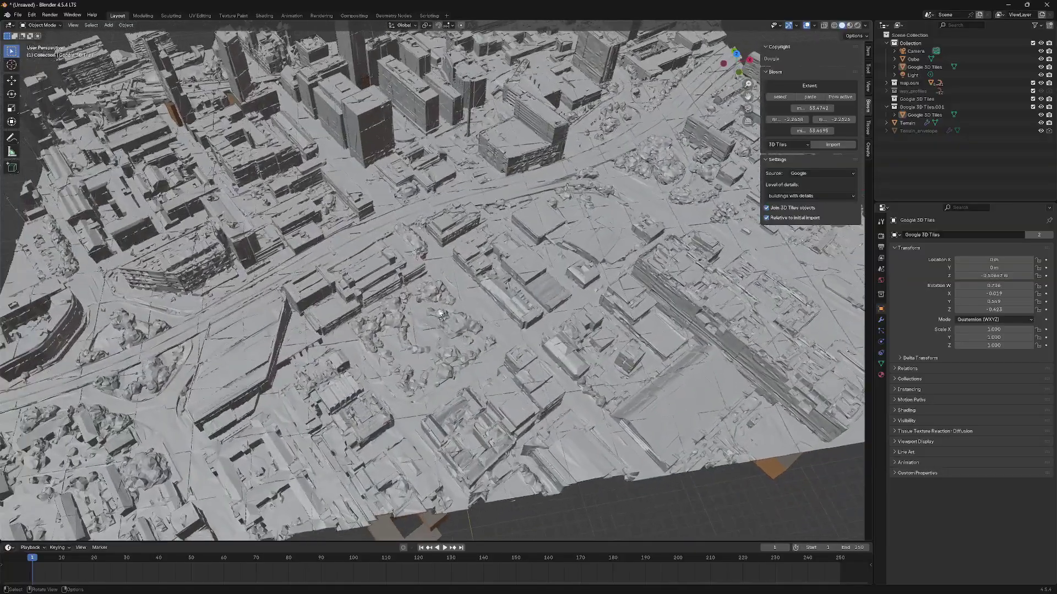
# - Select the Google 3D Tiles mesh and drop down the Object Mode list
pyautogui.scroll(-4, 440, 313)
pyautogui.scroll(2, 408, 353)
pyautogui.scroll(-2, 408, 333)
pyautogui.scroll(6, 437, 327)
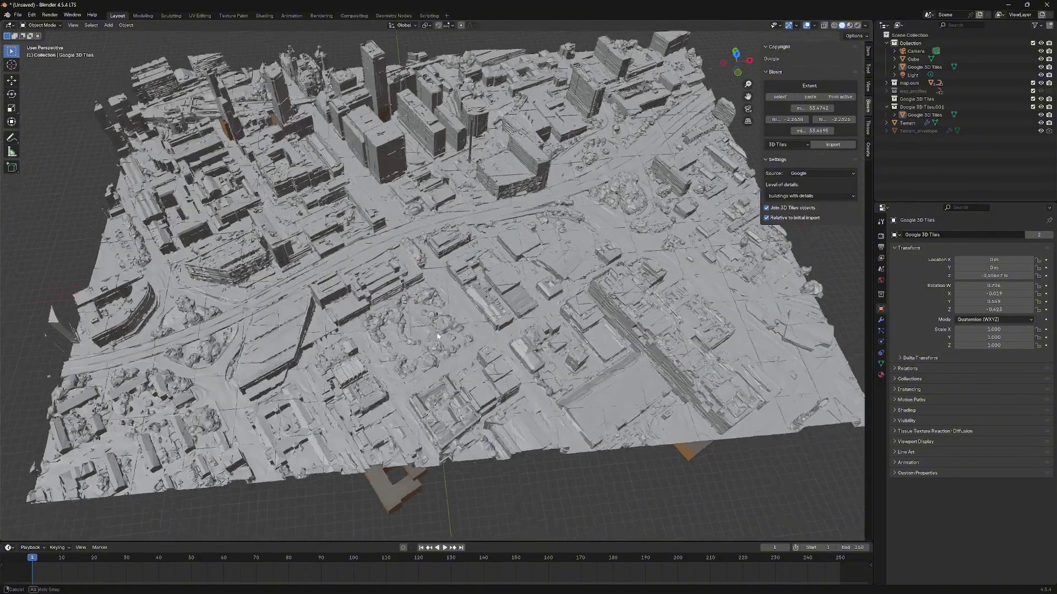
pyautogui.scroll(-2, 380, 328)
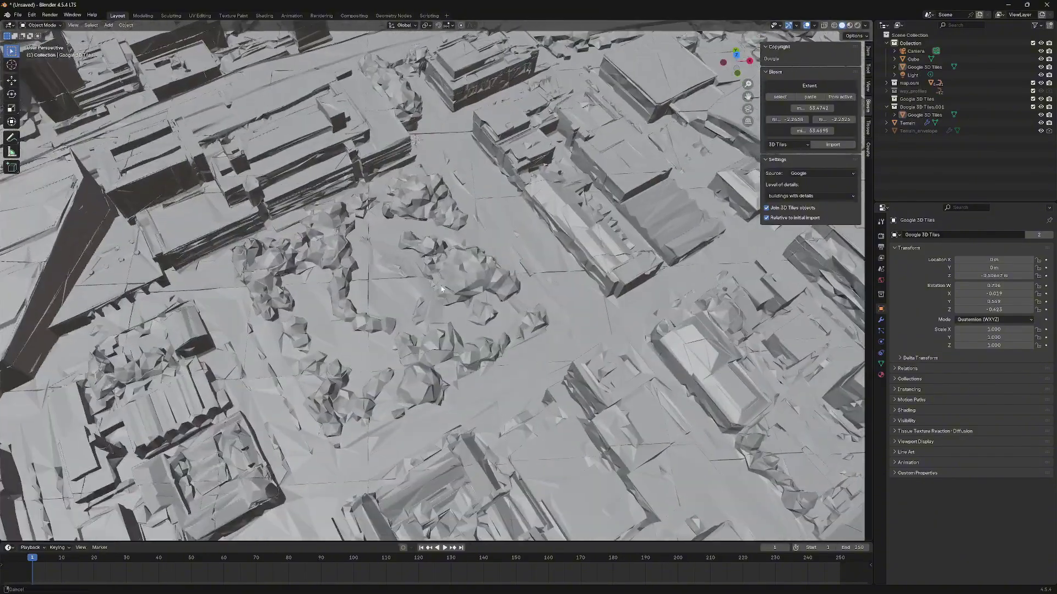
pyautogui.scroll(2, 383, 308)
pyautogui.click(385, 289)
pyautogui.scroll(1, 386, 288)
pyautogui.scroll(-2, 386, 289)
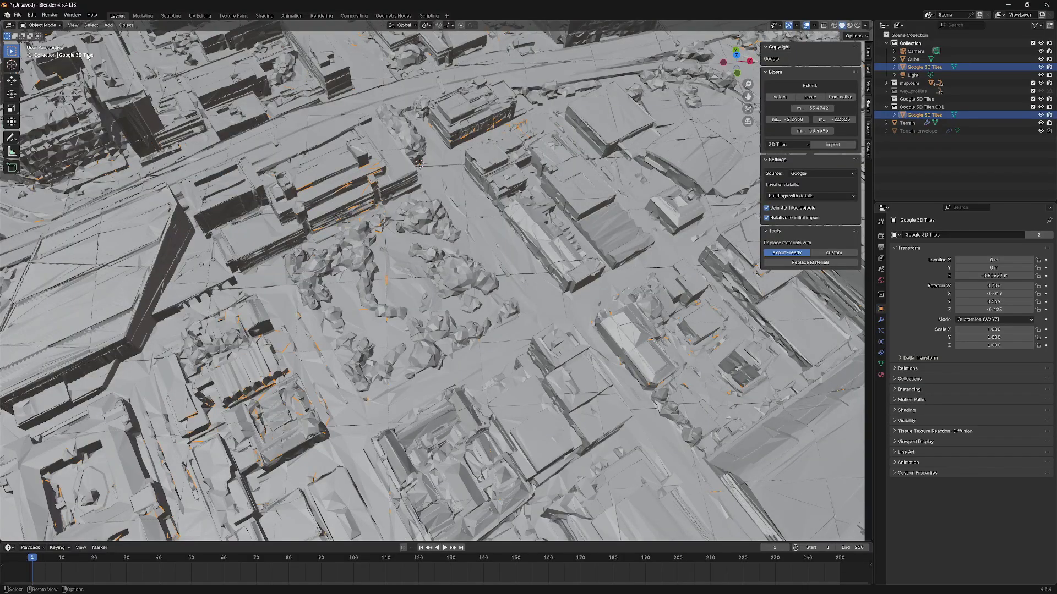
pyautogui.click(54, 26)
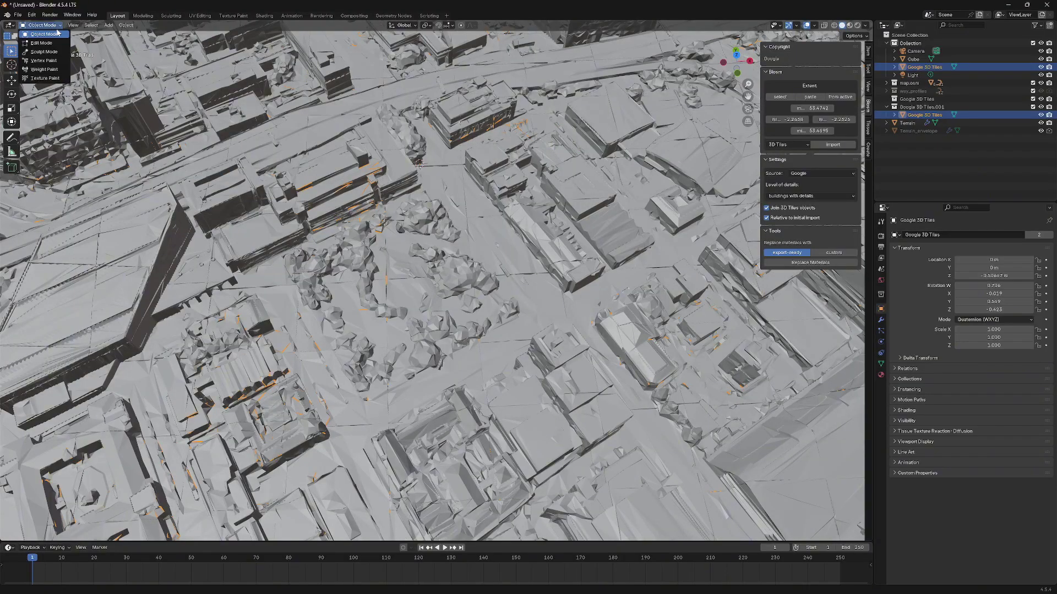
# - In Edit Mode, deselect all and snap the 3D cursor to the selected point
pyautogui.click(49, 43)
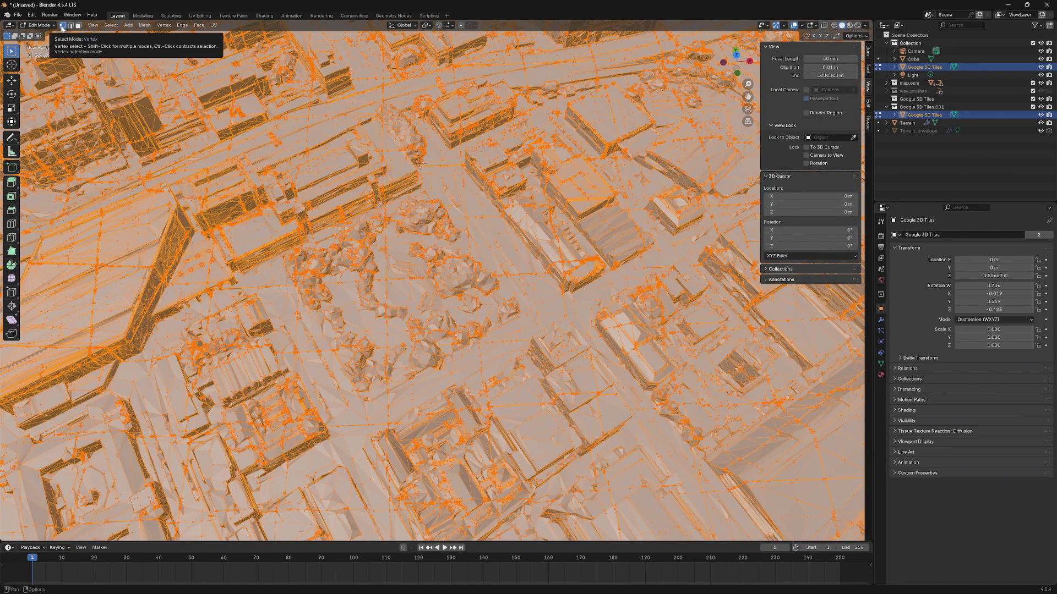
pyautogui.hotkey('alt', 'a')
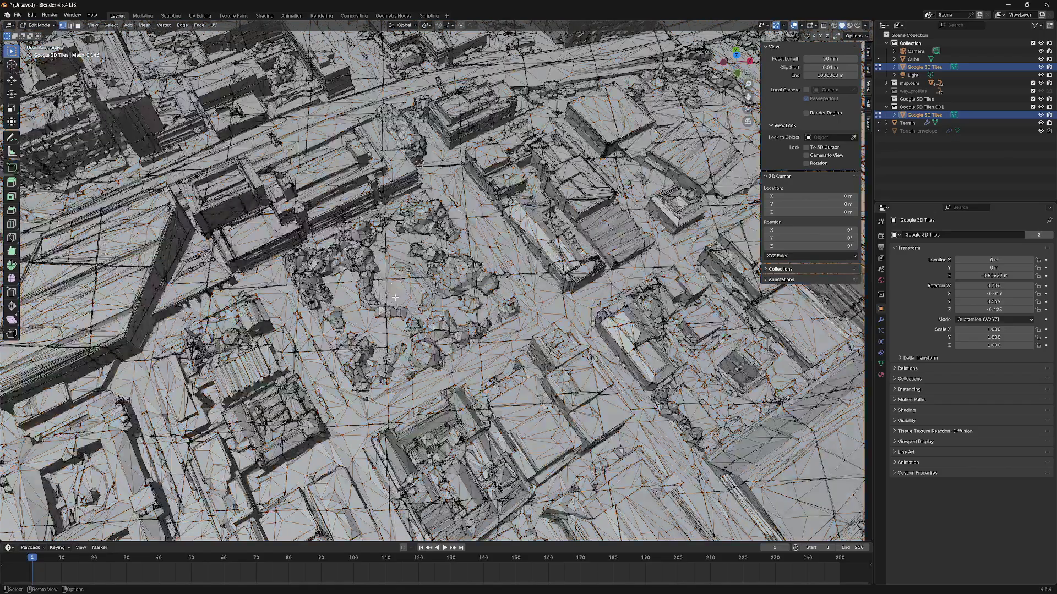
pyautogui.scroll(2, 396, 298)
pyautogui.scroll(3, 401, 303)
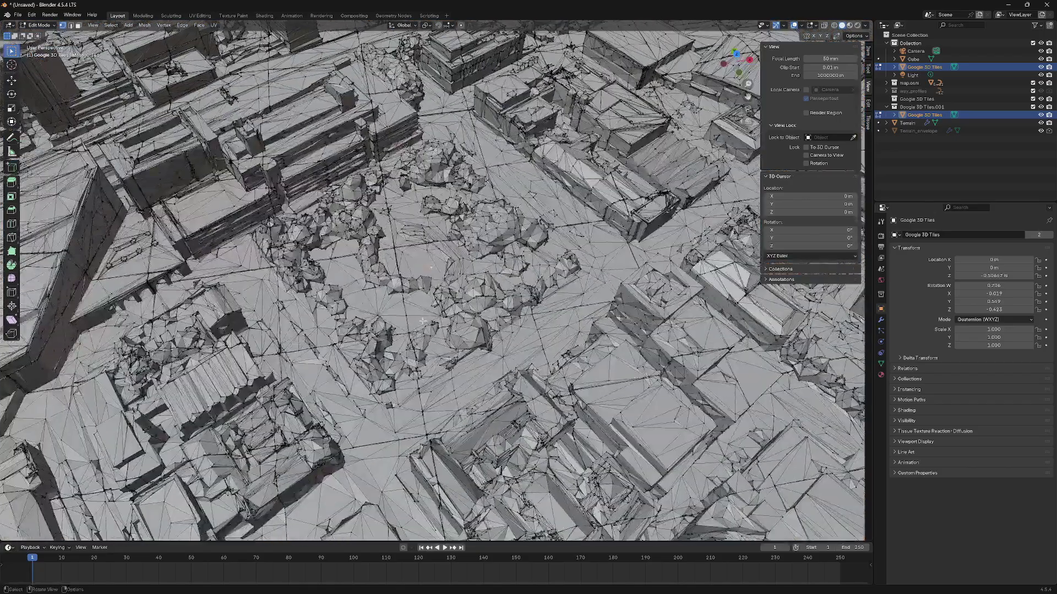
pyautogui.hotkey('shift', 's')
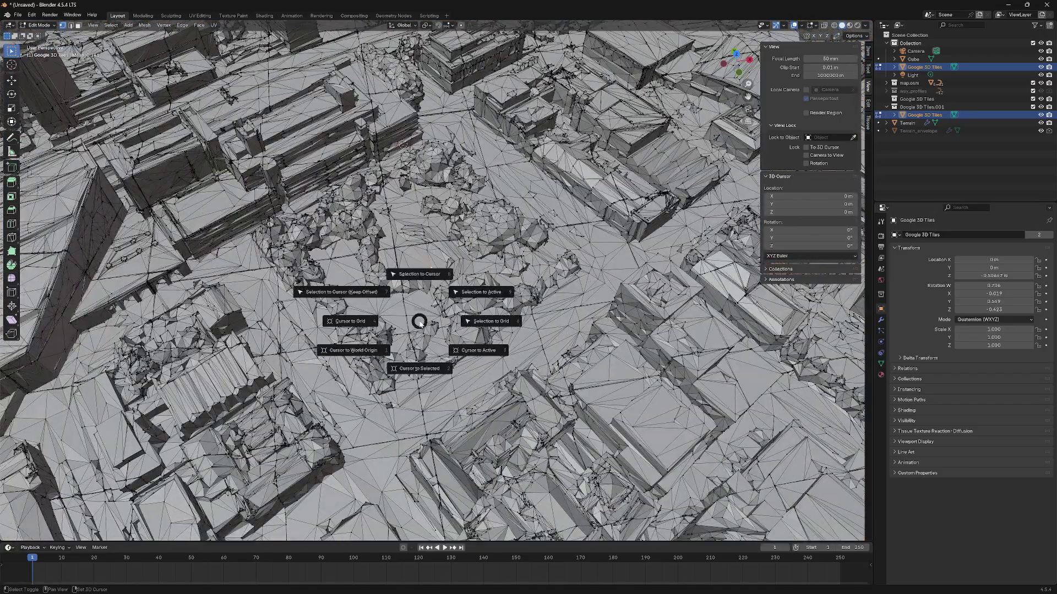
pyautogui.click(419, 369)
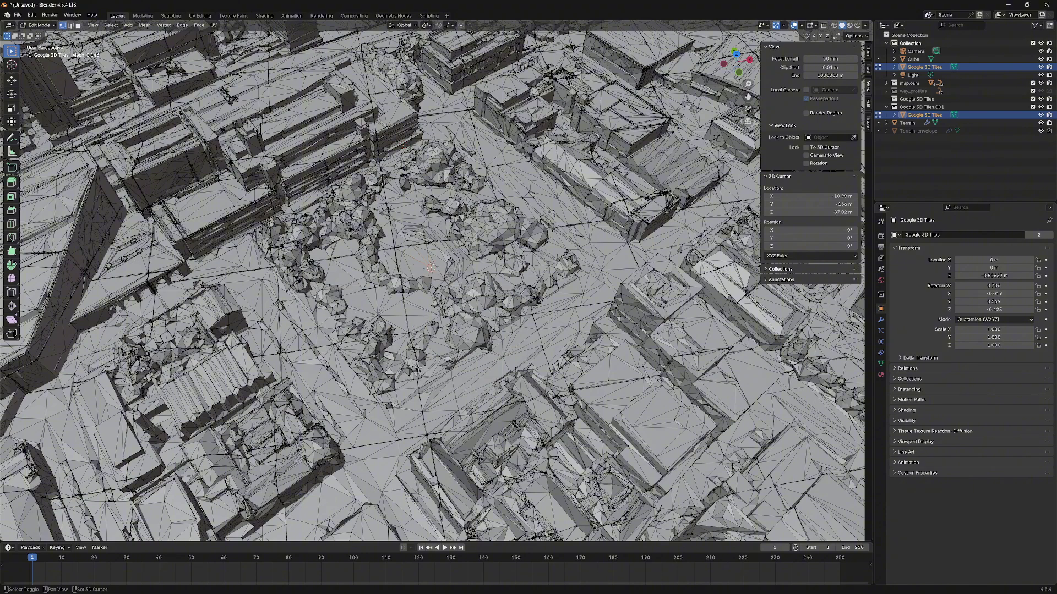
# - Orbit around the tree-filled square to check the cursor, then return to Object Mode
pyautogui.scroll(4, 419, 370)
pyautogui.scroll(-10, 425, 255)
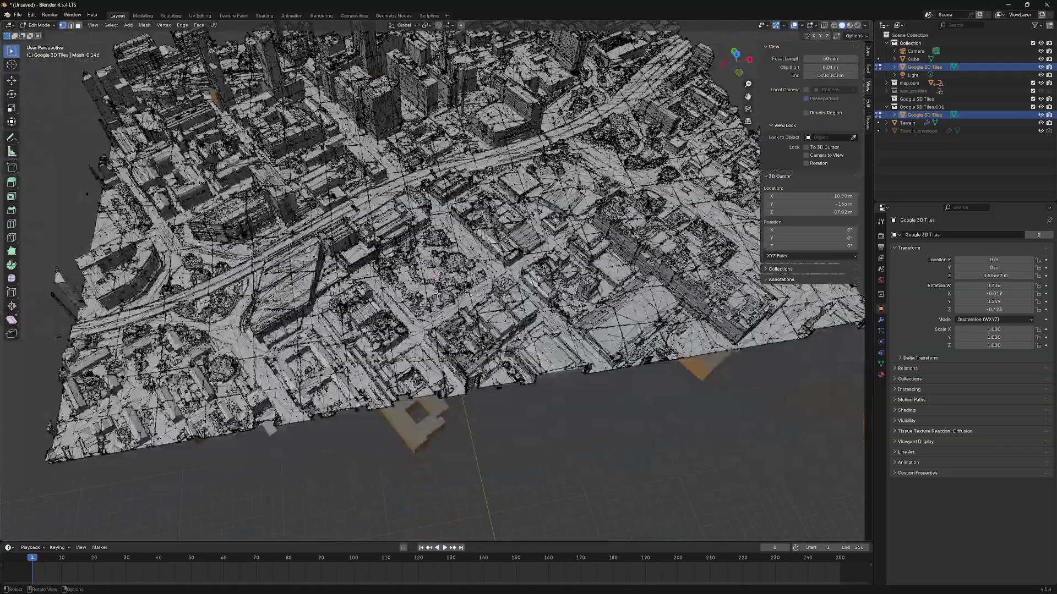
pyautogui.moveTo(444, 290); pyautogui.dragTo(474, 290, button='middle')
pyautogui.scroll(8, 469, 278)
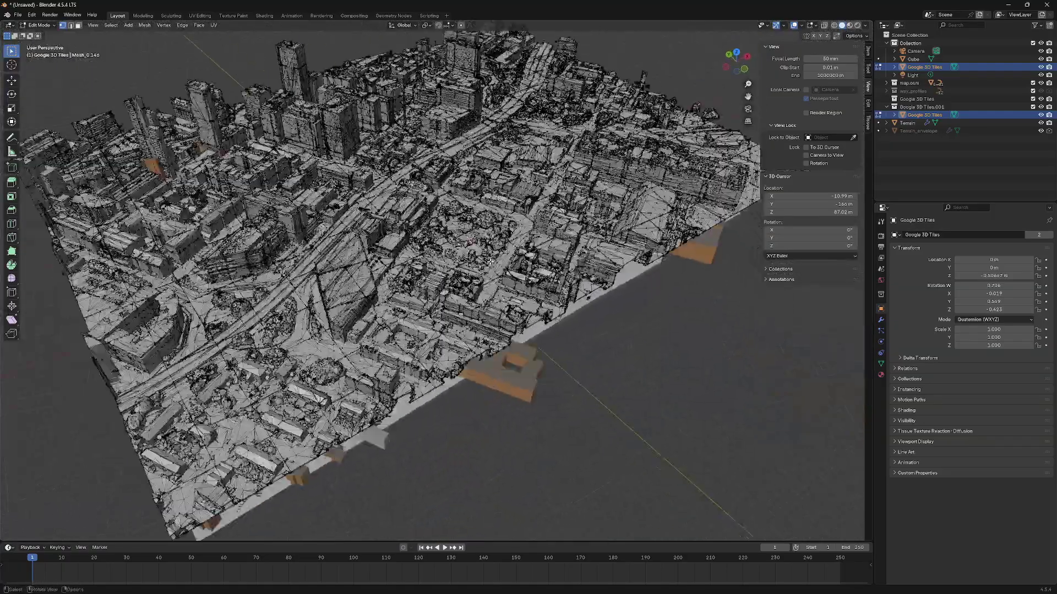
pyautogui.scroll(5, 463, 266)
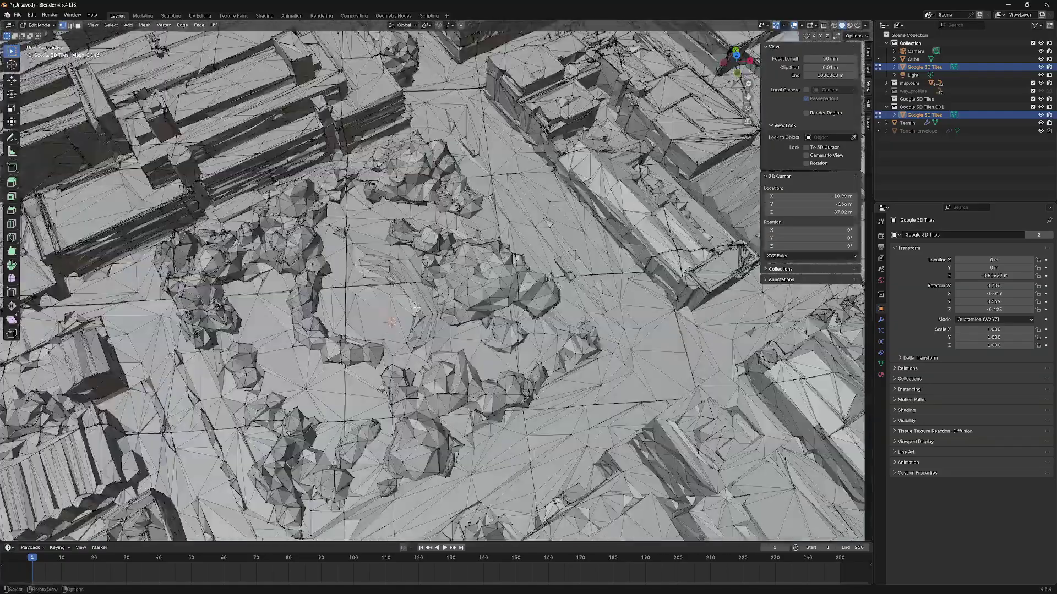
pyautogui.moveTo(434, 324); pyautogui.dragTo(443, 319, button='middle')
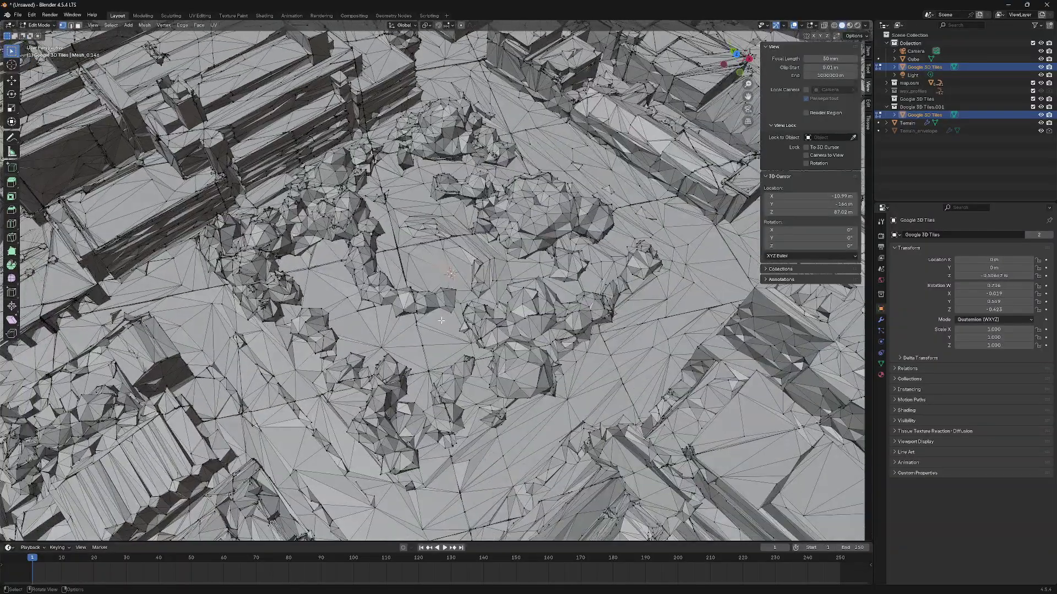
pyautogui.scroll(-2, 430, 319)
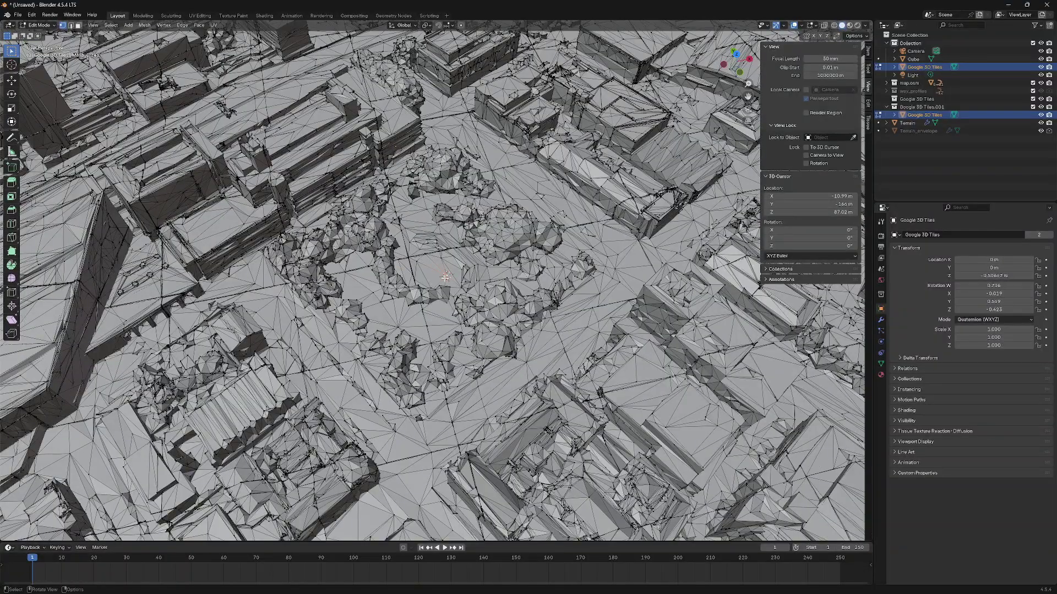
pyautogui.press('shift')
pyautogui.hotkey('shift', 's')
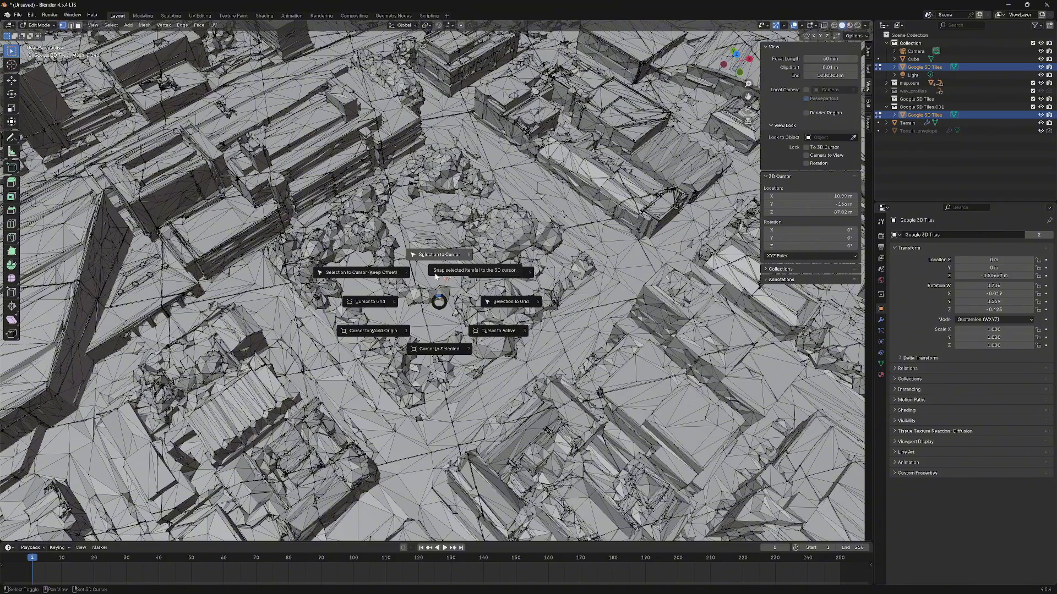
pyautogui.click(442, 305)
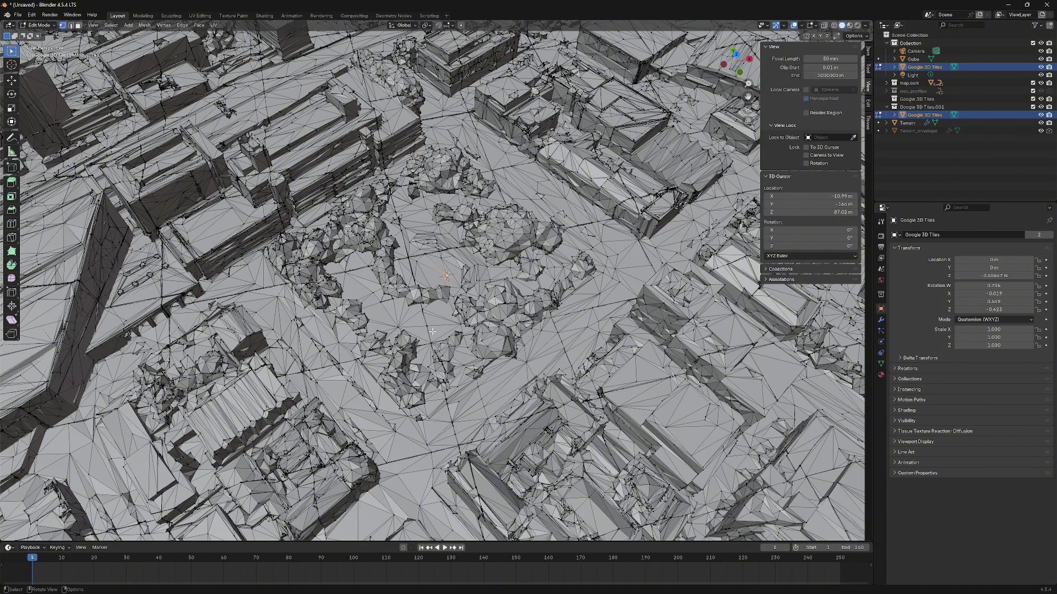
pyautogui.moveTo(447, 329); pyautogui.dragTo(436, 282, button='middle')
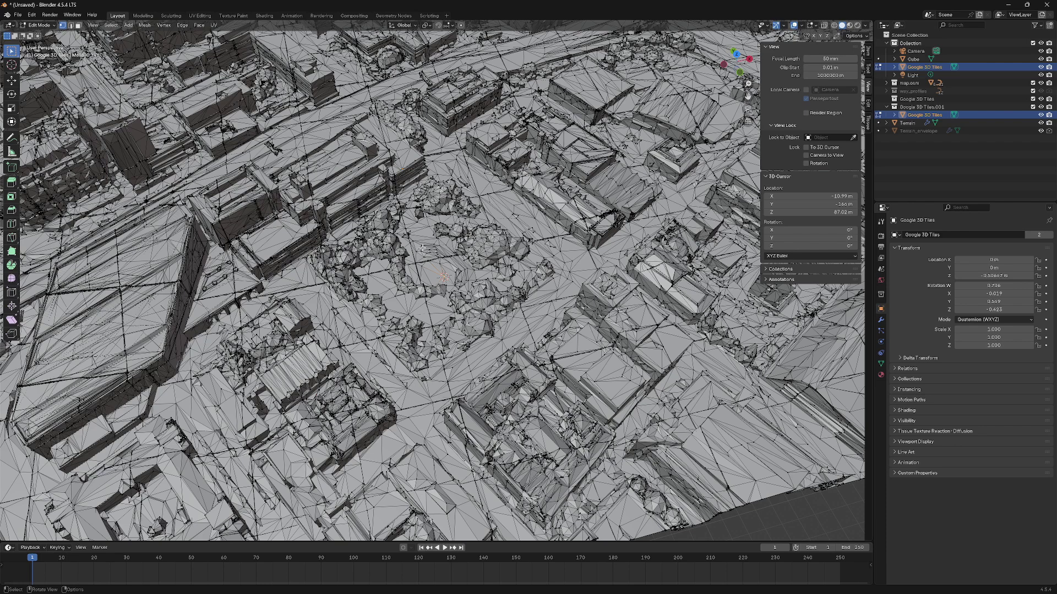
pyautogui.press('Tab')
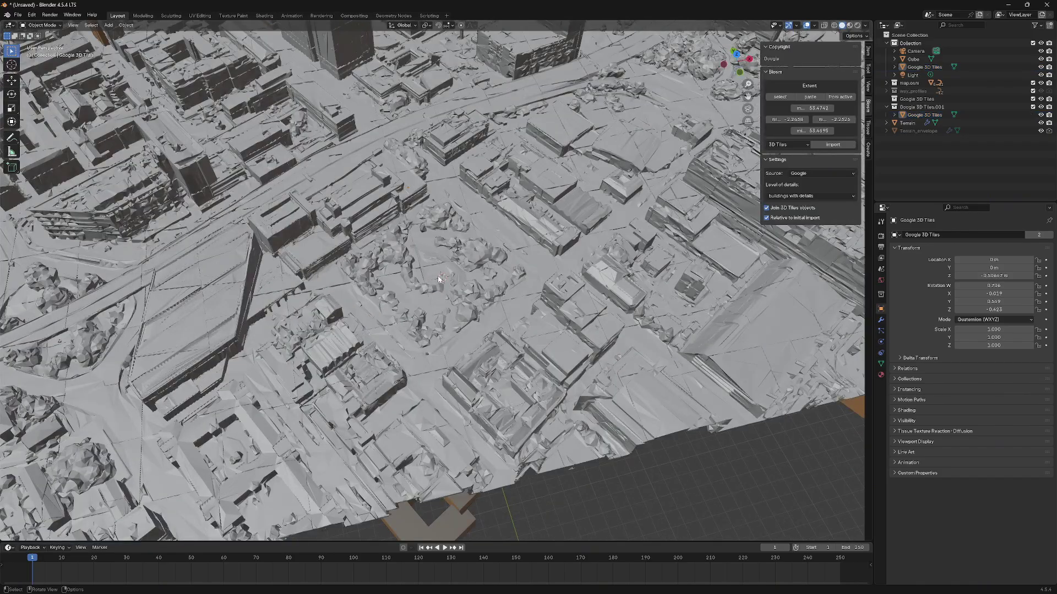
# - Select the Google 3D Tiles mesh and set its origin to the 3D cursor
pyautogui.click(393, 145)
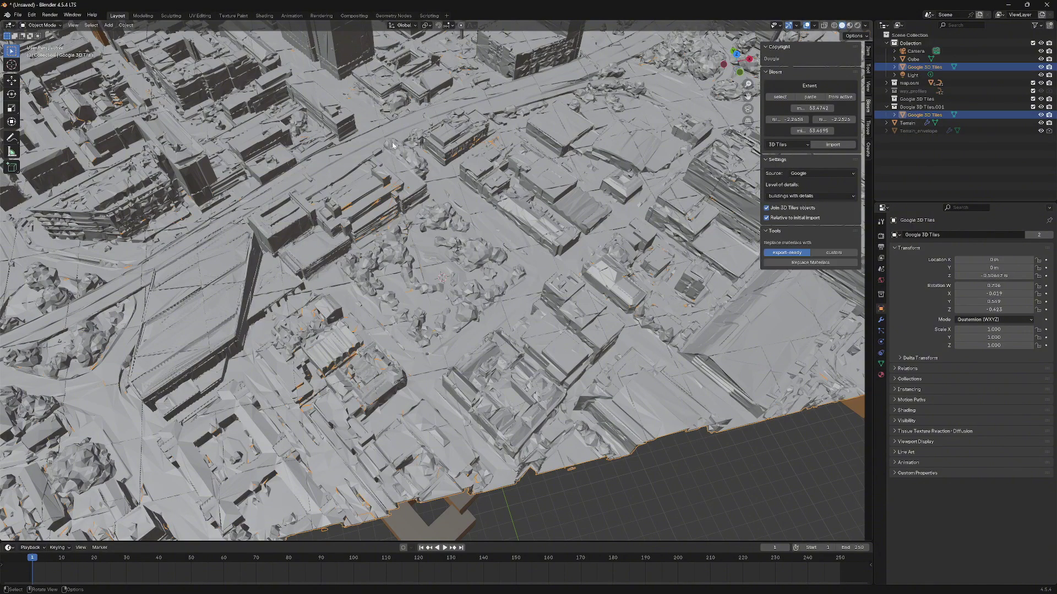
pyautogui.scroll(-6, 510, 159)
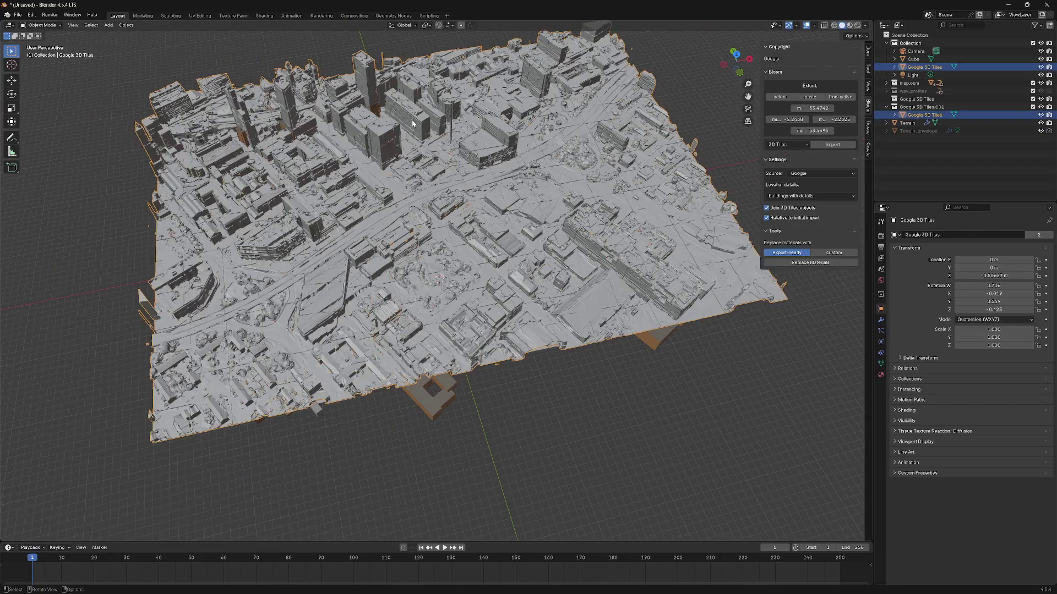
pyautogui.scroll(2, 247, 62)
pyautogui.click(126, 25)
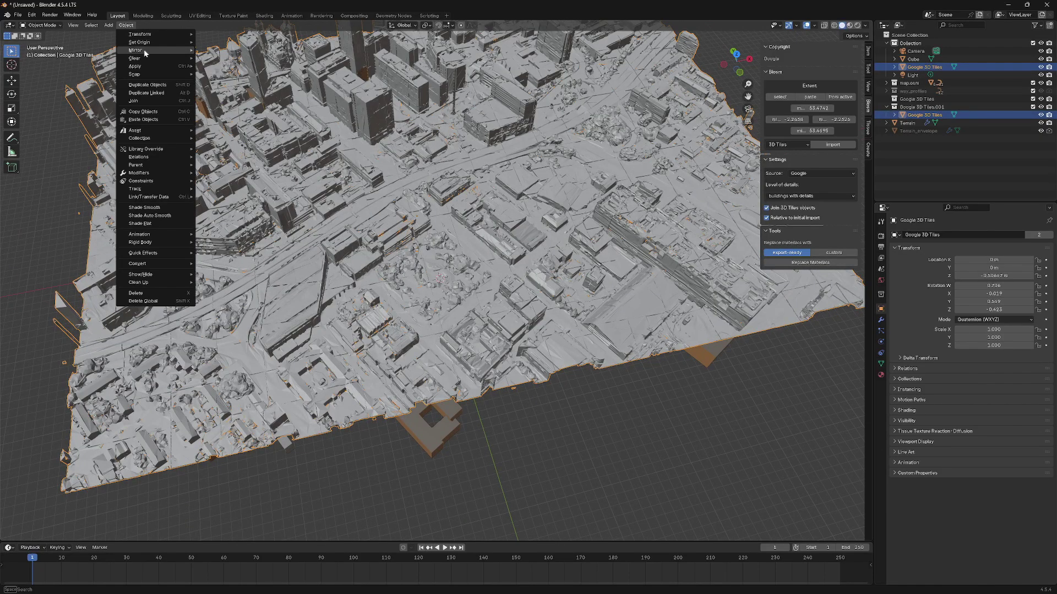
pyautogui.moveTo(148, 45)
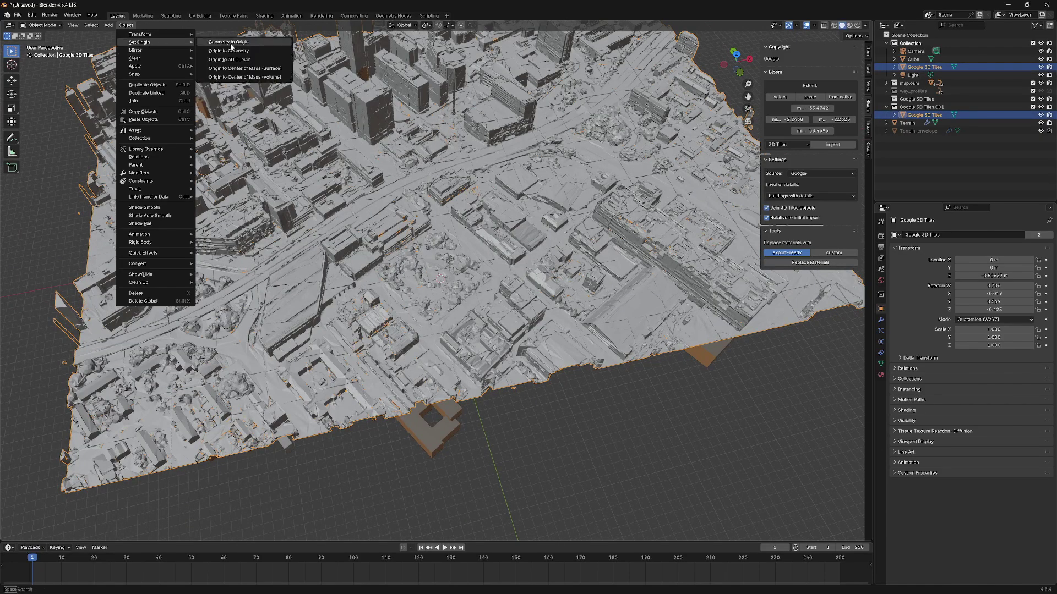
pyautogui.click(229, 60)
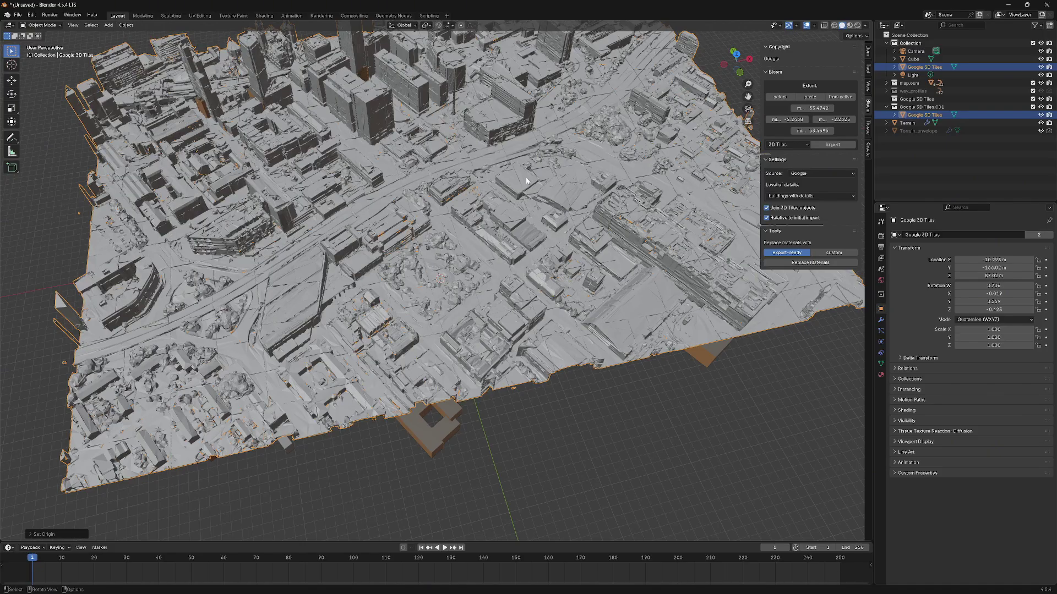
# - Test-move the tiles mesh with G, then undo so it stays in place
pyautogui.scroll(3, 461, 289)
pyautogui.scroll(6, 461, 289)
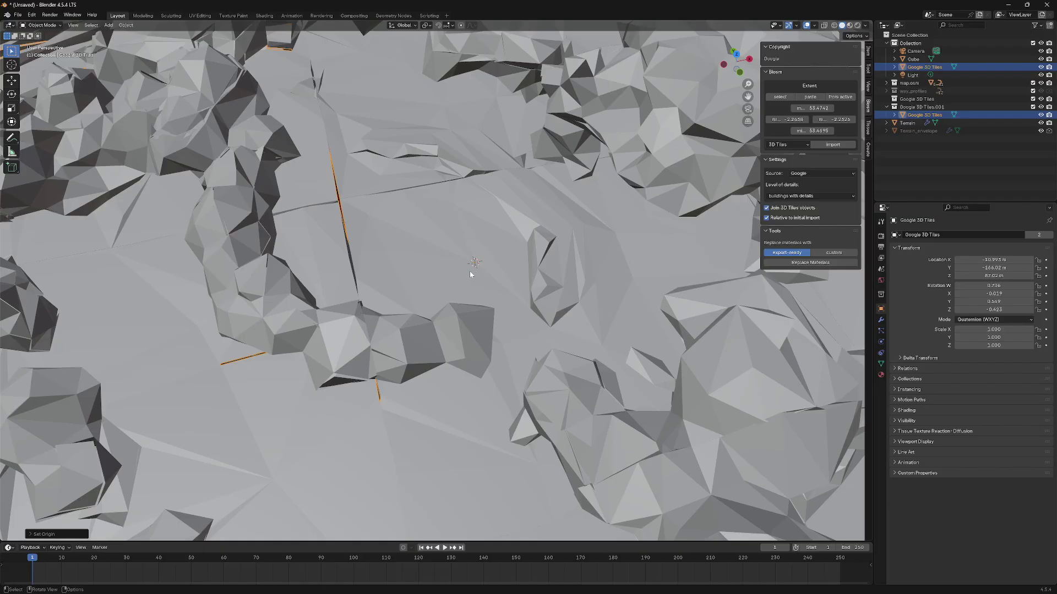
pyautogui.scroll(-10, 471, 273)
pyautogui.moveTo(471, 274); pyautogui.dragTo(573, 362, button='middle')
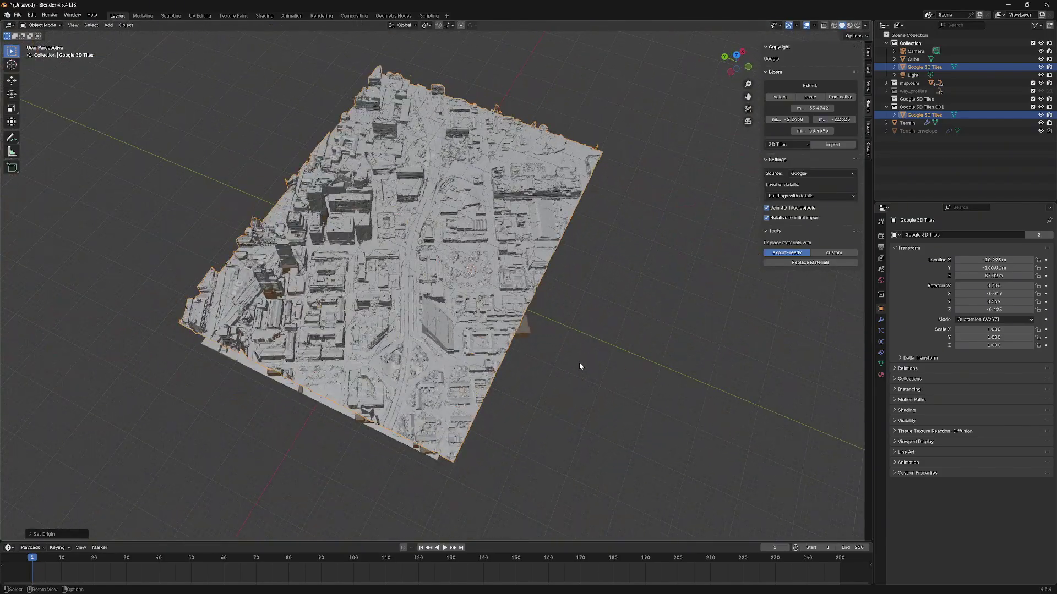
pyautogui.press('g')
pyautogui.click(447, 275)
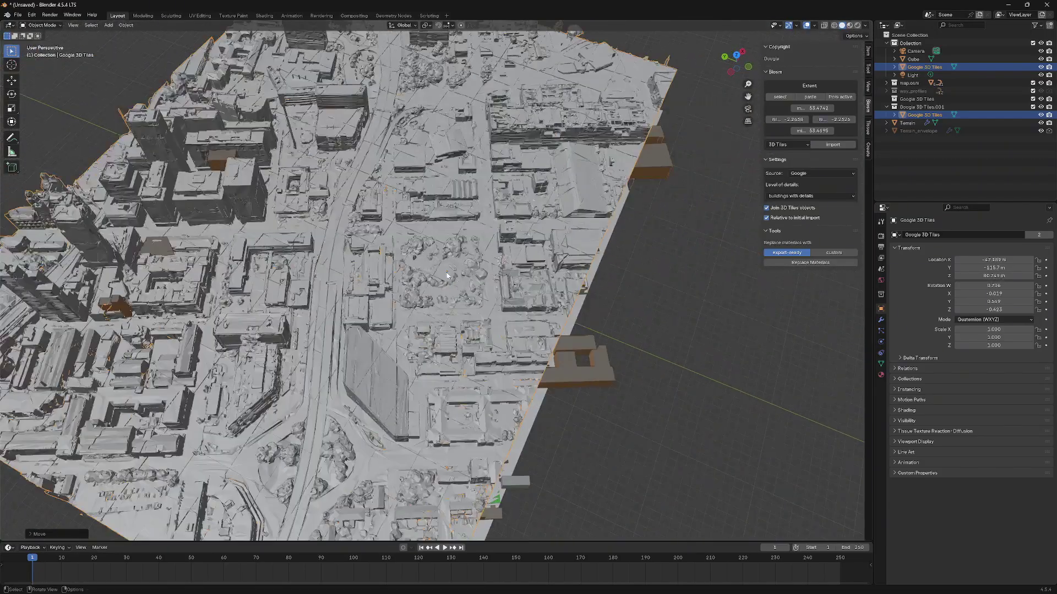
pyautogui.hotkey('ctrl', 'z')
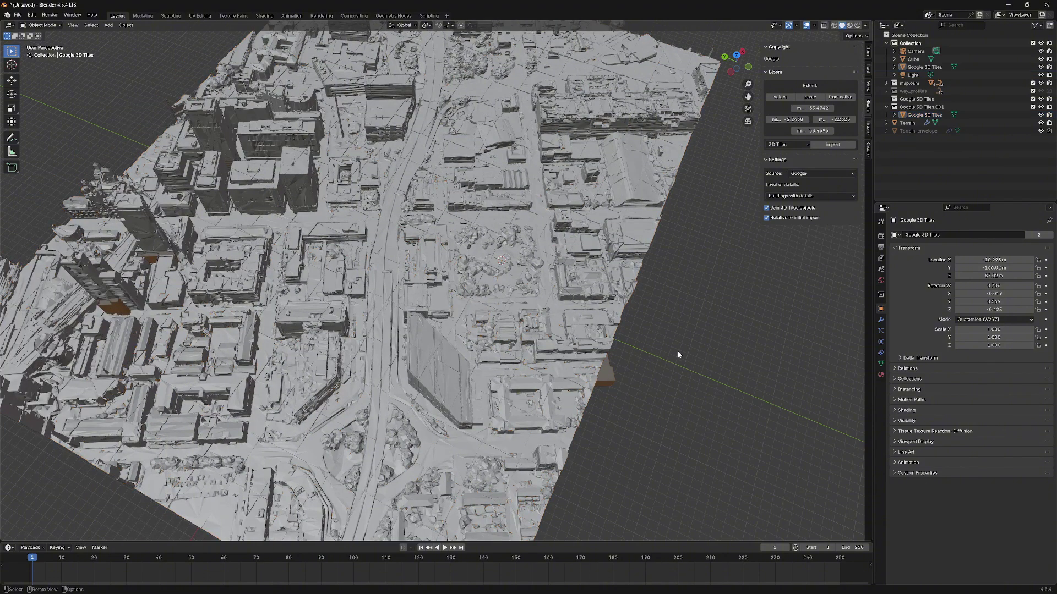
pyautogui.scroll(-1, 572, 329)
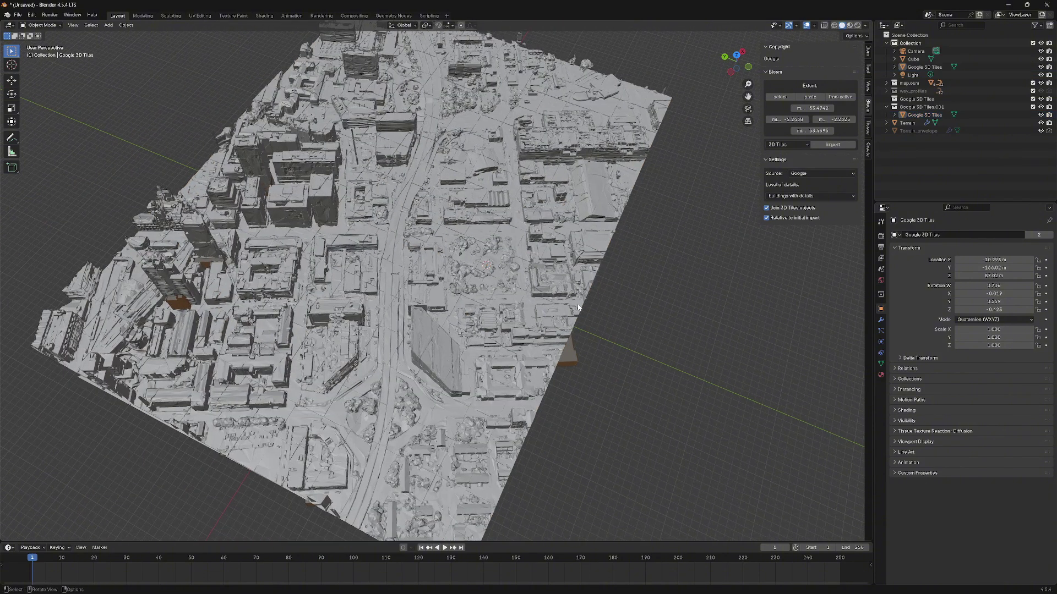
pyautogui.scroll(4, 578, 307)
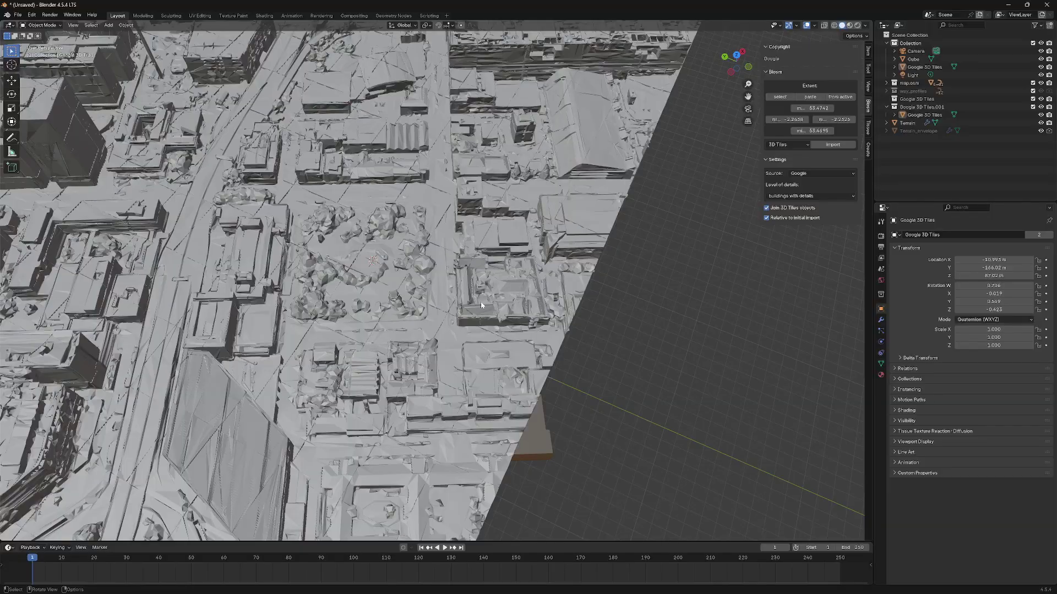
pyautogui.moveTo(482, 304); pyautogui.dragTo(466, 354, button='middle')
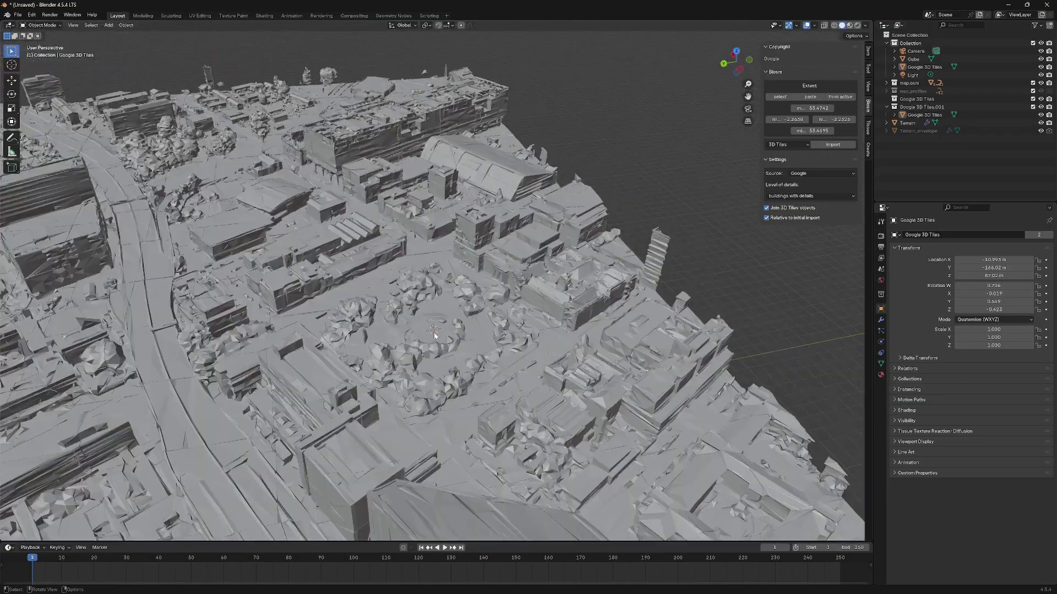
# - Add a cube at the 3D cursor and scale it up to 18.679
pyautogui.click(109, 25)
pyautogui.moveTo(163, 36)
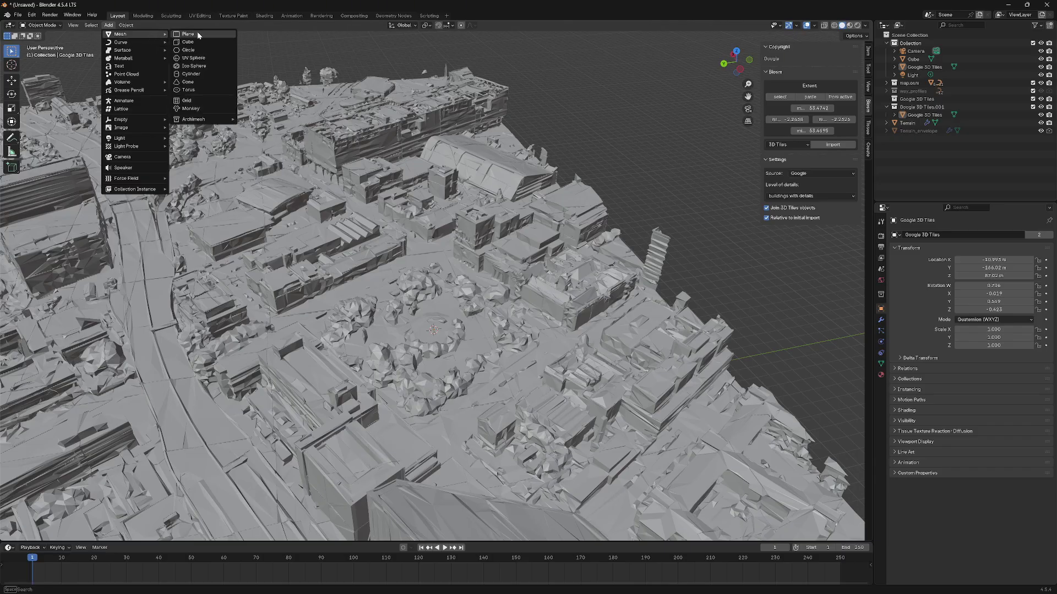
pyautogui.click(107, 26)
pyautogui.moveTo(125, 36)
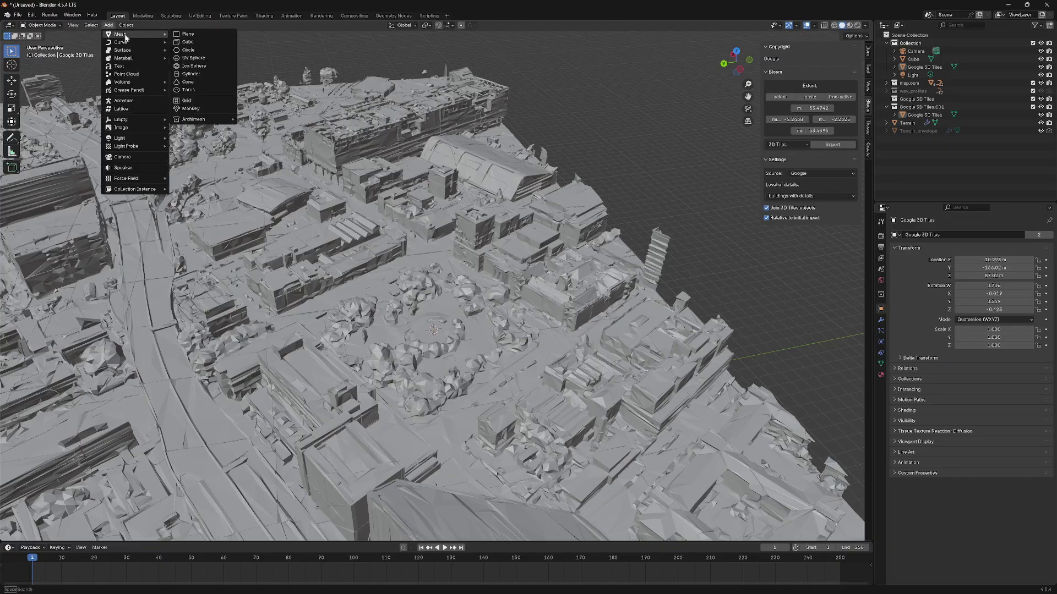
pyautogui.click(191, 42)
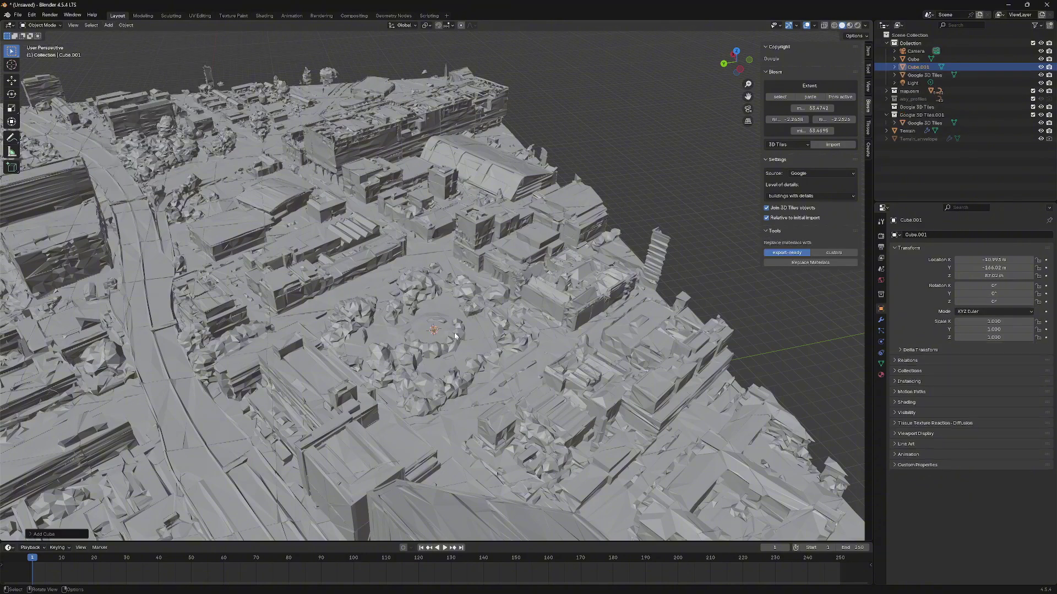
pyautogui.press('s')
pyautogui.click(819, 476)
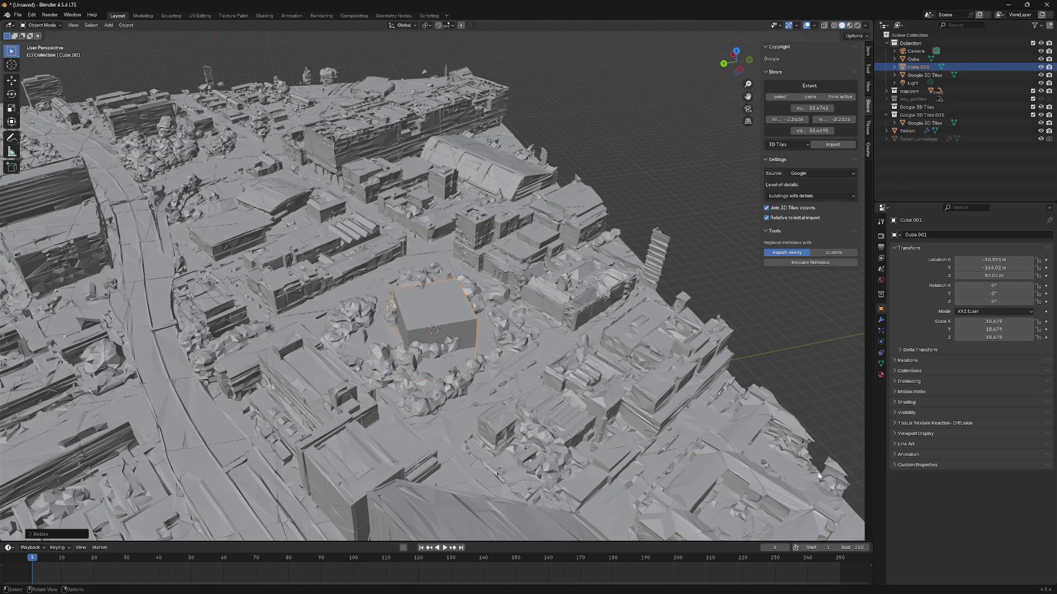
# - Raise Cube.001 vertically to about 119 m on Z
pyautogui.press('g')
pyautogui.press('z')
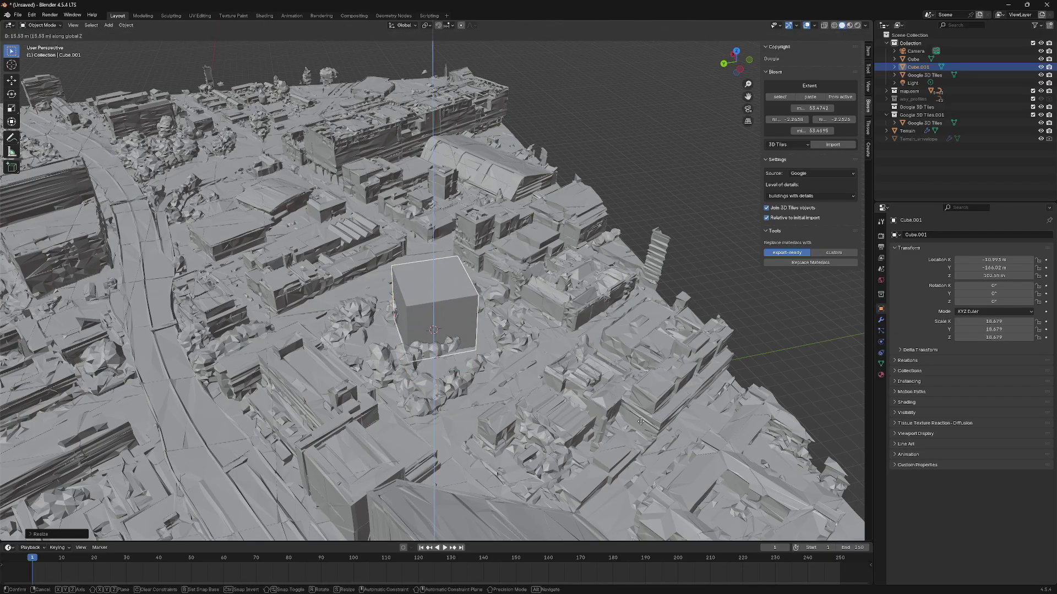
pyautogui.click(650, 399)
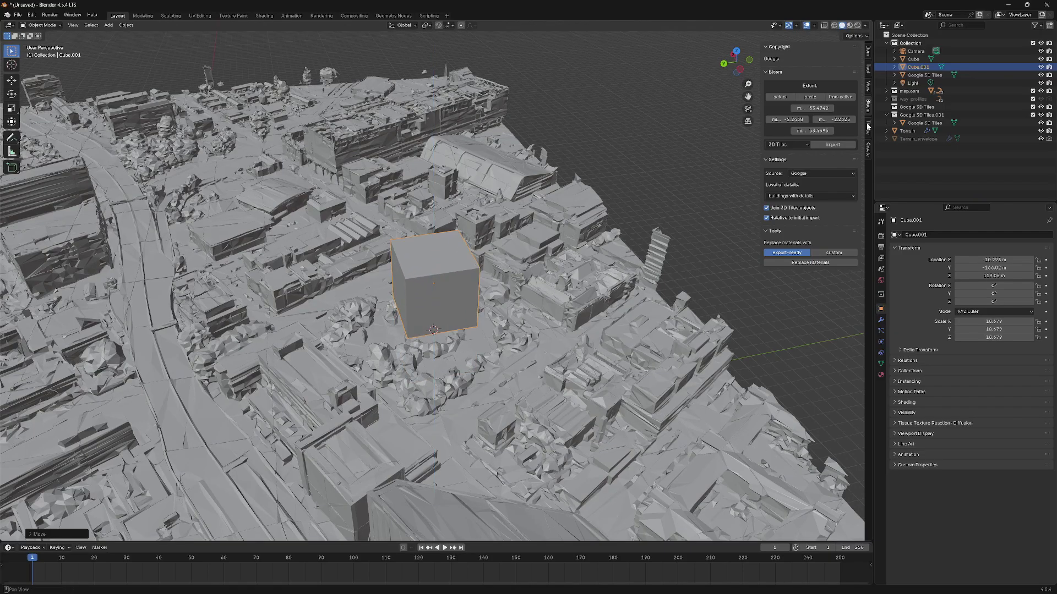
# - Switch to Material Preview shading and orbit around the textured city
pyautogui.click(850, 25)
pyautogui.click(711, 104)
pyautogui.moveTo(711, 104)
pyautogui.mouseDown(button='middle')
pyautogui.moveTo(571, 201)
pyautogui.moveTo(626, 217)
pyautogui.mouseUp(button='middle')
# - Select the tiles mesh and Cube.001 in turn to check the cube's position
pyautogui.click(526, 325)
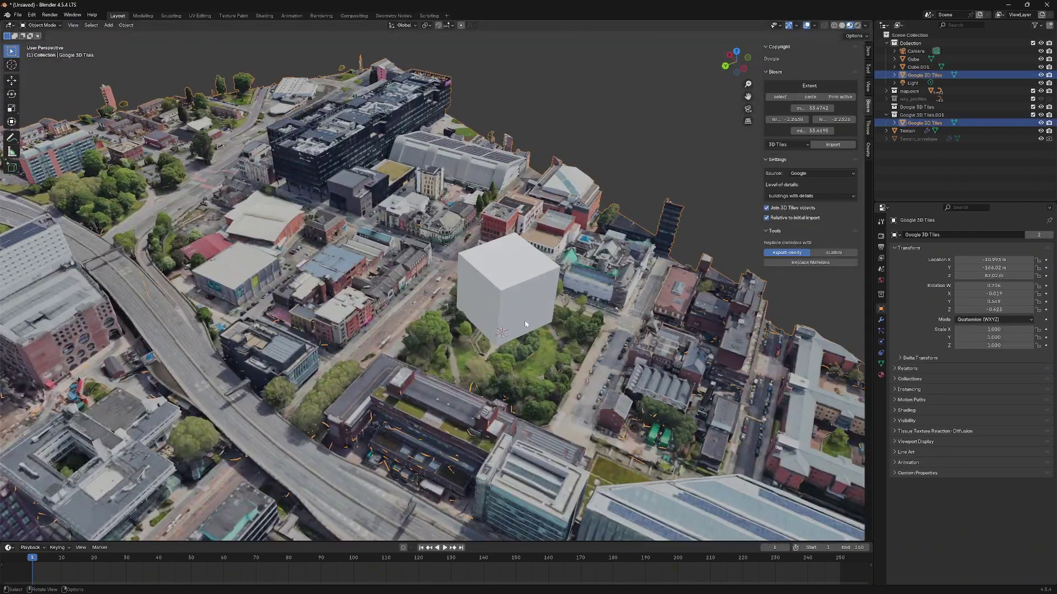
pyautogui.moveTo(517, 293); pyautogui.dragTo(444, 310, button='middle')
pyautogui.click(537, 308)
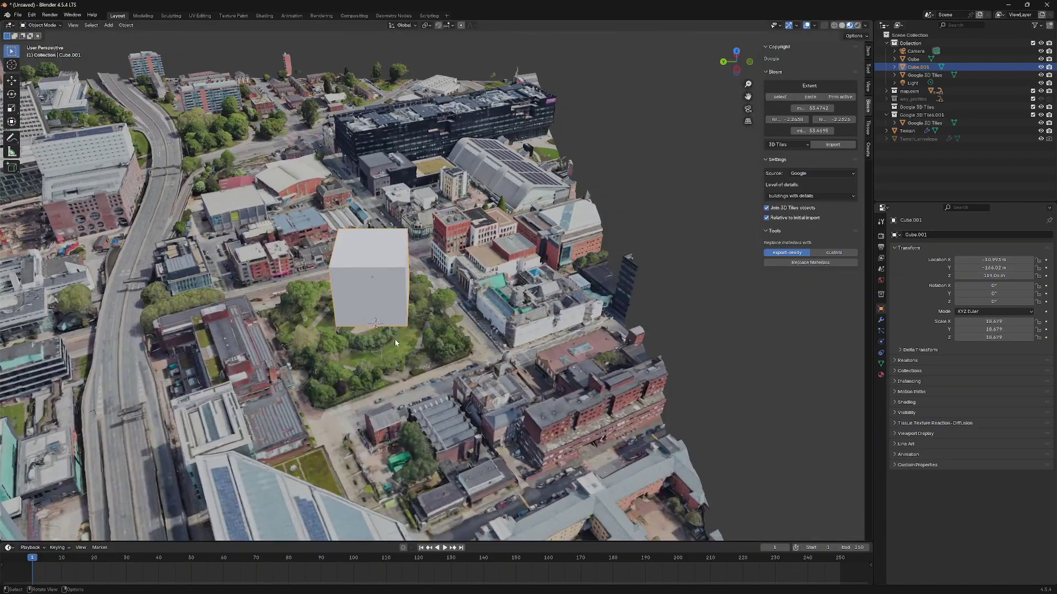
pyautogui.scroll(-3, 437, 318)
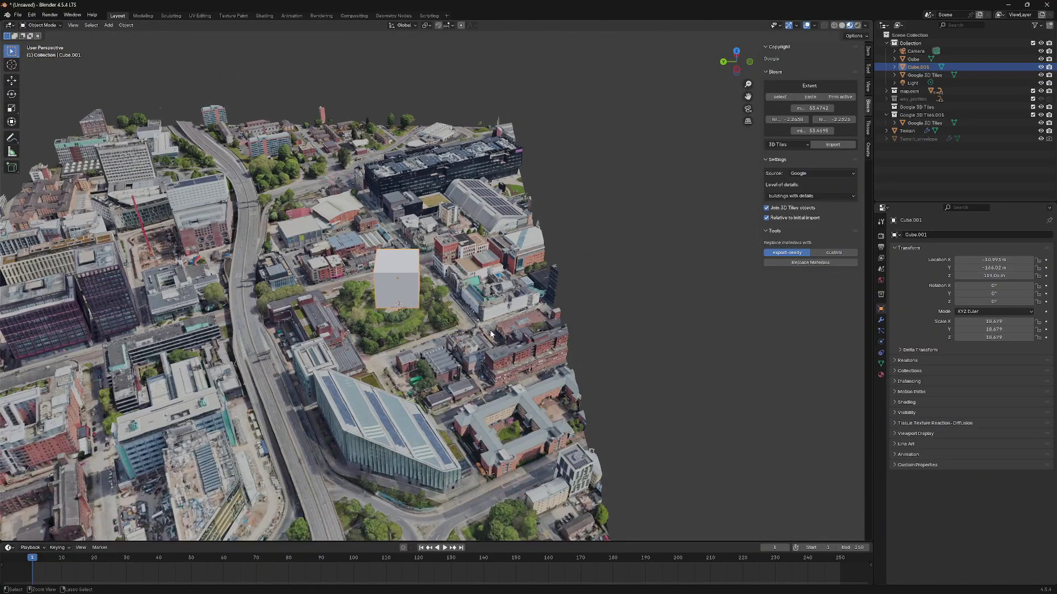
pyautogui.click(514, 334)
pyautogui.scroll(2, 442, 322)
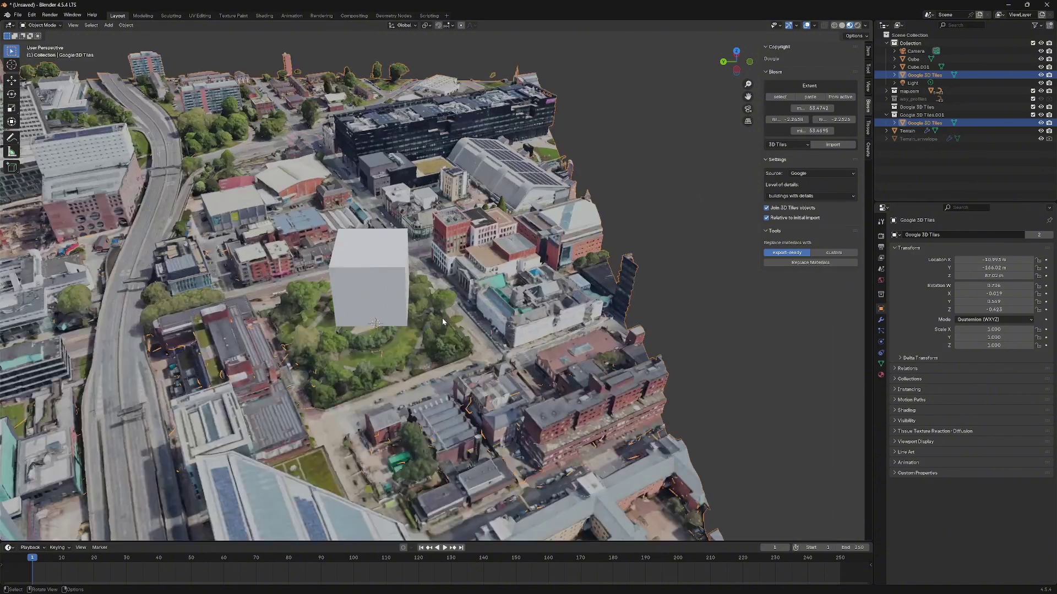
pyautogui.click(659, 277)
# - Open the Object menu and Shift+S snap pie, closing both without changes
pyautogui.click(126, 25)
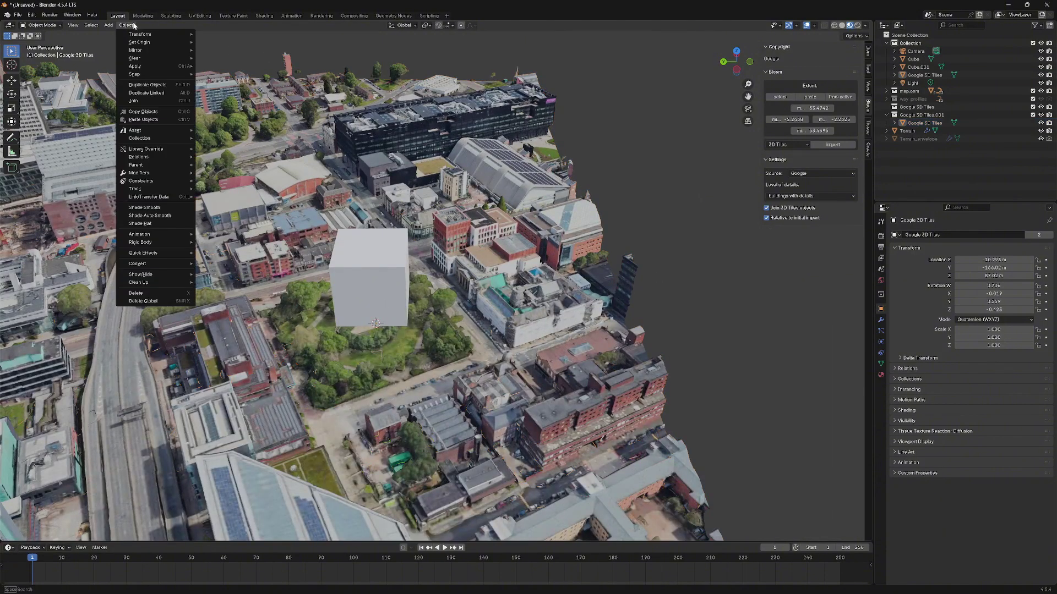
pyautogui.moveTo(147, 43)
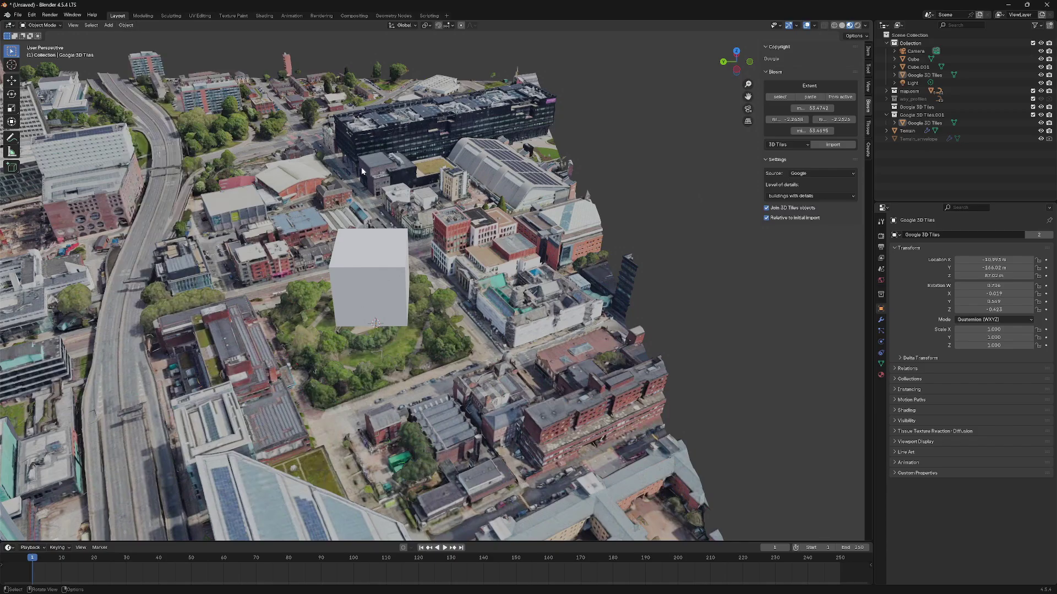
pyautogui.hotkey('shift', 's')
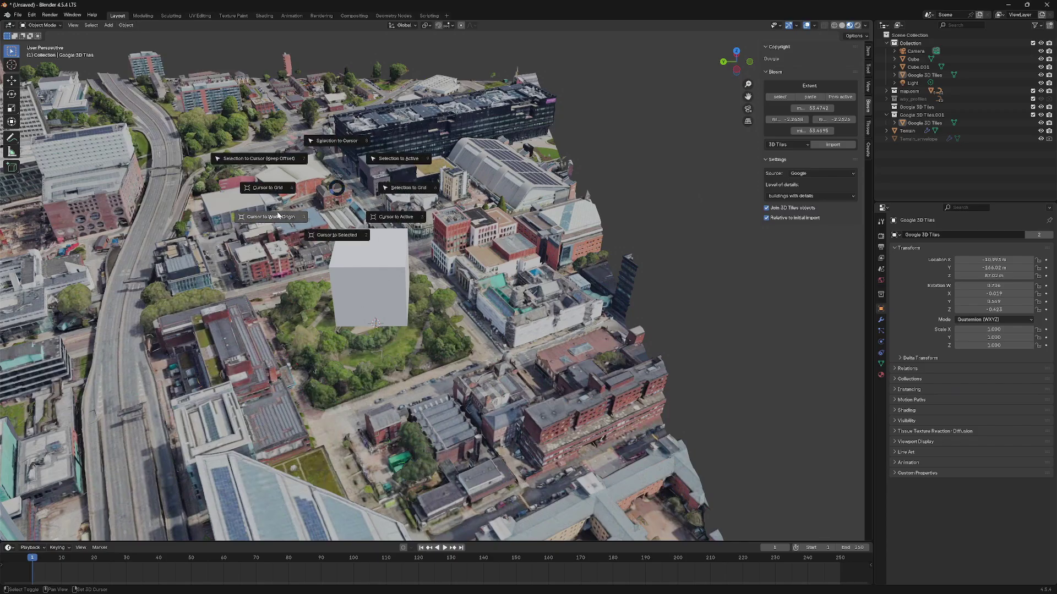
pyautogui.click(396, 216)
# - Orbit around the city block, select the tiles, and switch to grey Solid shading
pyautogui.scroll(-3, 352, 275)
pyautogui.moveTo(352, 276); pyautogui.dragTo(566, 229, button='middle')
pyautogui.scroll(2, 416, 286)
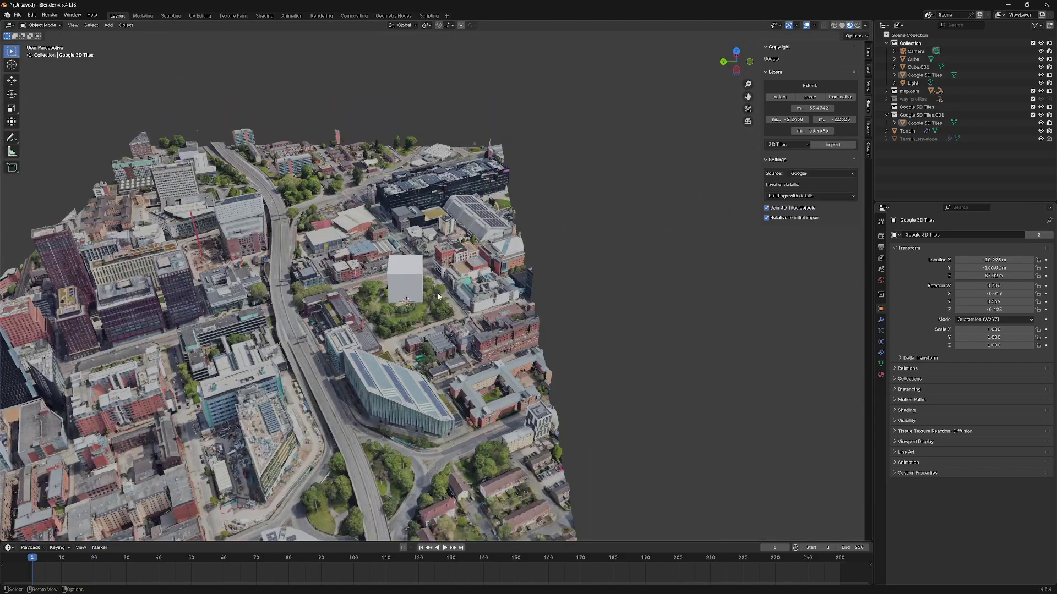
pyautogui.scroll(-3, 466, 309)
pyautogui.moveTo(465, 309); pyautogui.dragTo(572, 314, button='middle')
pyautogui.scroll(3, 475, 340)
pyautogui.scroll(-3, 488, 347)
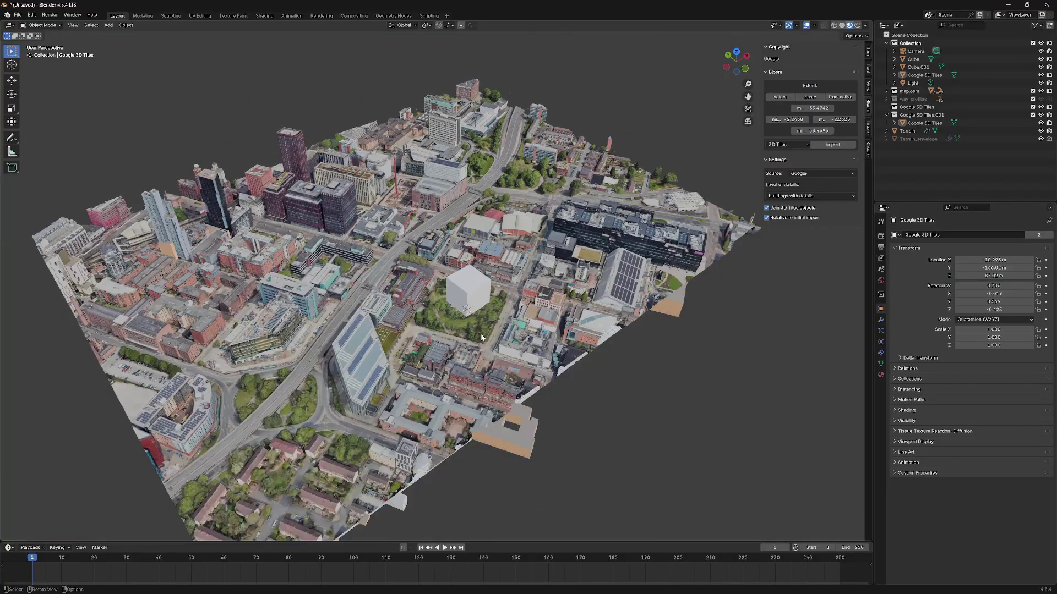
pyautogui.moveTo(488, 348); pyautogui.dragTo(489, 277, button='middle')
pyautogui.click(488, 278)
pyautogui.scroll(3, 488, 278)
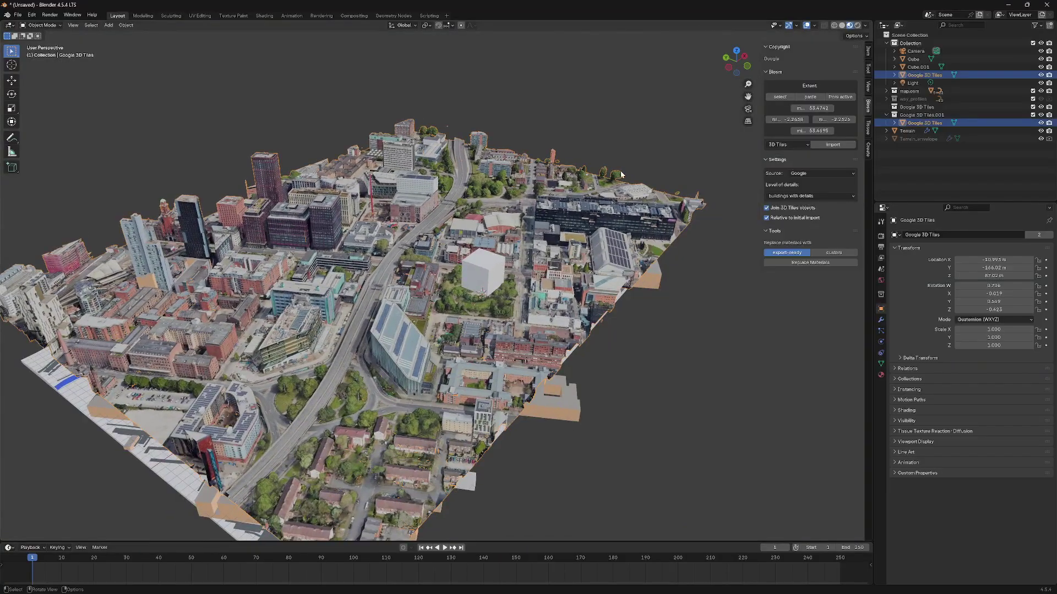
pyautogui.click(841, 25)
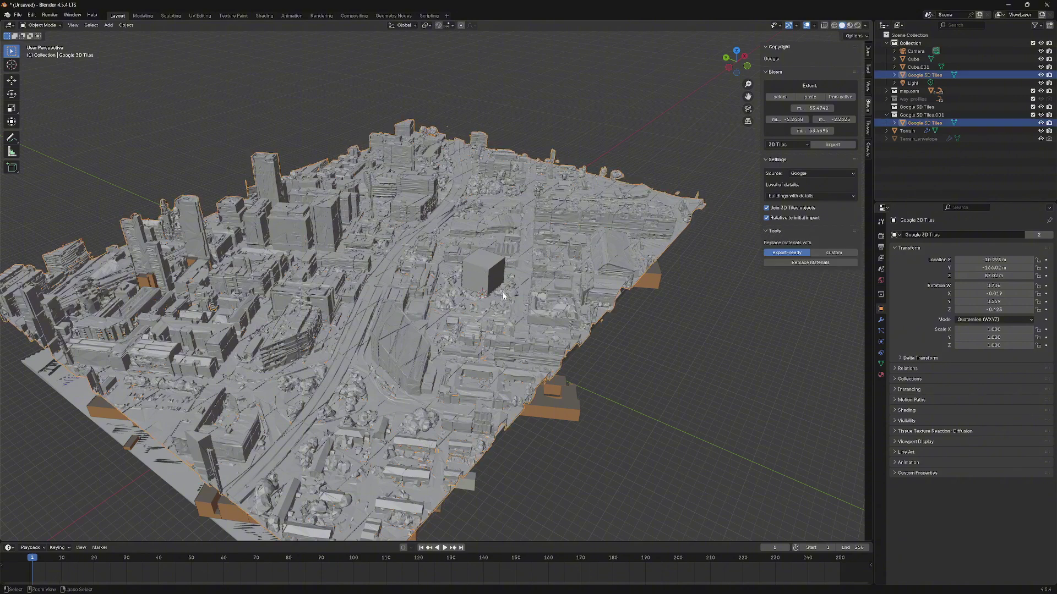
# - Orbit to a low side view and select the Google 3D Tiles mesh
pyautogui.click(503, 296)
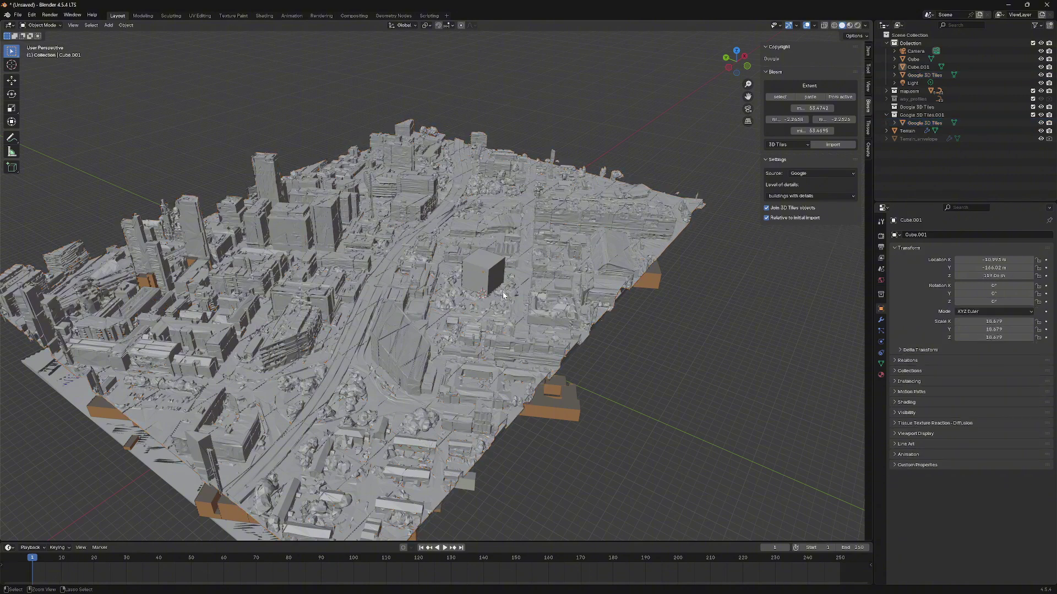
pyautogui.click(568, 143)
pyautogui.moveTo(568, 143); pyautogui.dragTo(553, 185, button='middle')
pyautogui.moveTo(419, 285); pyautogui.dragTo(330, 275, button='middle')
pyautogui.click(407, 284)
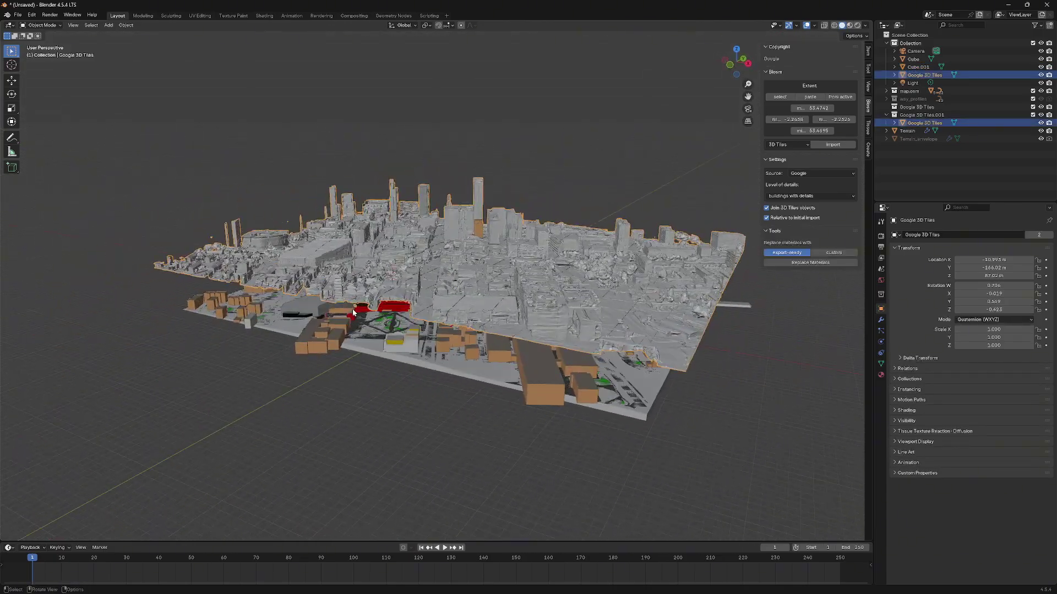
pyautogui.scroll(5, 392, 257)
pyautogui.scroll(-5, 392, 258)
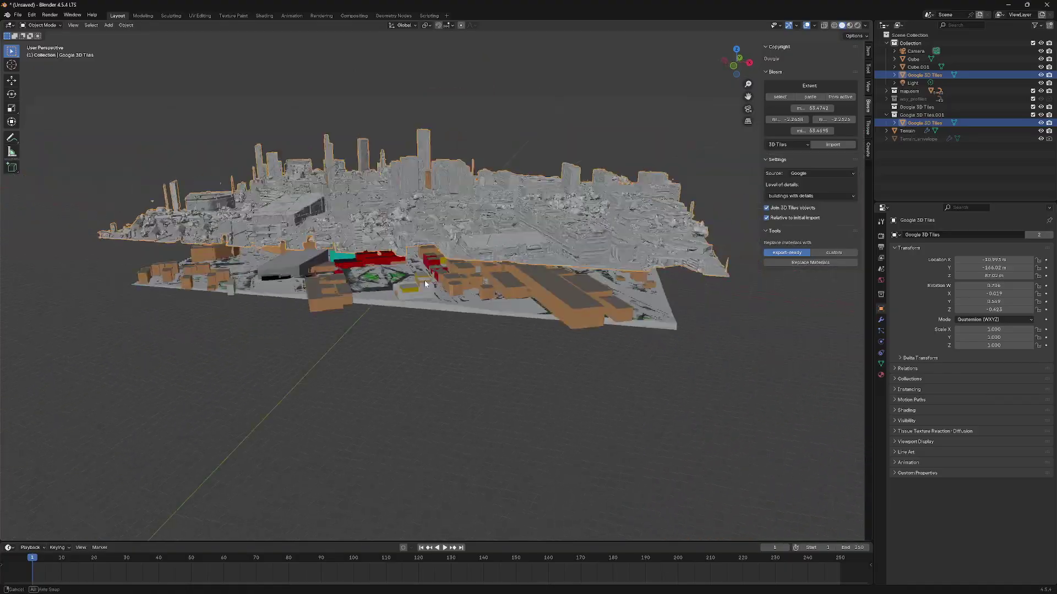
pyautogui.moveTo(424, 279); pyautogui.dragTo(505, 274, button='middle')
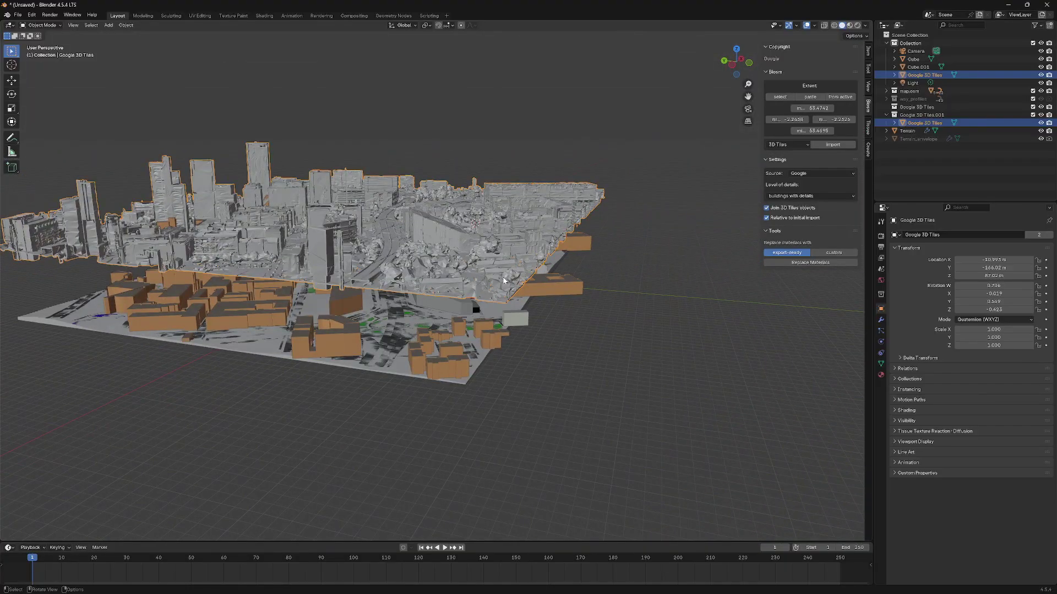
# - Start moving the tiles, trying Z, Y and X constraints before settling on Z
pyautogui.press('g')
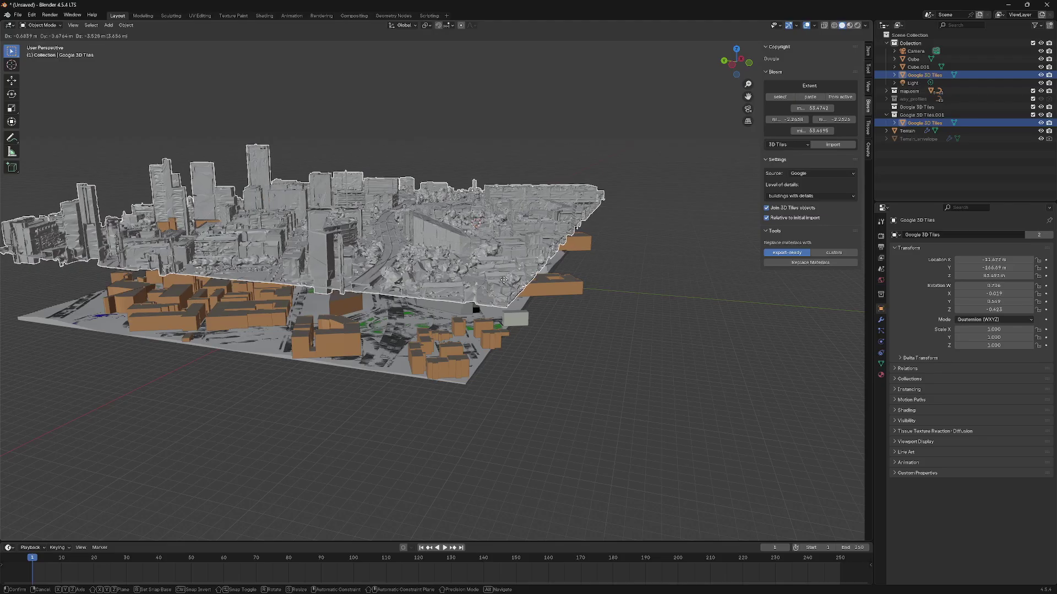
pyautogui.press('z')
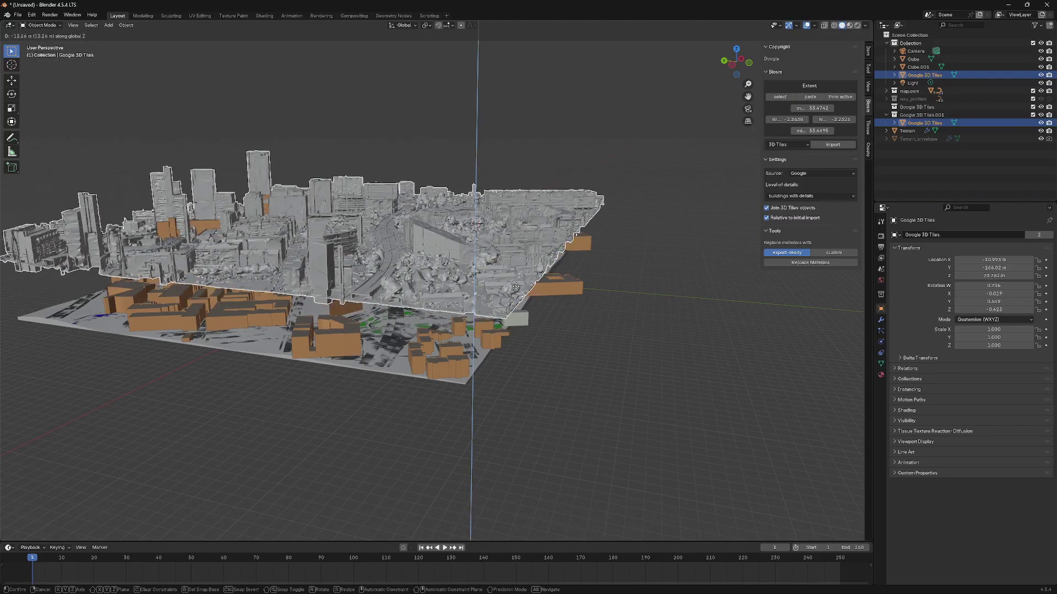
pyautogui.press('y')
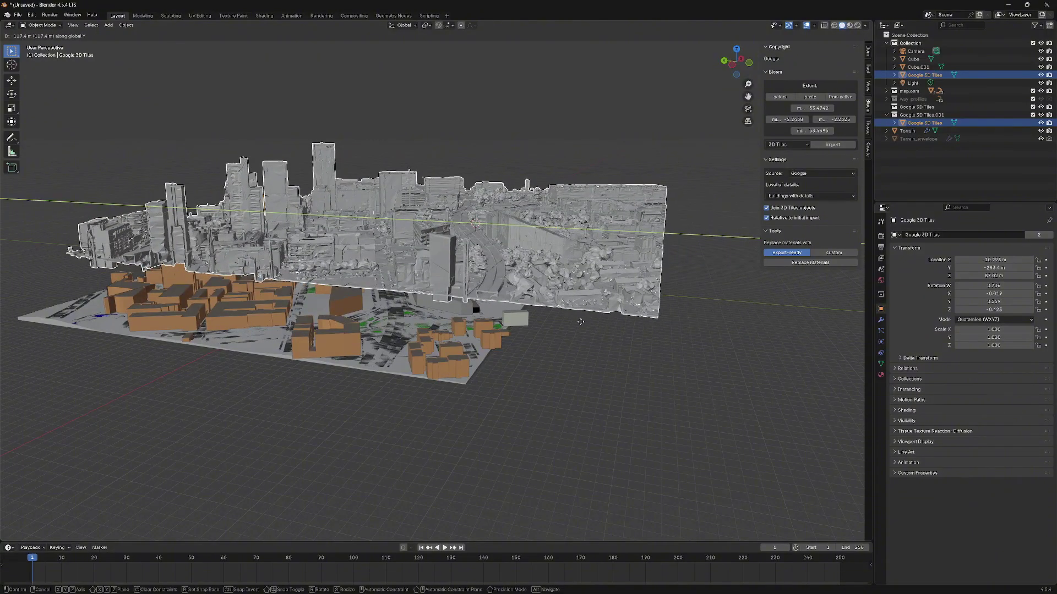
pyautogui.press('x')
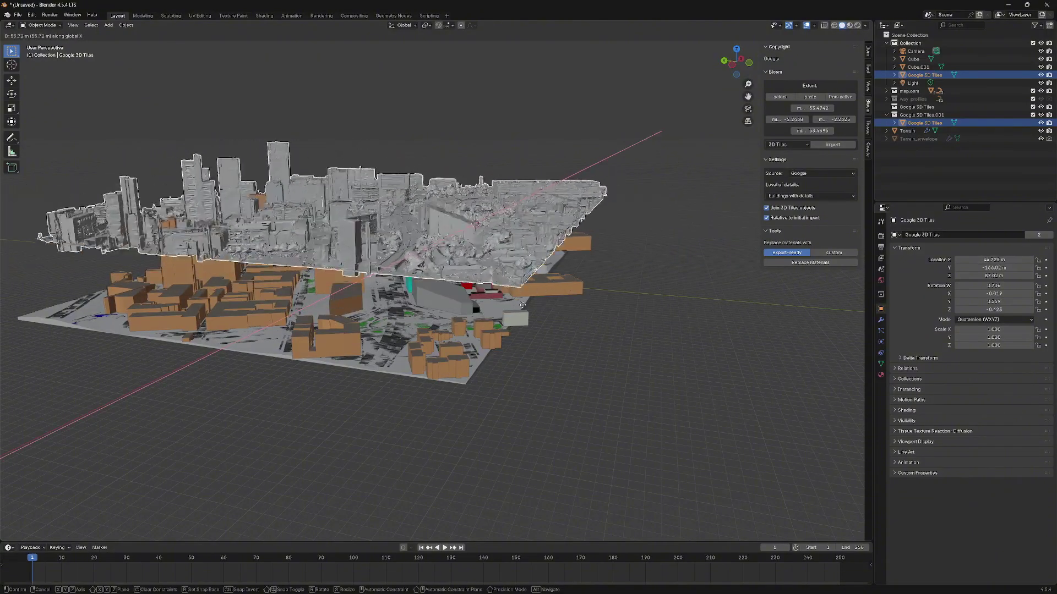
pyautogui.press('z')
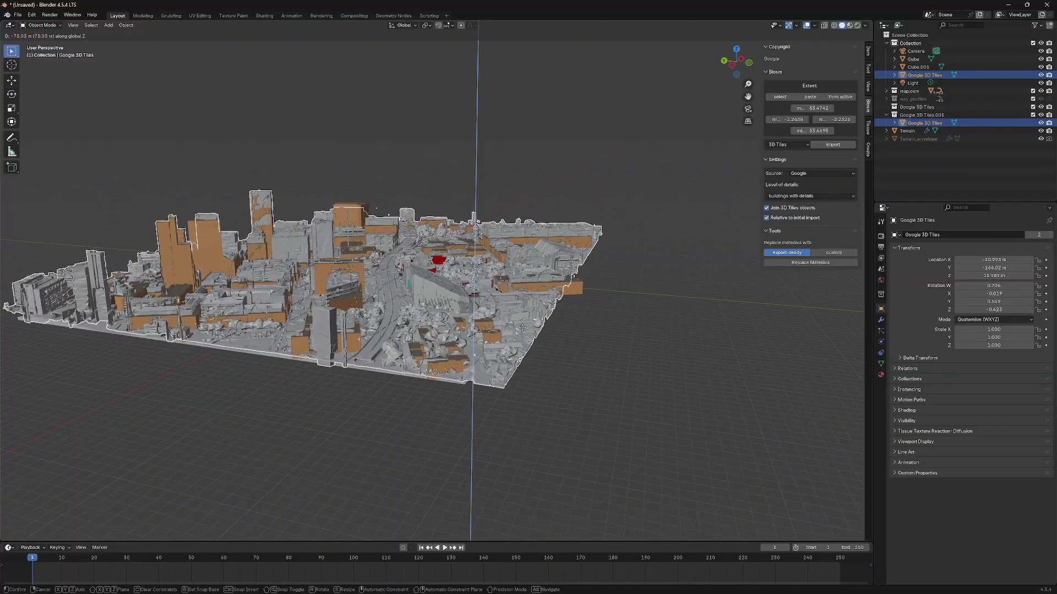
# - Confirm the tiles' lowered position and orbit to a top-down view to inspect
pyautogui.click(522, 328)
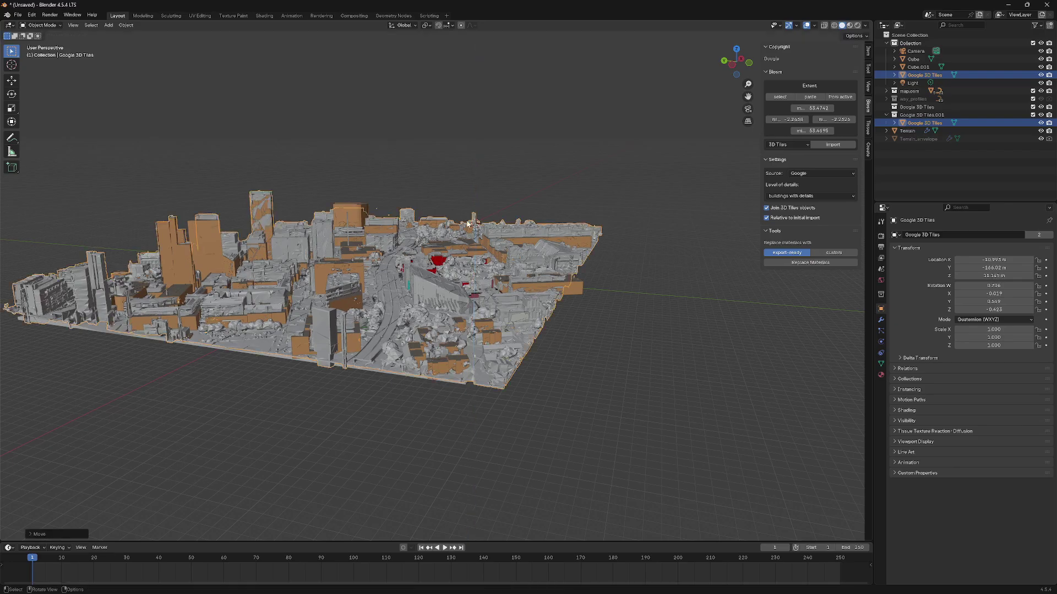
pyautogui.moveTo(521, 328); pyautogui.dragTo(623, 378, button='middle')
pyautogui.click(624, 378)
pyautogui.scroll(10, 624, 378)
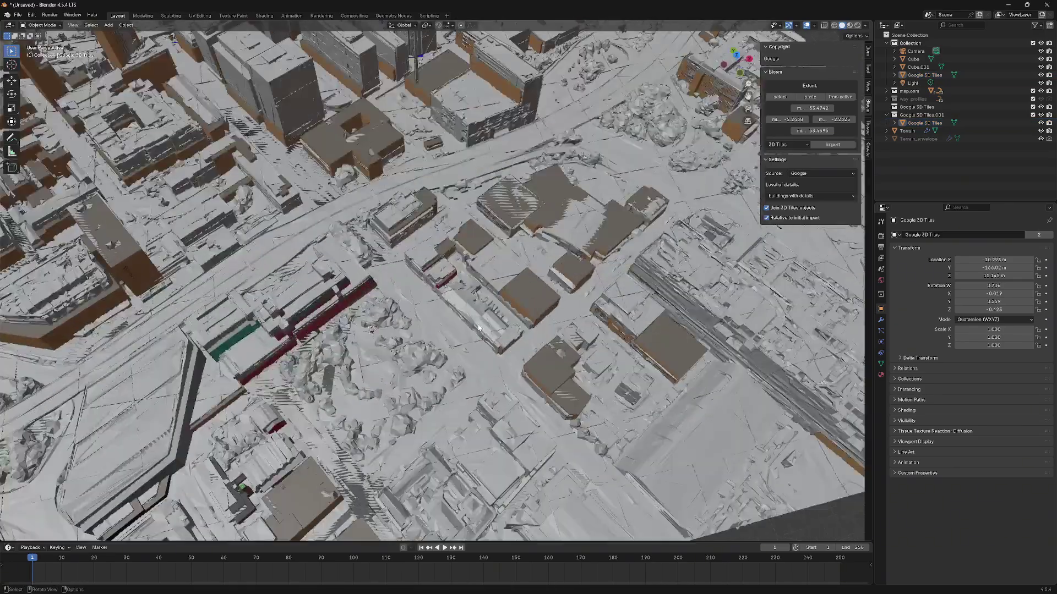
pyautogui.moveTo(479, 342); pyautogui.dragTo(347, 227, button='middle')
pyautogui.scroll(2, 418, 306)
# - Hide the tiles to inspect the OSM buildings, then switch to Material Preview shading
pyautogui.click(347, 227)
pyautogui.scroll(3, 369, 252)
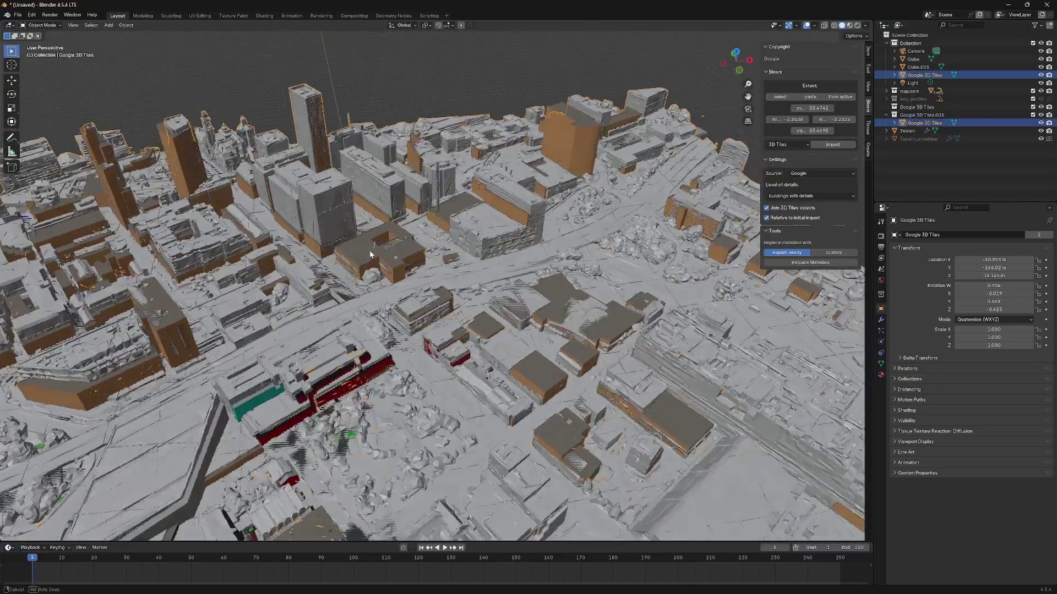
pyautogui.press('h')
pyautogui.scroll(-3, 369, 252)
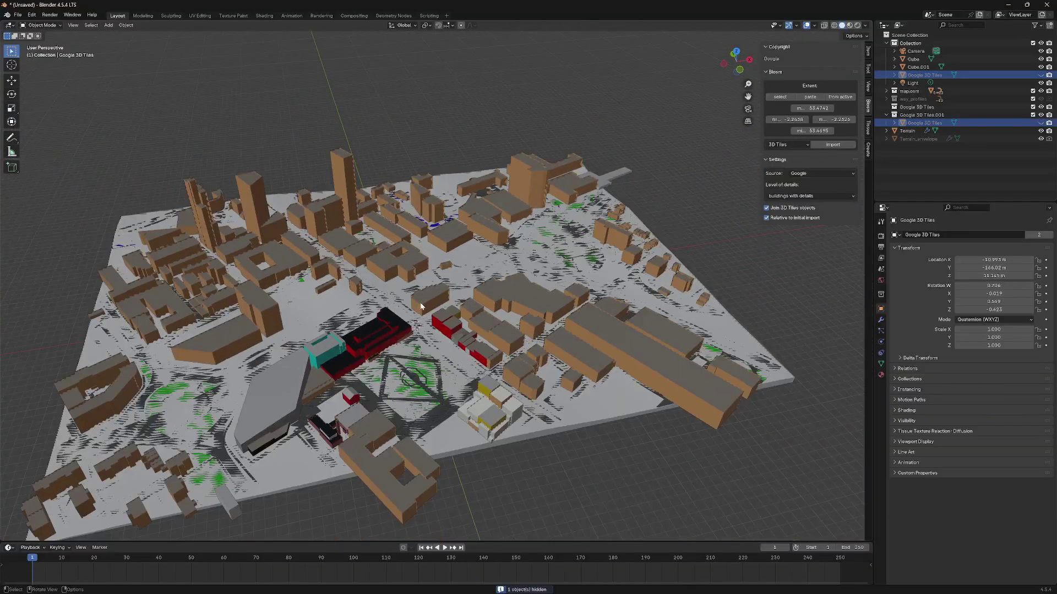
pyautogui.moveTo(392, 285); pyautogui.dragTo(360, 263, button='middle')
pyautogui.scroll(5, 473, 300)
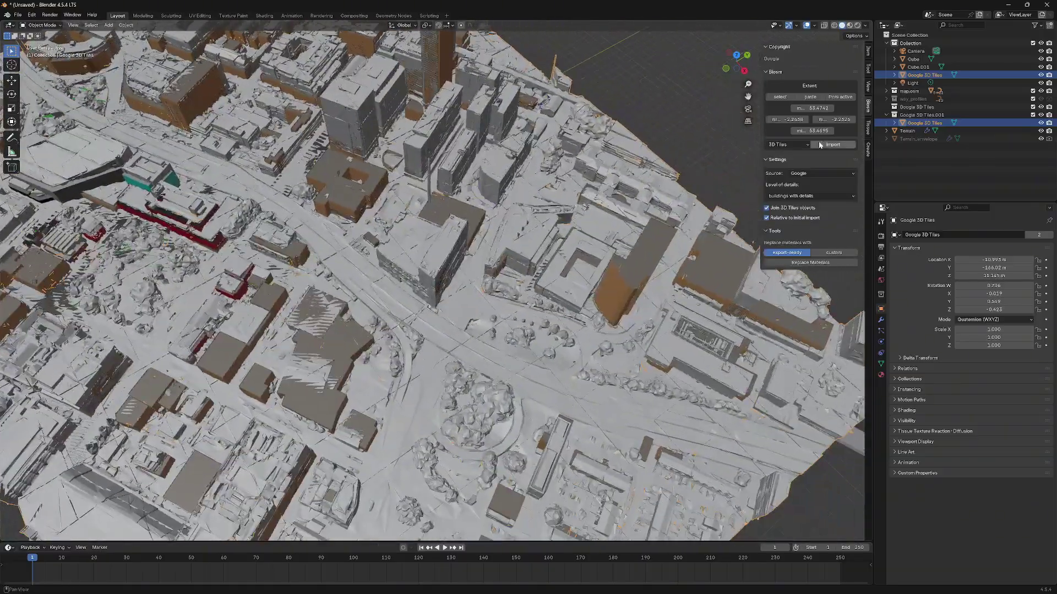
pyautogui.click(849, 26)
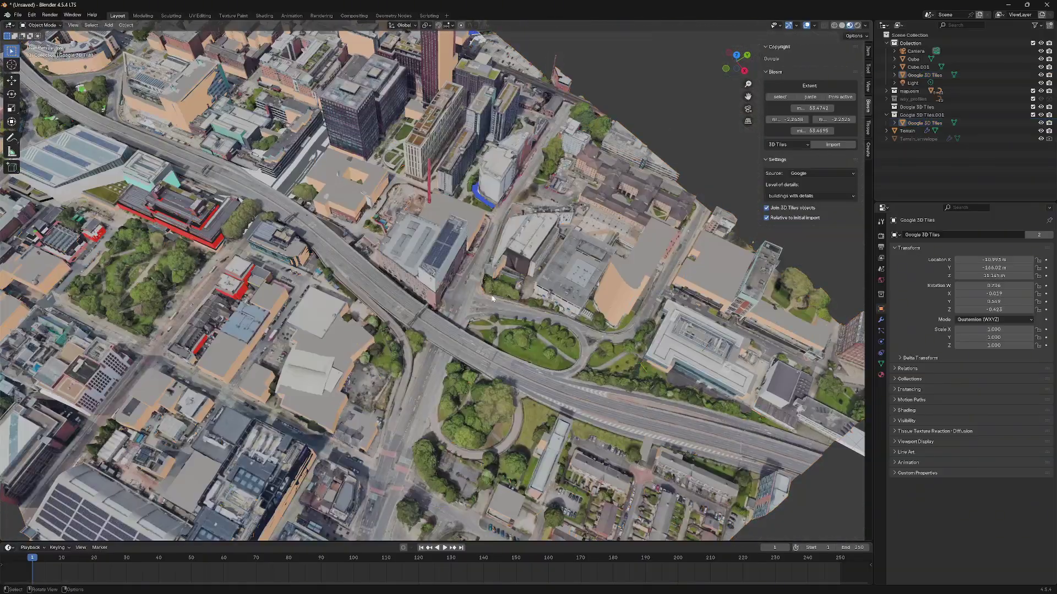
# - Orbit and zoom over the overpass and tall buildings to inspect the alignment
pyautogui.scroll(5, 468, 325)
pyautogui.moveTo(468, 329)
pyautogui.mouseDown(button='middle')
pyautogui.moveTo(472, 287)
pyautogui.moveTo(490, 338)
pyautogui.mouseUp(button='middle')
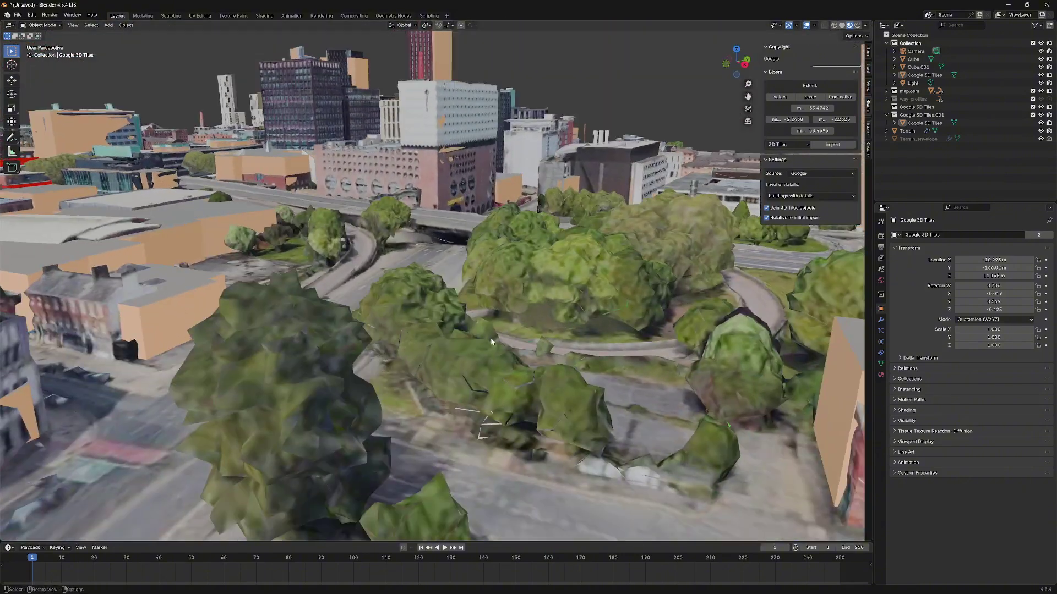
pyautogui.keyDown('shift'); pyautogui.moveTo(428, 248); pyautogui.dragTo(467, 313, button='middle'); pyautogui.keyUp('shift')
pyautogui.scroll(5, 468, 325)
pyautogui.moveTo(479, 348); pyautogui.dragTo(467, 366, button='middle')
pyautogui.scroll(-8, 480, 381)
pyautogui.moveTo(550, 331); pyautogui.dragTo(530, 333, button='middle')
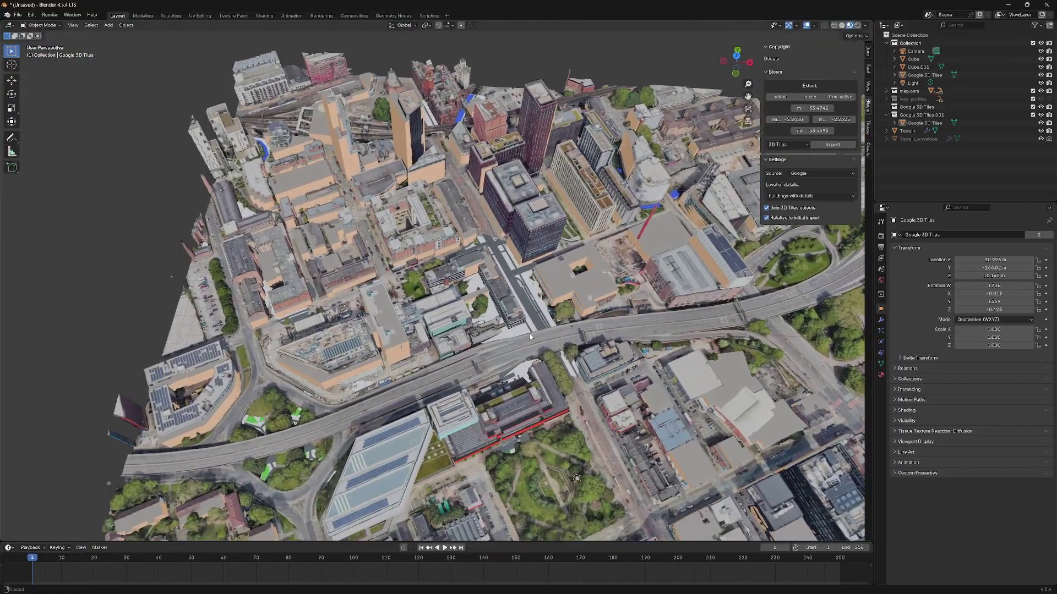
pyautogui.moveTo(471, 280); pyautogui.dragTo(332, 298, button='middle')
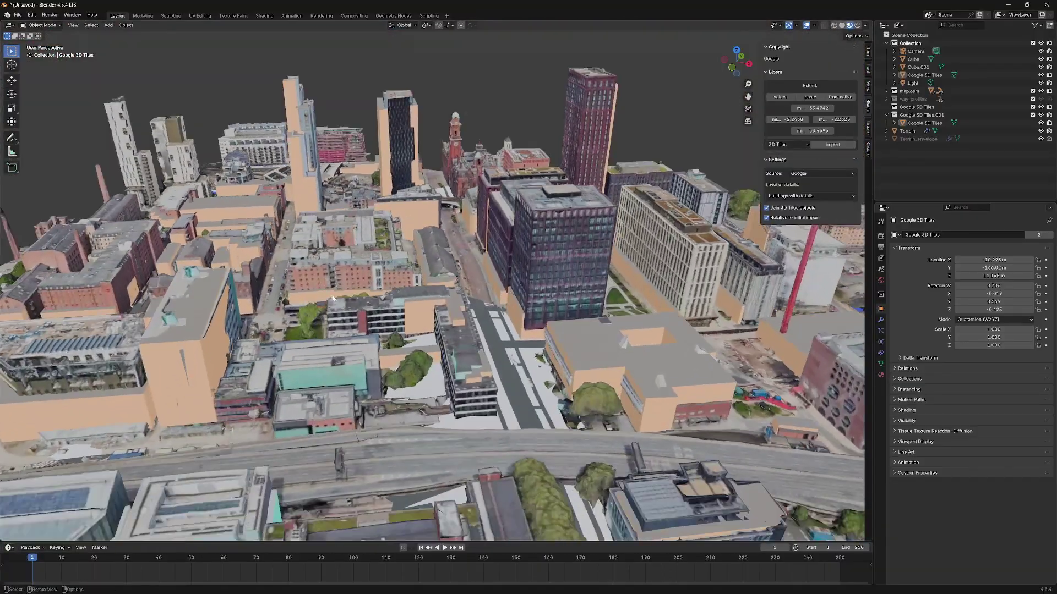
pyautogui.moveTo(567, 260); pyautogui.dragTo(408, 292, button='middle')
# - Move the Google 3D Tiles mesh vertically to Z 13.191
pyautogui.click(461, 288)
pyautogui.scroll(-5, 395, 328)
pyautogui.press('g')
pyautogui.press('z')
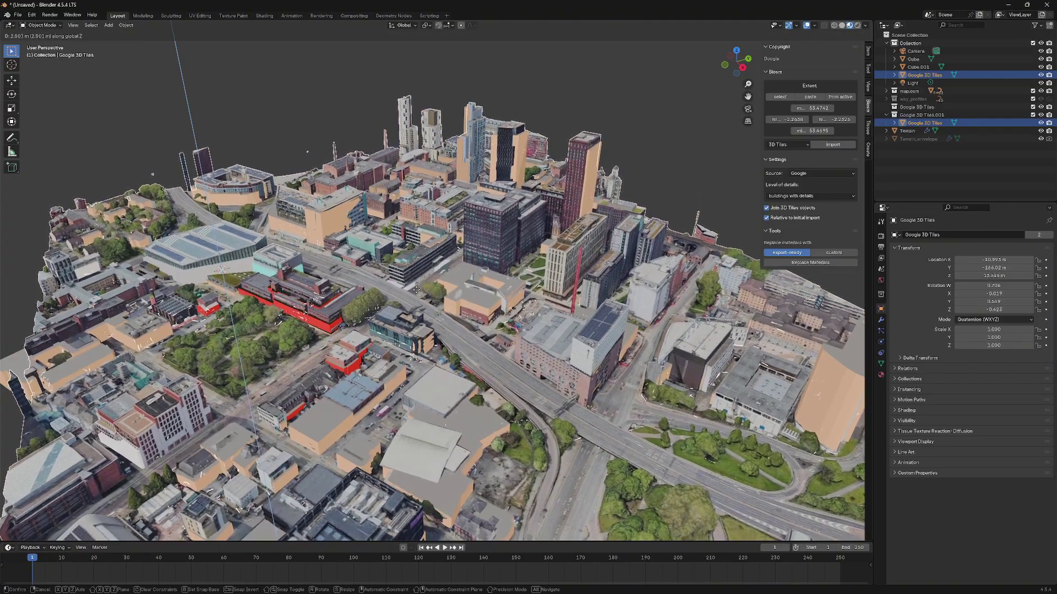
pyautogui.click(416, 292)
# - Deselect and check the tile fit in untextured Solid shading from several angles
pyautogui.click(626, 135)
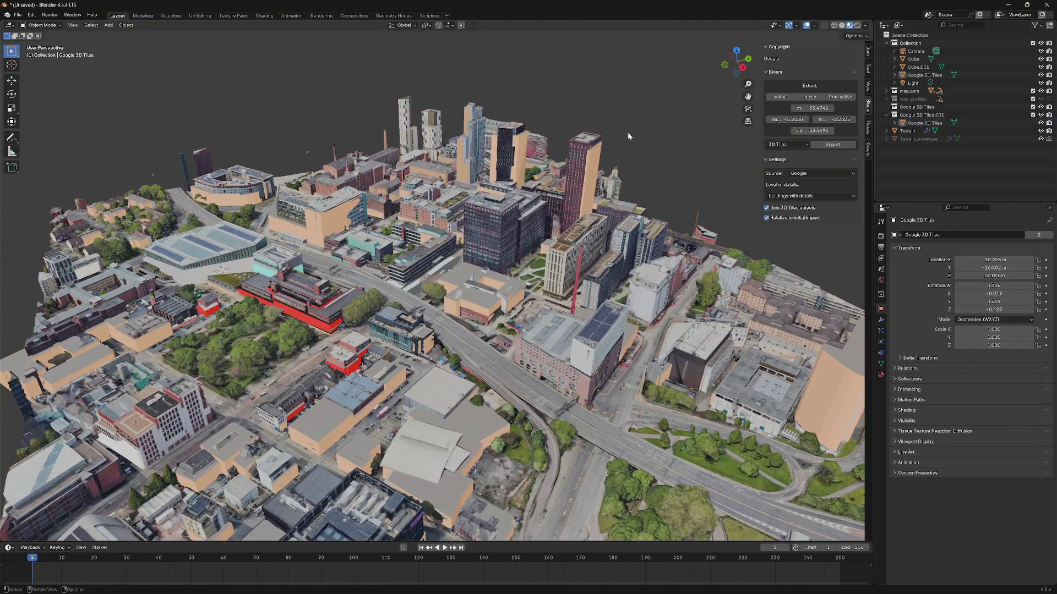
pyautogui.scroll(4, 398, 315)
pyautogui.moveTo(397, 315); pyautogui.dragTo(339, 290, button='middle')
pyautogui.scroll(-2, 398, 273)
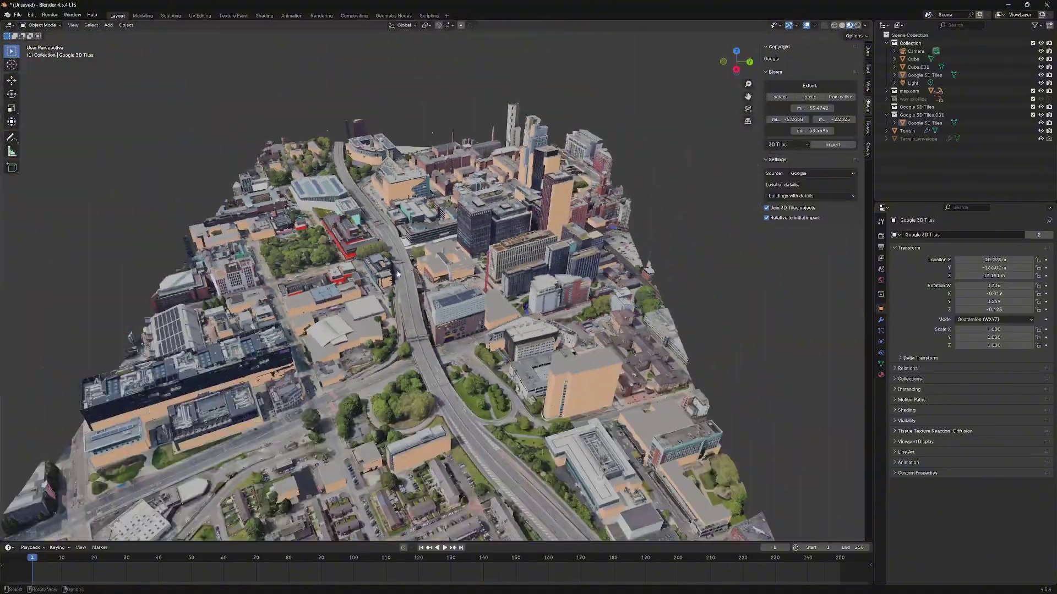
pyautogui.click(842, 25)
pyautogui.moveTo(550, 226)
pyautogui.mouseDown(button='middle')
pyautogui.moveTo(488, 231)
pyautogui.moveTo(361, 268)
pyautogui.moveTo(400, 297)
pyautogui.moveTo(309, 283)
pyautogui.moveTo(430, 359)
pyautogui.moveTo(467, 314)
pyautogui.mouseUp(button='middle')
pyautogui.scroll(6, 374, 288)
pyautogui.moveTo(534, 313); pyautogui.dragTo(464, 274, button='middle')
pyautogui.scroll(-5, 511, 324)
pyautogui.scroll(-3, 444, 288)
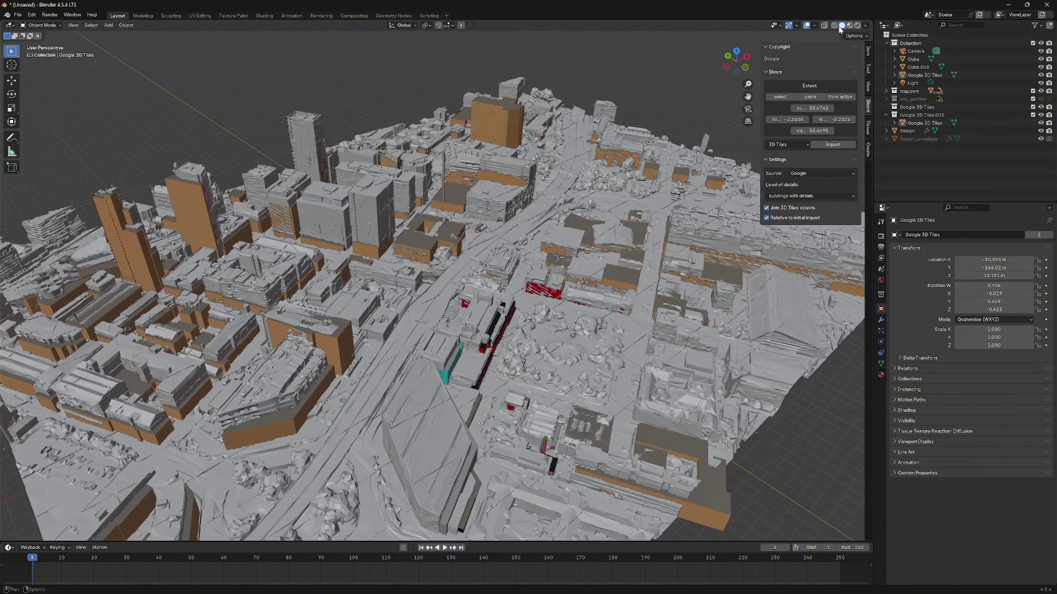
# - Return to Material Preview, orbit the textured city, and reselect the tiles mesh
pyautogui.click(849, 26)
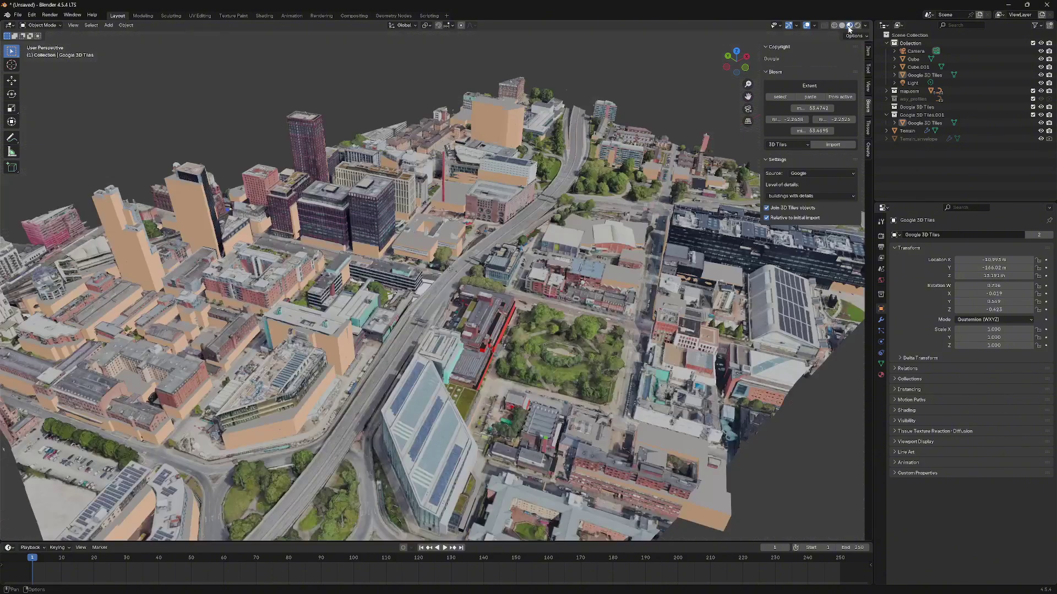
pyautogui.scroll(-3, 413, 280)
pyautogui.moveTo(414, 280)
pyautogui.mouseDown(button='middle')
pyautogui.moveTo(426, 298)
pyautogui.moveTo(452, 270)
pyautogui.moveTo(434, 261)
pyautogui.moveTo(405, 297)
pyautogui.mouseUp(button='middle')
pyautogui.scroll(4, 427, 297)
pyautogui.scroll(-2, 452, 270)
pyautogui.scroll(2, 452, 270)
pyautogui.scroll(-4, 418, 267)
pyautogui.scroll(-1, 440, 253)
pyautogui.click(371, 235)
pyautogui.scroll(-3, 379, 267)
# - Raise the Google 3D Tiles mesh on Z well above the terrain
pyautogui.press('g')
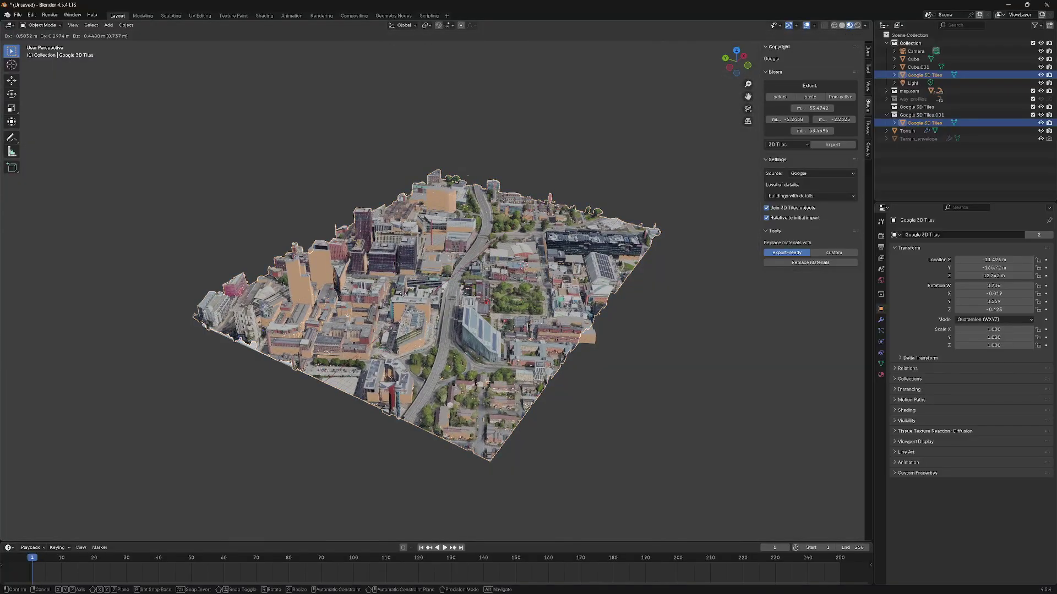
pyautogui.press('z')
pyautogui.click(412, 223)
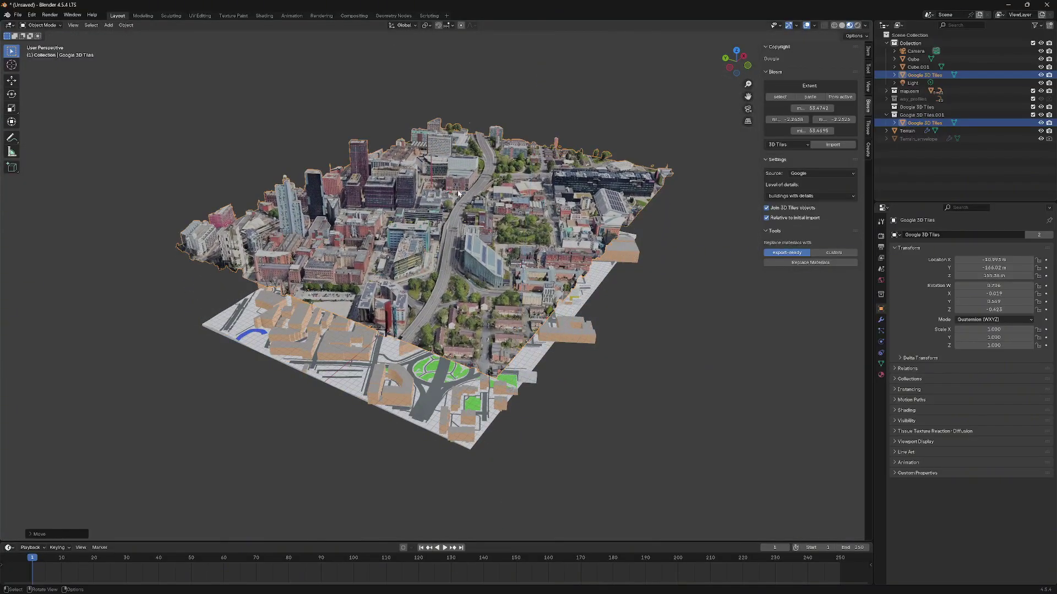
pyautogui.click(358, 432)
pyautogui.scroll(3, 407, 325)
pyautogui.moveTo(407, 325)
pyautogui.mouseDown(button='middle')
pyautogui.moveTo(441, 286)
pyautogui.moveTo(397, 315)
pyautogui.mouseUp(button='middle')
# - Switch to Solid shading, then select and delete Cube.001
pyautogui.click(843, 27)
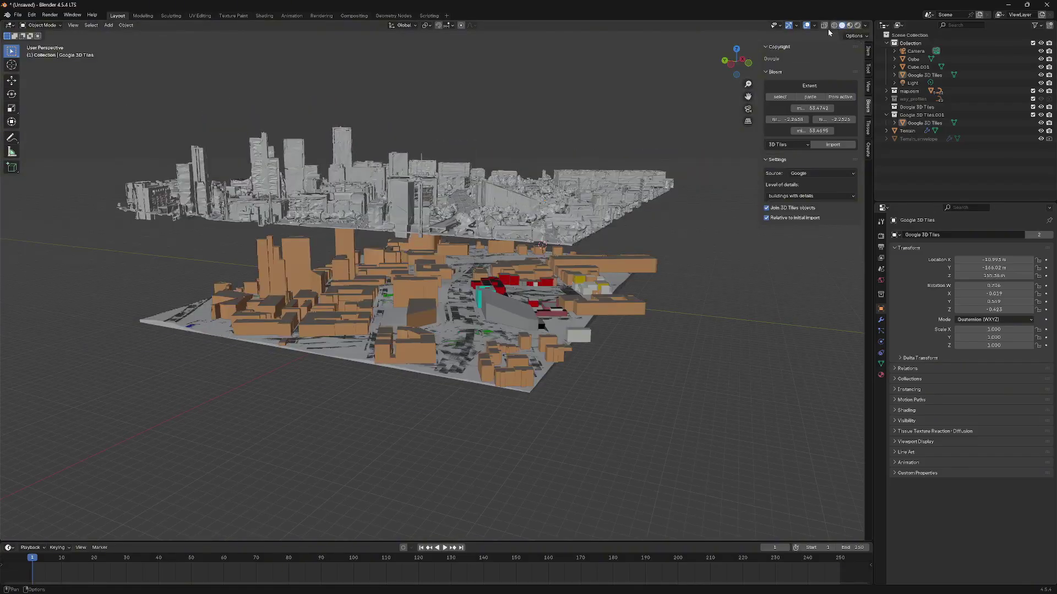
pyautogui.moveTo(557, 224); pyautogui.dragTo(520, 206, button='middle')
pyautogui.click(519, 196)
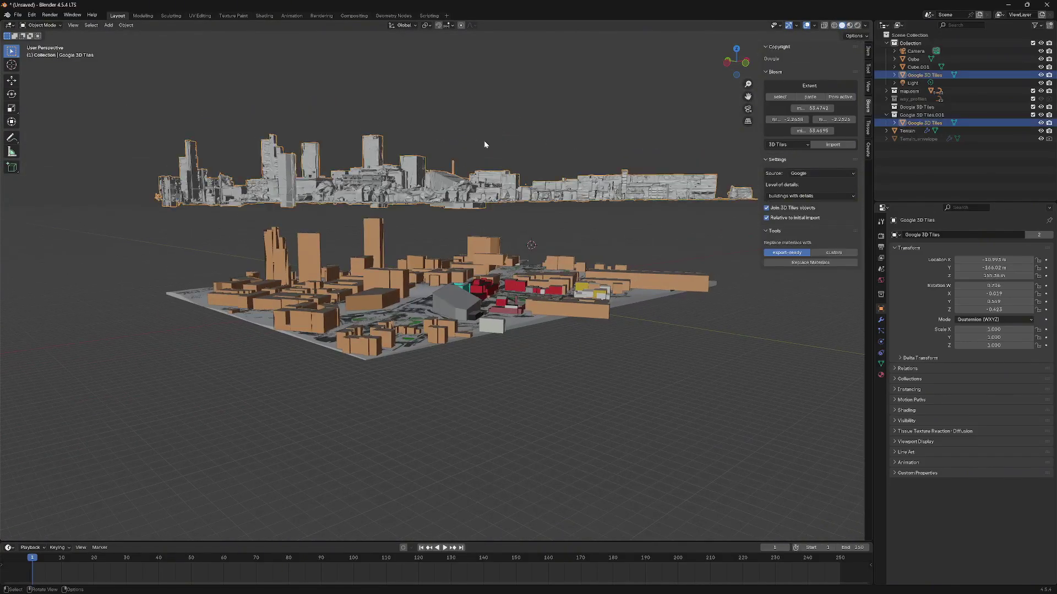
pyautogui.moveTo(485, 145); pyautogui.dragTo(436, 259, button='middle')
pyautogui.click(444, 264)
pyautogui.press('Delete')
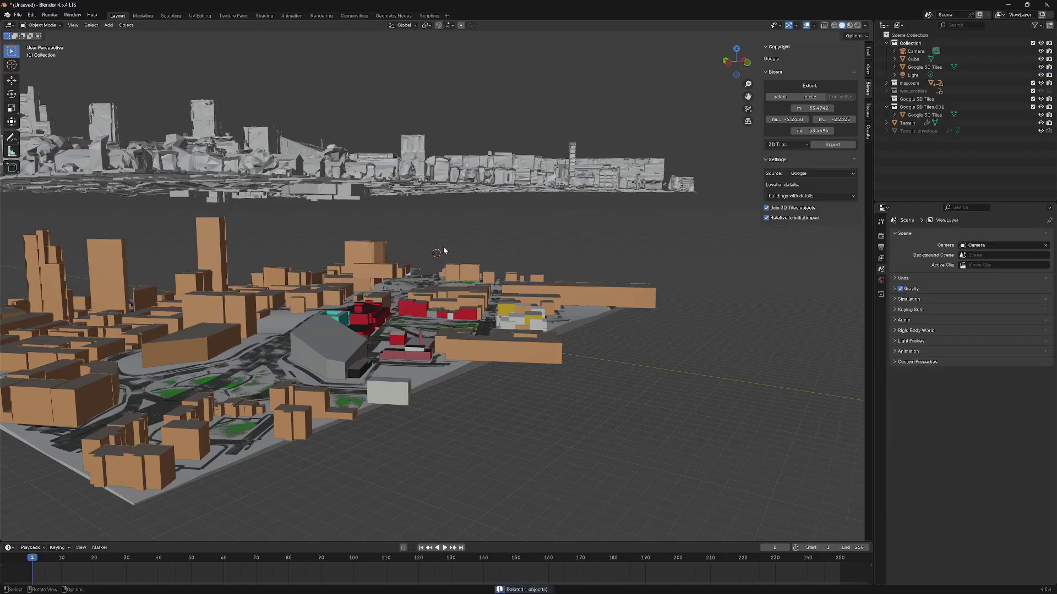
# - Reset the 3D cursor to world origin and box-select the OSM buildings and terrain
pyautogui.hotkey('shift', 's')
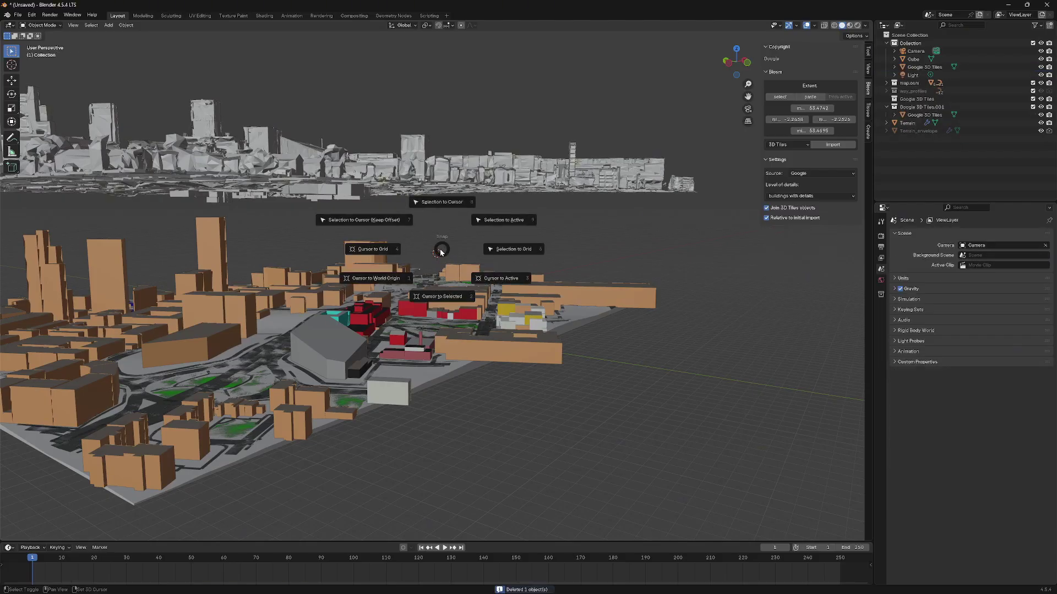
pyautogui.click(378, 278)
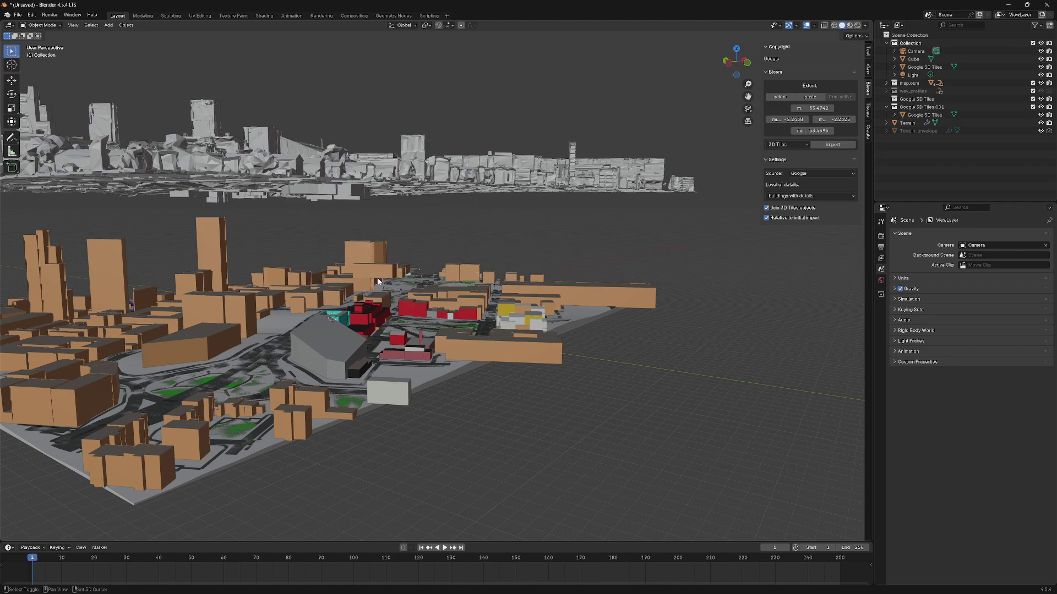
pyautogui.moveTo(464, 228); pyautogui.dragTo(330, 344, button='middle')
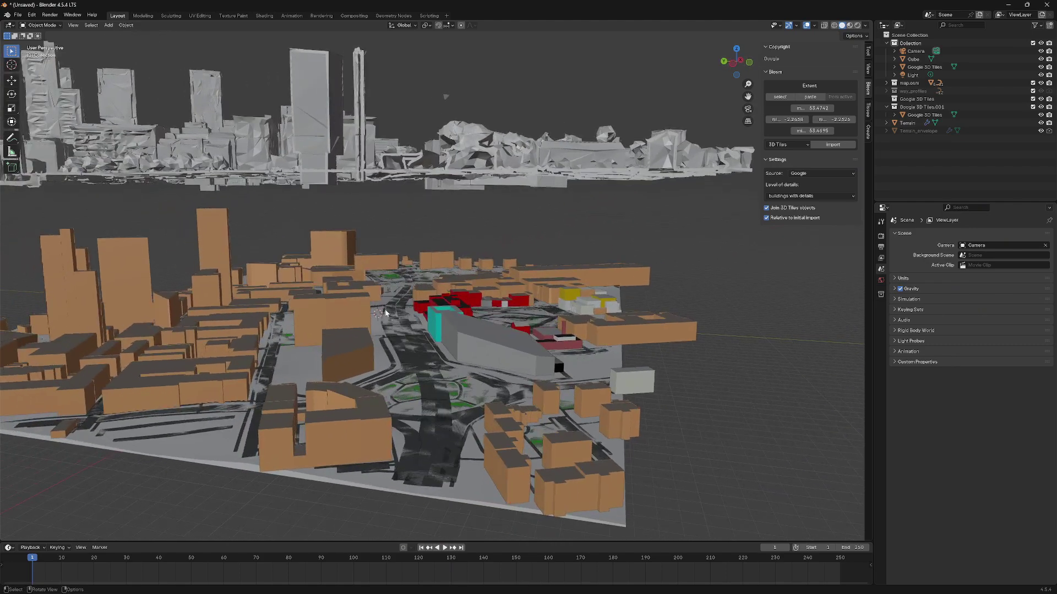
pyautogui.scroll(3, 328, 347)
pyautogui.scroll(-10, 340, 338)
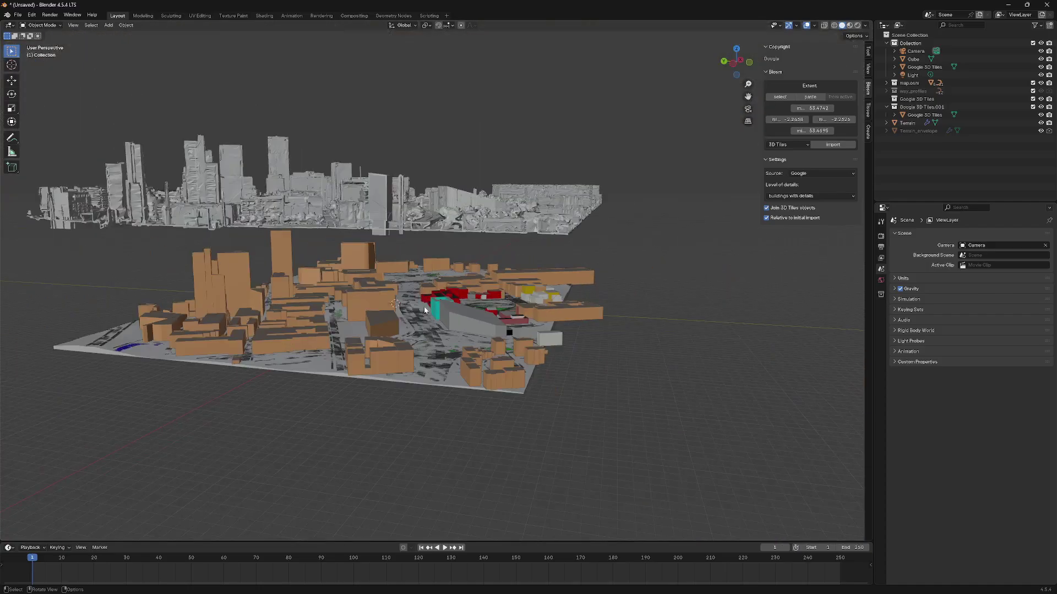
pyautogui.moveTo(410, 311); pyautogui.dragTo(555, 334, button='middle')
pyautogui.moveTo(562, 337); pyautogui.dragTo(98, 223)
pyautogui.moveTo(322, 271); pyautogui.dragTo(166, 154, button='middle')
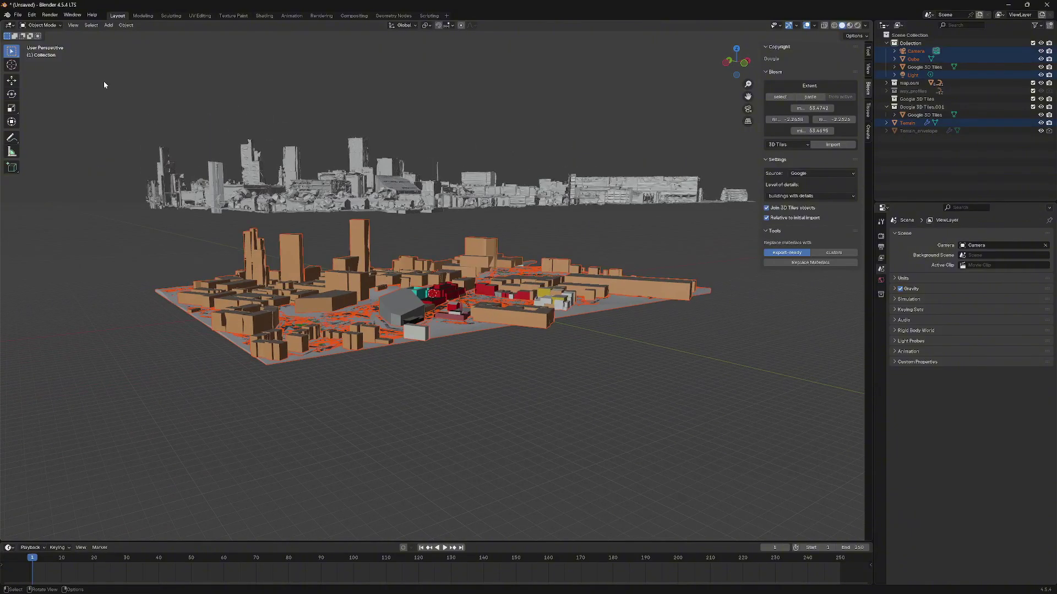
# - Start a Wavefront (.obj) export limited to the selected objects
pyautogui.click(18, 16)
pyautogui.moveTo(55, 136)
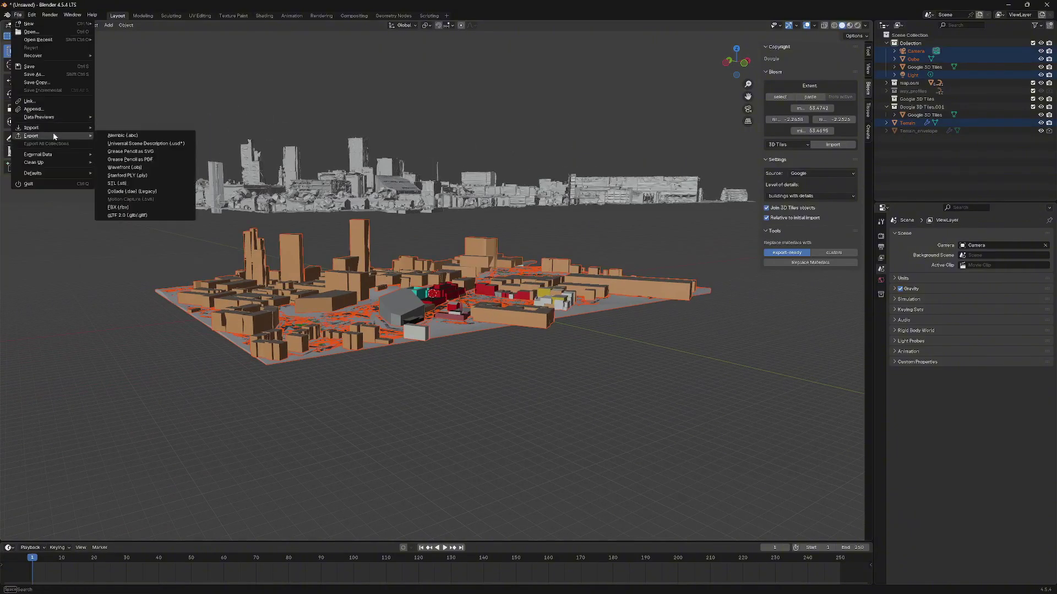
pyautogui.click(154, 168)
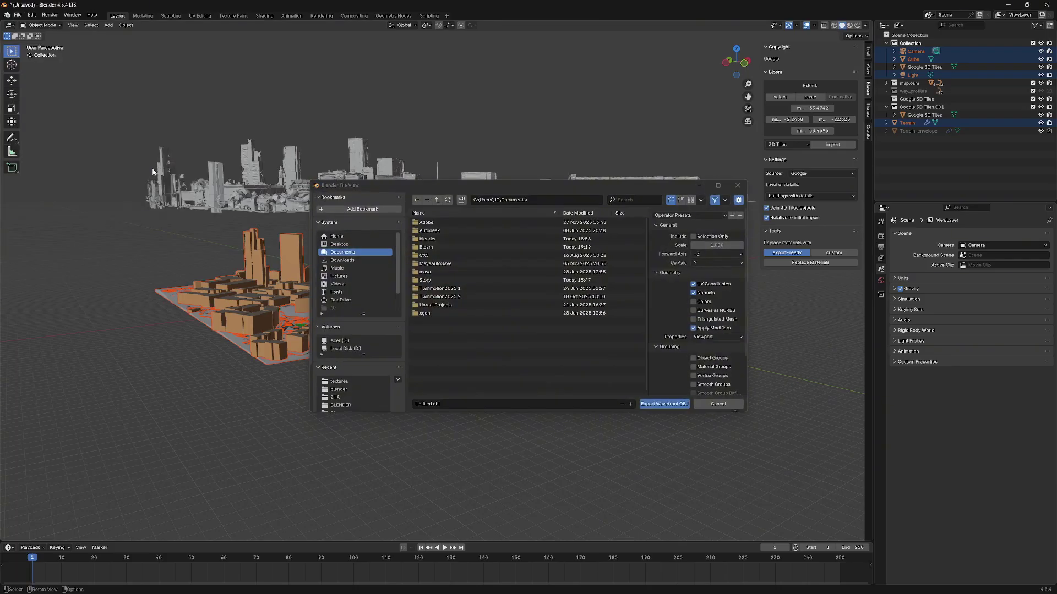
pyautogui.click(693, 238)
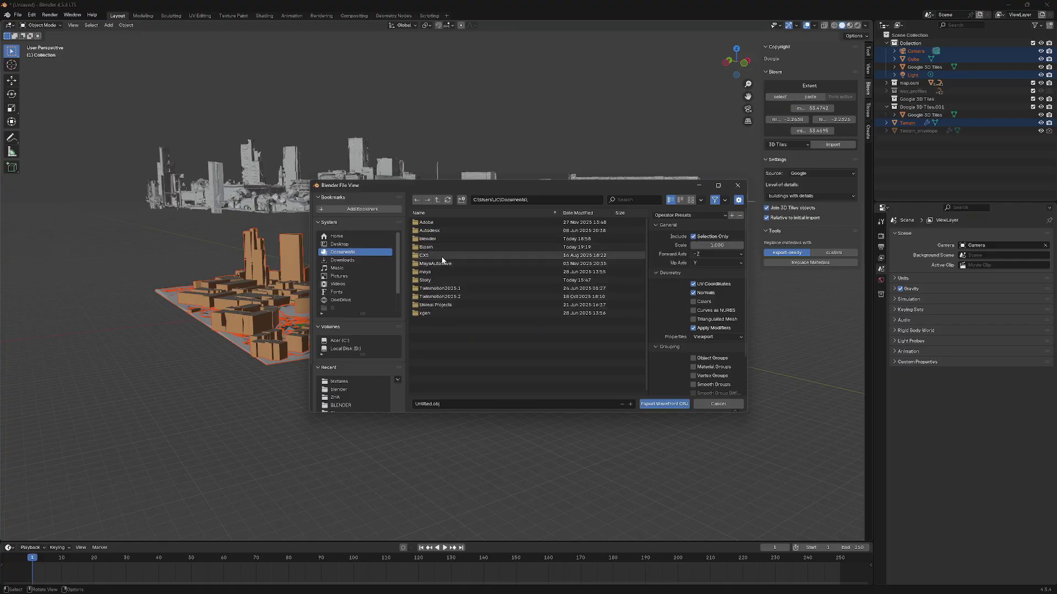
# - Target the Documents 'blender' folder and review the UV, normals and modifier export options
pyautogui.click(447, 240)
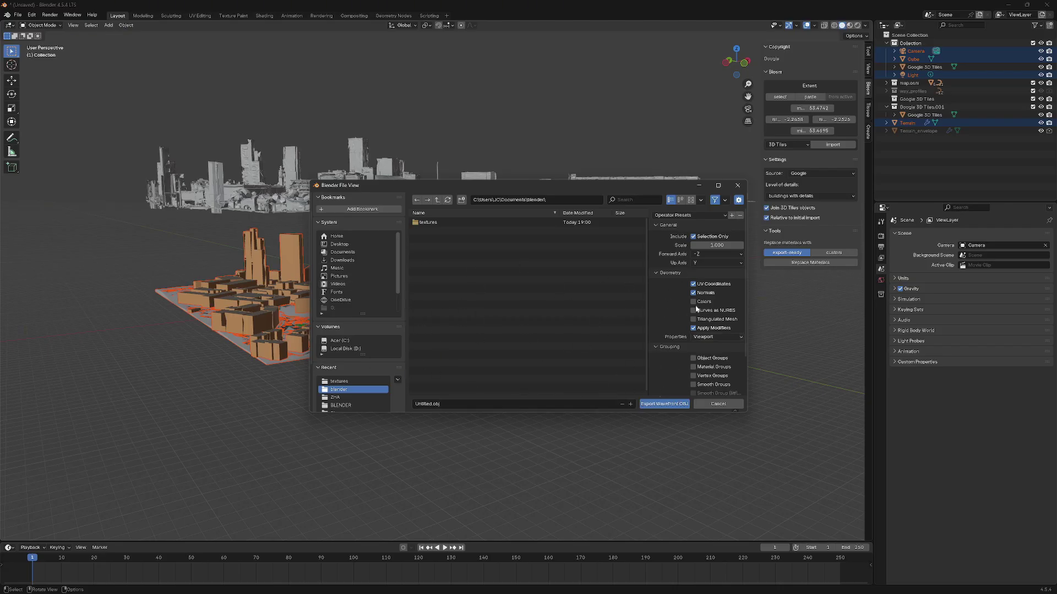
pyautogui.scroll(-1, 708, 305)
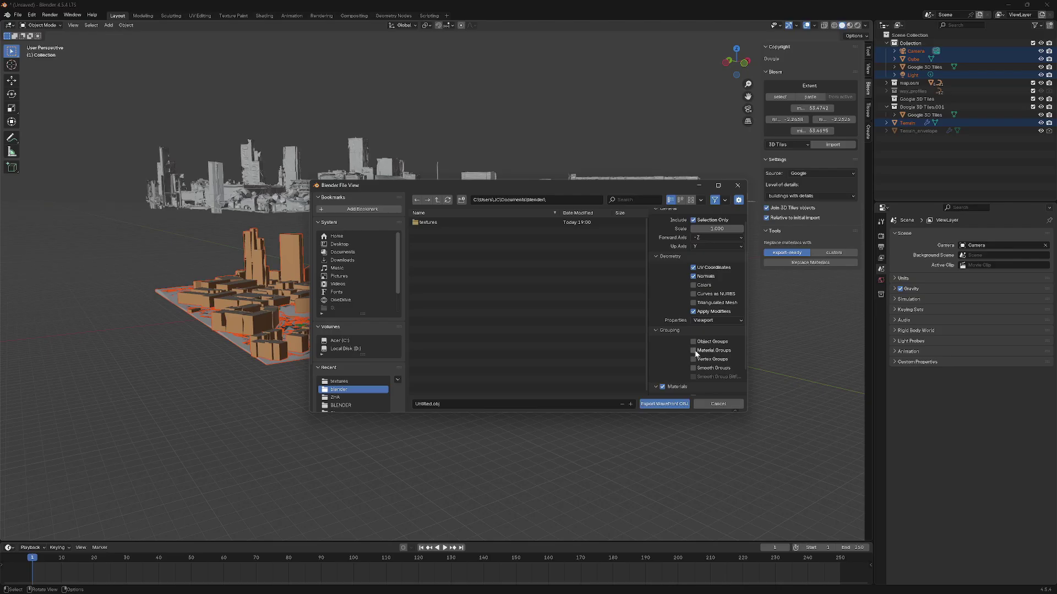
pyautogui.scroll(-1, 697, 367)
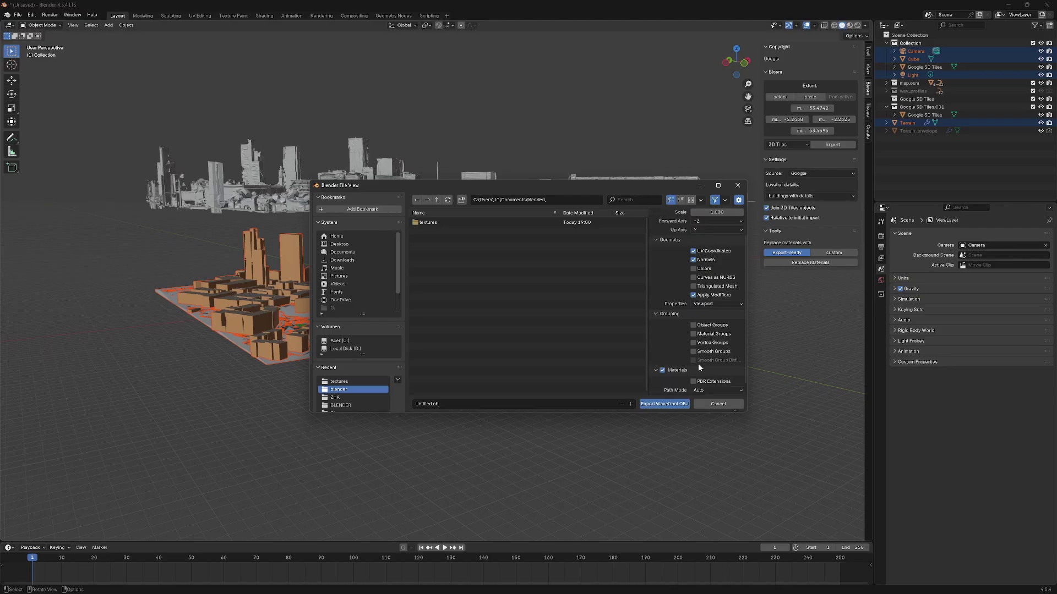
pyautogui.scroll(-1, 732, 345)
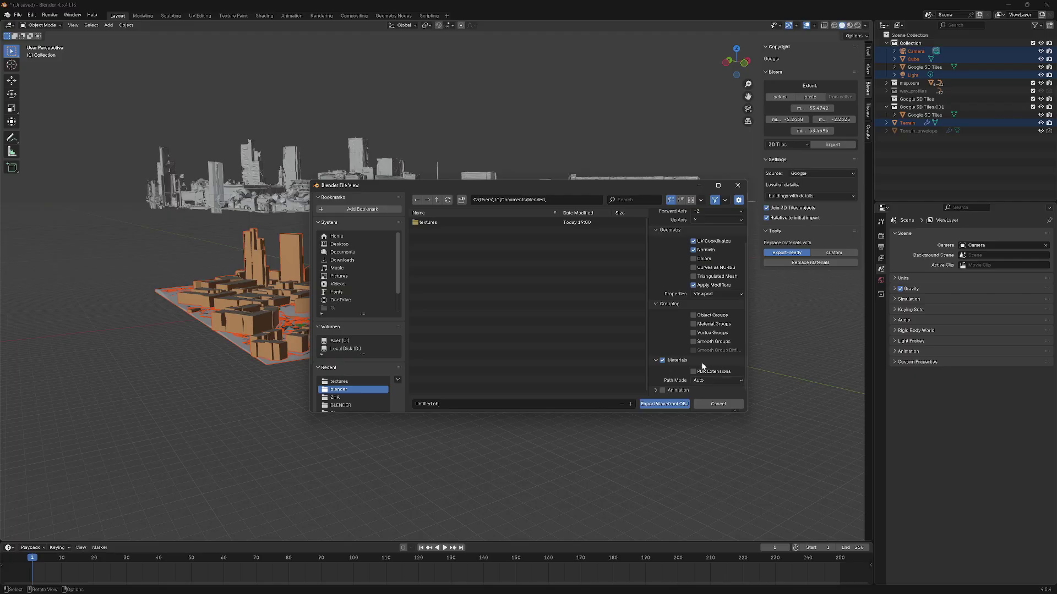
pyautogui.scroll(1, 712, 316)
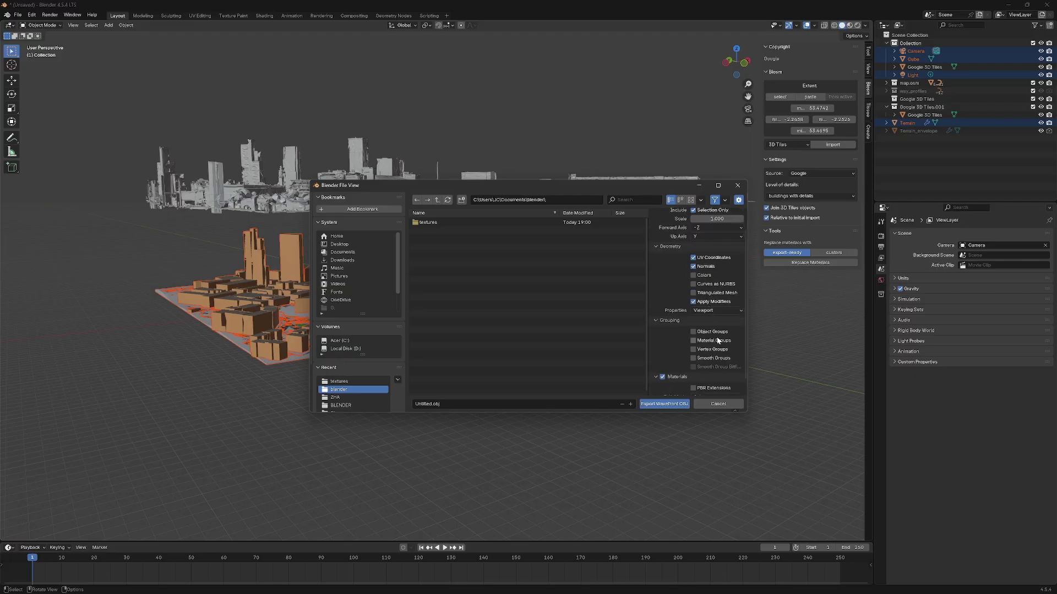
pyautogui.scroll(2, 706, 332)
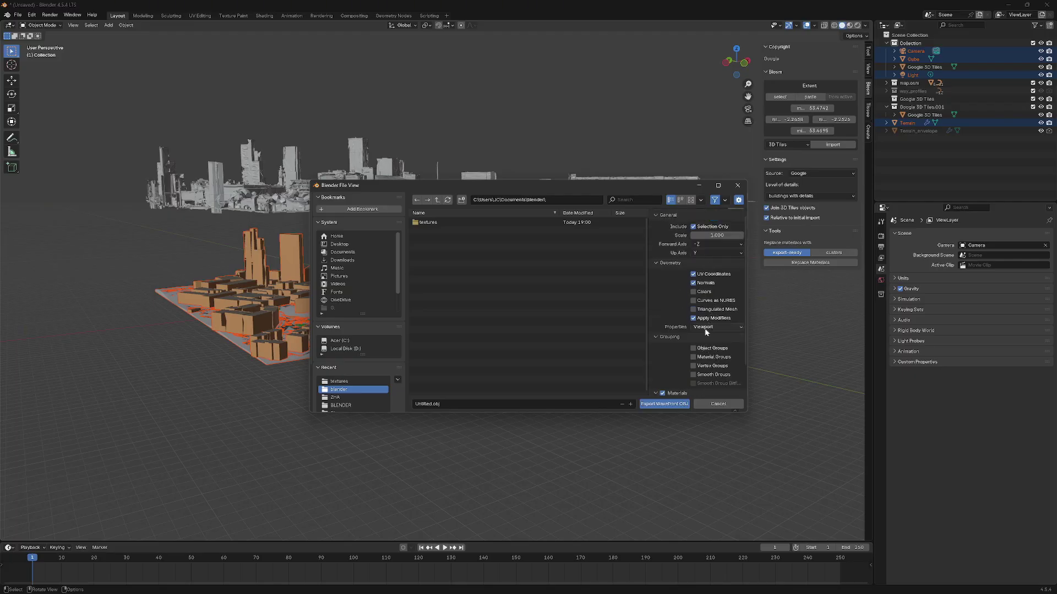
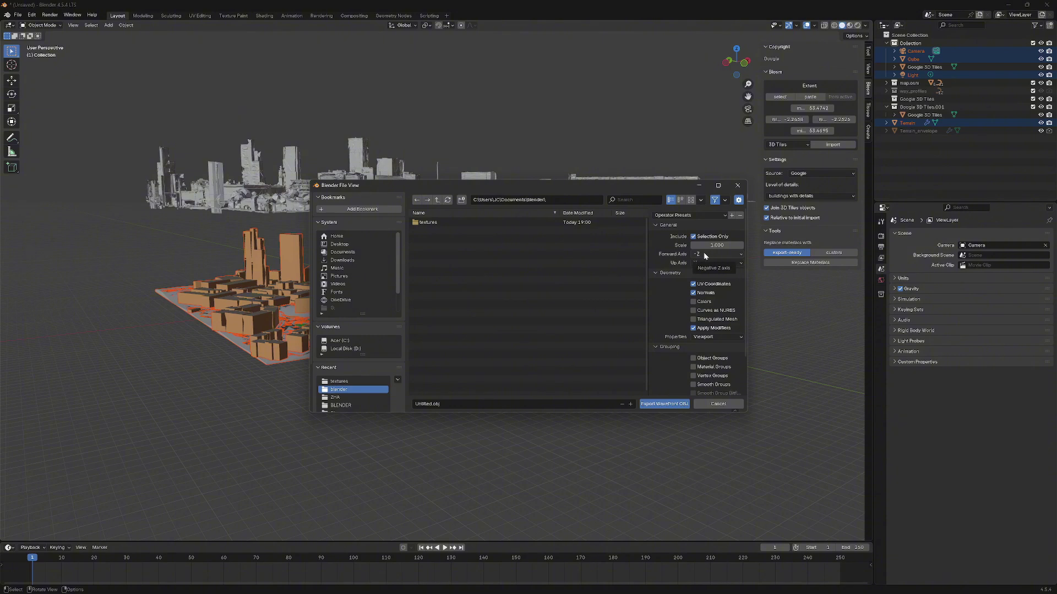
# - Set the OBJ export Up Axis to Z and enable Object Groups and Material Groups
pyautogui.click(702, 263)
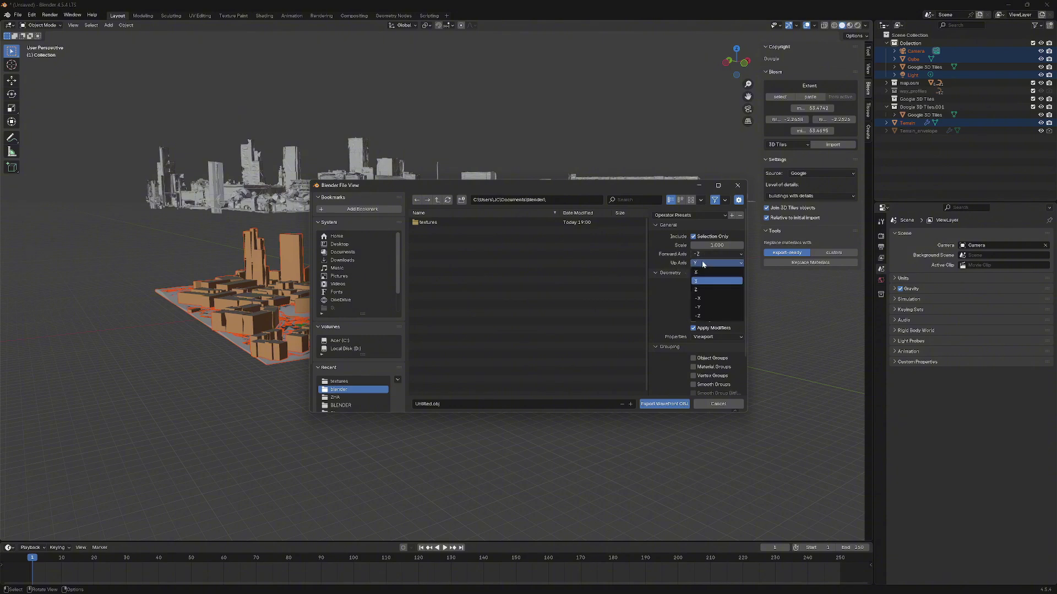
pyautogui.click(705, 292)
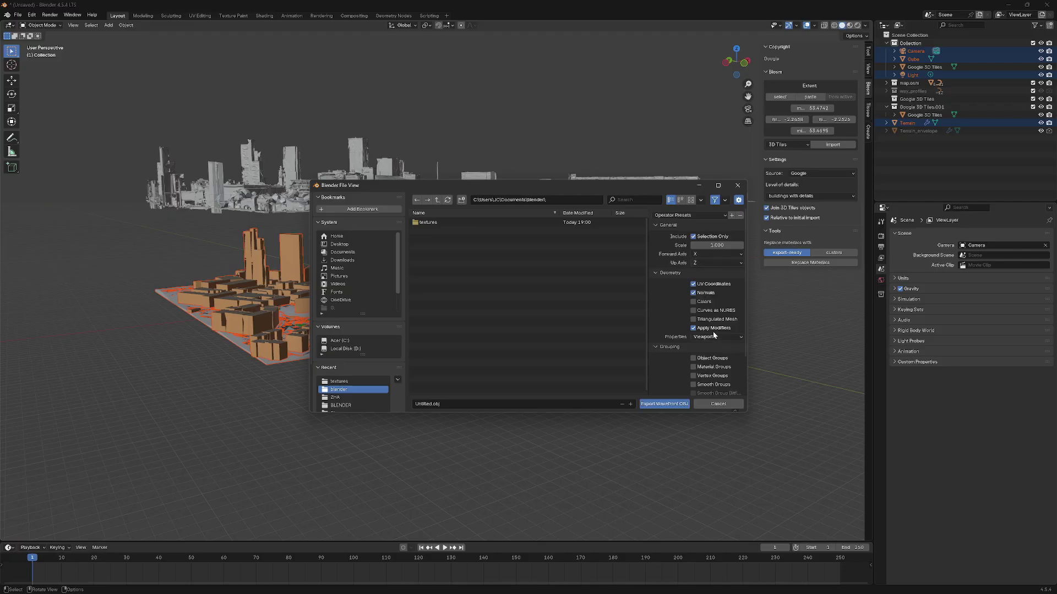
pyautogui.scroll(-3, 712, 331)
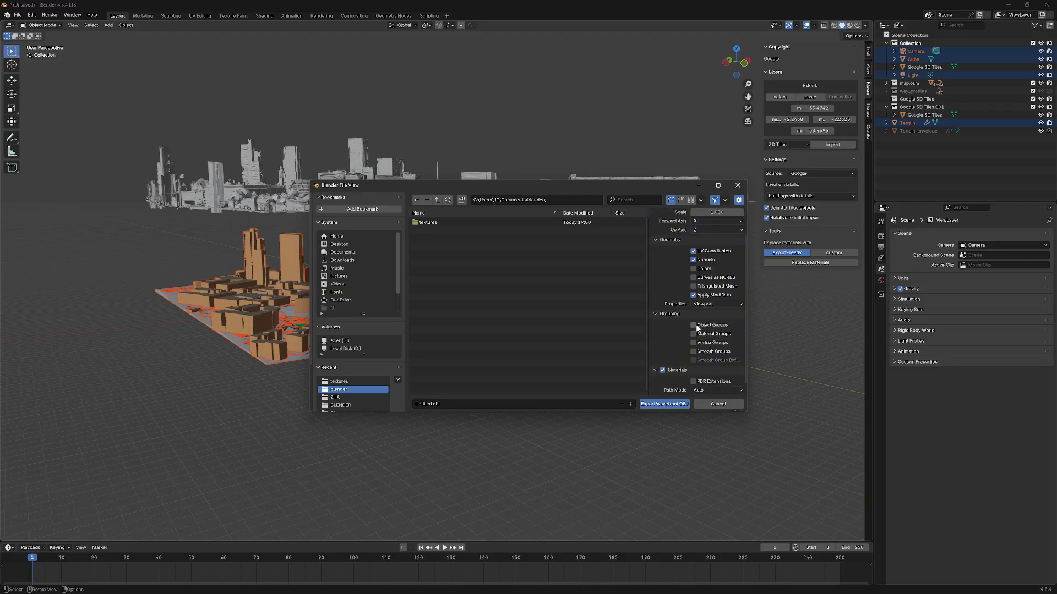
pyautogui.click(694, 325)
pyautogui.click(694, 334)
pyautogui.scroll(-1, 703, 338)
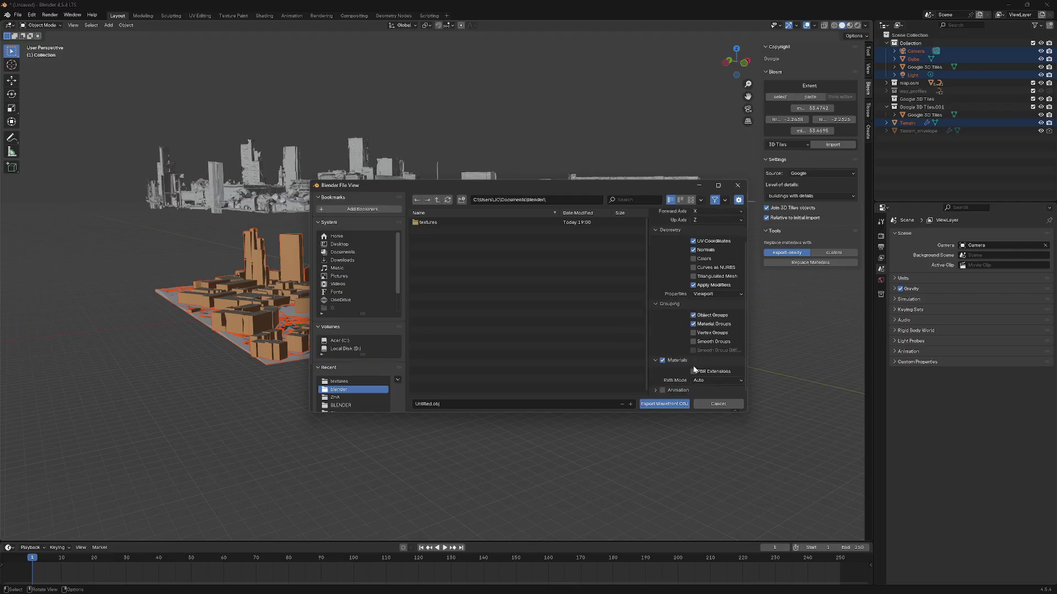
# - Name the file 'MCR MSA' and export the Wavefront OBJ
pyautogui.click(435, 404)
pyautogui.press('BackSpace')
pyautogui.press('capslock')
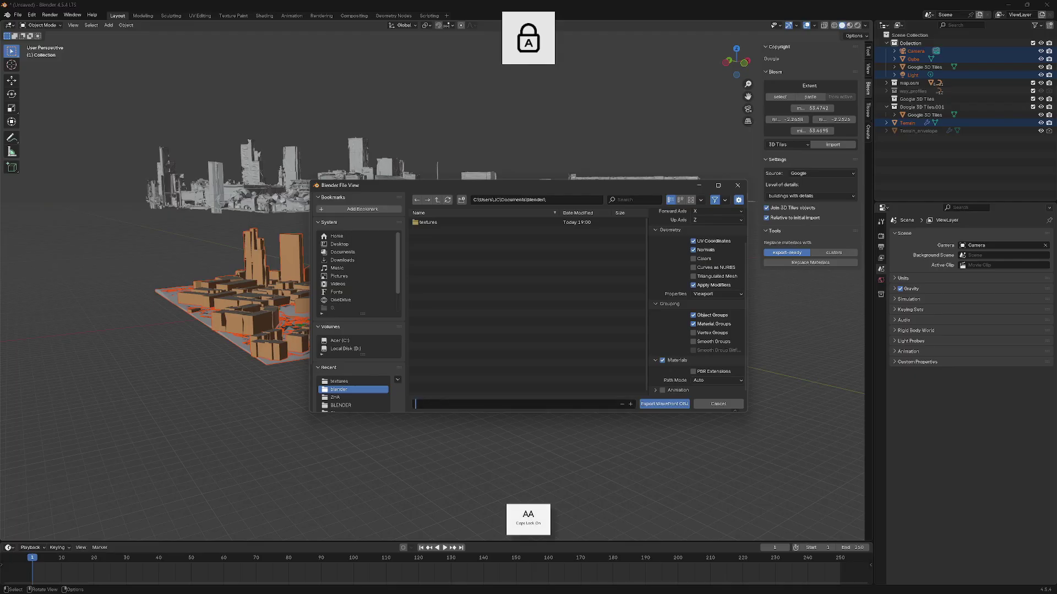
pyautogui.write('MCR')
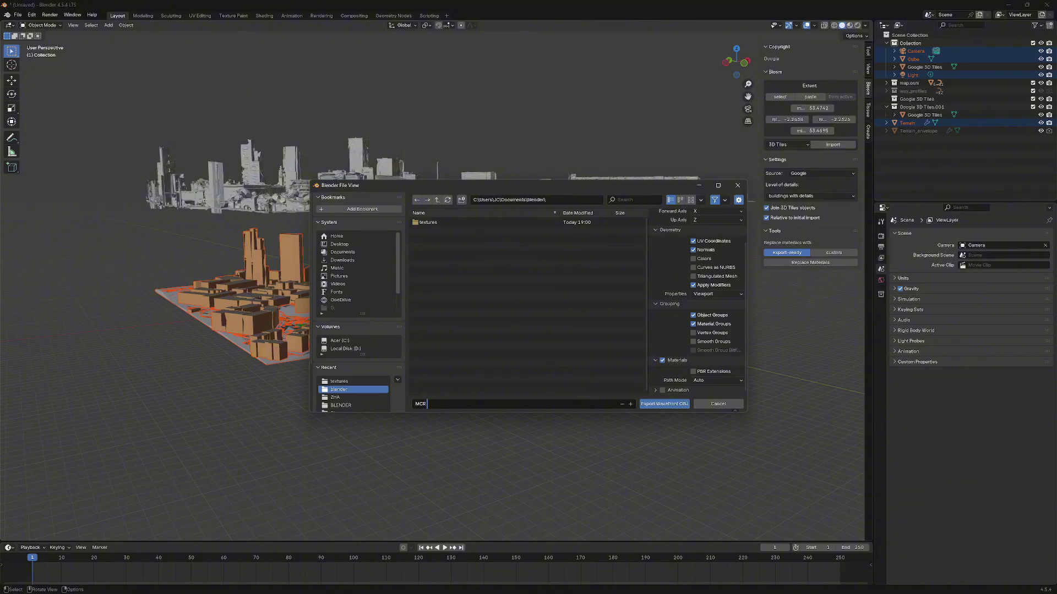
pyautogui.write(' MSA.obj')
pyautogui.click(663, 406)
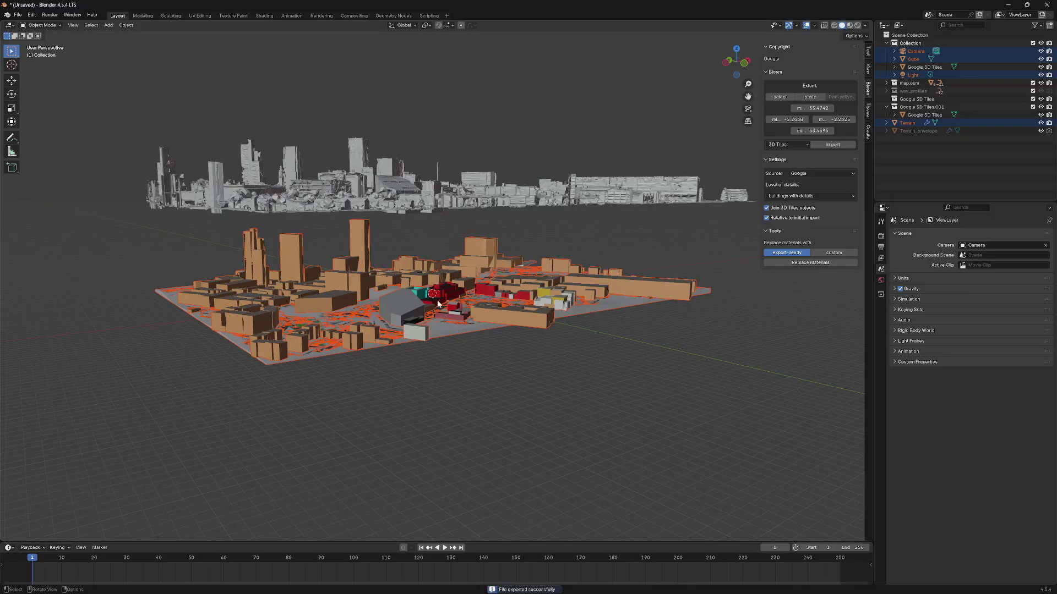
# - Box-select the blocky OSM city models and hide them
pyautogui.moveTo(470, 368); pyautogui.dragTo(506, 363, button='middle')
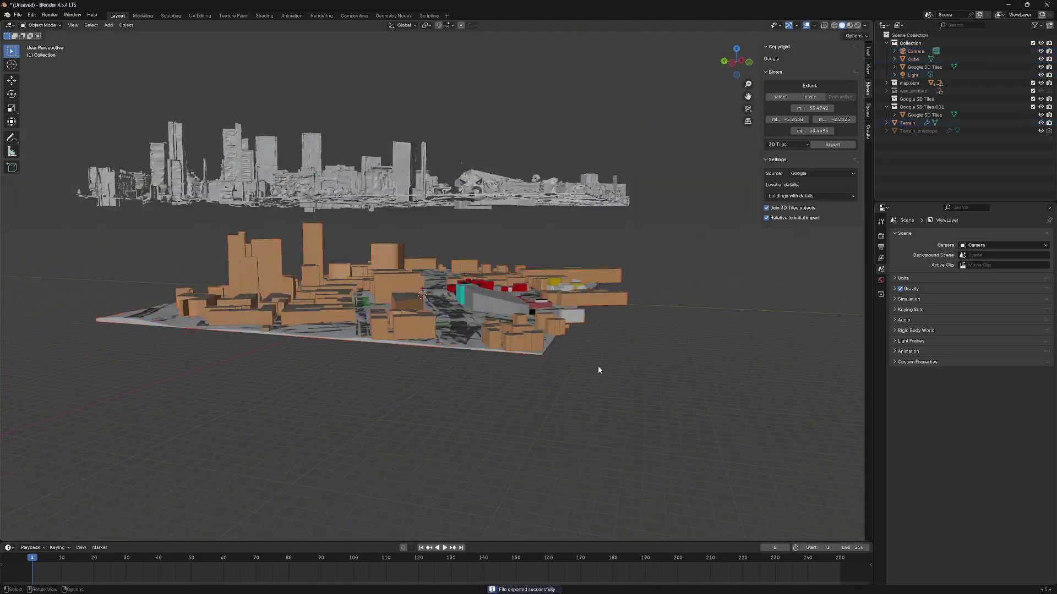
pyautogui.moveTo(682, 391); pyautogui.dragTo(100, 226)
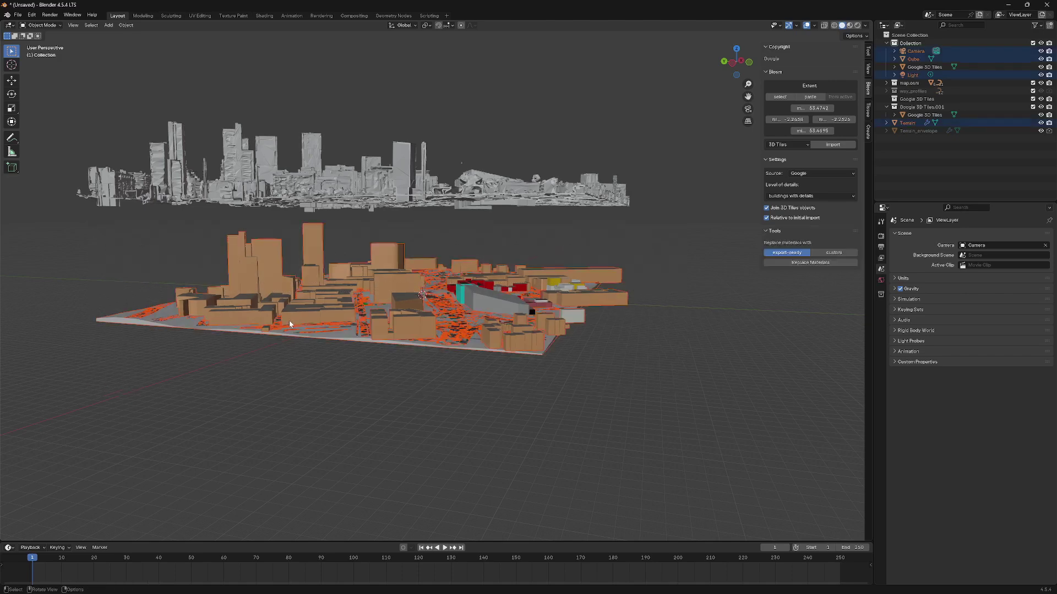
pyautogui.press('h')
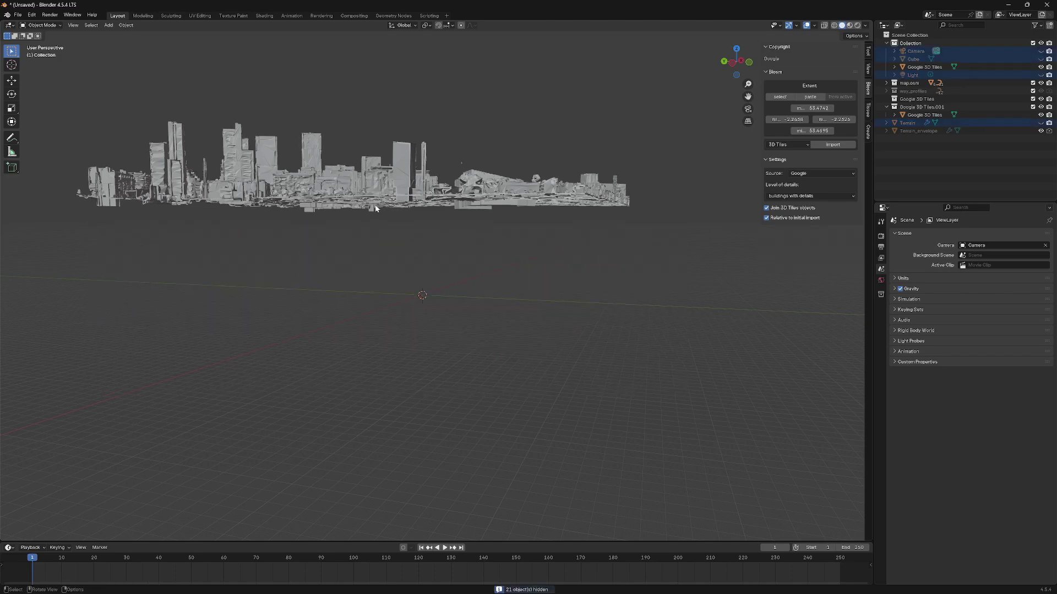
# - Move the Google 3D Tiles object down along Z to ground level
pyautogui.moveTo(294, 320); pyautogui.dragTo(434, 231, button='middle')
pyautogui.click(394, 237)
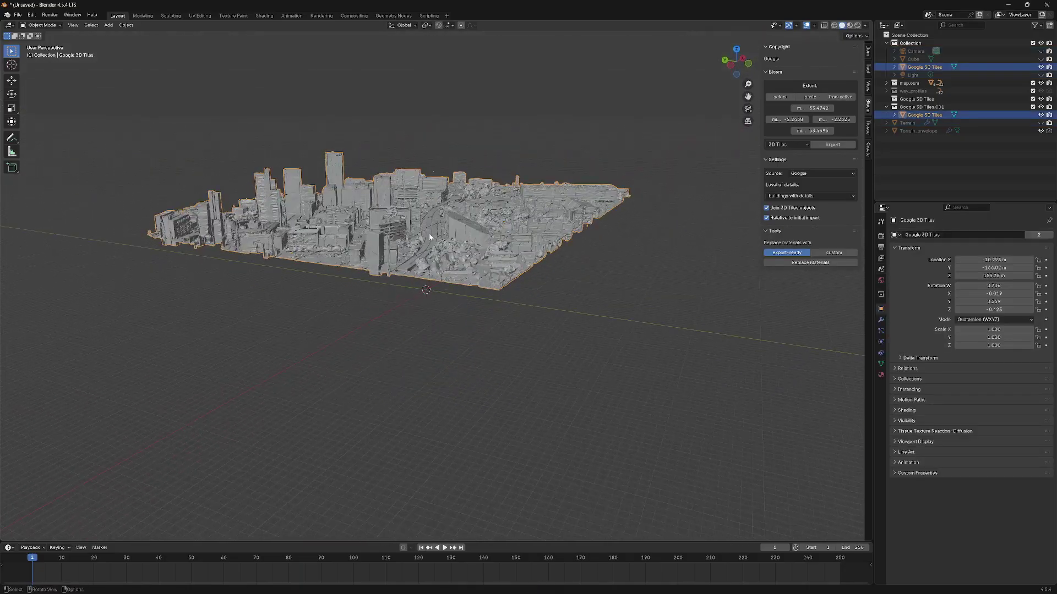
pyautogui.press('g')
pyautogui.press('z')
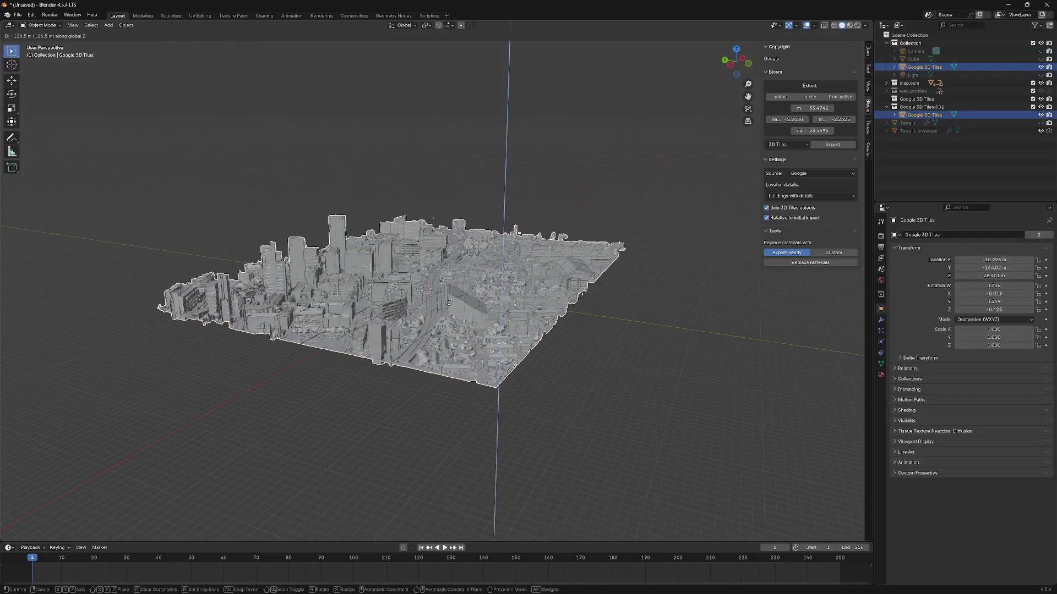
pyautogui.click(452, 307)
pyautogui.hotkey('alt', 'a')
# - Show the tiles with their photo textures in Material Preview and enlarge the timeline area
pyautogui.moveTo(452, 307); pyautogui.dragTo(336, 238, button='middle')
pyautogui.scroll(5, 449, 295)
pyautogui.click(405, 294)
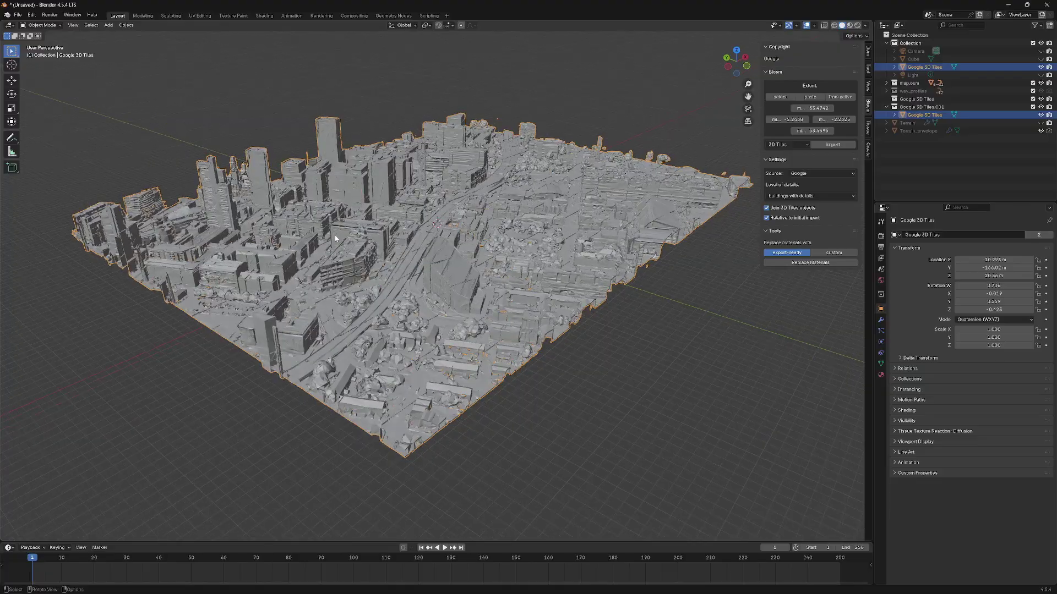
pyautogui.press('z')
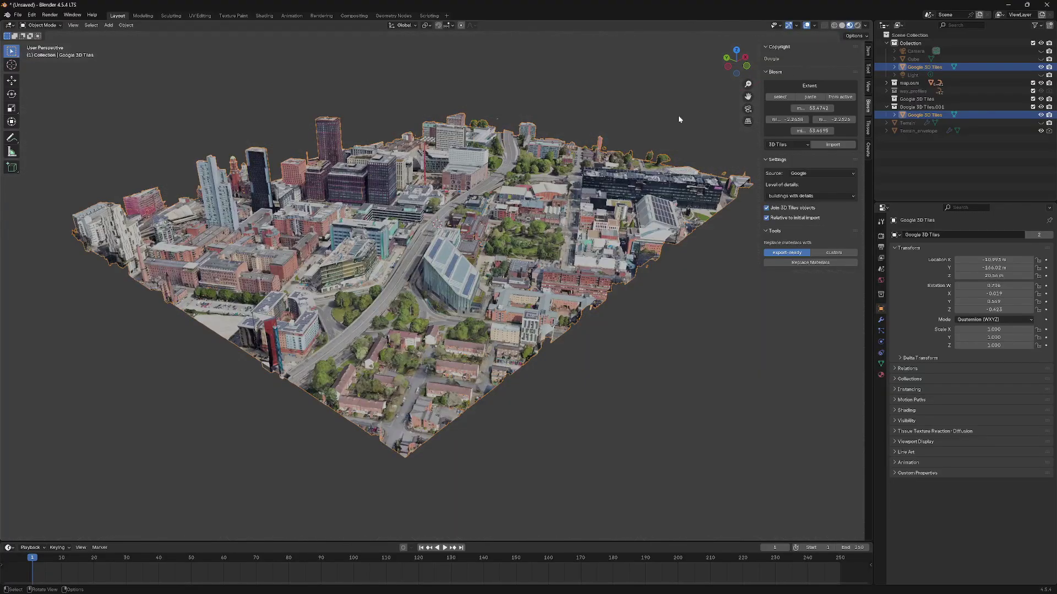
pyautogui.moveTo(363, 287)
pyautogui.mouseDown(button='middle')
pyautogui.moveTo(456, 255)
pyautogui.moveTo(500, 220)
pyautogui.mouseUp(button='middle')
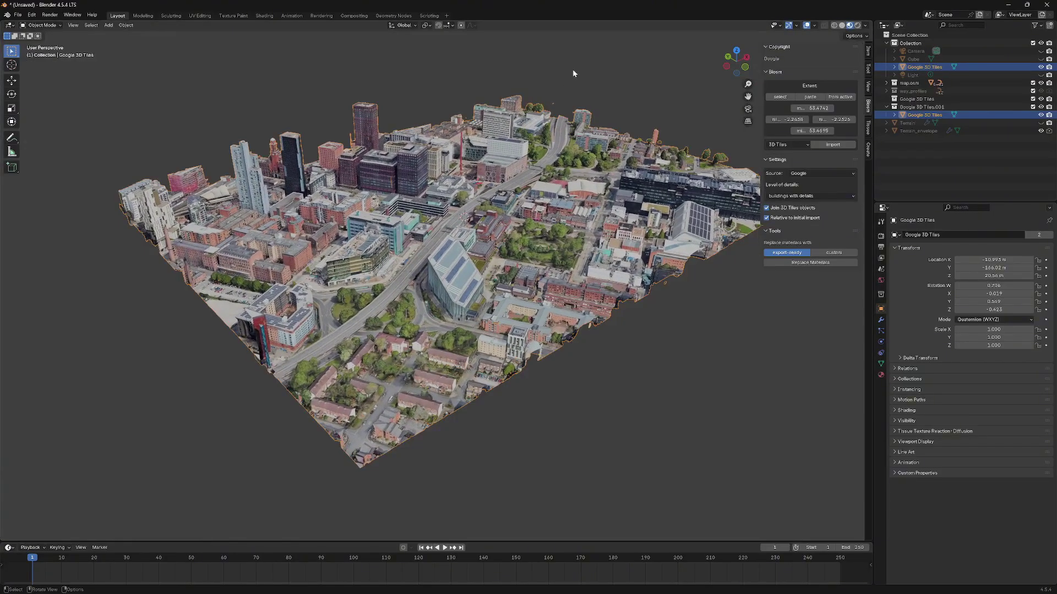
pyautogui.click(585, 87)
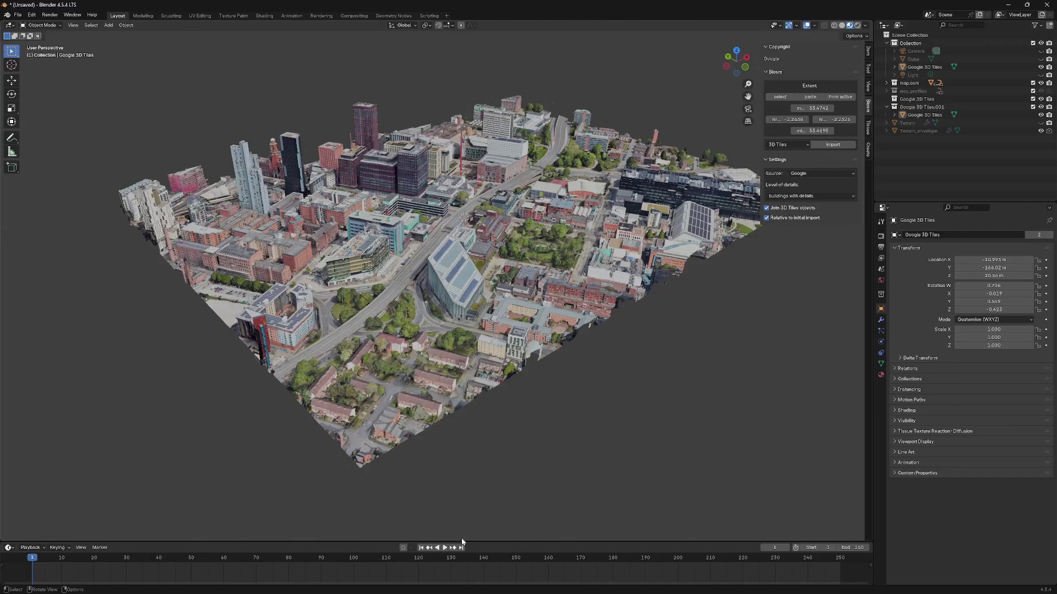
pyautogui.moveTo(462, 541); pyautogui.dragTo(462, 412)
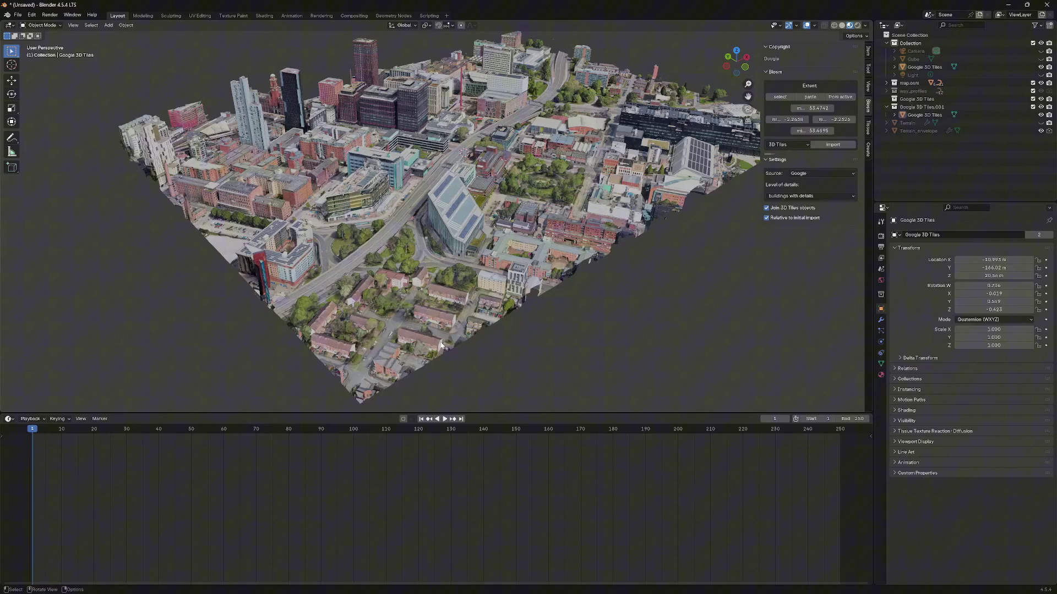
# - Turn the timeline area into a Python Console
pyautogui.click(9, 420)
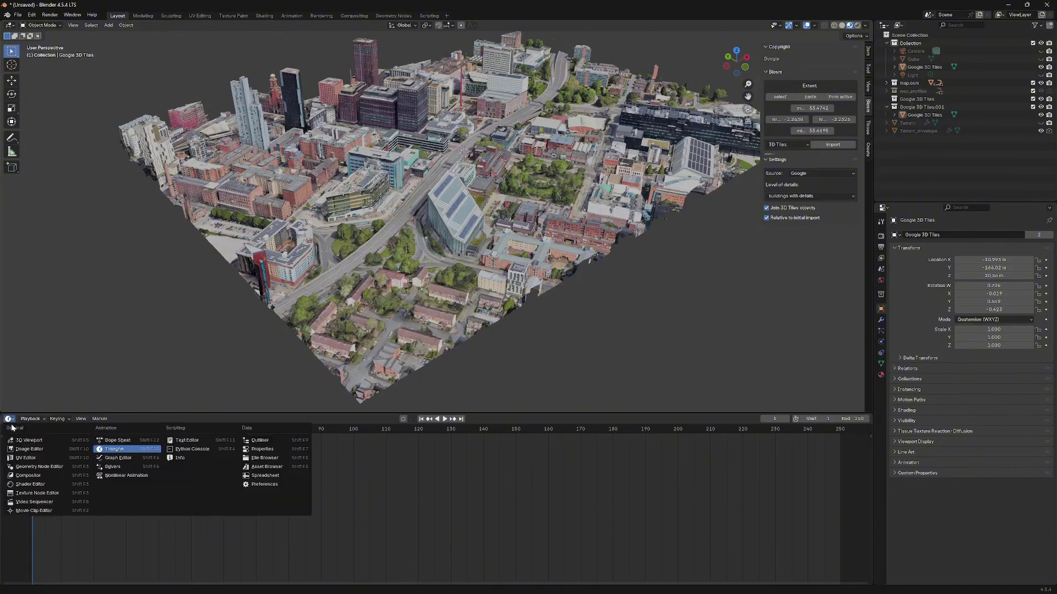
pyautogui.click(10, 421)
pyautogui.click(10, 421)
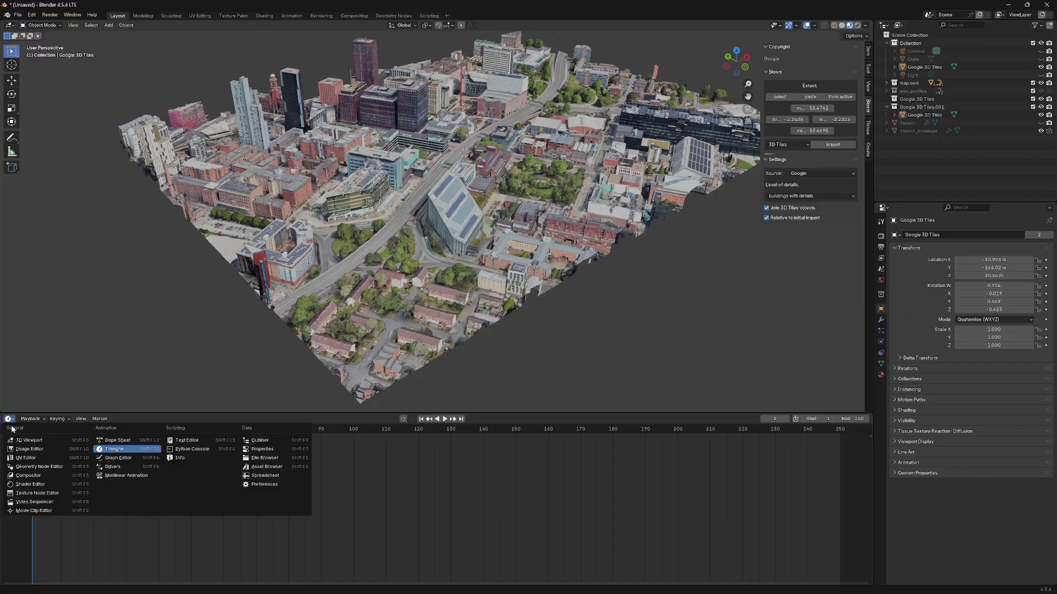
pyautogui.click(208, 449)
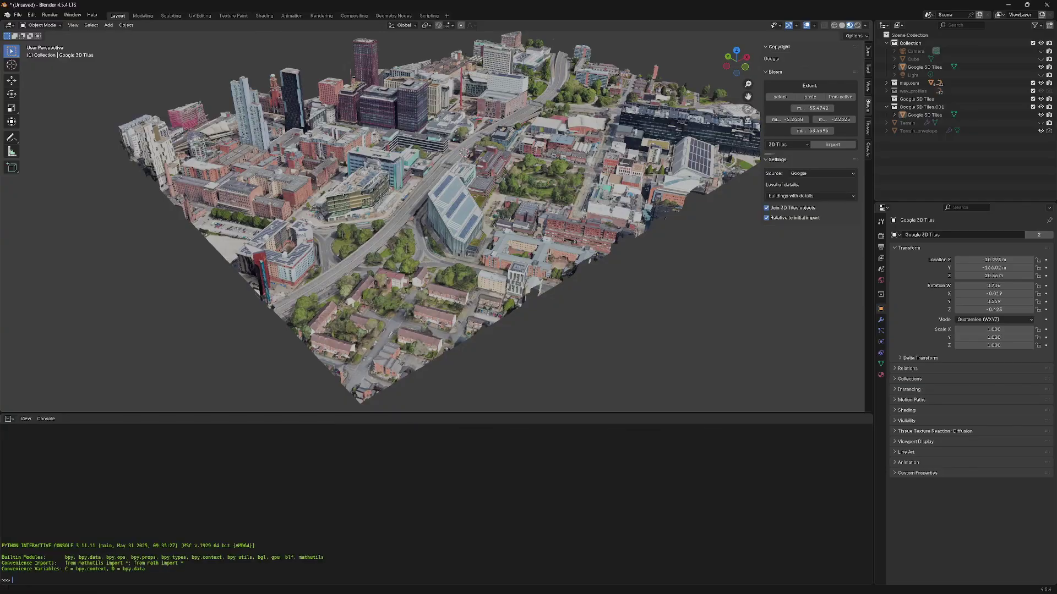
# - Copy the whole TEXTUREBAKE script from Notepad
pyautogui.moveTo(528, 586)
pyautogui.click(602, 585)
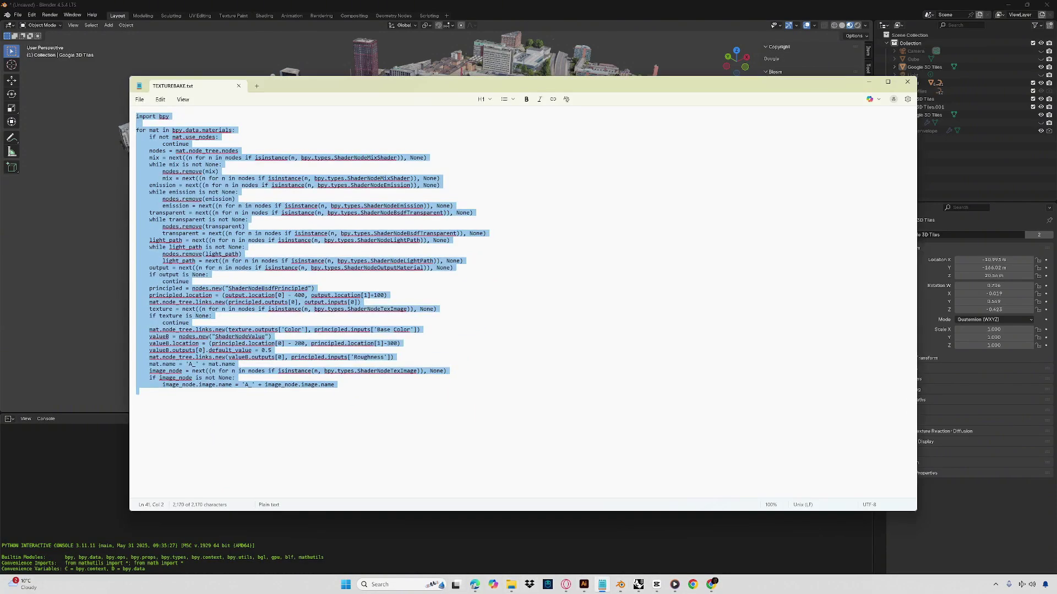
pyautogui.moveTo(139, 391); pyautogui.dragTo(95, 101)
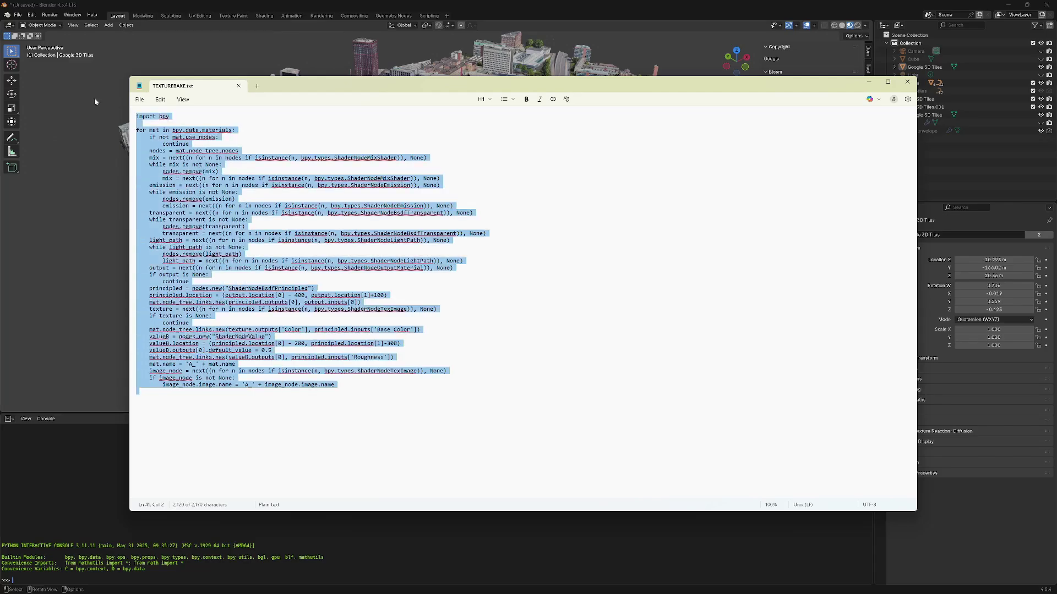
pyautogui.click(869, 82)
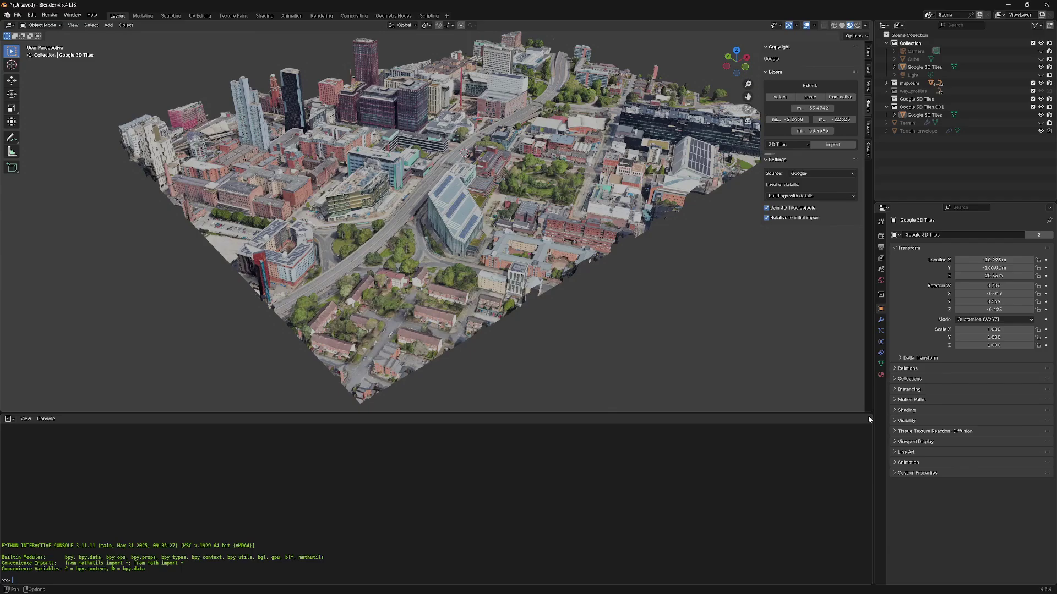
# - Split the console area and show the tiles' material nodes in a Shader Editor on the right
pyautogui.moveTo(869, 416); pyautogui.dragTo(438, 458)
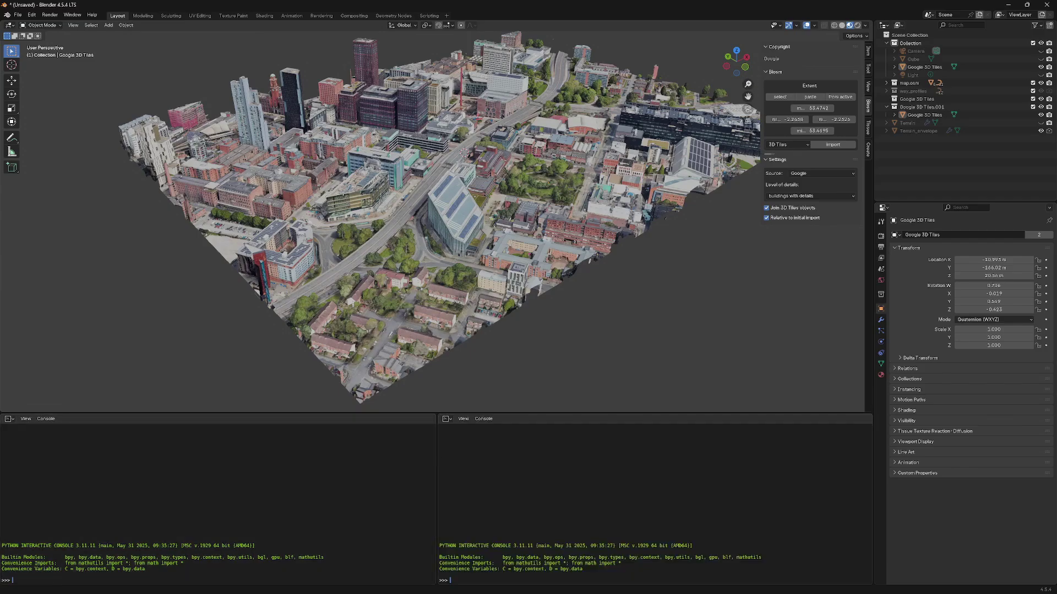
pyautogui.click(446, 420)
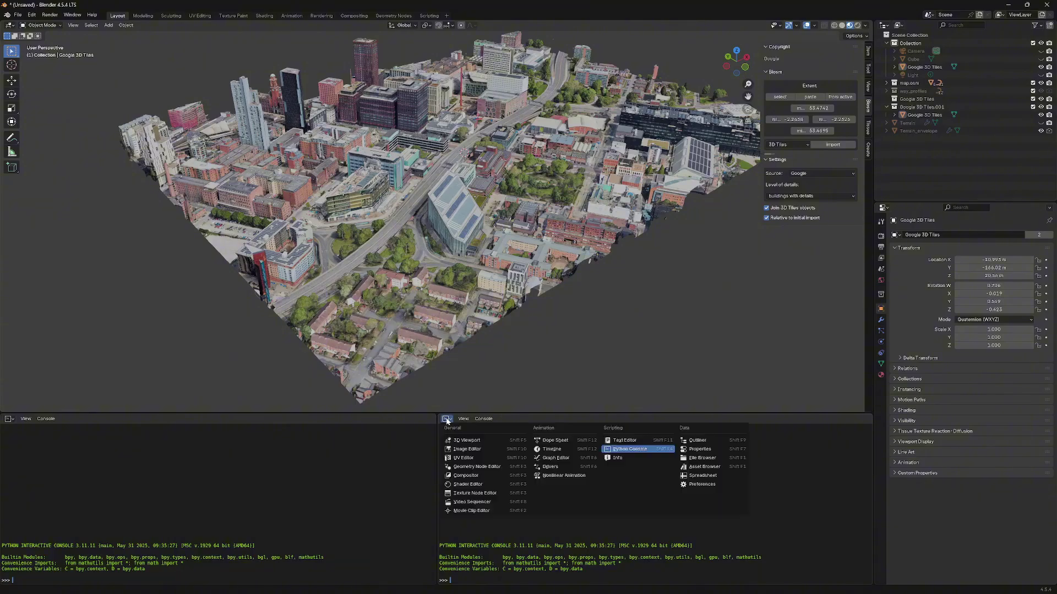
pyautogui.click(477, 484)
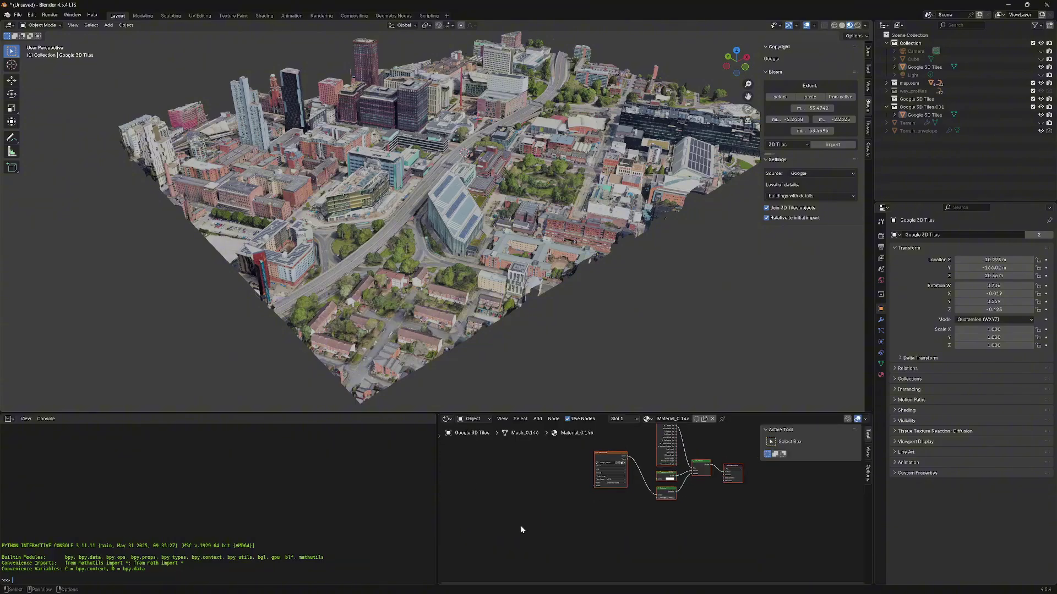
pyautogui.moveTo(724, 466); pyautogui.dragTo(691, 478, button='middle')
pyautogui.scroll(3, 676, 510)
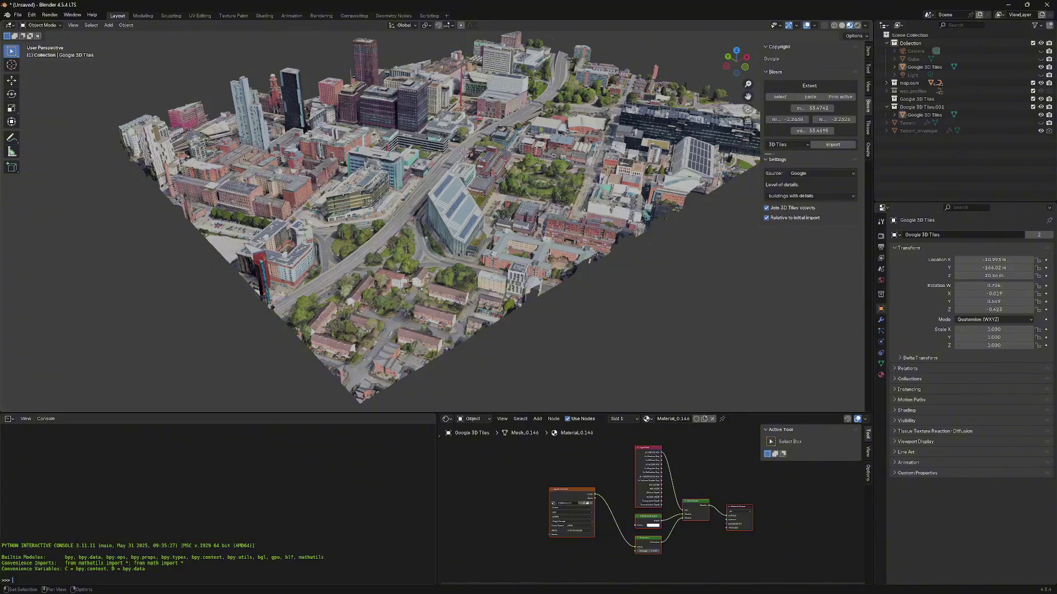
# - Paste the TEXTUREBAKE script into the Python Console and run it, rebuilding the tiles as A_ Principled materials
pyautogui.moveTo(610, 590)
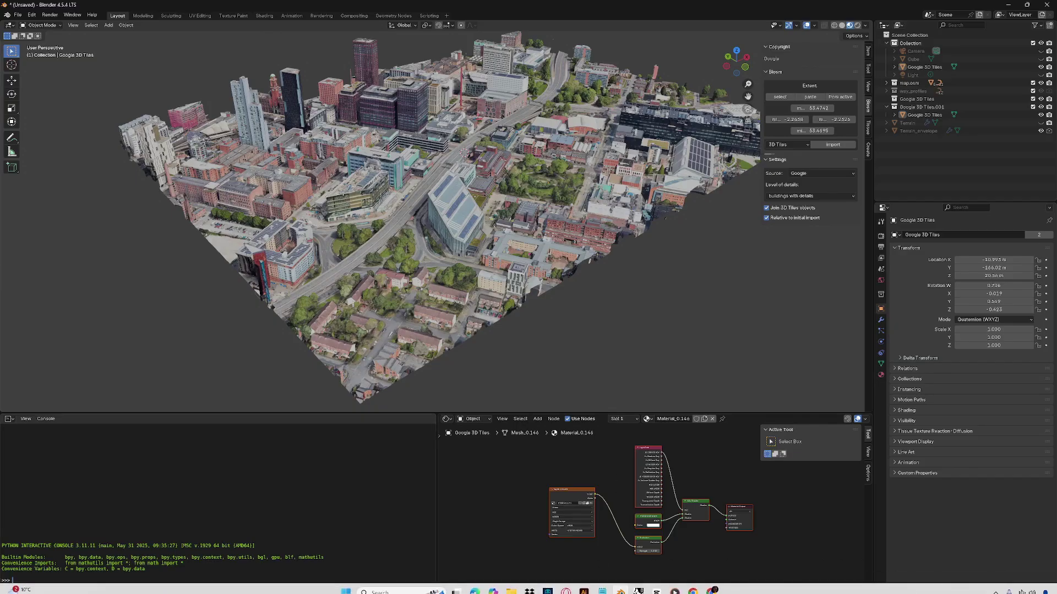
pyautogui.click(602, 585)
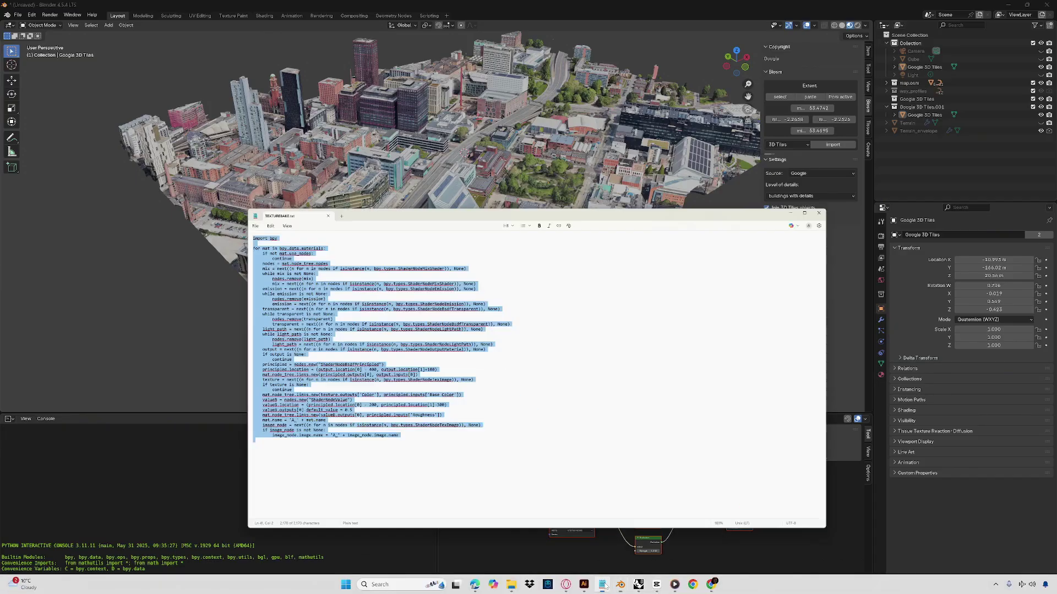
pyautogui.click(144, 394)
pyautogui.moveTo(144, 394); pyautogui.dragTo(77, 102)
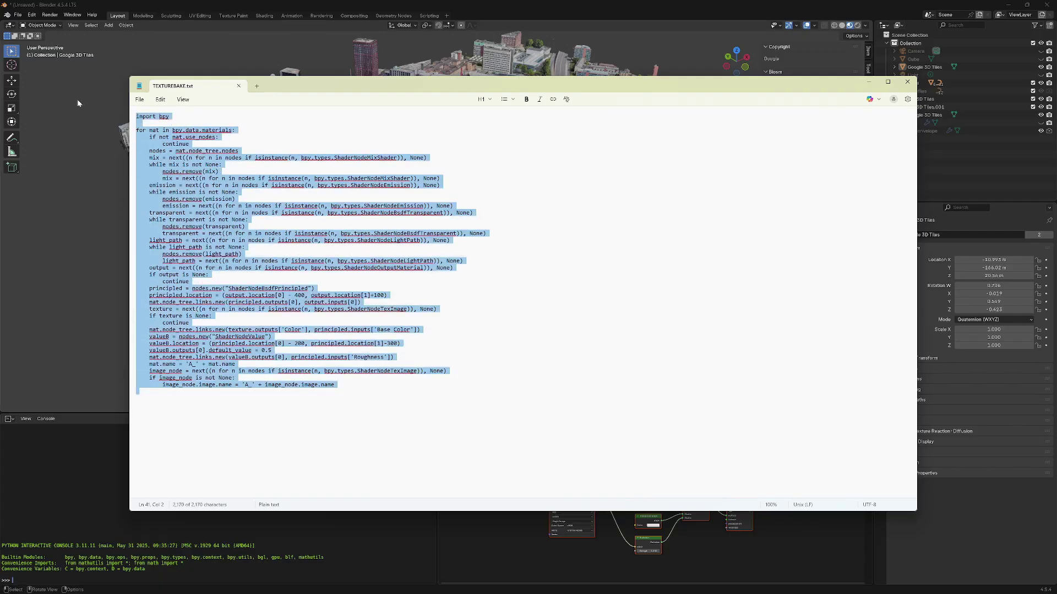
pyautogui.click(869, 82)
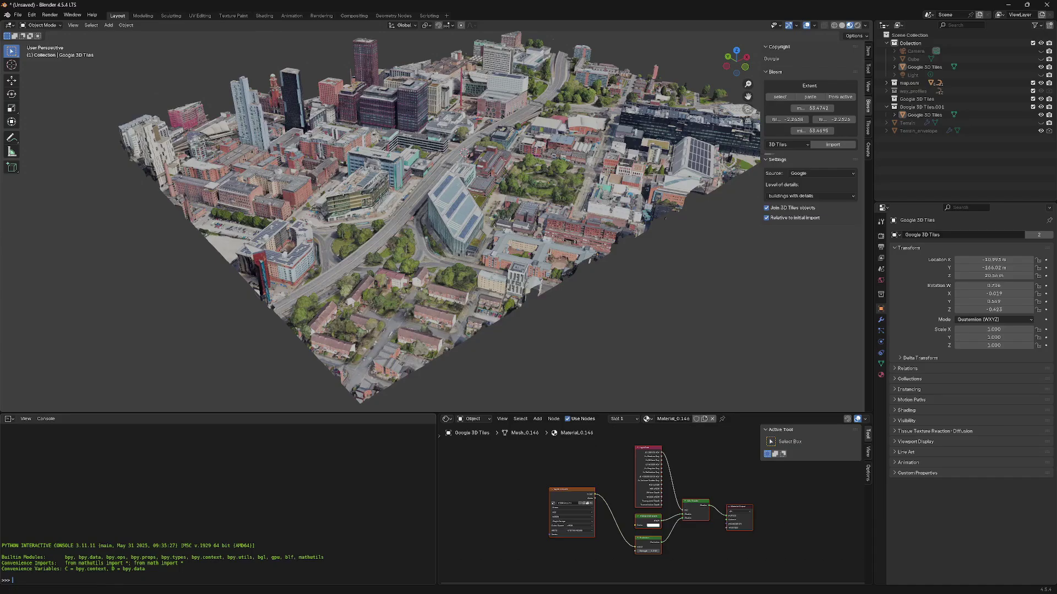
pyautogui.hotkey('ctrl', 'v')
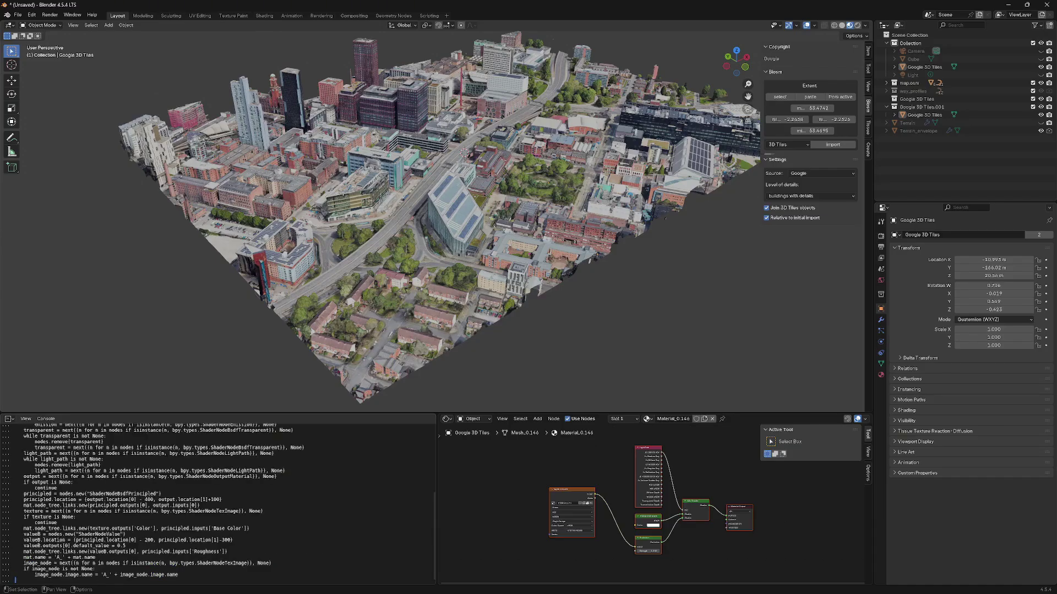
pyautogui.press('Return')
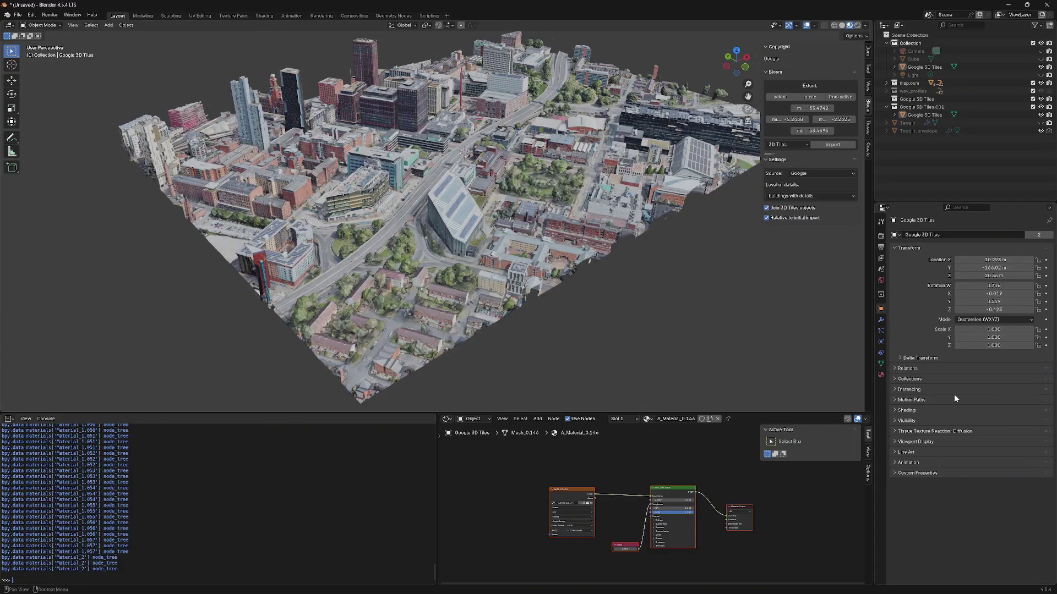
pyautogui.scroll(1, 716, 534)
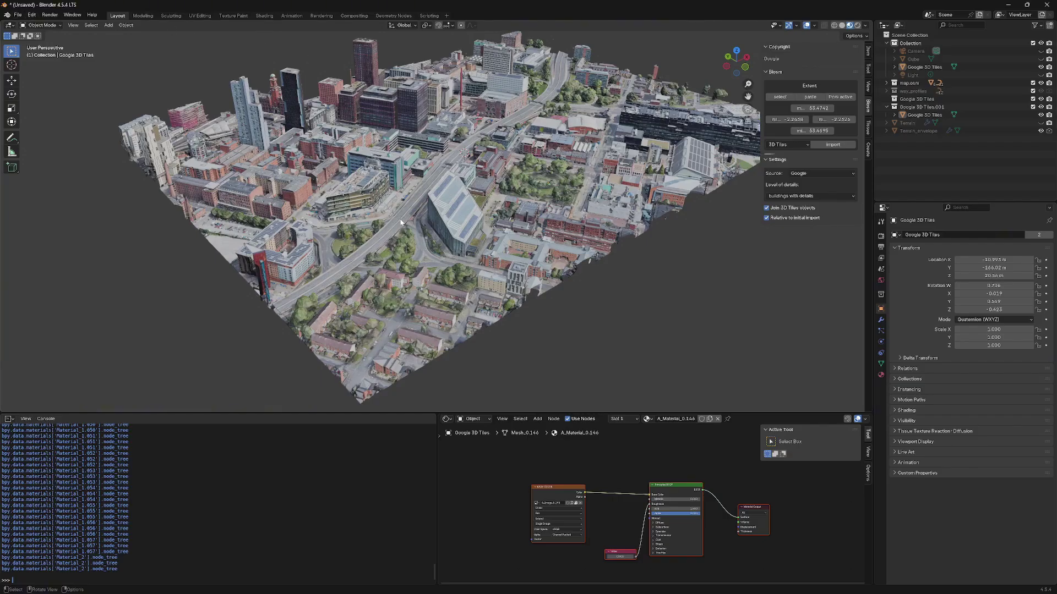
# - Save the scene as 'MCR MSA.blend' in the blender documents folder
pyautogui.click(19, 15)
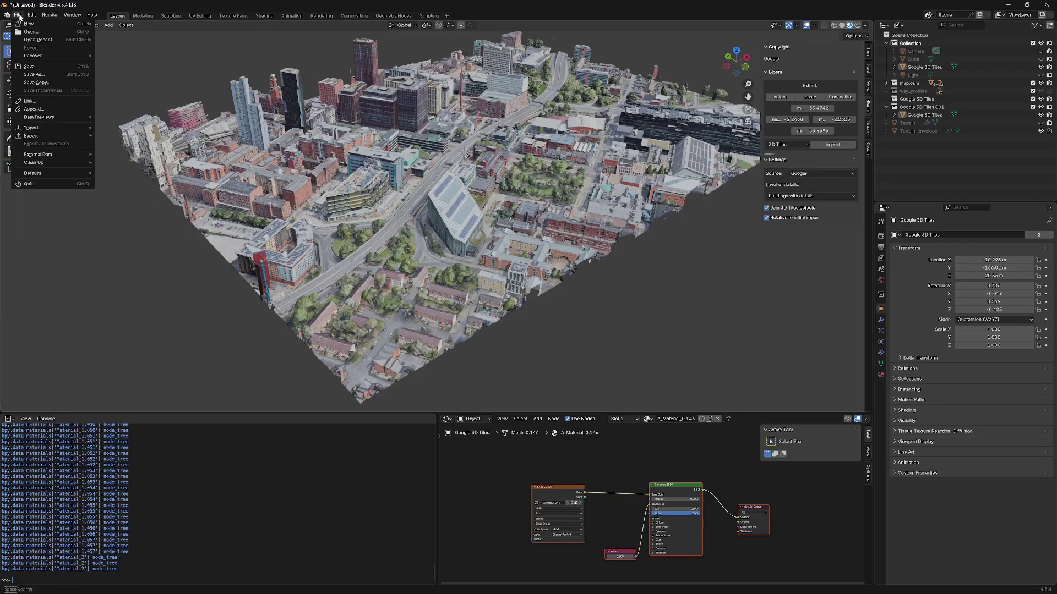
pyautogui.click(33, 74)
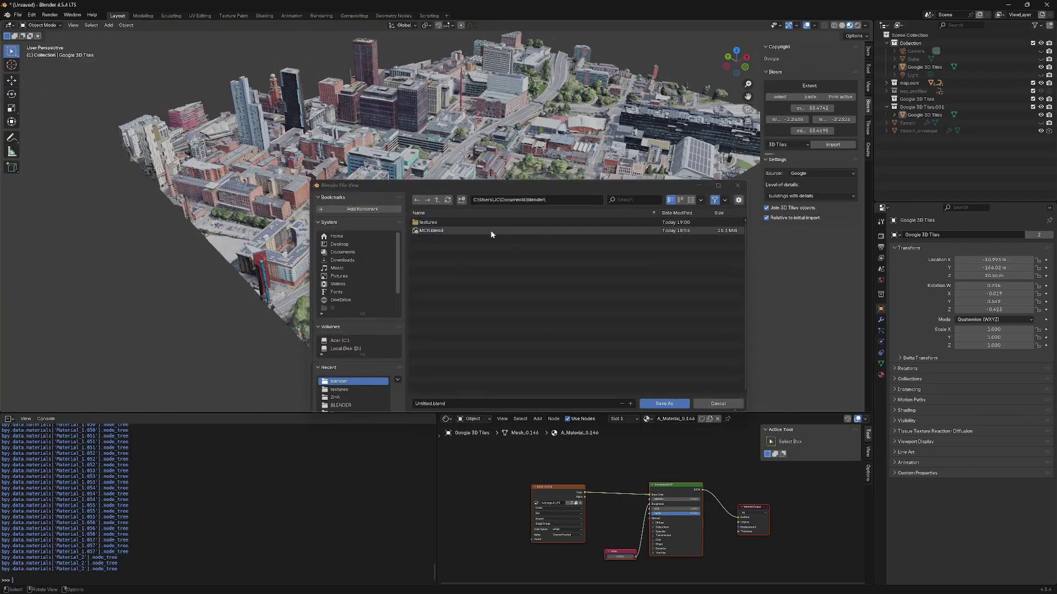
pyautogui.click(437, 403)
pyautogui.press('capslock')
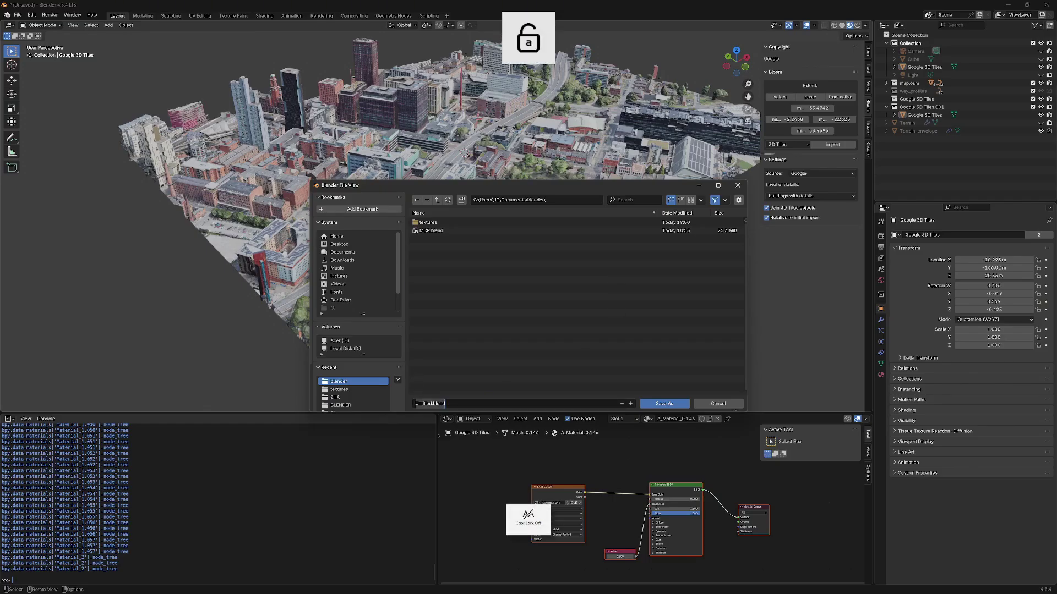
pyautogui.write('m')
pyautogui.press('capslock')
pyautogui.press('BackSpace')
pyautogui.write('MCR MSA')
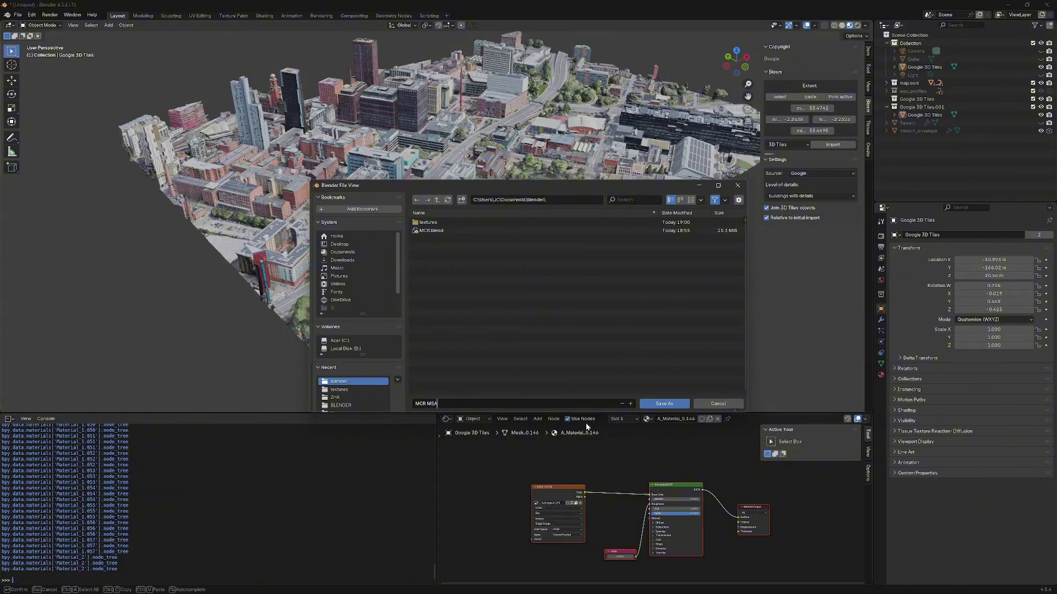
pyautogui.click(655, 404)
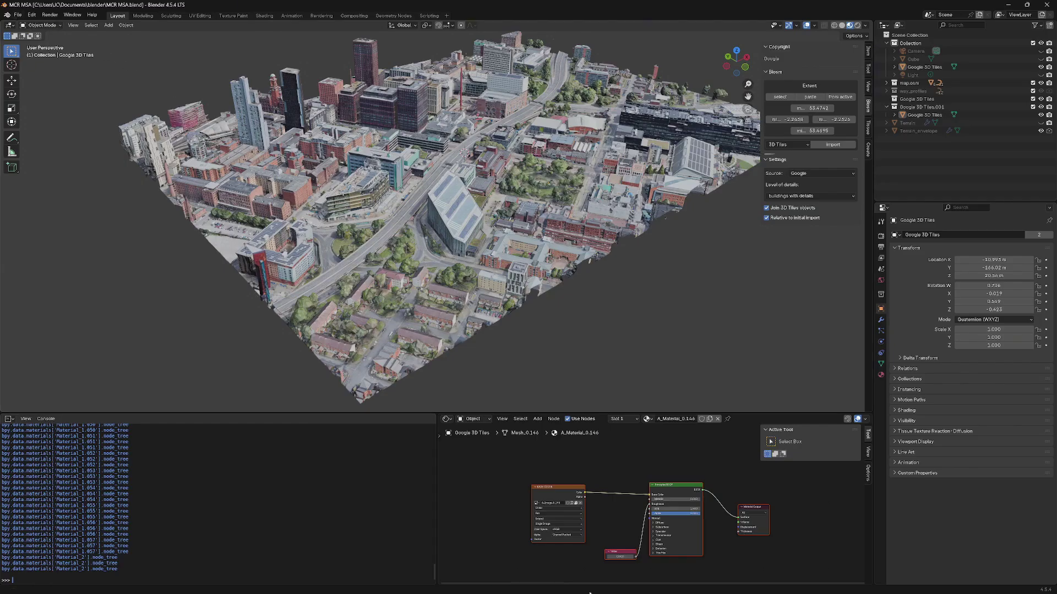
pyautogui.click(19, 16)
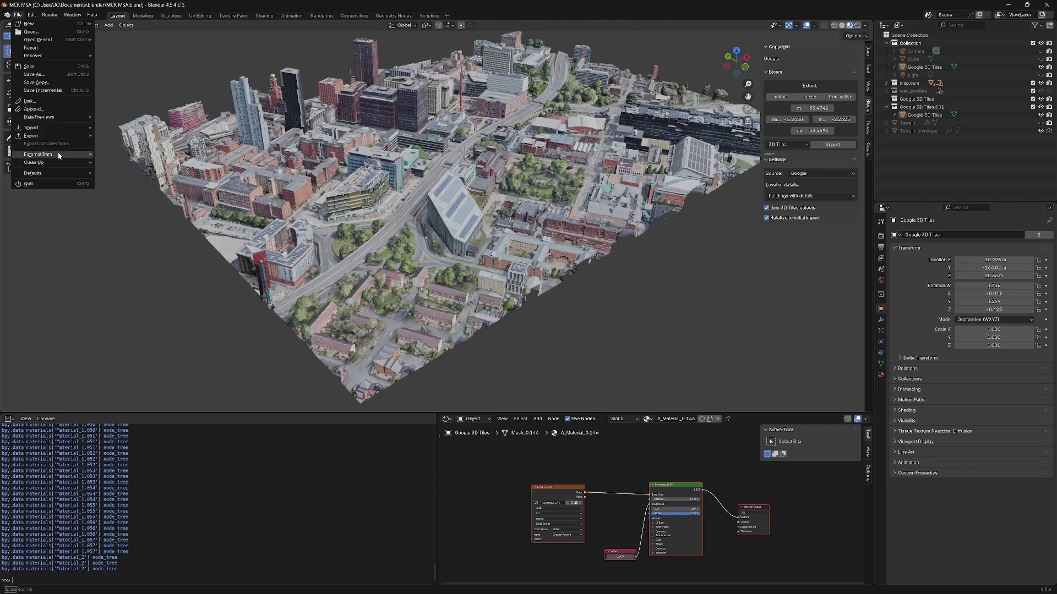
# - Unpack the Google 3D Tiles embedded textures to disk and bring the blender folder window forward
pyautogui.moveTo(64, 155)
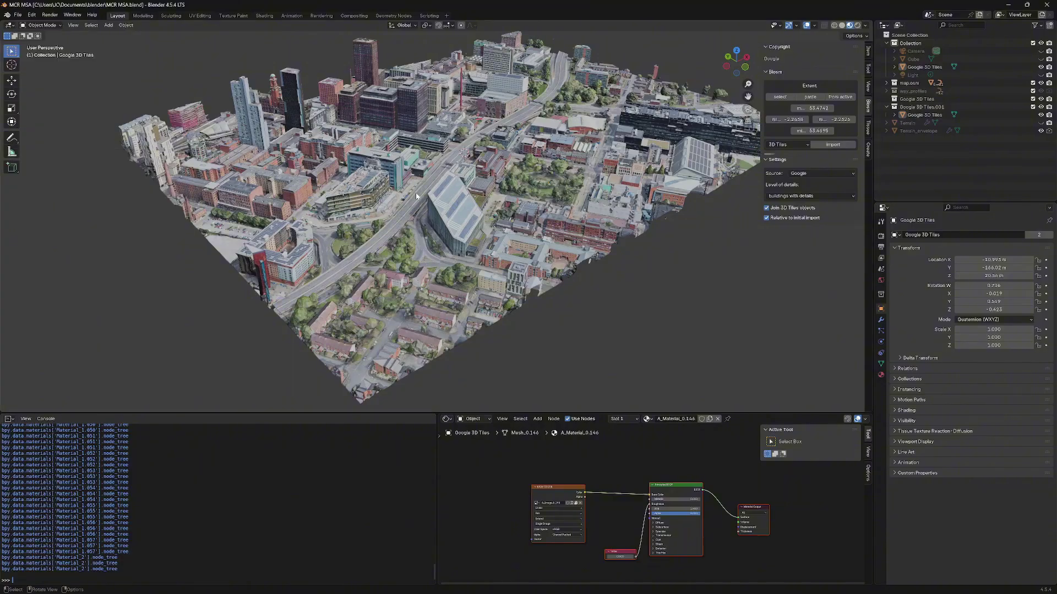
pyautogui.click(513, 252)
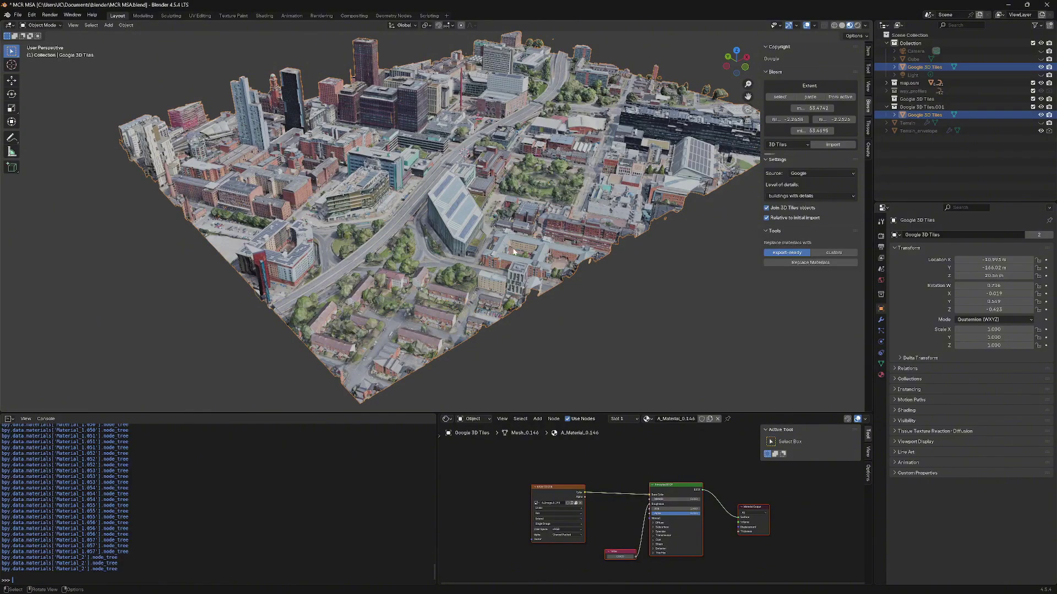
pyautogui.click(18, 15)
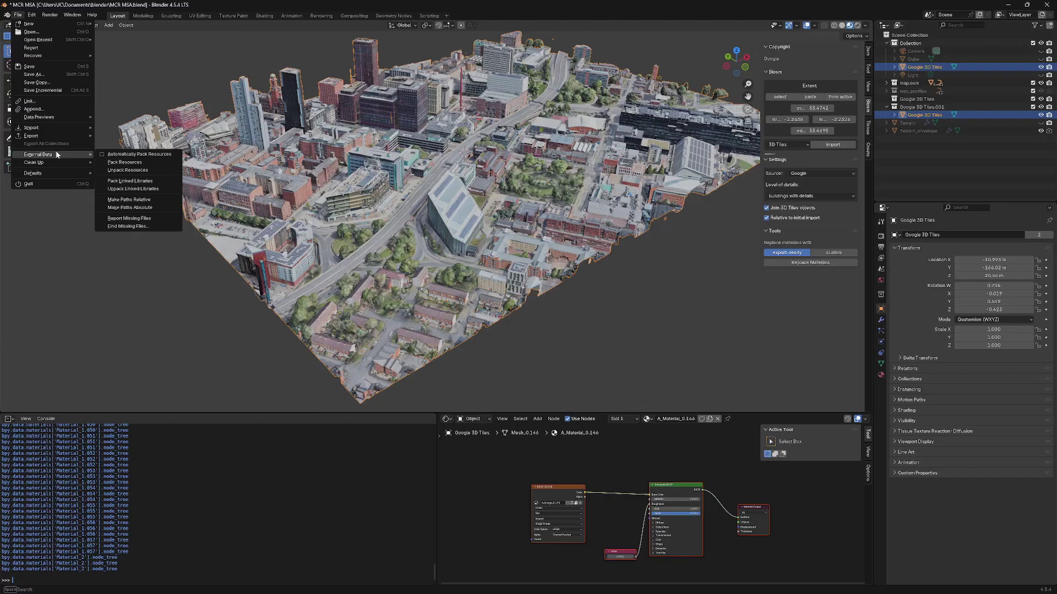
pyautogui.click(140, 174)
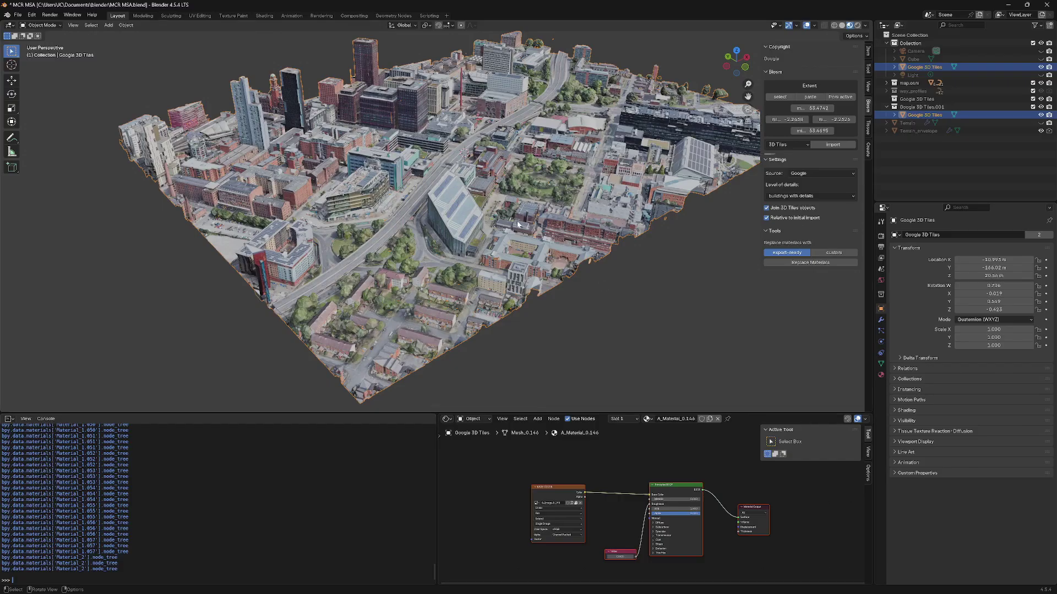
pyautogui.moveTo(515, 587)
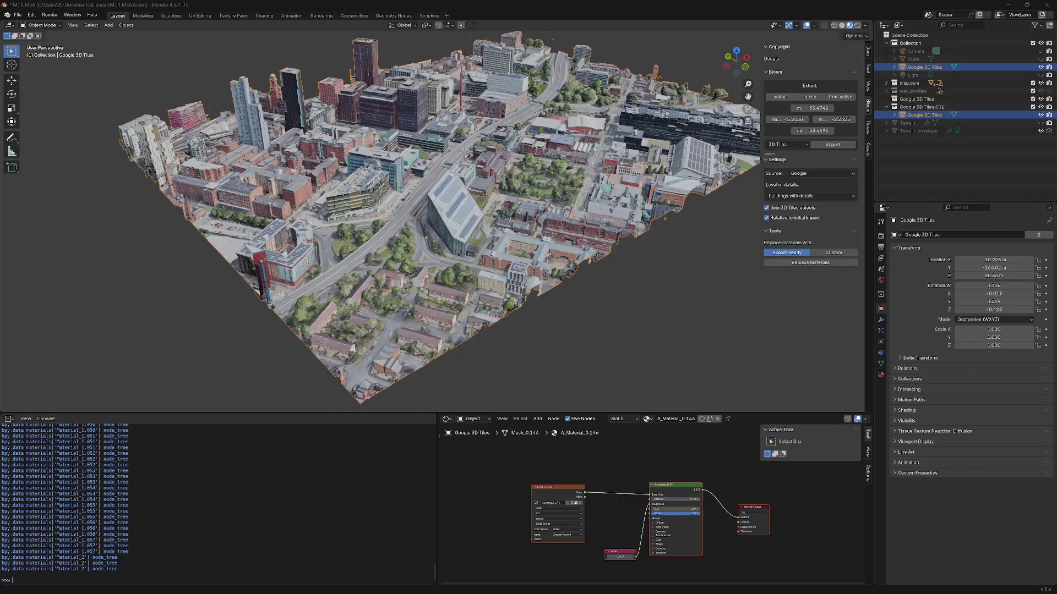
pyautogui.moveTo(0, 165); pyautogui.dragTo(171, 88)
# - Browse the textures folder's 124 A_Image JPG files, then close File Explorer
pyautogui.doubleClick(220, 155)
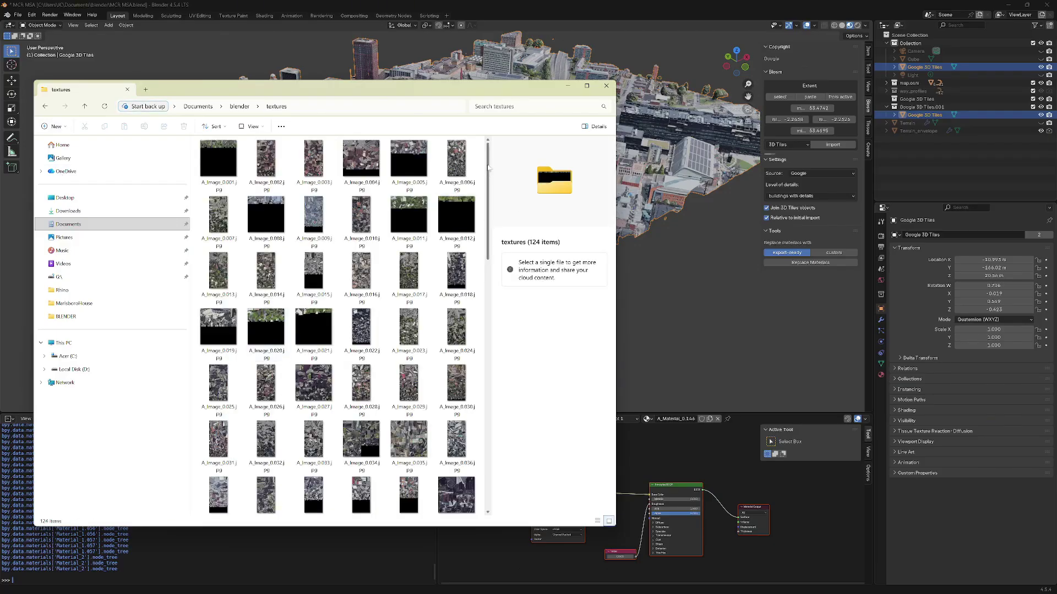
pyautogui.scroll(-4, 493, 238)
pyautogui.scroll(-10, 493, 238)
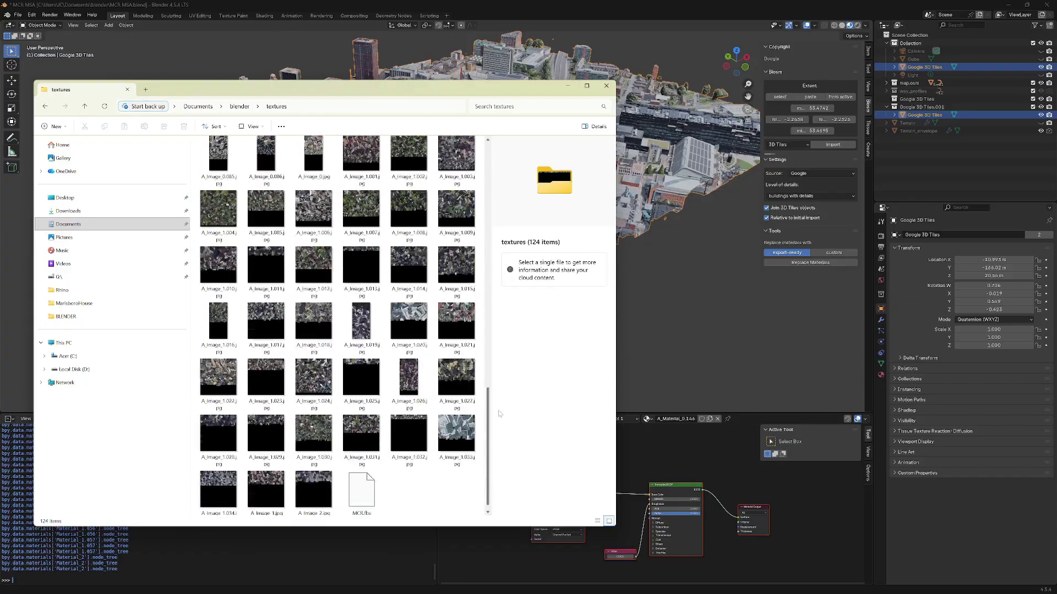
pyautogui.scroll(15, 363, 445)
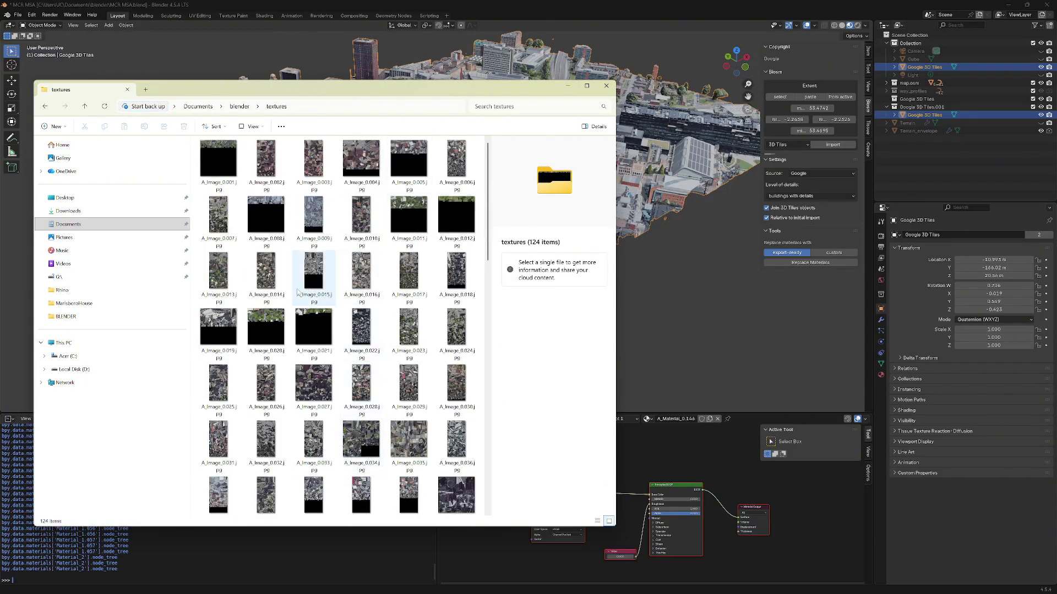
pyautogui.click(605, 87)
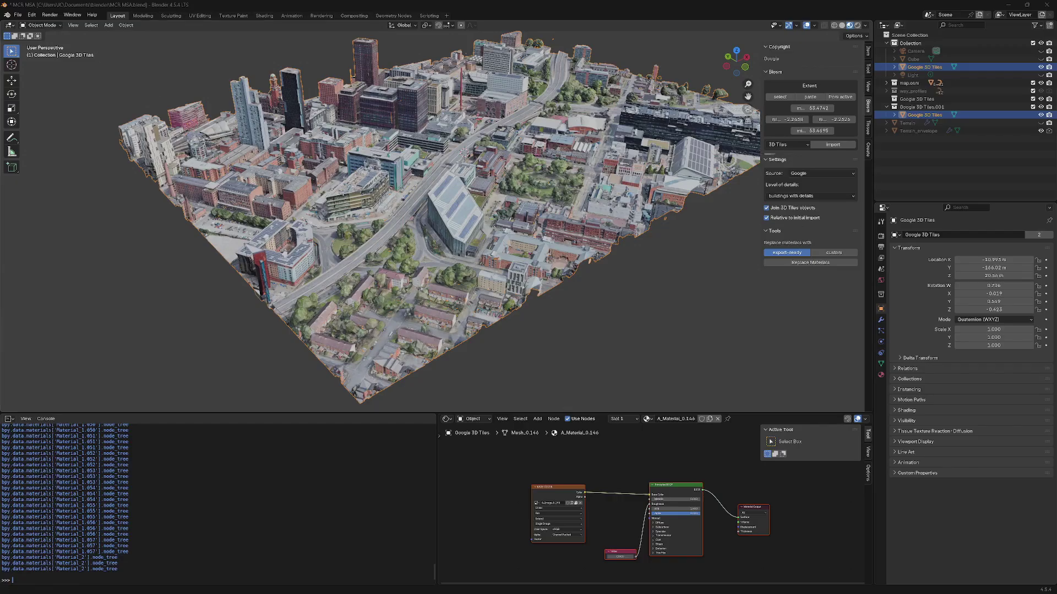
# - Export the selected tiles as 'MCR MSA.fbx' into the textures folder, selected objects only, Z up
pyautogui.click(18, 15)
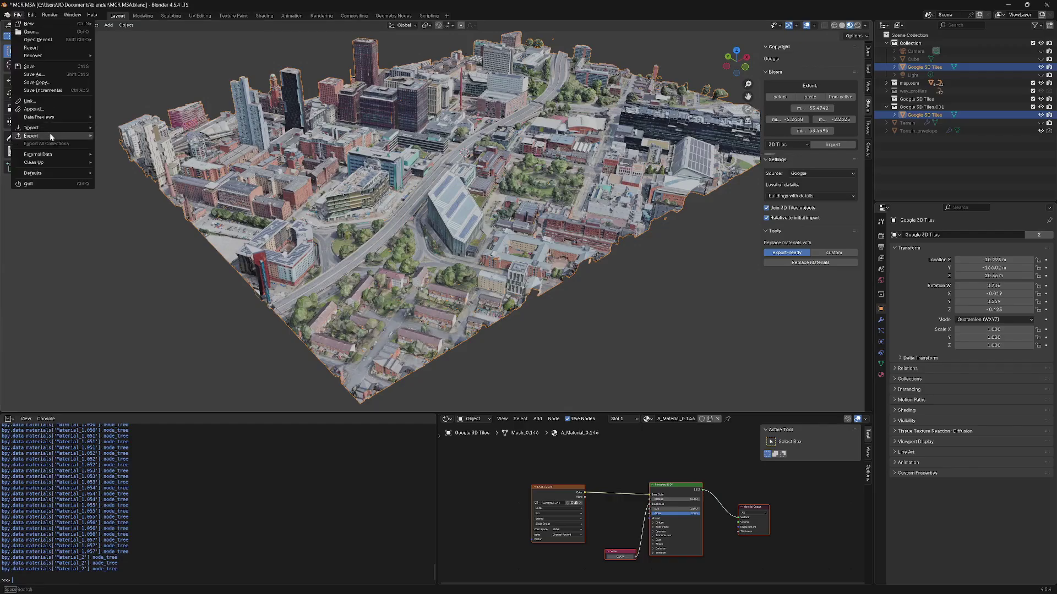
pyautogui.moveTo(52, 136)
pyautogui.click(119, 207)
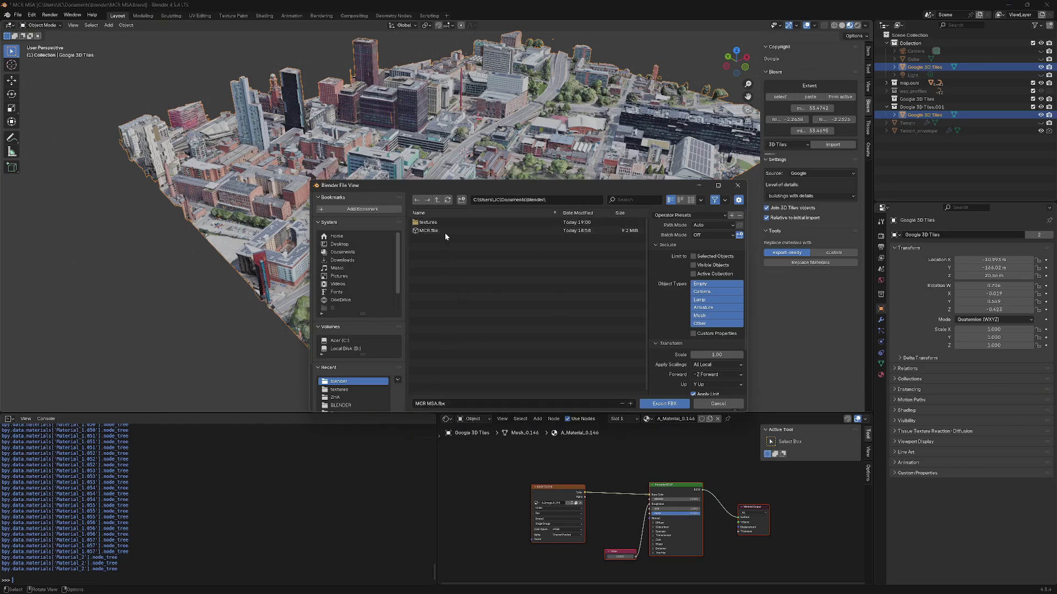
pyautogui.doubleClick(433, 222)
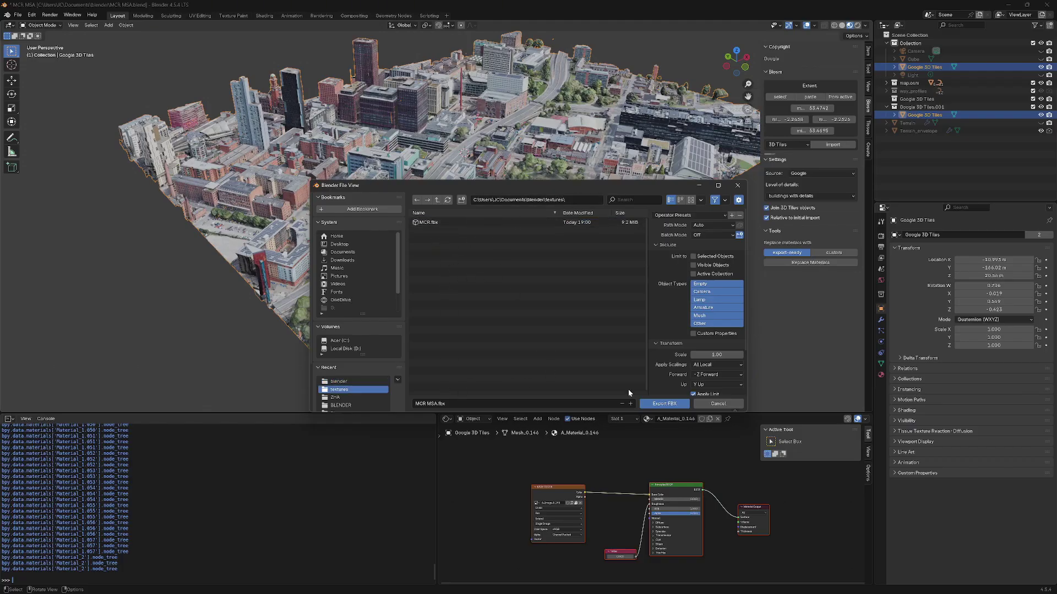
pyautogui.click(716, 256)
pyautogui.scroll(-1, 734, 330)
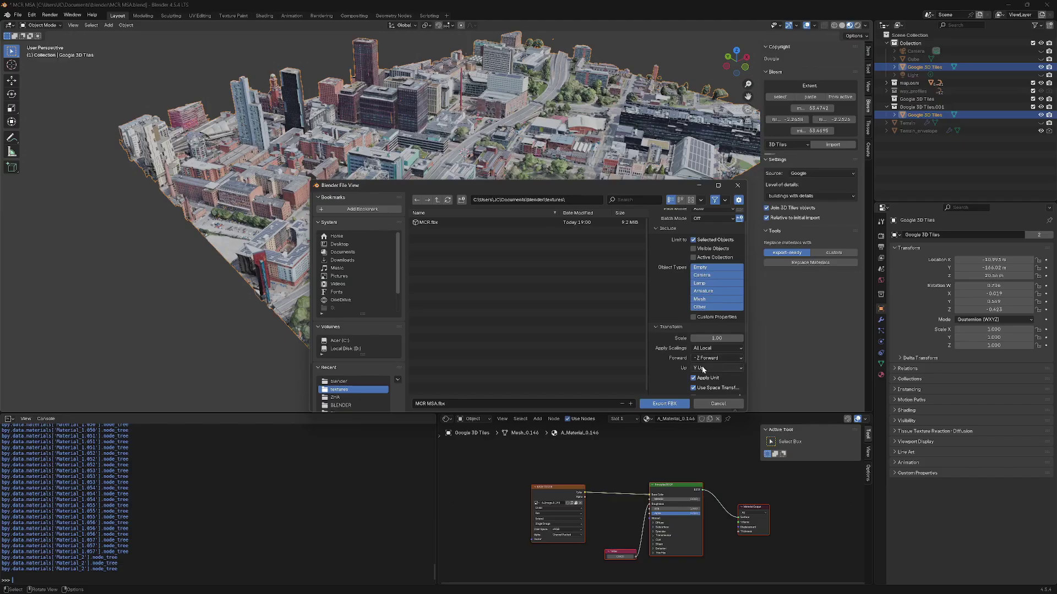
pyautogui.click(703, 368)
pyautogui.click(702, 333)
pyautogui.click(665, 404)
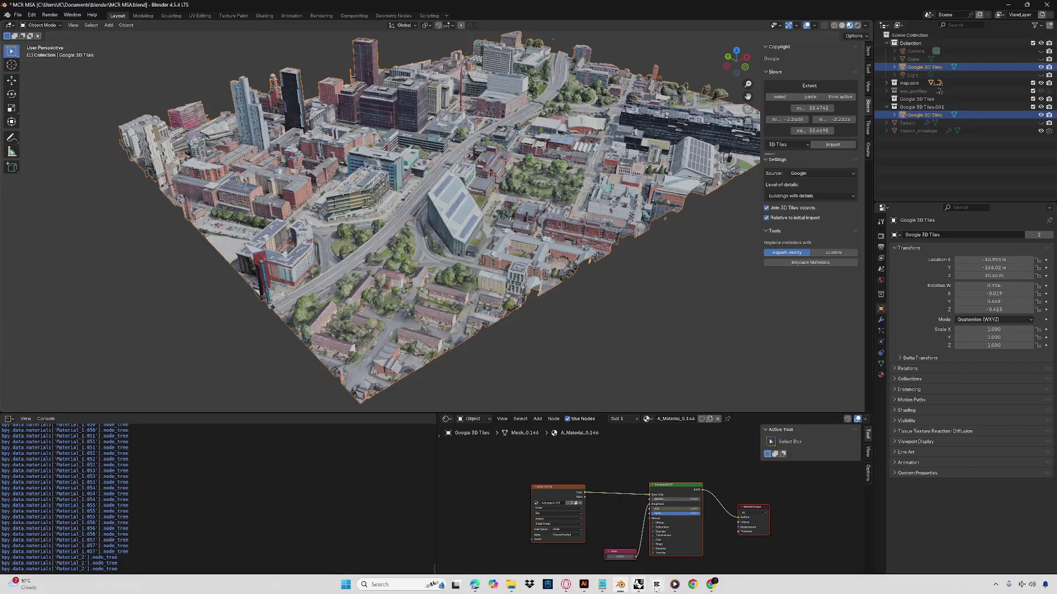
# - Switch between Rhino and Blender from the taskbar to check the Blender scene
pyautogui.moveTo(637, 587)
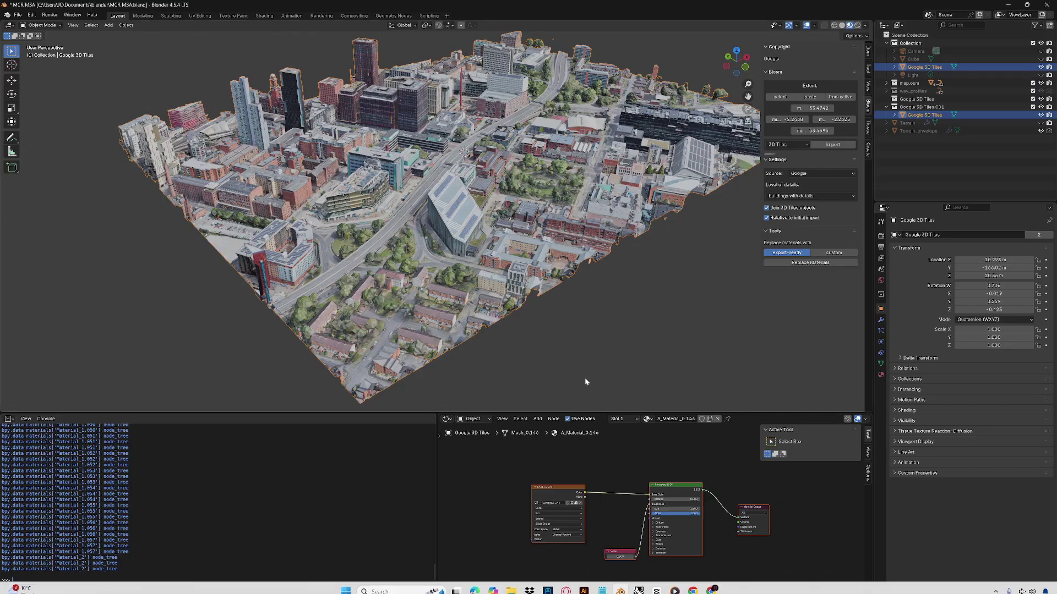
pyautogui.click(638, 585)
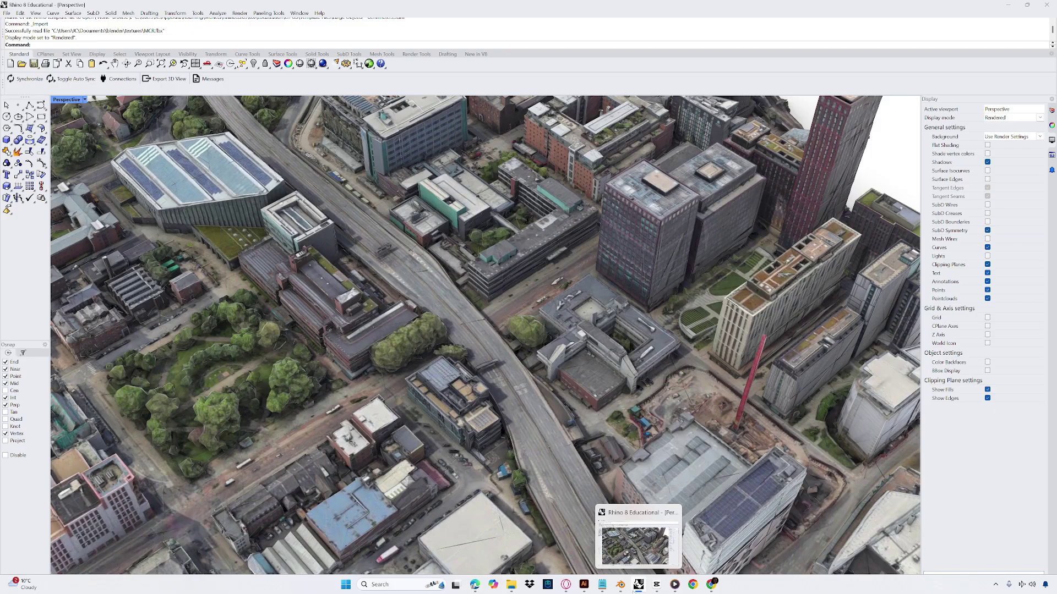
pyautogui.rightClick(639, 584)
pyautogui.press('Escape')
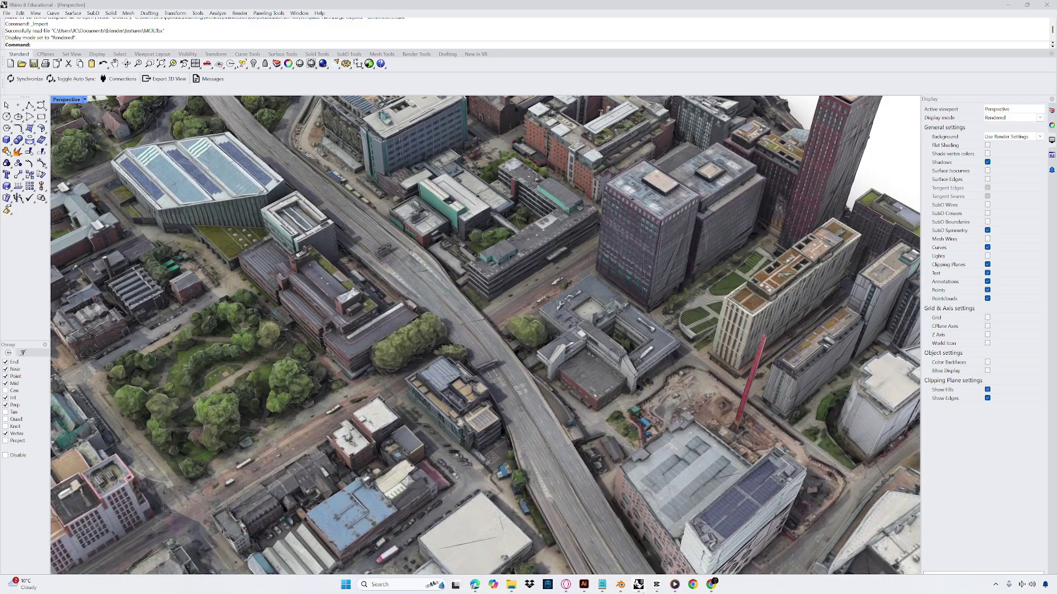
pyautogui.moveTo(636, 589)
pyautogui.click(380, 584)
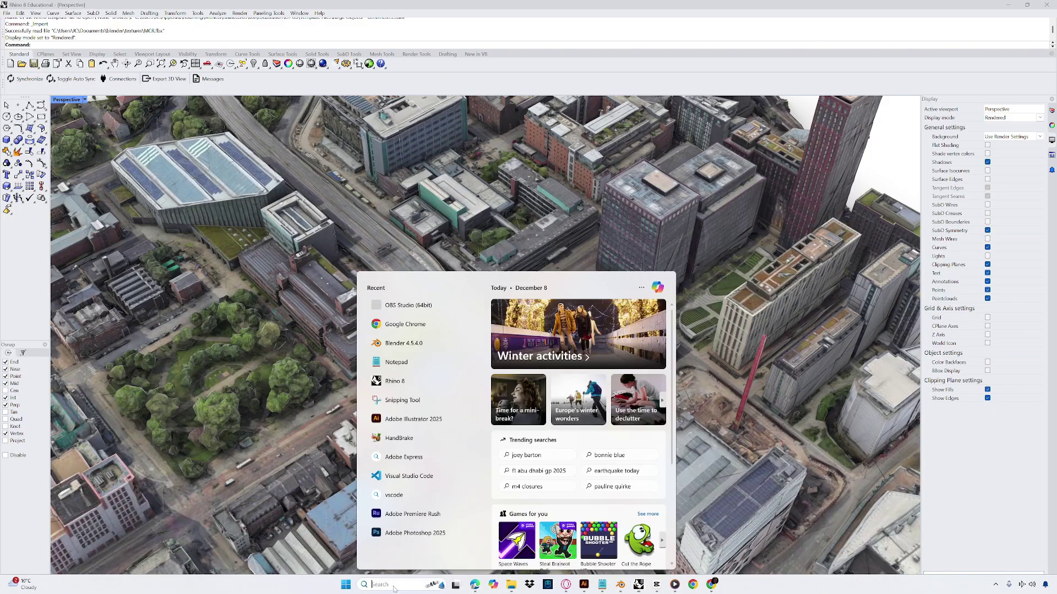
pyautogui.press('Escape')
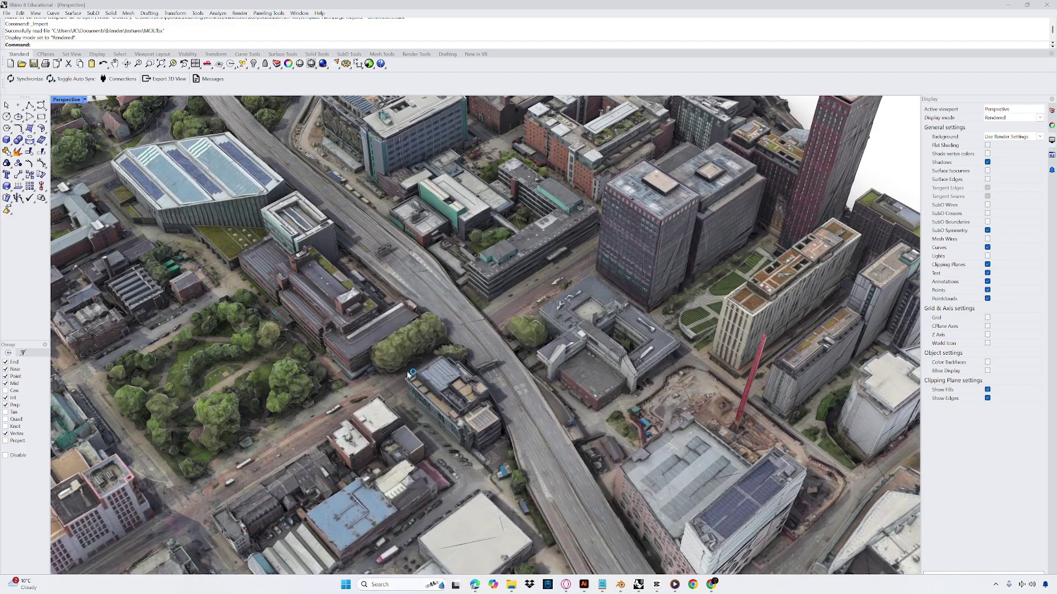
pyautogui.moveTo(684, 592)
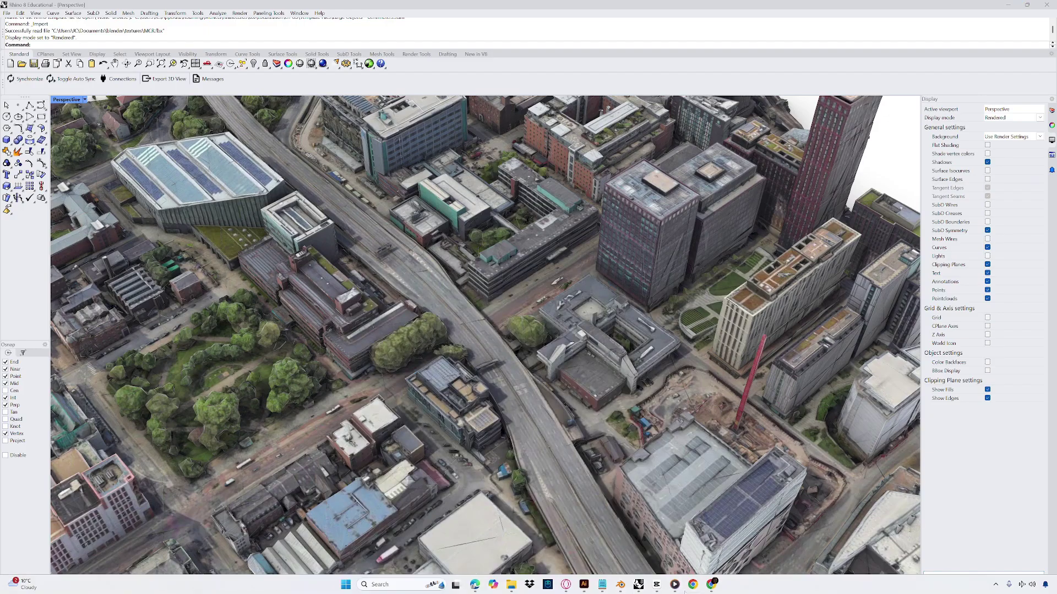
pyautogui.click(620, 587)
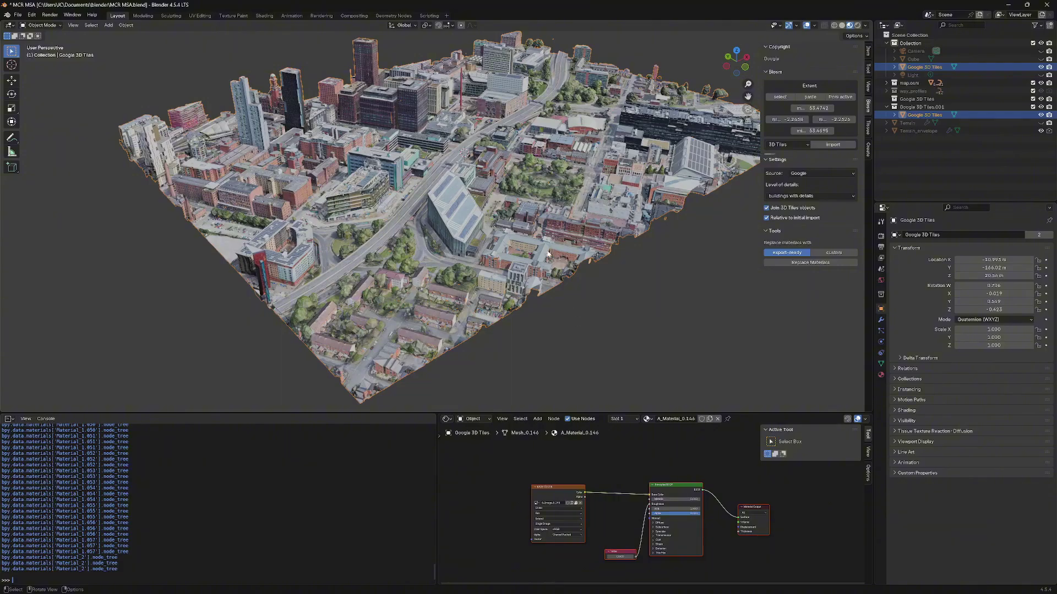
# - Bring Rhino back and pick the second, empty Rhino window from the taskbar previews
pyautogui.moveTo(674, 588)
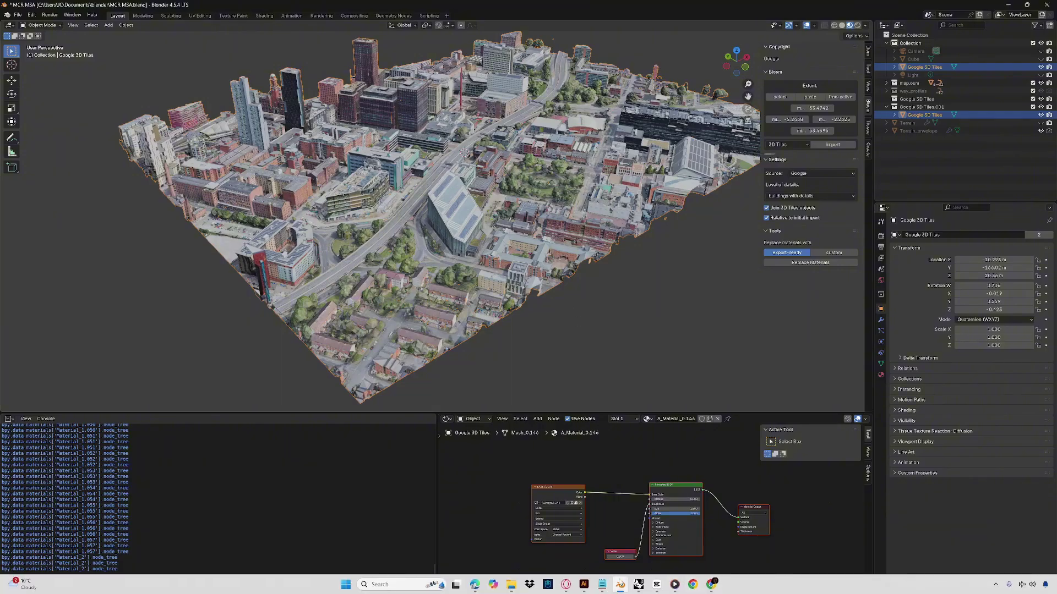
pyautogui.moveTo(638, 584)
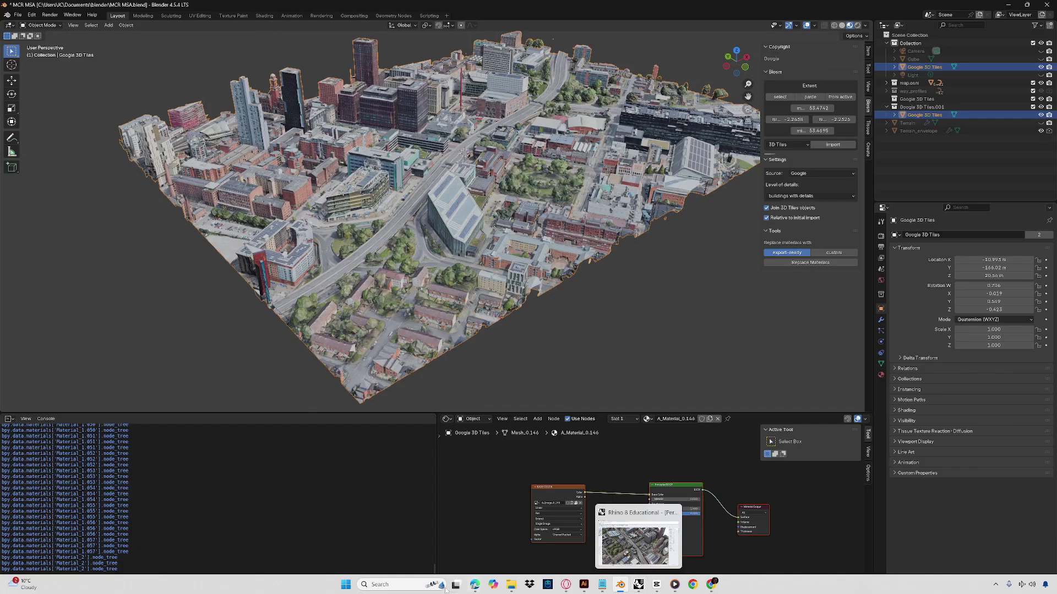
pyautogui.rightClick(642, 590)
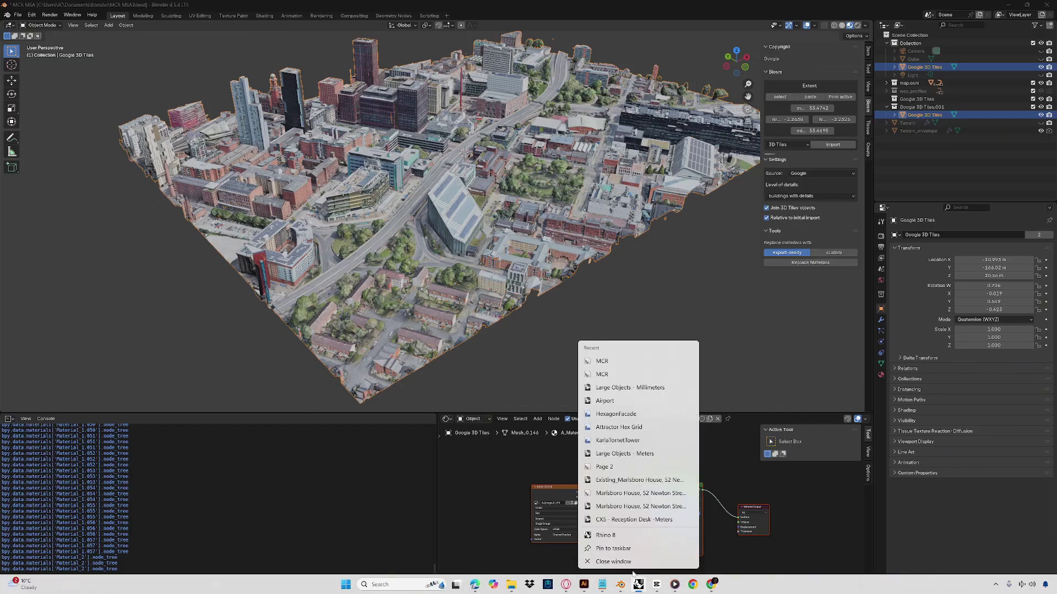
pyautogui.click(638, 585)
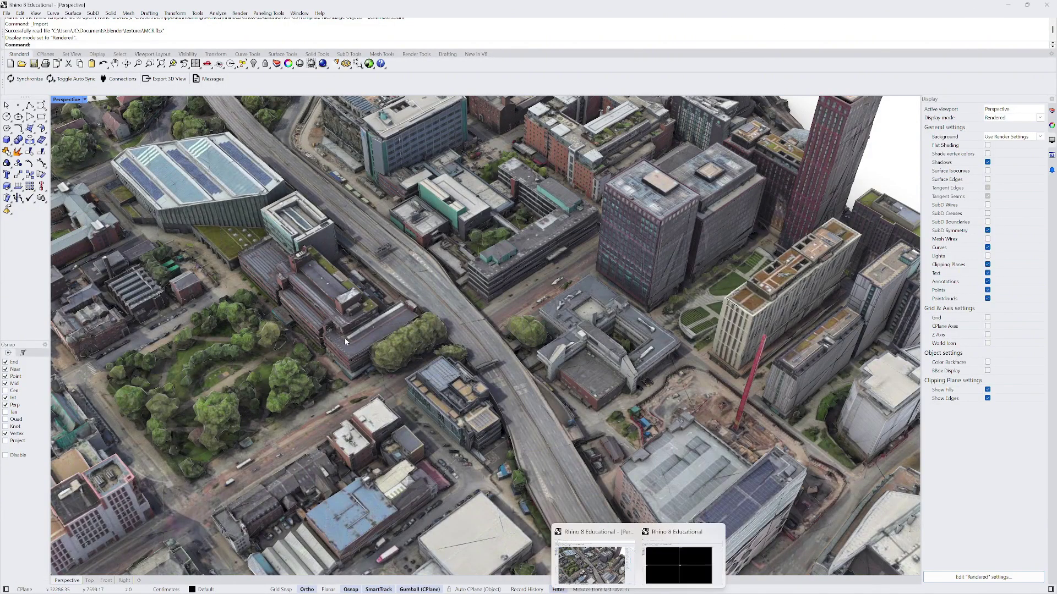
pyautogui.moveTo(635, 556)
pyautogui.click(631, 533)
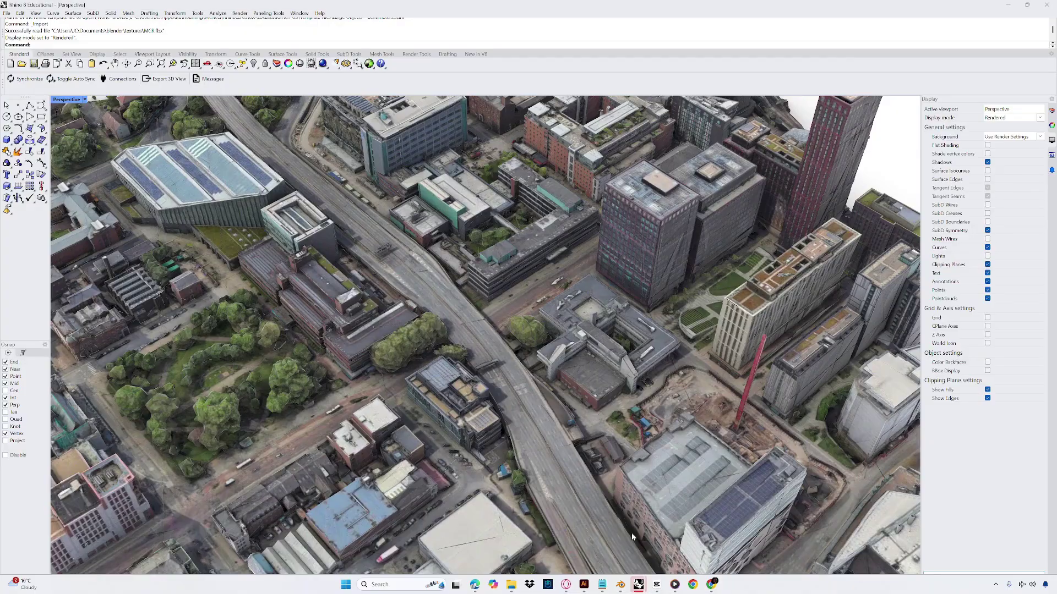
# - Create a new Rhino model from the Large Objects - Centimeters template
pyautogui.moveTo(638, 584)
pyautogui.click(668, 544)
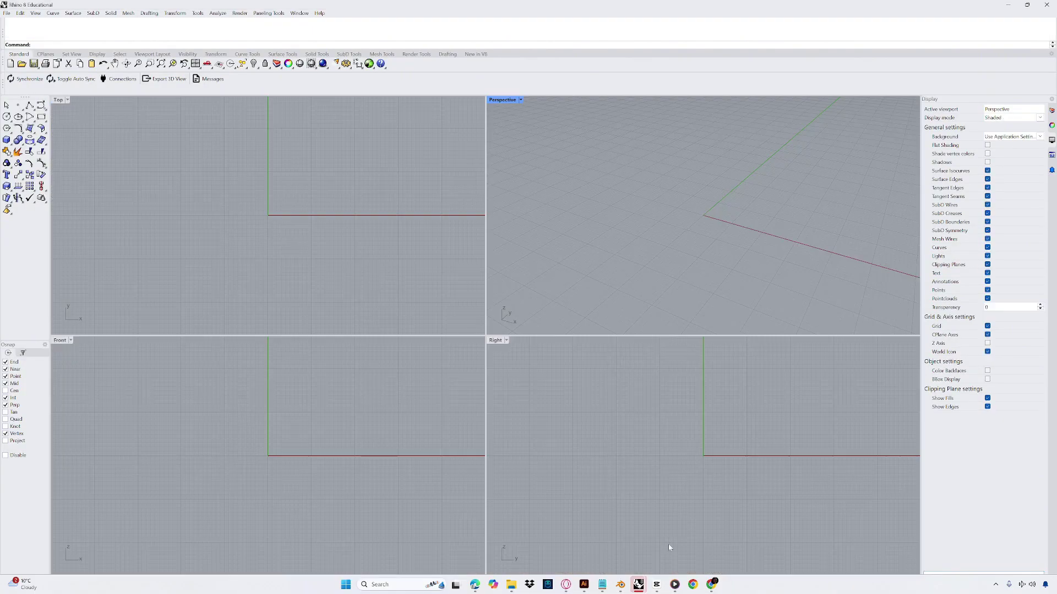
pyautogui.click(6, 13)
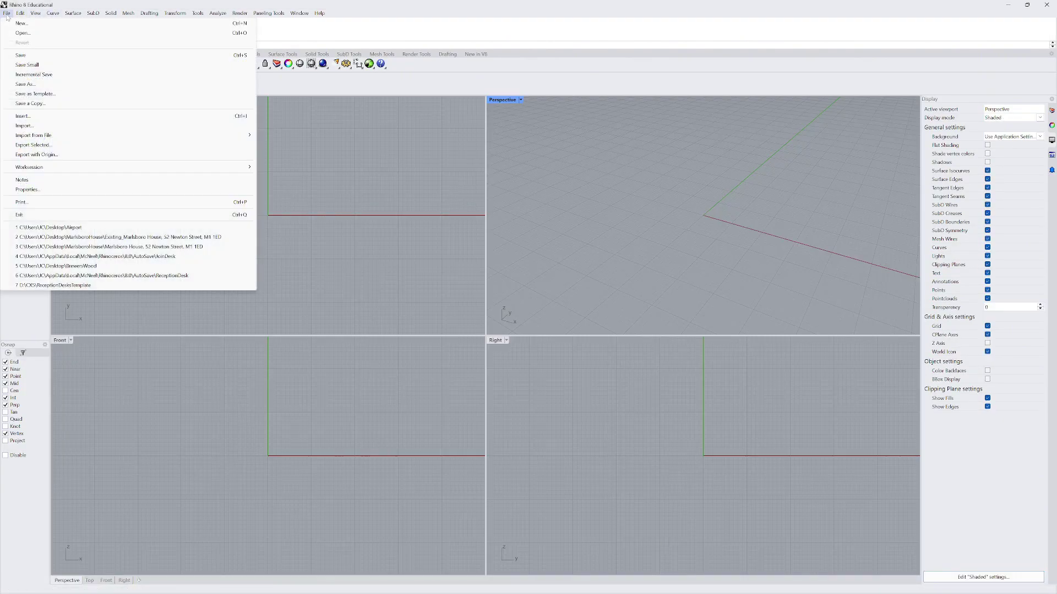
pyautogui.click(22, 33)
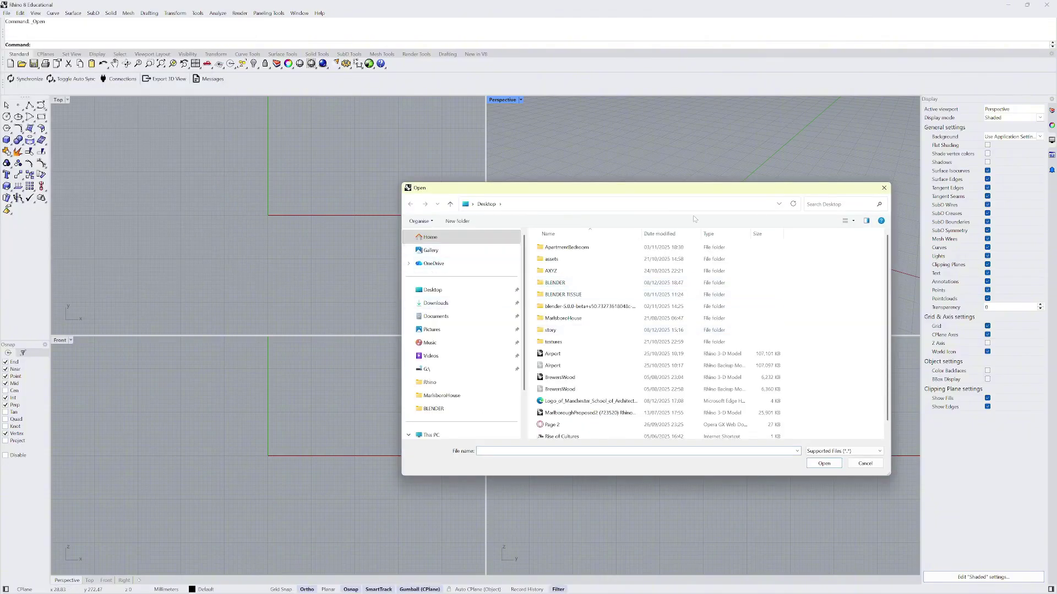
pyautogui.click(886, 189)
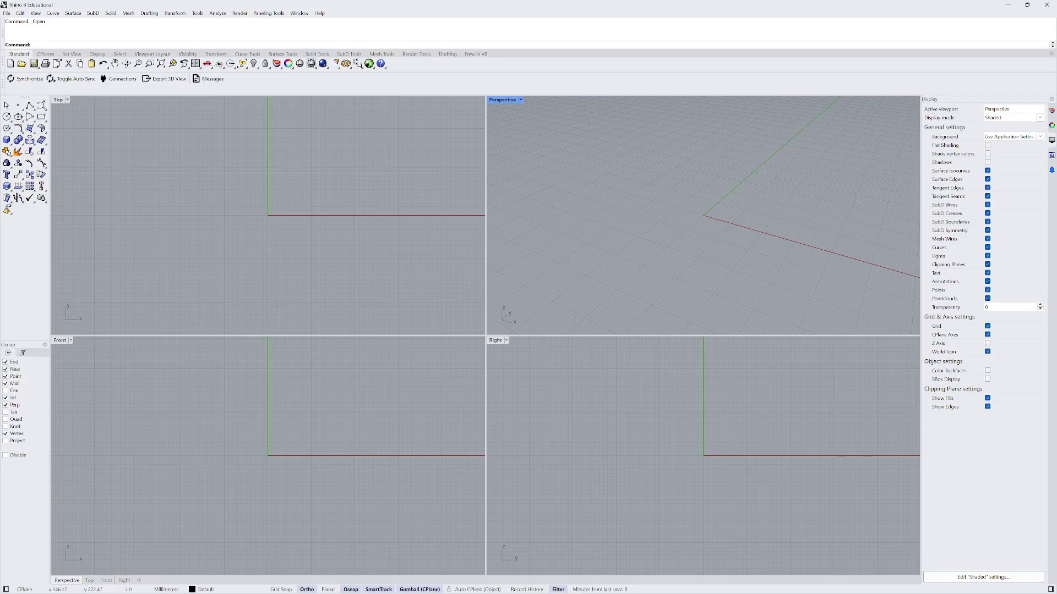
pyautogui.click(8, 13)
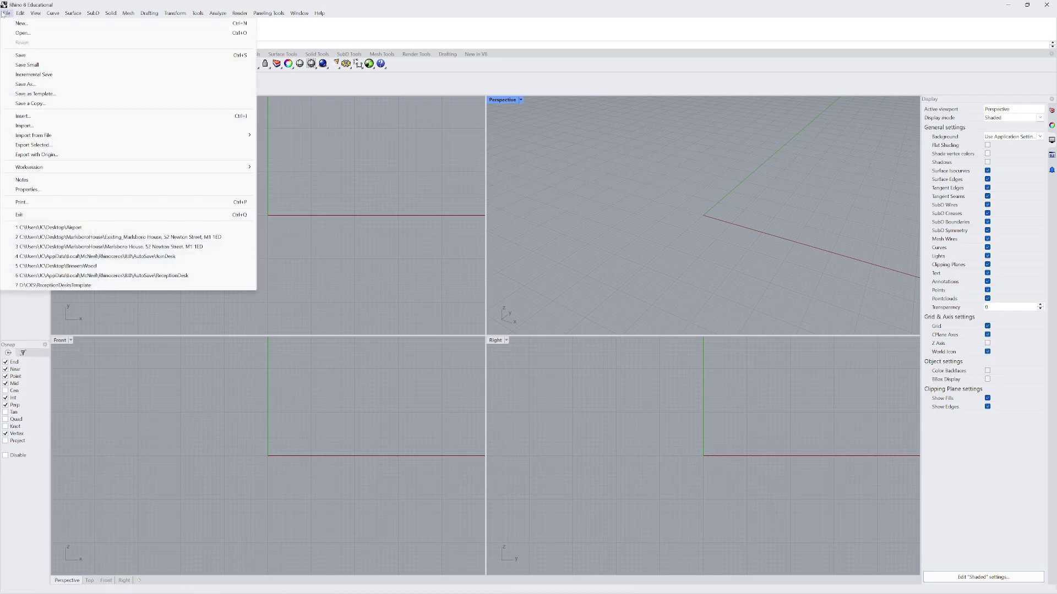
pyautogui.click(27, 24)
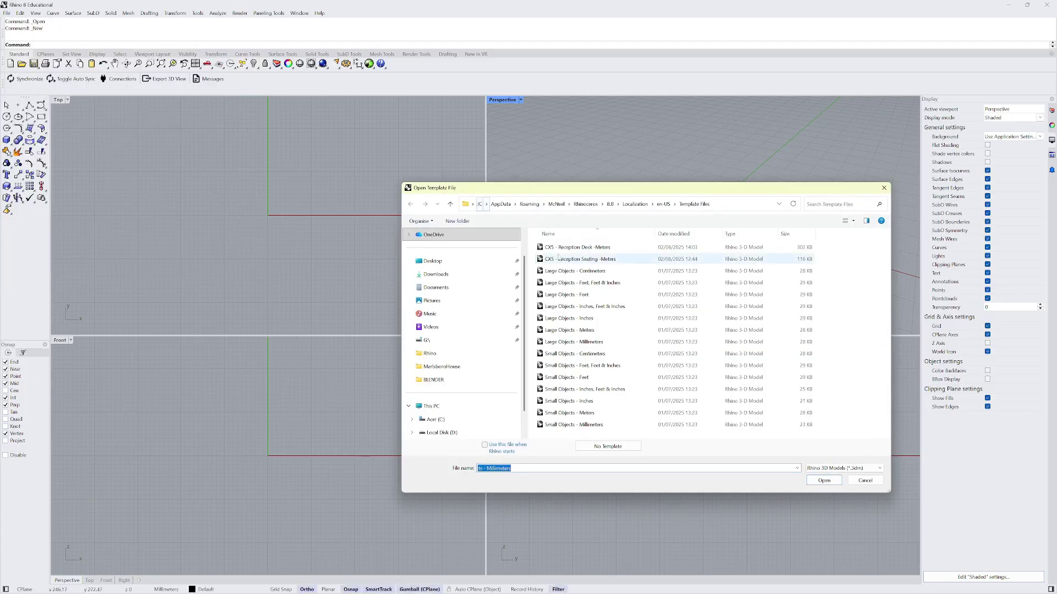
pyautogui.doubleClick(577, 276)
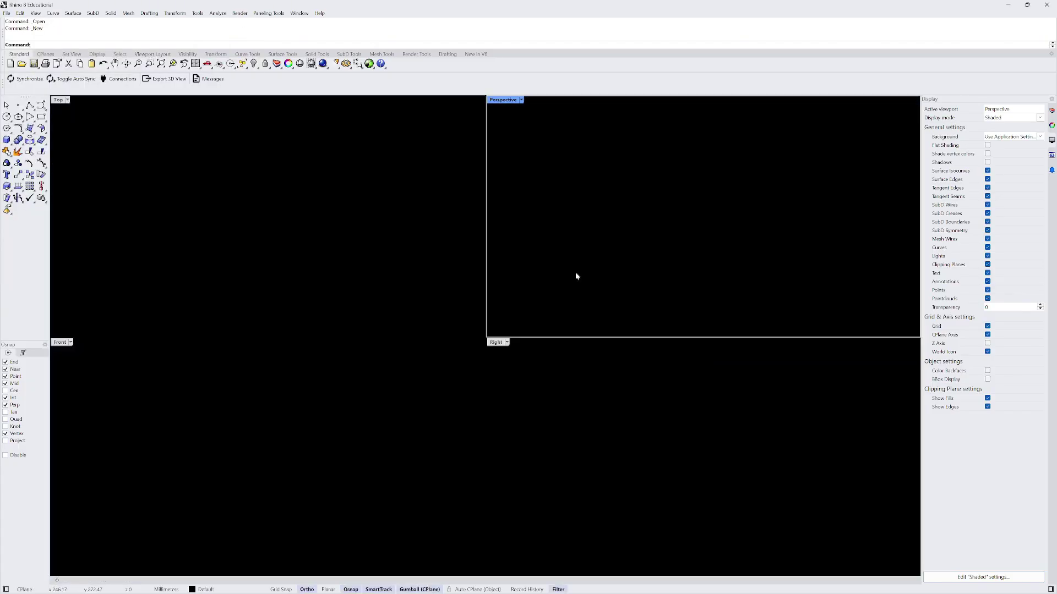
# - Maximise the Perspective viewport and bring up the Import dialog
pyautogui.doubleClick(504, 99)
pyautogui.scroll(-5, 358, 295)
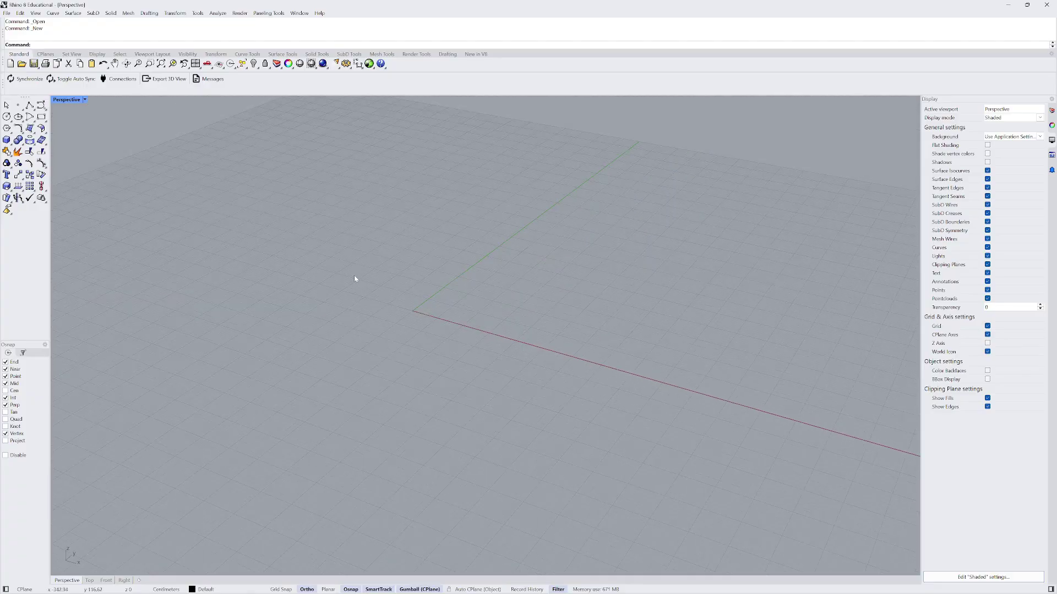
pyautogui.click(6, 13)
pyautogui.click(57, 133)
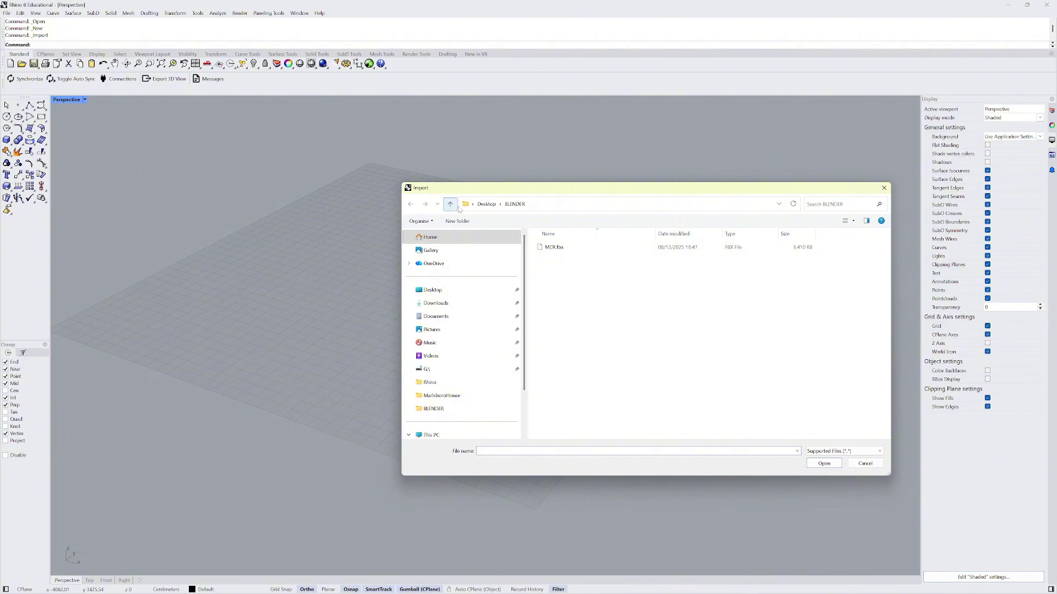
# - Import MCR MSA.fbx from Documents\blender\textures, accepting the default FBX import options
pyautogui.click(450, 205)
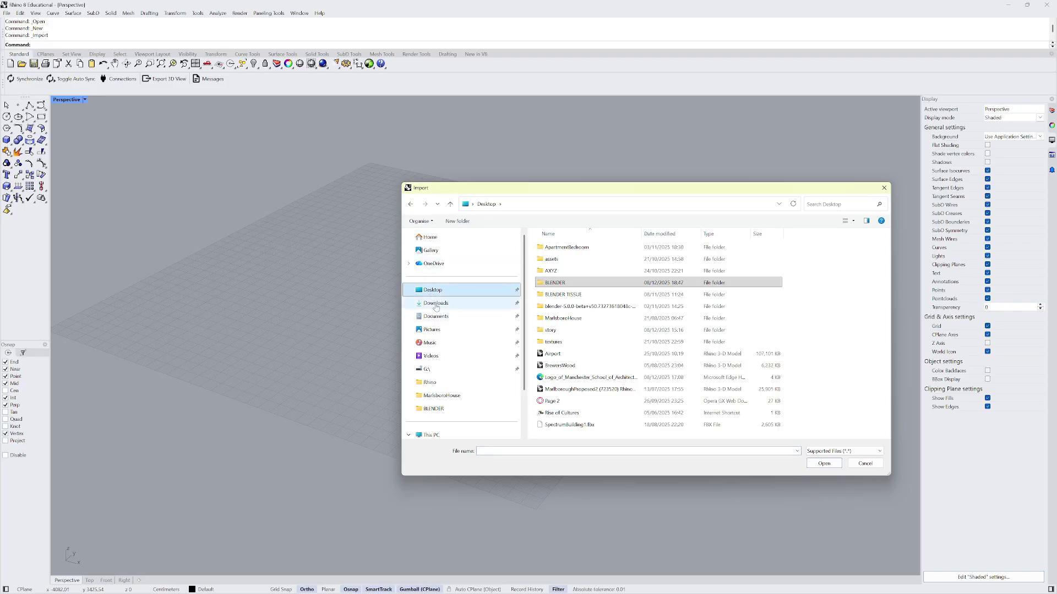
pyautogui.click(434, 302)
pyautogui.click(434, 293)
pyautogui.click(435, 316)
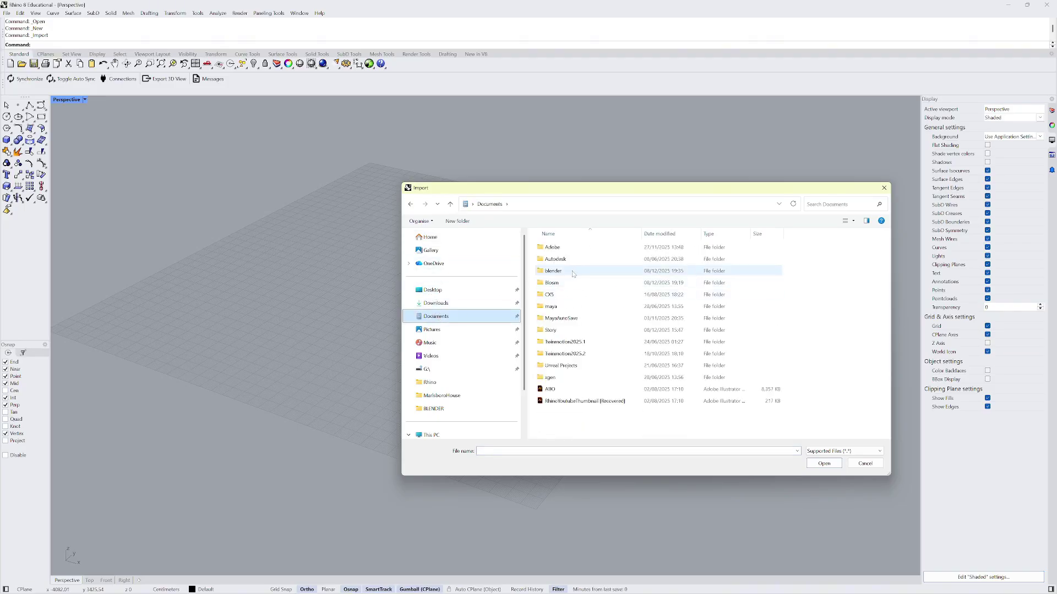
pyautogui.doubleClick(553, 270)
pyautogui.doubleClick(553, 247)
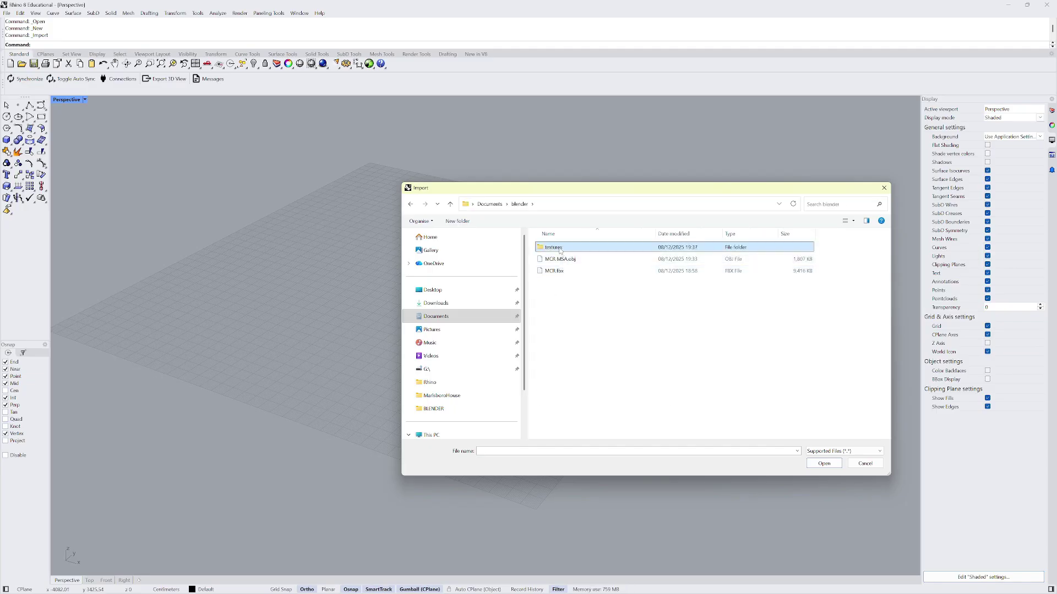
pyautogui.doubleClick(556, 257)
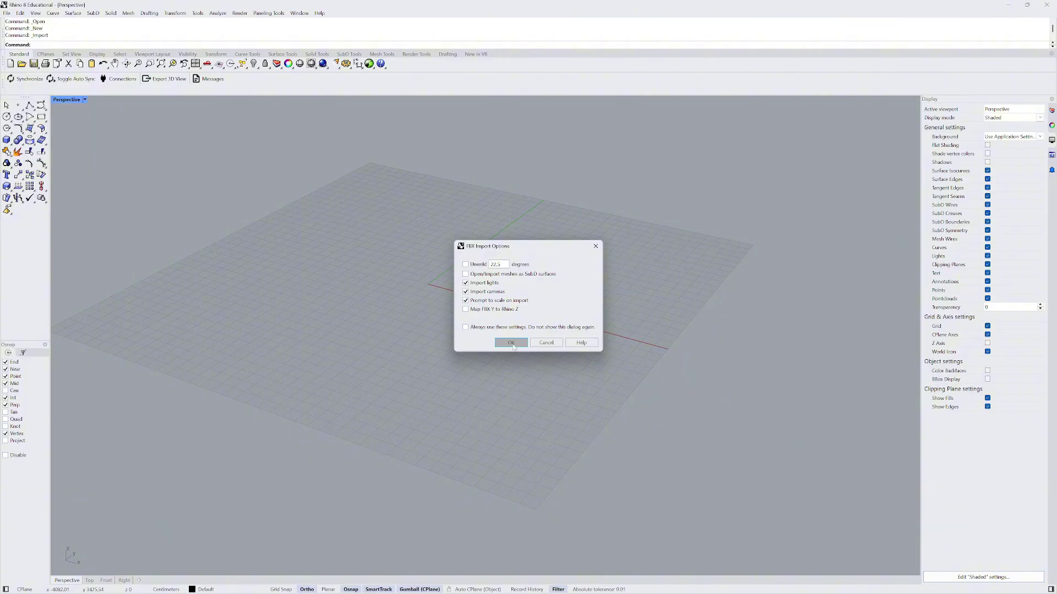
pyautogui.click(512, 343)
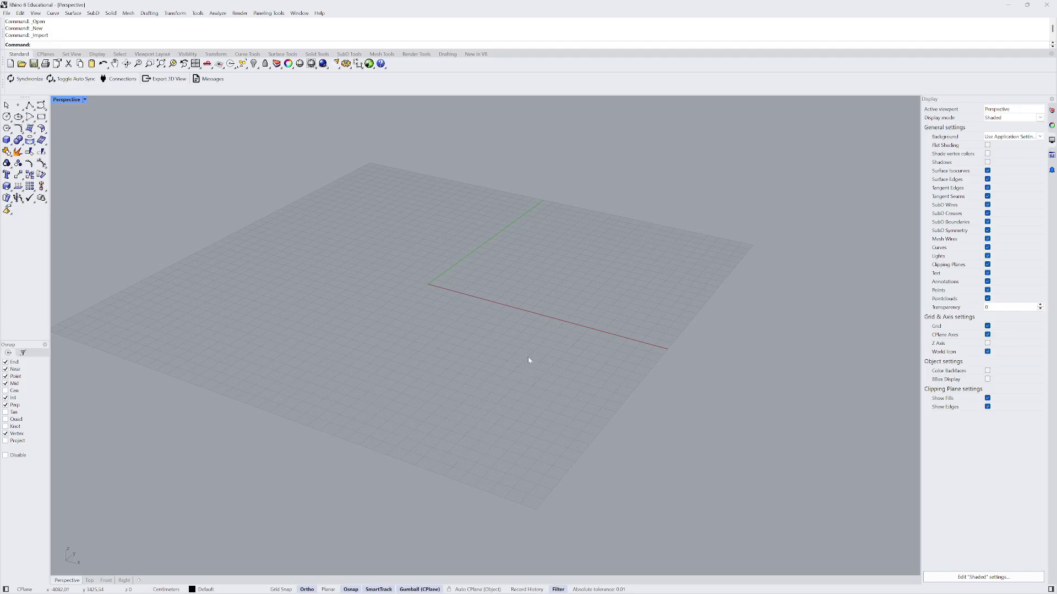
# - Deselect the imported city mesh and orbit down to a lower view of it
pyautogui.scroll(-10, 537, 368)
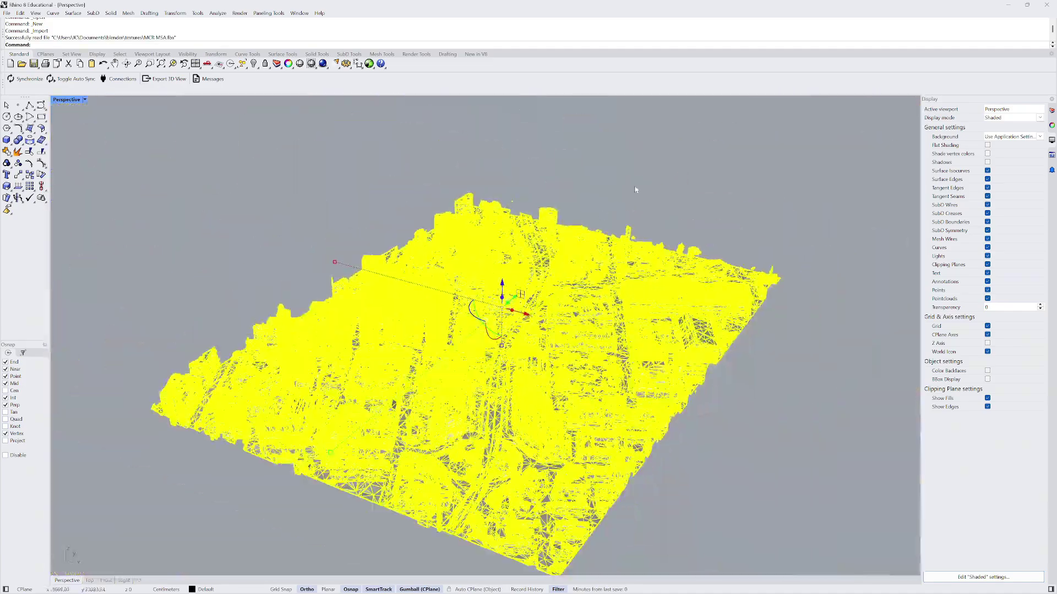
pyautogui.click(635, 190)
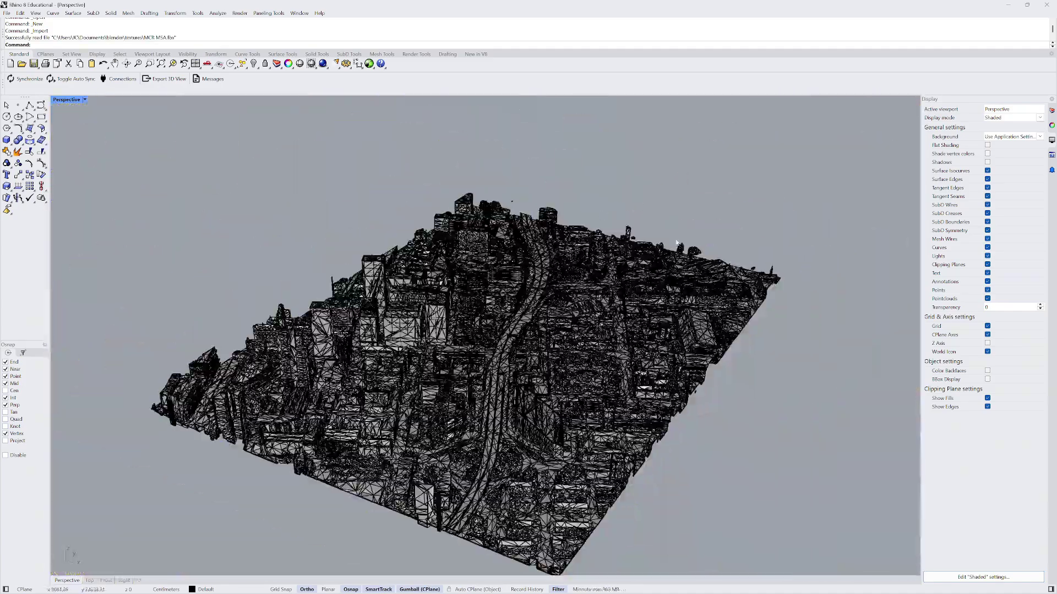
pyautogui.middleClick(676, 241)
pyautogui.moveTo(695, 249); pyautogui.dragTo(391, 220, button='right')
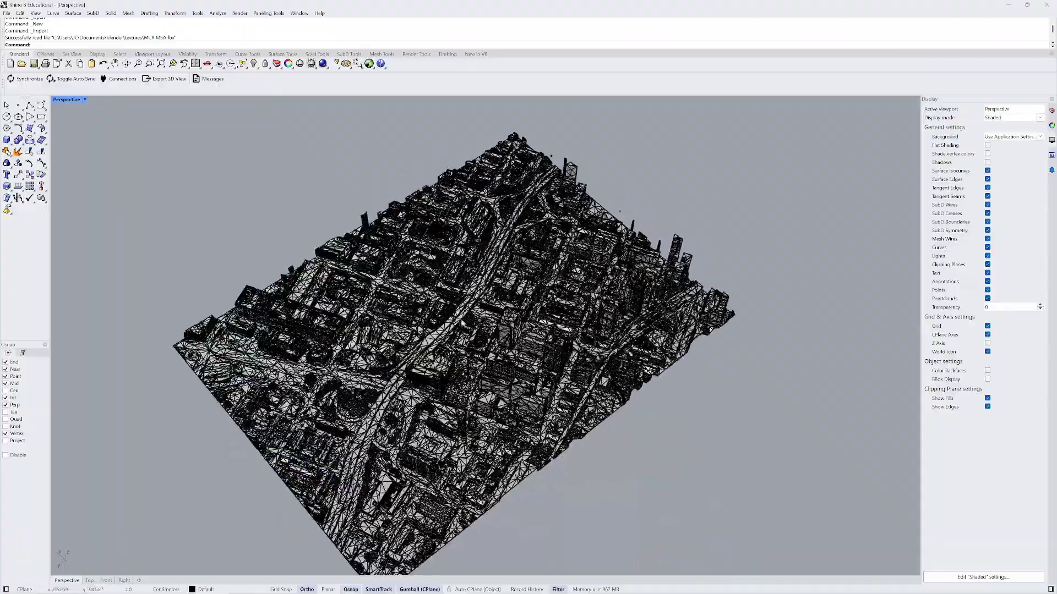
pyautogui.scroll(6, 448, 346)
pyautogui.moveTo(448, 388); pyautogui.dragTo(605, 249, button='right')
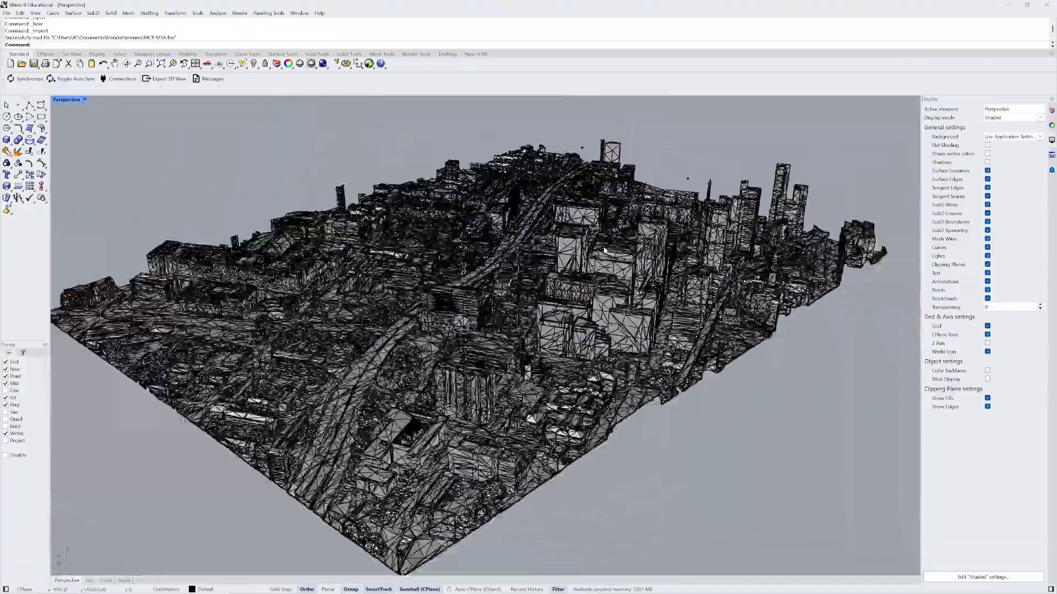
# - Switch the Perspective viewport to Rendered display, then start opening another model
pyautogui.click(85, 100)
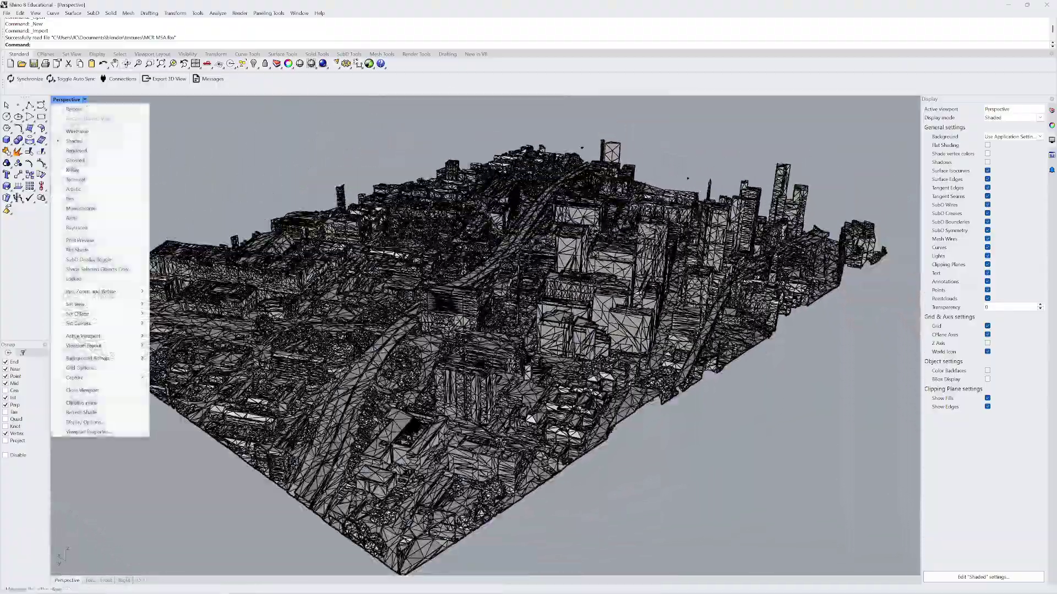
pyautogui.click(92, 151)
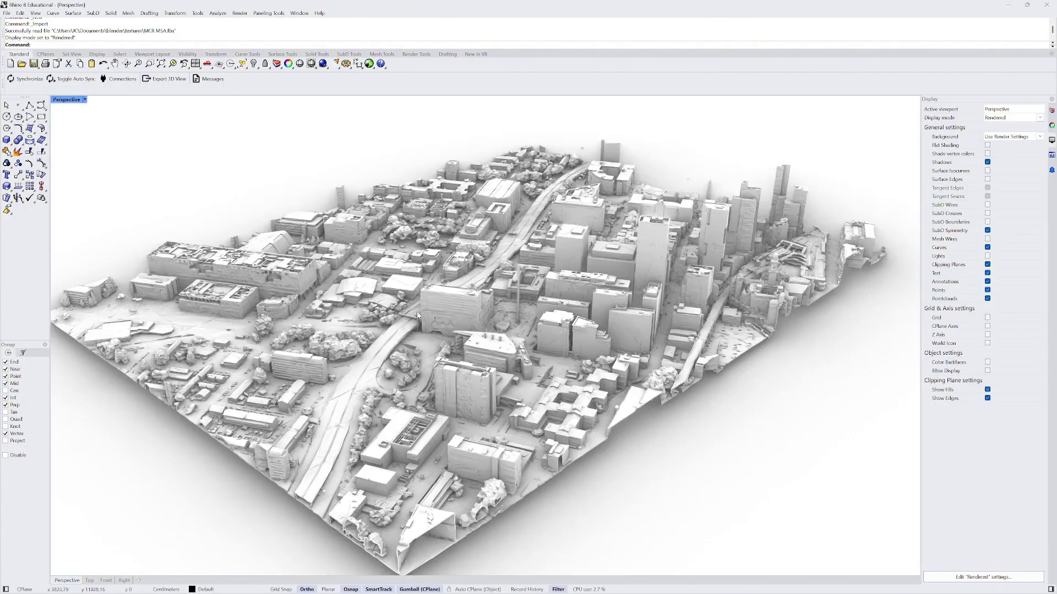
pyautogui.scroll(-3, 582, 272)
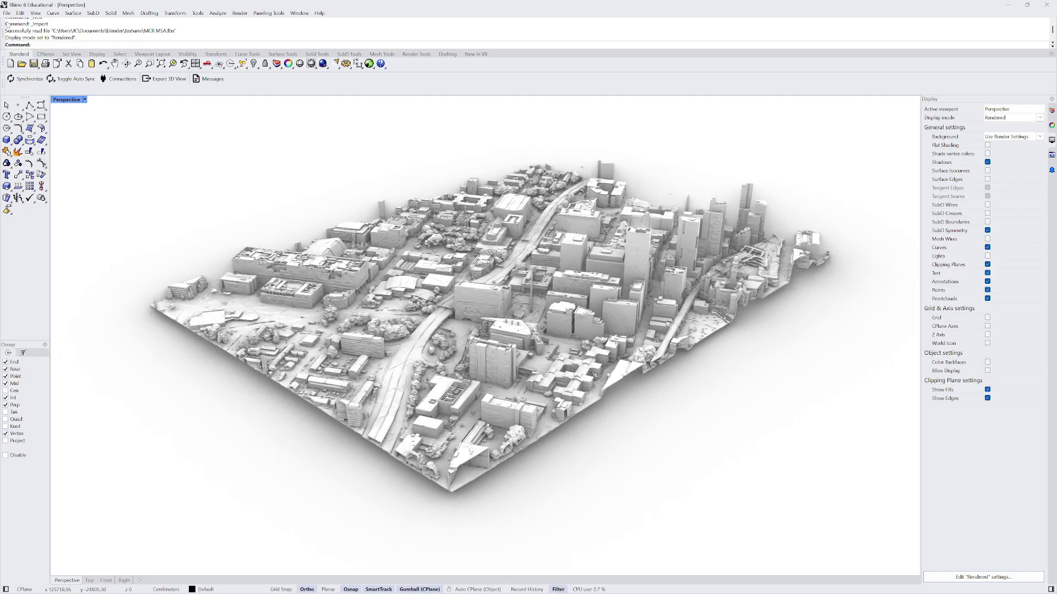
pyautogui.click(6, 12)
# - Cancel opening another model and undo the untextured MCR MSA import
pyautogui.click(26, 33)
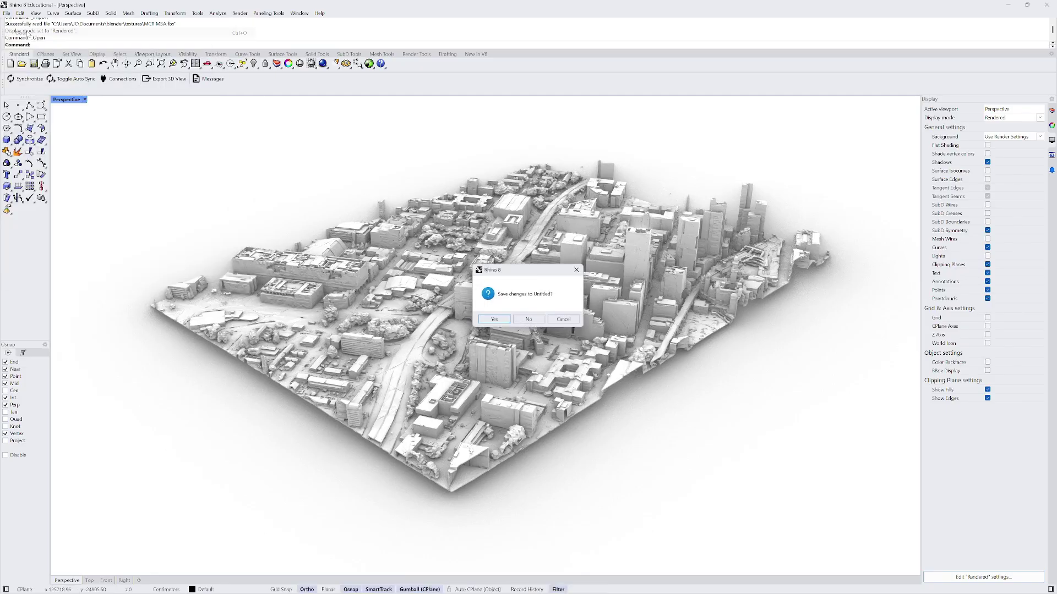
pyautogui.click(545, 319)
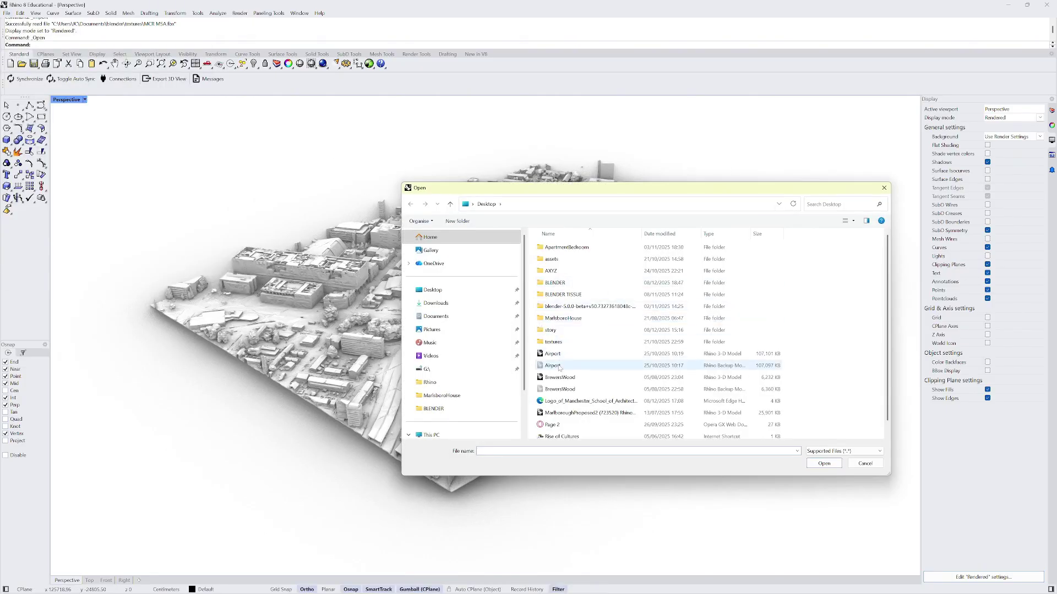
pyautogui.scroll(-1, 606, 389)
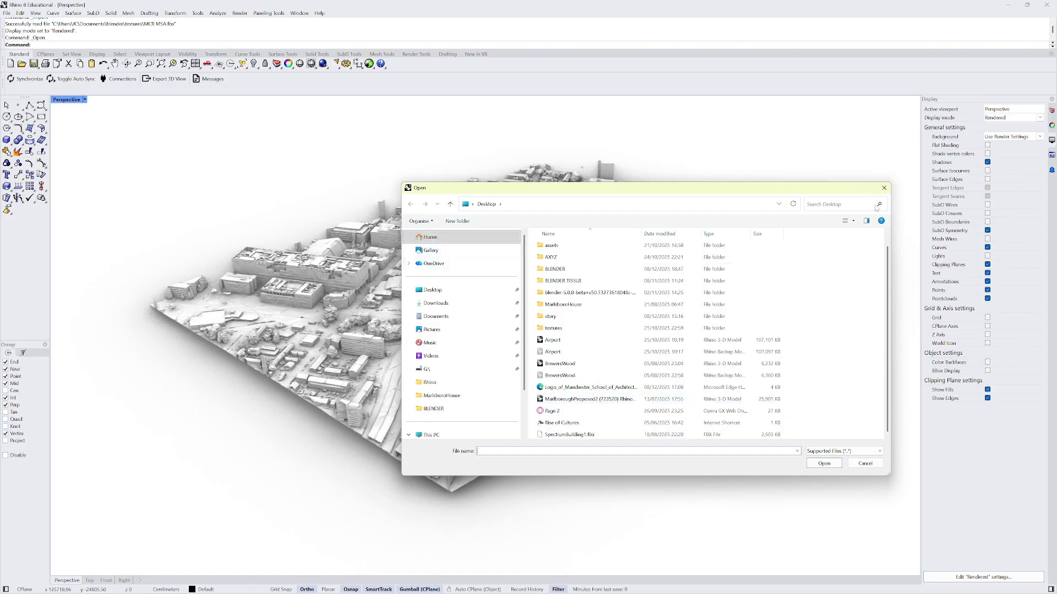
pyautogui.click(884, 188)
pyautogui.click(7, 13)
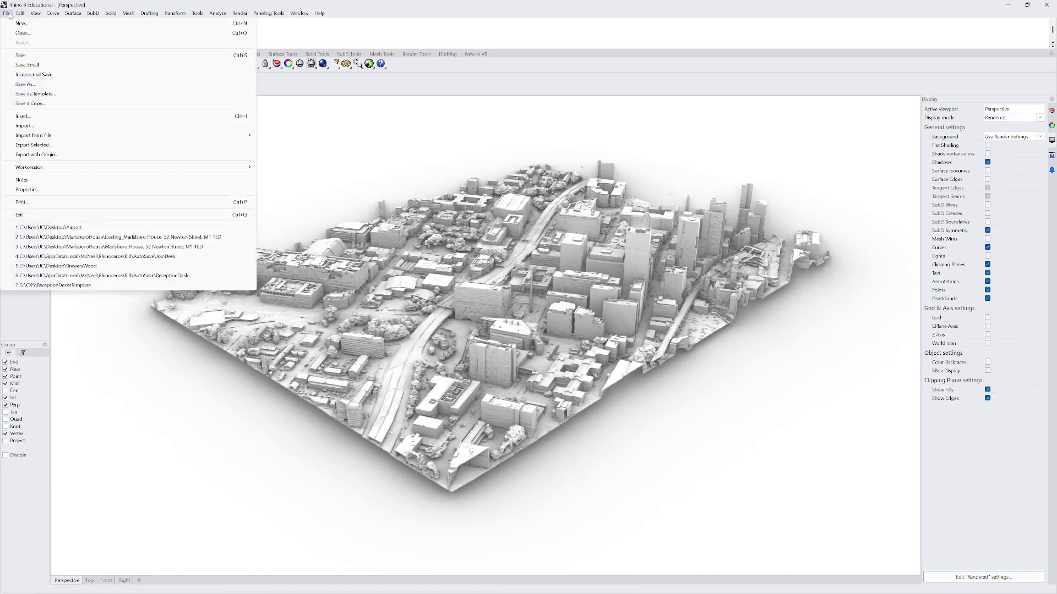
pyautogui.click(317, 161)
pyautogui.hotkey('ctrl', 'z')
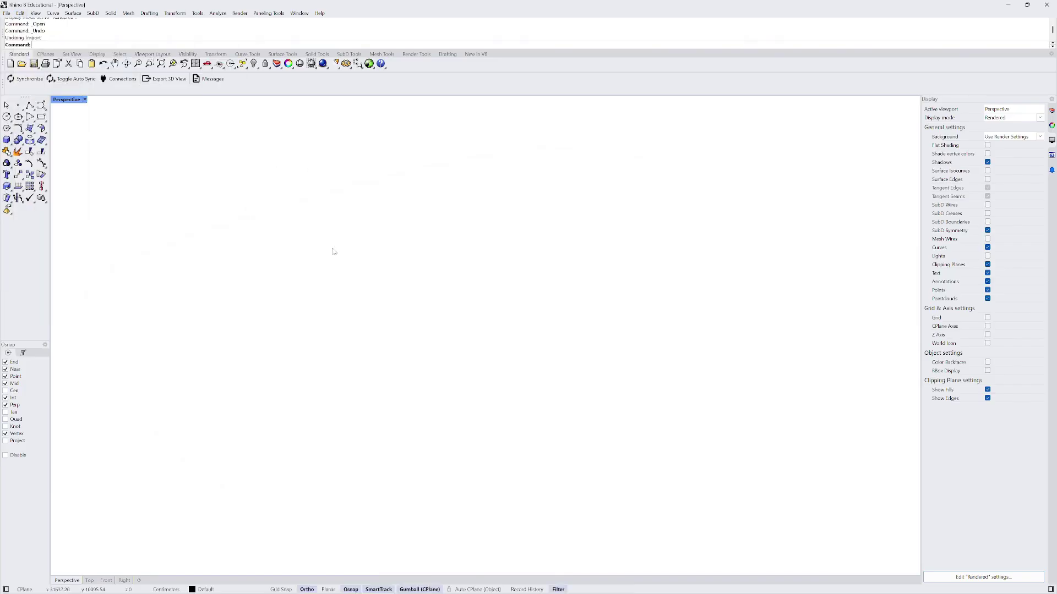
# - Import MCR.fbx with the default FBX options and deselect it
pyautogui.click(7, 13)
pyautogui.click(30, 121)
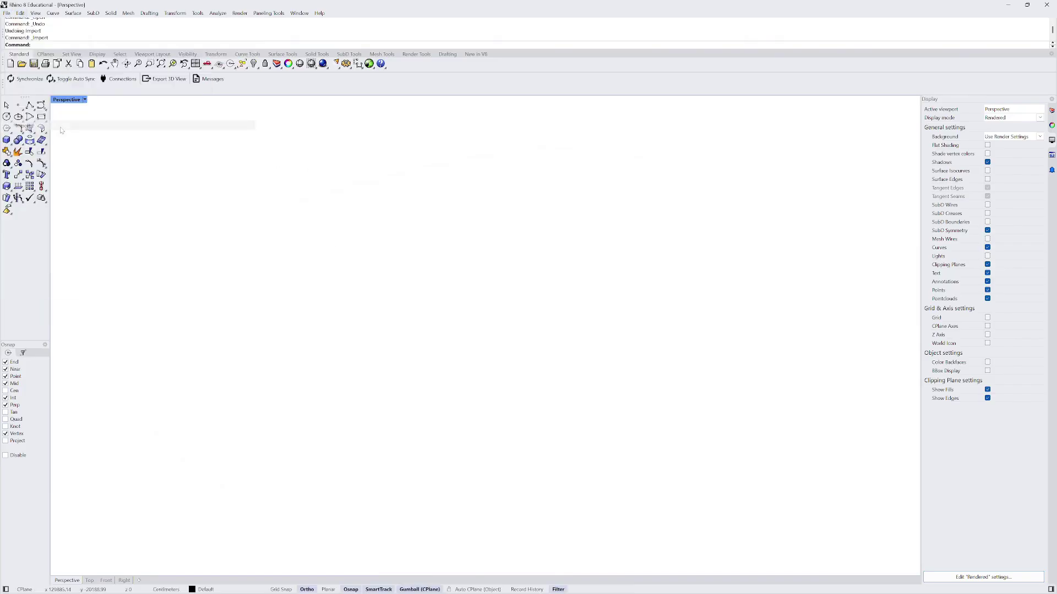
pyautogui.doubleClick(601, 252)
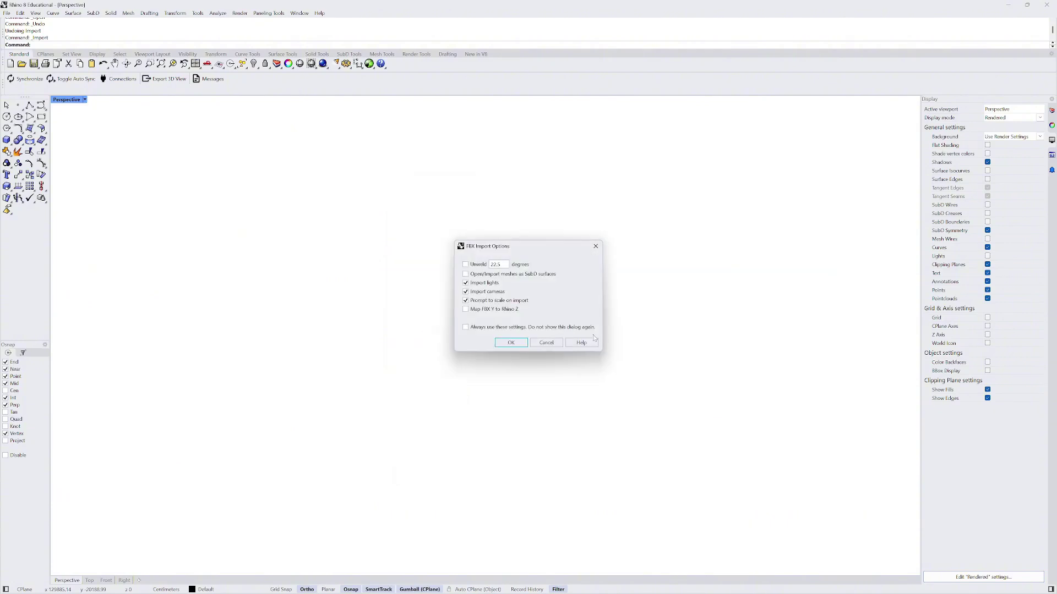
pyautogui.click(511, 344)
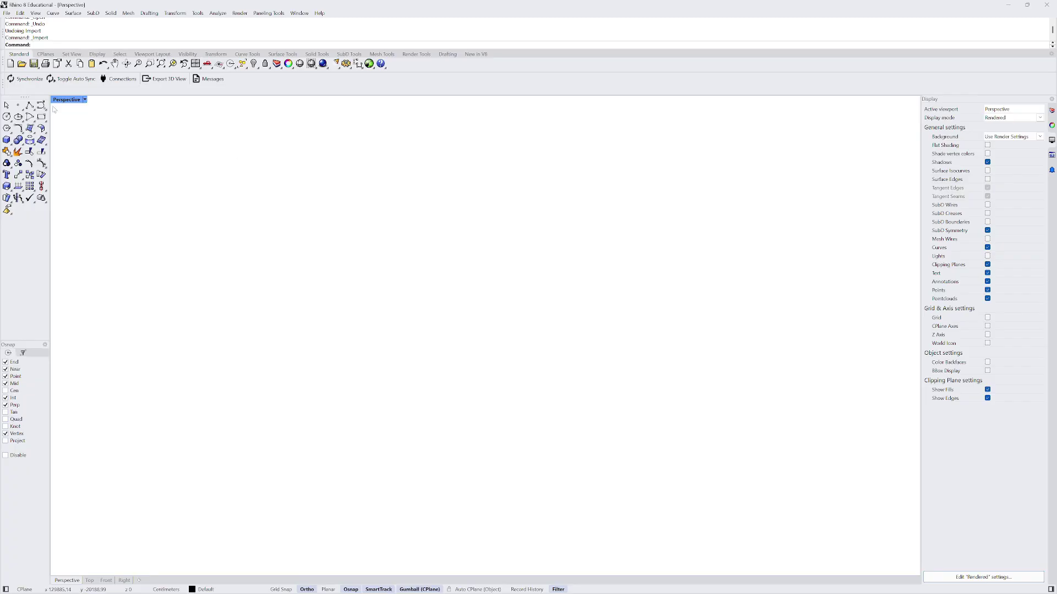
pyautogui.press('Escape')
pyautogui.scroll(5, 527, 306)
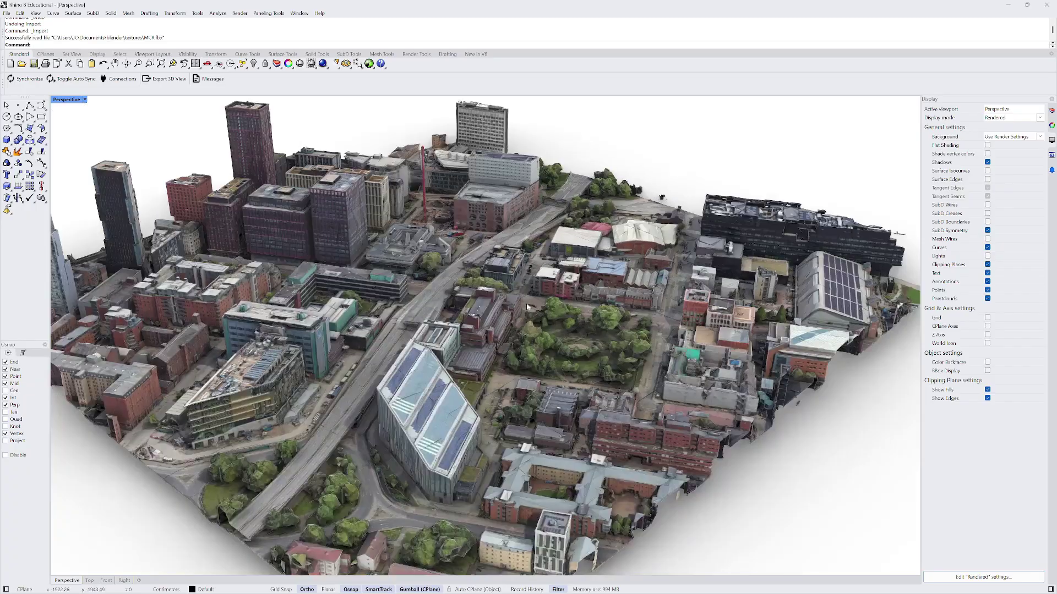
pyautogui.middleClick(583, 200)
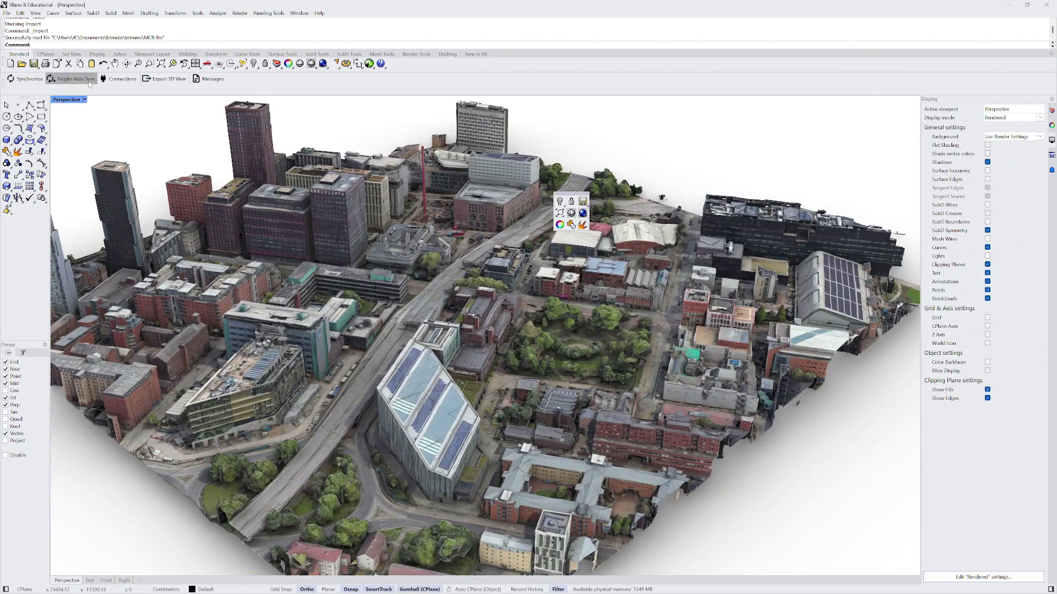
pyautogui.click(85, 99)
pyautogui.click(110, 140)
pyautogui.scroll(5, 317, 263)
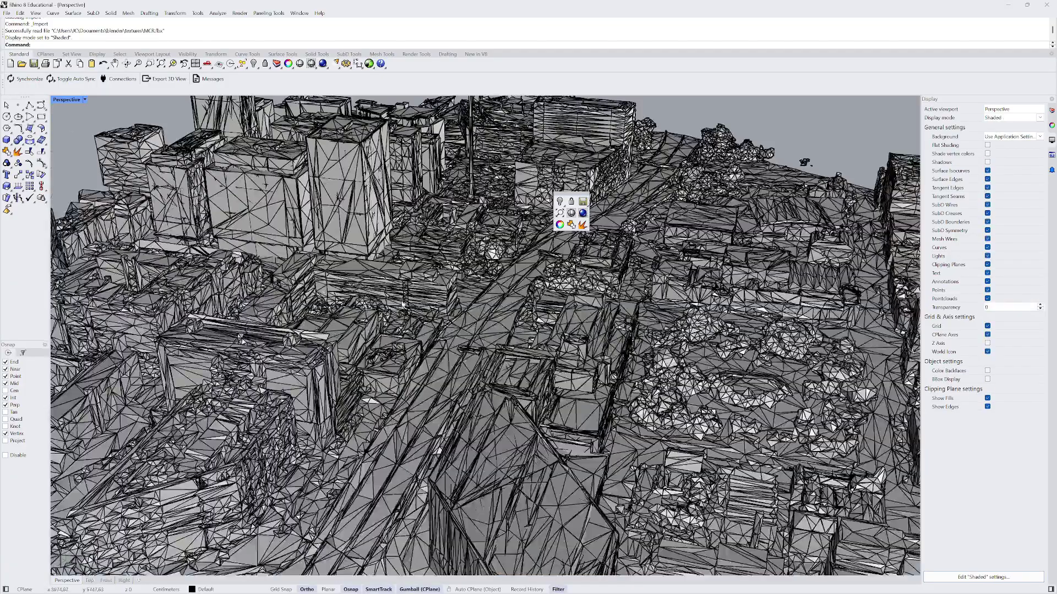
pyautogui.moveTo(528, 309)
pyautogui.mouseDown(button='right')
pyautogui.moveTo(413, 331)
pyautogui.moveTo(320, 317)
pyautogui.mouseUp(button='right')
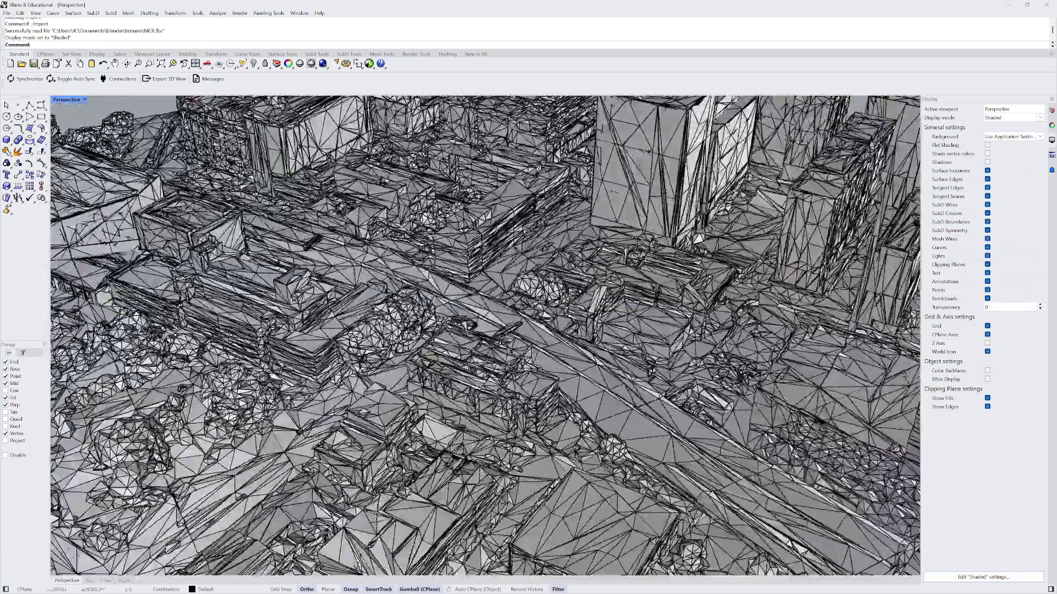
pyautogui.click(84, 100)
pyautogui.click(76, 150)
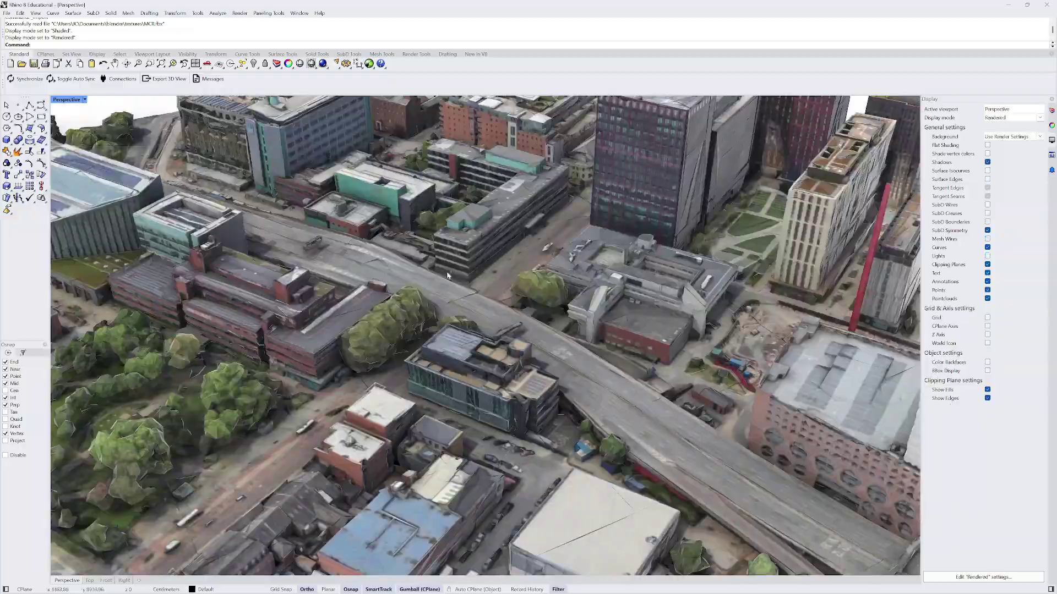
pyautogui.moveTo(605, 330); pyautogui.dragTo(416, 259, button='right')
pyautogui.moveTo(555, 308); pyautogui.dragTo(474, 305, button='right')
pyautogui.scroll(10, 473, 305)
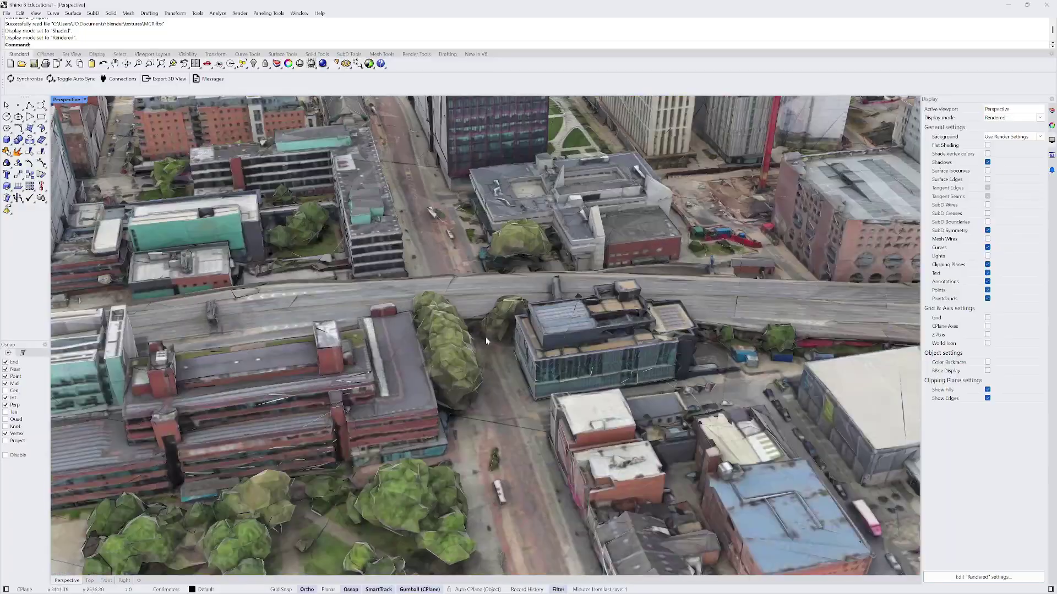
pyautogui.moveTo(486, 341); pyautogui.dragTo(516, 274, button='right')
pyautogui.scroll(10, 442, 337)
pyautogui.scroll(10, 482, 332)
pyautogui.scroll(-15, 516, 278)
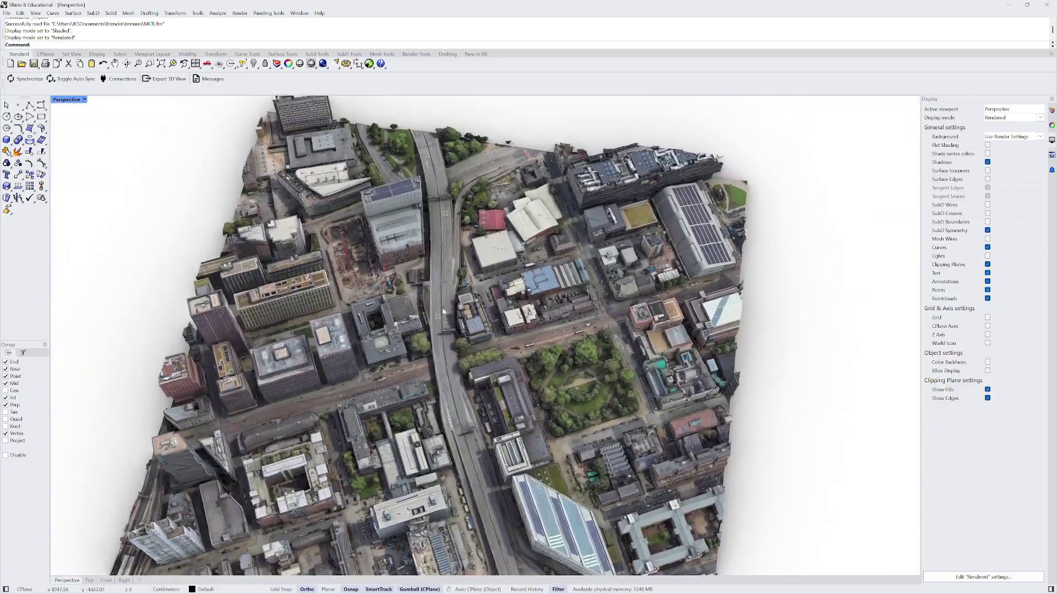
pyautogui.scroll(3, 443, 311)
pyautogui.moveTo(443, 311); pyautogui.dragTo(417, 378, button='right')
pyautogui.scroll(5, 447, 307)
pyautogui.scroll(-3, 447, 307)
pyautogui.scroll(8, 497, 302)
pyautogui.scroll(-3, 435, 337)
pyautogui.moveTo(435, 337); pyautogui.dragTo(404, 276, button='right')
pyautogui.scroll(3, 295, 314)
pyautogui.scroll(-3, 295, 315)
pyautogui.scroll(5, 455, 356)
pyautogui.scroll(-3, 456, 356)
pyautogui.scroll(4, 482, 426)
pyautogui.scroll(4, 455, 380)
pyautogui.scroll(-4, 491, 398)
pyautogui.scroll(5, 404, 273)
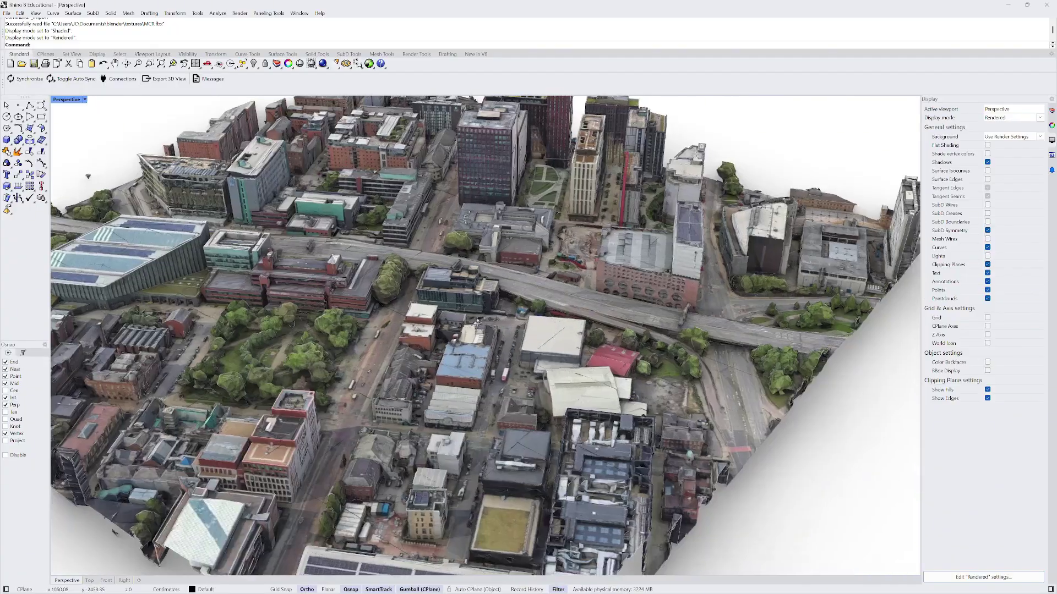
pyautogui.moveTo(477, 323); pyautogui.dragTo(507, 320, button='right')
pyautogui.scroll(-5, 507, 319)
pyautogui.scroll(5, 508, 319)
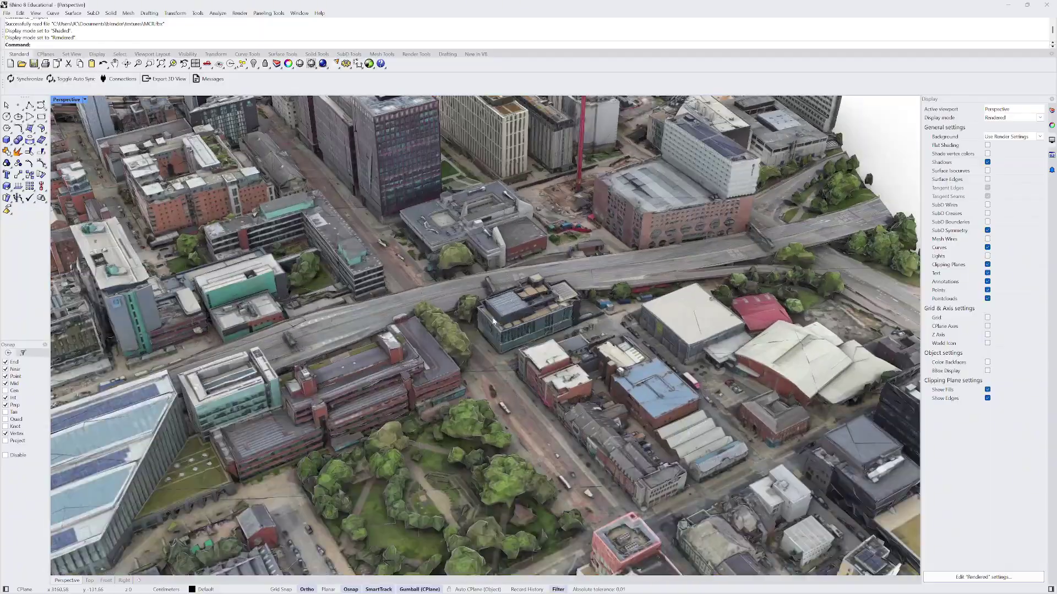
pyautogui.moveTo(516, 311)
pyautogui.mouseDown(button='right')
pyautogui.moveTo(426, 312)
pyautogui.moveTo(529, 315)
pyautogui.mouseUp(button='right')
pyautogui.scroll(-3, 520, 309)
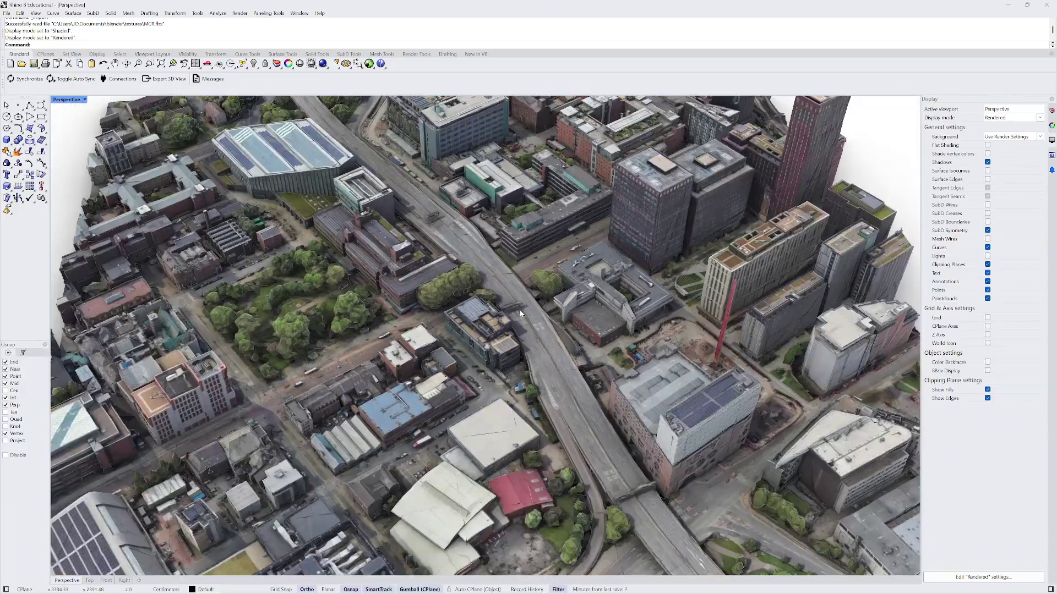
pyautogui.scroll(-3, 519, 319)
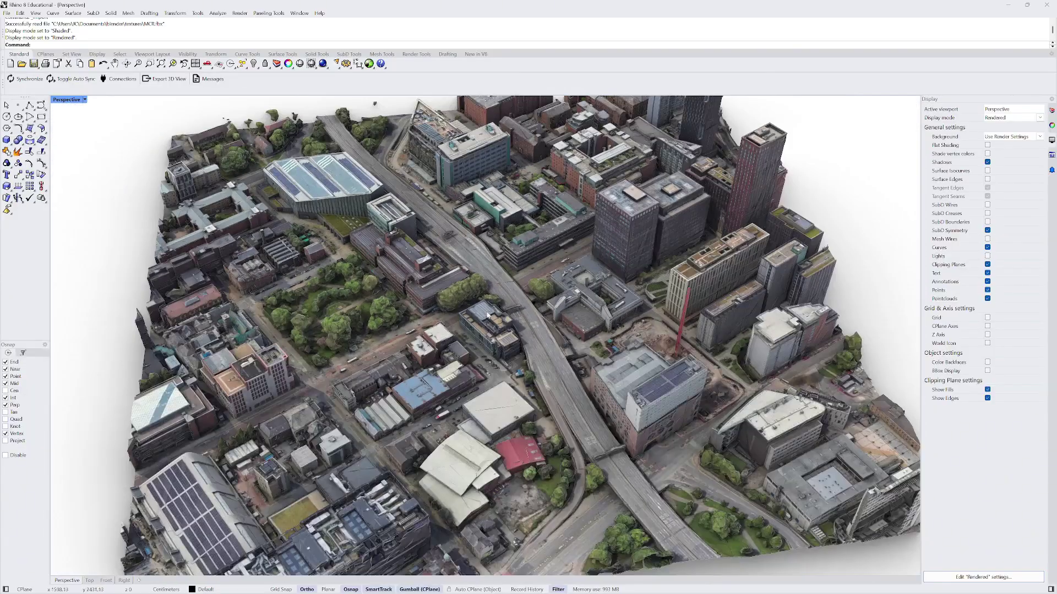
pyautogui.moveTo(519, 319); pyautogui.dragTo(483, 283, button='right')
pyautogui.scroll(3, 484, 283)
pyautogui.scroll(2, 358, 244)
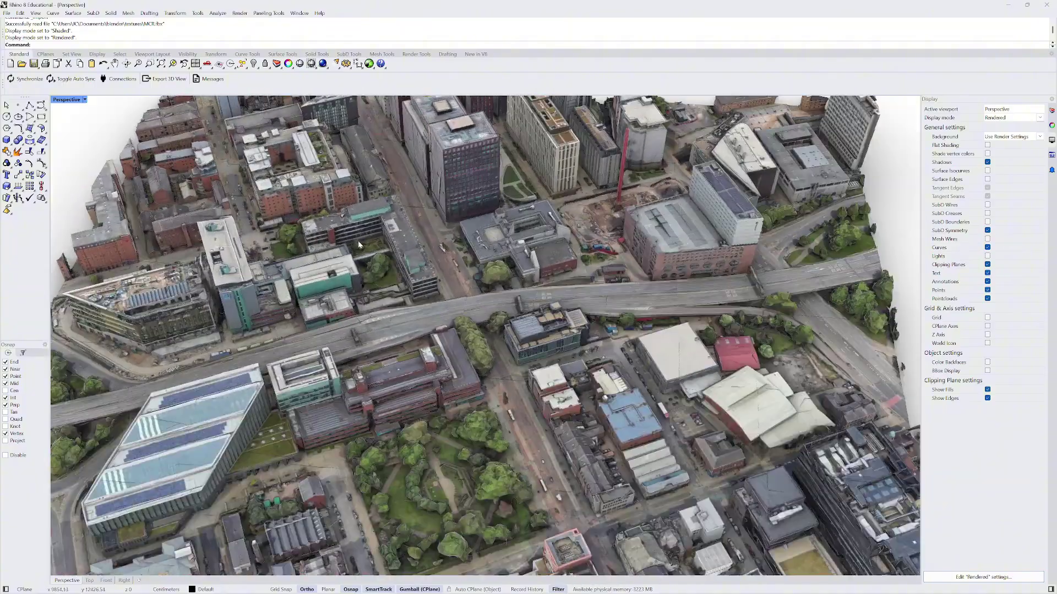
pyautogui.moveTo(643, 312); pyautogui.dragTo(337, 332, button='right')
pyautogui.scroll(5, 359, 244)
pyautogui.scroll(3, 337, 332)
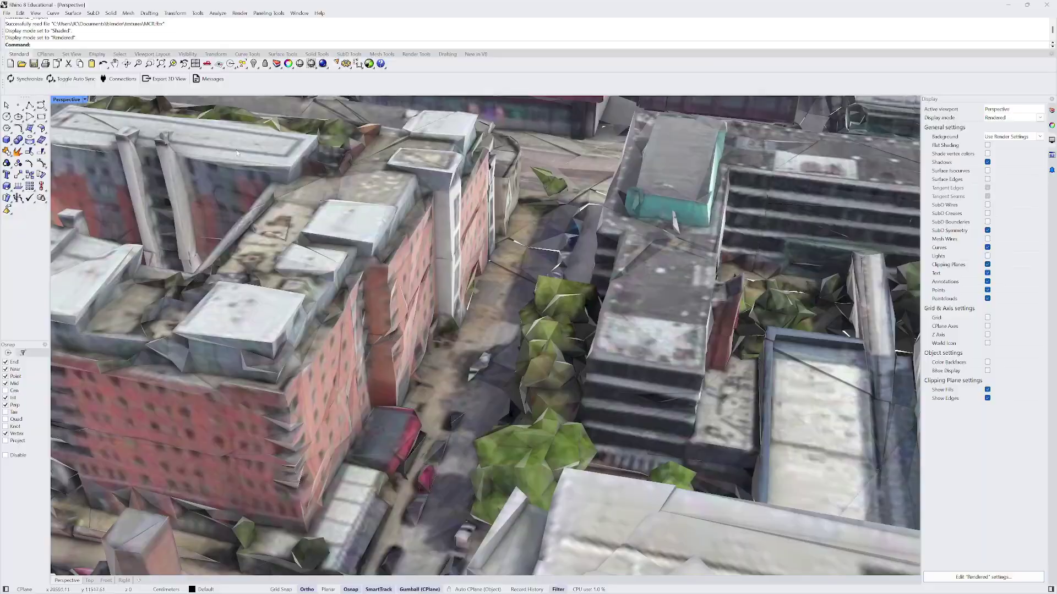
# - Switch the Perspective viewport to Shaded display
pyautogui.click(85, 99)
pyautogui.click(75, 141)
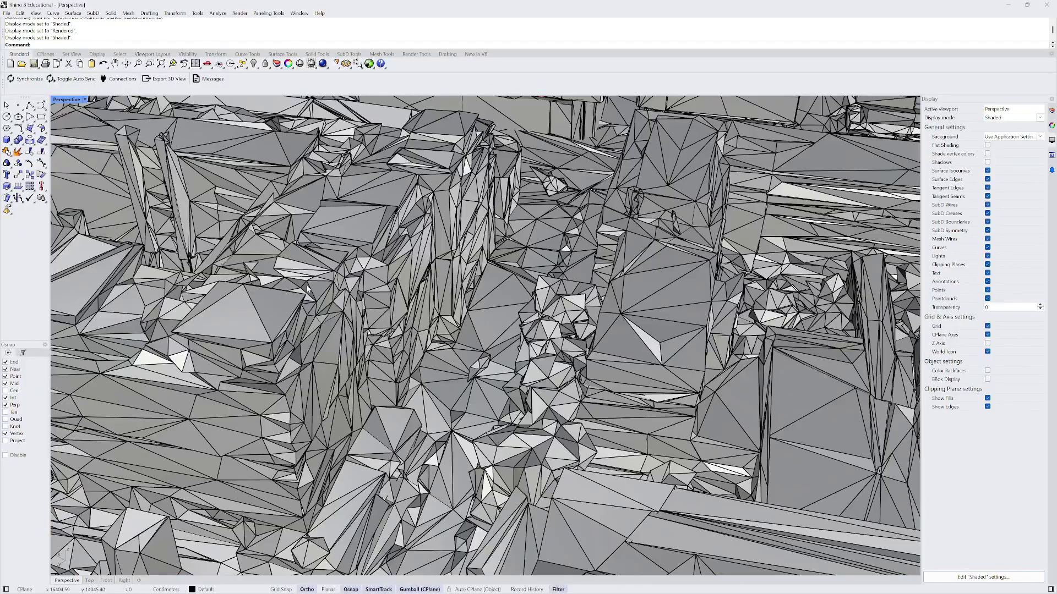
pyautogui.scroll(-10, 484, 336)
pyautogui.scroll(-3, 461, 360)
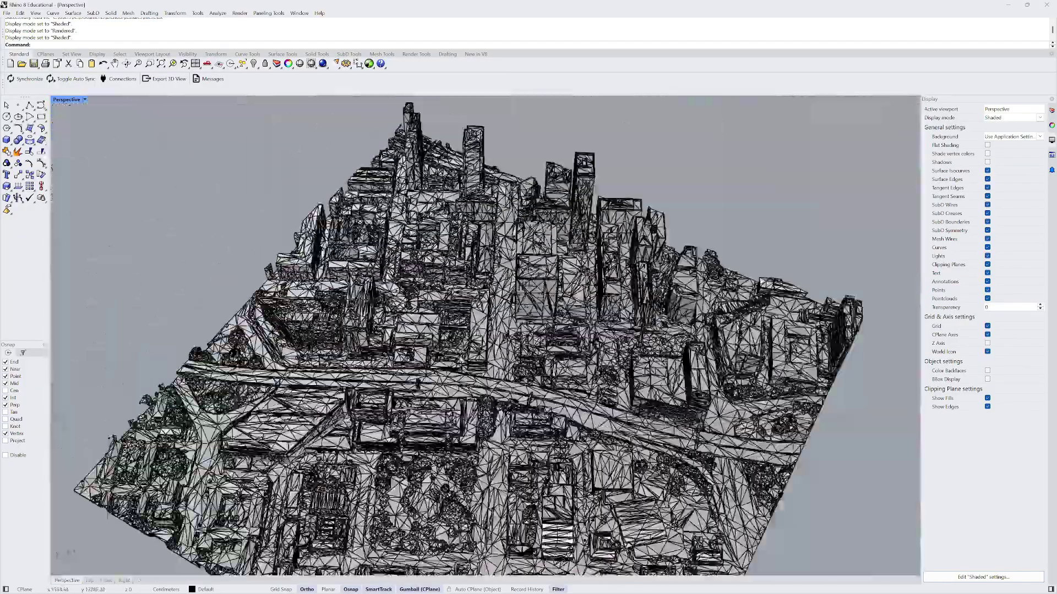
pyautogui.scroll(8, 461, 360)
# - Orbit so the main road runs diagonally at a lower camera angle
pyautogui.moveTo(429, 363); pyautogui.dragTo(293, 330, button='right')
pyautogui.scroll(-3, 297, 330)
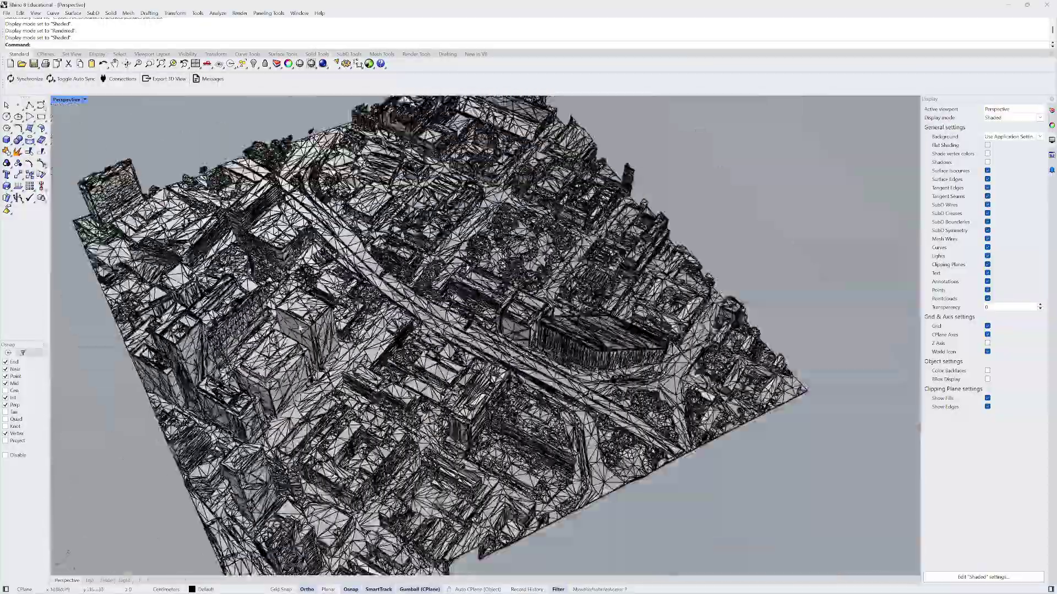
pyautogui.scroll(2, 414, 320)
pyautogui.moveTo(419, 337)
pyautogui.mouseDown(button='right')
pyautogui.moveTo(430, 274)
pyautogui.moveTo(381, 314)
pyautogui.moveTo(414, 335)
pyautogui.mouseUp(button='right')
pyautogui.scroll(-4, 429, 273)
pyautogui.scroll(5, 381, 314)
pyautogui.scroll(4, 380, 315)
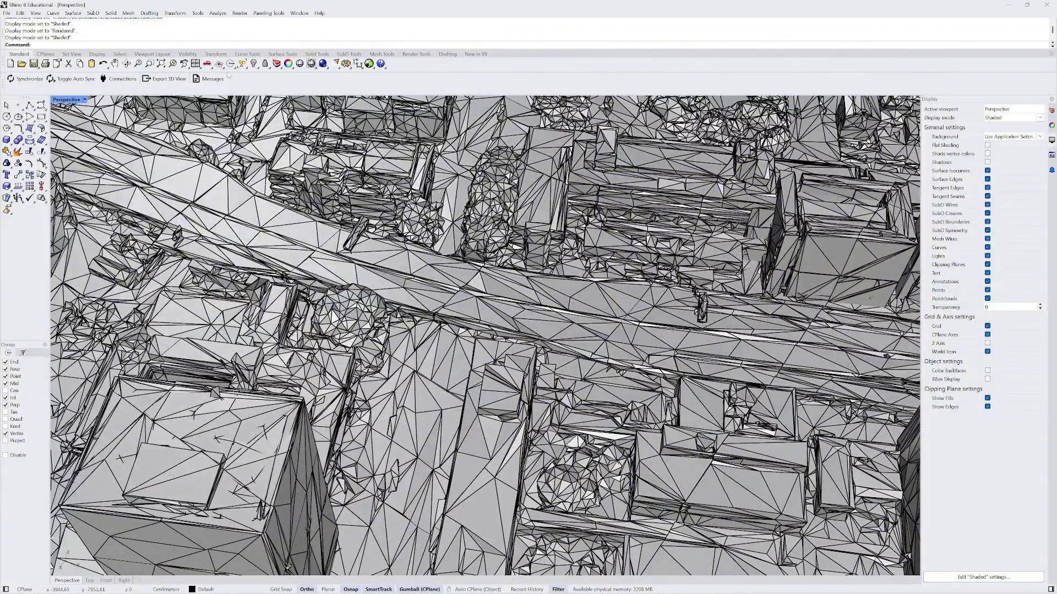
pyautogui.click(85, 100)
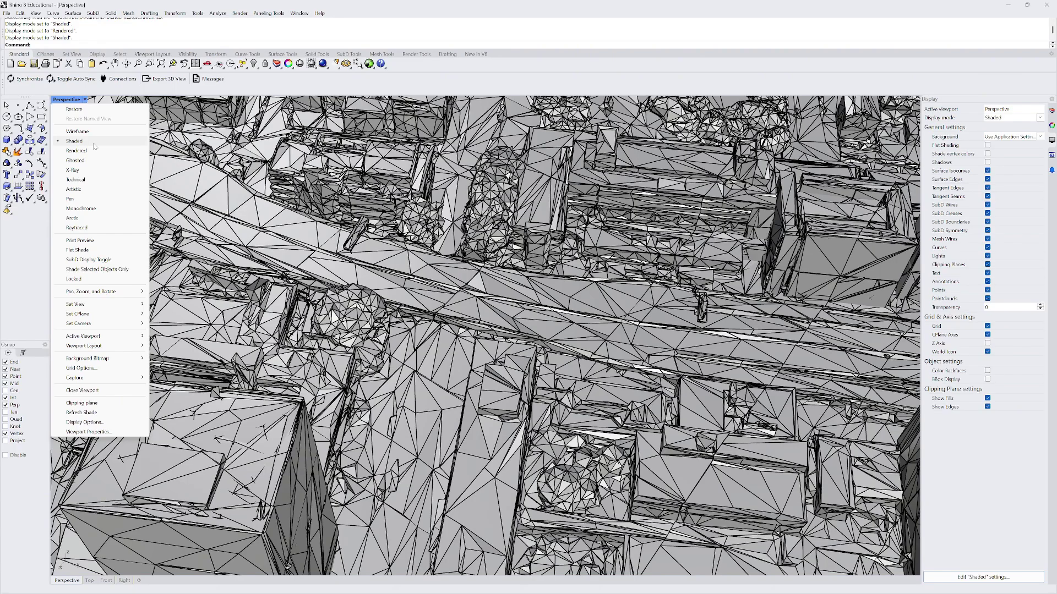
# - Select one city mesh tile and isolate it, hiding the rest
pyautogui.click(406, 302)
pyautogui.scroll(-6, 355, 264)
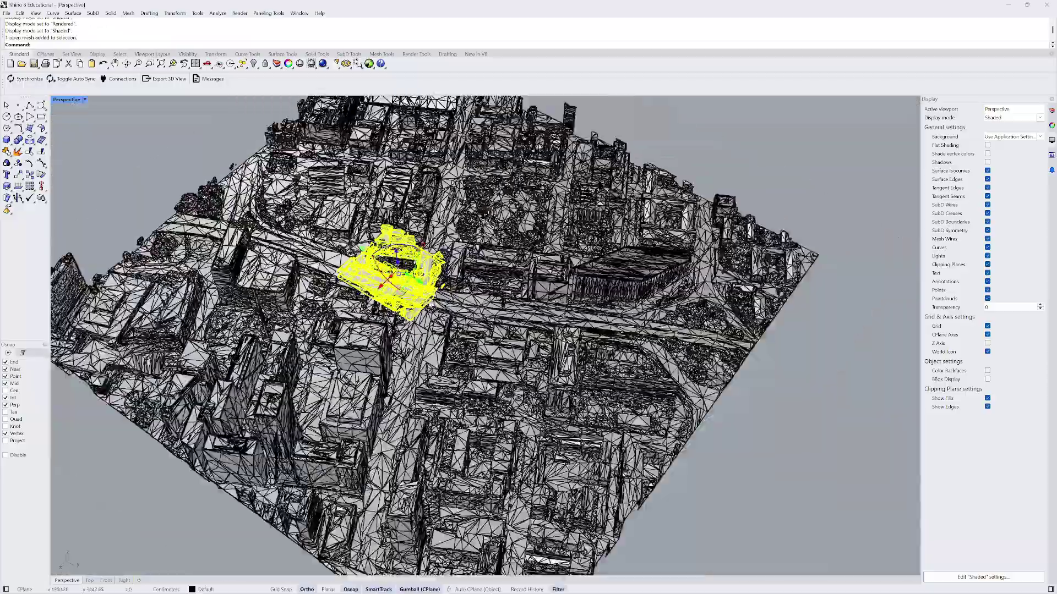
pyautogui.scroll(4, 444, 273)
pyautogui.moveTo(443, 273); pyautogui.dragTo(341, 281, button='right')
pyautogui.scroll(4, 421, 235)
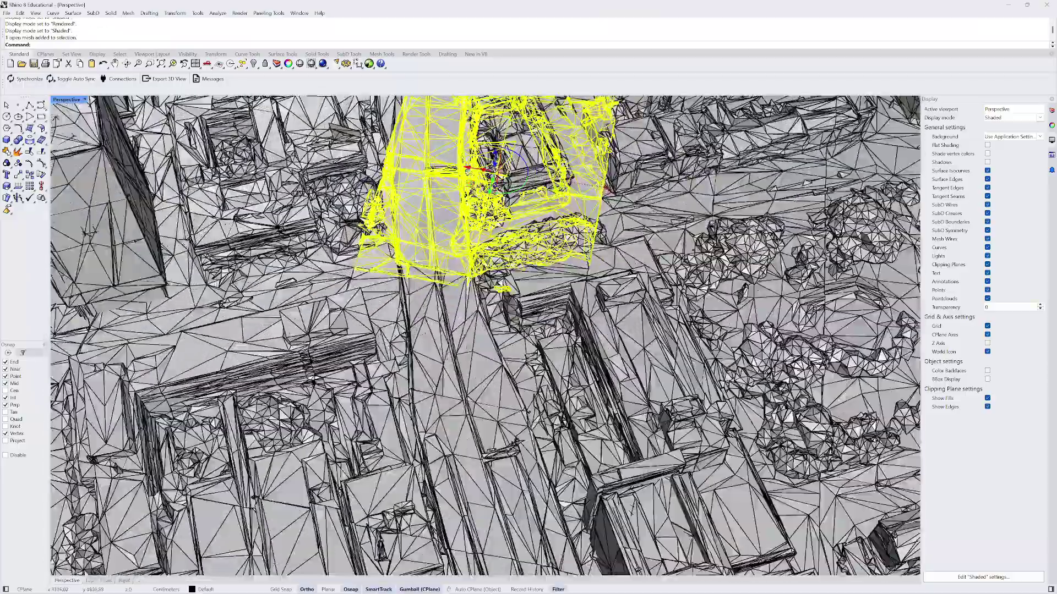
pyautogui.scroll(-5, 485, 336)
pyautogui.moveTo(484, 336); pyautogui.dragTo(484, 418, button='right')
pyautogui.scroll(5, 481, 366)
pyautogui.scroll(-3, 427, 366)
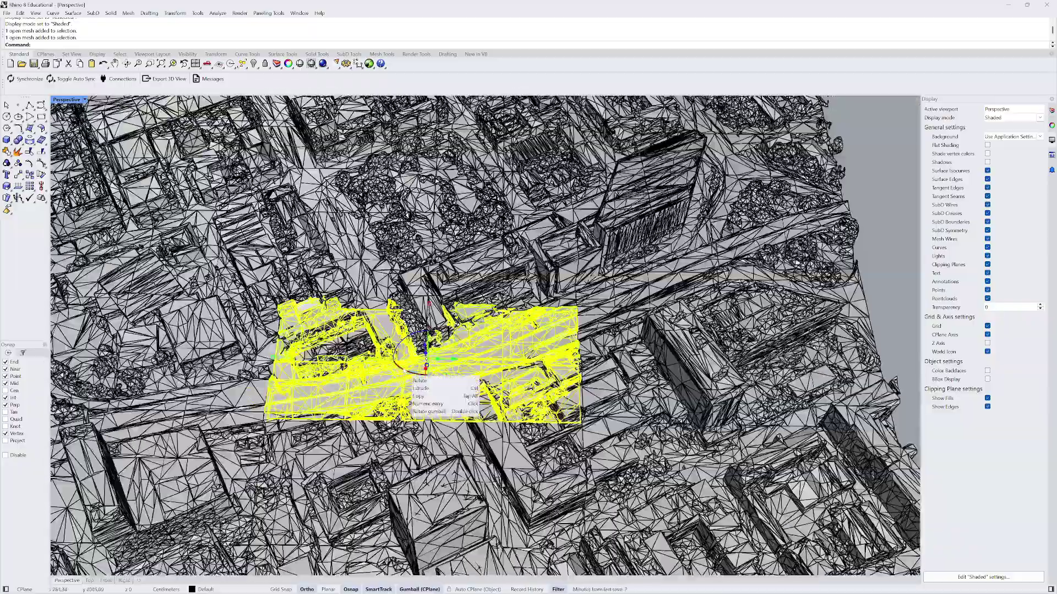
pyautogui.press('Return')
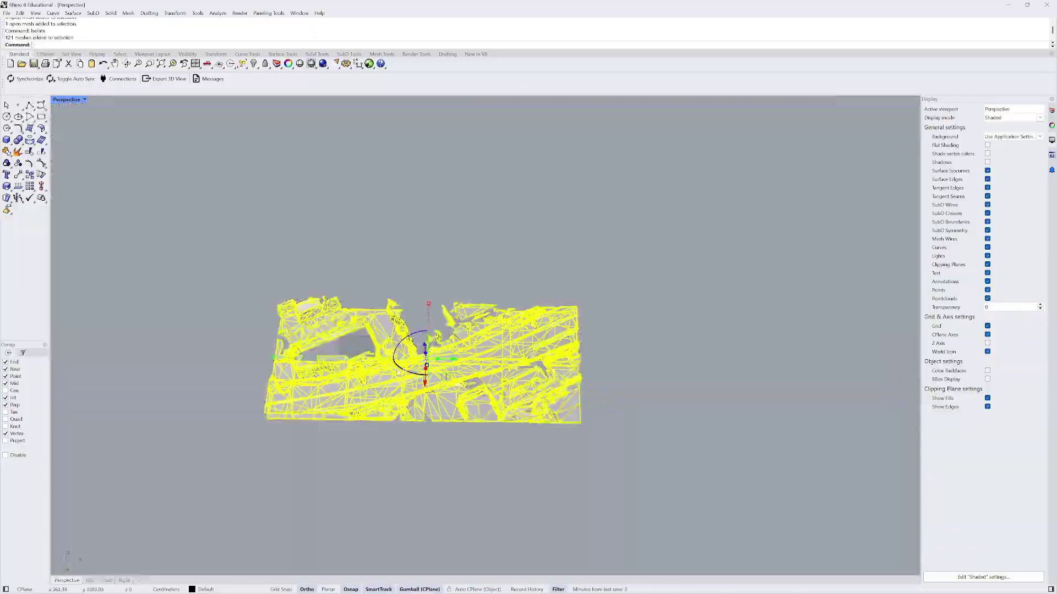
# - Switch the Perspective view to Rendered and inspect the textured tile from several angles
pyautogui.scroll(4, 383, 392)
pyautogui.moveTo(383, 393); pyautogui.dragTo(128, 87, button='right')
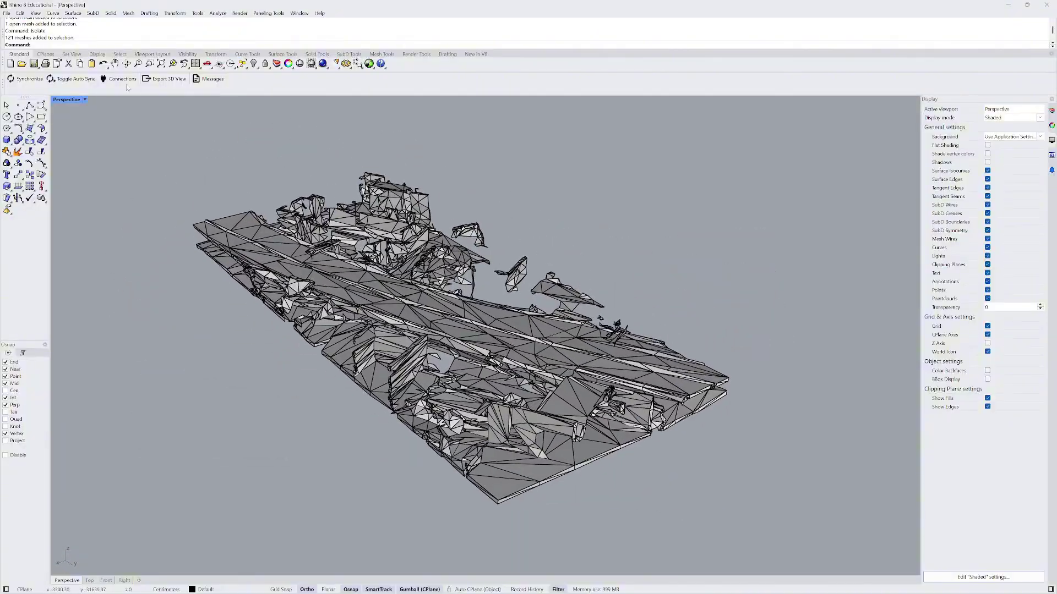
pyautogui.click(86, 100)
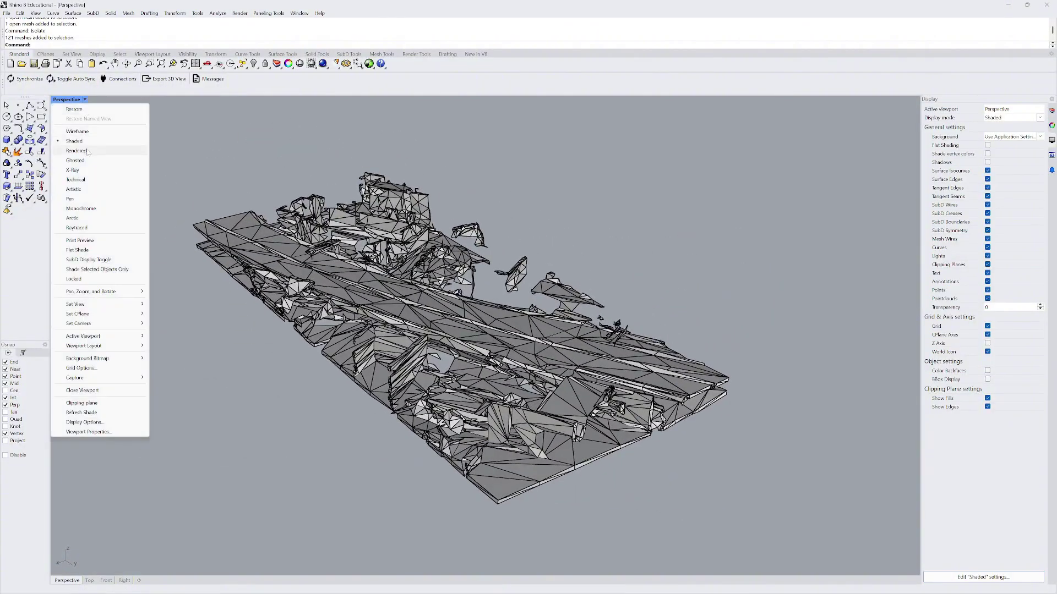
pyautogui.click(77, 151)
pyautogui.moveTo(97, 149); pyautogui.dragTo(321, 302, button='right')
pyautogui.scroll(-2, 371, 215)
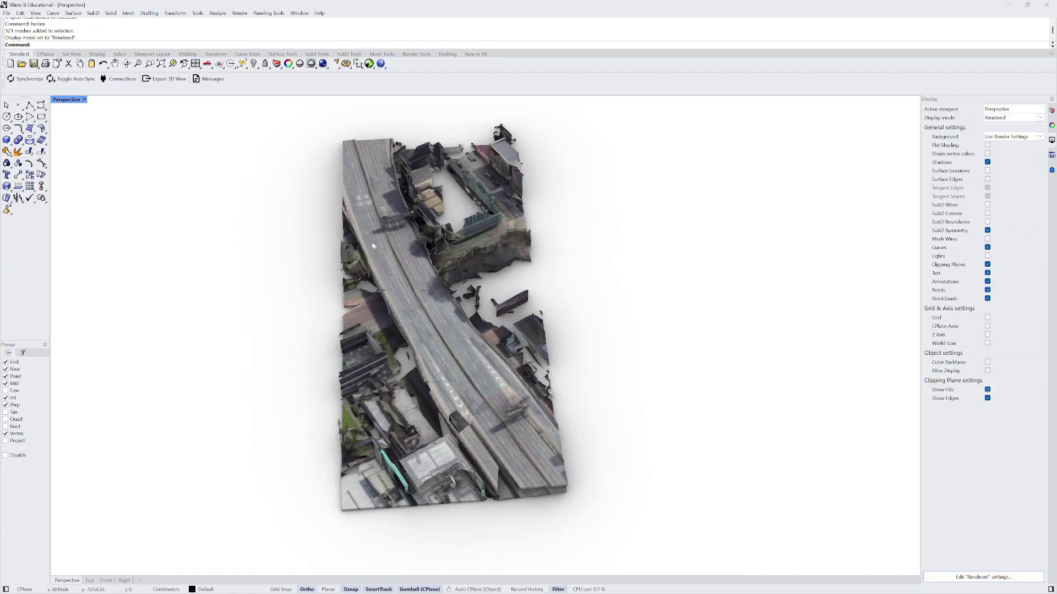
pyautogui.moveTo(431, 312); pyautogui.dragTo(358, 286, button='right')
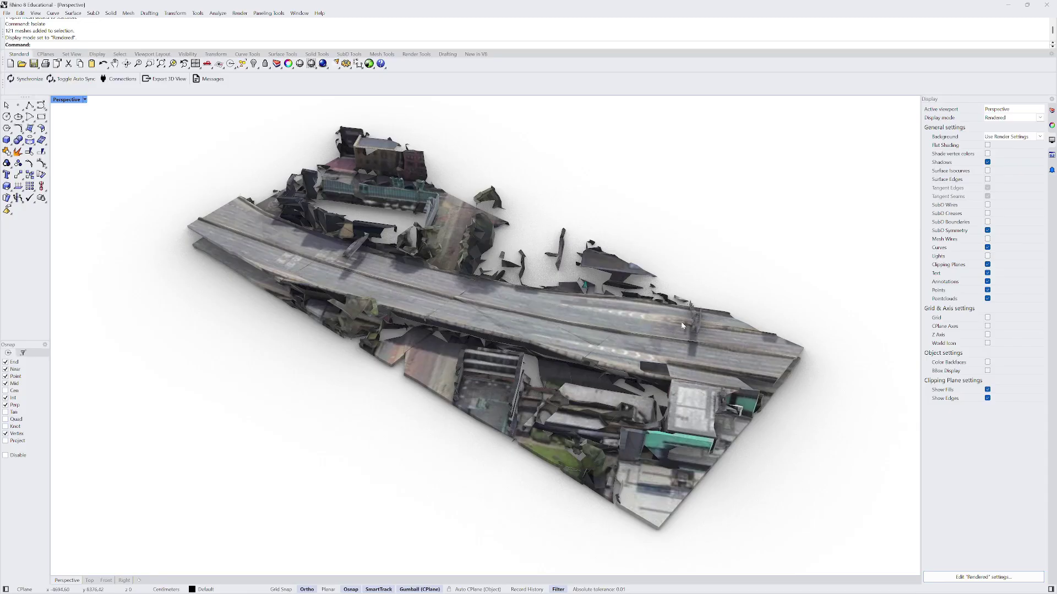
pyautogui.scroll(2, 445, 326)
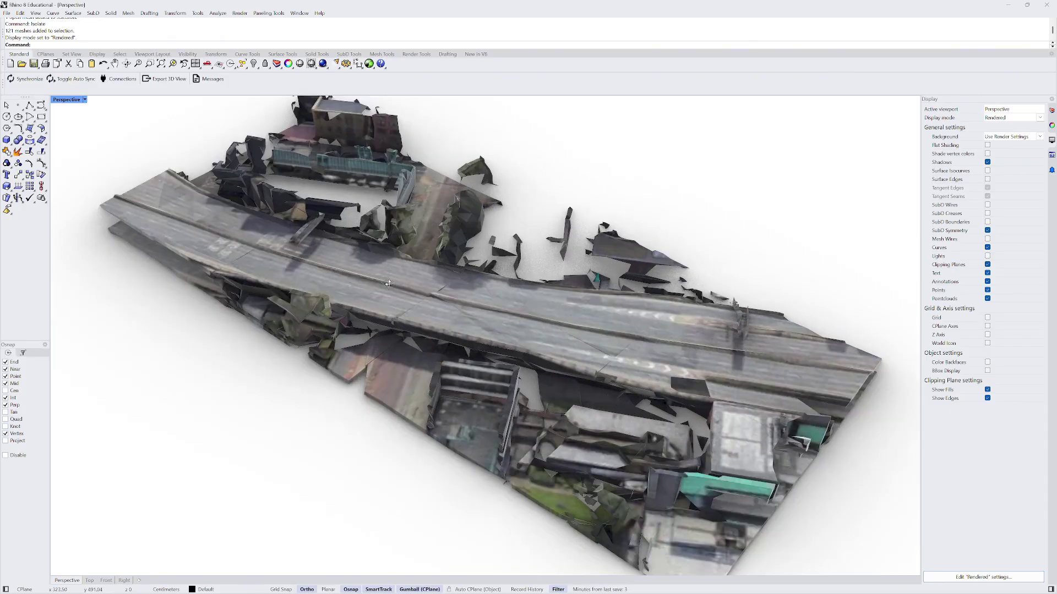
pyautogui.moveTo(388, 284)
pyautogui.mouseDown(button='right')
pyautogui.moveTo(383, 242)
pyautogui.moveTo(376, 300)
pyautogui.mouseUp(button='right')
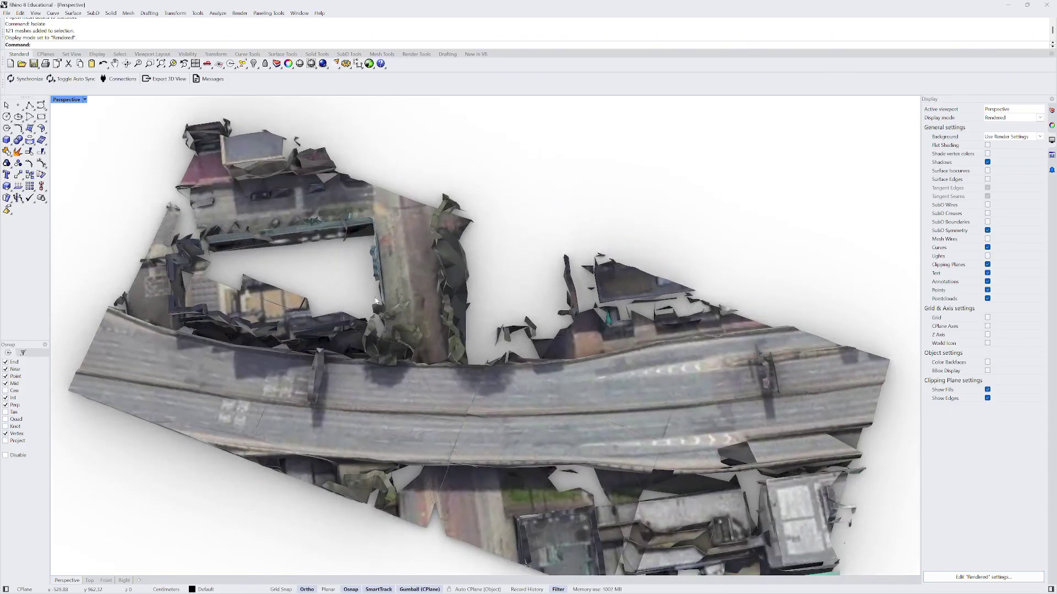
pyautogui.scroll(-2, 317, 325)
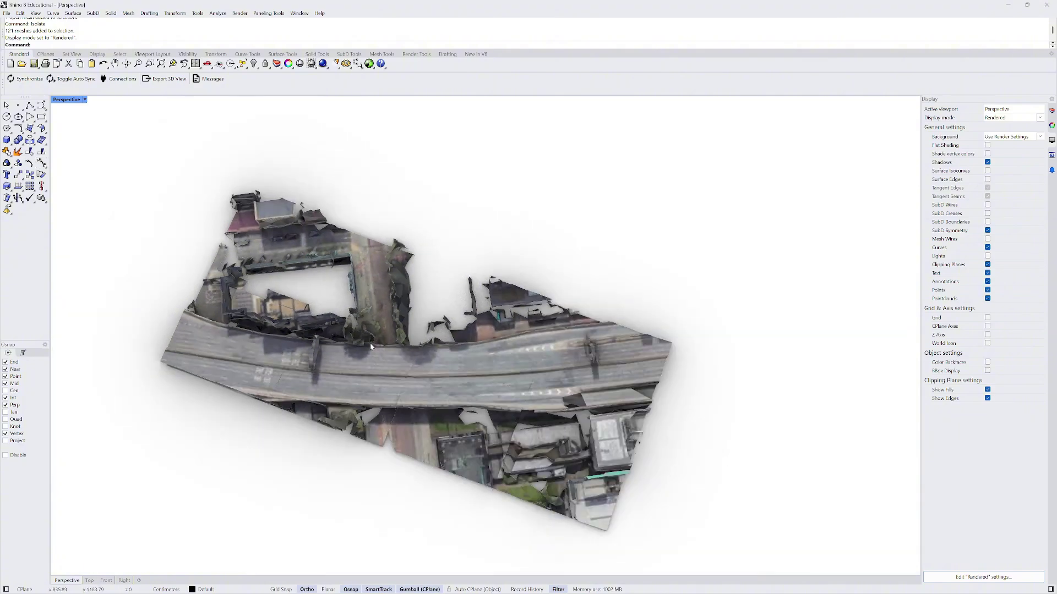
# - Undo the isolation so all city meshes show again, viewed at an oblique angle
pyautogui.hotkey('ctrl', 'z')
pyautogui.scroll(-7, 379, 344)
pyautogui.moveTo(402, 335); pyautogui.dragTo(379, 284, button='right')
pyautogui.scroll(-3, 367, 301)
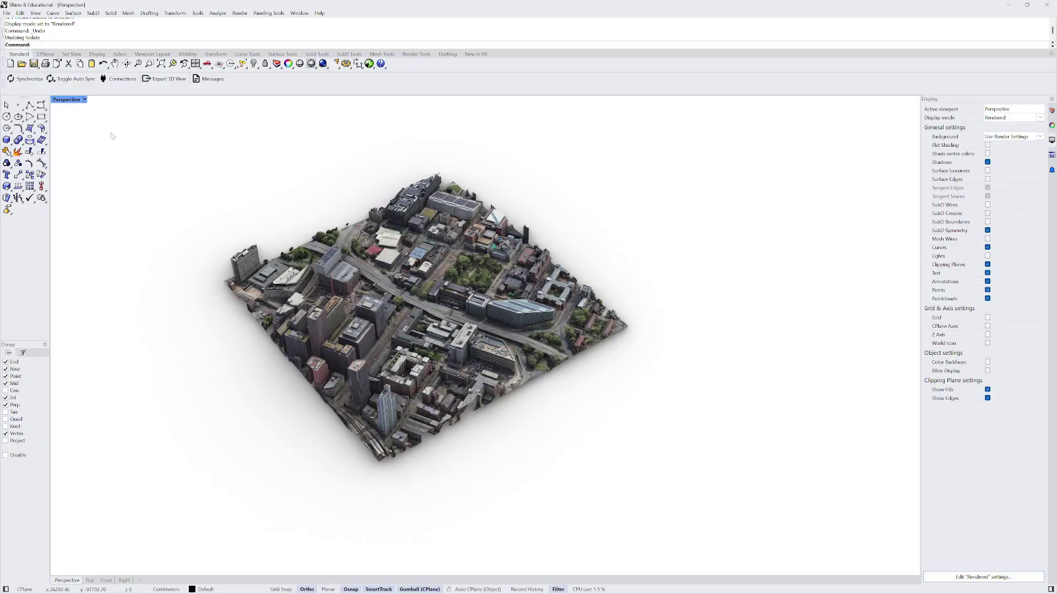
# - Undo the MCR import and return the maximized Perspective view to Shaded display
pyautogui.hotkey('ctrl', 'z')
pyautogui.click(85, 99)
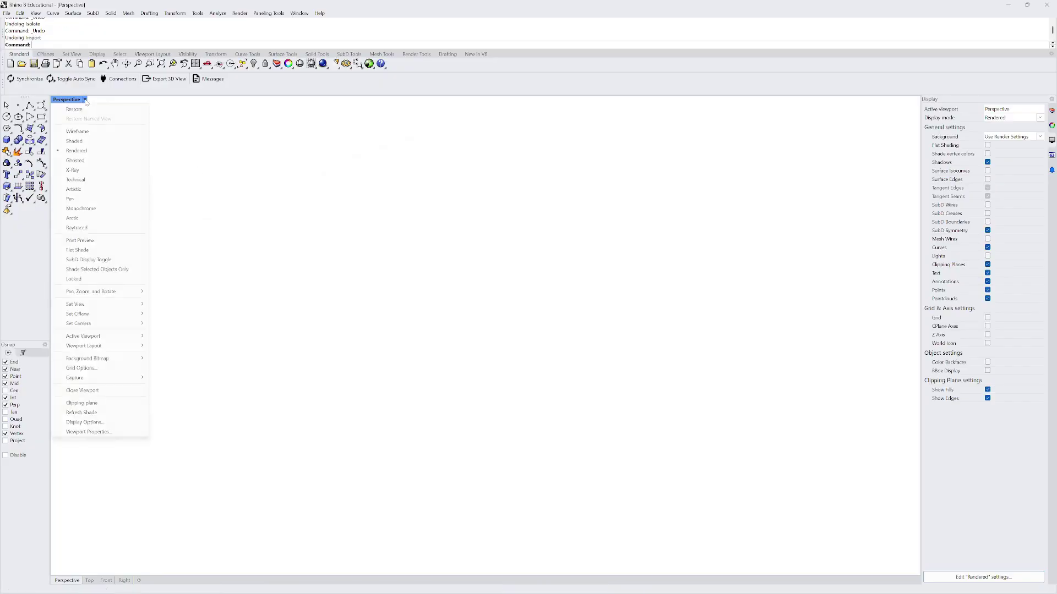
pyautogui.click(83, 423)
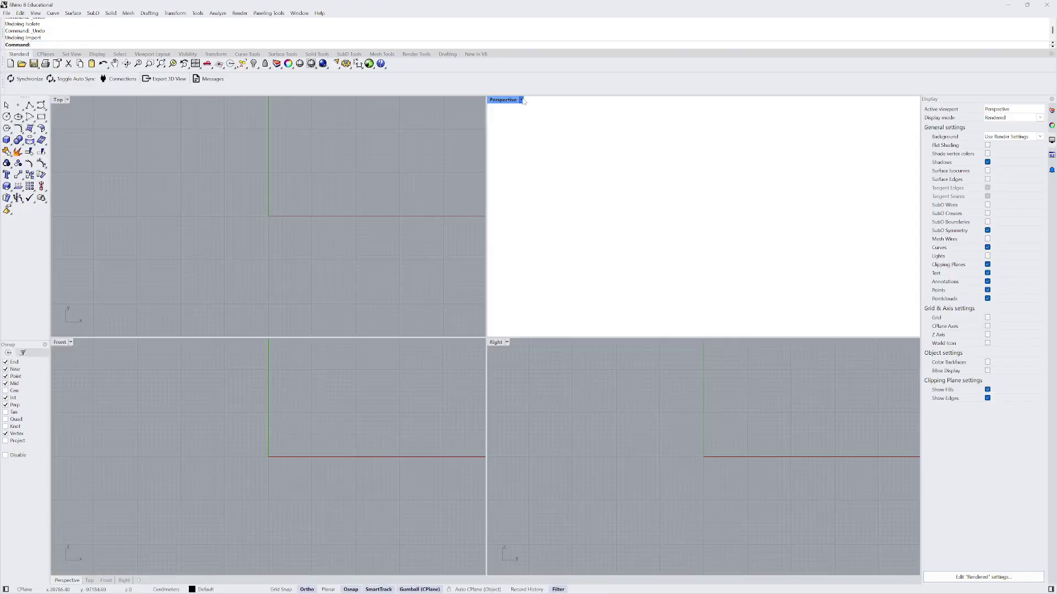
pyautogui.click(521, 101)
pyautogui.click(515, 142)
pyautogui.doubleClick(502, 103)
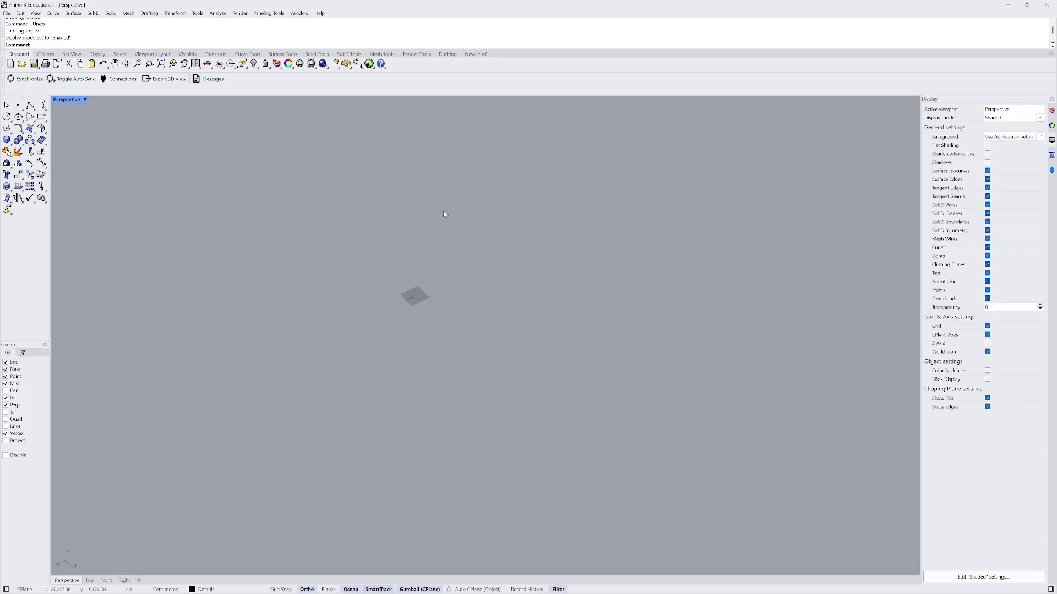
pyautogui.scroll(5, 368, 302)
pyautogui.keyDown('shift'); pyautogui.moveTo(482, 364); pyautogui.dragTo(456, 362, button='right'); pyautogui.keyUp('shift')
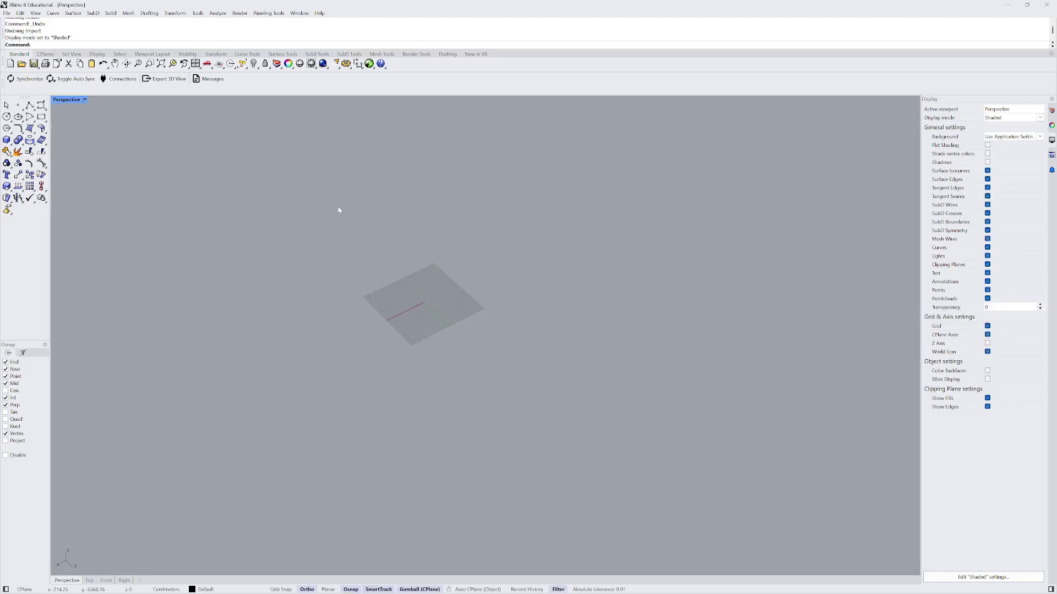
# - Import MCR MSA.obj from Documents\blender, listing all supported file types
pyautogui.click(7, 12)
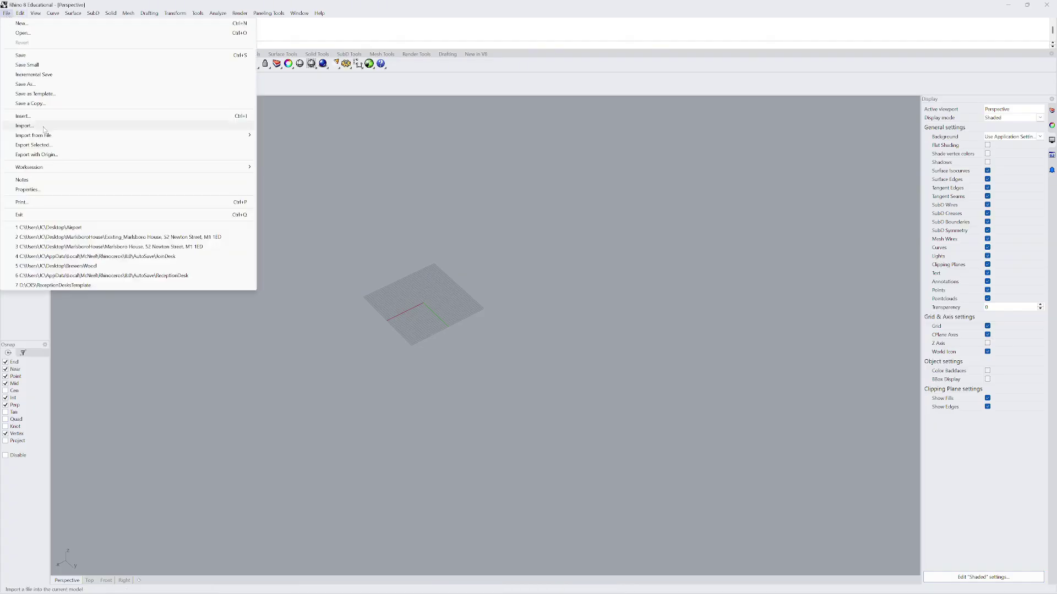
pyautogui.click(25, 125)
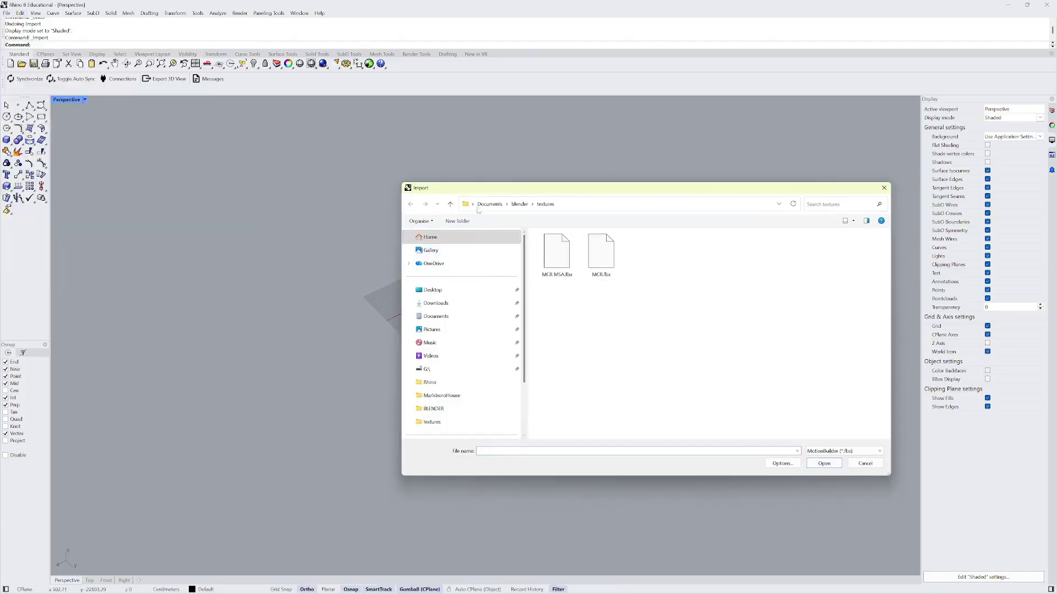
pyautogui.click(451, 205)
pyautogui.click(451, 205)
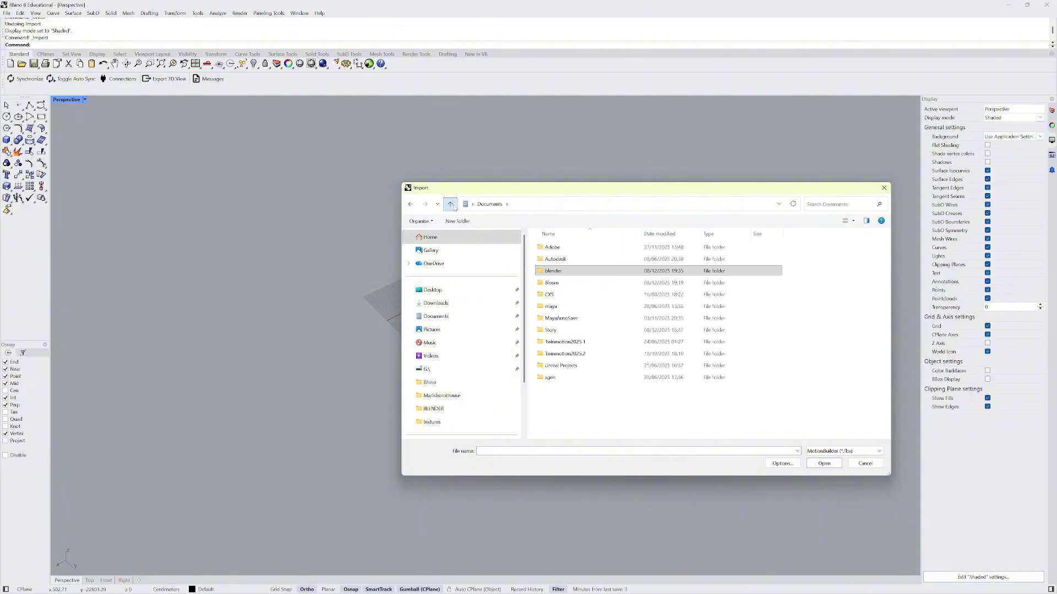
pyautogui.click(844, 451)
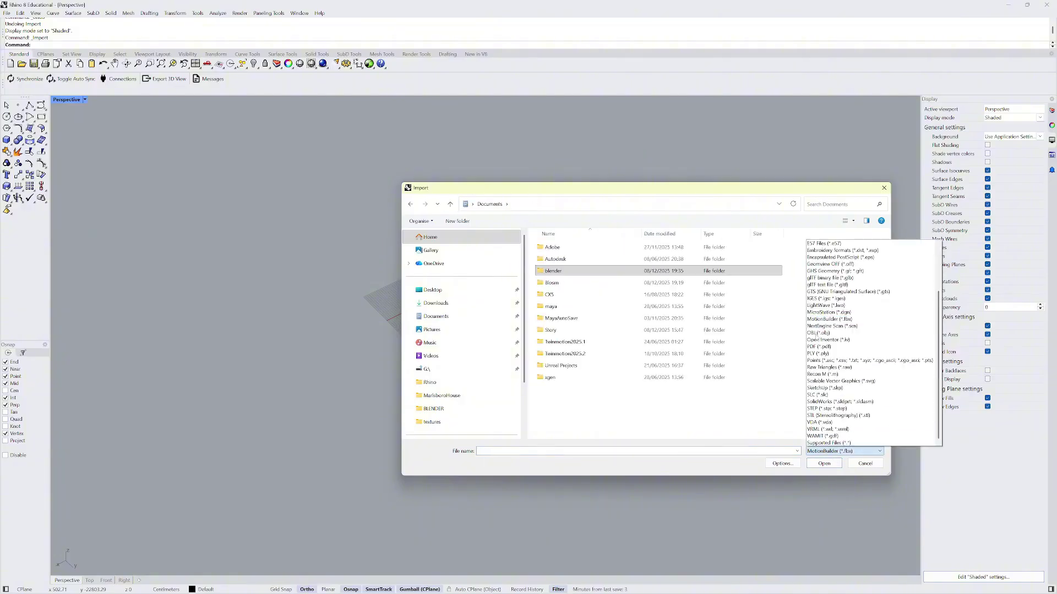
pyautogui.scroll(3, 822, 329)
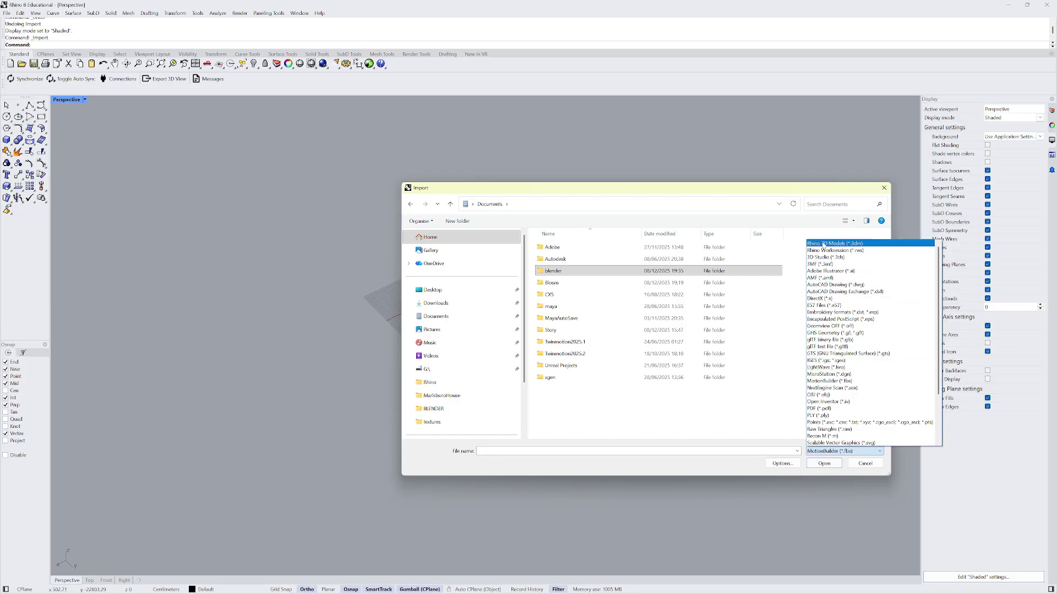
pyautogui.scroll(-3, 851, 358)
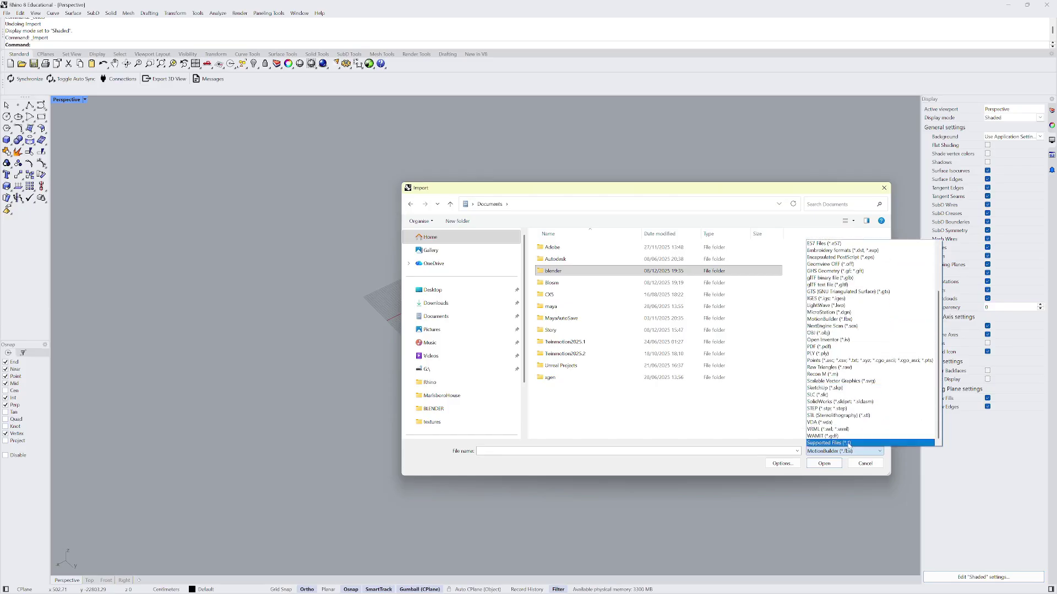
pyautogui.click(847, 444)
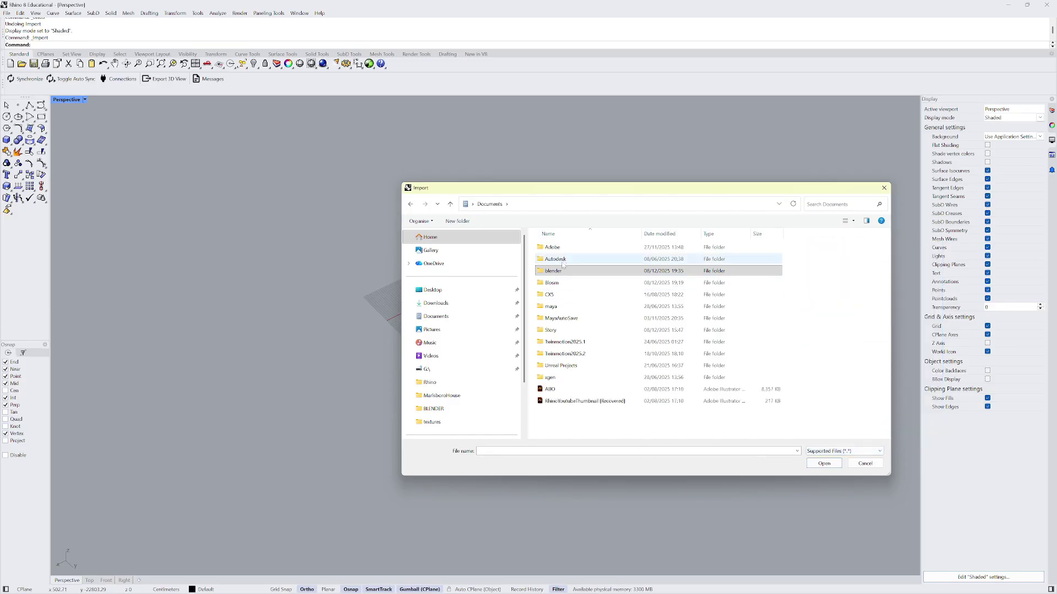
pyautogui.doubleClick(553, 271)
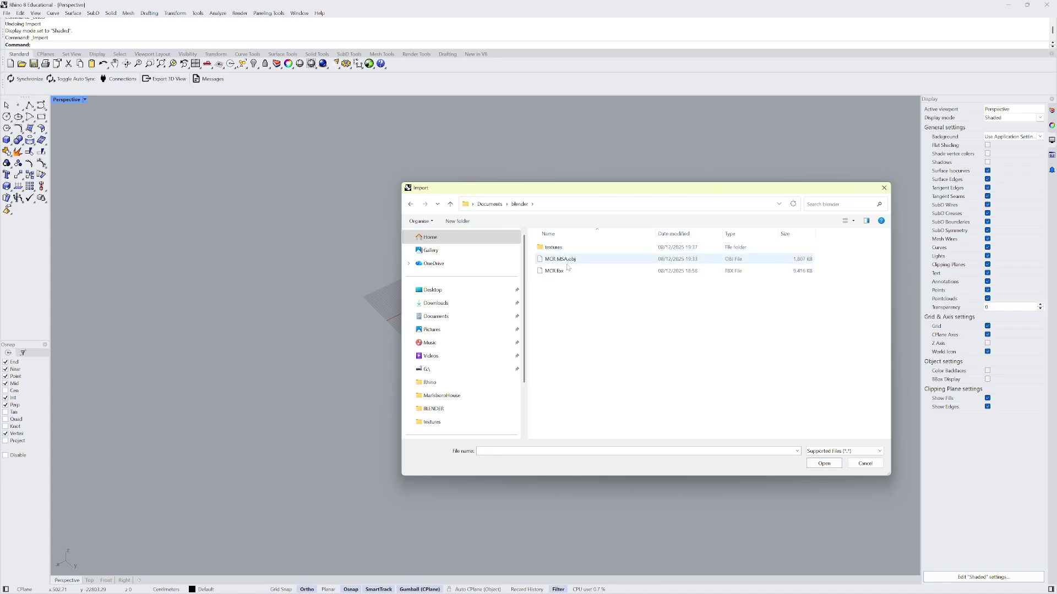
pyautogui.doubleClick(567, 260)
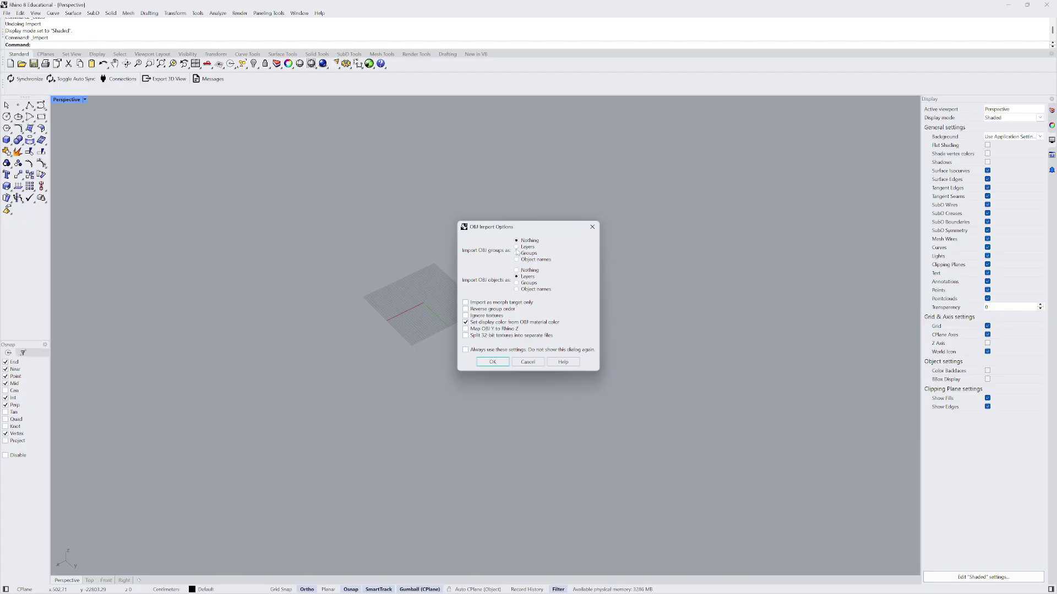
pyautogui.click(497, 363)
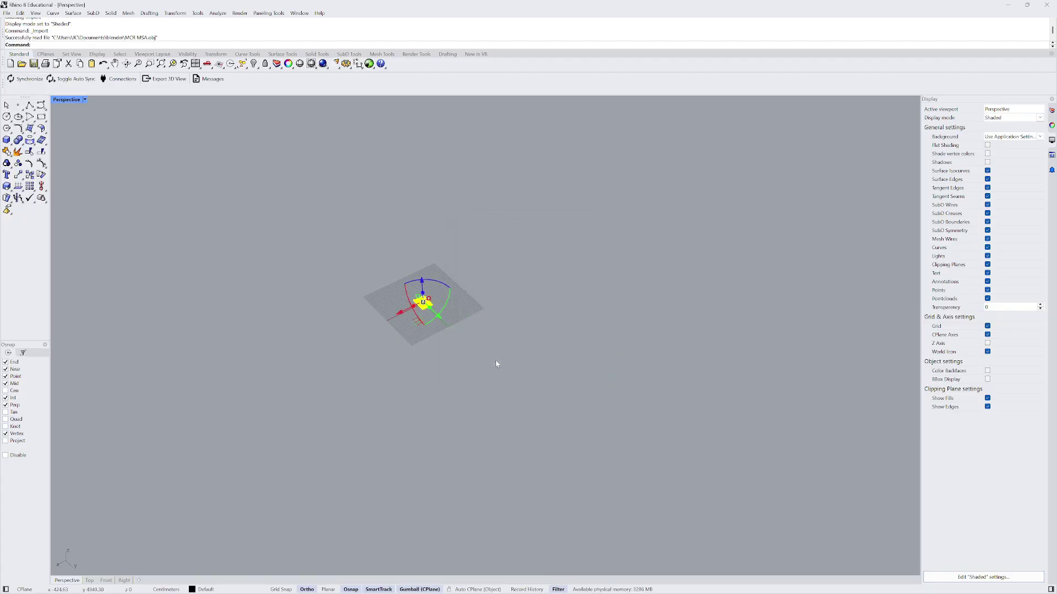
pyautogui.scroll(5, 456, 302)
pyautogui.scroll(3, 474, 321)
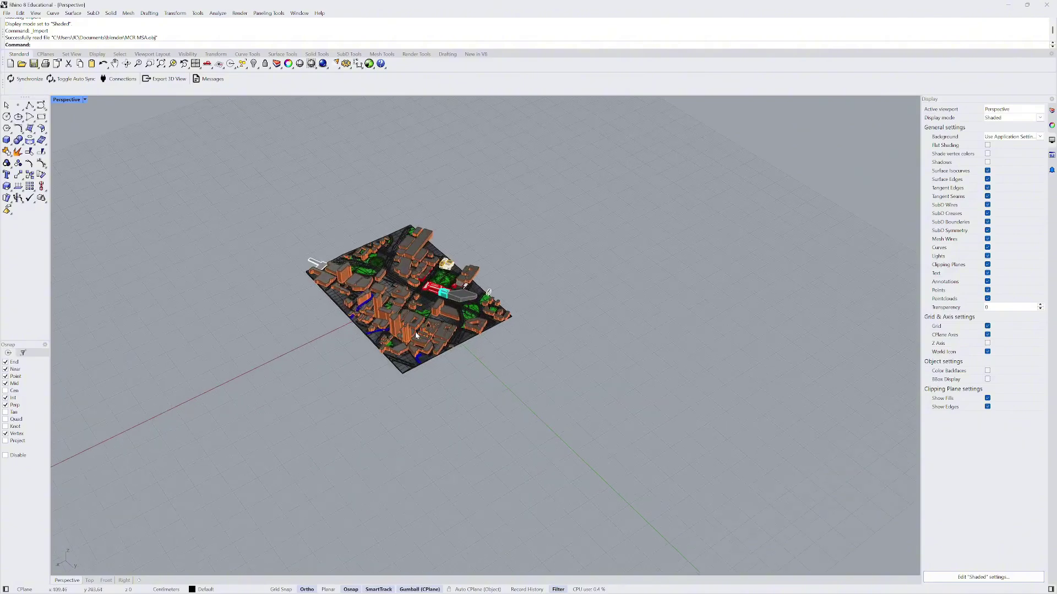
pyautogui.click(484, 295)
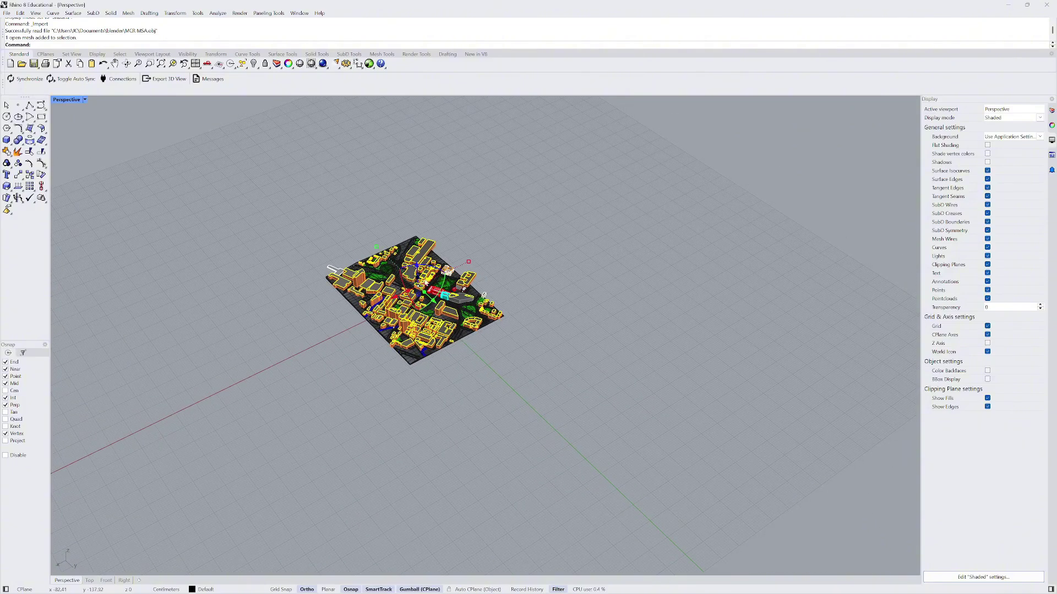
pyautogui.click(556, 292)
pyautogui.scroll(-3, 557, 294)
pyautogui.moveTo(559, 335); pyautogui.dragTo(420, 309, button='right')
pyautogui.scroll(-7, 420, 308)
pyautogui.scroll(10, 519, 391)
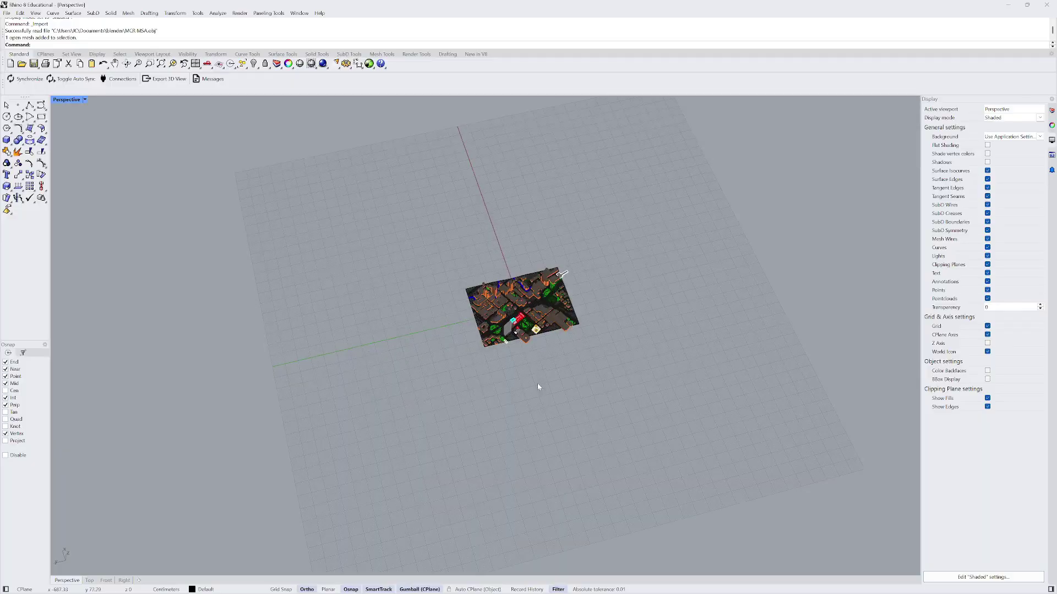
pyautogui.scroll(3, 487, 310)
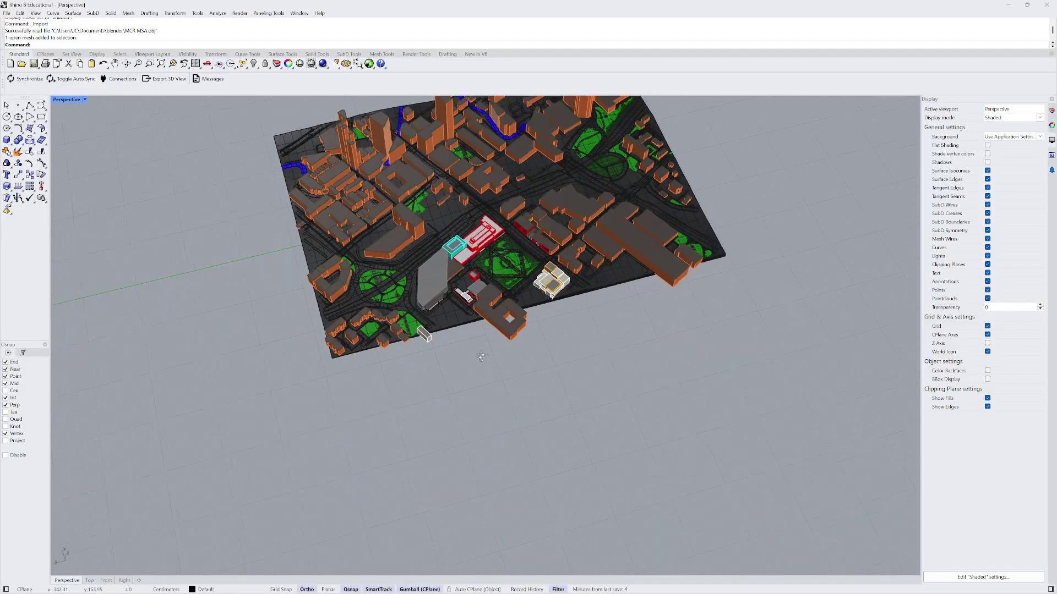
pyautogui.moveTo(484, 354); pyautogui.dragTo(716, 422, button='right')
pyautogui.scroll(2, 407, 326)
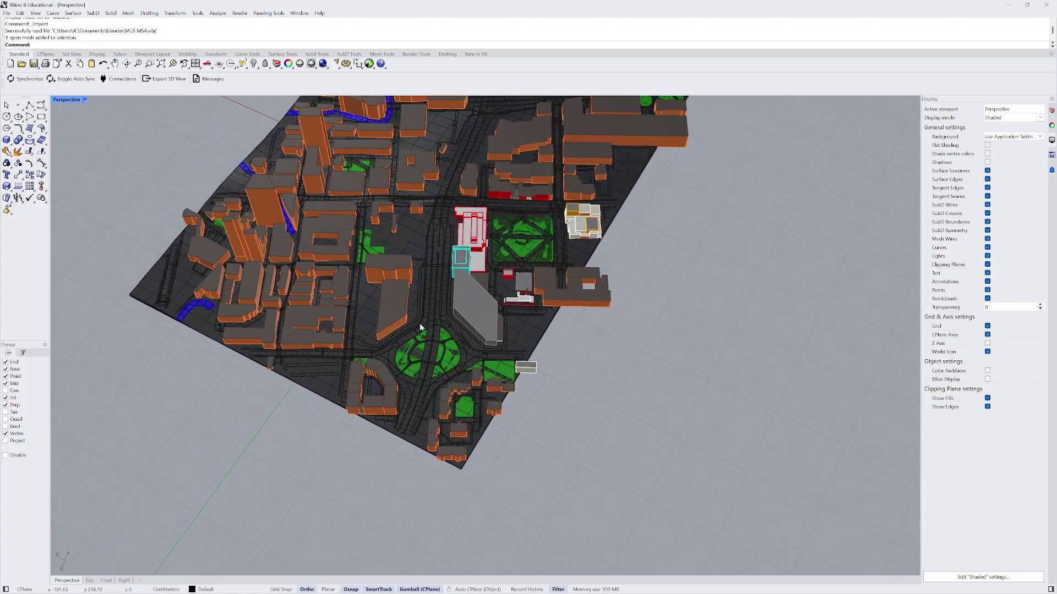
pyautogui.moveTo(451, 306); pyautogui.dragTo(419, 303, button='right')
pyautogui.scroll(-3, 419, 303)
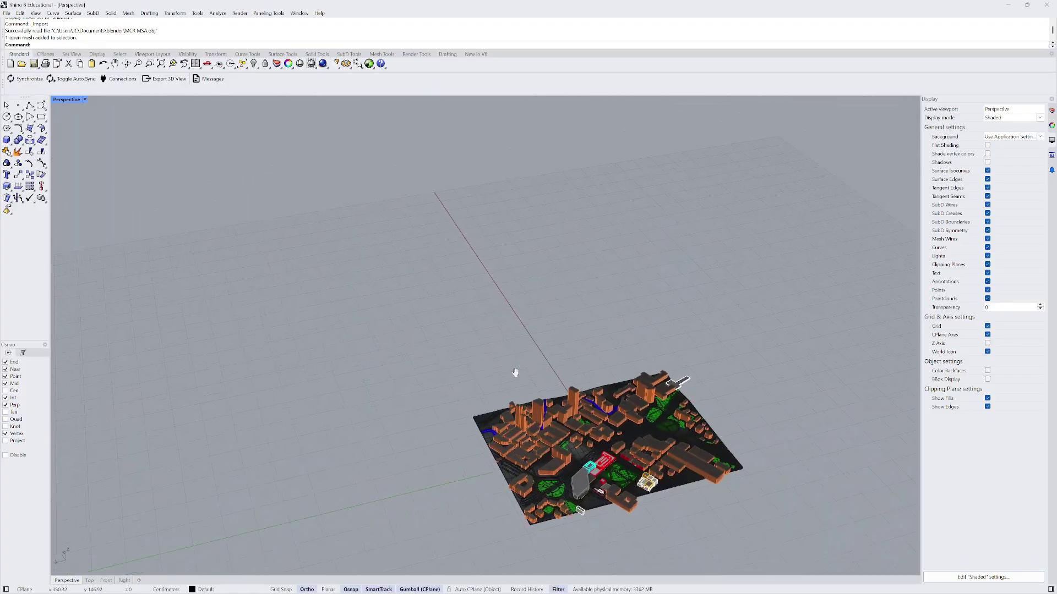
pyautogui.moveTo(511, 370); pyautogui.dragTo(493, 382, button='right')
pyautogui.click(491, 348)
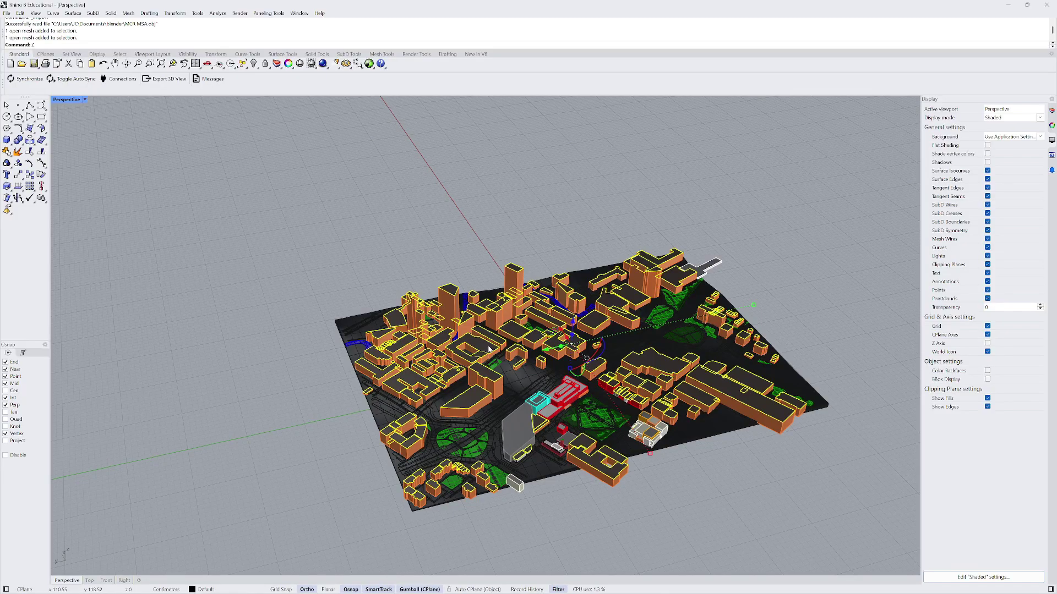
pyautogui.press('Return')
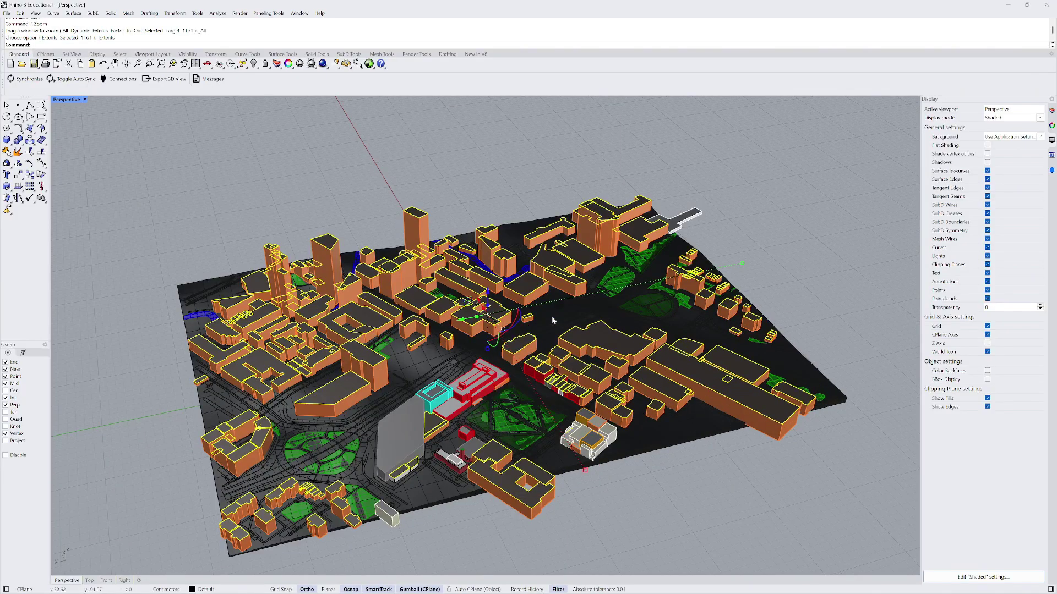
pyautogui.click(727, 224)
pyautogui.moveTo(727, 225); pyautogui.dragTo(516, 304, button='right')
pyautogui.scroll(-3, 520, 325)
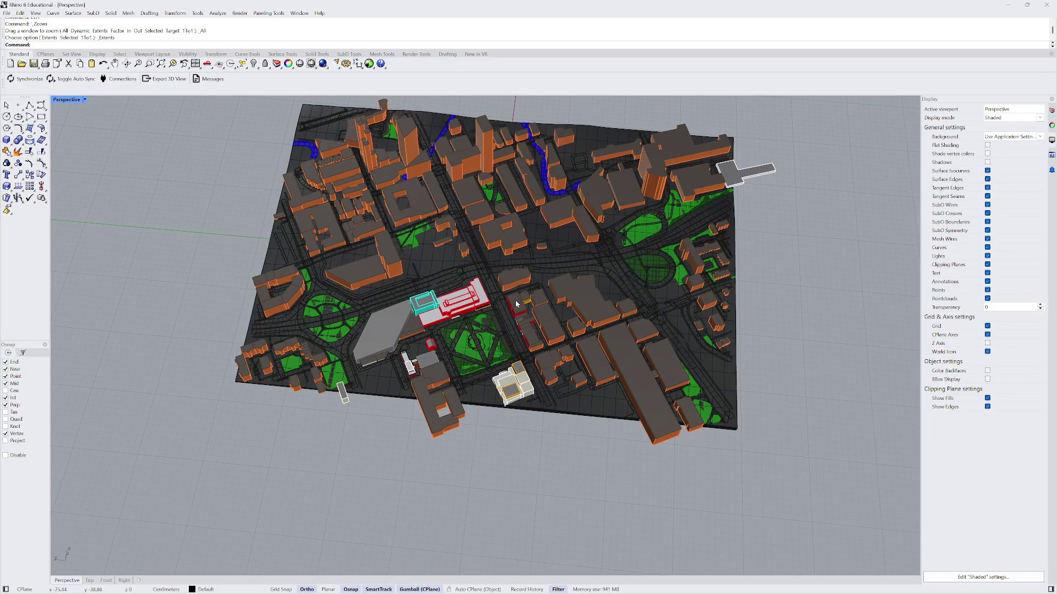
pyautogui.scroll(-3, 505, 277)
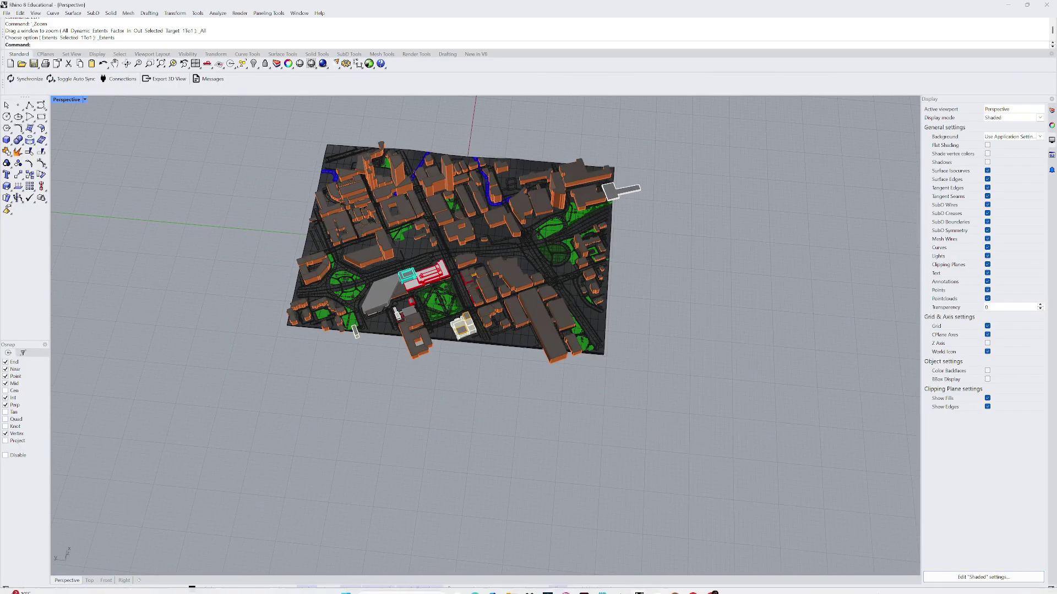
pyautogui.scroll(5, 576, 244)
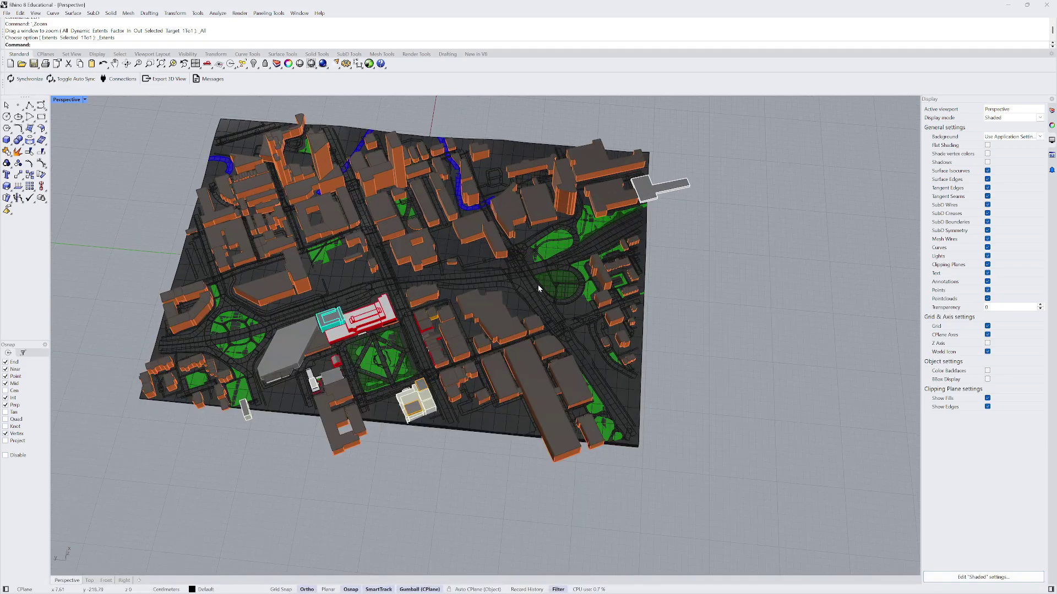
pyautogui.moveTo(537, 285); pyautogui.dragTo(418, 149, button='right')
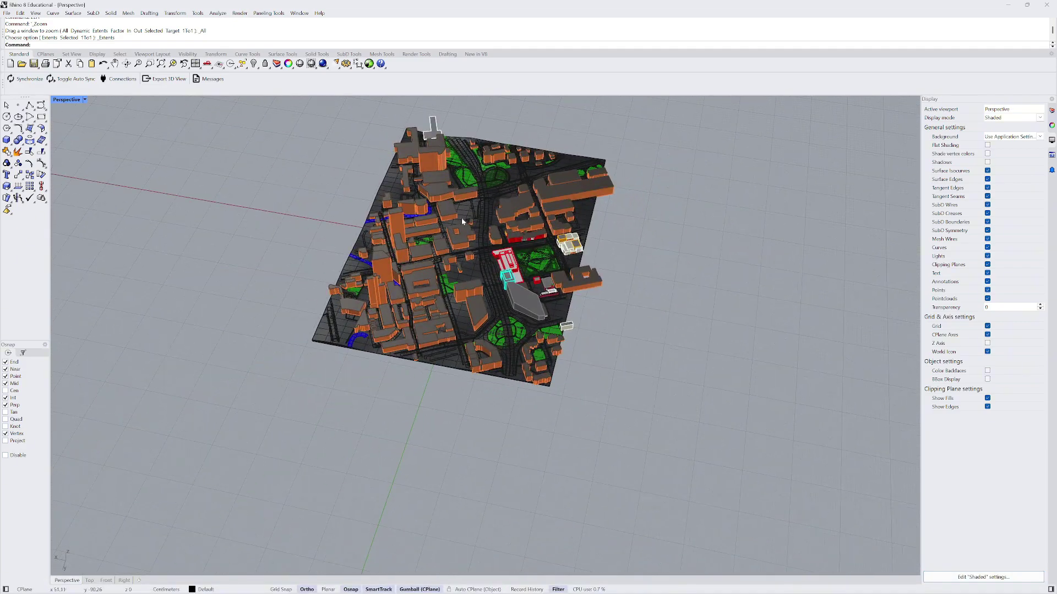
# - Move the terrain grid mesh out from under the city to the right
pyautogui.click(411, 142)
pyautogui.moveTo(405, 234); pyautogui.dragTo(404, 247, button='right')
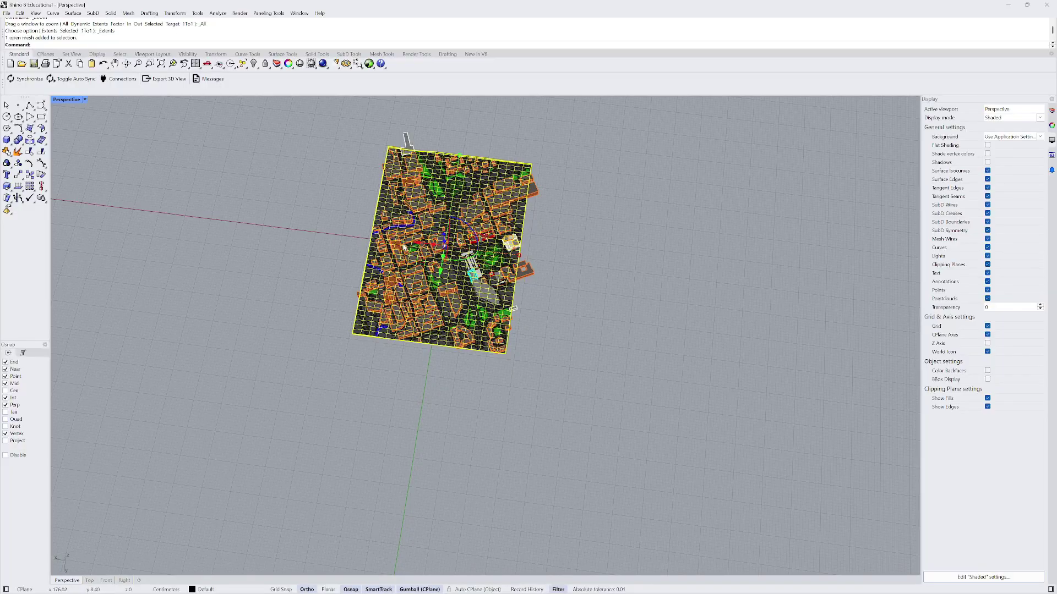
pyautogui.moveTo(417, 243); pyautogui.dragTo(645, 272)
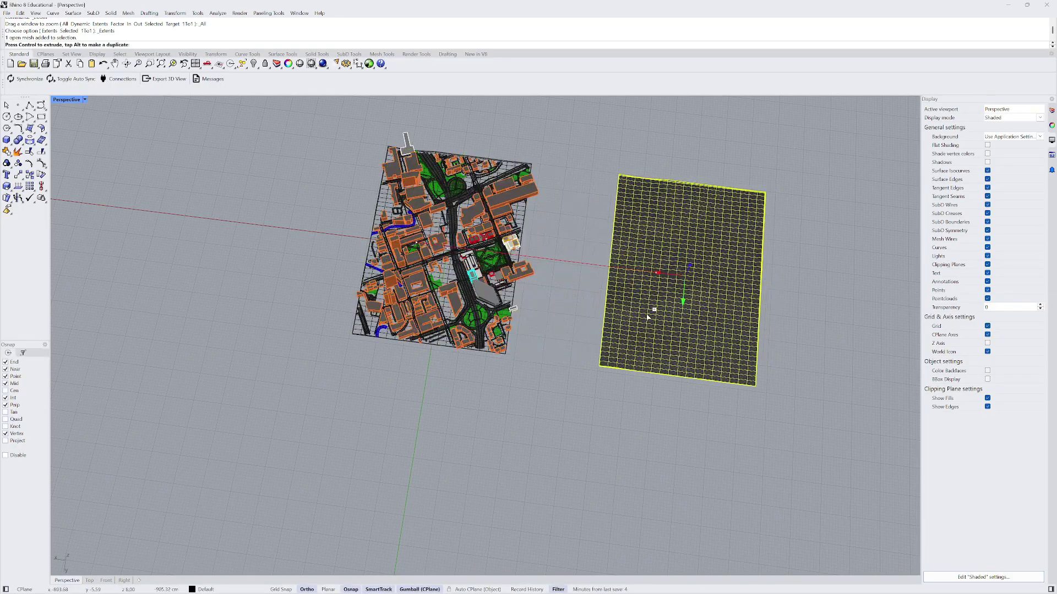
pyautogui.press('Escape')
pyautogui.moveTo(644, 176); pyautogui.dragTo(463, 281, button='right')
# - Convert the terrain mesh to a NURBS surface with MeshToNURB and move it aside
pyautogui.click(471, 263)
pyautogui.scroll(-5, 464, 282)
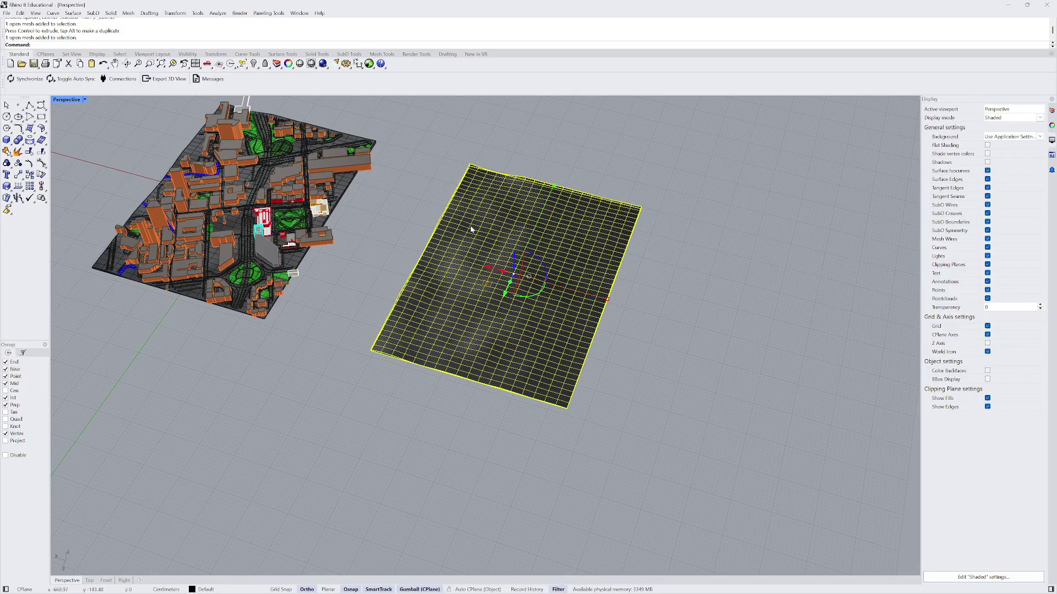
pyautogui.scroll(2, 471, 229)
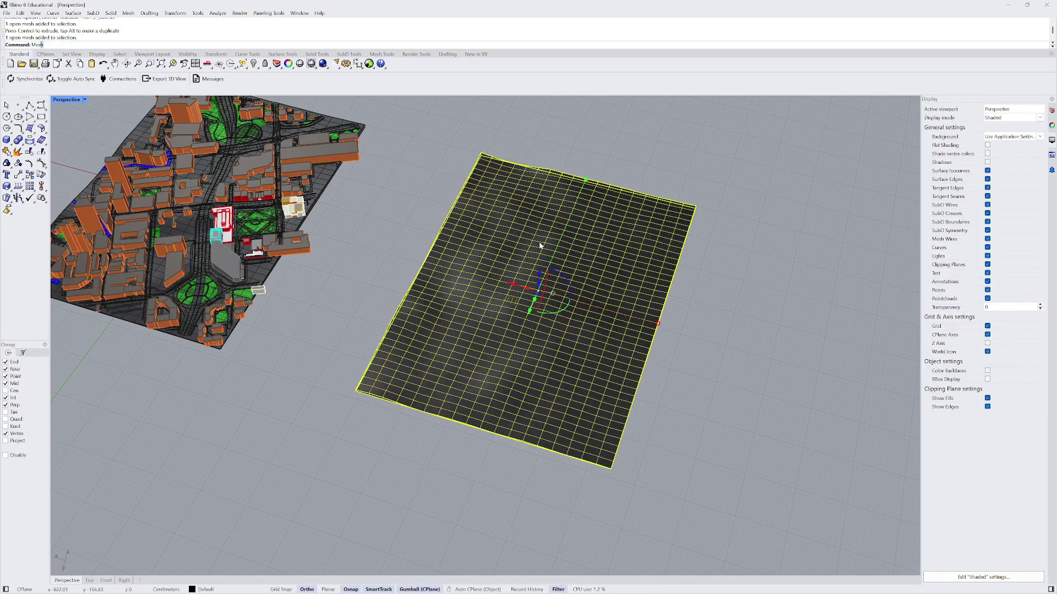
pyautogui.write('ToNURB')
pyautogui.press('Return')
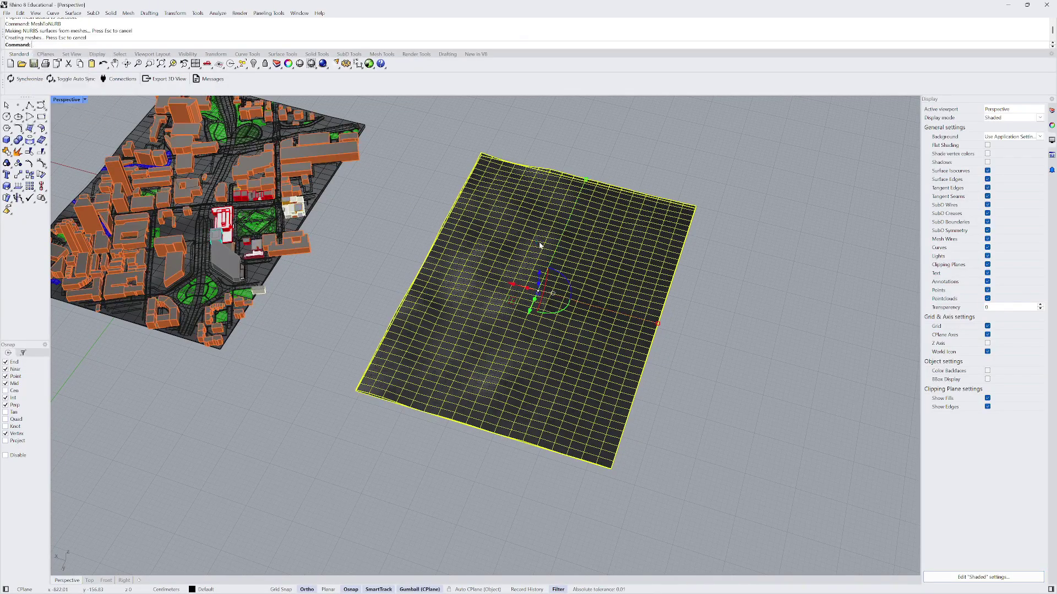
pyautogui.scroll(2, 533, 264)
pyautogui.scroll(-3, 439, 281)
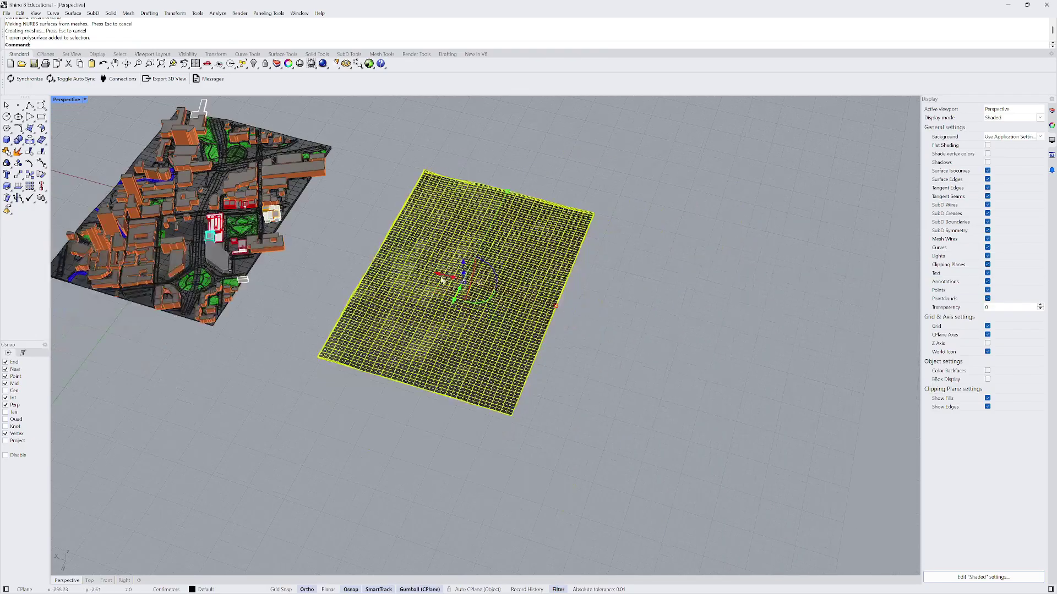
pyautogui.moveTo(438, 278); pyautogui.dragTo(651, 358)
pyautogui.click(679, 194)
pyautogui.scroll(8, 626, 321)
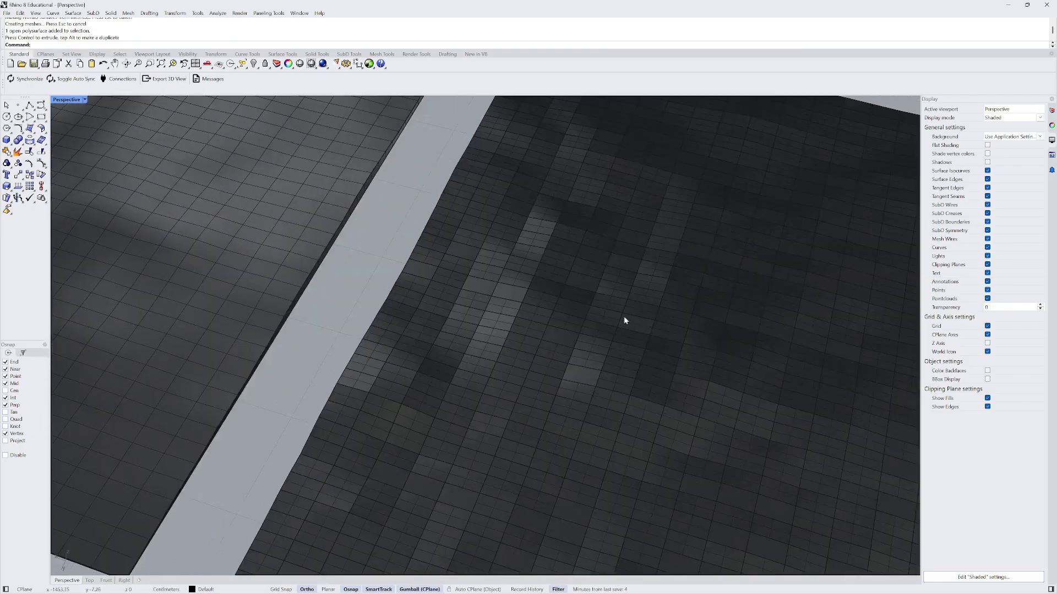
pyautogui.scroll(-8, 583, 300)
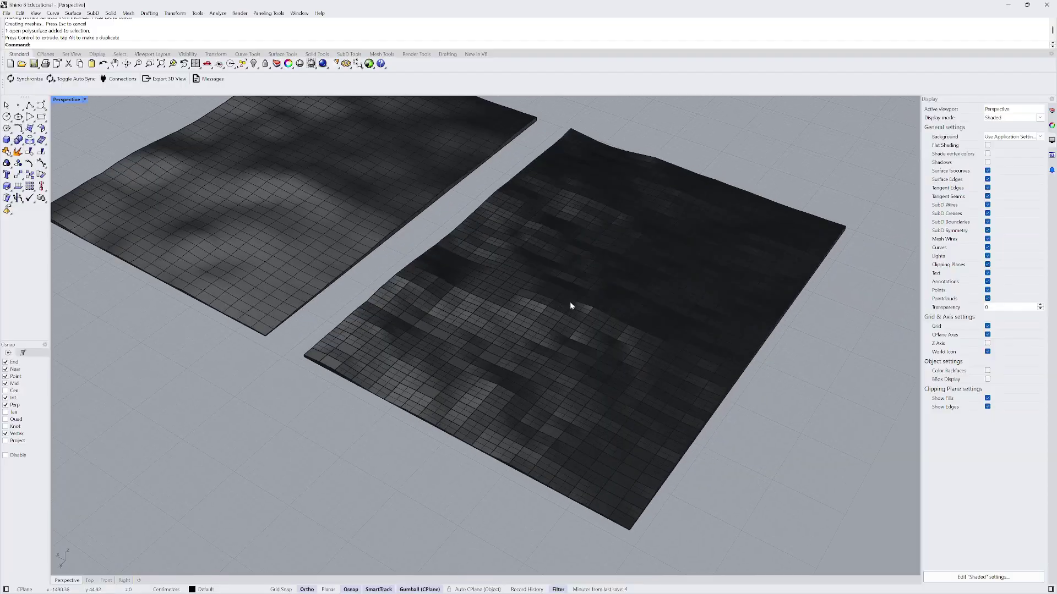
# - Undo the surface move and the NURBS conversion, restoring the terrain mesh
pyautogui.hotkey('ctrl', 'z')
pyautogui.scroll(-3, 590, 297)
pyautogui.moveTo(589, 297); pyautogui.dragTo(495, 253, button='right')
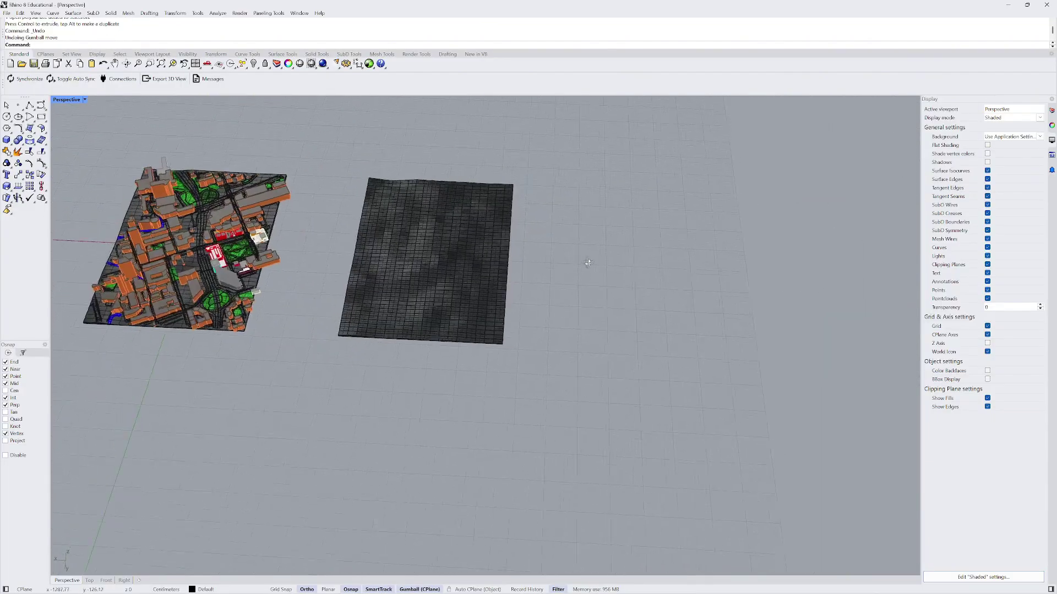
pyautogui.scroll(2, 407, 268)
pyautogui.moveTo(408, 269); pyautogui.dragTo(399, 239, button='right')
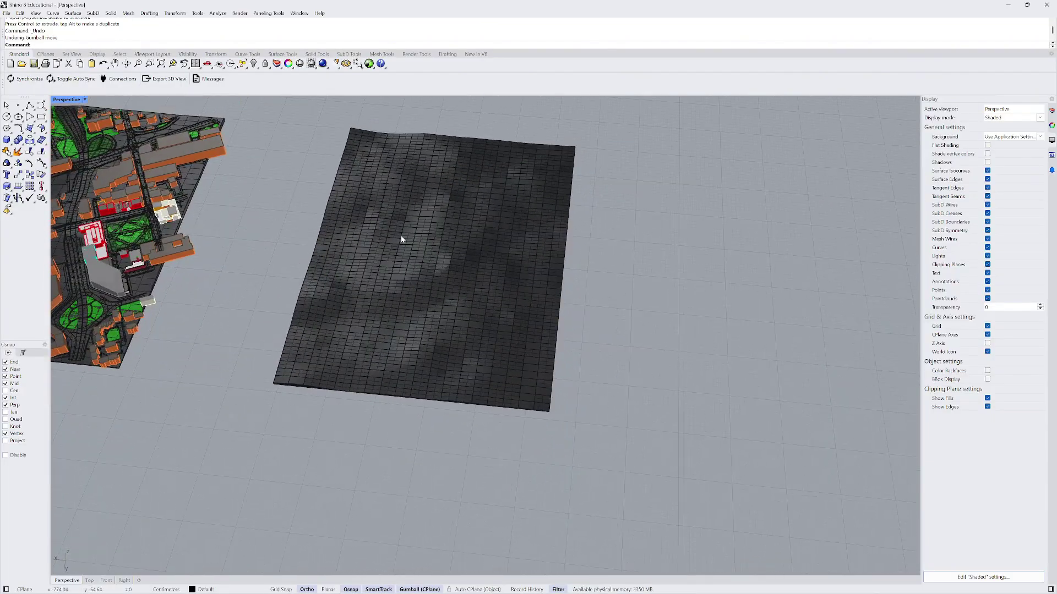
pyautogui.hotkey('ctrl', 'z')
pyautogui.scroll(-3, 468, 242)
# - Explode the terrain mesh into 10 separate meshes
pyautogui.click(468, 242)
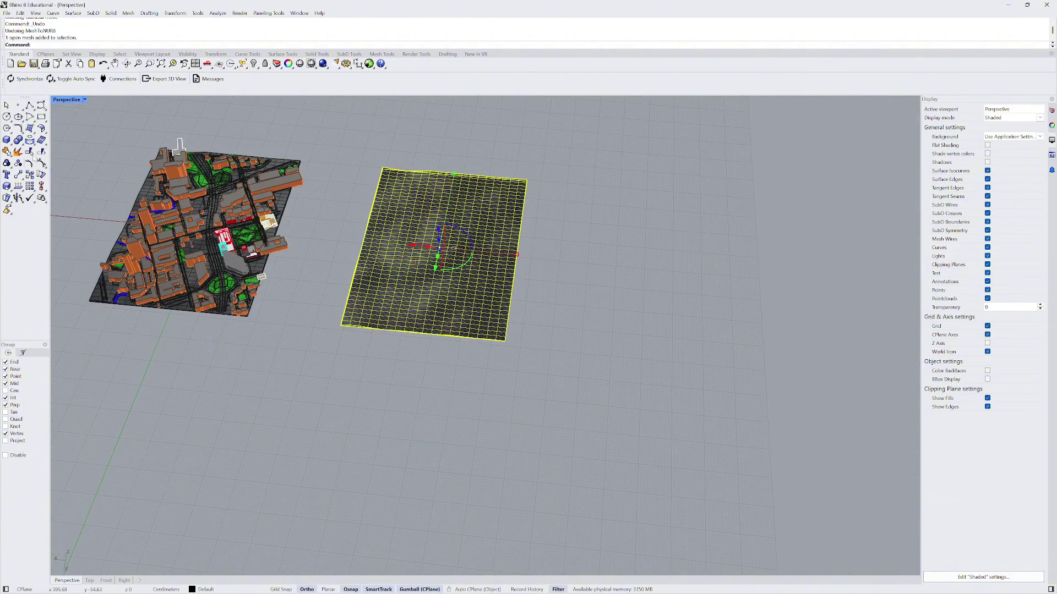
pyautogui.click(18, 152)
pyautogui.scroll(3, 393, 231)
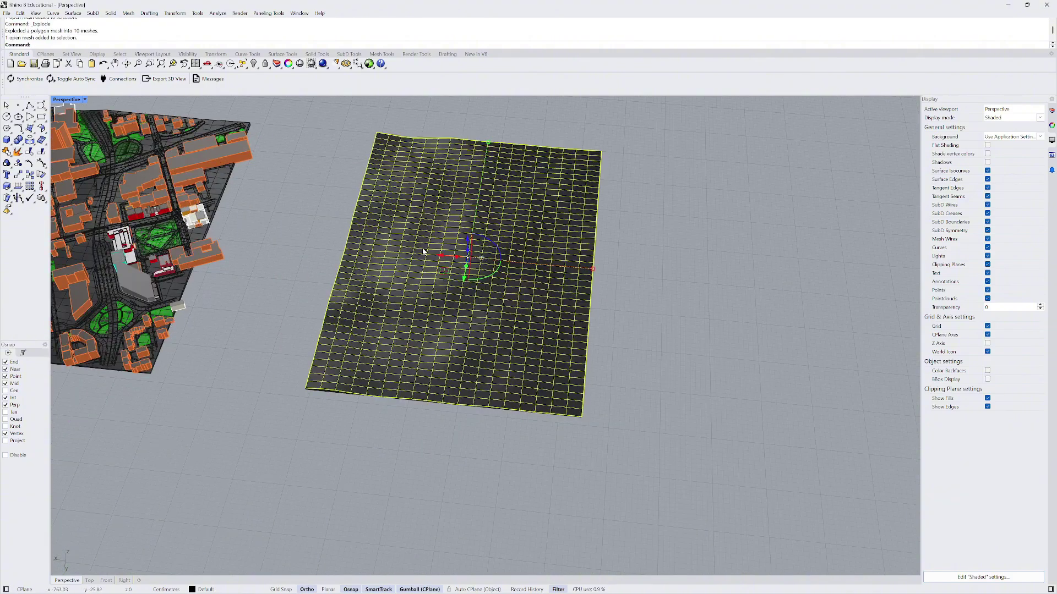
pyautogui.moveTo(423, 252); pyautogui.dragTo(324, 251, button='right')
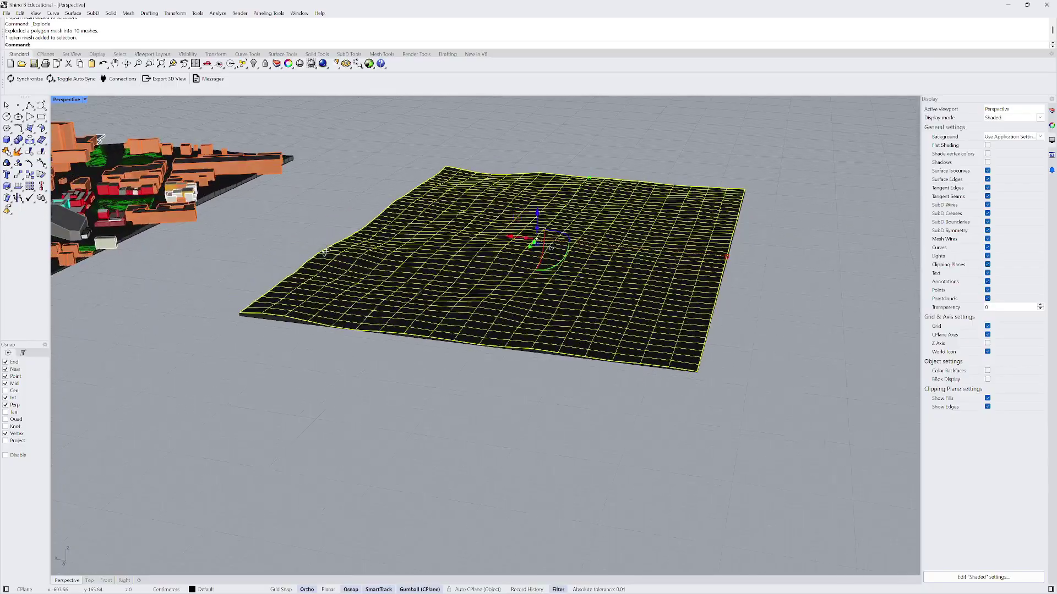
pyautogui.scroll(5, 324, 251)
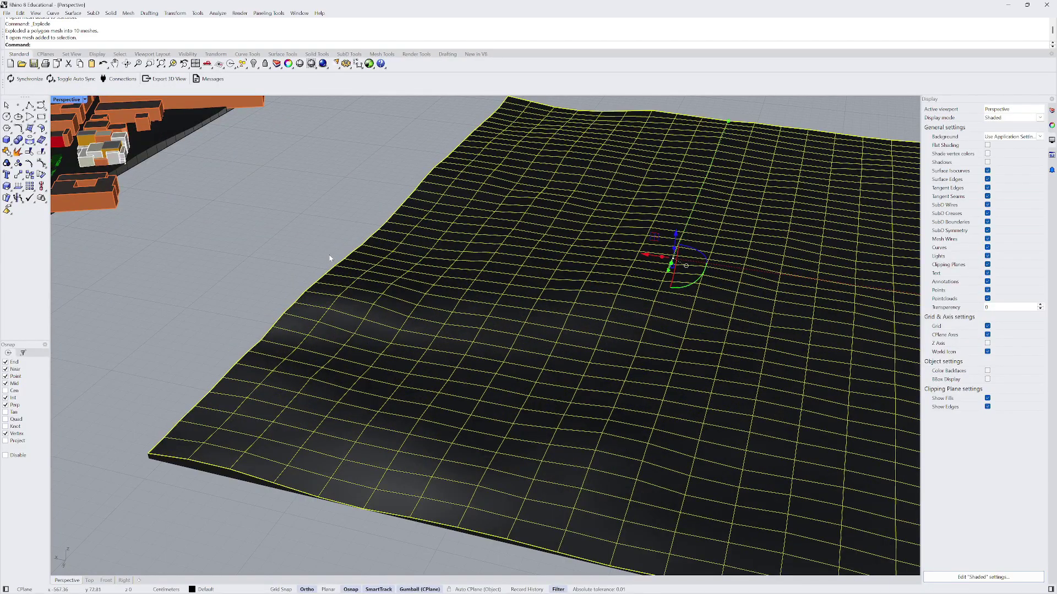
# - Start a Patch surface over the terrain mesh and preview it from several angles
pyautogui.write('Patch')
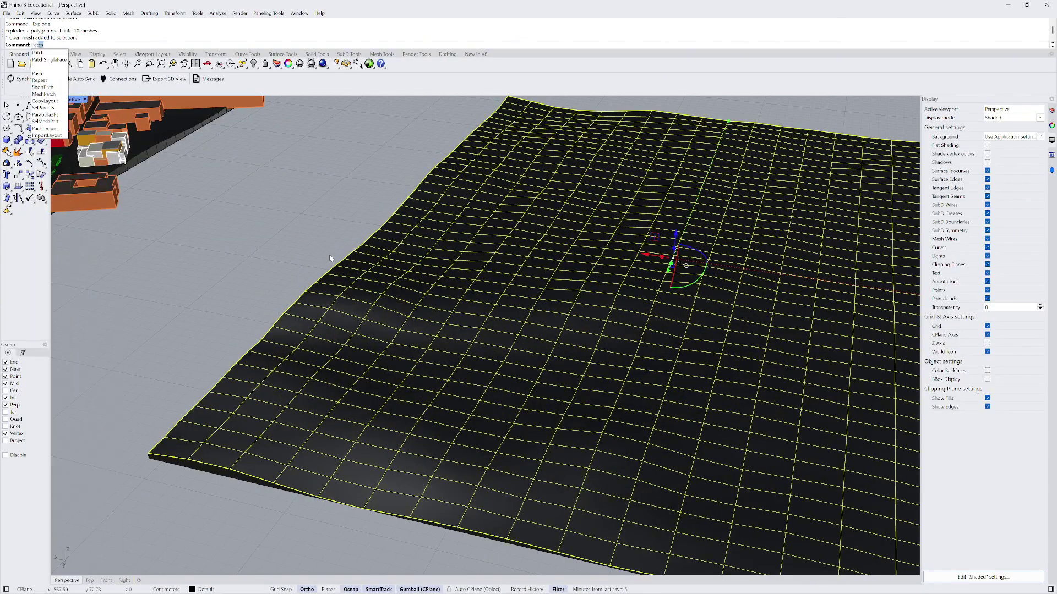
pyautogui.press('Return')
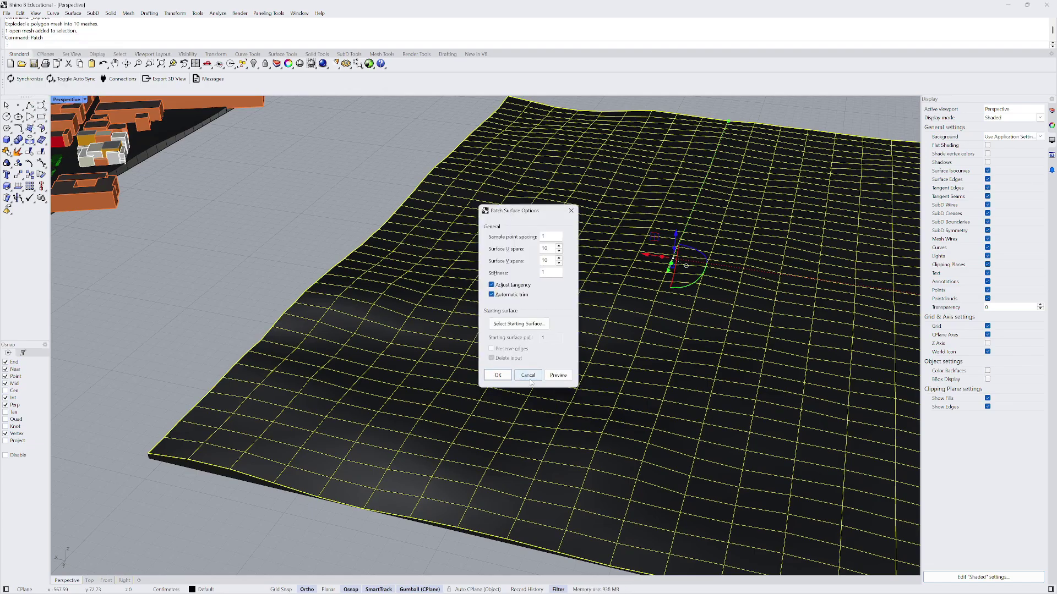
pyautogui.click(558, 375)
pyautogui.scroll(-3, 307, 290)
pyautogui.moveTo(307, 290); pyautogui.dragTo(314, 251, button='right')
pyautogui.moveTo(514, 211); pyautogui.dragTo(648, 193)
pyautogui.scroll(5, 504, 271)
pyautogui.moveTo(504, 271); pyautogui.dragTo(500, 260, button='right')
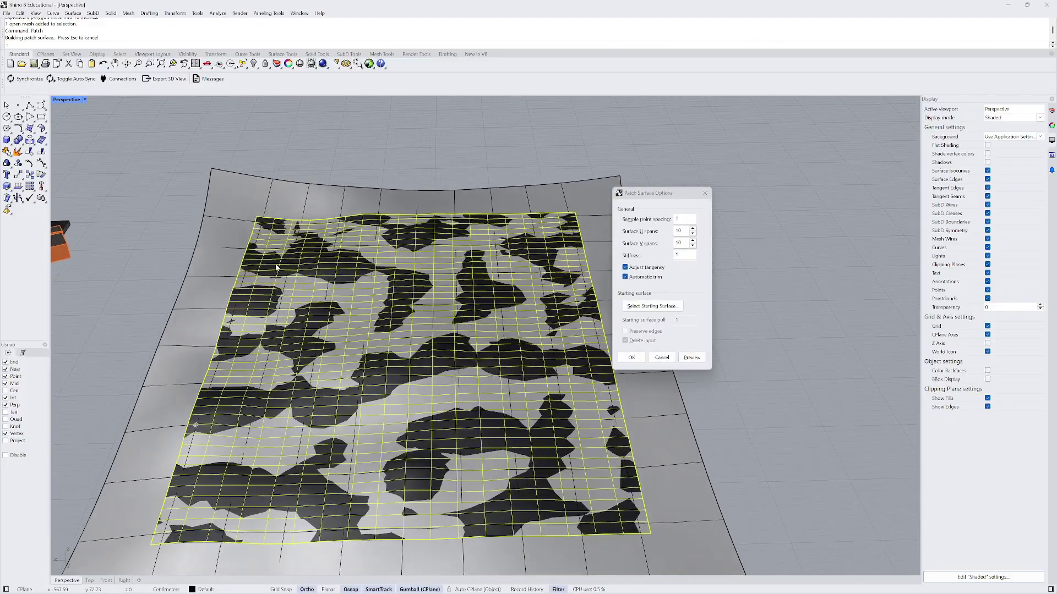
pyautogui.moveTo(258, 294); pyautogui.dragTo(449, 329, button='right')
pyautogui.moveTo(373, 254); pyautogui.dragTo(398, 284, button='right')
pyautogui.moveTo(447, 361); pyautogui.dragTo(559, 311, button='right')
# - Set Surface U spans to 50 and preview, then change U spans to 40
pyautogui.click(648, 244)
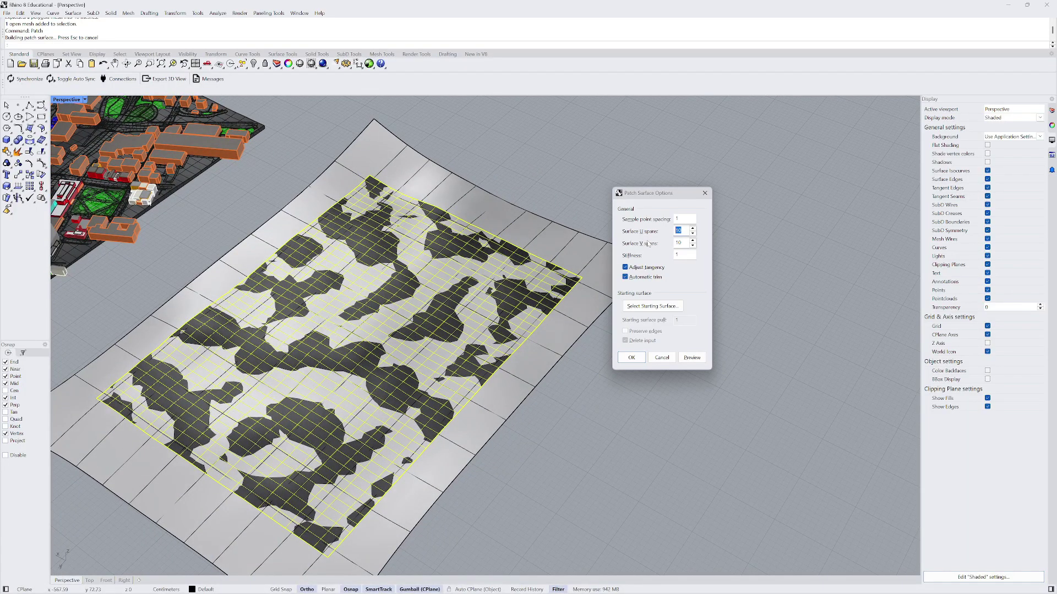
pyautogui.write('50')
pyautogui.click(692, 358)
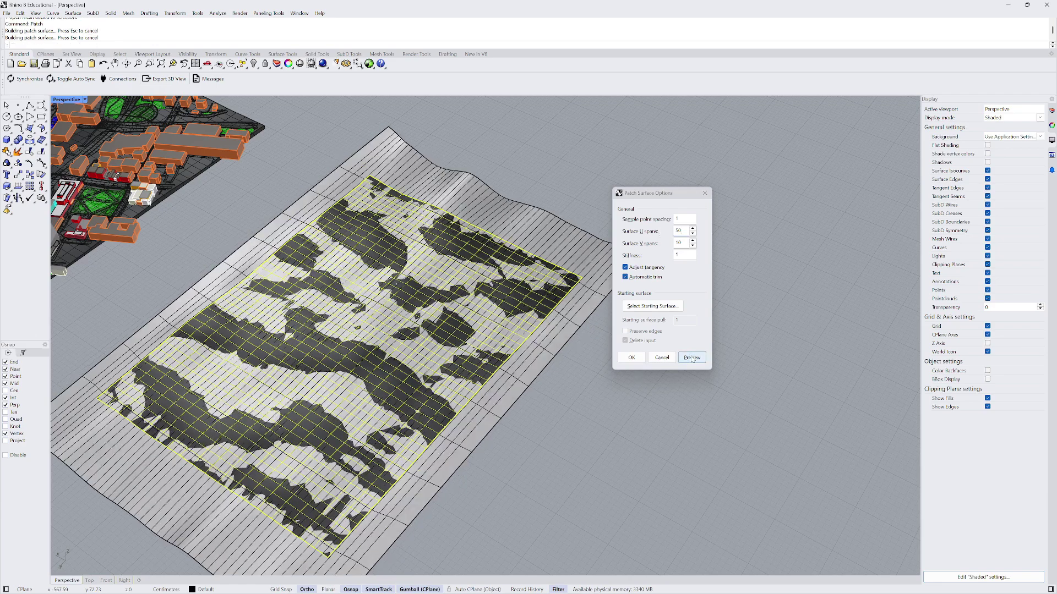
pyautogui.scroll(2, 472, 259)
pyautogui.moveTo(457, 253); pyautogui.dragTo(491, 202, button='right')
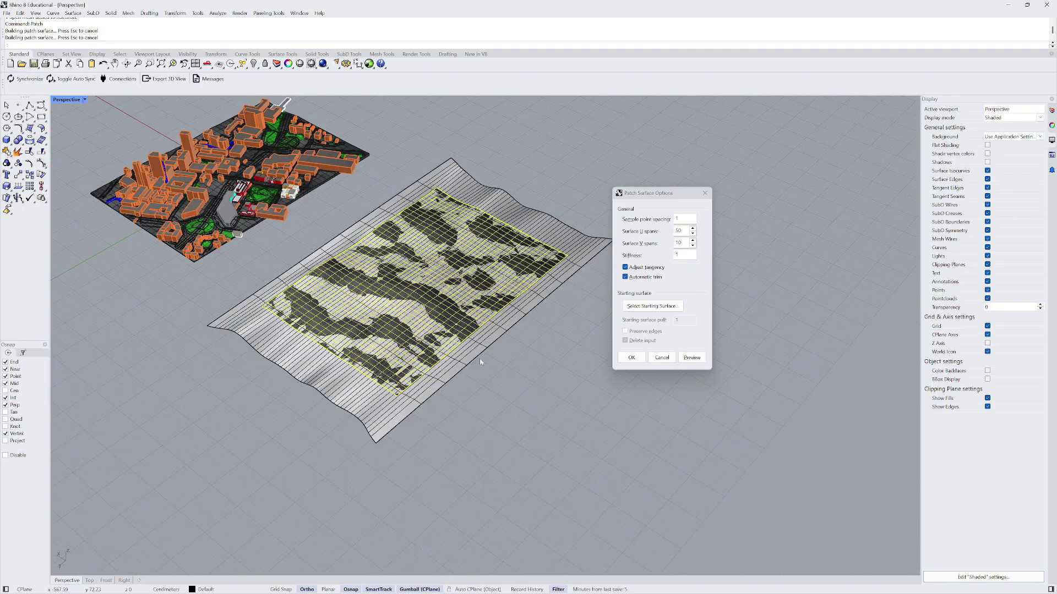
pyautogui.click(681, 231)
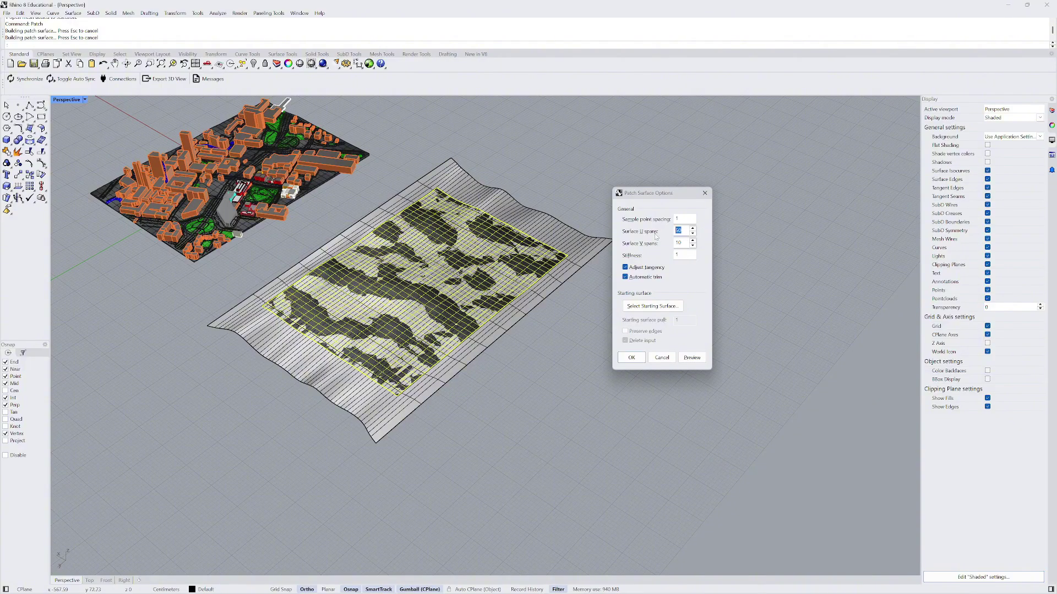
pyautogui.write('4')
# - Try 20 and then 30 U spans for the patch and preview the result
pyautogui.scroll(5, 563, 291)
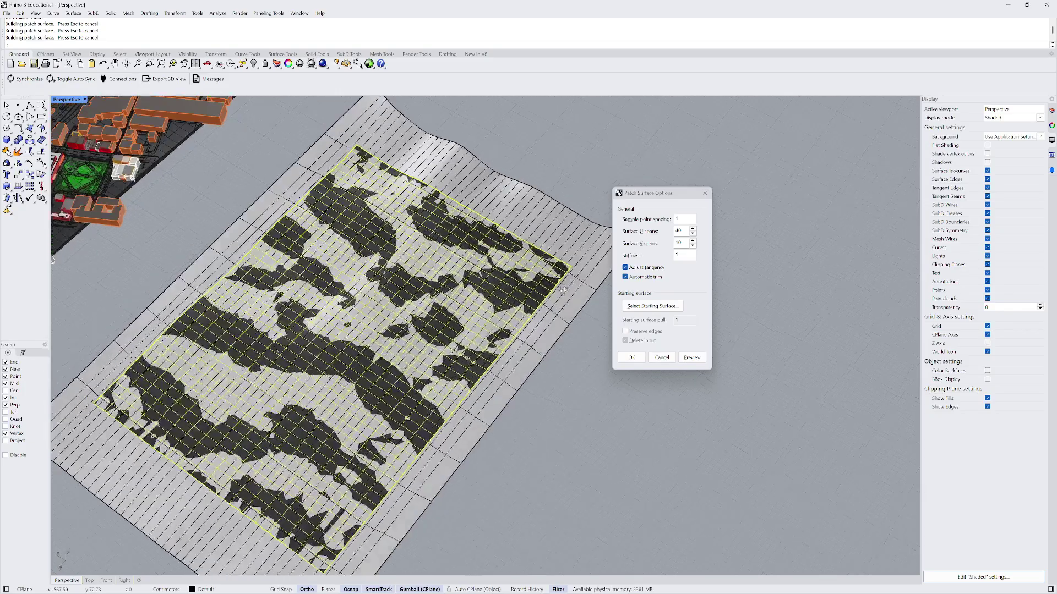
pyautogui.moveTo(563, 290); pyautogui.dragTo(566, 295, button='right')
pyautogui.click(649, 243)
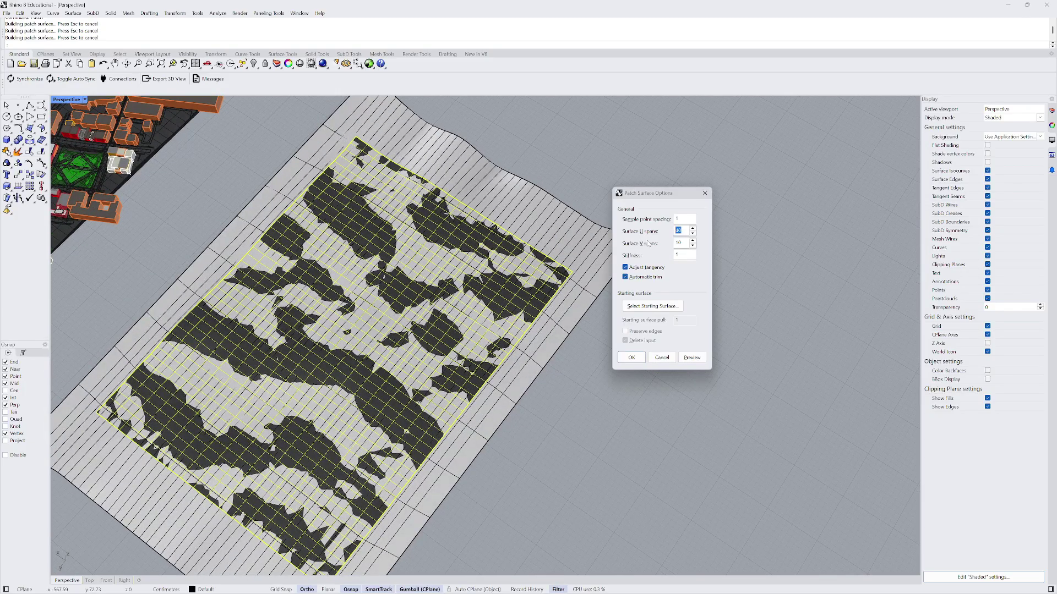
pyautogui.write('20')
pyautogui.scroll(2, 543, 268)
pyautogui.moveTo(544, 269); pyautogui.dragTo(503, 237, button='right')
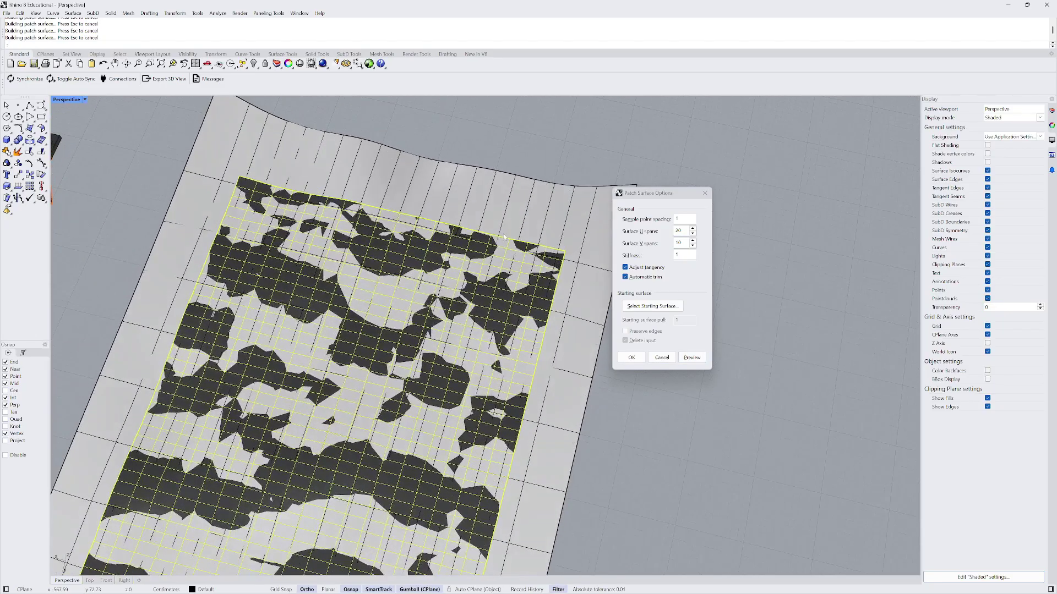
pyautogui.click(636, 234)
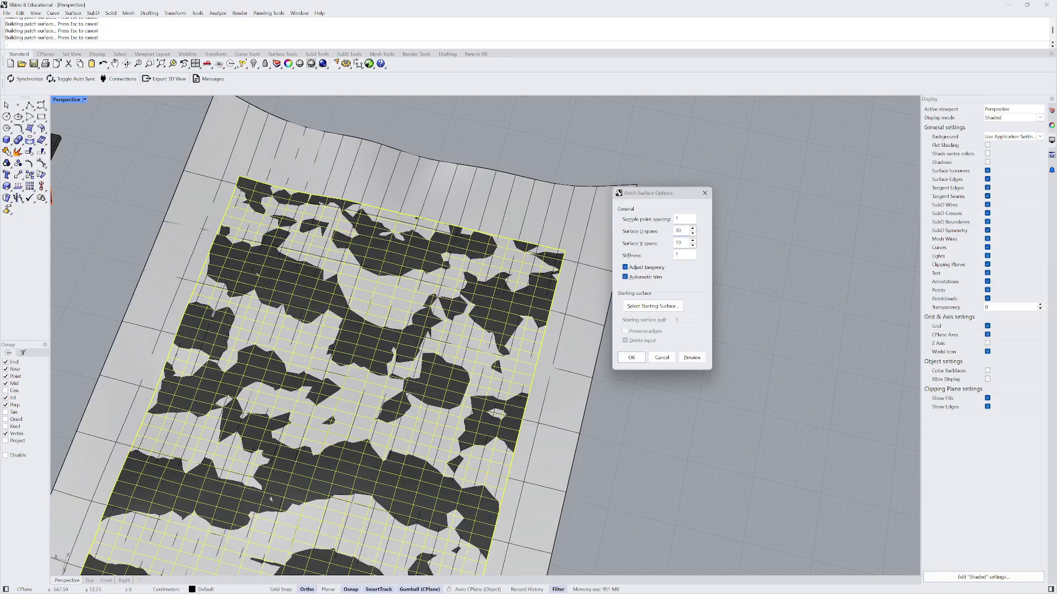
pyautogui.click(693, 358)
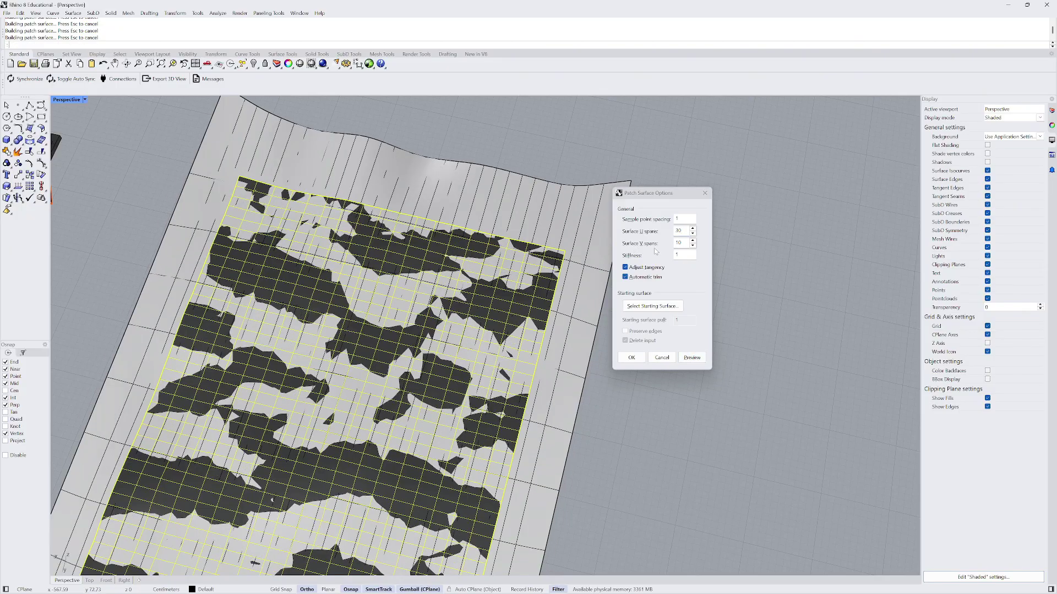
# - Preview the patch with 50 V spans, then change the U spans to 40
pyautogui.press('Tab')
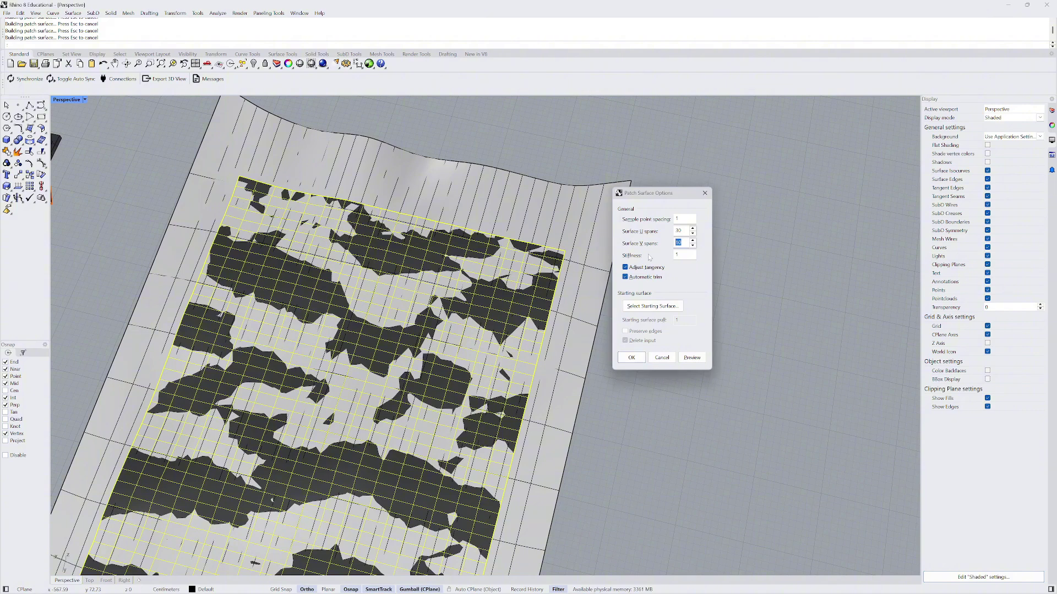
pyautogui.write('50')
pyautogui.click(692, 357)
pyautogui.scroll(-5, 386, 276)
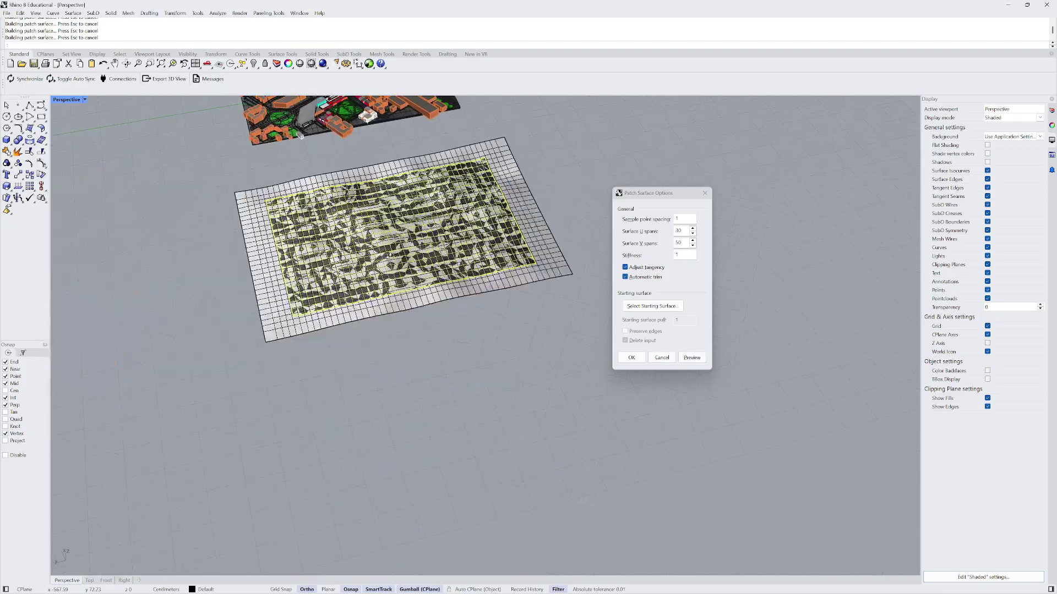
pyautogui.scroll(5, 406, 321)
pyautogui.moveTo(406, 320); pyautogui.dragTo(501, 301, button='right')
pyautogui.click(662, 238)
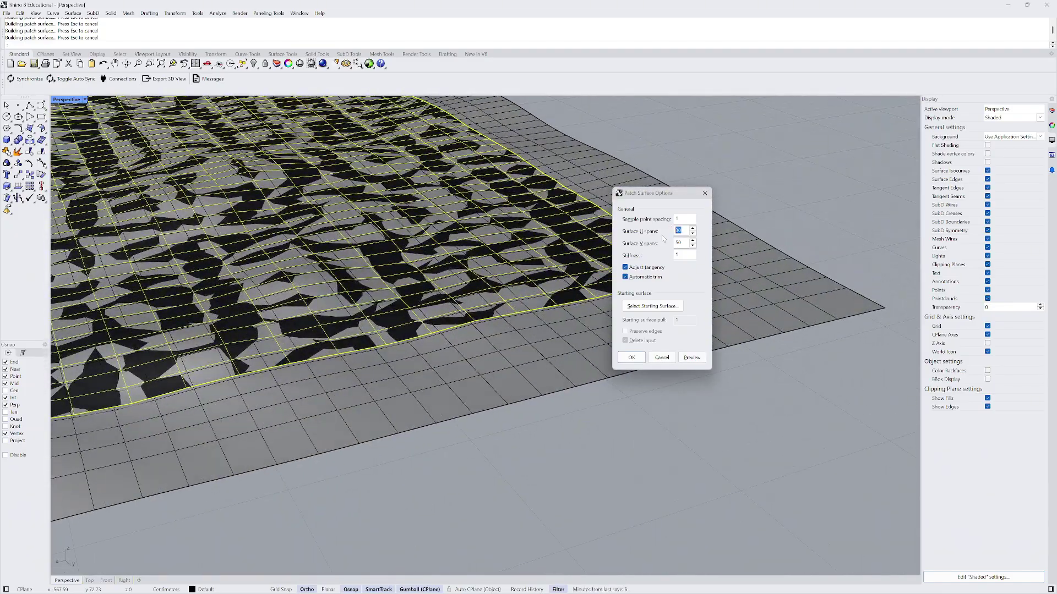
pyautogui.write('40')
pyautogui.scroll(-8, 486, 294)
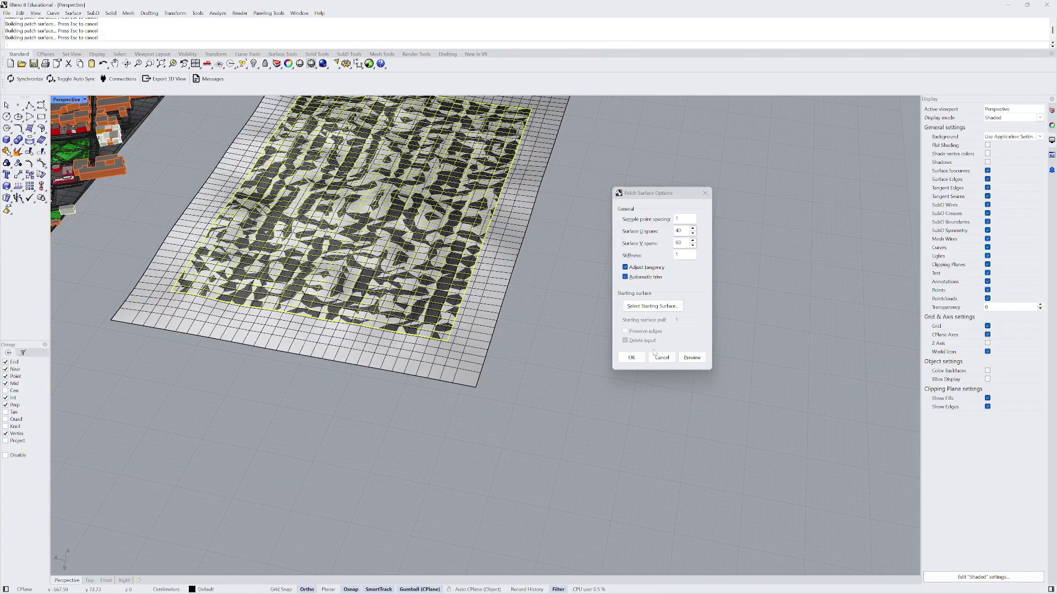
# - Accept the patch settings to build the dense terrain surface
pyautogui.click(630, 358)
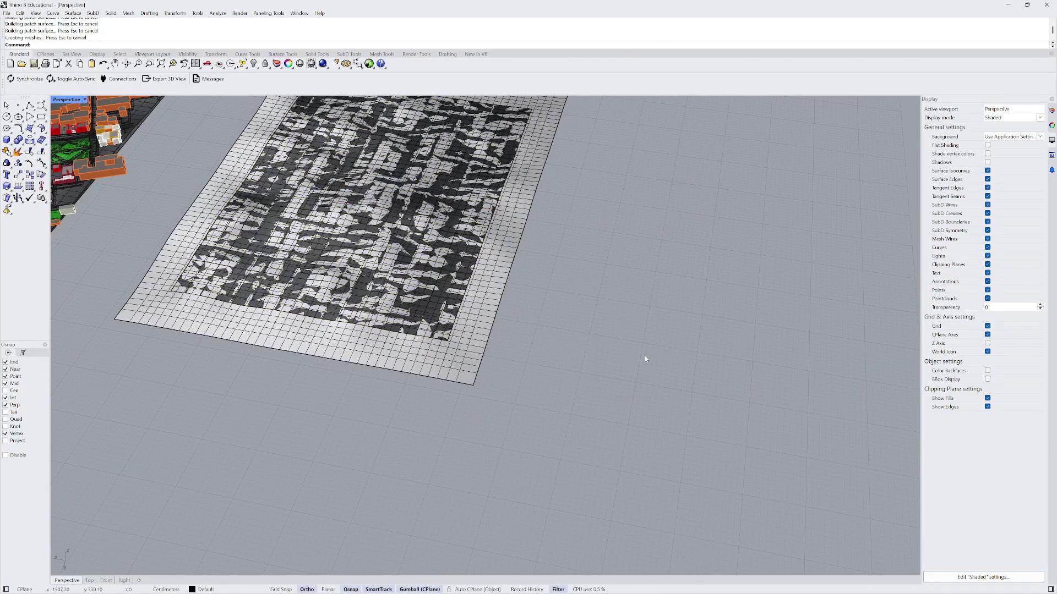
pyautogui.moveTo(644, 359); pyautogui.dragTo(526, 217, button='right')
pyautogui.click(525, 217)
pyautogui.click(582, 179)
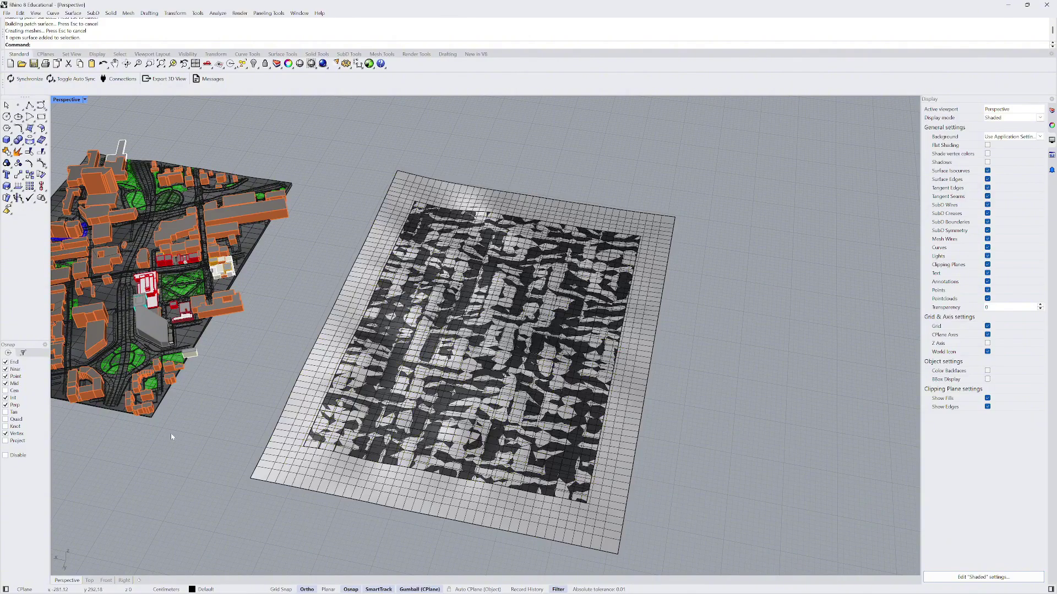
# - In Top view, draw a rectangle snapped to the terrain grid just inside its border
pyautogui.click(90, 580)
pyautogui.scroll(-5, 220, 419)
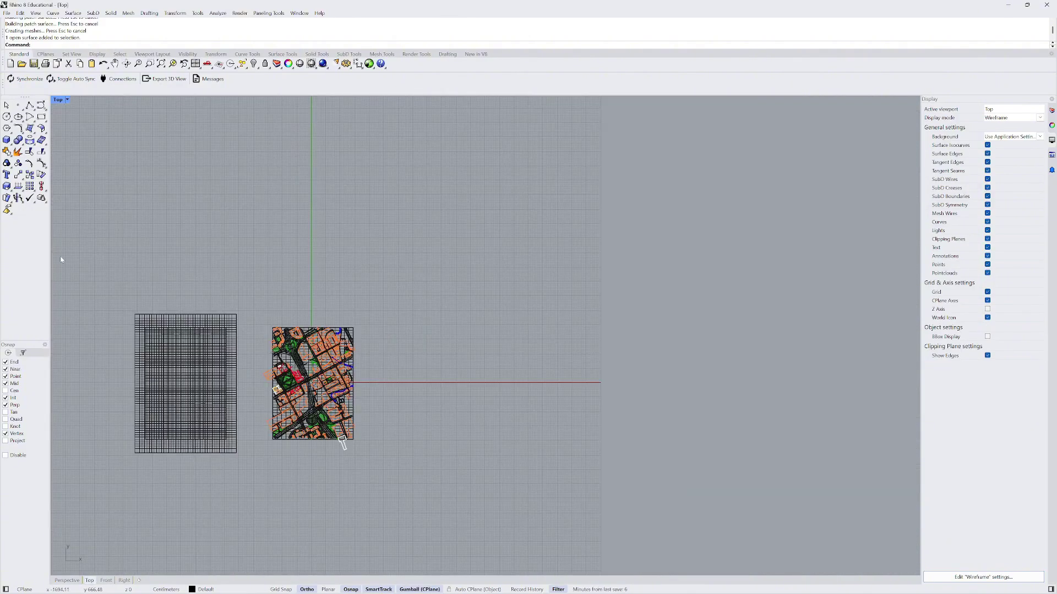
pyautogui.scroll(5, 174, 464)
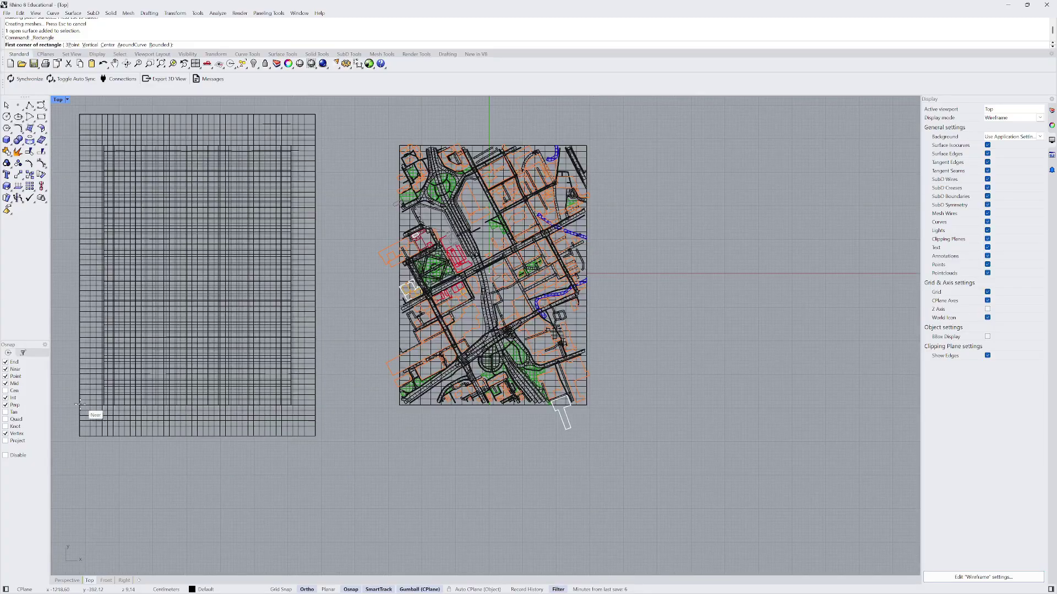
pyautogui.click(104, 406)
pyautogui.scroll(3, 256, 278)
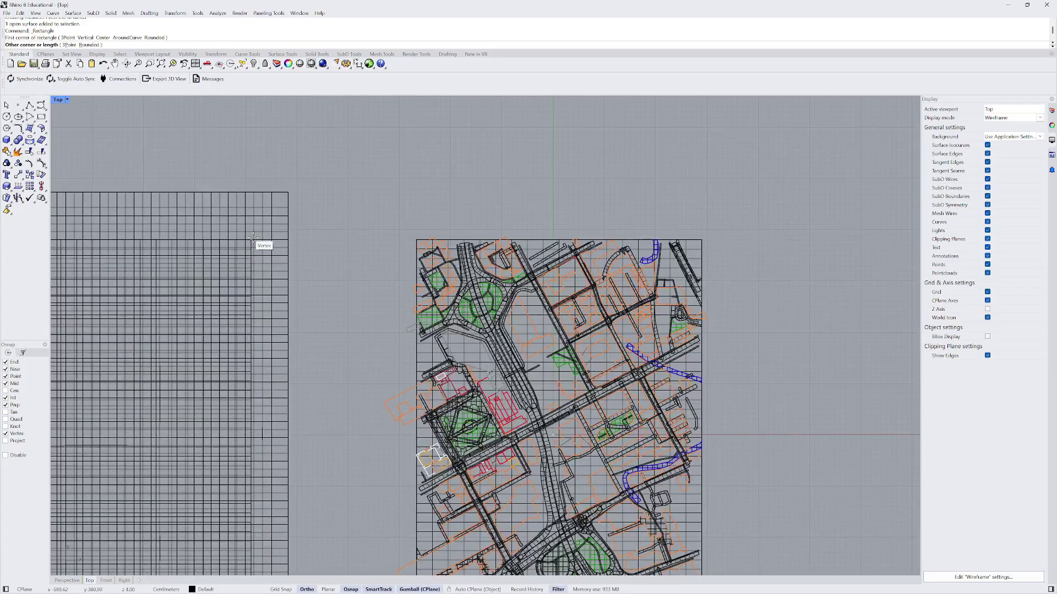
pyautogui.click(254, 241)
pyautogui.scroll(-5, 259, 250)
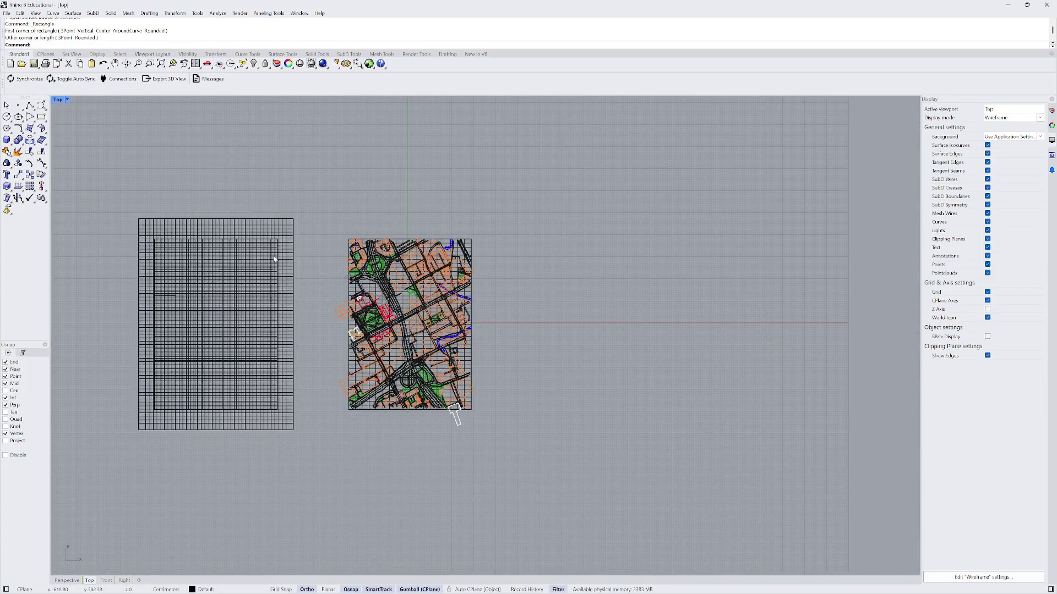
# - Select the patch terrain surface together with the rectangle curve
pyautogui.click(277, 256)
pyautogui.click(277, 253)
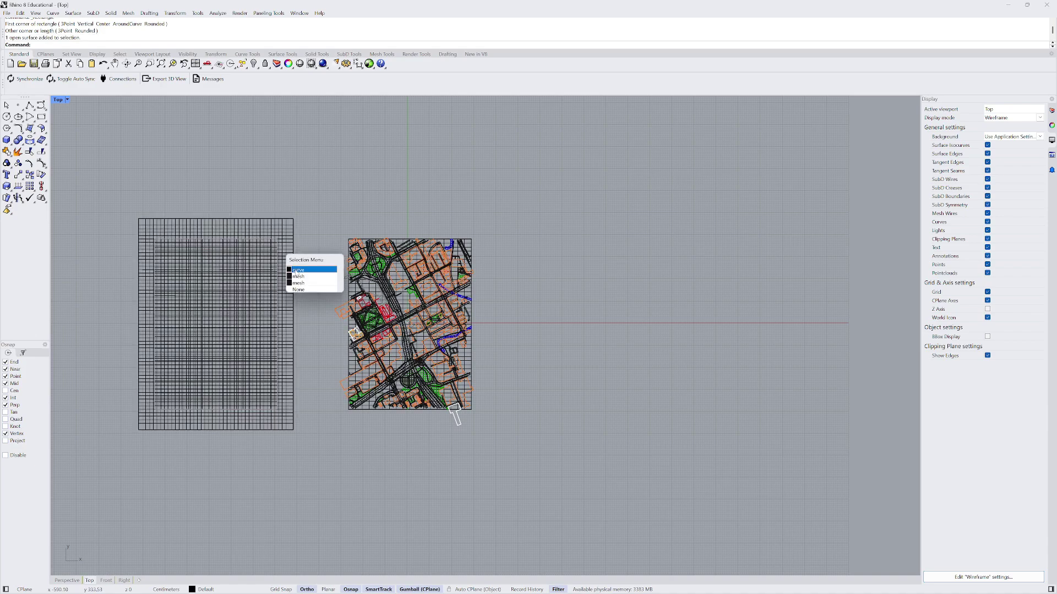
pyautogui.click(297, 270)
pyautogui.scroll(5, 273, 236)
# - Trim away the patch terrain's border outside the rectangle
pyautogui.click(75, 582)
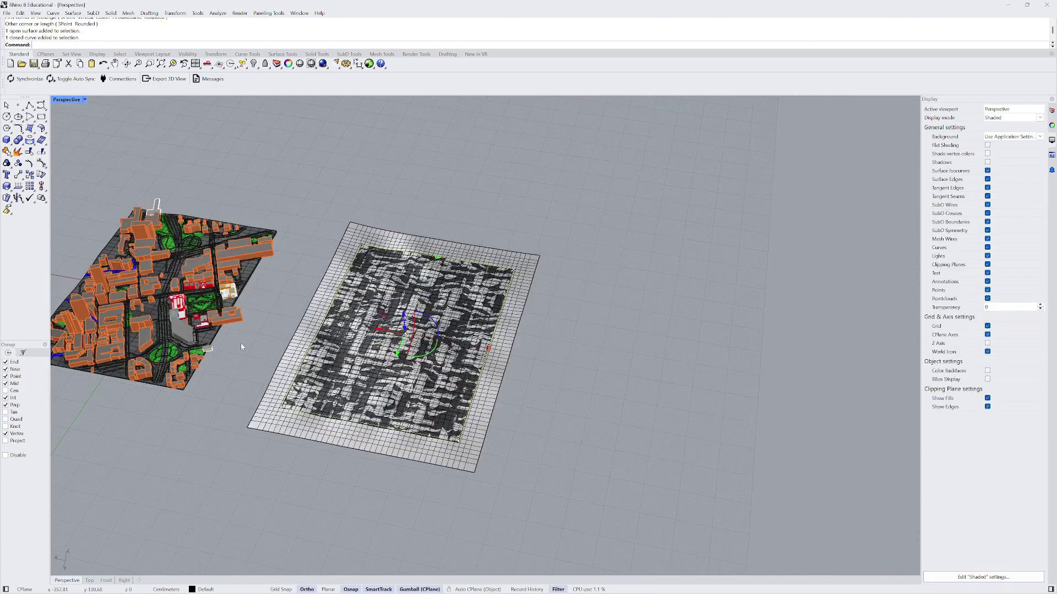
pyautogui.scroll(3, 268, 376)
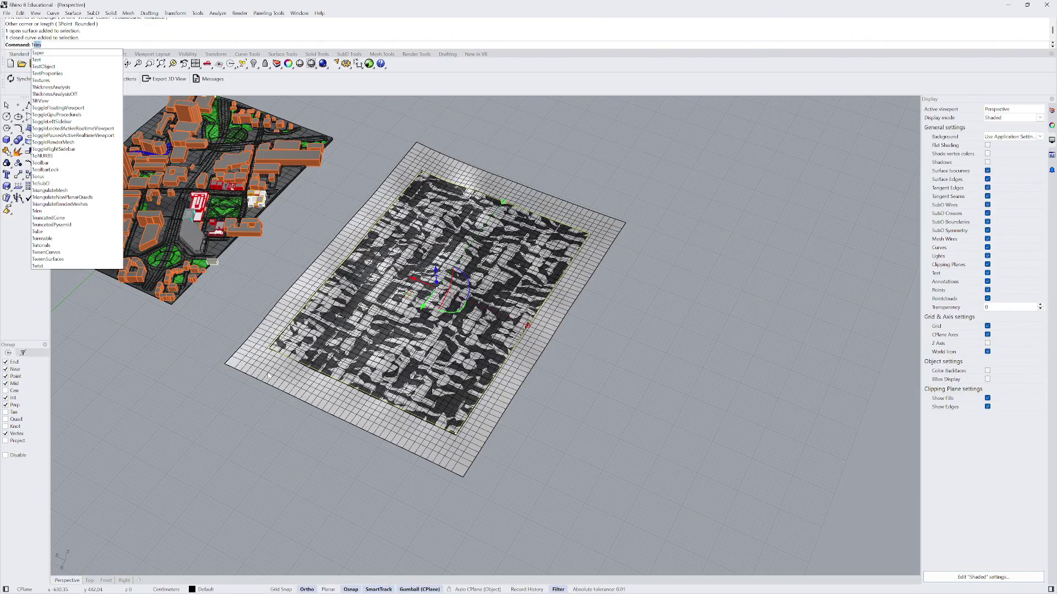
pyautogui.press('Return')
pyautogui.click(264, 374)
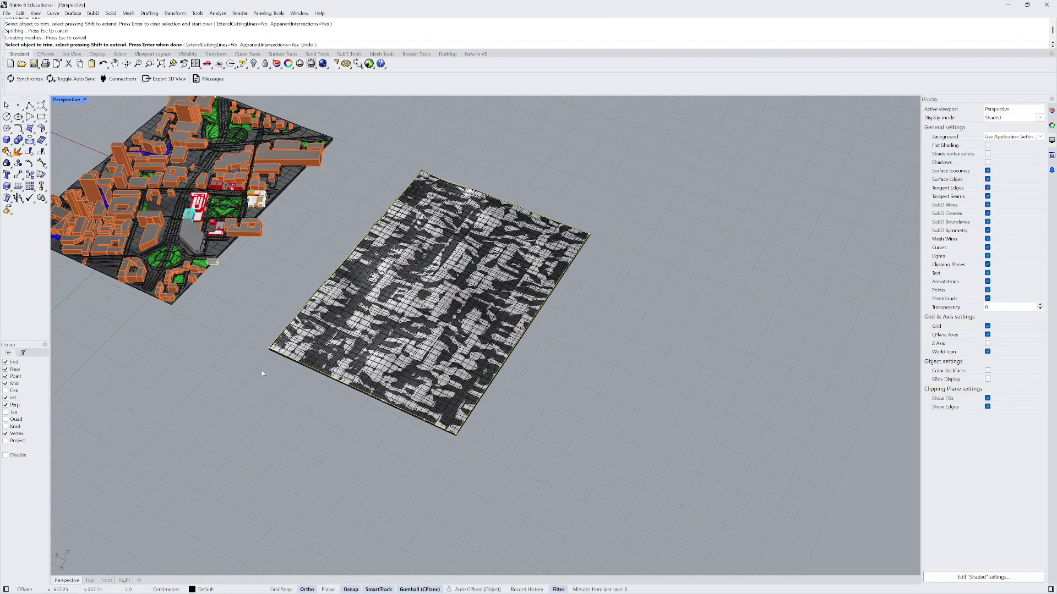
pyautogui.scroll(4, 350, 355)
pyautogui.press('Return')
# - Pick out the trimmed surface from the overlapping dark mesh and move it aside
pyautogui.click(351, 289)
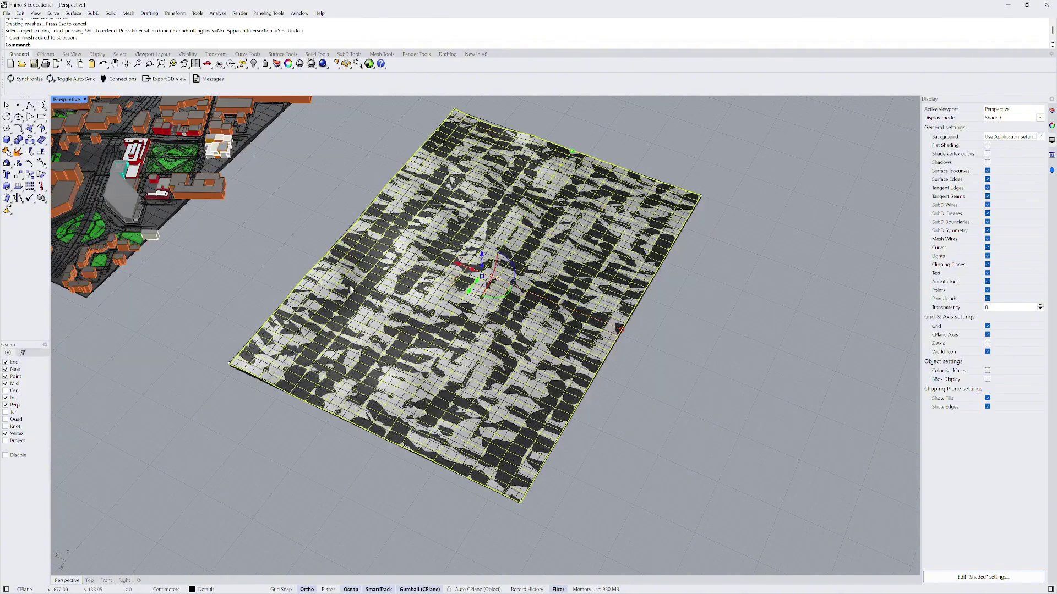
pyautogui.scroll(-5, 380, 280)
pyautogui.press('Escape')
pyautogui.scroll(7, 379, 274)
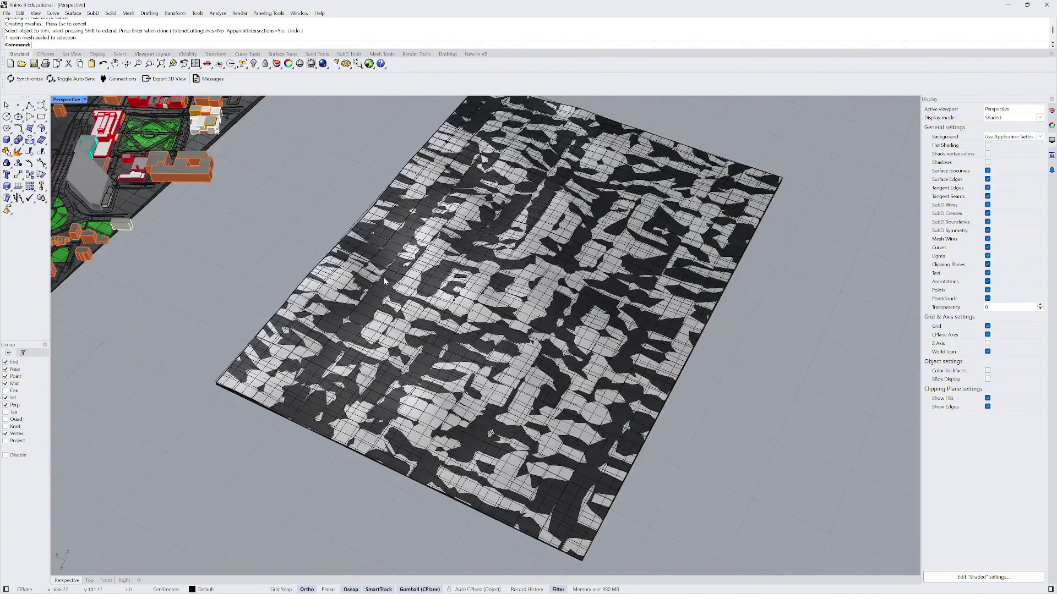
pyautogui.click(375, 272)
pyautogui.press('Escape')
pyautogui.click(392, 273)
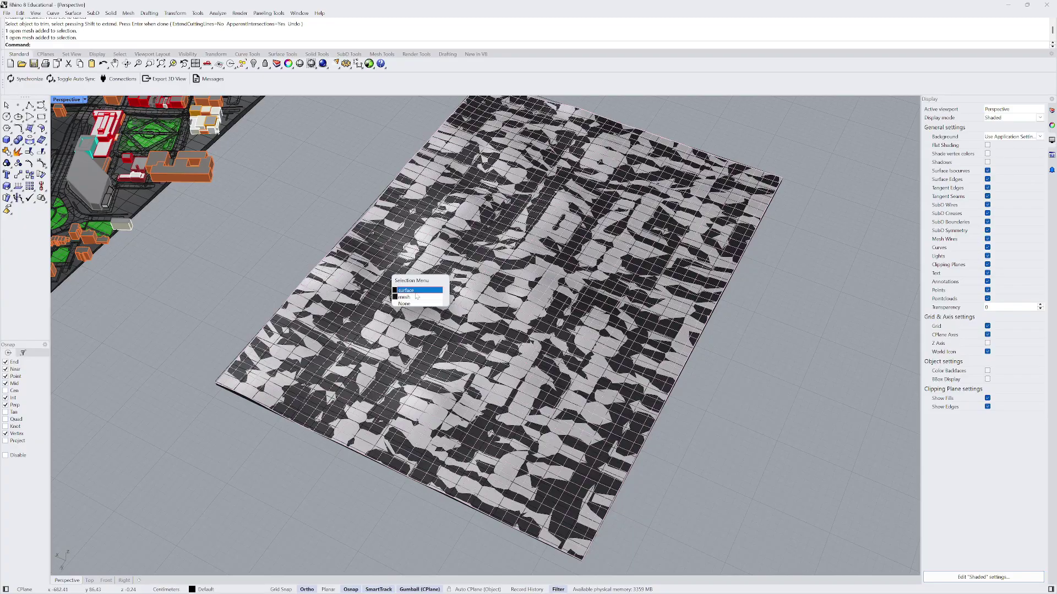
pyautogui.click(416, 290)
pyautogui.scroll(-3, 435, 281)
pyautogui.moveTo(432, 297); pyautogui.dragTo(654, 401)
pyautogui.click(664, 221)
pyautogui.moveTo(713, 230); pyautogui.dragTo(622, 311, button='right')
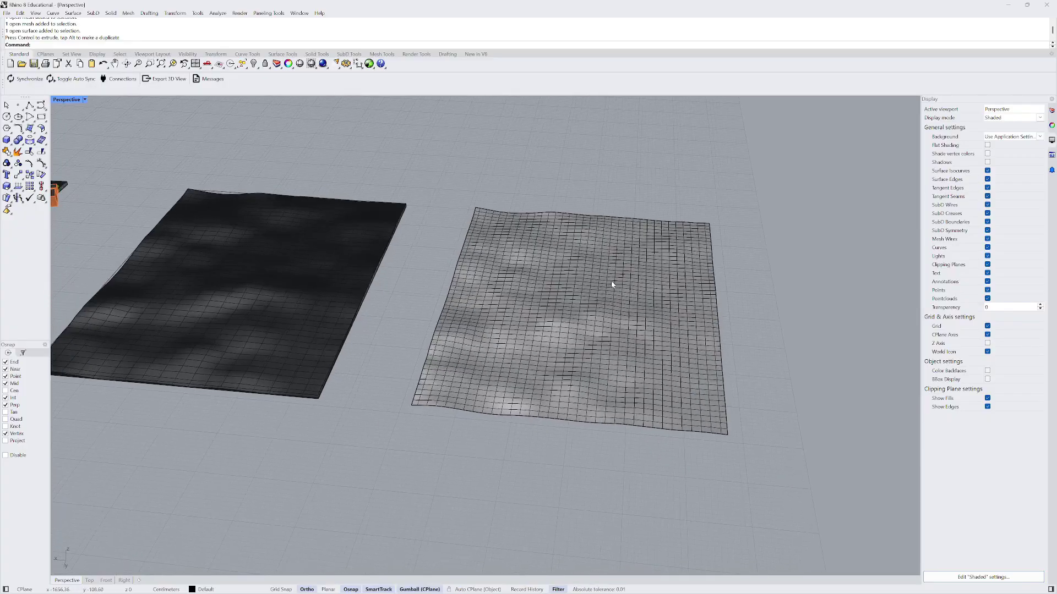
# - Undo the move, then place the trimmed surface and boundary curve beside the dark mesh
pyautogui.hotkey('ctrl', 'z')
pyautogui.scroll(3, 374, 376)
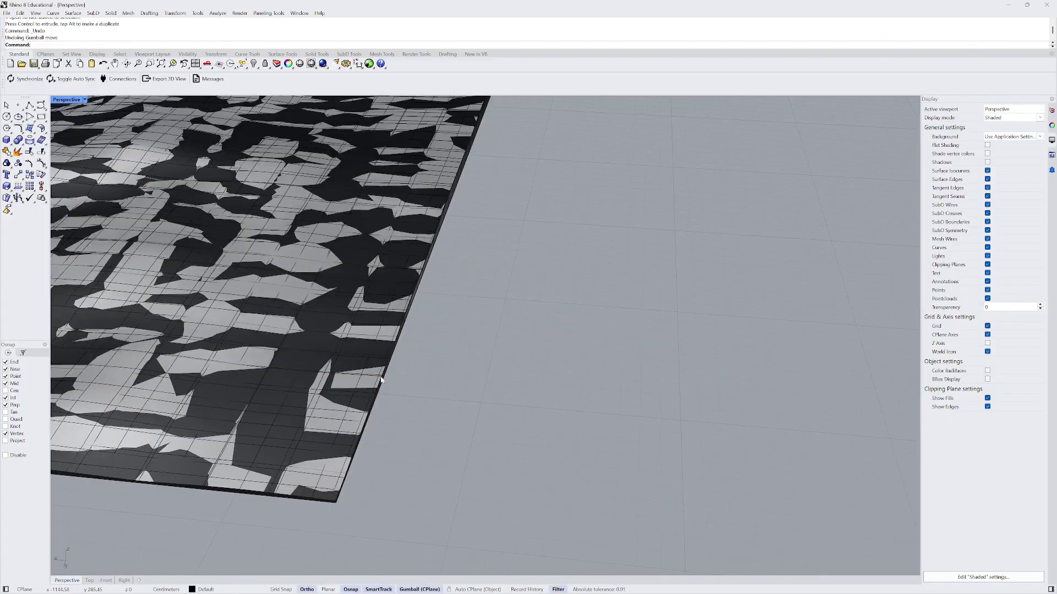
pyautogui.click(382, 380)
pyautogui.click(398, 404)
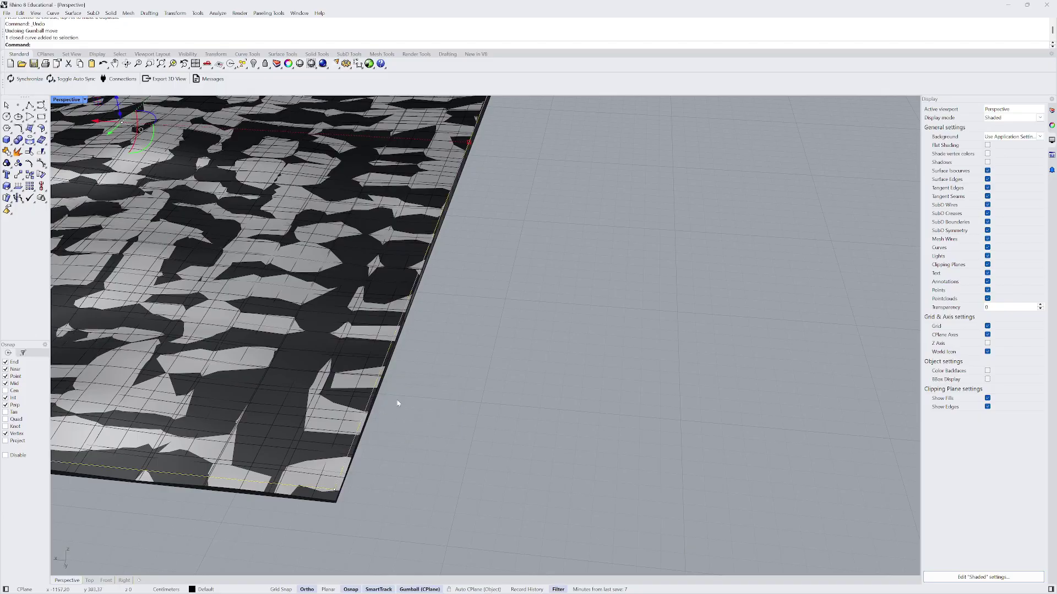
pyautogui.click(325, 471)
pyautogui.scroll(-5, 325, 471)
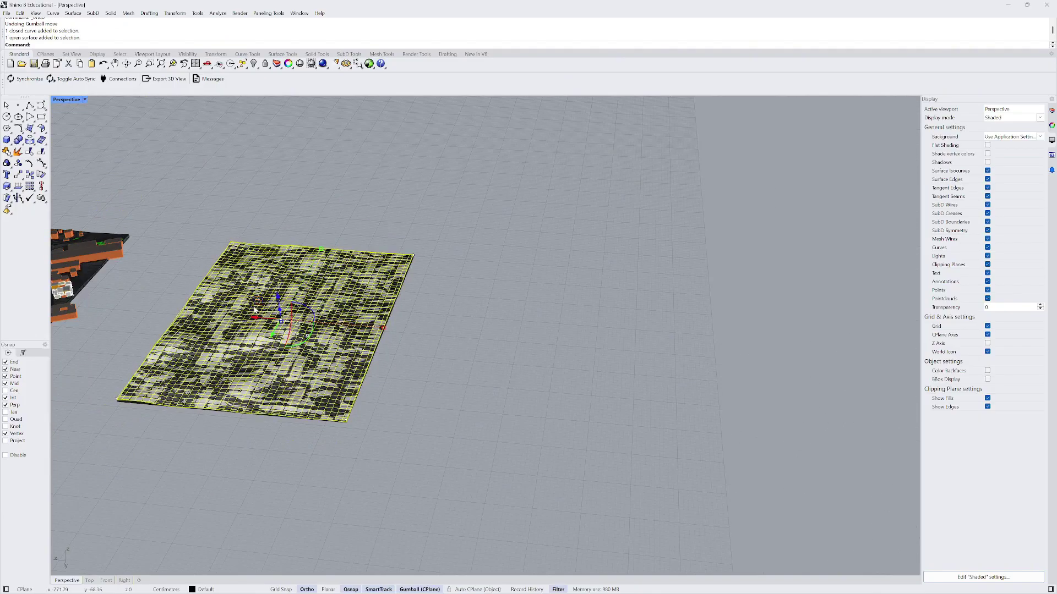
pyautogui.moveTo(255, 319); pyautogui.dragTo(557, 342)
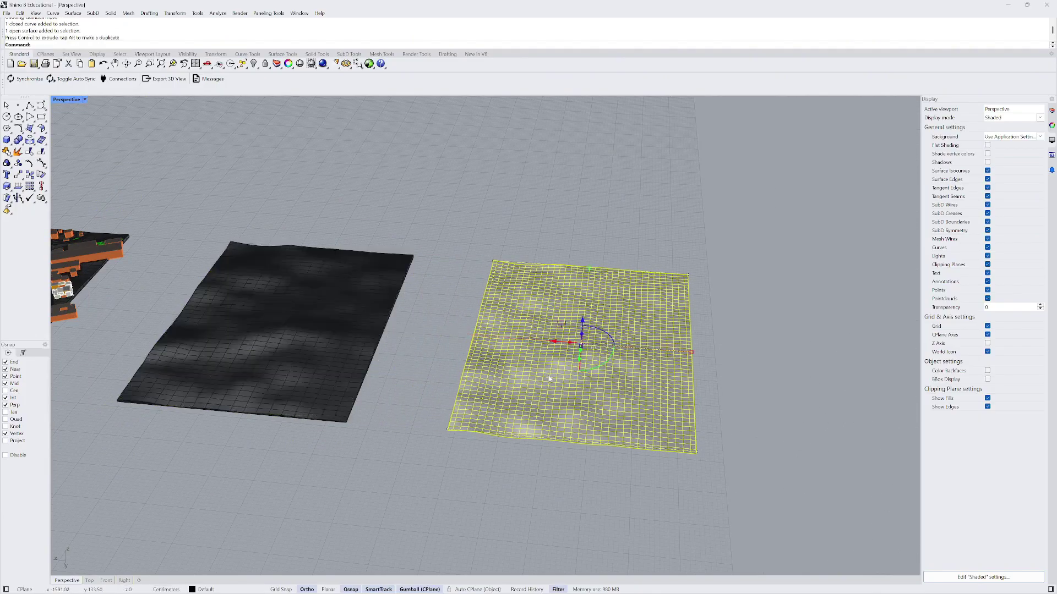
pyautogui.click(517, 237)
# - Raise the rectangular boundary curve above the terrain and extrude it into a box with Ext
pyautogui.moveTo(518, 239); pyautogui.dragTo(423, 248, button='right')
pyautogui.scroll(4, 433, 229)
pyautogui.click(434, 229)
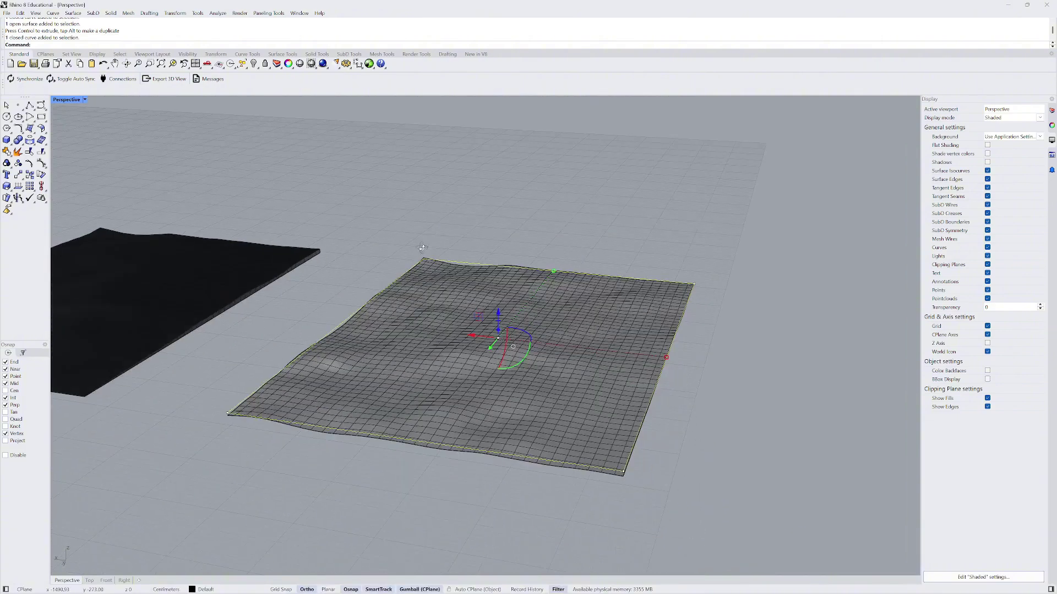
pyautogui.moveTo(498, 316); pyautogui.dragTo(499, 306)
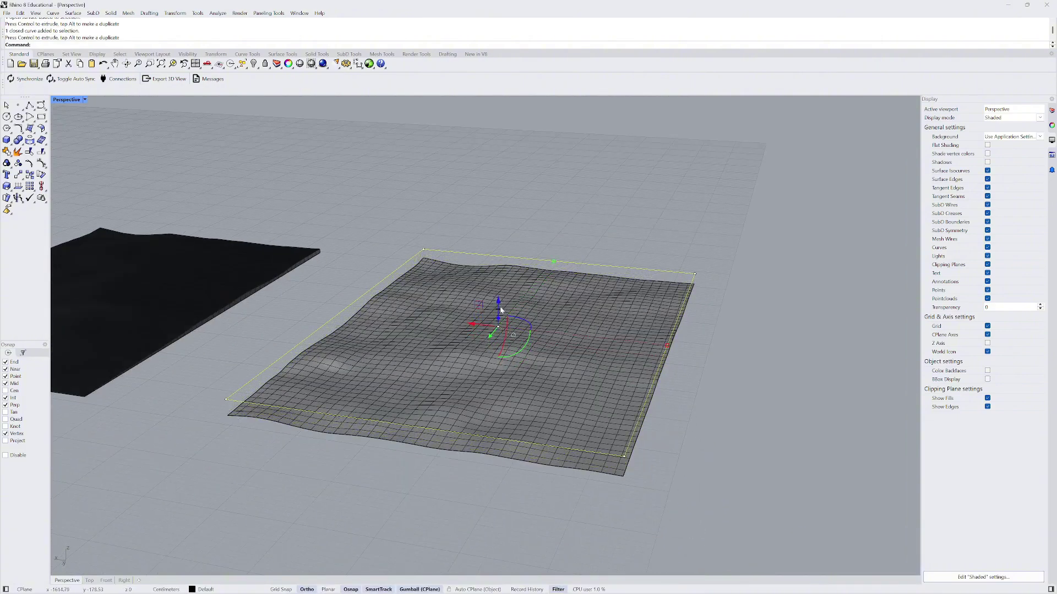
pyautogui.write('ExtrudeCrv')
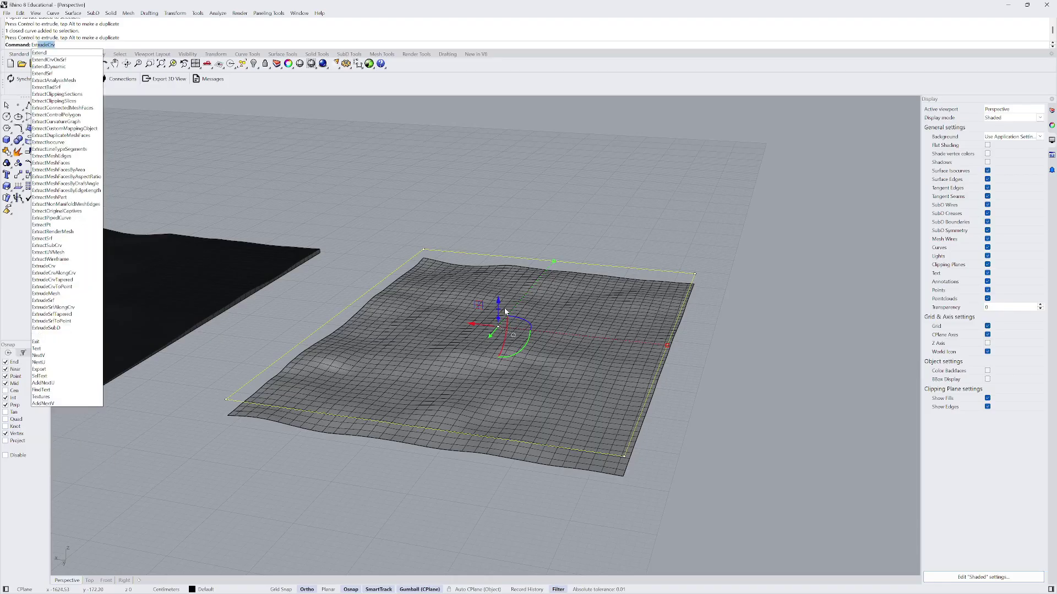
pyautogui.press('Return')
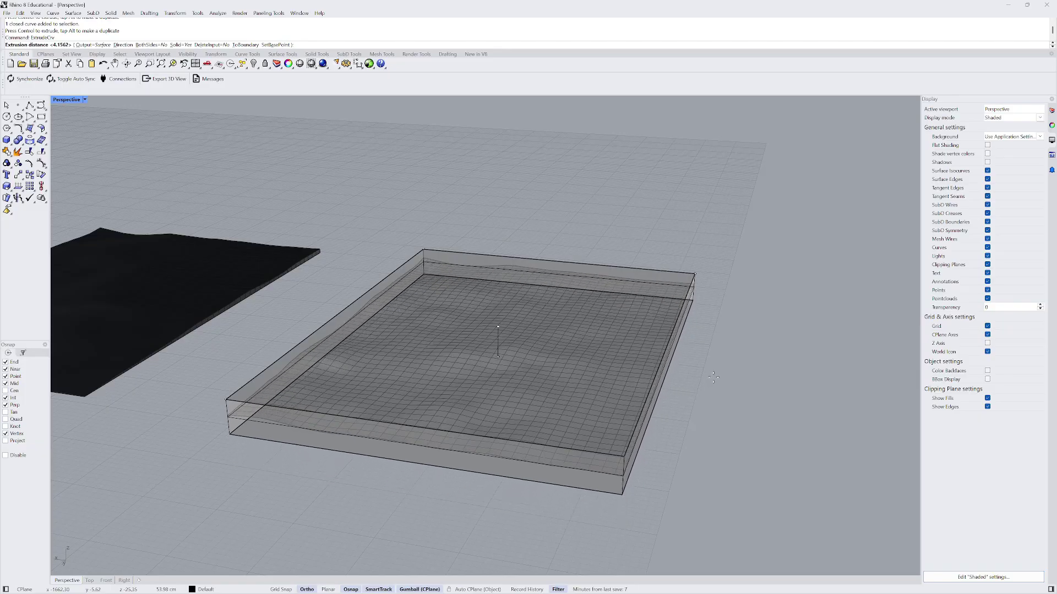
pyautogui.click(667, 360)
pyautogui.moveTo(762, 416); pyautogui.dragTo(648, 410, button='right')
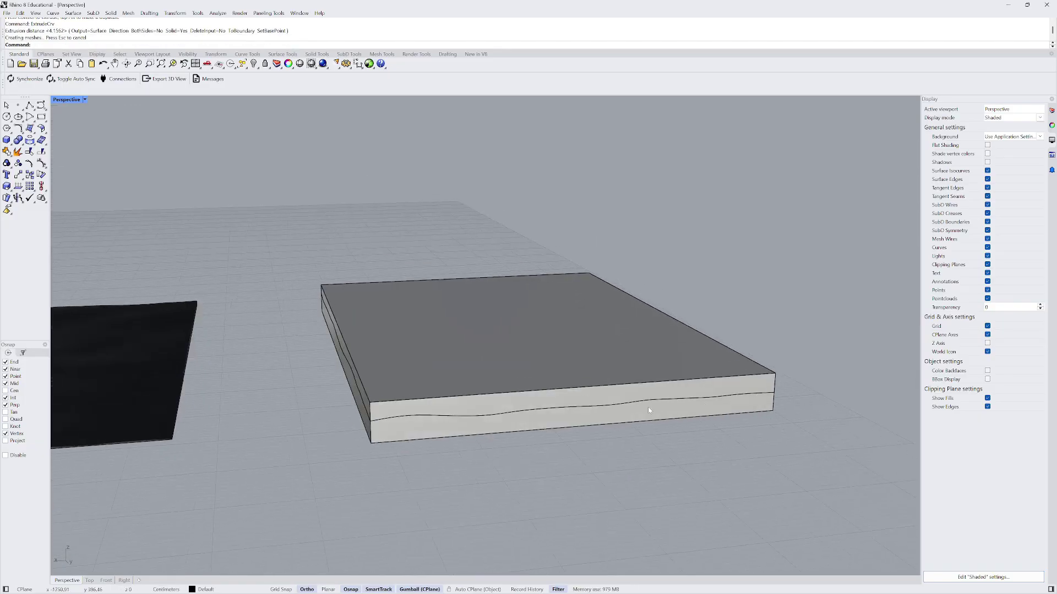
# - Trim off the box's top part above the wavy terrain surface
pyautogui.click(516, 416)
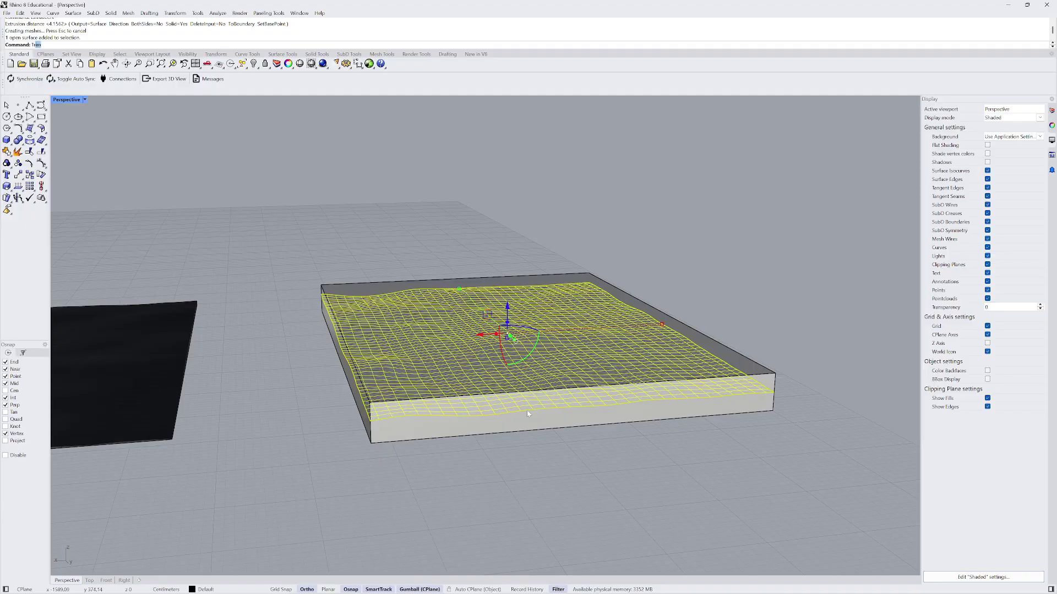
pyautogui.press('Return')
pyautogui.click(699, 340)
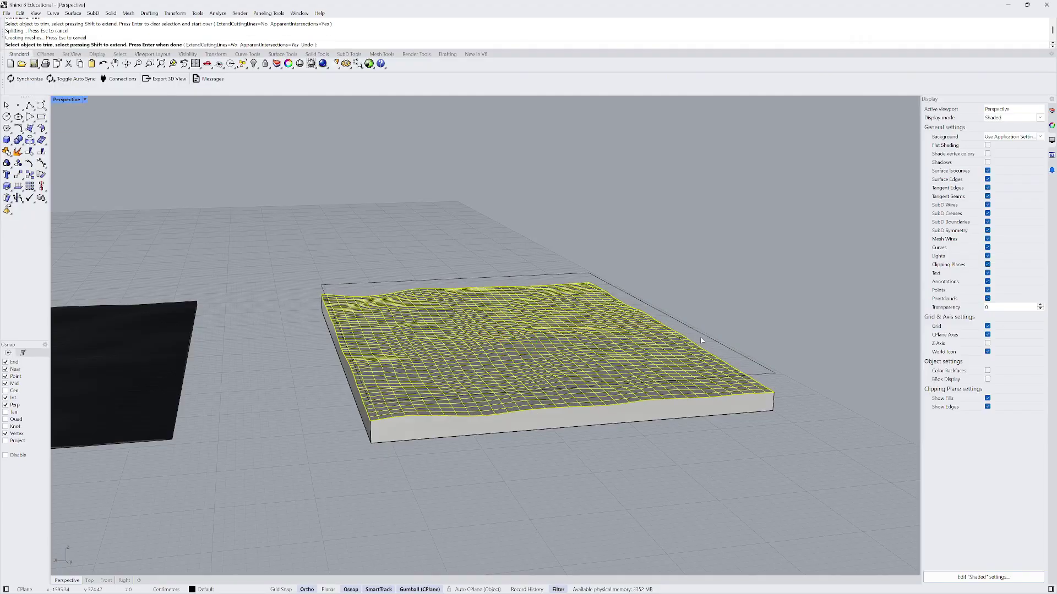
pyautogui.moveTo(701, 339)
pyautogui.mouseDown(button='right')
pyautogui.moveTo(633, 310)
pyautogui.moveTo(600, 363)
pyautogui.mouseUp(button='right')
pyautogui.press('Return')
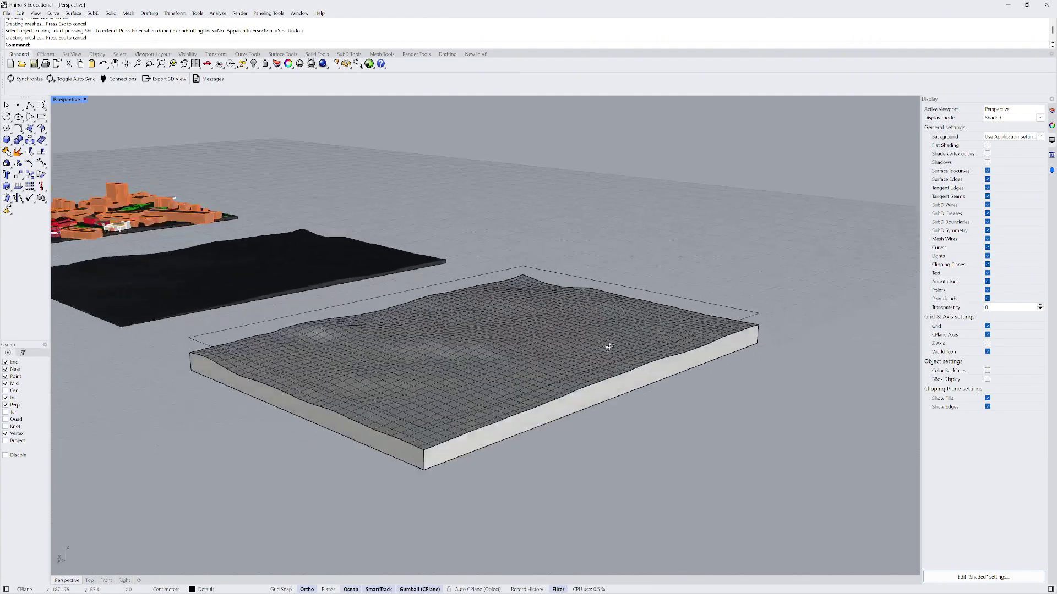
# - Join the wavy terrain surface and trimmed box into one closed solid
pyautogui.click(574, 382)
pyautogui.keyDown('shift'); pyautogui.click(586, 412); pyautogui.keyUp('shift')
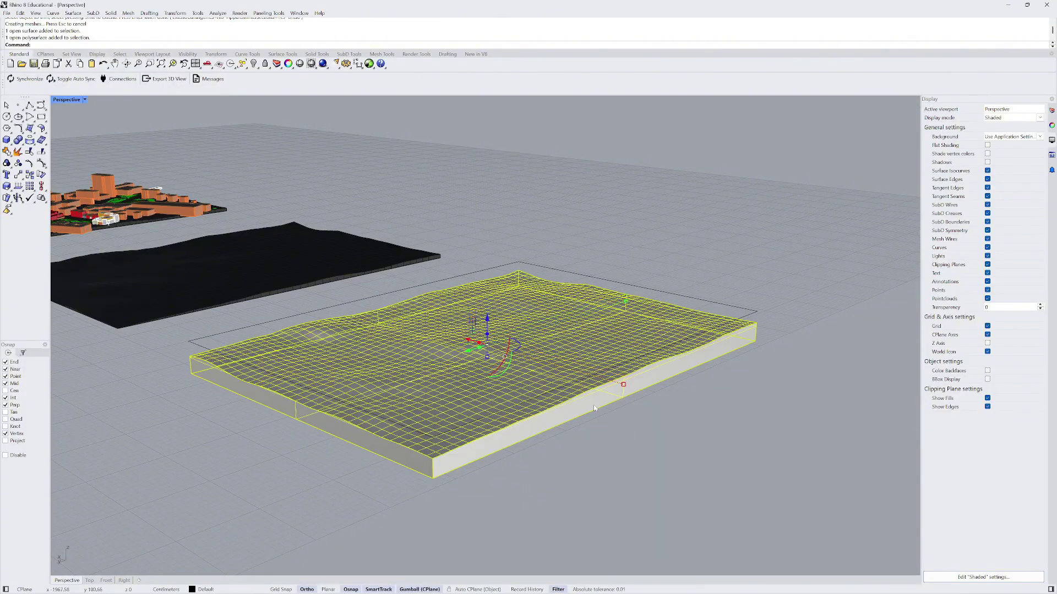
pyautogui.press('Return')
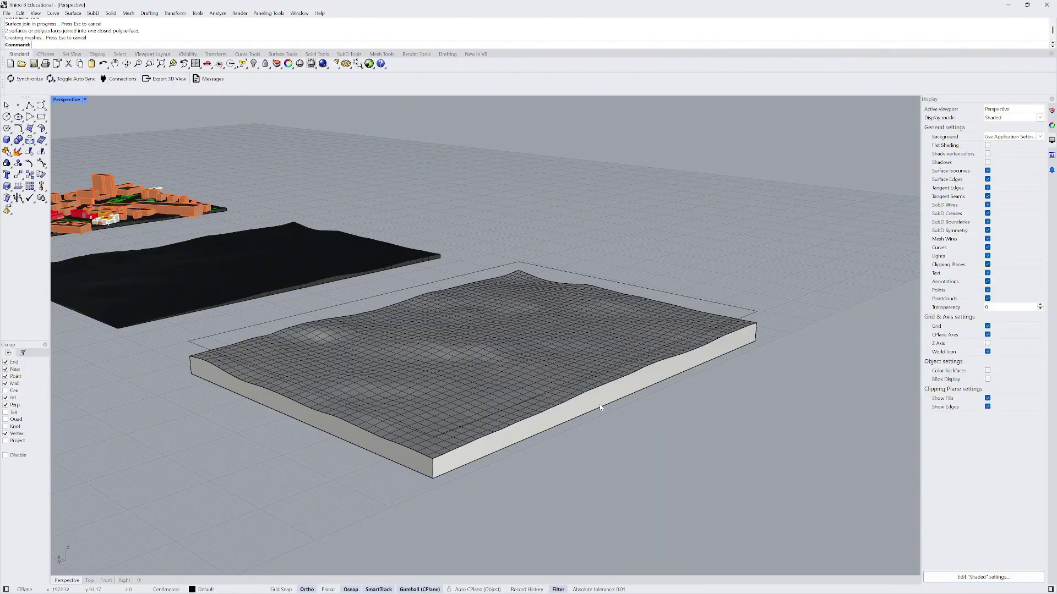
pyautogui.moveTo(595, 408); pyautogui.dragTo(509, 303, button='right')
pyautogui.press('Escape')
# - Orbit around the joined terrain slab to inspect it from below and above
pyautogui.scroll(-3, 513, 307)
pyautogui.scroll(3, 509, 303)
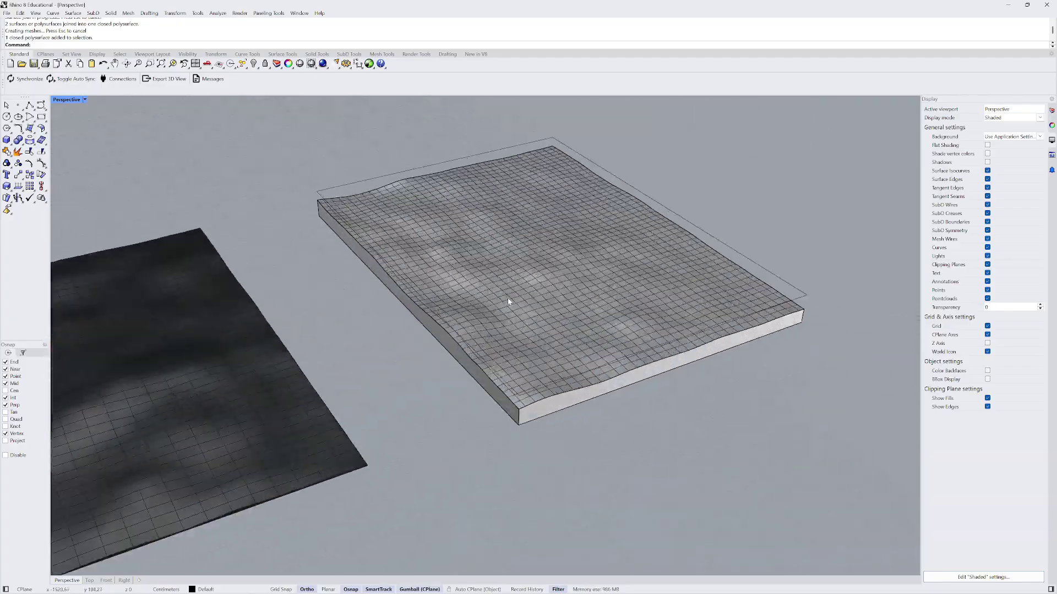
pyautogui.click(508, 298)
pyautogui.scroll(-2, 492, 310)
pyautogui.scroll(-4, 492, 310)
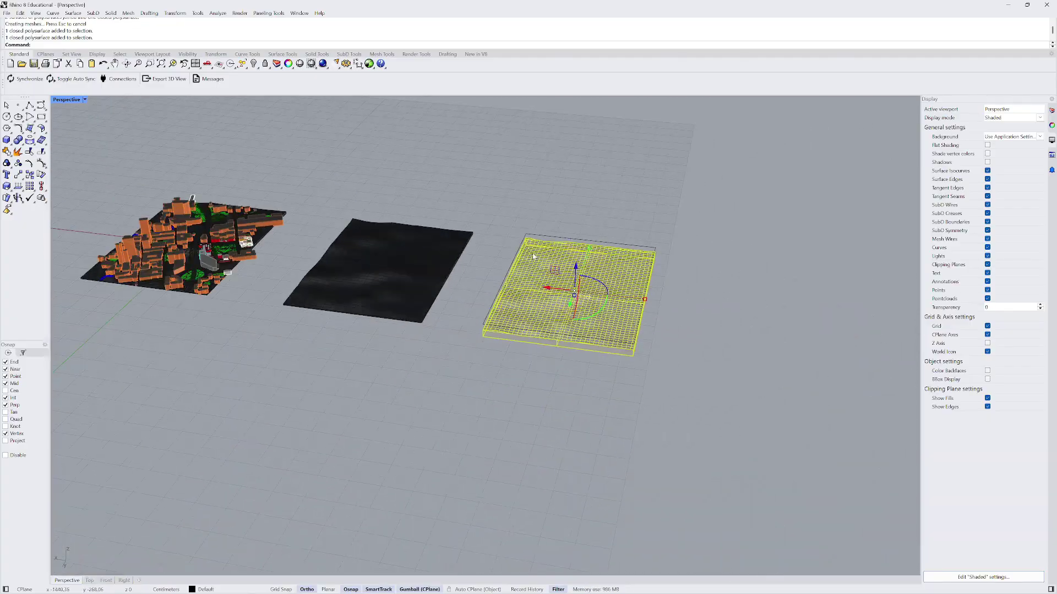
pyautogui.press('Escape')
pyautogui.scroll(5, 553, 298)
pyautogui.scroll(-5, 530, 297)
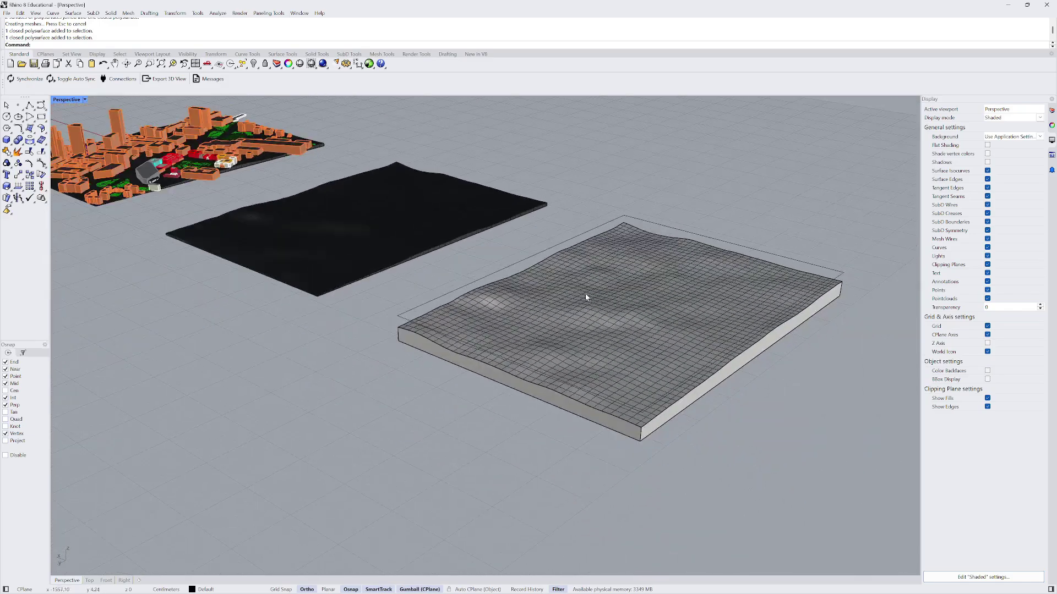
pyautogui.moveTo(538, 314); pyautogui.dragTo(539, 262, button='right')
pyautogui.click(553, 231)
pyautogui.click(547, 192)
pyautogui.moveTo(547, 192); pyautogui.dragTo(566, 291, button='right')
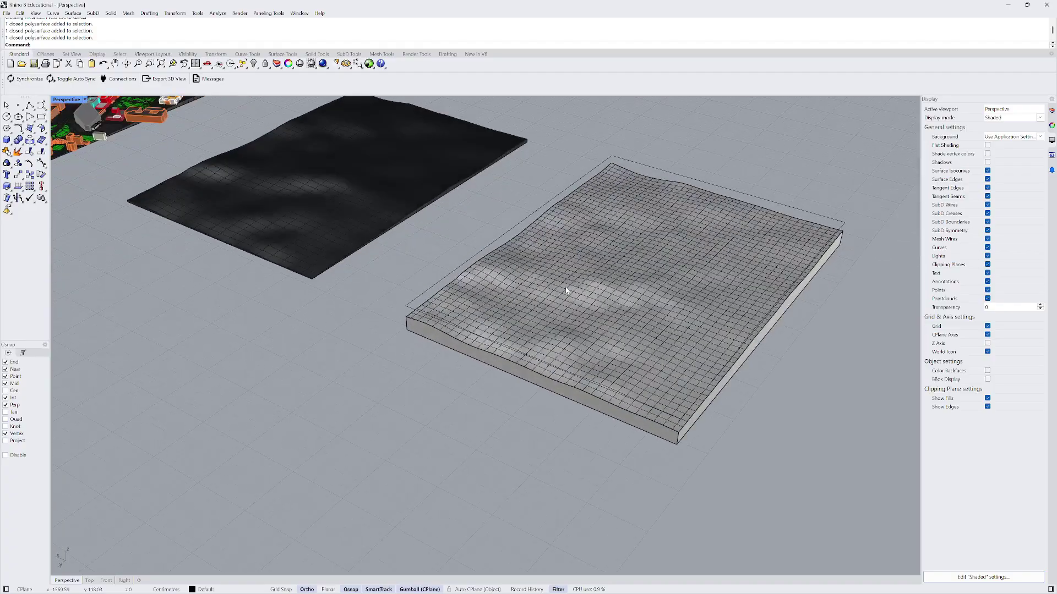
pyautogui.scroll(-3, 503, 290)
pyautogui.moveTo(568, 333); pyautogui.dragTo(518, 257, button='right')
pyautogui.scroll(2, 635, 329)
# - Orbit over the city model, briefly selecting the buildings mesh to inspect it
pyautogui.moveTo(612, 319); pyautogui.dragTo(392, 244, button='right')
pyautogui.scroll(3, 392, 244)
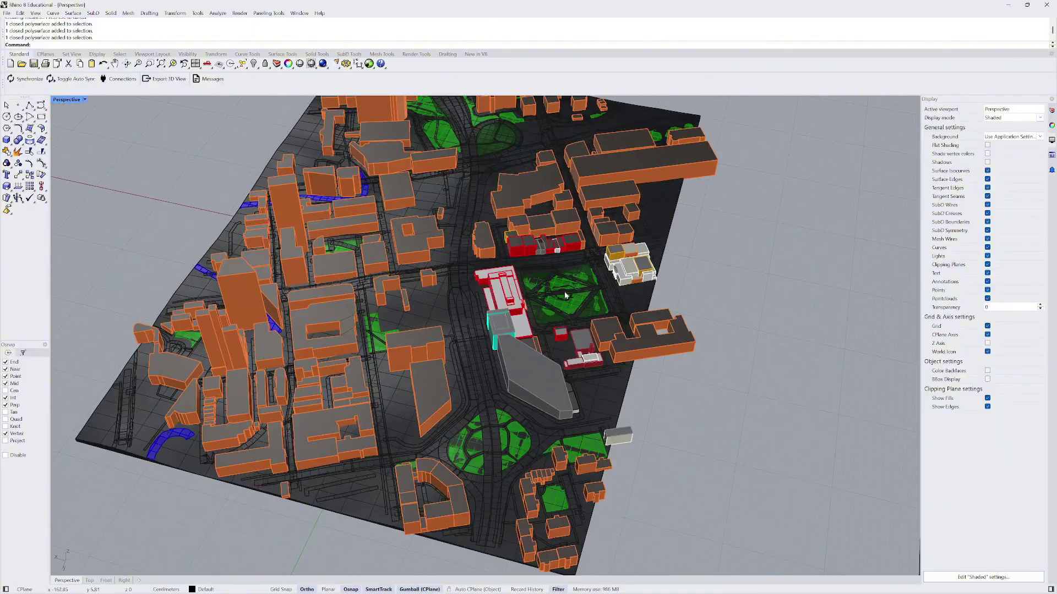
pyautogui.scroll(-3, 566, 296)
pyautogui.scroll(4, 421, 266)
pyautogui.keyDown('shift'); pyautogui.click(421, 266); pyautogui.keyUp('shift')
pyautogui.scroll(-3, 328, 242)
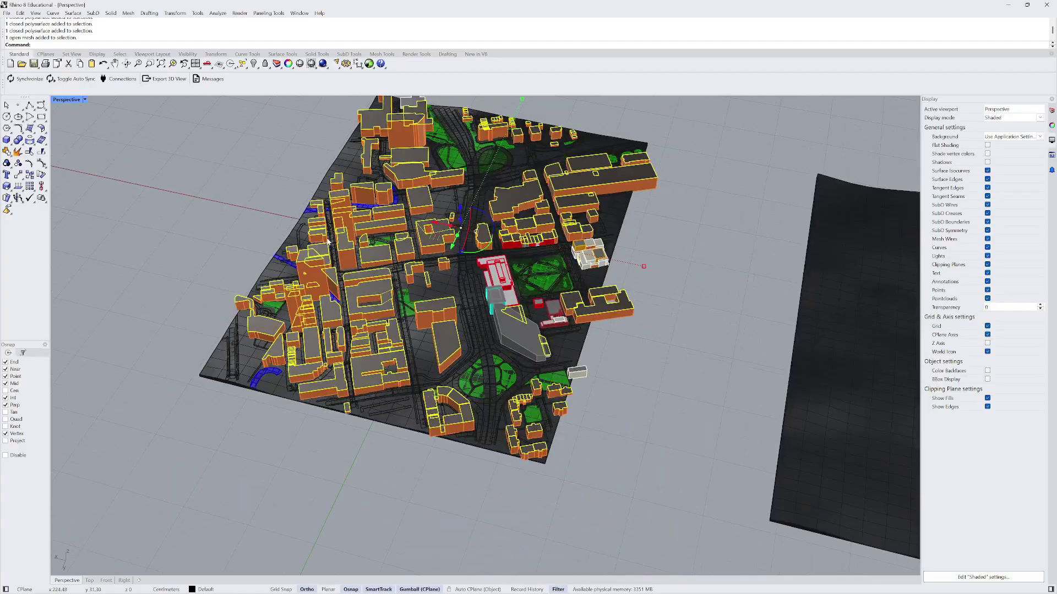
pyautogui.scroll(-3, 328, 241)
pyautogui.moveTo(330, 245); pyautogui.dragTo(360, 256, button='right')
pyautogui.press('Escape')
pyautogui.scroll(-2, 363, 260)
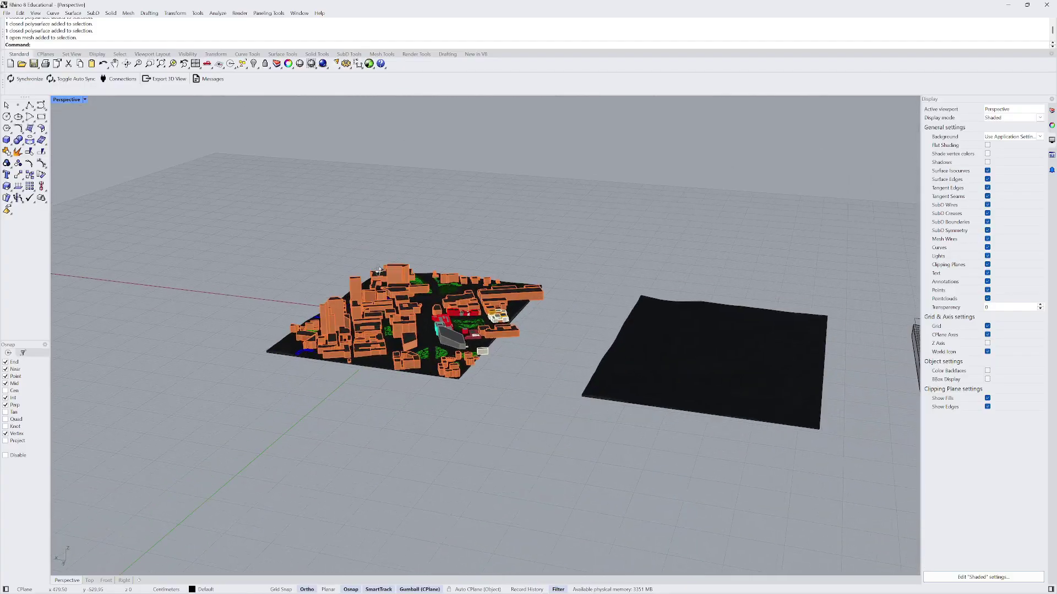
pyautogui.scroll(4, 380, 271)
pyautogui.scroll(-1, 380, 275)
pyautogui.scroll(2, 389, 325)
pyautogui.moveTo(382, 287); pyautogui.dragTo(372, 323, button='right')
pyautogui.scroll(-2, 389, 325)
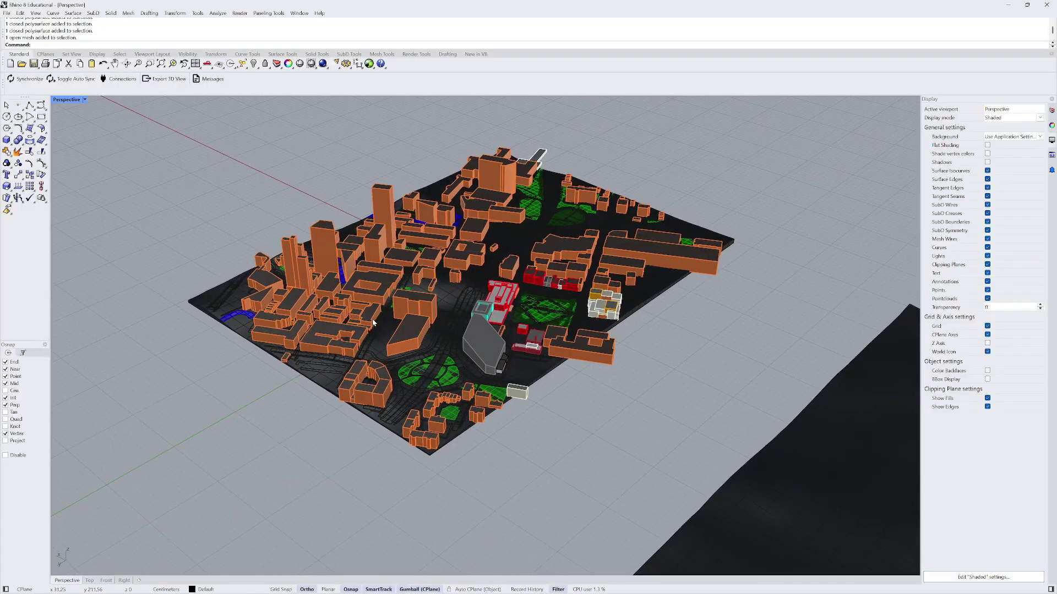
# - Show the Layers panel with Default and Layer 01–05 and widen it
pyautogui.click(1052, 111)
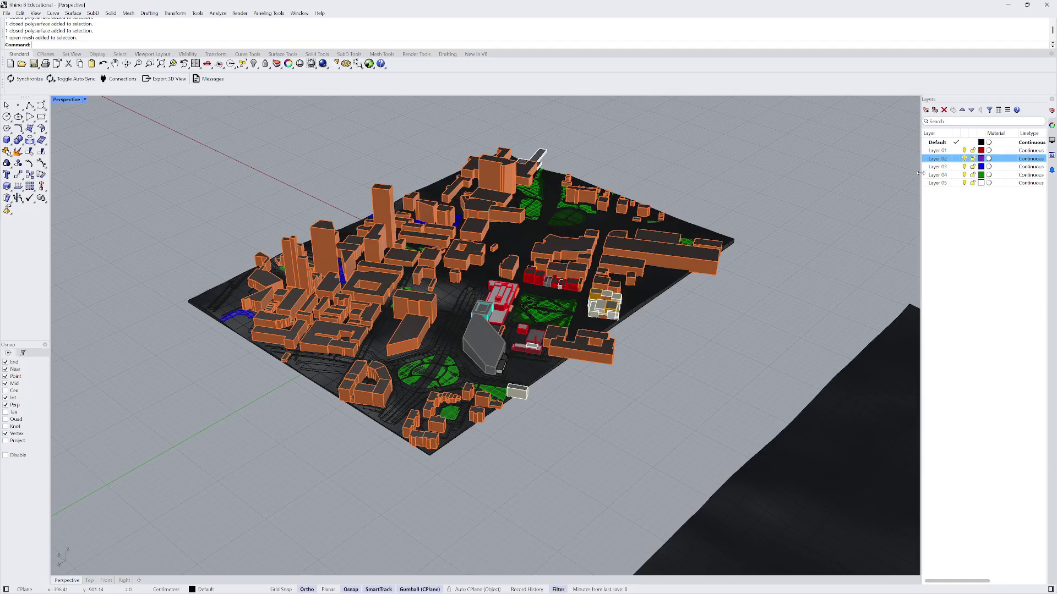
pyautogui.moveTo(856, 174); pyautogui.dragTo(856, 174)
pyautogui.scroll(-5, 696, 230)
pyautogui.keyDown('shift'); pyautogui.moveTo(680, 208); pyautogui.dragTo(538, 208, button='right'); pyautogui.keyUp('shift')
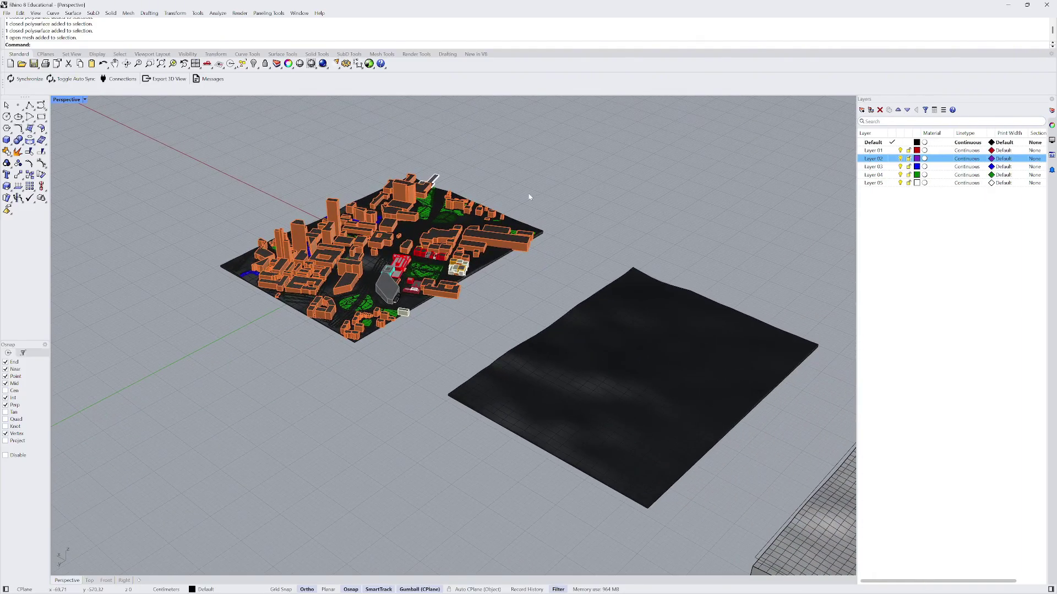
pyautogui.scroll(5, 374, 219)
# - Review the city buildings from a lower angle, then pick Layer 01 in the list
pyautogui.click(375, 218)
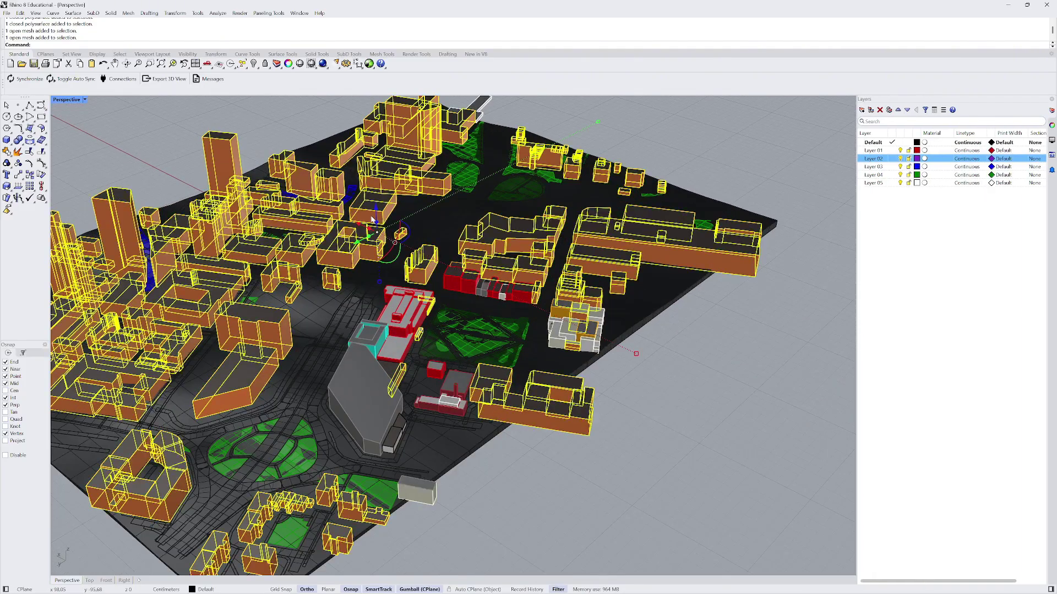
pyautogui.scroll(-3, 407, 213)
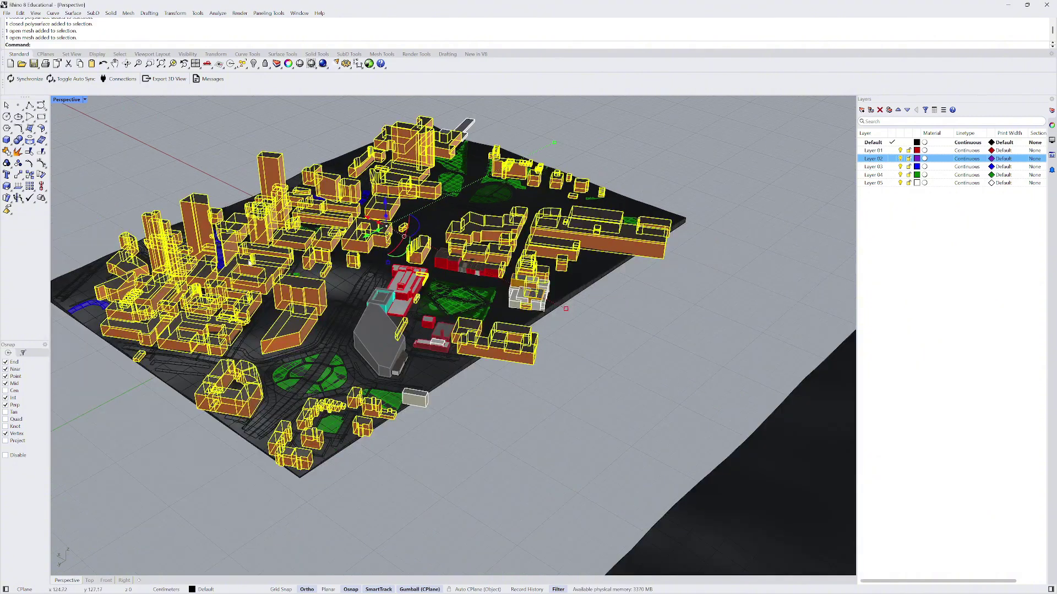
pyautogui.scroll(-2, 389, 231)
pyautogui.click(624, 187)
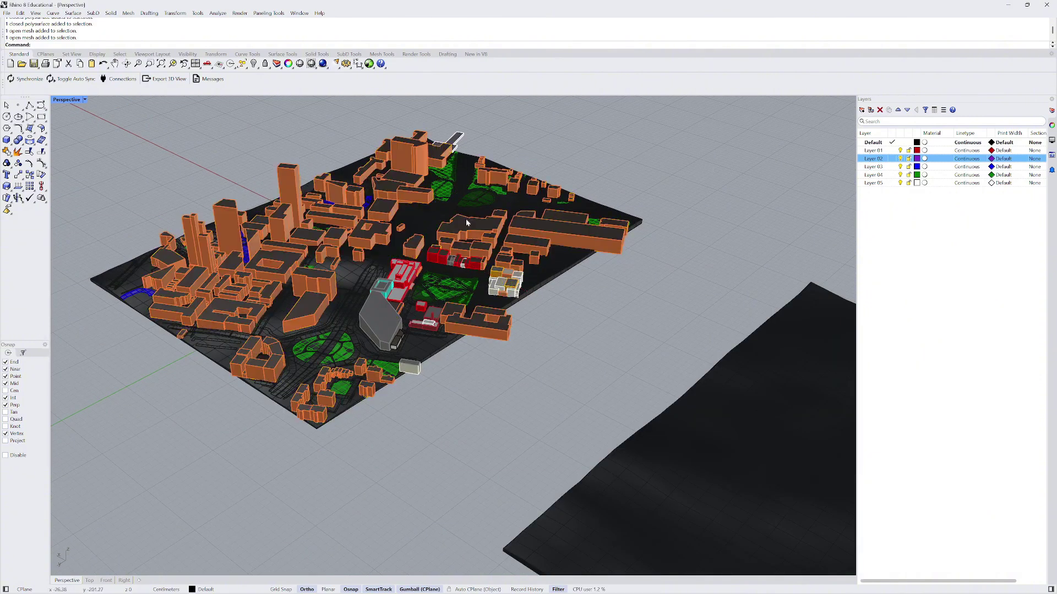
pyautogui.moveTo(623, 187); pyautogui.dragTo(417, 213, button='right')
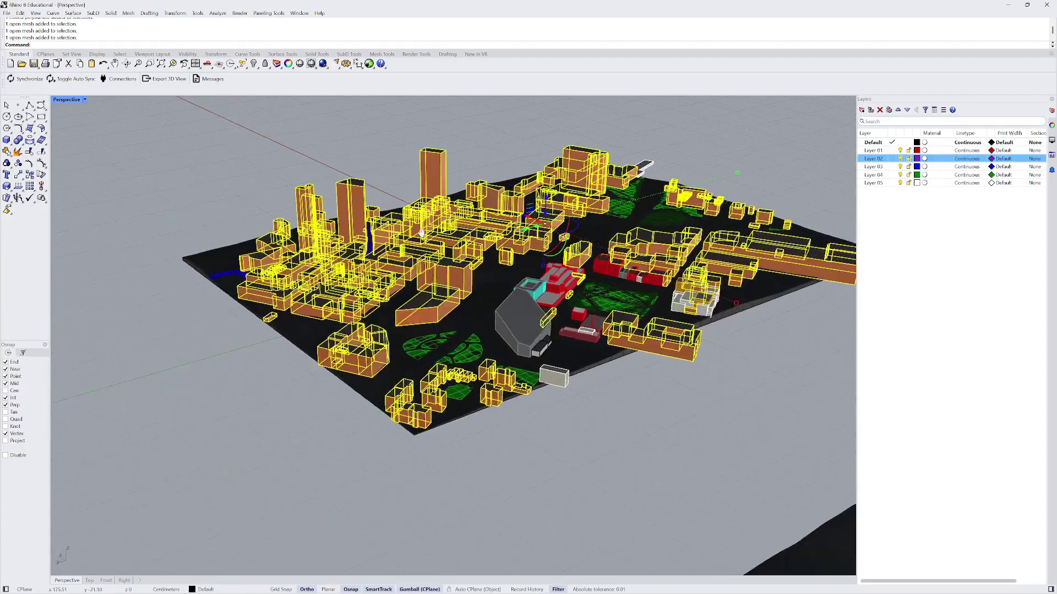
pyautogui.scroll(-3, 352, 220)
pyautogui.keyDown('shift'); pyautogui.moveTo(421, 233); pyautogui.dragTo(378, 244, button='right'); pyautogui.keyUp('shift')
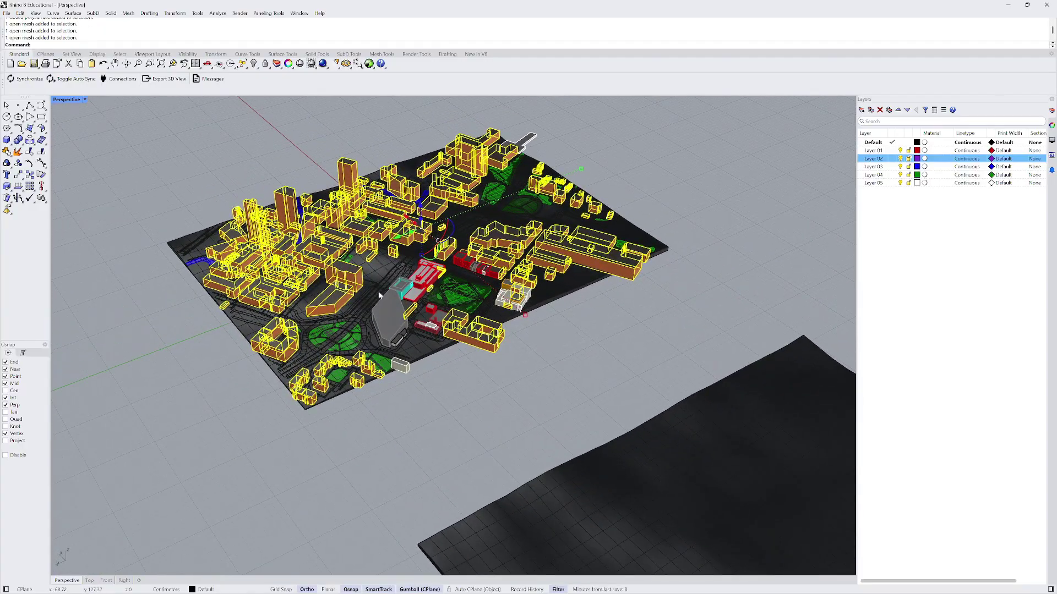
pyautogui.scroll(2, 453, 164)
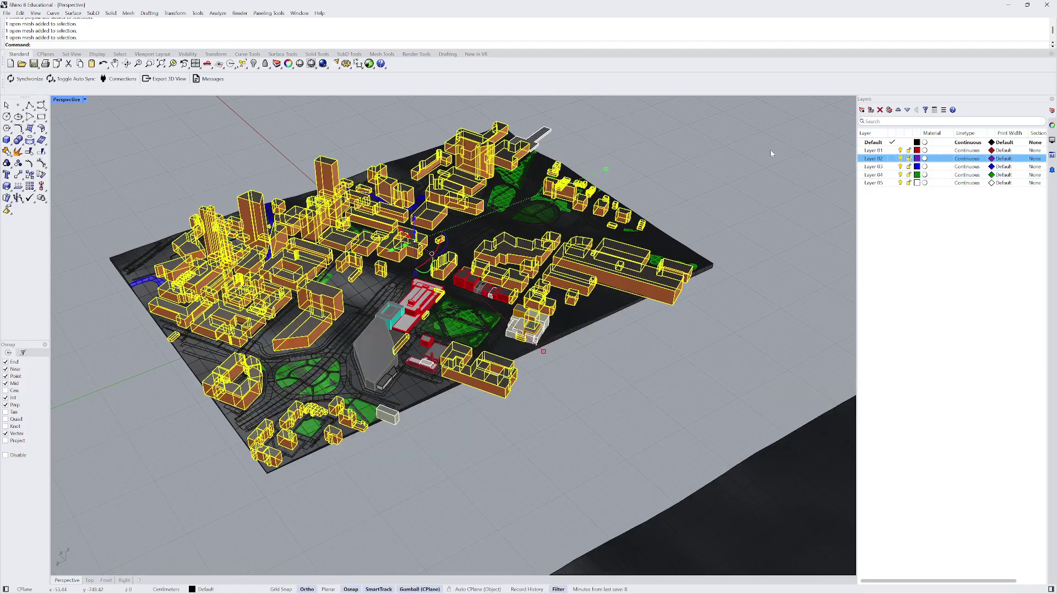
pyautogui.click(873, 152)
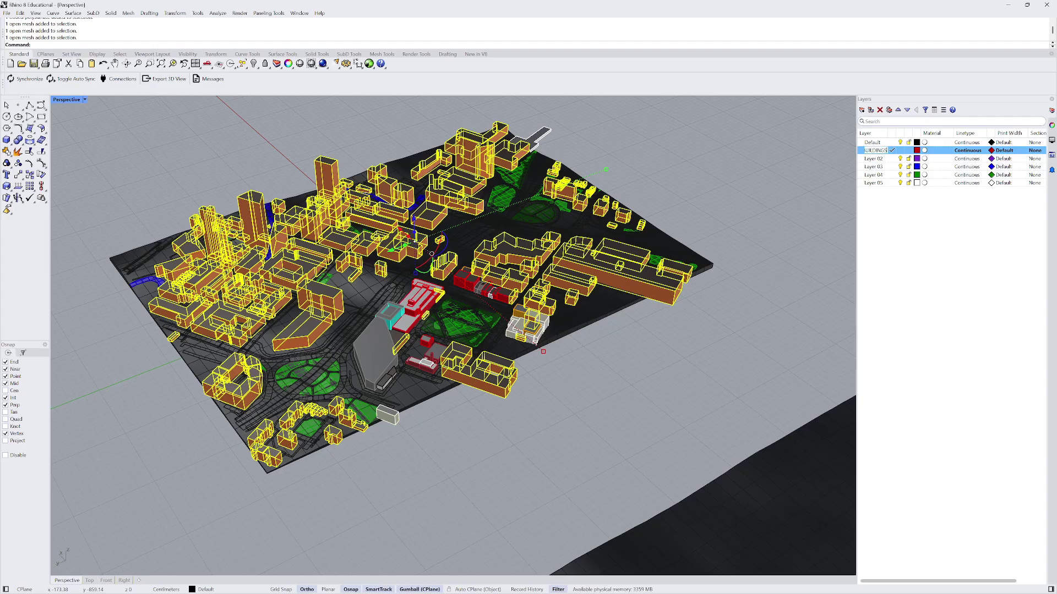
# - Confirm the new BUILDINGS layer name and select a building mesh on the city model
pyautogui.click(946, 252)
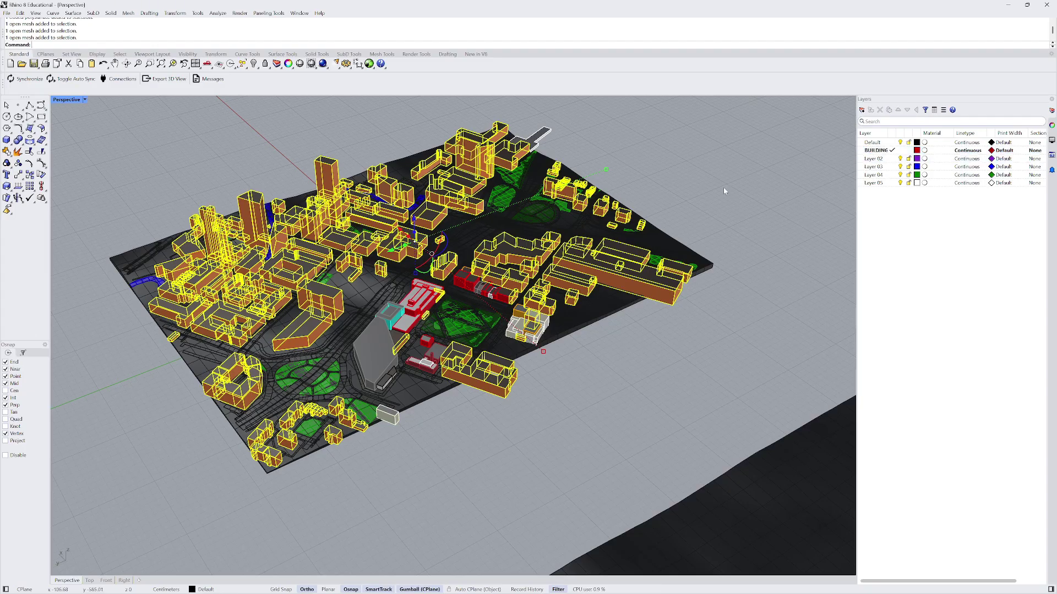
pyautogui.scroll(-6, 716, 185)
pyautogui.click(708, 173)
pyautogui.scroll(7, 609, 215)
pyautogui.click(610, 218)
pyautogui.scroll(-2, 610, 219)
pyautogui.moveTo(610, 219); pyautogui.dragTo(495, 248, button='right')
pyautogui.scroll(3, 598, 223)
pyautogui.scroll(-4, 407, 267)
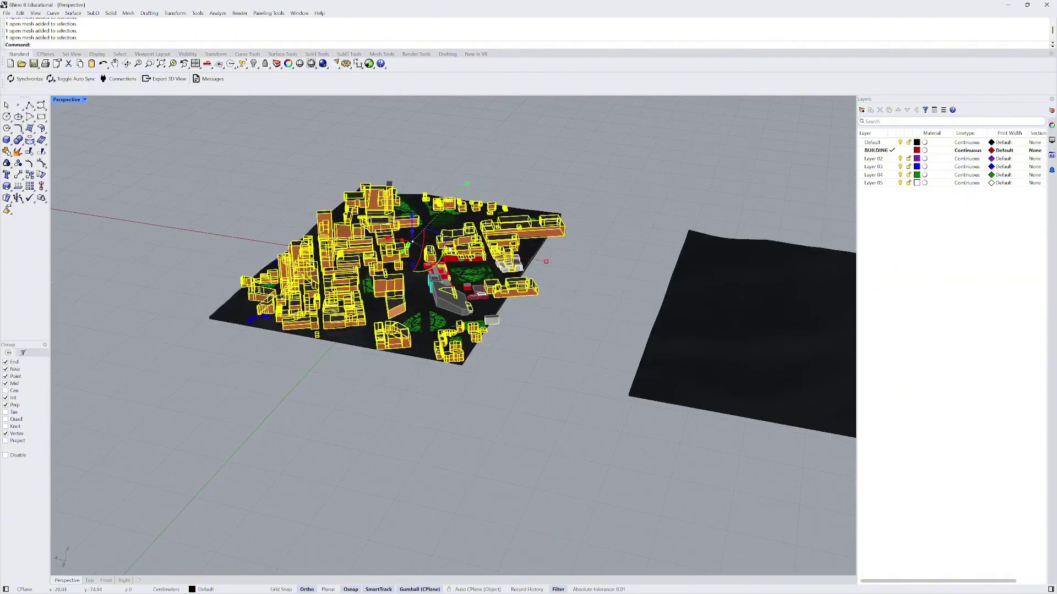
pyautogui.moveTo(407, 267); pyautogui.dragTo(359, 463, button='right')
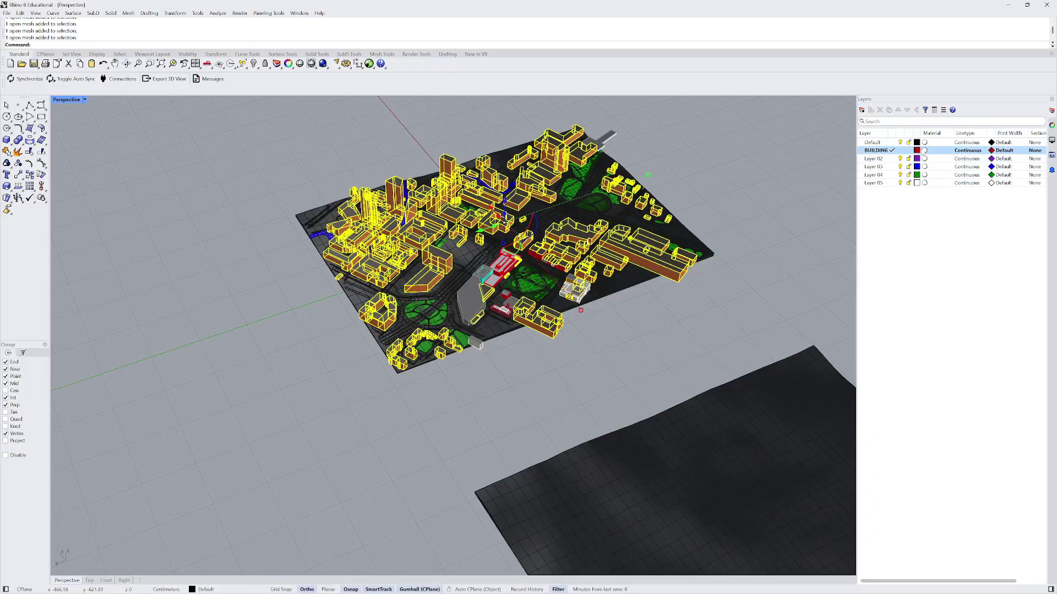
# - Move the selected buildings onto the BUILDINGS layer, then hide that layer
pyautogui.rightClick(875, 150)
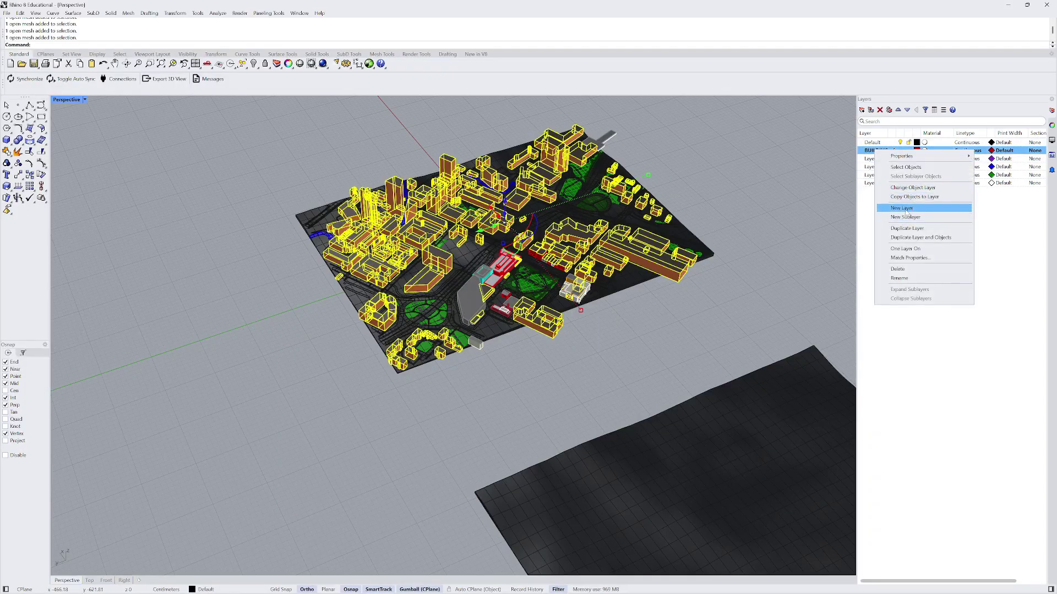
pyautogui.click(902, 189)
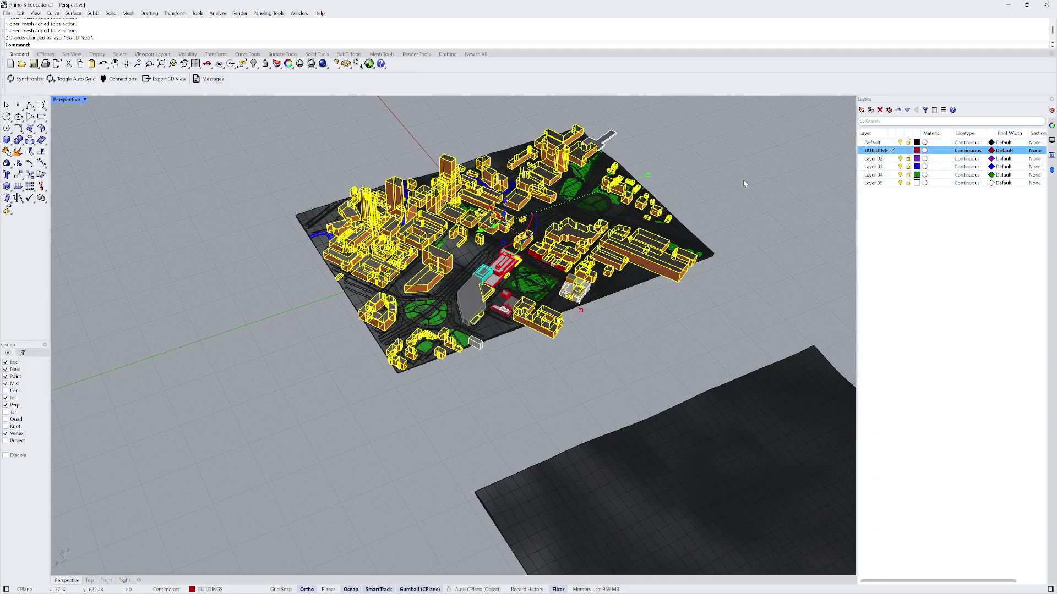
pyautogui.click(743, 179)
pyautogui.scroll(6, 616, 154)
pyautogui.click(598, 153)
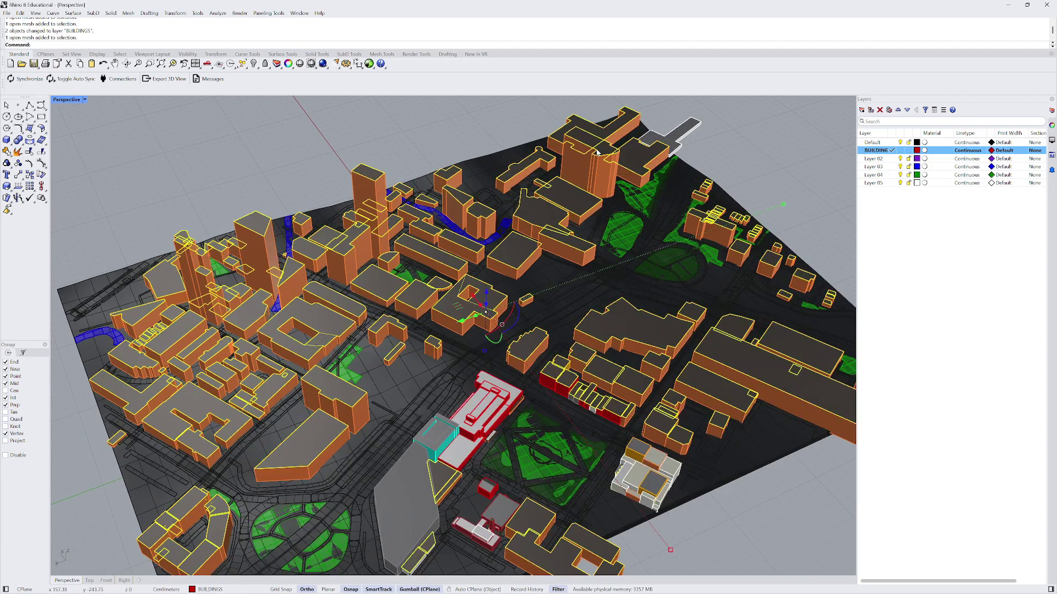
pyautogui.click(598, 171)
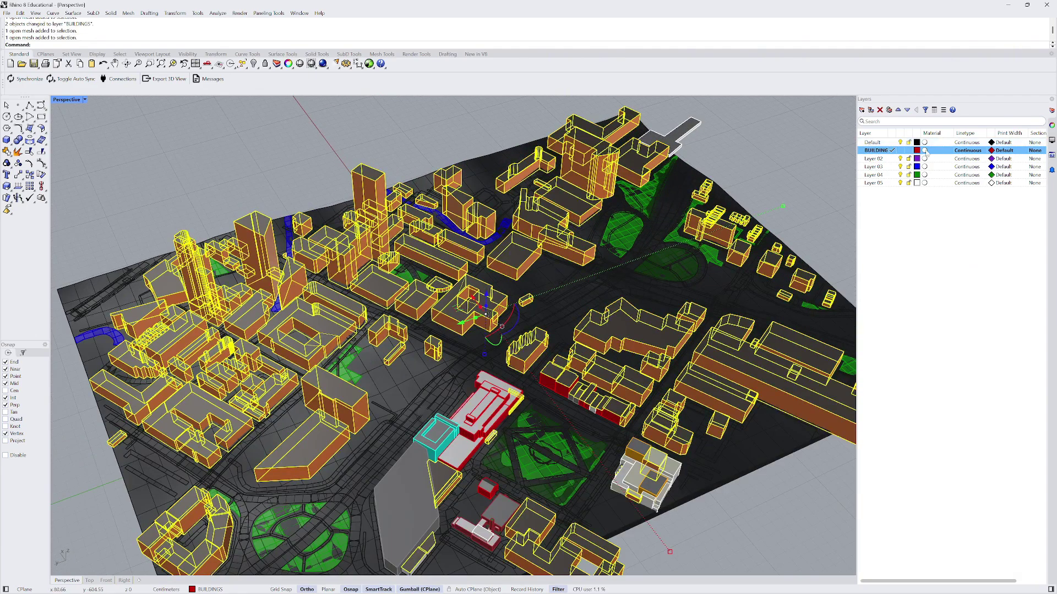
pyautogui.click(900, 150)
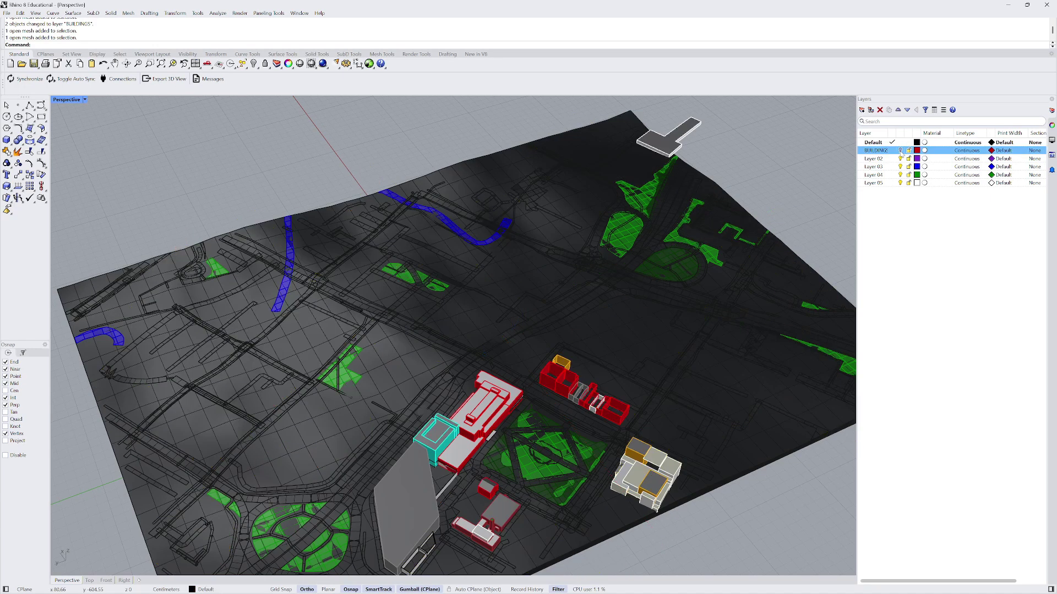
# - Select the grey slab building from a steep top-down view of the site
pyautogui.moveTo(774, 176); pyautogui.dragTo(278, 416, button='right')
pyautogui.keyDown('shift'); pyautogui.click(439, 176); pyautogui.keyUp('shift')
pyautogui.scroll(-6, 436, 177)
pyautogui.scroll(7, 436, 177)
pyautogui.scroll(-8, 260, 319)
pyautogui.moveTo(260, 319); pyautogui.dragTo(386, 308, button='right')
pyautogui.scroll(5, 375, 325)
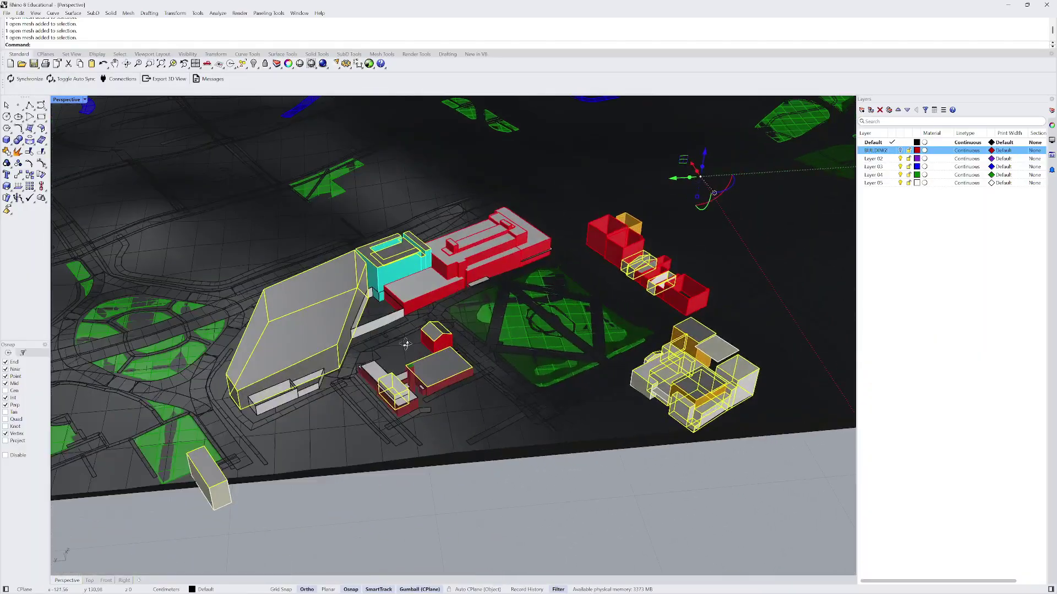
pyautogui.scroll(4, 386, 306)
# - Add the red buildings and remaining grey slabs to the selection
pyautogui.keyDown('shift'); pyautogui.click(401, 296); pyautogui.keyUp('shift')
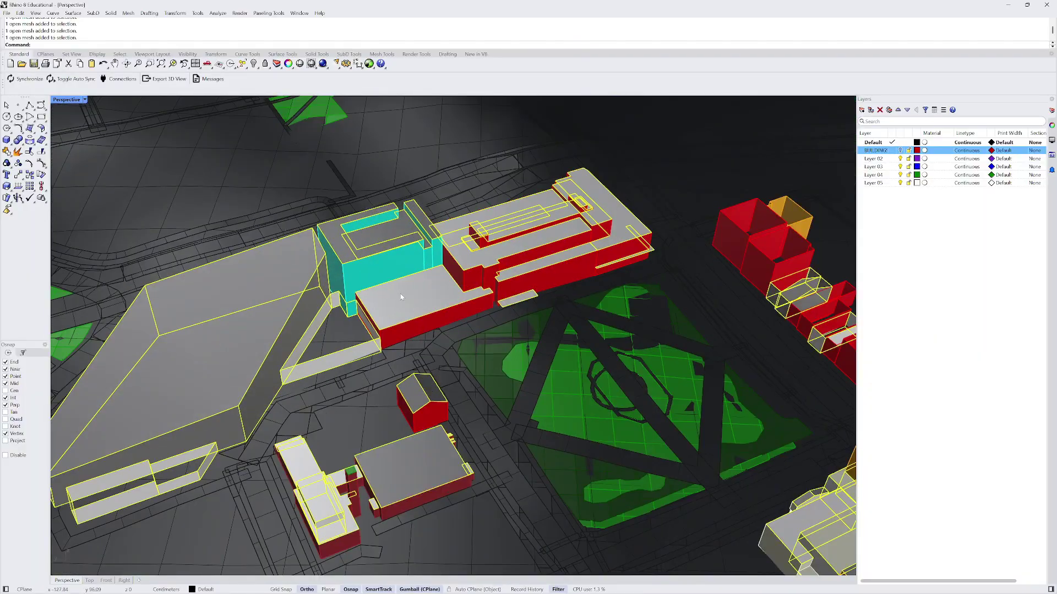
pyautogui.keyDown('shift'); pyautogui.click(475, 282); pyautogui.keyUp('shift')
pyautogui.scroll(-5, 471, 282)
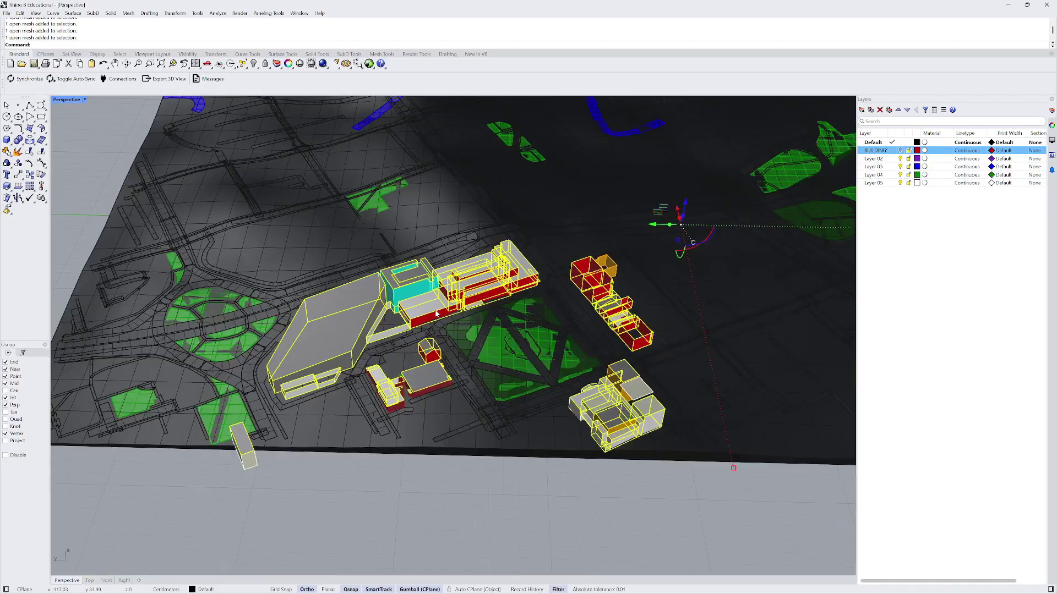
pyautogui.moveTo(422, 393); pyautogui.dragTo(485, 404, button='right')
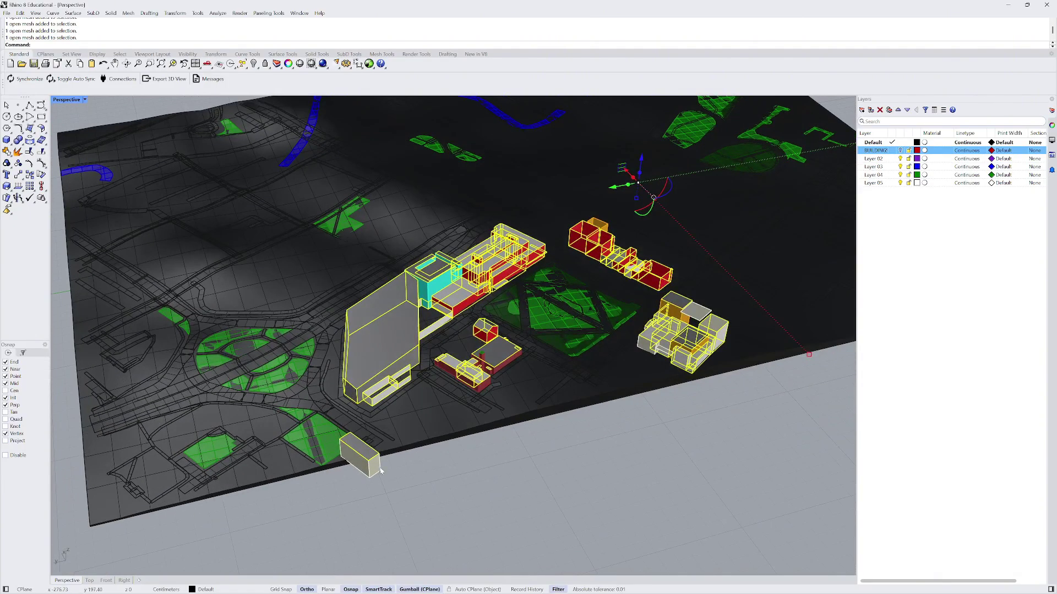
pyautogui.scroll(2, 381, 471)
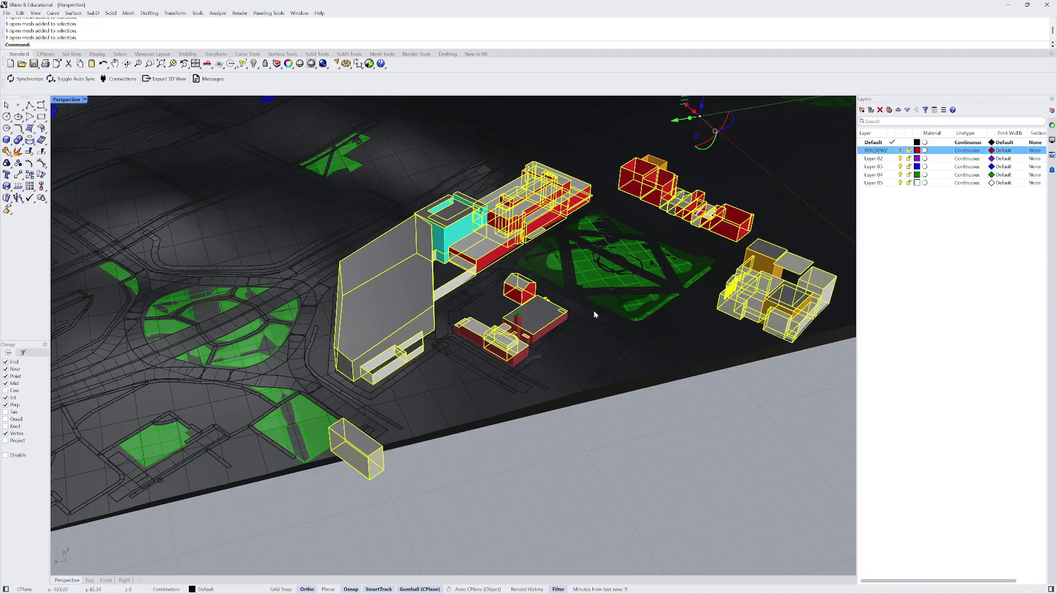
pyautogui.keyDown('shift'); pyautogui.moveTo(593, 315); pyautogui.dragTo(527, 307, button='right'); pyautogui.keyUp('shift')
pyautogui.scroll(5, 409, 345)
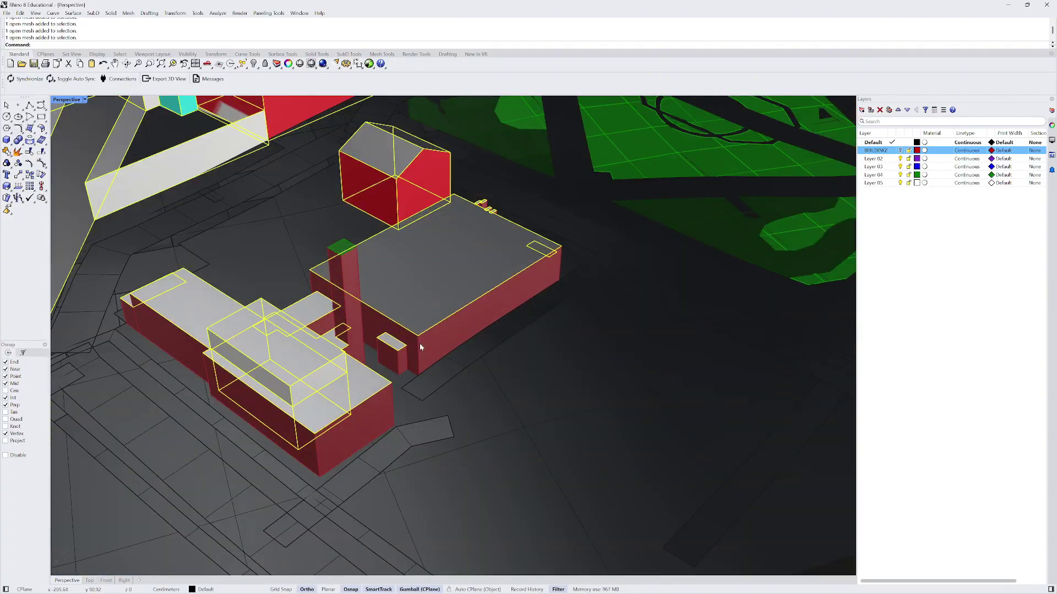
pyautogui.scroll(-10, 385, 358)
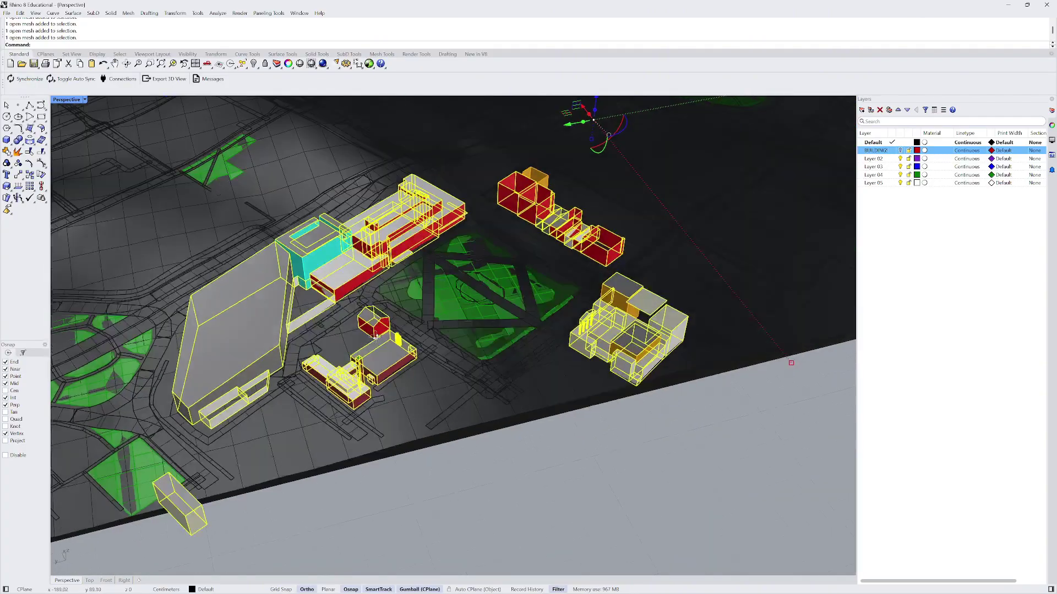
pyautogui.scroll(3, 385, 358)
# - Move the selected red and grey buildings onto the BUILDINGS layer
pyautogui.rightClick(879, 154)
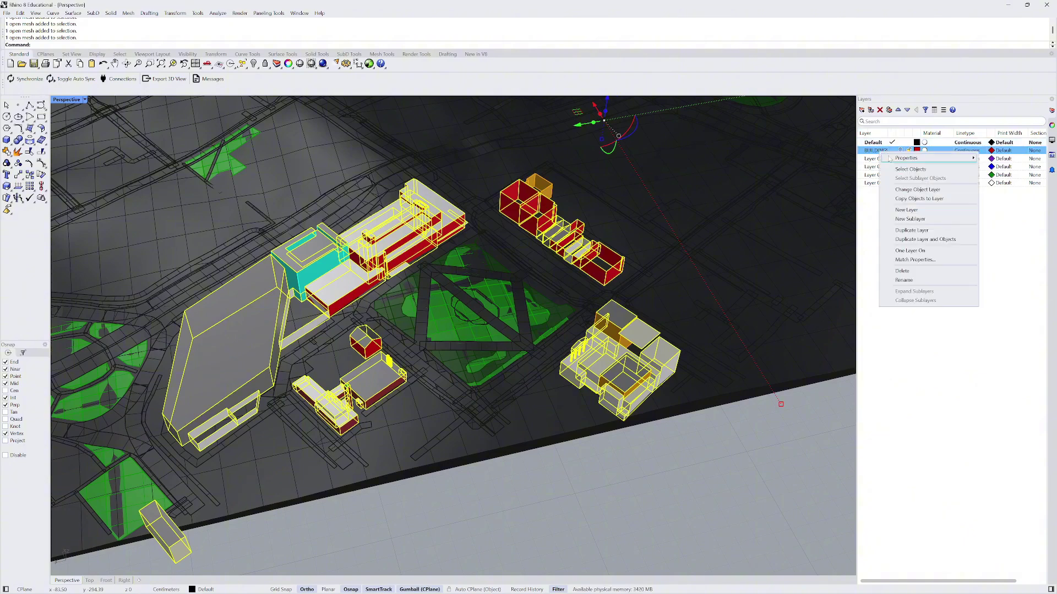
pyautogui.click(903, 192)
pyautogui.scroll(-5, 756, 281)
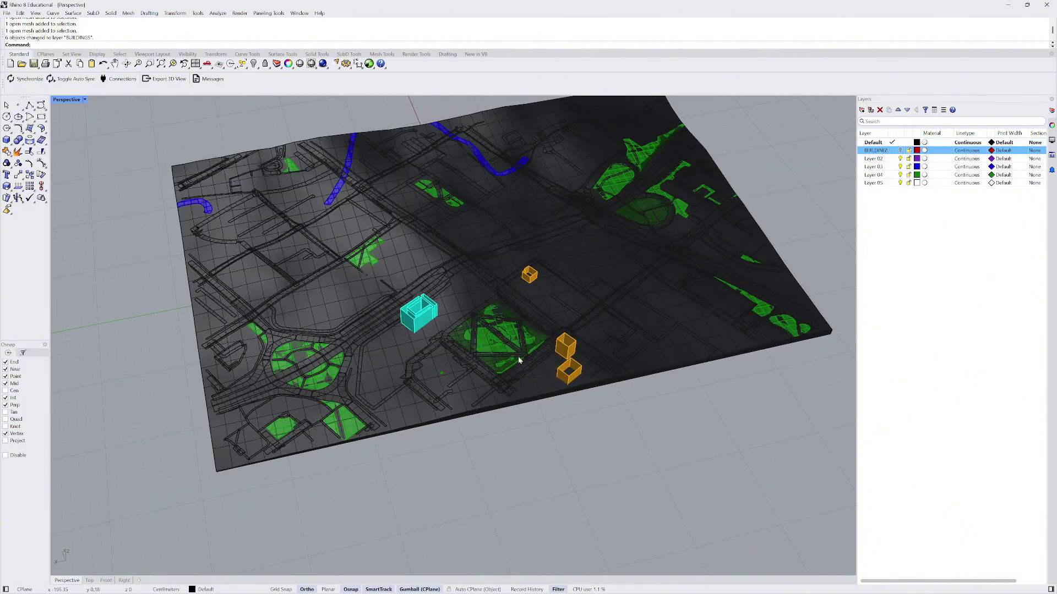
pyautogui.scroll(6, 401, 286)
# - Select the cyan and orange buildings and move them onto BUILDINGS
pyautogui.click(401, 280)
pyautogui.scroll(6, 400, 281)
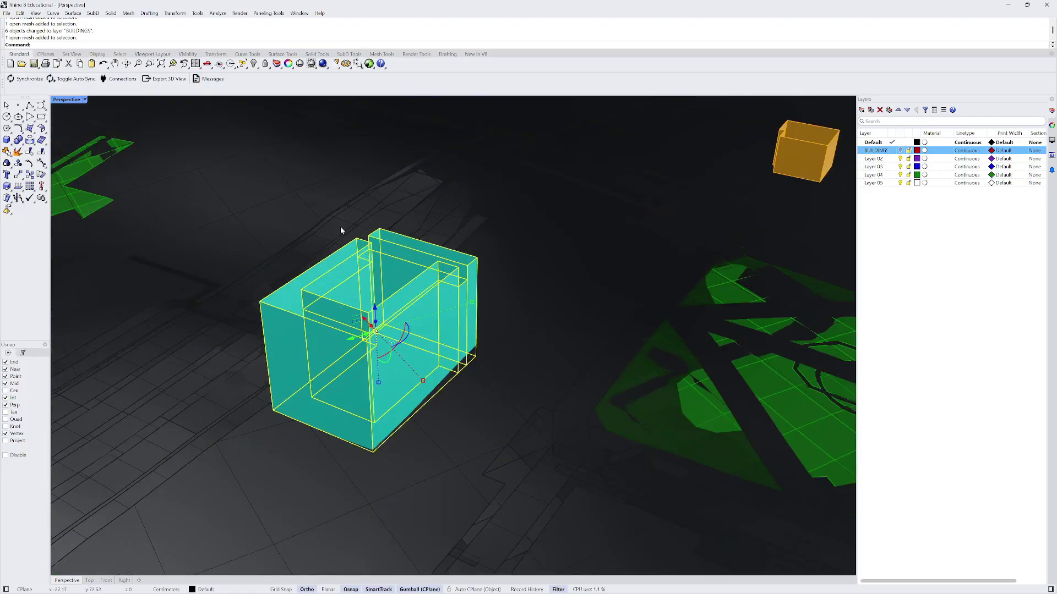
pyautogui.scroll(-6, 264, 259)
pyautogui.keyDown('shift'); pyautogui.click(524, 215); pyautogui.keyUp('shift')
pyautogui.scroll(-5, 622, 343)
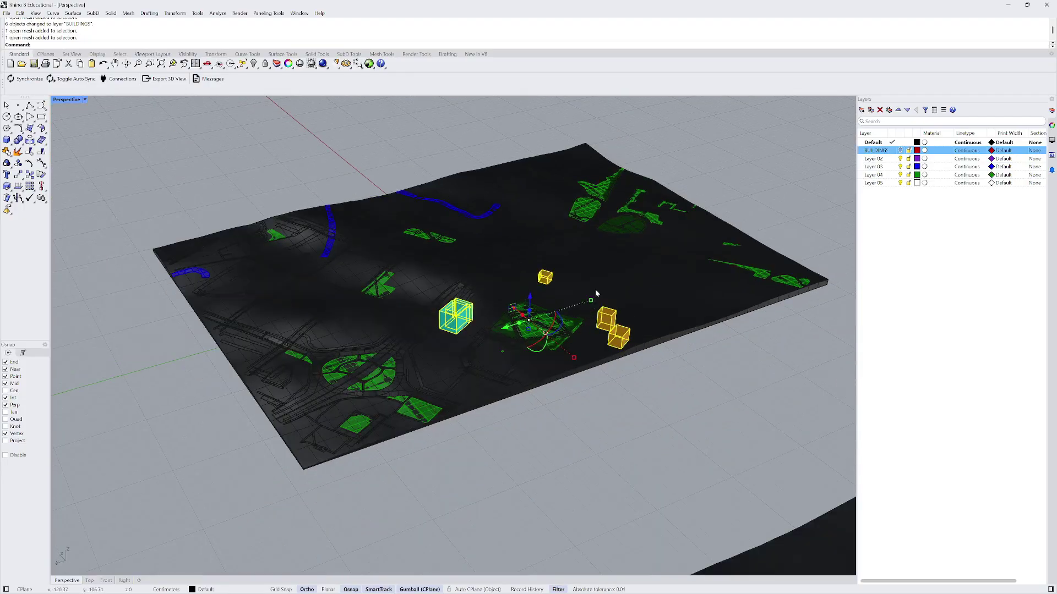
pyautogui.rightClick(875, 152)
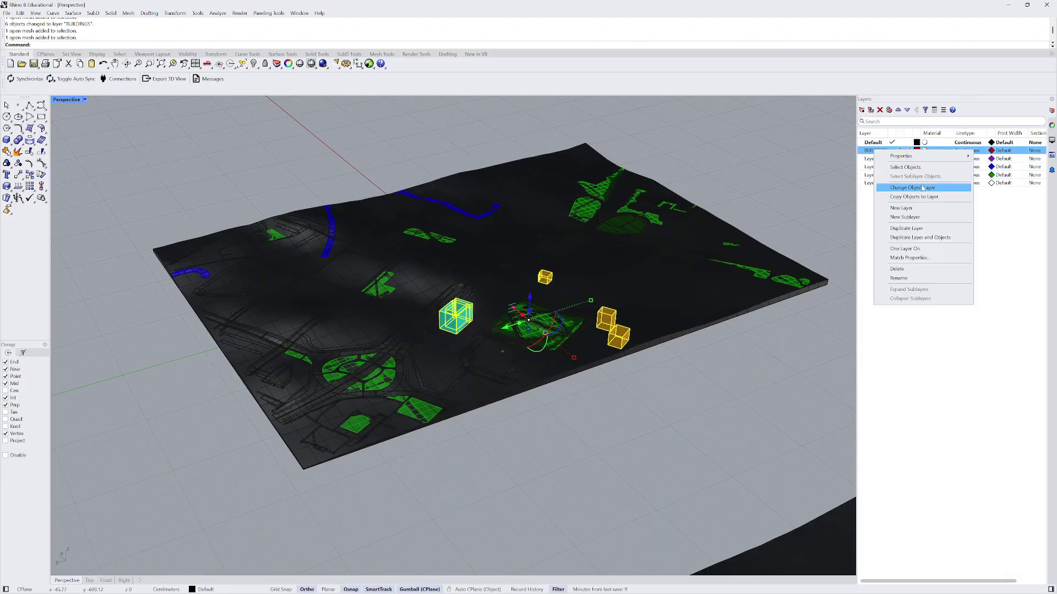
pyautogui.click(886, 184)
# - Toggle BUILDINGS on and off to verify, then select the terrain mesh
pyautogui.scroll(-2, 469, 358)
pyautogui.moveTo(470, 358); pyautogui.dragTo(411, 335, button='right')
pyautogui.scroll(4, 441, 380)
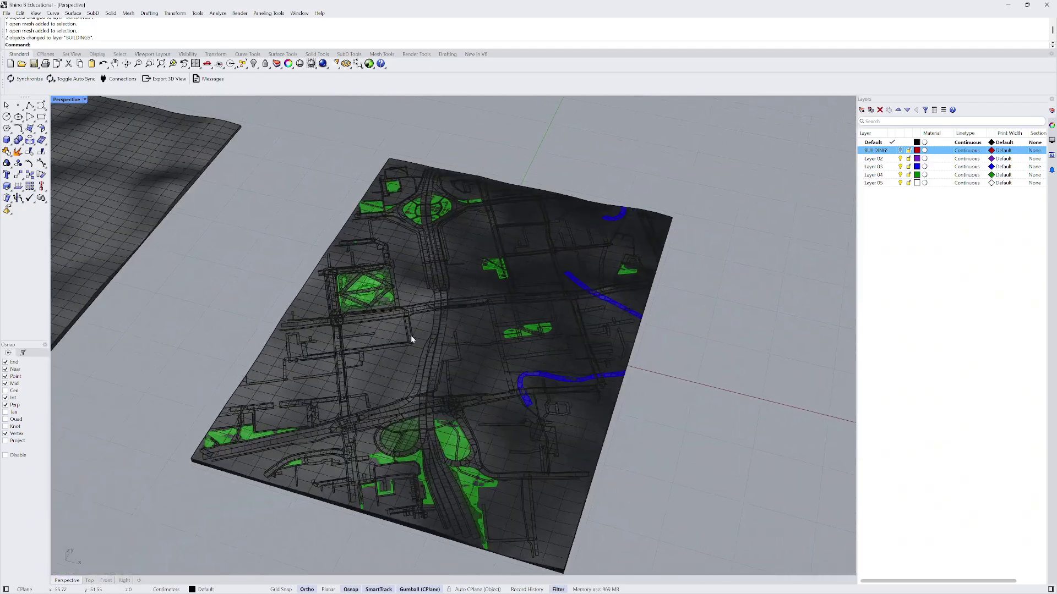
pyautogui.click(901, 150)
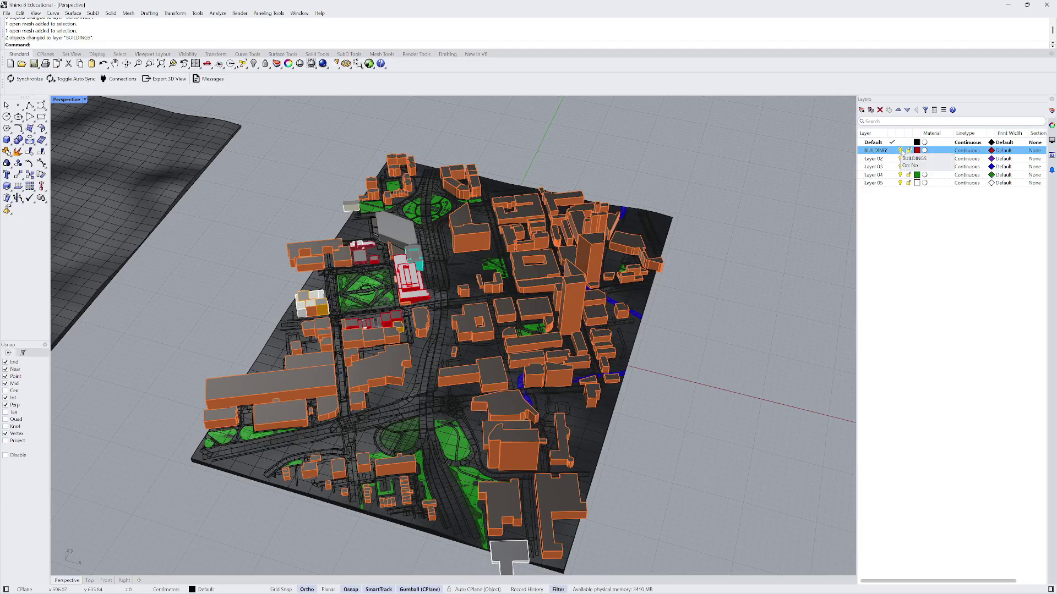
pyautogui.click(901, 151)
pyautogui.moveTo(384, 312); pyautogui.dragTo(463, 291, button='right')
pyautogui.click(404, 372)
pyautogui.scroll(1, 463, 308)
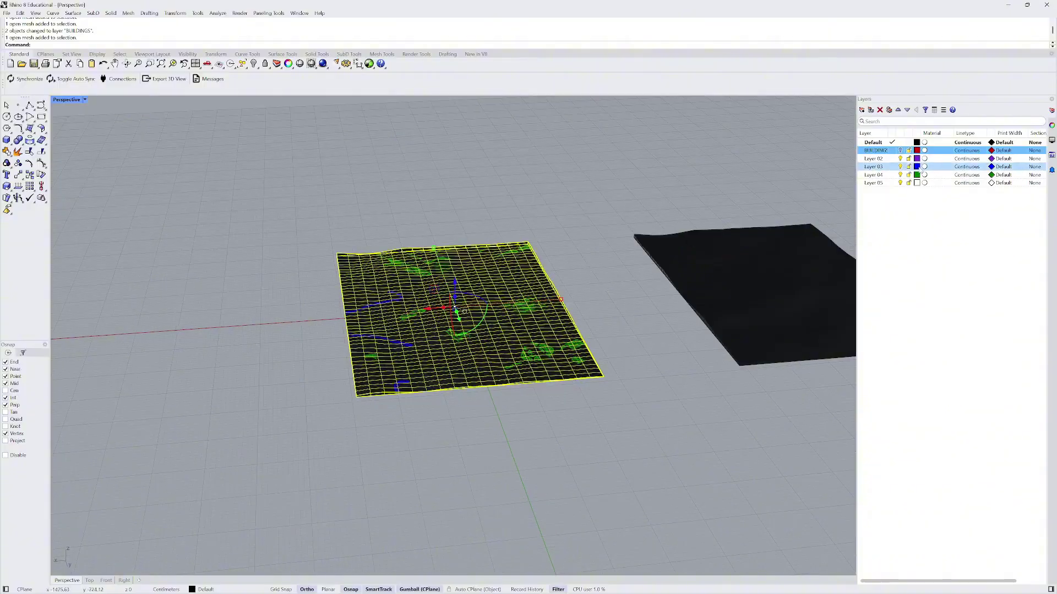
# - Move the terrain mesh onto Layer 04 and name that layer Site
pyautogui.click(879, 175)
pyautogui.rightClick(889, 177)
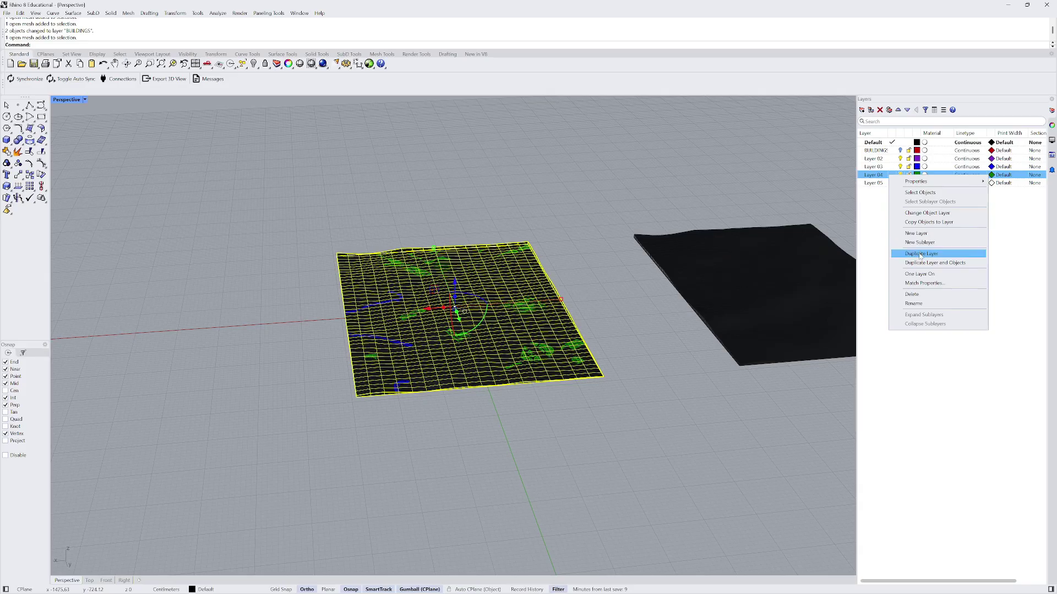
pyautogui.click(926, 213)
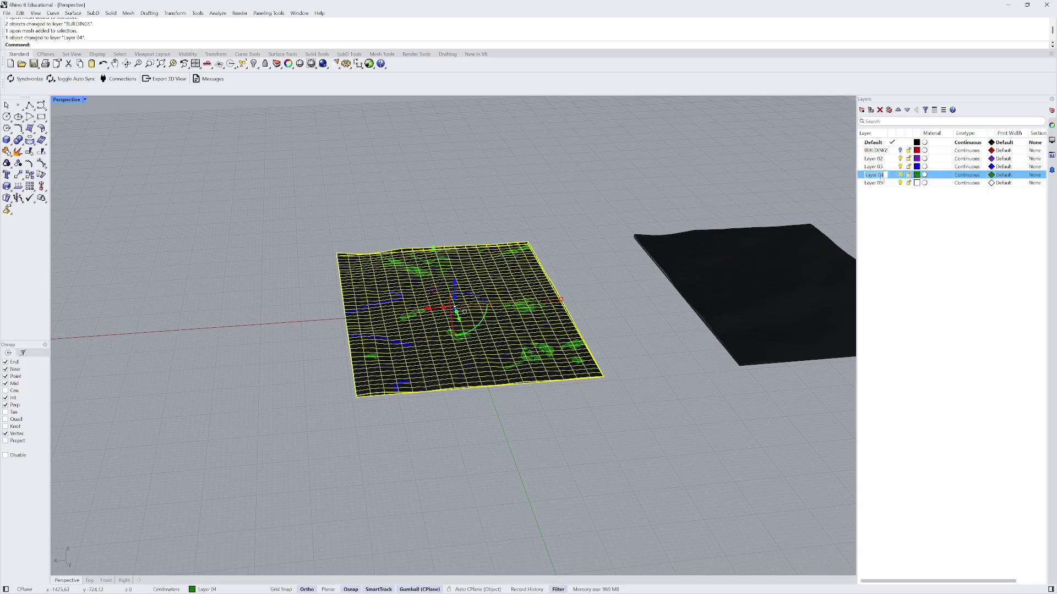
pyautogui.press('capslock')
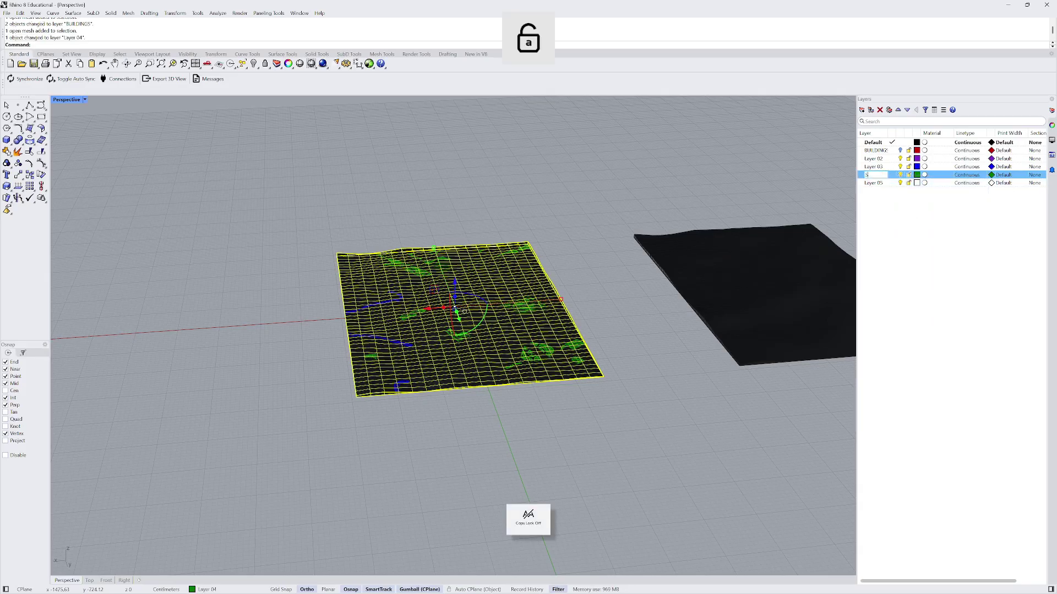
pyautogui.click(712, 163)
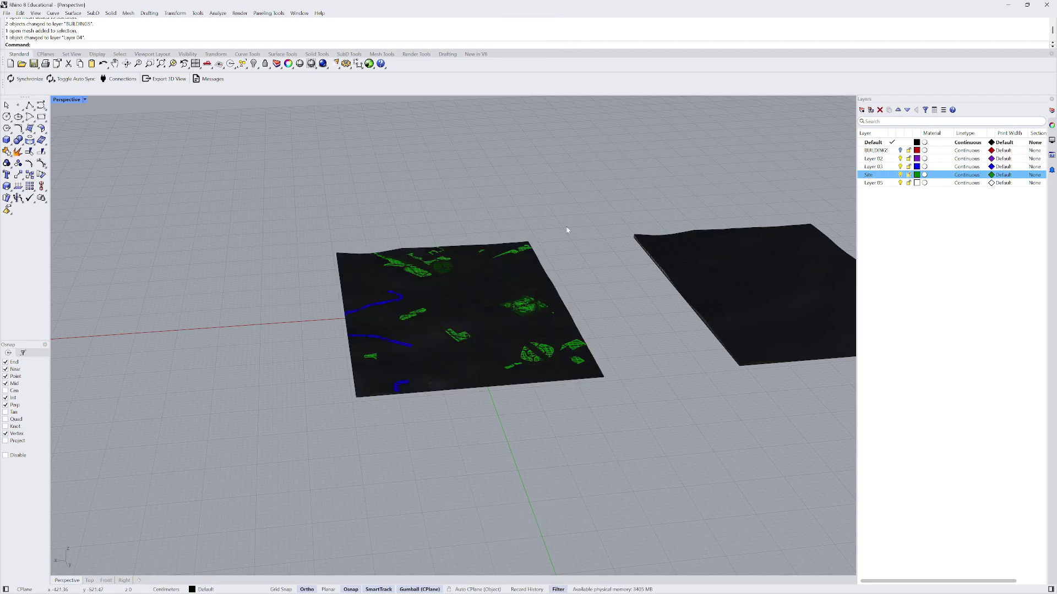
# - Inspect the site terrain and road curves meshes, then clear the selection
pyautogui.moveTo(566, 229); pyautogui.dragTo(433, 313, button='right')
pyautogui.scroll(3, 433, 313)
pyautogui.click(412, 276)
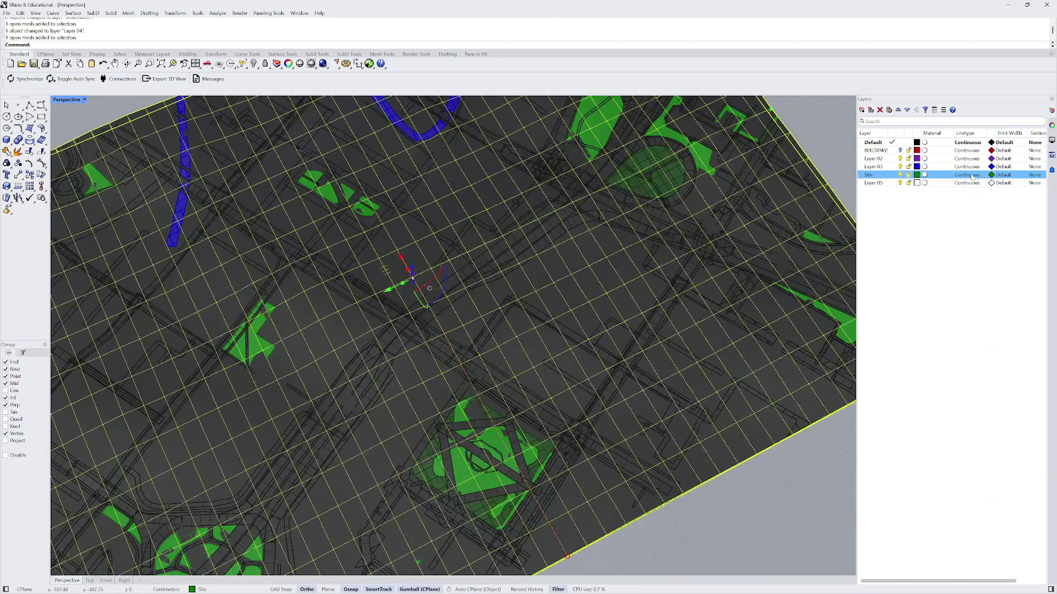
pyautogui.scroll(-6, 498, 286)
pyautogui.moveTo(499, 286); pyautogui.dragTo(465, 284, button='right')
pyautogui.scroll(-3, 443, 240)
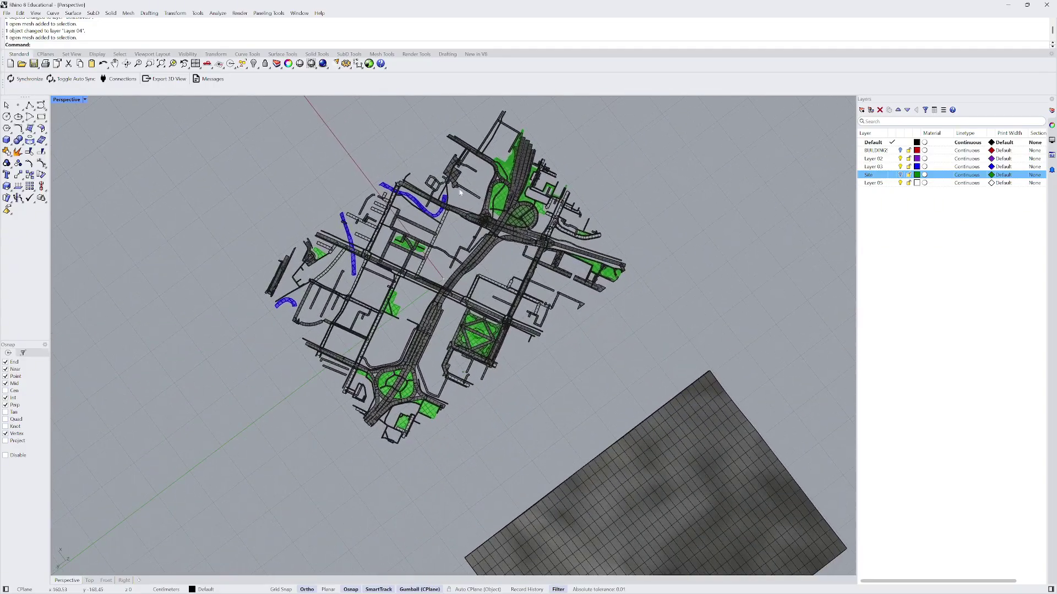
pyautogui.scroll(2, 496, 208)
pyautogui.moveTo(482, 350); pyautogui.dragTo(478, 264, button='right')
pyautogui.scroll(3, 452, 258)
pyautogui.click(440, 246)
pyautogui.scroll(-4, 440, 246)
pyautogui.press('Escape')
# - Turn the Site layer back on so the road map shows
pyautogui.scroll(-3, 457, 259)
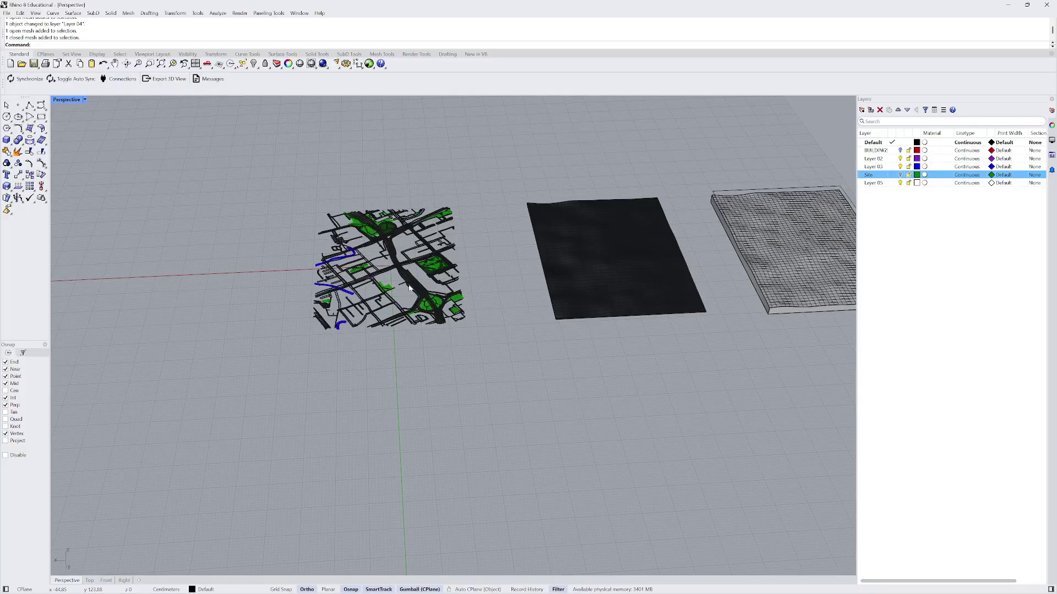
pyautogui.scroll(3, 409, 288)
pyautogui.scroll(-4, 369, 266)
pyautogui.scroll(3, 682, 281)
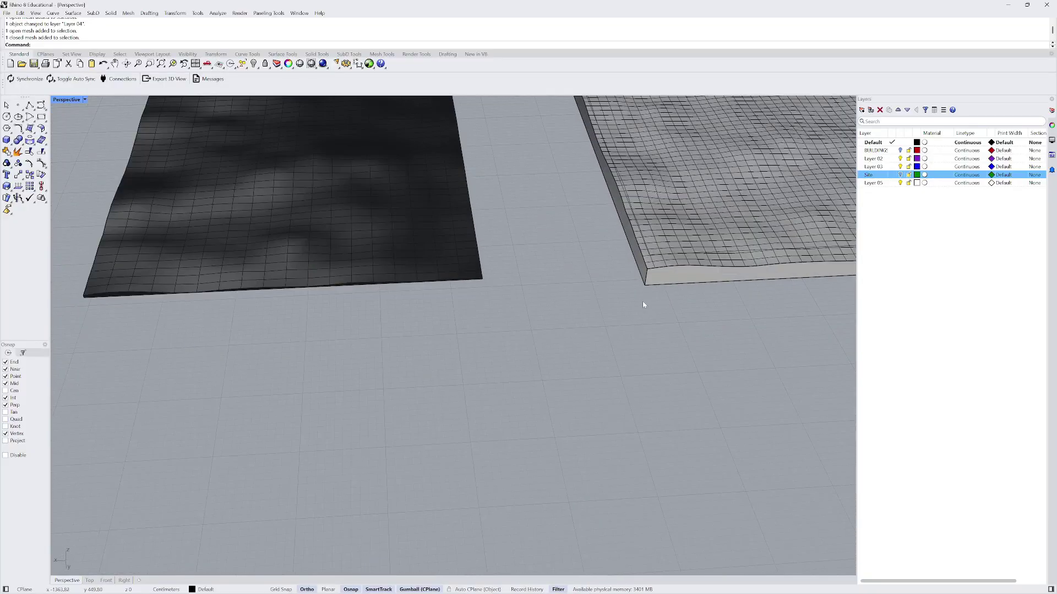
pyautogui.scroll(-3, 641, 303)
pyautogui.scroll(4, 636, 284)
pyautogui.scroll(-4, 639, 286)
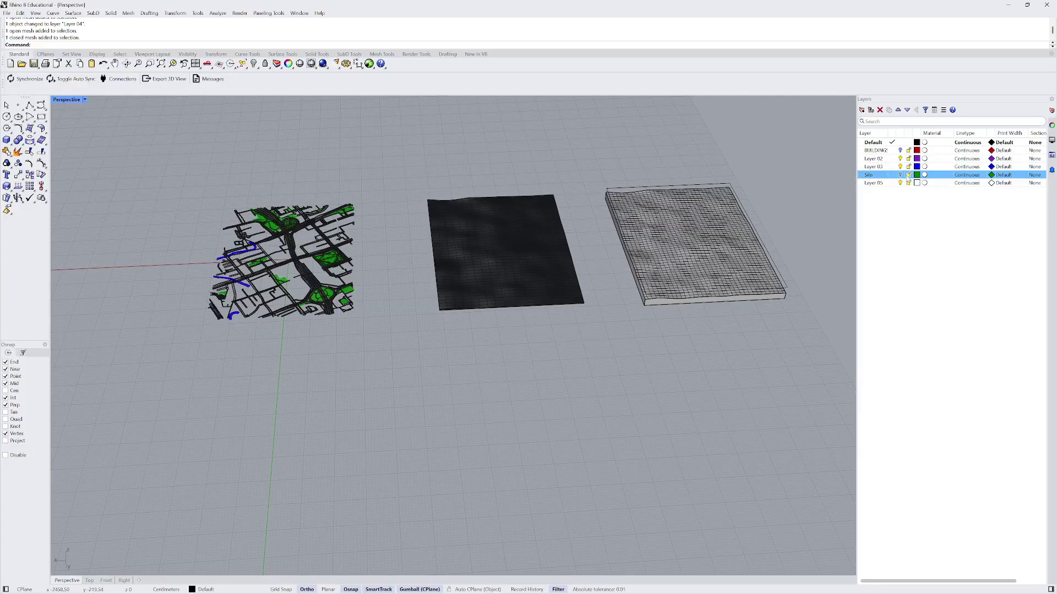
pyautogui.click(901, 175)
pyautogui.scroll(9, 227, 279)
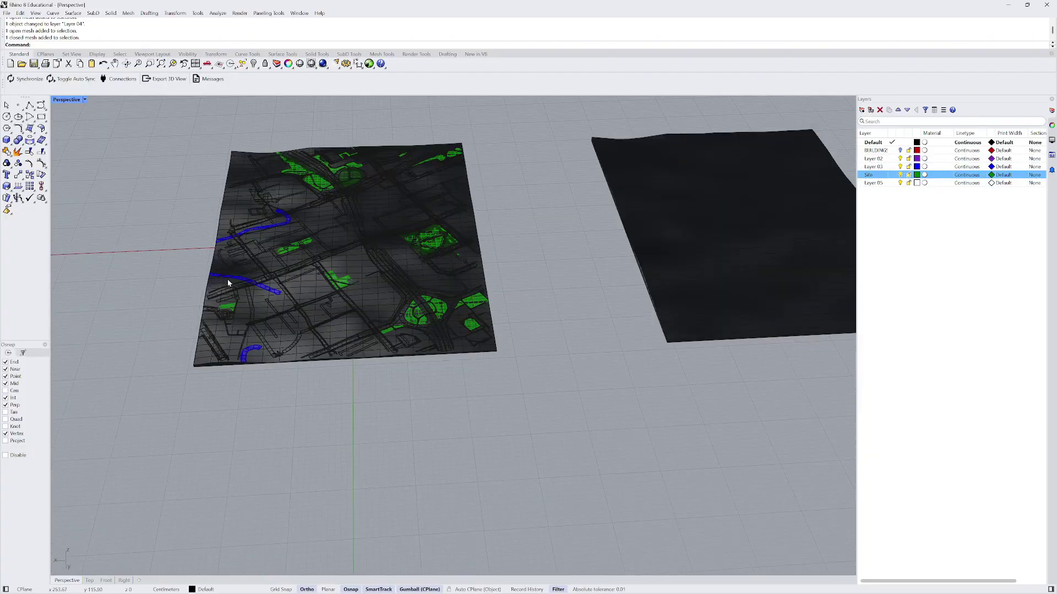
pyautogui.scroll(-7, 230, 348)
# - From a near top-down view, select the white terrain block
pyautogui.moveTo(230, 347); pyautogui.dragTo(342, 256, button='right')
pyautogui.scroll(4, 409, 245)
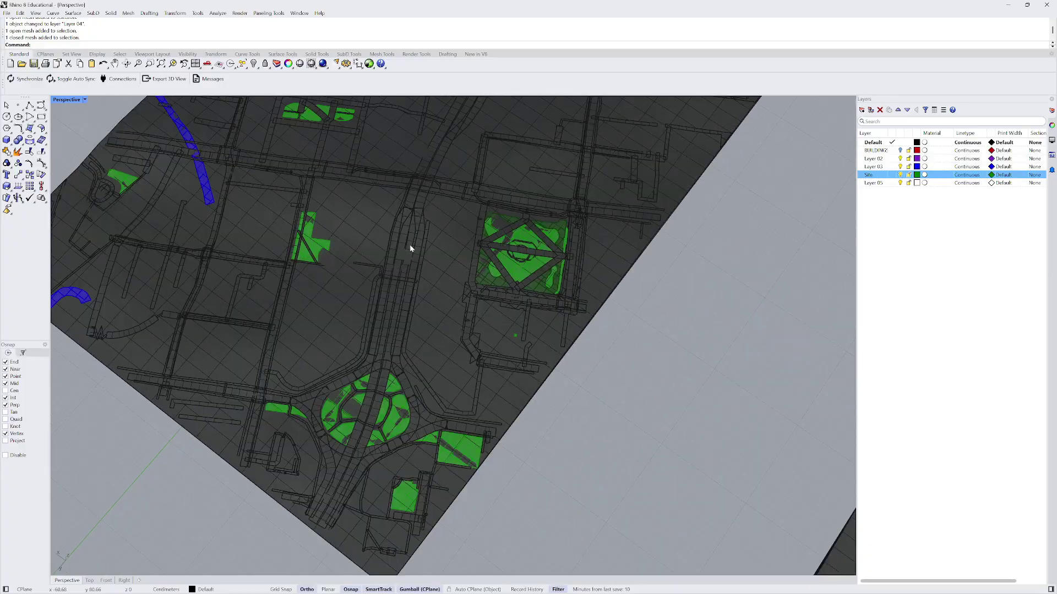
pyautogui.scroll(-7, 408, 233)
pyautogui.scroll(5, 402, 296)
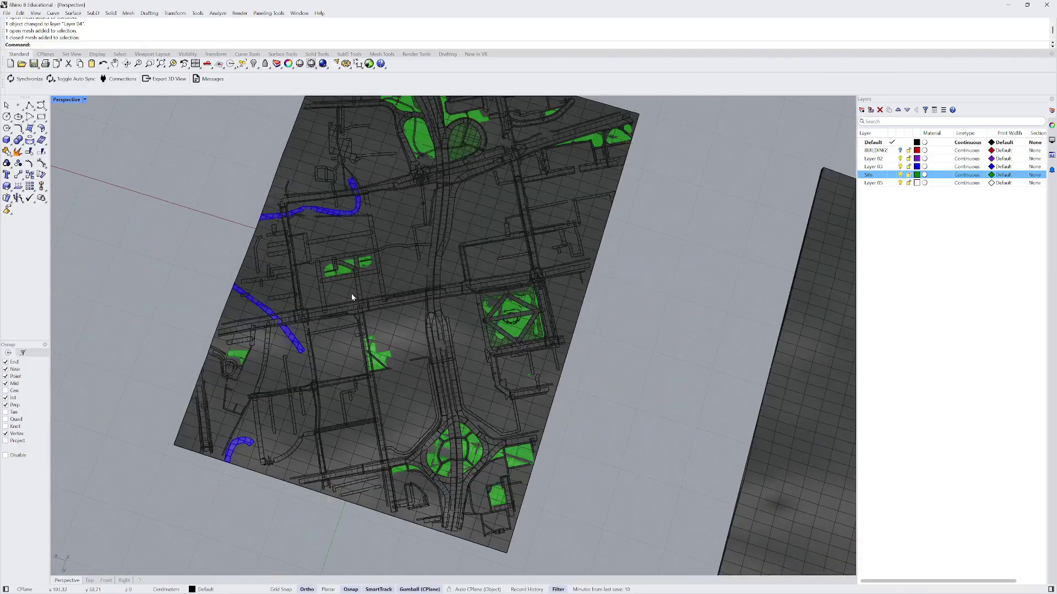
pyautogui.scroll(-6, 350, 292)
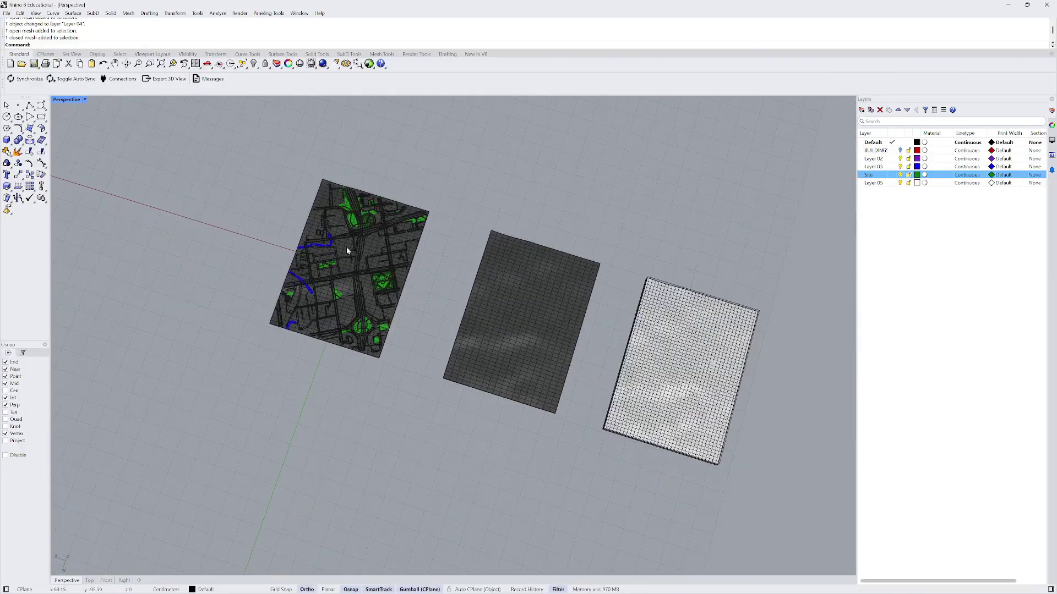
pyautogui.moveTo(348, 251); pyautogui.dragTo(317, 245, button='right')
pyautogui.scroll(2, 597, 319)
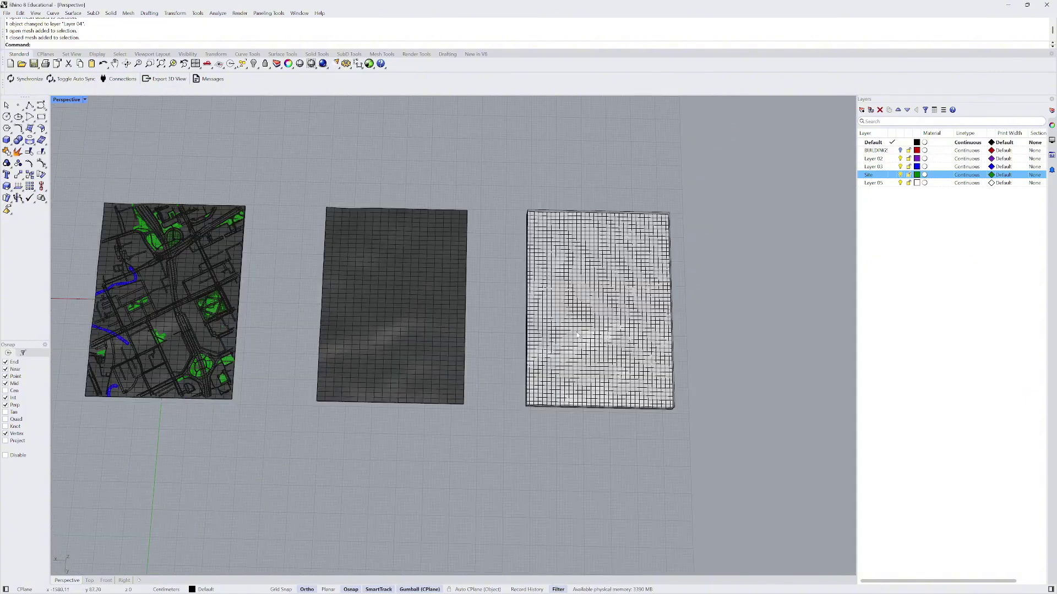
pyautogui.click(554, 365)
pyautogui.moveTo(554, 367); pyautogui.dragTo(528, 325, button='right')
pyautogui.scroll(3, 504, 320)
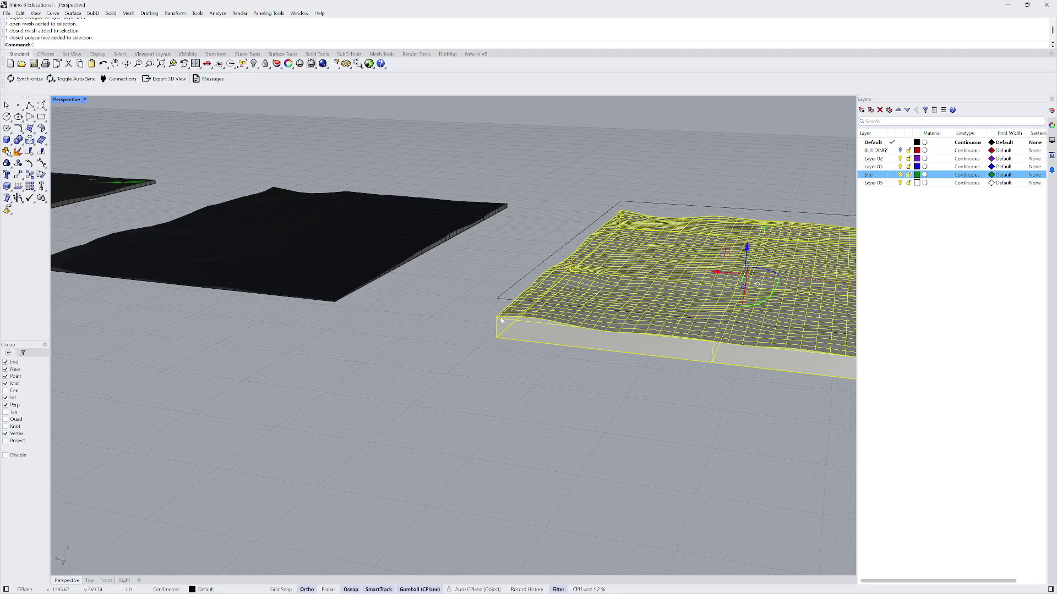
# - Copy the terrain block, placing its corner on the road map's corner
pyautogui.write('Copy')
pyautogui.press('Return')
pyautogui.click(500, 320)
pyautogui.scroll(5, 504, 324)
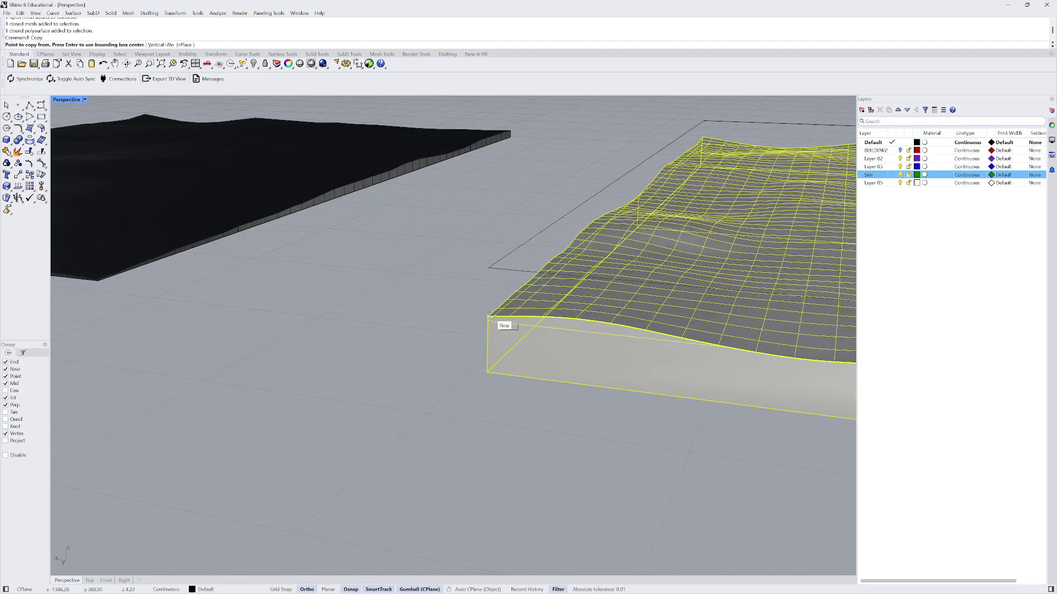
pyautogui.scroll(-8, 606, 380)
pyautogui.moveTo(771, 399); pyautogui.dragTo(785, 436, button='right')
pyautogui.scroll(10, 427, 366)
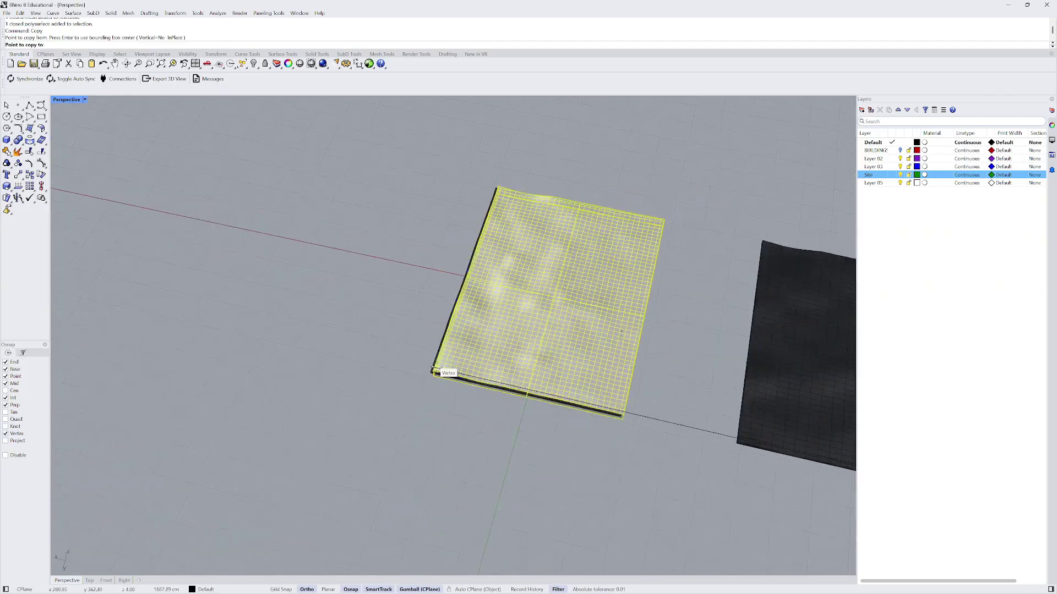
pyautogui.click(400, 379)
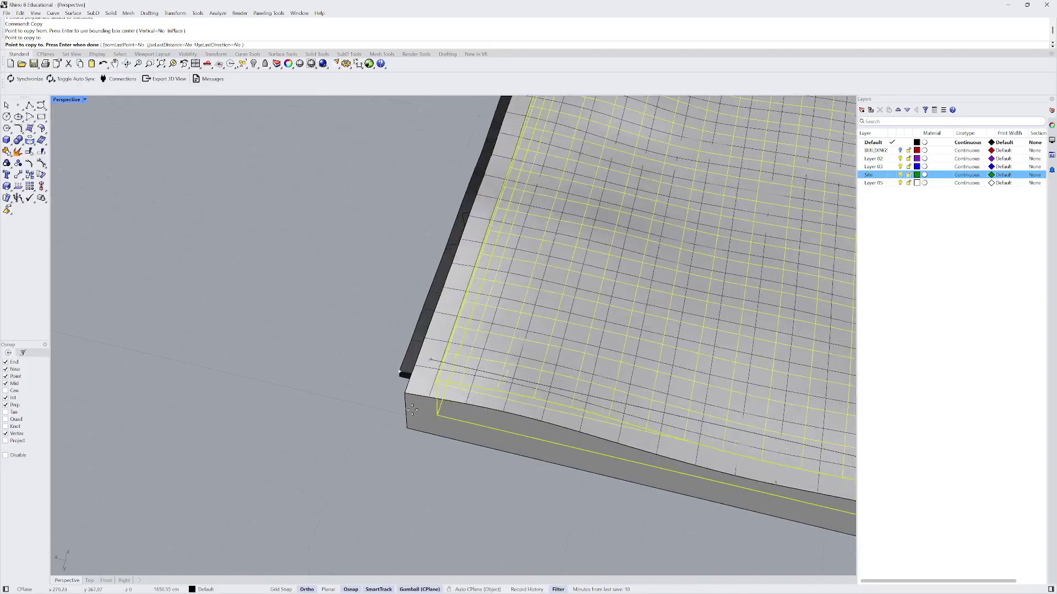
pyautogui.press('Return')
# - Move the terrain block from its corner onto the map's corner
pyautogui.press('Return')
pyautogui.click(408, 392)
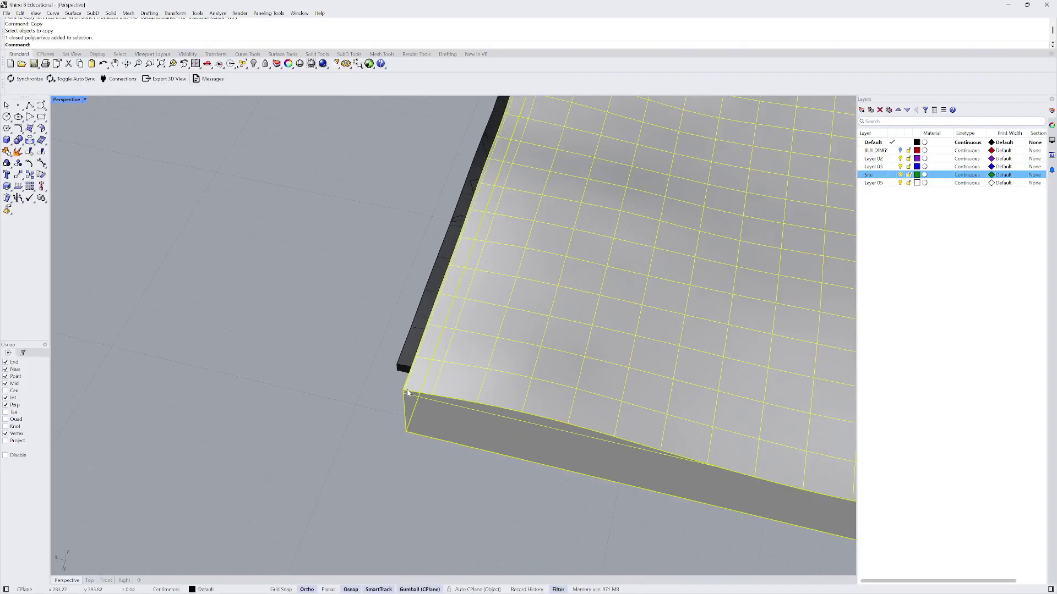
pyautogui.write('M')
pyautogui.press('Return')
pyautogui.click(407, 392)
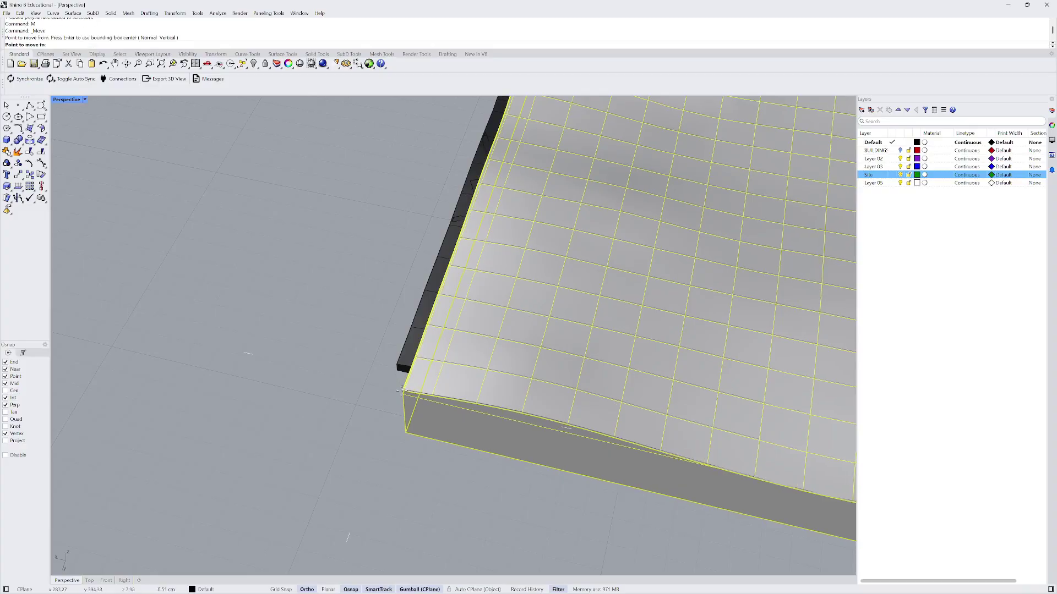
pyautogui.click(398, 367)
# - View the site block corner-on from a steep angle and select a road mesh
pyautogui.scroll(-10, 283, 354)
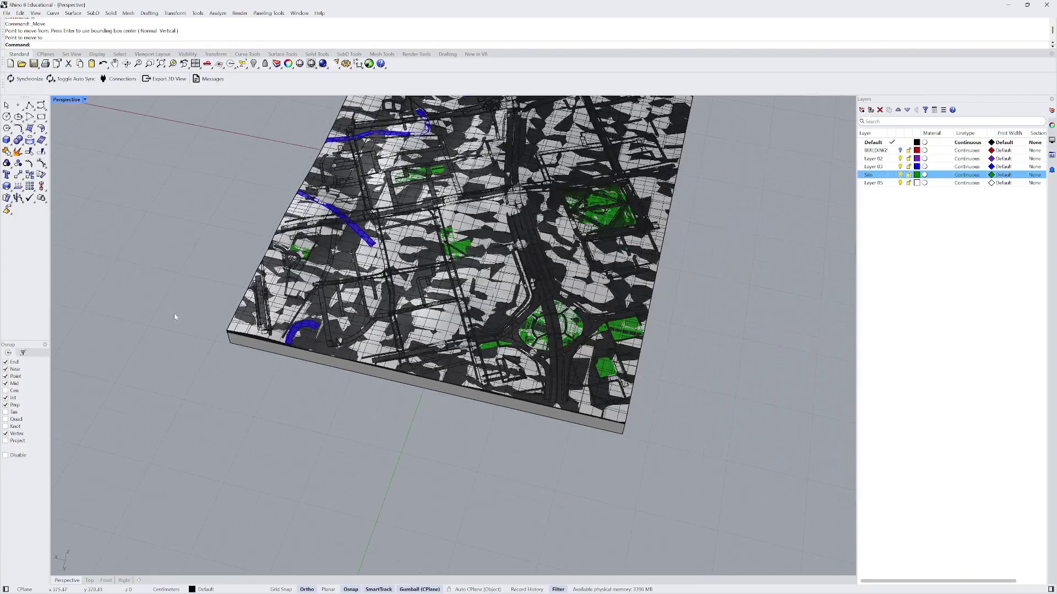
pyautogui.scroll(6, 349, 360)
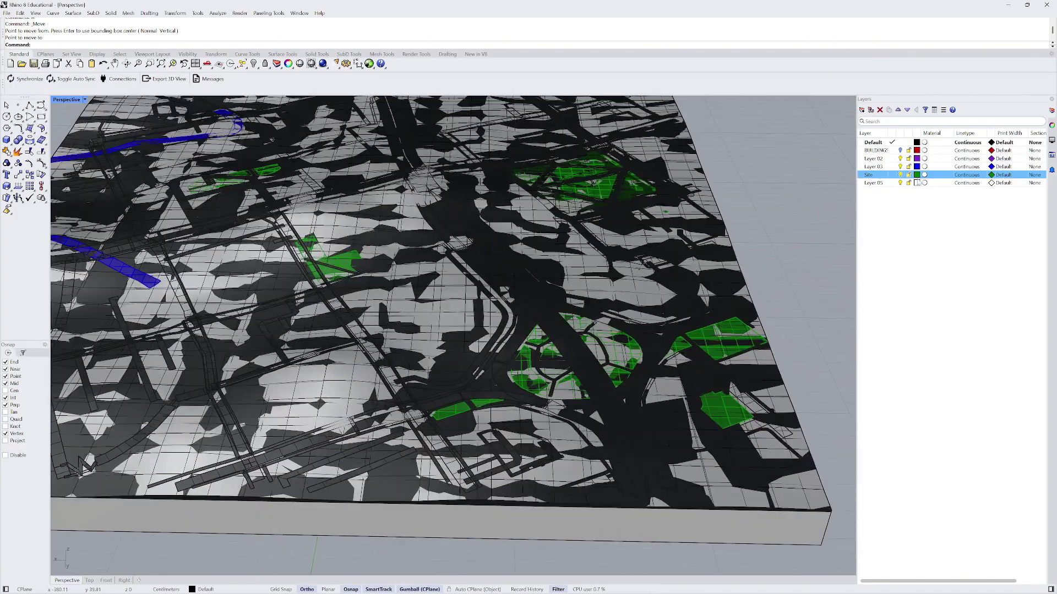
pyautogui.scroll(-3, 842, 229)
pyautogui.scroll(-3, 426, 342)
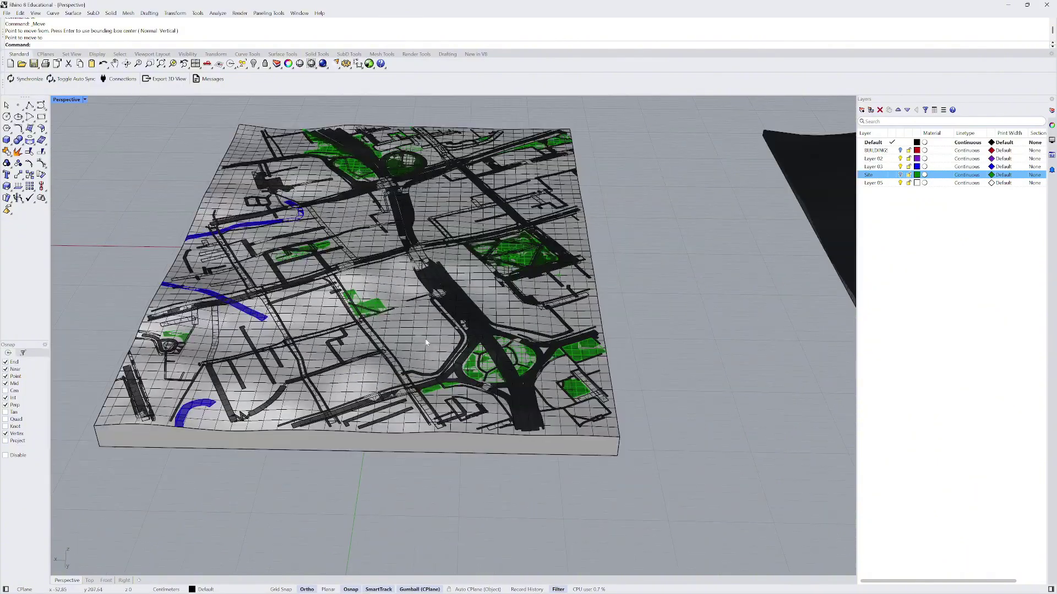
pyautogui.scroll(-5, 653, 272)
pyautogui.moveTo(645, 279); pyautogui.dragTo(364, 308, button='right')
pyautogui.scroll(5, 391, 341)
pyautogui.moveTo(407, 335); pyautogui.dragTo(362, 363, button='right')
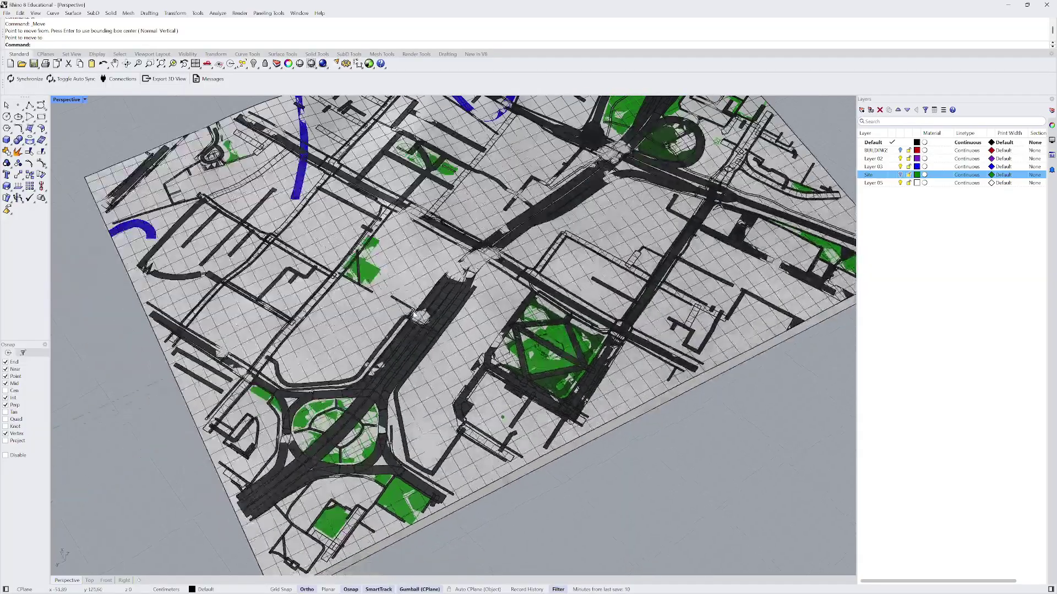
pyautogui.click(284, 276)
pyautogui.scroll(-4, 305, 308)
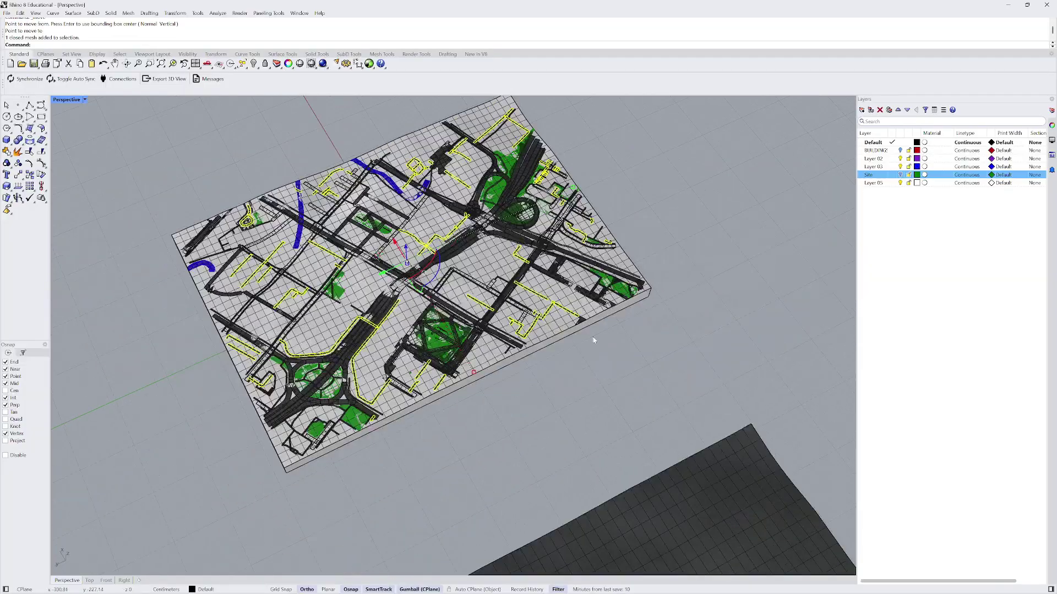
# - Select the road mesh near the roundabout and add the diagonal road
pyautogui.click(677, 228)
pyautogui.scroll(4, 358, 369)
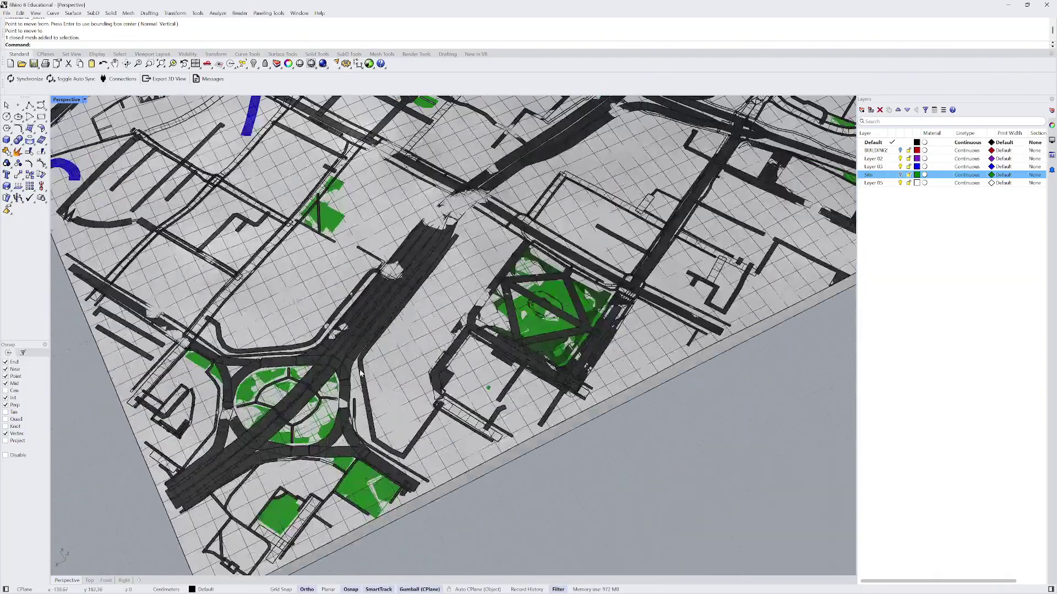
pyautogui.click(379, 317)
pyautogui.scroll(-5, 385, 248)
pyautogui.moveTo(385, 248); pyautogui.dragTo(397, 236, button='right')
pyautogui.scroll(5, 397, 237)
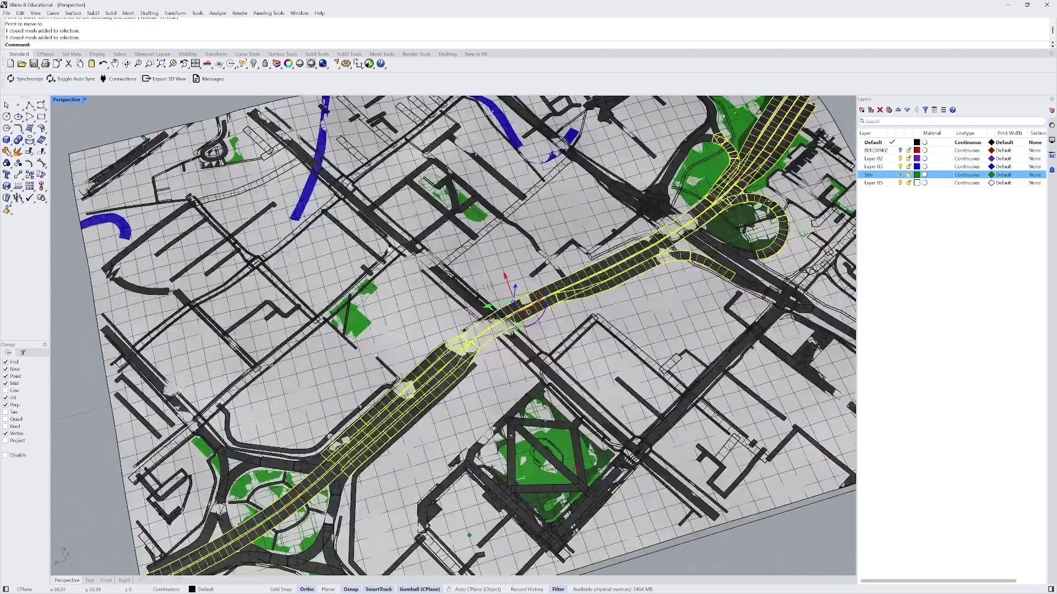
pyautogui.keyDown('shift'); pyautogui.click(395, 235); pyautogui.keyUp('shift')
pyautogui.scroll(-5, 395, 236)
pyautogui.scroll(6, 368, 330)
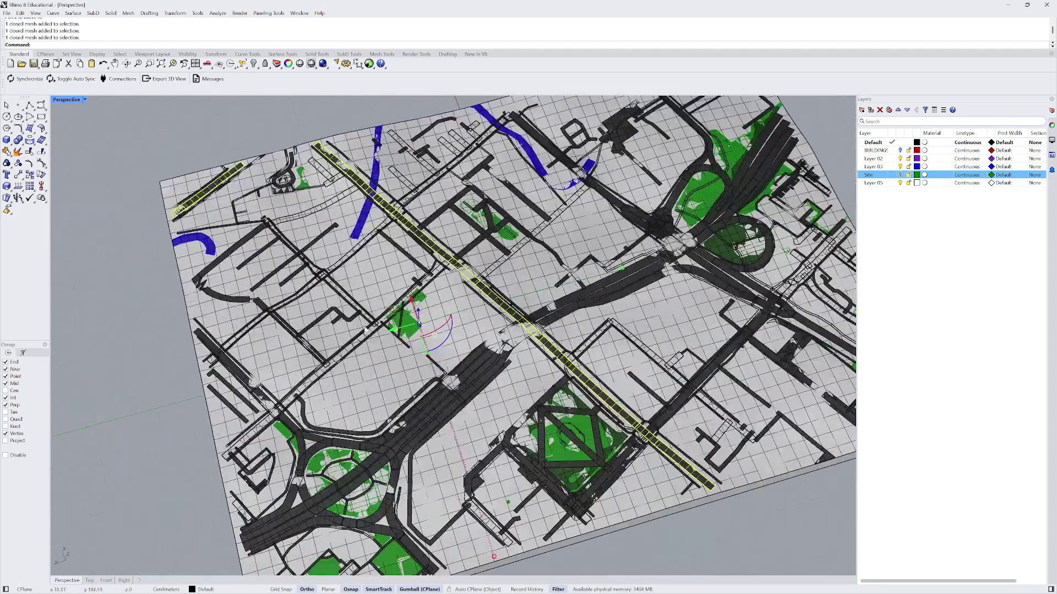
pyautogui.scroll(-8, 368, 329)
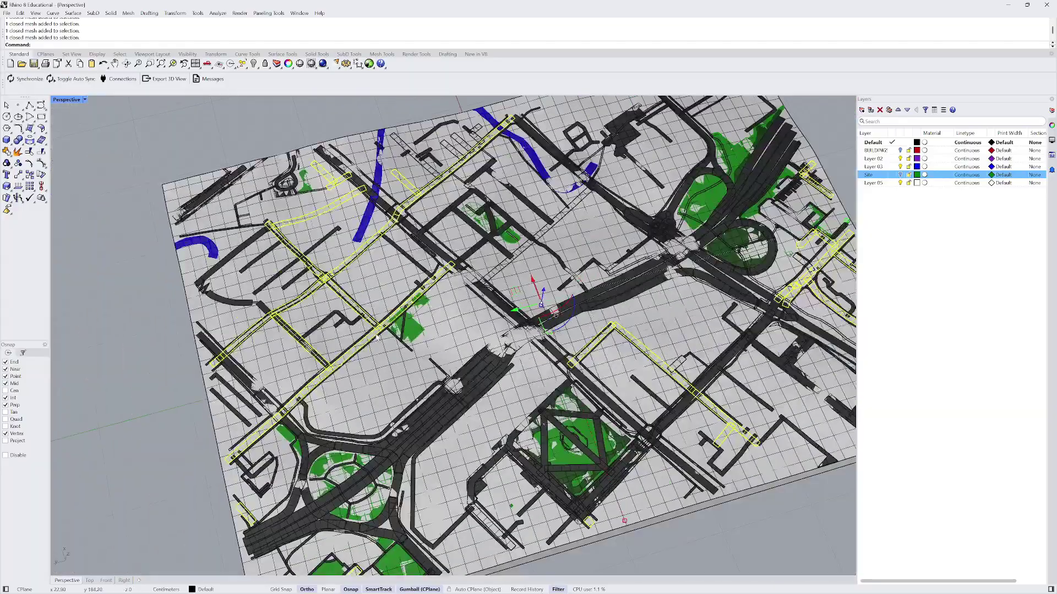
pyautogui.scroll(5, 384, 329)
pyautogui.scroll(-7, 370, 251)
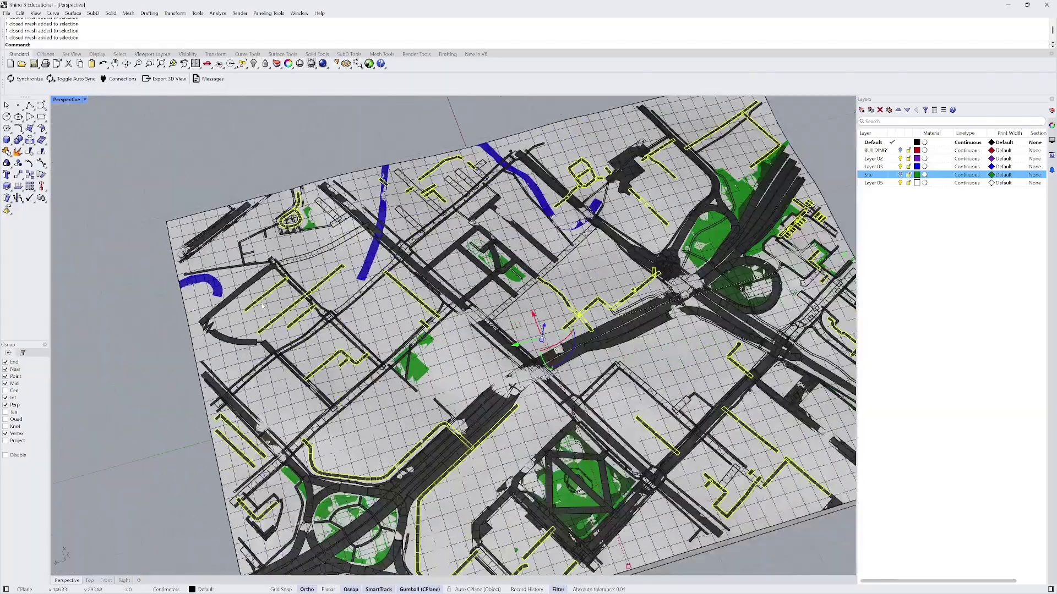
# - Orbit around the site slab, viewing it top-down, shallow and diagonally
pyautogui.moveTo(398, 287); pyautogui.dragTo(511, 266, button='right')
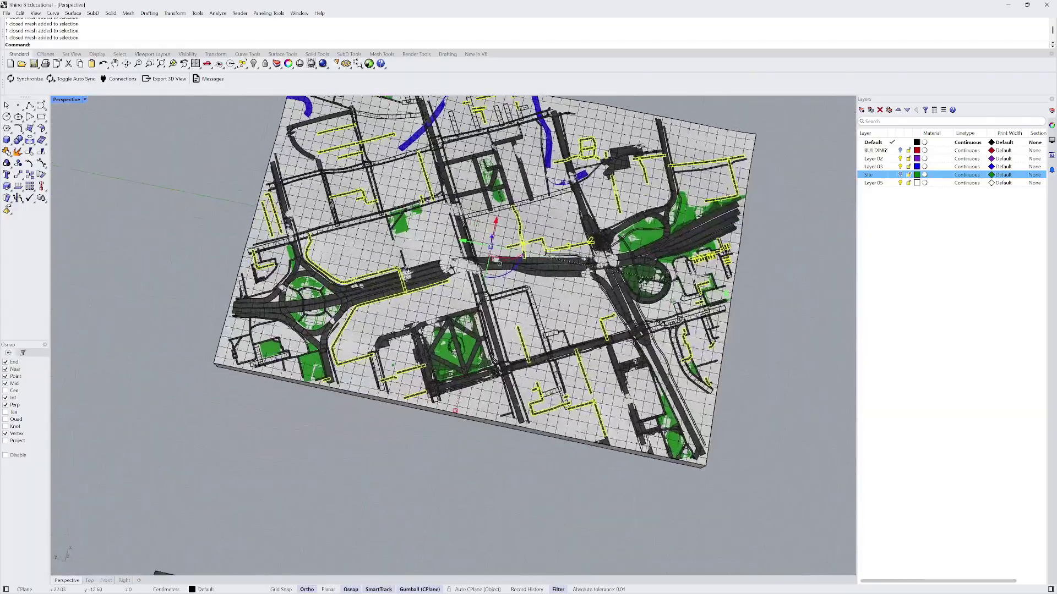
pyautogui.scroll(-4, 524, 264)
pyautogui.moveTo(384, 264); pyautogui.dragTo(372, 290, button='right')
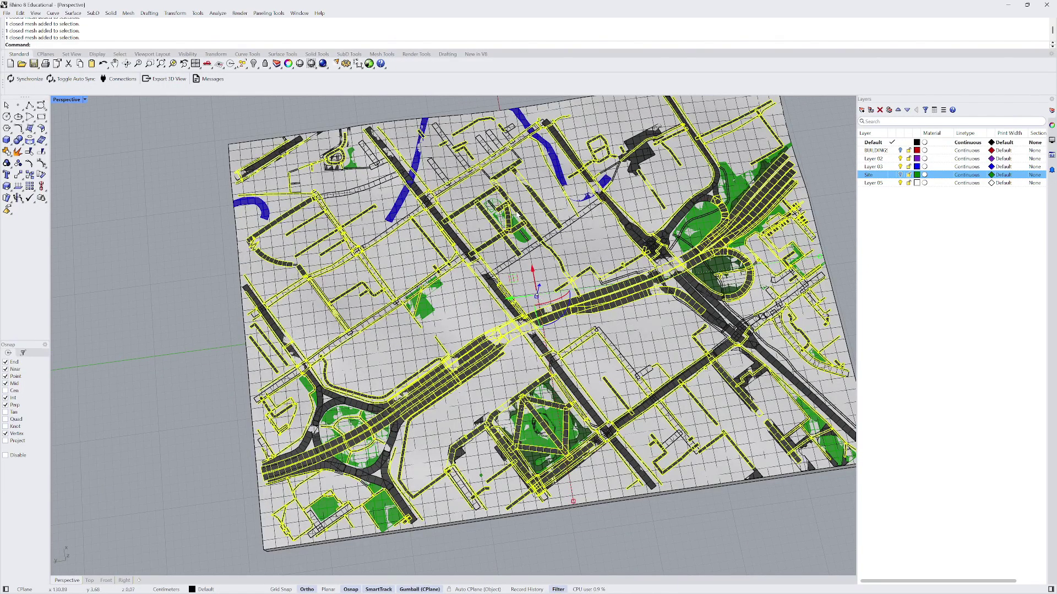
pyautogui.scroll(-3, 209, 259)
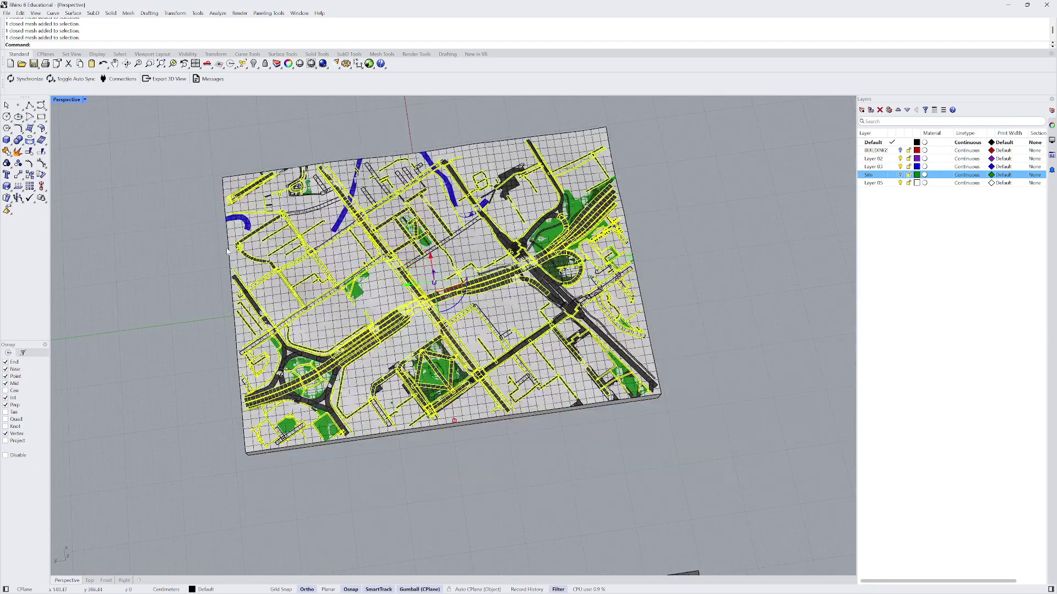
pyautogui.scroll(5, 569, 197)
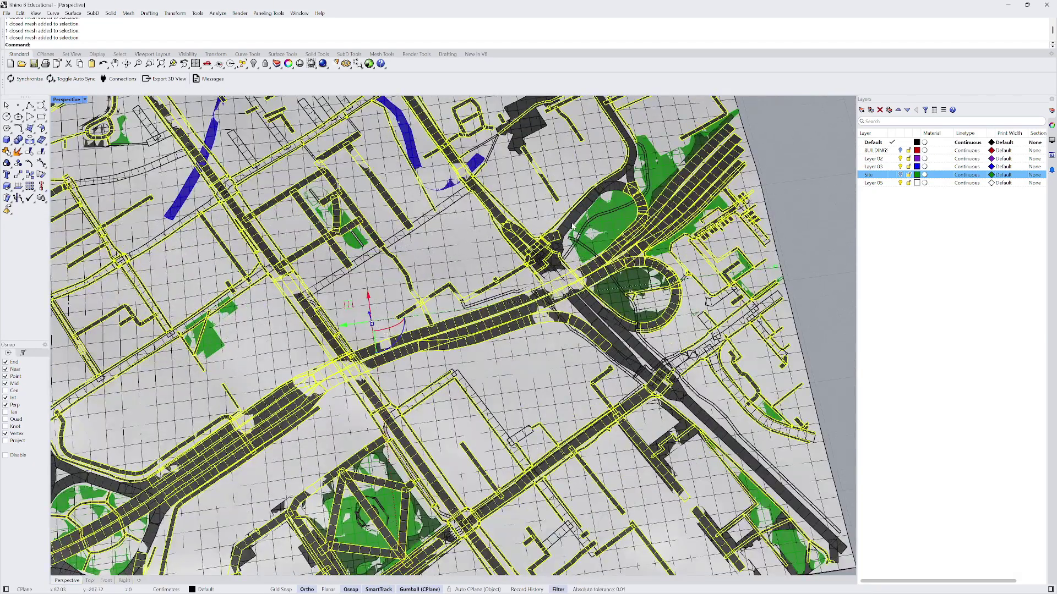
pyautogui.scroll(-5, 573, 226)
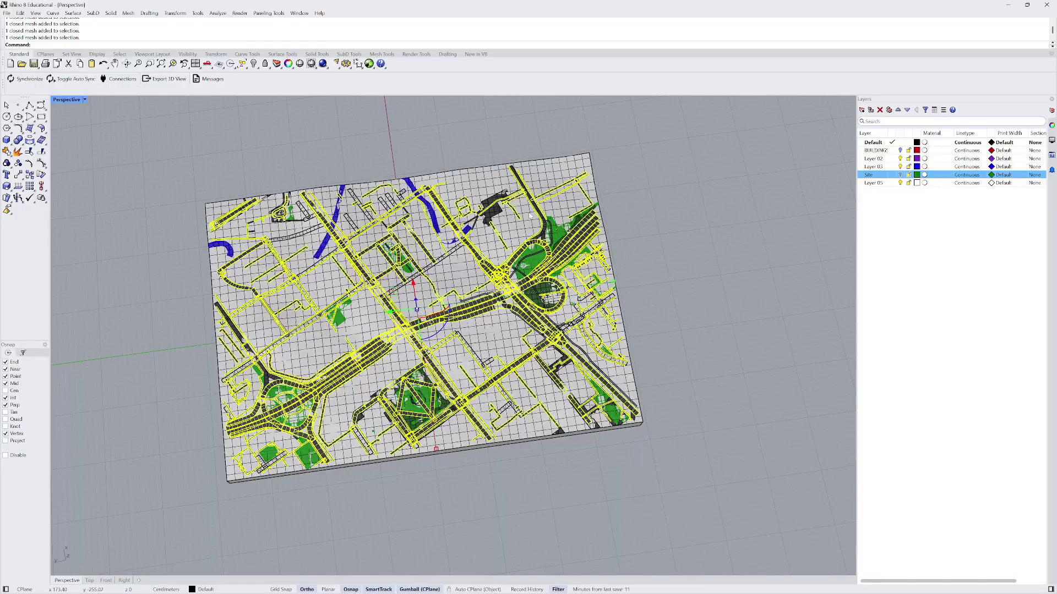
pyautogui.moveTo(530, 215); pyautogui.dragTo(646, 326, button='right')
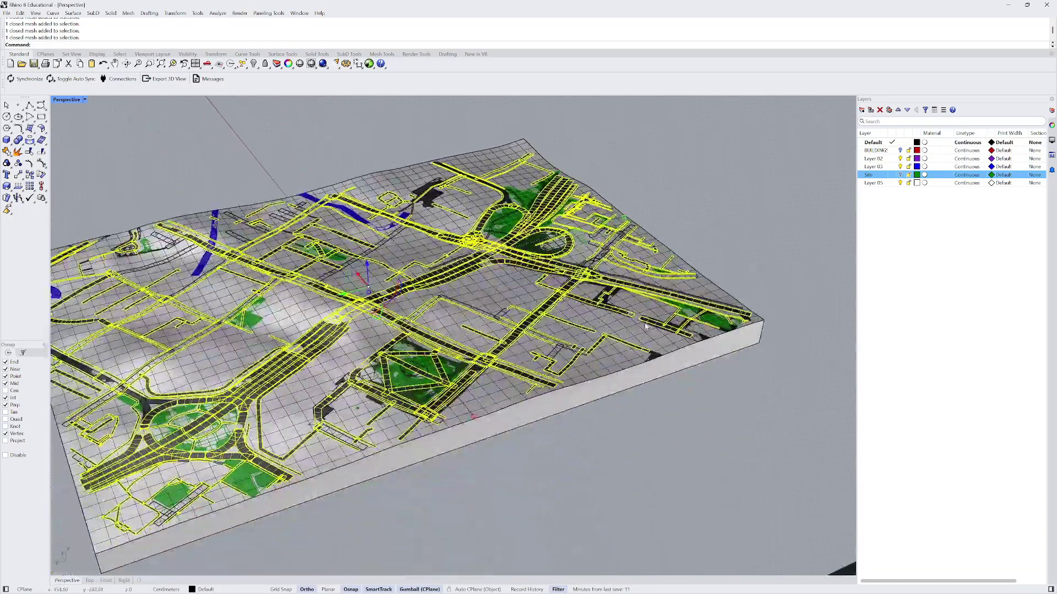
pyautogui.scroll(10, 645, 326)
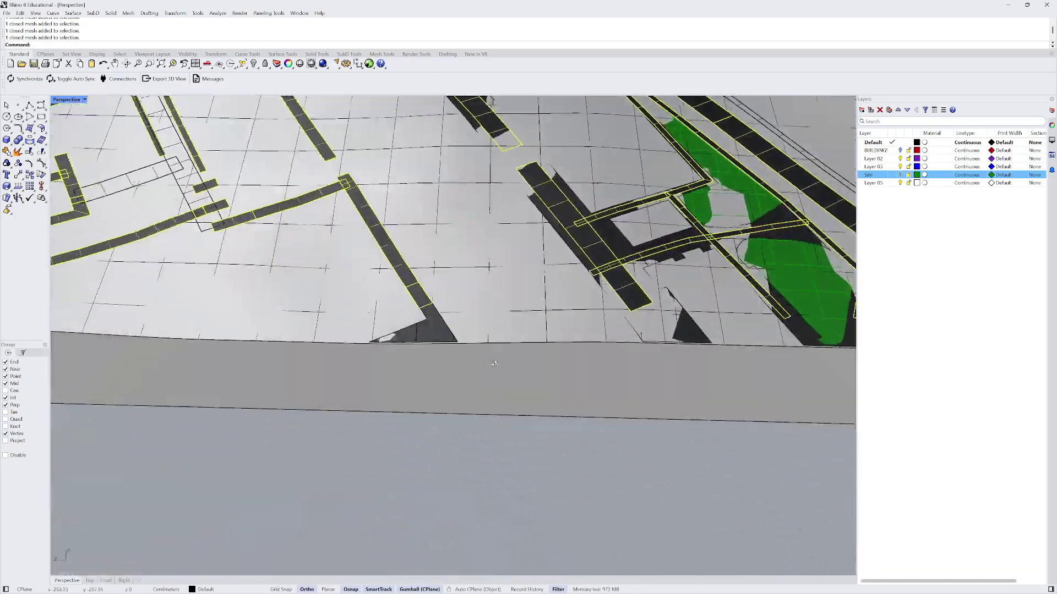
pyautogui.scroll(-10, 494, 364)
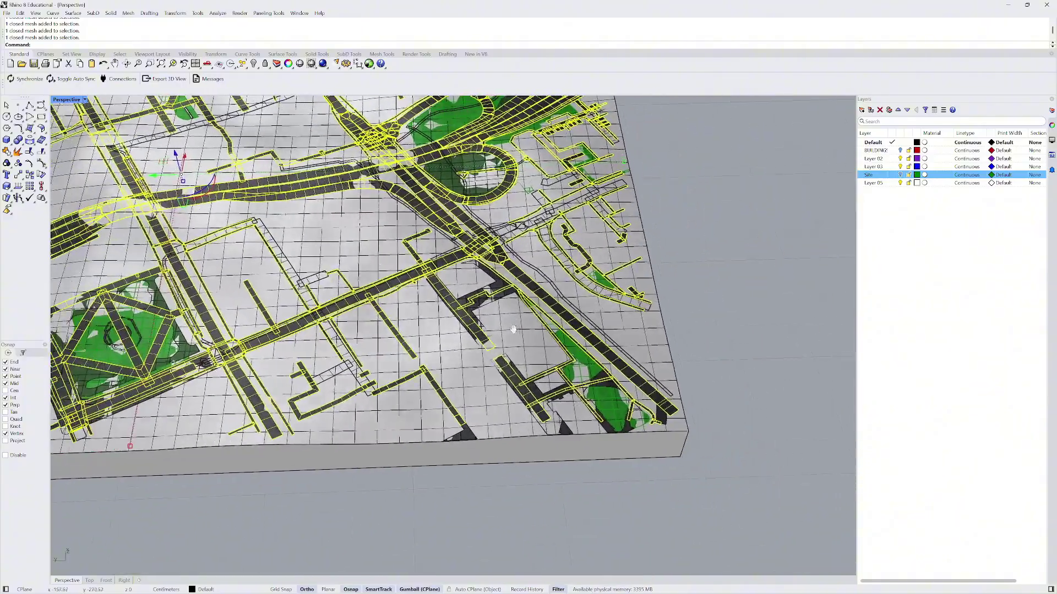
pyautogui.moveTo(513, 329); pyautogui.dragTo(365, 288, button='right')
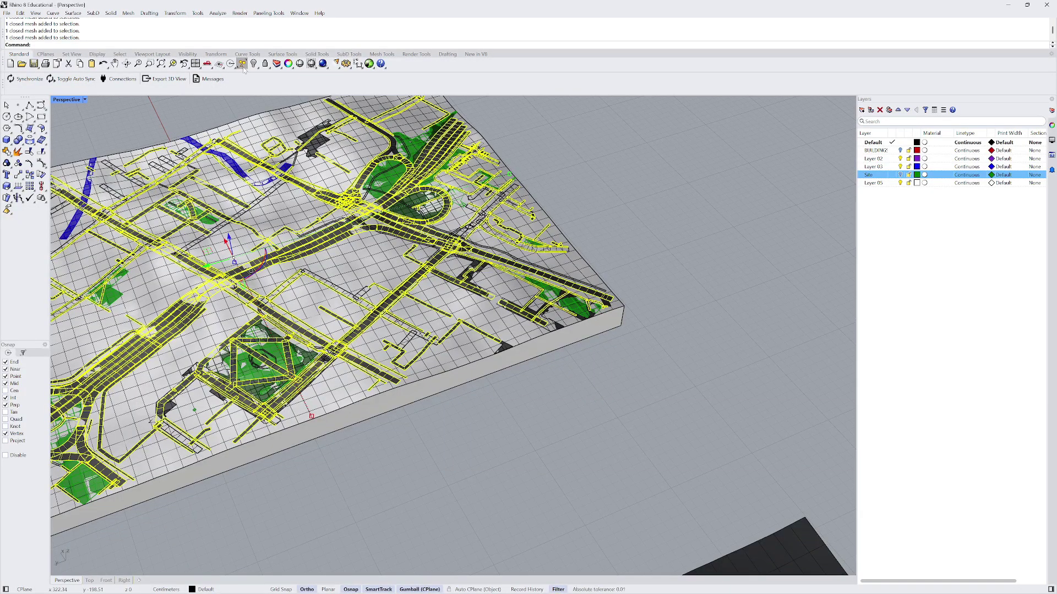
# - Select every yellow road mesh with Select by Color
pyautogui.click(244, 67)
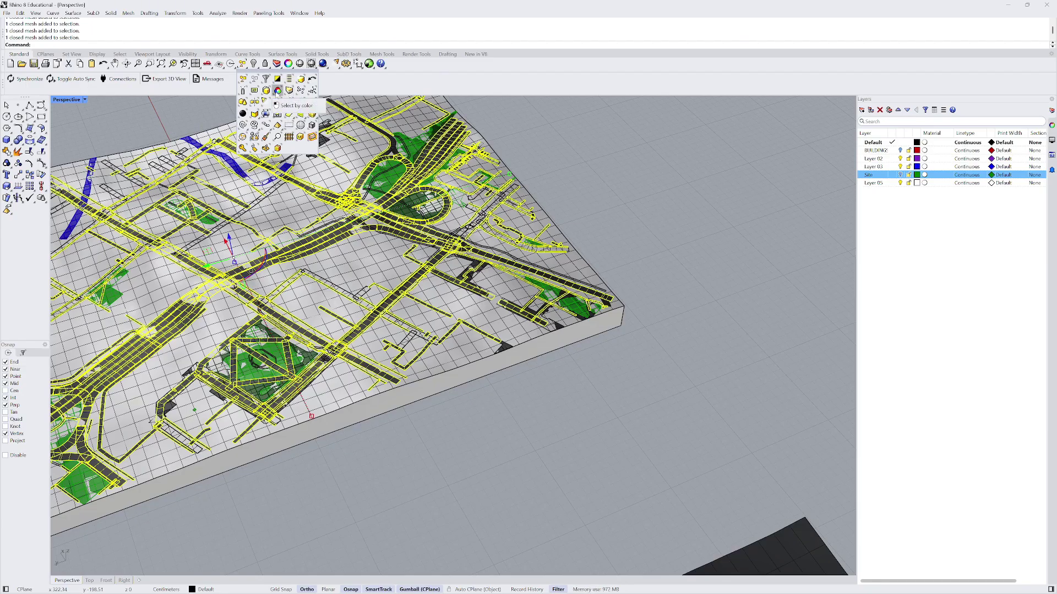
pyautogui.click(278, 91)
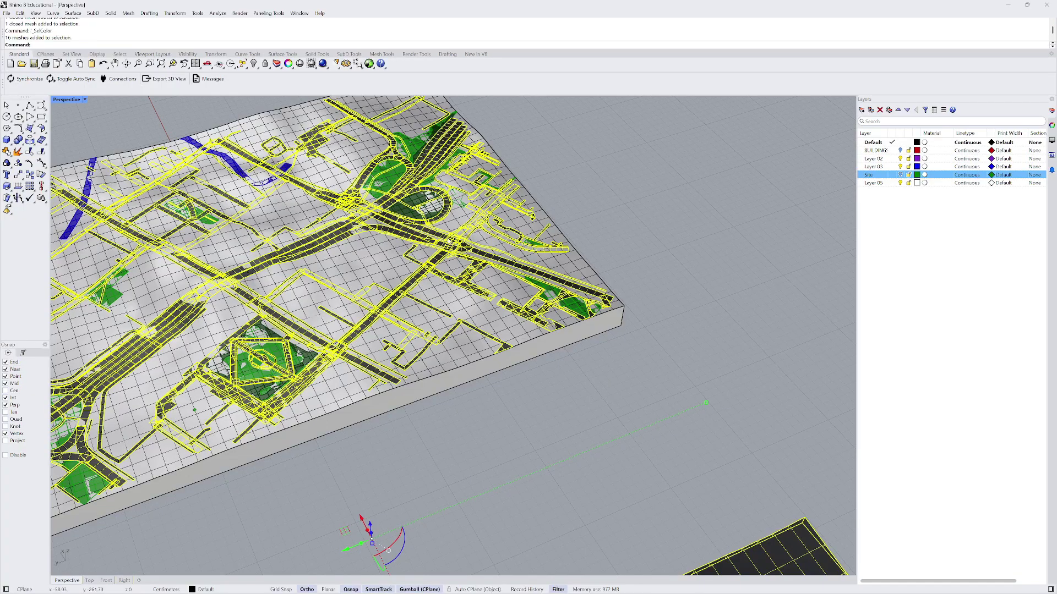
pyautogui.moveTo(386, 330); pyautogui.dragTo(465, 295, button='right')
# - Rename Layer 02 to 'roads' in the Layers panel
pyautogui.scroll(4, 400, 300)
pyautogui.scroll(4, 400, 300)
pyautogui.scroll(-8, 465, 294)
pyautogui.scroll(5, 446, 257)
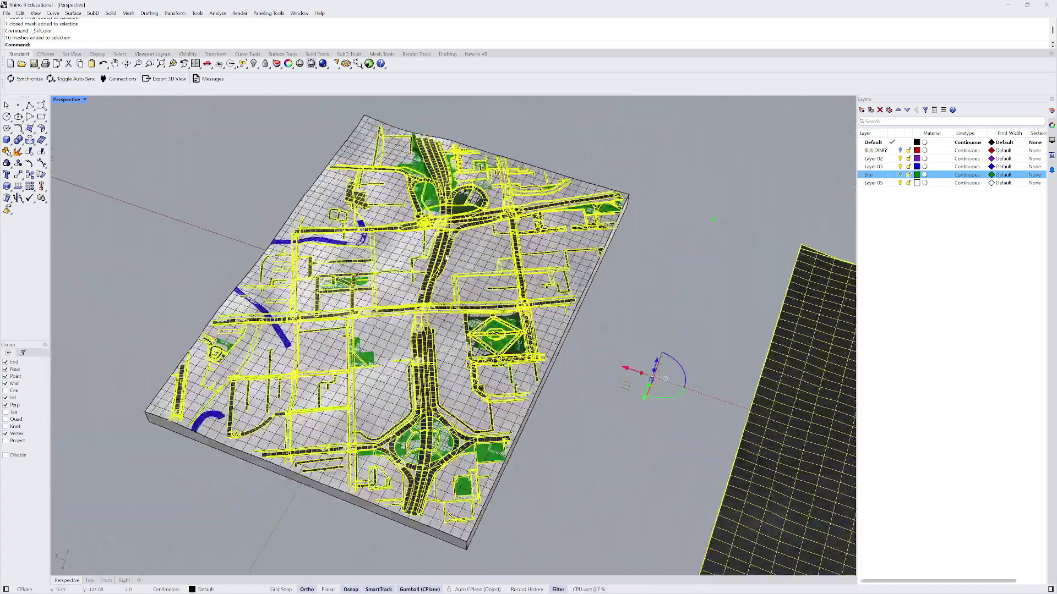
pyautogui.keyDown('ctrl'); pyautogui.click(891, 167); pyautogui.keyUp('ctrl')
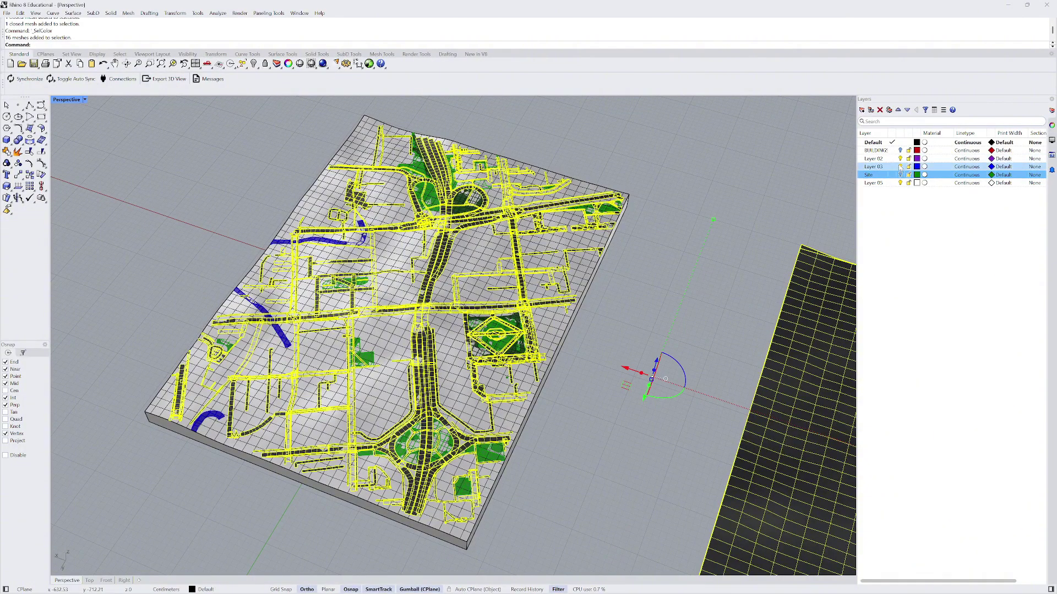
pyautogui.doubleClick(879, 159)
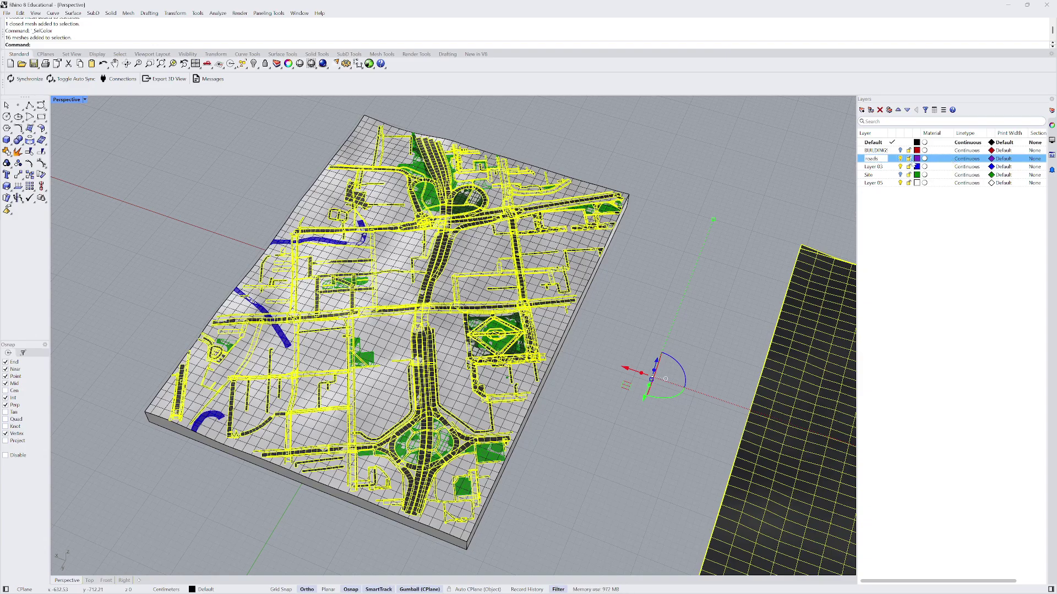
# - Confirm the name 'roads' and move the selected road meshes onto the roads layer
pyautogui.press('Return')
pyautogui.rightClick(876, 159)
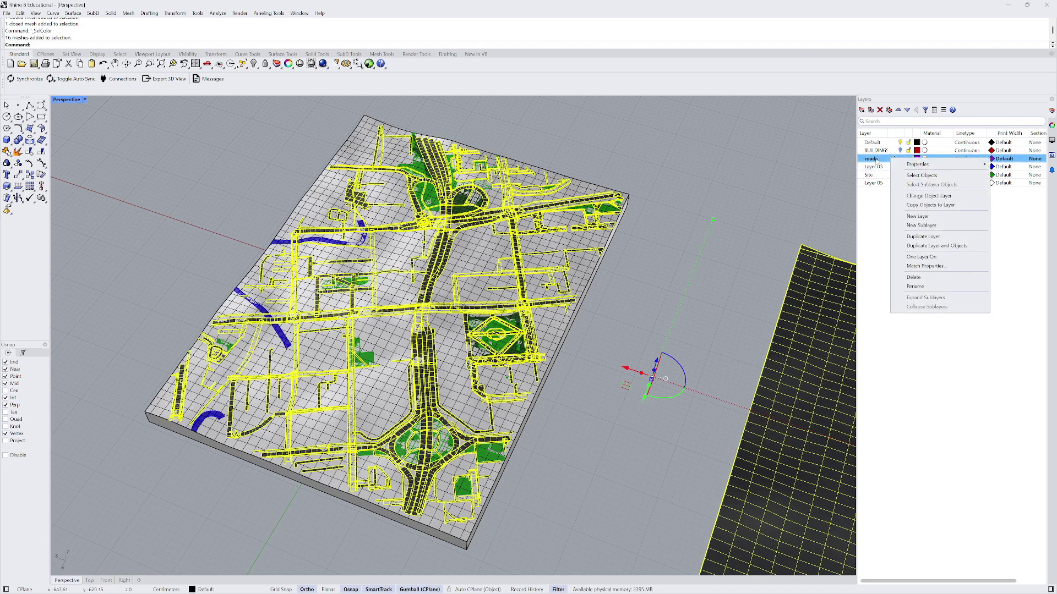
pyautogui.click(929, 196)
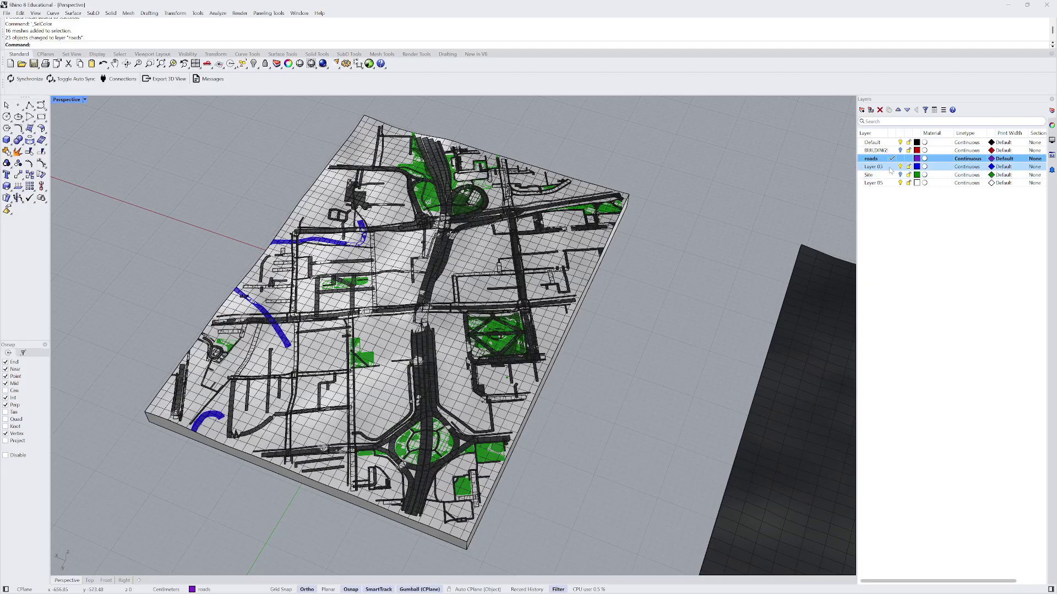
# - Make Default the current layer and toggle the roads layer's visibility to check it
pyautogui.click(892, 143)
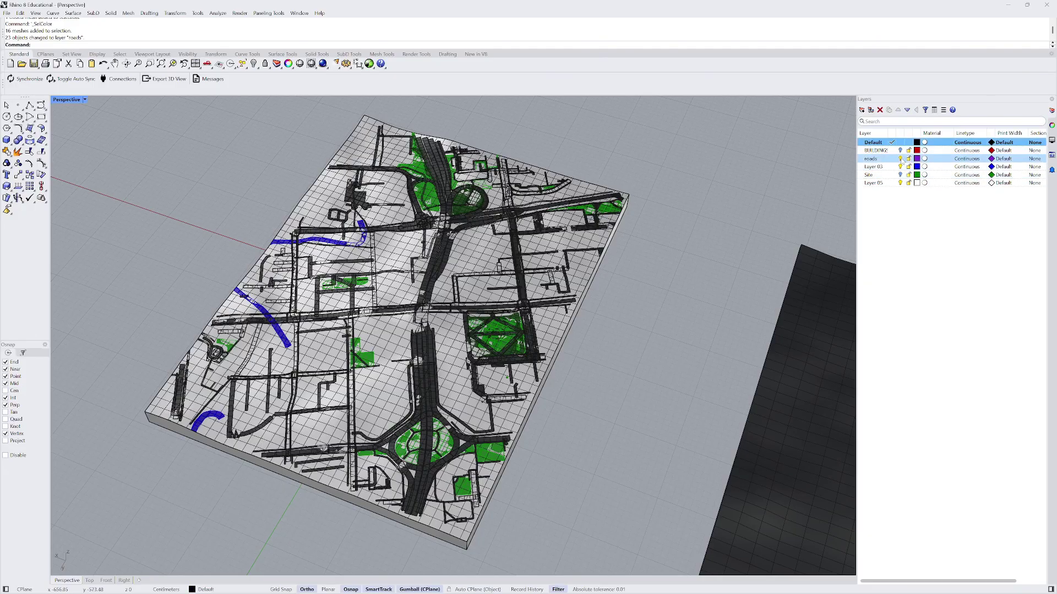
pyautogui.click(901, 158)
pyautogui.click(901, 159)
pyautogui.click(901, 158)
pyautogui.click(901, 159)
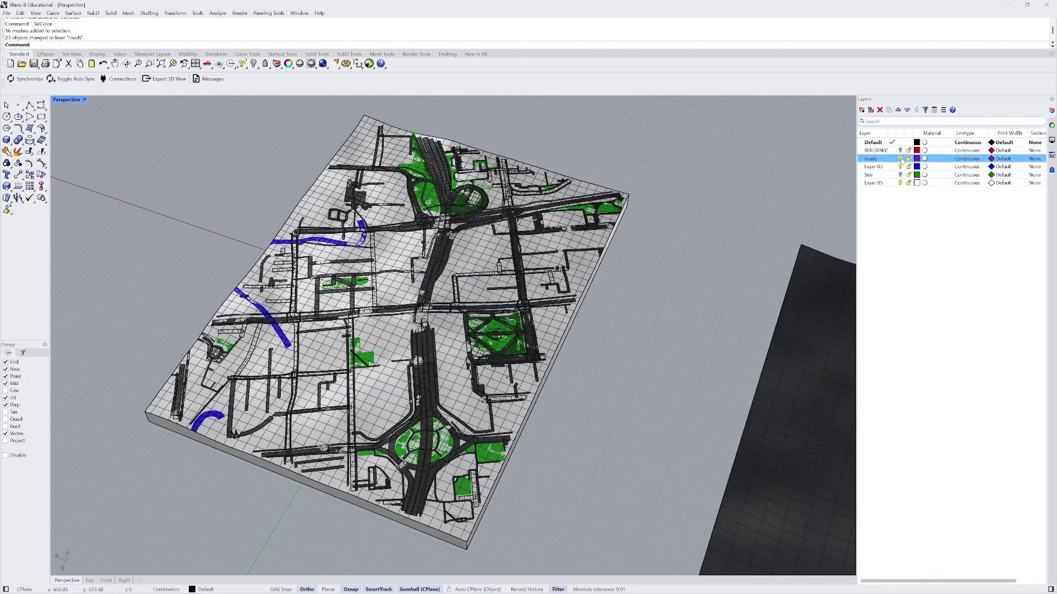
pyautogui.scroll(-7, 364, 228)
pyautogui.moveTo(374, 237); pyautogui.dragTo(495, 279, button='right')
pyautogui.scroll(4, 529, 286)
# - Select the middle, right and left terrain meshes and move them onto the Site layer
pyautogui.moveTo(540, 319); pyautogui.dragTo(576, 333, button='right')
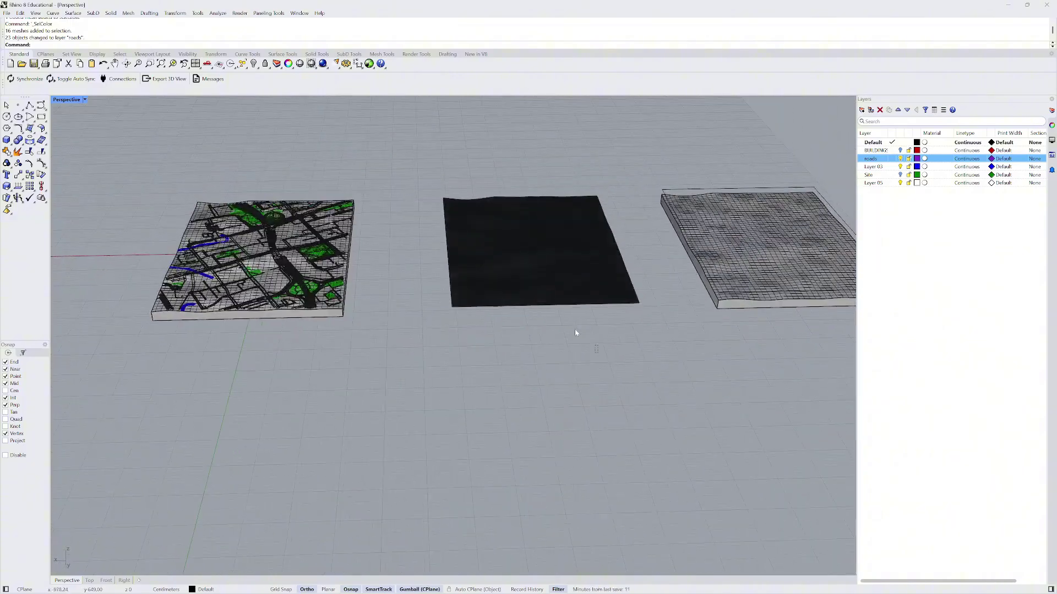
pyautogui.click(533, 298)
pyautogui.moveTo(533, 298); pyautogui.dragTo(430, 213, button='right')
pyautogui.keyDown('shift'); pyautogui.click(690, 262); pyautogui.keyUp('shift')
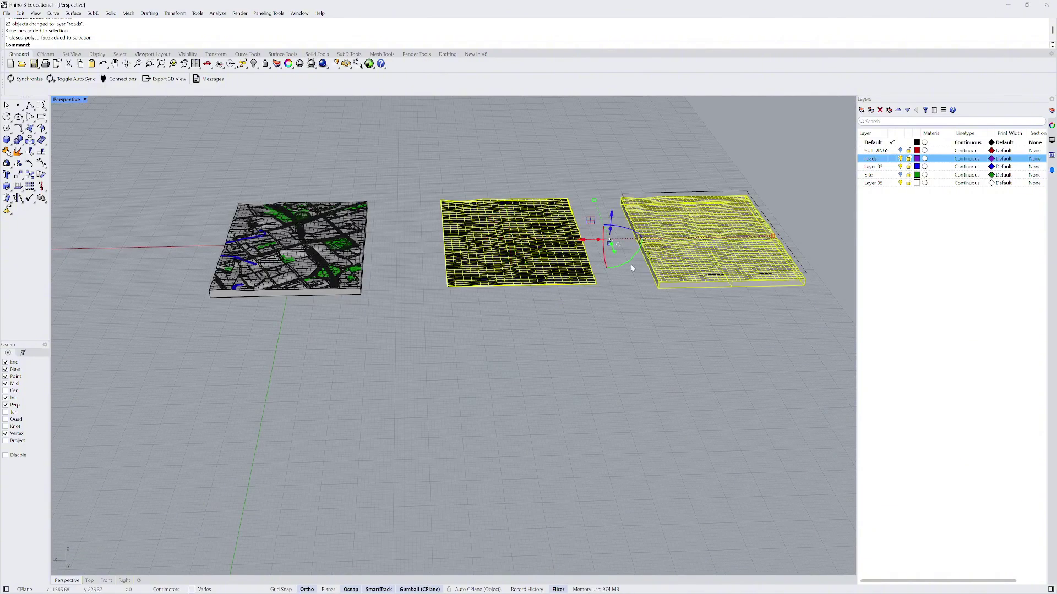
pyautogui.scroll(3, 341, 283)
pyautogui.keyDown('shift'); pyautogui.click(330, 264); pyautogui.keyUp('shift')
pyautogui.scroll(-4, 371, 266)
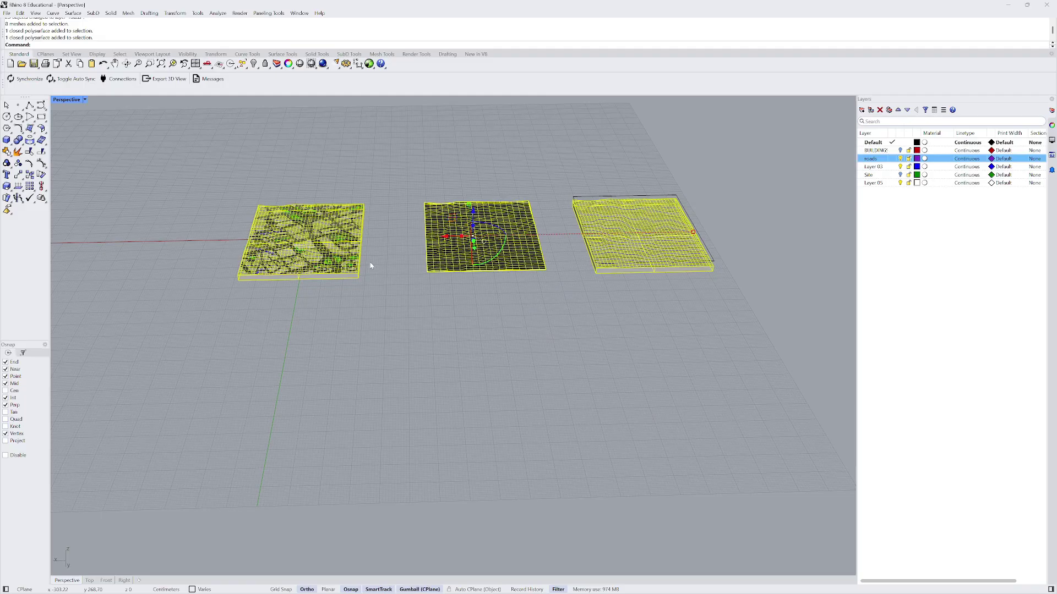
pyautogui.rightClick(870, 175)
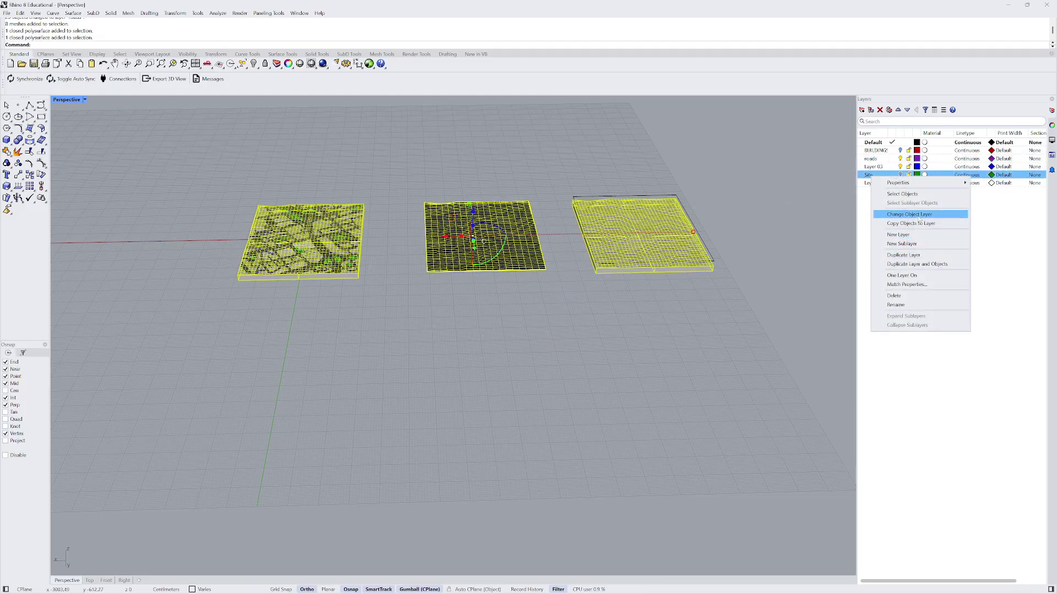
pyautogui.click(909, 214)
# - Turn the Site layer back on and inspect the green terrain block
pyautogui.scroll(2, 304, 256)
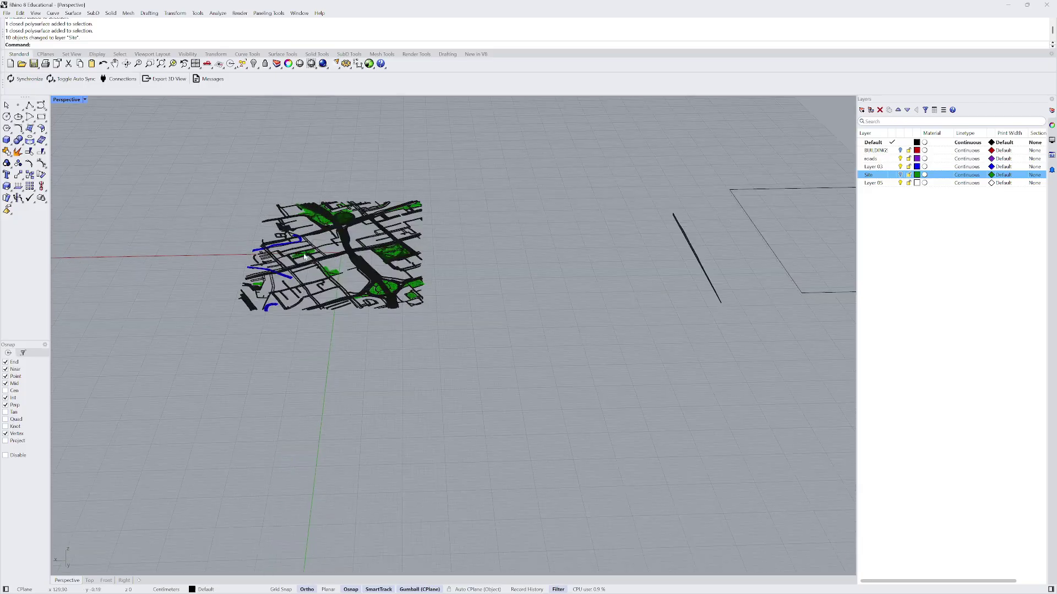
pyautogui.click(901, 175)
pyautogui.scroll(3, 325, 270)
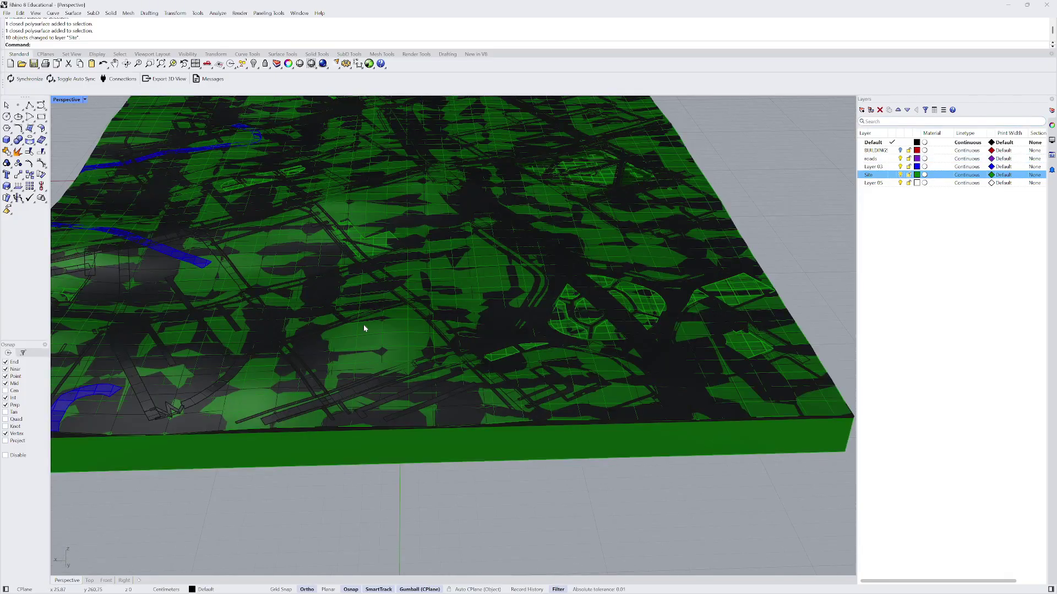
pyautogui.click(384, 331)
pyautogui.scroll(-2, 388, 335)
pyautogui.scroll(-3, 395, 331)
pyautogui.press('Escape')
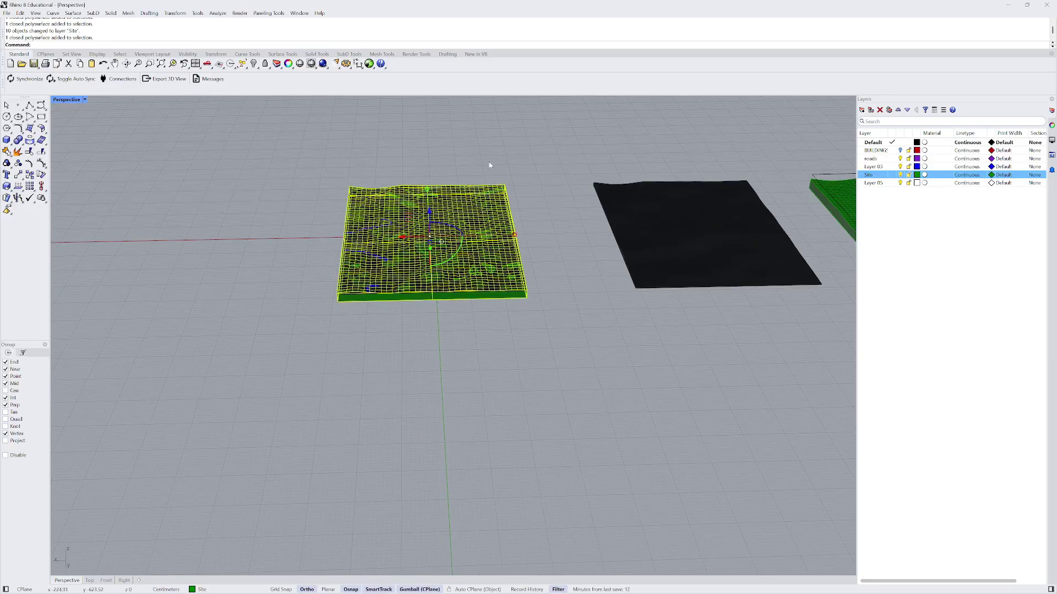
pyautogui.moveTo(488, 163); pyautogui.dragTo(668, 214, button='right')
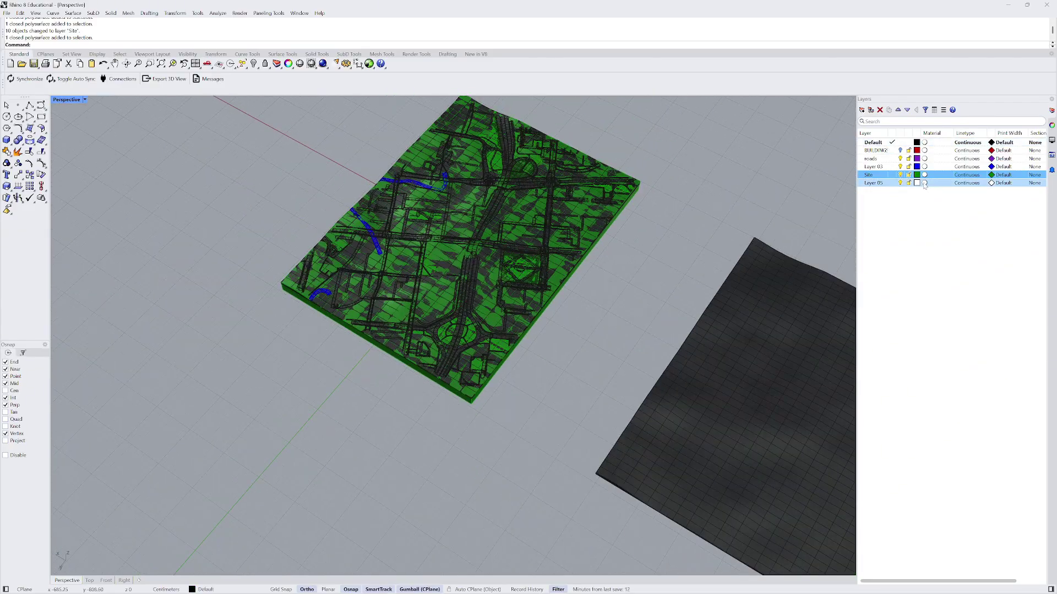
# - Hide the Site layer so only the road model stays visible
pyautogui.click(901, 176)
pyautogui.scroll(-4, 385, 288)
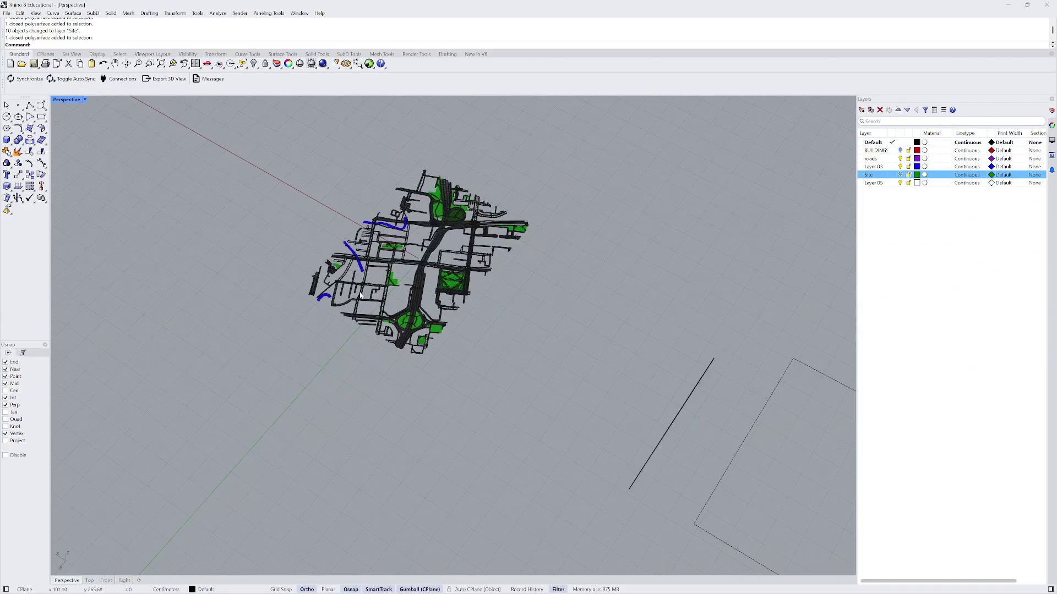
pyautogui.moveTo(529, 286); pyautogui.dragTo(418, 248, button='right')
pyautogui.scroll(5, 457, 247)
pyautogui.keyDown('shift'); pyautogui.moveTo(492, 314); pyautogui.dragTo(493, 338, button='right'); pyautogui.keyUp('shift')
pyautogui.scroll(6, 392, 209)
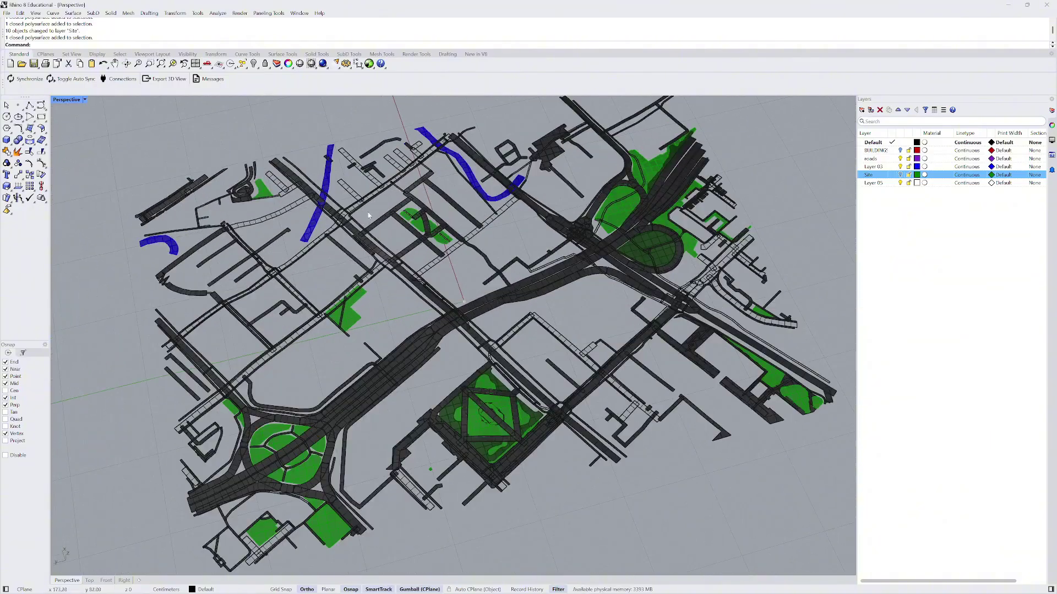
# - Select every object on the roads layer using Select by Layer
pyautogui.scroll(-4, 391, 206)
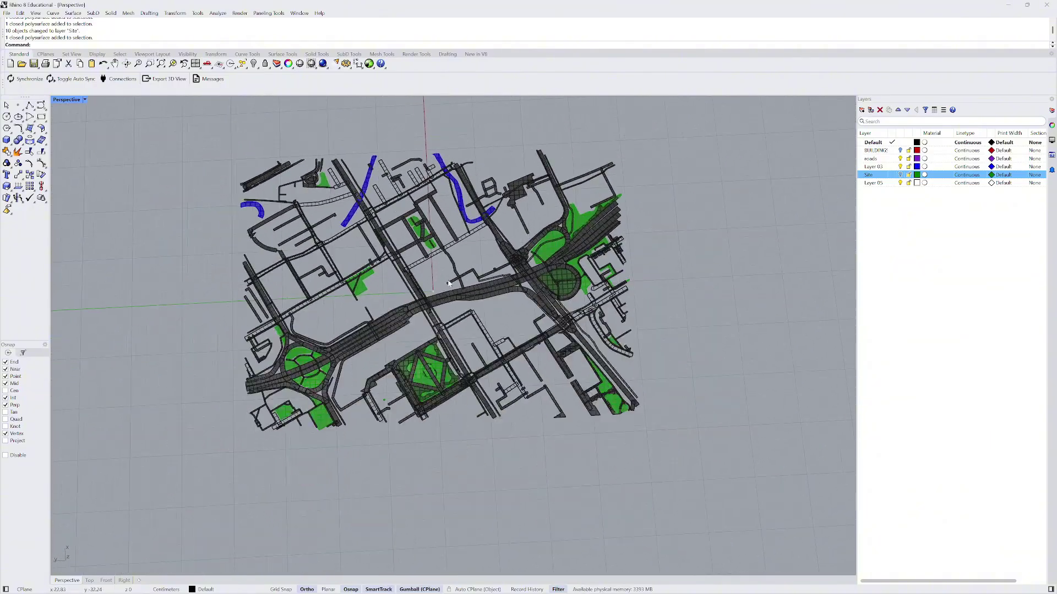
pyautogui.moveTo(391, 206); pyautogui.dragTo(423, 307, button='right')
pyautogui.click(423, 307)
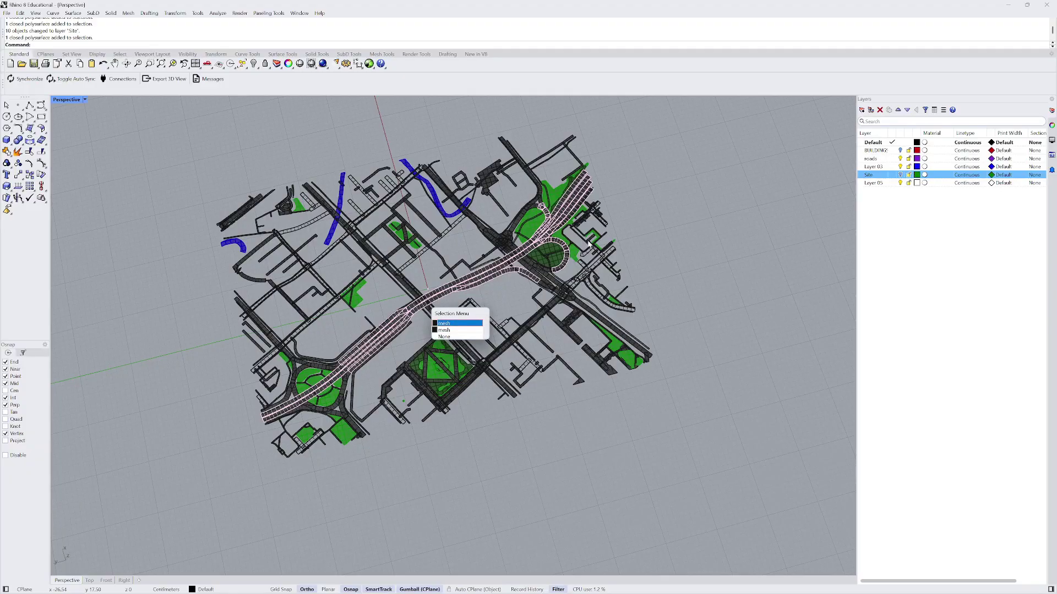
pyautogui.click(443, 335)
pyautogui.click(874, 160)
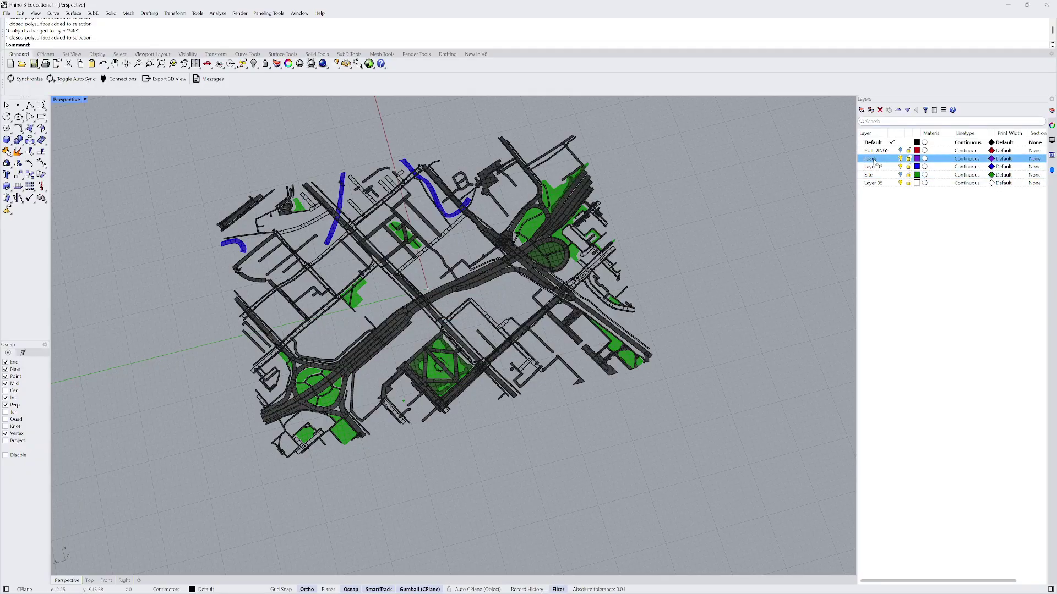
pyautogui.click(242, 64)
pyautogui.click(290, 113)
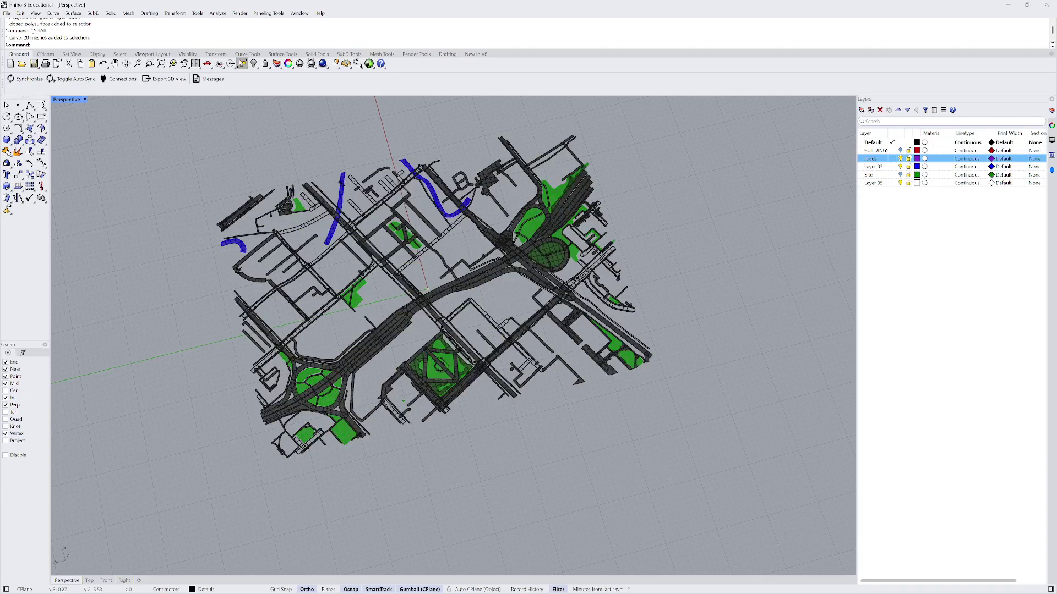
pyautogui.click(242, 64)
pyautogui.click(289, 91)
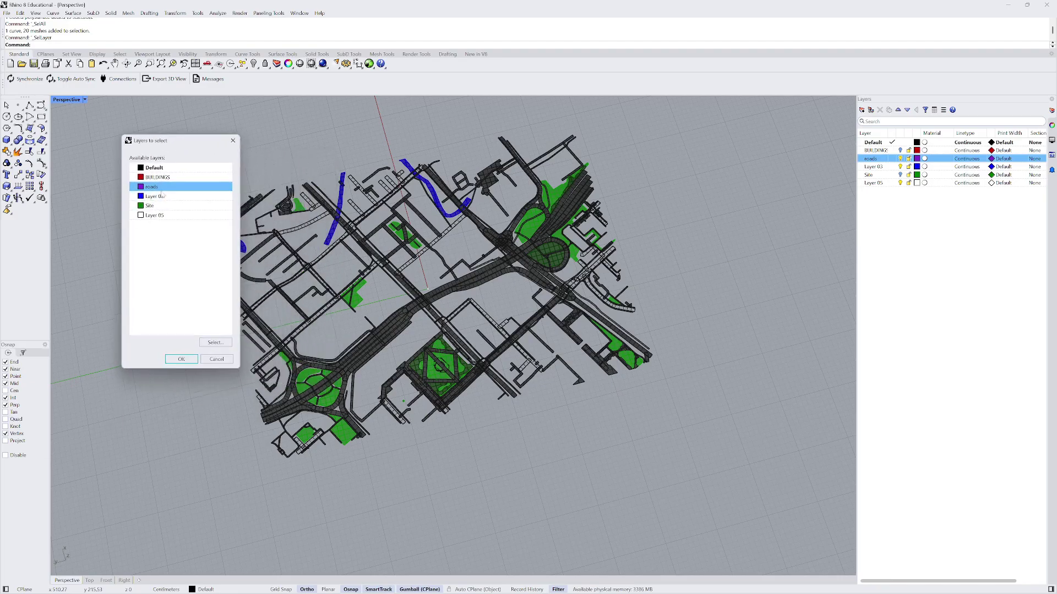
pyautogui.click(216, 342)
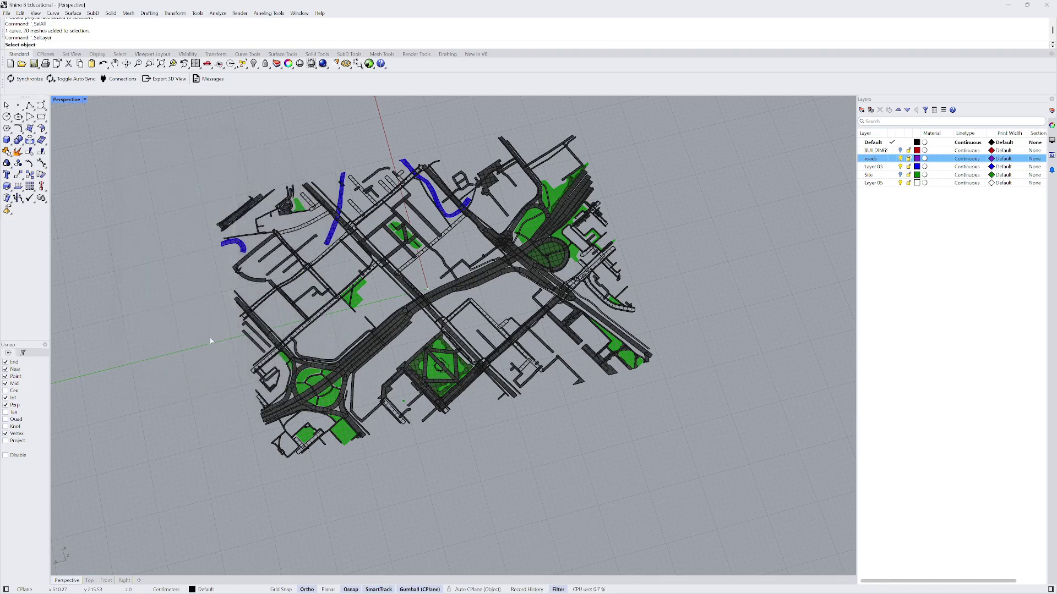
pyautogui.rightClick(194, 170)
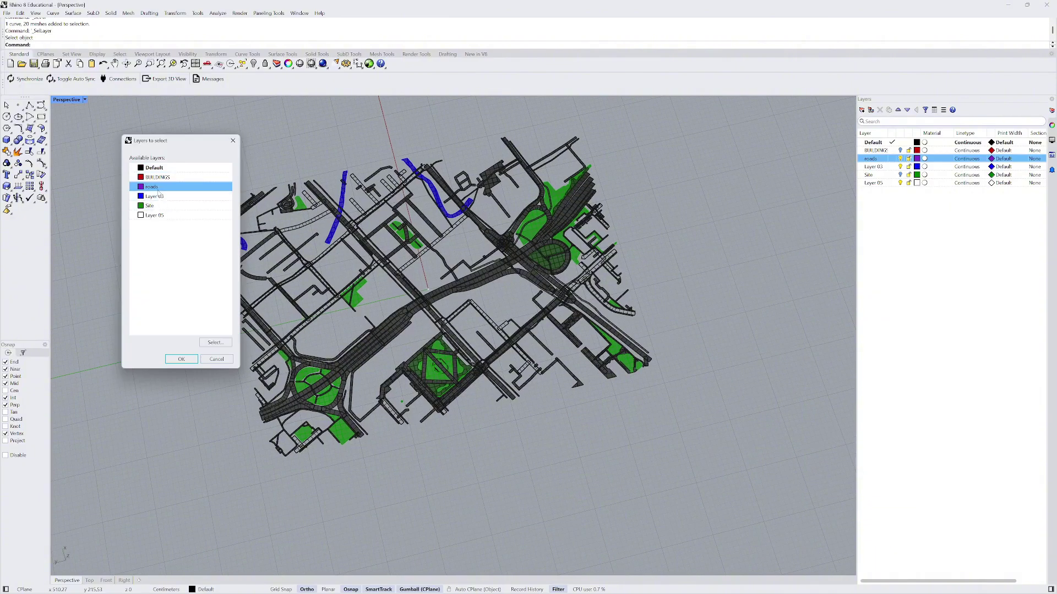
pyautogui.click(181, 359)
# - Remove the stray line from the selection, then clear the selection
pyautogui.scroll(3, 343, 266)
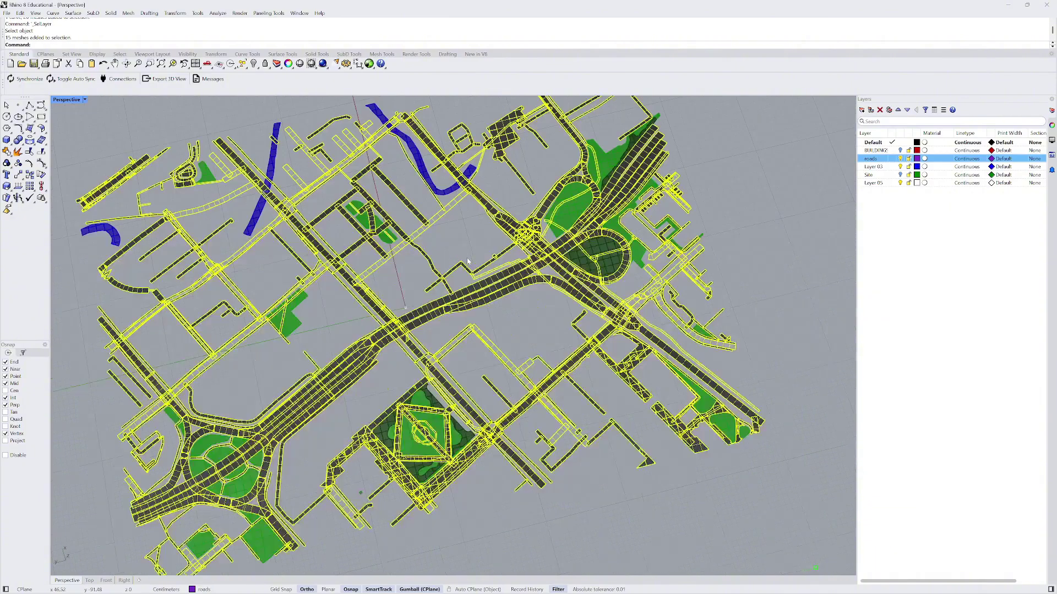
pyautogui.scroll(-3, 342, 266)
pyautogui.moveTo(342, 265); pyautogui.dragTo(407, 275, button='right')
pyautogui.scroll(-4, 374, 270)
pyautogui.scroll(3, 580, 396)
pyautogui.moveTo(580, 396); pyautogui.dragTo(492, 328, button='right')
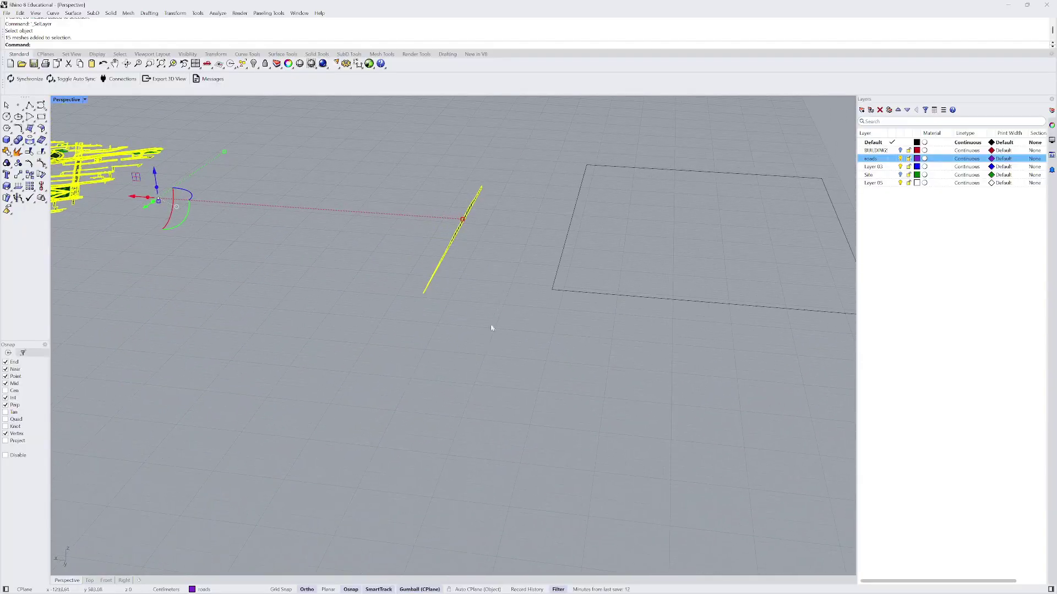
pyautogui.keyDown('ctrl'); pyautogui.click(459, 241); pyautogui.keyUp('ctrl')
pyautogui.scroll(-2, 440, 237)
pyautogui.keyDown('ctrl'); pyautogui.moveTo(405, 189); pyautogui.dragTo(466, 297); pyautogui.keyUp('ctrl')
pyautogui.moveTo(465, 297); pyautogui.dragTo(580, 325, button='right')
pyautogui.press('Escape')
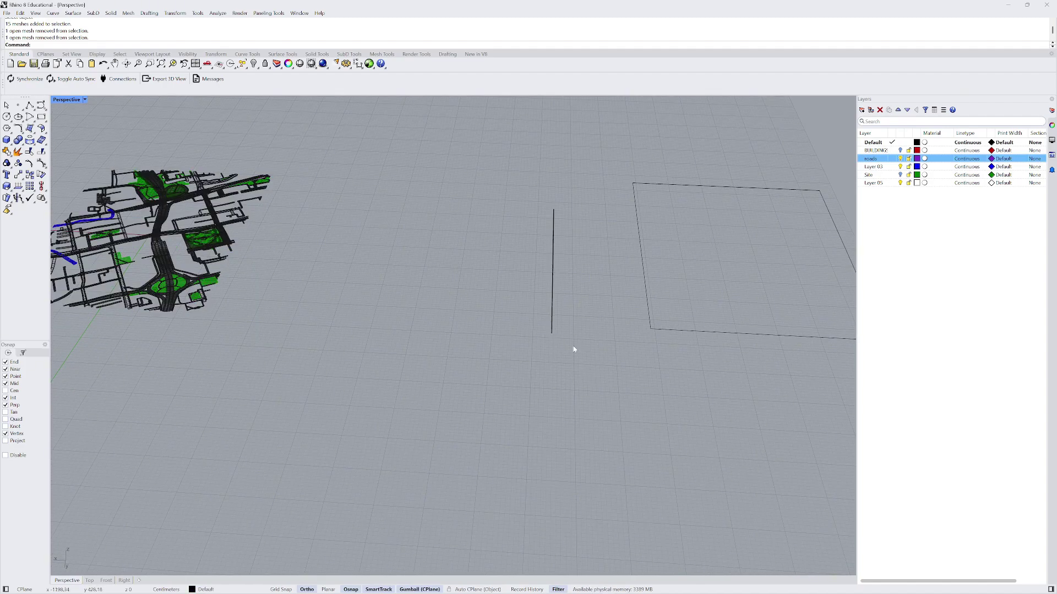
# - Move the vertical line and the other chosen object onto the Site layer
pyautogui.moveTo(573, 350); pyautogui.dragTo(485, 203)
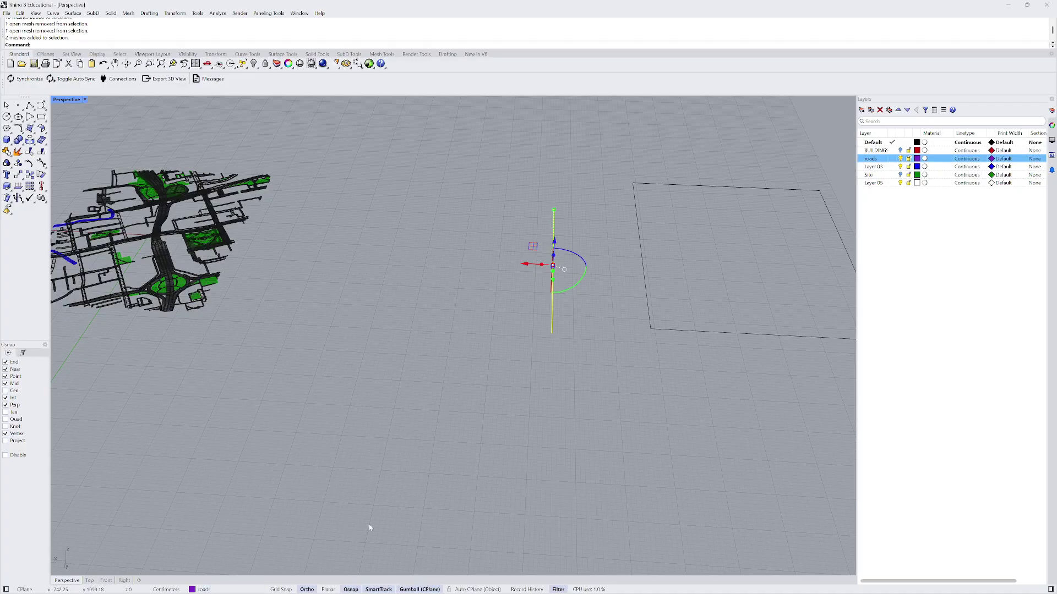
pyautogui.rightClick(878, 176)
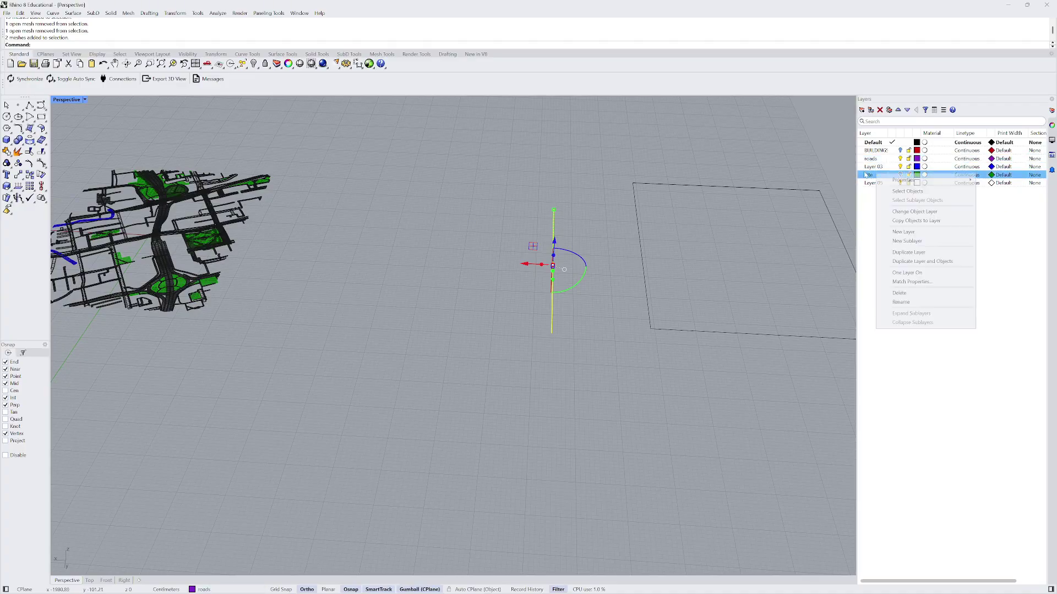
pyautogui.click(915, 212)
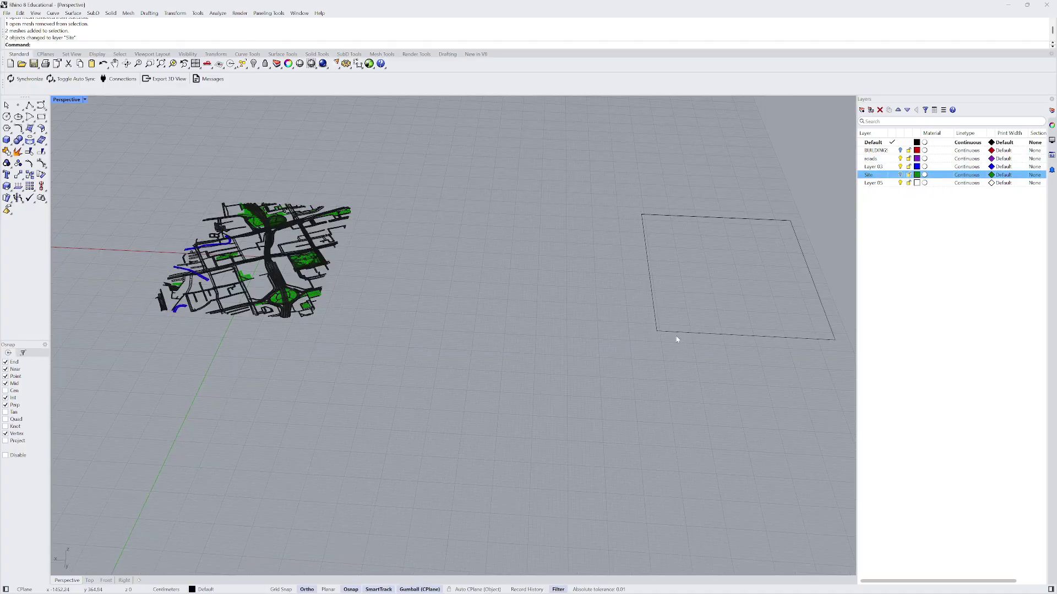
# - Run SelLayer to open the Layers to select dialog
pyautogui.scroll(5, 341, 276)
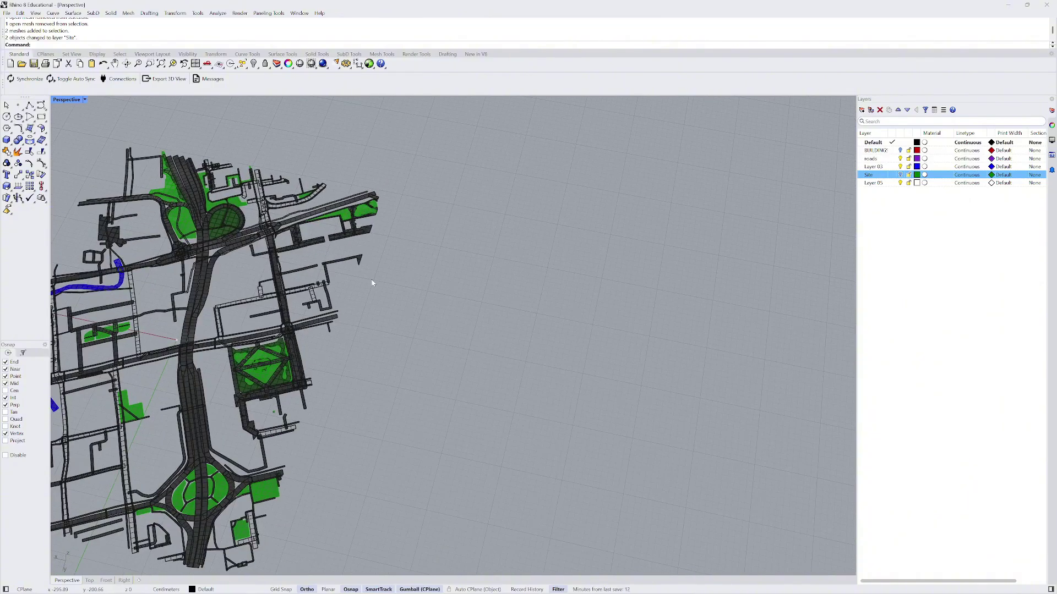
pyautogui.write('ayer')
pyautogui.press('Return')
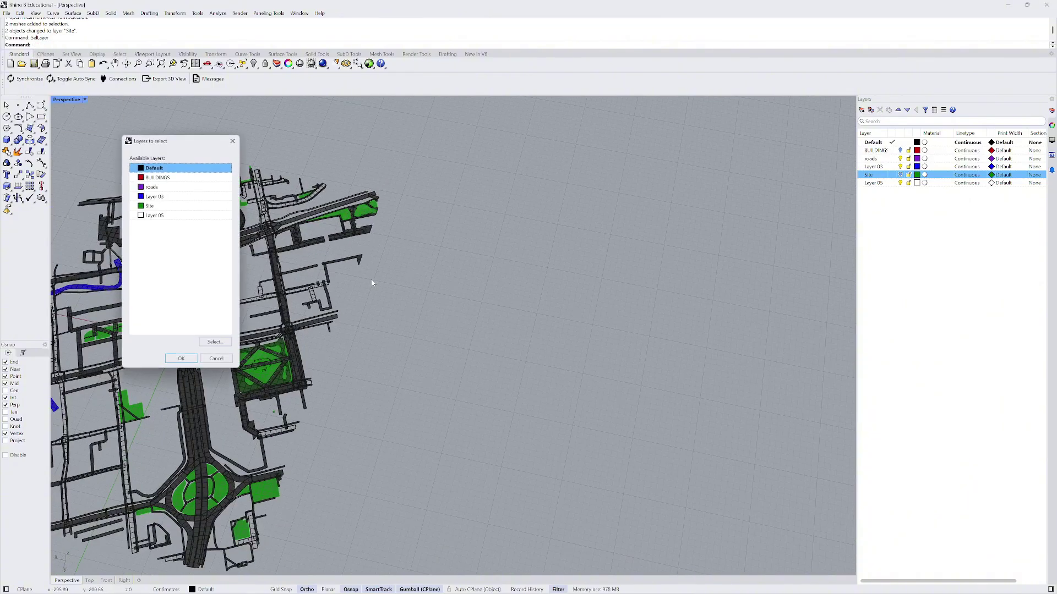
# - Select all objects on the roads layer and switch to the Top view
pyautogui.click(170, 188)
pyautogui.click(182, 358)
pyautogui.scroll(-5, 338, 355)
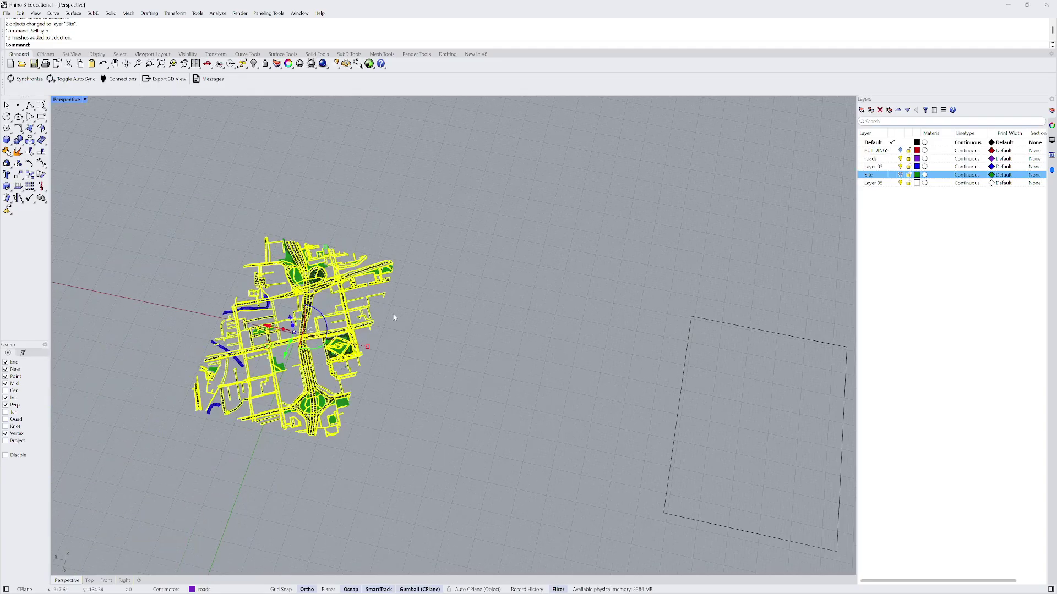
pyautogui.click(90, 580)
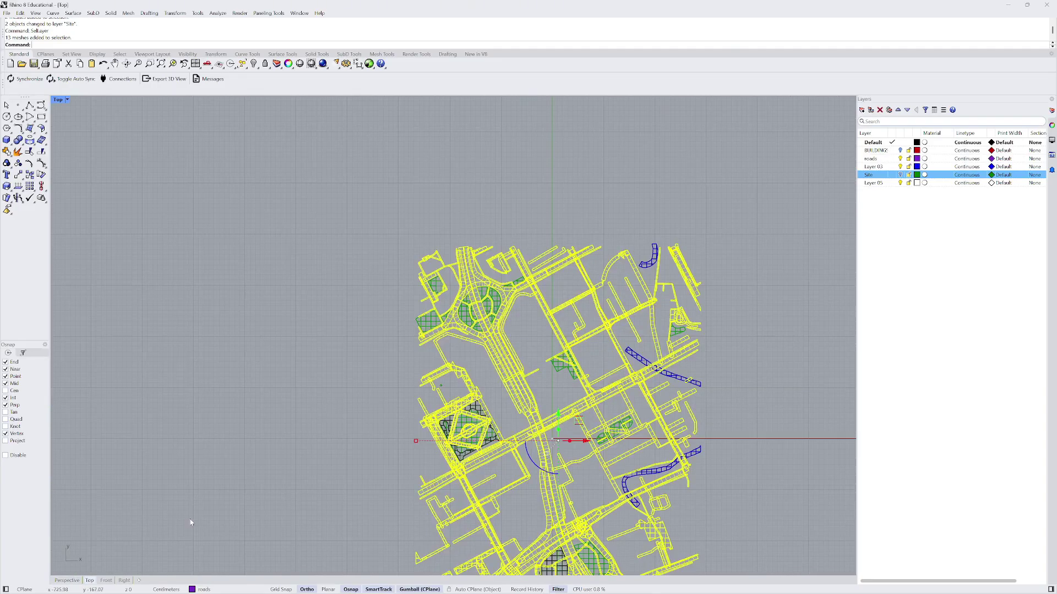
pyautogui.scroll(-5, 278, 302)
pyautogui.scroll(3, 436, 410)
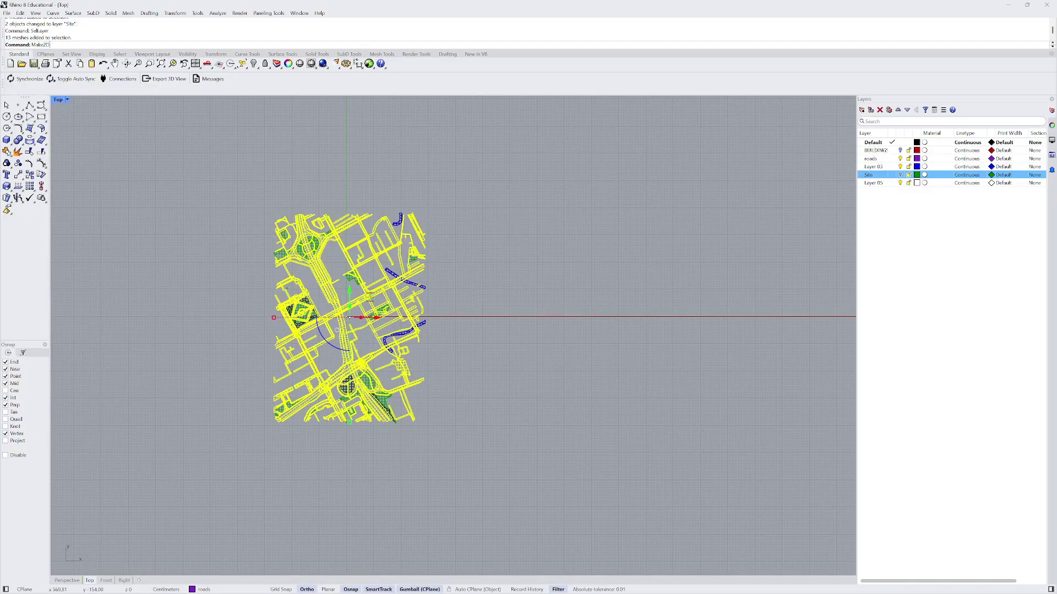
# - Run Make2D with layer name 'Roads', hidden lines off and View projection
pyautogui.press('Return')
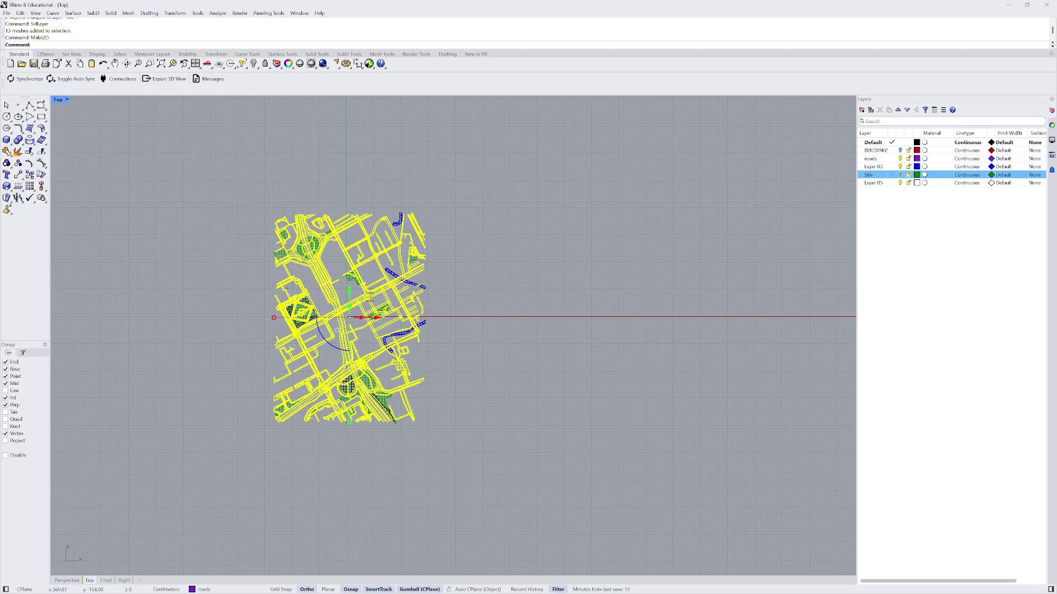
pyautogui.moveTo(579, 337); pyautogui.dragTo(537, 338)
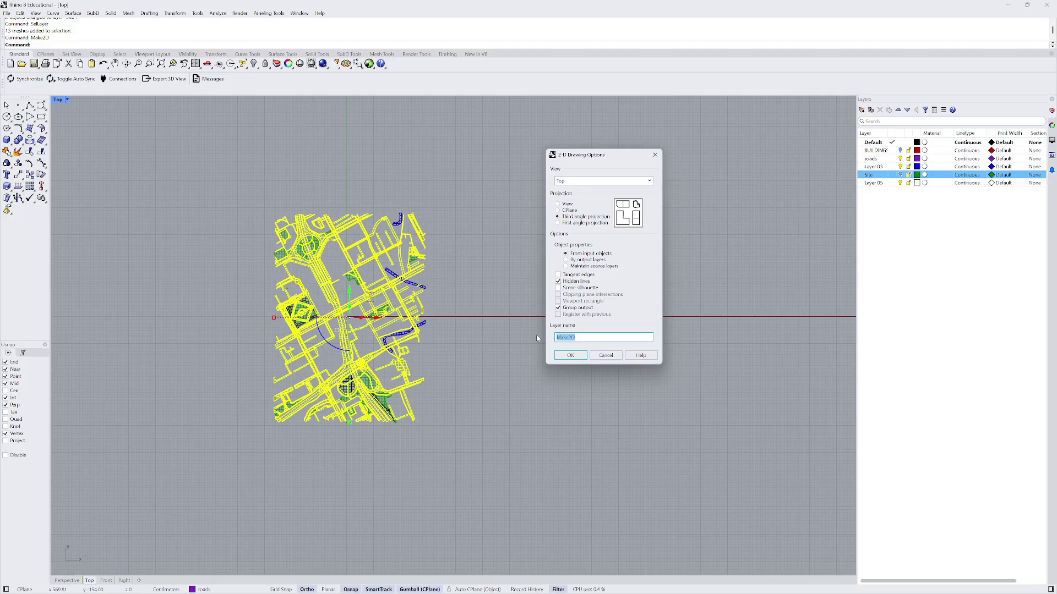
pyautogui.press('capslock')
pyautogui.write('R')
pyautogui.press('capslock')
pyautogui.write('oads')
pyautogui.click(558, 282)
pyautogui.click(558, 204)
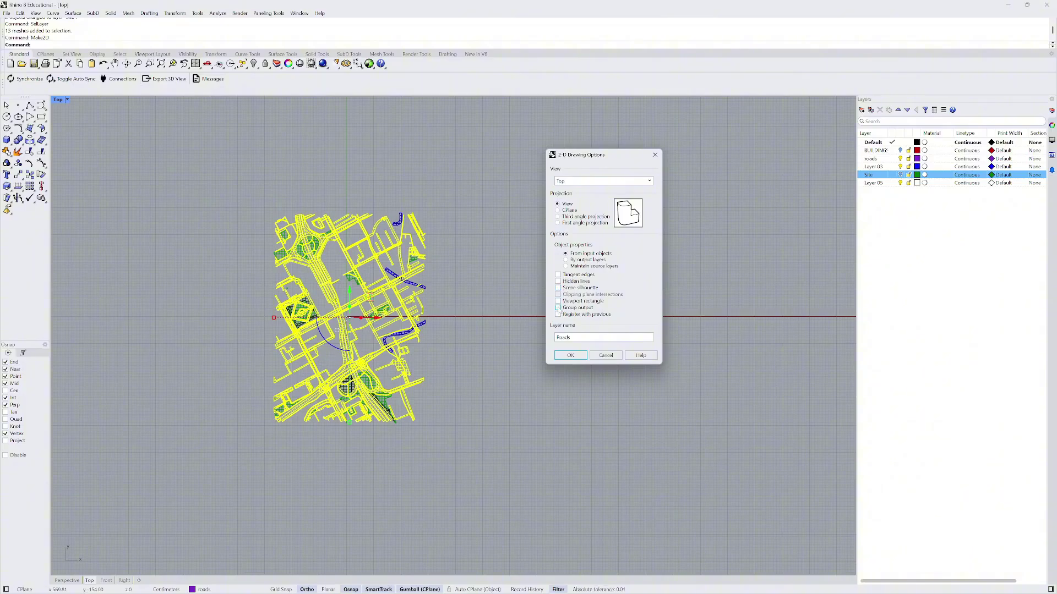
pyautogui.click(571, 355)
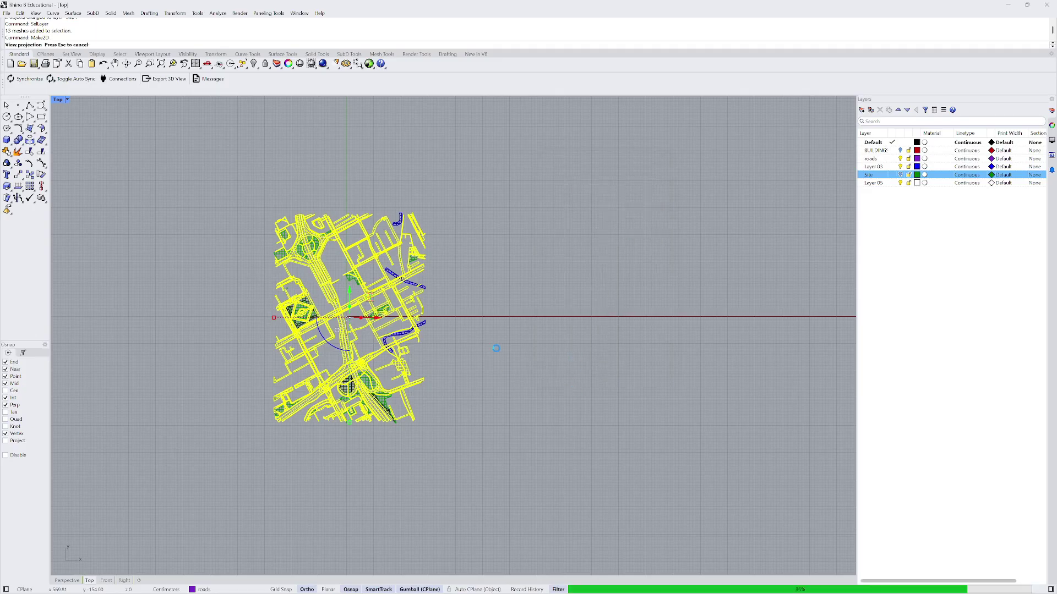
pyautogui.scroll(-6, 405, 377)
pyautogui.scroll(8, 578, 216)
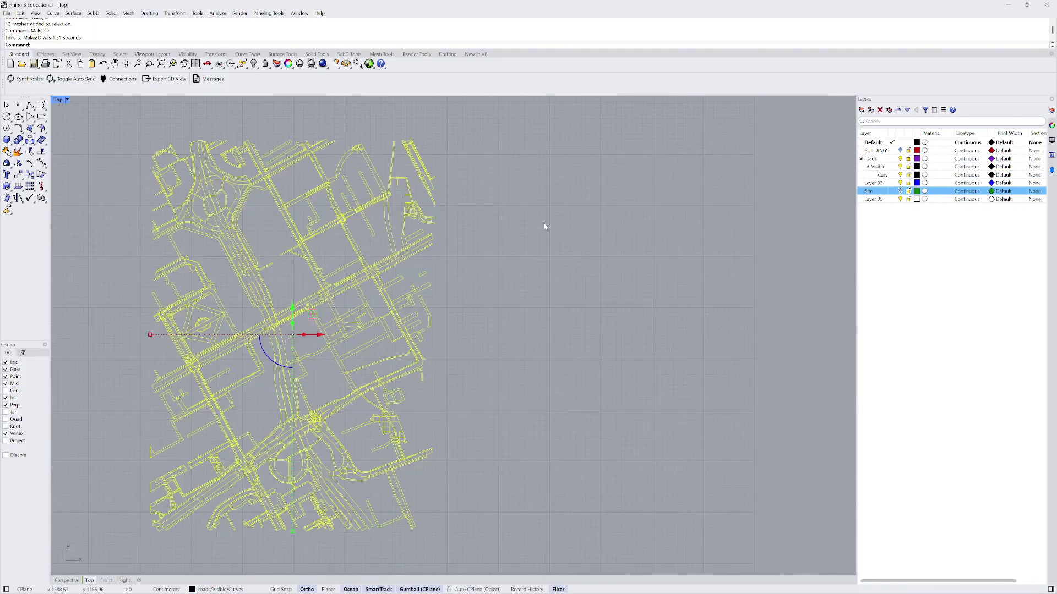
pyautogui.press('Escape')
pyautogui.scroll(3, 248, 255)
pyautogui.scroll(-4, 297, 283)
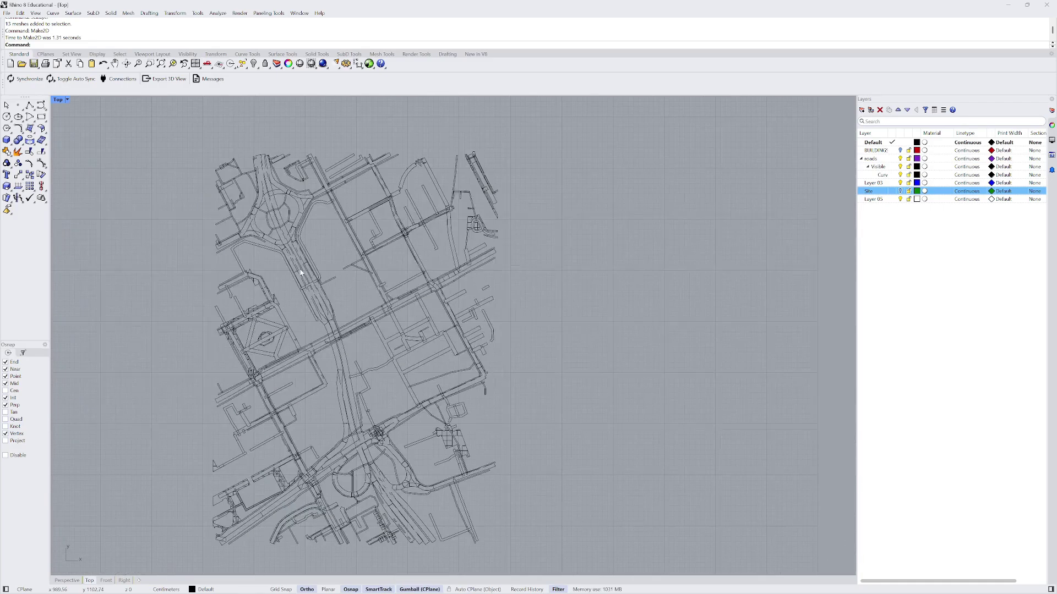
pyautogui.scroll(6, 292, 291)
pyautogui.scroll(-2, 292, 292)
pyautogui.click(303, 283)
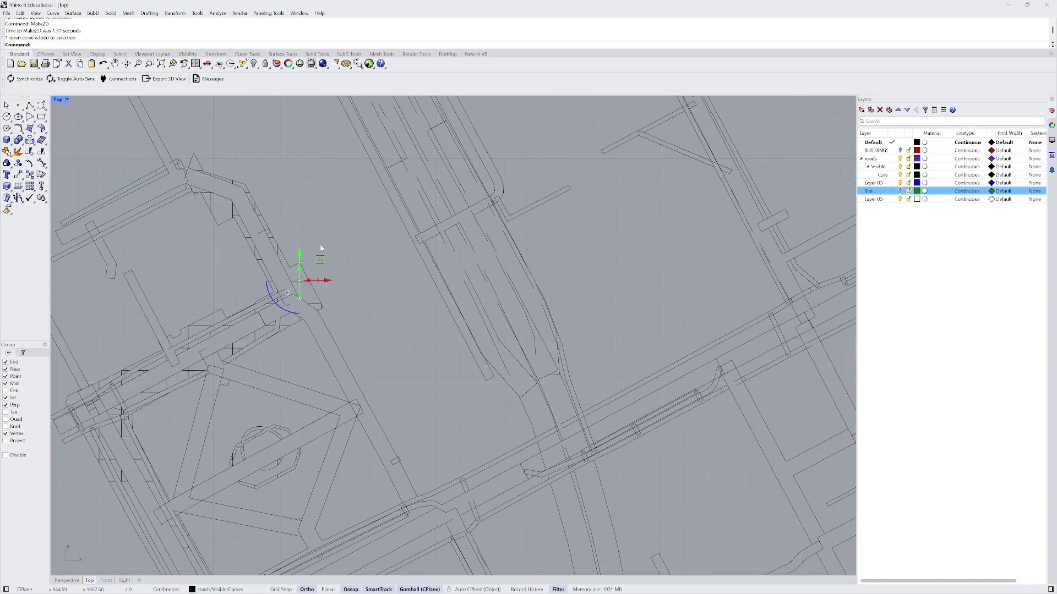
pyautogui.scroll(-5, 297, 259)
pyautogui.scroll(5, 342, 354)
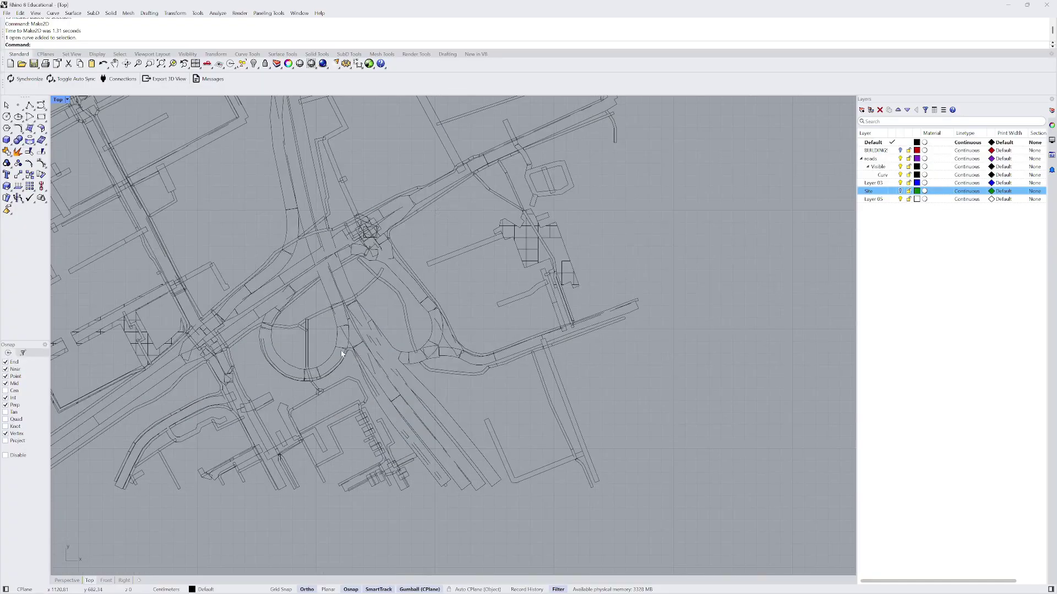
pyautogui.scroll(-4, 305, 422)
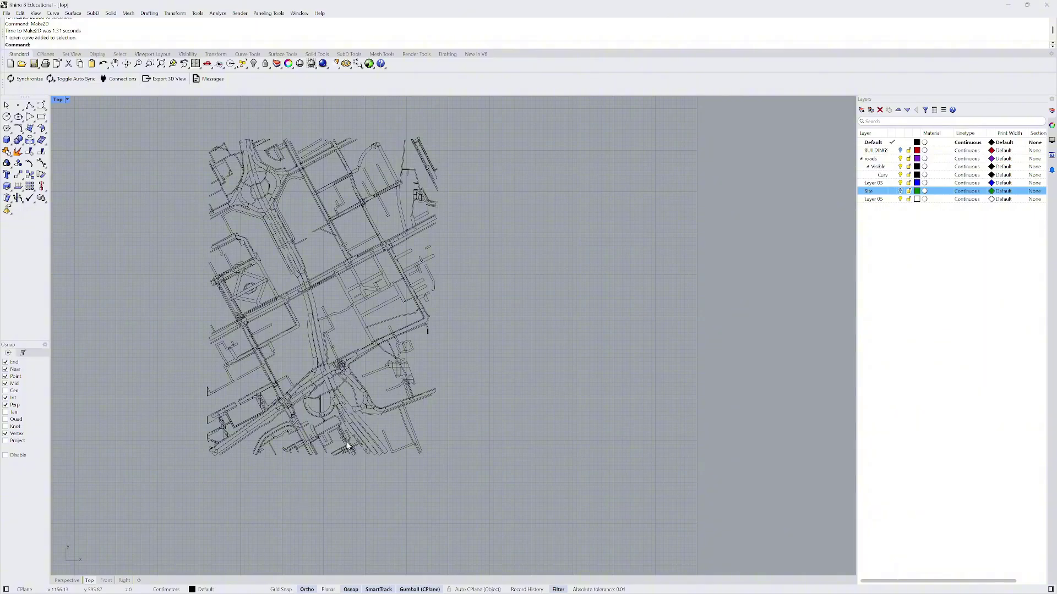
pyautogui.scroll(-5, 353, 265)
pyautogui.moveTo(299, 188); pyautogui.dragTo(387, 325)
pyautogui.scroll(2, 346, 233)
pyautogui.scroll(8, 345, 232)
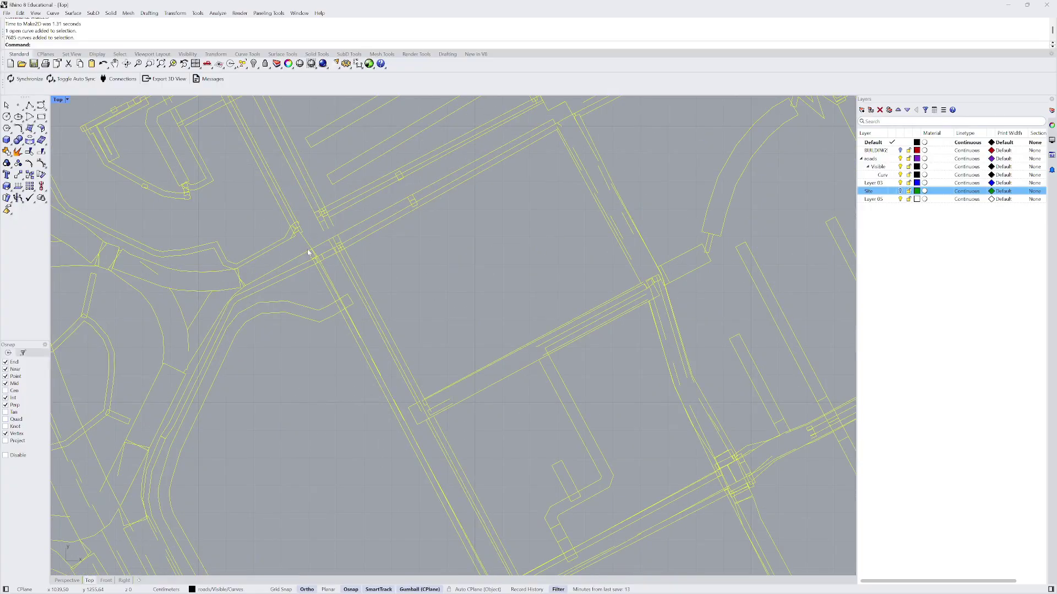
pyautogui.press('Escape')
pyautogui.scroll(2, 302, 207)
pyautogui.scroll(-6, 307, 176)
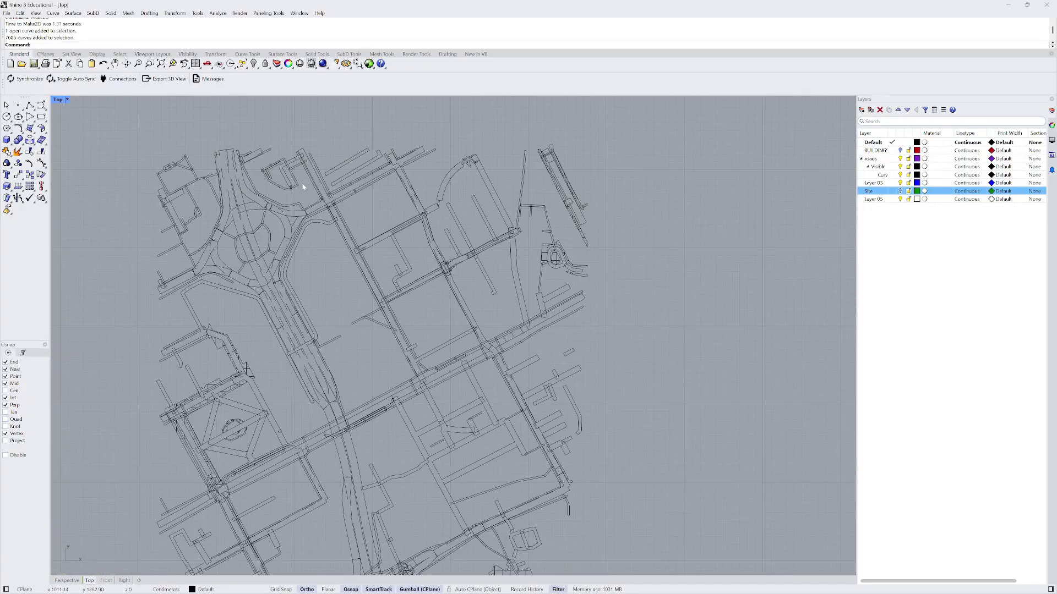
pyautogui.moveTo(213, 137); pyautogui.dragTo(443, 432)
pyautogui.scroll(6, 258, 189)
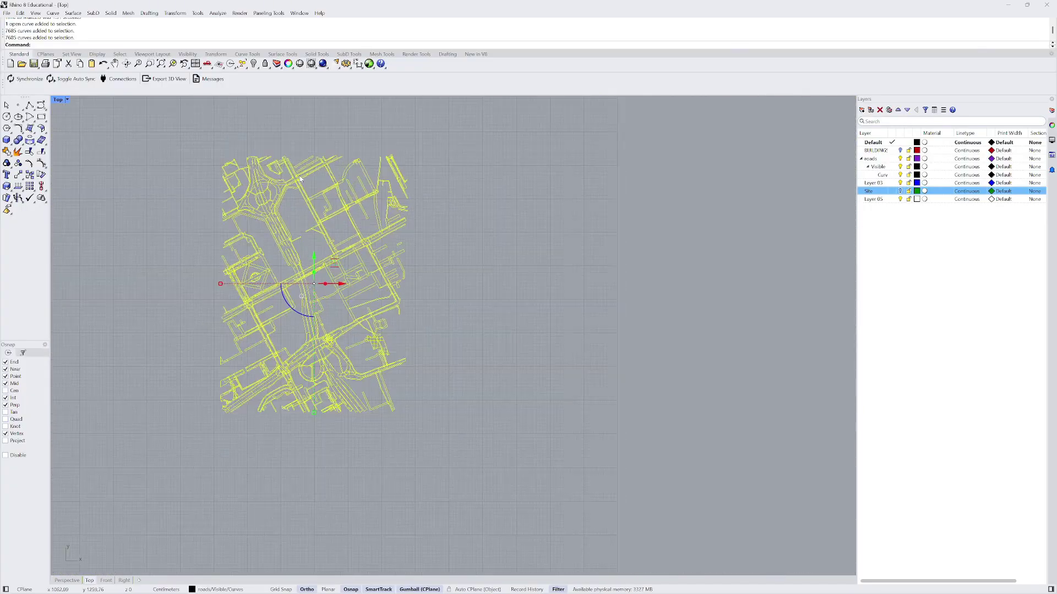
pyautogui.write('trim')
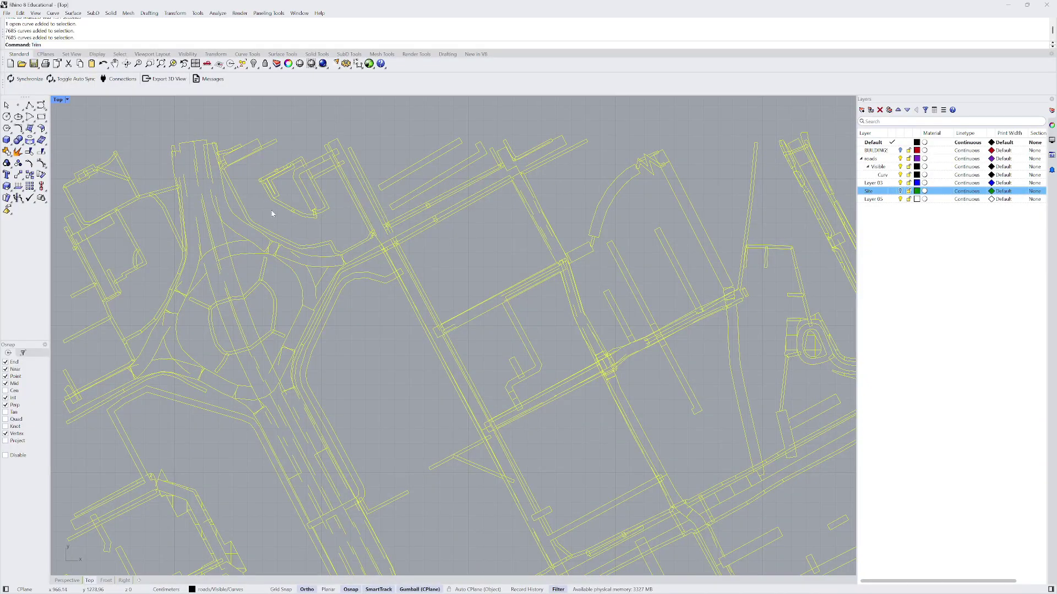
pyautogui.press('Return')
pyautogui.scroll(3, 275, 231)
pyautogui.scroll(-1, 337, 258)
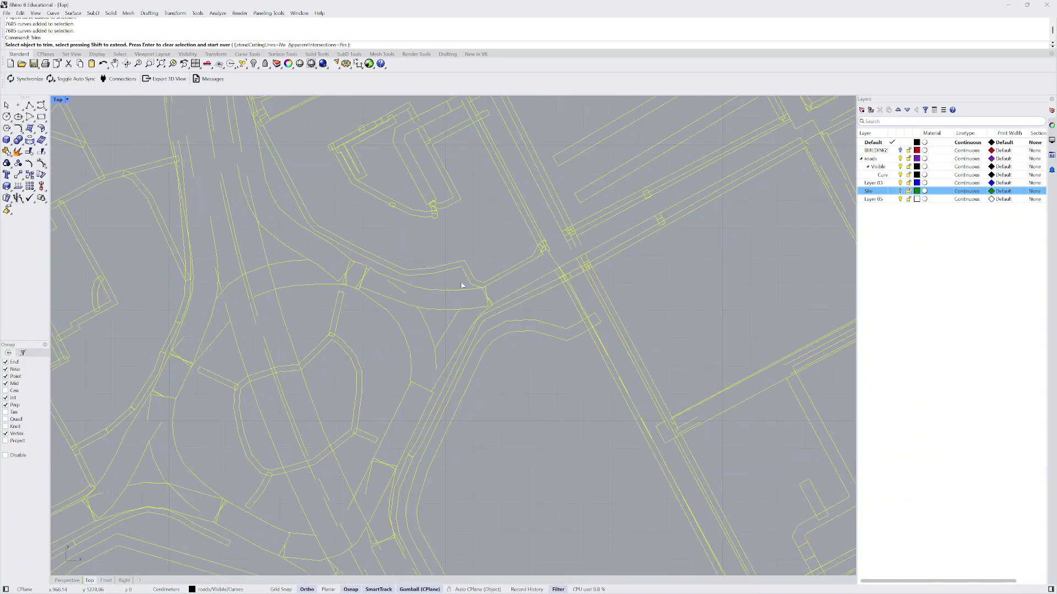
pyautogui.click(487, 295)
pyautogui.press('Return')
pyautogui.scroll(-3, 486, 297)
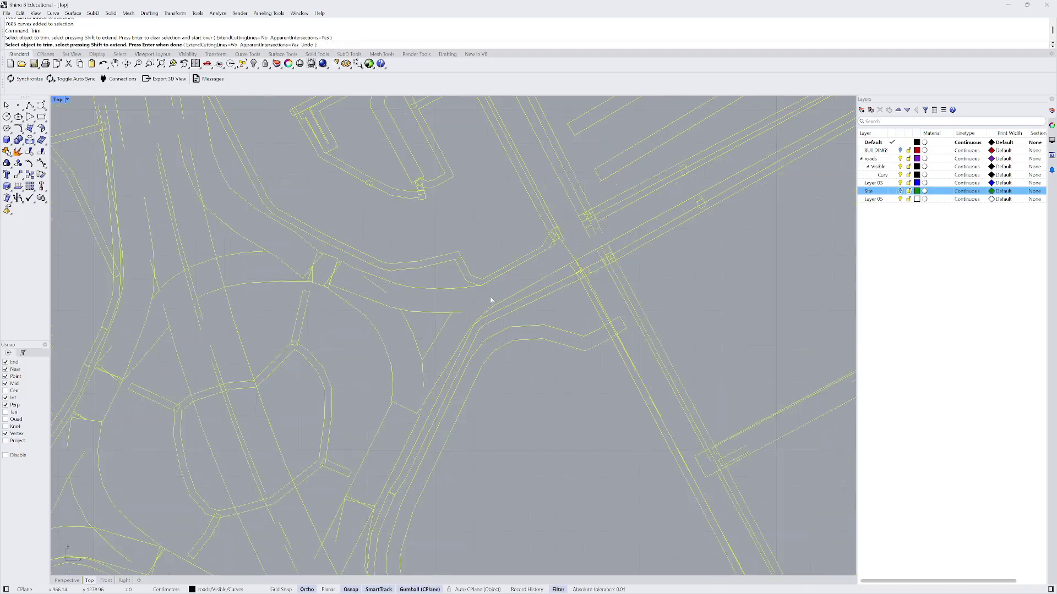
pyautogui.hotkey('ctrl', 'z')
pyautogui.scroll(-6, 390, 252)
pyautogui.press('Escape')
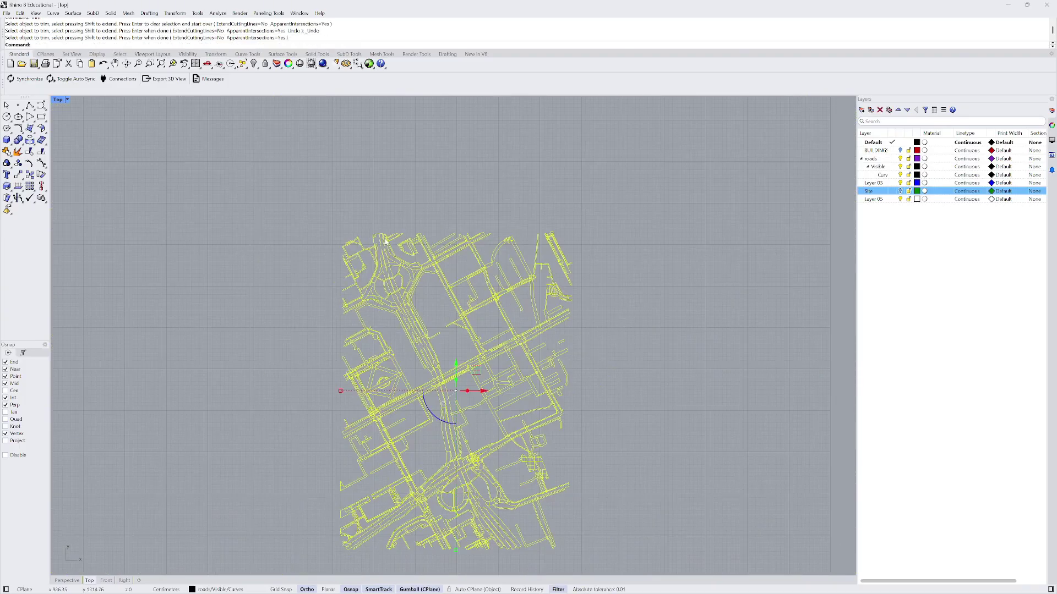
pyautogui.press('Escape')
pyautogui.scroll(-3, 360, 196)
pyautogui.scroll(3, 464, 254)
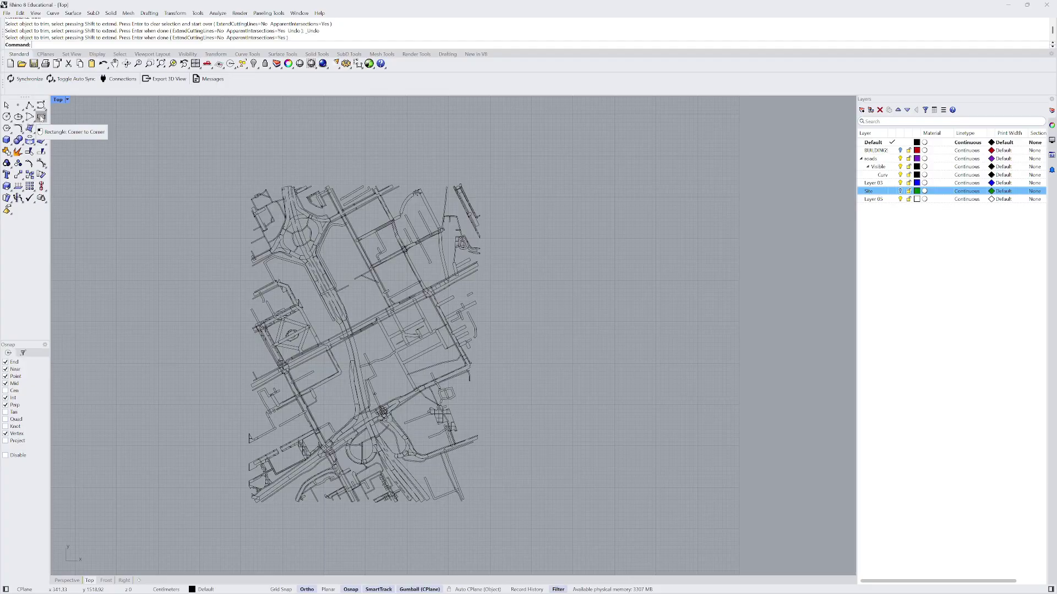
# - Draw a corner-to-corner rectangle over the road map
pyautogui.click(42, 116)
pyautogui.scroll(10, 244, 195)
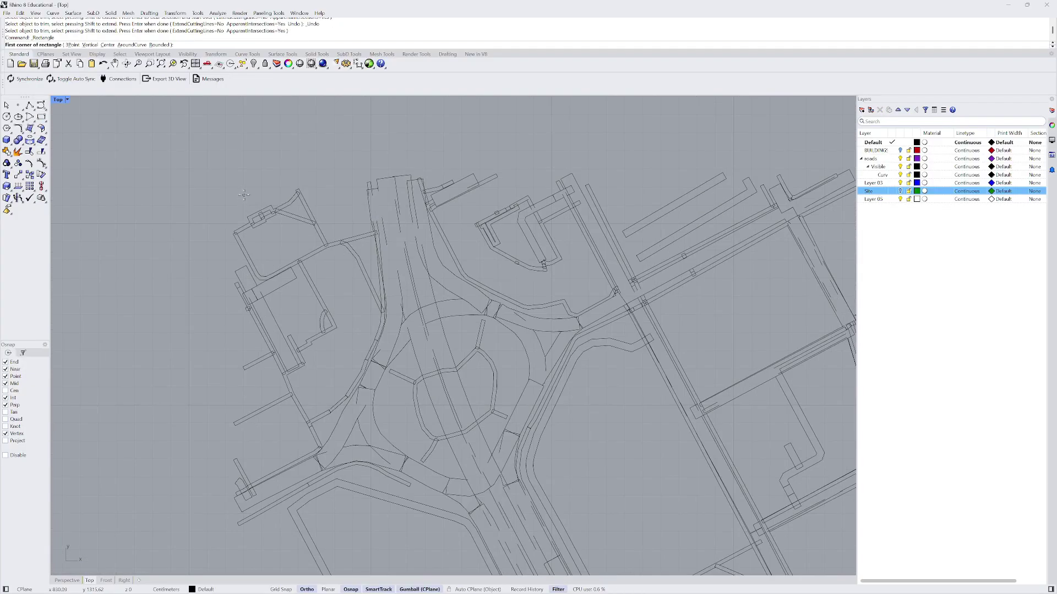
pyautogui.click(235, 177)
pyautogui.scroll(-10, 190, 166)
pyautogui.scroll(-5, 215, 179)
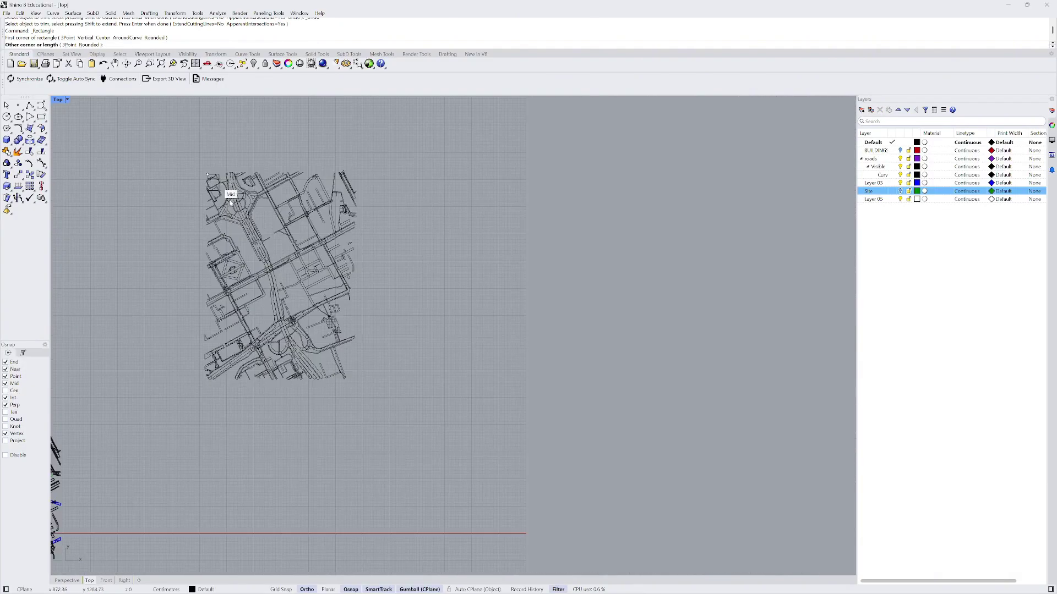
pyautogui.click(351, 378)
pyautogui.scroll(-9, 409, 231)
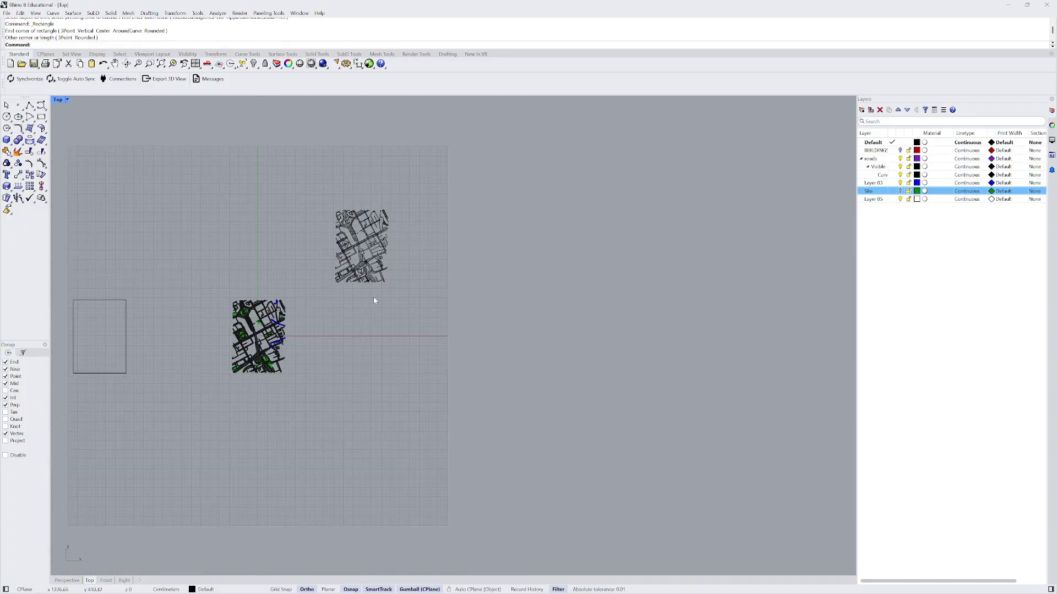
# - Undo the flattened 2D drawing and show the green Site layer again
pyautogui.hotkey('ctrl', 'z')
pyautogui.scroll(4, 256, 341)
pyautogui.scroll(4, 256, 342)
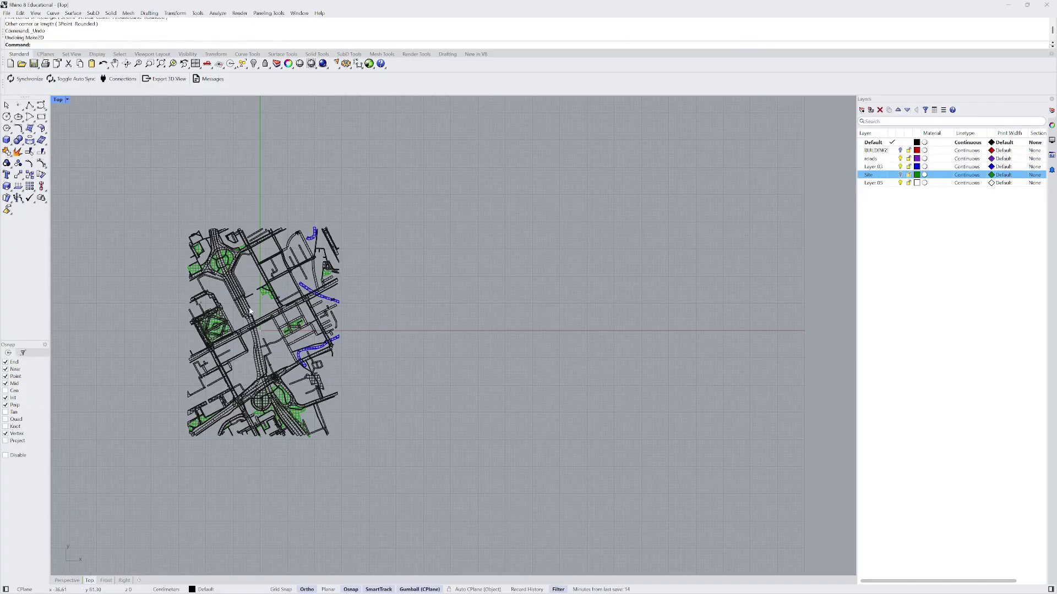
pyautogui.click(901, 175)
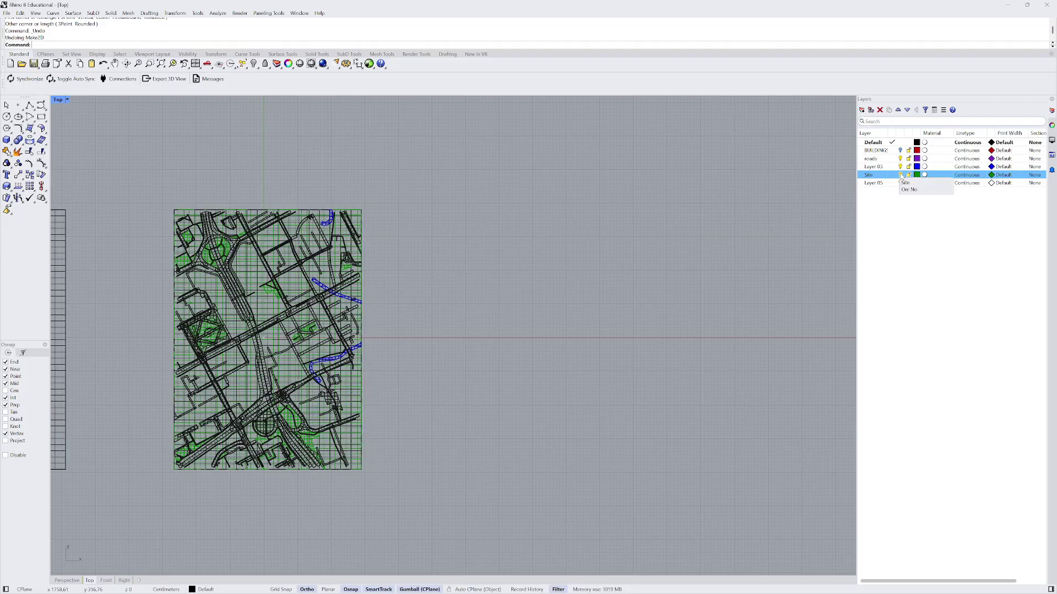
pyautogui.scroll(5, 264, 227)
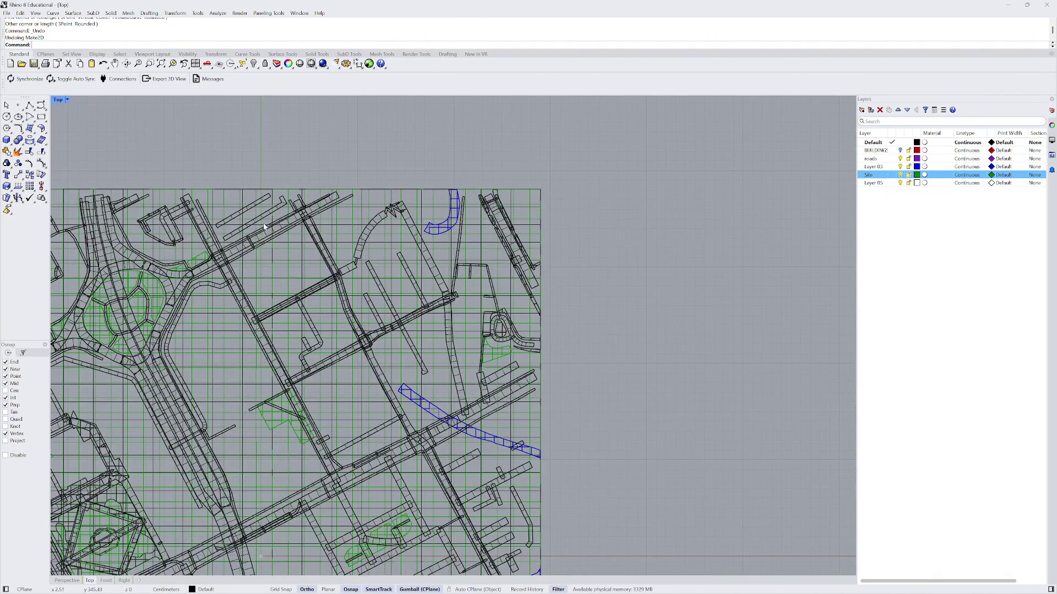
pyautogui.scroll(-2, 464, 159)
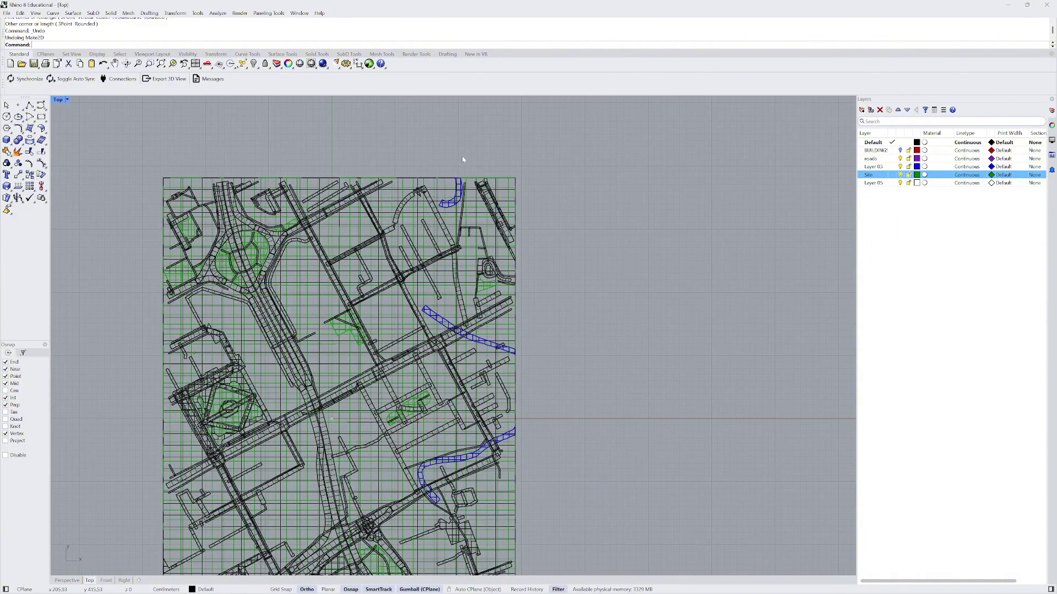
pyautogui.scroll(-2, 462, 159)
pyautogui.scroll(5, 302, 514)
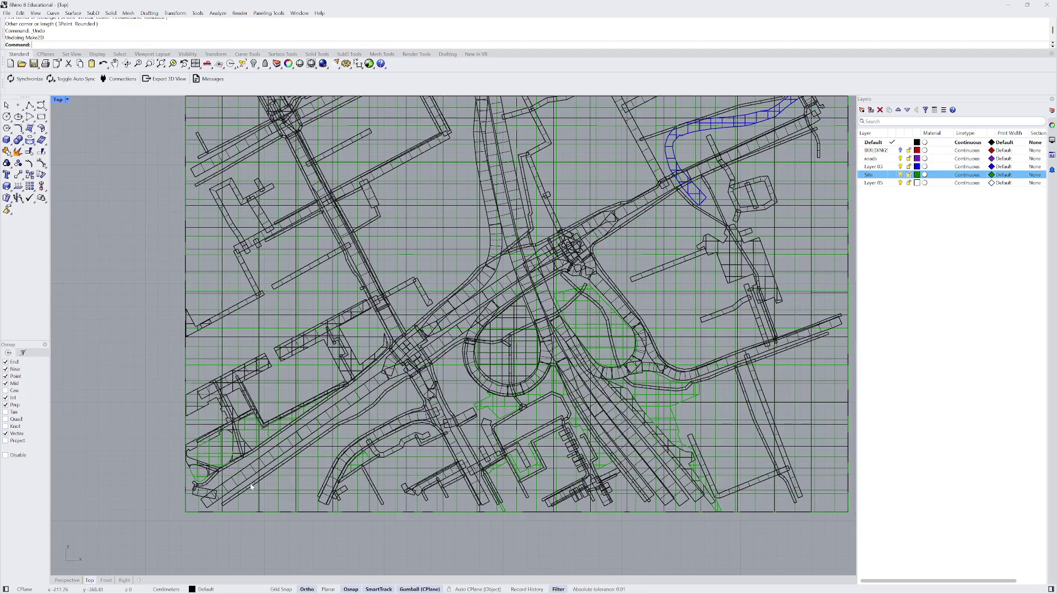
pyautogui.scroll(-5, 285, 442)
pyautogui.scroll(-3, 275, 394)
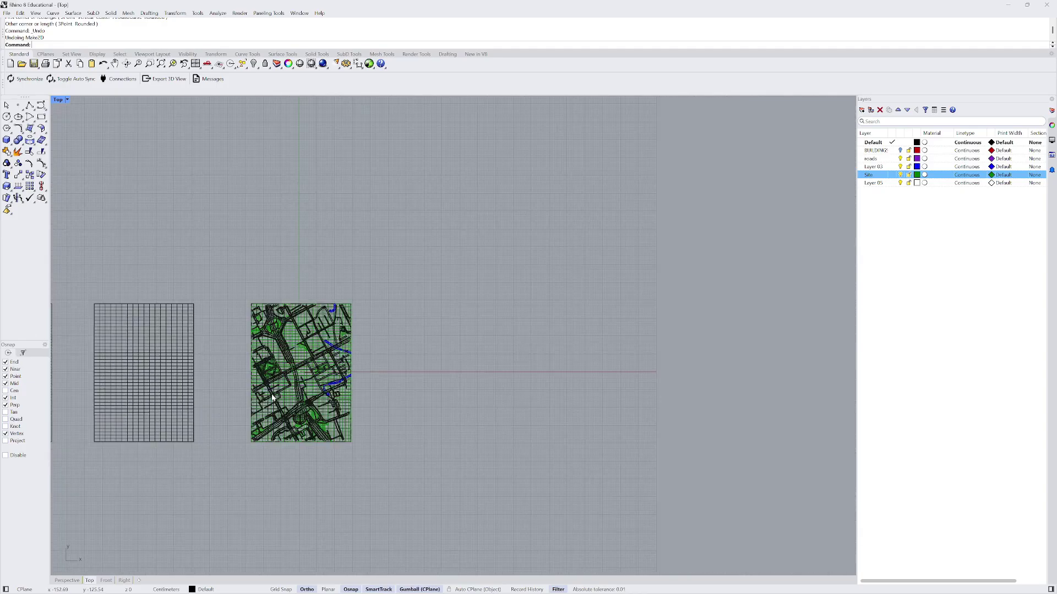
# - Undo and redo the layer visibility change, then zoom in on the site block
pyautogui.hotkey('ctrl', 'z')
pyautogui.hotkey('ctrl', 'y')
pyautogui.hotkey('ctrl', 'y')
pyautogui.hotkey('ctrl', 'y')
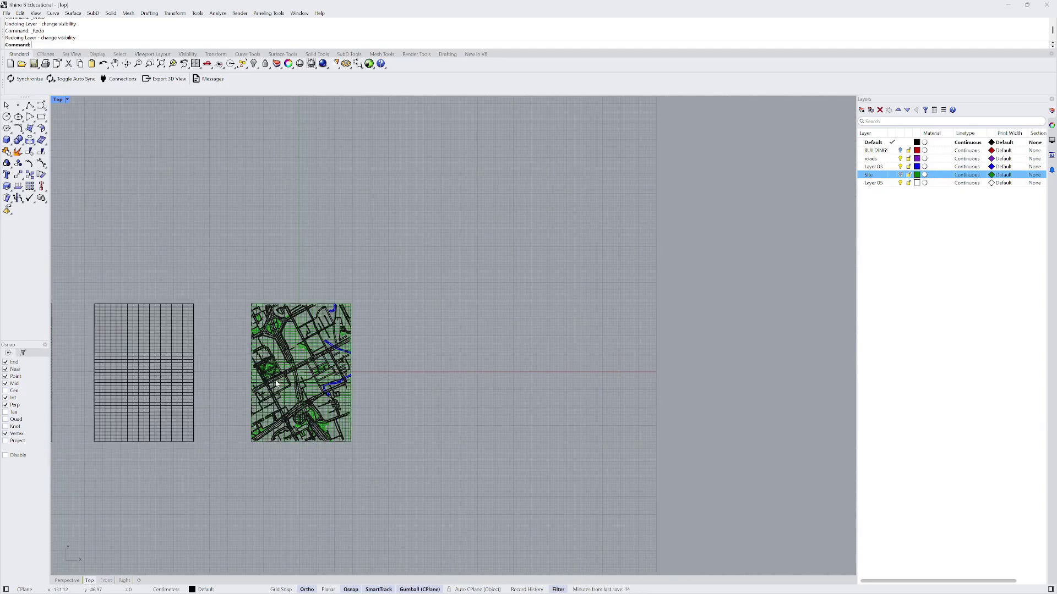
pyautogui.scroll(-5, 318, 402)
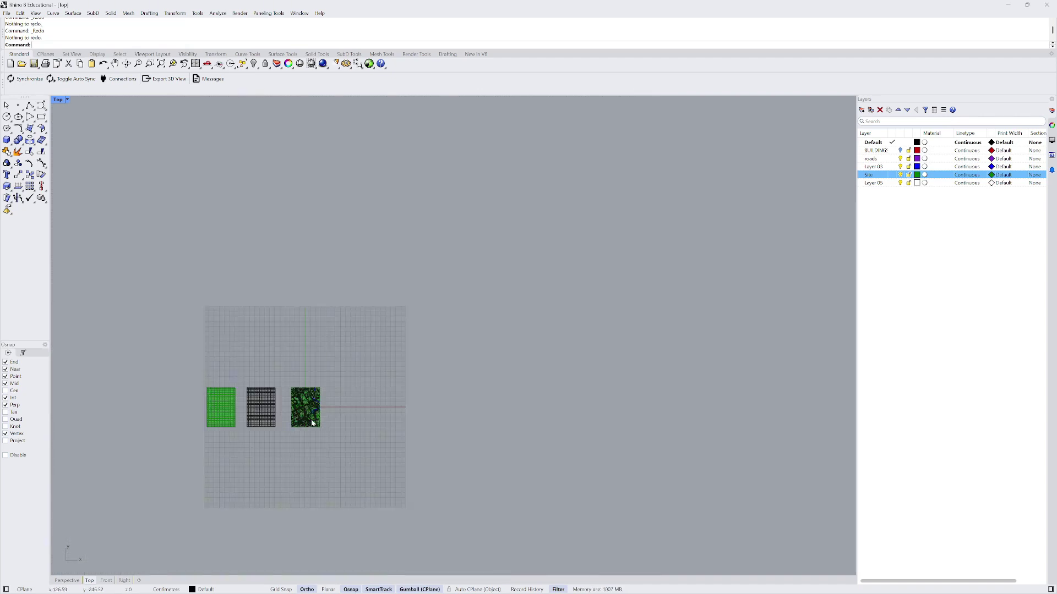
pyautogui.scroll(4, 347, 402)
pyautogui.scroll(4, 235, 440)
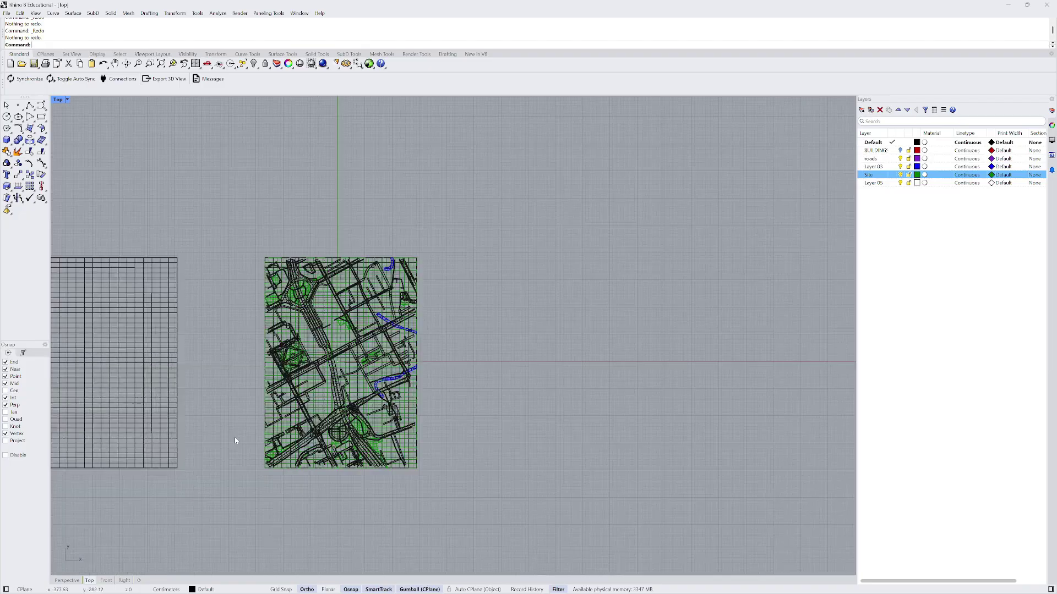
pyautogui.scroll(1, 294, 388)
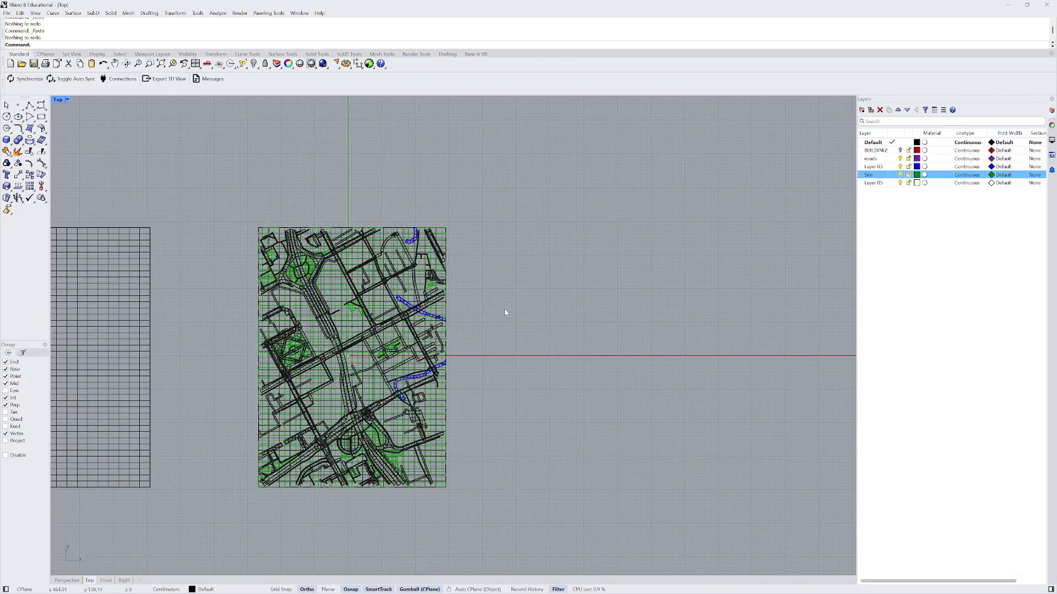
# - Select everything on the roads layer with SelLayer
pyautogui.write('elLayer')
pyautogui.press('Return')
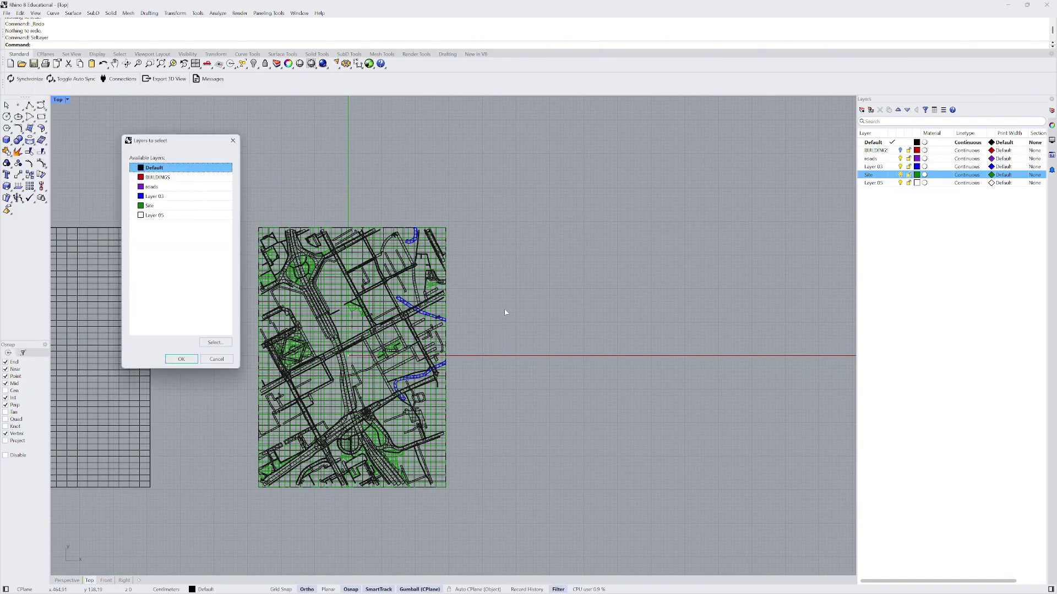
pyautogui.click(210, 187)
pyautogui.click(181, 359)
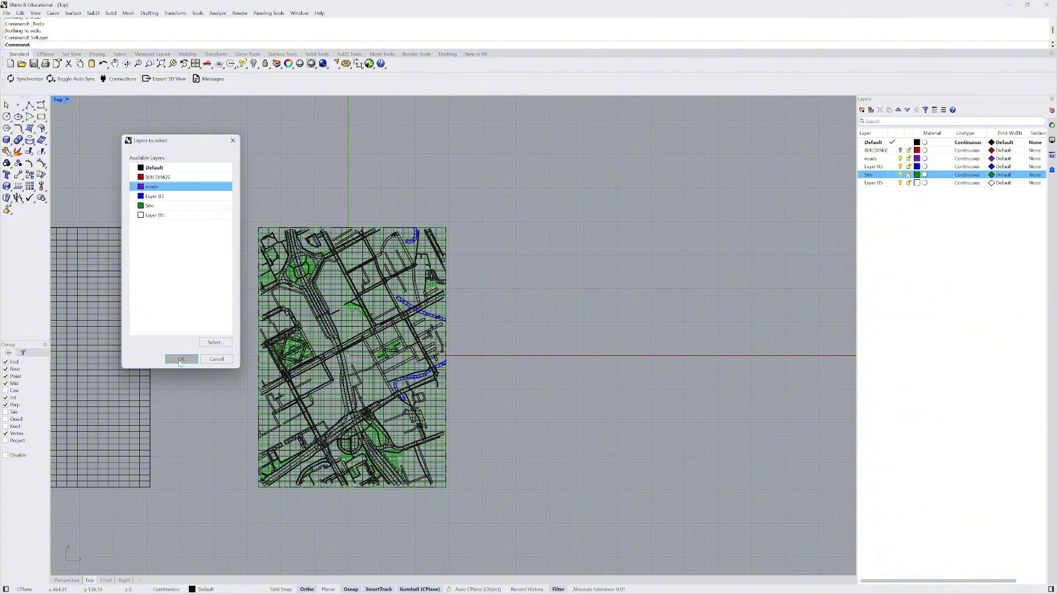
pyautogui.scroll(-1, 133, 373)
pyautogui.scroll(-1, 132, 373)
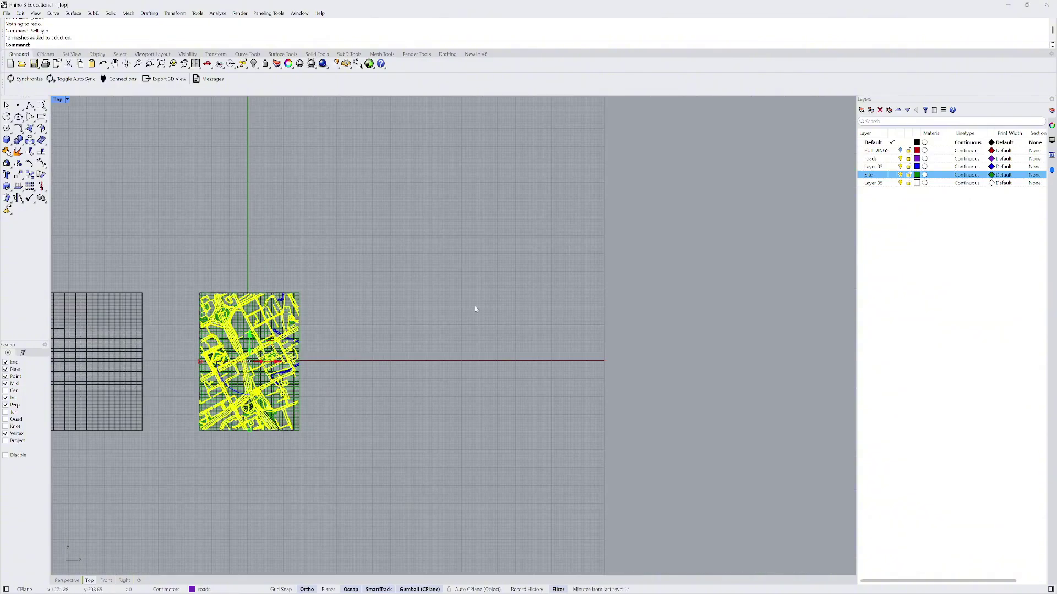
# - Run Make2D with output layer 'Roads' to create the flat road drawing
pyautogui.write('Make2D')
pyautogui.press('Return')
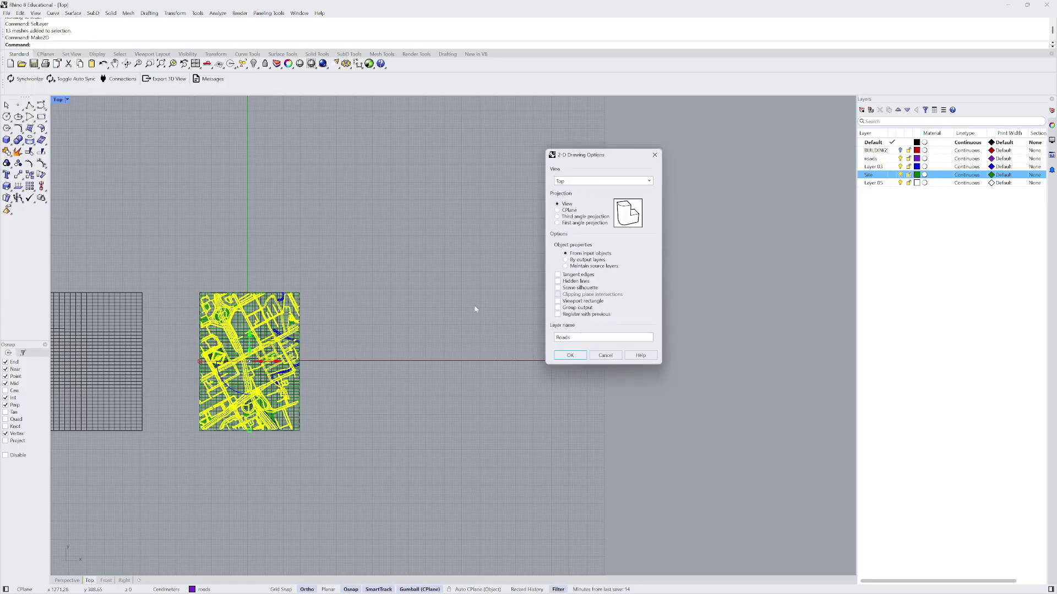
pyautogui.click(584, 337)
pyautogui.click(570, 356)
pyautogui.click(574, 356)
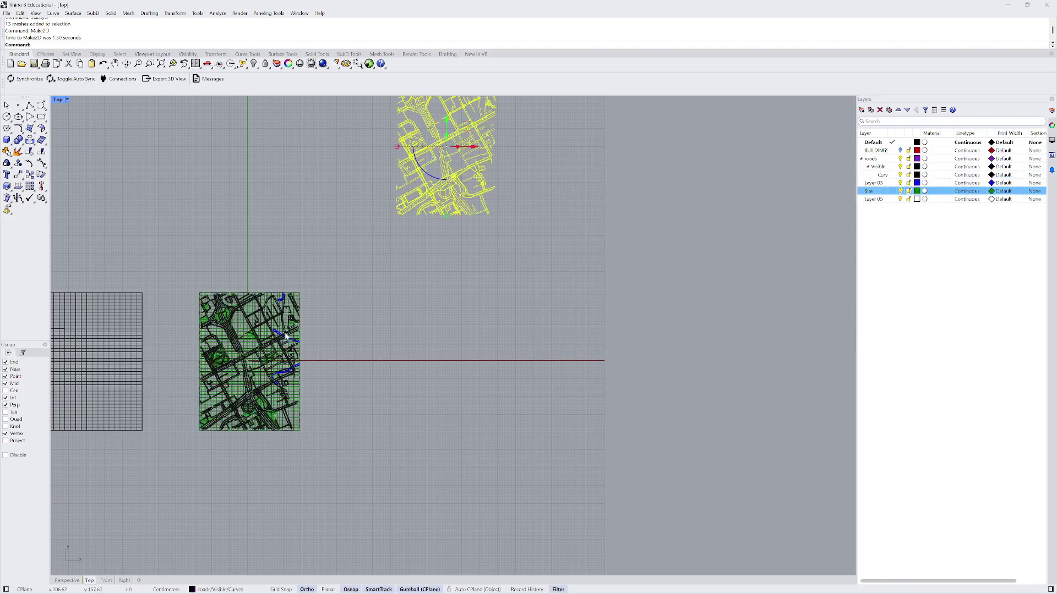
# - Deselect the drawing and draw a rectangle from the map's lower-left to top-right corner
pyautogui.scroll(-5, 285, 336)
pyautogui.click(439, 233)
pyautogui.scroll(7, 390, 253)
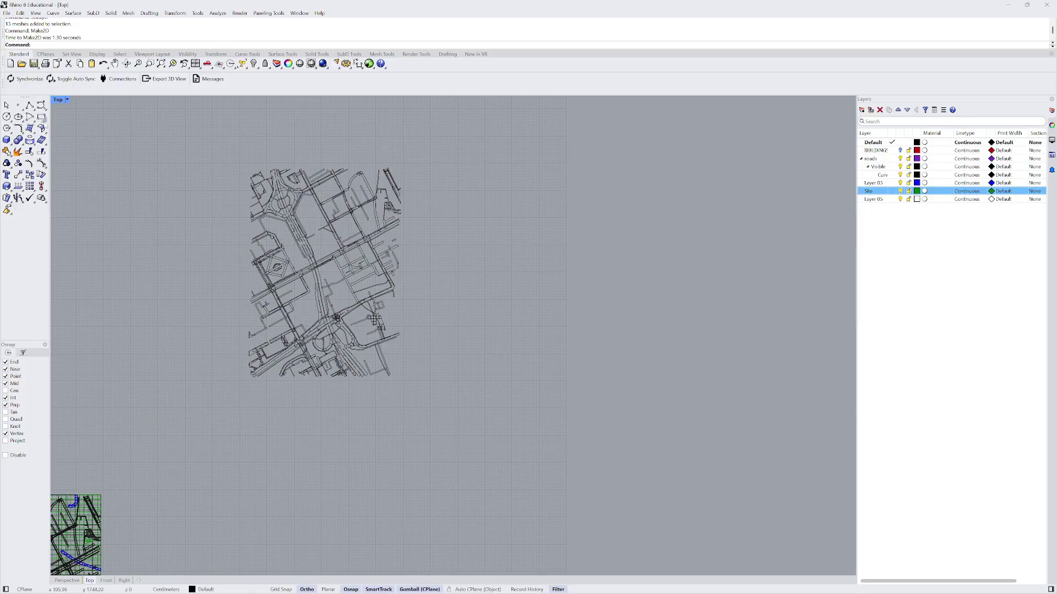
pyautogui.click(41, 105)
pyautogui.scroll(3, 313, 318)
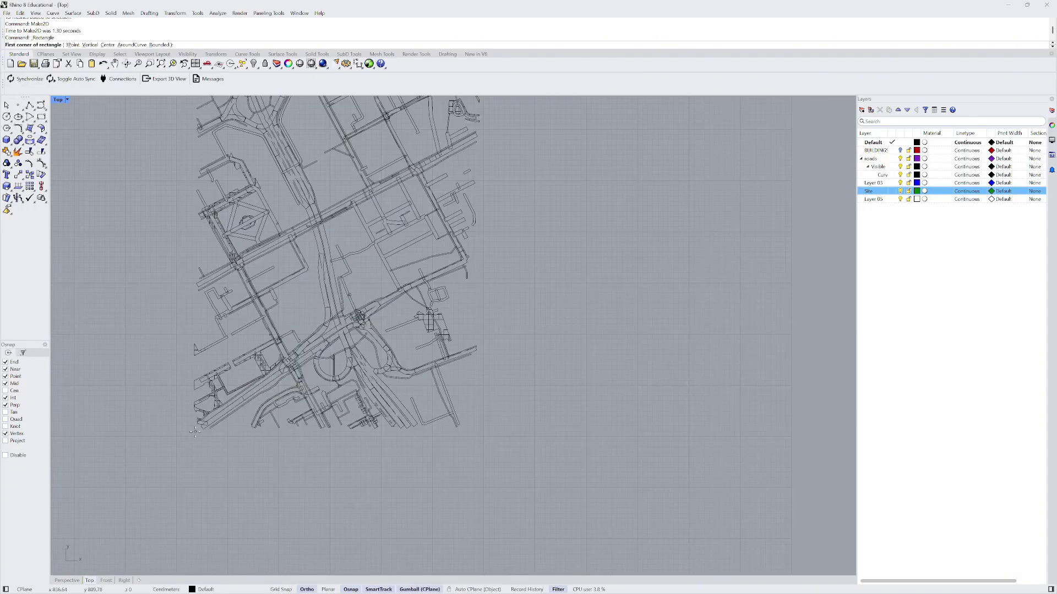
pyautogui.click(194, 432)
pyautogui.scroll(-5, 195, 432)
pyautogui.scroll(8, 249, 292)
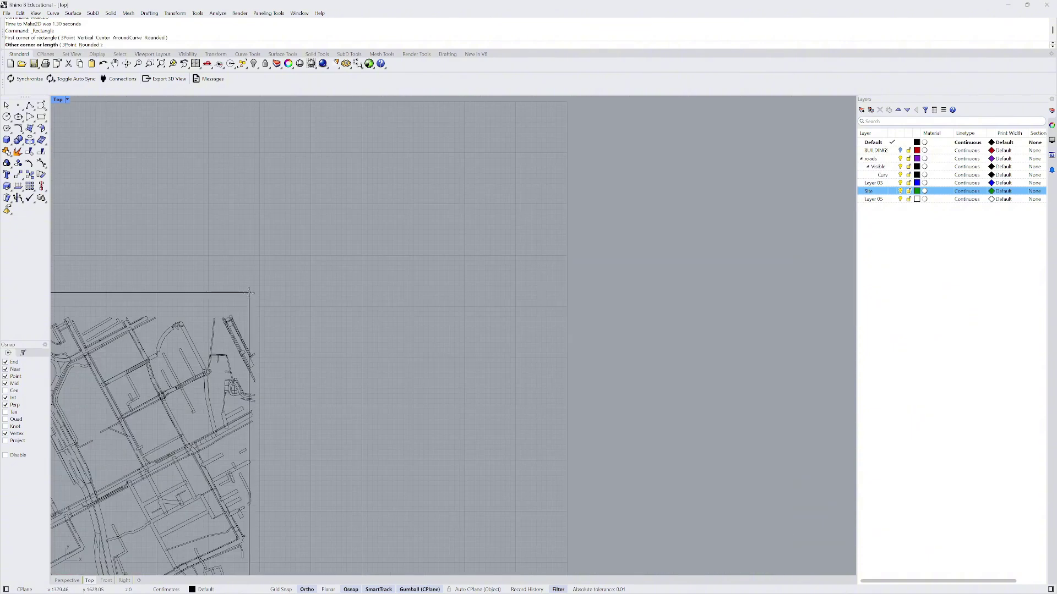
pyautogui.scroll(2, 249, 292)
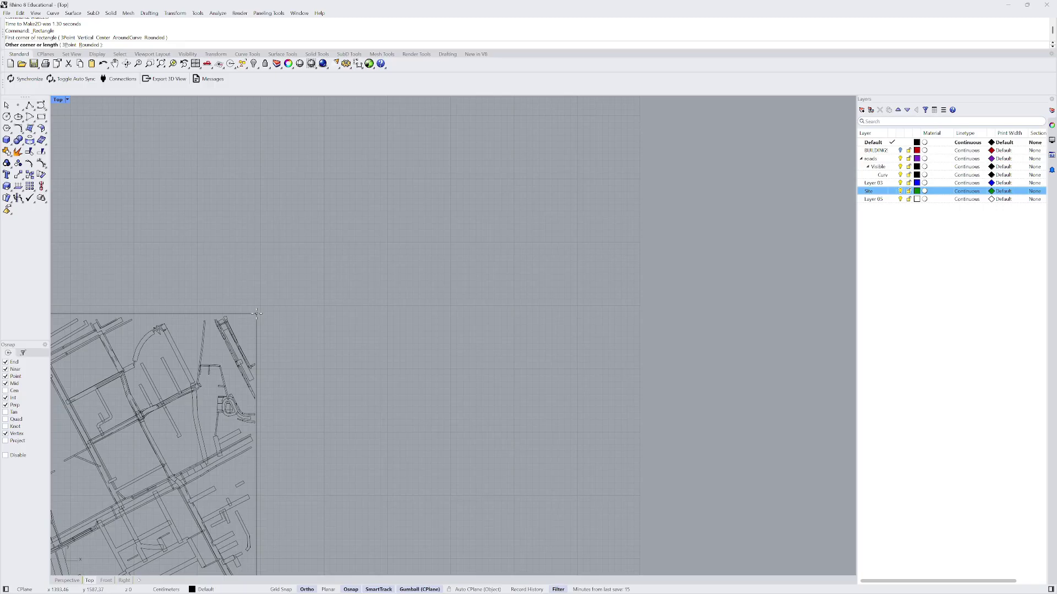
pyautogui.click(256, 314)
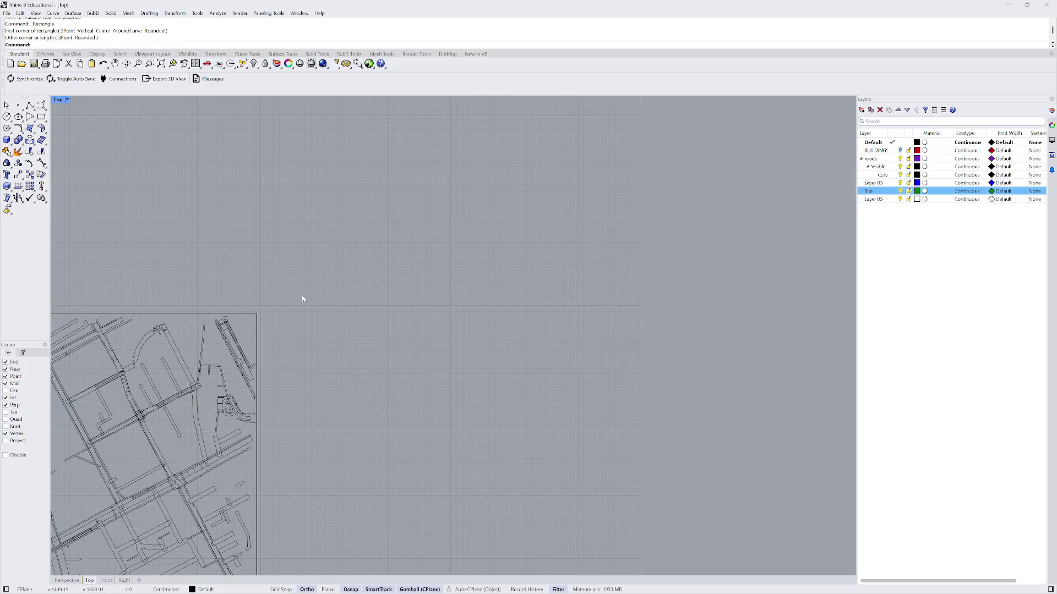
pyautogui.scroll(-5, 375, 210)
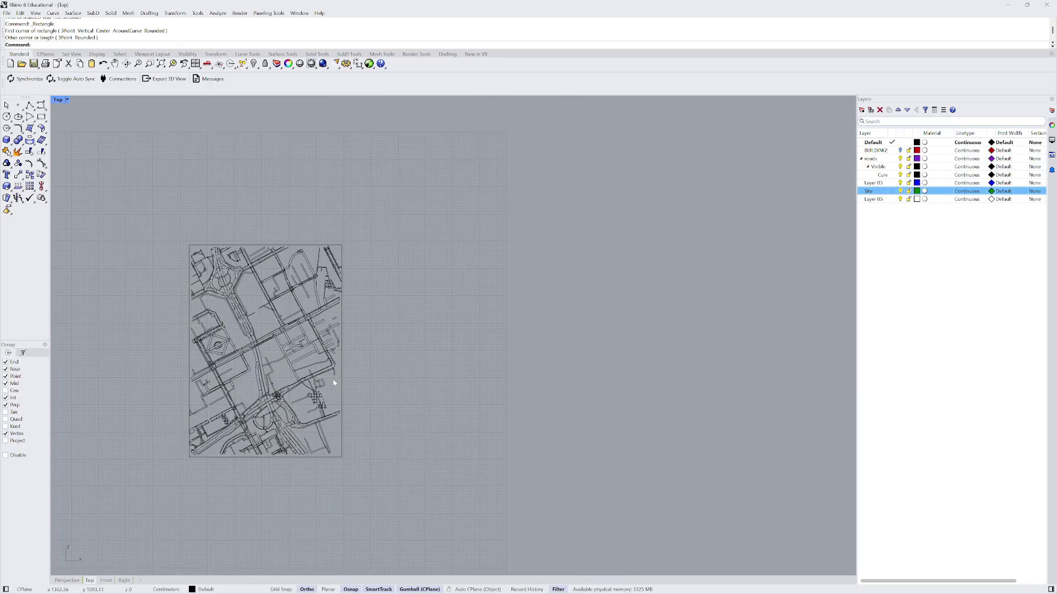
pyautogui.scroll(2, 334, 383)
pyautogui.scroll(-3, 322, 302)
pyautogui.moveTo(192, 224); pyautogui.dragTo(397, 487)
pyautogui.scroll(2, 358, 299)
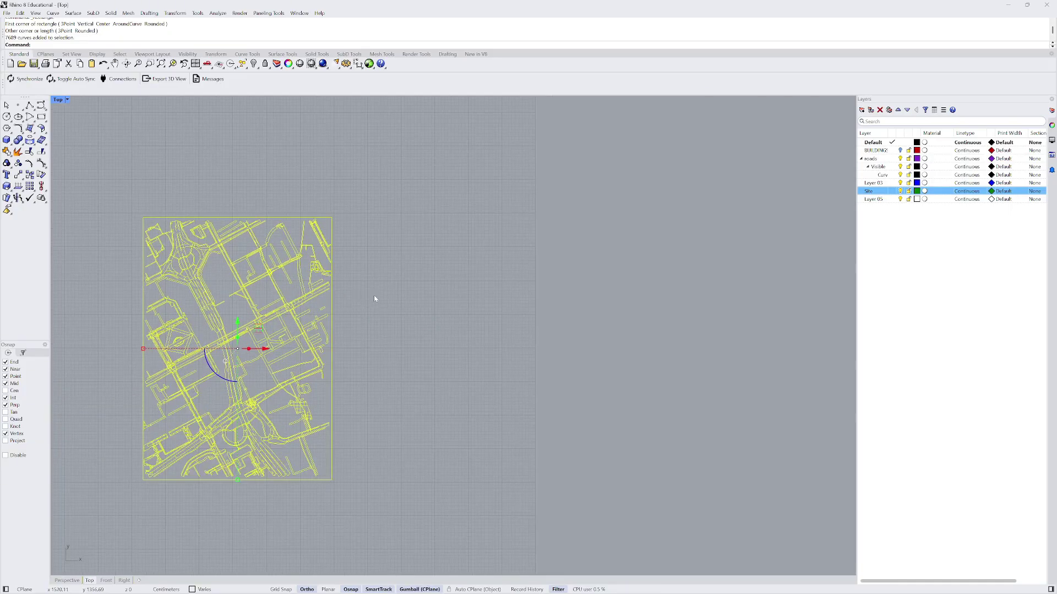
pyautogui.write('Cur')
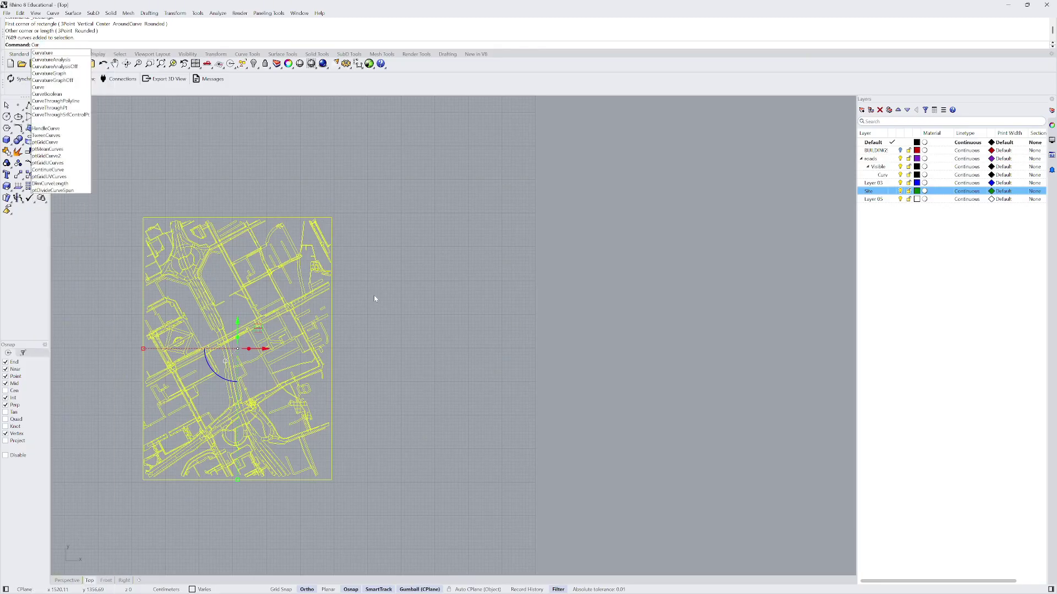
pyautogui.press('BackSpace')
pyautogui.press('BackSpace')
pyautogui.write('rvb')
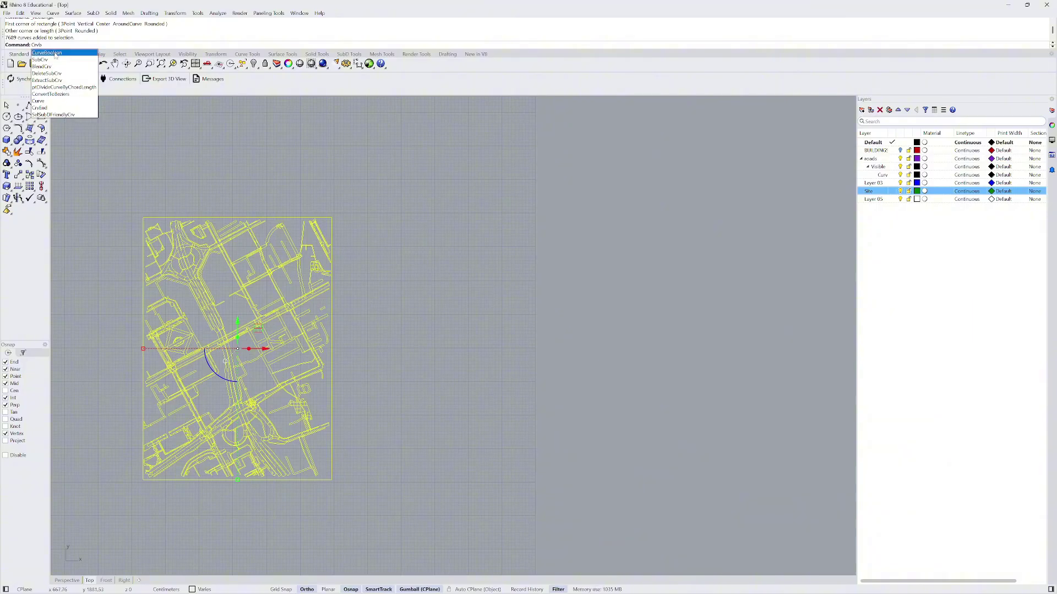
pyautogui.press('Return')
pyautogui.scroll(6, 211, 242)
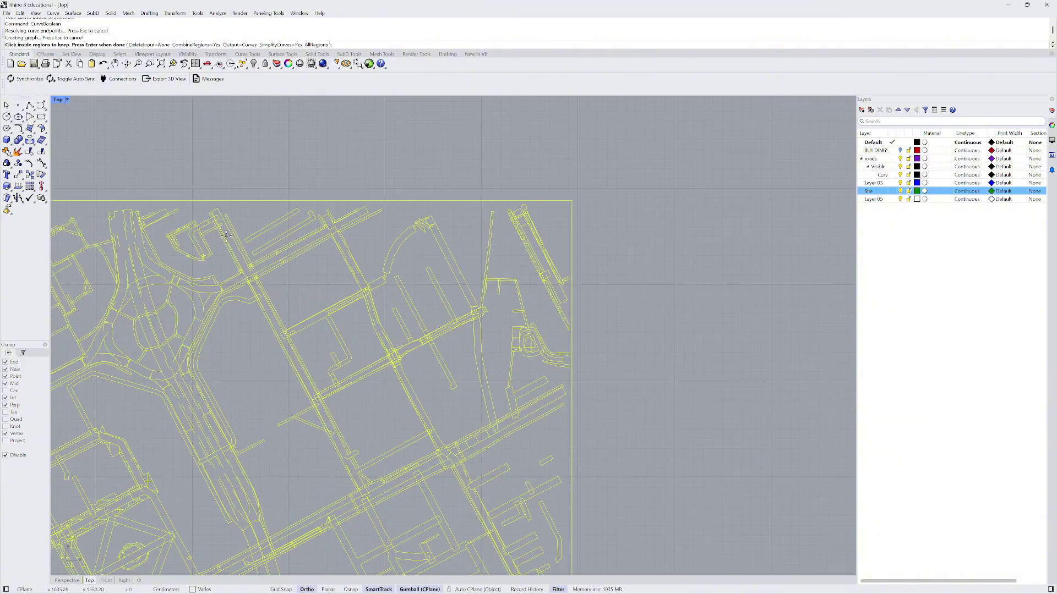
pyautogui.scroll(5, 278, 248)
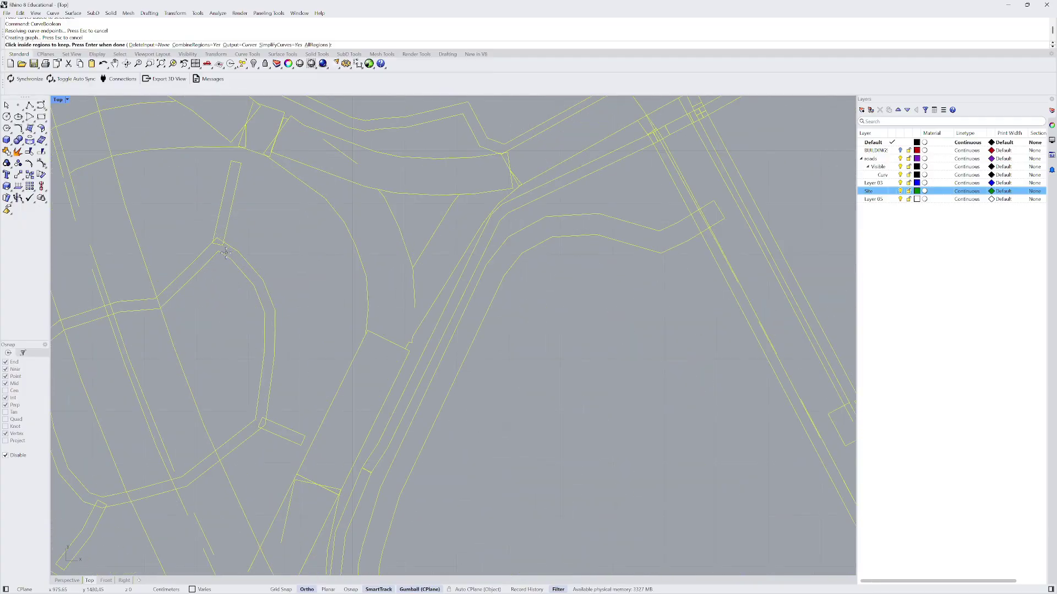
pyautogui.click(227, 252)
pyautogui.scroll(4, 223, 230)
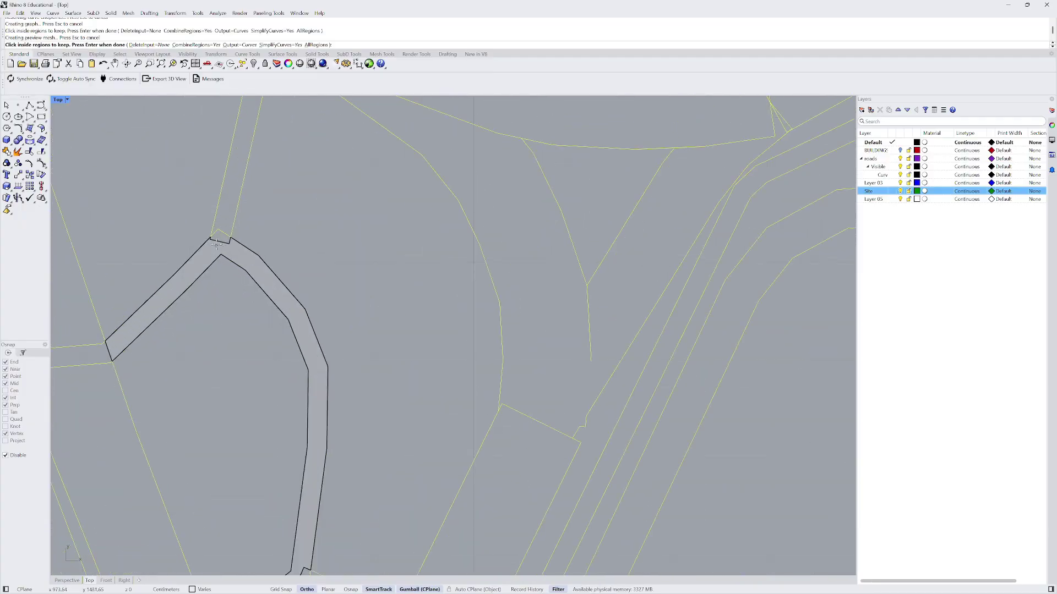
pyautogui.click(223, 230)
pyautogui.scroll(-6, 231, 209)
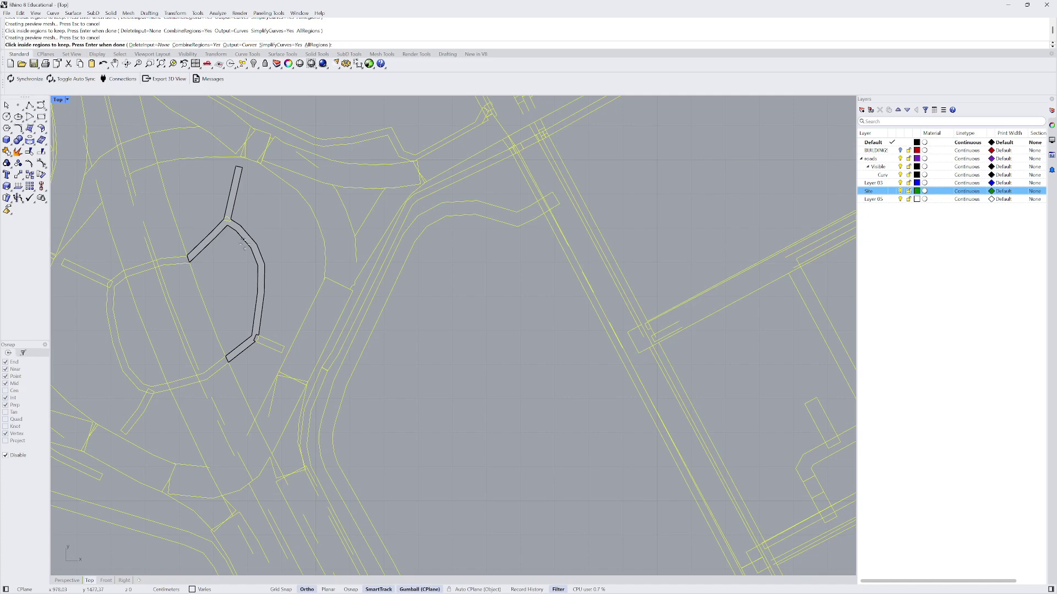
pyautogui.scroll(3, 165, 262)
pyautogui.click(168, 262)
pyautogui.click(124, 276)
pyautogui.scroll(-4, 228, 275)
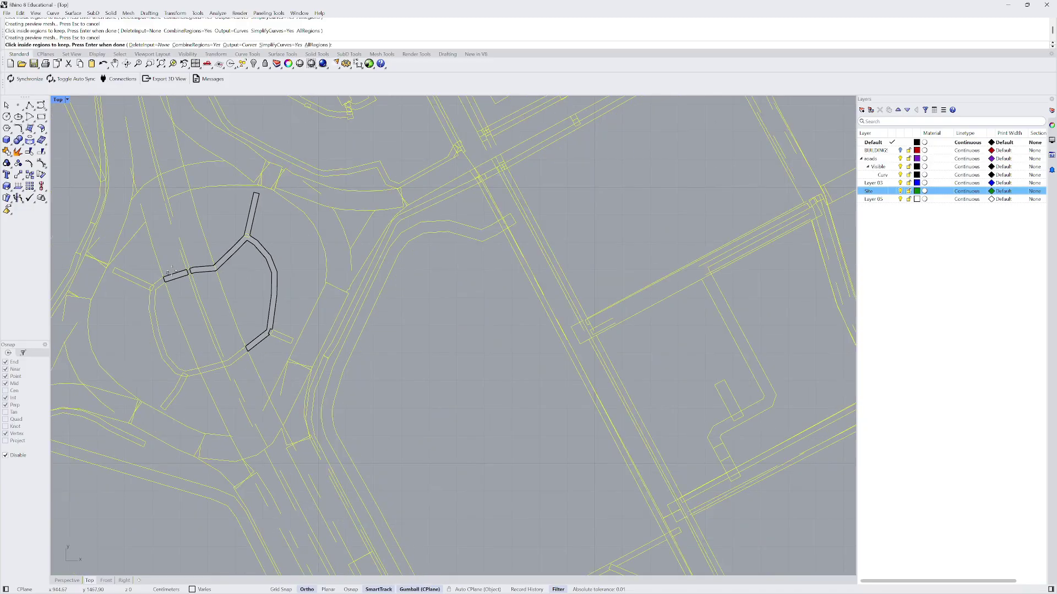
pyautogui.scroll(2, 169, 272)
pyautogui.scroll(-3, 187, 286)
pyautogui.click(202, 306)
pyautogui.scroll(-2, 202, 306)
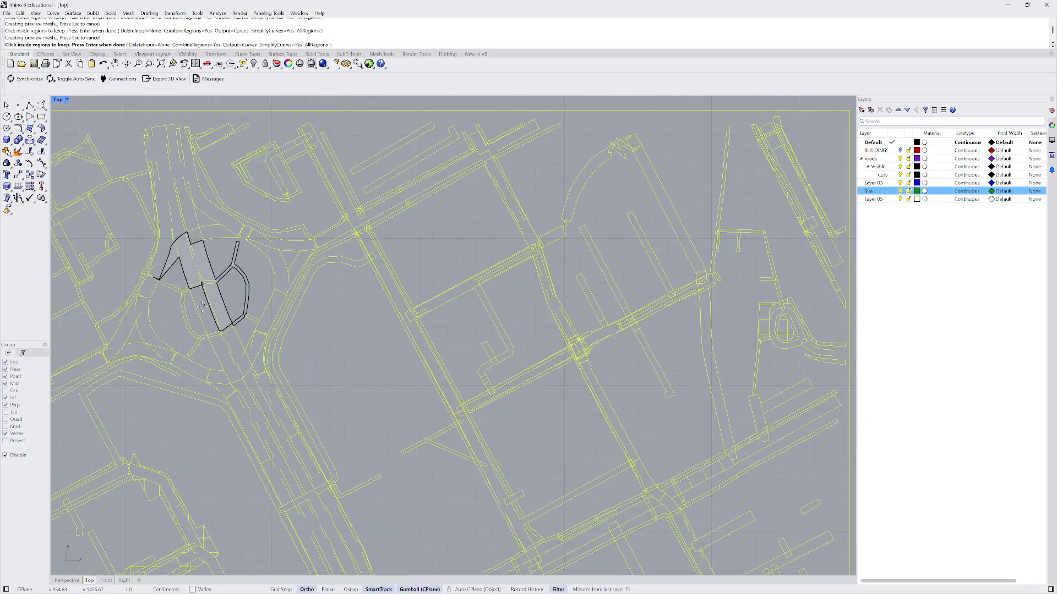
pyautogui.scroll(-3, 202, 305)
pyautogui.scroll(-3, 368, 220)
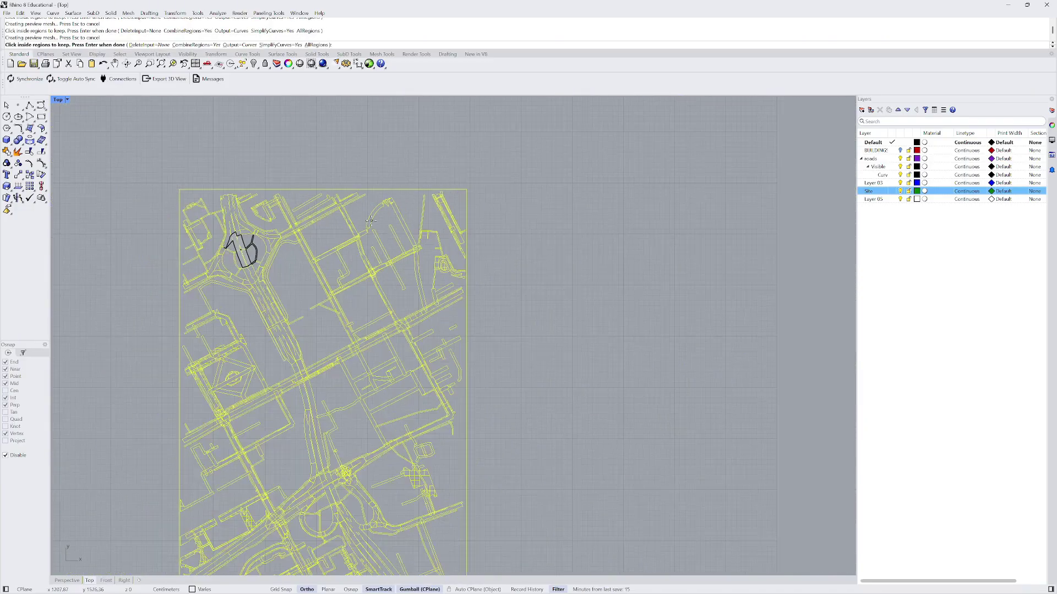
pyautogui.press('Return')
pyautogui.scroll(-2, 297, 192)
pyautogui.moveTo(236, 170); pyautogui.dragTo(418, 418)
# - Restart the region picks and keep the lower road region, a between-road region and the plaza
pyautogui.press('Return')
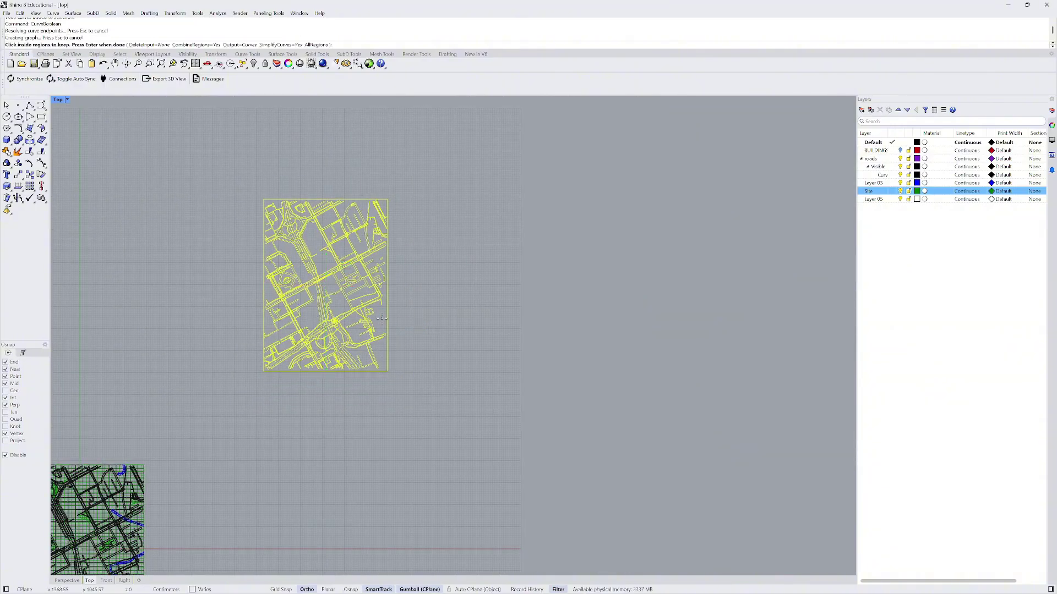
pyautogui.scroll(5, 383, 325)
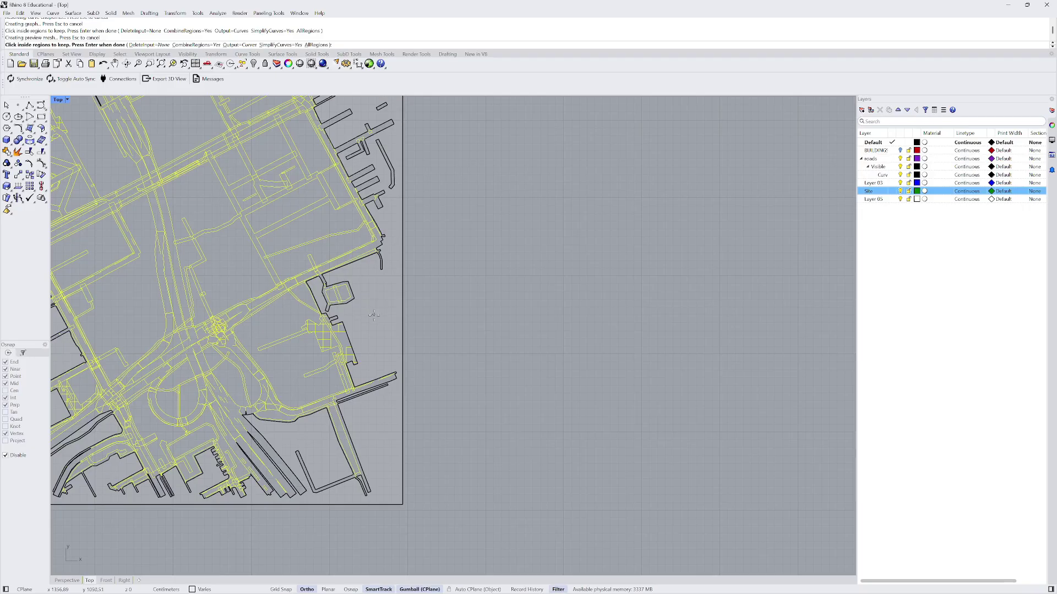
pyautogui.scroll(-6, 373, 315)
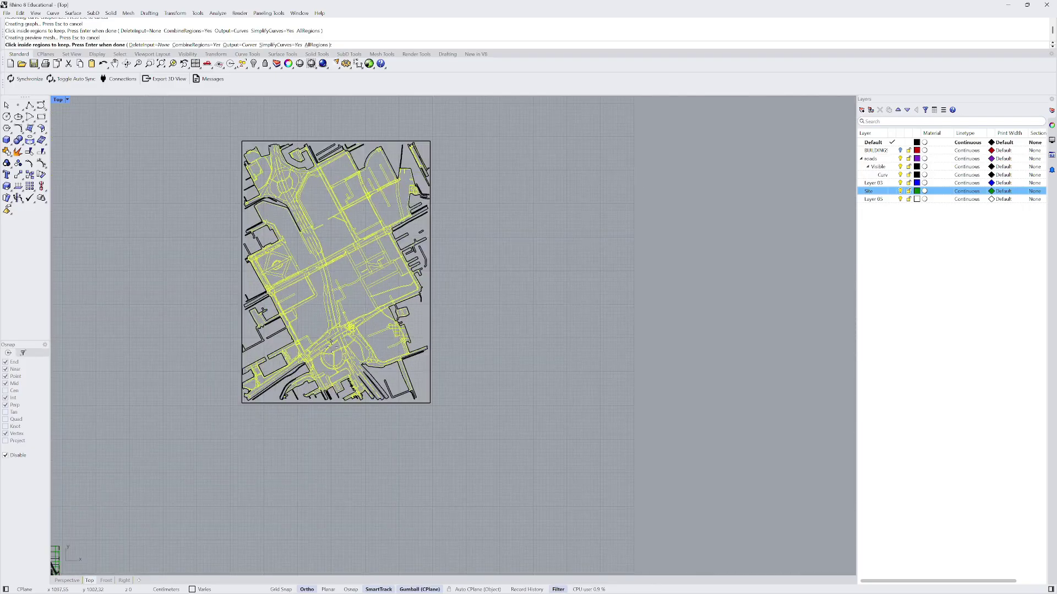
pyautogui.scroll(5, 330, 342)
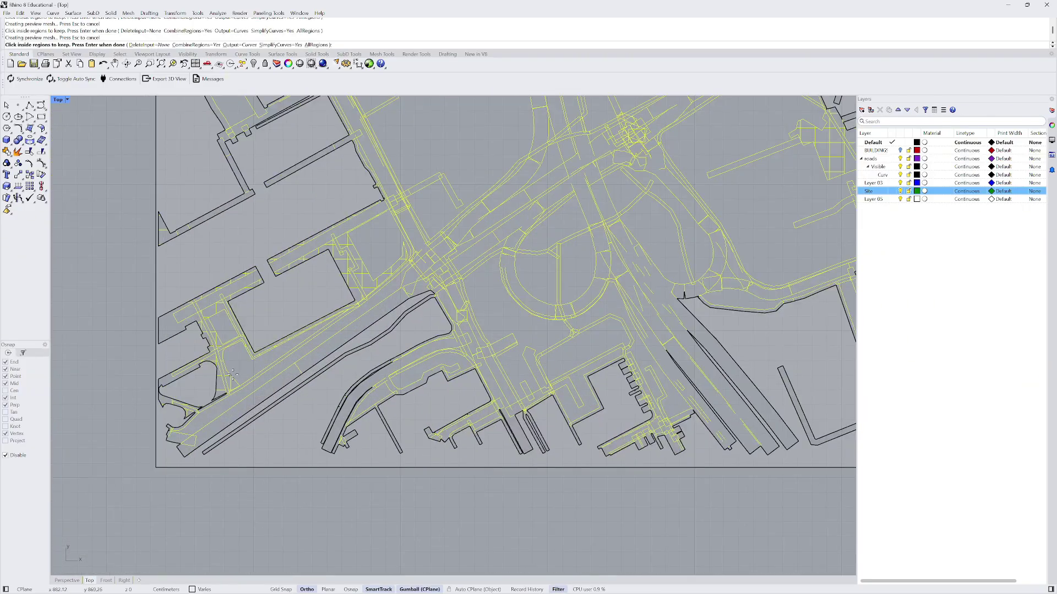
pyautogui.click(241, 366)
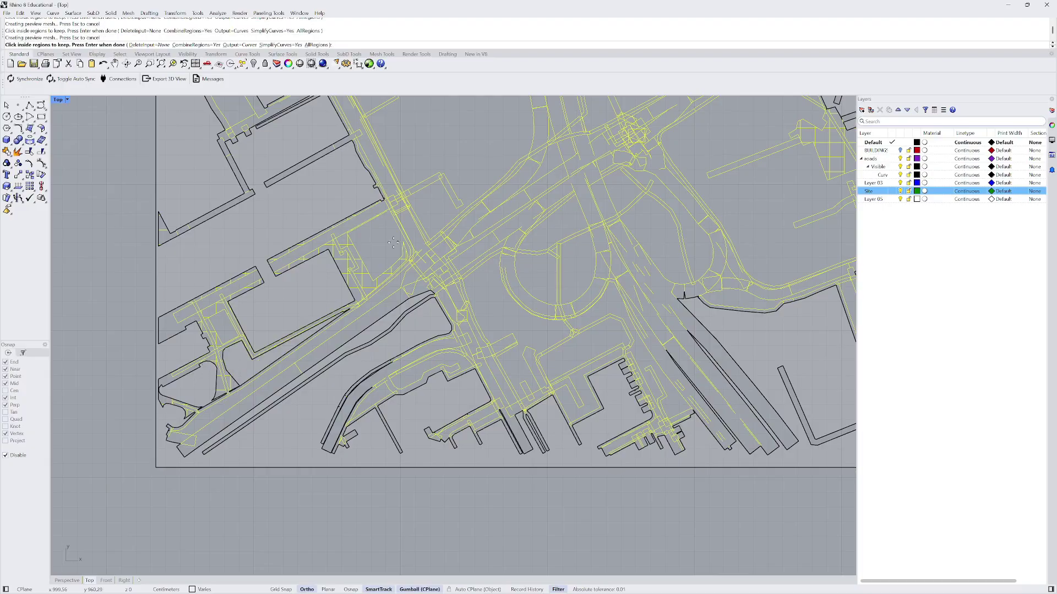
pyautogui.scroll(-4, 365, 238)
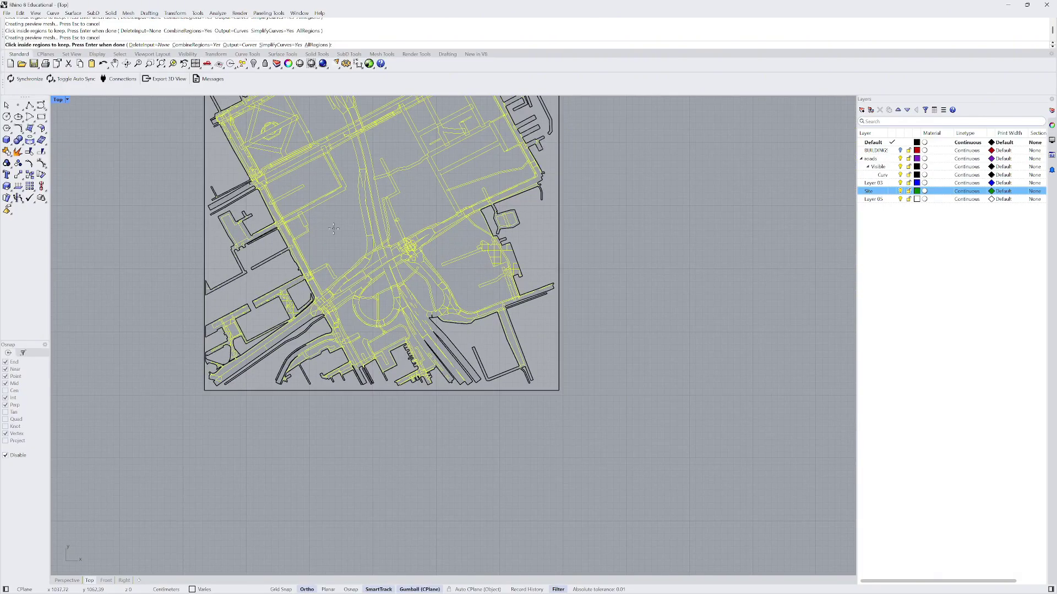
pyautogui.scroll(3, 252, 316)
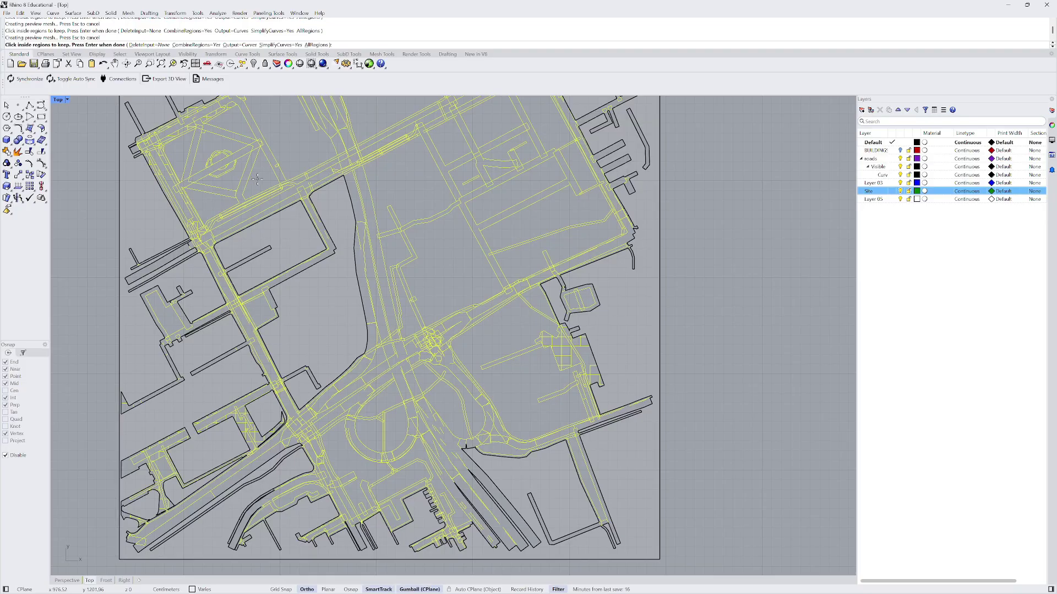
pyautogui.scroll(-2, 269, 261)
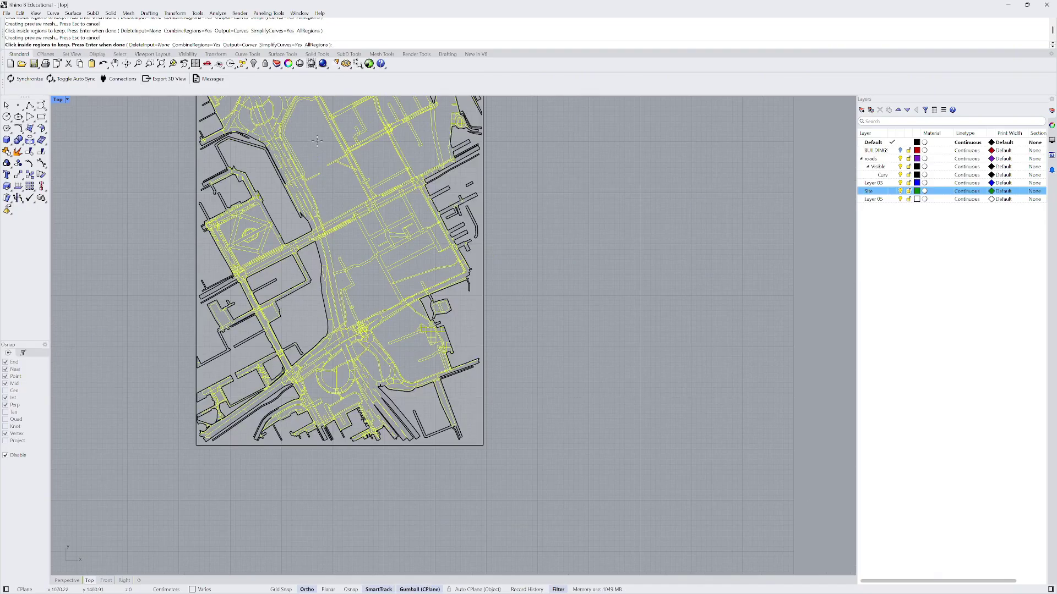
pyautogui.scroll(-2, 278, 196)
pyautogui.scroll(3, 324, 242)
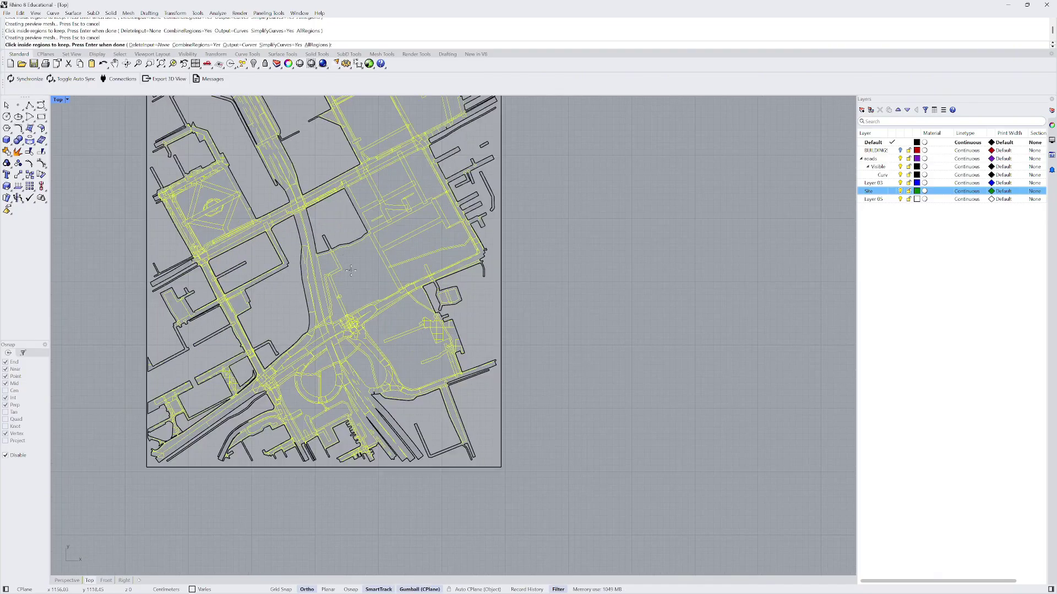
pyautogui.scroll(5, 351, 271)
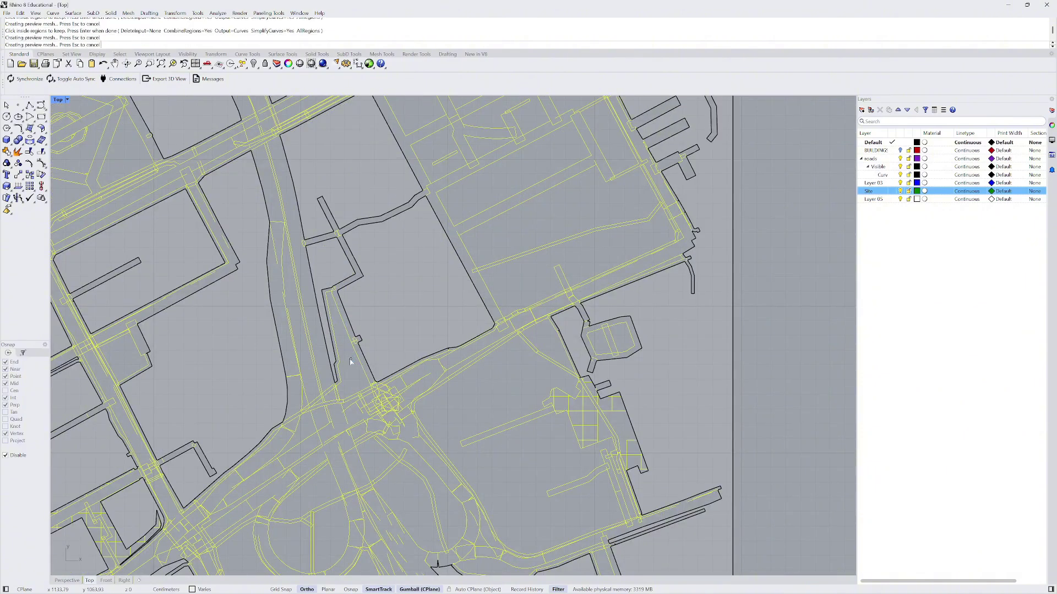
pyautogui.scroll(-4, 350, 362)
pyautogui.scroll(2, 320, 229)
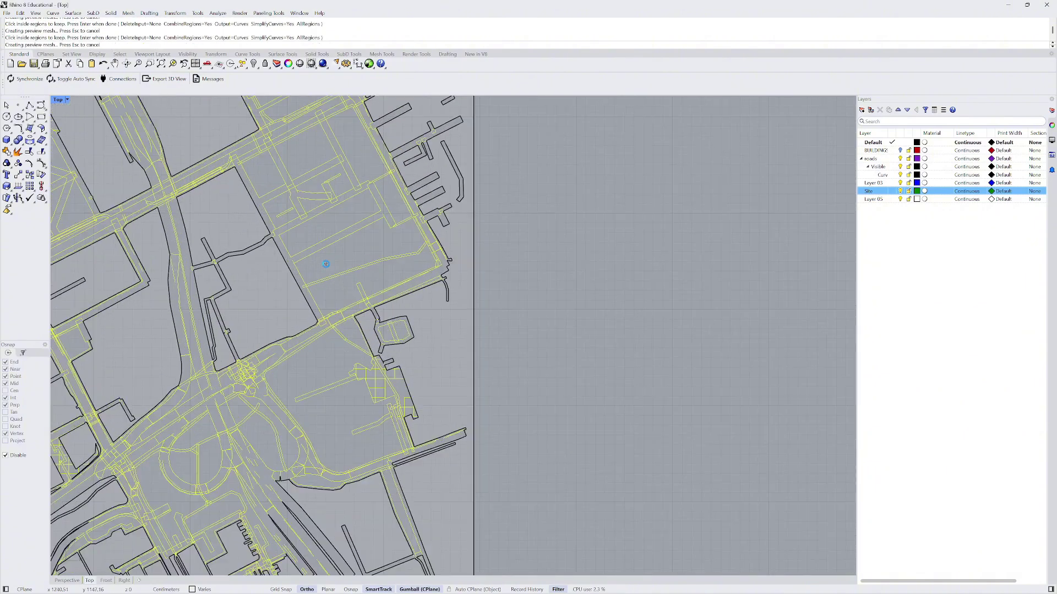
pyautogui.click(319, 229)
pyautogui.click(318, 362)
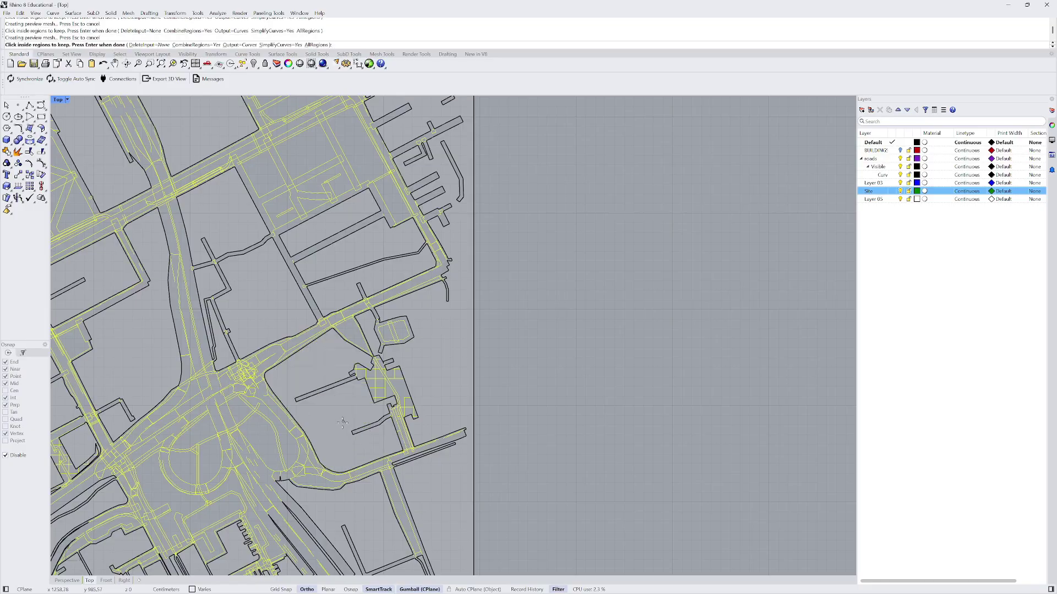
# - Keep the block and inner regions below the plaza, the four roundabout parts, and two between-road regions
pyautogui.scroll(-2, 275, 402)
pyautogui.scroll(3, 235, 443)
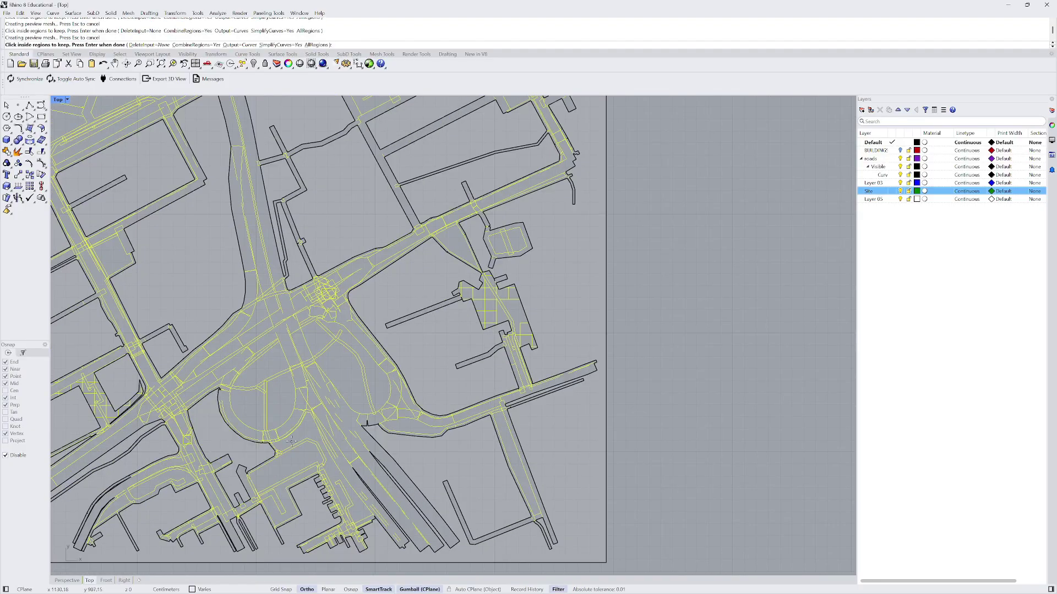
pyautogui.click(303, 457)
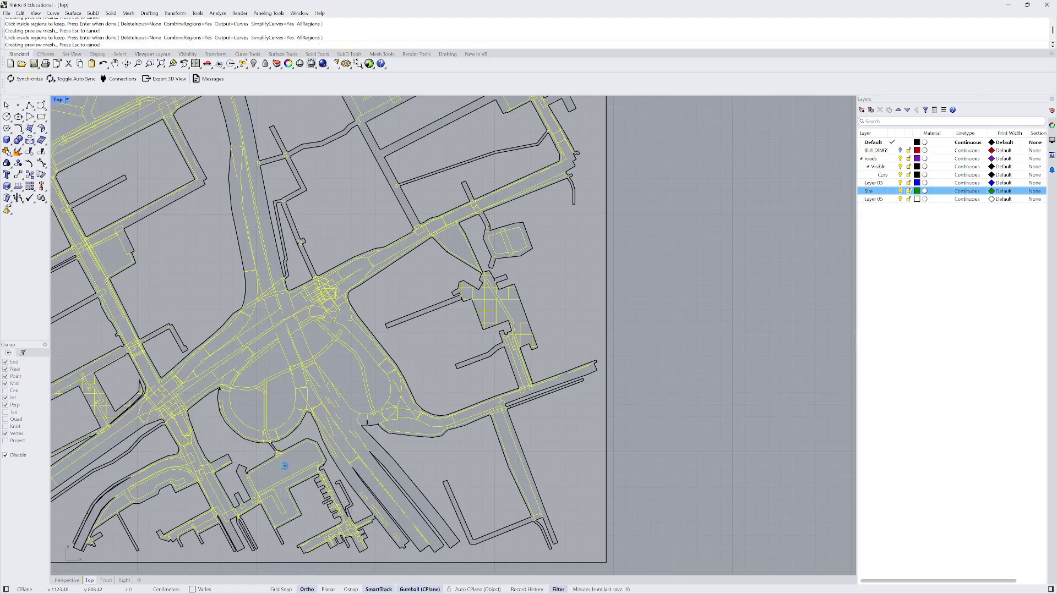
pyautogui.click(281, 492)
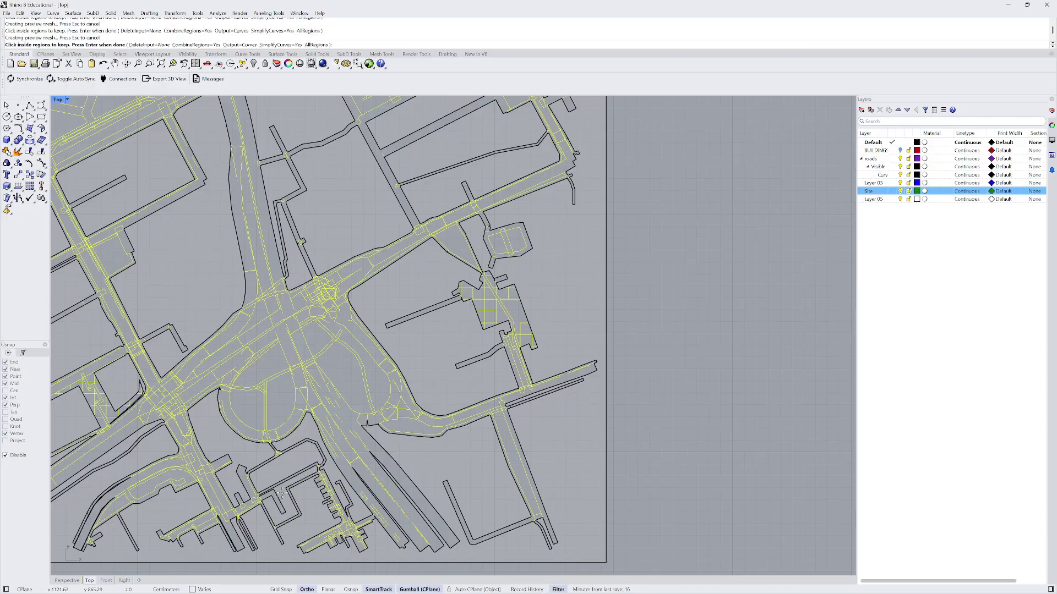
pyautogui.click(279, 402)
pyautogui.click(248, 412)
pyautogui.click(261, 368)
pyautogui.click(337, 364)
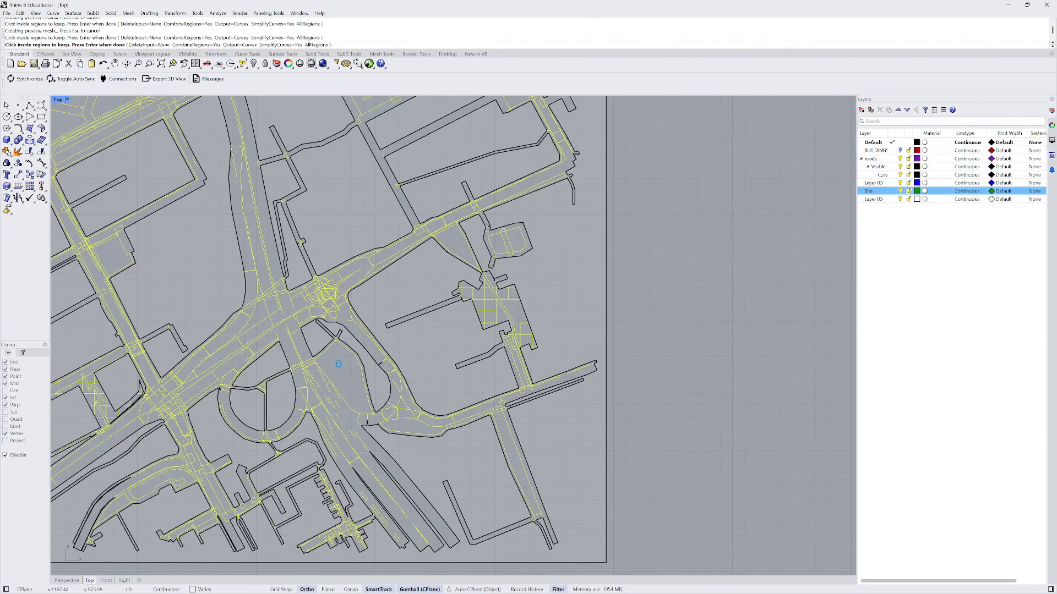
pyautogui.scroll(-5, 330, 374)
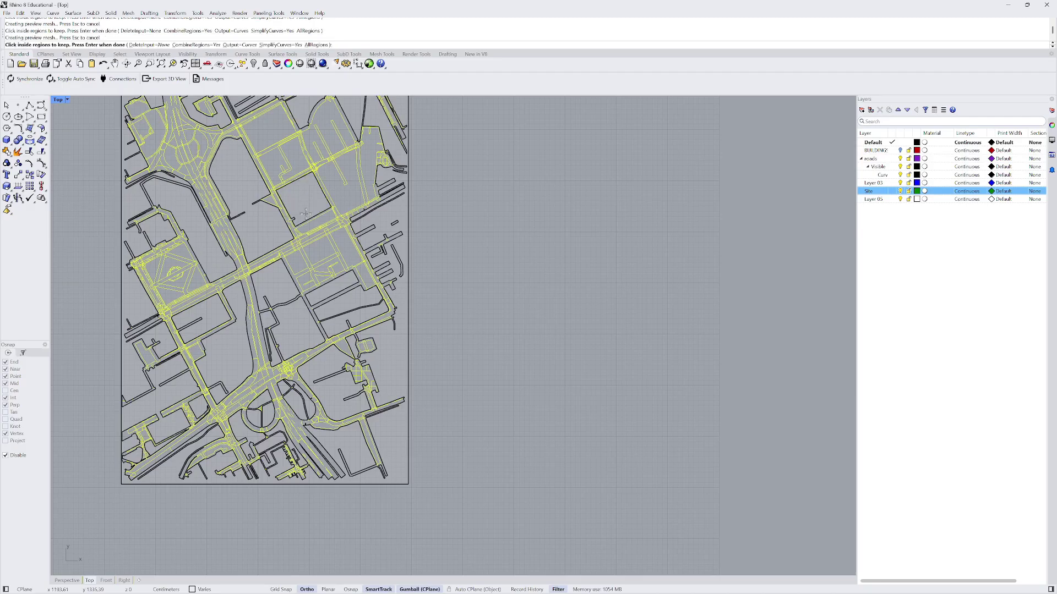
pyautogui.click(316, 223)
pyautogui.click(350, 191)
# - Keep the road regions in the central blocks and upper area, plus the top-left building region
pyautogui.scroll(-6, 357, 292)
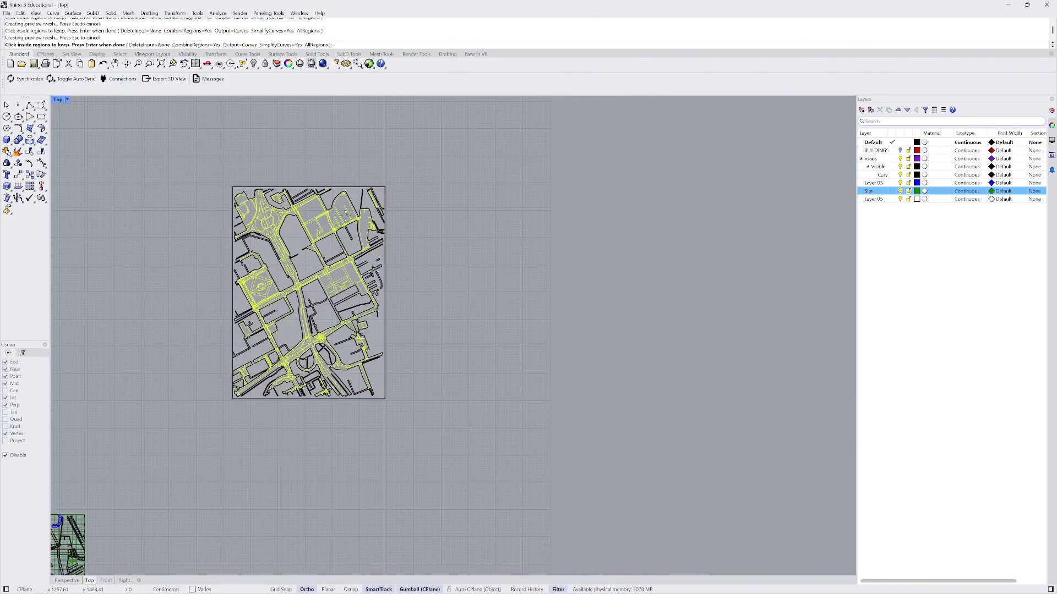
pyautogui.scroll(8, 338, 257)
pyautogui.scroll(6, 364, 308)
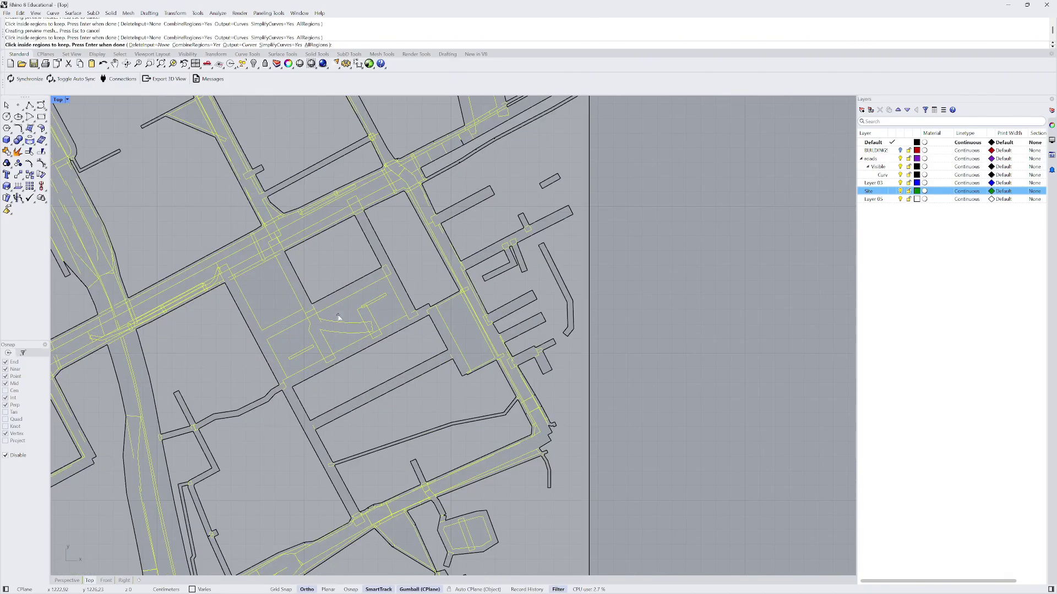
pyautogui.scroll(-5, 339, 343)
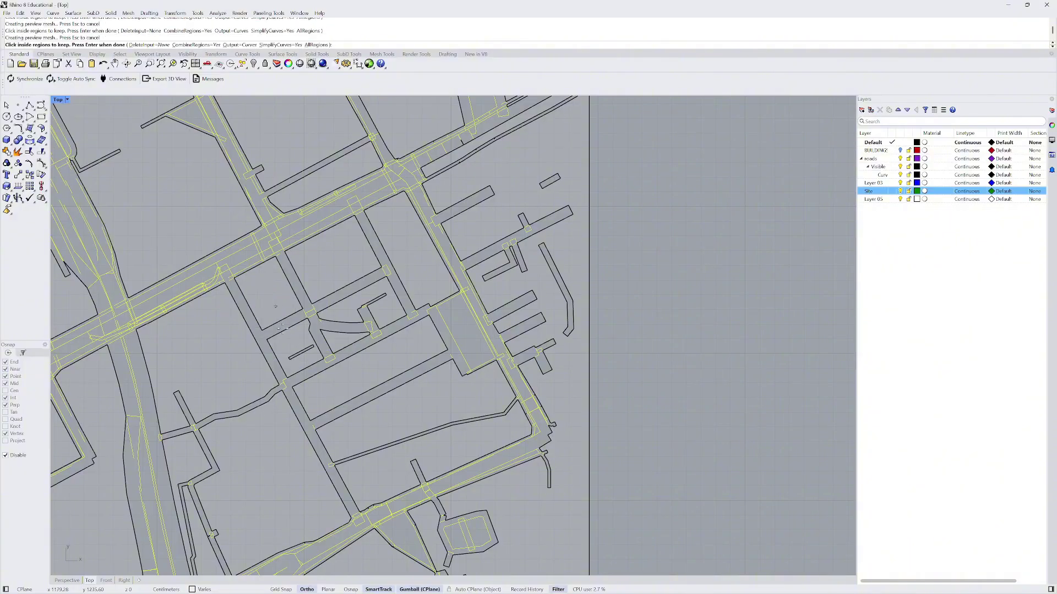
pyautogui.scroll(-3, 303, 376)
pyautogui.click(286, 228)
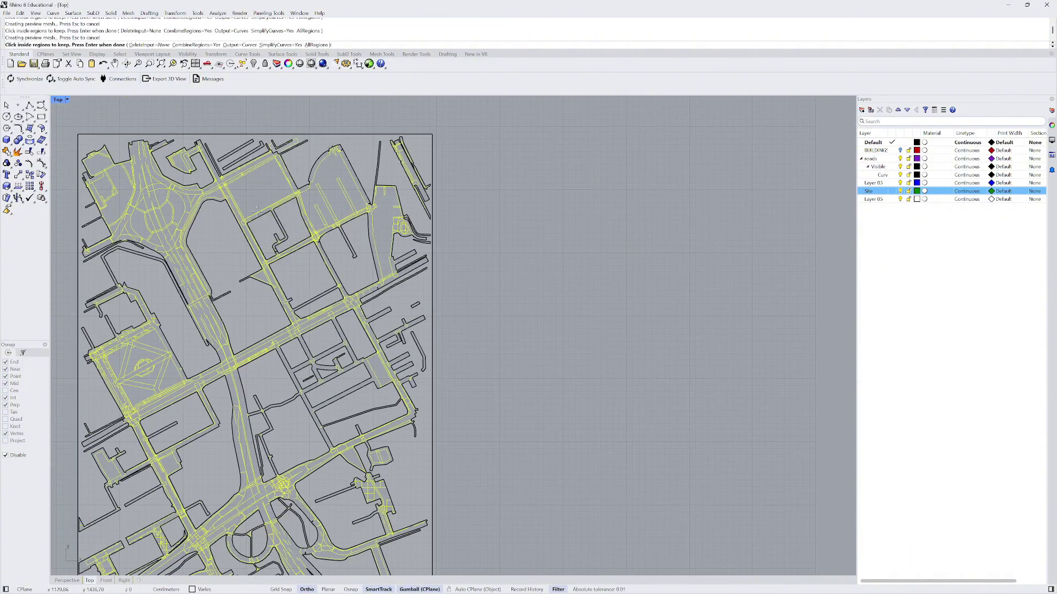
pyautogui.click(314, 194)
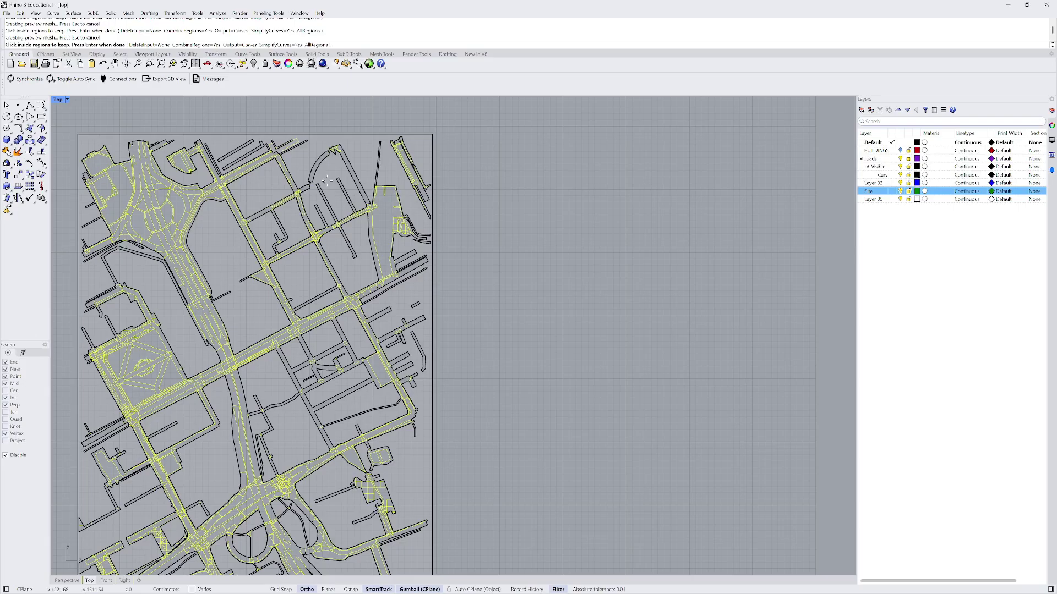
pyautogui.click(381, 207)
pyautogui.scroll(-5, 401, 195)
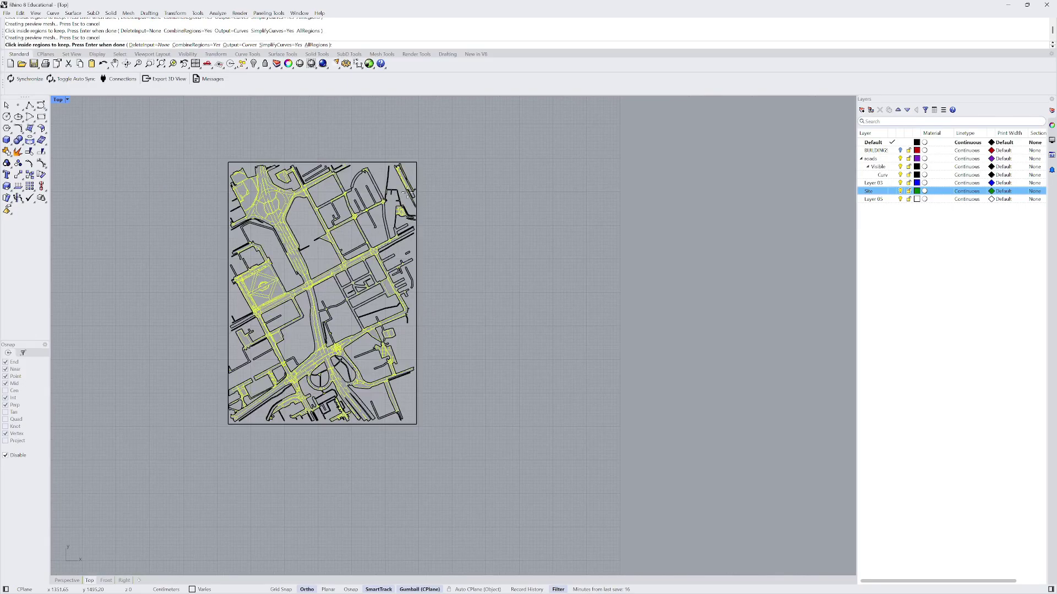
pyautogui.scroll(10, 278, 168)
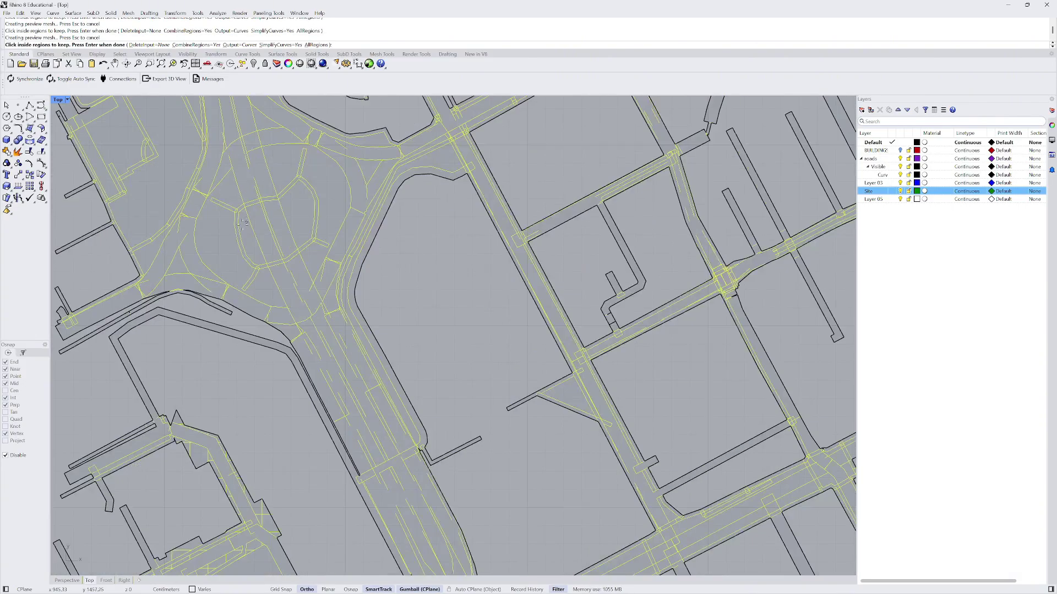
pyautogui.scroll(-8, 221, 231)
pyautogui.scroll(4, 184, 160)
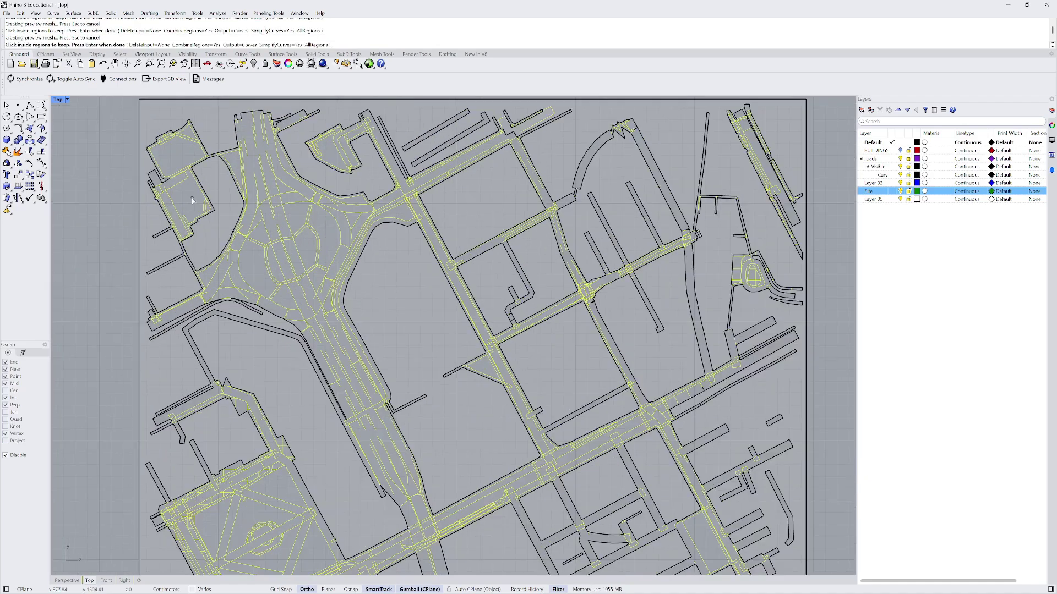
pyautogui.click(180, 154)
pyautogui.click(181, 154)
# - Keep two regions inside the roundabout and the small triangular region
pyautogui.scroll(3, 186, 210)
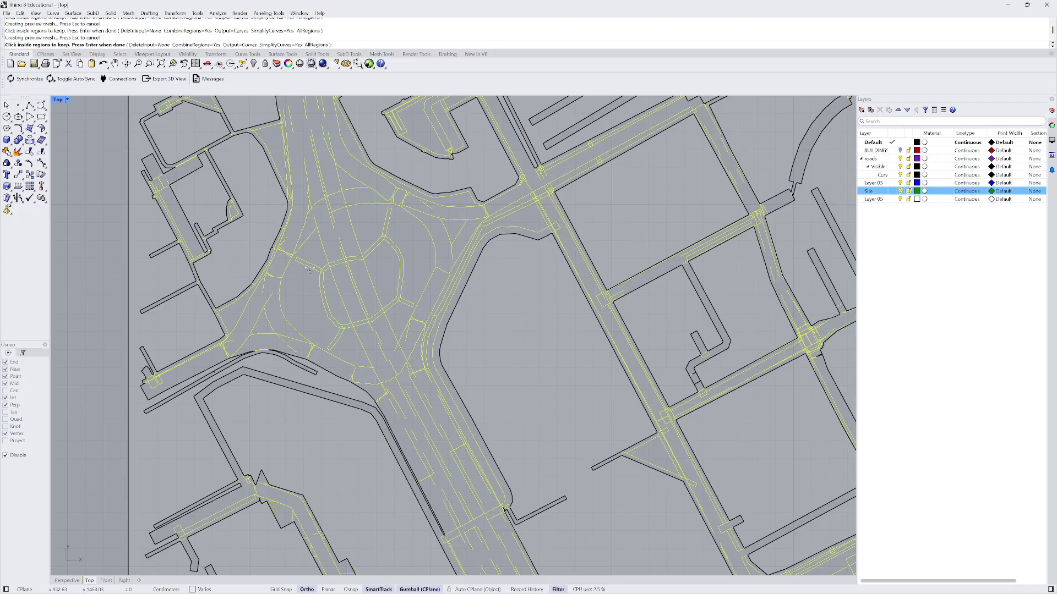
pyautogui.click(312, 256)
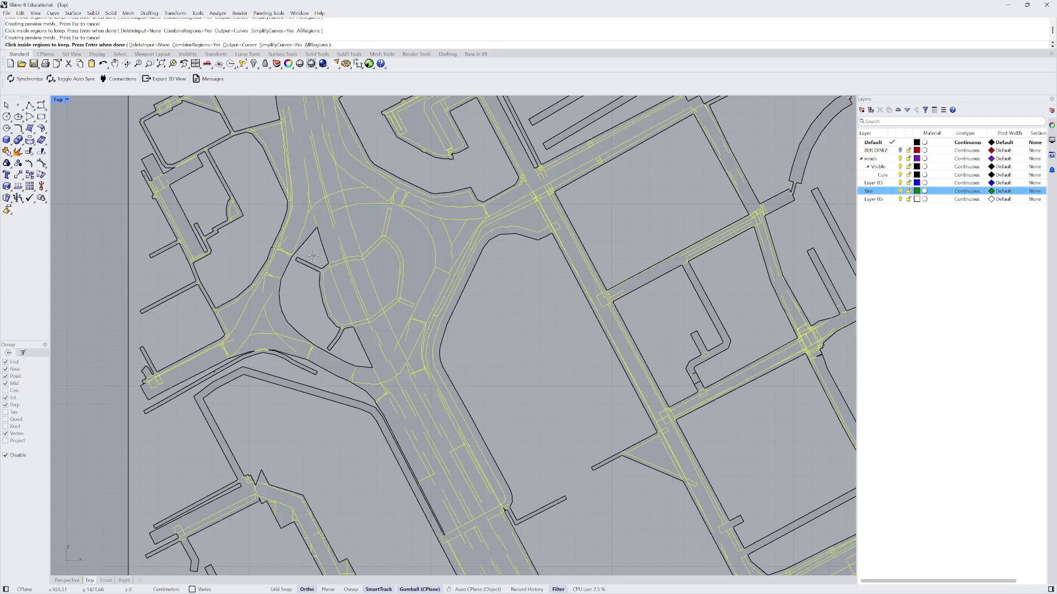
pyautogui.click(409, 277)
pyautogui.scroll(-5, 305, 233)
pyautogui.scroll(5, 375, 240)
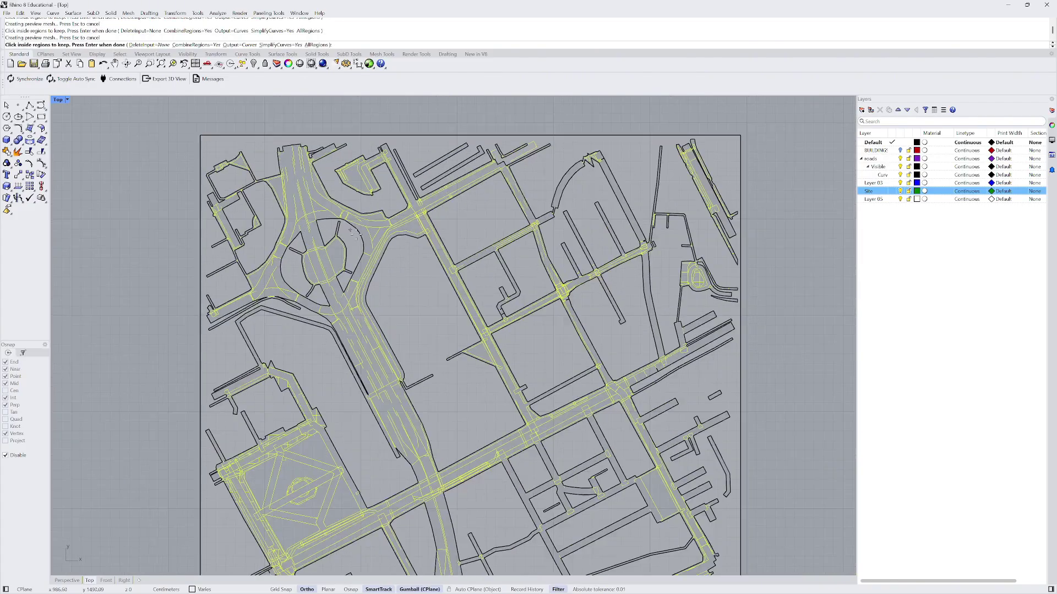
pyautogui.click(375, 240)
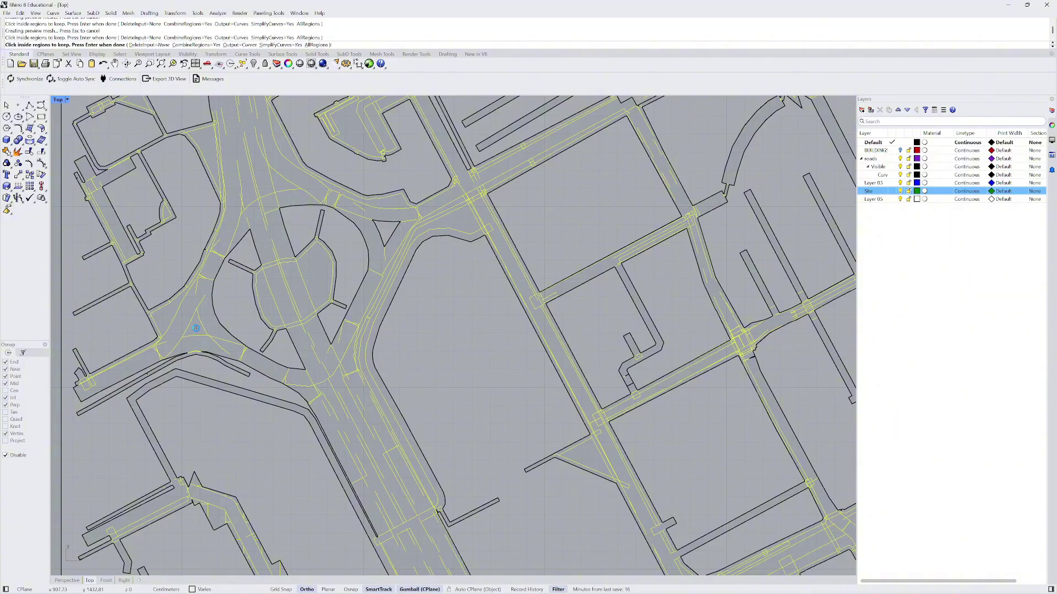
pyautogui.scroll(-6, 187, 275)
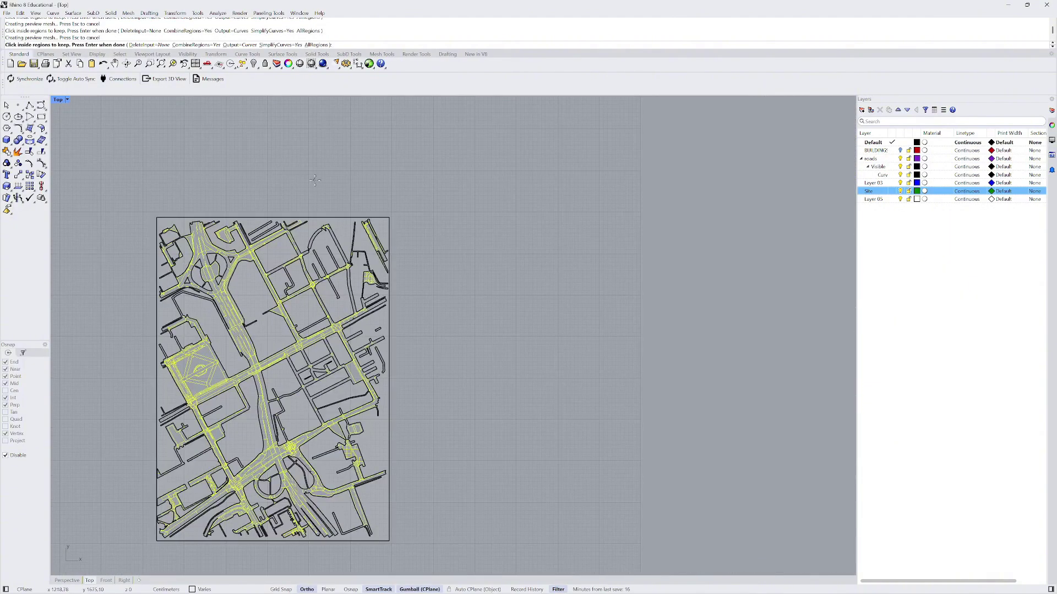
pyautogui.scroll(-2, 323, 215)
pyautogui.scroll(5, 300, 286)
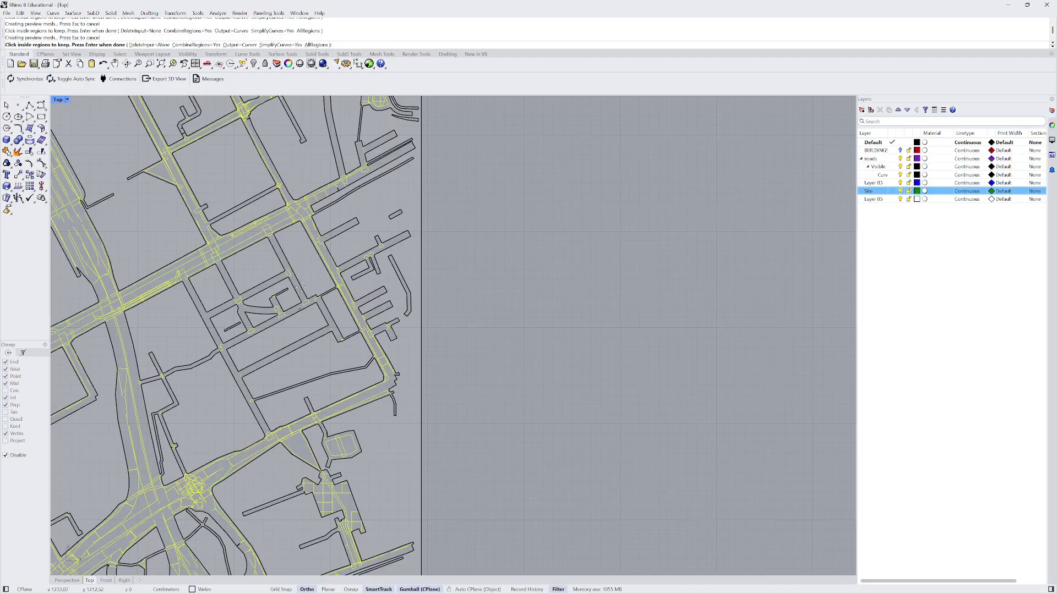
pyautogui.scroll(-5, 306, 326)
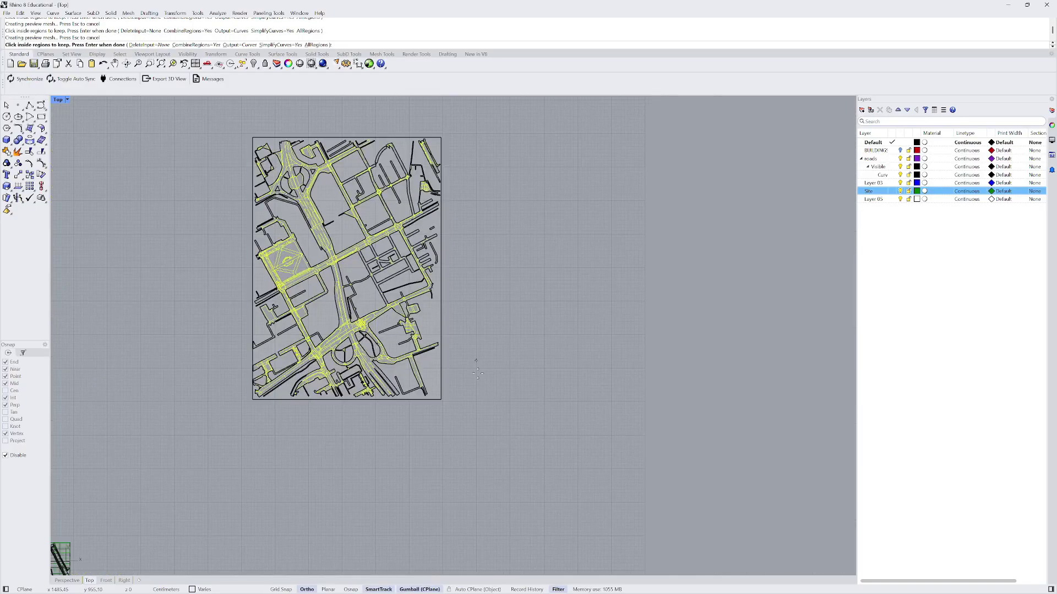
pyautogui.scroll(-2, 171, 342)
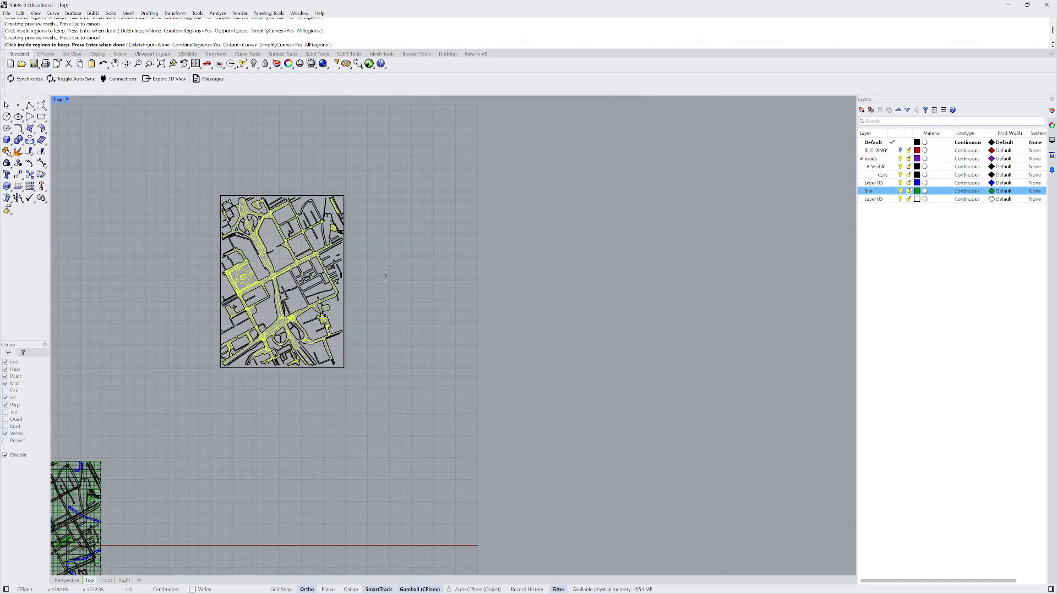
pyautogui.press('Return')
pyautogui.moveTo(317, 285); pyautogui.dragTo(476, 285)
pyautogui.press('alt')
pyautogui.scroll(3, 534, 273)
pyautogui.moveTo(534, 273); pyautogui.dragTo(498, 282, button='right')
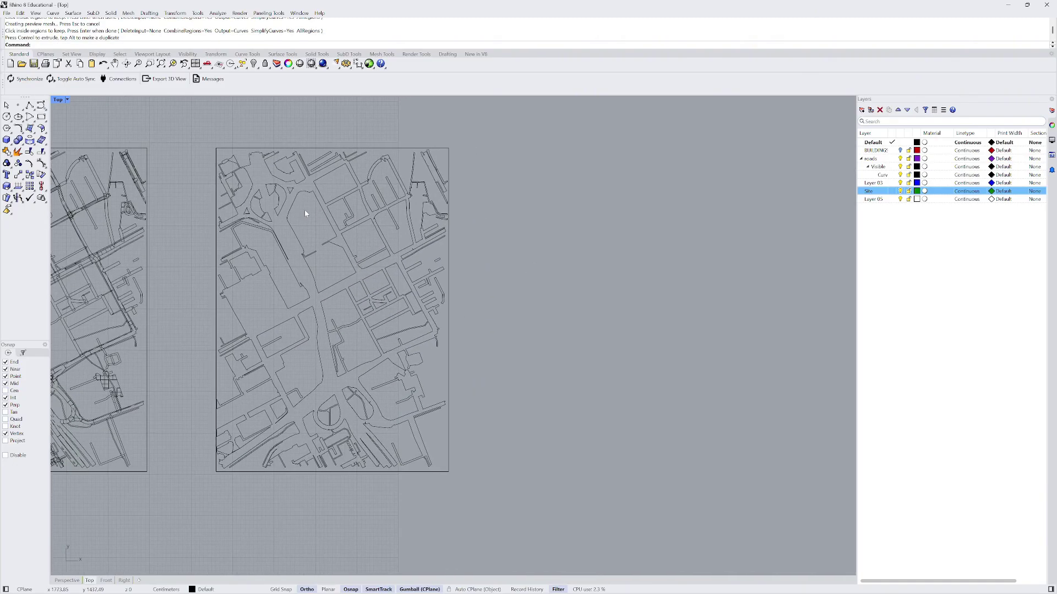
pyautogui.scroll(3, 293, 208)
pyautogui.scroll(-5, 273, 238)
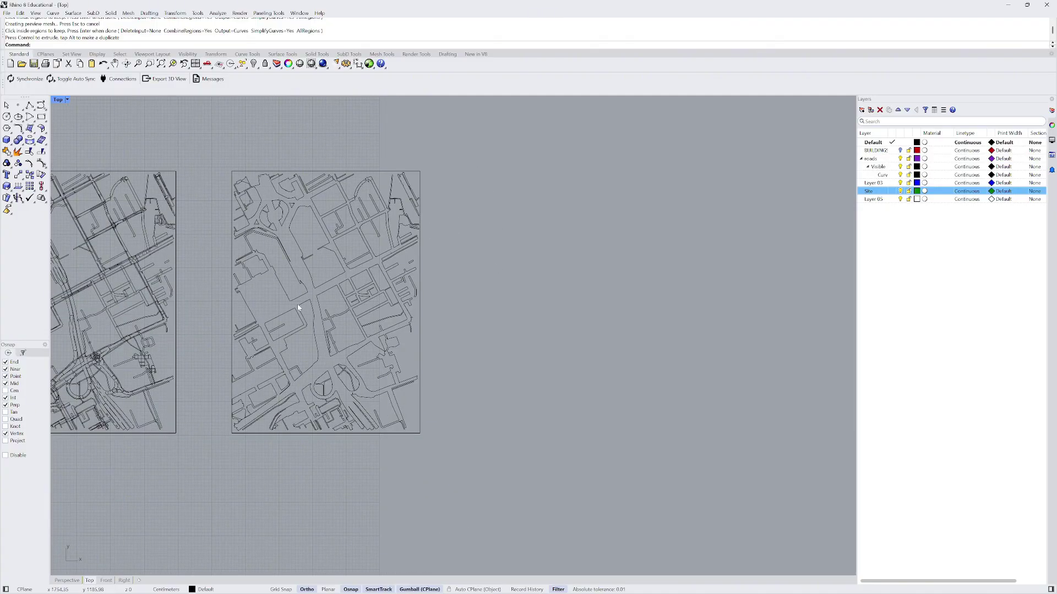
pyautogui.scroll(-5, 448, 250)
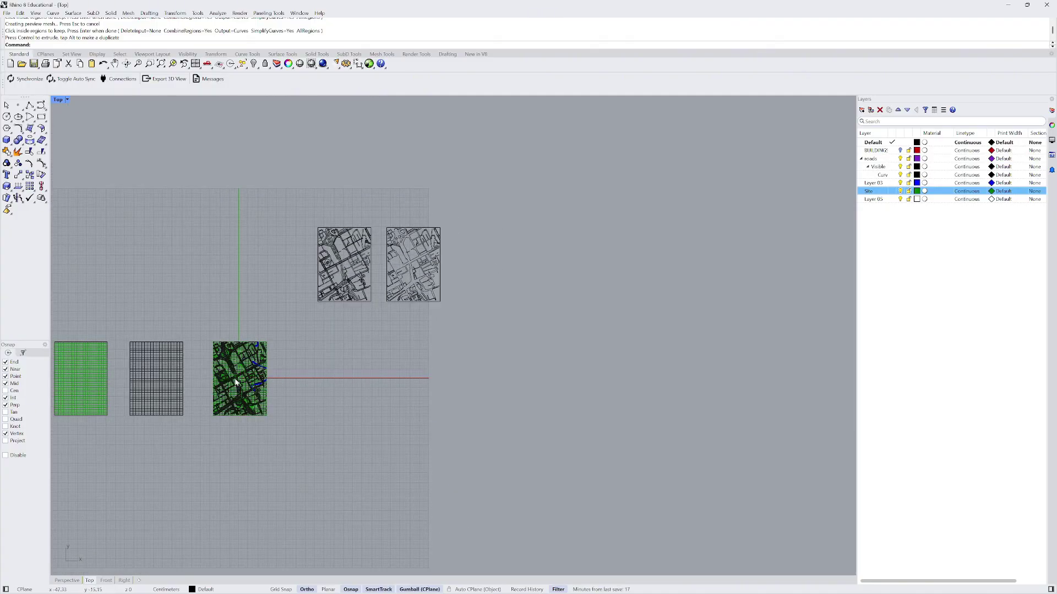
pyautogui.scroll(4, 236, 381)
pyautogui.scroll(-1, 259, 379)
pyautogui.scroll(1, 288, 374)
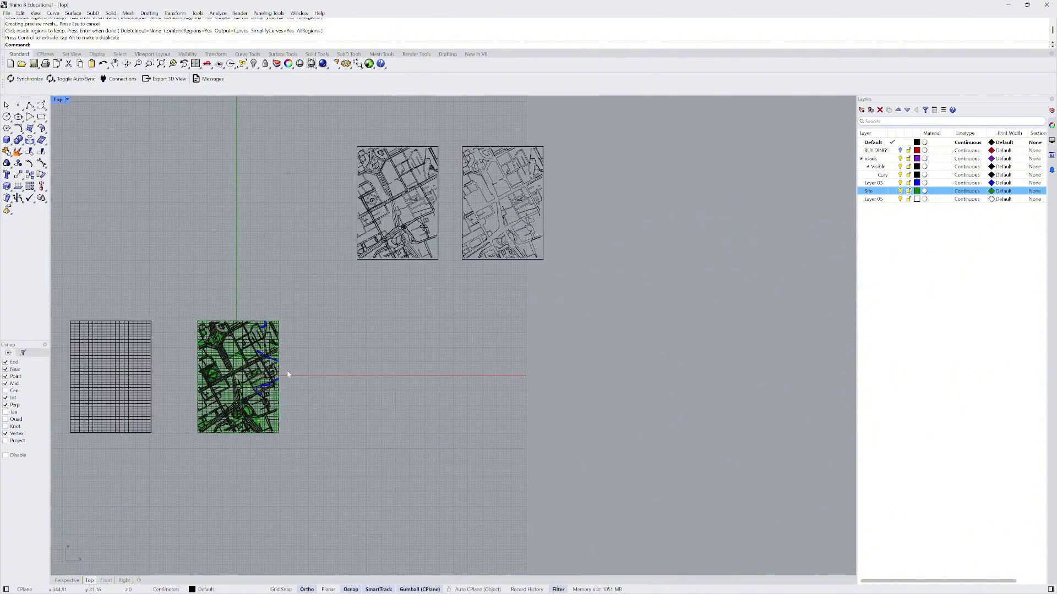
pyautogui.scroll(-2, 288, 375)
pyautogui.click(75, 581)
pyautogui.scroll(-5, 300, 355)
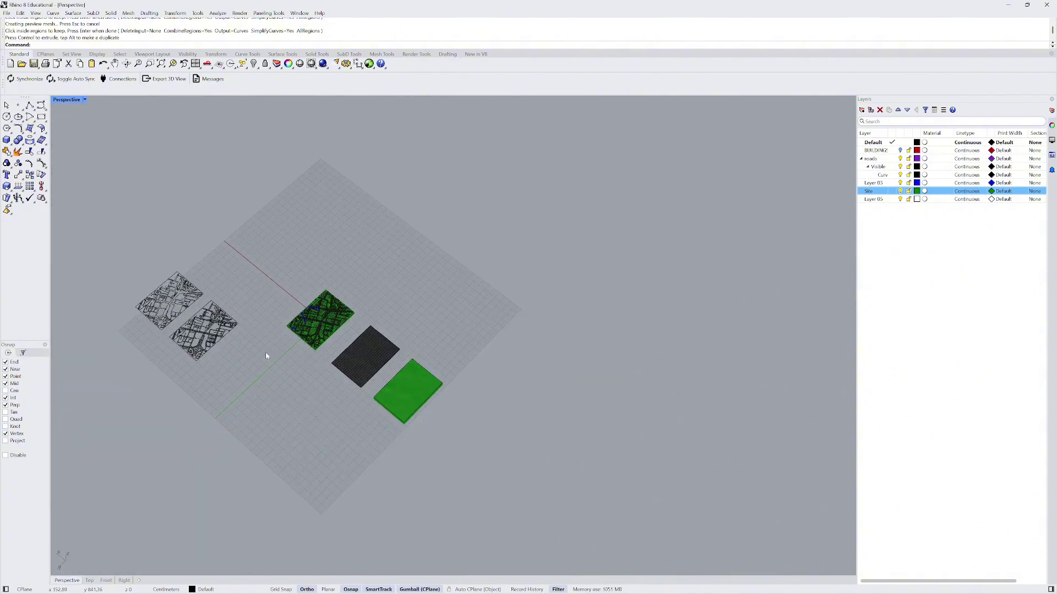
pyautogui.scroll(6, 158, 354)
pyautogui.moveTo(158, 354); pyautogui.dragTo(420, 341, button='right')
pyautogui.scroll(4, 248, 370)
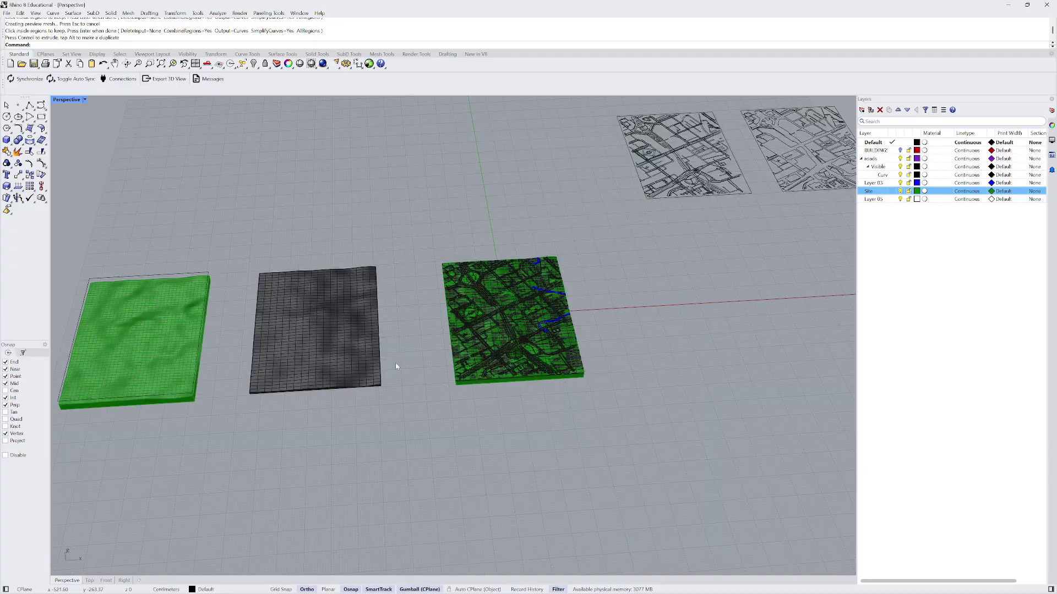
pyautogui.scroll(-5, 484, 364)
pyautogui.scroll(2, 278, 348)
pyautogui.scroll(4, 279, 348)
pyautogui.click(278, 348)
pyautogui.scroll(-11, 248, 319)
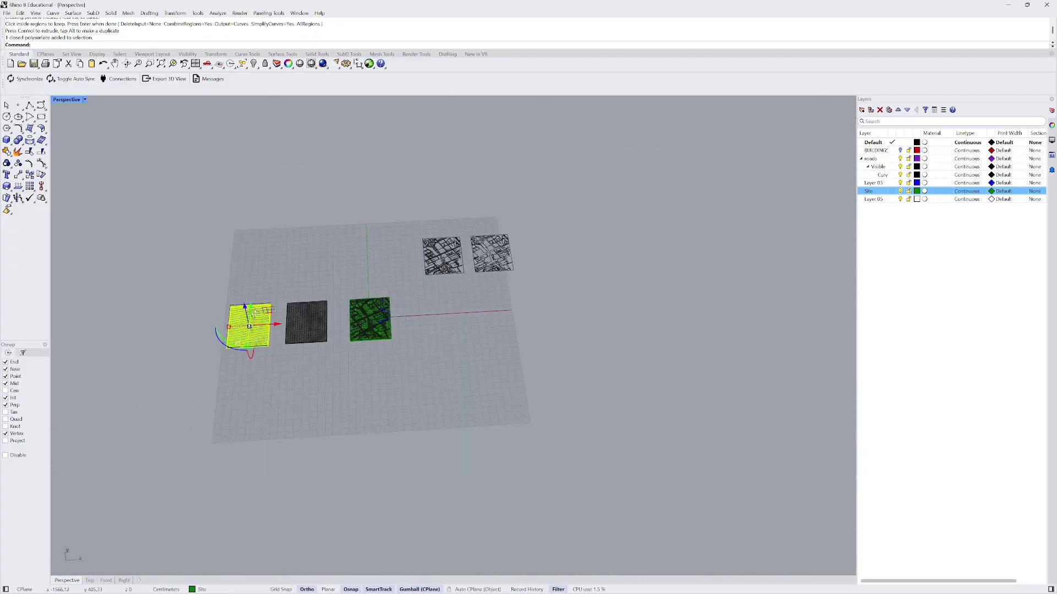
pyautogui.moveTo(247, 320); pyautogui.dragTo(274, 274, button='right')
pyautogui.click(89, 581)
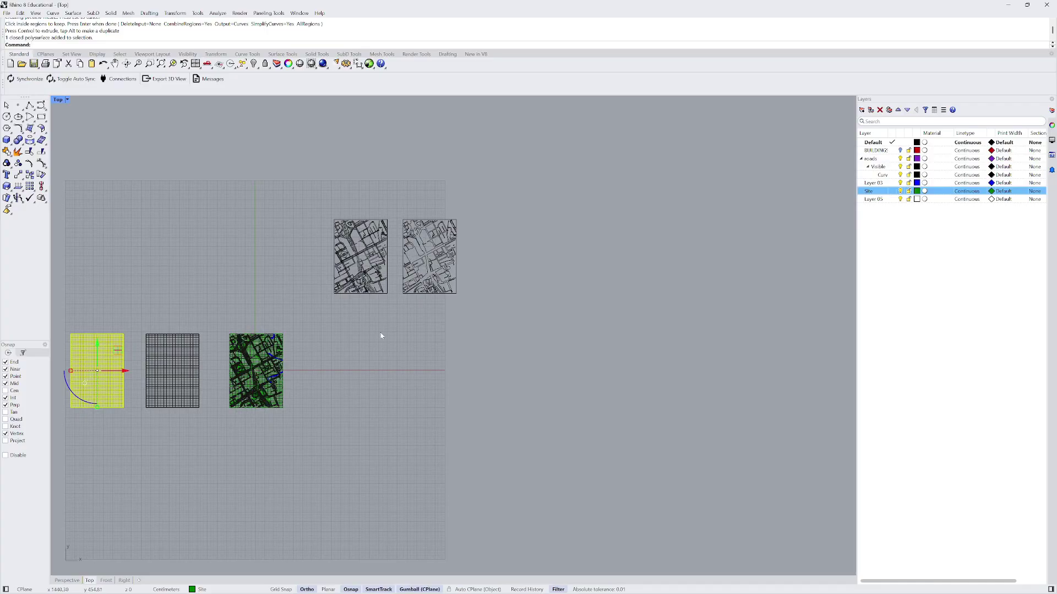
pyautogui.scroll(-2, 572, 364)
pyautogui.click(575, 367)
pyautogui.scroll(8, 242, 378)
pyautogui.click(183, 341)
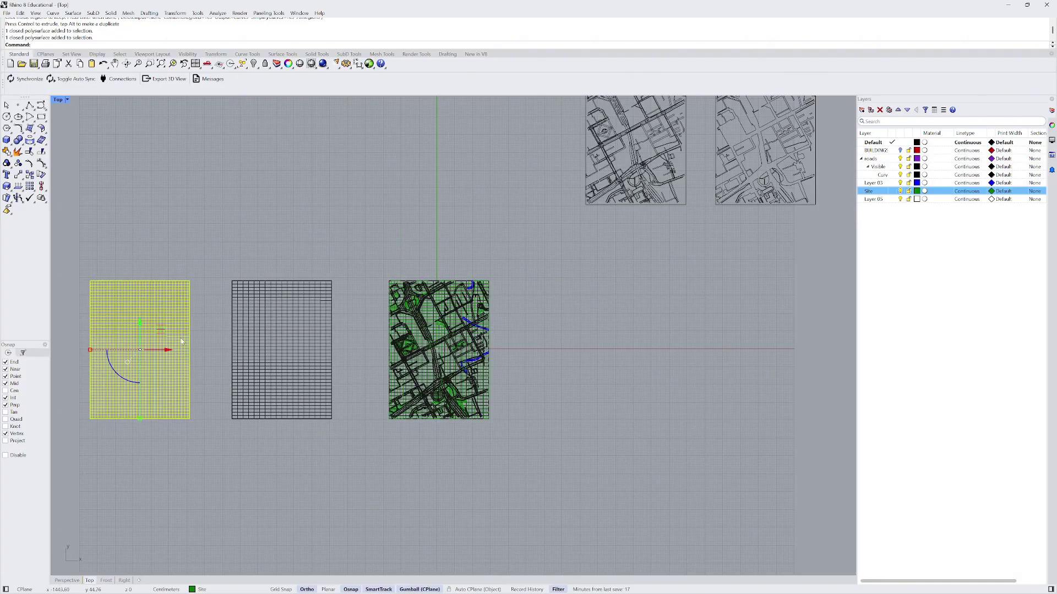
pyautogui.scroll(-7, 236, 373)
pyautogui.click(295, 292)
pyautogui.scroll(7, 490, 261)
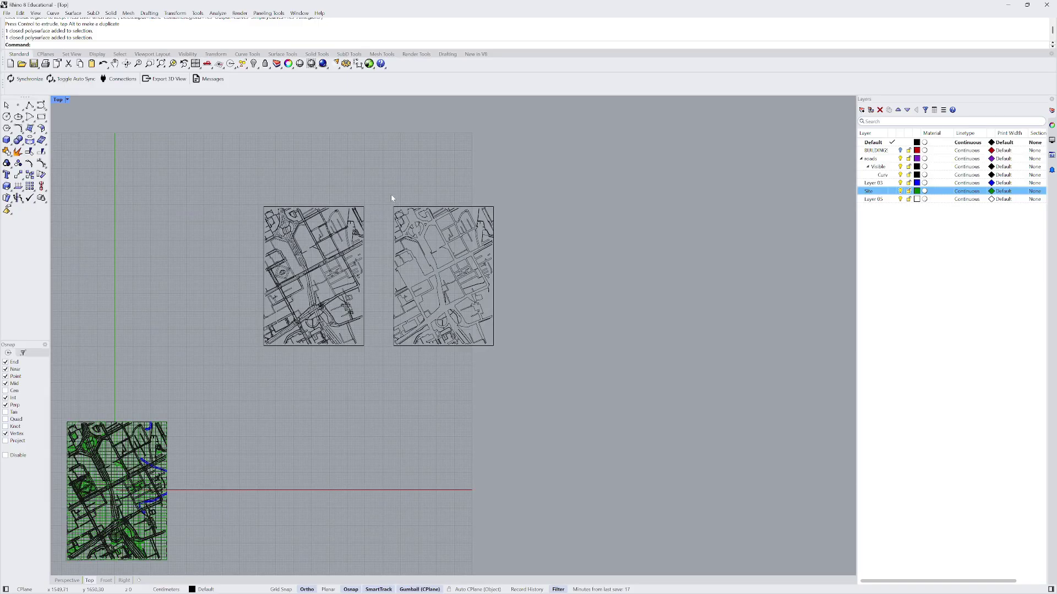
# - Group all 59 curves of the right-hand road map into one group
pyautogui.moveTo(382, 191); pyautogui.dragTo(538, 422)
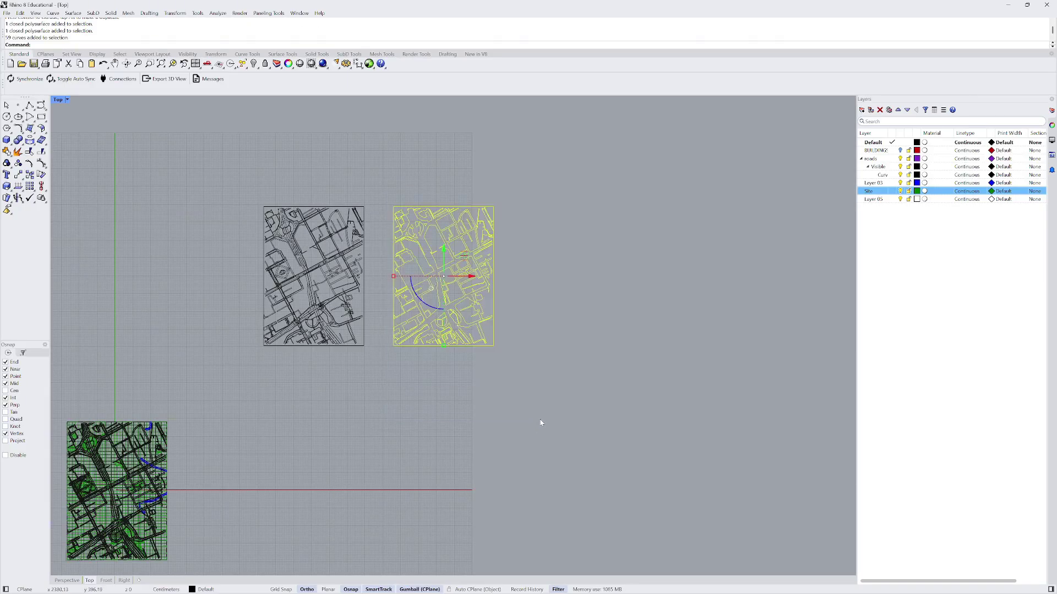
pyautogui.write('Grouo')
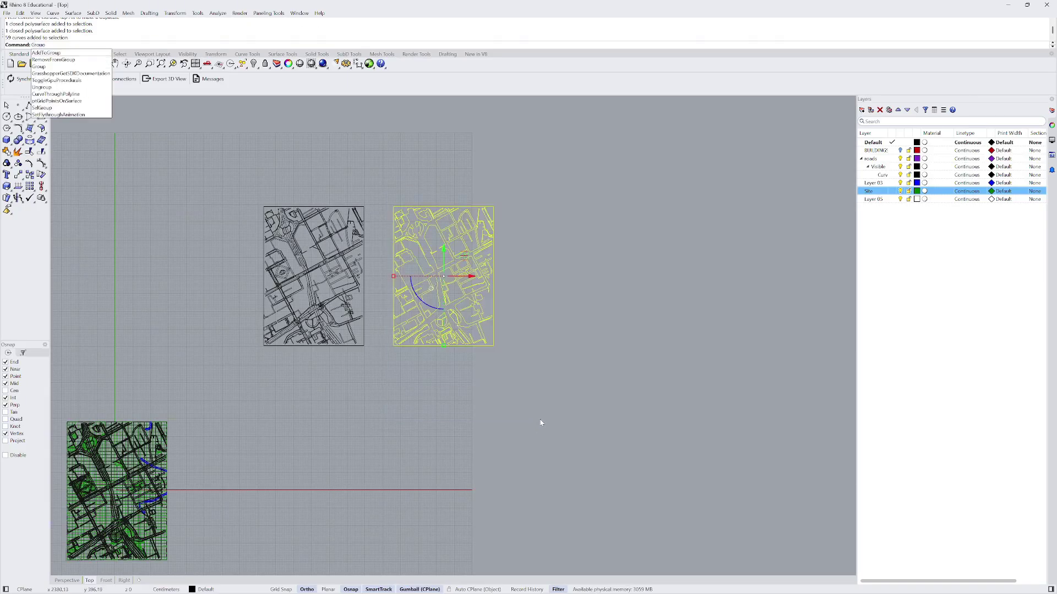
pyautogui.press('Return')
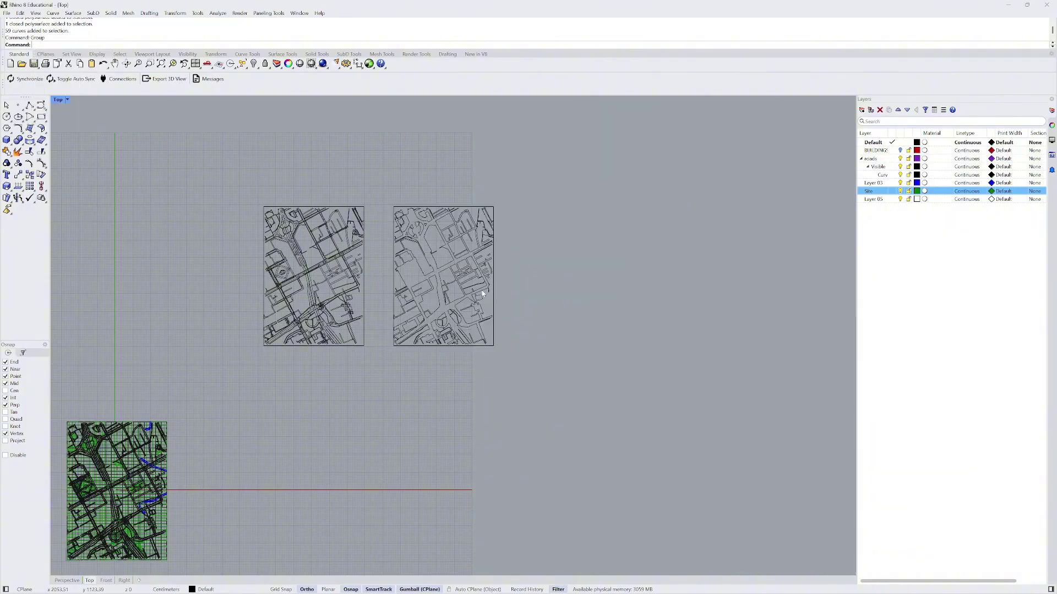
pyautogui.click(493, 297)
pyautogui.press('Escape')
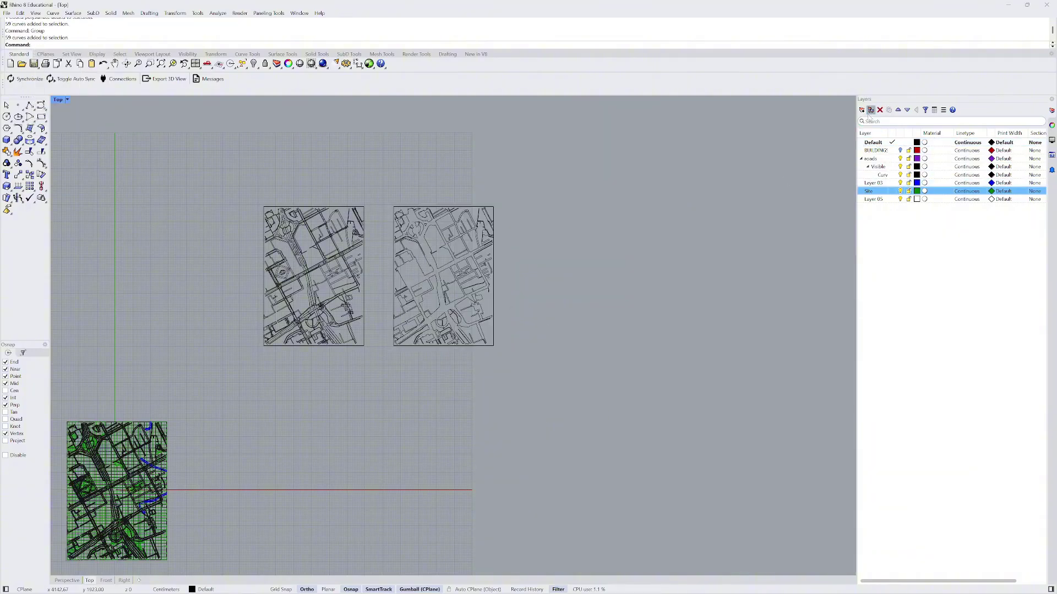
# - Add a new layer below Site named RoadCurves
pyautogui.click(862, 110)
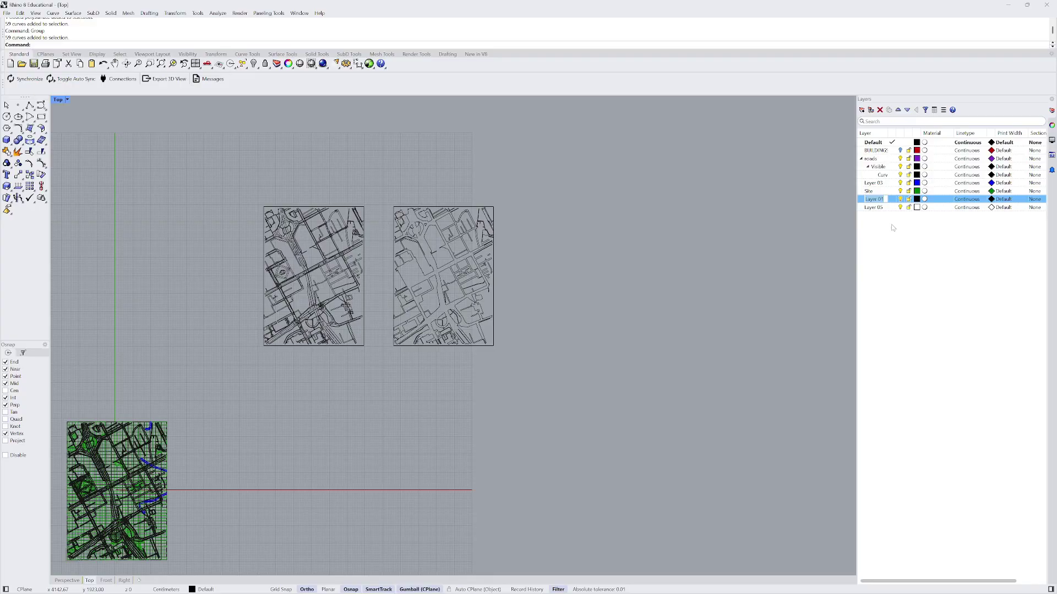
pyautogui.press('capslock')
pyautogui.write('R')
pyautogui.press('capslock')
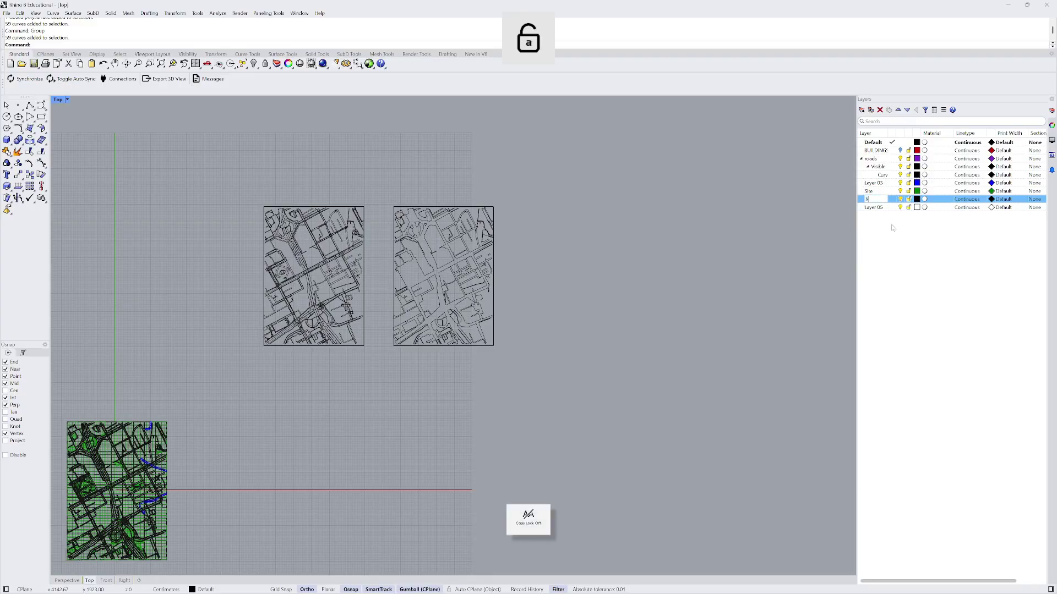
pyautogui.write('ods')
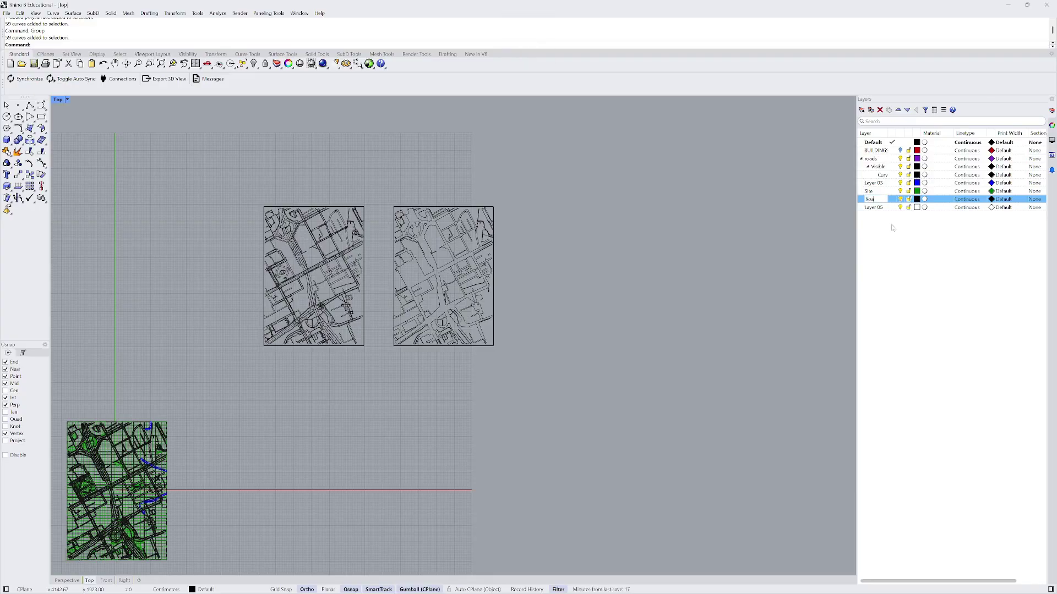
pyautogui.press('capslock')
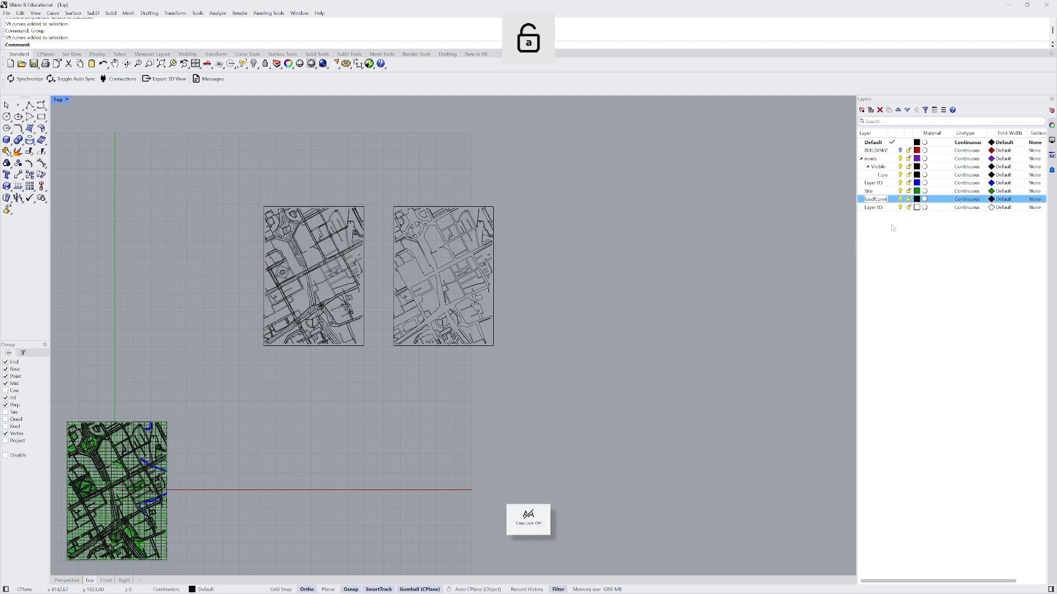
pyautogui.write('d')
pyautogui.click(968, 252)
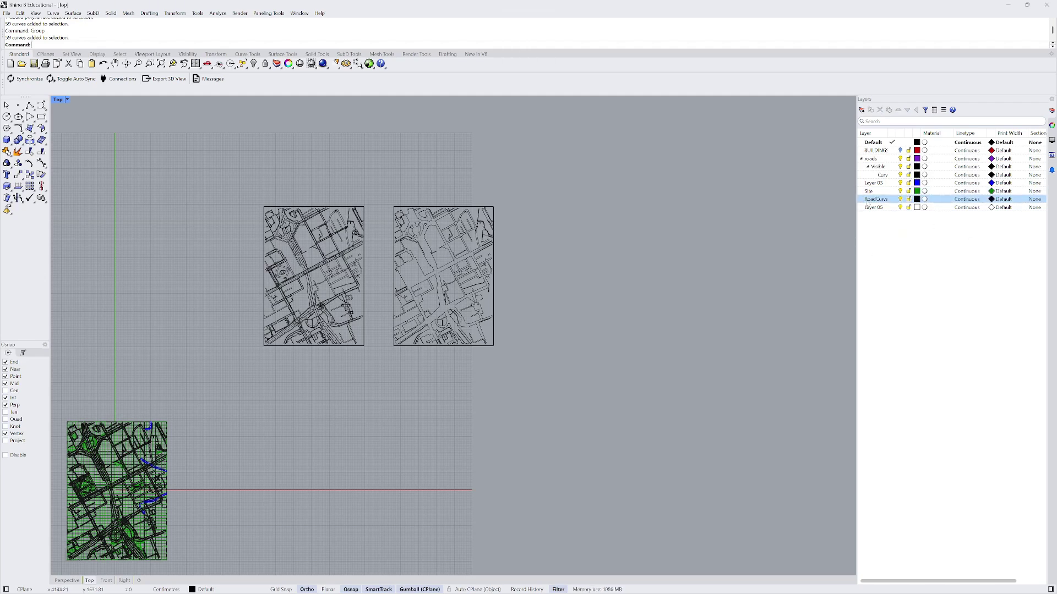
# - Move the grouped road map curves onto the RoadCurves layer
pyautogui.click(496, 276)
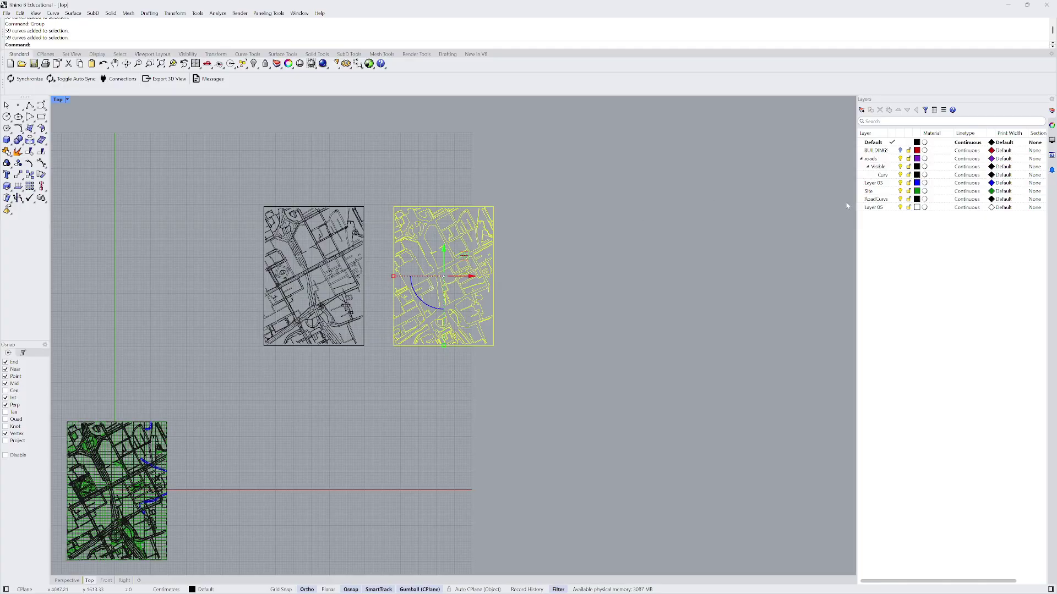
pyautogui.rightClick(872, 200)
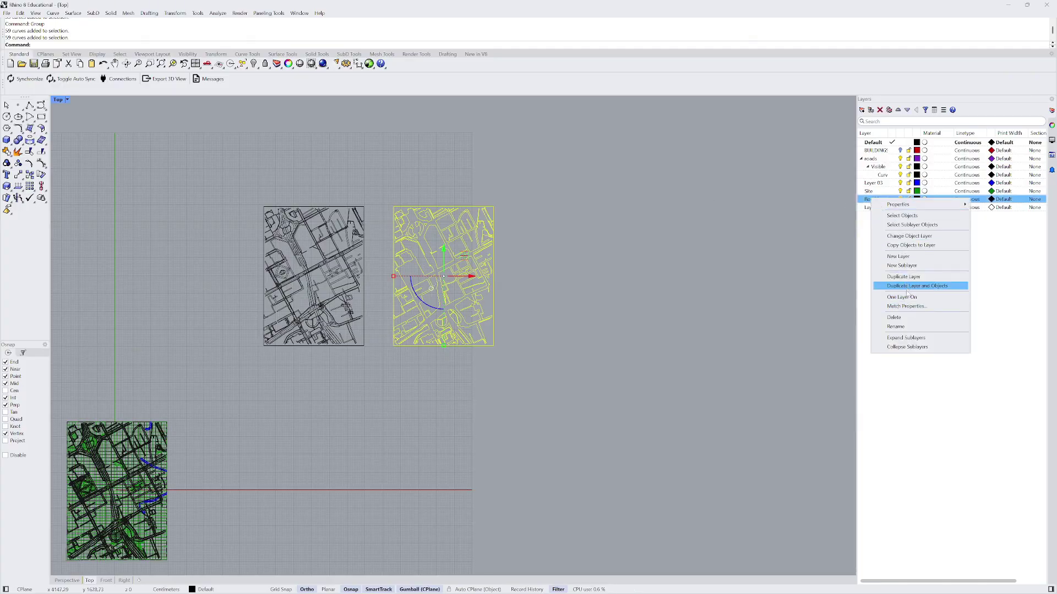
pyautogui.click(909, 236)
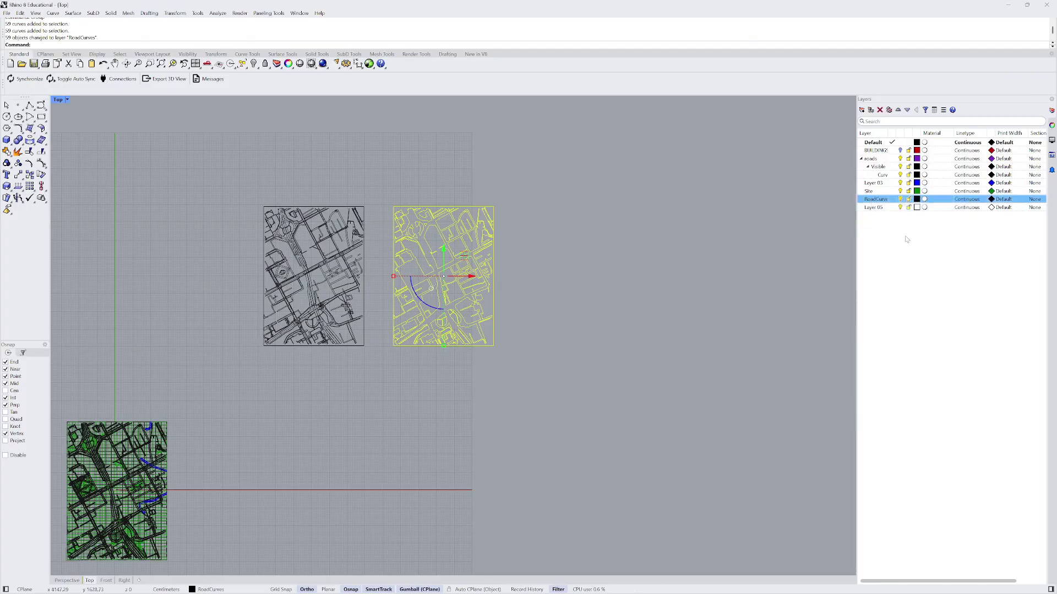
pyautogui.scroll(-3, 604, 229)
pyautogui.press('Escape')
pyautogui.scroll(1, 494, 282)
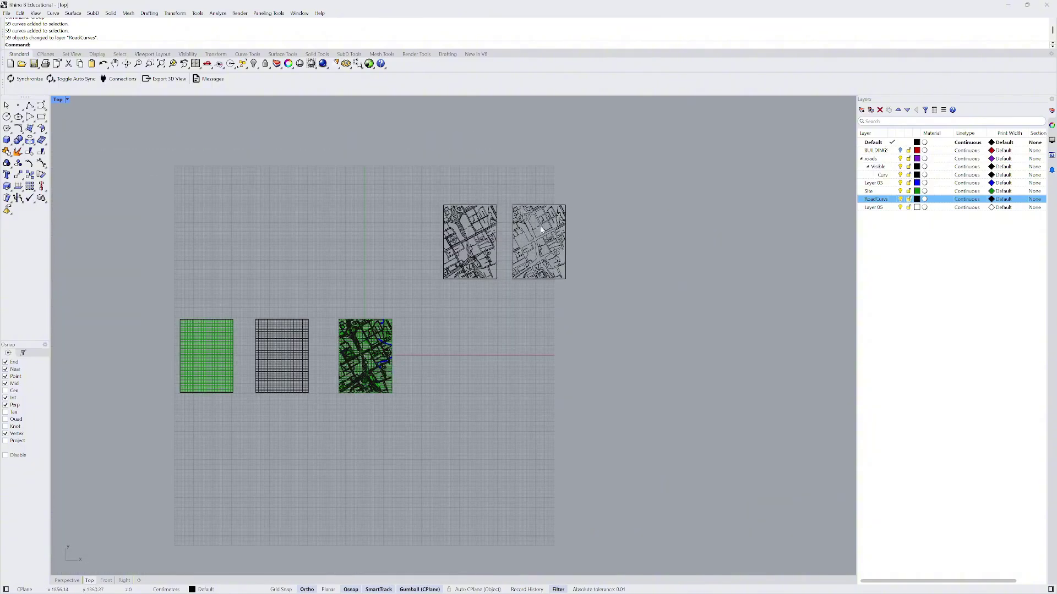
pyautogui.scroll(1, 226, 358)
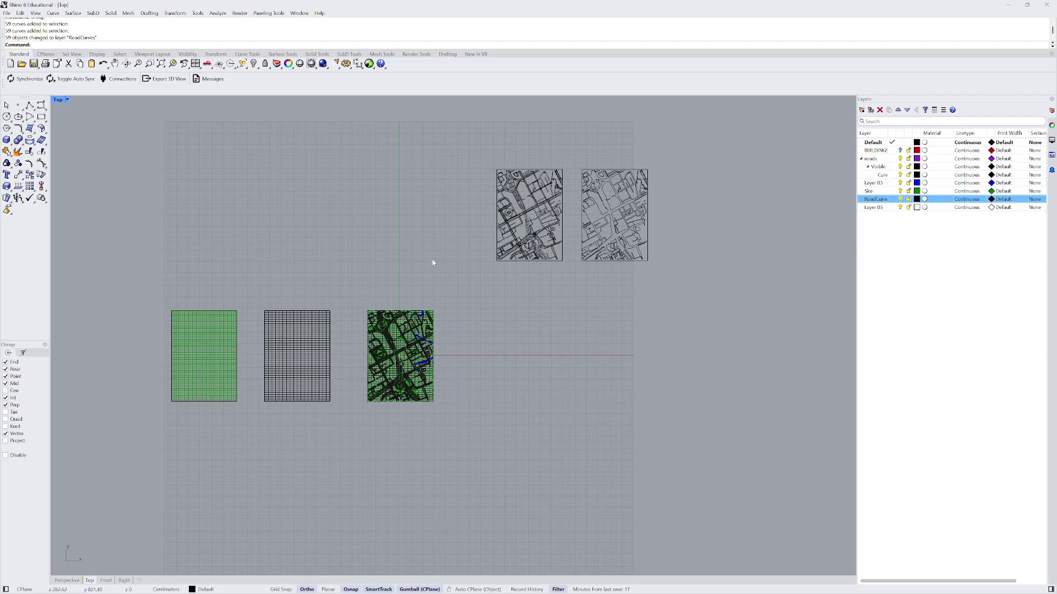
pyautogui.scroll(1, 602, 216)
pyautogui.click(609, 218)
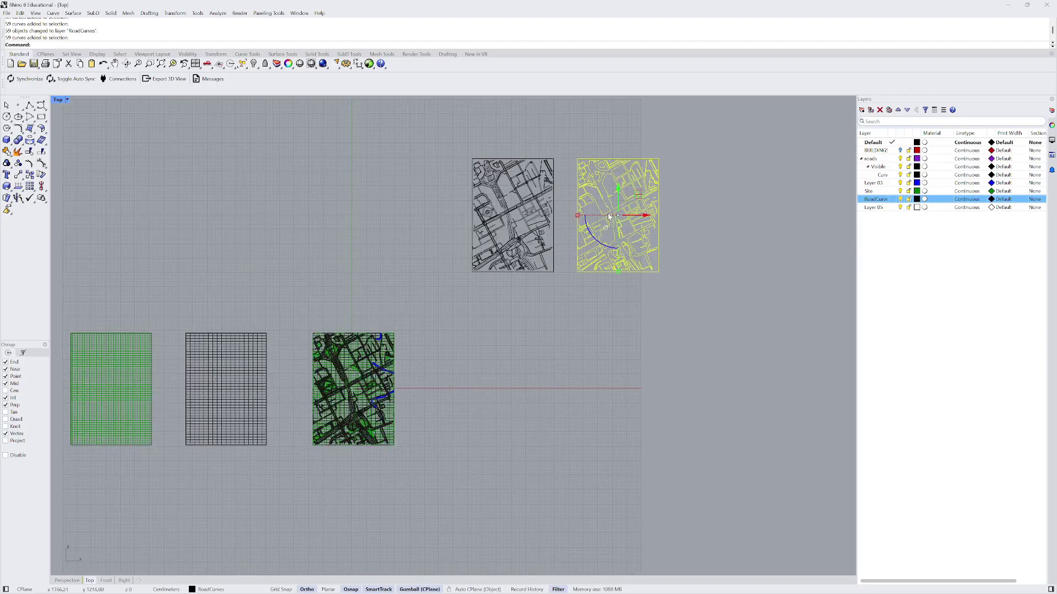
pyautogui.scroll(2, 614, 223)
pyautogui.scroll(-2, 276, 397)
pyautogui.scroll(2, 262, 368)
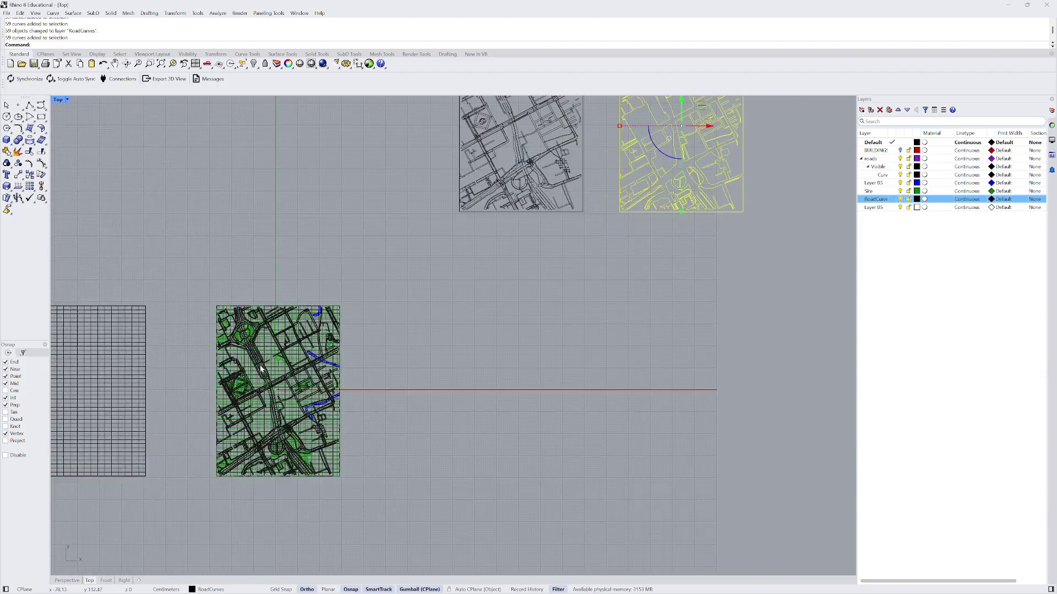
pyautogui.scroll(2, 262, 368)
pyautogui.scroll(-4, 249, 348)
pyautogui.scroll(2, 422, 219)
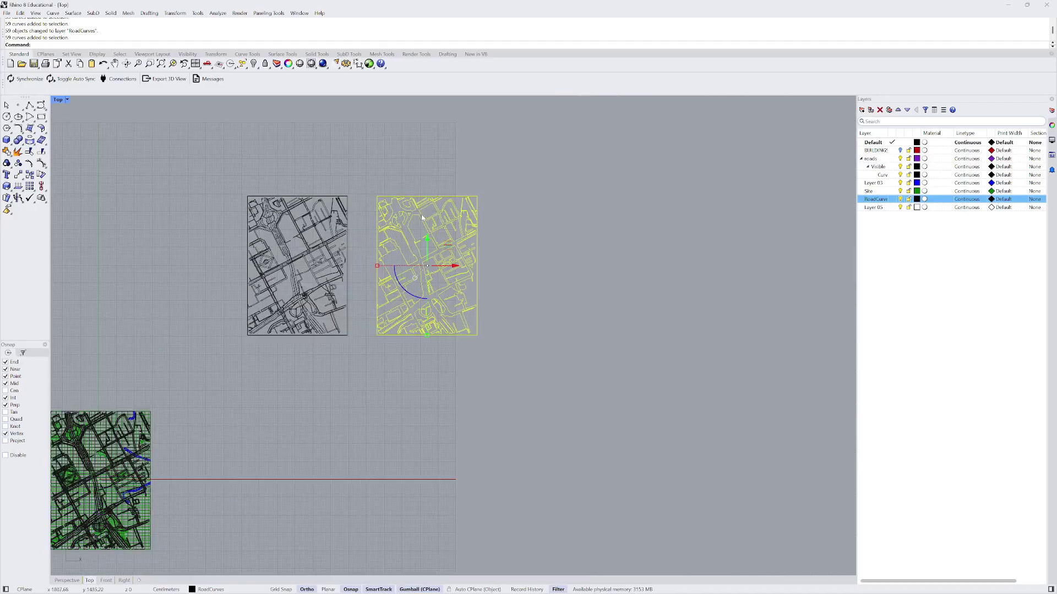
pyautogui.scroll(3, 423, 218)
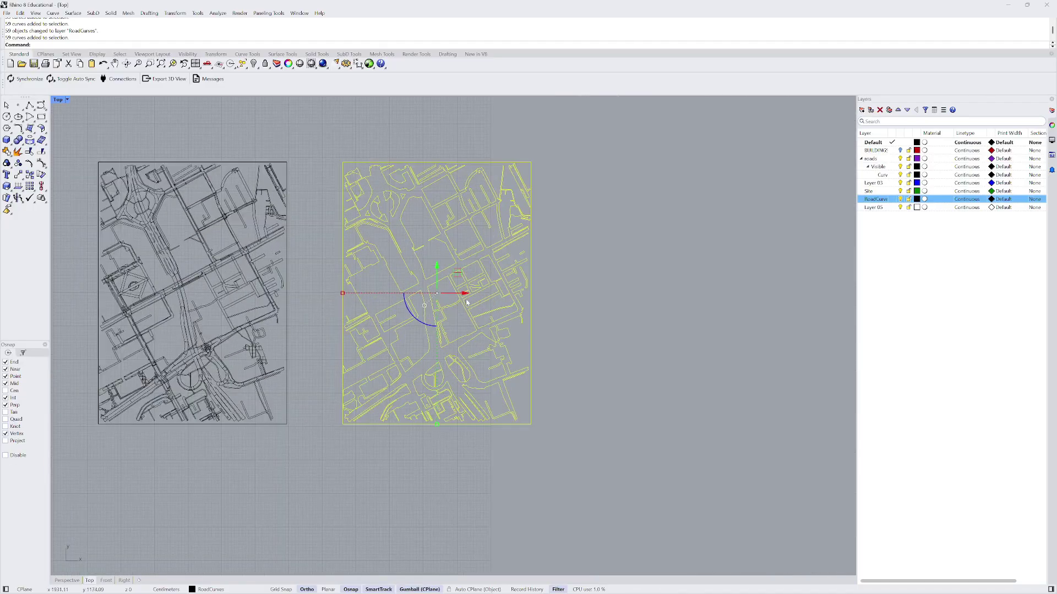
# - Move the road map from its reference point onto the matching terrain vertex
pyautogui.write('M')
pyautogui.press('Return')
pyautogui.scroll(5, 457, 273)
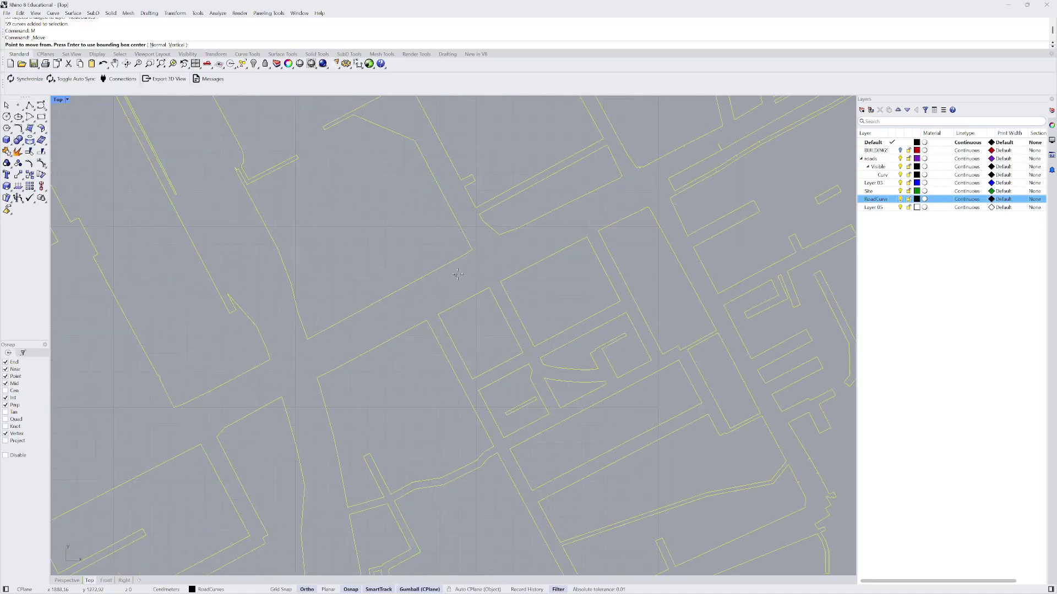
pyautogui.scroll(-2, 375, 317)
pyautogui.click(318, 349)
pyautogui.scroll(-5, 441, 311)
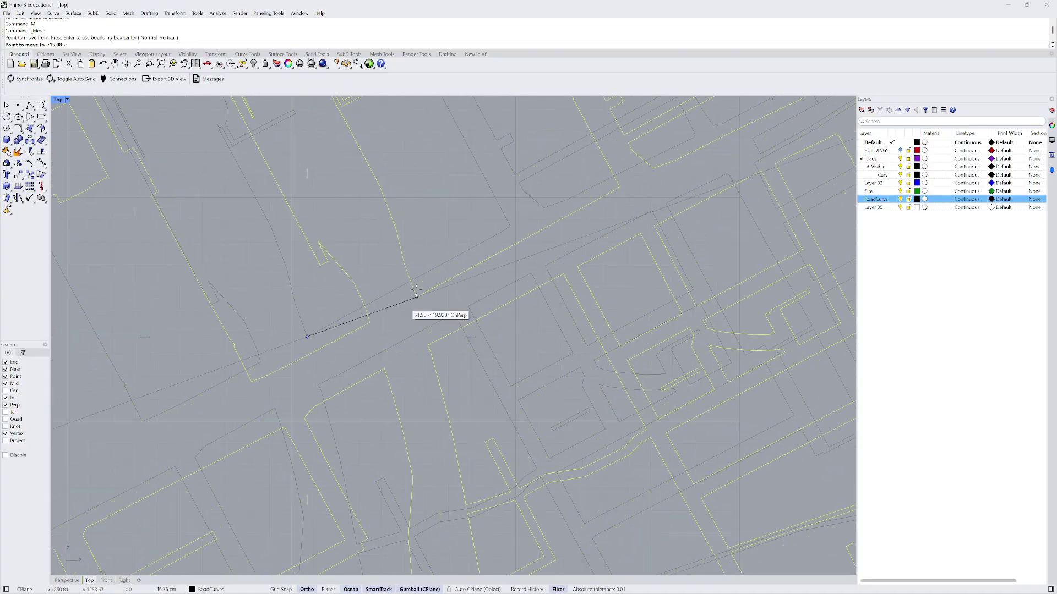
pyautogui.scroll(-3, 431, 285)
pyautogui.scroll(10, 353, 337)
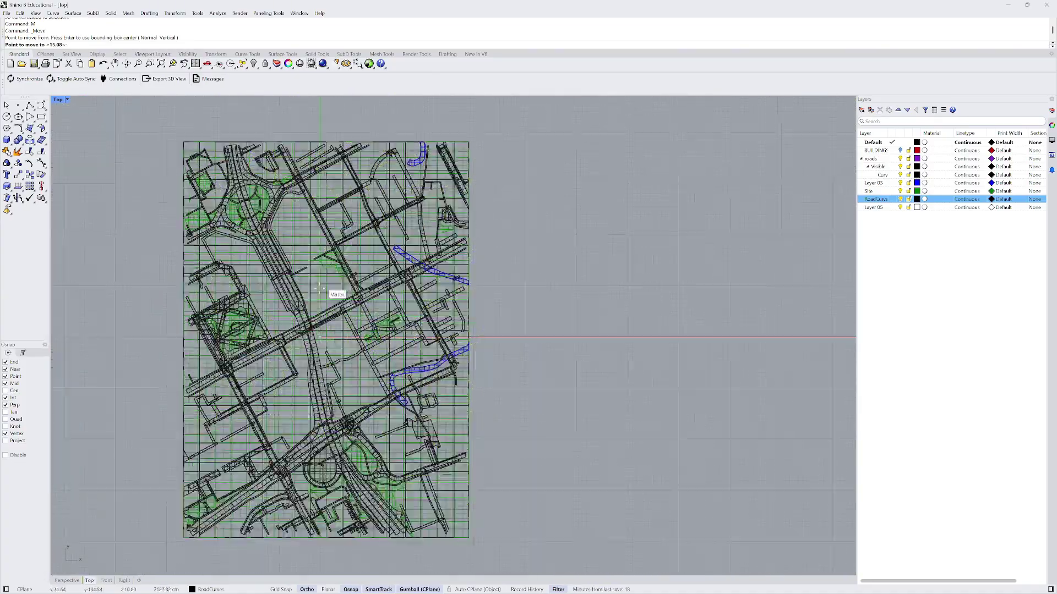
pyautogui.scroll(5, 306, 355)
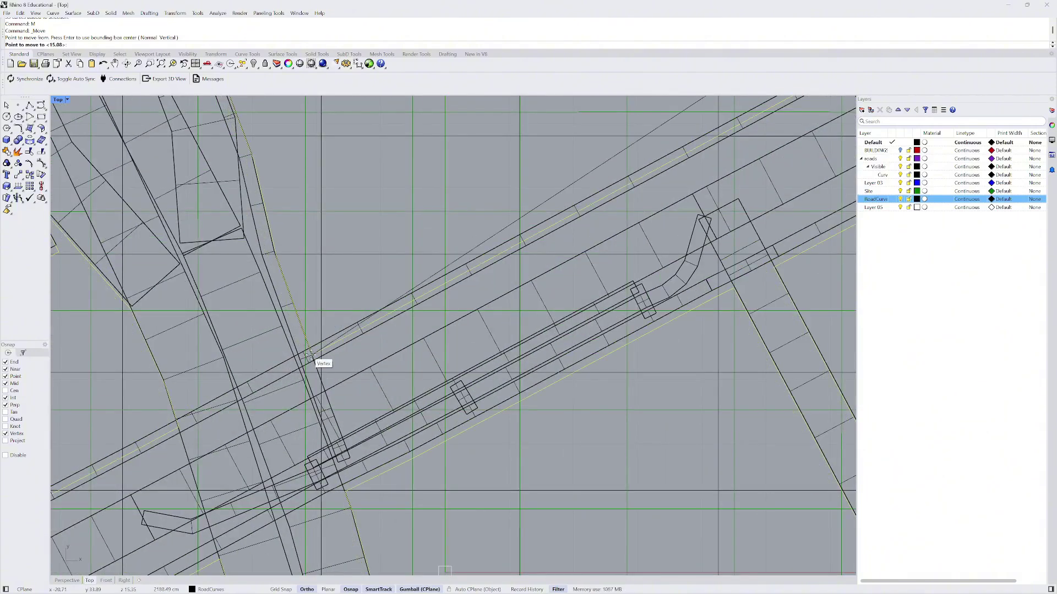
pyautogui.scroll(2, 308, 348)
pyautogui.scroll(3, 309, 347)
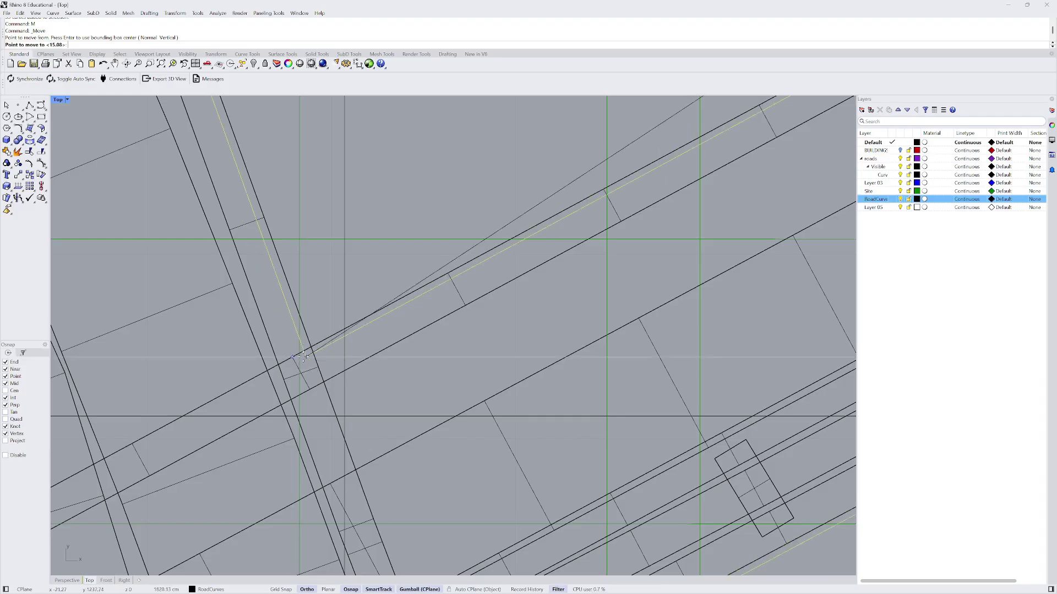
pyautogui.click(292, 357)
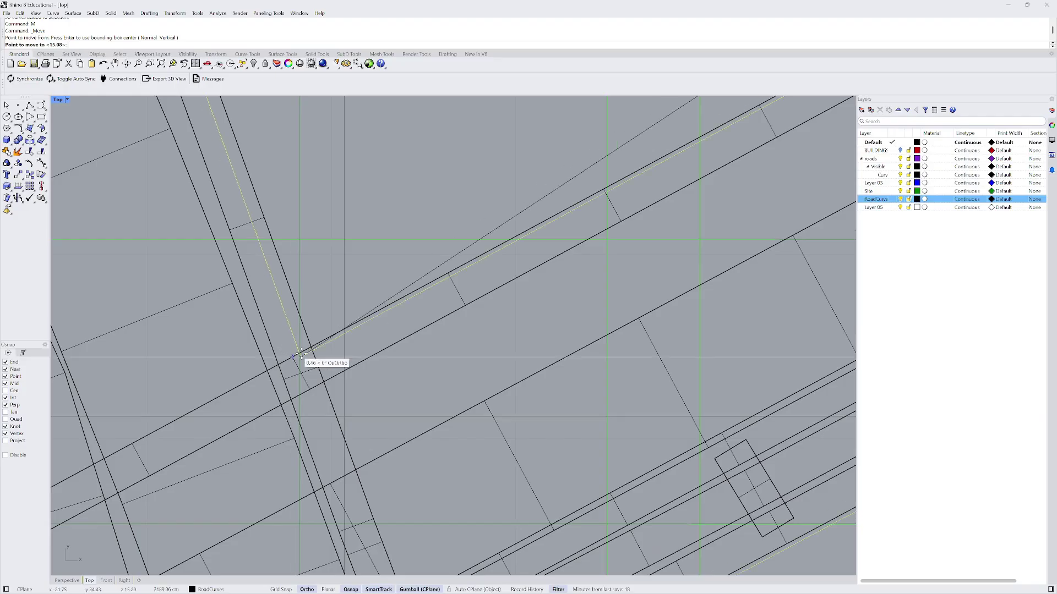
pyautogui.click(301, 362)
pyautogui.scroll(2, 301, 362)
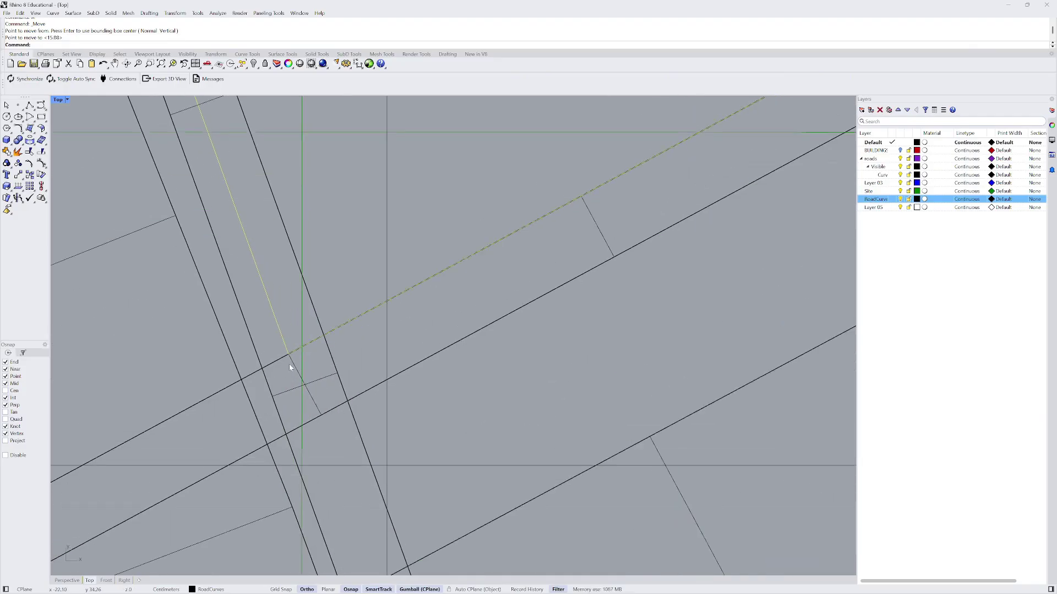
# - Move the curve again so its corner snaps onto the road outline with Near osnap
pyautogui.write('M')
pyautogui.press('Return')
pyautogui.click(289, 354)
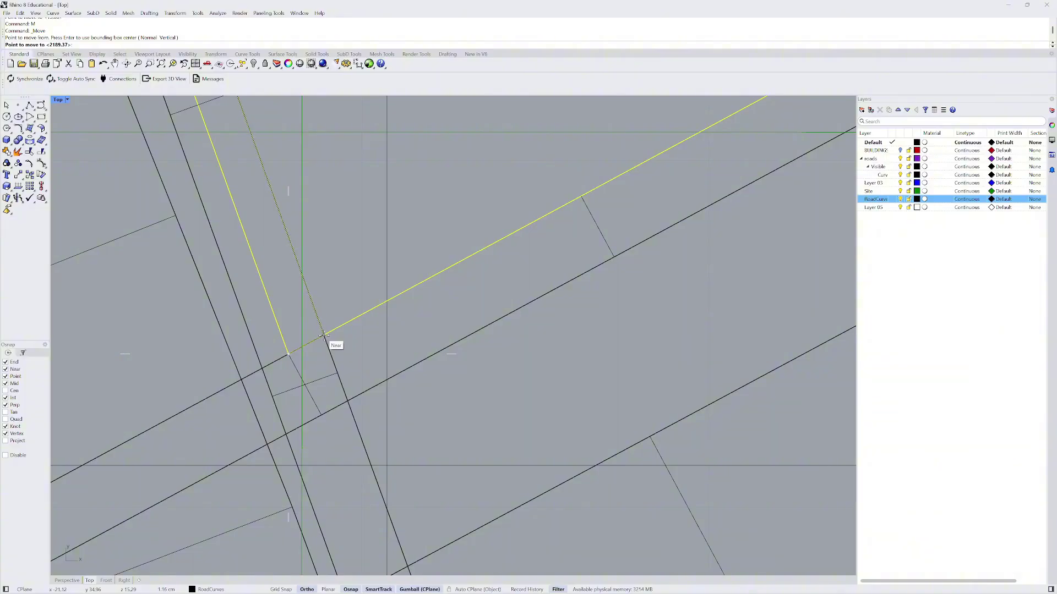
pyautogui.click(324, 334)
pyautogui.scroll(-3, 309, 335)
pyautogui.scroll(-6, 310, 335)
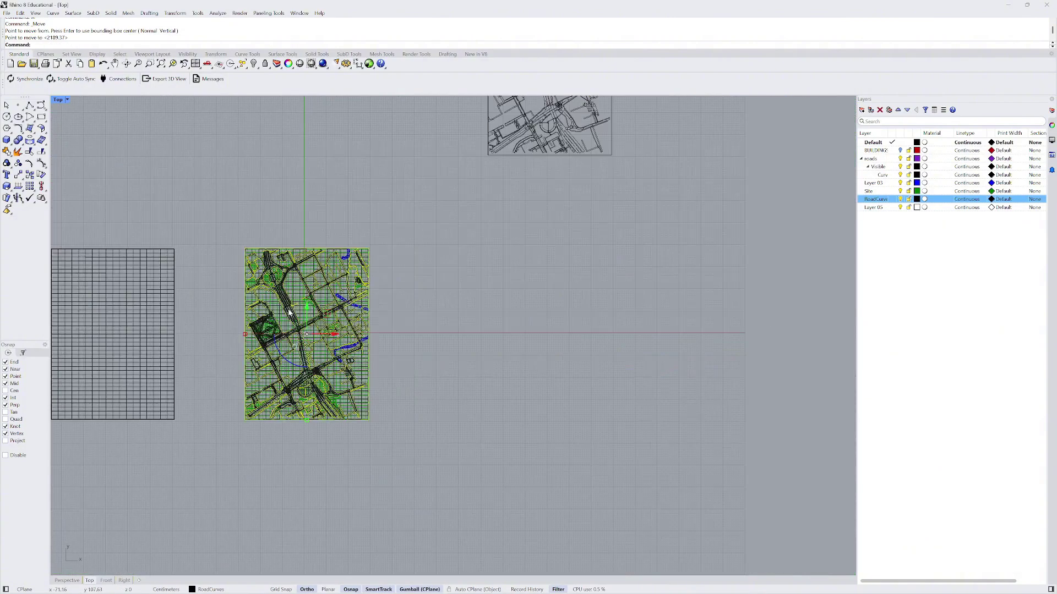
pyautogui.scroll(3, 322, 290)
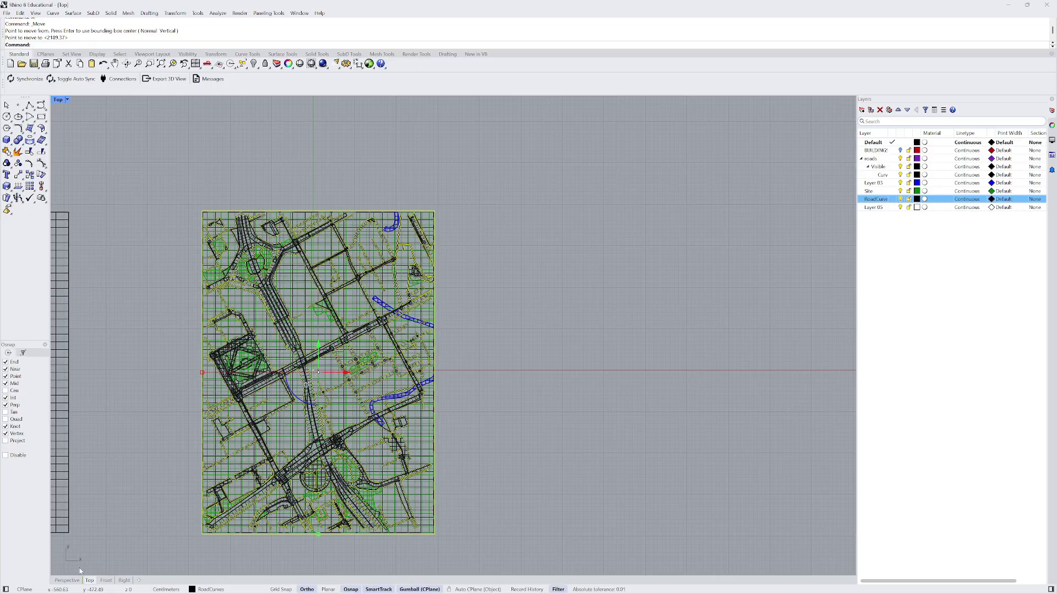
# - Switch to the Perspective view and clear the current selection
pyautogui.hotkey('ctrl', 'F4')
pyautogui.scroll(10, 369, 334)
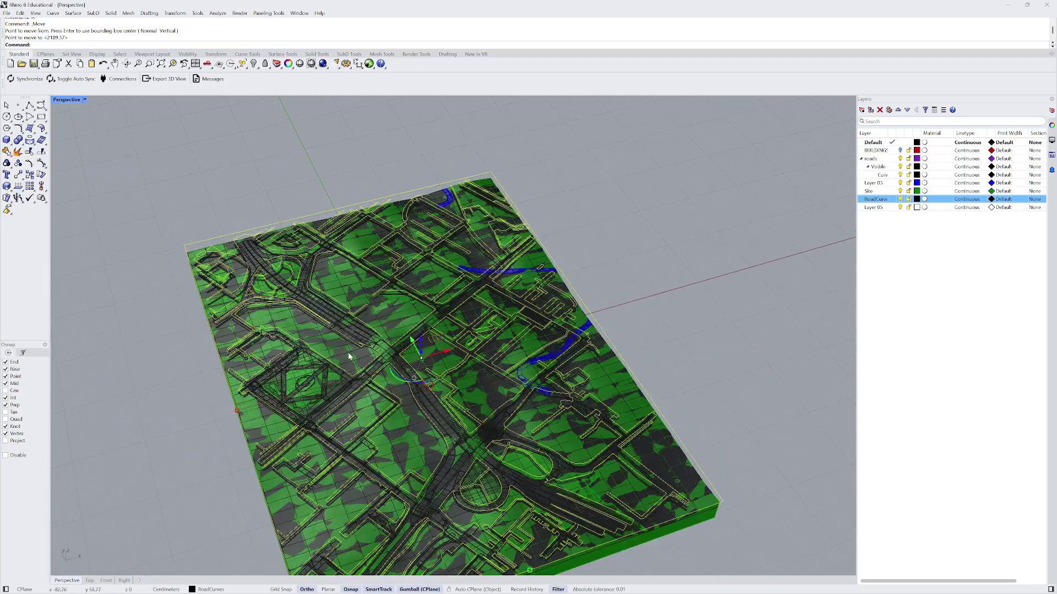
pyautogui.scroll(-4, 345, 221)
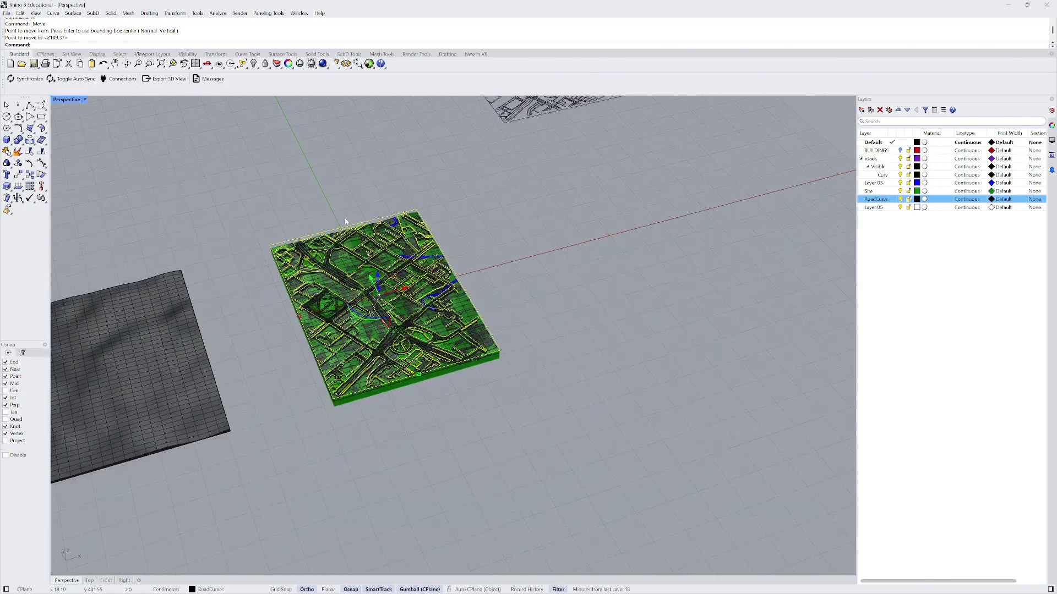
pyautogui.click(341, 205)
pyautogui.scroll(4, 309, 206)
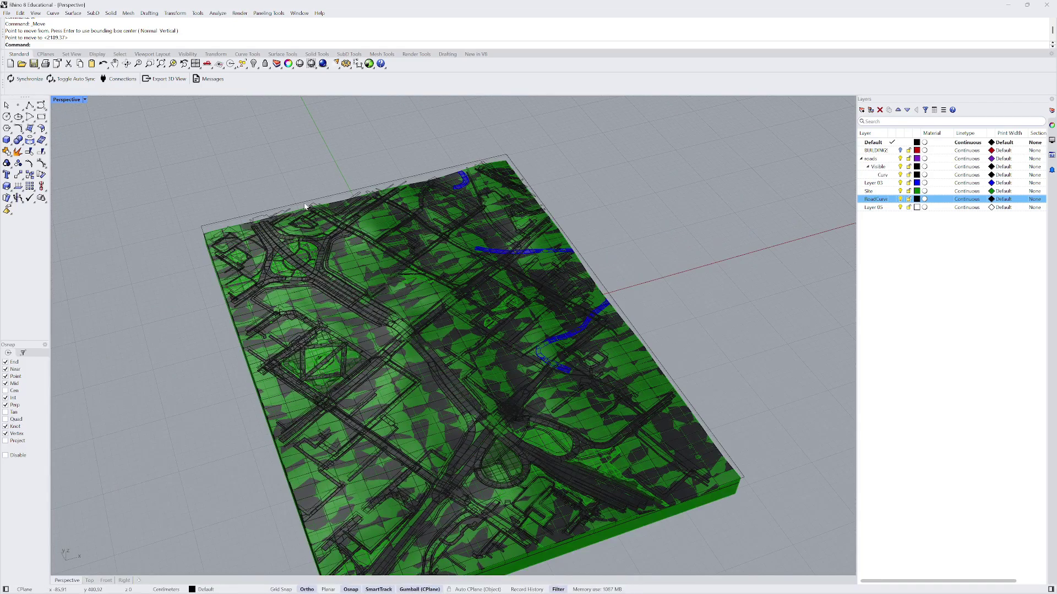
pyautogui.scroll(3, 319, 220)
# - Select the green site block together with the 59 road curves
pyautogui.hotkey('ctrl', 'a')
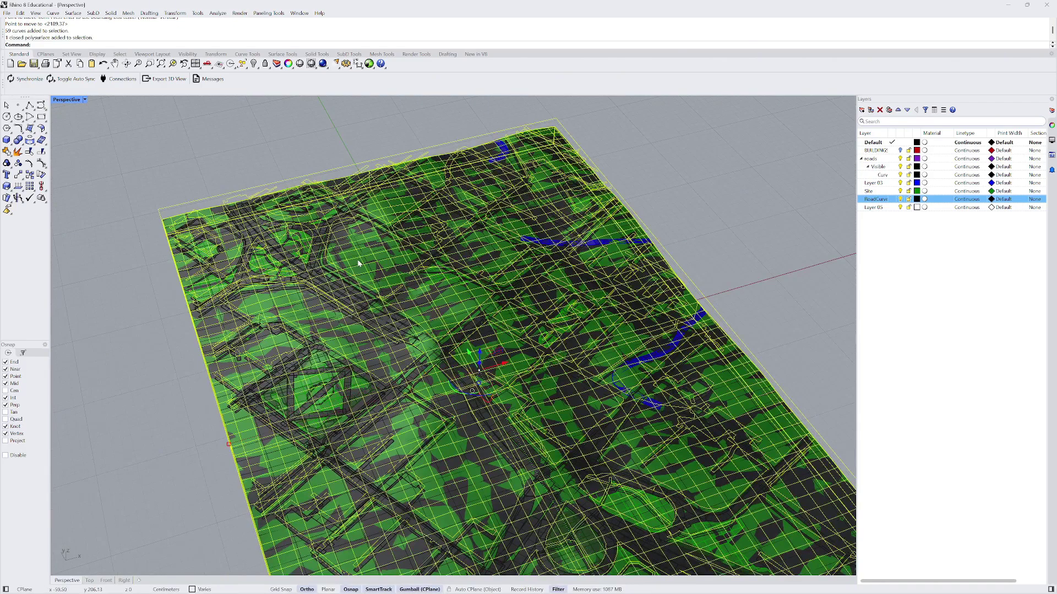
pyautogui.scroll(-4, 358, 265)
pyautogui.scroll(-2, 283, 166)
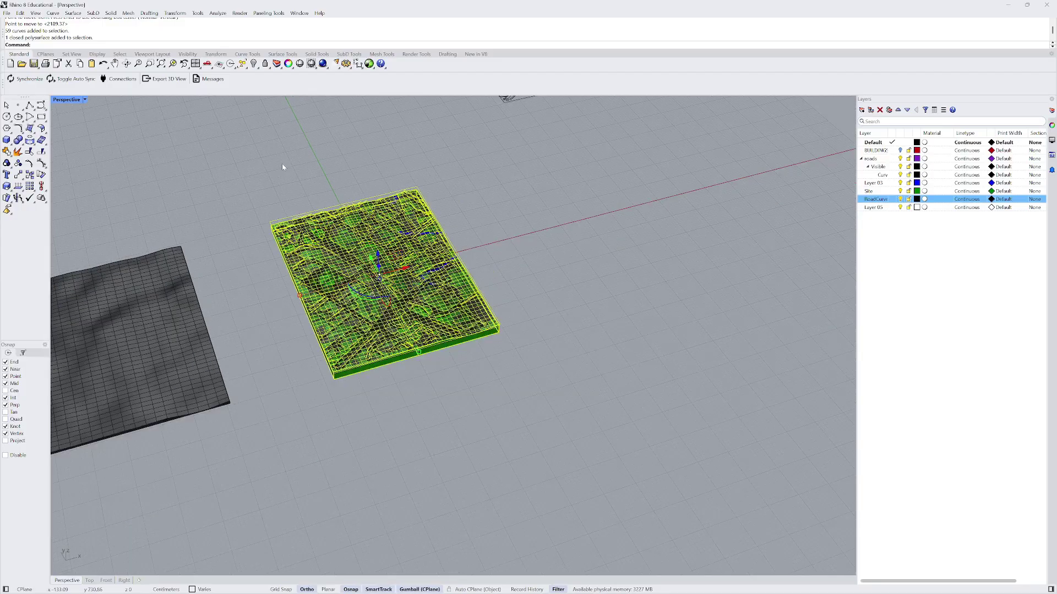
pyautogui.scroll(-2, 319, 196)
pyautogui.scroll(5, 321, 323)
pyautogui.click(320, 323)
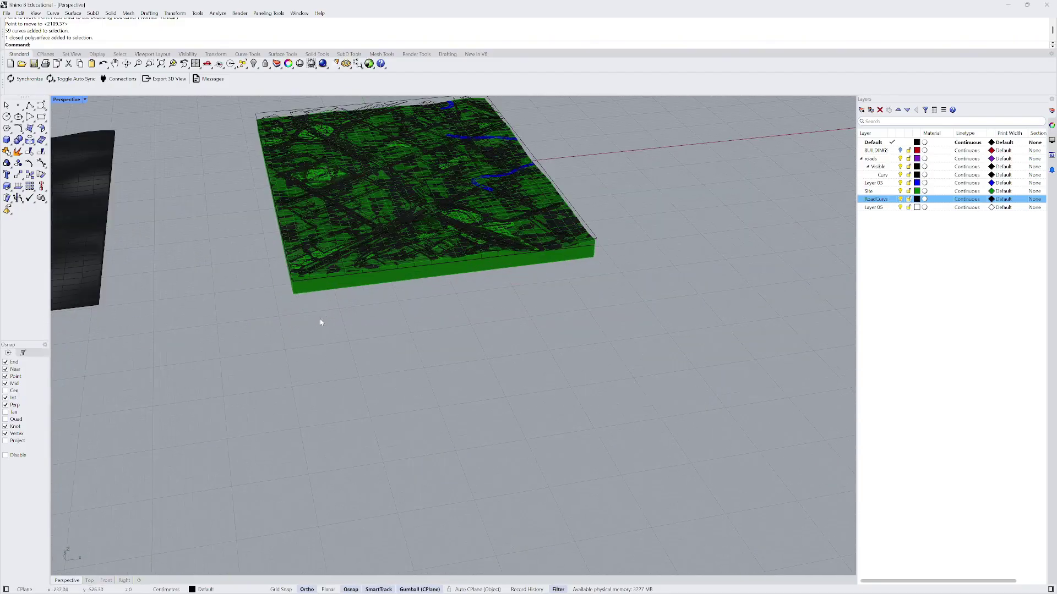
pyautogui.scroll(-4, 341, 289)
pyautogui.click(341, 289)
pyautogui.scroll(5, 302, 198)
pyautogui.keyDown('shift'); pyautogui.click(298, 215); pyautogui.keyUp('shift')
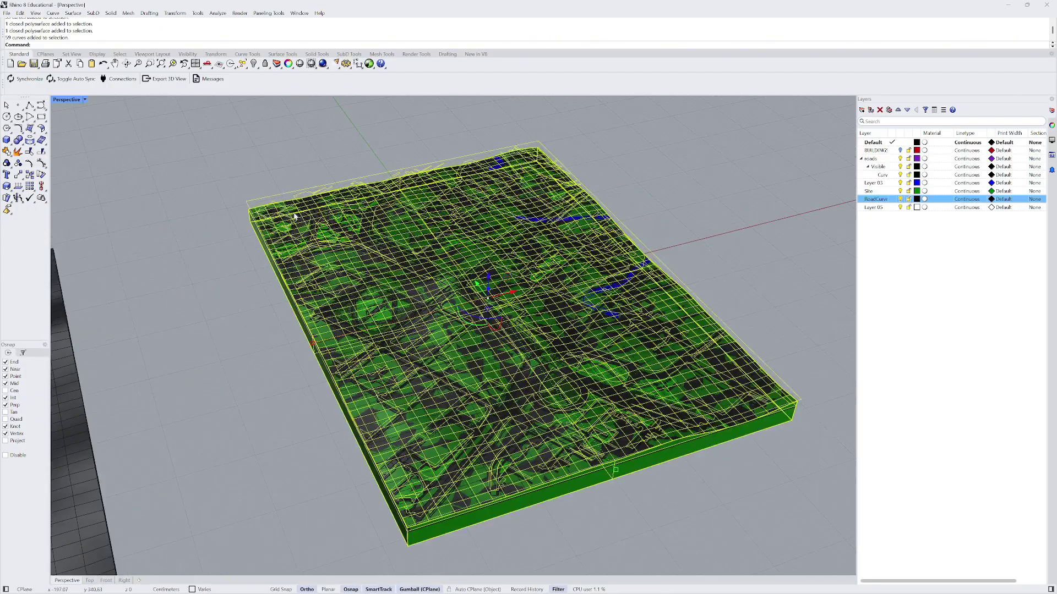
pyautogui.scroll(-4, 352, 245)
pyautogui.moveTo(353, 245); pyautogui.dragTo(355, 246, button='right')
# - Isolate the site block and road curves, then view the terrain from above
pyautogui.write('Isolate')
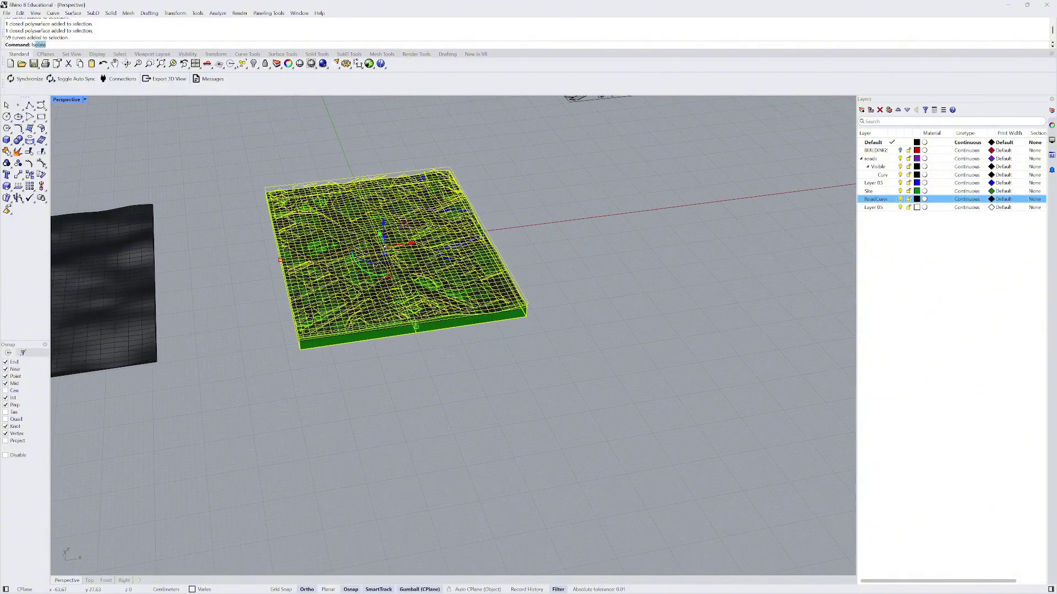
pyautogui.press('Return')
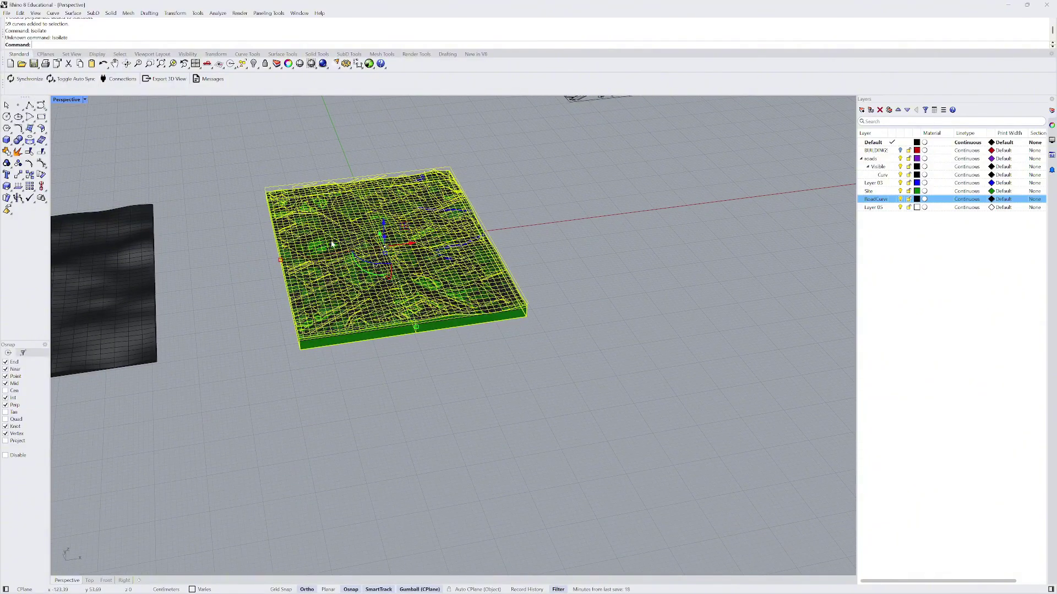
pyautogui.press('Up')
pyautogui.press('Return')
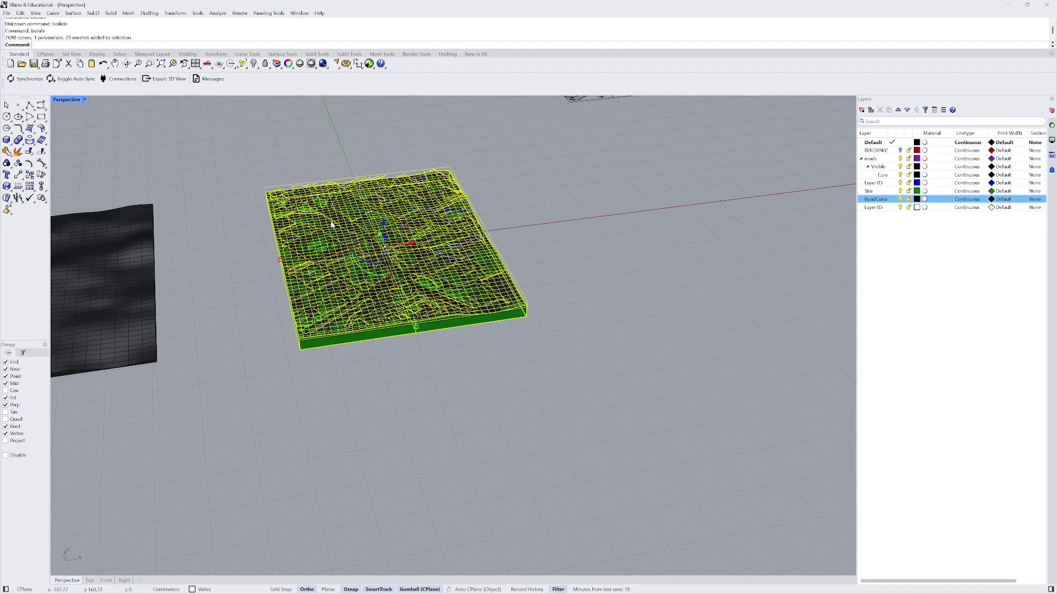
pyautogui.moveTo(347, 264); pyautogui.dragTo(303, 212, button='right')
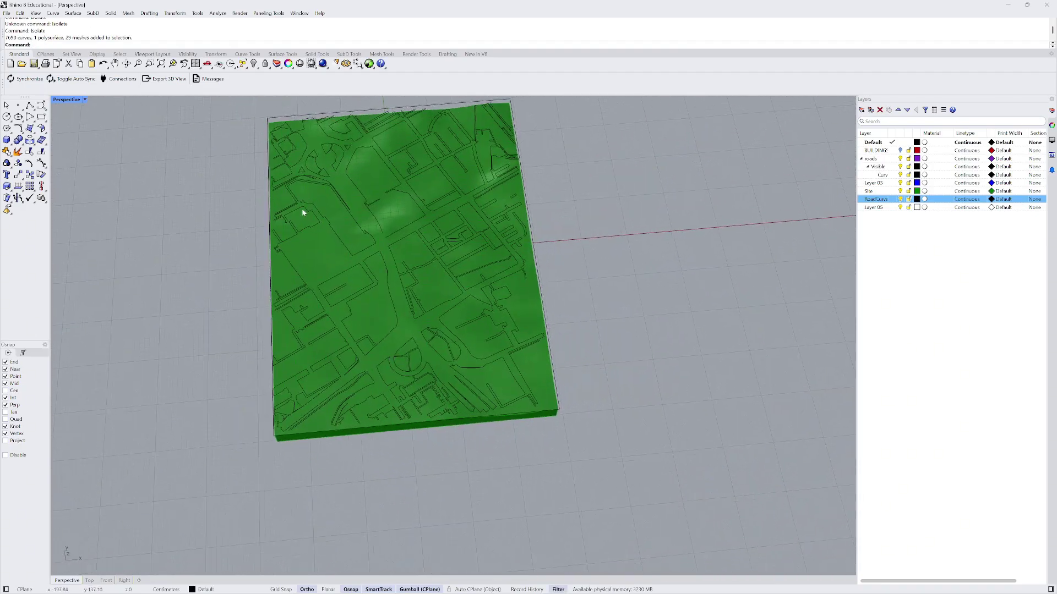
pyautogui.moveTo(286, 268); pyautogui.dragTo(344, 181, button='right')
pyautogui.click(347, 220)
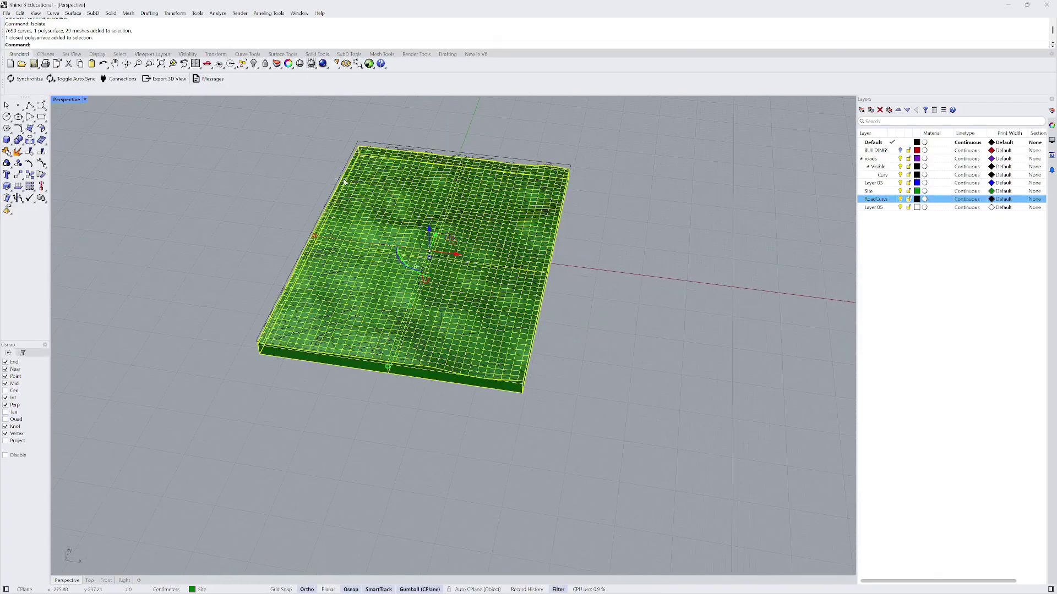
pyautogui.moveTo(366, 236); pyautogui.dragTo(406, 230, button='right')
pyautogui.press('Escape')
pyautogui.moveTo(375, 310); pyautogui.dragTo(385, 245, button='right')
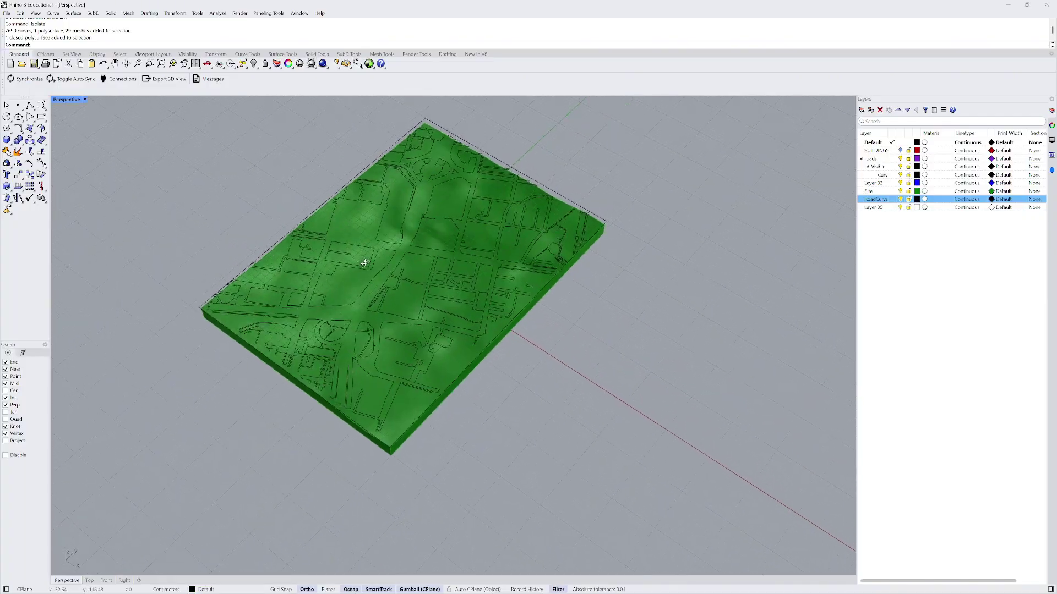
pyautogui.scroll(5, 384, 246)
pyautogui.scroll(-5, 373, 303)
pyautogui.moveTo(373, 303); pyautogui.dragTo(354, 299, button='right')
pyautogui.scroll(4, 354, 286)
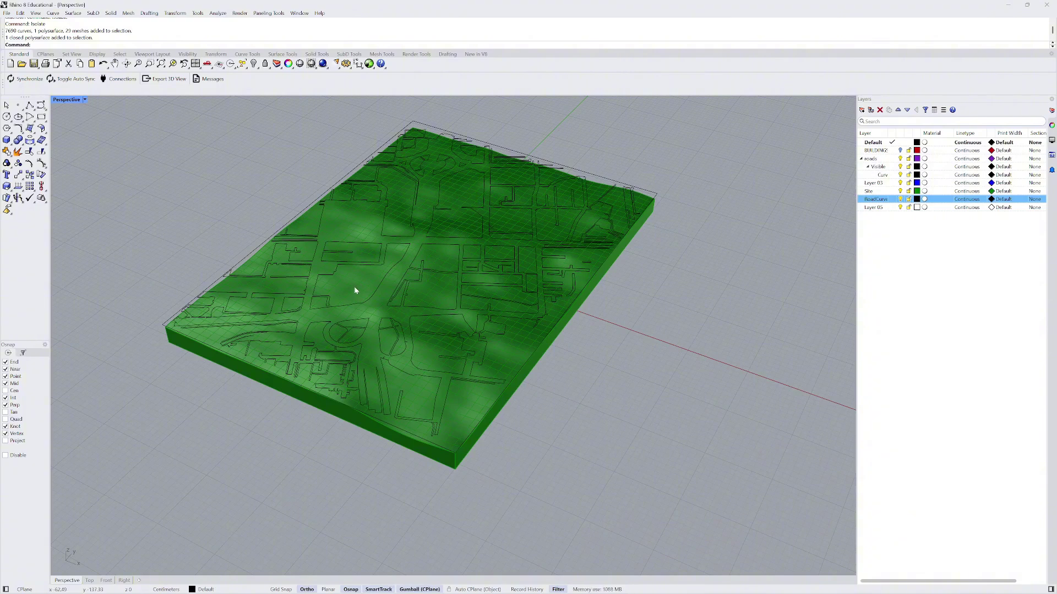
# - Explode the terrain block into six surfaces and select its top surface
pyautogui.click(353, 285)
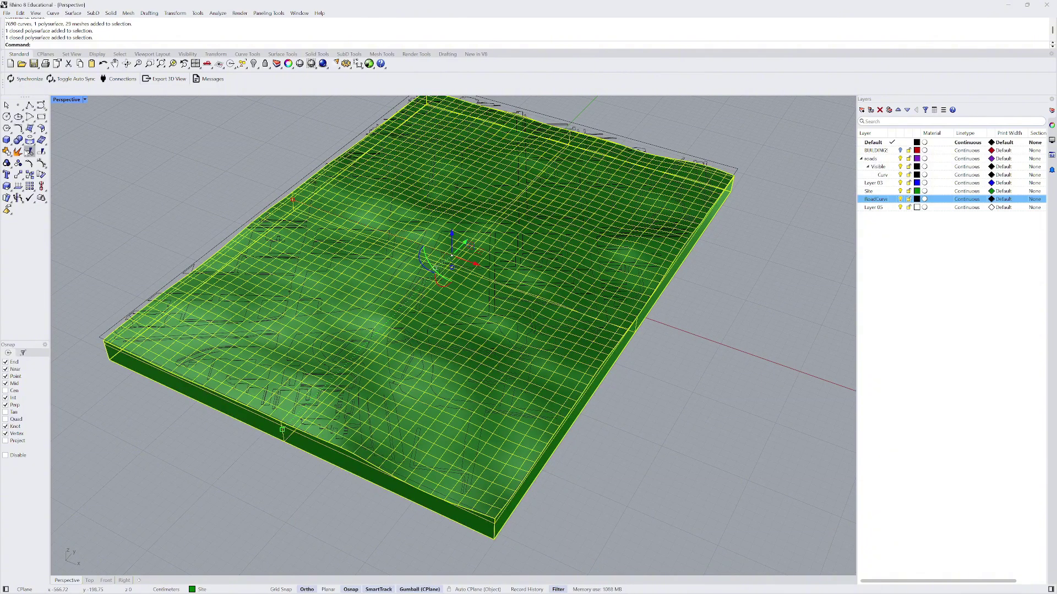
pyautogui.click(19, 151)
pyautogui.scroll(3, 351, 210)
pyautogui.click(352, 211)
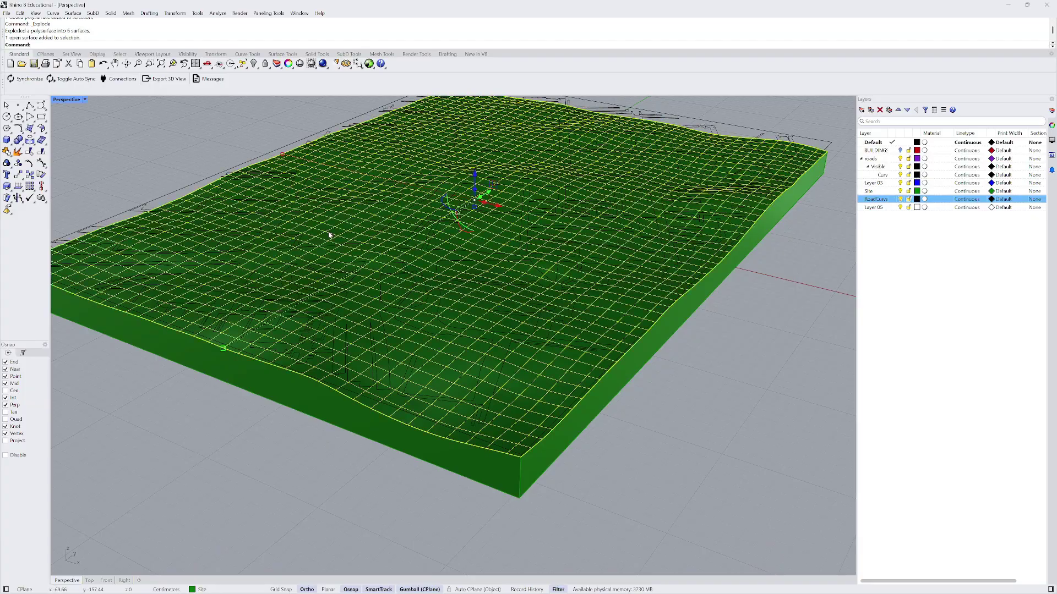
pyautogui.scroll(-6, 255, 193)
pyautogui.scroll(2, 353, 269)
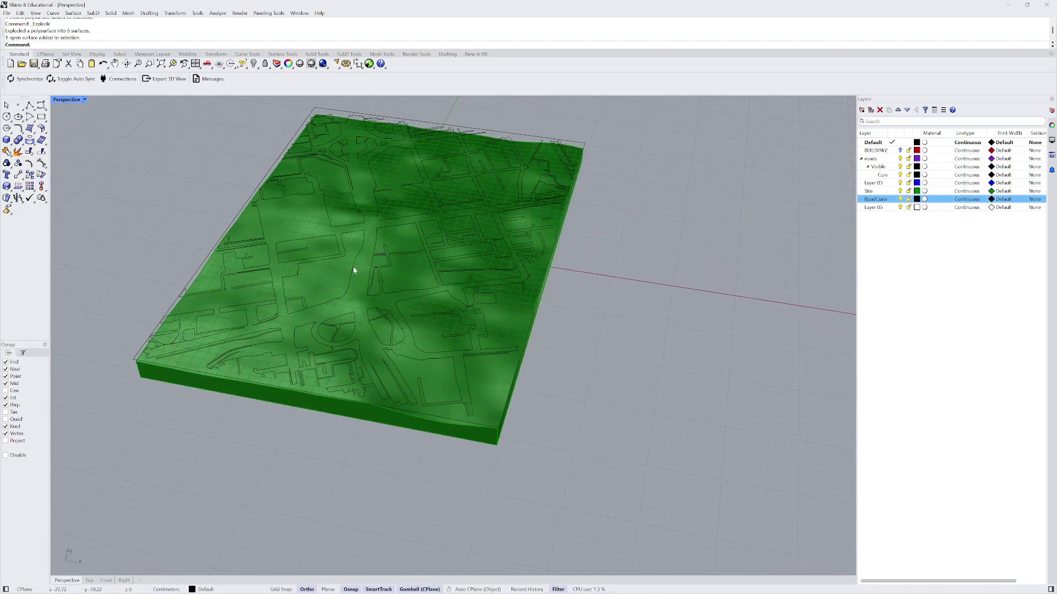
pyautogui.click(327, 280)
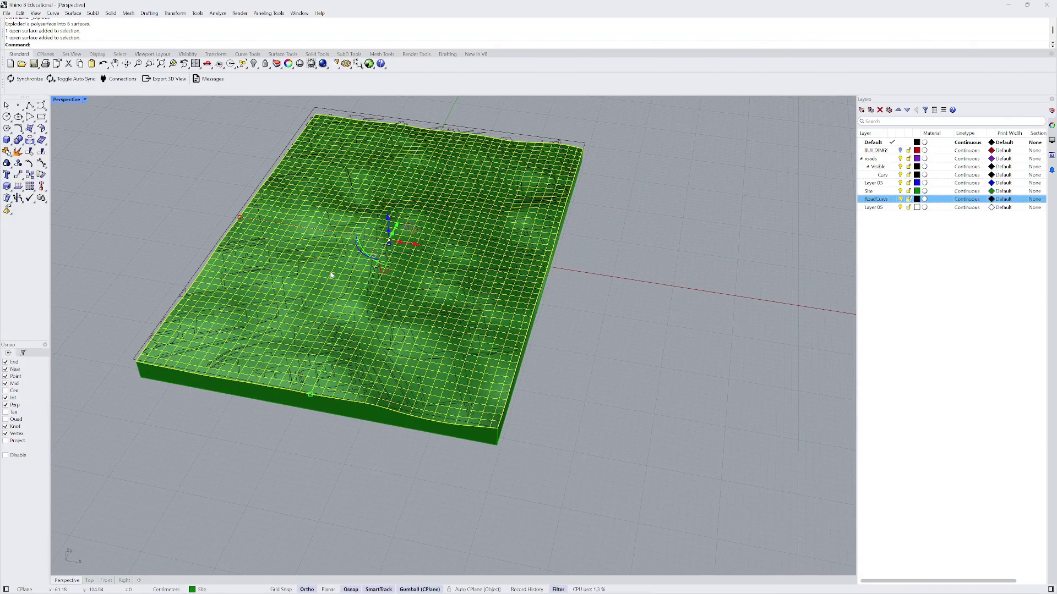
# - Split the terrain's top surface using the road curves as cutting objects
pyautogui.write('Split')
pyautogui.press('Return')
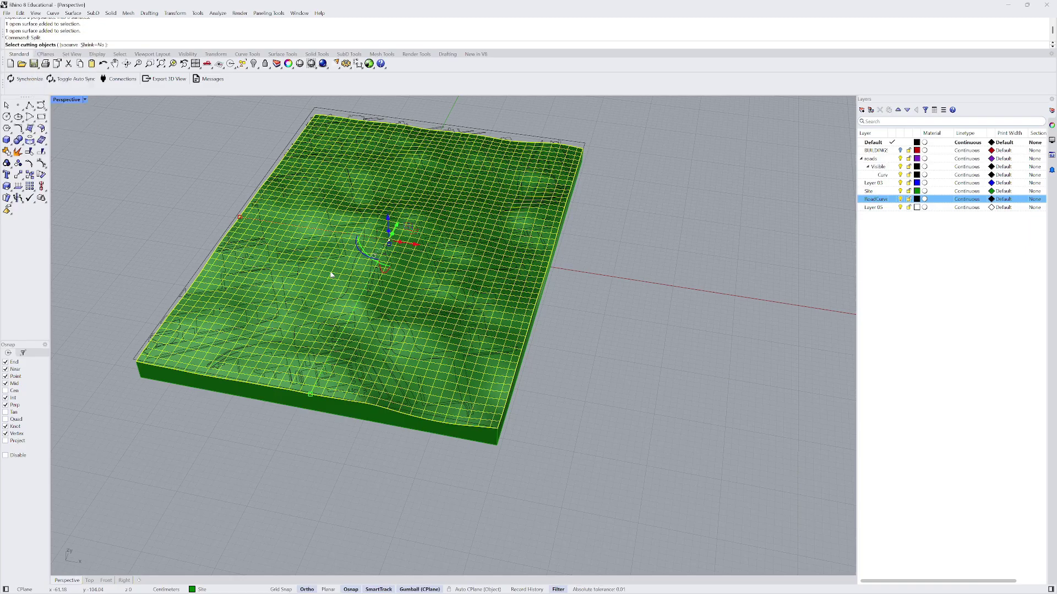
pyautogui.scroll(3, 322, 309)
pyautogui.click(323, 309)
pyautogui.scroll(-6, 325, 308)
pyautogui.moveTo(330, 311); pyautogui.dragTo(438, 362, button='right')
pyautogui.press('Return')
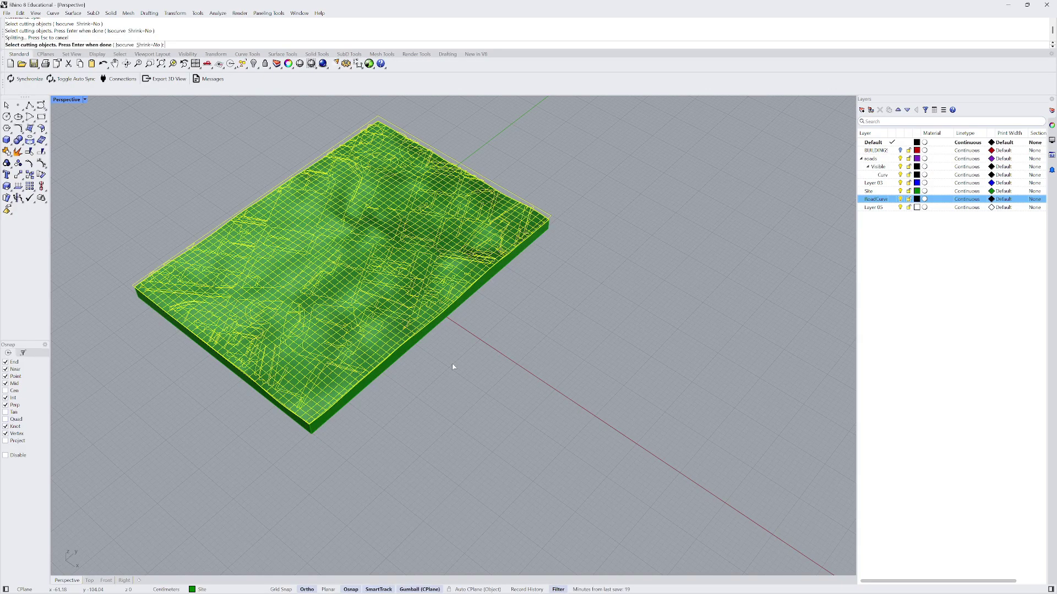
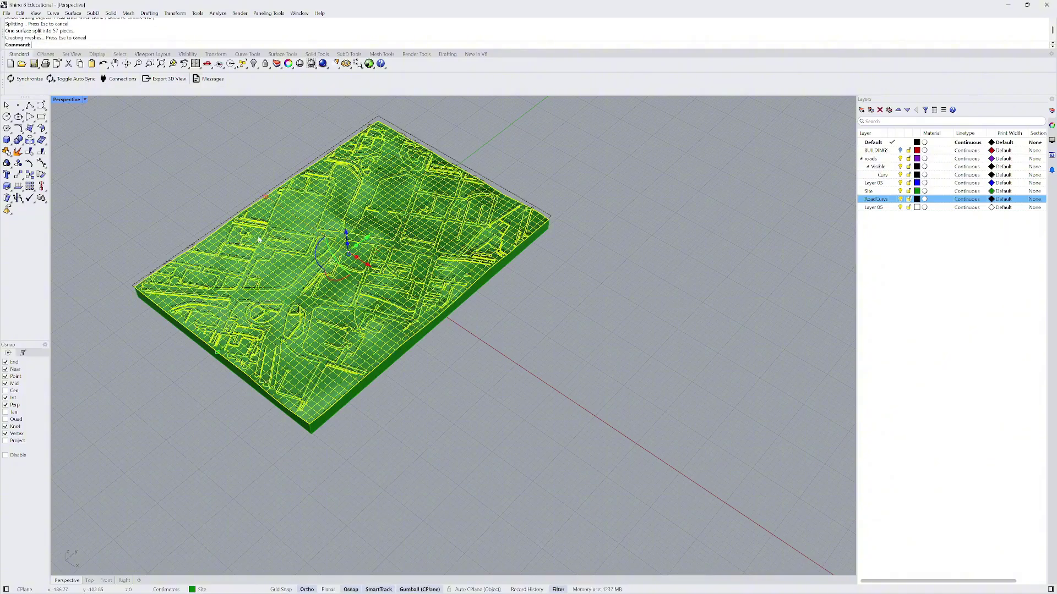
# - Clear the terrain selection and orbit the Perspective view around the split terrain
pyautogui.click(590, 417)
pyautogui.scroll(5, 308, 290)
pyautogui.scroll(-5, 274, 297)
pyautogui.click(270, 310)
pyautogui.moveTo(271, 309); pyautogui.dragTo(347, 250, button='right')
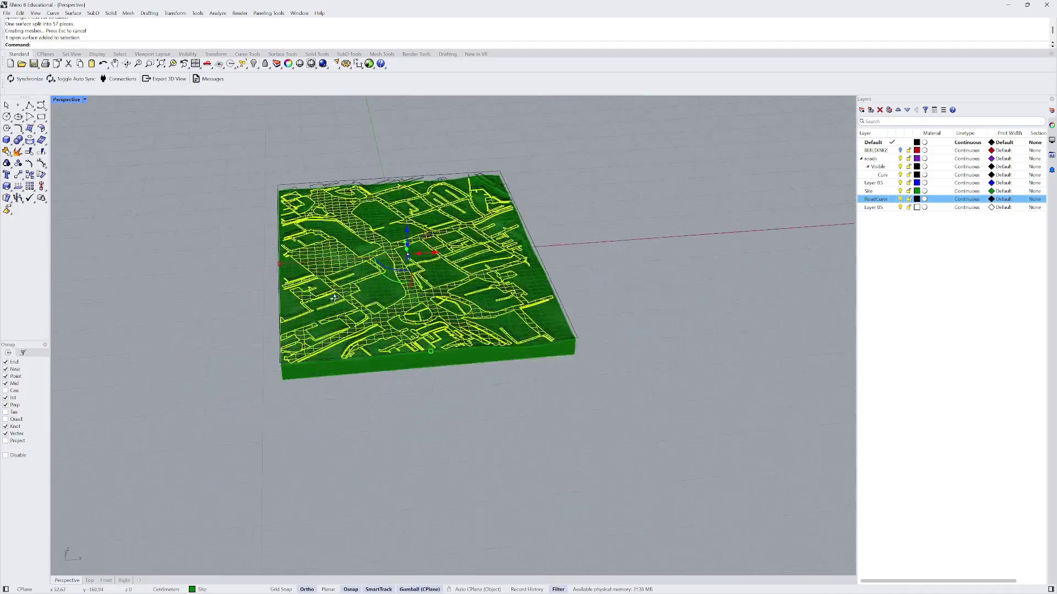
pyautogui.press('Escape')
pyautogui.scroll(3, 348, 250)
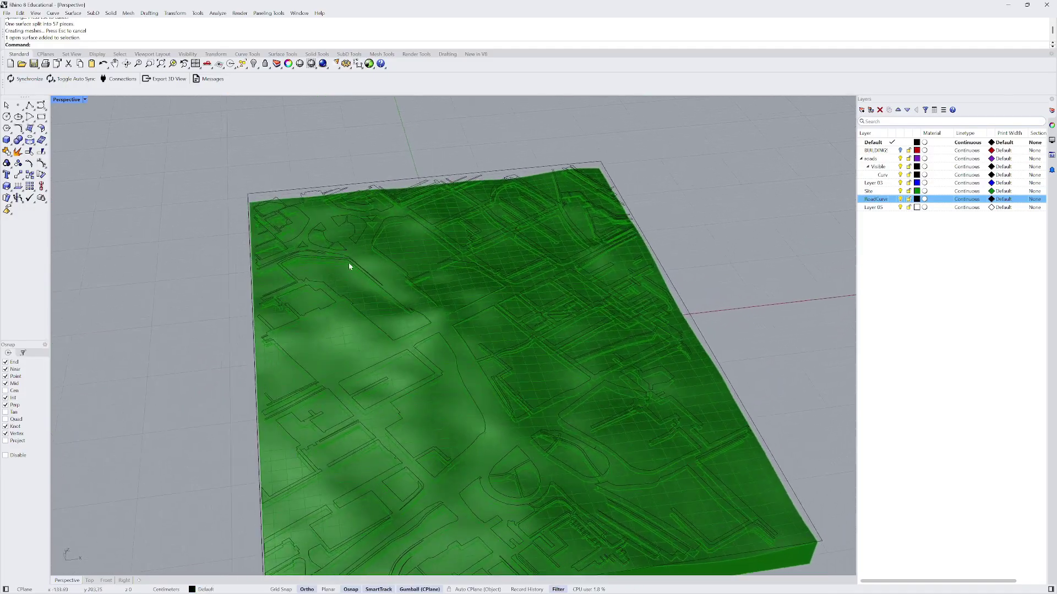
pyautogui.scroll(2, 376, 357)
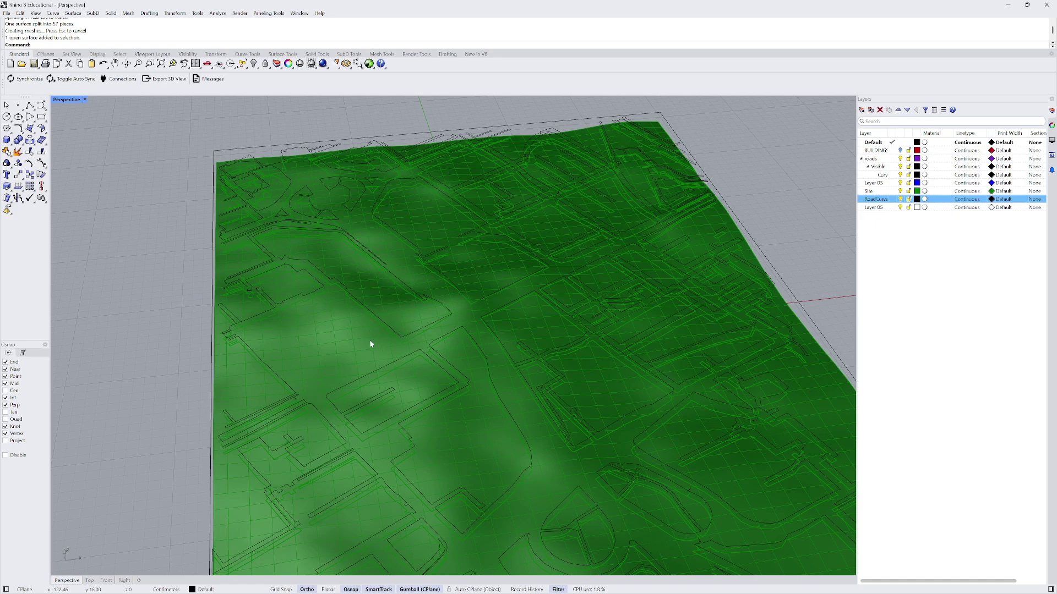
pyautogui.scroll(-2, 371, 344)
pyautogui.moveTo(373, 329); pyautogui.dragTo(323, 331, button='right')
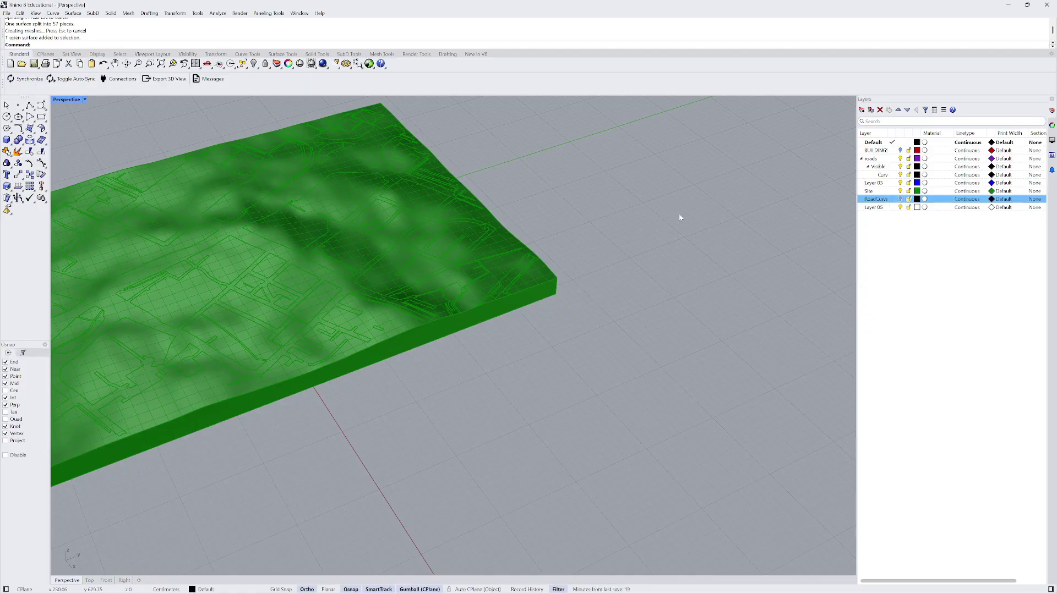
pyautogui.scroll(-5, 680, 217)
pyautogui.scroll(10, 545, 193)
# - Select the split road surfaces on the terrain and orbit to check them across the site
pyautogui.click(446, 200)
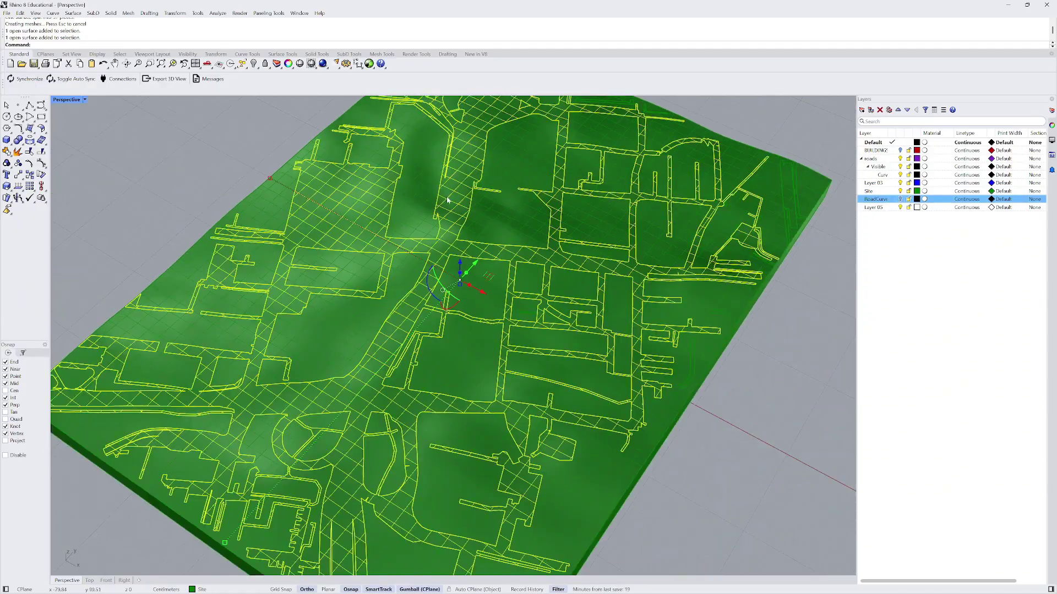
pyautogui.scroll(-10, 447, 199)
pyautogui.moveTo(447, 199); pyautogui.dragTo(480, 189, button='right')
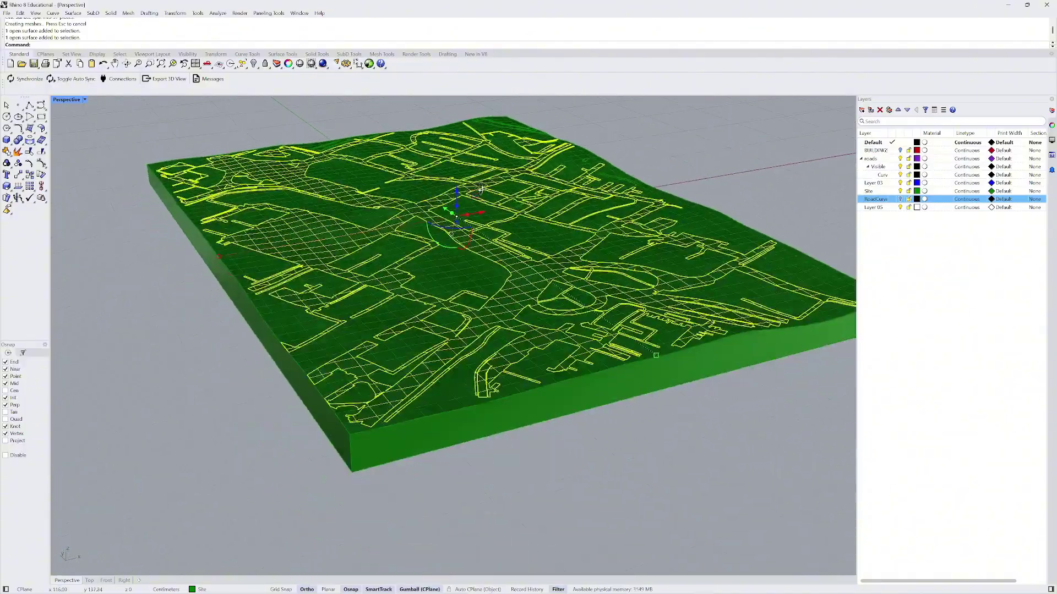
pyautogui.scroll(4, 341, 221)
pyautogui.moveTo(302, 264); pyautogui.dragTo(342, 243, button='right')
pyautogui.scroll(-5, 404, 230)
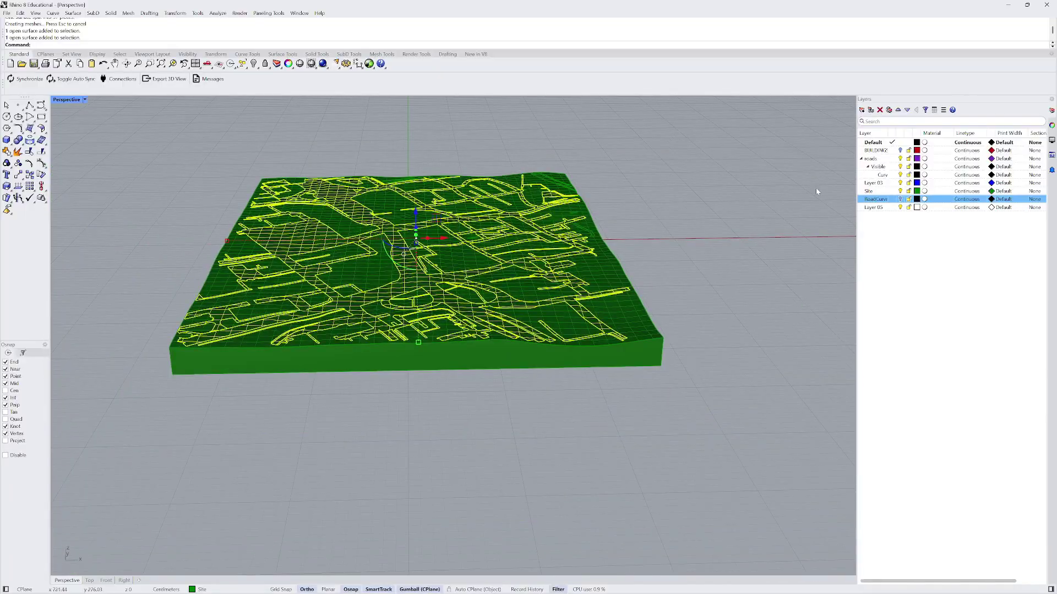
# - Move the selected road surfaces onto the roads layer so they show purple on the terrain
pyautogui.click(882, 160)
pyautogui.rightClick(883, 160)
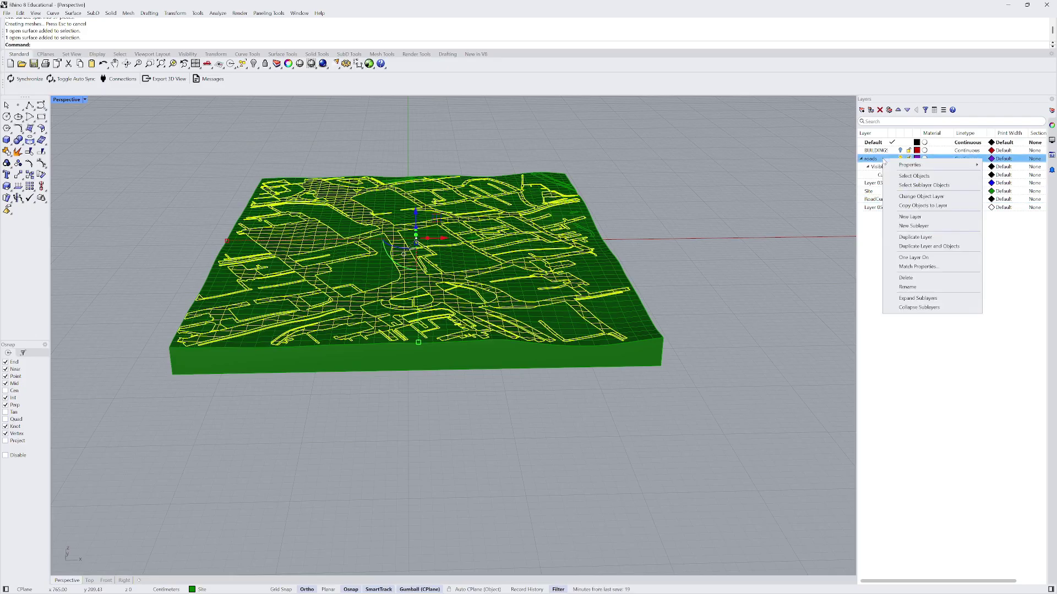
pyautogui.click(920, 197)
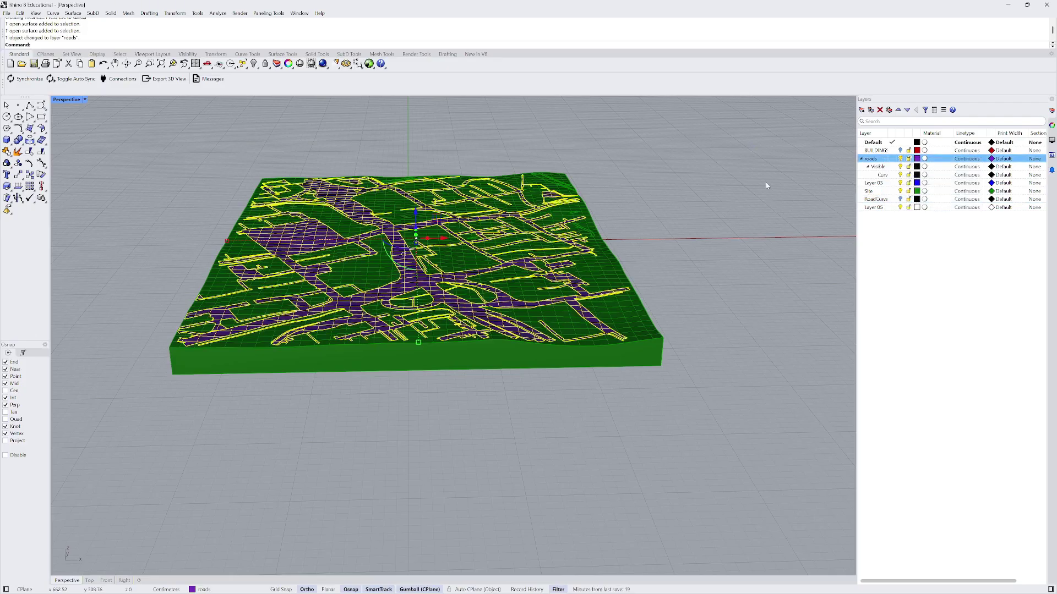
pyautogui.moveTo(507, 188); pyautogui.dragTo(497, 229, button='right')
pyautogui.scroll(-5, 497, 229)
pyautogui.moveTo(545, 271); pyautogui.dragTo(455, 288, button='right')
pyautogui.scroll(7, 433, 245)
pyautogui.moveTo(432, 245); pyautogui.dragTo(538, 222, button='right')
pyautogui.scroll(-8, 392, 208)
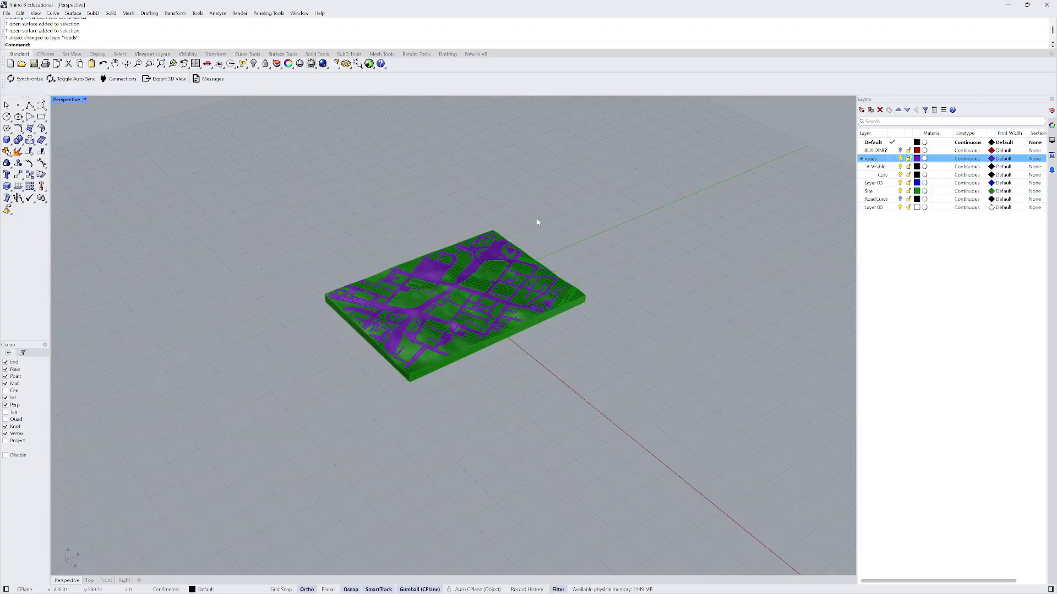
# - Run Unisolate to bring back the 7720 hidden objects, then orbit around the restored site
pyautogui.write('iso')
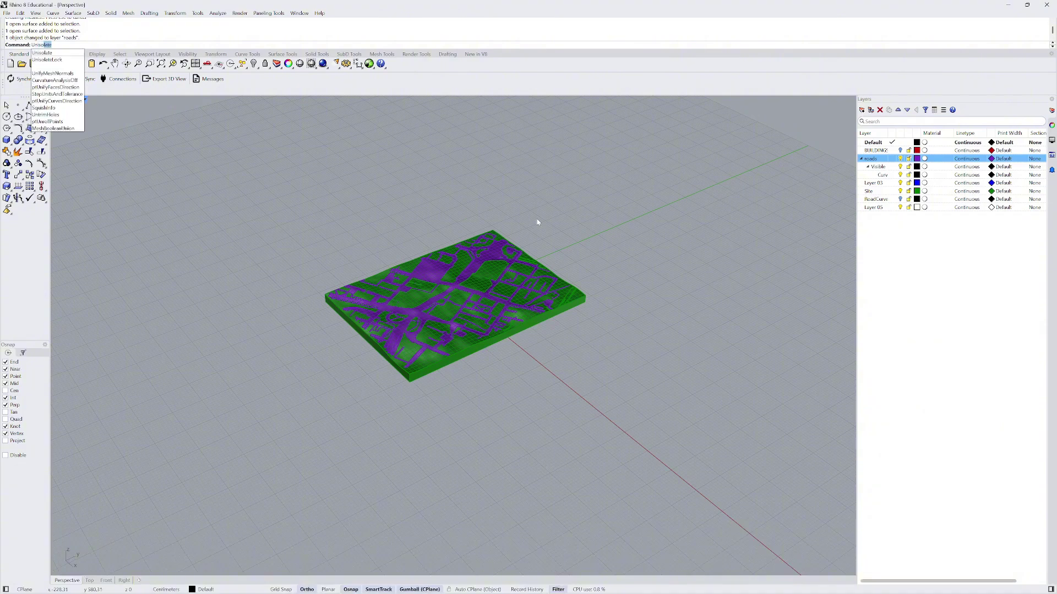
pyautogui.write('late')
pyautogui.press('Return')
pyautogui.scroll(7, 417, 315)
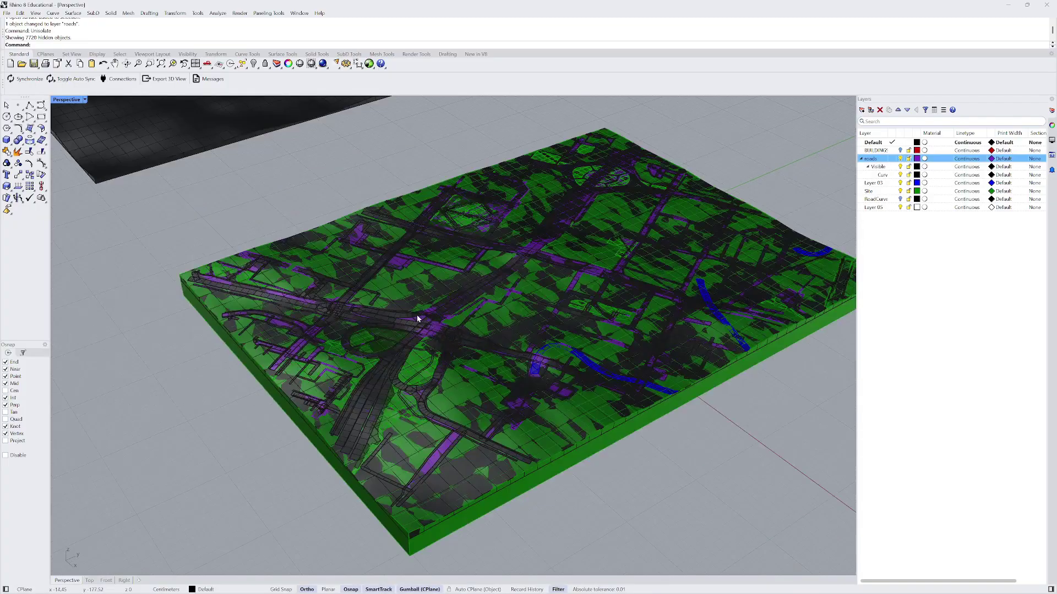
pyautogui.moveTo(417, 315); pyautogui.dragTo(473, 321, button='right')
pyautogui.scroll(-7, 476, 322)
pyautogui.moveTo(424, 221); pyautogui.dragTo(493, 179, button='right')
pyautogui.scroll(8, 491, 180)
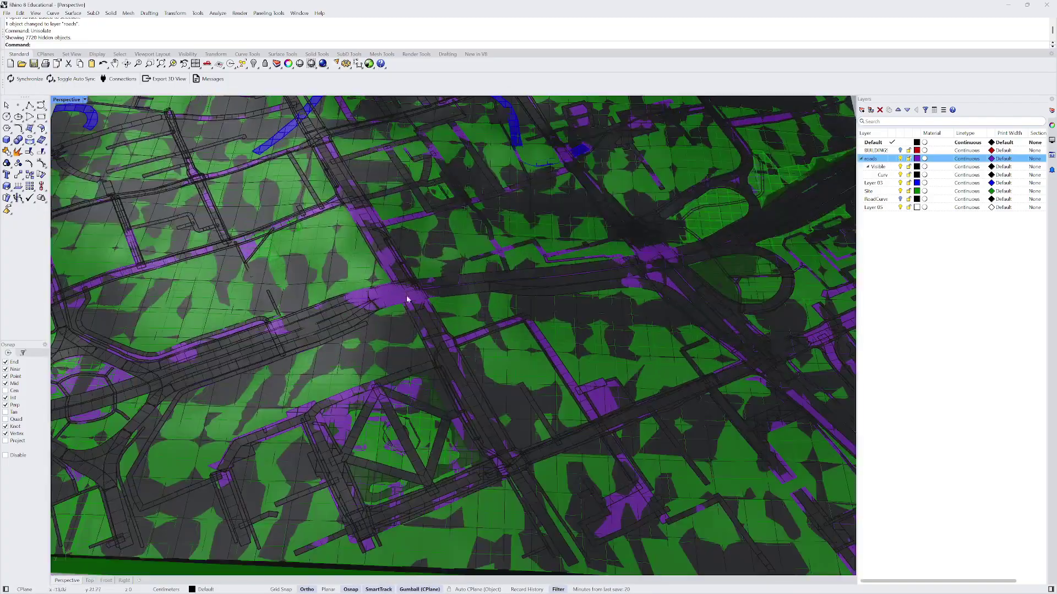
pyautogui.moveTo(407, 300); pyautogui.dragTo(421, 331, button='right')
pyautogui.scroll(-4, 420, 332)
pyautogui.scroll(5, 358, 246)
pyautogui.scroll(-6, 385, 262)
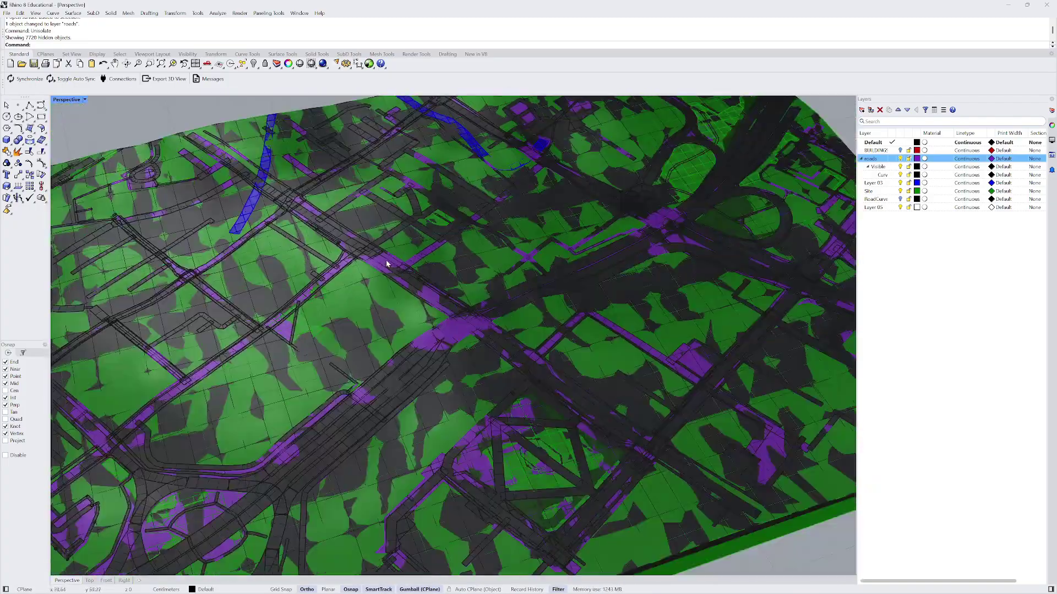
pyautogui.scroll(7, 435, 318)
pyautogui.scroll(-6, 460, 324)
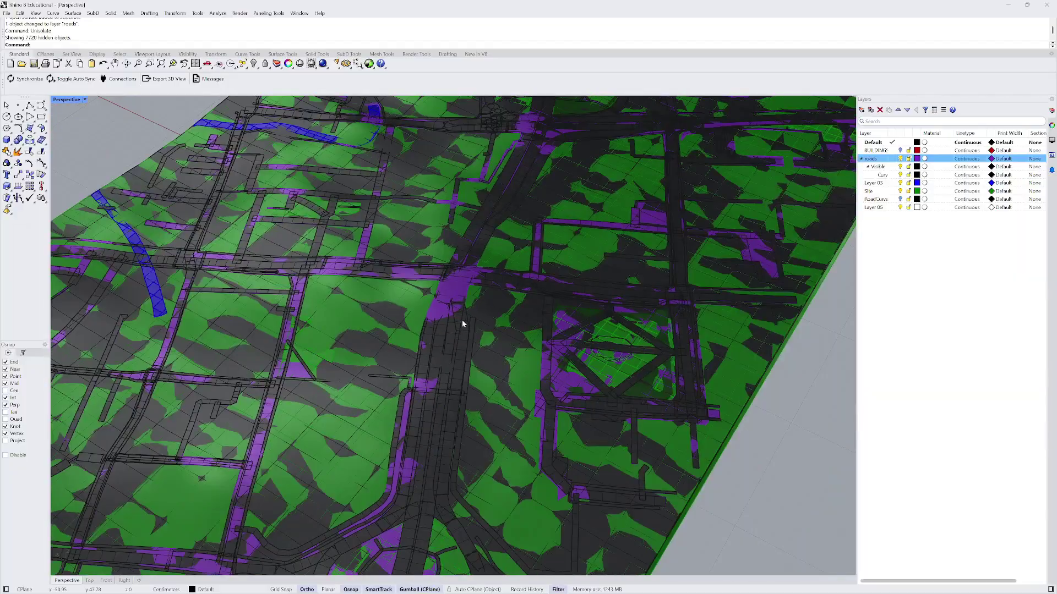
# - Select one of the road meshes and orbit until the terrain slab lies horizontal
pyautogui.click(461, 334)
pyautogui.scroll(-2, 462, 336)
pyautogui.moveTo(462, 336); pyautogui.dragTo(421, 341, button='right')
pyautogui.scroll(5, 421, 342)
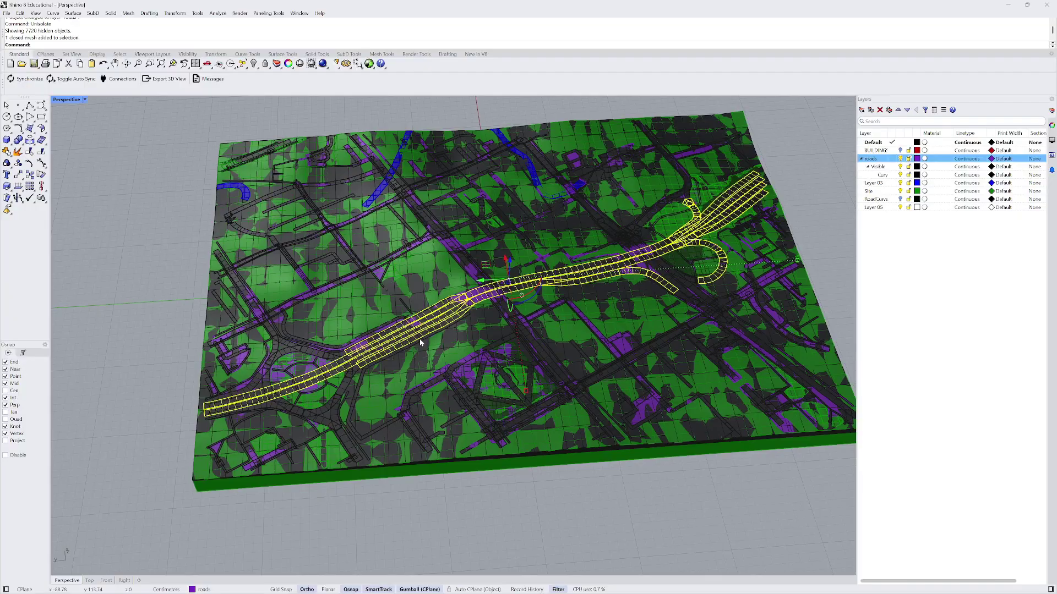
pyautogui.scroll(-3, 421, 343)
# - Add two new layers, making Layer 01 current and renaming it 'Meshes'
pyautogui.click(861, 158)
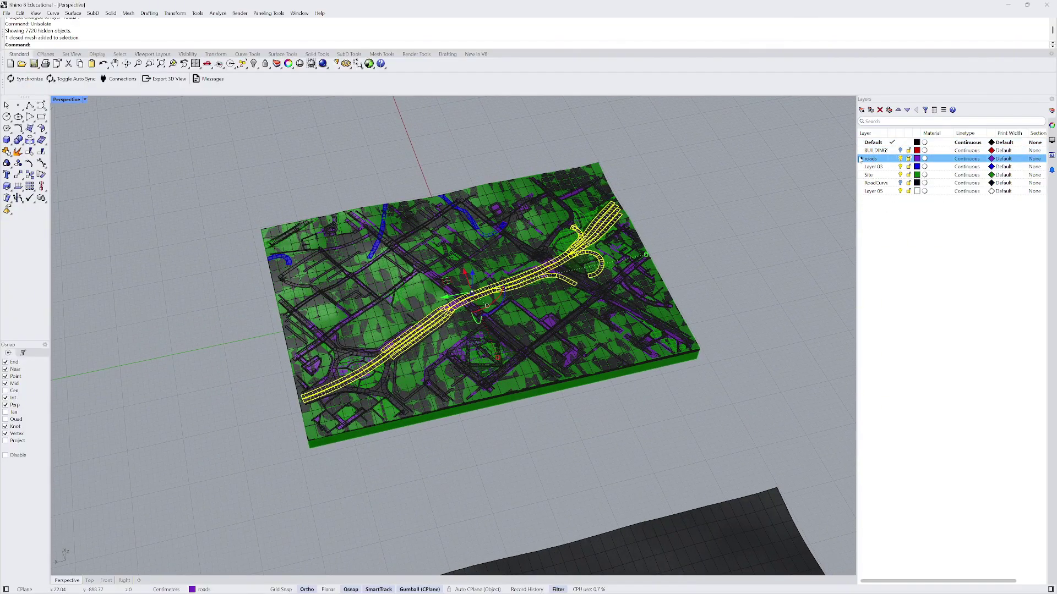
pyautogui.click(862, 109)
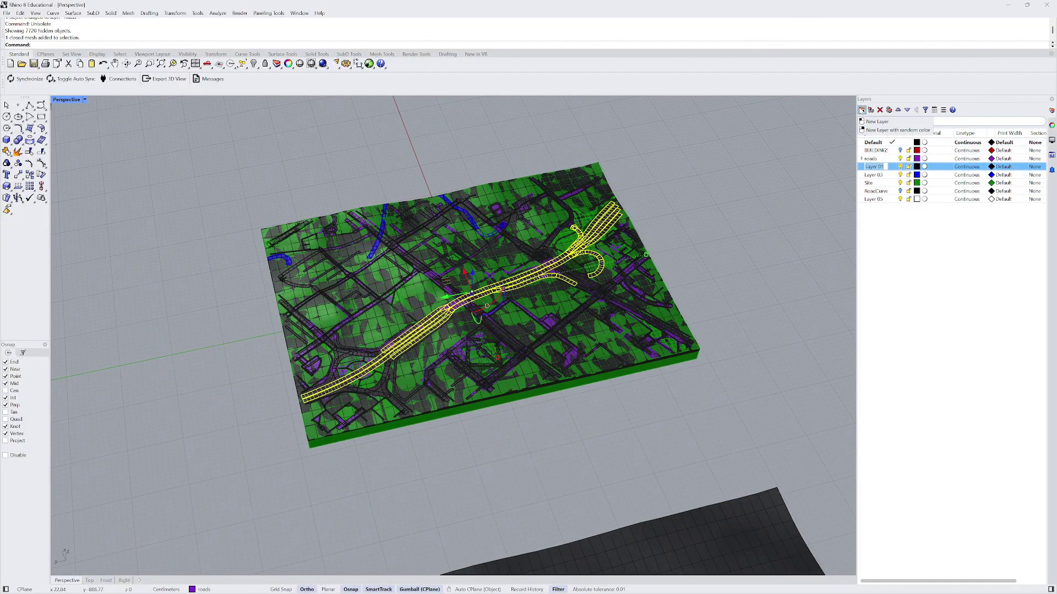
pyautogui.click(862, 109)
pyautogui.click(873, 167)
pyautogui.doubleClick(873, 167)
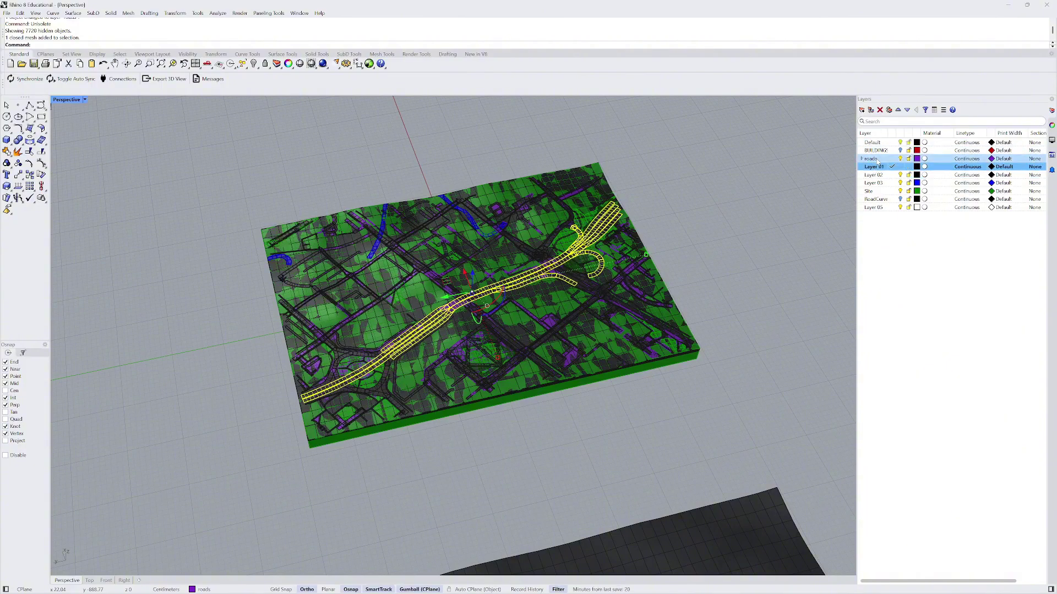
pyautogui.click(870, 166)
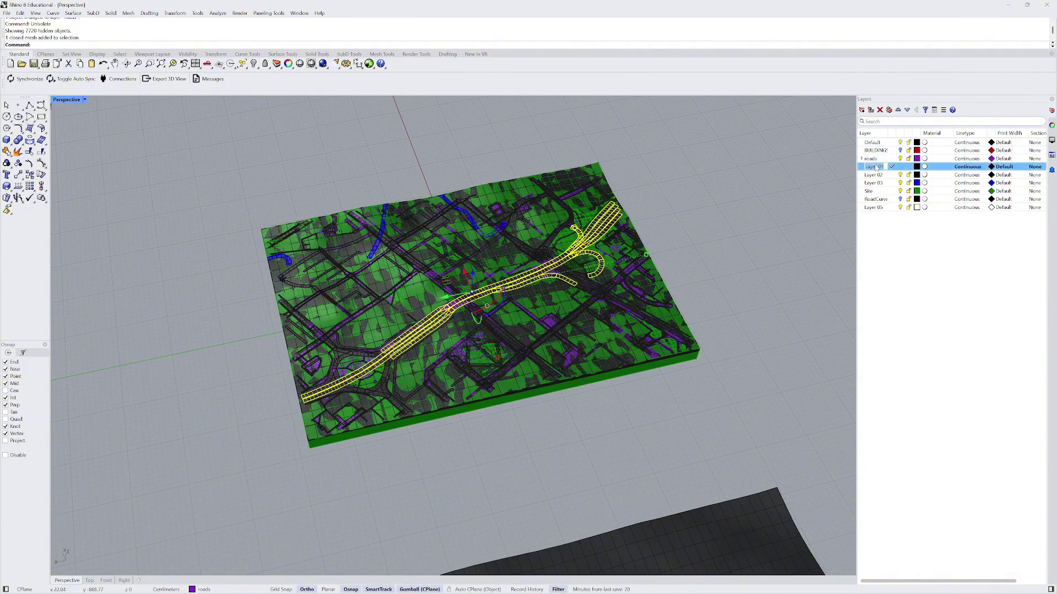
pyautogui.press('capslock')
pyautogui.write('Meshd')
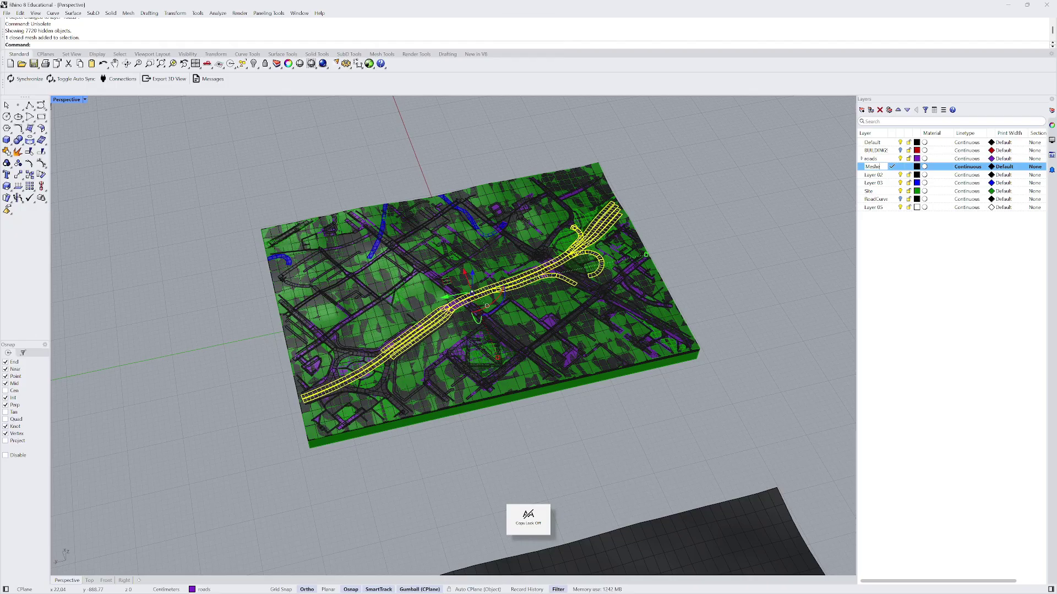
pyautogui.click(906, 274)
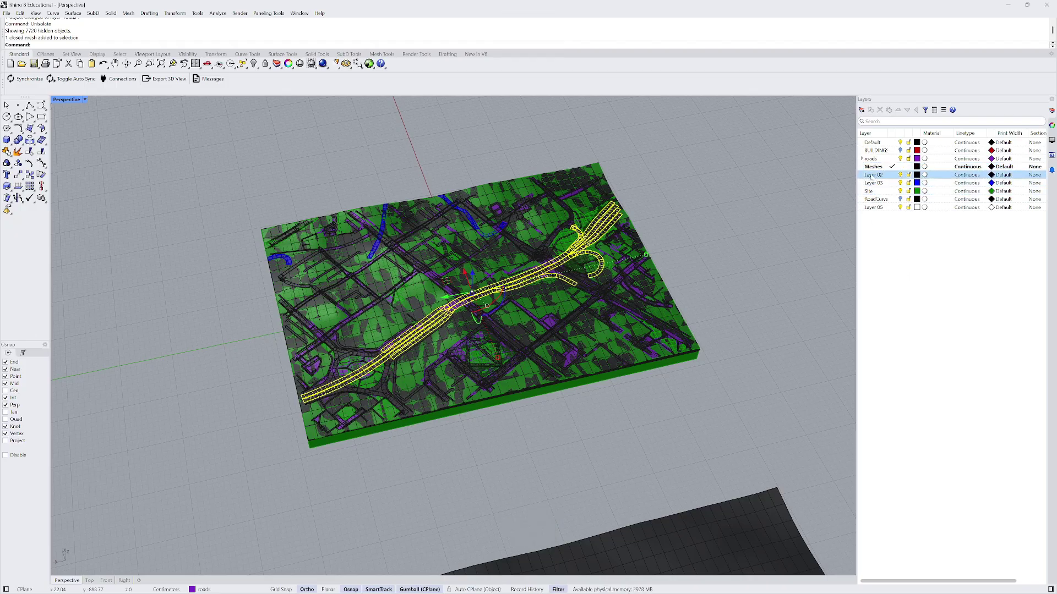
# - Rename Layer 02 to 'Nurbs' and deselect the road mesh
pyautogui.click(873, 175)
pyautogui.rightClick(873, 176)
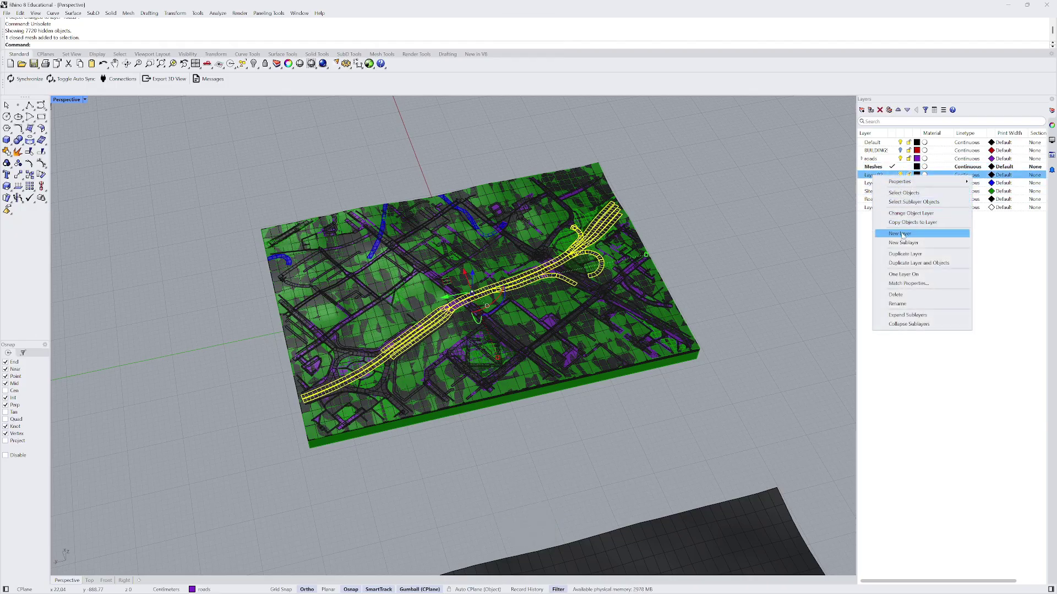
pyautogui.doubleClick(868, 175)
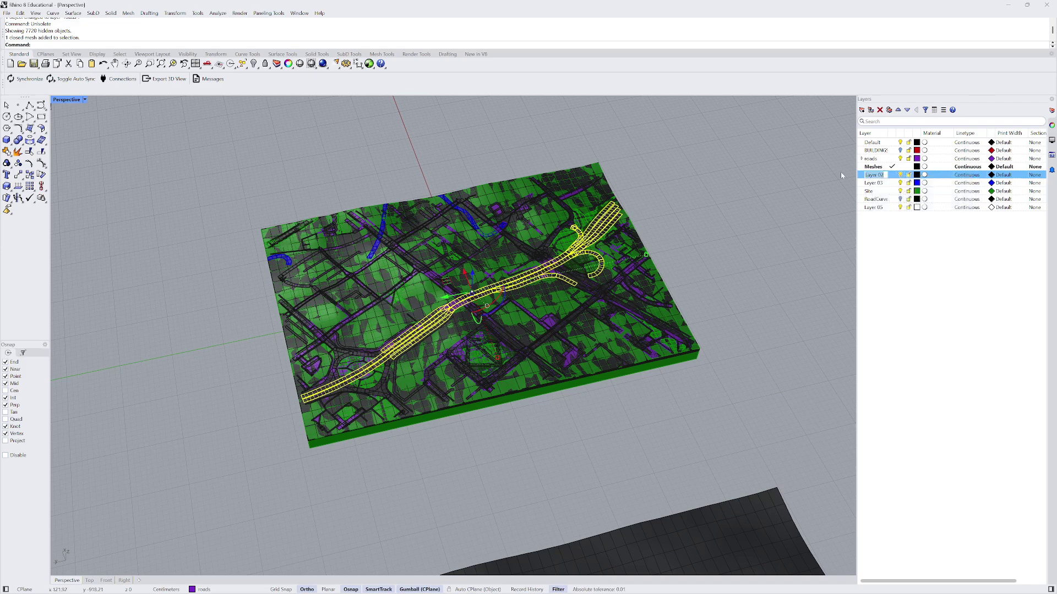
pyautogui.press('capslock')
pyautogui.write('Nurbs')
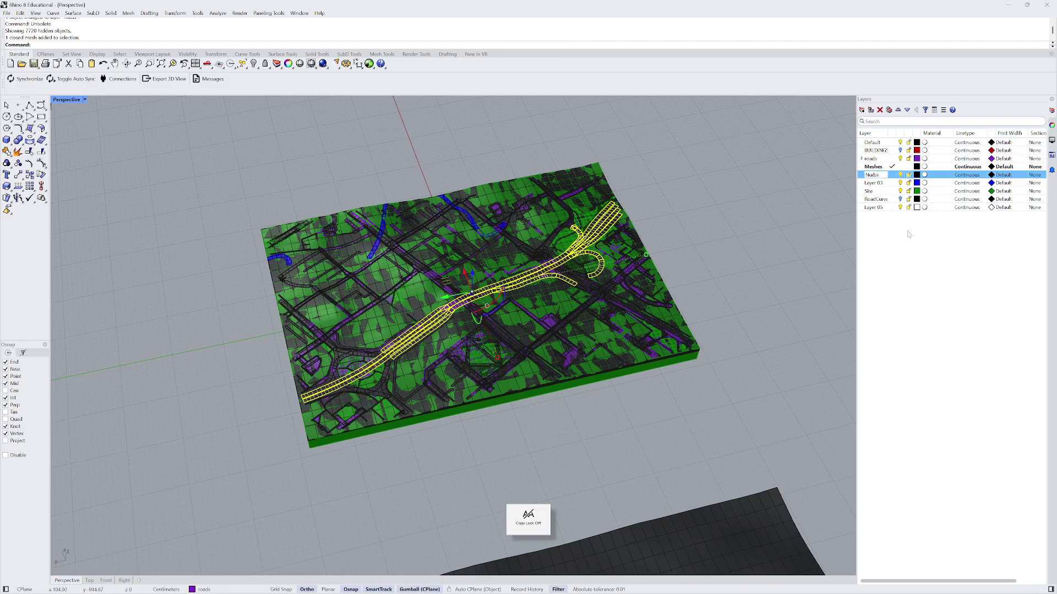
pyautogui.press('Return')
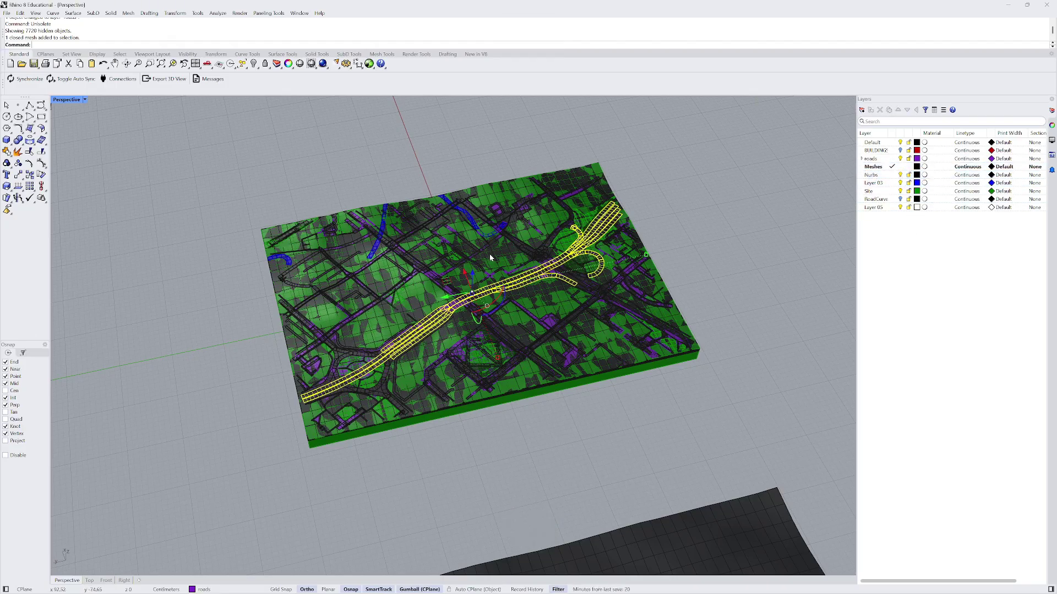
pyautogui.moveTo(490, 255); pyautogui.dragTo(623, 242, button='right')
pyautogui.click(709, 212)
pyautogui.scroll(-5, 602, 219)
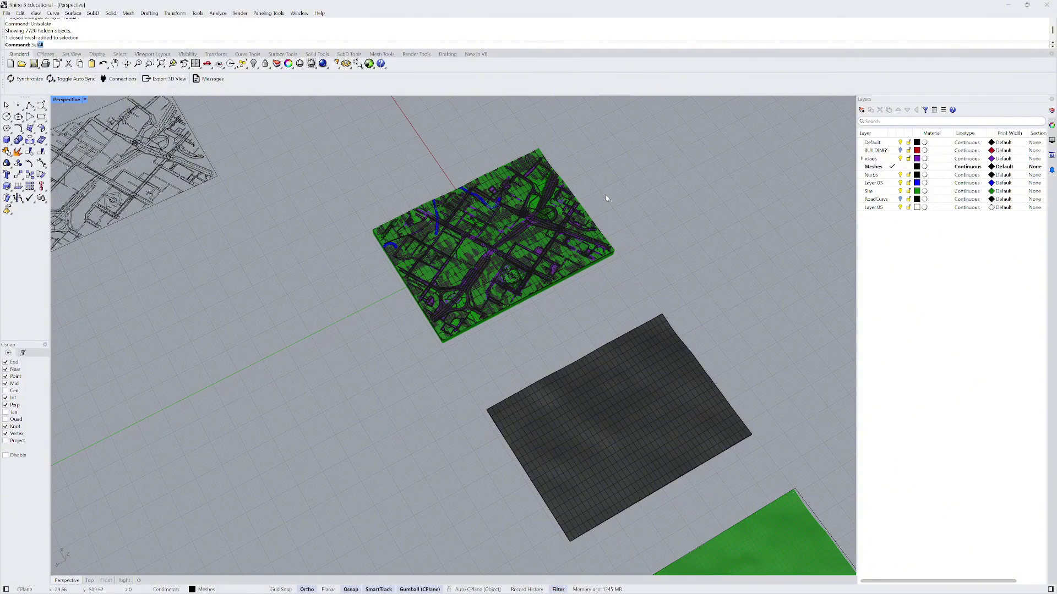
# - Select all 29 meshes with the Mesh command, then clear the selection
pyautogui.write('Mesh')
pyautogui.press('Return')
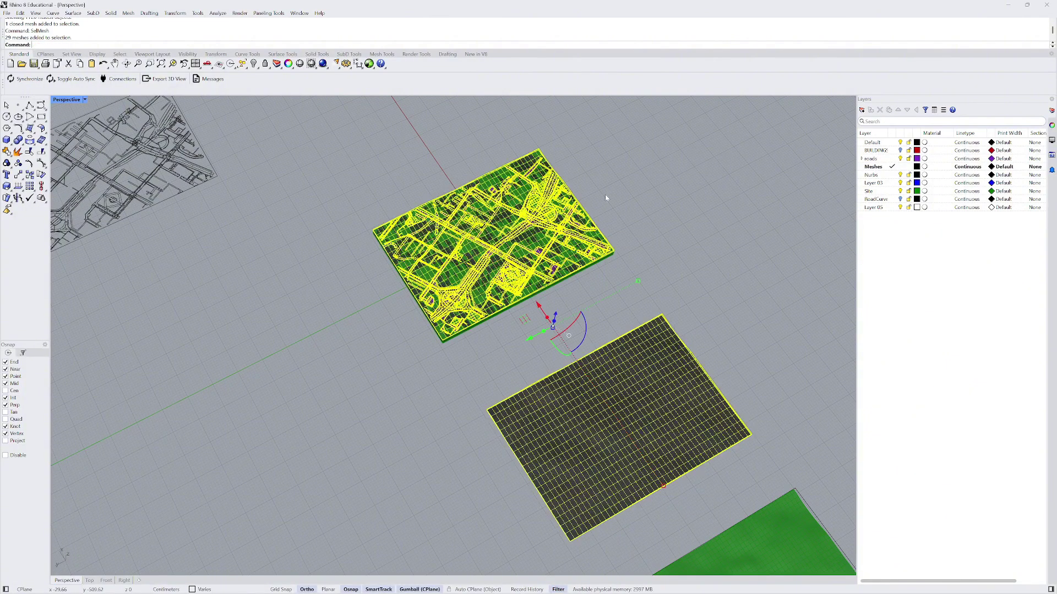
pyautogui.scroll(-5, 606, 198)
pyautogui.moveTo(606, 198); pyautogui.dragTo(719, 187, button='right')
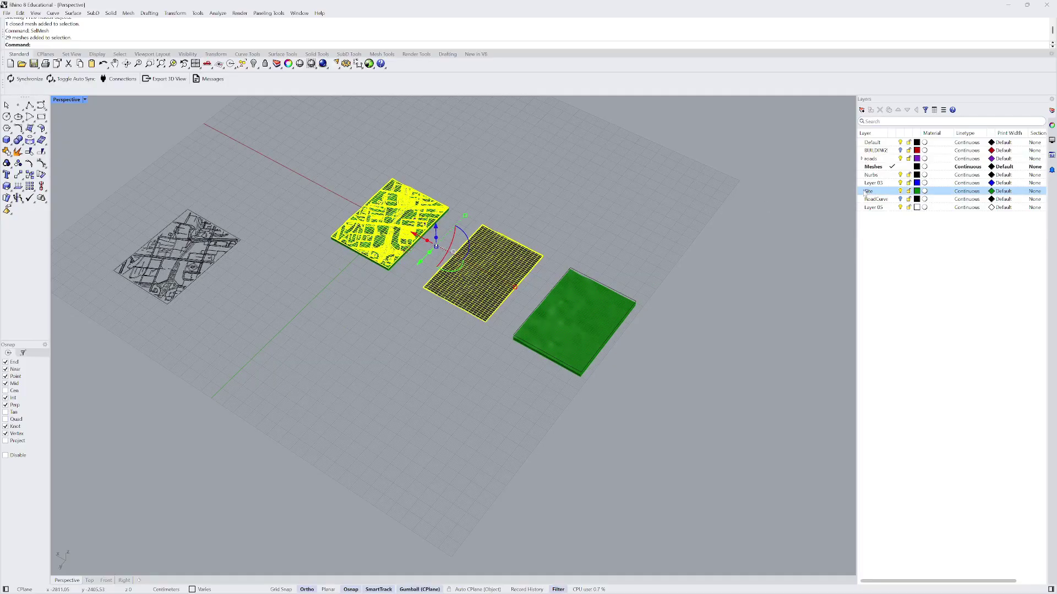
pyautogui.press('Escape')
pyautogui.scroll(5, 530, 192)
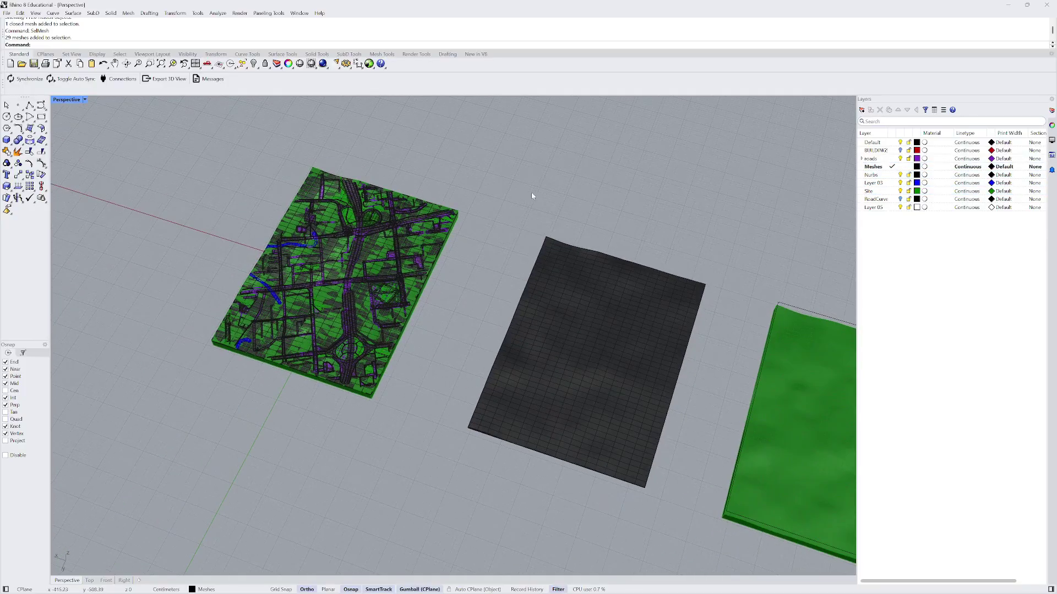
pyautogui.moveTo(325, 274); pyautogui.dragTo(496, 220, button='right')
# - Create a 'Roads' sublayer under Meshes
pyautogui.click(873, 166)
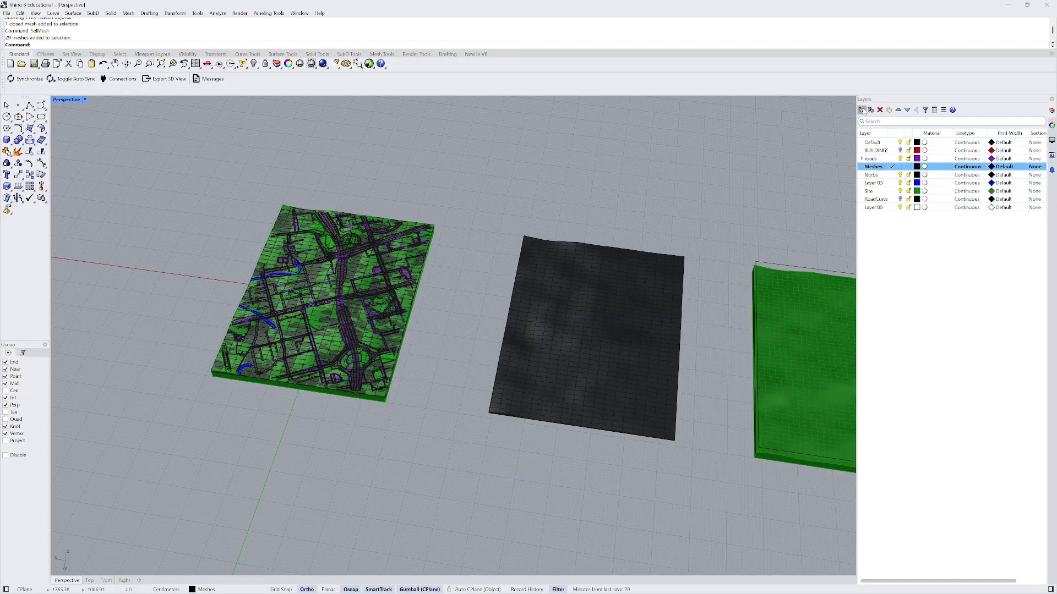
pyautogui.click(871, 111)
pyautogui.click(887, 121)
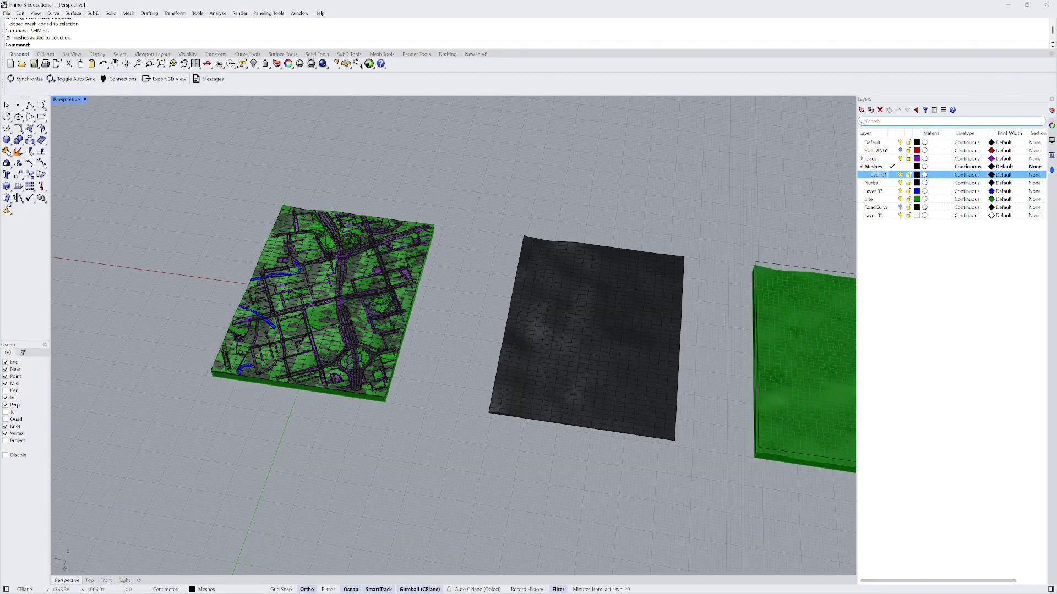
pyautogui.press('capslock')
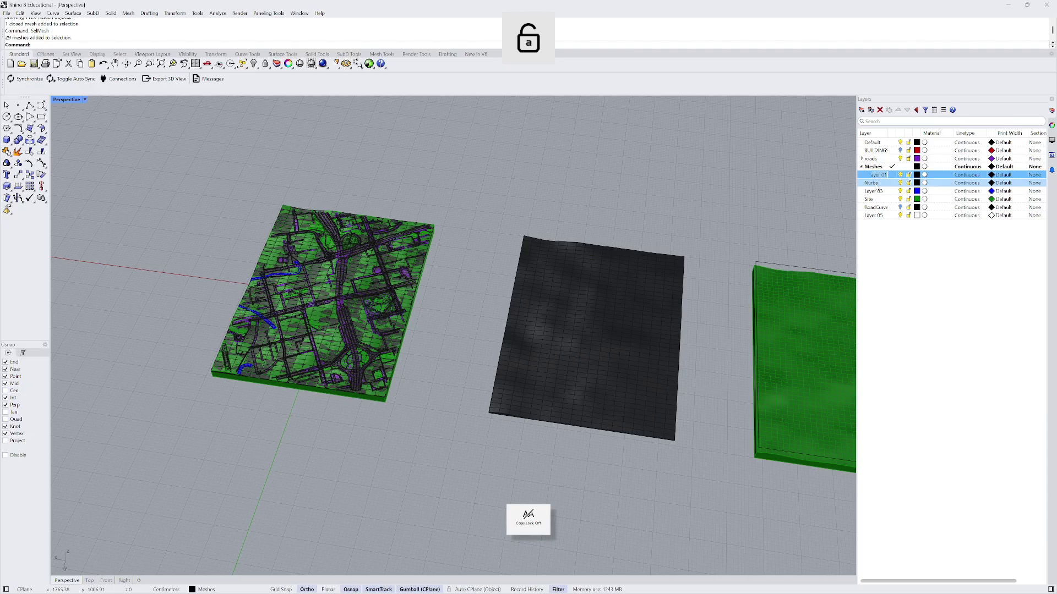
pyautogui.write('RoaDS')
pyautogui.press('capslock')
pyautogui.press('BackSpace')
pyautogui.press('BackSpace')
pyautogui.write('ds')
pyautogui.press('Return')
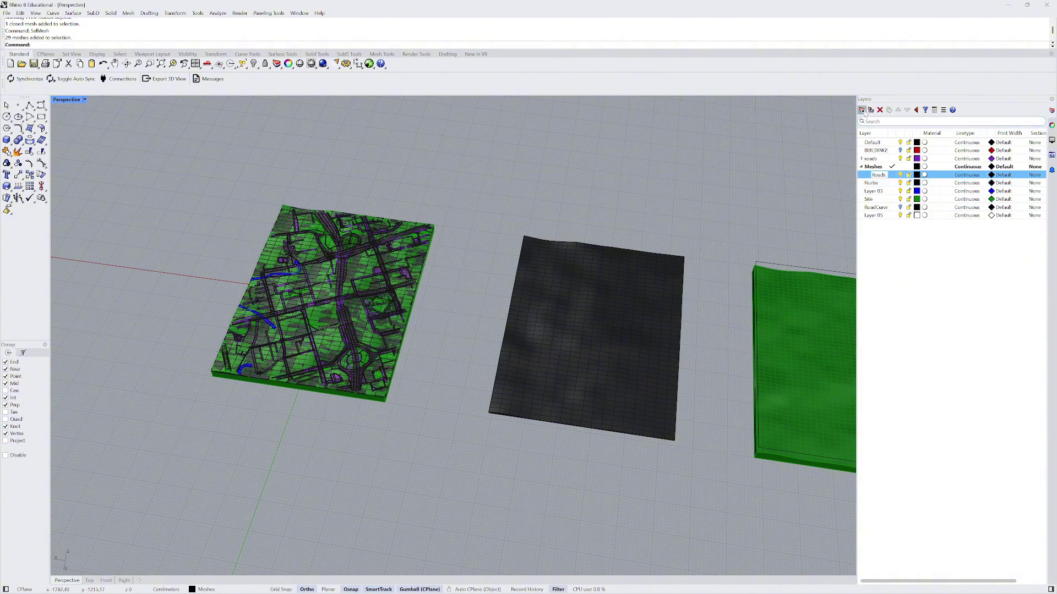
# - Add 'Building' and 'Green' sublayers under Meshes
pyautogui.click(871, 109)
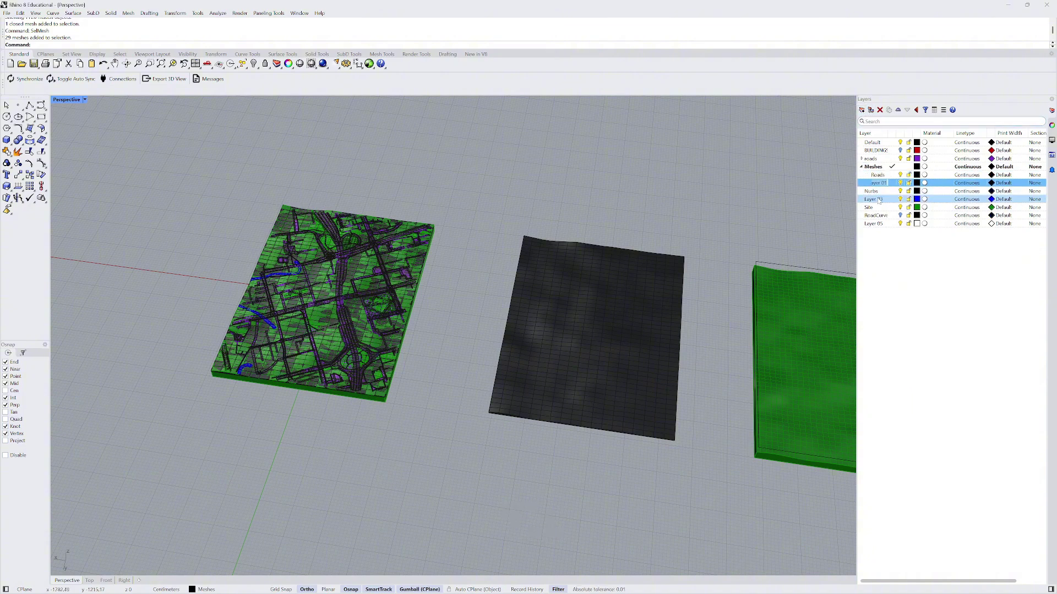
pyautogui.press('capslock')
pyautogui.write('Build')
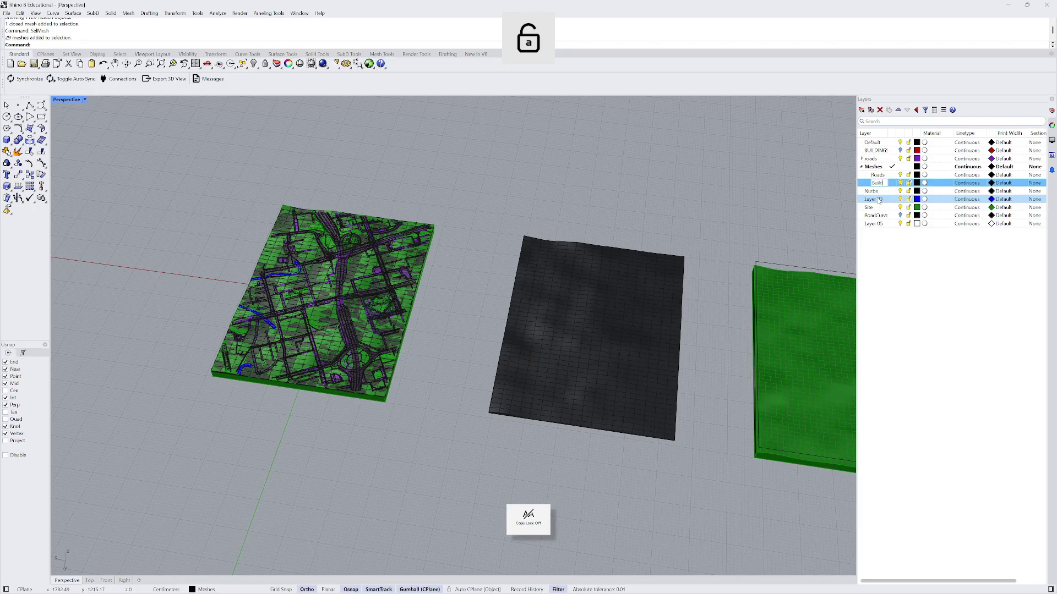
pyautogui.write('ings')
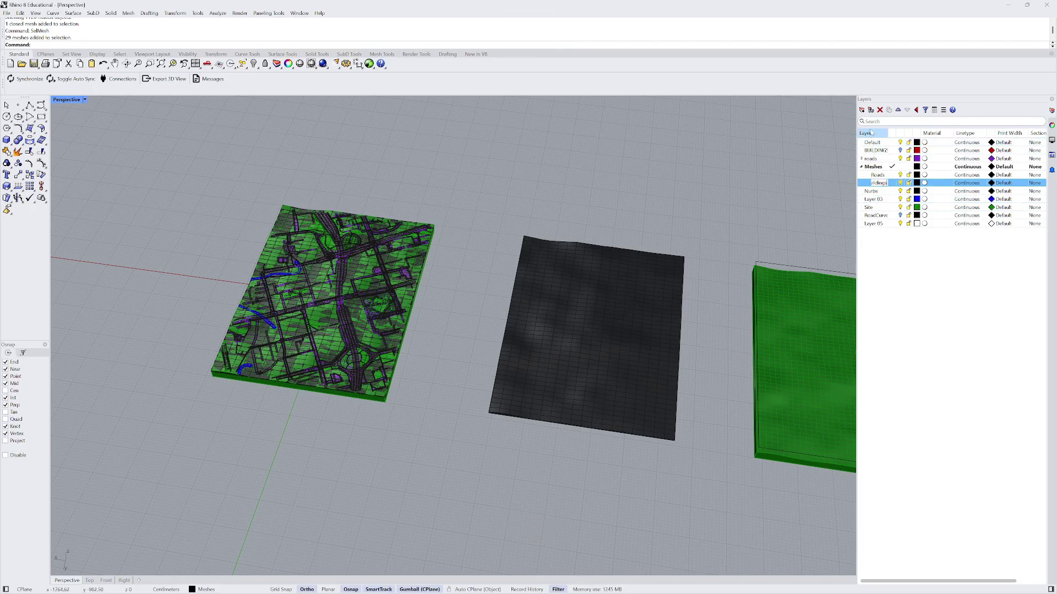
pyautogui.click(862, 109)
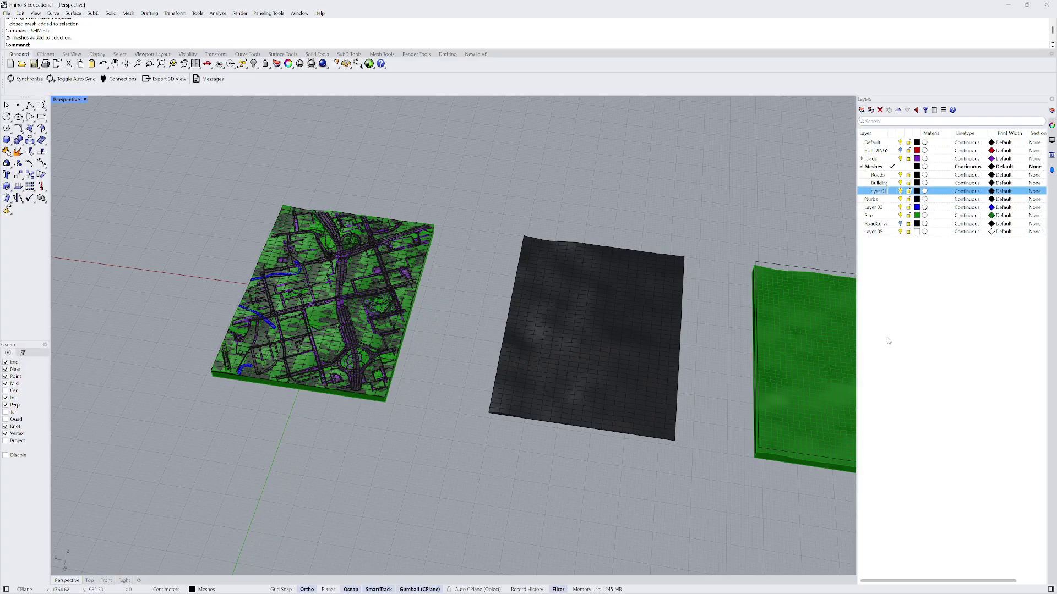
pyautogui.press('capslock')
pyautogui.press('capslock')
pyautogui.write('Gr')
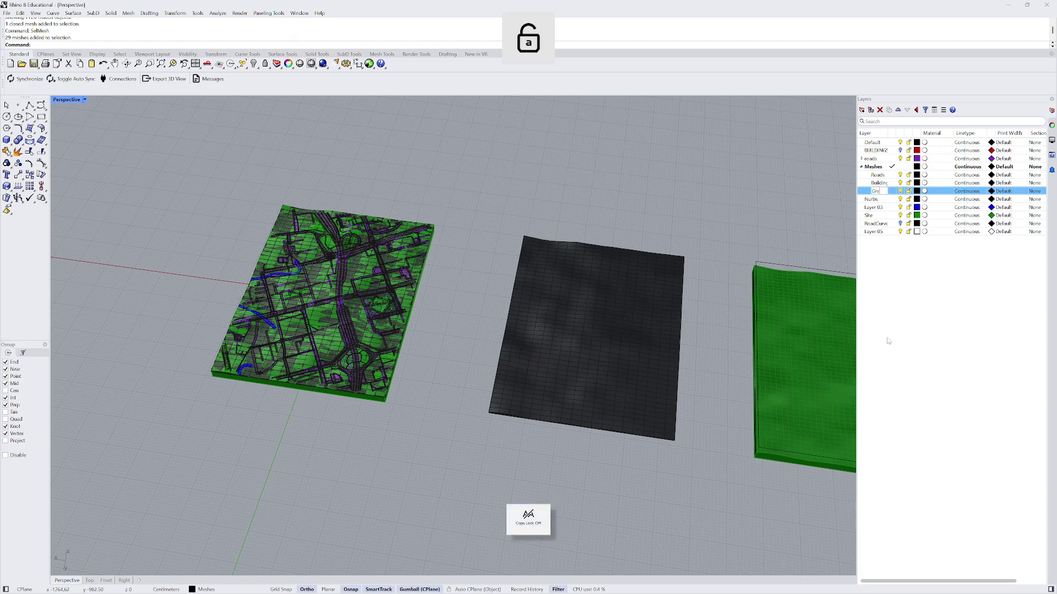
pyautogui.write('een')
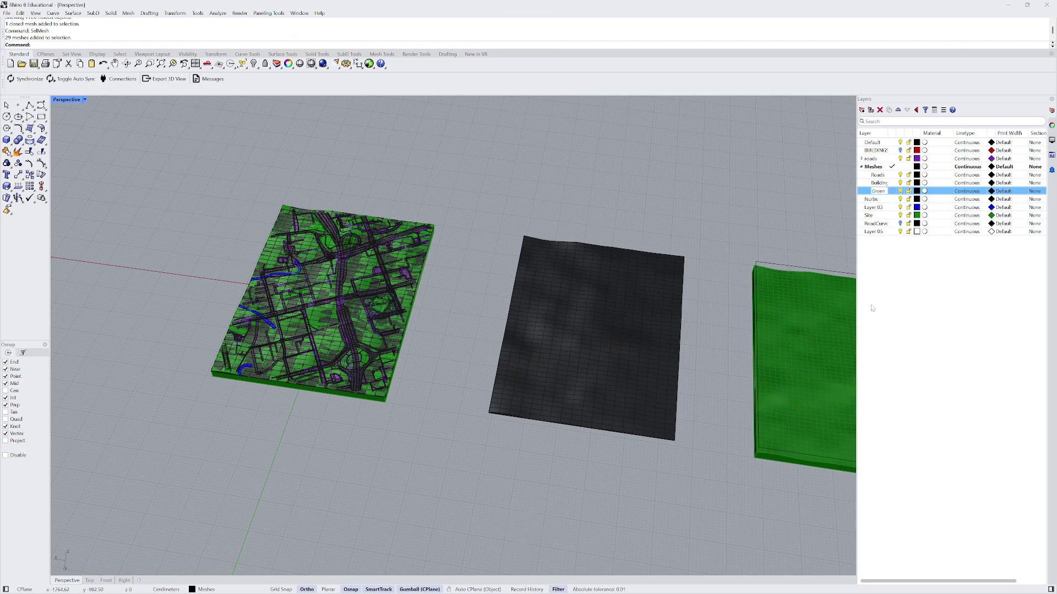
pyautogui.click(871, 307)
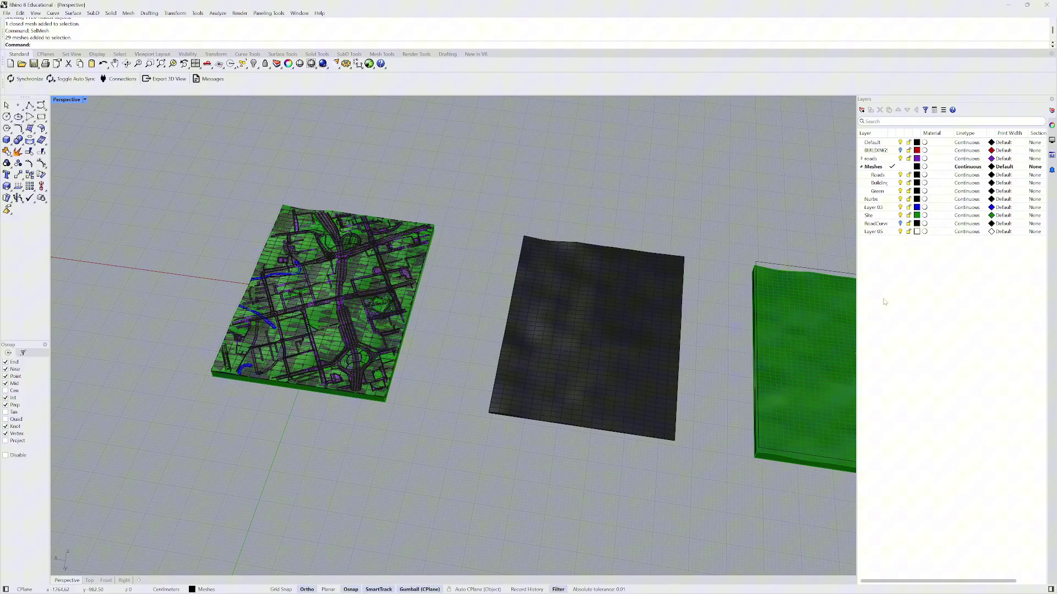
# - Add a 'Terrain' sublayer and move it to the top of Meshes, above Roads
pyautogui.click(862, 110)
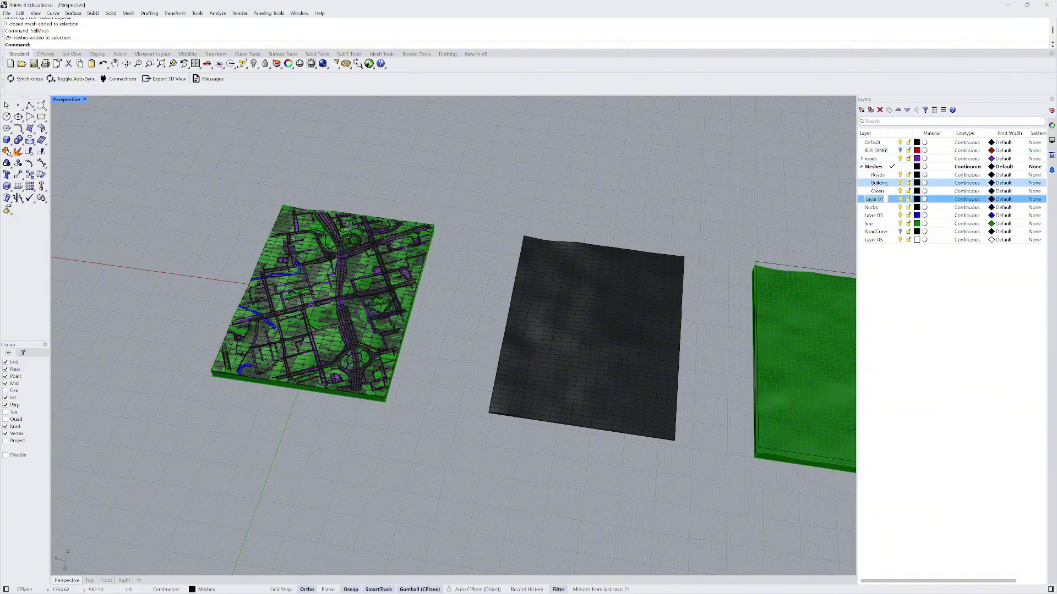
pyautogui.press('capslock')
pyautogui.write('Sit')
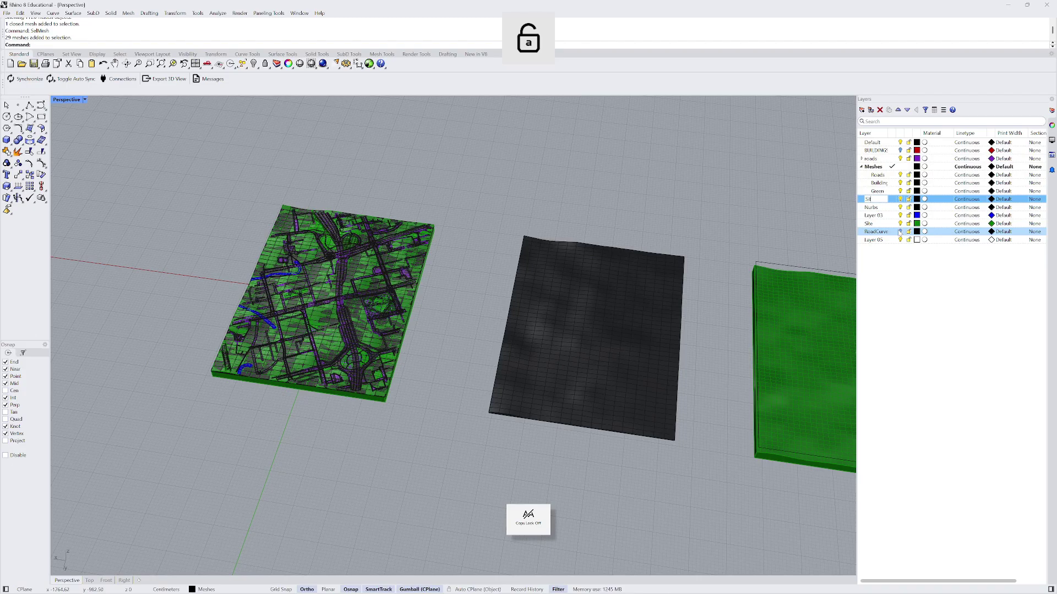
pyautogui.write('e')
pyautogui.press('Return')
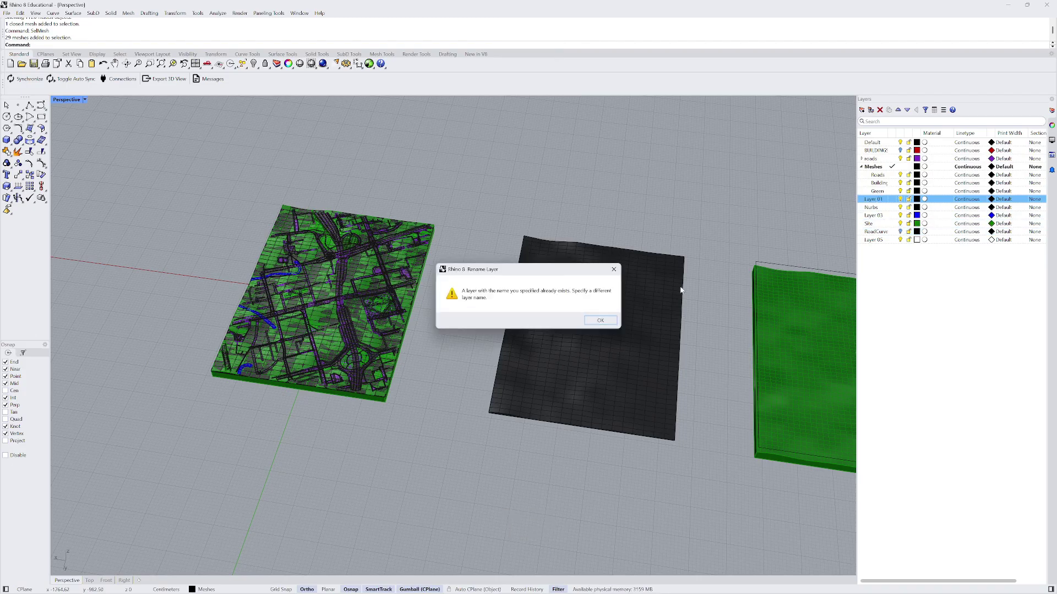
pyautogui.click(614, 269)
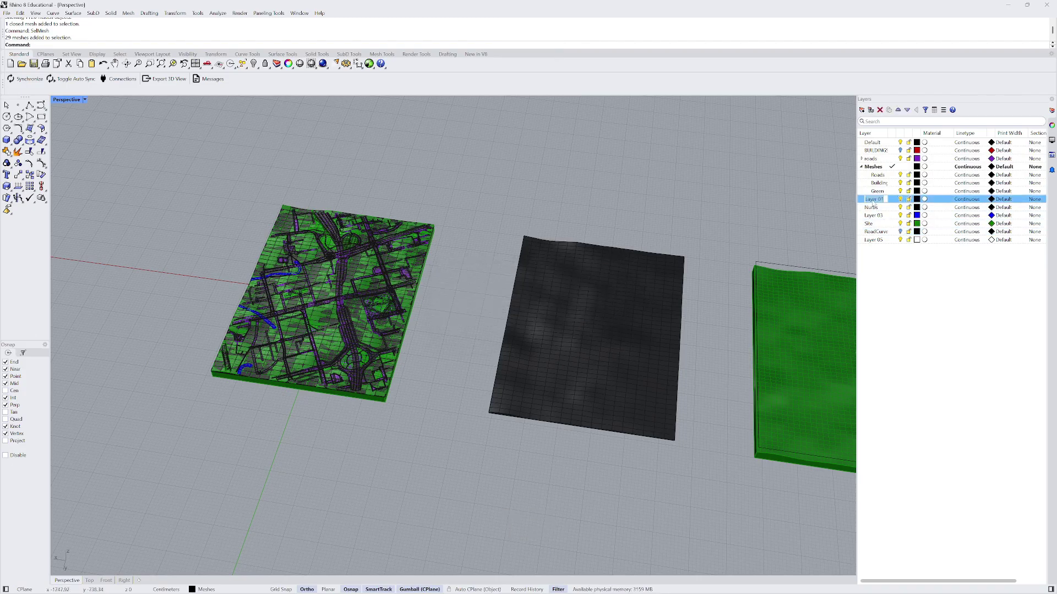
pyautogui.press('capslock')
pyautogui.write('Te')
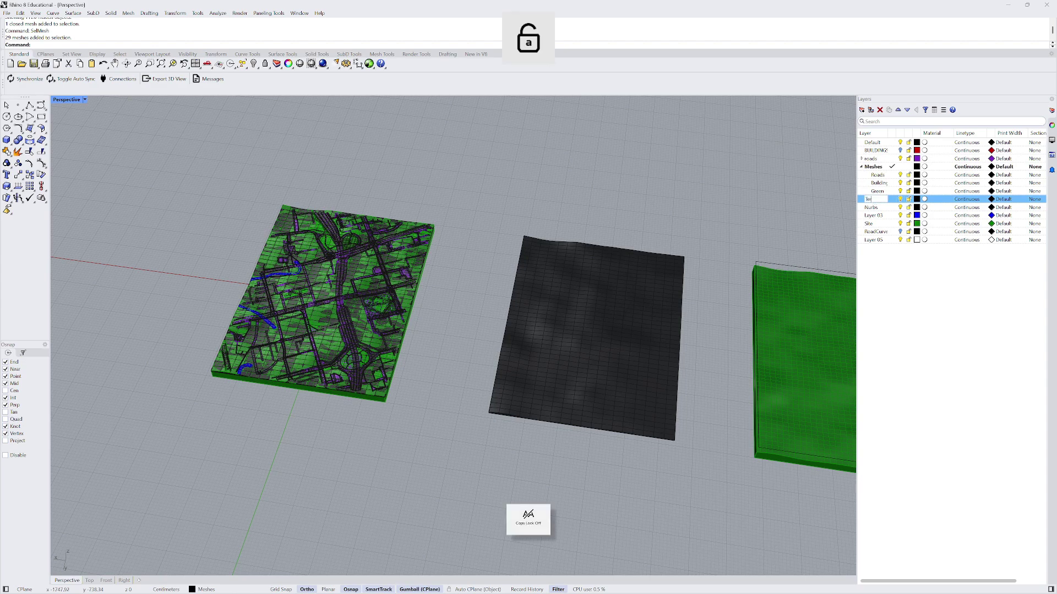
pyautogui.write('rrain')
pyautogui.press('Return')
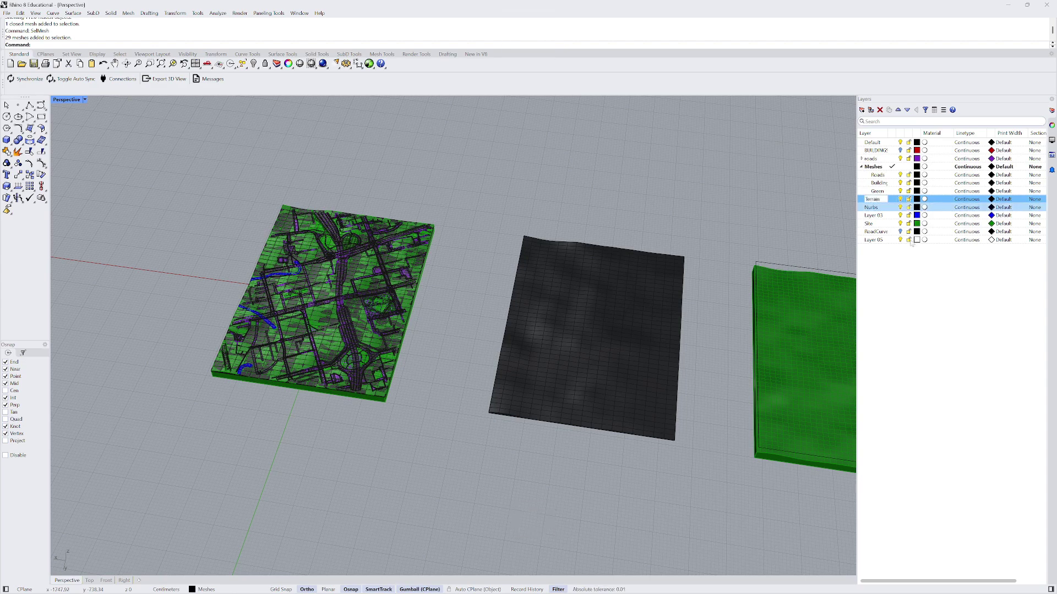
pyautogui.moveTo(885, 201); pyautogui.dragTo(882, 172)
# - Show the object-type selection filters
pyautogui.moveTo(356, 275); pyautogui.dragTo(214, 277, button='right')
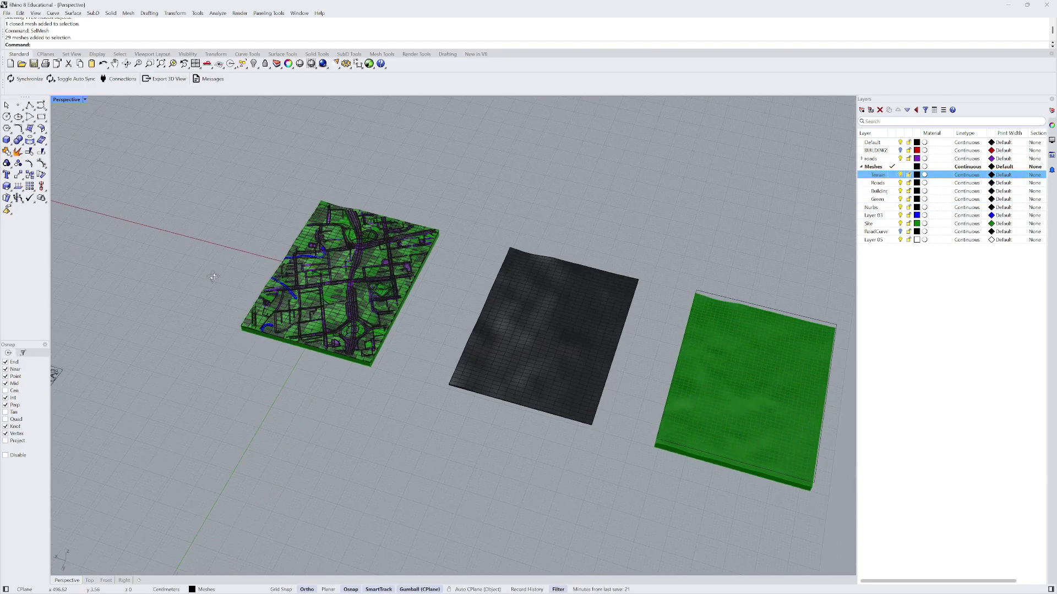
pyautogui.click(23, 354)
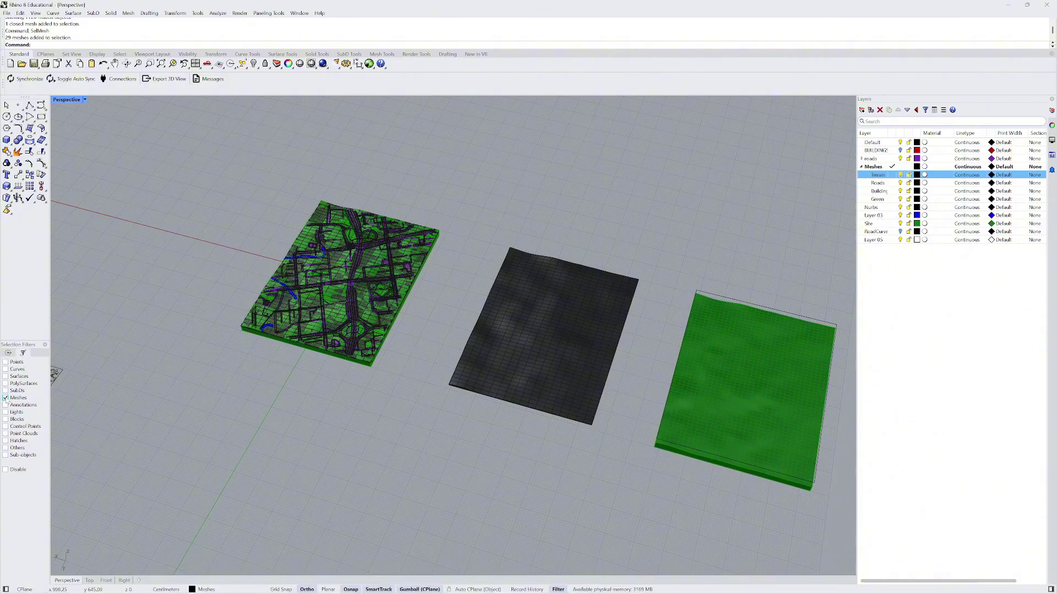
pyautogui.scroll(-3, 187, 319)
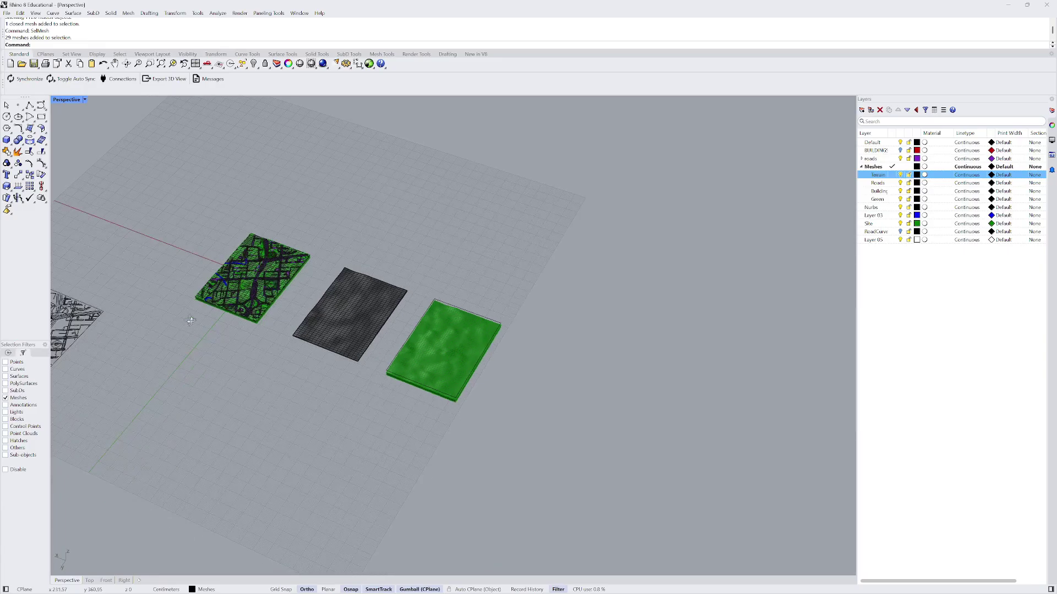
pyautogui.scroll(2, 164, 272)
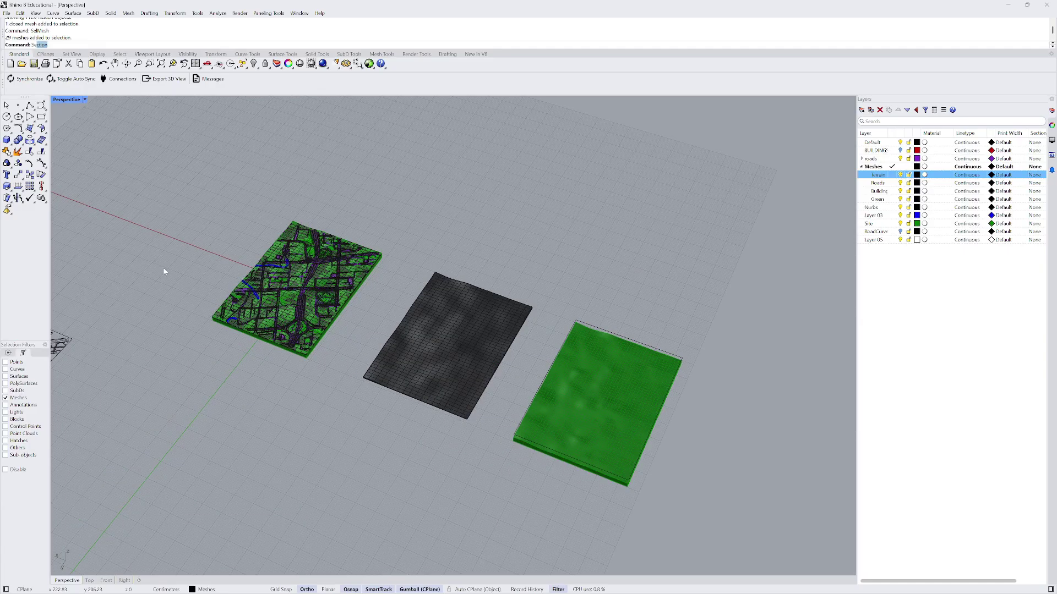
# - Select the 13 objects on the roads layer with SelLayer and move them to the Roads sublayer
pyautogui.write('SelLayer')
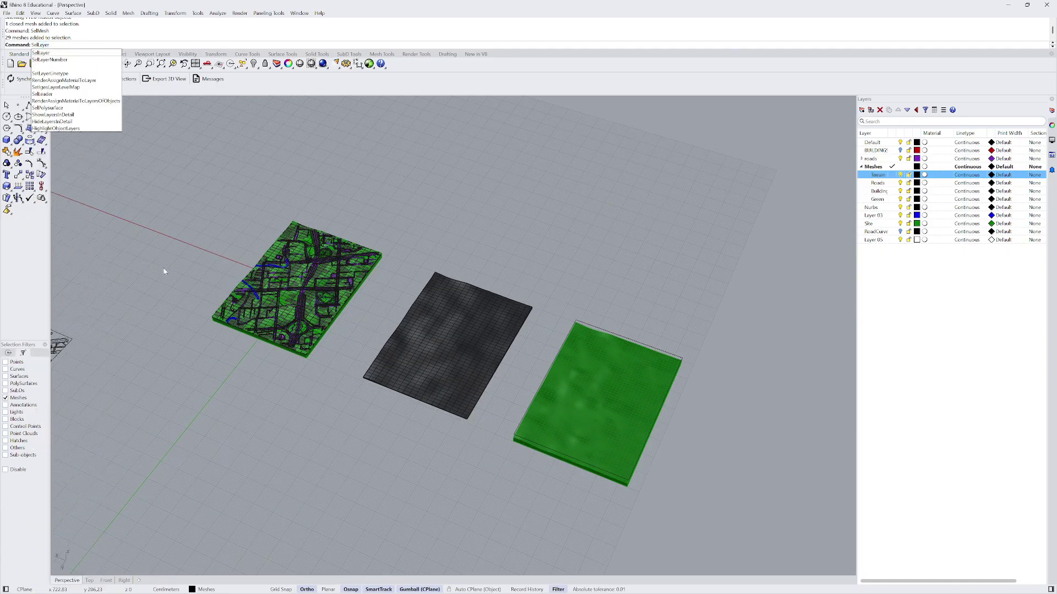
pyautogui.press('Return')
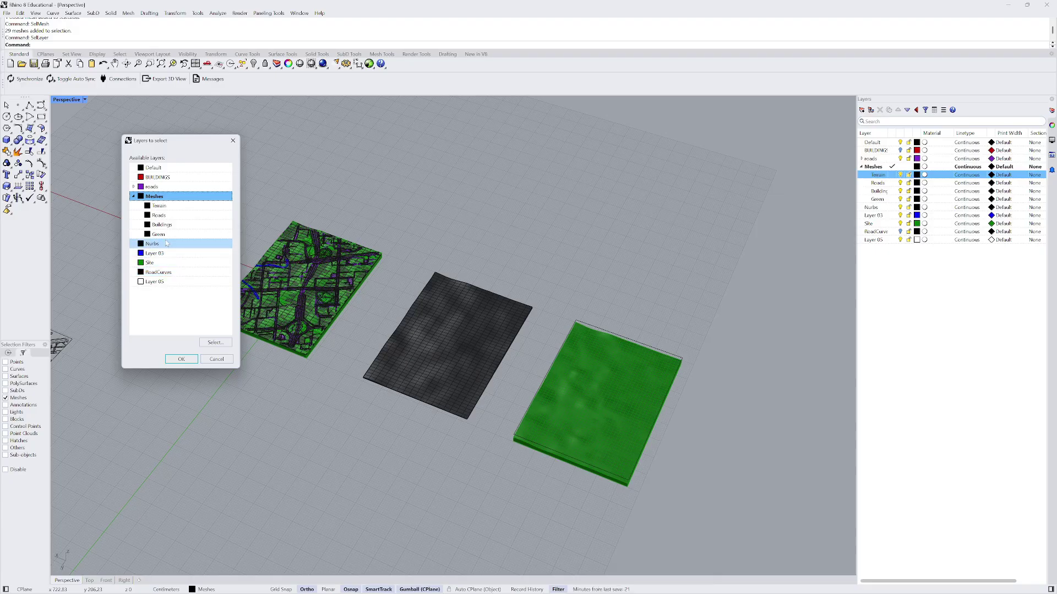
pyautogui.click(155, 186)
pyautogui.click(181, 359)
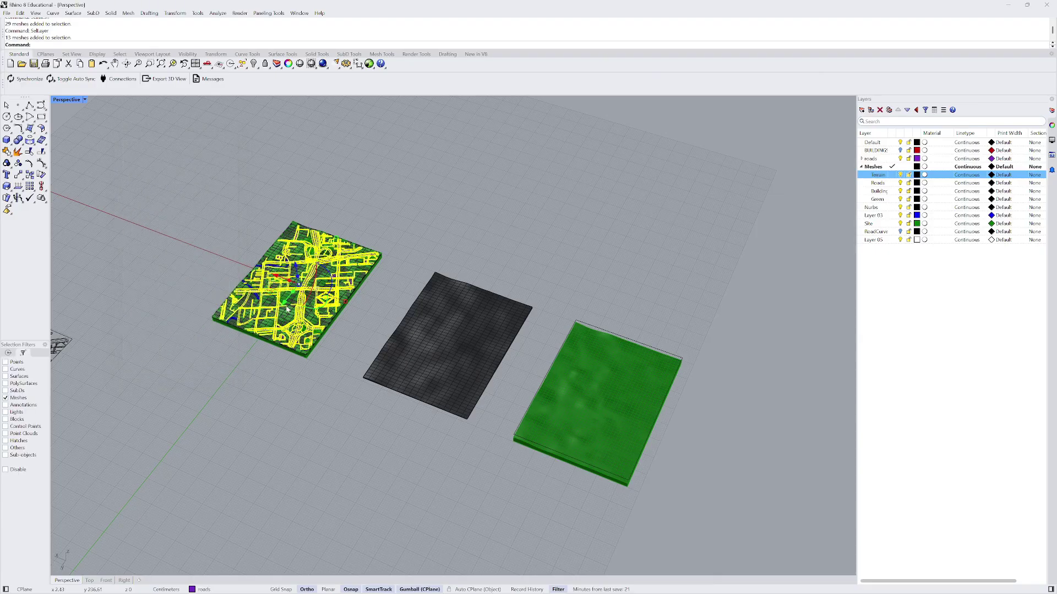
pyautogui.scroll(5, 273, 292)
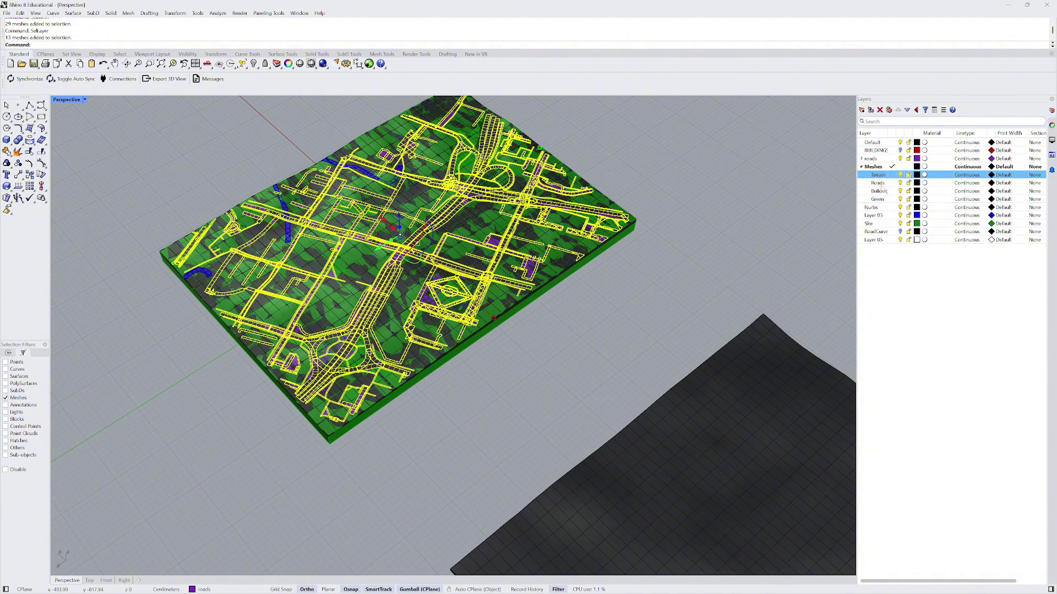
pyautogui.rightClick(883, 183)
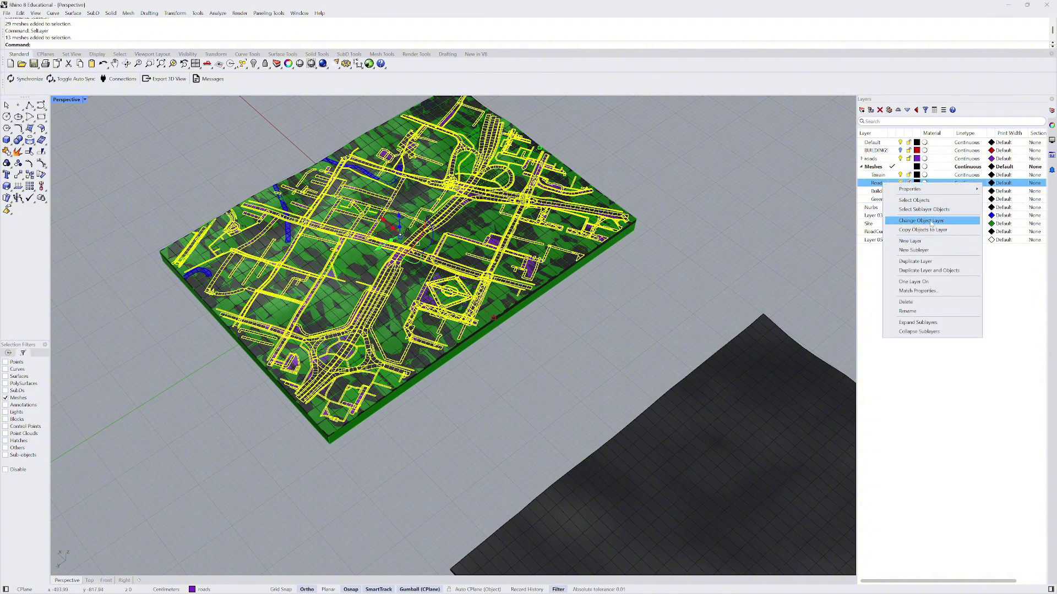
pyautogui.click(917, 221)
pyautogui.press('Escape')
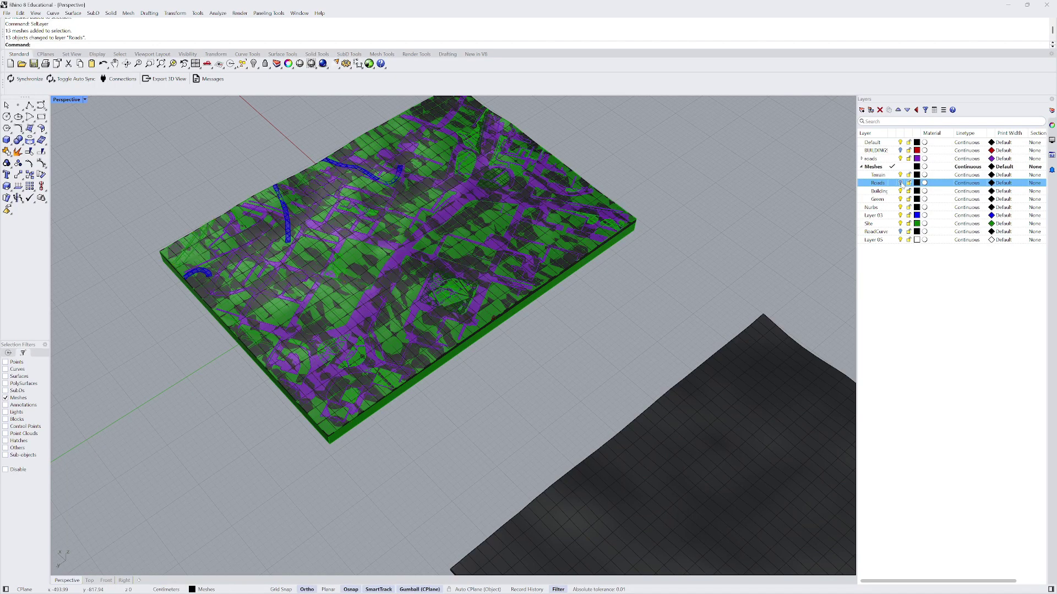
# - Select all the dark terrain meshes
pyautogui.moveTo(368, 224); pyautogui.dragTo(414, 299, button='right')
pyautogui.scroll(3, 373, 297)
pyautogui.scroll(-4, 374, 297)
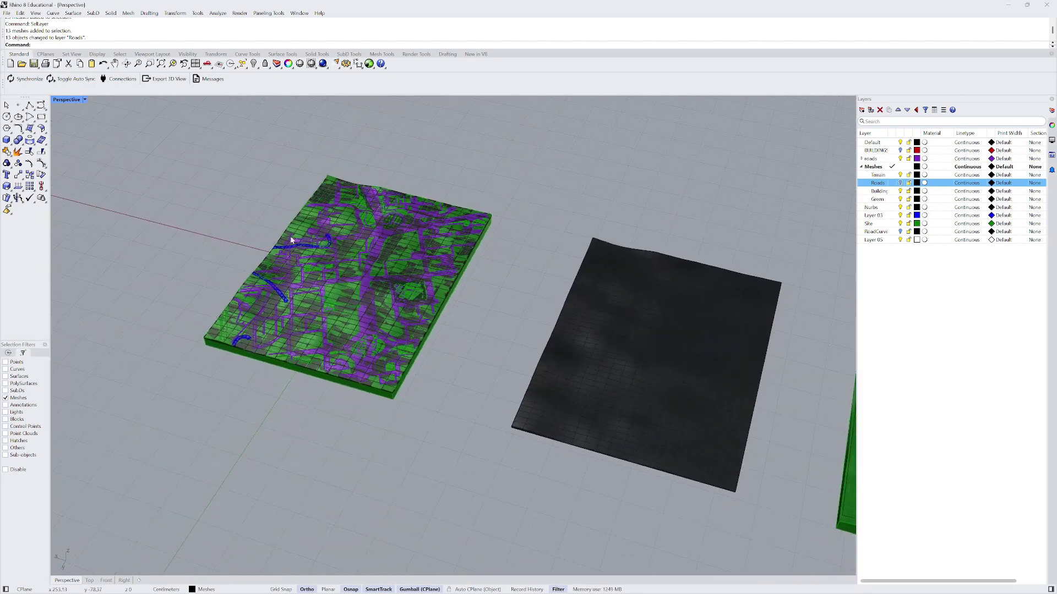
pyautogui.scroll(-3, 462, 289)
pyautogui.click(461, 294)
pyautogui.moveTo(460, 294); pyautogui.dragTo(502, 355, button='right')
pyautogui.moveTo(512, 343); pyautogui.dragTo(342, 220)
pyautogui.moveTo(342, 220); pyautogui.dragTo(395, 262, button='right')
pyautogui.scroll(3, 446, 274)
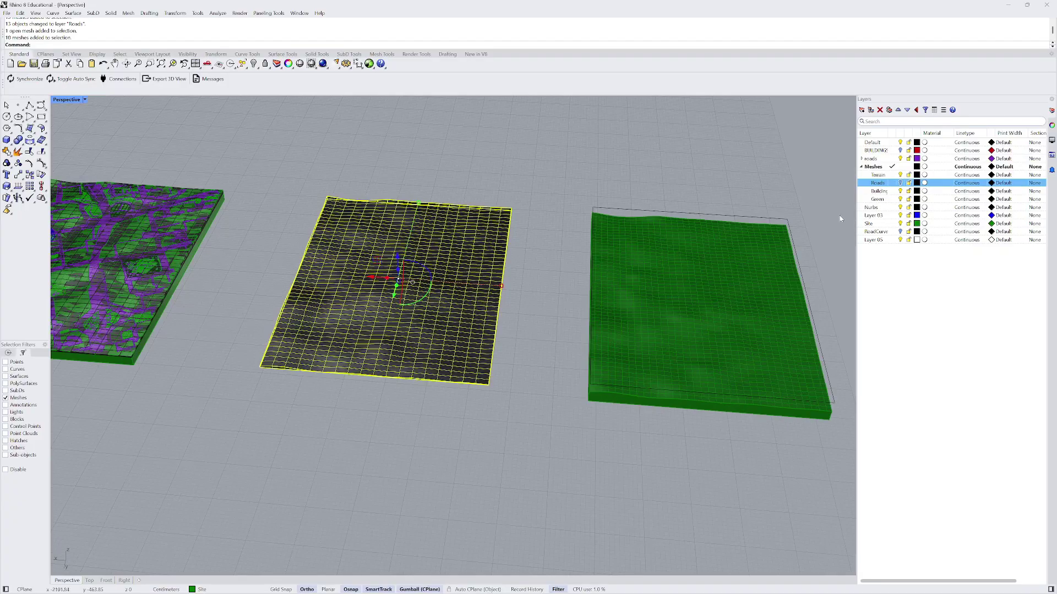
# - Move the selected dark terrain meshes onto the Terrain sublayer
pyautogui.rightClick(883, 175)
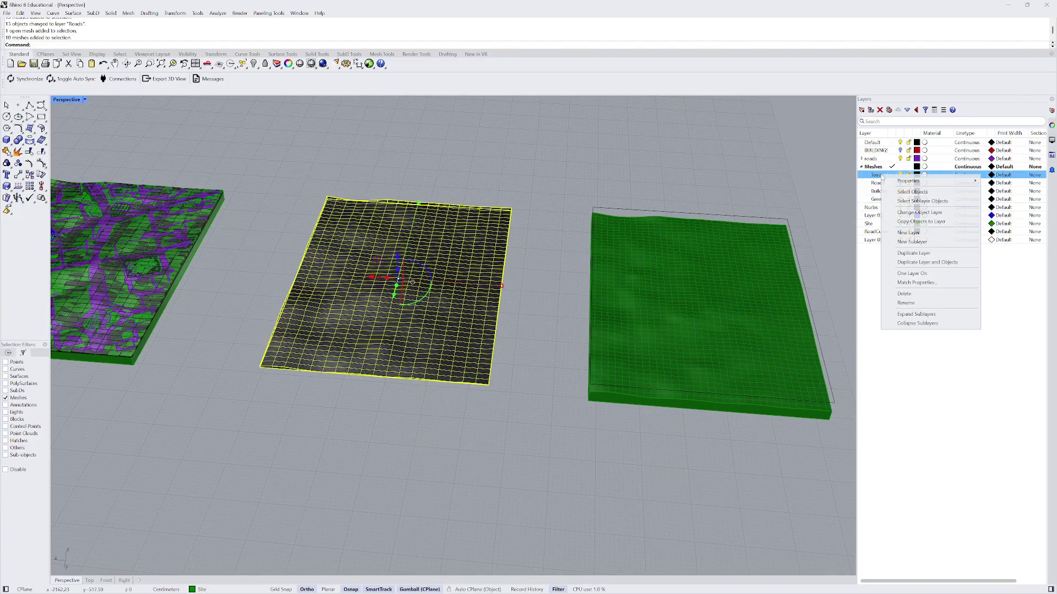
pyautogui.click(924, 213)
pyautogui.press('Escape')
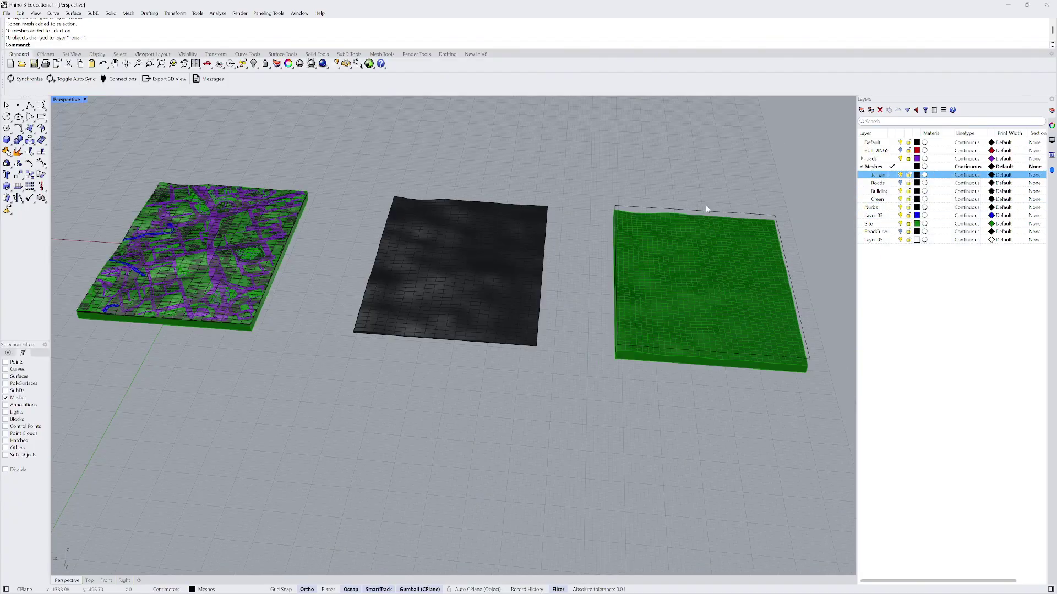
pyautogui.scroll(6, 269, 271)
# - Move the remaining dark terrain mesh onto Terrain and hide the Terrain layer
pyautogui.click(278, 255)
pyautogui.scroll(-6, 278, 255)
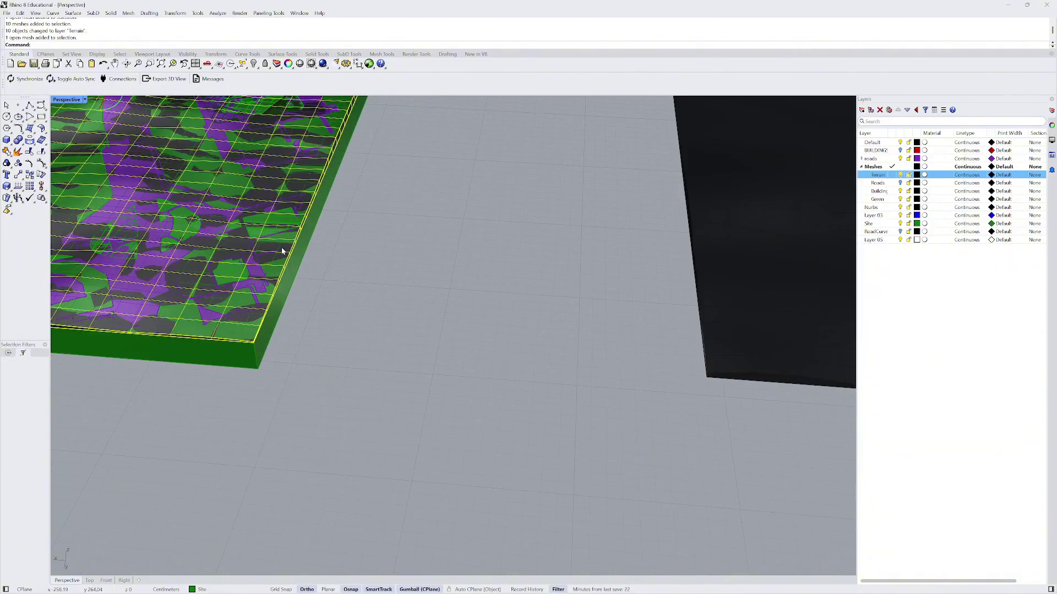
pyautogui.rightClick(882, 178)
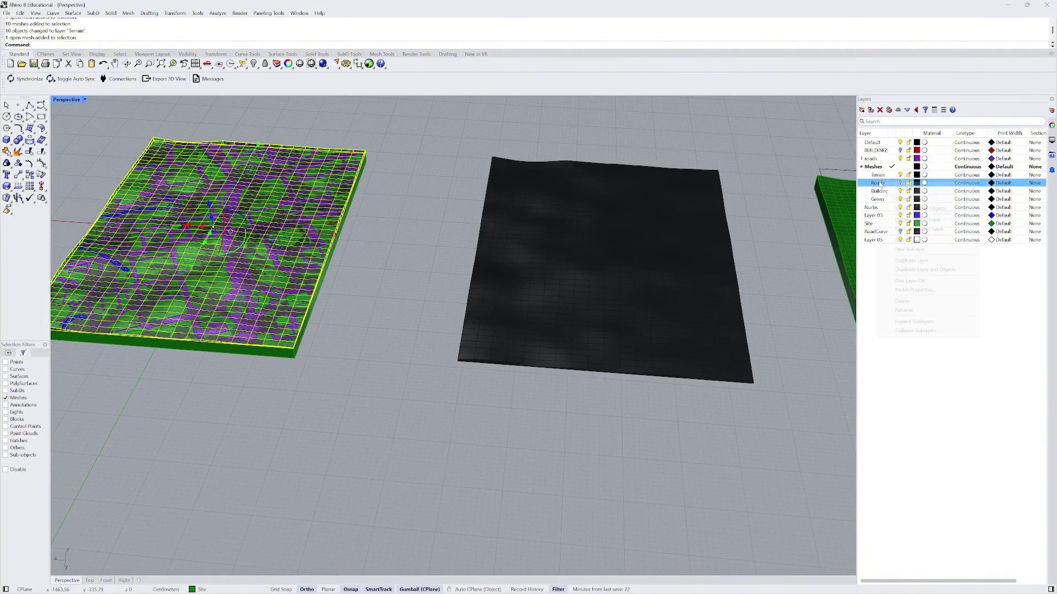
pyautogui.click(881, 177)
pyautogui.rightClick(881, 177)
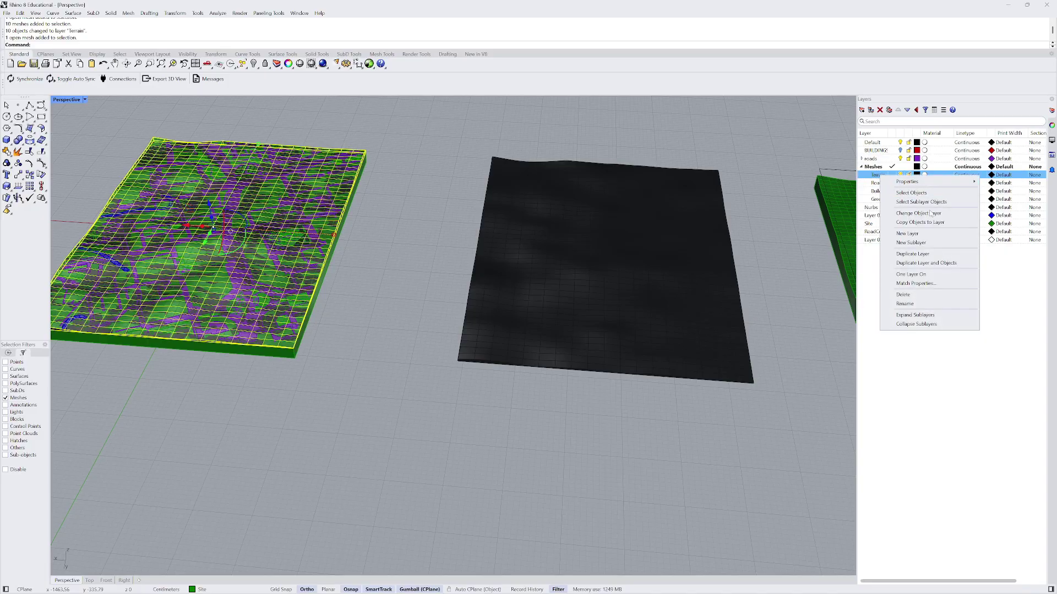
pyautogui.click(925, 213)
pyautogui.click(900, 175)
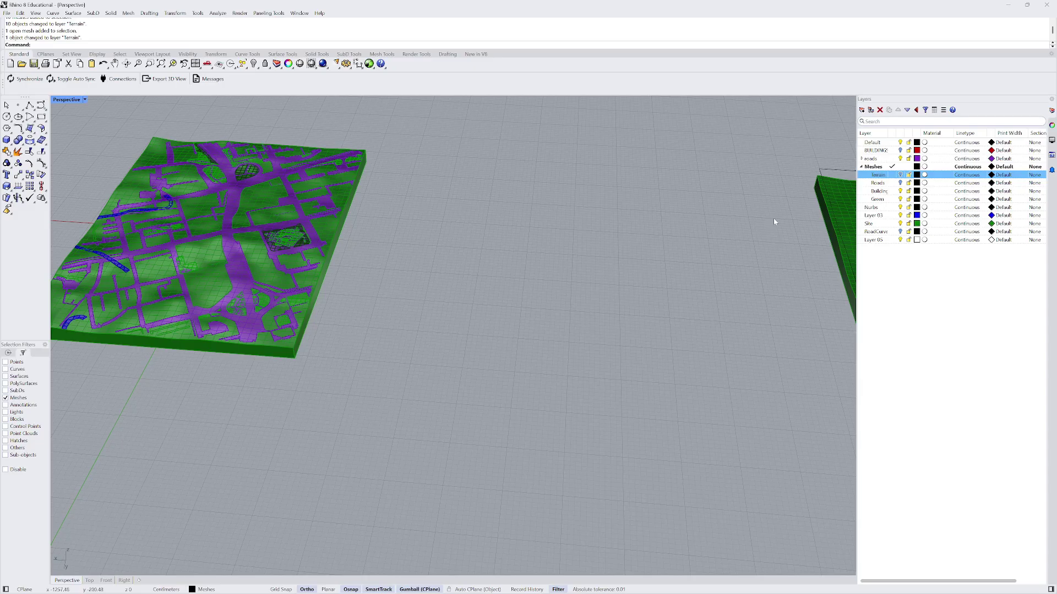
pyautogui.scroll(-6, 540, 259)
pyautogui.moveTo(540, 260); pyautogui.dragTo(537, 289, button='right')
pyautogui.scroll(9, 385, 187)
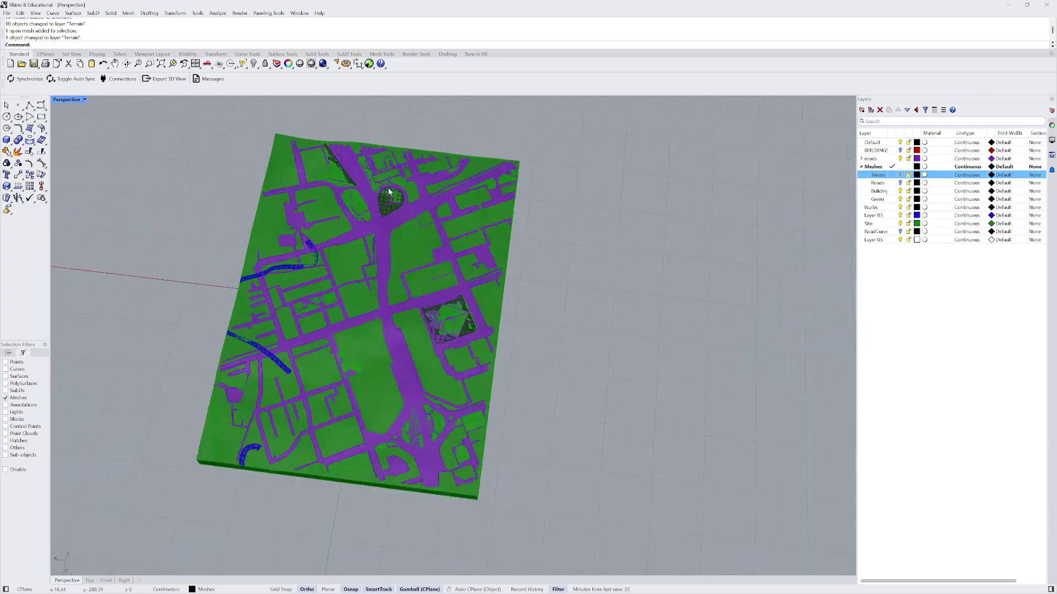
pyautogui.scroll(-8, 335, 220)
pyautogui.moveTo(698, 254); pyautogui.dragTo(632, 278, button='right')
pyautogui.scroll(-4, 543, 270)
pyautogui.moveTo(526, 273); pyautogui.dragTo(446, 262, button='right')
pyautogui.scroll(6, 407, 297)
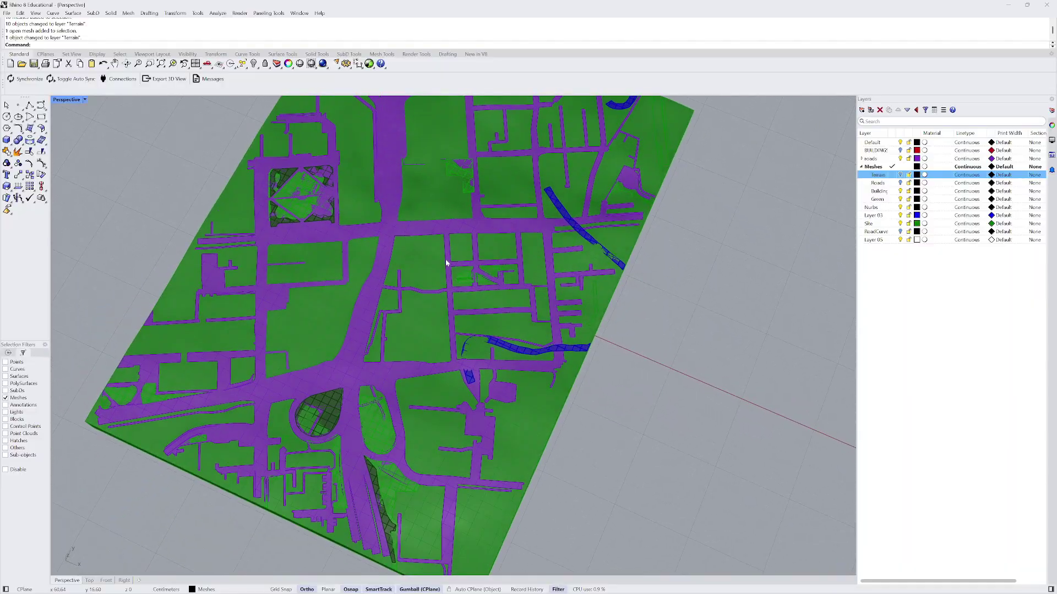
pyautogui.scroll(6, 414, 262)
pyautogui.scroll(-8, 424, 278)
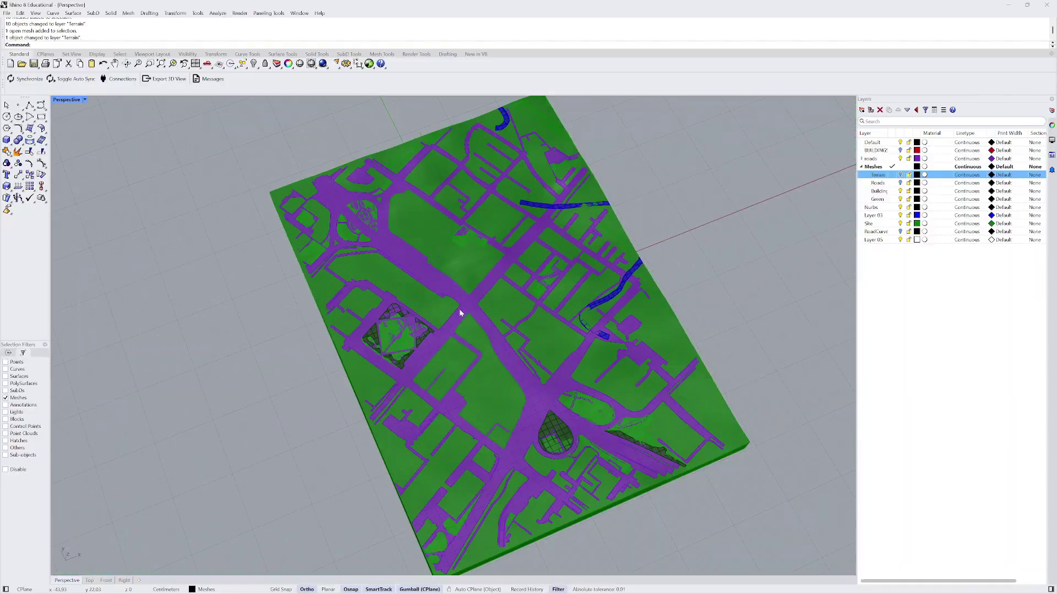
pyautogui.moveTo(464, 307)
pyautogui.mouseDown(button='right')
pyautogui.moveTo(428, 309)
pyautogui.moveTo(445, 305)
pyautogui.mouseUp(button='right')
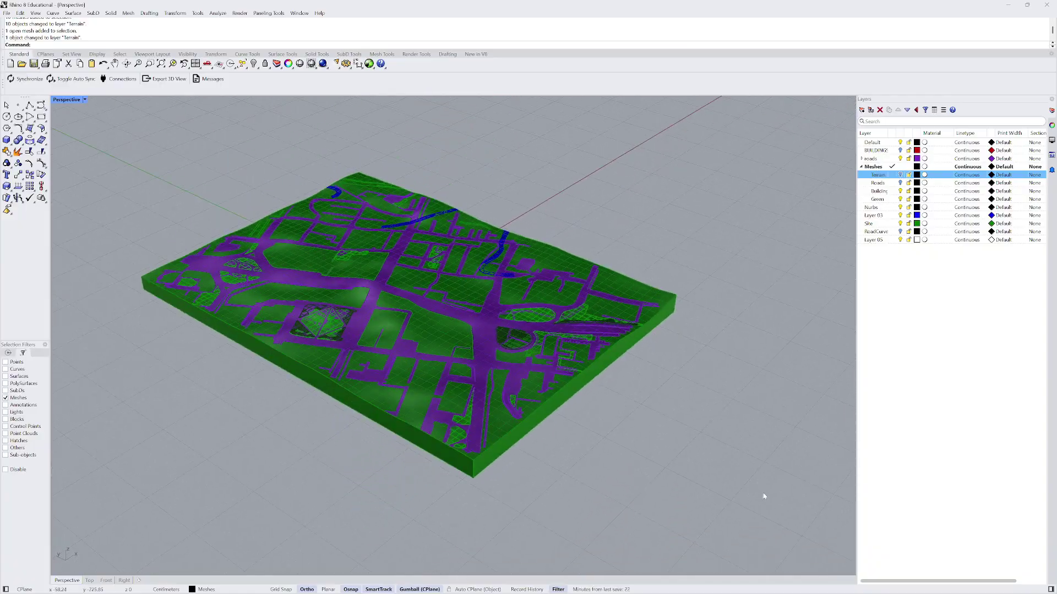
pyautogui.scroll(-3, 548, 332)
pyautogui.moveTo(549, 316); pyautogui.dragTo(455, 316, button='right')
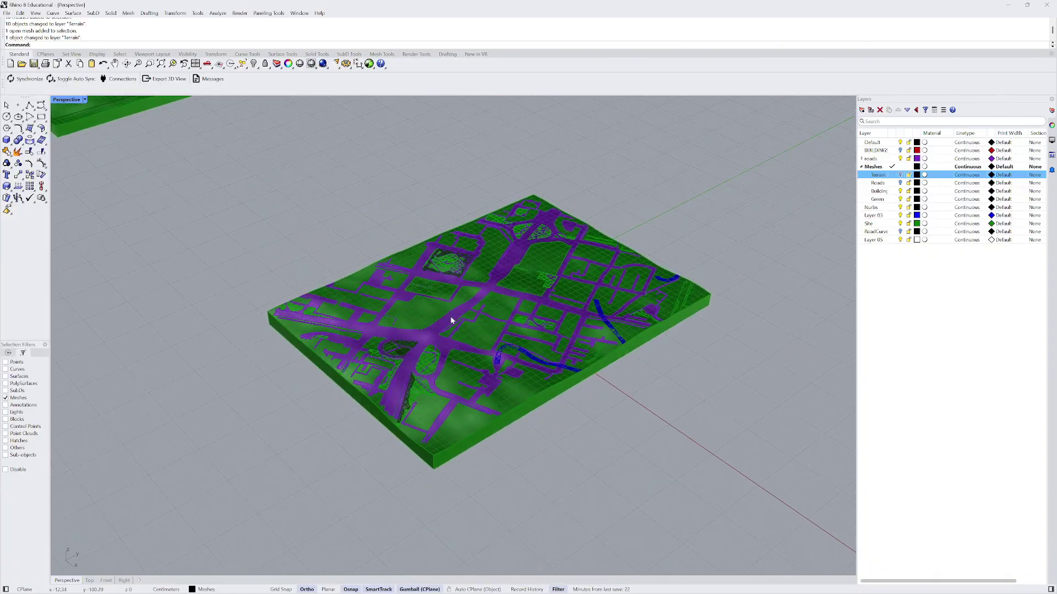
pyautogui.scroll(-3, 452, 312)
pyautogui.moveTo(527, 317); pyautogui.dragTo(432, 283, button='right')
pyautogui.scroll(5, 432, 283)
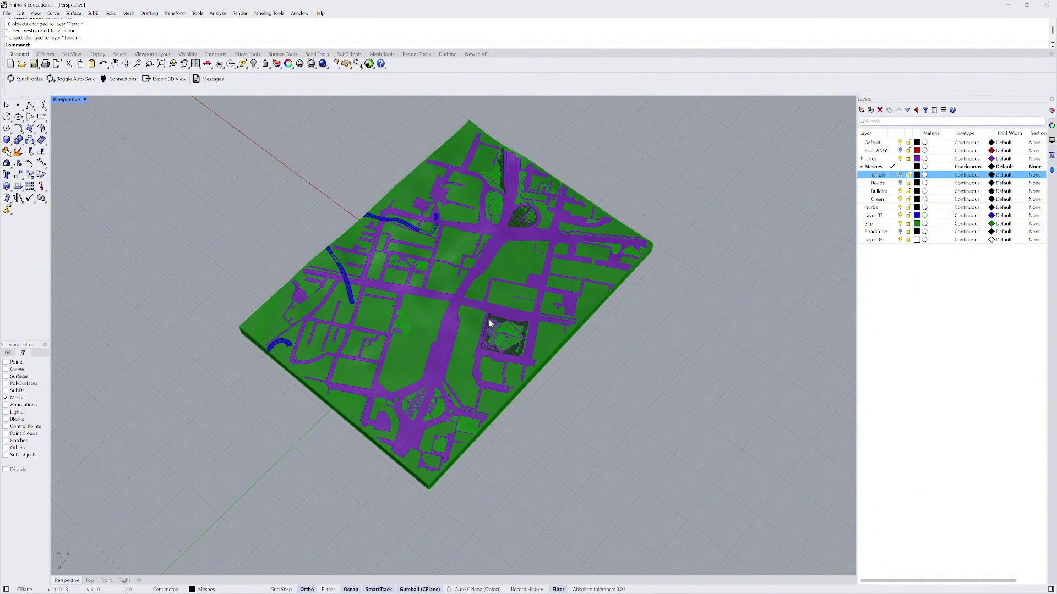
pyautogui.moveTo(489, 323); pyautogui.dragTo(420, 342, button='right')
pyautogui.scroll(6, 432, 336)
pyautogui.scroll(5, 420, 345)
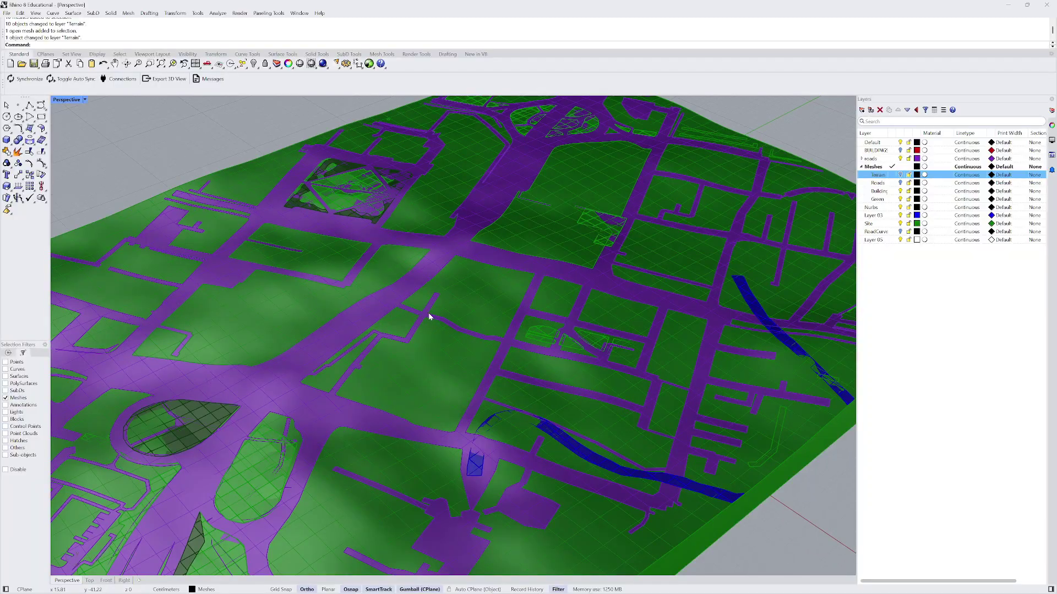
pyautogui.scroll(-2, 437, 309)
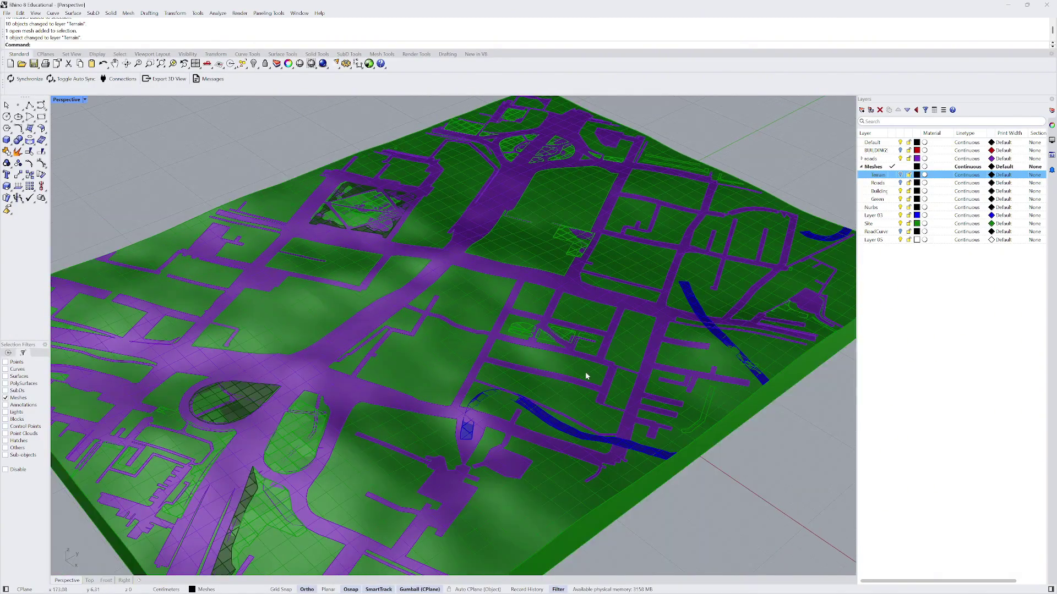
pyautogui.moveTo(791, 588)
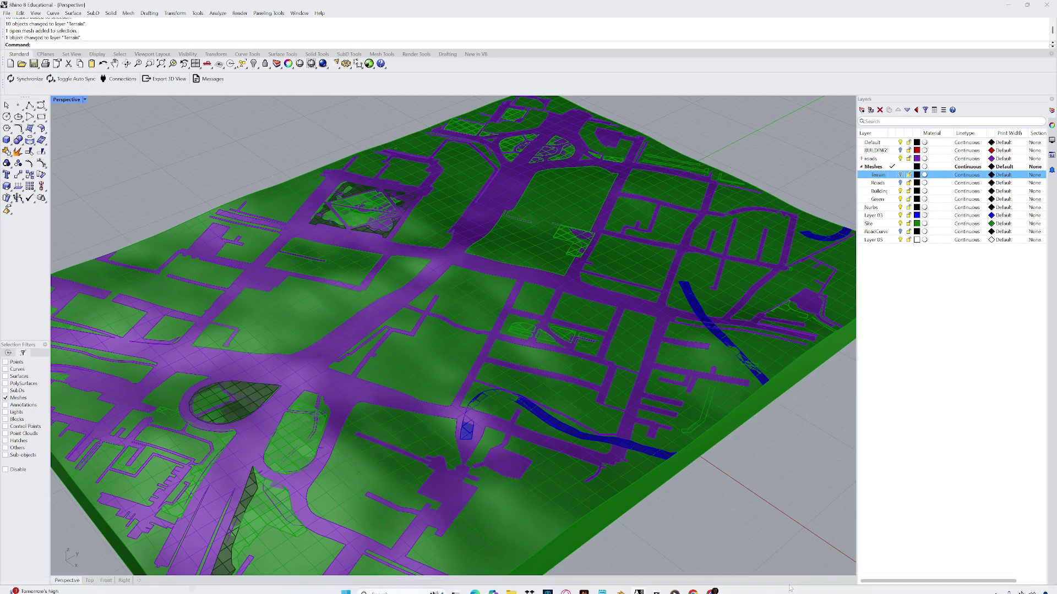
pyautogui.click(995, 585)
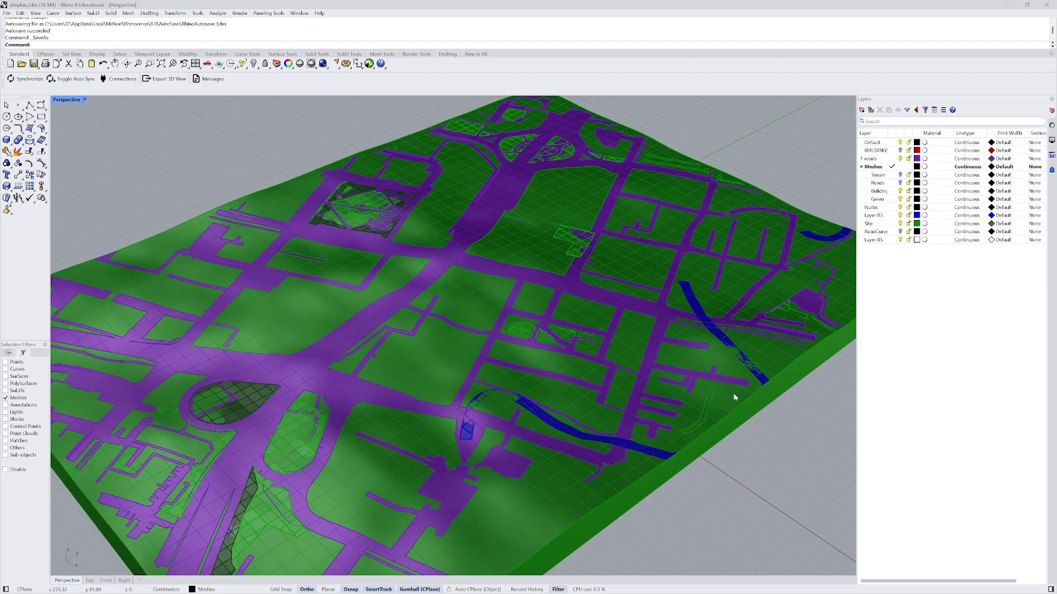
pyautogui.click(881, 158)
pyautogui.click(898, 150)
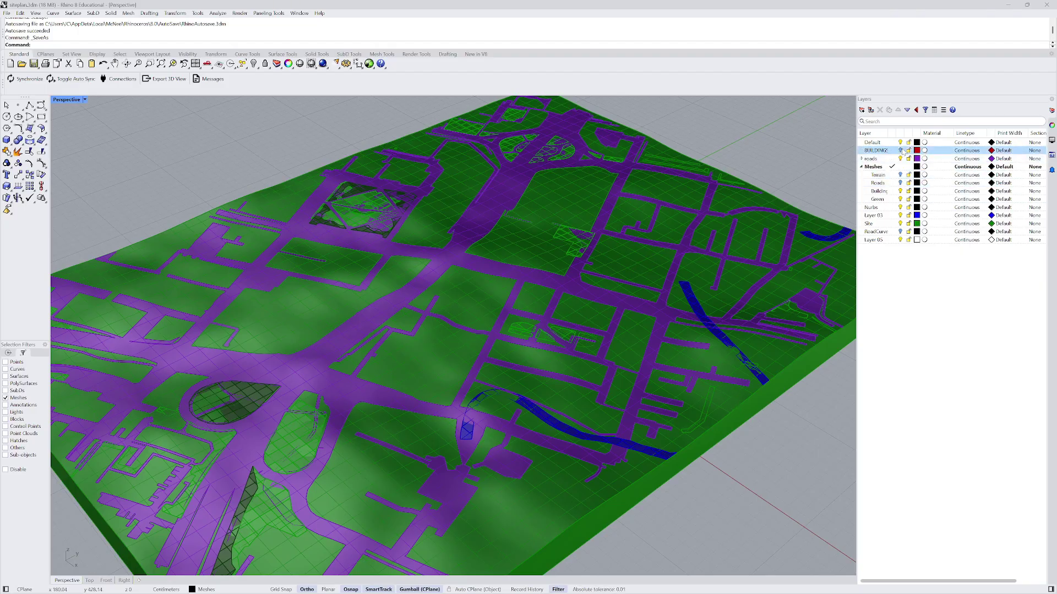
# - Turn on the BUILDINGS layer to show the orange buildings and zoom out
pyautogui.click(901, 151)
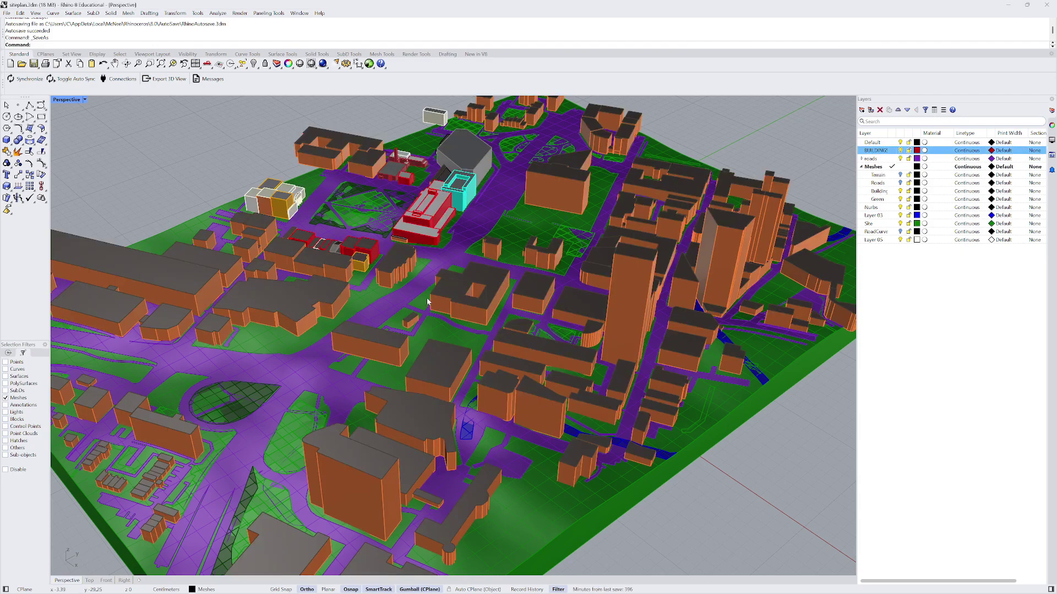
pyautogui.scroll(-2, 428, 301)
pyautogui.scroll(-2, 427, 300)
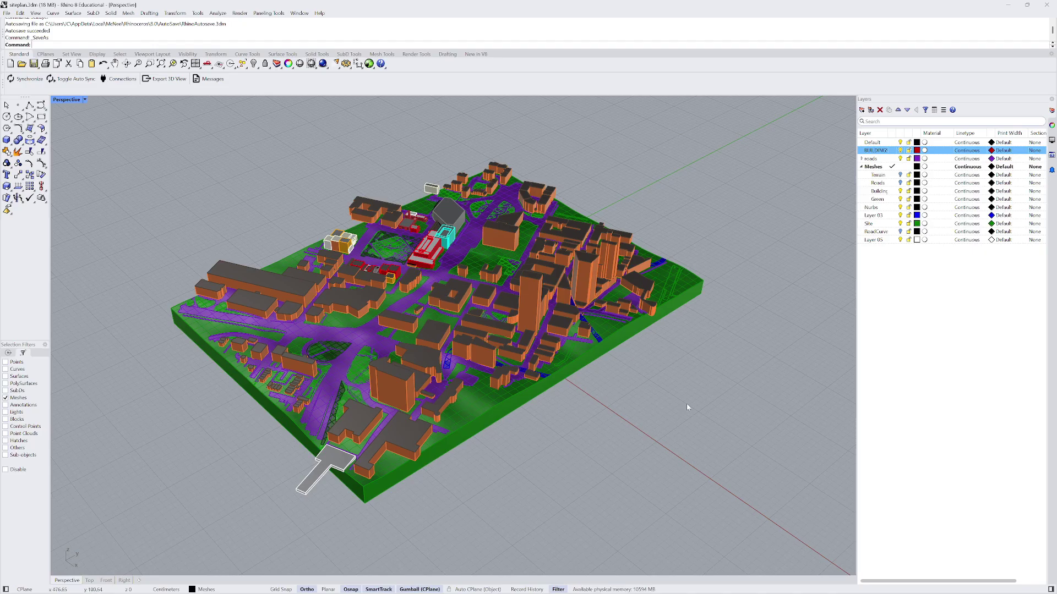
pyautogui.press('Delete')
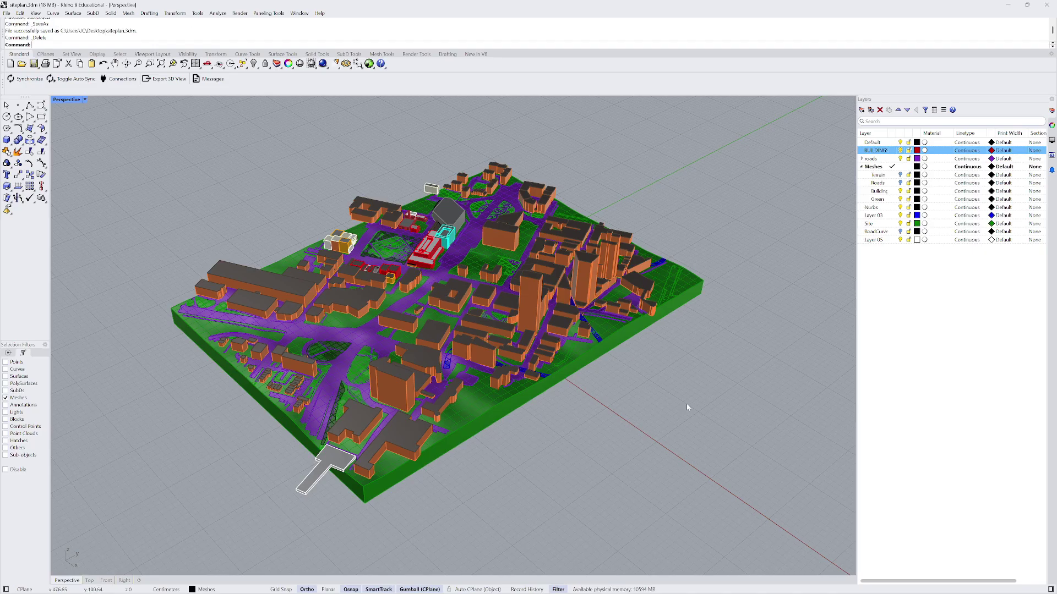
# - Select all ten building meshes on the BUILDINGS layer via SelectLayer
pyautogui.write('Select')
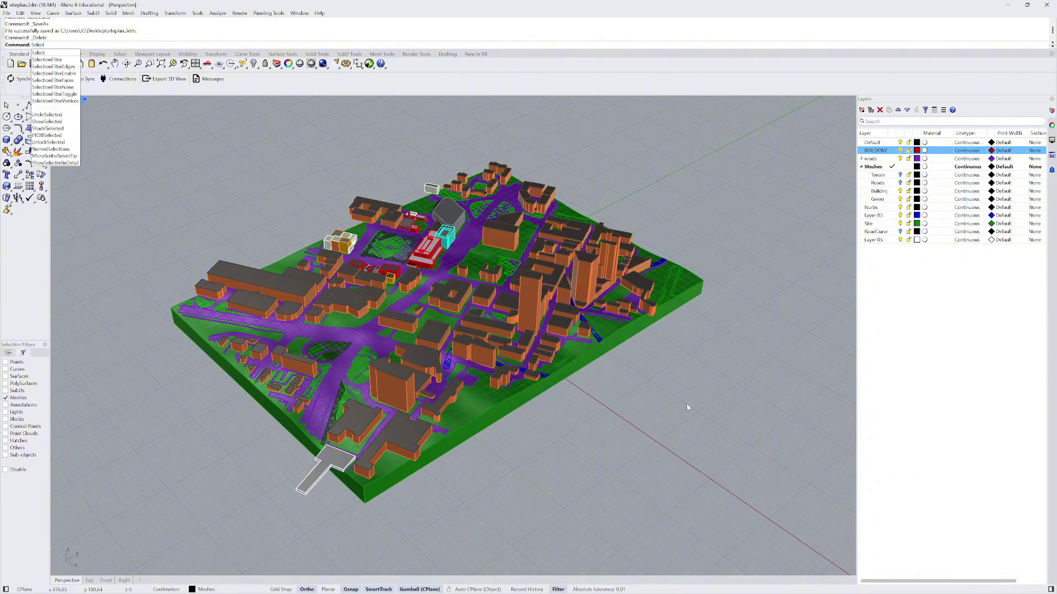
pyautogui.write('Layer')
pyautogui.press('Return')
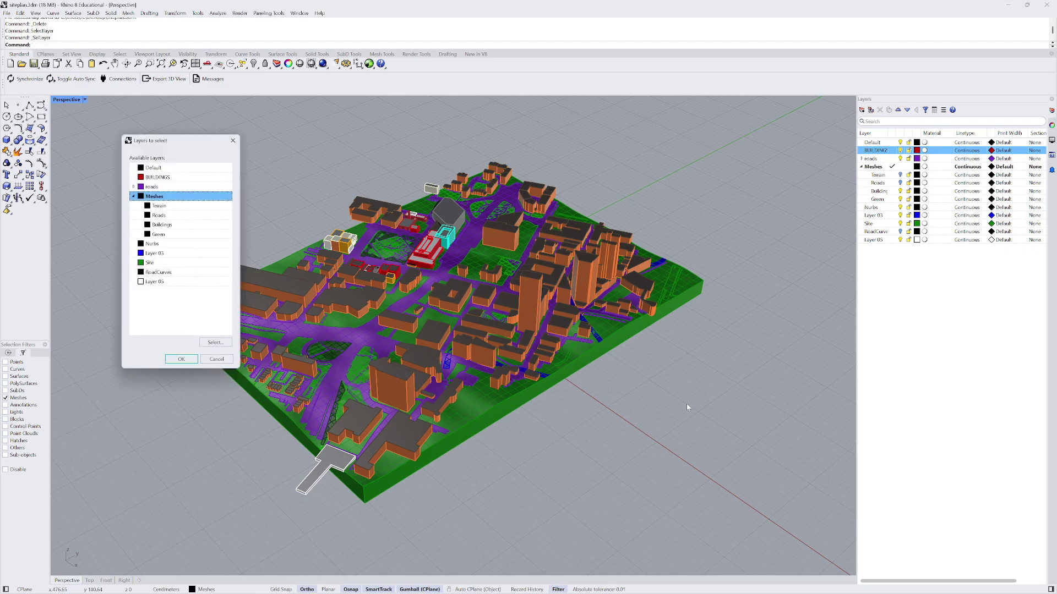
pyautogui.click(160, 177)
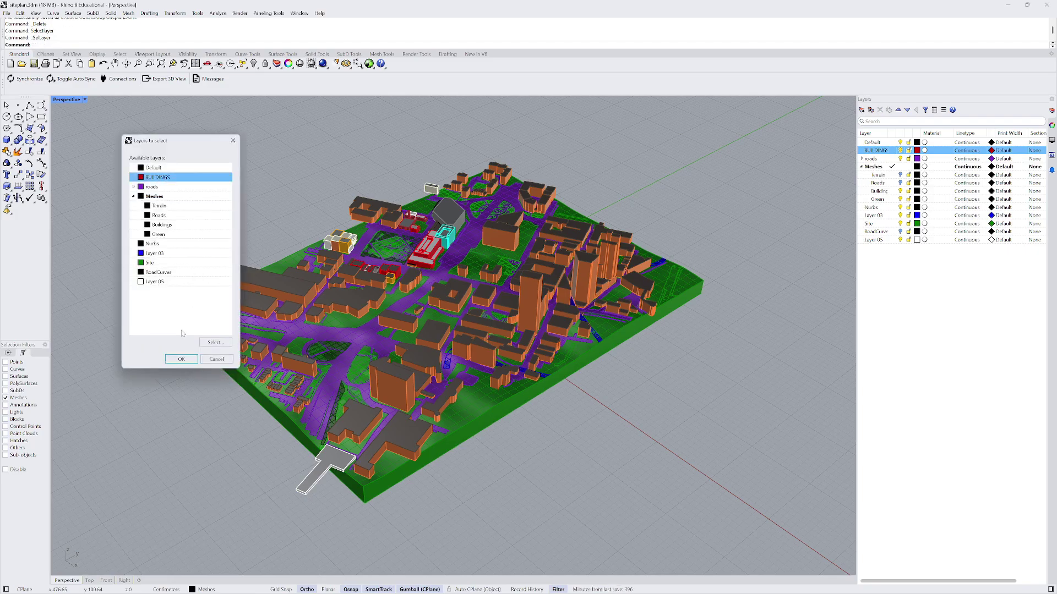
pyautogui.click(181, 358)
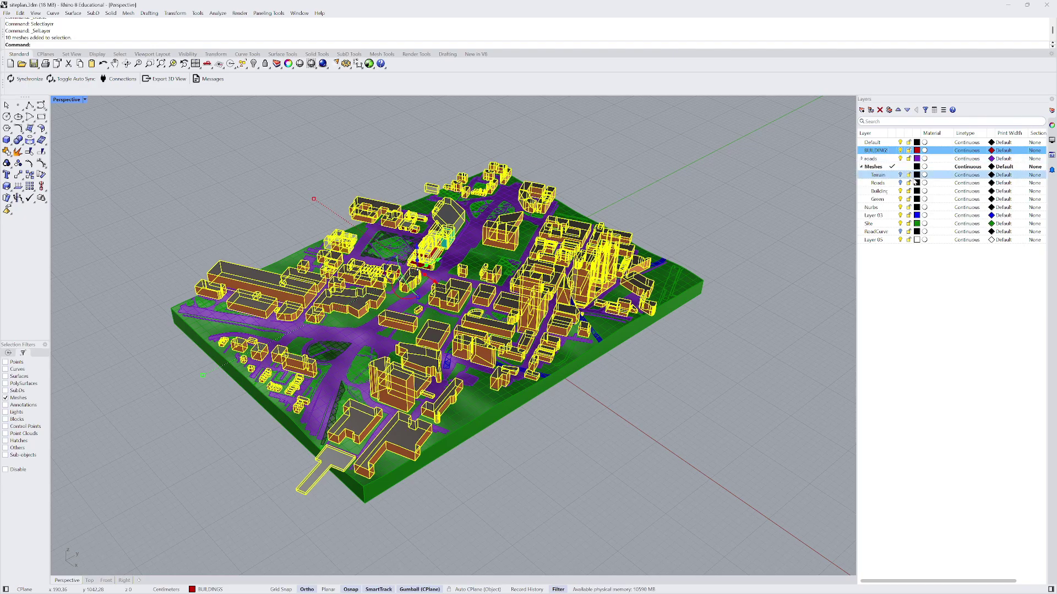
# - Add Buildings, Terrain and Roads sublayers under the Nurbs layer
pyautogui.click(875, 208)
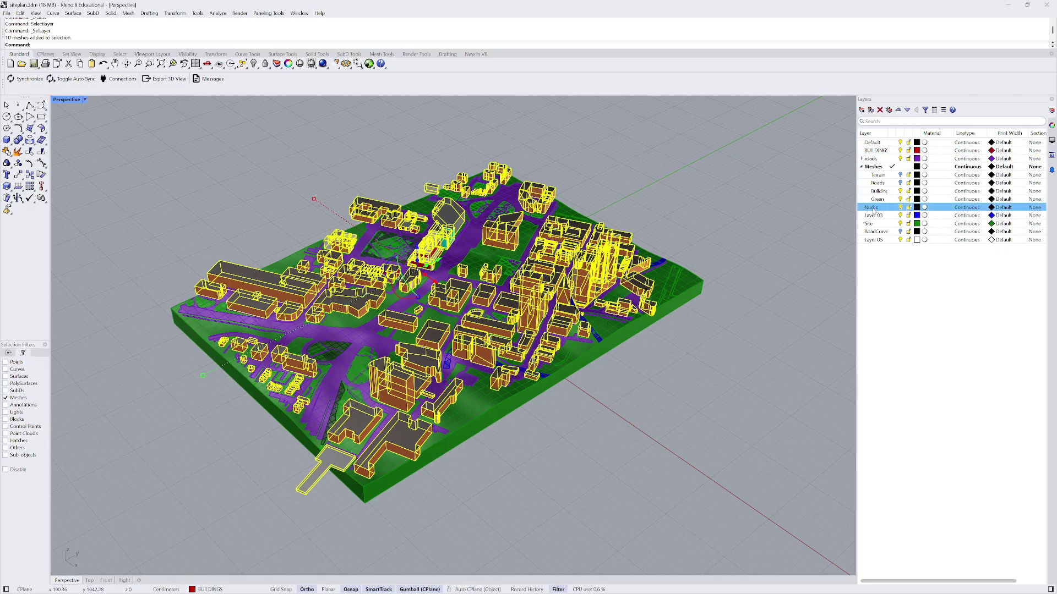
pyautogui.rightClick(874, 209)
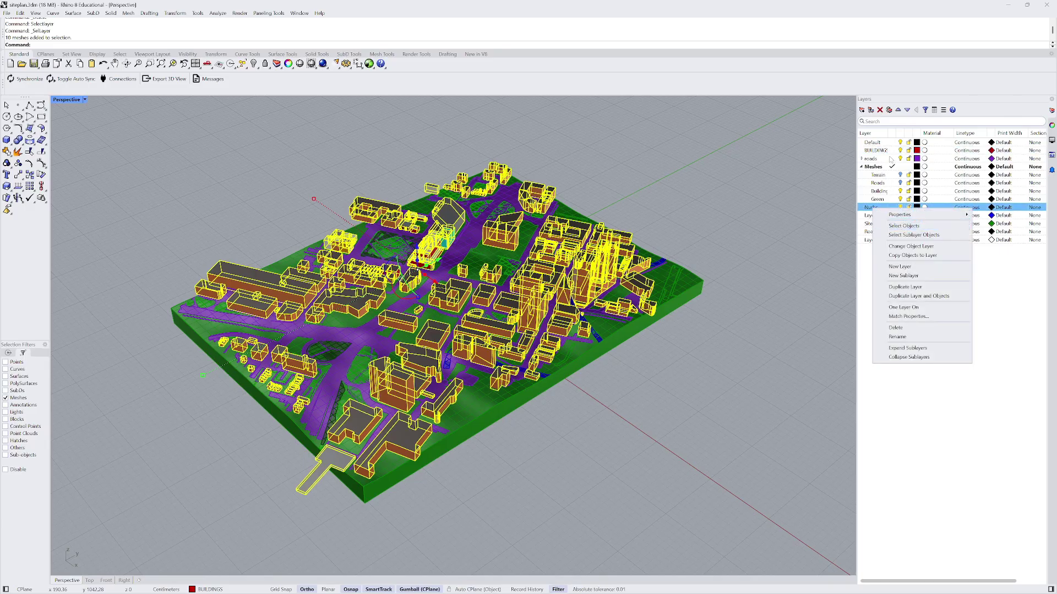
pyautogui.click(870, 110)
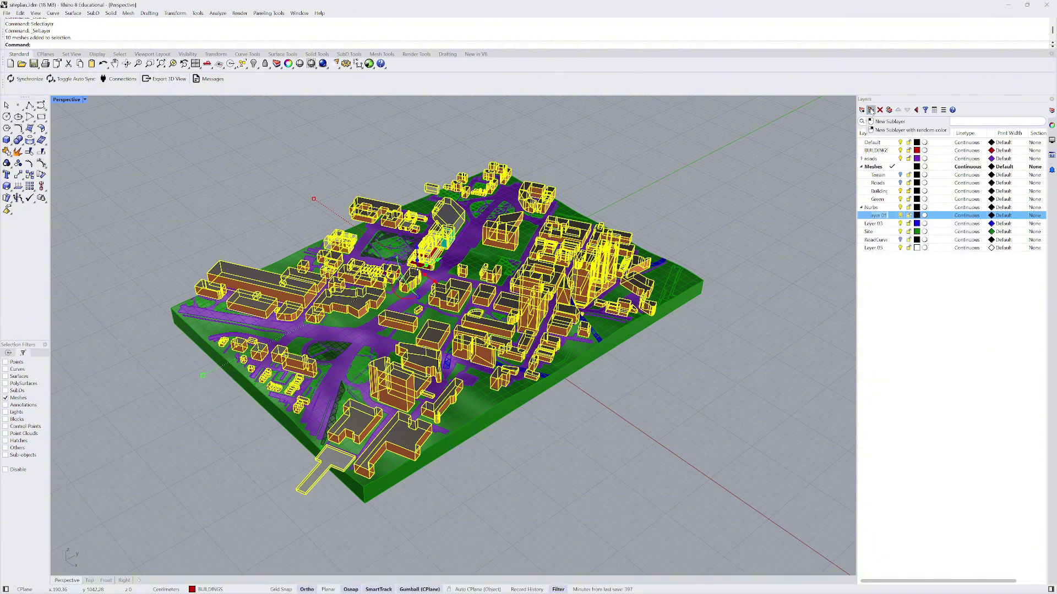
pyautogui.press('capslock')
pyautogui.write('Bui')
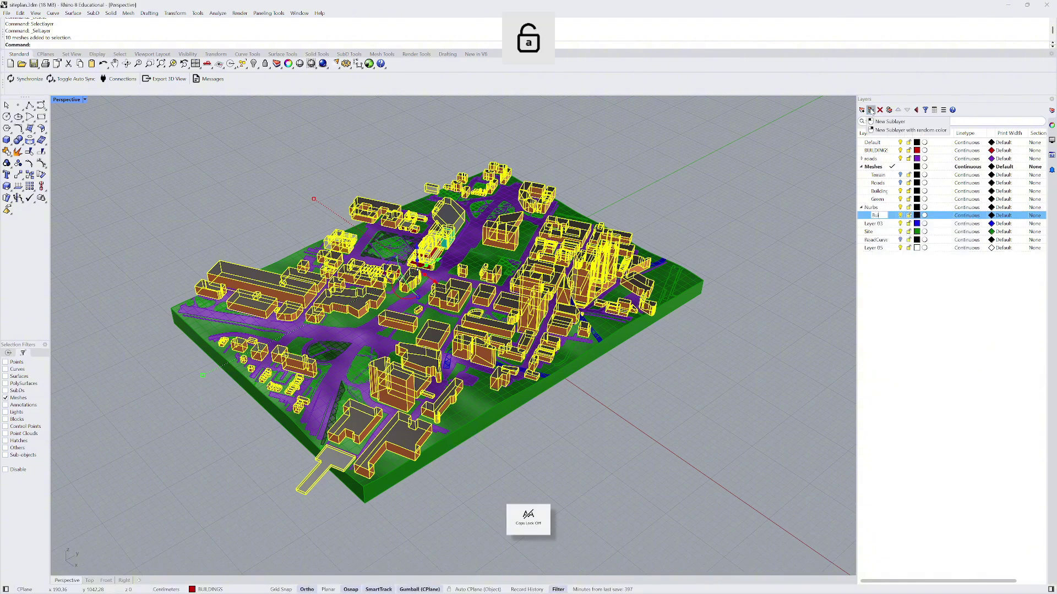
pyautogui.write('ldings')
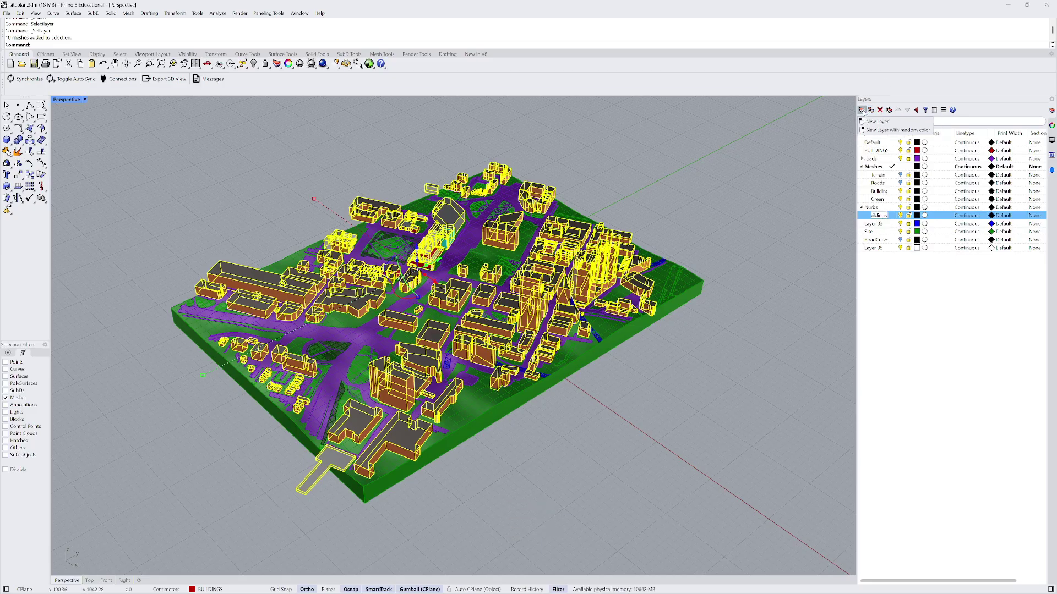
pyautogui.click(862, 110)
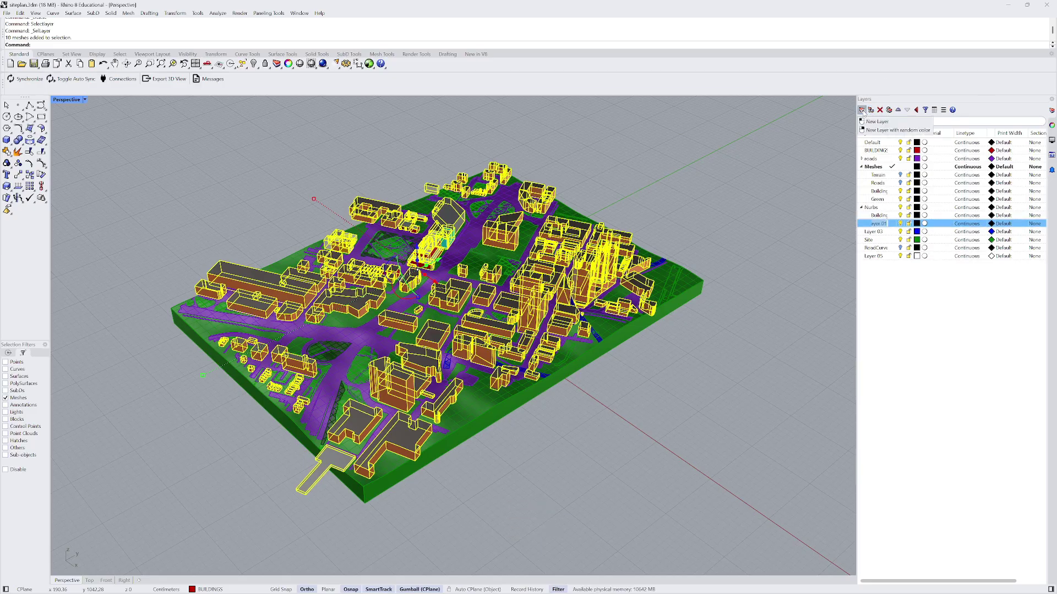
pyautogui.press('capslock')
pyautogui.write('Terrain')
pyautogui.click(876, 122)
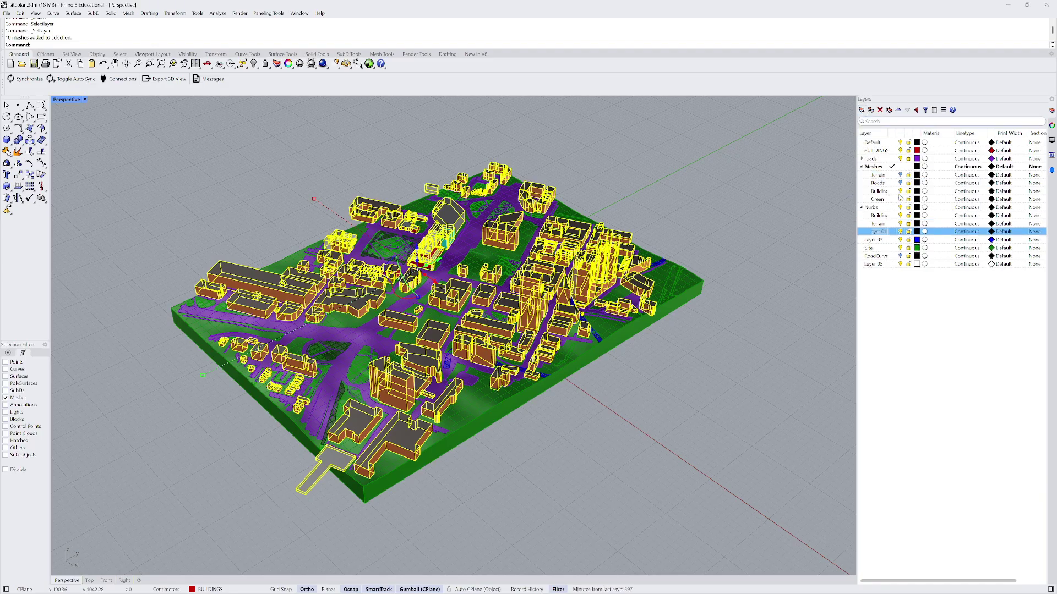
pyautogui.press('capslock')
pyautogui.write('R')
pyautogui.press('capslock')
pyautogui.write('oads')
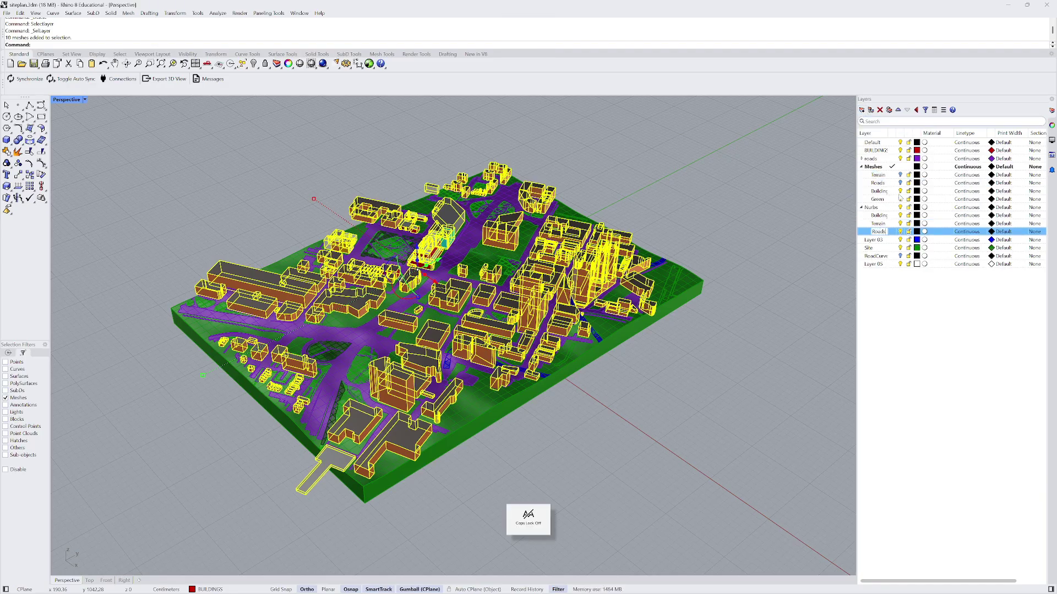
pyautogui.click(862, 110)
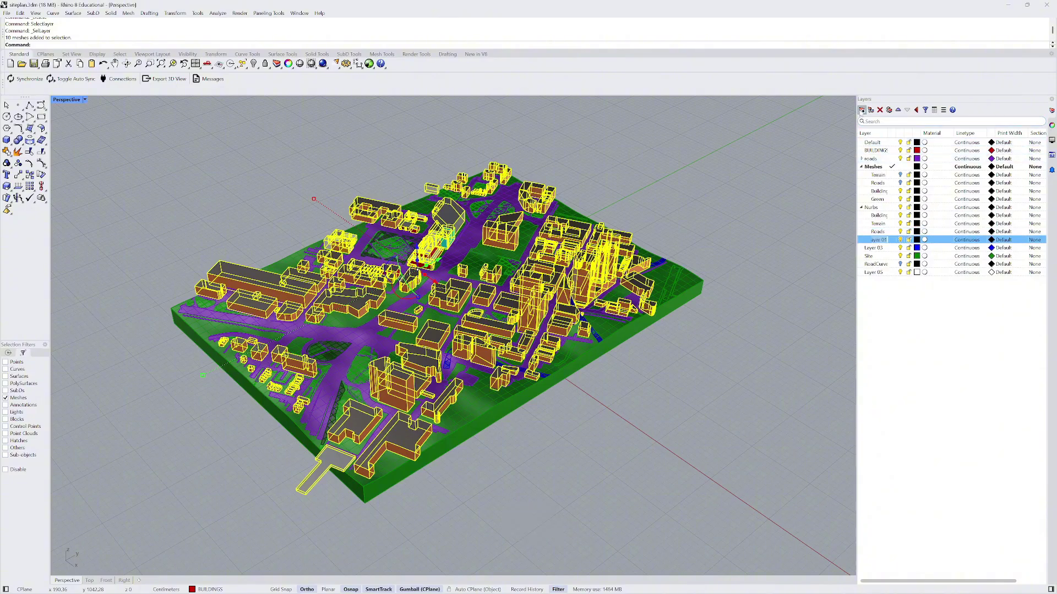
# - Name the fourth Nurbs sublayer Green and move the ten meshes onto Meshes > Buildings
pyautogui.press('capslock')
pyautogui.write('G')
pyautogui.press('capslock')
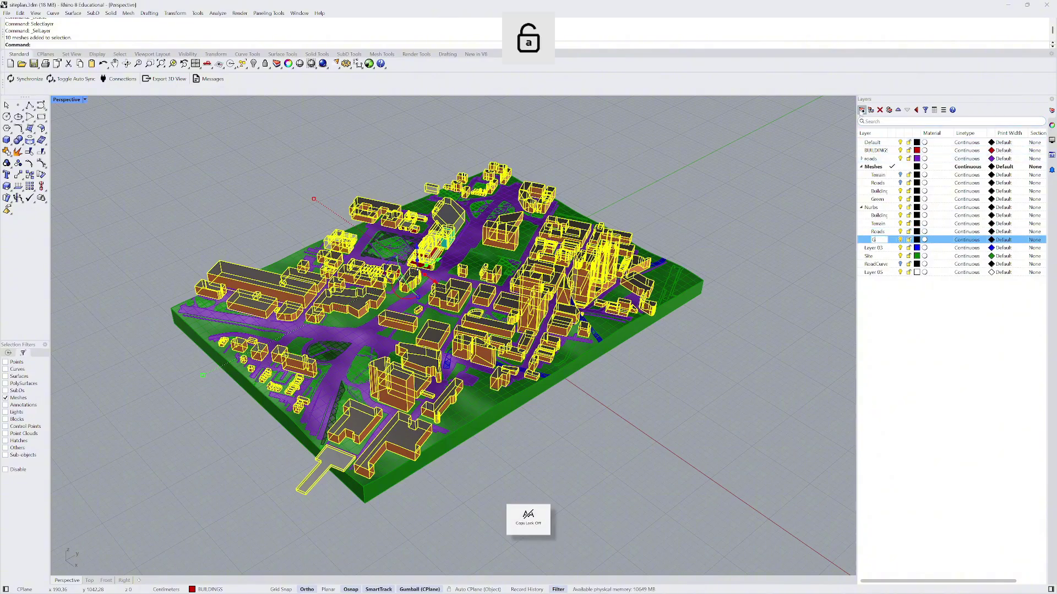
pyautogui.write('reen')
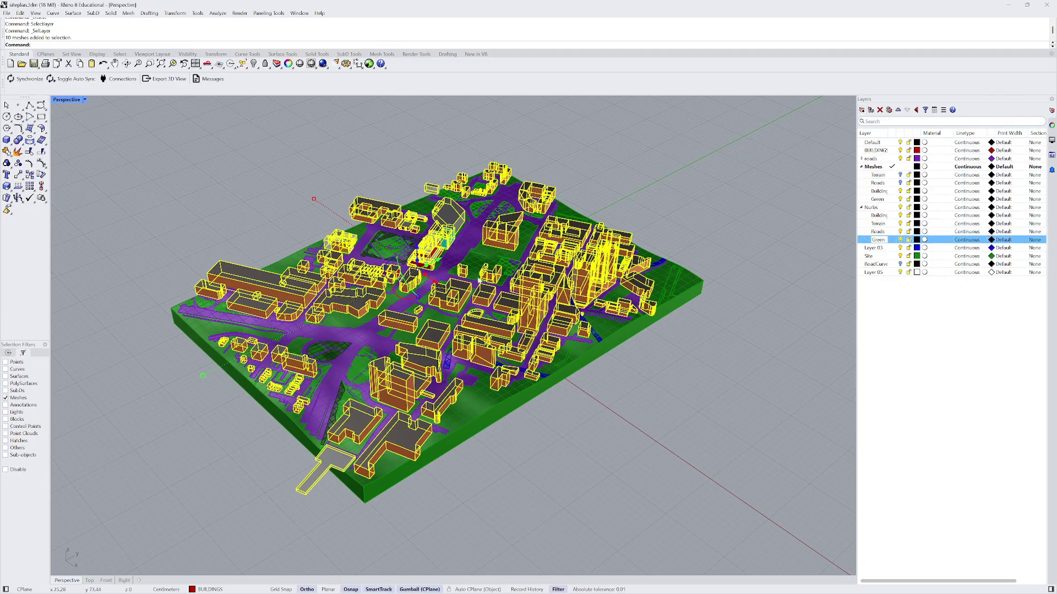
pyautogui.rightClick(882, 193)
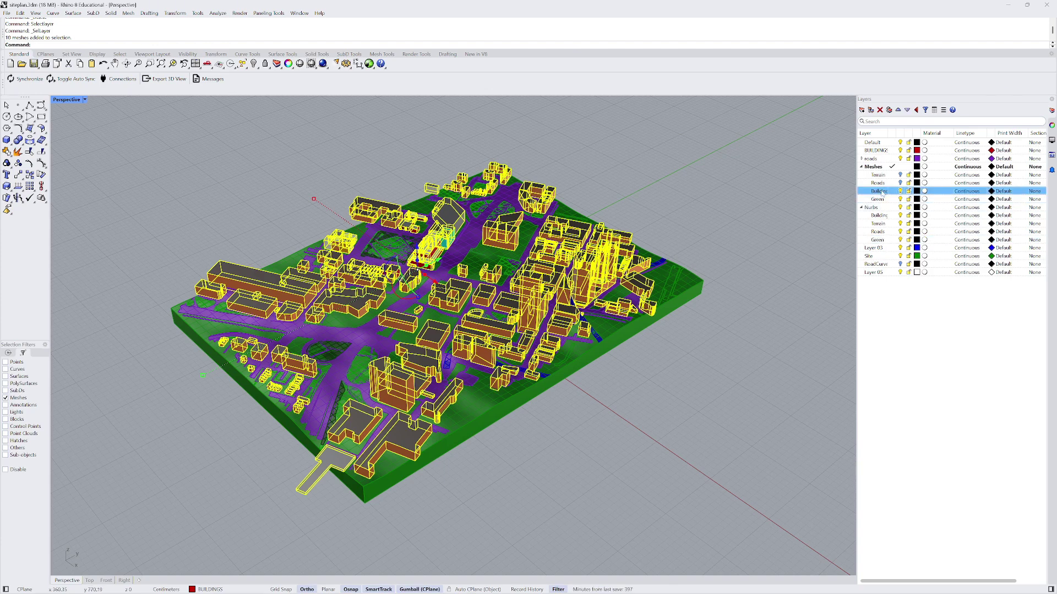
pyautogui.click(919, 228)
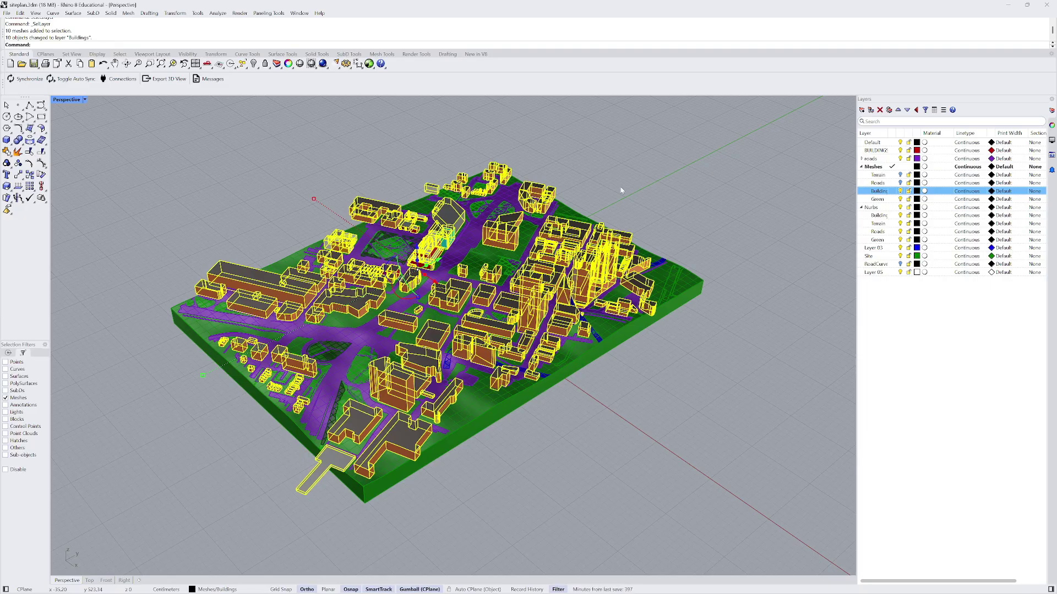
# - Run ToNURBS with default options, creating 2502 NURBS surfaces and 8 curves
pyautogui.write('To')
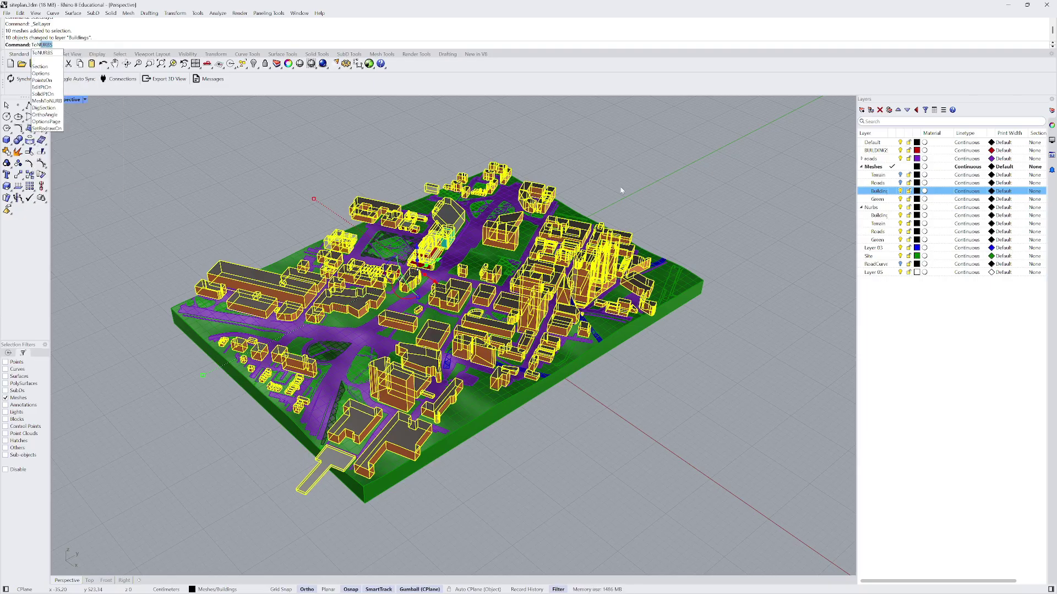
pyautogui.write('NURBS')
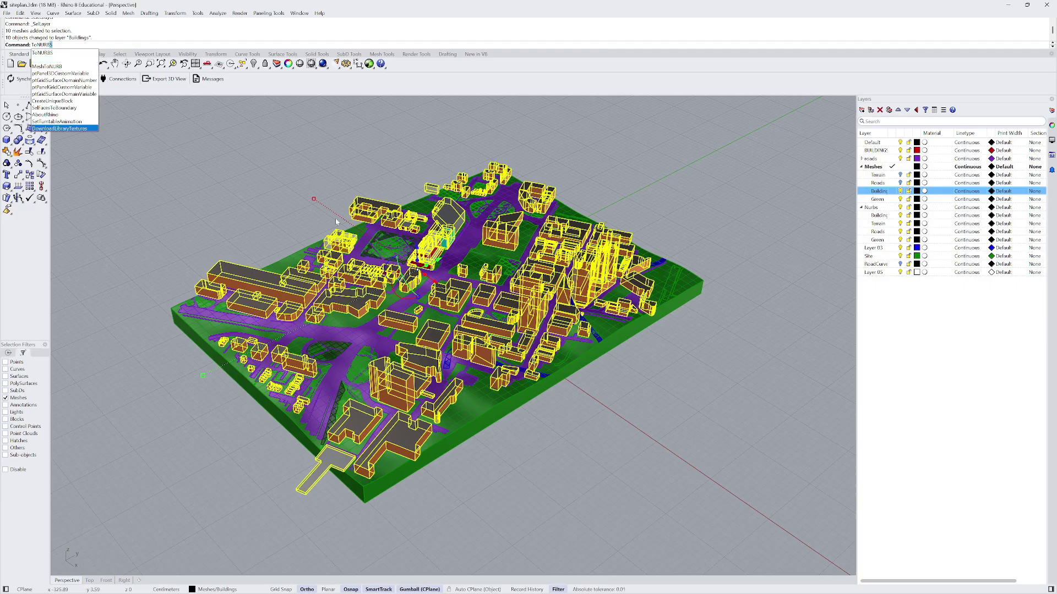
pyautogui.press('Return')
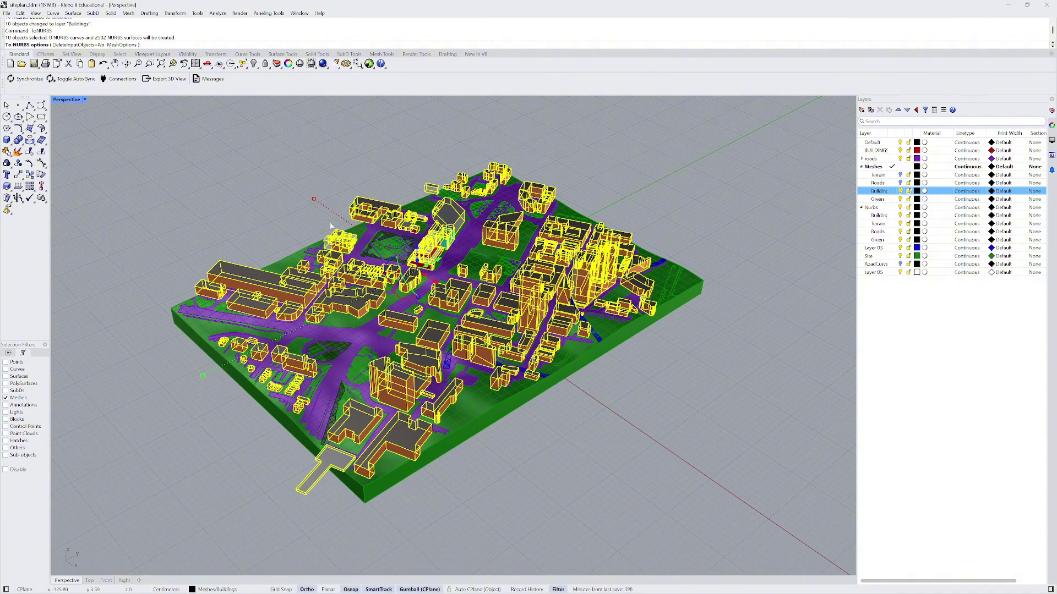
pyautogui.press('Return')
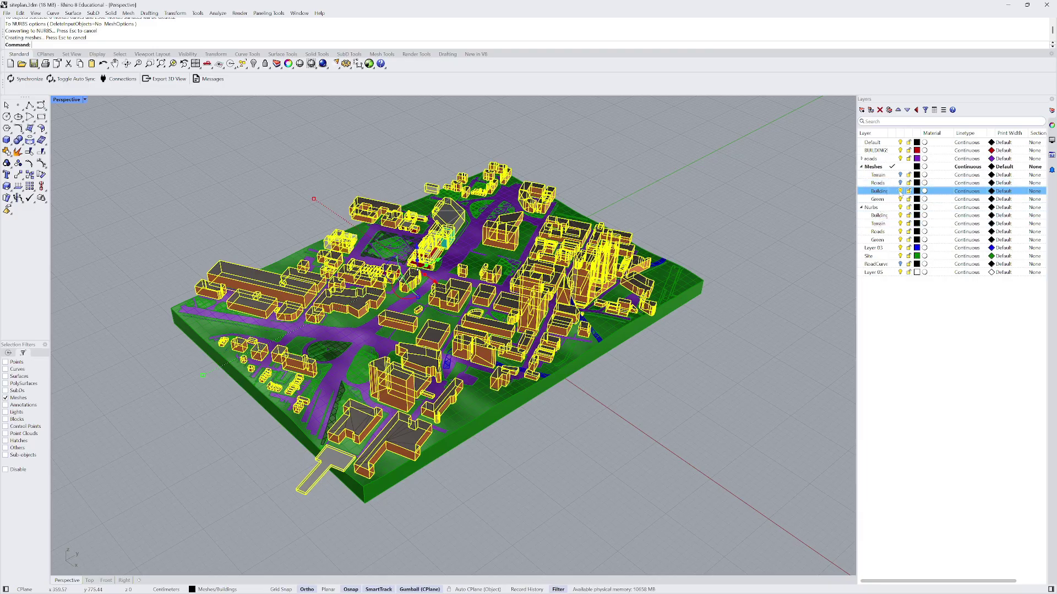
# - Toggle the Buildings layer visibility off and on, then undo both changes
pyautogui.click(901, 191)
pyautogui.click(901, 191)
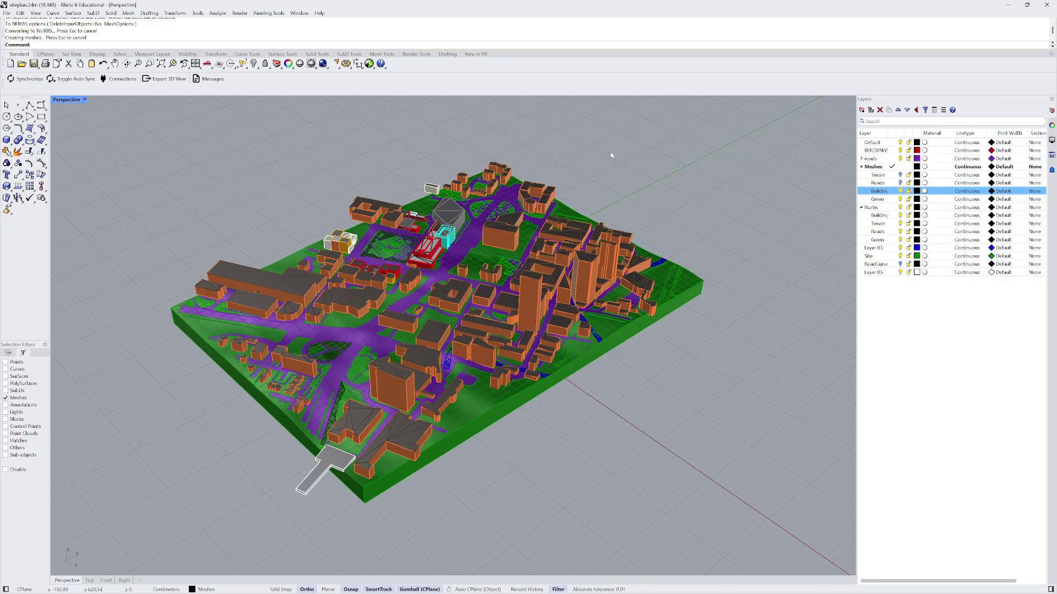
pyautogui.hotkey('ctrl', 'z')
pyautogui.hotkey('ctrl', 'z')
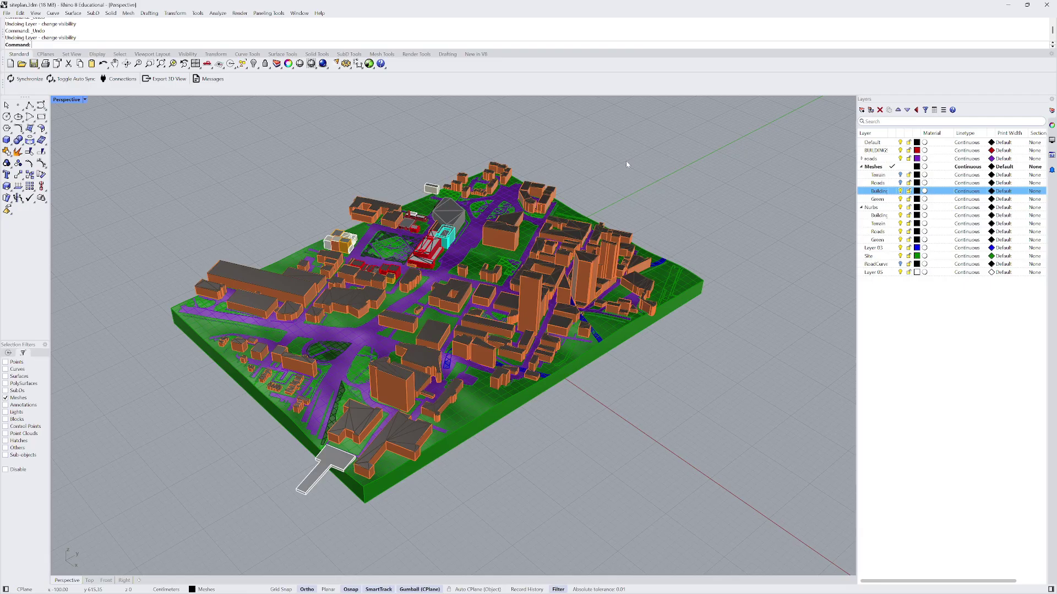
pyautogui.hotkey('ctrl', 'z')
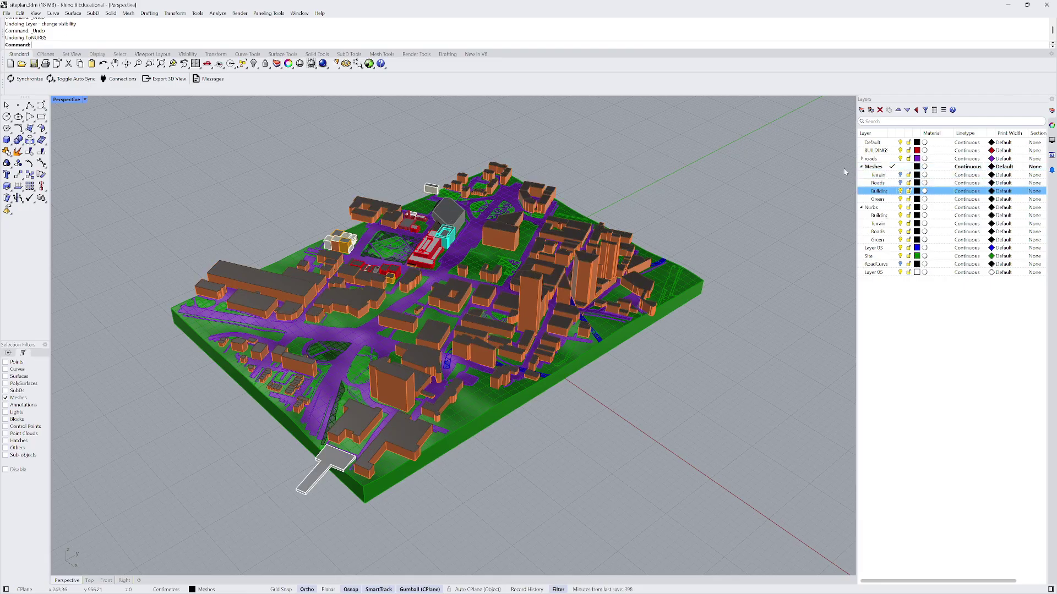
# - Use SelLayer to select every object on the Meshes > Buildings layer
pyautogui.write('SelLayer')
pyautogui.press('Return')
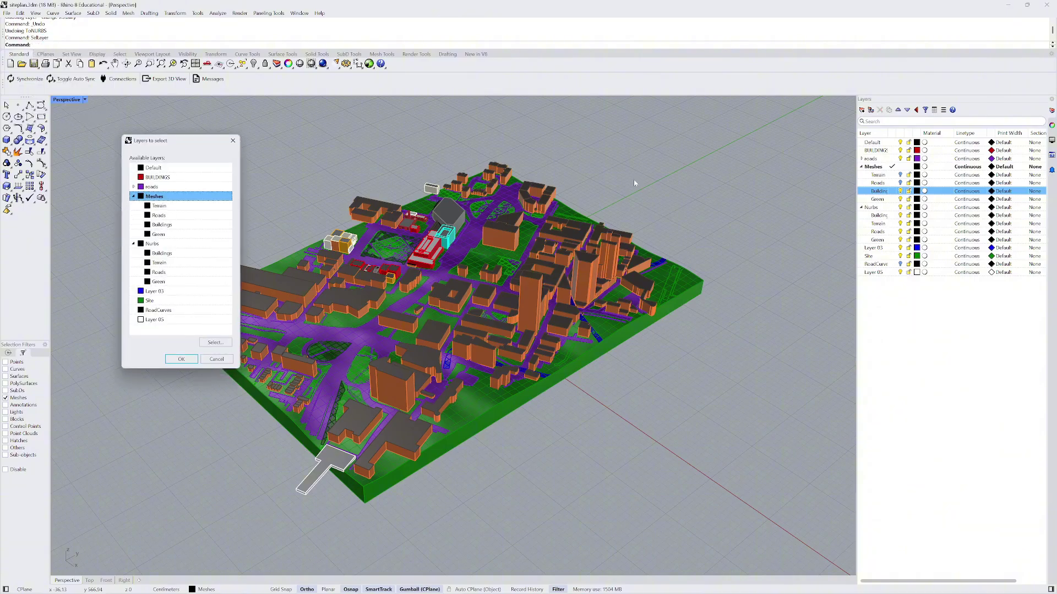
pyautogui.click(171, 226)
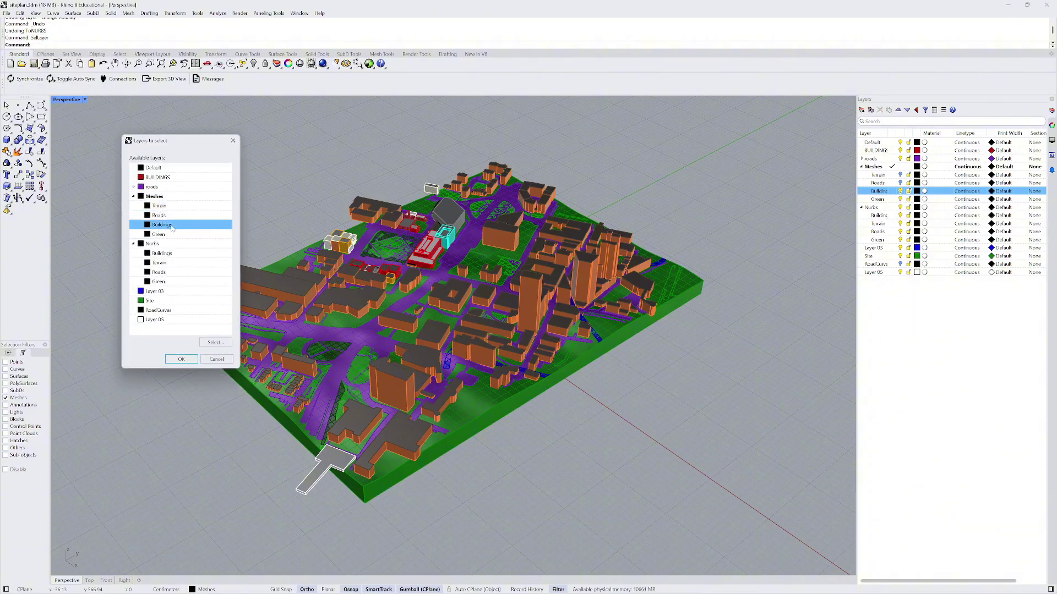
pyautogui.click(165, 178)
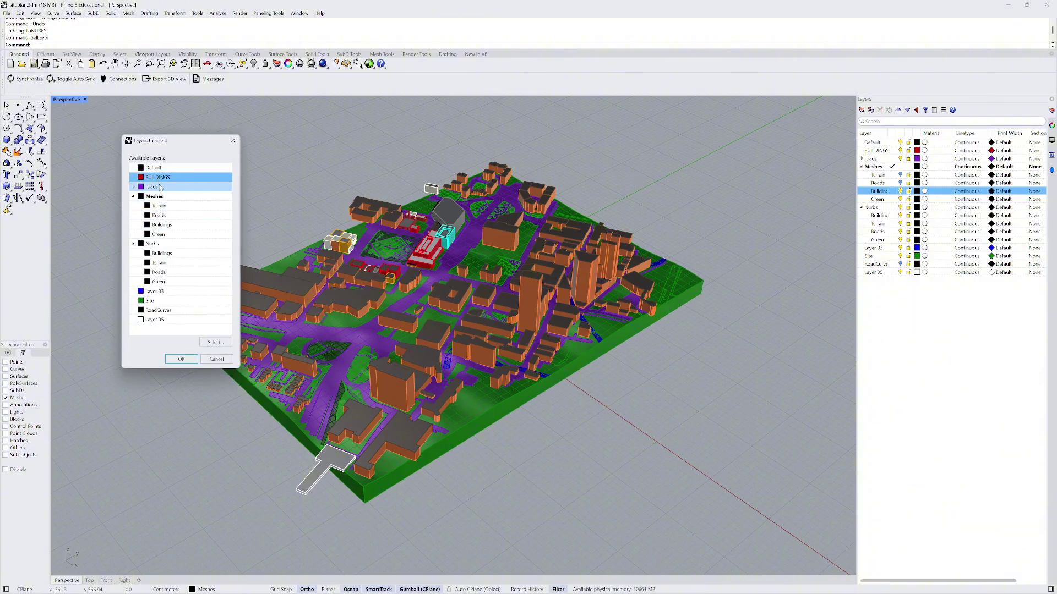
pyautogui.click(183, 359)
pyautogui.rightClick(118, 176)
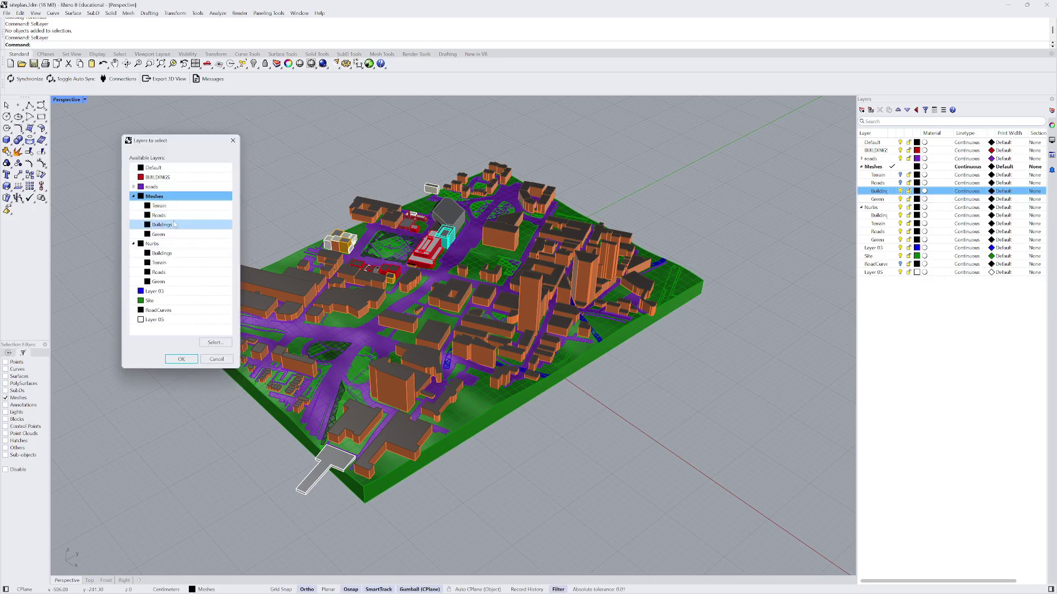
pyautogui.click(177, 225)
pyautogui.click(192, 363)
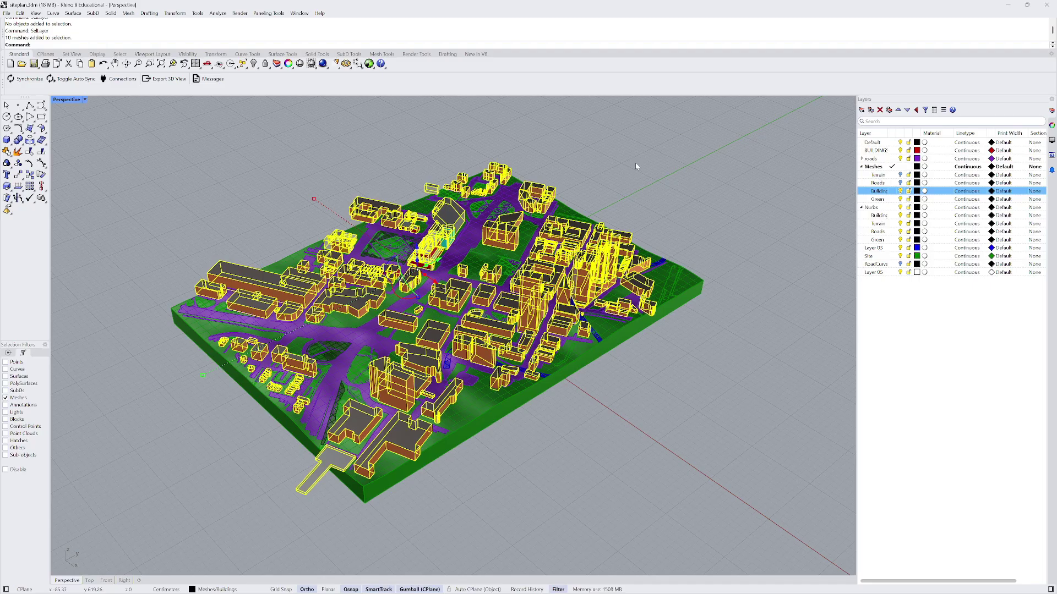
# - Make Nurbs > Buildings current and convert the meshes with ToNurbs using default options
pyautogui.click(893, 216)
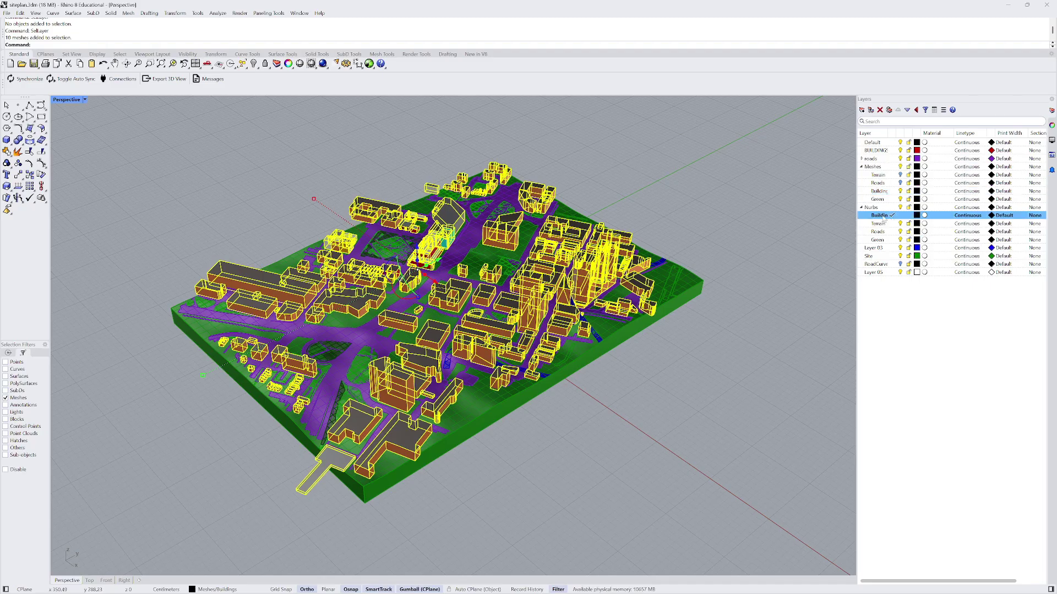
pyautogui.click(892, 216)
pyautogui.write('ToNurb')
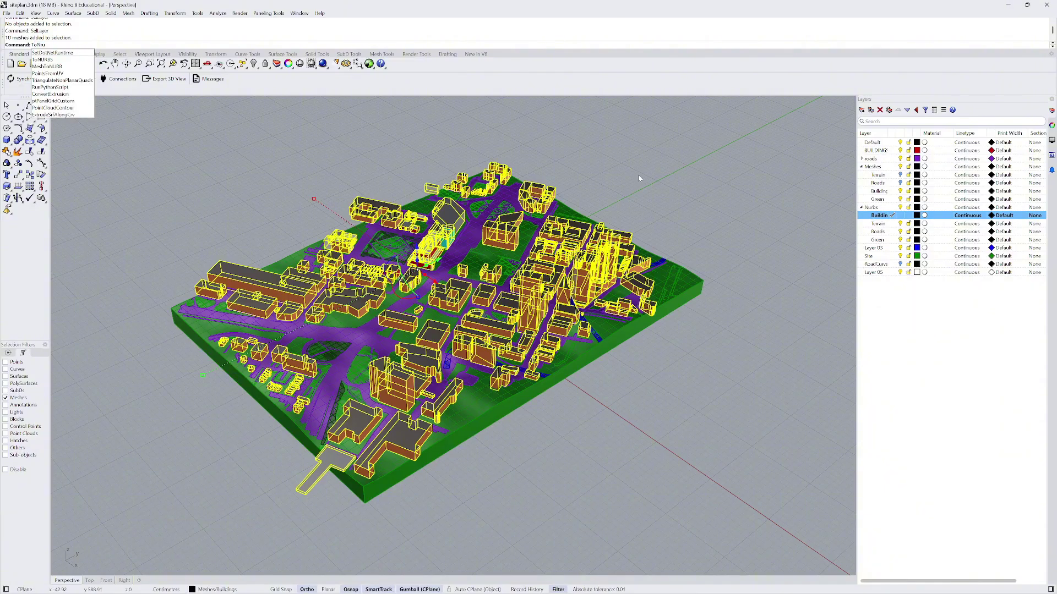
pyautogui.write('s')
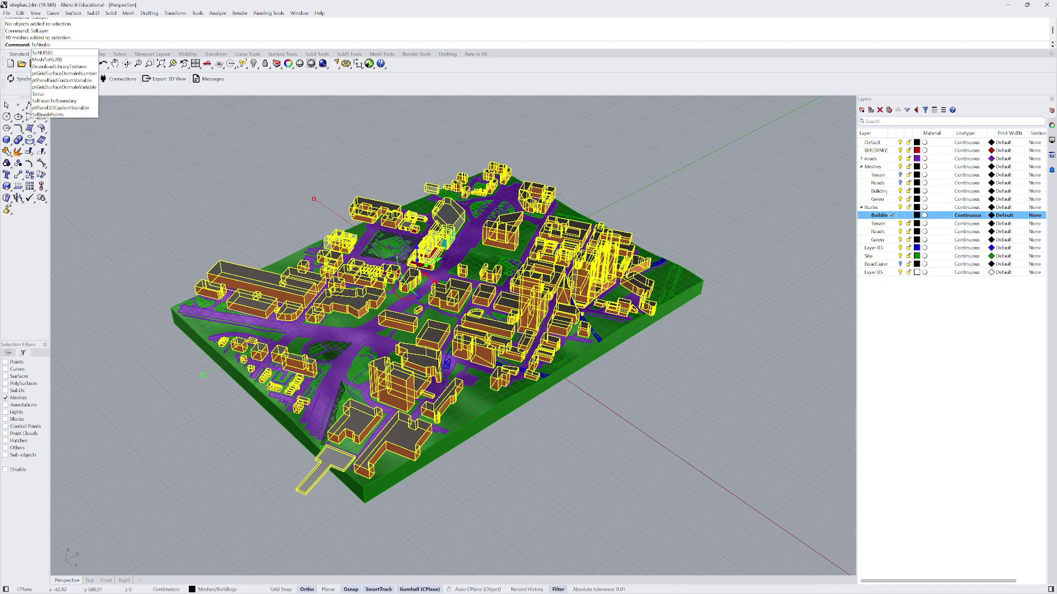
pyautogui.press('Down')
pyautogui.press('Return')
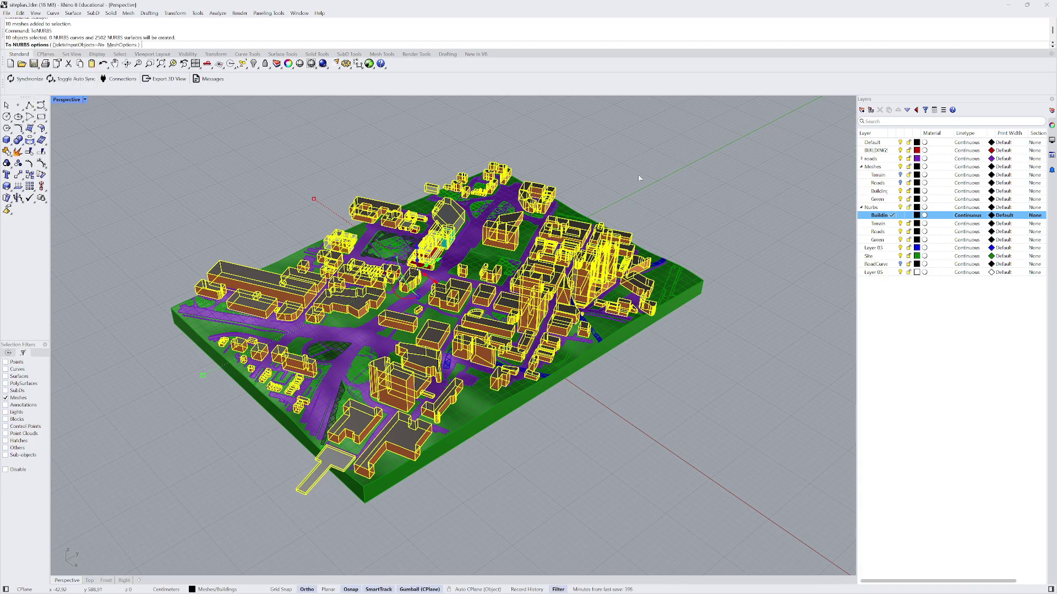
pyautogui.press('Return')
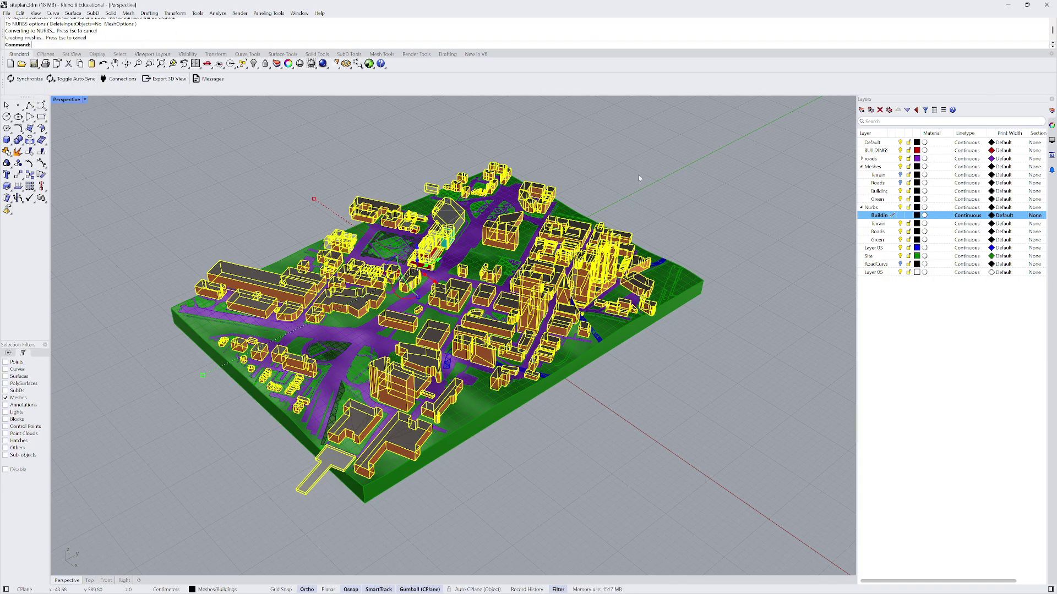
# - Enable all selection filters and reselect the ten new polysurfaces with SelLast
pyautogui.click(900, 191)
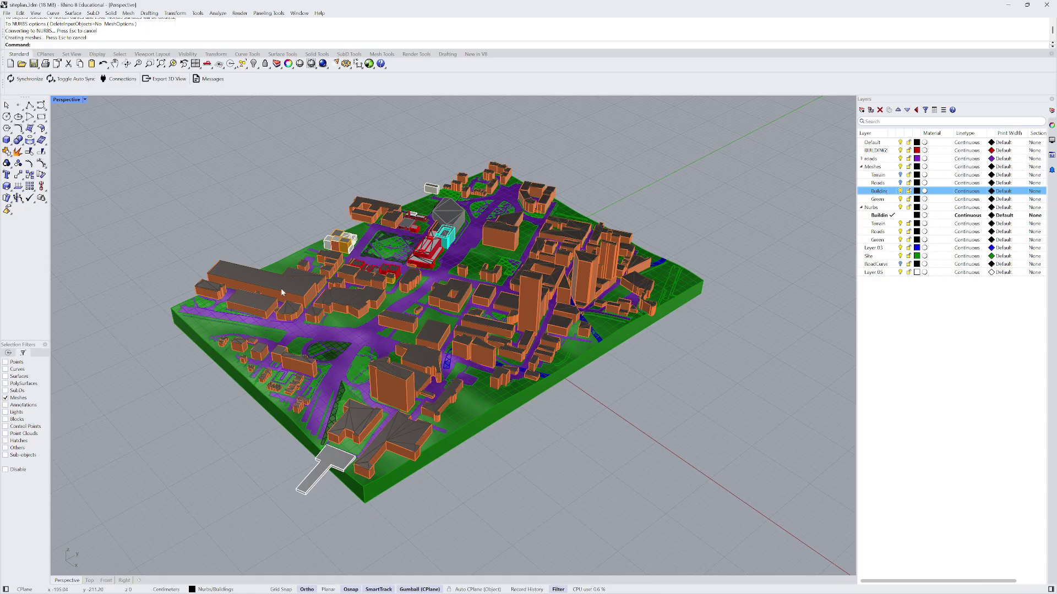
pyautogui.click(282, 288)
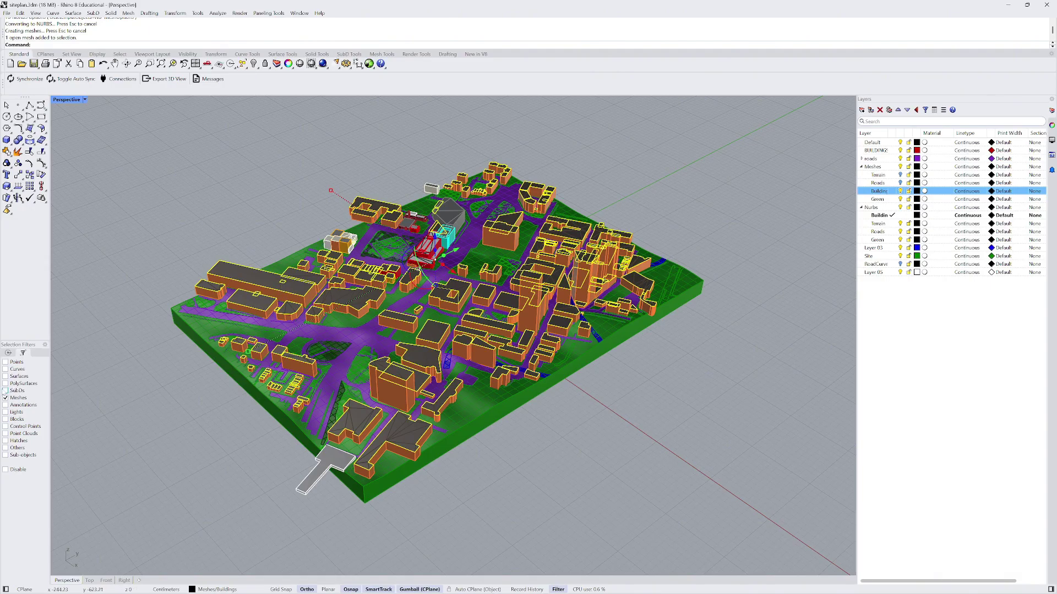
pyautogui.click(5, 398)
pyautogui.rightClick(5, 398)
pyautogui.click(632, 205)
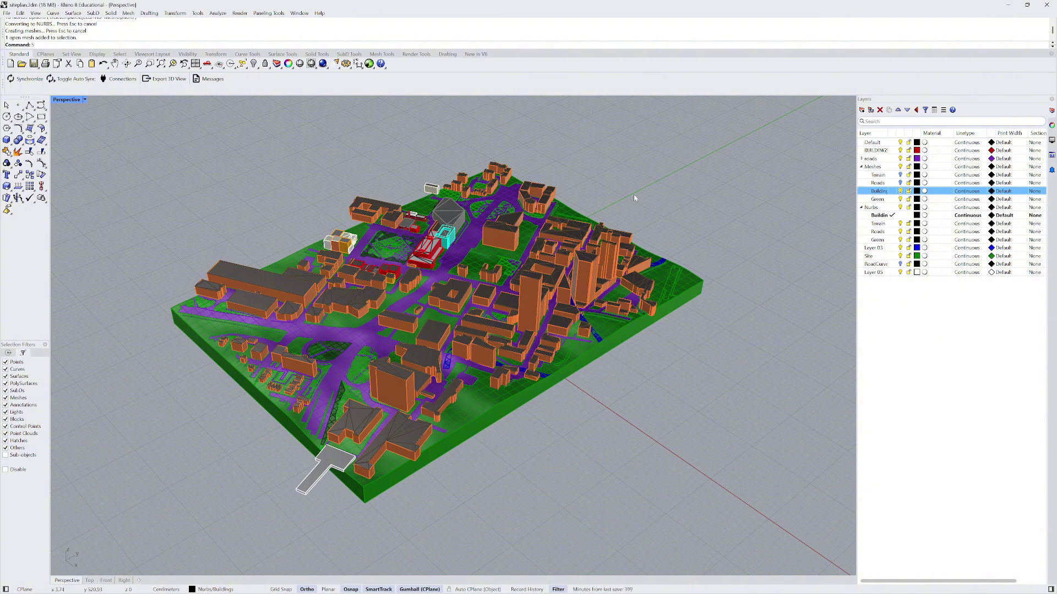
pyautogui.write('SelLast')
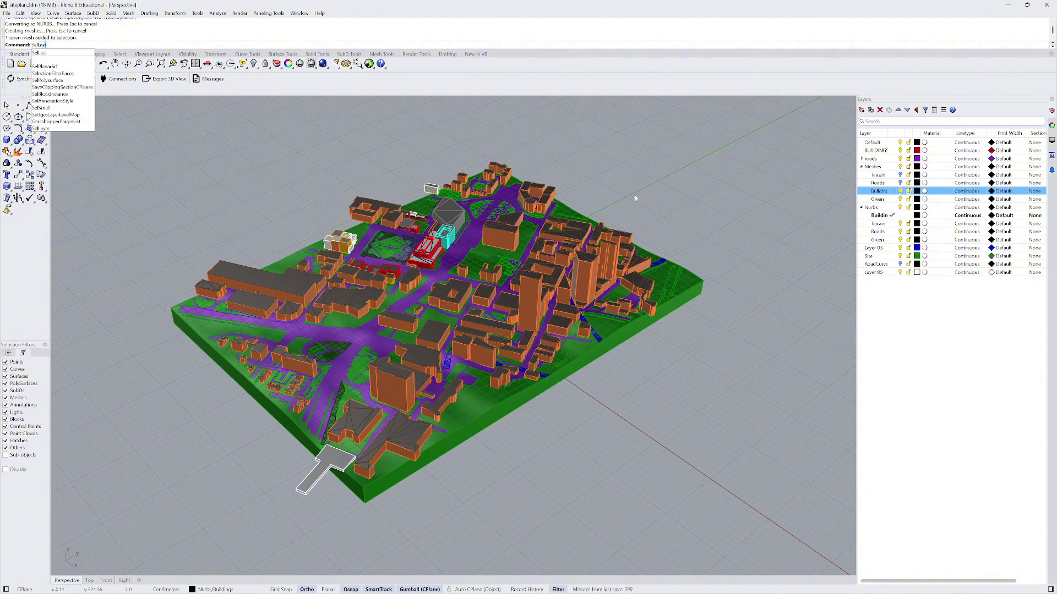
pyautogui.press('Return')
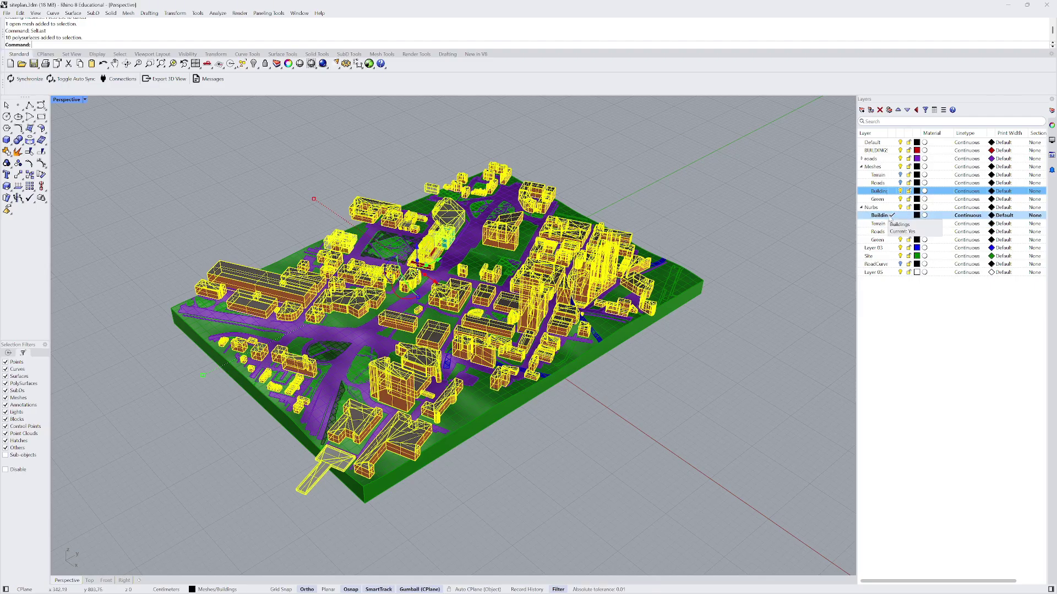
# - Move the ten polysurfaces onto the Nurbs > Buildings layer
pyautogui.rightClick(887, 218)
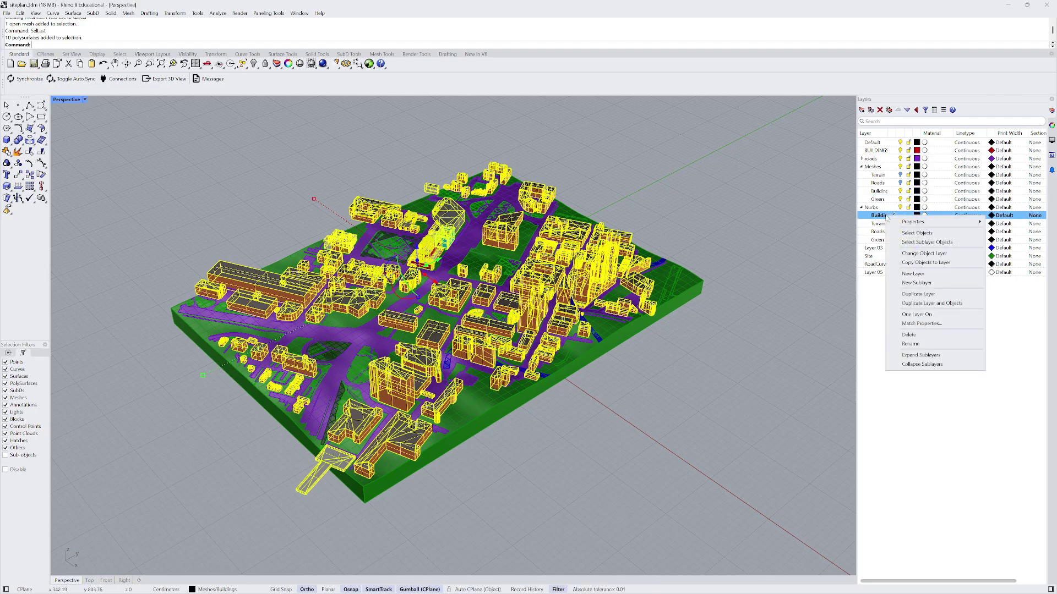
pyautogui.click(931, 254)
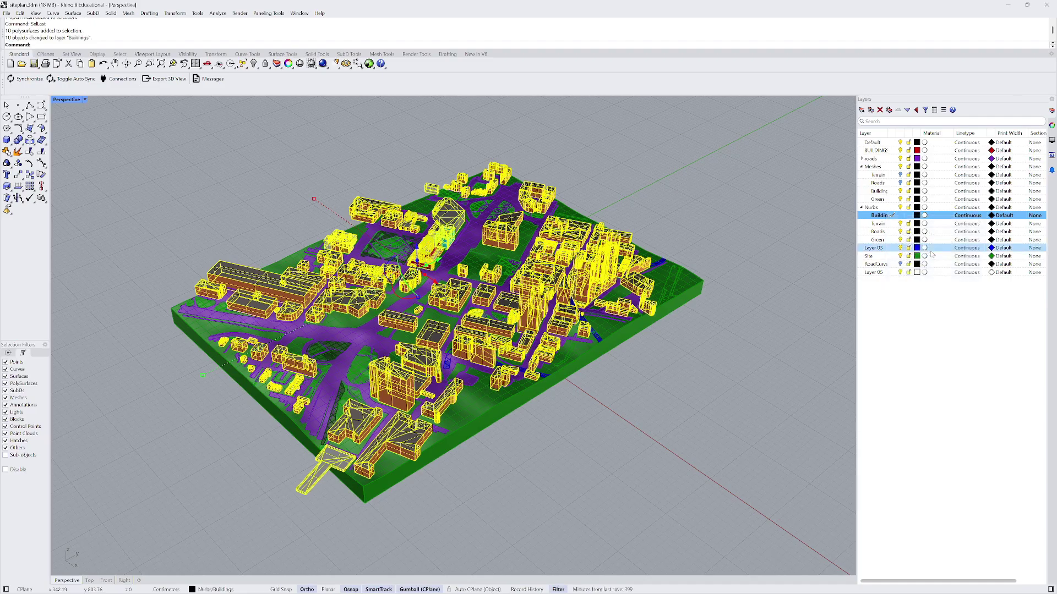
pyautogui.click(901, 191)
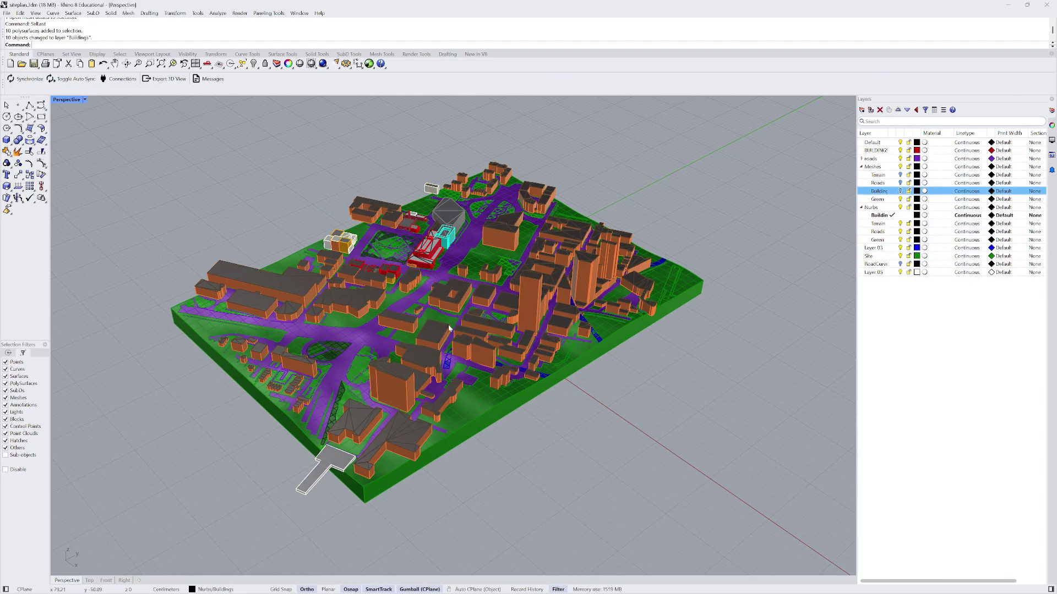
pyautogui.scroll(3, 348, 313)
pyautogui.moveTo(348, 313); pyautogui.dragTo(495, 331, button='right')
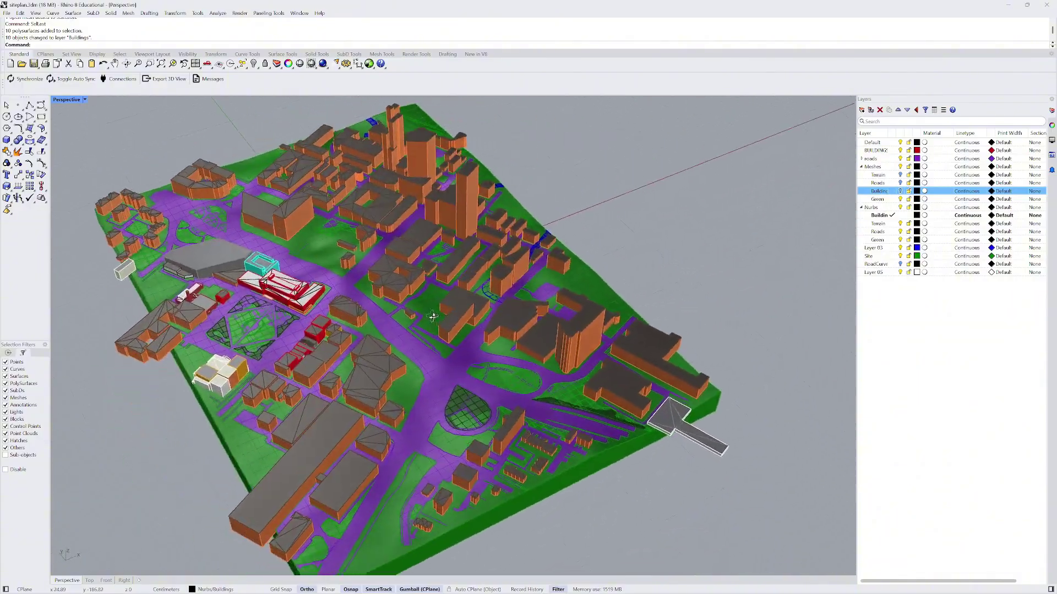
pyautogui.scroll(8, 313, 310)
pyautogui.moveTo(313, 310); pyautogui.dragTo(388, 259, button='right')
pyautogui.click(391, 261)
pyautogui.scroll(-10, 390, 261)
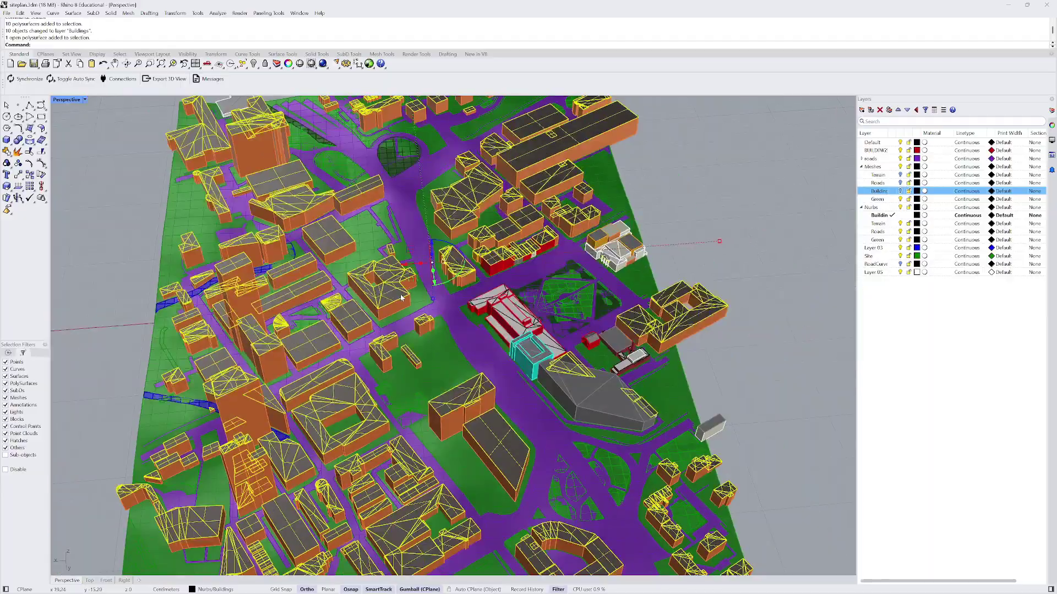
pyautogui.scroll(10, 197, 241)
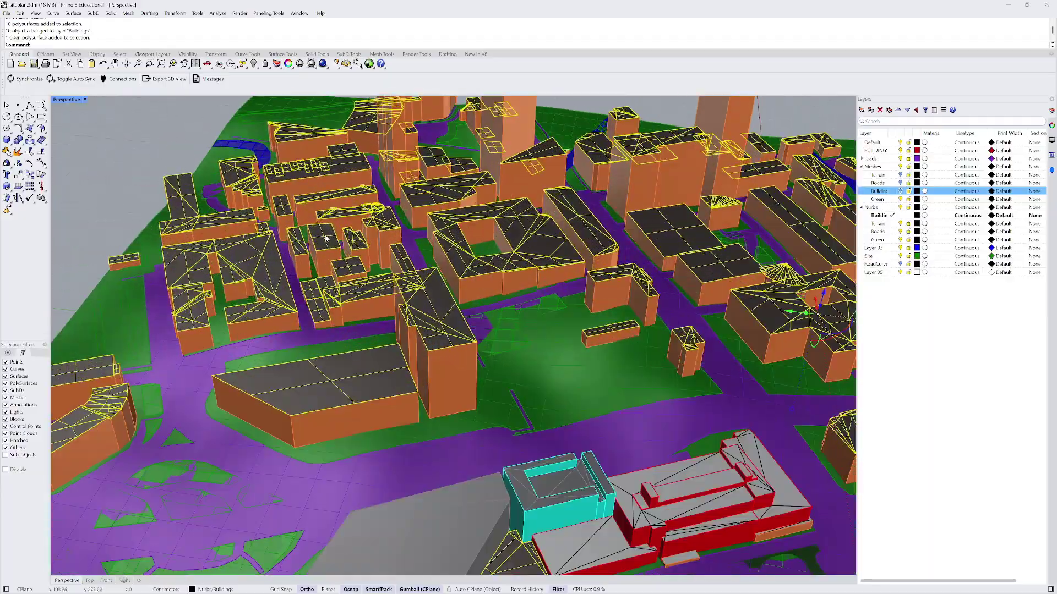
pyautogui.scroll(-10, 197, 240)
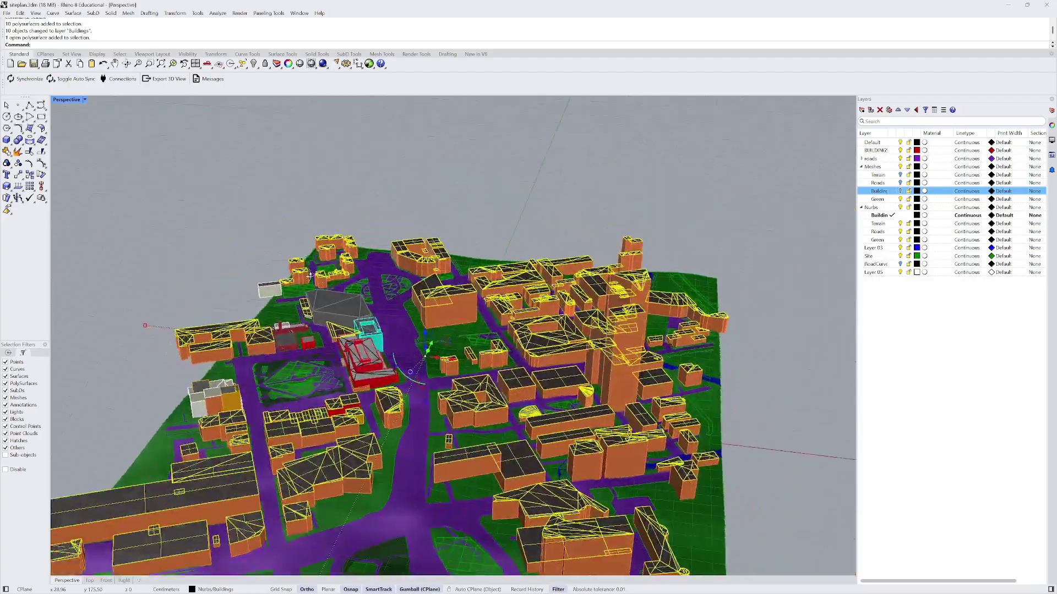
pyautogui.moveTo(310, 275); pyautogui.dragTo(435, 324, button='right')
pyautogui.scroll(-4, 359, 267)
pyautogui.scroll(5, 435, 325)
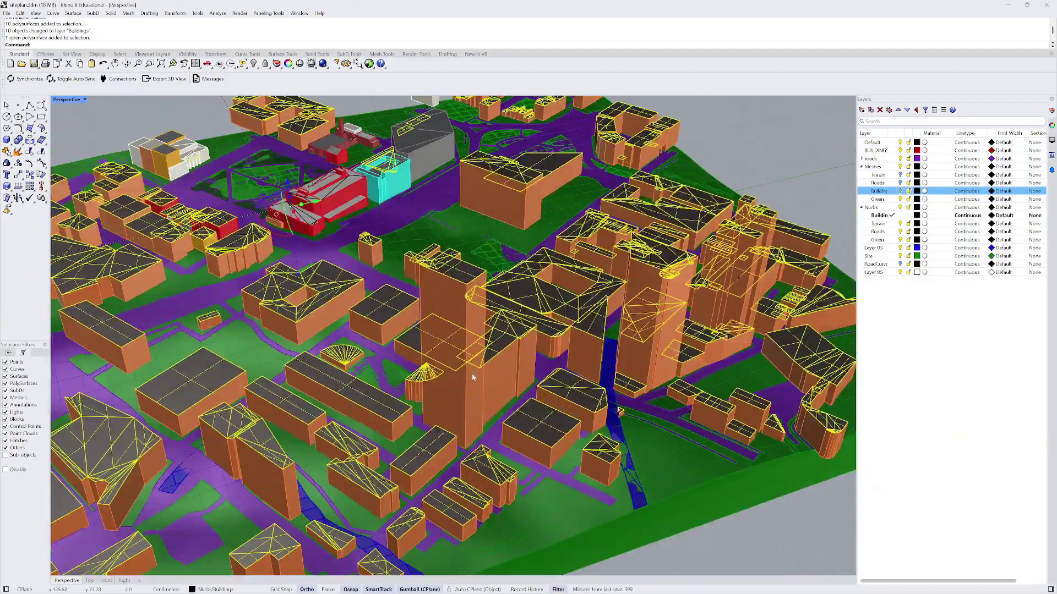
pyautogui.scroll(-4, 472, 377)
pyautogui.scroll(-5, 444, 336)
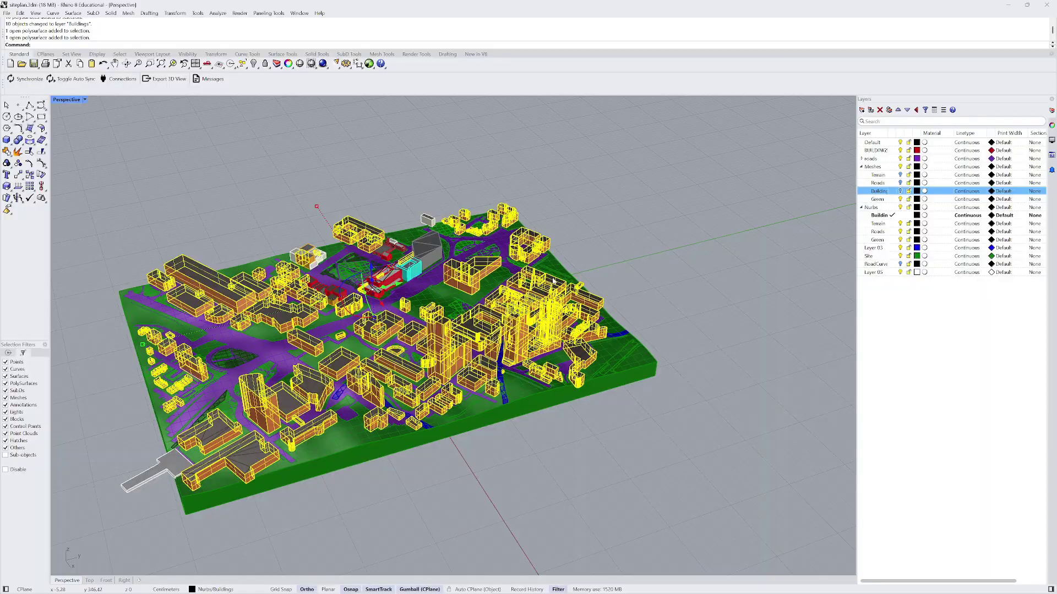
pyautogui.press('Escape')
pyautogui.scroll(8, 478, 287)
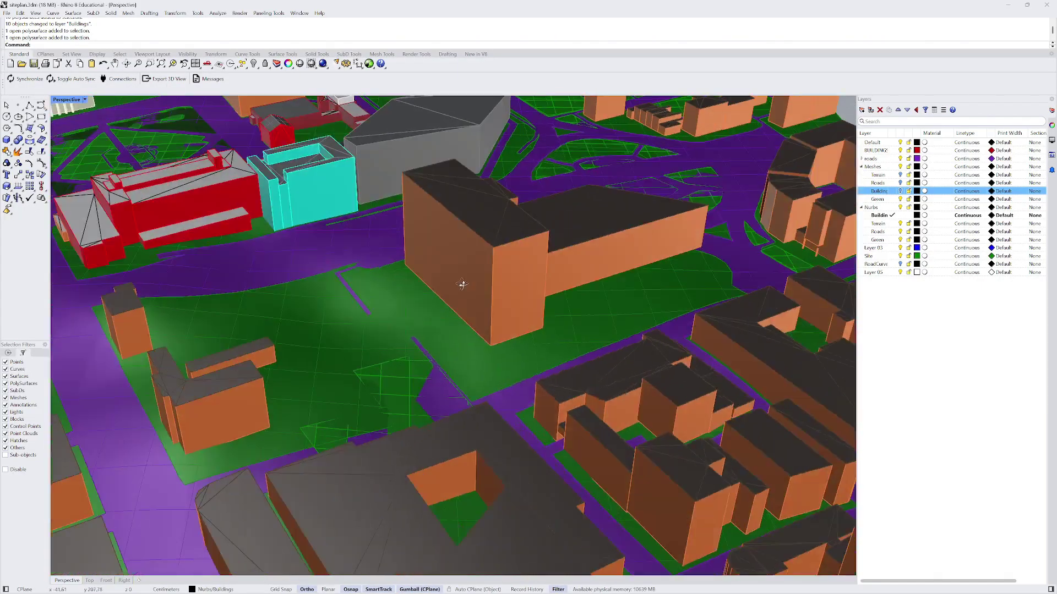
pyautogui.moveTo(462, 285); pyautogui.dragTo(493, 283, button='right')
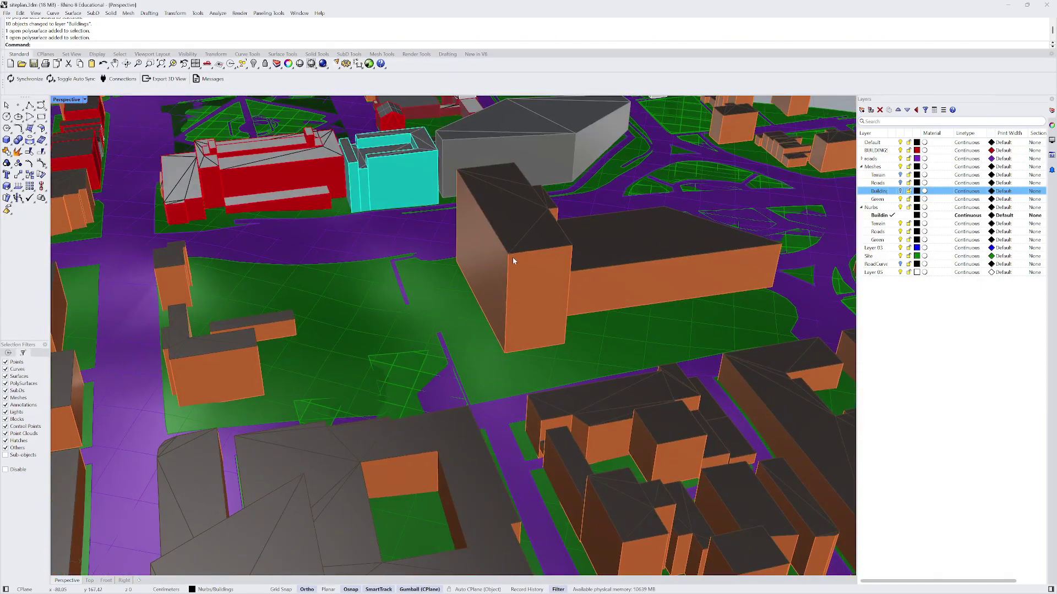
pyautogui.scroll(-7, 455, 270)
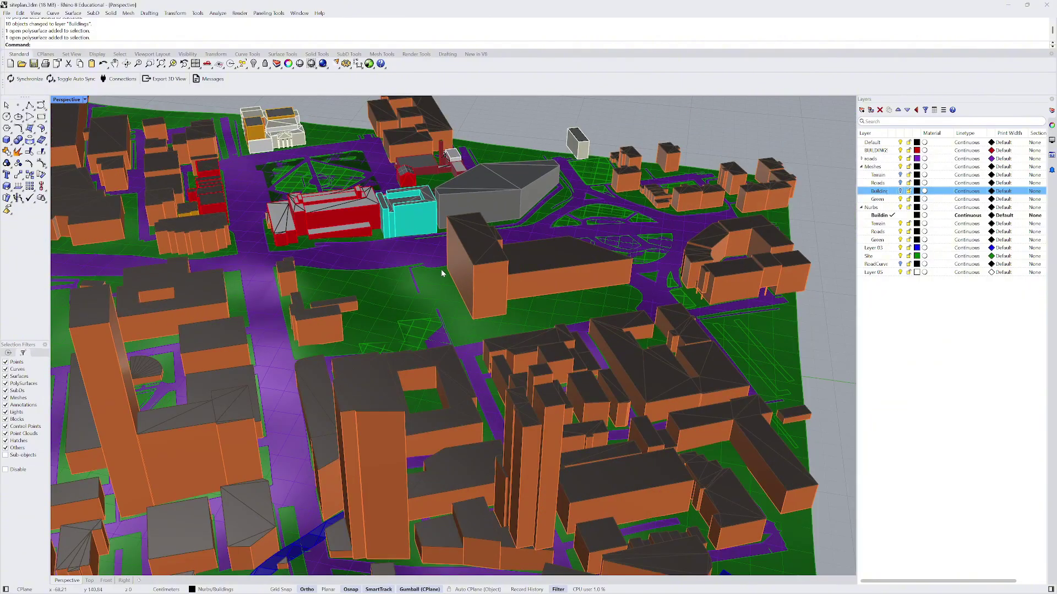
pyautogui.scroll(-6, 450, 272)
pyautogui.moveTo(454, 273); pyautogui.dragTo(330, 300, button='right')
pyautogui.scroll(10, 508, 272)
pyautogui.click(503, 253)
pyautogui.scroll(-6, 503, 253)
pyautogui.scroll(10, 386, 273)
pyautogui.scroll(2, 386, 273)
pyautogui.scroll(-7, 367, 305)
pyautogui.scroll(-8, 329, 288)
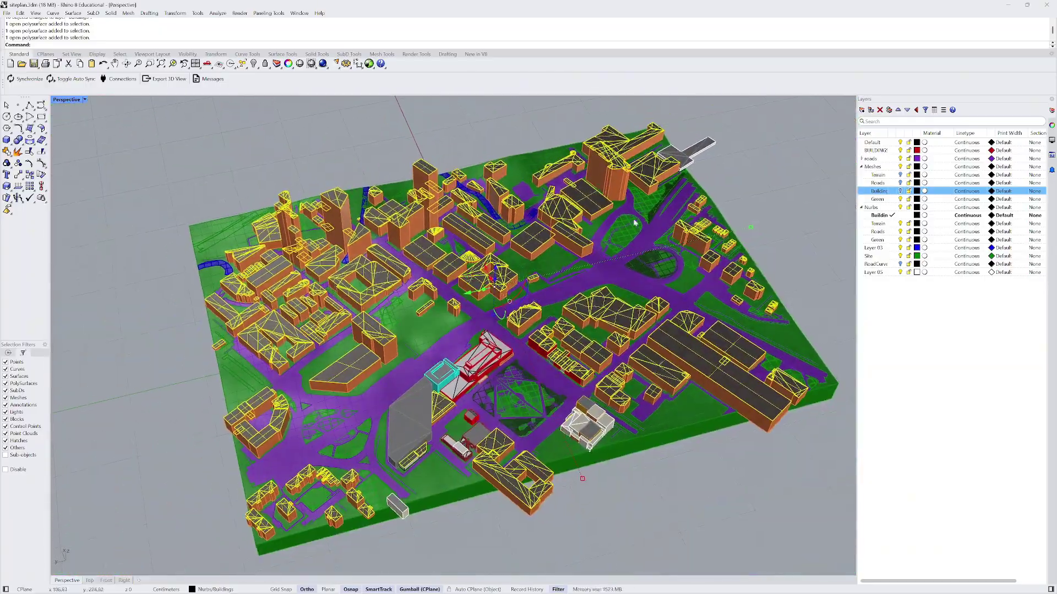
pyautogui.click(733, 170)
pyautogui.scroll(4, 399, 252)
pyautogui.scroll(3, 400, 252)
# - Run MergeAllCoplanarFaces on all the building polysurfaces
pyautogui.click(388, 283)
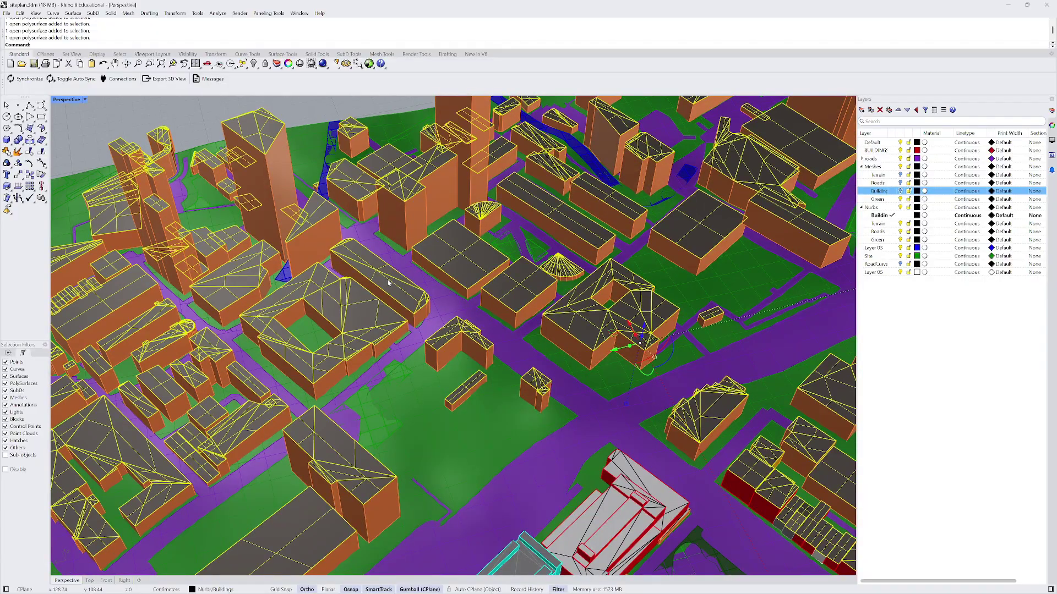
pyautogui.write('Merge')
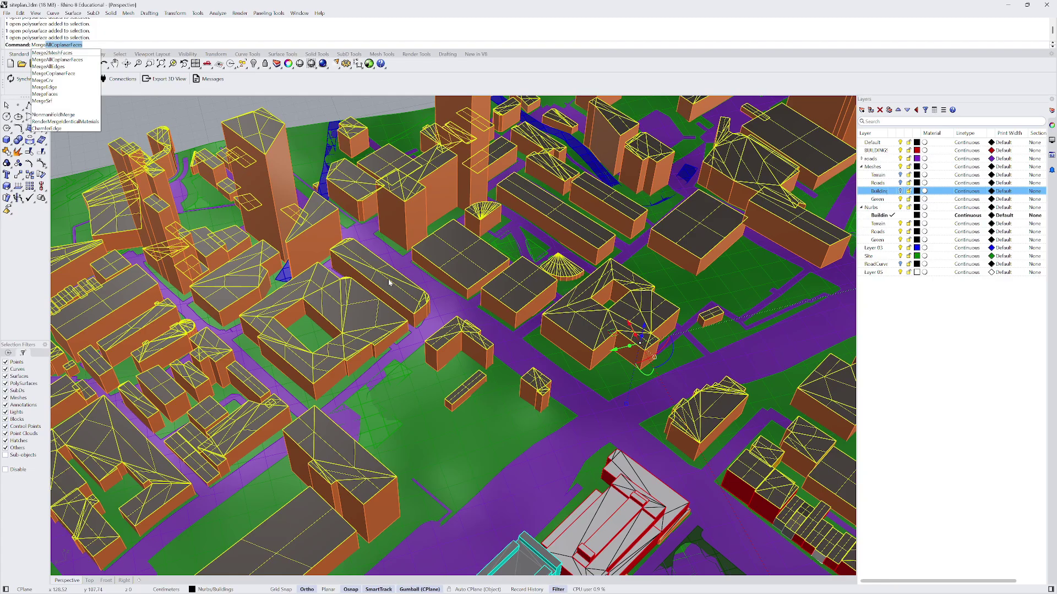
pyautogui.press('Return')
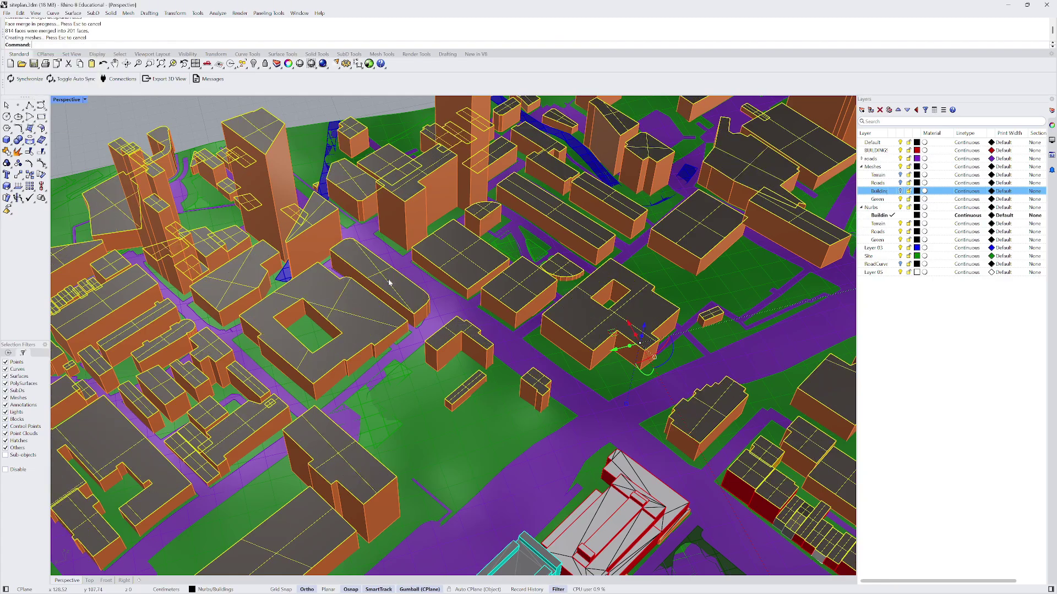
pyautogui.scroll(-3, 390, 293)
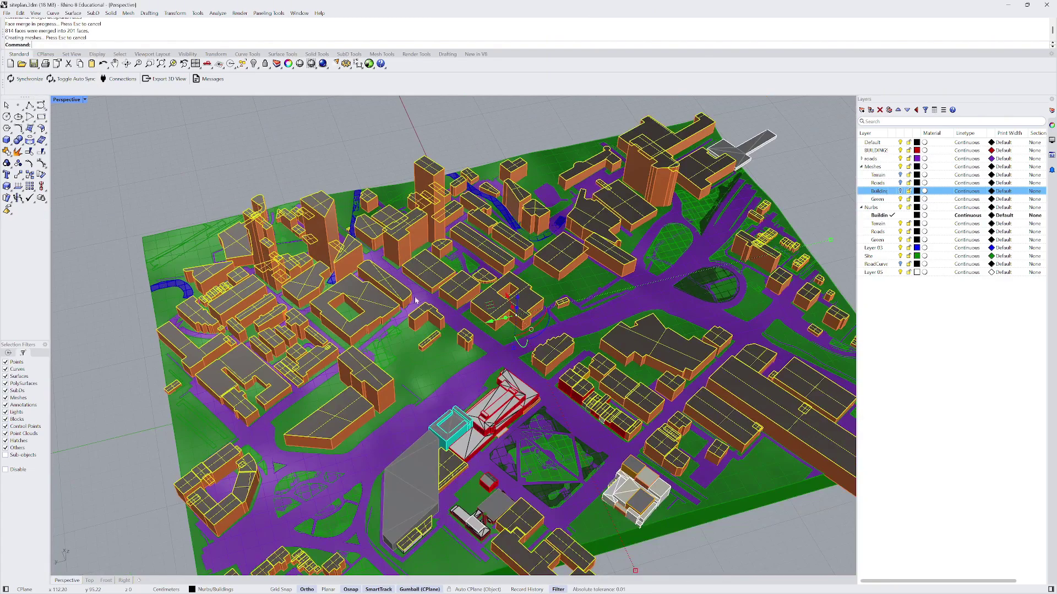
pyautogui.scroll(-2, 277, 273)
pyautogui.scroll(6, 569, 227)
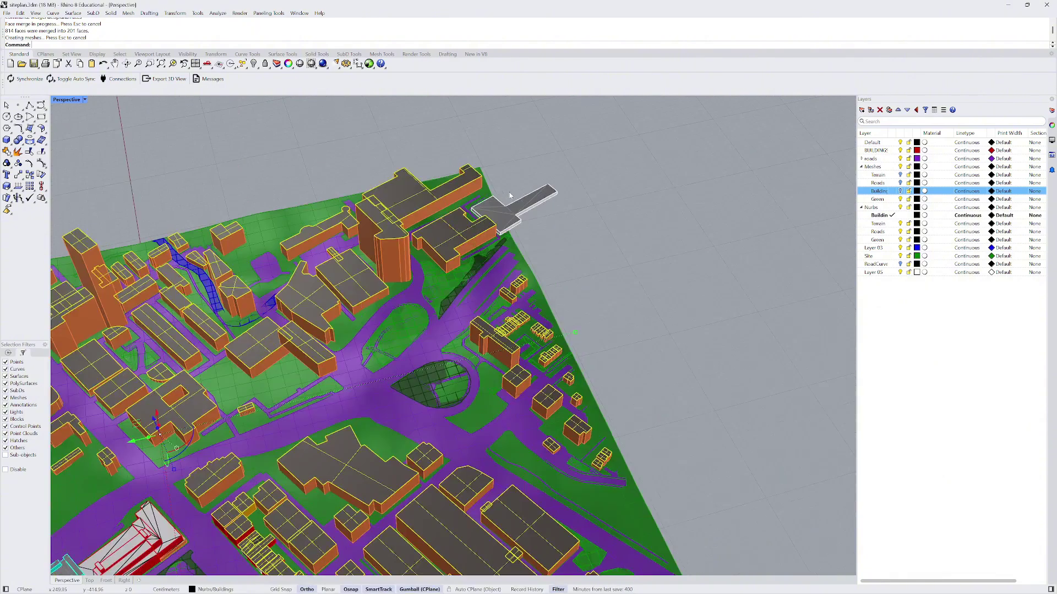
# - Merge the bridge's coplanar faces, undo it, then merge them again
pyautogui.click(515, 226)
pyautogui.press('Return')
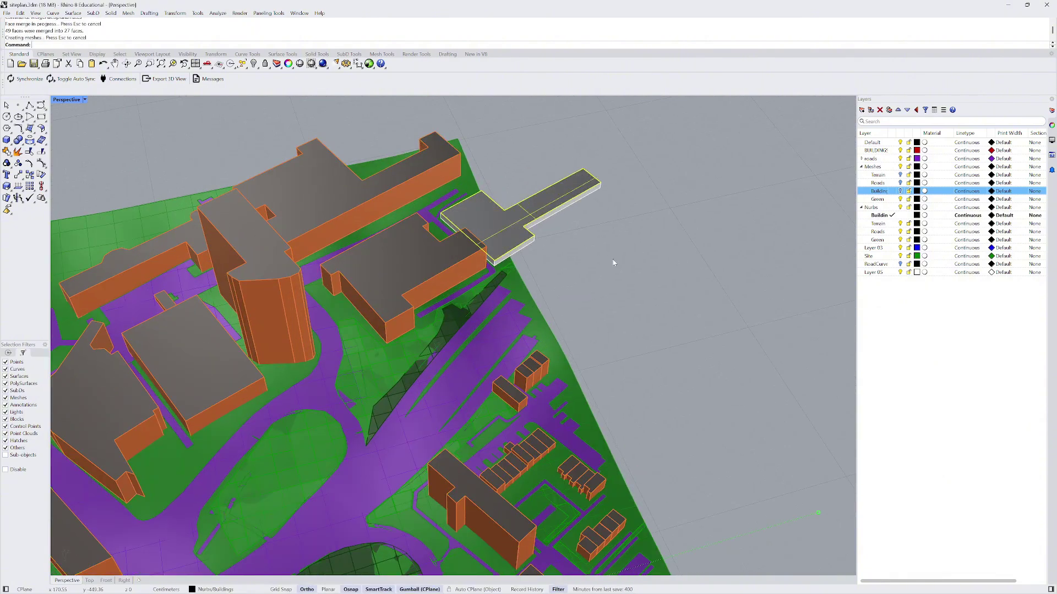
pyautogui.click(614, 263)
pyautogui.scroll(-2, 509, 233)
pyautogui.scroll(2, 487, 226)
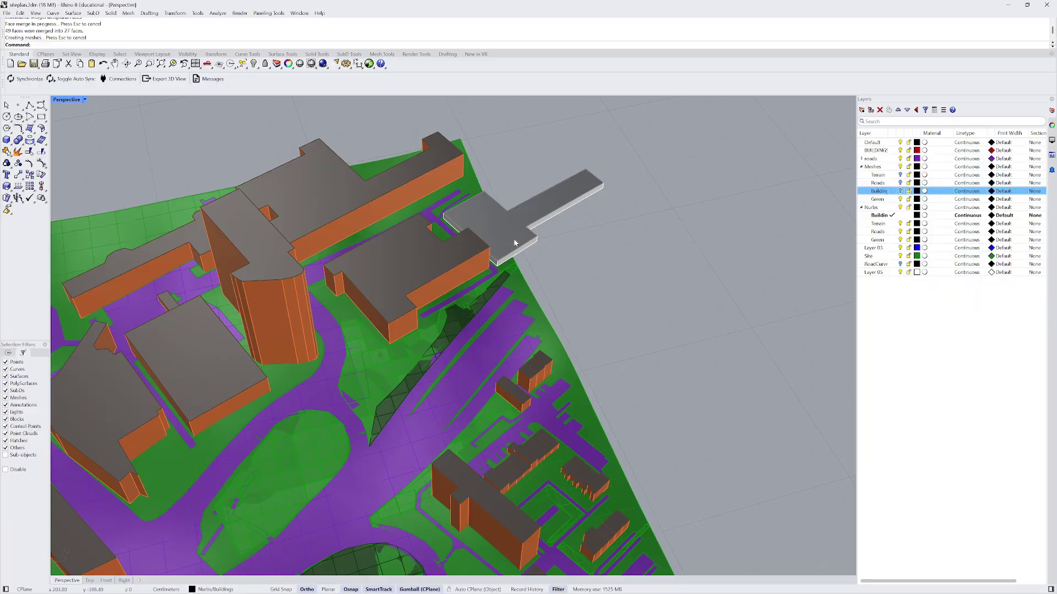
pyautogui.hotkey('ctrl', 'z')
pyautogui.scroll(3, 497, 222)
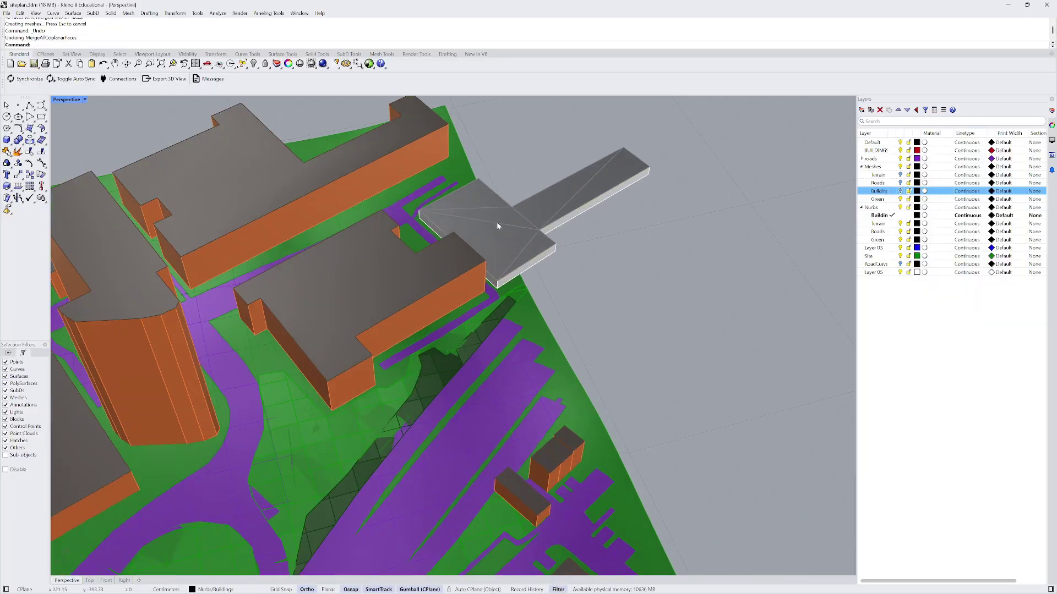
pyautogui.click(500, 223)
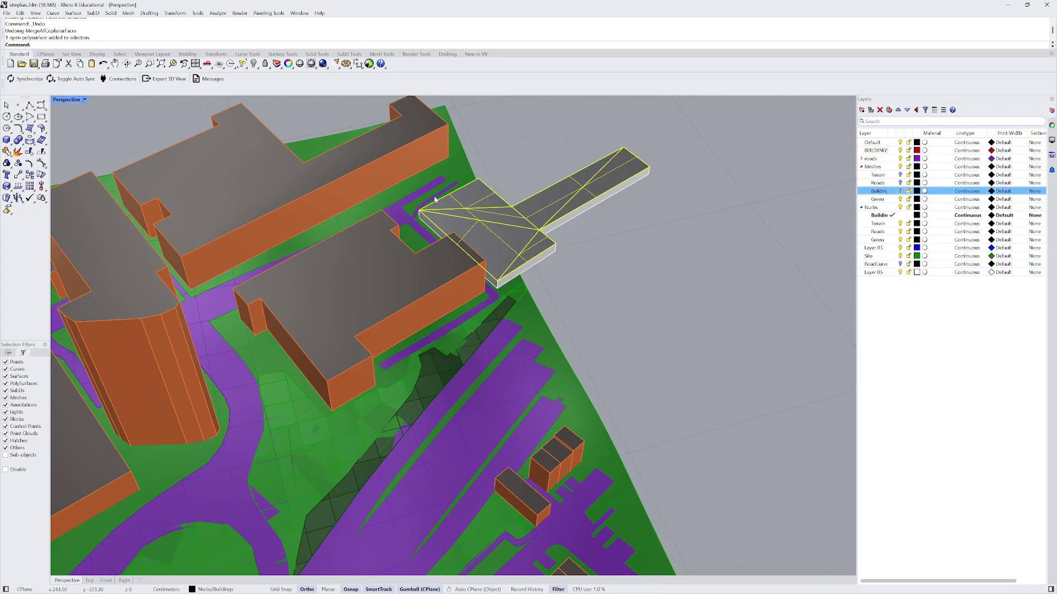
pyautogui.rightClick(484, 191)
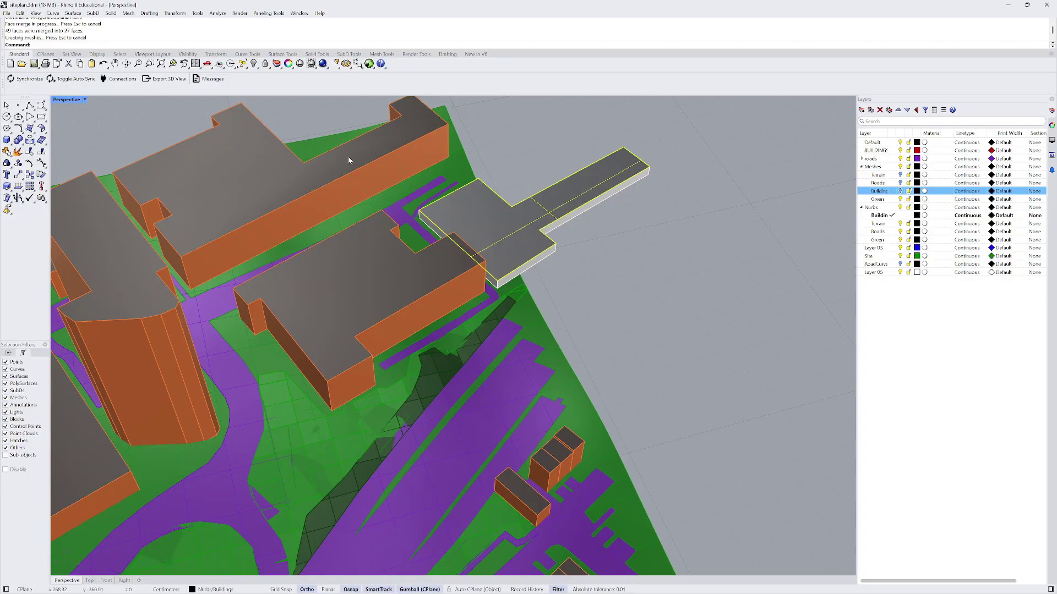
pyautogui.scroll(-10, 348, 156)
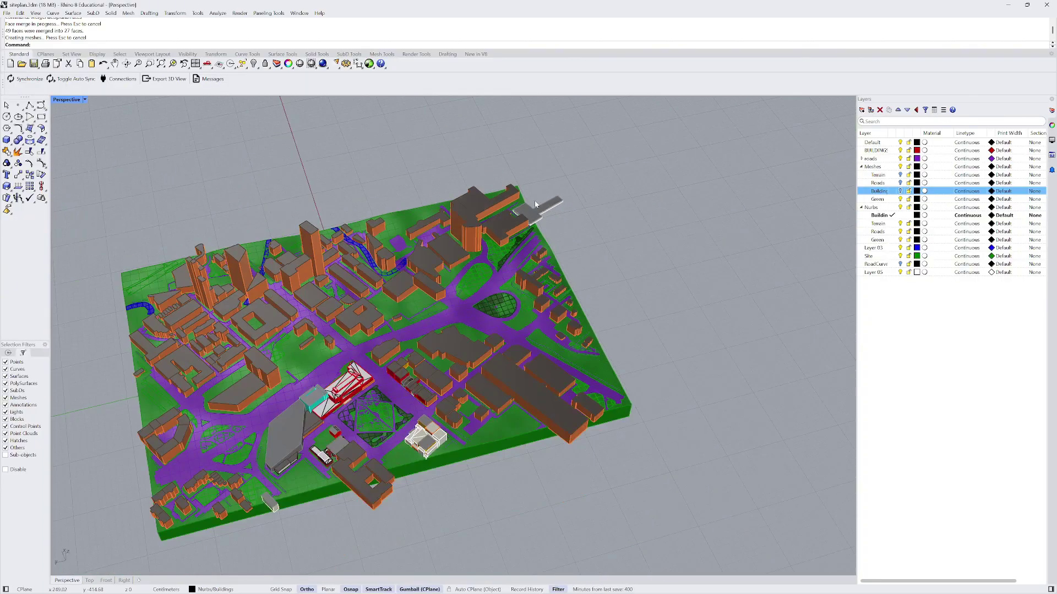
pyautogui.scroll(5, 418, 298)
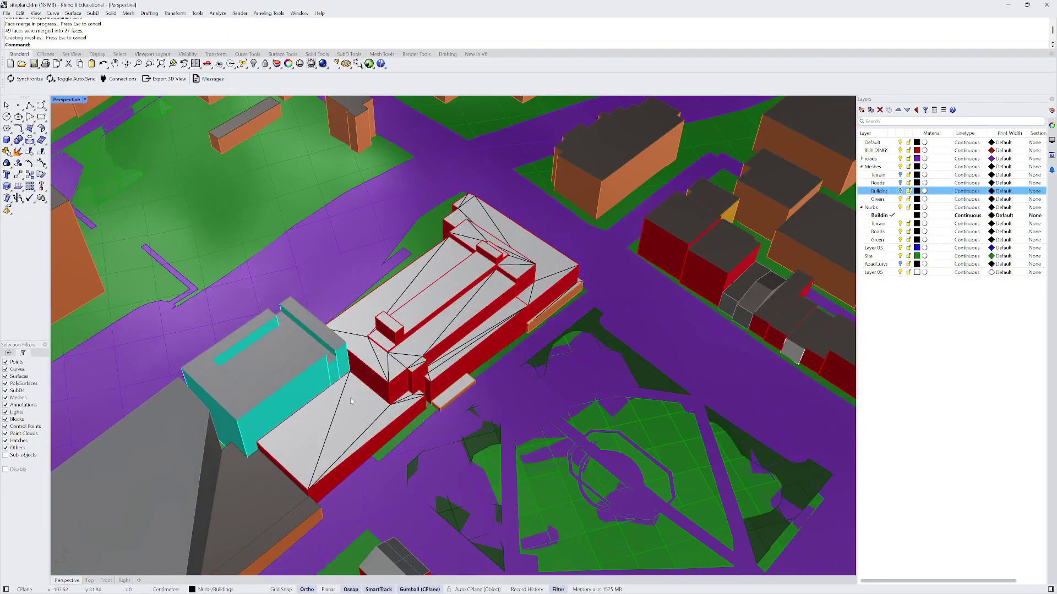
# - Repeat the coplanar face merge on the red and white buildings, reducing 50 faces to 47
pyautogui.click(391, 299)
pyautogui.scroll(-3, 391, 299)
pyautogui.scroll(5, 351, 366)
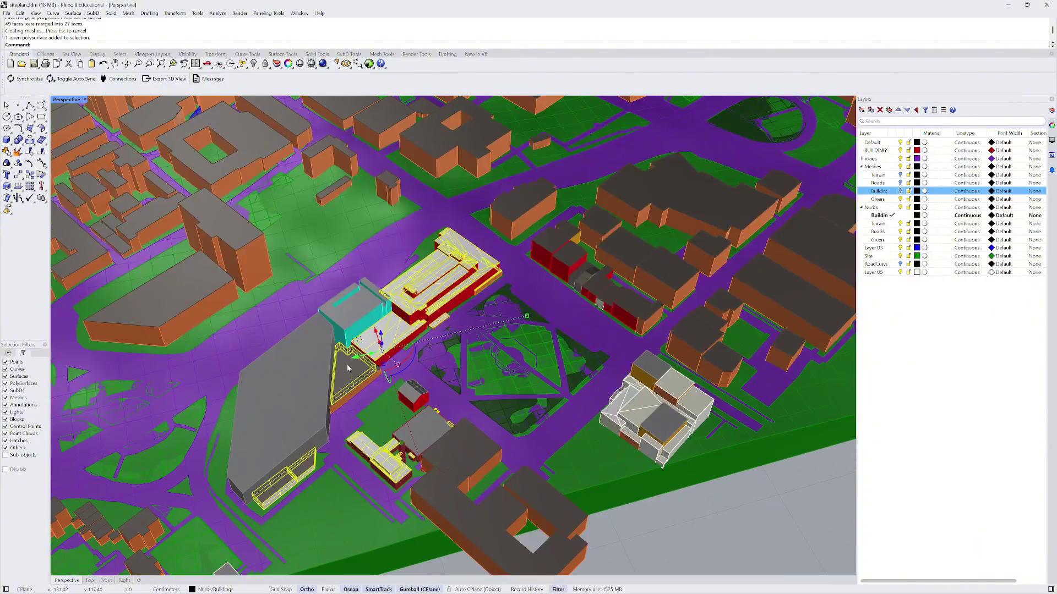
pyautogui.rightClick(349, 365)
pyautogui.scroll(-5, 319, 320)
pyautogui.scroll(5, 495, 385)
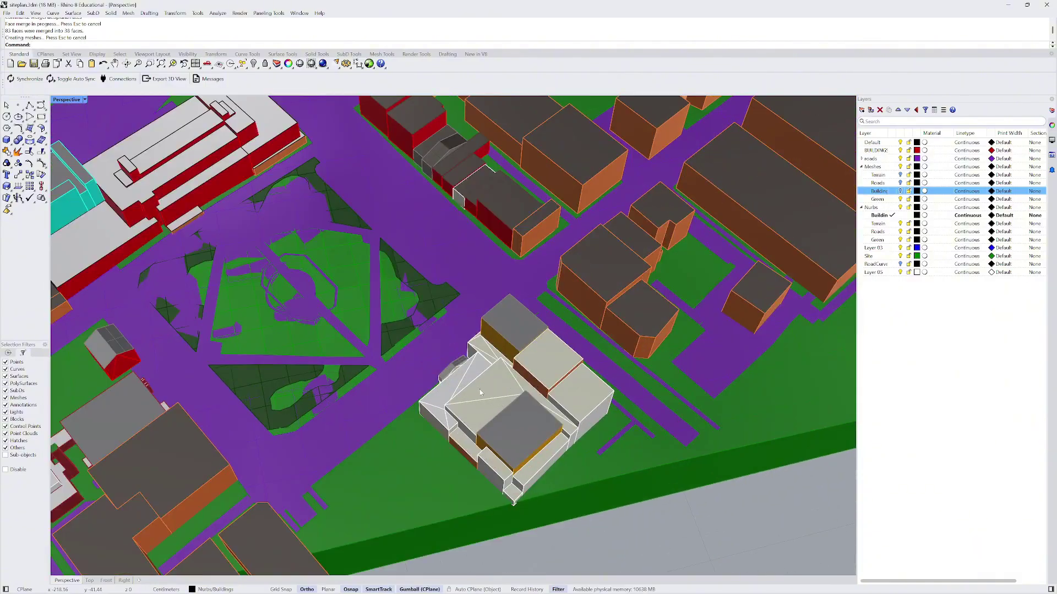
pyautogui.click(481, 392)
pyautogui.rightClick(480, 391)
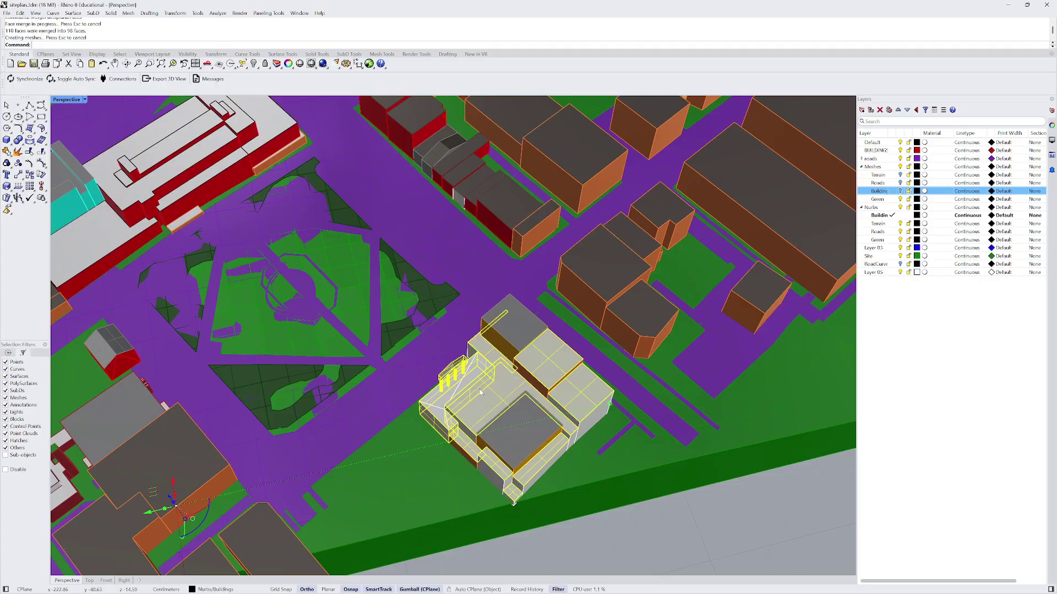
pyautogui.scroll(-3, 481, 392)
pyautogui.scroll(6, 464, 380)
pyautogui.rightClick(464, 381)
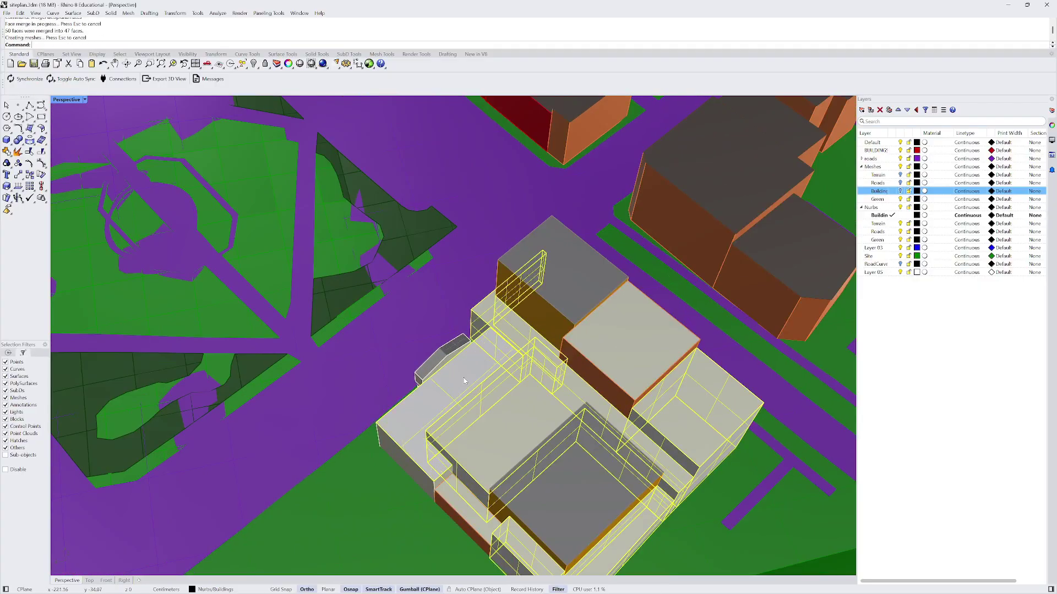
pyautogui.scroll(-6, 464, 380)
pyautogui.scroll(-3, 340, 370)
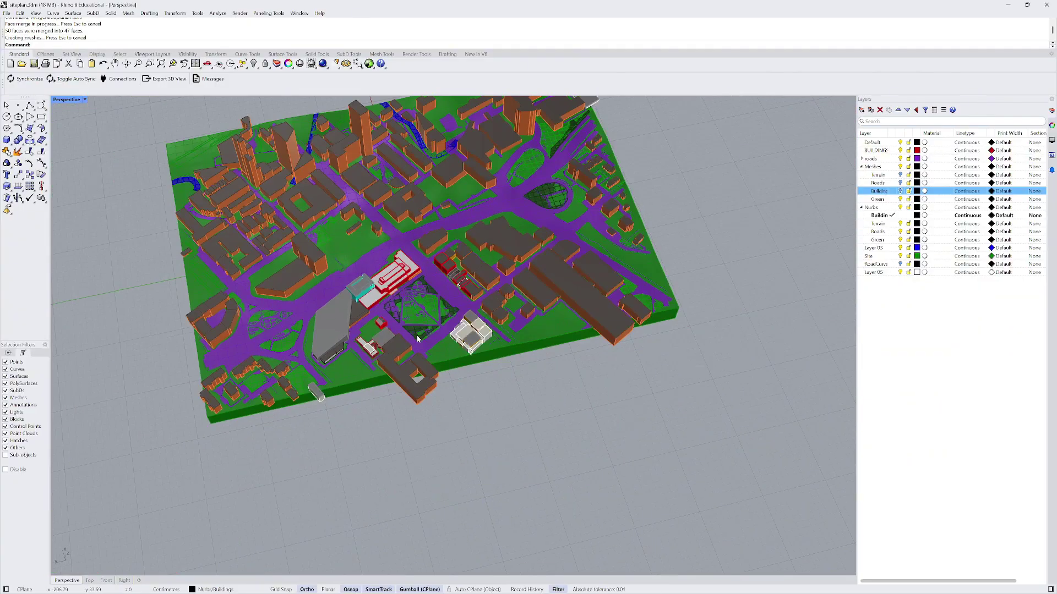
pyautogui.moveTo(339, 369); pyautogui.dragTo(234, 357, button='right')
pyautogui.moveTo(246, 272); pyautogui.dragTo(458, 315, button='right')
pyautogui.scroll(5, 394, 260)
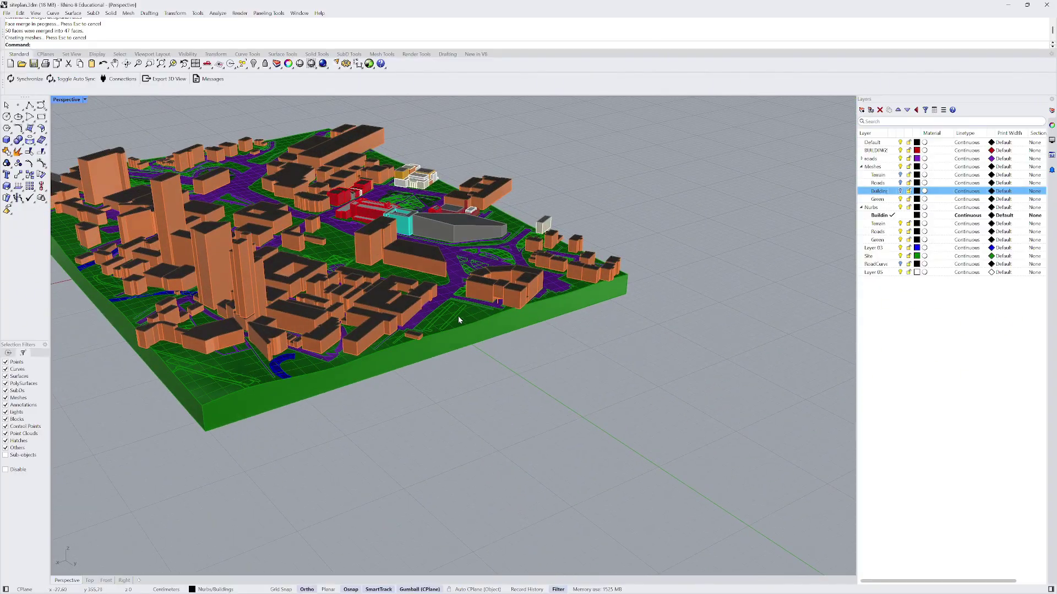
# - Join the terrain surface and slab side face, hide them, then undo the hide
pyautogui.click(468, 320)
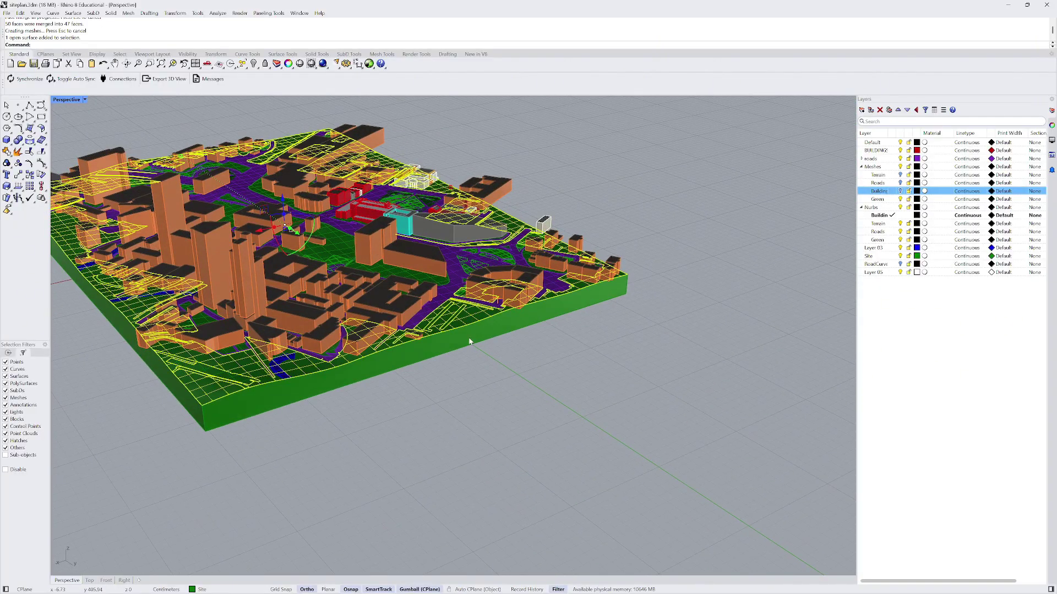
pyautogui.keyDown('shift'); pyautogui.click(472, 341); pyautogui.keyUp('shift')
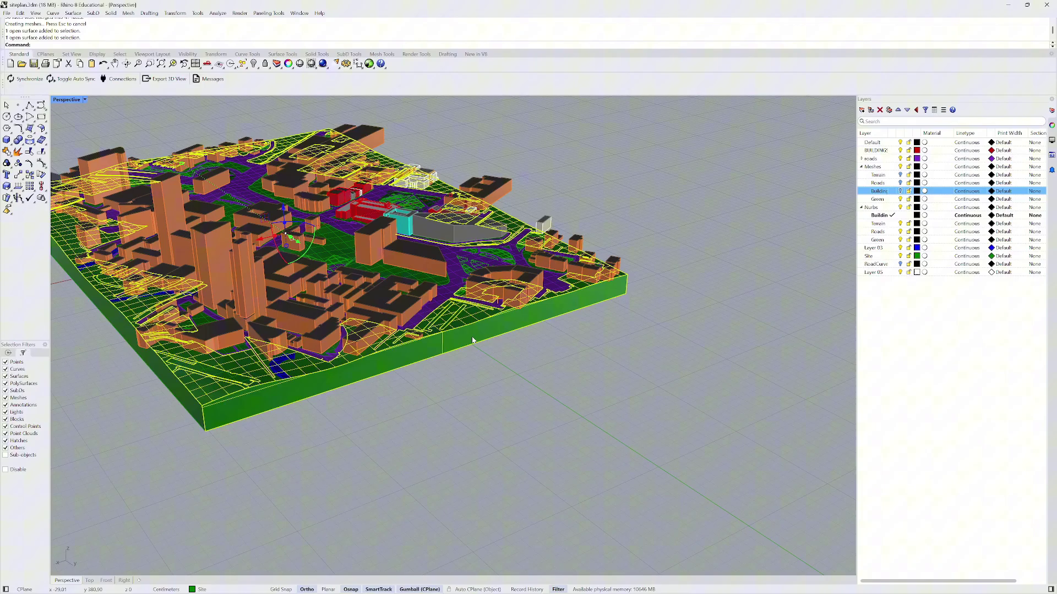
pyautogui.rightClick(512, 371)
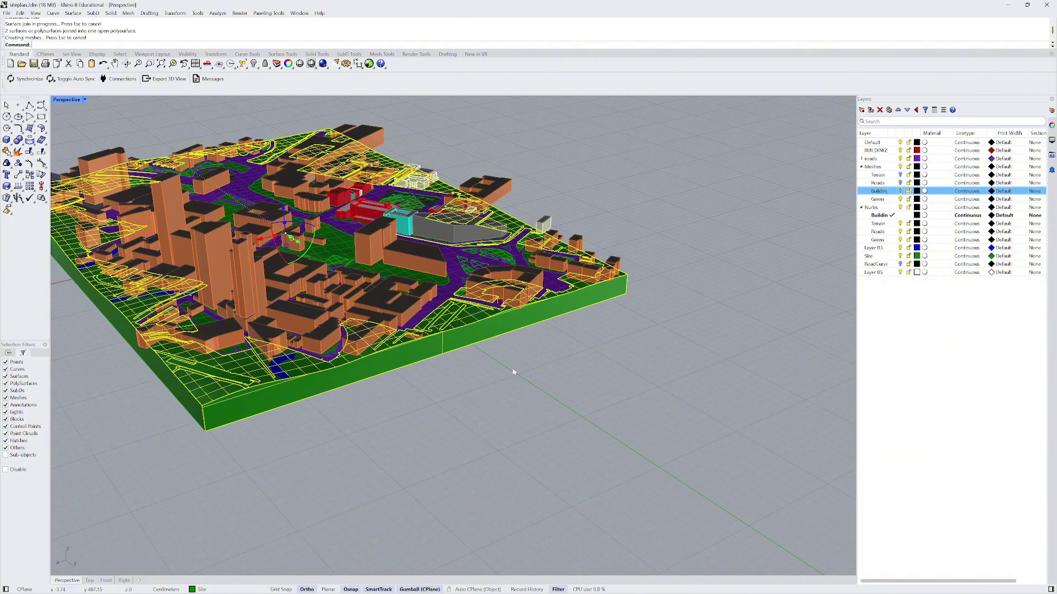
pyautogui.write('hide')
pyautogui.press('Return')
pyautogui.click(388, 365)
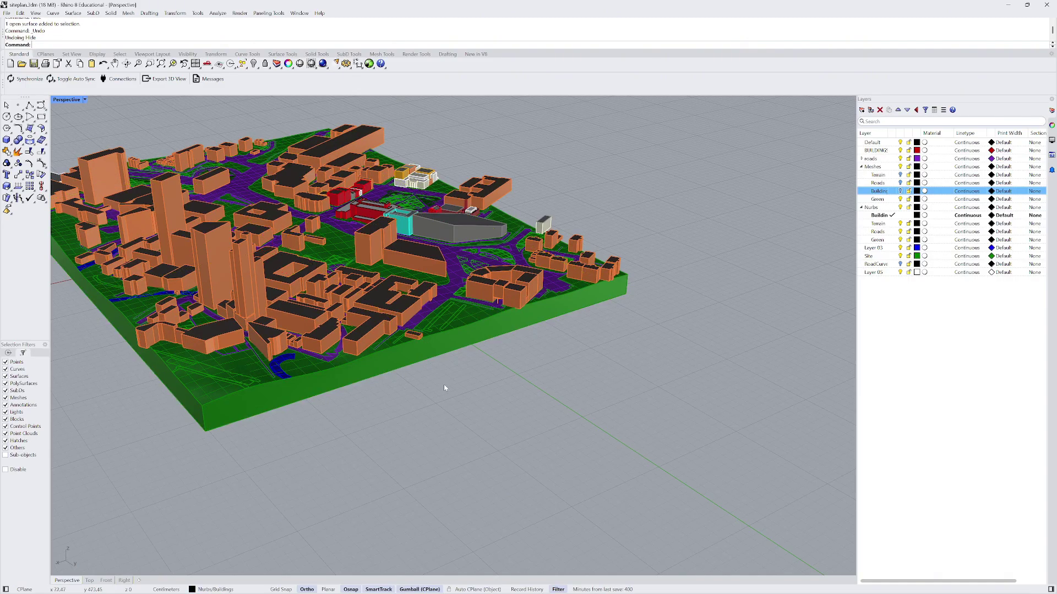
pyautogui.scroll(-3, 443, 384)
pyautogui.hotkey('ctrl', 'z')
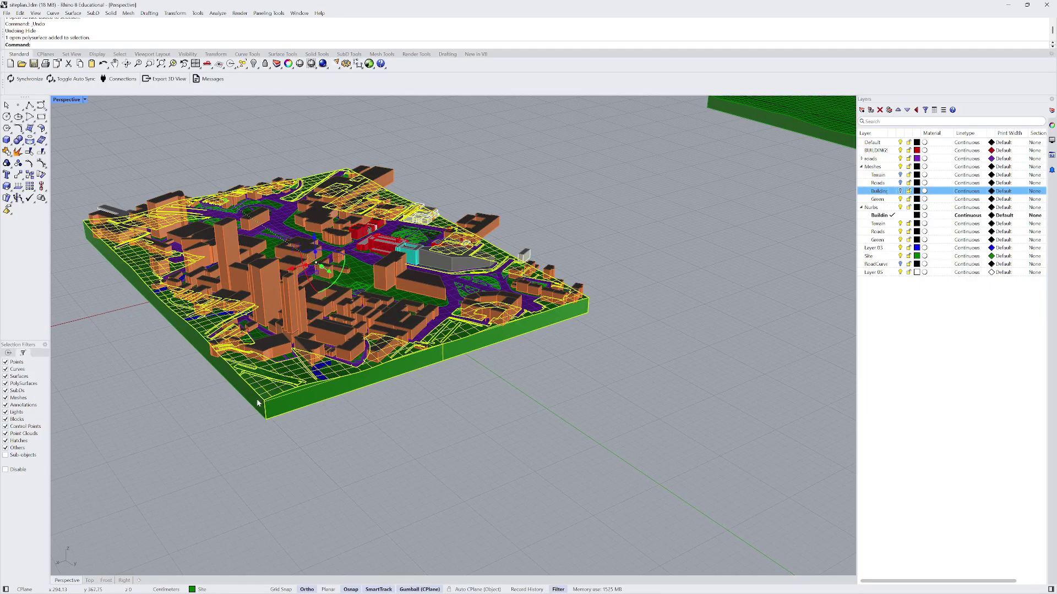
# - Select the slab's green edge, underside and right side faces, hide them, then undo
pyautogui.click(257, 403)
pyautogui.moveTo(260, 406); pyautogui.dragTo(344, 379, button='right')
pyautogui.click(312, 228)
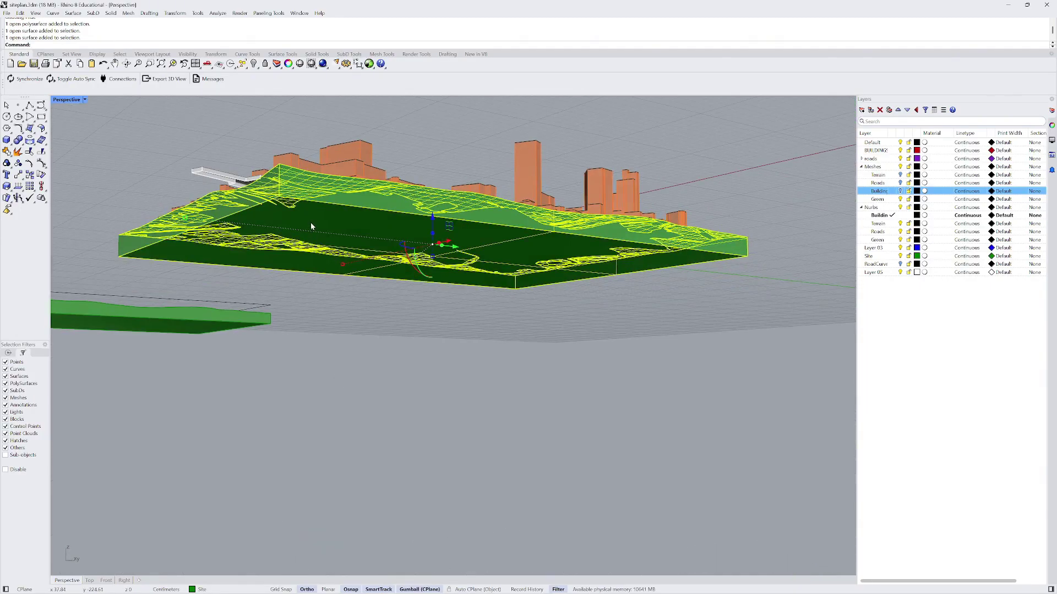
pyautogui.moveTo(311, 227); pyautogui.dragTo(691, 329, button='right')
pyautogui.click(714, 351)
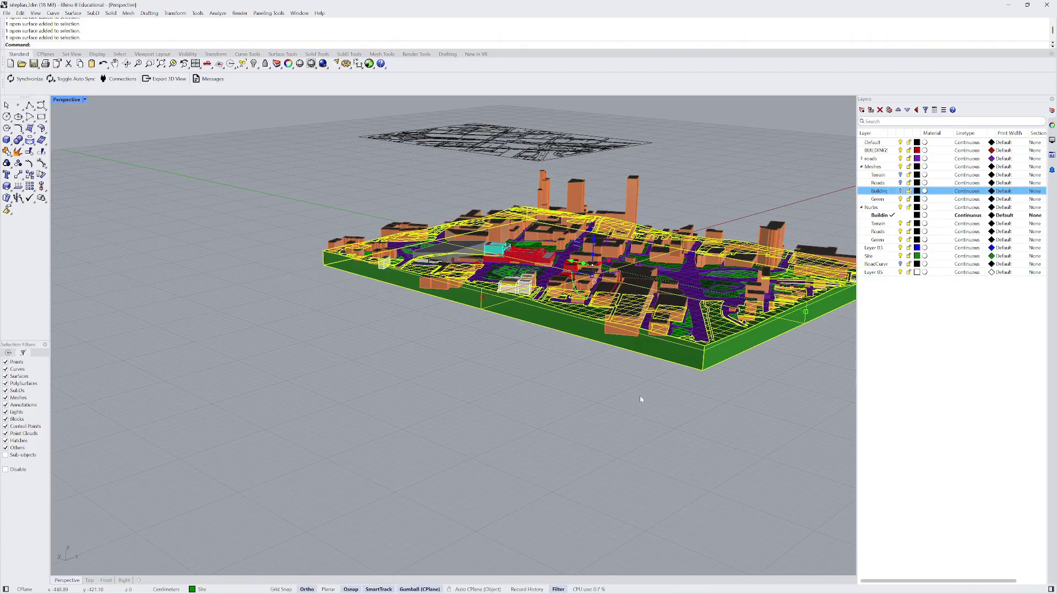
pyautogui.hotkey('ctrl', 'h')
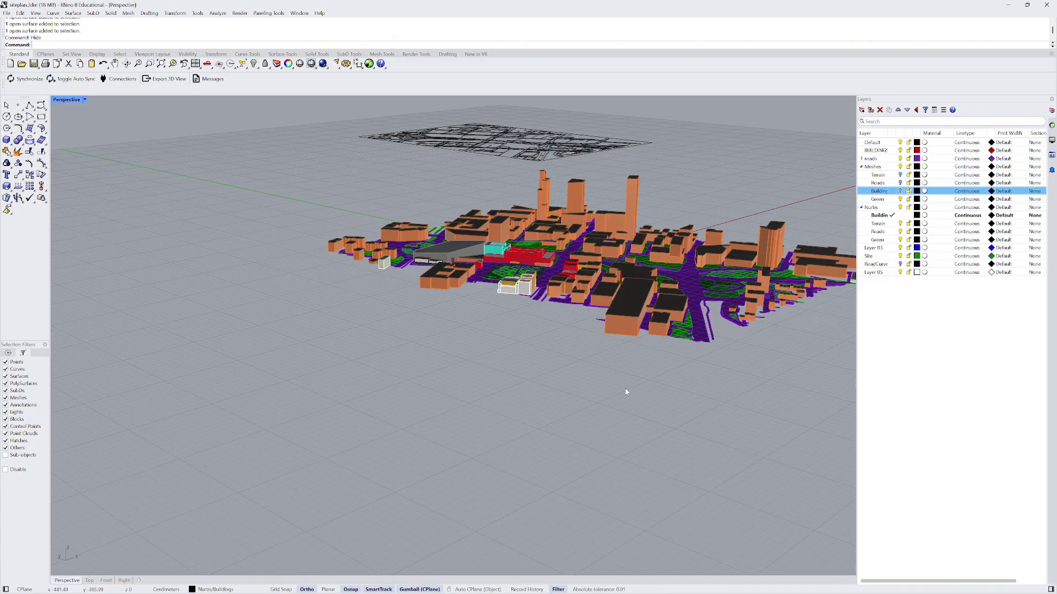
pyautogui.hotkey('ctrl', 'z')
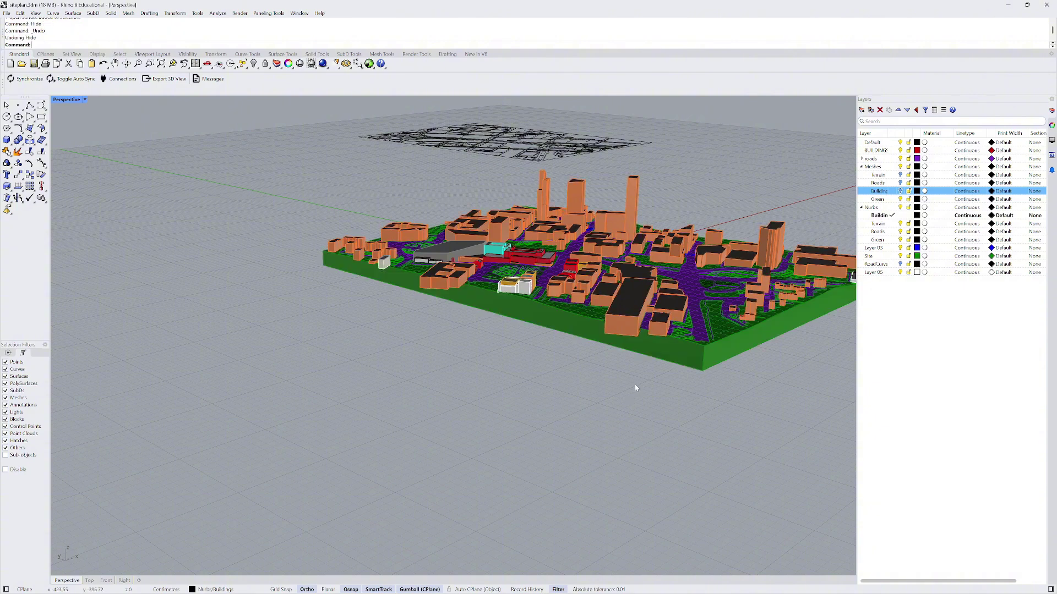
# - Window-select all site slab surfaces from a side view, join them and hide the result
pyautogui.moveTo(635, 388); pyautogui.dragTo(696, 337, button='right')
pyautogui.moveTo(696, 335); pyautogui.dragTo(135, 289)
pyautogui.moveTo(153, 295); pyautogui.dragTo(246, 319, button='right')
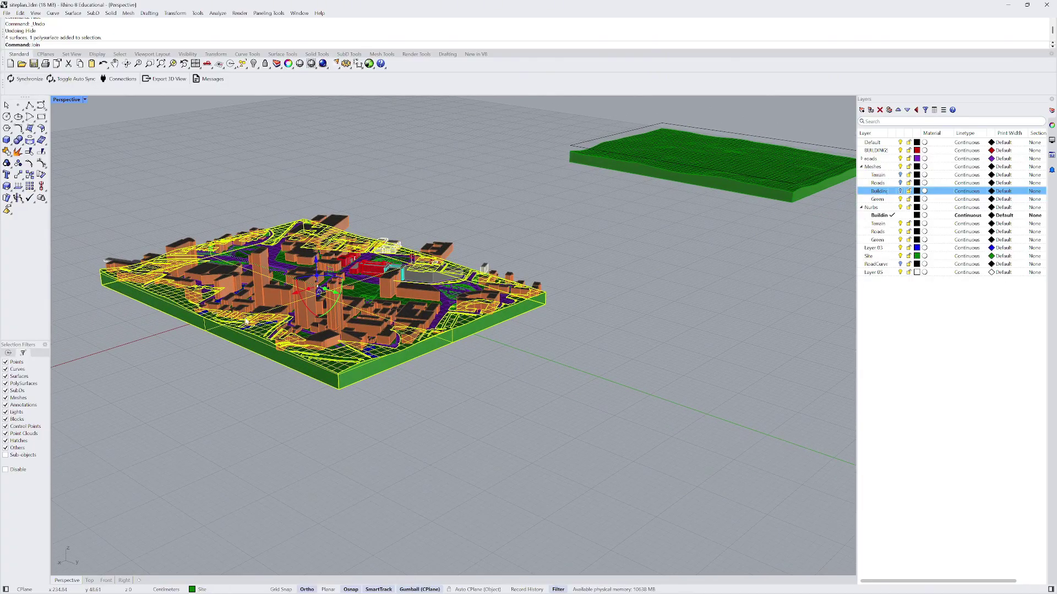
pyautogui.press('Return')
pyautogui.write('hide')
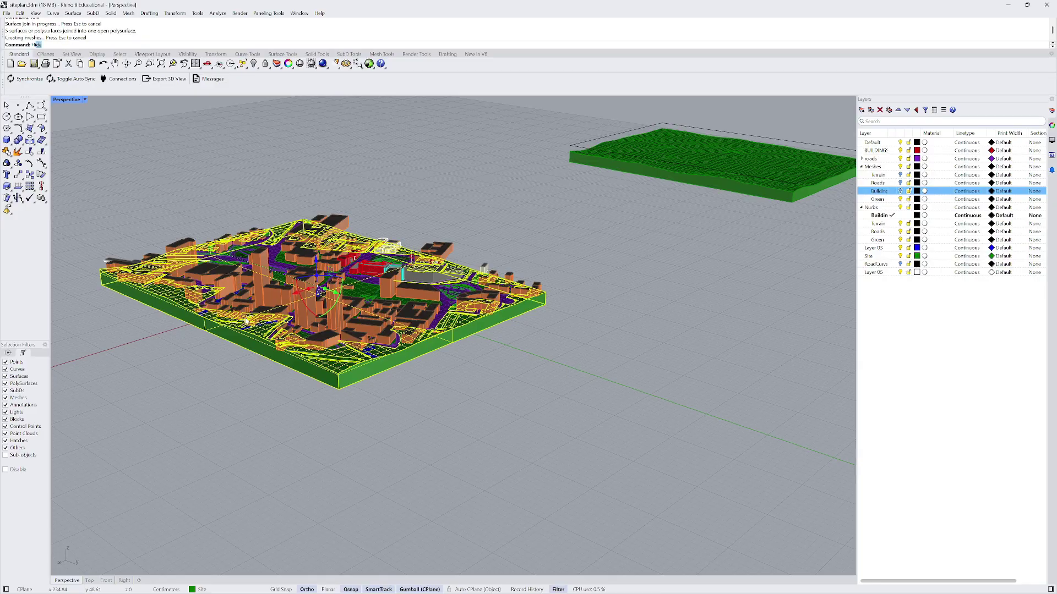
pyautogui.press('Return')
# - Switch off the Site layer's lightbulb to hide the green site surface
pyautogui.moveTo(356, 303); pyautogui.dragTo(332, 248, button='right')
pyautogui.scroll(4, 332, 248)
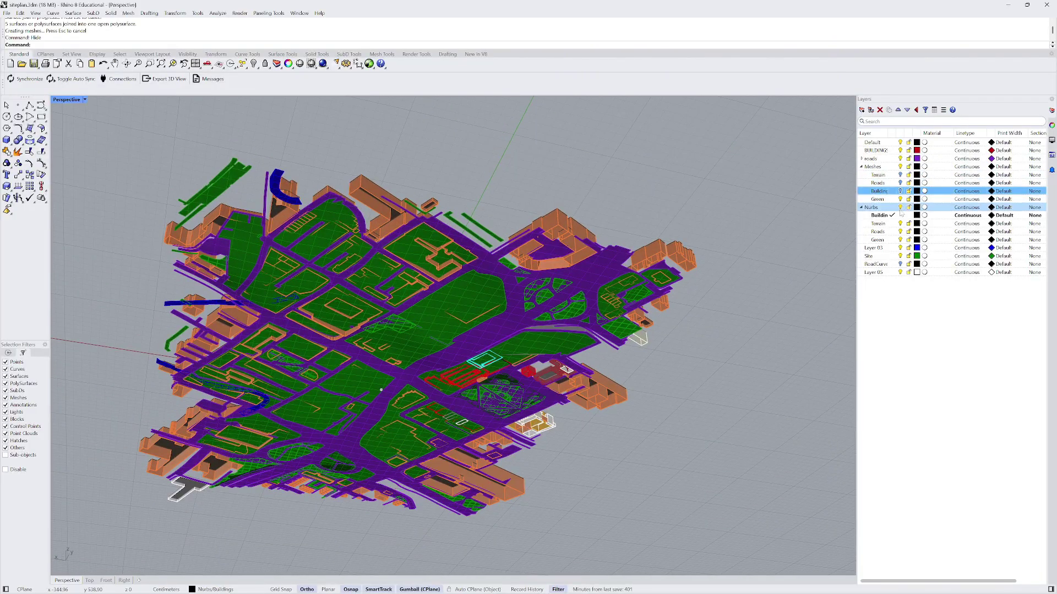
pyautogui.click(901, 256)
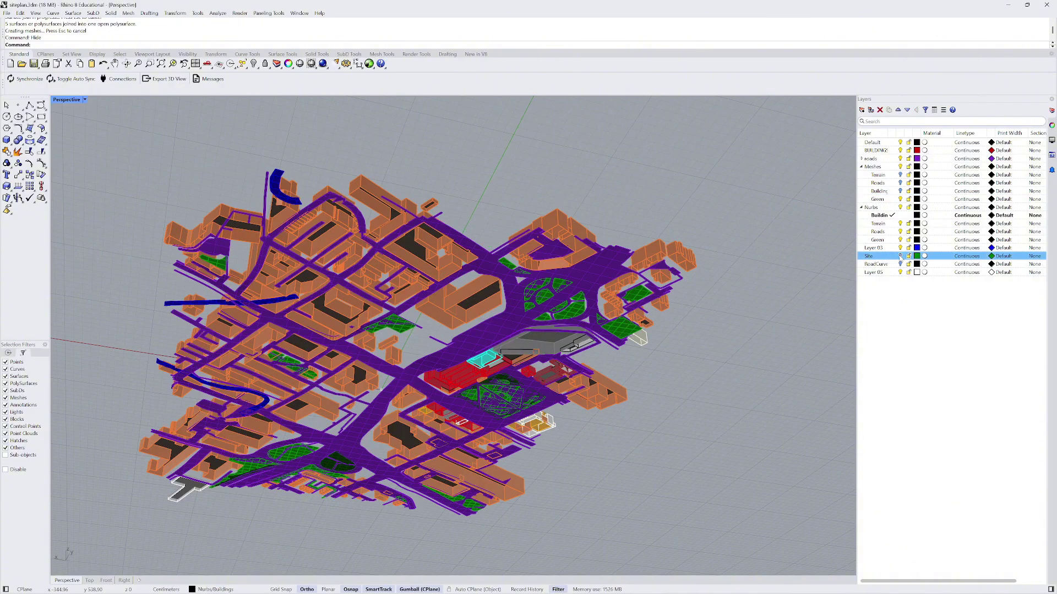
pyautogui.scroll(3, 489, 211)
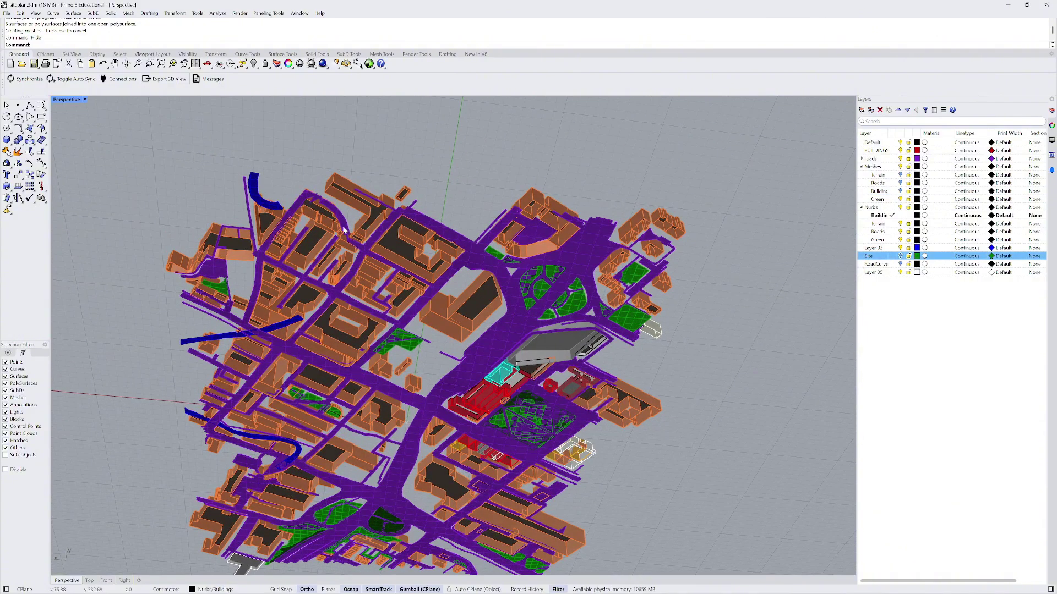
pyautogui.scroll(5, 321, 241)
pyautogui.scroll(-10, 336, 250)
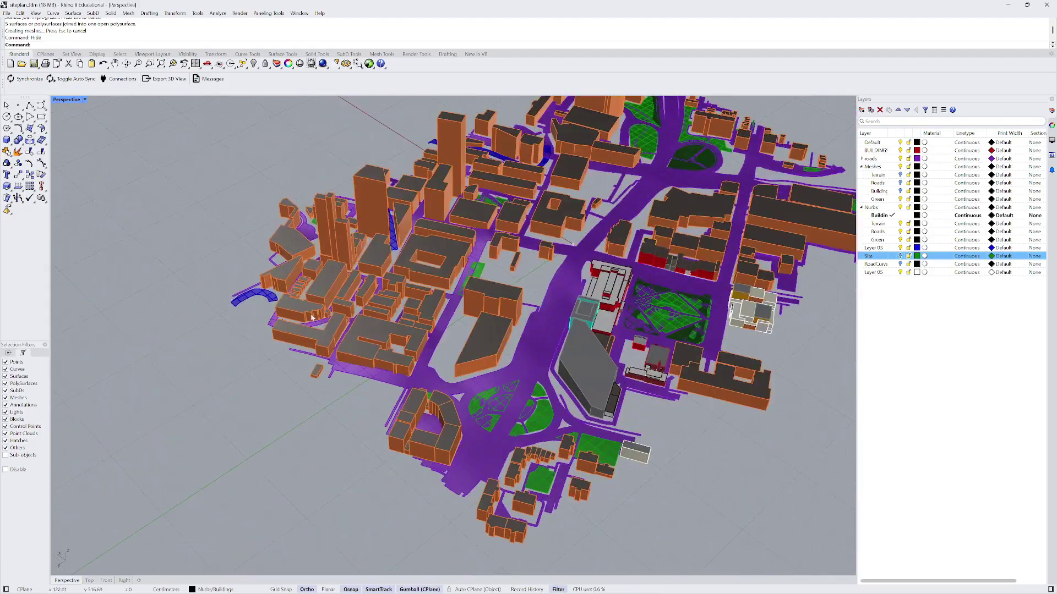
pyautogui.scroll(-2, 308, 317)
# - Select the buildings polysurface and delete it
pyautogui.click(300, 319)
pyautogui.scroll(8, 385, 297)
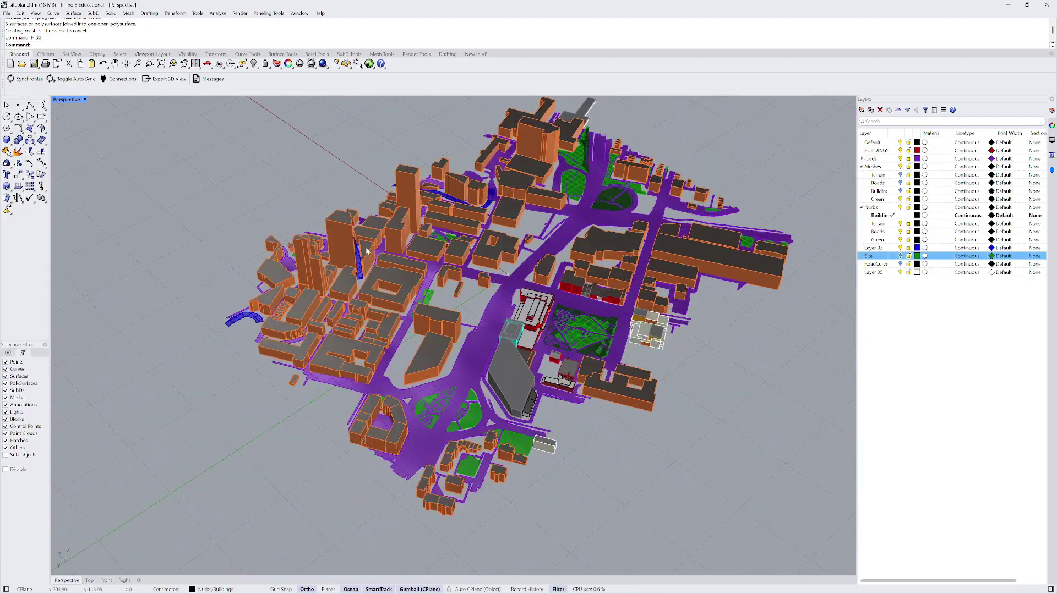
pyautogui.scroll(-8, 396, 302)
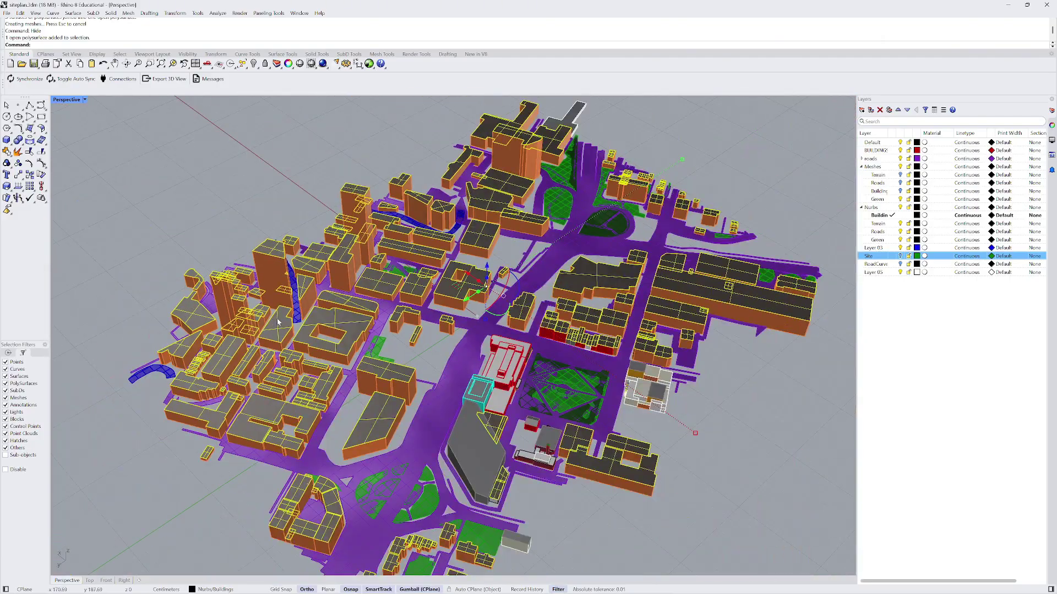
pyautogui.press('Delete')
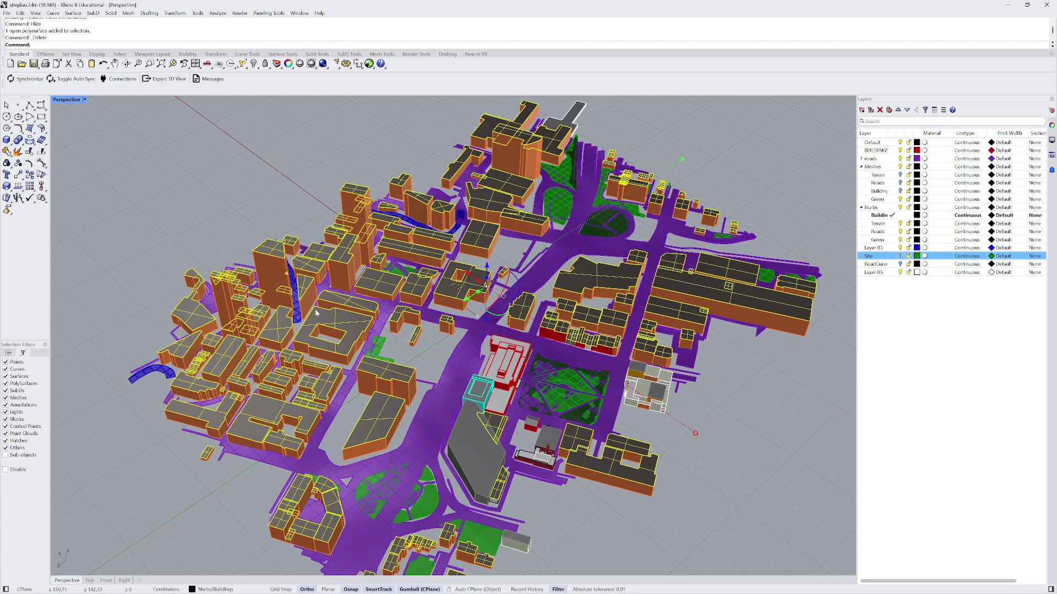
pyautogui.scroll(-4, 309, 242)
pyautogui.scroll(2, 307, 235)
pyautogui.scroll(5, 307, 235)
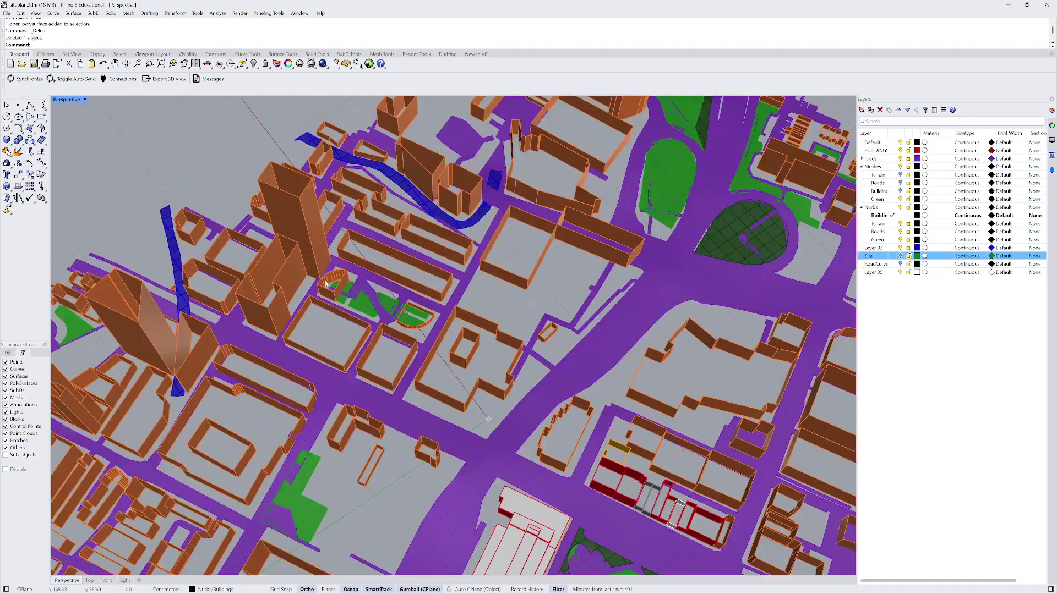
pyautogui.scroll(-2, 236, 334)
pyautogui.scroll(-4, 404, 198)
pyautogui.scroll(8, 334, 220)
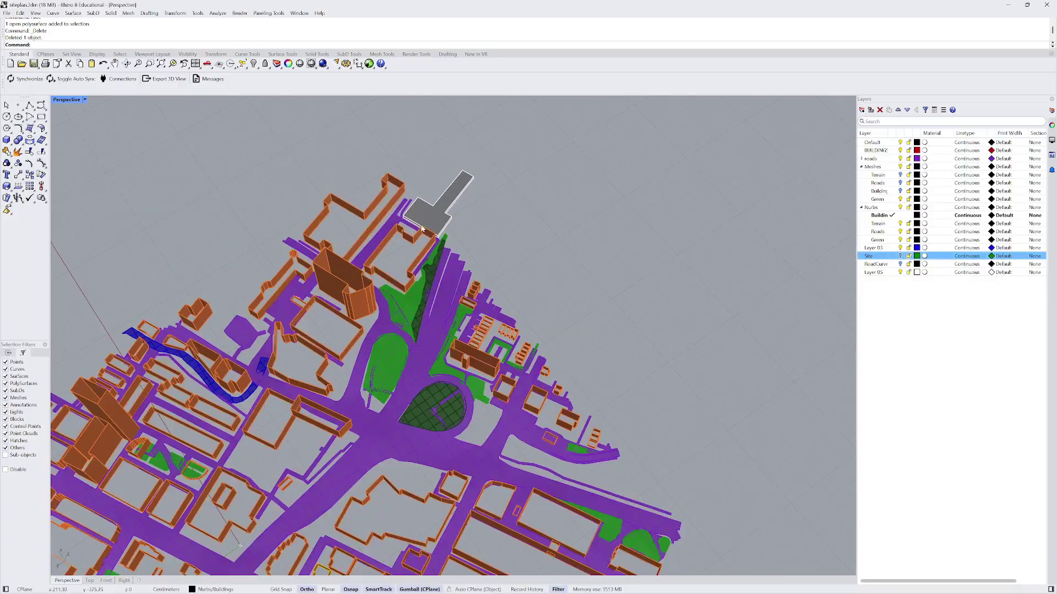
pyautogui.scroll(-5, 334, 220)
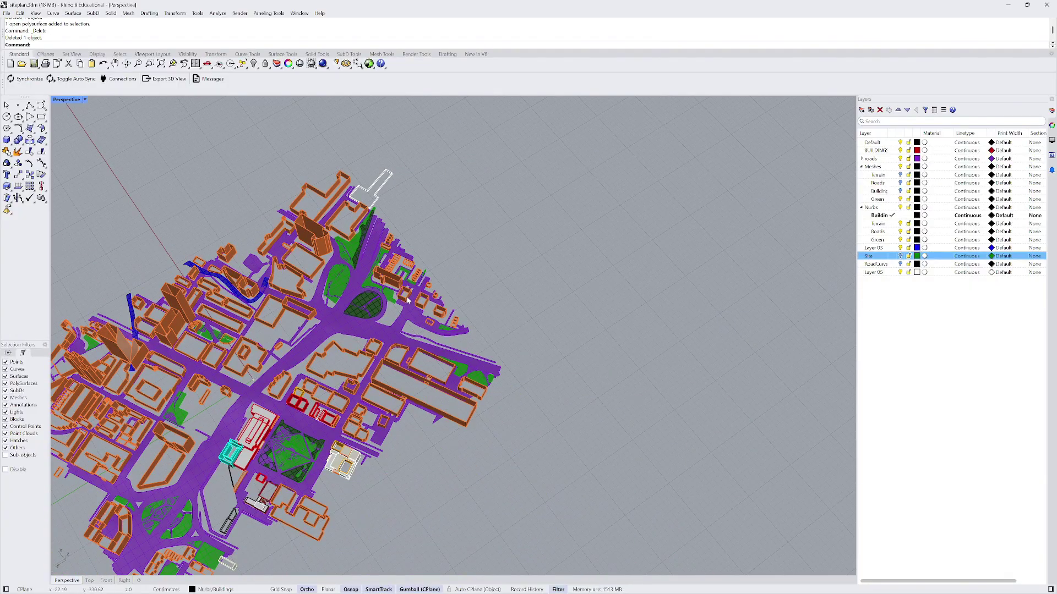
pyautogui.scroll(-2, 423, 274)
pyautogui.scroll(10, 378, 406)
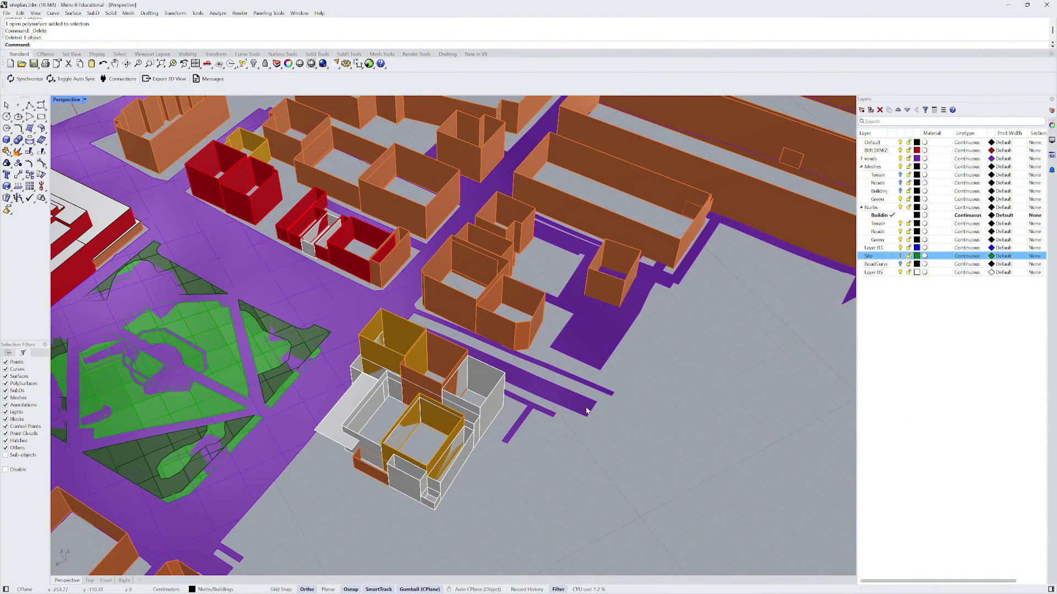
# - Undo the deletion to restore the buildings, then select the white building
pyautogui.hotkey('ctrl', 'z')
pyautogui.scroll(-4, 633, 419)
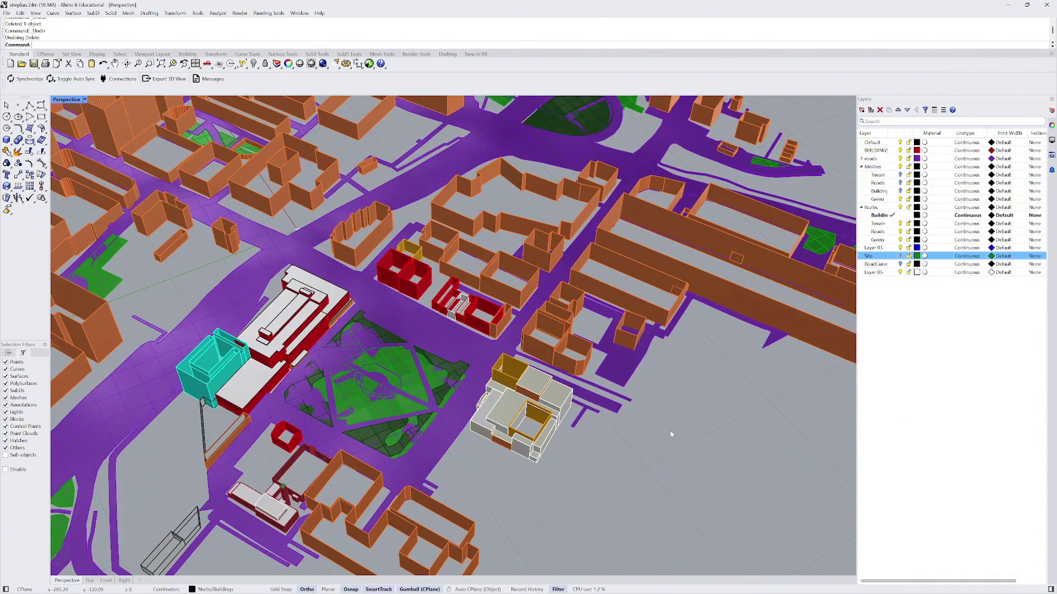
pyautogui.scroll(3, 239, 346)
pyautogui.click(259, 397)
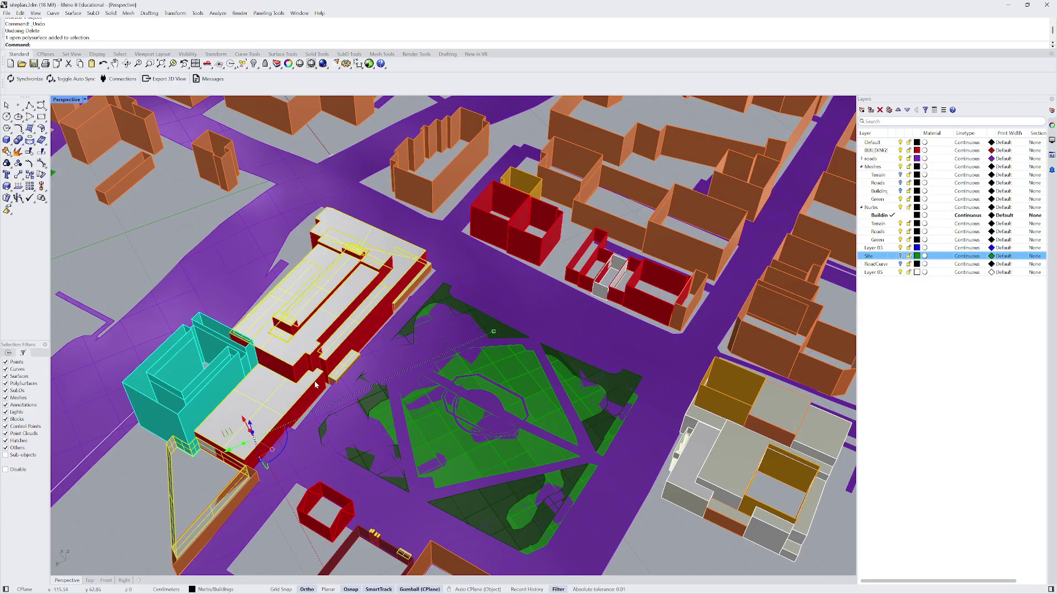
pyautogui.scroll(-6, 316, 386)
pyautogui.scroll(3, 289, 303)
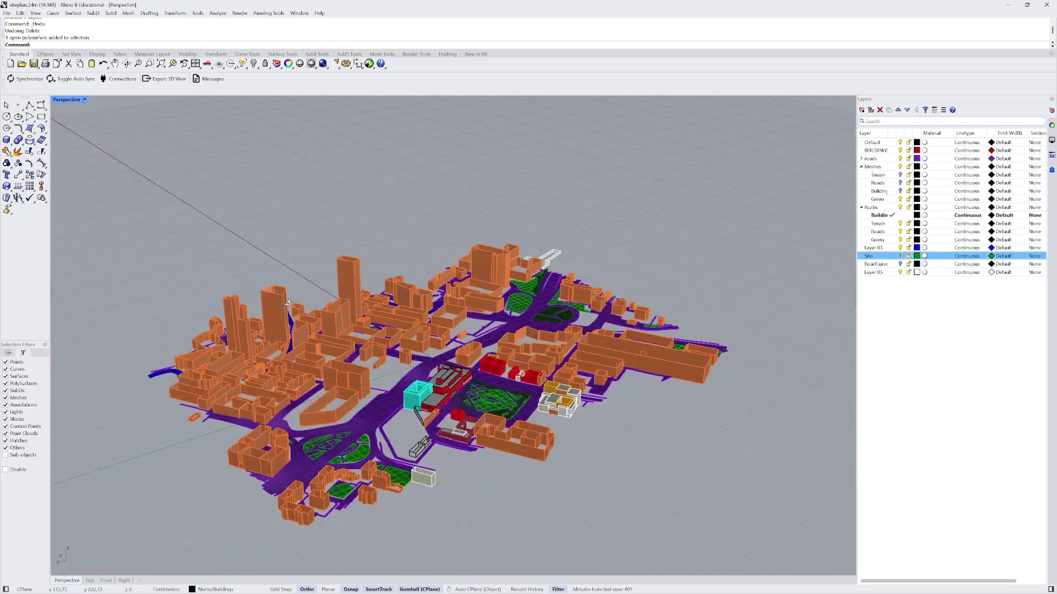
pyautogui.scroll(5, 289, 304)
# - Add the building mass to the selection and cap its open holes
pyautogui.click(302, 266)
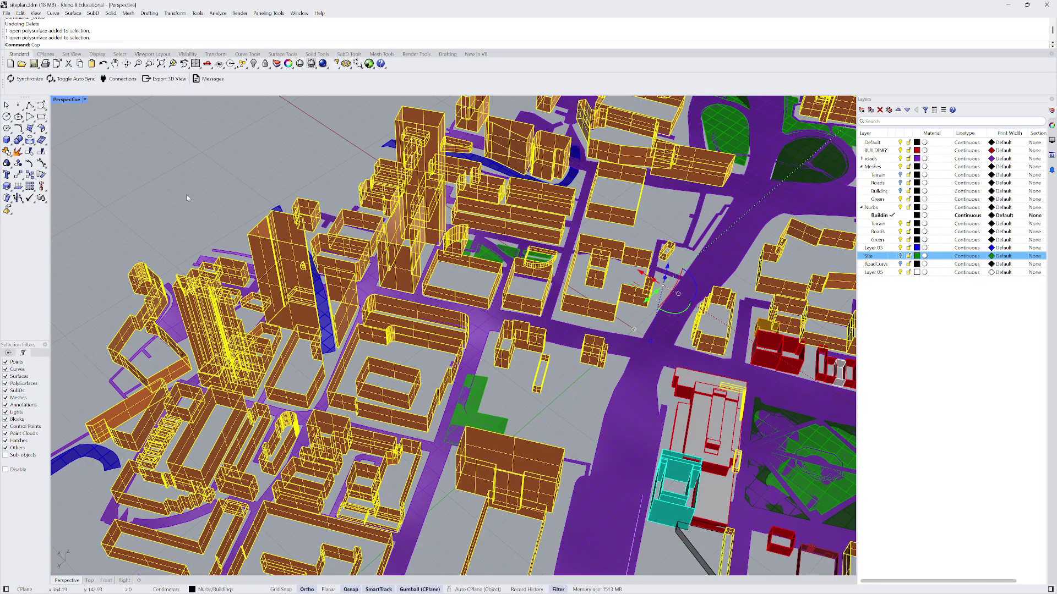
pyautogui.press('Return')
pyautogui.scroll(-6, 186, 194)
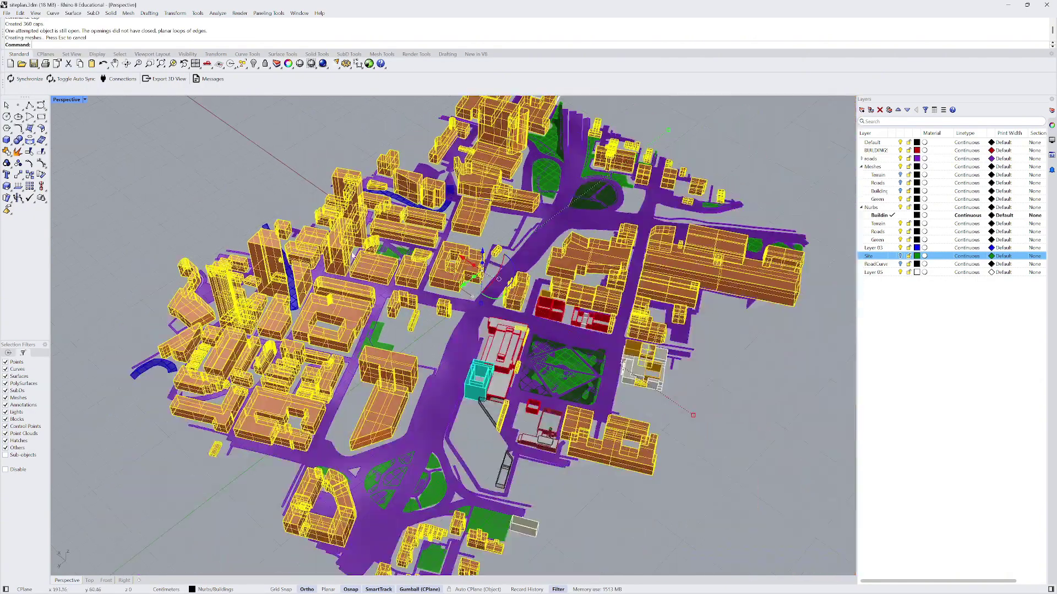
pyautogui.moveTo(352, 254); pyautogui.dragTo(356, 218, button='right')
# - From a near top-down view, inspect the buildings polysurface and the white site outline polysurface
pyautogui.click(387, 165)
pyautogui.scroll(11, 354, 354)
pyautogui.scroll(-10, 374, 308)
pyautogui.moveTo(374, 286); pyautogui.dragTo(376, 440, button='right')
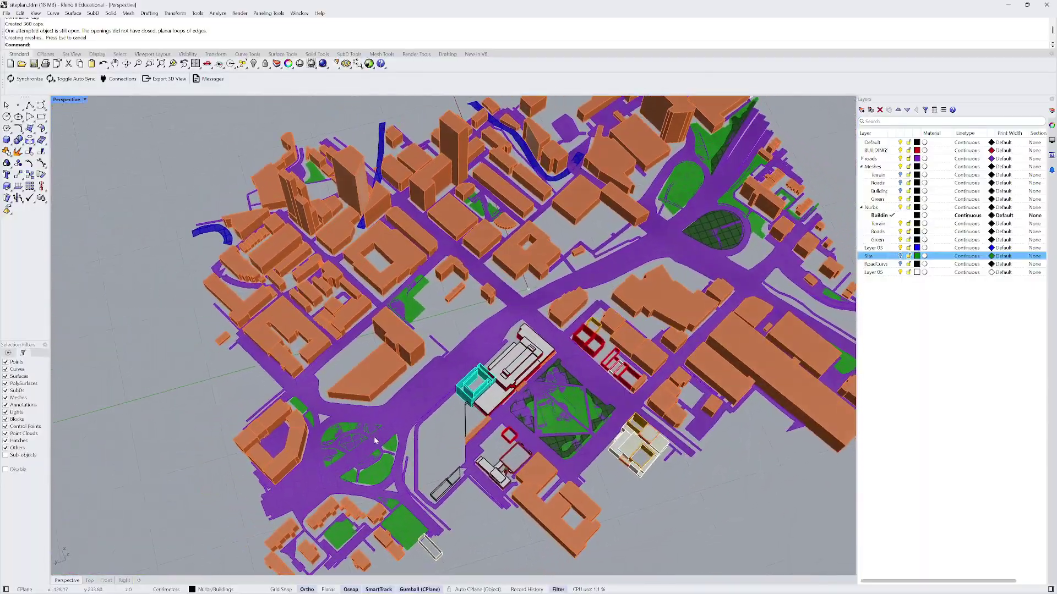
pyautogui.click(277, 382)
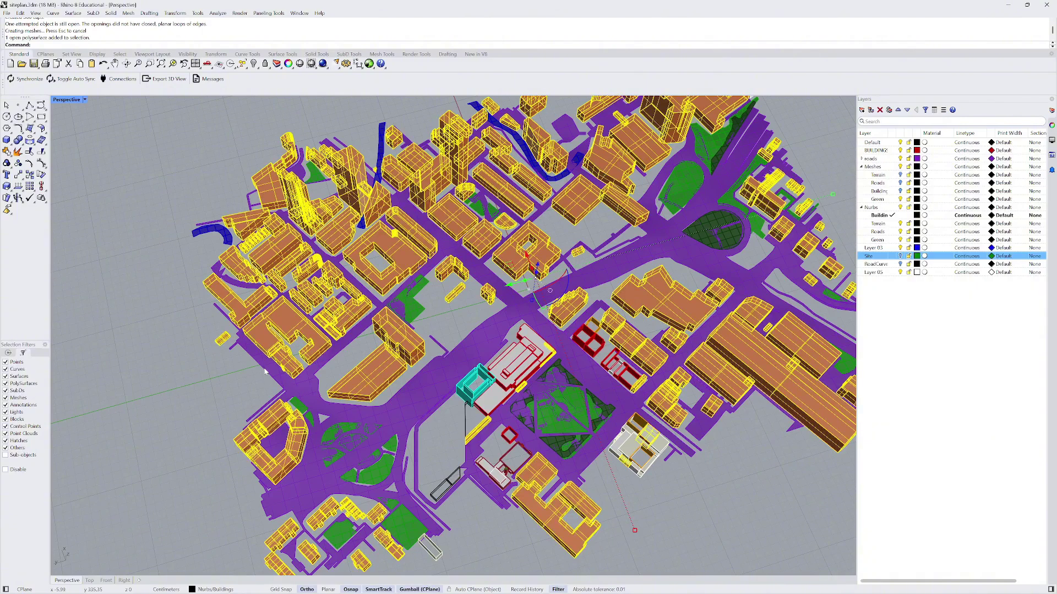
pyautogui.scroll(-5, 265, 372)
pyautogui.click(558, 278)
pyautogui.scroll(10, 496, 211)
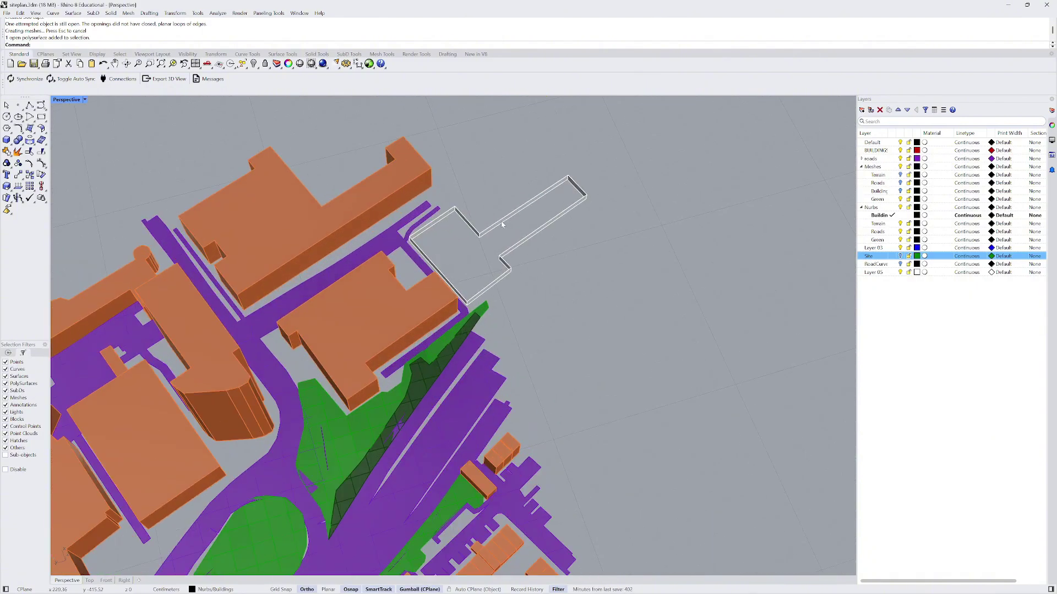
pyautogui.click(506, 220)
pyautogui.click(493, 188)
# - Inspect the red building group and the overlapping polysurfaces in the white cluster
pyautogui.scroll(-4, 483, 165)
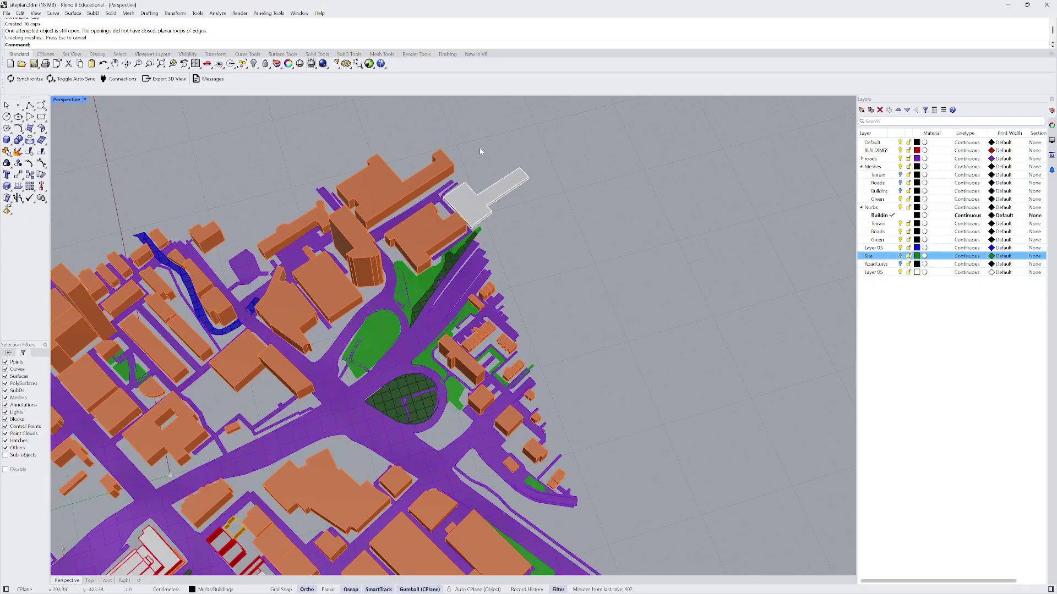
pyautogui.scroll(-4, 577, 217)
pyautogui.scroll(5, 309, 342)
pyautogui.moveTo(309, 341); pyautogui.dragTo(331, 352, button='right')
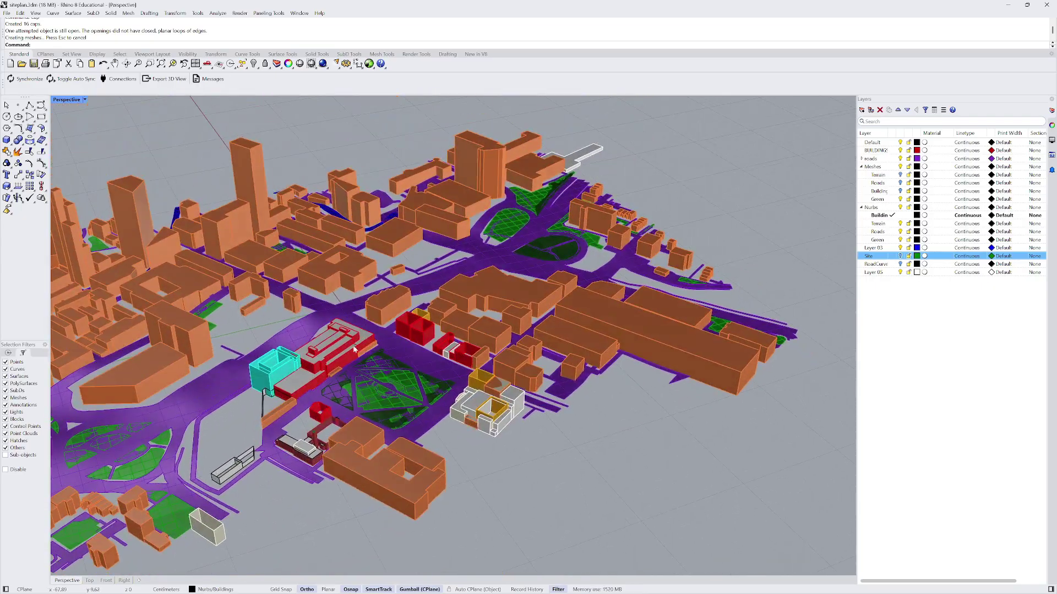
pyautogui.scroll(3, 344, 357)
pyautogui.click(344, 358)
pyautogui.scroll(-5, 460, 432)
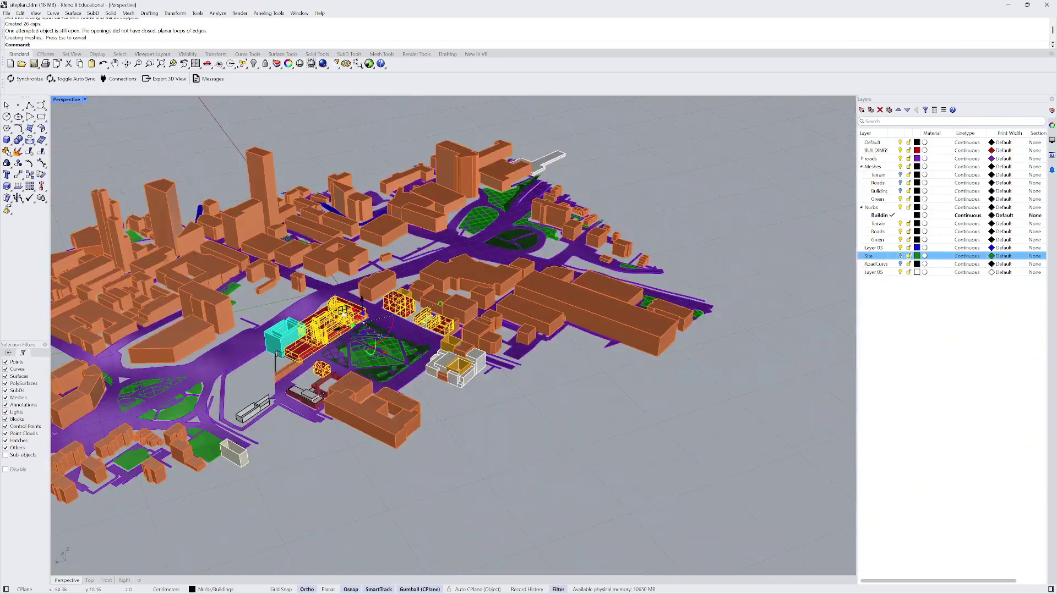
pyautogui.click(459, 432)
pyautogui.scroll(6, 463, 380)
pyautogui.click(474, 366)
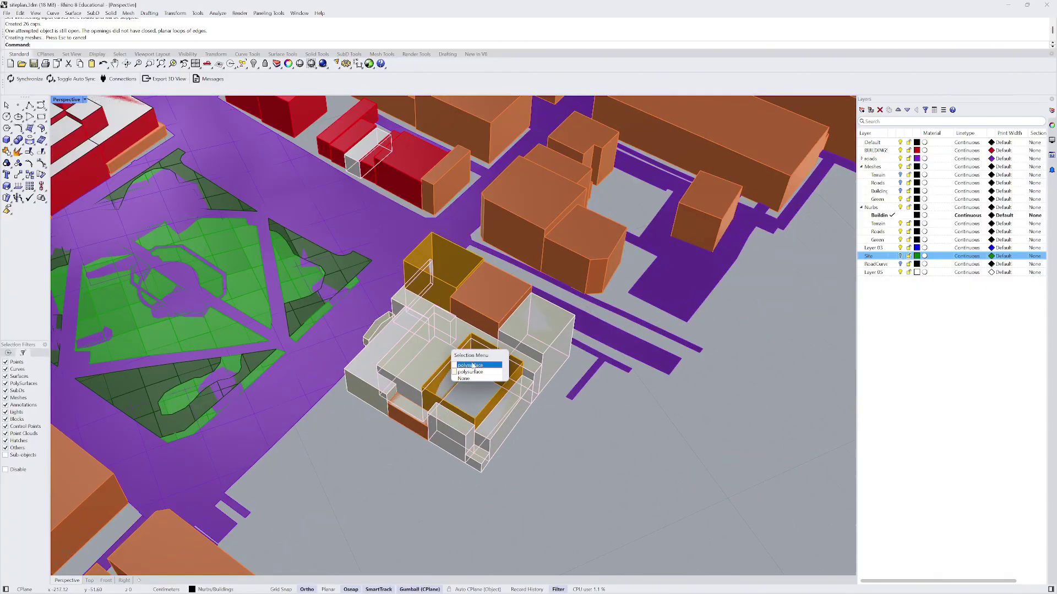
pyautogui.click(473, 366)
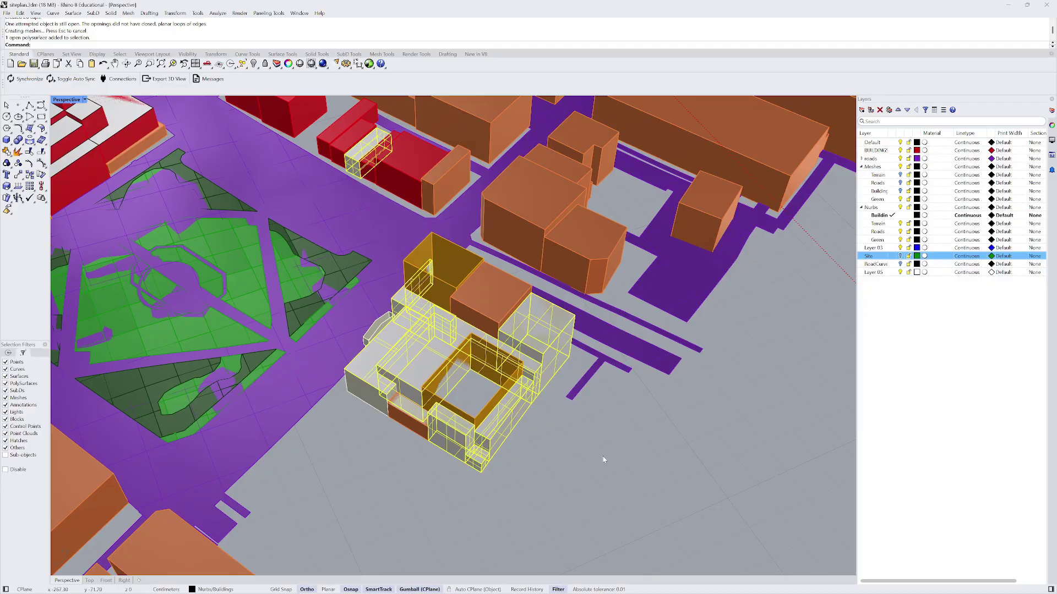
pyautogui.press('Escape')
# - Cap the open holes in the red-and-white building complex
pyautogui.click(441, 289)
pyautogui.scroll(-5, 555, 310)
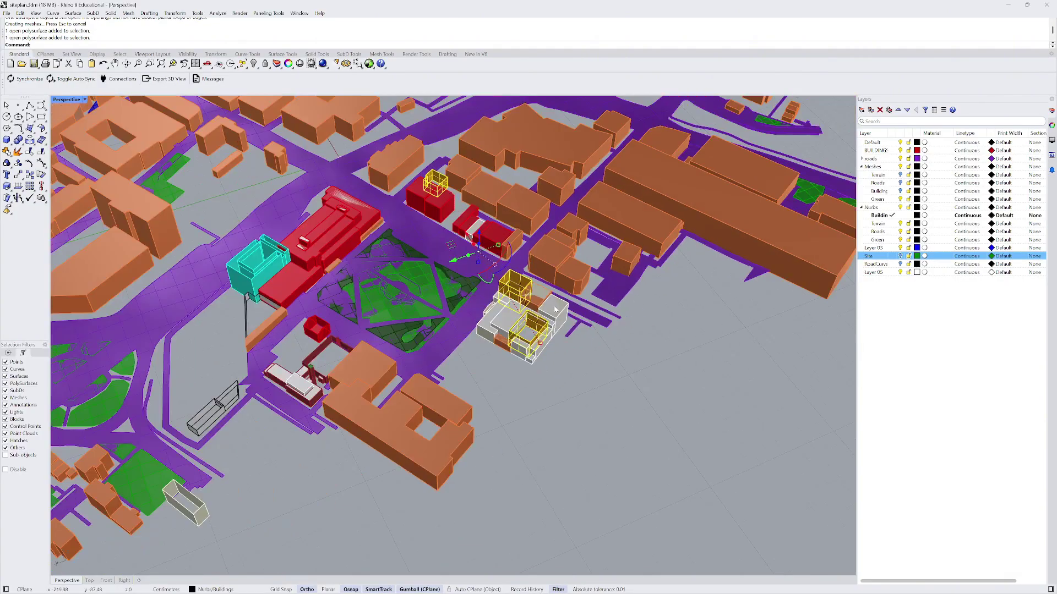
pyautogui.scroll(5, 302, 358)
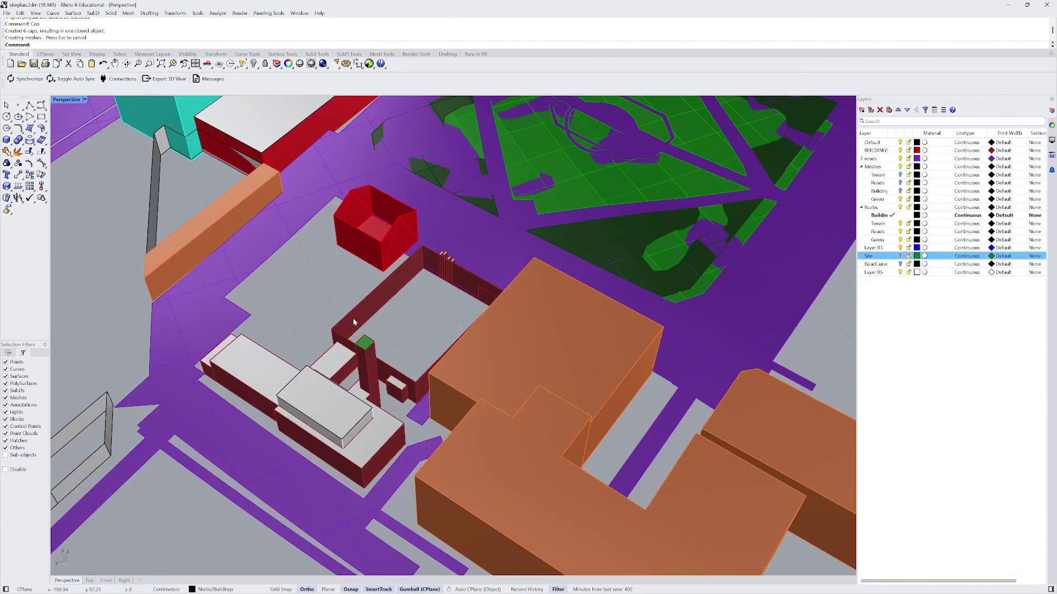
pyautogui.click(355, 322)
pyautogui.press('Return')
# - Delete the second overlapping polysurface at the small building, then undo the deletion
pyautogui.scroll(-6, 314, 330)
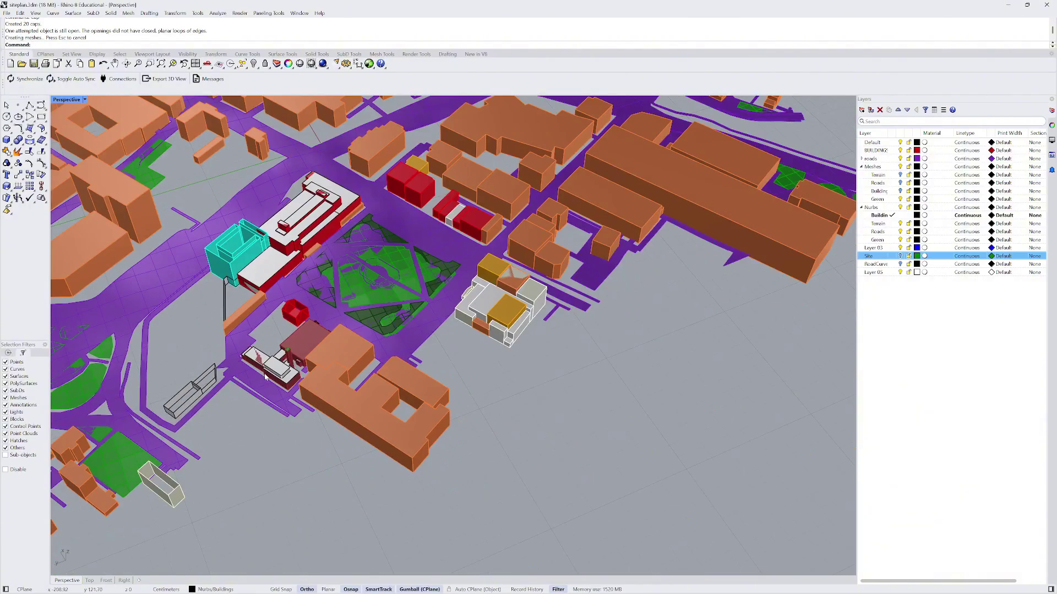
pyautogui.scroll(6, 301, 361)
pyautogui.click(302, 362)
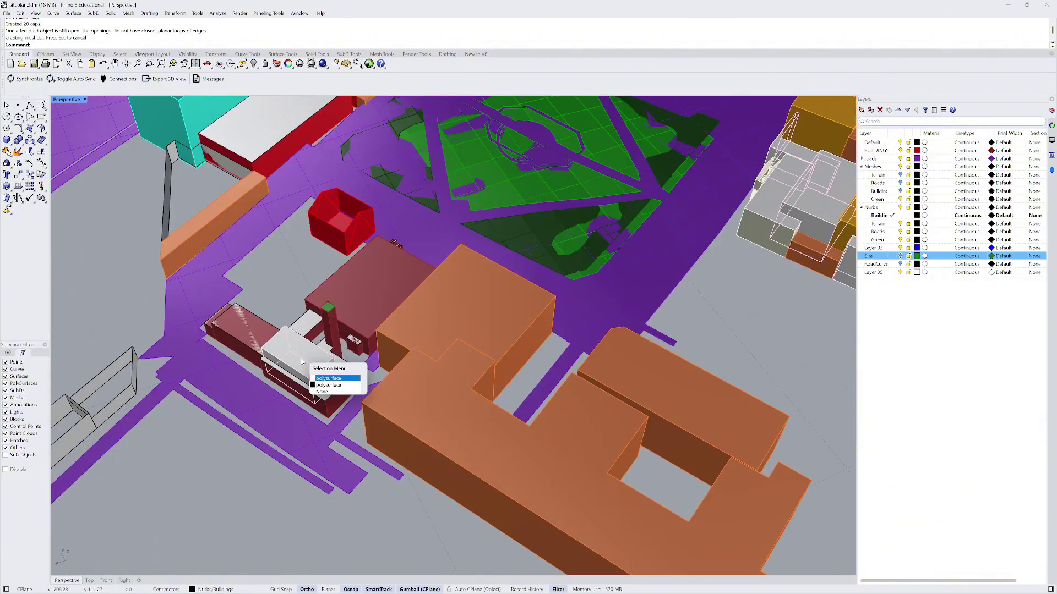
pyautogui.click(332, 385)
pyautogui.press('Delete')
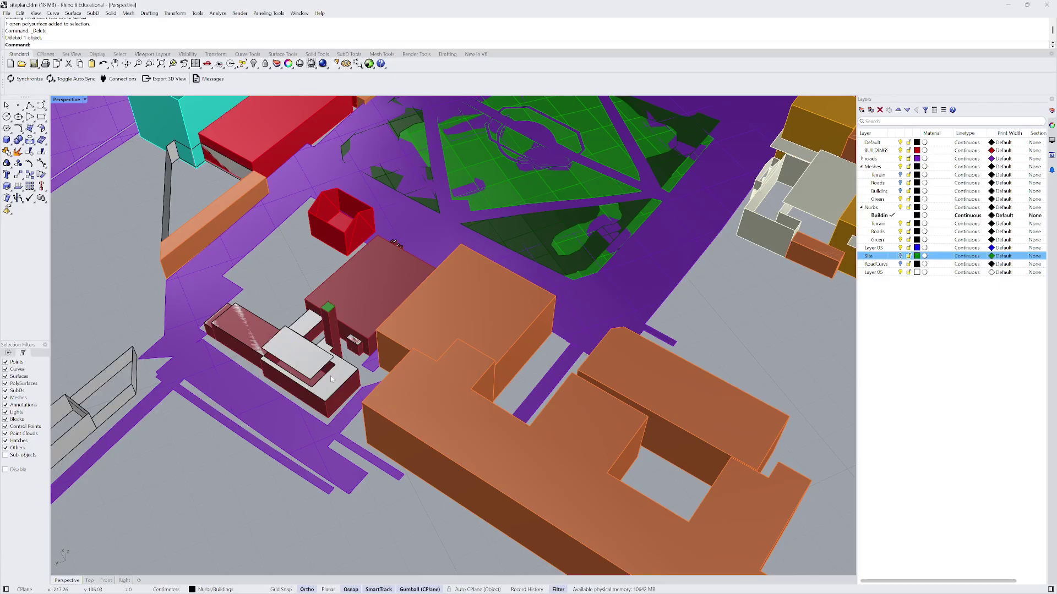
pyautogui.hotkey('ctrl', 'z')
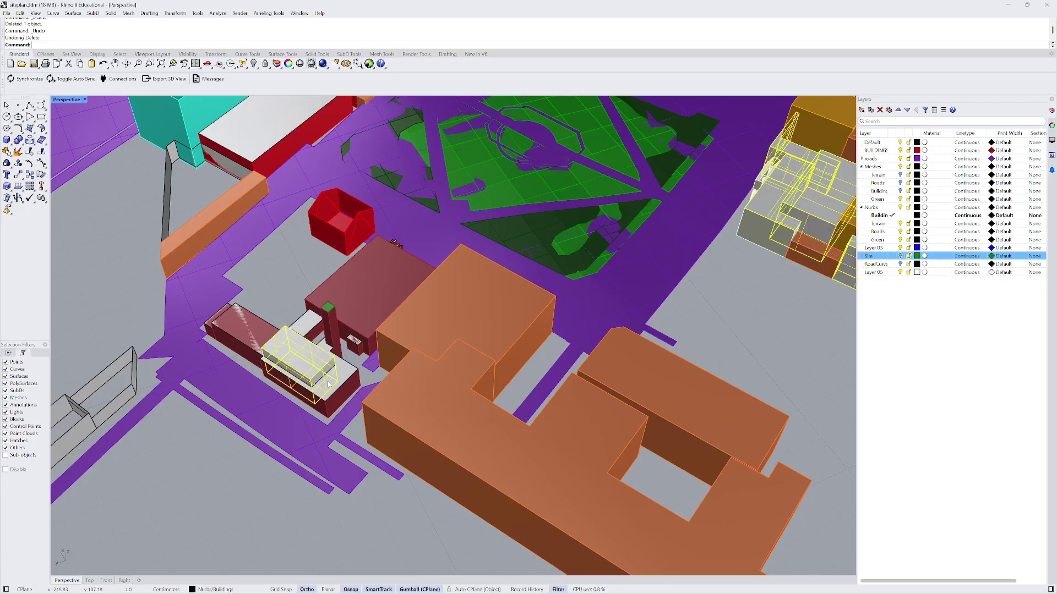
pyautogui.press('Escape')
# - Cap the second overlapping polysurface of the white-and-gold complex into a closed object
pyautogui.scroll(-3, 302, 376)
pyautogui.scroll(-2, 302, 376)
pyautogui.scroll(8, 483, 330)
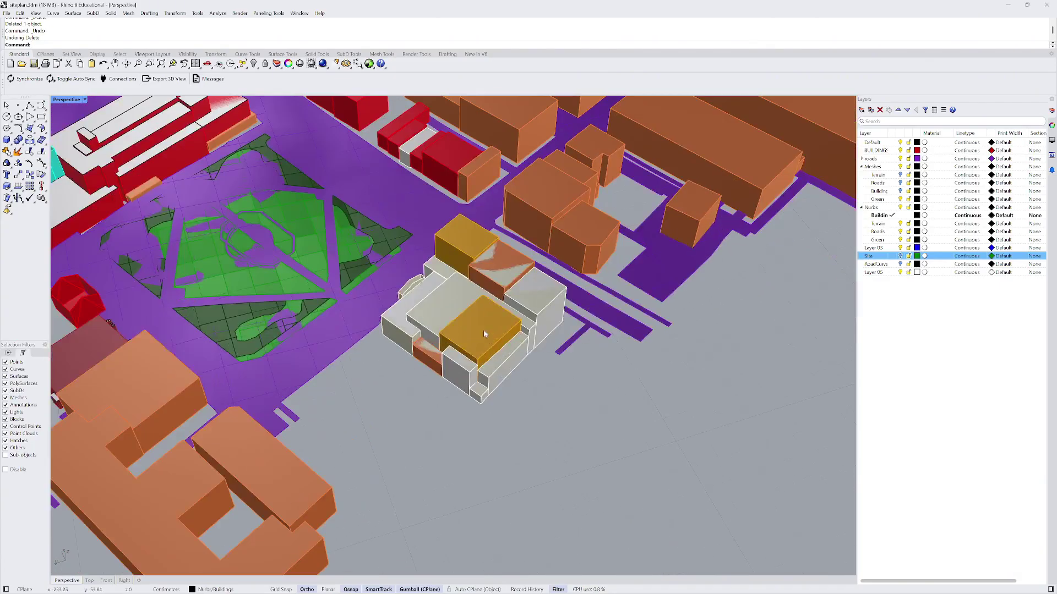
pyautogui.click(503, 272)
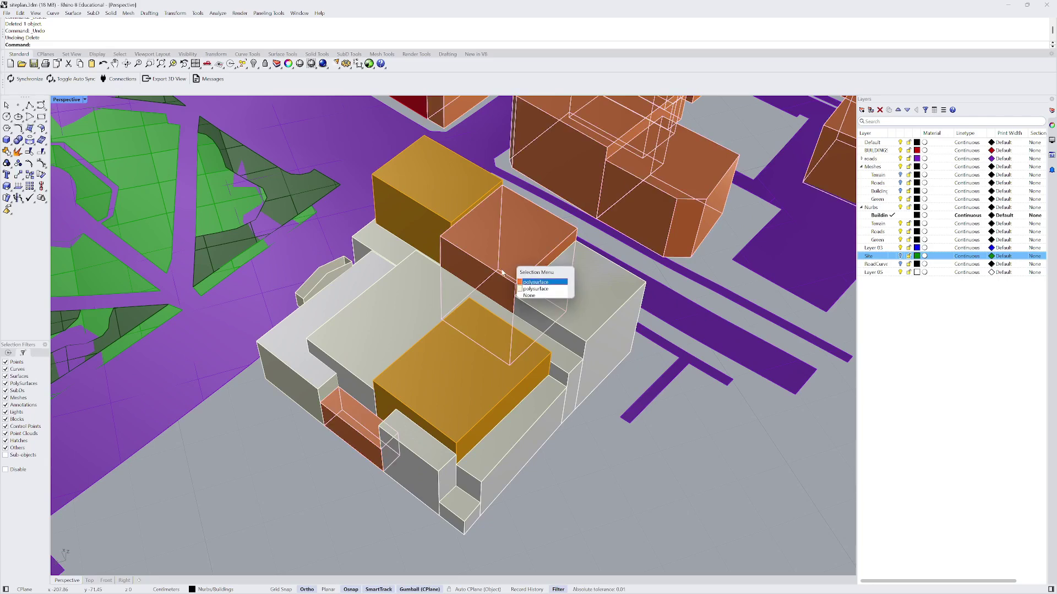
pyautogui.click(536, 289)
pyautogui.write('cap')
pyautogui.press('Return')
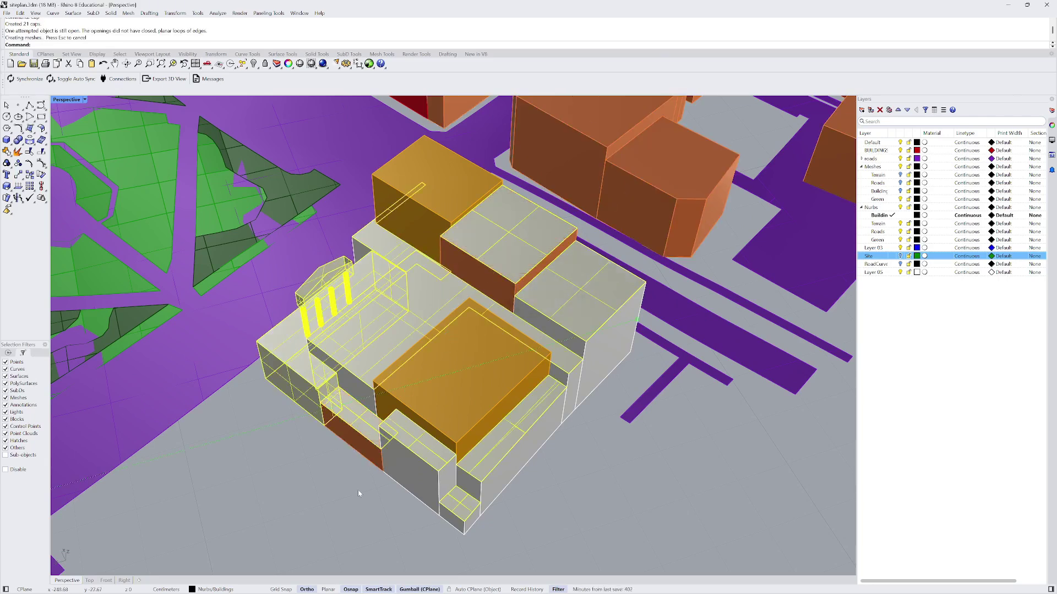
pyautogui.click(344, 504)
# - Select the columned building's gold block together with its open overlapping polysurface
pyautogui.click(305, 371)
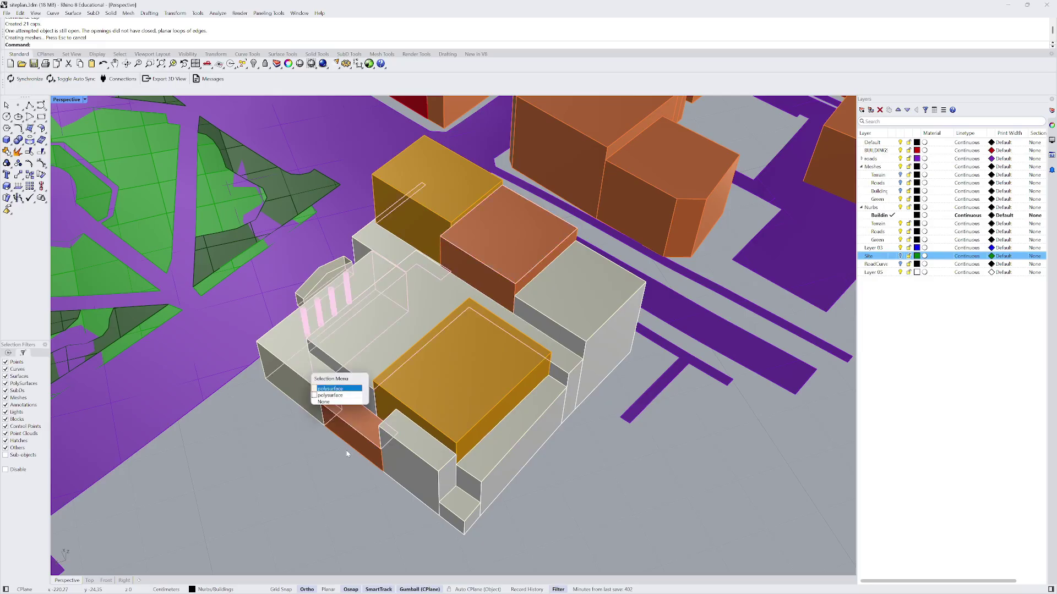
pyautogui.click(359, 476)
pyautogui.scroll(-8, 358, 477)
pyautogui.moveTo(358, 477); pyautogui.dragTo(564, 465, button='right')
pyautogui.scroll(9, 539, 325)
pyautogui.click(535, 281)
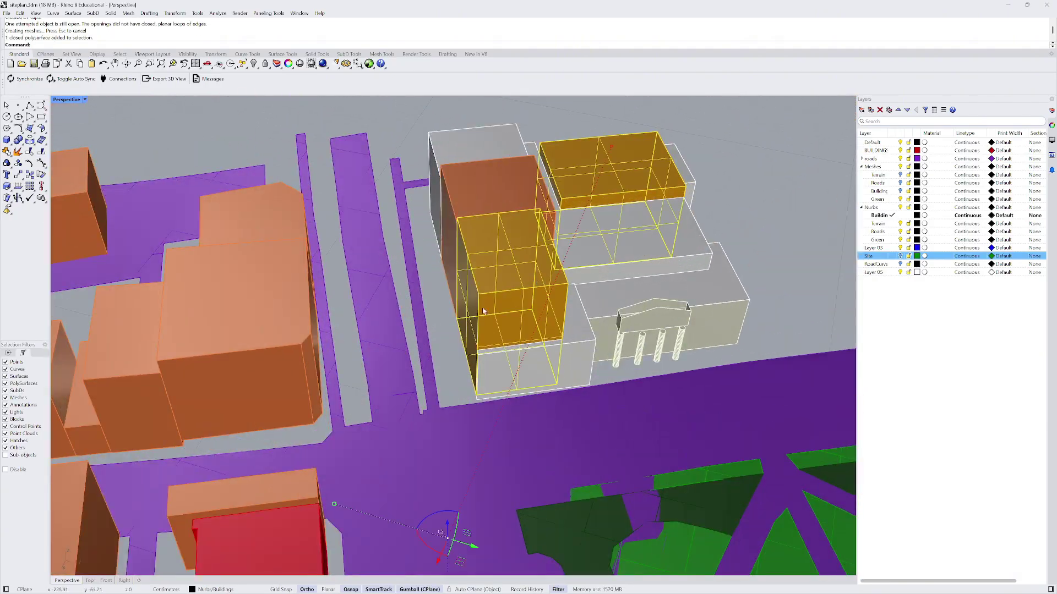
pyautogui.click(522, 194)
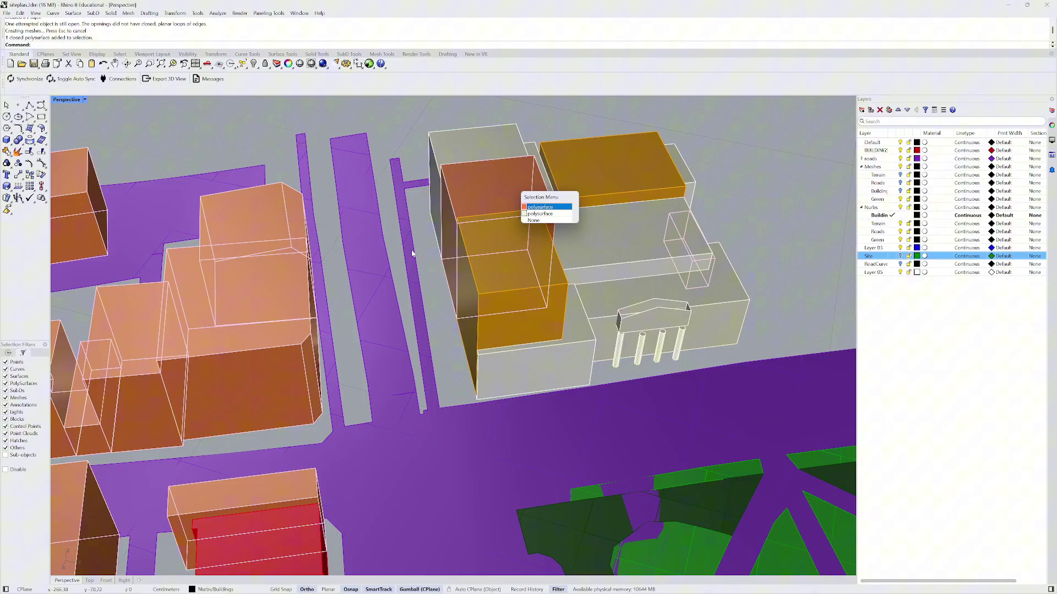
pyautogui.click(540, 213)
# - Ungroup the selected buildings
pyautogui.scroll(-5, 458, 215)
pyautogui.moveTo(458, 215); pyautogui.dragTo(449, 217, button='right')
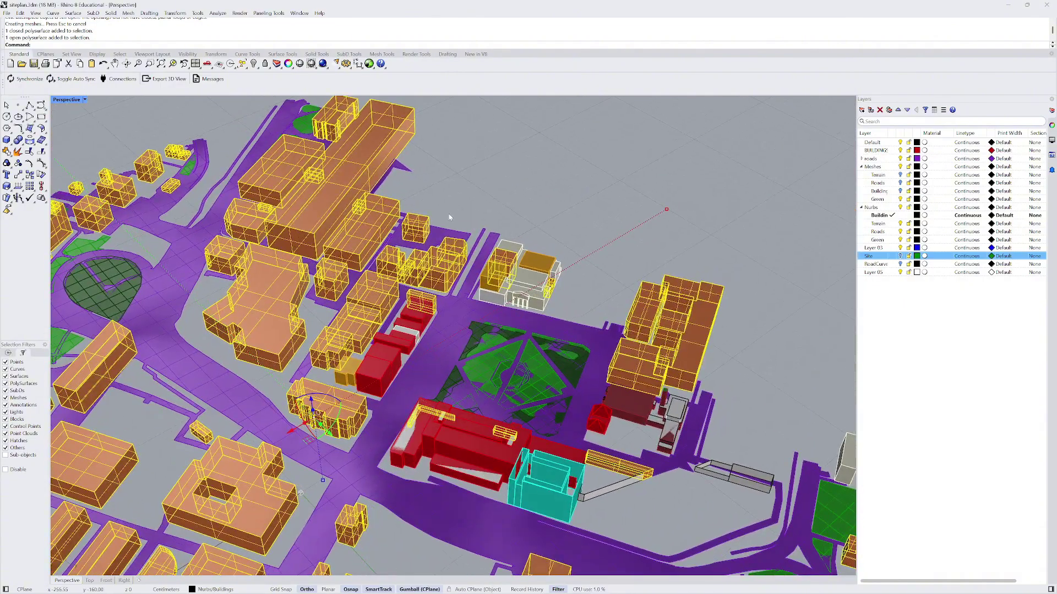
pyautogui.write('grou')
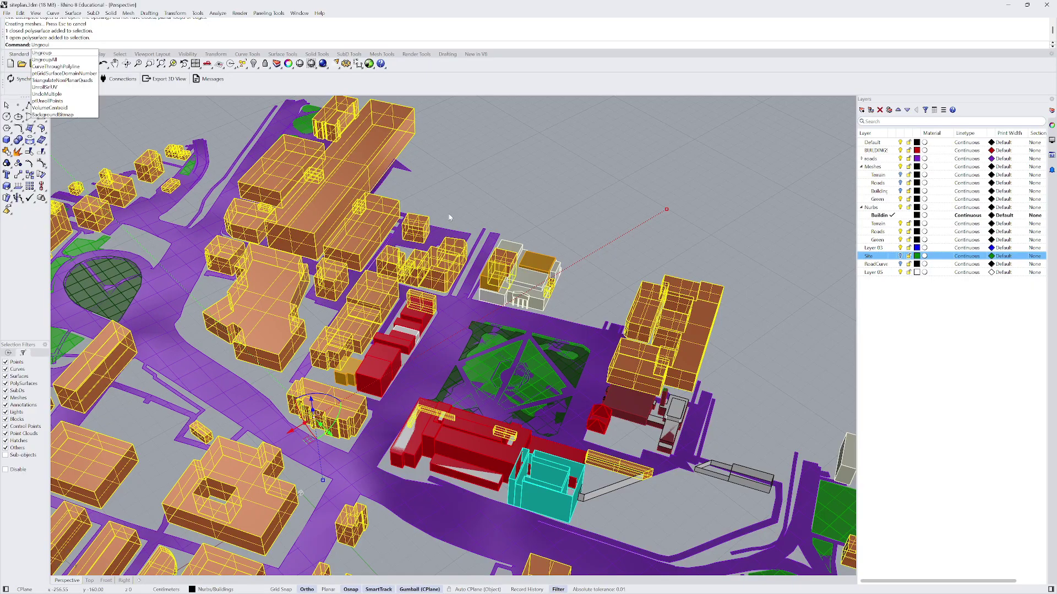
pyautogui.write('p')
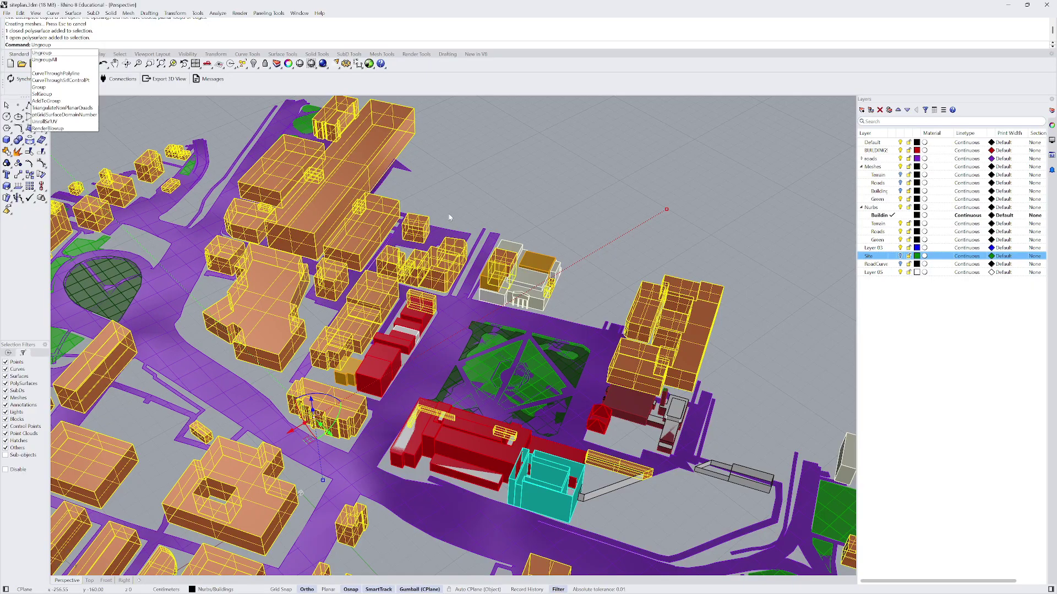
pyautogui.press('Return')
# - Explode the buildings into 1559 surfaces and join them into 178 closed and 3 open polysurfaces
pyautogui.keyDown('shift'); pyautogui.click(382, 213); pyautogui.keyUp('shift')
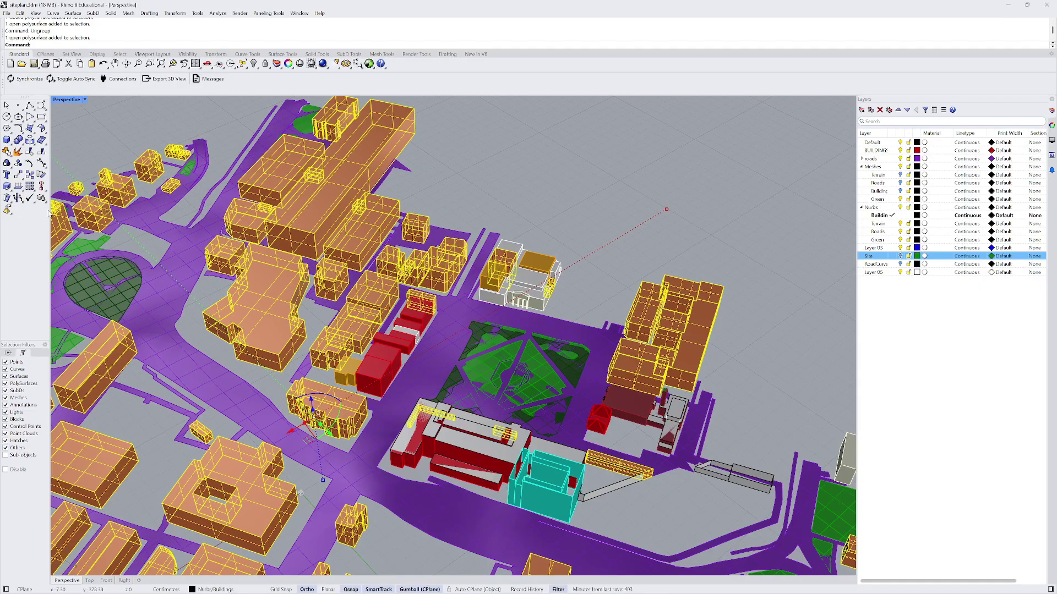
pyautogui.click(19, 152)
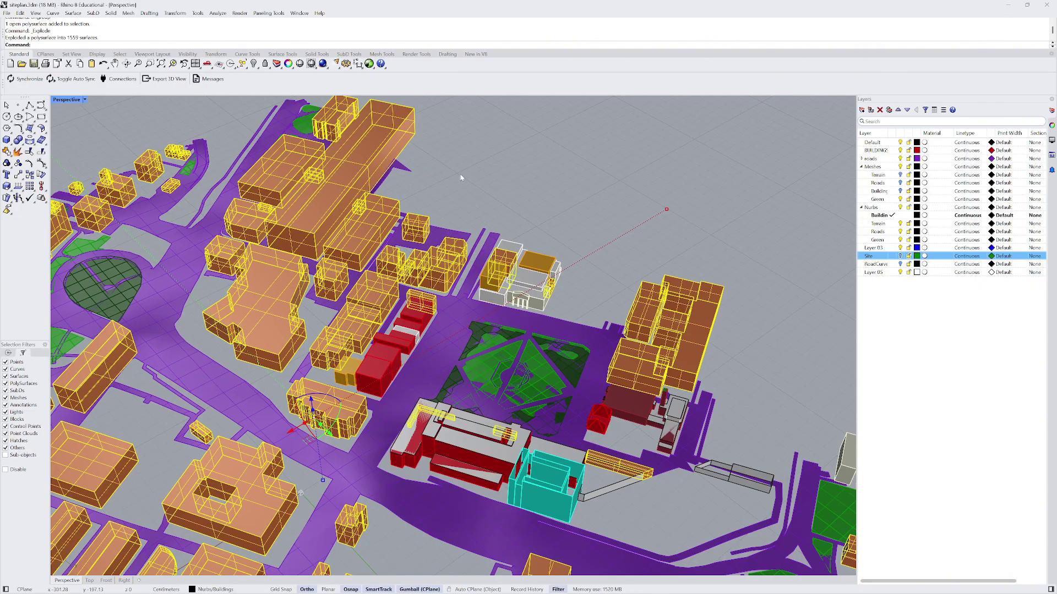
pyautogui.click(18, 162)
pyautogui.click(368, 230)
pyautogui.press('Escape')
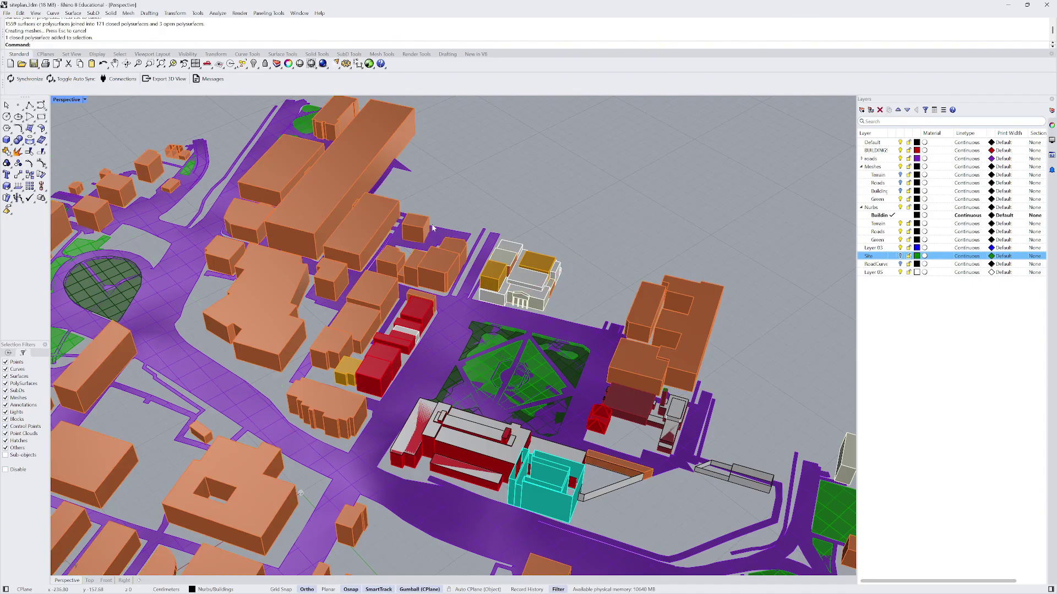
# - Select a building to check whether it is closed
pyautogui.scroll(-3, 368, 242)
pyautogui.scroll(-5, 487, 216)
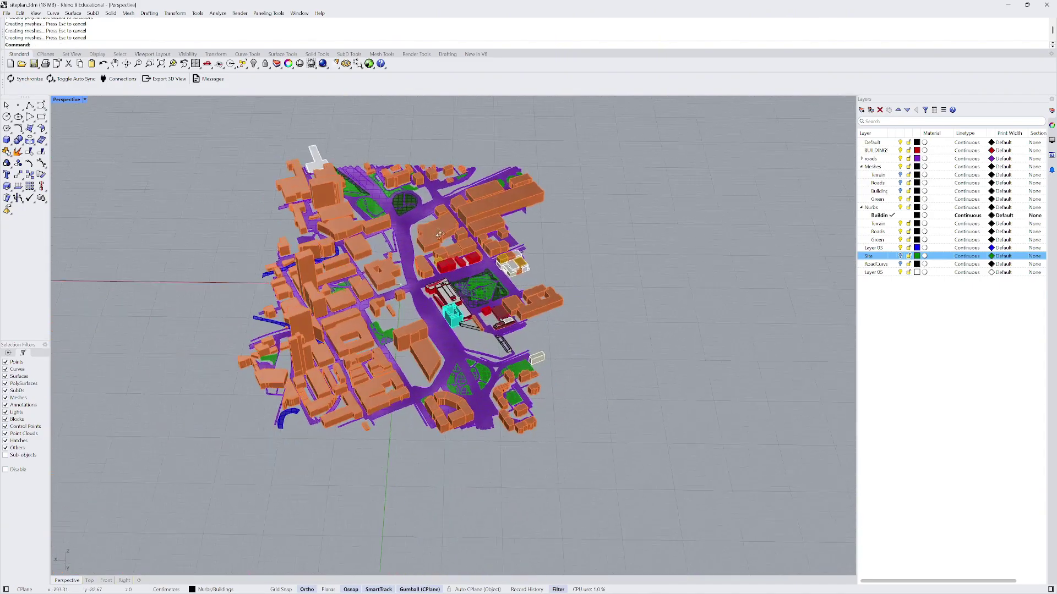
pyautogui.moveTo(487, 217); pyautogui.dragTo(336, 281, button='right')
pyautogui.click(336, 281)
pyautogui.scroll(2, 575, 330)
pyautogui.click(579, 333)
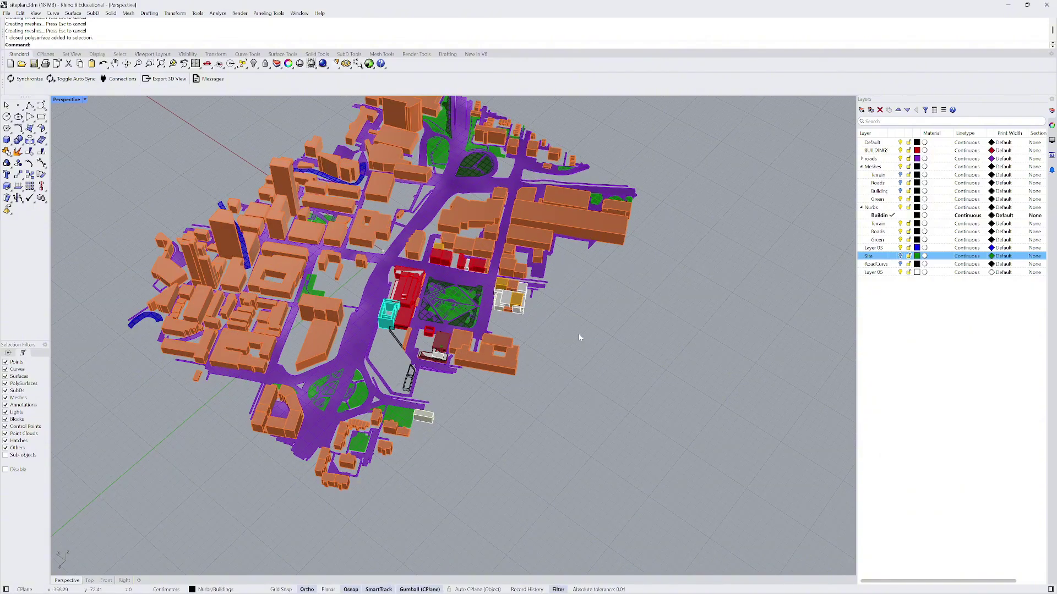
pyautogui.scroll(8, 404, 305)
# - Delete the duplicate open polysurface on the red building
pyautogui.moveTo(404, 298); pyautogui.dragTo(478, 305, button='right')
pyautogui.scroll(10, 478, 305)
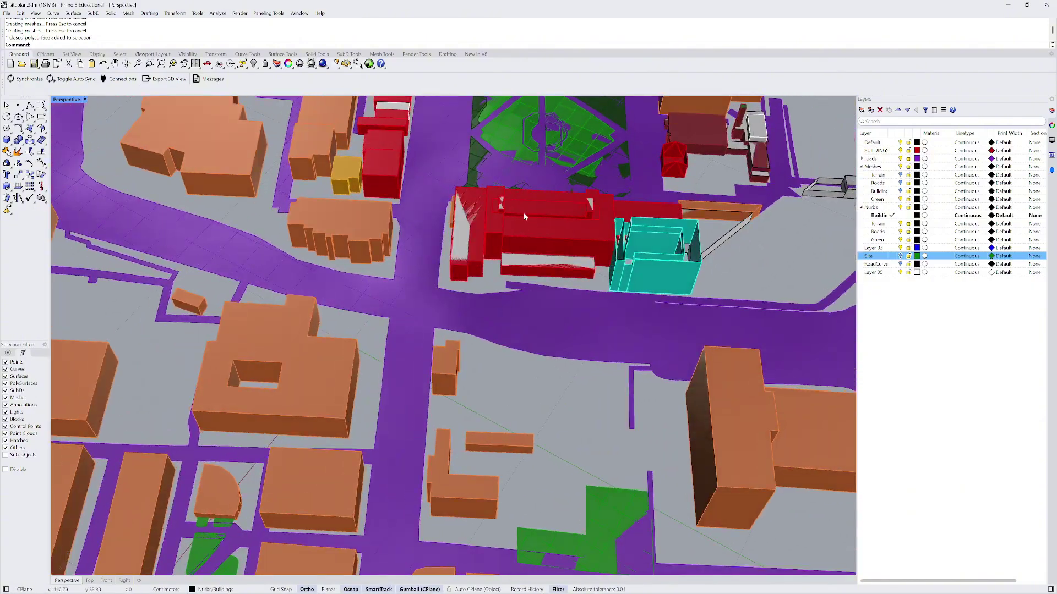
pyautogui.click(450, 238)
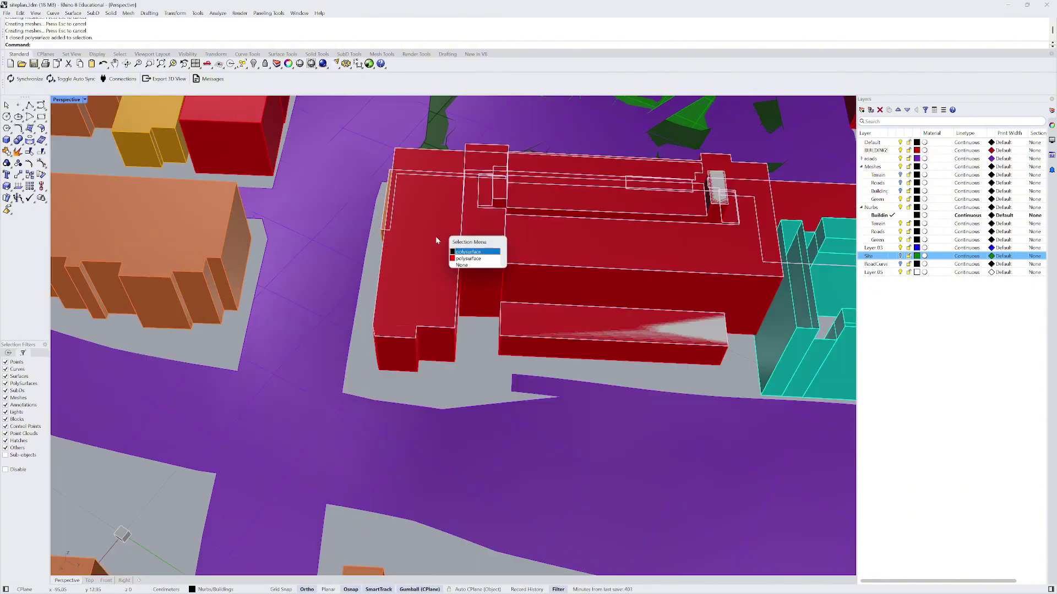
pyautogui.click(468, 258)
pyautogui.scroll(-8, 427, 330)
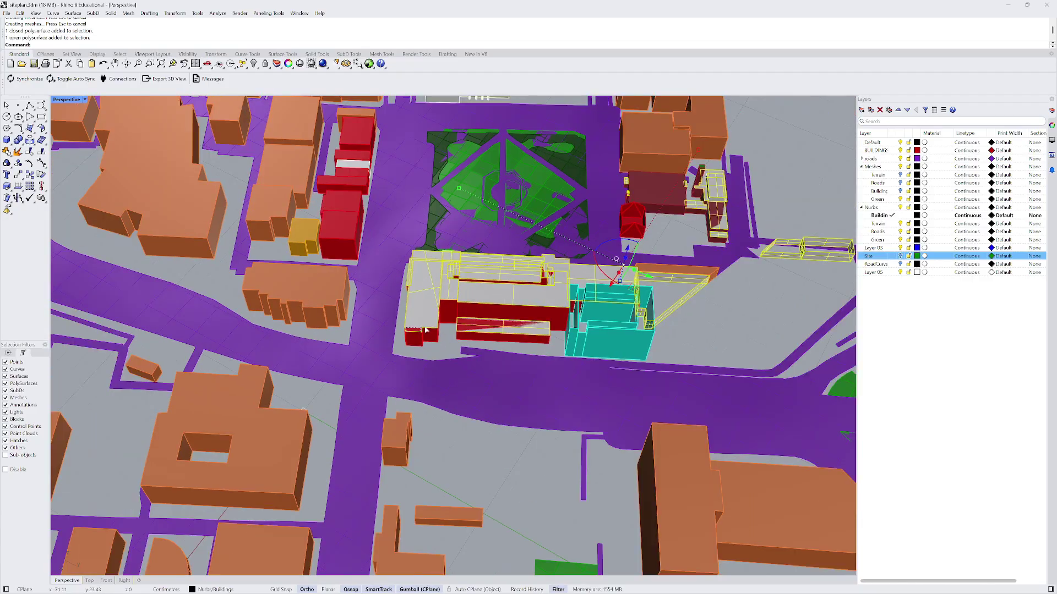
pyautogui.press('Delete')
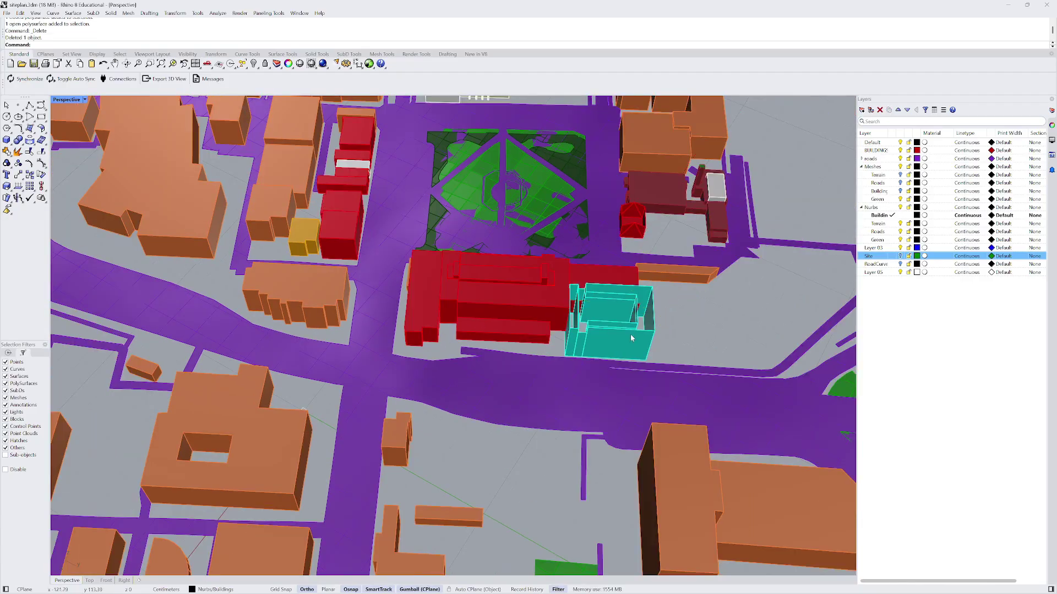
# - Cap the cyan building into a closed solid
pyautogui.click(633, 337)
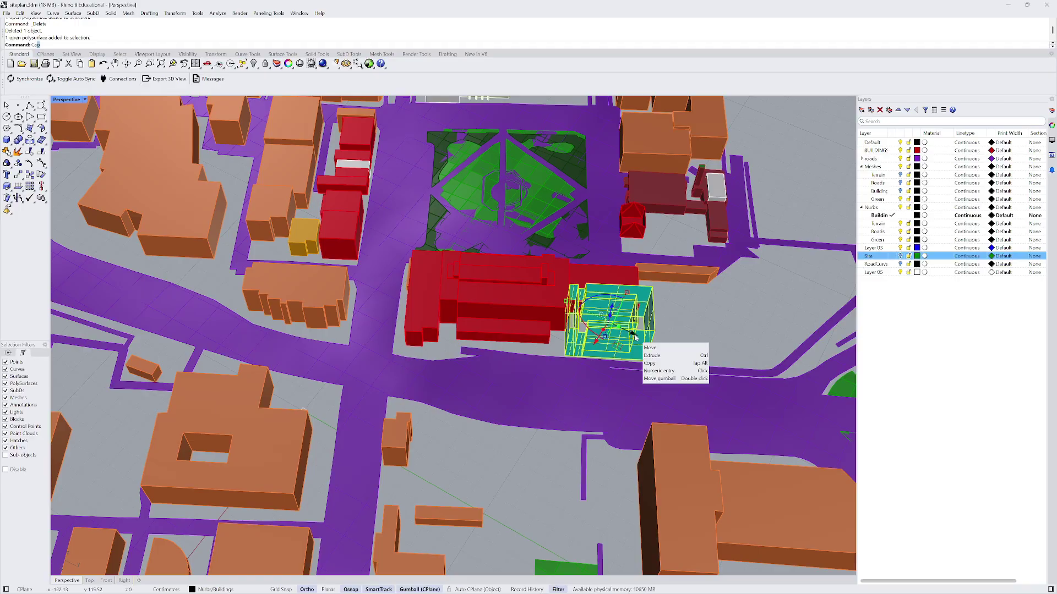
pyautogui.press('Return')
pyautogui.scroll(-5, 464, 270)
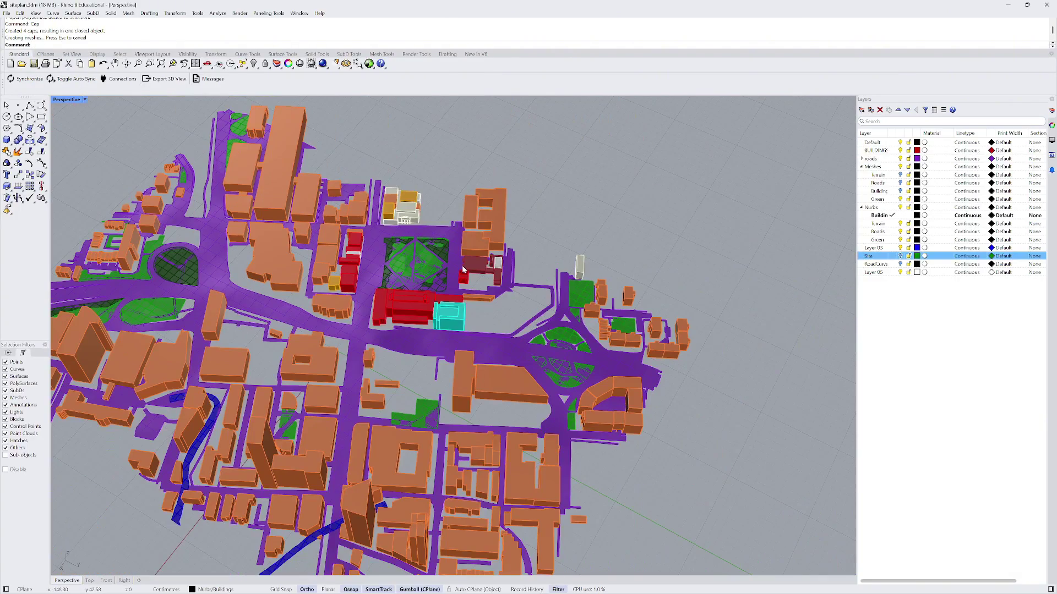
pyautogui.scroll(10, 464, 270)
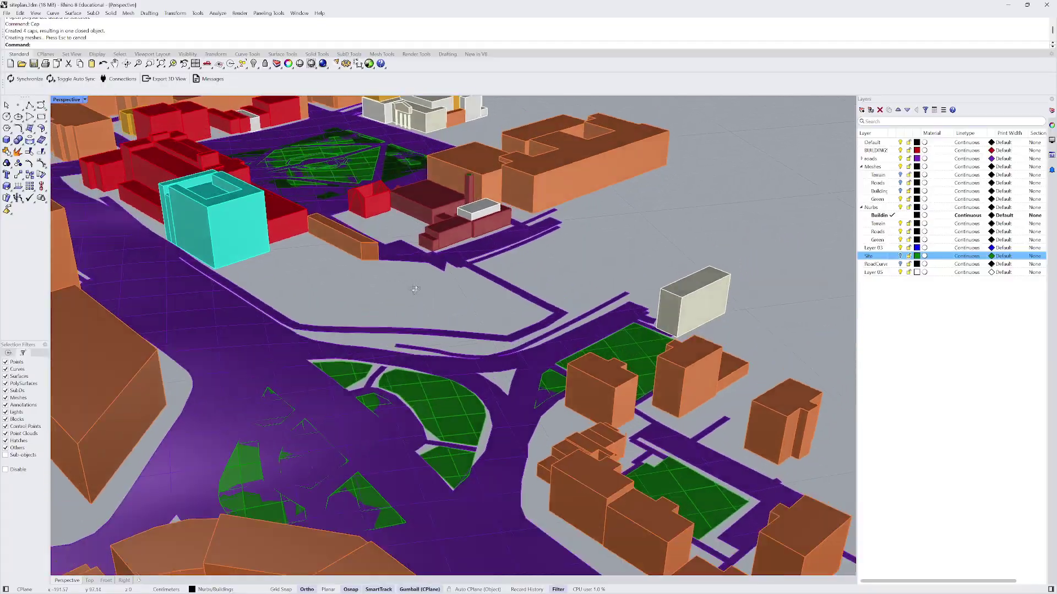
# - Delete the open polysurface on the left building, then undo the deletion
pyautogui.moveTo(415, 290); pyautogui.dragTo(474, 277, button='right')
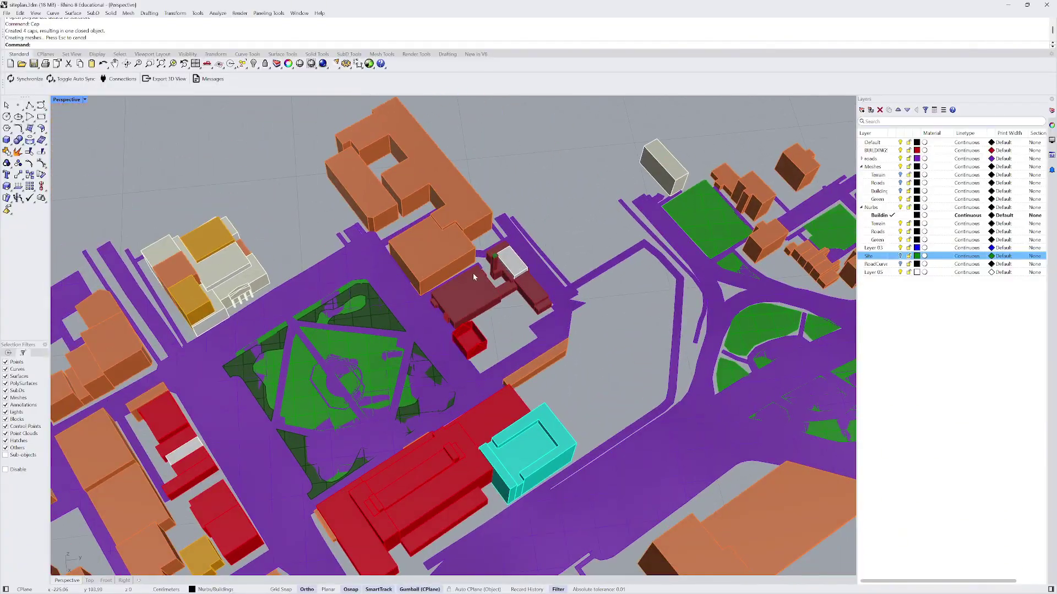
pyautogui.scroll(3, 286, 297)
pyautogui.click(223, 283)
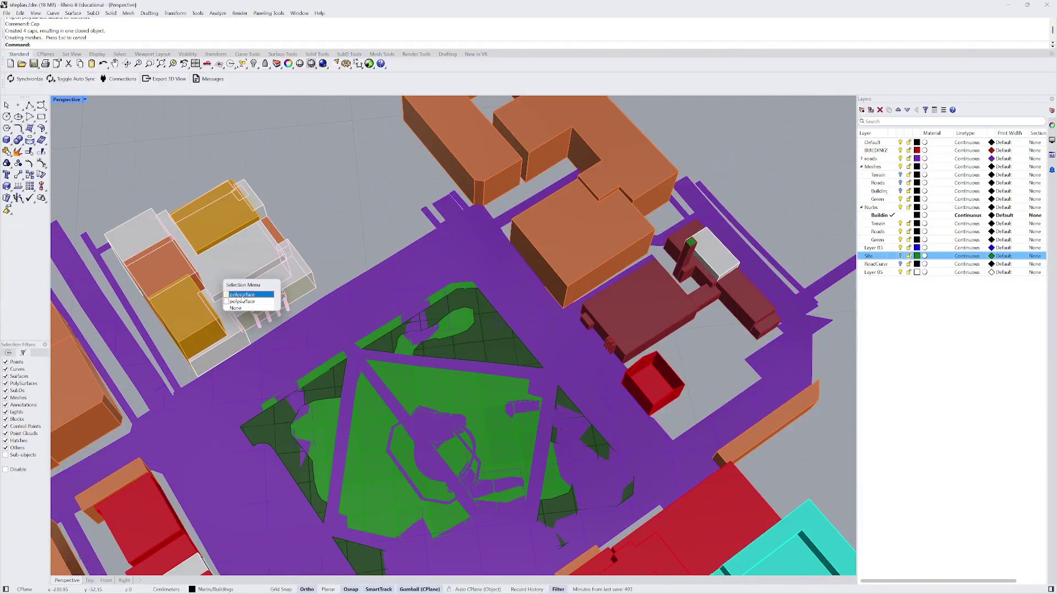
pyautogui.click(242, 295)
pyautogui.press('Delete')
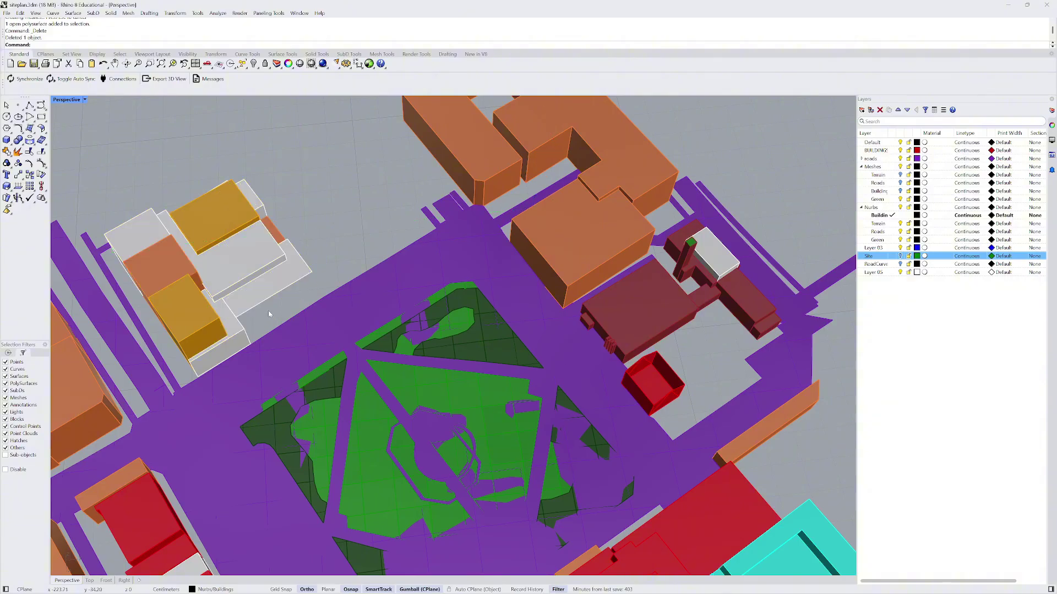
pyautogui.hotkey('ctrl', 'z')
pyautogui.scroll(3, 264, 286)
# - Select the left building's second polysurface plus the first overlapping piece beside it
pyautogui.click(254, 275)
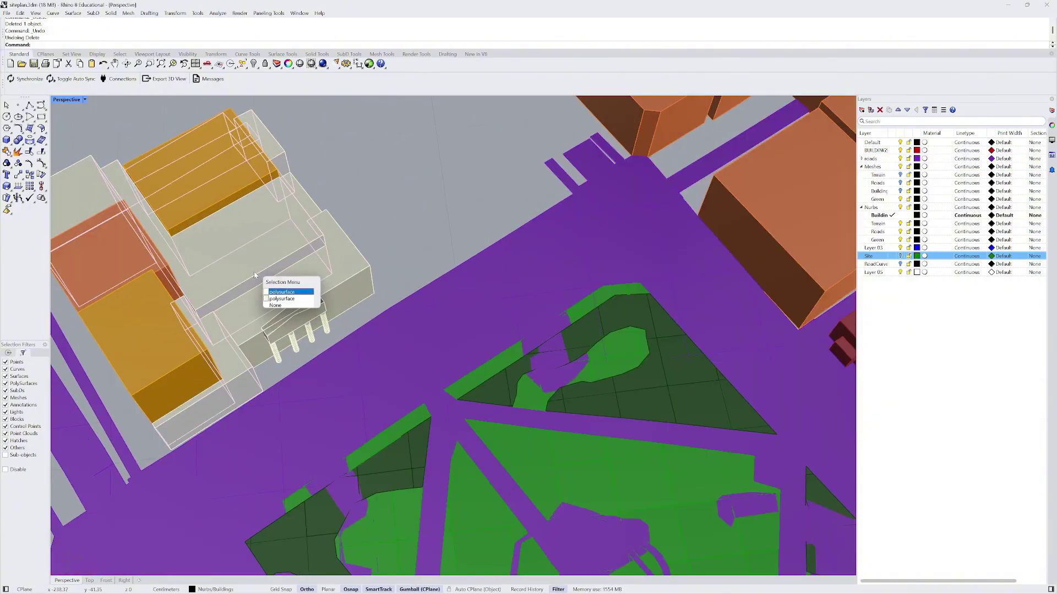
pyautogui.click(286, 299)
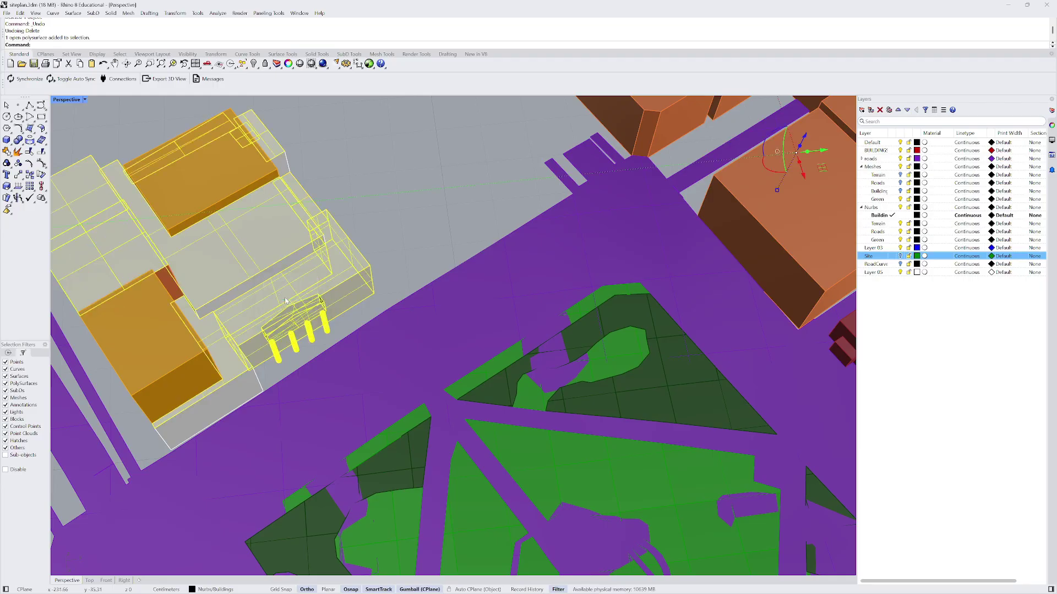
pyautogui.scroll(-2, 397, 335)
pyautogui.click(319, 280)
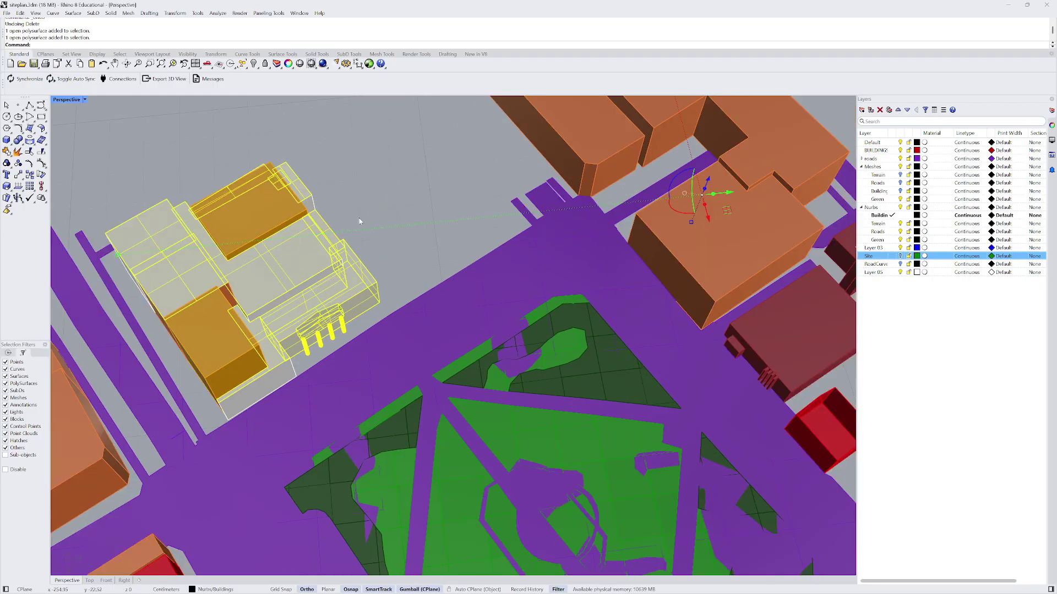
pyautogui.click(318, 283)
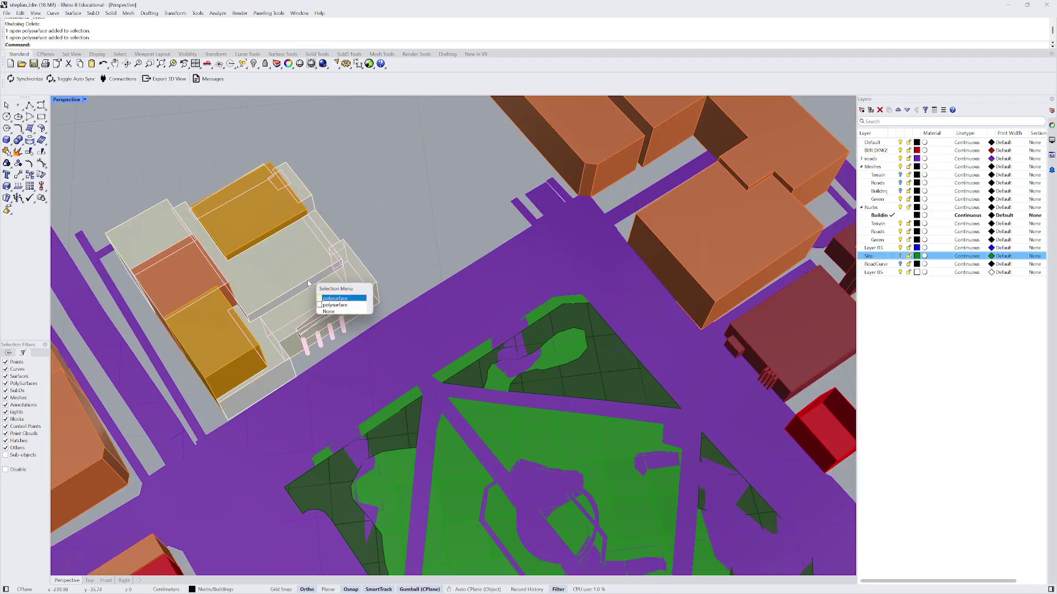
pyautogui.click(332, 299)
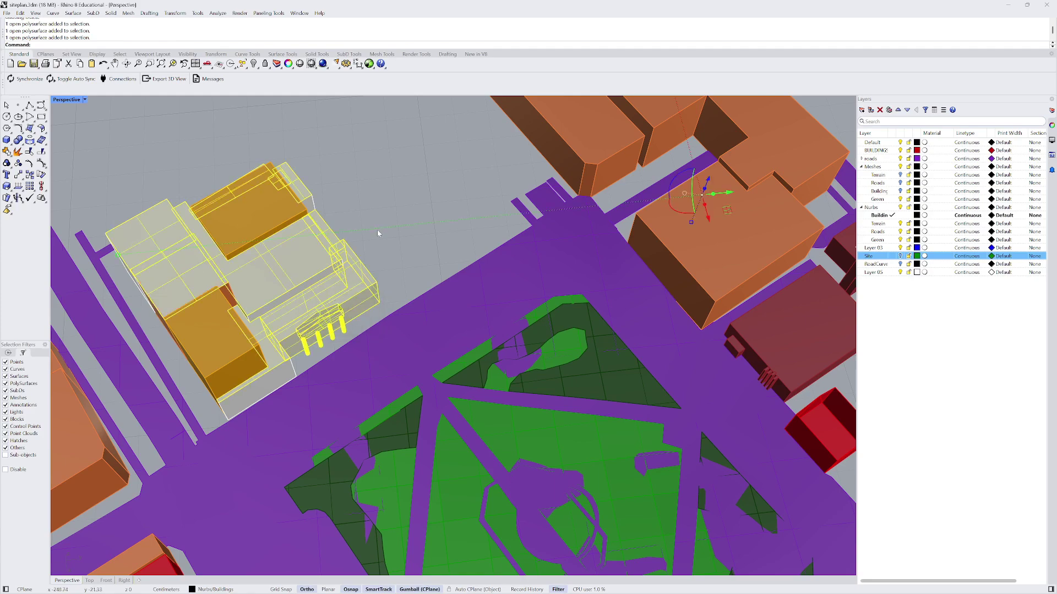
pyautogui.scroll(6, 313, 285)
pyautogui.scroll(-5, 322, 287)
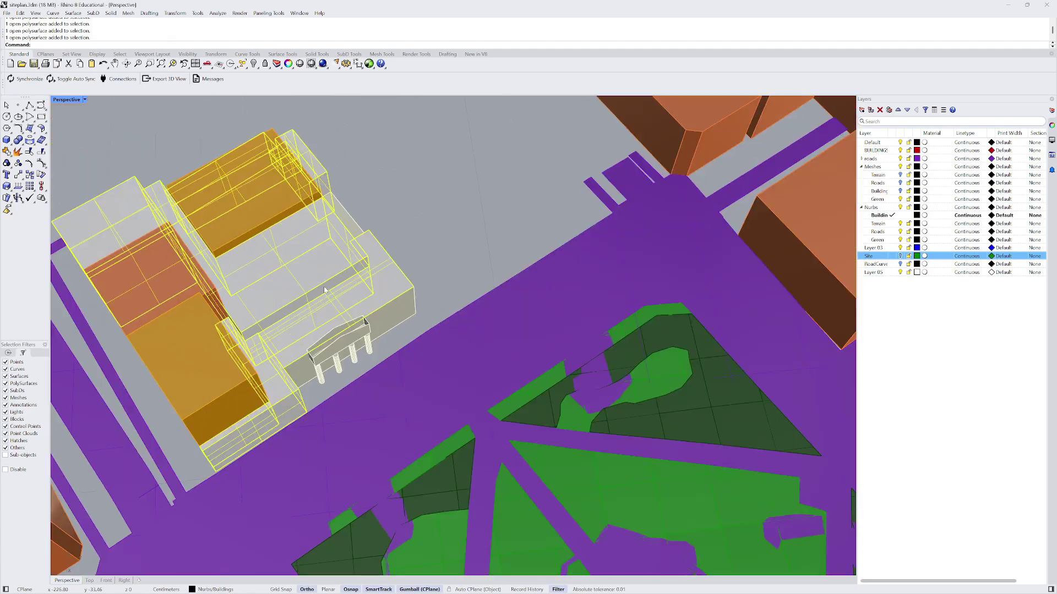
pyautogui.scroll(-3, 324, 290)
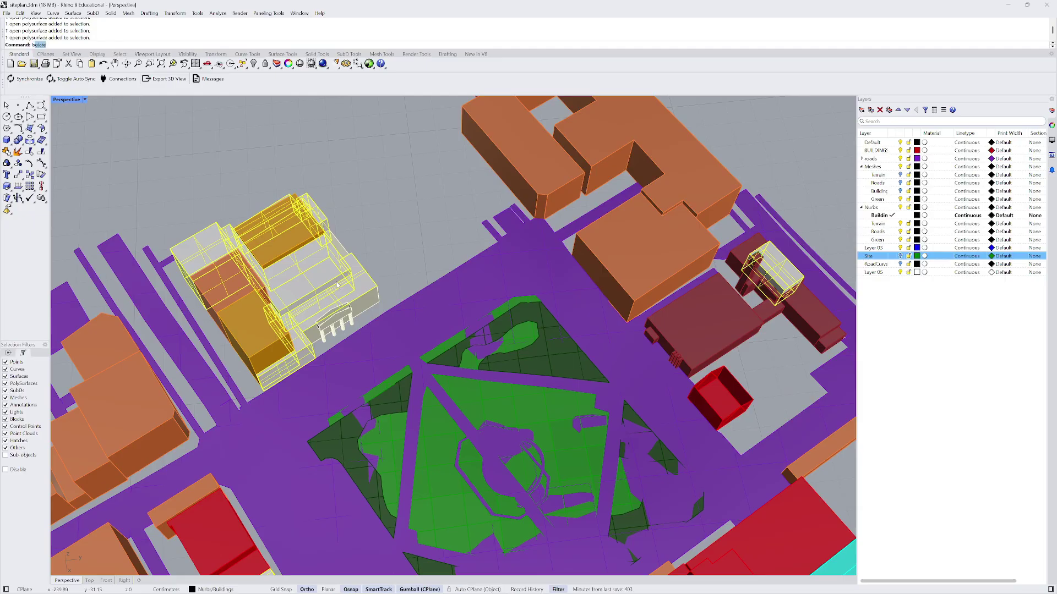
# - Isolate the selected buildings, then undo the isolation to restore the site
pyautogui.press('Return')
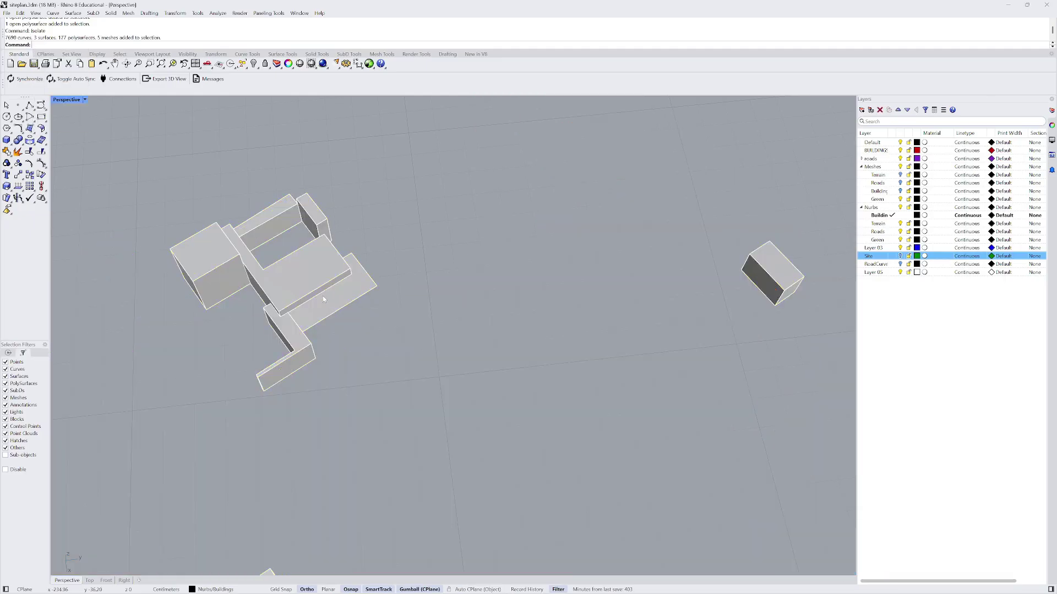
pyautogui.moveTo(323, 296); pyautogui.dragTo(347, 198, button='right')
pyautogui.scroll(-5, 316, 232)
pyautogui.hotkey('ctrl', 'z')
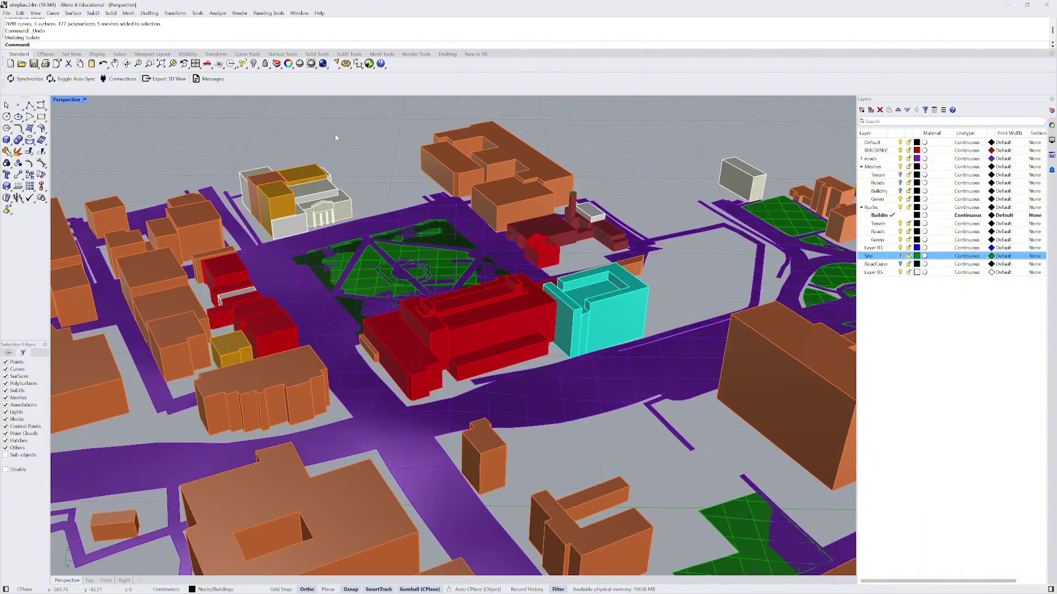
pyautogui.scroll(5, 336, 139)
# - Isolate the white museum with its two orange blocks and the grey block
pyautogui.click(373, 286)
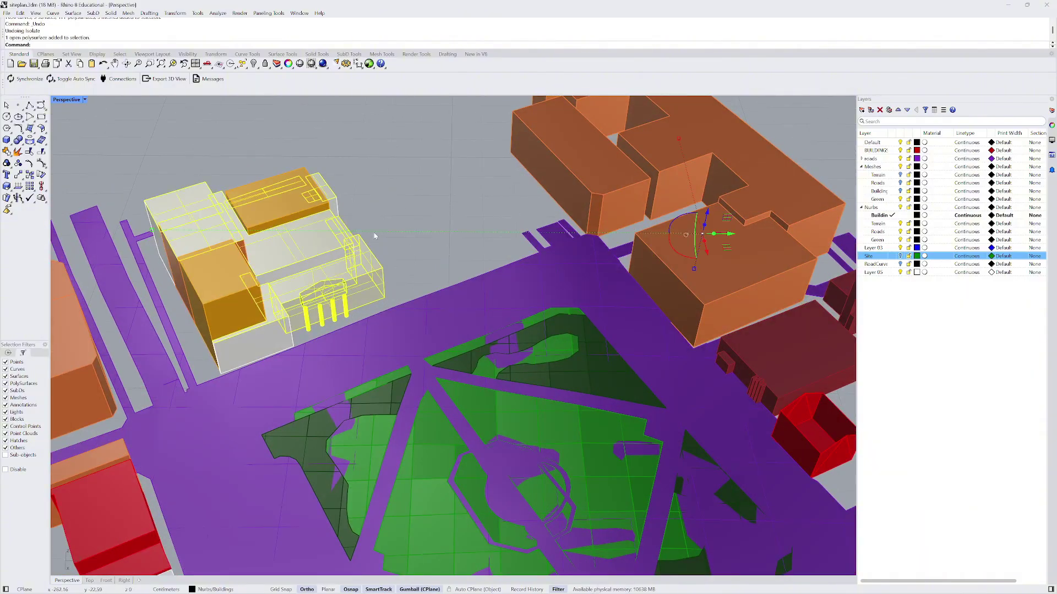
pyautogui.keyDown('shift'); pyautogui.click(218, 300); pyautogui.keyUp('shift')
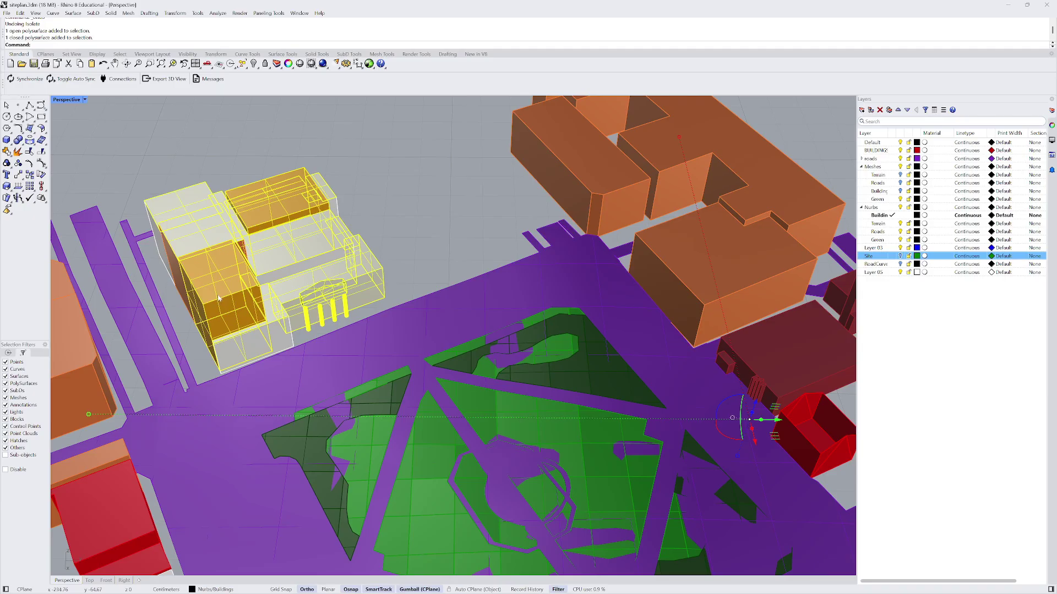
pyautogui.moveTo(219, 299)
pyautogui.mouseDown(button='right')
pyautogui.moveTo(256, 327)
pyautogui.moveTo(228, 291)
pyautogui.moveTo(212, 288)
pyautogui.mouseUp(button='right')
pyautogui.keyDown('shift'); pyautogui.click(257, 327); pyautogui.keyUp('shift')
pyautogui.keyDown('shift'); pyautogui.click(225, 333); pyautogui.keyUp('shift')
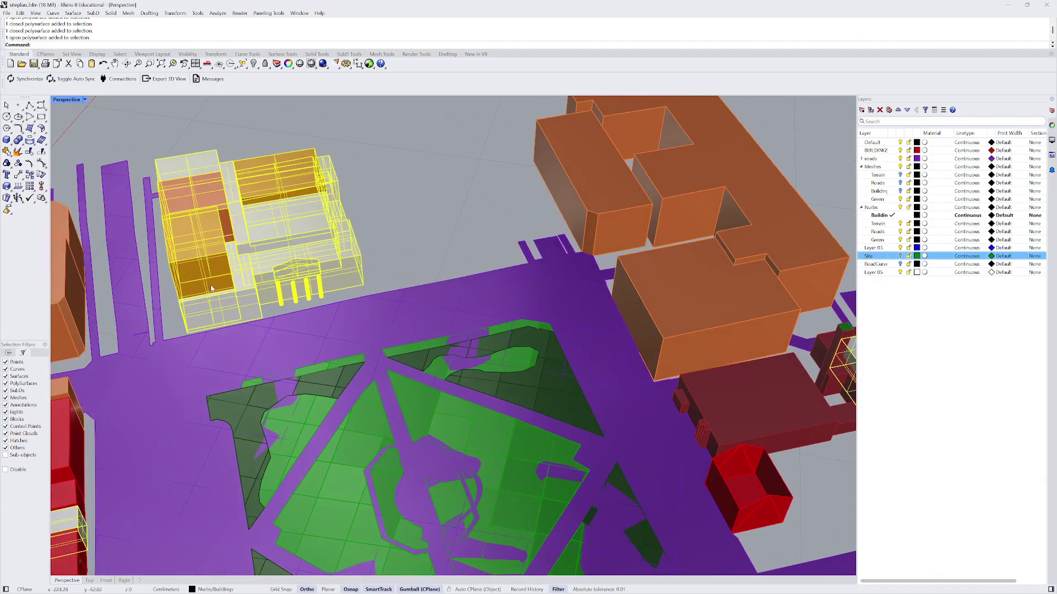
pyautogui.press('Return')
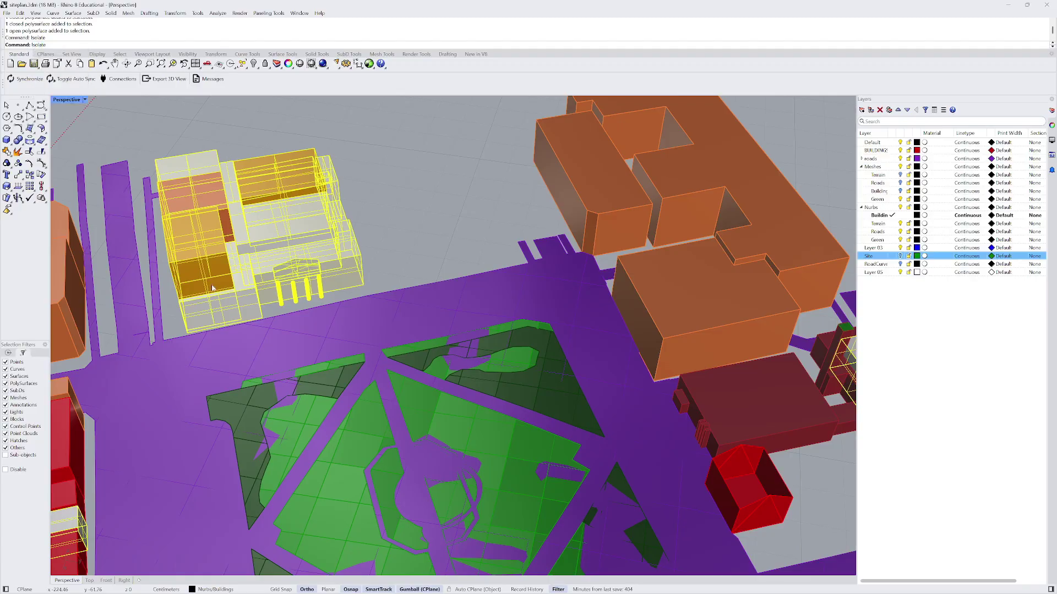
pyautogui.moveTo(431, 300); pyautogui.dragTo(396, 209, button='right')
pyautogui.scroll(6, 396, 203)
# - Cap one of the museum's open polysurfaces
pyautogui.click(332, 164)
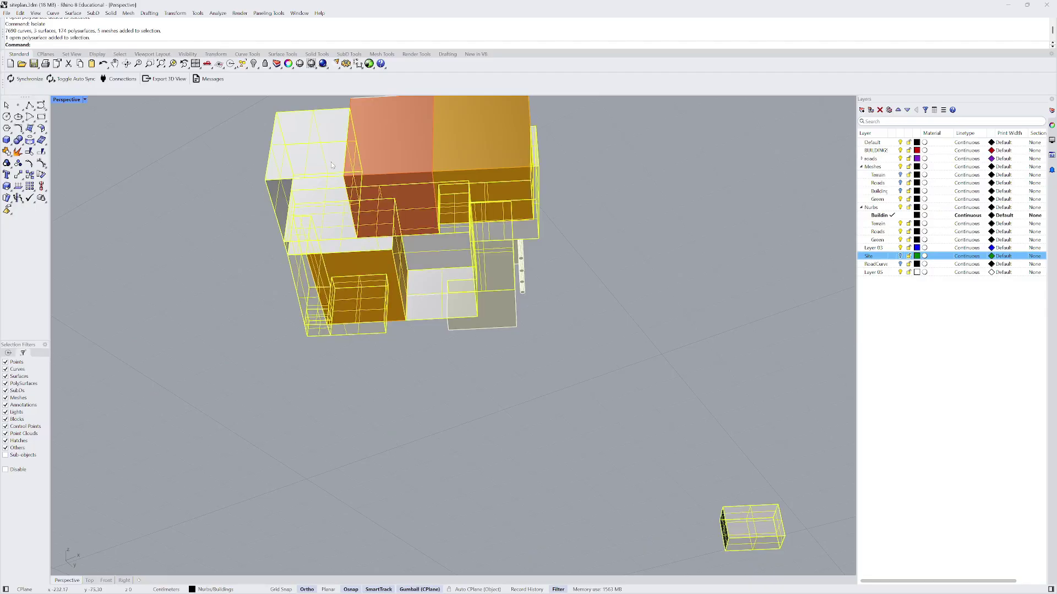
pyautogui.write('Cap')
pyautogui.press('Return')
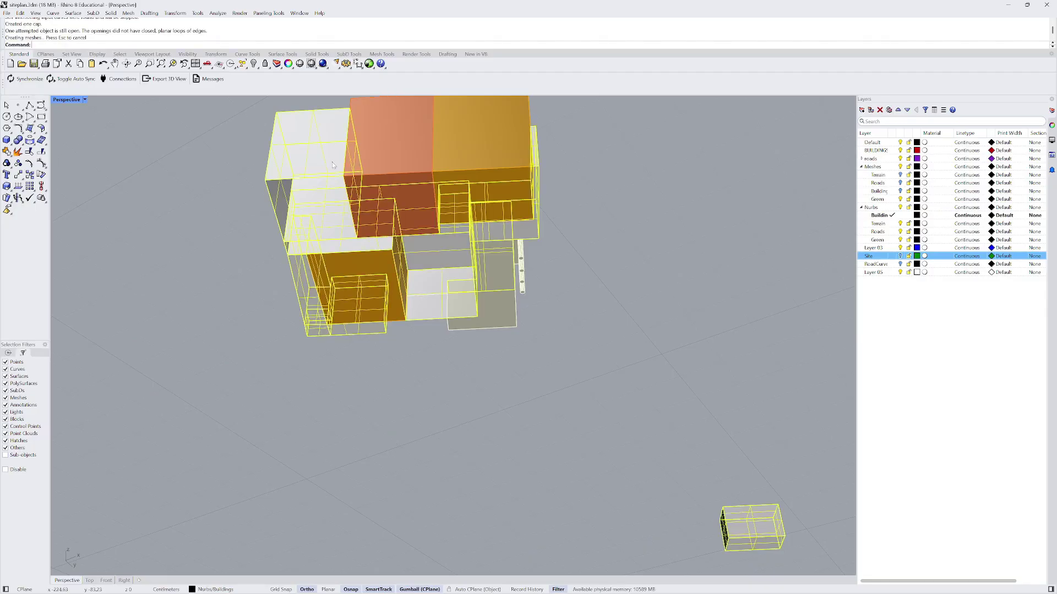
pyautogui.press('Escape')
# - Select all the museum pieces and attempt to join them, which fails
pyautogui.moveTo(317, 169); pyautogui.dragTo(194, 255, button='right')
pyautogui.scroll(5, 314, 175)
pyautogui.click(322, 214)
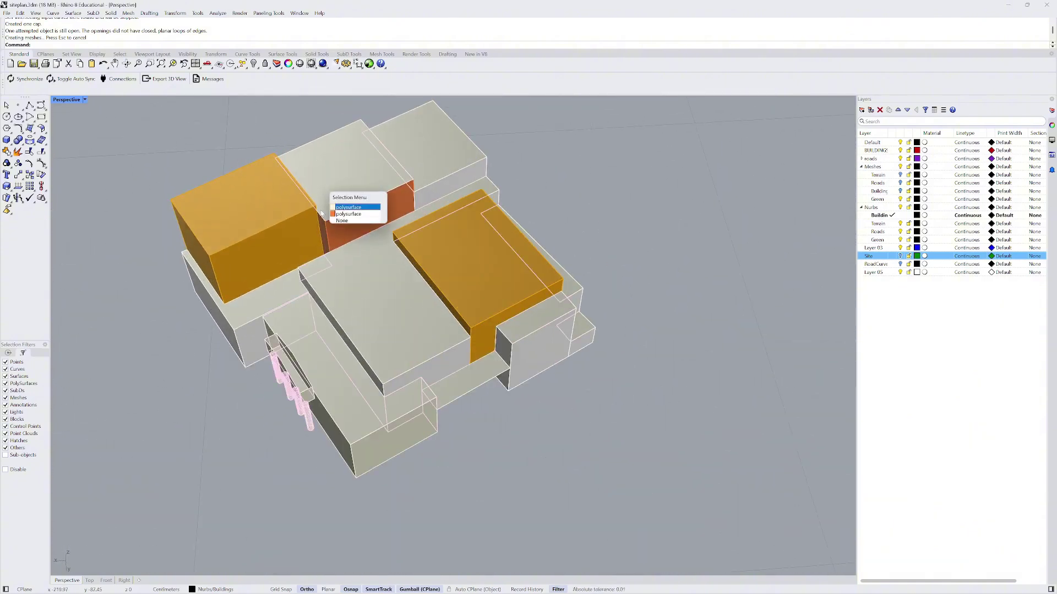
pyautogui.click(349, 207)
pyautogui.click(353, 221)
pyautogui.scroll(-4, 341, 220)
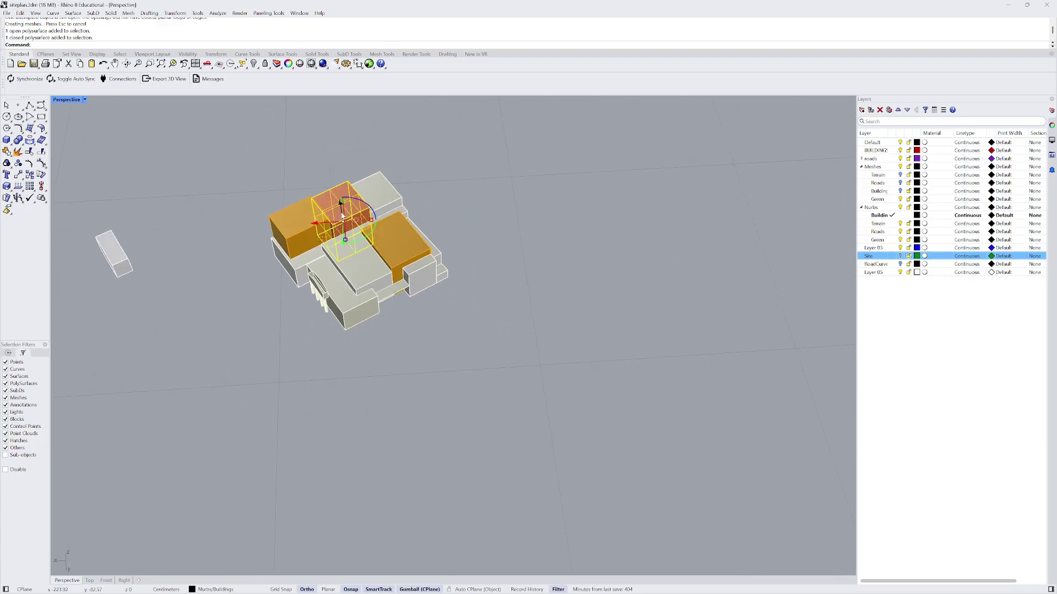
pyautogui.click(344, 226)
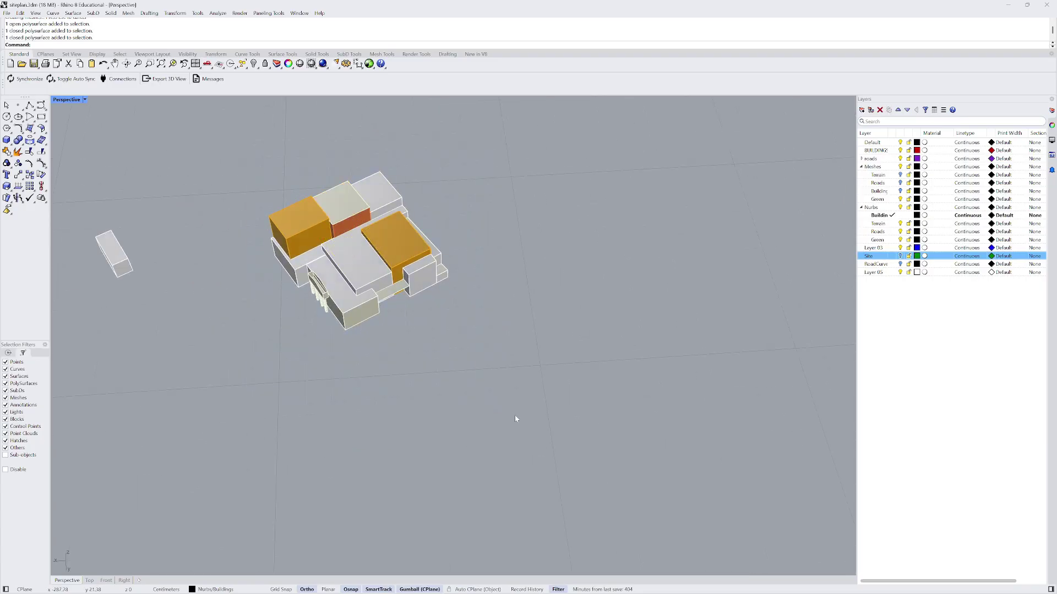
pyautogui.moveTo(509, 380); pyautogui.dragTo(214, 112)
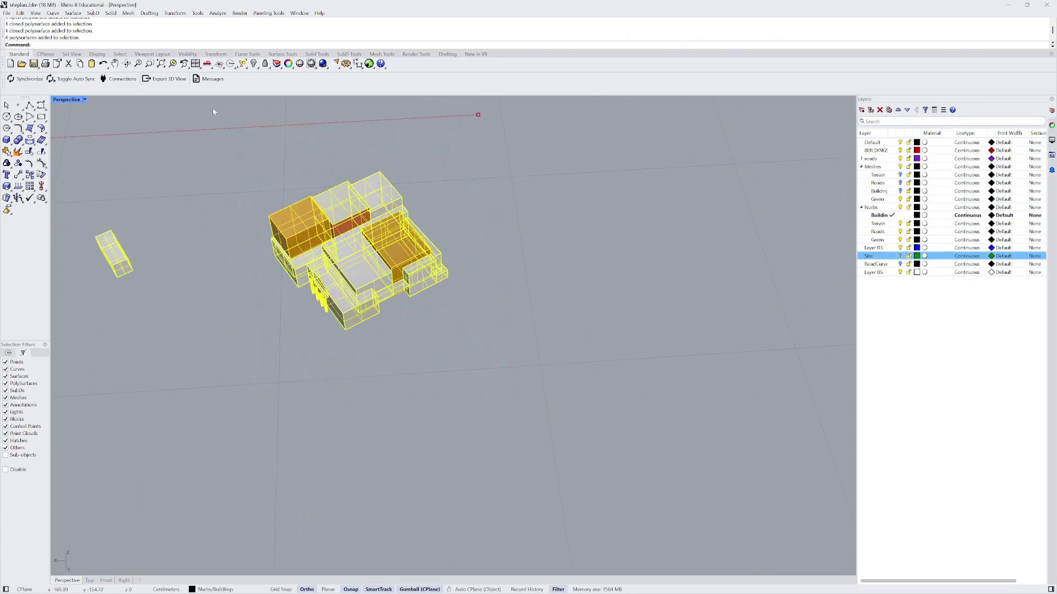
pyautogui.hotkey('ctrl', 'j')
pyautogui.press('Escape')
# - Select the thin strip between the museum buildings
pyautogui.scroll(3, 342, 225)
pyautogui.click(342, 227)
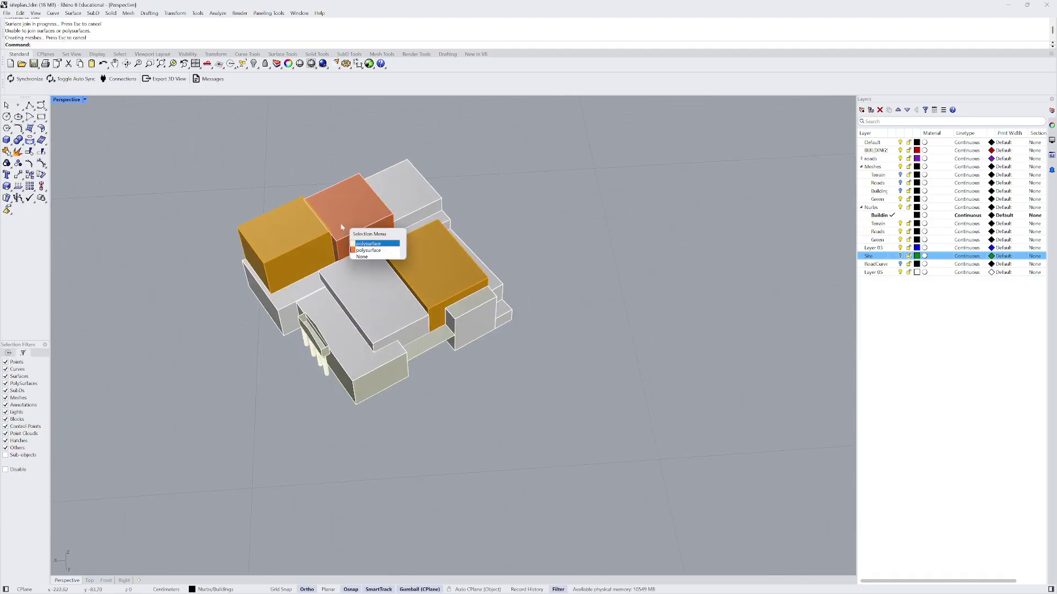
pyautogui.press('Escape')
pyautogui.scroll(-5, 413, 220)
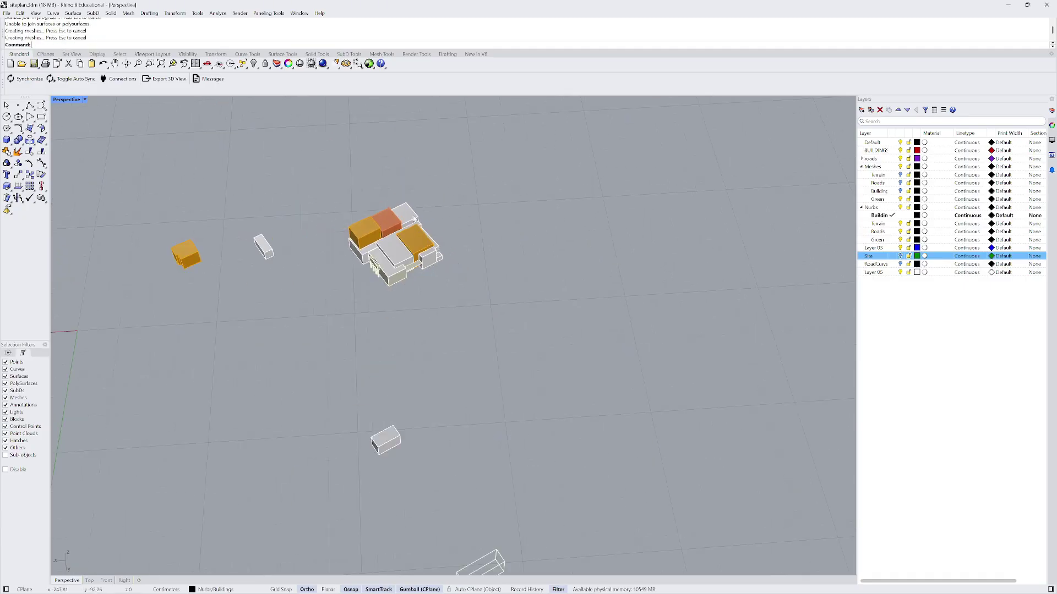
pyautogui.scroll(-3, 412, 220)
pyautogui.moveTo(323, 239); pyautogui.dragTo(384, 245, button='right')
pyautogui.scroll(5, 352, 256)
pyautogui.scroll(2, 384, 246)
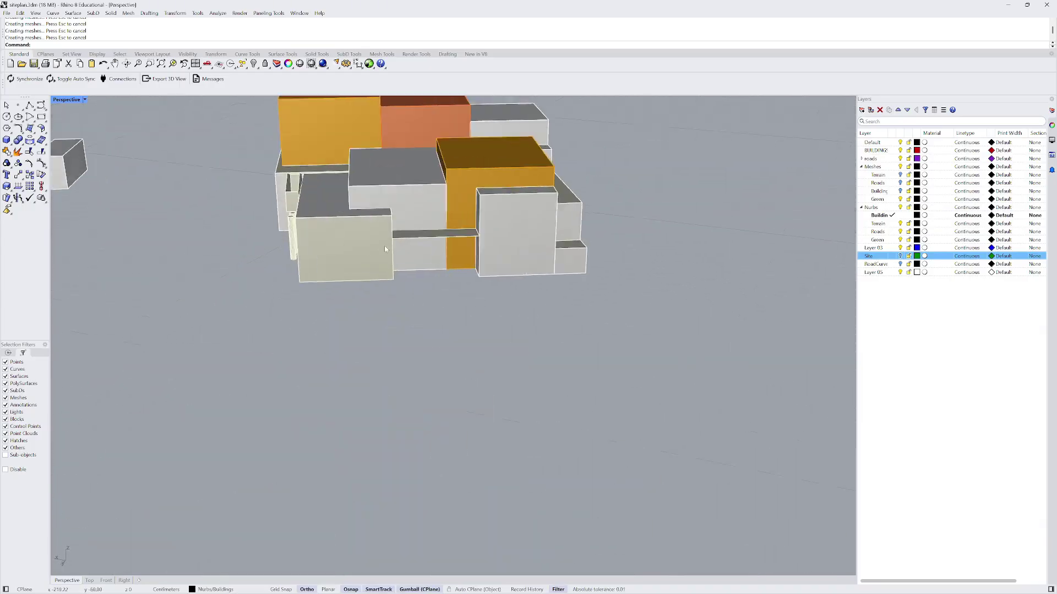
pyautogui.scroll(2, 386, 248)
pyautogui.click(408, 235)
pyautogui.scroll(2, 408, 236)
# - Extrude the gap surface between the museum blocks into a box with ExtrudeSrf
pyautogui.write('ex')
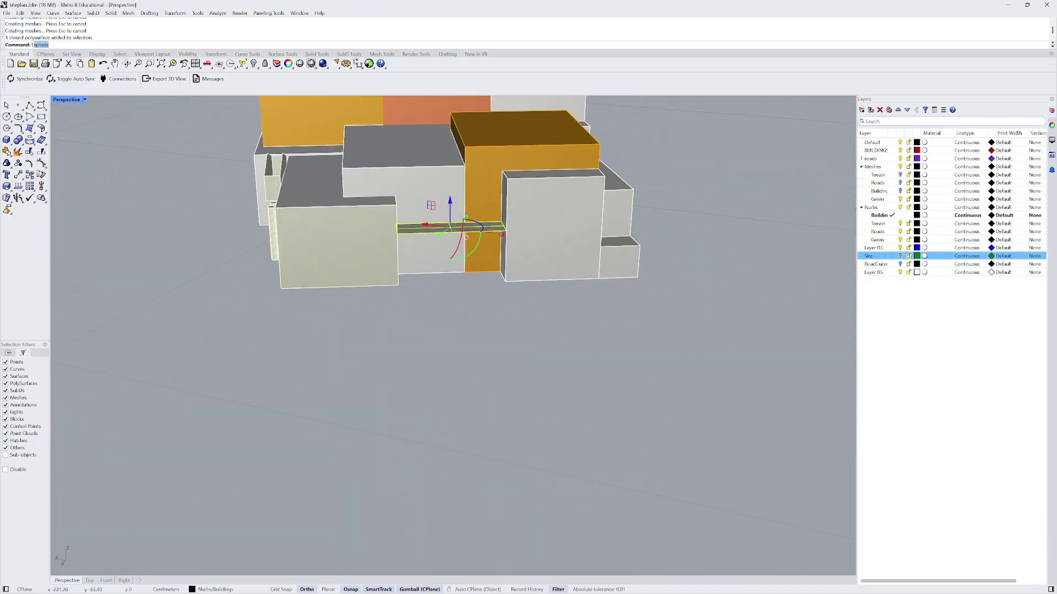
pyautogui.write('trs')
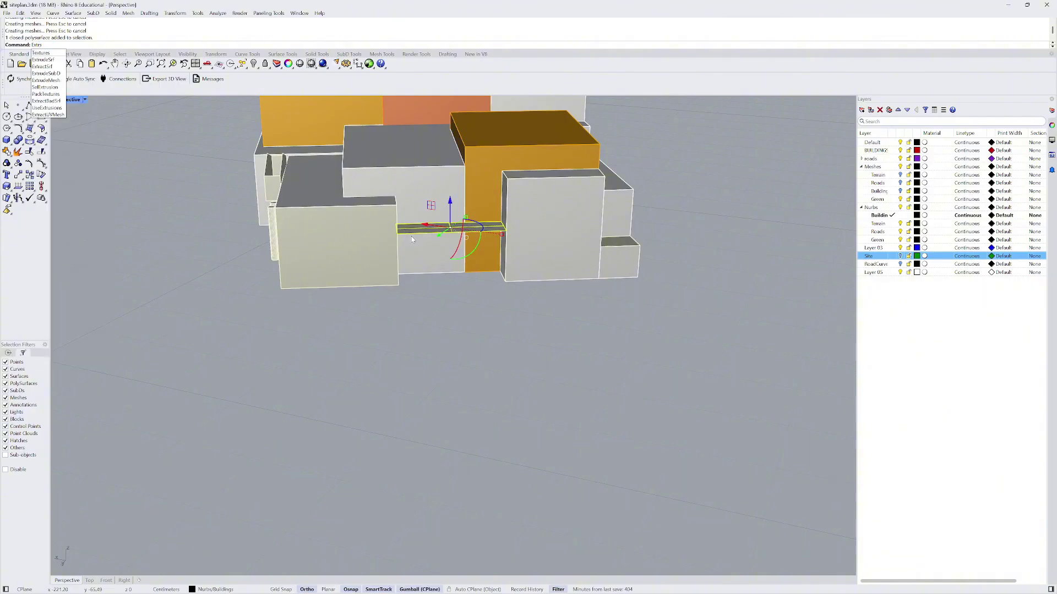
pyautogui.press('BackSpace')
pyautogui.write('udes')
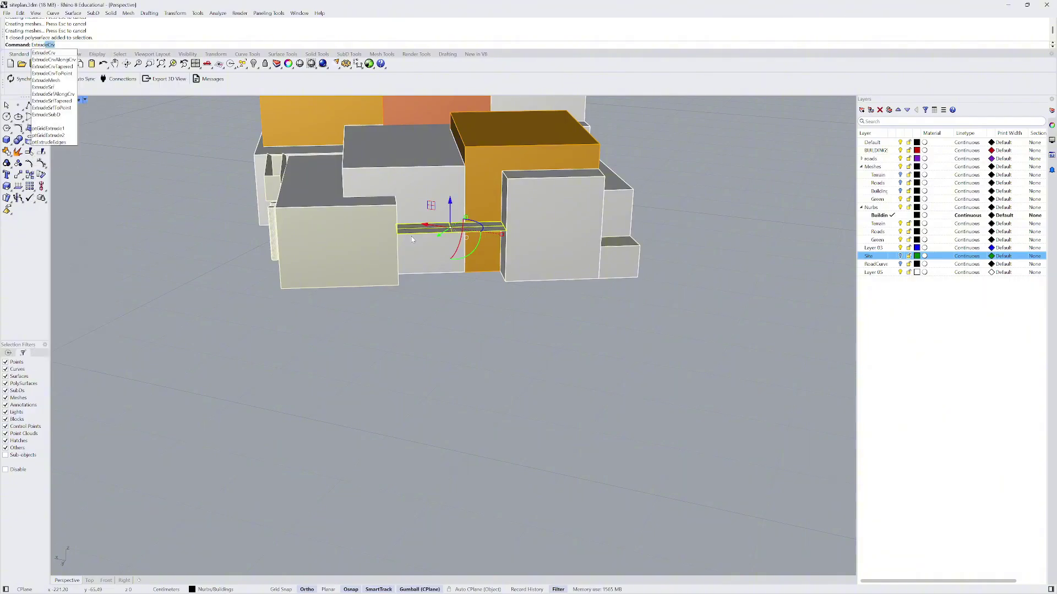
pyautogui.press('Return')
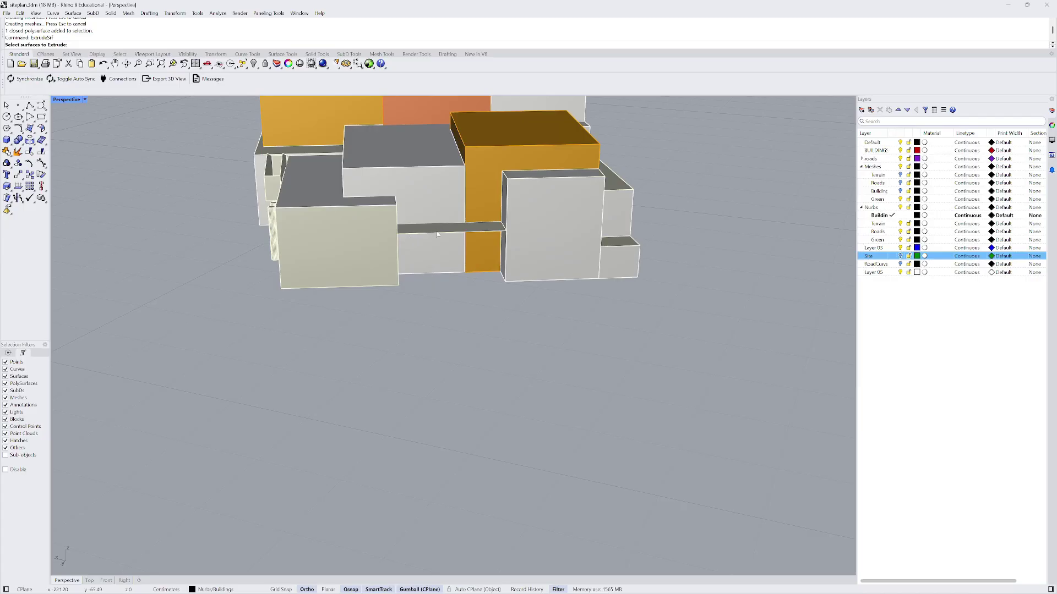
pyautogui.click(437, 235)
pyautogui.press('Return')
pyautogui.click(411, 295)
pyautogui.scroll(-2, 469, 335)
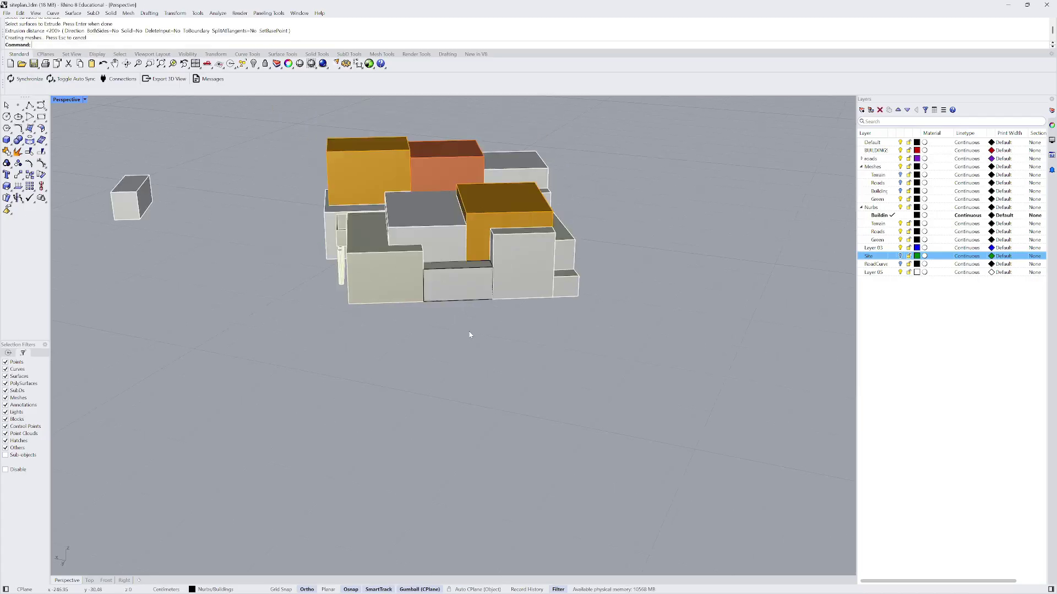
pyautogui.moveTo(442, 337); pyautogui.dragTo(495, 278, button='right')
# - Cap the open ends of the newly extruded box
pyautogui.click(463, 284)
pyautogui.scroll(3, 463, 285)
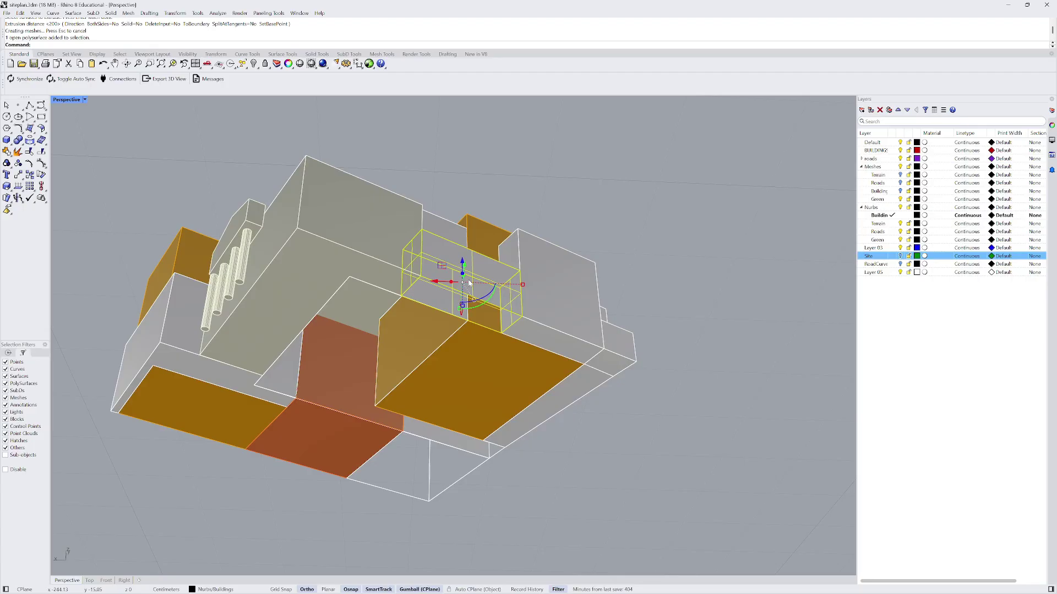
pyautogui.scroll(3, 476, 330)
pyautogui.write('cap')
pyautogui.press('Return')
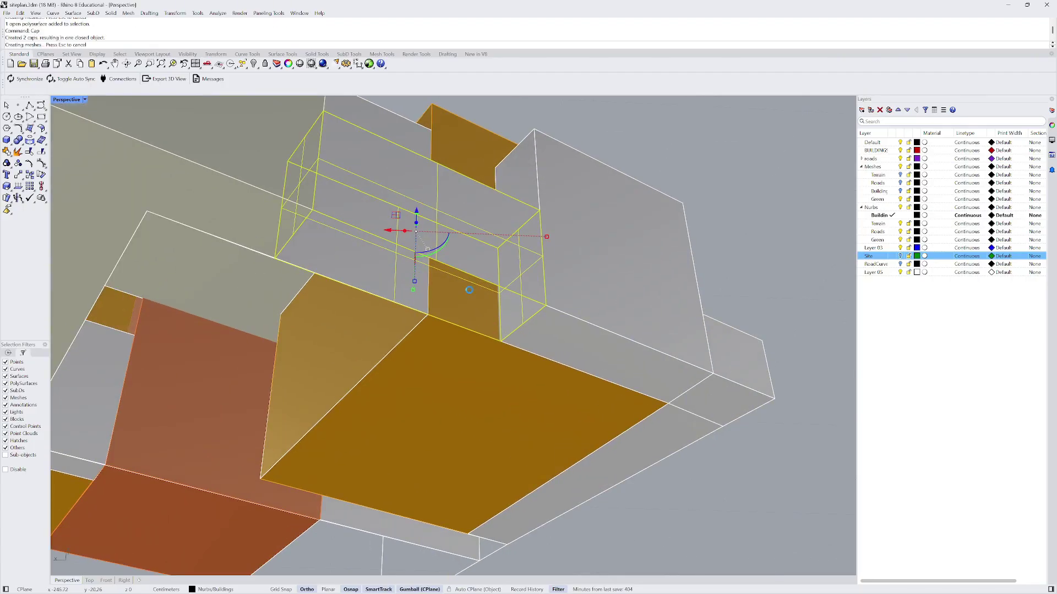
# - Delete a duplicate polysurface chosen from the overlapping candidates
pyautogui.moveTo(469, 289); pyautogui.dragTo(493, 353, button='right')
pyautogui.click(397, 231)
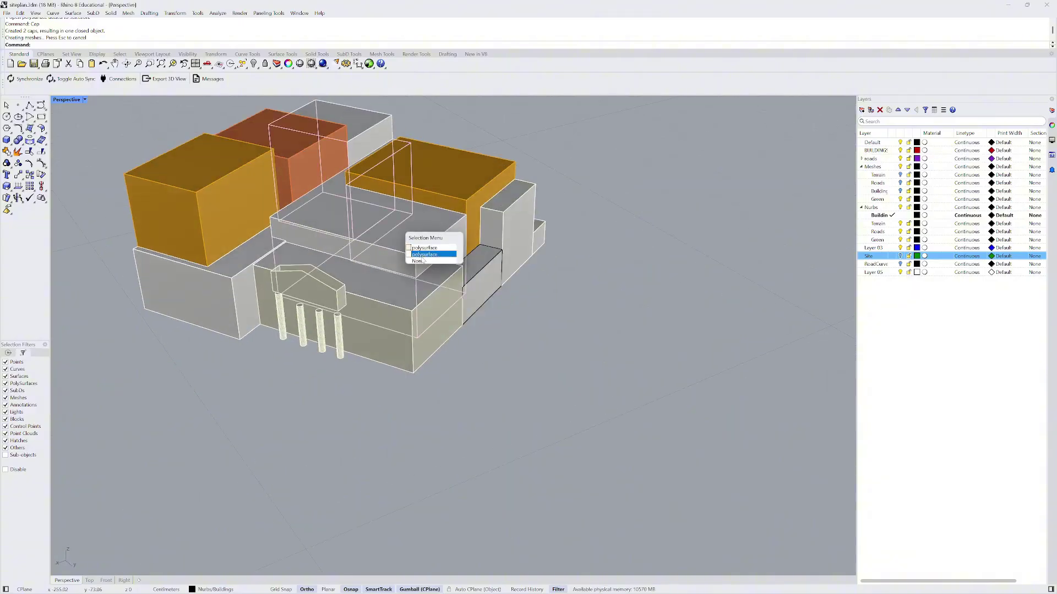
pyautogui.click(432, 249)
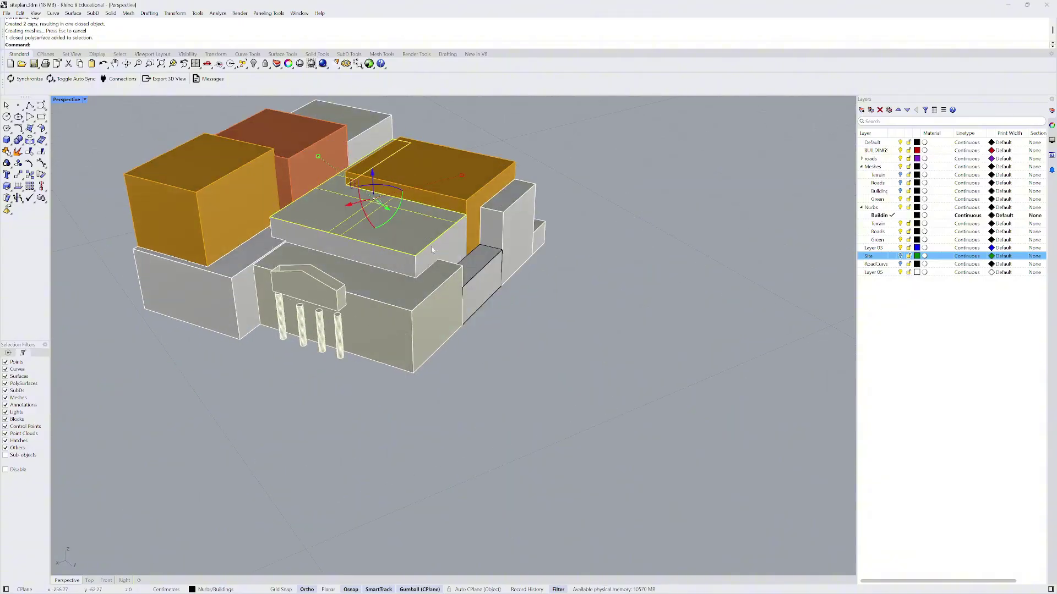
pyautogui.press('Delete')
# - Run Cap on another building block, which is already closed
pyautogui.click(413, 239)
pyautogui.moveTo(413, 239); pyautogui.dragTo(413, 192, button='right')
pyautogui.write('cap')
pyautogui.press('Return')
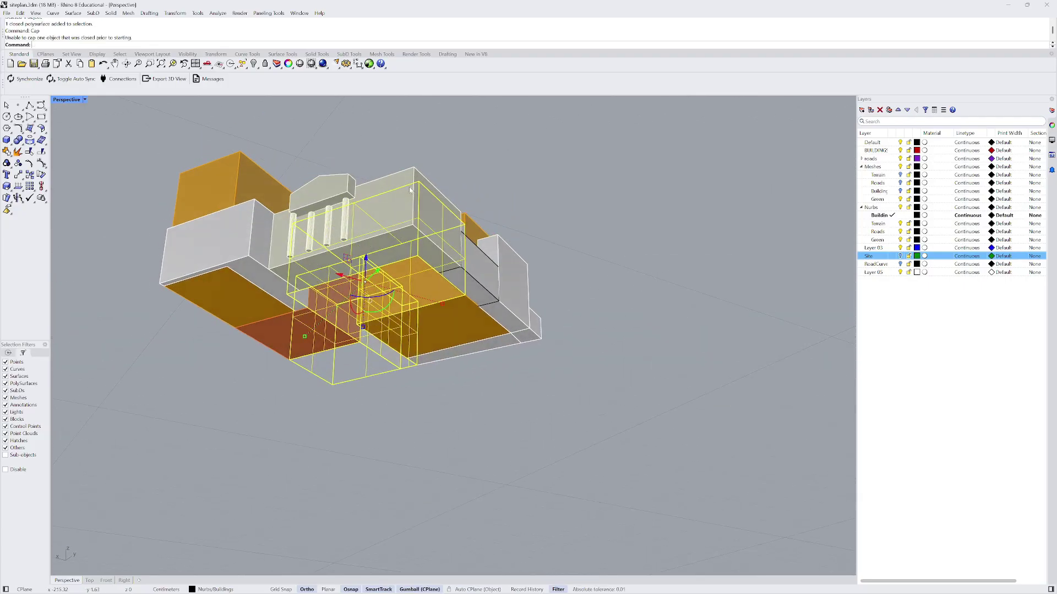
pyautogui.press('Escape')
pyautogui.scroll(4, 350, 264)
pyautogui.moveTo(350, 265); pyautogui.dragTo(268, 169, button='right')
# - Undo the duplicate's deletion and window-select the whole museum building cluster
pyautogui.click(365, 298)
pyautogui.scroll(-3, 361, 289)
pyautogui.keyDown('shift'); pyautogui.click(290, 266); pyautogui.keyUp('shift')
pyautogui.scroll(-8, 286, 277)
pyautogui.hotkey('ctrl', 'z')
pyautogui.moveTo(269, 156); pyautogui.dragTo(510, 382)
# - Attempt a BooleanUnion of the selected building solids, then clear the selection
pyautogui.write('Bo')
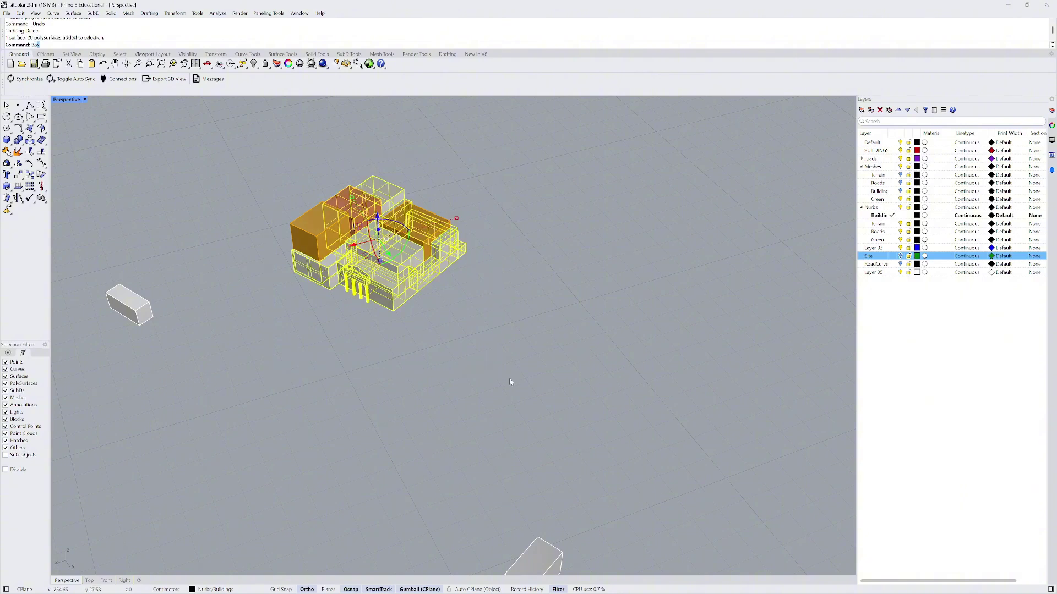
pyautogui.write('o')
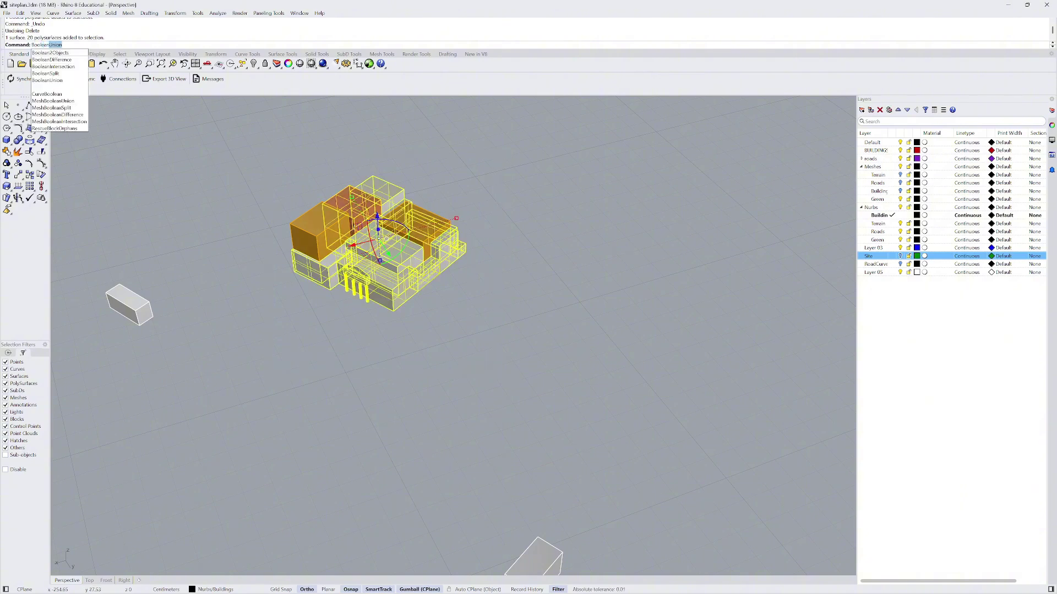
pyautogui.write('lean')
pyautogui.press('Return')
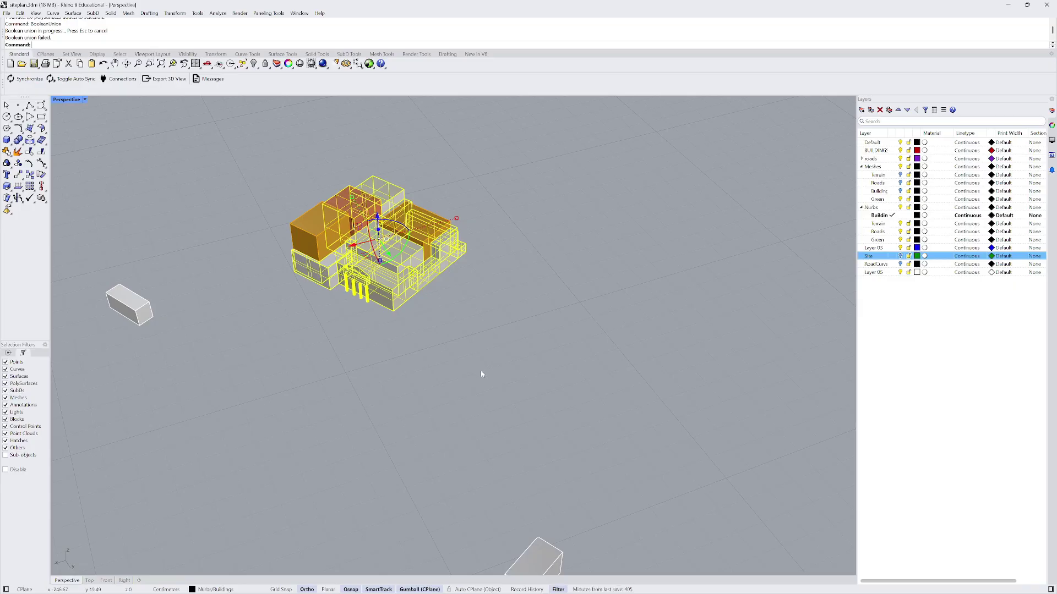
pyautogui.press('Escape')
pyautogui.scroll(4, 353, 234)
# - Delete the duplicate polysurface picked from the overlapping objects
pyautogui.click(316, 213)
pyautogui.scroll(4, 298, 213)
pyautogui.moveTo(297, 212); pyautogui.dragTo(304, 260, button='right')
pyautogui.press('capslock')
pyautogui.click(303, 264)
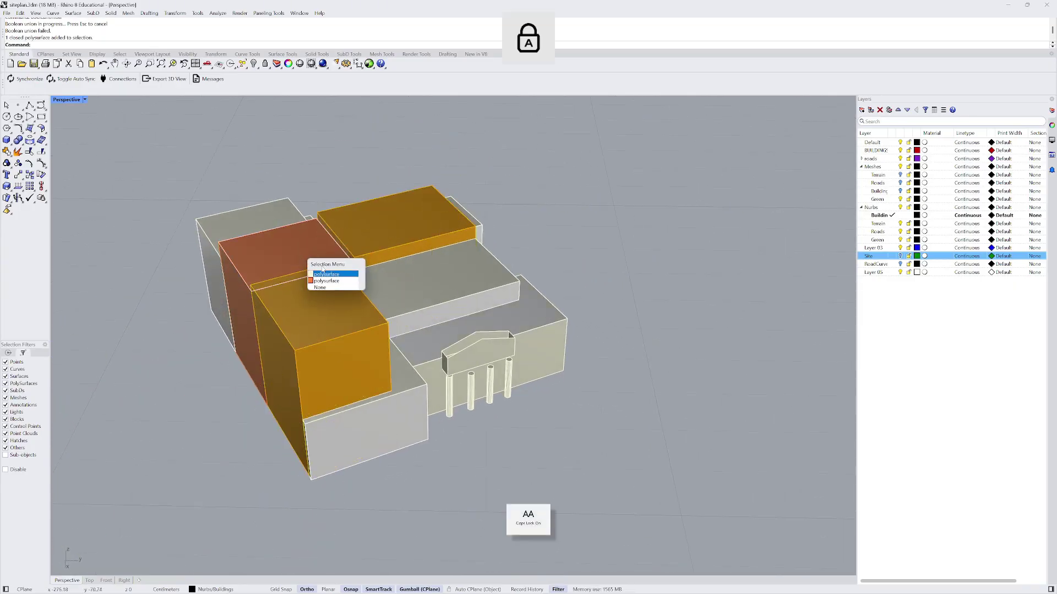
pyautogui.click(326, 273)
pyautogui.scroll(-3, 343, 283)
pyautogui.press('Delete')
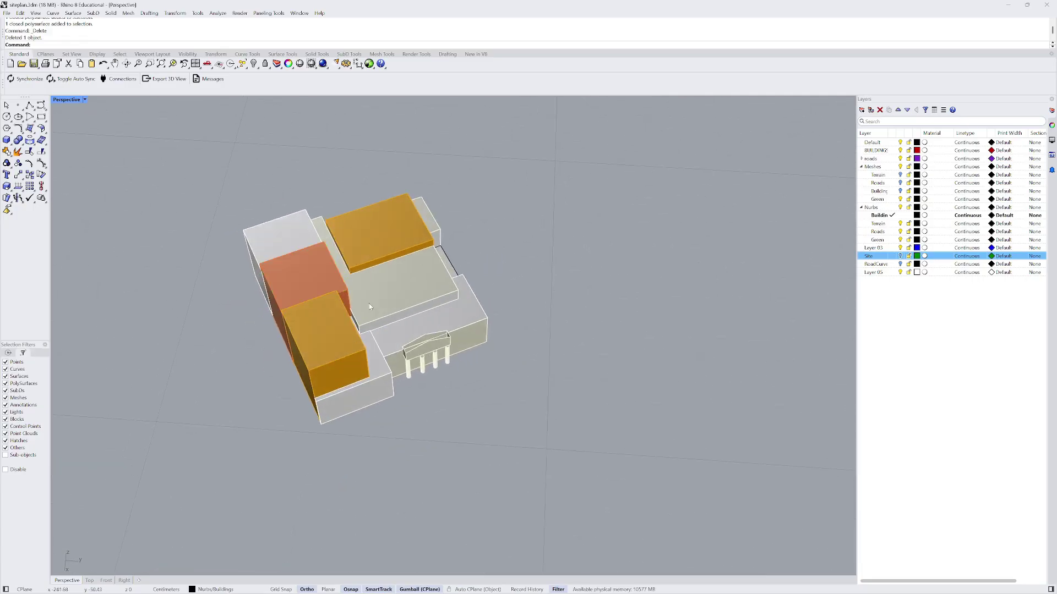
# - Window-select every part of the building and explode the polysurfaces into surfaces
pyautogui.click(359, 243)
pyautogui.press('Escape')
pyautogui.moveTo(354, 215); pyautogui.dragTo(300, 159, button='right')
pyautogui.moveTo(291, 167); pyautogui.dragTo(519, 407)
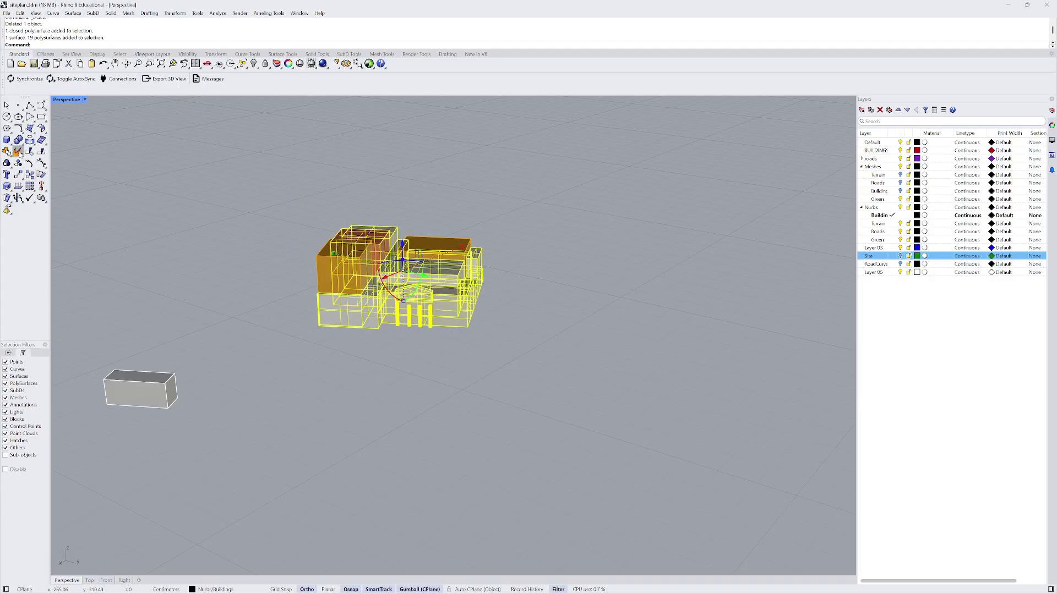
pyautogui.click(30, 175)
# - Delete a stray open surface on the building
pyautogui.scroll(3, 393, 261)
pyautogui.moveTo(393, 261); pyautogui.dragTo(394, 198, button='right')
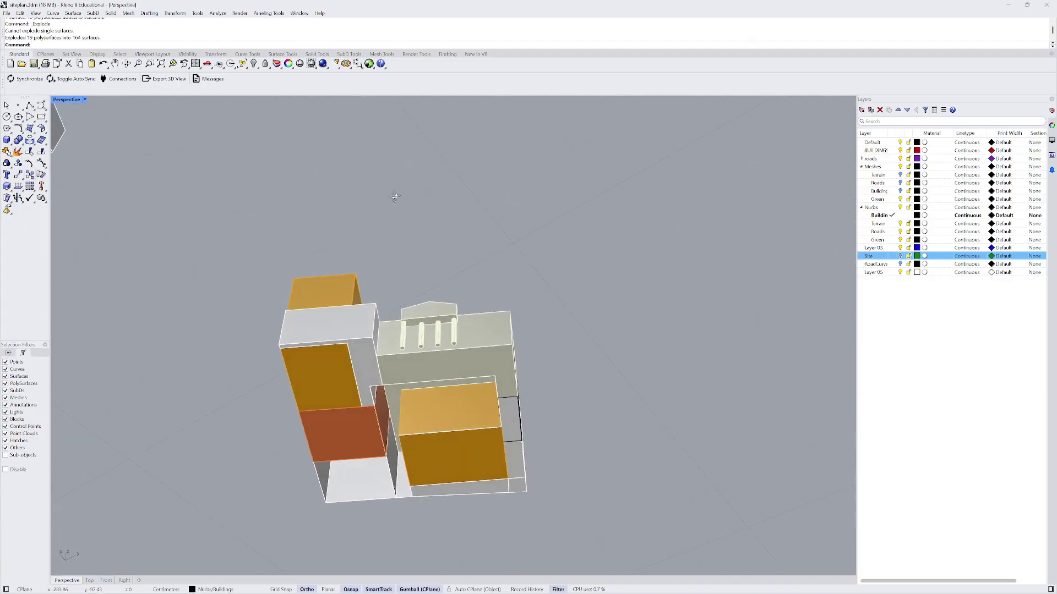
pyautogui.scroll(5, 384, 358)
pyautogui.click(374, 378)
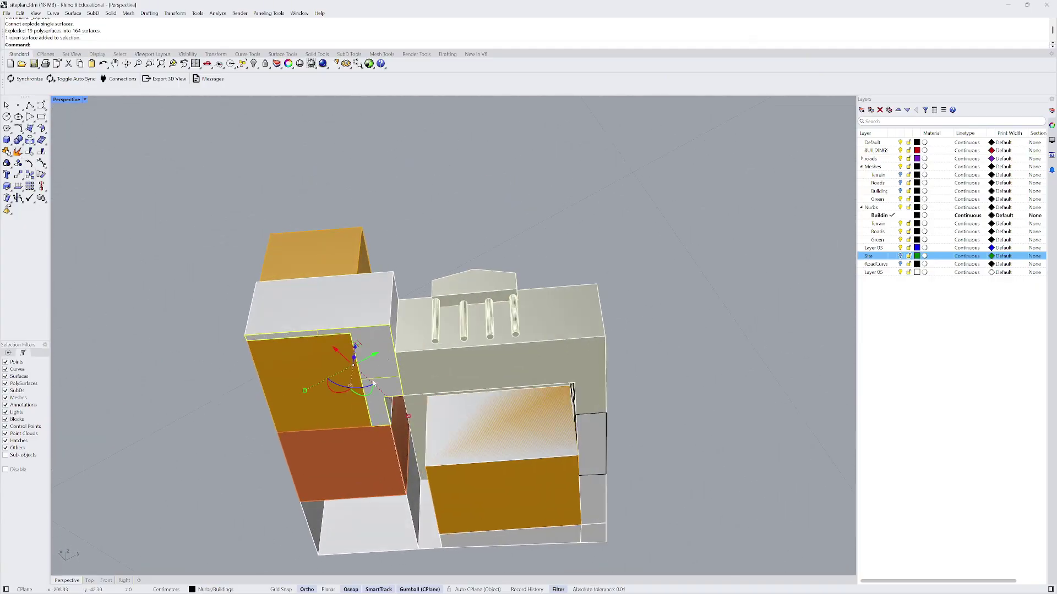
pyautogui.press('Delete')
# - Explode the remaining closed polysurface and recheck all surfaces for leftovers
pyautogui.click(343, 395)
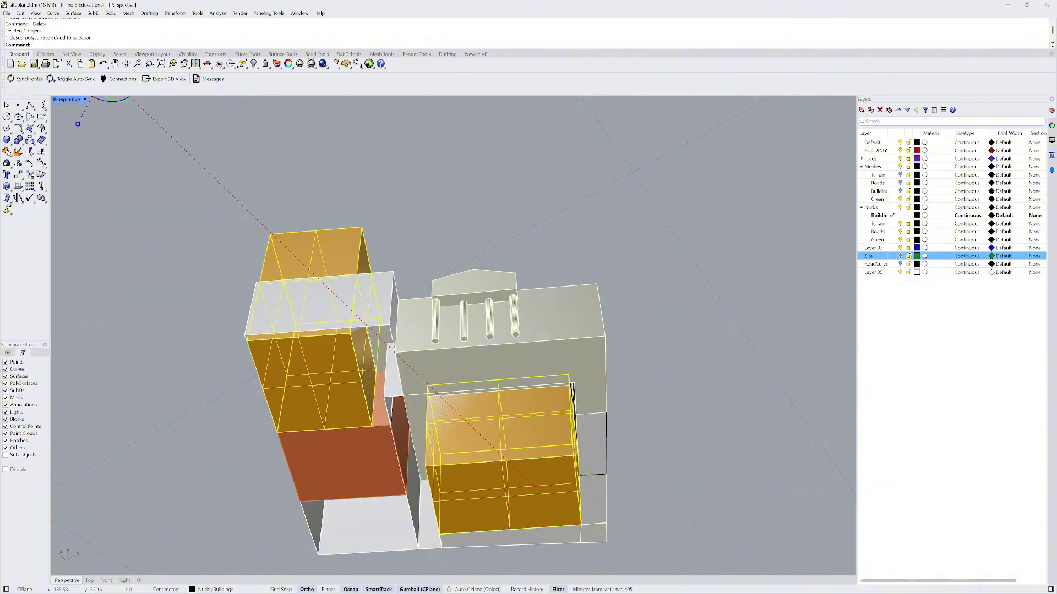
pyautogui.click(19, 152)
pyautogui.scroll(-2, 292, 270)
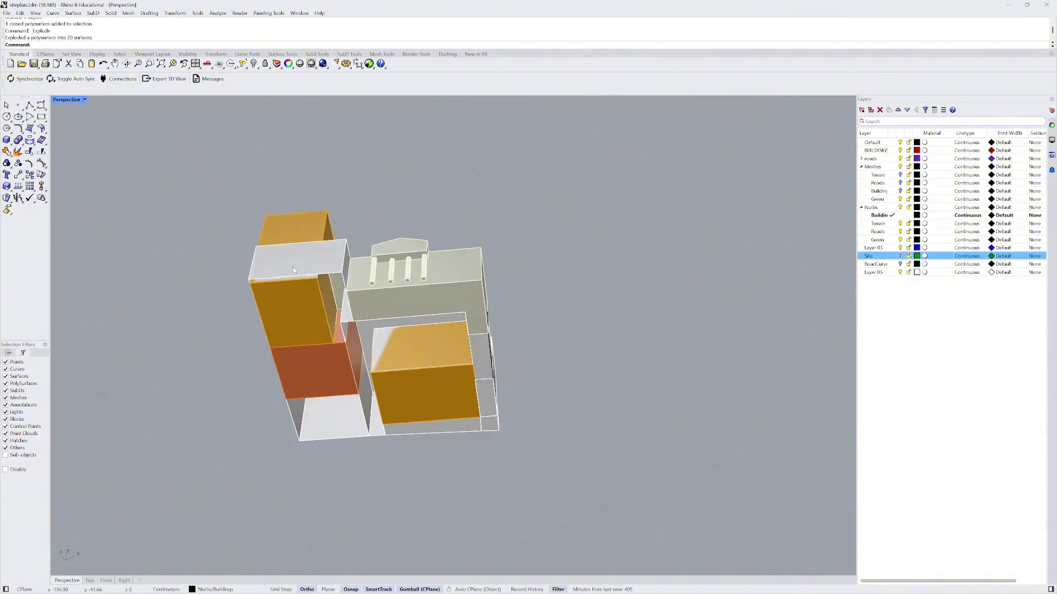
pyautogui.moveTo(214, 181); pyautogui.dragTo(563, 515)
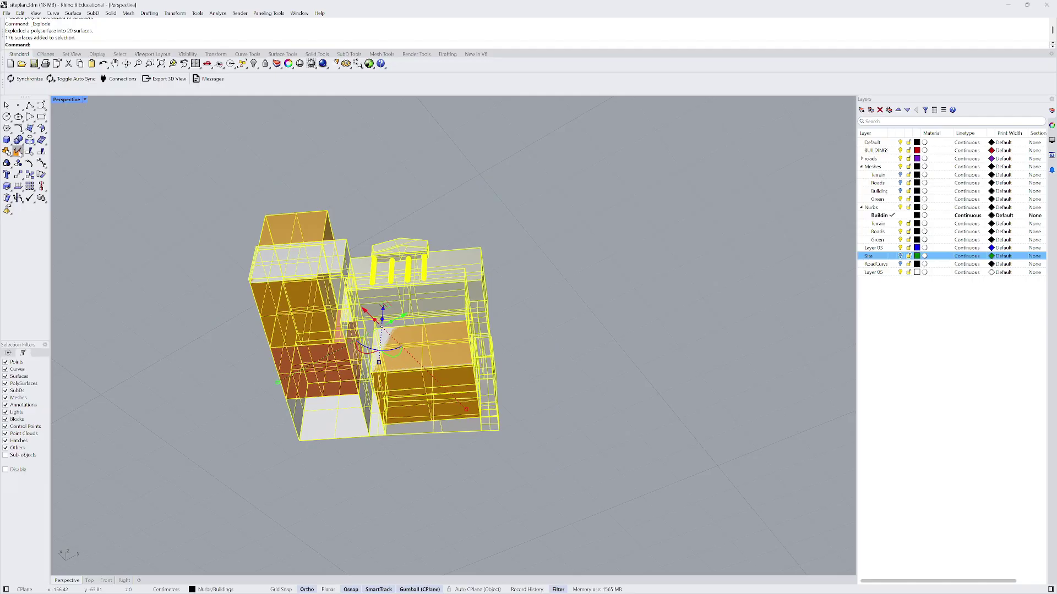
pyautogui.click(19, 151)
# - Inspect individual faces, including a vertical face and the grey slab's top
pyautogui.scroll(2, 351, 303)
pyautogui.click(285, 309)
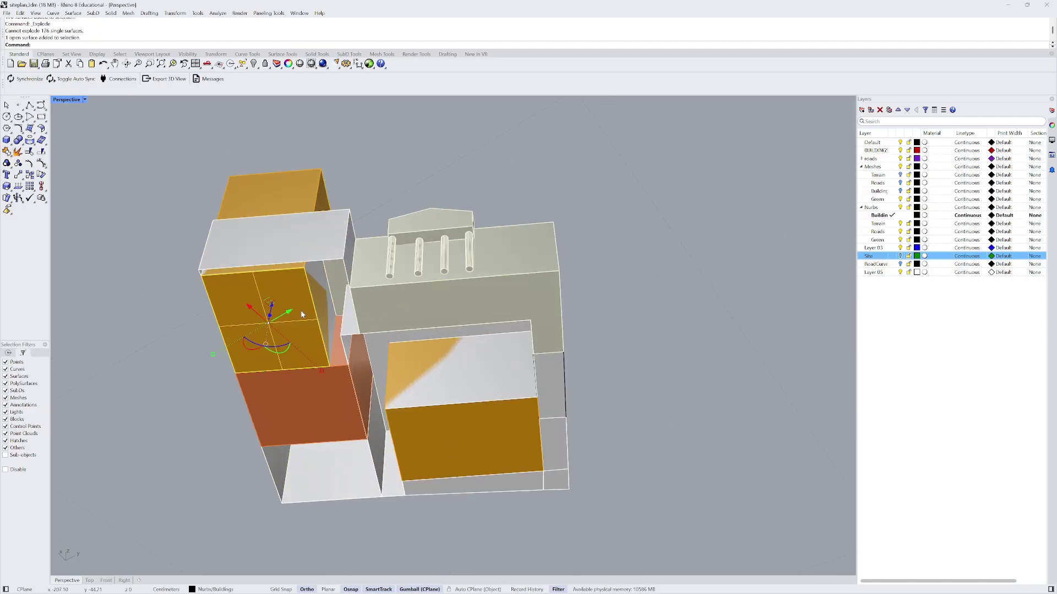
pyautogui.scroll(1, 301, 314)
pyautogui.click(314, 292)
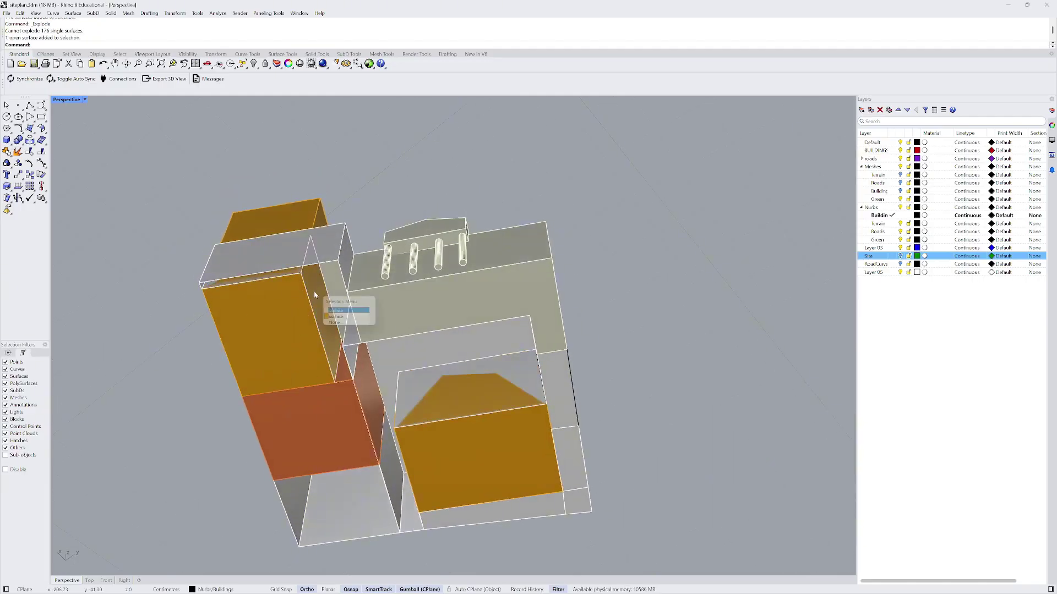
pyautogui.click(338, 312)
pyautogui.click(319, 221)
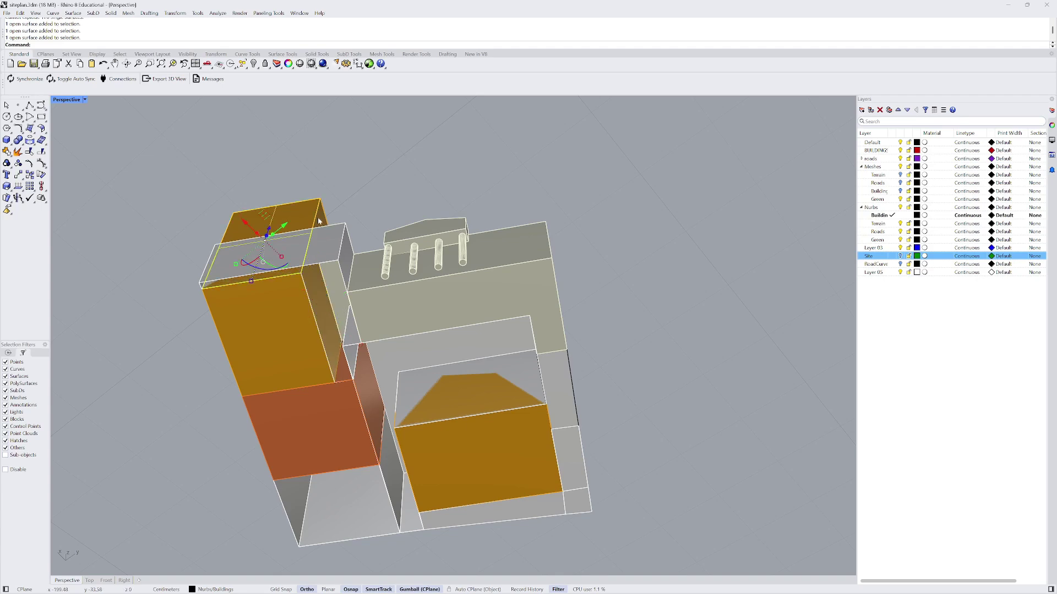
pyautogui.moveTo(364, 189); pyautogui.dragTo(365, 296, button='right')
pyautogui.scroll(-5, 366, 295)
pyautogui.moveTo(521, 296); pyautogui.dragTo(474, 265, button='right')
pyautogui.press('Escape')
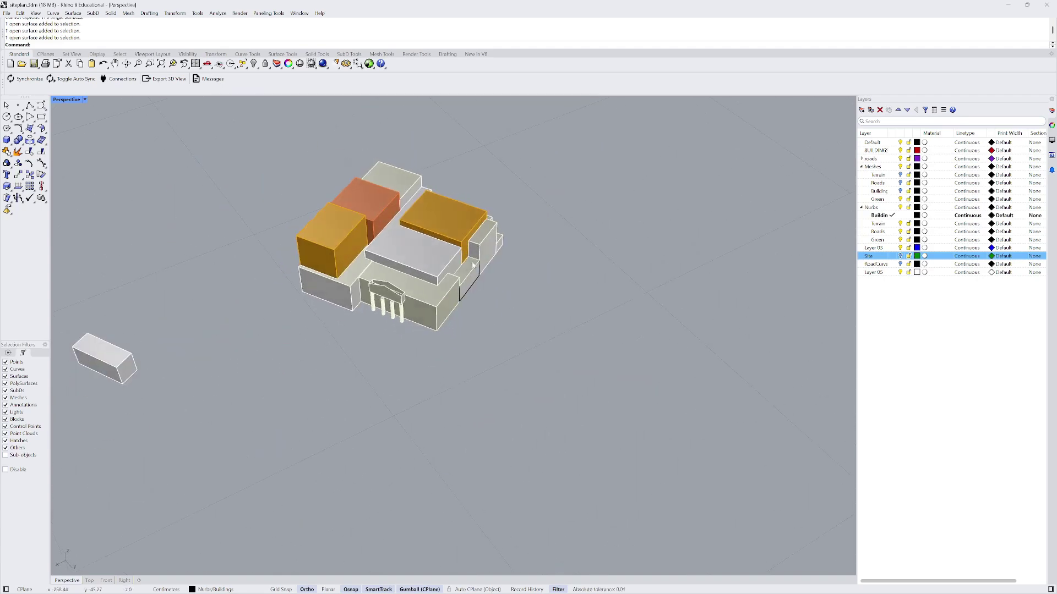
# - Select the four duplicate surfaces with SelDup and delete them
pyautogui.write('Dup')
pyautogui.press('Return')
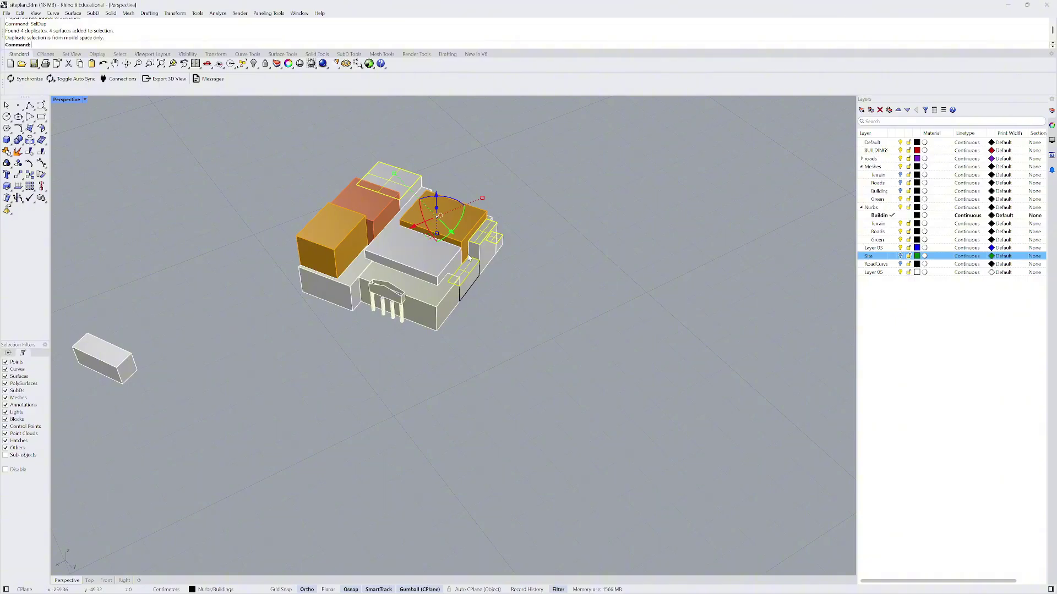
pyautogui.scroll(5, 440, 217)
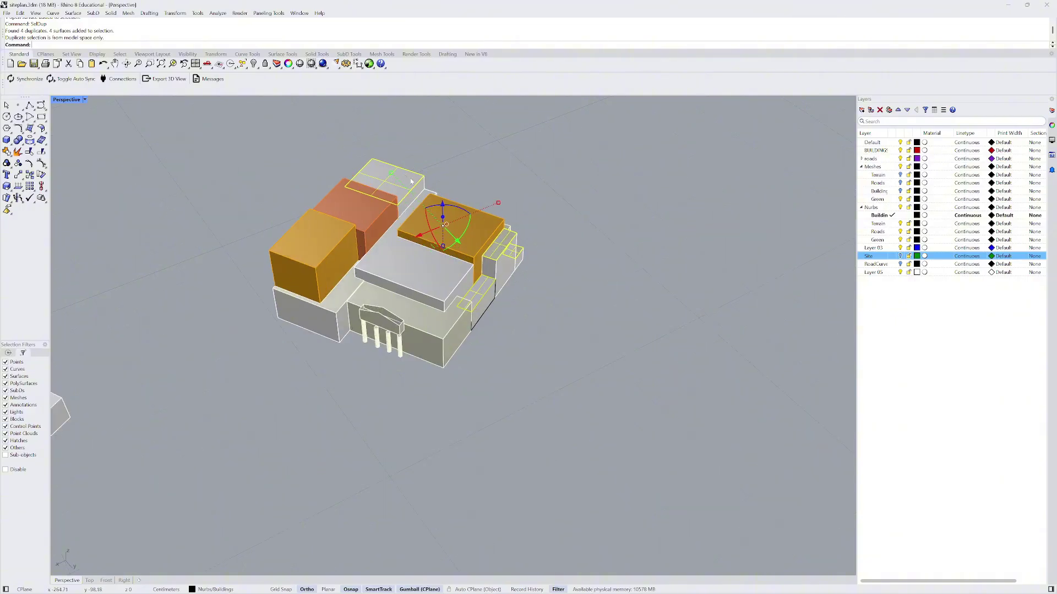
pyautogui.press('Delete')
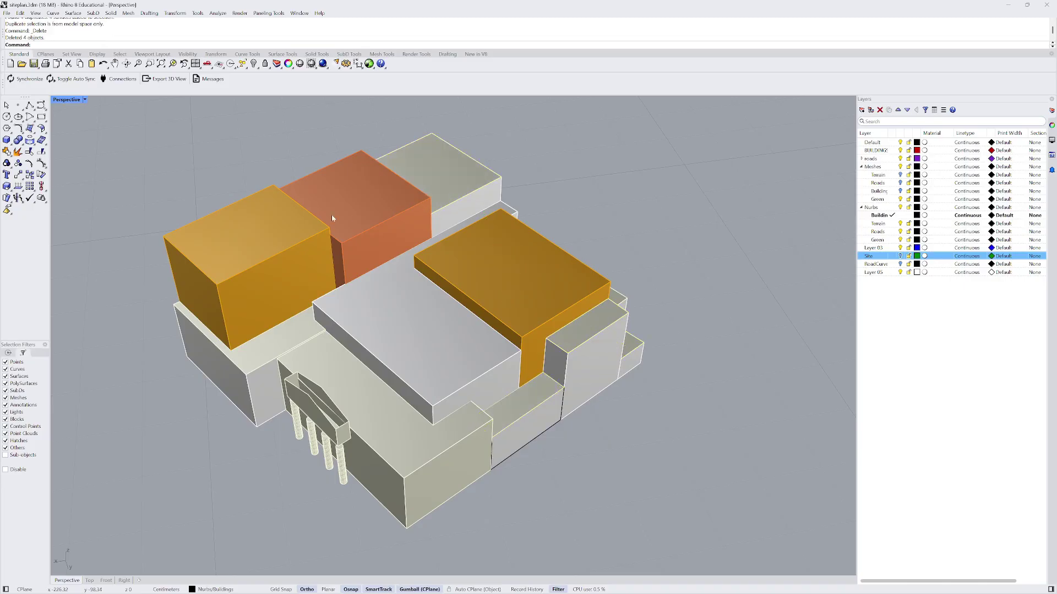
pyautogui.scroll(-5, 332, 215)
pyautogui.scroll(3, 309, 182)
# - Confirm no polysurfaces remain to explode and rerun SelDup to check for duplicates
pyautogui.moveTo(266, 155); pyautogui.dragTo(542, 422)
pyautogui.click(18, 152)
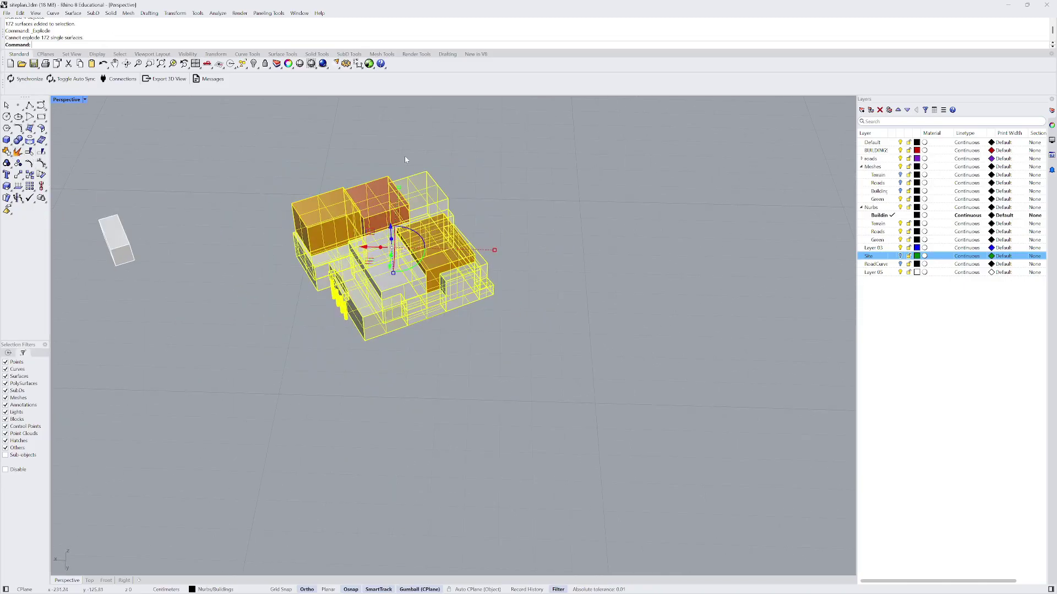
pyautogui.press('Escape')
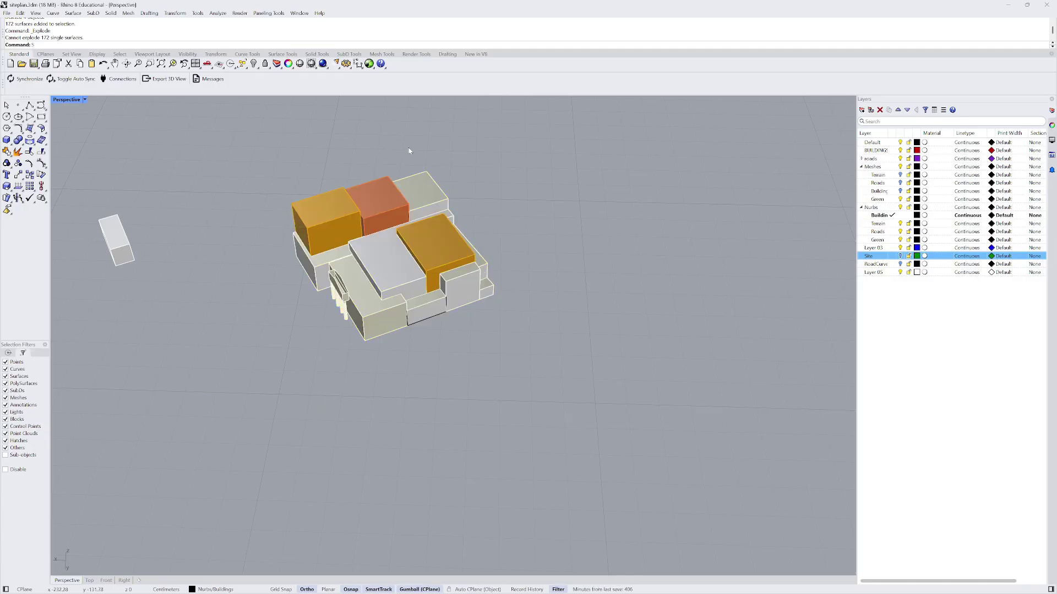
pyautogui.write('SelDup')
pyautogui.press('Return')
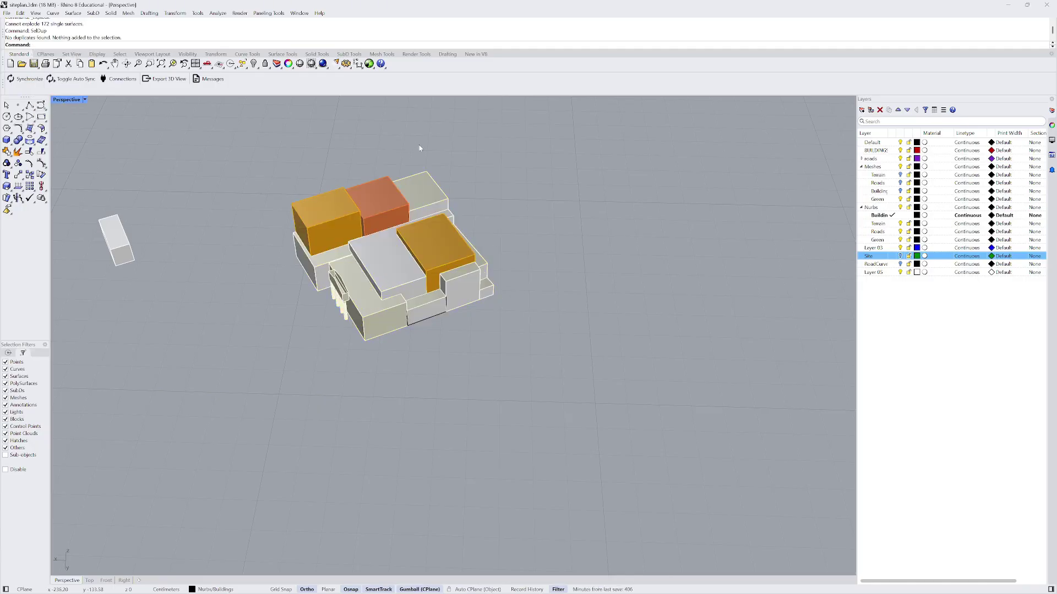
# - Select the stray face on the left block from the overlapping surfaces
pyautogui.scroll(5, 307, 233)
pyautogui.moveTo(399, 191); pyautogui.dragTo(324, 227, button='right')
pyautogui.keyDown('ctrl'); pyautogui.keyDown('shift'); pyautogui.click(356, 233); pyautogui.keyUp('shift'); pyautogui.keyUp('ctrl')
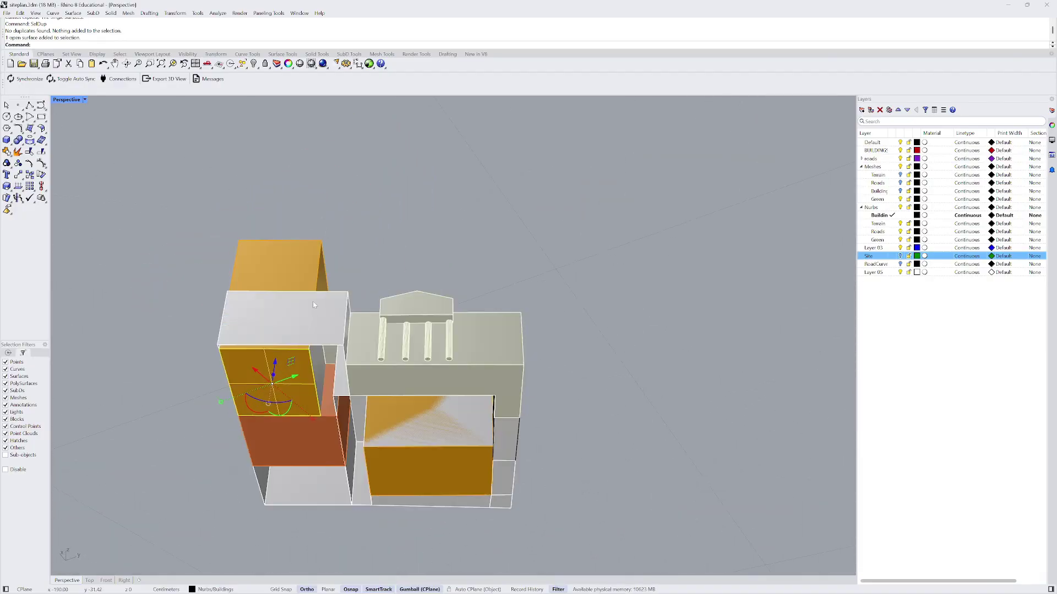
pyautogui.moveTo(314, 305); pyautogui.dragTo(308, 309, button='right')
pyautogui.moveTo(279, 389); pyautogui.dragTo(296, 450, button='right')
pyautogui.moveTo(310, 412); pyautogui.dragTo(346, 421, button='right')
pyautogui.moveTo(262, 364); pyautogui.dragTo(246, 312, button='right')
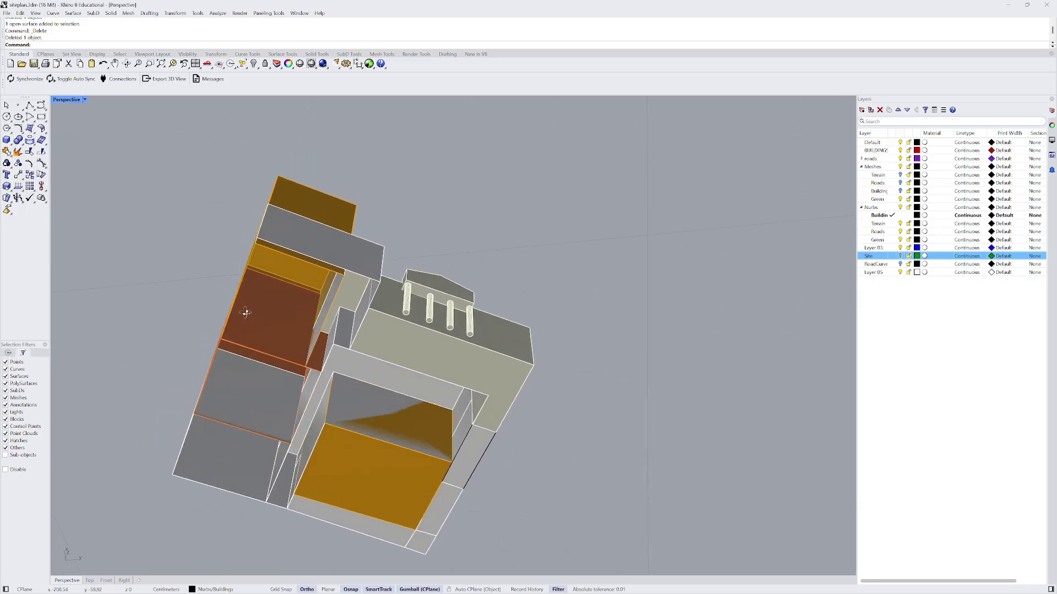
pyautogui.click(254, 387)
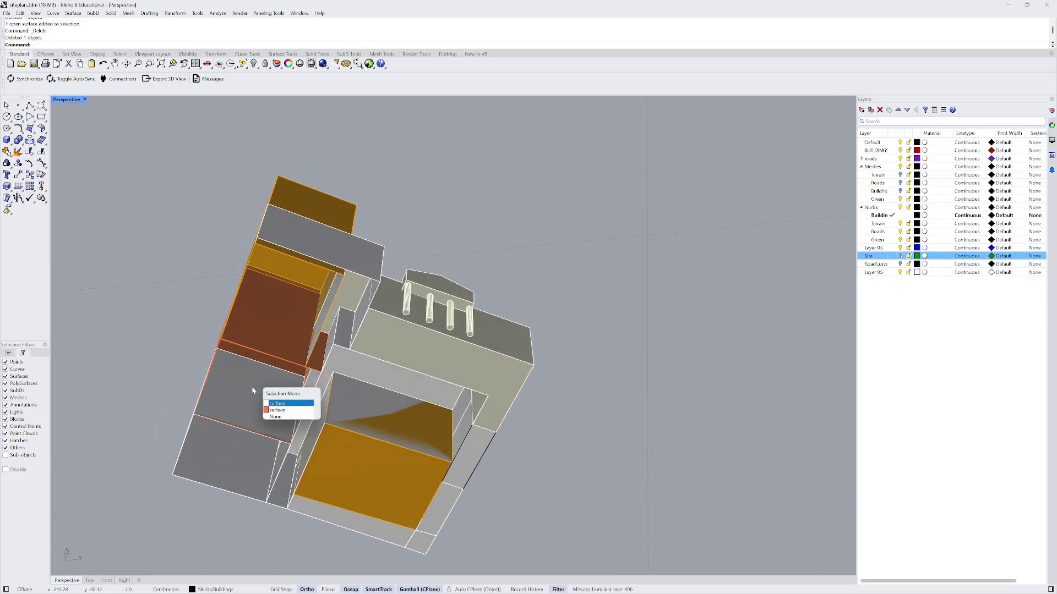
pyautogui.click(283, 411)
# - Run MergeAllCoplanarFaces on all of the building's surfaces; no faces merge
pyautogui.moveTo(363, 465); pyautogui.dragTo(287, 463, button='right')
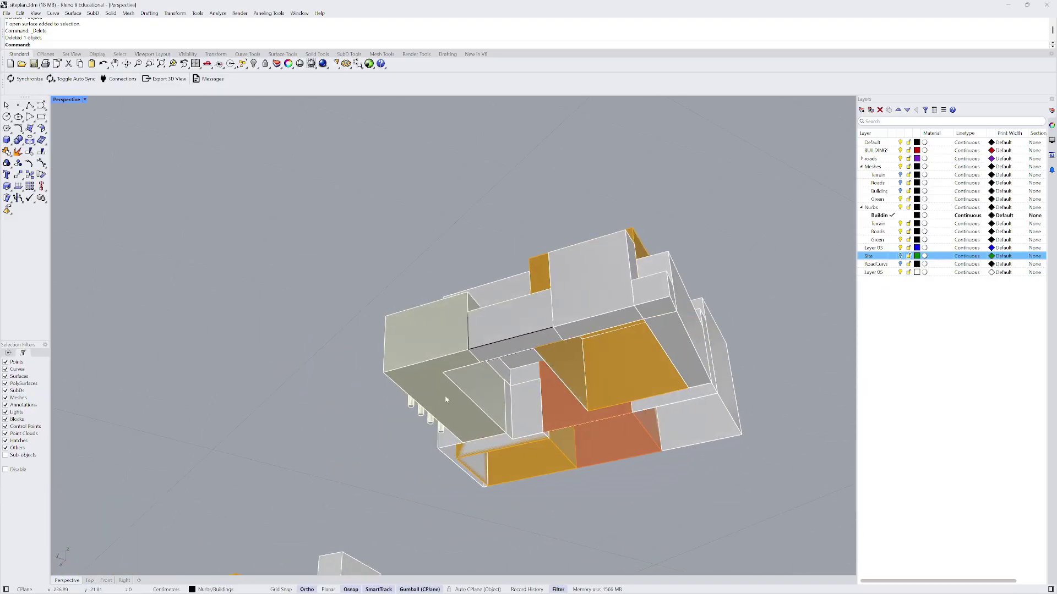
pyautogui.moveTo(437, 417); pyautogui.dragTo(559, 449, button='right')
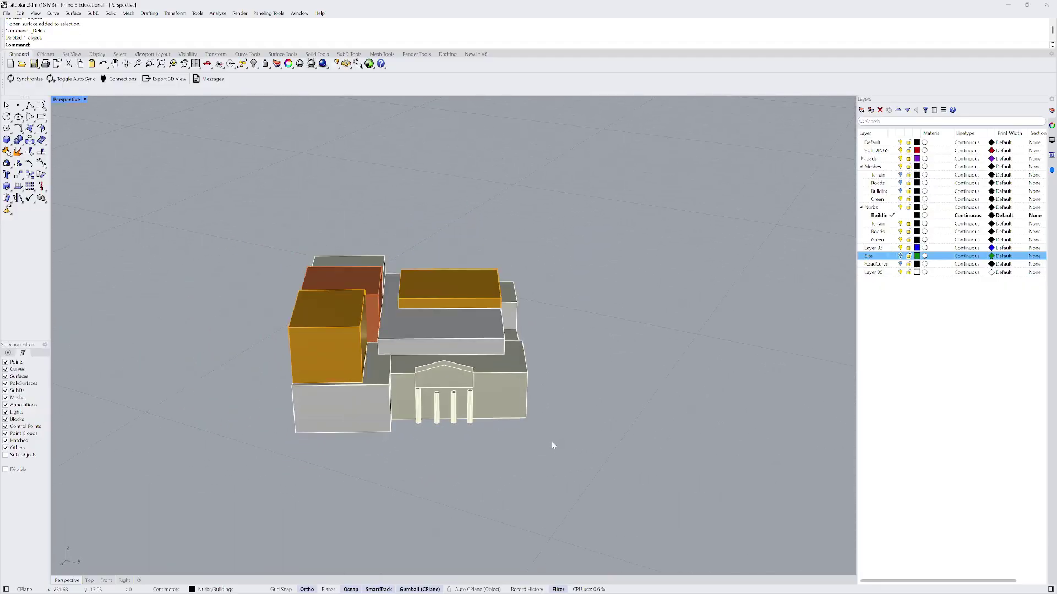
pyautogui.moveTo(259, 229); pyautogui.dragTo(534, 462)
pyautogui.moveTo(478, 440); pyautogui.dragTo(532, 447, button='right')
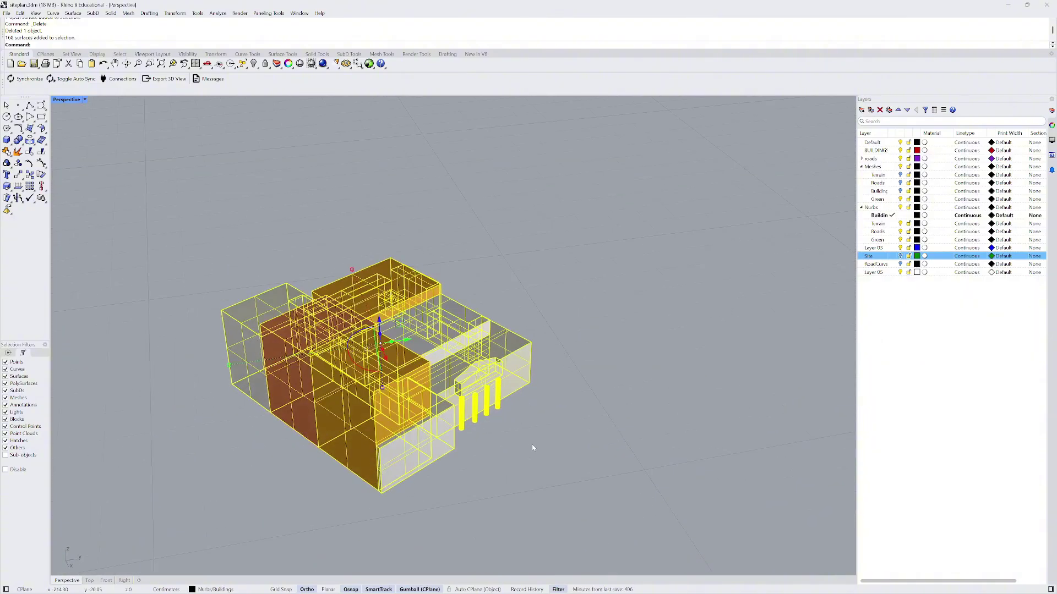
pyautogui.press('Return')
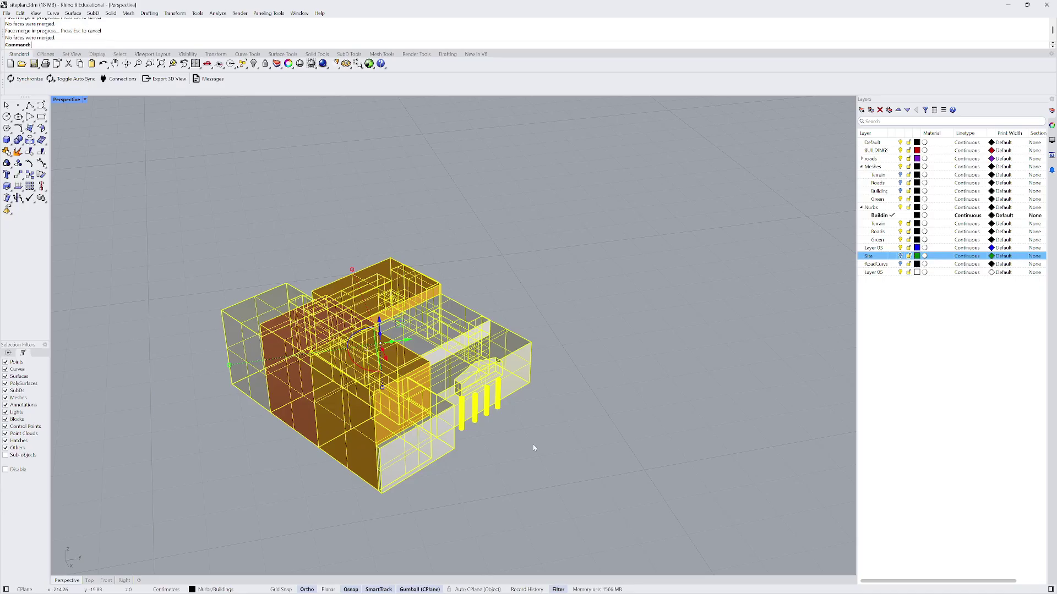
# - From below, delete the first overlapping surface plus the front and left wall faces
pyautogui.click(546, 441)
pyautogui.moveTo(544, 400); pyautogui.dragTo(314, 390, button='right')
pyautogui.click(511, 428)
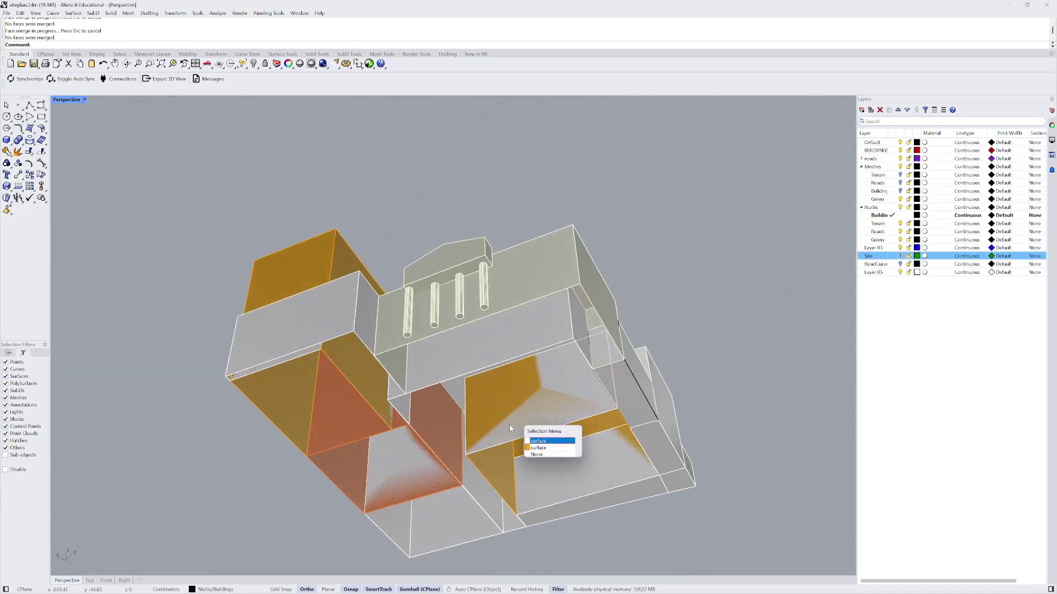
pyautogui.click(552, 442)
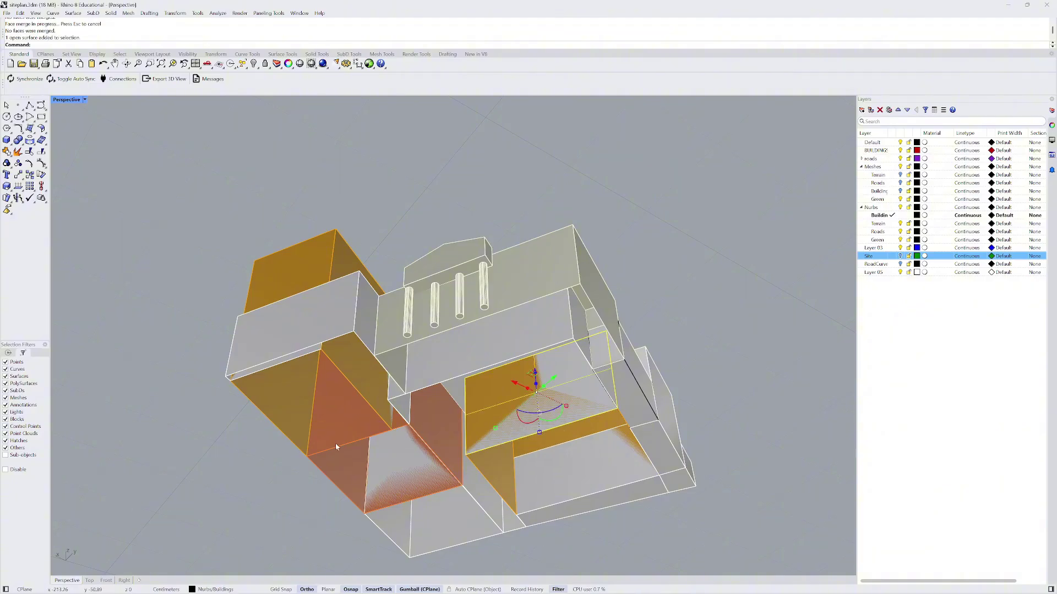
pyautogui.press('Delete')
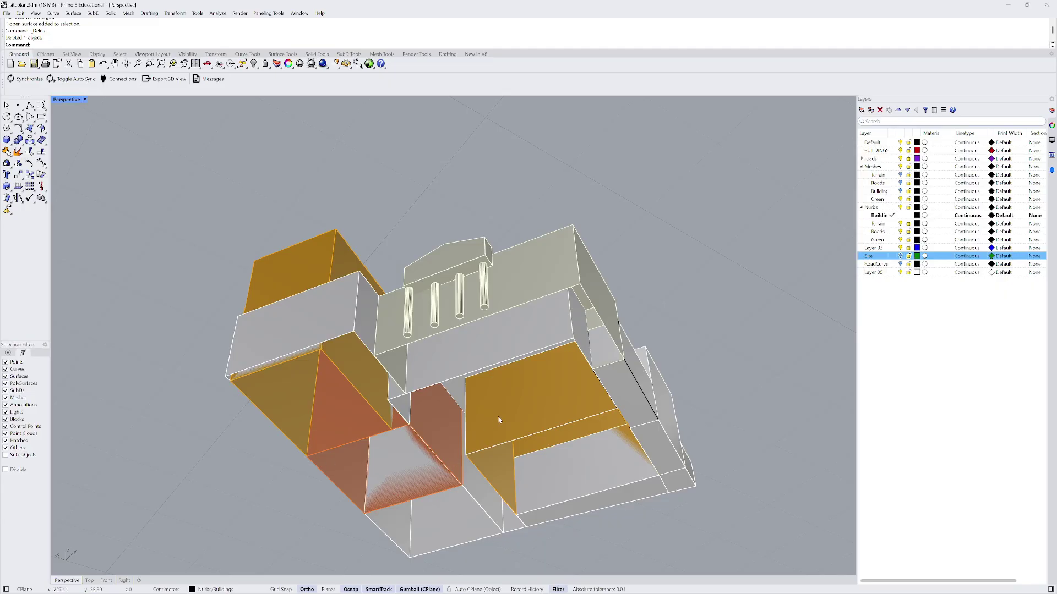
pyautogui.click(499, 420)
pyautogui.press('Delete')
pyautogui.click(484, 462)
pyautogui.press('Delete')
pyautogui.moveTo(486, 495); pyautogui.dragTo(474, 457, button='right')
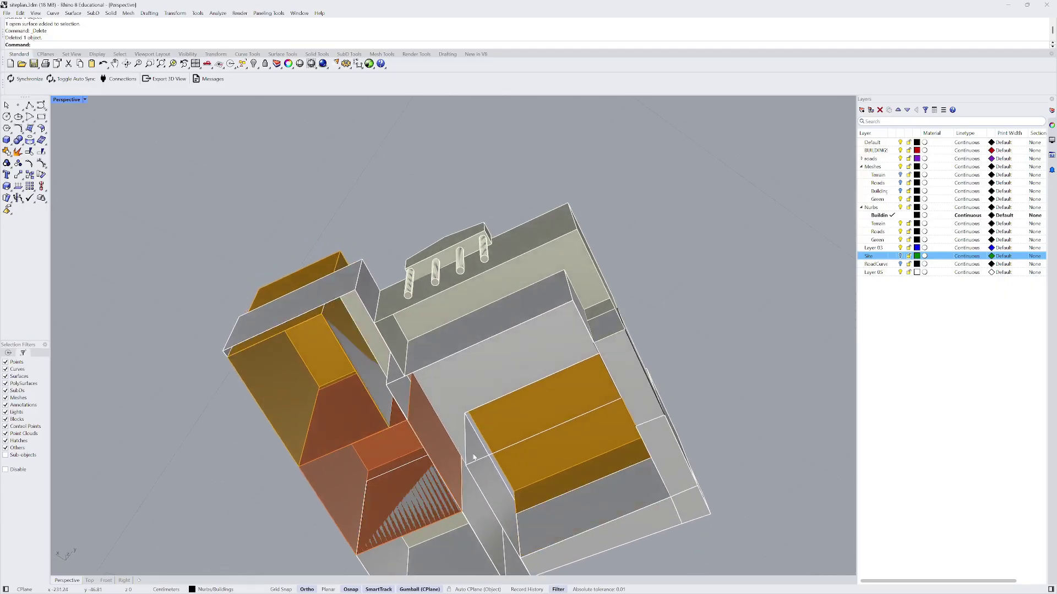
pyautogui.press('Delete')
# - Delete several more overlapping orange surfaces from under the building
pyautogui.moveTo(475, 439); pyautogui.dragTo(460, 479, button='right')
pyautogui.click(561, 435)
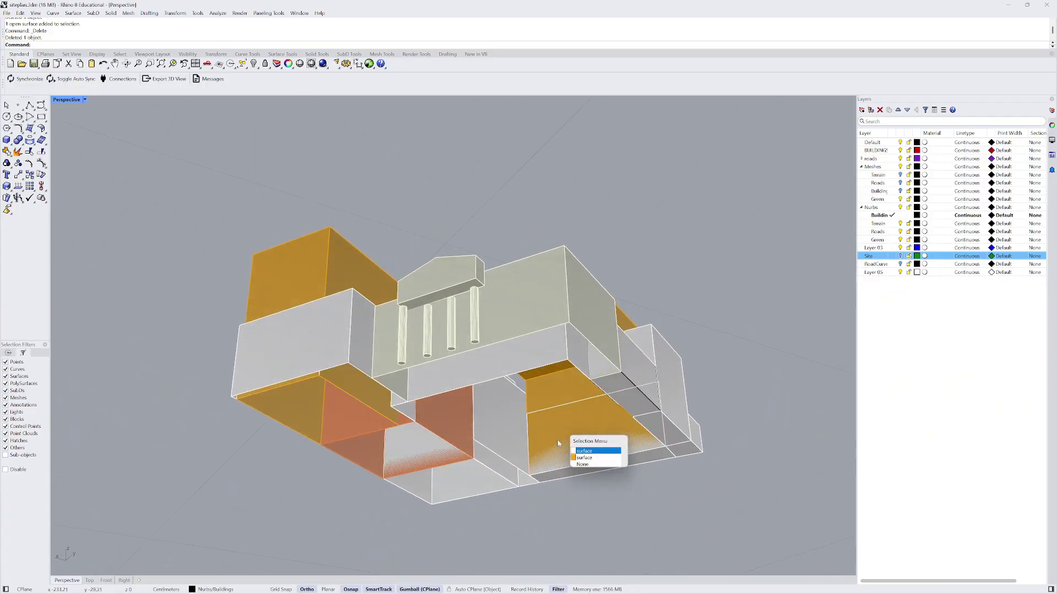
pyautogui.click(361, 427)
pyautogui.press('Delete')
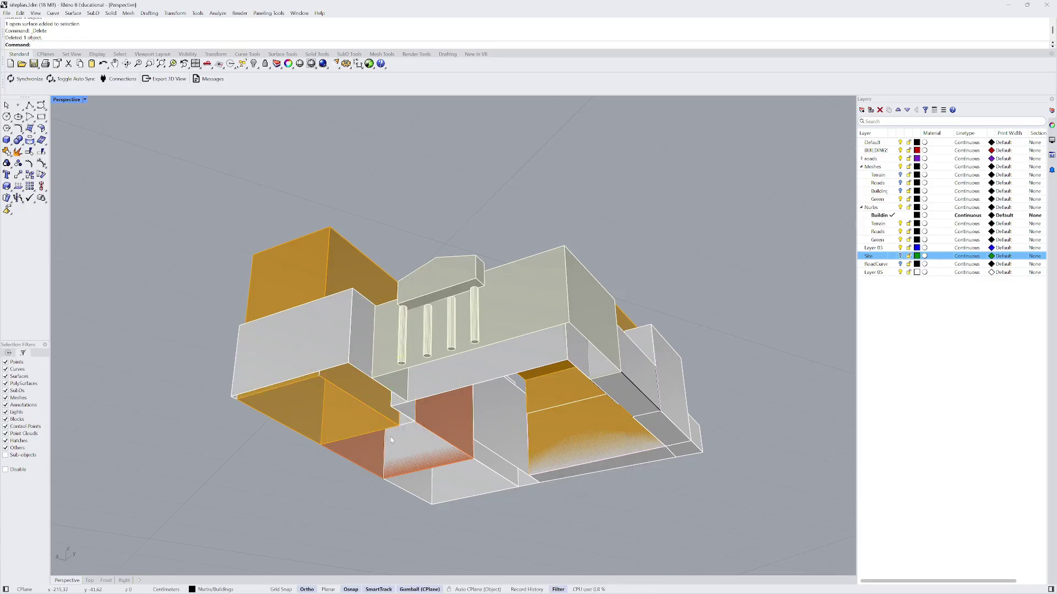
pyautogui.click(354, 430)
pyautogui.moveTo(355, 432); pyautogui.dragTo(263, 375, button='right')
pyautogui.press('Delete')
pyautogui.click(329, 428)
pyautogui.click(349, 443)
pyautogui.press('Delete')
pyautogui.click(346, 427)
pyautogui.click(307, 382)
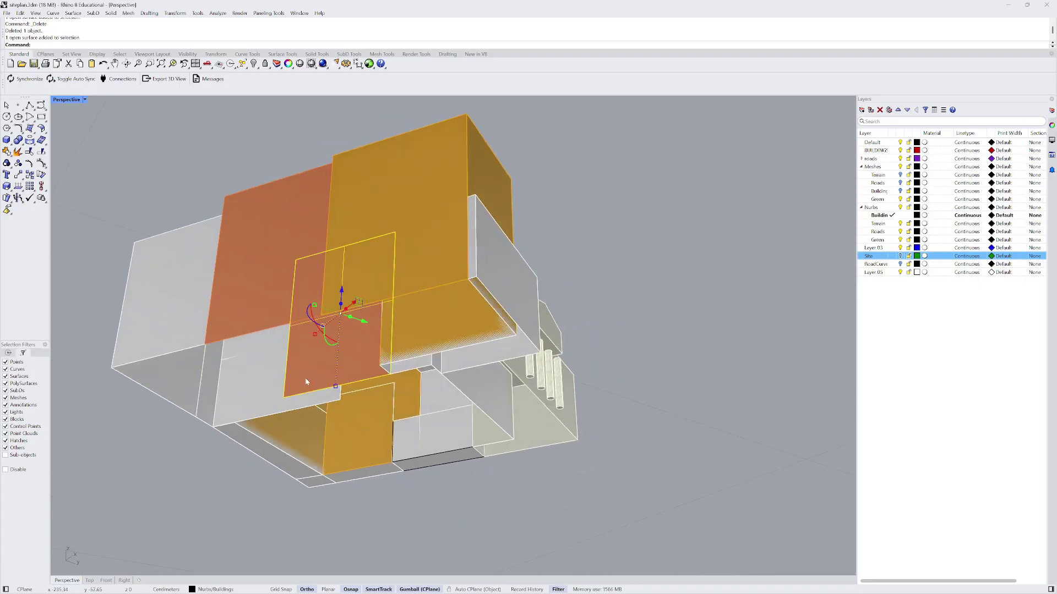
pyautogui.press('Delete')
# - Remove the second overlapping surface and the front surface hiding the geometry behind
pyautogui.moveTo(349, 424); pyautogui.dragTo(288, 412, button='right')
pyautogui.click(287, 411)
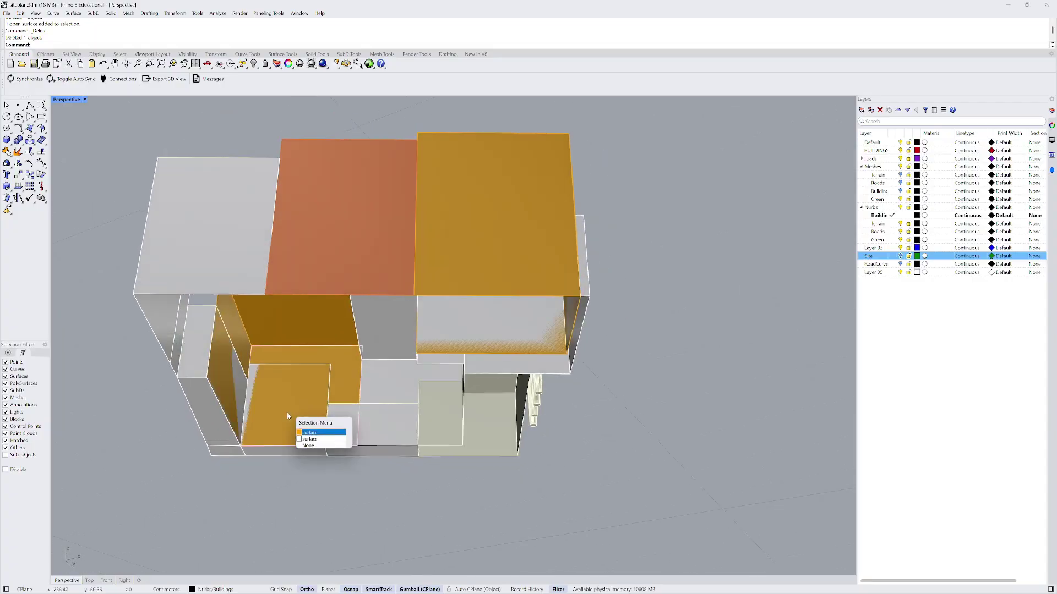
pyautogui.click(317, 440)
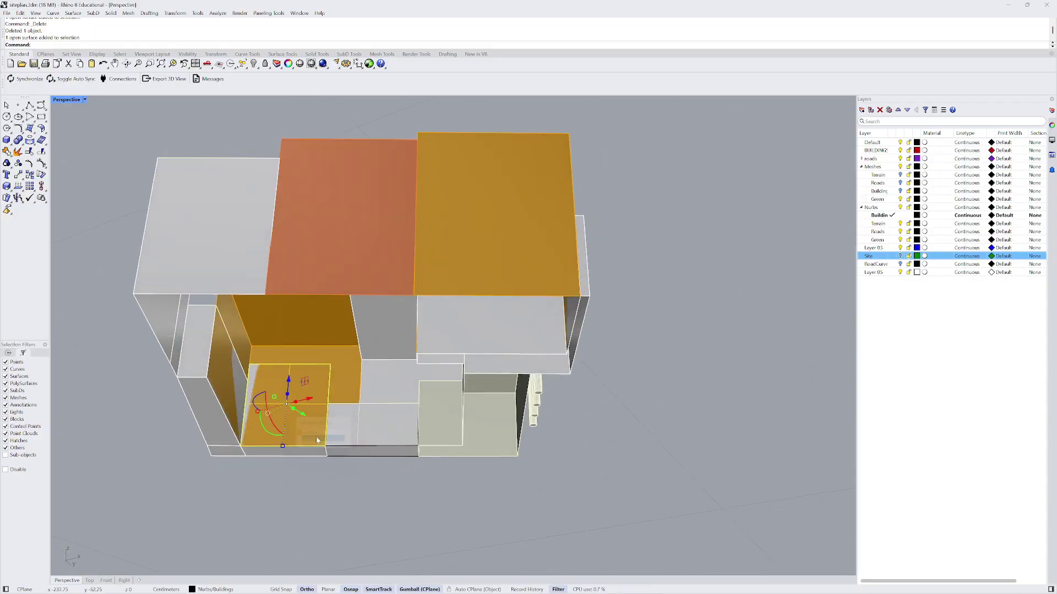
pyautogui.press('Delete')
pyautogui.moveTo(275, 412); pyautogui.dragTo(271, 414, button='right')
pyautogui.click(273, 414)
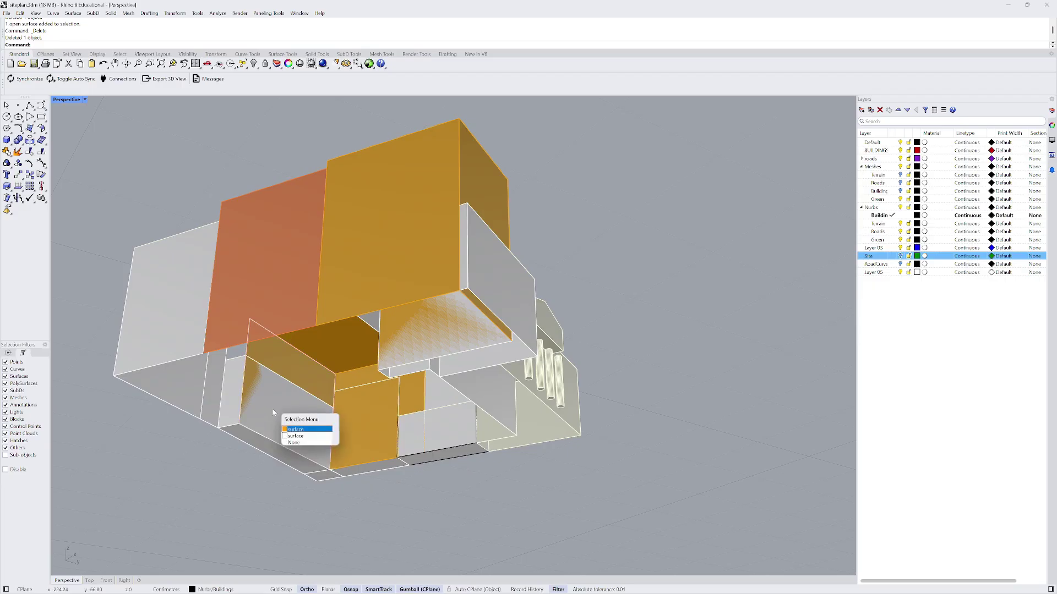
pyautogui.click(305, 436)
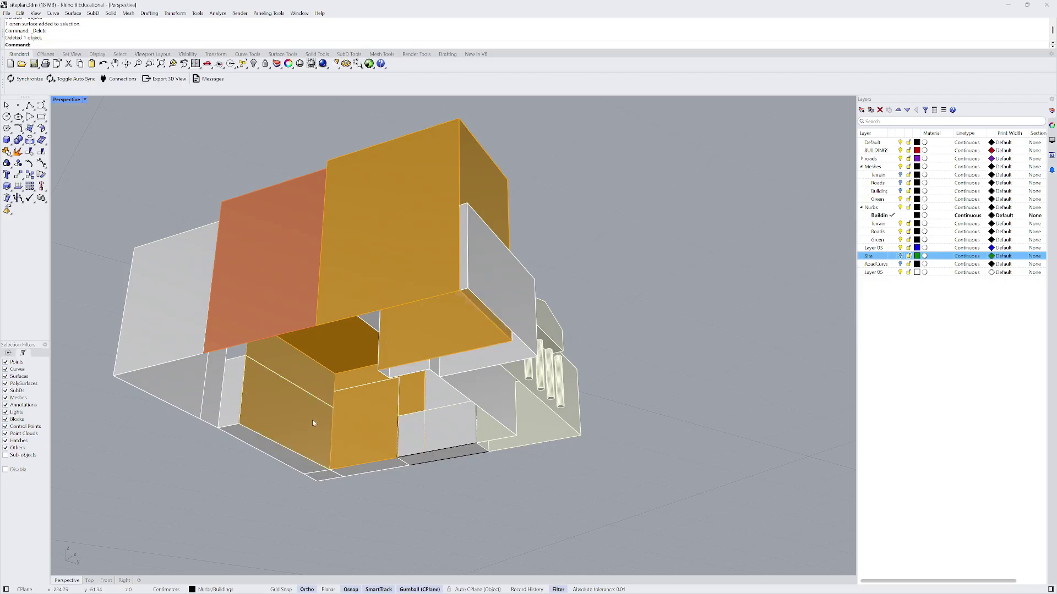
pyautogui.click(360, 425)
pyautogui.press('Delete')
# - Delete two wall surfaces near the lower edge, undoing the second deletion
pyautogui.moveTo(340, 428); pyautogui.dragTo(388, 383, button='right')
pyautogui.scroll(4, 346, 396)
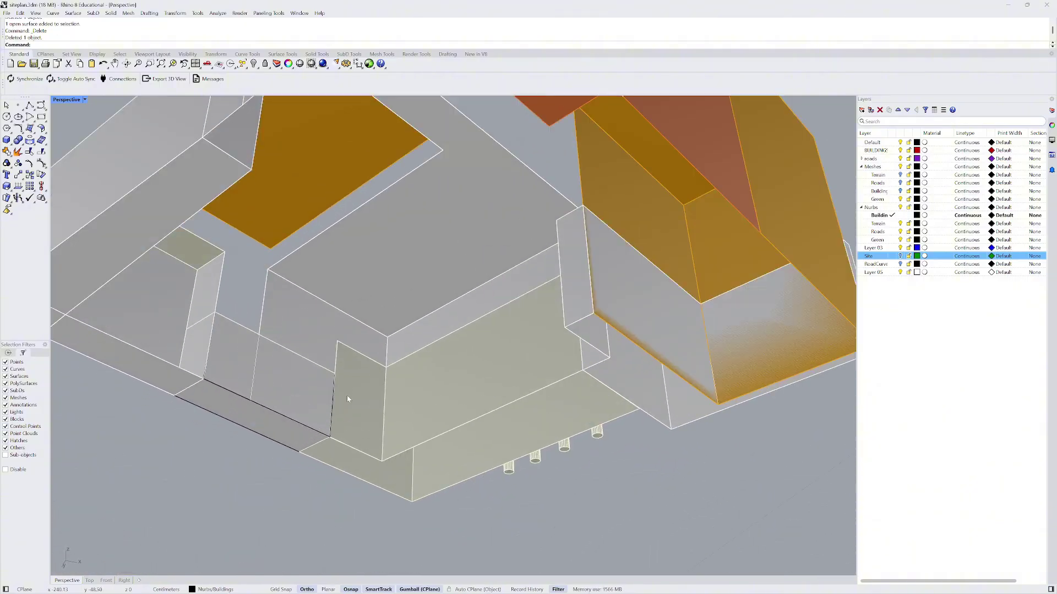
pyautogui.scroll(2, 350, 397)
pyautogui.click(353, 399)
pyautogui.press('Delete')
pyautogui.scroll(-2, 355, 400)
pyautogui.click(359, 401)
pyautogui.press('Delete')
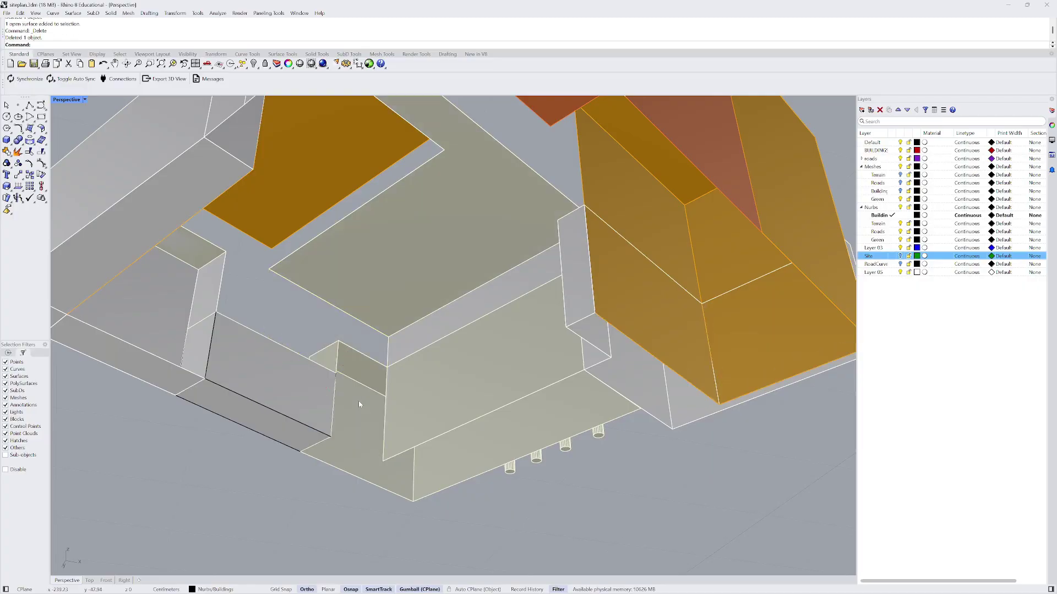
pyautogui.hotkey('ctrl', 'z')
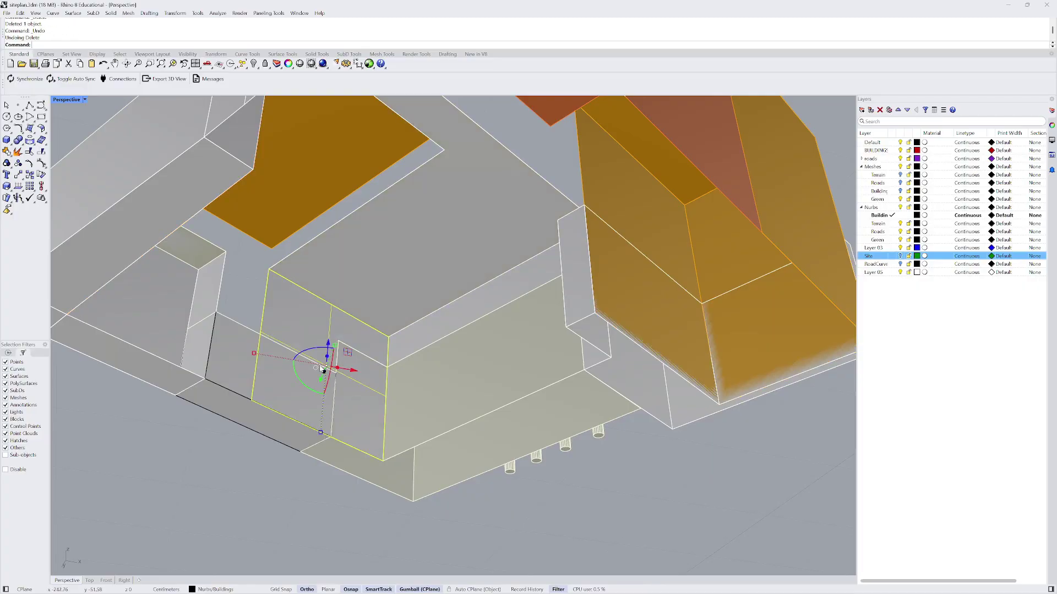
# - Looking up at the building, select the second of the overlapping surfaces there
pyautogui.scroll(-3, 330, 369)
pyautogui.moveTo(330, 369); pyautogui.dragTo(290, 311, button='right')
pyautogui.click(396, 294)
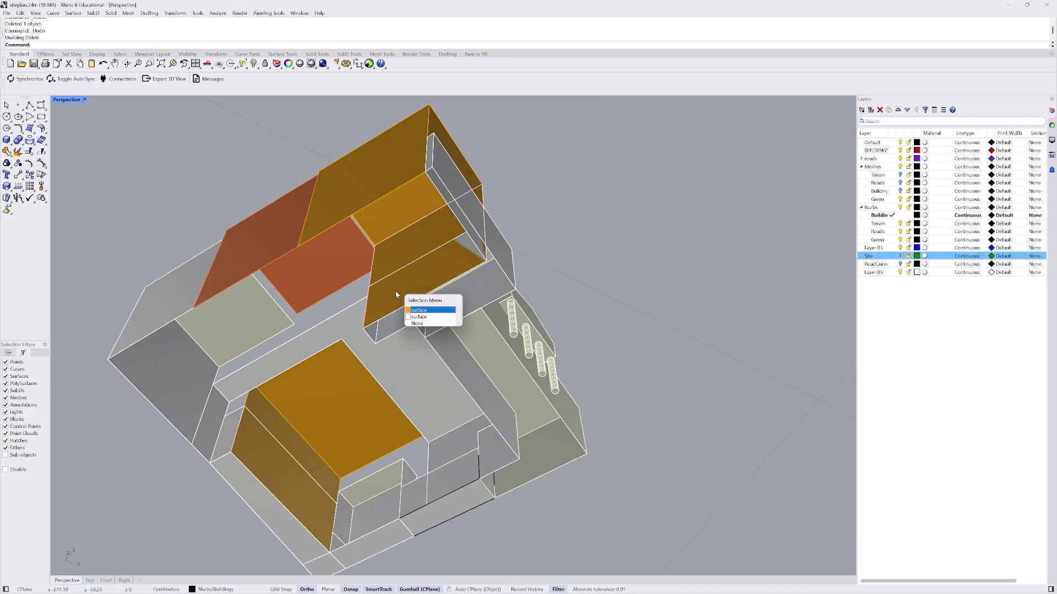
pyautogui.click(423, 318)
pyautogui.moveTo(407, 319); pyautogui.dragTo(344, 385, button='right')
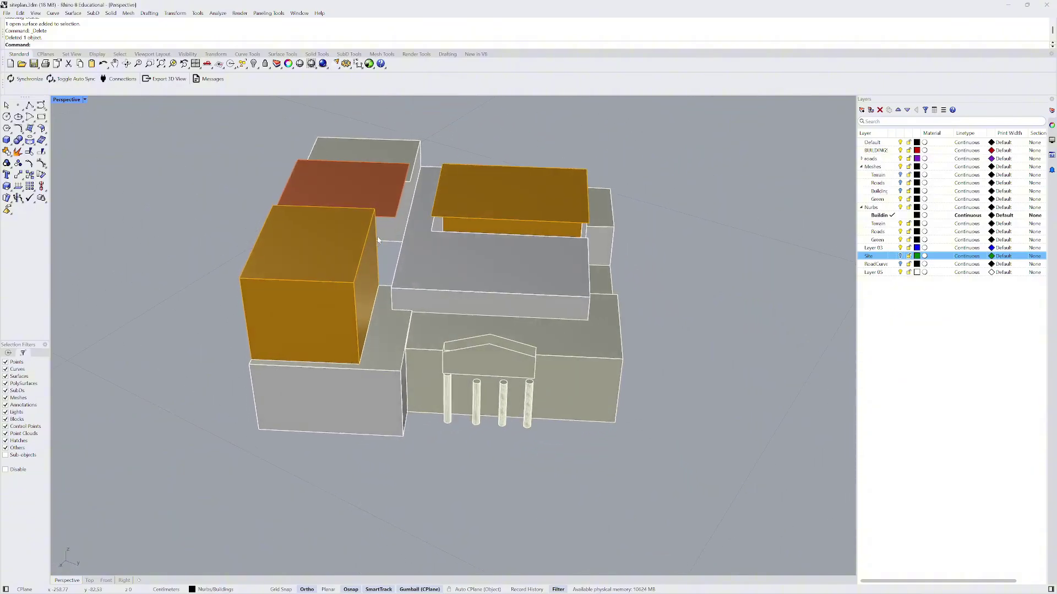
# - Delete the selected underside surface and the lower front surface beneath the block
pyautogui.scroll(5, 378, 240)
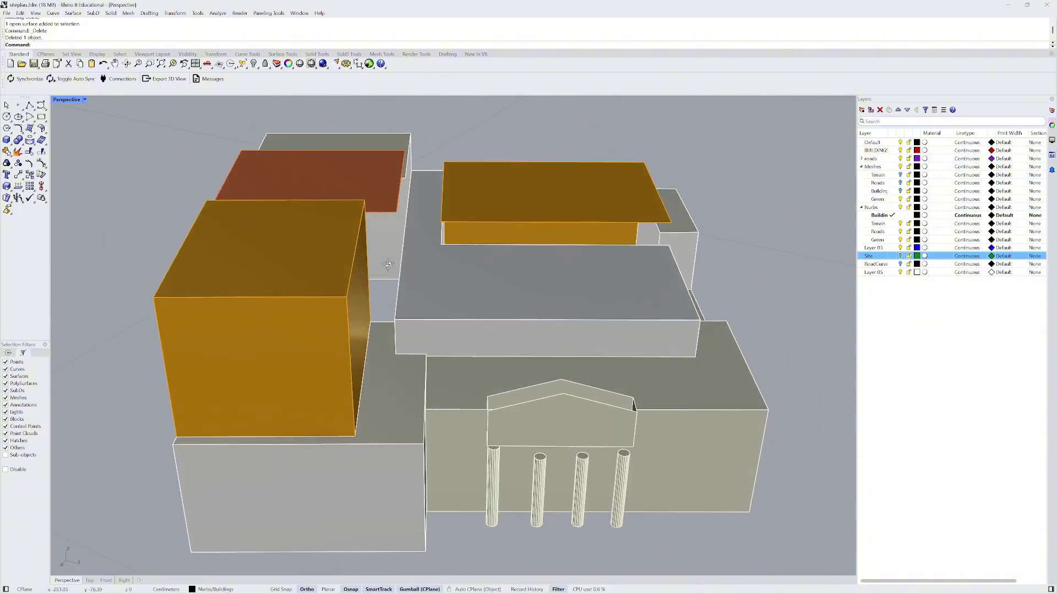
pyautogui.moveTo(388, 265); pyautogui.dragTo(425, 264, button='right')
pyautogui.press('Delete')
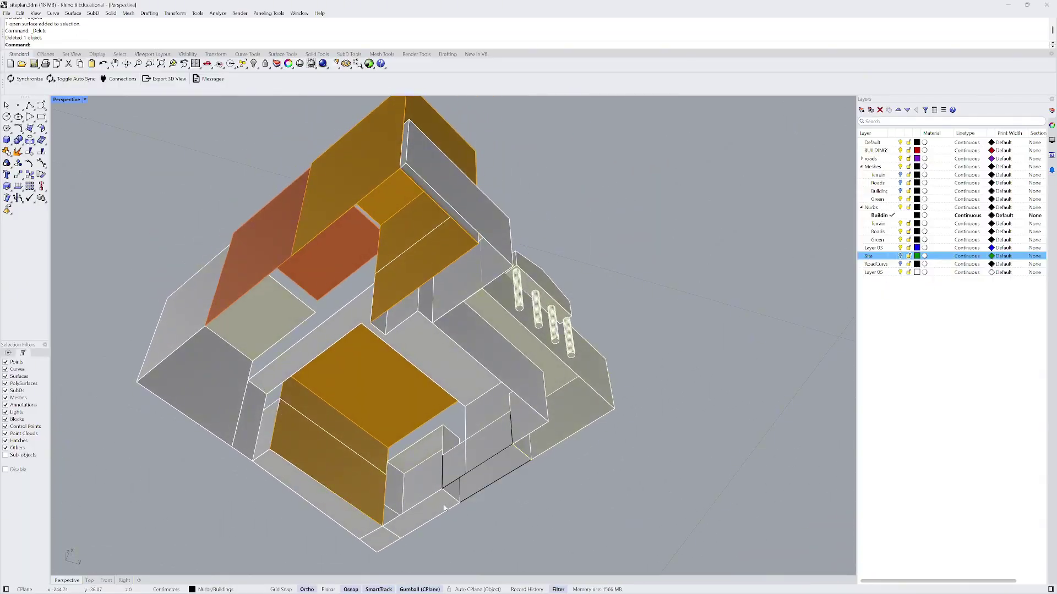
pyautogui.moveTo(345, 427); pyautogui.dragTo(174, 451, button='right')
pyautogui.click(327, 440)
pyautogui.press('Delete')
pyautogui.scroll(5, 363, 444)
pyautogui.scroll(-5, 363, 449)
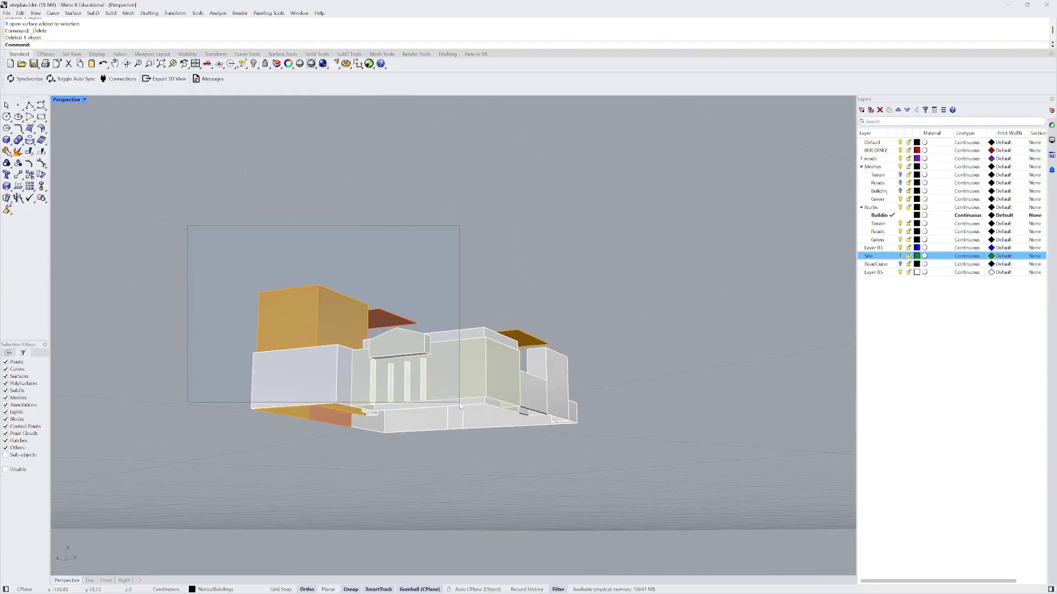
pyautogui.moveTo(308, 274); pyautogui.dragTo(268, 264, button='right')
# - Window-select all building surfaces as cutters and trim away the first two overlapping pieces
pyautogui.moveTo(579, 484); pyautogui.dragTo(579, 485)
pyautogui.moveTo(580, 485); pyautogui.dragTo(355, 362, button='right')
pyautogui.press('Return')
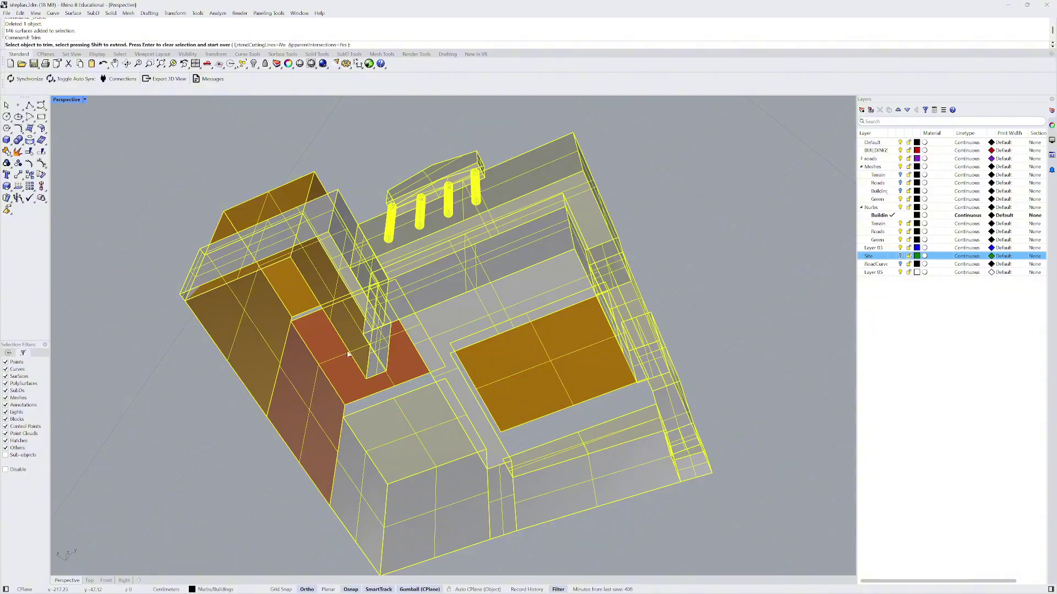
pyautogui.click(311, 280)
pyautogui.moveTo(314, 276); pyautogui.dragTo(393, 324, button='right')
pyautogui.click(475, 399)
# - Trim the remaining overlapping faces and building pieces, then finish trimming
pyautogui.moveTo(475, 399); pyautogui.dragTo(538, 387, button='right')
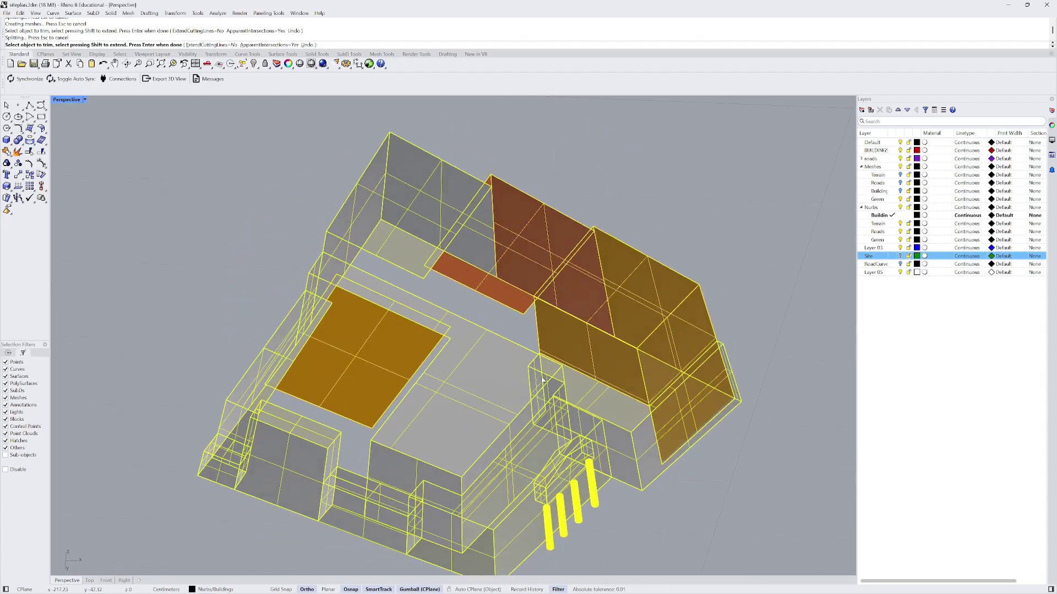
pyautogui.moveTo(574, 407); pyautogui.dragTo(578, 326, button='right')
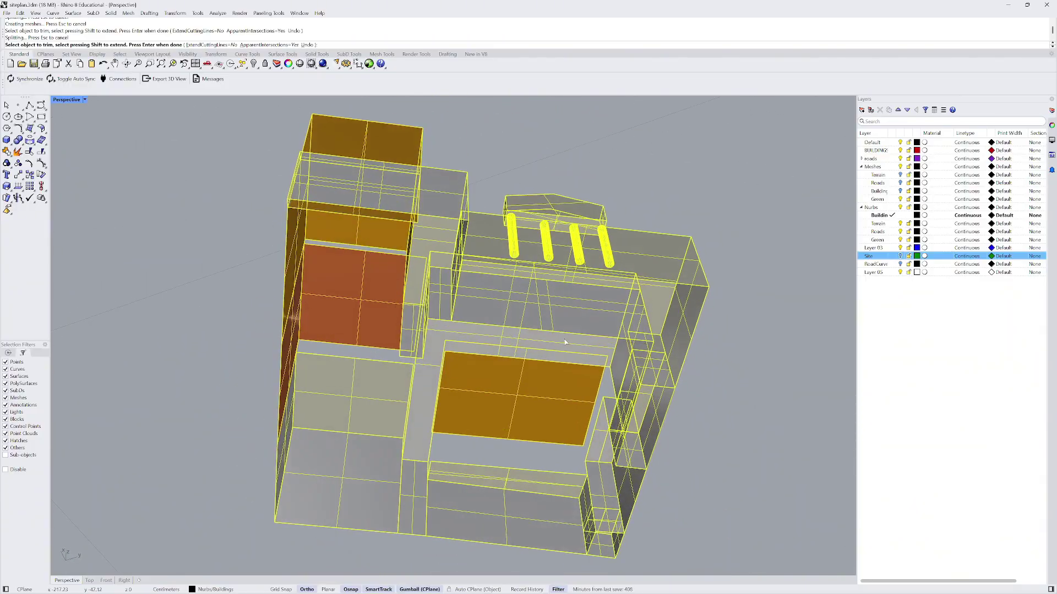
pyautogui.click(578, 326)
pyautogui.click(604, 342)
pyautogui.moveTo(587, 338); pyautogui.dragTo(521, 317, button='right')
pyautogui.click(472, 292)
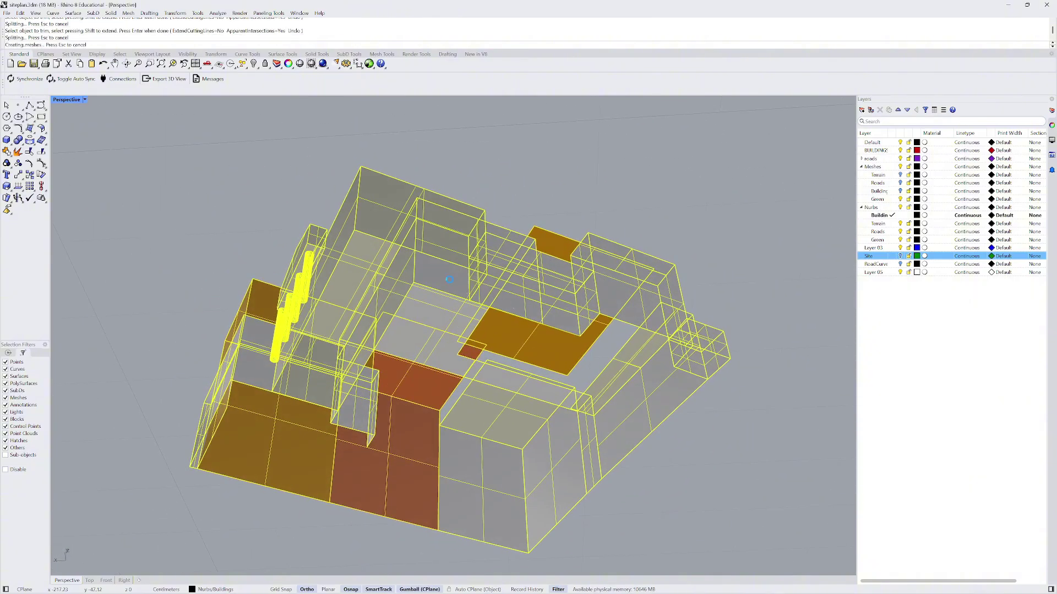
pyautogui.click(555, 323)
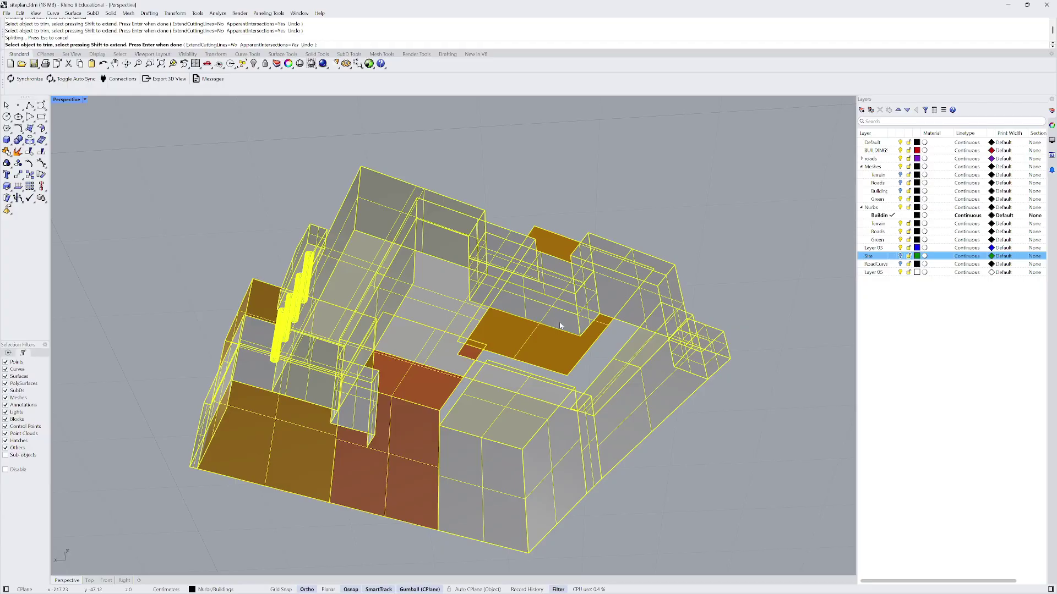
pyautogui.moveTo(555, 323); pyautogui.dragTo(535, 406, button='right')
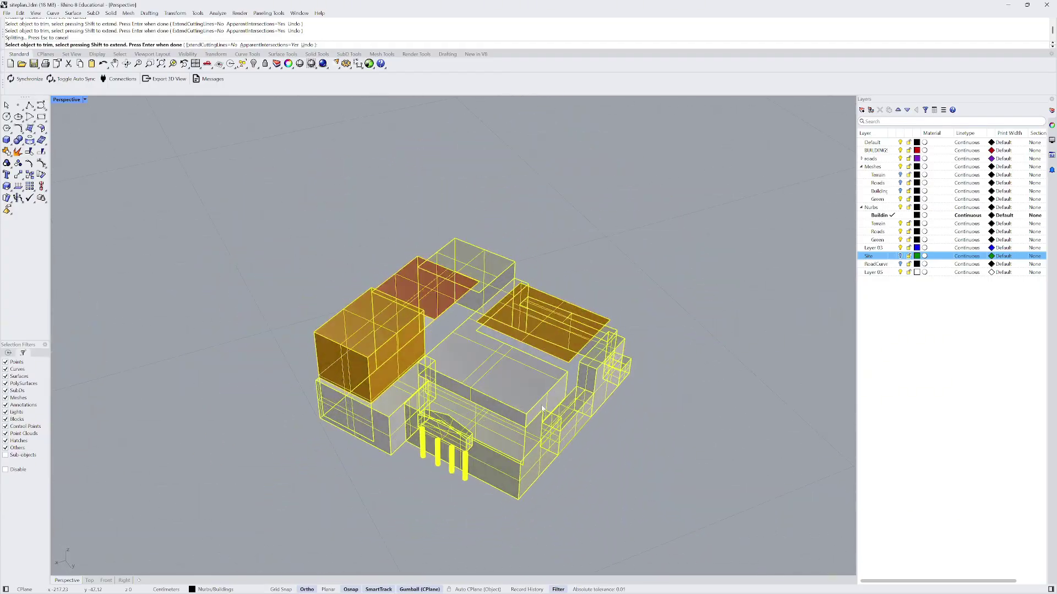
pyautogui.scroll(-3, 542, 408)
pyautogui.press('Return')
# - Join all 146 surfaces into 6 closed and 26 open polysurfaces
pyautogui.moveTo(349, 253); pyautogui.dragTo(641, 498)
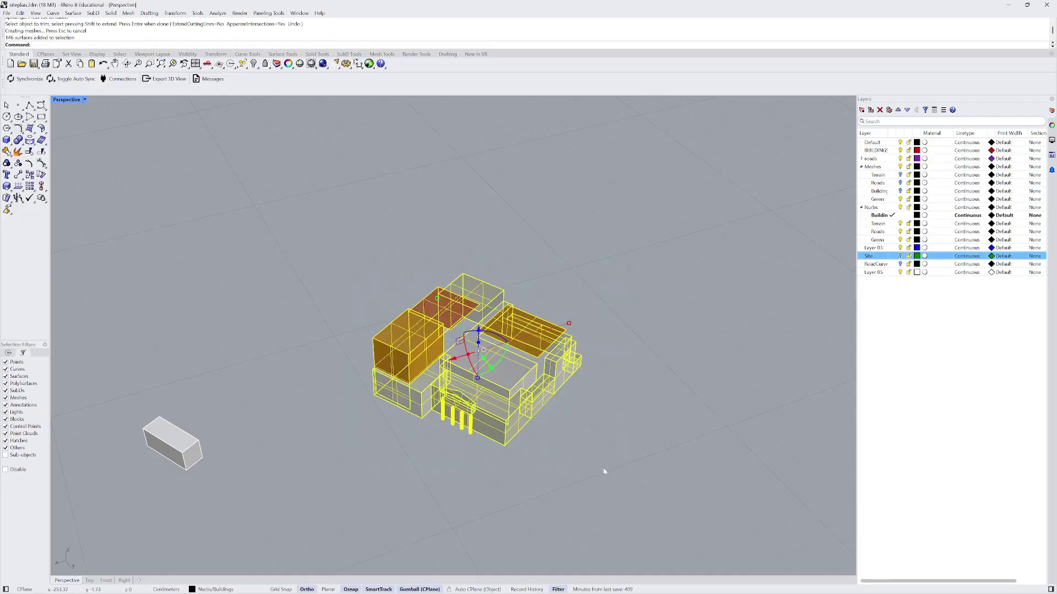
pyautogui.press('Return')
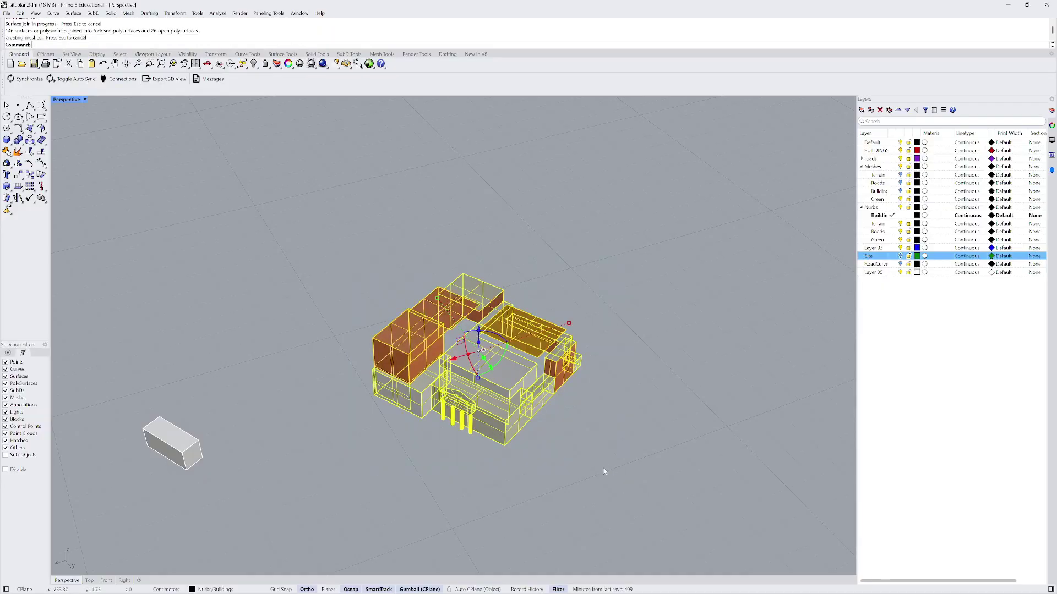
pyautogui.scroll(5, 444, 336)
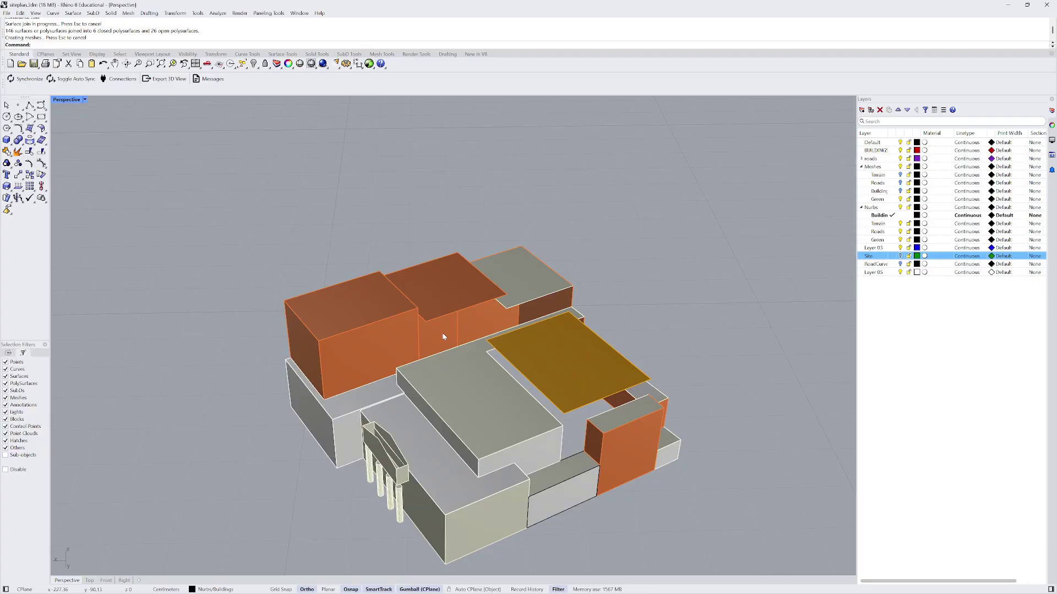
# - Loft a wall between the yellow slab's lower edge and the mass edge below
pyautogui.write('ft')
pyautogui.press('Return')
pyautogui.scroll(3, 526, 365)
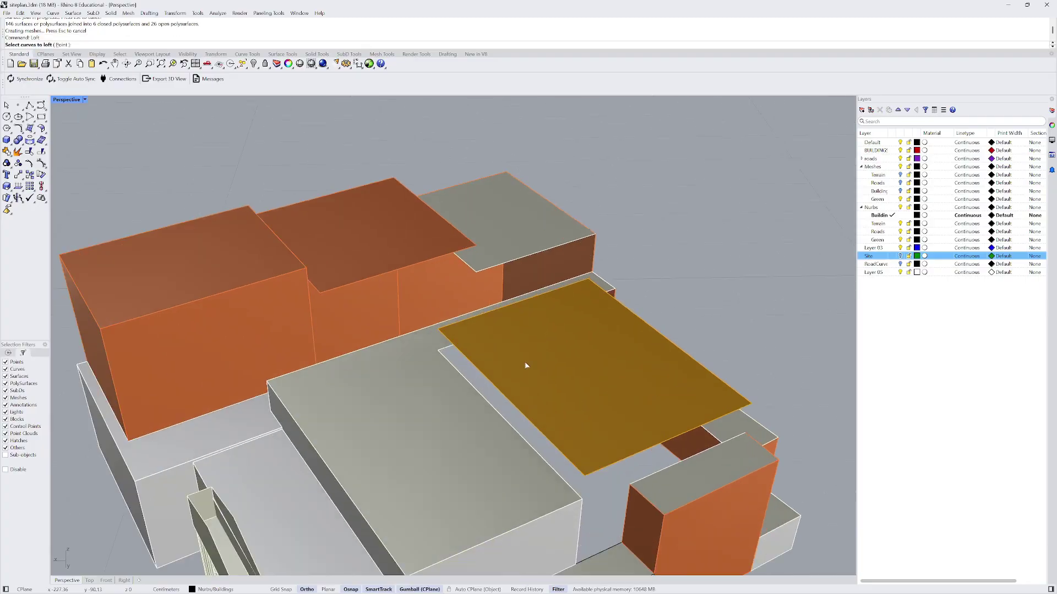
pyautogui.click(447, 346)
pyautogui.click(453, 368)
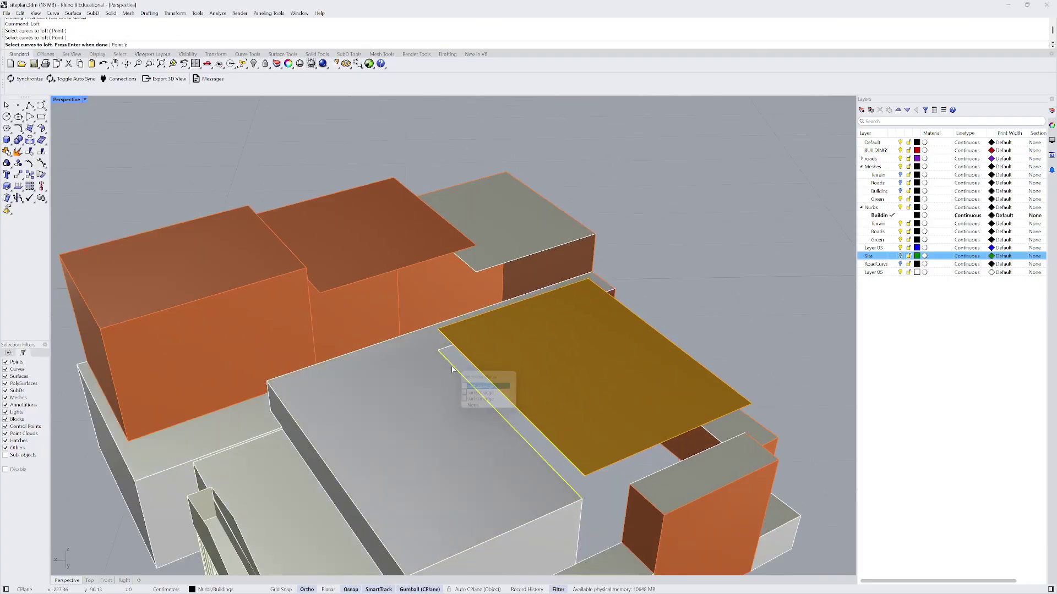
pyautogui.press('Return')
pyautogui.click(514, 355)
pyautogui.scroll(-10, 528, 363)
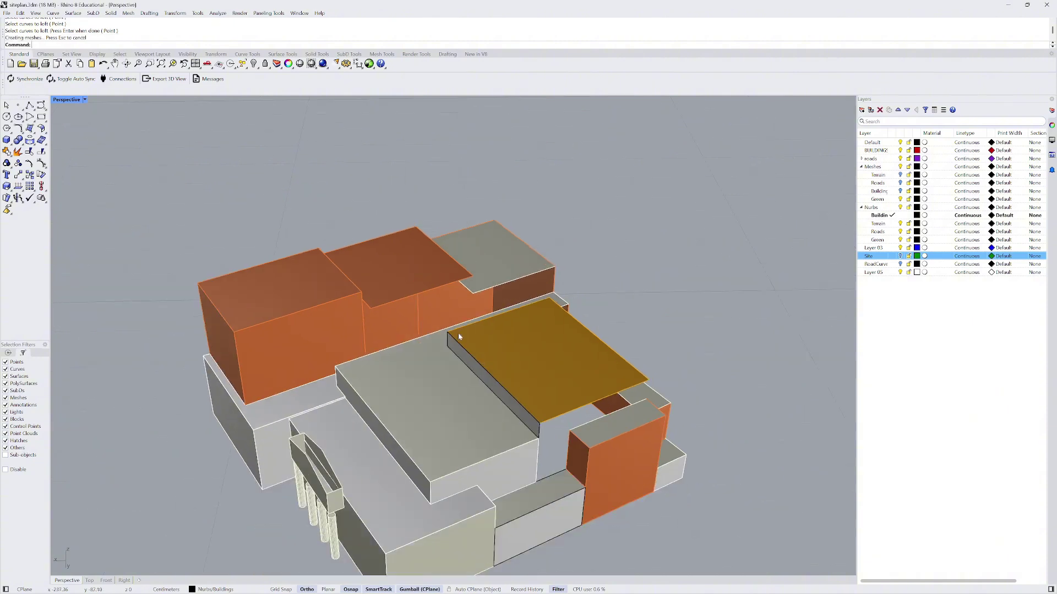
# - Loft another wall between edges on the opposite side of the site
pyautogui.moveTo(589, 353); pyautogui.dragTo(70, 368, button='right')
pyautogui.scroll(4, 425, 271)
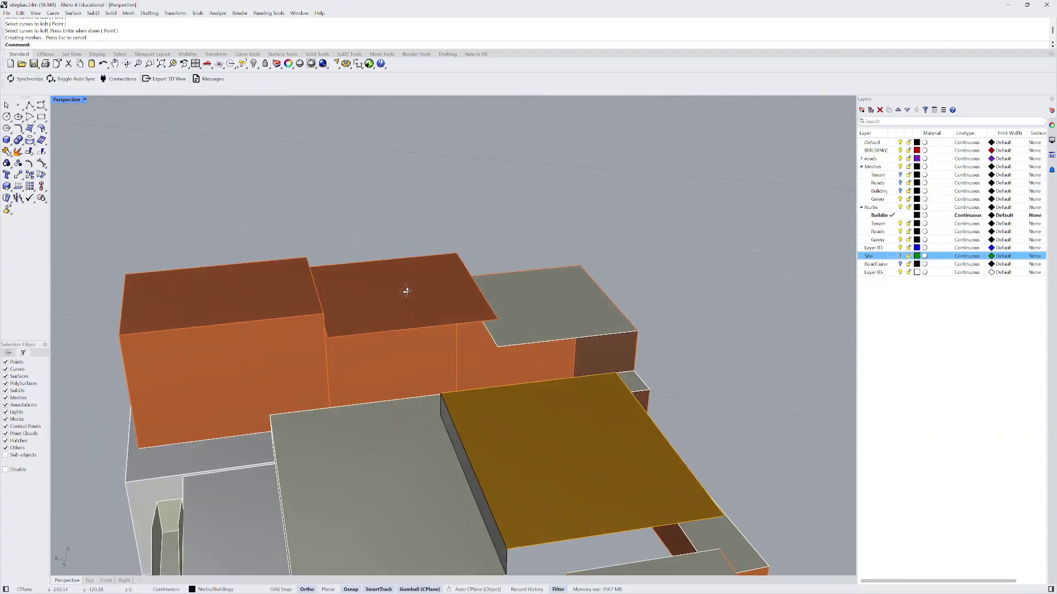
pyautogui.moveTo(406, 288); pyautogui.dragTo(463, 342, button='right')
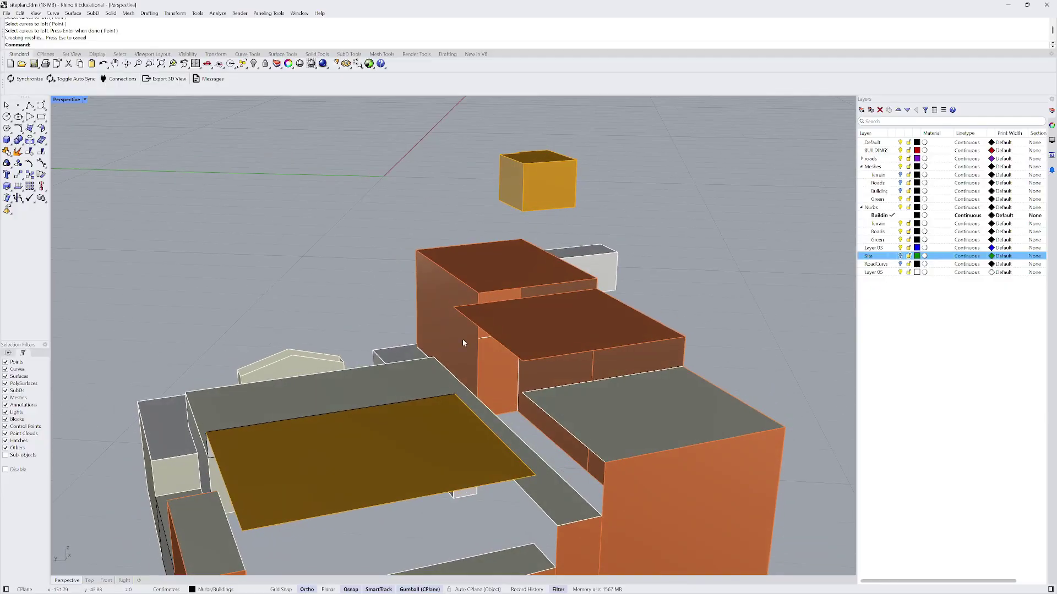
pyautogui.click(544, 392)
pyautogui.press('Return')
pyautogui.press('Return')
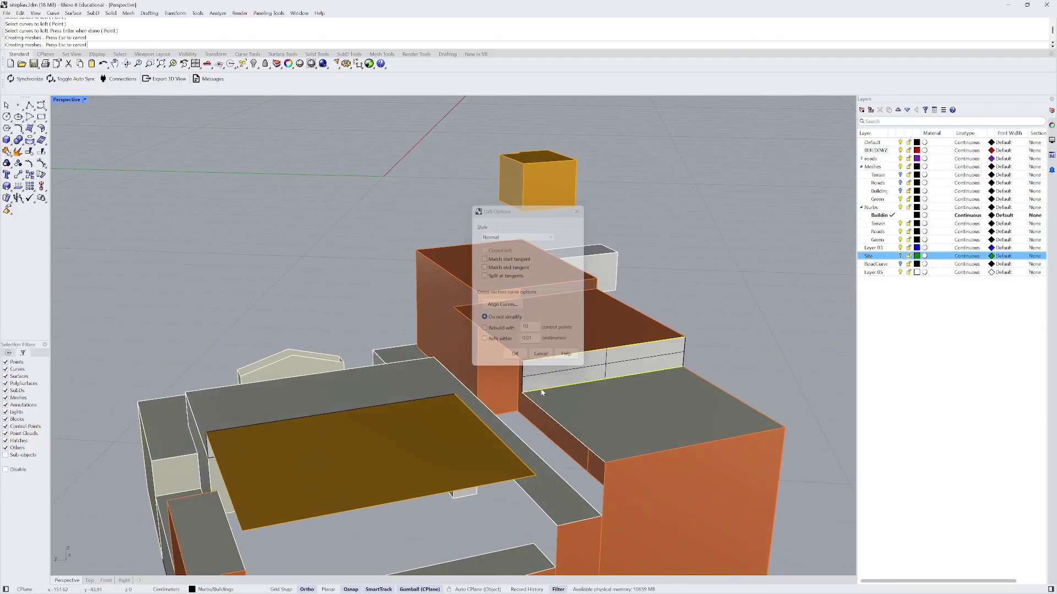
pyautogui.scroll(-3, 543, 392)
# - Orbit around the building mass and columned facade to inspect the remaining gaps
pyautogui.moveTo(543, 392); pyautogui.dragTo(530, 385, button='right')
pyautogui.moveTo(569, 410); pyautogui.dragTo(687, 397, button='right')
pyautogui.scroll(5, 420, 368)
pyautogui.moveTo(353, 398); pyautogui.dragTo(372, 402, button='right')
pyautogui.click(372, 401)
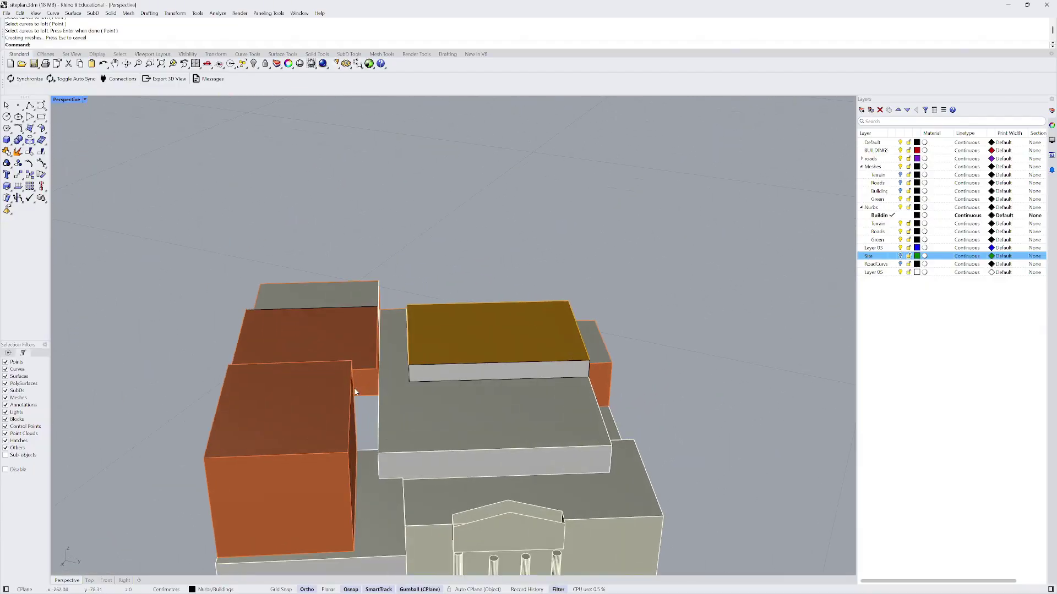
pyautogui.scroll(3, 361, 369)
pyautogui.moveTo(361, 361); pyautogui.dragTo(227, 347, button='right')
pyautogui.press('Escape')
pyautogui.moveTo(663, 250); pyautogui.dragTo(743, 308, button='right')
pyautogui.scroll(2, 382, 309)
pyautogui.scroll(-5, 411, 302)
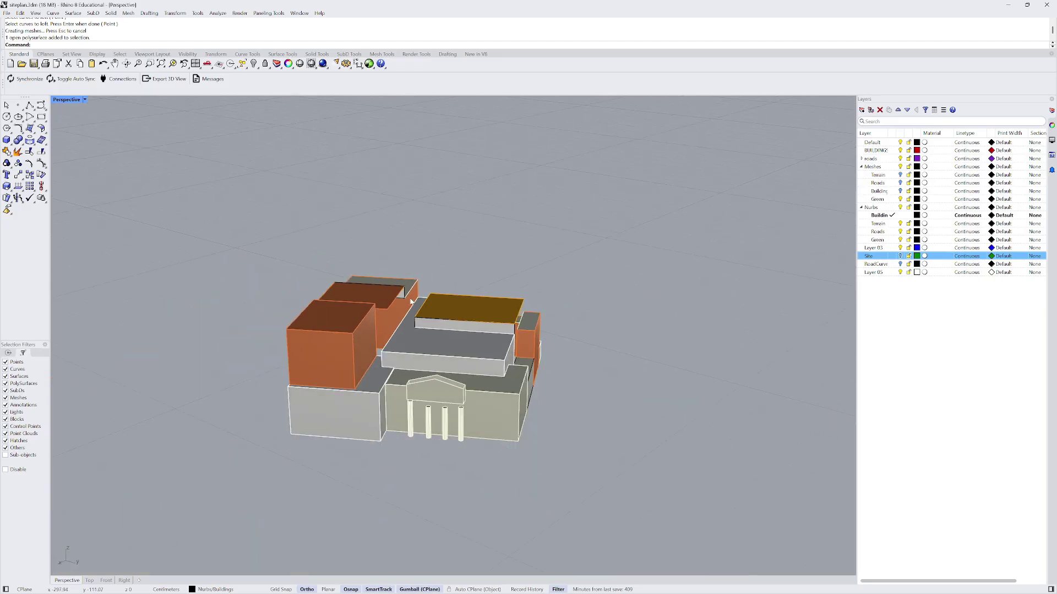
pyautogui.moveTo(429, 304); pyautogui.dragTo(434, 331, button='right')
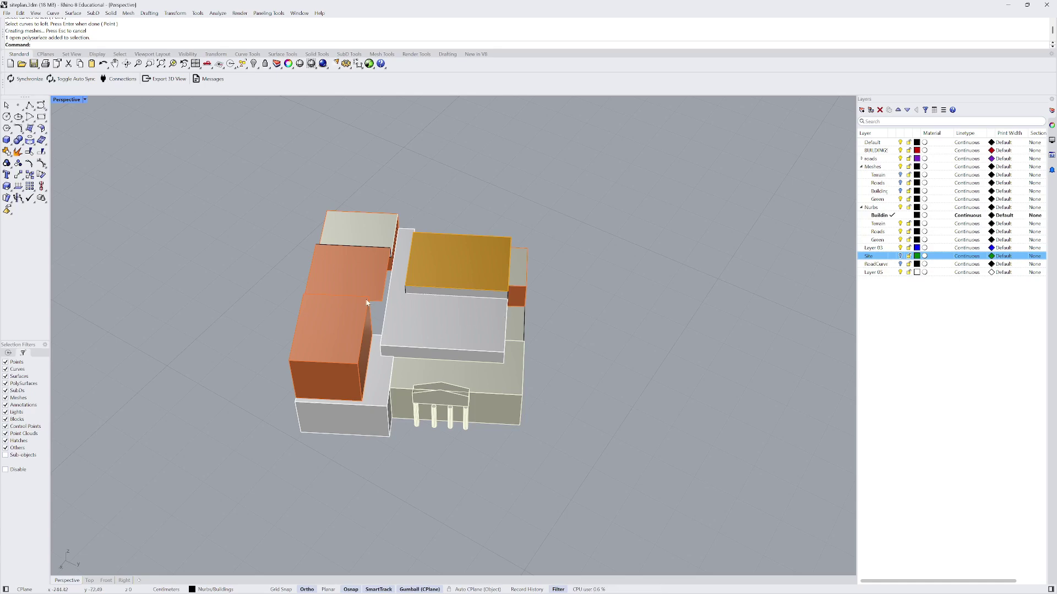
pyautogui.moveTo(367, 303); pyautogui.dragTo(262, 240, button='right')
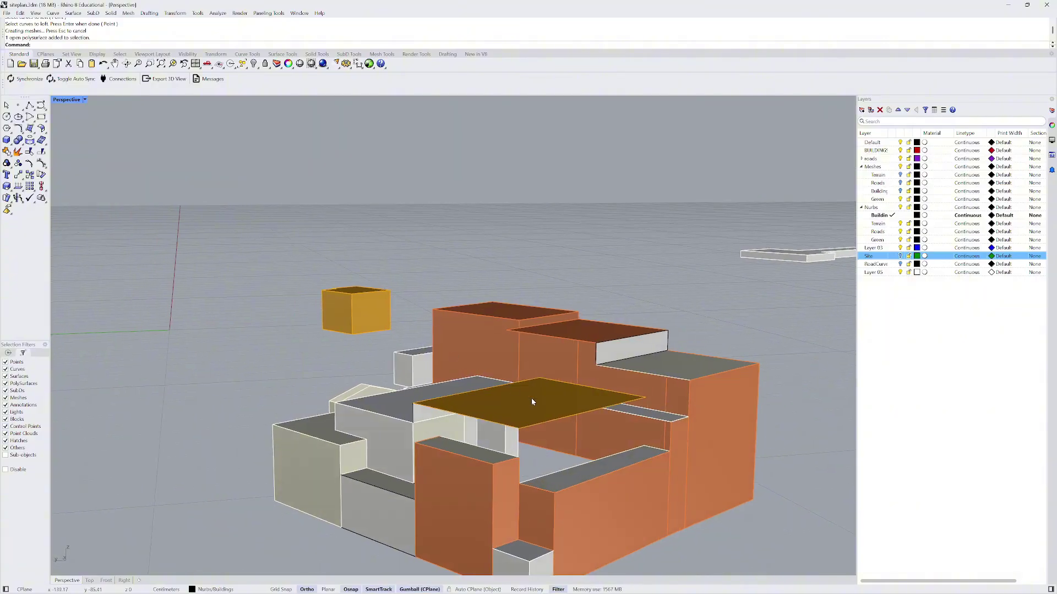
# - Loft a further wall from the yellow slab edge down to the lower surface edge
pyautogui.press('Return')
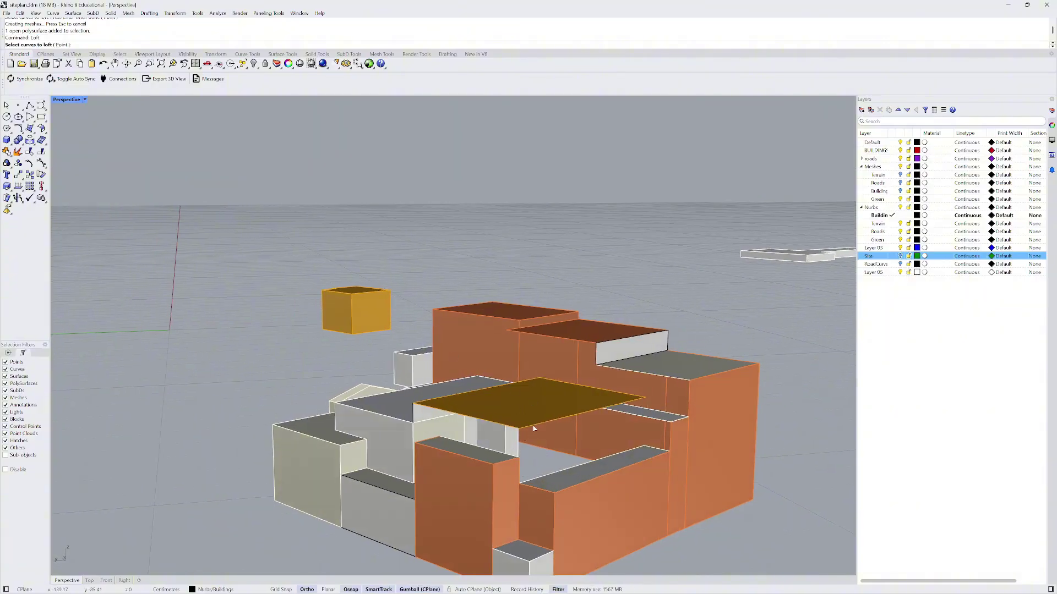
pyautogui.click(533, 427)
pyautogui.click(535, 481)
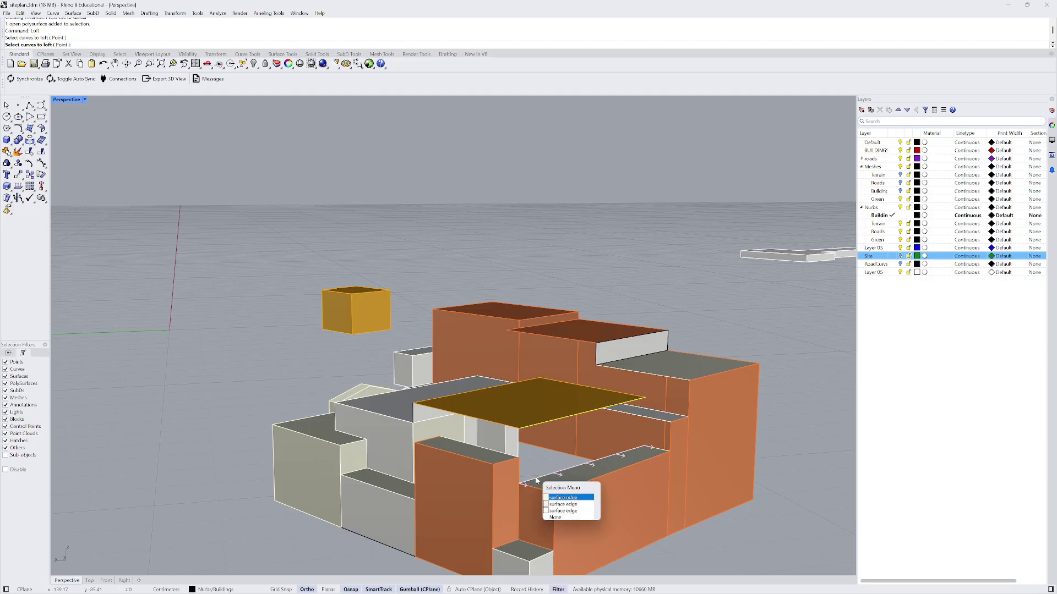
pyautogui.click(567, 498)
pyautogui.press('Return')
pyautogui.press('Return')
# - Loft the right and left sloped roof surfaces between the portico's pediment gable edges
pyautogui.moveTo(519, 453); pyautogui.dragTo(609, 457, button='right')
pyautogui.scroll(-4, 535, 444)
pyautogui.scroll(5, 464, 435)
pyautogui.rightClick(507, 441)
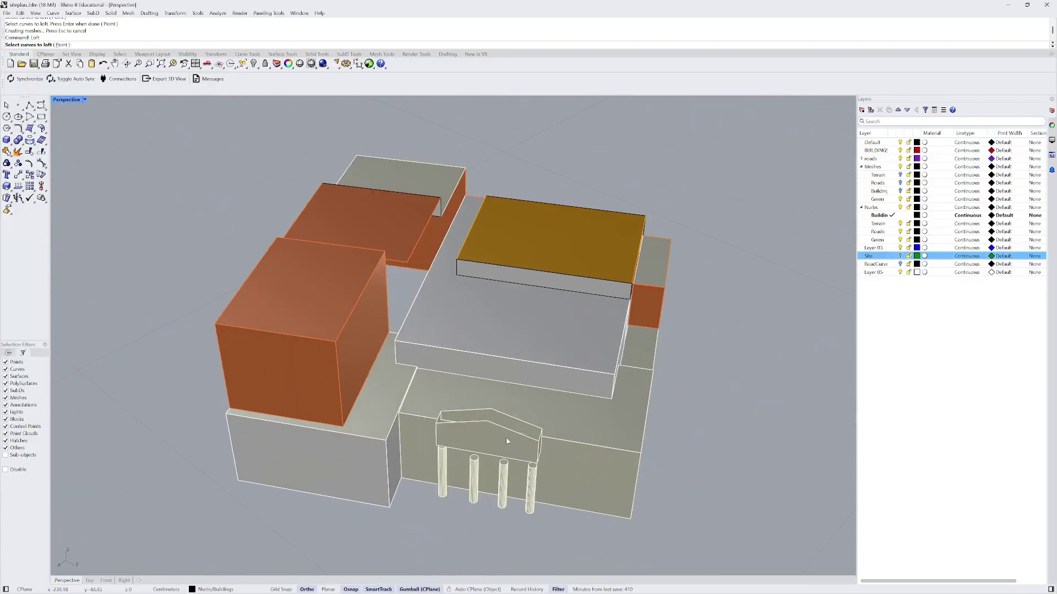
pyautogui.scroll(5, 507, 440)
pyautogui.click(492, 415)
pyautogui.click(487, 388)
pyautogui.press('Return')
pyautogui.press('Return')
pyautogui.press('Return')
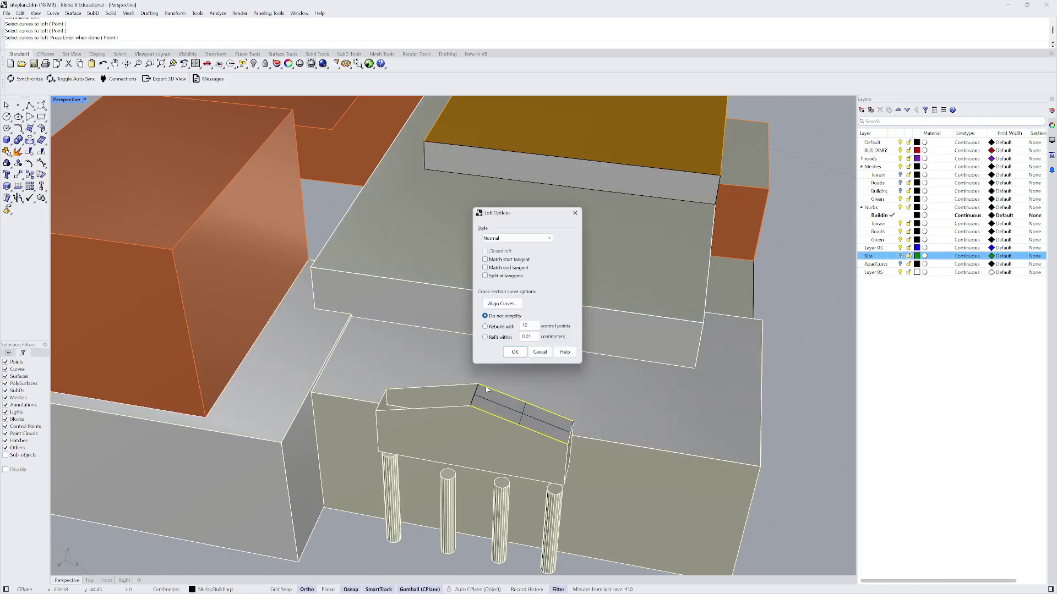
pyautogui.click(462, 408)
pyautogui.click(447, 389)
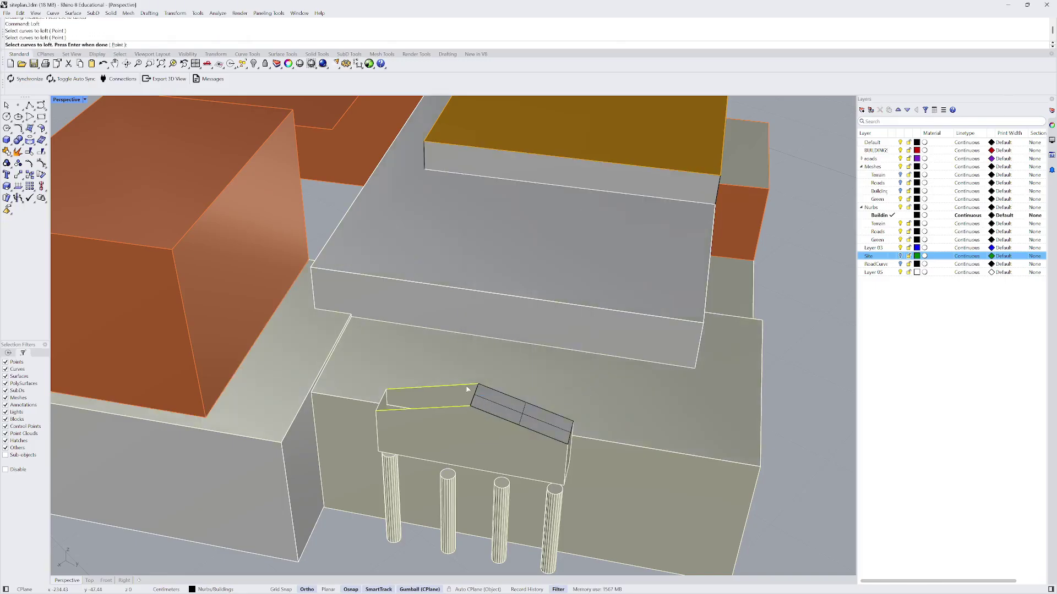
pyautogui.press('Return')
pyautogui.press('Return')
# - Orbit round to the columned front and start another loft, then cancel it
pyautogui.scroll(-8, 446, 406)
pyautogui.moveTo(445, 406); pyautogui.dragTo(377, 385, button='right')
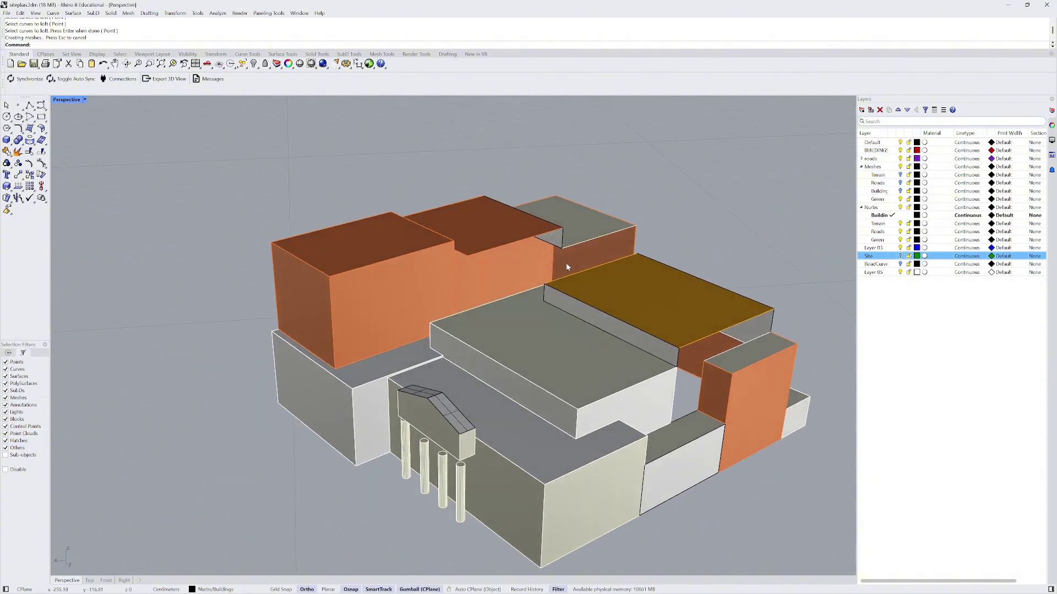
pyautogui.moveTo(568, 267); pyautogui.dragTo(514, 285, button='right')
pyautogui.scroll(-4, 514, 286)
pyautogui.scroll(2, 580, 324)
pyautogui.moveTo(580, 324); pyautogui.dragTo(472, 290, button='right')
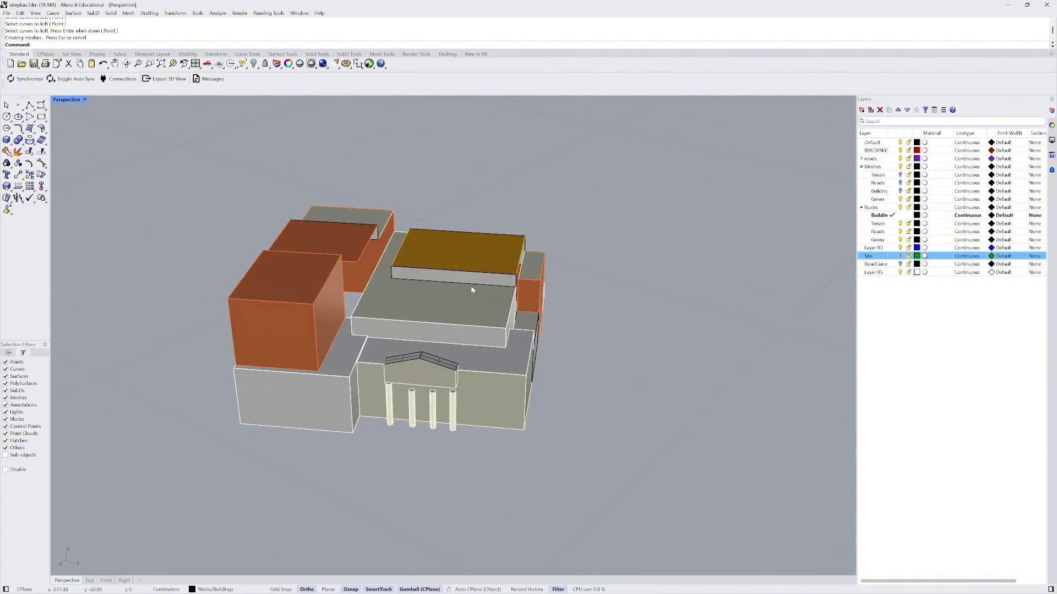
pyautogui.scroll(4, 472, 289)
pyautogui.press('Return')
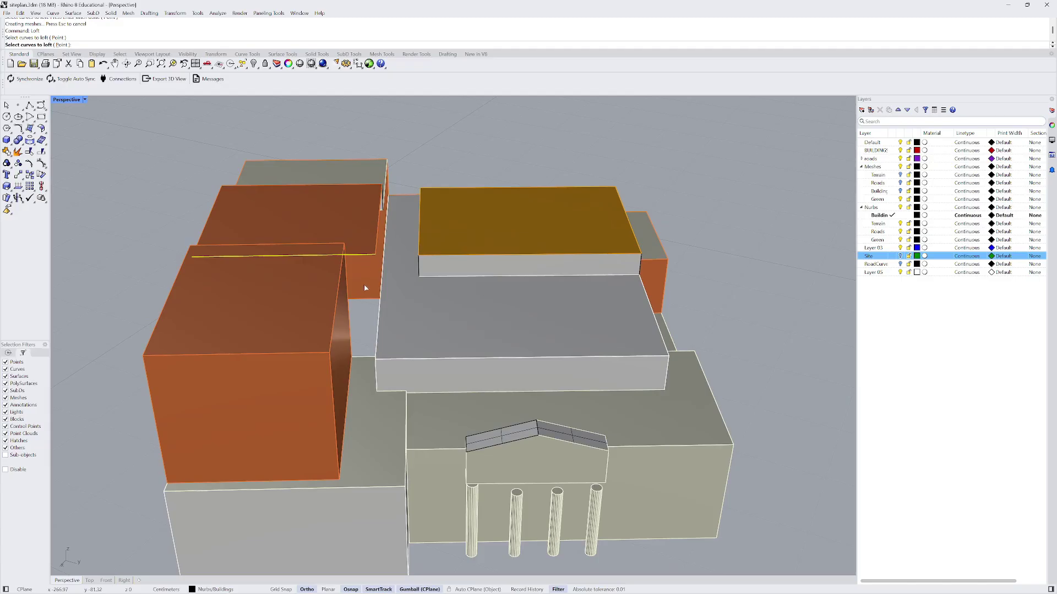
pyautogui.scroll(2, 367, 355)
pyautogui.click(369, 360)
pyautogui.press('Escape')
pyautogui.scroll(-4, 355, 317)
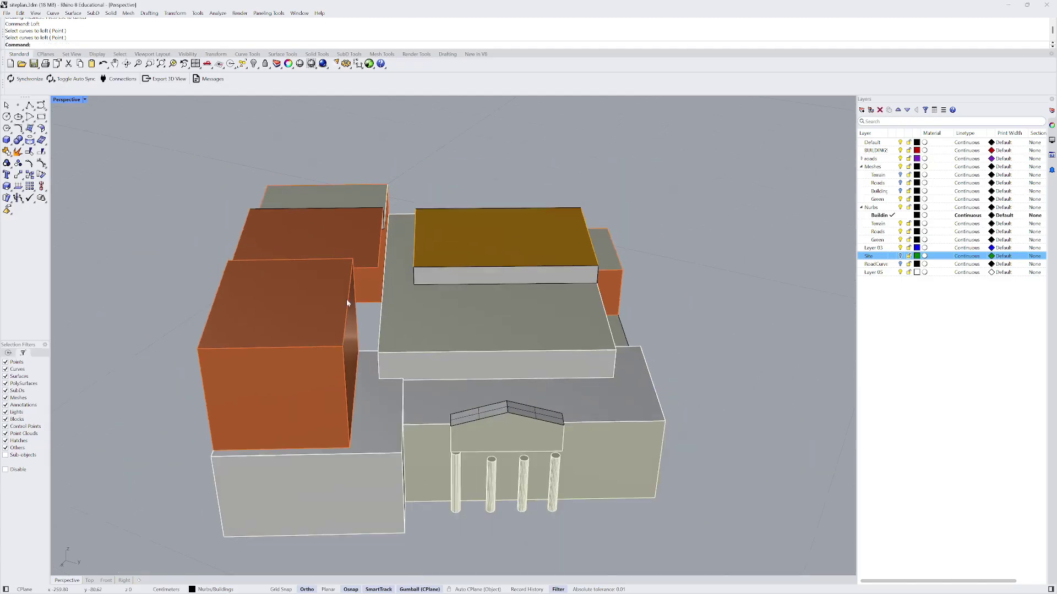
pyautogui.scroll(5, 347, 303)
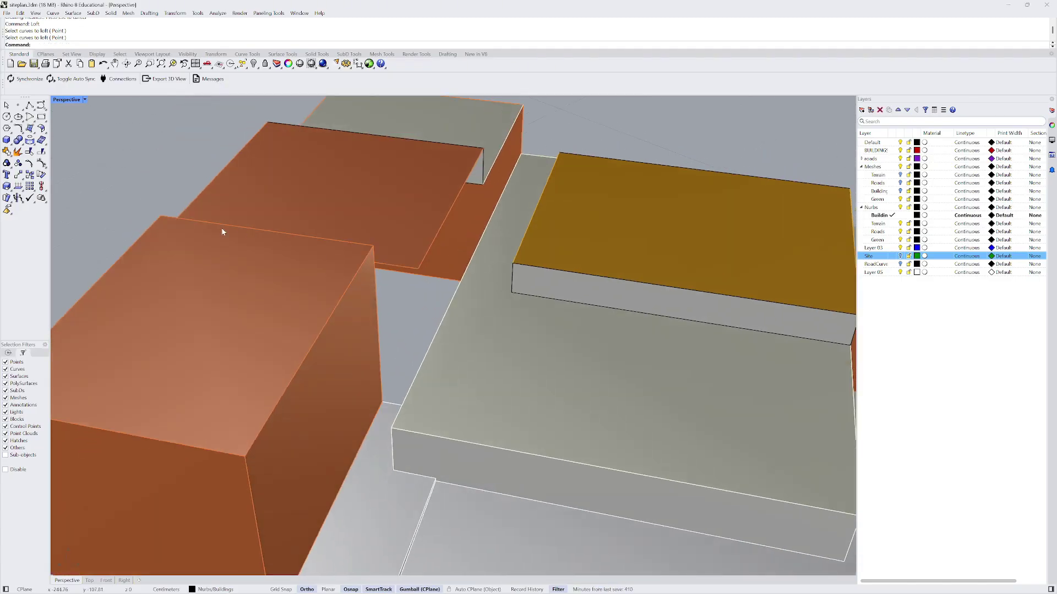
# - Split the orange roof face with a SplitFace line drawn straight across it
pyautogui.write('SplitFace')
pyautogui.press('Return')
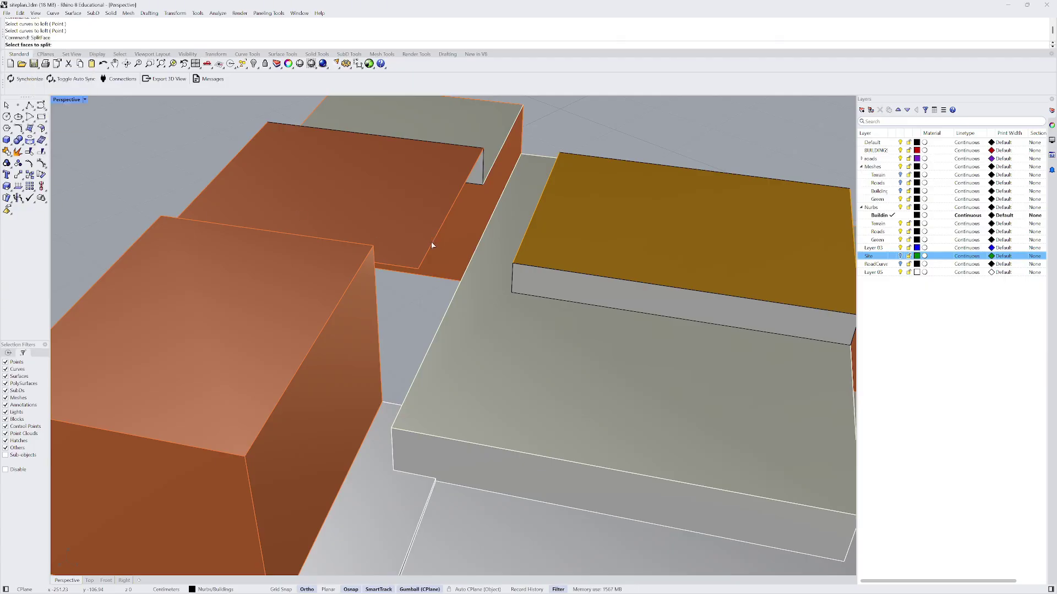
pyautogui.click(412, 229)
pyautogui.press('Return')
pyautogui.scroll(2, 379, 264)
pyautogui.click(373, 264)
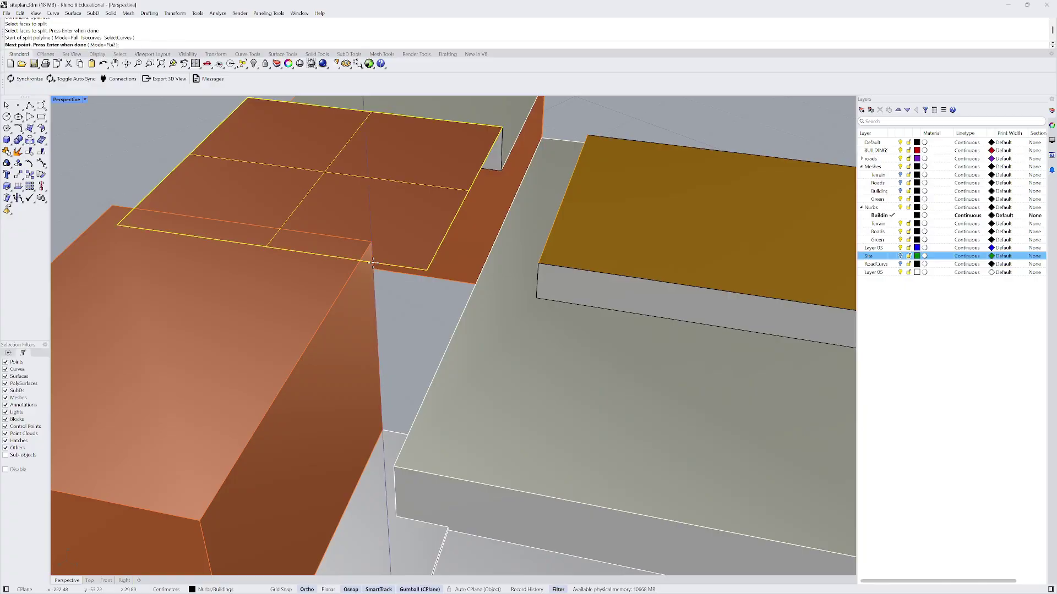
pyautogui.click(460, 123)
pyautogui.press('Return')
pyautogui.press('Return')
# - Explode the orange building and its neighbouring building into separate surfaces
pyautogui.moveTo(457, 160); pyautogui.dragTo(428, 182, button='right')
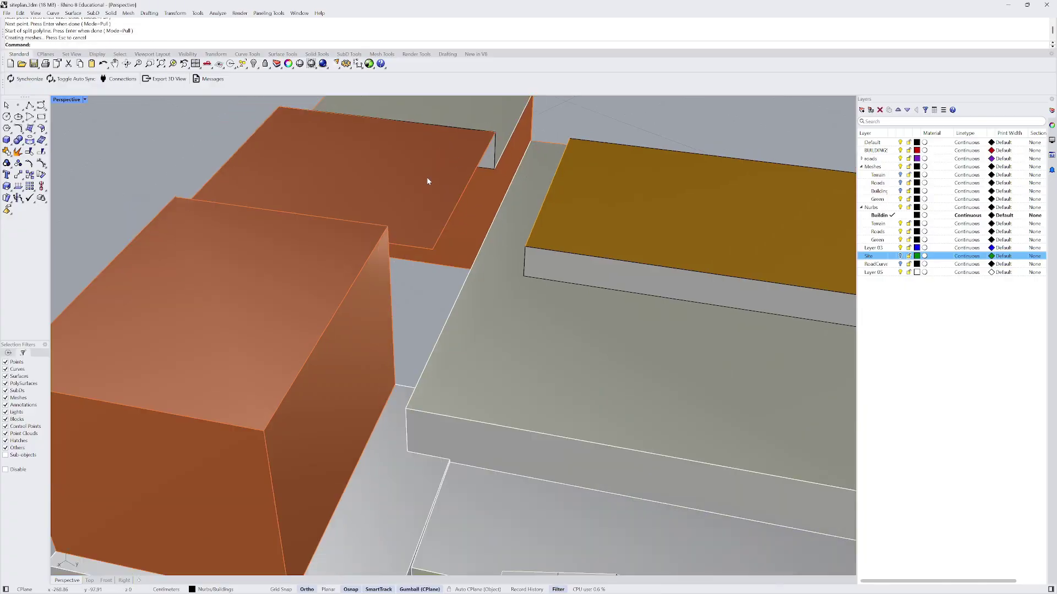
pyautogui.click(427, 192)
pyautogui.click(240, 127)
pyautogui.scroll(-2, 241, 127)
pyautogui.click(401, 190)
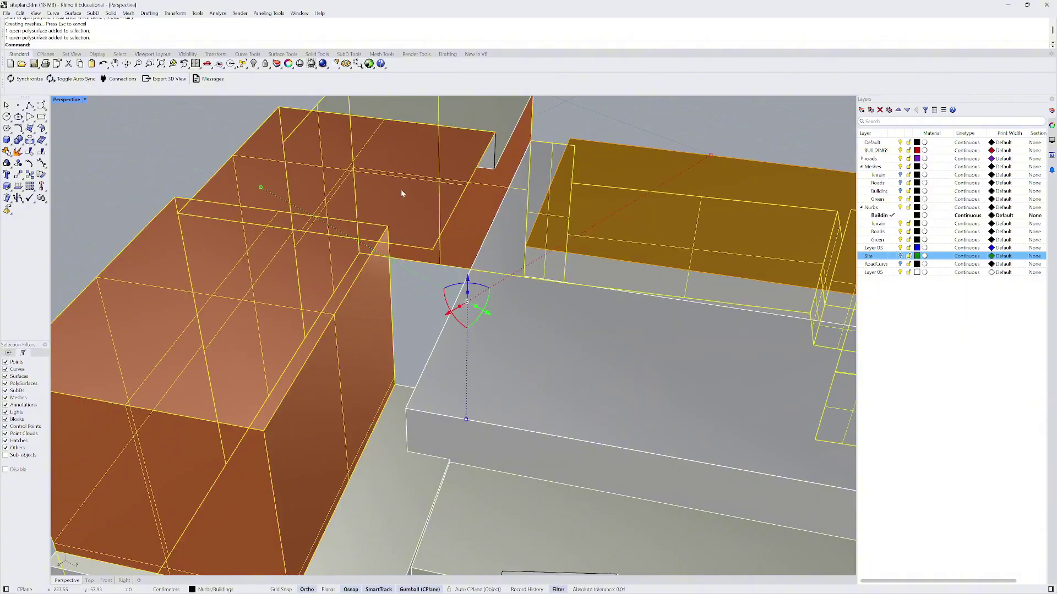
pyautogui.scroll(-5, 261, 227)
pyautogui.click(18, 151)
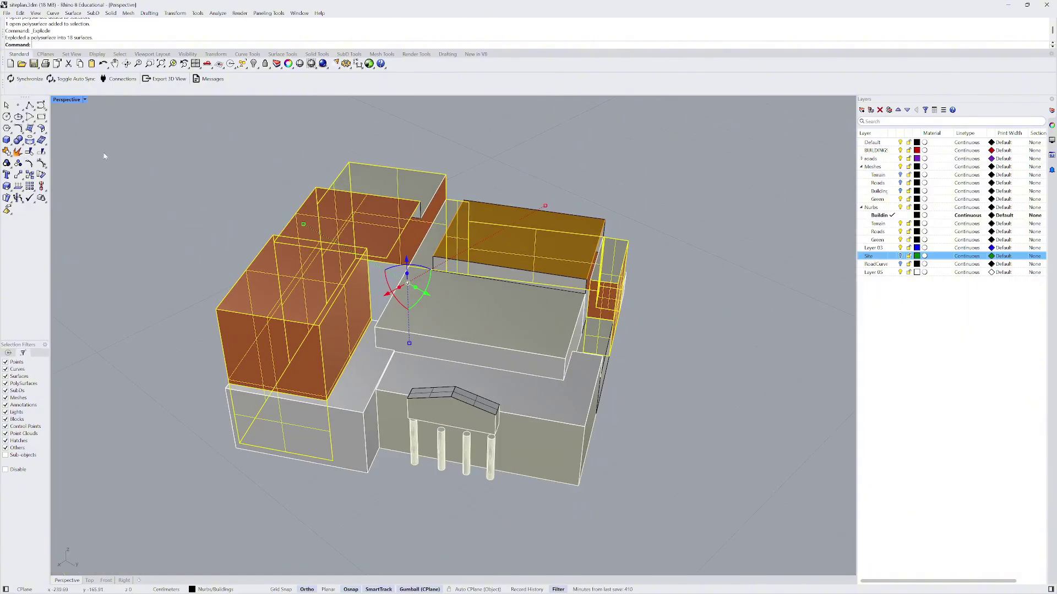
pyautogui.click(364, 223)
pyautogui.press('Return')
pyautogui.press('Return')
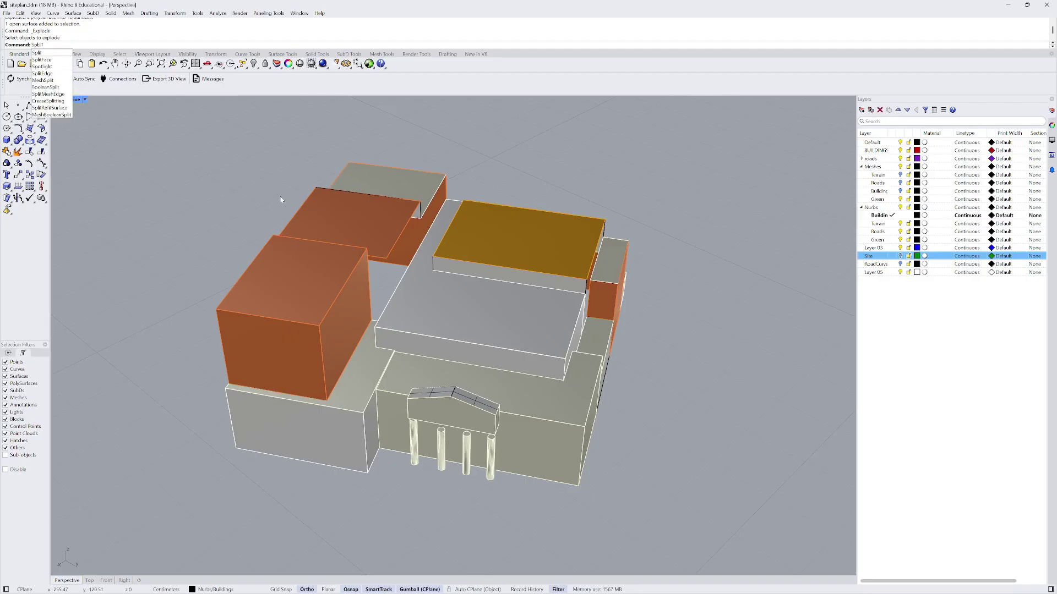
# - Split the roof face again with a second, crossing SplitFace line and inspect the result
pyautogui.write('Split')
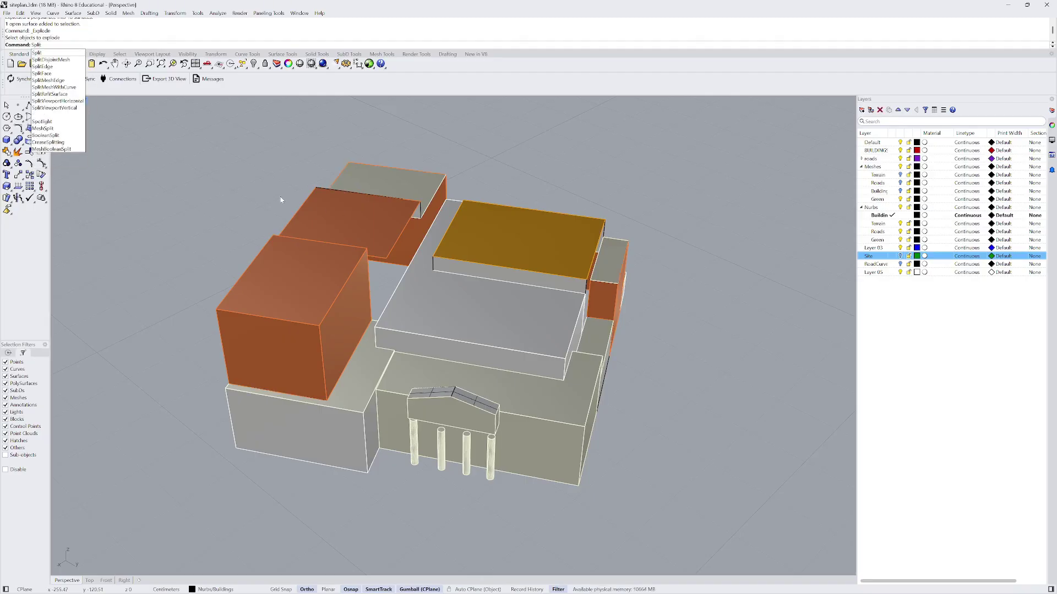
pyautogui.write('Face')
pyautogui.press('Return')
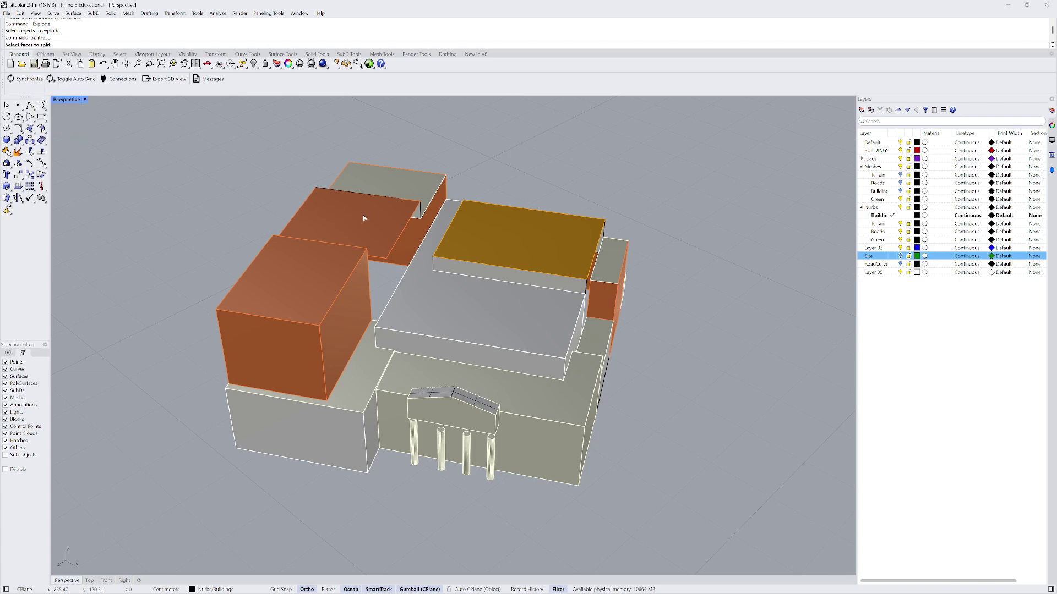
pyautogui.click(363, 218)
pyautogui.press('Return')
pyautogui.scroll(5, 369, 231)
pyautogui.click(360, 269)
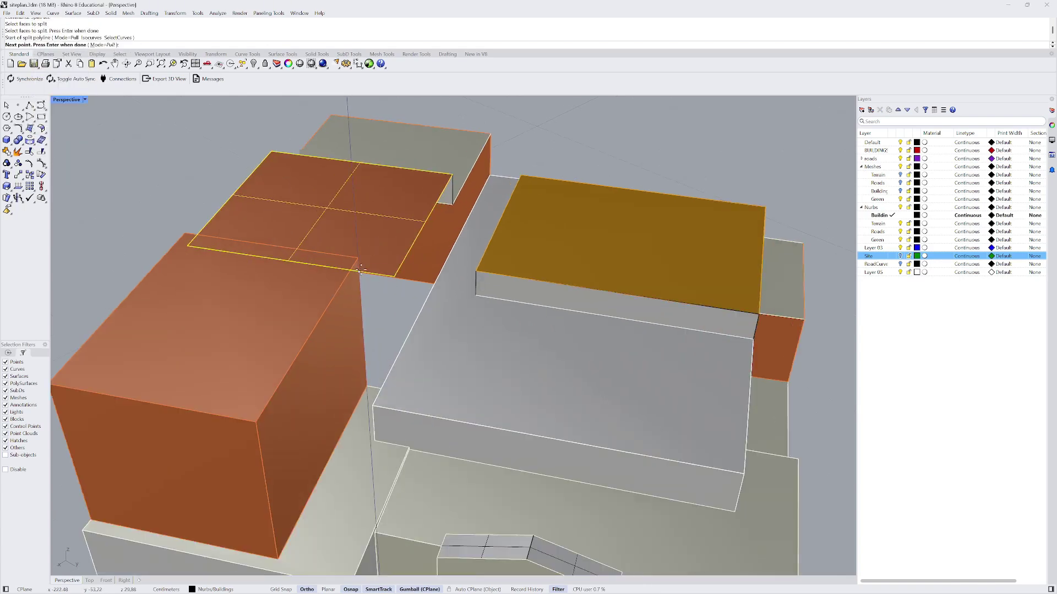
pyautogui.click(420, 169)
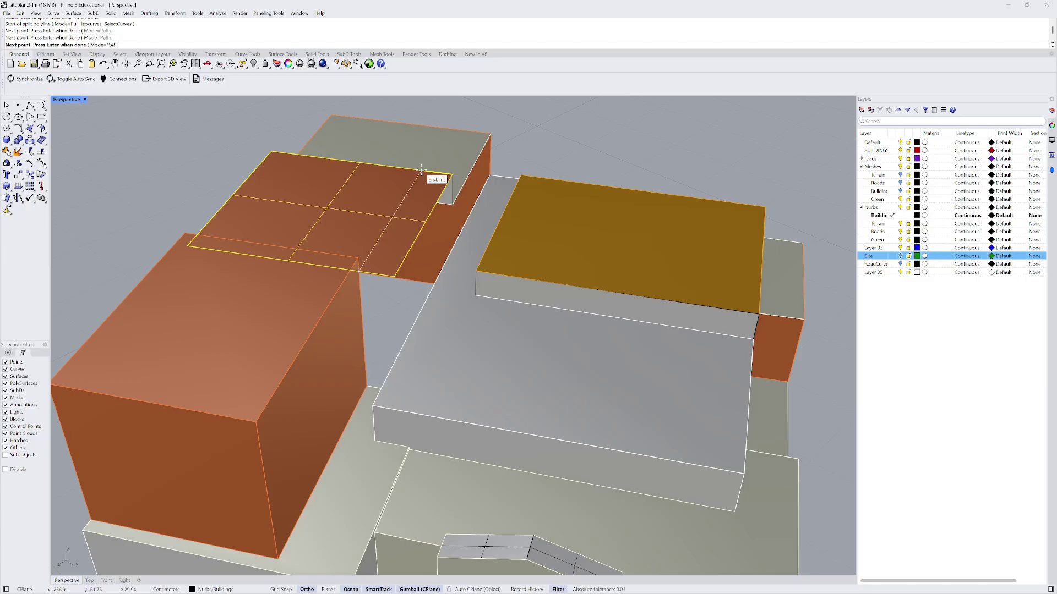
pyautogui.press('Return')
pyautogui.press('Return')
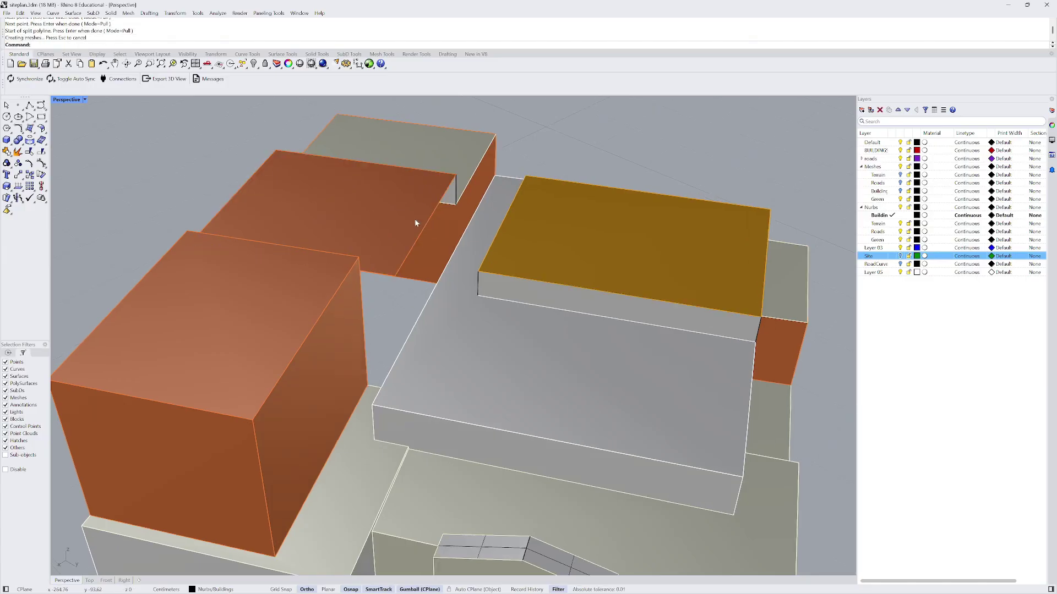
pyautogui.click(397, 217)
pyautogui.moveTo(384, 213); pyautogui.dragTo(262, 210, button='right')
pyautogui.press('capslock')
pyautogui.scroll(2, 412, 265)
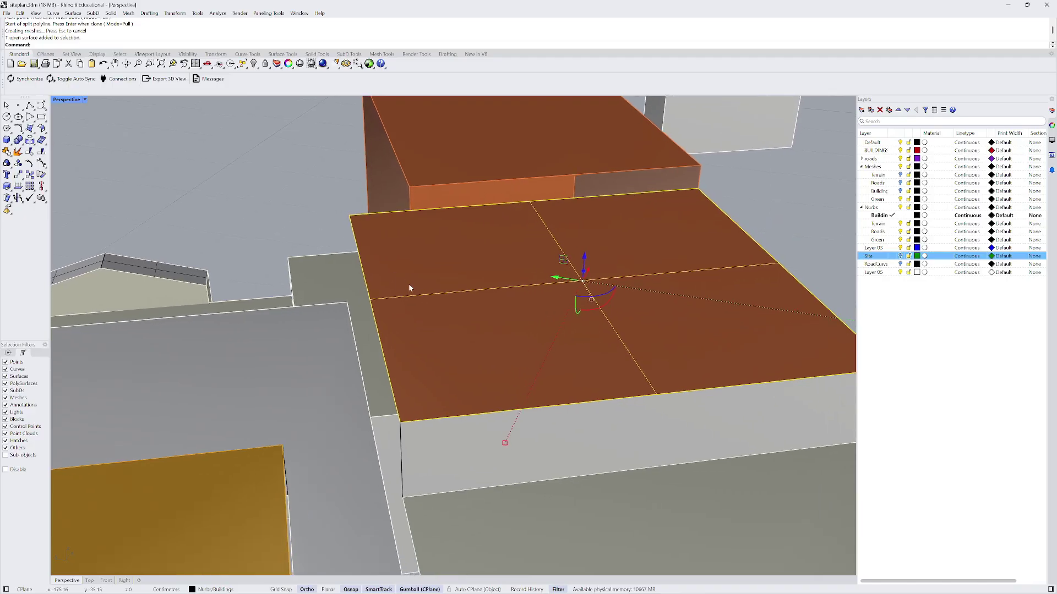
# - Draw a polyline across the roof from its corner to the front edge
pyautogui.scroll(-3, 410, 262)
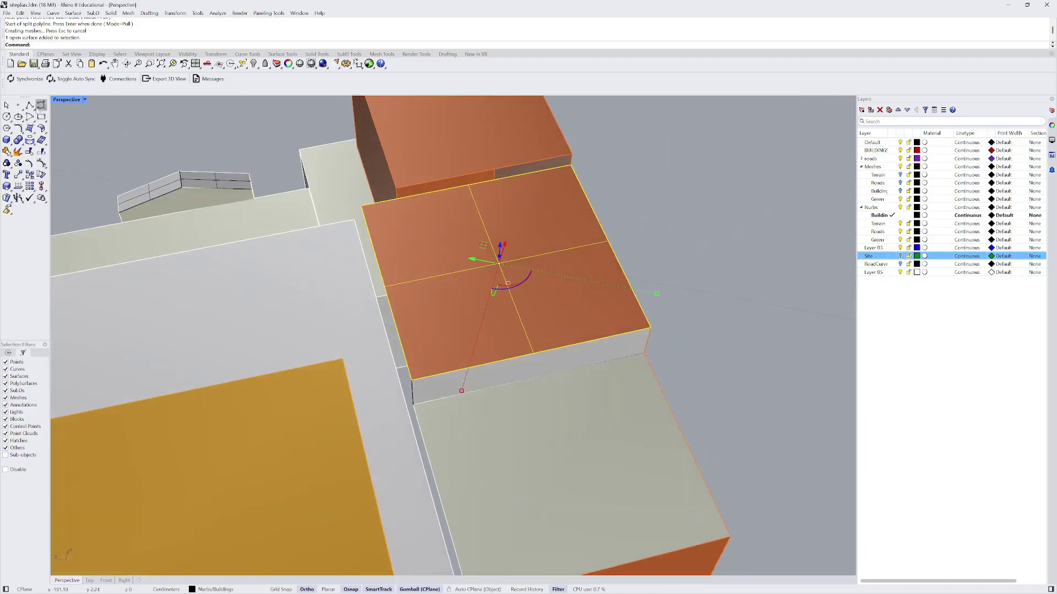
pyautogui.click(41, 105)
pyautogui.click(397, 201)
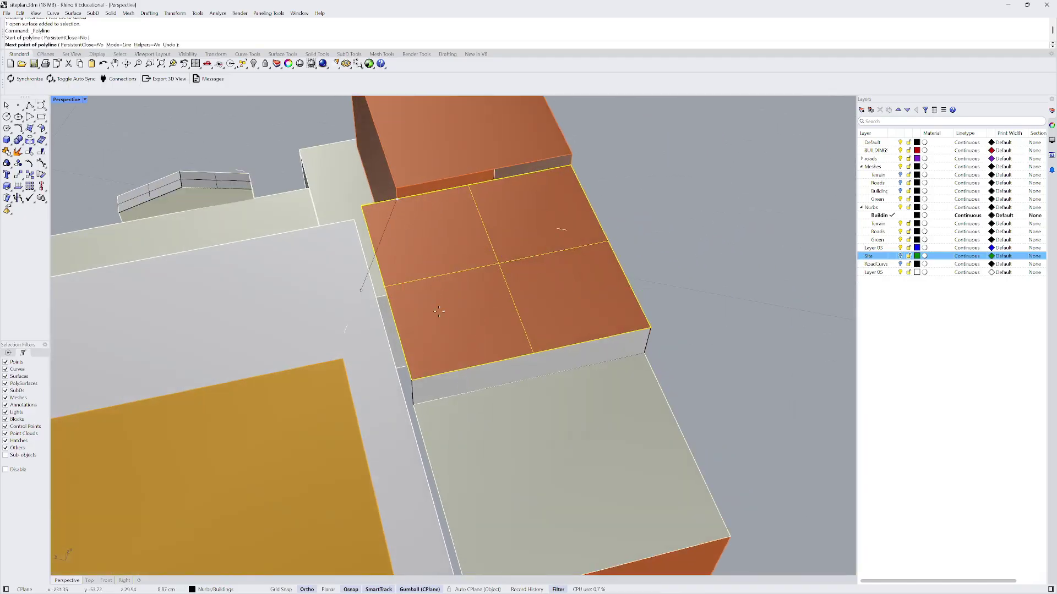
pyautogui.click(451, 372)
pyautogui.press('Return')
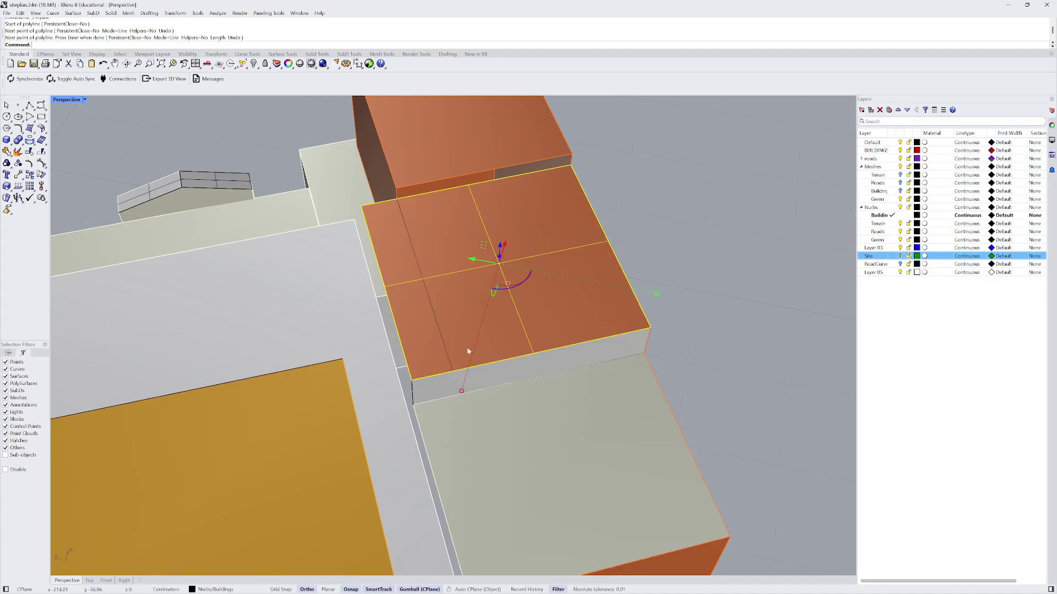
pyautogui.press('Escape')
# - Split the orange roof surface with the new line, retrying the cut once
pyautogui.click(562, 269)
pyautogui.write('Spli')
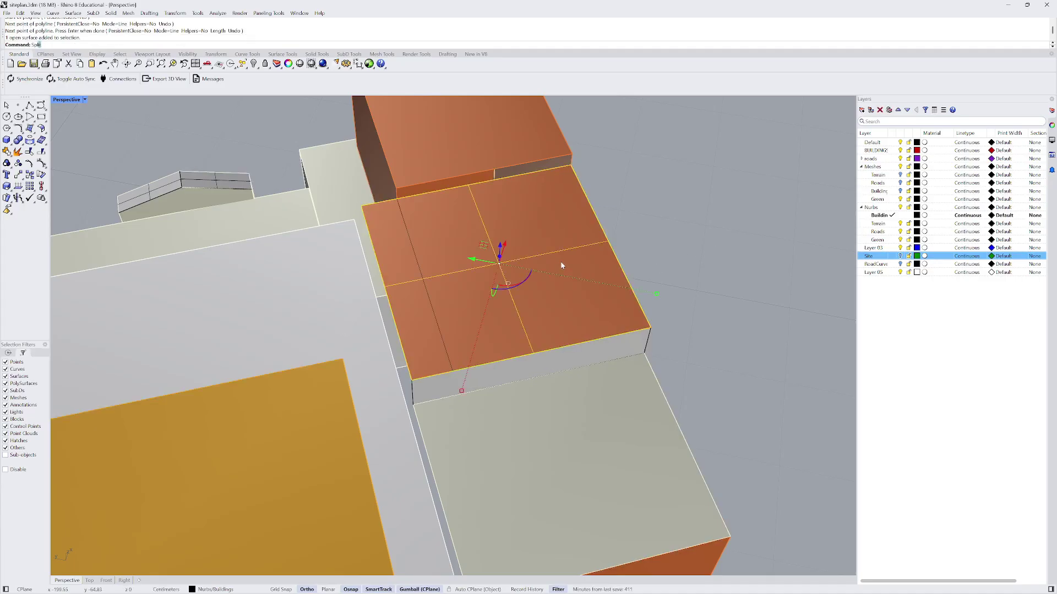
pyautogui.write('t')
pyautogui.press('Return')
pyautogui.click(419, 266)
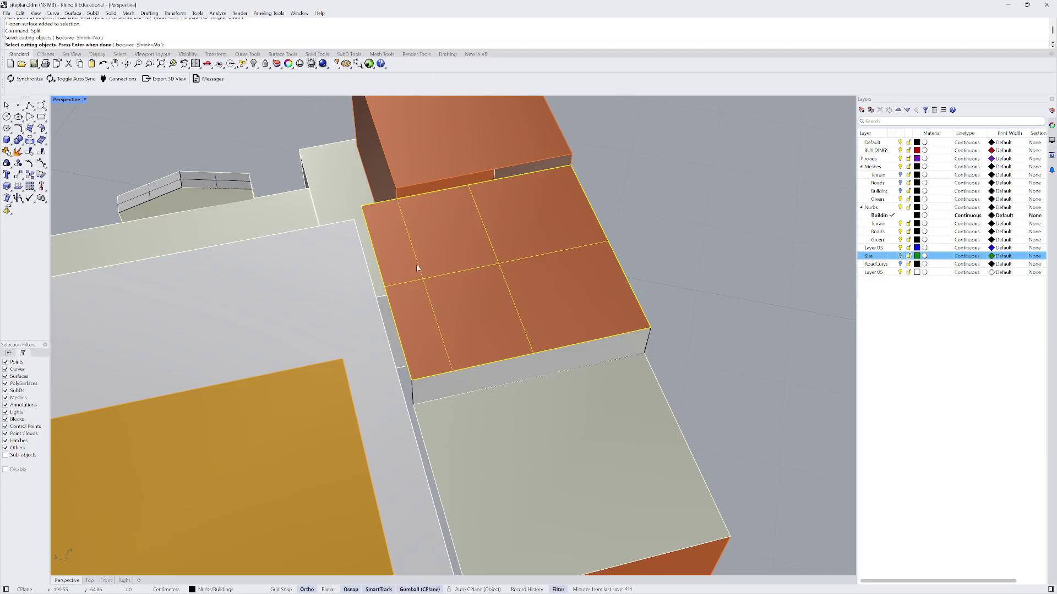
pyautogui.press('Return')
pyautogui.moveTo(415, 269)
pyautogui.mouseDown(button='right')
pyautogui.moveTo(499, 246)
pyautogui.moveTo(425, 254)
pyautogui.mouseUp(button='right')
pyautogui.click(428, 257)
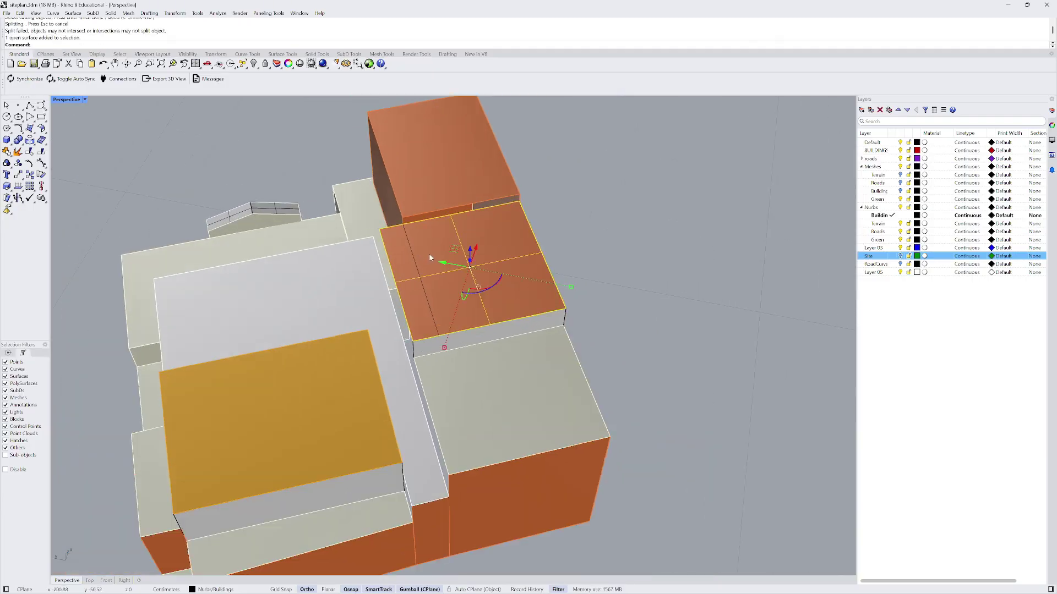
pyautogui.press('Return')
pyautogui.click(417, 269)
pyautogui.press('Return')
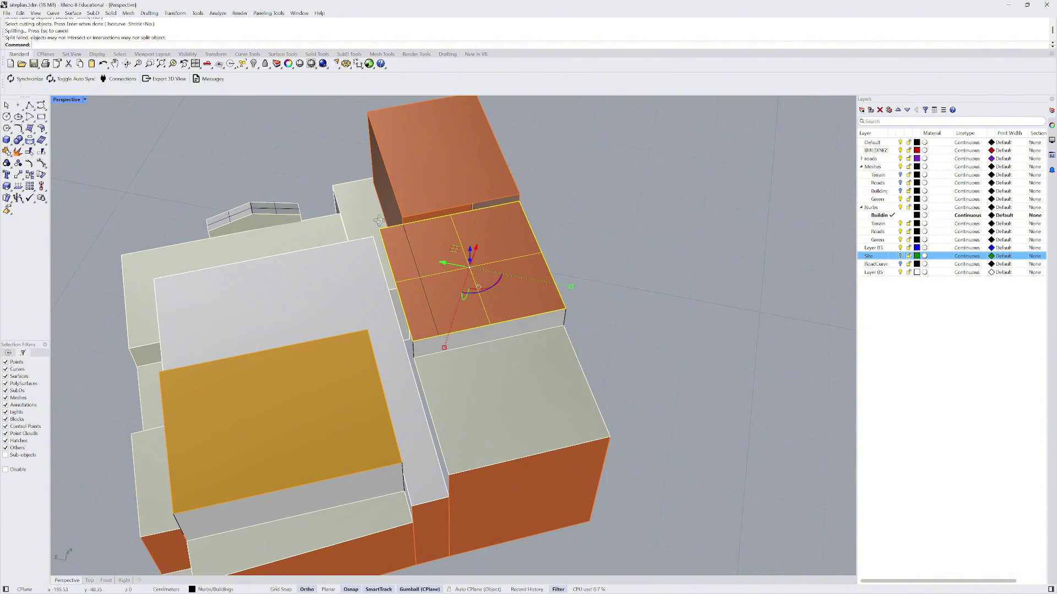
# - Orbit to a low side view and select the cutting line and a middle-block face
pyautogui.moveTo(379, 221); pyautogui.dragTo(427, 365, button='right')
pyautogui.scroll(3, 424, 353)
pyautogui.click(439, 345)
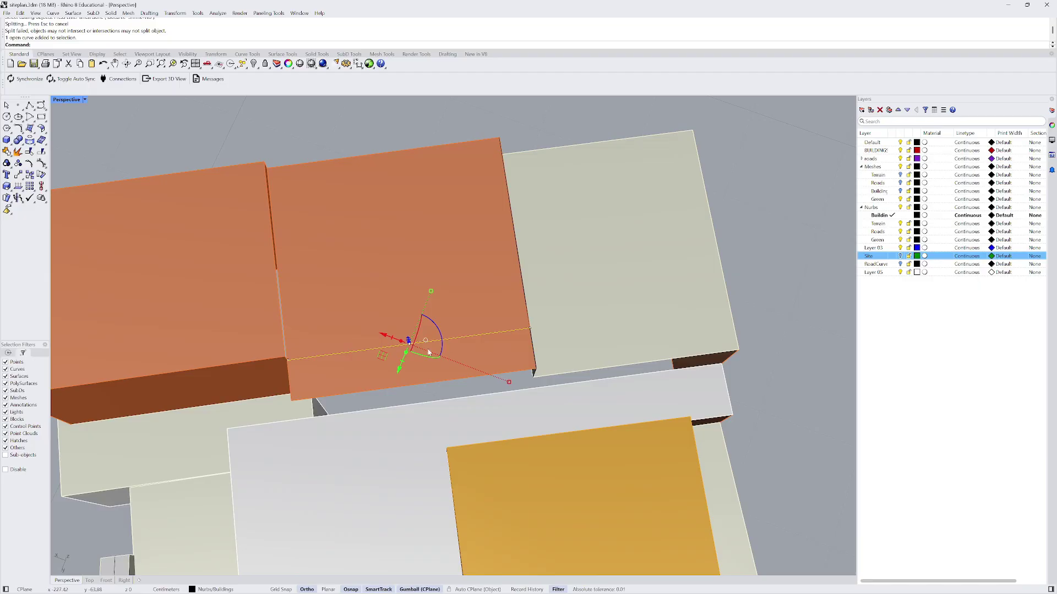
pyautogui.moveTo(495, 325); pyautogui.dragTo(580, 295, button='right')
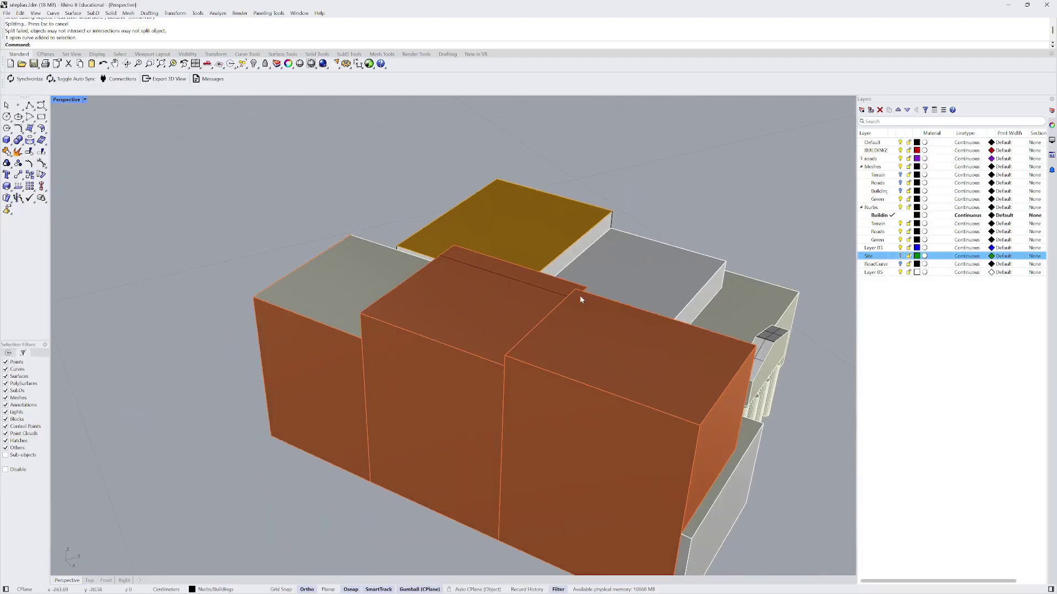
pyautogui.click(448, 379)
# - Copy the selected face to a snapped corner of the building
pyautogui.write('copy')
pyautogui.press('Return')
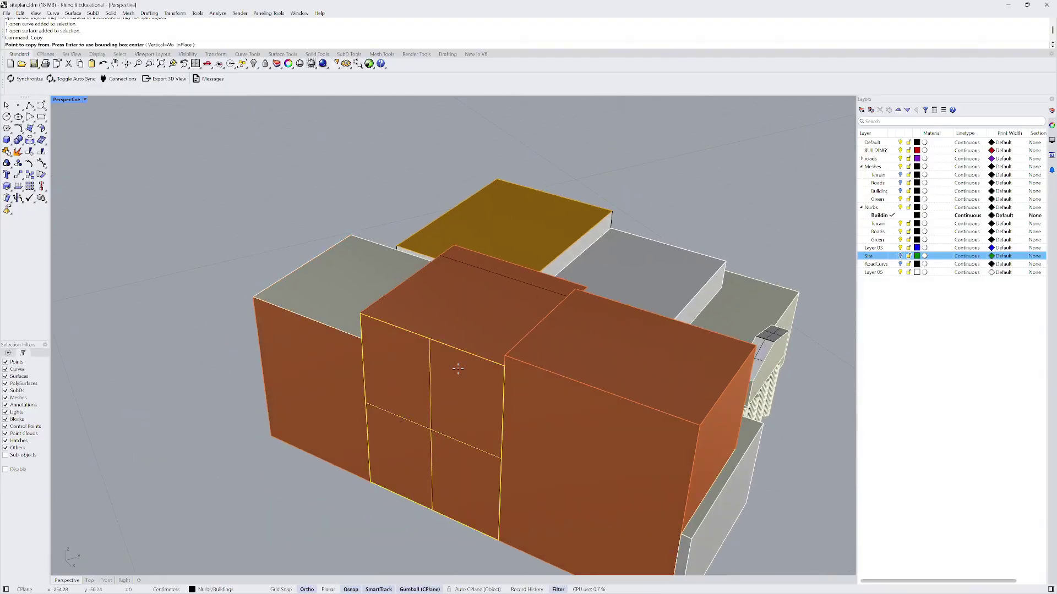
pyautogui.click(364, 306)
pyautogui.moveTo(364, 308); pyautogui.dragTo(468, 314, button='right')
pyautogui.click(489, 264)
pyautogui.press('Return')
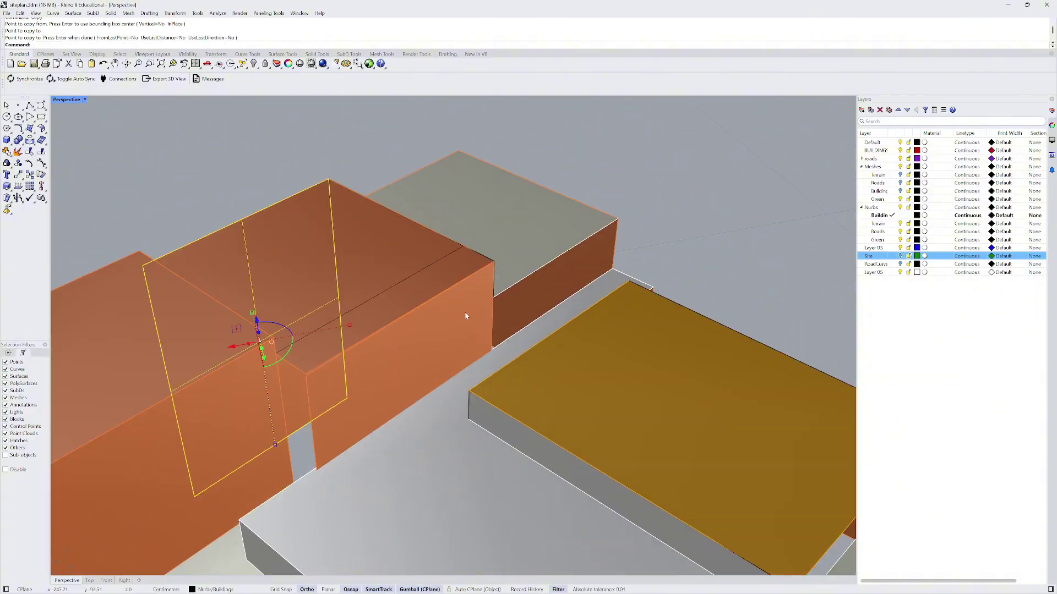
# - Look over the copied face, then undo the copy
pyautogui.scroll(5, 299, 391)
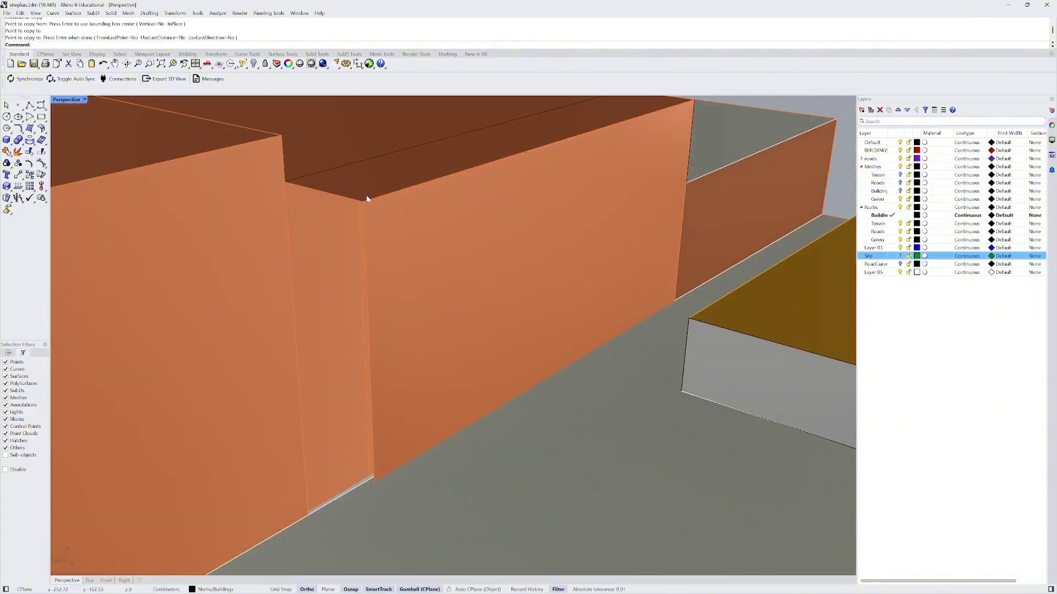
pyautogui.scroll(-4, 368, 199)
pyautogui.moveTo(393, 228); pyautogui.dragTo(356, 227, button='right')
pyautogui.scroll(8, 259, 155)
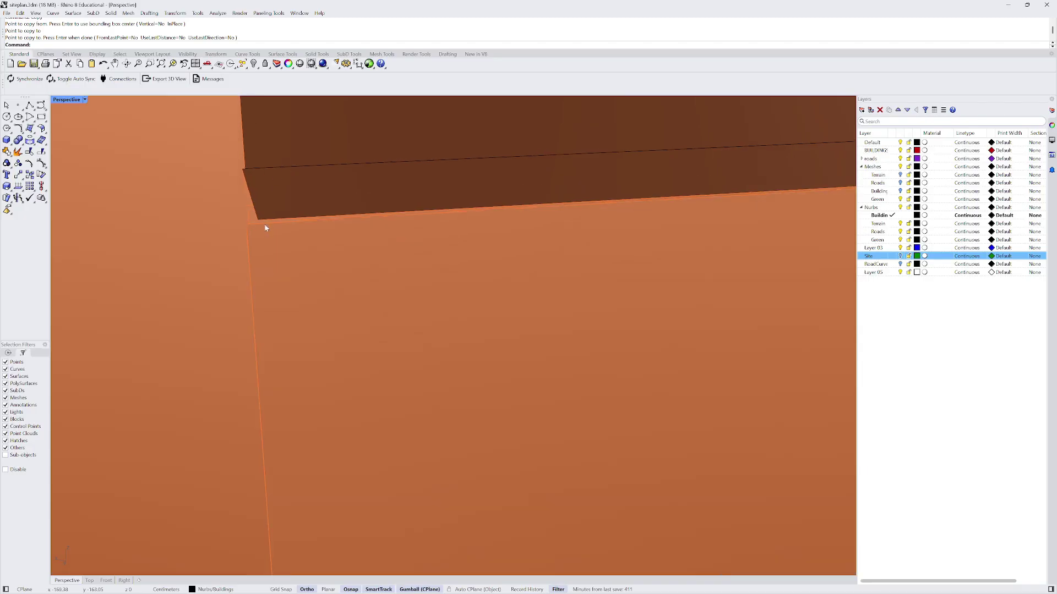
pyautogui.scroll(-5, 280, 231)
pyautogui.scroll(2, 314, 245)
pyautogui.hotkey('ctrl', 'z')
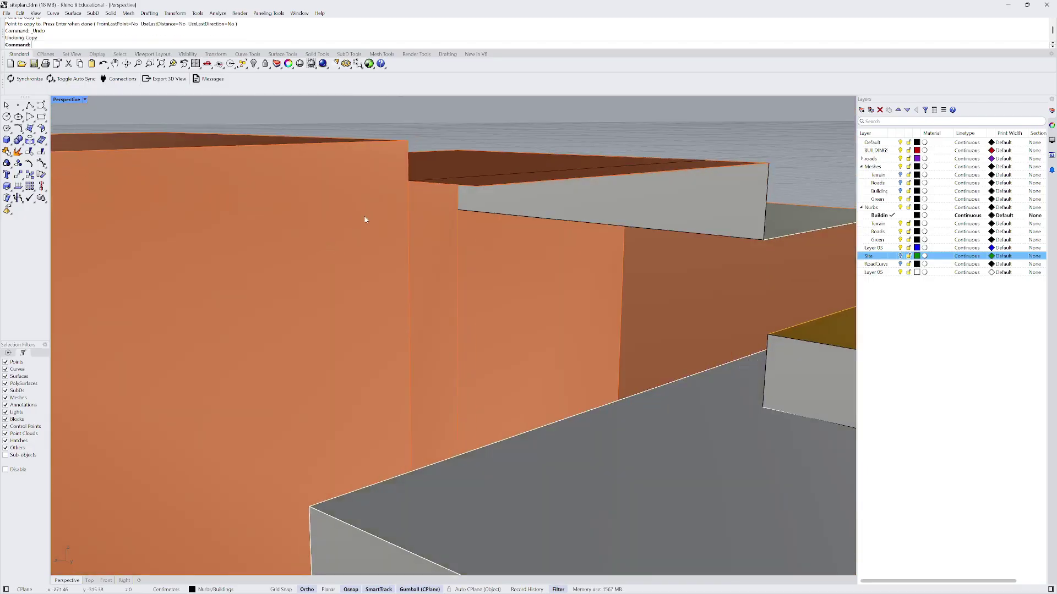
# - Window-select every object in the building model from a top-down view
pyautogui.moveTo(365, 217); pyautogui.dragTo(393, 264, button='right')
pyautogui.scroll(-8, 393, 265)
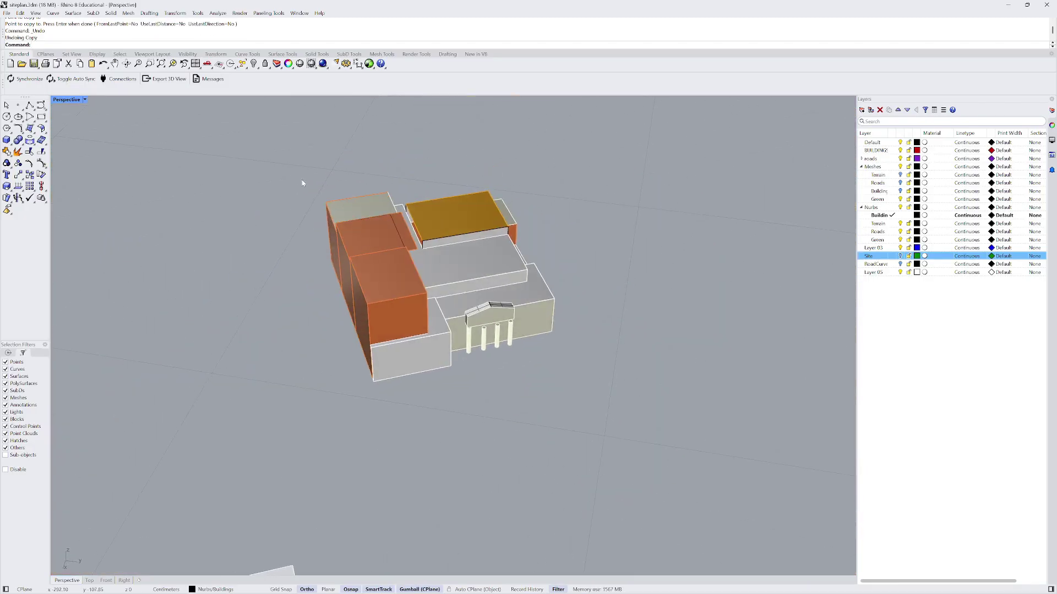
pyautogui.moveTo(302, 183); pyautogui.dragTo(339, 238, button='right')
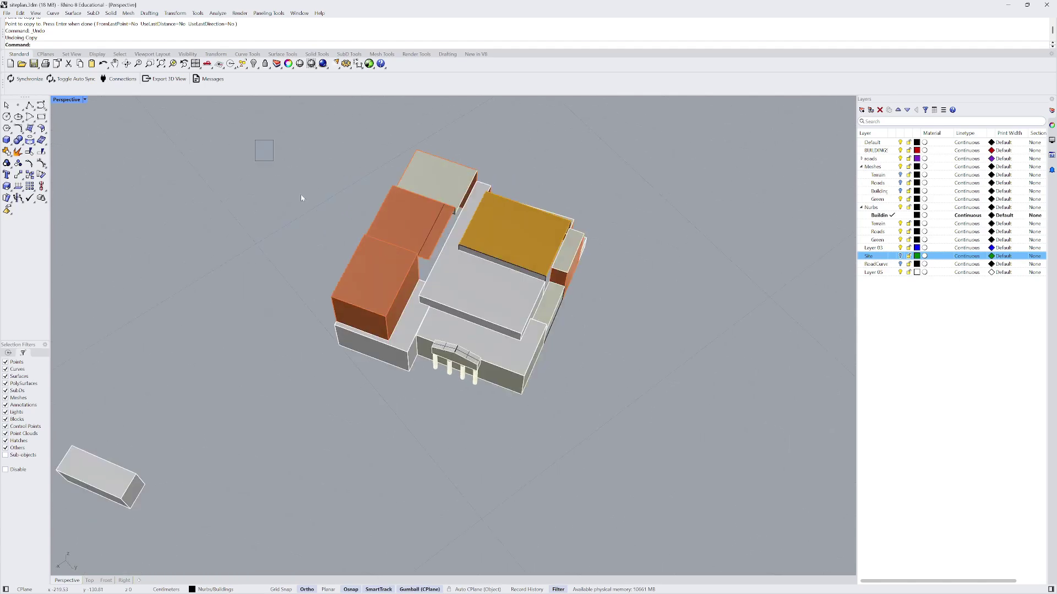
pyautogui.moveTo(302, 198); pyautogui.dragTo(630, 464)
# - Join the selected surfaces into polysurfaces and cap the open ones
pyautogui.hotkey('ctrl', 'j')
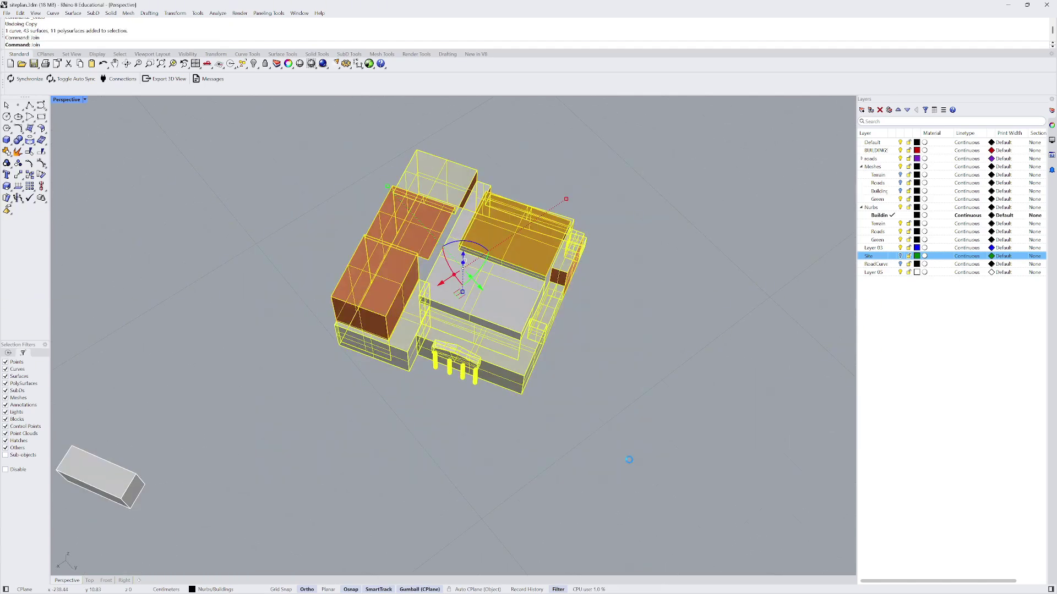
pyautogui.write('ap')
pyautogui.press('Return')
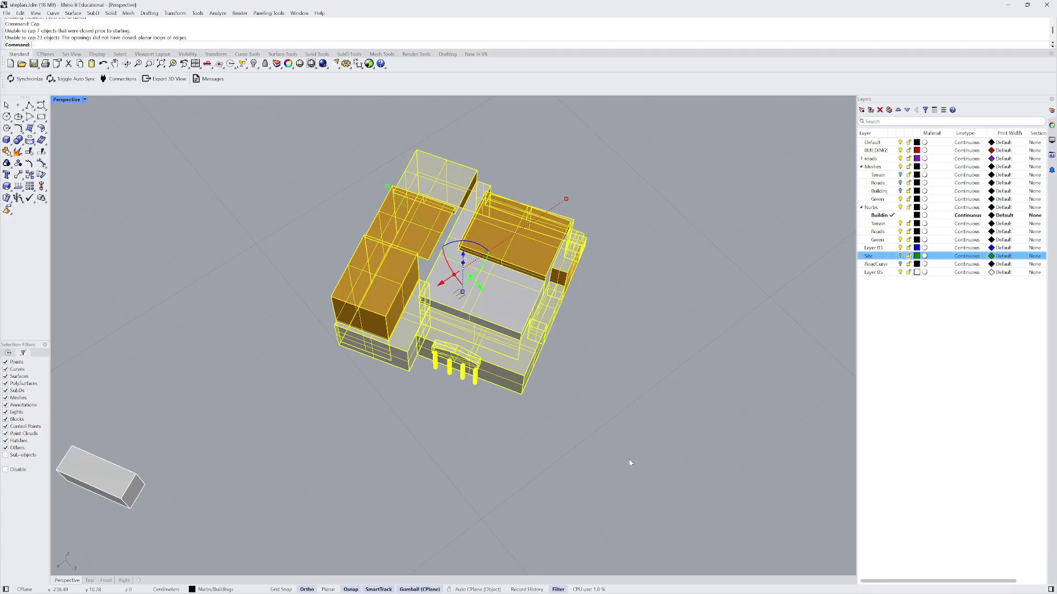
pyautogui.scroll(6, 586, 266)
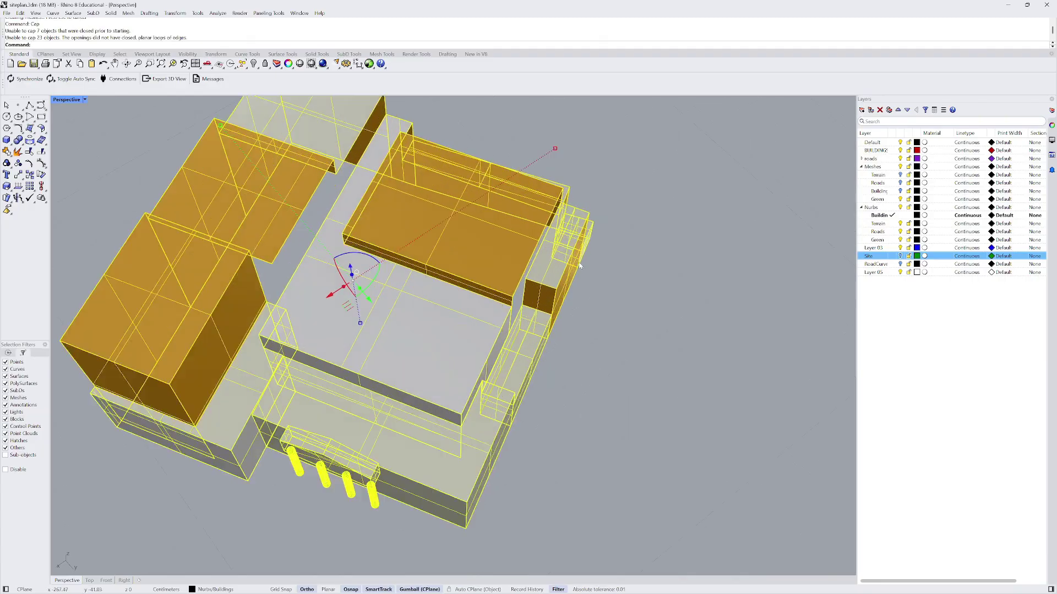
pyautogui.moveTo(578, 335); pyautogui.dragTo(384, 302, button='right')
pyautogui.press('Escape')
# - Select all building objects and explode them back into separate surfaces
pyautogui.moveTo(553, 262); pyautogui.dragTo(611, 265, button='right')
pyautogui.scroll(-6, 465, 245)
pyautogui.scroll(4, 476, 197)
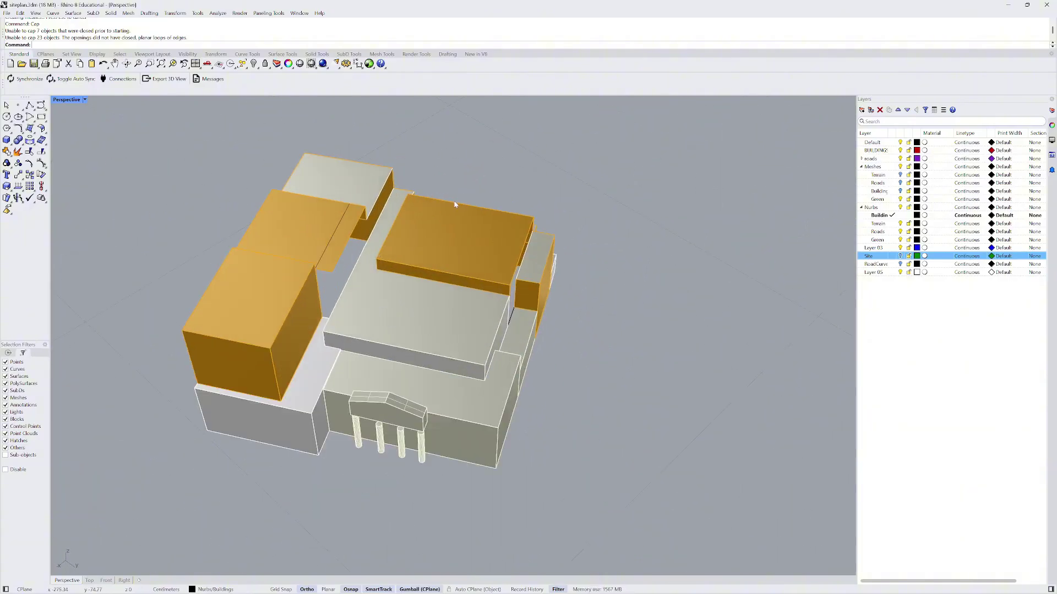
pyautogui.click(309, 272)
pyautogui.scroll(-3, 221, 206)
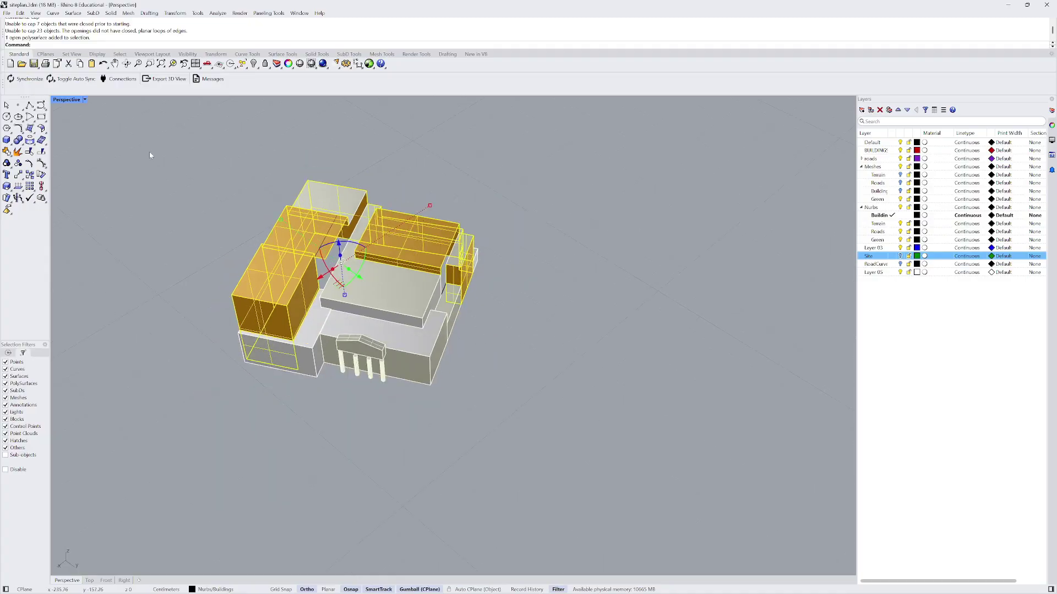
pyautogui.hotkey('ctrl', 'a')
pyautogui.click(19, 151)
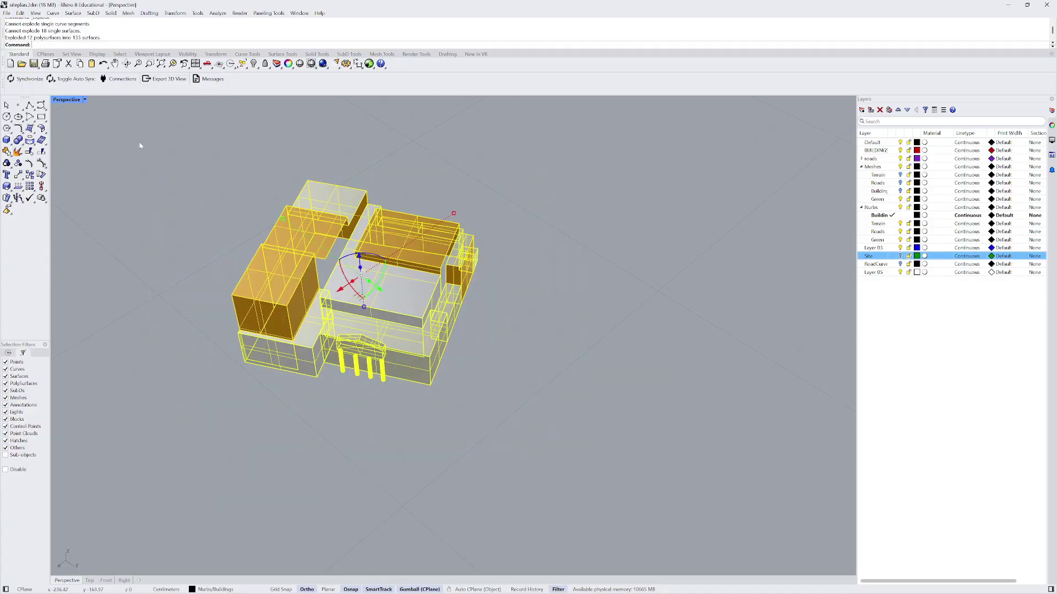
pyautogui.press('Escape')
# - Select the top faces of the left box, the low surface beside it, and the upper block
pyautogui.click(281, 269)
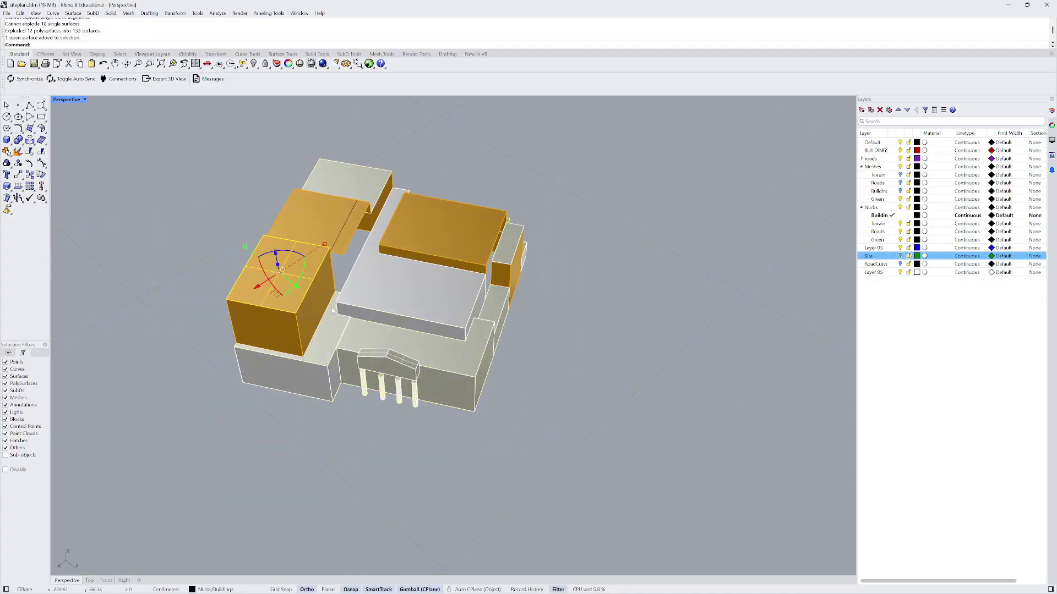
pyautogui.keyDown('shift'); pyautogui.click(327, 337); pyautogui.keyUp('shift')
pyautogui.click(360, 355)
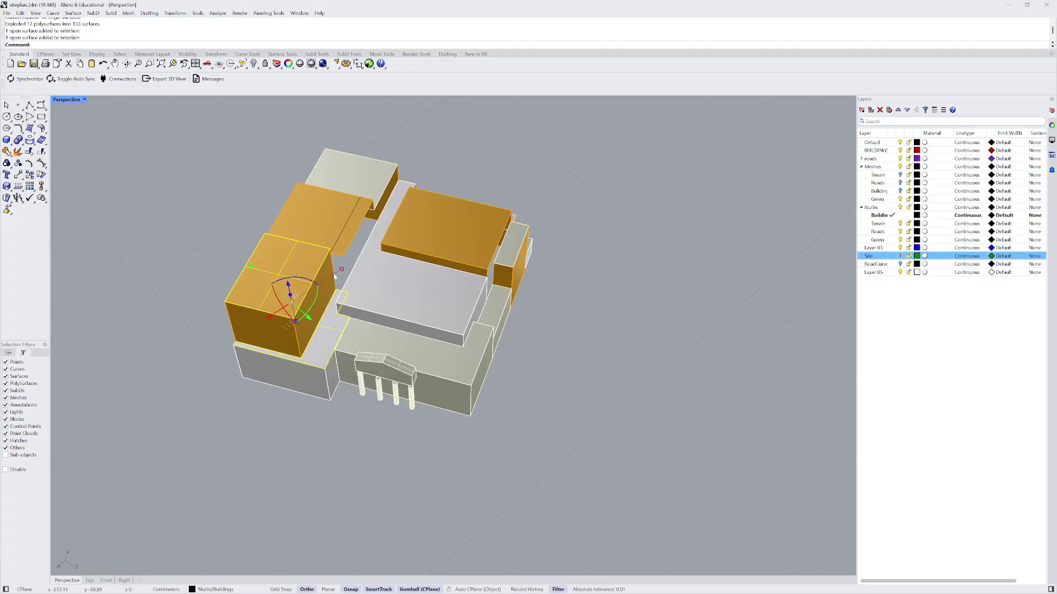
pyautogui.scroll(2, 334, 275)
pyautogui.keyDown('shift'); pyautogui.click(311, 210); pyautogui.keyUp('shift')
pyautogui.keyDown('shift'); pyautogui.click(380, 164); pyautogui.keyUp('shift')
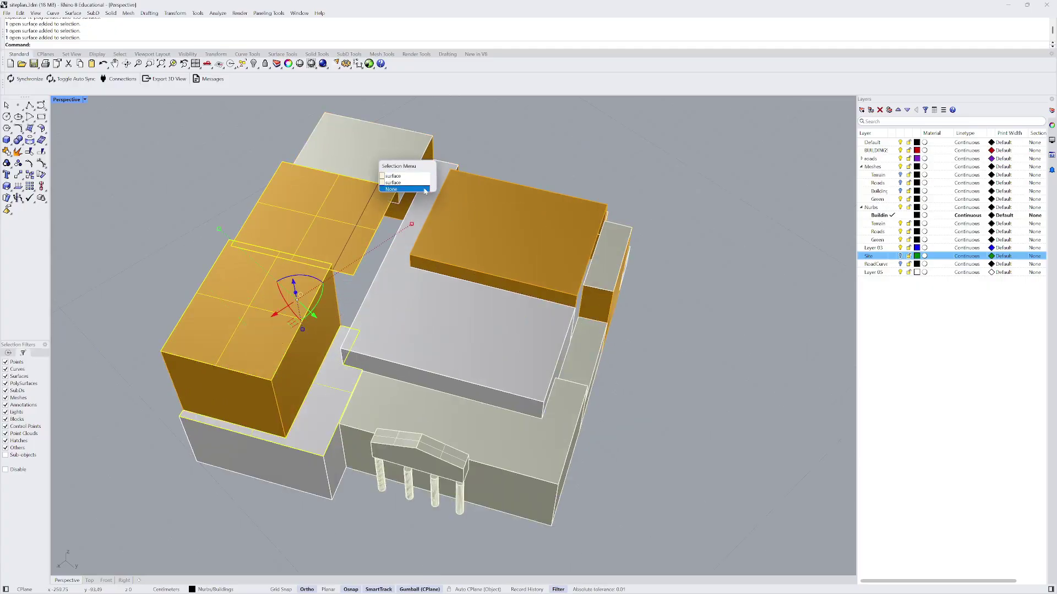
pyautogui.click(409, 177)
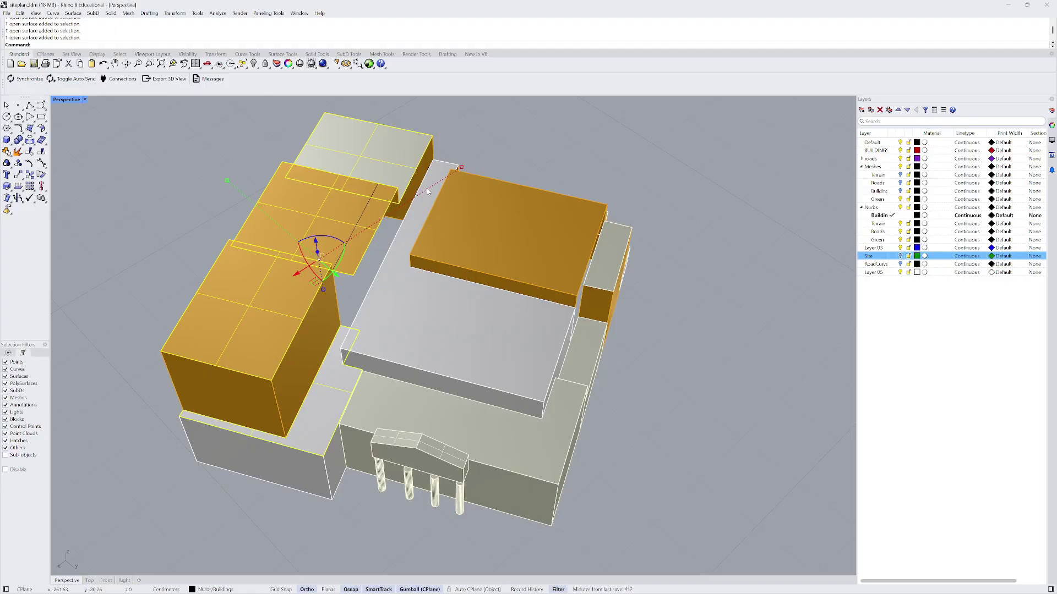
pyautogui.keyDown('shift'); pyautogui.click(417, 226); pyautogui.keyUp('shift')
pyautogui.click(441, 242)
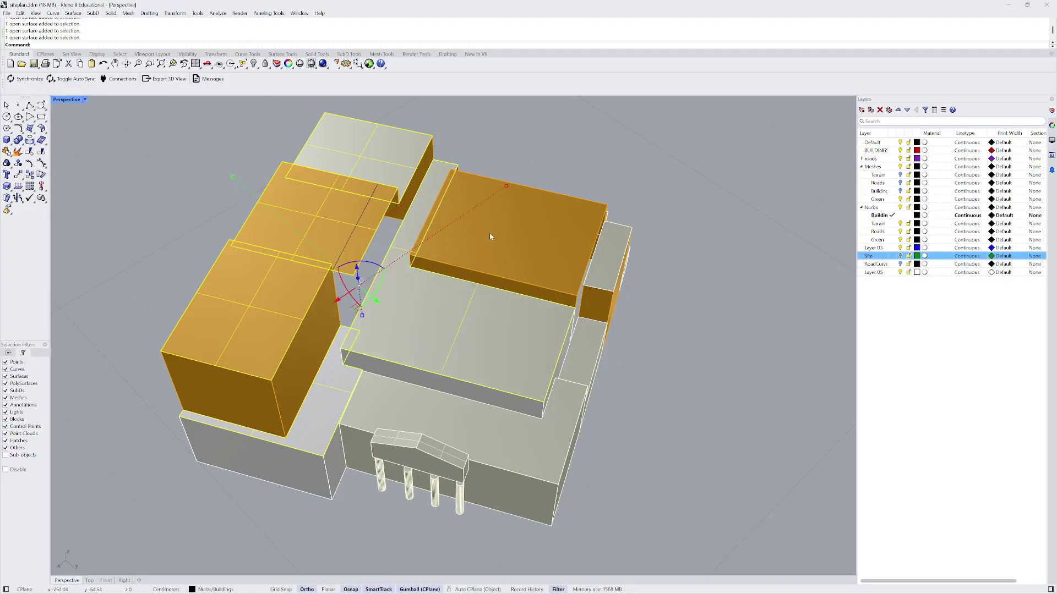
# - Add the right-side buildings' top faces, both strips and the lower block's top face
pyautogui.keyDown('shift'); pyautogui.click(622, 263); pyautogui.keyUp('shift')
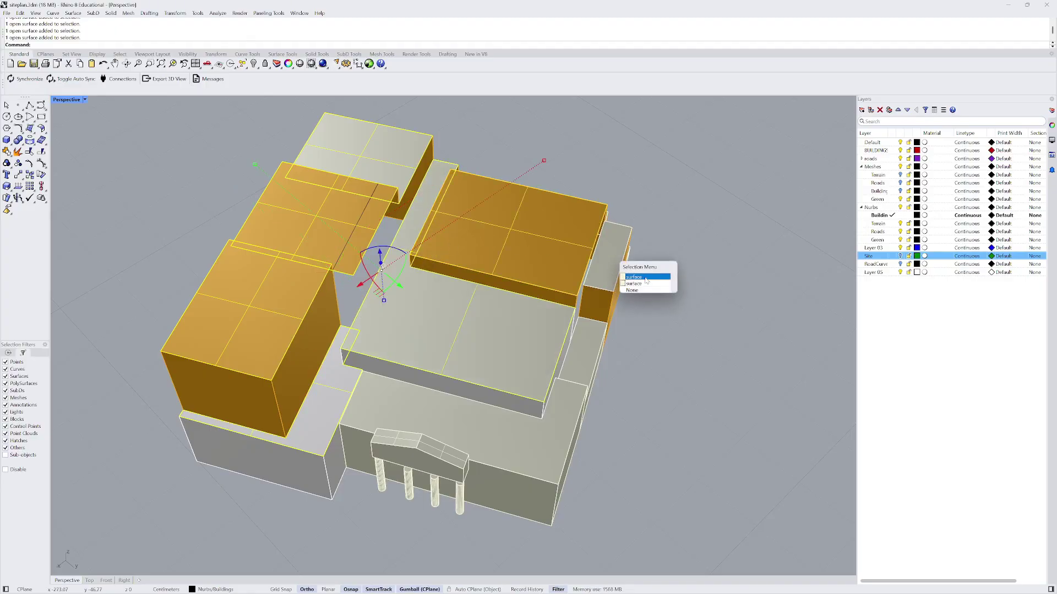
pyautogui.click(645, 279)
pyautogui.keyDown('shift'); pyautogui.click(598, 345); pyautogui.keyUp('shift')
pyautogui.click(625, 356)
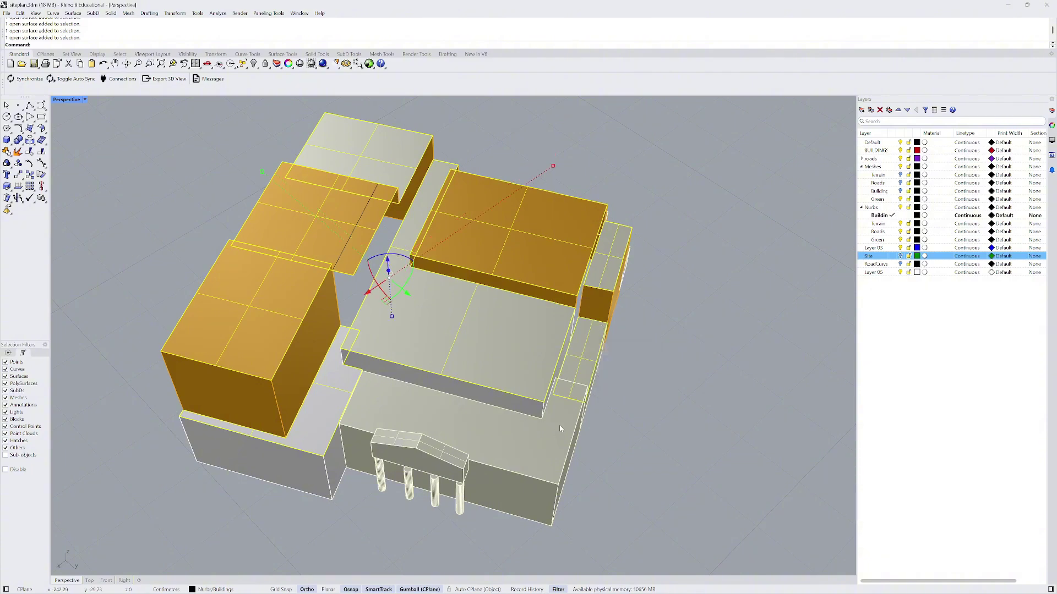
pyautogui.keyDown('shift'); pyautogui.click(560, 428); pyautogui.keyUp('shift')
pyautogui.click(591, 445)
# - Add the slab's top face and the small cube's face to the selection
pyautogui.moveTo(591, 446); pyautogui.dragTo(358, 367, button='right')
pyautogui.scroll(6, 461, 418)
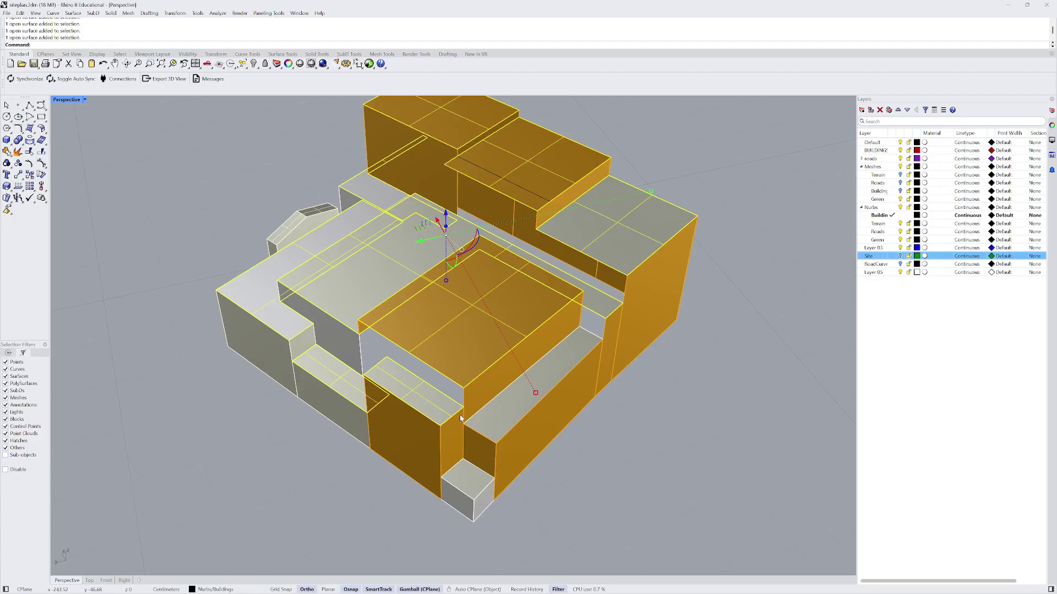
pyautogui.keyDown('shift'); pyautogui.click(501, 417); pyautogui.keyUp('shift')
pyautogui.click(523, 439)
pyautogui.keyDown('shift'); pyautogui.click(478, 475); pyautogui.keyUp('shift')
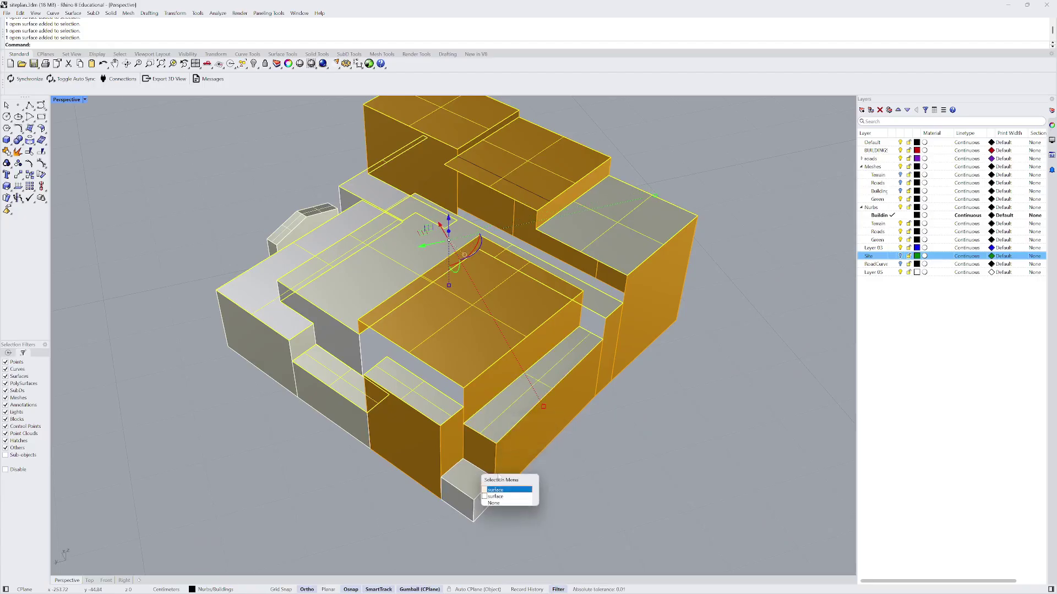
pyautogui.click(513, 493)
pyautogui.scroll(-5, 512, 485)
pyautogui.moveTo(512, 484); pyautogui.dragTo(523, 401, button='right')
# - Extrude the selected top faces downward with ExtrudeSrf and check them from several angles
pyautogui.write('Ext')
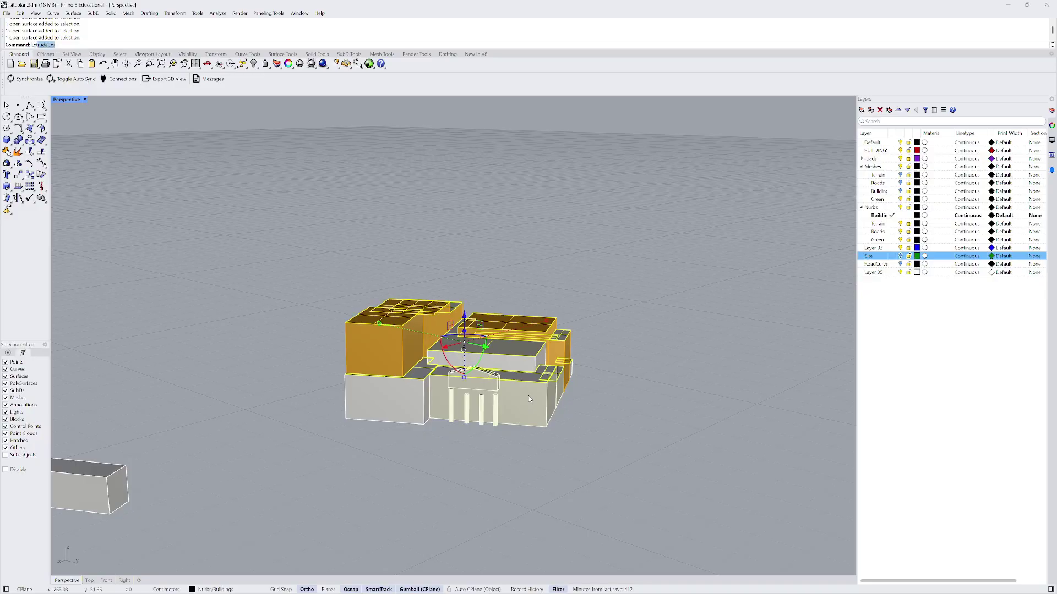
pyautogui.write('rudeSrf')
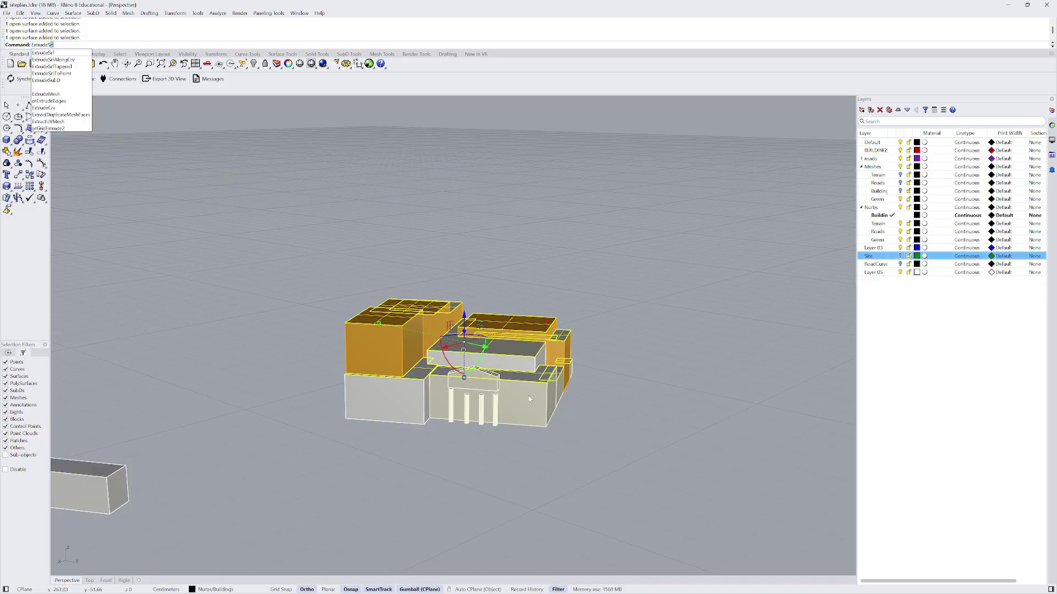
pyautogui.press('Return')
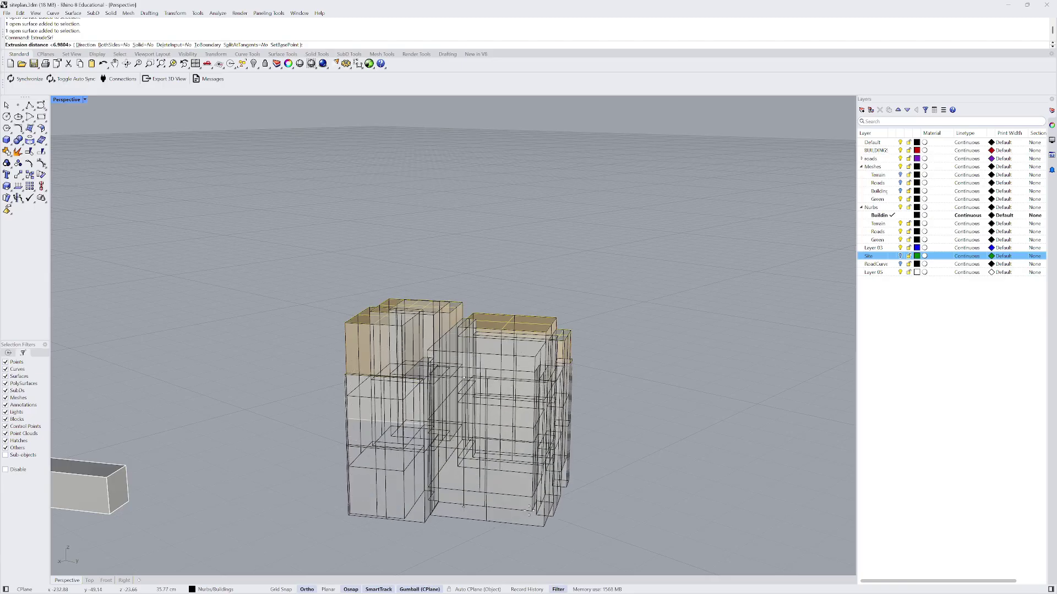
pyautogui.click(588, 410)
pyautogui.moveTo(589, 410); pyautogui.dragTo(573, 381, button='right')
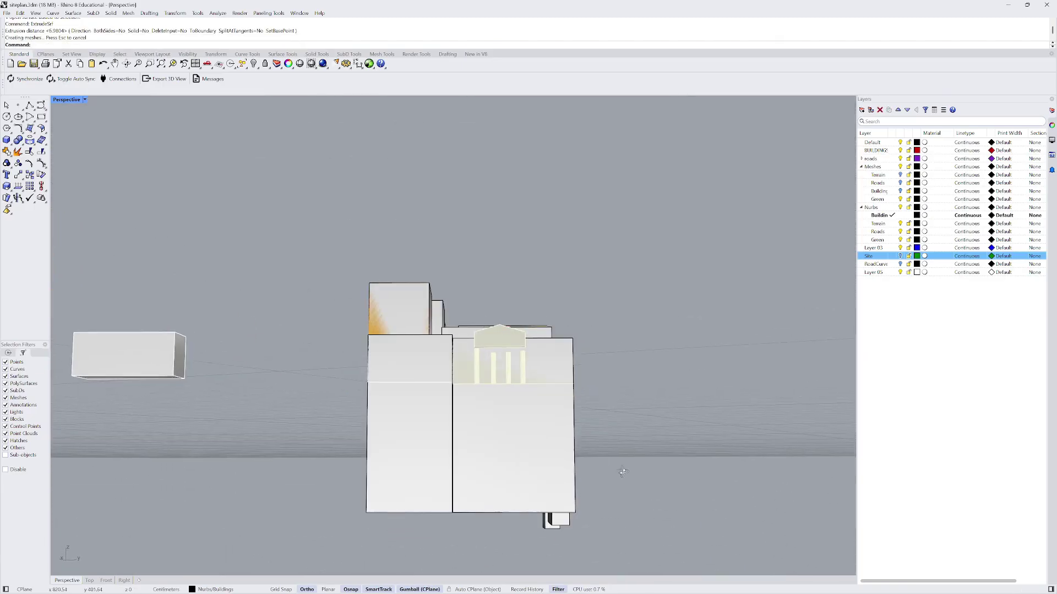
pyautogui.moveTo(623, 471); pyautogui.dragTo(619, 444, button='right')
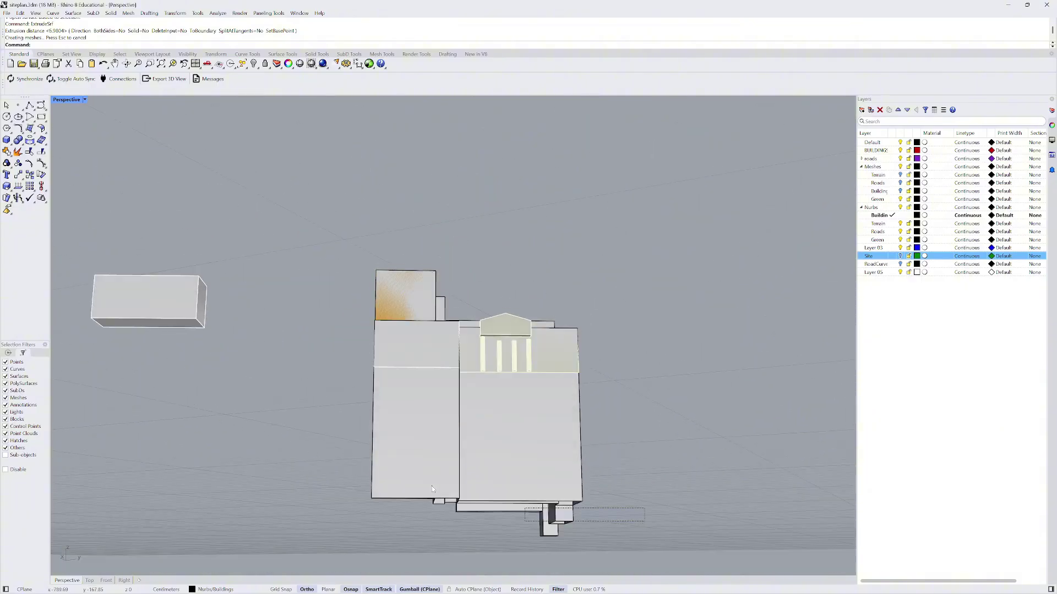
pyautogui.moveTo(619, 443); pyautogui.dragTo(297, 455)
pyautogui.moveTo(298, 455); pyautogui.dragTo(477, 425, button='right')
# - Undo and redo the extrusion to compare, then window-select all eleven building polysurfaces
pyautogui.hotkey('ctrl', 'z')
pyautogui.scroll(2, 383, 333)
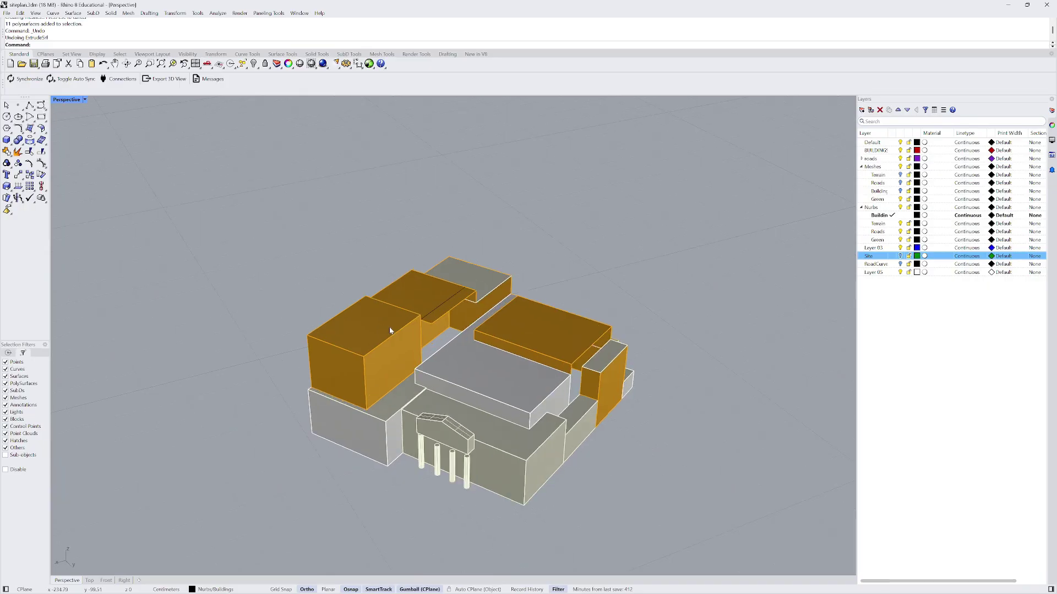
pyautogui.hotkey('ctrl', 'y')
pyautogui.scroll(-1, 394, 310)
pyautogui.moveTo(395, 310); pyautogui.dragTo(562, 479, button='right')
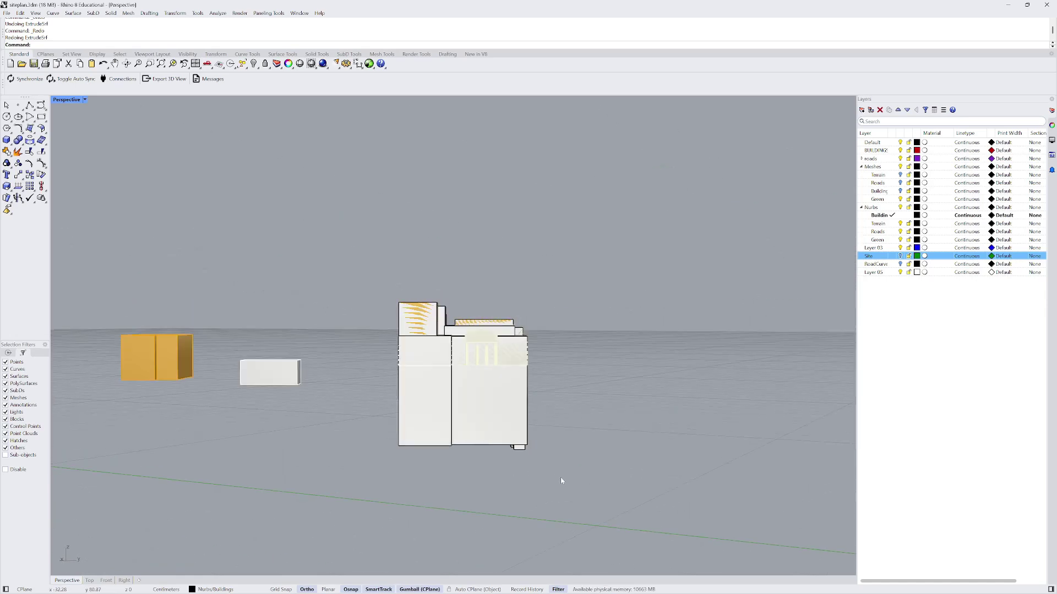
pyautogui.moveTo(561, 478); pyautogui.dragTo(352, 405)
# - Cap the open building solids and orbit to check them from below and above
pyautogui.write('ap')
pyautogui.press('Return')
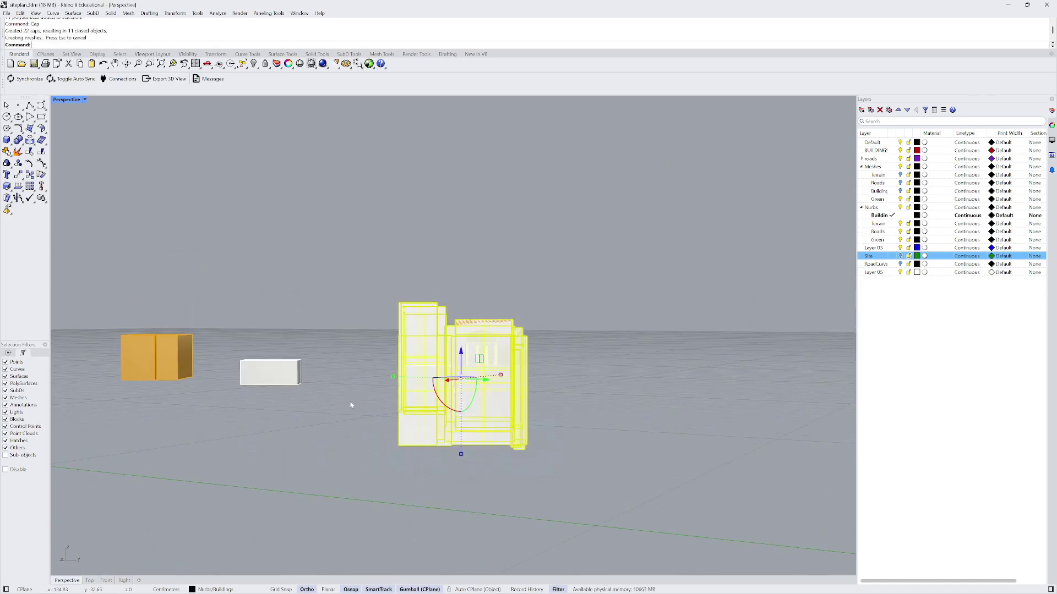
pyautogui.moveTo(352, 405); pyautogui.dragTo(464, 432, button='right')
pyautogui.scroll(3, 464, 433)
pyautogui.moveTo(470, 402); pyautogui.dragTo(425, 372, button='right')
pyautogui.moveTo(376, 343); pyautogui.dragTo(510, 381, button='right')
pyautogui.scroll(3, 439, 375)
pyautogui.moveTo(650, 477); pyautogui.dragTo(338, 395)
# - Window-select the ten building solids, try BooleanUnion, and inspect the flagged slab-edge point
pyautogui.moveTo(338, 395); pyautogui.dragTo(309, 378, button='right')
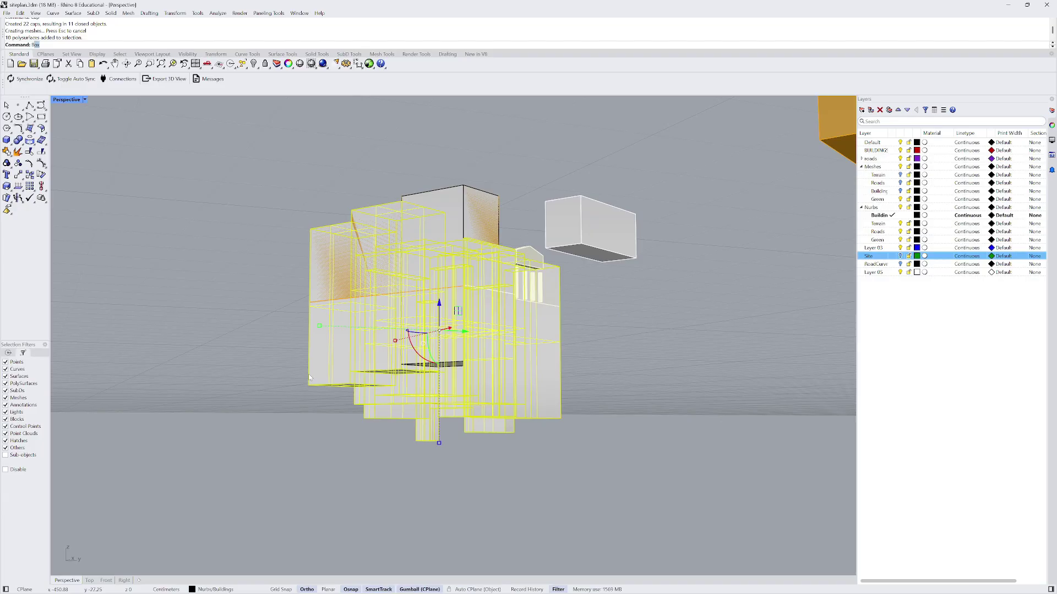
pyautogui.write('ooleanUnion')
pyautogui.press('Return')
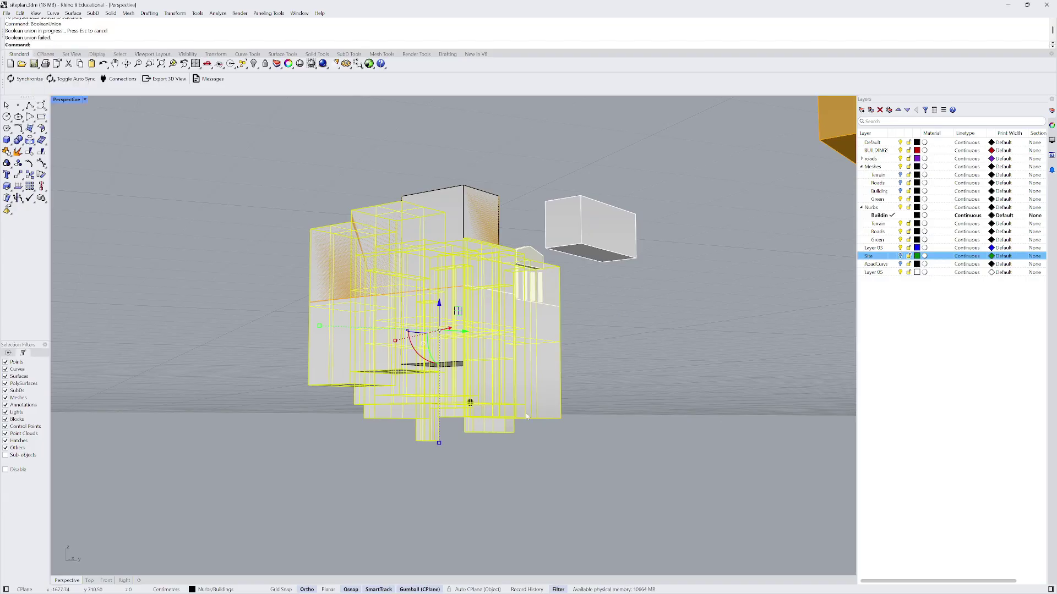
pyautogui.scroll(10, 526, 416)
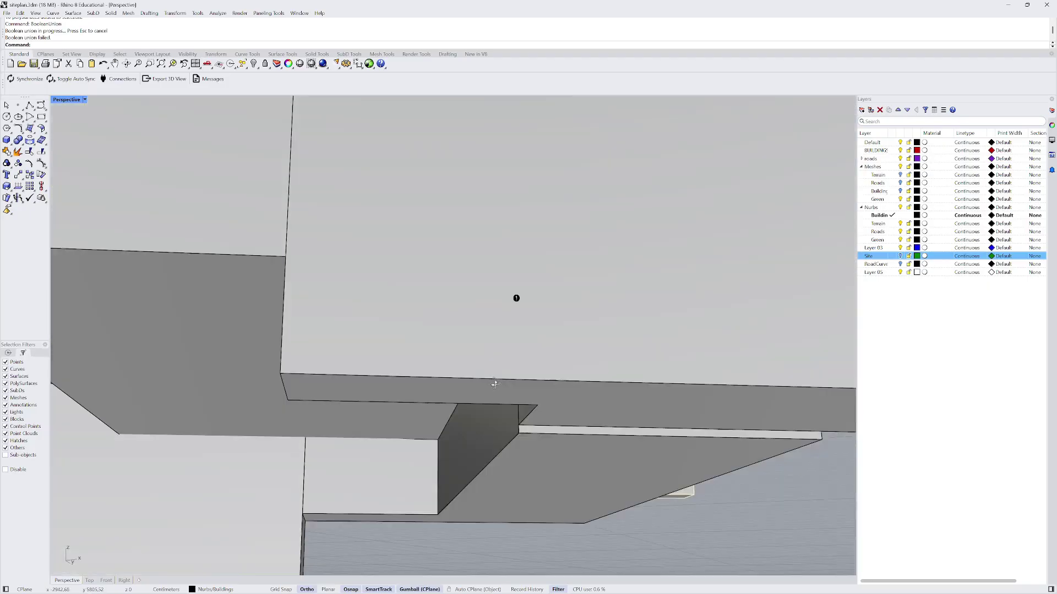
pyautogui.moveTo(495, 383); pyautogui.dragTo(777, 387, button='right')
pyautogui.scroll(3, 787, 353)
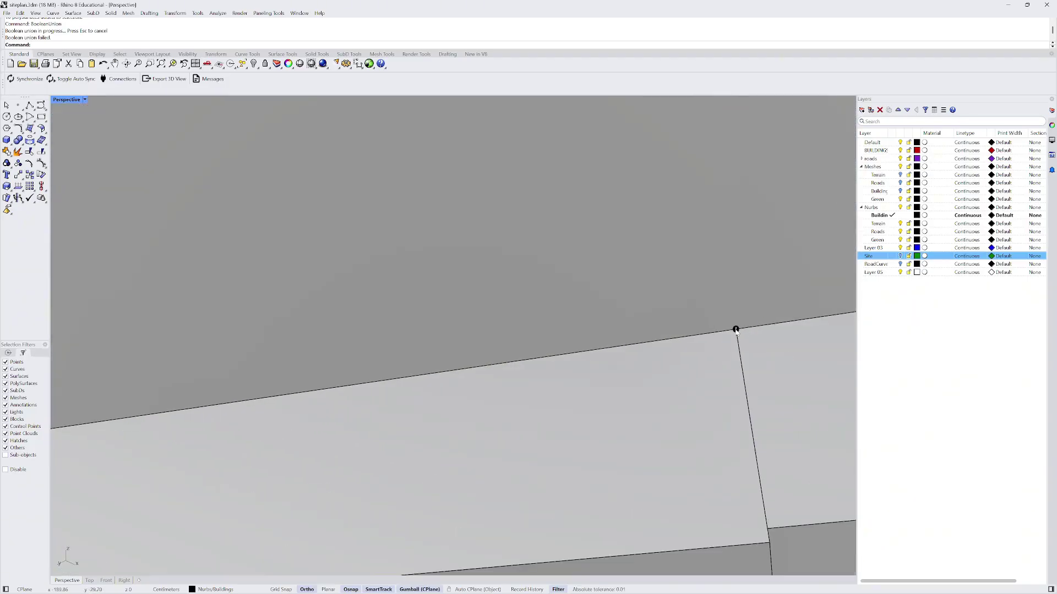
pyautogui.scroll(-15, 735, 330)
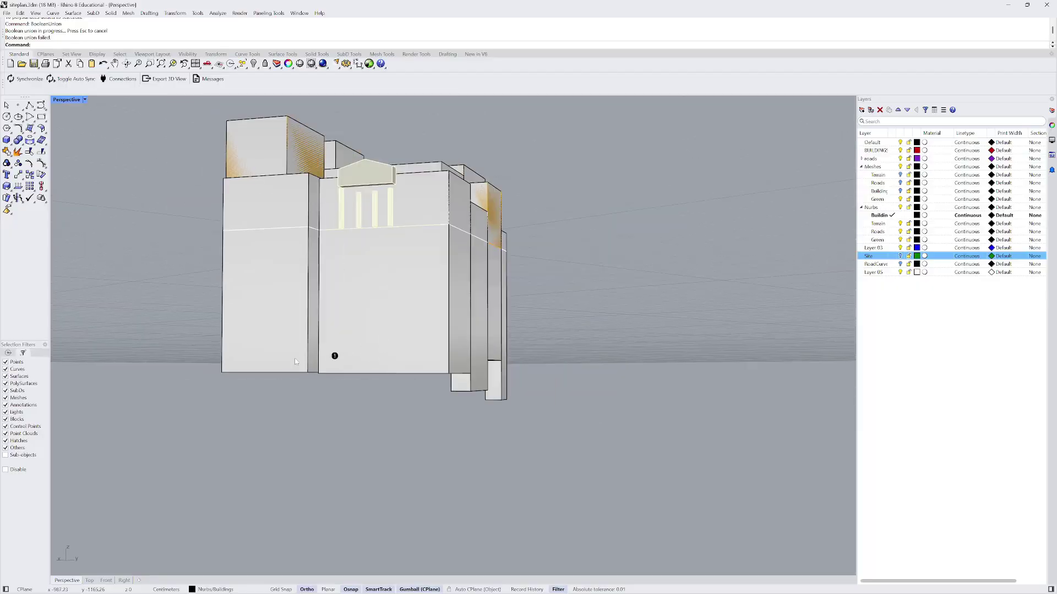
pyautogui.moveTo(296, 361); pyautogui.dragTo(318, 359, button='right')
pyautogui.moveTo(485, 255); pyautogui.dragTo(470, 279, button='right')
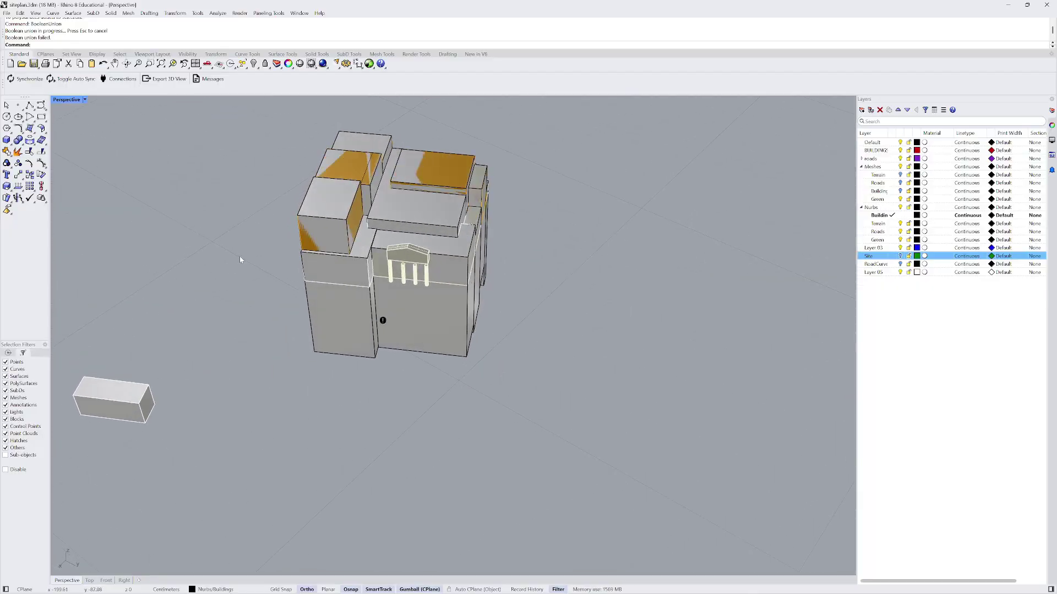
# - View the model in the Front and Right elevations, selecting and deselecting building solids
pyautogui.click(106, 581)
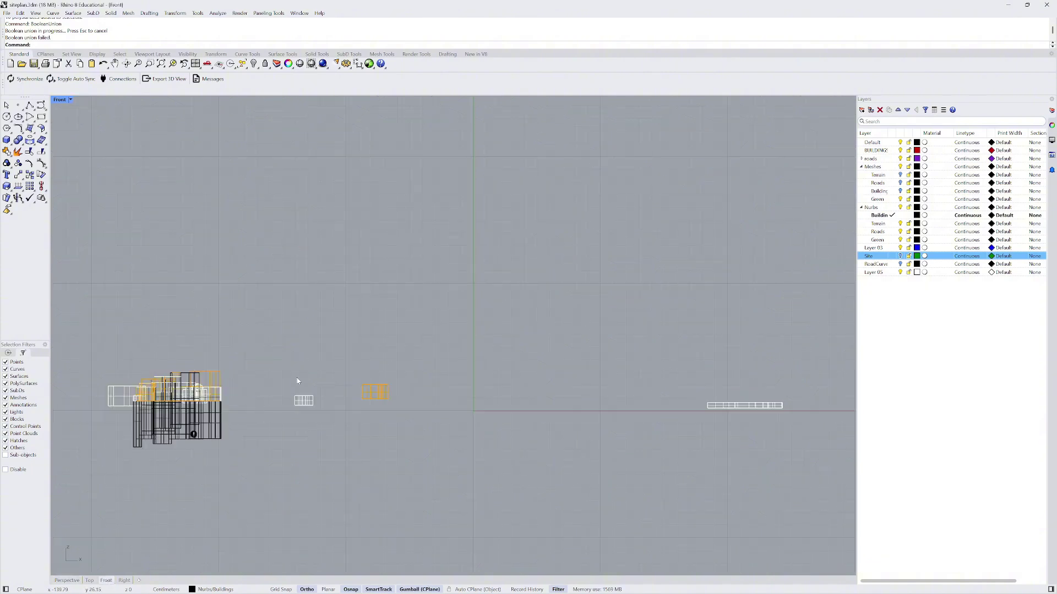
pyautogui.click(124, 581)
pyautogui.scroll(6, 496, 380)
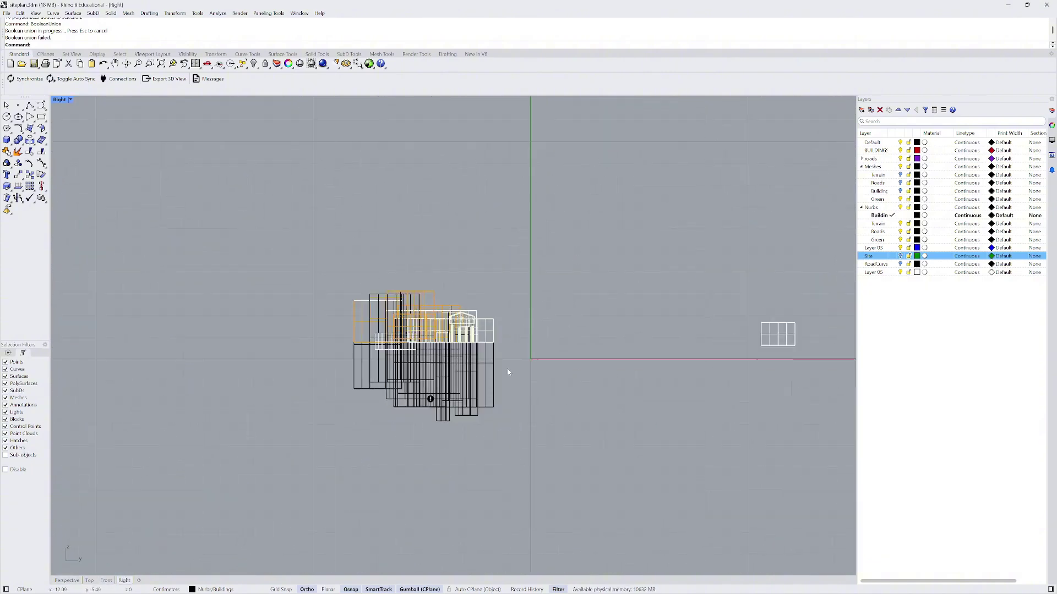
pyautogui.scroll(-1, 223, 255)
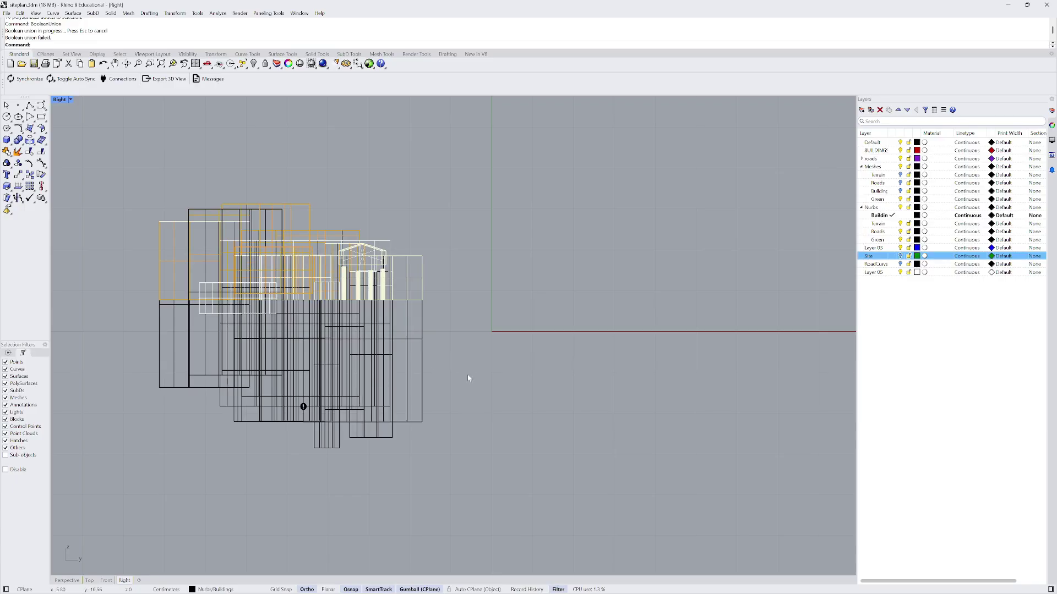
pyautogui.moveTo(134, 341); pyautogui.dragTo(132, 337)
pyautogui.click(133, 338)
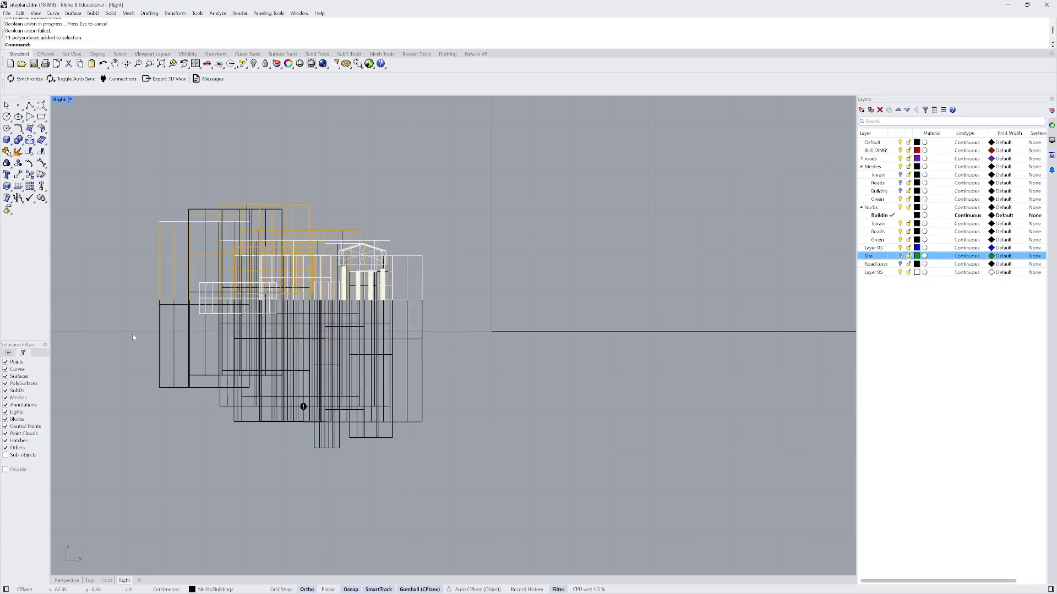
pyautogui.scroll(2, 198, 320)
pyautogui.click(214, 315)
pyautogui.scroll(-1, 224, 301)
pyautogui.press('Escape')
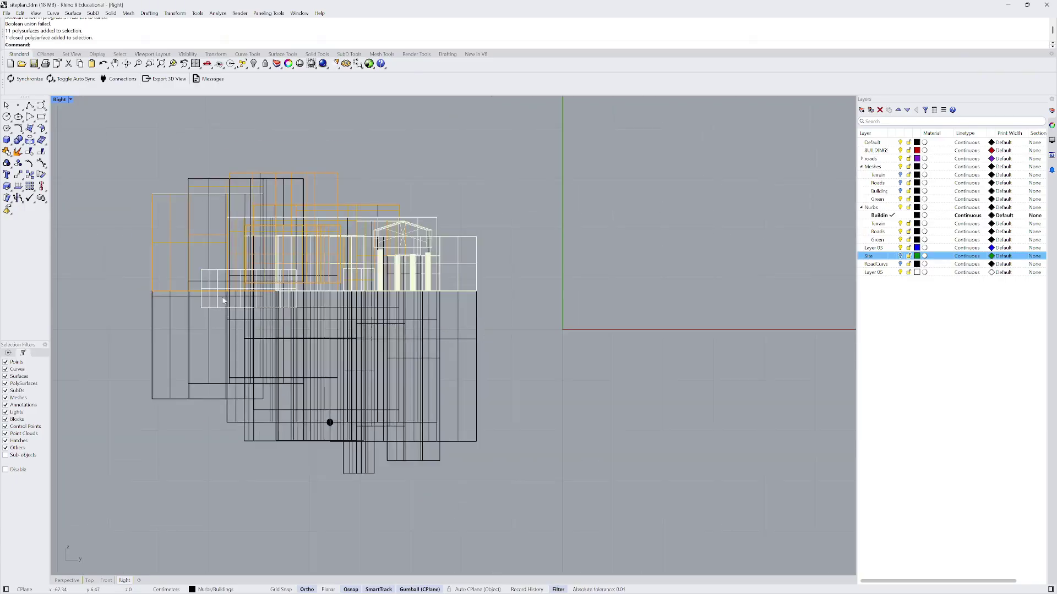
# - Orbit the perspective, then return to the Right elevation and window-select all geometry
pyautogui.click(66, 580)
pyautogui.moveTo(307, 387)
pyautogui.mouseDown(button='right')
pyautogui.moveTo(490, 325)
pyautogui.moveTo(567, 314)
pyautogui.moveTo(622, 182)
pyautogui.moveTo(677, 231)
pyautogui.moveTo(726, 325)
pyautogui.mouseUp(button='right')
pyautogui.click(122, 582)
pyautogui.moveTo(409, 384); pyautogui.dragTo(91, 301)
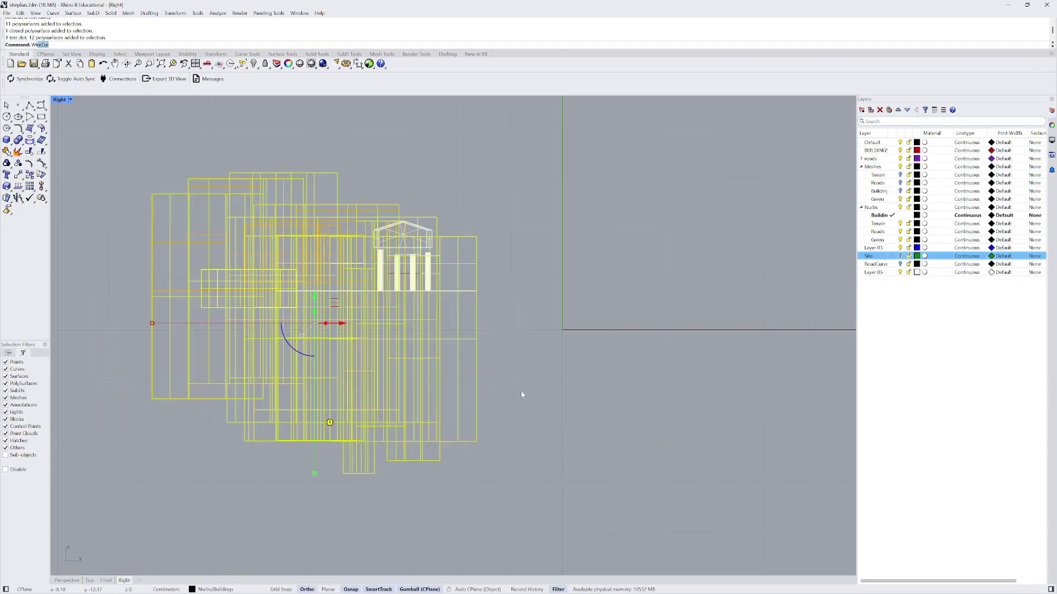
# - Draw a horizontal polyline cutting line along the building base
pyautogui.write('WireCut')
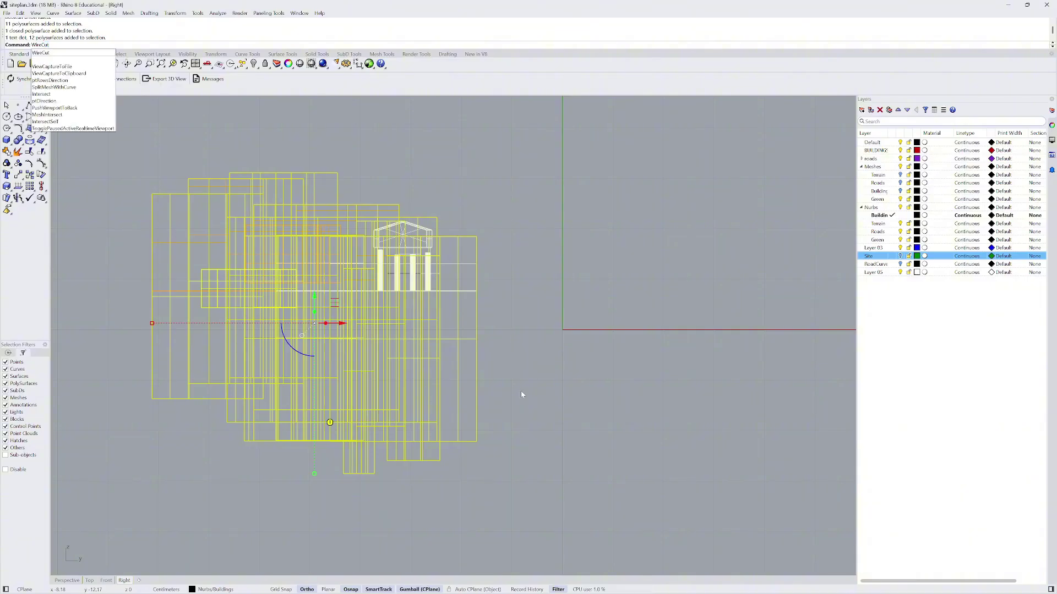
pyautogui.press('Return')
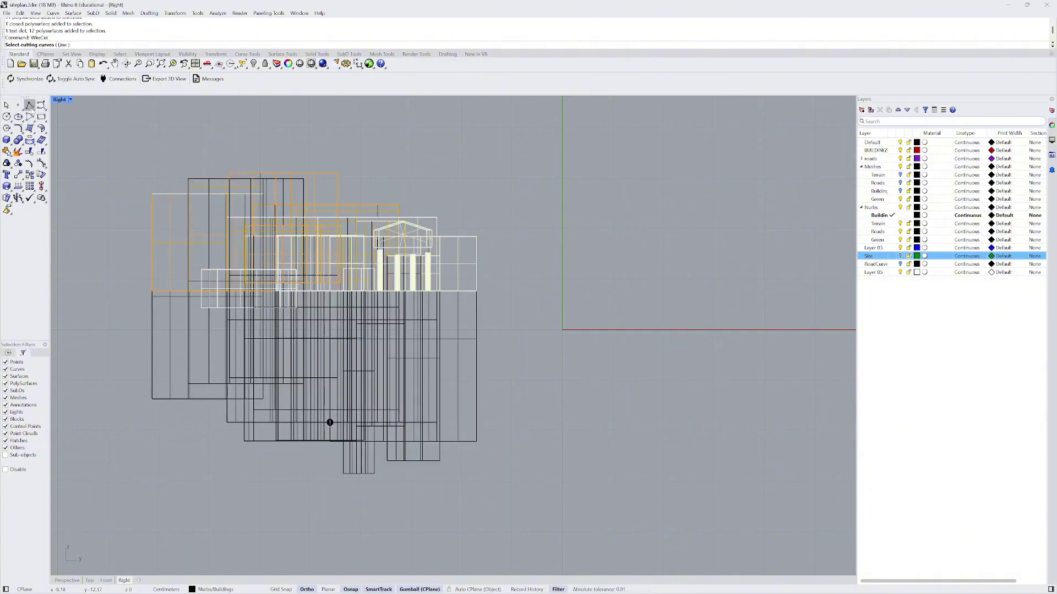
pyautogui.click(29, 105)
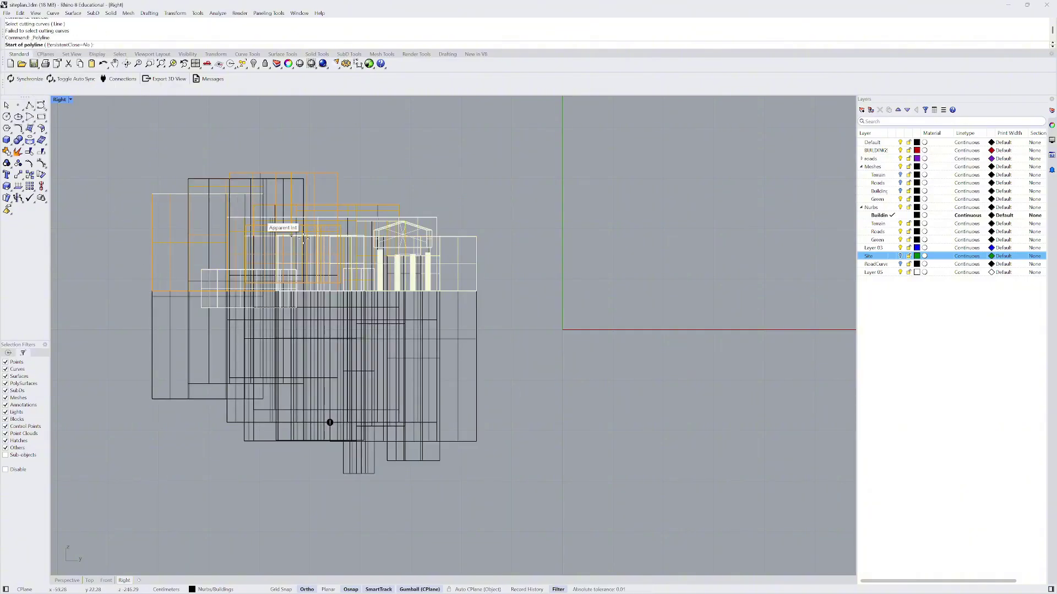
pyautogui.click(477, 292)
pyautogui.scroll(-3, 450, 319)
pyautogui.click(148, 306)
pyautogui.press('Return')
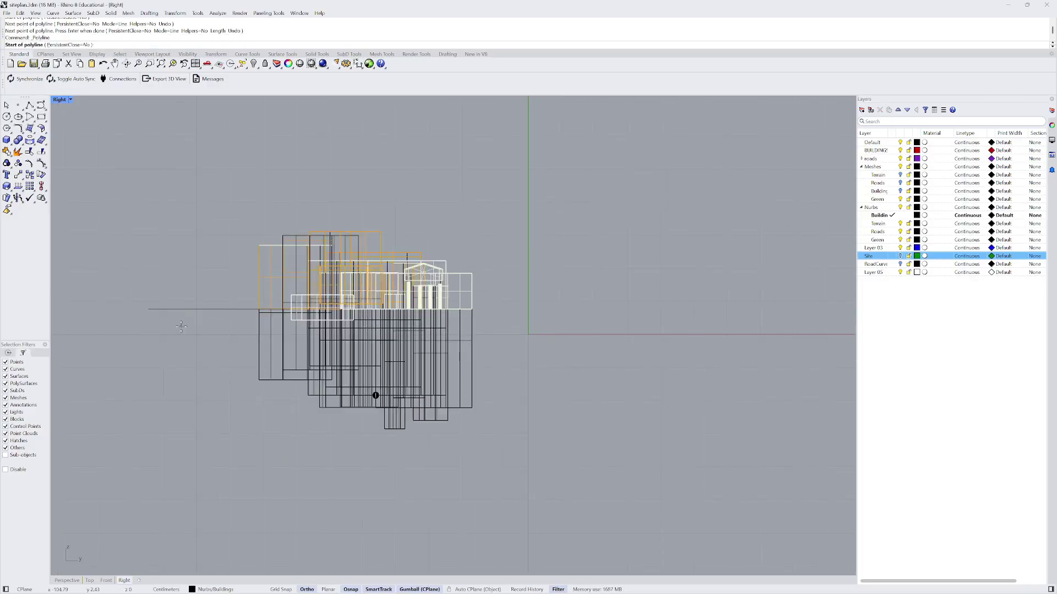
pyautogui.press('Return')
pyautogui.moveTo(520, 433); pyautogui.dragTo(265, 384)
# - WireCut all building geometry with the horizontal line, using BothSides, at ground level
pyautogui.write('WireCut')
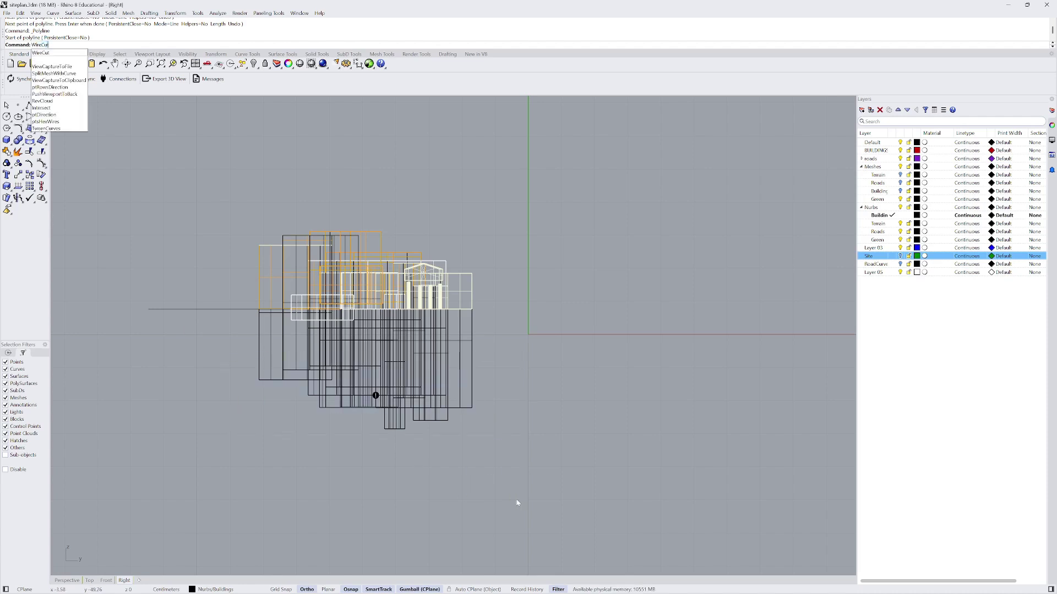
pyautogui.press('Return')
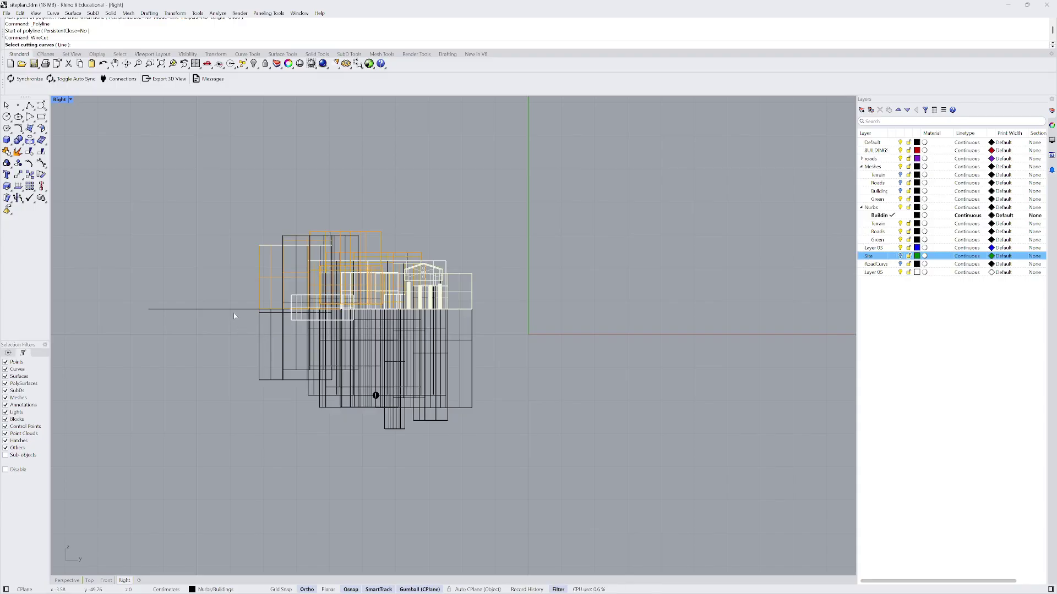
pyautogui.click(235, 310)
pyautogui.press('Return')
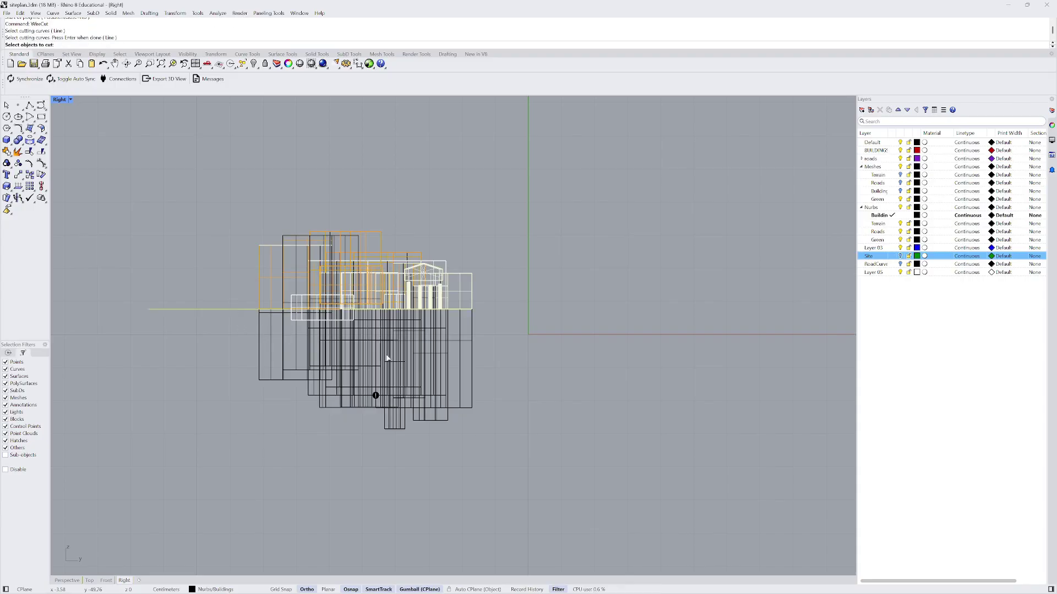
pyautogui.moveTo(340, 357); pyautogui.dragTo(219, 314)
pyautogui.press('Return')
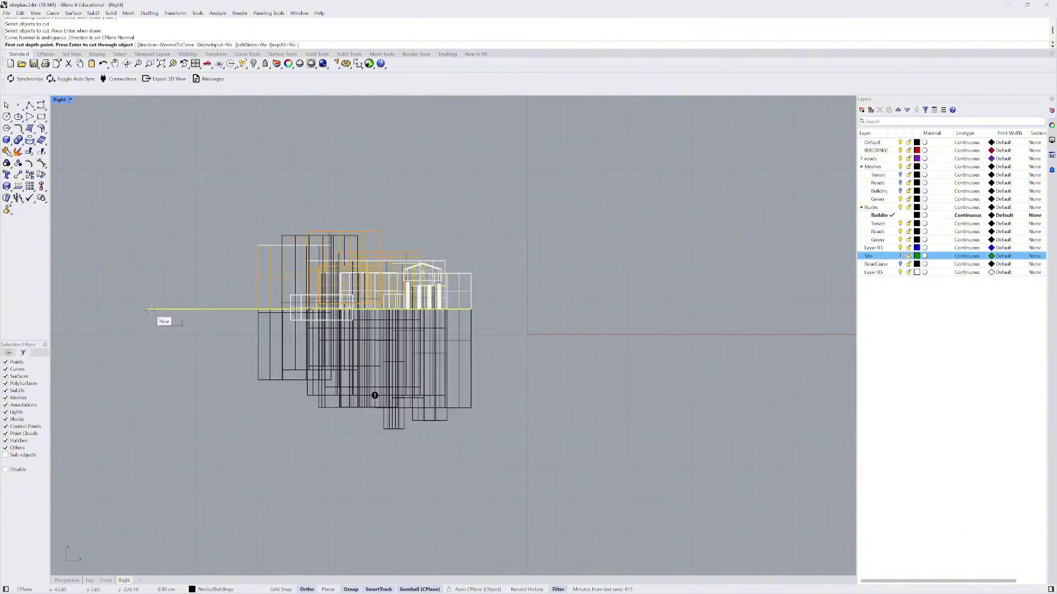
pyautogui.click(66, 581)
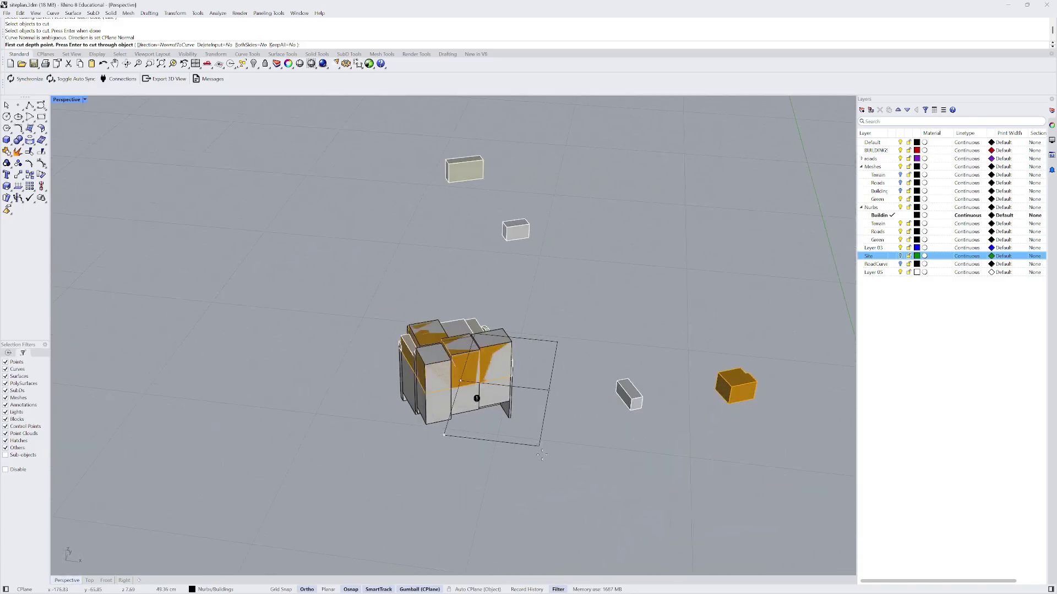
pyautogui.click(250, 45)
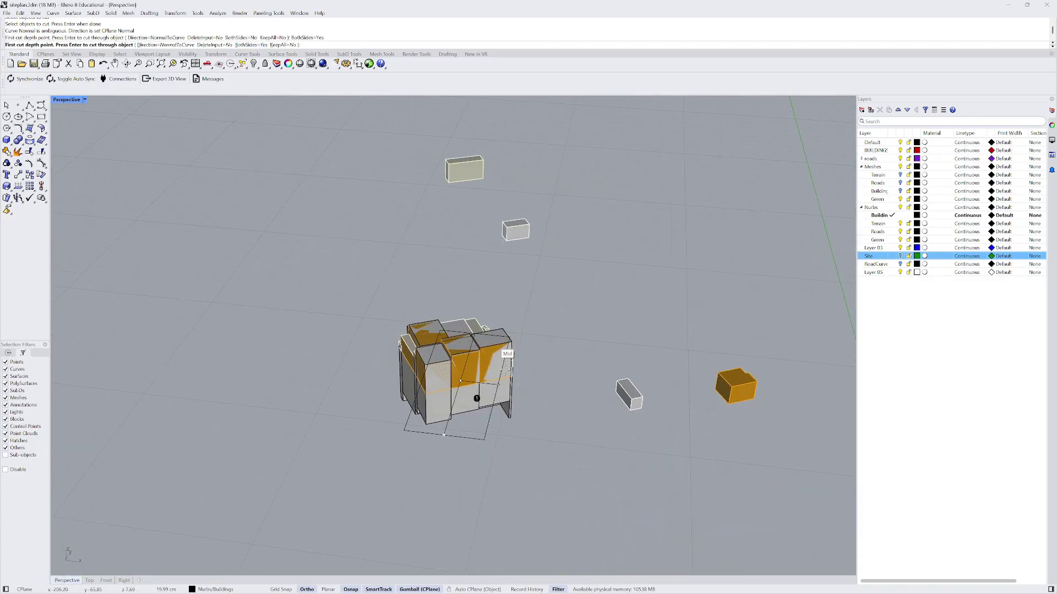
pyautogui.click(548, 417)
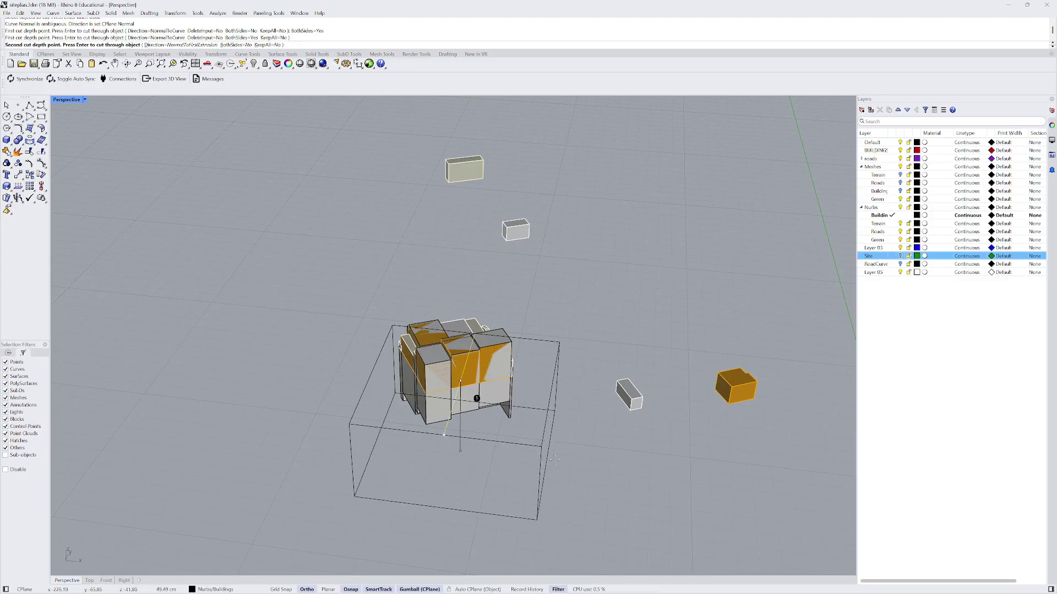
pyautogui.moveTo(548, 417); pyautogui.dragTo(565, 464, button='right')
pyautogui.click(565, 464)
pyautogui.moveTo(470, 361); pyautogui.dragTo(621, 444, button='right')
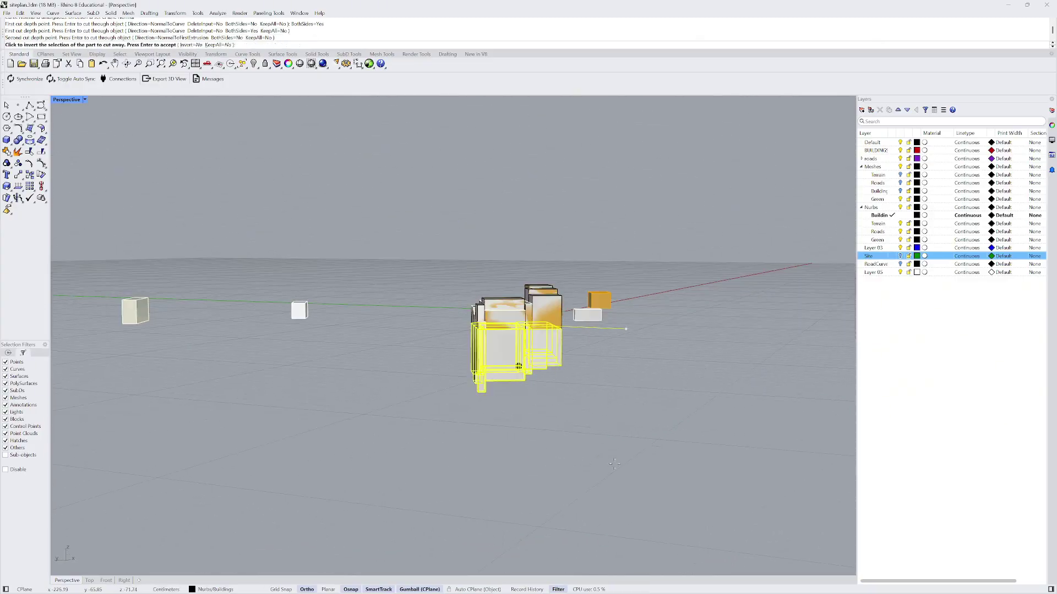
pyautogui.press('Return')
# - Delete the leftover cutting curve
pyautogui.moveTo(571, 326); pyautogui.dragTo(446, 318, button='right')
pyautogui.scroll(3, 296, 329)
pyautogui.click(259, 329)
pyautogui.press('Delete')
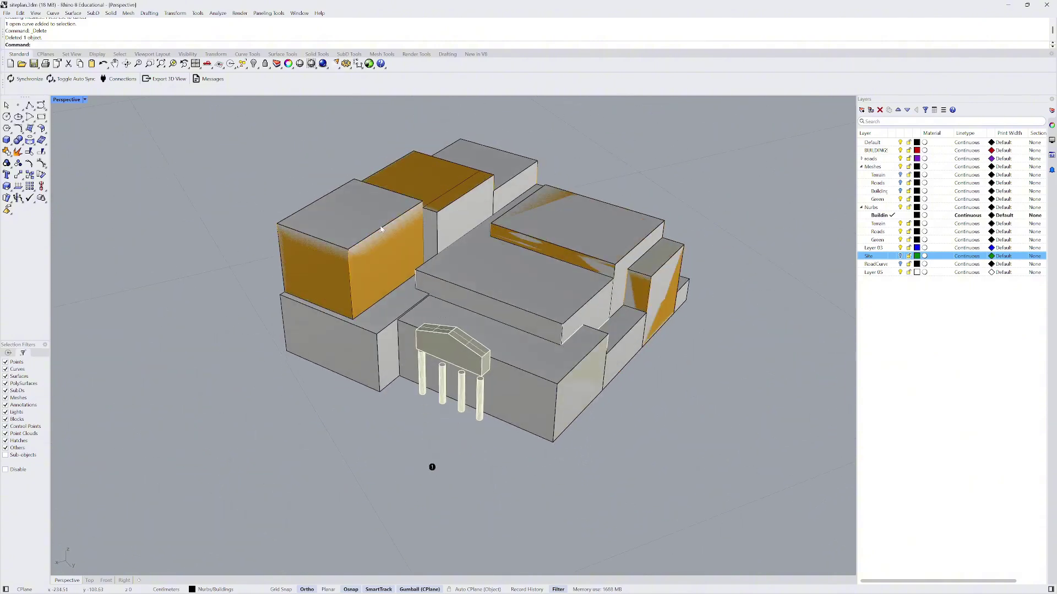
# - Select every surface with SelSrf and delete them, then undo the deletion
pyautogui.scroll(-3, 390, 254)
pyautogui.moveTo(390, 254); pyautogui.dragTo(429, 251, button='right')
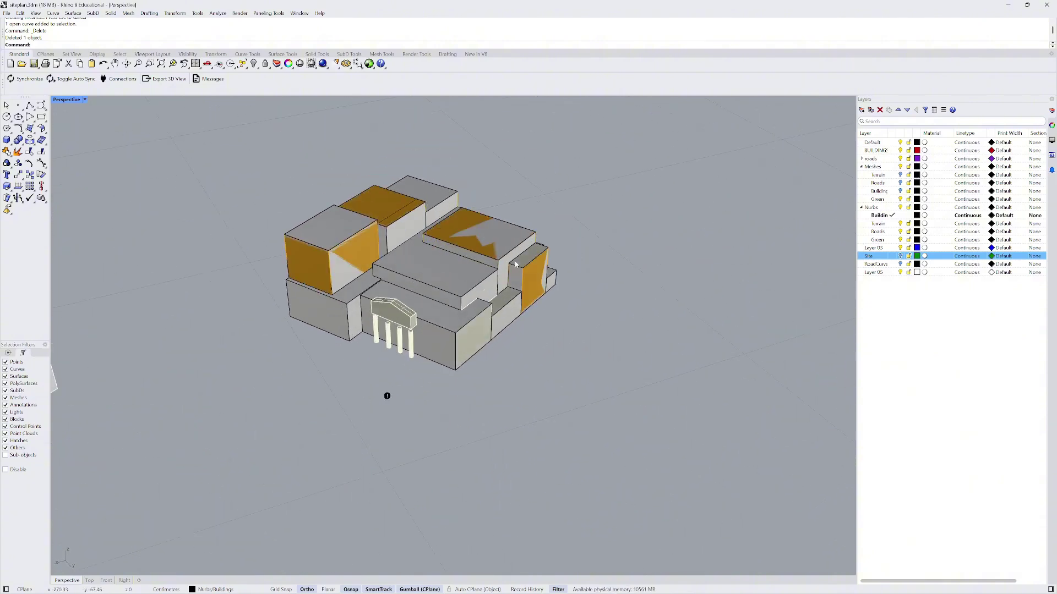
pyautogui.scroll(3, 474, 251)
pyautogui.scroll(2, 441, 294)
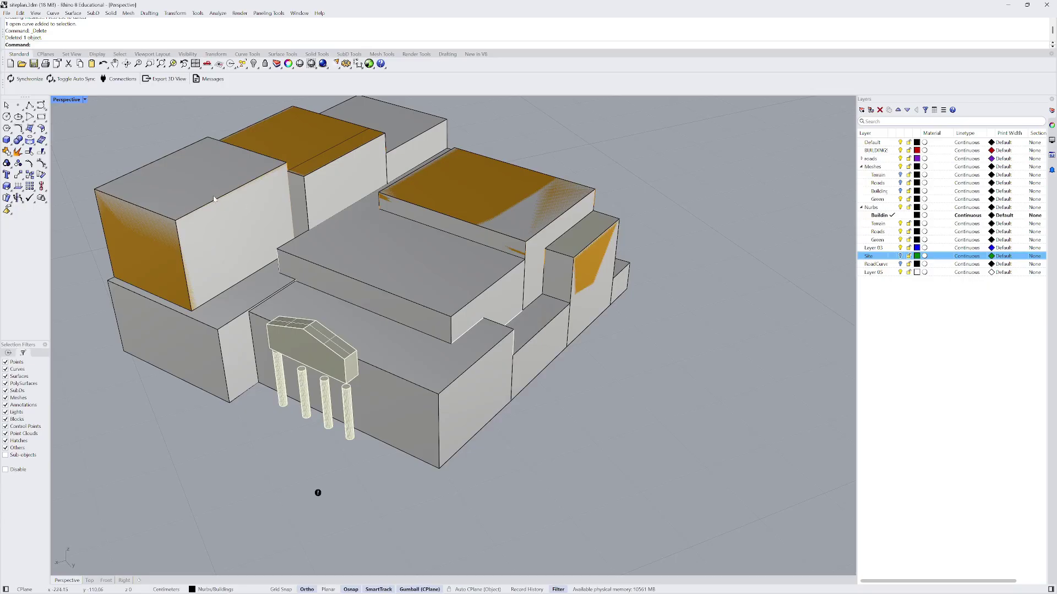
pyautogui.click(175, 245)
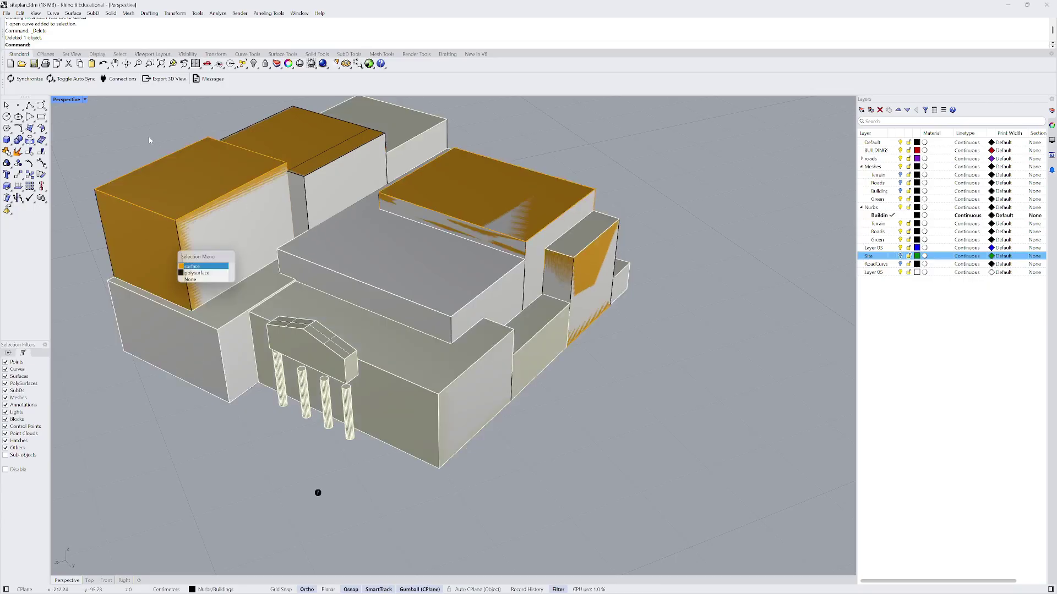
pyautogui.scroll(-5, 484, 359)
pyautogui.write('elSrf')
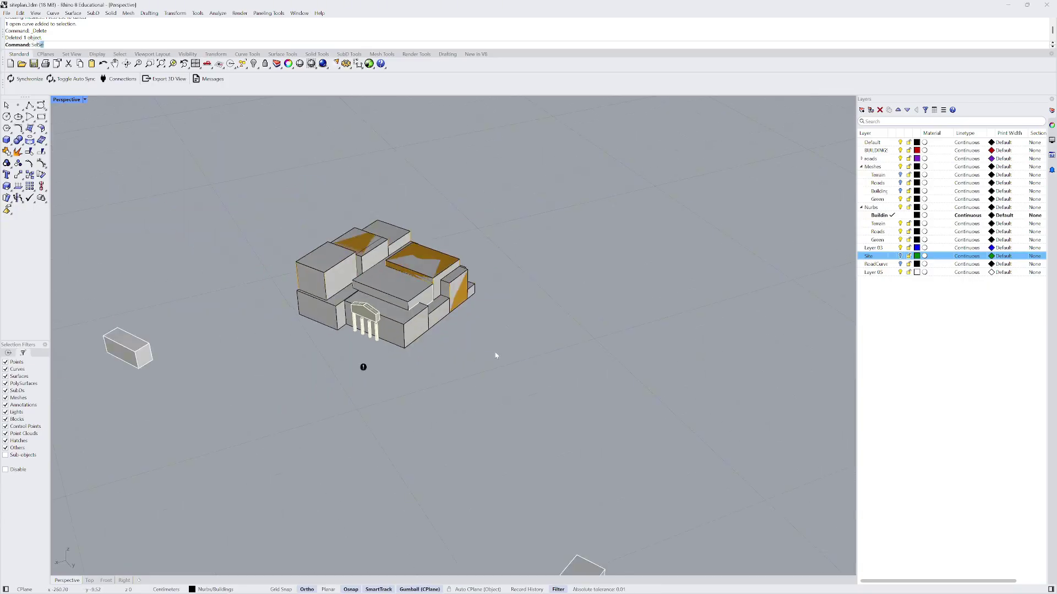
pyautogui.press('Return')
pyautogui.press('Delete')
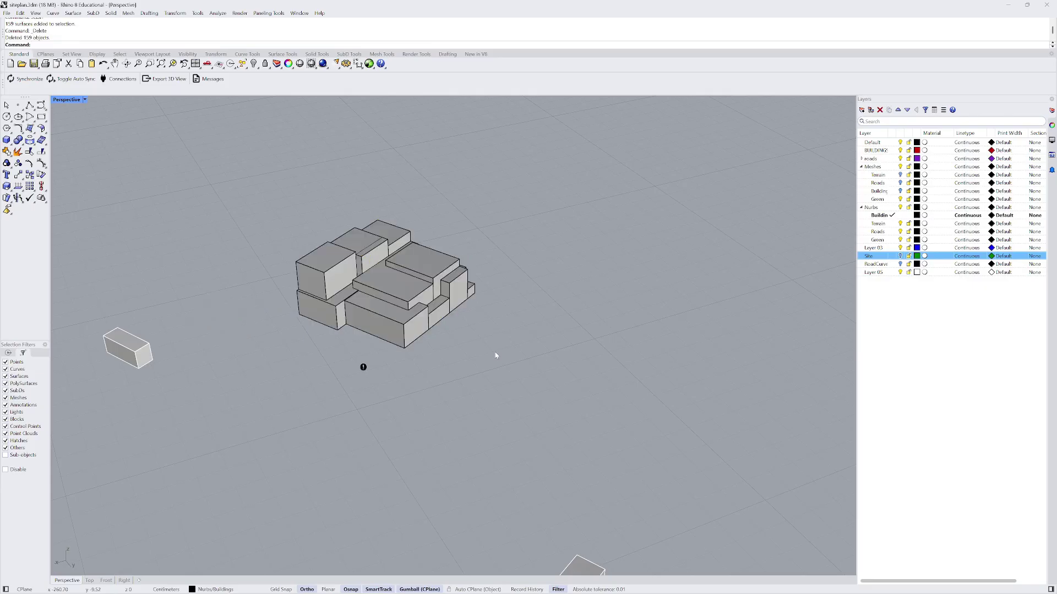
pyautogui.hotkey('ctrl', 'z')
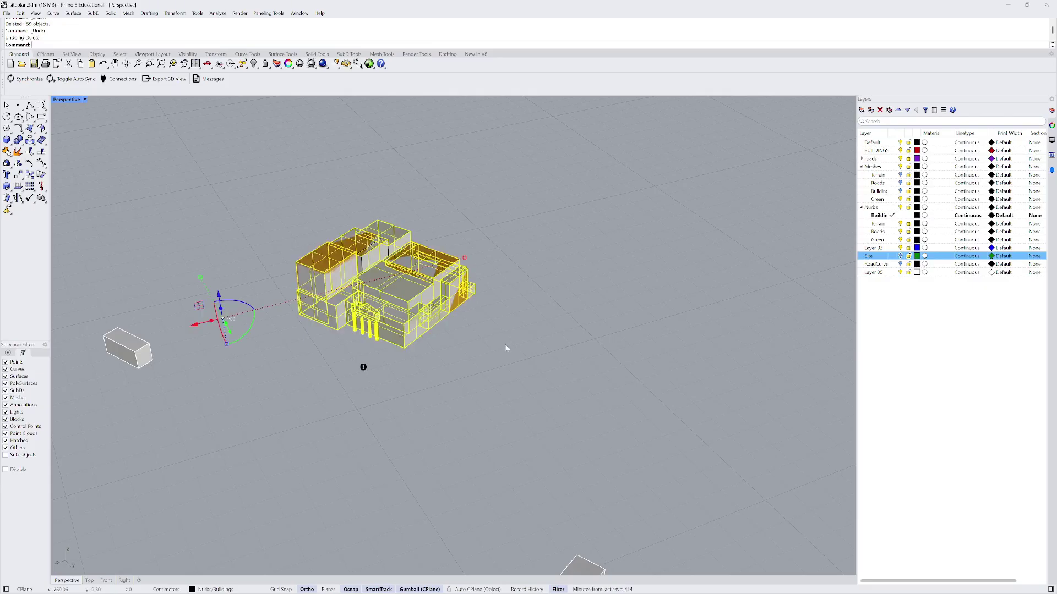
# - Deselect the 90 main building surfaces and delete the remaining stray orange surfaces
pyautogui.moveTo(506, 349); pyautogui.dragTo(427, 354, button='right')
pyautogui.scroll(5, 407, 346)
pyautogui.scroll(5, 419, 360)
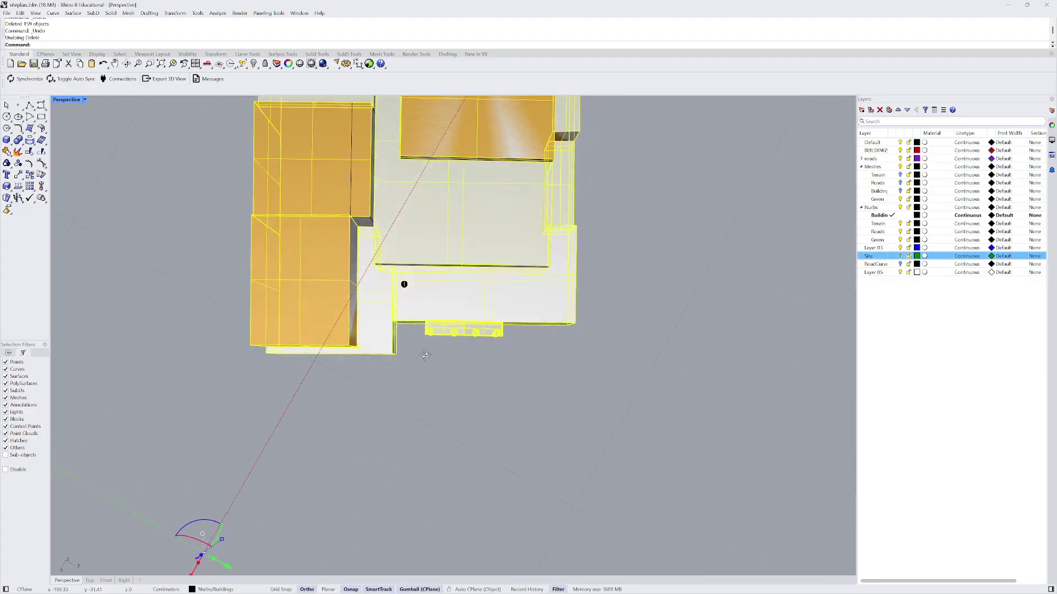
pyautogui.moveTo(519, 362); pyautogui.dragTo(370, 325)
pyautogui.moveTo(455, 364); pyautogui.dragTo(429, 340, button='right')
pyautogui.scroll(-5, 435, 360)
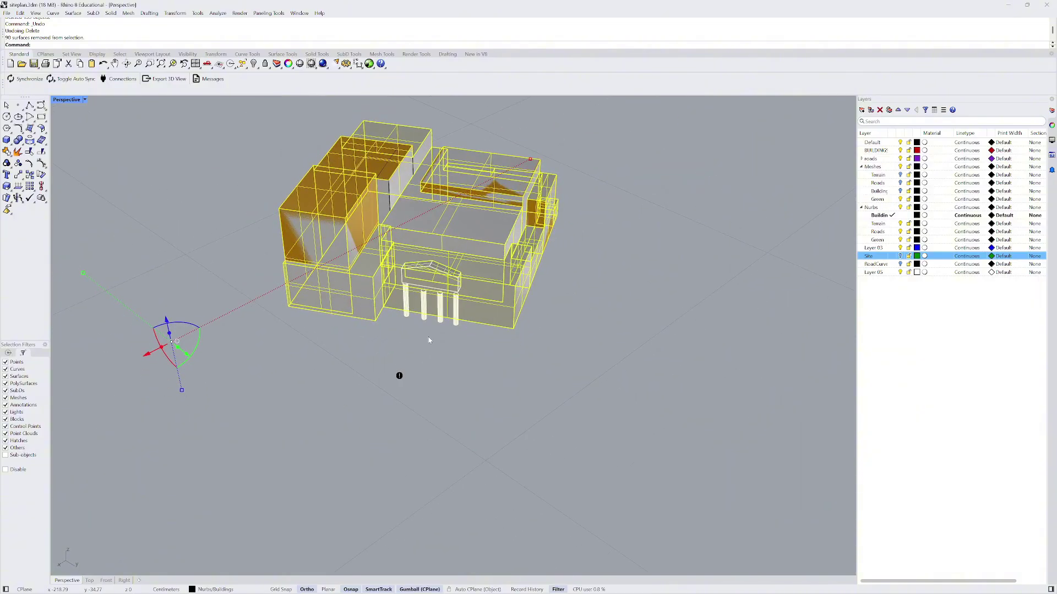
pyautogui.press('Delete')
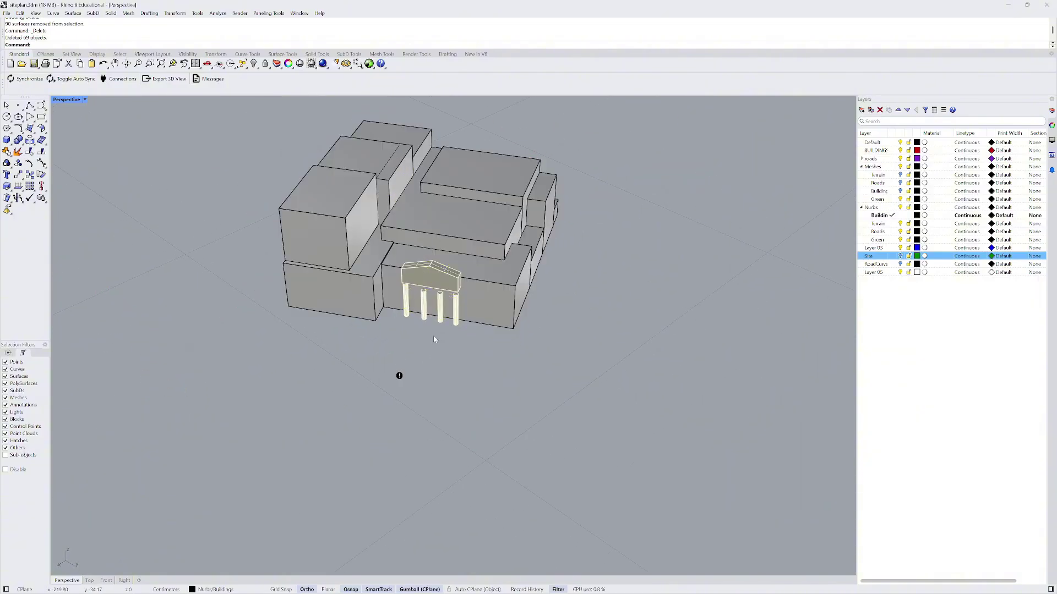
# - Check the massing from below and bring back the hidden city objects
pyautogui.scroll(-10, 473, 325)
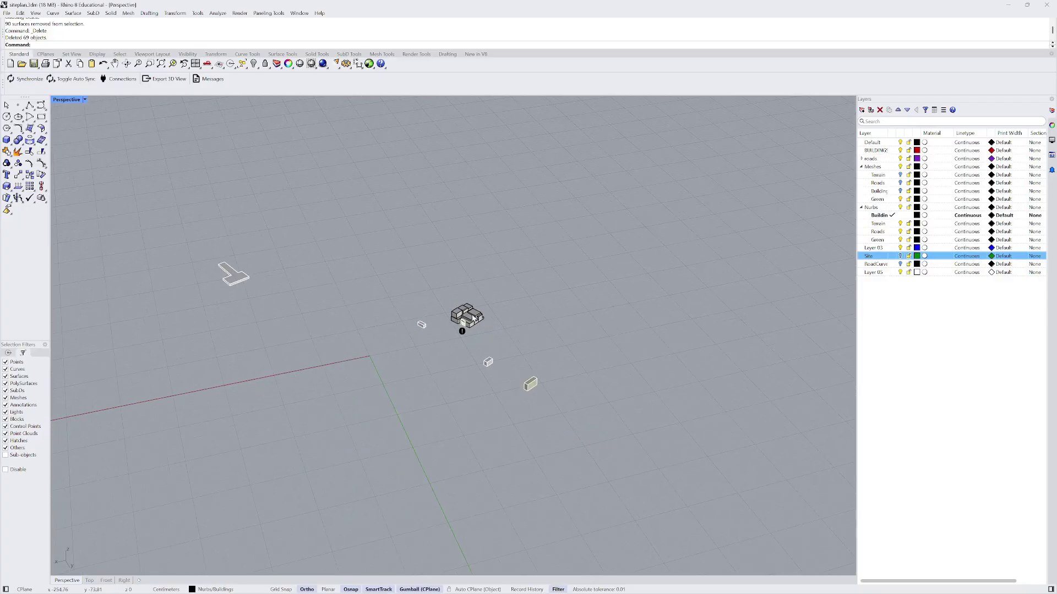
pyautogui.scroll(10, 473, 318)
pyautogui.moveTo(473, 318); pyautogui.dragTo(366, 353, button='right')
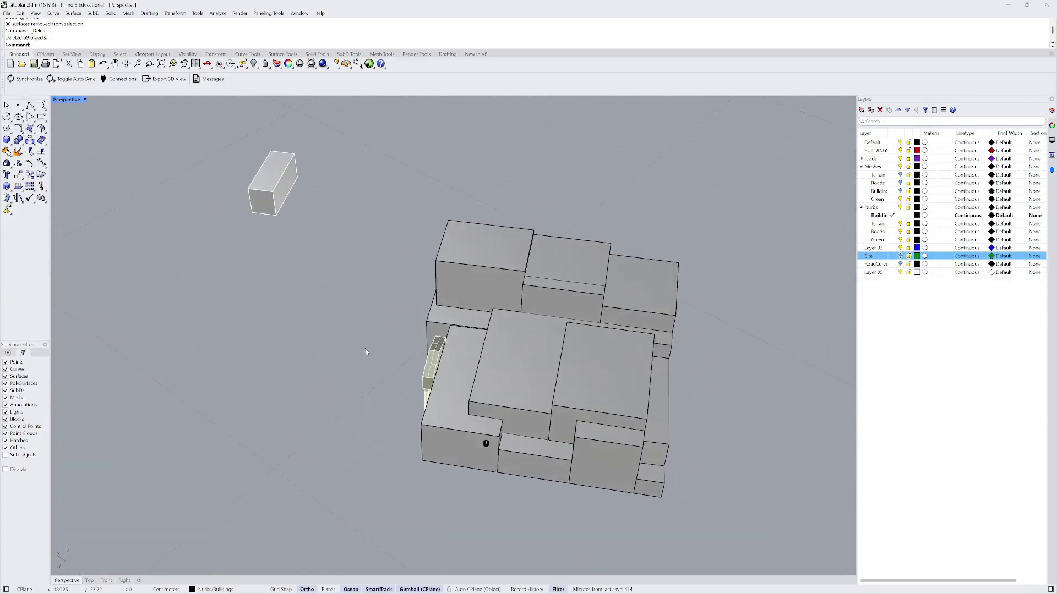
pyautogui.scroll(-6, 365, 352)
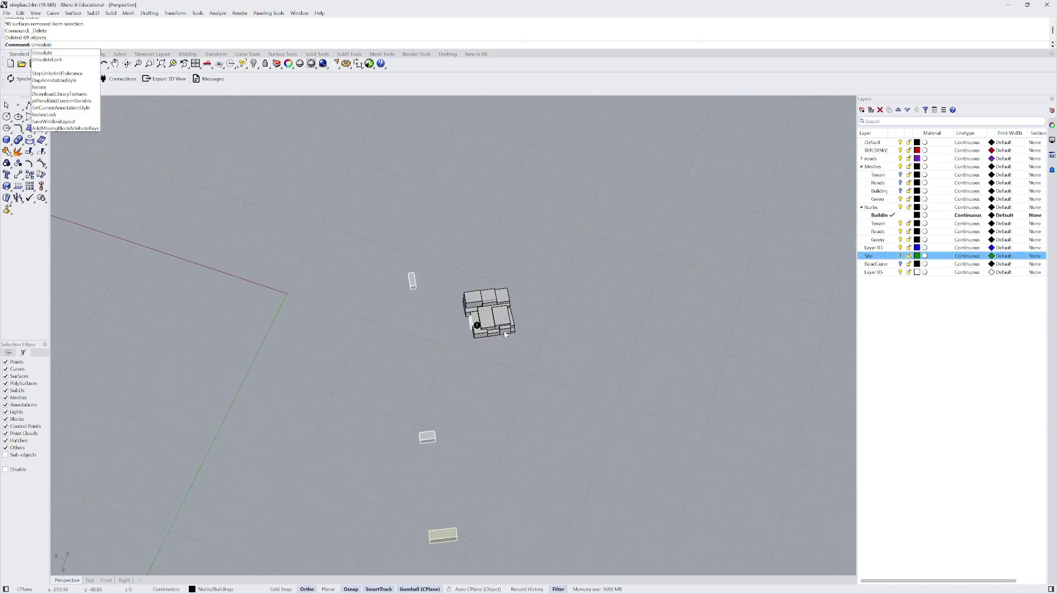
pyautogui.press('Return')
# - Delete the stray text dot under the park and return to the earlier oblique view
pyautogui.scroll(5, 488, 334)
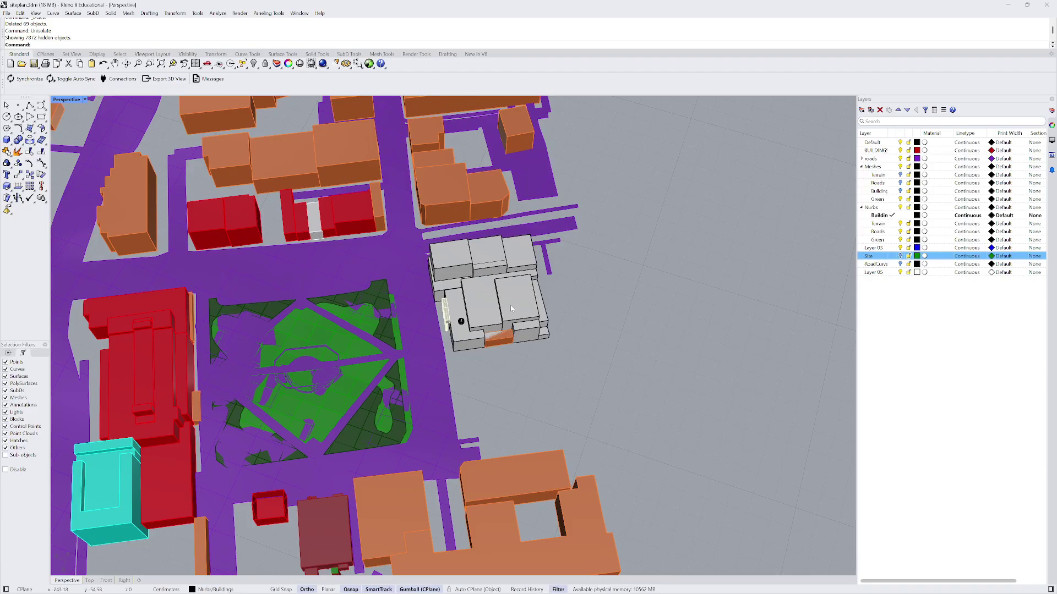
pyautogui.moveTo(512, 313); pyautogui.dragTo(519, 284, button='right')
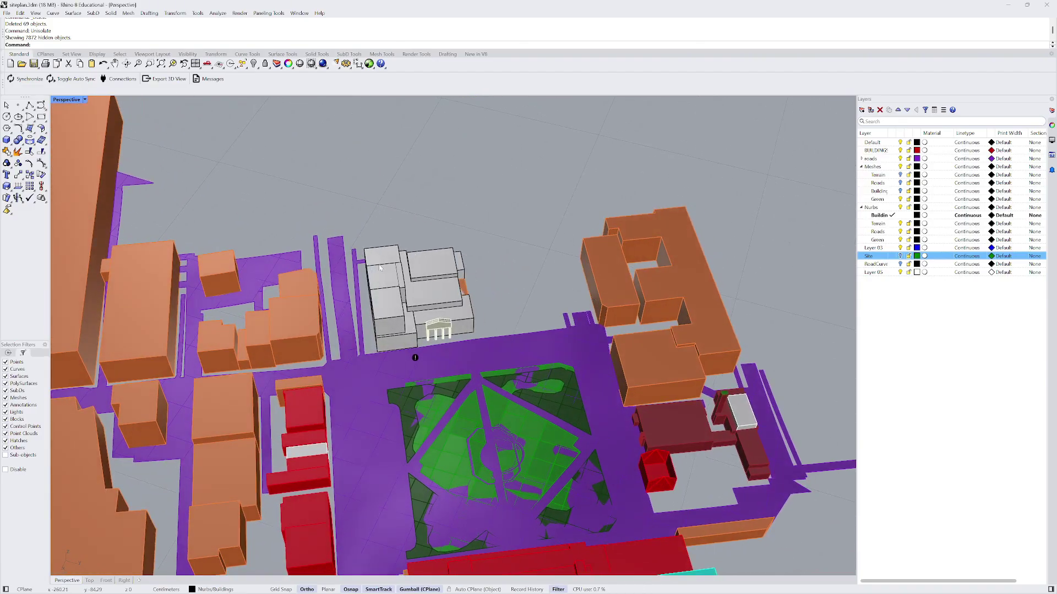
pyautogui.moveTo(380, 268); pyautogui.dragTo(425, 396, button='right')
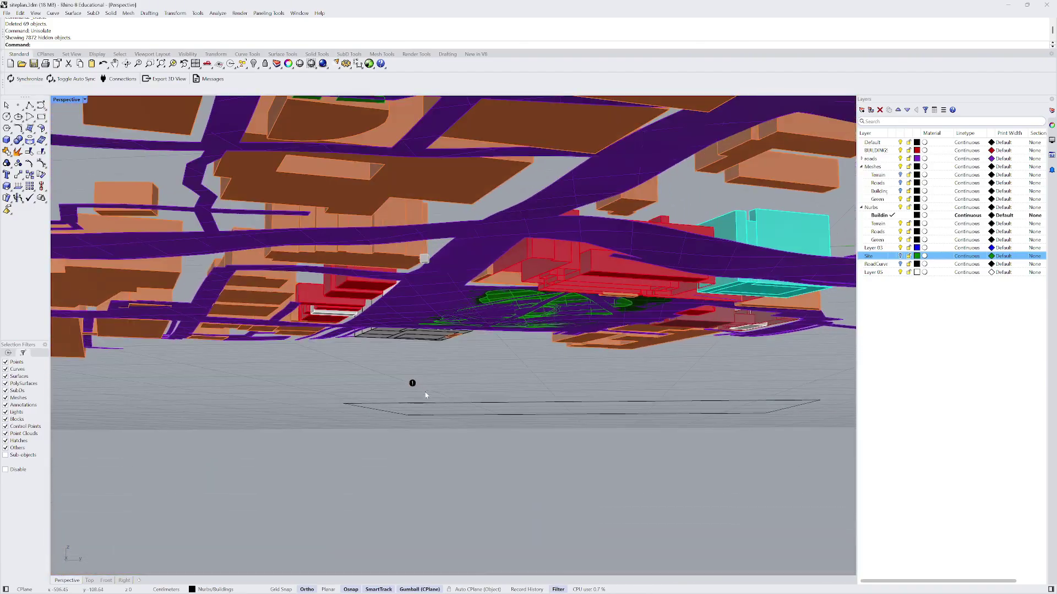
pyautogui.click(412, 383)
pyautogui.press('Delete')
pyautogui.press('Home')
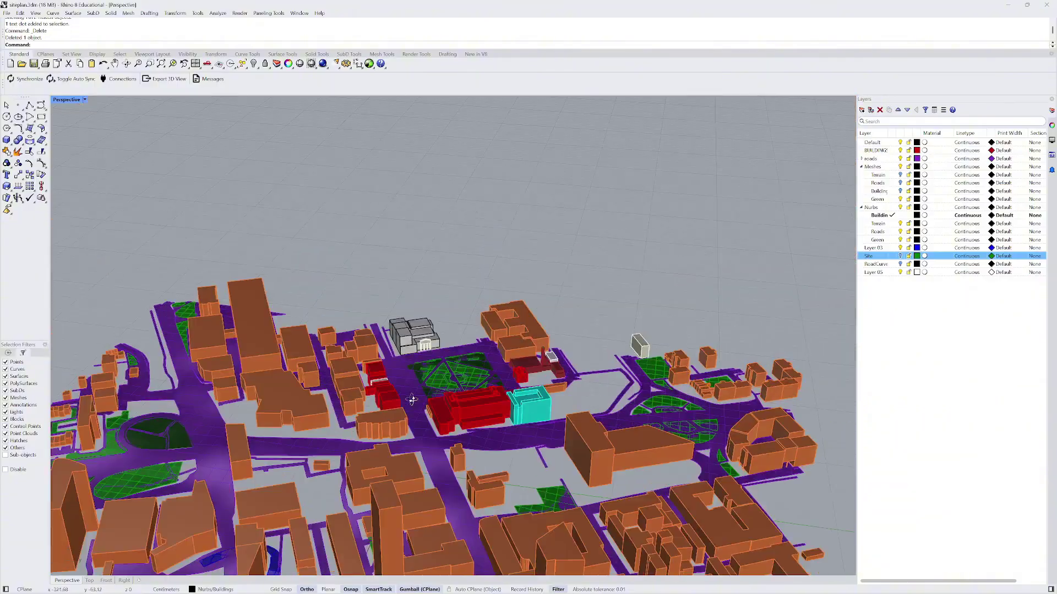
# - Make Buildings the current layer and set its layer colour to orange
pyautogui.scroll(5, 408, 322)
pyautogui.scroll(1, 408, 322)
pyautogui.moveTo(342, 185)
pyautogui.mouseDown()
pyautogui.moveTo(550, 410)
pyautogui.moveTo(567, 413)
pyautogui.mouseUp()
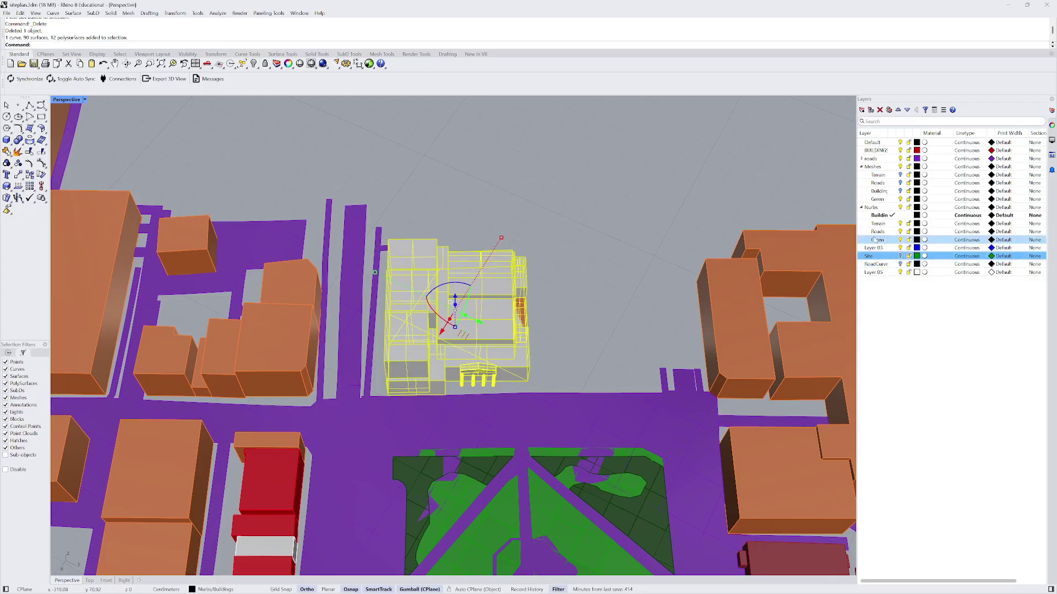
pyautogui.rightClick(875, 215)
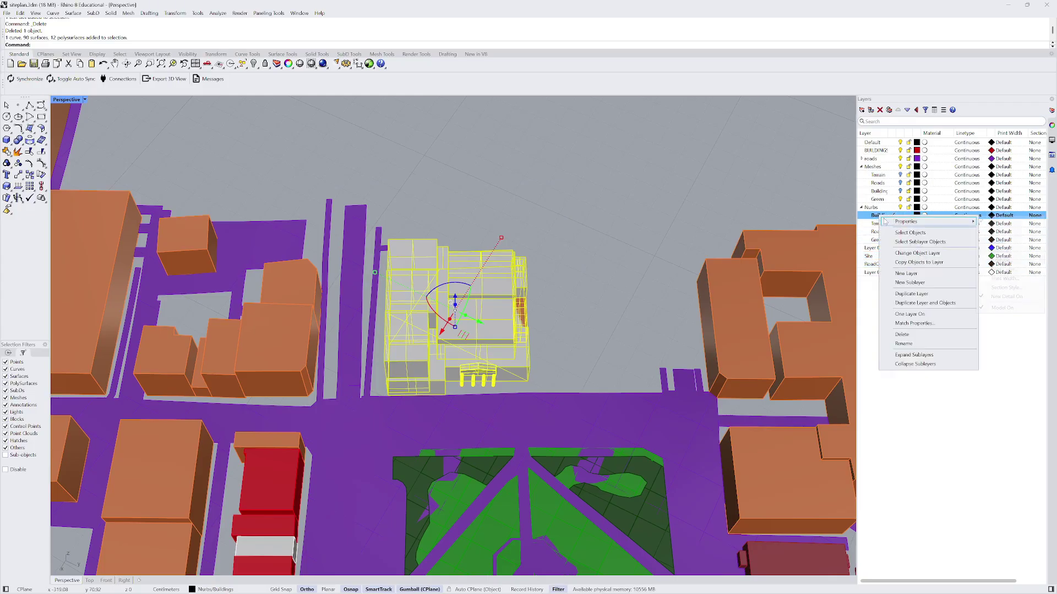
pyautogui.click(873, 217)
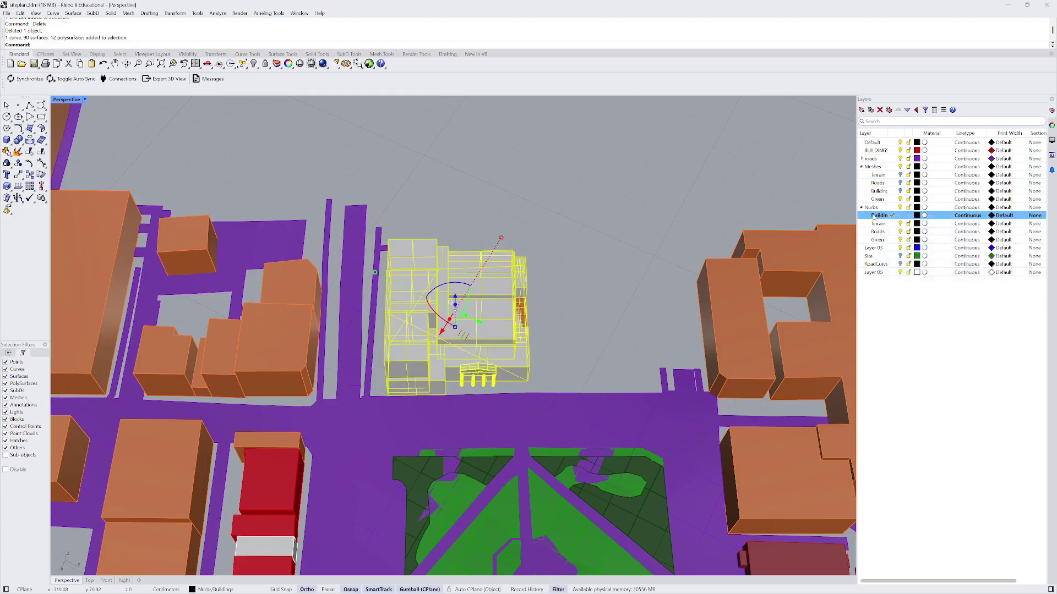
pyautogui.click(917, 216)
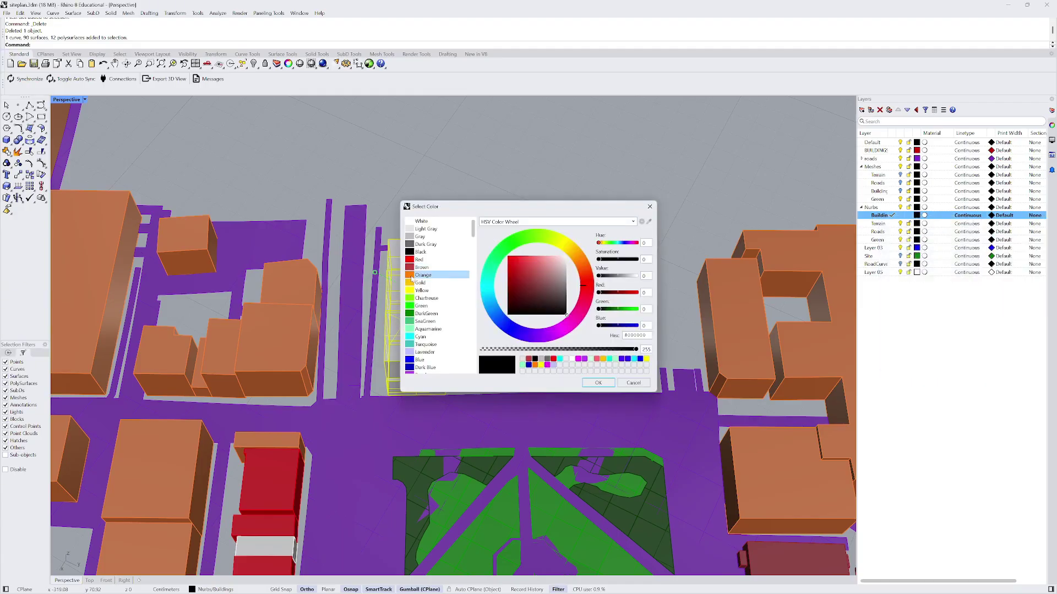
pyautogui.click(419, 275)
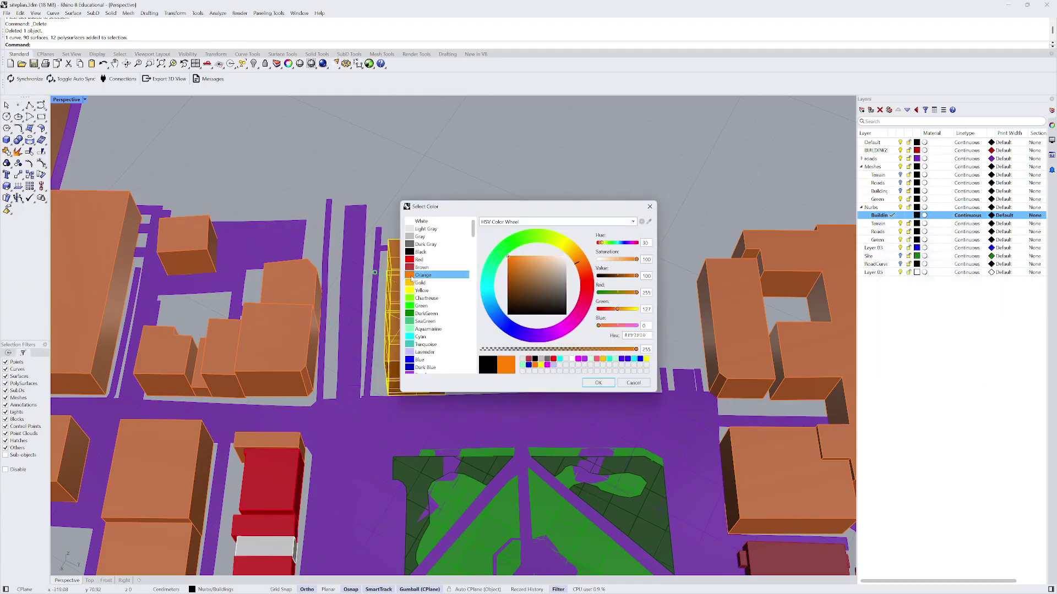
pyautogui.click(598, 382)
# - Orbit out over the whole site and select the white building at its left
pyautogui.scroll(-5, 565, 243)
pyautogui.moveTo(564, 243)
pyautogui.mouseDown(button='right')
pyautogui.moveTo(551, 247)
pyautogui.moveTo(564, 244)
pyautogui.mouseUp(button='right')
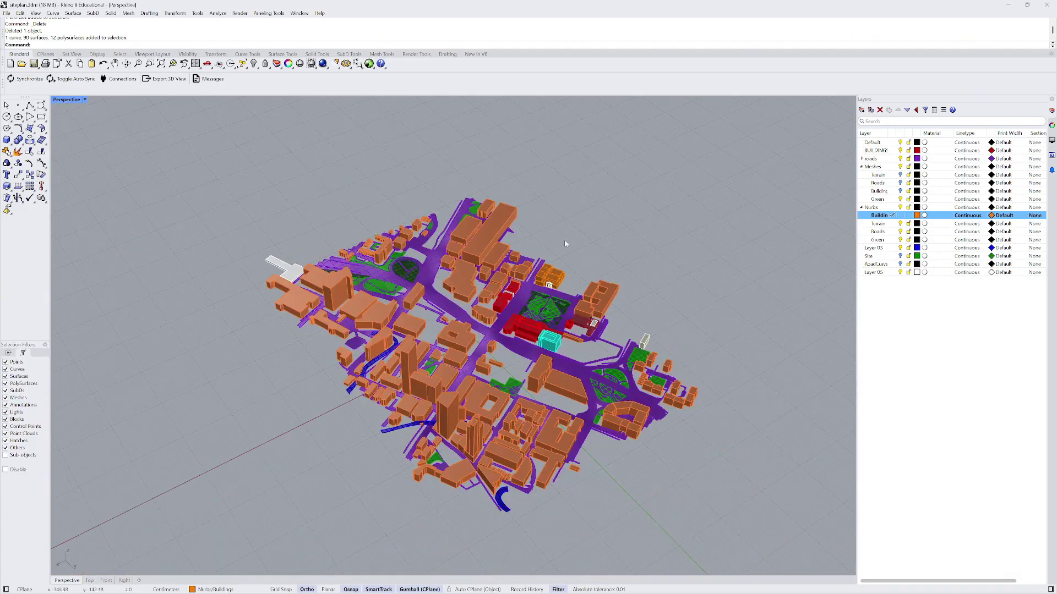
pyautogui.scroll(5, 309, 275)
pyautogui.click(254, 274)
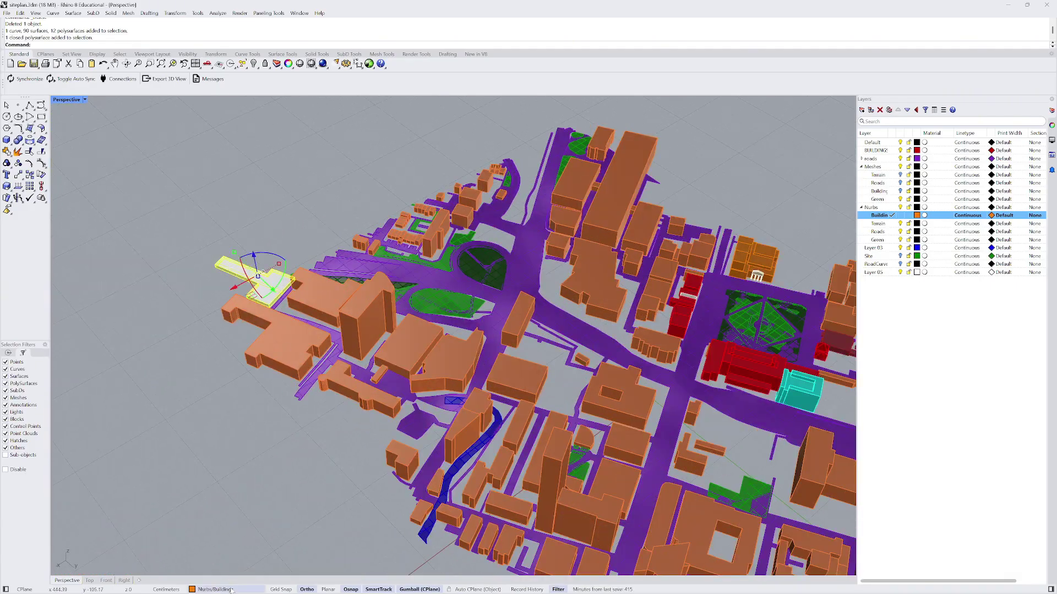
pyautogui.scroll(-5, 615, 231)
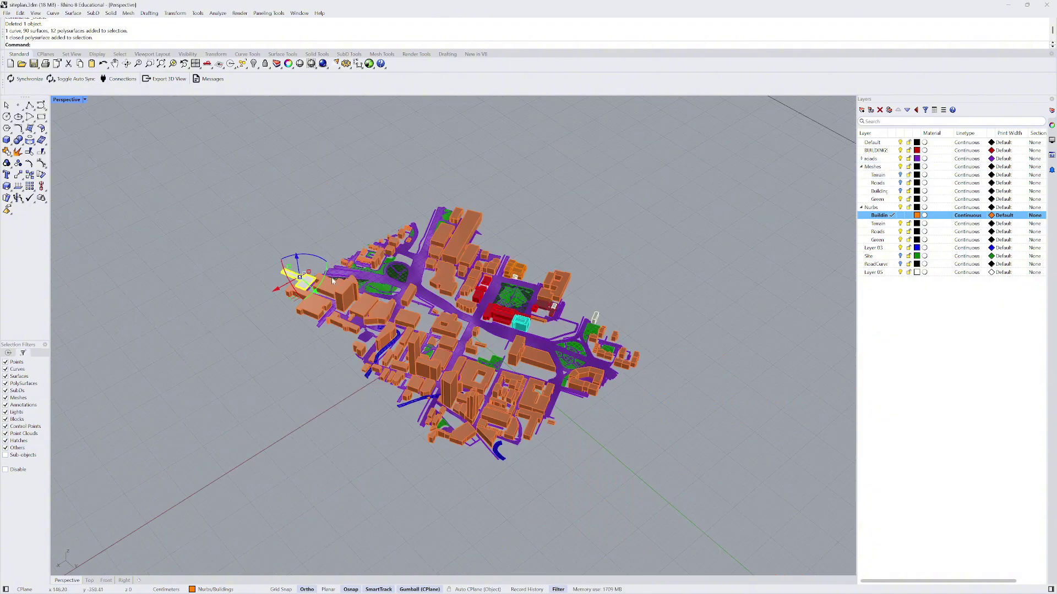
pyautogui.moveTo(615, 231); pyautogui.dragTo(520, 293, button='right')
pyautogui.scroll(5, 520, 293)
pyautogui.scroll(5, 521, 293)
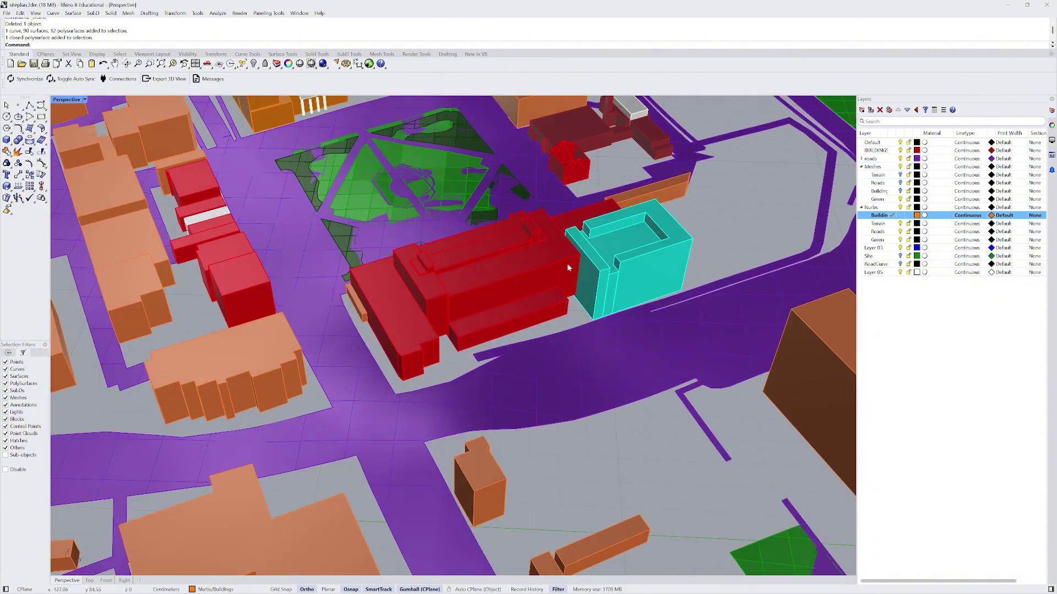
pyautogui.scroll(-5, 469, 284)
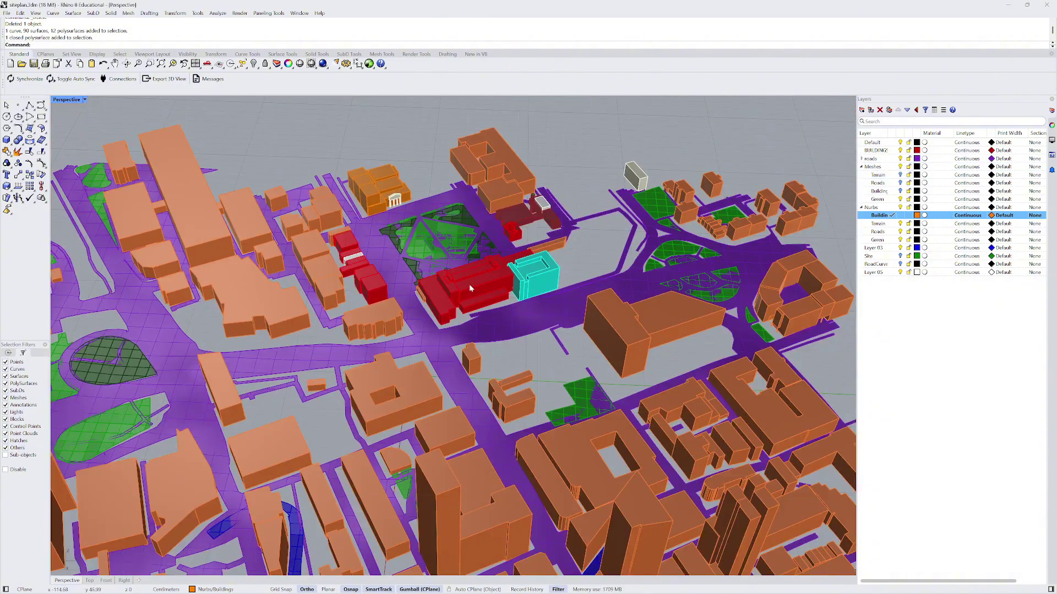
# - Set the white and large red buildings' Display Color from Custom to By Layer
pyautogui.click(1052, 126)
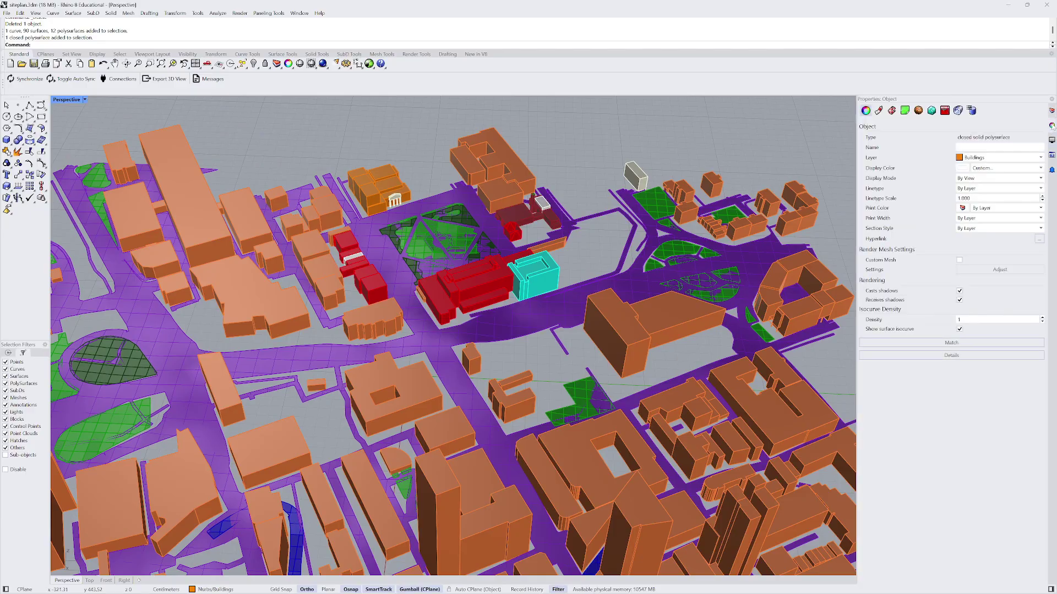
pyautogui.click(1021, 170)
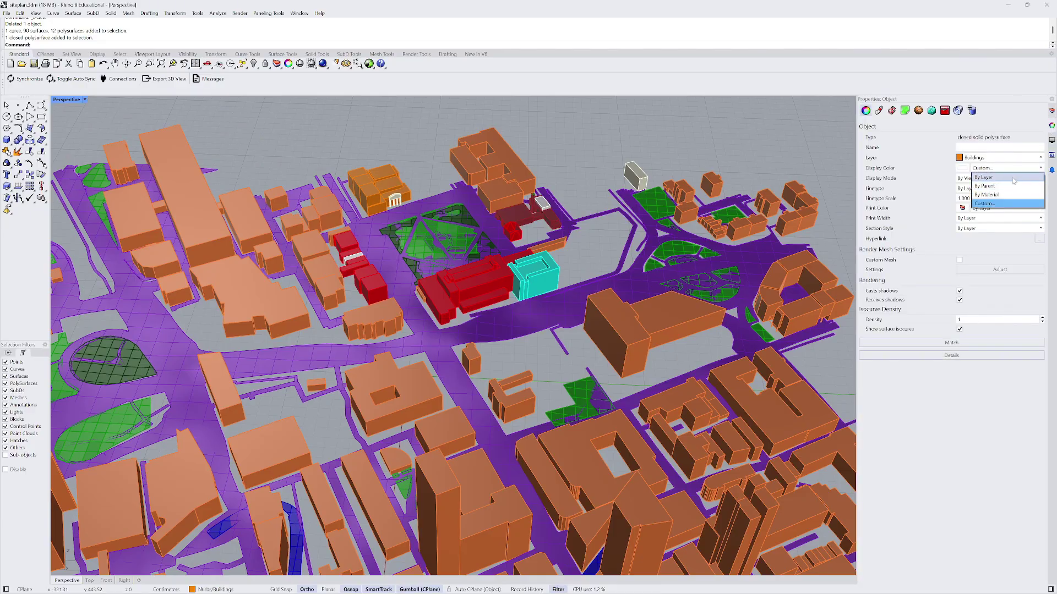
pyautogui.click(1002, 182)
pyautogui.press('Escape')
pyautogui.scroll(-5, 572, 139)
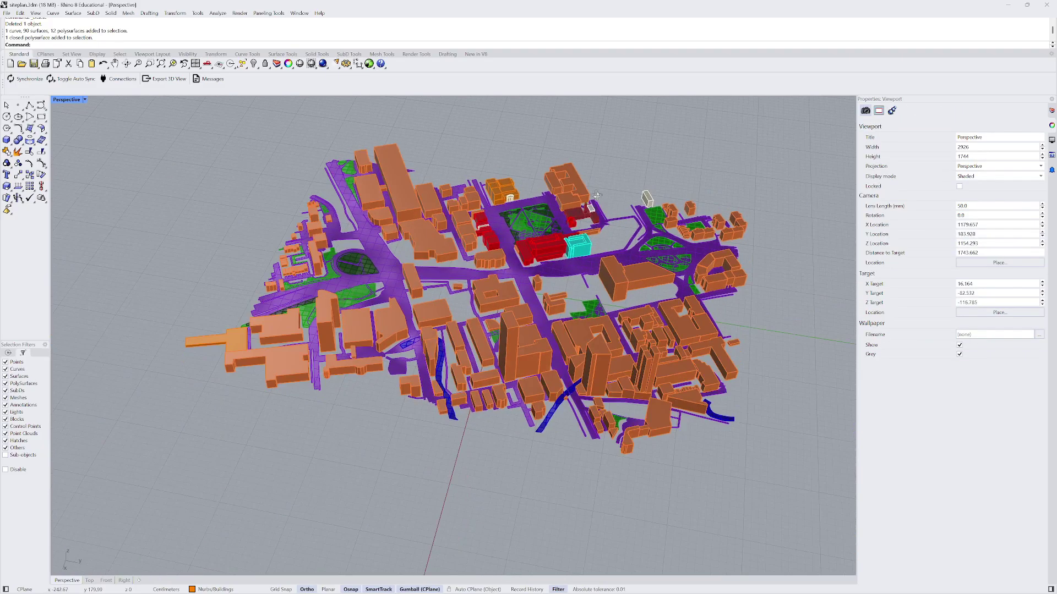
pyautogui.scroll(5, 534, 214)
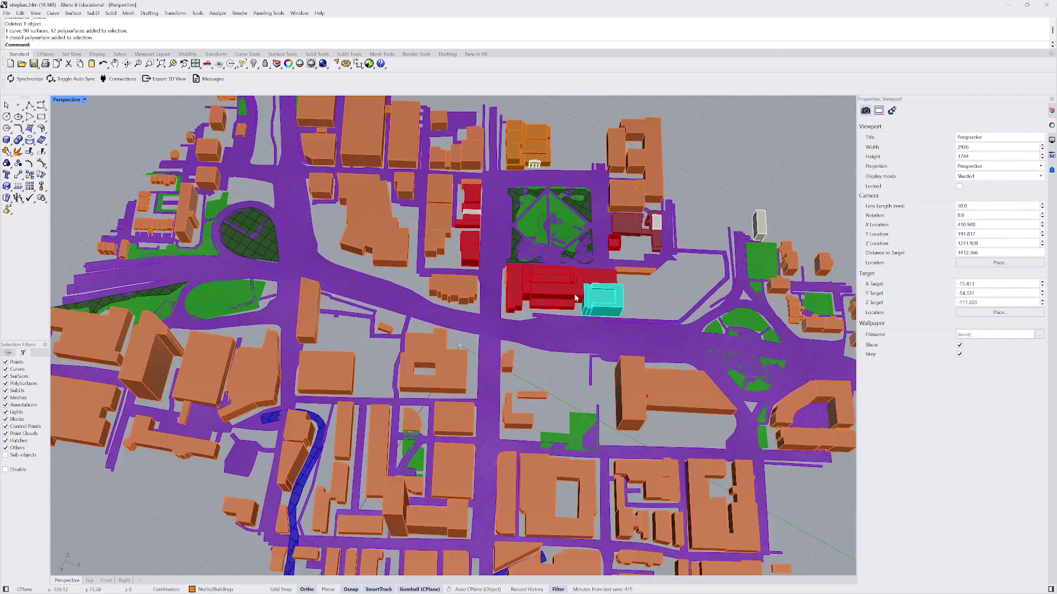
pyautogui.click(537, 284)
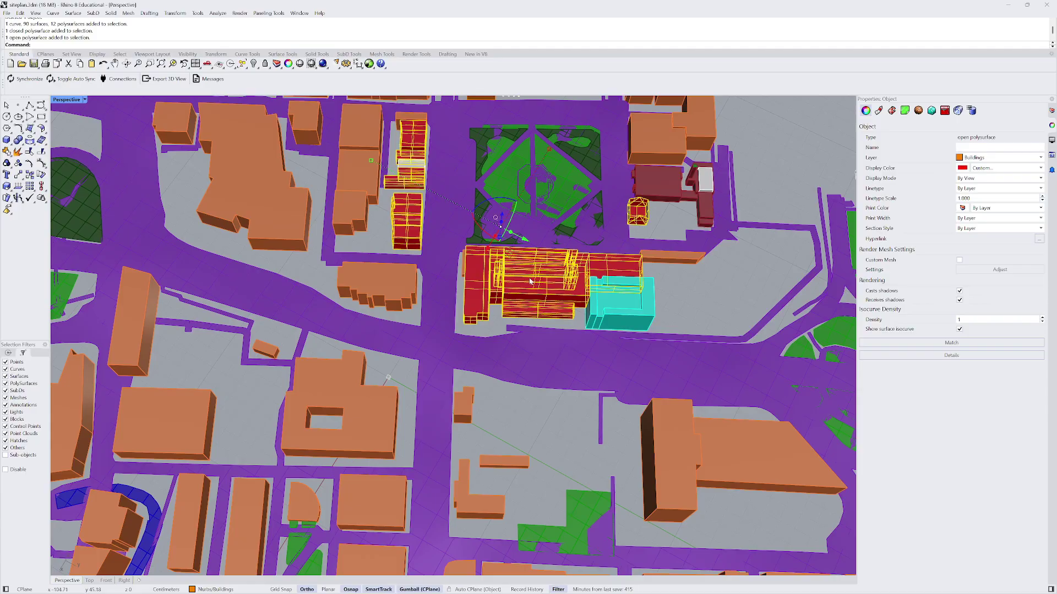
pyautogui.click(992, 170)
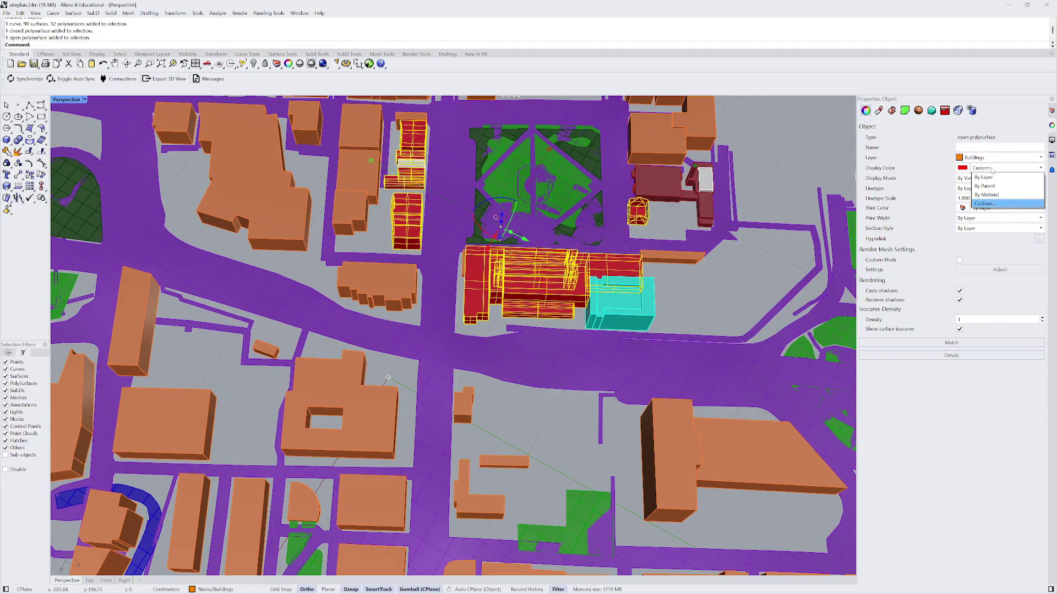
pyautogui.click(992, 180)
pyautogui.press('Escape')
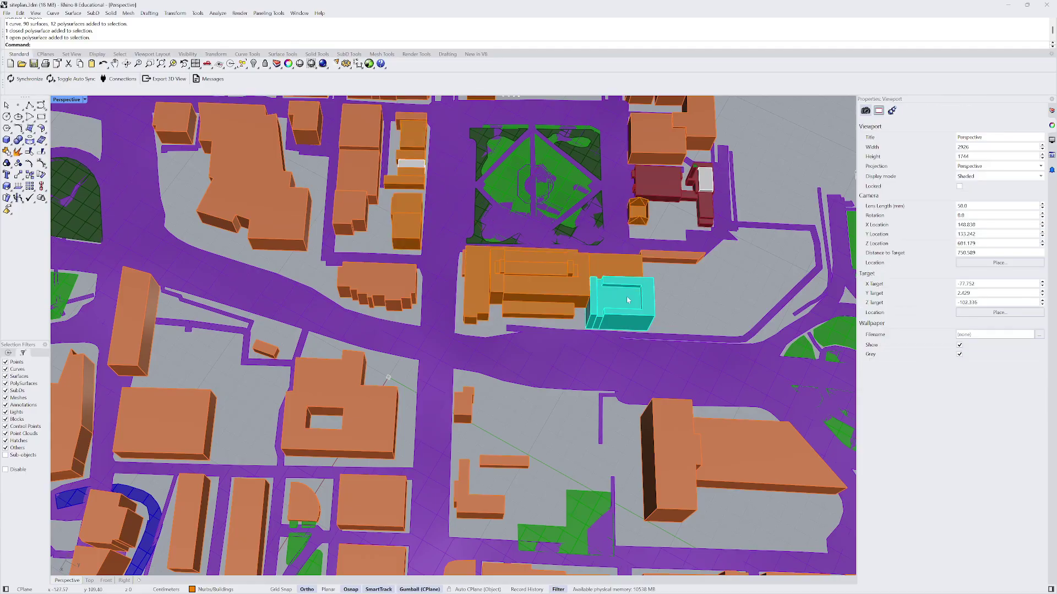
# - Set the cyan and dark red buildings' Display Color to By Layer as well
pyautogui.click(651, 301)
pyautogui.click(1007, 172)
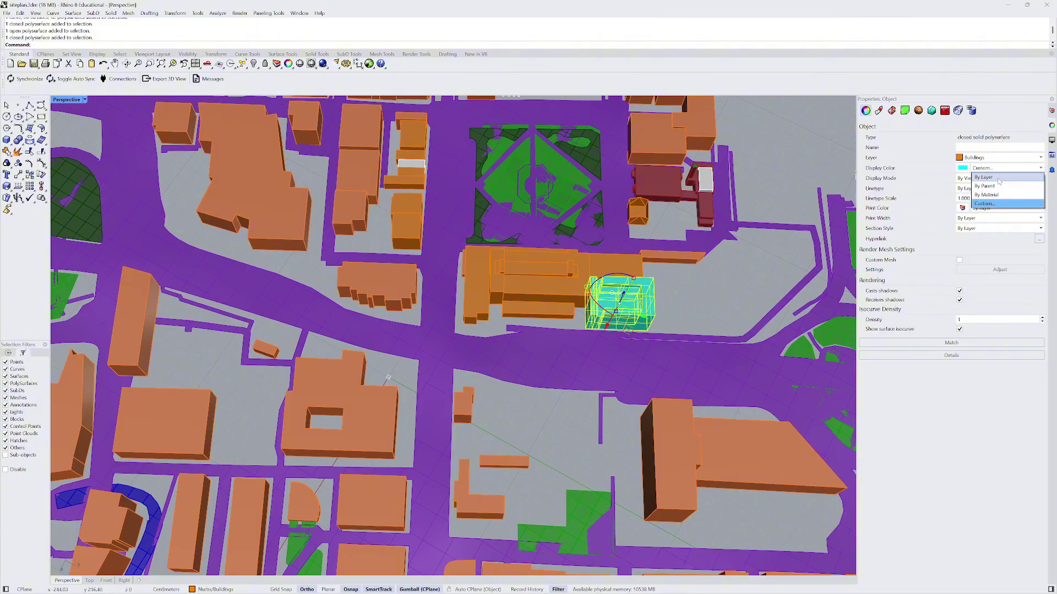
pyautogui.click(996, 180)
pyautogui.scroll(-6, 679, 194)
pyautogui.press('Escape')
pyautogui.scroll(5, 604, 260)
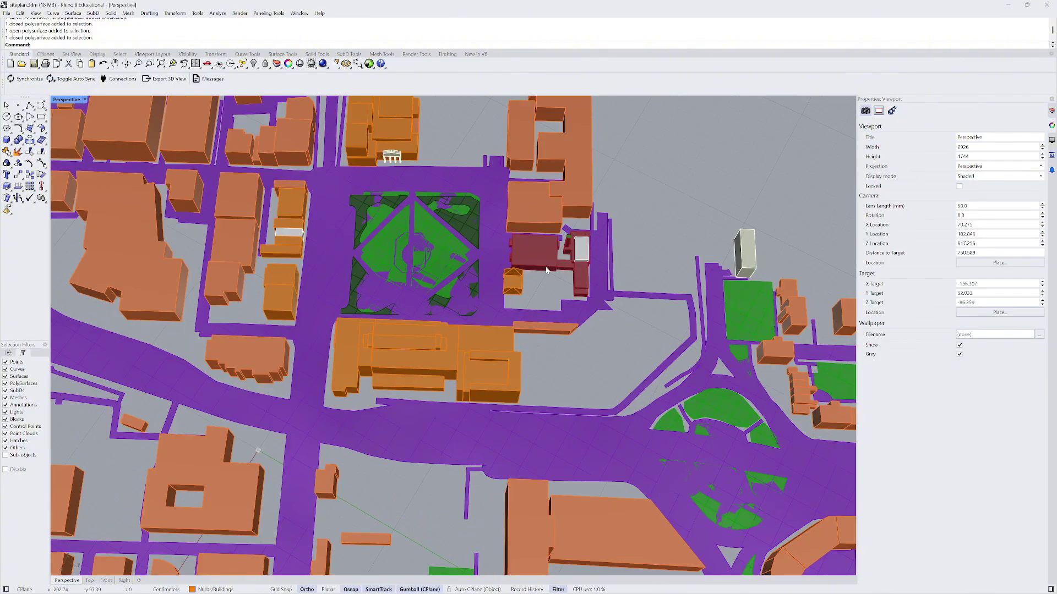
pyautogui.click(546, 268)
pyautogui.click(991, 168)
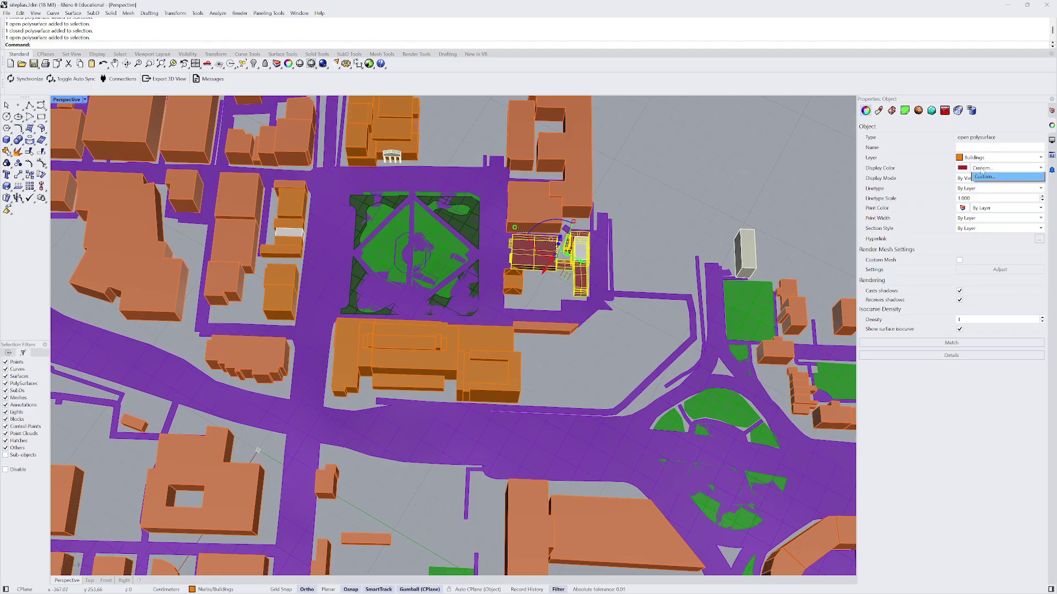
pyautogui.click(986, 180)
pyautogui.press('Escape')
# - Tilt to a near top-down view, select the central park square mesh, and show the layers
pyautogui.scroll(-5, 731, 187)
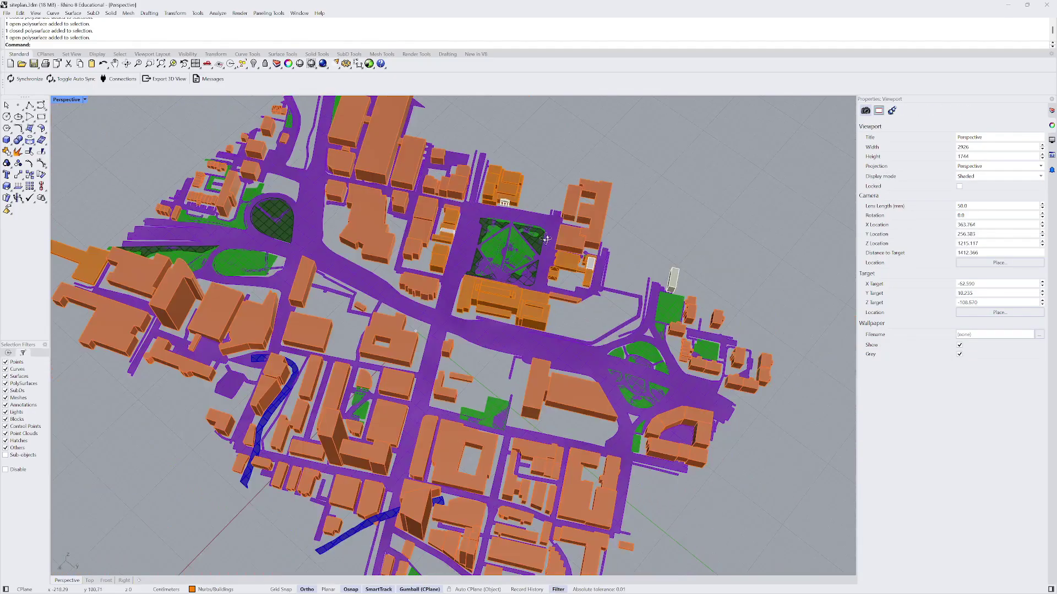
pyautogui.moveTo(731, 187); pyautogui.dragTo(507, 239, button='right')
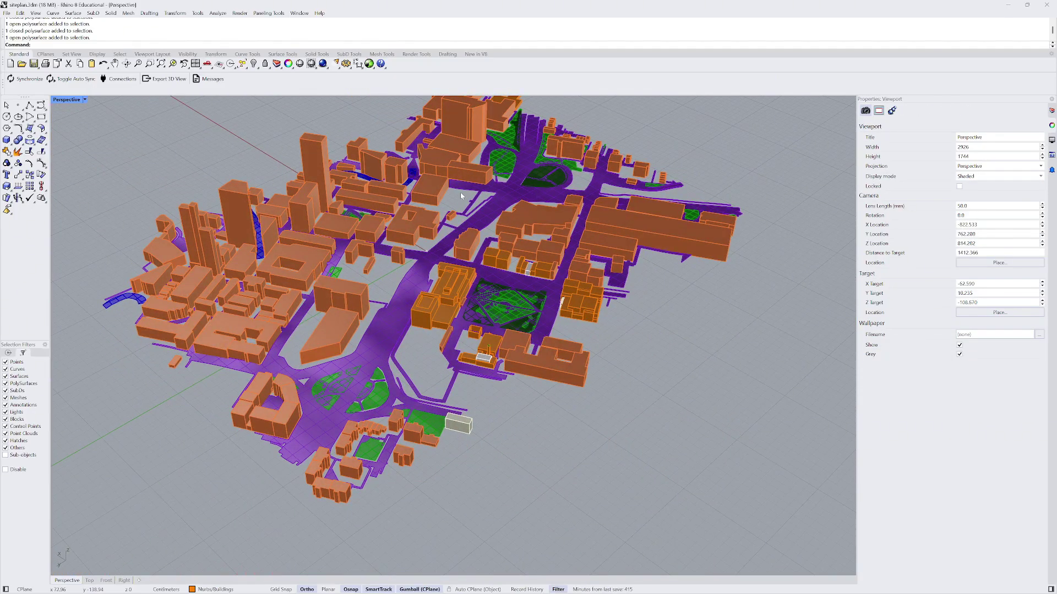
pyautogui.moveTo(479, 267); pyautogui.dragTo(409, 280, button='right')
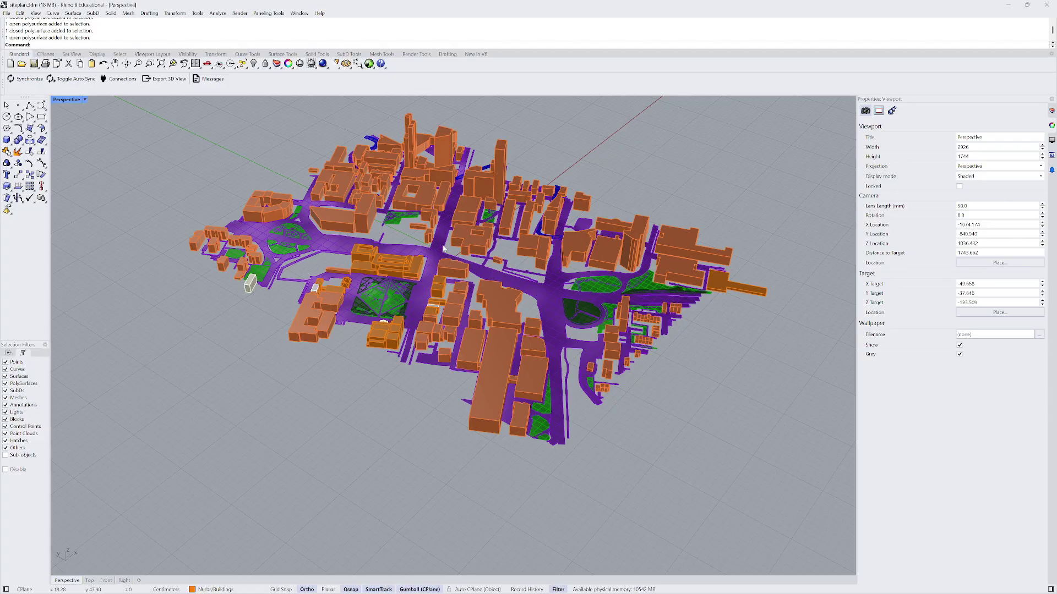
pyautogui.moveTo(443, 248); pyautogui.dragTo(595, 309, button='right')
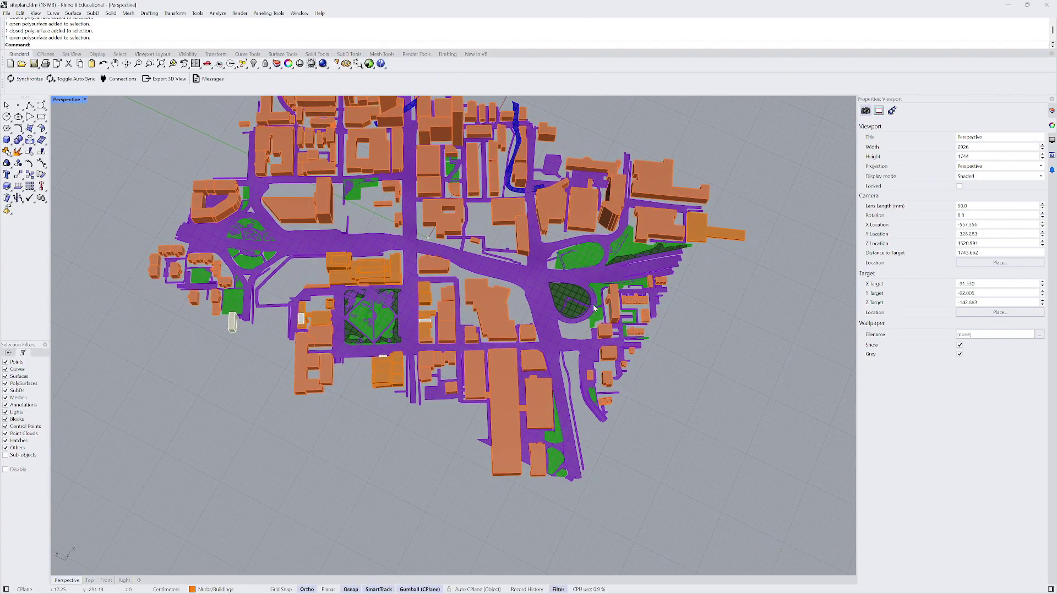
pyautogui.scroll(6, 409, 319)
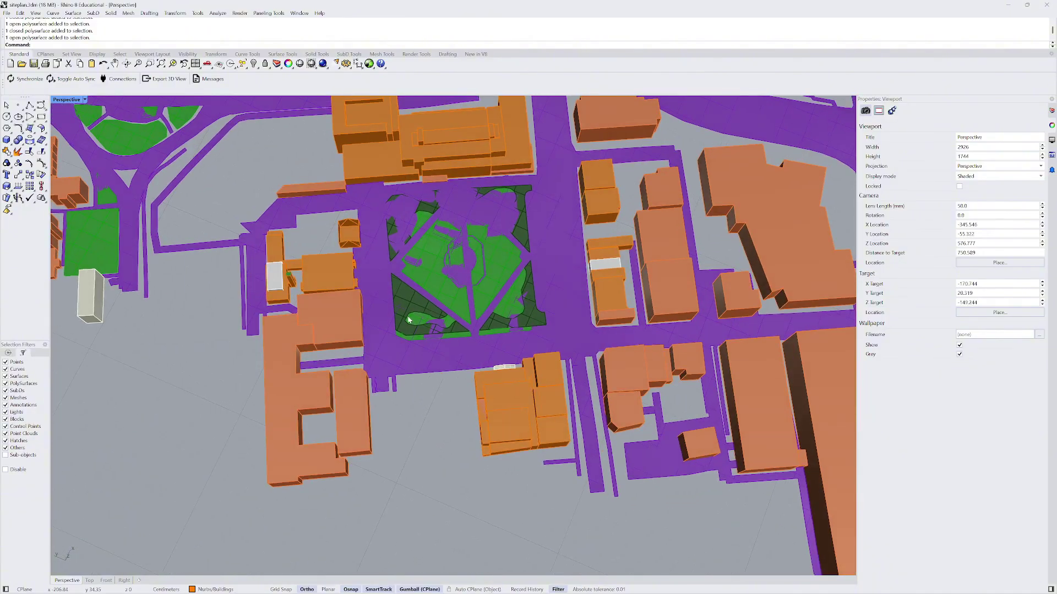
pyautogui.scroll(4, 409, 319)
pyautogui.click(415, 290)
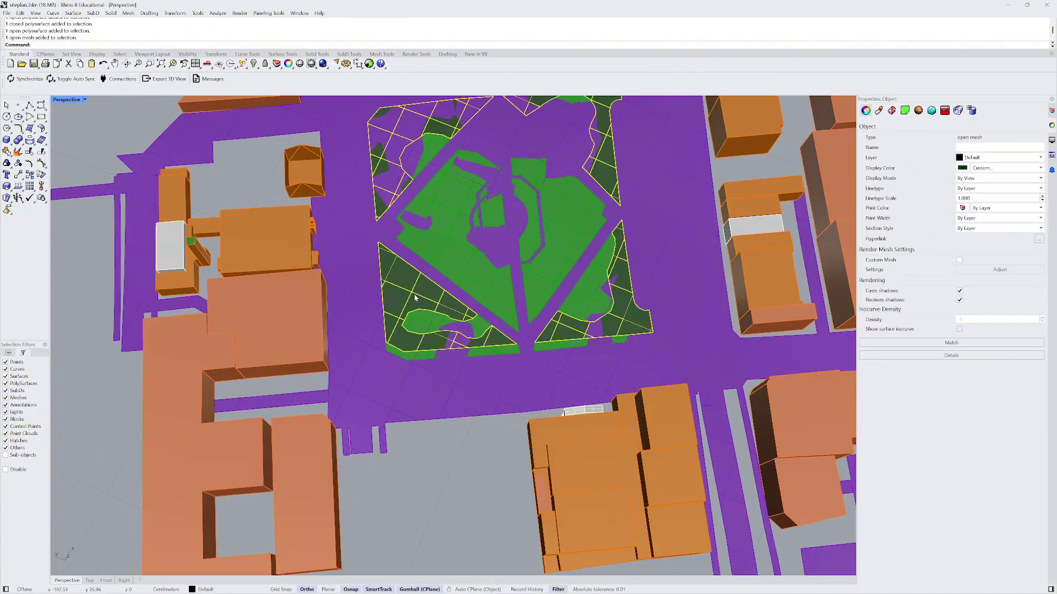
pyautogui.scroll(-6, 444, 325)
pyautogui.scroll(-8, 445, 325)
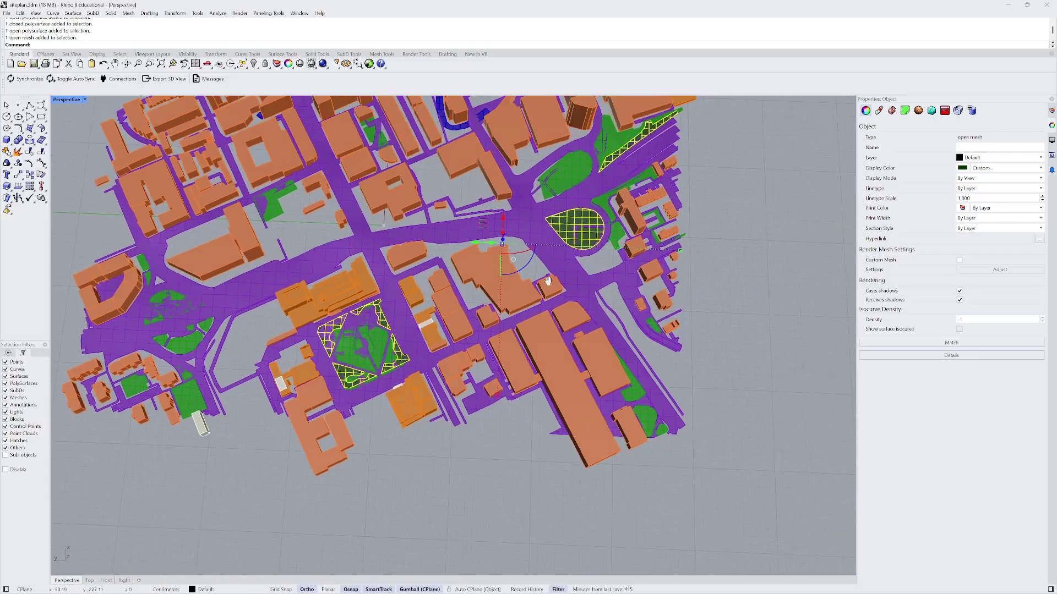
pyautogui.scroll(2, 250, 368)
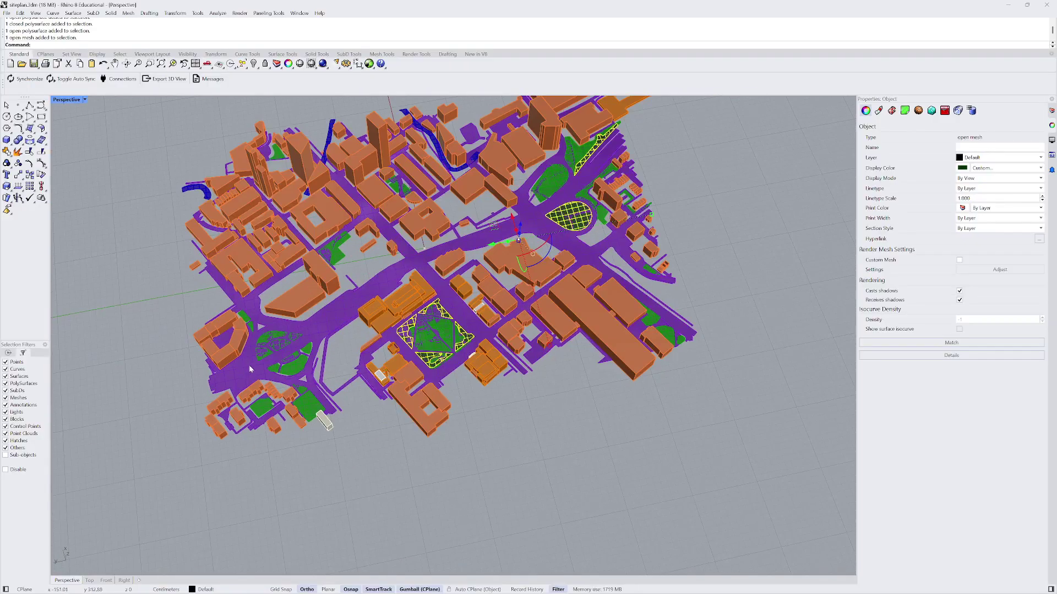
pyautogui.scroll(3, 280, 362)
pyautogui.scroll(-4, 280, 363)
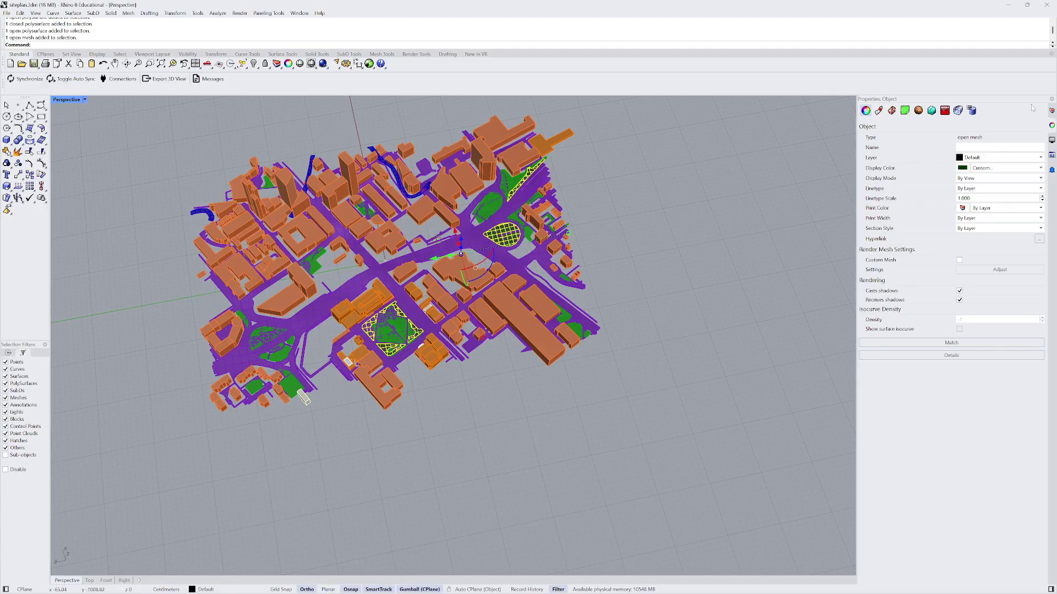
pyautogui.click(1051, 110)
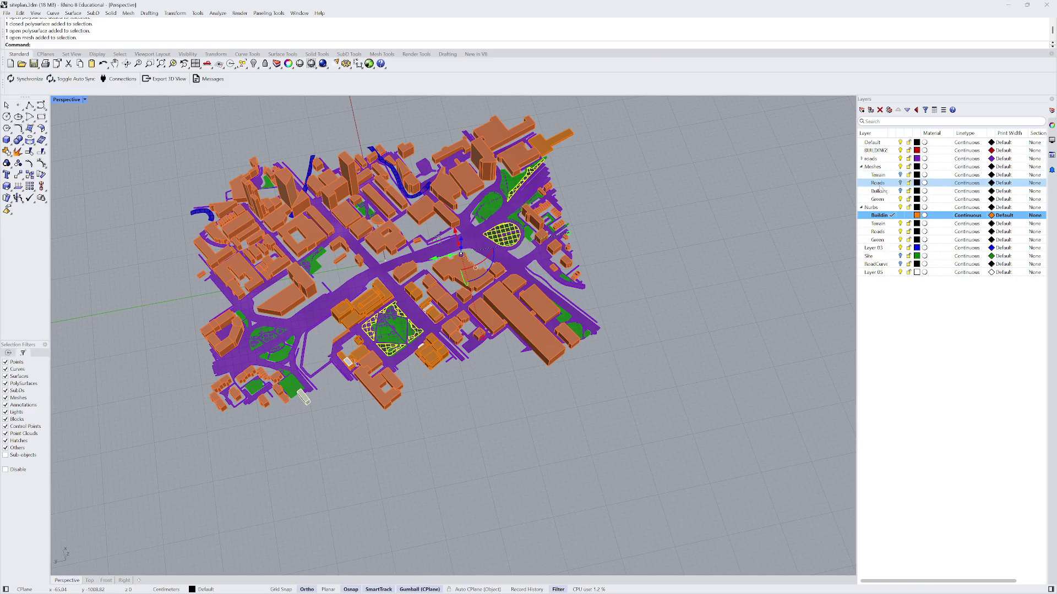
# - Move the selected park mesh onto the Green layer under Meshes
pyautogui.click(879, 202)
pyautogui.rightClick(879, 201)
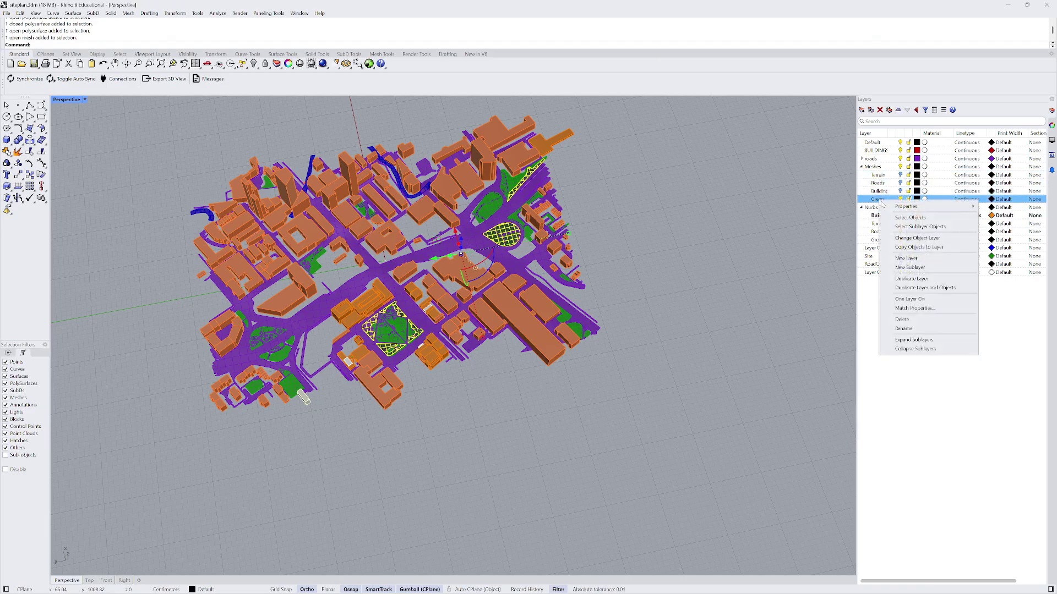
pyautogui.click(917, 239)
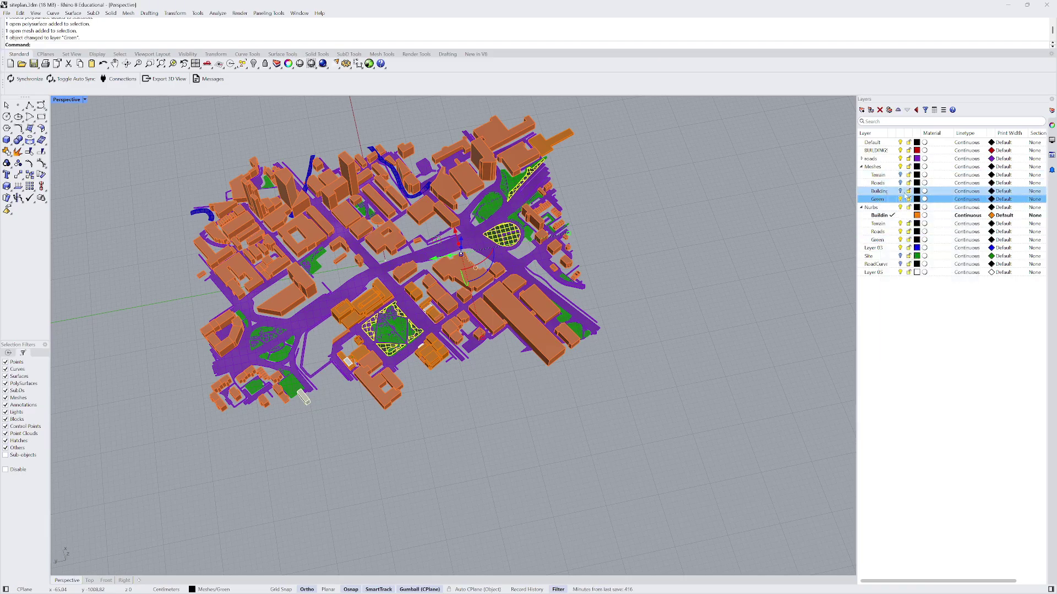
pyautogui.press('Escape')
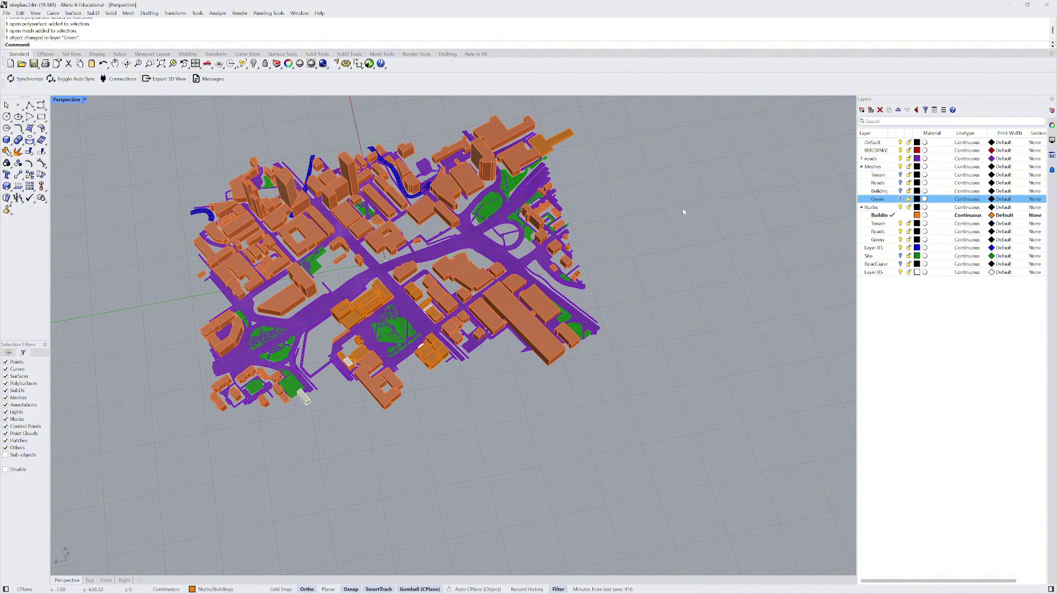
# - Turn on the Site layer so its green surfaces show, and zoom out over the site
pyautogui.moveTo(683, 211); pyautogui.dragTo(438, 231, button='right')
pyautogui.scroll(3, 439, 231)
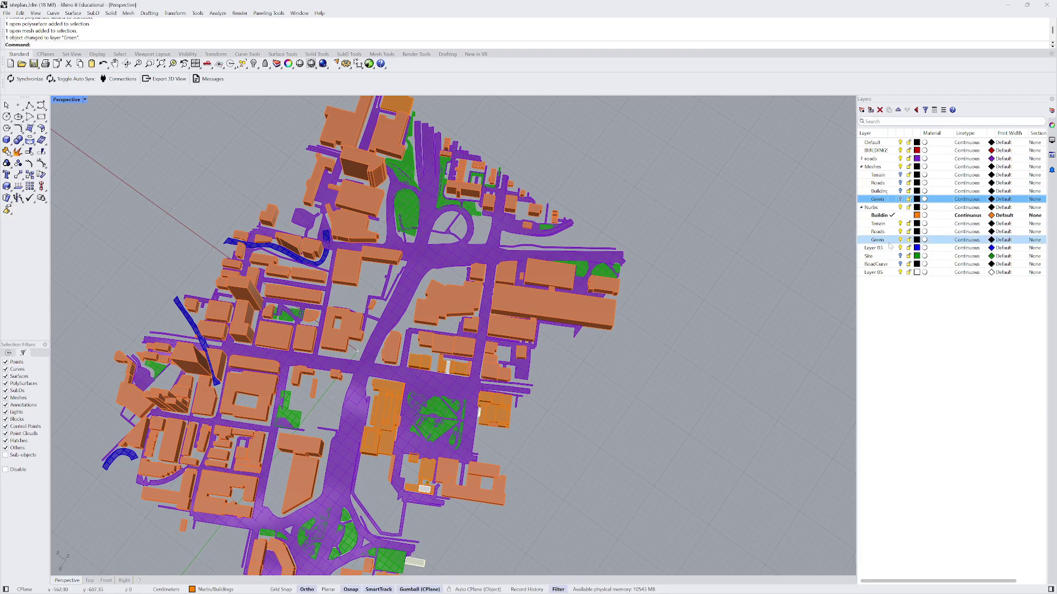
pyautogui.click(901, 256)
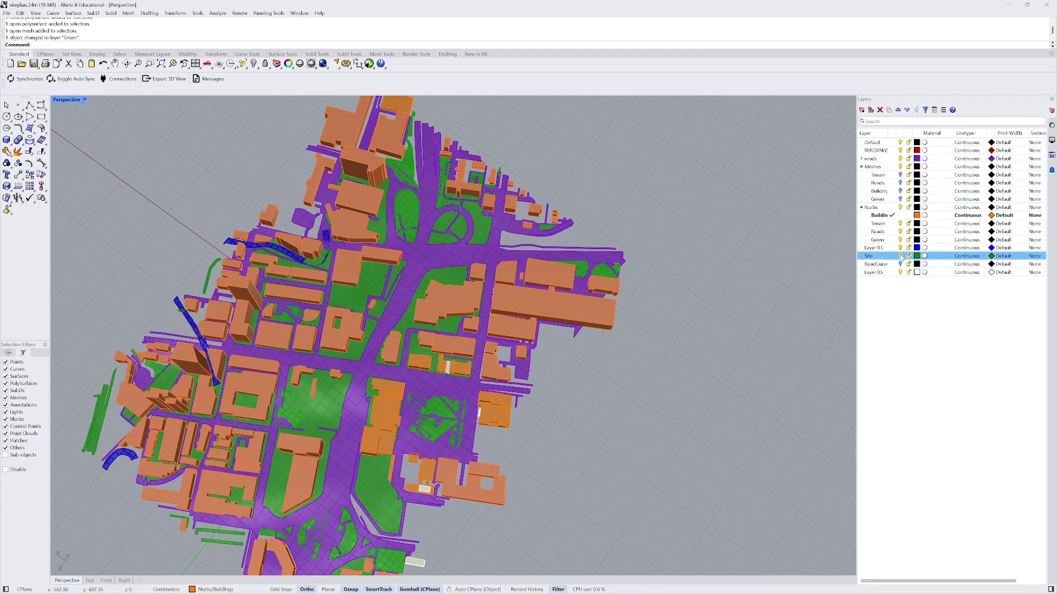
pyautogui.scroll(-5, 633, 220)
pyautogui.moveTo(633, 221)
pyautogui.mouseDown(button='right')
pyautogui.moveTo(684, 196)
pyautogui.moveTo(644, 222)
pyautogui.mouseUp(button='right')
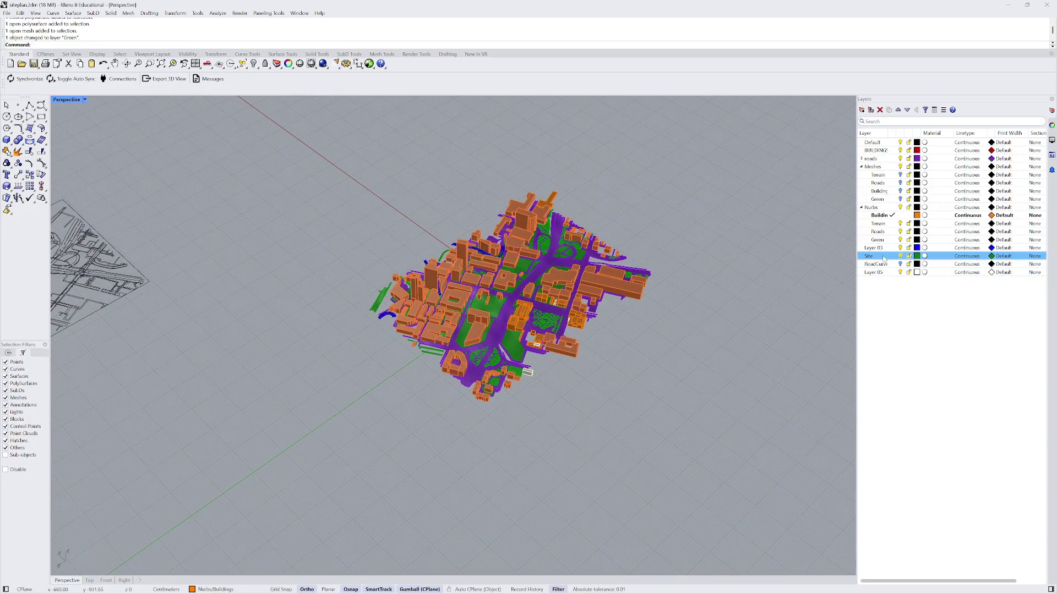
# - Reveal the hidden site terrain with ShowSelected by window-selecting it
pyautogui.scroll(2, 580, 311)
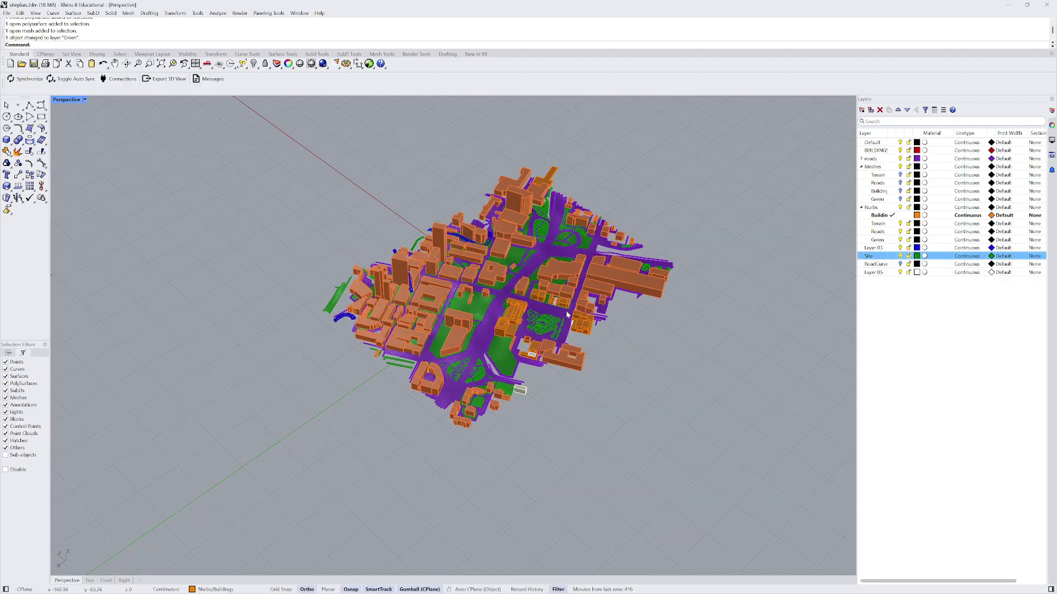
pyautogui.write('Shoo')
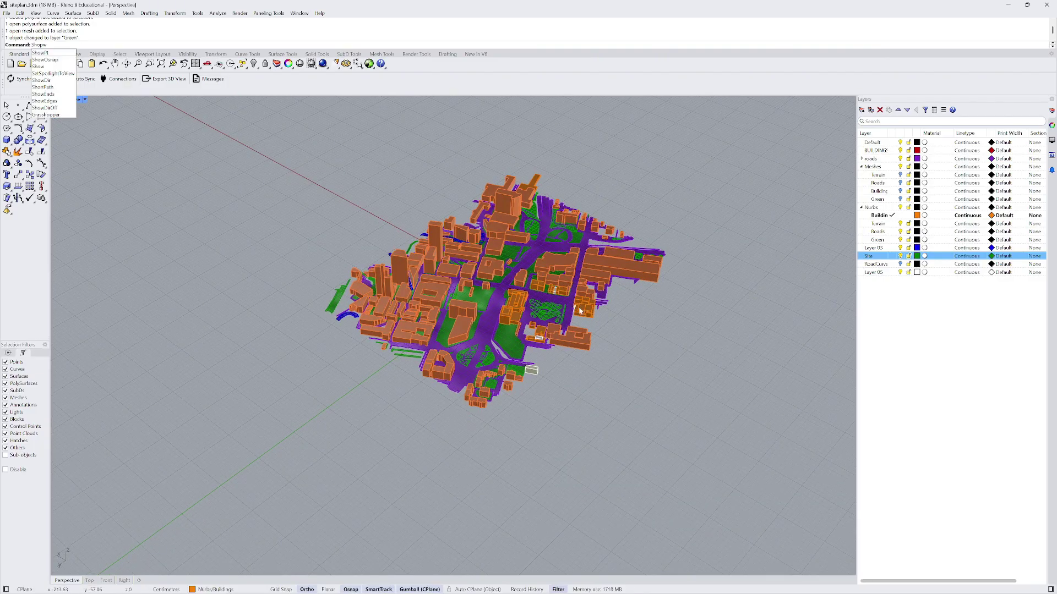
pyautogui.write('Selected')
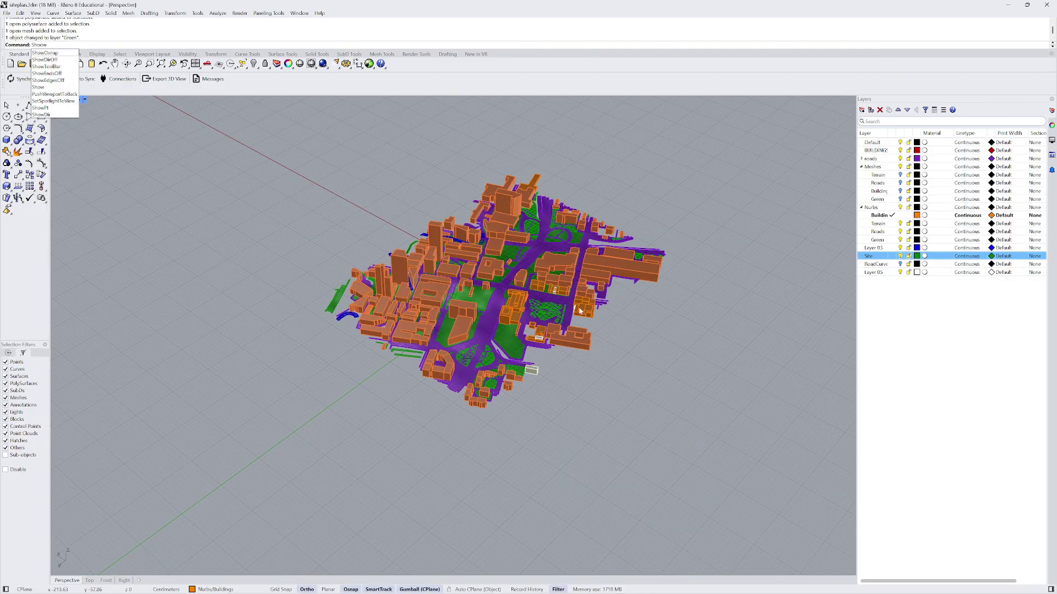
pyautogui.press('Return')
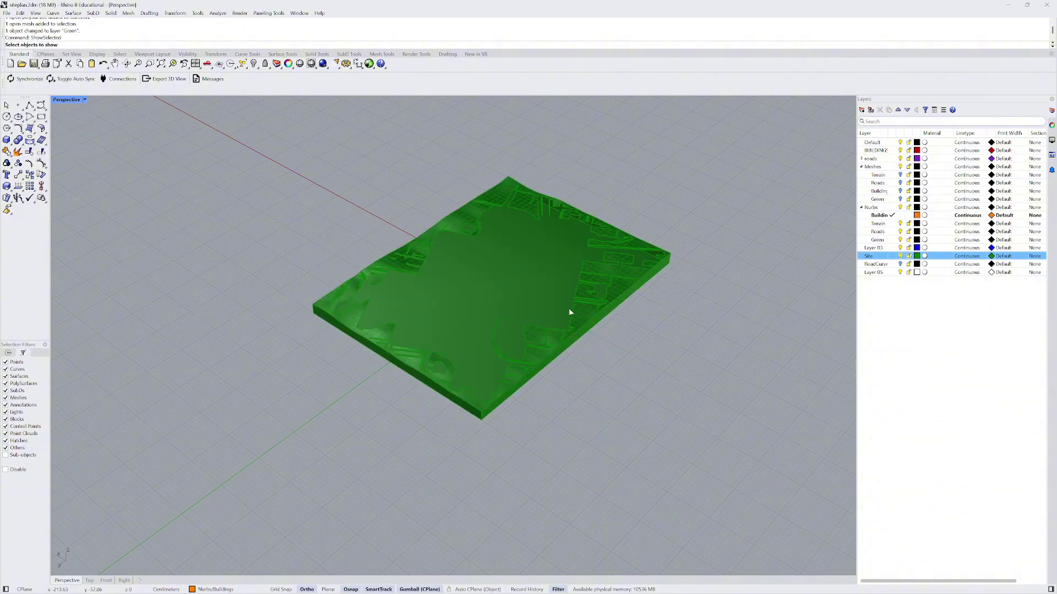
pyautogui.moveTo(570, 312); pyautogui.dragTo(543, 270, button='right')
pyautogui.moveTo(200, 201); pyautogui.dragTo(725, 444)
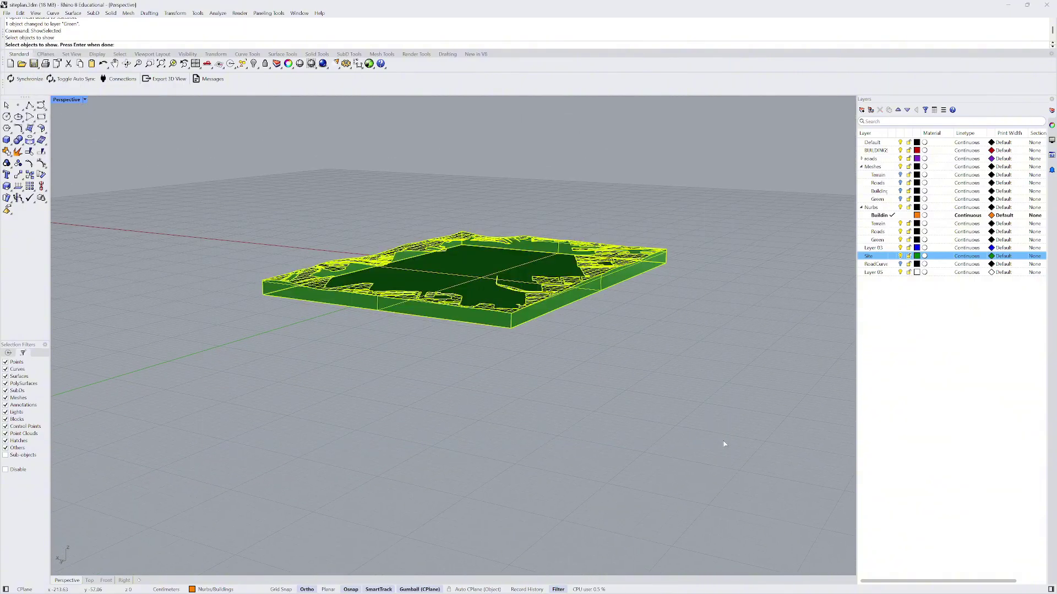
pyautogui.press('Return')
# - Check the revealed green surface and the green park mesh by selecting each
pyautogui.moveTo(600, 242); pyautogui.dragTo(594, 268, button='right')
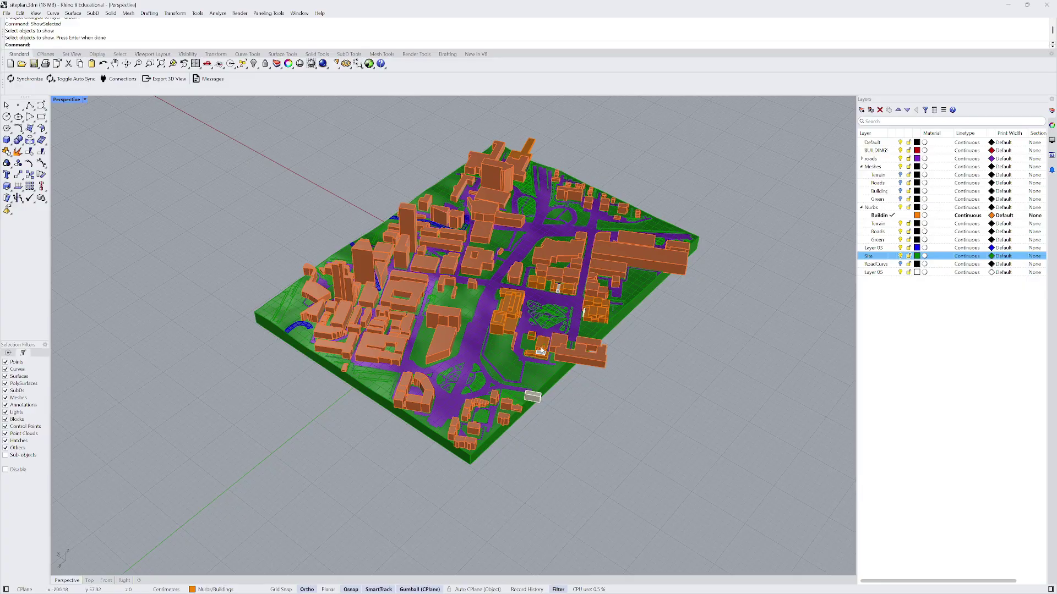
pyautogui.scroll(2, 399, 335)
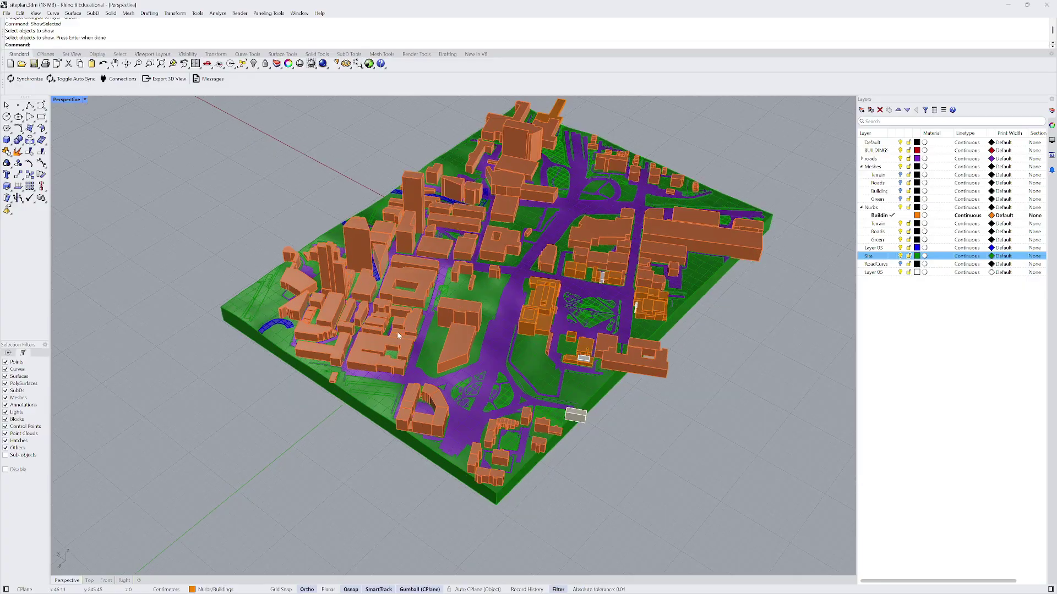
pyautogui.click(486, 293)
pyautogui.scroll(-5, 486, 293)
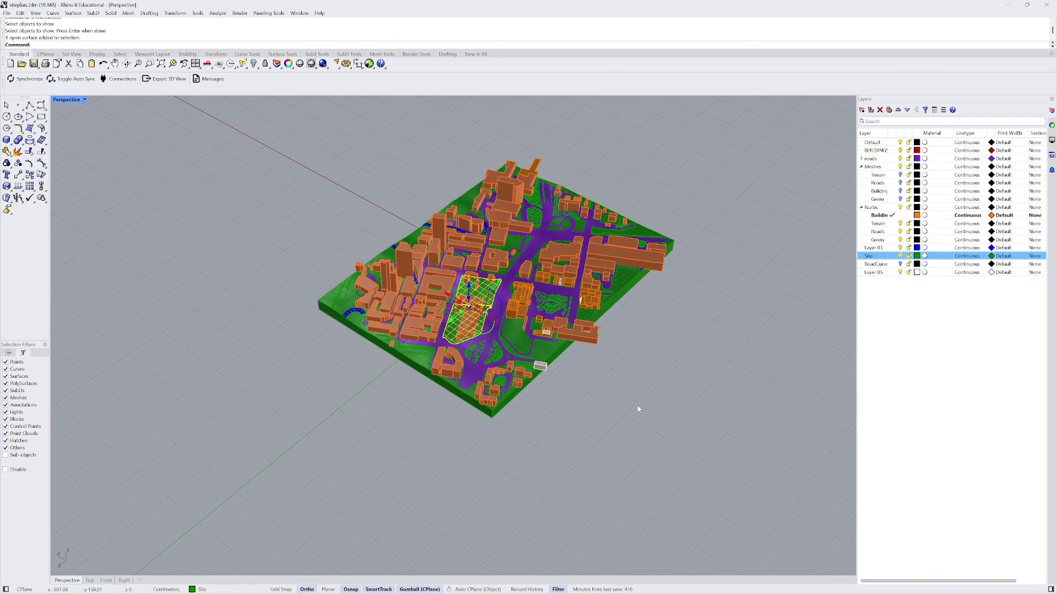
pyautogui.click(636, 408)
pyautogui.moveTo(637, 408); pyautogui.dragTo(533, 428, button='right')
pyautogui.scroll(12, 533, 427)
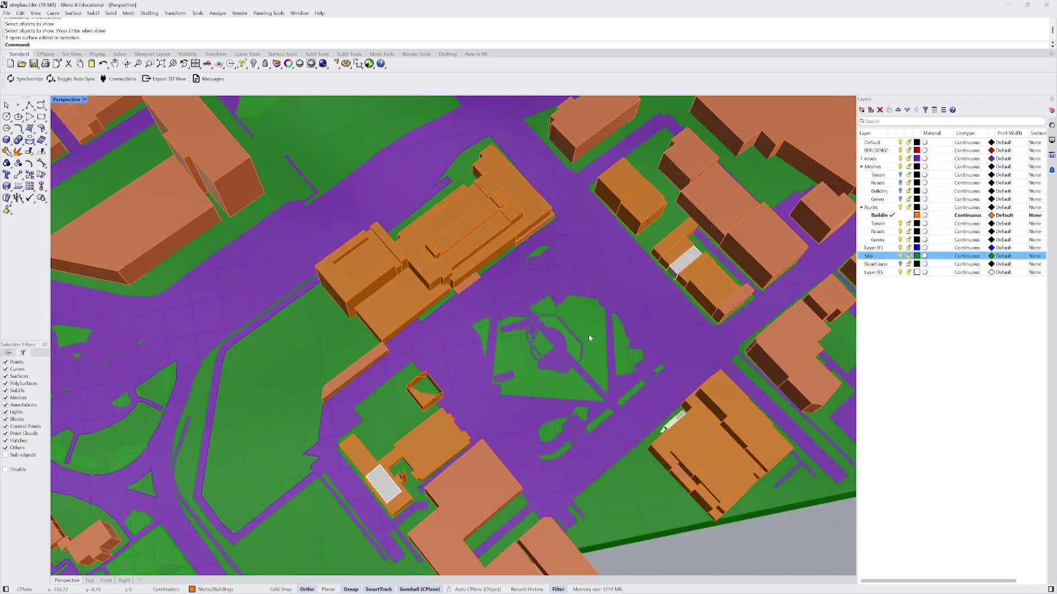
pyautogui.click(590, 338)
pyautogui.scroll(-6, 589, 338)
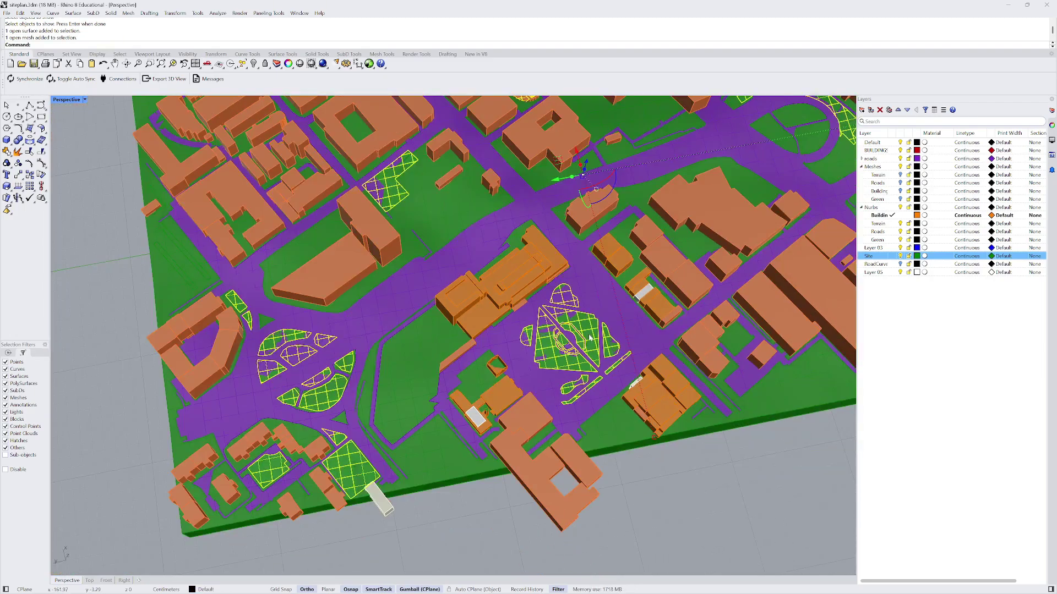
pyautogui.moveTo(589, 337); pyautogui.dragTo(643, 312, button='right')
pyautogui.click(661, 328)
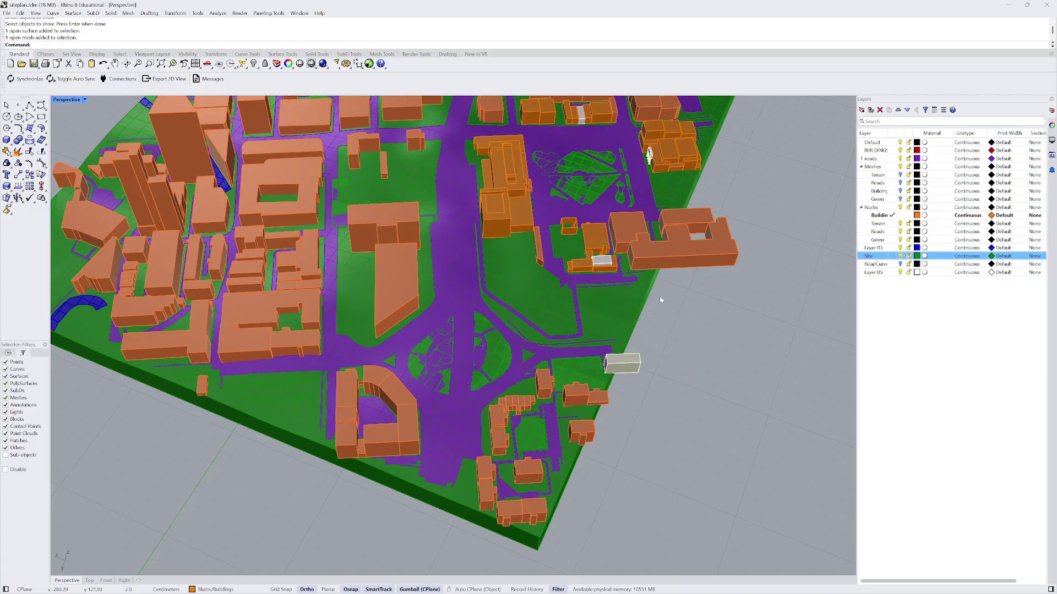
pyautogui.scroll(-3, 660, 300)
pyautogui.scroll(9, 484, 363)
# - Select the roads surface at the roundabout to check it
pyautogui.click(487, 405)
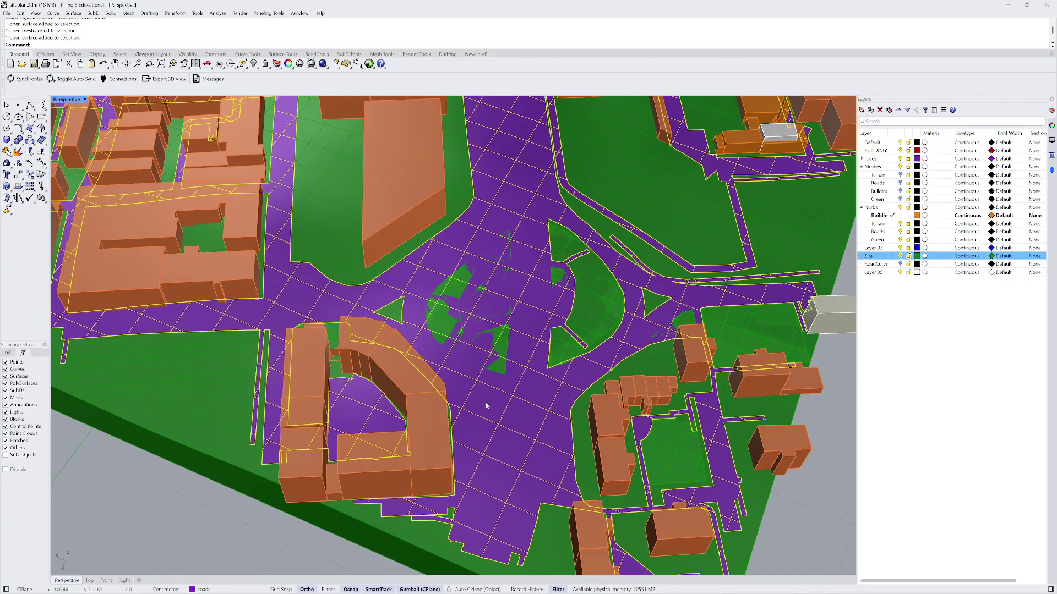
pyautogui.scroll(-10, 484, 401)
pyautogui.moveTo(485, 401); pyautogui.dragTo(470, 379, button='right')
pyautogui.scroll(6, 529, 303)
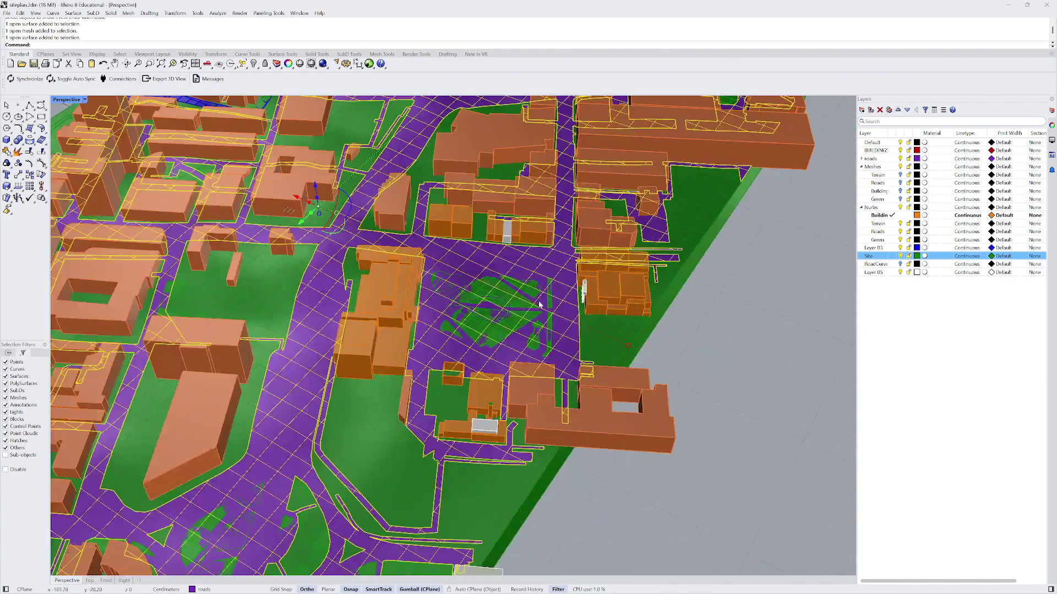
pyautogui.scroll(-6, 514, 309)
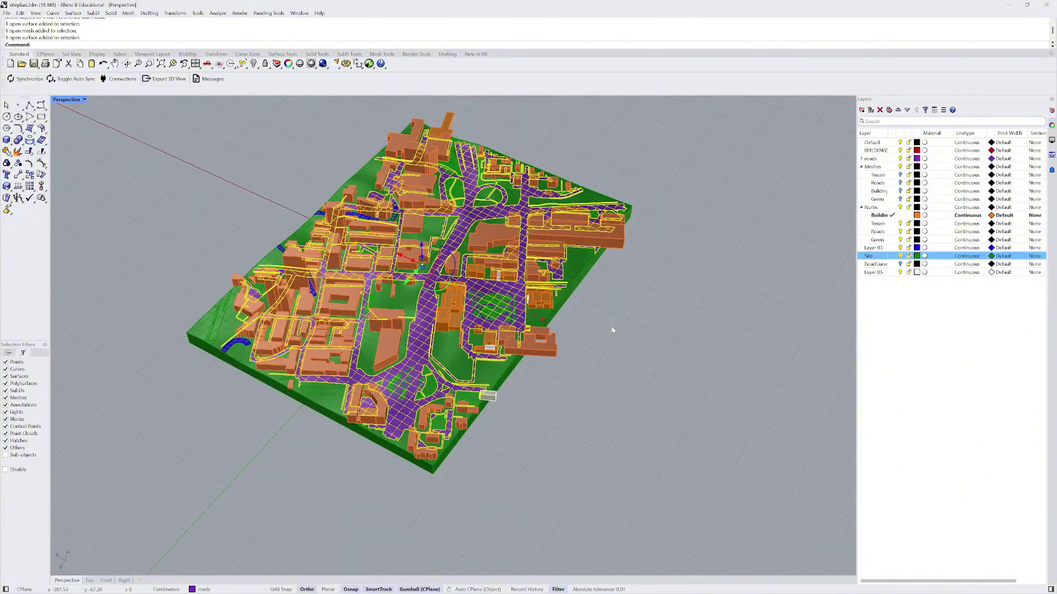
pyautogui.click(613, 330)
# - Select the lower-left surface and then the green site base block from a top-down view
pyautogui.moveTo(573, 337); pyautogui.dragTo(615, 326, button='right')
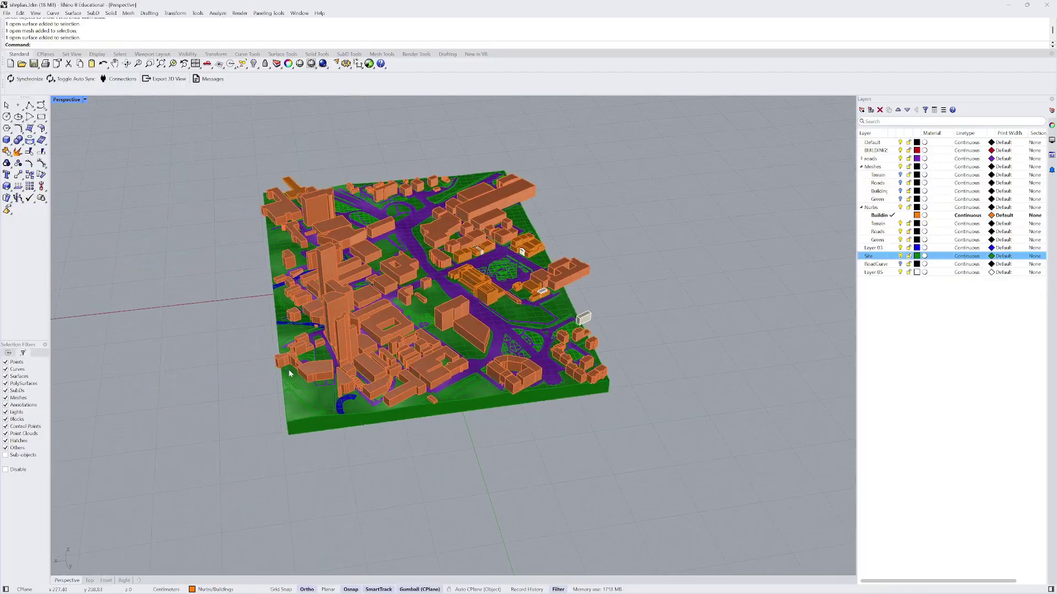
pyautogui.scroll(5, 304, 418)
pyautogui.click(311, 415)
pyautogui.scroll(-5, 311, 417)
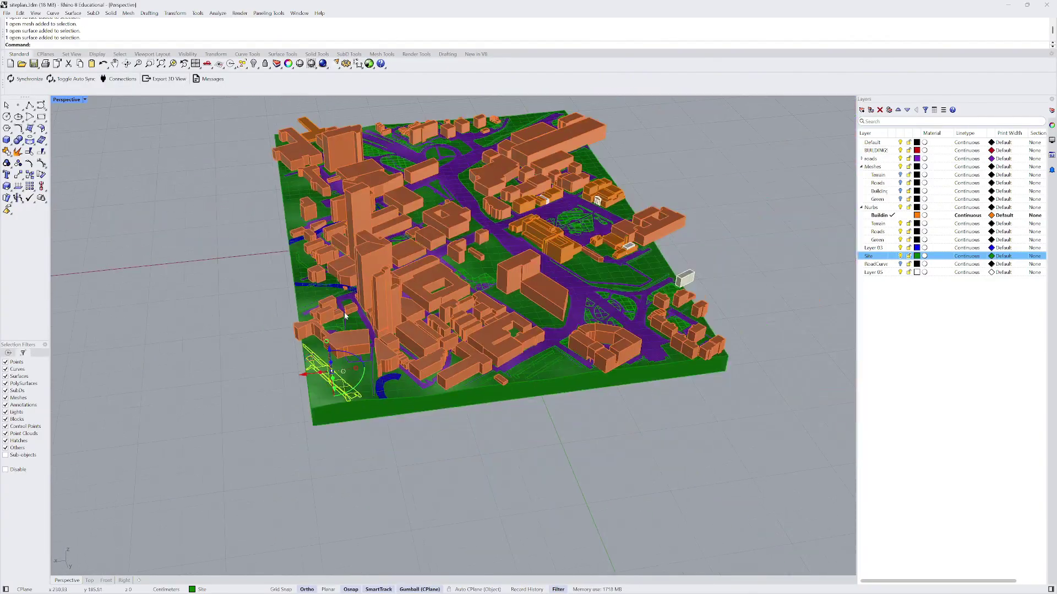
pyautogui.moveTo(311, 417); pyautogui.dragTo(327, 432, button='right')
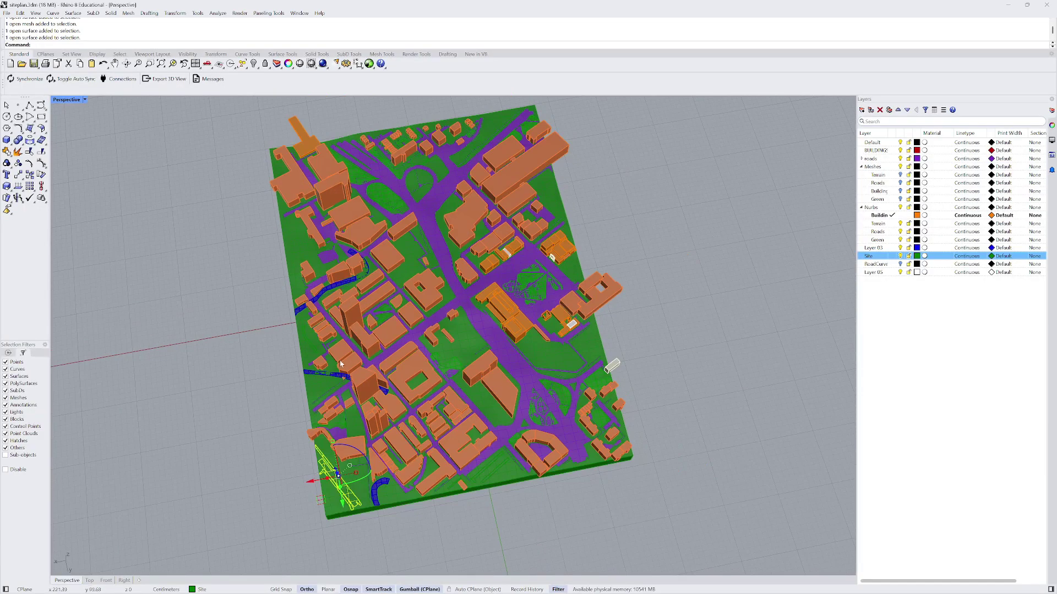
pyautogui.scroll(5, 336, 382)
pyautogui.click(312, 365)
pyautogui.scroll(-6, 312, 365)
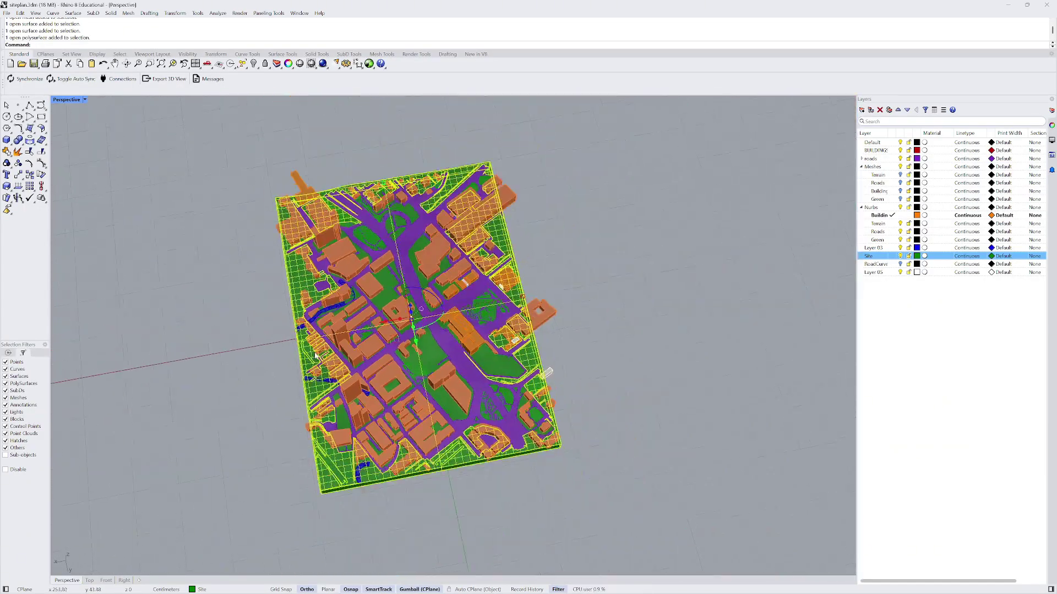
pyautogui.scroll(5, 338, 309)
pyautogui.moveTo(353, 324); pyautogui.dragTo(374, 386, button='right')
pyautogui.scroll(-5, 392, 356)
pyautogui.scroll(3, 302, 376)
pyautogui.scroll(4, 374, 387)
pyautogui.scroll(-2, 347, 373)
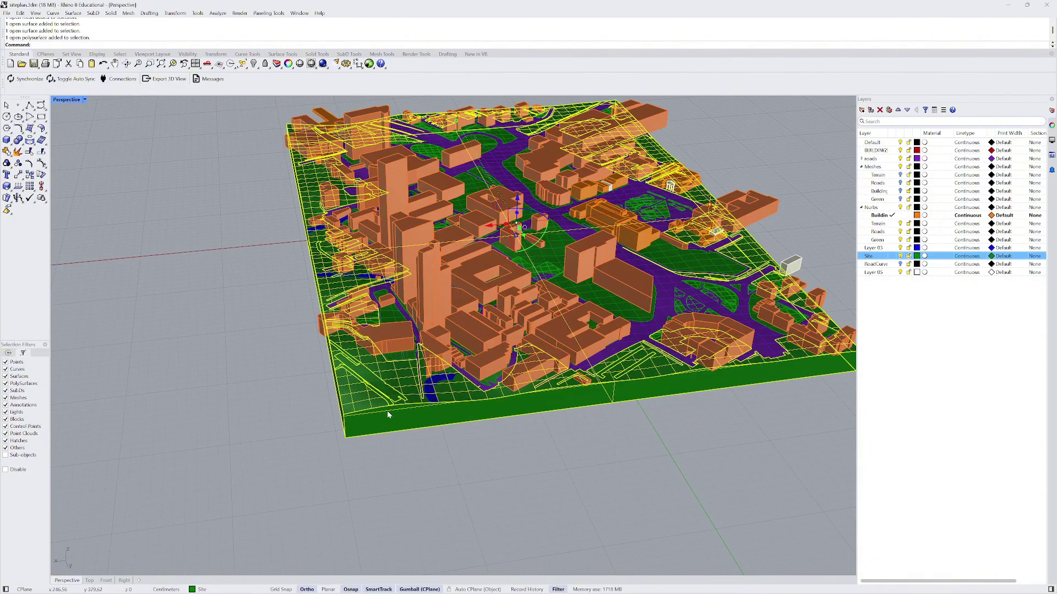
# - Hide the green site base block and check a remaining site surface
pyautogui.press('Return')
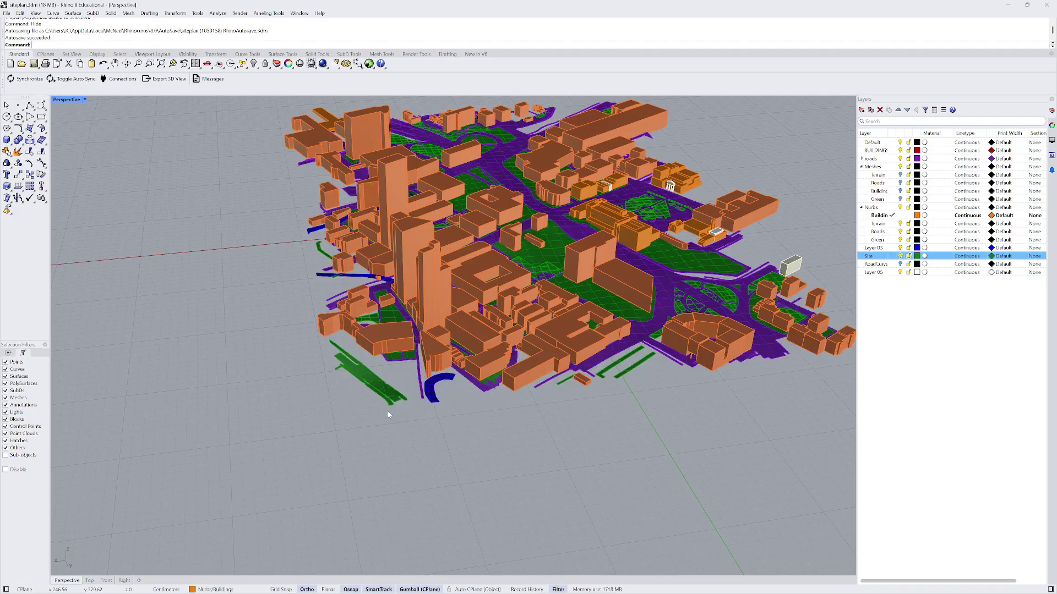
pyautogui.moveTo(389, 413); pyautogui.dragTo(473, 419, button='right')
pyautogui.scroll(5, 496, 385)
pyautogui.click(502, 377)
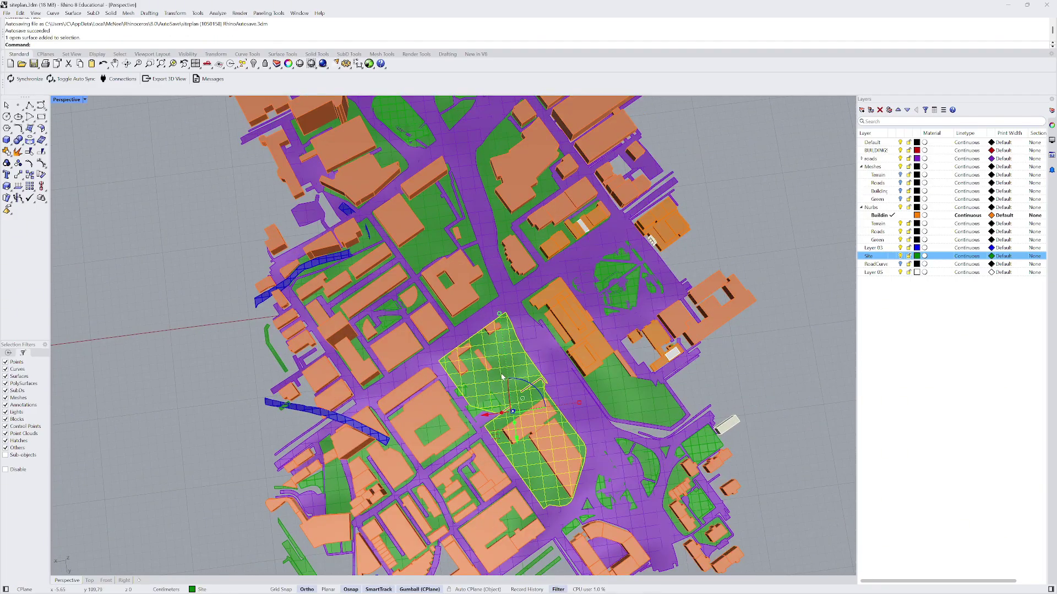
pyautogui.scroll(-5, 432, 240)
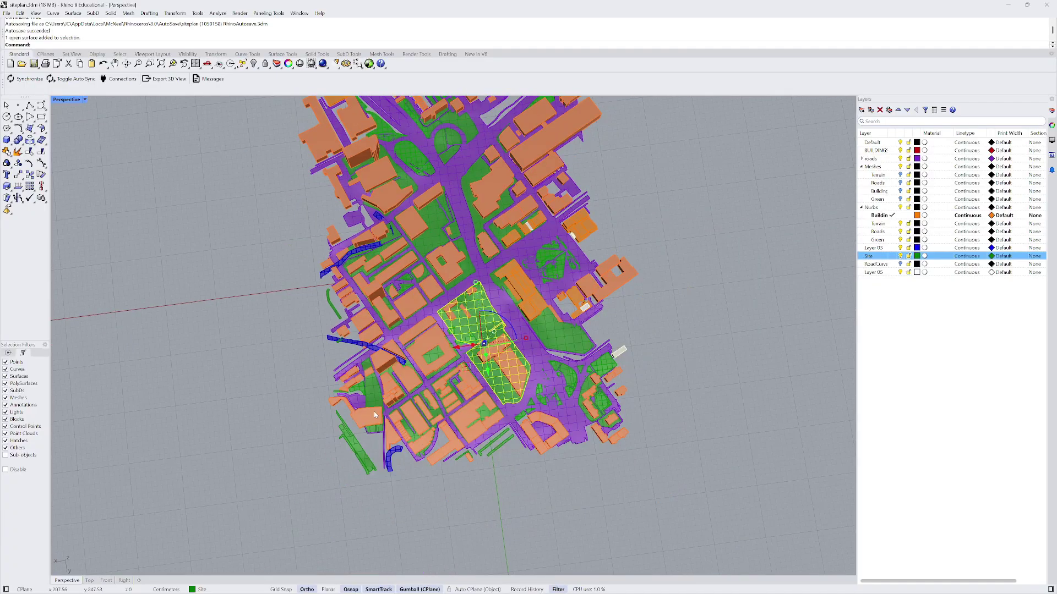
# - Select two small stray road surfaces near the site's lower-left
pyautogui.moveTo(432, 240); pyautogui.dragTo(322, 330, button='right')
pyautogui.click(352, 440)
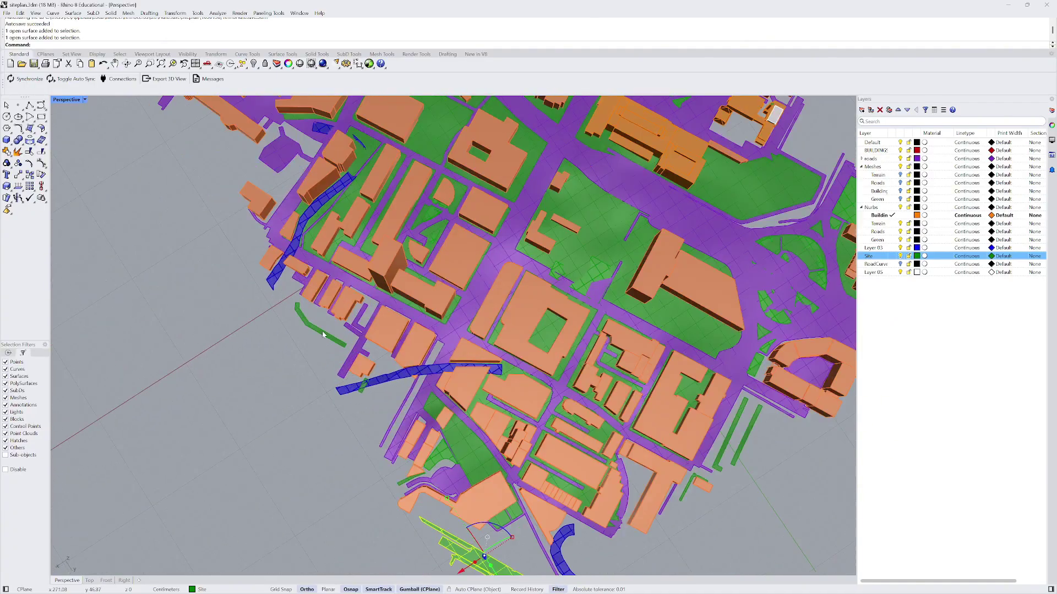
pyautogui.keyDown('shift'); pyautogui.click(322, 330); pyautogui.keyUp('shift')
pyautogui.scroll(-5, 512, 386)
pyautogui.keyDown('shift'); pyautogui.moveTo(512, 385); pyautogui.dragTo(238, 390, button='right'); pyautogui.keyUp('shift')
pyautogui.scroll(5, 374, 385)
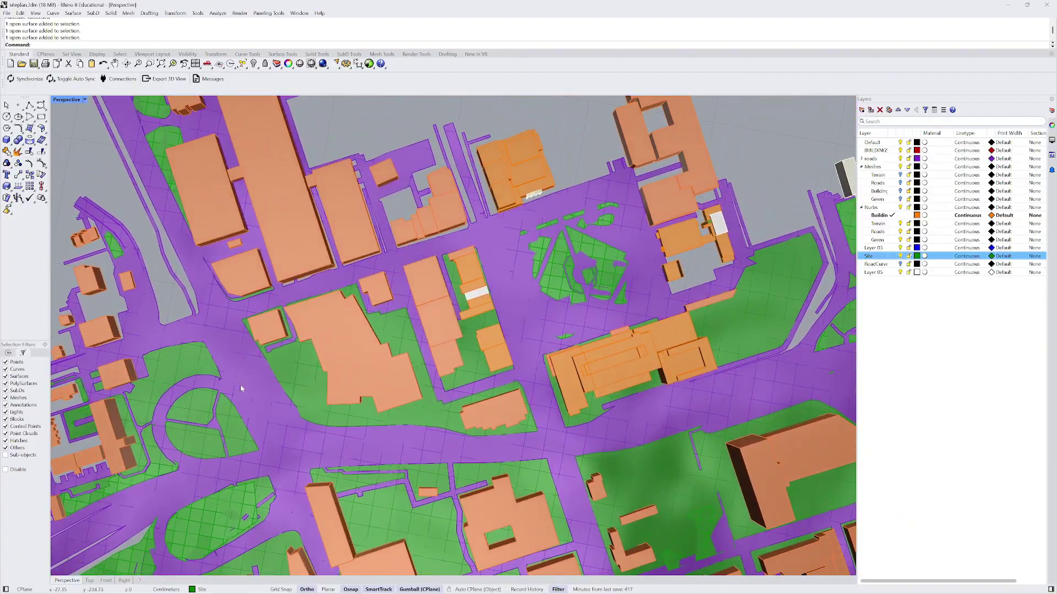
pyautogui.scroll(-5, 238, 389)
pyautogui.scroll(3, 326, 283)
# - Add the green strips, including the L-shaped one, to the selection
pyautogui.moveTo(326, 283); pyautogui.dragTo(407, 382, button='right')
pyautogui.scroll(3, 687, 395)
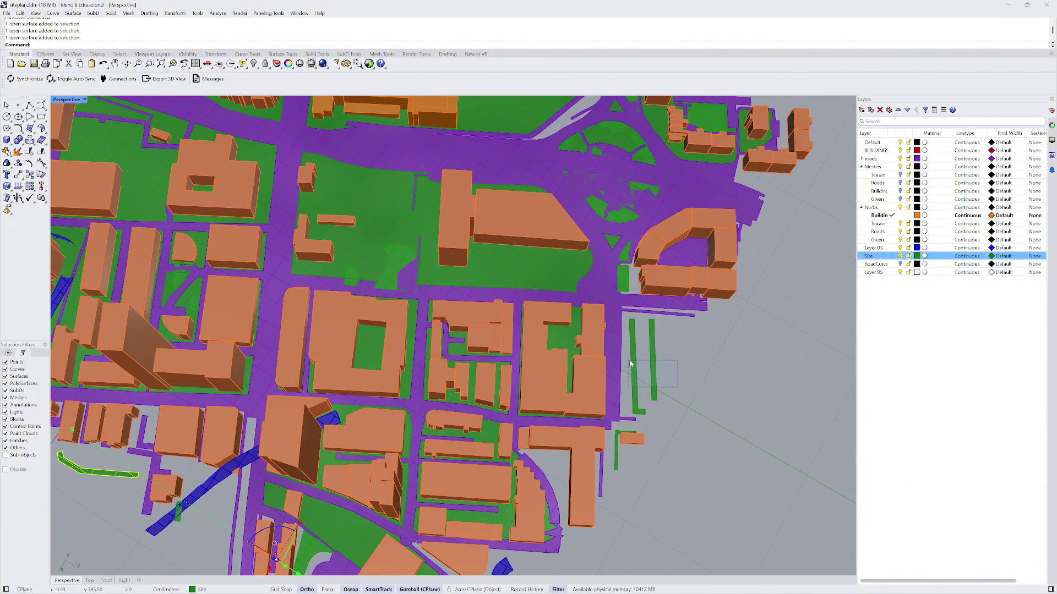
pyautogui.keyDown('shift'); pyautogui.click(637, 411); pyautogui.keyUp('shift')
pyautogui.keyDown('shift'); pyautogui.click(617, 460); pyautogui.keyUp('shift')
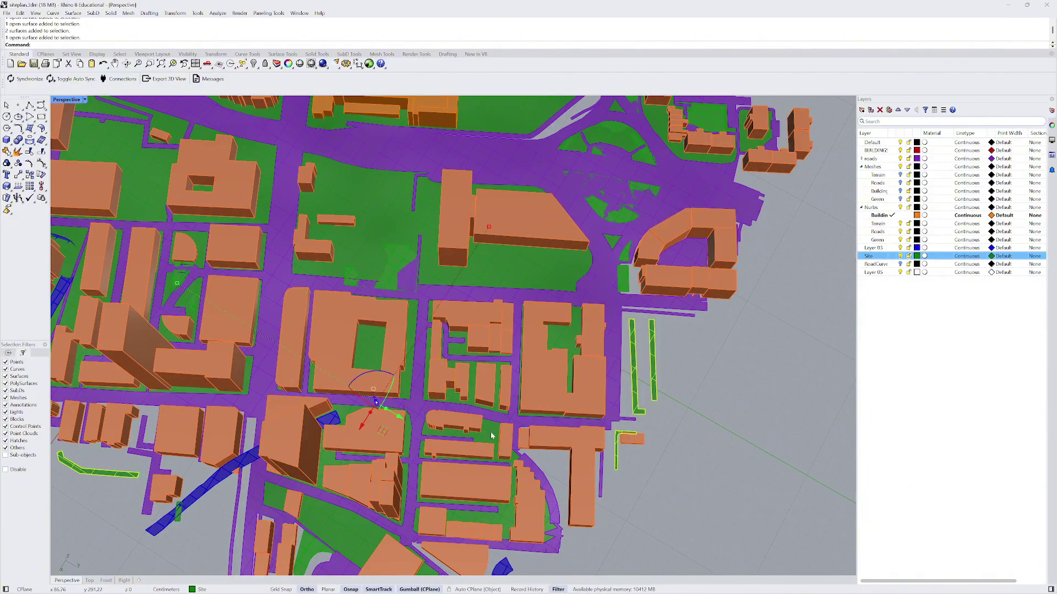
pyautogui.scroll(-4, 491, 436)
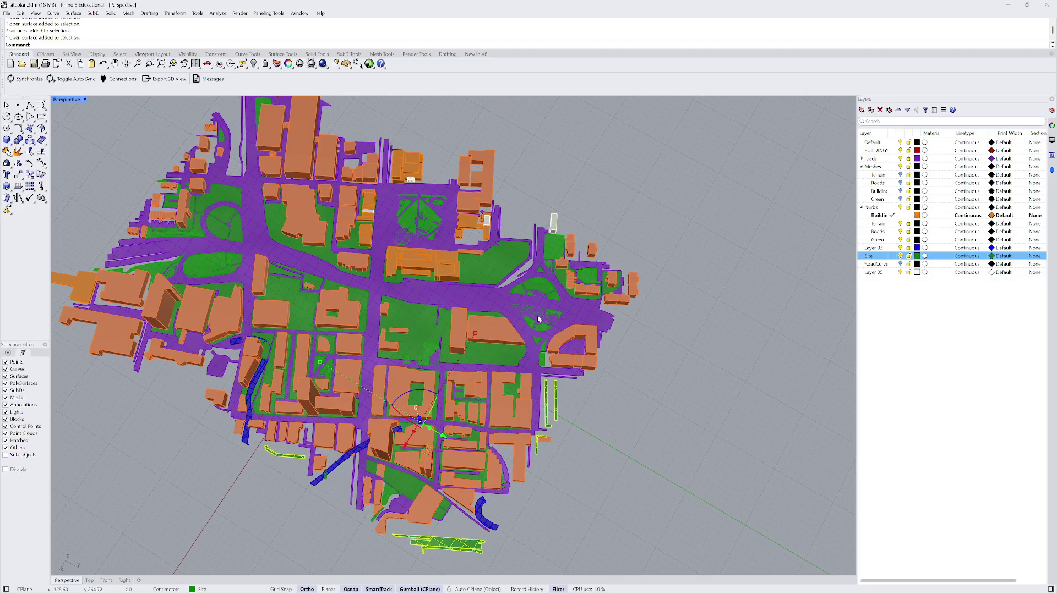
pyautogui.moveTo(539, 319); pyautogui.dragTo(493, 350, button='right')
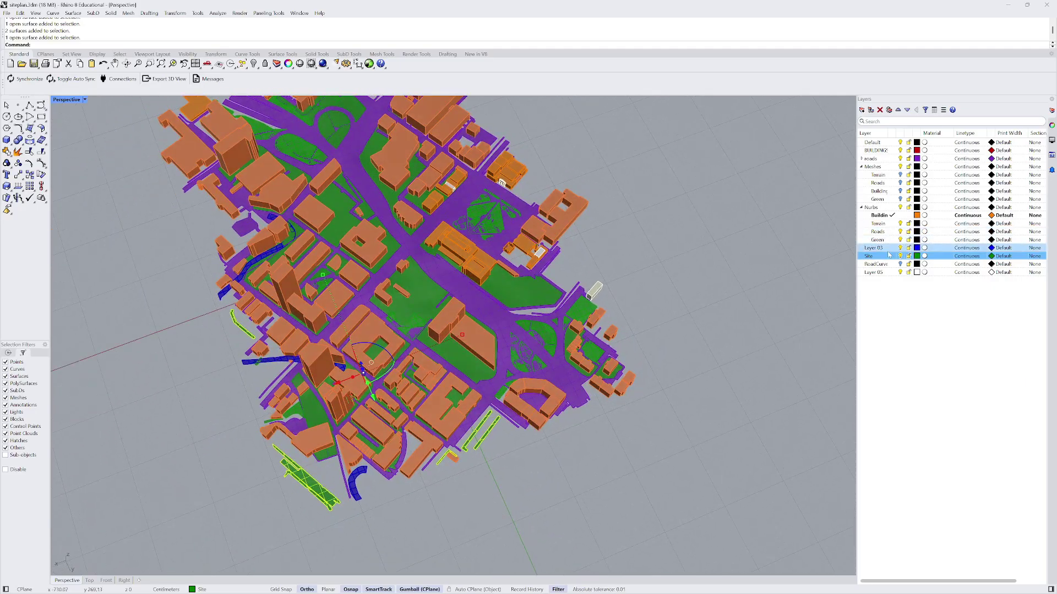
# - Move the selected pieces onto the Roads layer, colour that layer purple, and select another road surface
pyautogui.rightClick(880, 232)
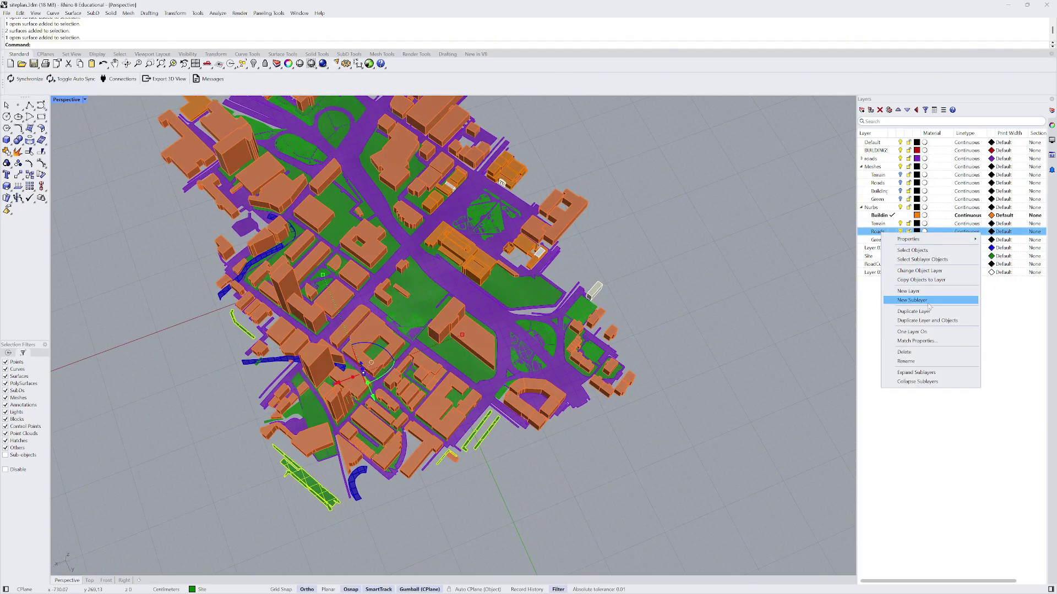
pyautogui.click(920, 271)
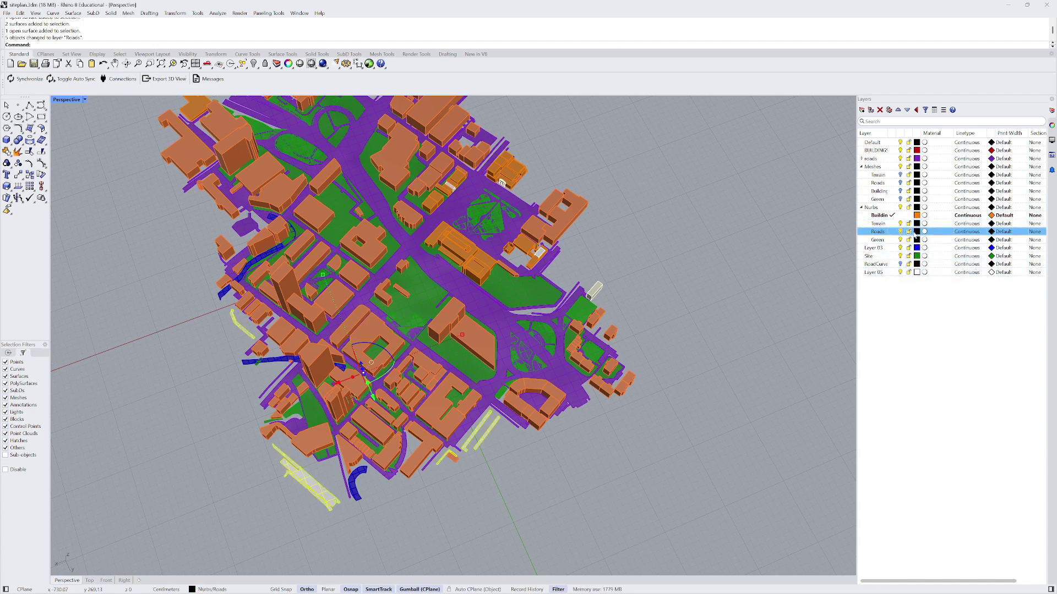
pyautogui.click(917, 232)
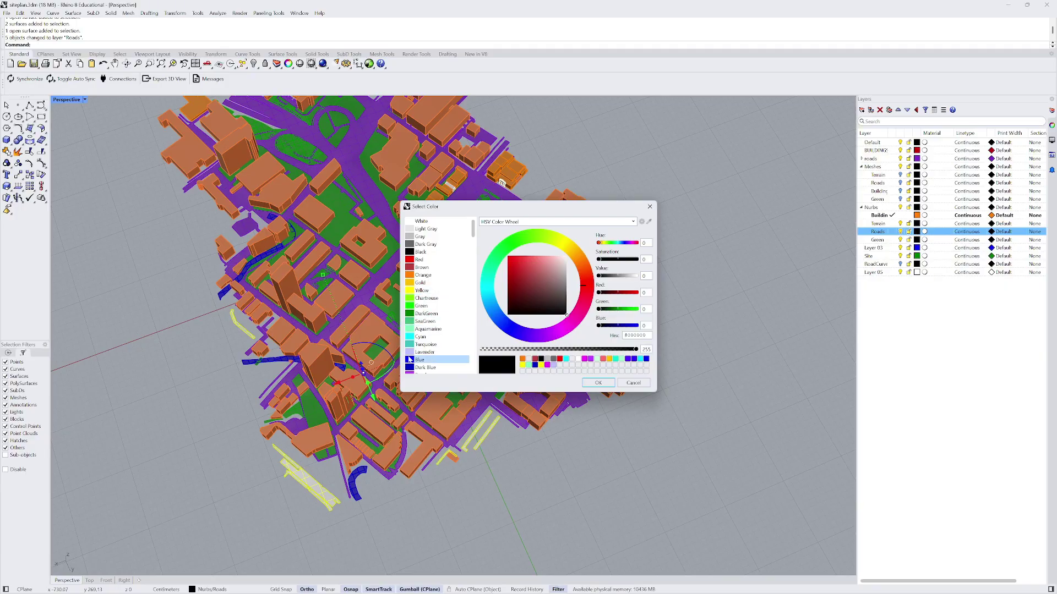
pyautogui.scroll(-1, 409, 359)
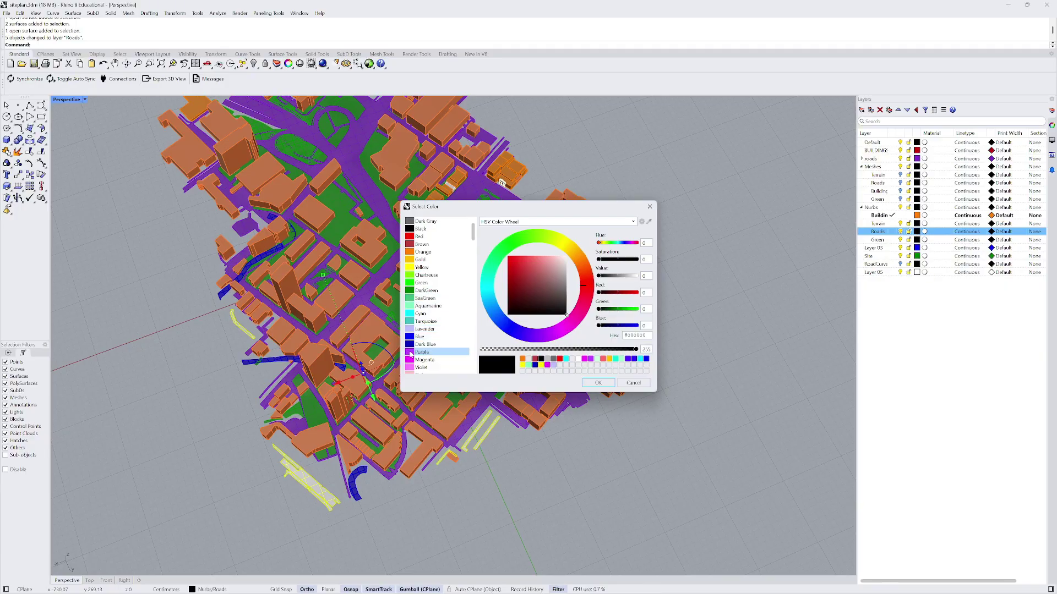
pyautogui.click(410, 353)
pyautogui.click(597, 382)
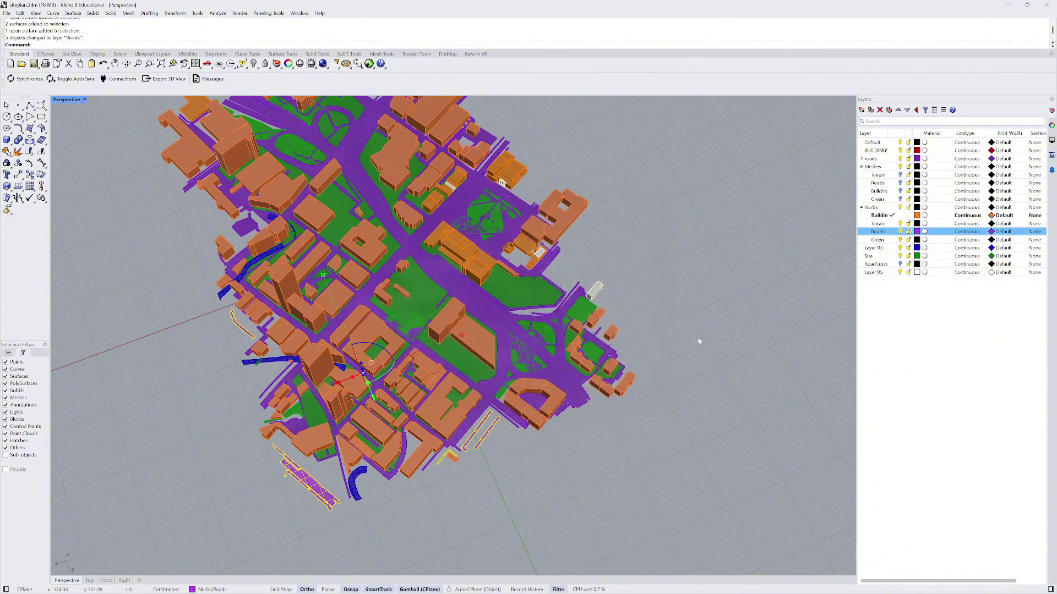
pyautogui.click(500, 319)
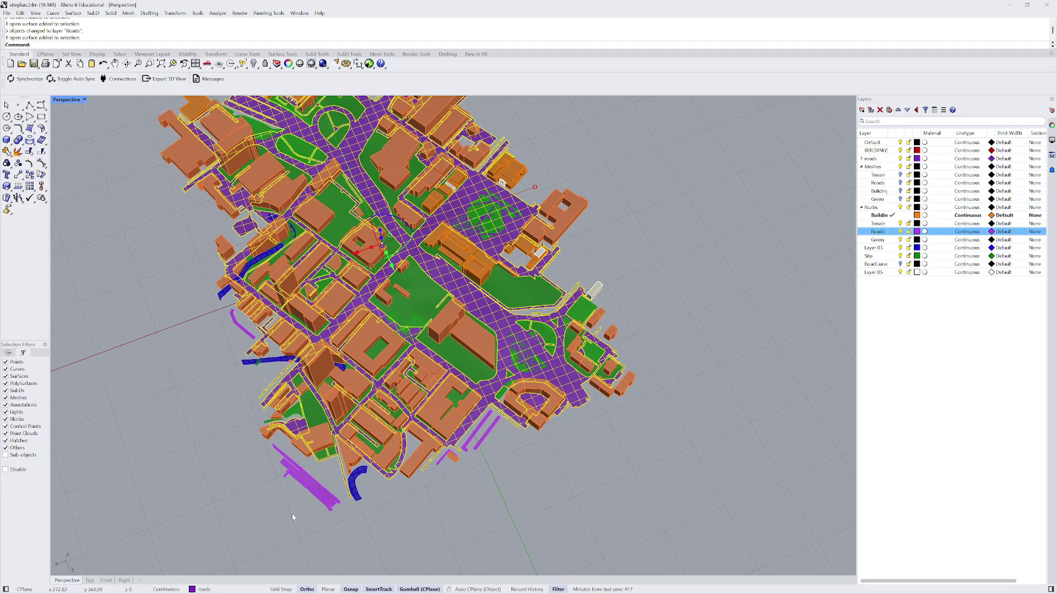
# - Move the remaining road surface onto the Roads layer
pyautogui.rightClick(881, 233)
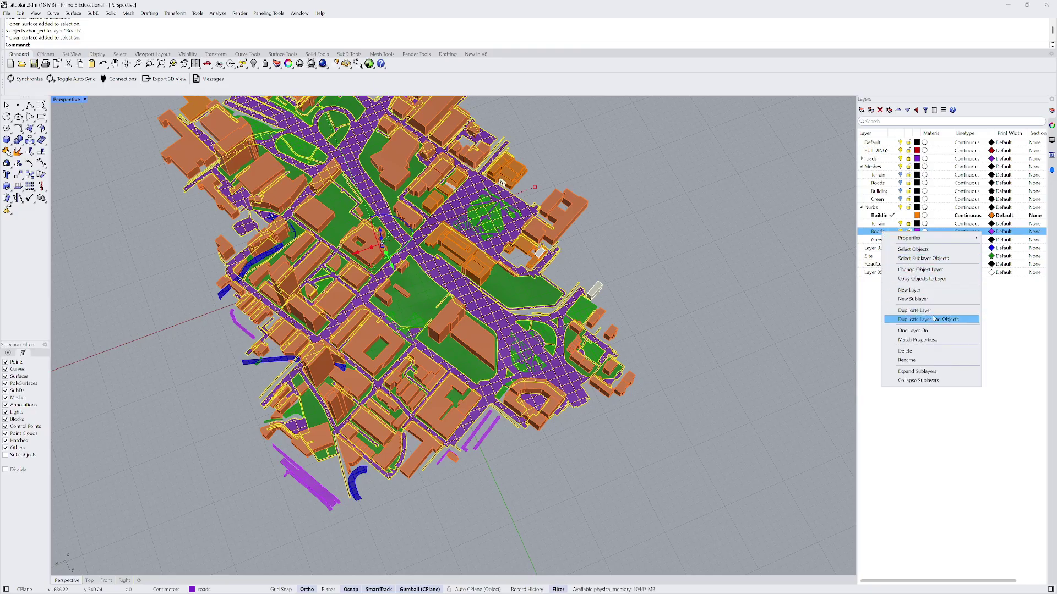
pyautogui.click(920, 270)
pyautogui.scroll(-5, 698, 326)
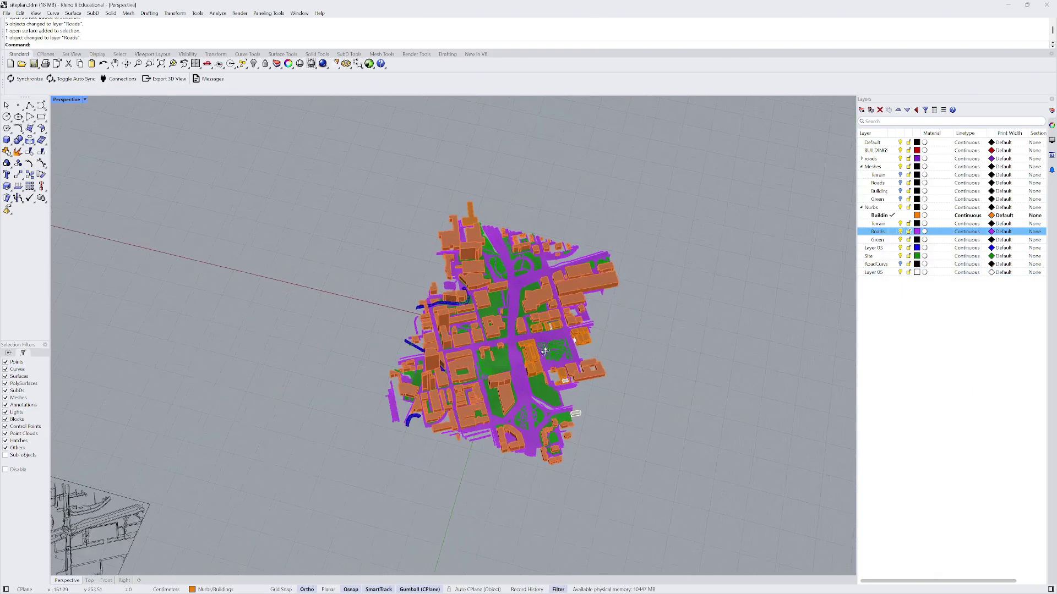
pyautogui.moveTo(567, 341); pyautogui.dragTo(578, 308, button='right')
pyautogui.scroll(6, 581, 300)
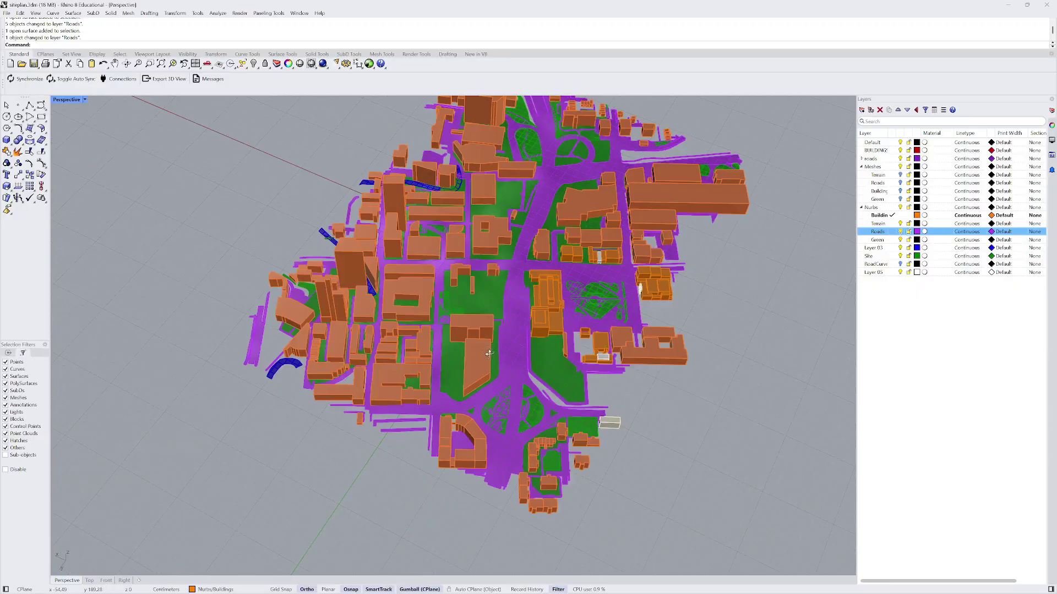
pyautogui.scroll(8, 582, 298)
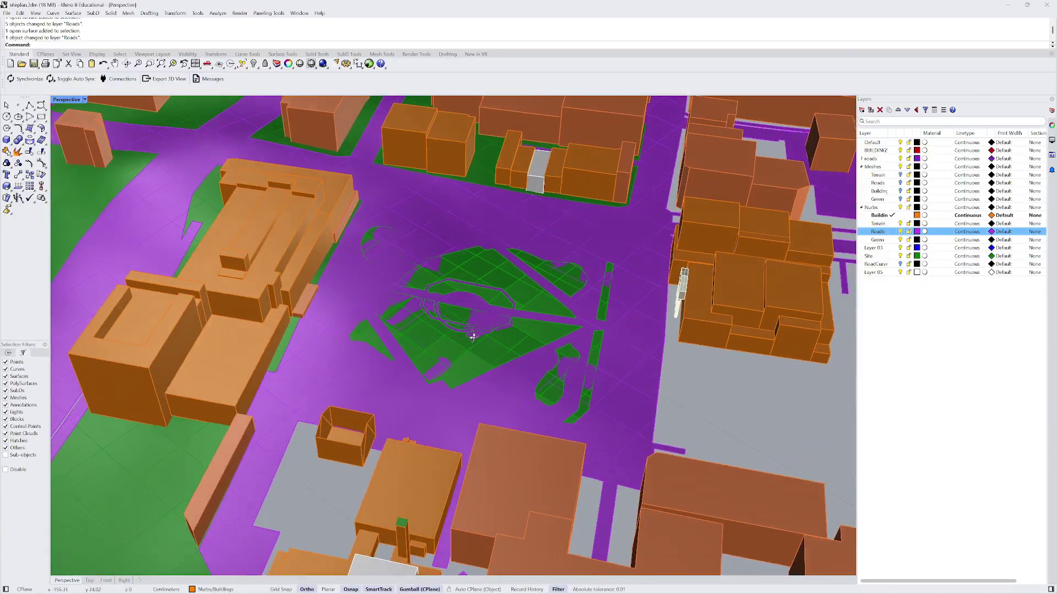
# - Select the green park meshes and start Make2D from the Top viewport
pyautogui.click(473, 337)
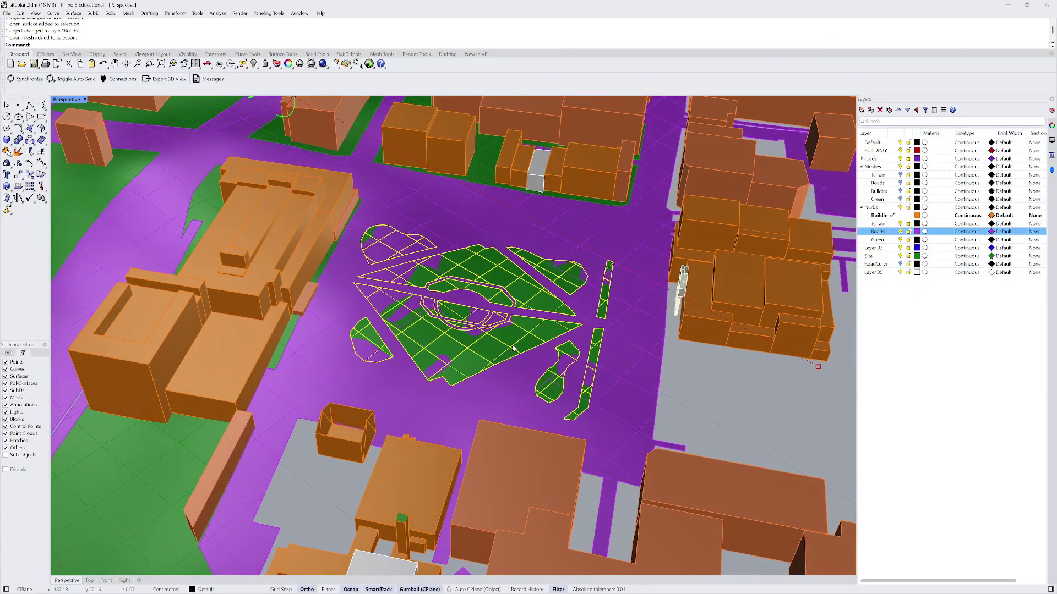
pyautogui.scroll(-5, 374, 242)
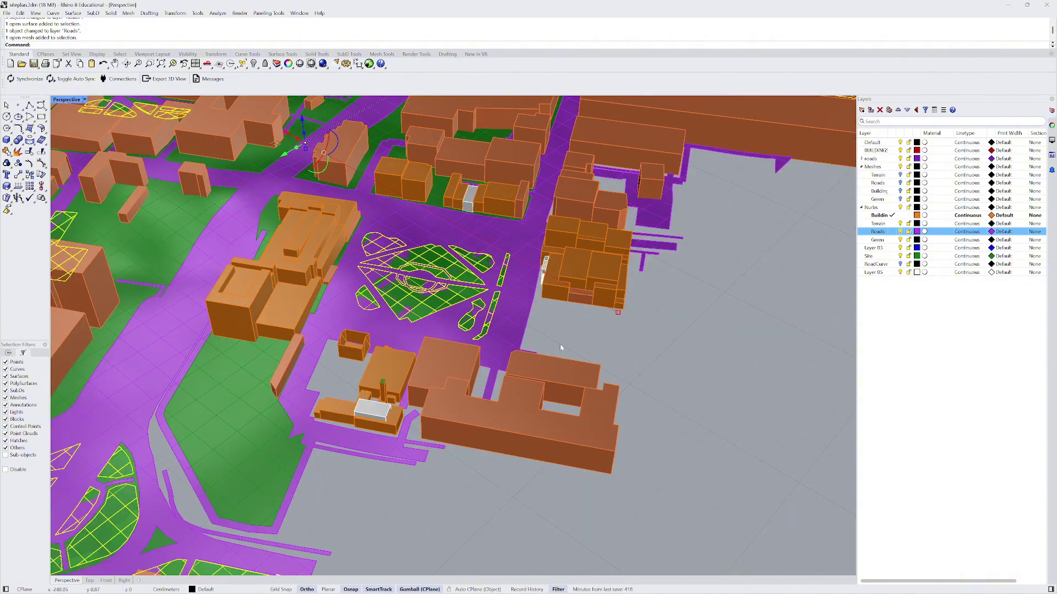
pyautogui.press('Escape')
pyautogui.click(440, 255)
pyautogui.scroll(-8, 440, 254)
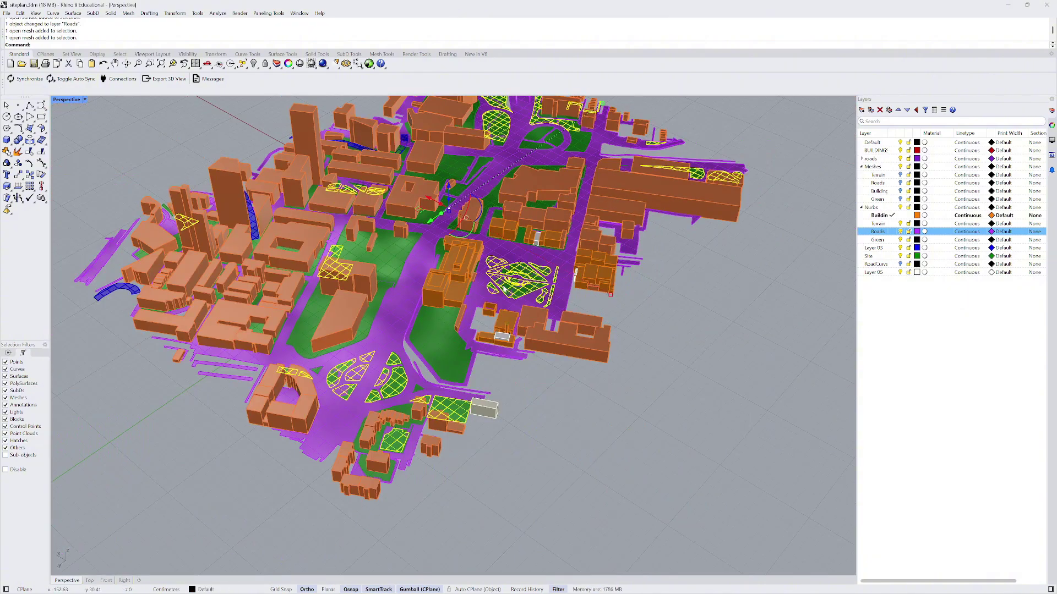
pyautogui.scroll(-2, 506, 306)
pyautogui.scroll(-4, 506, 308)
pyautogui.moveTo(507, 308); pyautogui.dragTo(552, 320, button='right')
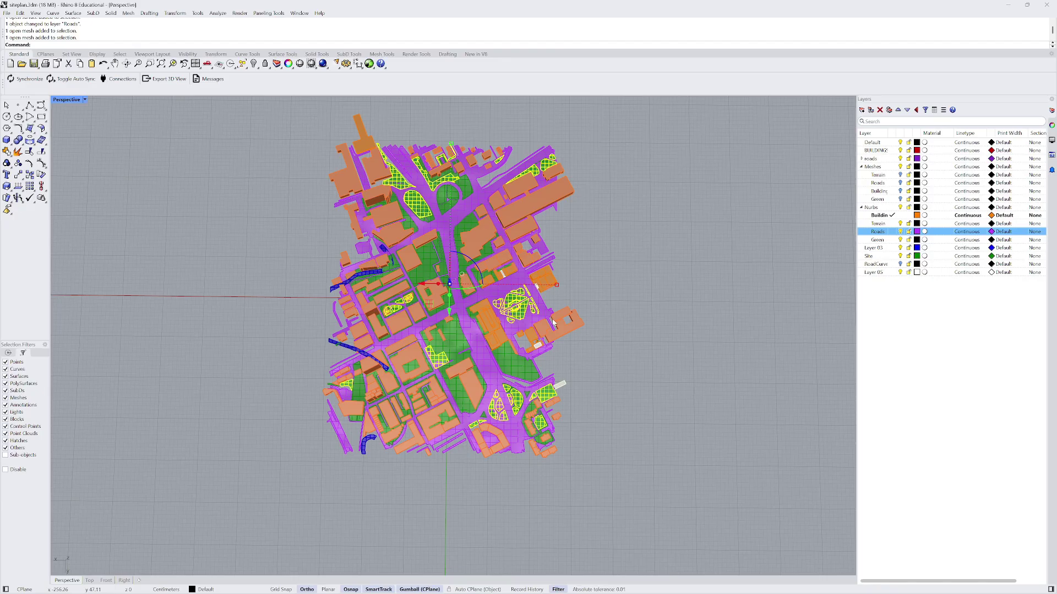
pyautogui.click(89, 581)
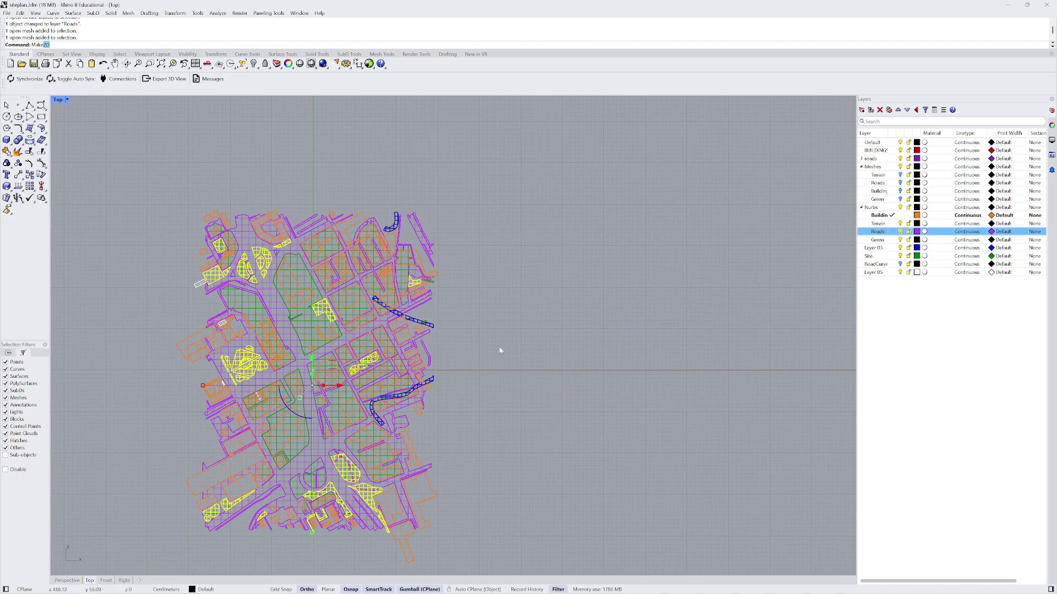
pyautogui.press('Return')
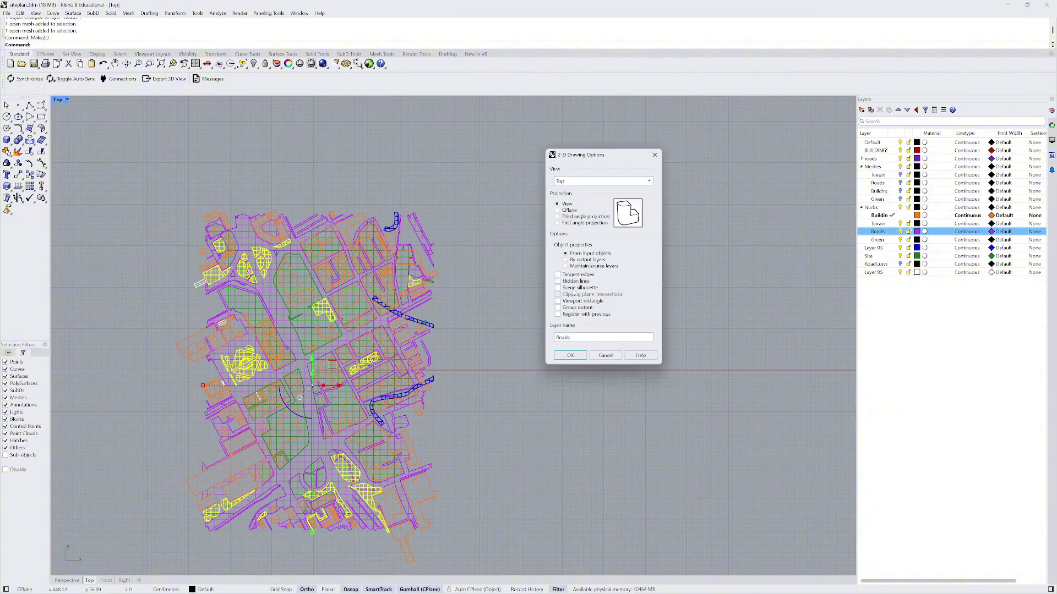
# - Generate the Make2D top-view linework of the park meshes and window-select the new curves
pyautogui.click(570, 355)
pyautogui.scroll(-2, 499, 302)
pyautogui.scroll(-1, 500, 302)
pyautogui.scroll(6, 519, 188)
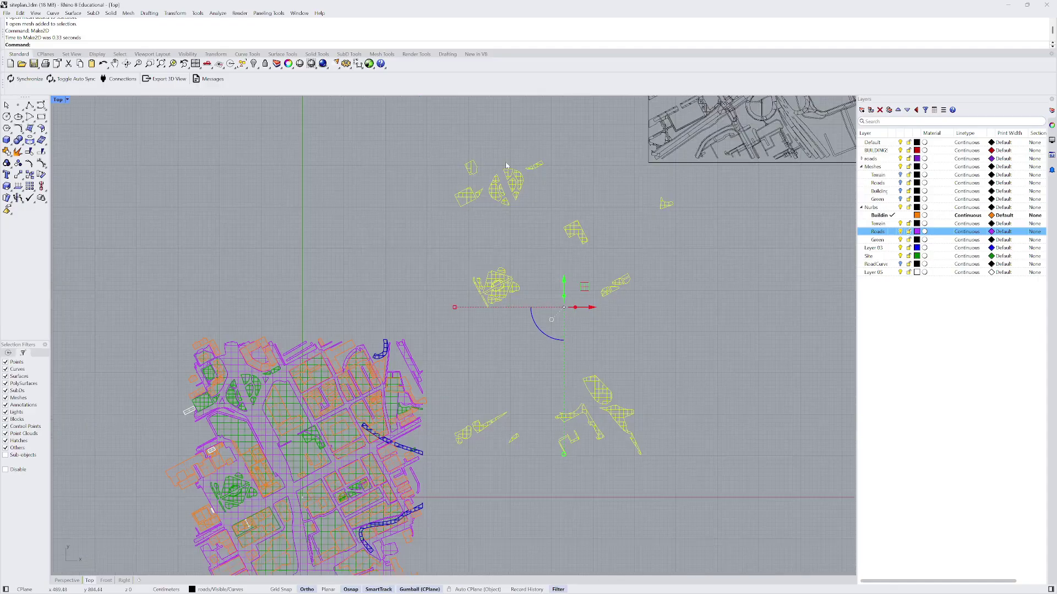
pyautogui.scroll(-5, 525, 200)
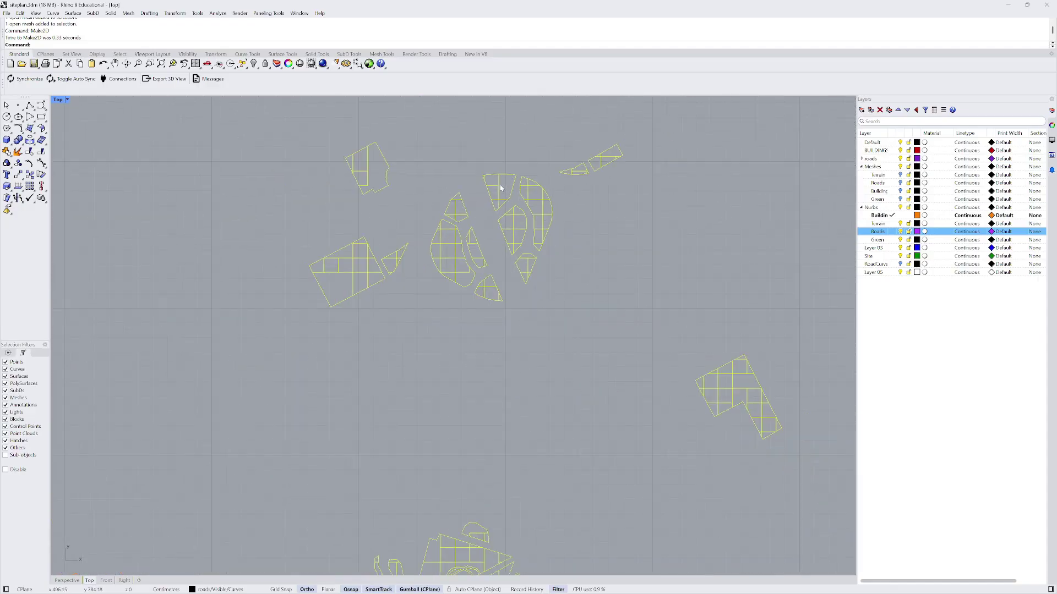
pyautogui.scroll(-3, 500, 187)
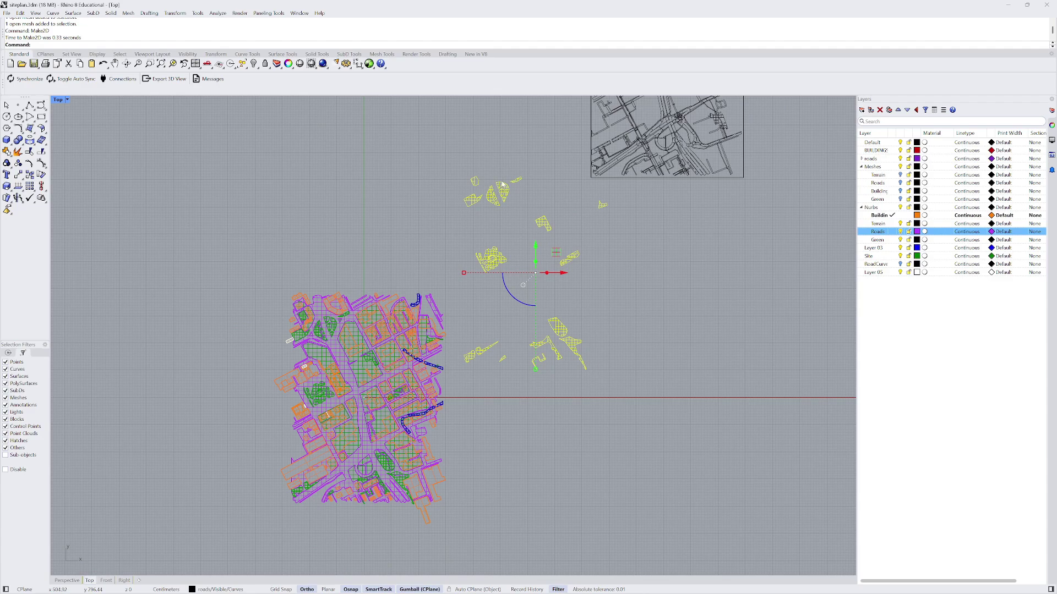
pyautogui.scroll(5, 506, 182)
pyautogui.scroll(-6, 498, 180)
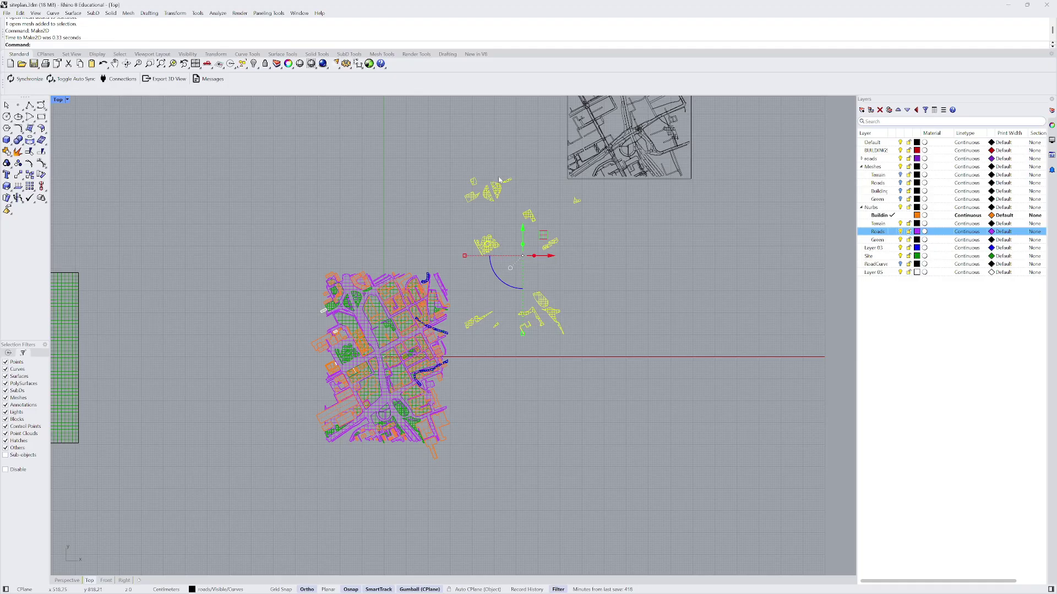
pyautogui.scroll(-3, 500, 180)
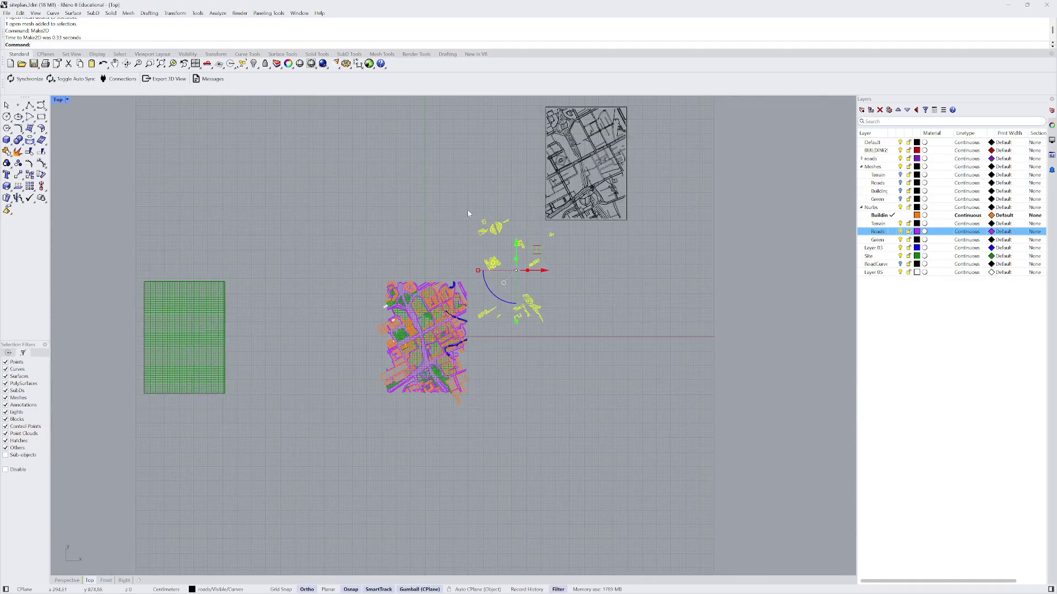
pyautogui.moveTo(471, 210); pyautogui.dragTo(560, 348)
pyautogui.press('Escape')
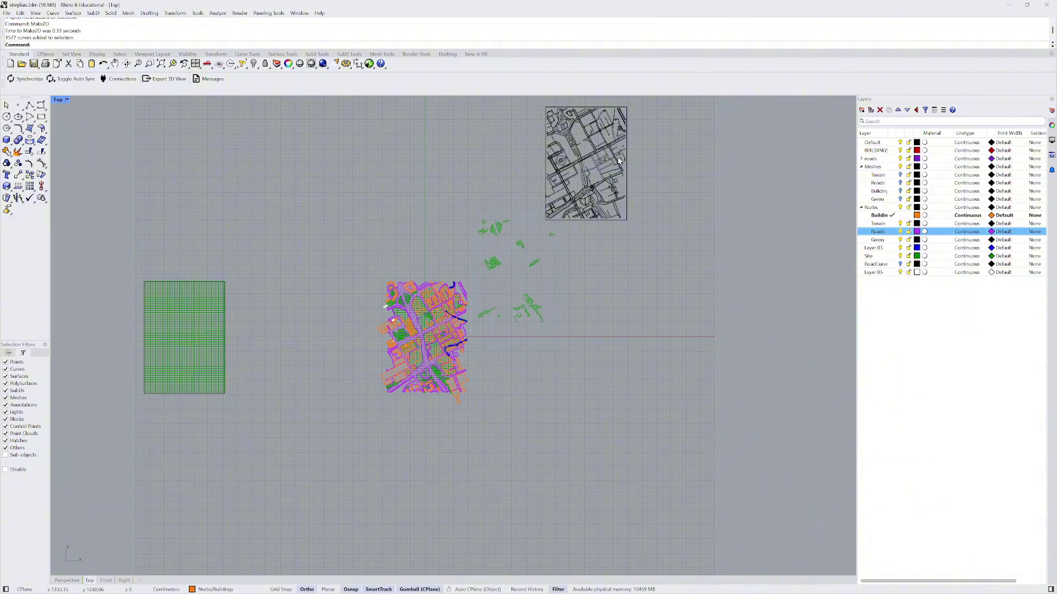
pyautogui.scroll(4, 568, 180)
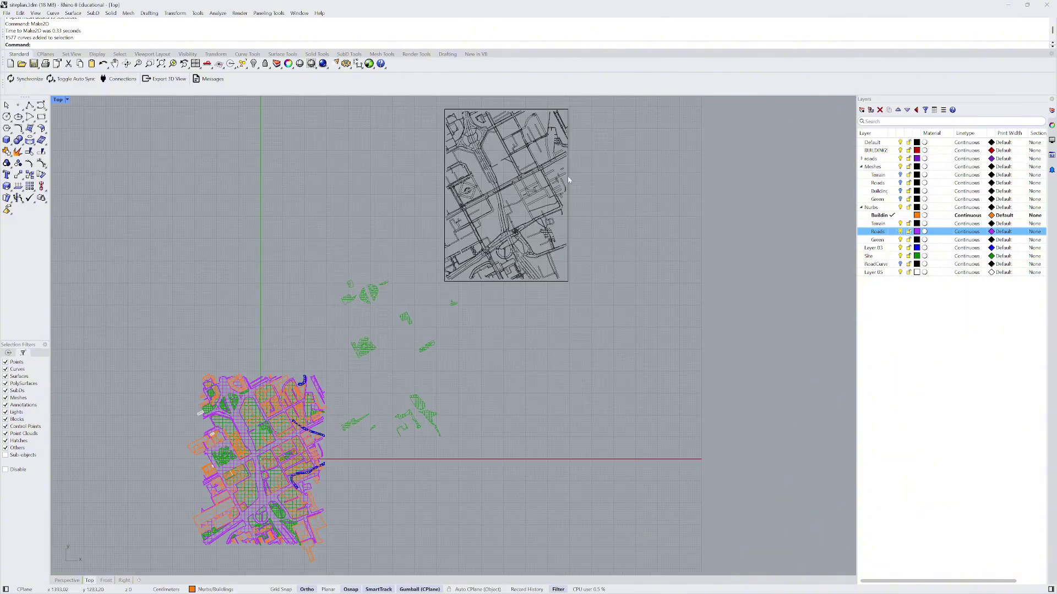
# - Select the framed plan drawing
pyautogui.click(568, 179)
pyautogui.scroll(3, 528, 165)
pyautogui.scroll(-1, 342, 348)
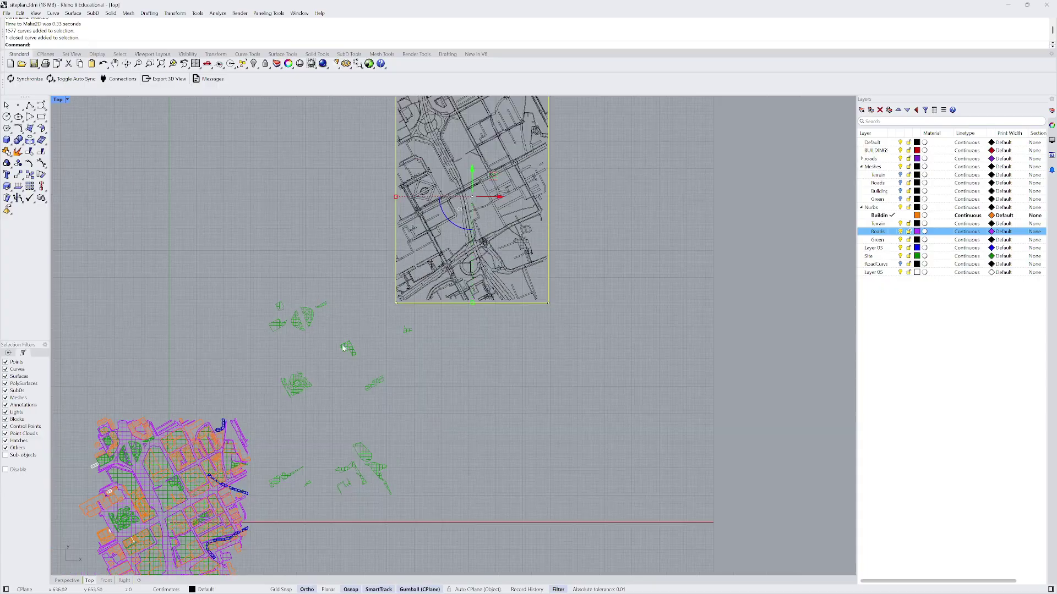
pyautogui.scroll(-2, 343, 348)
pyautogui.scroll(10, 424, 182)
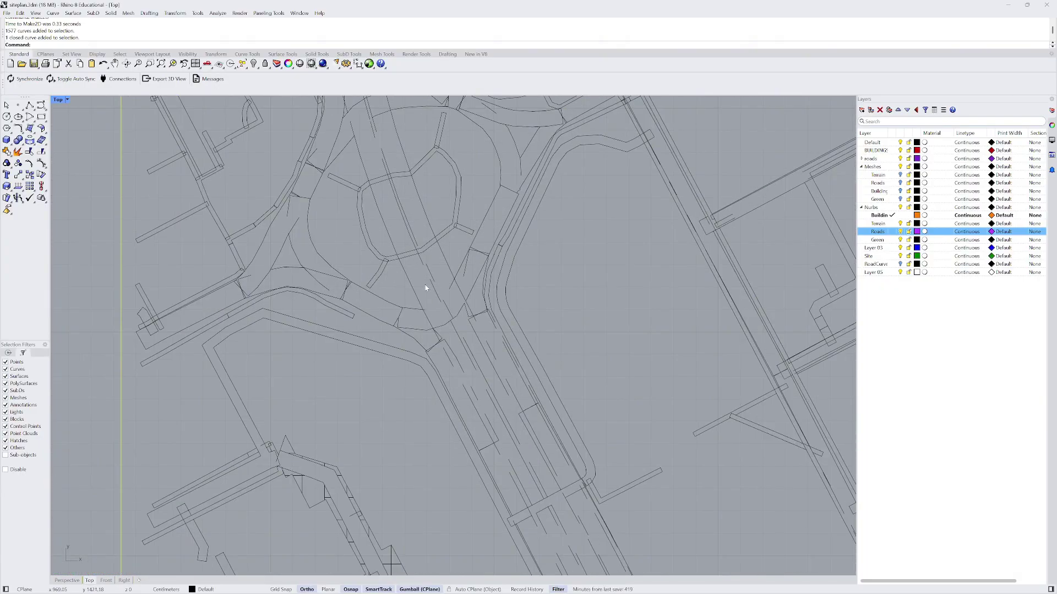
# - Move the drawing from the line intersection onto the green curve's snapped end point, then deselect
pyautogui.press('Return')
pyautogui.scroll(3, 429, 305)
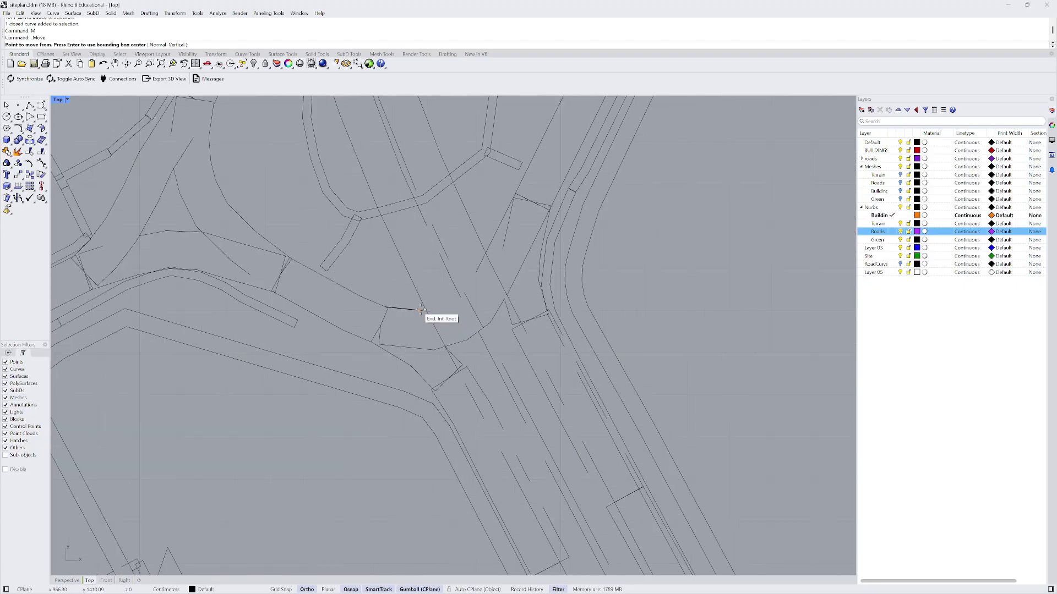
pyautogui.scroll(3, 425, 311)
pyautogui.scroll(2, 425, 311)
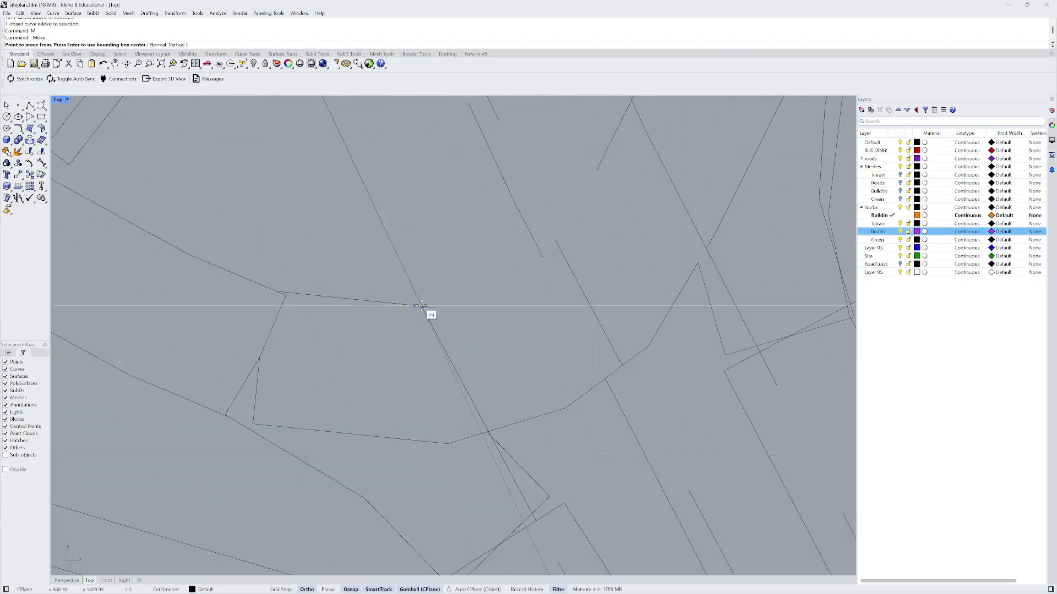
pyautogui.scroll(4, 426, 311)
pyautogui.click(426, 311)
pyautogui.scroll(-10, 491, 245)
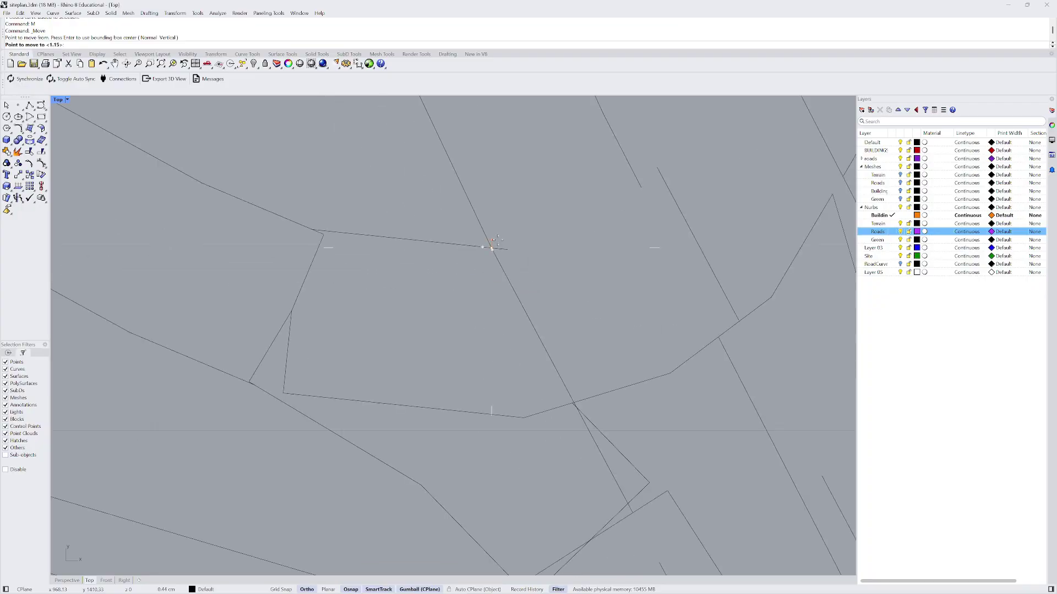
pyautogui.scroll(-6, 507, 208)
pyautogui.scroll(5, 427, 410)
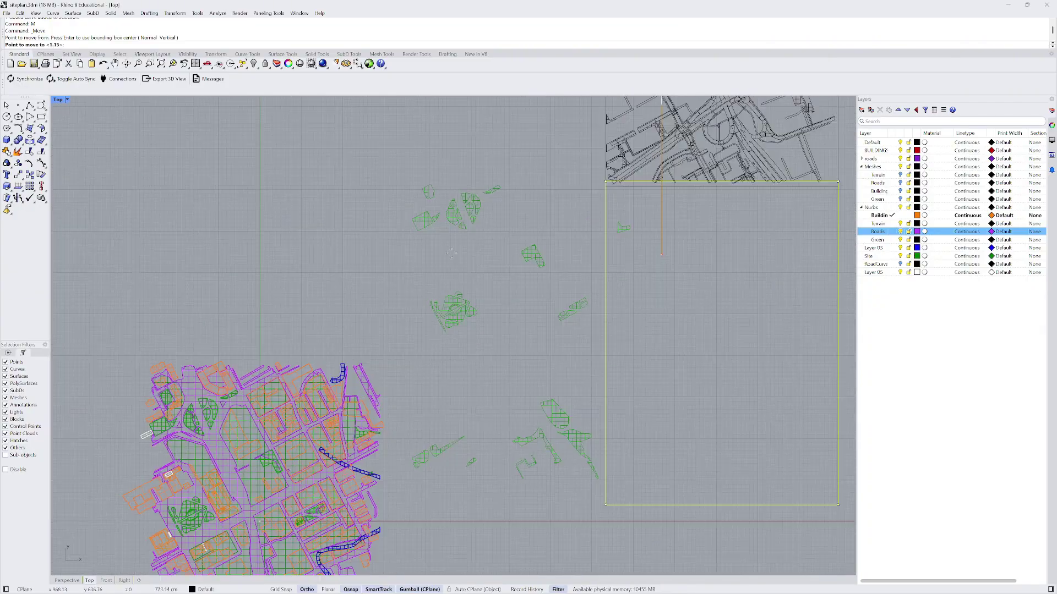
pyautogui.scroll(10, 458, 229)
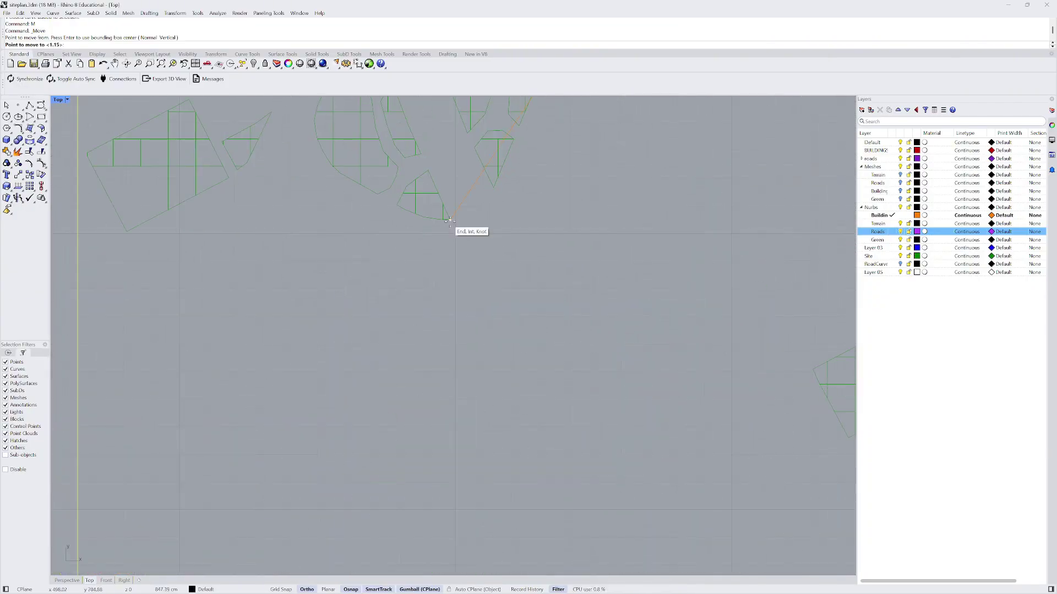
pyautogui.click(451, 225)
pyautogui.scroll(-10, 385, 304)
pyautogui.press('Escape')
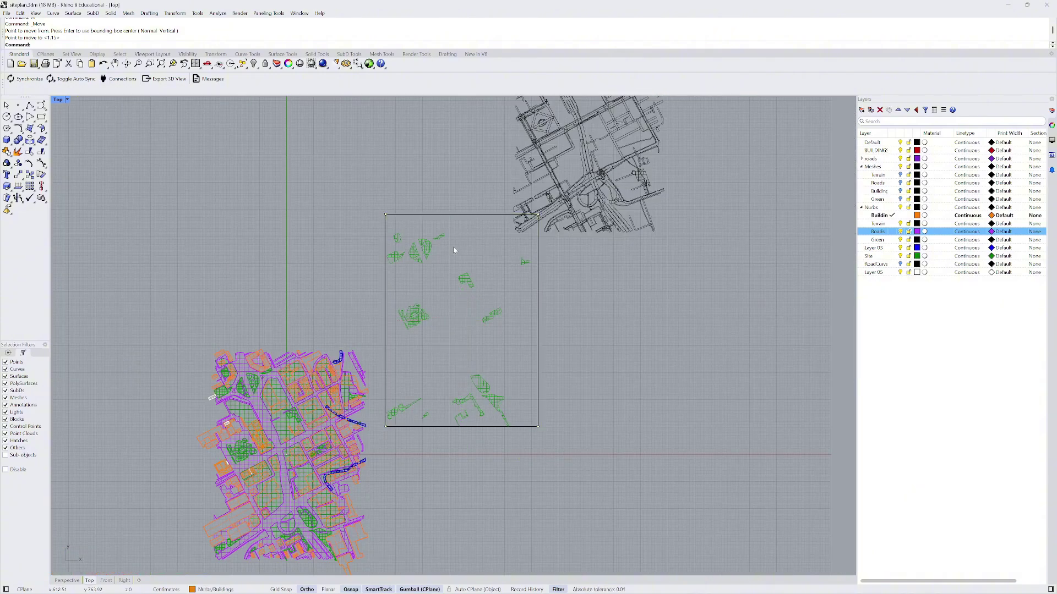
pyautogui.scroll(-3, 453, 247)
# - Shift the black road-curve drawing further to the right
pyautogui.click(557, 238)
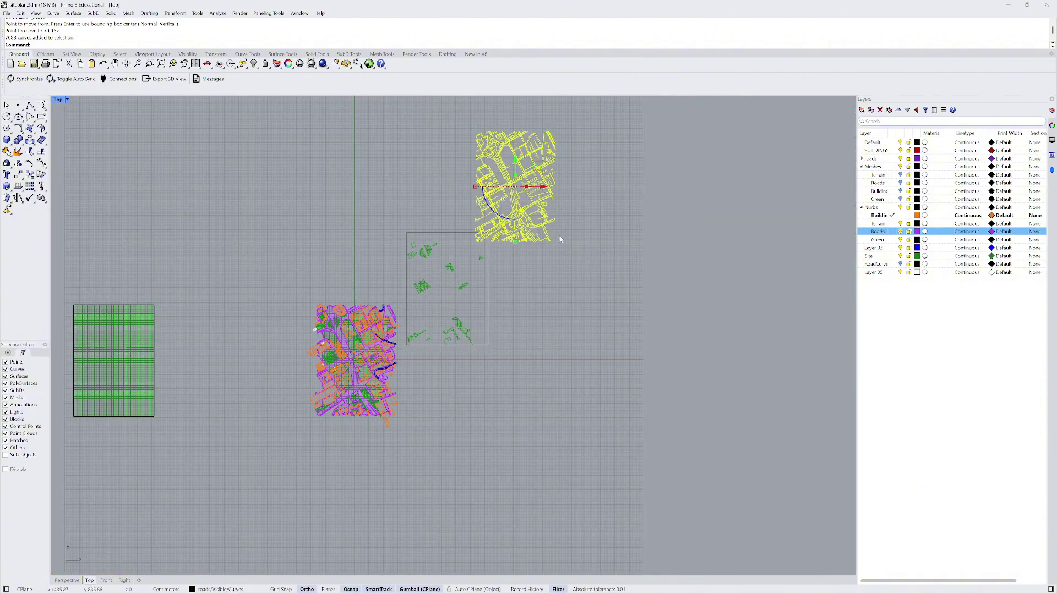
pyautogui.moveTo(532, 231); pyautogui.dragTo(600, 252)
pyautogui.scroll(2, 436, 312)
pyautogui.scroll(3, 437, 313)
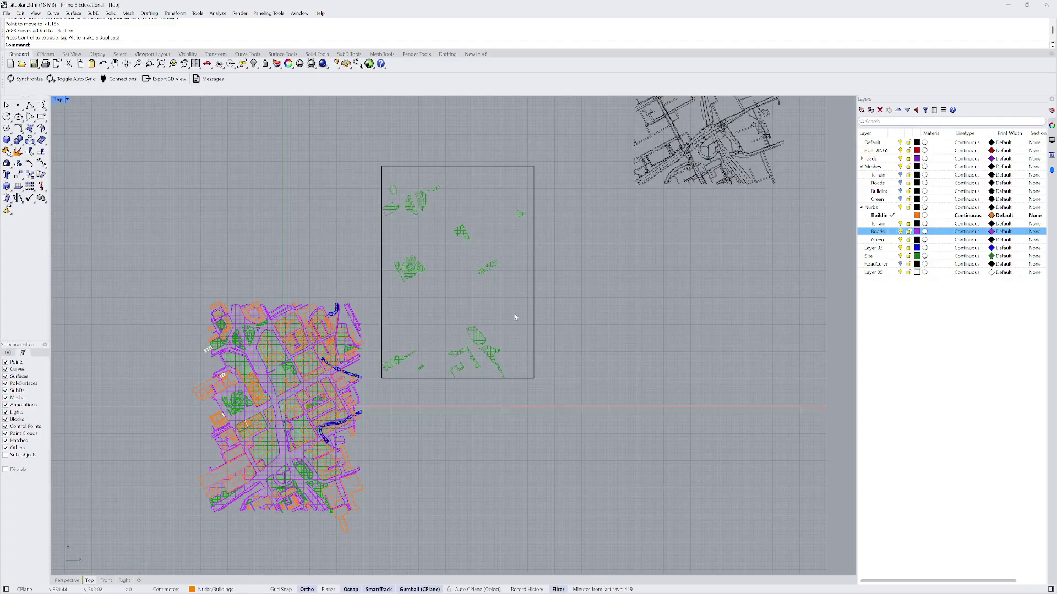
# - Run CurveBoolean on the green curves and their frame to create region outlines
pyautogui.write('urveBoolean')
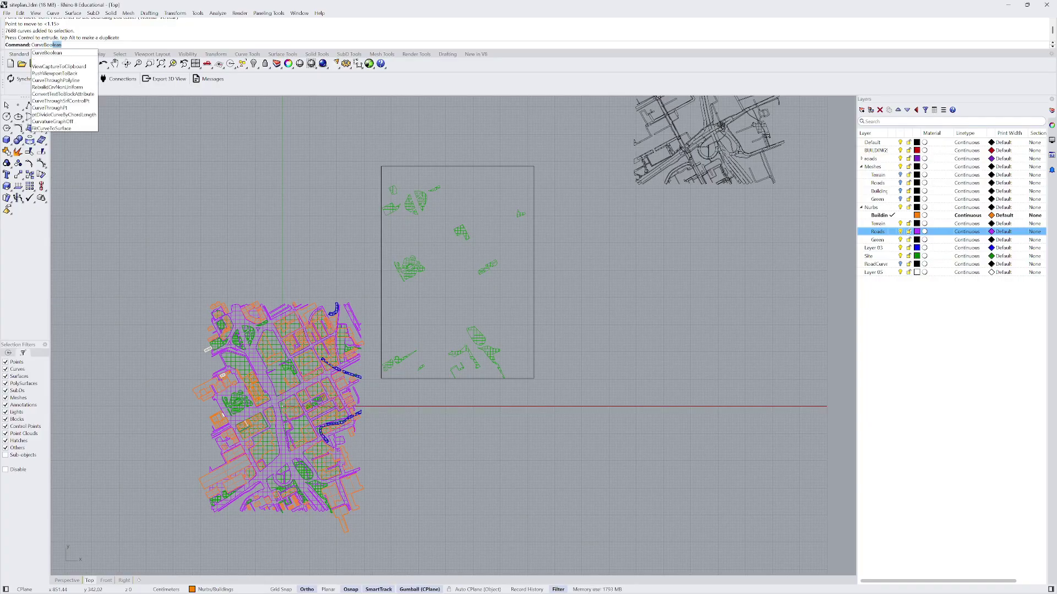
pyautogui.press('Return')
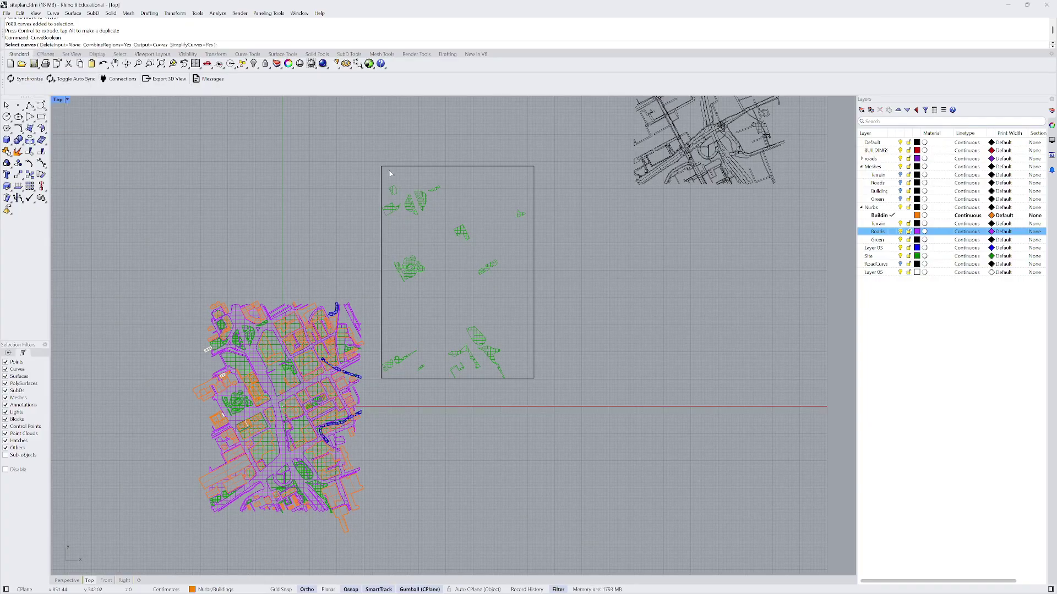
pyautogui.moveTo(377, 160); pyautogui.dragTo(601, 425)
pyautogui.press('Return')
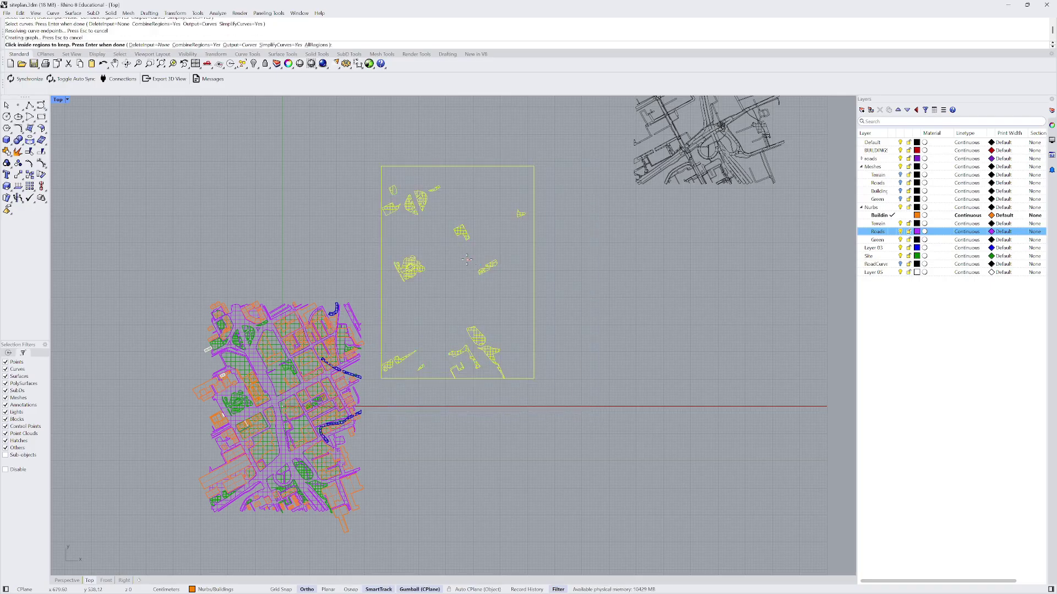
pyautogui.press('Return')
# - Move the new region curves down and right, then group all 45 of them
pyautogui.scroll(-4, 647, 303)
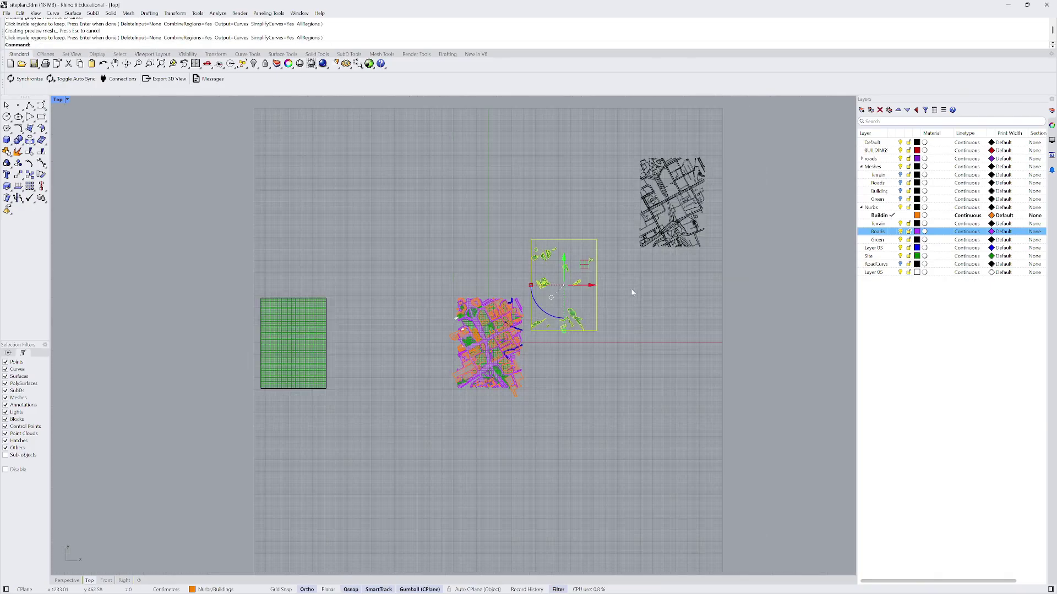
pyautogui.moveTo(582, 277); pyautogui.dragTo(687, 372)
pyautogui.scroll(5, 732, 411)
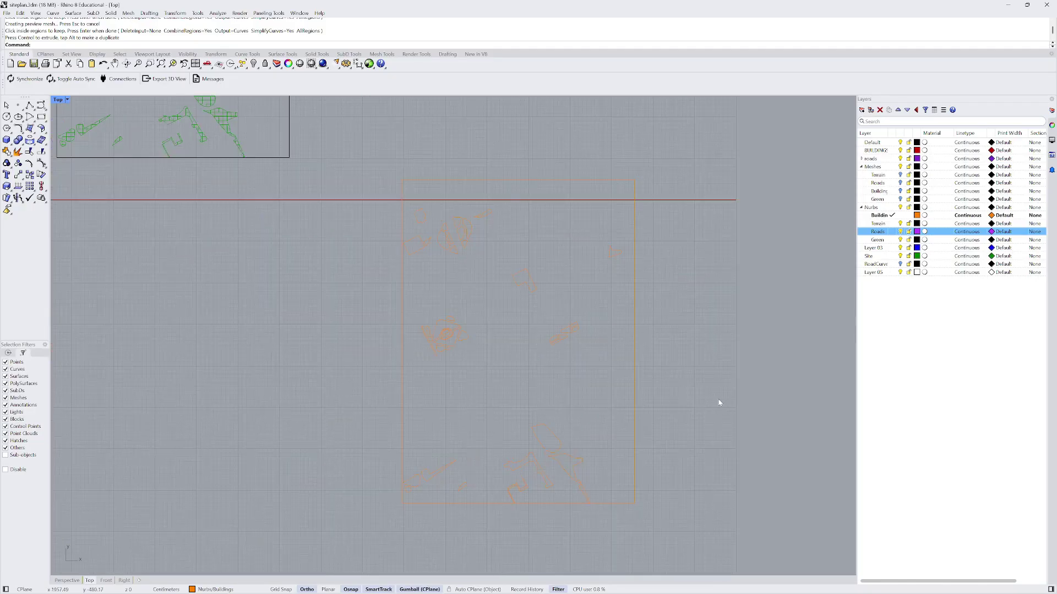
pyautogui.scroll(-4, 516, 271)
pyautogui.moveTo(455, 229); pyautogui.dragTo(600, 448)
pyautogui.scroll(4, 537, 283)
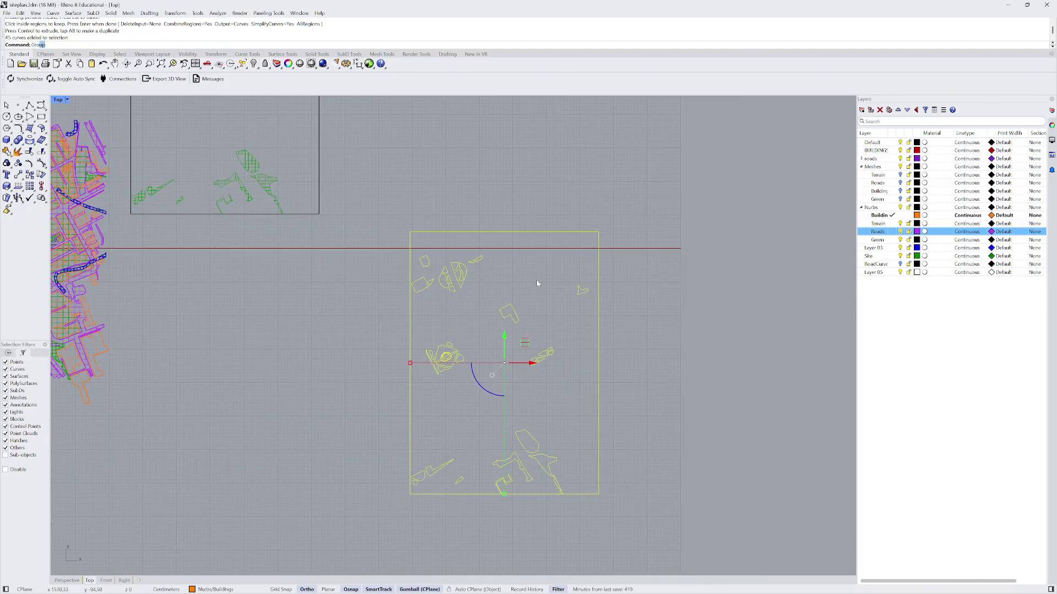
pyautogui.press('Return')
# - Put the grouped curves on the RoadCurves layer and make that layer visible
pyautogui.scroll(-3, 533, 275)
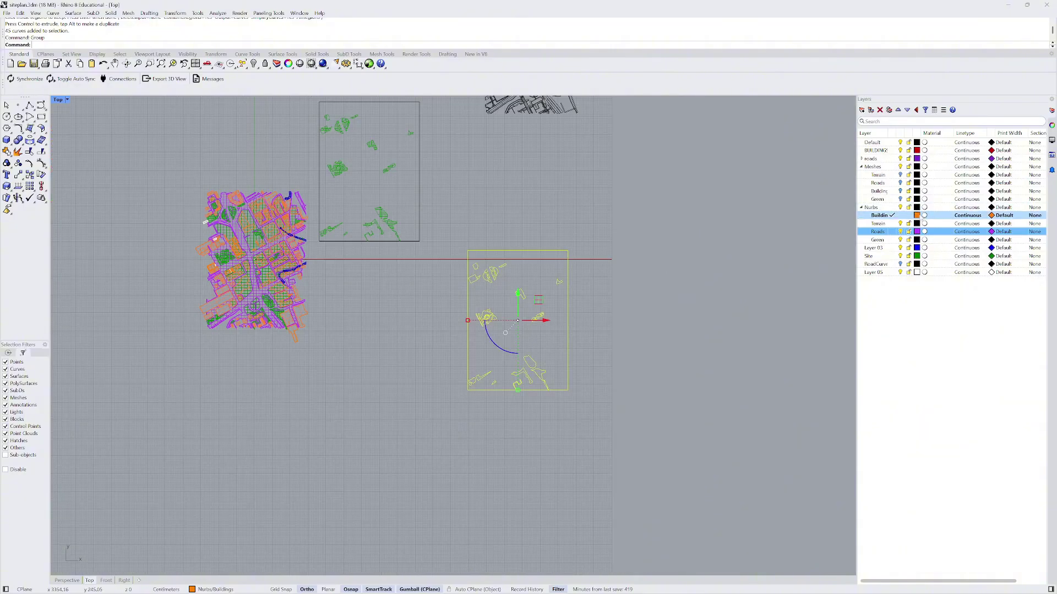
pyautogui.rightClick(885, 266)
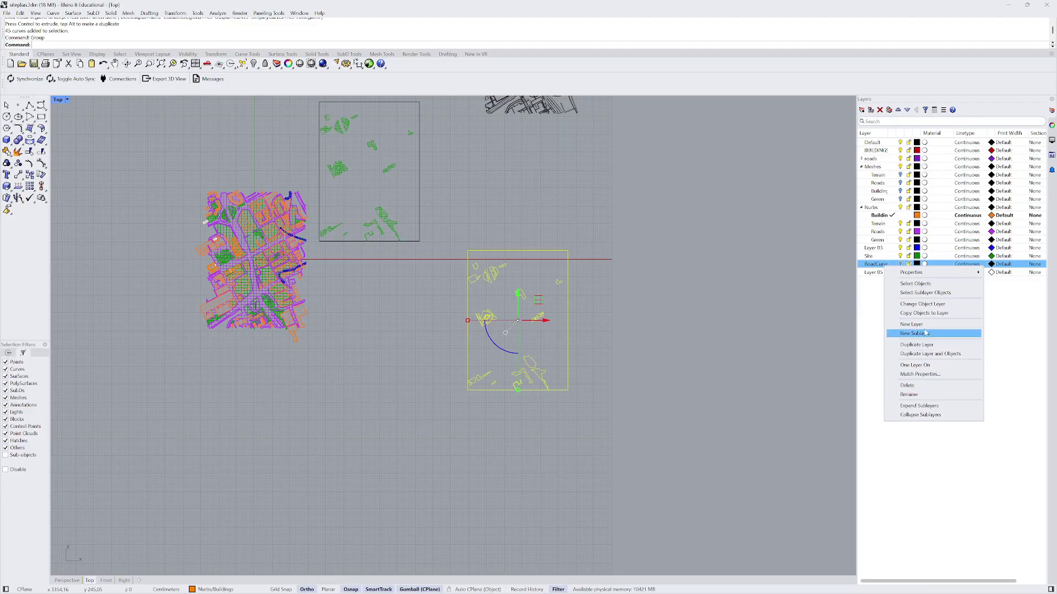
pyautogui.click(923, 304)
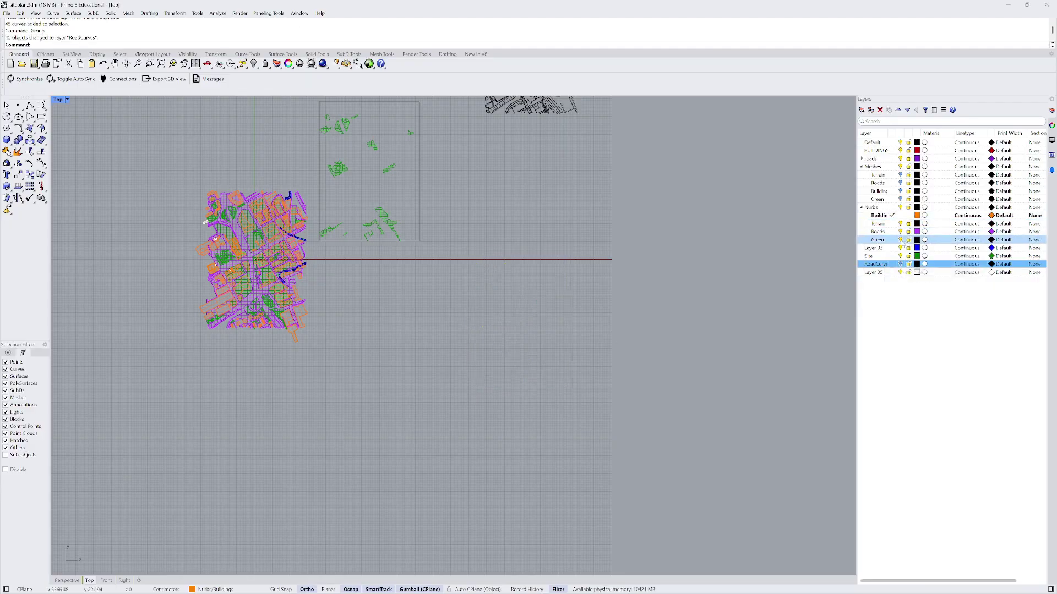
pyautogui.click(901, 265)
# - Move the 45 outline curves from their corner onto the site plan's corner
pyautogui.scroll(-3, 624, 329)
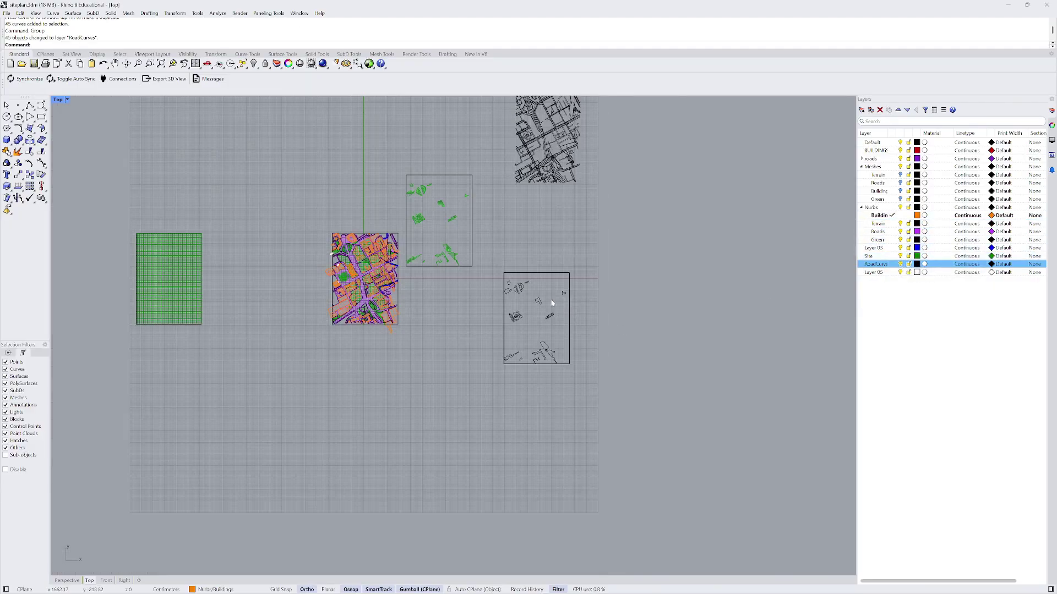
pyautogui.scroll(3, 491, 293)
pyautogui.scroll(2, 495, 251)
pyautogui.scroll(-1, 502, 240)
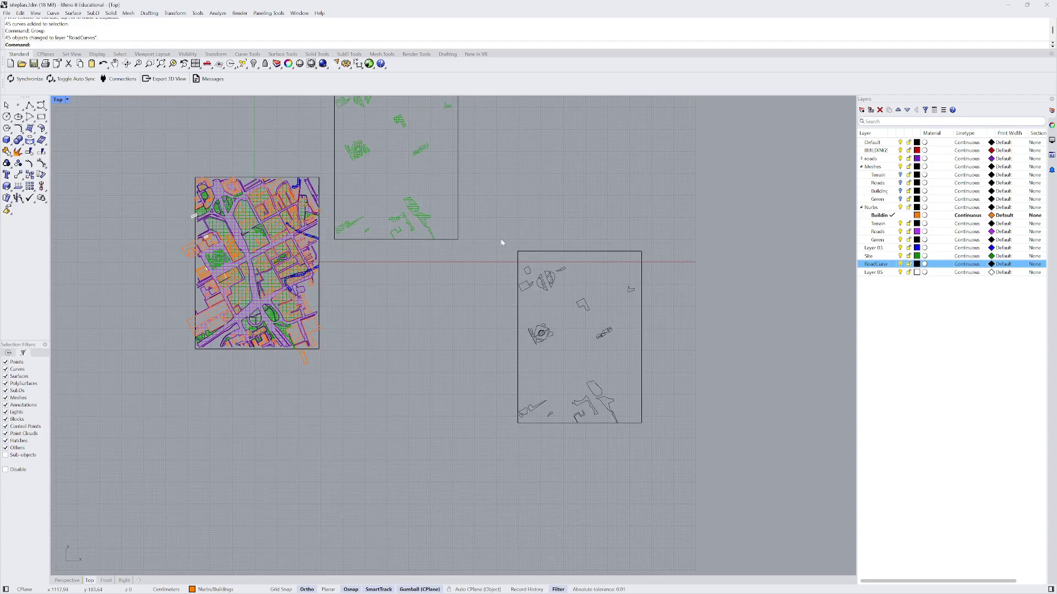
pyautogui.moveTo(502, 240); pyautogui.dragTo(698, 487)
pyautogui.write('M')
pyautogui.press('Return')
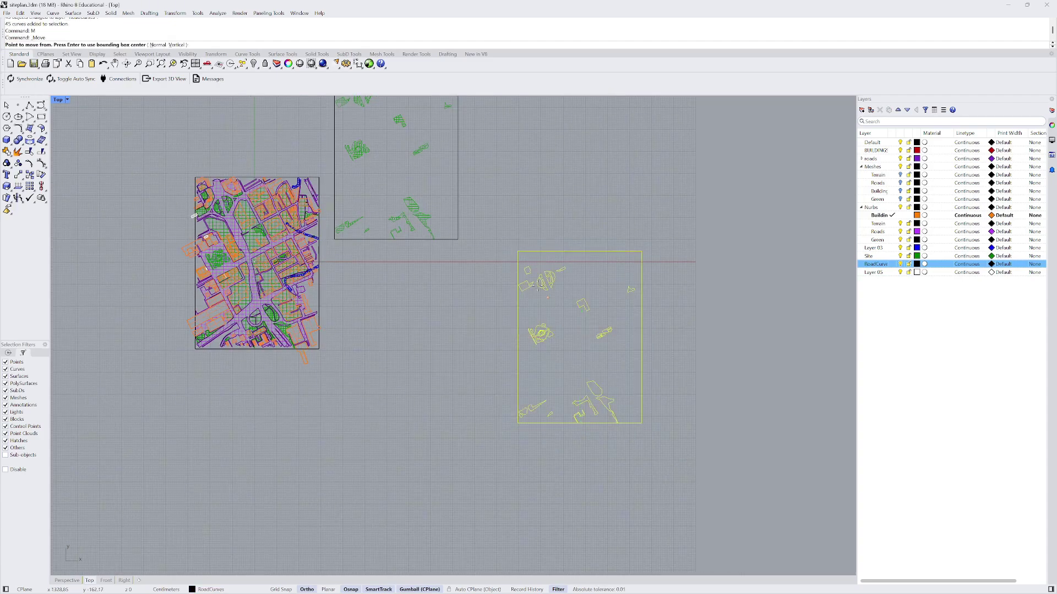
pyautogui.click(517, 252)
pyautogui.scroll(3, 206, 180)
pyautogui.scroll(1, 201, 182)
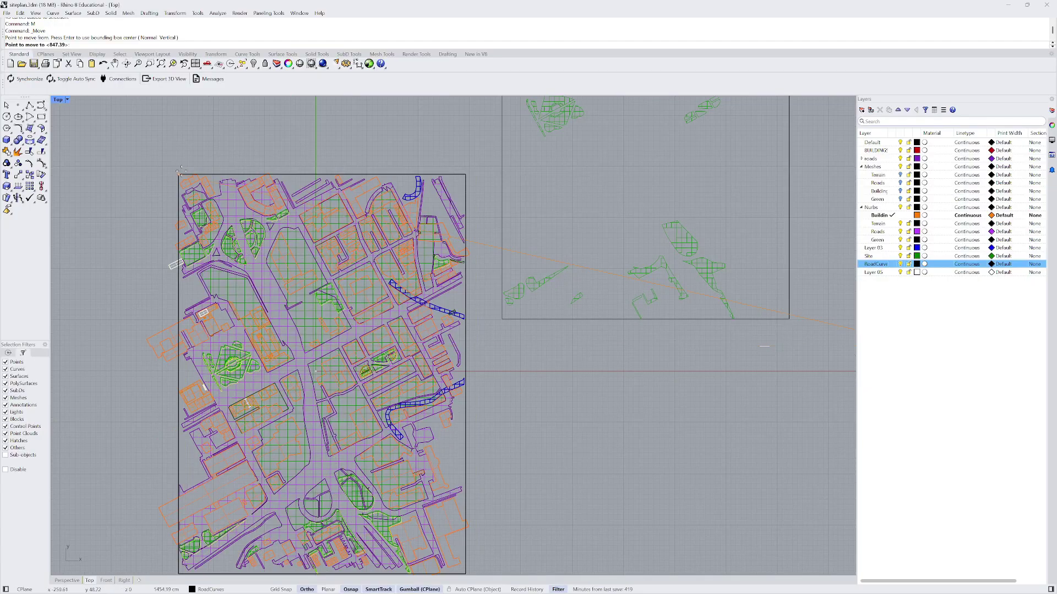
pyautogui.click(201, 181)
pyautogui.scroll(3, 209, 187)
pyautogui.scroll(5, 244, 237)
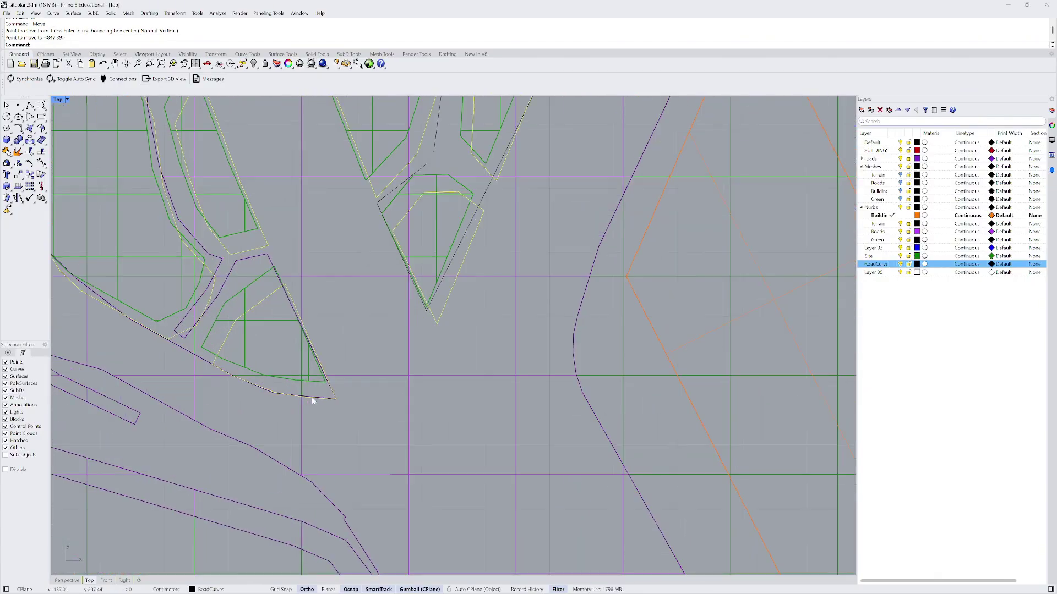
pyautogui.scroll(-2, 333, 401)
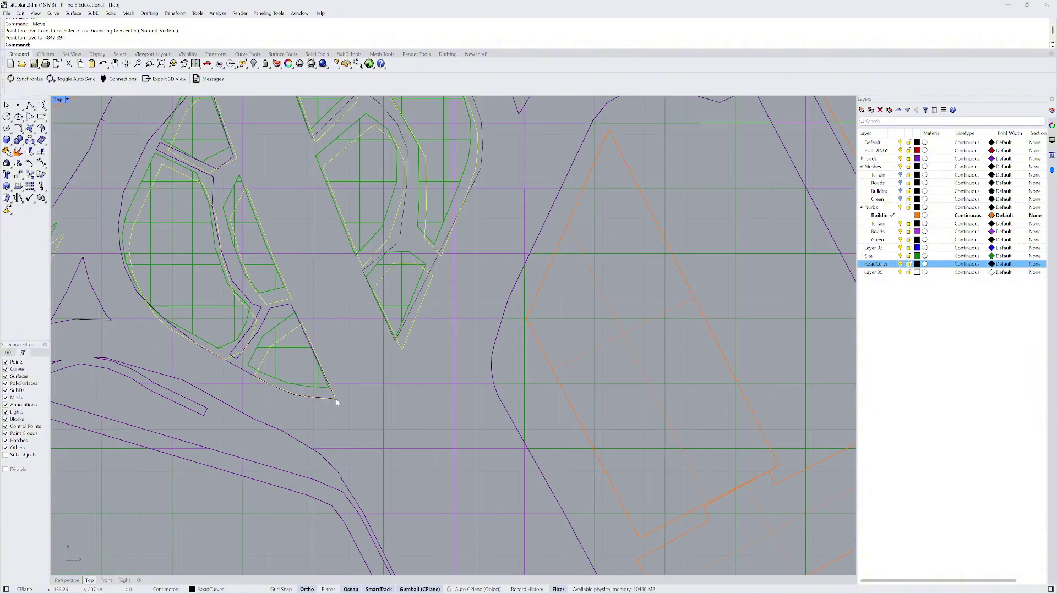
# - Fine-tune the alignment by snapping an outline vertex onto the matching green-space vertex
pyautogui.press('Return')
pyautogui.scroll(4, 256, 191)
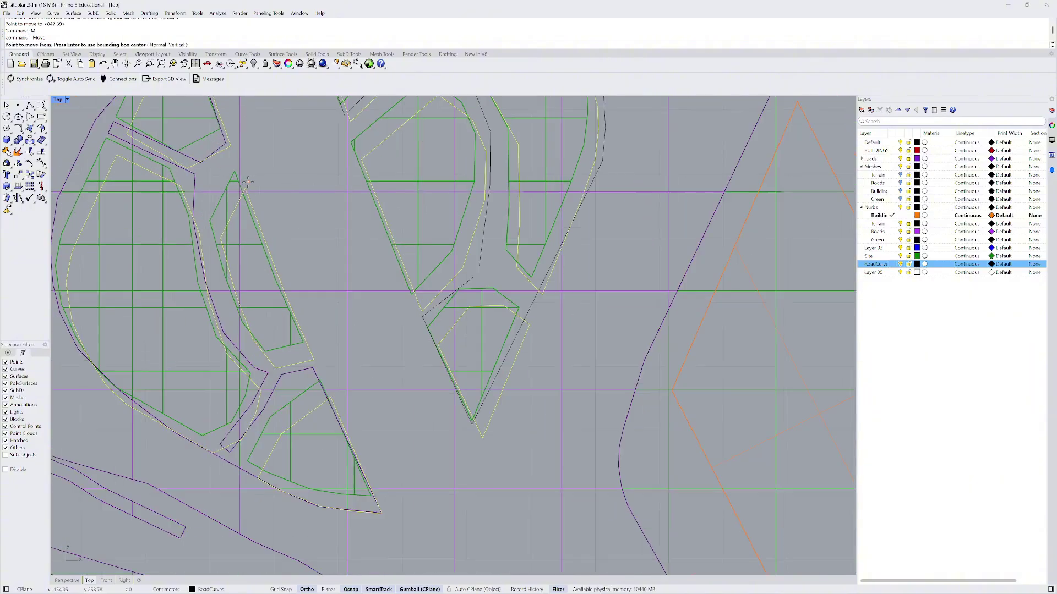
pyautogui.click(238, 189)
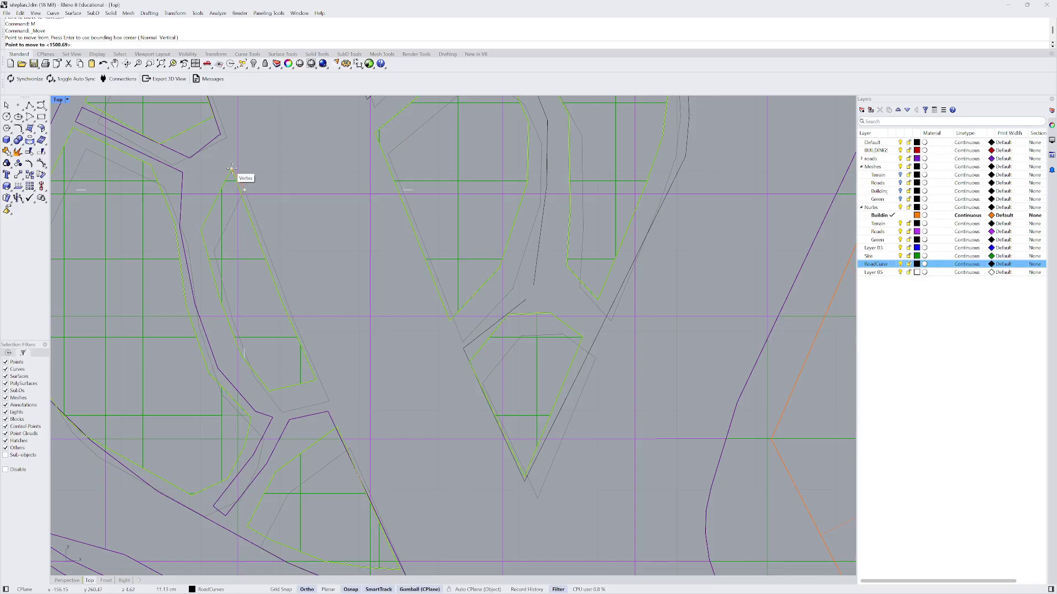
pyautogui.click(232, 169)
pyautogui.scroll(-3, 297, 242)
pyautogui.scroll(-5, 317, 269)
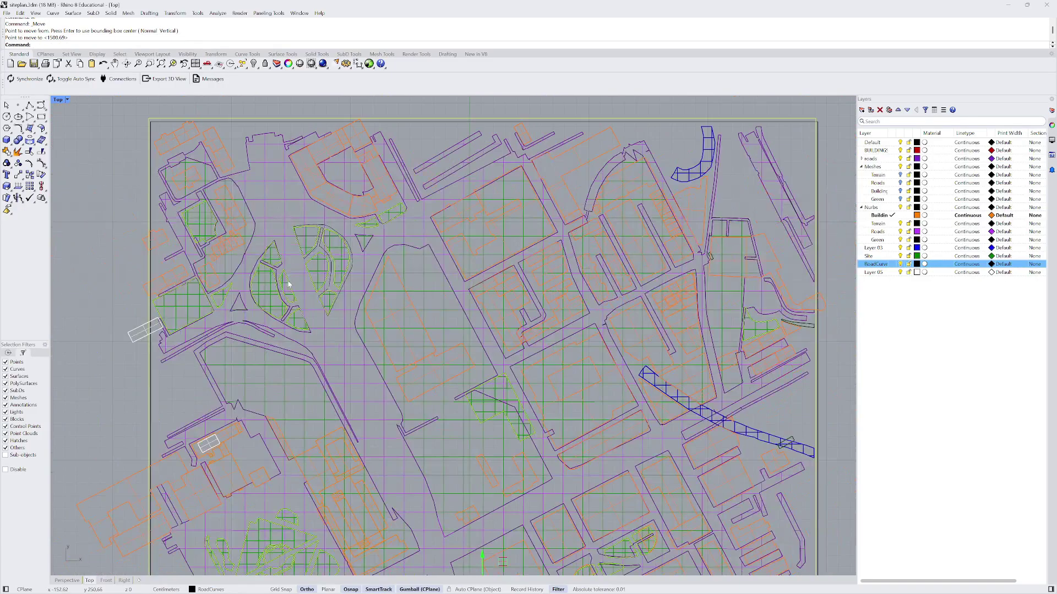
pyautogui.scroll(-2, 227, 175)
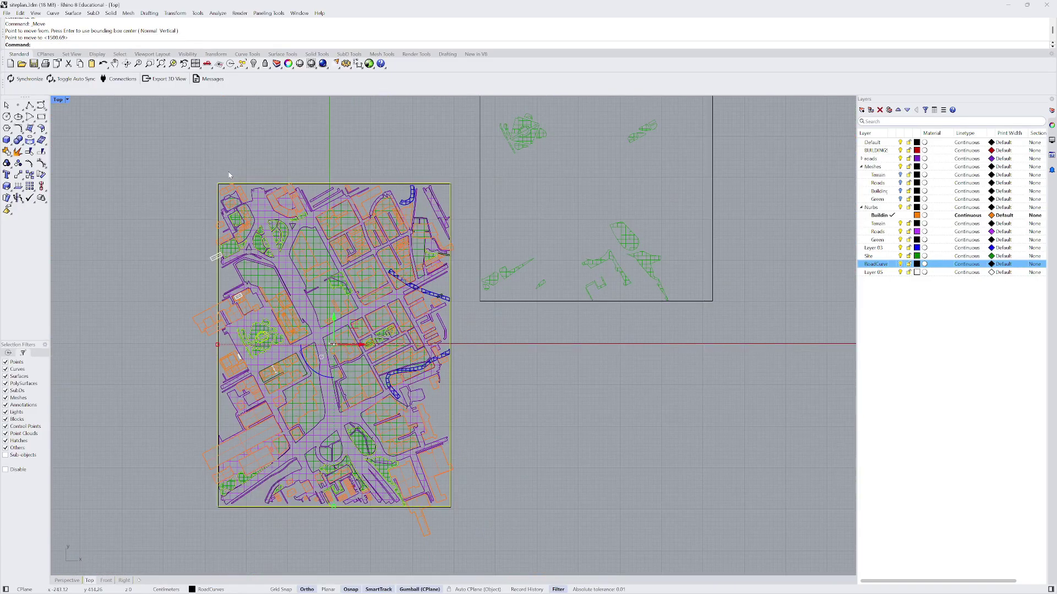
pyautogui.scroll(-2, 404, 285)
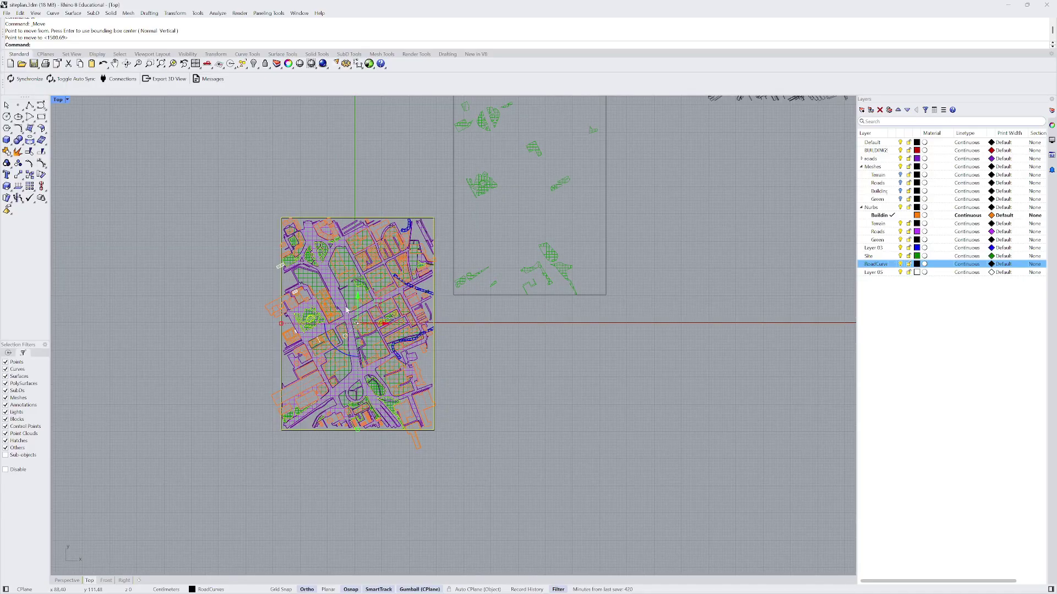
# - In Perspective, raise the outlines above the orange buildings with the gumball Z arrow
pyautogui.click(67, 580)
pyautogui.moveTo(455, 361); pyautogui.dragTo(452, 270, button='right')
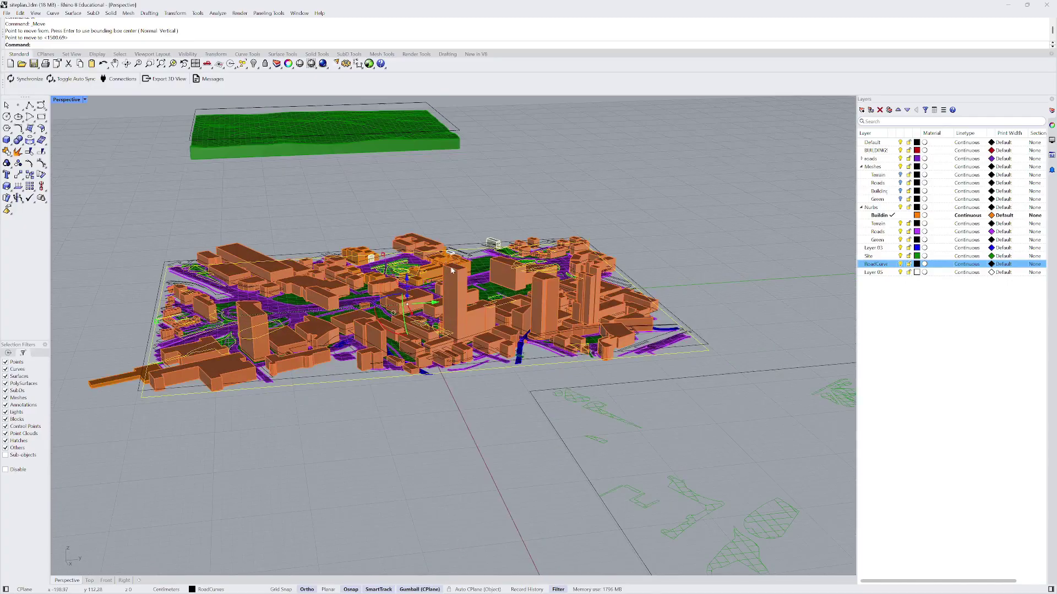
pyautogui.moveTo(407, 282); pyautogui.dragTo(407, 221)
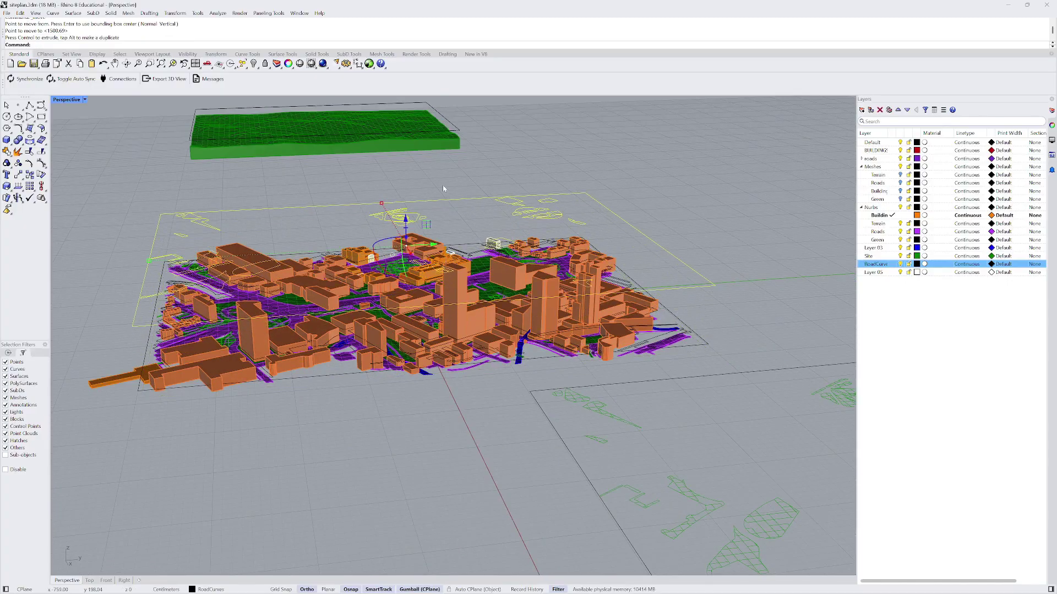
pyautogui.moveTo(443, 187); pyautogui.dragTo(487, 309, button='right')
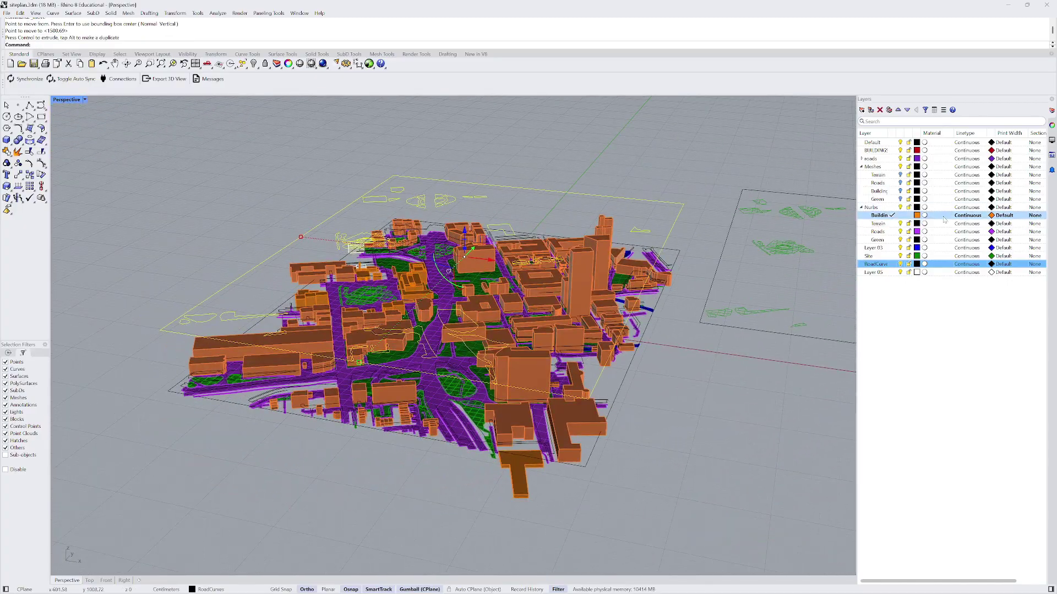
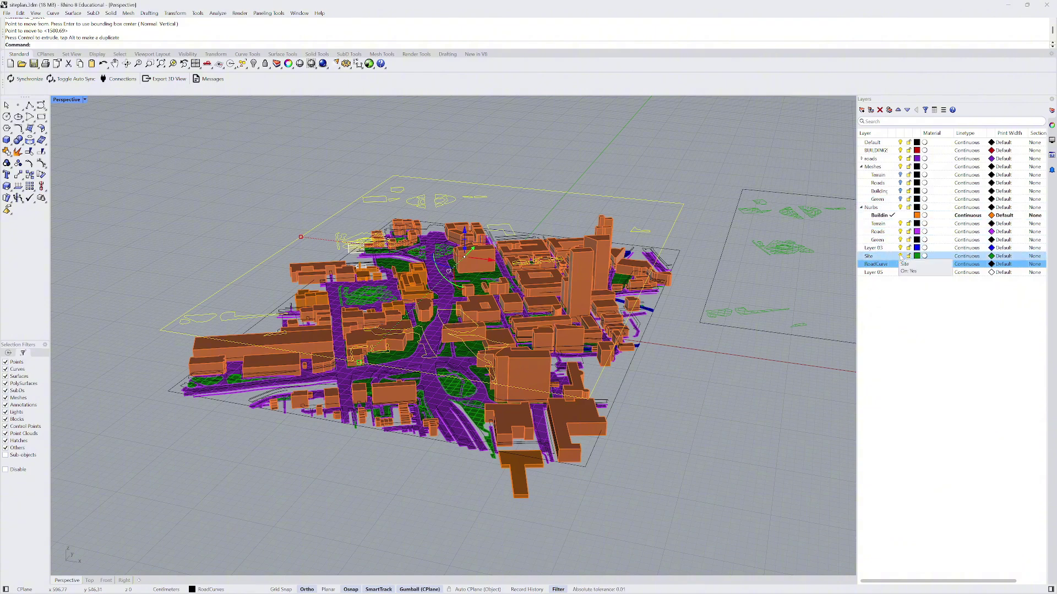
# - Unhide the green terrain solid with ShowSelected
pyautogui.write('owSelected')
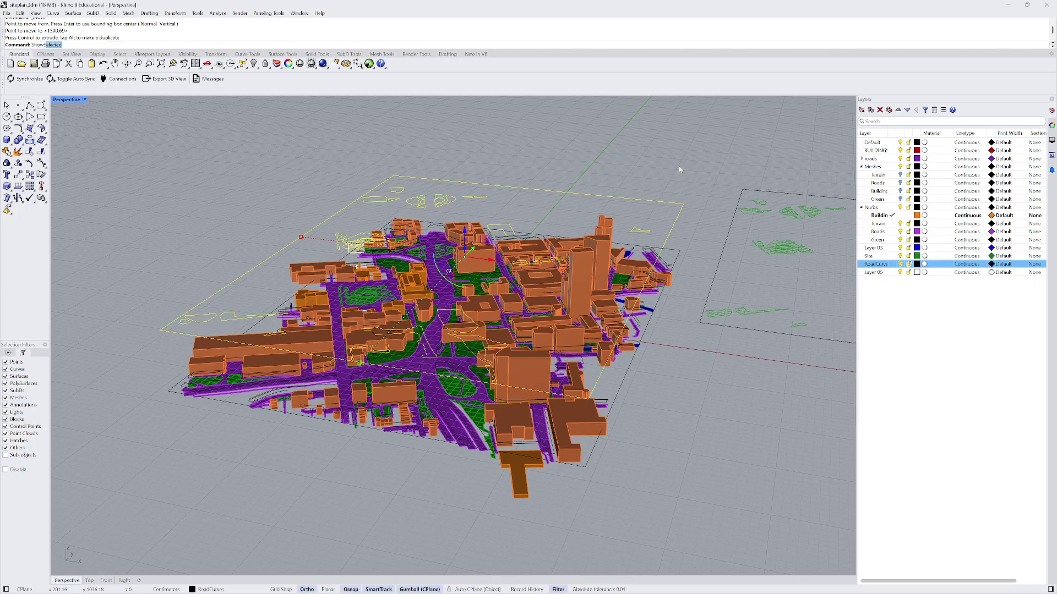
pyautogui.press('Return')
pyautogui.click(612, 376)
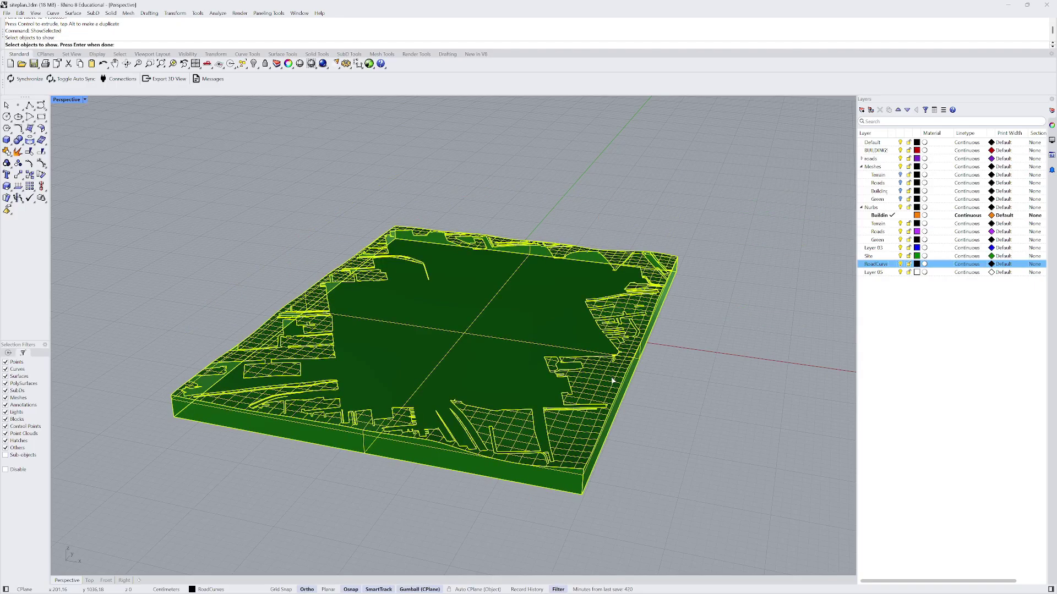
pyautogui.press('Return')
pyautogui.moveTo(540, 305)
pyautogui.mouseDown(button='right')
pyautogui.moveTo(535, 325)
pyautogui.moveTo(534, 298)
pyautogui.mouseUp(button='right')
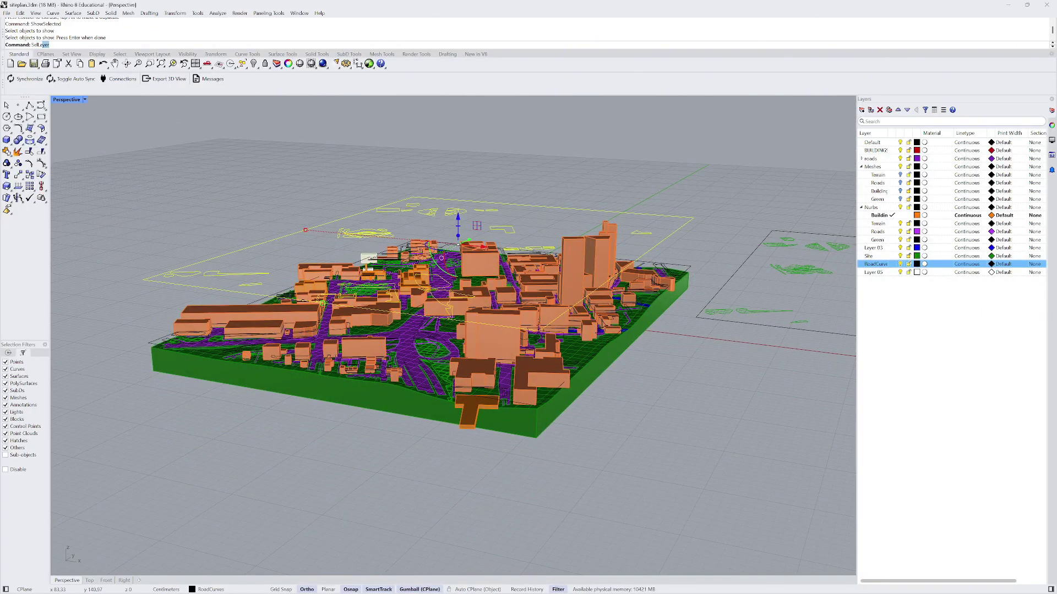
# - Select everything on the Site and RoadCurves layers and isolate it
pyautogui.press('Return')
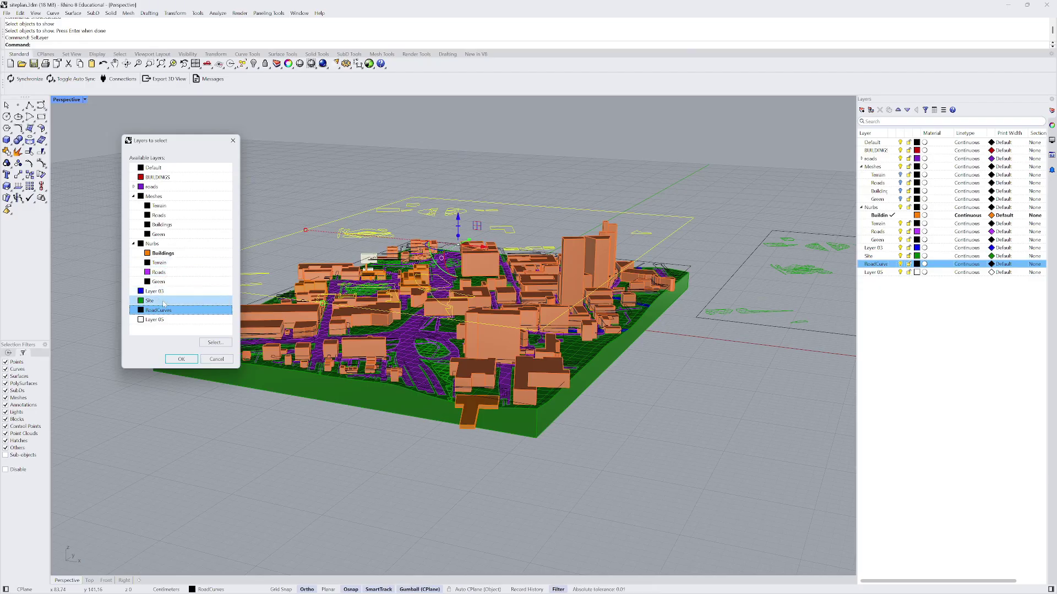
pyautogui.click(181, 359)
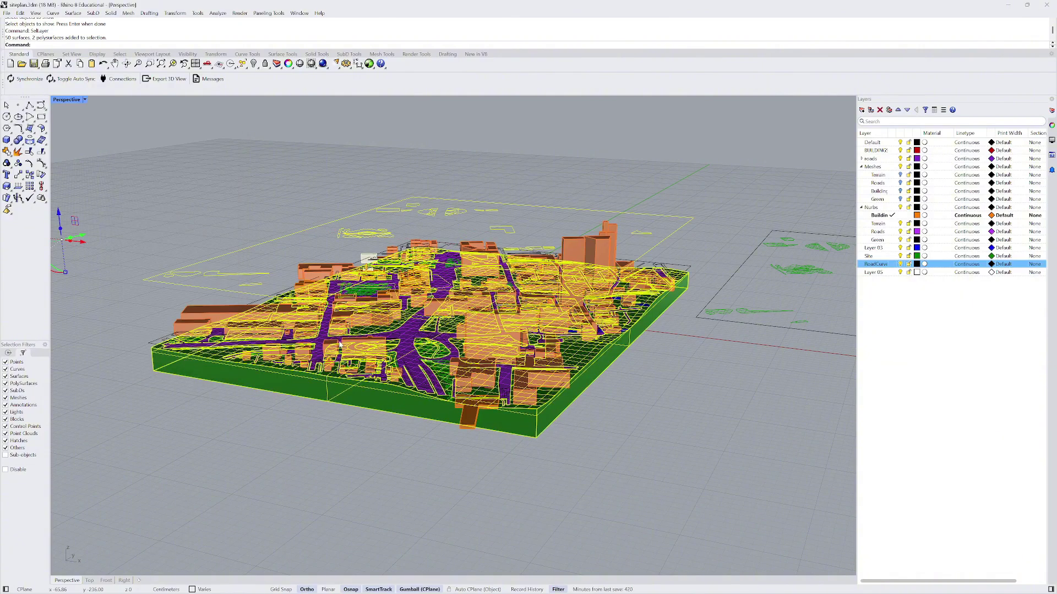
pyautogui.scroll(-8, 331, 312)
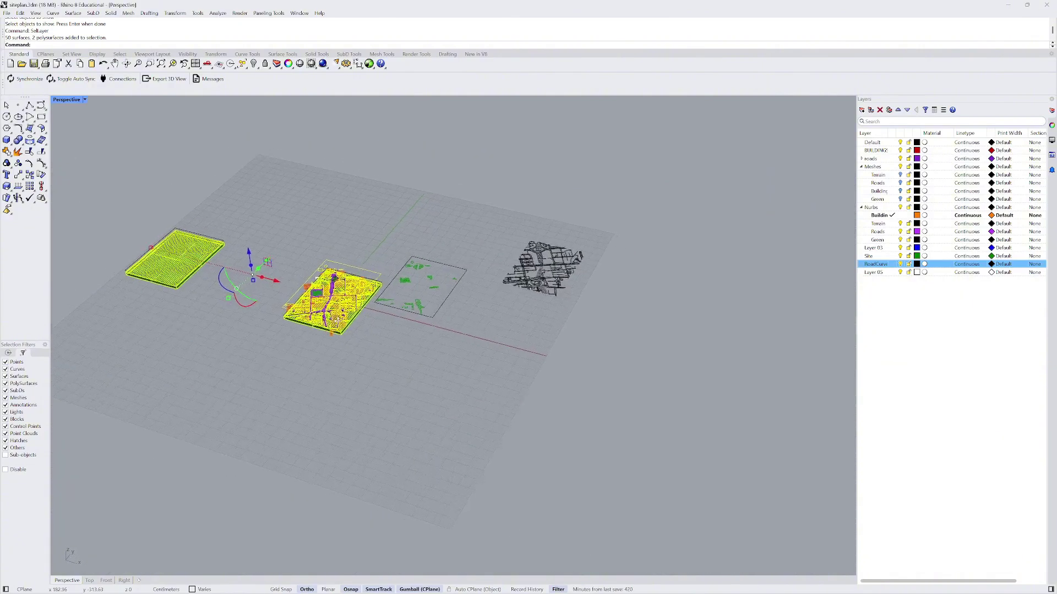
pyautogui.scroll(4, 307, 308)
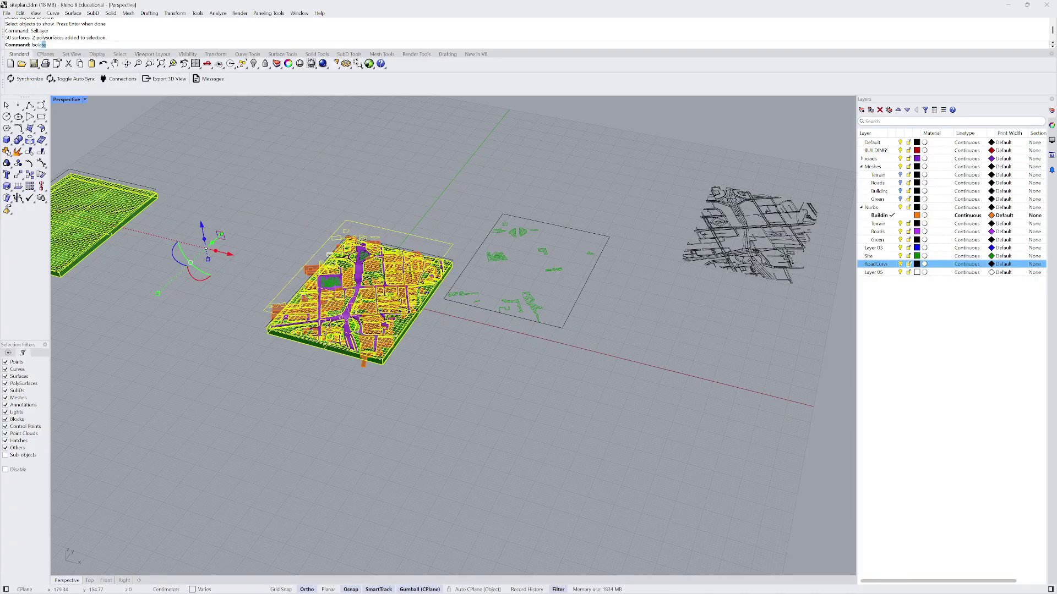
pyautogui.write('Isola')
pyautogui.press('Return')
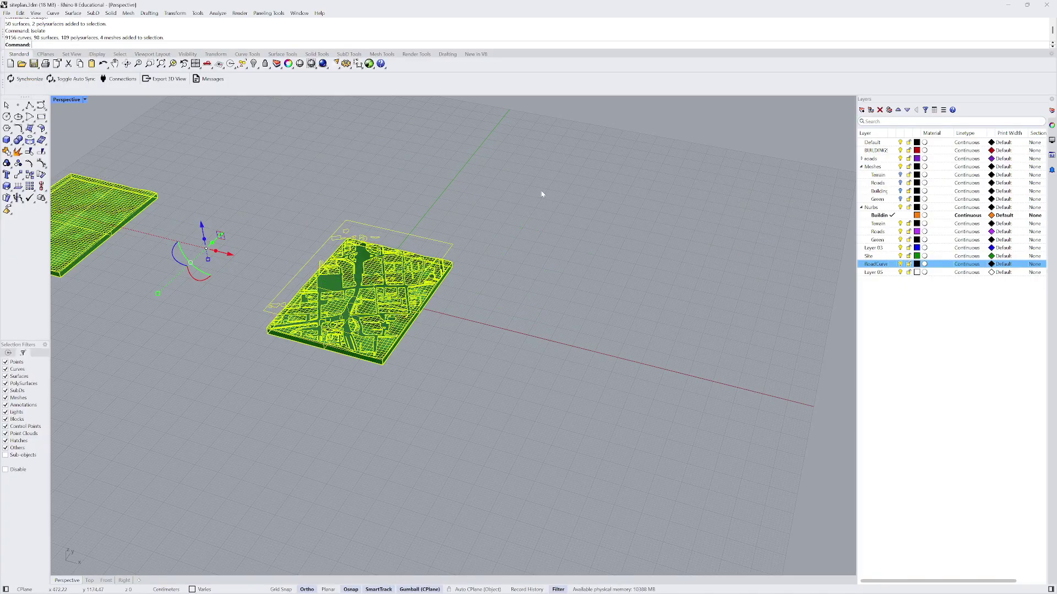
# - Deselect and orbit the isolated green terrain to a higher, frontal view
pyautogui.click(546, 200)
pyautogui.scroll(5, 357, 322)
pyautogui.moveTo(366, 306)
pyautogui.mouseDown(button='right')
pyautogui.moveTo(379, 304)
pyautogui.moveTo(391, 328)
pyautogui.moveTo(366, 308)
pyautogui.mouseUp(button='right')
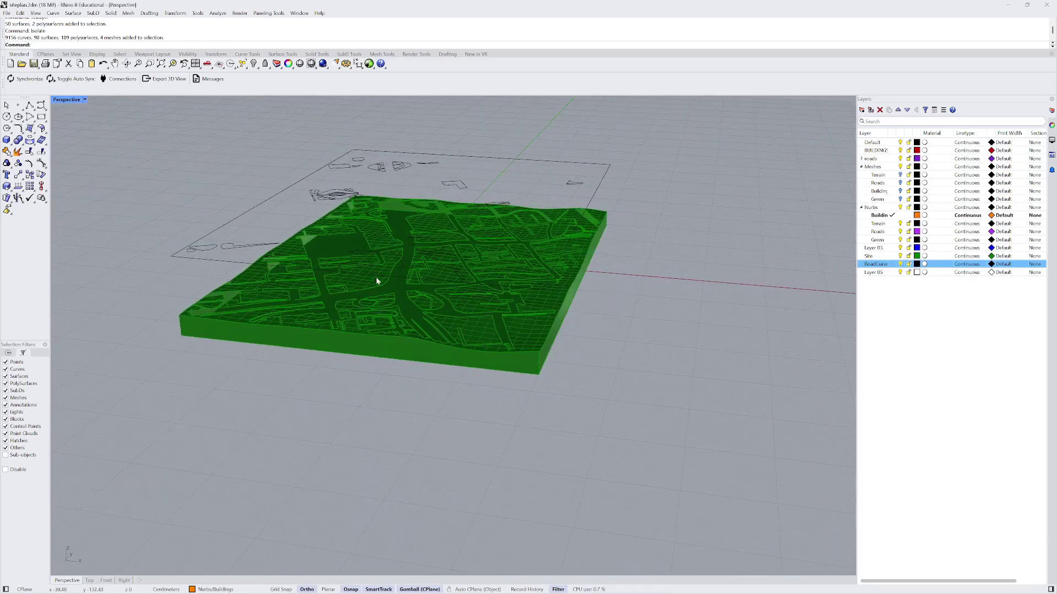
pyautogui.scroll(3, 396, 220)
pyautogui.rightClick(396, 219)
pyautogui.scroll(-6, 396, 220)
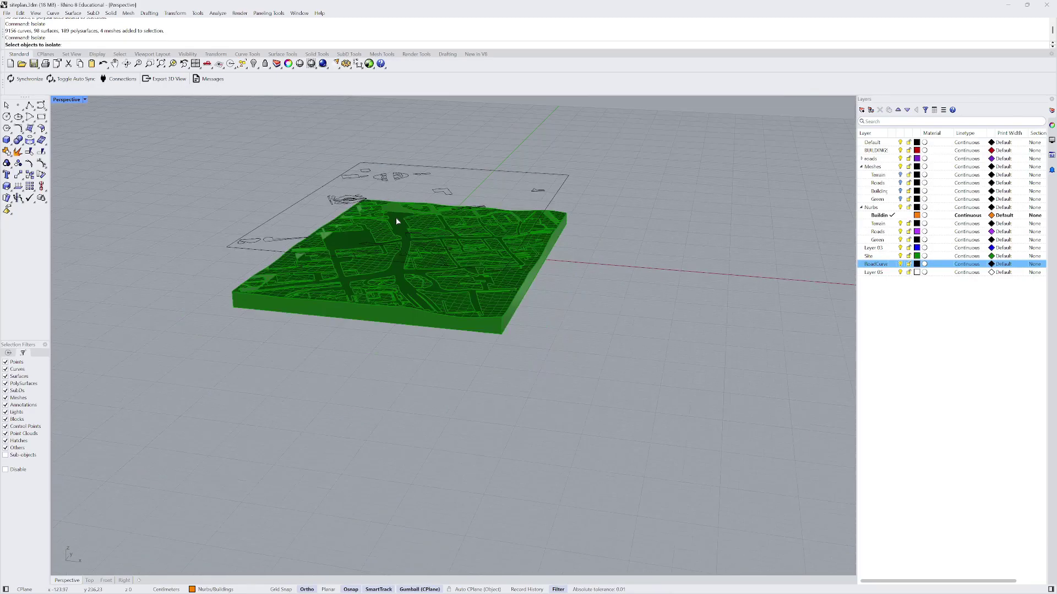
pyautogui.rightClick(396, 220)
pyautogui.moveTo(397, 220); pyautogui.dragTo(395, 226, button='right')
pyautogui.scroll(5, 426, 281)
pyautogui.moveTo(427, 283); pyautogui.dragTo(430, 306, button='right')
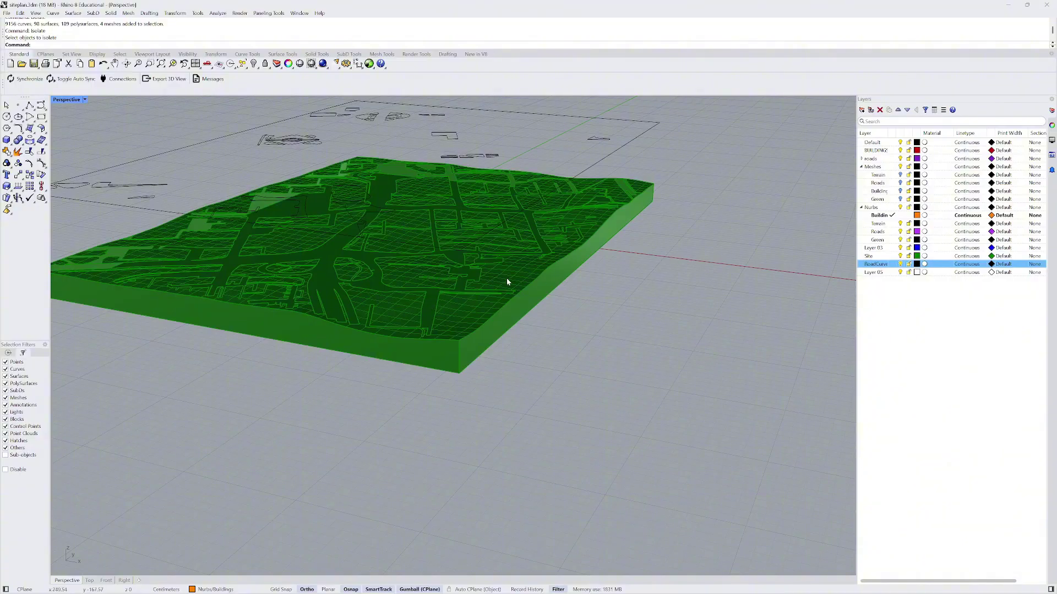
# - Unhide the purple road surfaces with ShowSelected
pyautogui.write('ShowSelected')
pyautogui.press('Return')
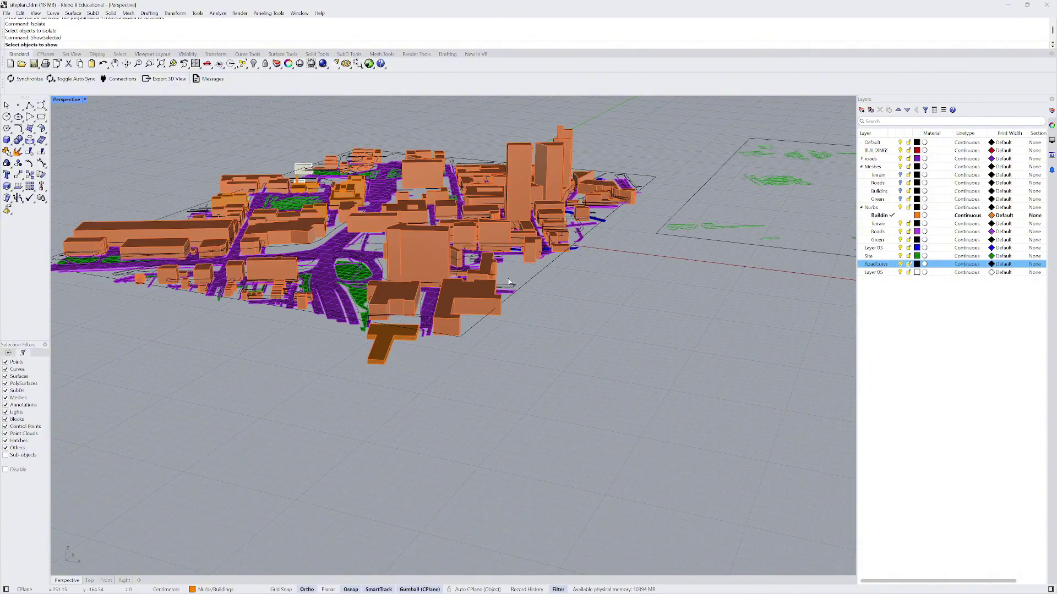
pyautogui.click(348, 247)
pyautogui.press('Return')
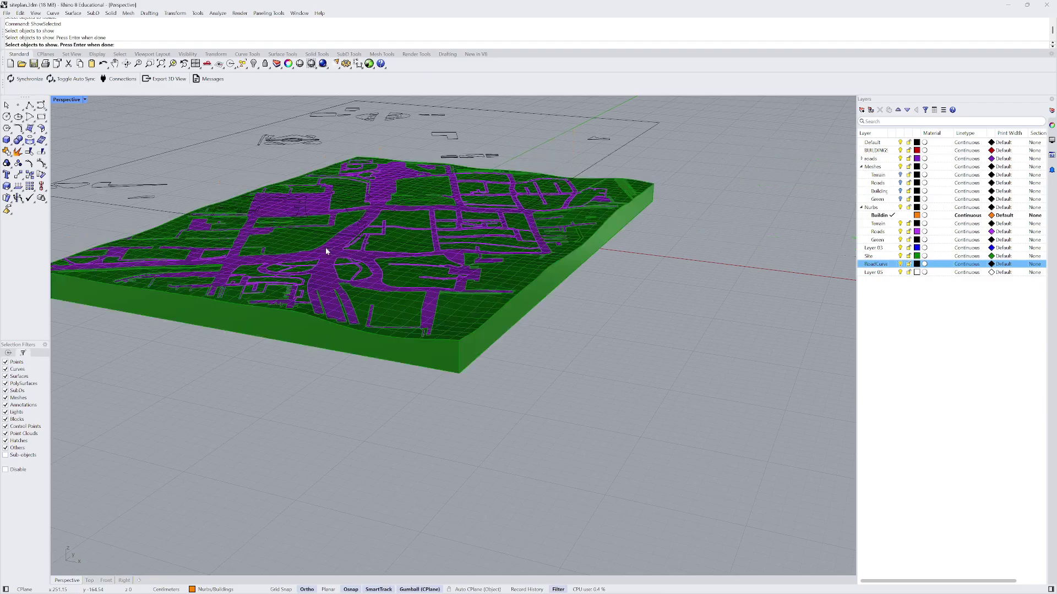
# - Turn off the green site terrain layer
pyautogui.click(869, 256)
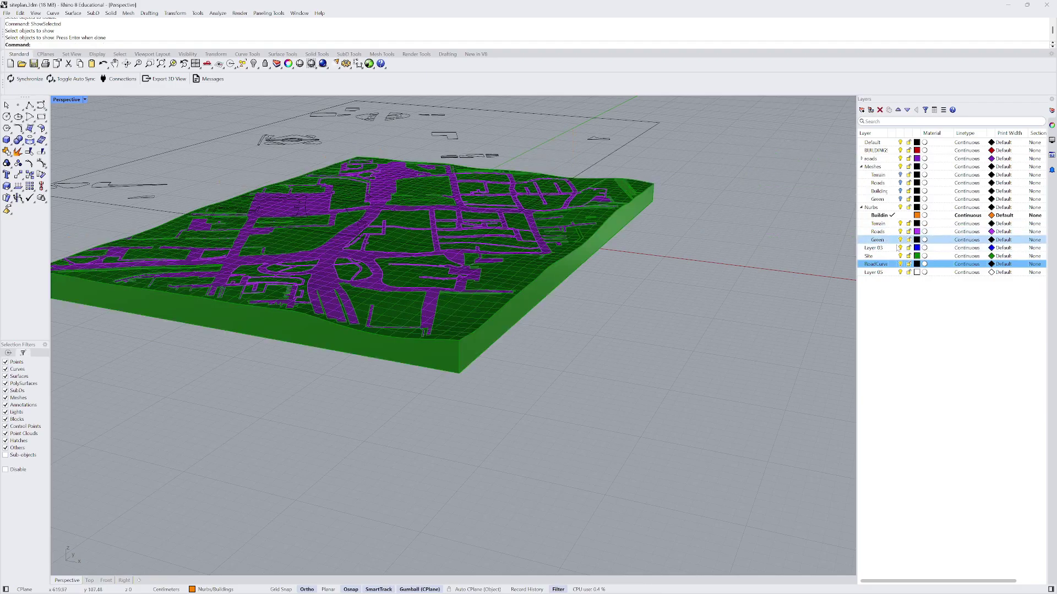
pyautogui.click(900, 256)
pyautogui.scroll(-3, 636, 361)
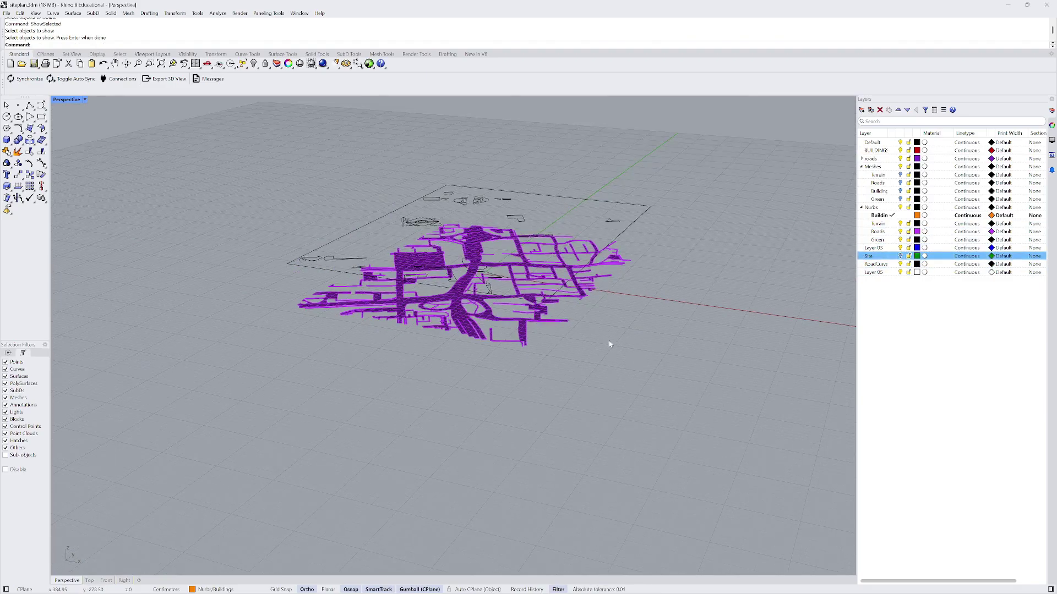
pyautogui.moveTo(609, 345); pyautogui.dragTo(650, 377, button='right')
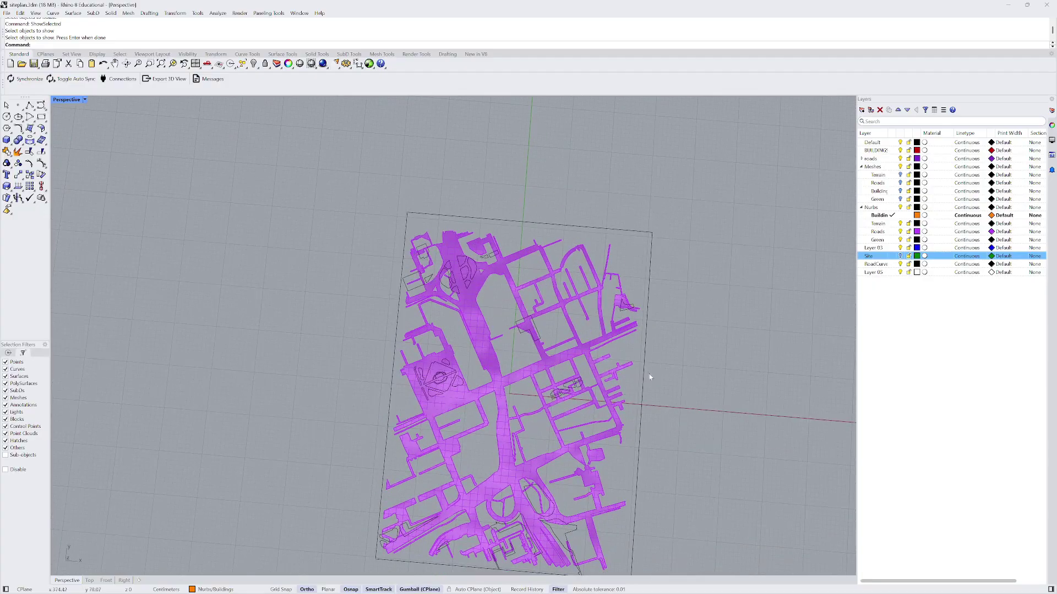
# - Switch to the Top view and zoom around the road plan
pyautogui.click(89, 580)
pyautogui.scroll(5, 325, 337)
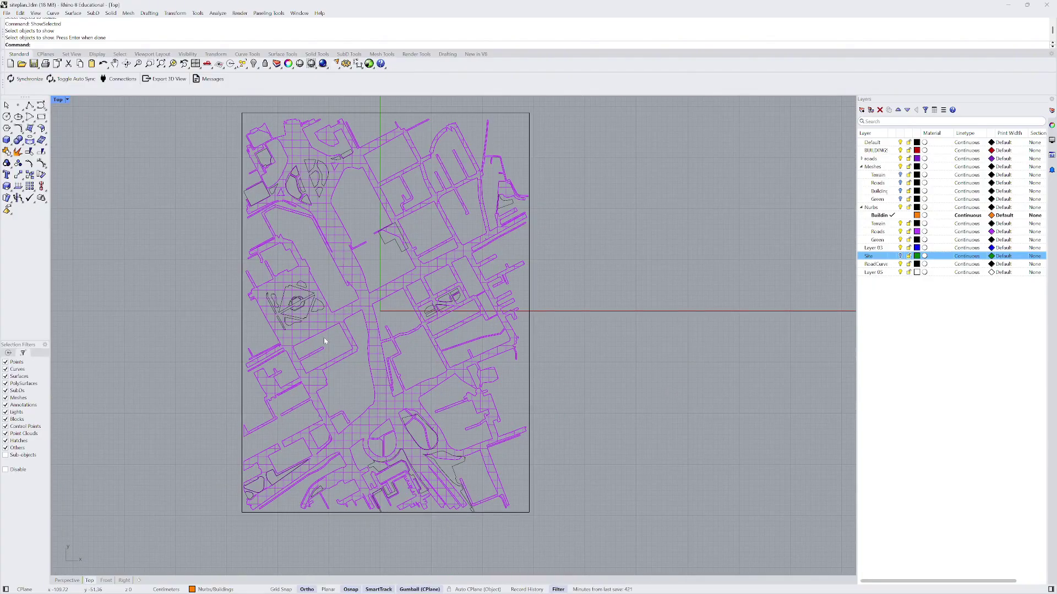
pyautogui.scroll(5, 388, 512)
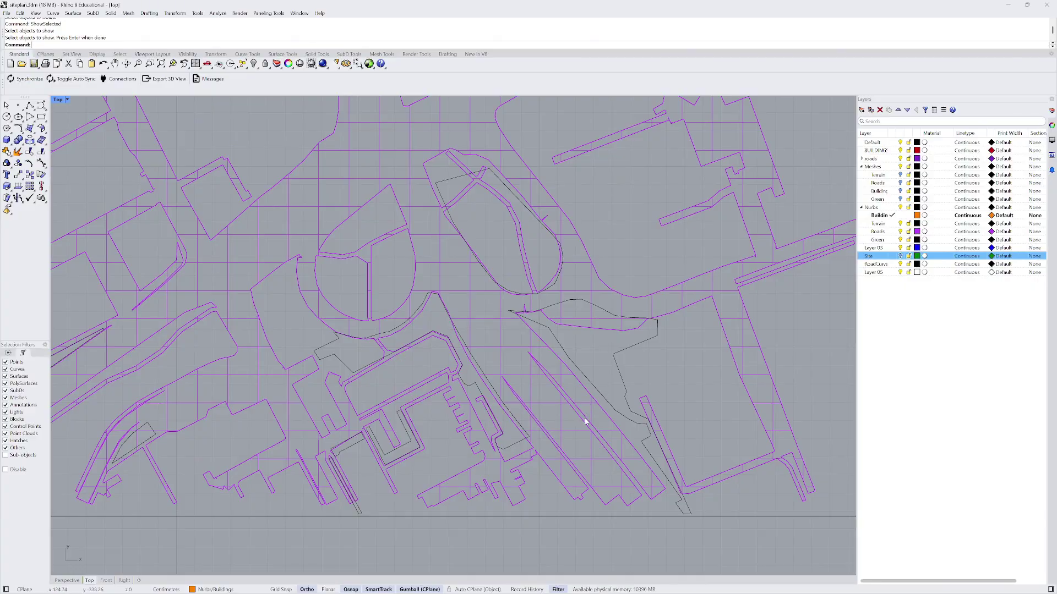
pyautogui.scroll(-2, 587, 412)
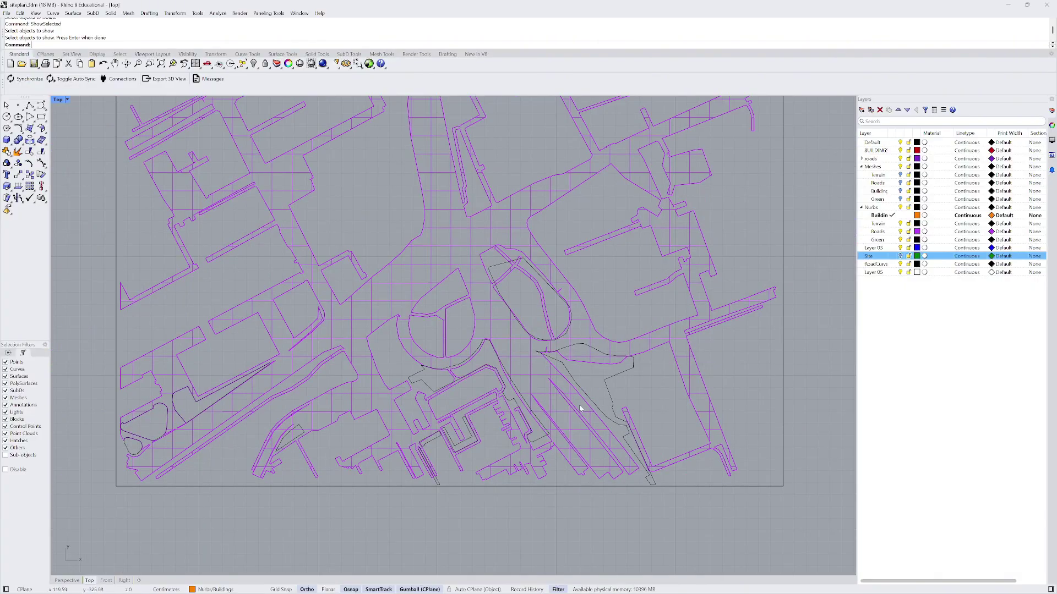
pyautogui.scroll(-5, 556, 476)
pyautogui.scroll(6, 463, 411)
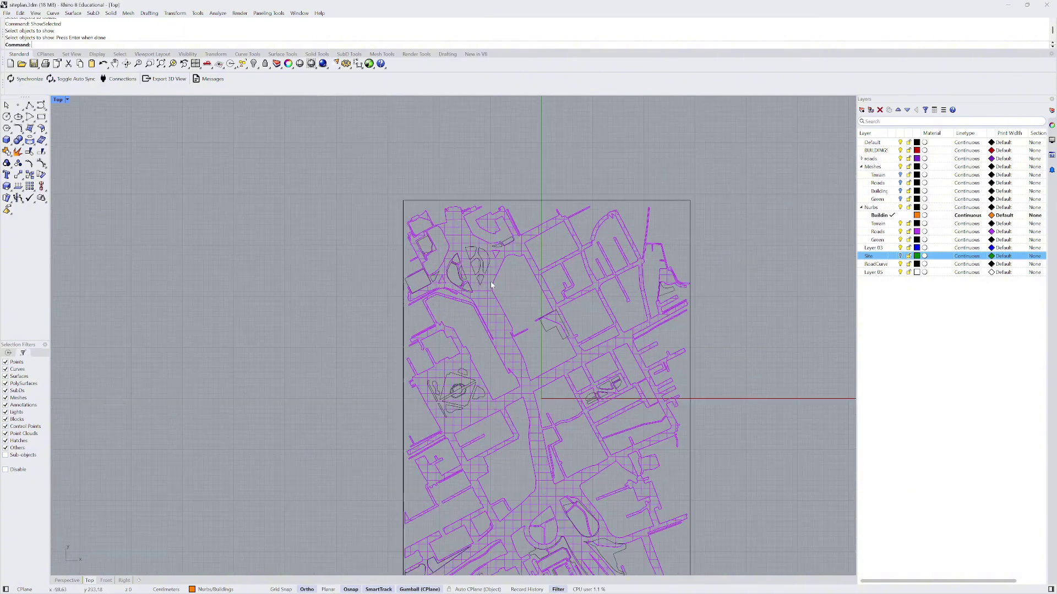
pyautogui.scroll(-2, 463, 412)
pyautogui.scroll(3, 669, 418)
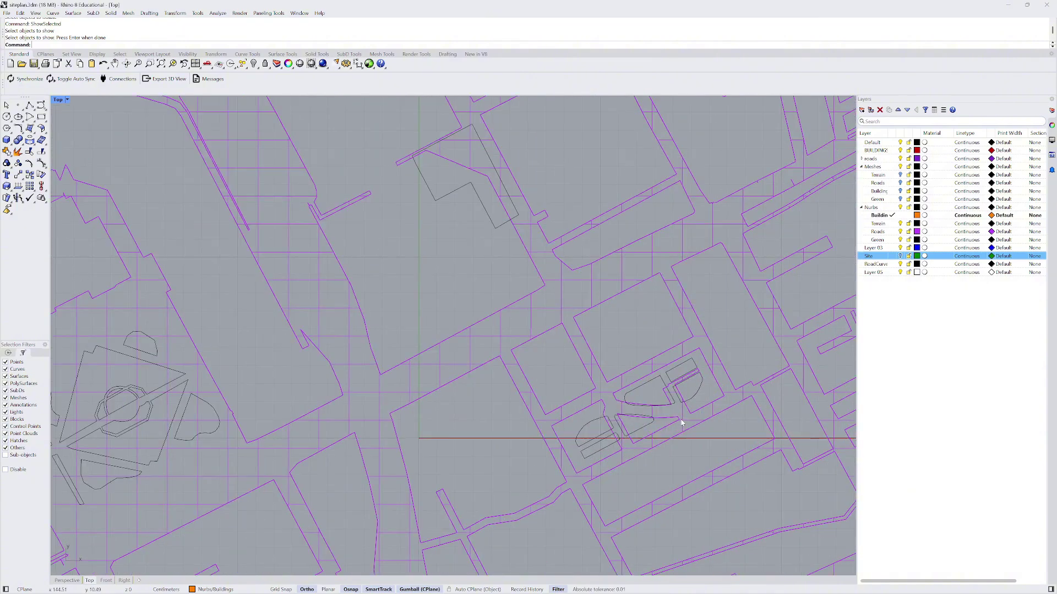
pyautogui.scroll(-4, 529, 313)
pyautogui.scroll(3, 516, 304)
pyautogui.scroll(3, 507, 217)
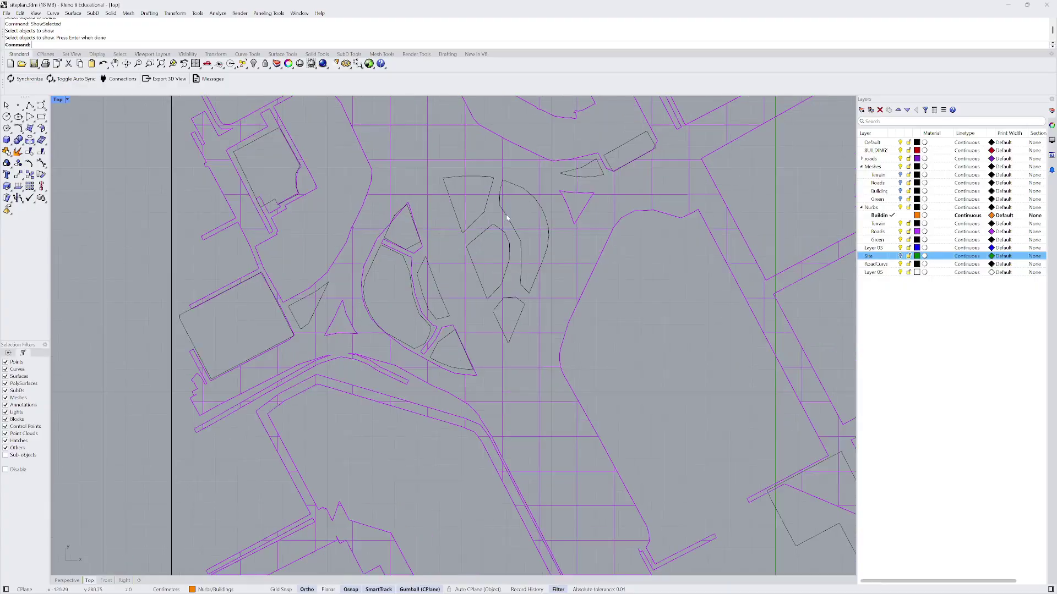
pyautogui.scroll(-3, 510, 259)
pyautogui.scroll(-3, 465, 282)
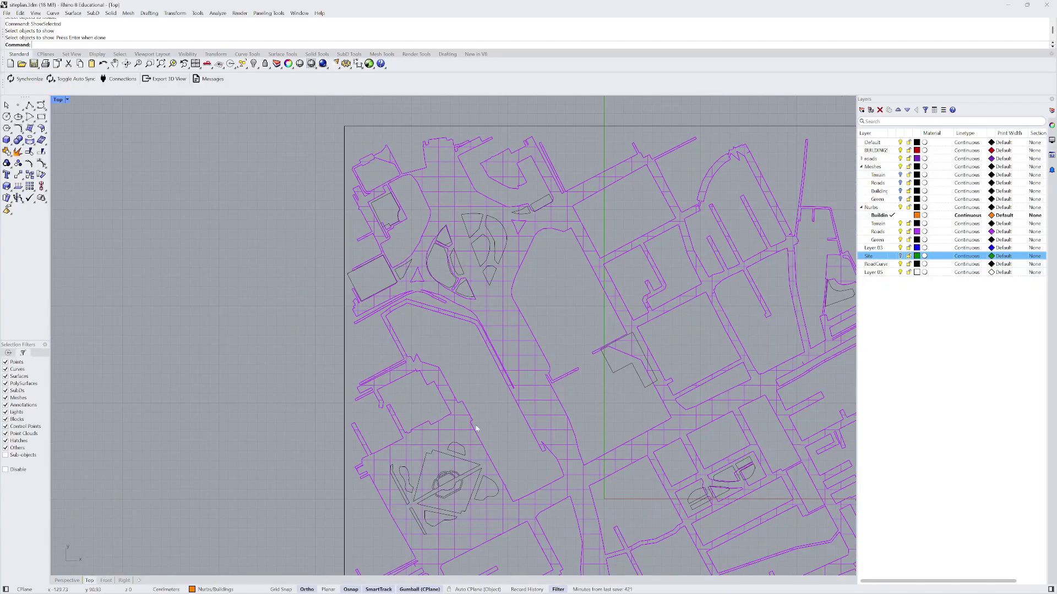
pyautogui.scroll(-3, 423, 338)
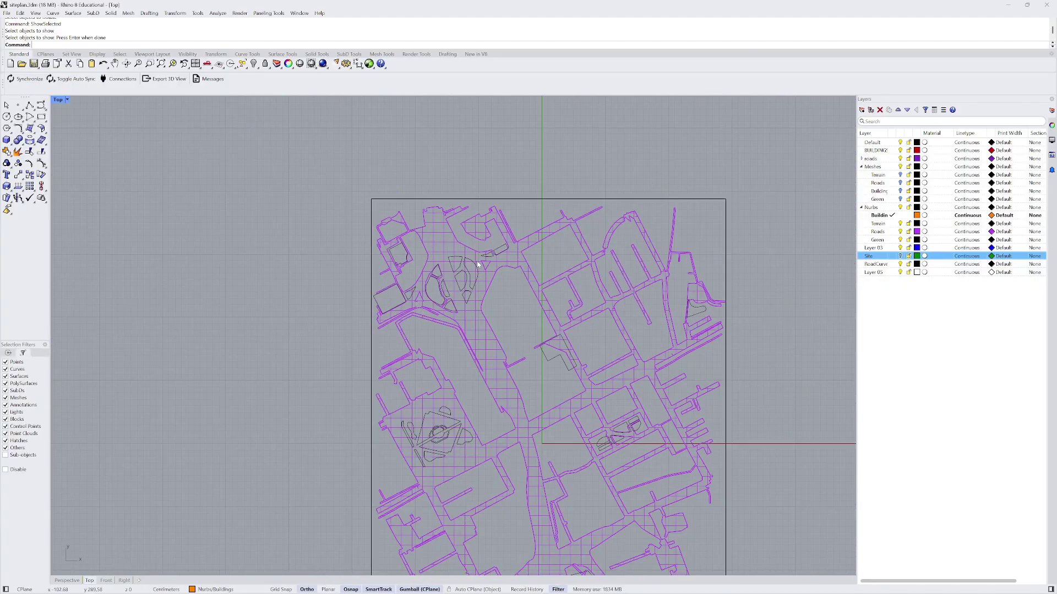
# - Reveal all 45 hidden curves and ungroup them
pyautogui.hotkey('ctrl', 'a')
pyautogui.press('Return')
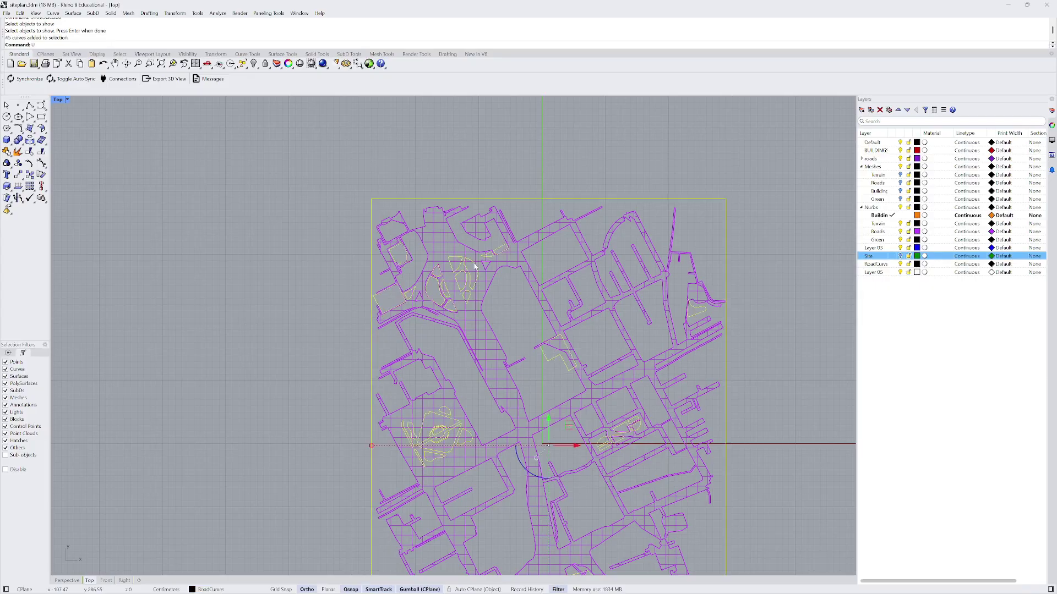
pyautogui.write('Ungroup')
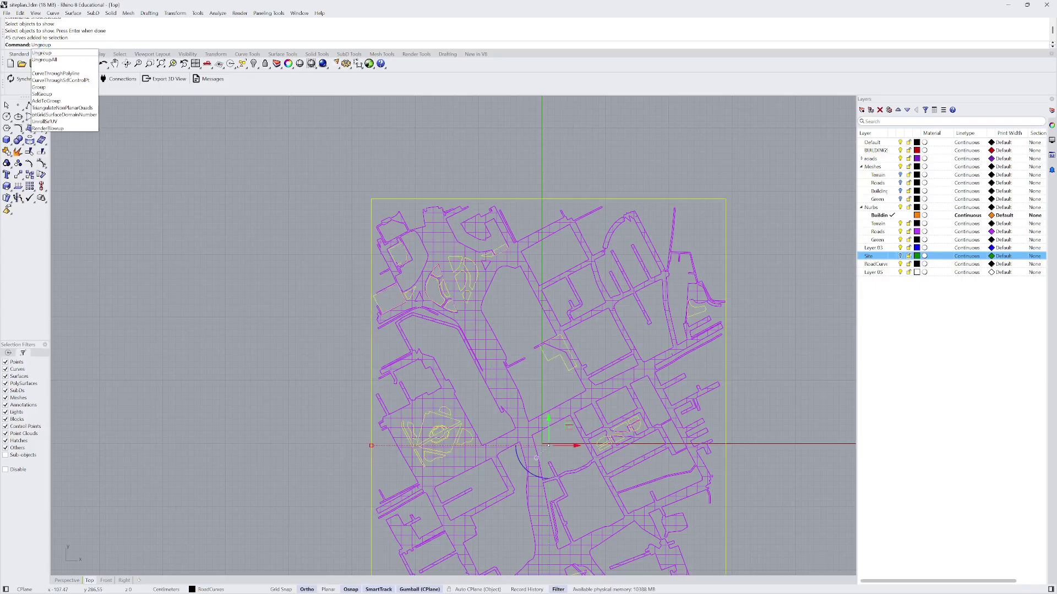
pyautogui.press('Return')
pyautogui.press('Escape')
# - Zoom in, pick three closed curves in the round plaza, then deselect them
pyautogui.scroll(2, 465, 267)
pyautogui.scroll(-2, 448, 236)
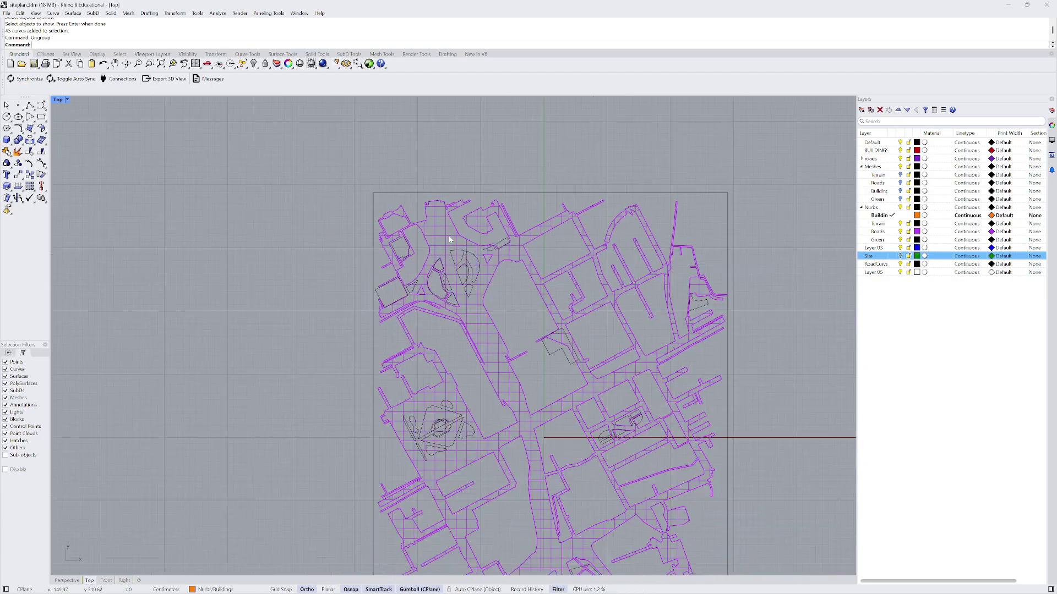
pyautogui.scroll(2, 412, 249)
pyautogui.scroll(2, 412, 250)
pyautogui.scroll(2, 437, 264)
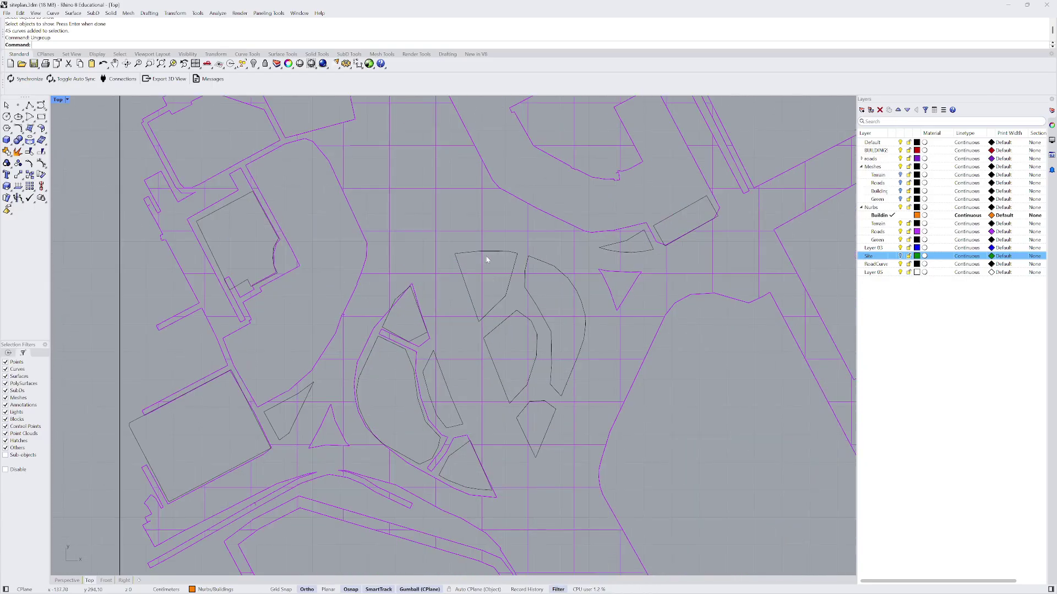
pyautogui.click(486, 253)
pyautogui.keyDown('shift'); pyautogui.click(548, 266); pyautogui.keyUp('shift')
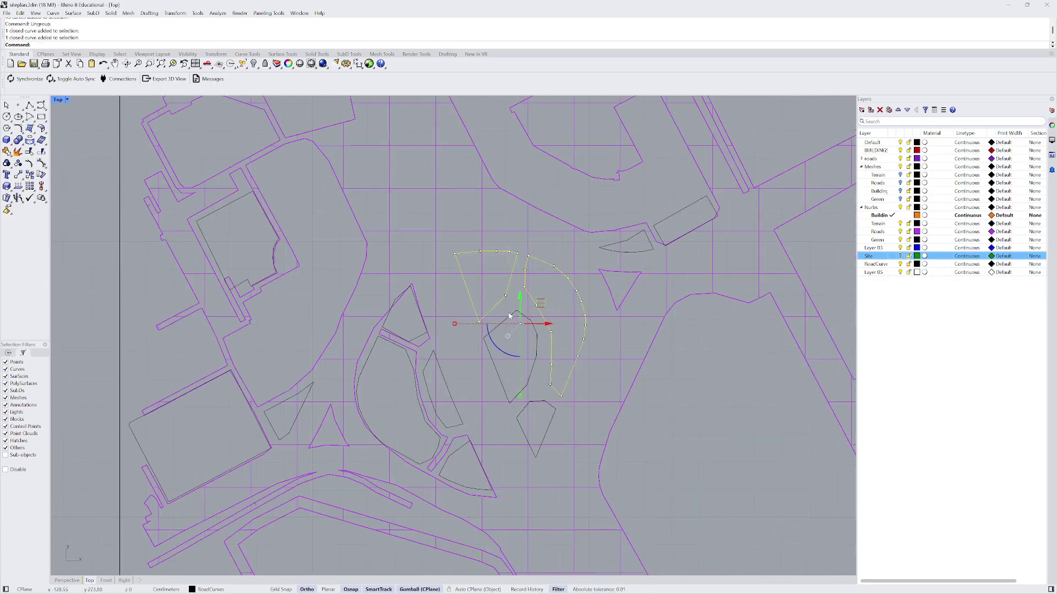
pyautogui.keyDown('shift'); pyautogui.click(512, 315); pyautogui.keyUp('shift')
pyautogui.scroll(-8, 556, 264)
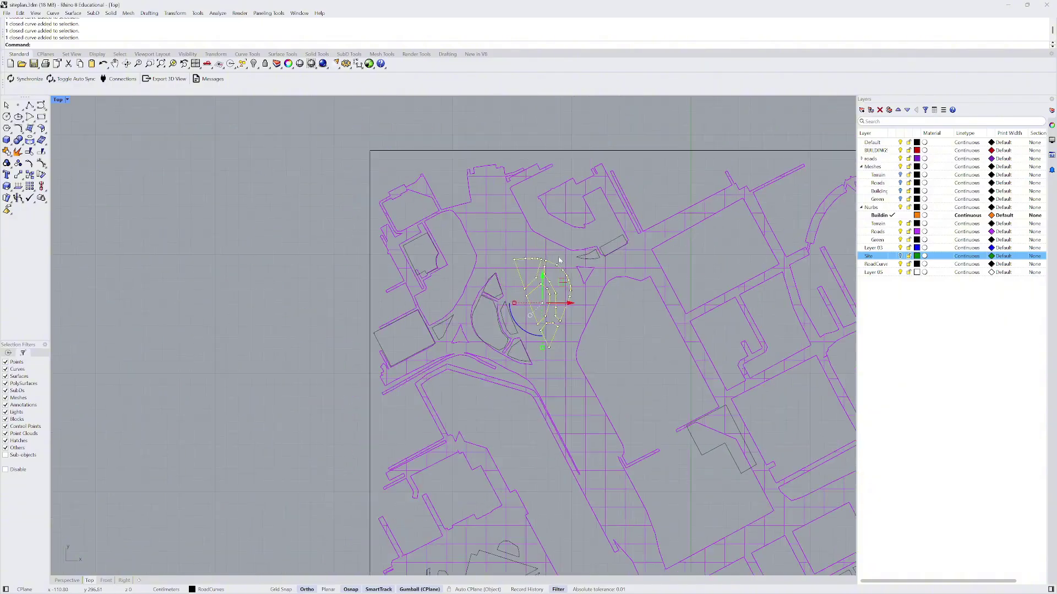
pyautogui.press('Escape')
# - Window-select the 13 curves around the central plaza and group them
pyautogui.scroll(8, 547, 303)
pyautogui.scroll(-2, 500, 302)
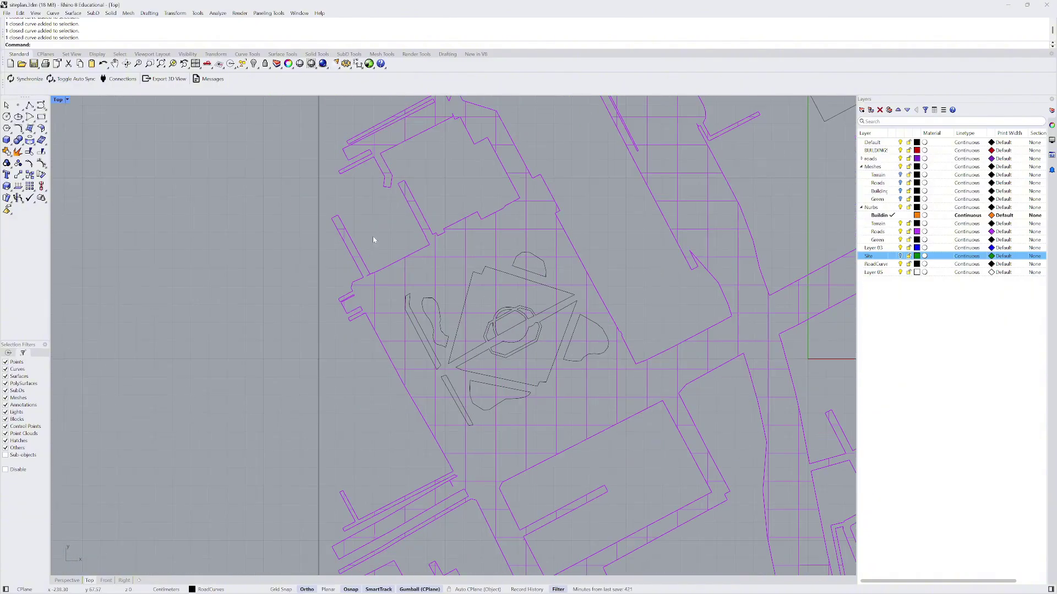
pyautogui.moveTo(378, 228); pyautogui.dragTo(632, 444)
pyautogui.scroll(-5, 560, 442)
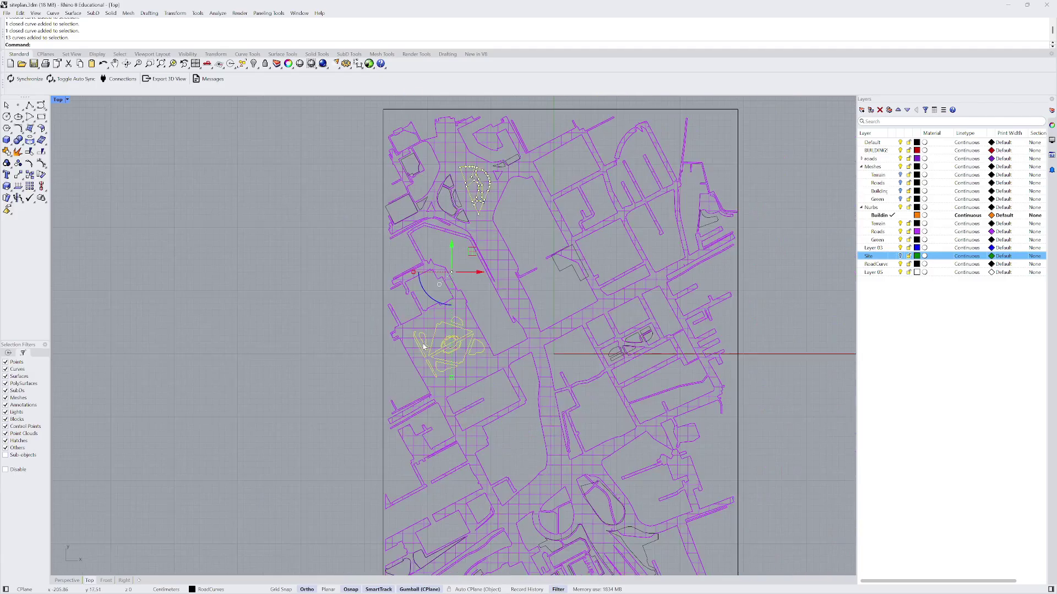
pyautogui.scroll(1, 484, 249)
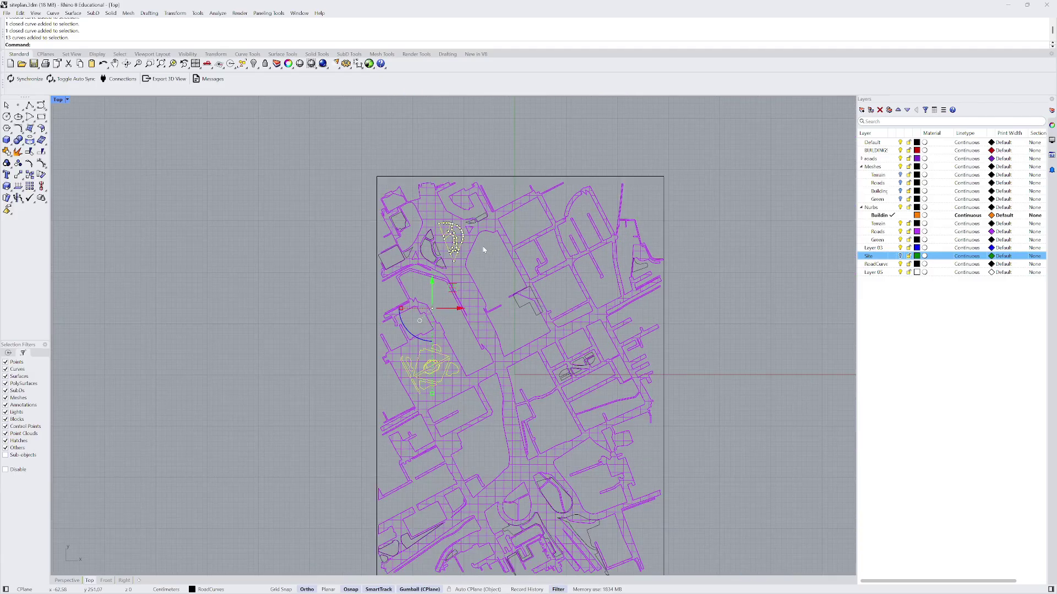
pyautogui.press('Return')
pyautogui.press('Escape')
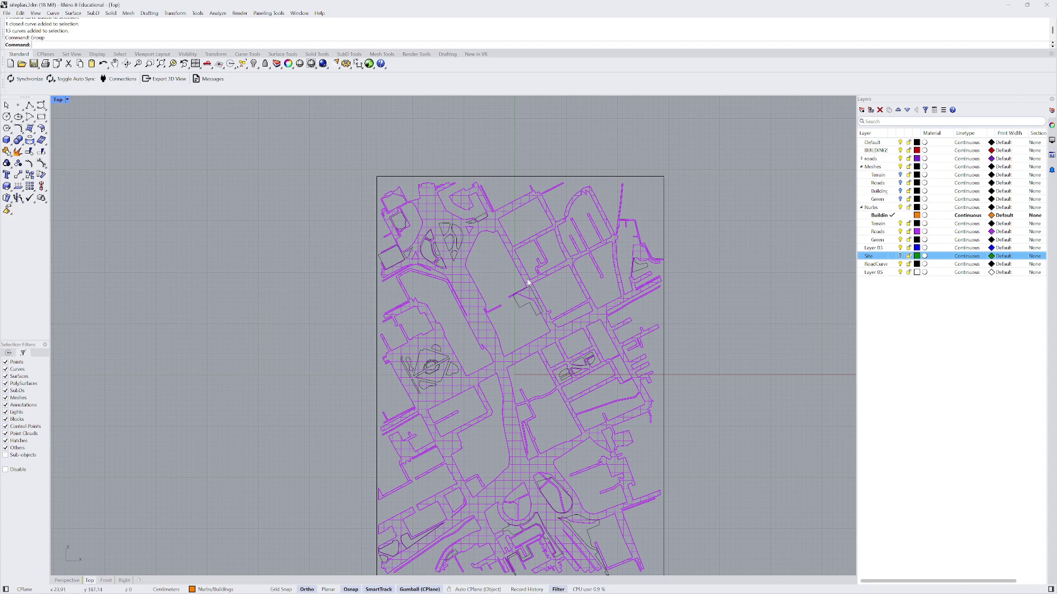
# - Split the purple road surface with the grouped curves into 18 pieces
pyautogui.scroll(4, 523, 284)
pyautogui.click(483, 265)
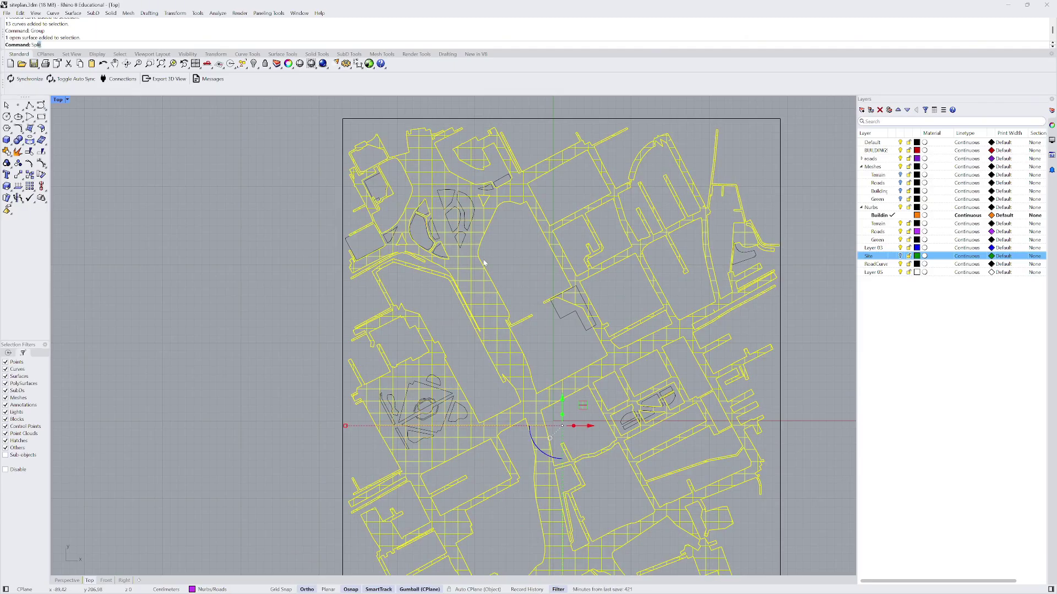
pyautogui.press('Return')
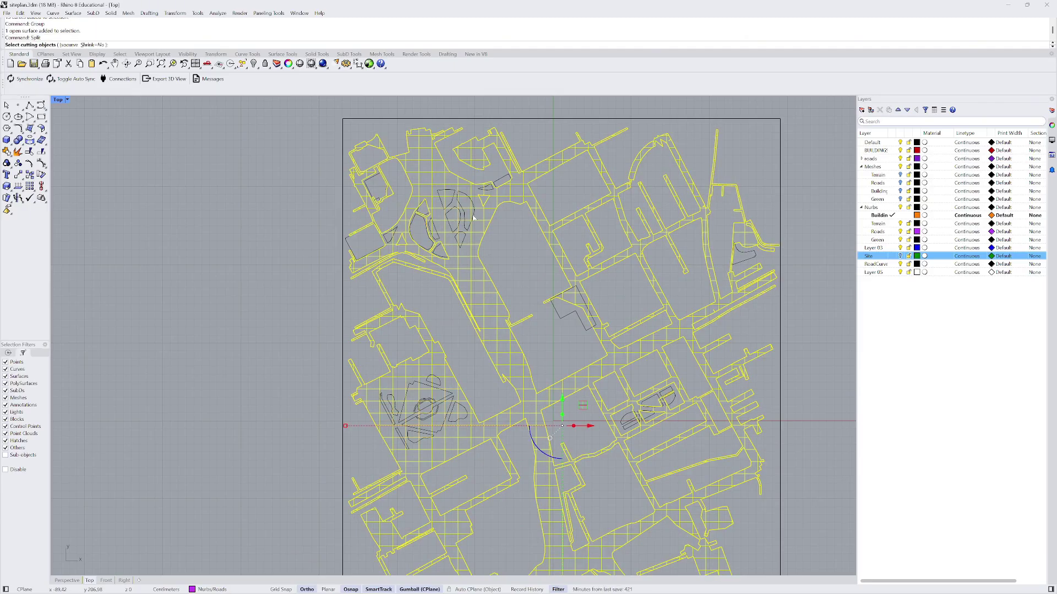
pyautogui.click(473, 218)
pyautogui.press('Return')
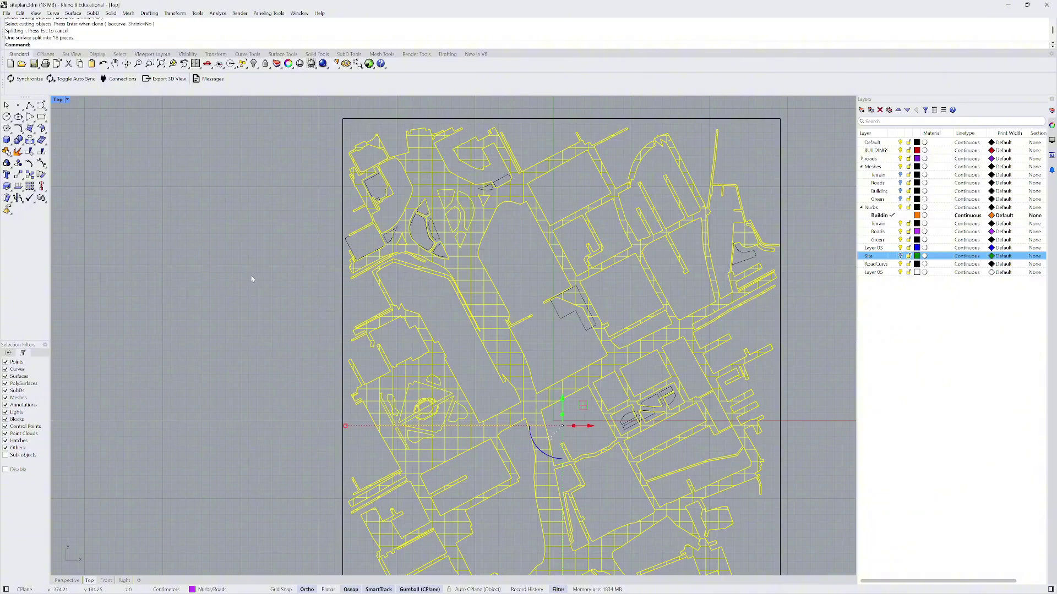
pyautogui.press('Escape')
# - In Perspective, select the 18 split pieces with SelLast
pyautogui.click(77, 581)
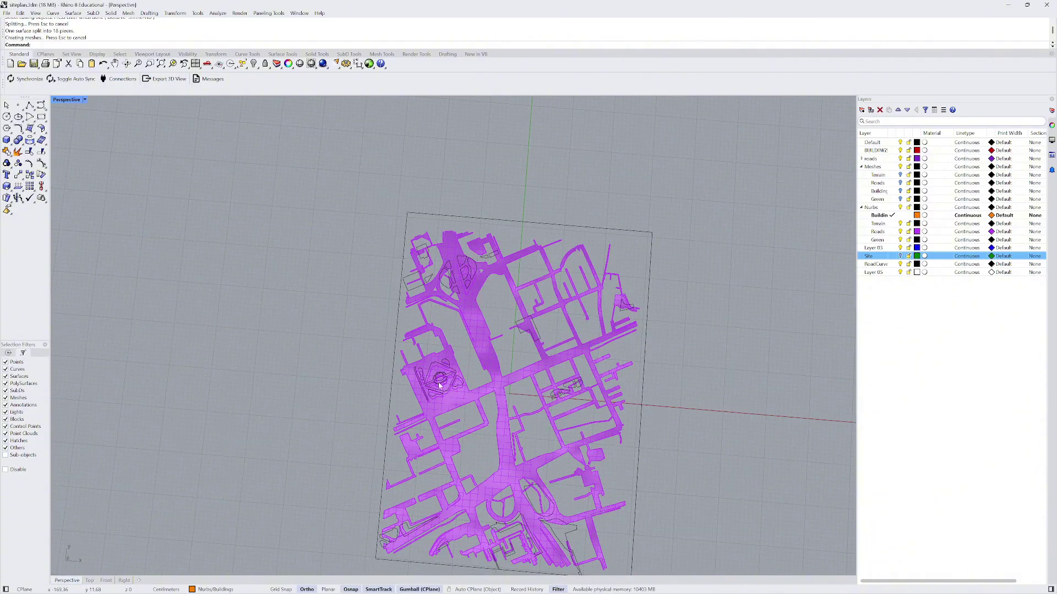
pyautogui.moveTo(439, 385); pyautogui.dragTo(415, 370, button='right')
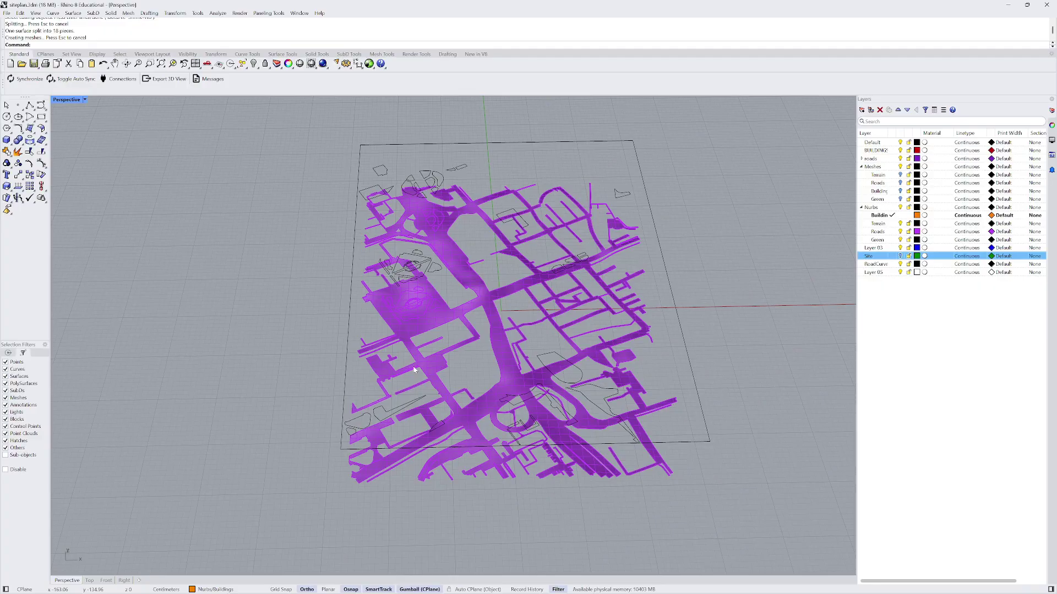
pyautogui.write('SelLast')
pyautogui.press('Return')
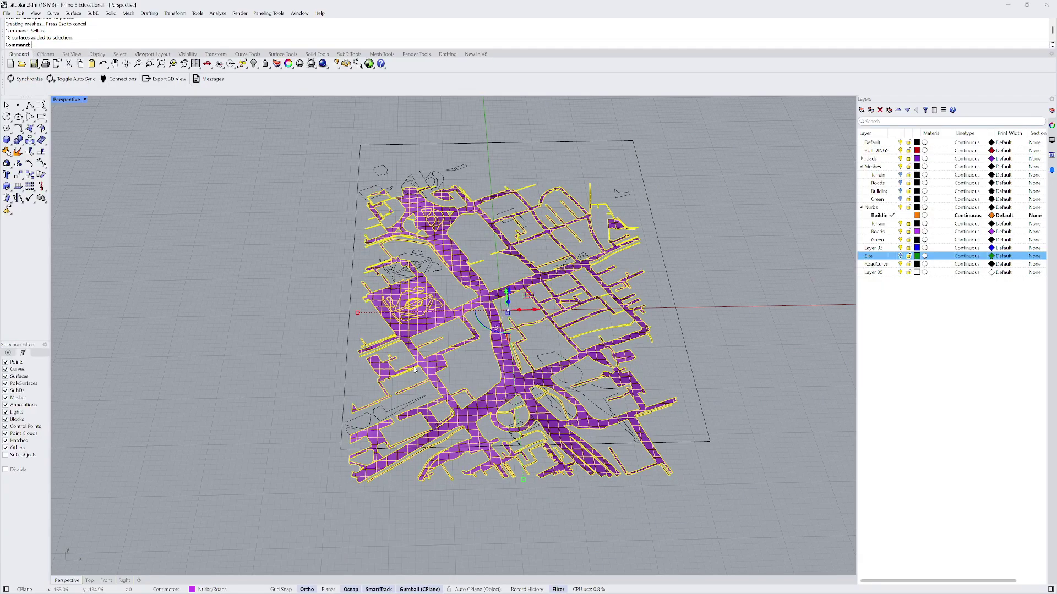
# - Hide the selected road pieces
pyautogui.keyDown('shift'); pyautogui.click(448, 261); pyautogui.keyUp('shift')
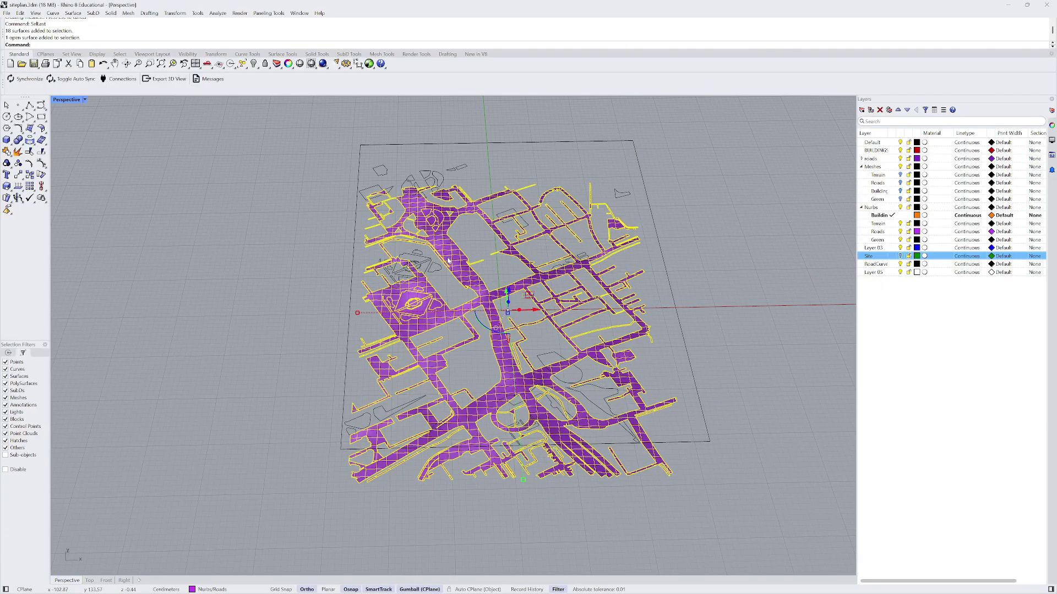
pyautogui.write('Hide')
pyautogui.press('Return')
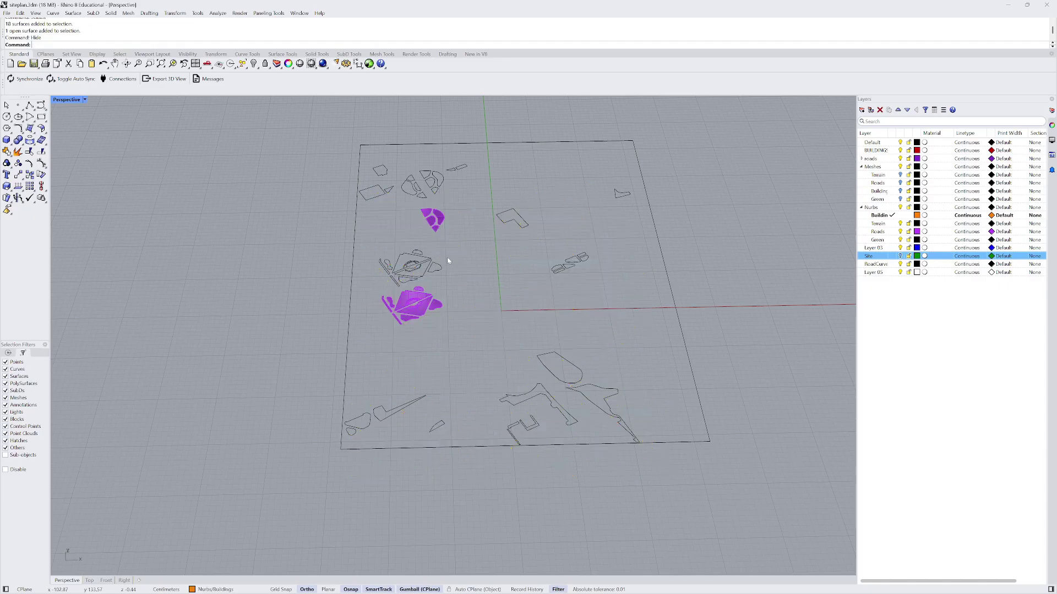
# - Select the 17 remaining park pieces and move them onto the Green layer
pyautogui.moveTo(413, 271); pyautogui.dragTo(482, 243, button='right')
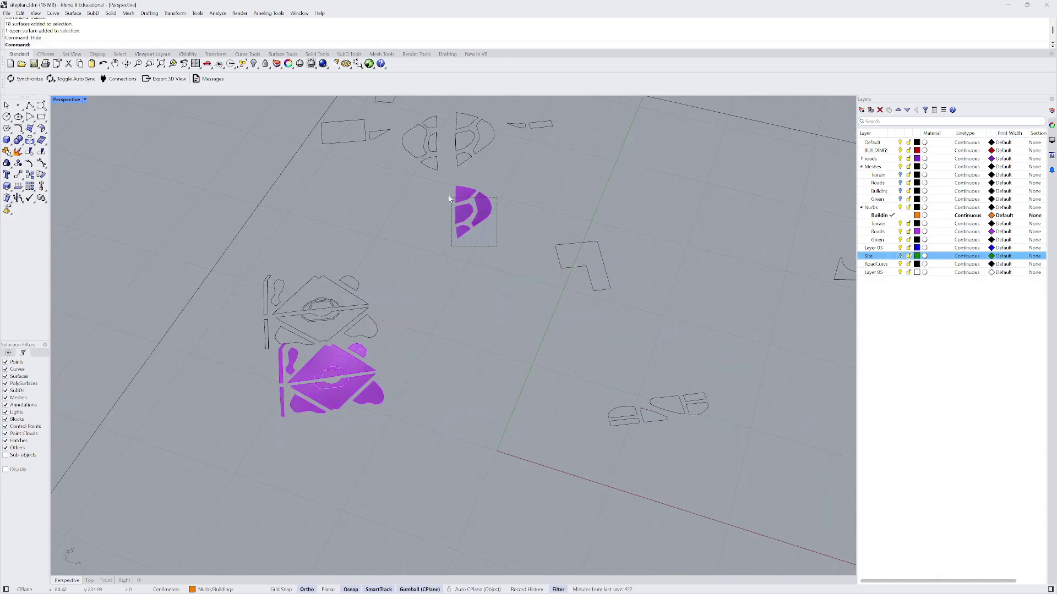
pyautogui.click(474, 212)
pyautogui.moveTo(379, 451); pyautogui.dragTo(402, 414, button='right')
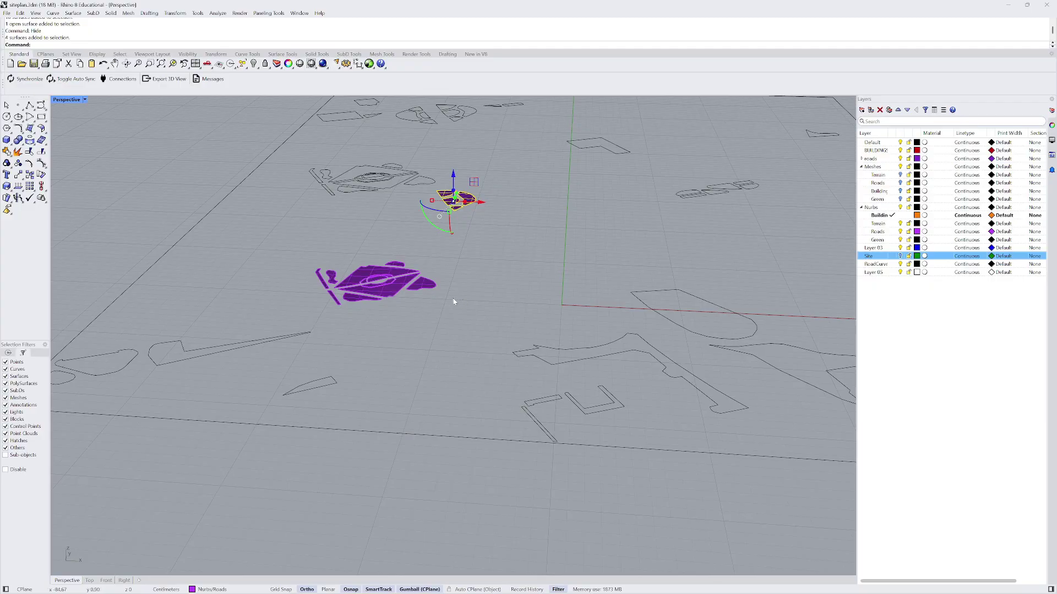
pyautogui.keyDown('shift'); pyautogui.moveTo(454, 302); pyautogui.dragTo(277, 265); pyautogui.keyUp('shift')
pyautogui.scroll(-3, 277, 265)
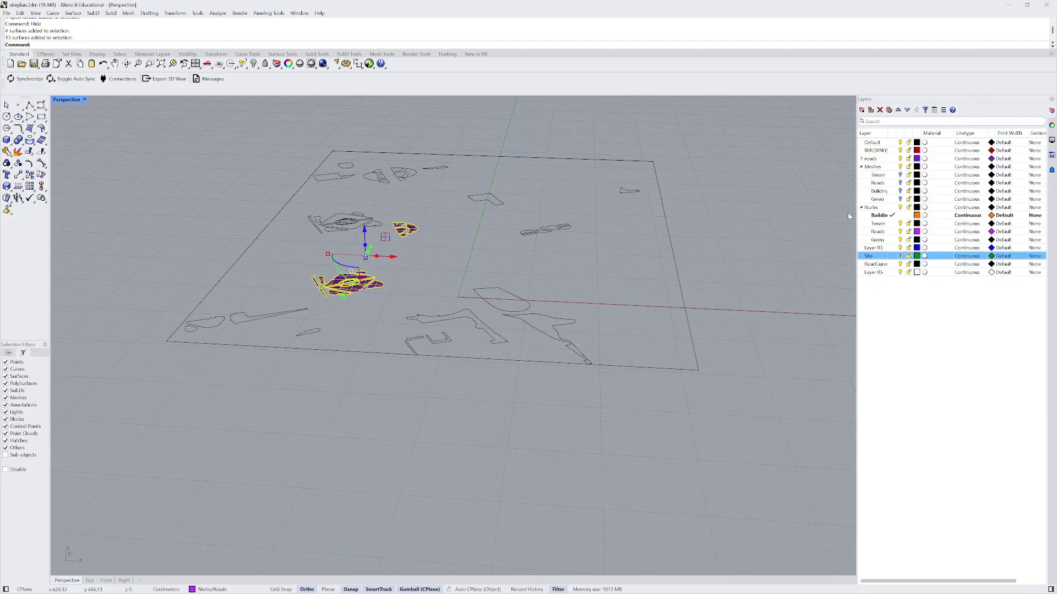
pyautogui.rightClick(883, 240)
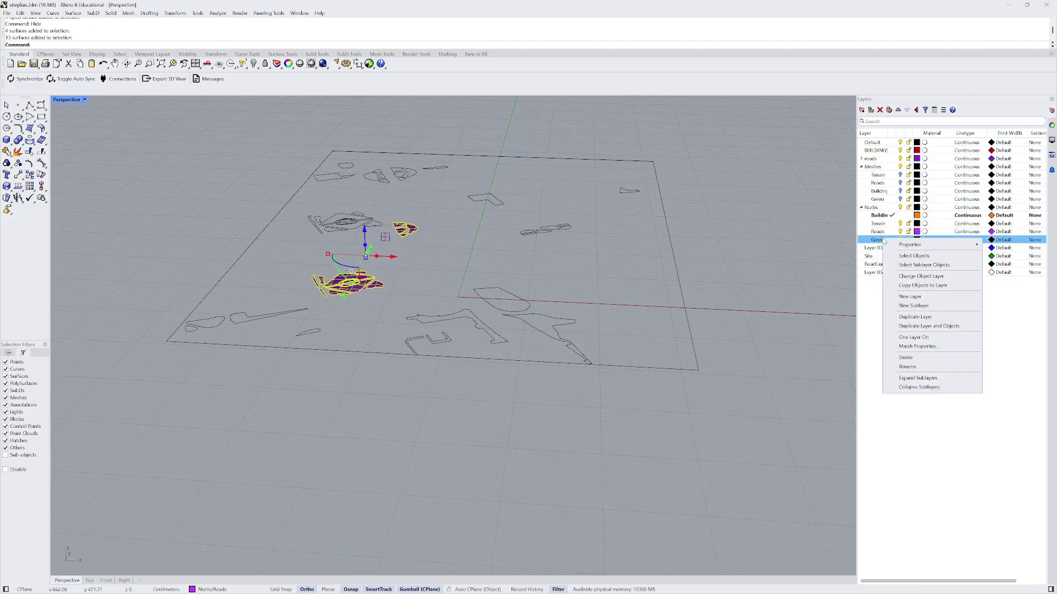
pyautogui.click(922, 276)
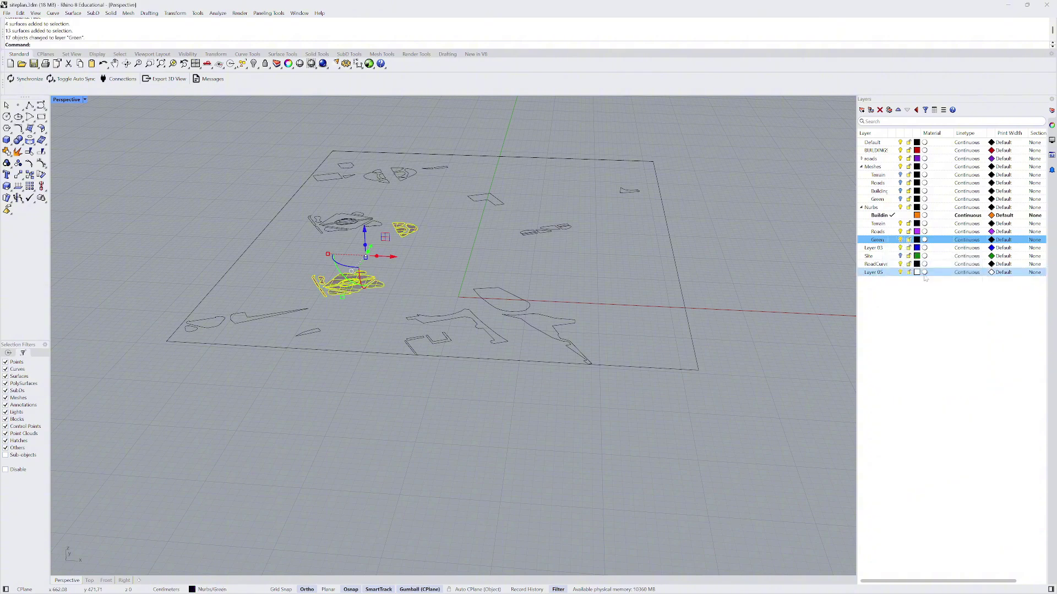
# - Set the Green layer's colour to pure green
pyautogui.click(917, 240)
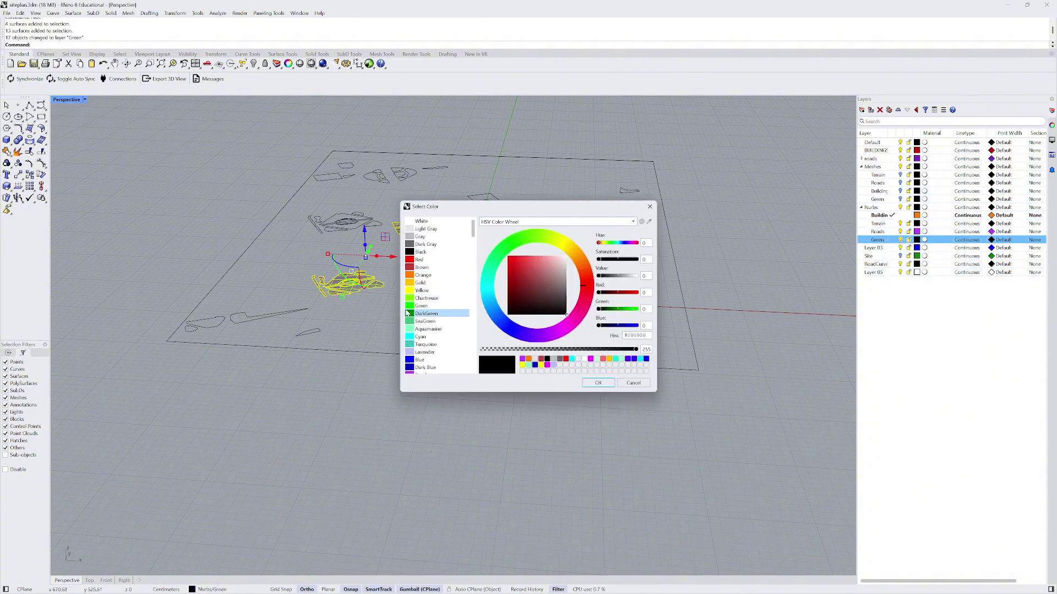
pyautogui.click(411, 306)
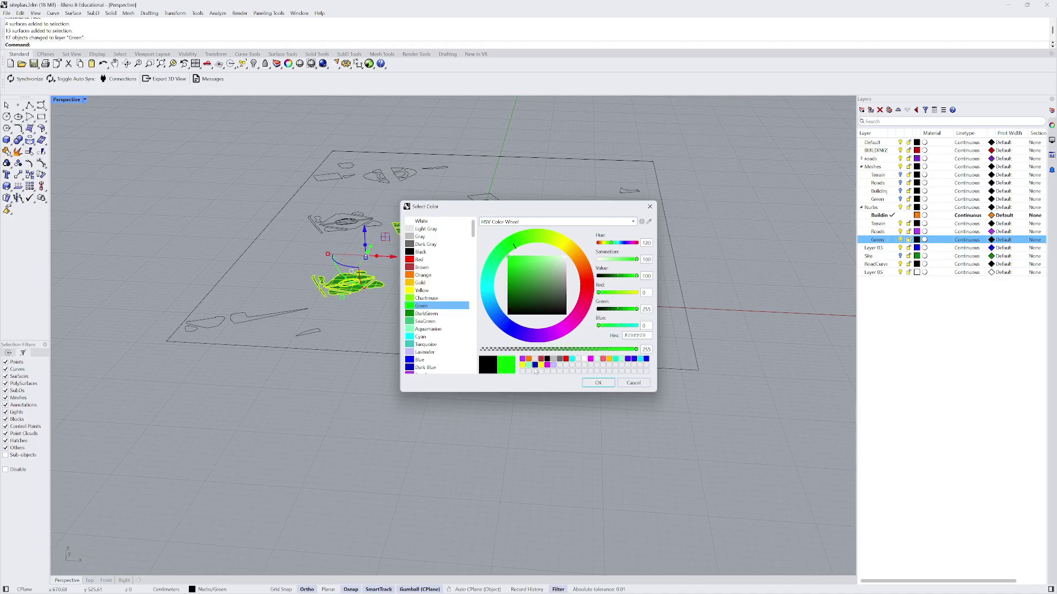
pyautogui.click(598, 383)
pyautogui.scroll(3, 558, 271)
pyautogui.moveTo(557, 270); pyautogui.dragTo(496, 278, button='right')
pyautogui.scroll(-4, 493, 276)
# - Show all 9447 hidden objects
pyautogui.write('ShowSelected')
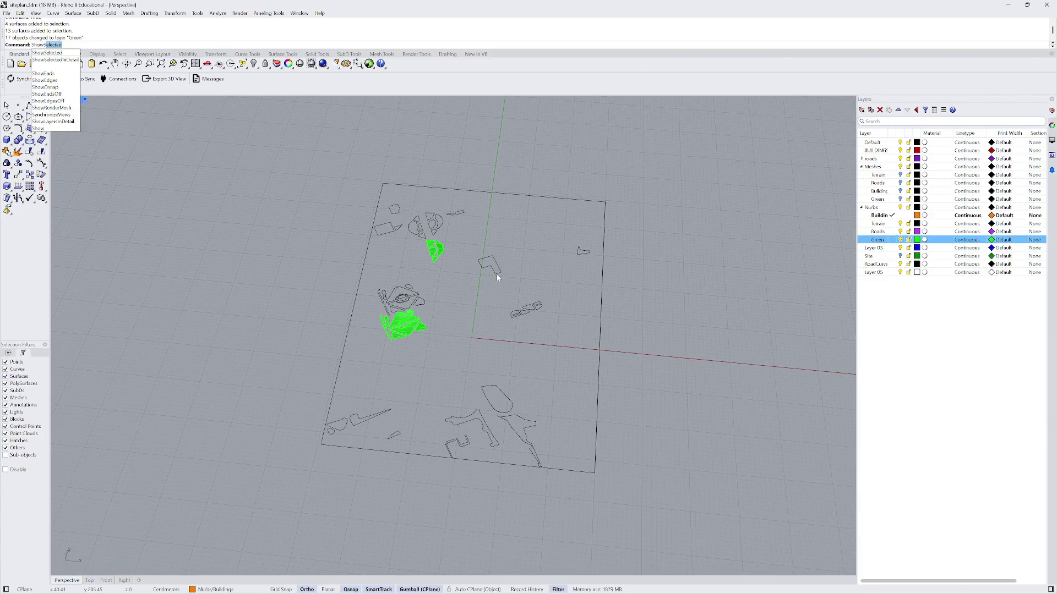
pyautogui.press('Return')
pyautogui.scroll(-3, 502, 277)
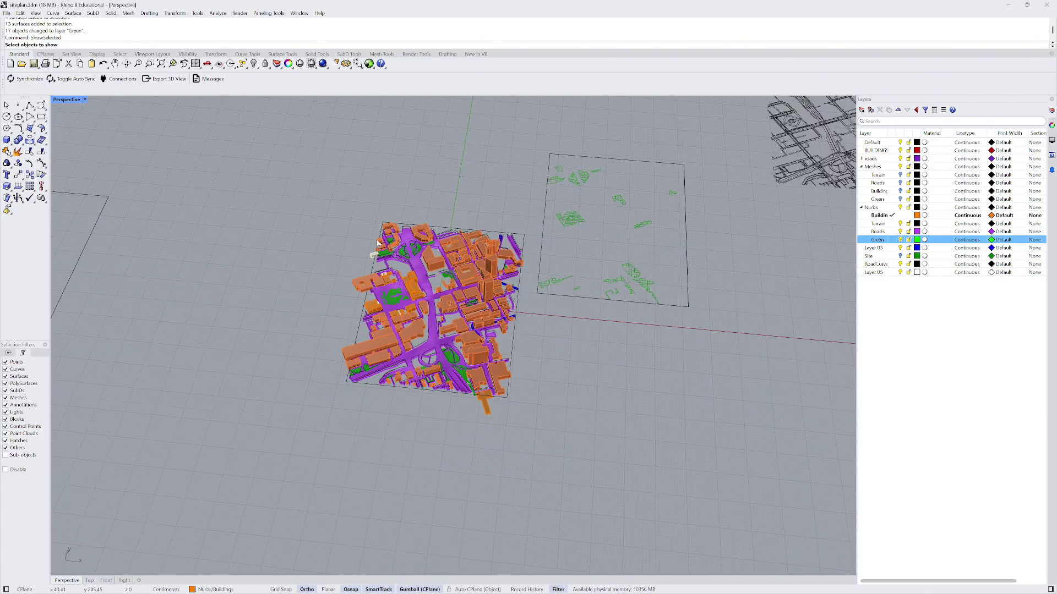
pyautogui.moveTo(502, 277); pyautogui.dragTo(385, 250, button='right')
pyautogui.rightClick(414, 257)
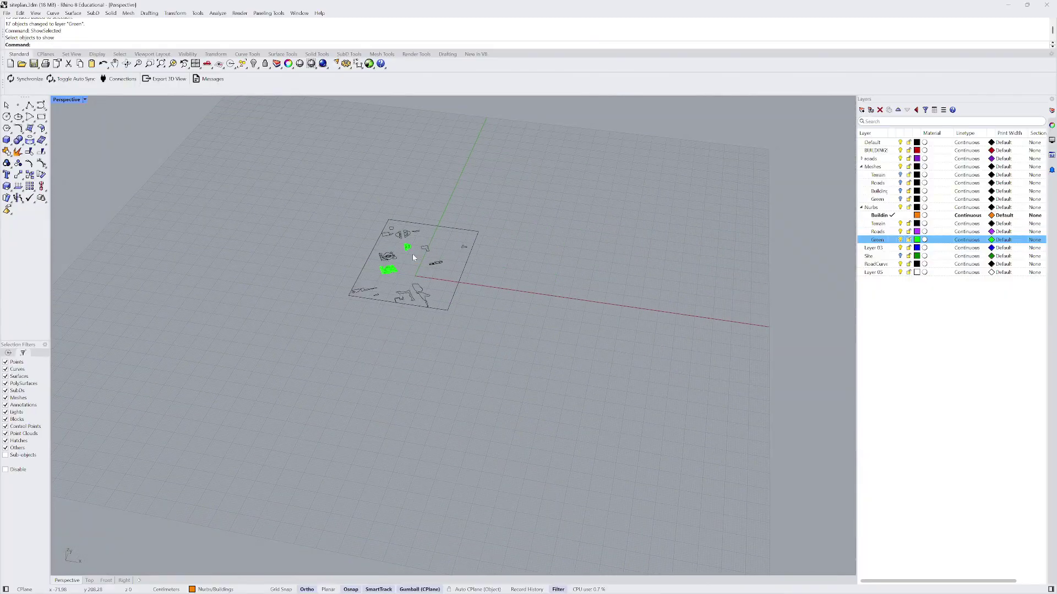
pyautogui.write('Show')
pyautogui.press('Return')
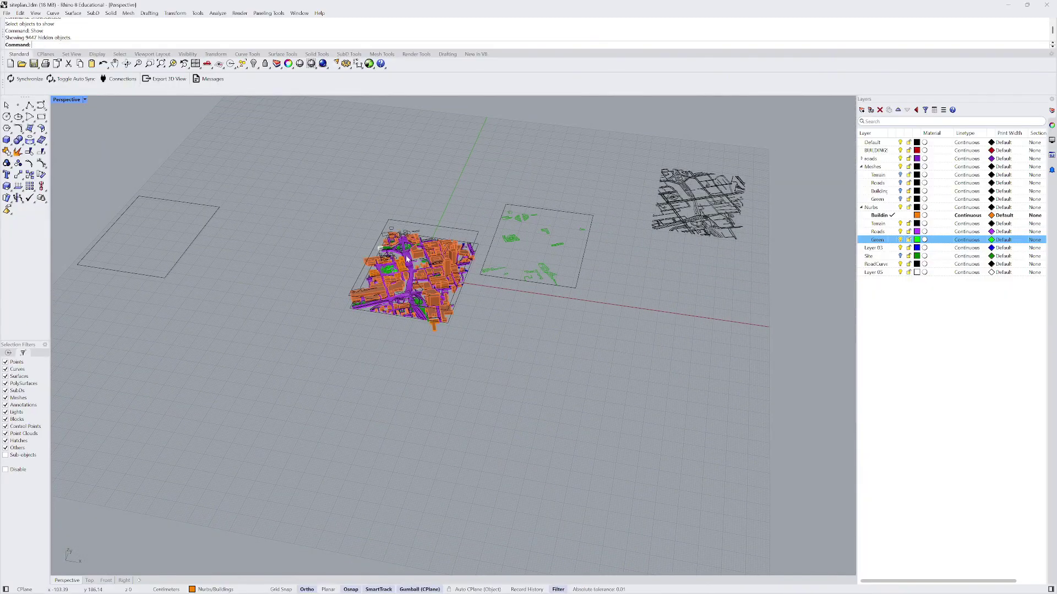
# - Turn the green Site base layer back on
pyautogui.scroll(3, 414, 294)
pyautogui.scroll(1, 414, 294)
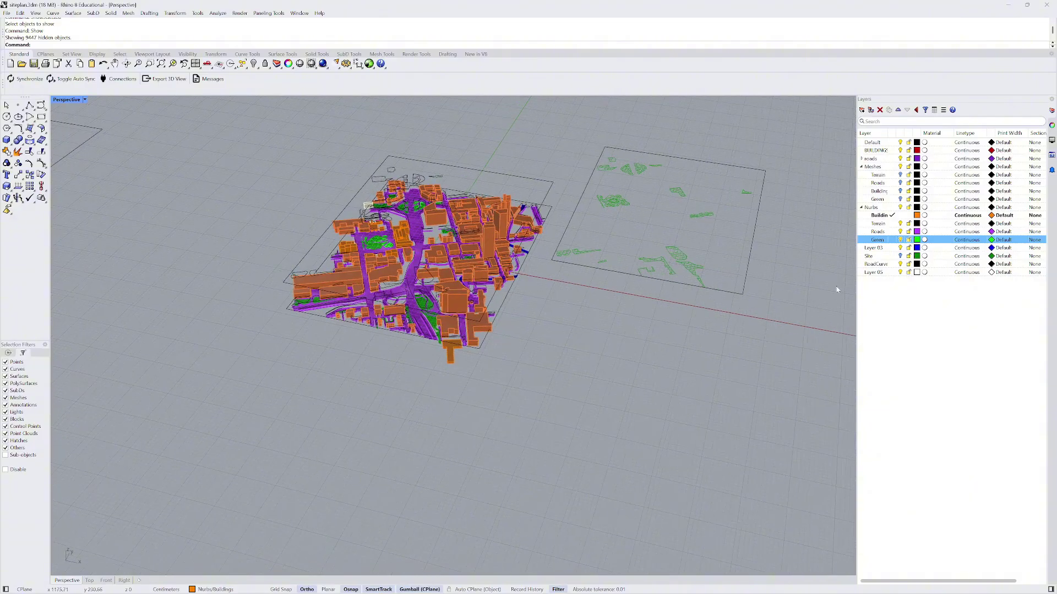
pyautogui.click(907, 258)
pyautogui.scroll(5, 504, 310)
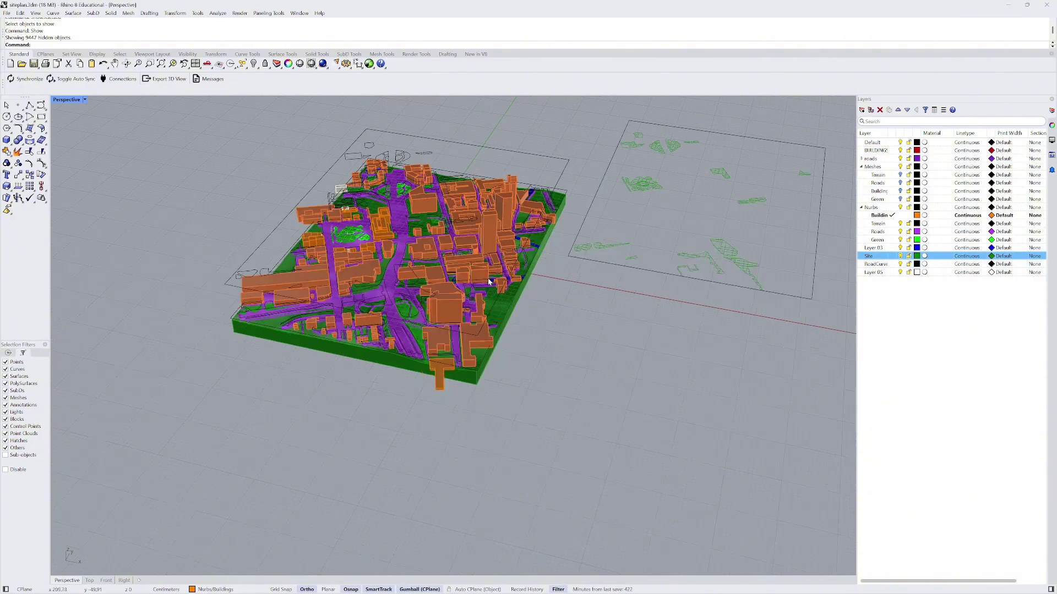
pyautogui.scroll(-5, 503, 300)
pyautogui.moveTo(502, 300); pyautogui.dragTo(496, 284, button='right')
# - Select the floating road curves and drag them to the right of the model
pyautogui.click(463, 212)
pyautogui.moveTo(462, 212); pyautogui.dragTo(406, 200, button='right')
pyautogui.moveTo(323, 181); pyautogui.dragTo(541, 226)
pyautogui.moveTo(541, 227); pyautogui.dragTo(541, 245, button='right')
pyautogui.scroll(-3, 547, 237)
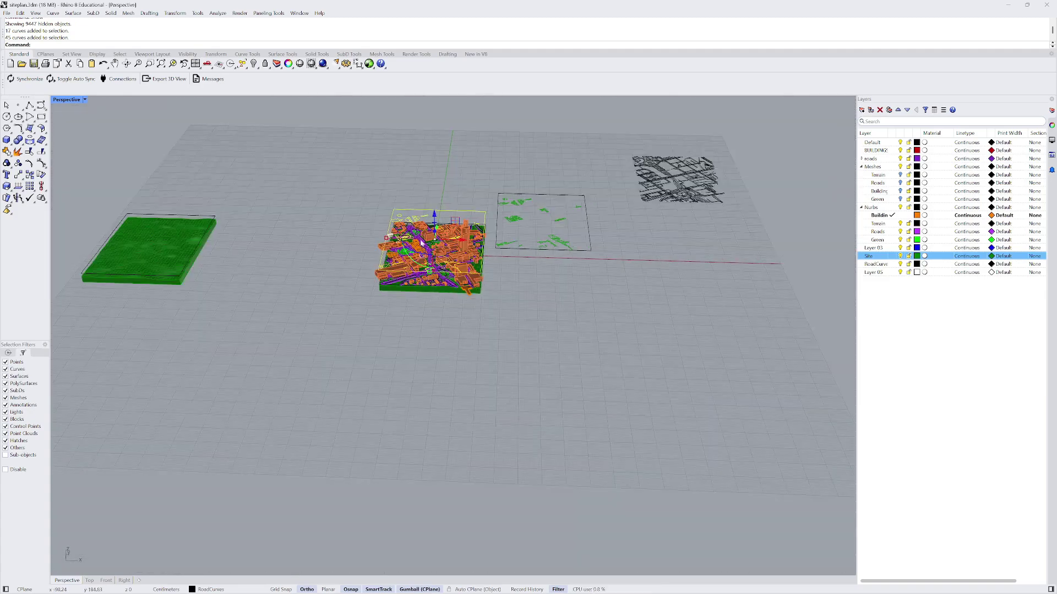
pyautogui.moveTo(452, 243); pyautogui.dragTo(452, 257, button='right')
pyautogui.moveTo(458, 261); pyautogui.dragTo(796, 238)
pyautogui.moveTo(504, 243); pyautogui.dragTo(475, 249, button='right')
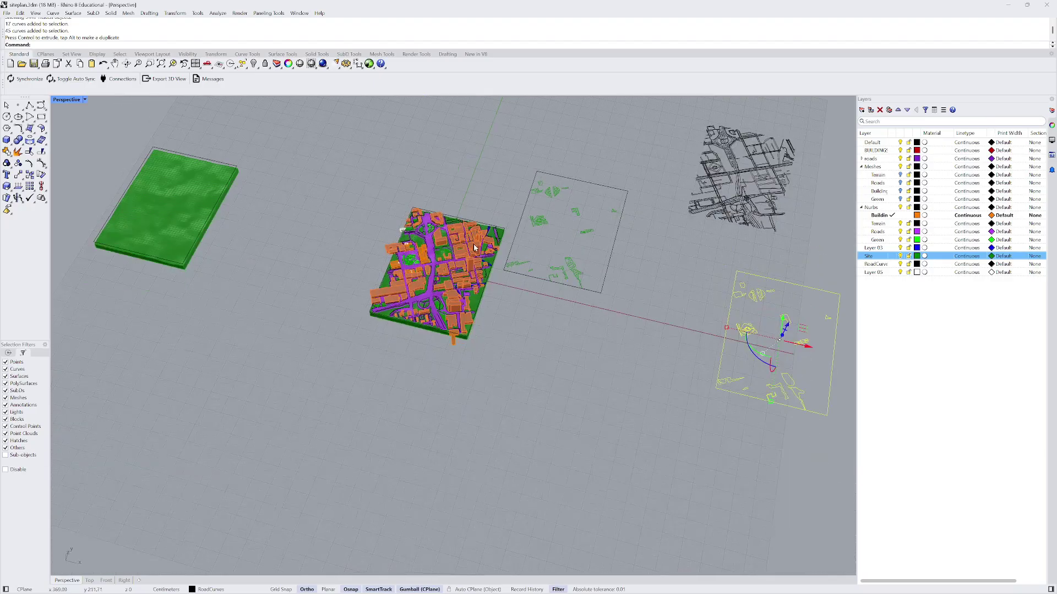
pyautogui.scroll(12, 472, 249)
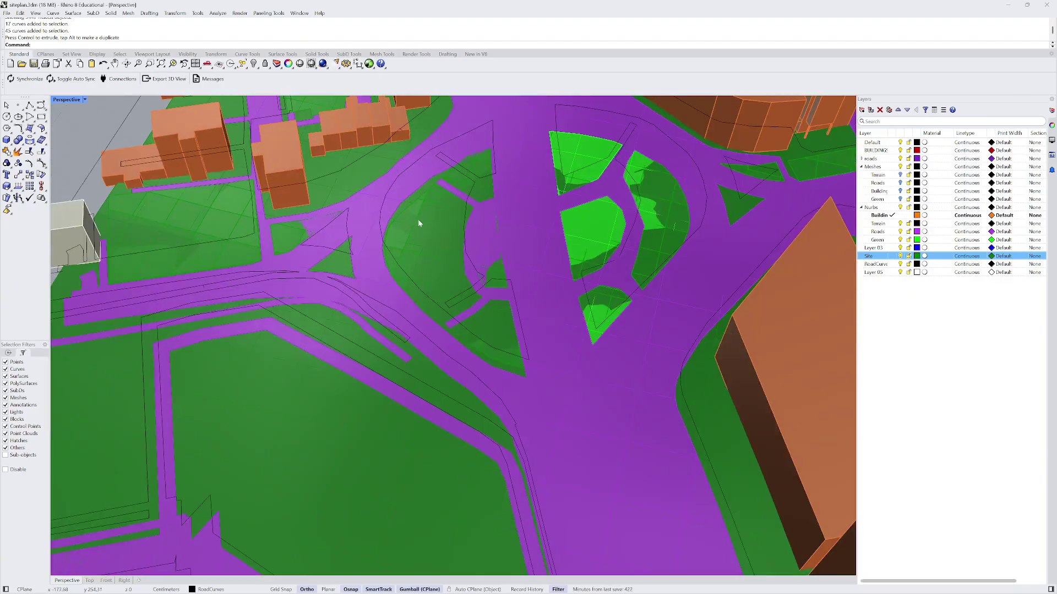
# - Zoom into the central plaza and select its green park patch mesh
pyautogui.click(418, 223)
pyautogui.scroll(-10, 471, 246)
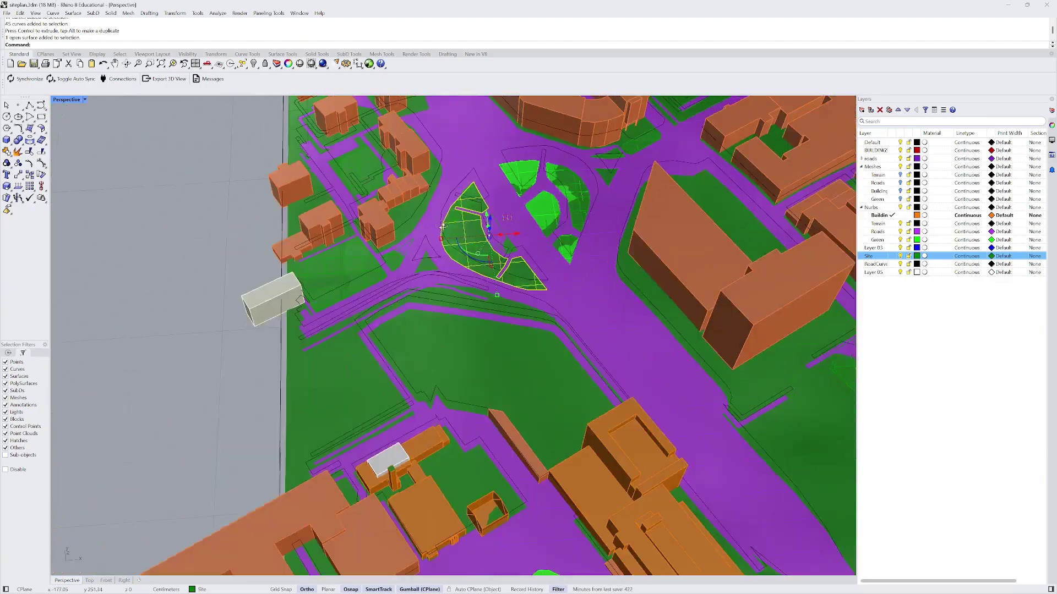
pyautogui.scroll(-3, 334, 263)
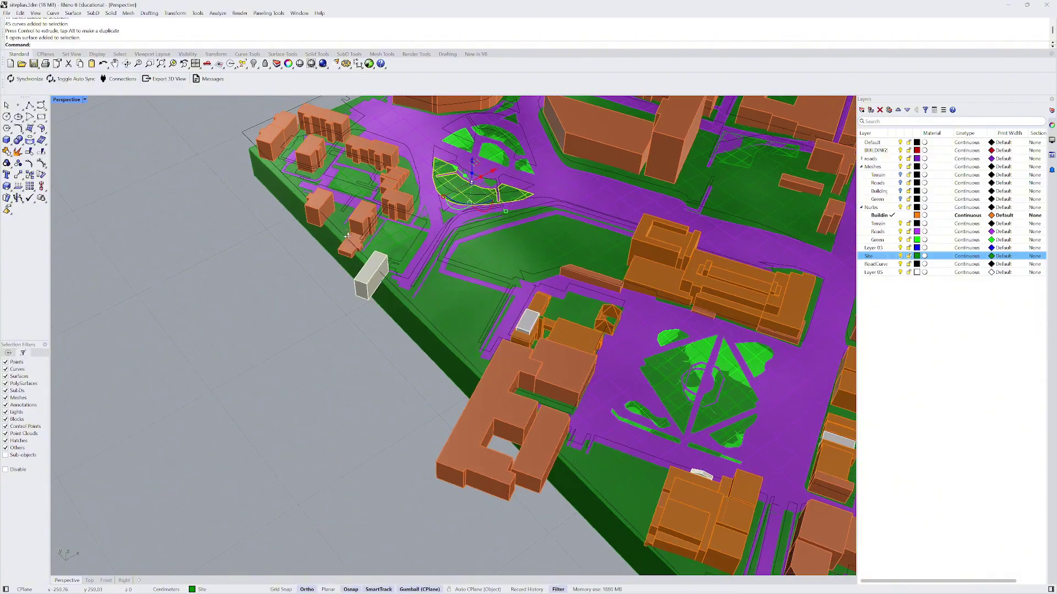
pyautogui.moveTo(335, 263); pyautogui.dragTo(357, 259, button='right')
pyautogui.scroll(10, 486, 220)
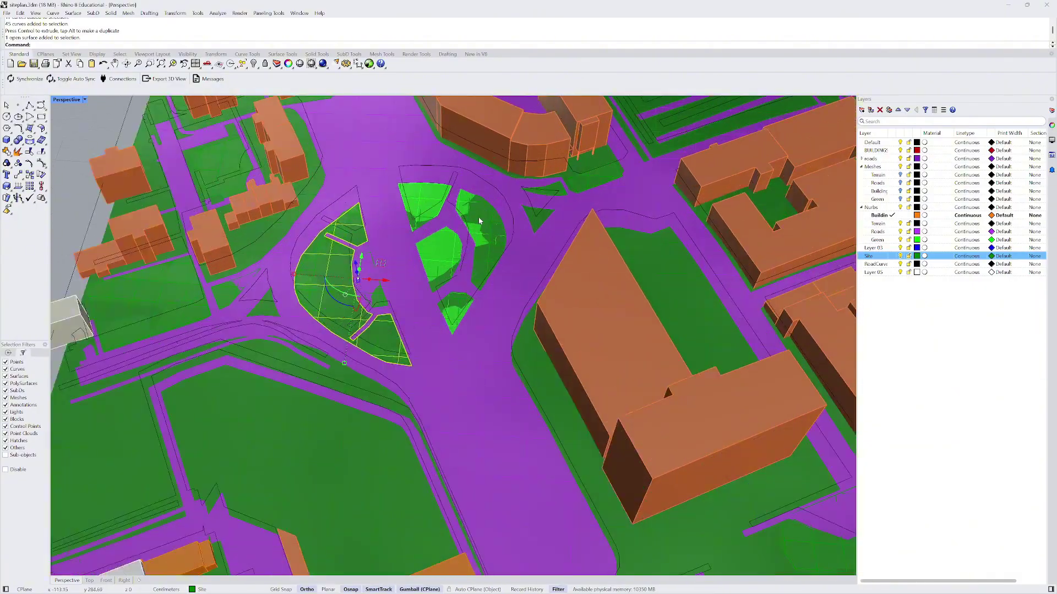
pyautogui.click(485, 221)
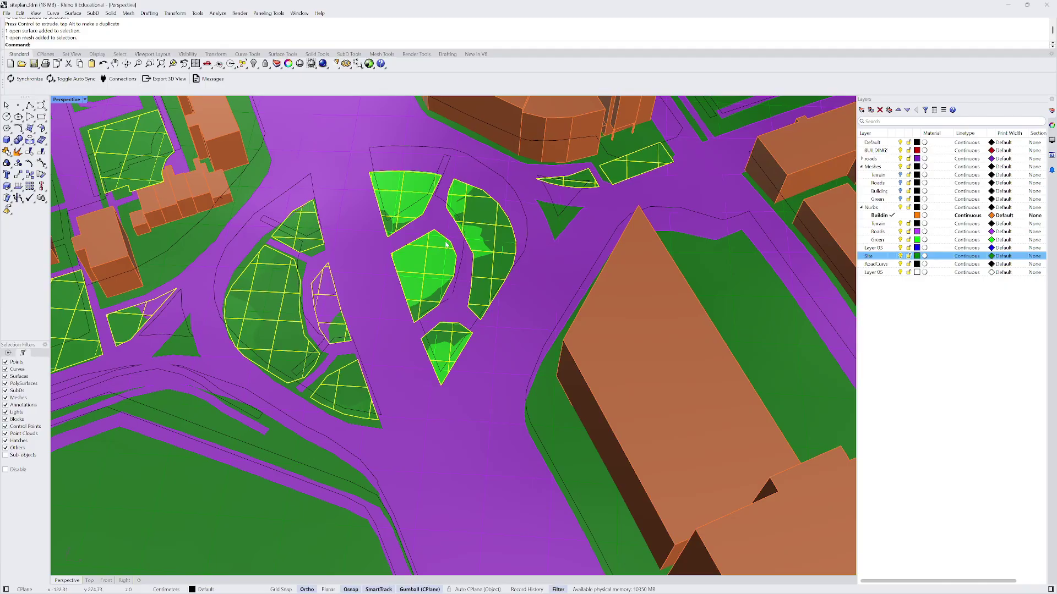
pyautogui.scroll(-10, 446, 245)
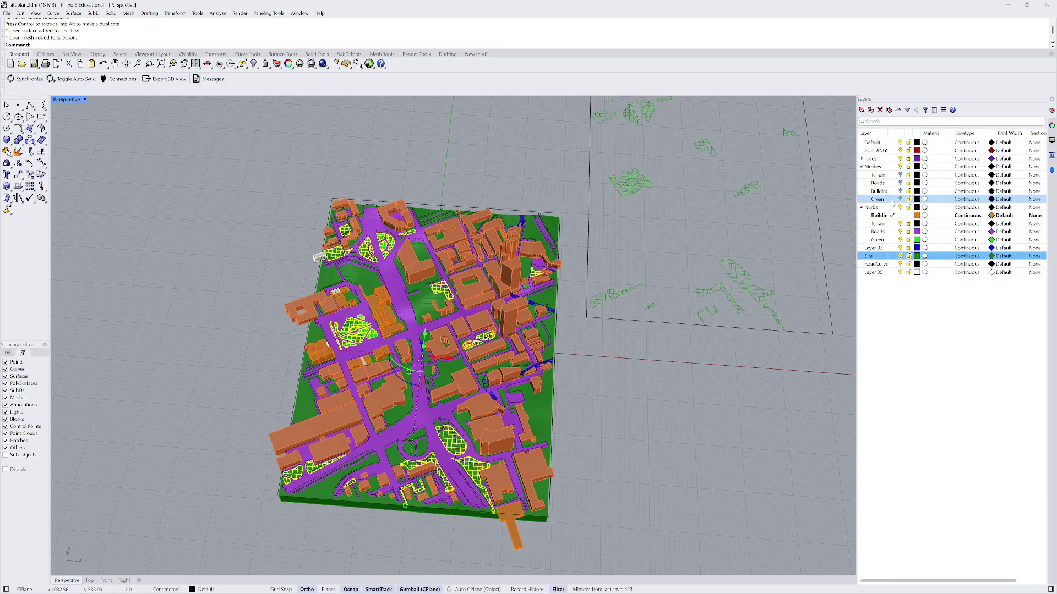
# - Move the plaza patch mesh onto Meshes > Green and make Default current again
pyautogui.click(892, 203)
pyautogui.rightClick(892, 203)
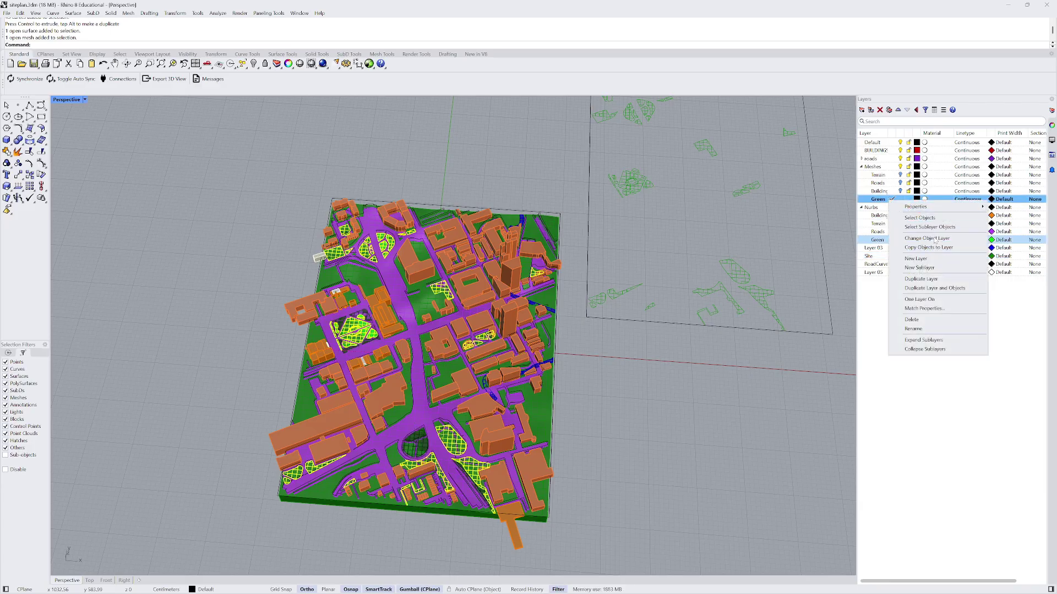
pyautogui.click(936, 240)
pyautogui.press('Escape')
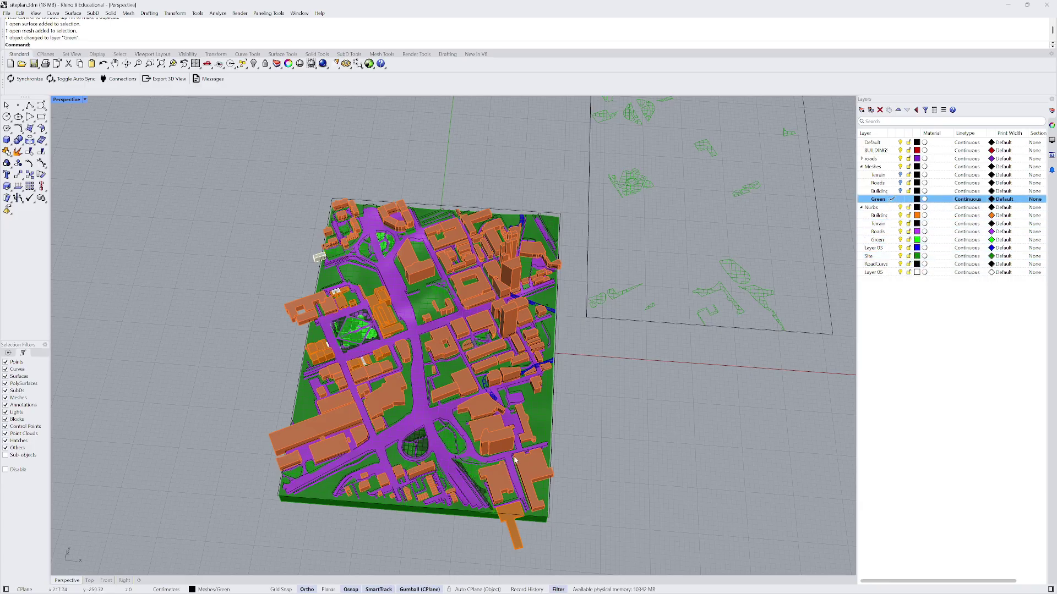
pyautogui.click(453, 444)
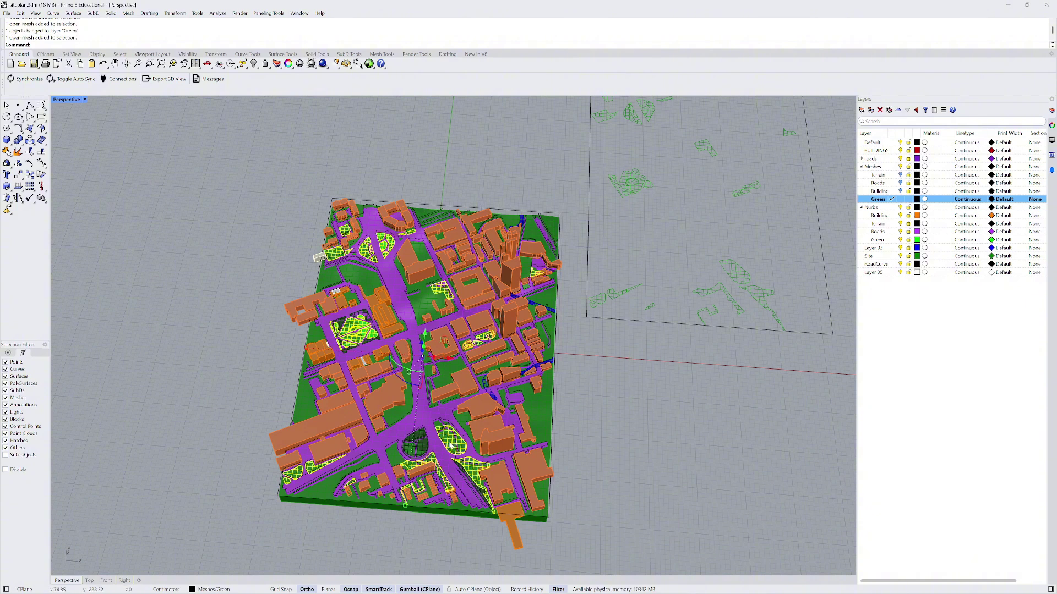
pyautogui.click(892, 142)
pyautogui.click(704, 443)
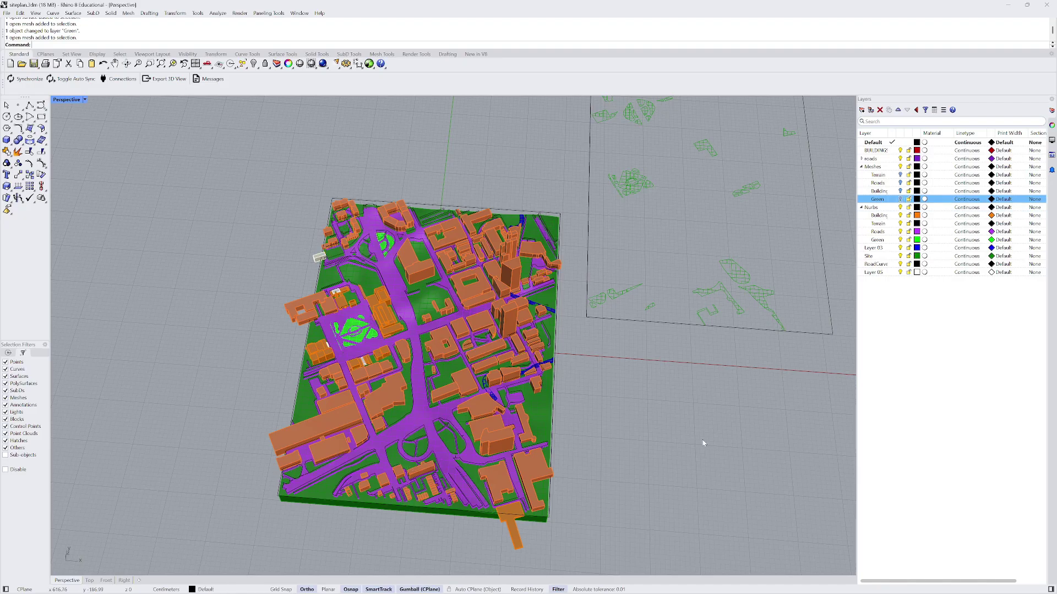
# - Toggle the Green layer off and hide the teardrop-shaped green mesh with Ctrl+H
pyautogui.scroll(5, 449, 293)
pyautogui.scroll(-5, 448, 294)
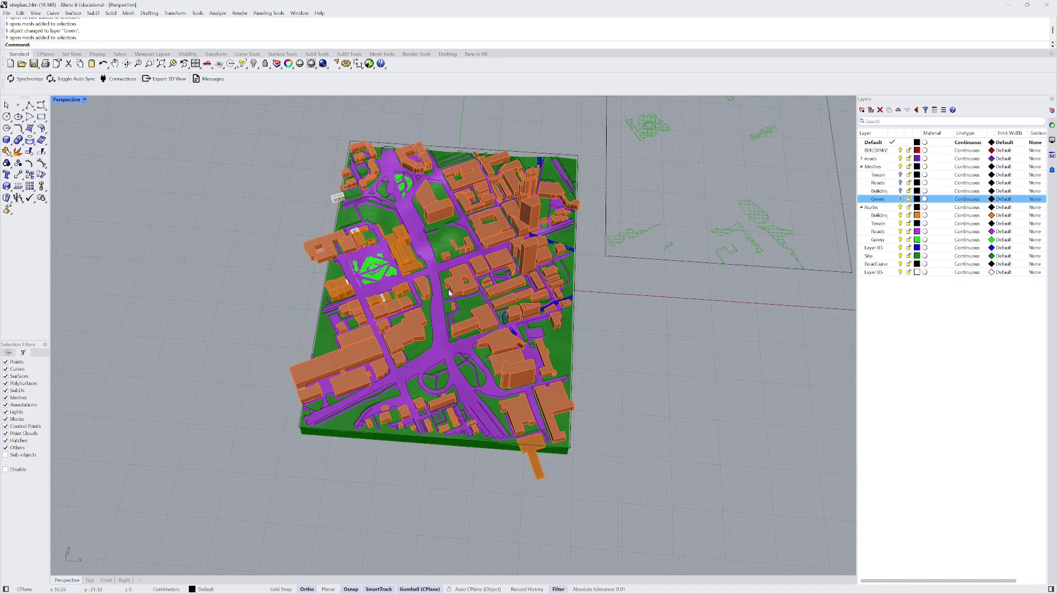
pyautogui.moveTo(448, 293); pyautogui.dragTo(716, 231, button='right')
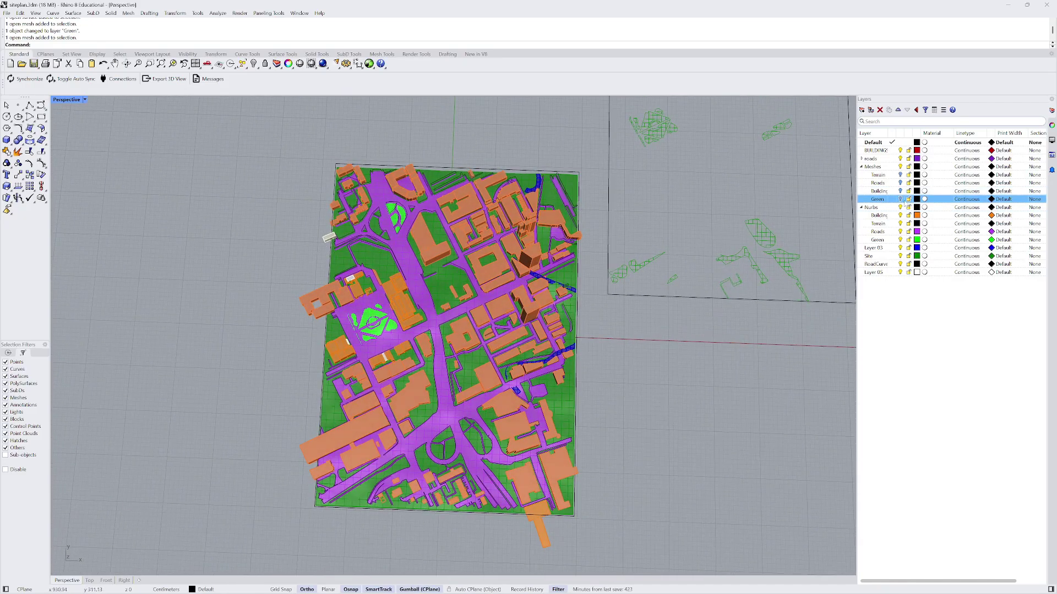
pyautogui.click(901, 199)
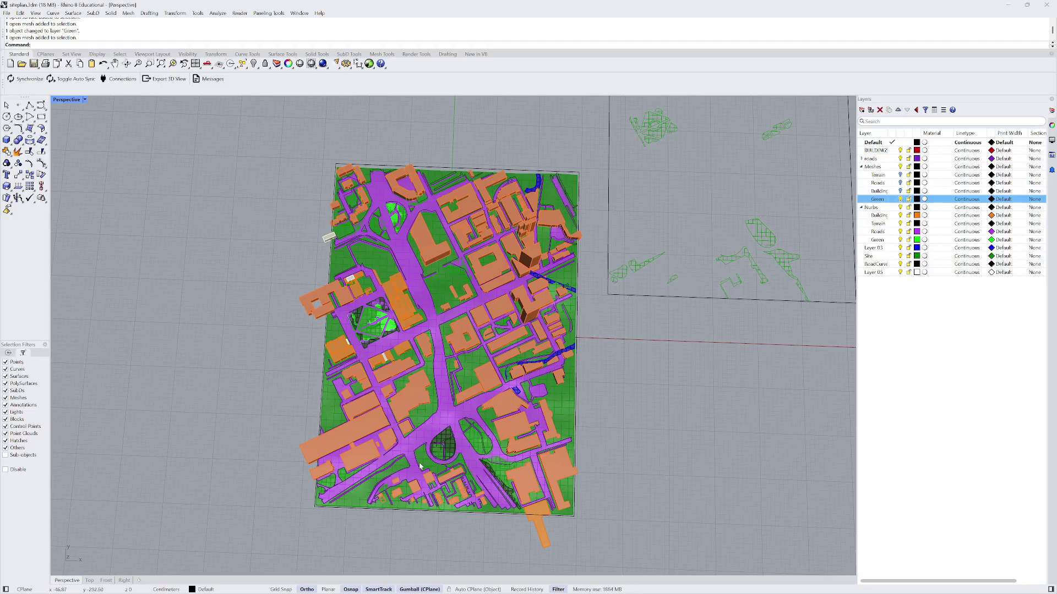
pyautogui.scroll(5, 419, 466)
pyautogui.click(446, 435)
pyautogui.scroll(-3, 446, 435)
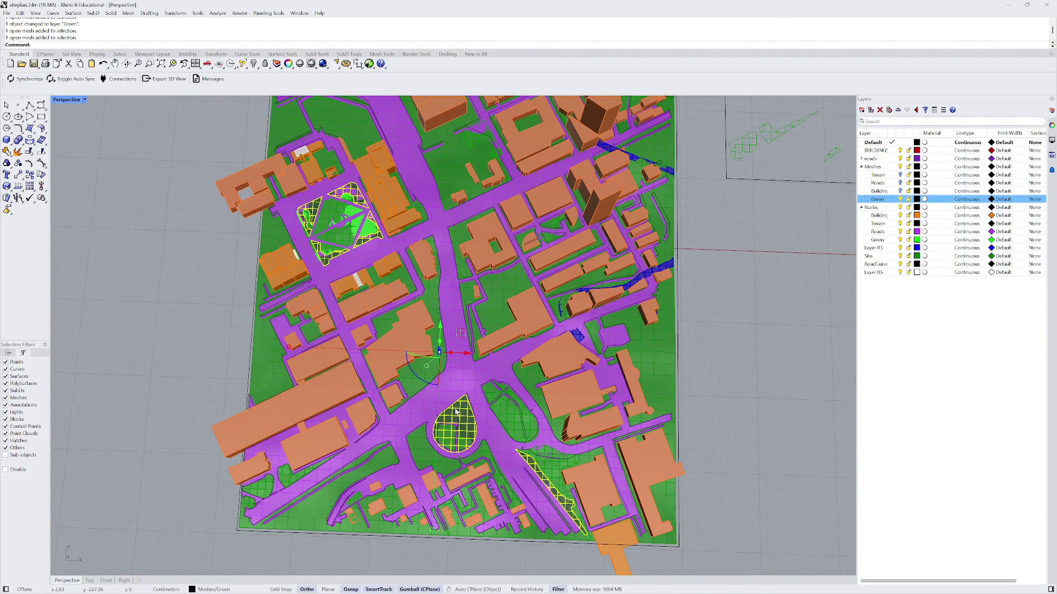
pyautogui.scroll(-4, 456, 412)
pyautogui.scroll(2, 480, 301)
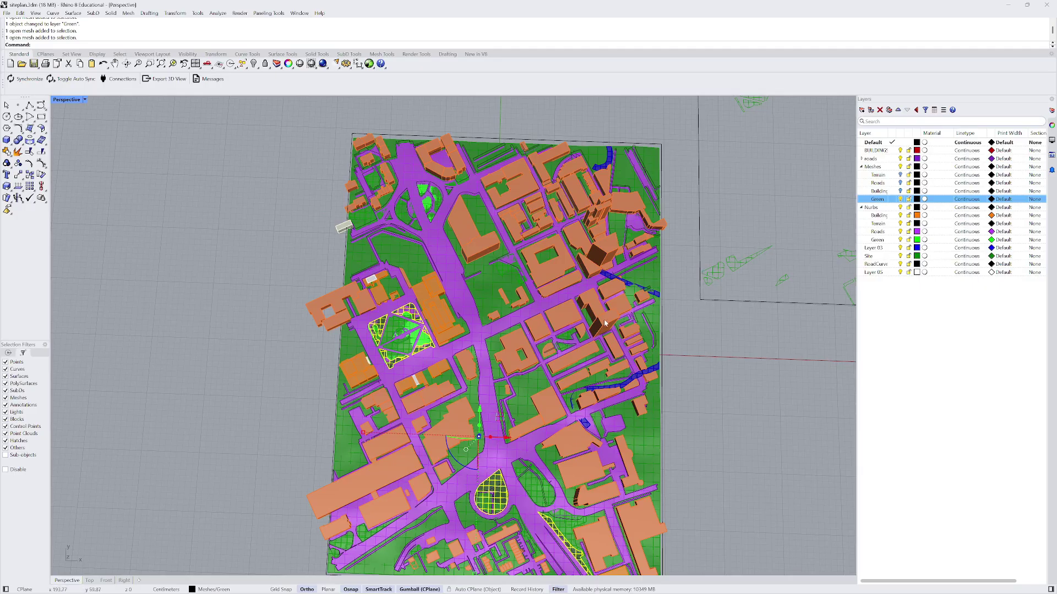
pyautogui.hotkey('ctrl', 'h')
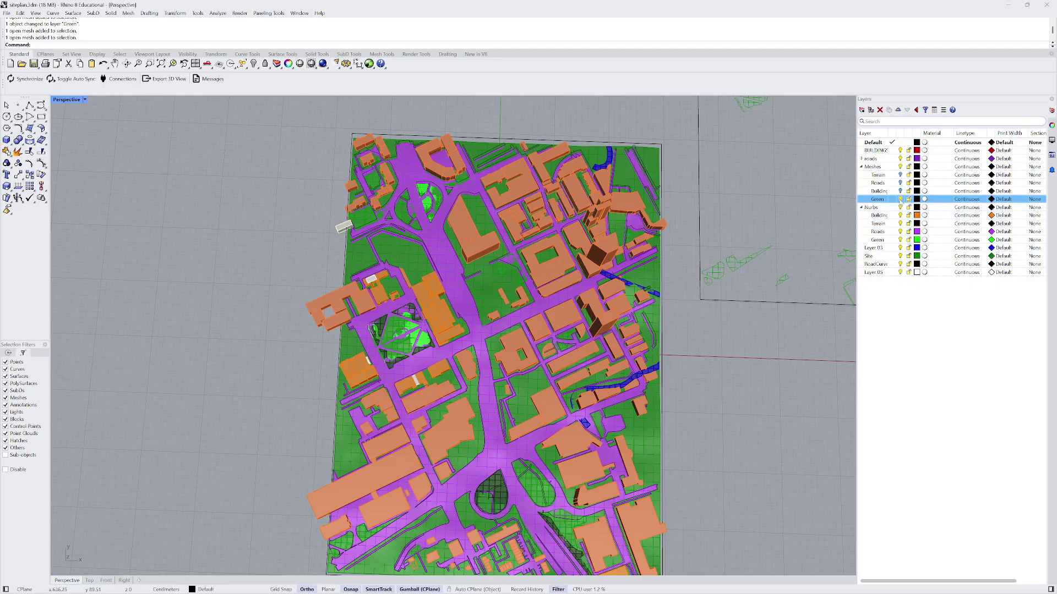
pyautogui.click(901, 200)
# - Turn the Green layer back on and select one of the park meshes
pyautogui.moveTo(506, 440); pyautogui.dragTo(617, 353, button='right')
pyautogui.scroll(7, 486, 338)
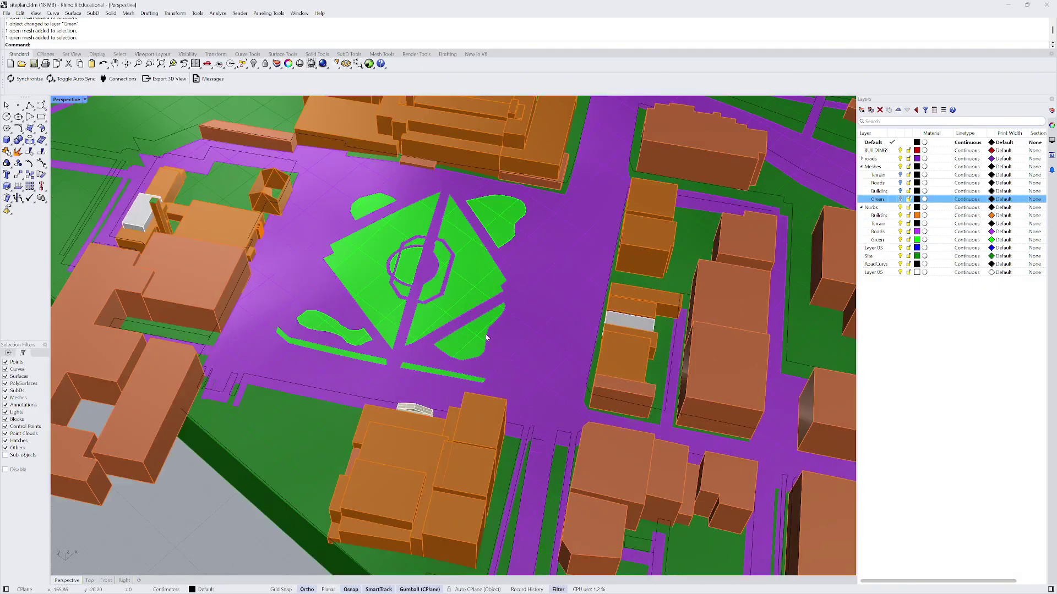
pyautogui.scroll(-3, 486, 337)
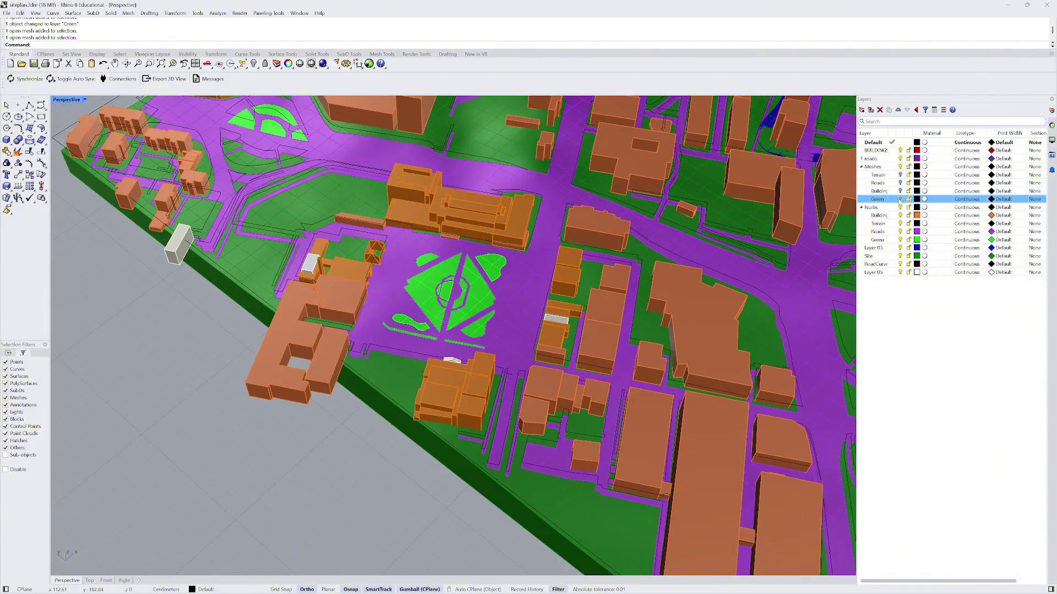
pyautogui.click(900, 200)
pyautogui.moveTo(696, 303); pyautogui.dragTo(488, 356, button='right')
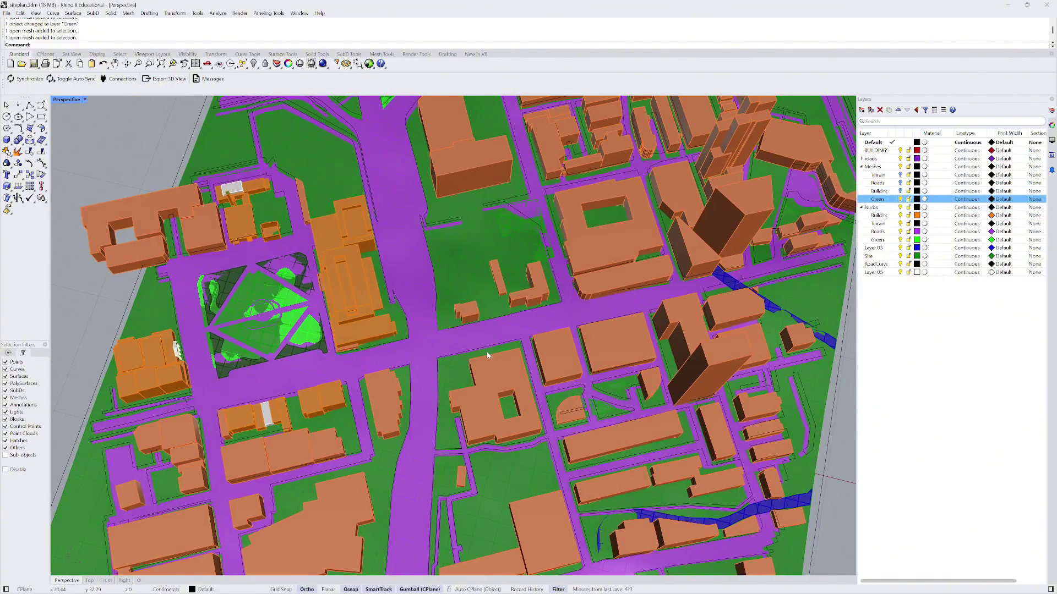
pyautogui.click(228, 284)
pyautogui.scroll(-10, 228, 284)
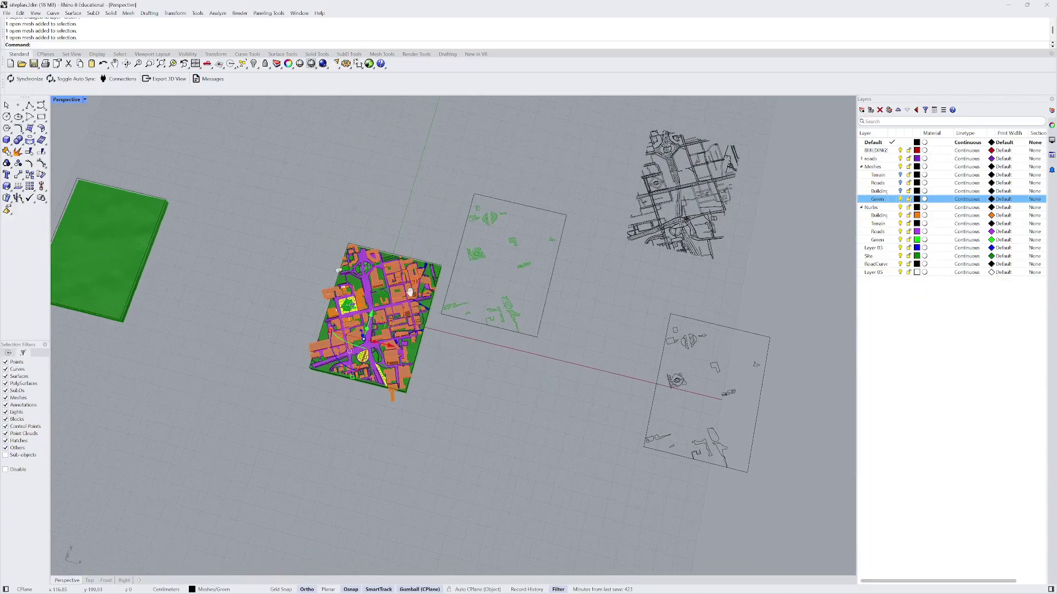
pyautogui.scroll(10, 410, 291)
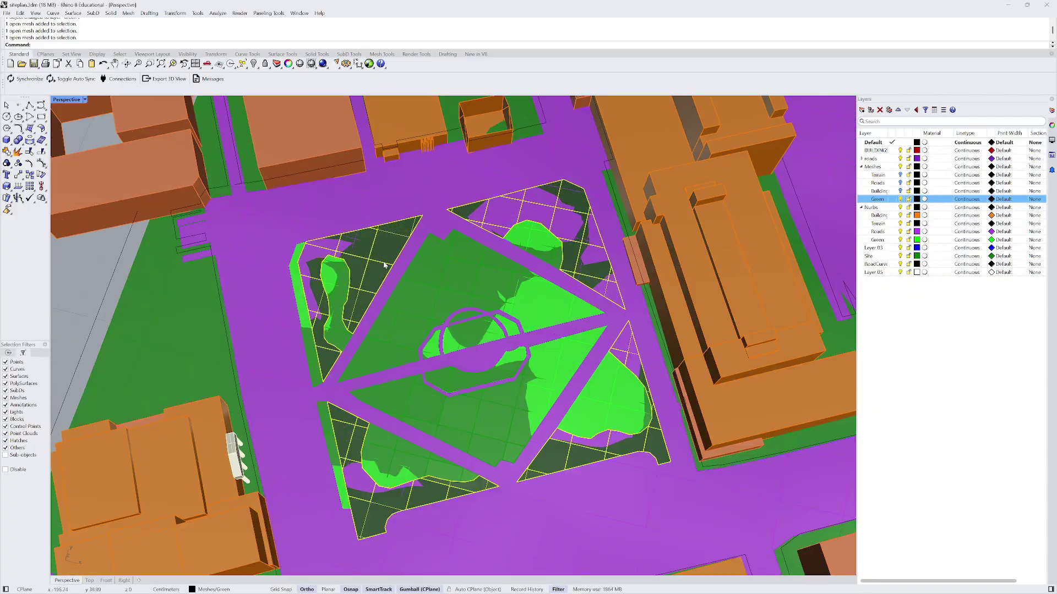
# - Compare the left-edge green strip, the large roads surface and the green park mesh by selecting each
pyautogui.click(302, 298)
pyautogui.scroll(-5, 302, 297)
pyautogui.scroll(3, 351, 250)
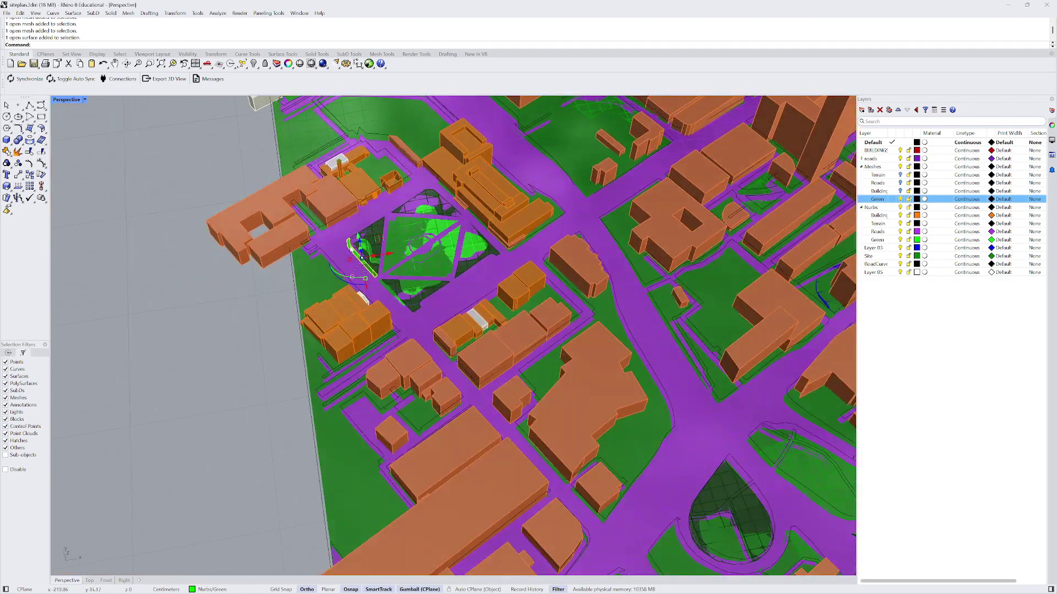
pyautogui.click(335, 246)
pyautogui.scroll(3, 341, 242)
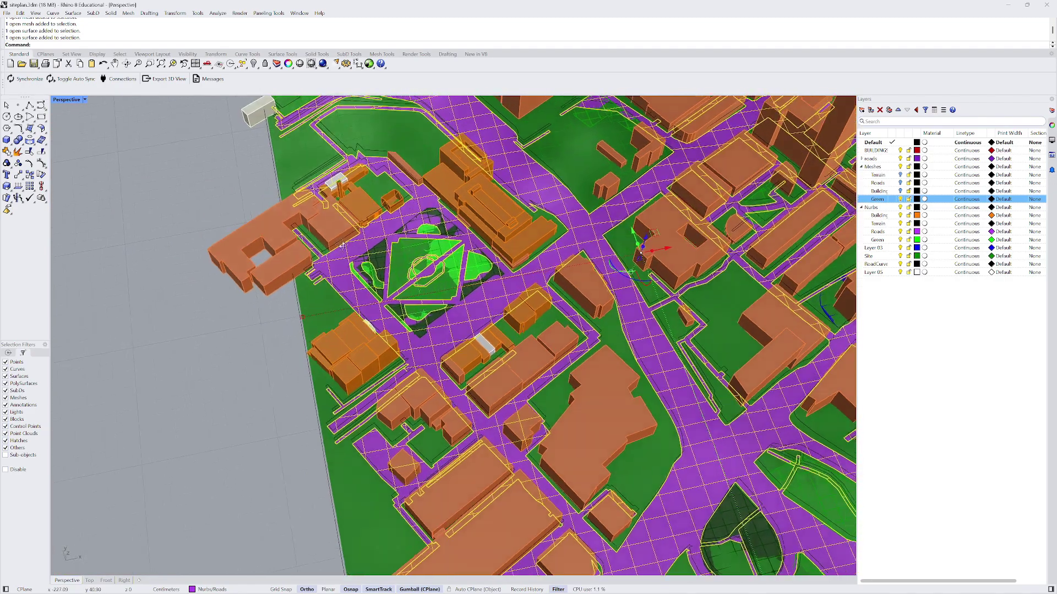
pyautogui.scroll(5, 389, 277)
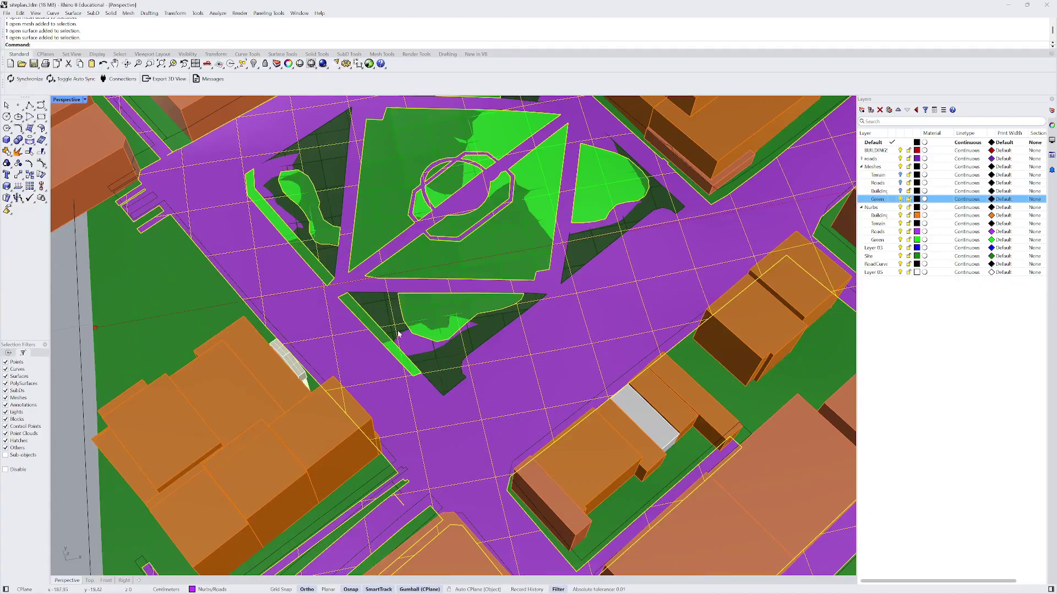
pyautogui.click(384, 308)
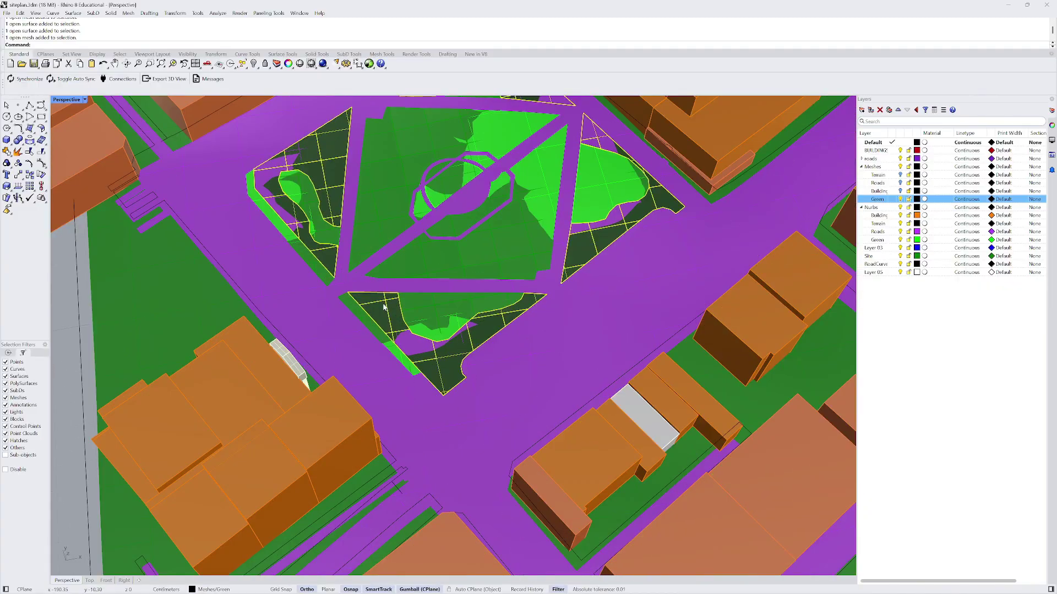
pyautogui.scroll(-10, 383, 308)
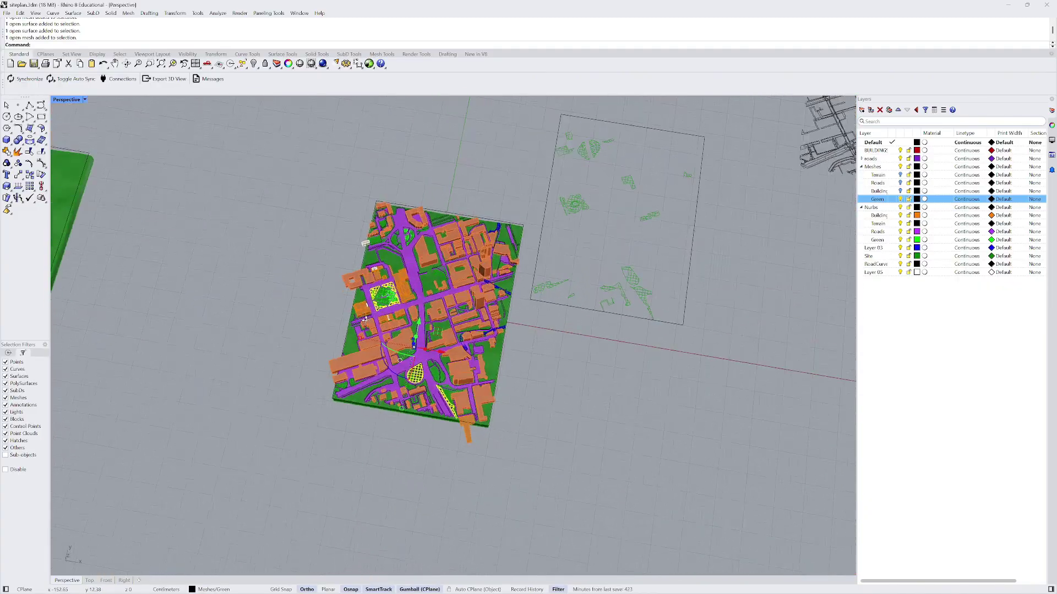
pyautogui.scroll(10, 350, 333)
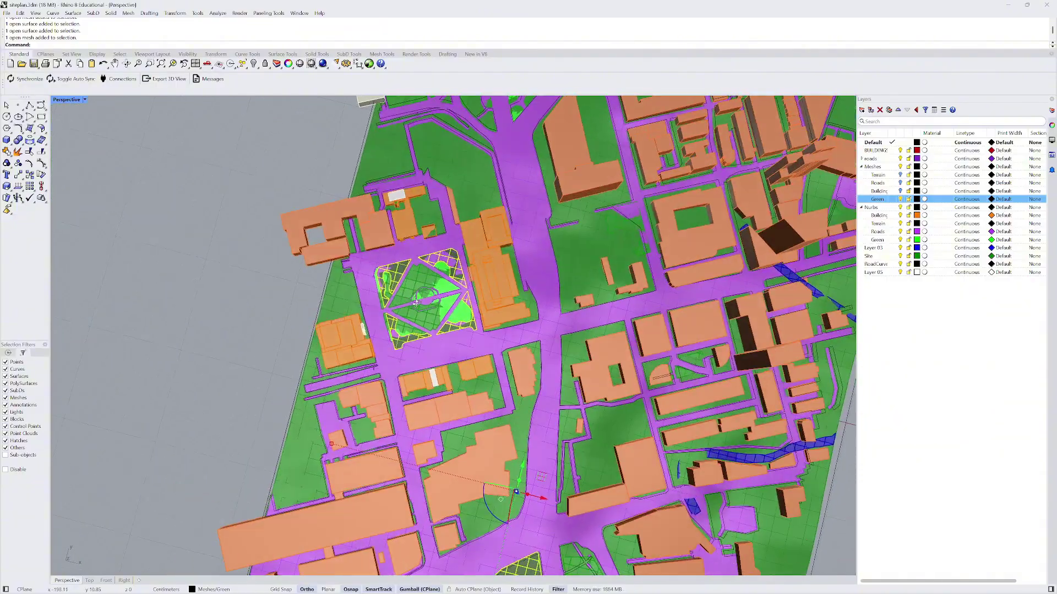
# - Orbit onto the park and type Dup to list the duplicate commands
pyautogui.scroll(3, 414, 283)
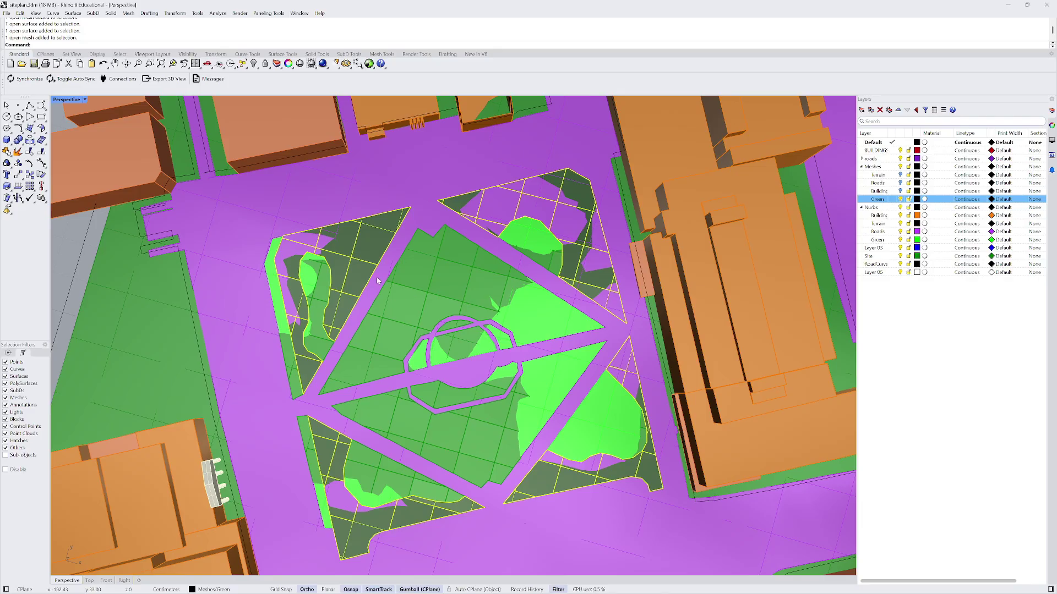
pyautogui.scroll(-5, 376, 276)
pyautogui.scroll(-12, 376, 276)
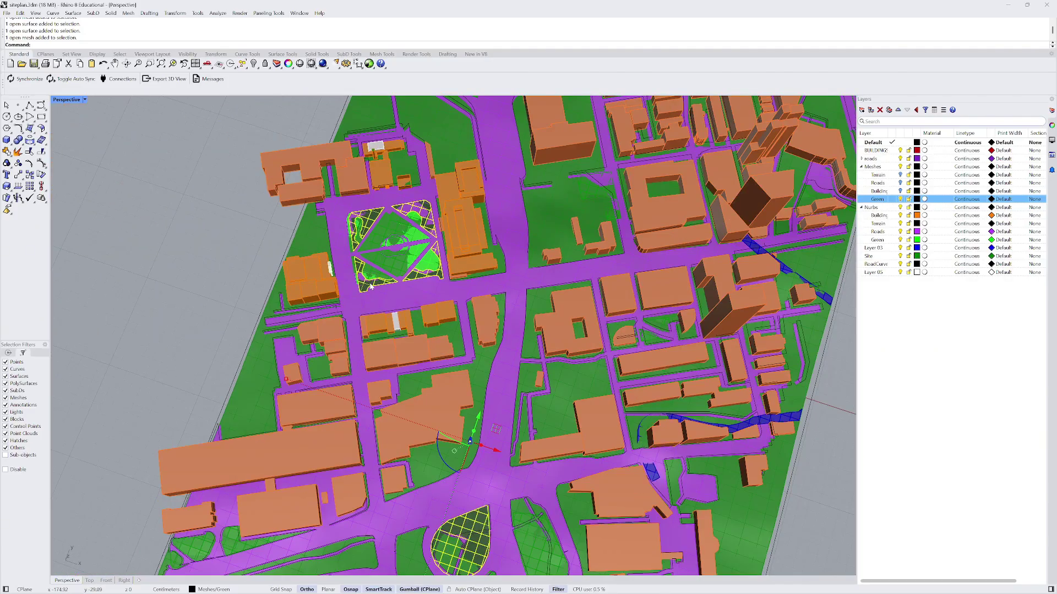
pyautogui.moveTo(372, 285); pyautogui.dragTo(410, 276, button='right')
pyautogui.scroll(9, 355, 258)
pyautogui.scroll(2, 355, 259)
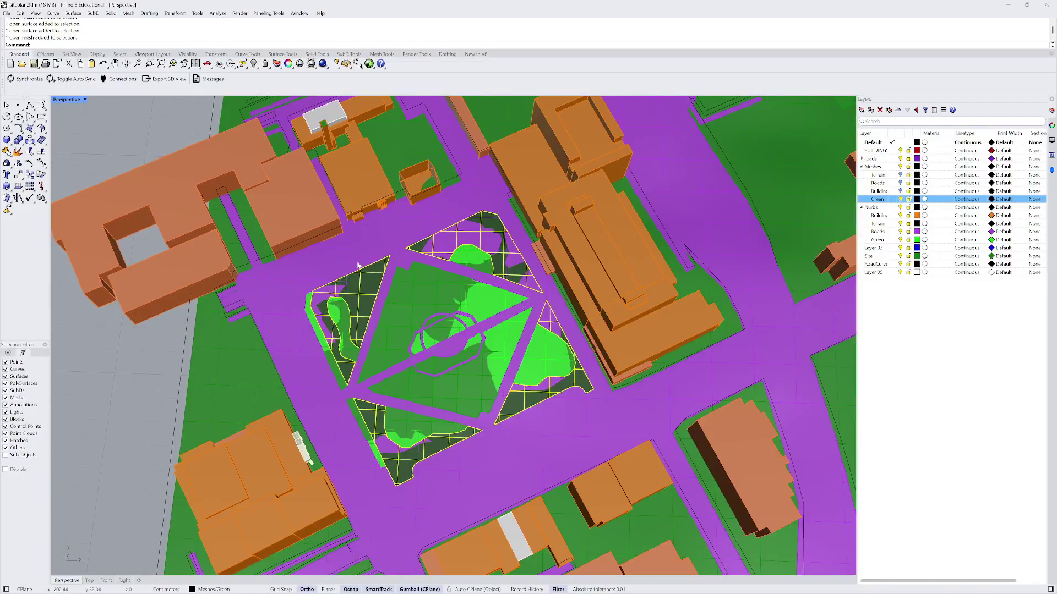
pyautogui.write('DupEdge')
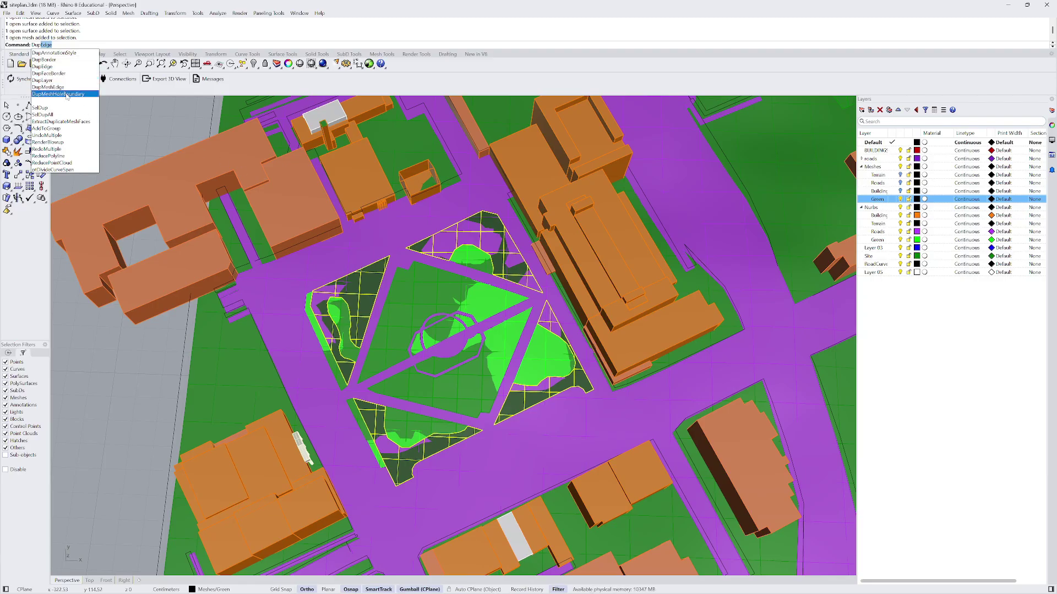
# - Try the mesh hole boundary duplicate command repeatedly, cancelling each prompt
pyautogui.click(67, 94)
pyautogui.press('Escape')
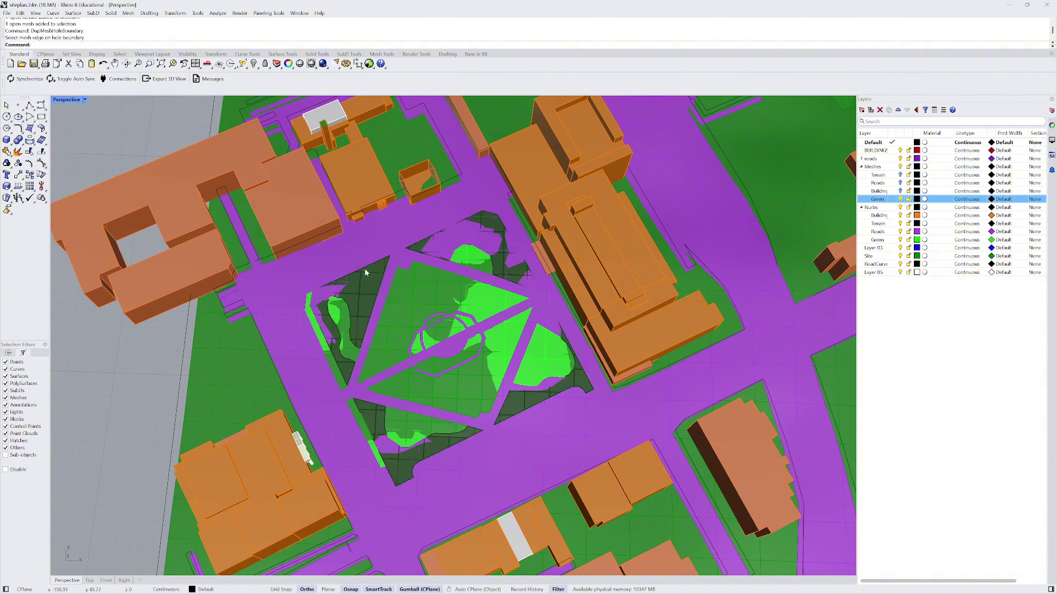
pyautogui.rightClick(108, 164)
pyautogui.press('Escape')
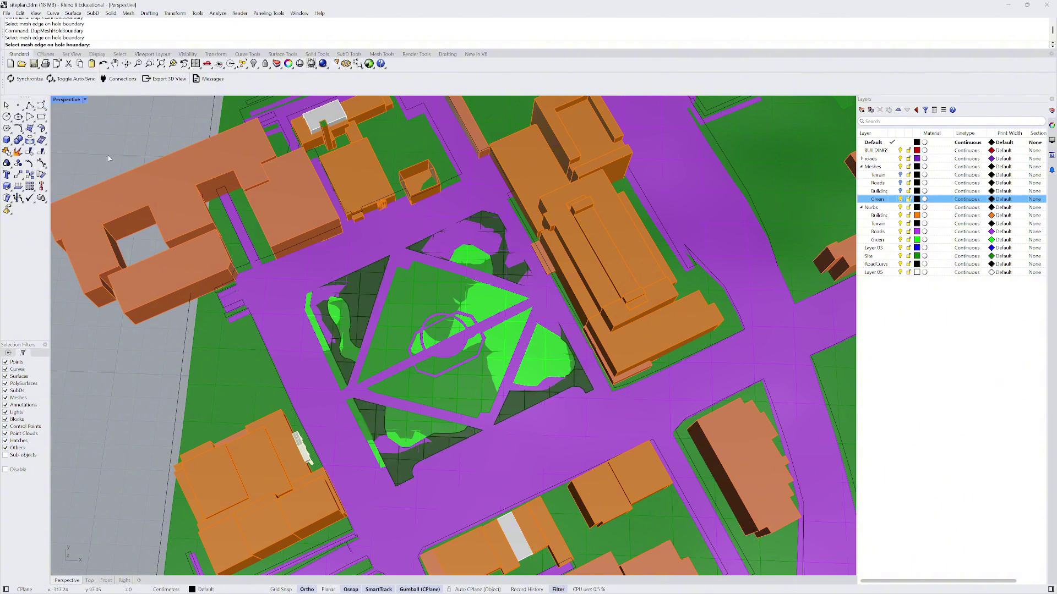
pyautogui.rightClick(109, 158)
pyautogui.write('mesh')
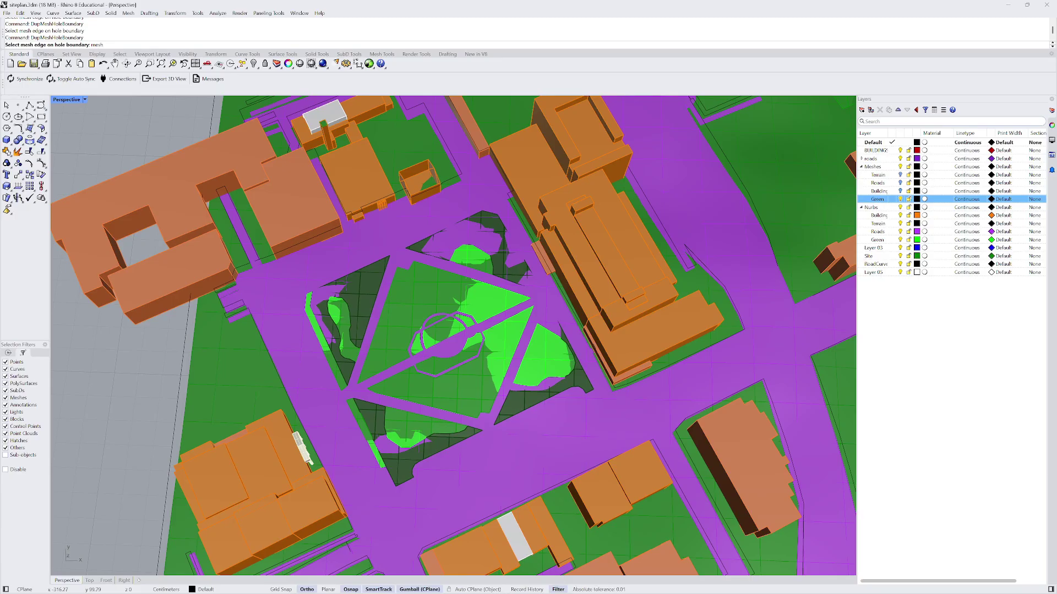
pyautogui.press('Escape')
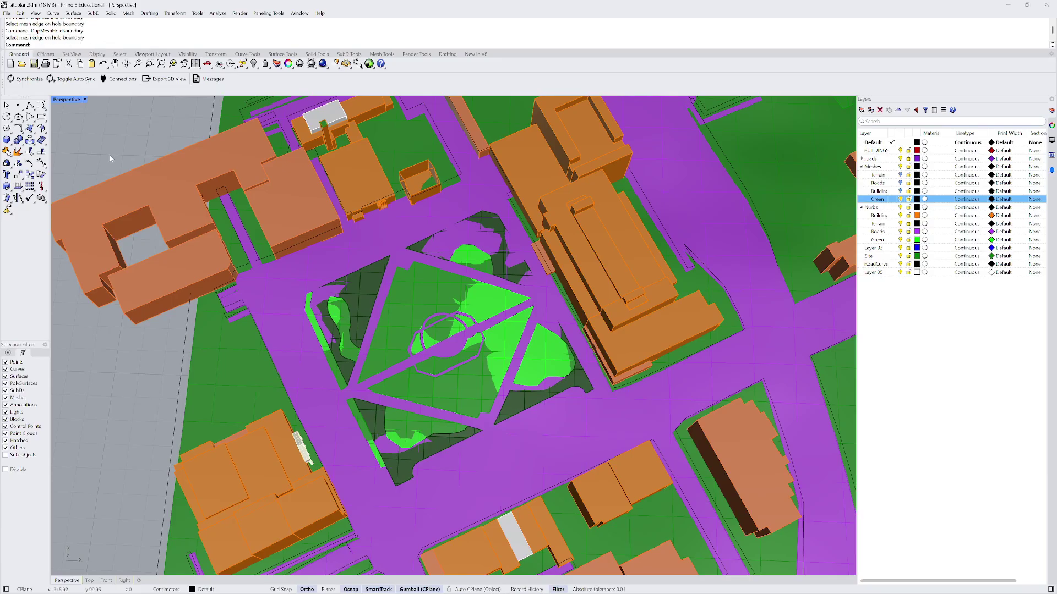
# - Copy the plaza mesh edge as a curve with DupMeshEdge, then select the green plaza mesh
pyautogui.write('DupMes')
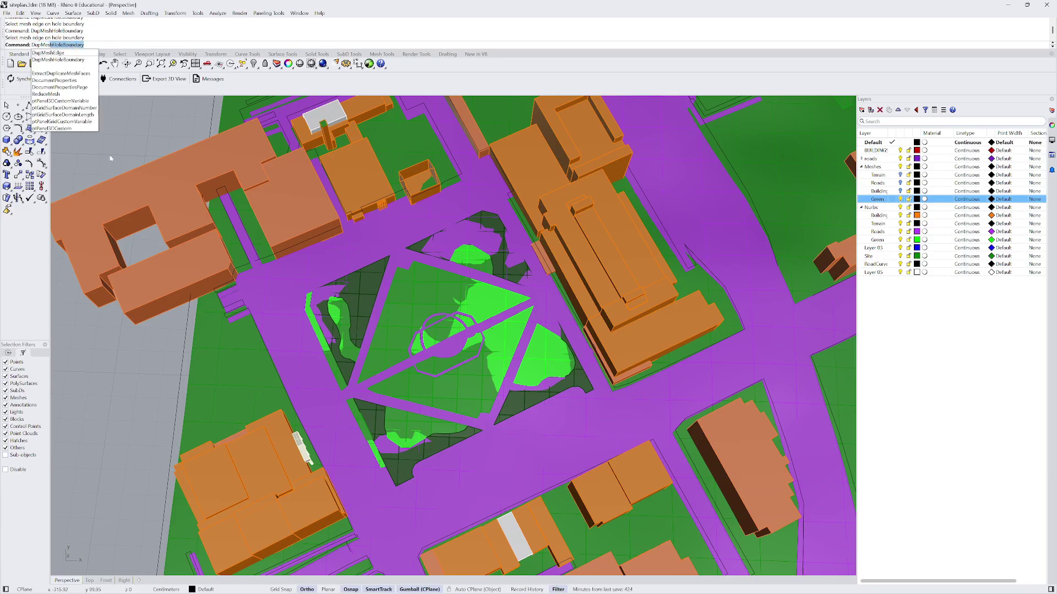
pyautogui.write('h')
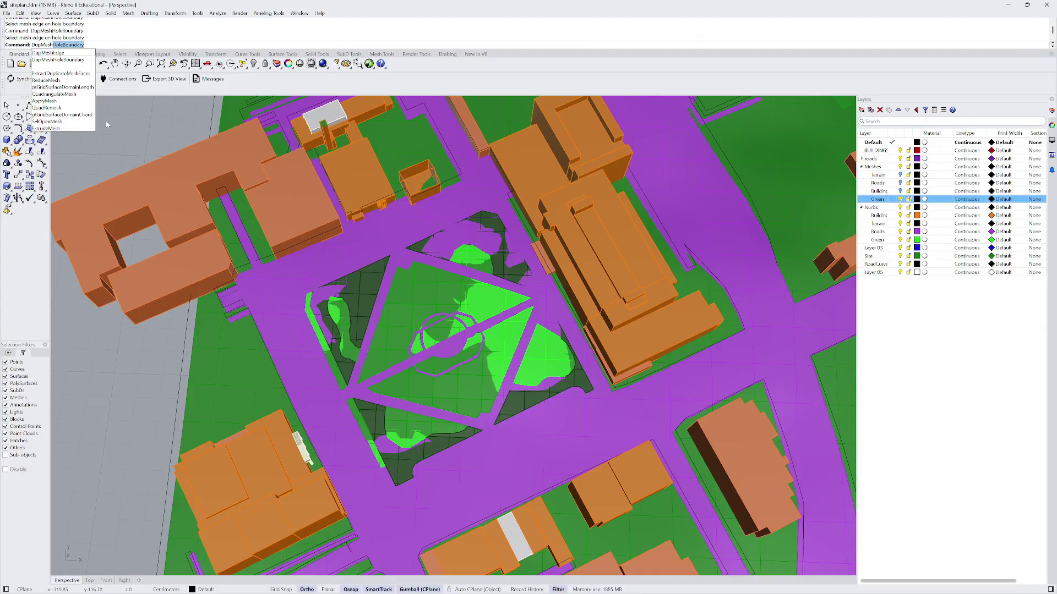
pyautogui.click(49, 53)
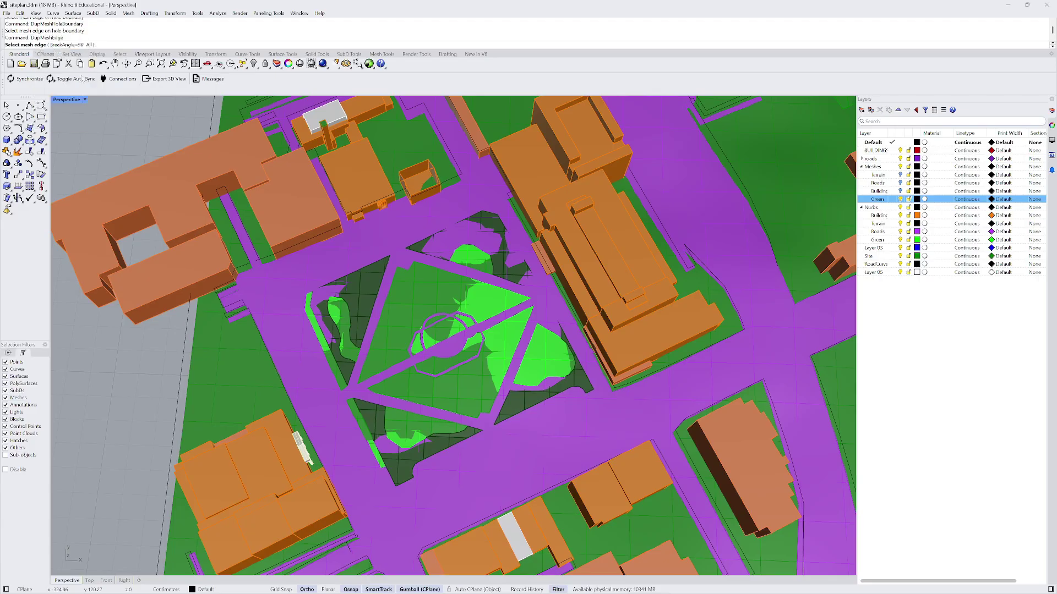
pyautogui.click(370, 264)
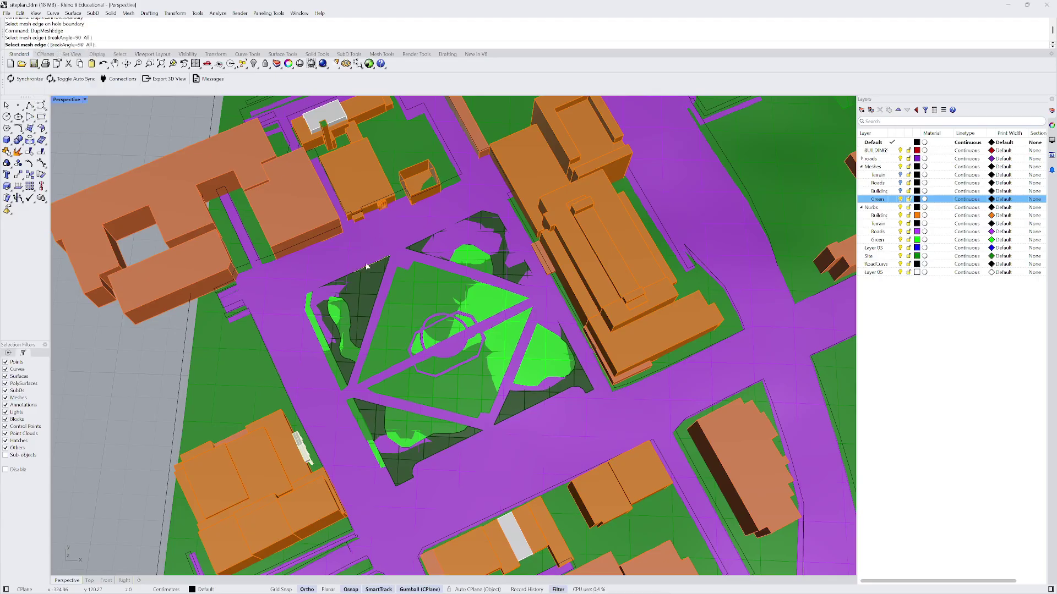
pyautogui.press('Return')
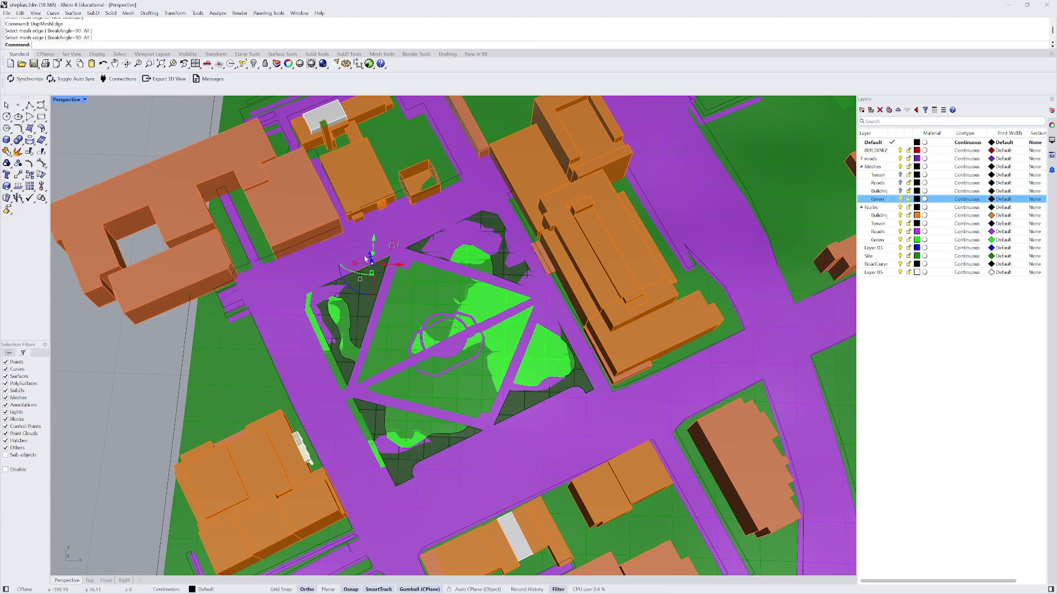
pyautogui.scroll(-5, 365, 259)
pyautogui.scroll(6, 344, 260)
pyautogui.click(365, 292)
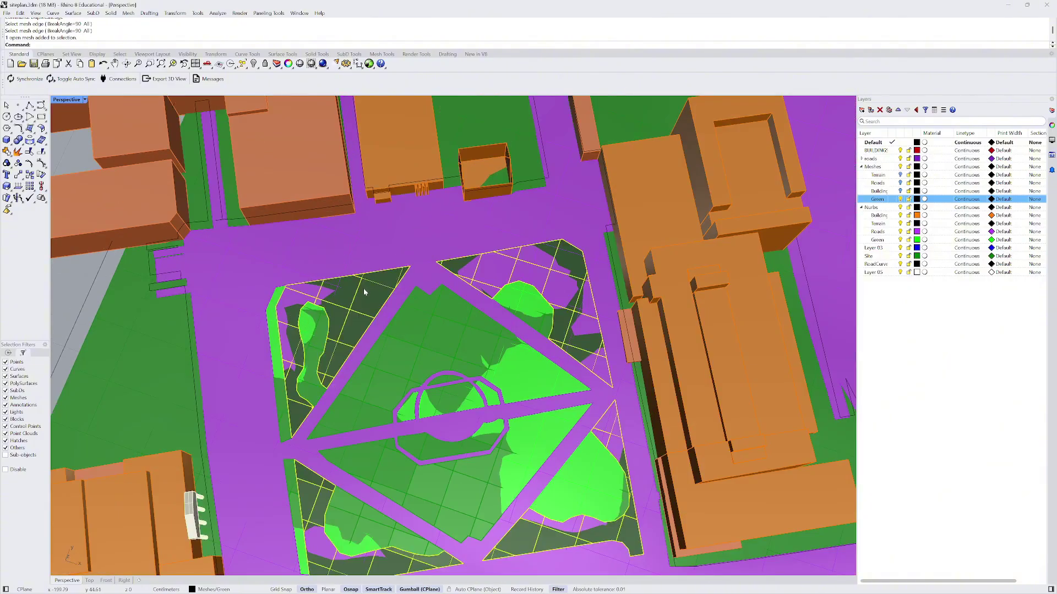
pyautogui.scroll(-10, 364, 292)
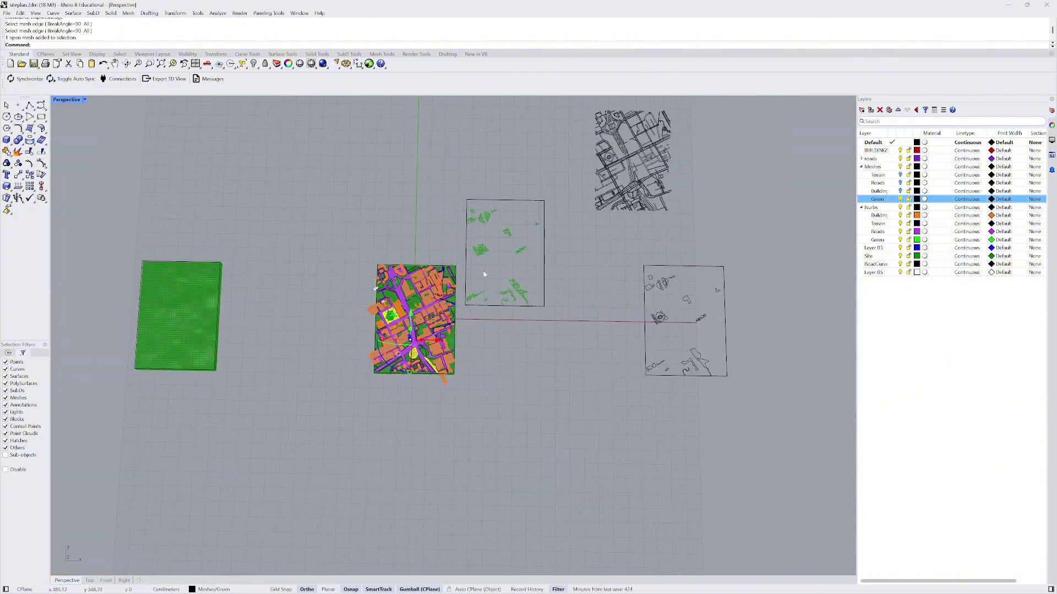
pyautogui.scroll(8, 485, 273)
pyautogui.scroll(-7, 436, 248)
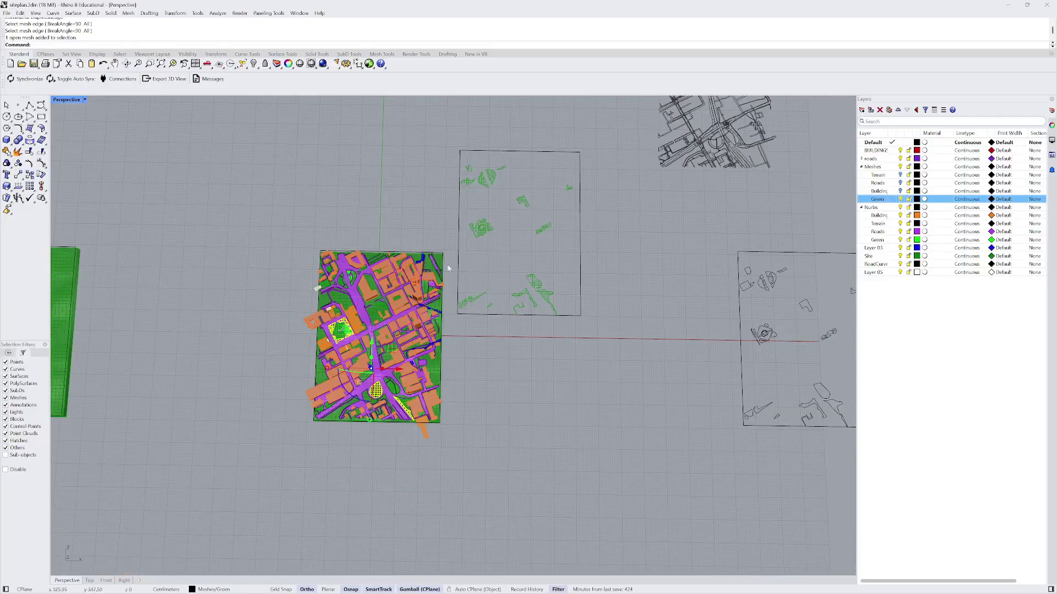
pyautogui.scroll(10, 342, 326)
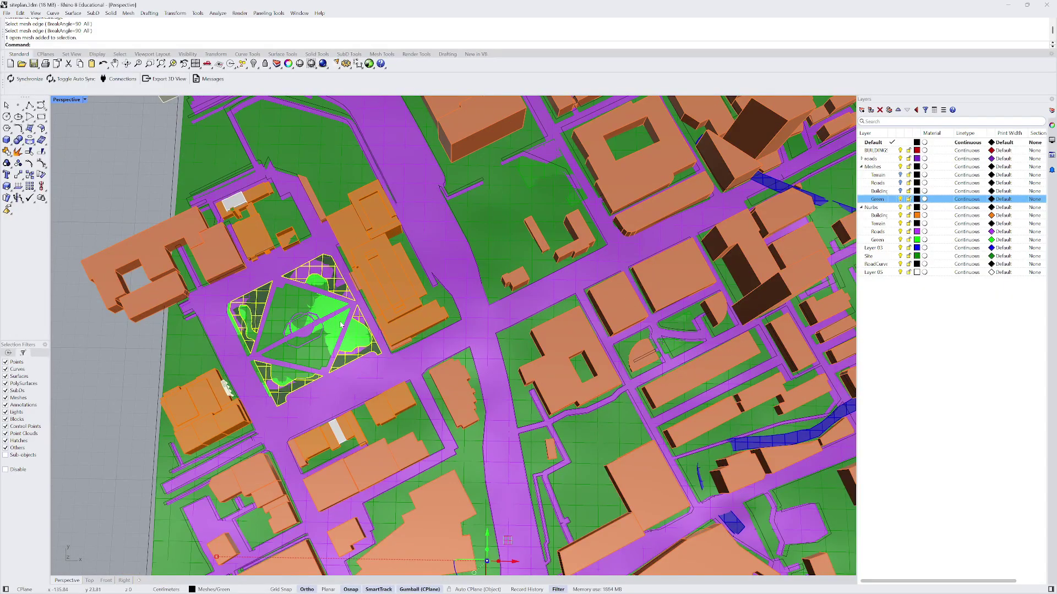
# - In the Top view, run Make2D on the plaza mesh with the default drawing options
pyautogui.click(89, 581)
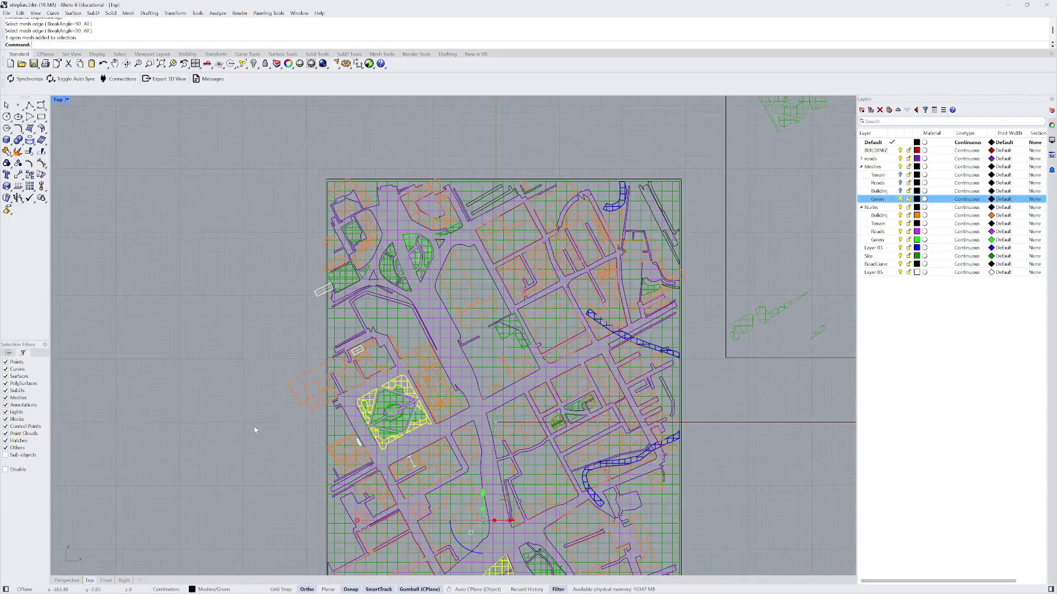
pyautogui.scroll(-3, 312, 397)
pyautogui.write('Make2D')
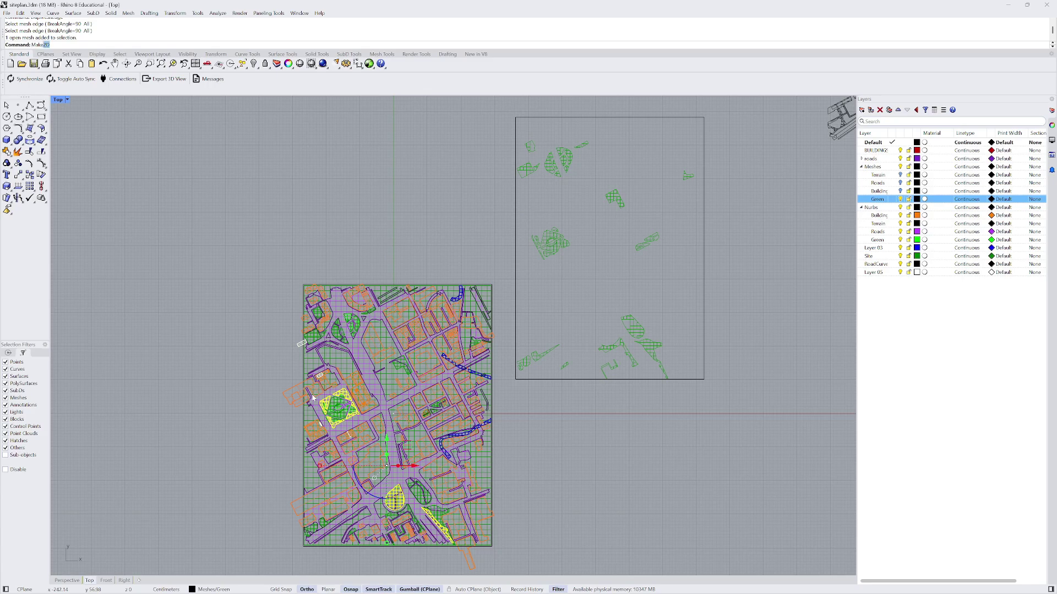
pyautogui.press('Return')
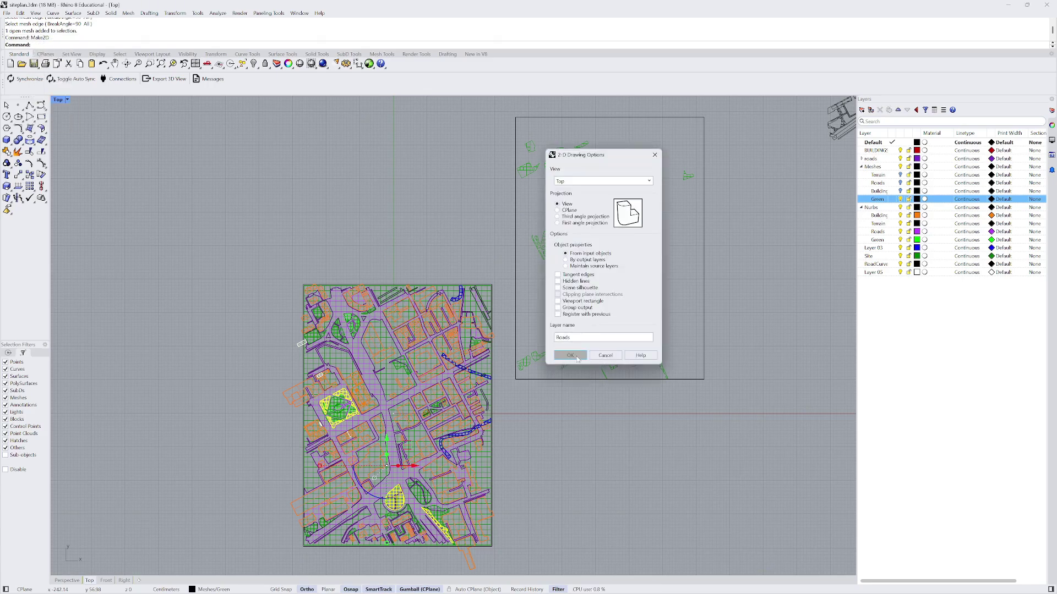
pyautogui.click(570, 355)
# - Move the plaza 2D drawing further left
pyautogui.scroll(6, 583, 283)
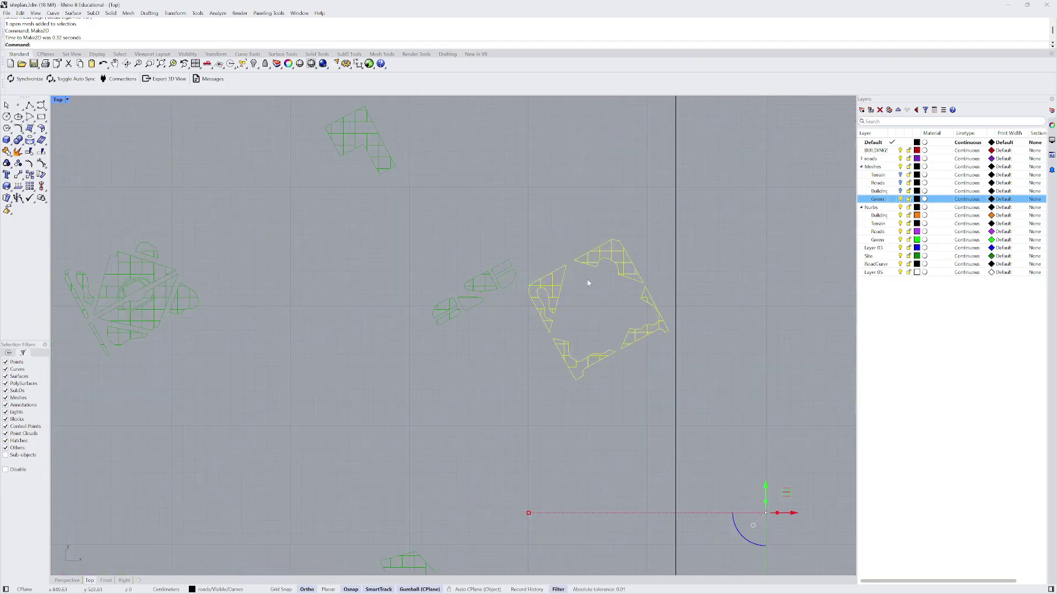
pyautogui.scroll(-2, 587, 279)
pyautogui.write('m')
pyautogui.press('Return')
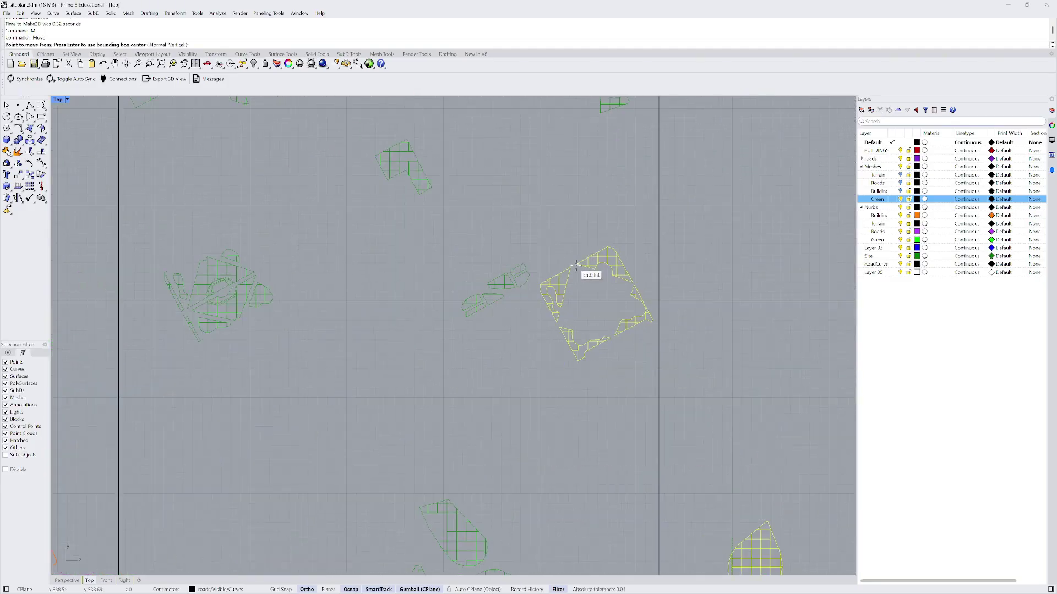
pyautogui.scroll(6, 578, 264)
pyautogui.click(573, 227)
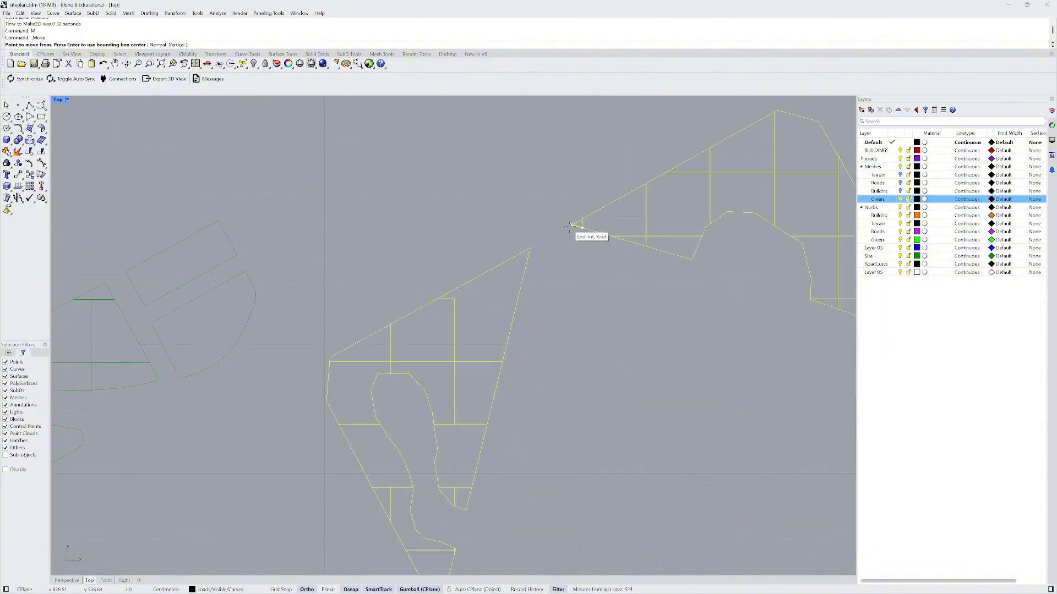
pyautogui.scroll(-7, 575, 229)
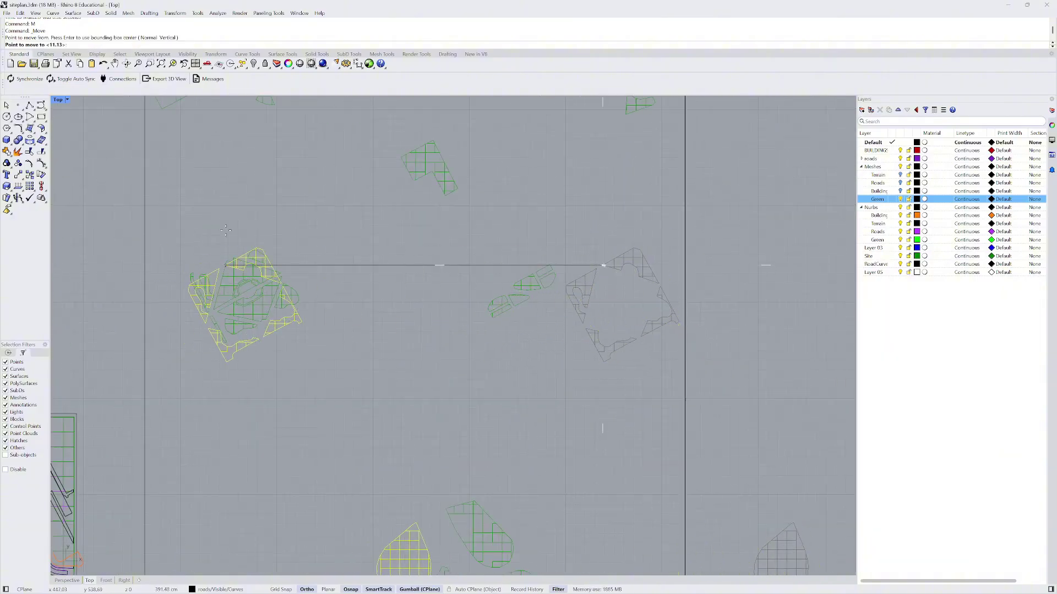
pyautogui.scroll(3, 236, 264)
pyautogui.click(429, 293)
pyautogui.scroll(3, 440, 283)
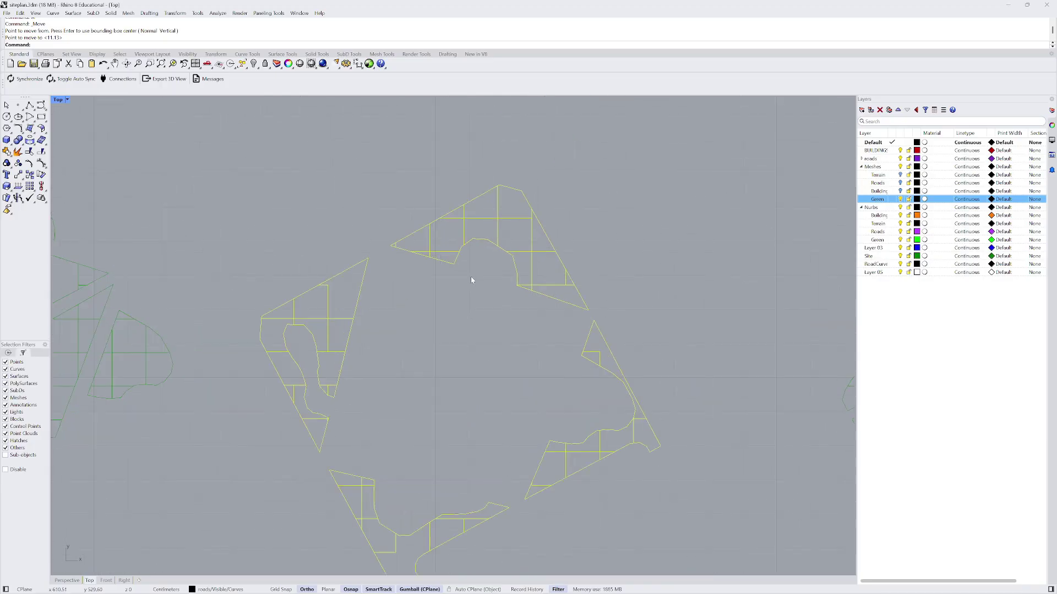
# - Move the plaza outline again, snapping it onto the matching plaza corner of the green-areas drawing
pyautogui.write('M')
pyautogui.press('Return')
pyautogui.click(470, 276)
pyautogui.scroll(-4, 471, 277)
pyautogui.scroll(4, 292, 287)
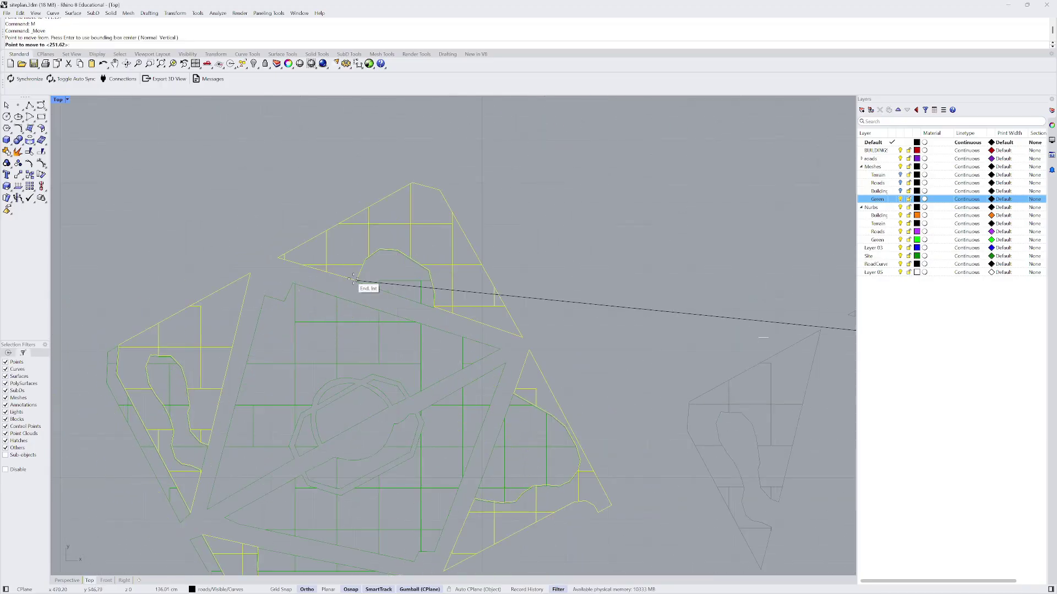
pyautogui.click(353, 282)
pyautogui.scroll(-5, 353, 281)
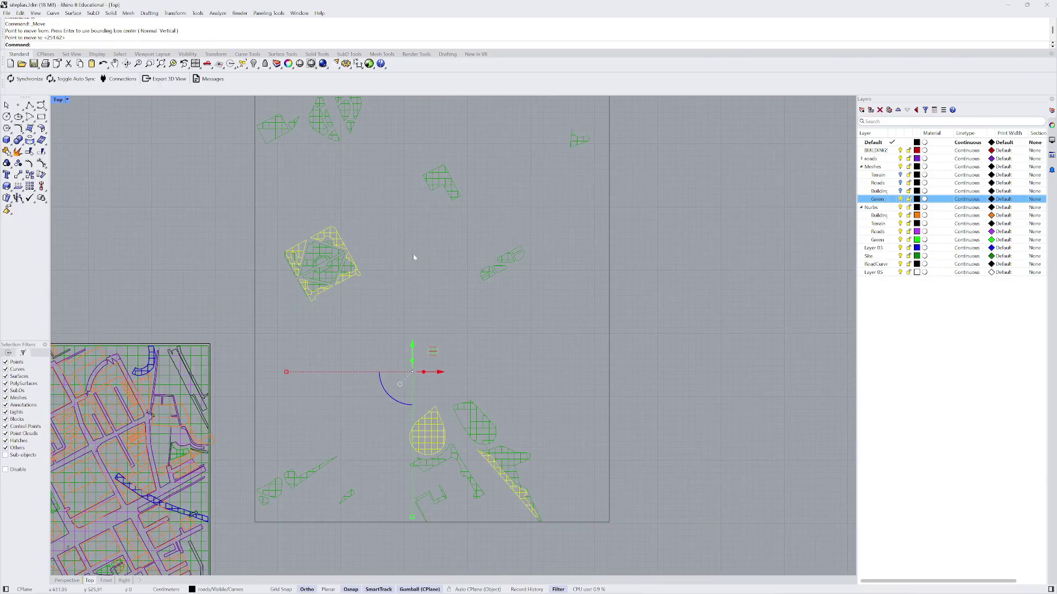
# - Window-select all curves in the middle green-areas drawing
pyautogui.press('Escape')
pyautogui.scroll(-4, 398, 278)
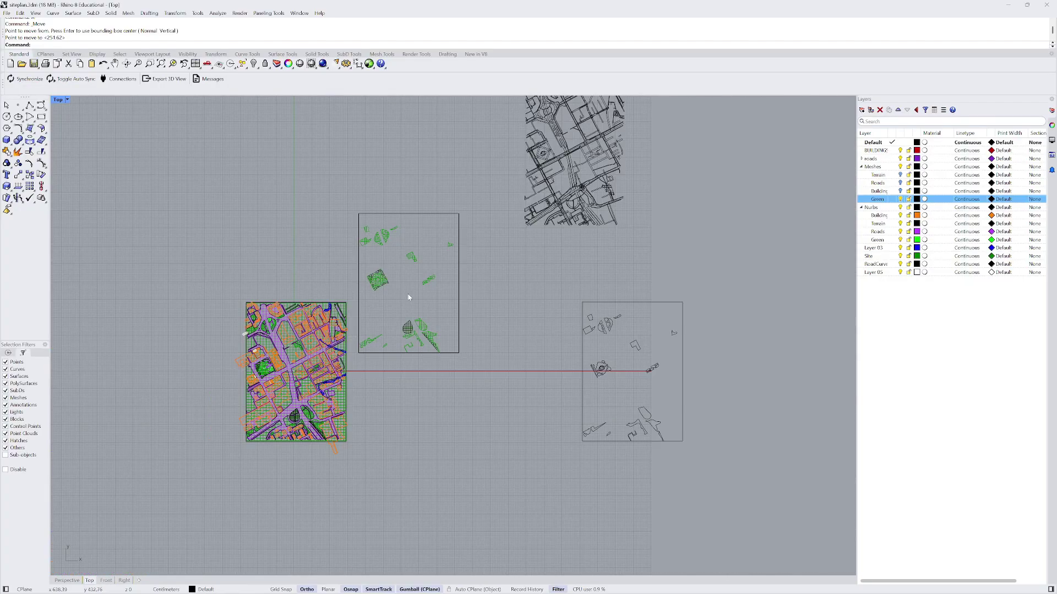
pyautogui.scroll(5, 384, 279)
pyautogui.click(358, 165)
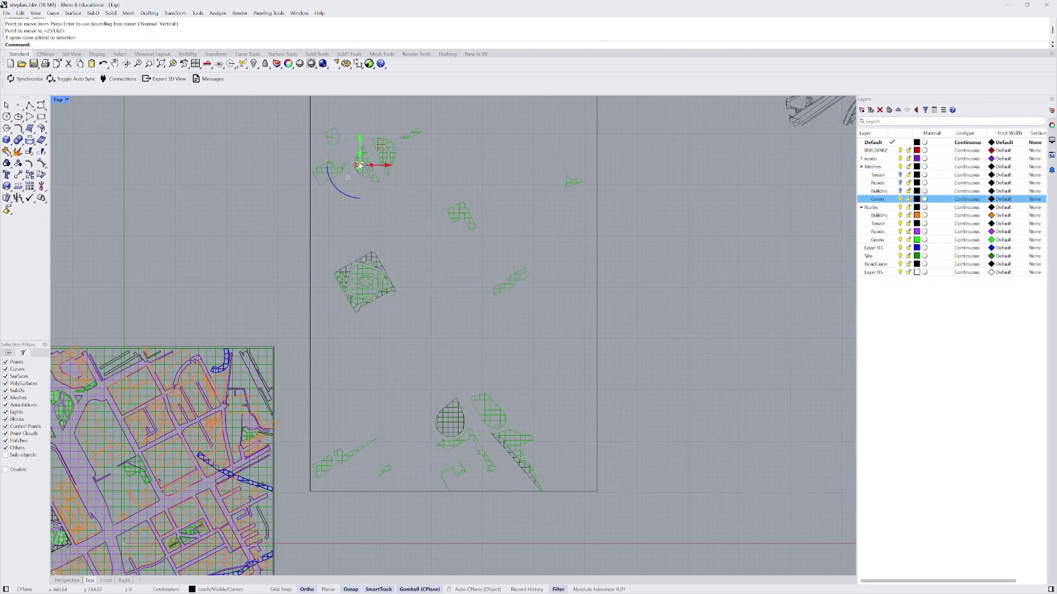
pyautogui.press('Escape')
pyautogui.scroll(-5, 415, 261)
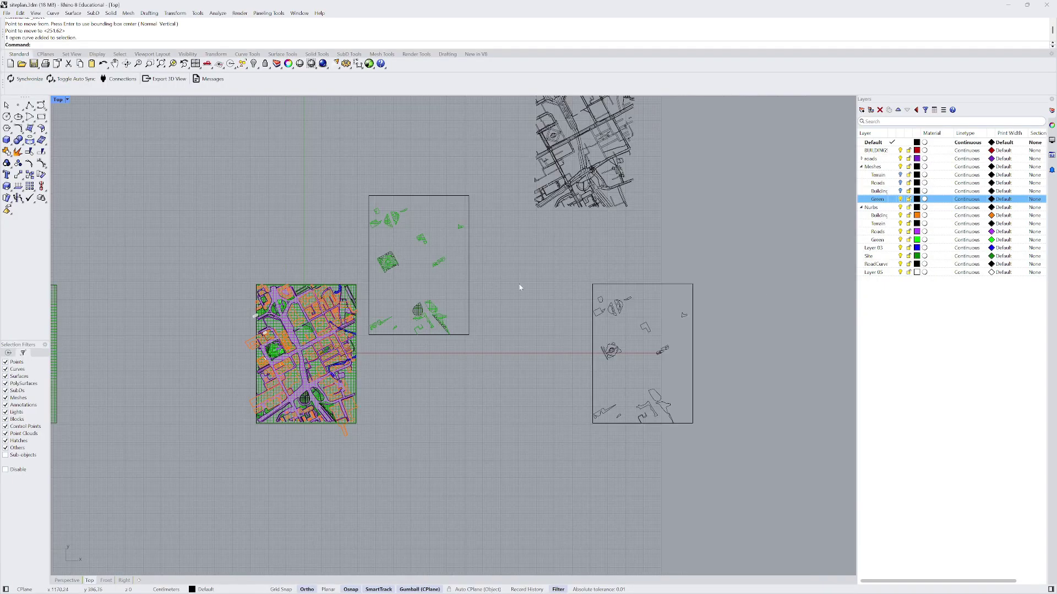
pyautogui.scroll(5, 400, 289)
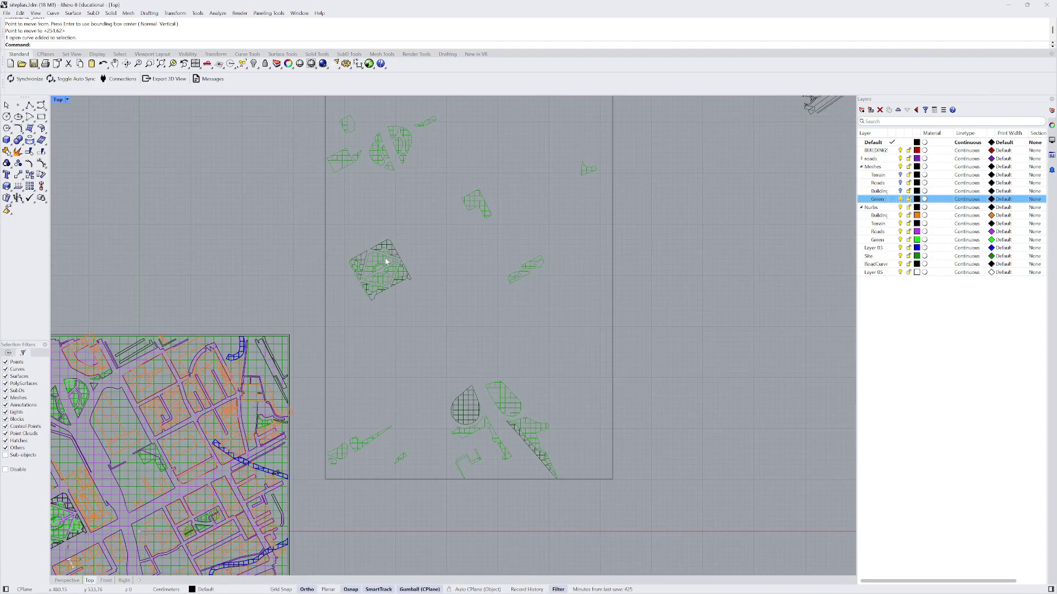
pyautogui.scroll(-2, 395, 261)
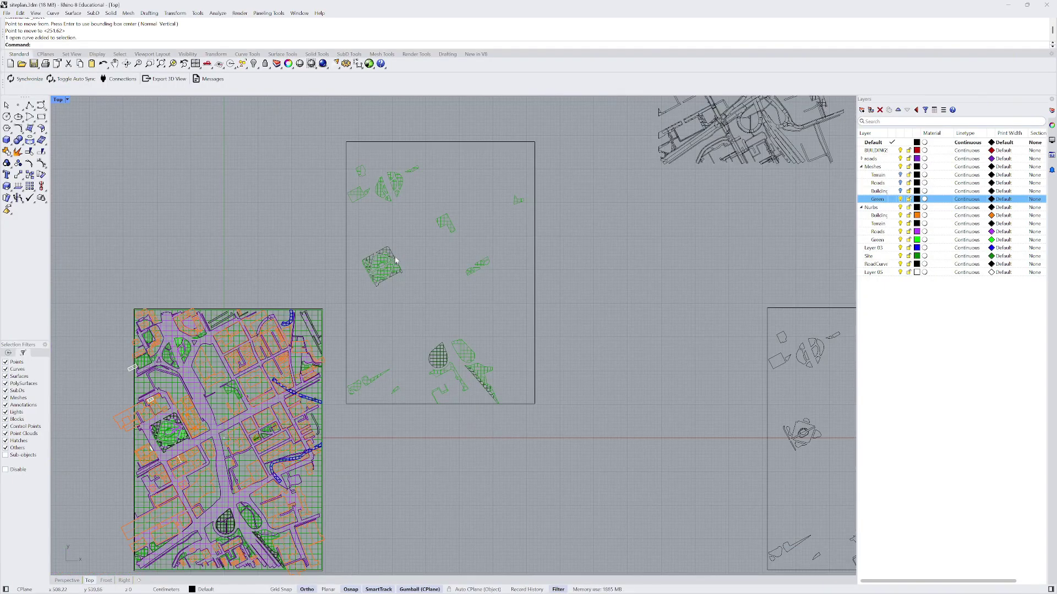
pyautogui.scroll(-2, 396, 264)
pyautogui.moveTo(361, 174); pyautogui.dragTo(505, 387)
# - Run CurveBoolean to keep the clicked plaza region, then shift the result slightly left
pyautogui.write('CurveBoolean')
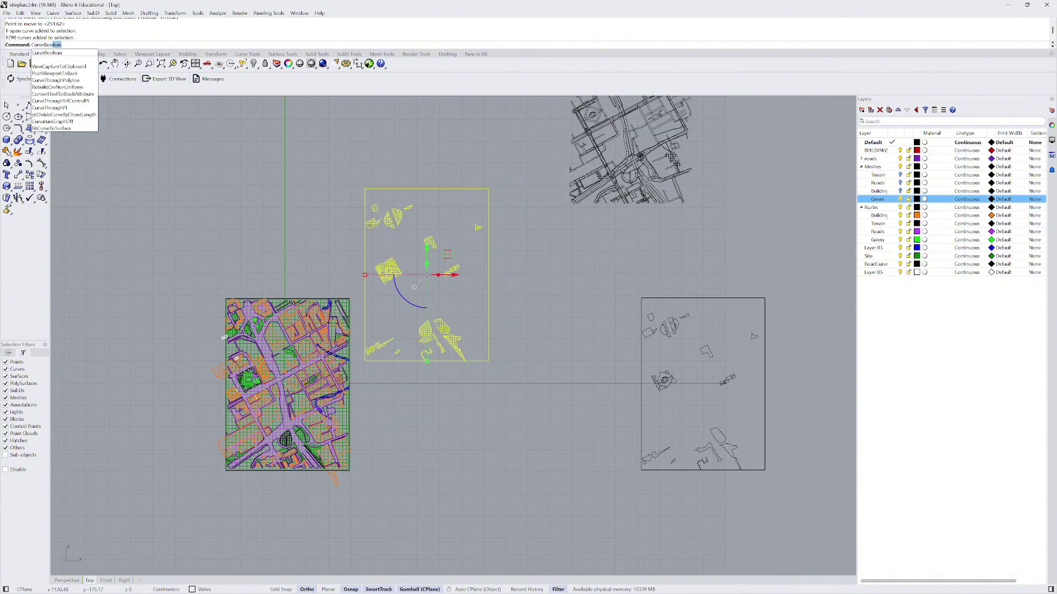
pyautogui.press('Return')
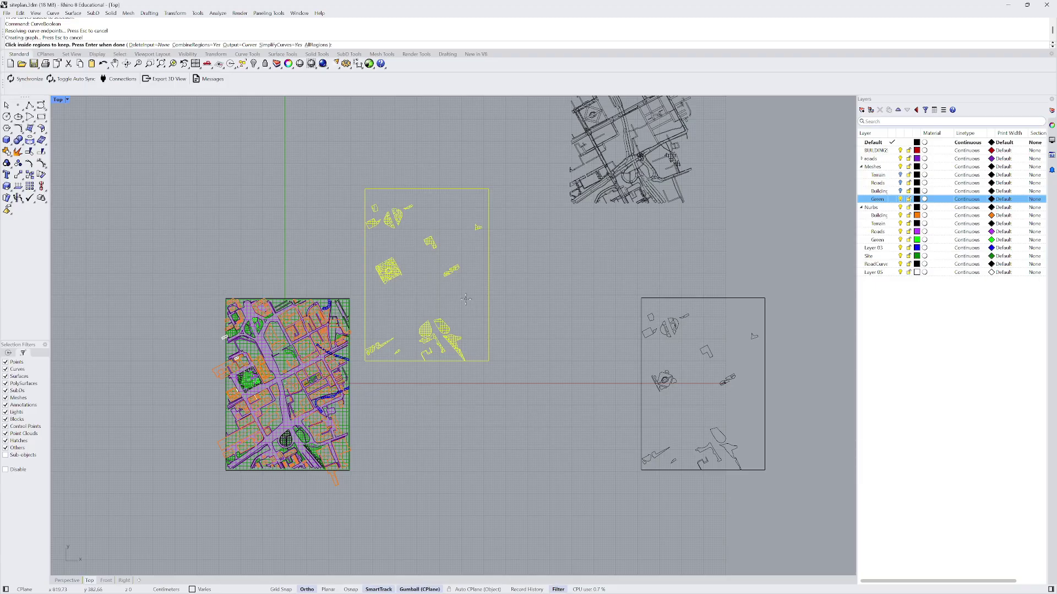
pyautogui.click(466, 299)
pyautogui.press('Return')
pyautogui.scroll(-3, 466, 269)
pyautogui.moveTo(454, 254); pyautogui.dragTo(281, 207)
pyautogui.press('Escape')
# - Select the left, upper, right and lower plaza region outlines
pyautogui.scroll(10, 199, 226)
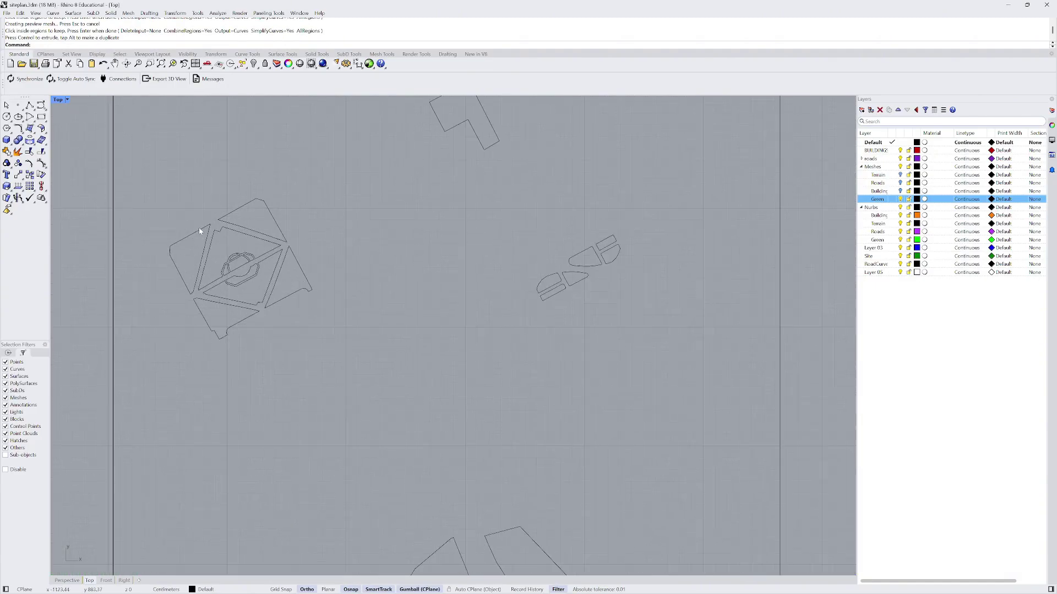
pyautogui.click(199, 228)
pyautogui.keyDown('shift'); pyautogui.click(235, 212); pyautogui.keyUp('shift')
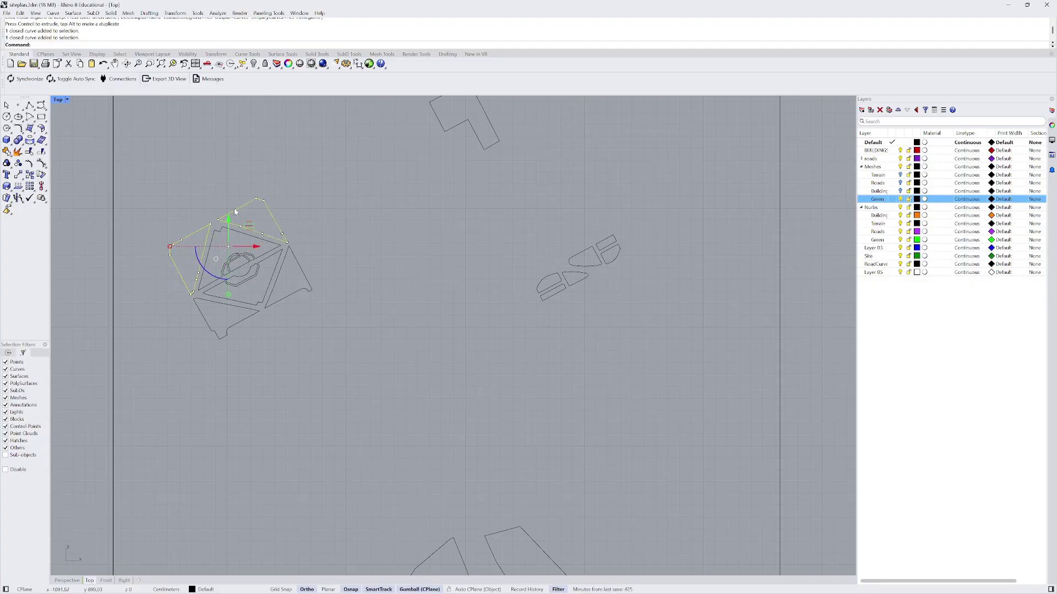
pyautogui.keyDown('shift'); pyautogui.click(293, 258); pyautogui.keyUp('shift')
pyautogui.keyDown('shift'); pyautogui.click(229, 307); pyautogui.keyUp('shift')
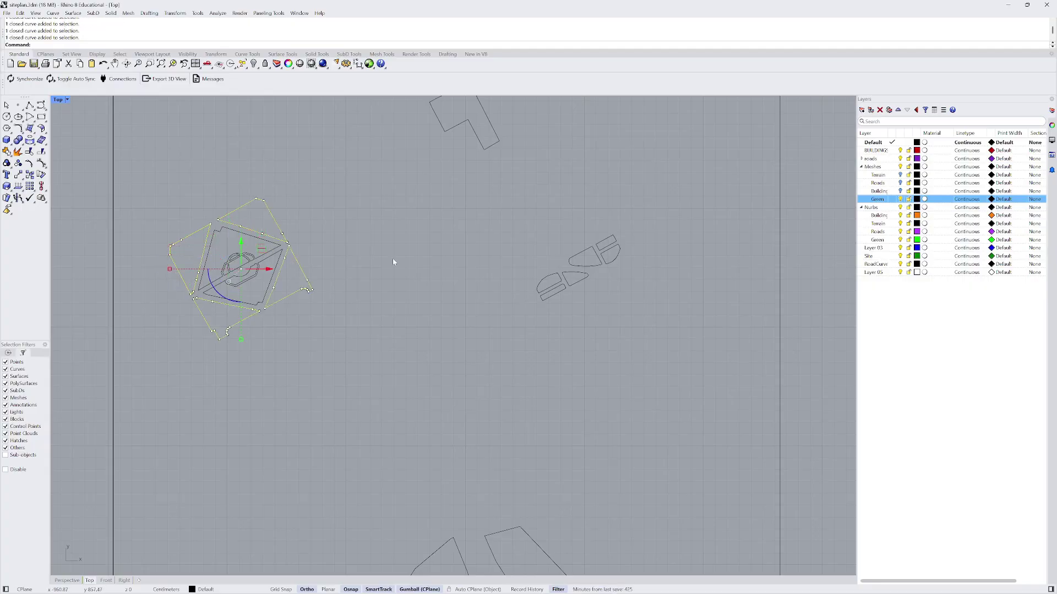
# - Move the selected plaza region outlines to their new position
pyautogui.write('m')
pyautogui.press('Return')
pyautogui.scroll(5, 284, 259)
pyautogui.click(283, 253)
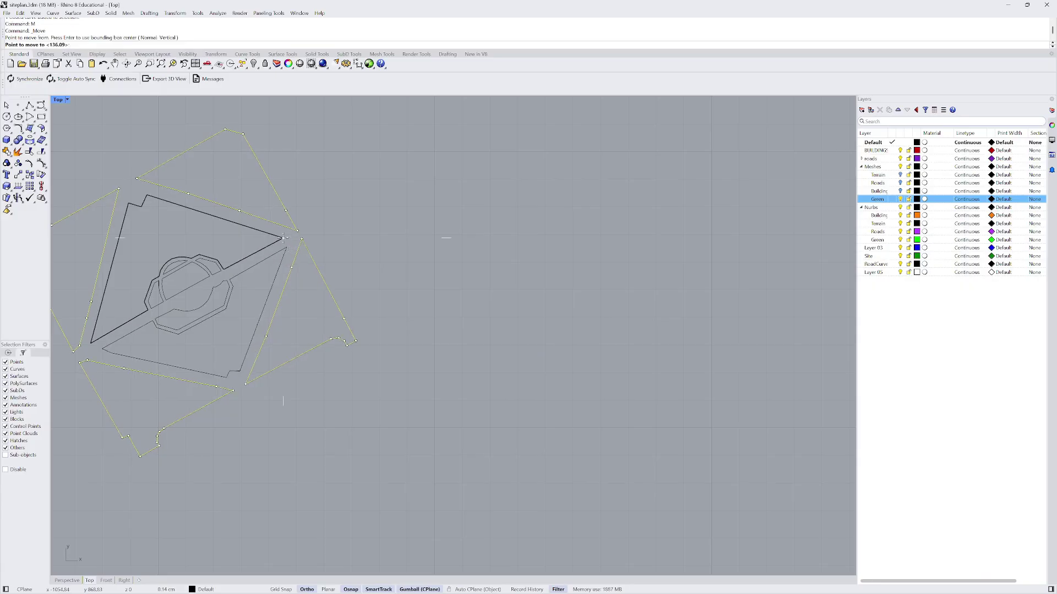
pyautogui.scroll(-10, 283, 242)
pyautogui.scroll(-2, 295, 303)
pyautogui.scroll(10, 402, 385)
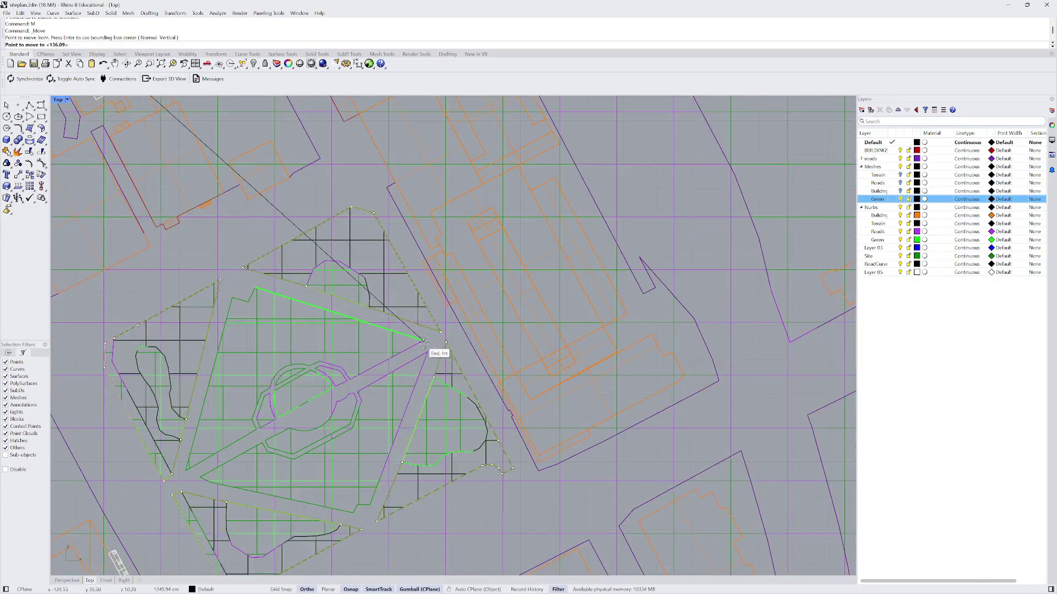
pyautogui.click(434, 348)
pyautogui.scroll(-8, 326, 336)
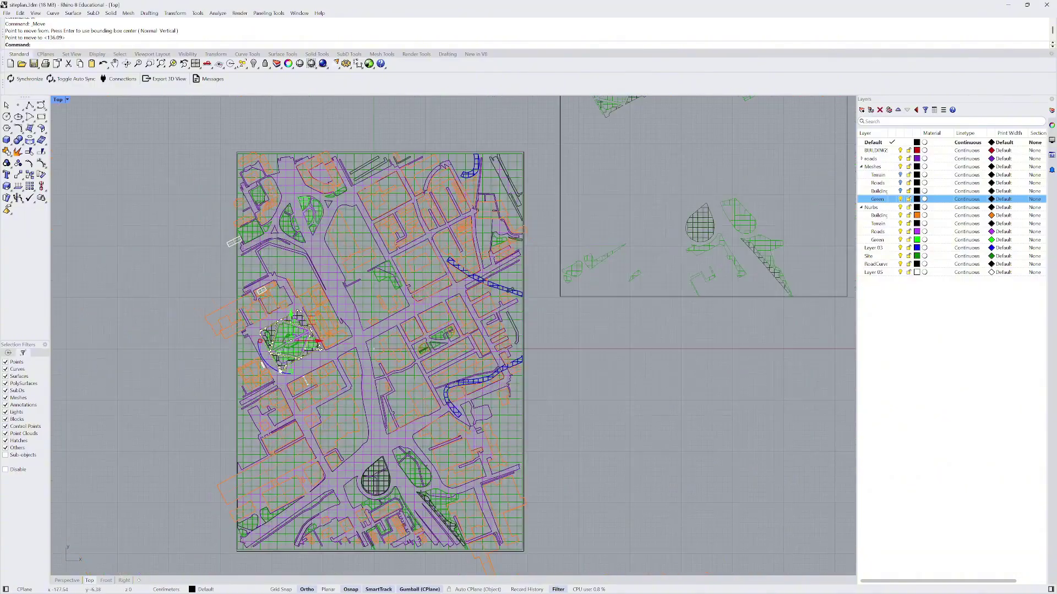
# - In Perspective, lift the park curves above the city model and group them
pyautogui.click(66, 581)
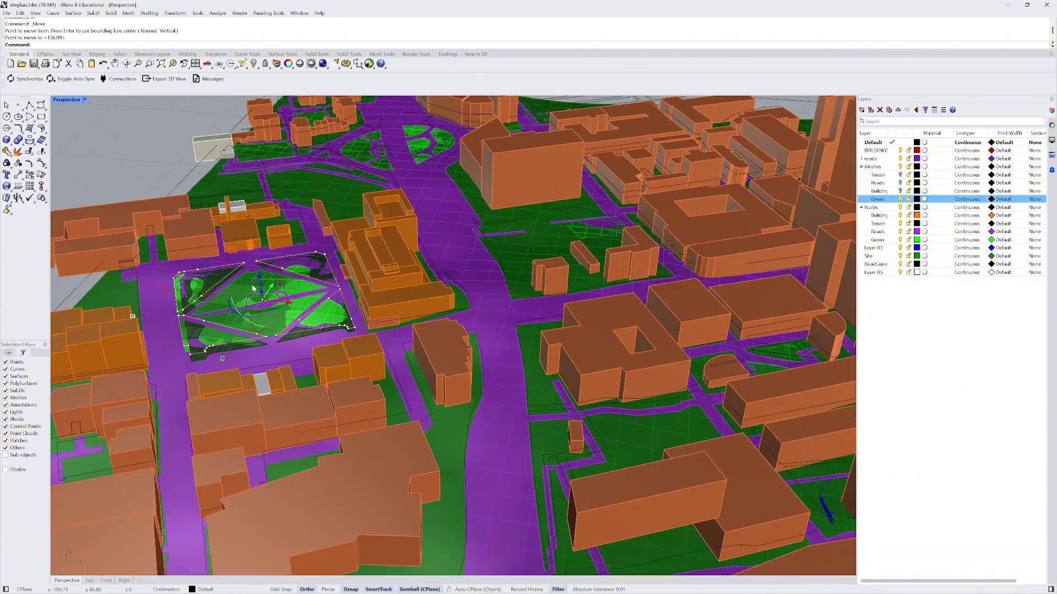
pyautogui.moveTo(253, 287); pyautogui.dragTo(233, 133)
pyautogui.scroll(-6, 233, 133)
pyautogui.moveTo(234, 133); pyautogui.dragTo(245, 223, button='right')
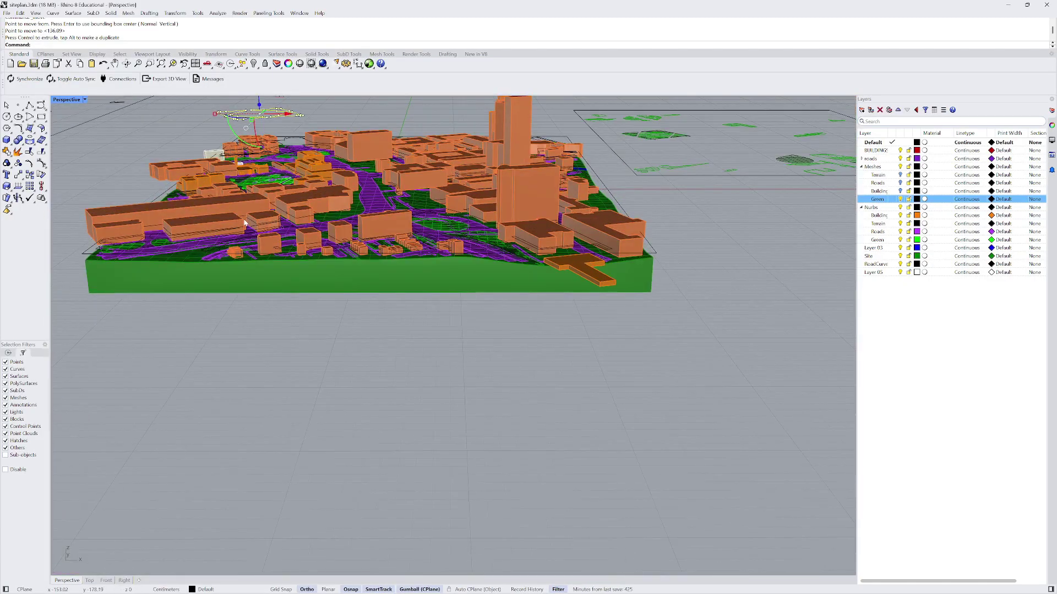
pyautogui.write('Gro')
pyautogui.press('Return')
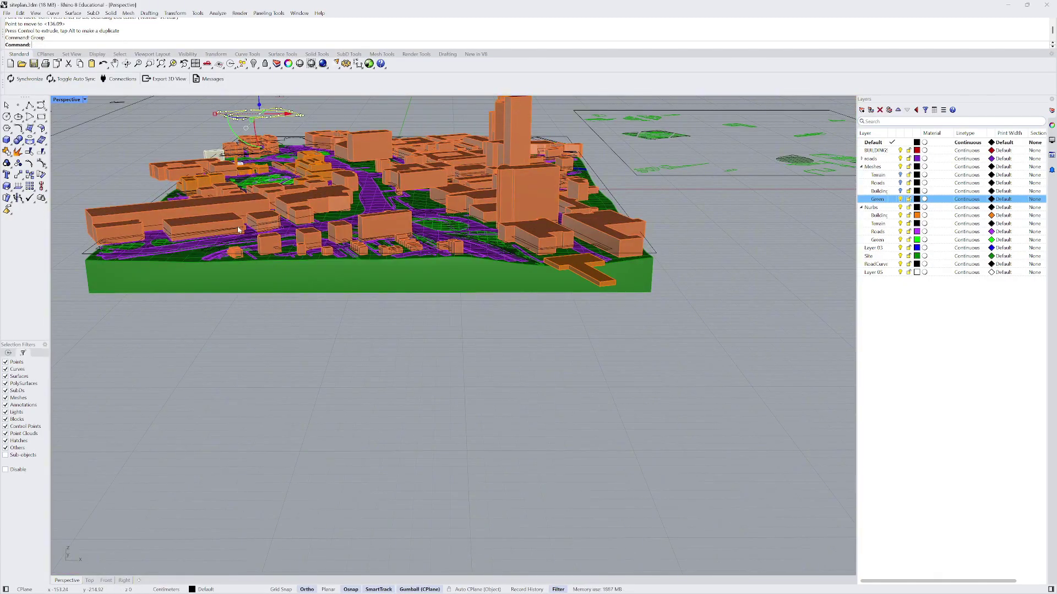
pyautogui.moveTo(245, 223); pyautogui.dragTo(318, 187, button='right')
pyautogui.scroll(3, 318, 187)
pyautogui.click(317, 187)
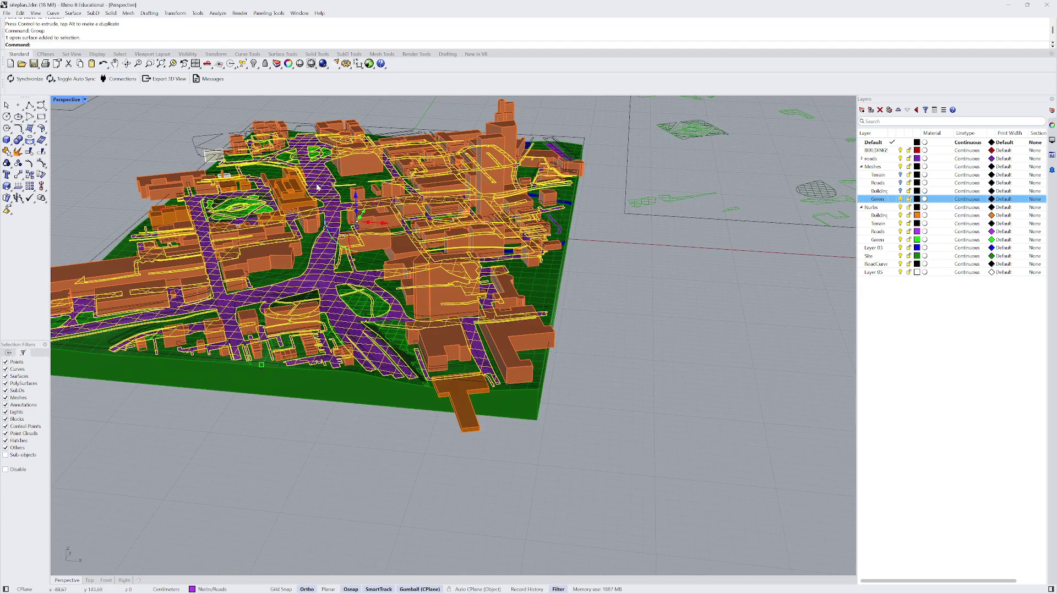
# - Split the road surface with the park curves into five pieces
pyautogui.write('Split')
pyautogui.press('Return')
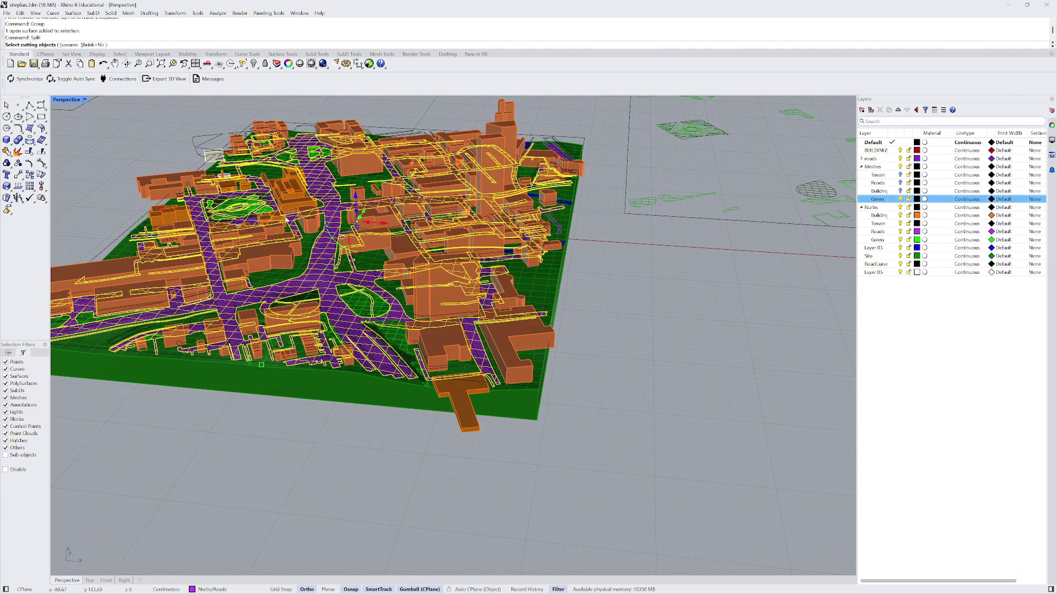
pyautogui.scroll(-5, 286, 219)
pyautogui.moveTo(286, 220); pyautogui.dragTo(271, 189, button='right')
pyautogui.press('Return')
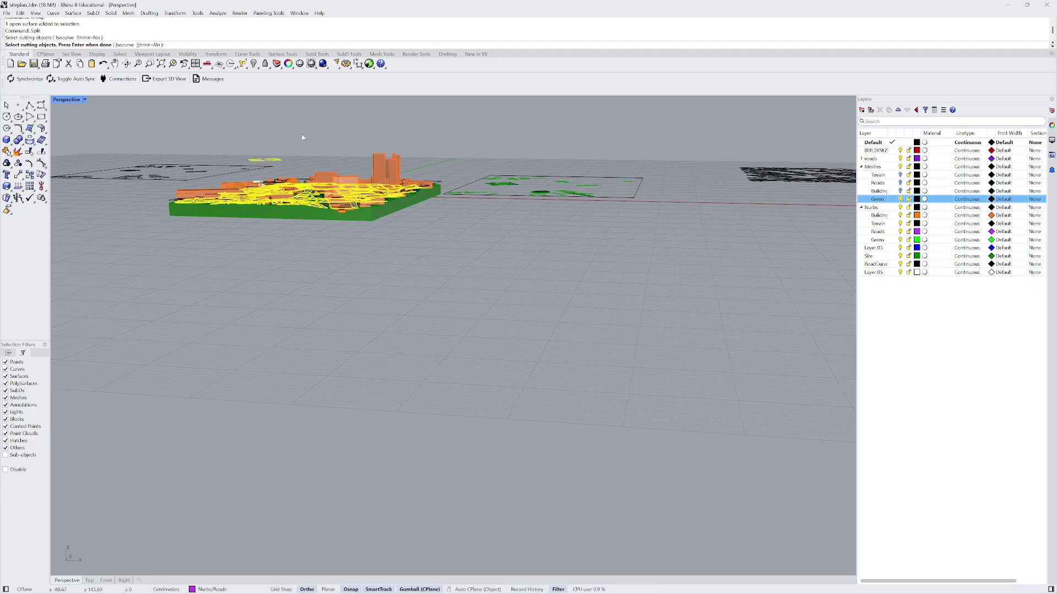
pyautogui.press('Home')
pyautogui.click(307, 138)
pyautogui.moveTo(306, 137); pyautogui.dragTo(286, 220, button='right')
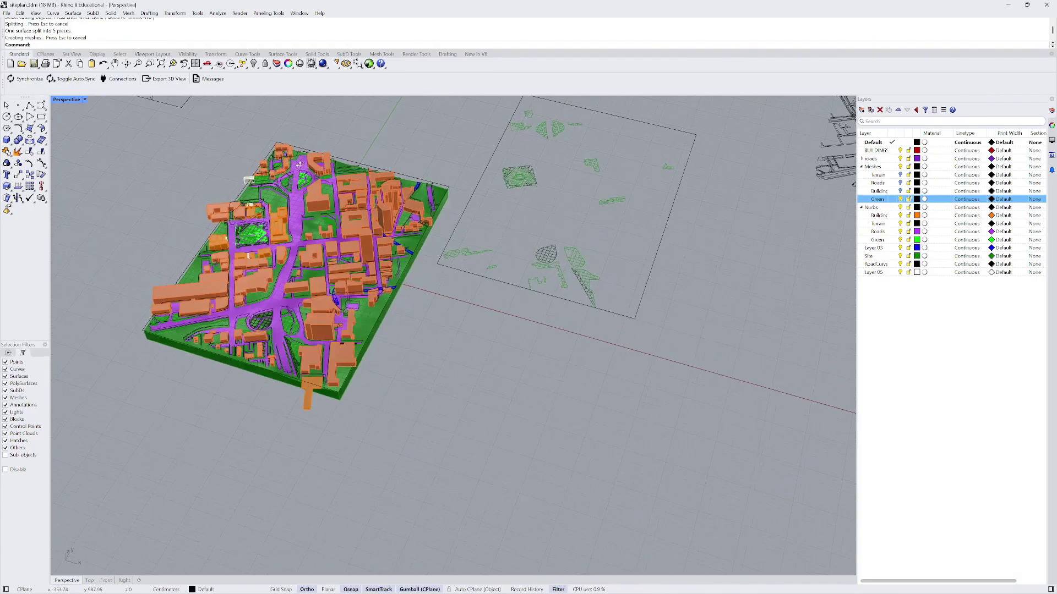
pyautogui.scroll(15, 253, 233)
pyautogui.scroll(5, 201, 206)
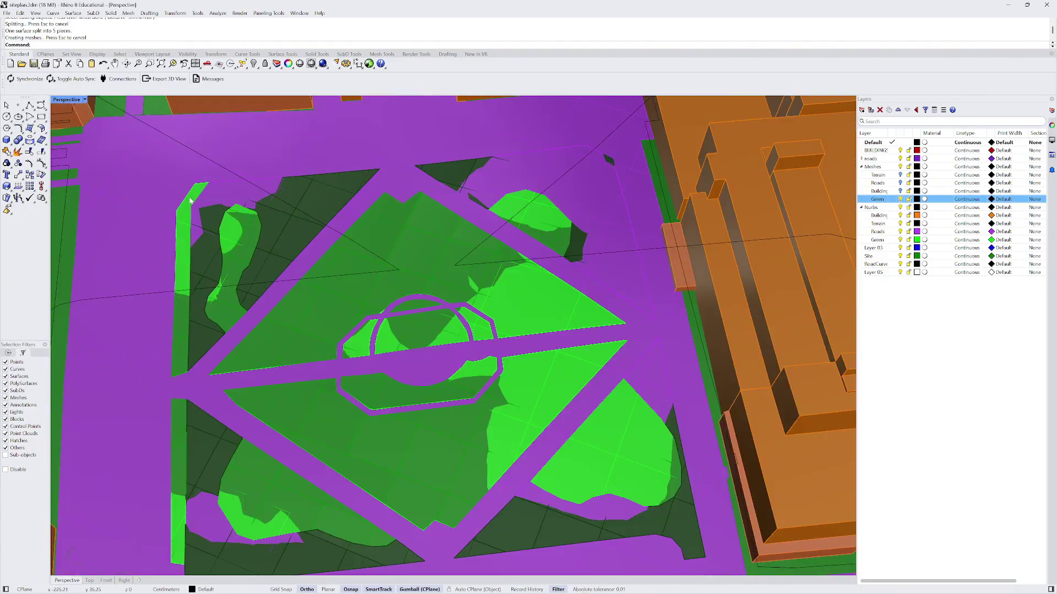
# - Hide the Meshes > Green layer so the park road pieces can be picked
pyautogui.click(158, 182)
pyautogui.scroll(-5, 158, 183)
pyautogui.scroll(5, 223, 205)
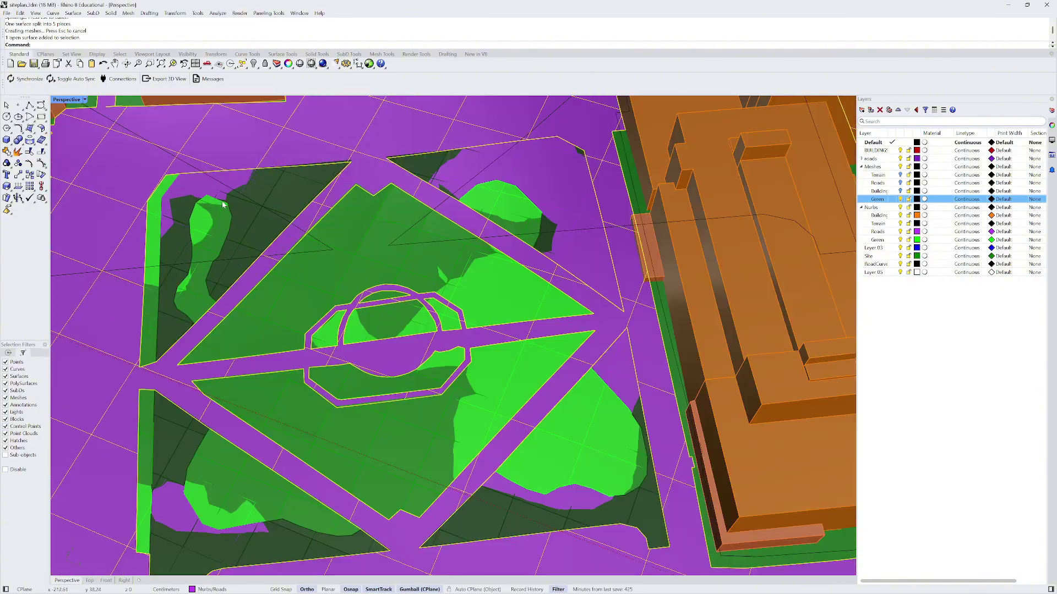
pyautogui.click(276, 196)
pyautogui.scroll(-5, 258, 224)
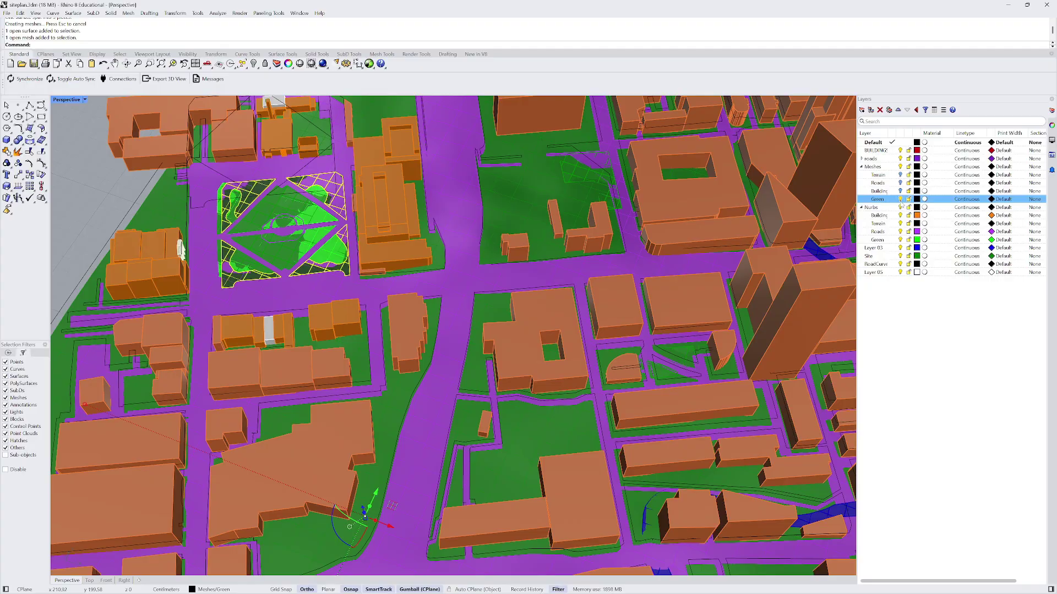
pyautogui.click(900, 199)
pyautogui.scroll(8, 264, 195)
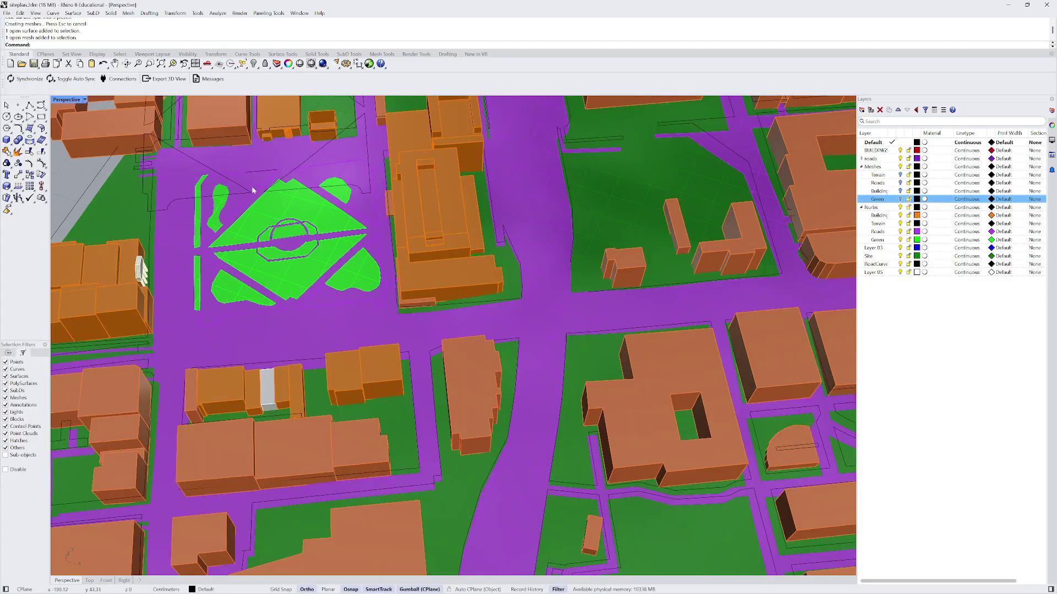
# - Move the four park pieces onto the Nurbs > Green layer
pyautogui.click(257, 180)
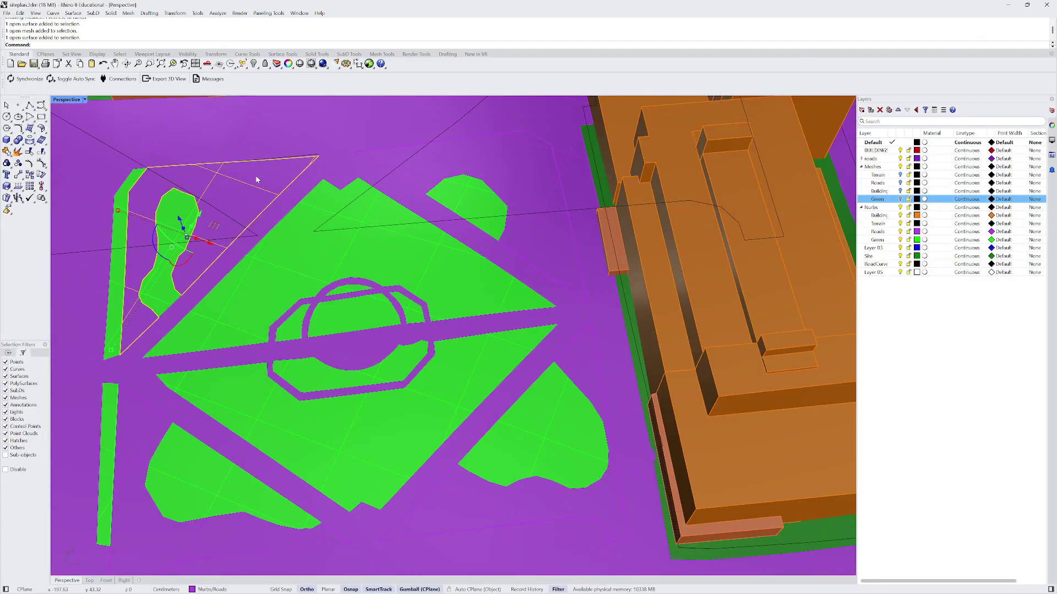
pyautogui.keyDown('shift'); pyautogui.click(444, 163); pyautogui.keyUp('shift')
pyautogui.keyDown('shift'); pyautogui.click(464, 514); pyautogui.keyUp('shift')
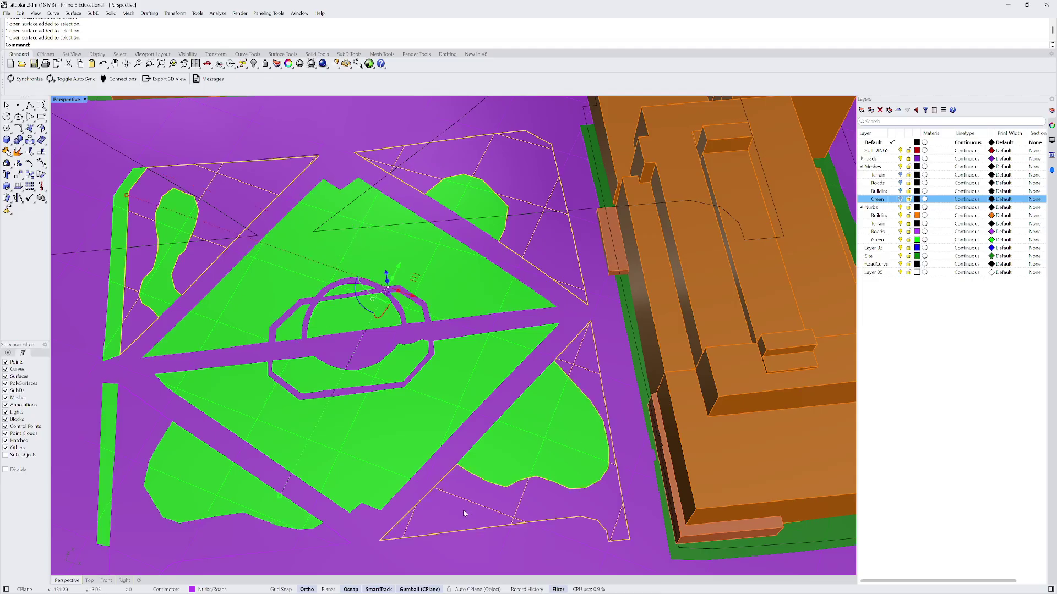
pyautogui.scroll(-8, 243, 530)
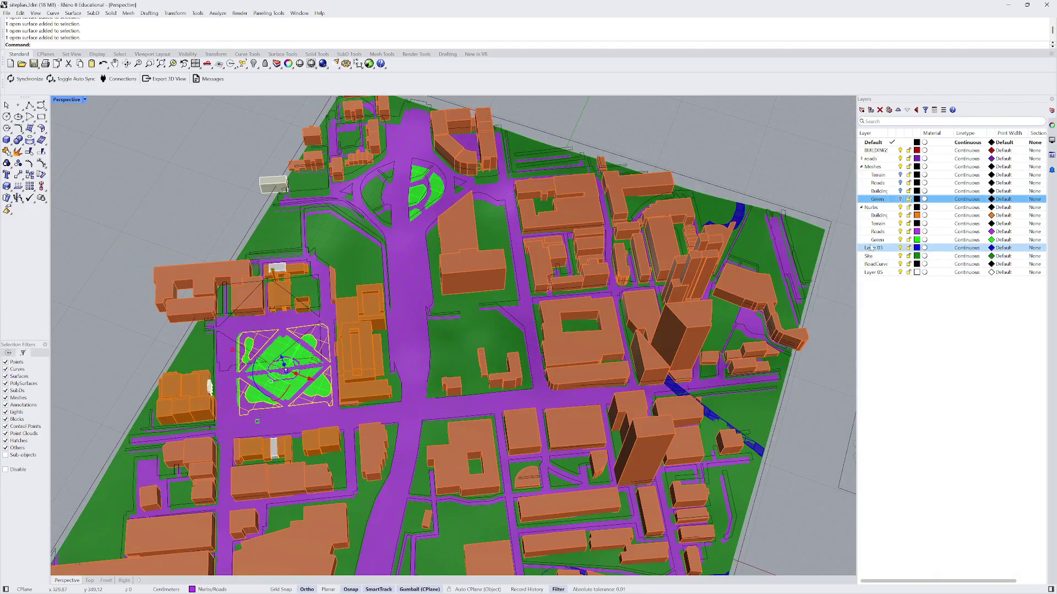
pyautogui.click(877, 240)
pyautogui.rightClick(878, 240)
pyautogui.click(912, 278)
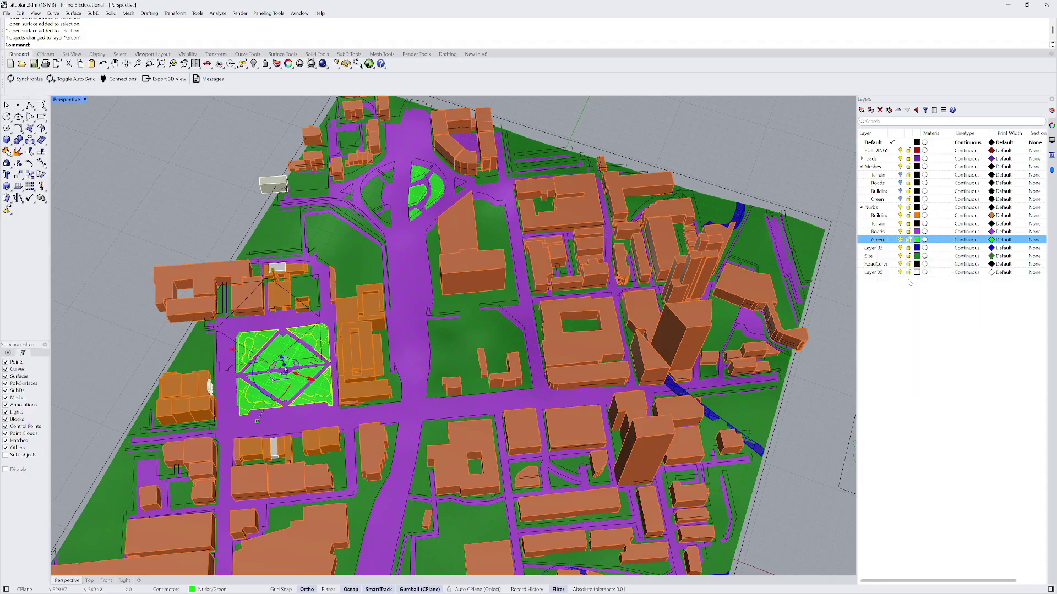
pyautogui.scroll(-5, 496, 275)
pyautogui.moveTo(473, 275); pyautogui.dragTo(507, 272, button='right')
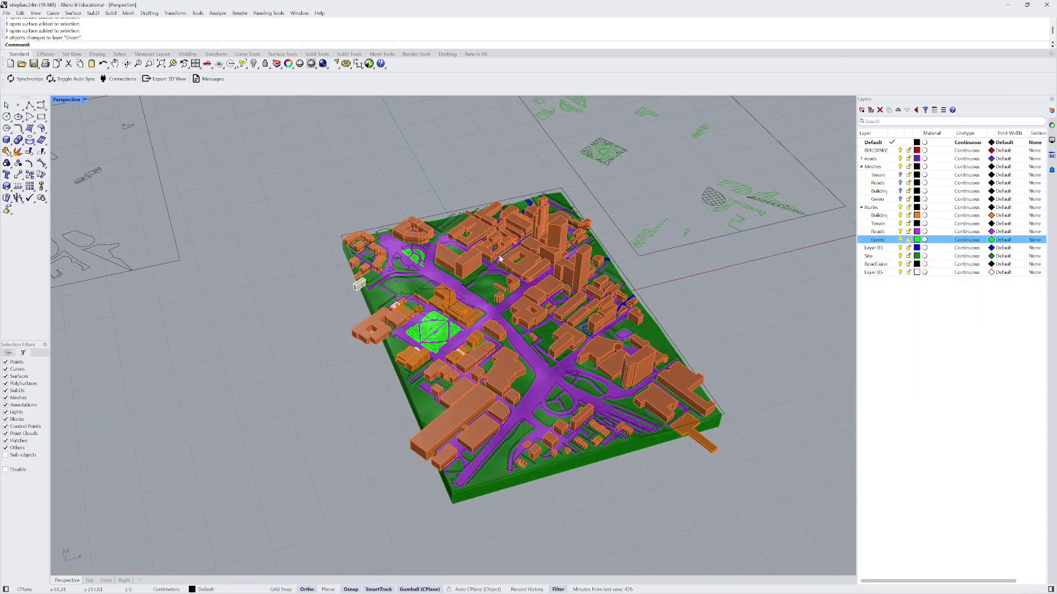
# - Window-select the first drawing sheet and move it to the top right of the site
pyautogui.moveTo(500, 177); pyautogui.dragTo(553, 312, button='right')
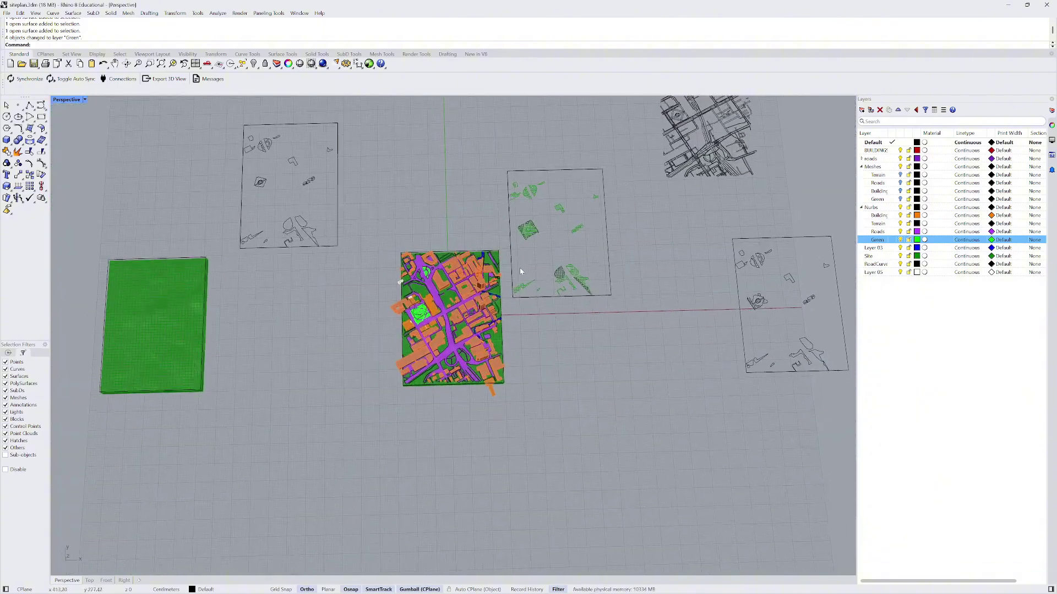
pyautogui.scroll(-3, 520, 268)
pyautogui.moveTo(328, 164); pyautogui.dragTo(413, 270)
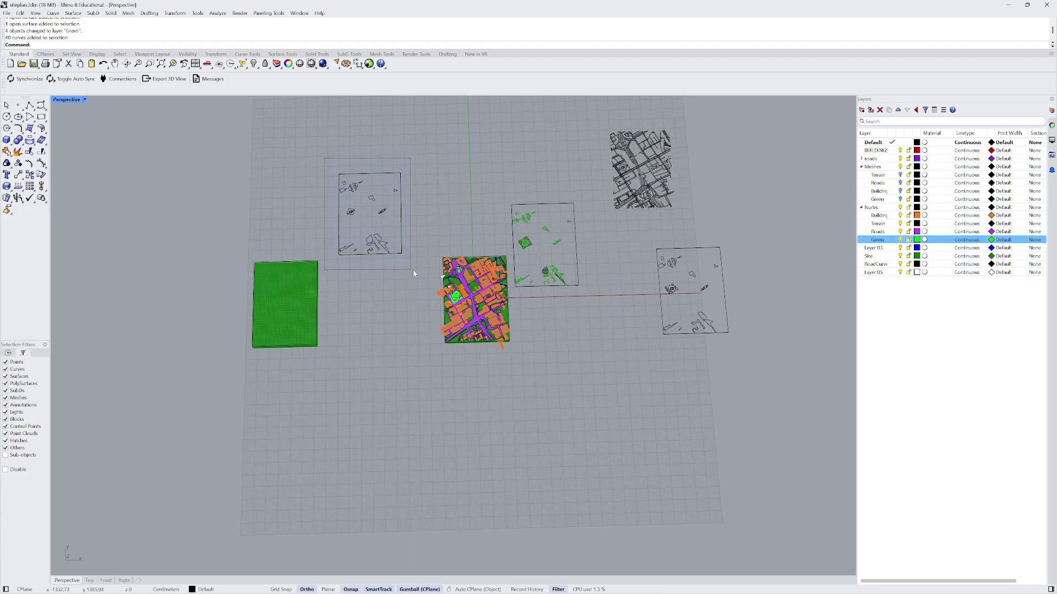
pyautogui.moveTo(413, 270); pyautogui.dragTo(380, 209, button='right')
pyautogui.moveTo(376, 204)
pyautogui.mouseDown()
pyautogui.moveTo(427, 218)
pyautogui.moveTo(724, 141)
pyautogui.mouseUp()
# - Line up the second and green drawing sheets in a row beside the first
pyautogui.scroll(-2, 633, 226)
pyautogui.moveTo(641, 215); pyautogui.dragTo(780, 365)
pyautogui.moveTo(704, 257); pyautogui.dragTo(777, 139)
pyautogui.scroll(3, 525, 213)
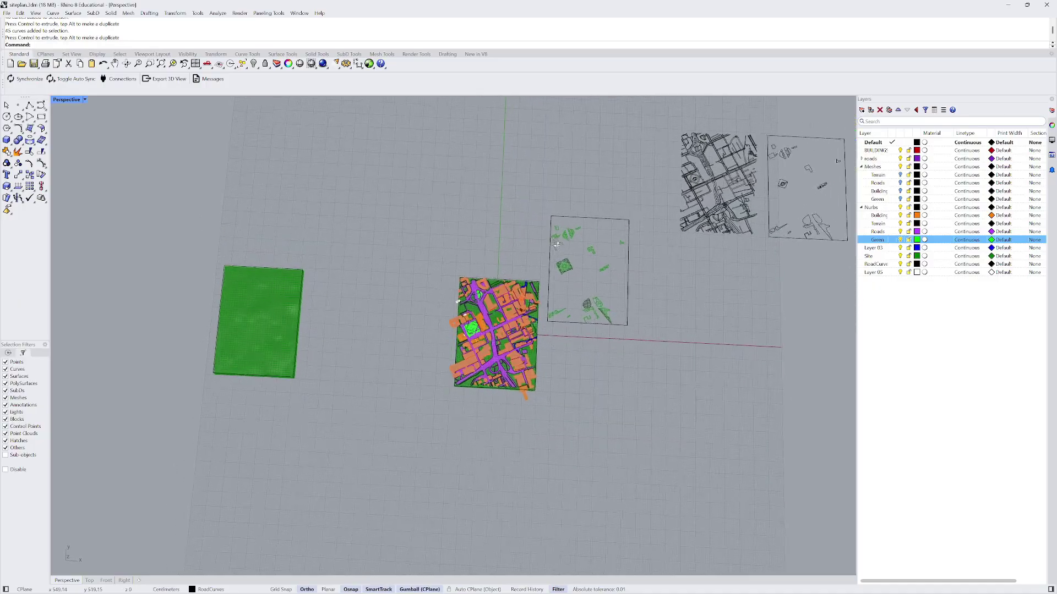
pyautogui.moveTo(538, 202); pyautogui.dragTo(658, 333)
pyautogui.scroll(-3, 538, 278)
pyautogui.moveTo(536, 264); pyautogui.dragTo(744, 224)
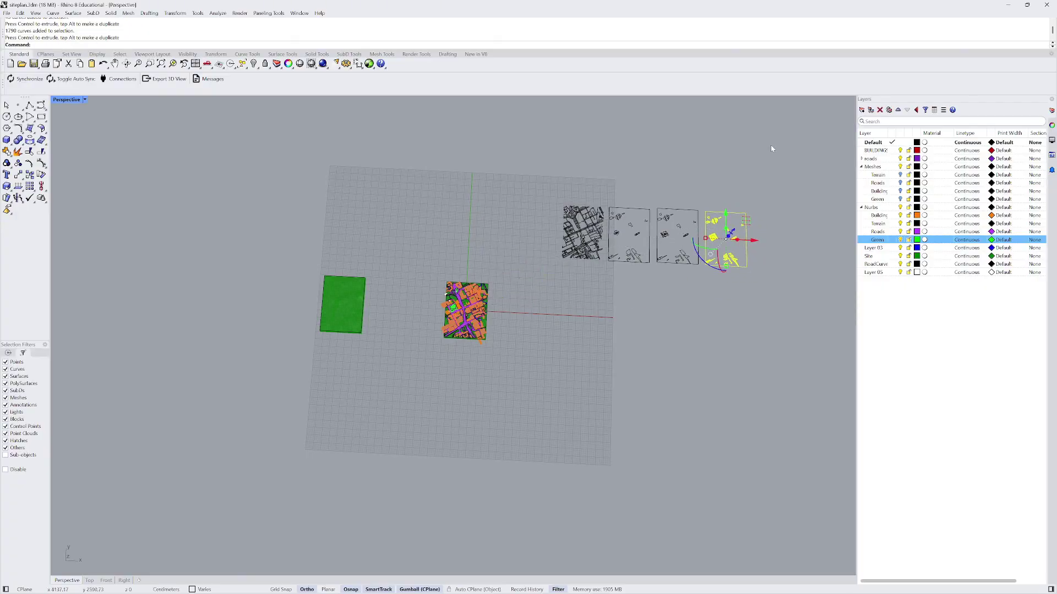
pyautogui.click(771, 145)
pyautogui.scroll(2, 622, 298)
# - Scale all four drawing sheets along the vertical Z axis with the gumball
pyautogui.moveTo(622, 300); pyautogui.dragTo(595, 271, button='right')
pyautogui.moveTo(510, 204); pyautogui.dragTo(760, 329)
pyautogui.scroll(3, 605, 289)
pyautogui.moveTo(572, 290); pyautogui.dragTo(557, 271, button='right')
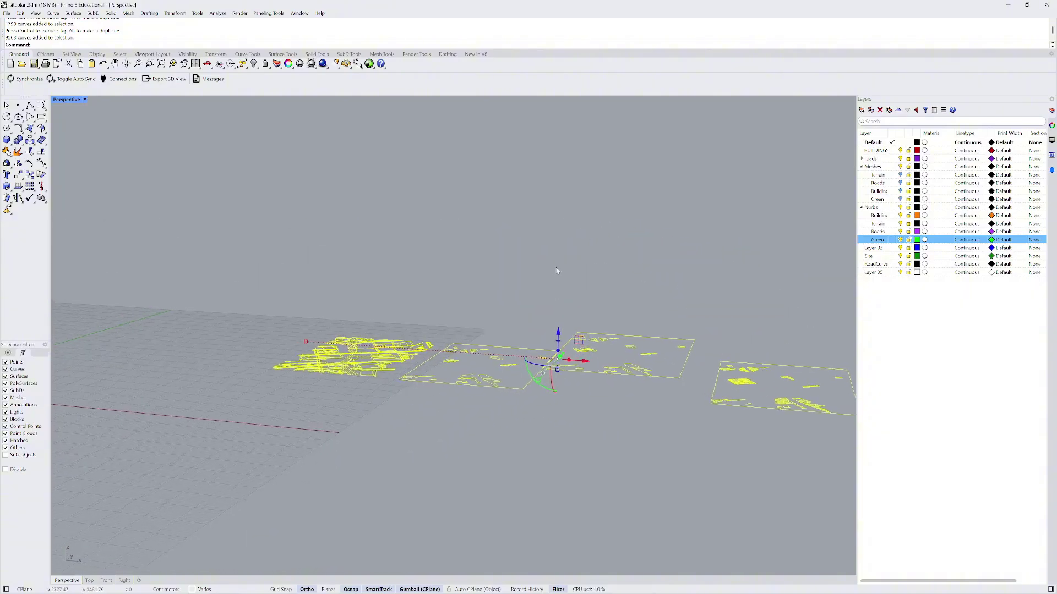
pyautogui.scroll(4, 569, 367)
pyautogui.moveTo(552, 369); pyautogui.dragTo(552, 351)
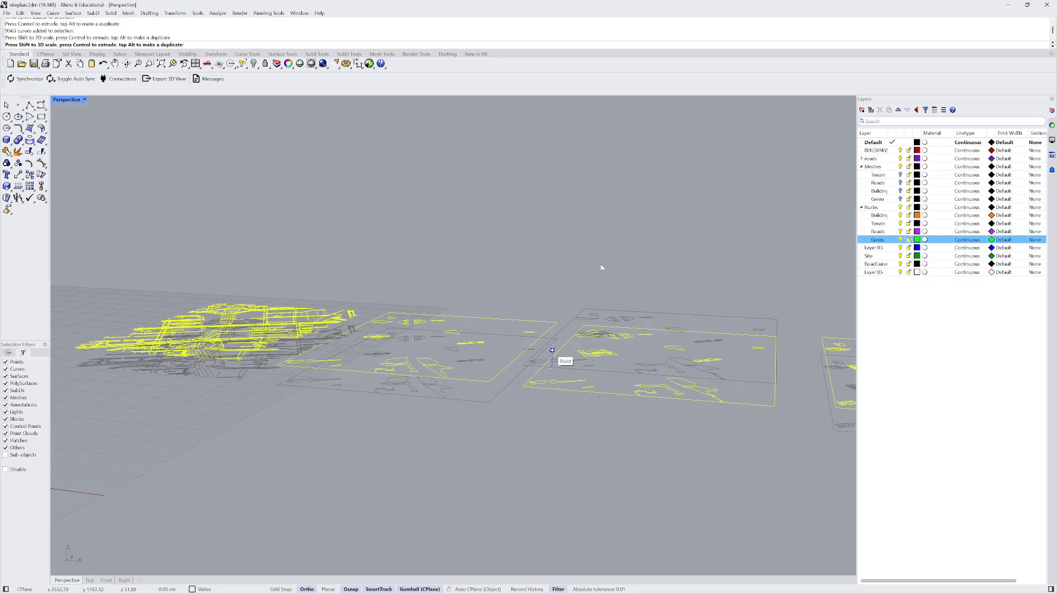
pyautogui.scroll(-8, 534, 281)
pyautogui.moveTo(576, 285); pyautogui.dragTo(566, 313, button='right')
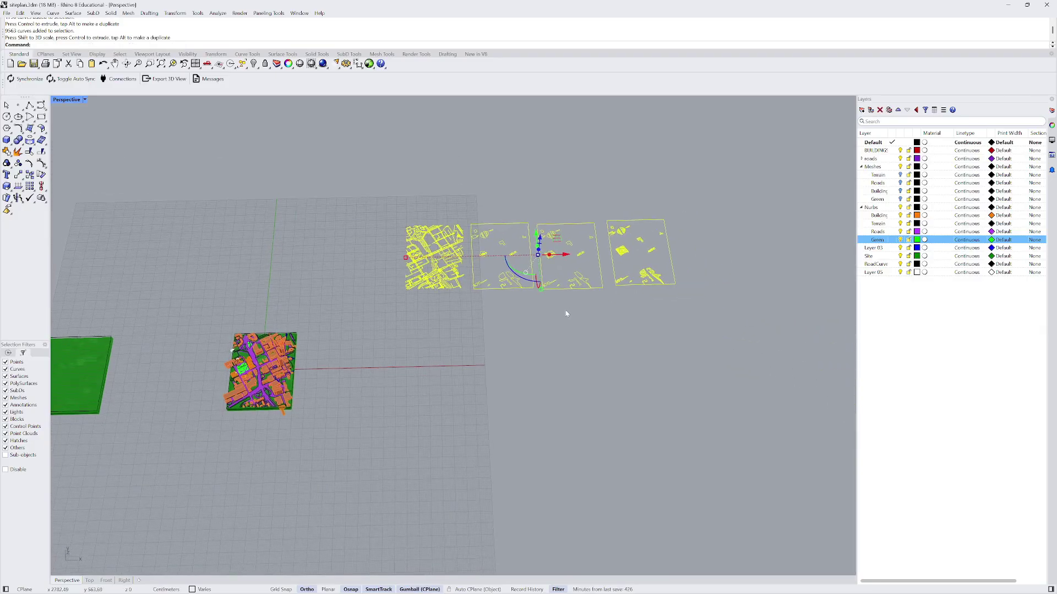
pyautogui.click(553, 179)
pyautogui.keyDown('shift'); pyautogui.moveTo(276, 375); pyautogui.dragTo(458, 347, button='right'); pyautogui.keyUp('shift')
pyautogui.scroll(11, 458, 347)
pyautogui.scroll(3, 367, 344)
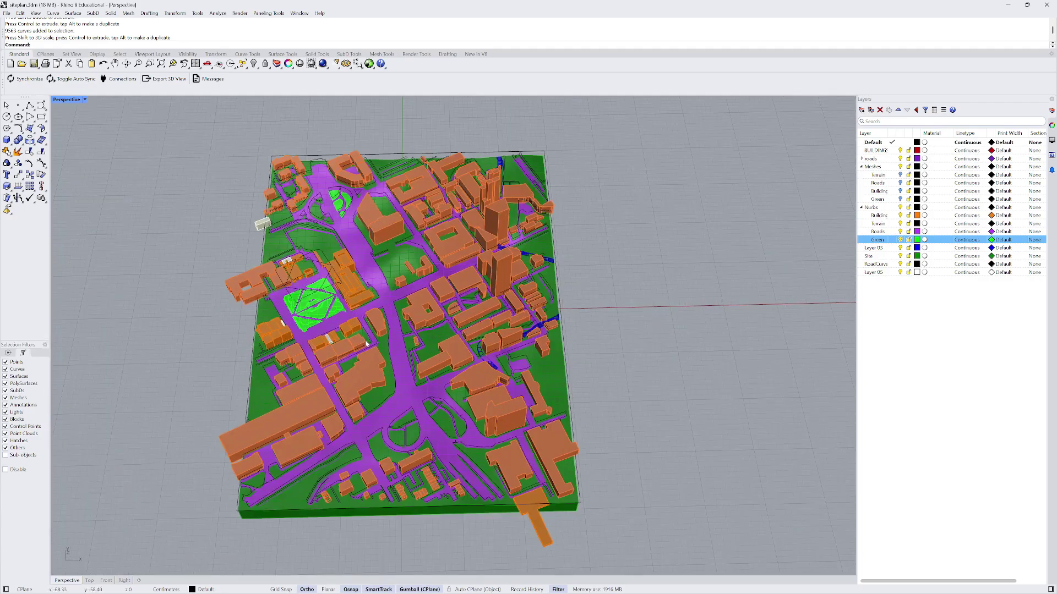
pyautogui.moveTo(406, 409); pyautogui.dragTo(499, 355, button='right')
pyautogui.scroll(-6, 484, 320)
pyautogui.scroll(10, 499, 355)
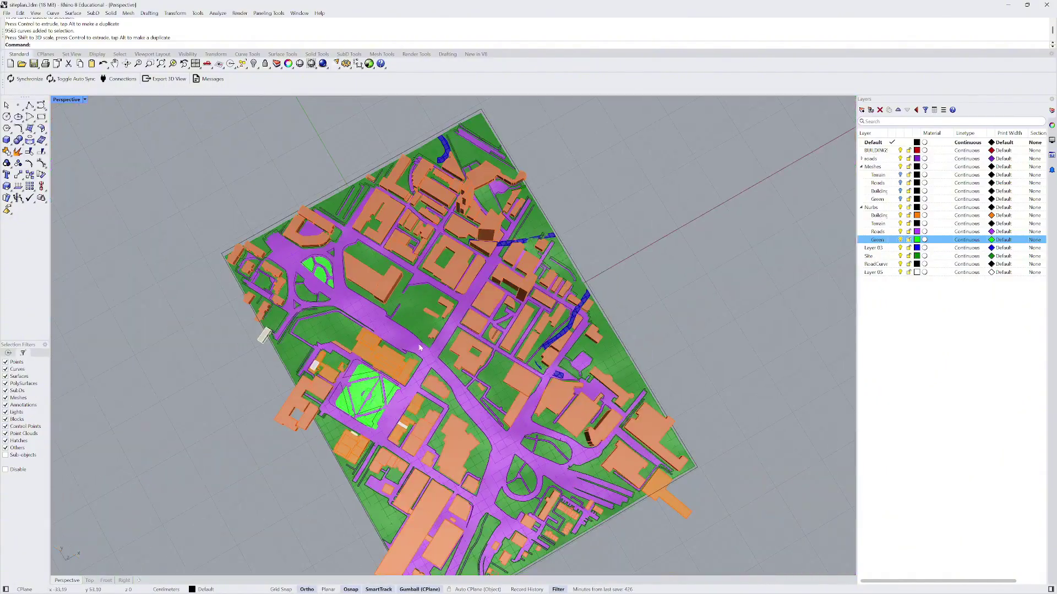
pyautogui.moveTo(419, 348); pyautogui.dragTo(337, 295, button='right')
pyautogui.scroll(-3, 336, 296)
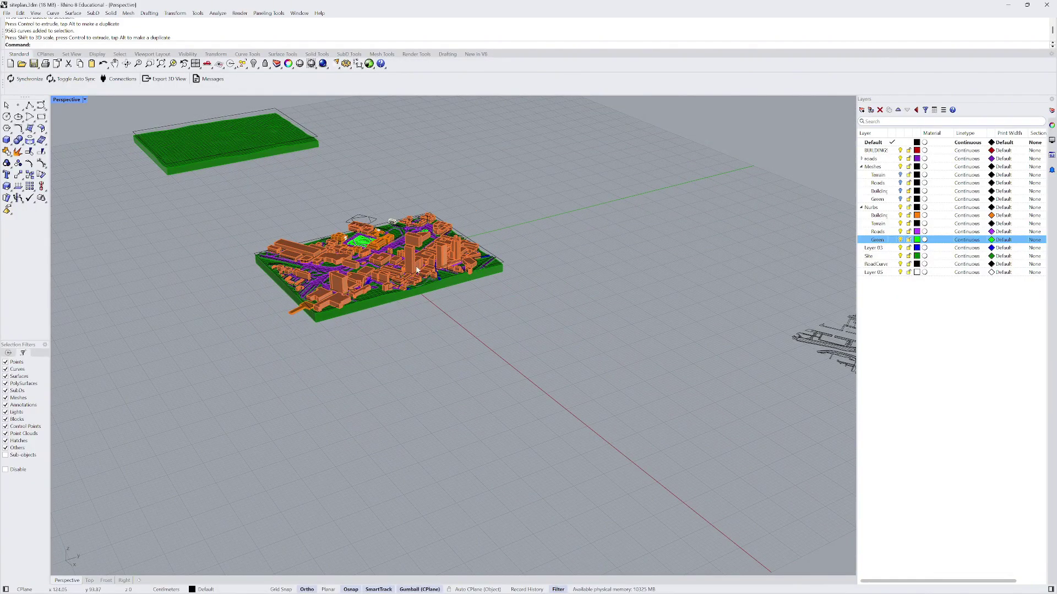
pyautogui.scroll(-3, 477, 217)
pyautogui.moveTo(477, 217); pyautogui.dragTo(528, 273, button='right')
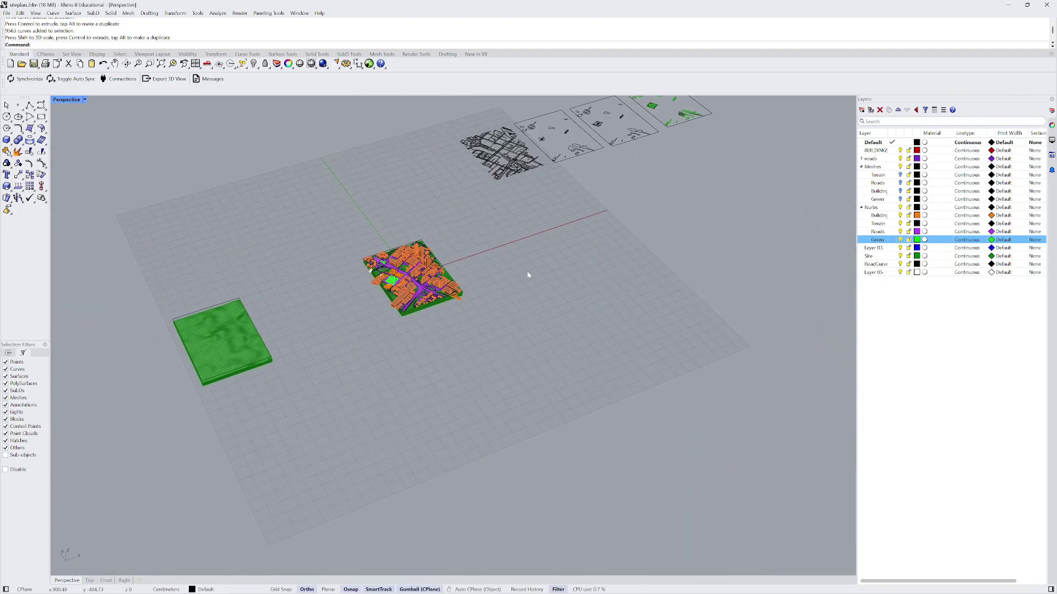
pyautogui.scroll(5, 420, 267)
pyautogui.scroll(2, 423, 264)
pyautogui.moveTo(426, 261)
pyautogui.mouseDown(button='right')
pyautogui.moveTo(385, 266)
pyautogui.moveTo(434, 255)
pyautogui.moveTo(438, 270)
pyautogui.mouseUp(button='right')
pyautogui.scroll(-4, 487, 262)
pyautogui.moveTo(317, 253); pyautogui.dragTo(421, 363)
pyautogui.moveTo(421, 361); pyautogui.dragTo(366, 307, button='right')
pyautogui.scroll(4, 421, 206)
pyautogui.scroll(5, 421, 206)
pyautogui.scroll(-3, 365, 307)
pyautogui.scroll(1, 283, 331)
pyautogui.scroll(3, 284, 331)
pyautogui.scroll(-5, 288, 302)
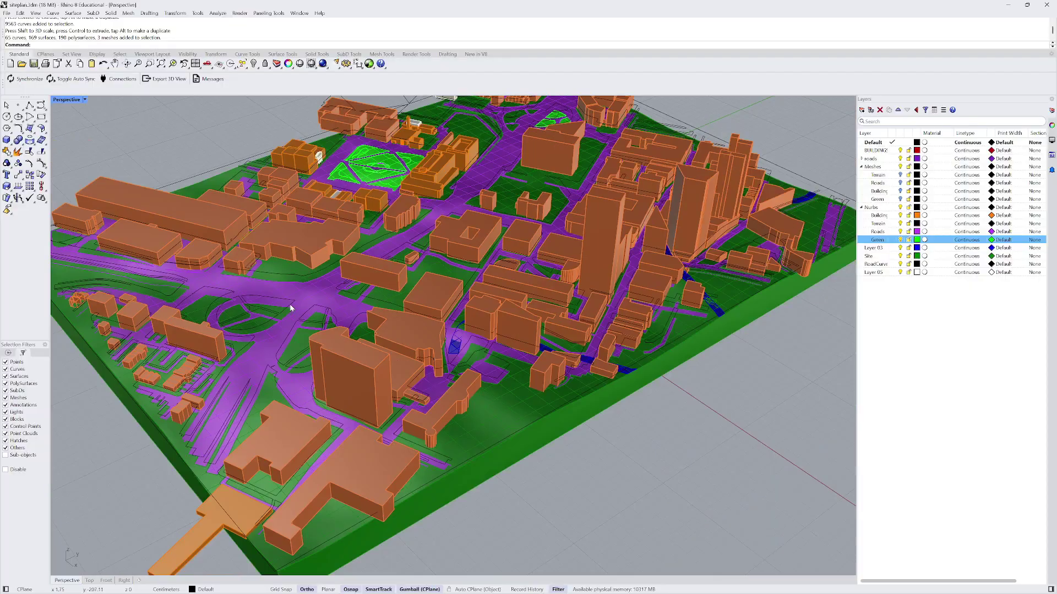
pyautogui.moveTo(368, 306); pyautogui.dragTo(451, 342, button='right')
pyautogui.scroll(4, 503, 295)
pyautogui.scroll(-3, 500, 298)
pyautogui.scroll(2, 450, 342)
pyautogui.scroll(-6, 392, 287)
pyautogui.moveTo(391, 287); pyautogui.dragTo(362, 308, button='right')
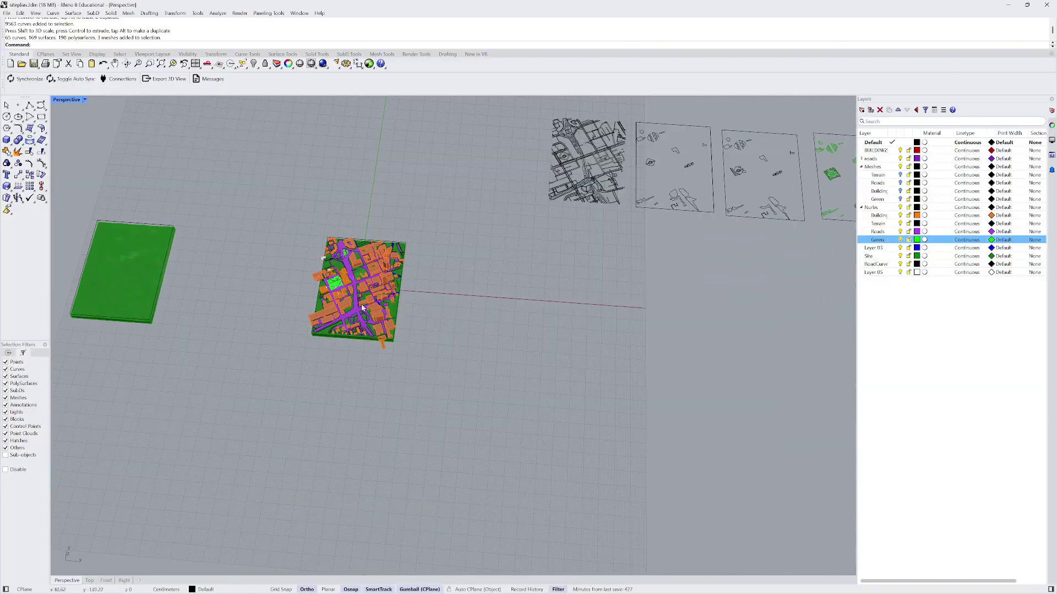
# - Window-select the orange site model and shift it toward the upper right
pyautogui.moveTo(361, 328); pyautogui.dragTo(447, 409)
pyautogui.moveTo(448, 410); pyautogui.dragTo(413, 333, button='right')
pyautogui.click(433, 281)
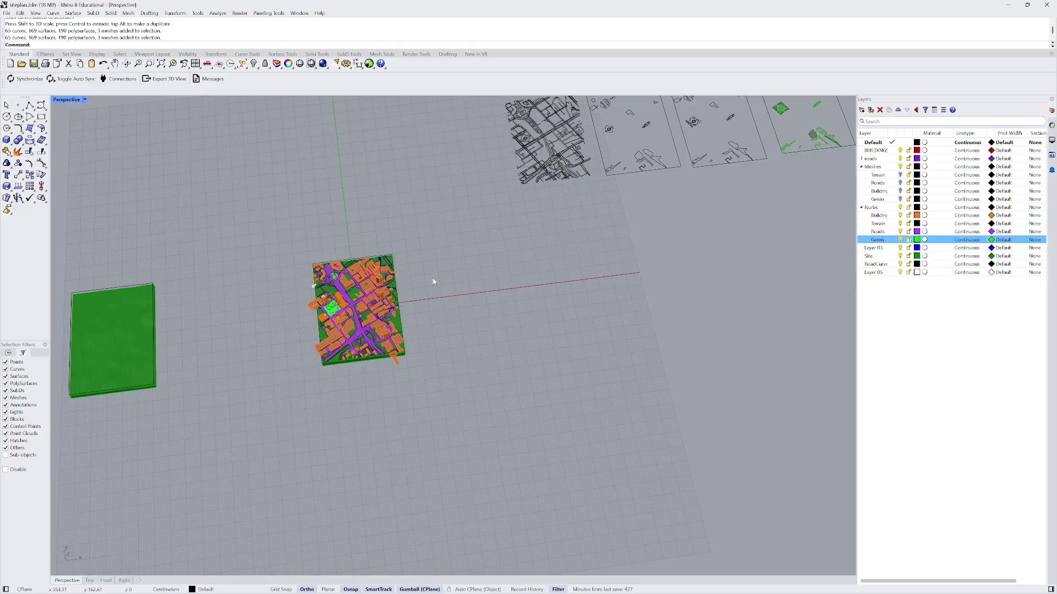
pyautogui.scroll(-4, 387, 275)
pyautogui.moveTo(316, 247); pyautogui.dragTo(425, 386)
pyautogui.moveTo(384, 282); pyautogui.dragTo(478, 184)
# - Move the green terrain block up beside the orange site model
pyautogui.moveTo(153, 224); pyautogui.dragTo(272, 331)
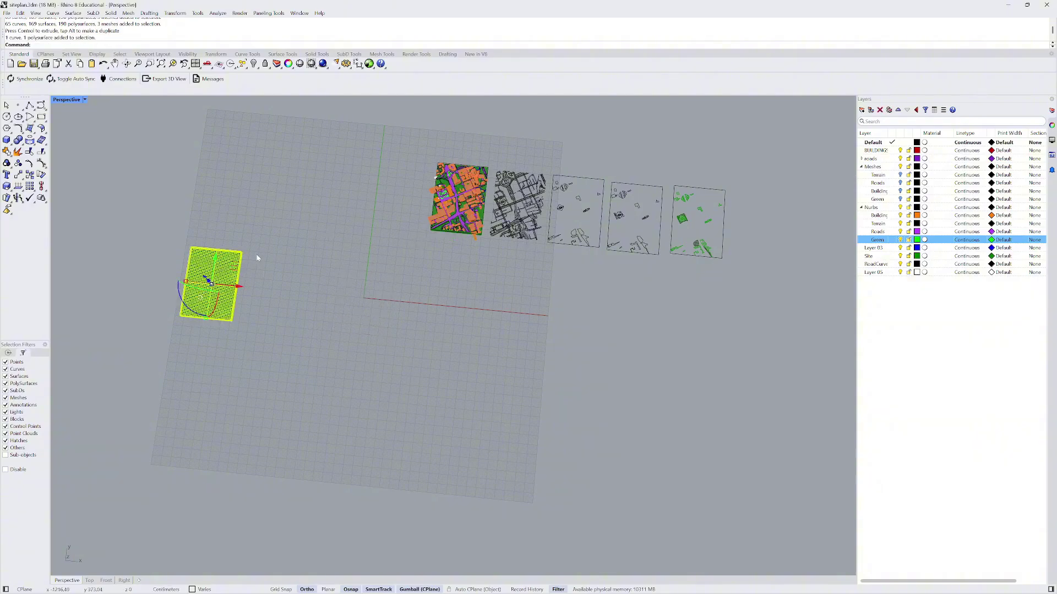
pyautogui.moveTo(233, 268); pyautogui.dragTo(418, 175)
pyautogui.click(495, 110)
pyautogui.moveTo(417, 229); pyautogui.dragTo(73, 31, button='right')
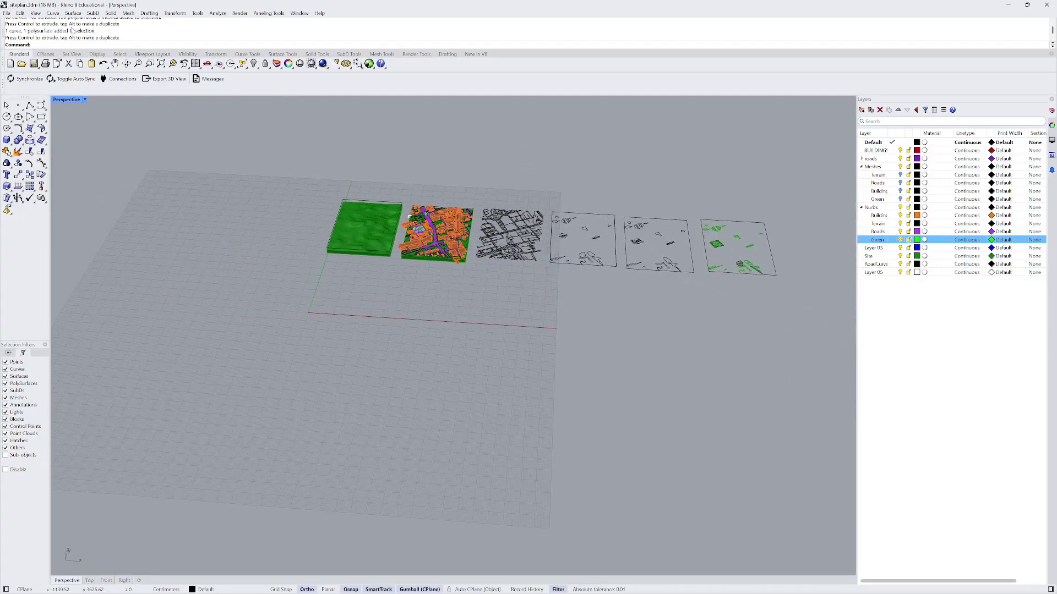
pyautogui.click(6, 13)
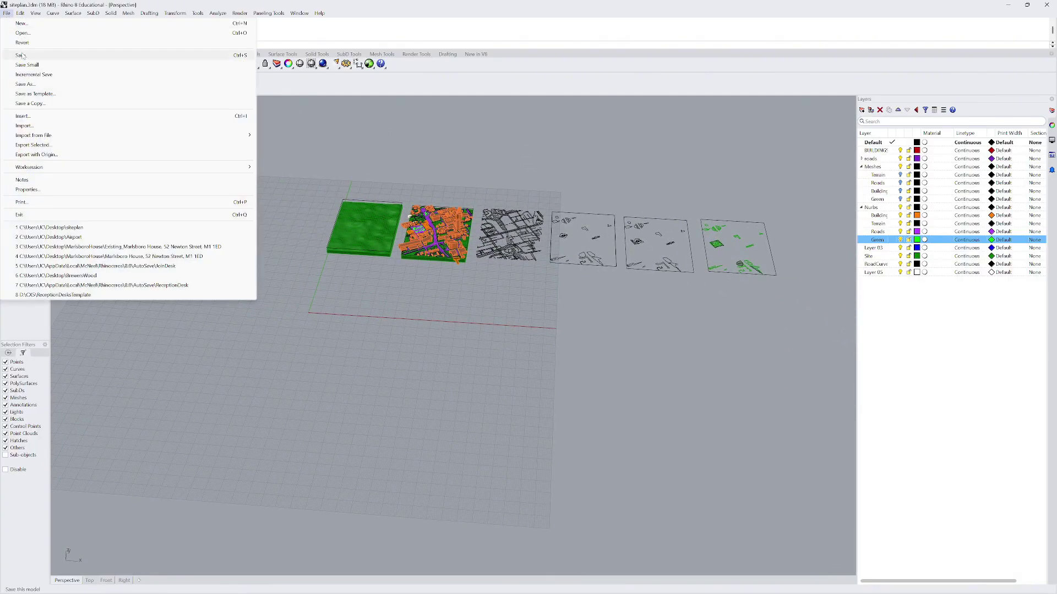
# - Save the model as siteplan.3dm
pyautogui.click(21, 55)
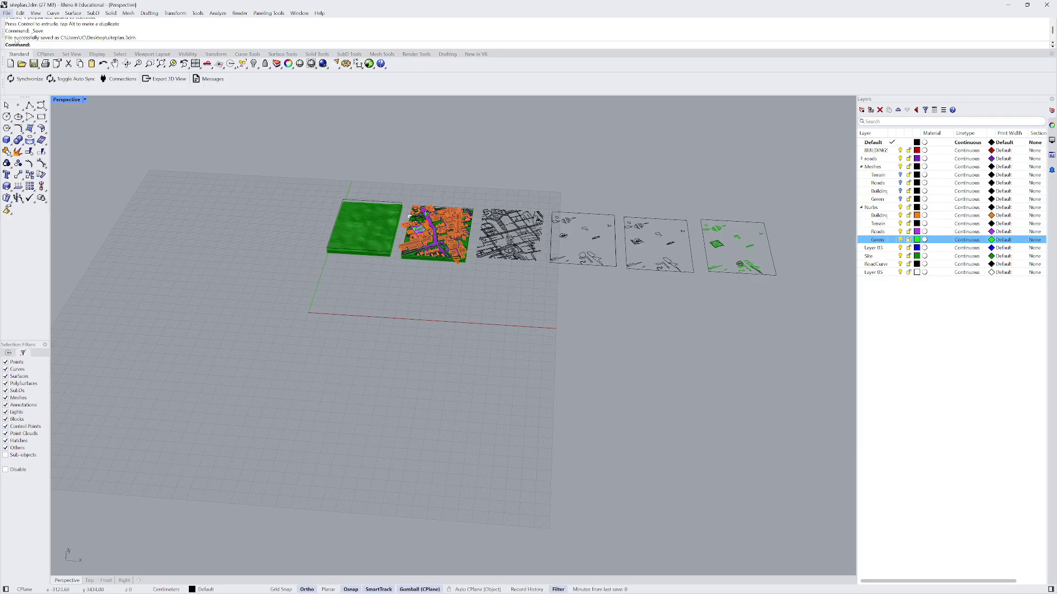
pyautogui.click(6, 13)
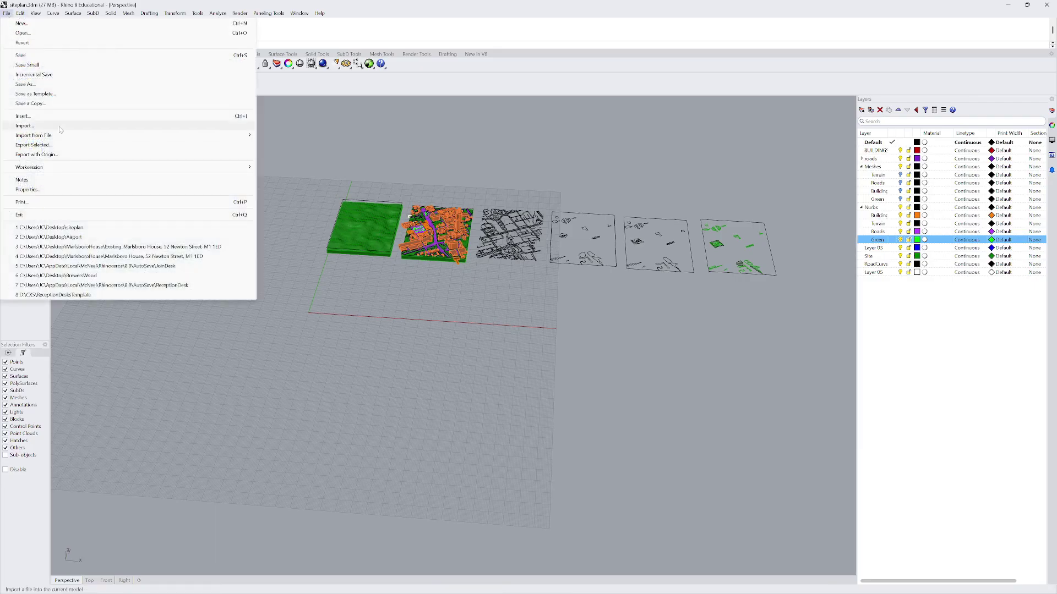
pyautogui.click(271, 264)
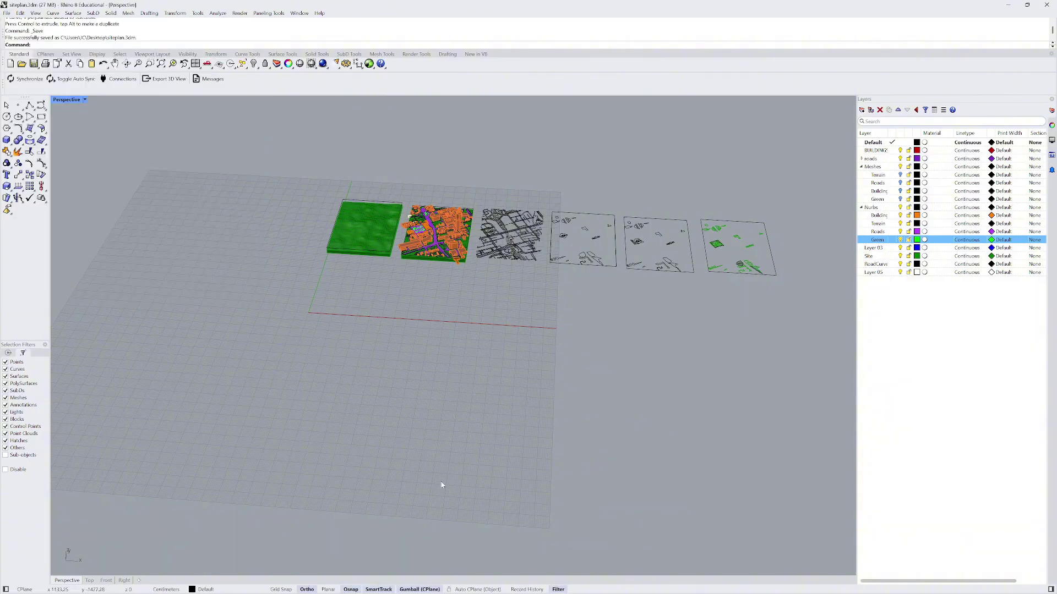
# - Export the Blender Google 3D Tiles city as MCR MSA.fbx, then return to Rhino
pyautogui.click(631, 586)
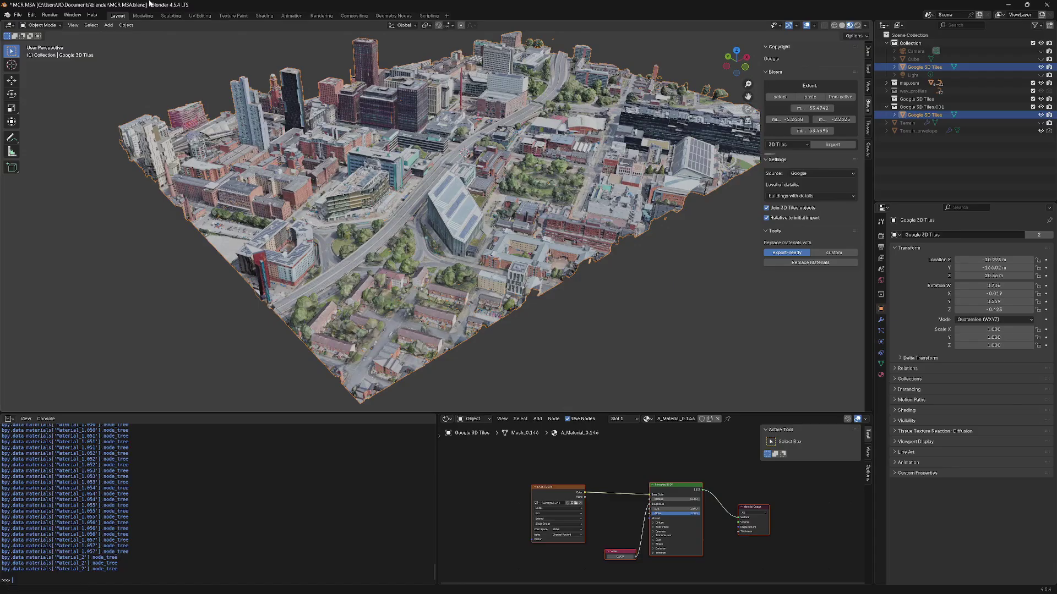
pyautogui.click(19, 15)
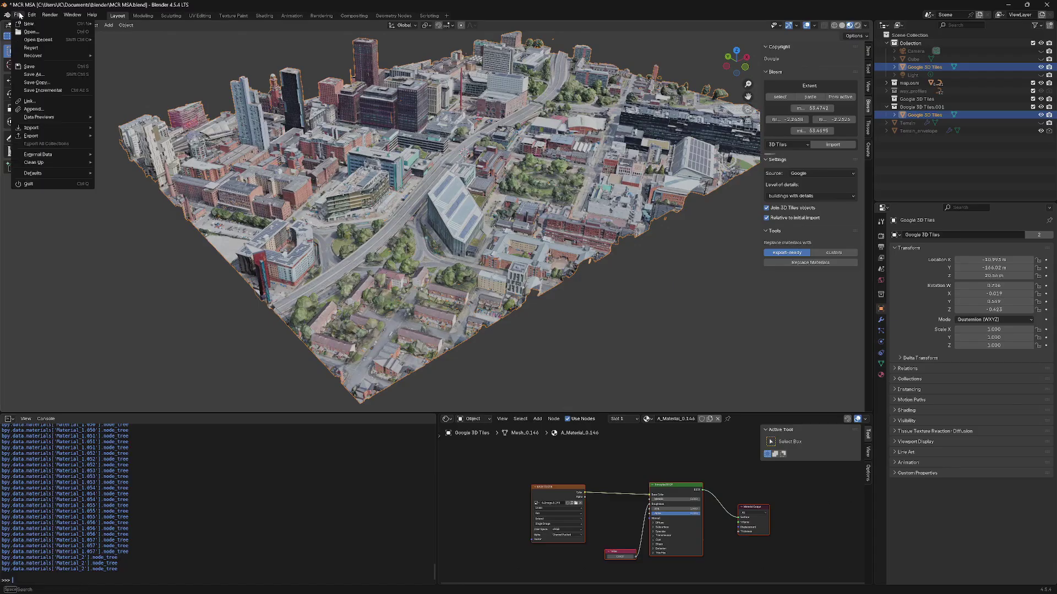
pyautogui.moveTo(48, 135)
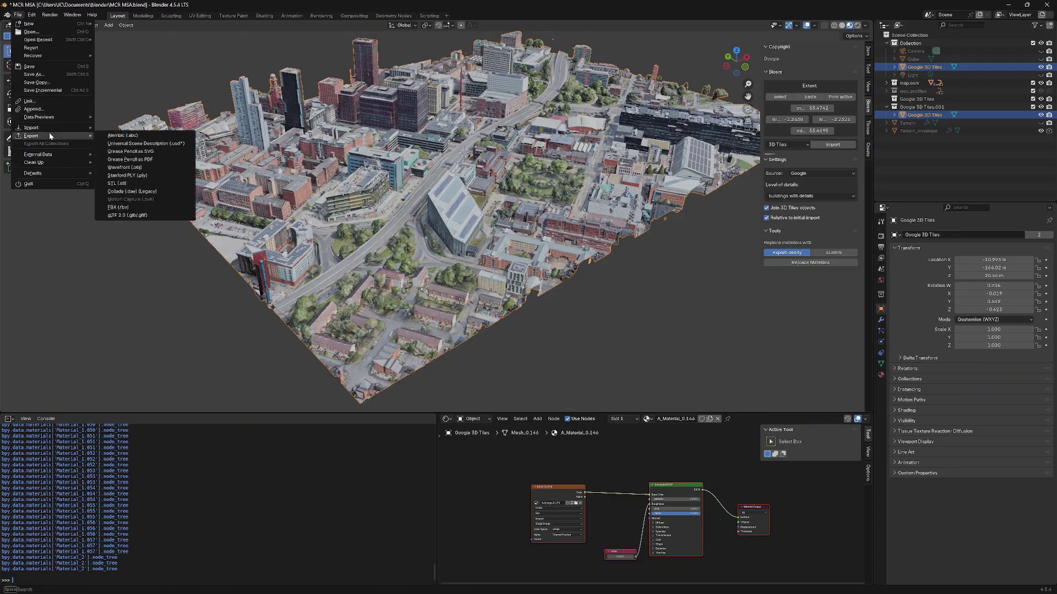
pyautogui.click(144, 208)
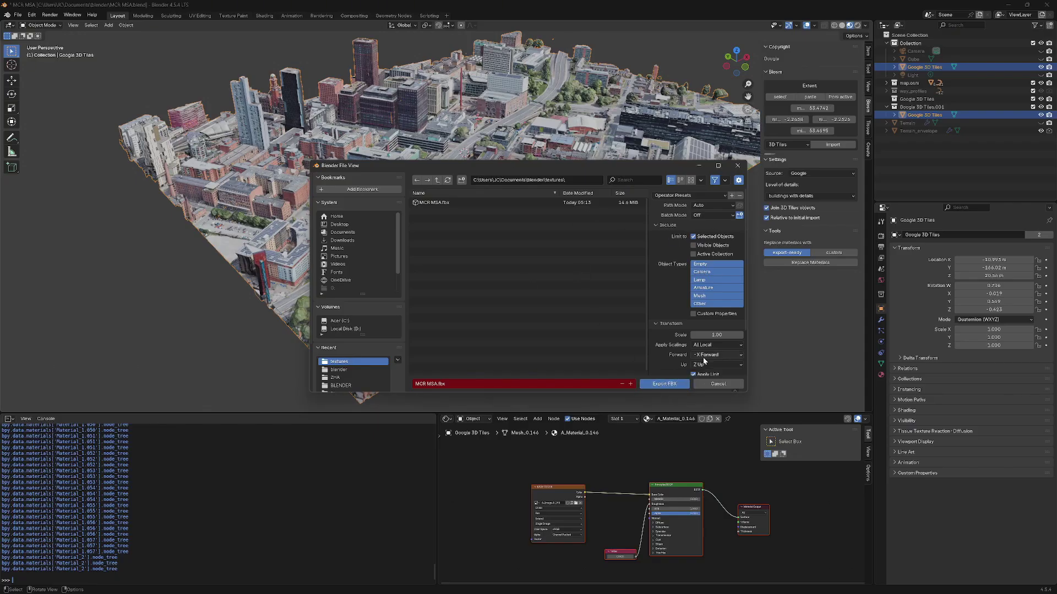
pyautogui.click(667, 387)
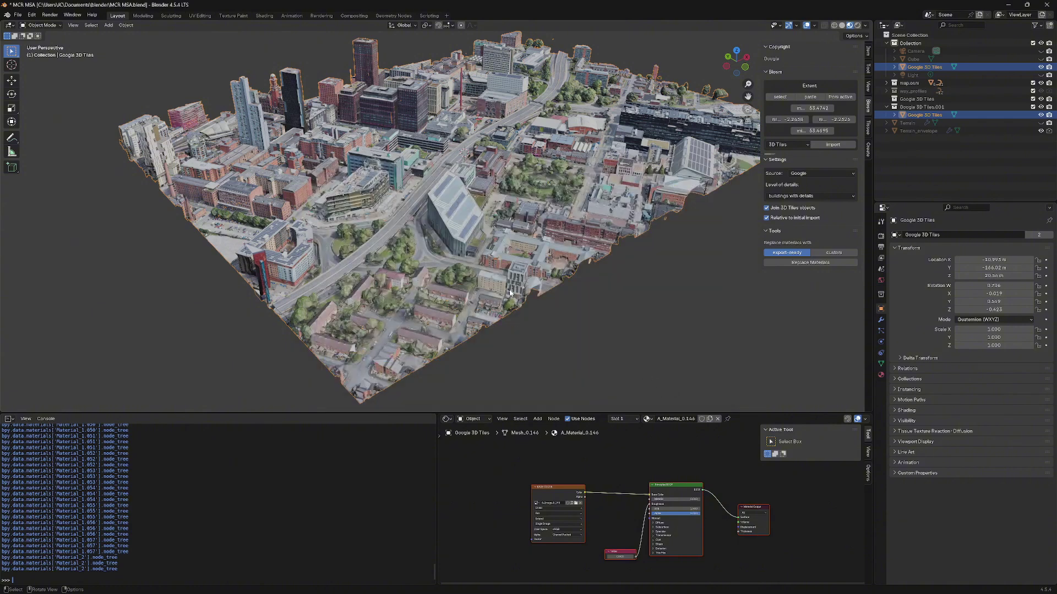
pyautogui.moveTo(594, 592)
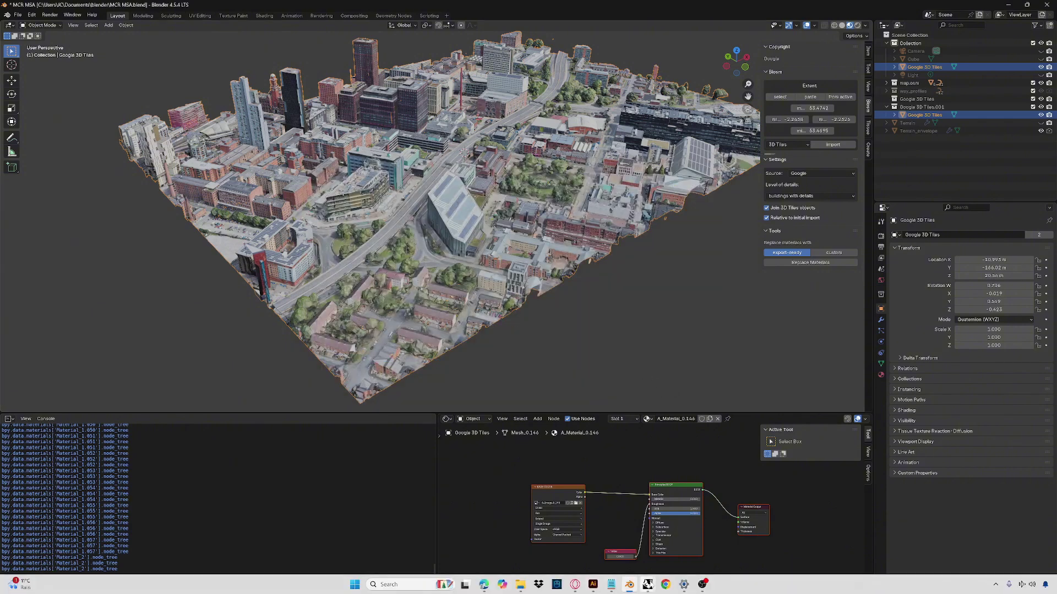
pyautogui.moveTo(647, 584)
pyautogui.click(669, 543)
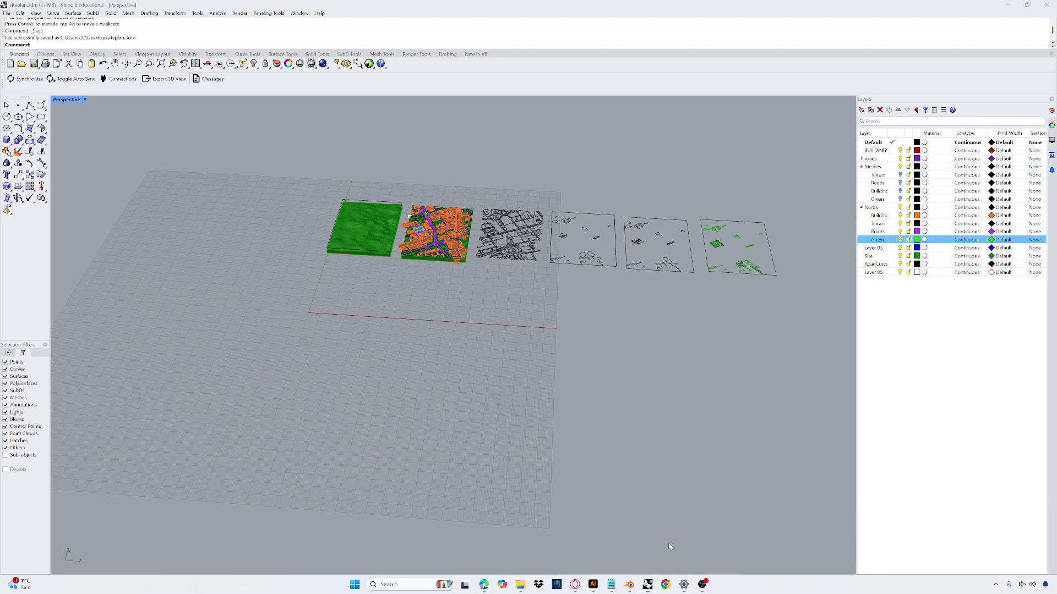
# - Import MCR MSA.fbx from Documents > blender > textures, accepting the default FBX options
pyautogui.click(7, 12)
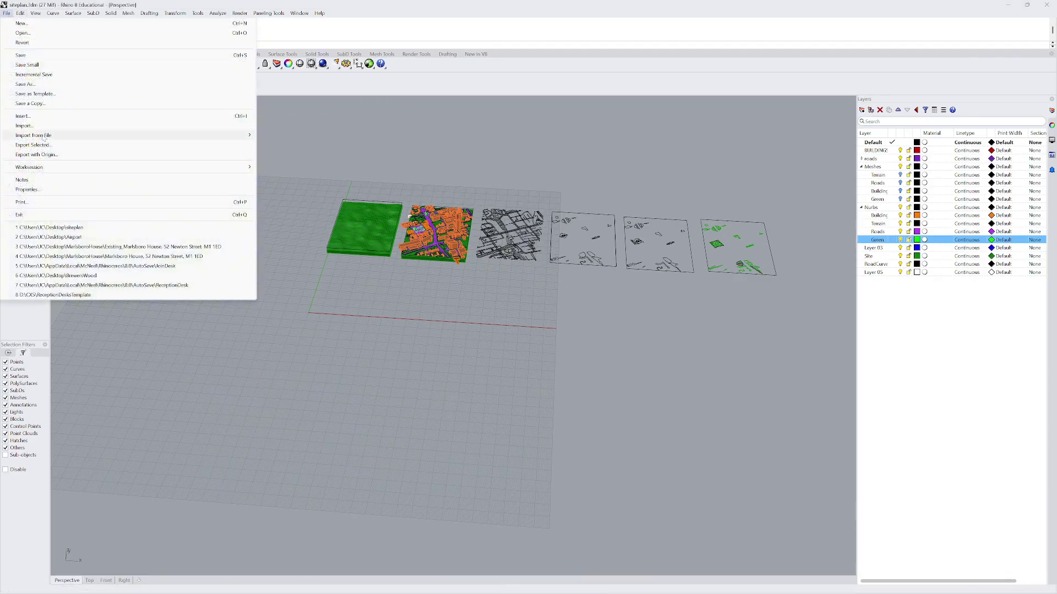
pyautogui.click(25, 126)
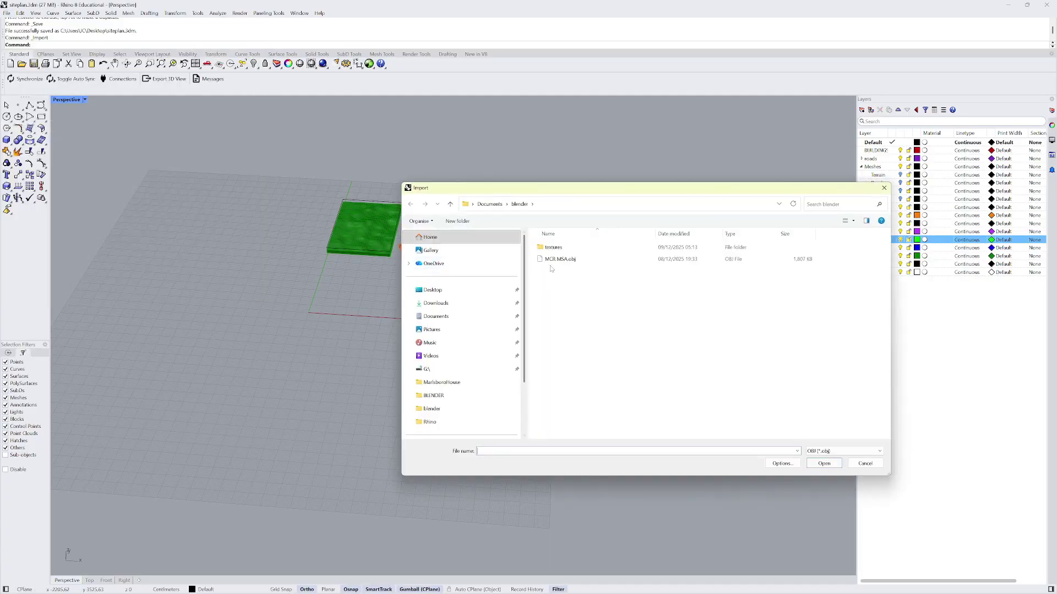
pyautogui.click(450, 204)
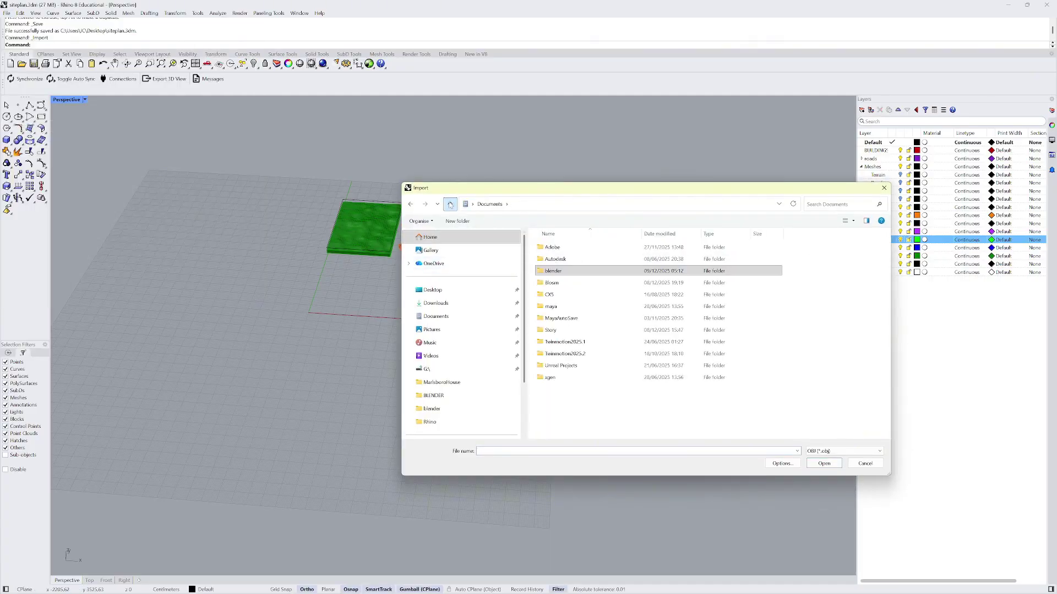
pyautogui.doubleClick(558, 272)
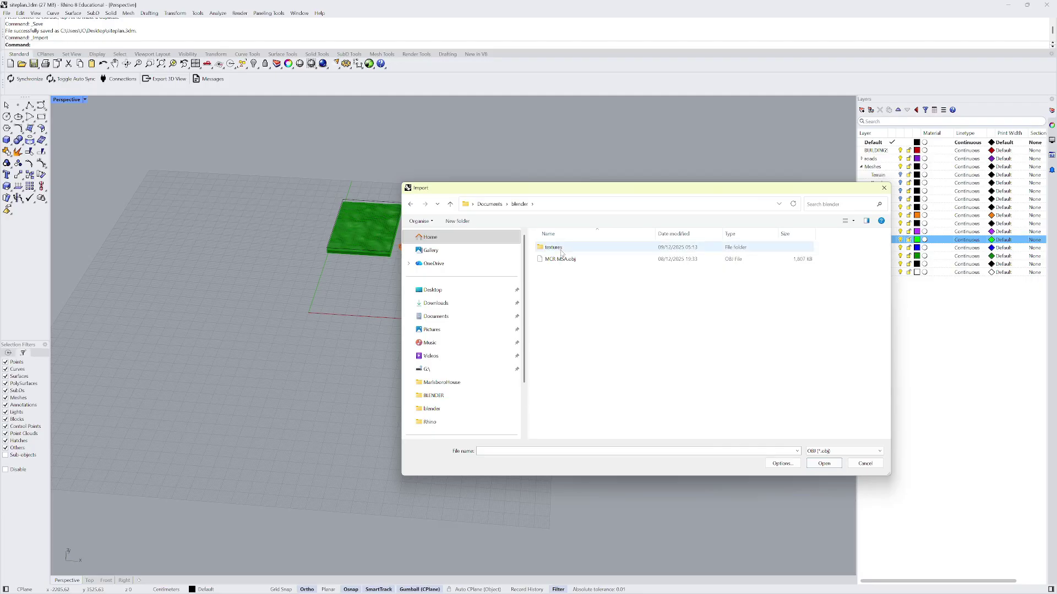
pyautogui.doubleClick(560, 248)
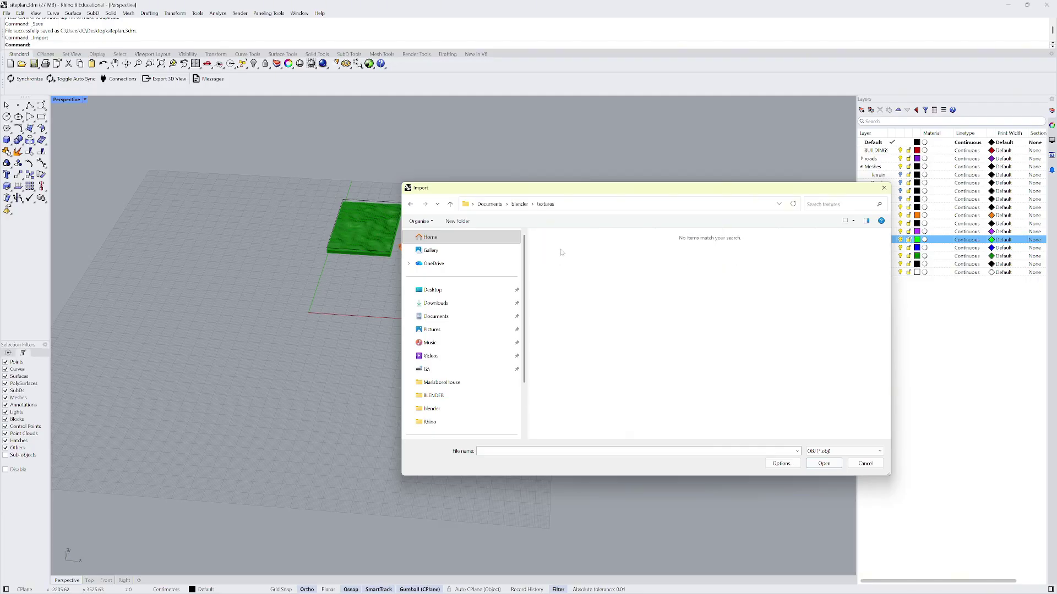
pyautogui.click(842, 452)
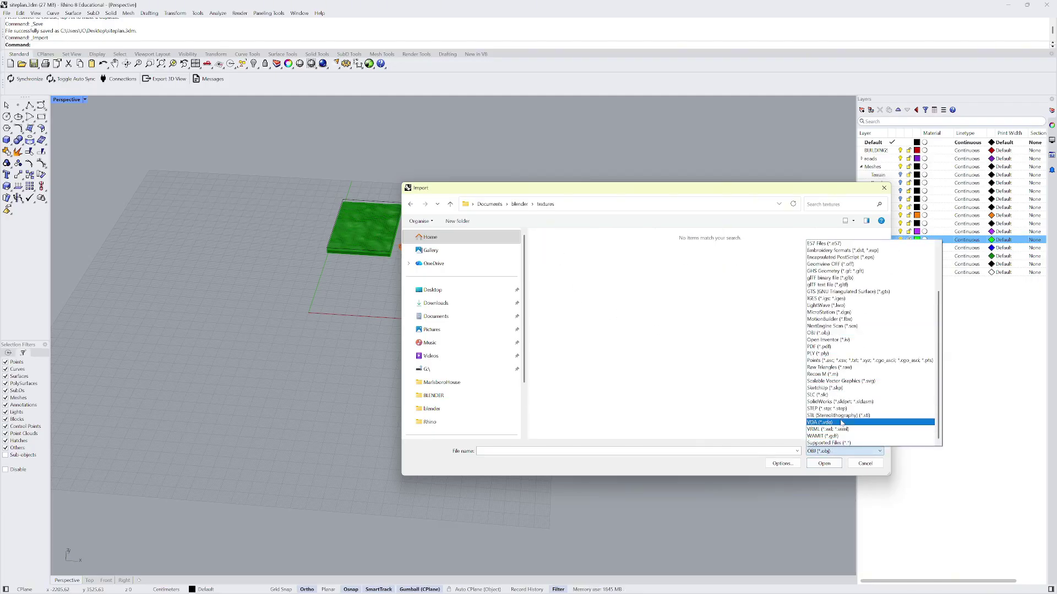
pyautogui.click(846, 443)
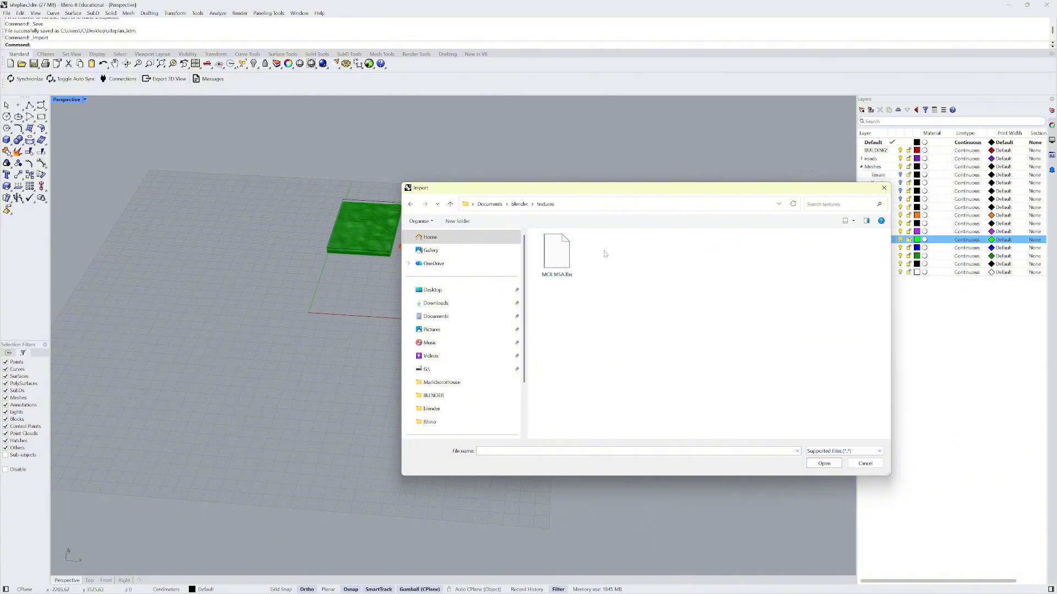
pyautogui.doubleClick(556, 253)
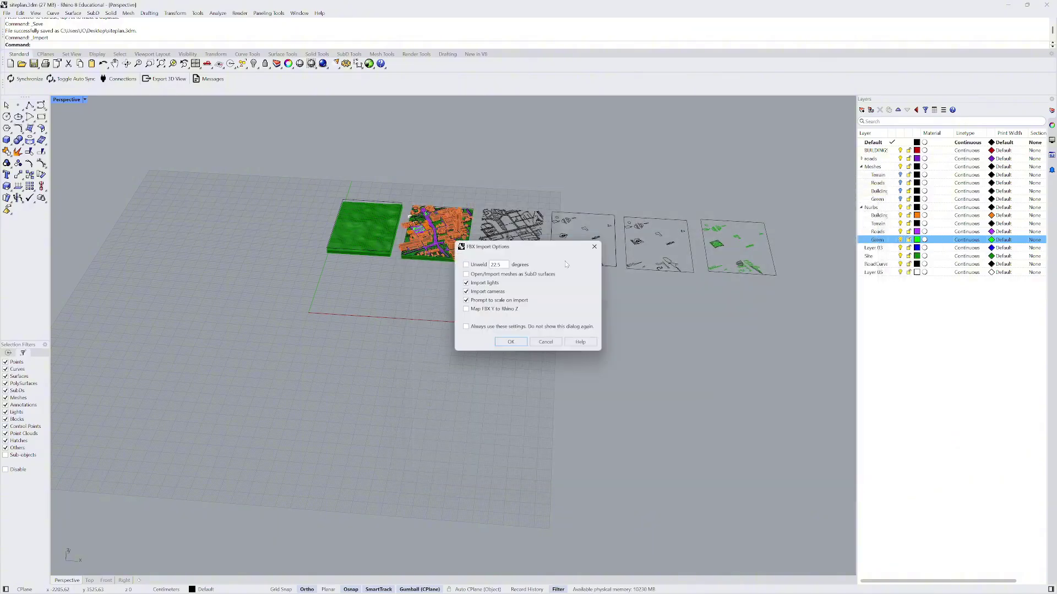
pyautogui.click(508, 343)
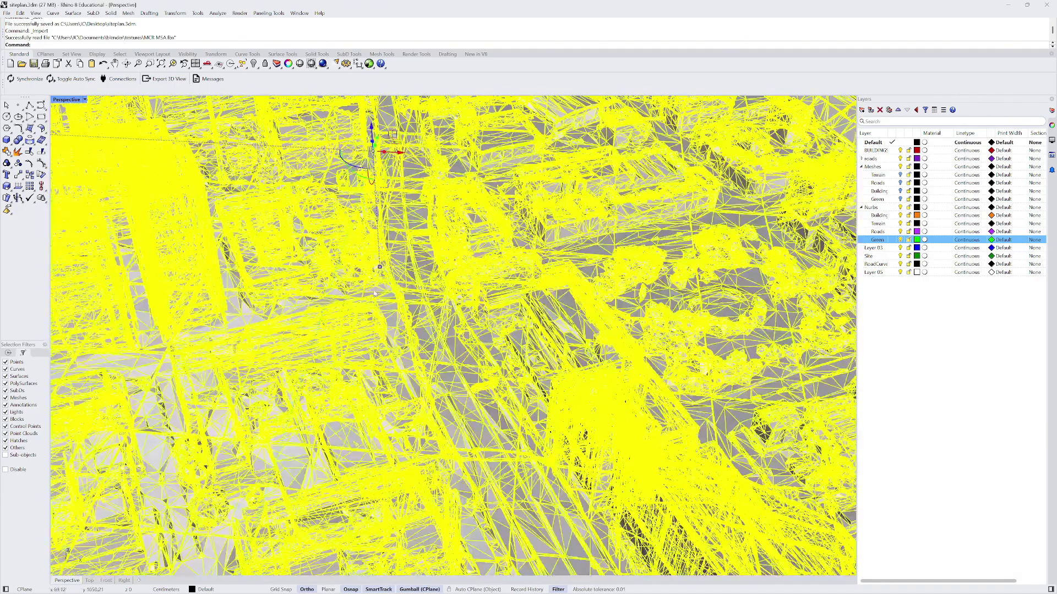
pyautogui.scroll(-10, 375, 294)
pyautogui.moveTo(374, 293); pyautogui.dragTo(388, 319, button='right')
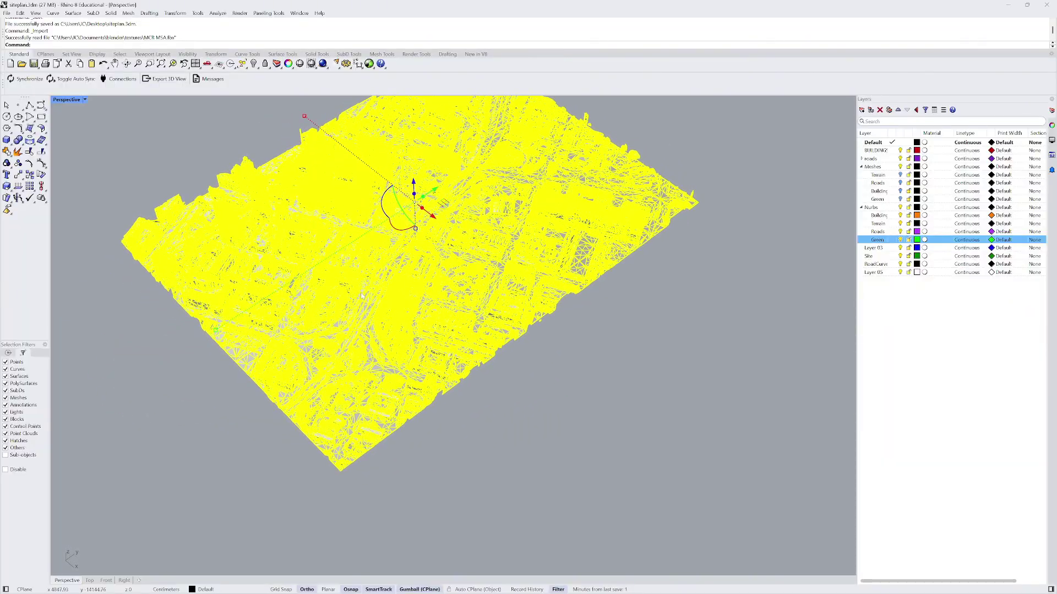
pyautogui.scroll(-2, 390, 323)
pyautogui.scroll(3, 355, 206)
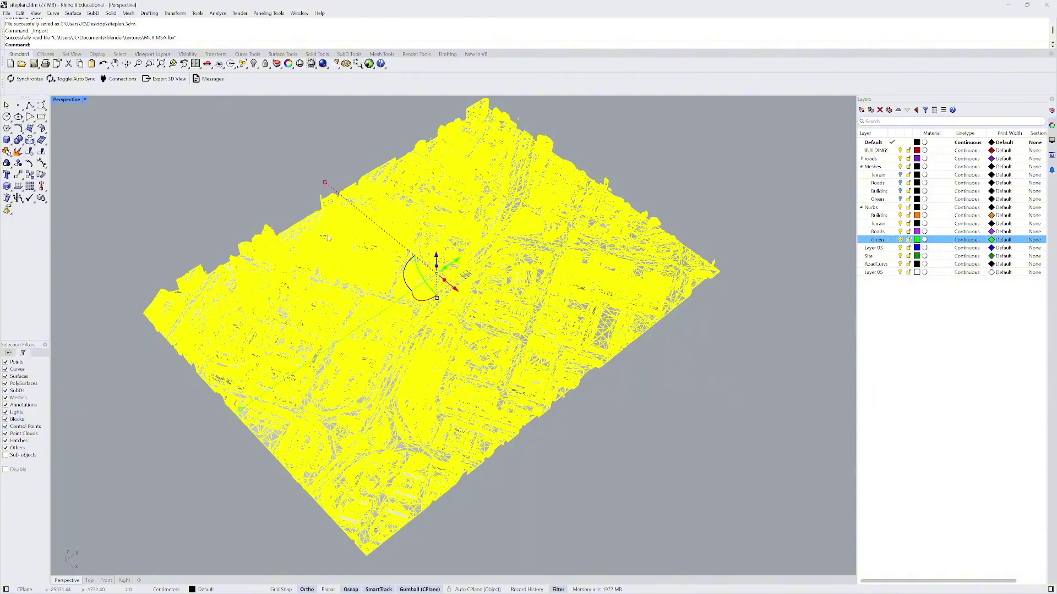
pyautogui.moveTo(327, 238); pyautogui.dragTo(317, 150, button='right')
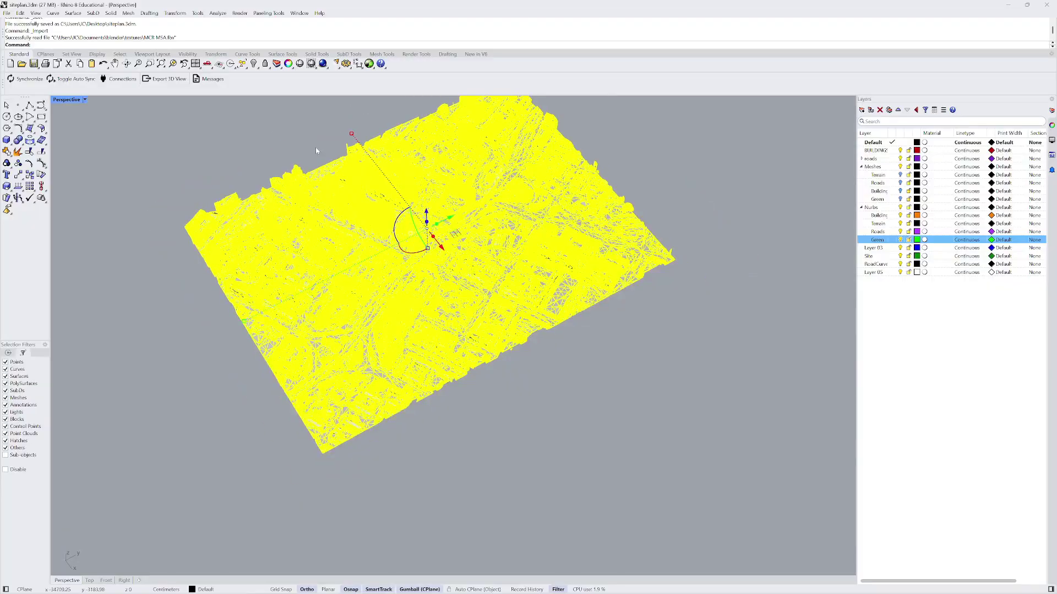
pyautogui.click(204, 143)
pyautogui.click(86, 101)
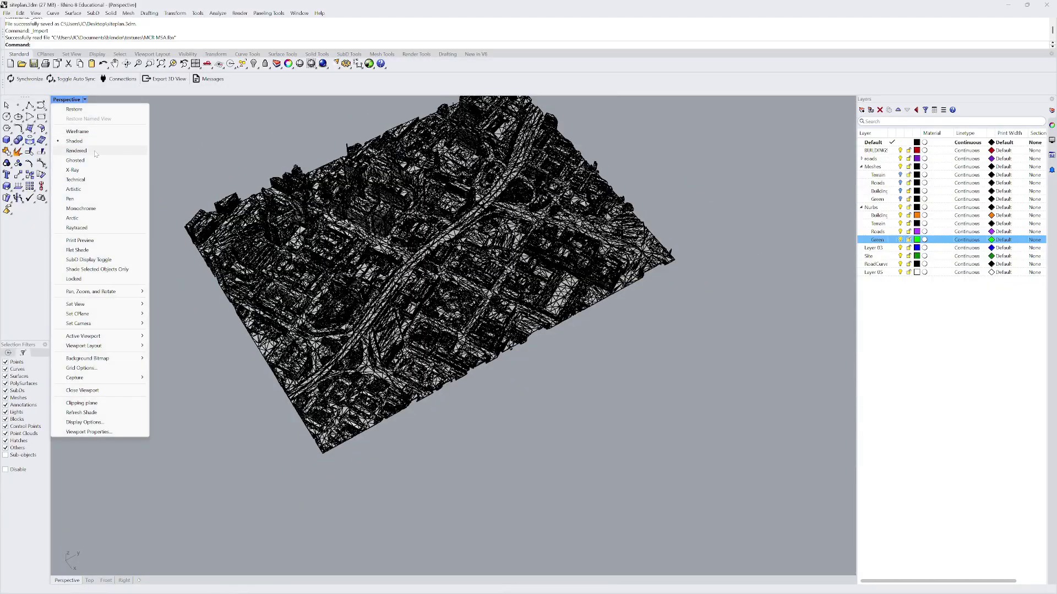
pyautogui.click(83, 150)
pyautogui.moveTo(385, 250); pyautogui.dragTo(356, 296, button='right')
pyautogui.scroll(3, 355, 296)
pyautogui.scroll(-5, 356, 296)
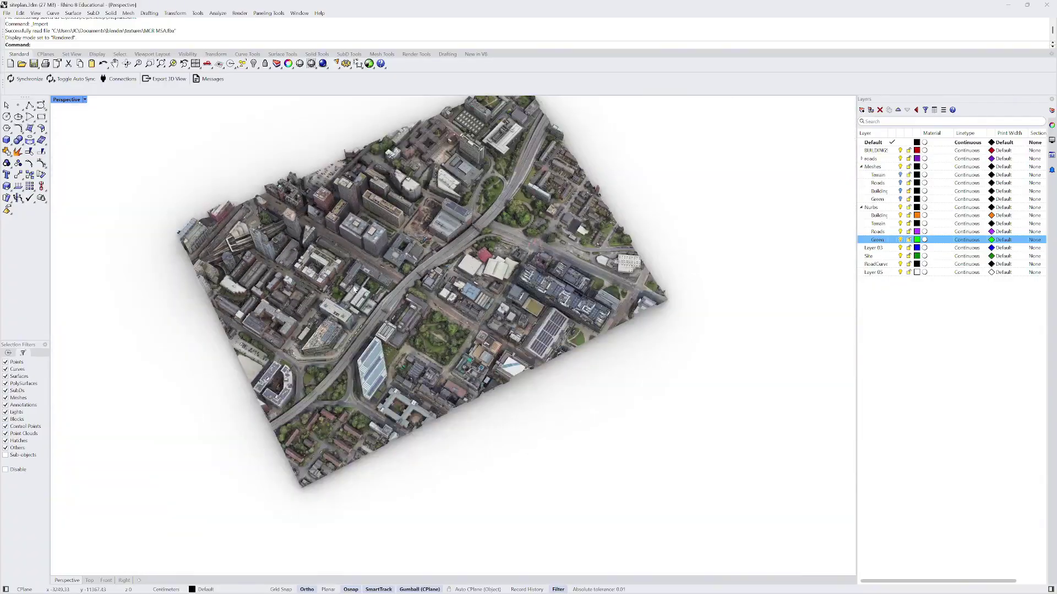
pyautogui.click(372, 265)
pyautogui.click(275, 169)
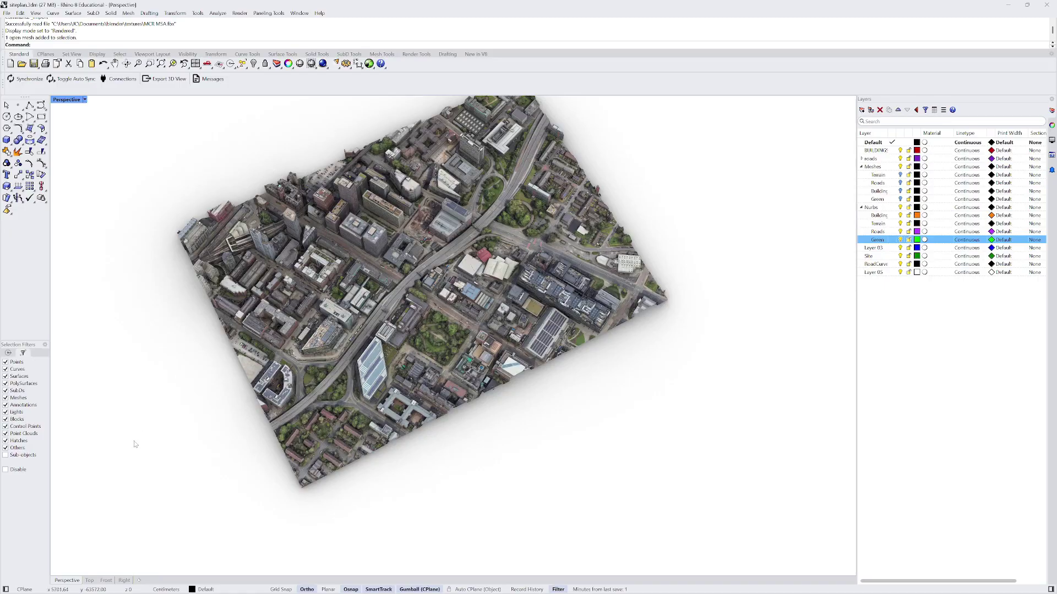
pyautogui.click(85, 100)
pyautogui.click(121, 148)
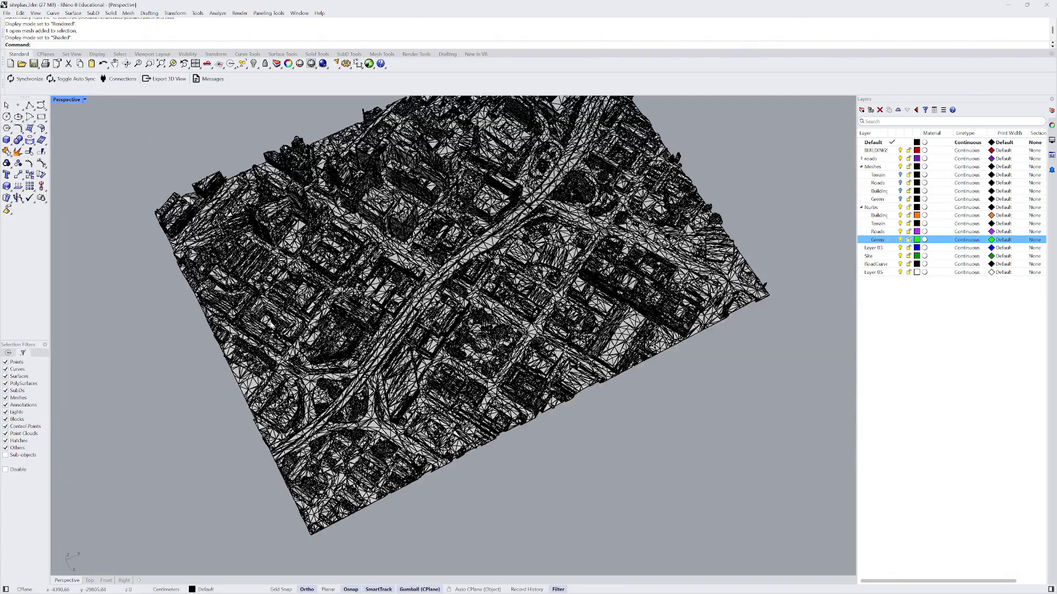
pyautogui.moveTo(270, 324); pyautogui.dragTo(387, 384, button='right')
# - Undo the city mesh import and view the site models from above
pyautogui.hotkey('ctrl', 'z')
pyautogui.scroll(10, 331, 363)
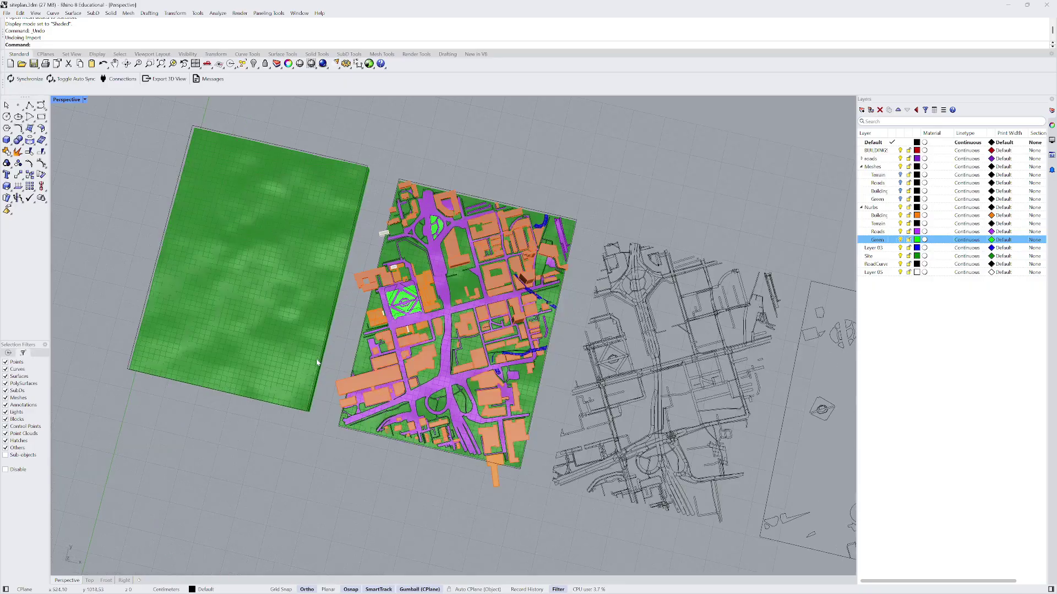
pyautogui.moveTo(318, 362); pyautogui.dragTo(332, 336, button='right')
pyautogui.scroll(5, 330, 359)
pyautogui.scroll(-5, 330, 359)
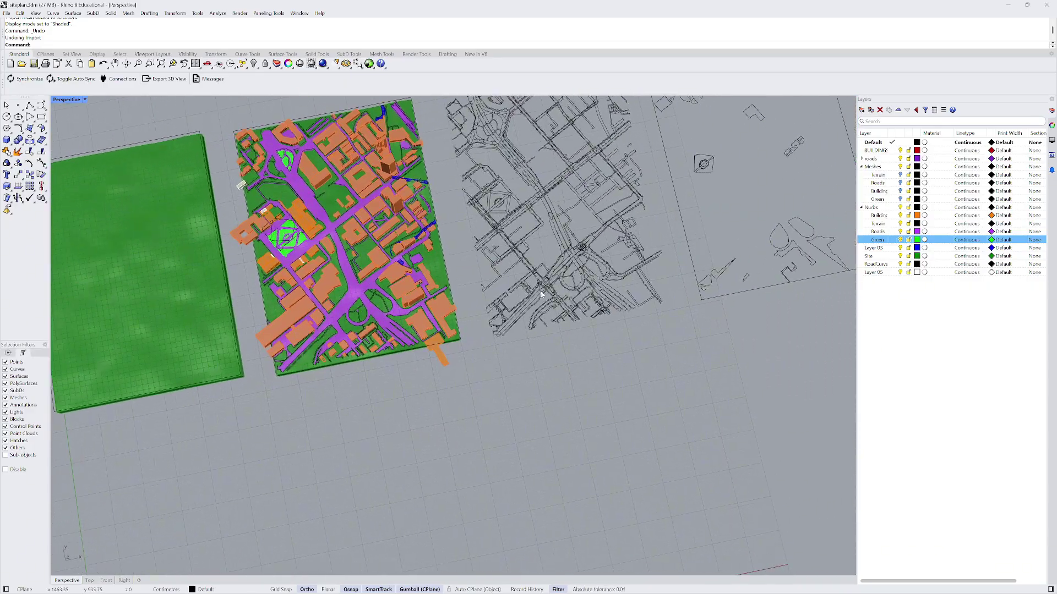
pyautogui.scroll(8, 542, 294)
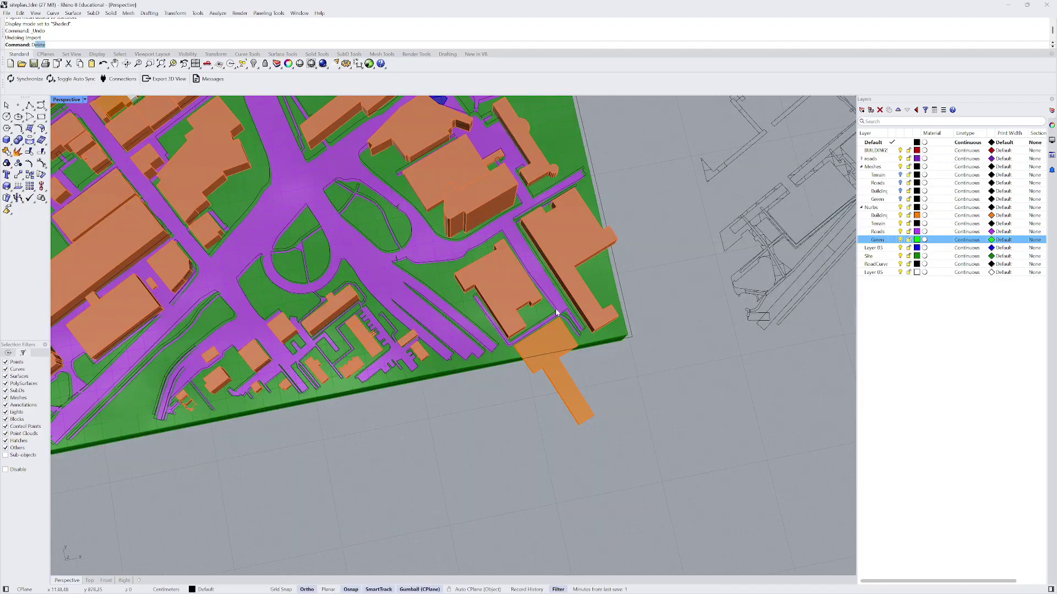
# - Measure a building edge with Distance, reading 25.80 cm
pyautogui.press('Return')
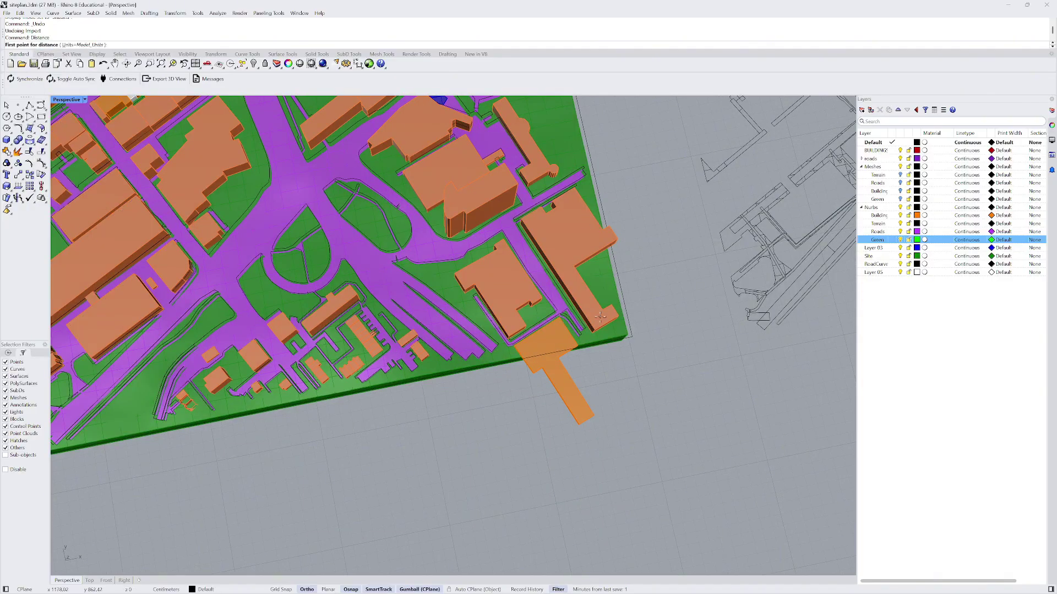
pyautogui.scroll(5, 584, 355)
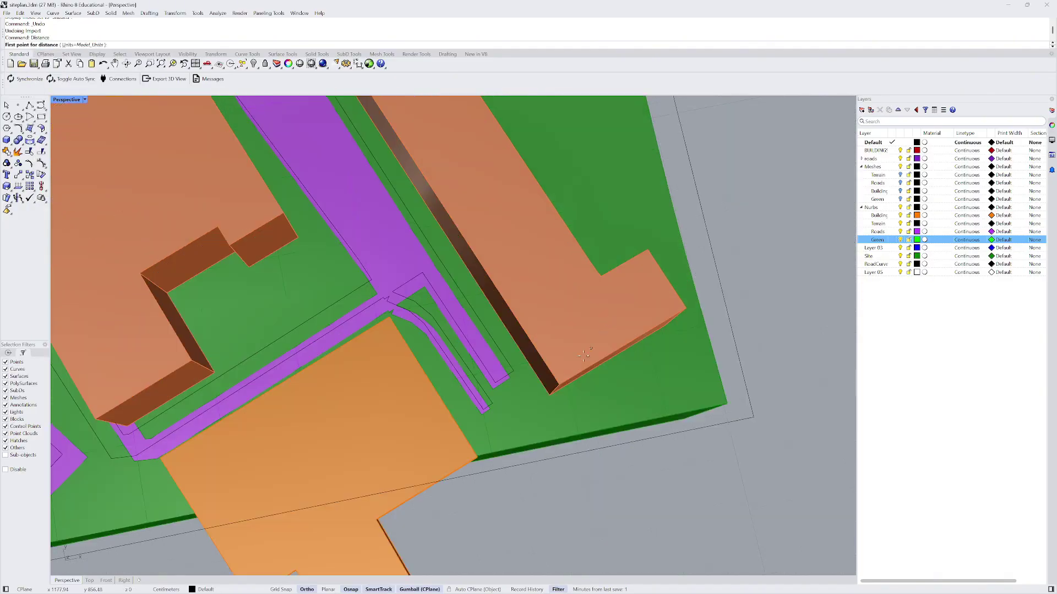
pyautogui.click(685, 311)
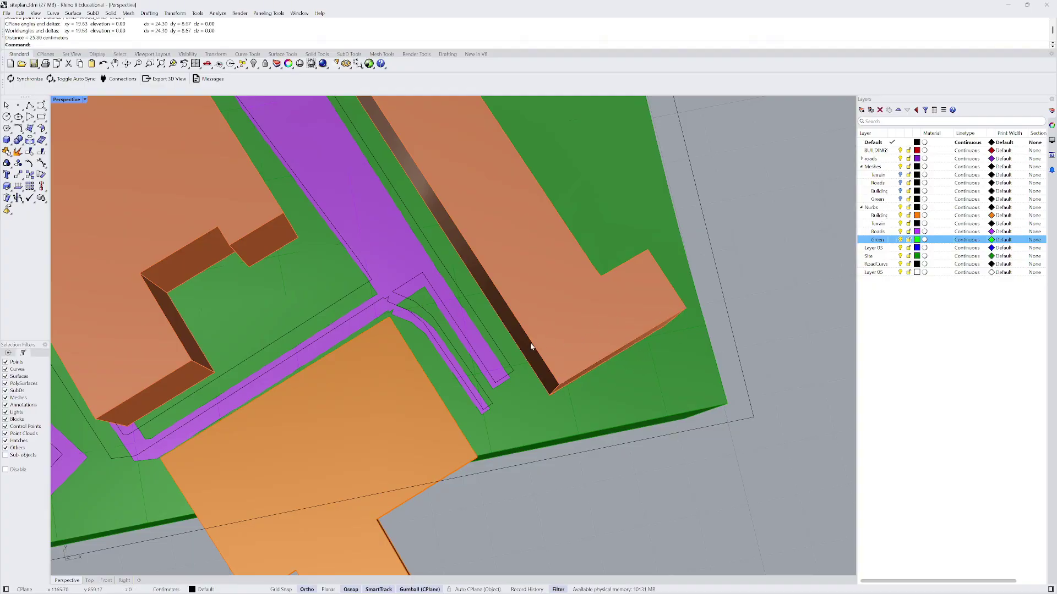
# - Window-select all the site model objects
pyautogui.scroll(-10, 536, 336)
pyautogui.moveTo(536, 336); pyautogui.dragTo(418, 205, button='right')
pyautogui.moveTo(370, 188); pyautogui.dragTo(650, 360)
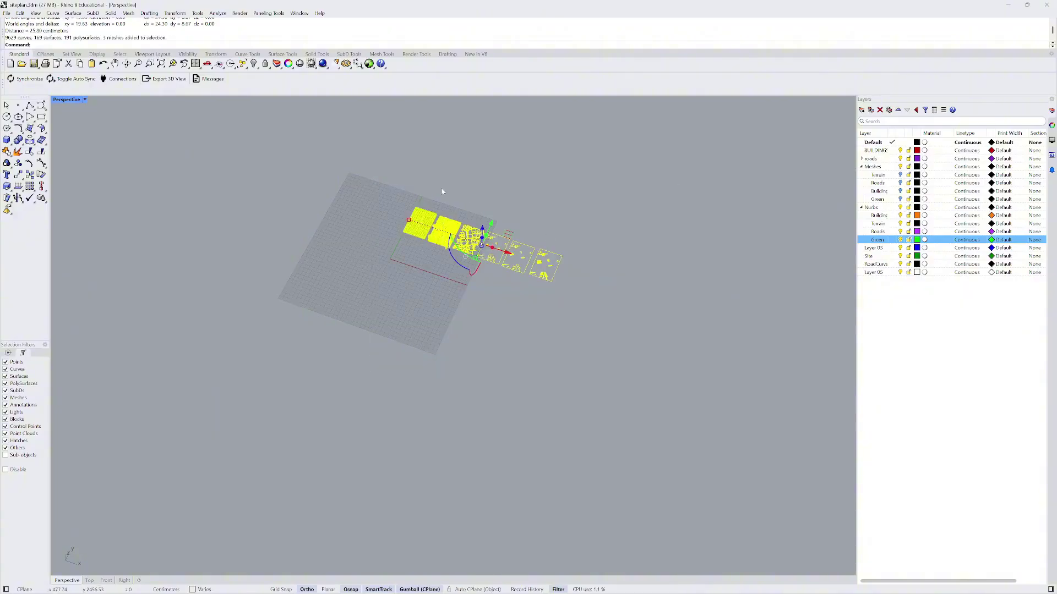
# - Try scaling from the terrain corner with 1000 as reference length, then cancel
pyautogui.scroll(3, 419, 231)
pyautogui.scroll(2, 420, 231)
pyautogui.write('scale')
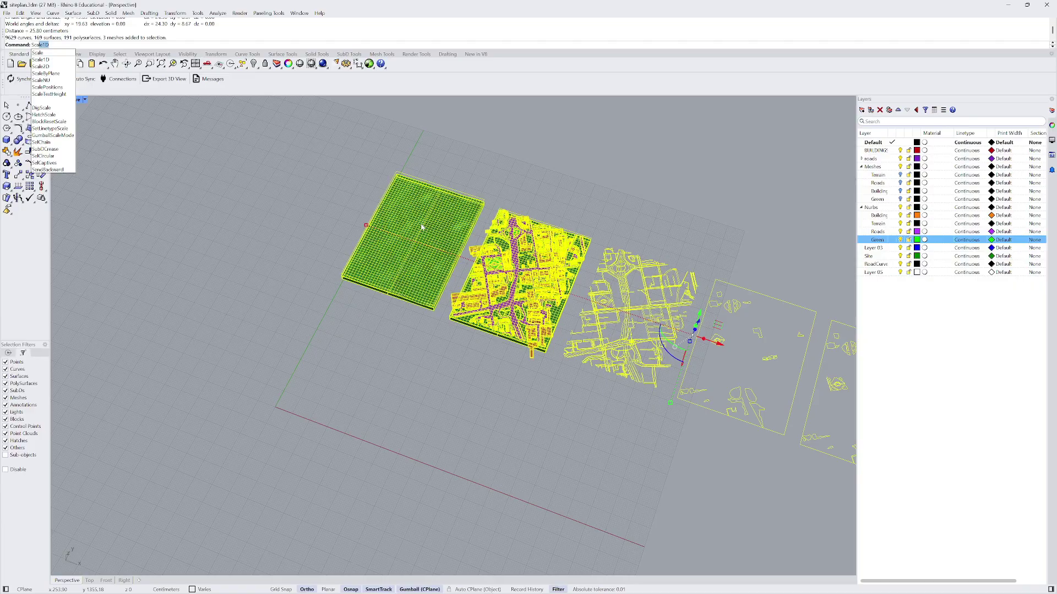
pyautogui.press('BackSpace')
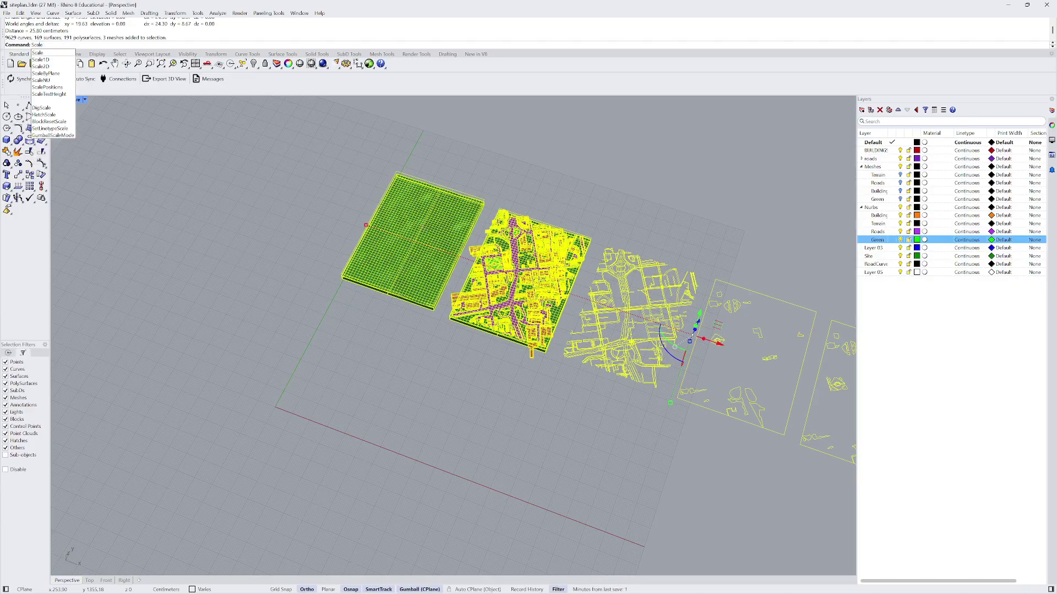
pyautogui.press('Return')
pyautogui.scroll(5, 336, 286)
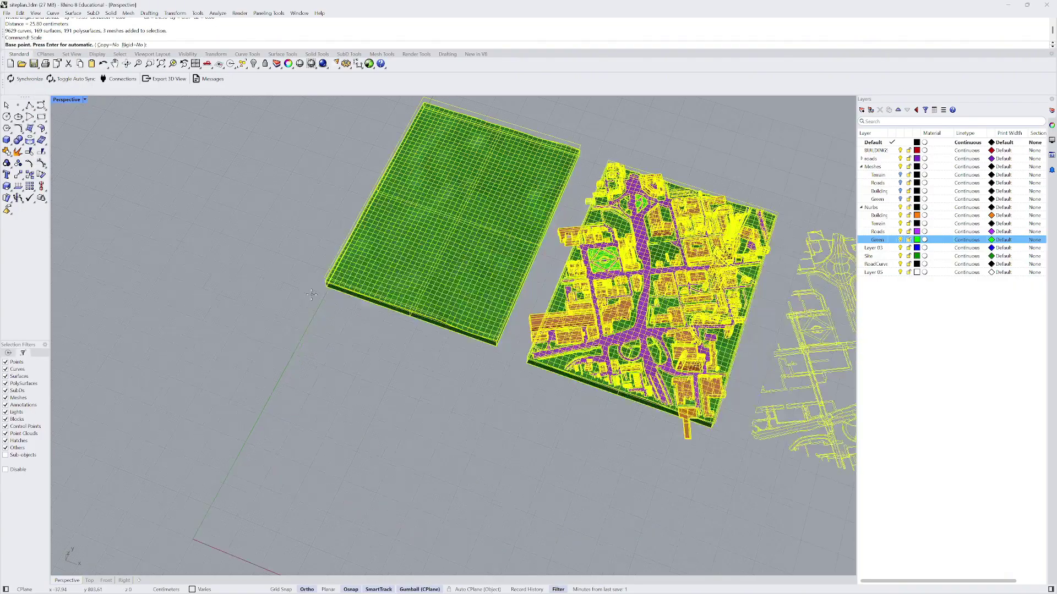
pyautogui.click(329, 289)
pyautogui.scroll(-6, 324, 306)
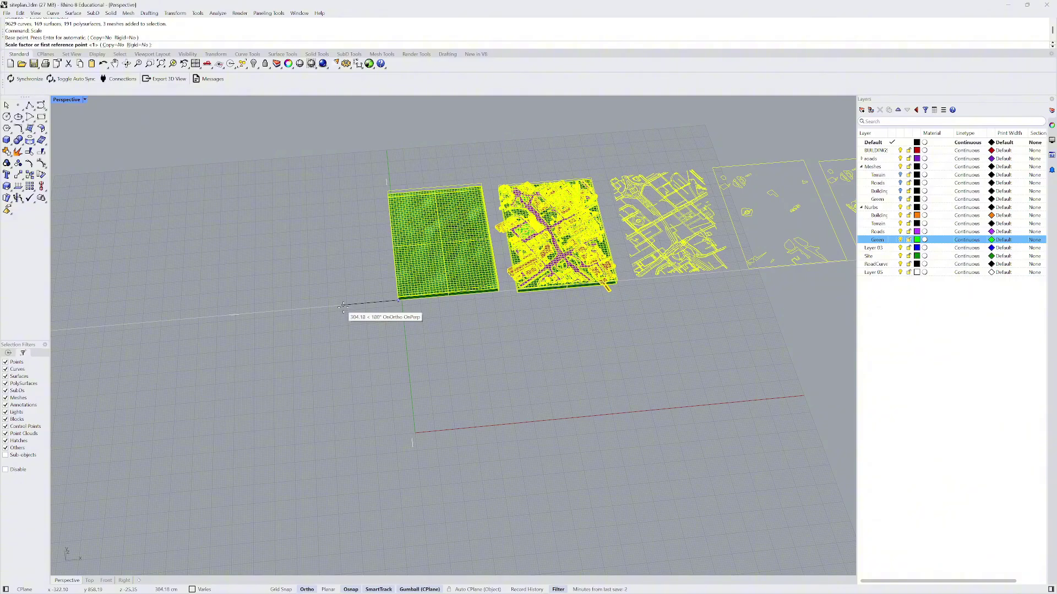
pyautogui.write('1000')
pyautogui.press('Return')
pyautogui.scroll(-2, 398, 301)
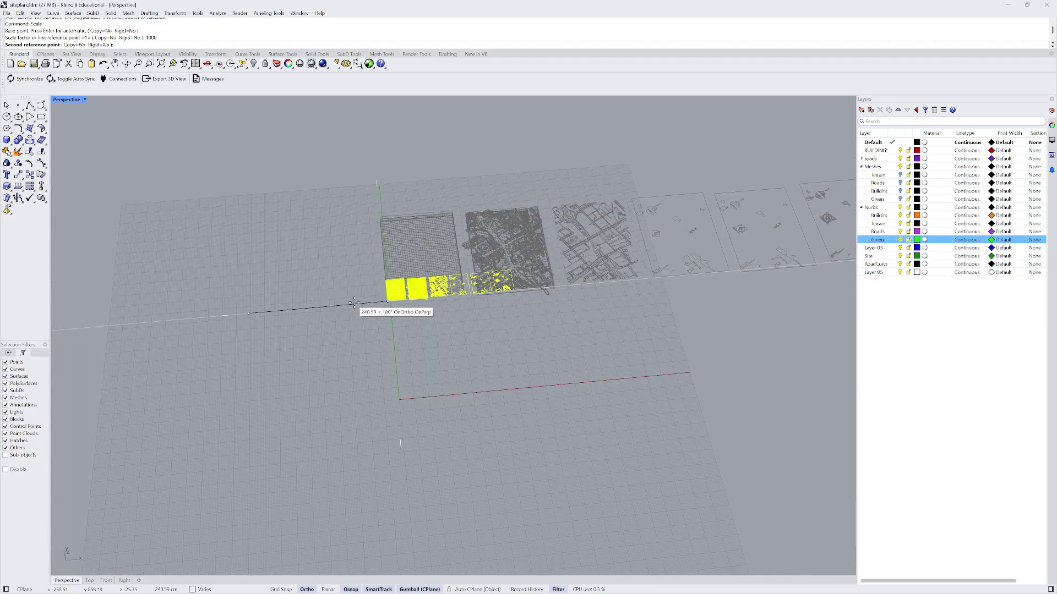
pyautogui.press('Escape')
# - Scale the site objects by 1000 from the green block's corner and move them up-right
pyautogui.press('Return')
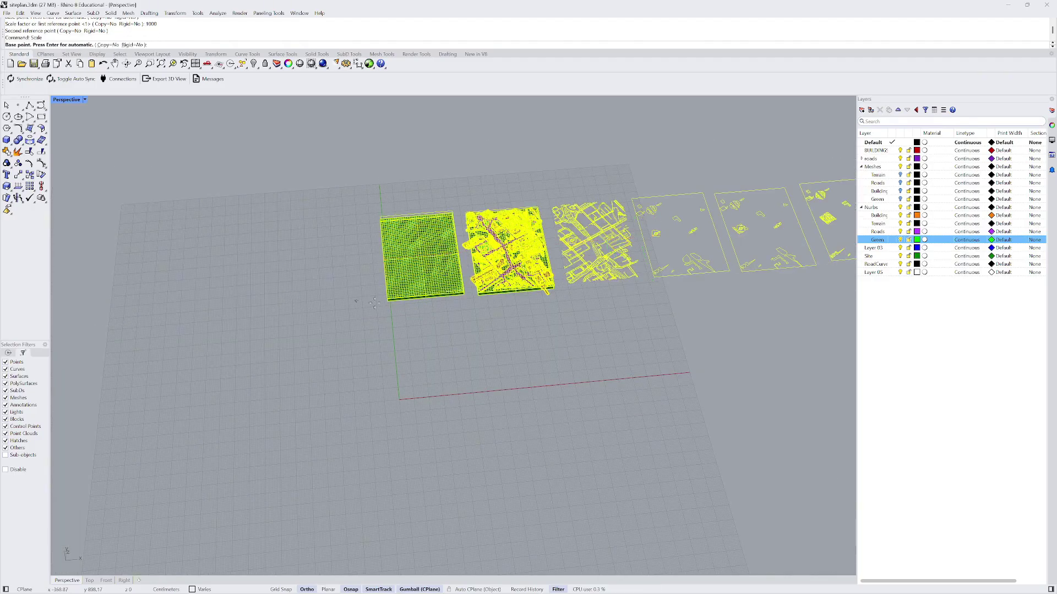
pyautogui.scroll(3, 384, 301)
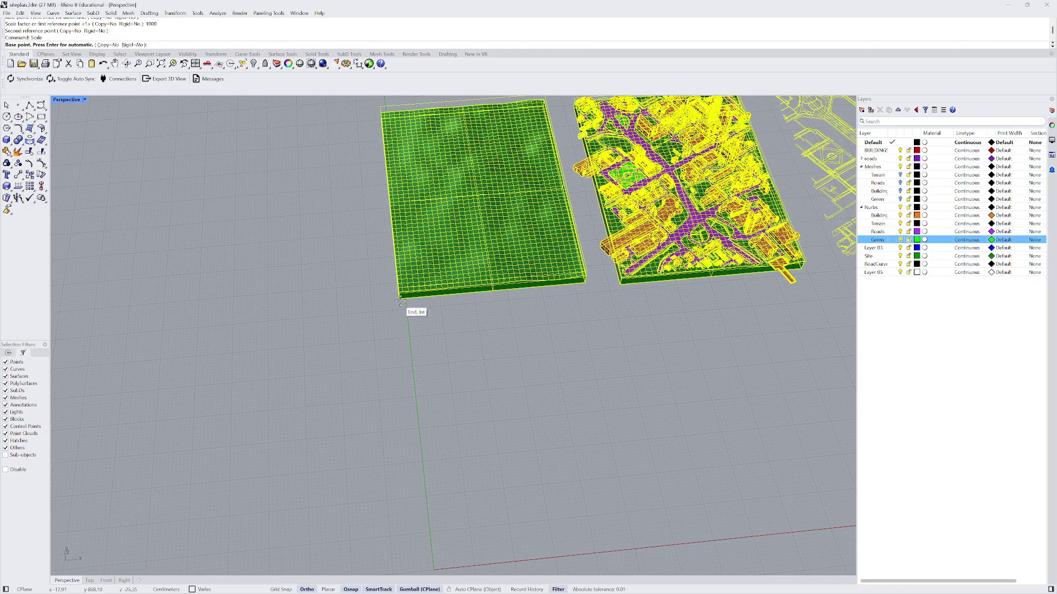
pyautogui.click(399, 304)
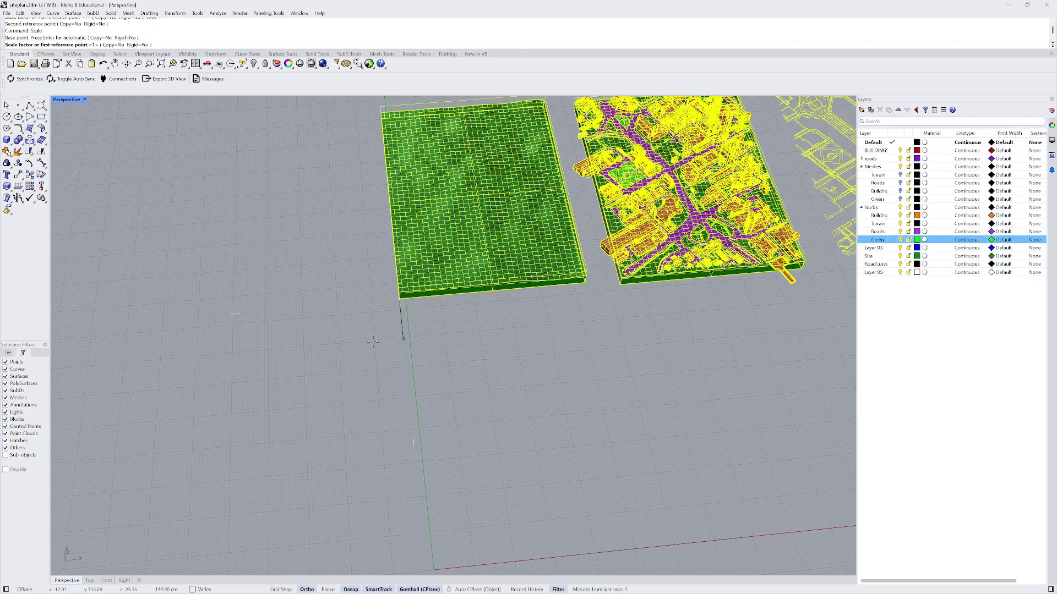
pyautogui.press('Return')
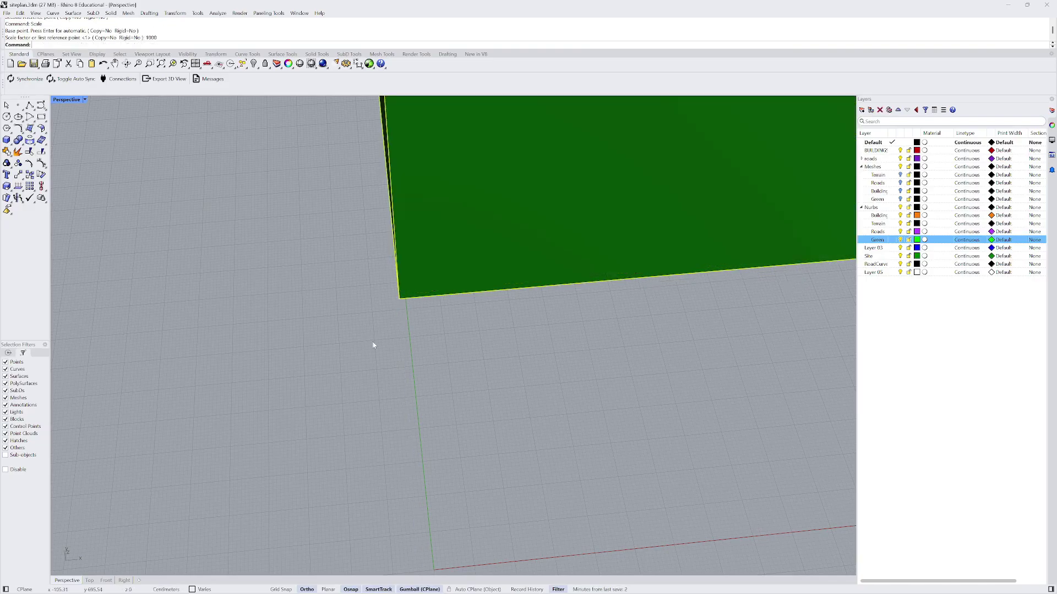
pyautogui.scroll(-2, 360, 347)
pyautogui.scroll(-10, 318, 387)
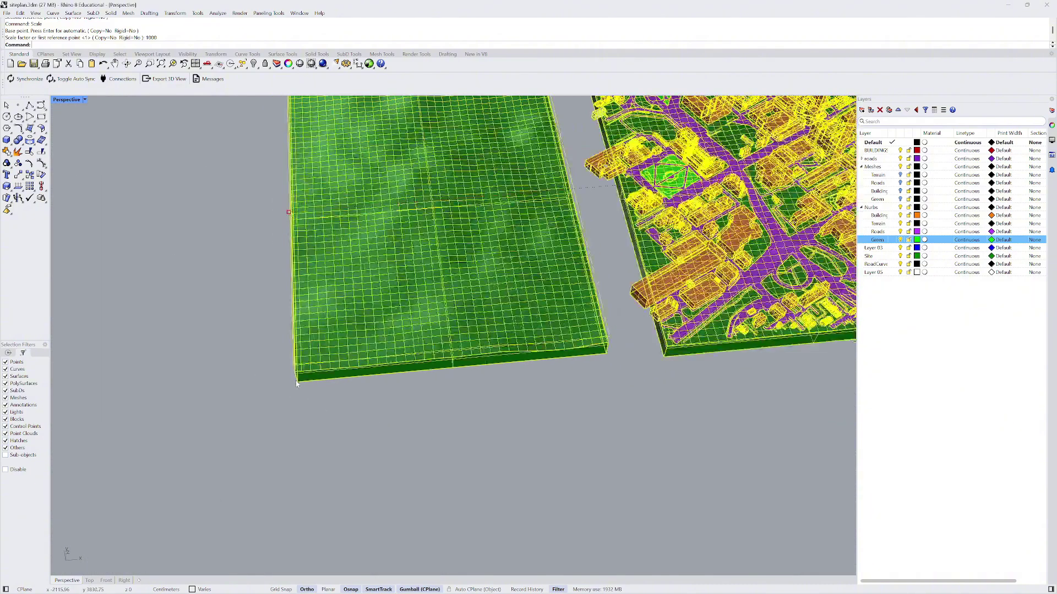
pyautogui.scroll(-5, 352, 397)
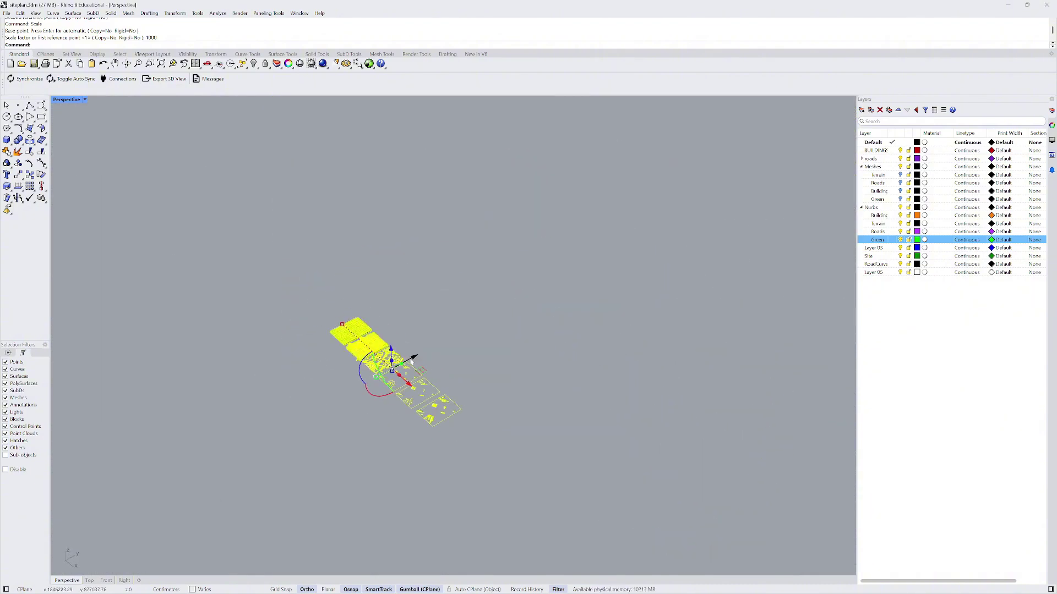
pyautogui.moveTo(414, 357); pyautogui.dragTo(610, 275)
pyautogui.click(500, 366)
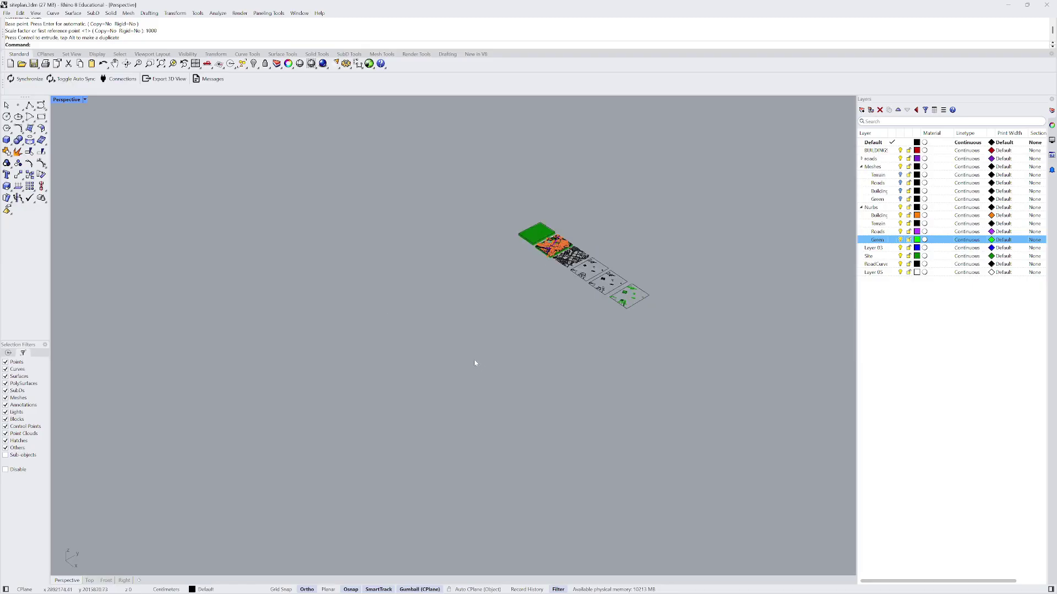
pyautogui.click(6, 13)
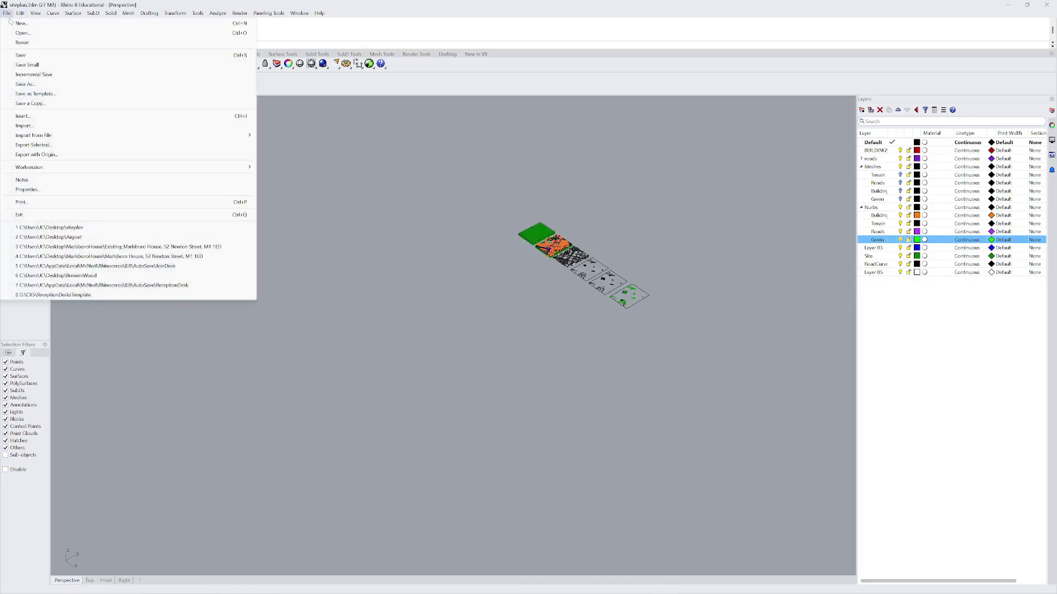
pyautogui.click(24, 126)
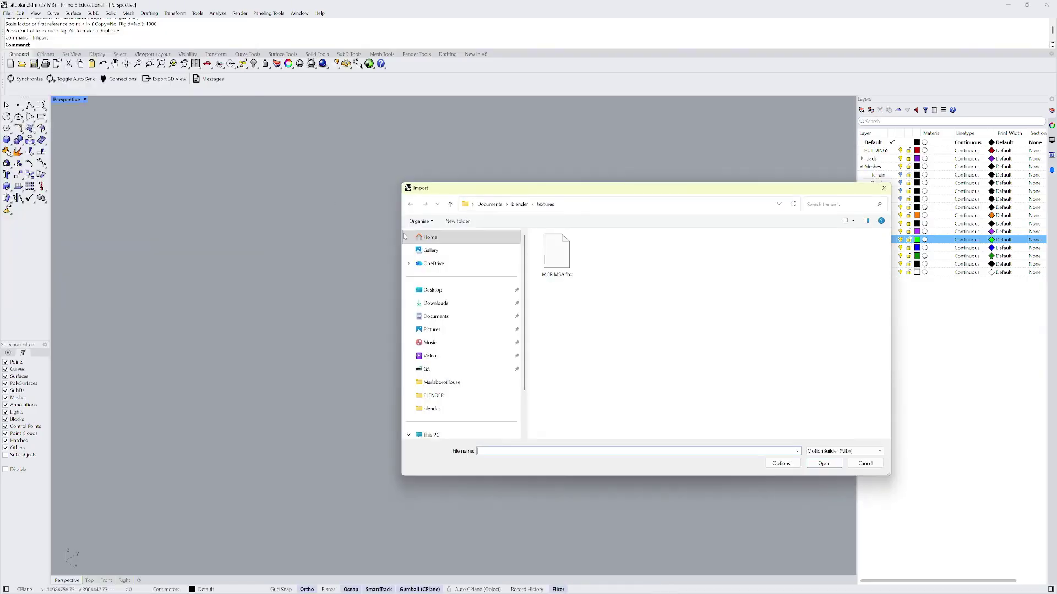
pyautogui.doubleClick(555, 259)
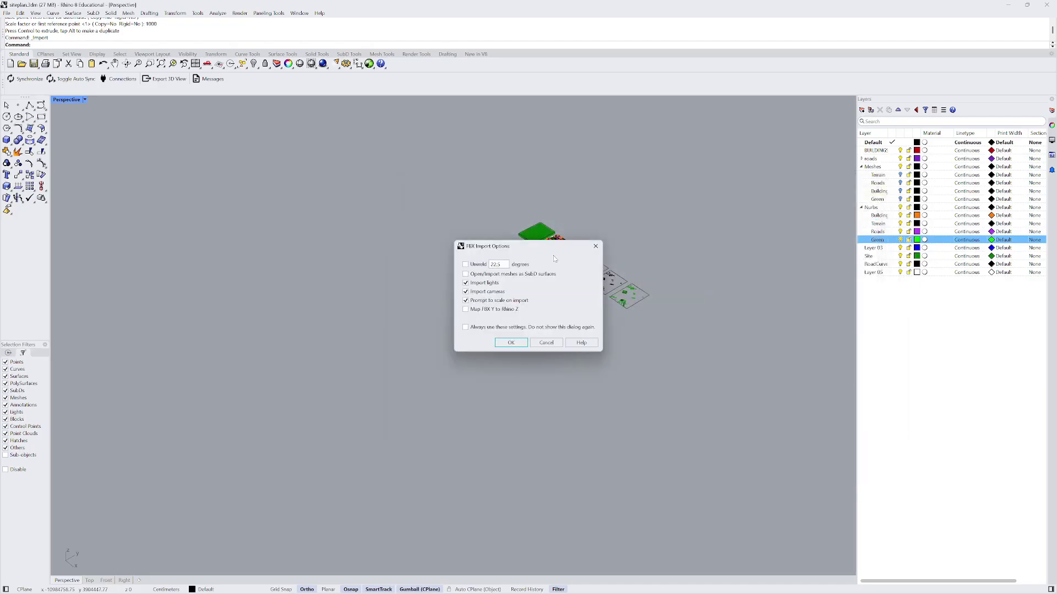
pyautogui.click(512, 342)
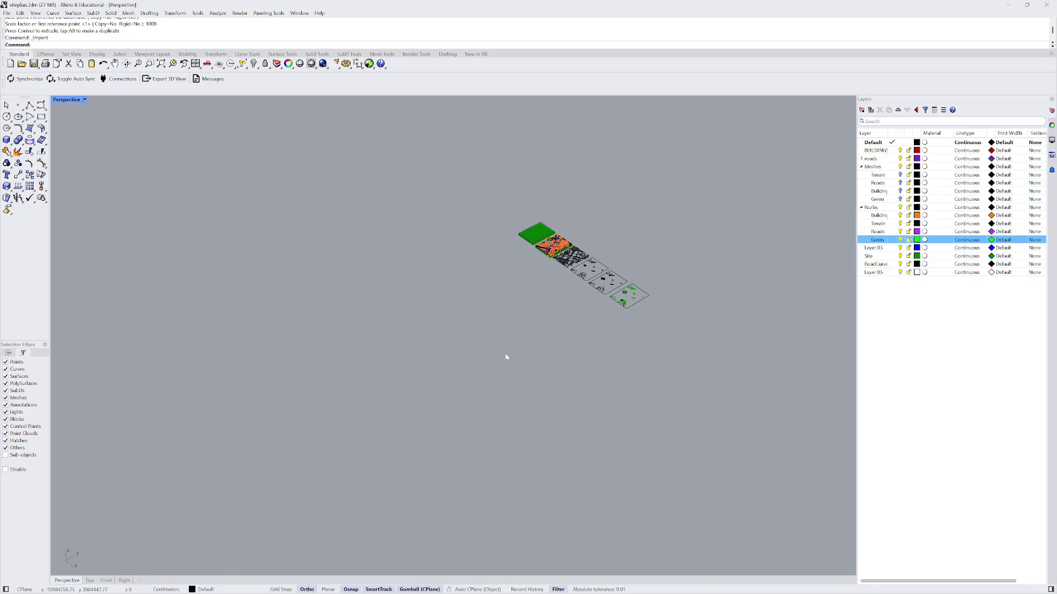
pyautogui.scroll(4, 302, 325)
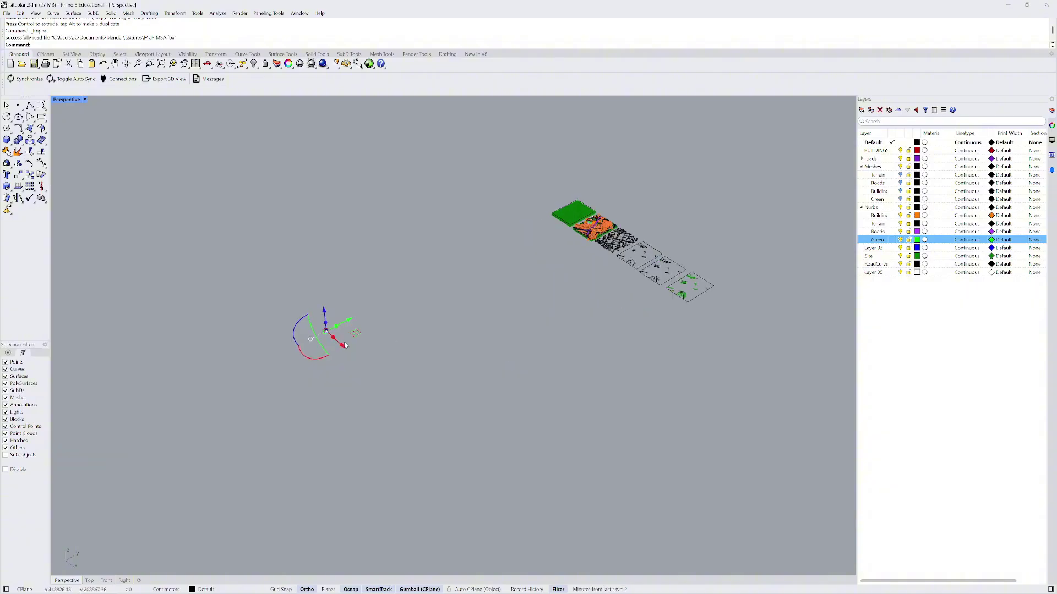
pyautogui.moveTo(302, 324); pyautogui.dragTo(430, 258, button='right')
pyautogui.hotkey('ctrl', 'z')
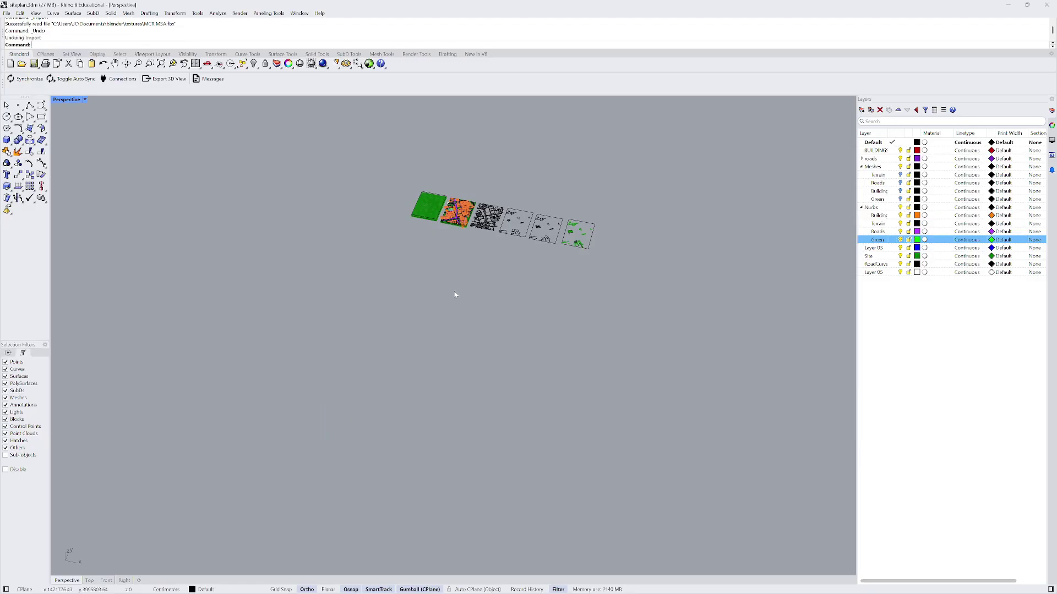
# - Undo the 1000× scale and move, restart Scale, and zoom extents with ZE
pyautogui.hotkey('ctrl', 'z')
pyautogui.hotkey('ctrl', 'z')
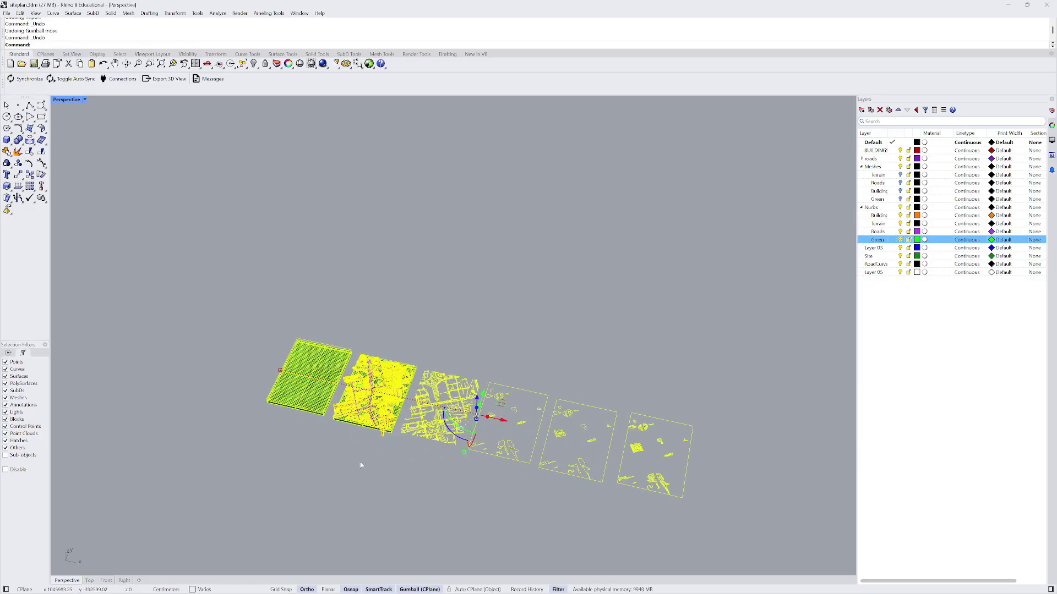
pyautogui.moveTo(352, 426); pyautogui.dragTo(425, 309, button='right')
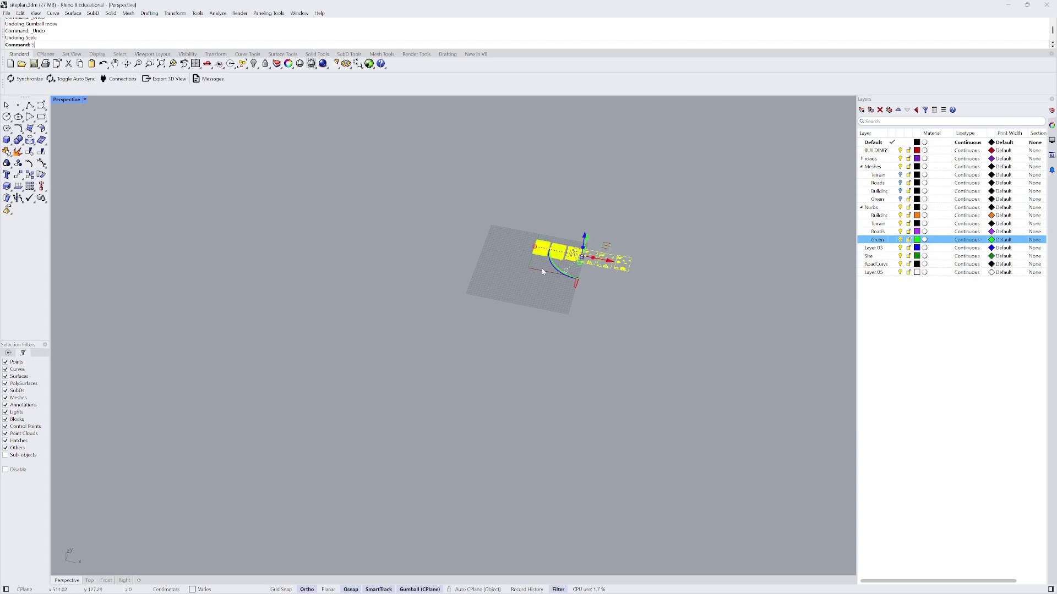
pyautogui.press('Return')
pyautogui.keyDown('shift'); pyautogui.moveTo(553, 268); pyautogui.dragTo(504, 275, button='right'); pyautogui.keyUp('shift')
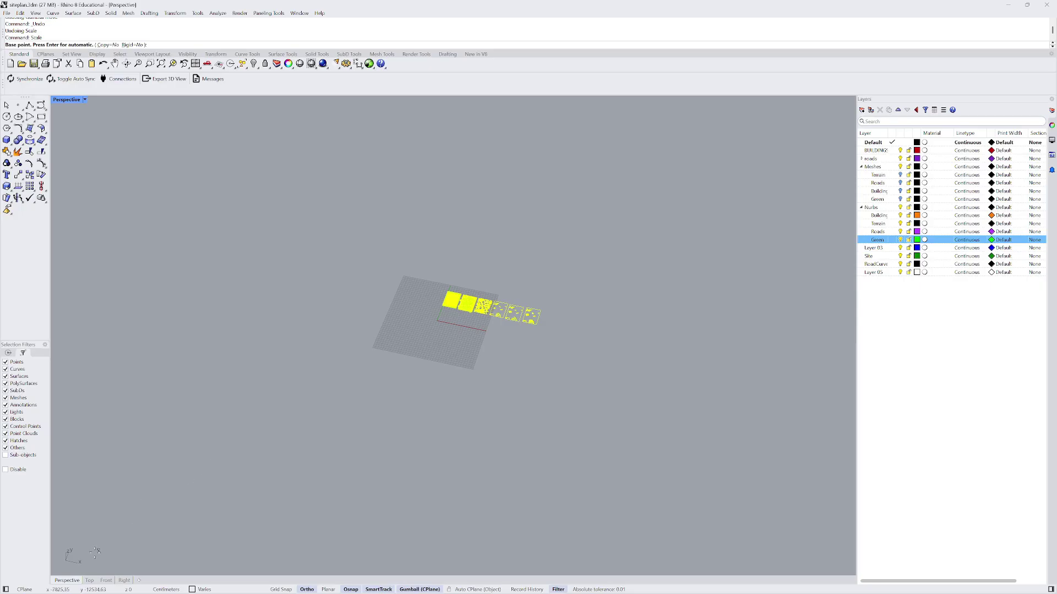
pyautogui.write('ze')
pyautogui.press('Return')
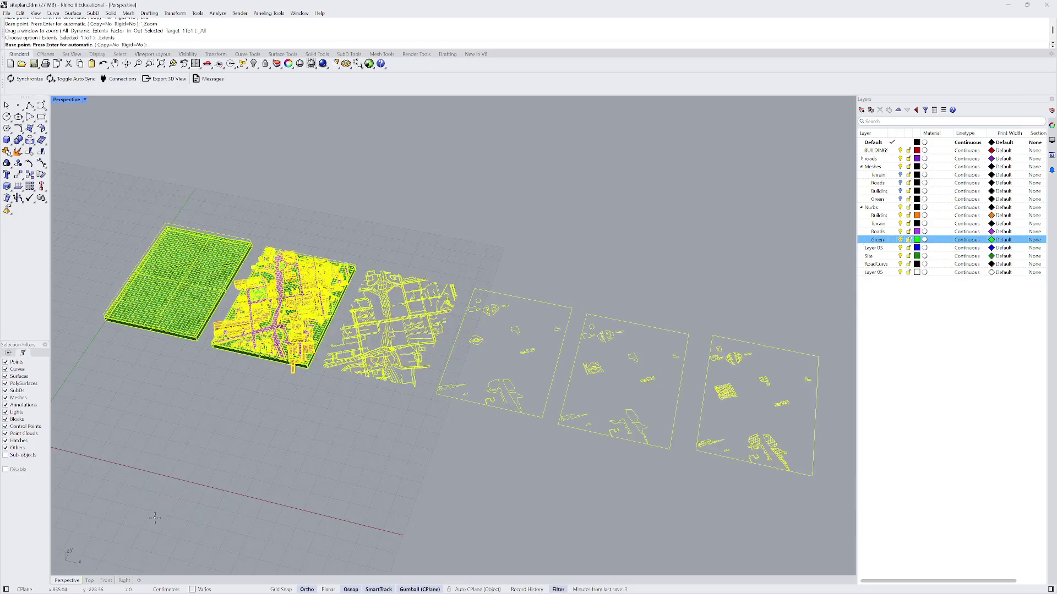
# - Scale the site model by 100 from the terrain corner and move it up and right
pyautogui.scroll(5, 121, 395)
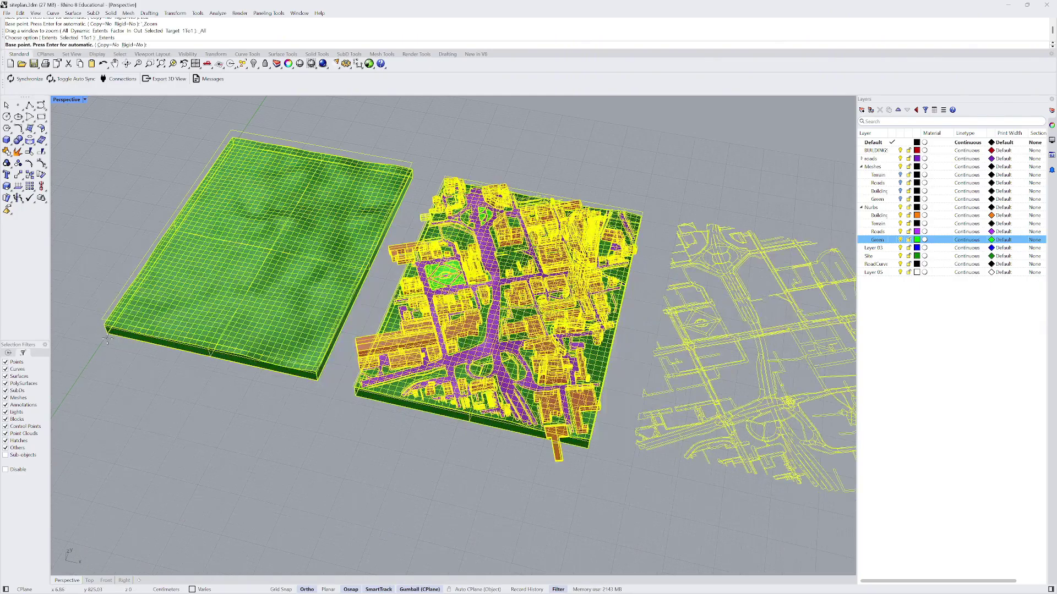
pyautogui.click(130, 375)
pyautogui.scroll(-8, 130, 374)
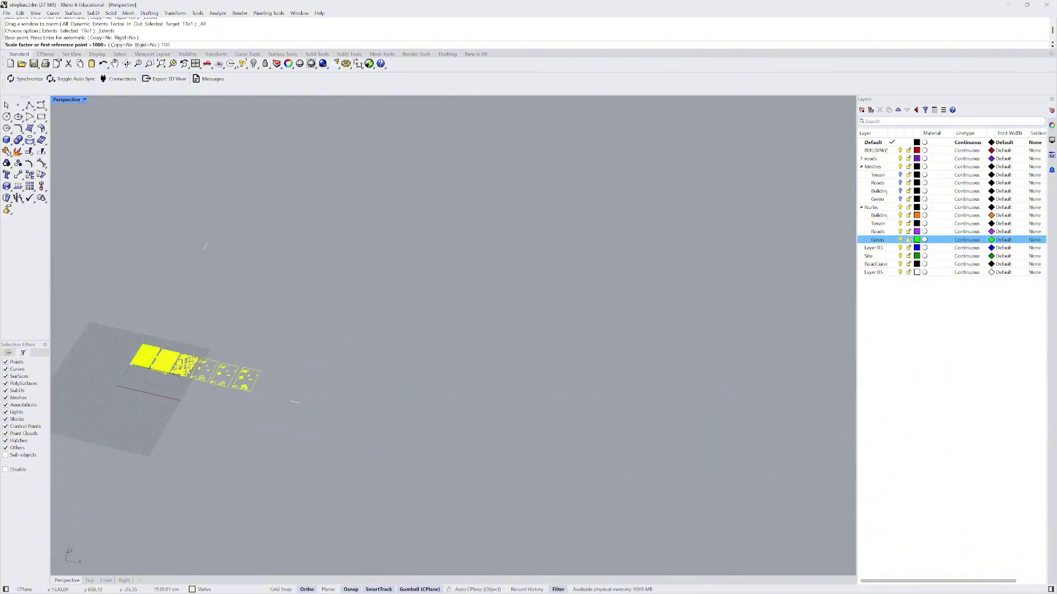
pyautogui.write('100')
pyautogui.press('Return')
pyautogui.scroll(-10, 121, 418)
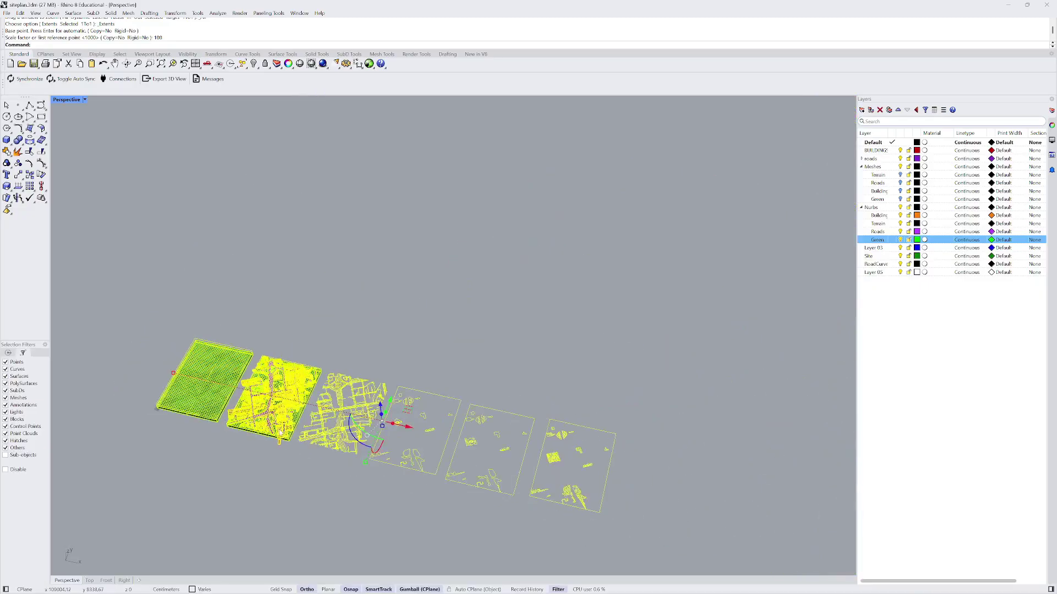
pyautogui.moveTo(308, 363); pyautogui.dragTo(362, 361, button='right')
pyautogui.moveTo(363, 361); pyautogui.dragTo(498, 298)
pyautogui.scroll(5, 258, 262)
pyautogui.scroll(-3, 258, 261)
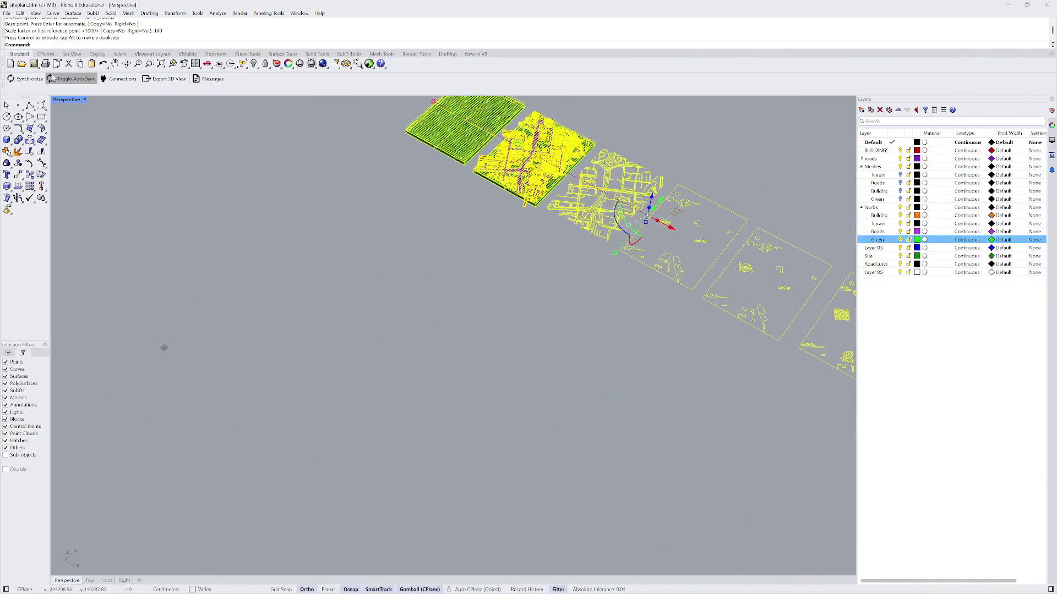
pyautogui.click(6, 13)
# - Import MCR MSA.fbx with the default FBX import options, then deselect the new mesh
pyautogui.click(24, 125)
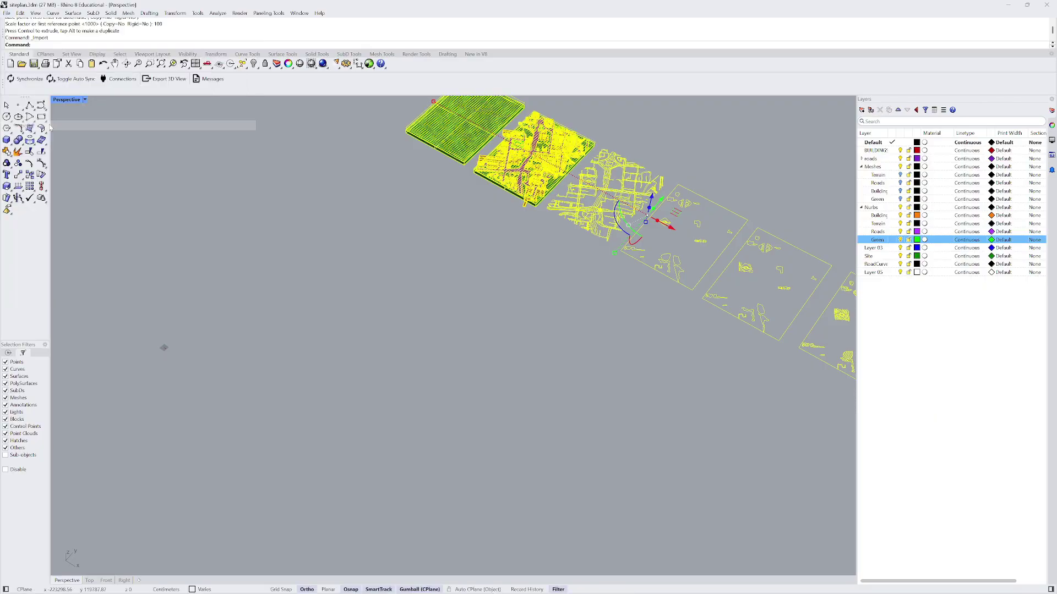
pyautogui.doubleClick(555, 265)
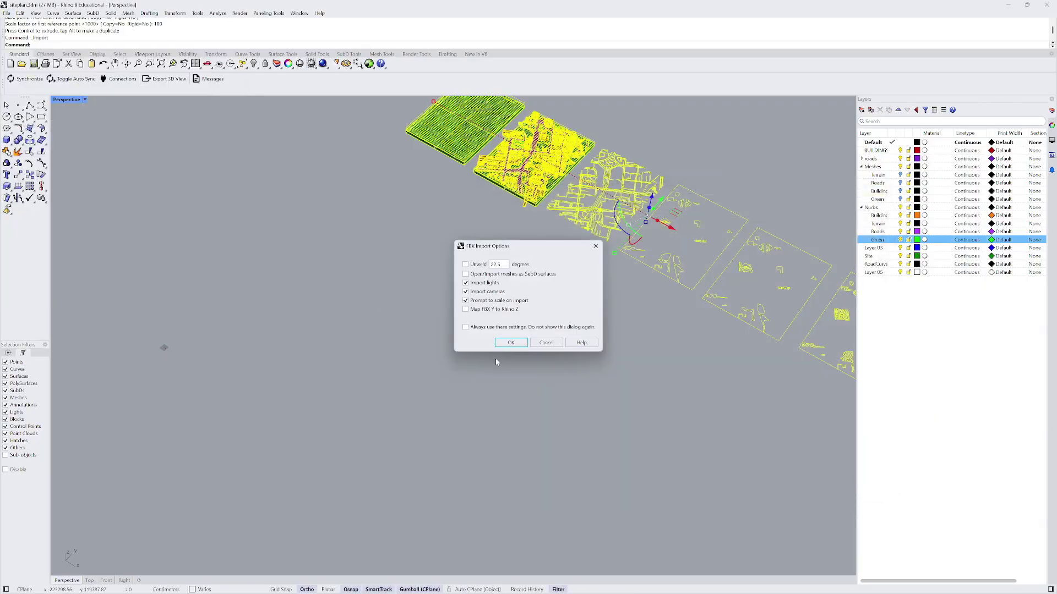
pyautogui.click(510, 346)
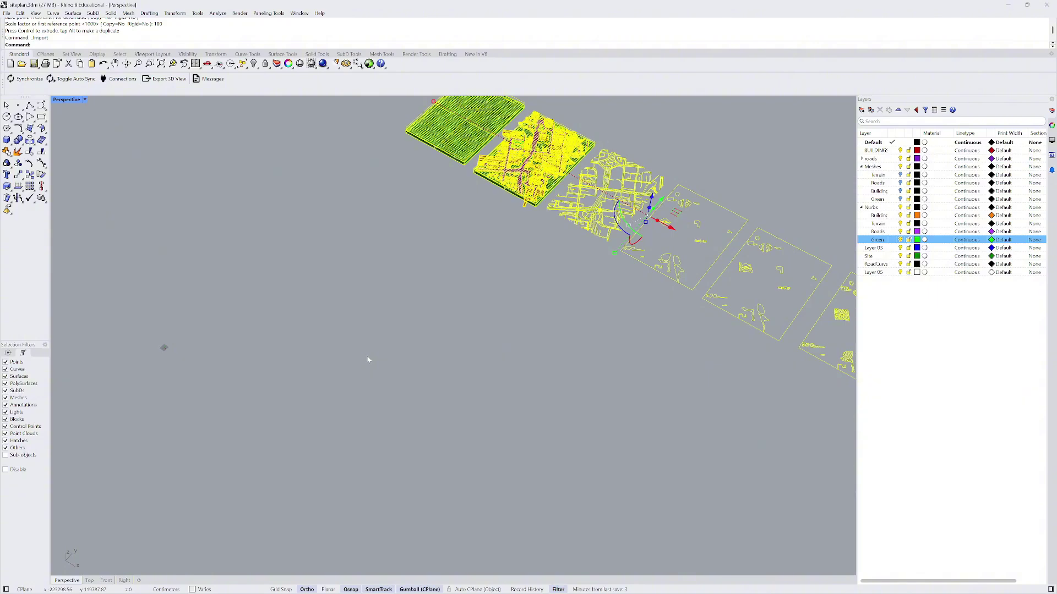
pyautogui.press('Home')
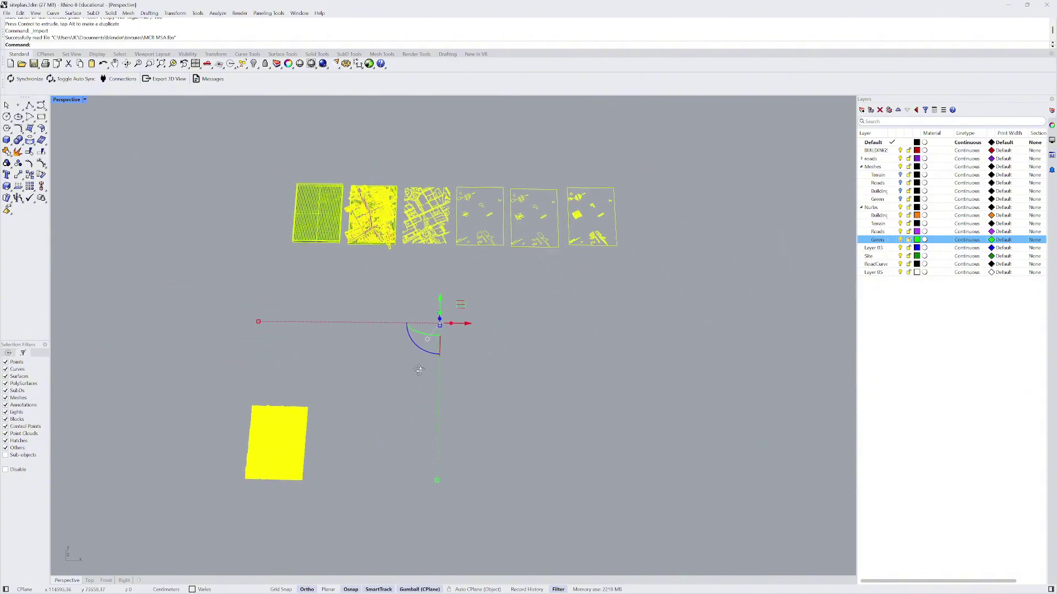
pyautogui.press('Escape')
# - Hide the existing site model objects with Hide, leaving only the black city mesh
pyautogui.scroll(-2, 516, 377)
pyautogui.scroll(6, 379, 421)
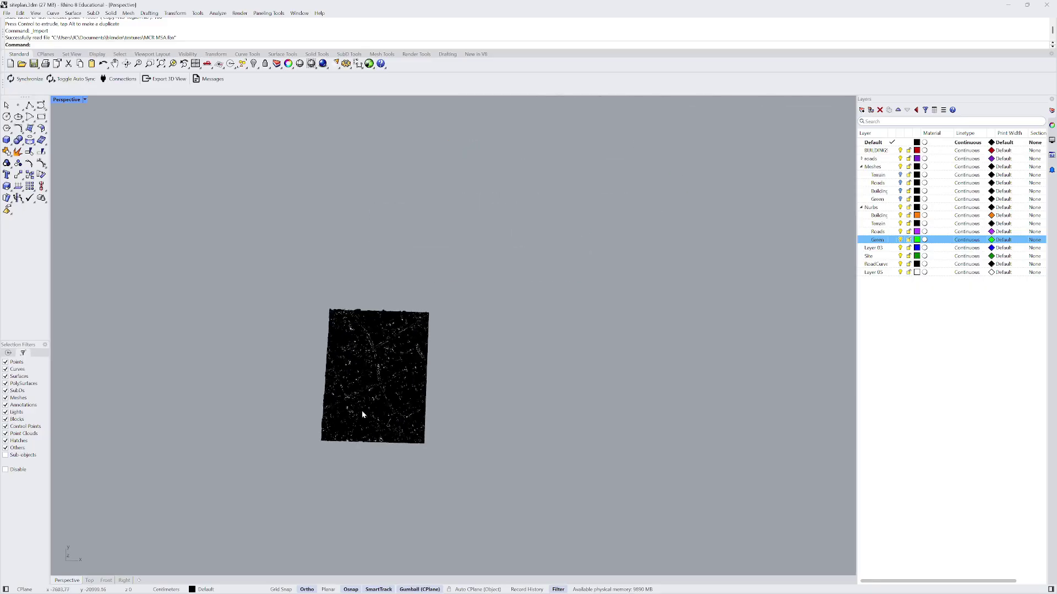
pyautogui.moveTo(362, 411); pyautogui.dragTo(333, 388, button='right')
pyautogui.scroll(-6, 325, 369)
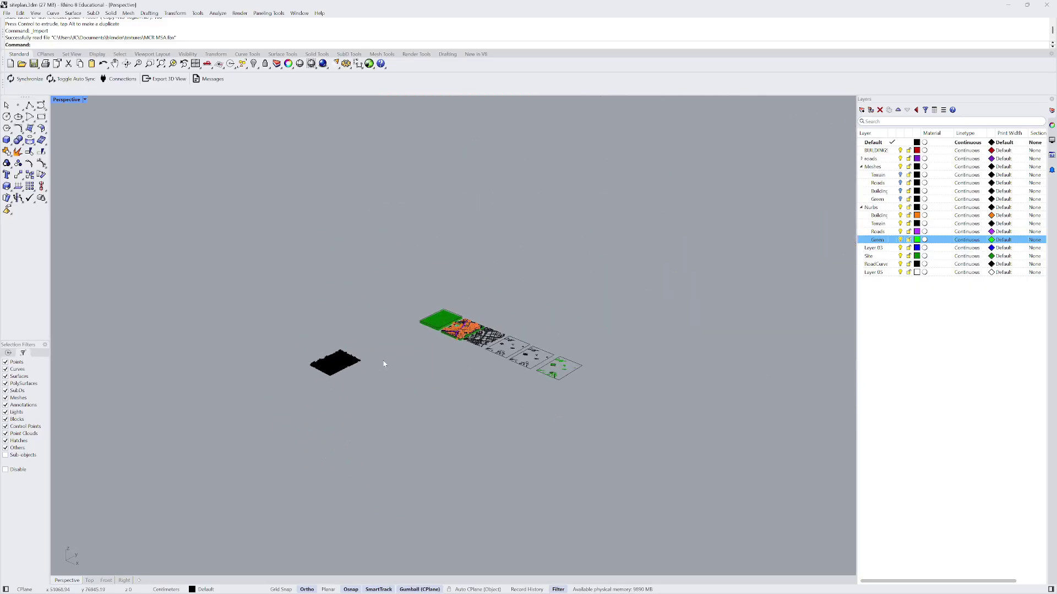
pyautogui.moveTo(400, 238); pyautogui.dragTo(641, 469)
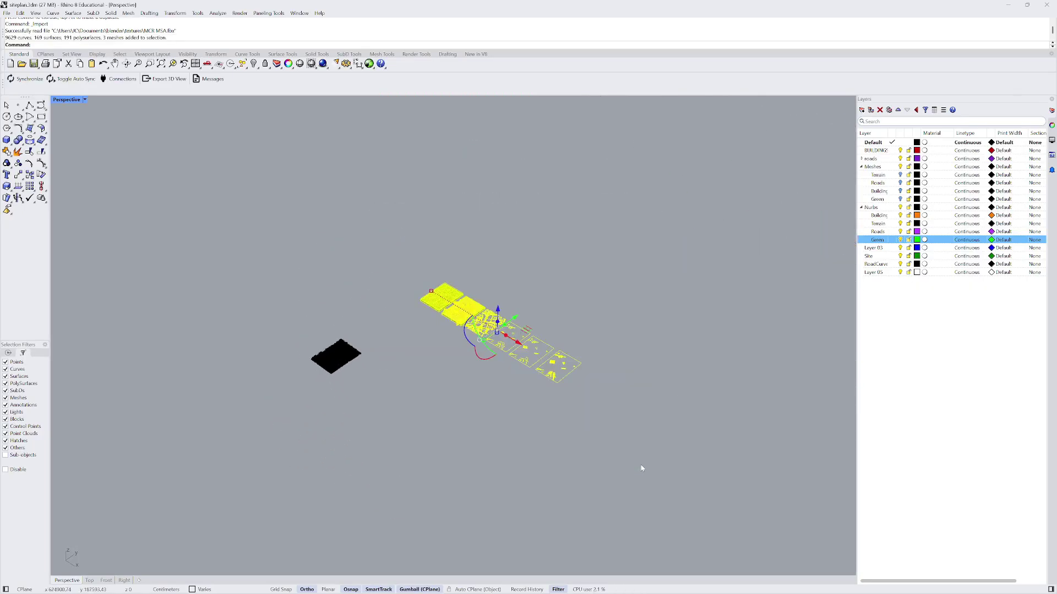
pyautogui.write('hide')
pyautogui.press('Return')
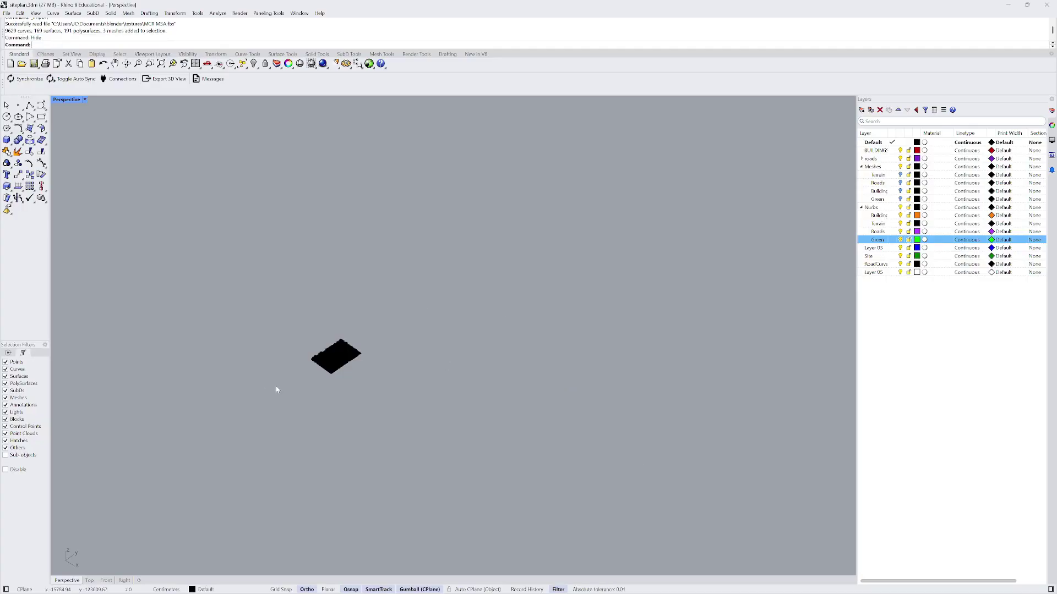
# - Add a new layer, make it current, and drag it below Layer 05
pyautogui.scroll(8, 337, 331)
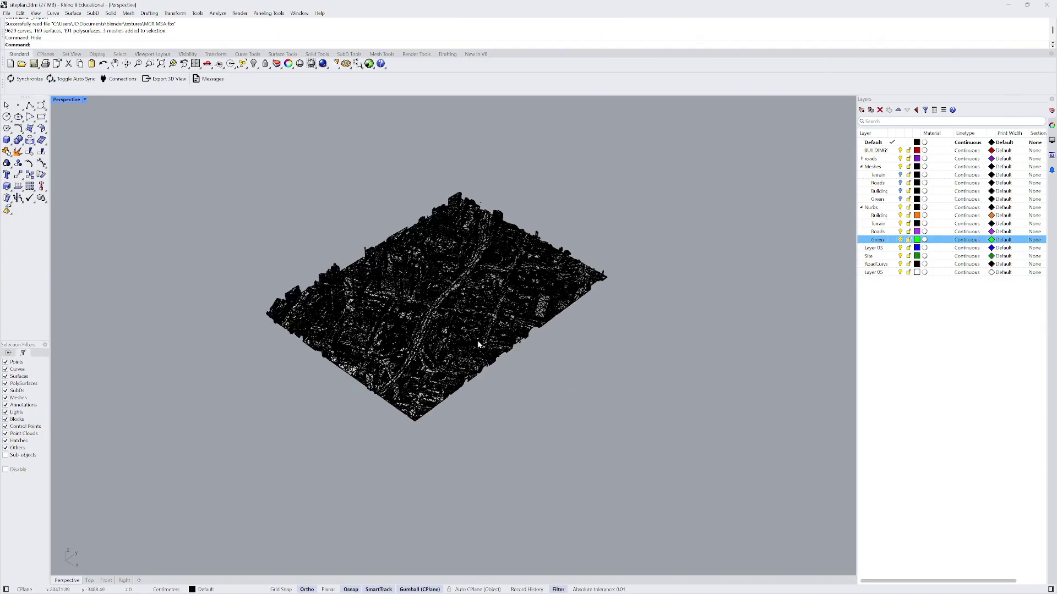
pyautogui.scroll(5, 477, 345)
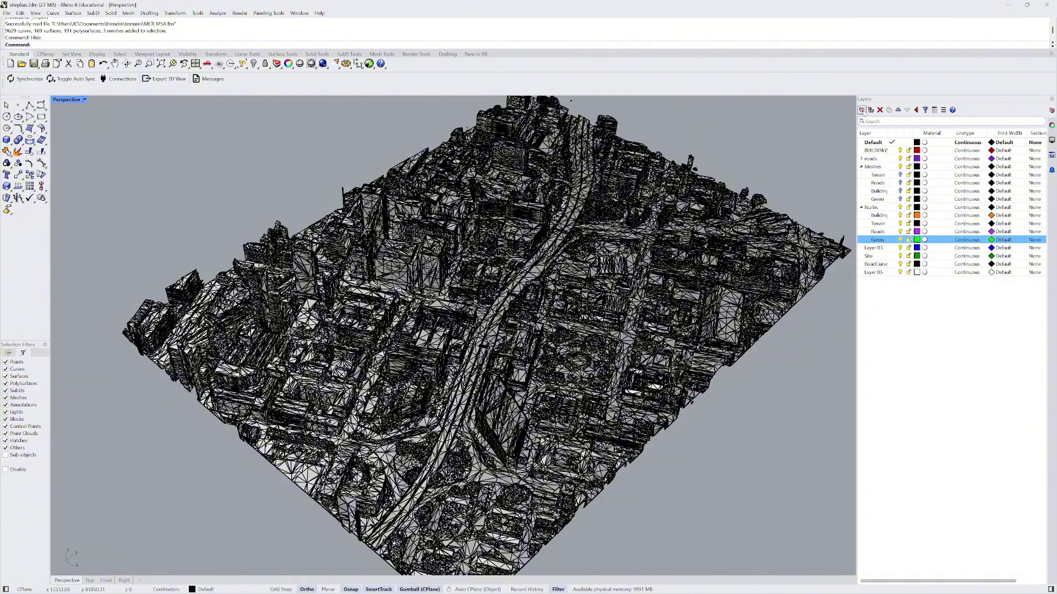
pyautogui.click(862, 110)
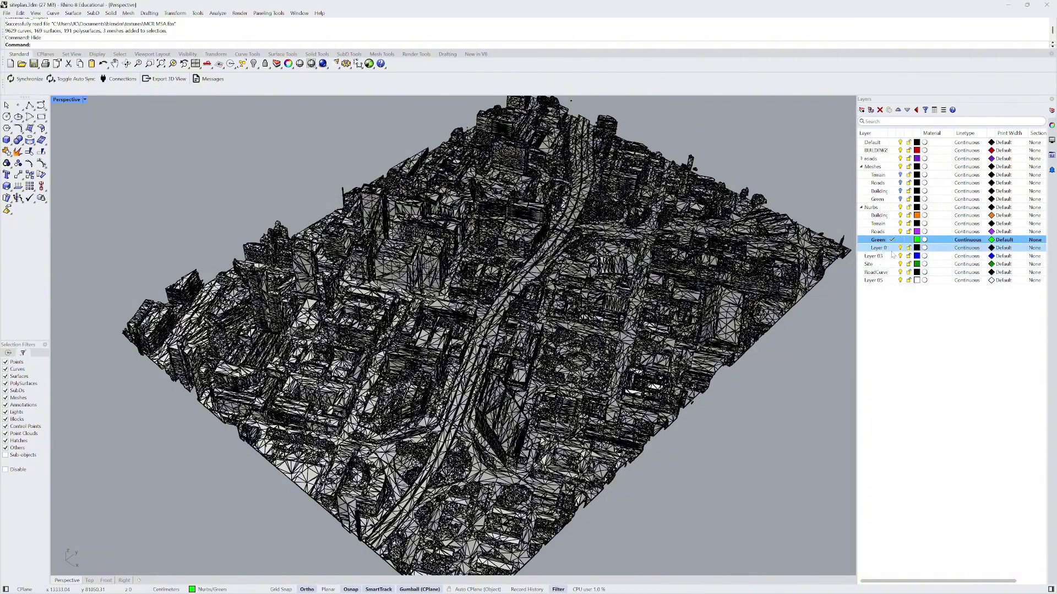
pyautogui.click(893, 249)
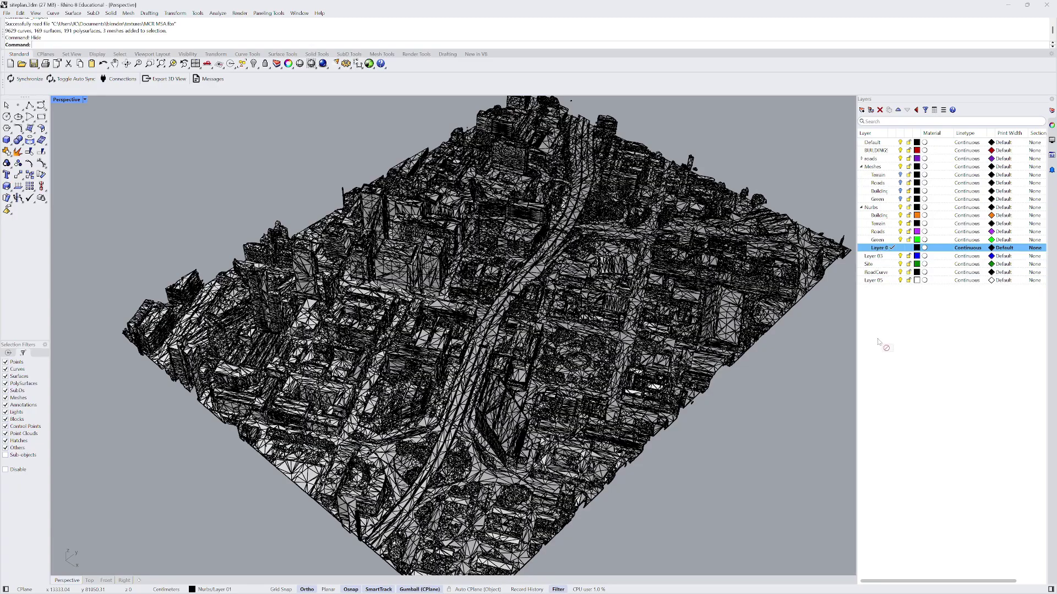
pyautogui.rightClick(870, 250)
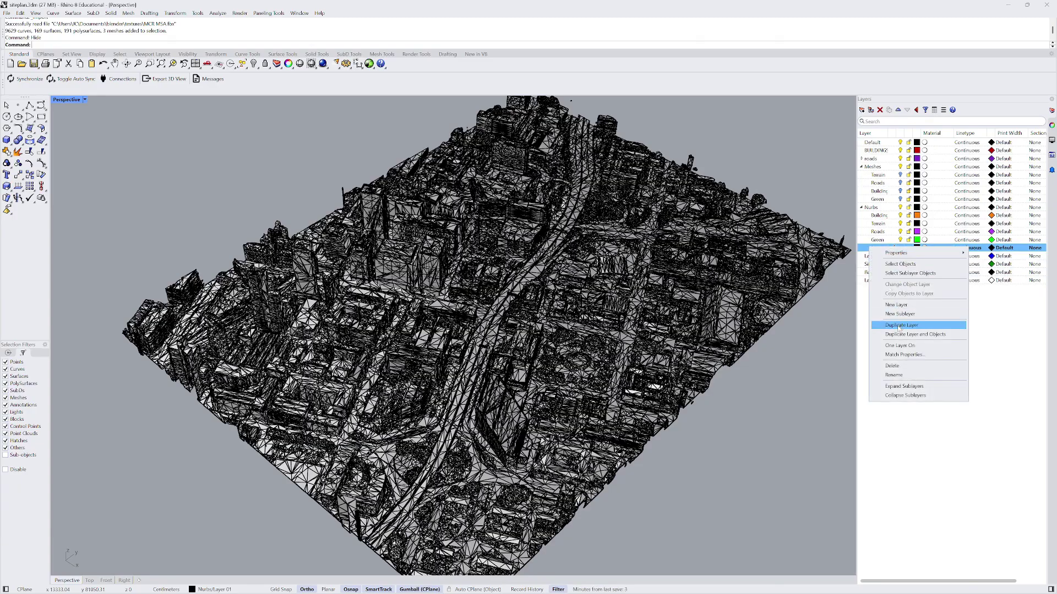
pyautogui.click(869, 249)
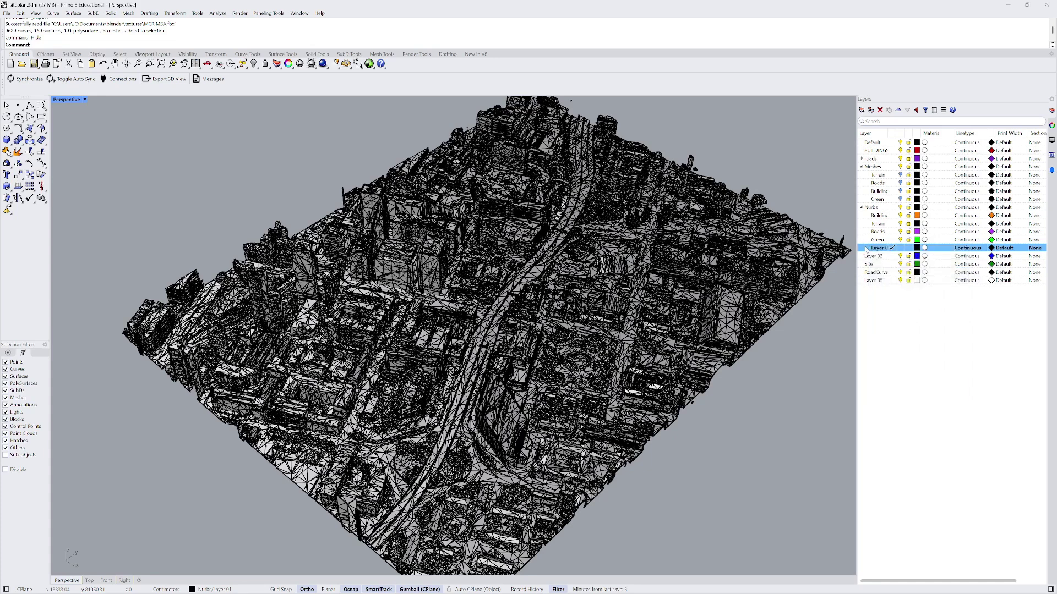
pyautogui.moveTo(869, 249); pyautogui.dragTo(865, 290)
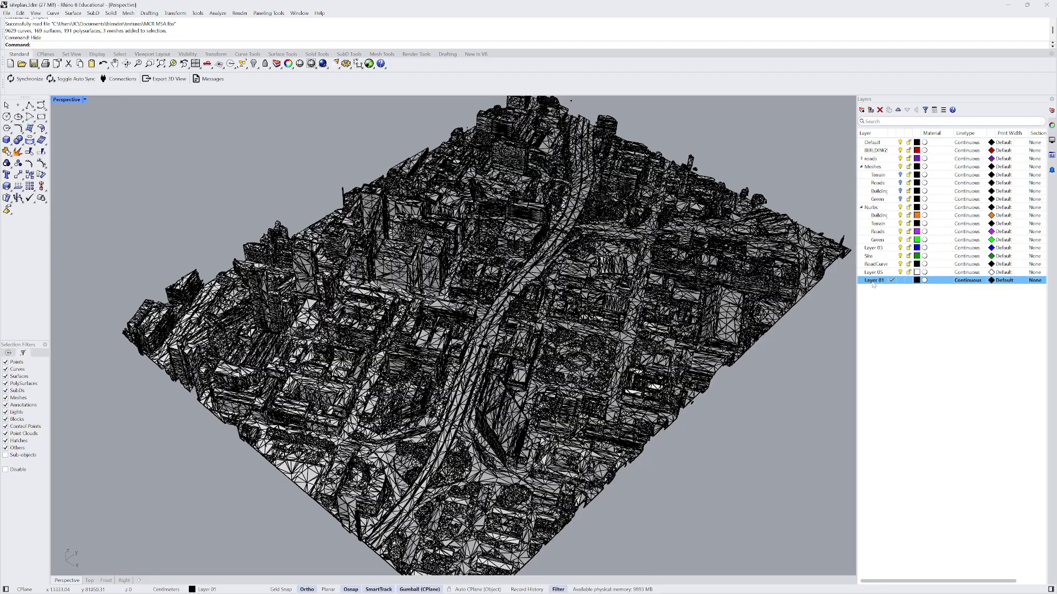
# - Rename the new layer to GoogleTiles
pyautogui.click(872, 282)
pyautogui.press('capslock')
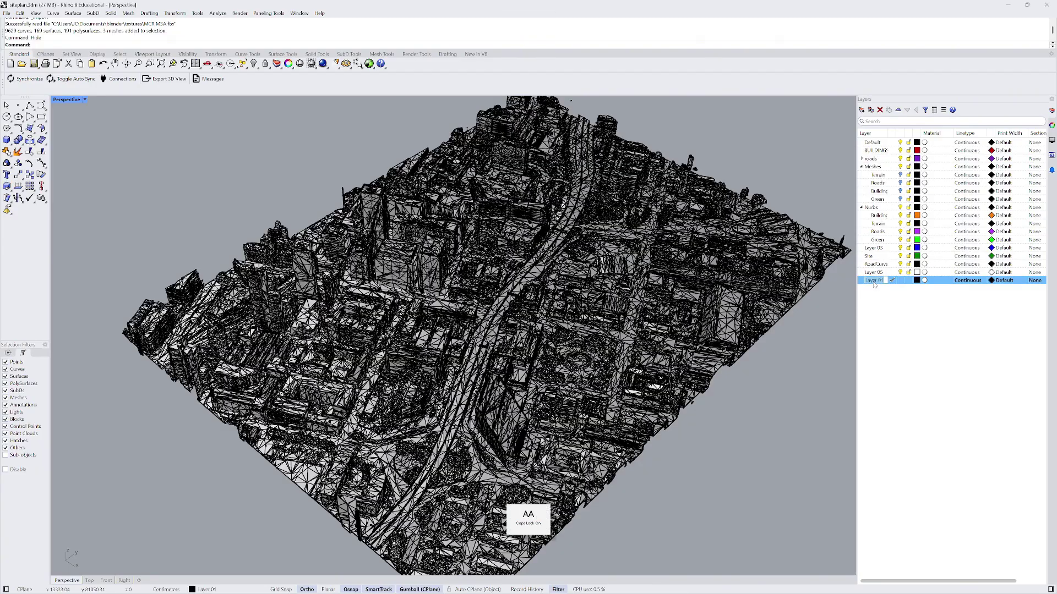
pyautogui.write('G')
pyautogui.press('capslock')
pyautogui.write('oogle')
pyautogui.press('Return')
pyautogui.press('capslock')
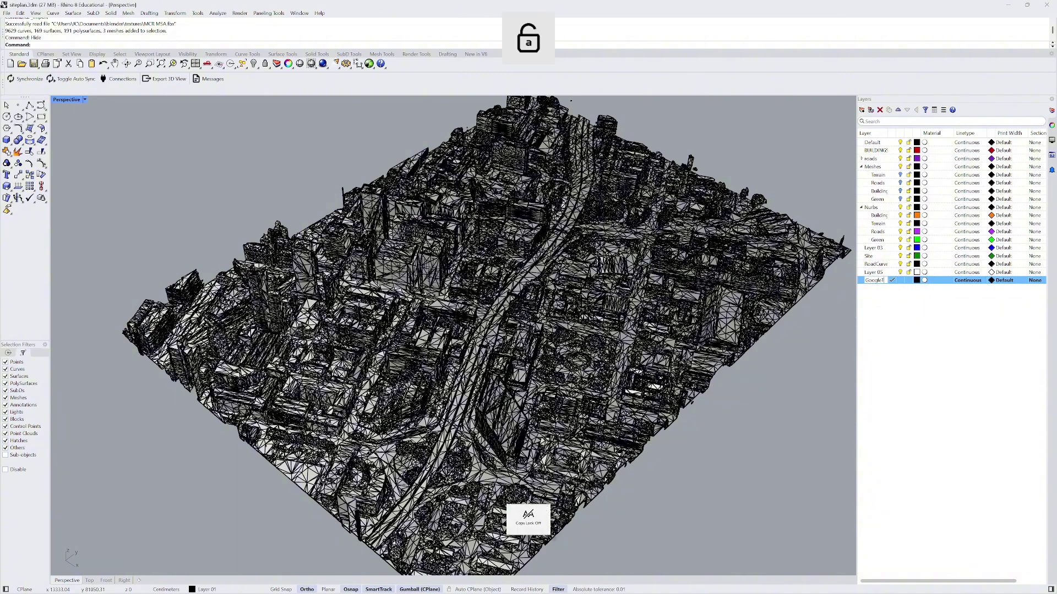
pyautogui.write('T')
pyautogui.press('capslock')
pyautogui.write('iles')
pyautogui.click(916, 323)
pyautogui.scroll(-3, 674, 284)
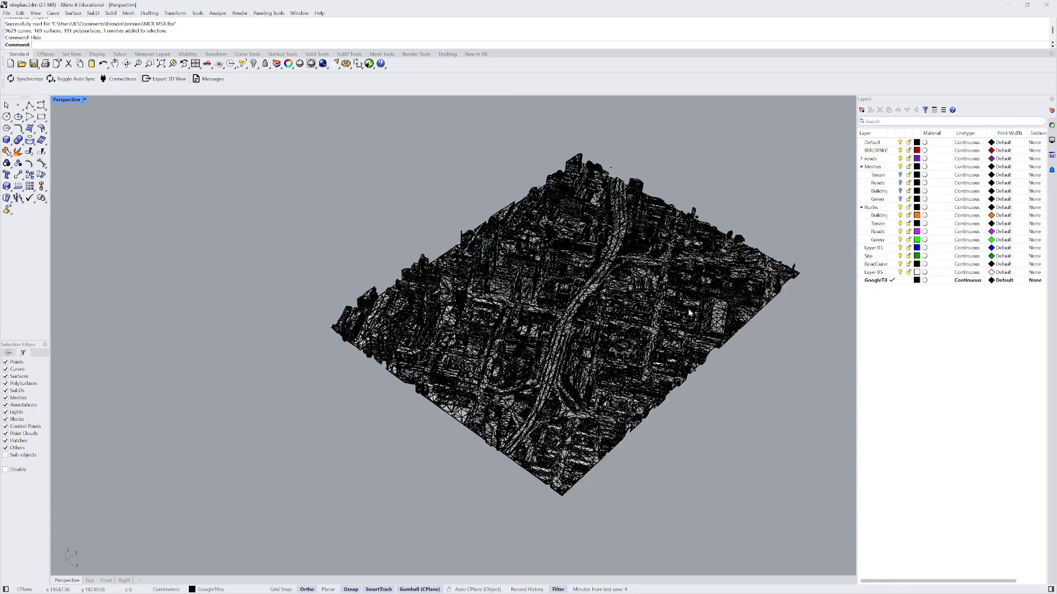
# - Window-select the imported city mesh, check a single piece, then clear the selection
pyautogui.moveTo(332, 152); pyautogui.dragTo(781, 522)
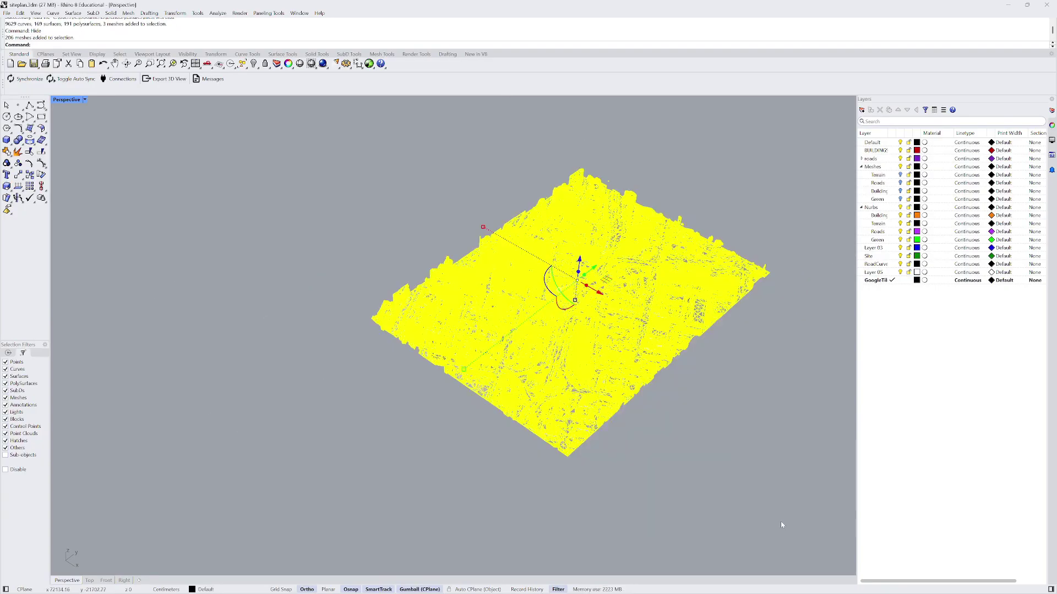
pyautogui.click(756, 474)
pyautogui.scroll(10, 527, 243)
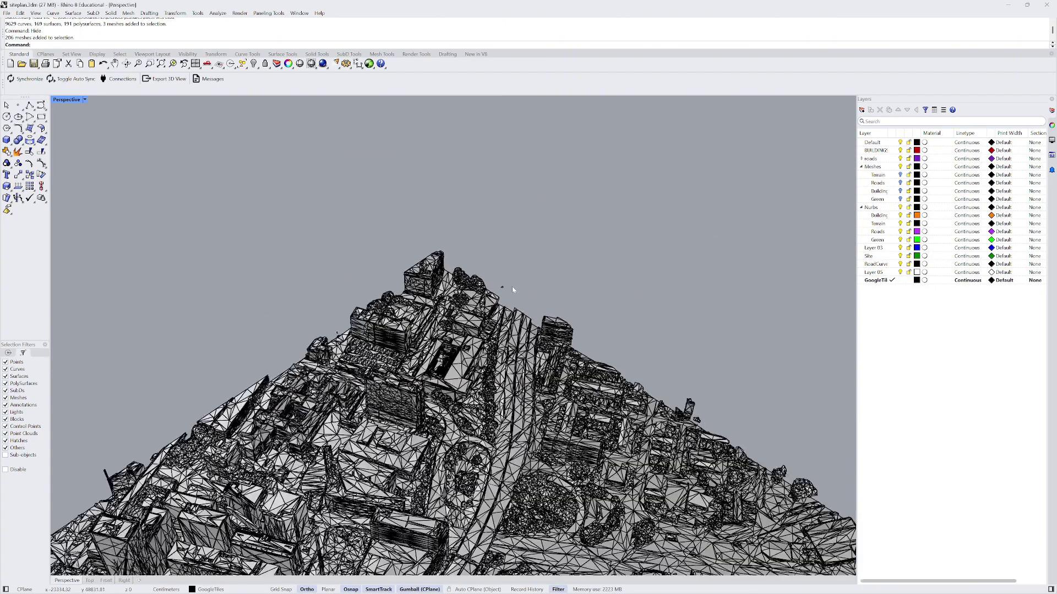
pyautogui.click(493, 298)
pyautogui.scroll(-8, 503, 281)
pyautogui.press('Escape')
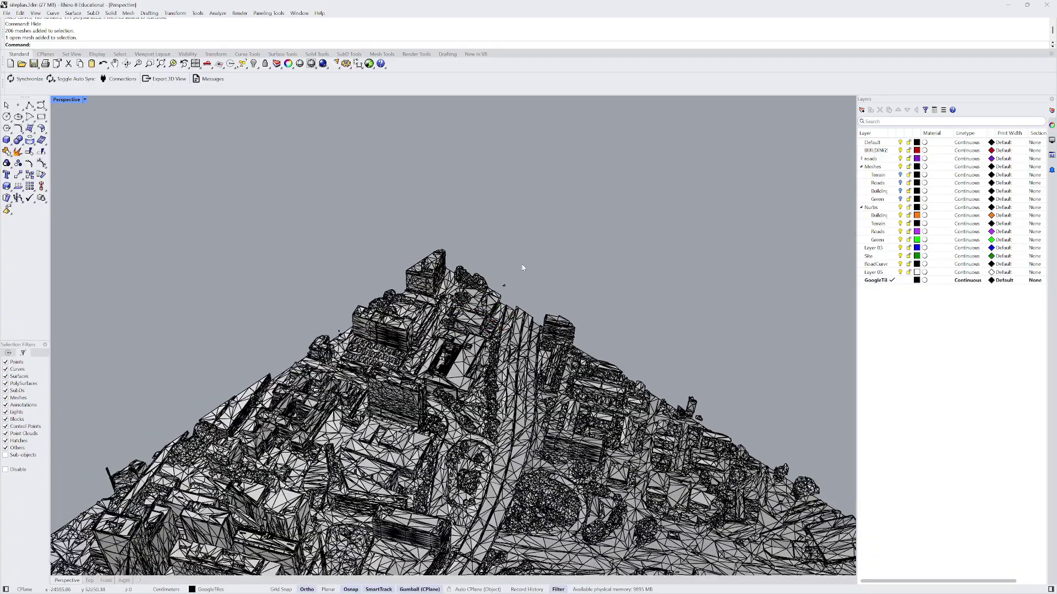
pyautogui.scroll(-5, 496, 258)
# - Use Change Object Layer to move all 206 selected mesh pieces onto GoogleTiles, then deselect
pyautogui.moveTo(356, 245); pyautogui.dragTo(647, 498)
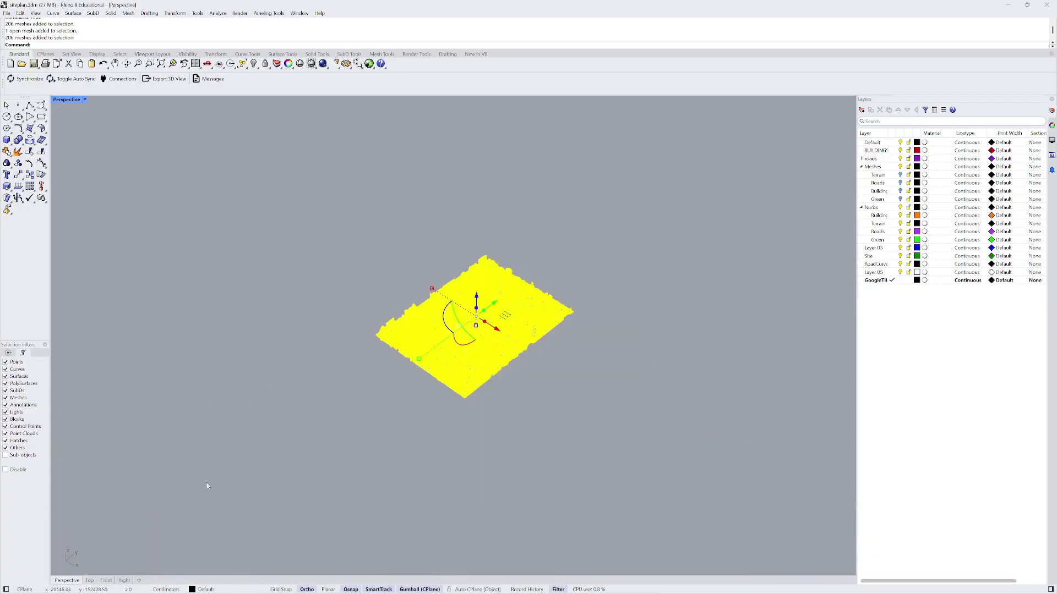
pyautogui.rightClick(881, 283)
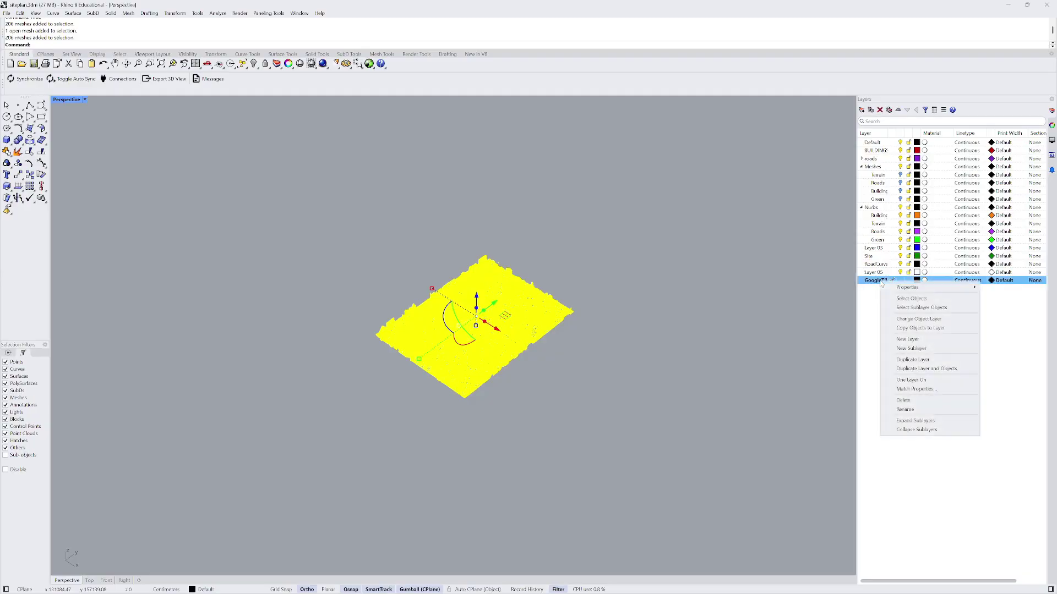
pyautogui.click(927, 320)
pyautogui.press('Escape')
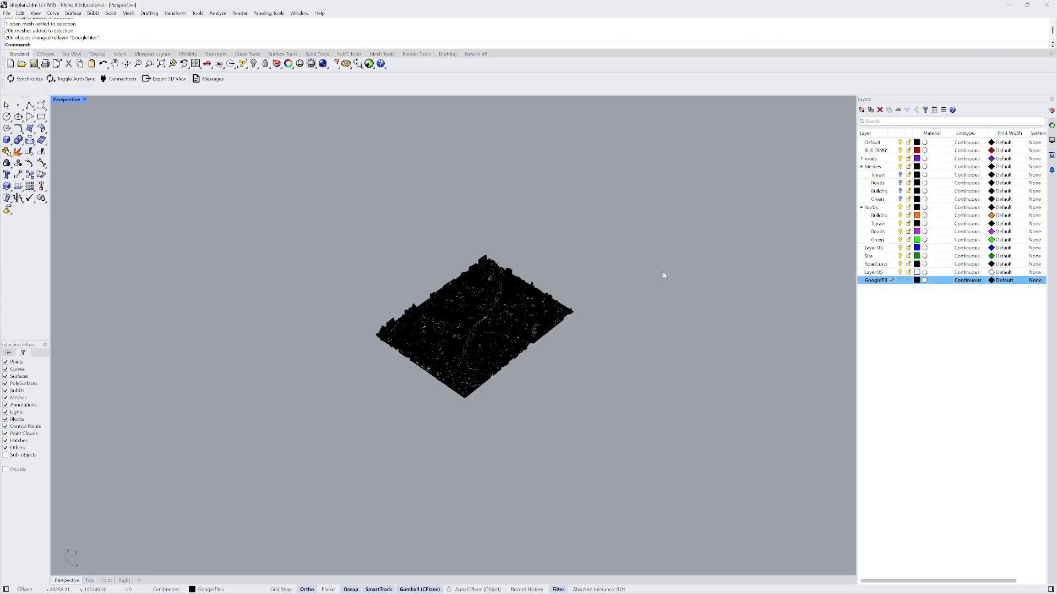
pyautogui.scroll(6, 551, 292)
pyautogui.scroll(-2, 494, 303)
pyautogui.scroll(-3, 498, 300)
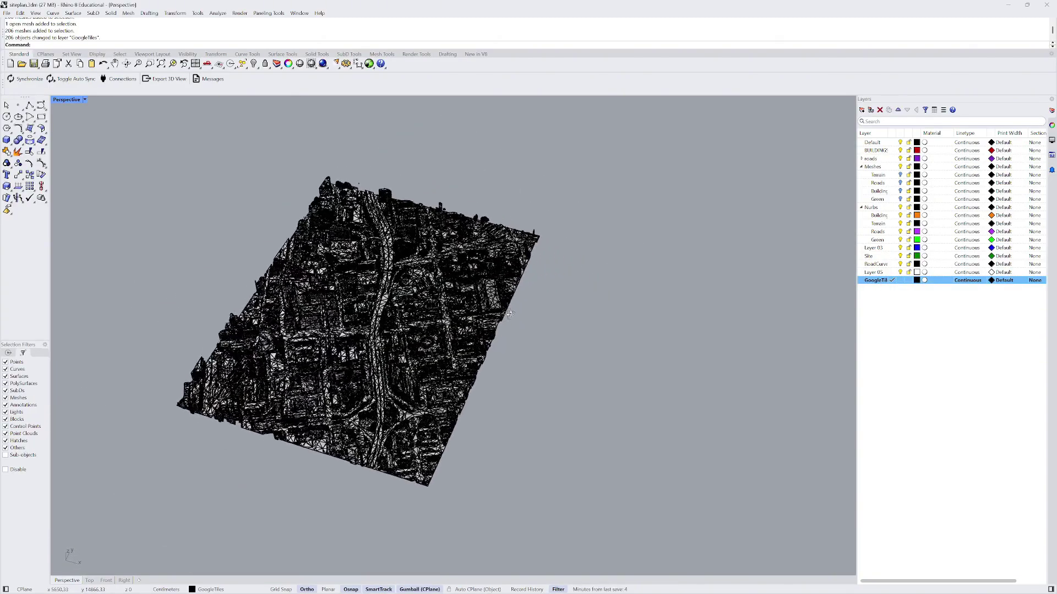
pyautogui.scroll(8, 502, 299)
pyautogui.scroll(-5, 315, 263)
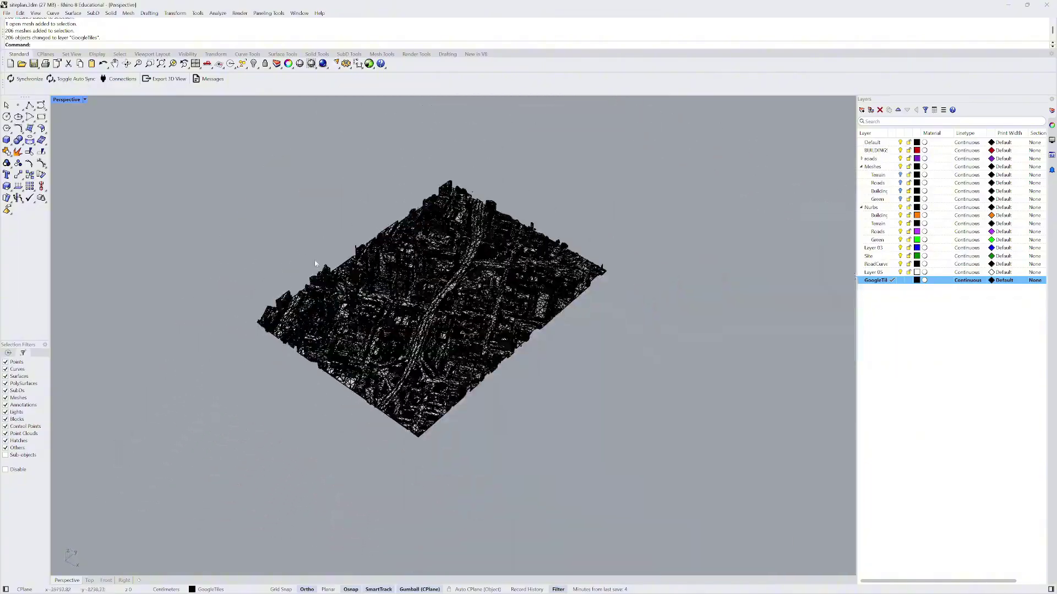
pyautogui.scroll(8, 446, 245)
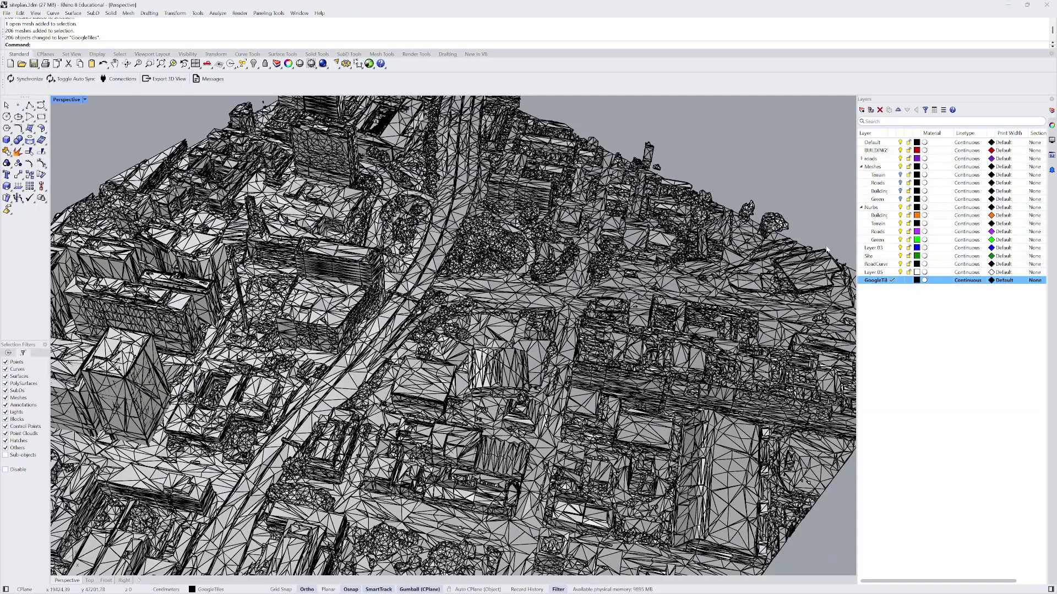
pyautogui.scroll(-4, 490, 275)
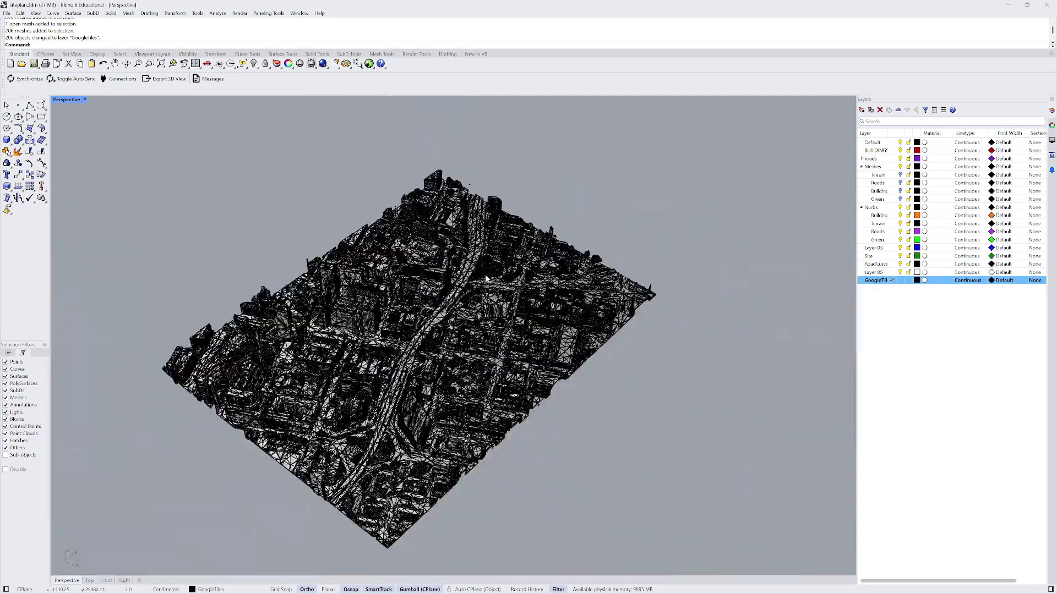
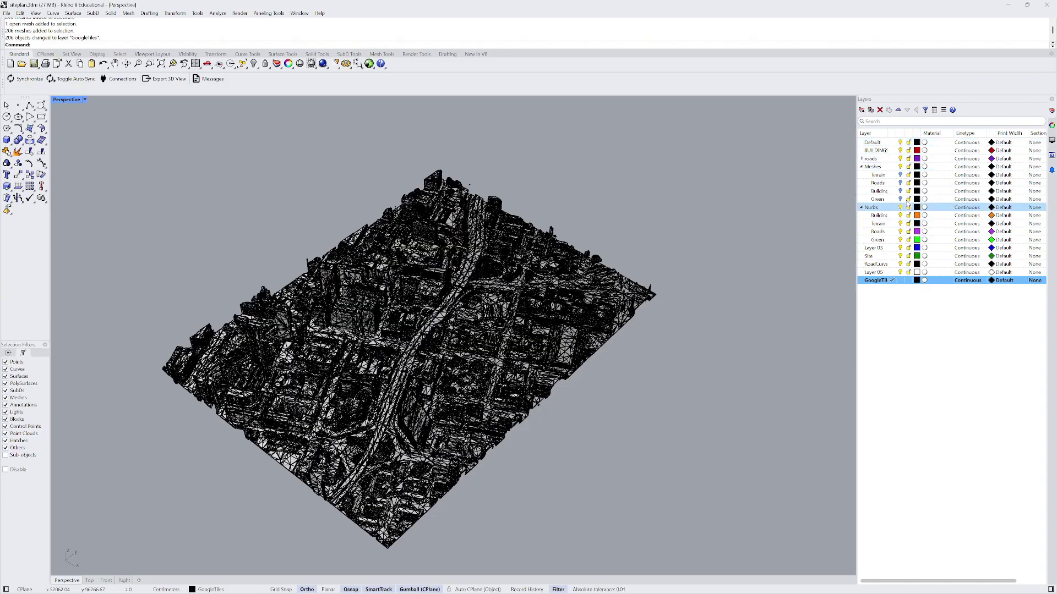
# - Collapse the Meshes and Nurbs groups and Purge the 4 empty layers, then select Site
pyautogui.click(862, 167)
pyautogui.click(862, 175)
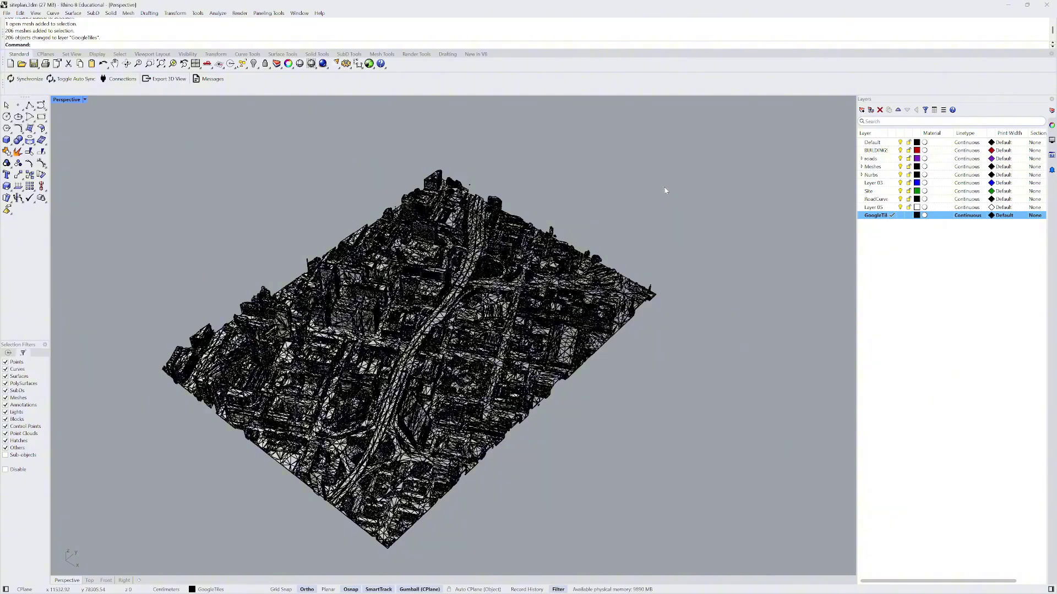
pyautogui.write('Purge')
pyautogui.press('Return')
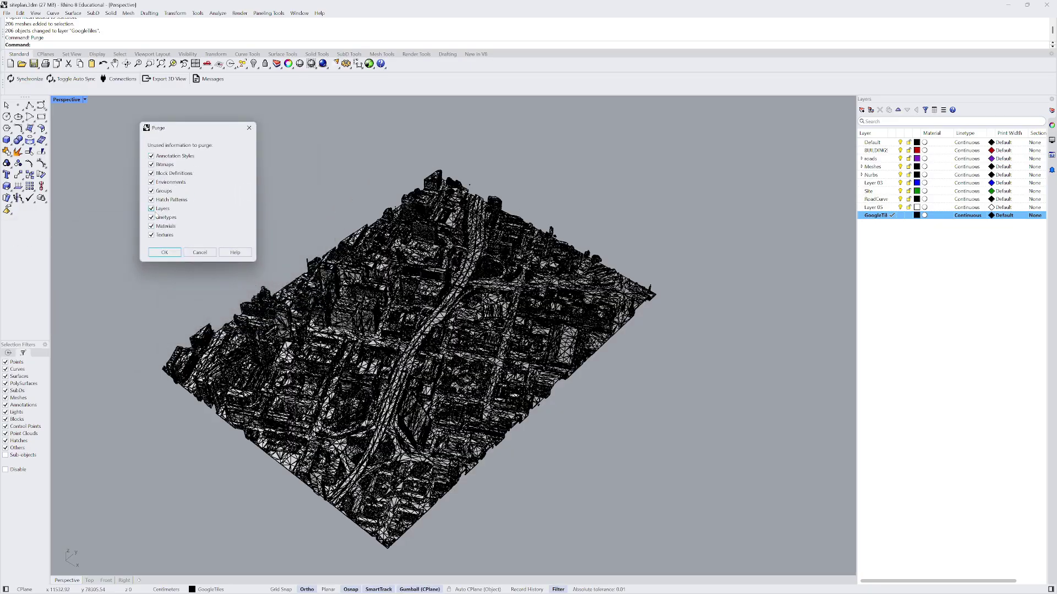
pyautogui.click(165, 252)
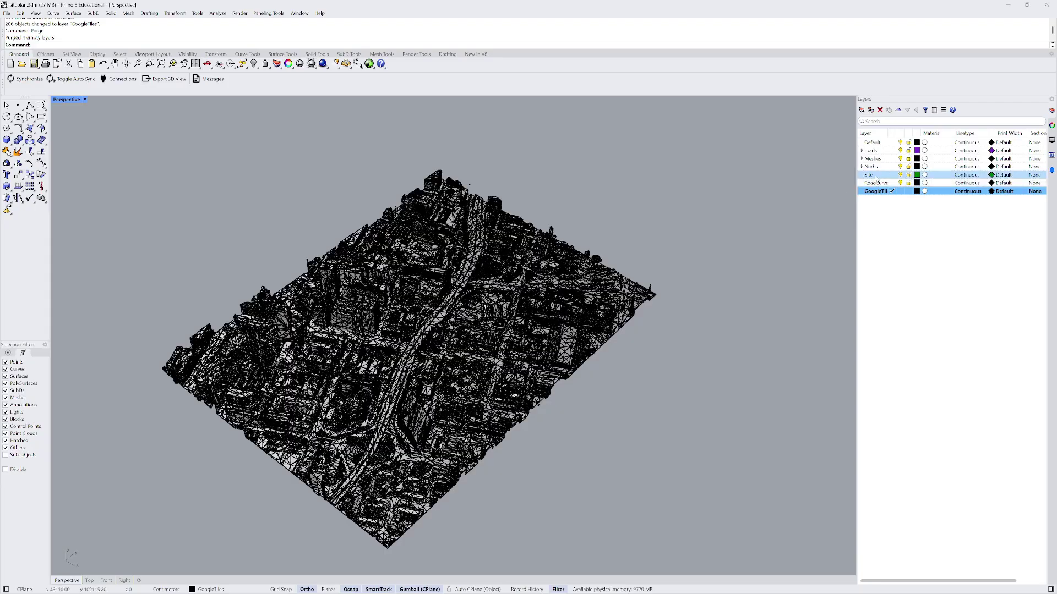
pyautogui.click(904, 176)
# - Run Show to reveal the 9992 hidden tile objects and toggle the Site layer
pyautogui.scroll(-10, 574, 255)
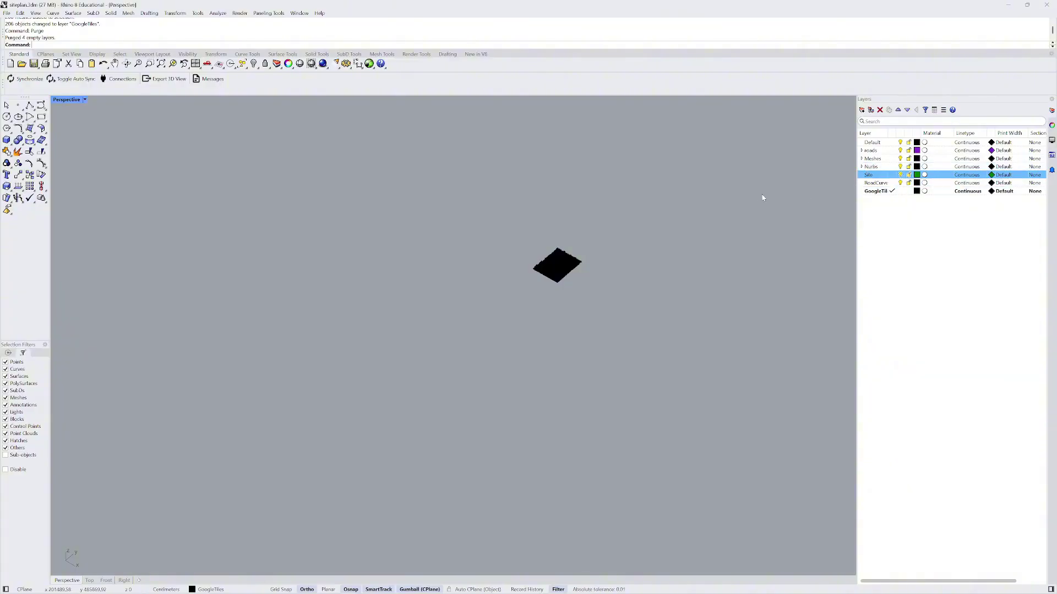
pyautogui.write('Show')
pyautogui.press('Return')
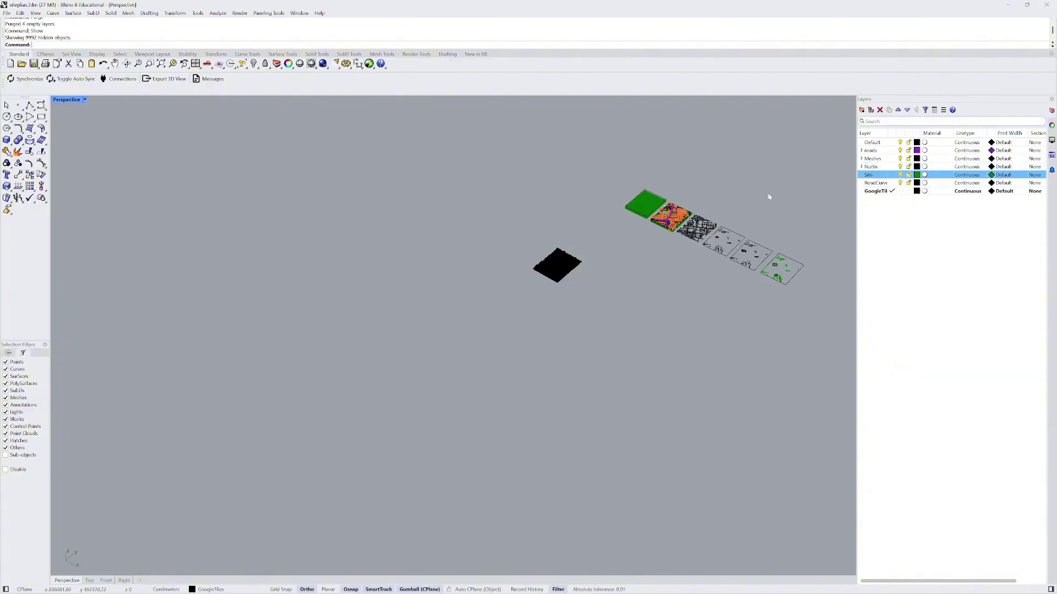
pyautogui.click(900, 175)
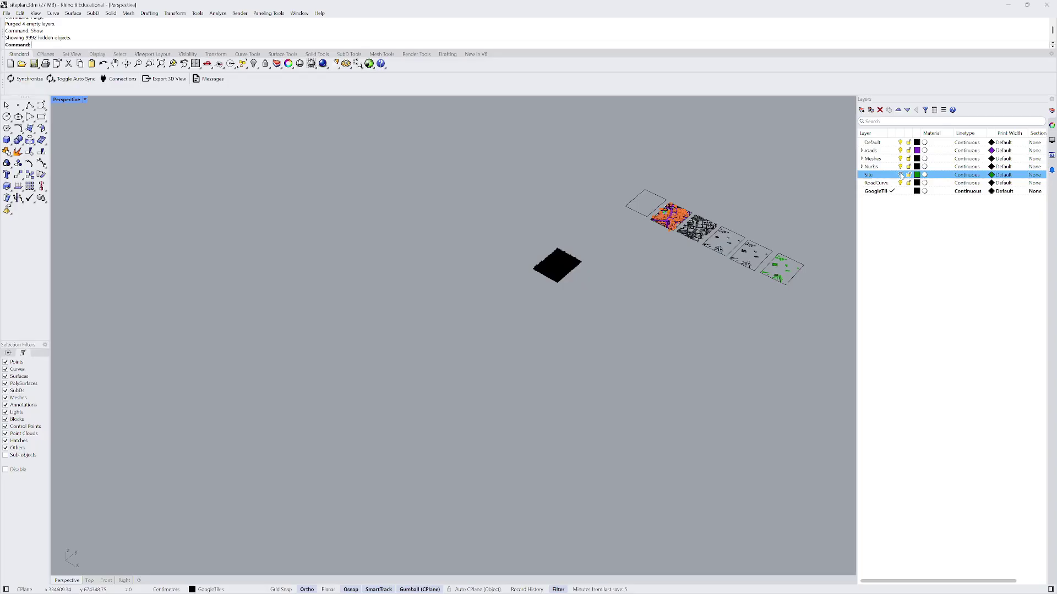
pyautogui.click(901, 175)
# - Orbit around the tiles, selecting and deselecting individual site and terrain tiles to inspect them
pyautogui.moveTo(617, 212); pyautogui.dragTo(698, 288, button='right')
pyautogui.scroll(-6, 698, 288)
pyautogui.scroll(12, 546, 203)
pyautogui.moveTo(500, 254); pyautogui.dragTo(497, 258, button='right')
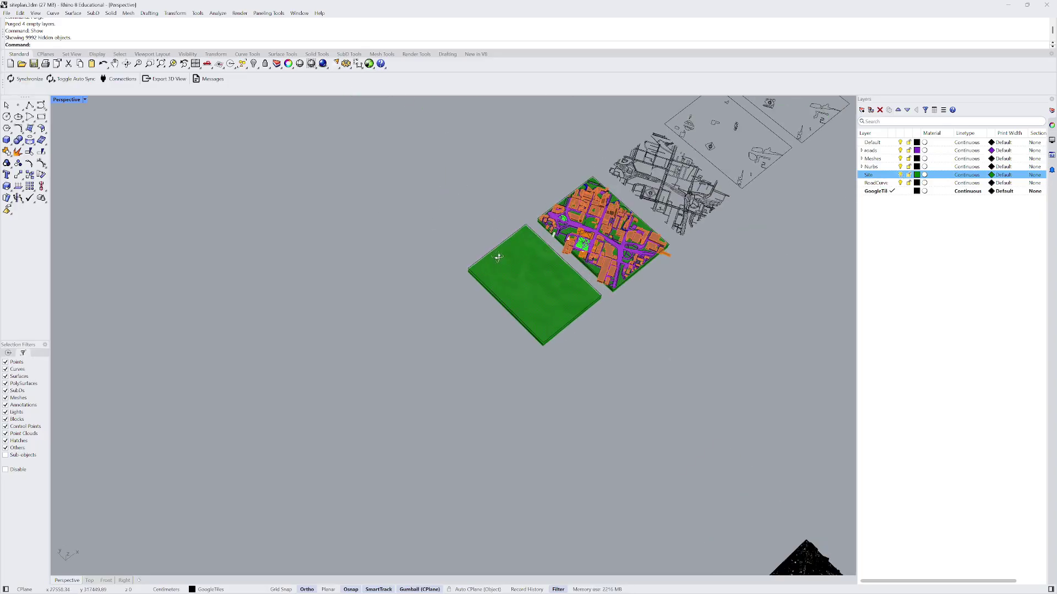
pyautogui.scroll(-5, 478, 262)
pyautogui.scroll(8, 540, 372)
pyautogui.click(550, 376)
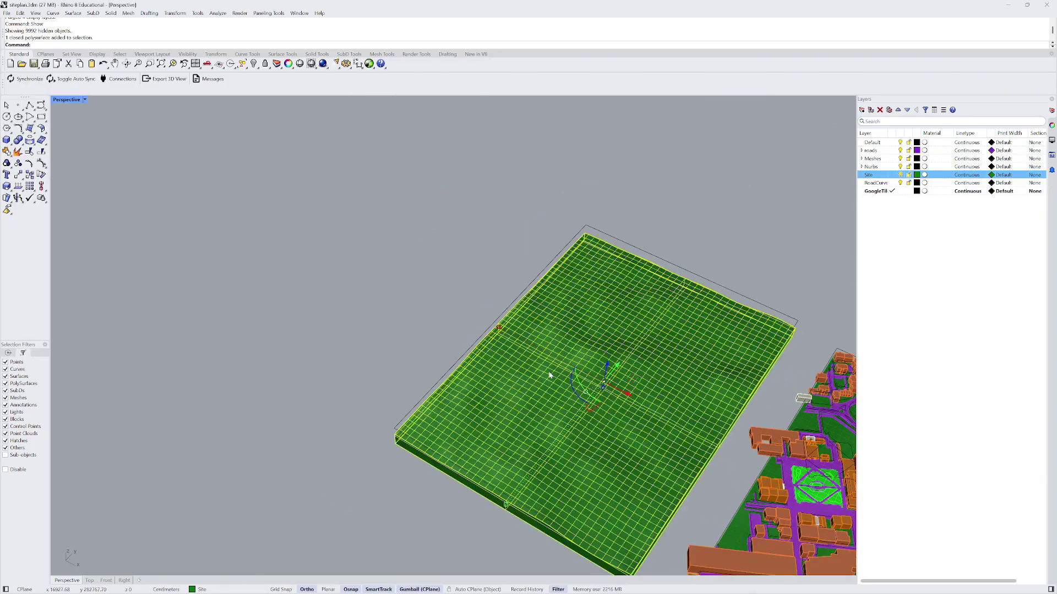
pyautogui.scroll(-5, 458, 265)
pyautogui.moveTo(458, 265); pyautogui.dragTo(510, 318, button='right')
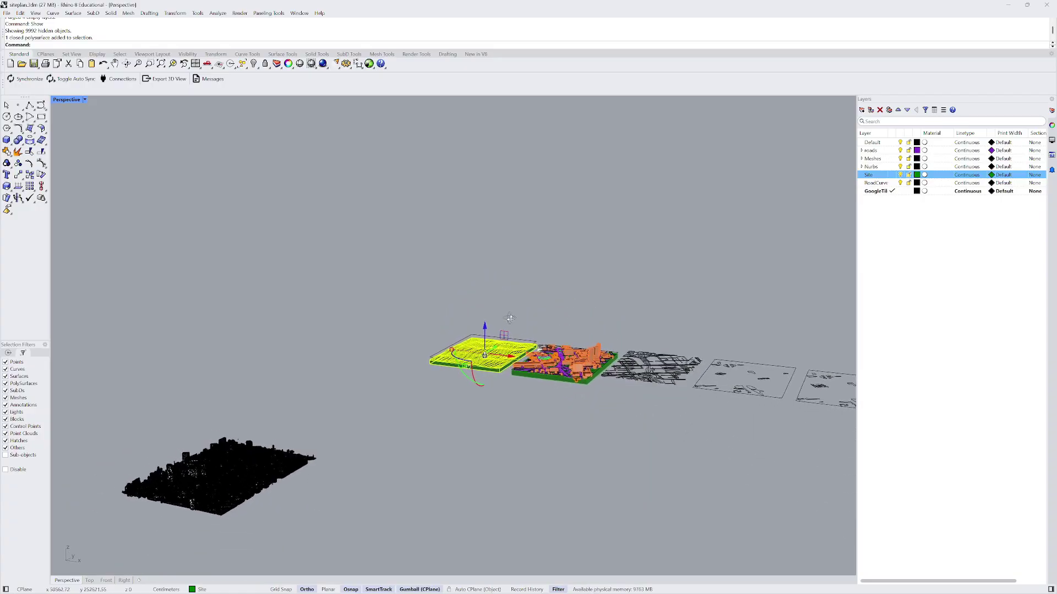
pyautogui.scroll(10, 548, 347)
pyautogui.click(547, 347)
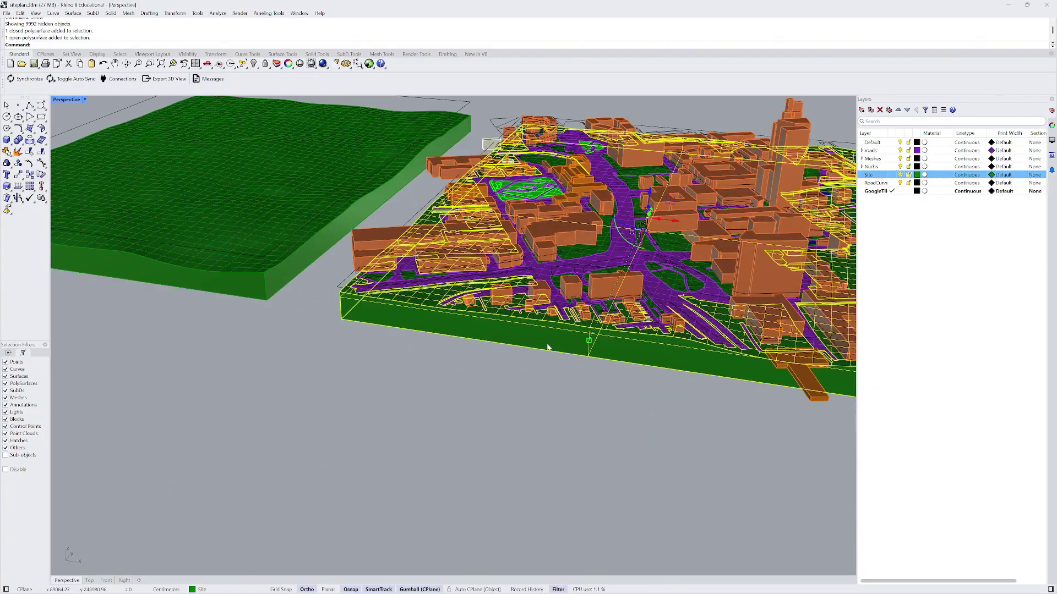
pyautogui.scroll(-8, 559, 348)
pyautogui.click(613, 215)
pyautogui.moveTo(613, 215); pyautogui.dragTo(590, 251, button='right')
pyautogui.scroll(-5, 591, 252)
pyautogui.click(533, 220)
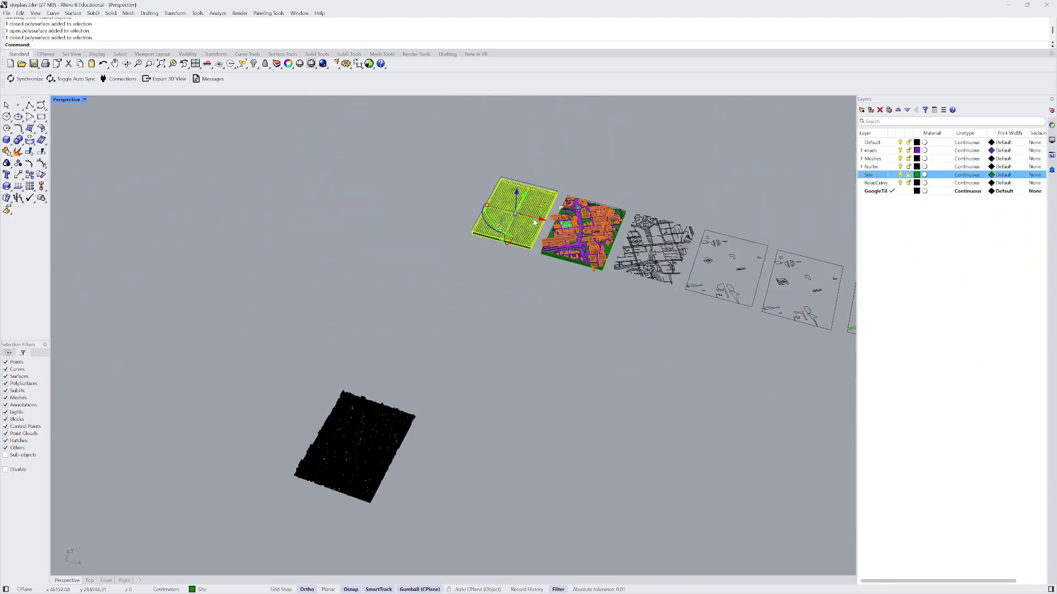
pyautogui.click(593, 191)
pyautogui.scroll(-3, 593, 191)
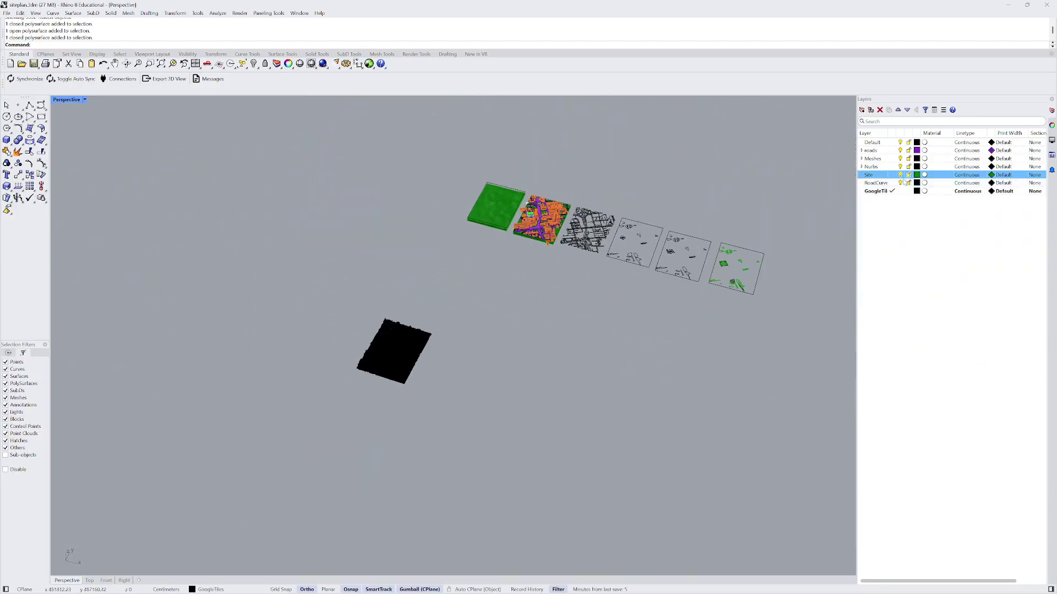
pyautogui.moveTo(593, 191); pyautogui.dragTo(439, 160, button='right')
# - Window-select the tile strip and hide it, then undo the hide
pyautogui.moveTo(407, 152); pyautogui.dragTo(744, 248)
pyautogui.write('hide')
pyautogui.press('Return')
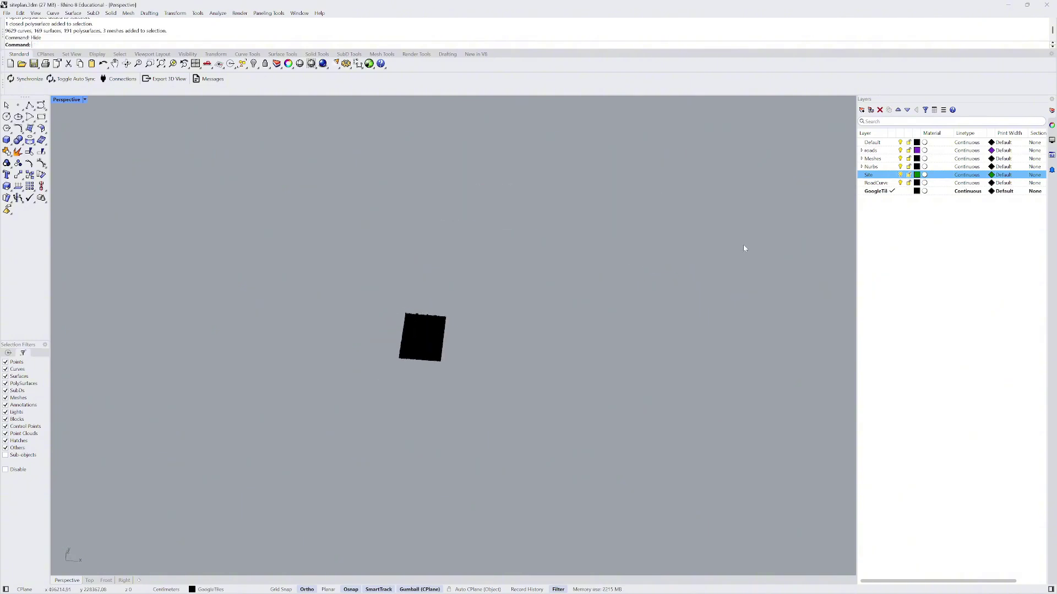
pyautogui.hotkey('ctrl', 'z')
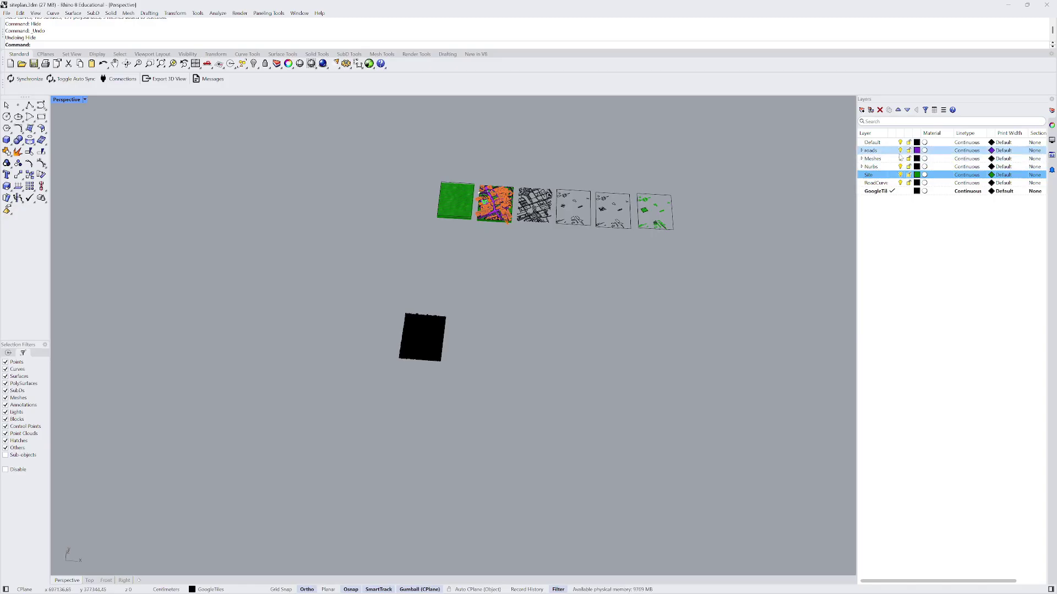
# - Turn off the Meshes, Nurbs and Site layers, then window-select the road linework and remaining tiles
pyautogui.click(897, 159)
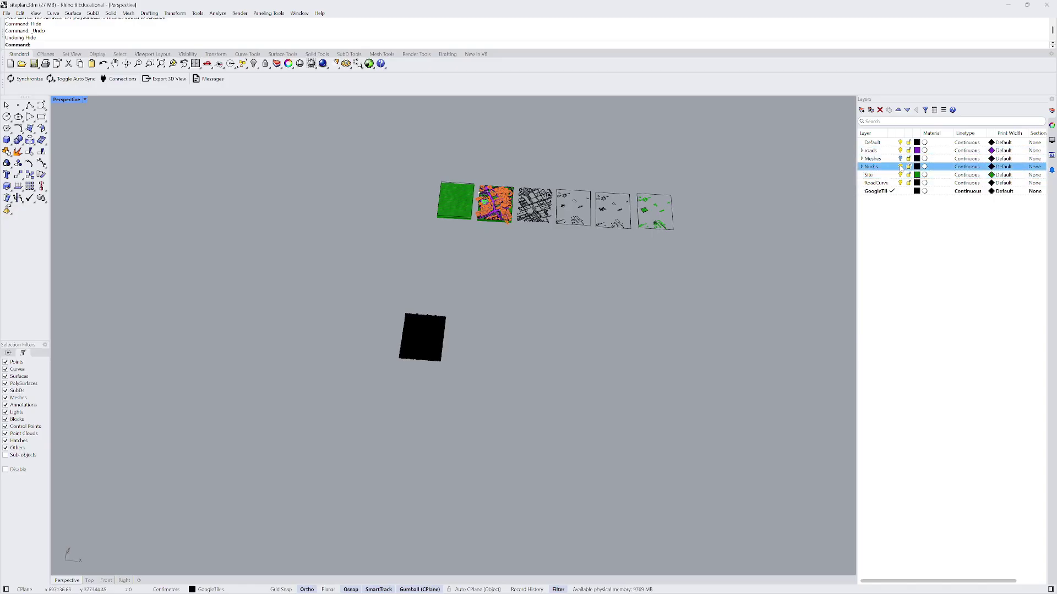
pyautogui.click(900, 167)
pyautogui.click(900, 175)
pyautogui.click(900, 183)
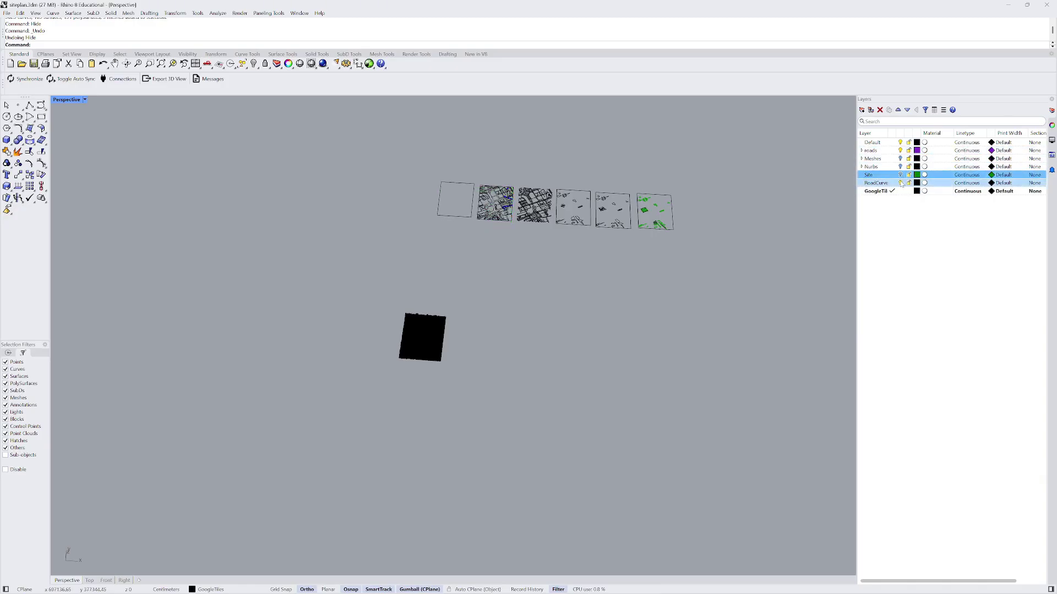
pyautogui.scroll(2, 568, 195)
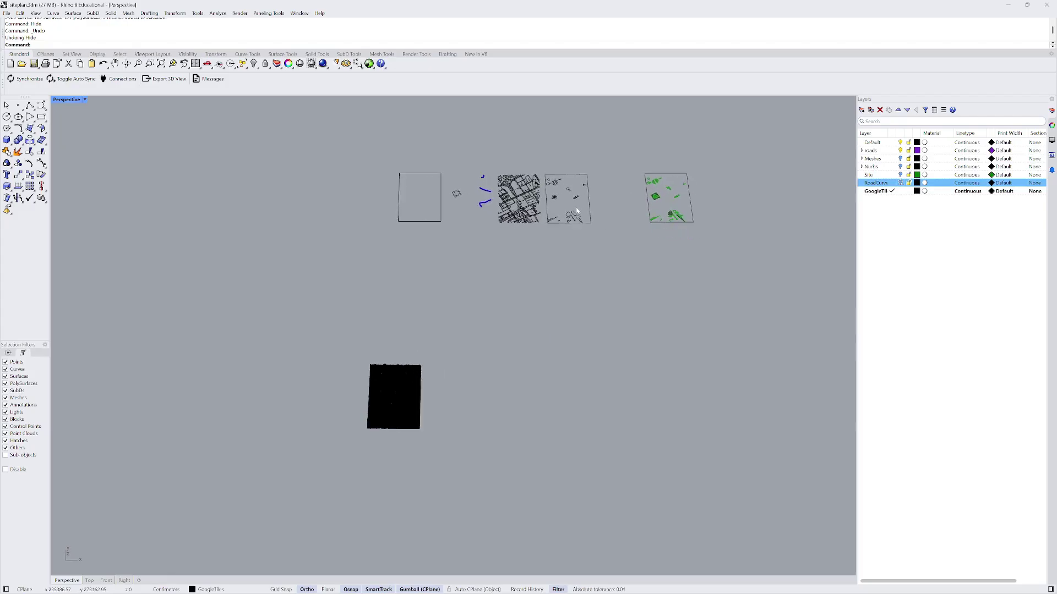
pyautogui.scroll(3, 568, 195)
pyautogui.scroll(3, 440, 248)
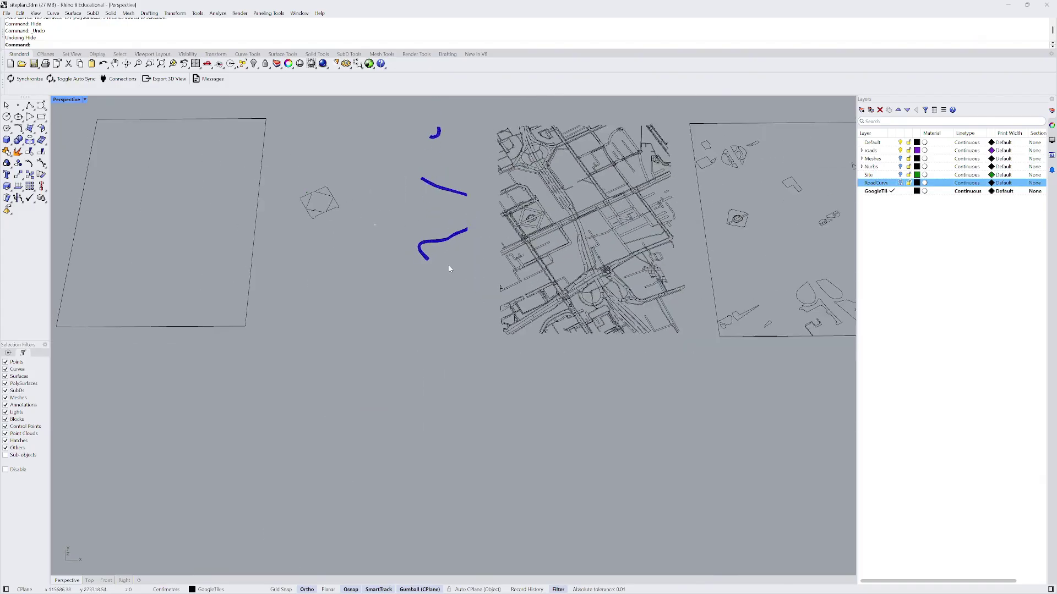
pyautogui.scroll(-2, 448, 266)
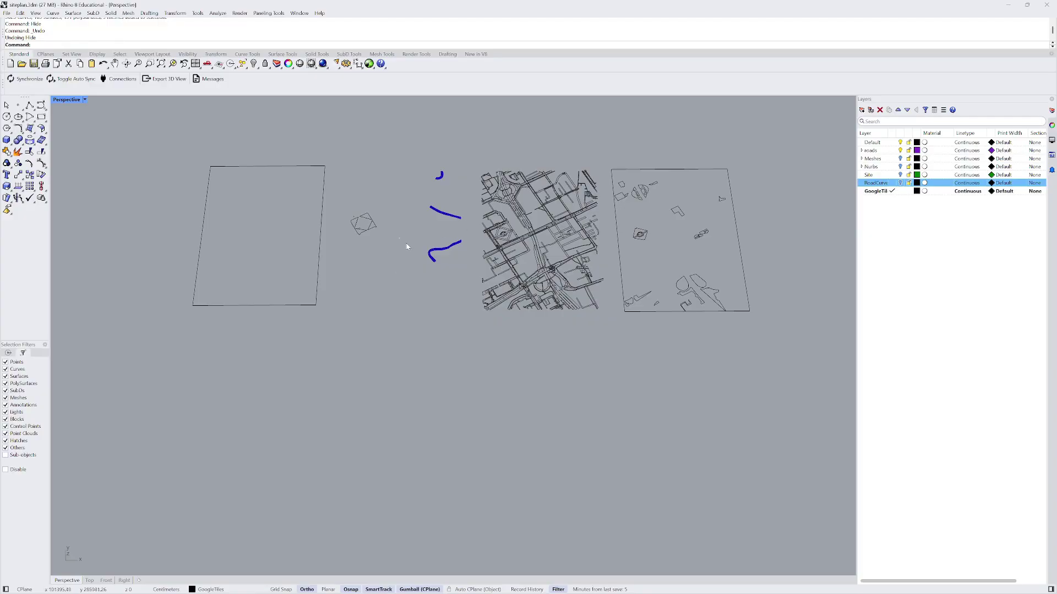
pyautogui.scroll(-3, 363, 242)
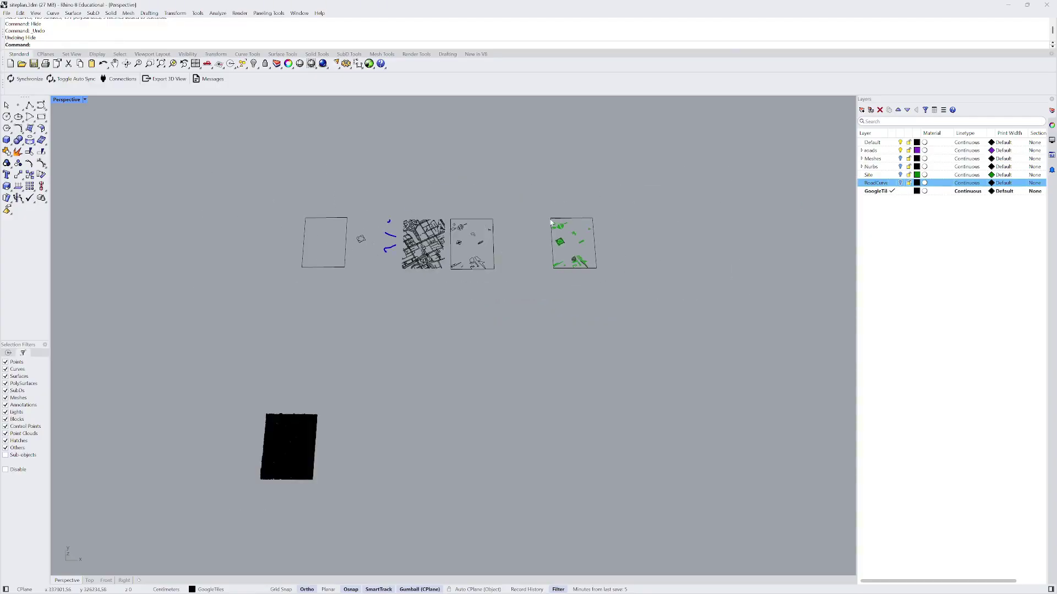
pyautogui.scroll(10, 577, 245)
pyautogui.scroll(-5, 465, 244)
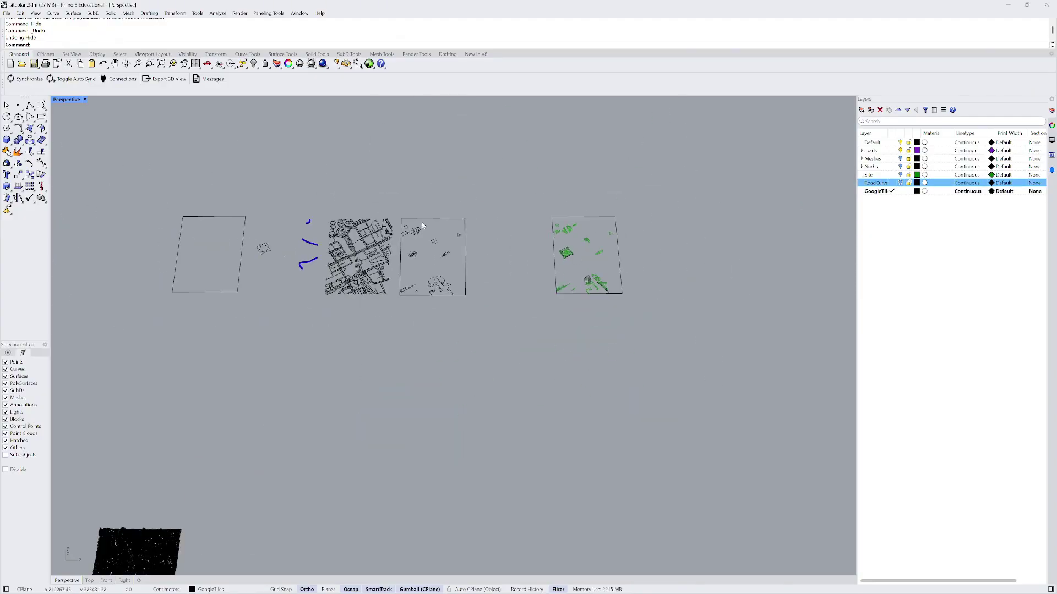
pyautogui.moveTo(324, 204); pyautogui.dragTo(713, 346)
pyautogui.keyDown('shift'); pyautogui.moveTo(276, 301); pyautogui.dragTo(66, 164); pyautogui.keyUp('shift')
# - Move the selected tiles onto the RoadCurves layer
pyautogui.rightClick(877, 187)
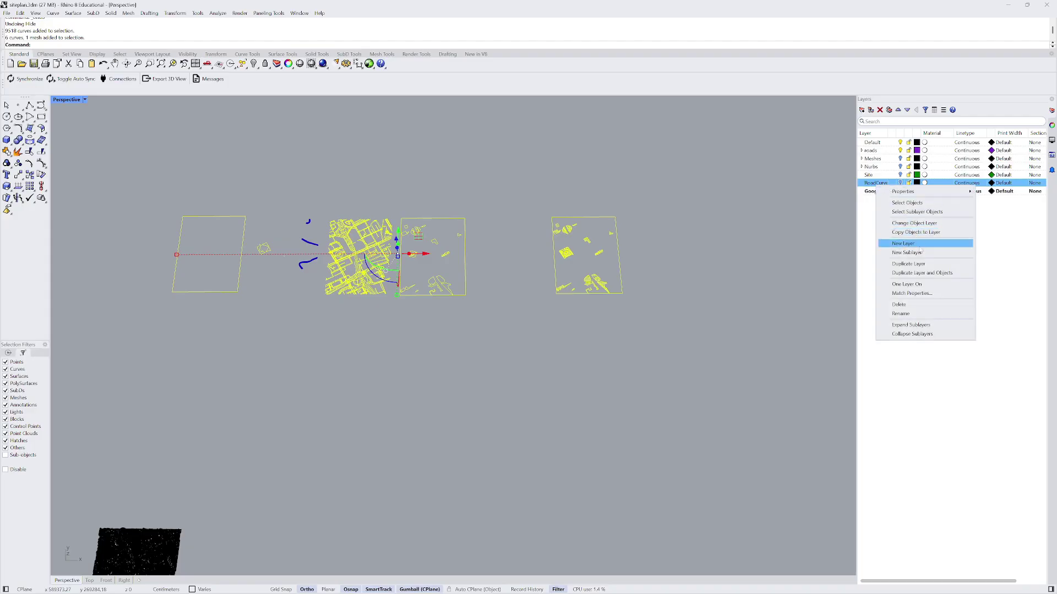
pyautogui.click(914, 223)
pyautogui.scroll(8, 278, 215)
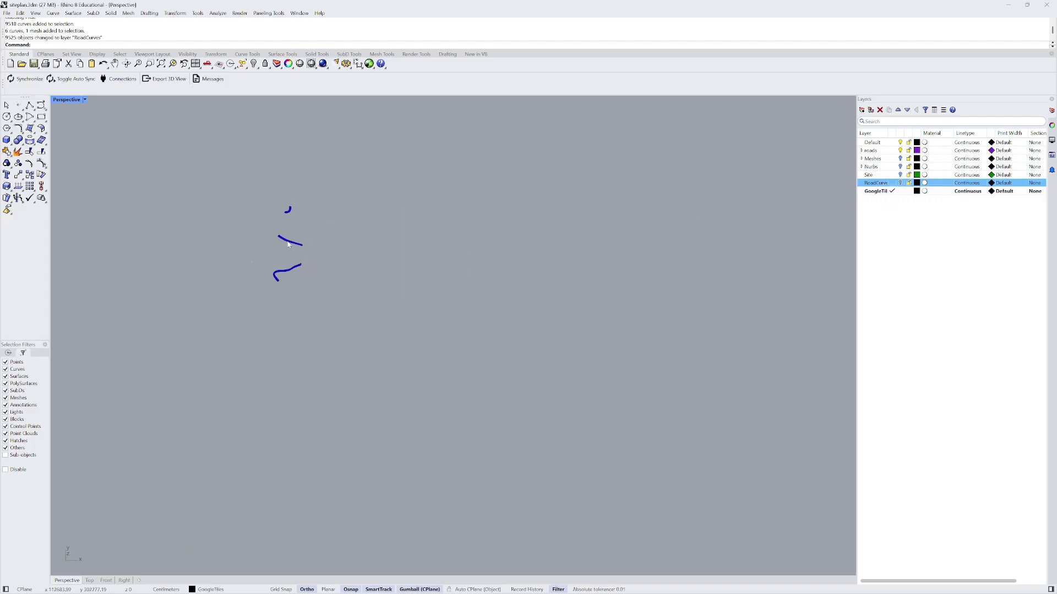
# - Create a 'water' sublayer under Meshes and move the selected object onto it
pyautogui.moveTo(263, 177); pyautogui.dragTo(439, 430)
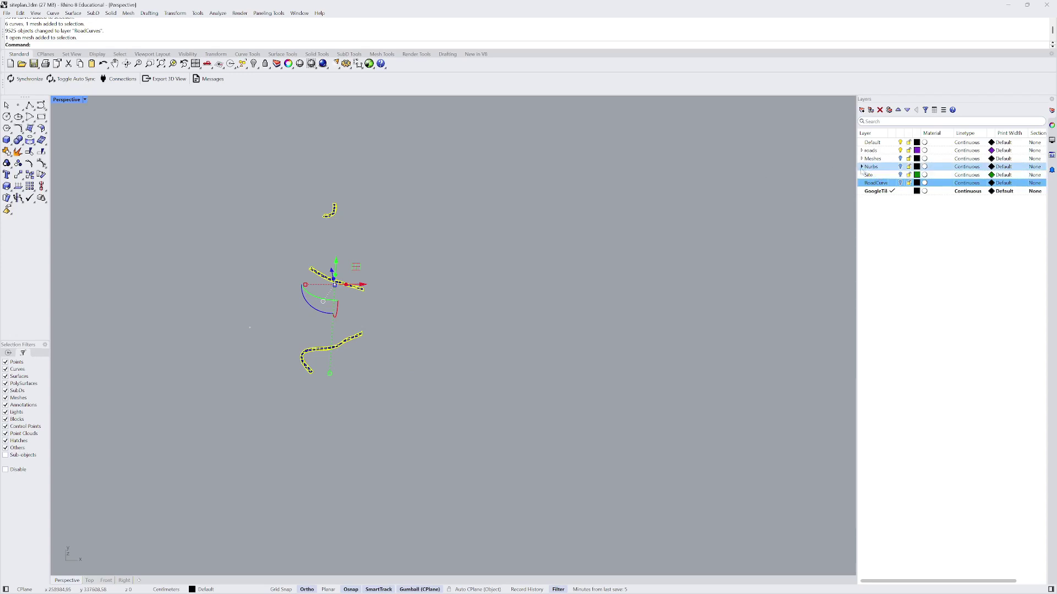
pyautogui.click(862, 159)
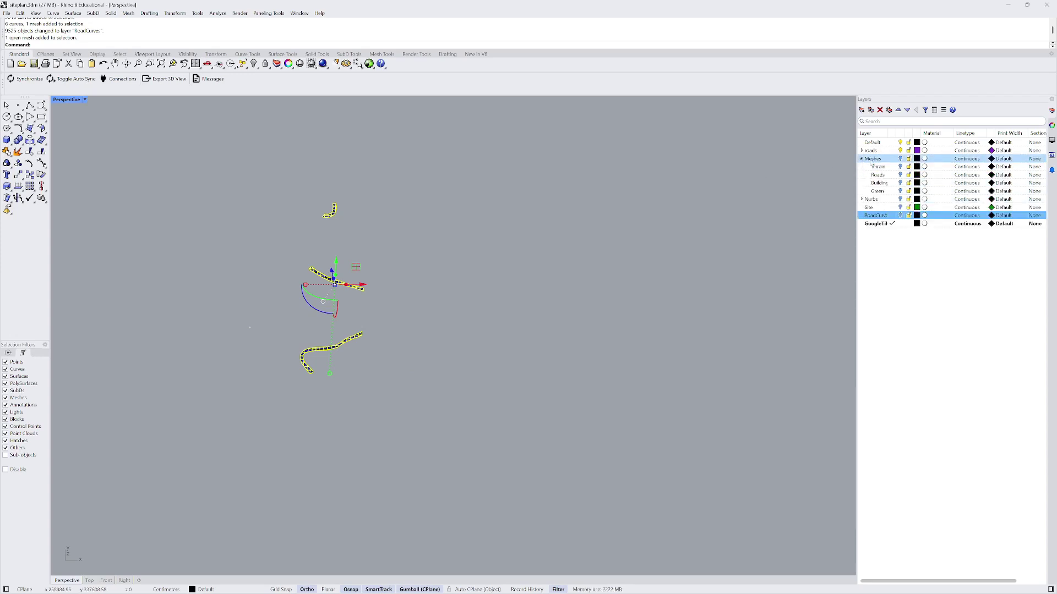
pyautogui.rightClick(873, 160)
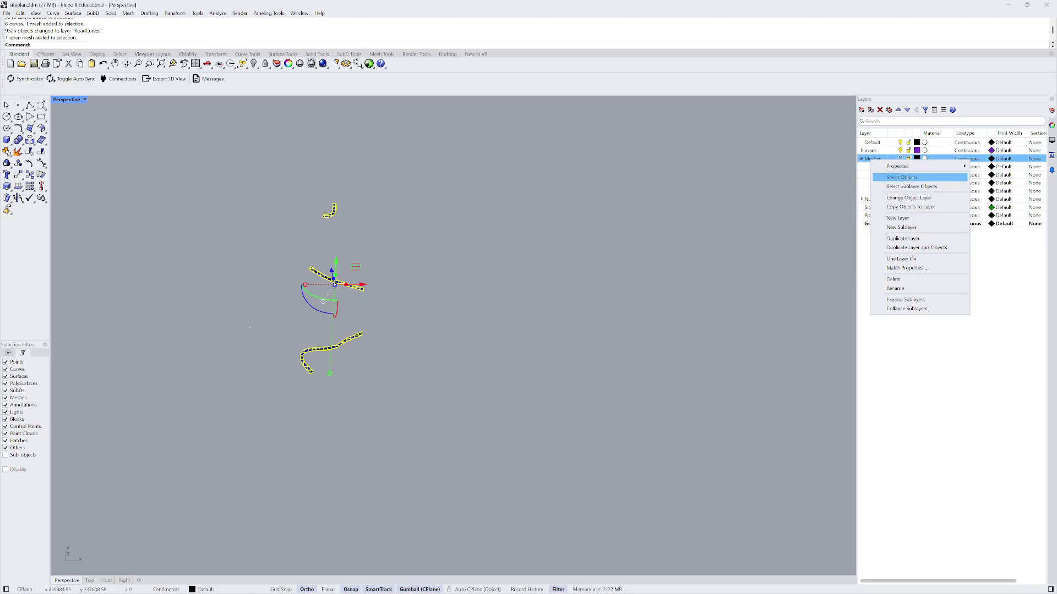
pyautogui.click(865, 113)
pyautogui.click(870, 110)
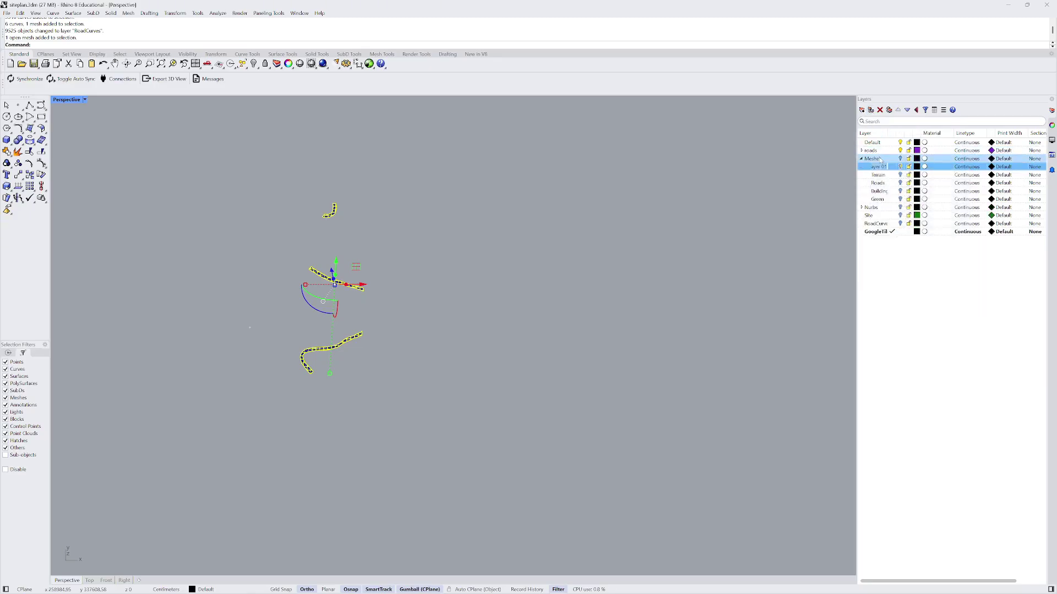
pyautogui.write('water')
pyautogui.click(979, 293)
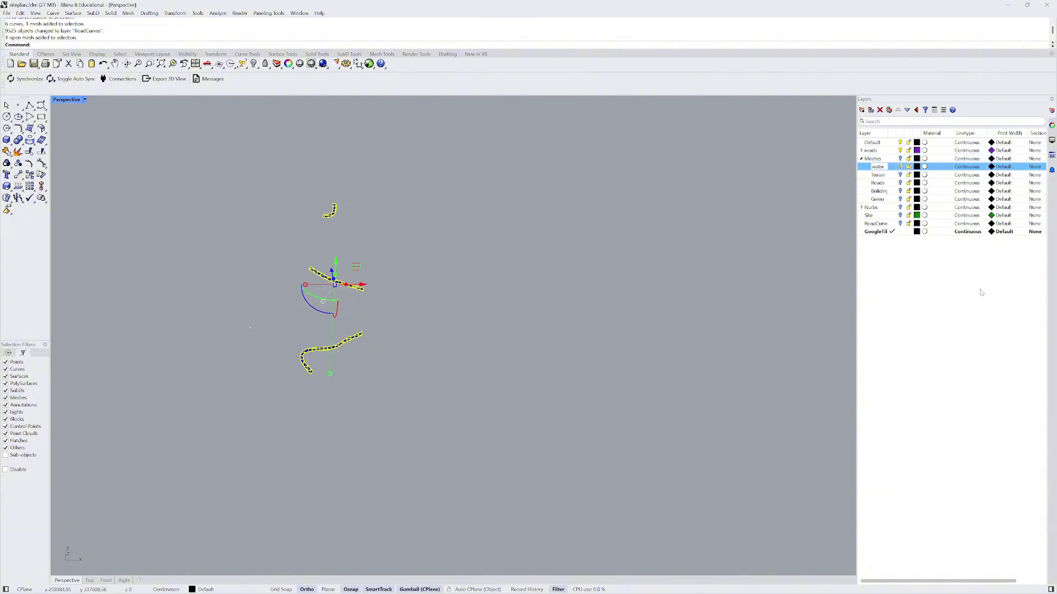
pyautogui.rightClick(879, 168)
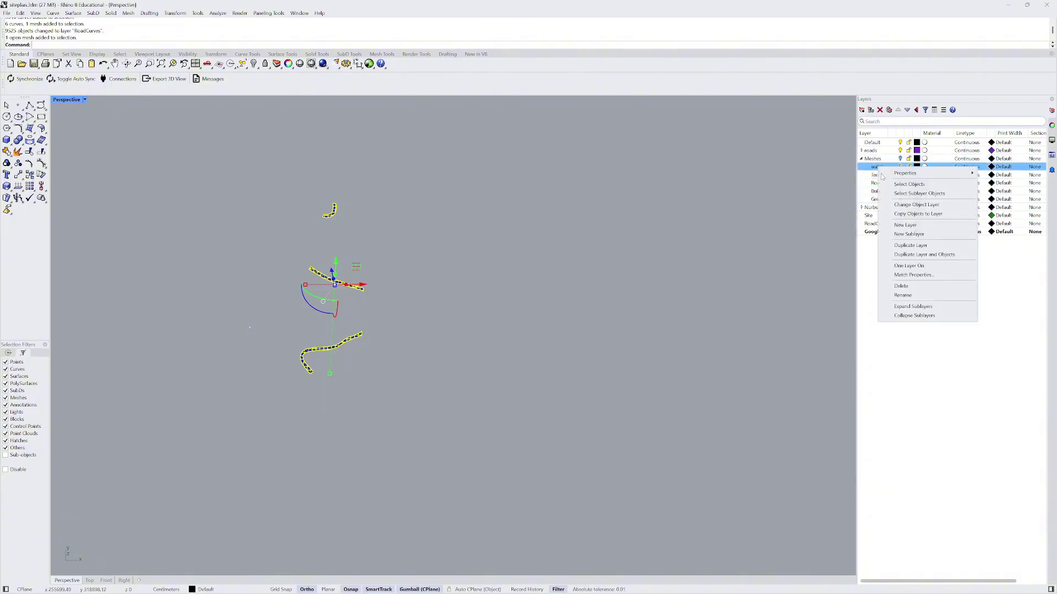
pyautogui.click(892, 214)
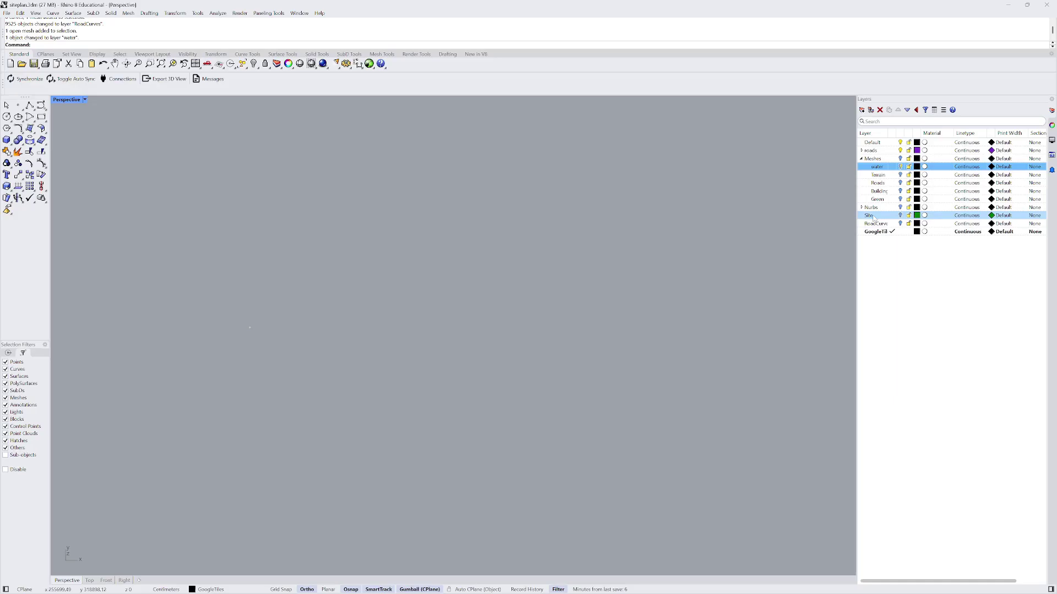
# - Move the remaining closed mesh onto the Nurbs Building layer and collapse both layer groups
pyautogui.click(438, 307)
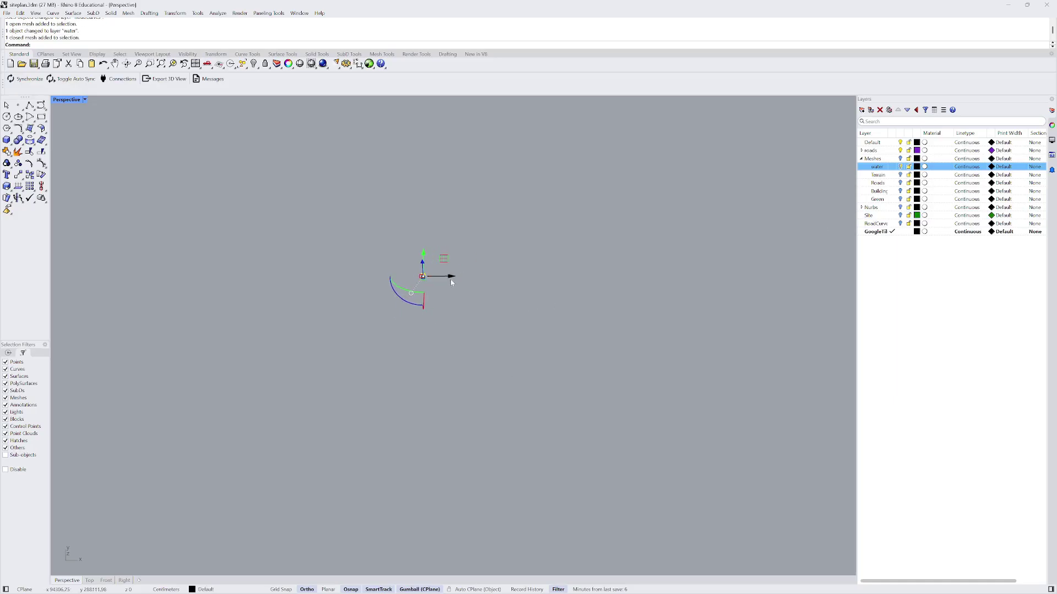
pyautogui.click(459, 261)
pyautogui.click(501, 363)
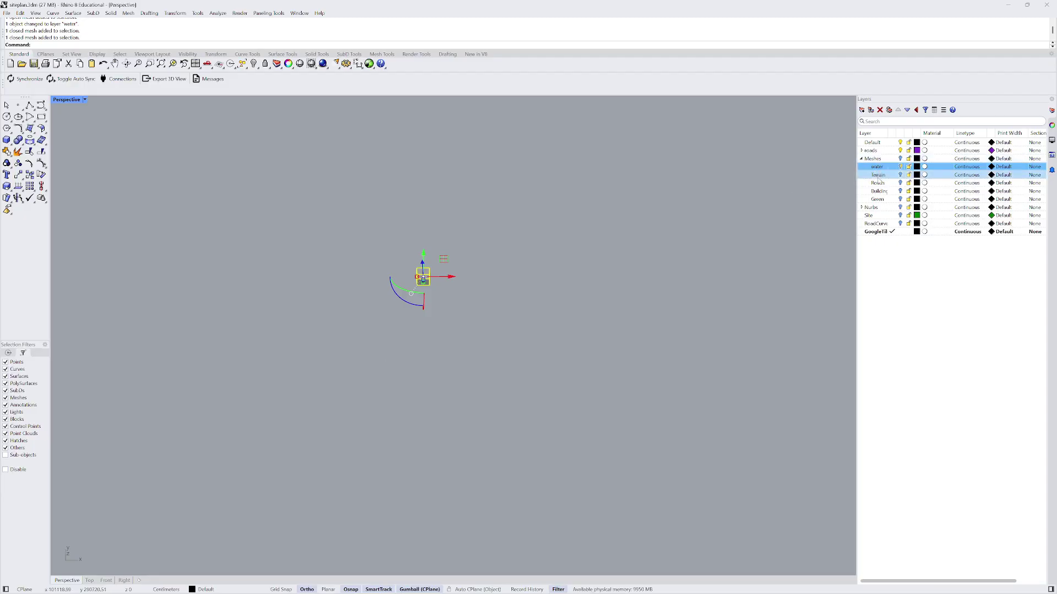
pyautogui.click(862, 207)
pyautogui.rightClick(881, 215)
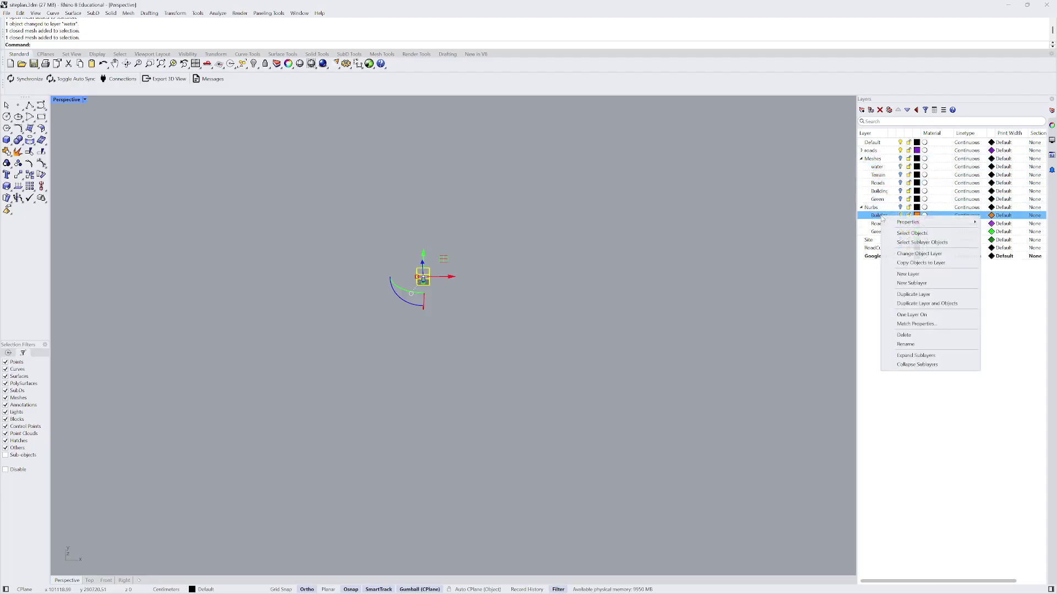
pyautogui.click(919, 254)
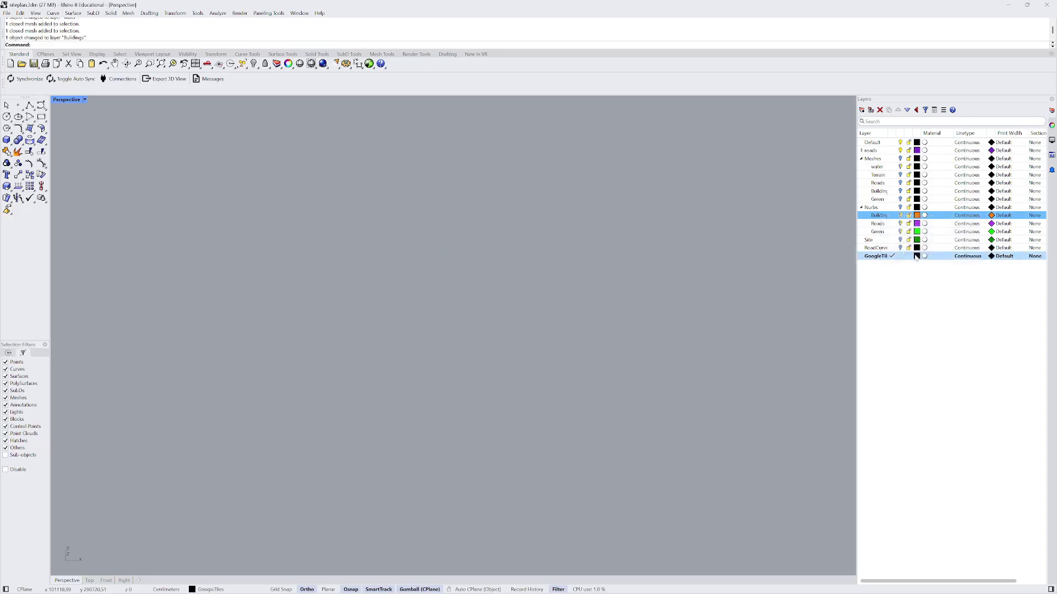
pyautogui.click(862, 207)
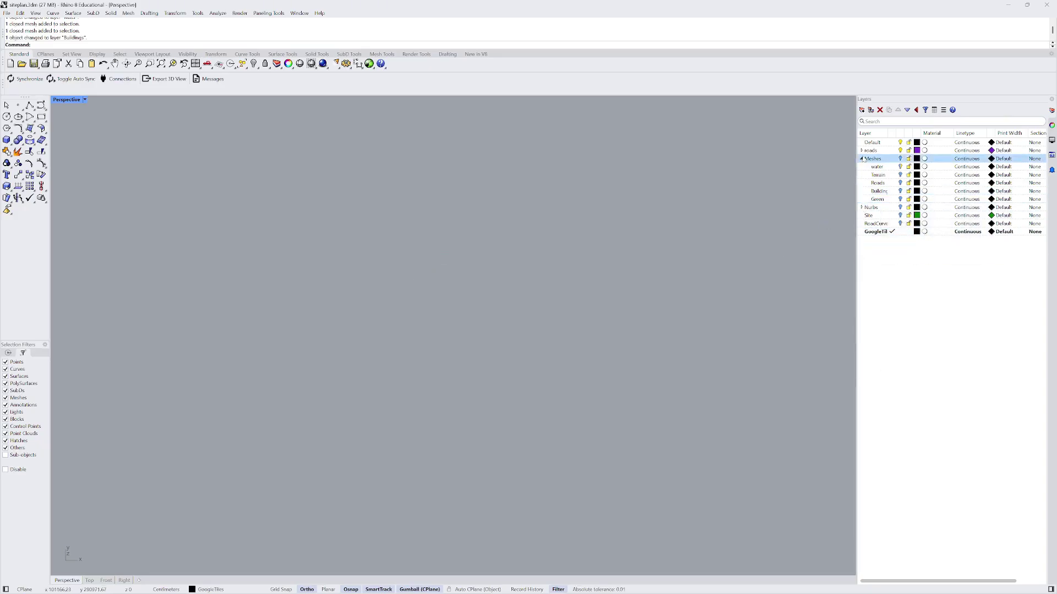
pyautogui.click(861, 158)
pyautogui.moveTo(522, 224); pyautogui.dragTo(432, 266, button='right')
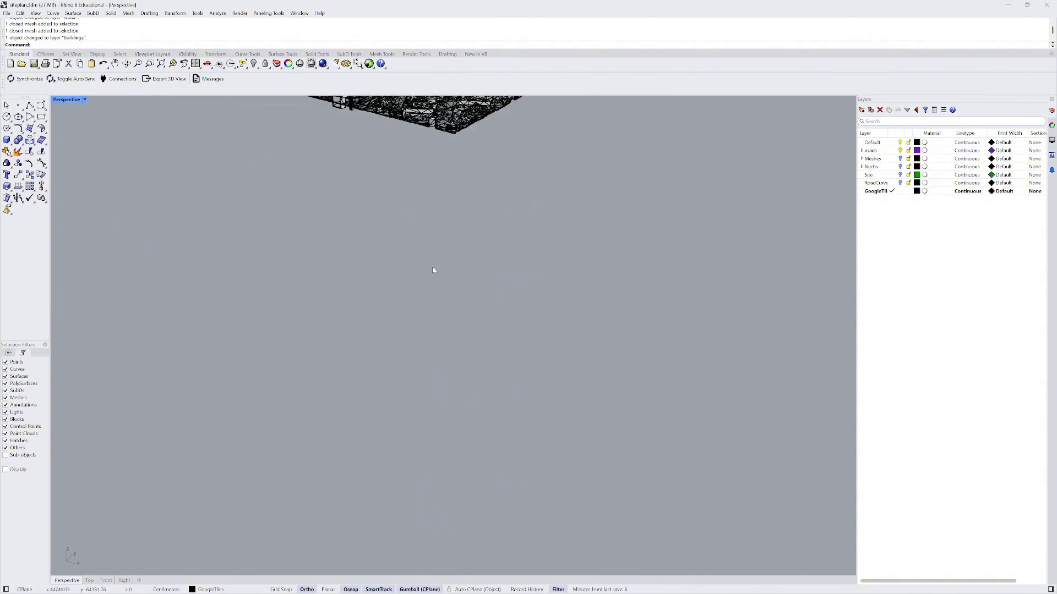
pyautogui.scroll(-3, 432, 270)
pyautogui.scroll(5, 419, 237)
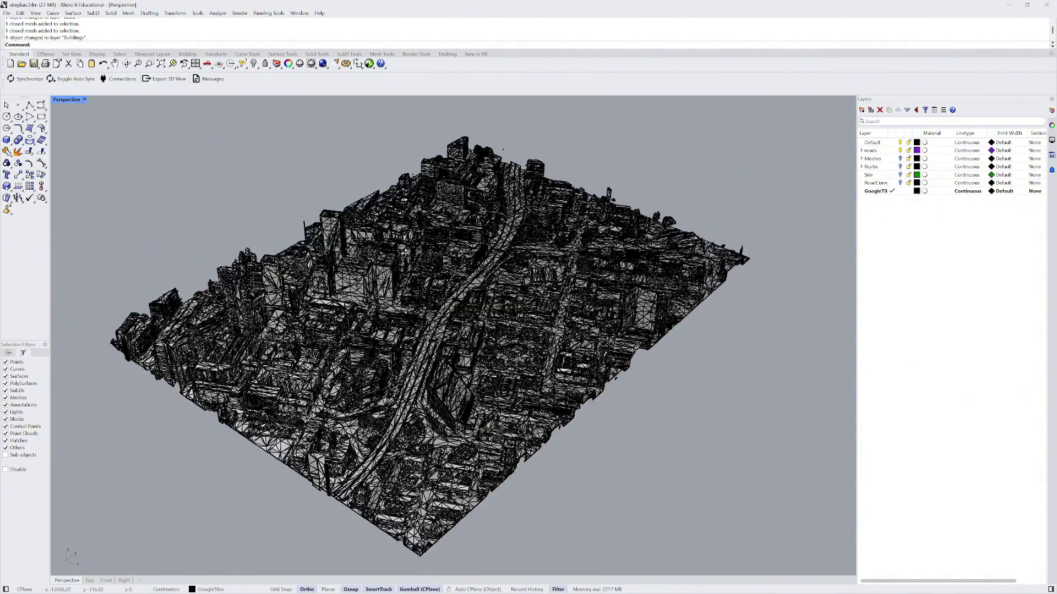
pyautogui.moveTo(426, 246); pyautogui.dragTo(423, 244, button='right')
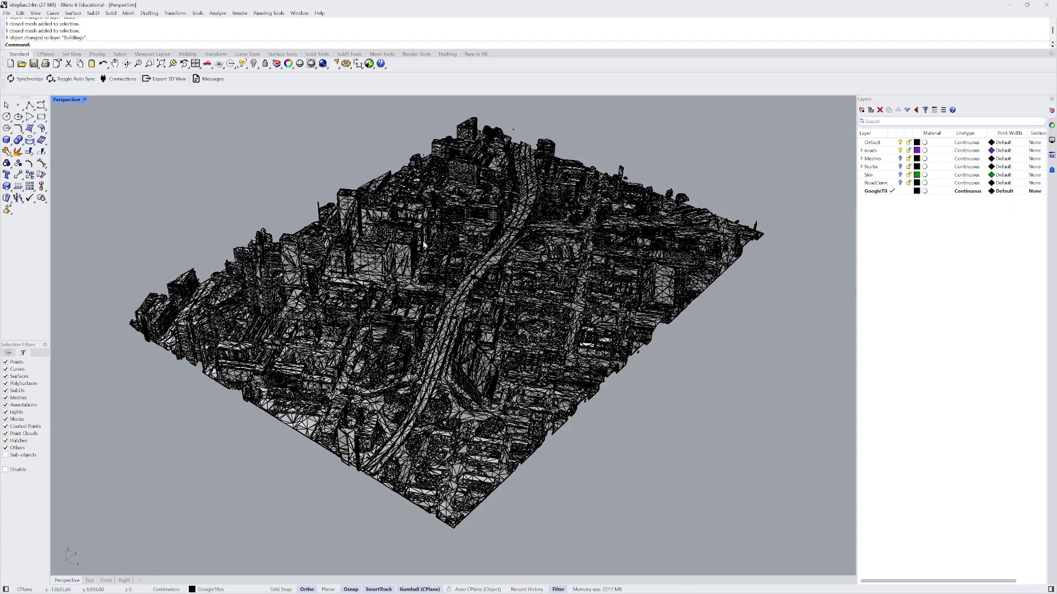
pyautogui.click(85, 99)
pyautogui.click(98, 150)
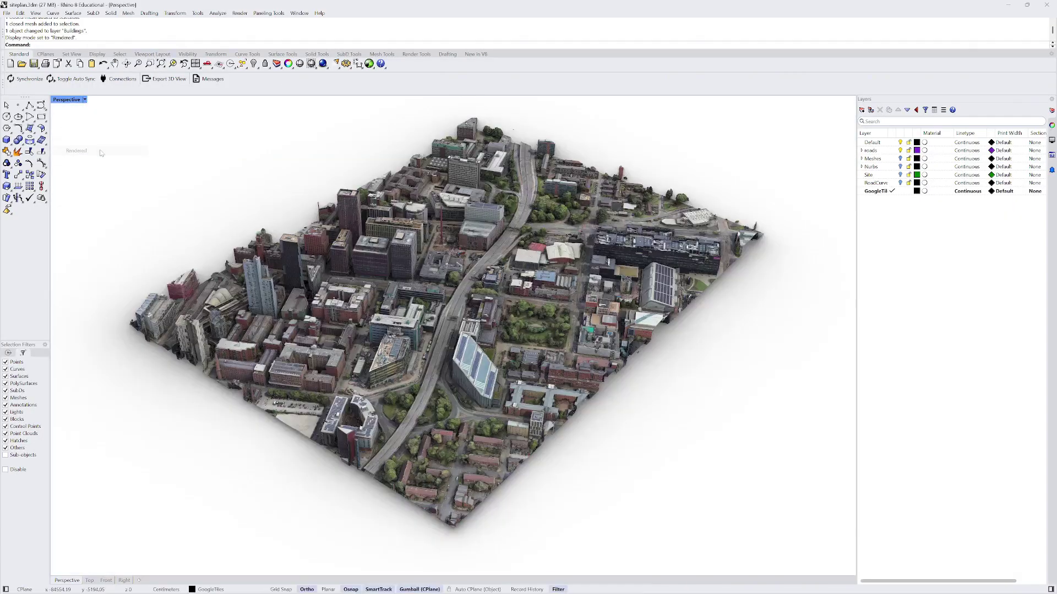
pyautogui.scroll(-6, 469, 260)
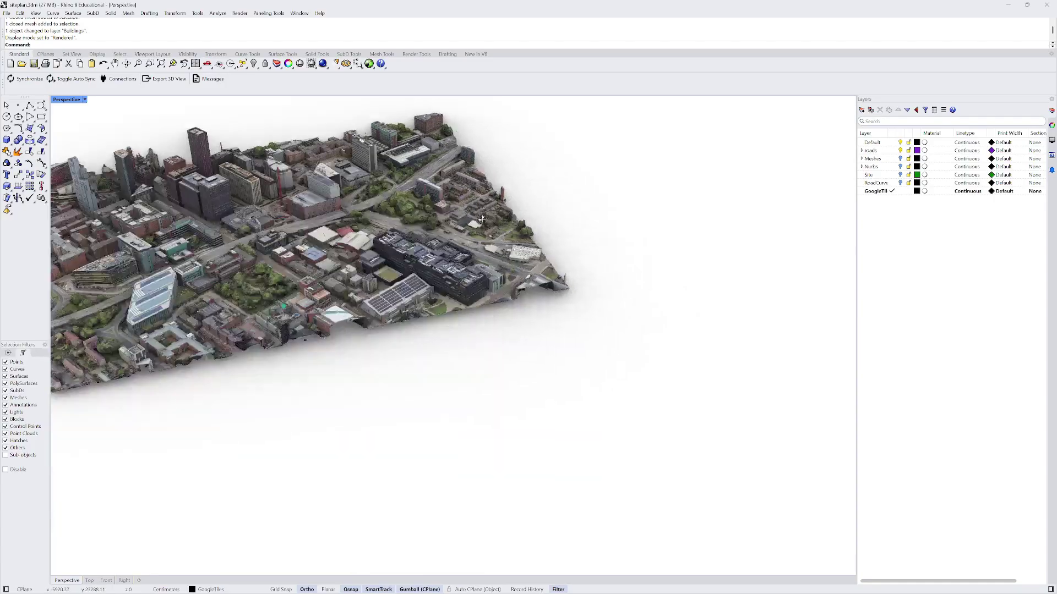
pyautogui.moveTo(497, 259); pyautogui.dragTo(489, 341, button='right')
pyautogui.scroll(6, 362, 262)
pyautogui.scroll(5, 362, 262)
pyautogui.scroll(-10, 367, 262)
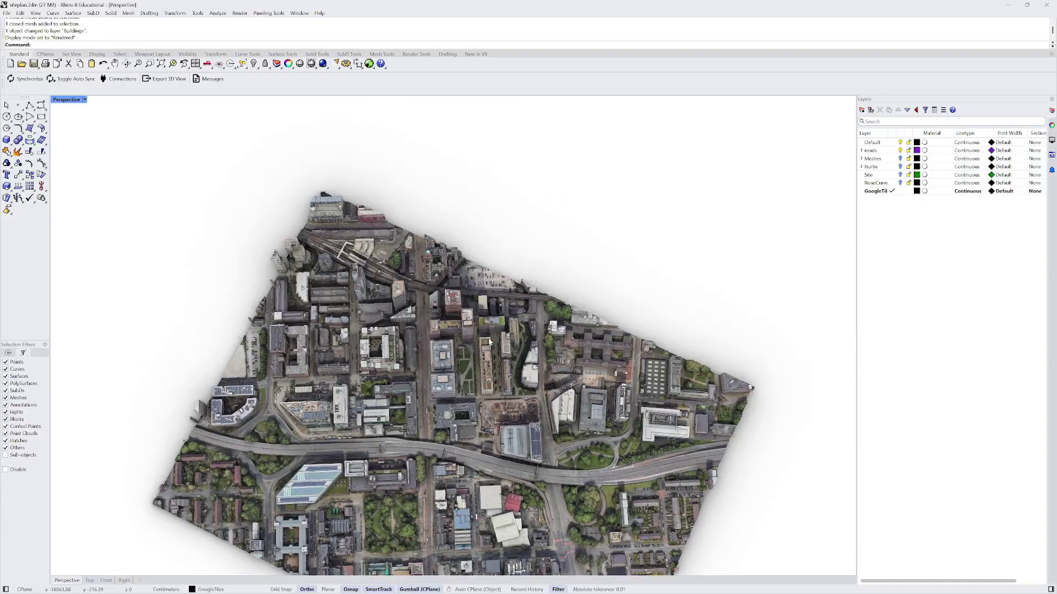
pyautogui.click(91, 582)
pyautogui.scroll(-10, 357, 359)
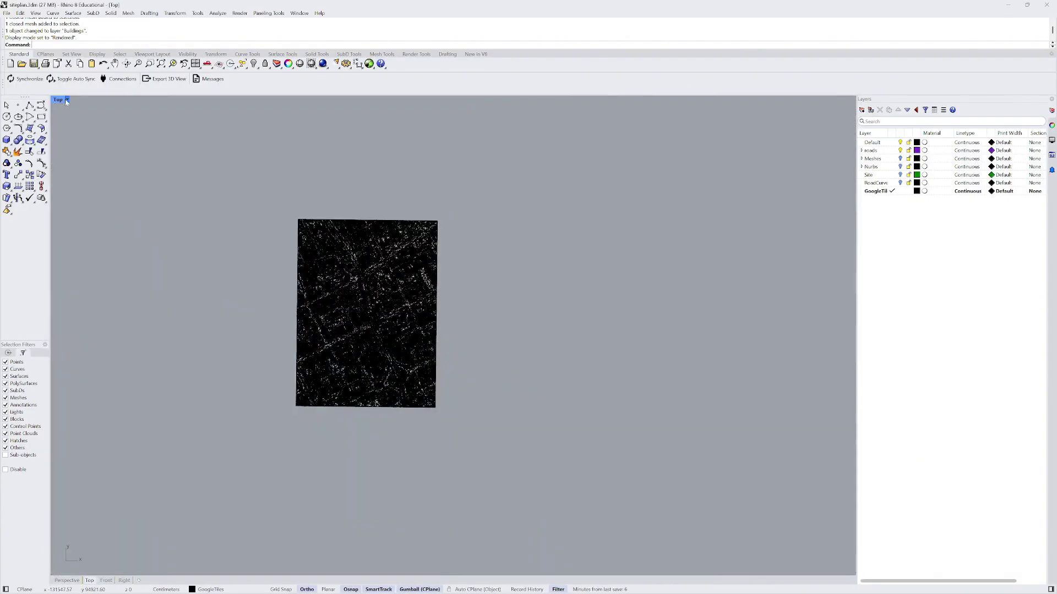
pyautogui.click(59, 99)
pyautogui.click(77, 151)
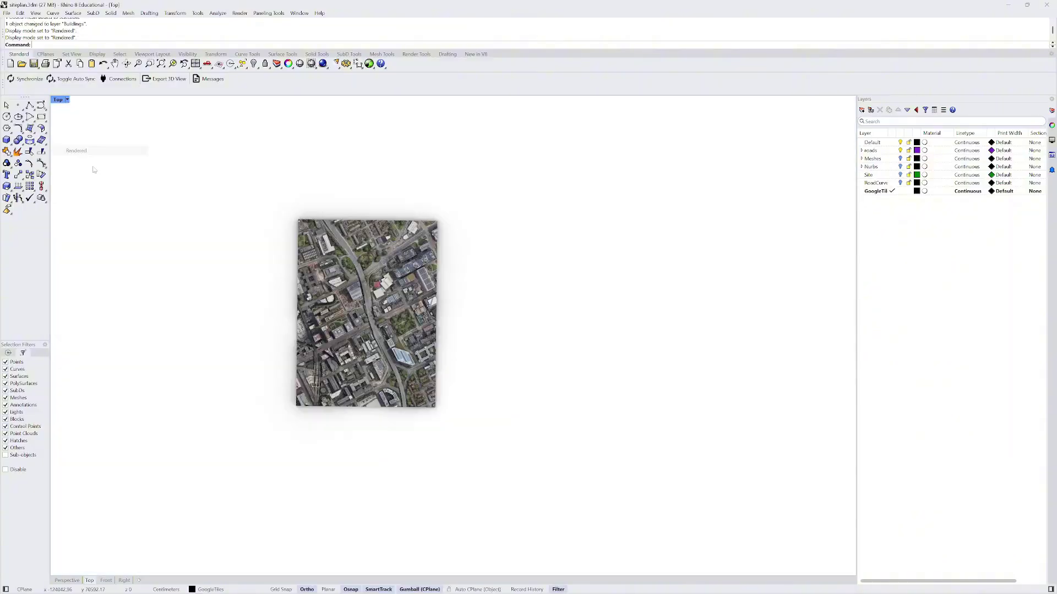
pyautogui.scroll(8, 414, 334)
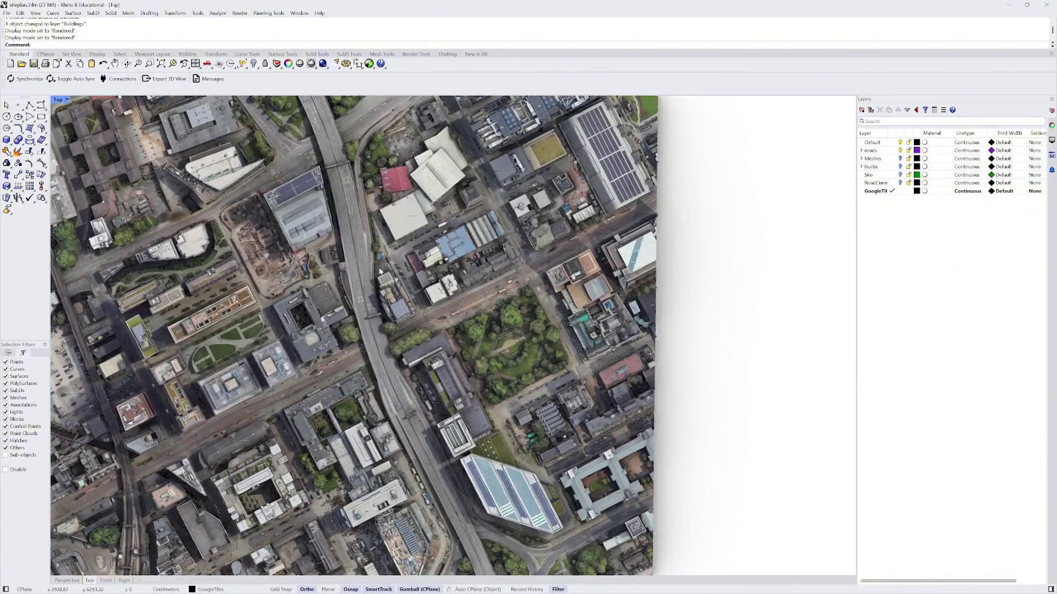
pyautogui.scroll(-5, 379, 271)
pyautogui.scroll(9, 369, 203)
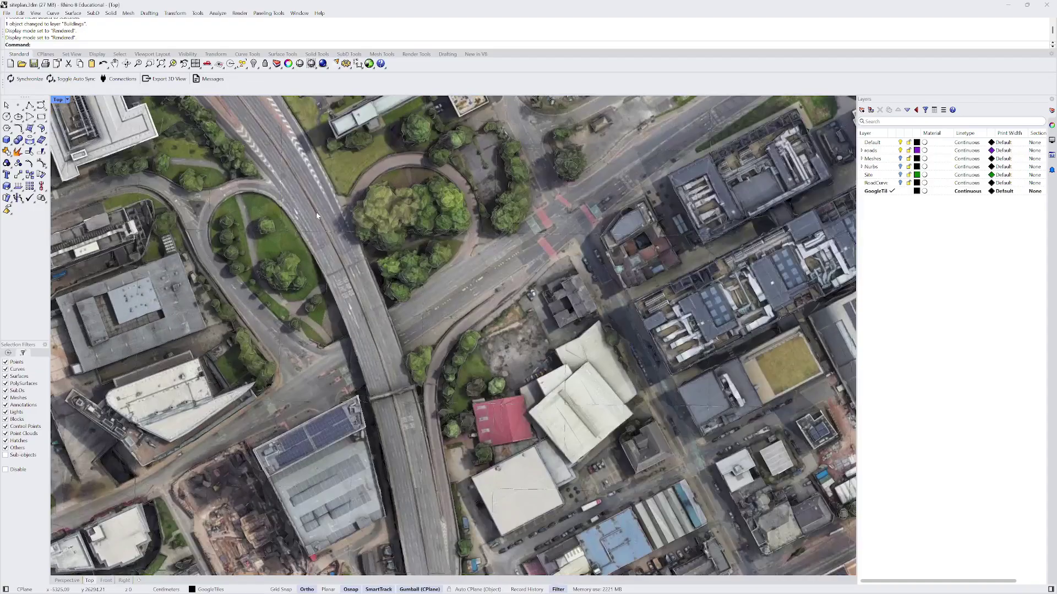
pyautogui.scroll(-3, 243, 249)
pyautogui.scroll(3, 326, 231)
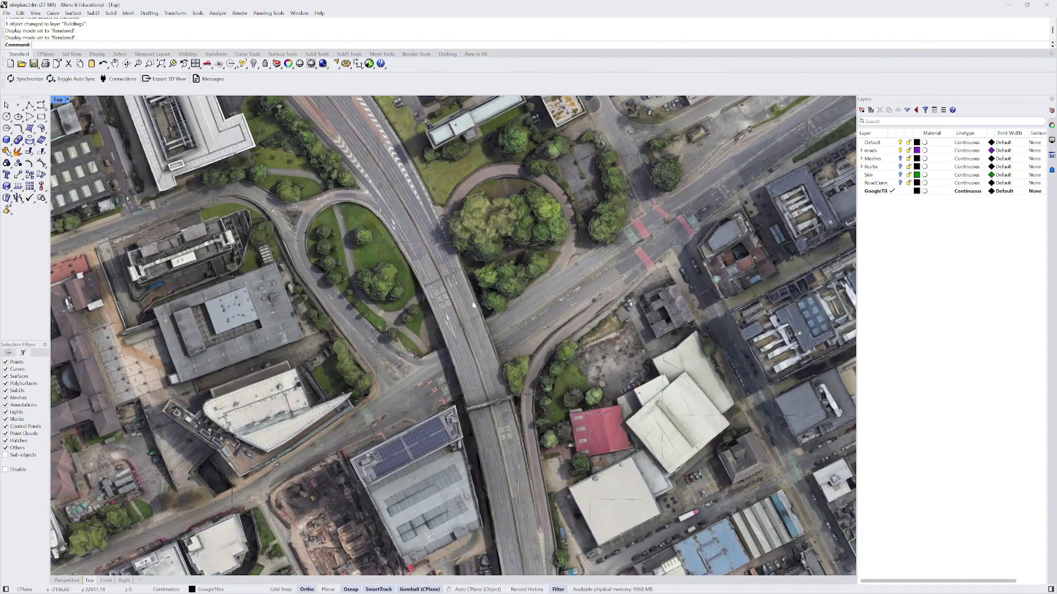
pyautogui.scroll(-5, 473, 306)
pyautogui.scroll(-2, 543, 279)
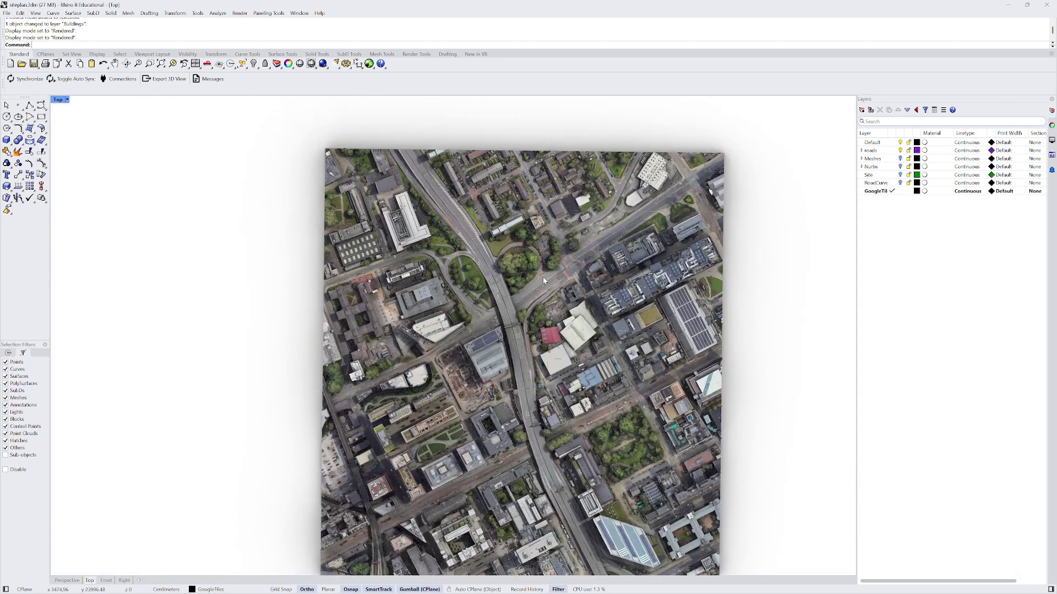
pyautogui.scroll(-3, 503, 267)
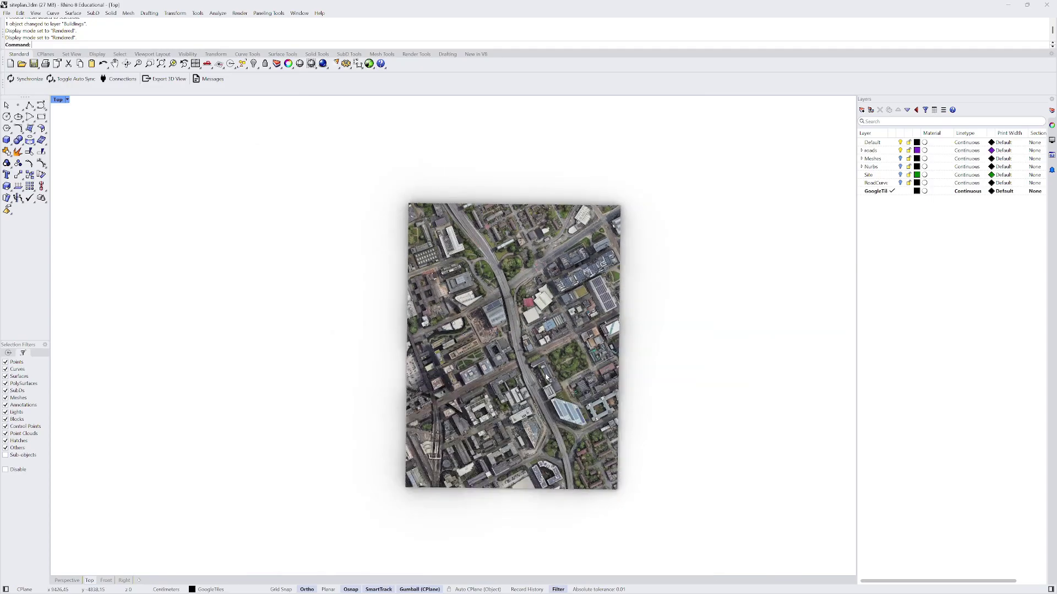
pyautogui.scroll(3, 551, 411)
pyautogui.scroll(5, 503, 324)
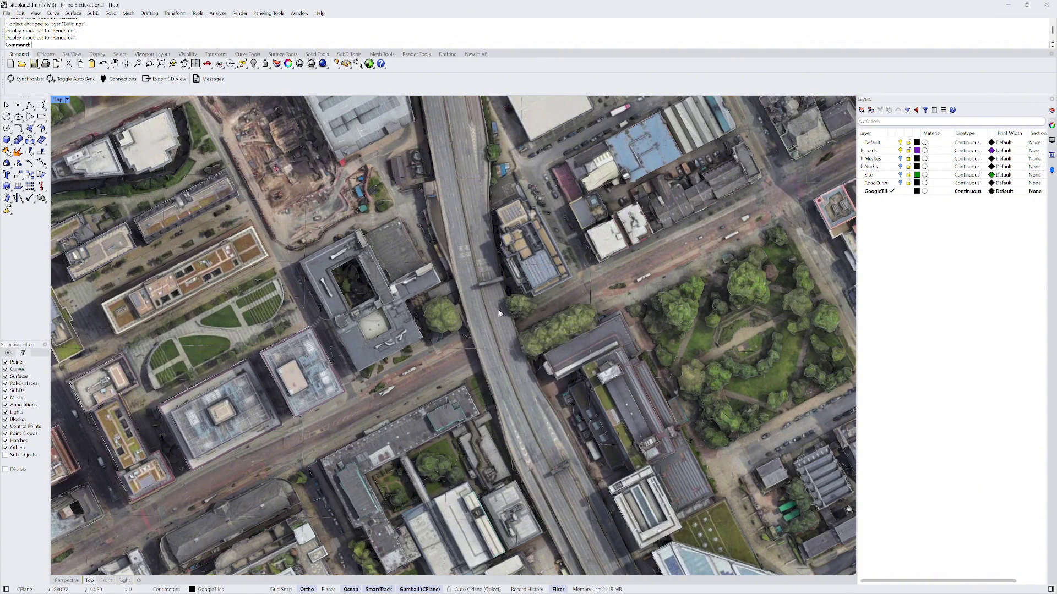
pyautogui.scroll(-2, 492, 292)
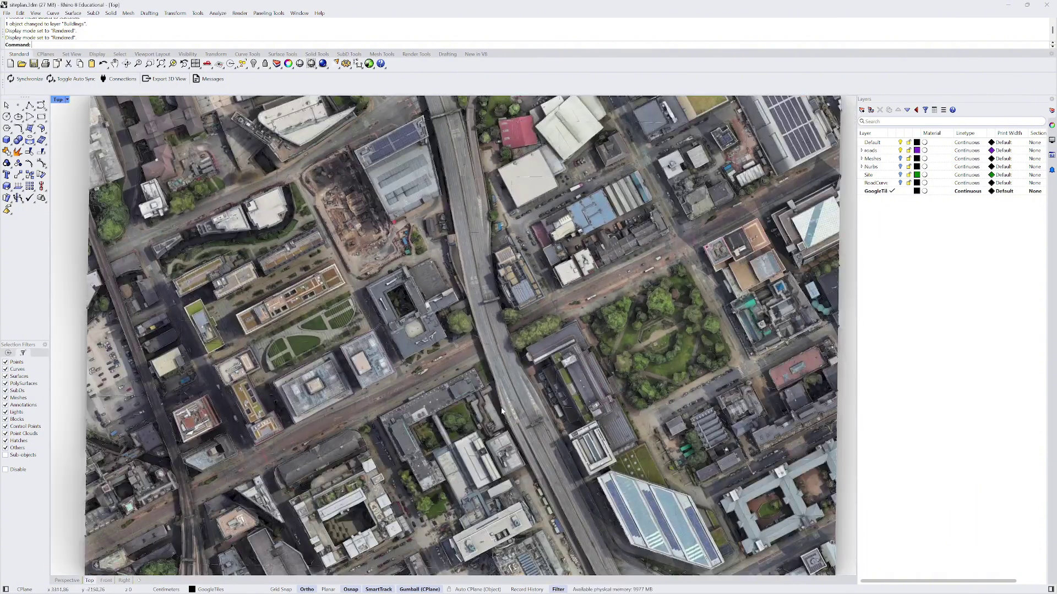
pyautogui.scroll(-2, 503, 411)
pyautogui.scroll(-1, 565, 480)
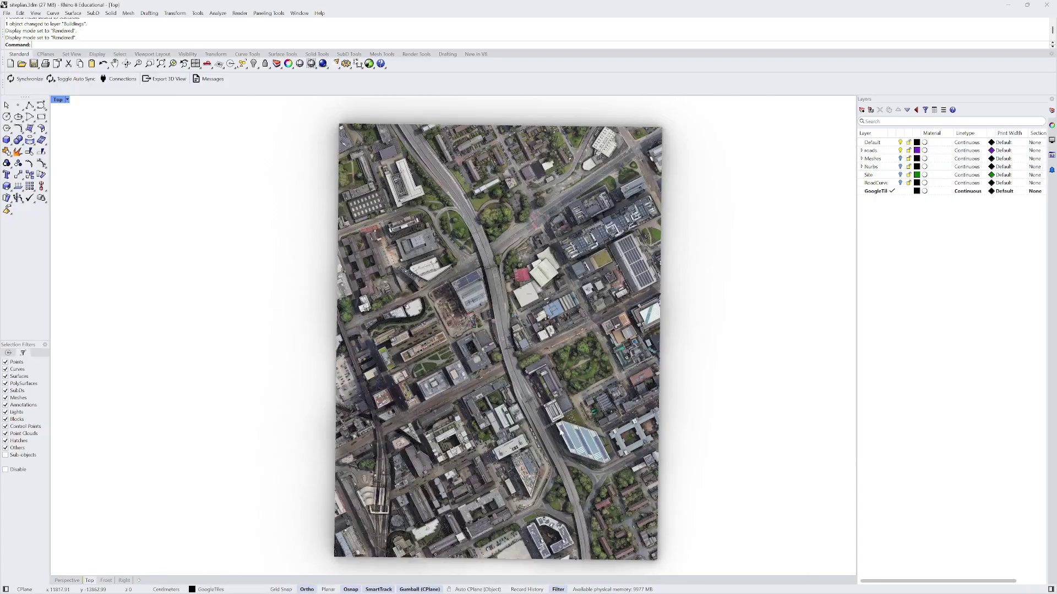
pyautogui.scroll(4, 567, 523)
pyautogui.scroll(8, 500, 393)
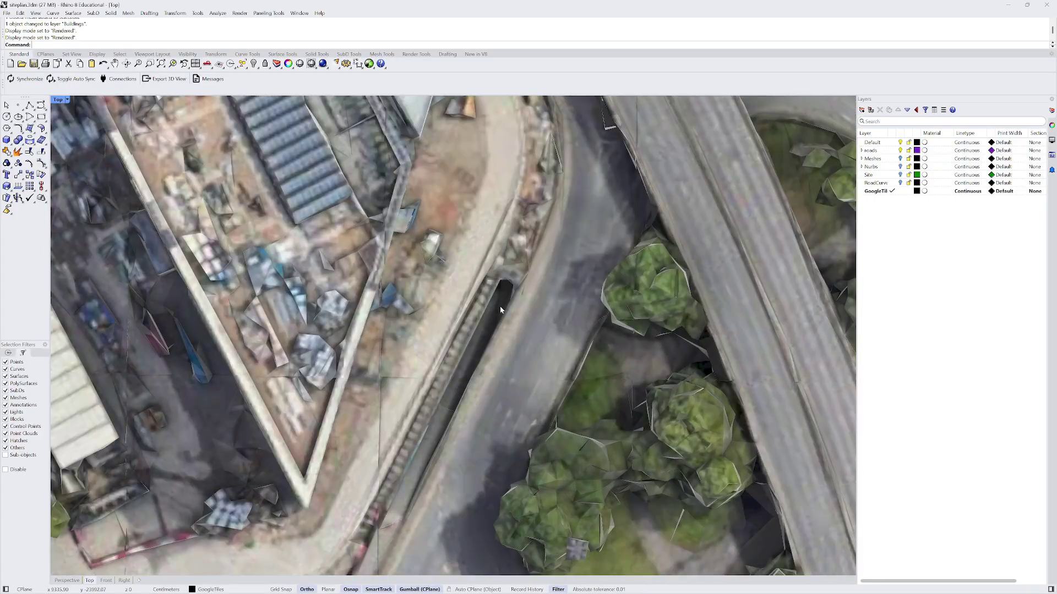
pyautogui.scroll(-4, 500, 306)
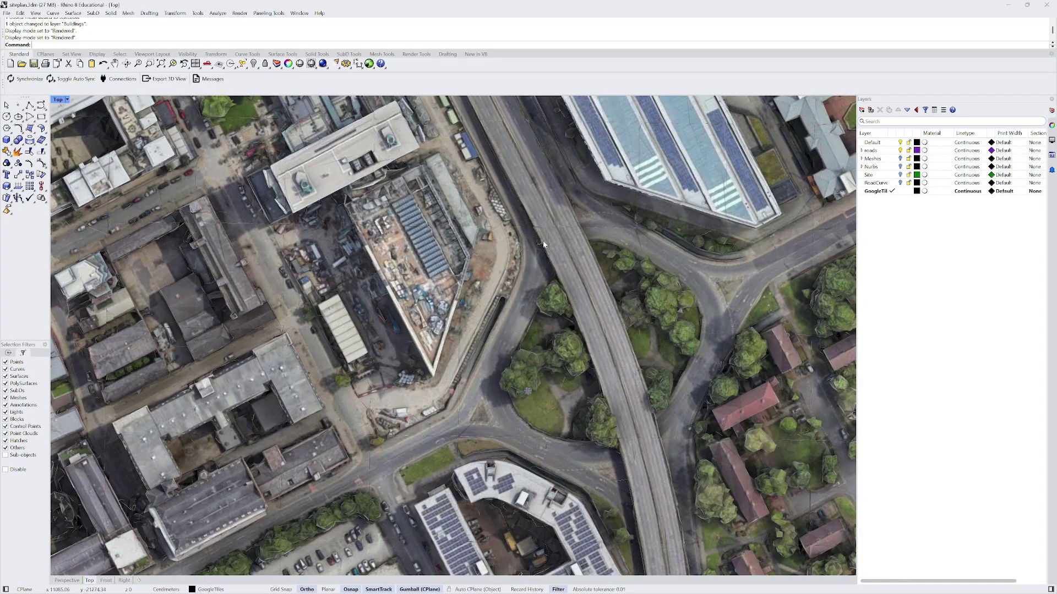
pyautogui.scroll(-6, 836, 239)
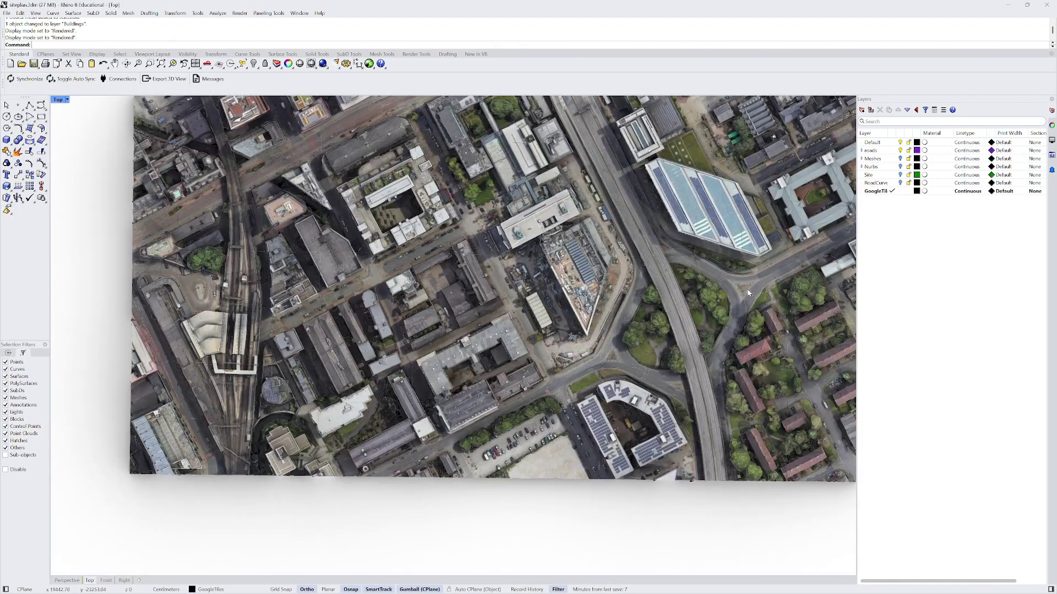
pyautogui.scroll(5, 353, 405)
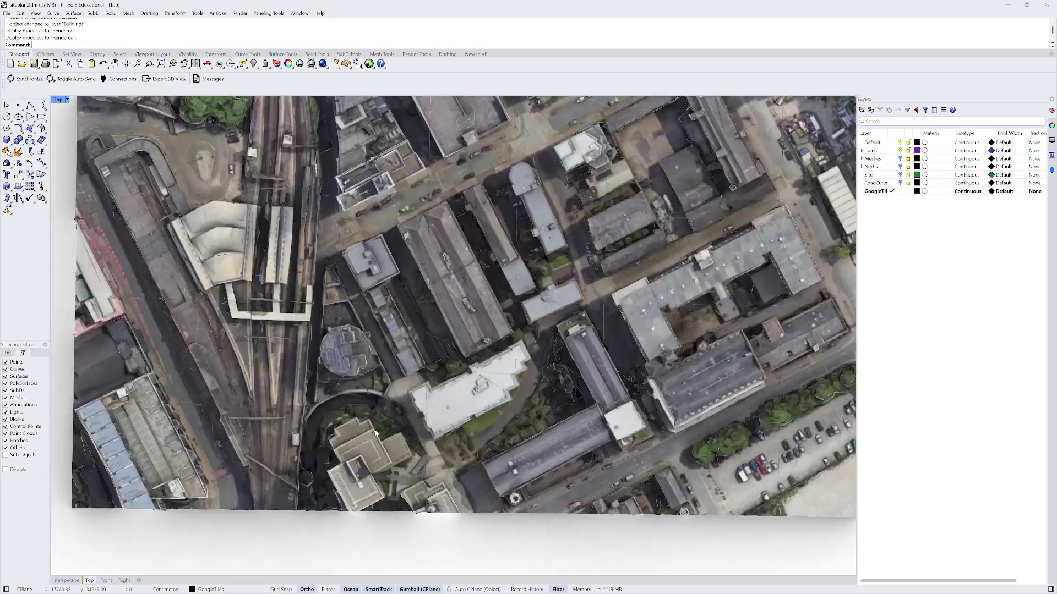
pyautogui.scroll(-6, 303, 444)
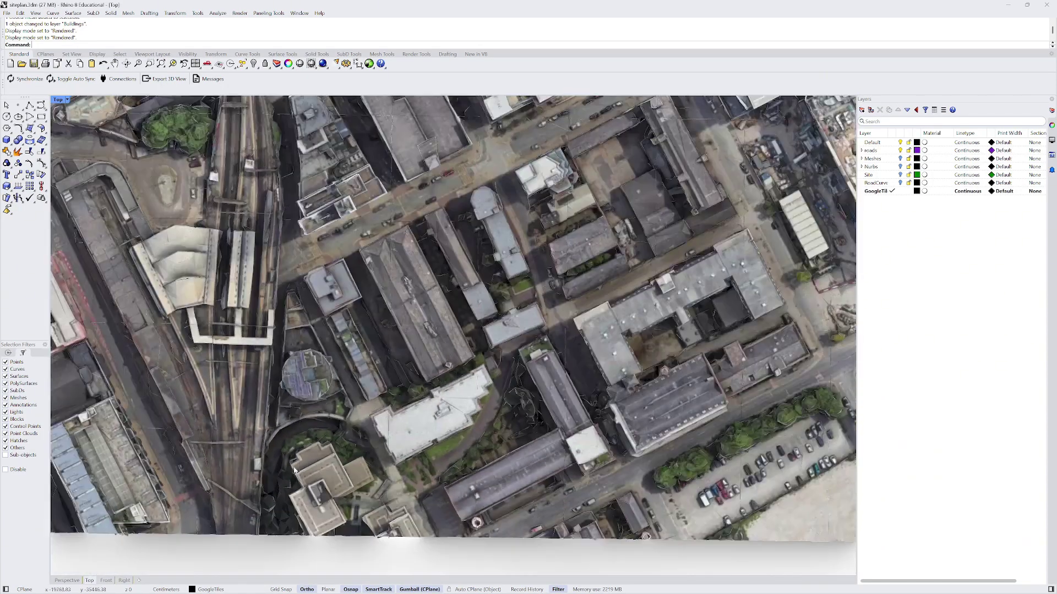
pyautogui.scroll(3, 332, 294)
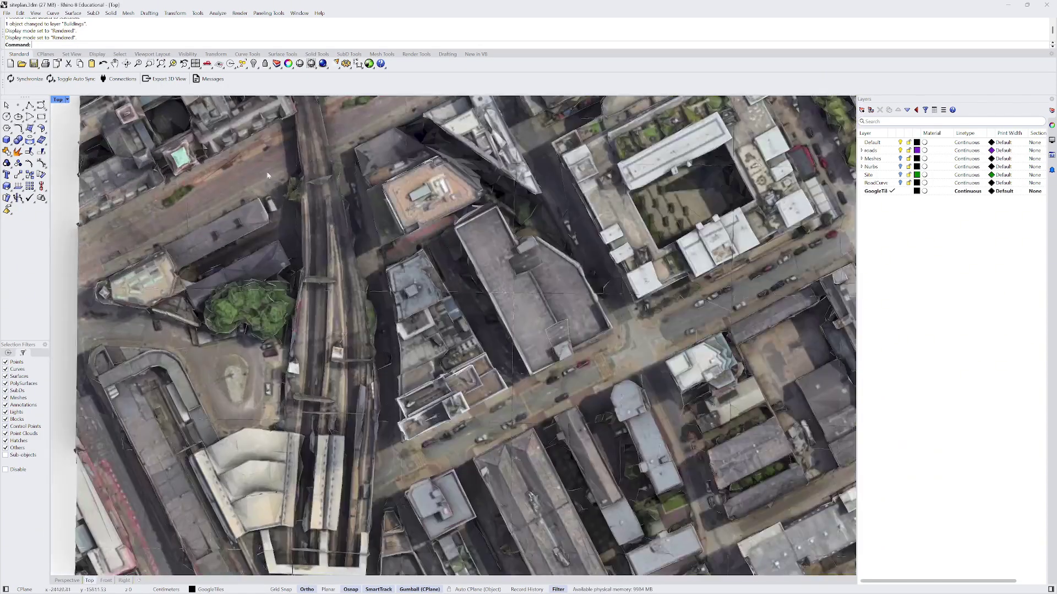
pyautogui.scroll(-3, 352, 300)
pyautogui.scroll(6, 376, 308)
pyautogui.scroll(-5, 398, 332)
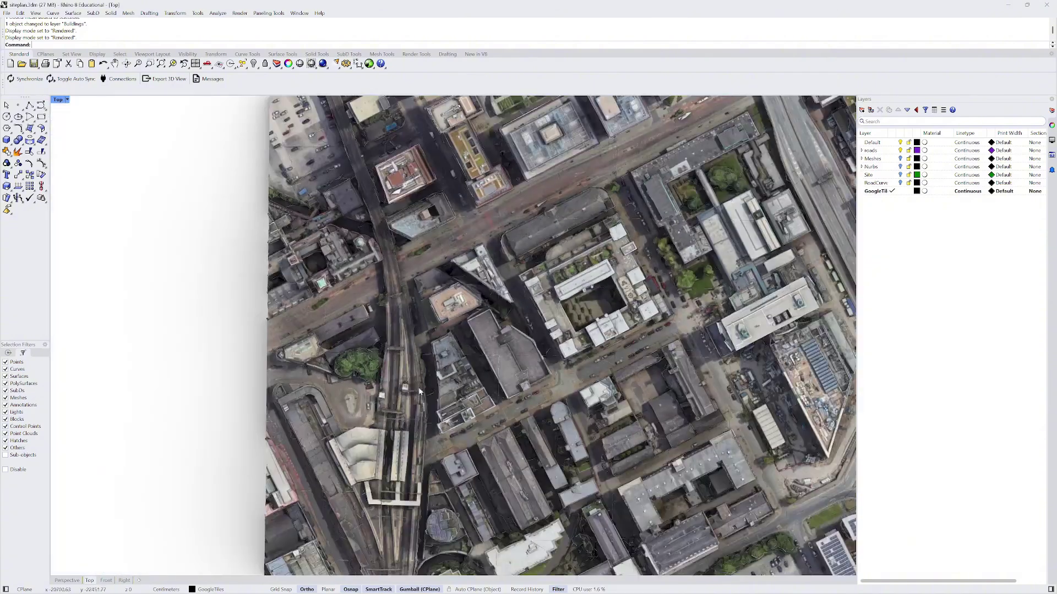
pyautogui.scroll(1, 363, 468)
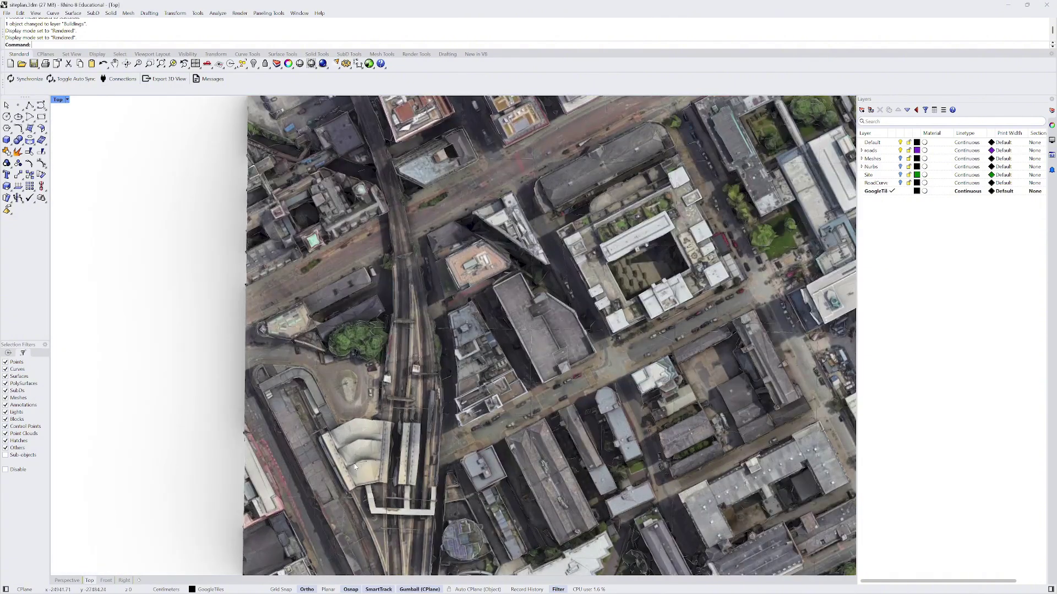
pyautogui.scroll(-3, 408, 252)
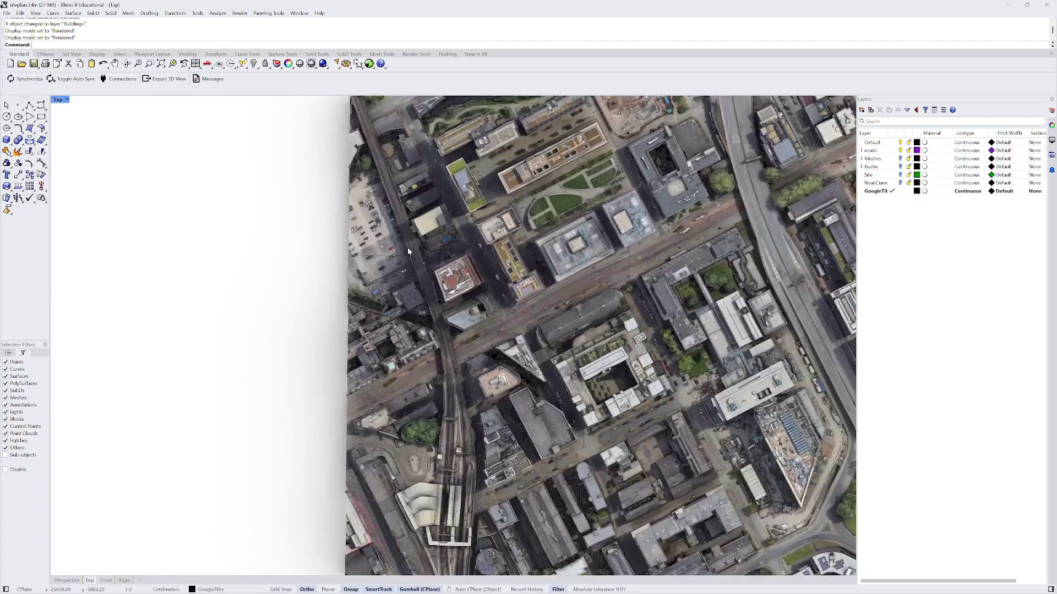
pyautogui.scroll(-2, 397, 384)
pyautogui.scroll(-2, 529, 222)
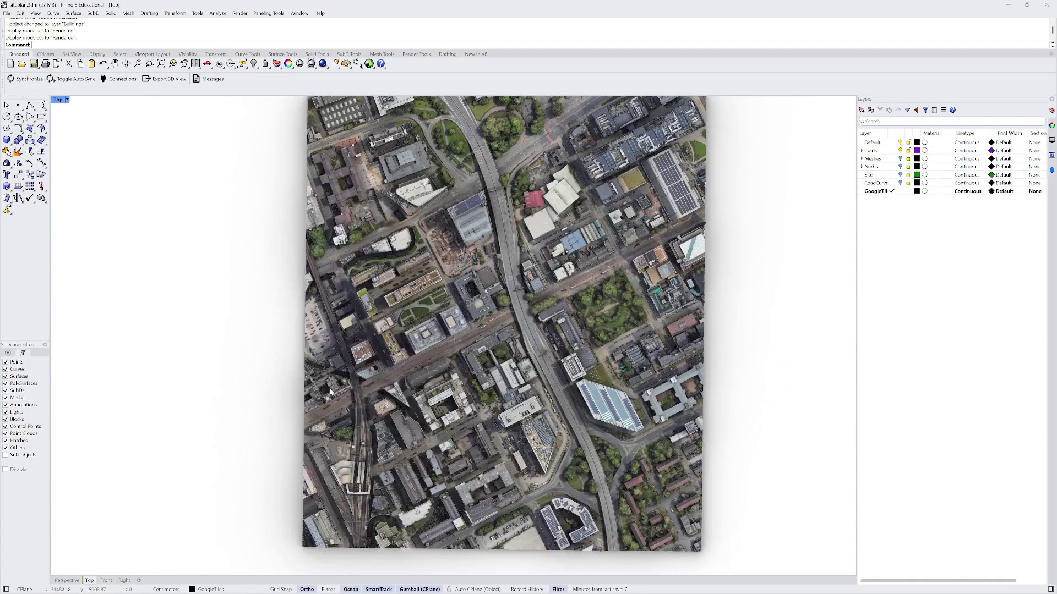
pyautogui.scroll(4, 529, 221)
pyautogui.scroll(-3, 494, 195)
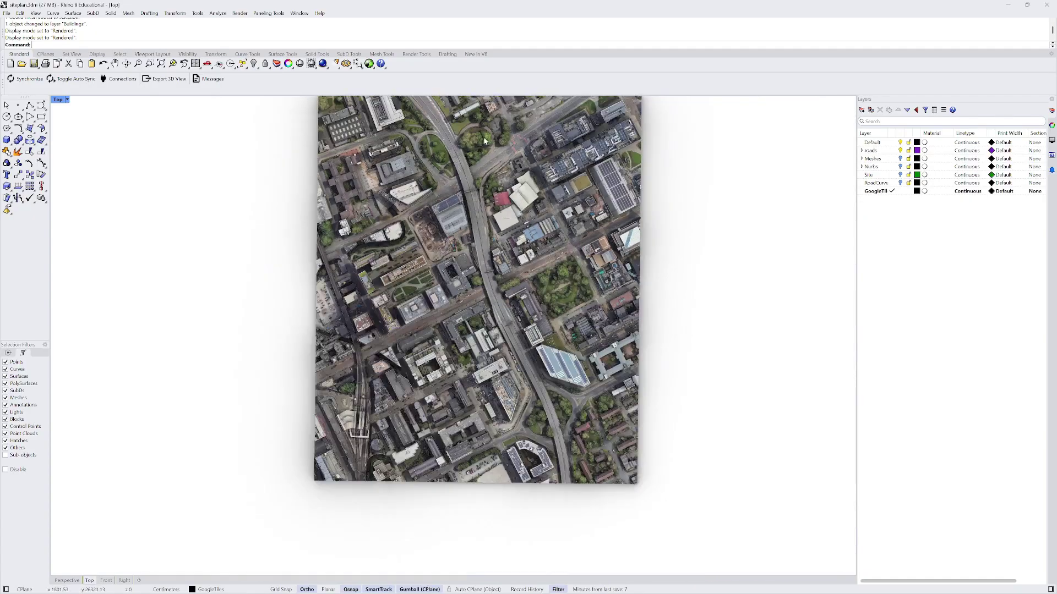
pyautogui.scroll(1, 484, 140)
pyautogui.scroll(-5, 490, 193)
pyautogui.scroll(2, 495, 249)
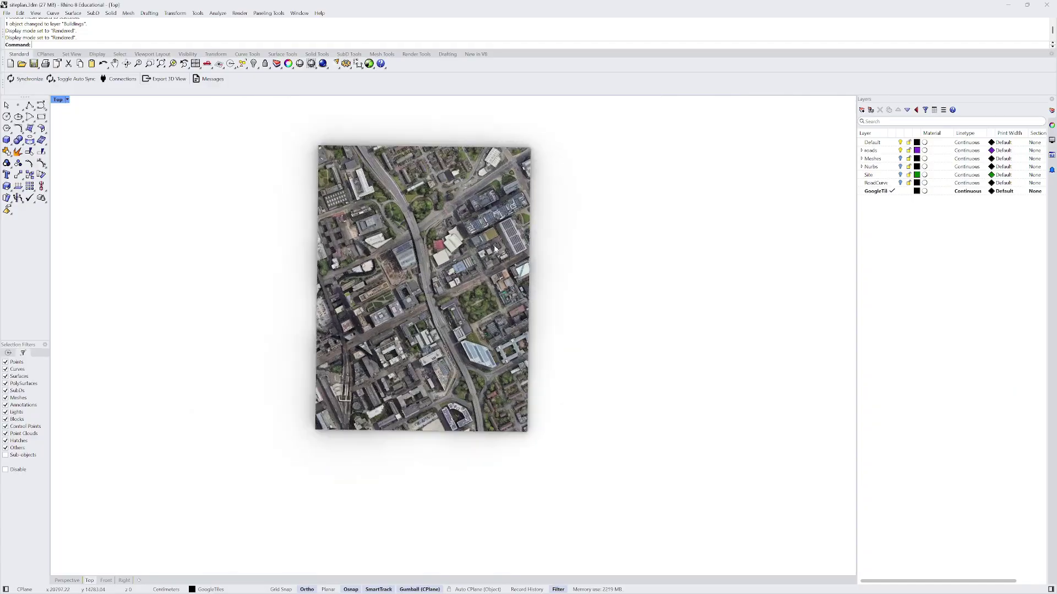
# - Make Default the current layer
pyautogui.moveTo(298, 120); pyautogui.dragTo(576, 486)
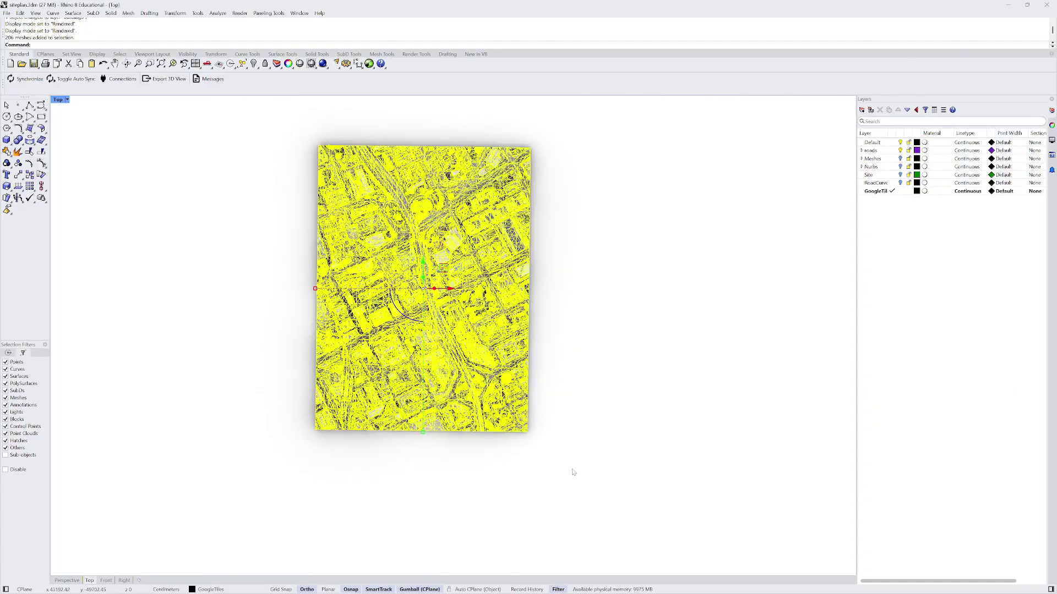
pyautogui.click(568, 352)
pyautogui.scroll(3, 460, 245)
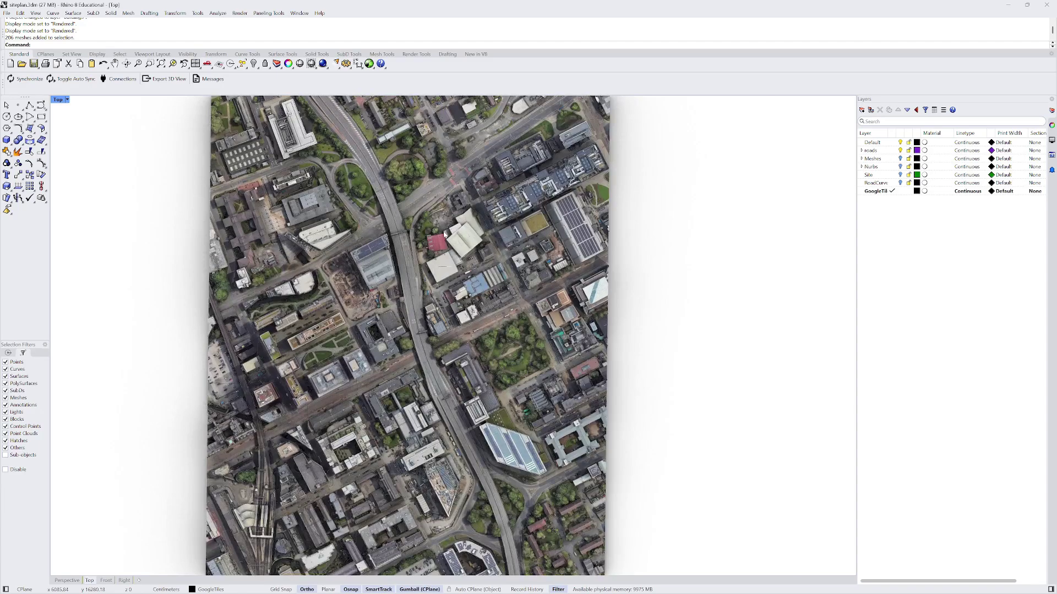
pyautogui.click(905, 192)
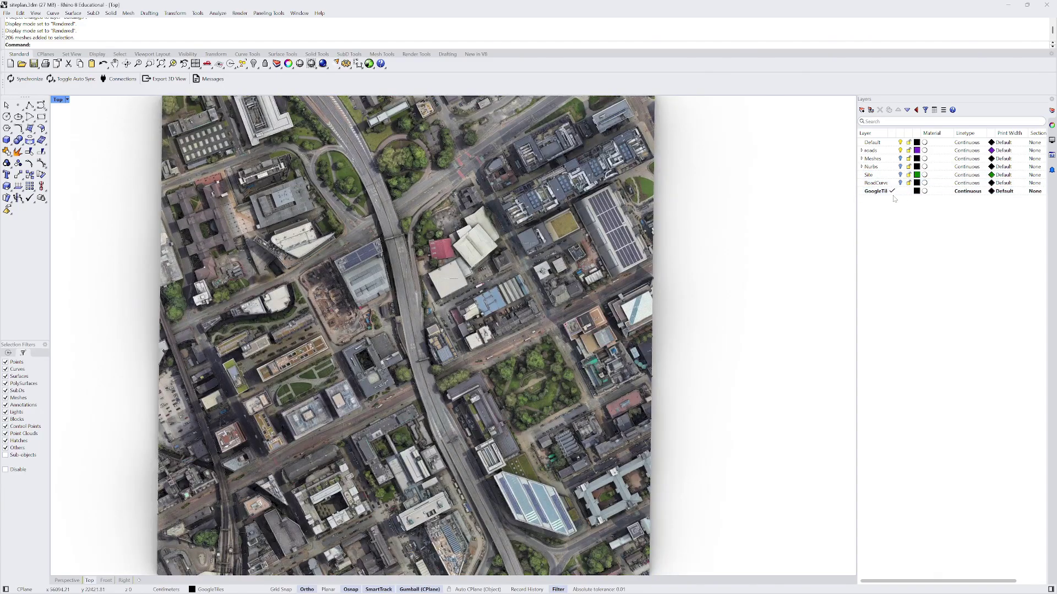
pyautogui.click(892, 142)
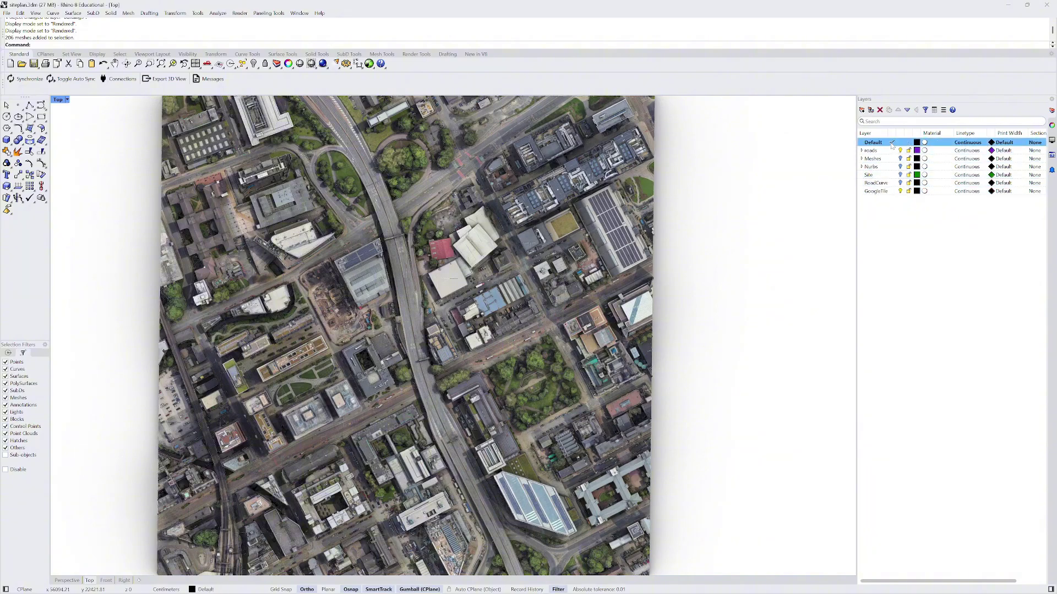
pyautogui.click(909, 193)
pyautogui.scroll(-3, 671, 289)
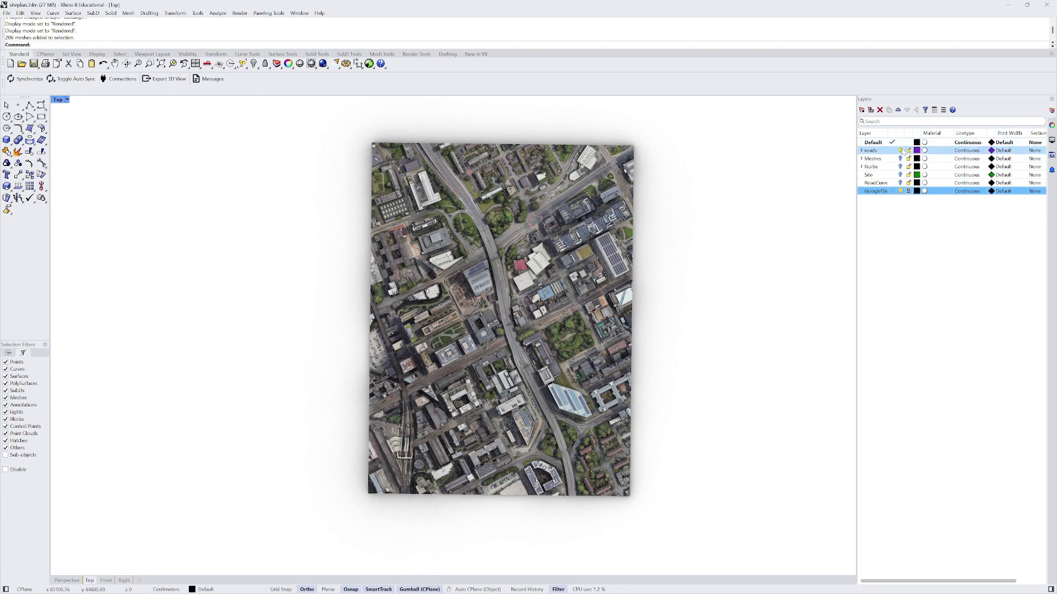
# - Add a new layer named Bridge
pyautogui.click(862, 109)
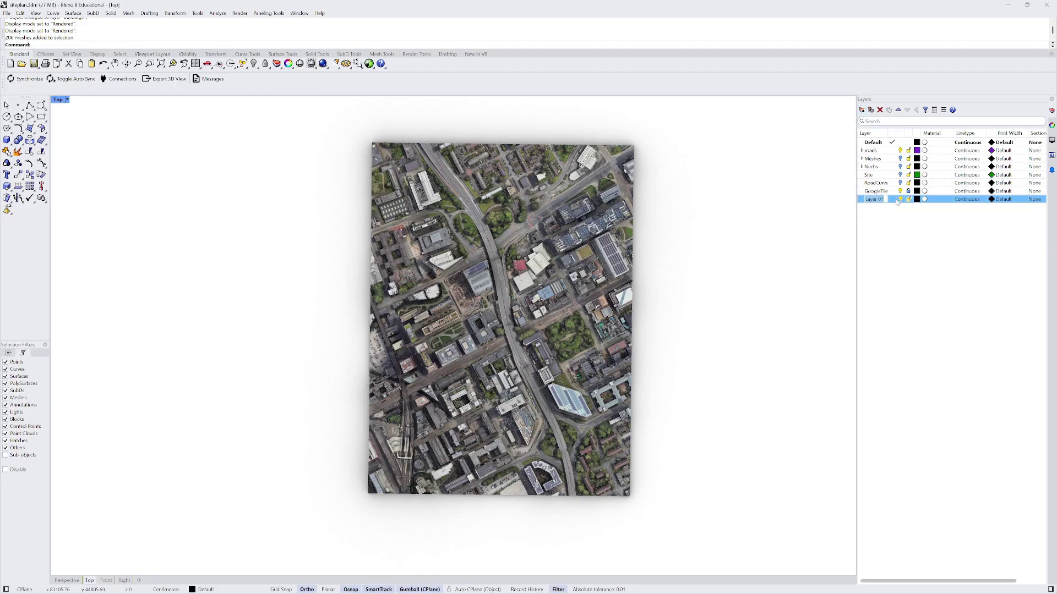
pyautogui.press('capslock')
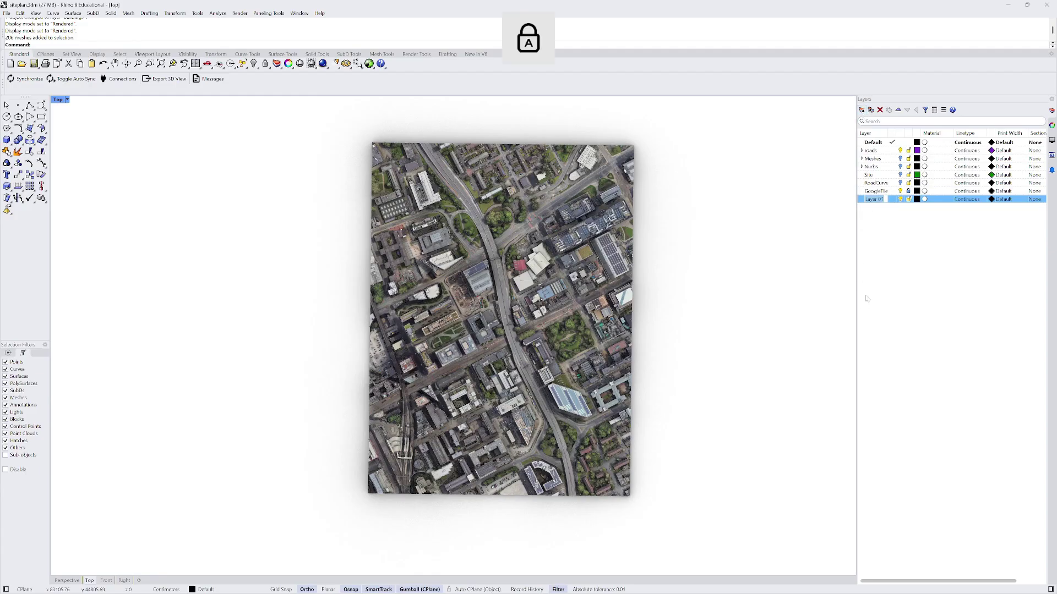
pyautogui.write('Bridge')
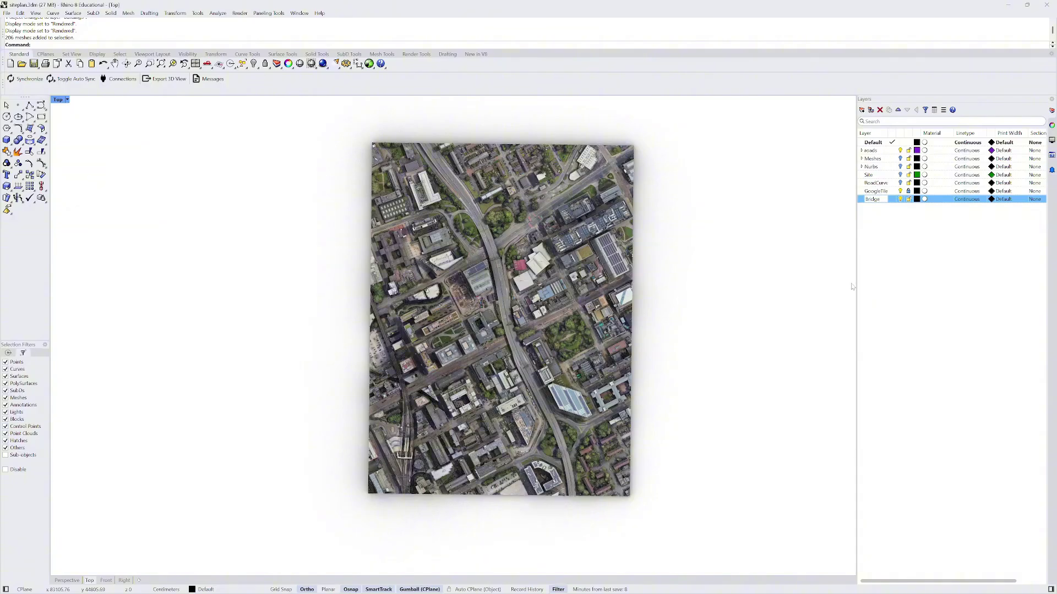
pyautogui.click(884, 260)
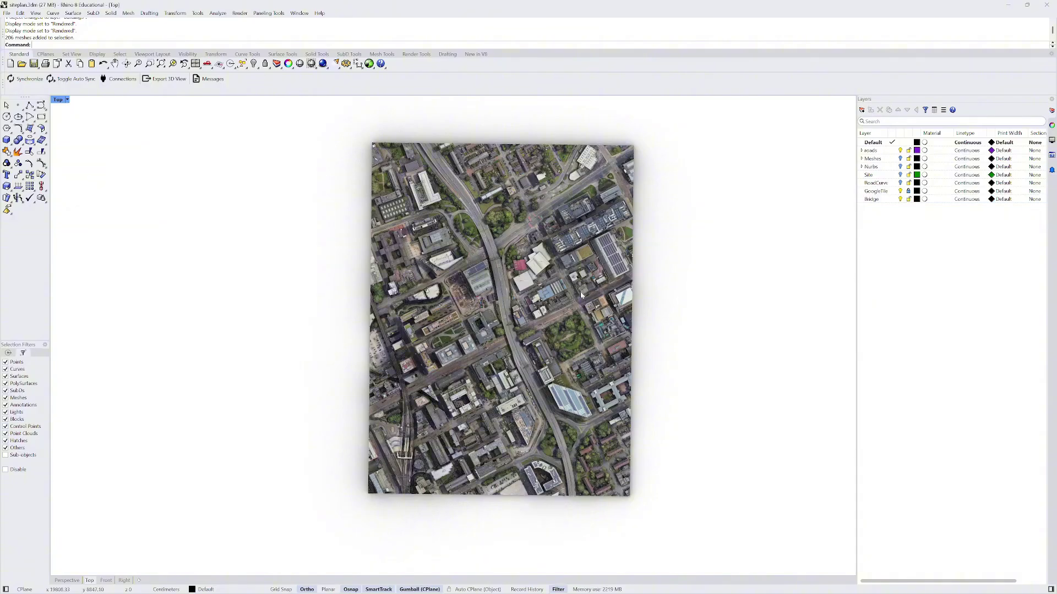
# - Zoom in and out over the city map to locate the elevated road
pyautogui.scroll(10, 582, 296)
pyautogui.scroll(-3, 335, 322)
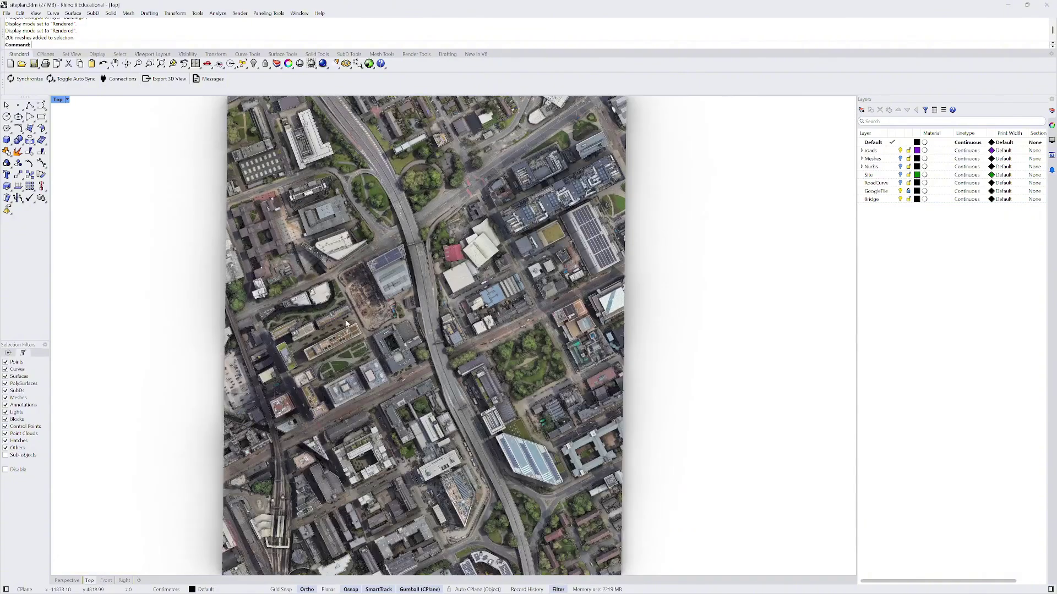
pyautogui.scroll(5, 392, 368)
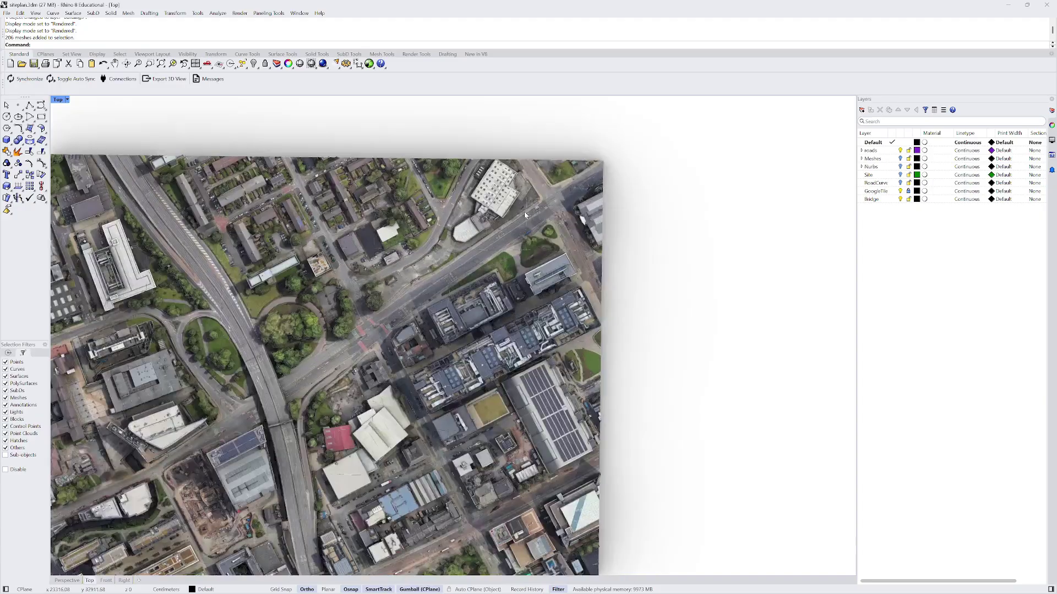
pyautogui.scroll(-3, 428, 268)
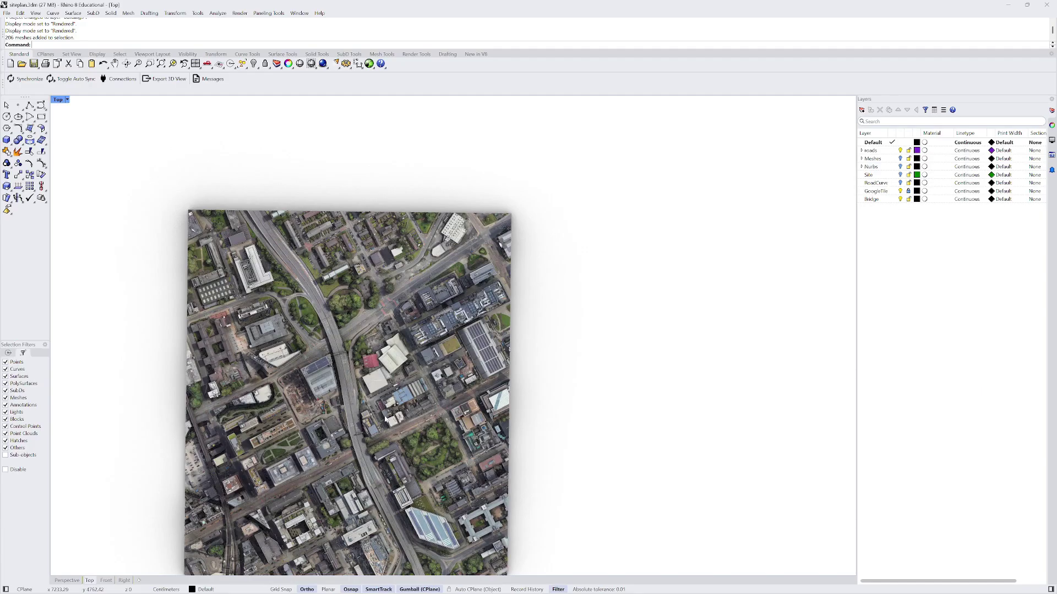
pyautogui.scroll(4, 385, 419)
pyautogui.scroll(-2, 449, 413)
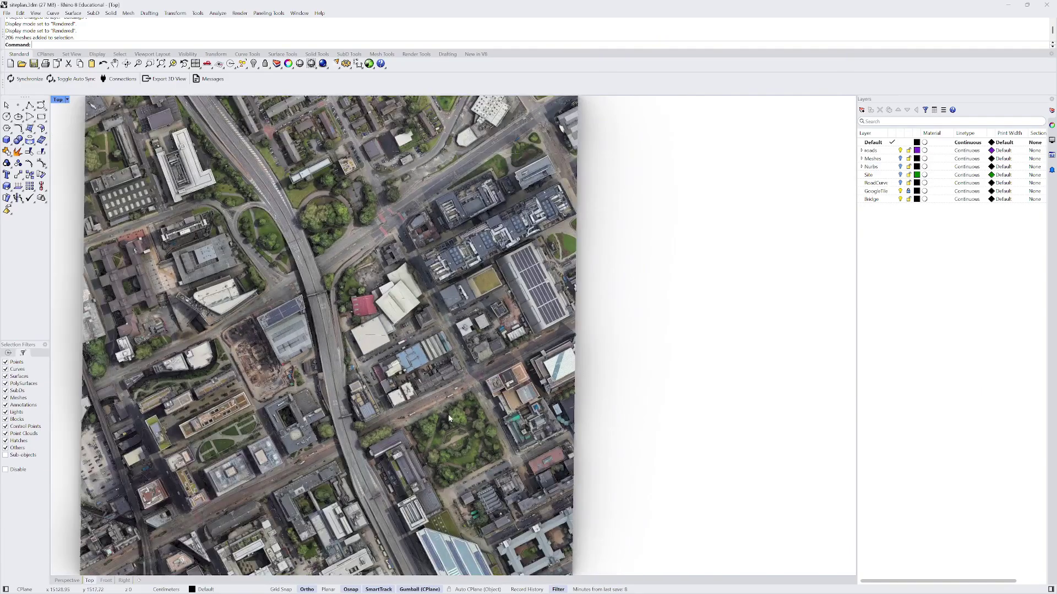
pyautogui.scroll(-2, 456, 418)
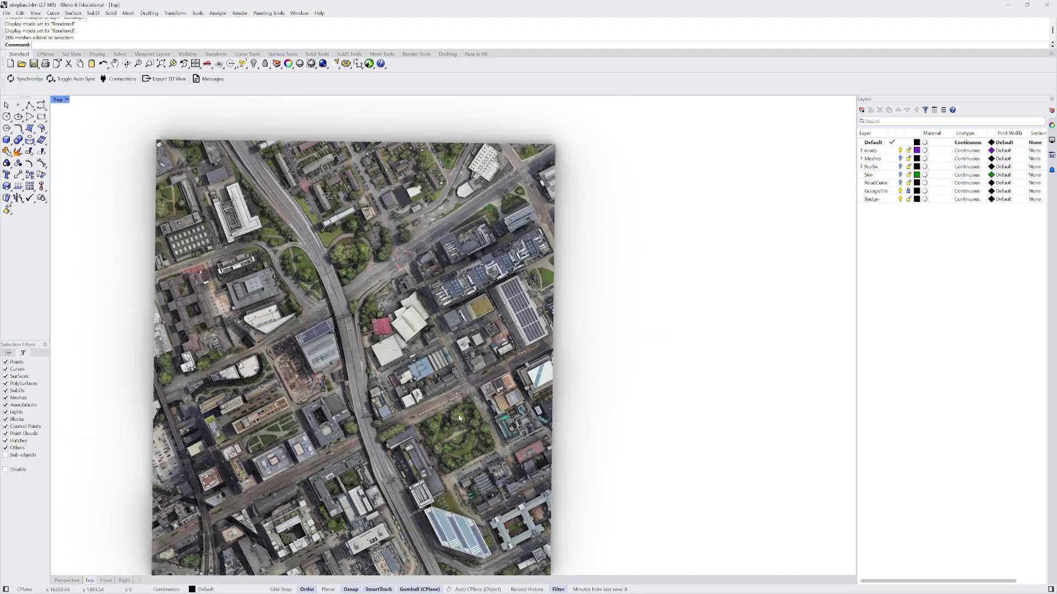
pyautogui.scroll(-2, 379, 206)
pyautogui.scroll(5, 392, 448)
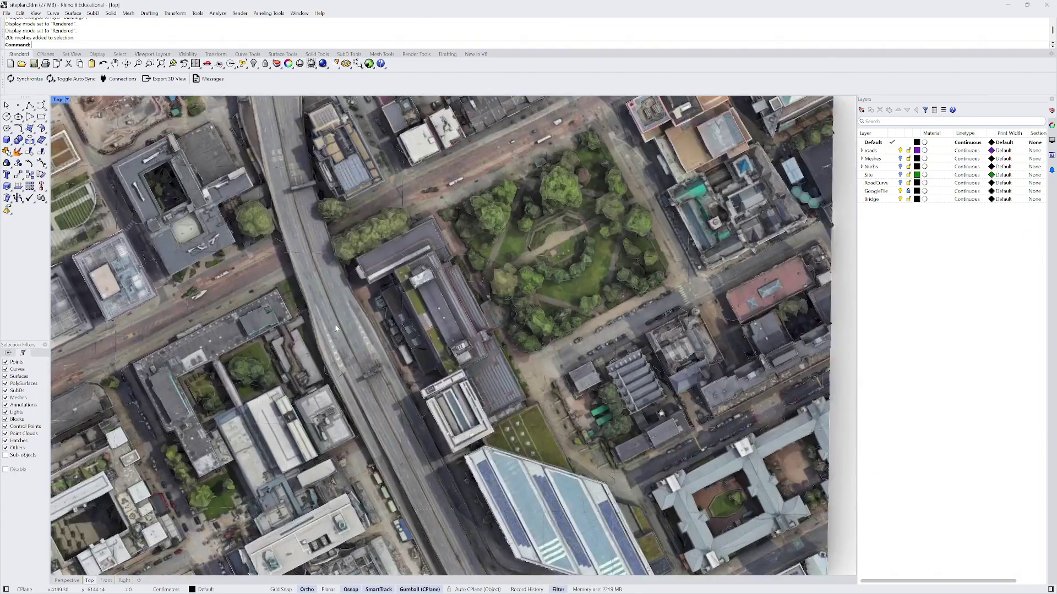
pyautogui.scroll(-7, 335, 319)
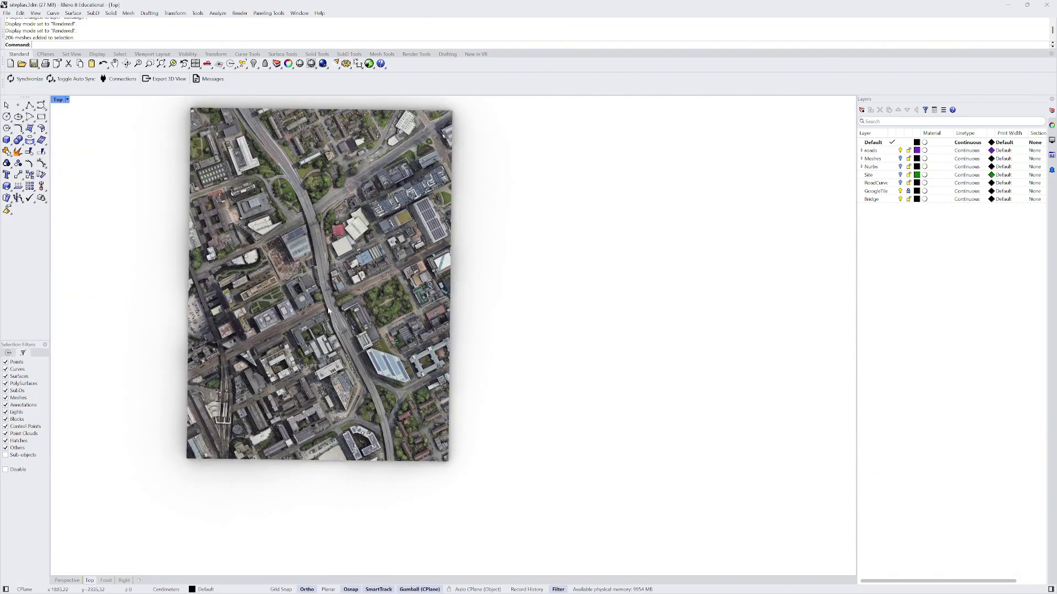
pyautogui.scroll(5, 391, 444)
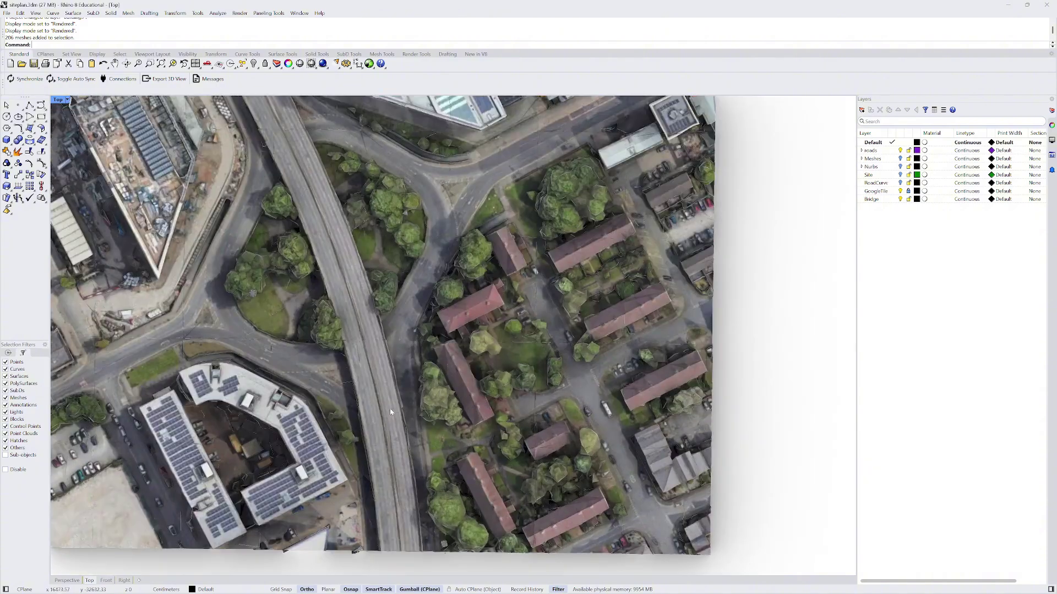
pyautogui.scroll(-3, 429, 460)
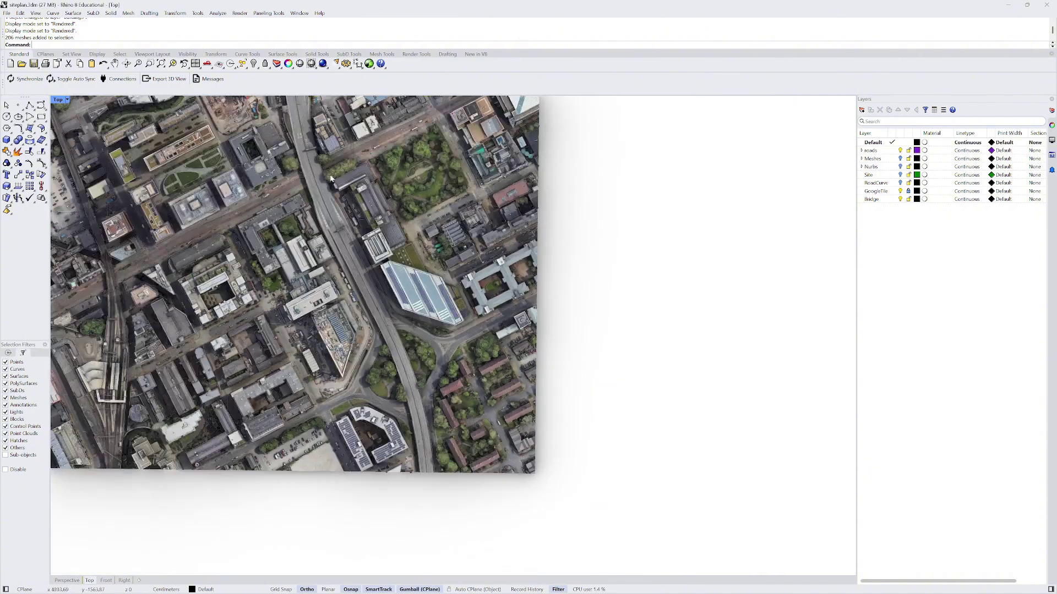
pyautogui.scroll(5, 306, 258)
pyautogui.scroll(-3, 313, 280)
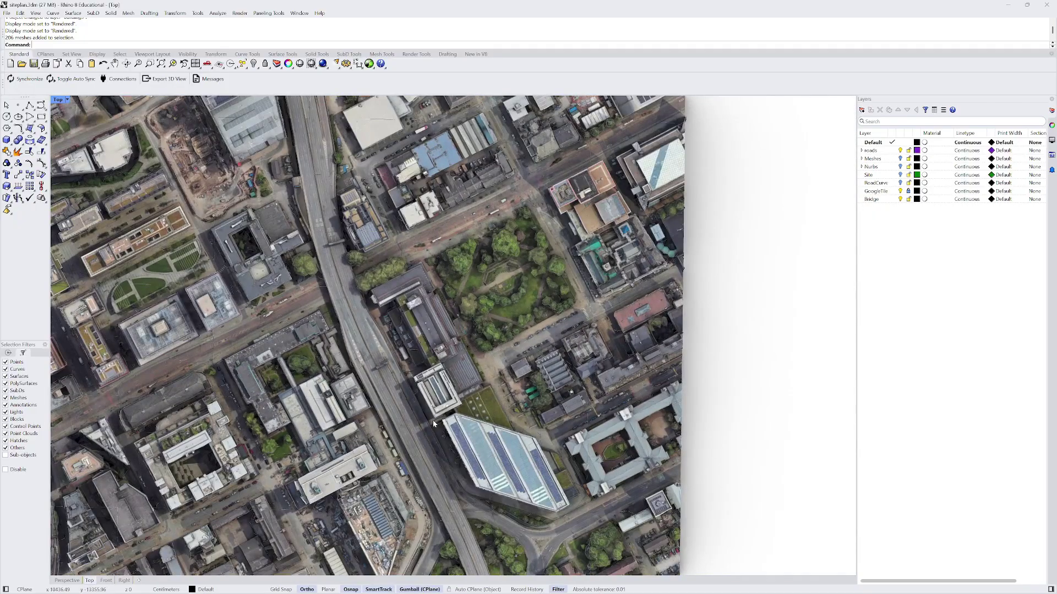
pyautogui.scroll(-3, 376, 357)
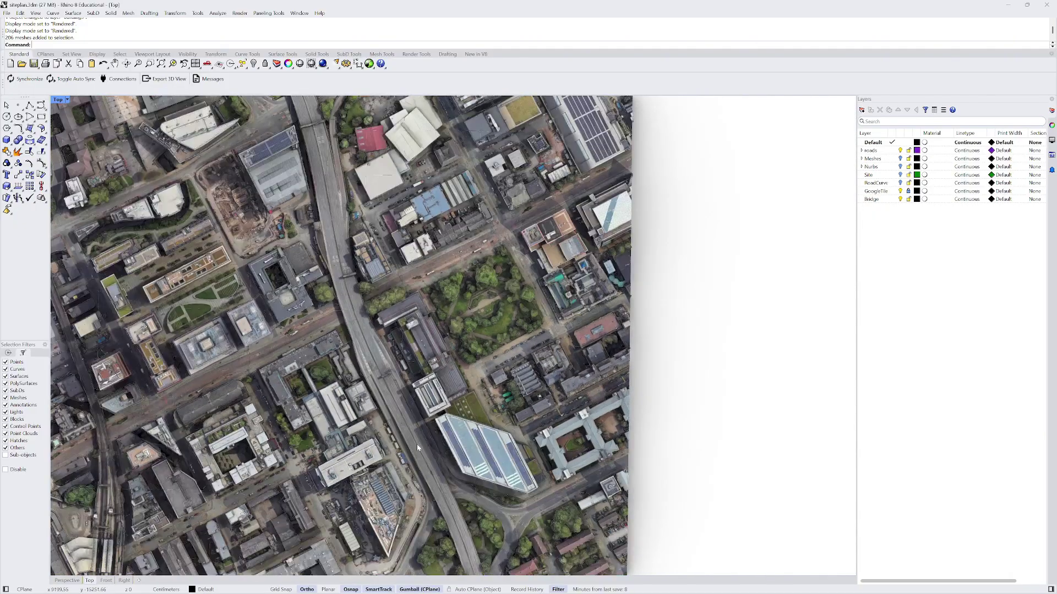
pyautogui.scroll(5, 380, 368)
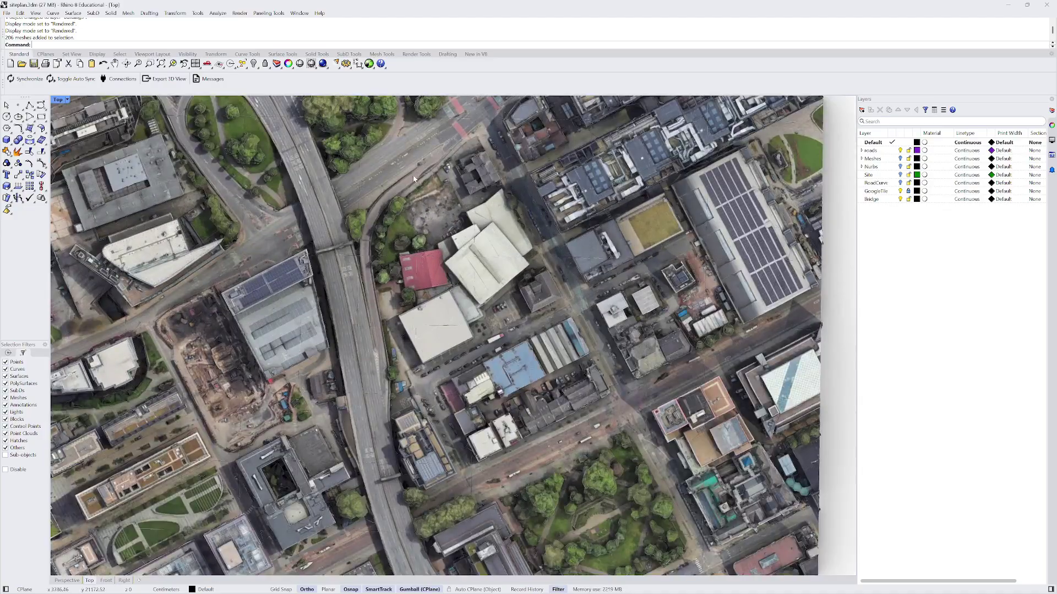
pyautogui.scroll(-3, 395, 277)
pyautogui.scroll(3, 374, 173)
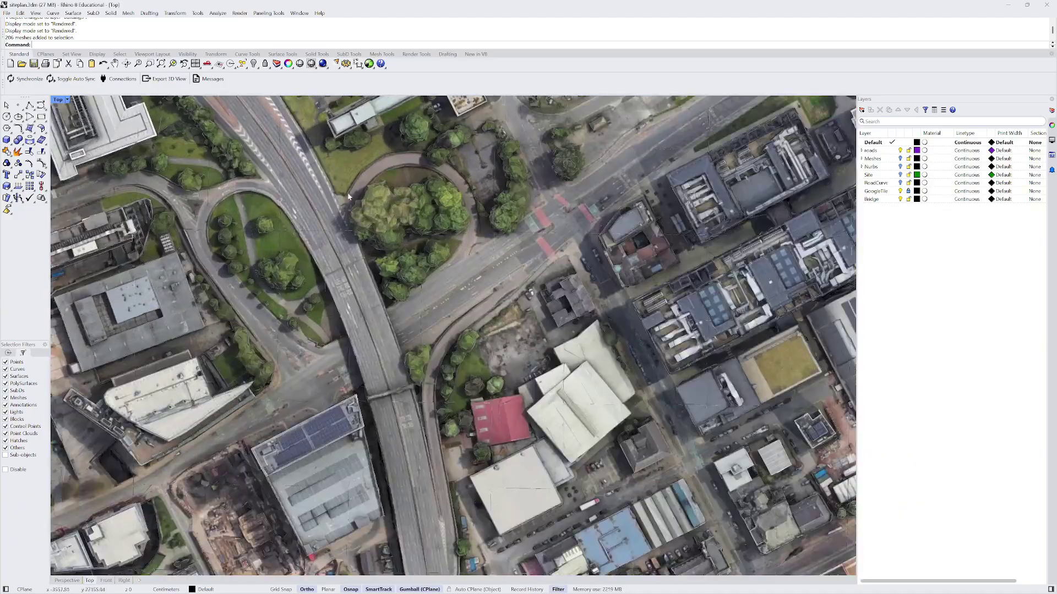
pyautogui.scroll(-3, 400, 315)
pyautogui.scroll(-1, 428, 387)
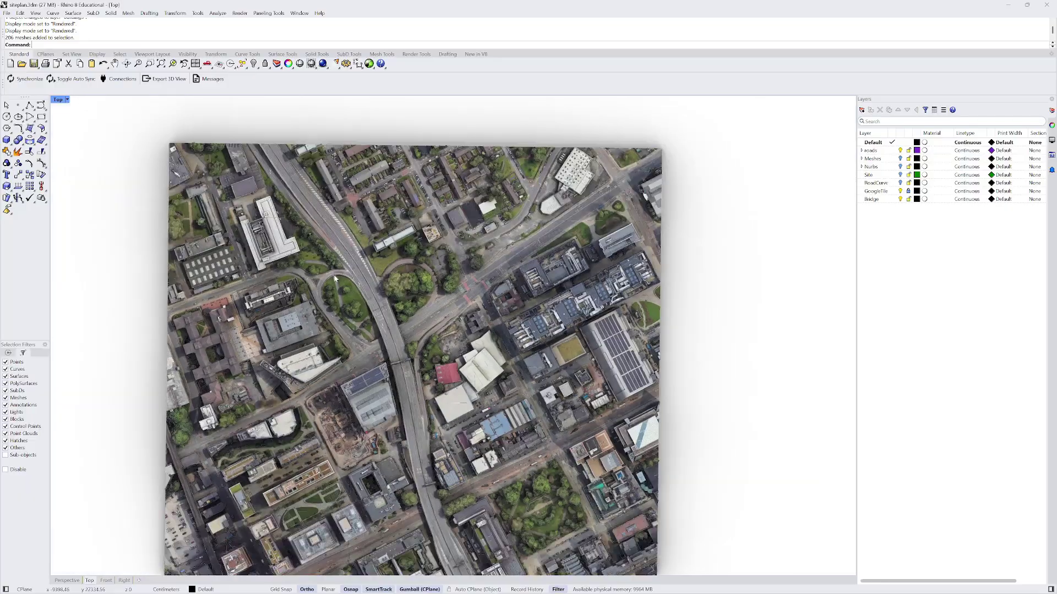
pyautogui.scroll(1, 291, 144)
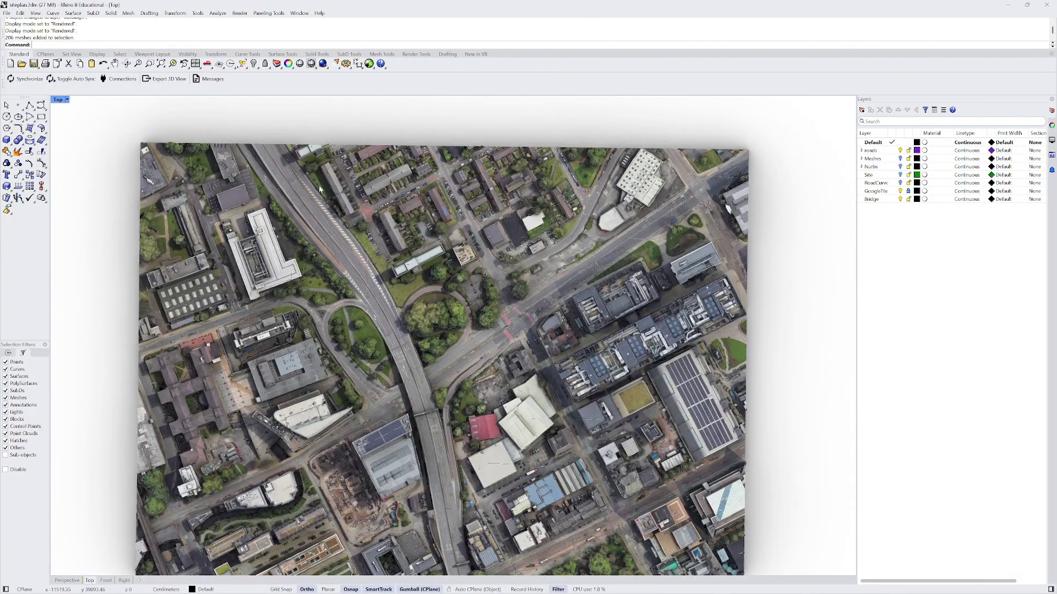
pyautogui.scroll(-8, 307, 136)
pyautogui.scroll(10, 424, 421)
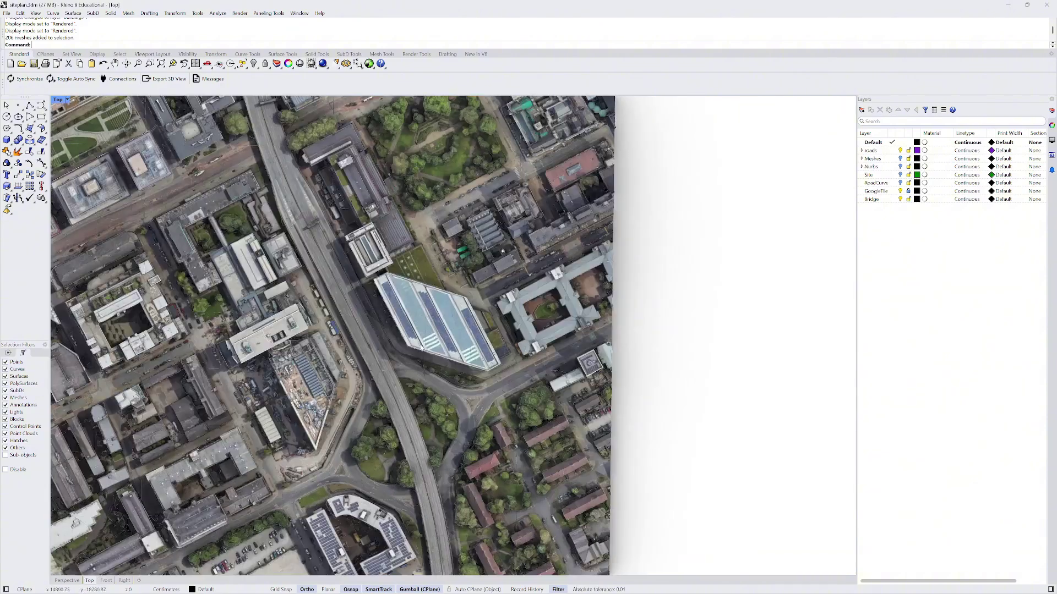
pyautogui.scroll(-4, 409, 419)
pyautogui.scroll(4, 333, 200)
pyautogui.scroll(-2, 381, 329)
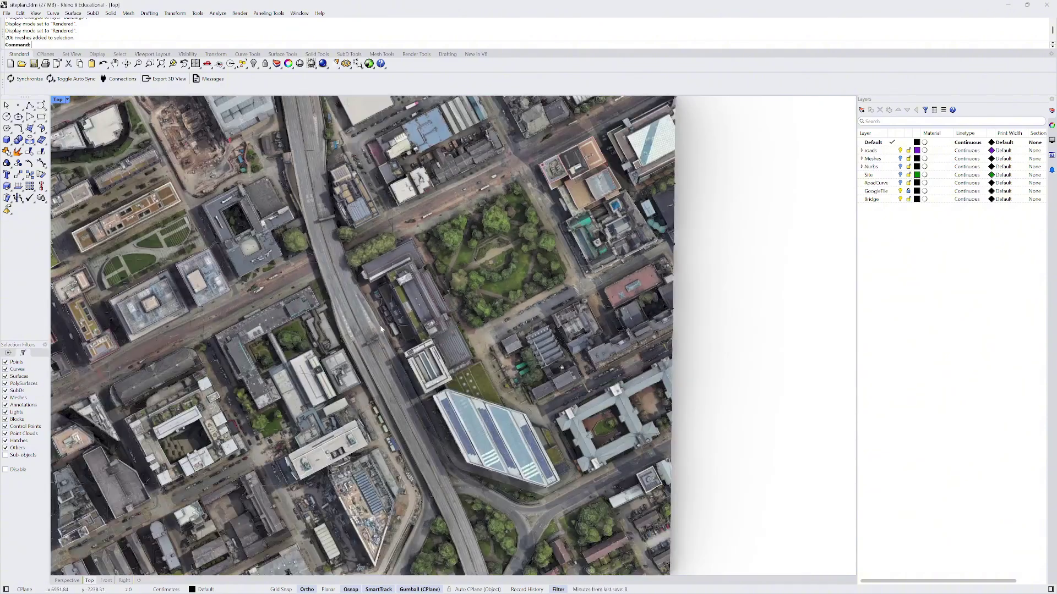
pyautogui.scroll(-5, 381, 358)
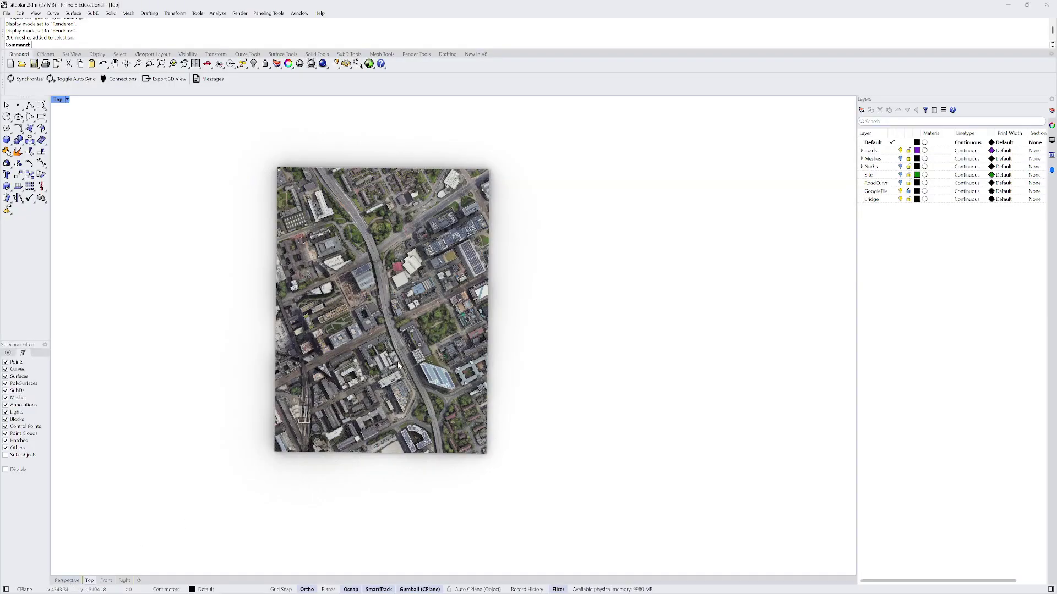
pyautogui.scroll(3, 405, 374)
pyautogui.scroll(-3, 329, 322)
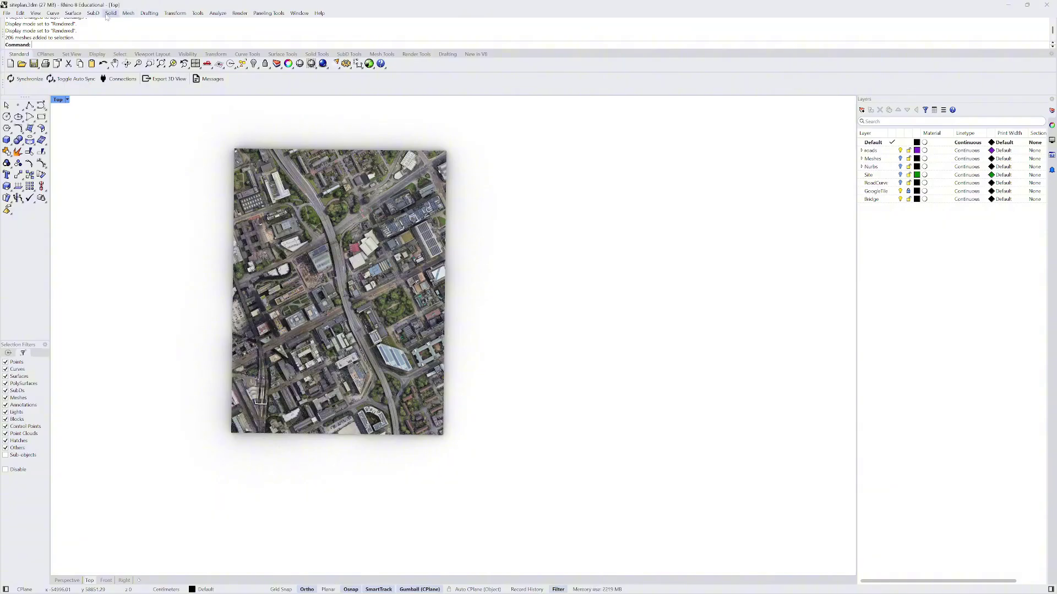
pyautogui.scroll(10, 354, 221)
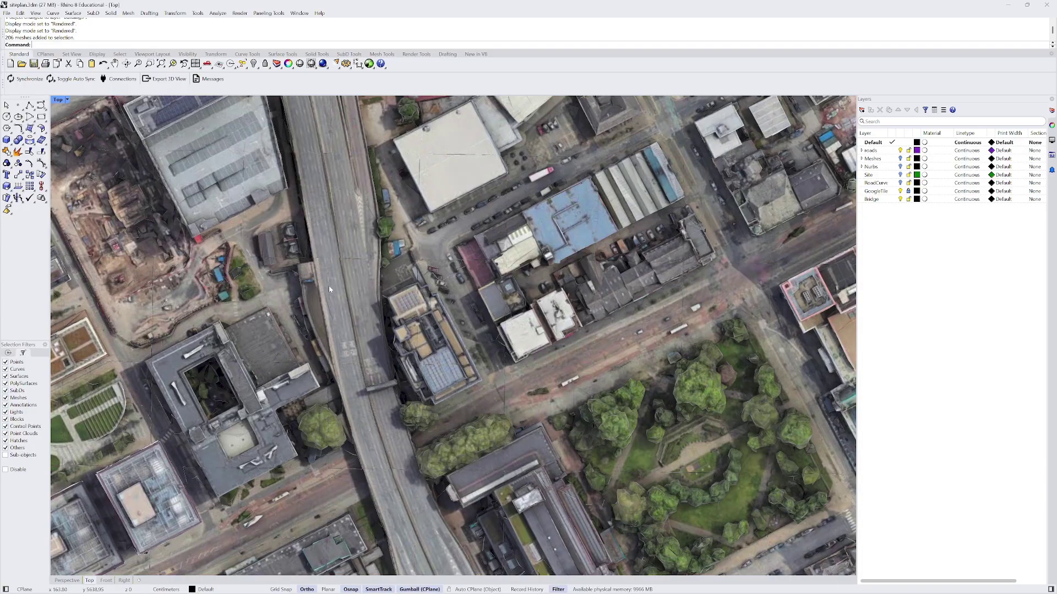
pyautogui.scroll(-10, 346, 261)
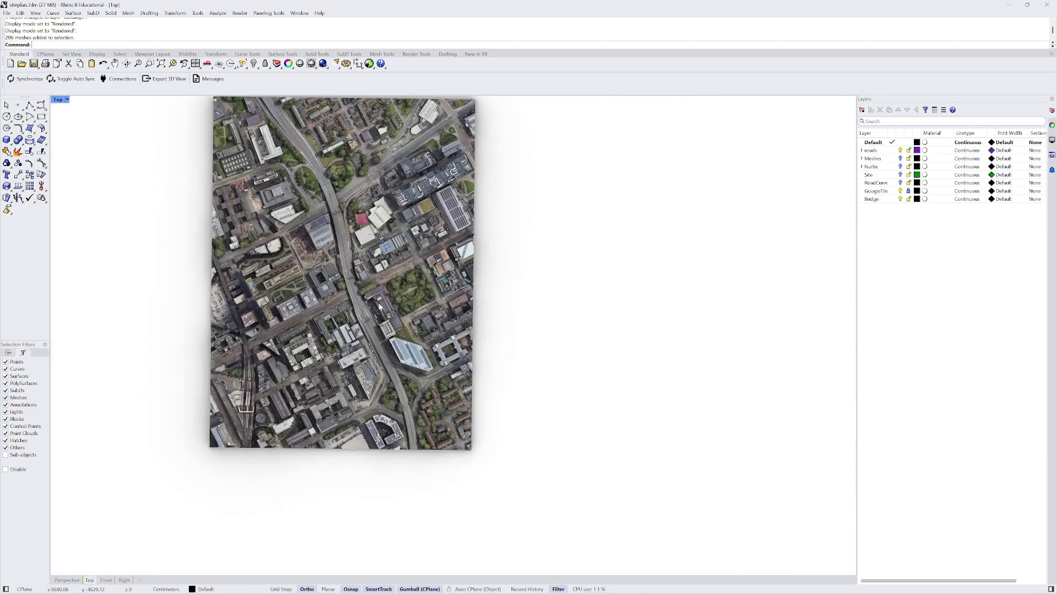
pyautogui.scroll(-3, 378, 302)
# - Check the Front and Top views, then switch to the Perspective viewport
pyautogui.moveTo(71, 583)
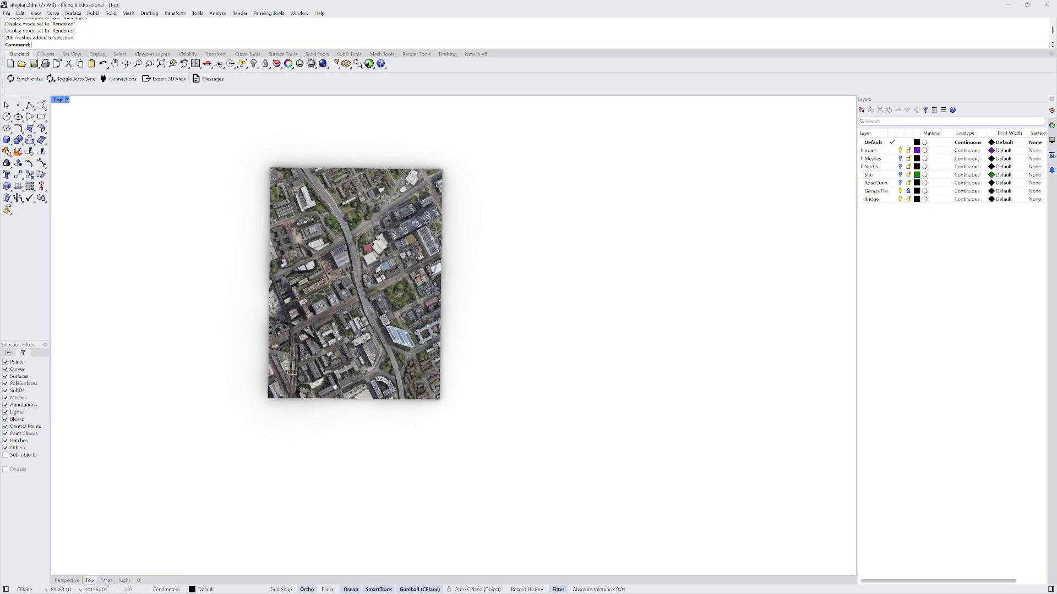
pyautogui.click(106, 582)
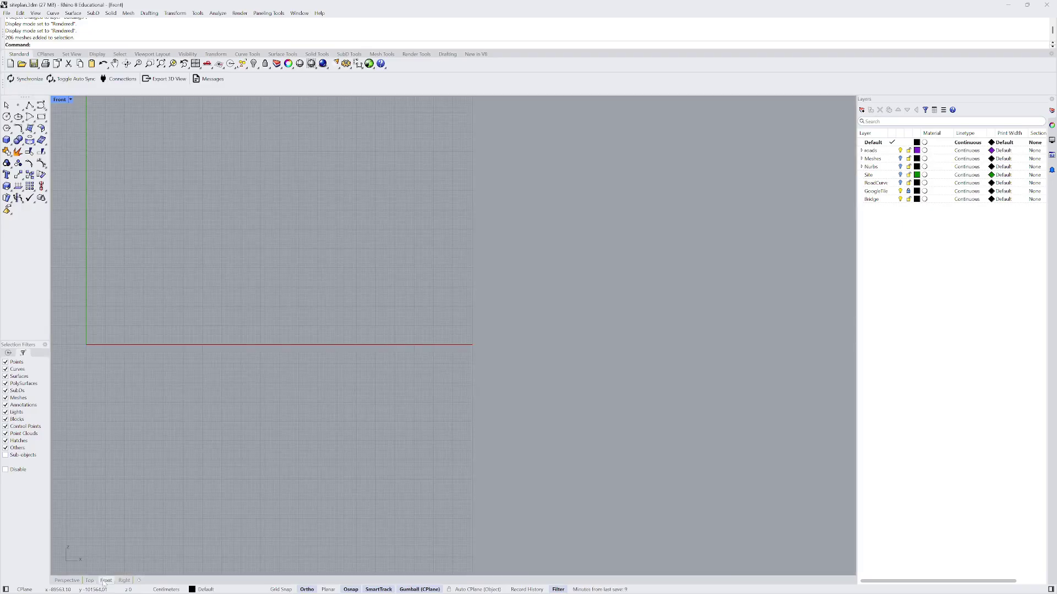
pyautogui.click(90, 581)
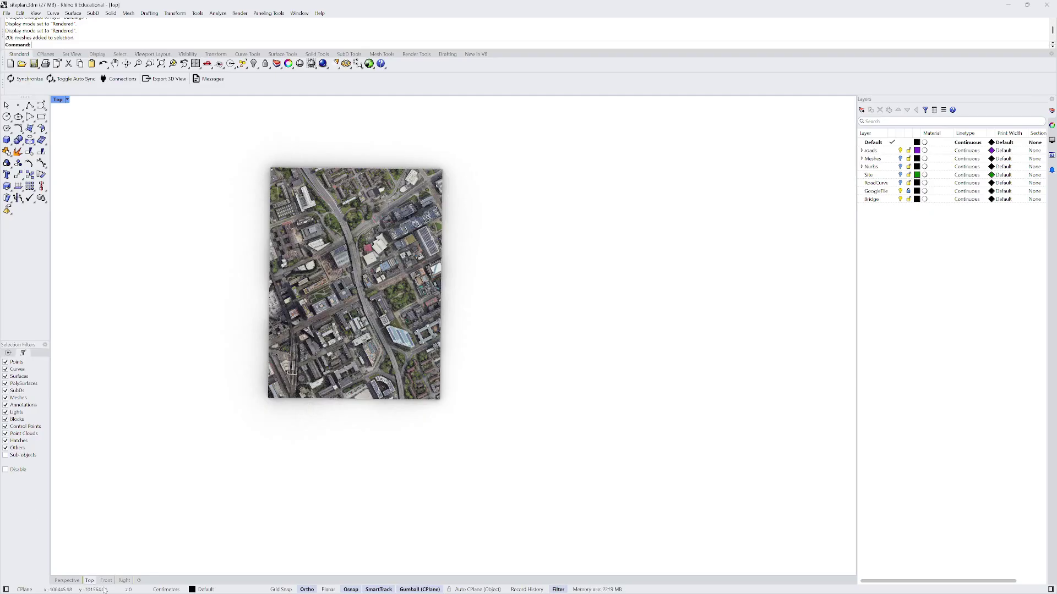
pyautogui.click(106, 581)
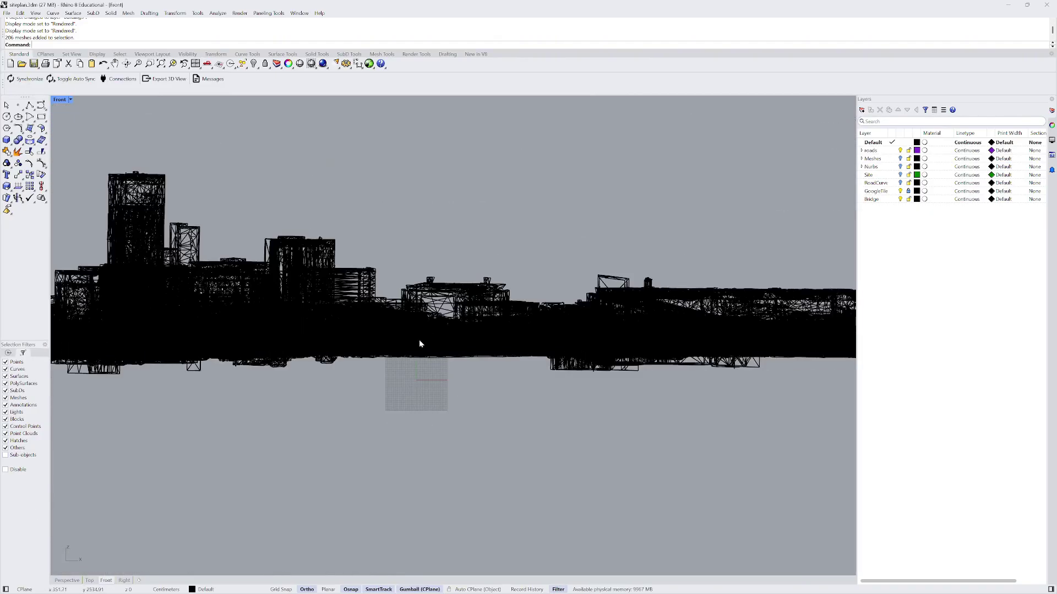
pyautogui.click(67, 580)
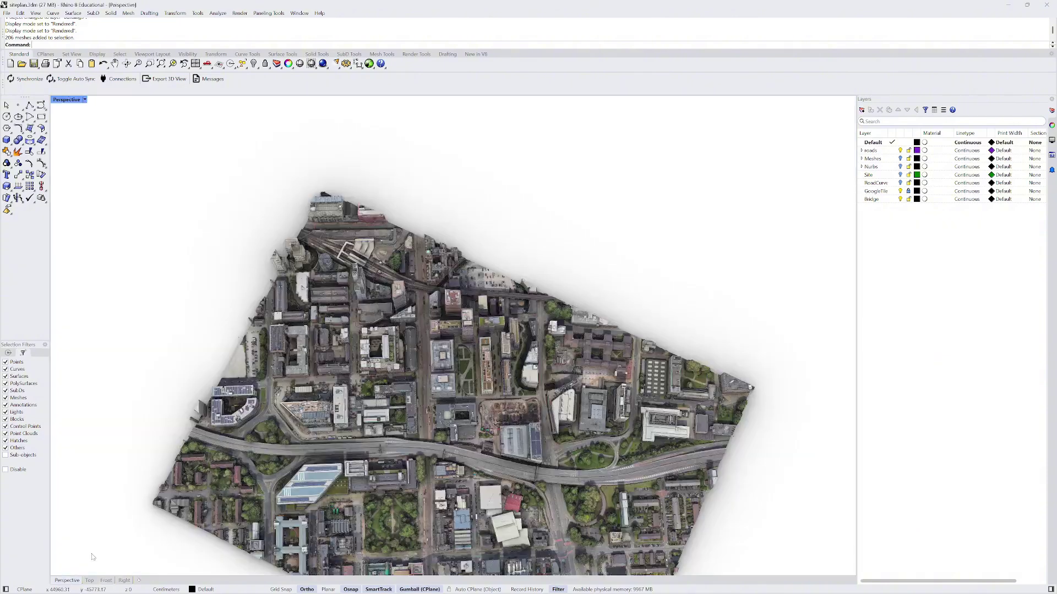
# - Orbit and zoom the Perspective view to a low-angle close-up of the elevated road
pyautogui.moveTo(240, 362); pyautogui.dragTo(176, 330, button='right')
pyautogui.scroll(5, 322, 157)
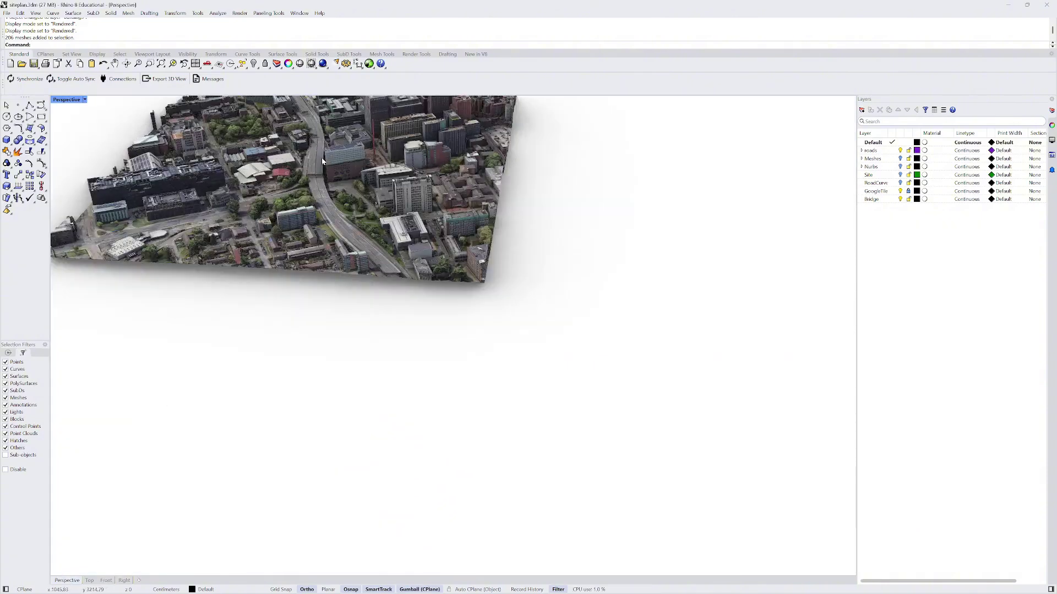
pyautogui.scroll(5, 432, 322)
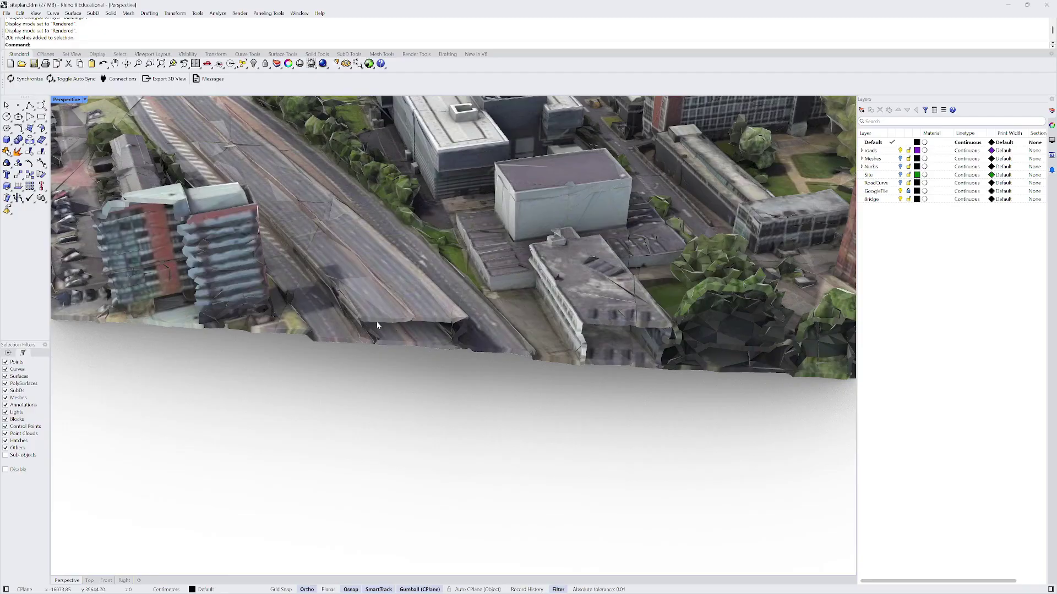
pyautogui.scroll(5, 466, 325)
pyautogui.scroll(-5, 461, 326)
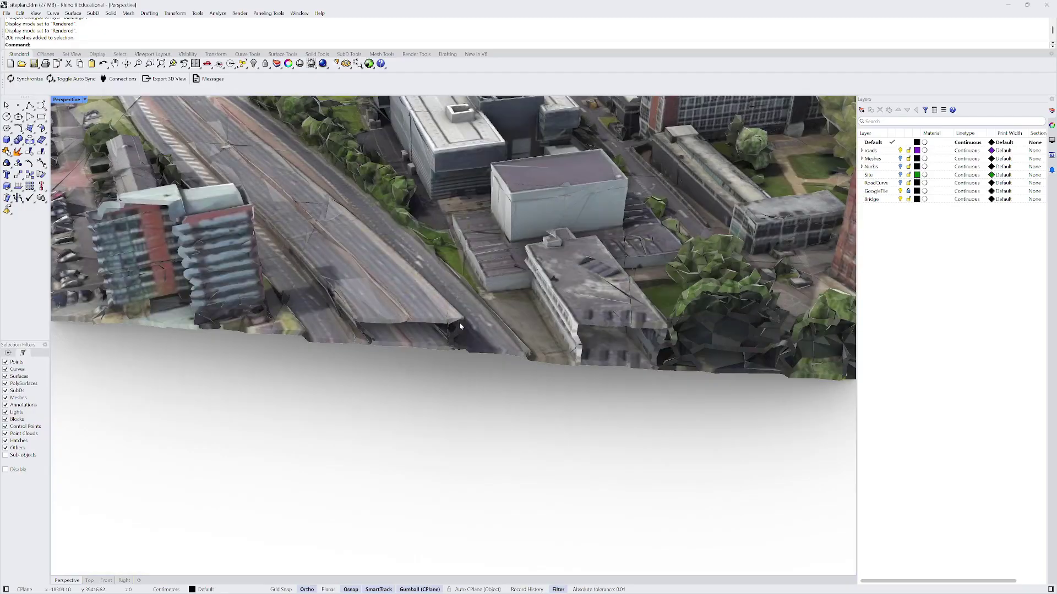
pyautogui.scroll(-5, 385, 311)
pyautogui.scroll(5, 364, 308)
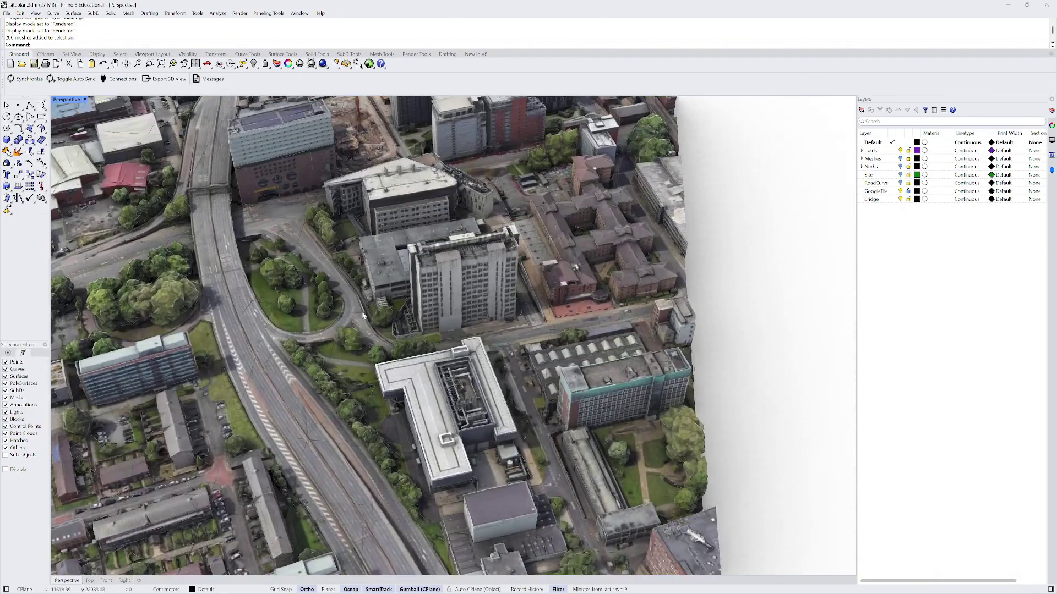
pyautogui.scroll(-5, 368, 444)
pyautogui.scroll(3, 285, 289)
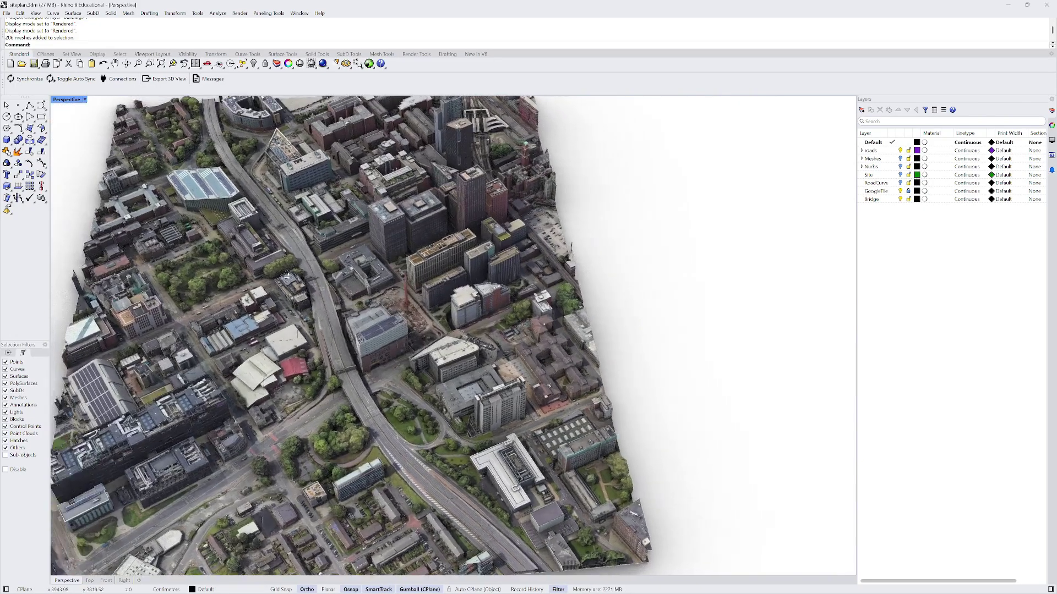
pyautogui.moveTo(287, 276); pyautogui.dragTo(322, 284, button='right')
pyautogui.scroll(-2, 396, 322)
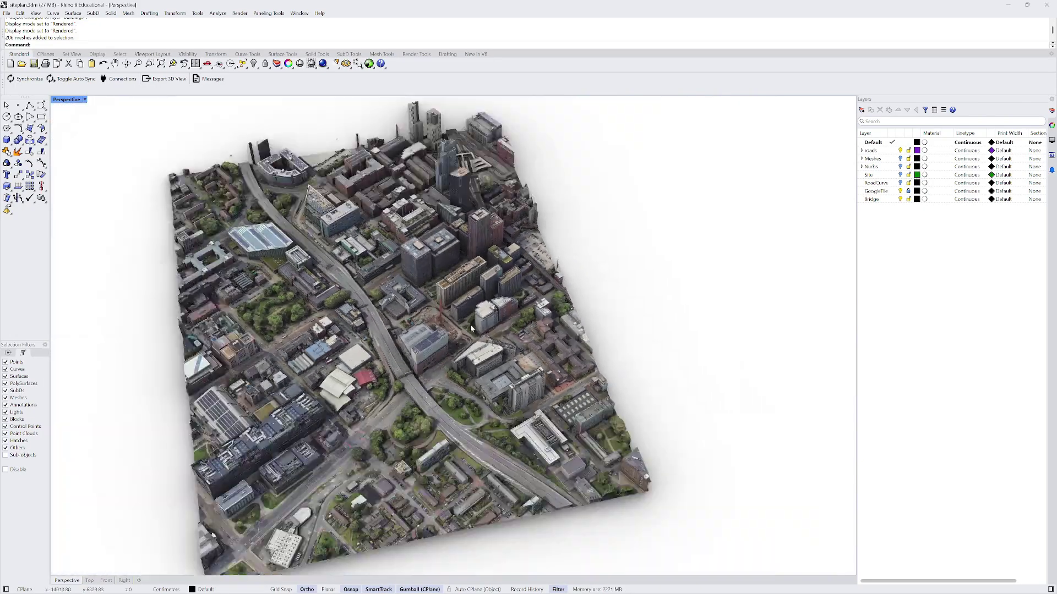
pyautogui.moveTo(398, 323); pyautogui.dragTo(516, 263, button='right')
pyautogui.scroll(8, 588, 295)
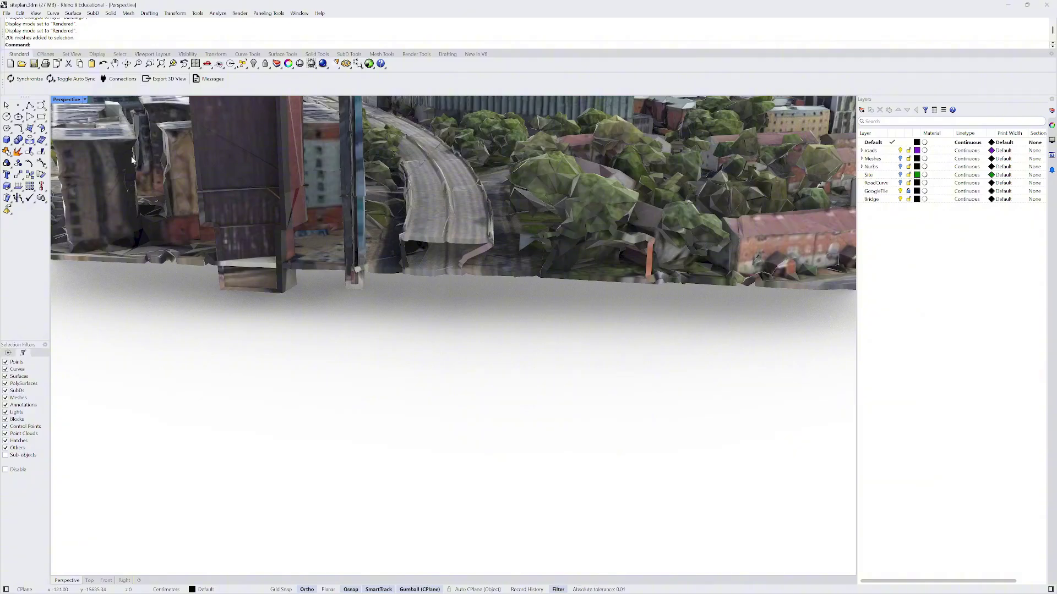
pyautogui.scroll(3, 464, 232)
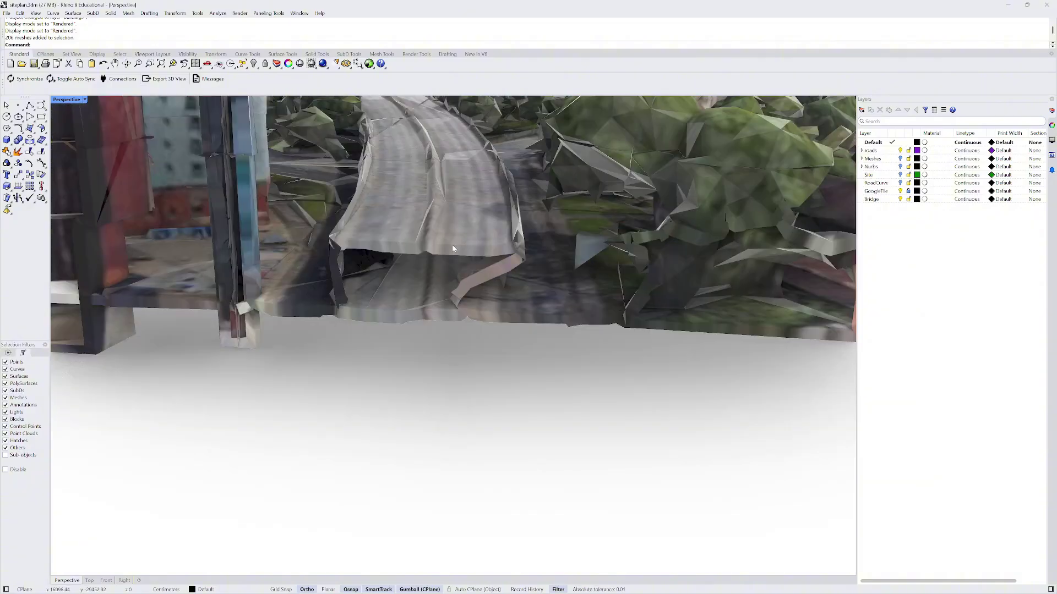
# - Start a polyline and turn on the Knot object snap
pyautogui.click(29, 104)
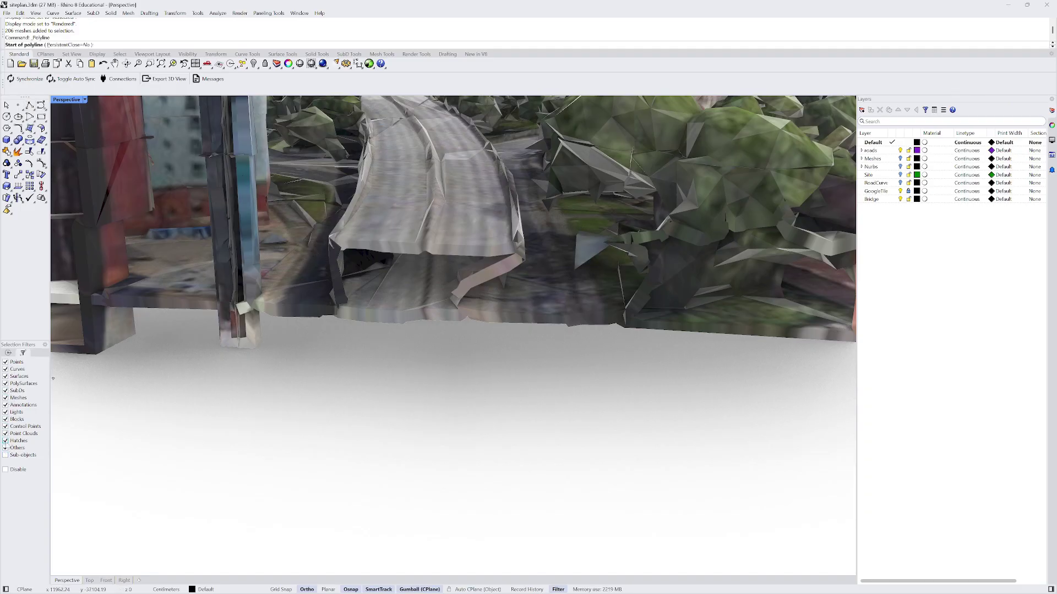
pyautogui.click(8, 354)
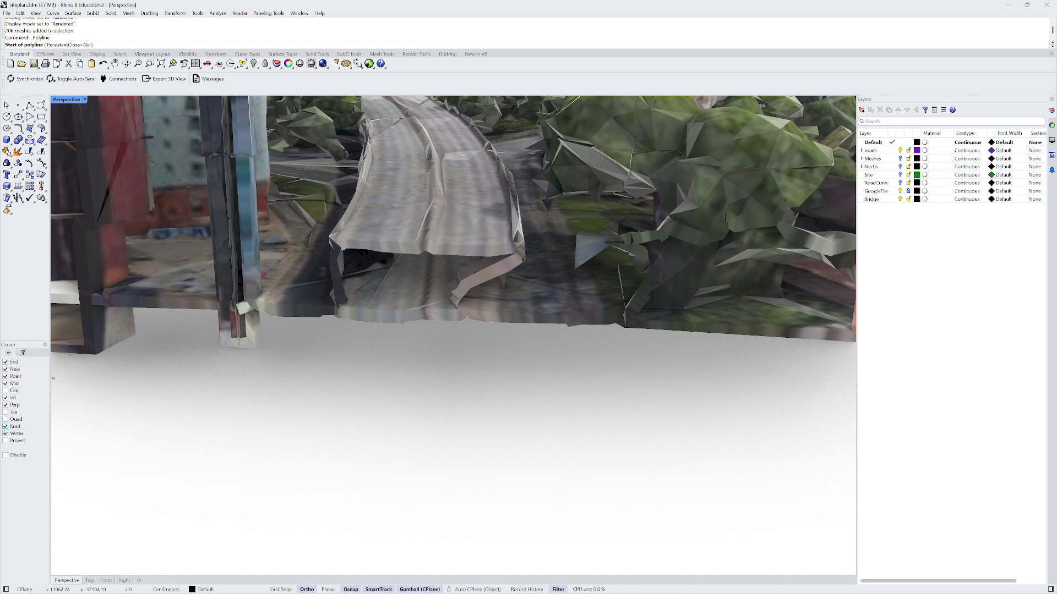
pyautogui.click(5, 426)
# - Snap polyline points to the deck's corner, side-edge and front-edge mesh vertices
pyautogui.click(346, 241)
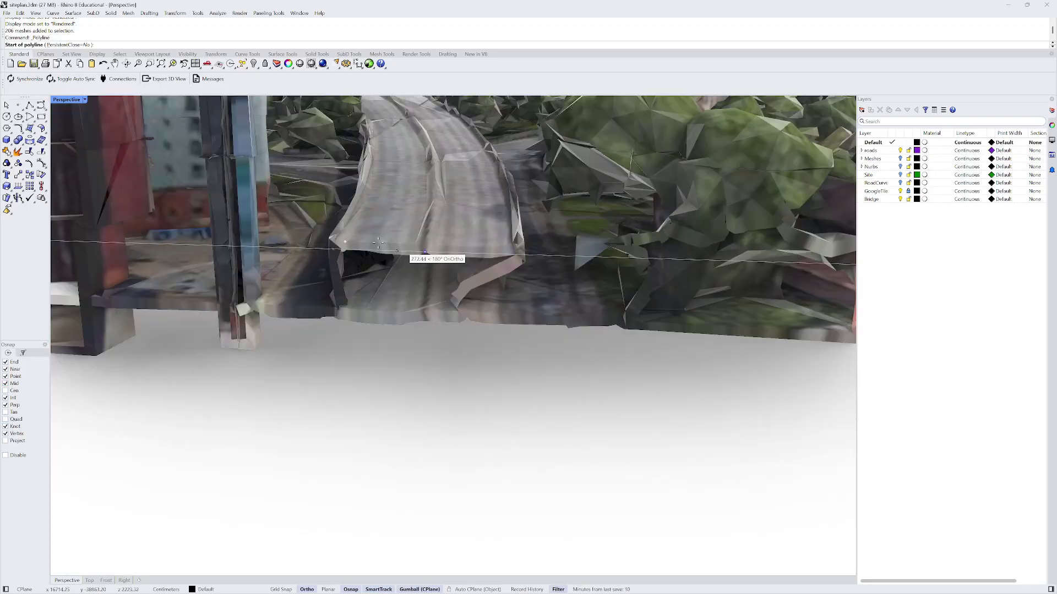
pyautogui.scroll(5, 330, 262)
pyautogui.scroll(-4, 341, 275)
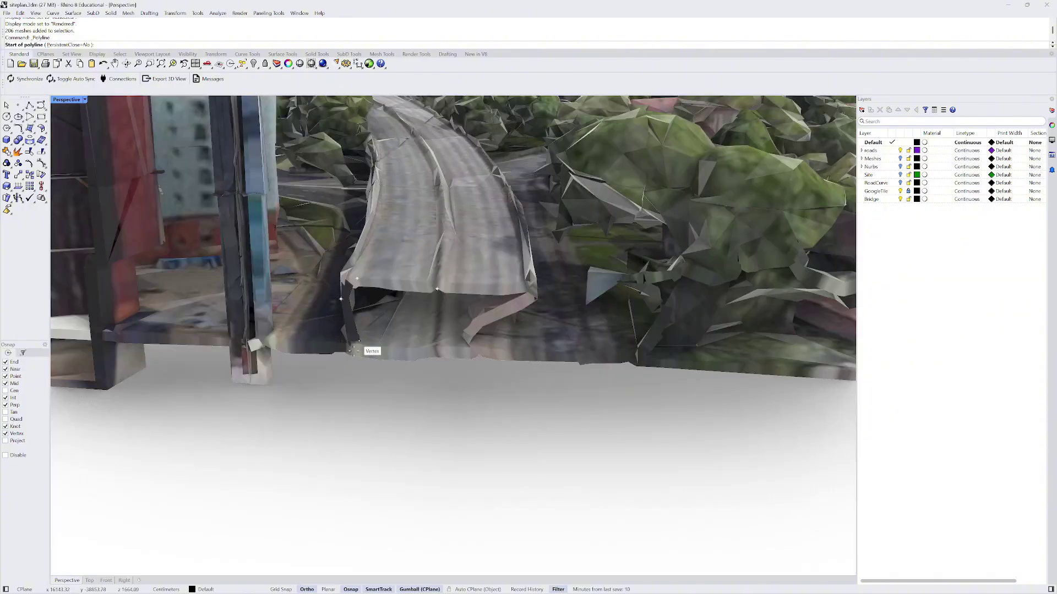
pyautogui.click(342, 297)
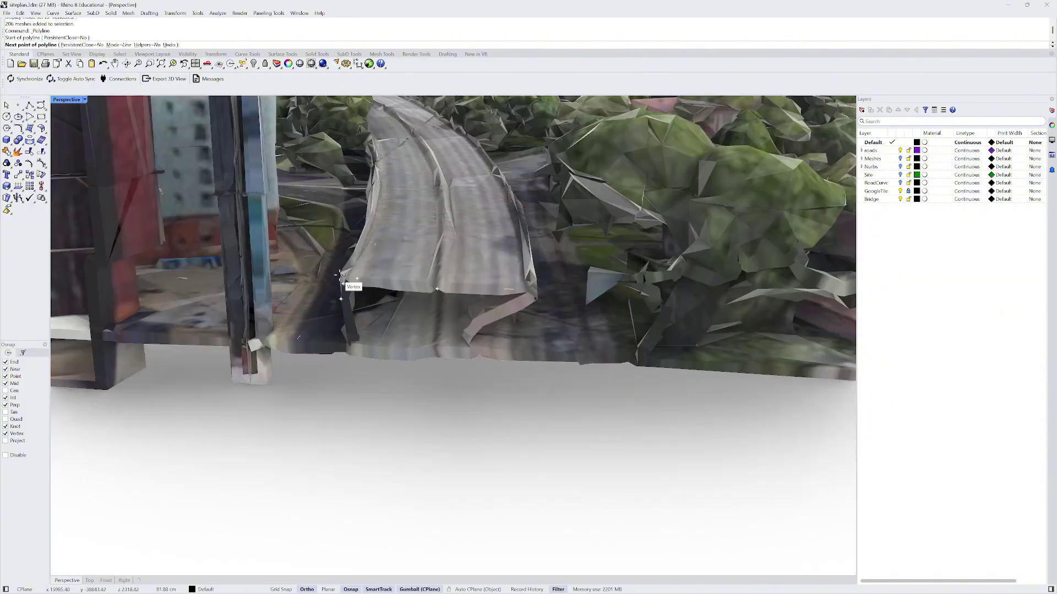
pyautogui.click(342, 275)
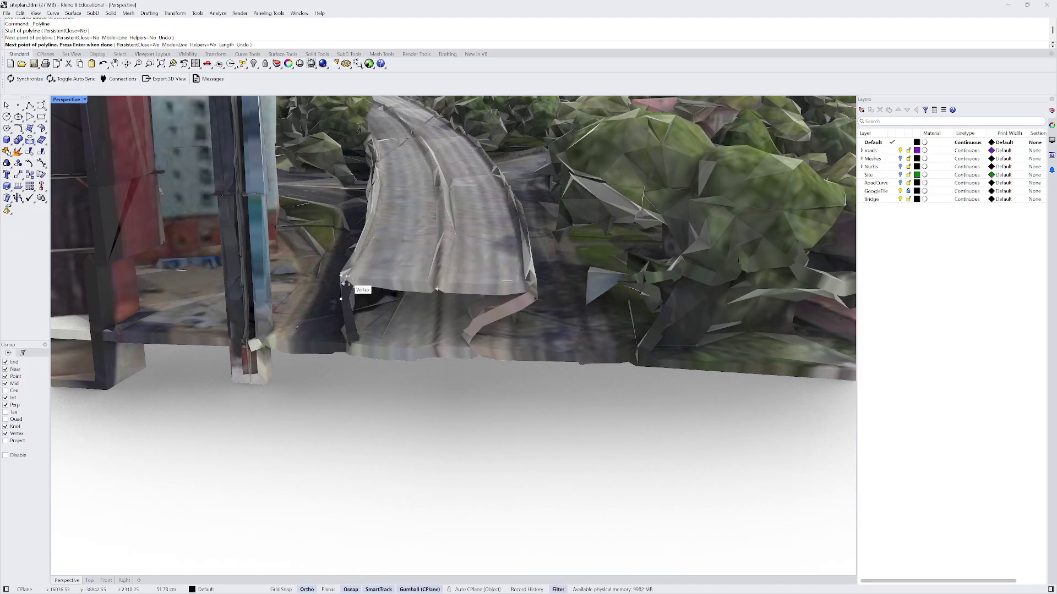
pyautogui.click(347, 278)
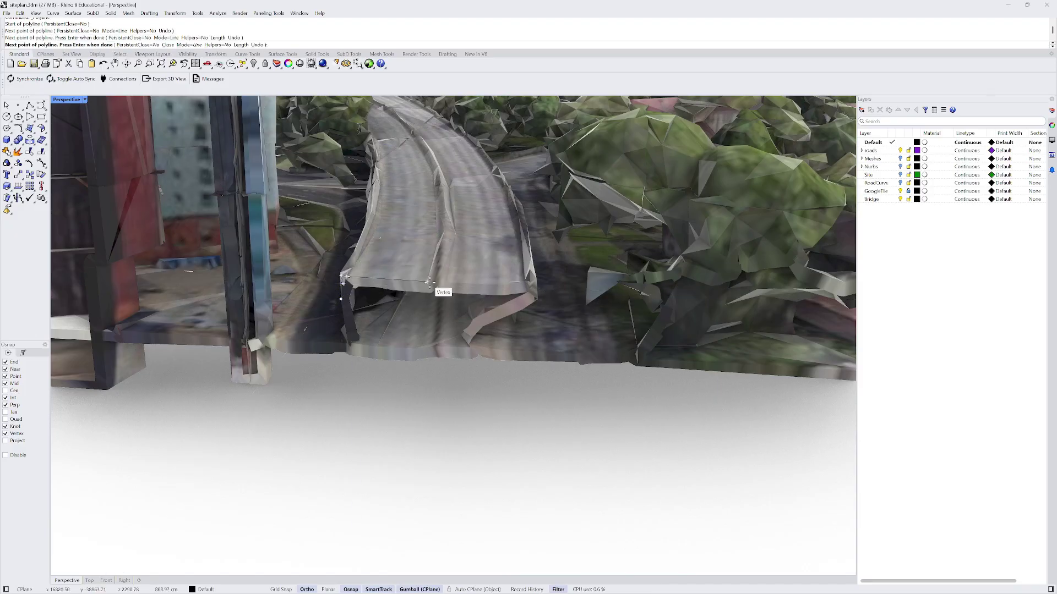
pyautogui.click(429, 282)
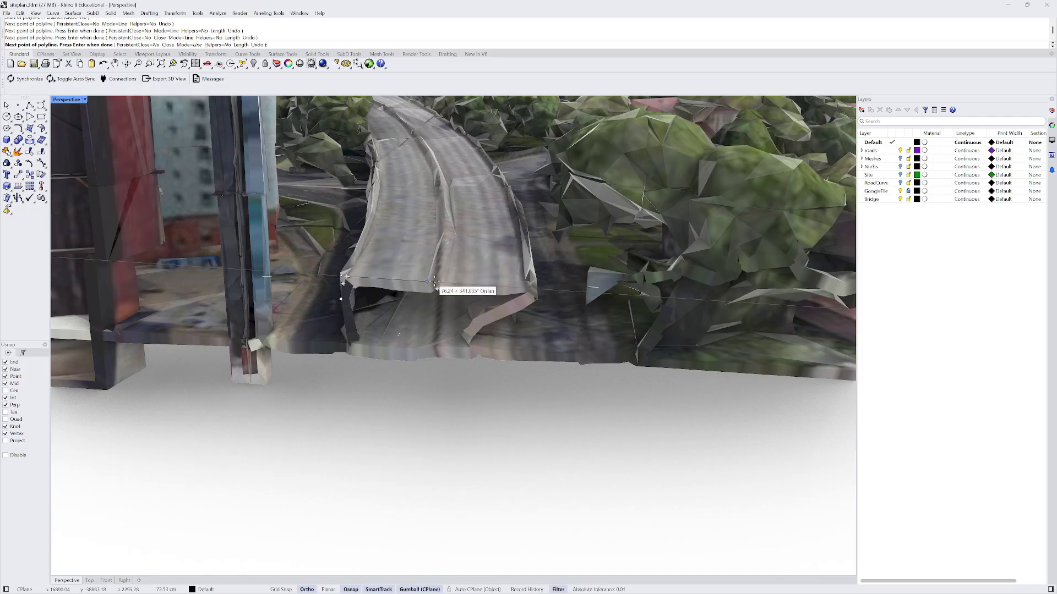
pyautogui.click(438, 281)
pyautogui.click(446, 283)
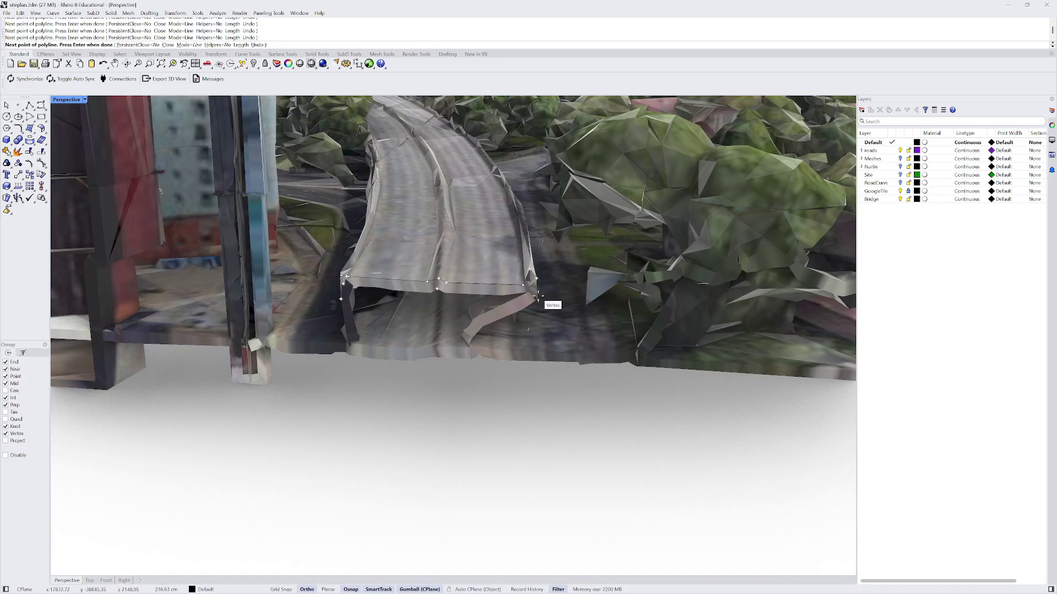
pyautogui.scroll(5, 536, 299)
pyautogui.scroll(-5, 536, 299)
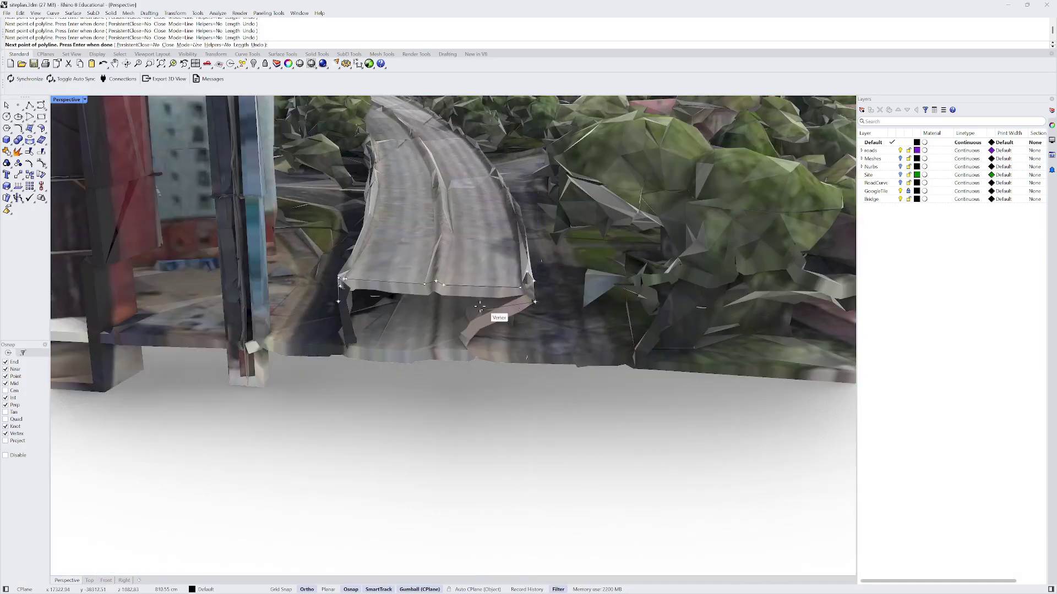
pyautogui.scroll(5, 351, 306)
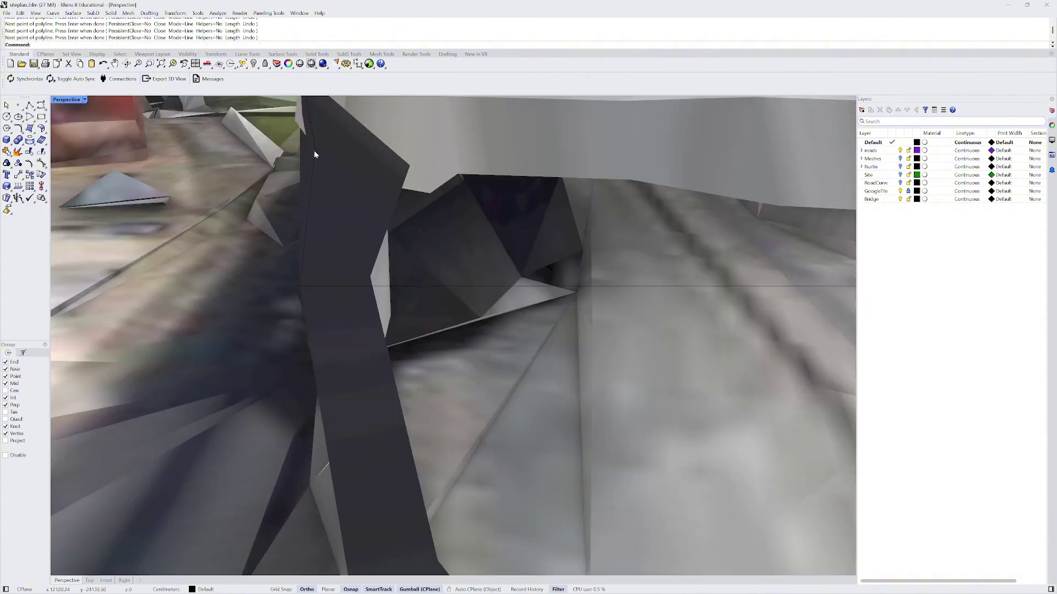
# - Close the polyline back at its start point to complete the deck outline
pyautogui.click(314, 151)
pyautogui.scroll(-5, 310, 195)
pyautogui.moveTo(310, 195); pyautogui.dragTo(271, 259, button='right')
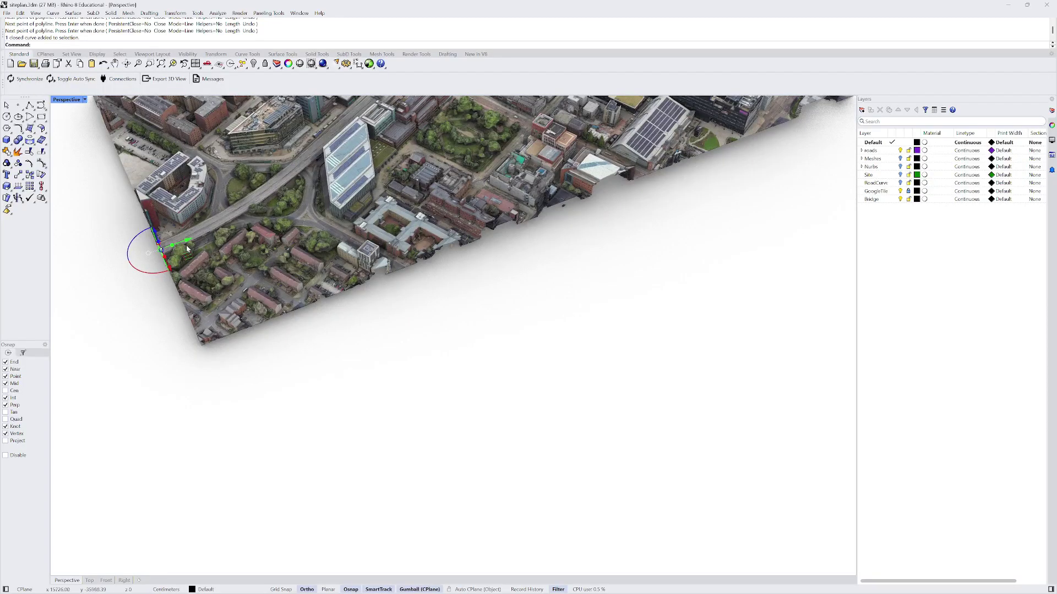
pyautogui.moveTo(186, 243); pyautogui.dragTo(127, 259)
pyautogui.scroll(-6, 339, 282)
# - Orbit the Perspective view and select the closed deck outline curve
pyautogui.moveTo(339, 282); pyautogui.dragTo(467, 226, button='right')
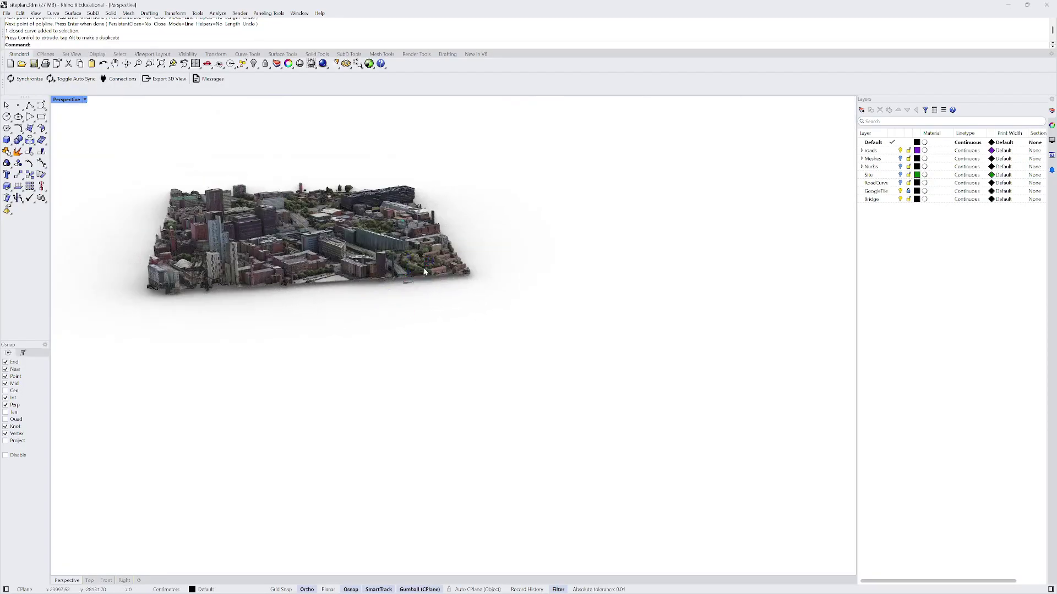
pyautogui.scroll(10, 424, 267)
pyautogui.click(400, 282)
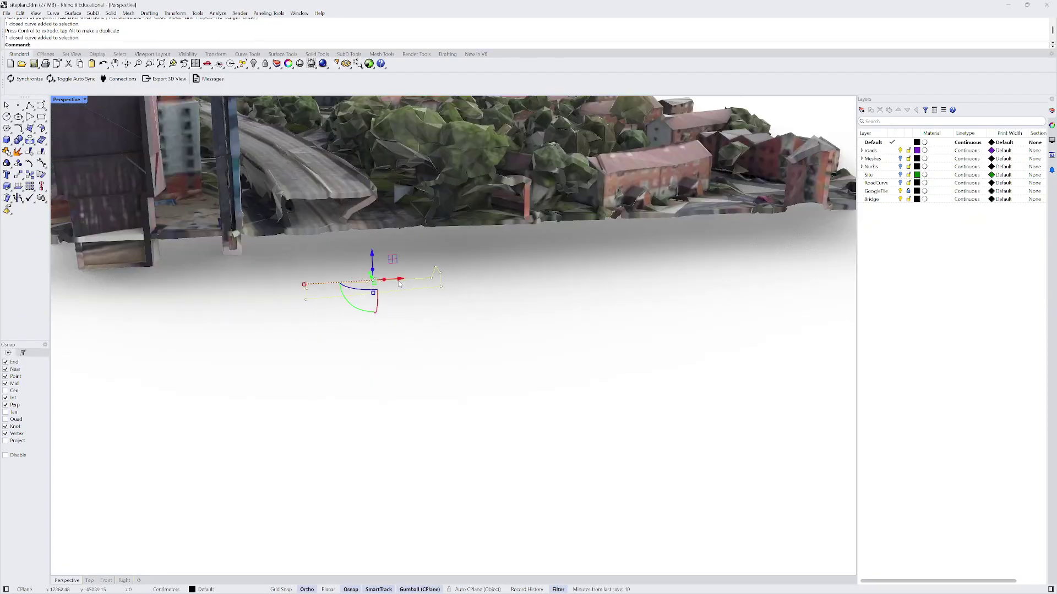
pyautogui.scroll(-8, 400, 282)
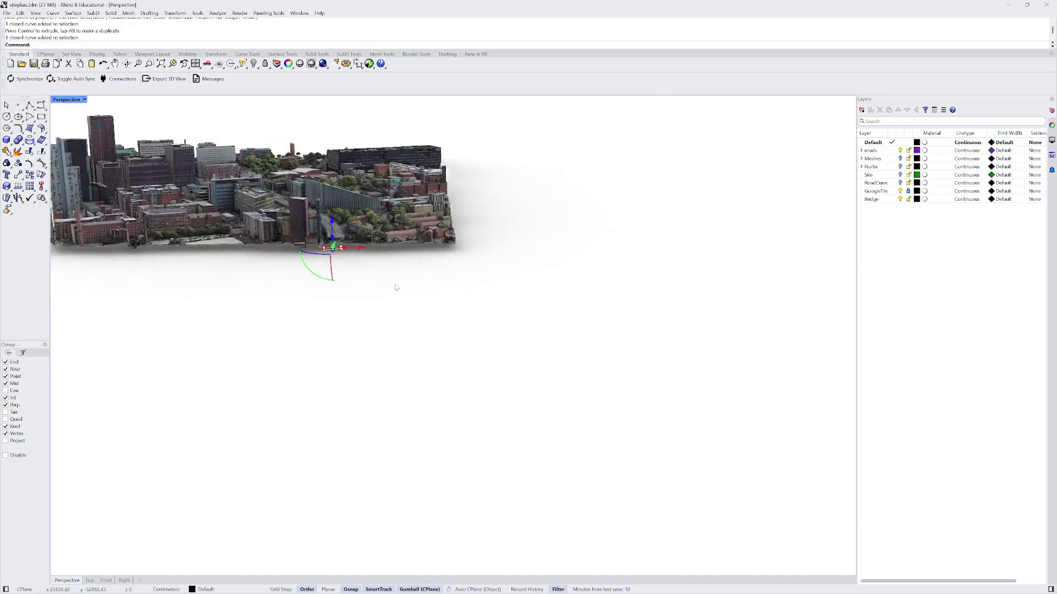
pyautogui.moveTo(367, 316); pyautogui.dragTo(365, 282, button='right')
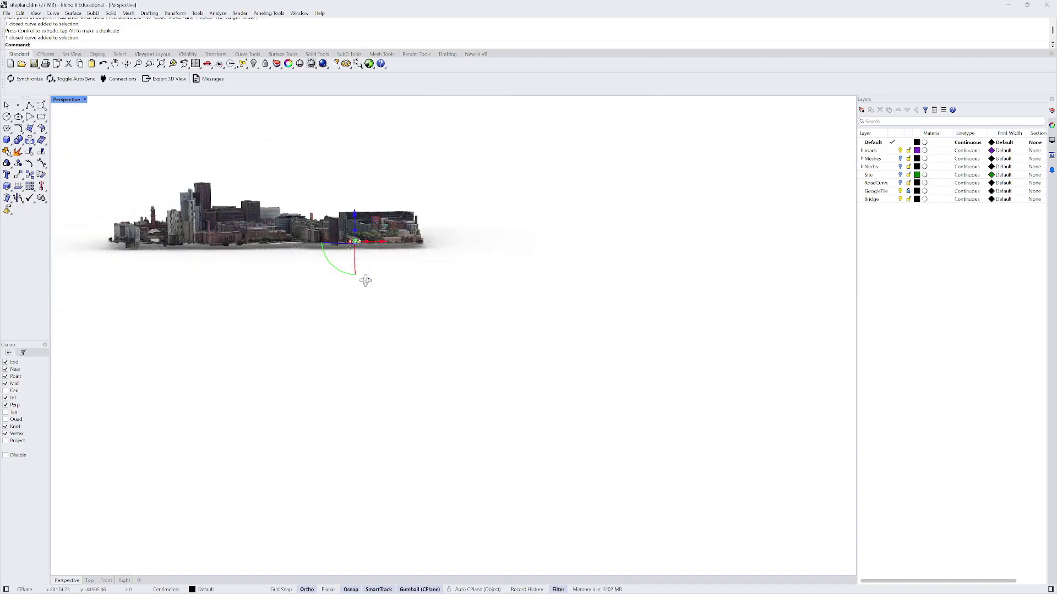
pyautogui.moveTo(353, 211); pyautogui.dragTo(454, 162, button='right')
pyautogui.scroll(3, 108, 223)
pyautogui.scroll(3, 109, 222)
pyautogui.scroll(-3, 468, 197)
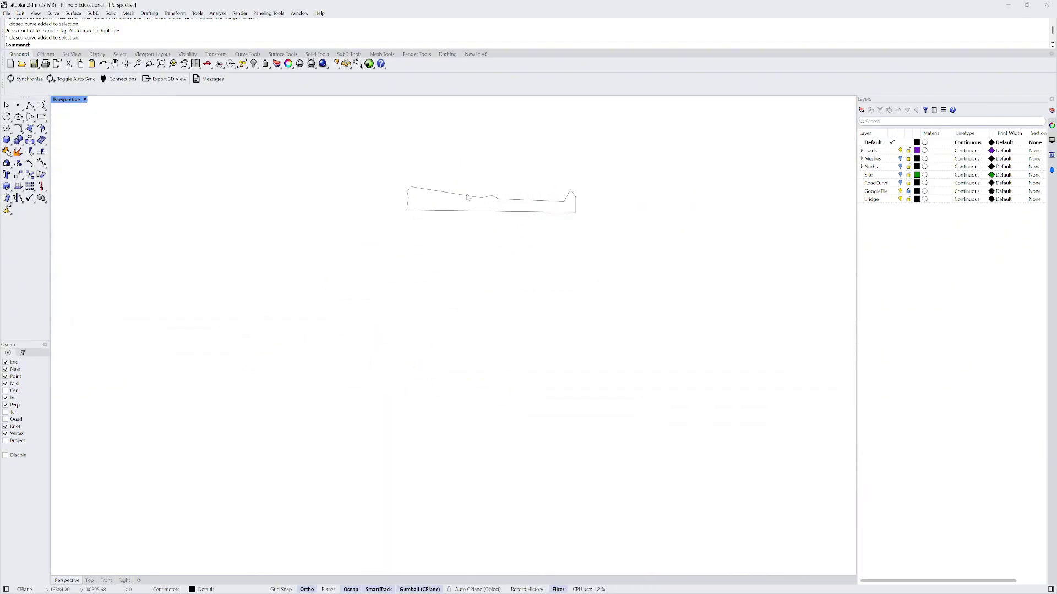
# - Turn on the outline's control points with F10 and drag the top-left corner point
pyautogui.scroll(3, 407, 190)
pyautogui.press('Escape')
pyautogui.moveTo(362, 193); pyautogui.dragTo(337, 198, button='right')
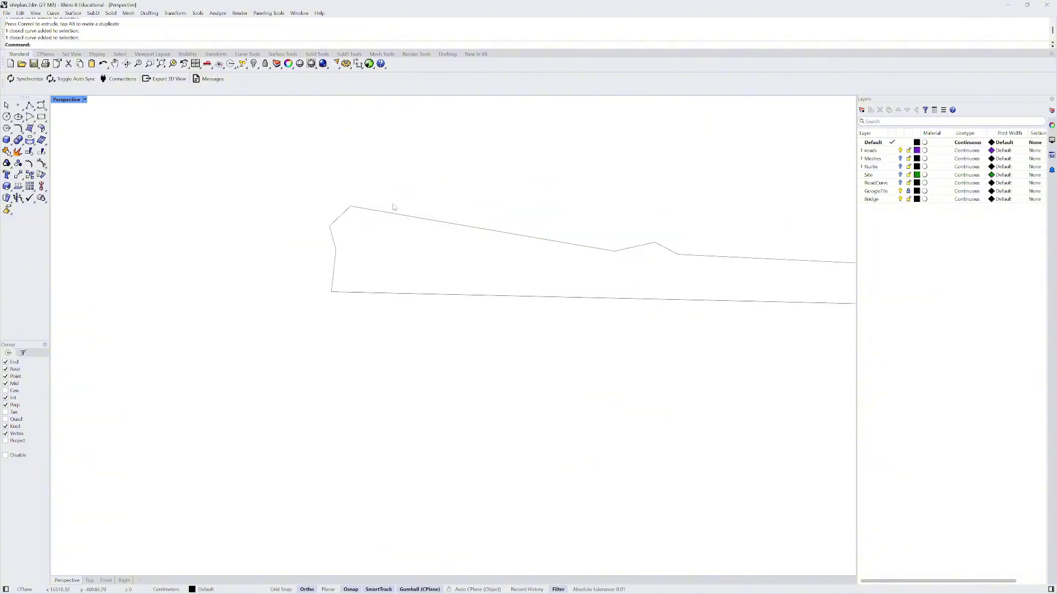
pyautogui.click(361, 208)
pyautogui.press('F10')
pyautogui.moveTo(338, 200); pyautogui.dragTo(368, 224)
pyautogui.moveTo(654, 243); pyautogui.dragTo(650, 220)
# - Move another outline control point to the left
pyautogui.scroll(-6, 388, 173)
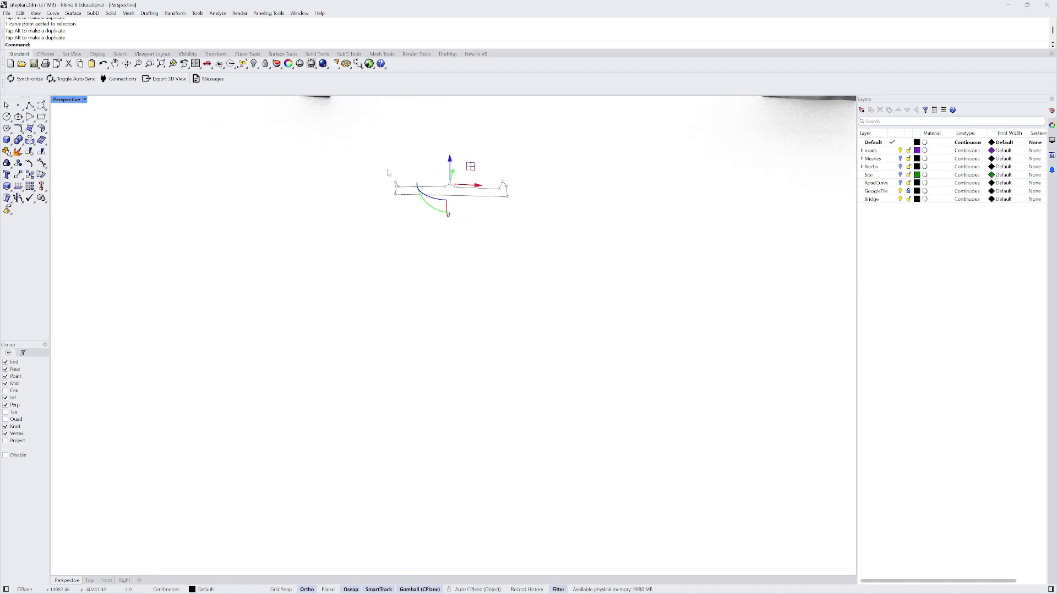
pyautogui.scroll(4, 388, 173)
pyautogui.click(383, 199)
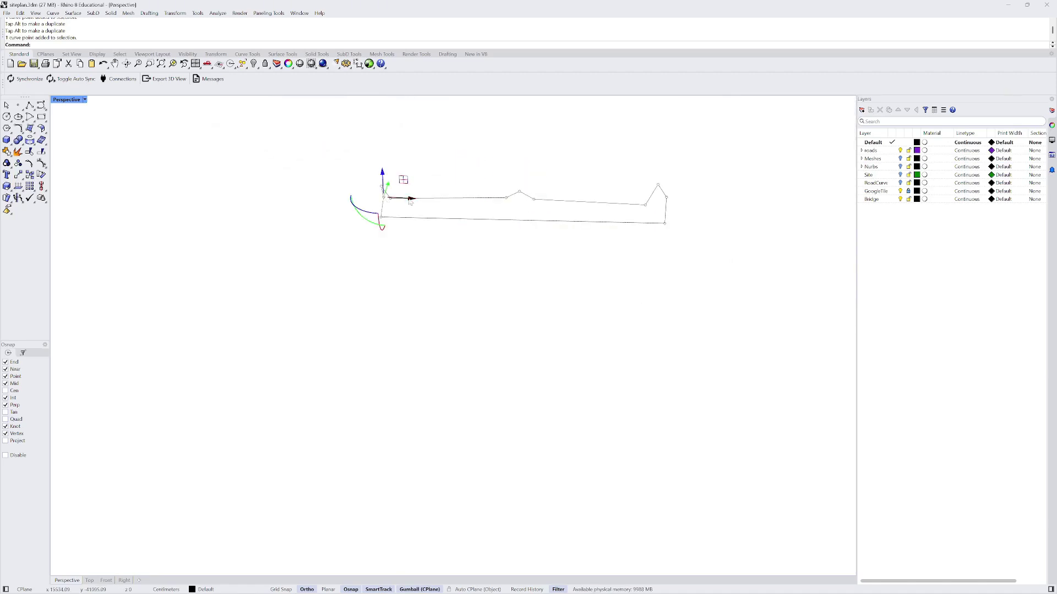
pyautogui.moveTo(410, 202); pyautogui.dragTo(401, 211)
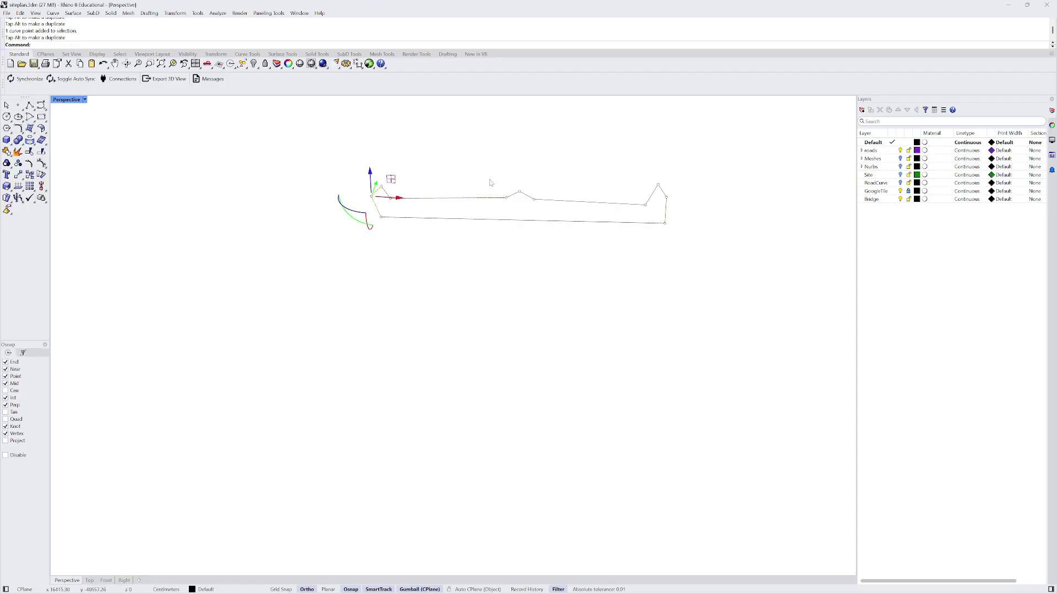
# - Select several outline control points together and drag them to reshape the profile
pyautogui.moveTo(491, 183); pyautogui.dragTo(551, 211)
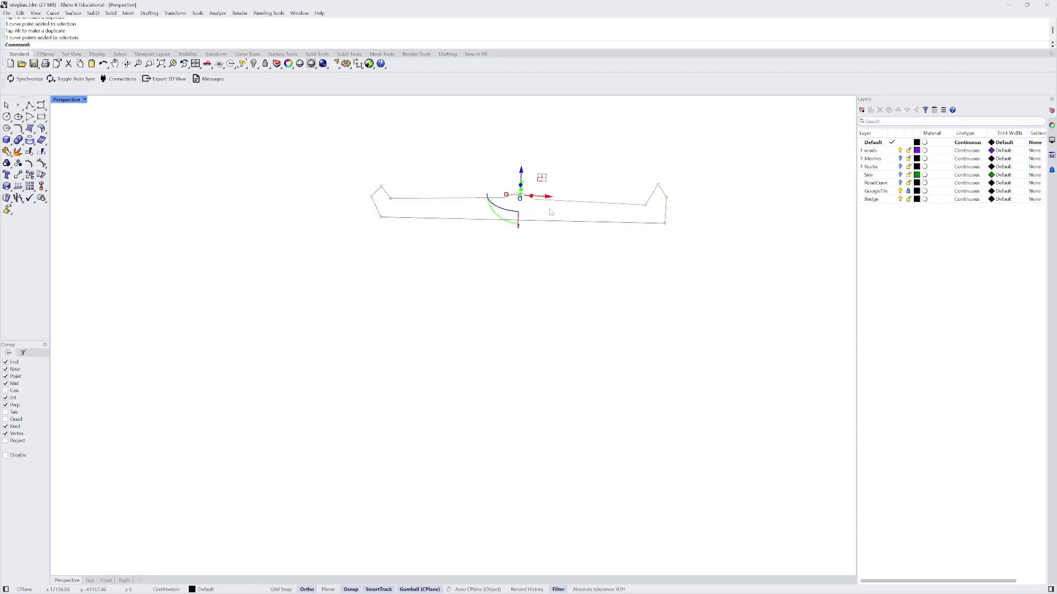
pyautogui.click(387, 199)
pyautogui.click(408, 216)
pyautogui.scroll(5, 391, 204)
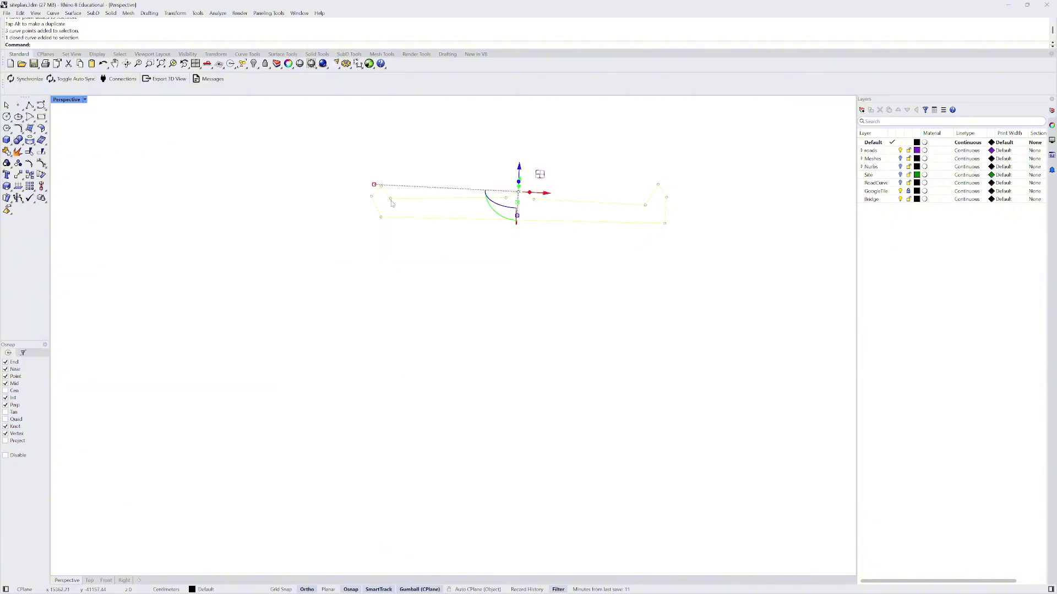
pyautogui.moveTo(384, 196); pyautogui.dragTo(667, 236)
pyautogui.scroll(-4, 497, 184)
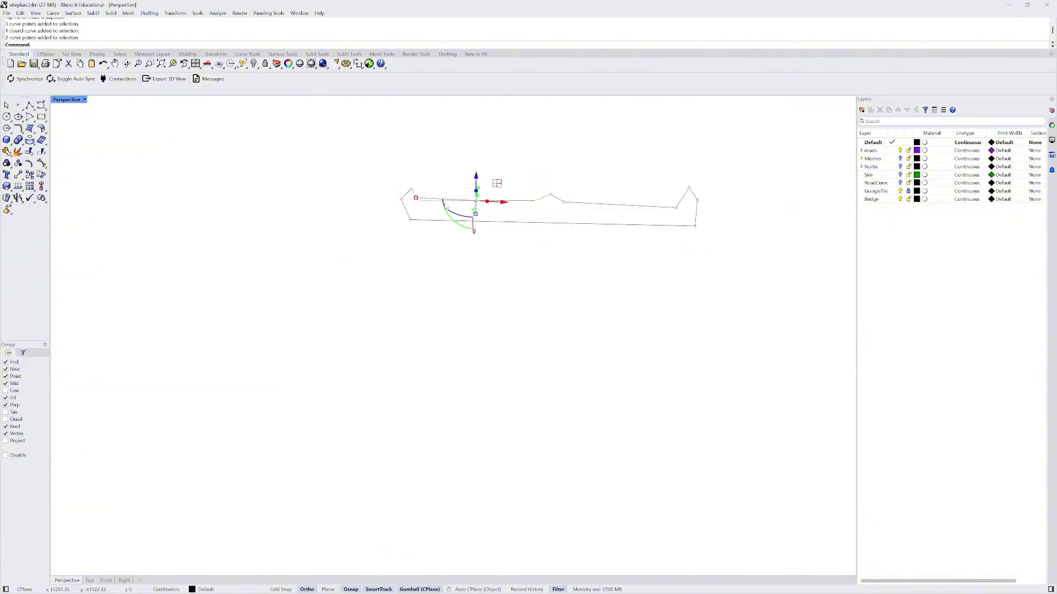
pyautogui.keyDown('shift'); pyautogui.click(565, 202); pyautogui.keyUp('shift')
pyautogui.keyDown('shift'); pyautogui.click(676, 208); pyautogui.keyUp('shift')
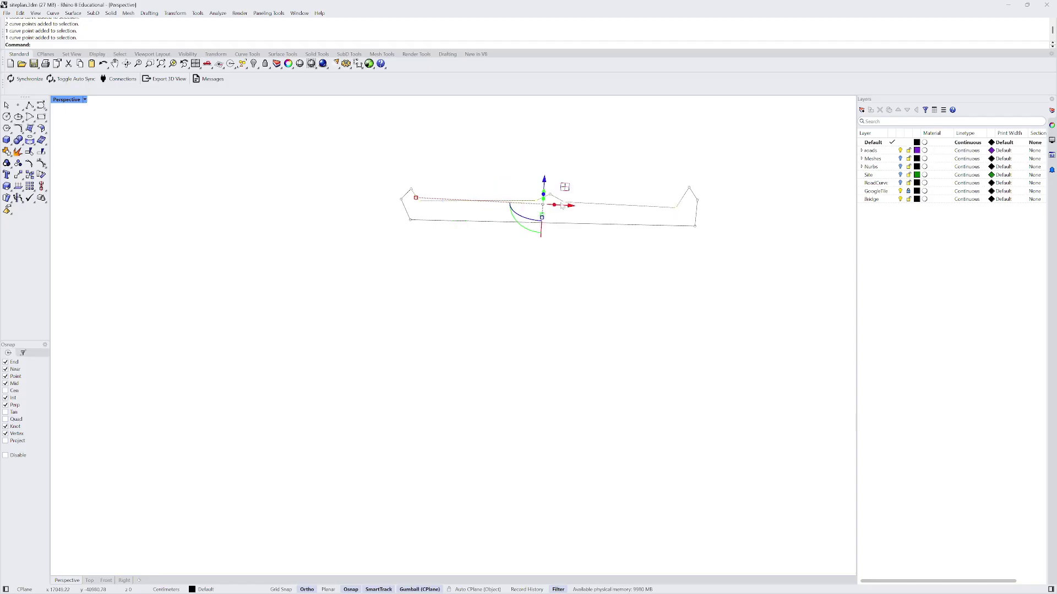
pyautogui.moveTo(543, 217)
pyautogui.mouseDown()
pyautogui.moveTo(544, 208)
pyautogui.moveTo(547, 220)
pyautogui.mouseUp()
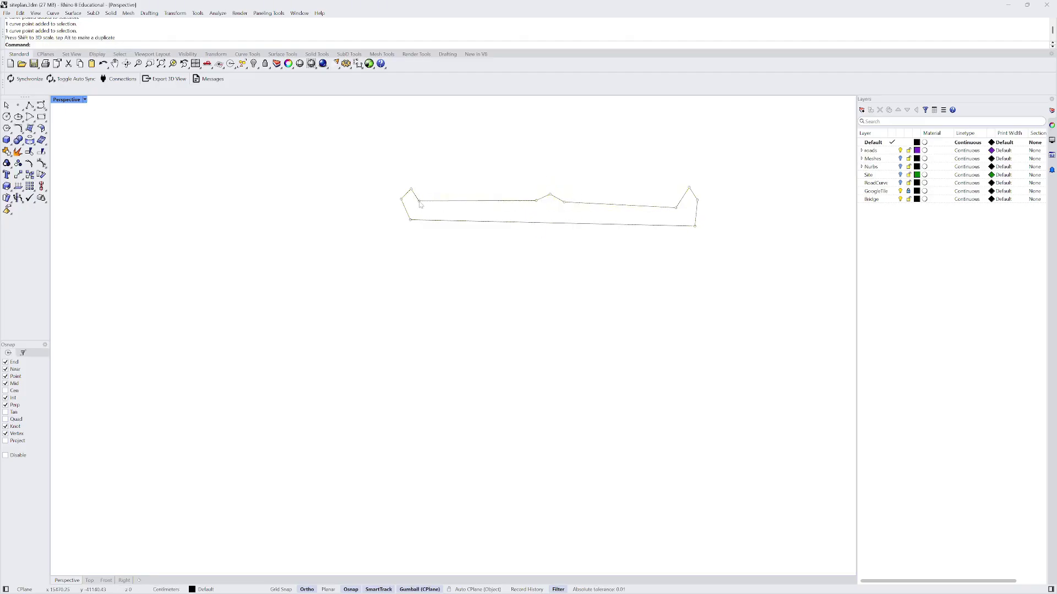
# - Select four outline points, from the left point to the right end point
pyautogui.click(419, 201)
pyautogui.keyDown('shift'); pyautogui.click(536, 202); pyautogui.keyUp('shift')
pyautogui.keyDown('shift'); pyautogui.click(562, 203); pyautogui.keyUp('shift')
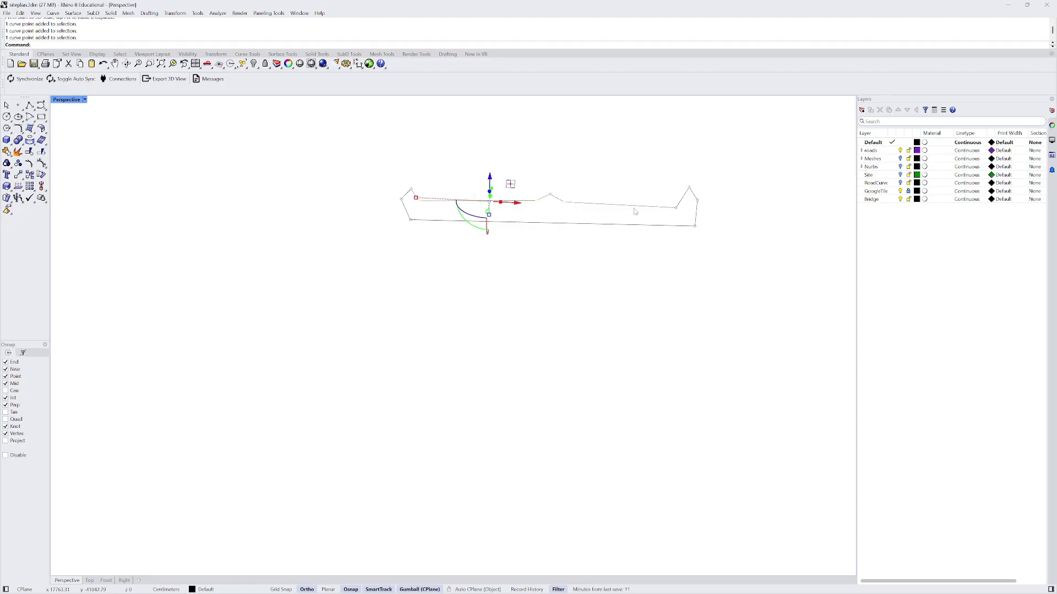
pyautogui.keyDown('shift'); pyautogui.click(676, 209); pyautogui.keyUp('shift')
# - Run SetPt with Set Z only to put the selected points at one height
pyautogui.write('SetPt')
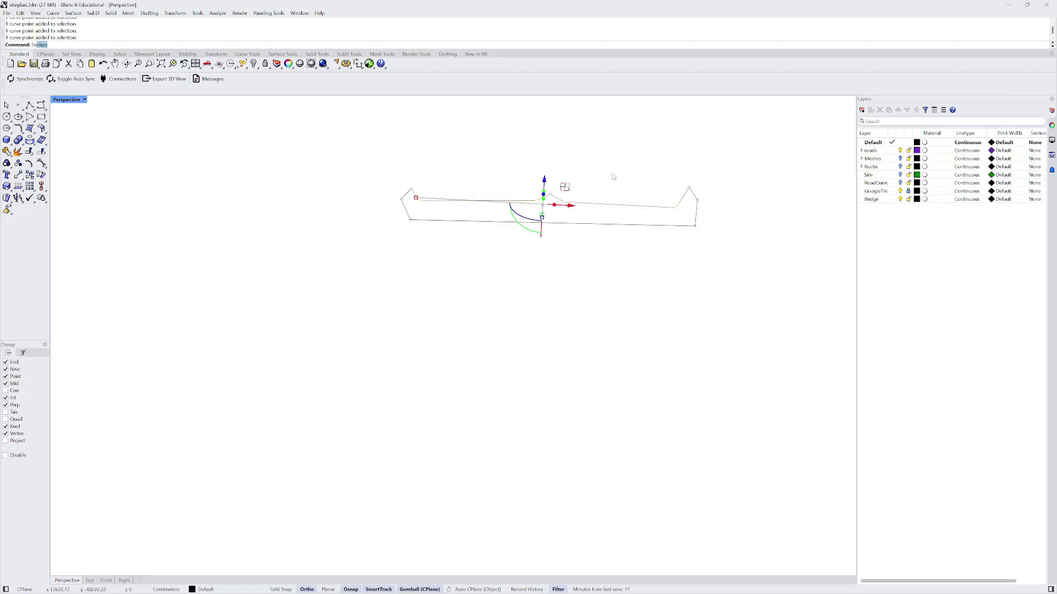
pyautogui.press('Return')
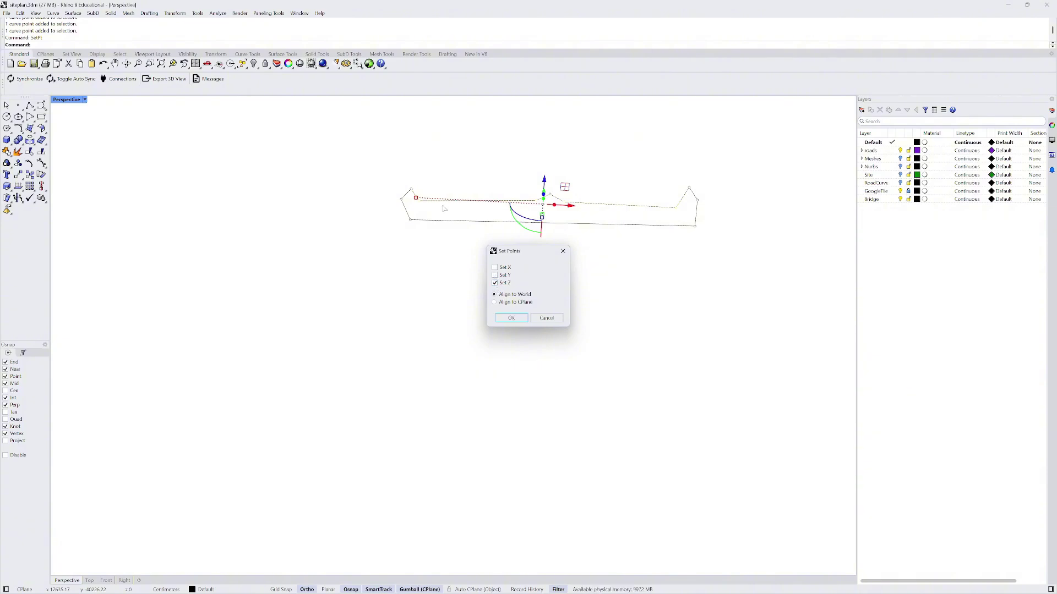
pyautogui.click(511, 317)
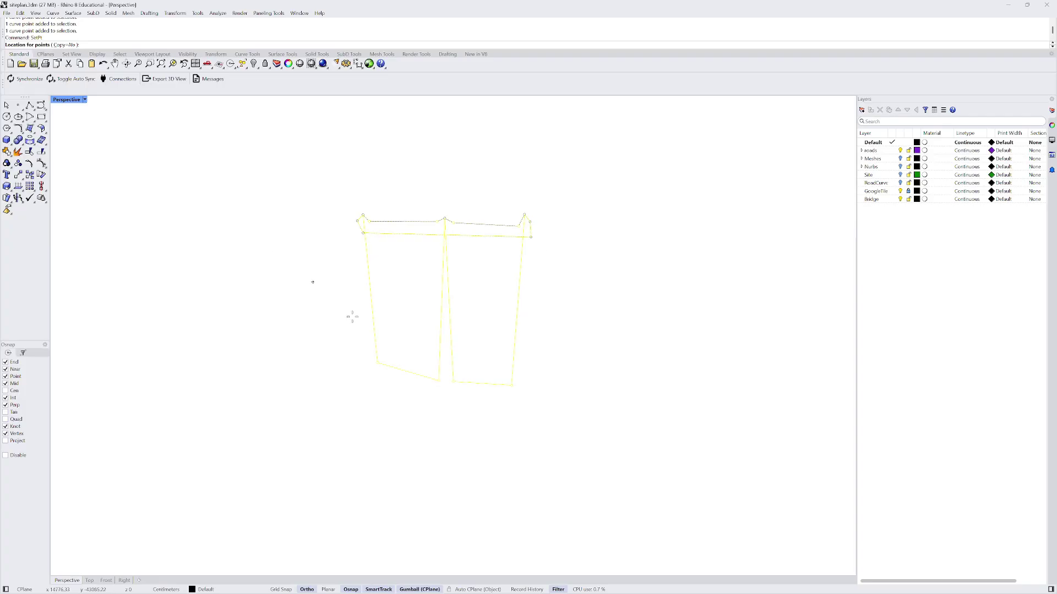
pyautogui.click(451, 354)
pyautogui.moveTo(450, 354); pyautogui.dragTo(256, 240, button='right')
# - Move the closed outline into position with the gumball and pick one corner point
pyautogui.click(339, 220)
pyautogui.moveTo(260, 238); pyautogui.dragTo(286, 245)
pyautogui.moveTo(382, 229); pyautogui.dragTo(484, 165, button='right')
pyautogui.click(500, 156)
pyautogui.scroll(3, 501, 155)
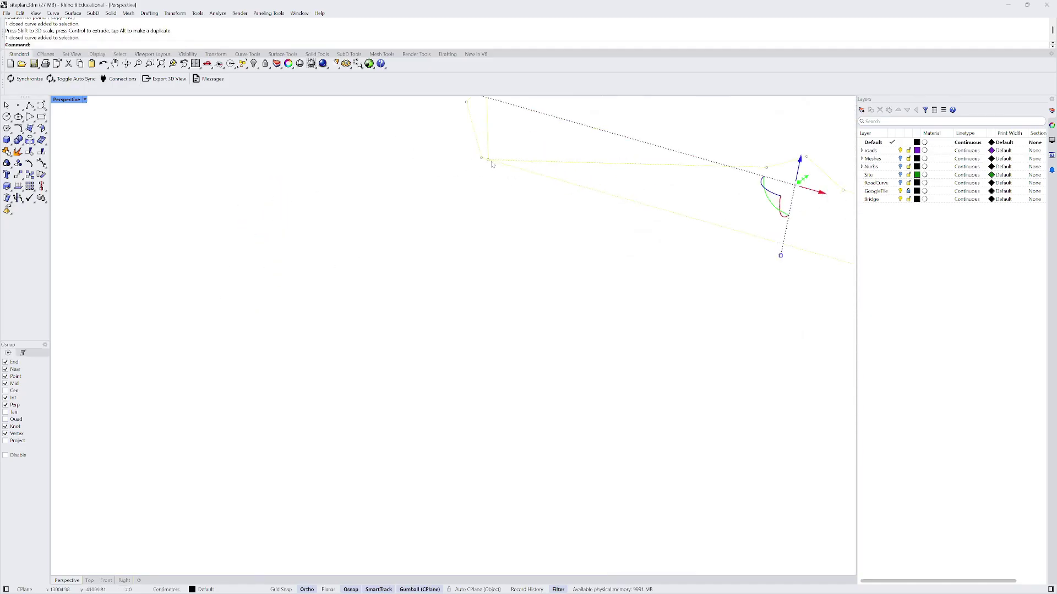
pyautogui.click(488, 161)
# - Raise the selected corner point and nudge another corner to give the outline upturned ends
pyautogui.moveTo(492, 150); pyautogui.dragTo(490, 124)
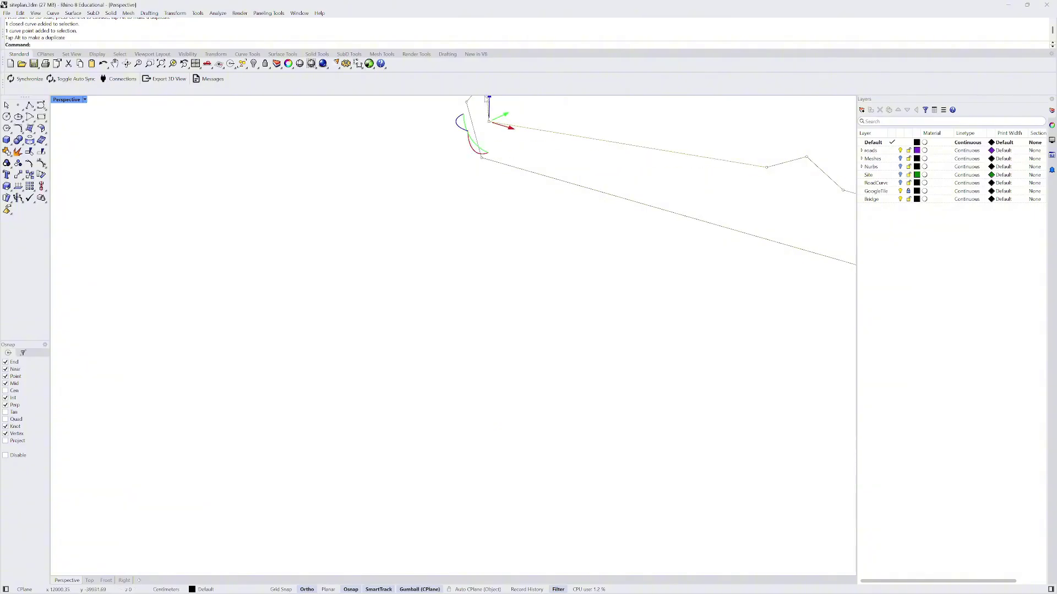
pyautogui.scroll(-2, 468, 172)
pyautogui.click(506, 197)
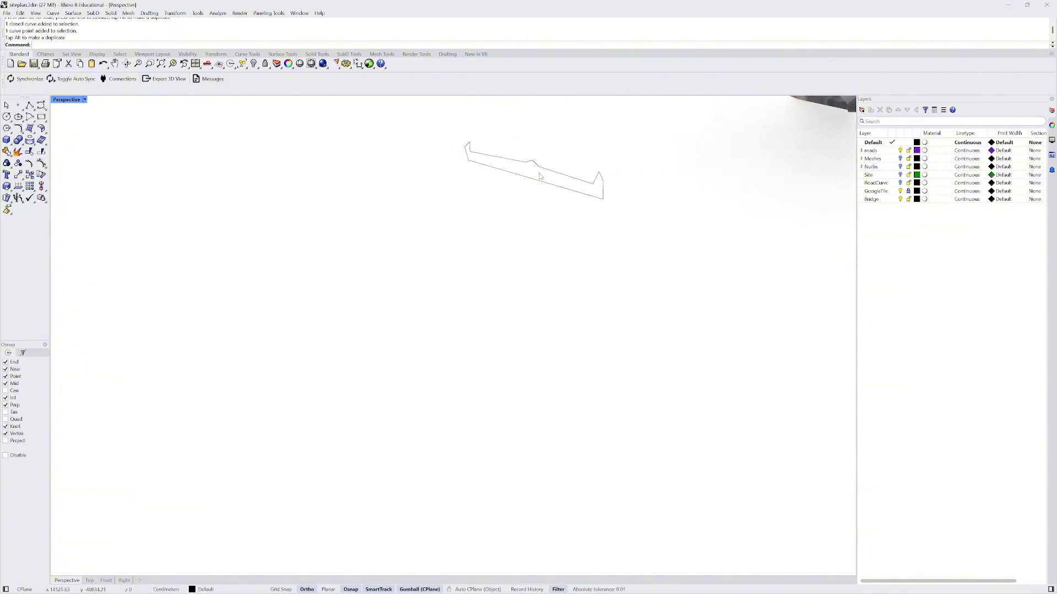
pyautogui.scroll(-3, 539, 173)
pyautogui.moveTo(464, 130); pyautogui.dragTo(604, 229)
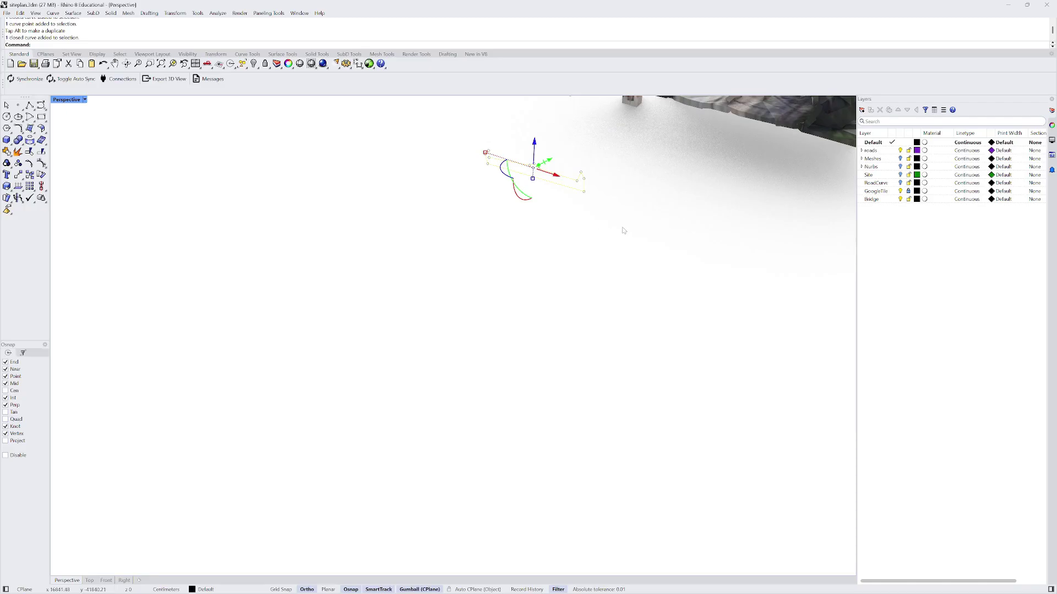
pyautogui.scroll(3, 594, 156)
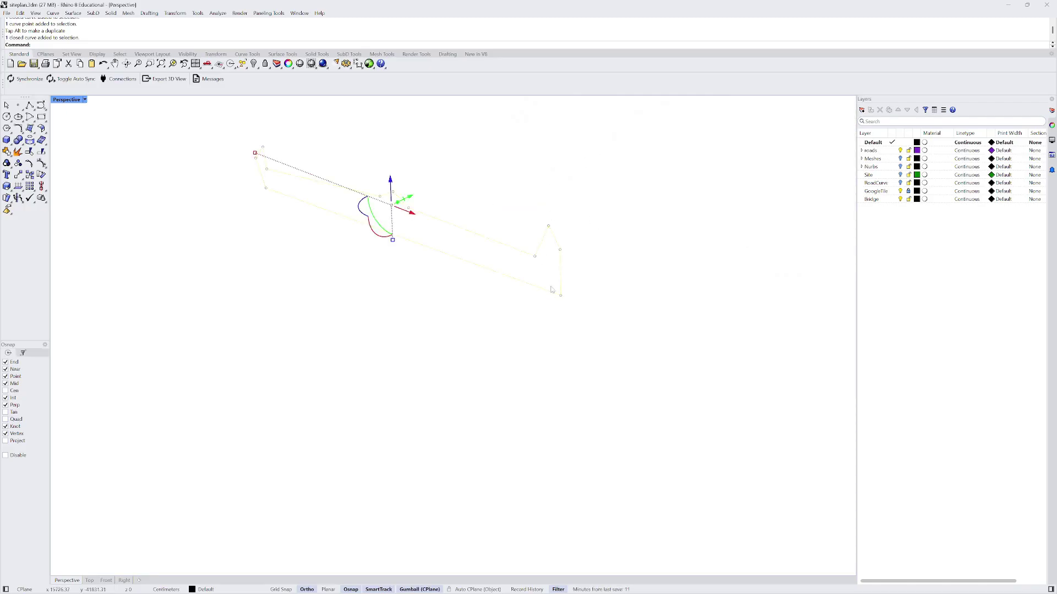
pyautogui.moveTo(550, 284)
pyautogui.mouseDown()
pyautogui.moveTo(582, 314)
pyautogui.moveTo(550, 290)
pyautogui.mouseUp()
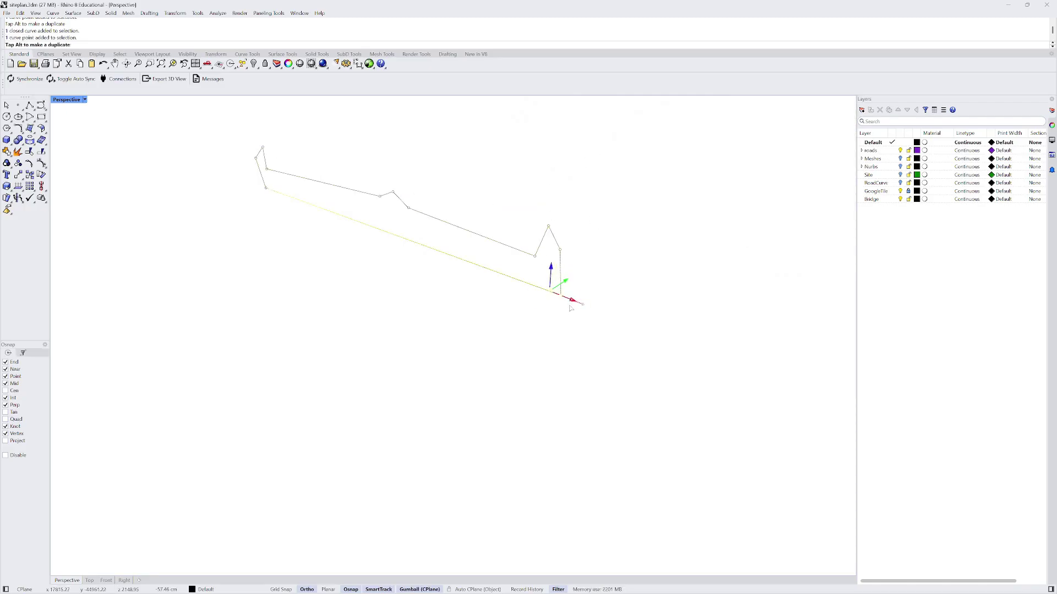
pyautogui.click(629, 257)
# - Select the closed outline beside the city mesh and open the SubD menu
pyautogui.scroll(-5, 595, 273)
pyautogui.moveTo(503, 253); pyautogui.dragTo(524, 248, button='right')
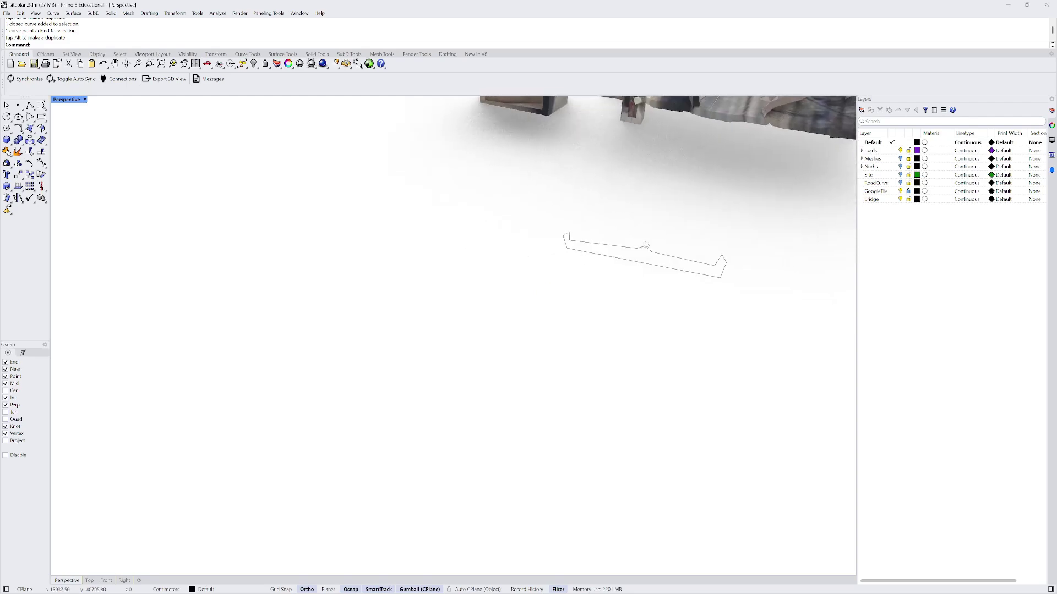
pyautogui.scroll(2, 646, 252)
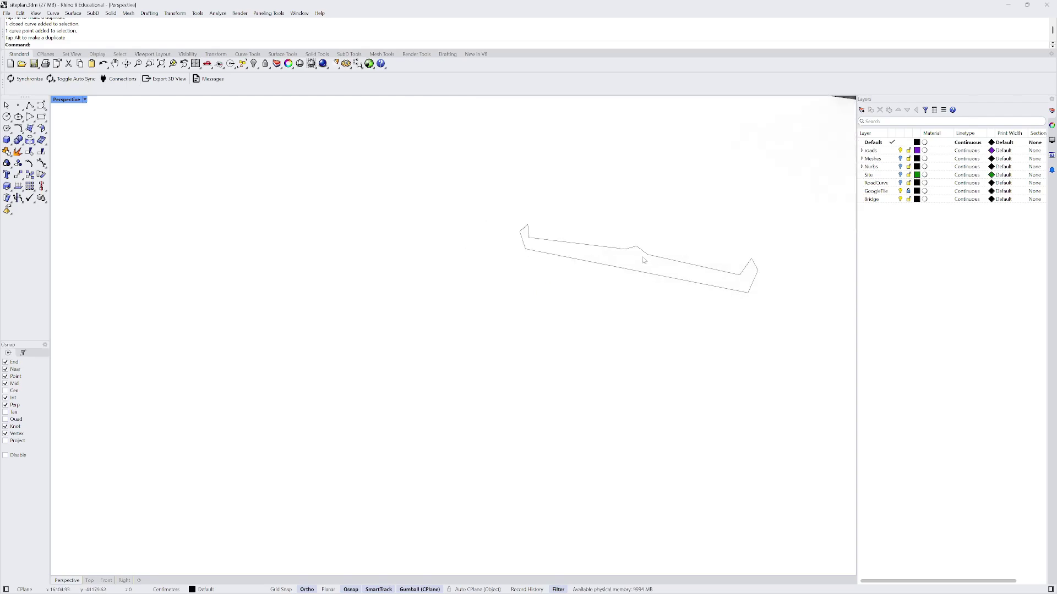
pyautogui.click(569, 243)
pyautogui.scroll(-8, 458, 221)
pyautogui.moveTo(467, 218); pyautogui.dragTo(414, 242, button='right')
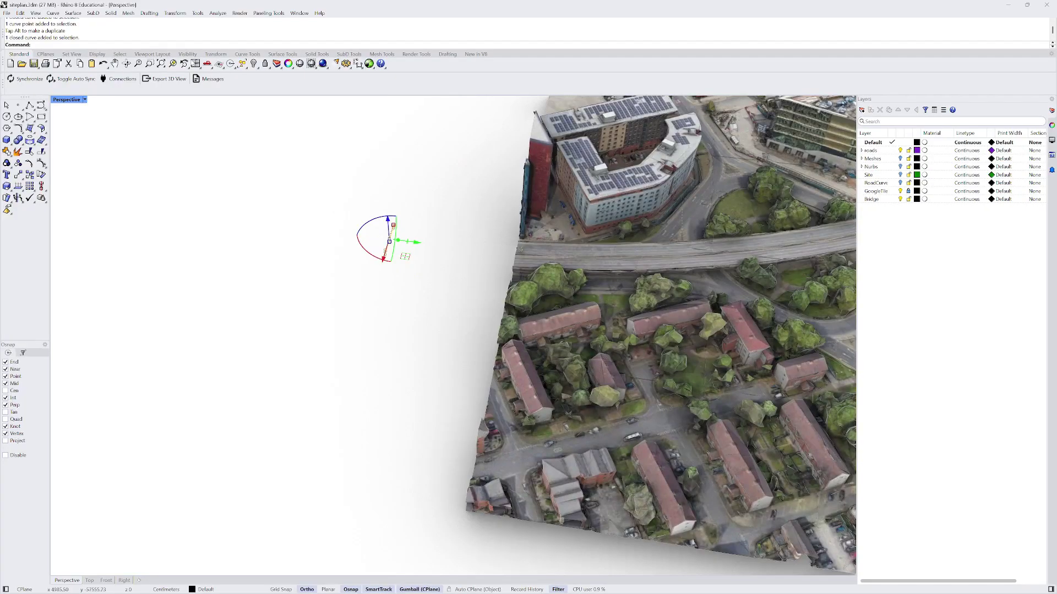
pyautogui.click(93, 15)
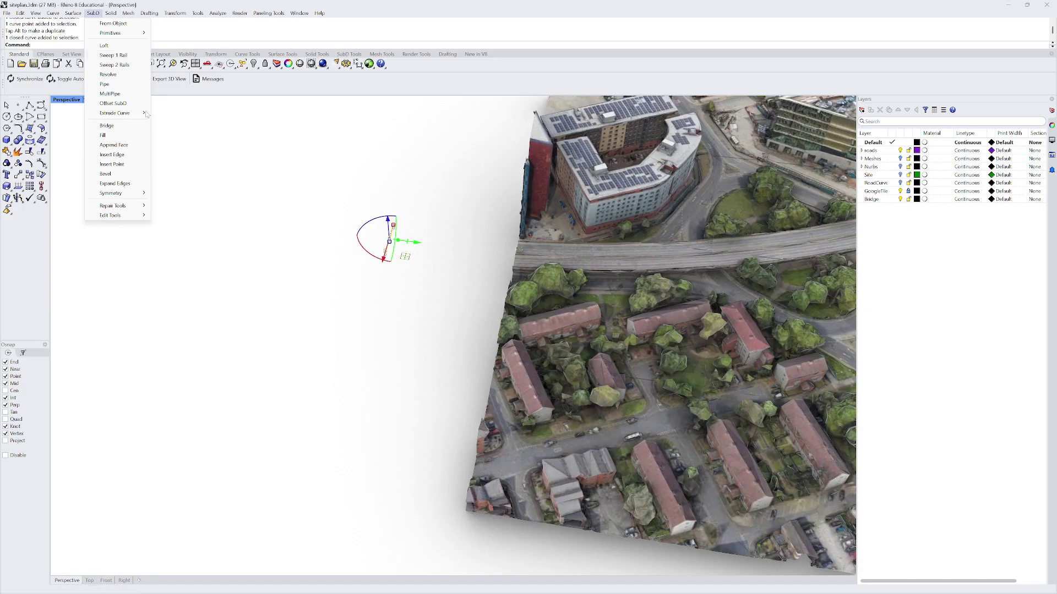
# - Extrude the profile curve straight into a SubD at the picked distance
pyautogui.moveTo(121, 114)
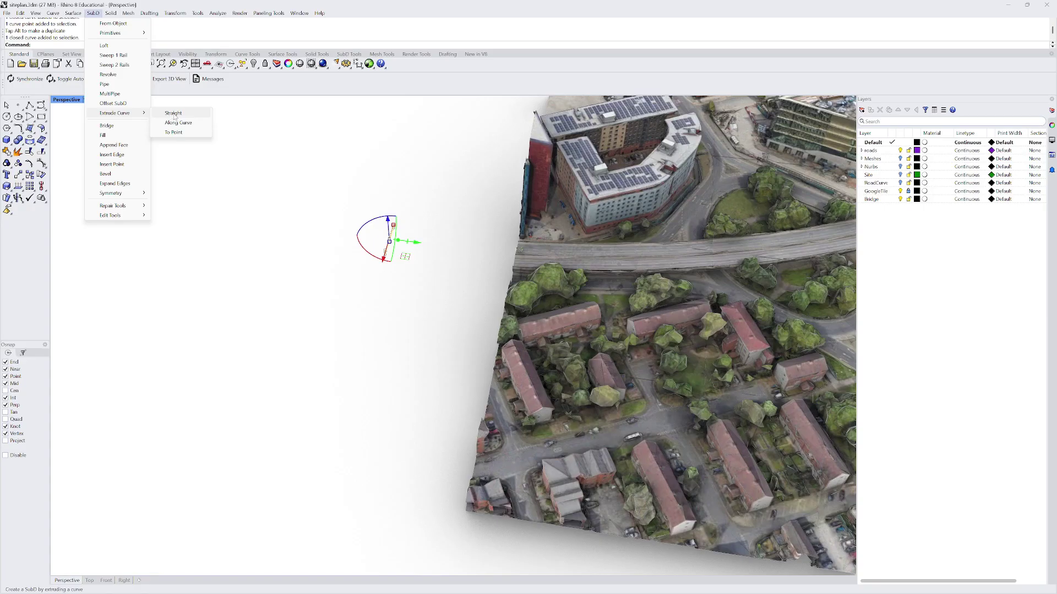
pyautogui.click(174, 113)
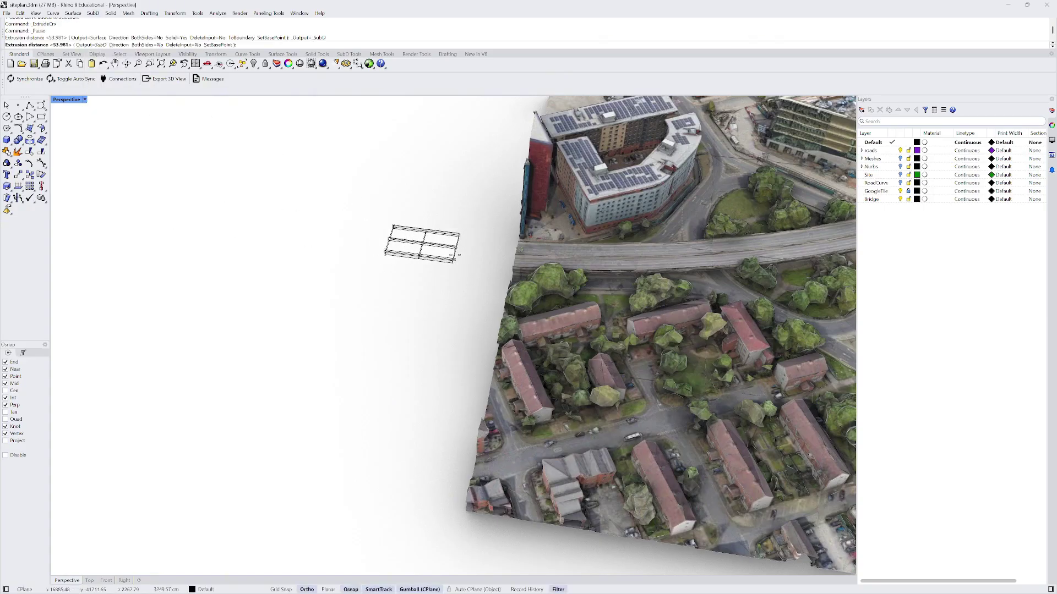
pyautogui.click(442, 257)
# - Select the new SubD deck piece and toggle its smooth/flat display with Tab
pyautogui.scroll(-5, 347, 286)
pyautogui.moveTo(349, 285); pyautogui.dragTo(524, 284, button='right')
pyautogui.click(642, 306)
pyautogui.scroll(14, 455, 272)
pyautogui.click(476, 262)
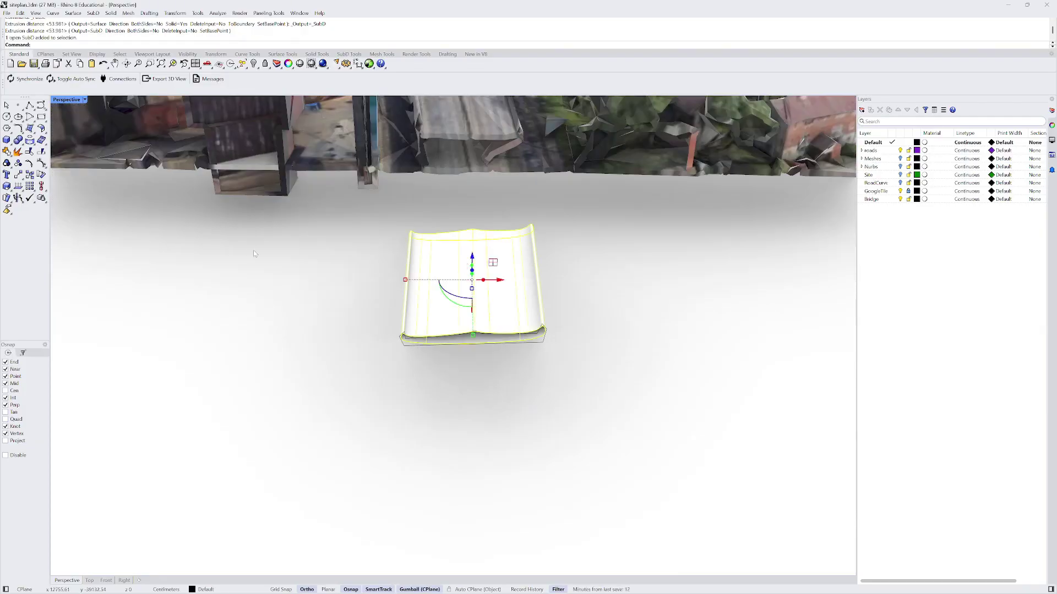
pyautogui.press('Tab')
pyautogui.press('Tab')
pyautogui.press('Tab')
pyautogui.press('Tab')
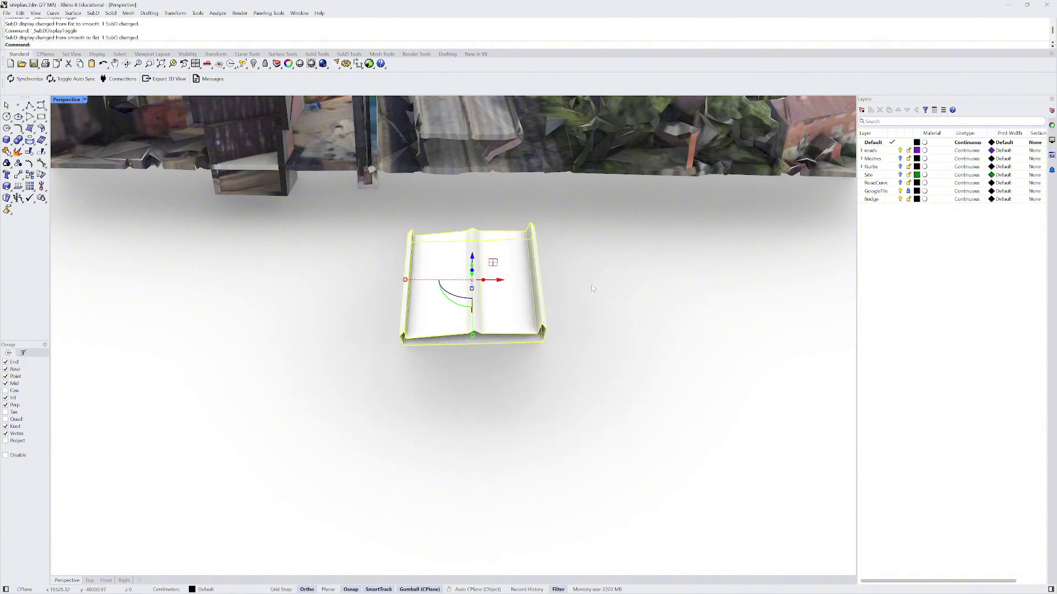
pyautogui.moveTo(592, 288); pyautogui.dragTo(468, 330, button='right')
# - In Top view, move the SubD deck piece onto the elevated road's end
pyautogui.press('Escape')
pyautogui.scroll(6, 431, 319)
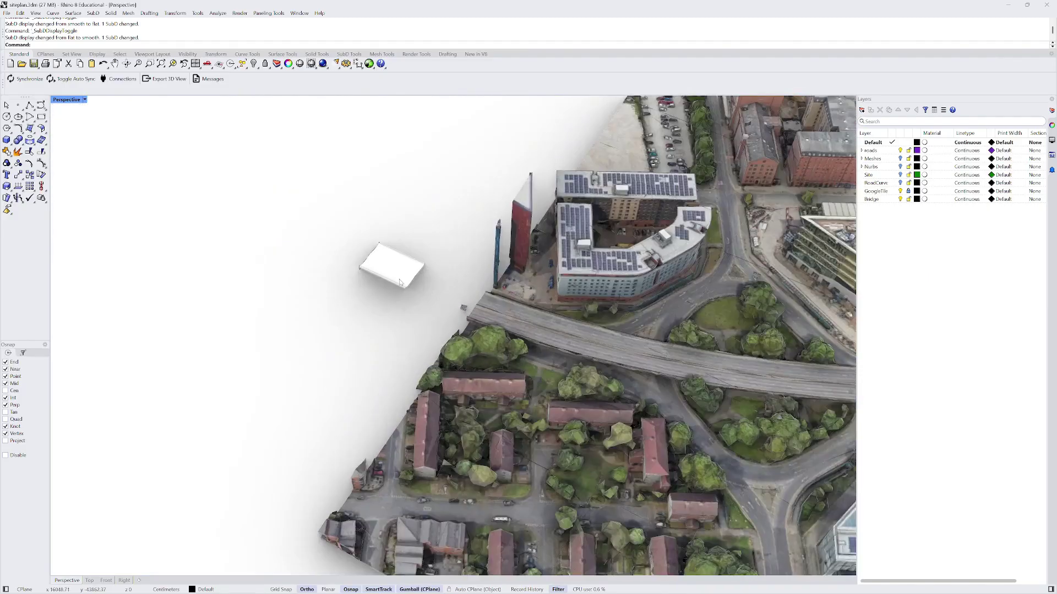
pyautogui.click(400, 283)
pyautogui.moveTo(401, 282); pyautogui.dragTo(444, 299, button='right')
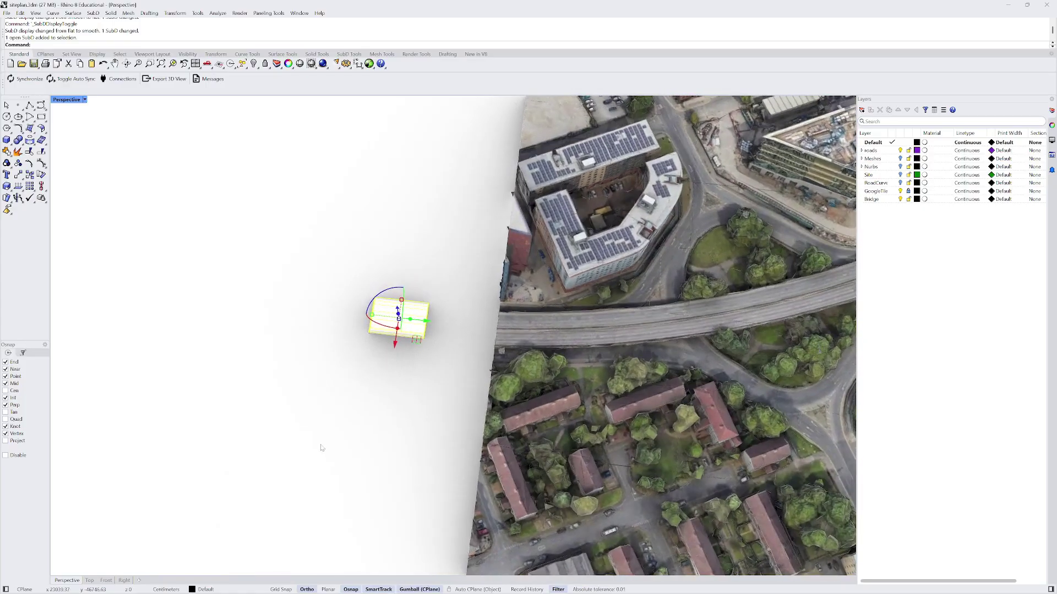
pyautogui.click(89, 581)
pyautogui.scroll(5, 407, 406)
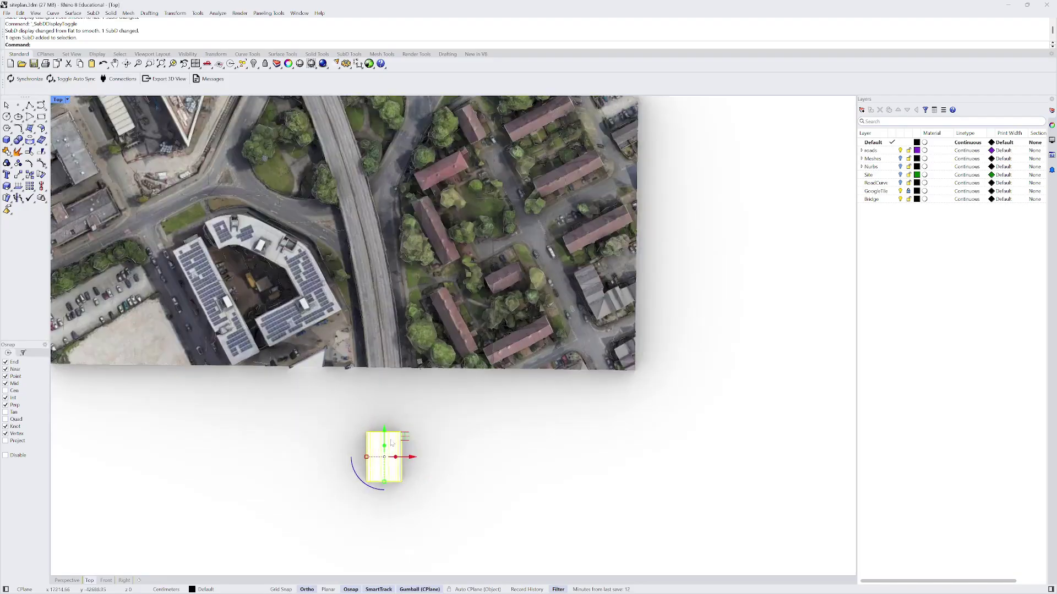
pyautogui.moveTo(405, 436); pyautogui.dragTo(405, 327)
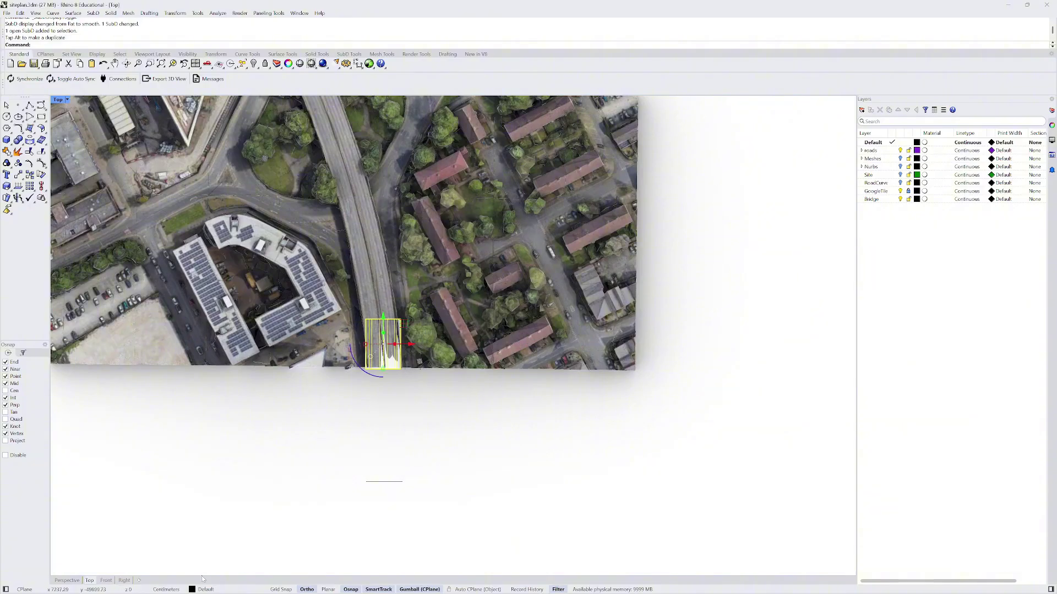
# - In Perspective, raise the SubD piece about 130 cm to the road deck height
pyautogui.click(76, 581)
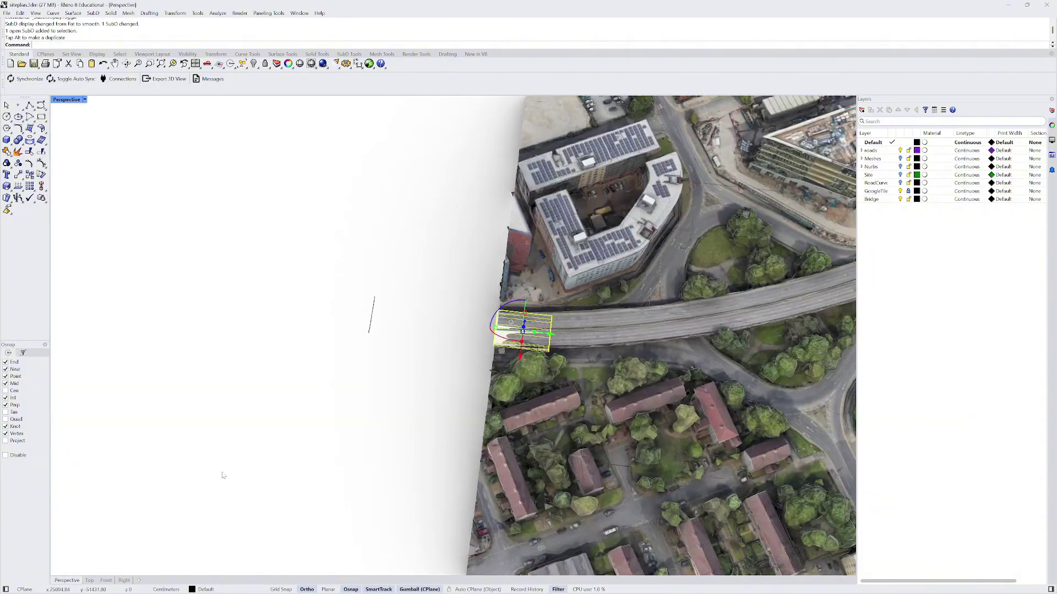
pyautogui.moveTo(312, 440); pyautogui.dragTo(294, 392, button='right')
pyautogui.scroll(6, 531, 248)
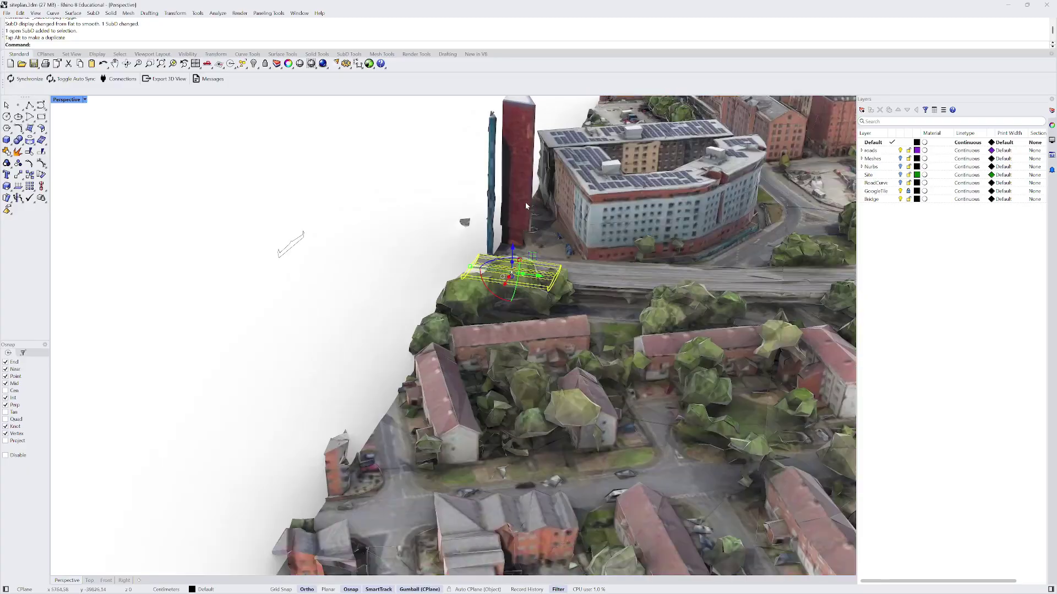
pyautogui.moveTo(481, 263); pyautogui.dragTo(490, 250)
pyautogui.scroll(-6, 395, 301)
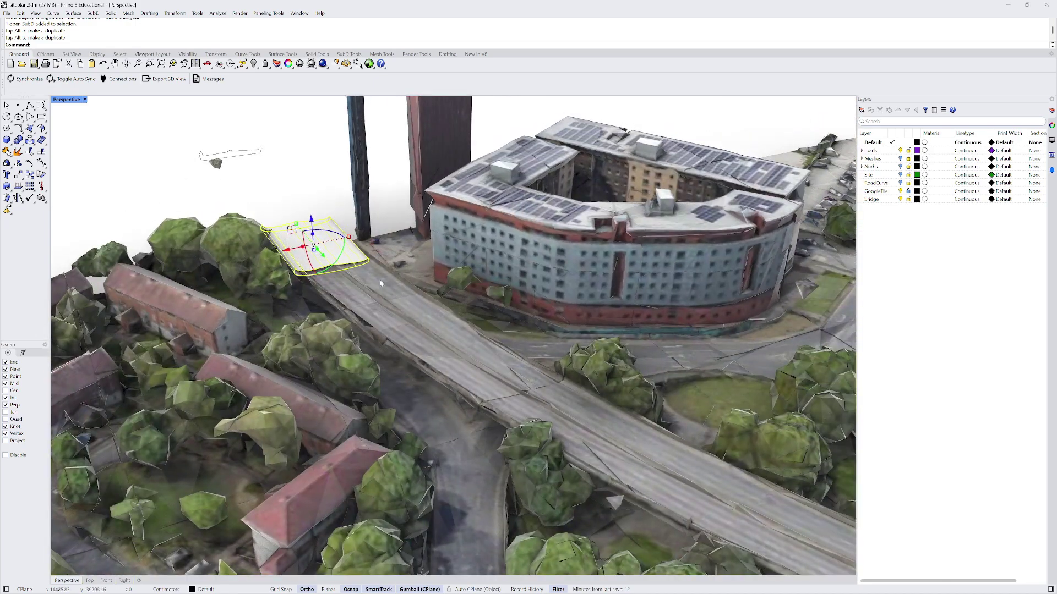
# - Back in Top view, reselect the white SubD deck piece
pyautogui.click(89, 580)
pyautogui.click(342, 201)
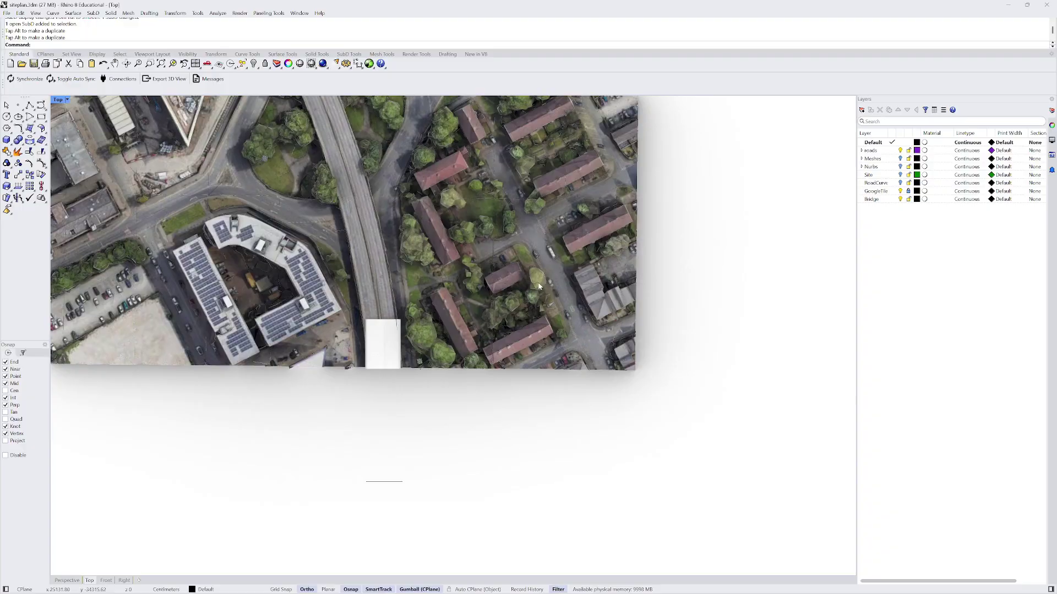
pyautogui.scroll(4, 361, 349)
pyautogui.click(386, 347)
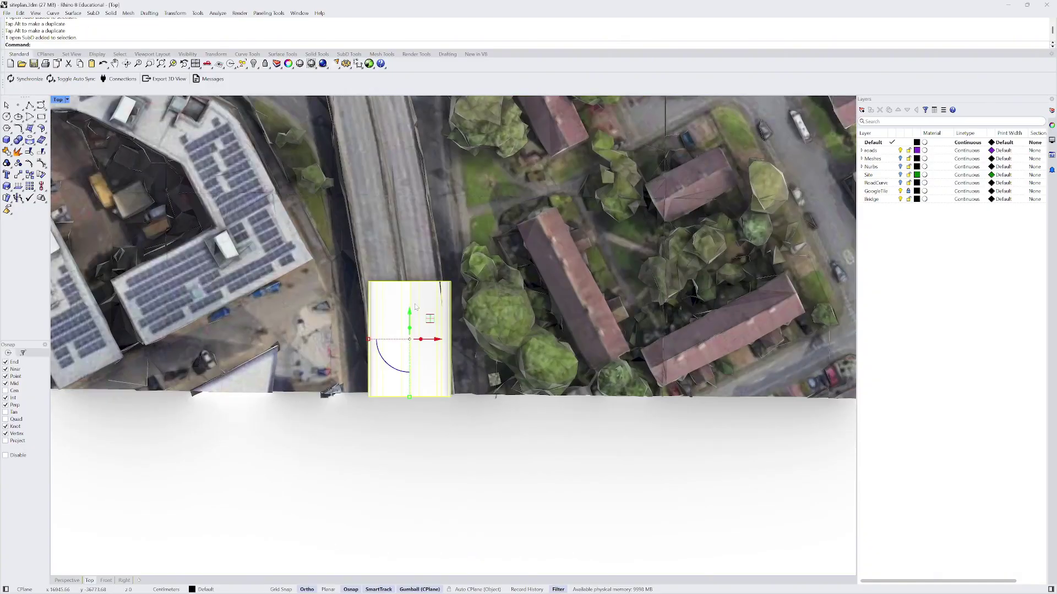
pyautogui.scroll(-2, 427, 308)
# - Set the SubD Tools selection filter to Edges and window-select the deck's far end edges
pyautogui.click(351, 54)
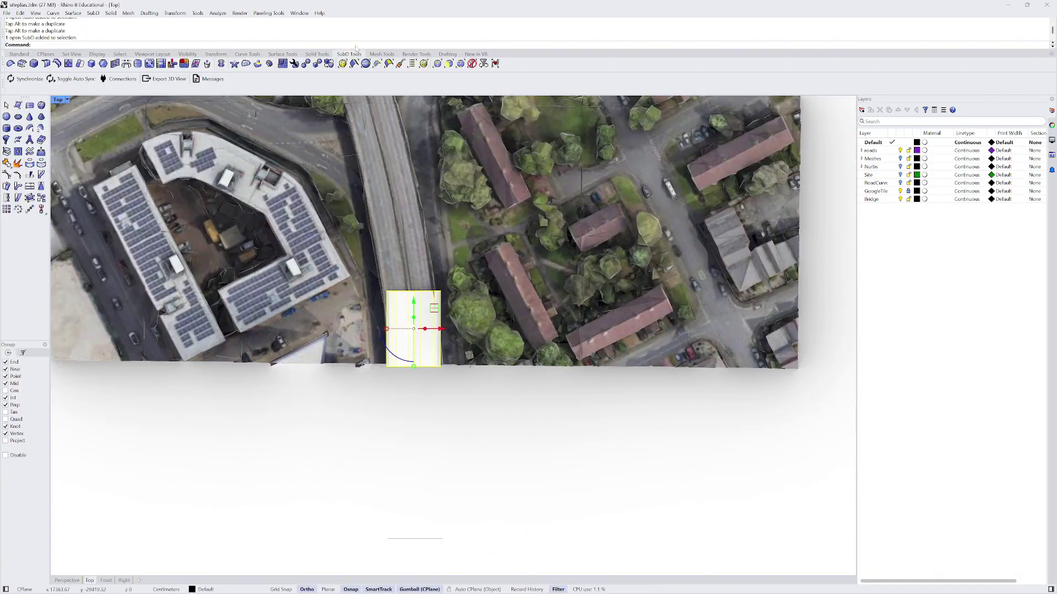
pyautogui.click(437, 64)
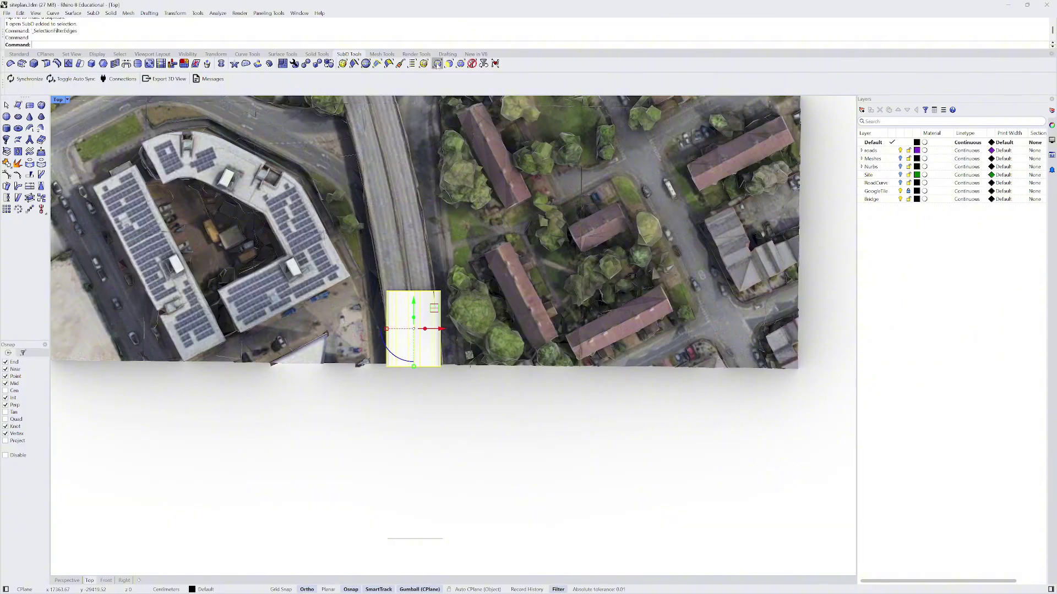
pyautogui.moveTo(365, 268); pyautogui.dragTo(409, 233)
pyautogui.scroll(2, 435, 280)
pyautogui.scroll(-3, 448, 380)
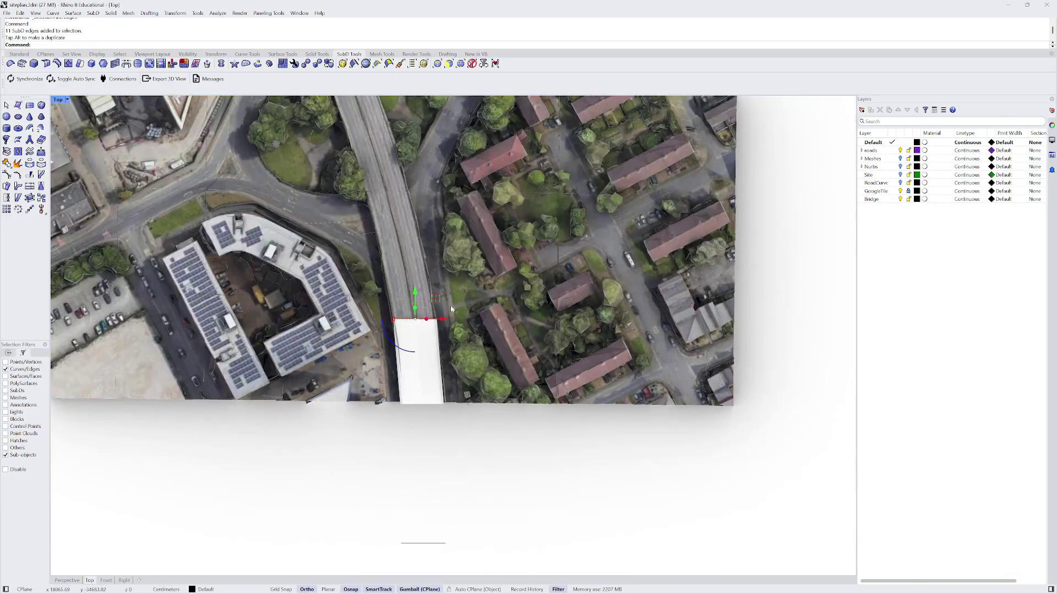
# - Drag the end edges north along the elevated road, undoing one attempt, then extending further
pyautogui.moveTo(436, 311); pyautogui.dragTo(418, 242)
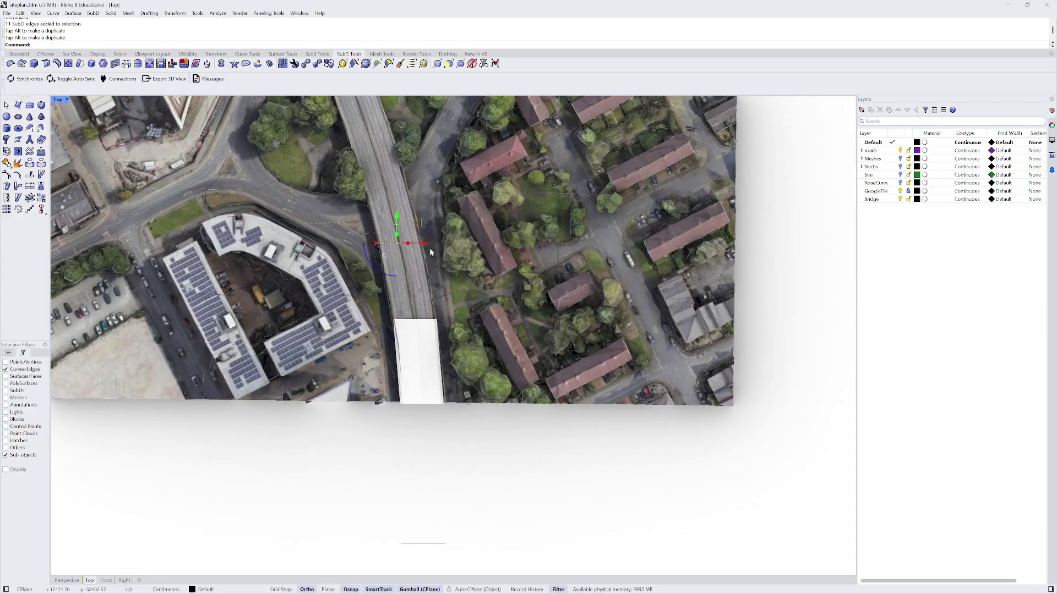
pyautogui.hotkey('ctrl', 'z')
pyautogui.scroll(3, 440, 292)
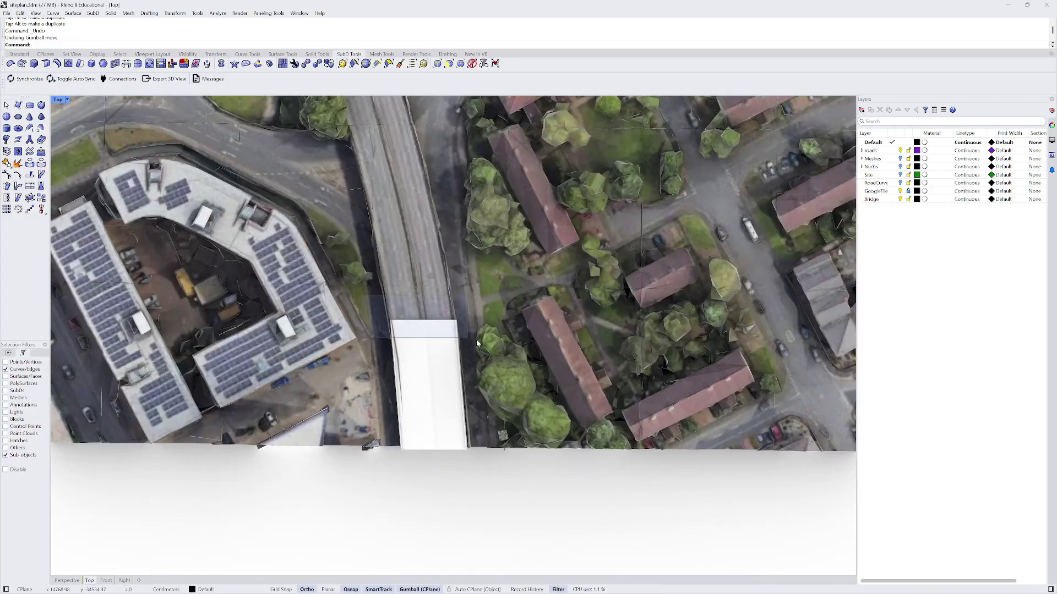
pyautogui.moveTo(445, 306); pyautogui.dragTo(406, 116)
pyautogui.scroll(-3, 369, 368)
pyautogui.scroll(-3, 369, 367)
pyautogui.moveTo(369, 368); pyautogui.dragTo(476, 417, button='right')
pyautogui.moveTo(476, 417); pyautogui.dragTo(445, 332)
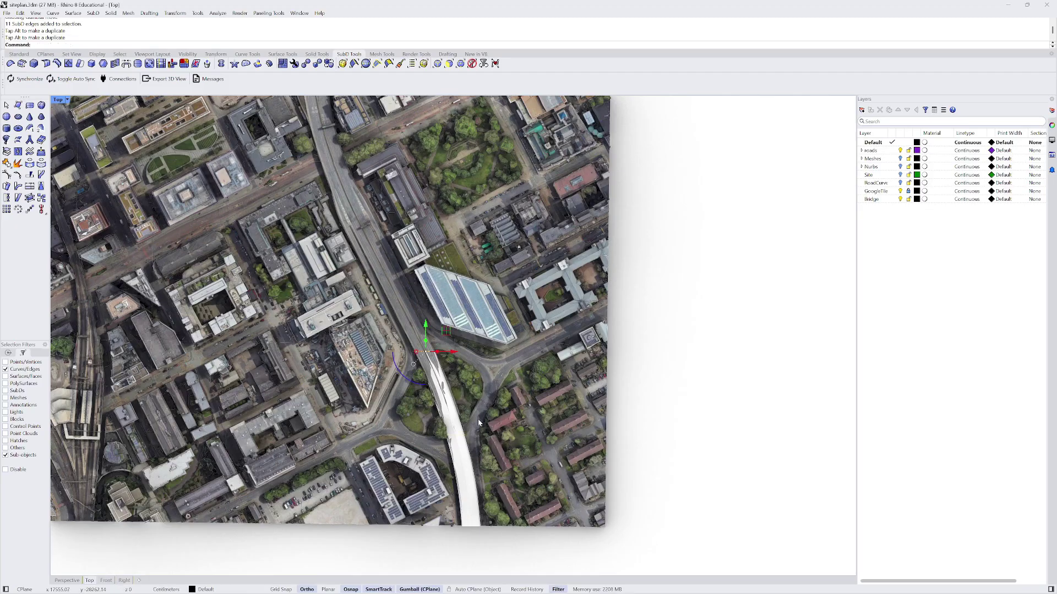
pyautogui.scroll(-1, 493, 410)
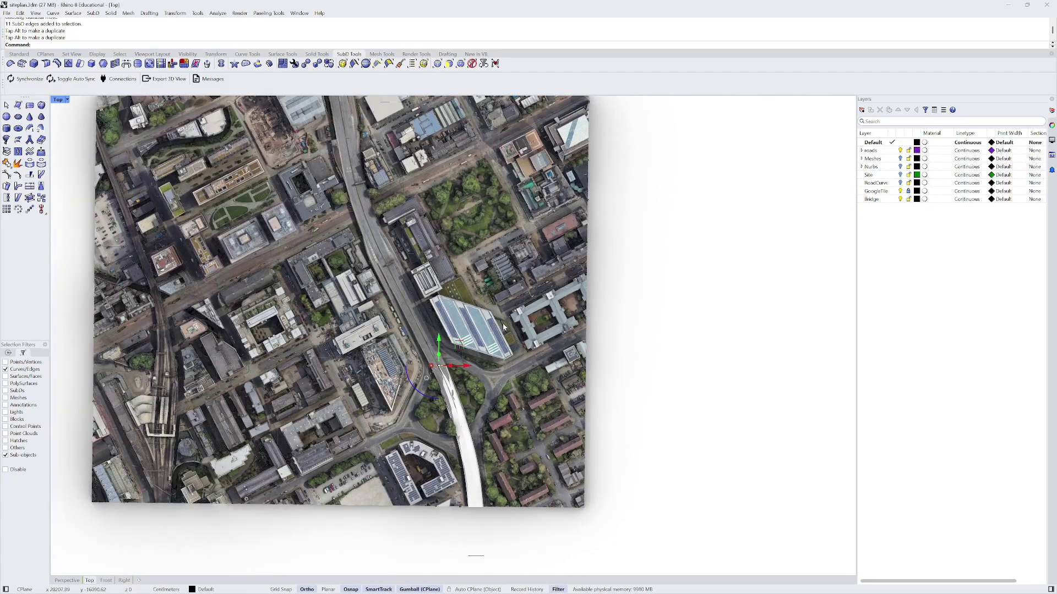
pyautogui.scroll(-2, 504, 325)
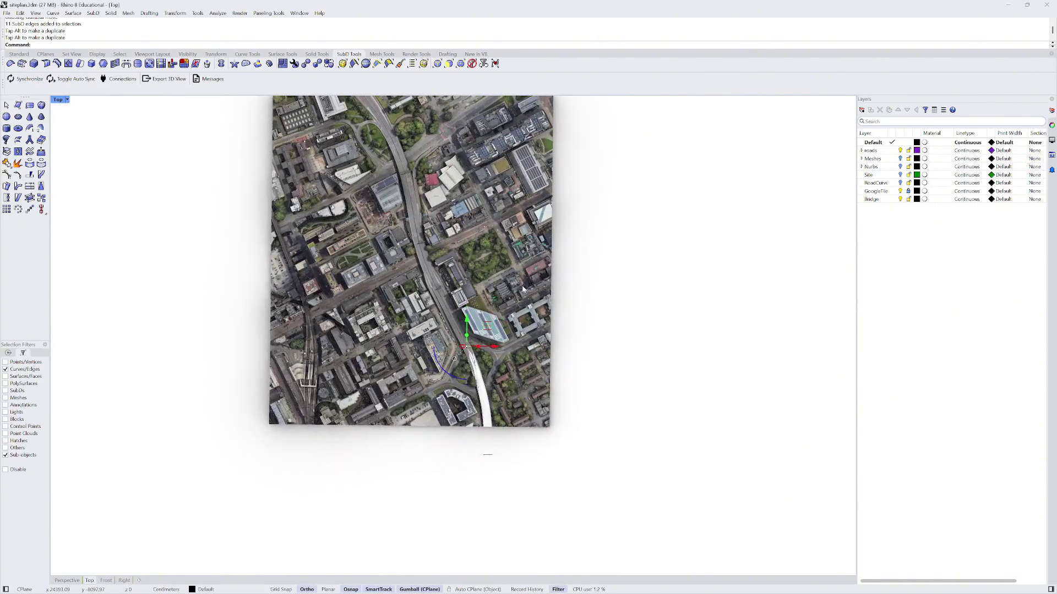
pyautogui.moveTo(523, 288); pyautogui.dragTo(556, 393, button='right')
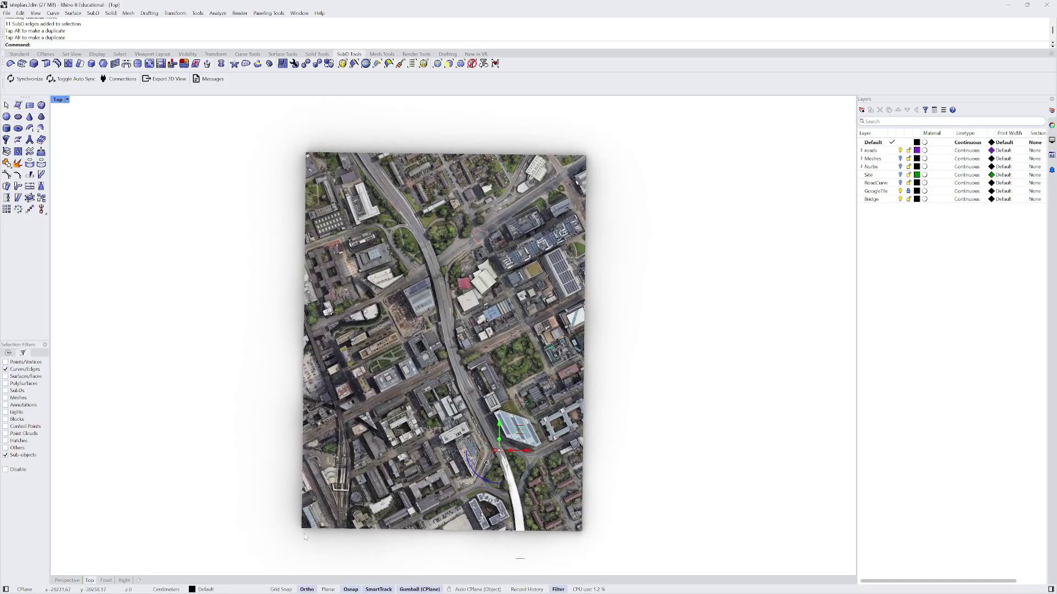
# - Raise the bridge deck's end edges higher with the gumball Z arrow in Perspective
pyautogui.click(67, 581)
pyautogui.moveTo(358, 426); pyautogui.dragTo(291, 388, button='right')
pyautogui.scroll(-4, 332, 407)
pyautogui.scroll(3, 292, 388)
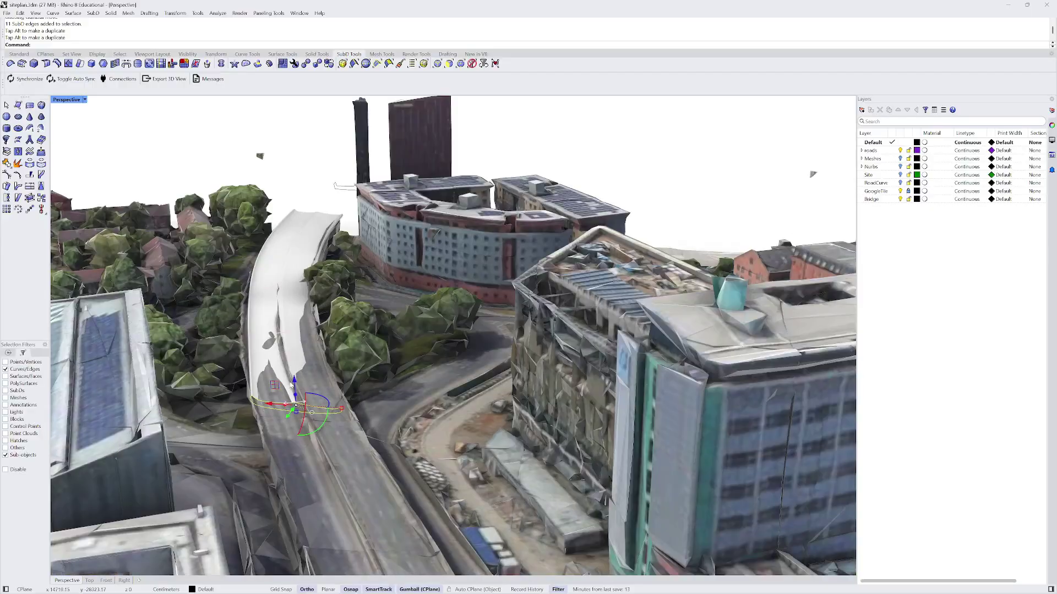
pyautogui.moveTo(295, 396); pyautogui.dragTo(297, 367)
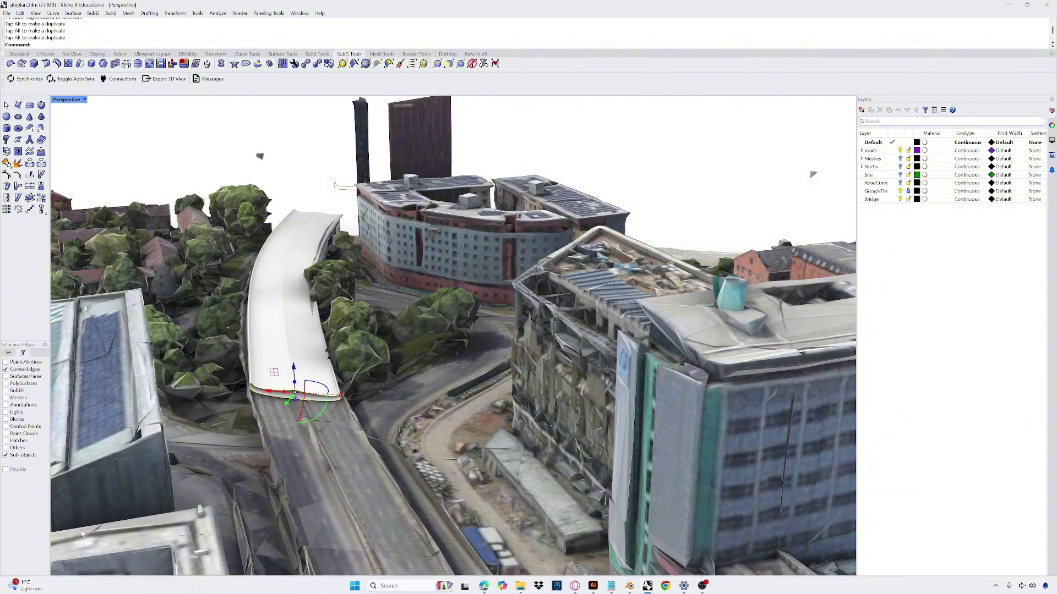
# - In Top view, drag the deck end further north along the road
pyautogui.click(90, 581)
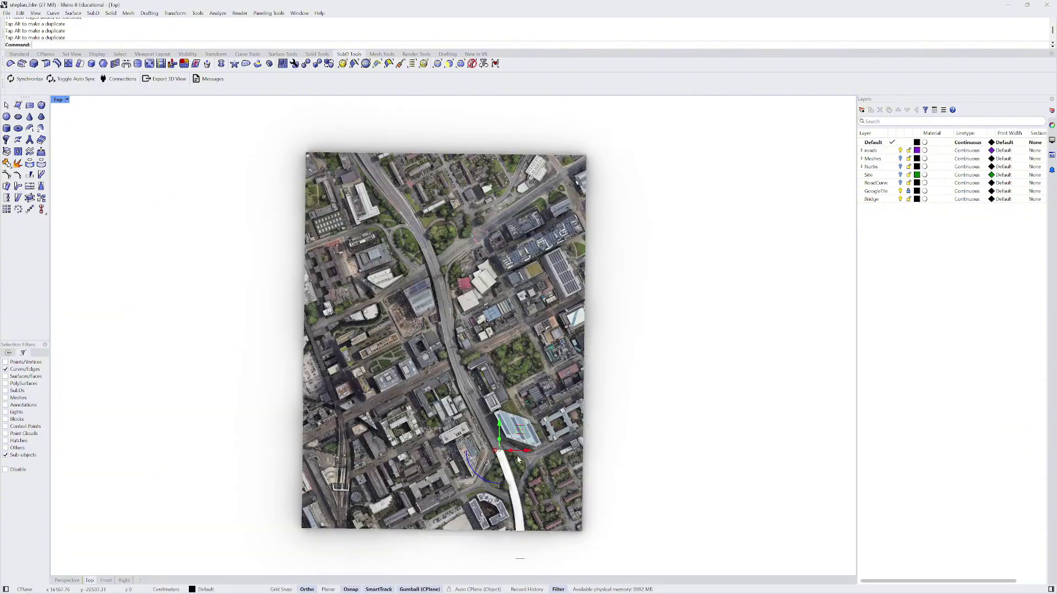
pyautogui.scroll(3, 516, 456)
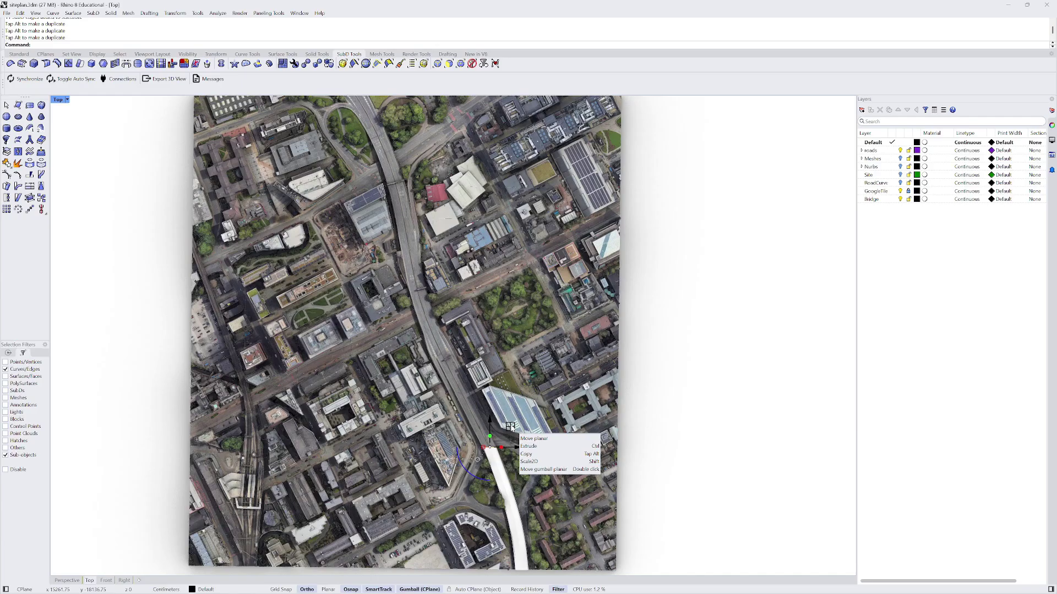
pyautogui.moveTo(510, 427); pyautogui.dragTo(449, 304)
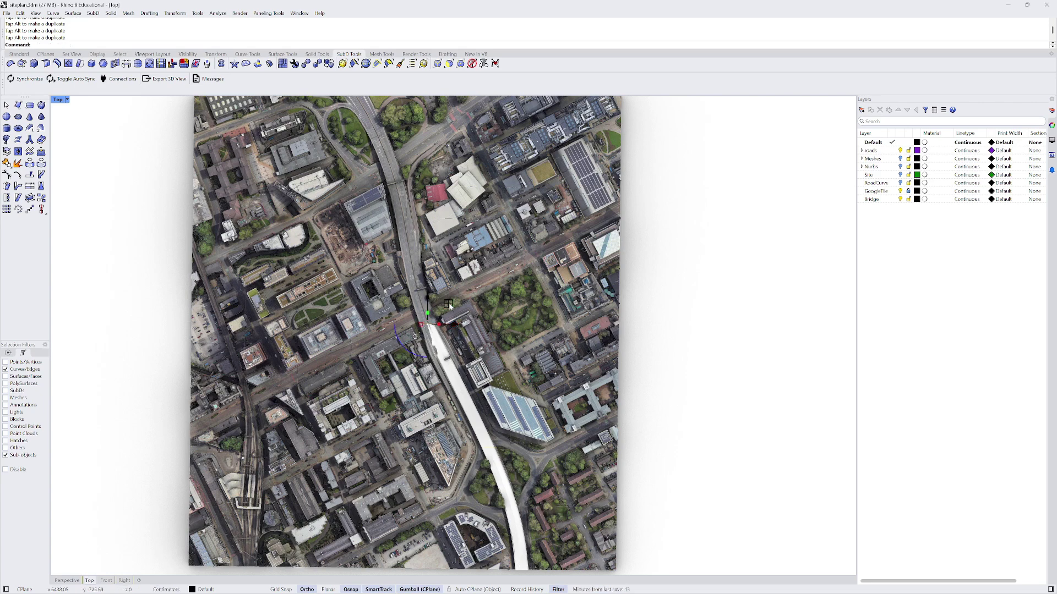
# - Back in Perspective, lift the road end of the deck up to deck height
pyautogui.click(66, 580)
pyautogui.scroll(3, 284, 419)
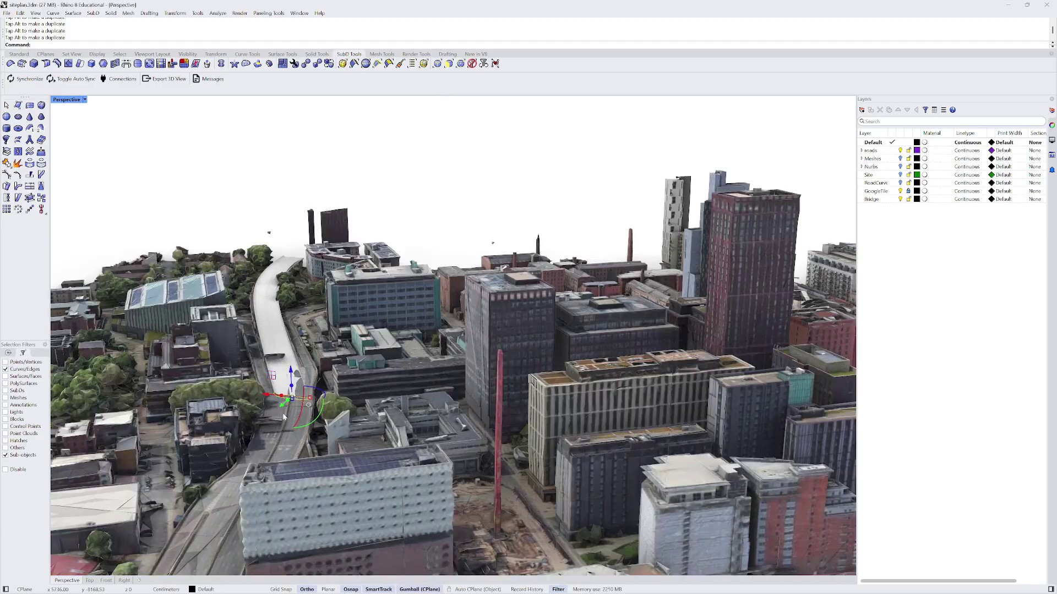
pyautogui.scroll(2, 284, 418)
pyautogui.moveTo(293, 373); pyautogui.dragTo(293, 368)
pyautogui.scroll(-3, 278, 403)
# - In Top view, pull the bridge end along the curving road to the tile's northern edge
pyautogui.click(90, 581)
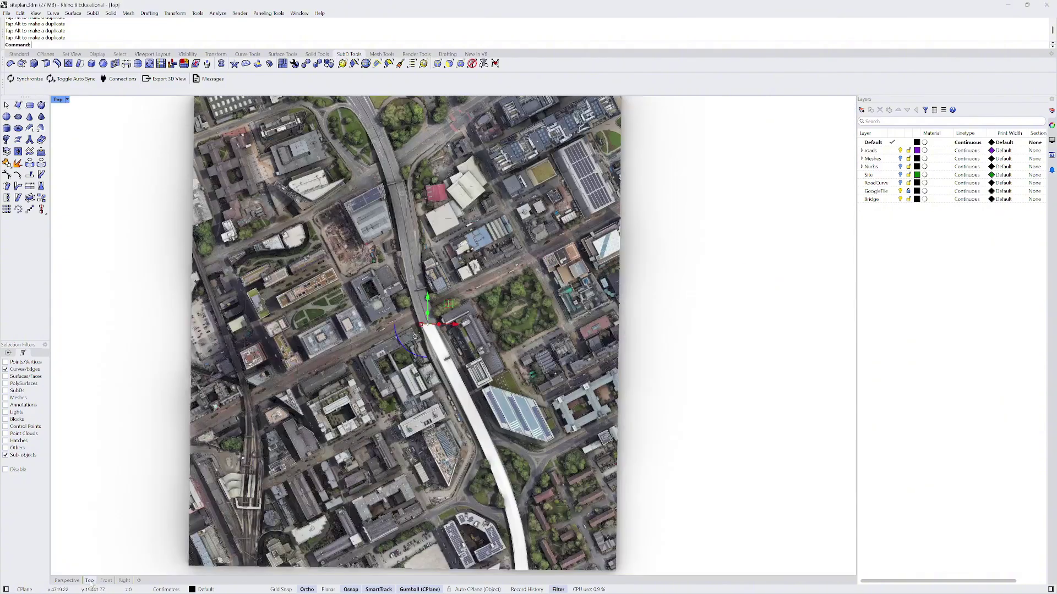
pyautogui.moveTo(447, 304); pyautogui.dragTo(437, 269)
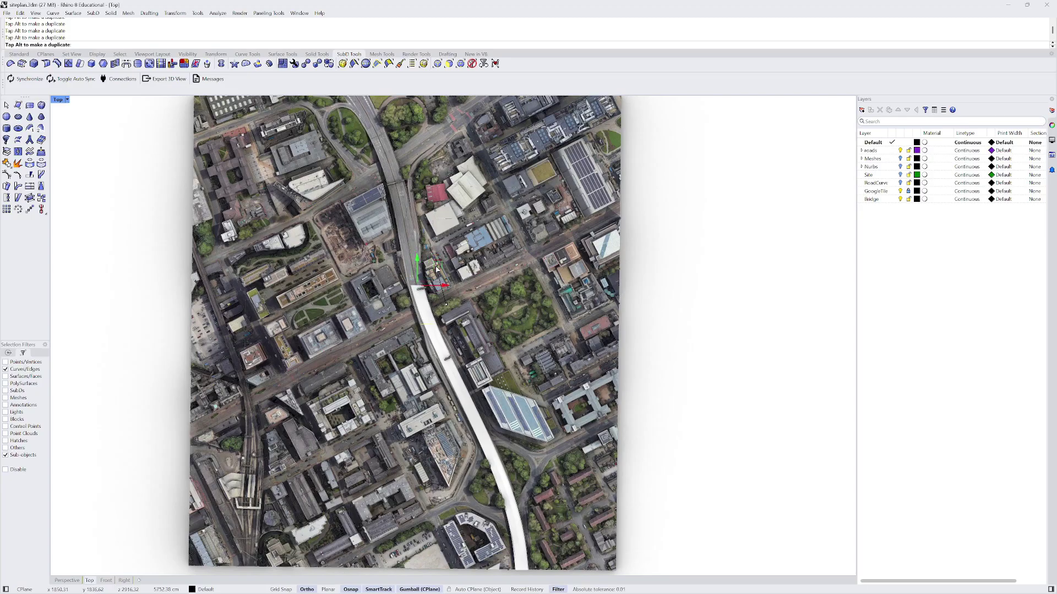
pyautogui.moveTo(436, 266); pyautogui.dragTo(437, 267)
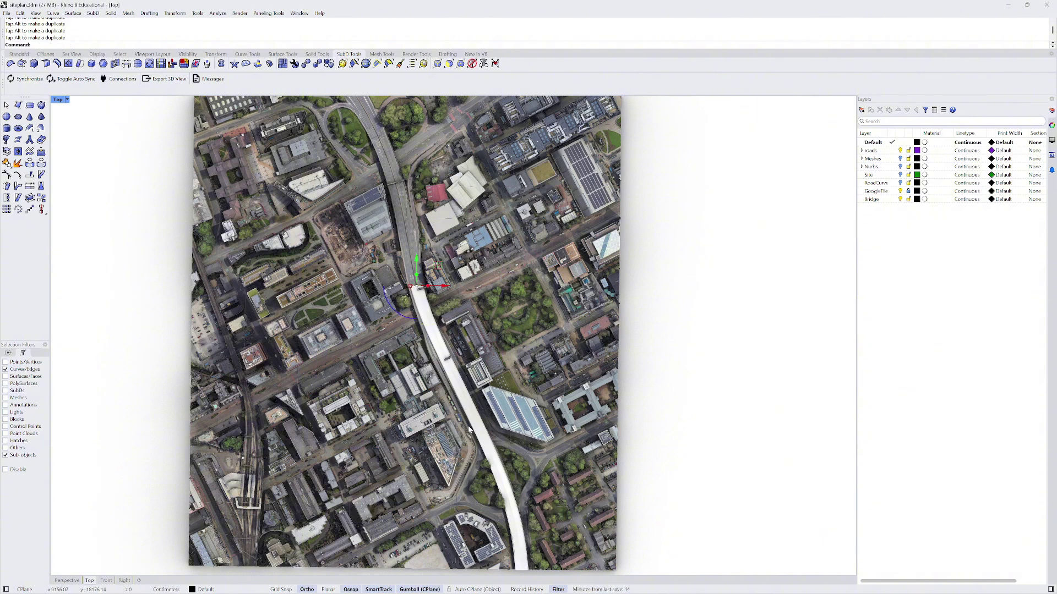
pyautogui.scroll(-3, 471, 244)
pyautogui.scroll(3, 421, 238)
pyautogui.moveTo(463, 375); pyautogui.dragTo(443, 273)
pyautogui.scroll(-3, 444, 273)
pyautogui.scroll(3, 453, 295)
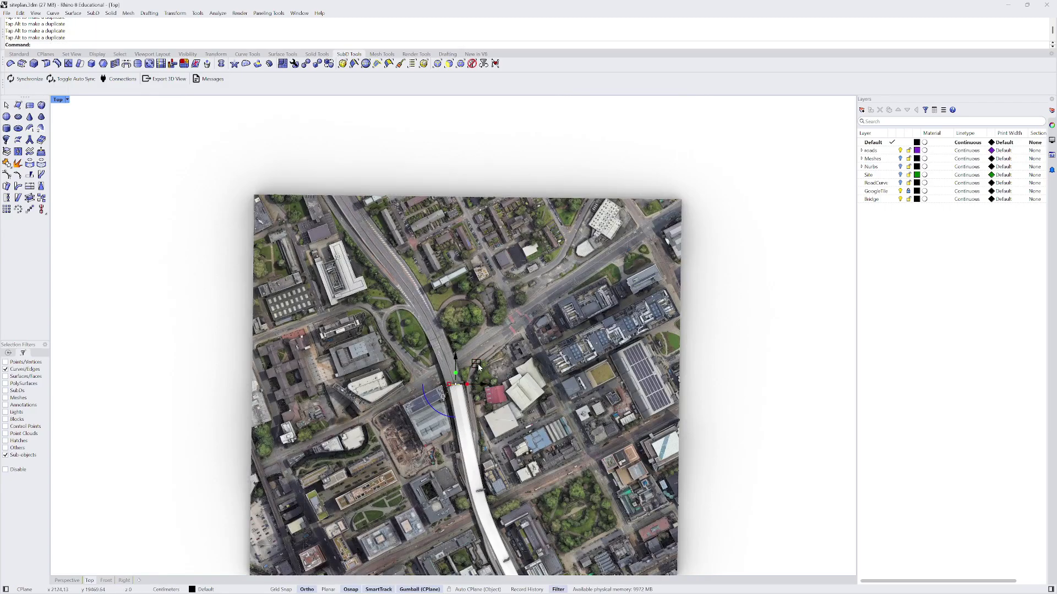
pyautogui.moveTo(478, 365); pyautogui.dragTo(358, 176)
# - Orbit Perspective down to a street-level view of the bridge end over the road
pyautogui.click(66, 581)
pyautogui.moveTo(345, 450); pyautogui.dragTo(411, 298, button='right')
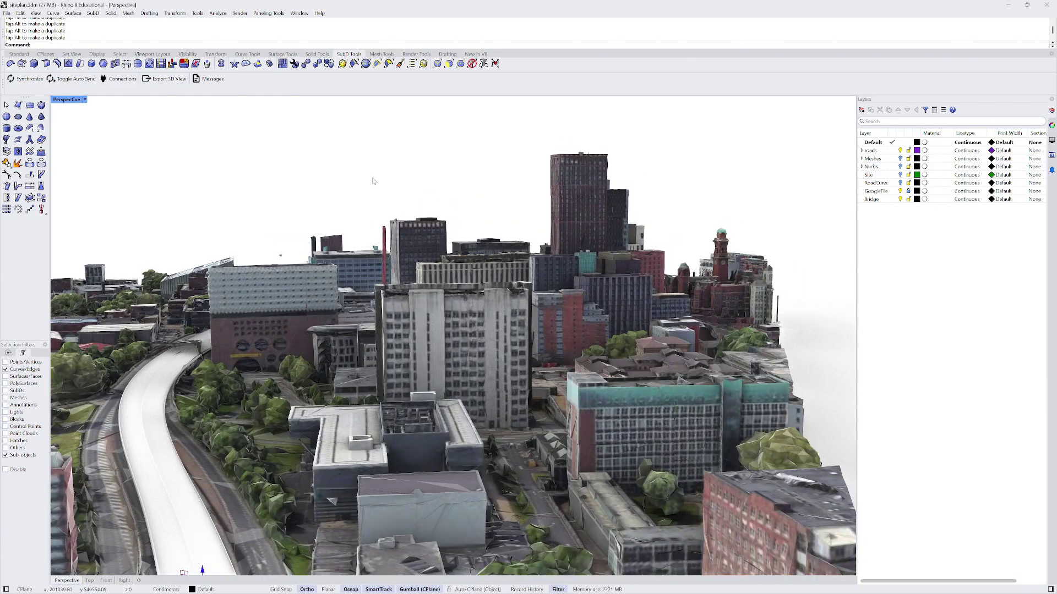
pyautogui.scroll(-5, 364, 170)
pyautogui.moveTo(363, 170); pyautogui.dragTo(384, 283, button='right')
pyautogui.scroll(5, 337, 224)
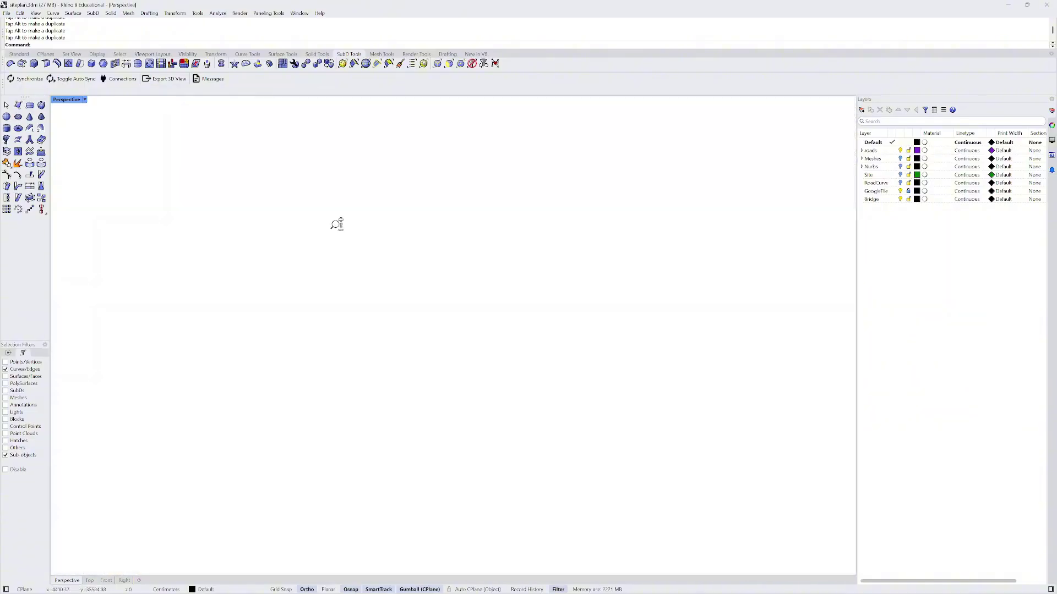
pyautogui.scroll(-6, 330, 273)
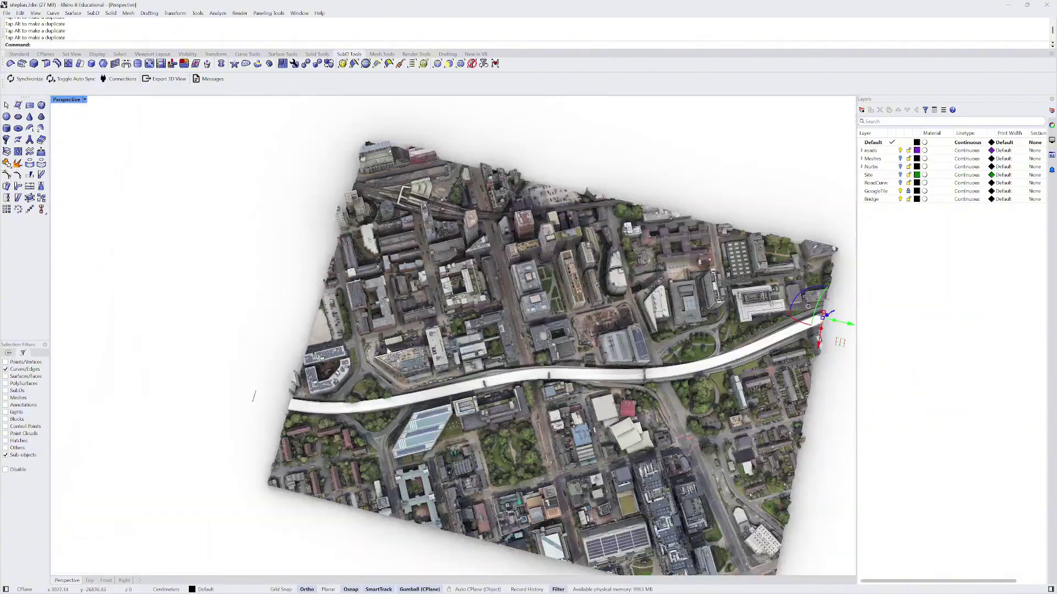
pyautogui.moveTo(388, 352); pyautogui.dragTo(414, 307, button='right')
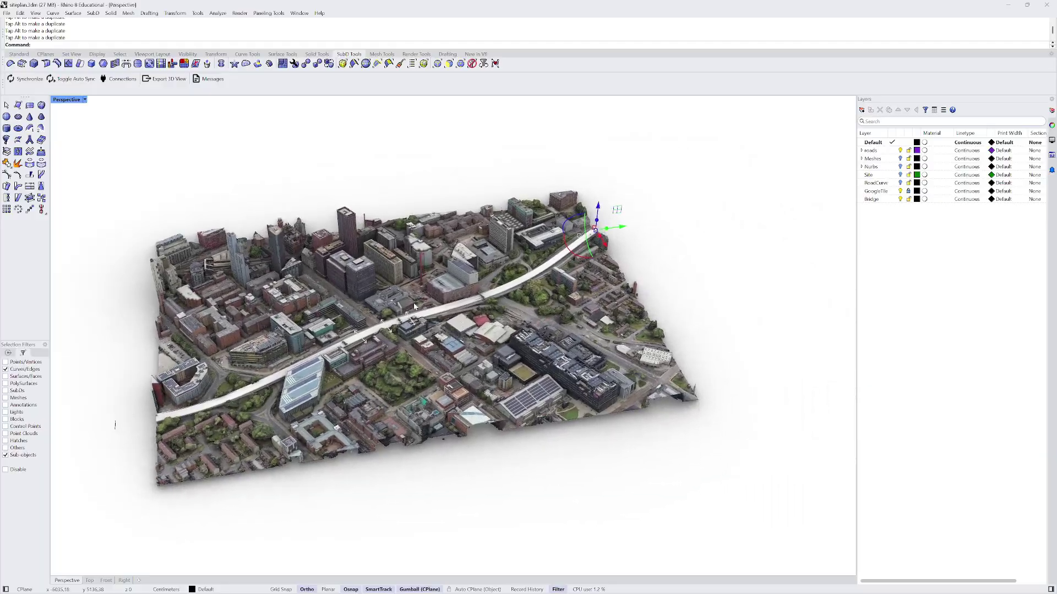
pyautogui.scroll(6, 415, 307)
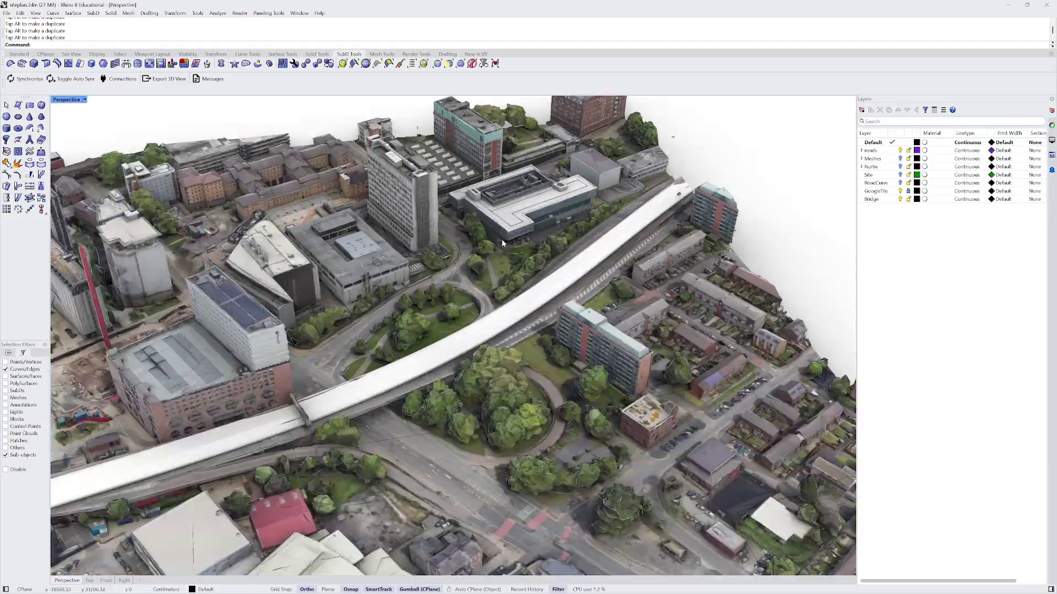
pyautogui.moveTo(503, 243); pyautogui.dragTo(419, 184, button='right')
pyautogui.scroll(3, 421, 276)
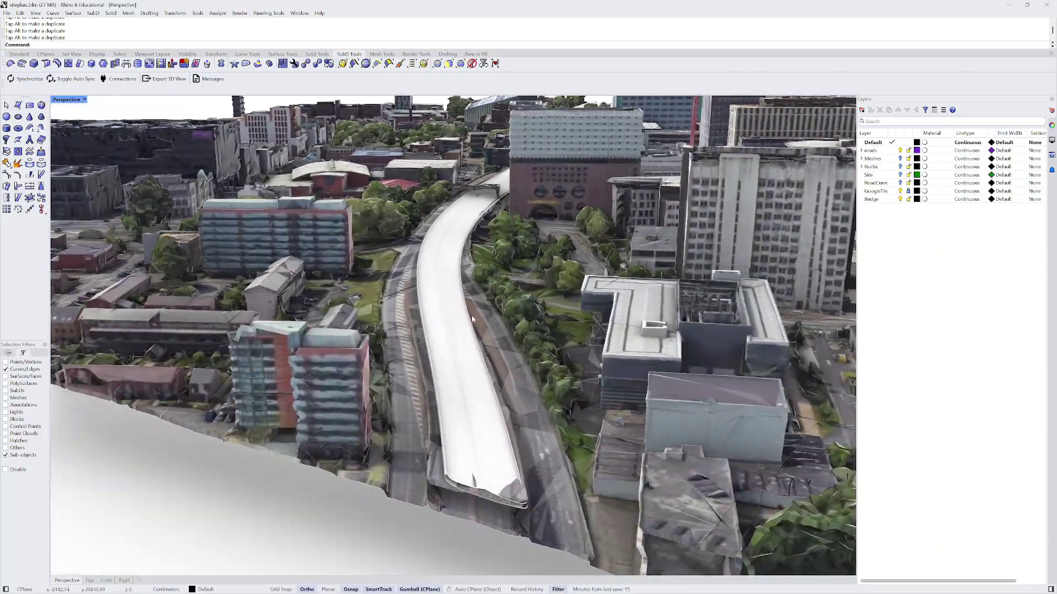
# - Select the deck's bottom edge loop, widen it and slide it sideways over the road
pyautogui.doubleClick(480, 494)
pyautogui.scroll(3, 484, 495)
pyautogui.moveTo(555, 512); pyautogui.dragTo(570, 510)
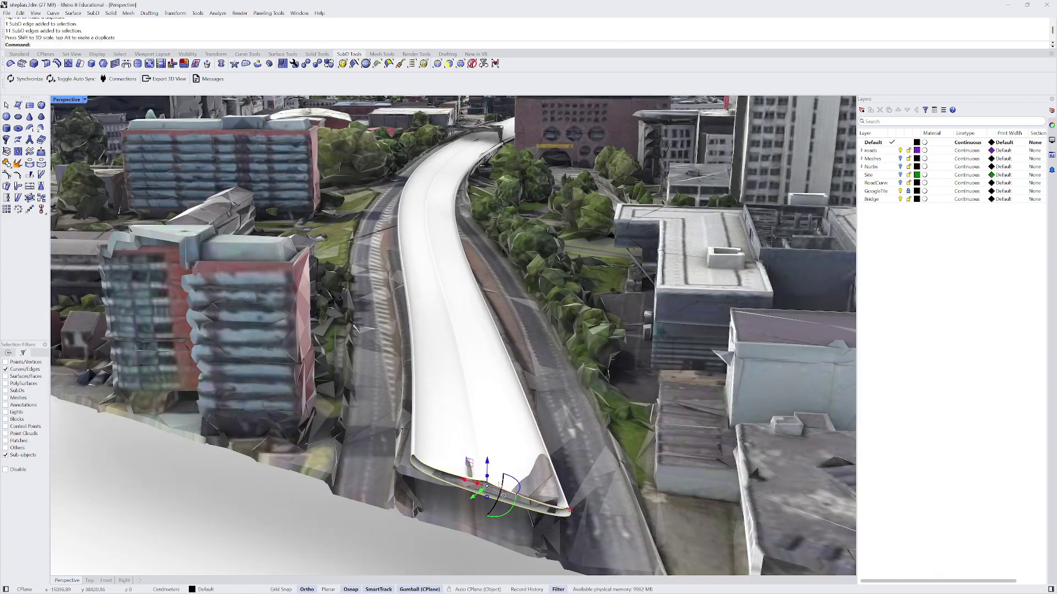
pyautogui.moveTo(464, 481); pyautogui.dragTo(453, 485)
pyautogui.scroll(-6, 431, 428)
pyautogui.moveTo(431, 428); pyautogui.dragTo(444, 435, button='right')
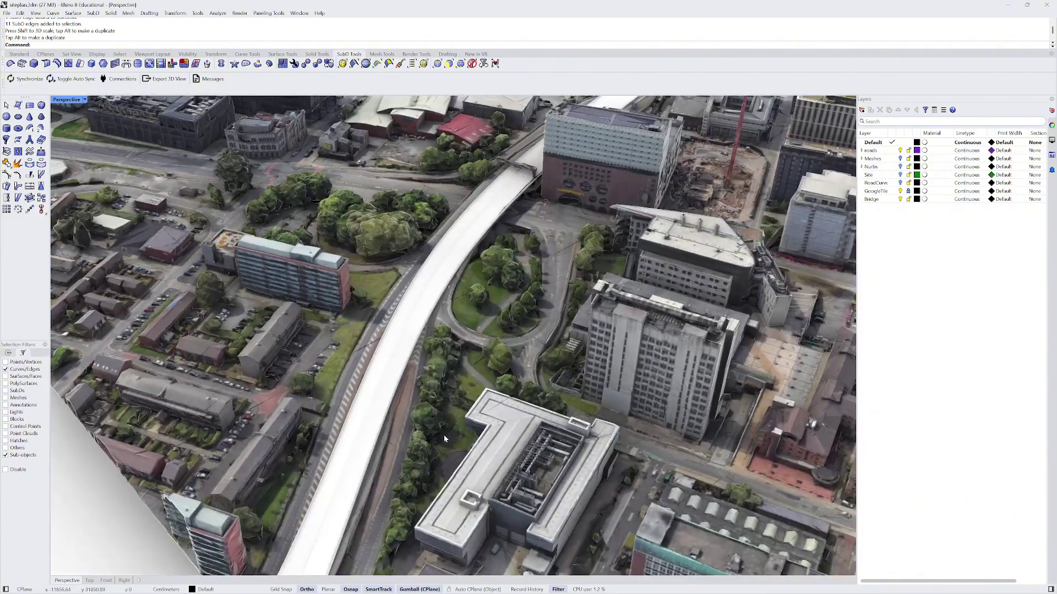
pyautogui.scroll(-5, 270, 173)
pyautogui.scroll(-2, 106, 123)
# - Set the Perspective viewport display mode to Shaded
pyautogui.click(84, 99)
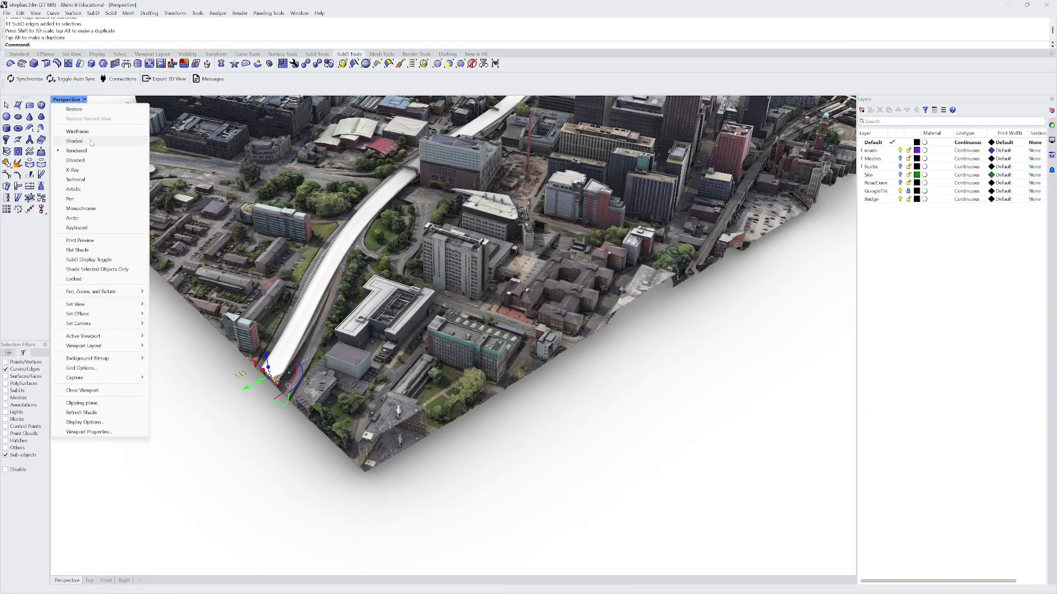
pyautogui.click(94, 142)
pyautogui.scroll(5, 362, 269)
pyautogui.scroll(5, 363, 270)
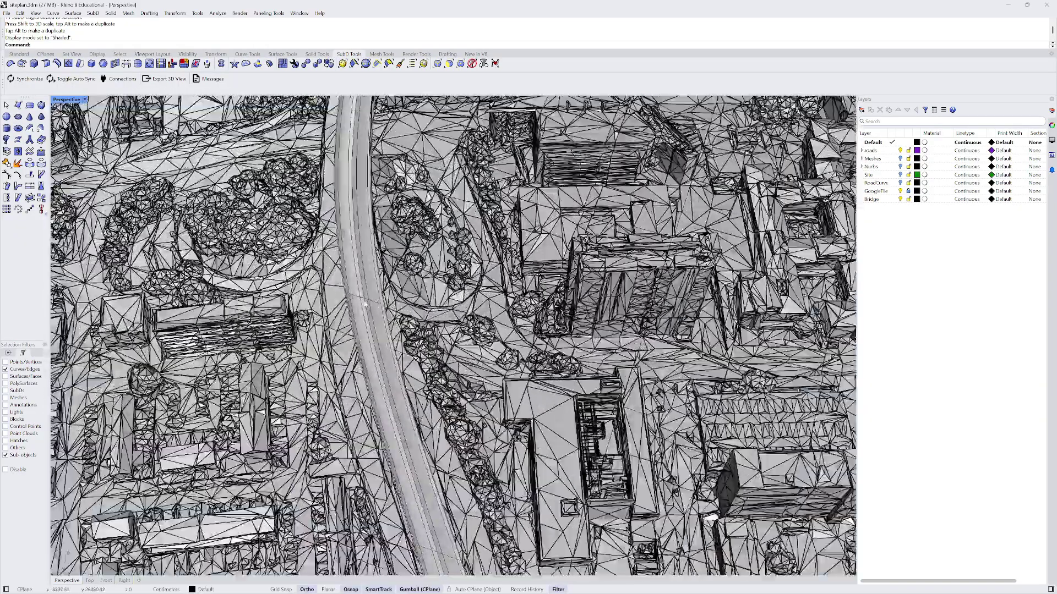
# - Select another edge loop on the road deck and scale it wider
pyautogui.doubleClick(369, 301)
pyautogui.scroll(3, 372, 301)
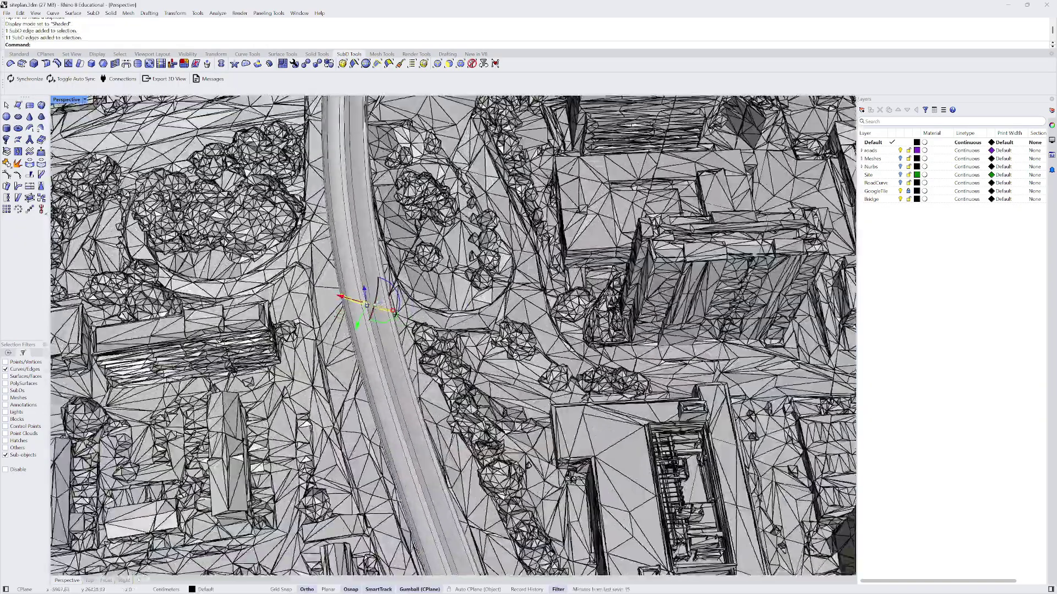
pyautogui.moveTo(397, 363); pyautogui.dragTo(414, 367)
pyautogui.scroll(-10, 414, 367)
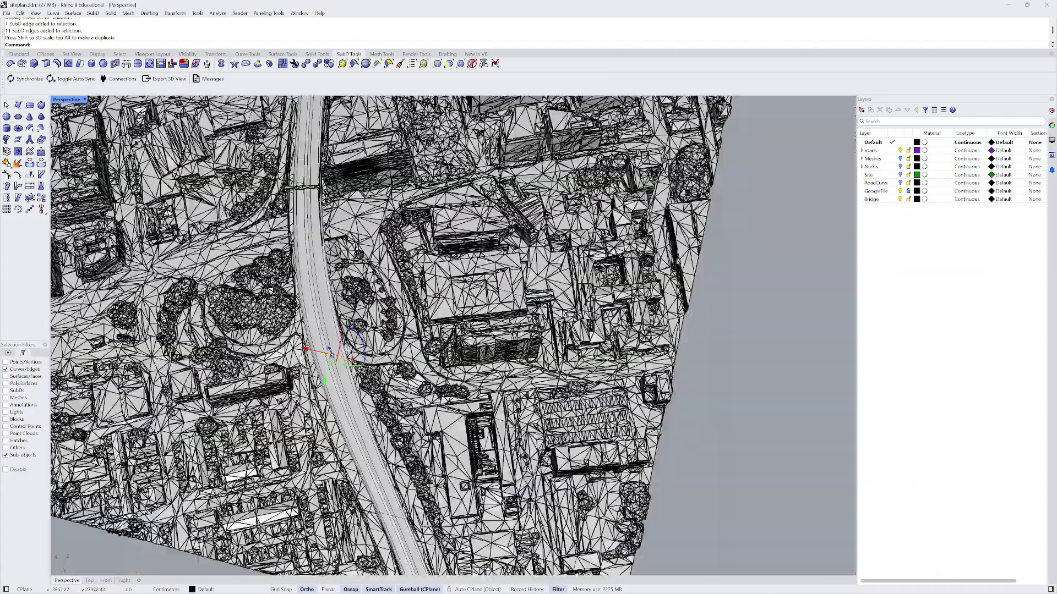
pyautogui.moveTo(340, 309); pyautogui.dragTo(374, 417, button='right')
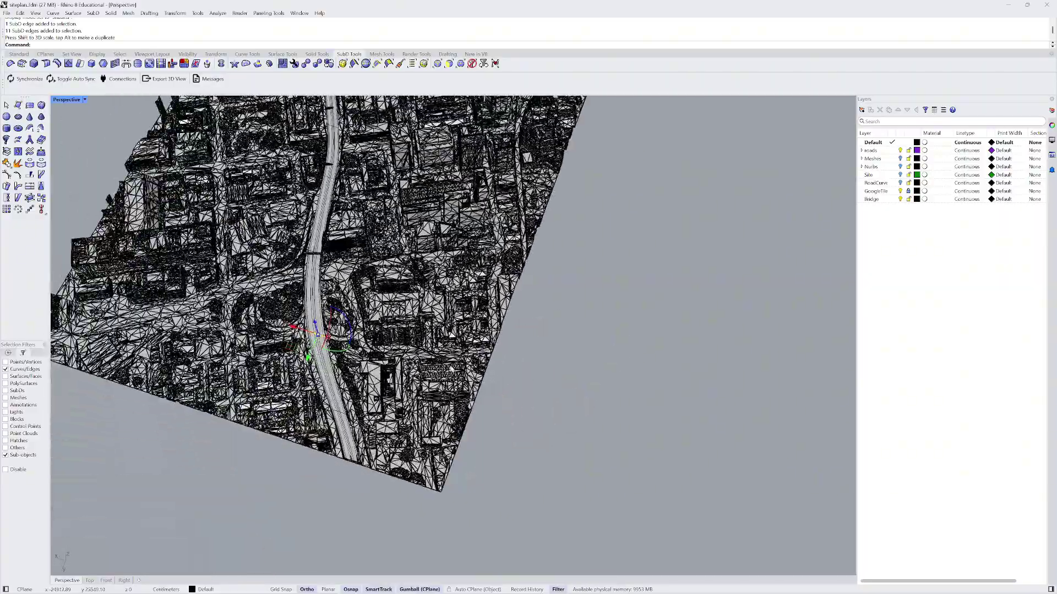
# - Toggle the SubD between flat and smooth display with Tab, then clear the selection
pyautogui.press('Tab')
pyautogui.press('Tab')
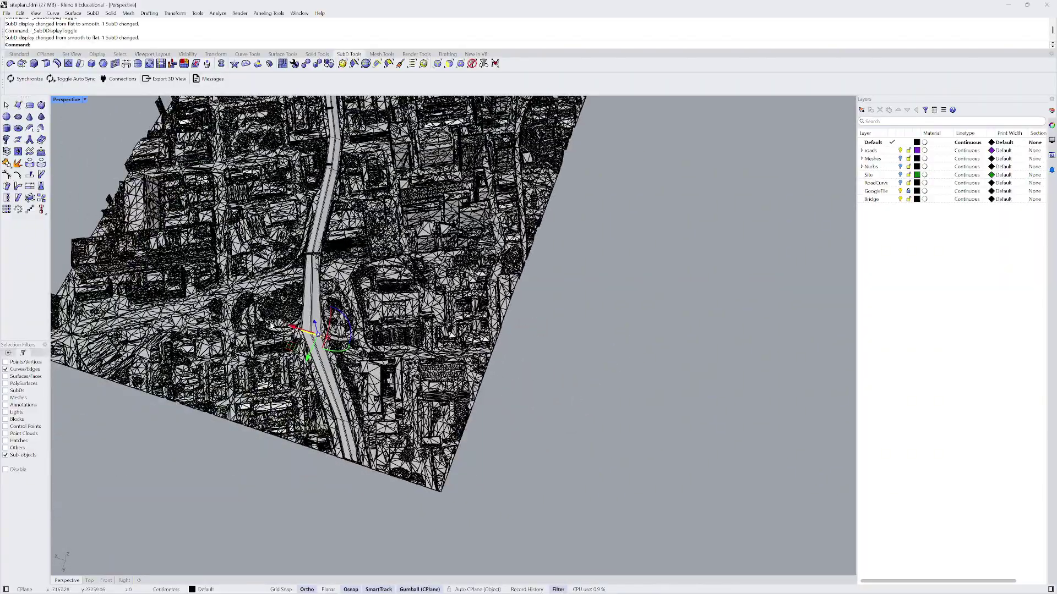
pyautogui.moveTo(271, 327); pyautogui.dragTo(284, 377, button='right')
pyautogui.press('Tab')
pyautogui.press('Escape')
# - Orbit around the site to review the deck along the road from low and high angles
pyautogui.scroll(-5, 363, 385)
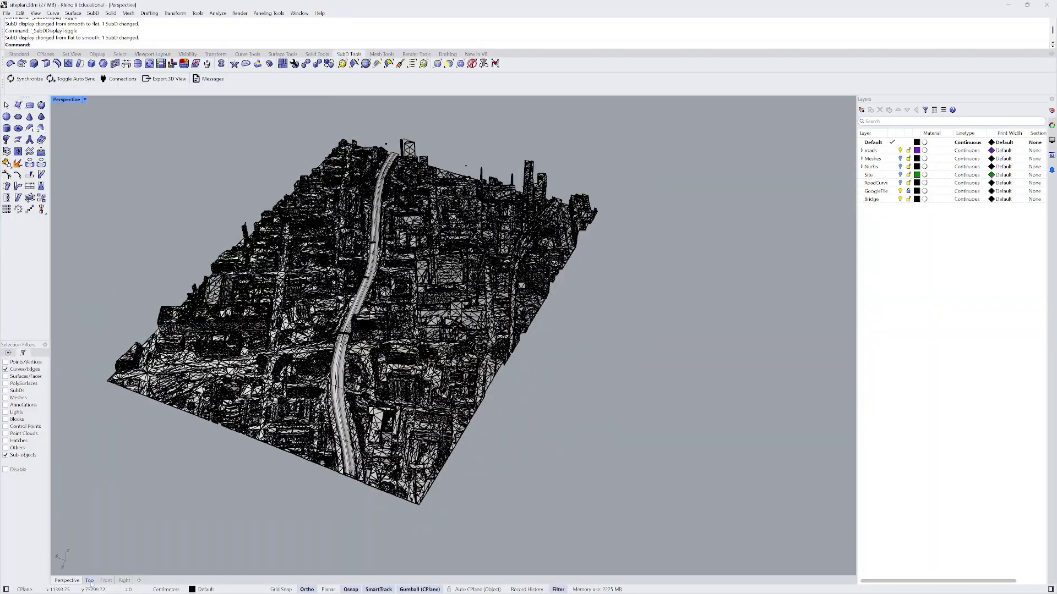
pyautogui.scroll(6, 346, 476)
pyautogui.moveTo(345, 476); pyautogui.dragTo(353, 310, button='right')
pyautogui.scroll(5, 353, 310)
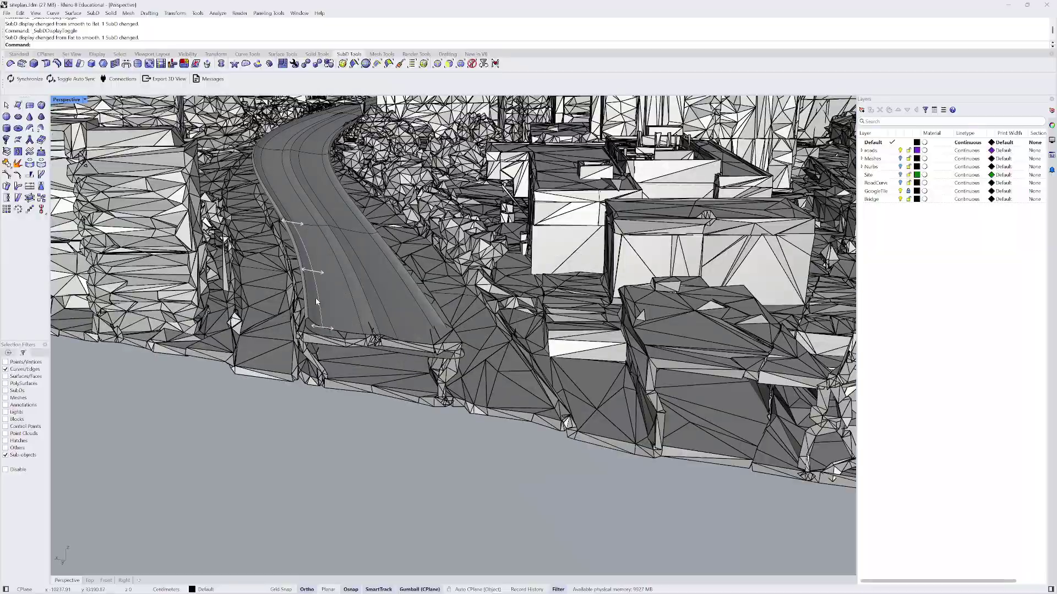
pyautogui.scroll(-5, 354, 248)
pyautogui.moveTo(354, 247); pyautogui.dragTo(661, 247, button='right')
pyautogui.scroll(-4, 529, 308)
pyautogui.moveTo(528, 308); pyautogui.dragTo(528, 396, button='right')
pyautogui.scroll(-6, 455, 281)
pyautogui.moveTo(594, 286); pyautogui.dragTo(402, 272, button='right')
pyautogui.scroll(8, 397, 388)
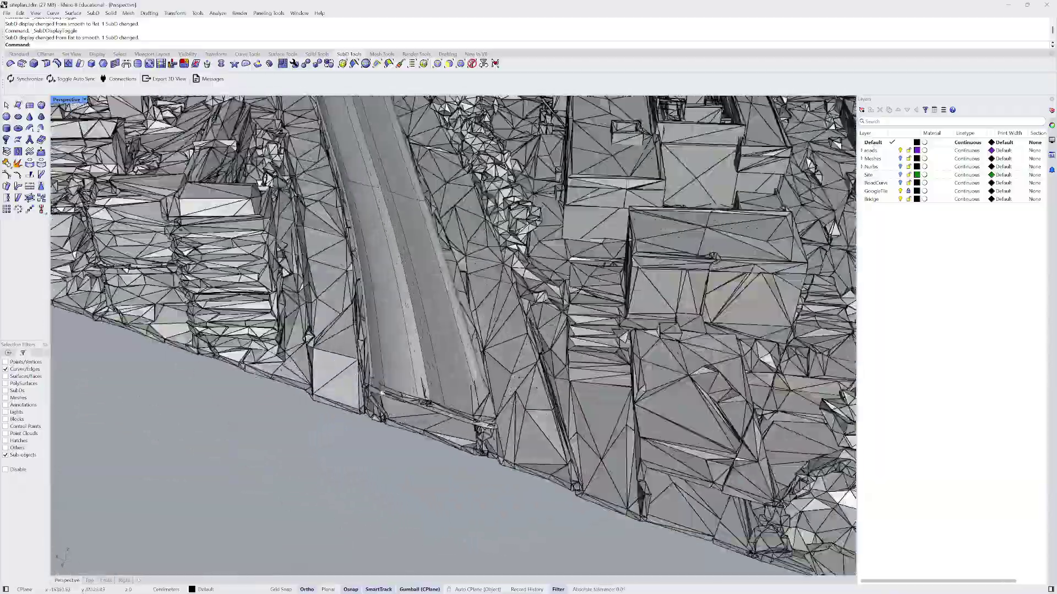
pyautogui.scroll(-9, 398, 388)
pyautogui.moveTo(386, 303); pyautogui.dragTo(400, 367, button='right')
# - Zoom around the Top view to inspect the deck over the city mesh
pyautogui.click(92, 581)
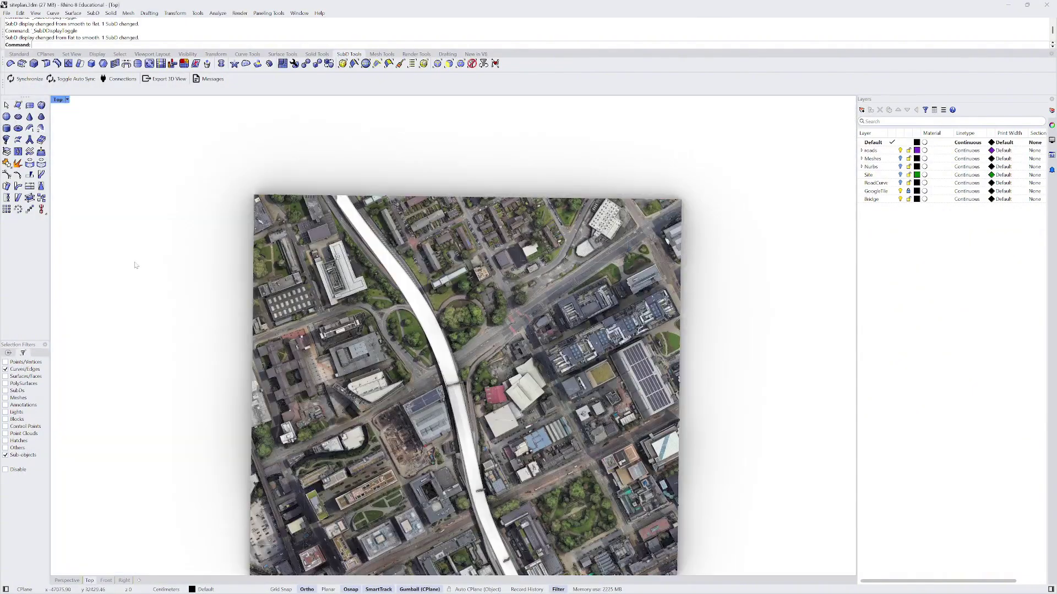
pyautogui.scroll(-4, 299, 198)
pyautogui.scroll(-3, 388, 327)
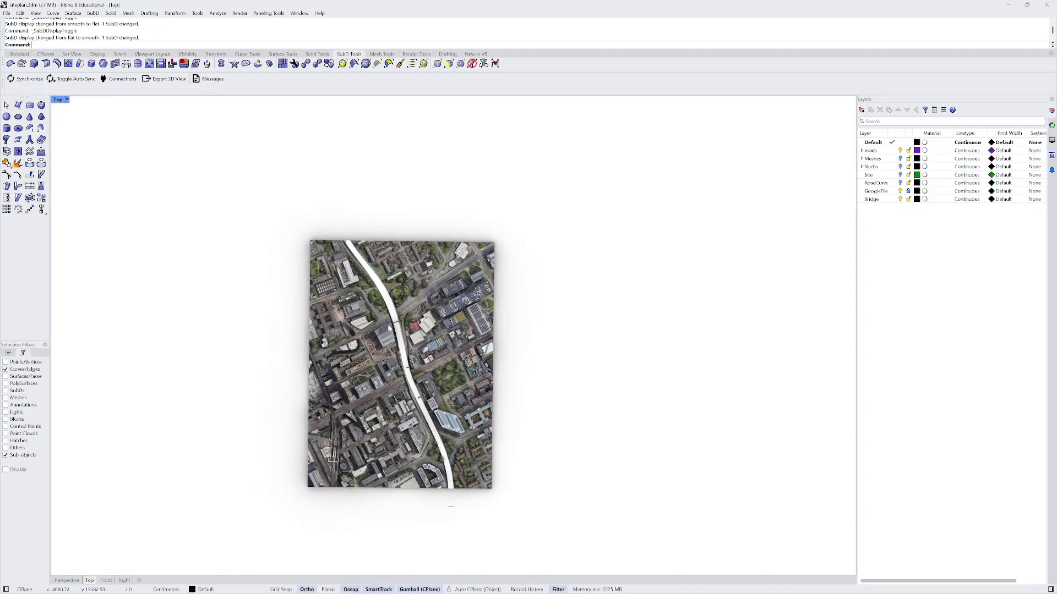
pyautogui.scroll(3, 440, 449)
pyautogui.scroll(10, 326, 268)
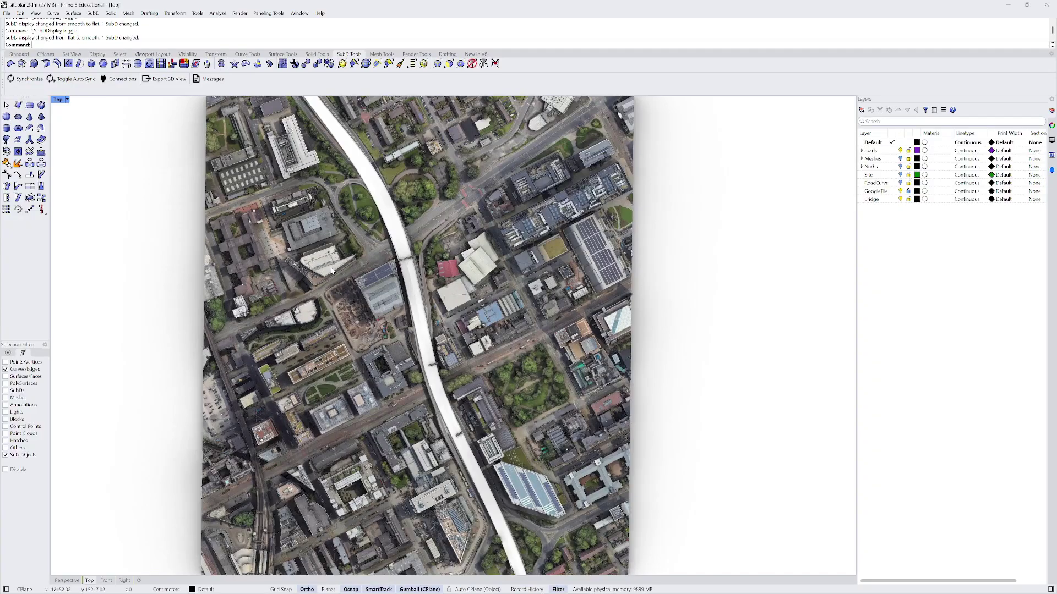
pyautogui.scroll(-4, 307, 350)
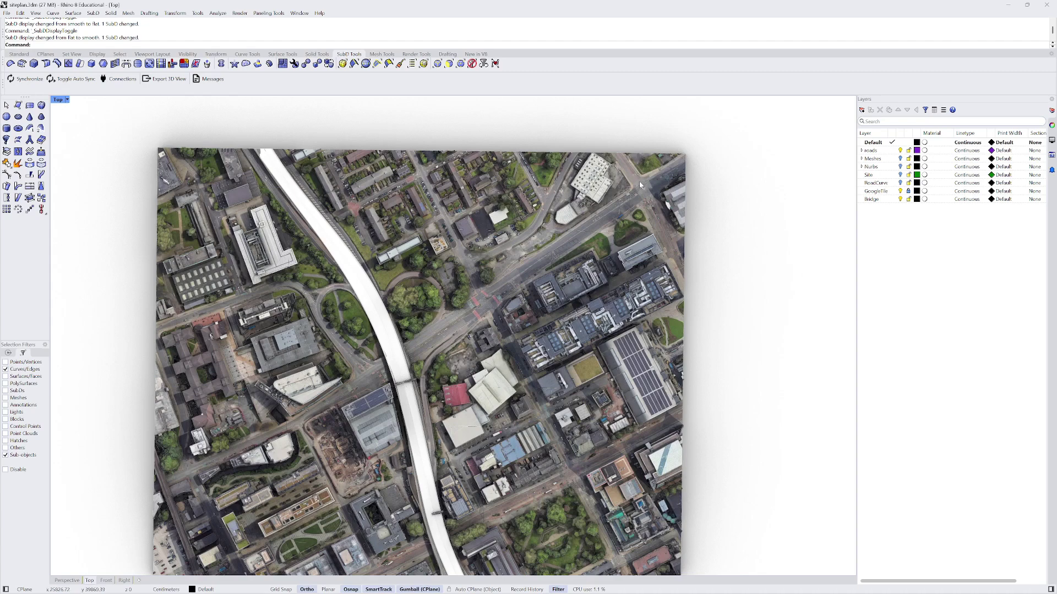
pyautogui.scroll(-2, 640, 185)
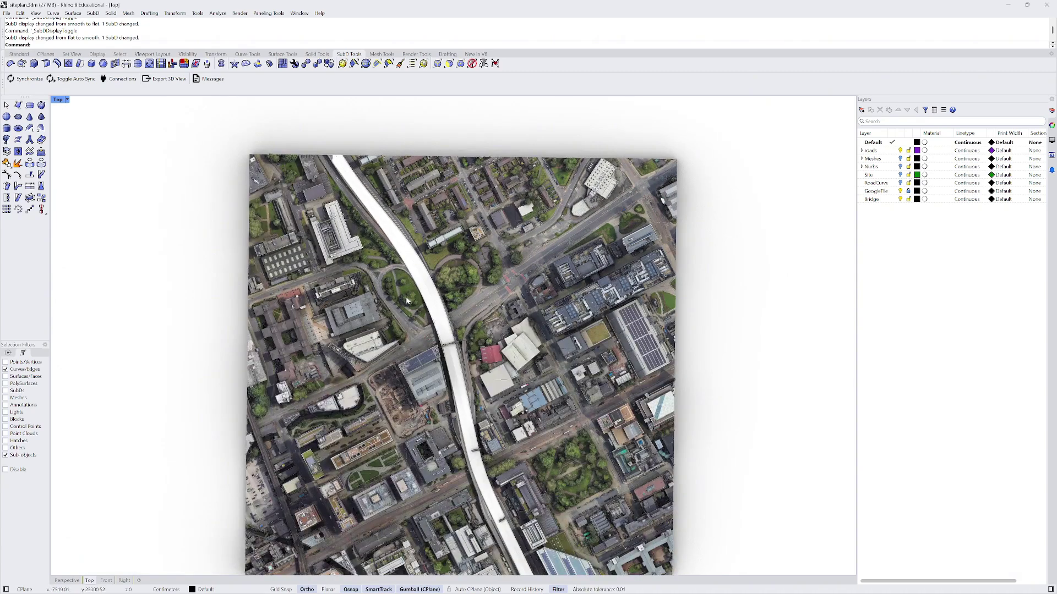
pyautogui.scroll(2, 416, 299)
# - Orbit Perspective toward a top-down angle, then zoom around the Top view again
pyautogui.click(61, 580)
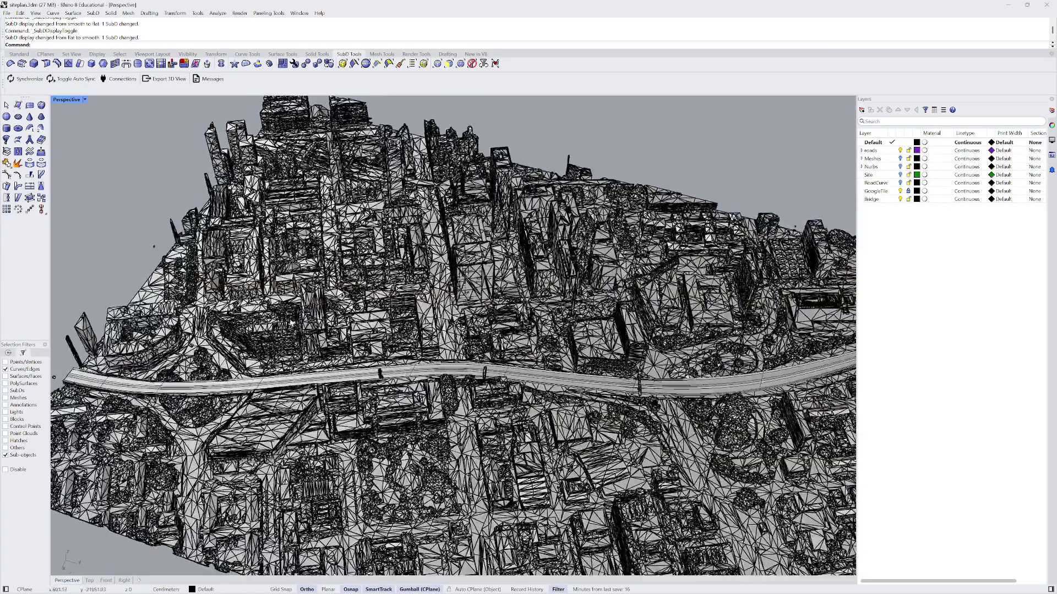
pyautogui.scroll(-5, 292, 324)
pyautogui.moveTo(292, 324); pyautogui.dragTo(228, 394, button='right')
pyautogui.click(89, 581)
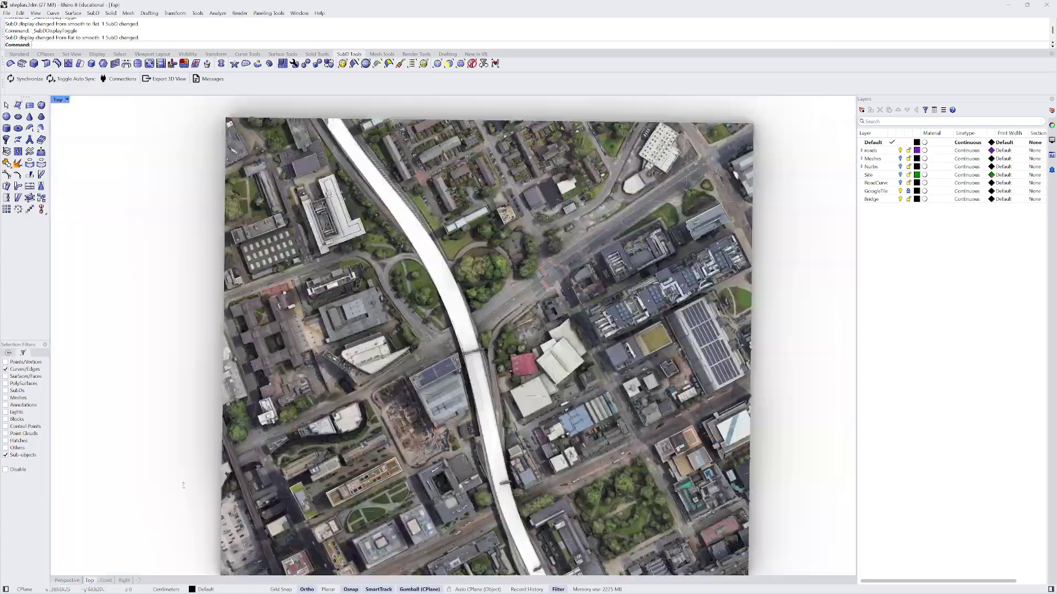
pyautogui.scroll(6, 440, 276)
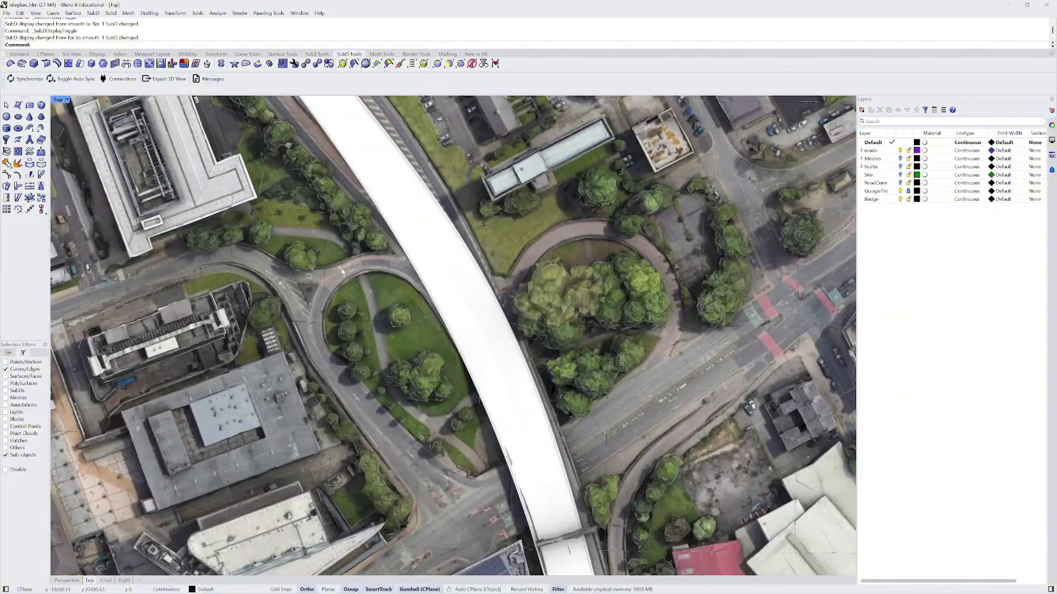
pyautogui.scroll(-10, 424, 460)
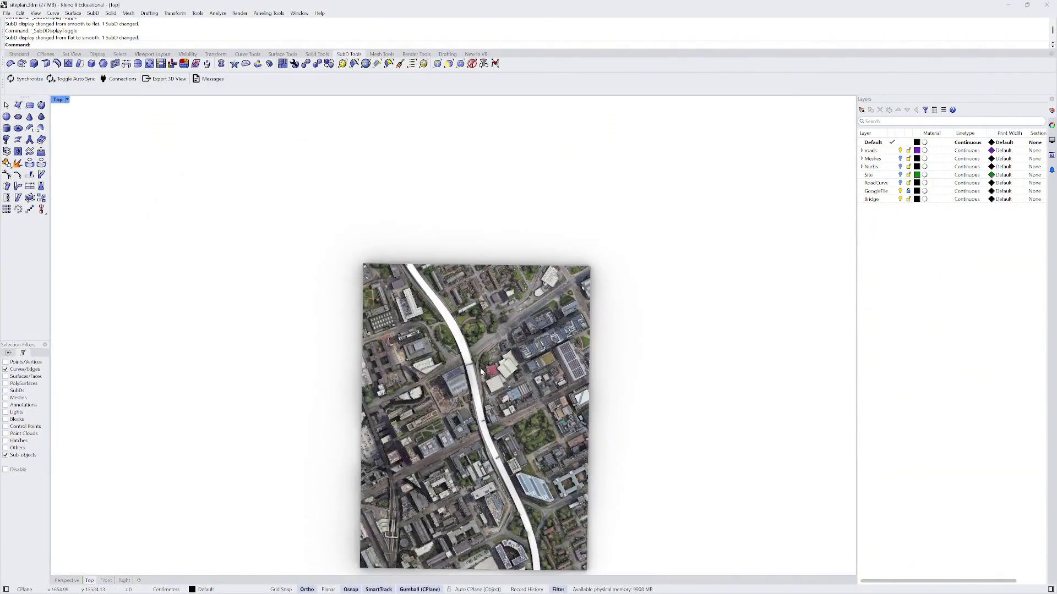
pyautogui.scroll(10, 512, 377)
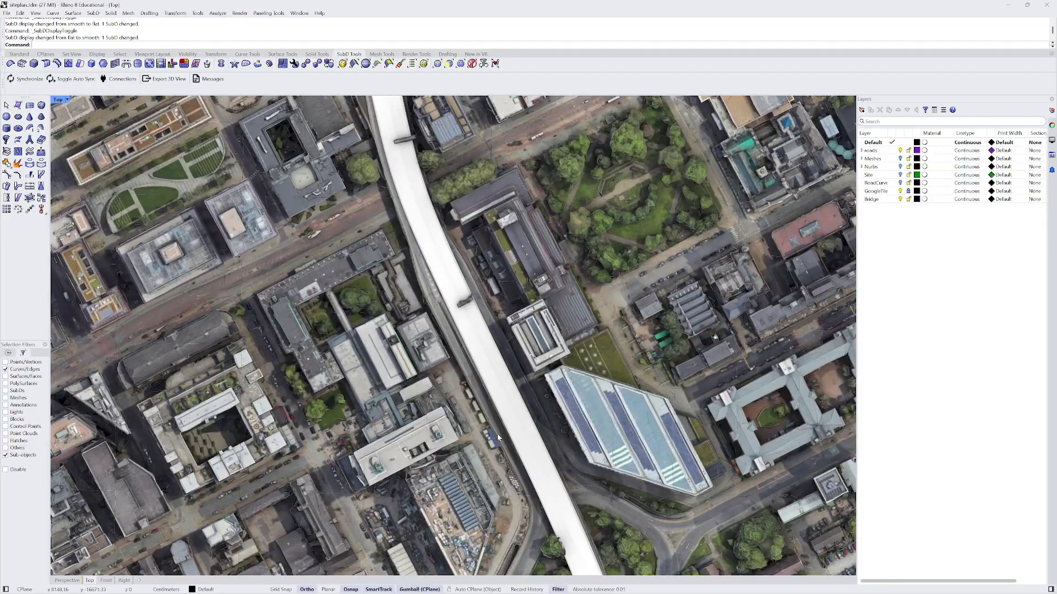
pyautogui.scroll(4, 441, 274)
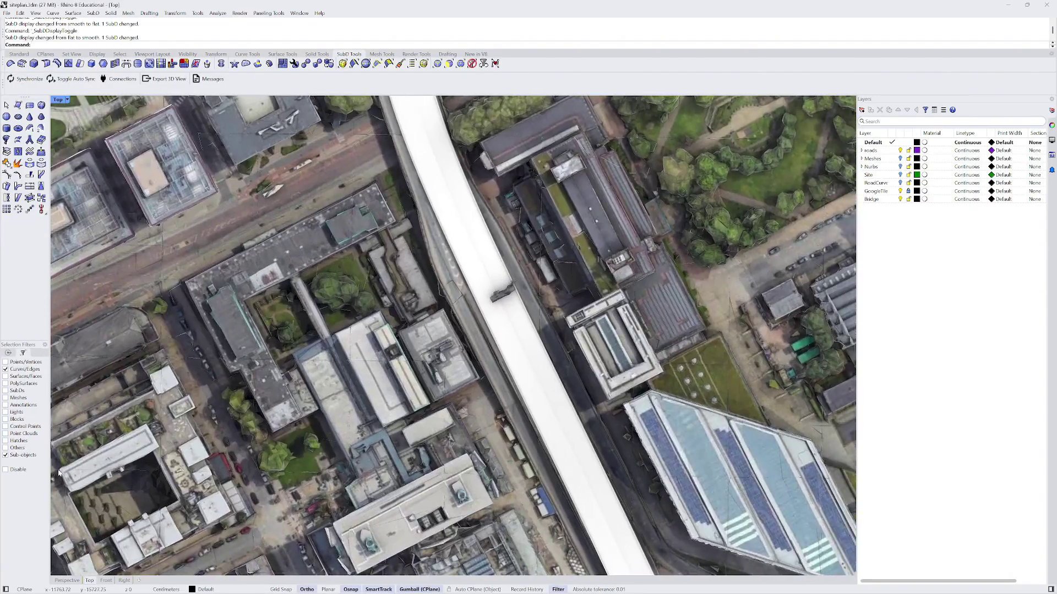
# - Check an oblique Perspective view, return to Top and bring up the Standard tools, cancelling any command
pyautogui.click(67, 580)
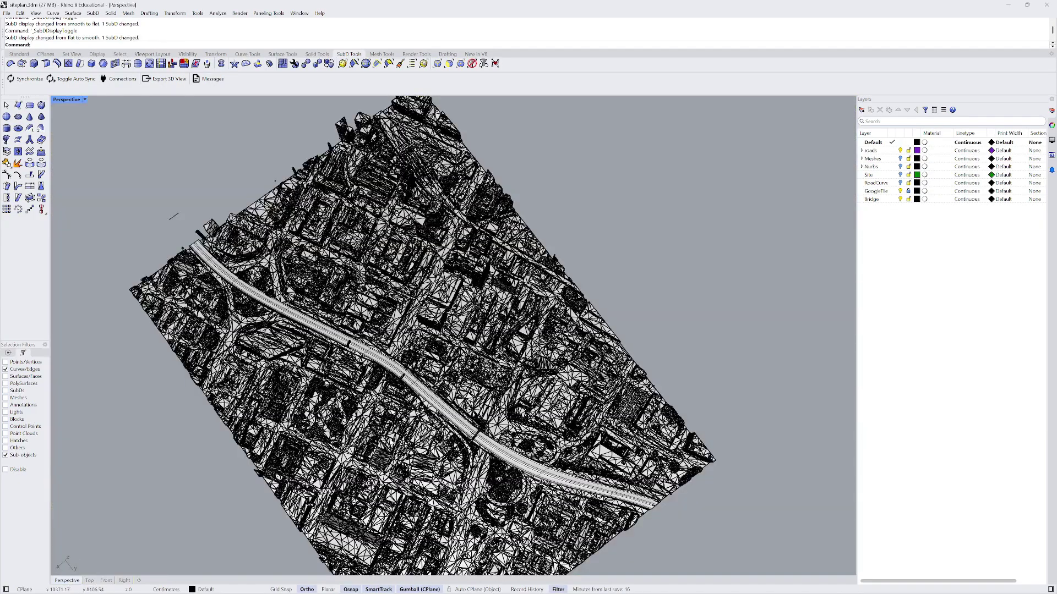
pyautogui.moveTo(353, 286); pyautogui.dragTo(374, 323, button='right')
pyautogui.scroll(5, 375, 323)
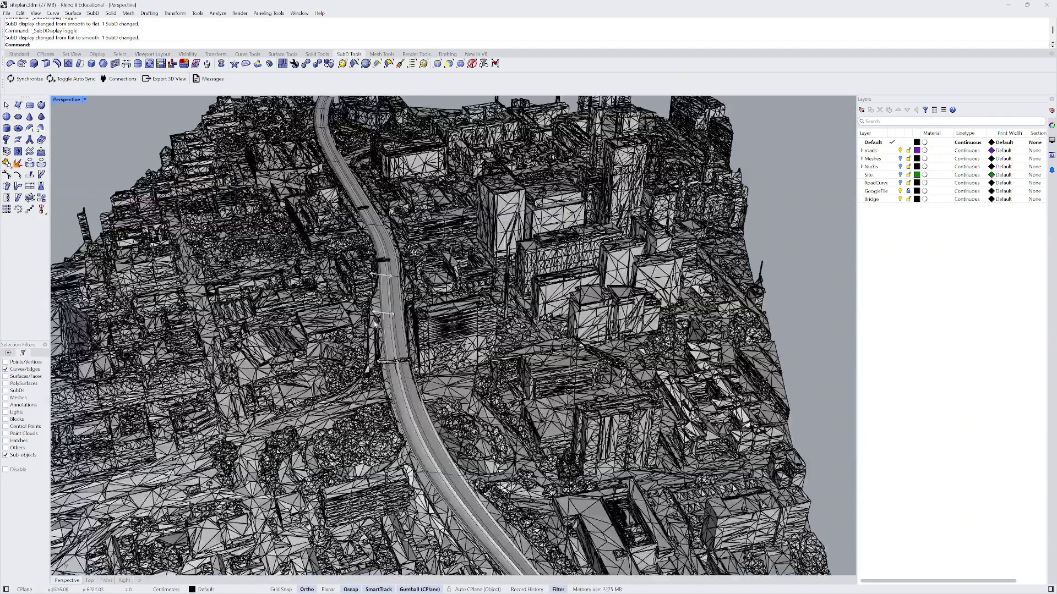
pyautogui.click(91, 580)
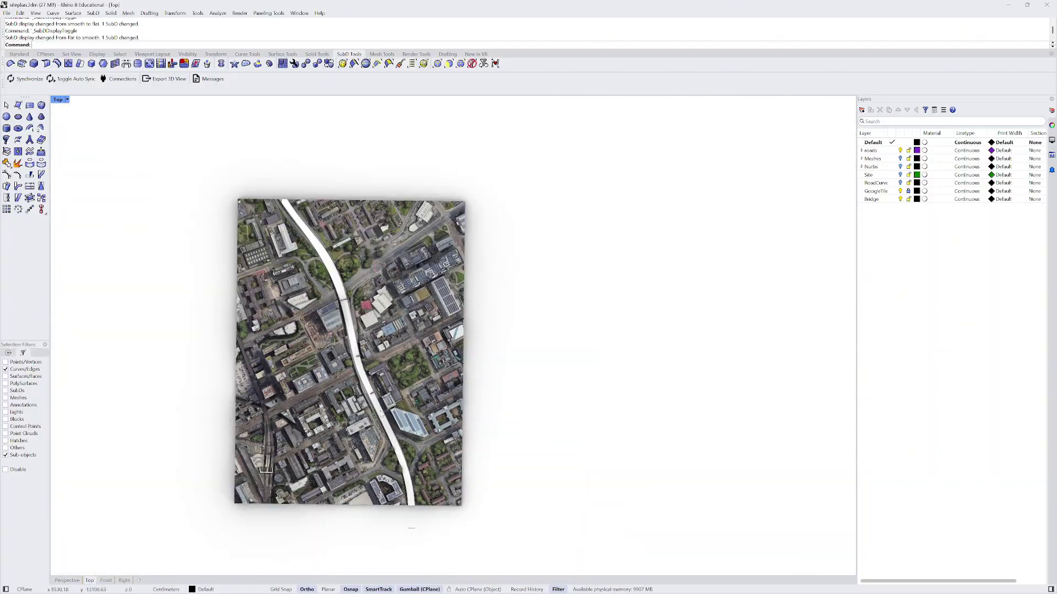
pyautogui.scroll(3, 380, 414)
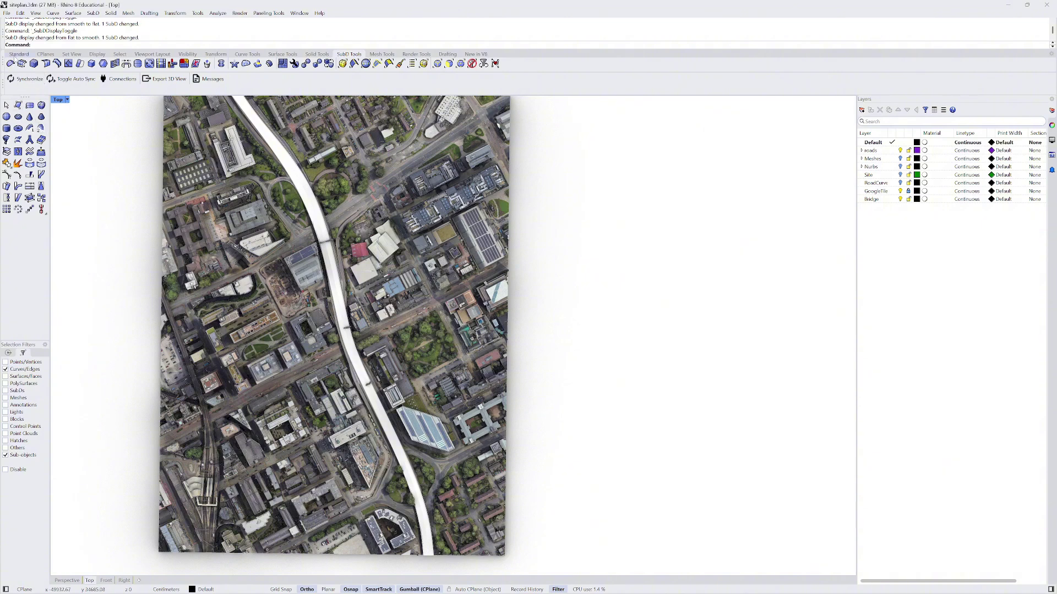
pyautogui.click(19, 53)
pyautogui.press('Escape')
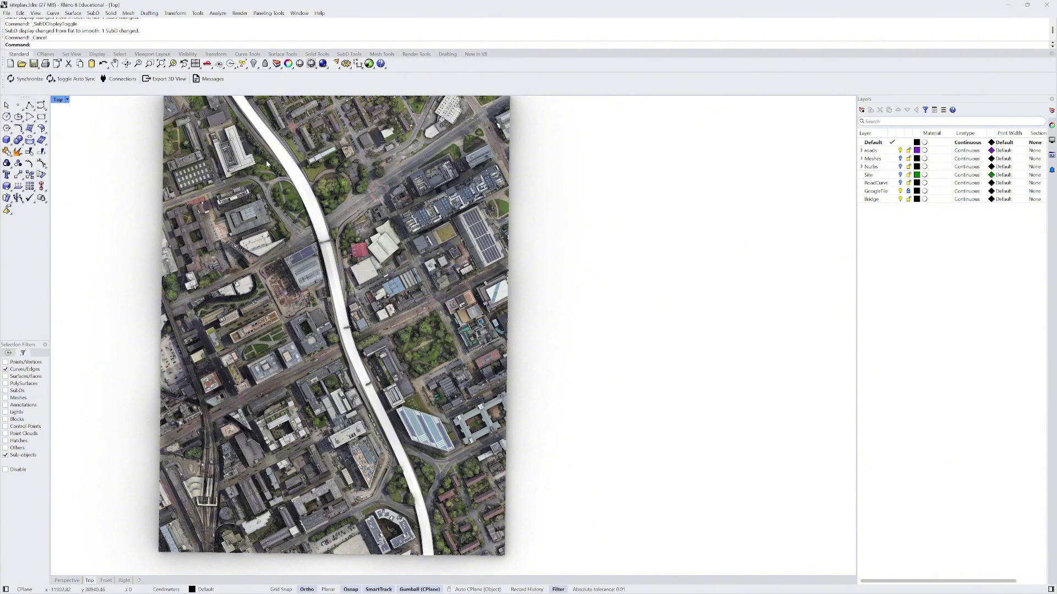
# - On SubD Tools, try the edge-only and vertex-only selection filters, then reset all filters
pyautogui.click(283, 163)
pyautogui.scroll(-3, 376, 260)
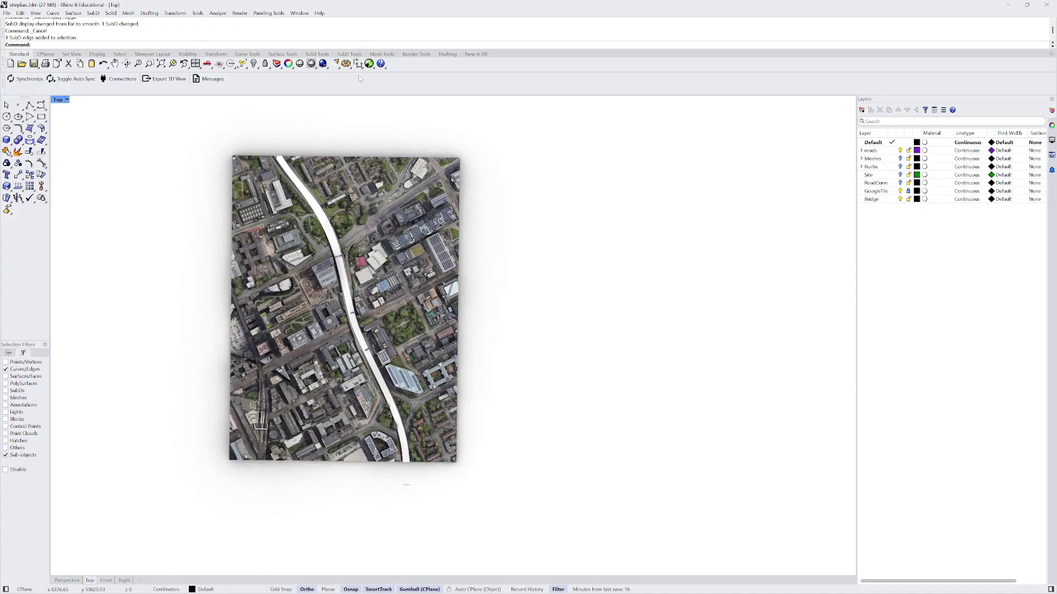
pyautogui.click(343, 54)
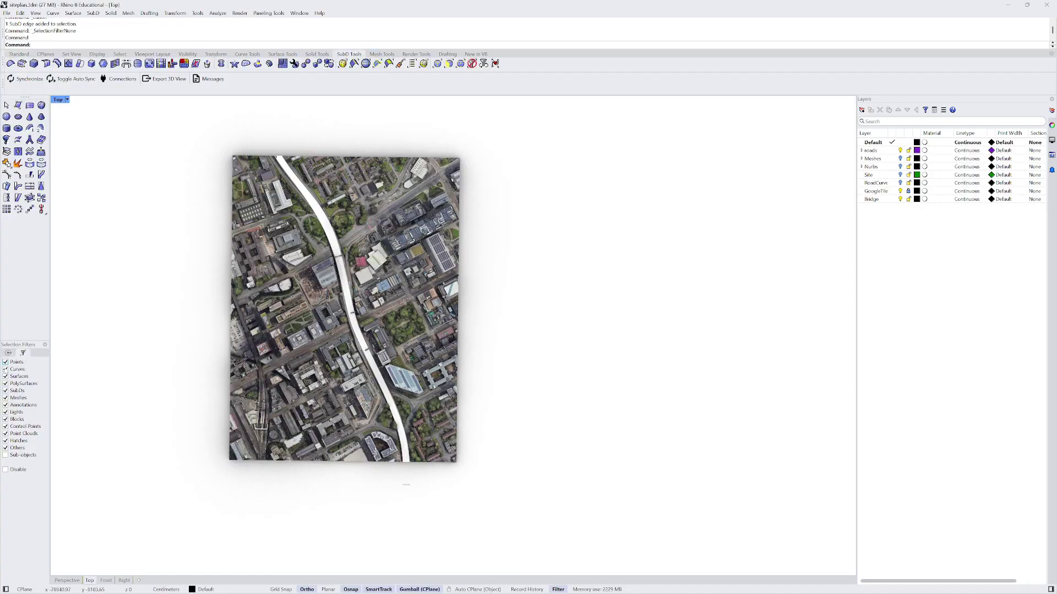
pyautogui.click(437, 64)
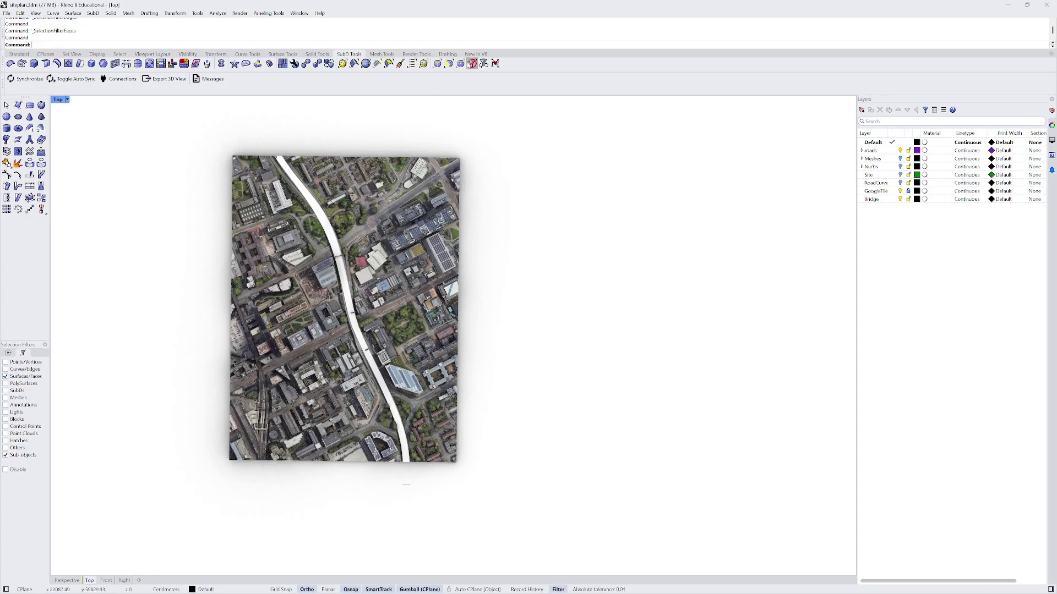
pyautogui.click(472, 64)
pyautogui.rightClick(472, 64)
# - Return to the Standard tools and select the whole bridge deck SubD
pyautogui.scroll(3, 363, 258)
pyautogui.scroll(-1, 363, 258)
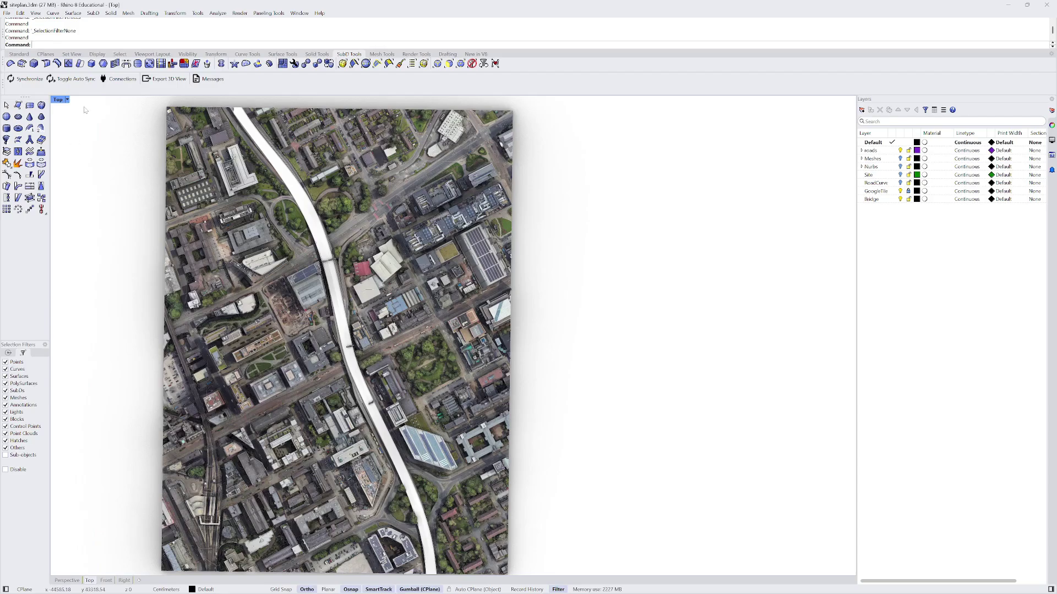
pyautogui.click(20, 54)
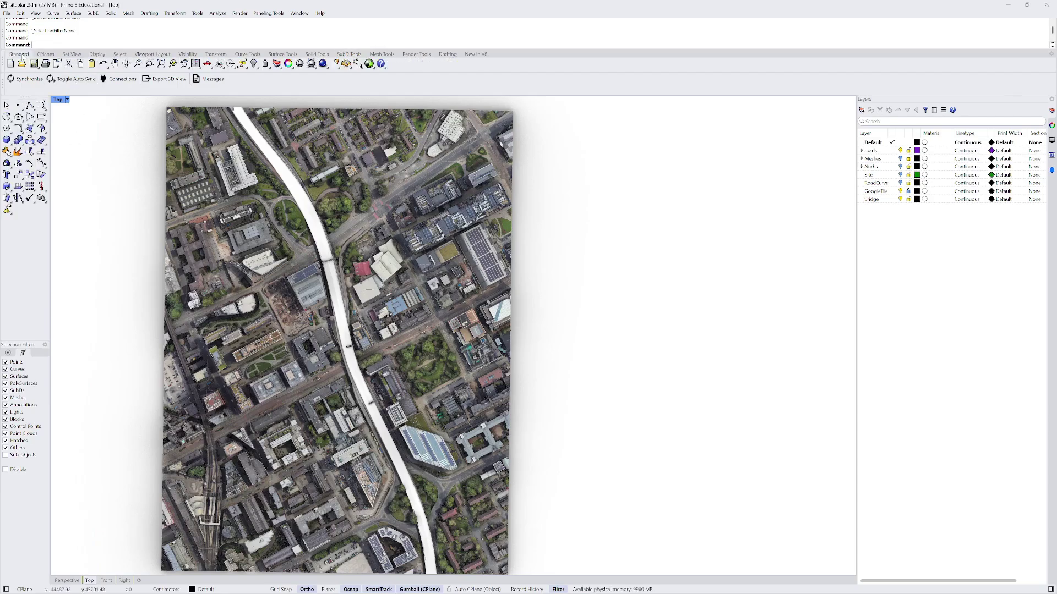
pyautogui.click(318, 225)
pyautogui.scroll(-3, 302, 365)
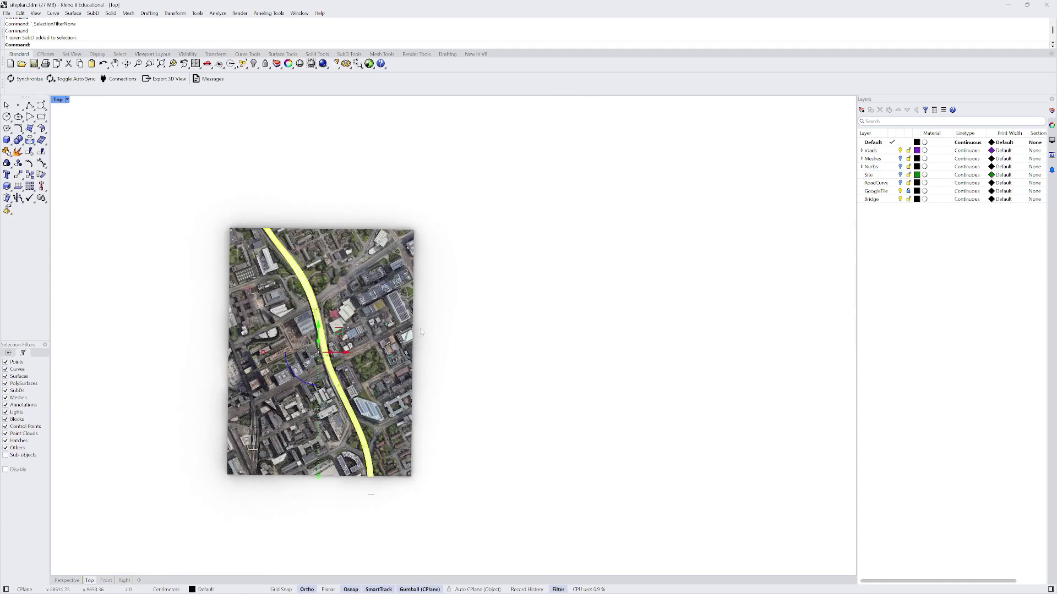
# - Set the bridge deck's object Display Mode to Shaded in Properties
pyautogui.click(1052, 126)
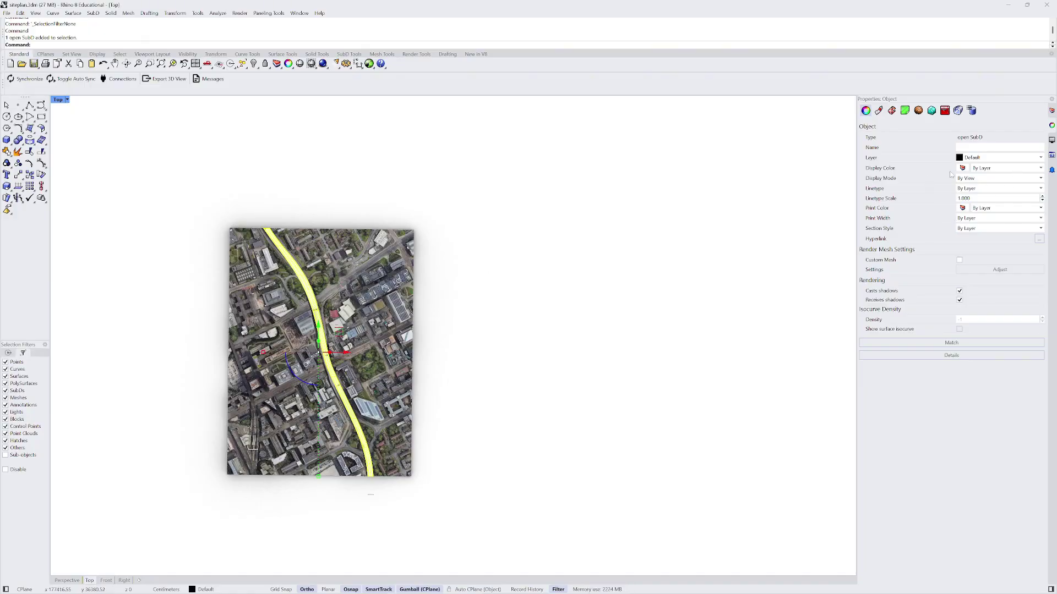
pyautogui.click(1014, 179)
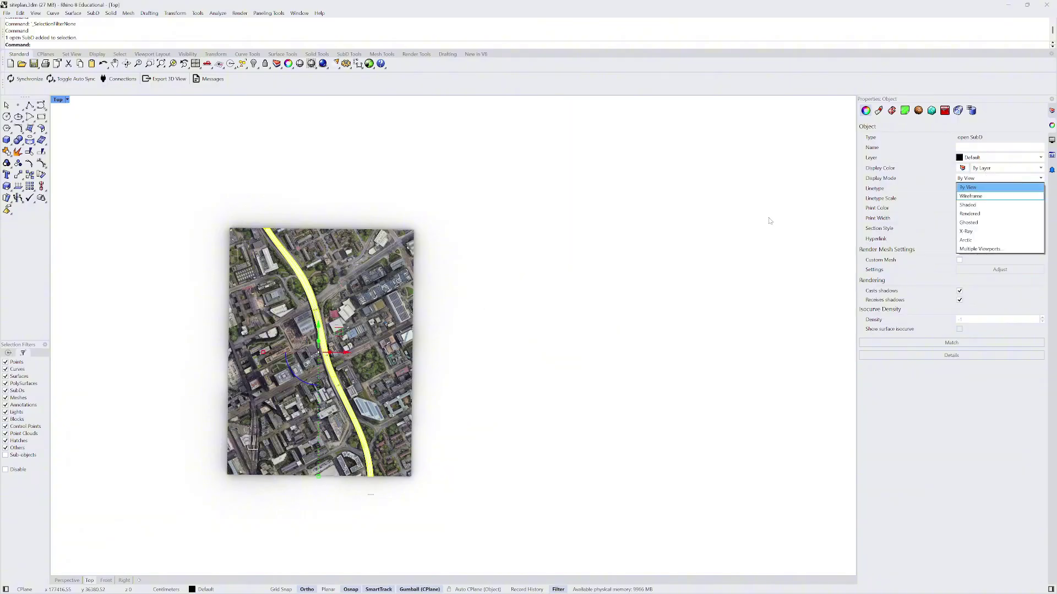
pyautogui.click(976, 205)
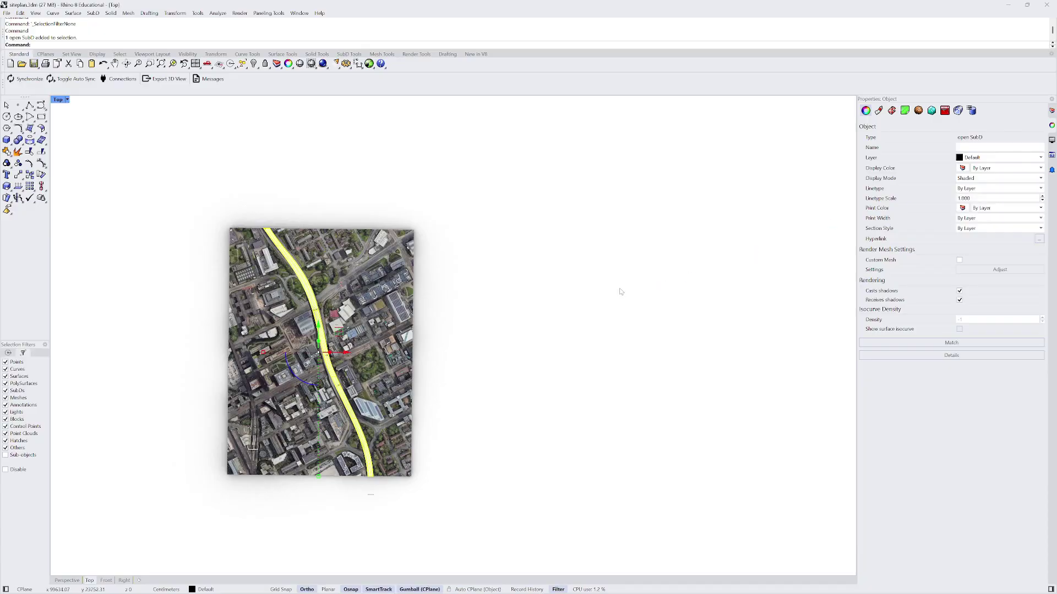
# - Deselect the deck, zoom in to check it, reselect it and bring up SubD Tools
pyautogui.click(470, 290)
pyautogui.scroll(5, 298, 311)
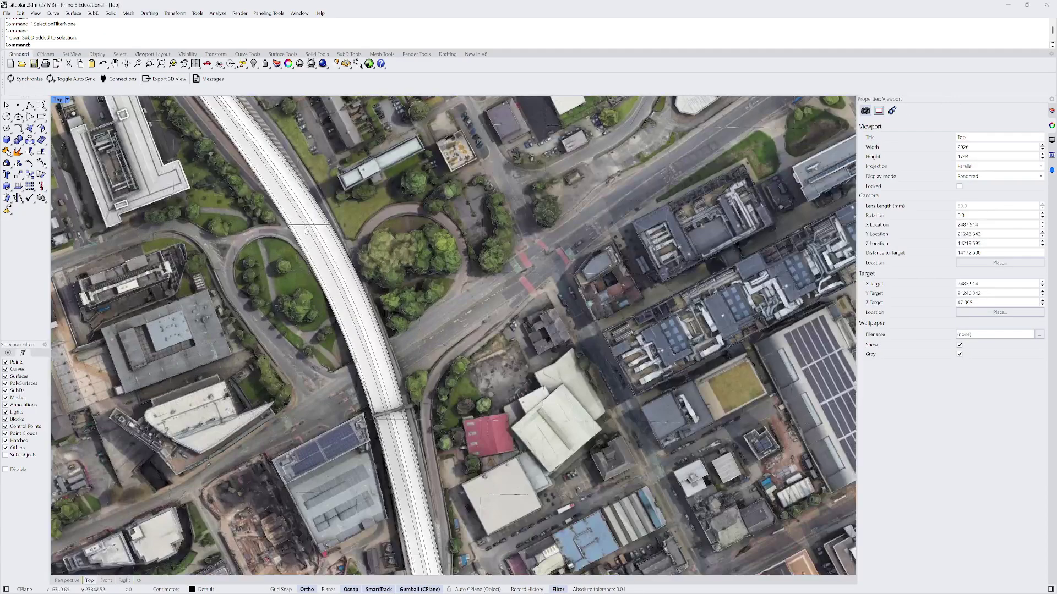
pyautogui.scroll(-3, 369, 227)
pyautogui.scroll(3, 403, 298)
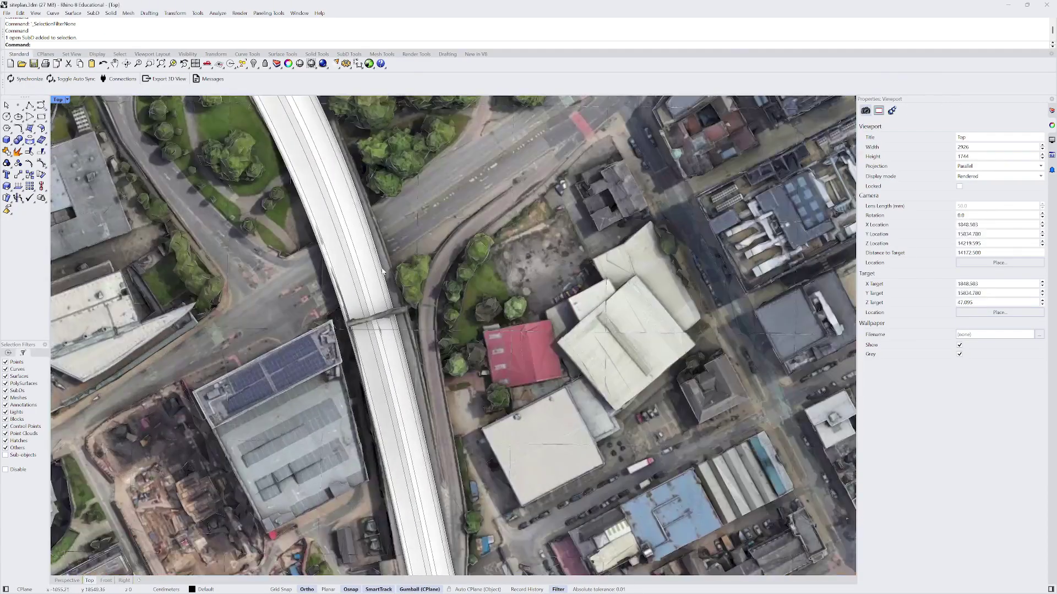
pyautogui.scroll(-3, 405, 298)
pyautogui.scroll(6, 368, 229)
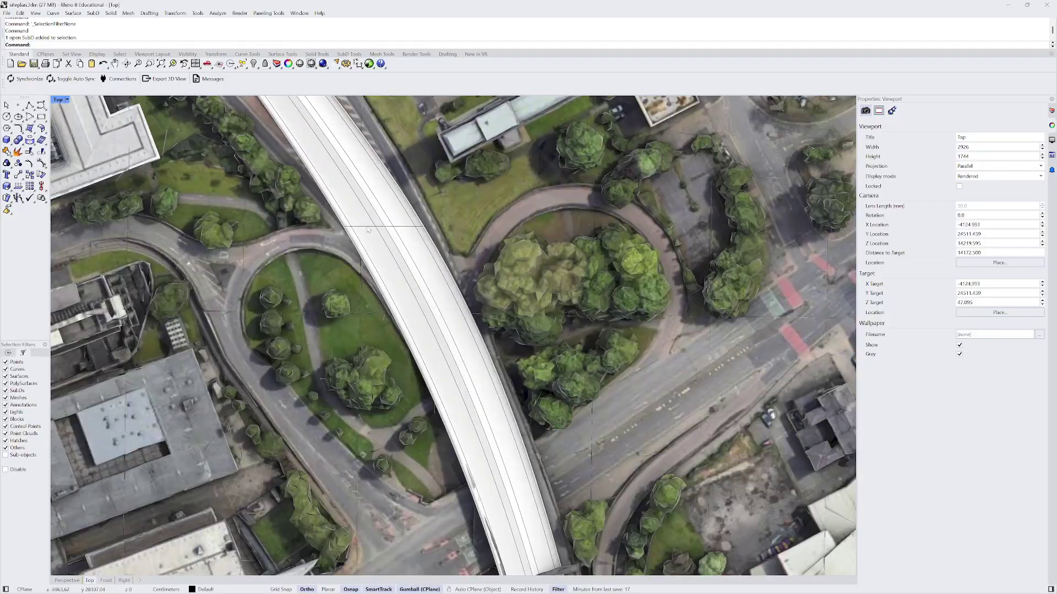
pyautogui.click(367, 229)
pyautogui.scroll(-3, 369, 228)
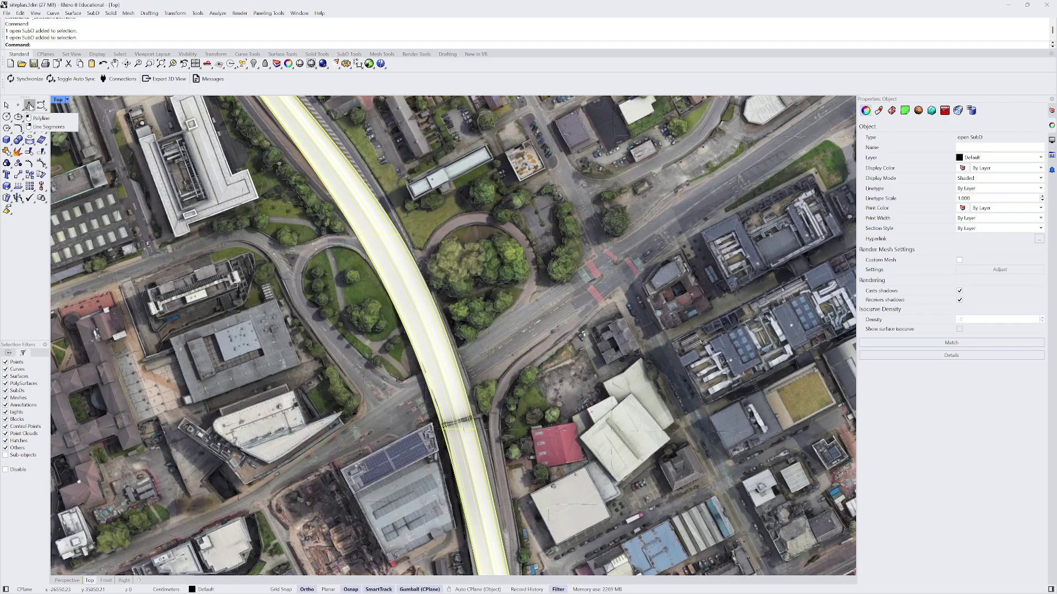
pyautogui.click(346, 55)
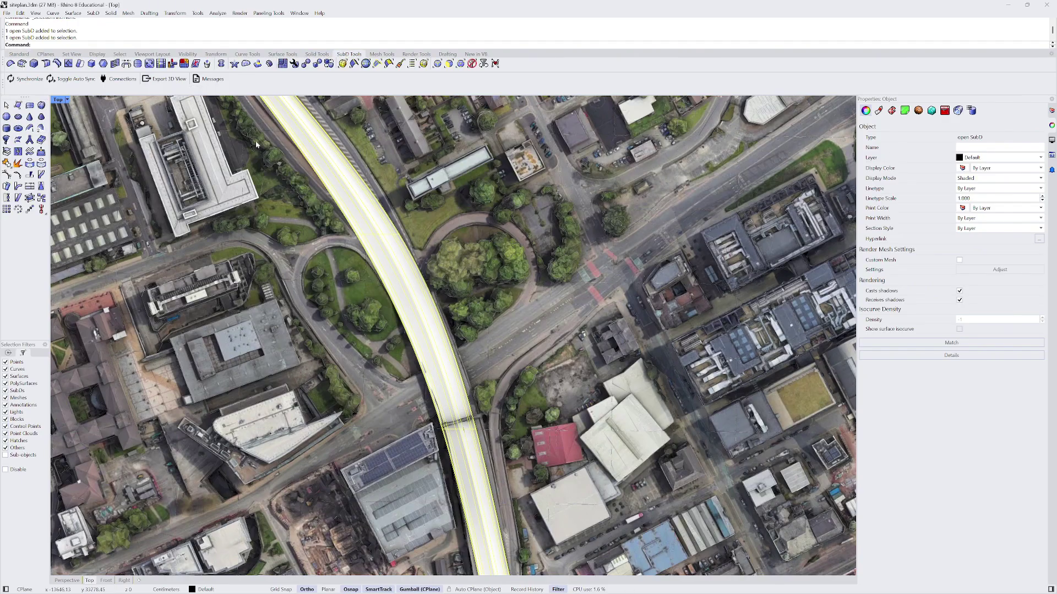
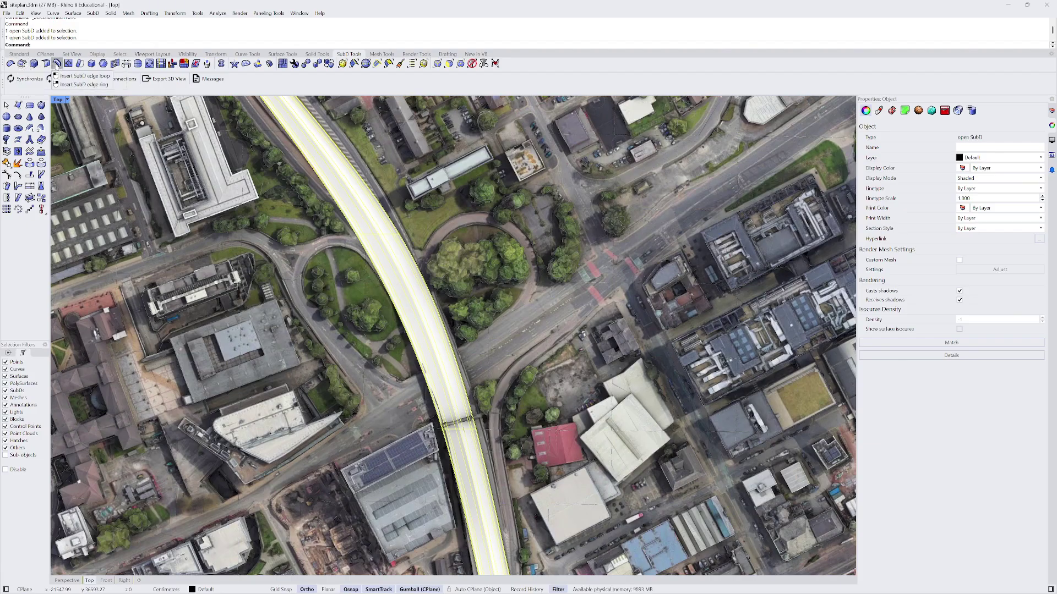
# - Insert a new edge loop across the road at the side-road vertex
pyautogui.click(57, 63)
pyautogui.click(354, 239)
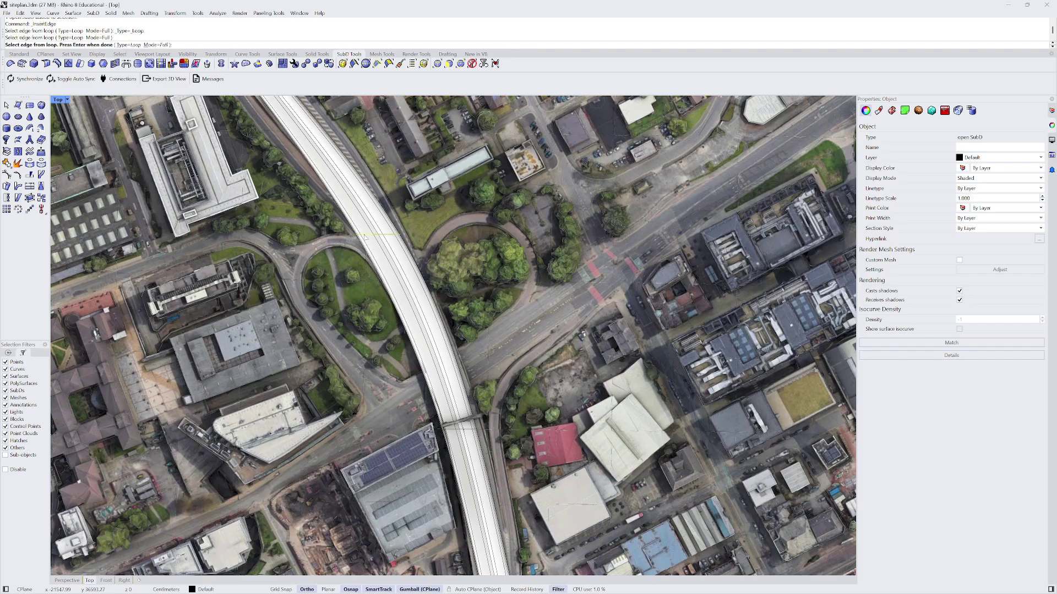
pyautogui.press('Return')
pyautogui.scroll(3, 356, 242)
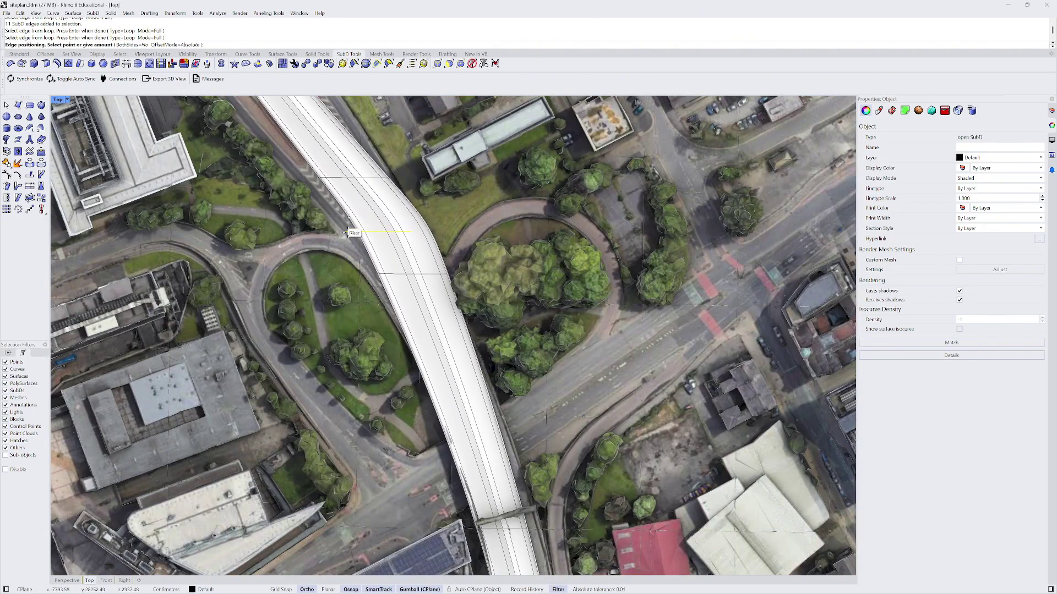
pyautogui.click(348, 235)
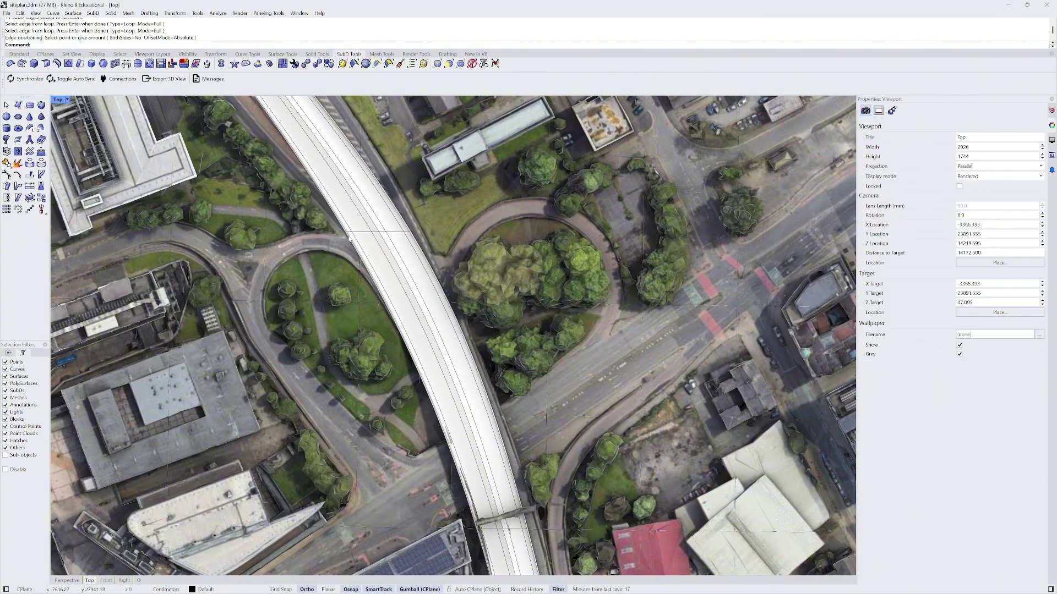
pyautogui.click(359, 236)
pyautogui.press('Escape')
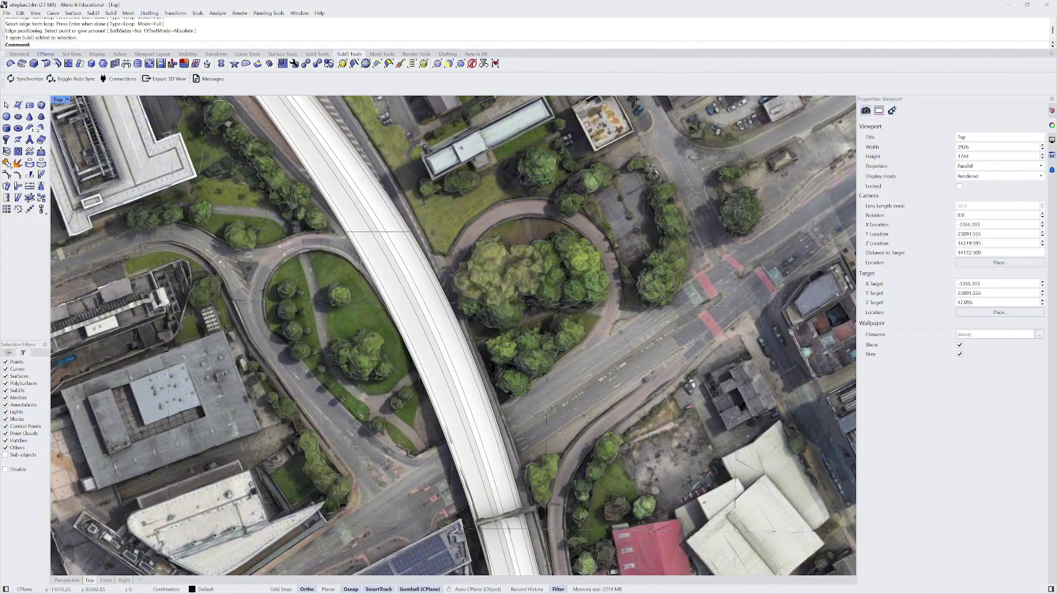
# - With the edge filter on, bevel the full edge loop across the road
pyautogui.click(437, 64)
pyautogui.doubleClick(361, 235)
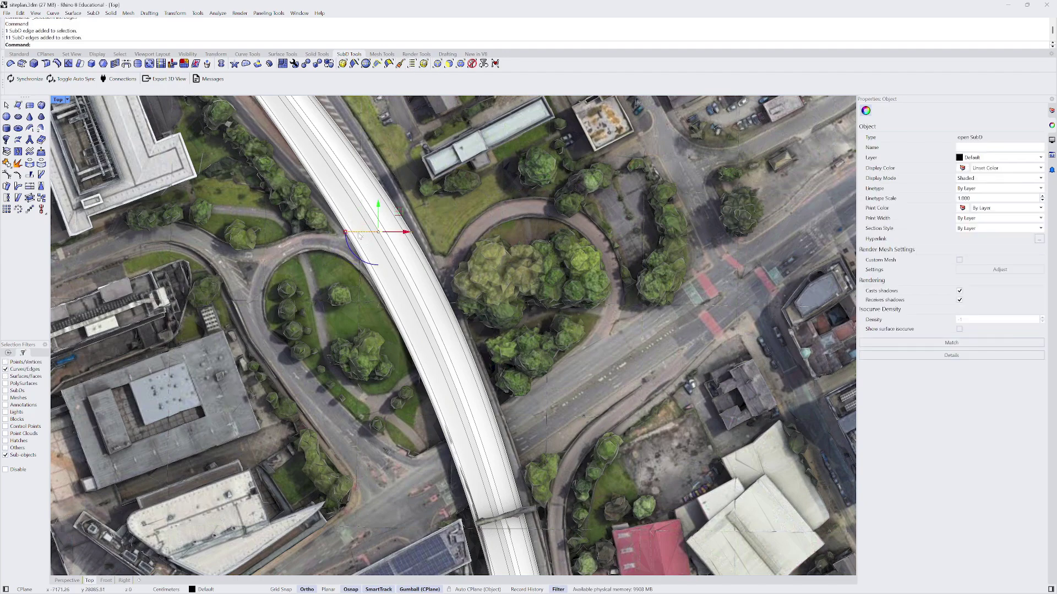
pyautogui.click(34, 64)
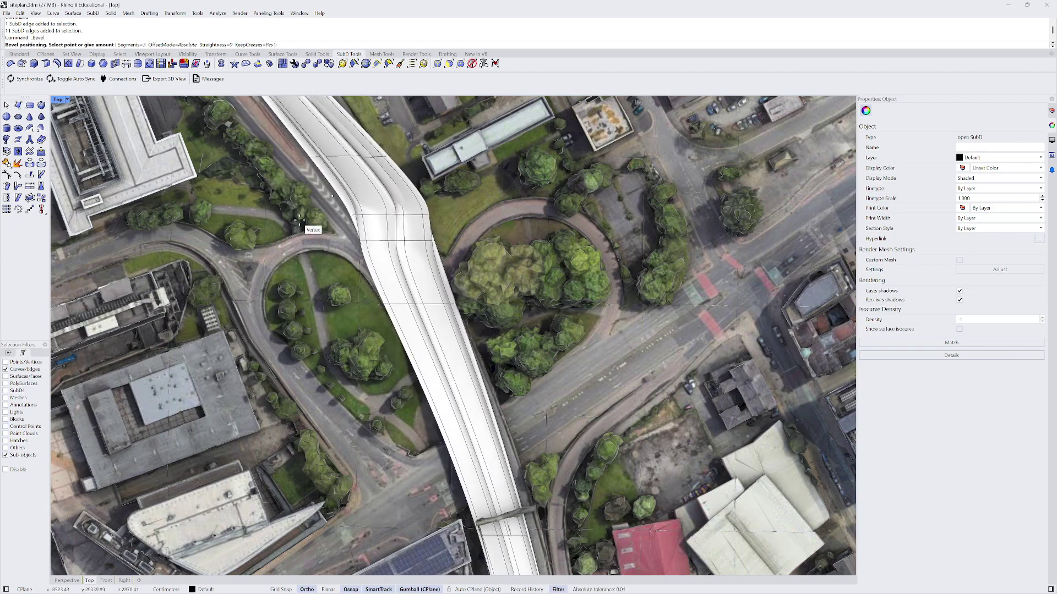
pyautogui.click(298, 222)
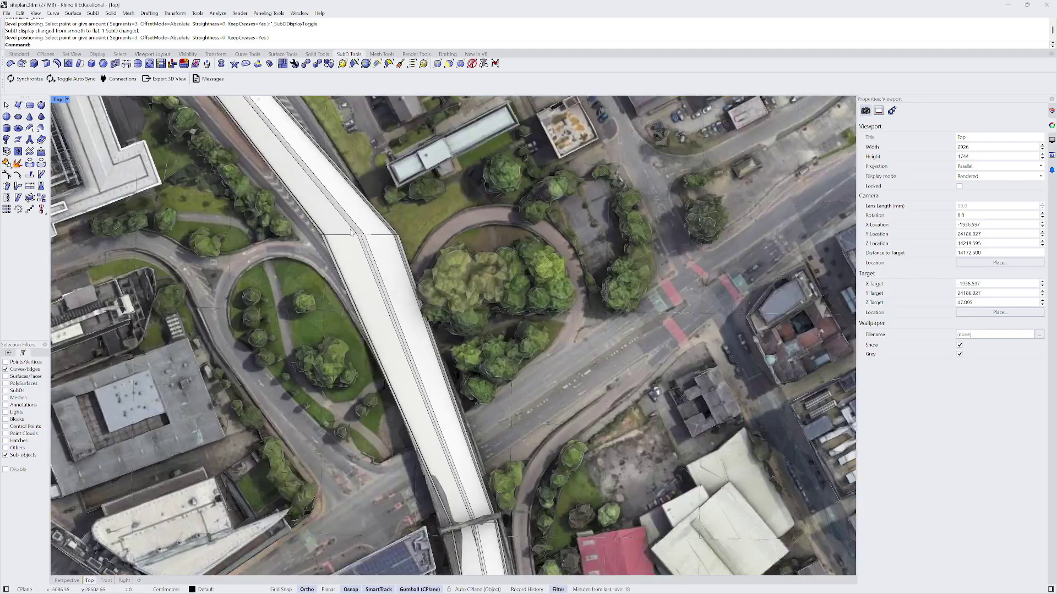
# - Select another road edge loop and insert an additional edge loop beside it
pyautogui.click(341, 235)
pyautogui.doubleClick(341, 235)
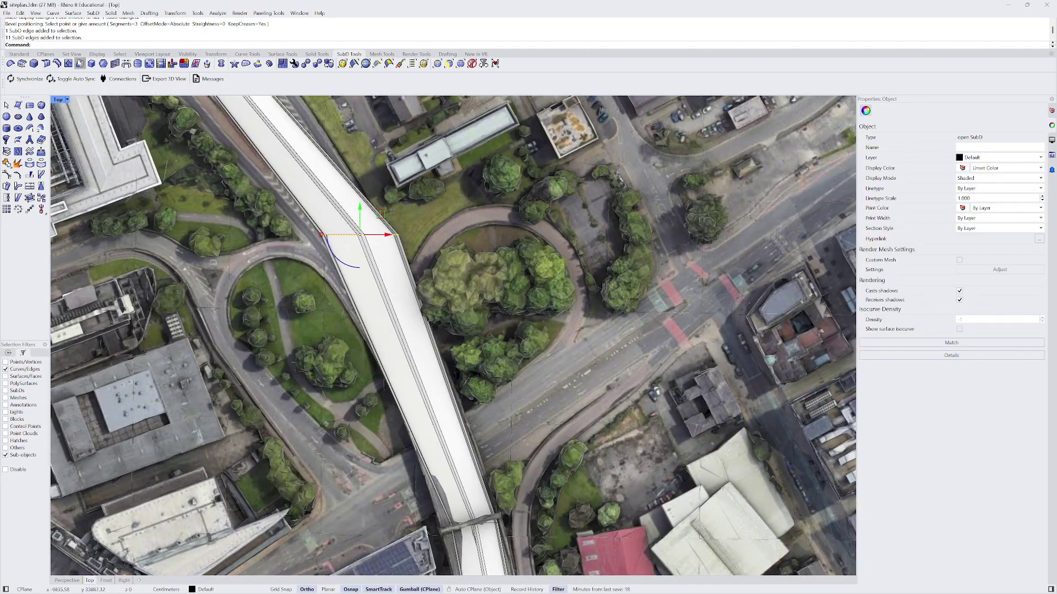
pyautogui.click(57, 64)
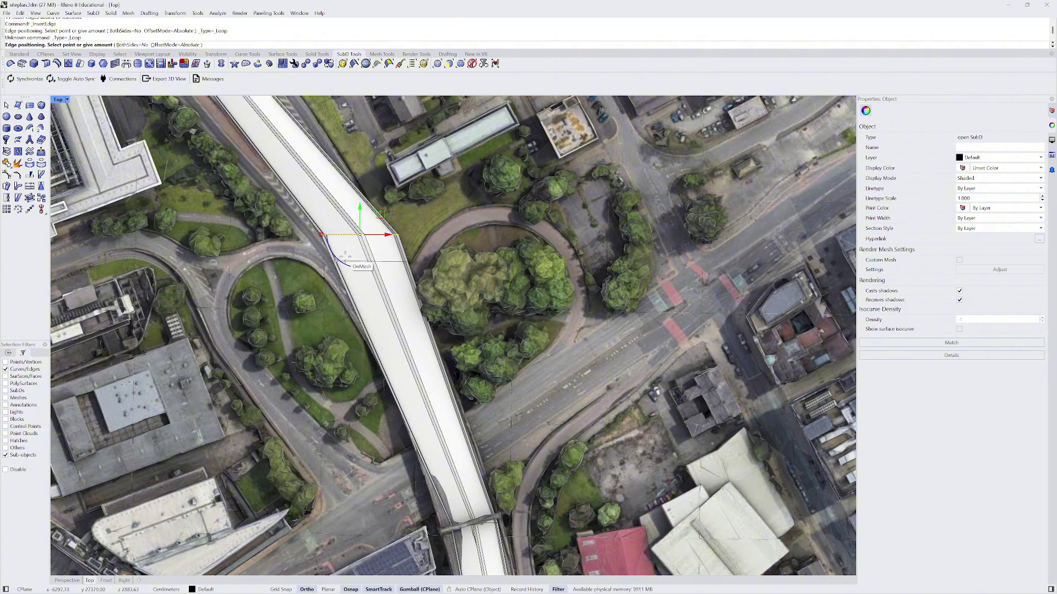
pyautogui.click(345, 255)
pyautogui.scroll(4, 316, 360)
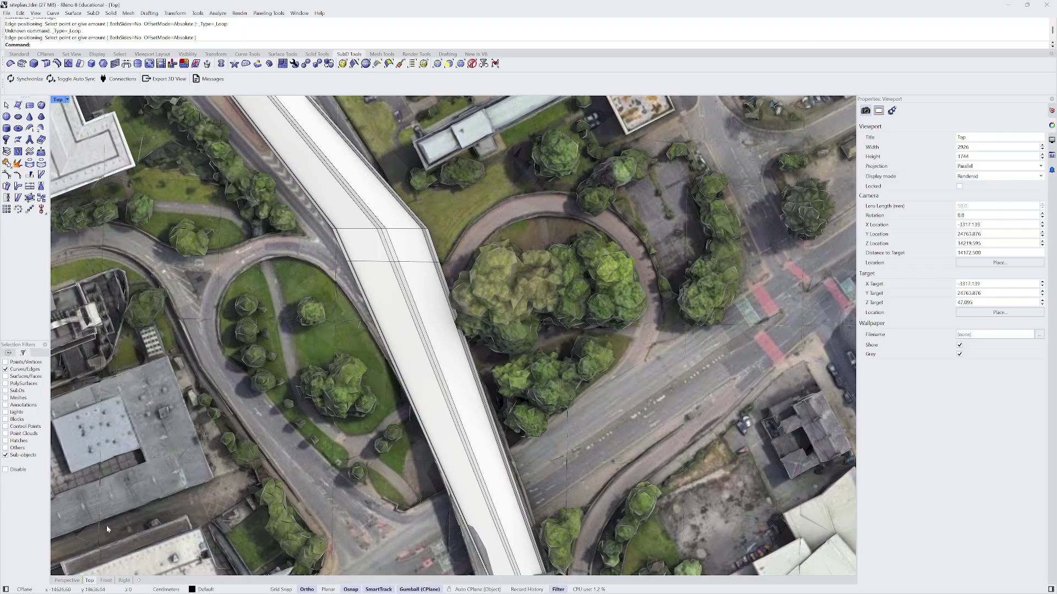
# - Show the Perspective view in Rendered mode, oriented so the road runs horizontally
pyautogui.click(69, 580)
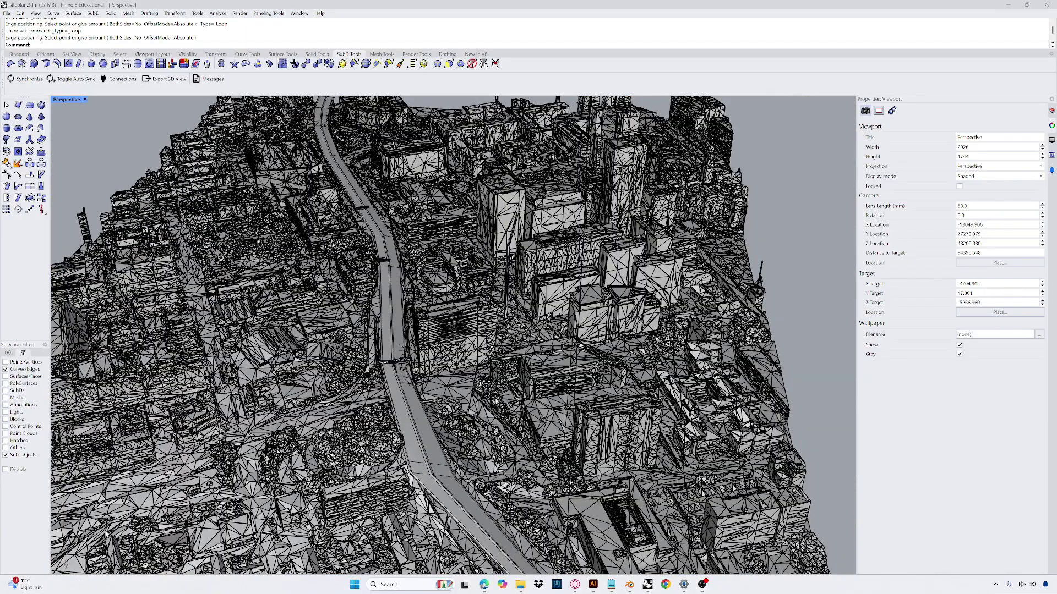
pyautogui.doubleClick(68, 100)
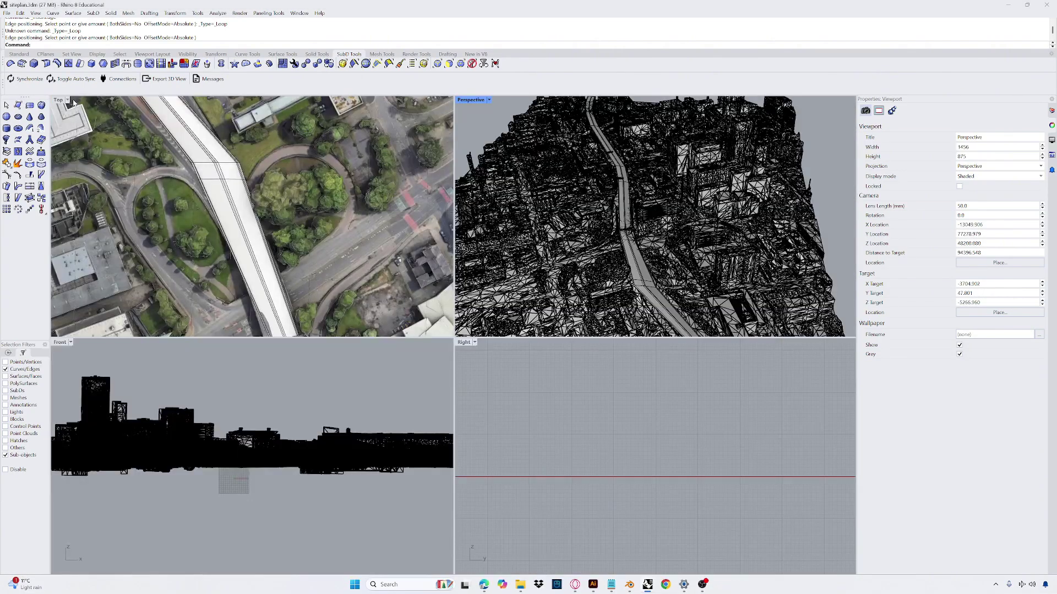
pyautogui.doubleClick(60, 100)
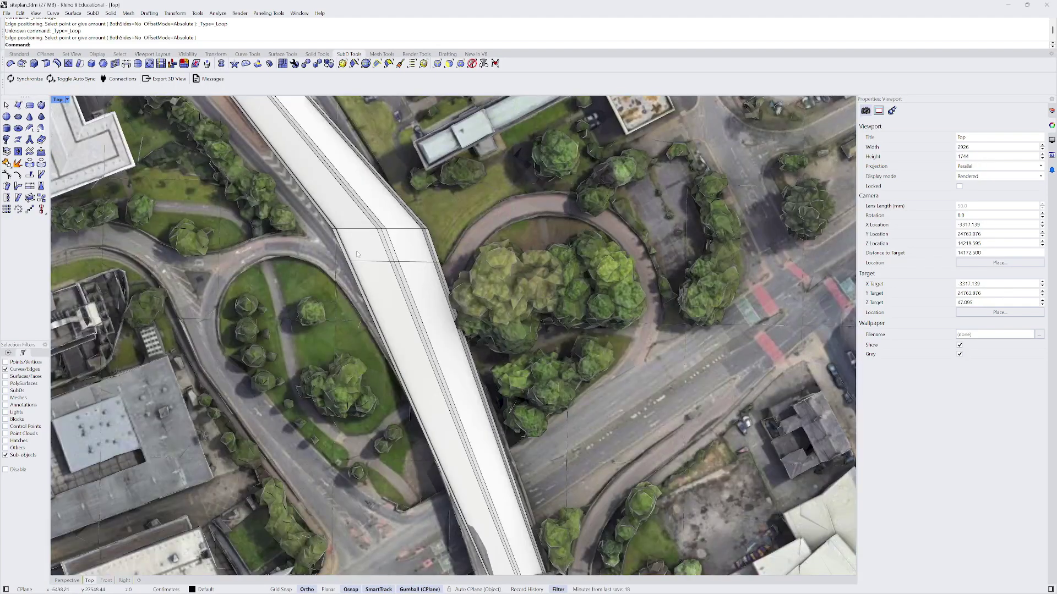
pyautogui.moveTo(215, 430); pyautogui.dragTo(272, 441, button='right')
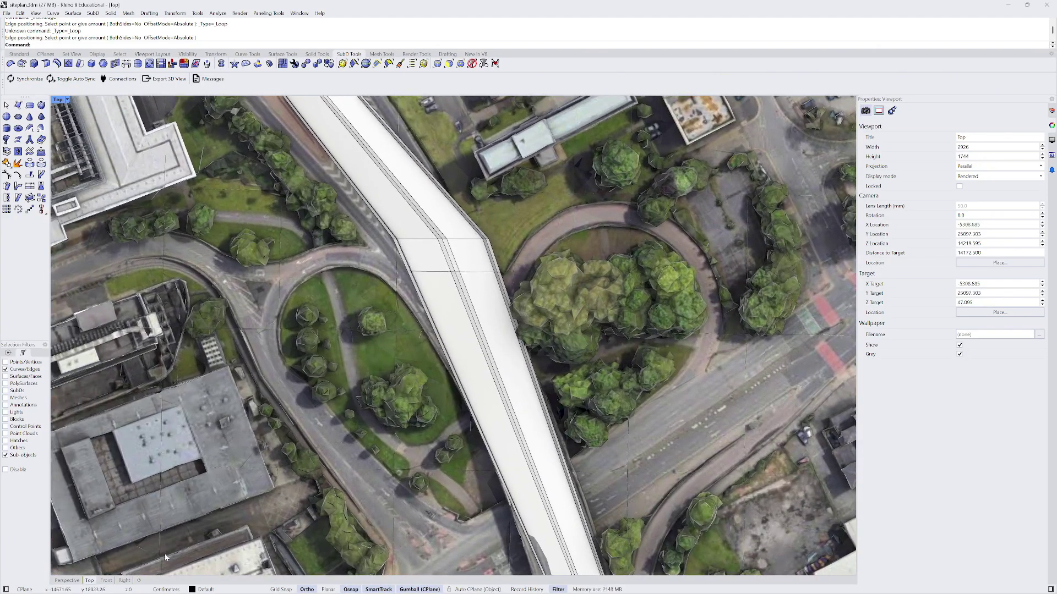
pyautogui.click(66, 580)
pyautogui.moveTo(347, 336); pyautogui.dragTo(318, 333, button='right')
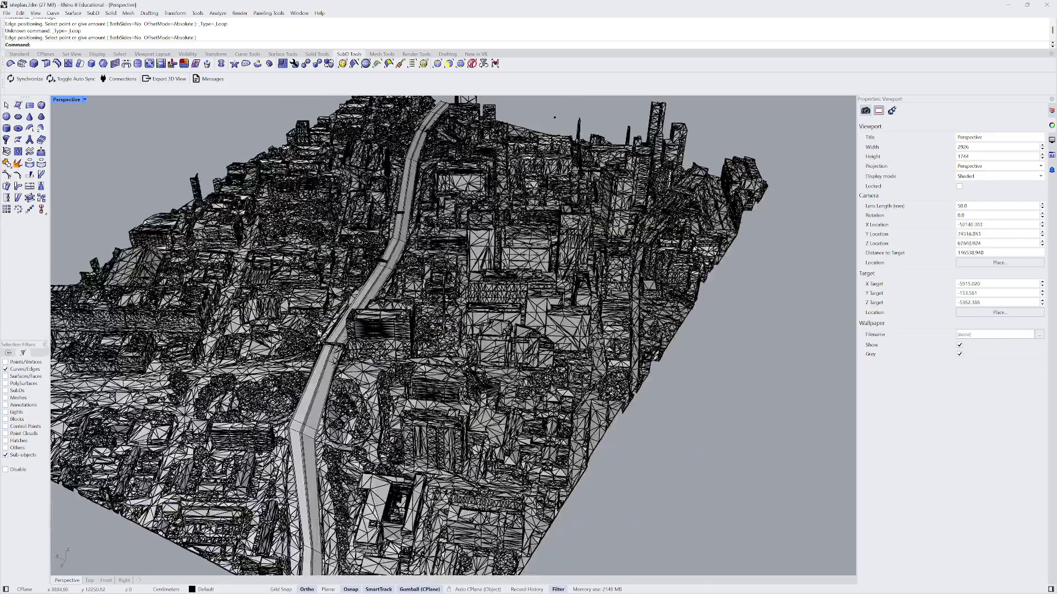
pyautogui.click(85, 102)
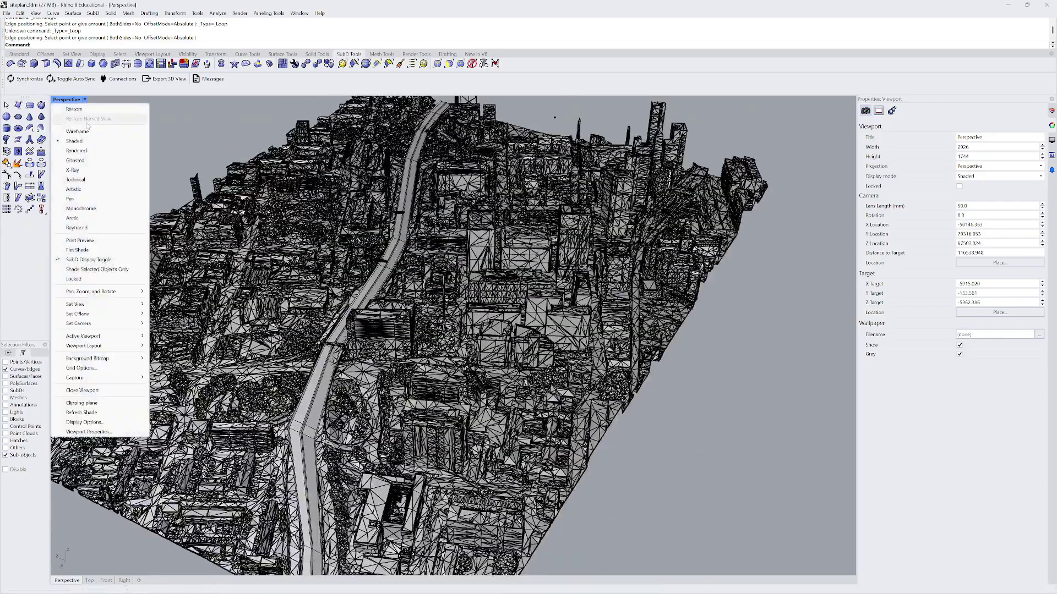
pyautogui.click(92, 154)
pyautogui.moveTo(346, 268); pyautogui.dragTo(412, 243, button='right')
pyautogui.scroll(5, 412, 242)
pyautogui.scroll(3, 411, 243)
pyautogui.moveTo(424, 283); pyautogui.dragTo(446, 308, button='right')
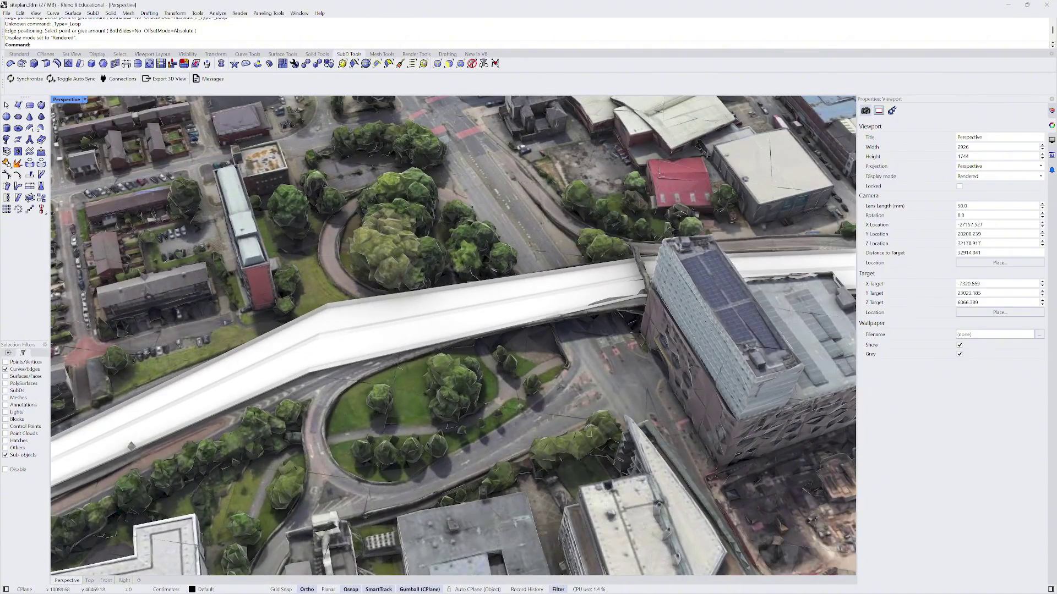
# - Reset the selection filter and set the road object's Display Mode to Shaded
pyautogui.click(7, 105)
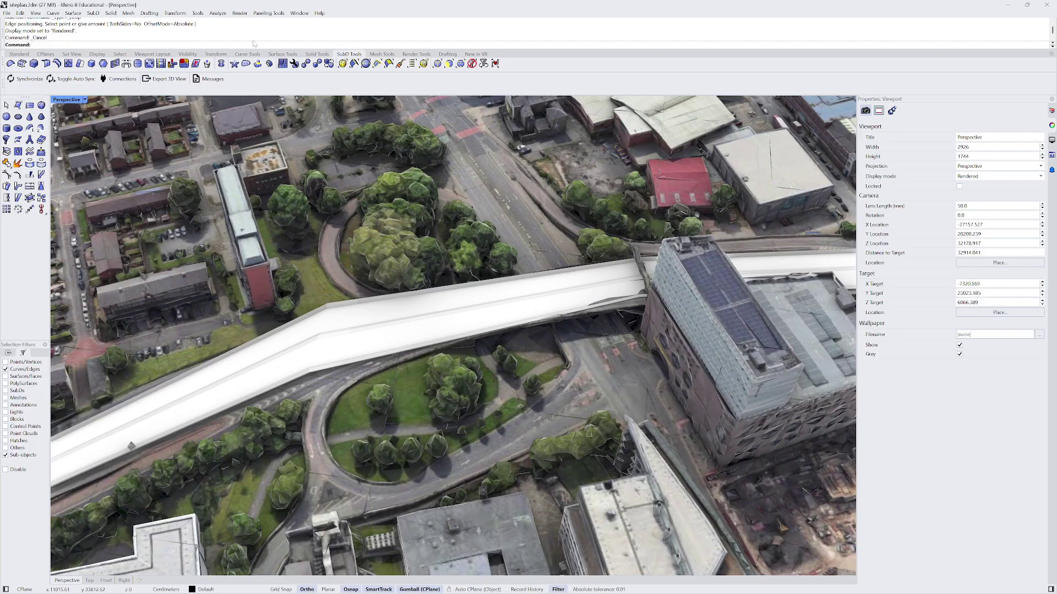
pyautogui.click(472, 64)
pyautogui.click(687, 284)
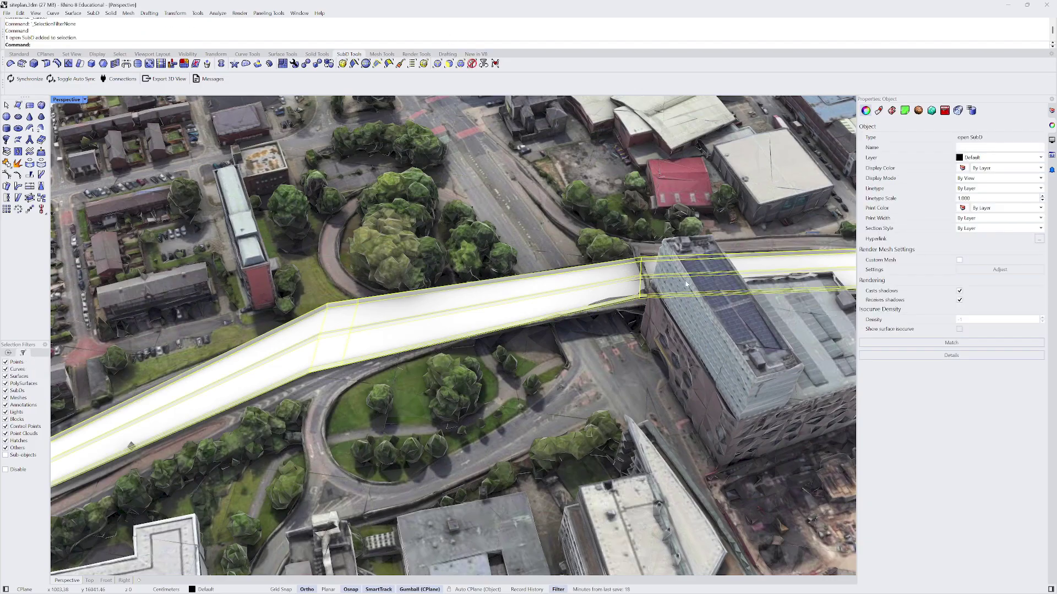
pyautogui.click(1021, 178)
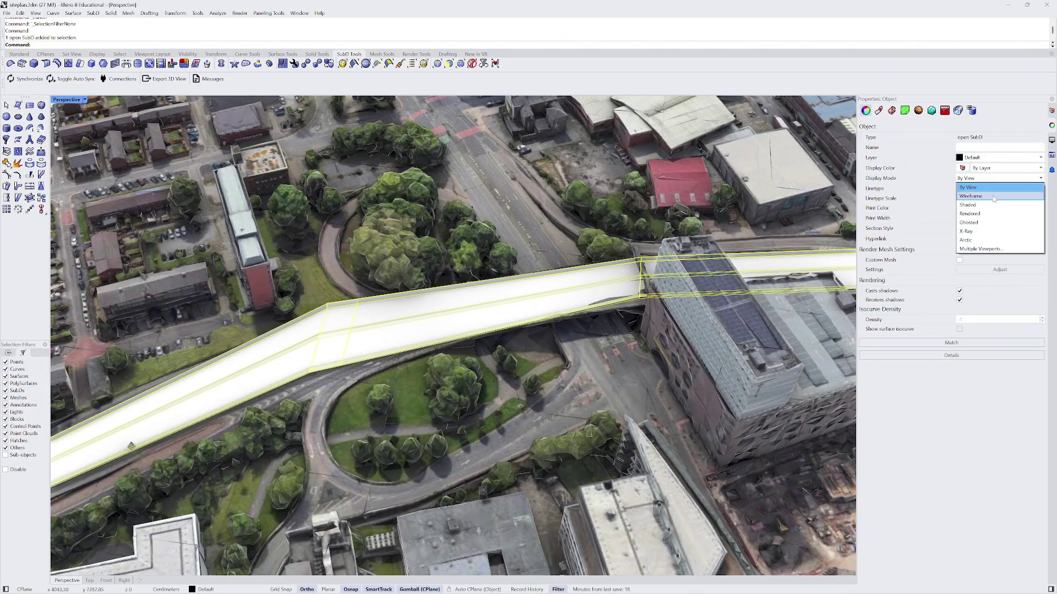
pyautogui.click(985, 205)
pyautogui.scroll(5, 270, 387)
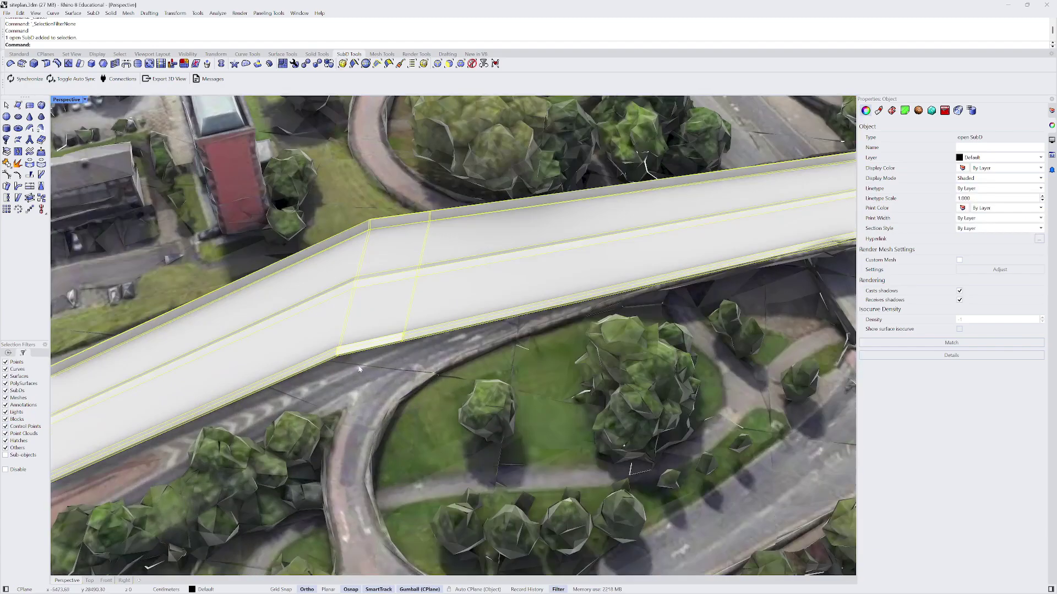
pyautogui.moveTo(270, 386); pyautogui.dragTo(467, 400, button='right')
pyautogui.scroll(5, 418, 326)
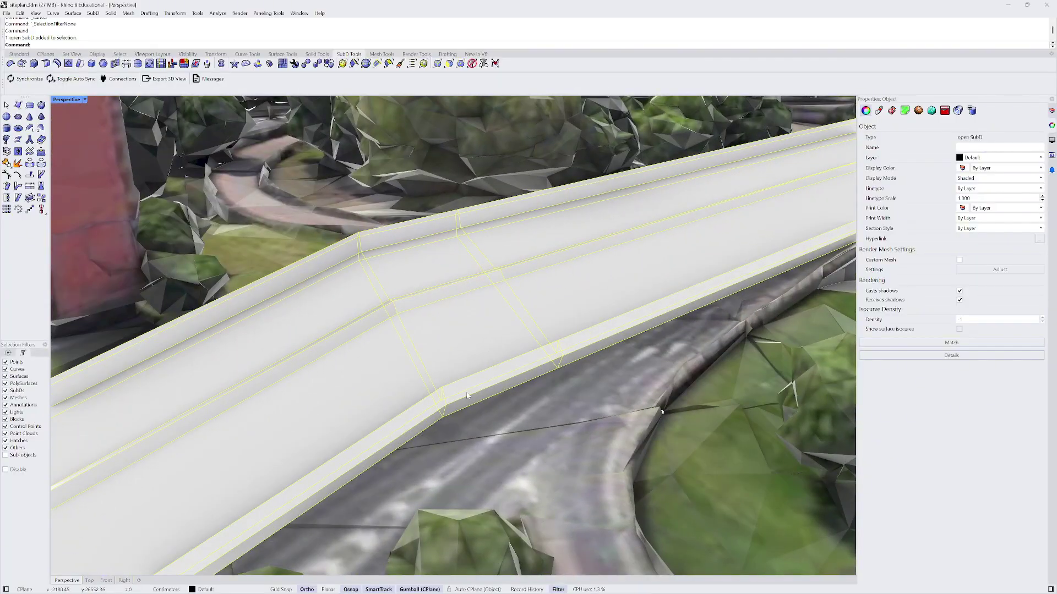
# - Select the bridge's side face where the ramp branches, inspecting it from several angles
pyautogui.click(449, 64)
pyautogui.click(500, 389)
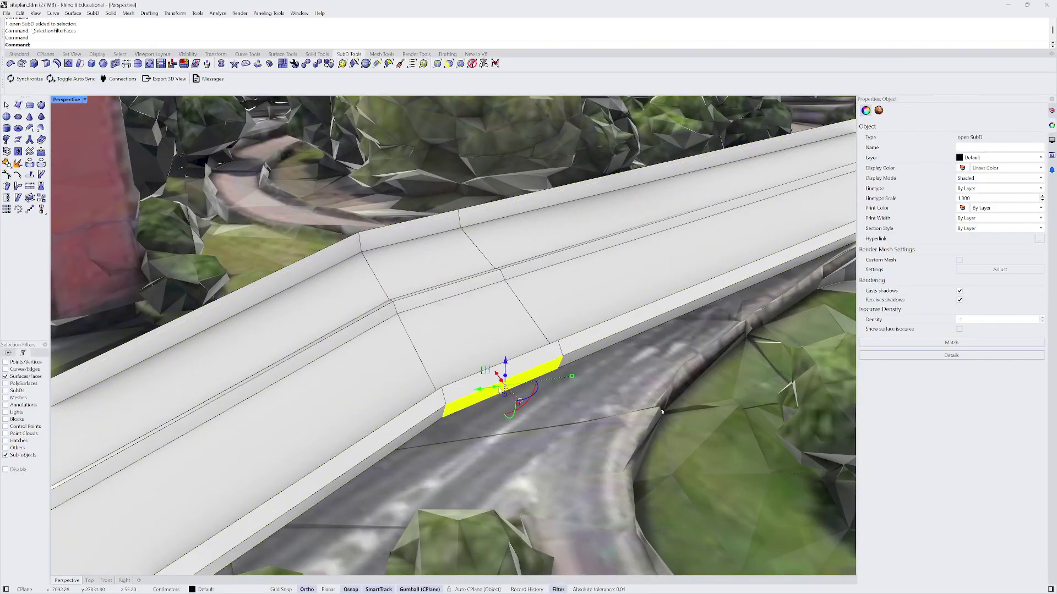
pyautogui.scroll(-4, 507, 378)
pyautogui.moveTo(507, 379); pyautogui.dragTo(539, 317, button='right')
pyautogui.scroll(4, 444, 321)
pyautogui.scroll(4, 284, 431)
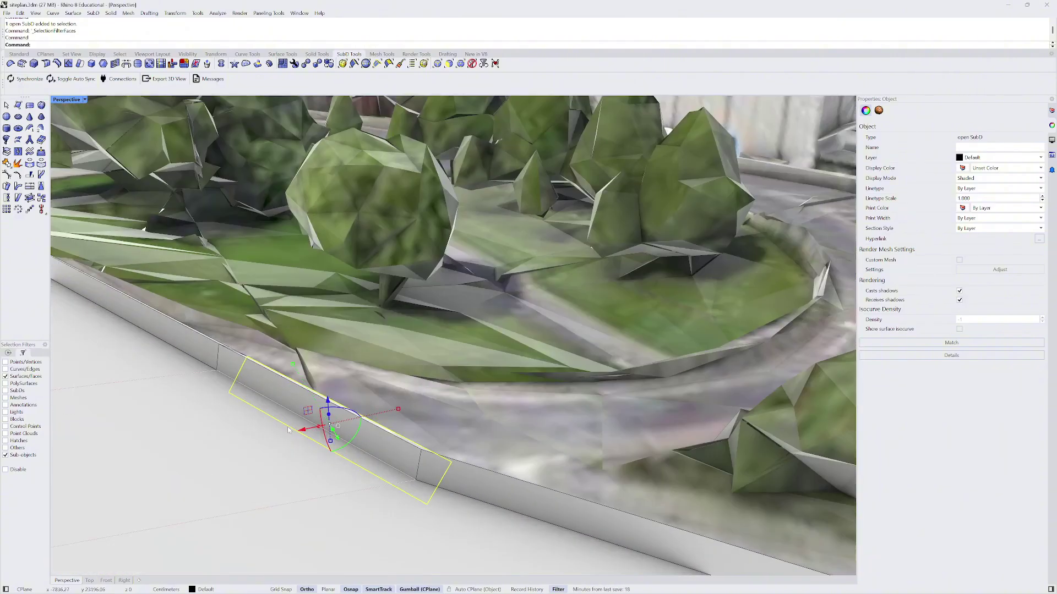
pyautogui.moveTo(286, 402); pyautogui.dragTo(242, 416, button='right')
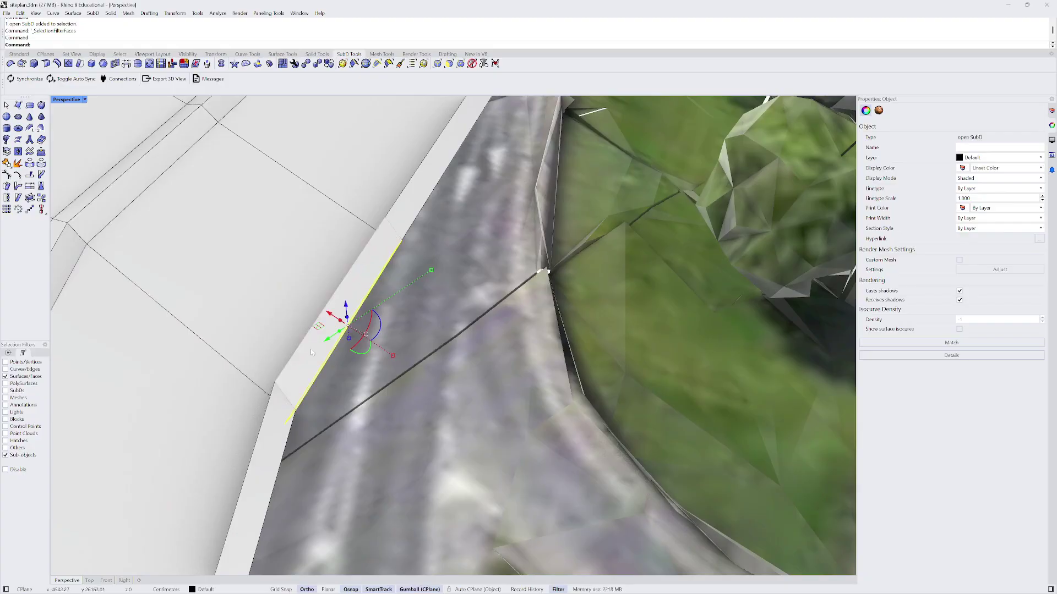
pyautogui.moveTo(311, 350); pyautogui.dragTo(179, 291, button='right')
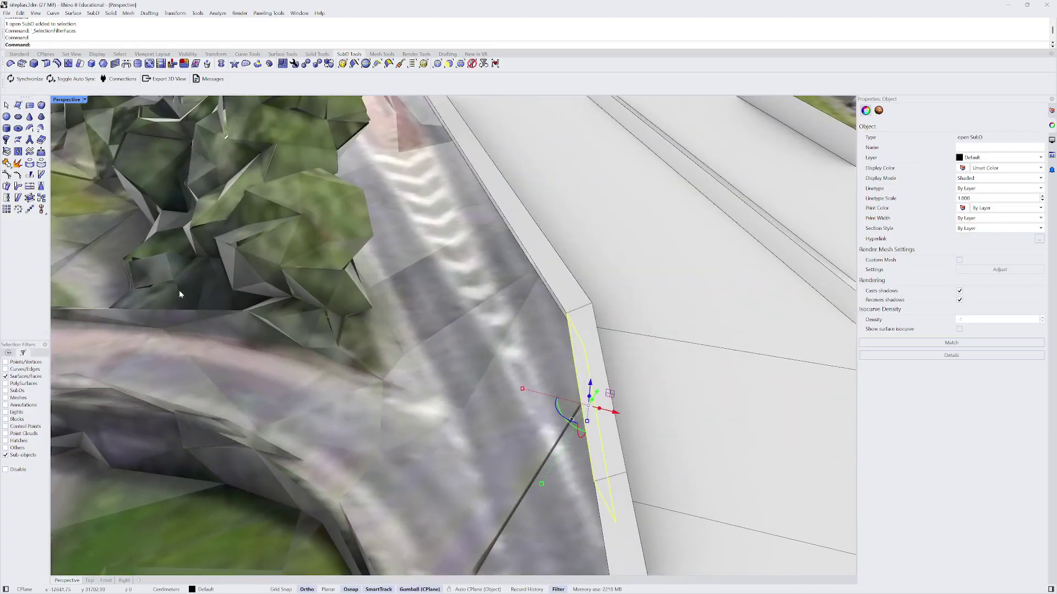
pyautogui.scroll(-4, 180, 291)
pyautogui.scroll(-4, 458, 339)
pyautogui.moveTo(465, 286); pyautogui.dragTo(514, 348, button='right')
pyautogui.scroll(-5, 498, 355)
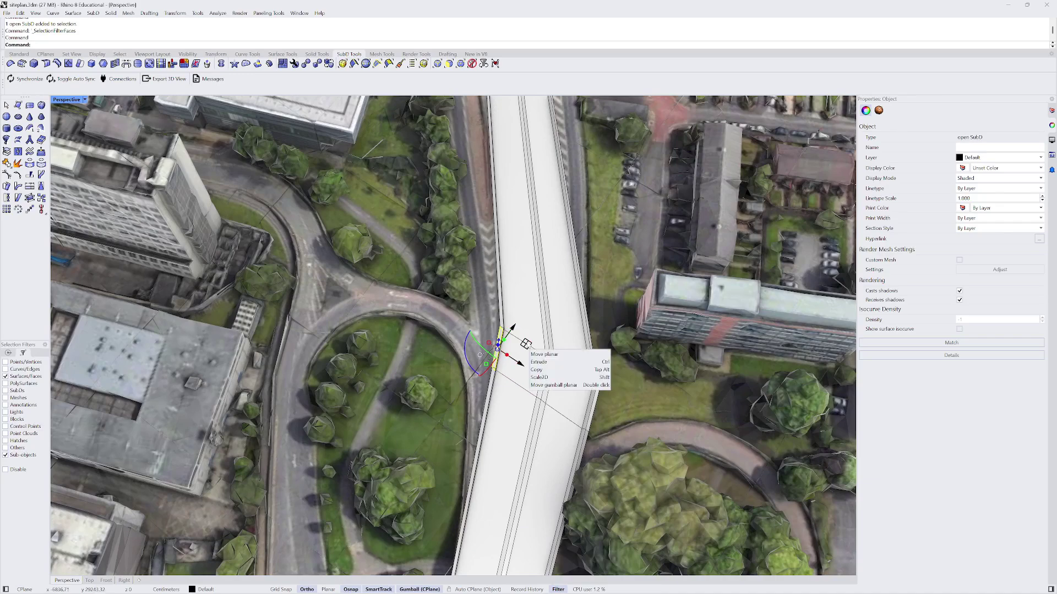
# - Gumball-extrude the side face into a ramp, curving it into a long tail in smooth display
pyautogui.keyDown('ctrl'); pyautogui.moveTo(526, 344); pyautogui.dragTo(323, 318); pyautogui.keyUp('ctrl')
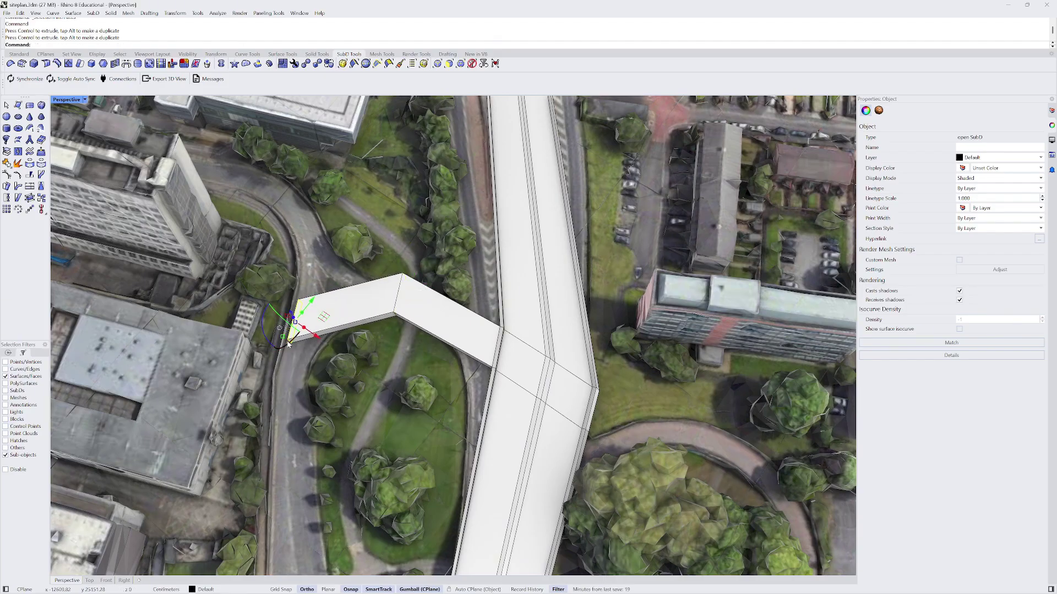
pyautogui.moveTo(263, 343); pyautogui.dragTo(299, 365)
pyautogui.scroll(-3, 422, 300)
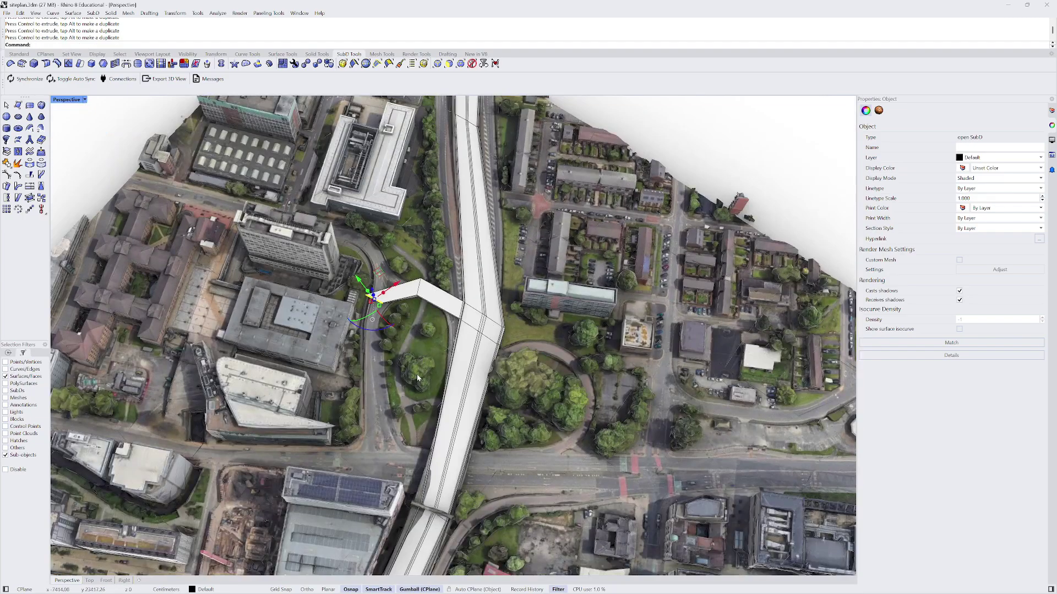
pyautogui.scroll(2, 376, 358)
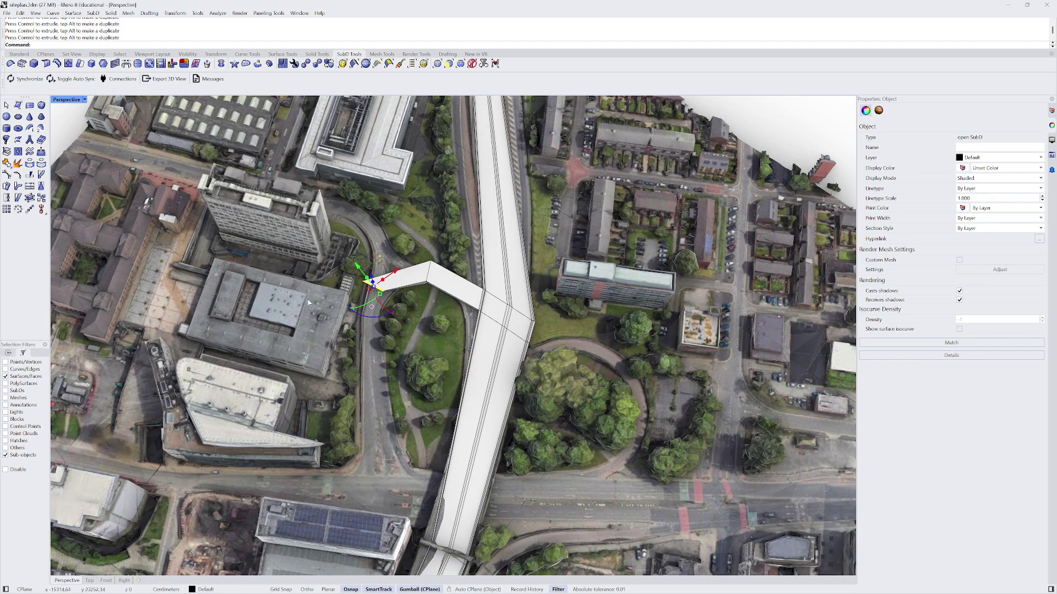
pyautogui.press('Tab')
pyautogui.moveTo(379, 373); pyautogui.dragTo(412, 429, button='right')
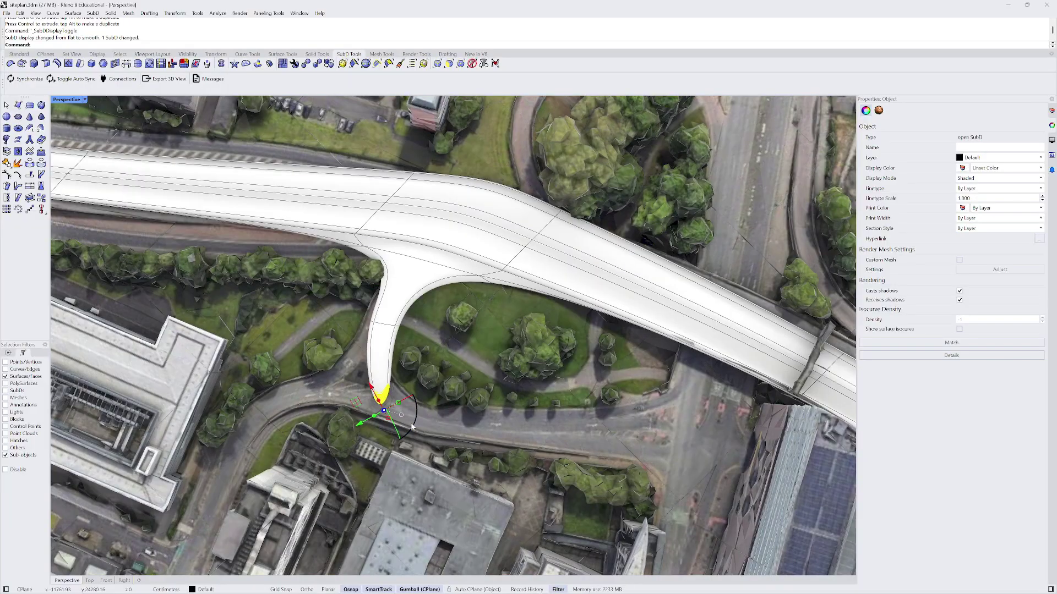
pyautogui.moveTo(358, 404); pyautogui.dragTo(684, 402)
pyautogui.moveTo(578, 353); pyautogui.dragTo(413, 355, button='right')
pyautogui.scroll(5, 432, 359)
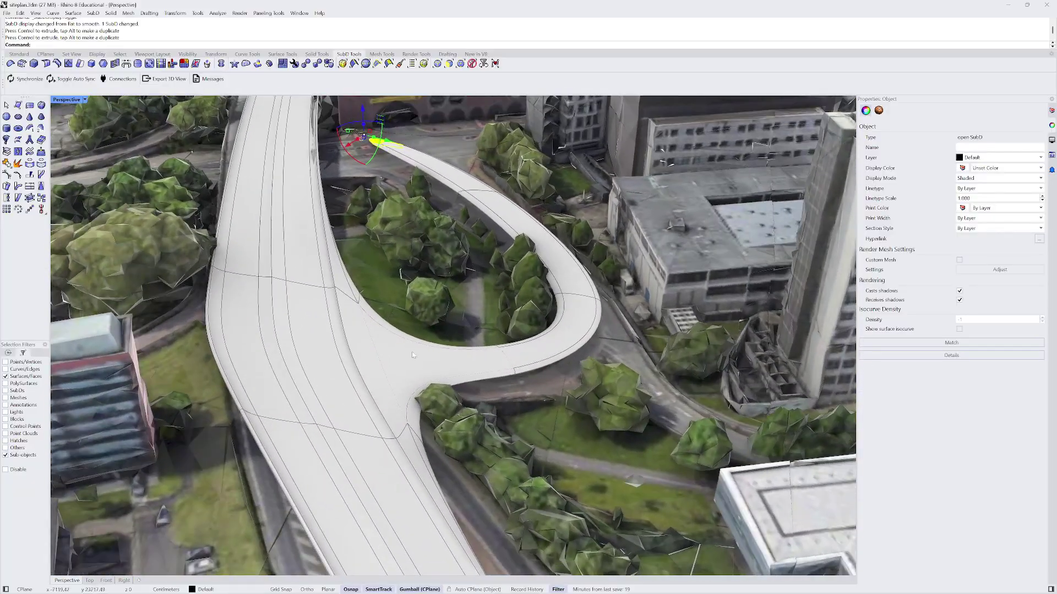
# - Select three ramp faces at the junction and extrude them with ExtrudeSubD
pyautogui.click(401, 362)
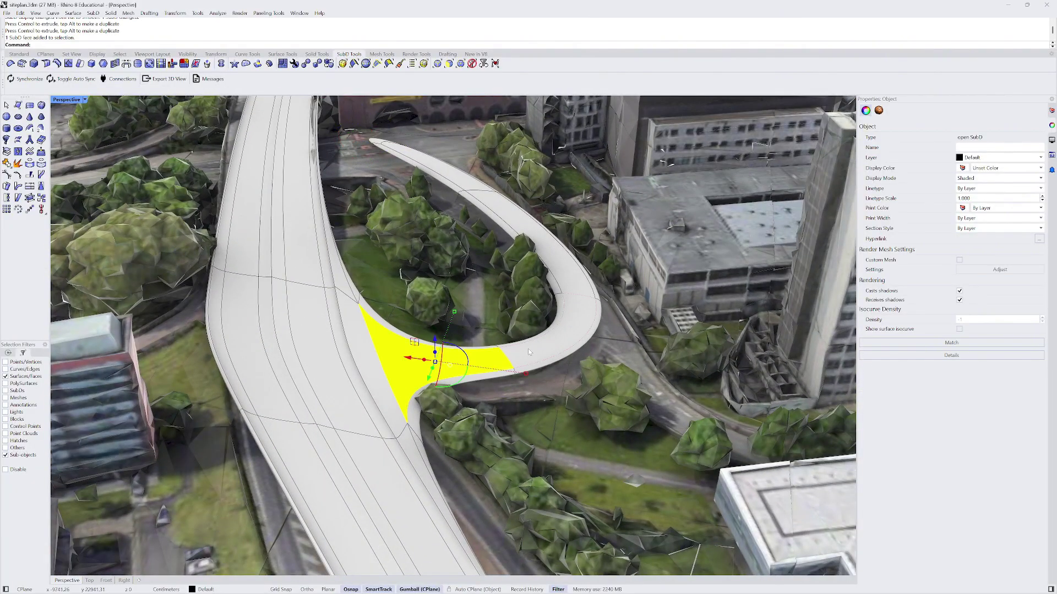
pyautogui.keyDown('shift'); pyautogui.click(564, 337); pyautogui.keyUp('shift')
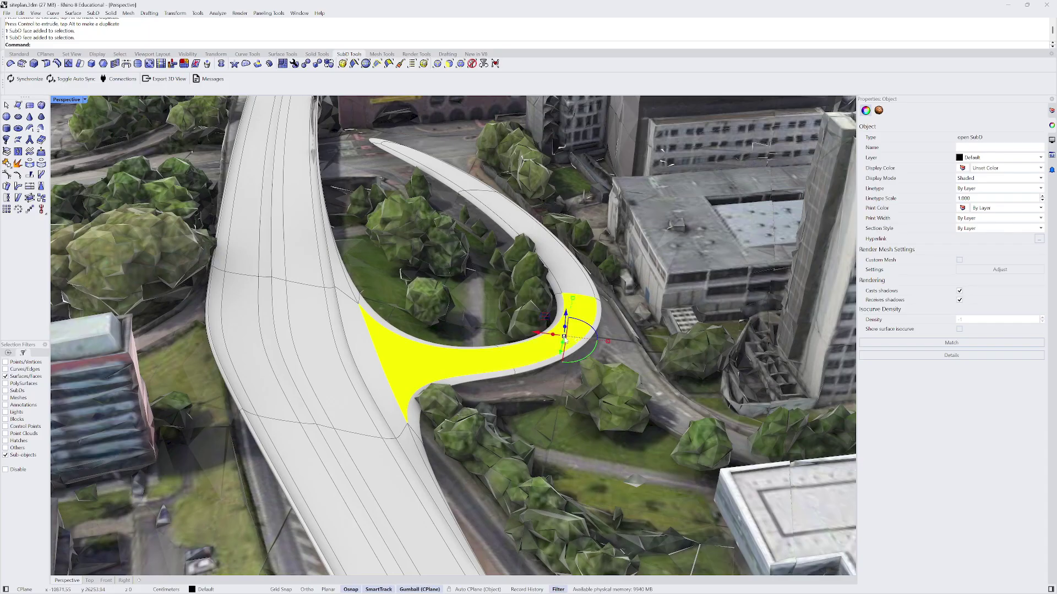
pyautogui.keyDown('shift'); pyautogui.click(554, 260); pyautogui.keyUp('shift')
pyautogui.moveTo(442, 177); pyautogui.dragTo(303, 104, button='right')
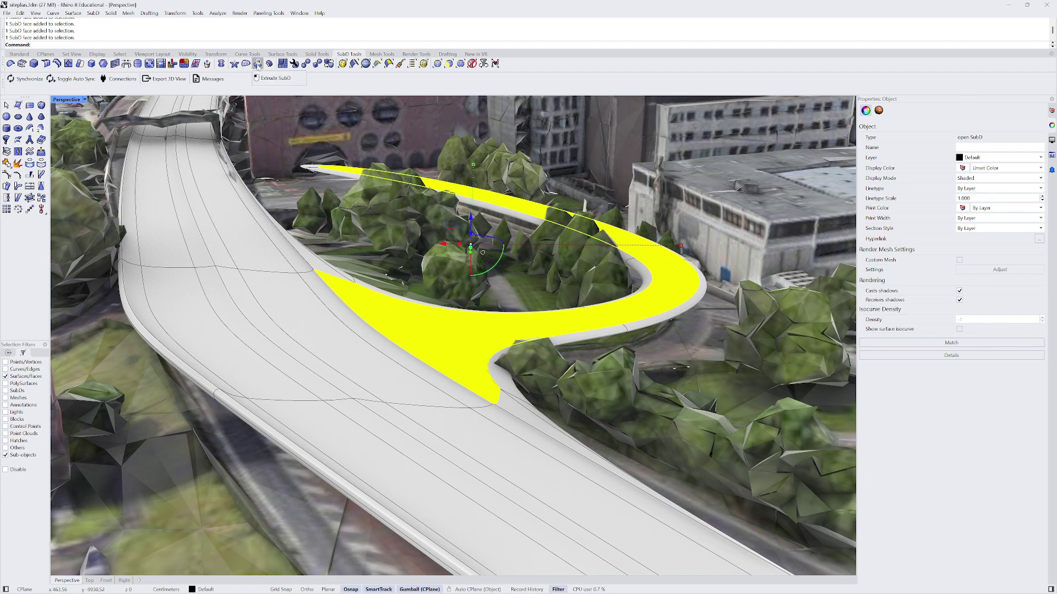
pyautogui.click(258, 64)
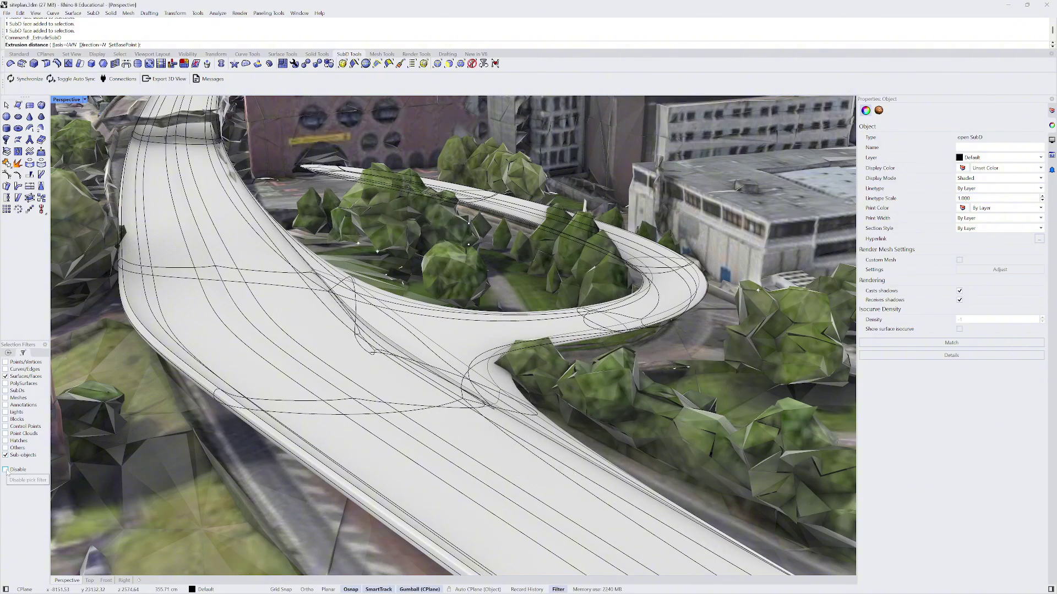
pyautogui.click(8, 352)
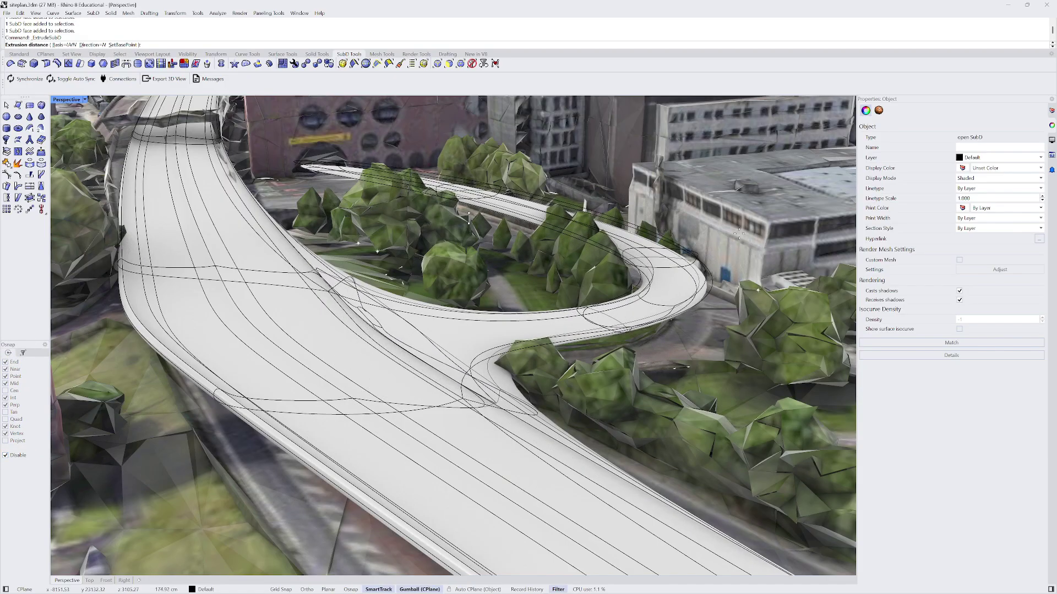
pyautogui.click(735, 247)
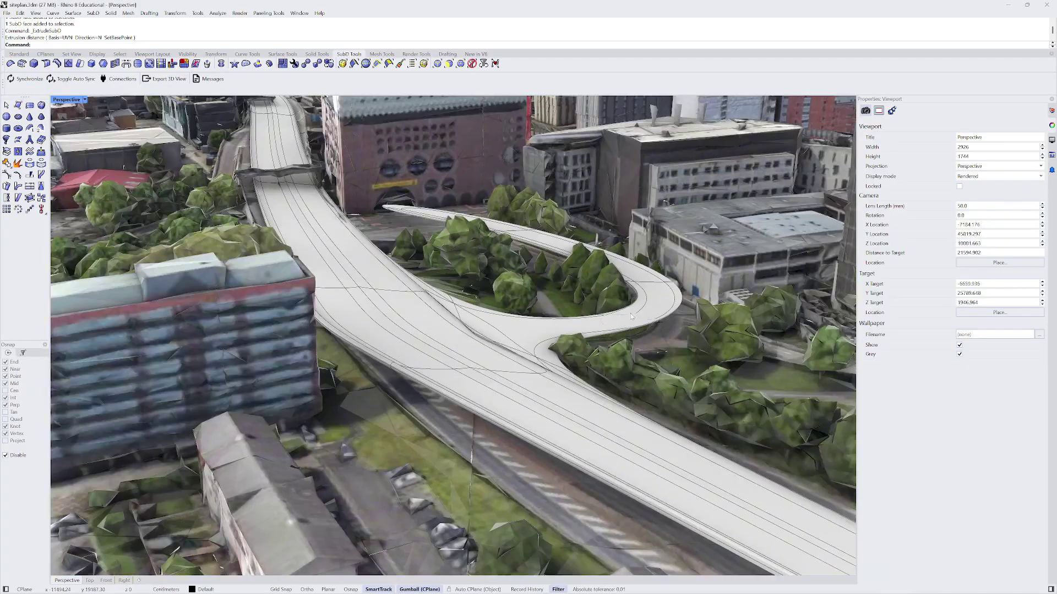
pyautogui.middleClick(588, 318)
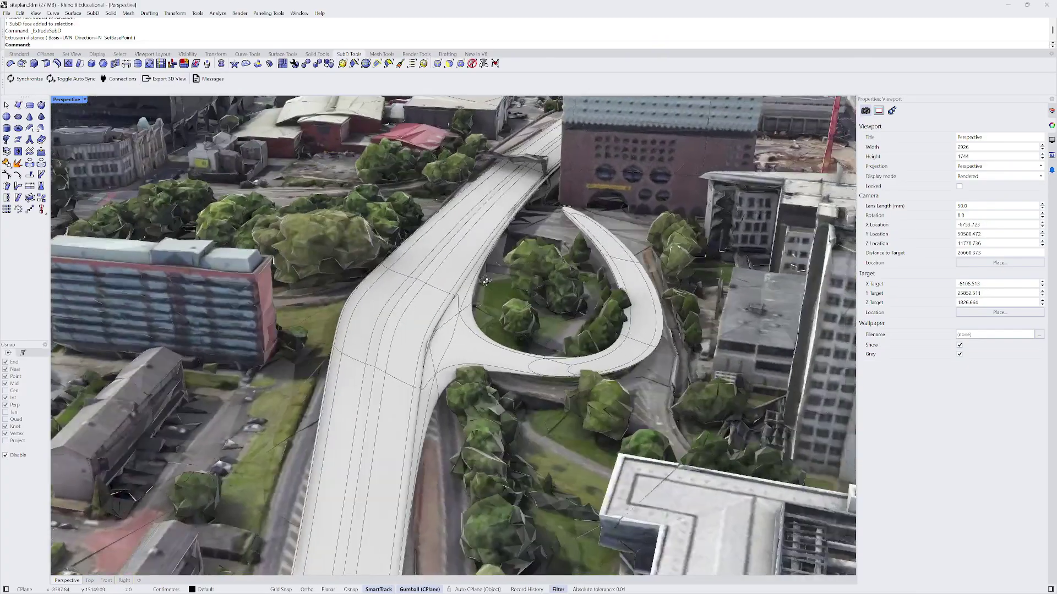
# - Switch the SubD to flat display and undo the ramp face extrusion
pyautogui.press('Tab')
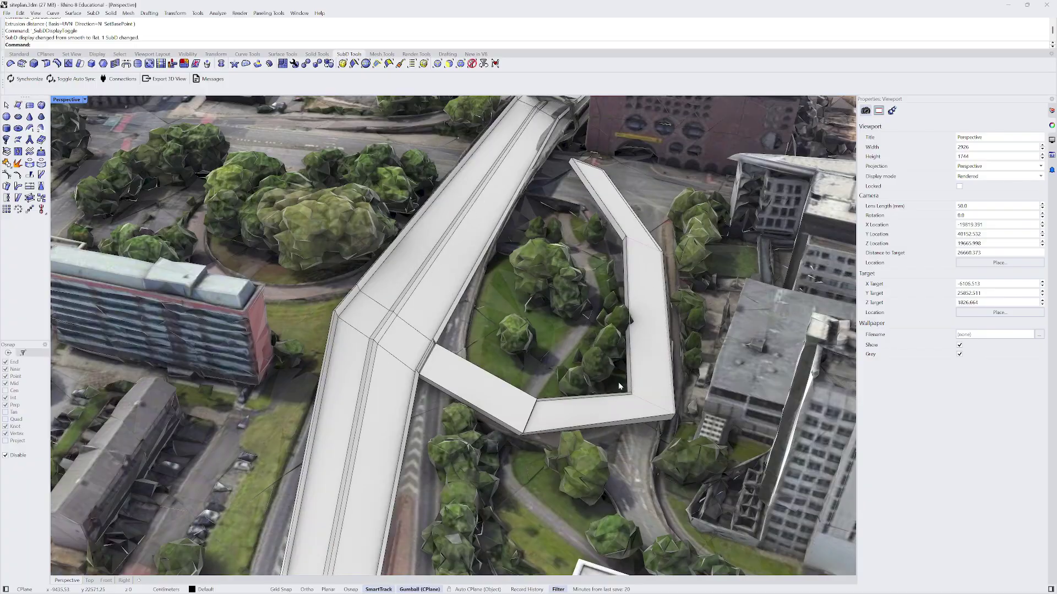
pyautogui.hotkey('ctrl', 'z')
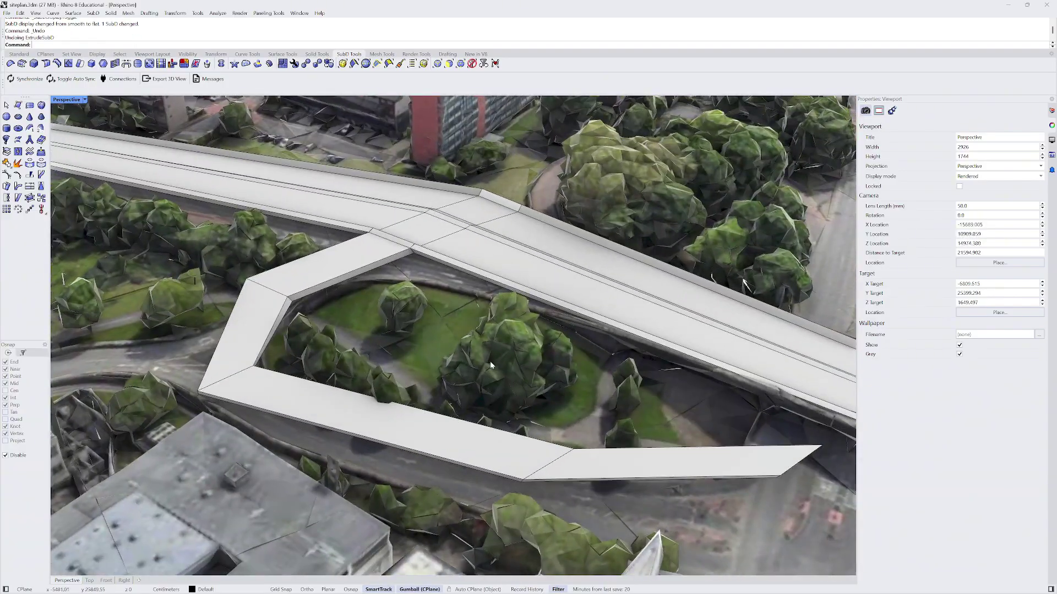
pyautogui.moveTo(343, 259); pyautogui.dragTo(438, 320, button='right')
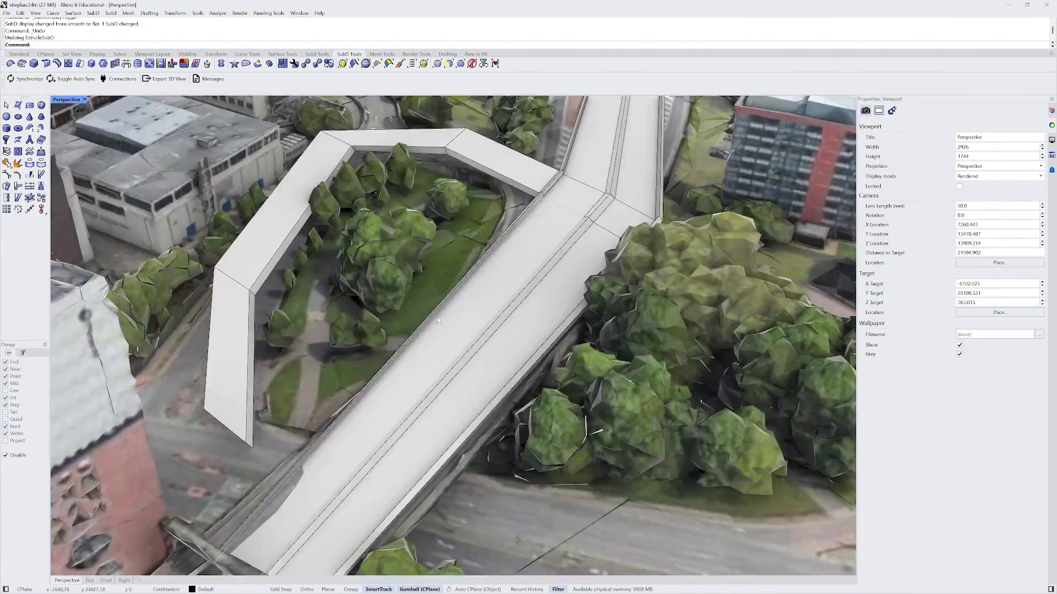
pyautogui.scroll(3, 439, 320)
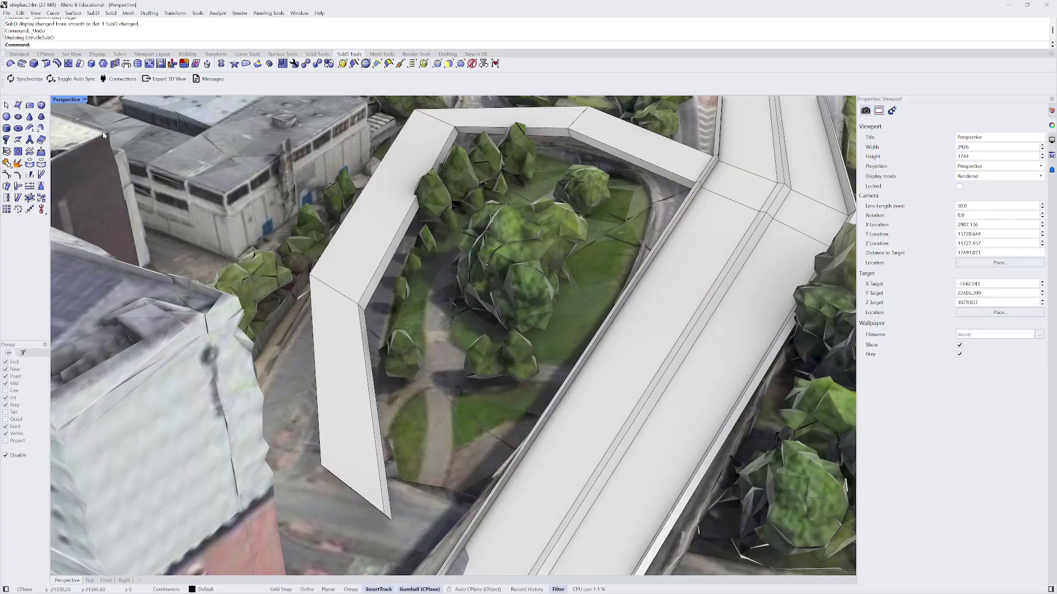
# - Insert a new edge along the ramp's inner wall edge loop
pyautogui.click(58, 64)
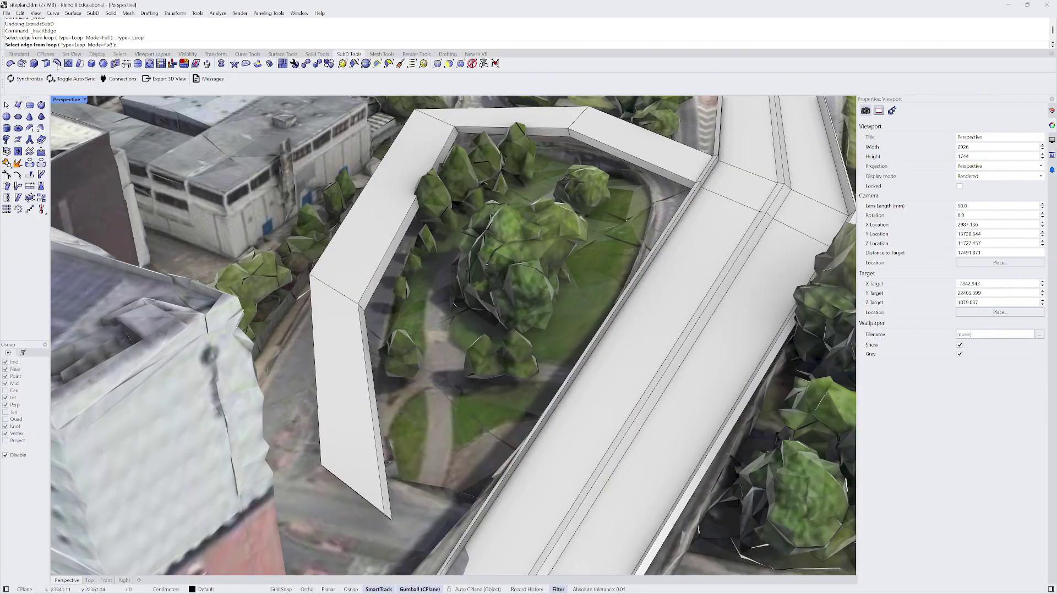
pyautogui.click(327, 286)
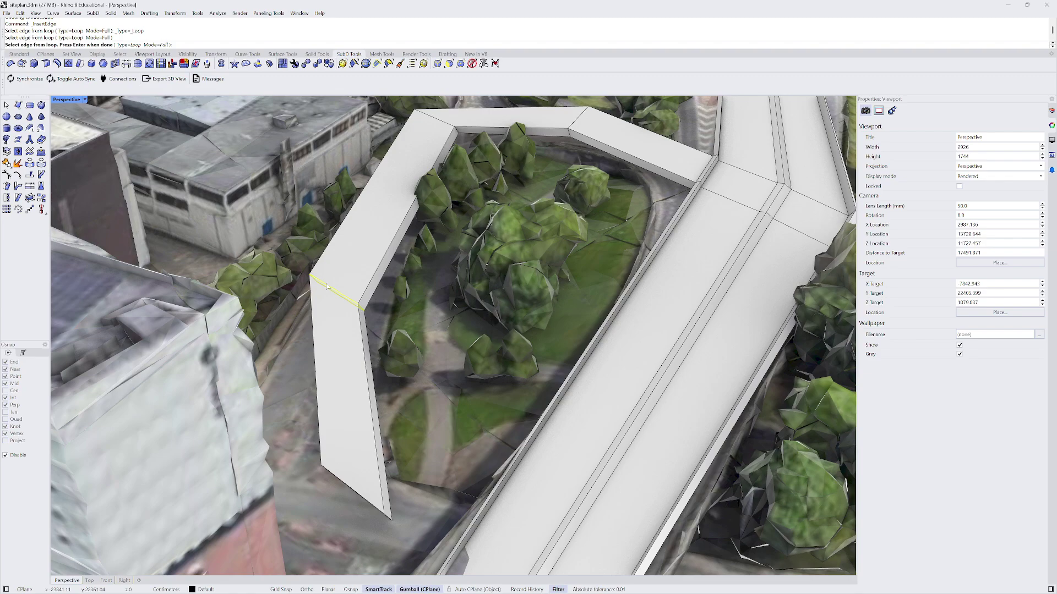
pyautogui.click(442, 126)
pyautogui.click(577, 126)
pyautogui.press('Return')
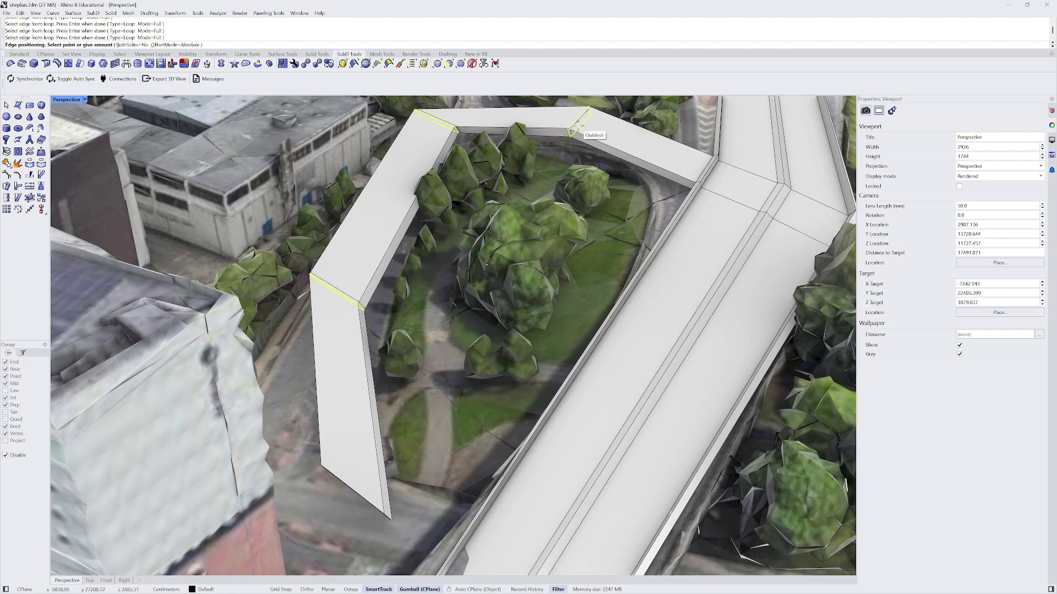
pyautogui.press('Escape')
pyautogui.press('Return')
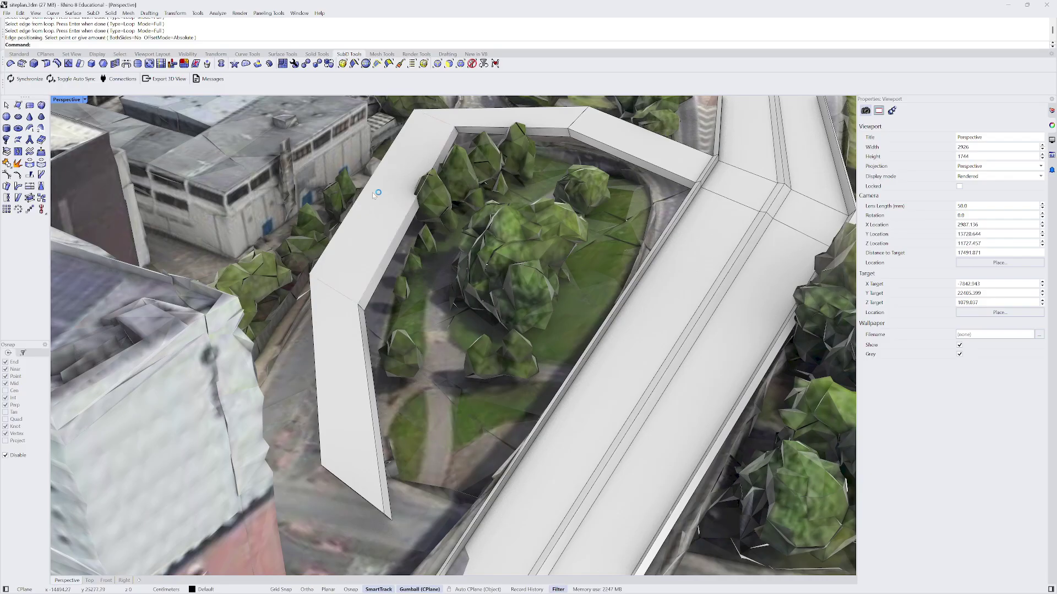
pyautogui.click(386, 251)
pyautogui.press('Return')
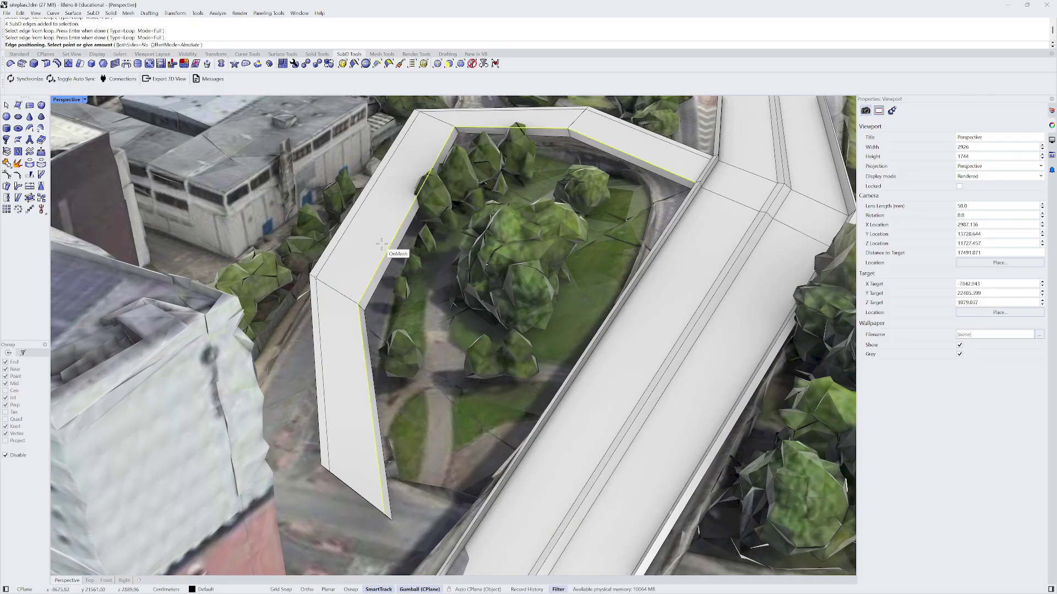
pyautogui.click(328, 301)
# - Insert a second edge along the ramp's outer wall edge loop
pyautogui.press('Return')
pyautogui.click(315, 290)
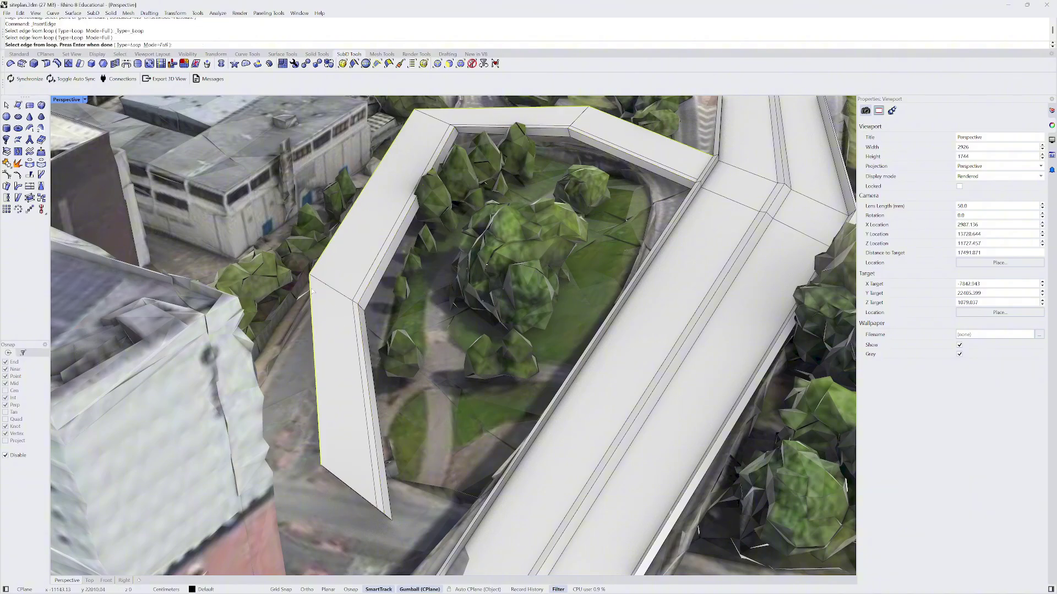
pyautogui.press('Return')
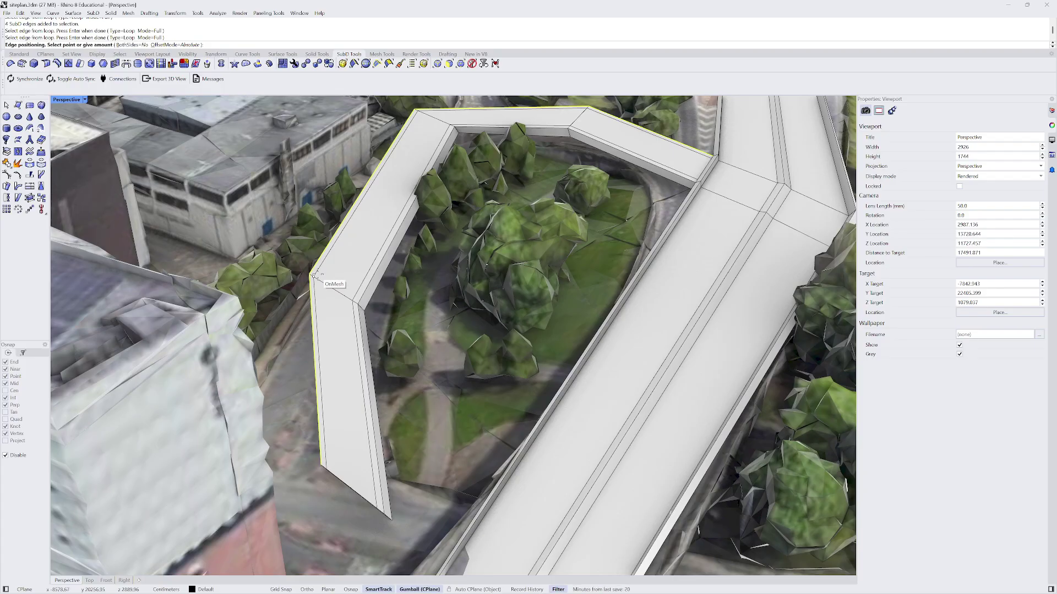
pyautogui.click(317, 279)
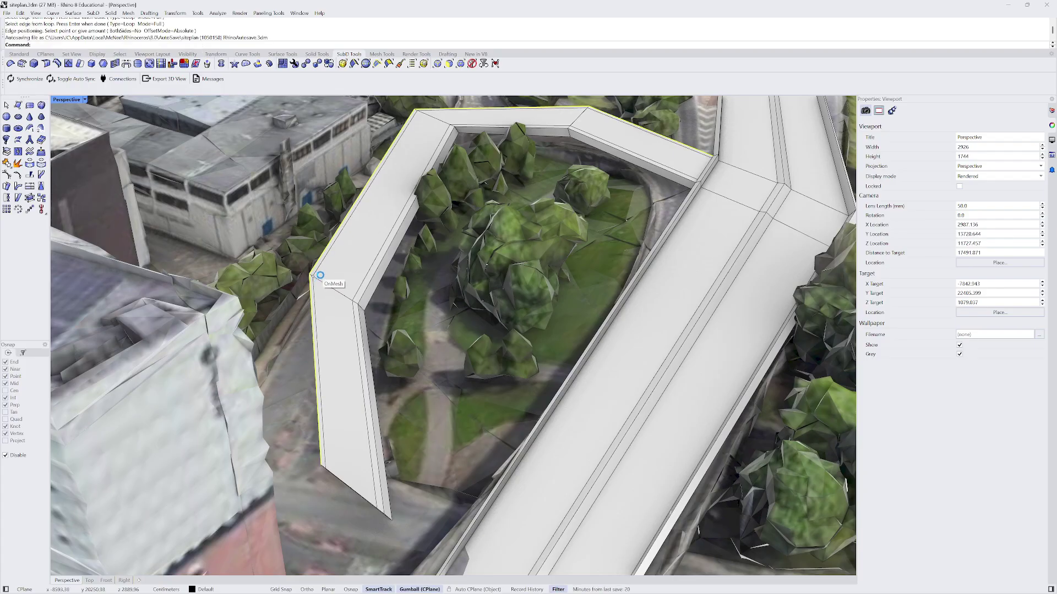
pyautogui.scroll(-4, 326, 265)
pyautogui.moveTo(330, 272)
pyautogui.mouseDown(button='right')
pyautogui.moveTo(347, 248)
pyautogui.moveTo(344, 269)
pyautogui.mouseUp(button='right')
# - Pick wall and top faces at the ramp end, then clear the selection near the junction
pyautogui.keyDown('shift'); pyautogui.moveTo(344, 268); pyautogui.dragTo(331, 303, button='right'); pyautogui.keyUp('shift')
pyautogui.scroll(3, 332, 306)
pyautogui.keyDown('ctrl'); pyautogui.keyDown('shift'); pyautogui.click(318, 332); pyautogui.keyUp('shift'); pyautogui.keyUp('ctrl')
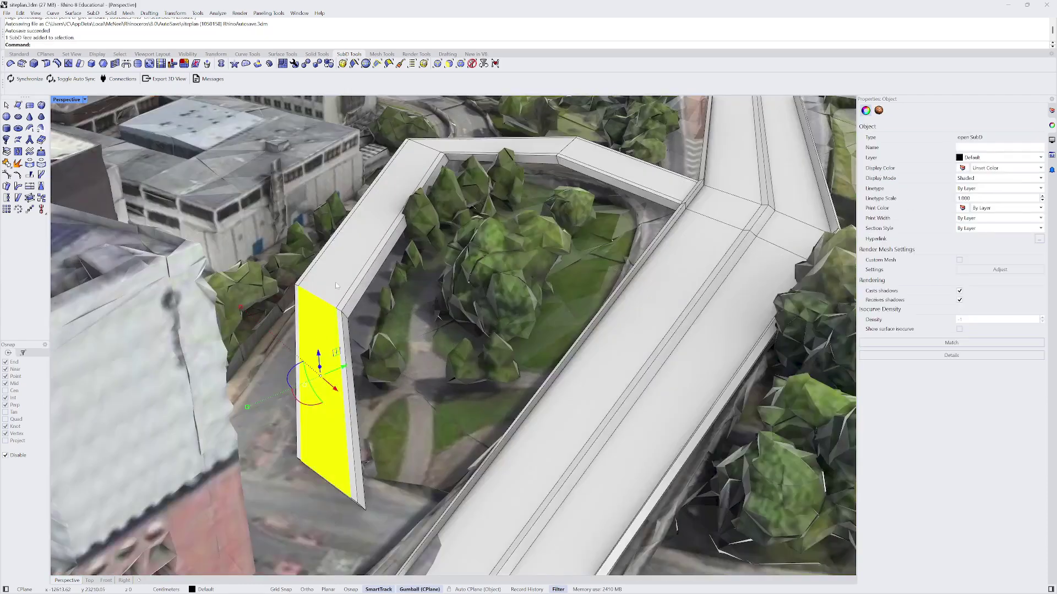
pyautogui.keyDown('ctrl'); pyautogui.keyDown('shift'); pyautogui.click(331, 269); pyautogui.keyUp('shift'); pyautogui.keyUp('ctrl')
pyautogui.keyDown('ctrl'); pyautogui.keyDown('shift'); pyautogui.click(528, 148); pyautogui.keyUp('shift'); pyautogui.keyUp('ctrl')
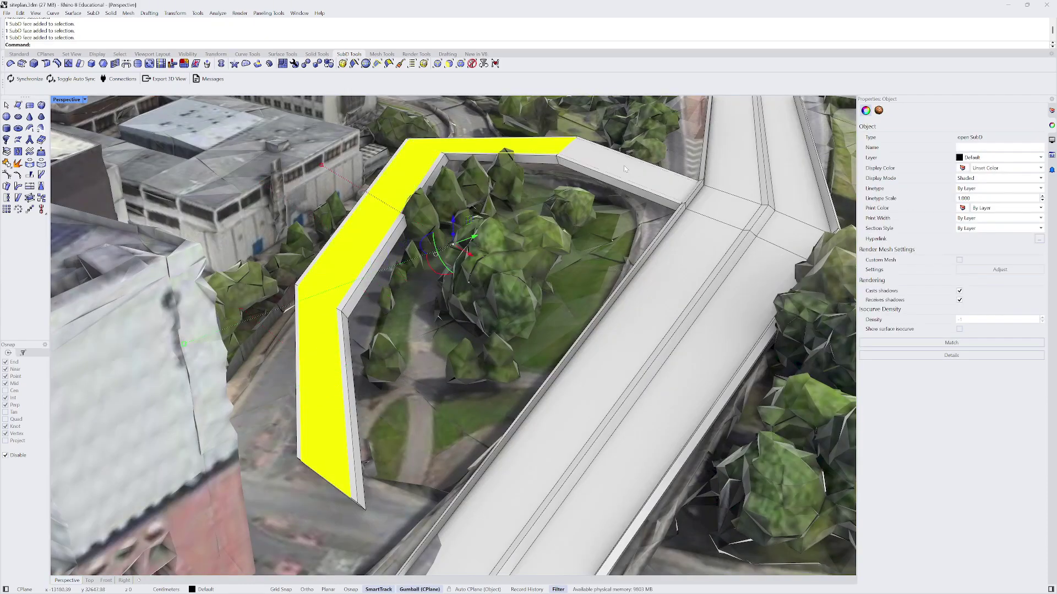
pyautogui.scroll(6, 626, 167)
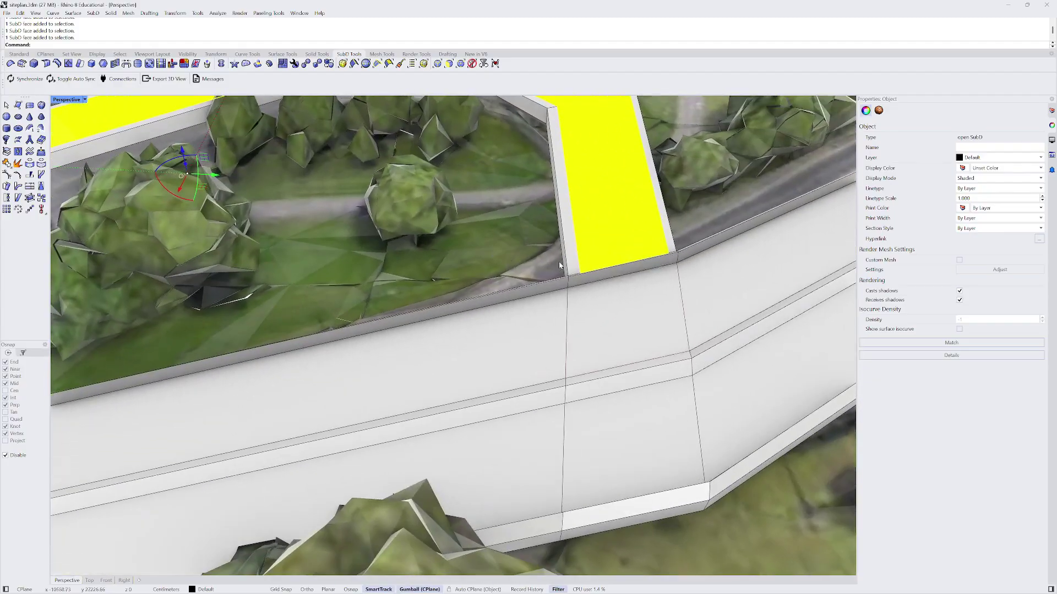
pyautogui.keyDown('shift'); pyautogui.moveTo(560, 266); pyautogui.dragTo(407, 285, button='right'); pyautogui.keyUp('shift')
pyautogui.scroll(4, 403, 283)
pyautogui.moveTo(330, 278); pyautogui.dragTo(357, 323, button='right')
pyautogui.doubleClick(472, 354)
pyautogui.scroll(-10, 473, 354)
pyautogui.press('Escape')
pyautogui.scroll(10, 434, 326)
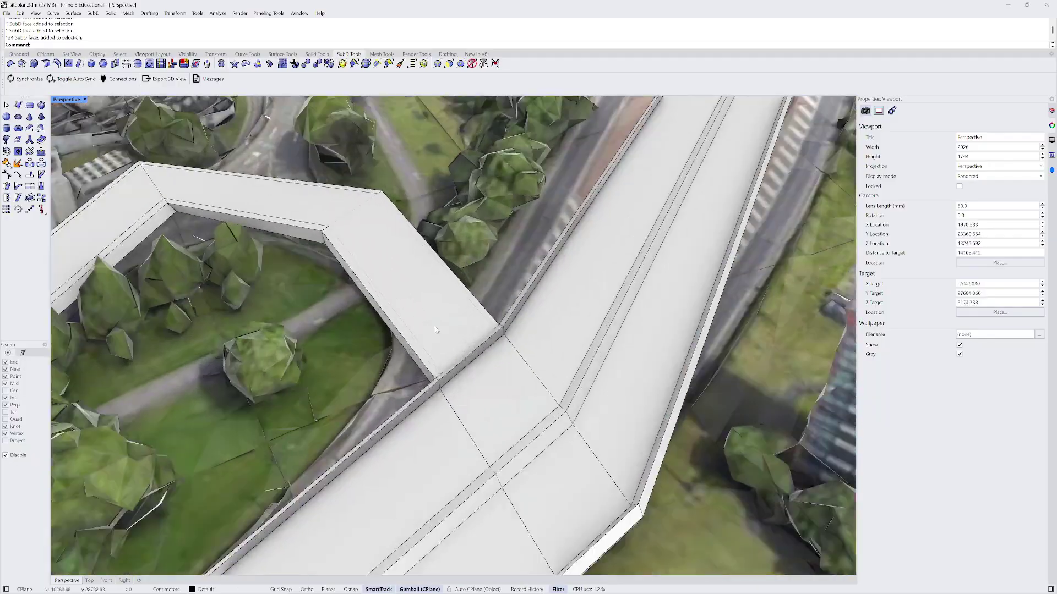
# - Select three ramp top faces and Extrude SubD along world axes instead of normals
pyautogui.click(450, 306)
pyautogui.scroll(-5, 450, 306)
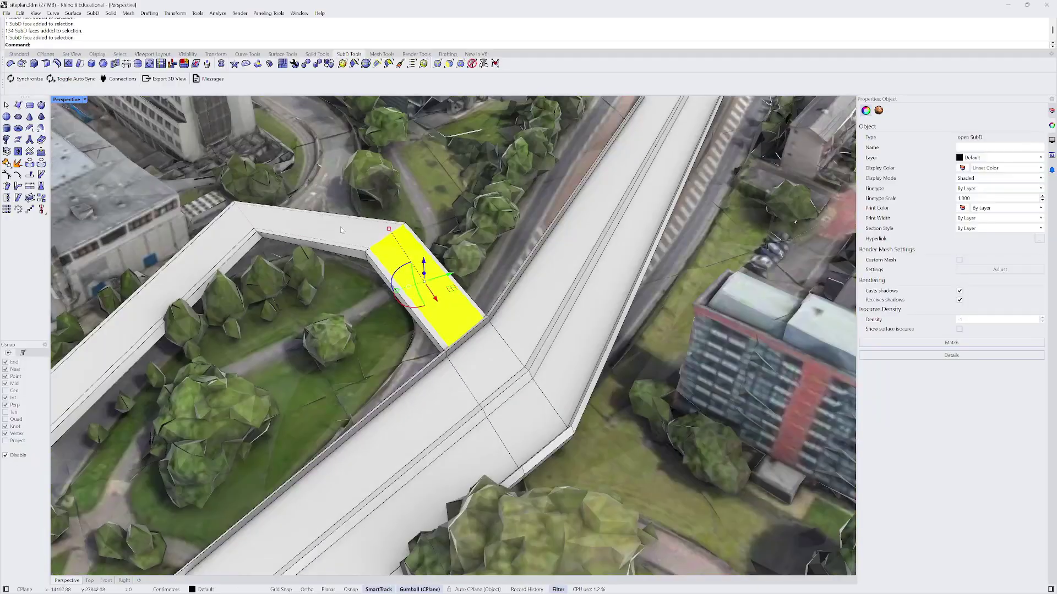
pyautogui.keyDown('ctrl'); pyautogui.keyDown('shift'); pyautogui.click(326, 222); pyautogui.keyUp('shift'); pyautogui.keyUp('ctrl')
pyautogui.keyDown('shift'); pyautogui.moveTo(326, 223); pyautogui.dragTo(468, 162, button='right'); pyautogui.keyUp('shift')
pyautogui.keyDown('ctrl'); pyautogui.keyDown('shift'); pyautogui.click(297, 254); pyautogui.keyUp('shift'); pyautogui.keyUp('ctrl')
pyautogui.scroll(-2, 362, 285)
pyautogui.moveTo(361, 280); pyautogui.dragTo(348, 310, button='right')
pyautogui.scroll(5, 348, 310)
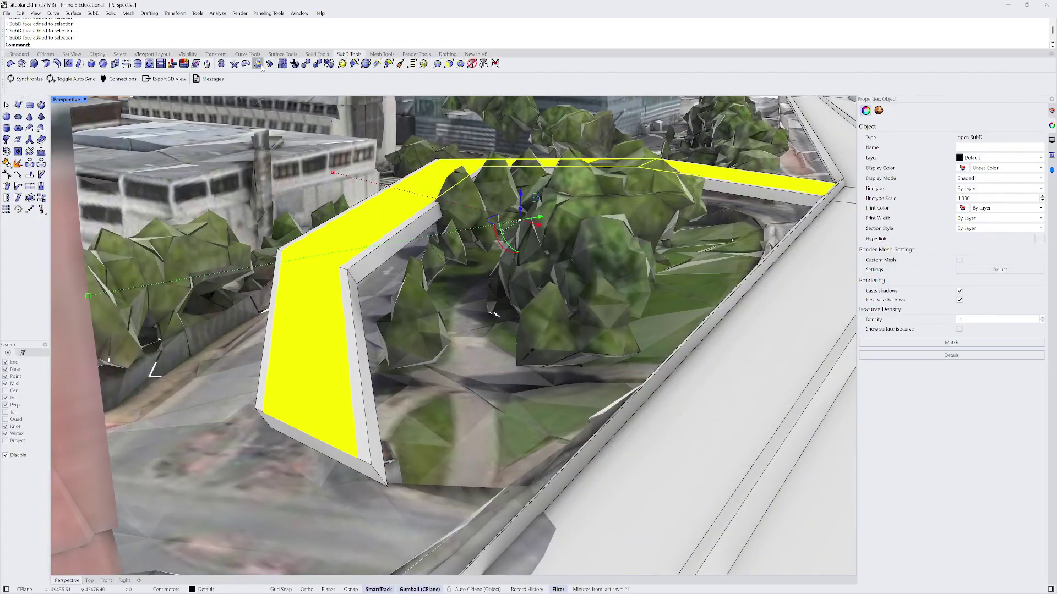
pyautogui.click(257, 63)
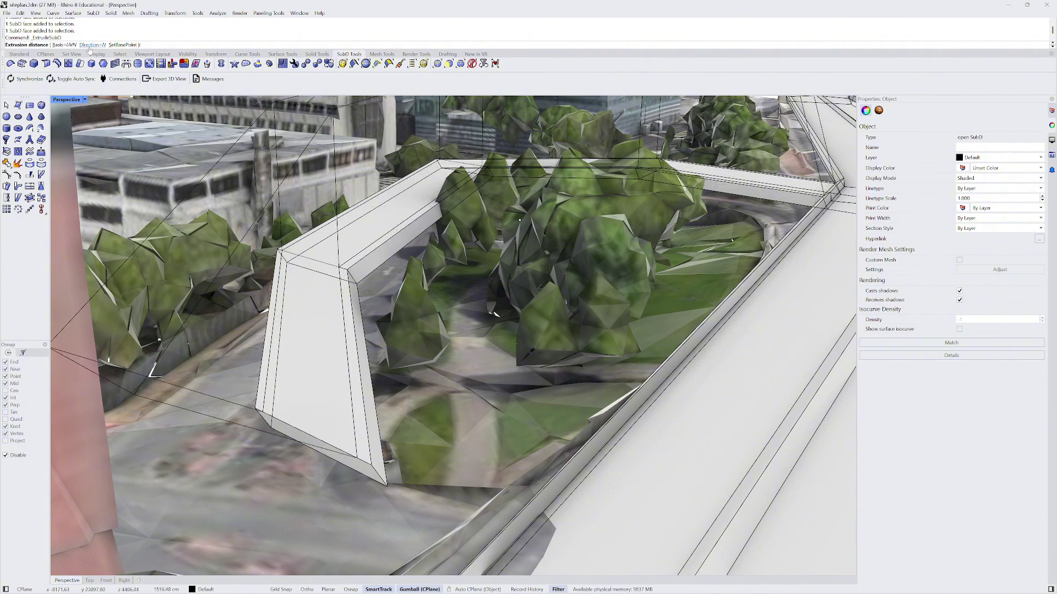
pyautogui.click(65, 46)
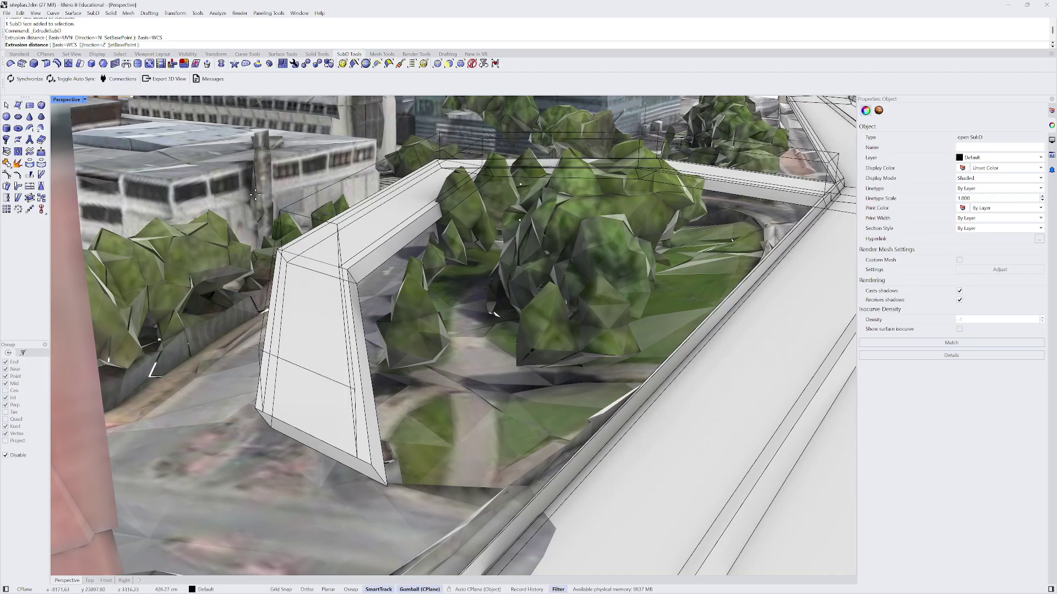
# - Commit the extrusion and orbit around the extruded ramp slab
pyautogui.click(264, 241)
pyautogui.moveTo(263, 241); pyautogui.dragTo(397, 324, button='right')
pyautogui.moveTo(417, 370); pyautogui.dragTo(394, 347, button='right')
pyautogui.scroll(4, 386, 344)
pyautogui.moveTo(323, 321); pyautogui.dragTo(405, 343, button='right')
# - Orbit and zoom to a near top-down view of the ramp junction
pyautogui.scroll(-4, 390, 302)
pyautogui.moveTo(390, 303); pyautogui.dragTo(281, 325, button='right')
pyautogui.moveTo(357, 328); pyautogui.dragTo(347, 356, button='right')
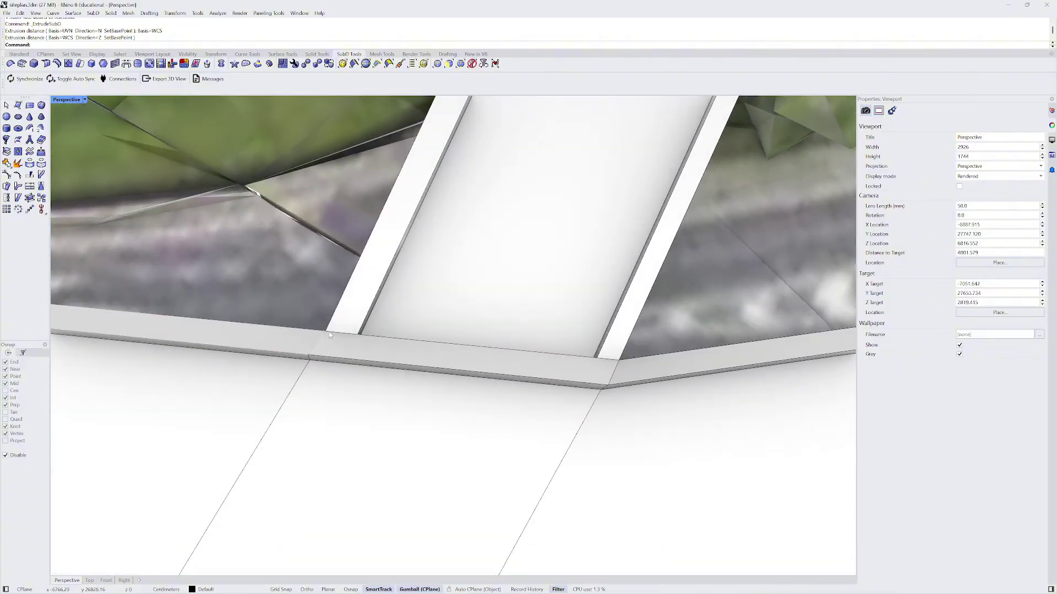
pyautogui.moveTo(278, 365); pyautogui.dragTo(349, 308, button='right')
pyautogui.scroll(2, 455, 287)
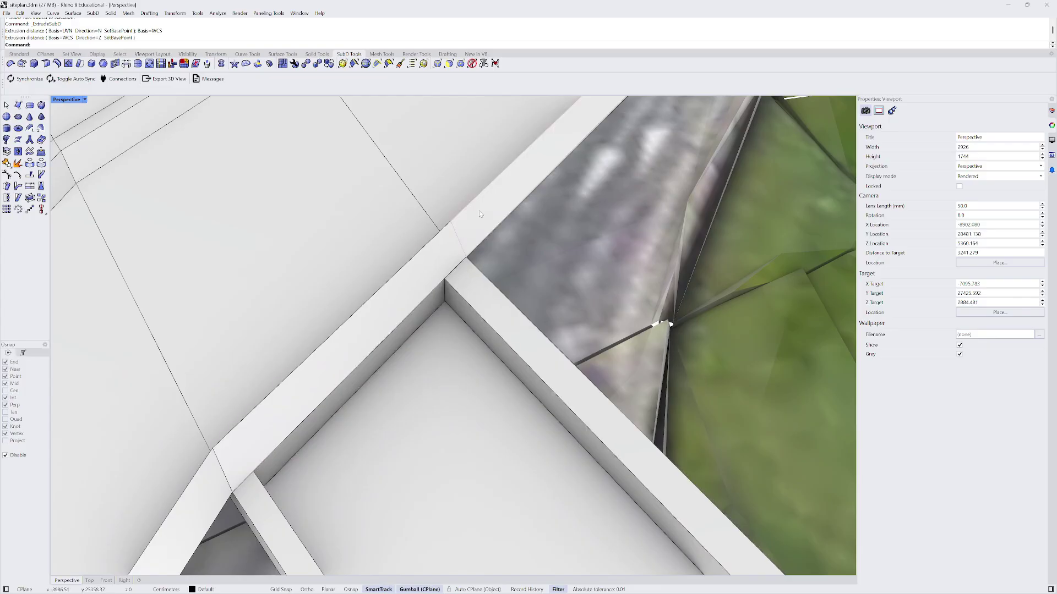
pyautogui.scroll(-10, 292, 382)
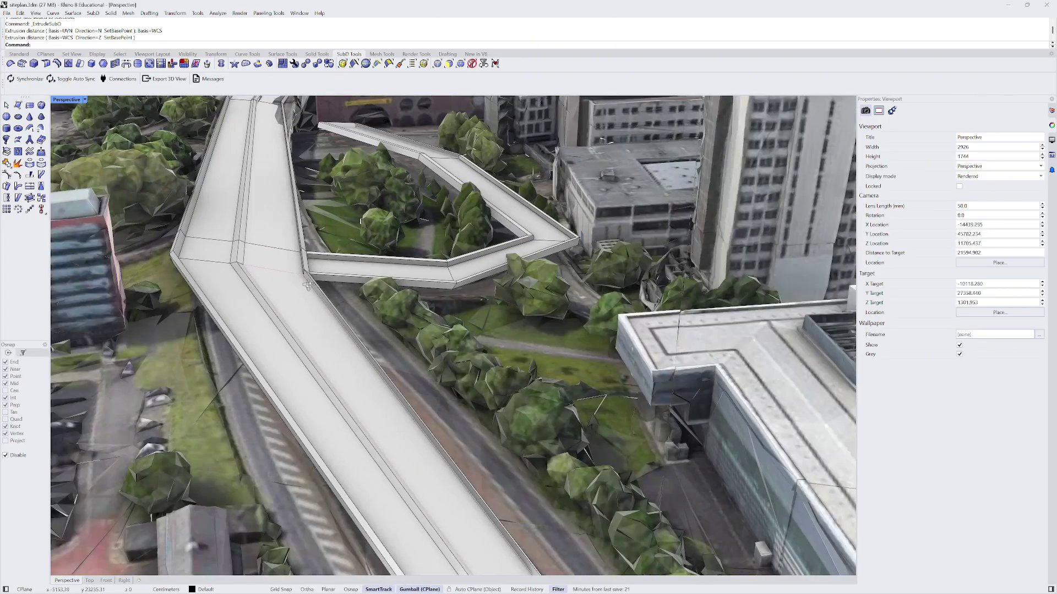
pyautogui.moveTo(308, 285); pyautogui.dragTo(329, 312, button='right')
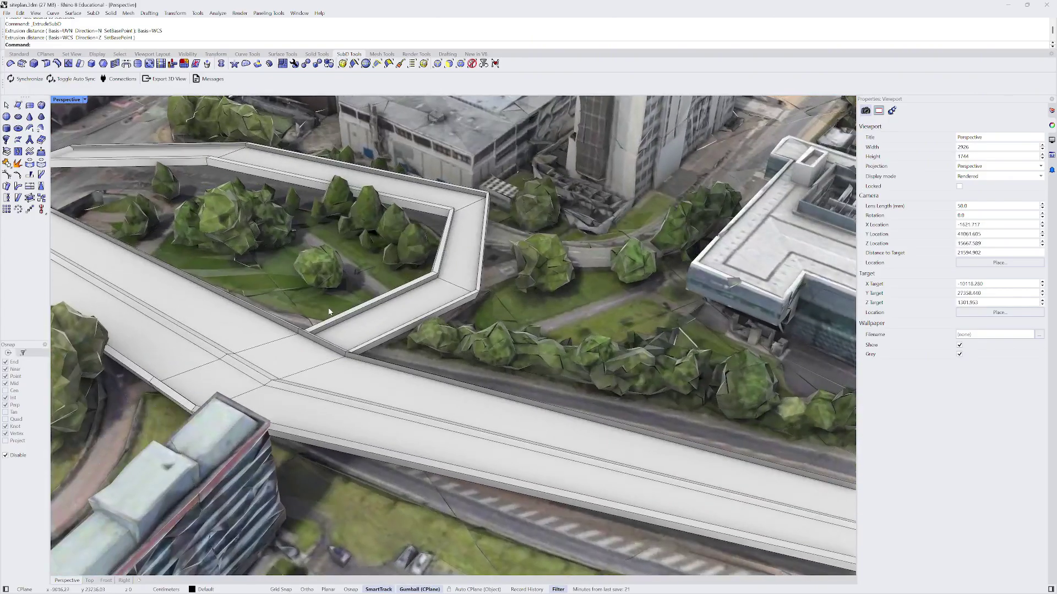
pyautogui.moveTo(180, 282); pyautogui.dragTo(415, 378, button='right')
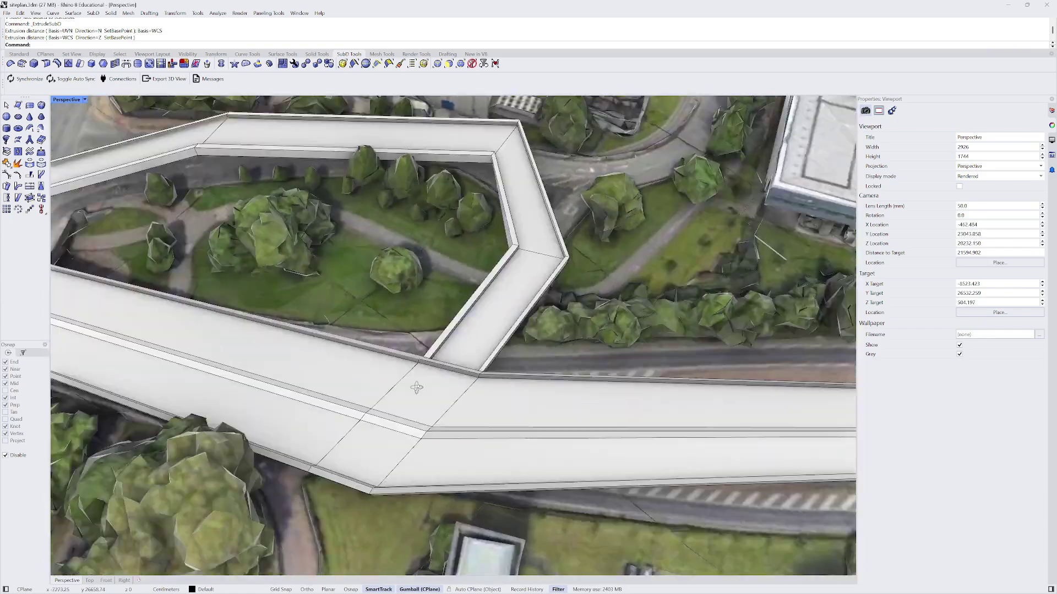
pyautogui.scroll(2, 394, 330)
pyautogui.scroll(6, 394, 330)
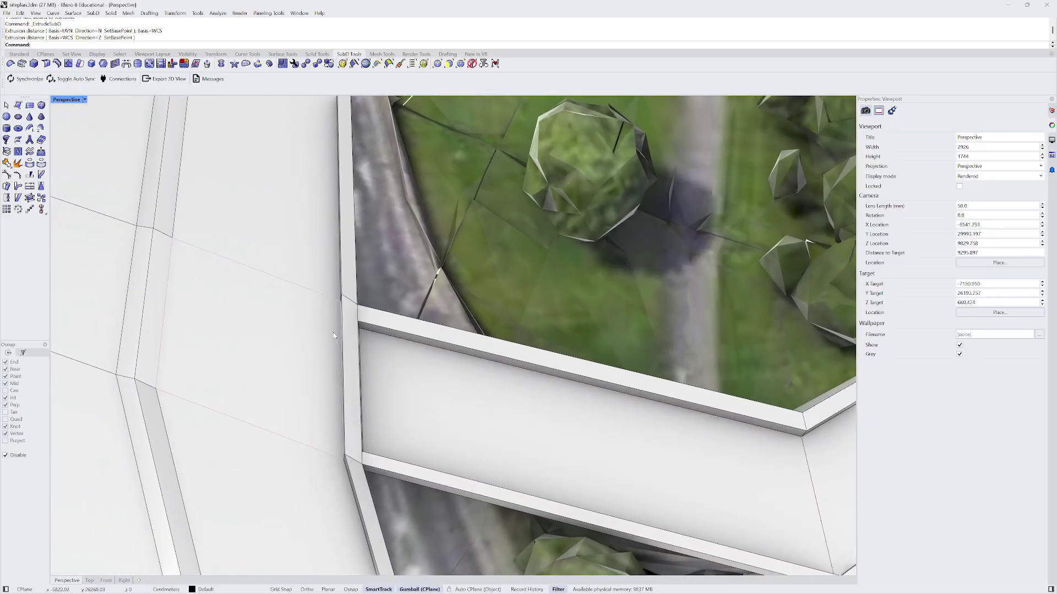
pyautogui.scroll(-4, 333, 350)
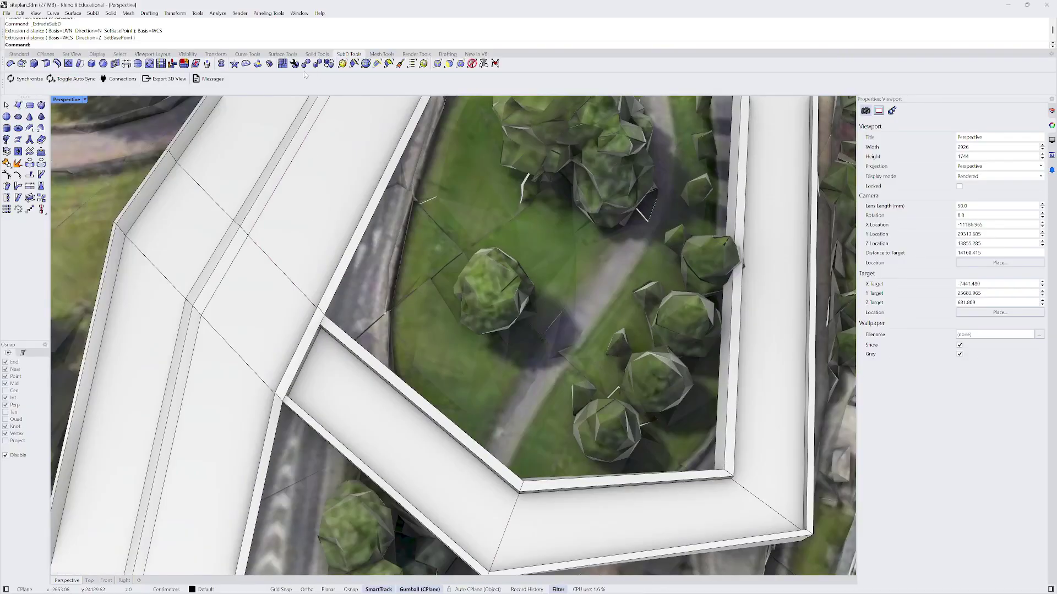
# - Insert two new edge loops across the bridge deck at the ramp junction
pyautogui.click(56, 63)
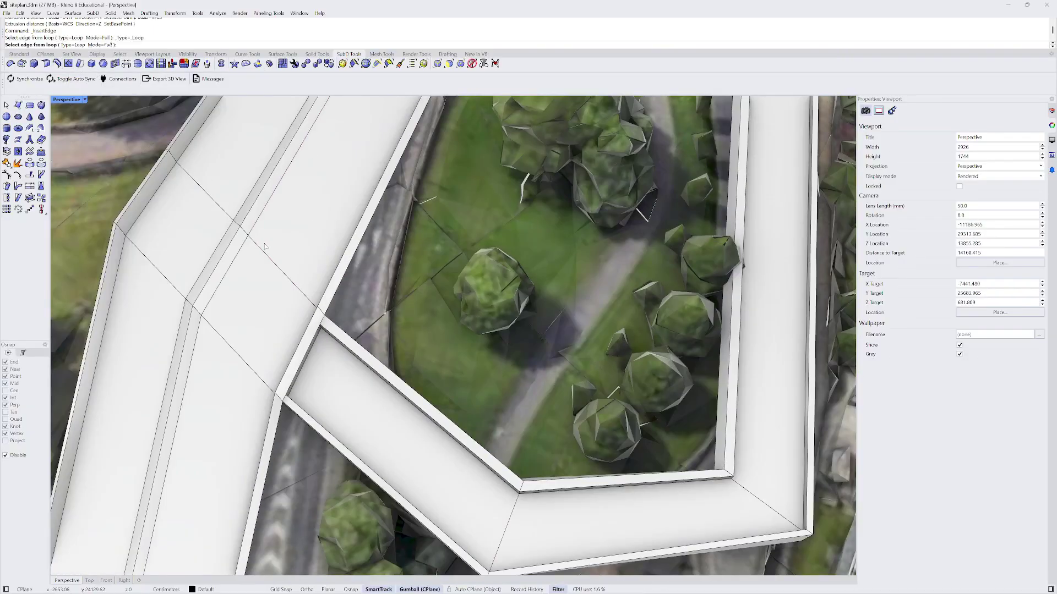
pyautogui.click(279, 275)
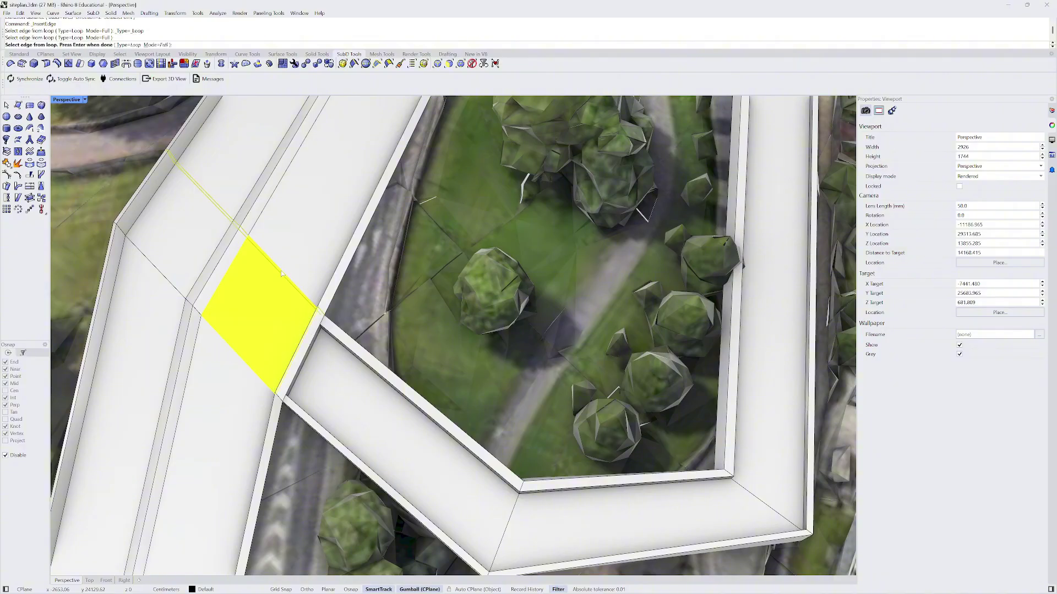
pyautogui.press('Return')
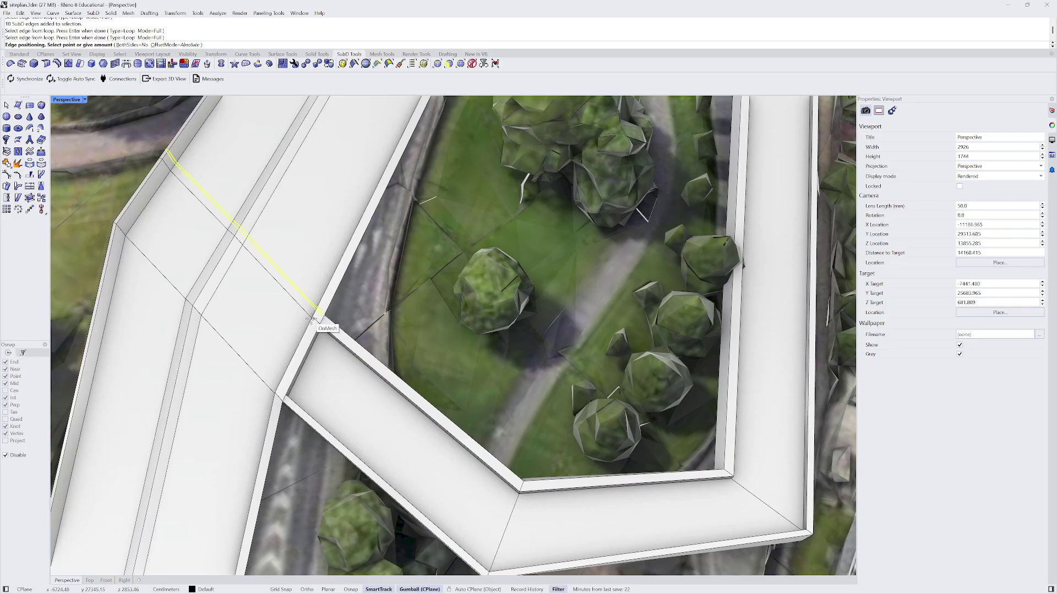
pyautogui.click(310, 320)
pyautogui.rightClick(254, 376)
pyautogui.click(255, 376)
pyautogui.press('Return')
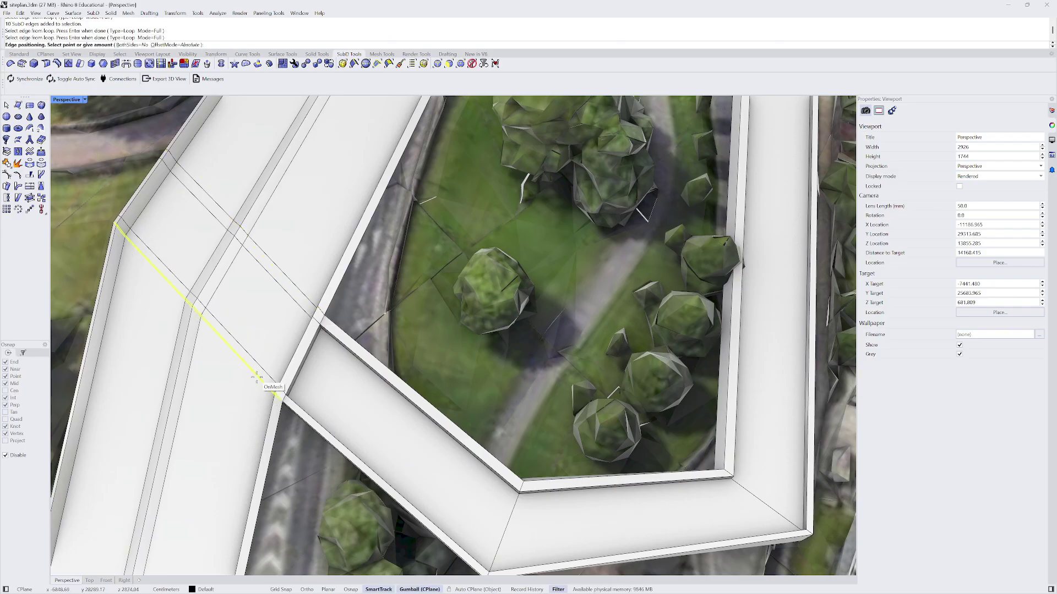
pyautogui.click(257, 378)
# - Delete the parapet's top, inner and outer faces between the new loops
pyautogui.moveTo(256, 378); pyautogui.dragTo(303, 281, button='right')
pyautogui.scroll(6, 415, 299)
pyautogui.moveTo(415, 299); pyautogui.dragTo(303, 325, button='right')
pyautogui.keyDown('shift'); pyautogui.moveTo(303, 325); pyautogui.dragTo(404, 467, button='right'); pyautogui.keyUp('shift')
pyautogui.scroll(3, 380, 319)
pyautogui.keyDown('ctrl'); pyautogui.keyDown('shift'); pyautogui.click(349, 266); pyautogui.keyUp('shift'); pyautogui.keyUp('ctrl')
pyautogui.moveTo(374, 254); pyautogui.dragTo(349, 288, button='right')
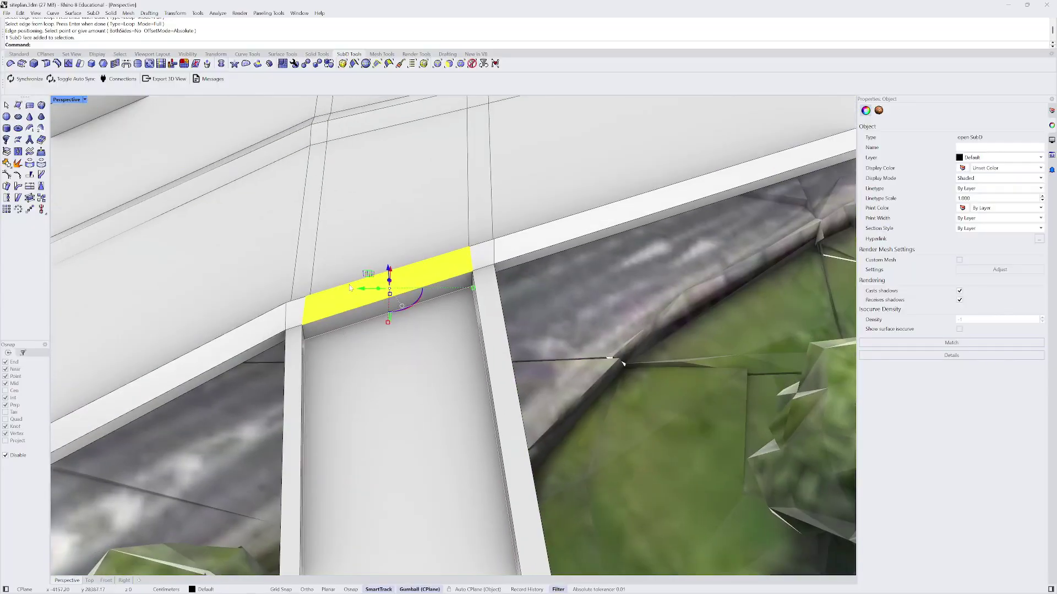
pyautogui.scroll(2, 354, 264)
pyautogui.keyDown('ctrl'); pyautogui.keyDown('shift'); pyautogui.click(367, 332); pyautogui.keyUp('shift'); pyautogui.keyUp('ctrl')
pyautogui.moveTo(368, 331); pyautogui.dragTo(491, 321, button='right')
pyautogui.keyDown('ctrl'); pyautogui.keyDown('shift'); pyautogui.click(385, 361); pyautogui.keyUp('shift'); pyautogui.keyUp('ctrl')
pyautogui.press('Delete')
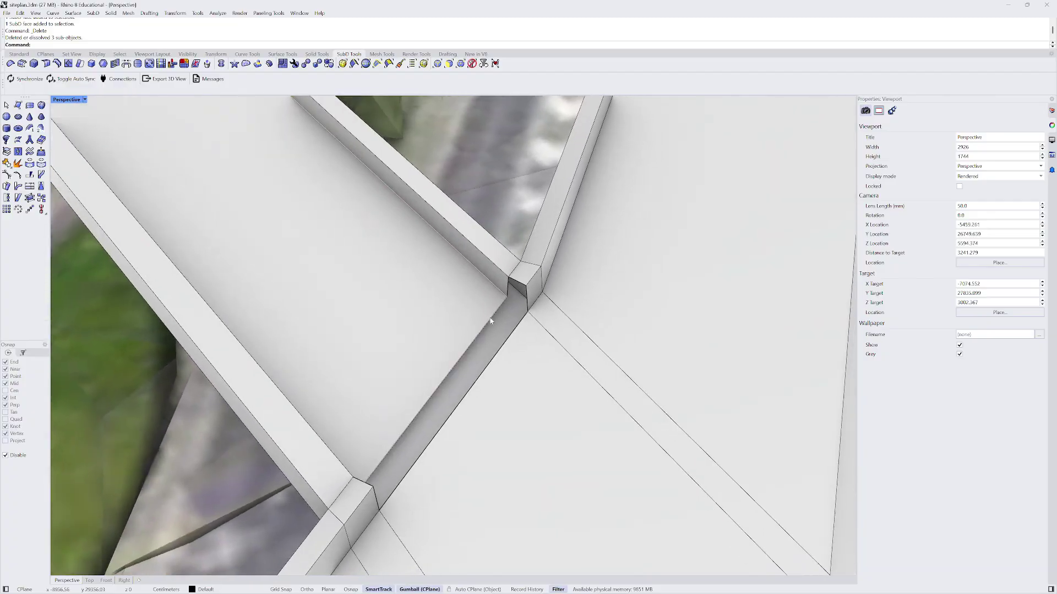
# - Stitch the two vertices at the wall-opening corner together at their average position
pyautogui.scroll(-3, 523, 301)
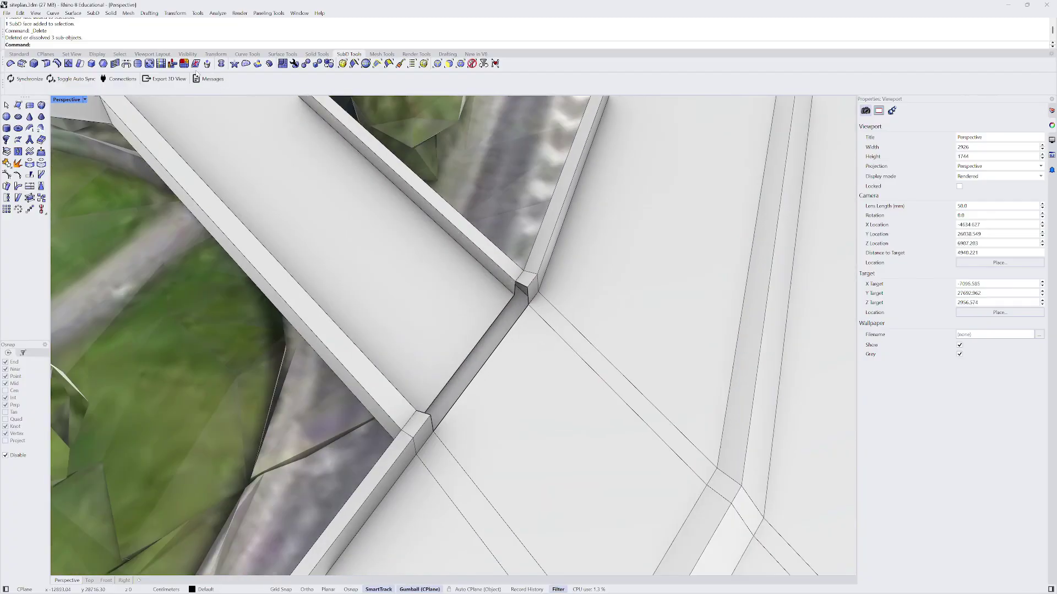
pyautogui.click(460, 64)
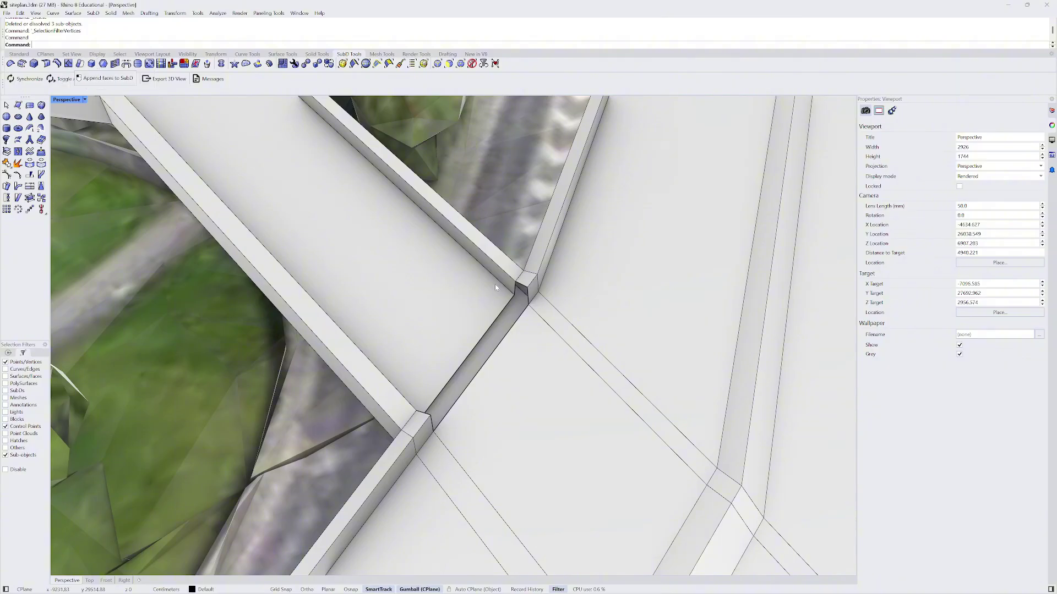
pyautogui.scroll(2, 519, 300)
pyautogui.click(511, 296)
pyautogui.scroll(1, 528, 308)
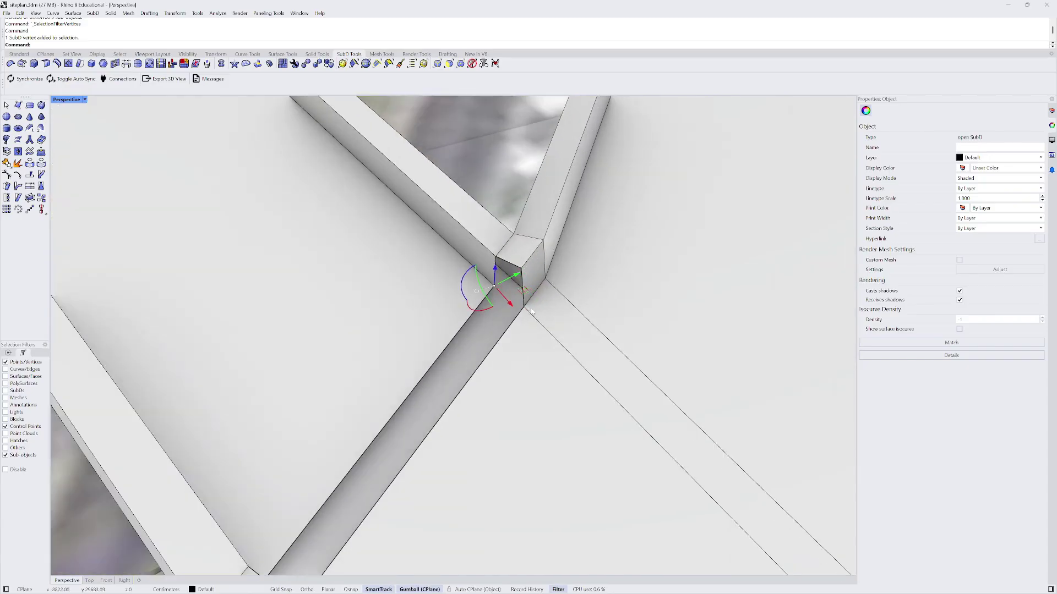
pyautogui.keyDown('shift'); pyautogui.click(524, 310); pyautogui.keyUp('shift')
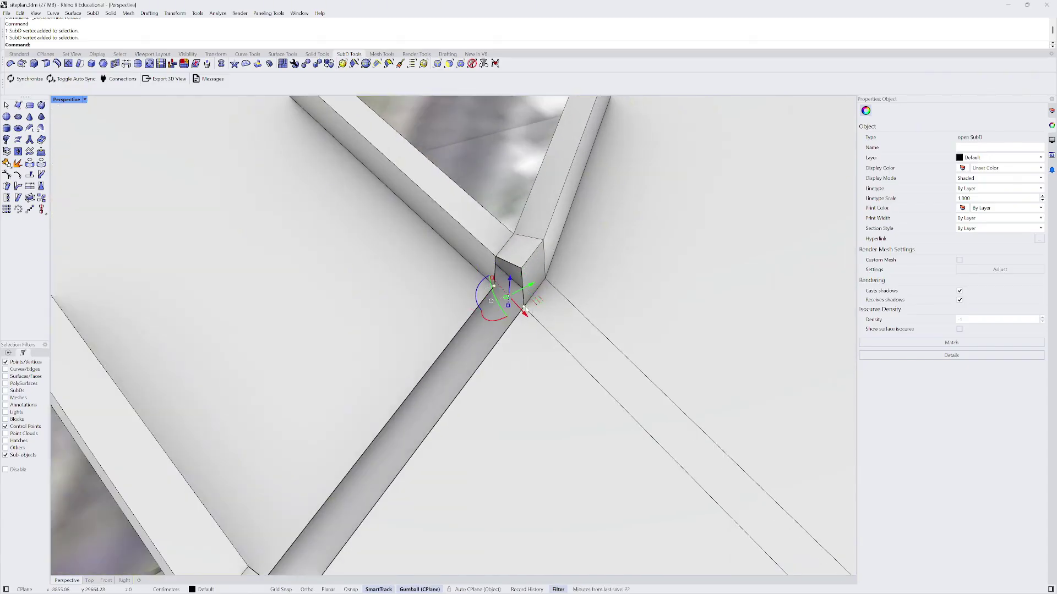
pyautogui.write('Stitch')
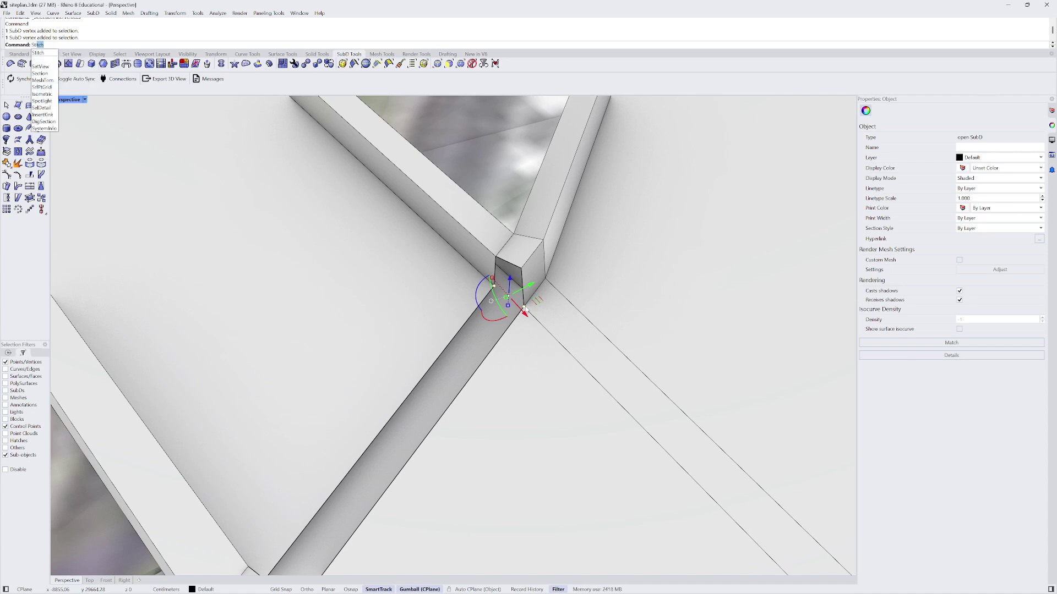
pyautogui.press('Return')
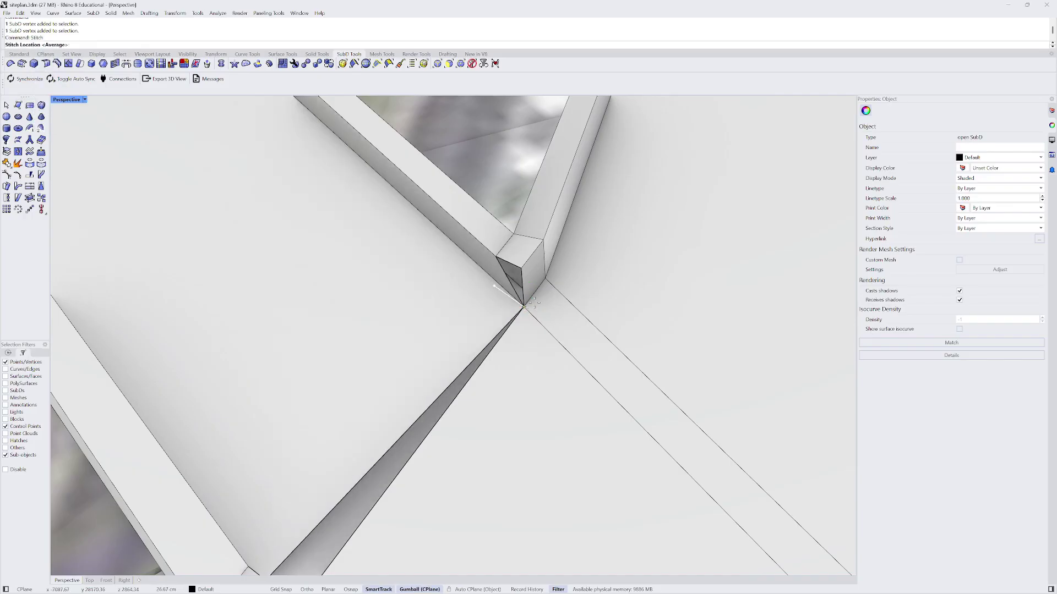
pyautogui.press('Return')
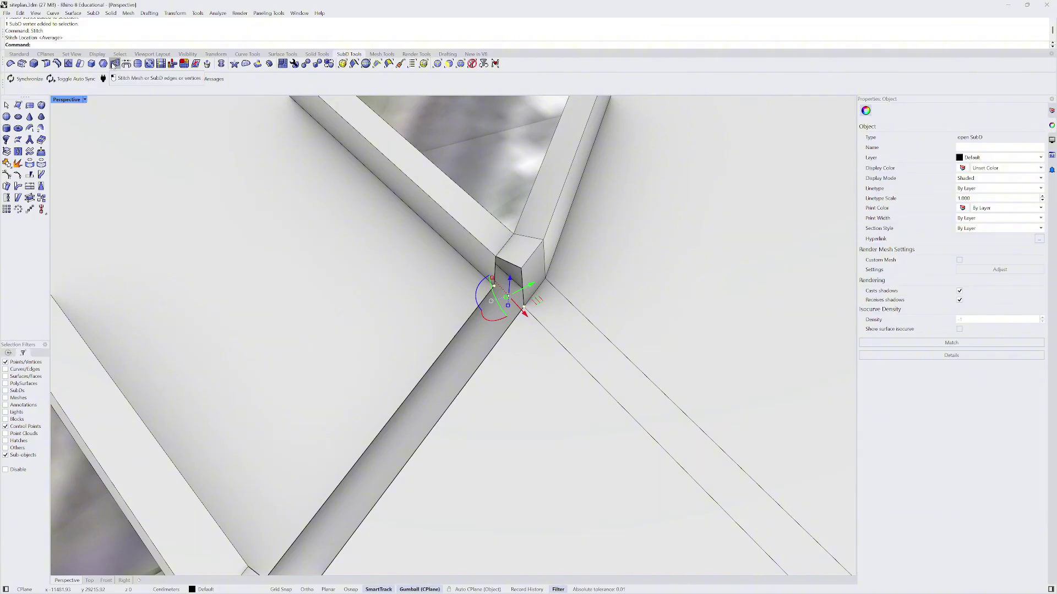
# - Stitch the two vertical edges at one wall corner at their average location
pyautogui.scroll(2, 488, 271)
pyautogui.press('Escape')
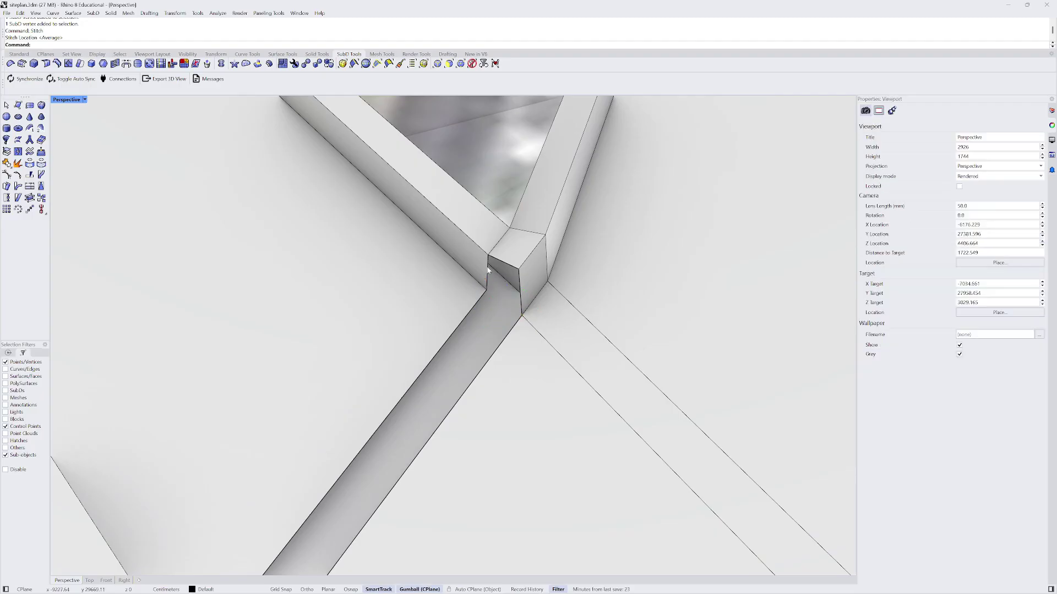
pyautogui.click(438, 64)
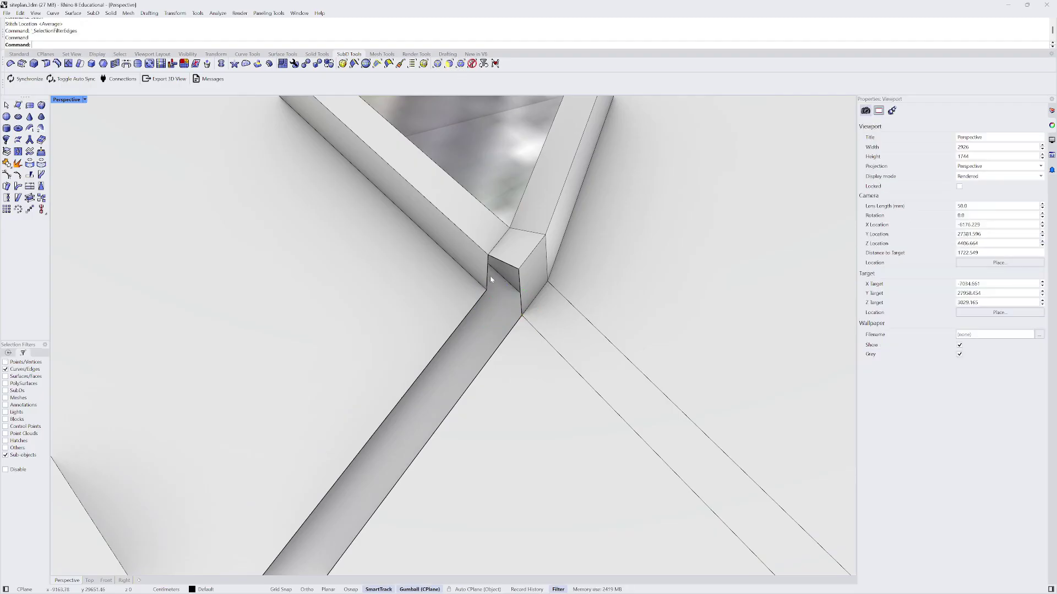
pyautogui.click(488, 263)
pyautogui.scroll(1, 521, 276)
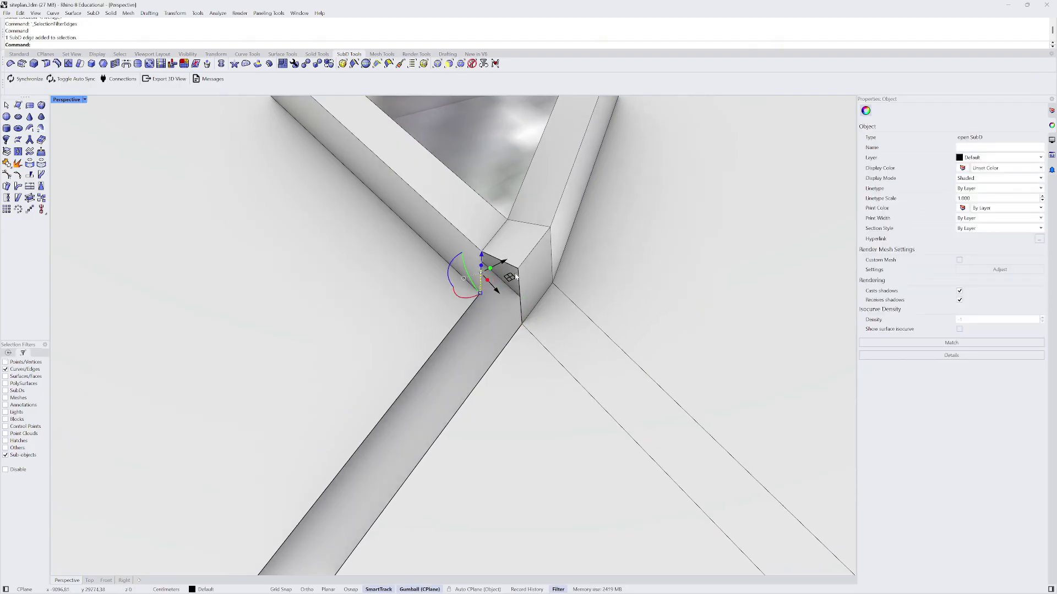
pyautogui.keyDown('shift'); pyautogui.click(519, 278); pyautogui.keyUp('shift')
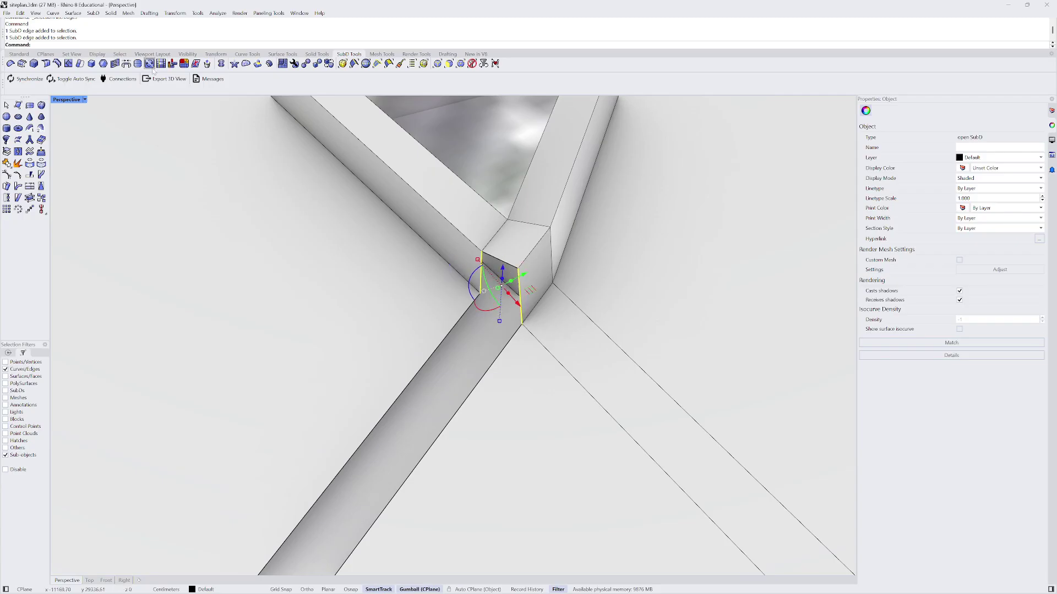
pyautogui.click(126, 64)
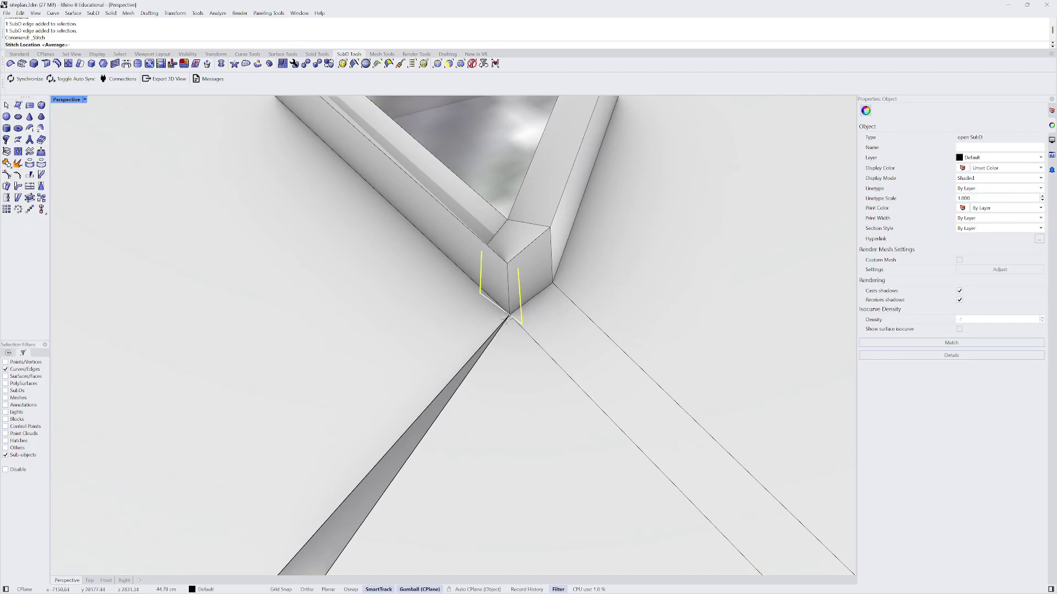
pyautogui.click(507, 317)
# - Stitch the two vertical edges at the other wall corner at their average location
pyautogui.moveTo(507, 318); pyautogui.dragTo(408, 328, button='right')
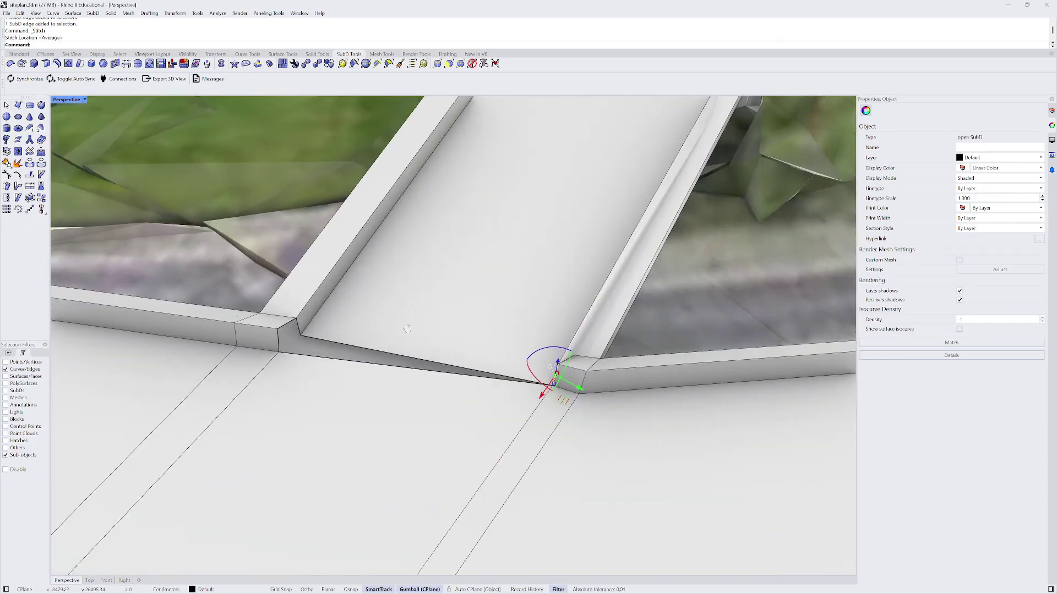
pyautogui.scroll(3, 407, 329)
pyautogui.click(353, 310)
pyautogui.keyDown('shift'); pyautogui.click(317, 340); pyautogui.keyUp('shift')
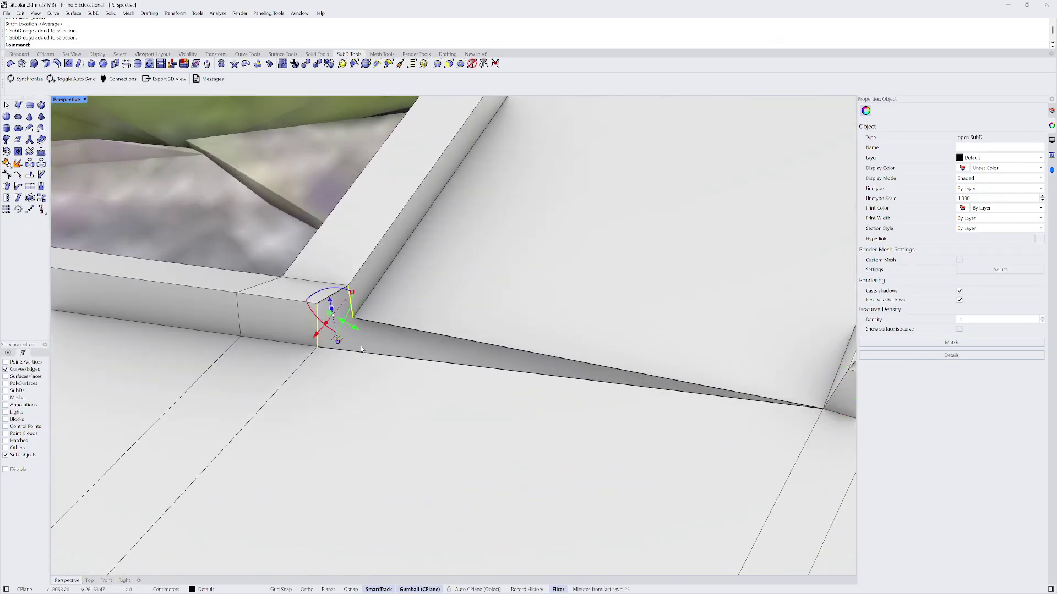
pyautogui.click(115, 64)
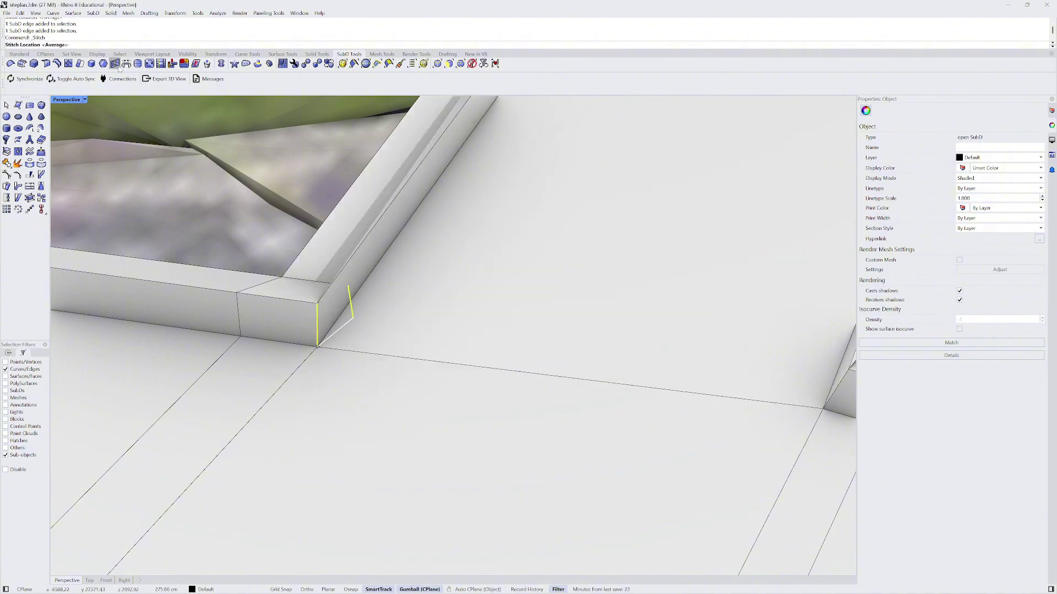
pyautogui.press('Return')
pyautogui.press('Return')
# - Pick the wall's top corner vertex and drag it to reshape the parapet corner
pyautogui.scroll(-5, 440, 320)
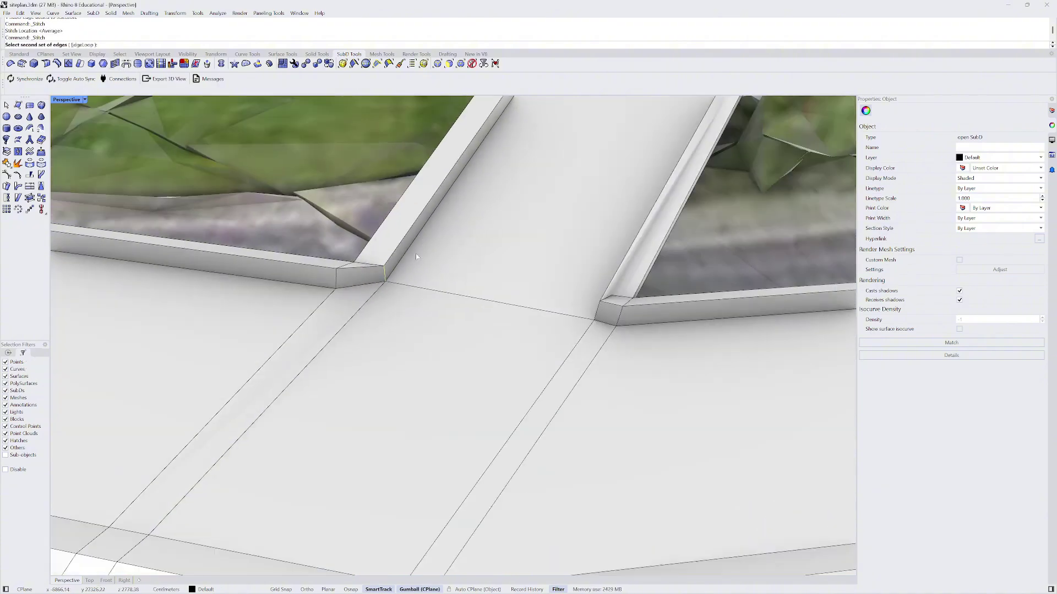
pyautogui.scroll(10, 511, 312)
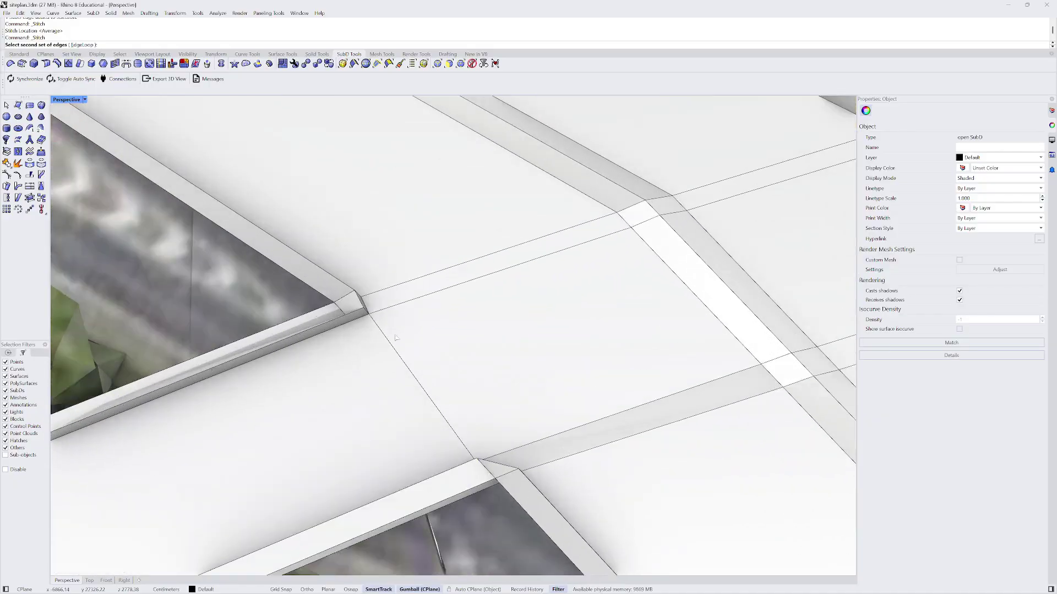
pyautogui.scroll(8, 481, 243)
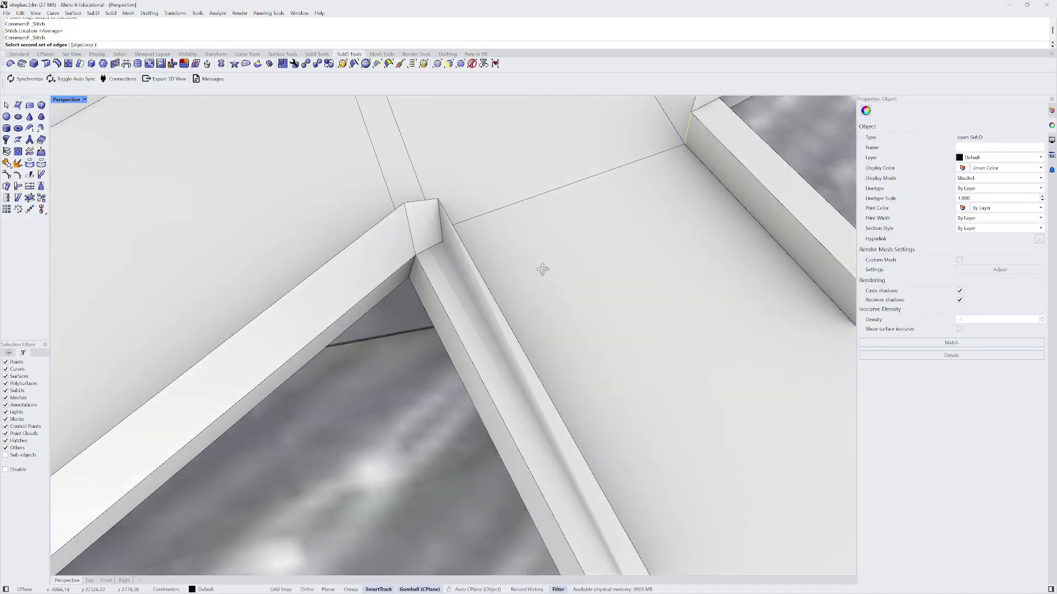
pyautogui.click(440, 240)
pyautogui.scroll(-5, 440, 240)
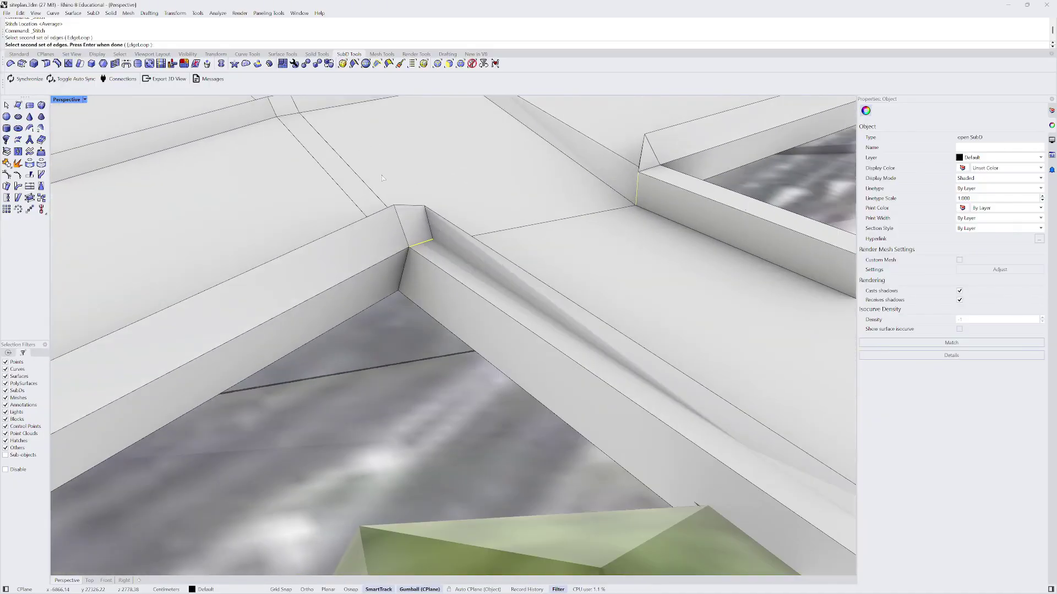
pyautogui.click(460, 64)
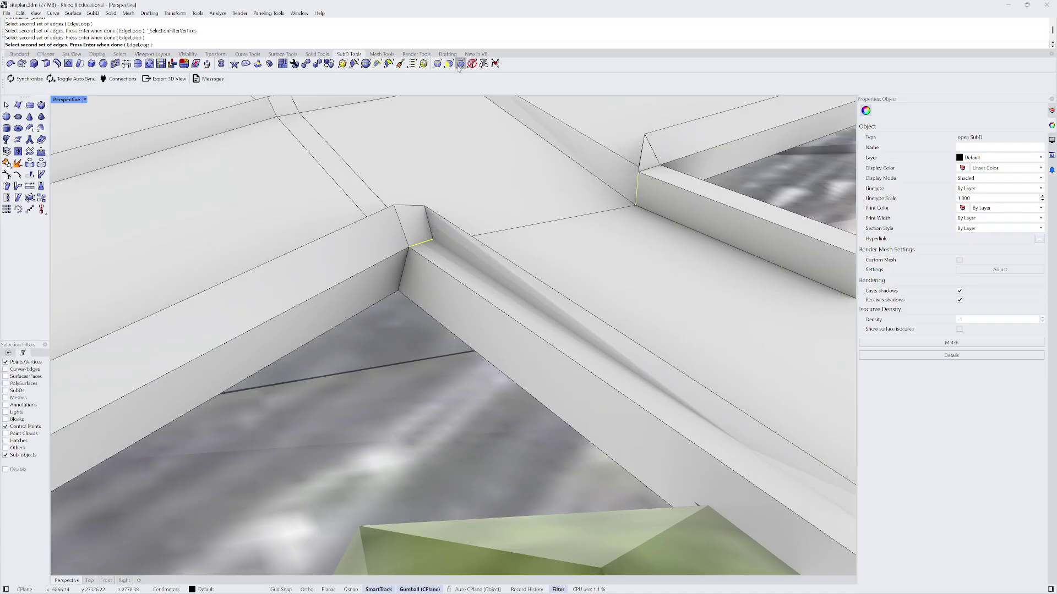
pyautogui.click(433, 240)
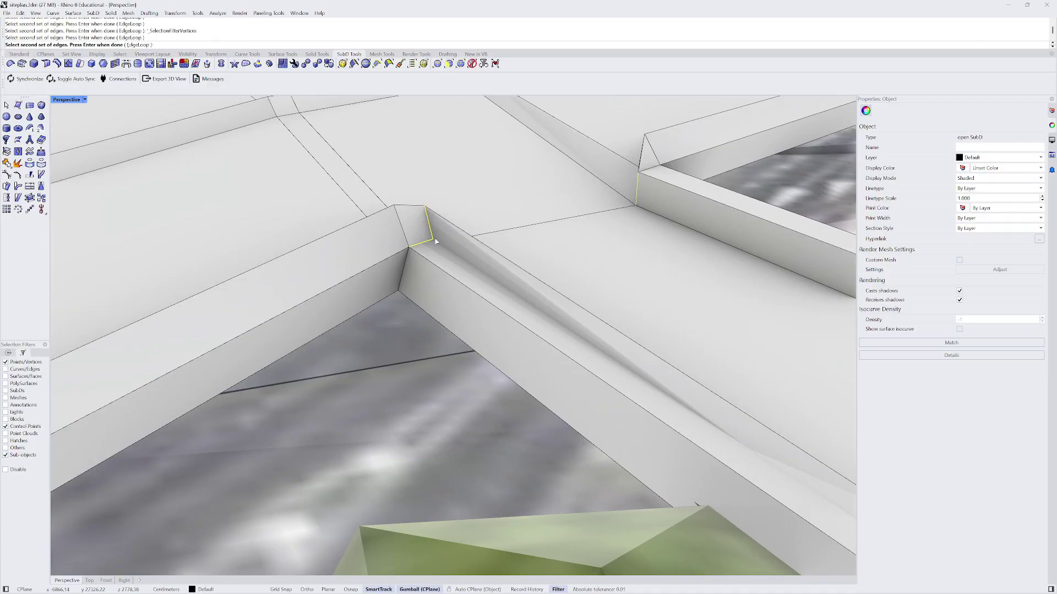
pyautogui.press('Escape')
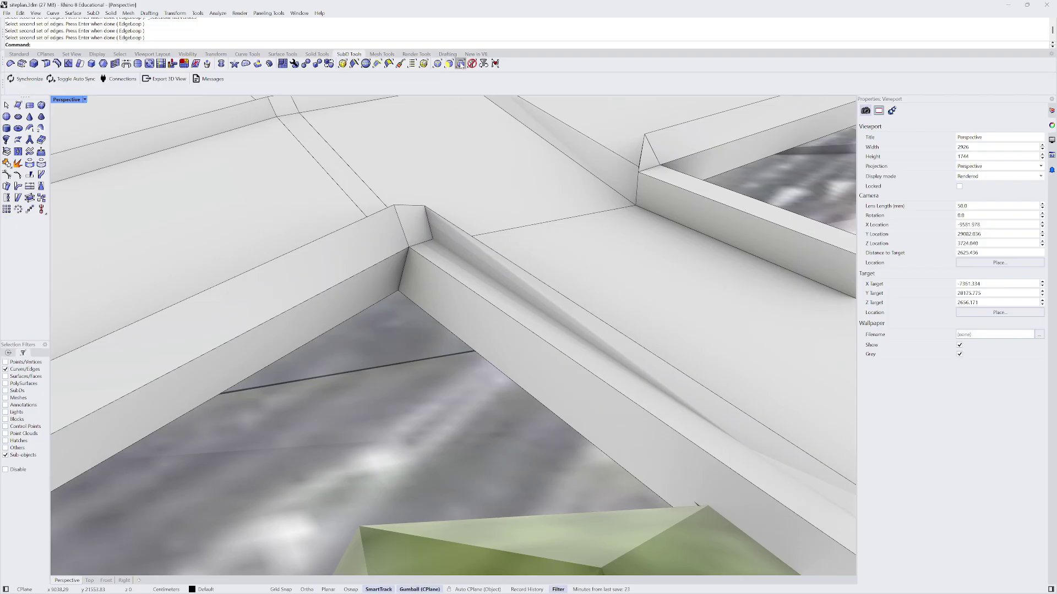
pyautogui.click(461, 65)
pyautogui.click(433, 241)
pyautogui.moveTo(433, 241); pyautogui.dragTo(505, 220)
pyautogui.moveTo(505, 220); pyautogui.dragTo(307, 389, button='right')
pyautogui.press('Tab')
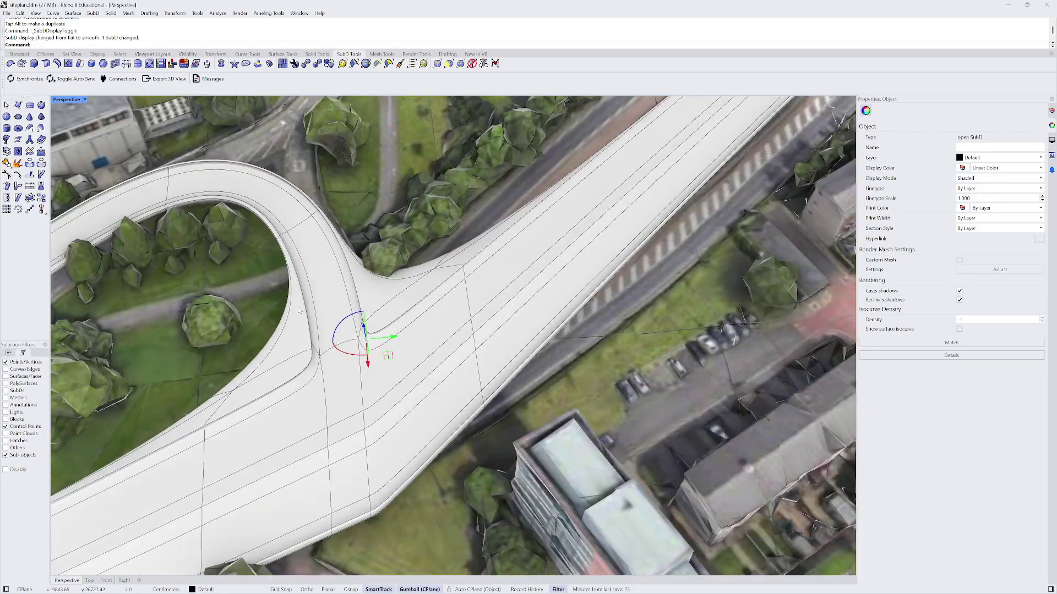
pyautogui.scroll(-6, 355, 295)
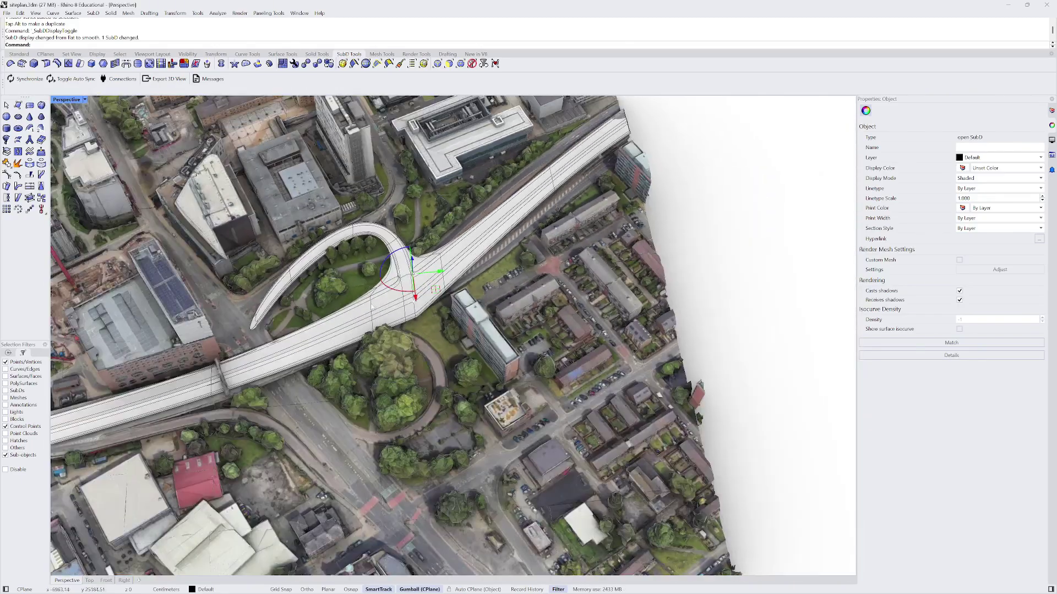
pyautogui.scroll(5, 405, 293)
pyautogui.moveTo(405, 292); pyautogui.dragTo(459, 377, button='right')
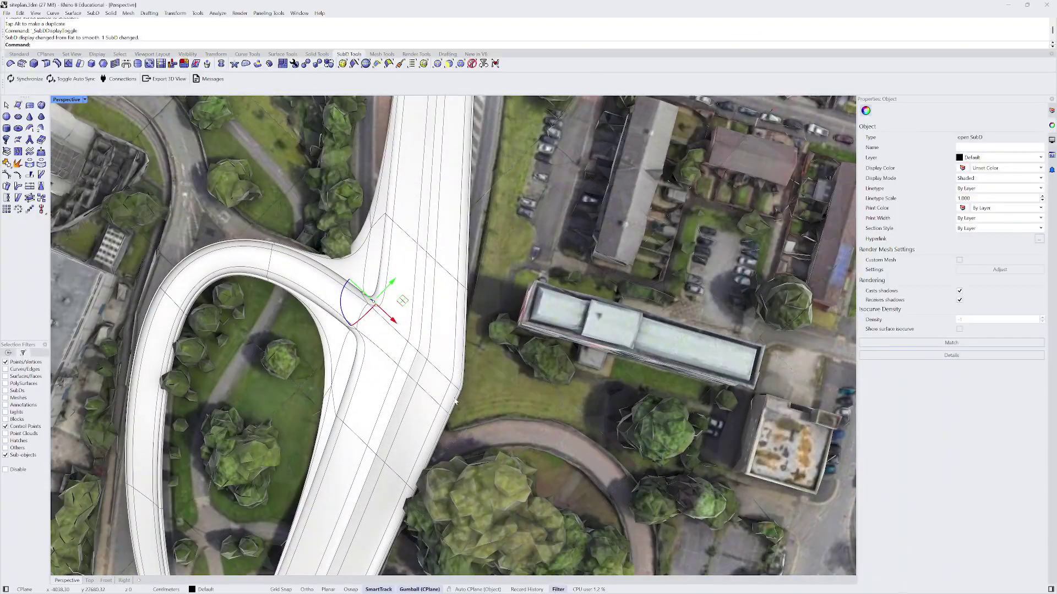
pyautogui.moveTo(451, 374); pyautogui.dragTo(455, 322, button='right')
pyautogui.scroll(3, 423, 324)
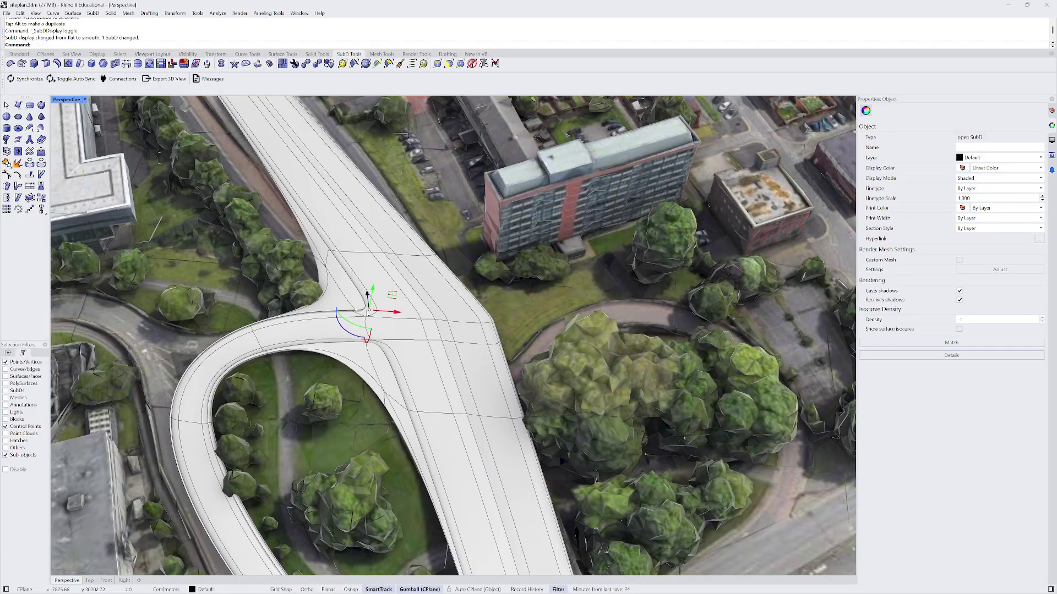
pyautogui.press('Tab')
pyautogui.moveTo(366, 292); pyautogui.dragTo(422, 299, button='right')
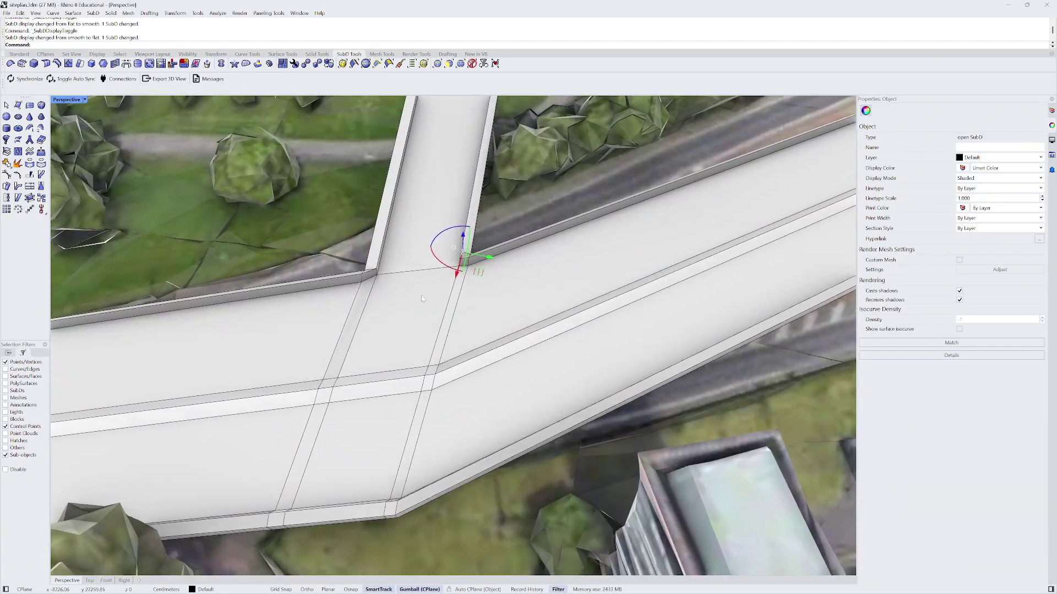
pyautogui.scroll(3, 422, 299)
# - Stitch the two mismatched wall-corner edges at their average location and slide the result along the wall
pyautogui.press('Escape')
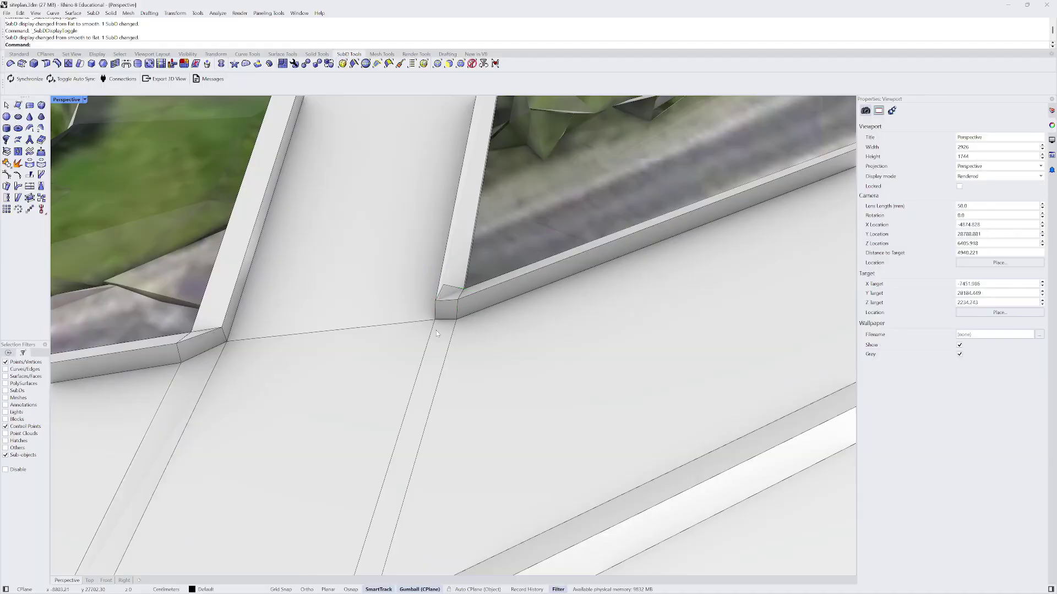
pyautogui.scroll(-3, 436, 330)
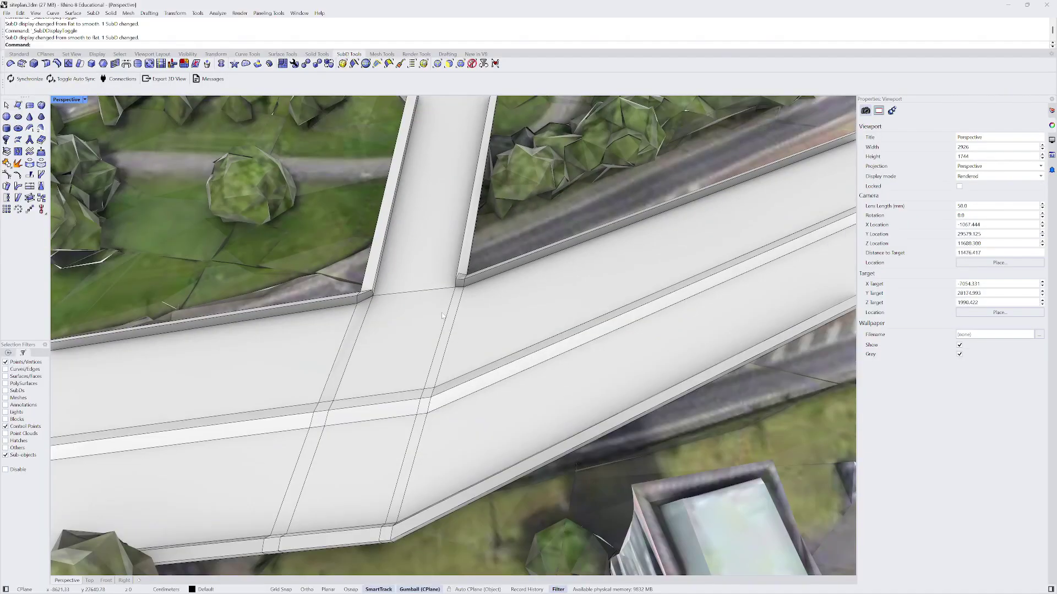
pyautogui.click(437, 63)
pyautogui.keyDown('shift'); pyautogui.moveTo(344, 347); pyautogui.dragTo(393, 301, button='right'); pyautogui.keyUp('shift')
pyautogui.doubleClick(385, 269)
pyautogui.scroll(4, 367, 273)
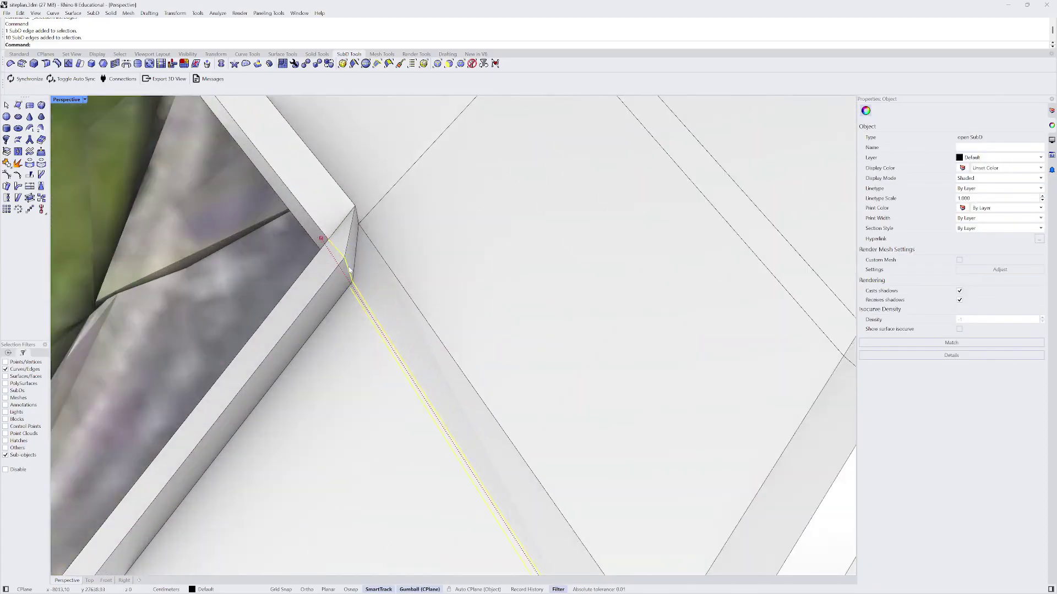
pyautogui.click(348, 270)
pyautogui.moveTo(355, 271); pyautogui.dragTo(358, 272, button='right')
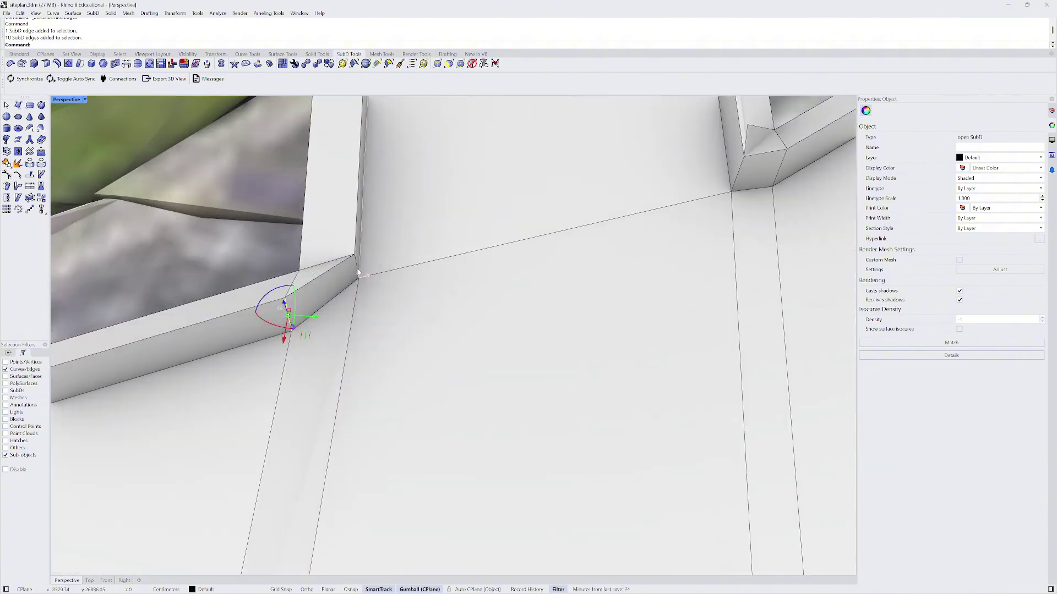
pyautogui.keyDown('shift'); pyautogui.click(357, 270); pyautogui.keyUp('shift')
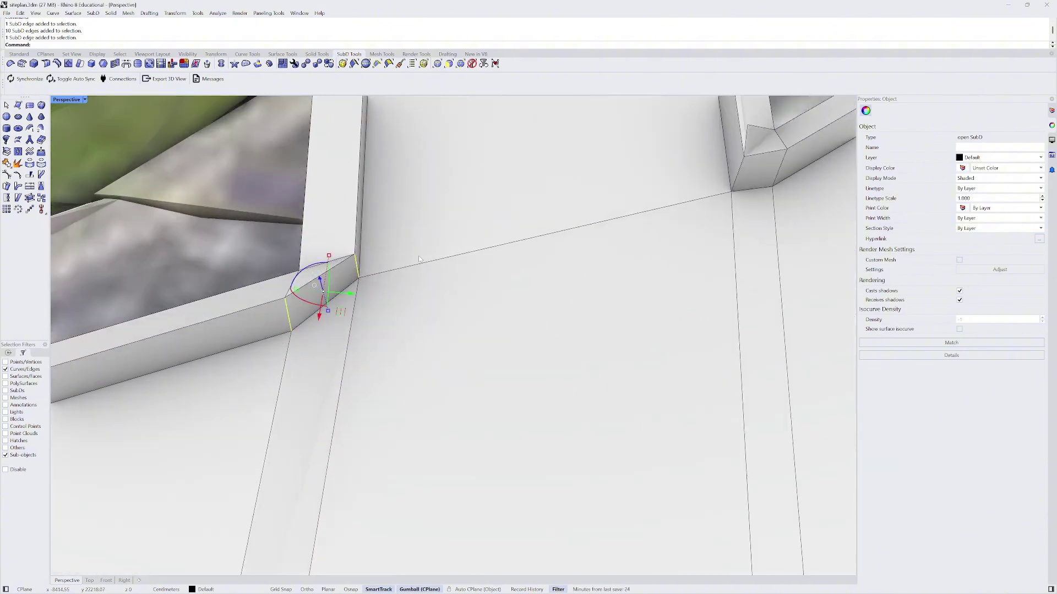
pyautogui.click(115, 64)
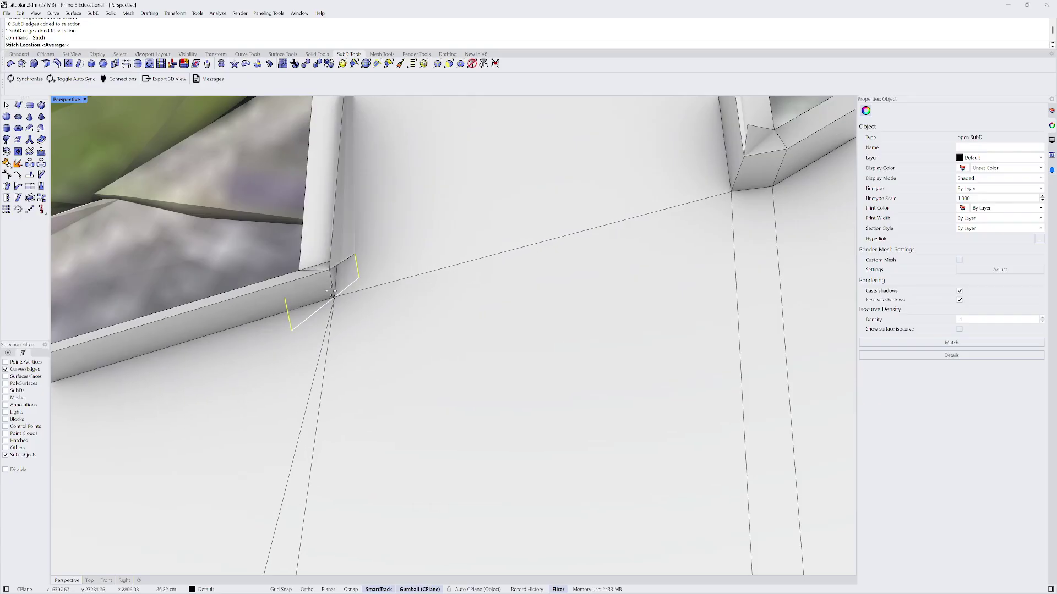
pyautogui.rightClick(336, 311)
pyautogui.moveTo(337, 310); pyautogui.dragTo(349, 308, button='right')
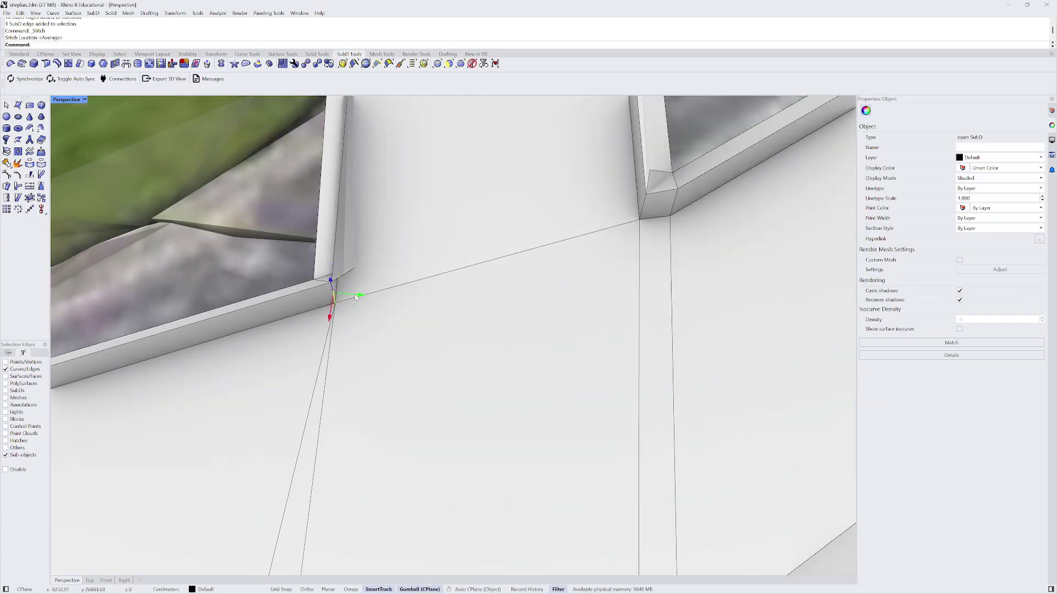
pyautogui.moveTo(357, 297); pyautogui.dragTo(406, 300)
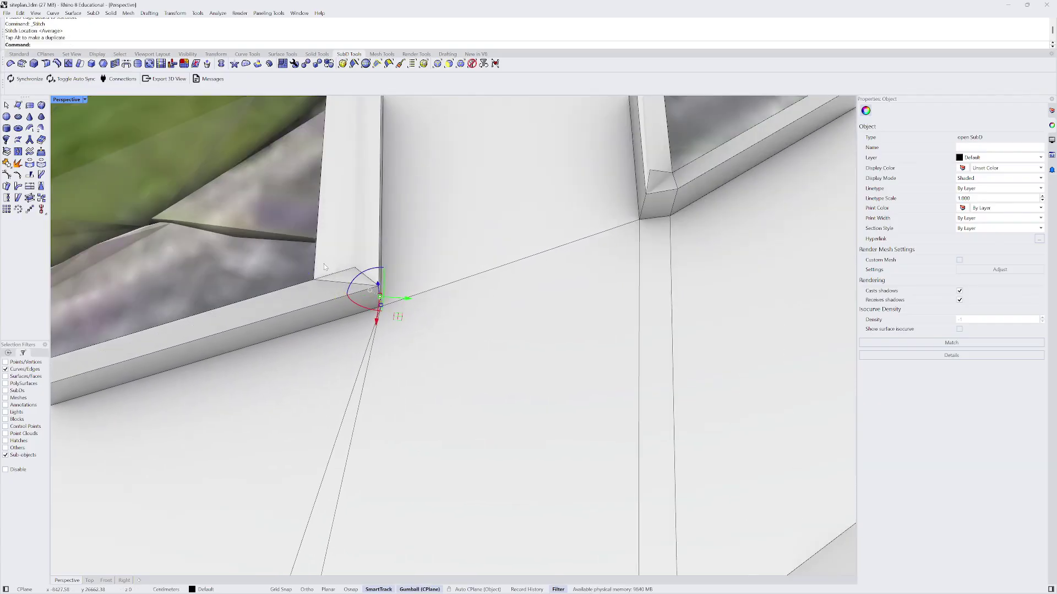
pyautogui.moveTo(324, 267); pyautogui.dragTo(416, 345, button='right')
# - Merge the two corner vertices on one wall corner at their average position
pyautogui.click(497, 303)
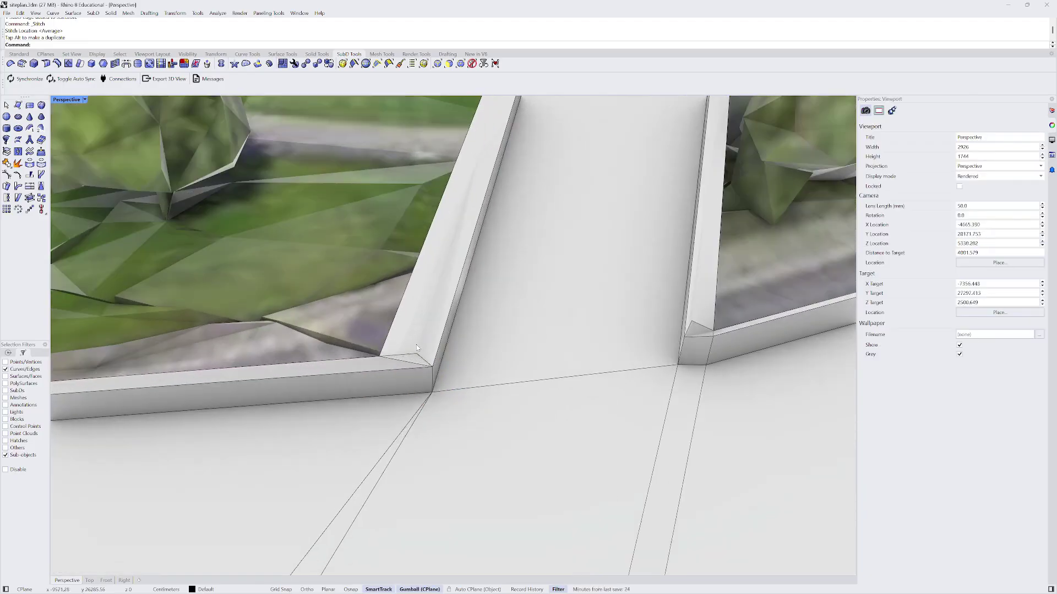
pyautogui.scroll(6, 420, 359)
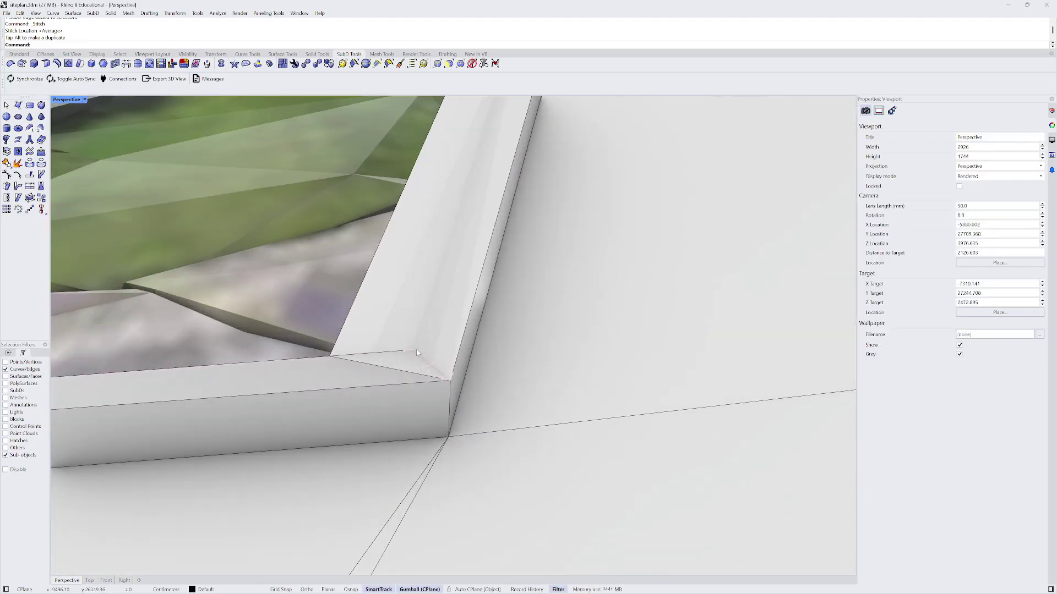
pyautogui.click(461, 64)
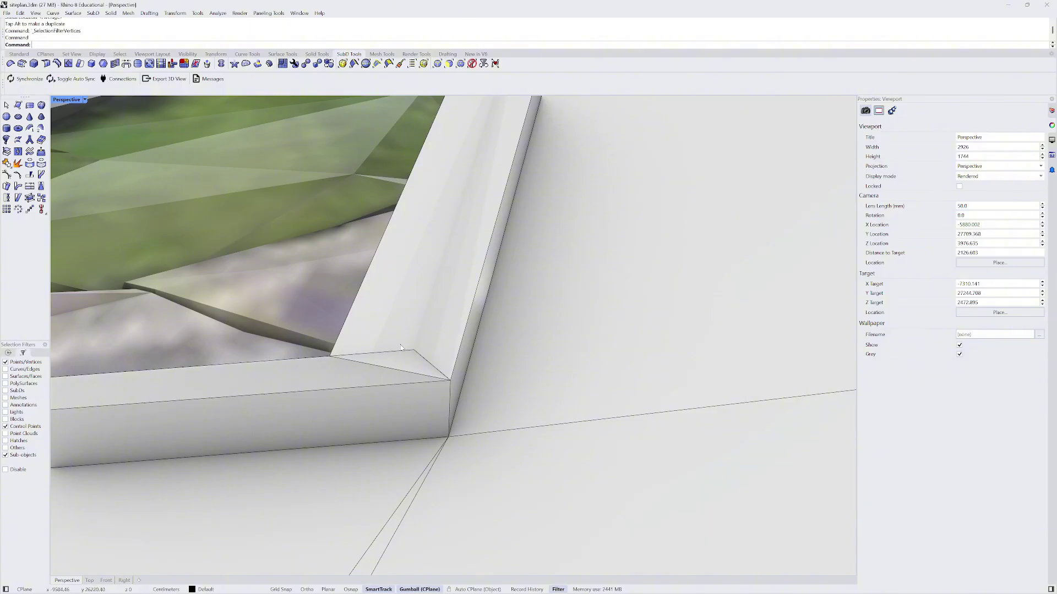
pyautogui.click(414, 352)
pyautogui.keyDown('shift'); pyautogui.click(330, 356); pyautogui.keyUp('shift')
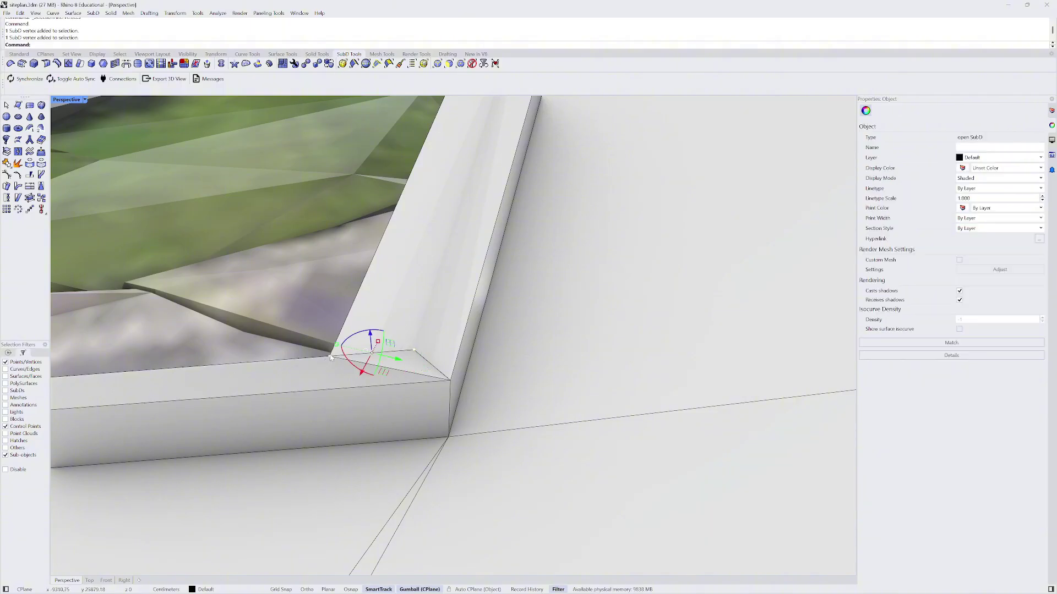
pyautogui.click(115, 64)
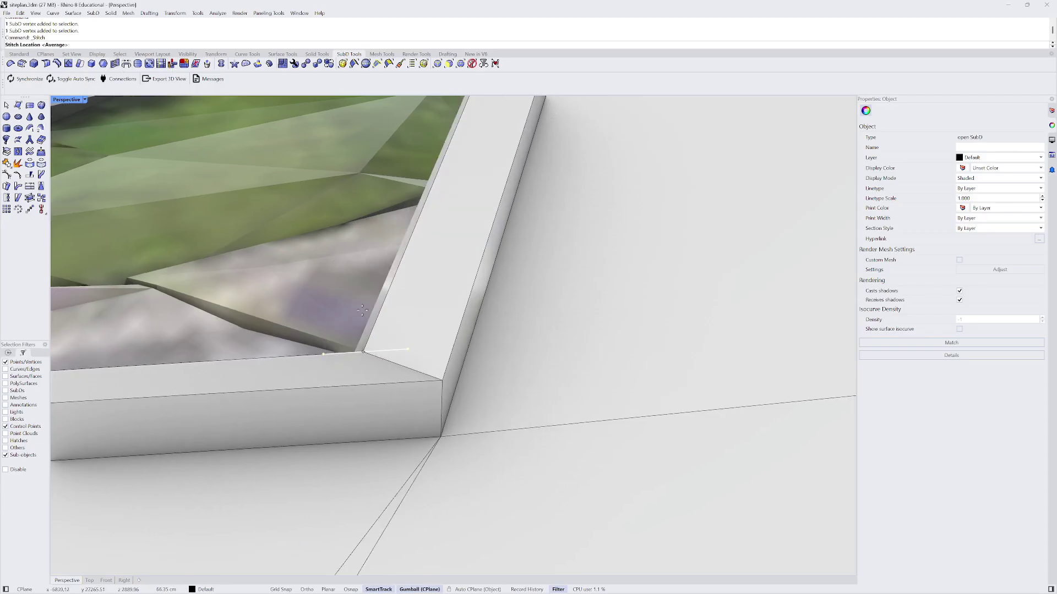
pyautogui.press('Return')
# - Merge the two vertices on the other wall corner at their average position
pyautogui.keyDown('shift'); pyautogui.moveTo(304, 323); pyautogui.dragTo(487, 297, button='right'); pyautogui.keyUp('shift')
pyautogui.click(487, 297)
pyautogui.scroll(2, 525, 319)
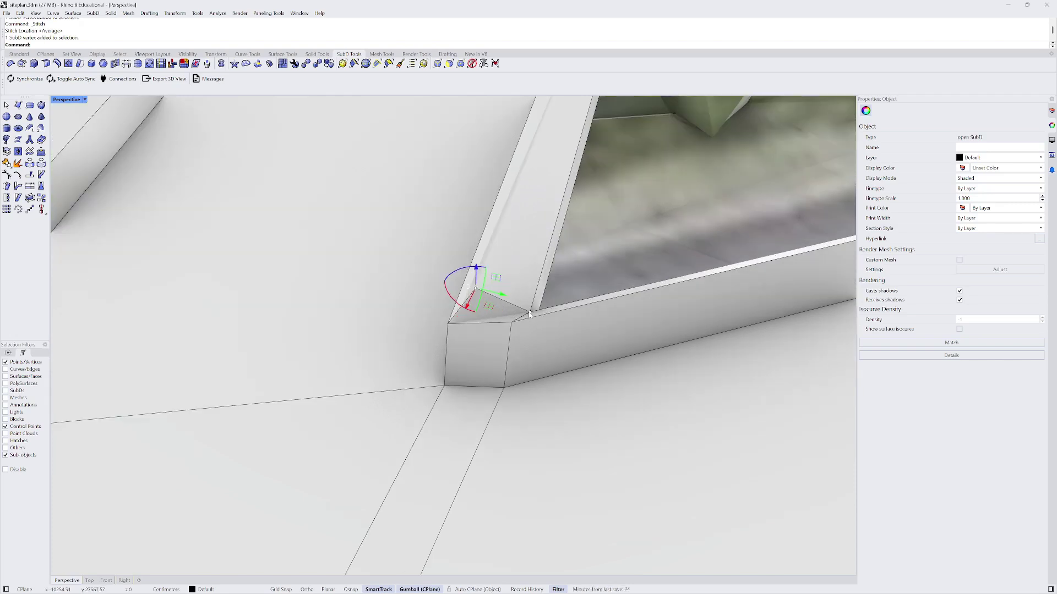
pyautogui.keyDown('shift'); pyautogui.click(529, 313); pyautogui.keyUp('shift')
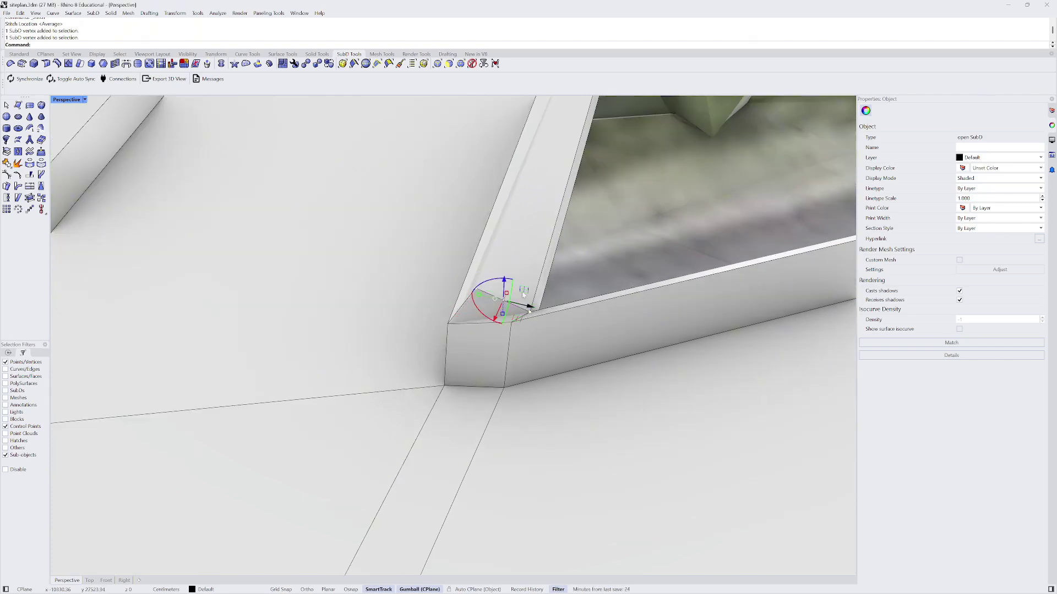
pyautogui.click(114, 64)
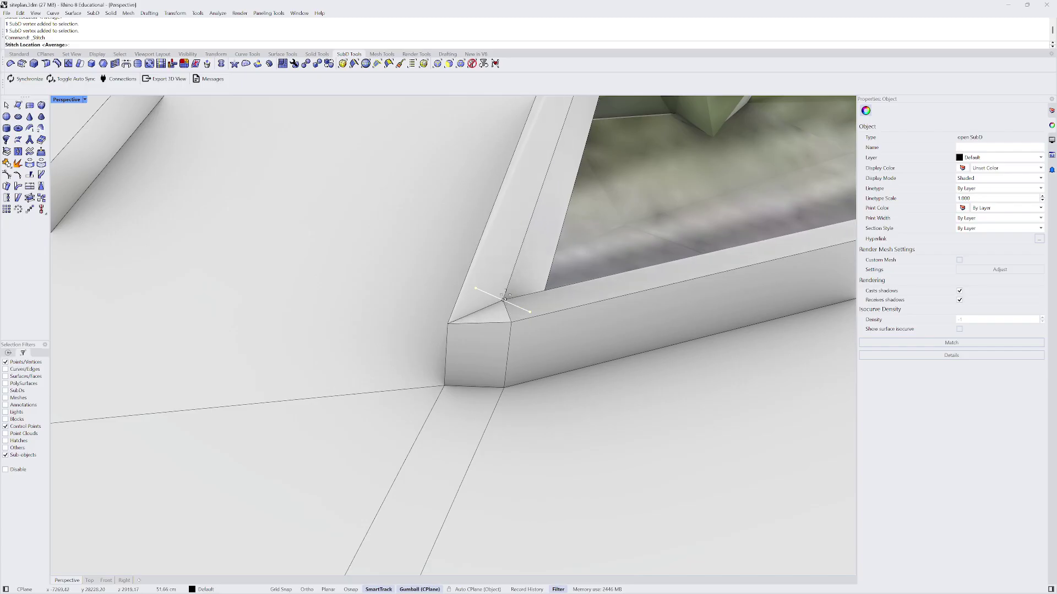
pyautogui.press('Return')
# - Stitch the left and right vertical edges of the wall end into one
pyautogui.scroll(2, 512, 337)
pyautogui.press('Escape')
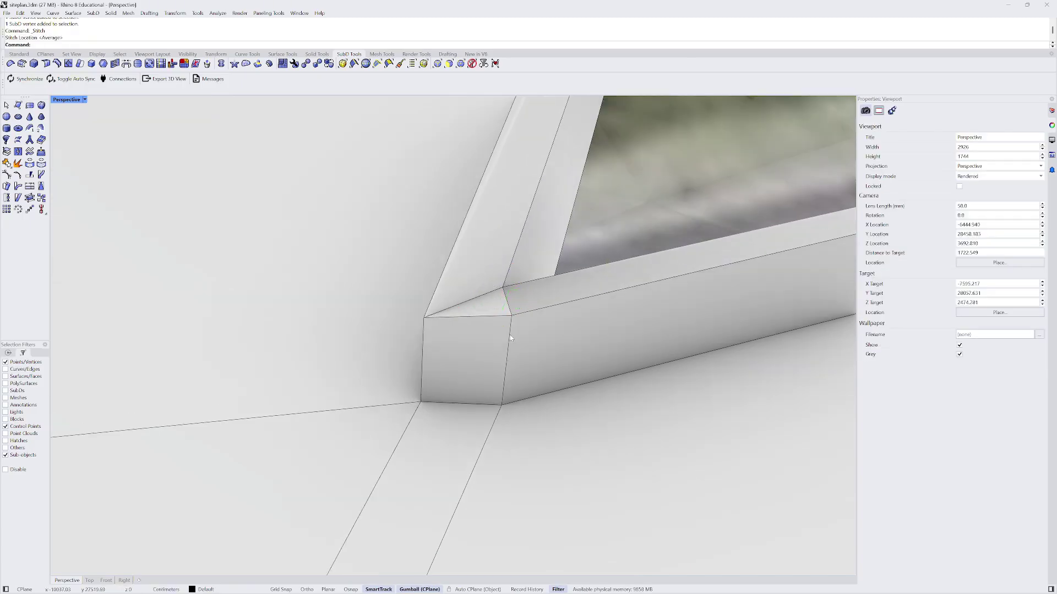
pyautogui.click(511, 319)
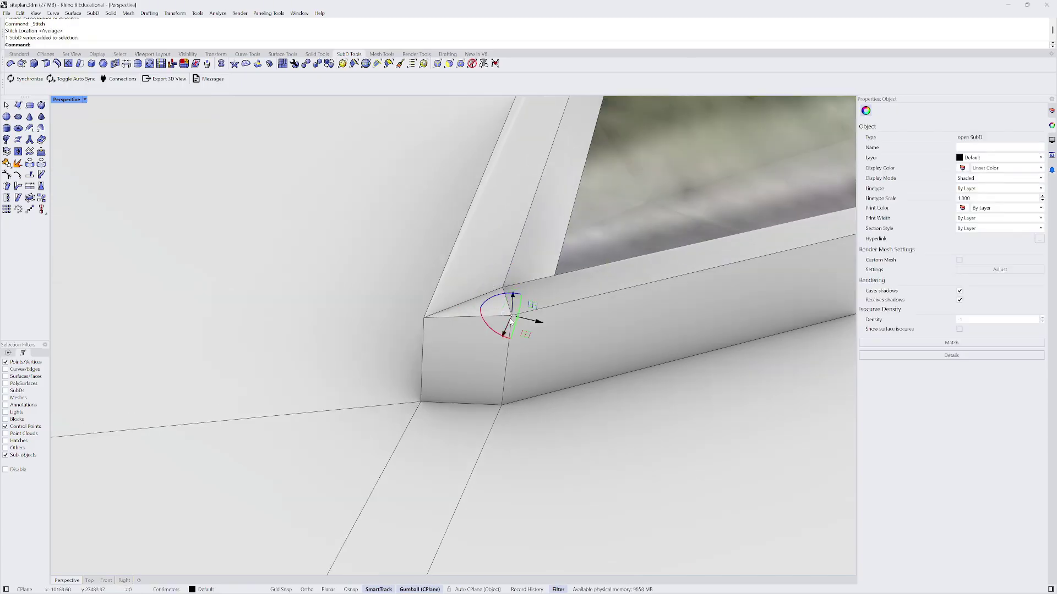
pyautogui.click(437, 63)
pyautogui.click(506, 357)
pyautogui.keyDown('shift'); pyautogui.click(424, 346); pyautogui.keyUp('shift')
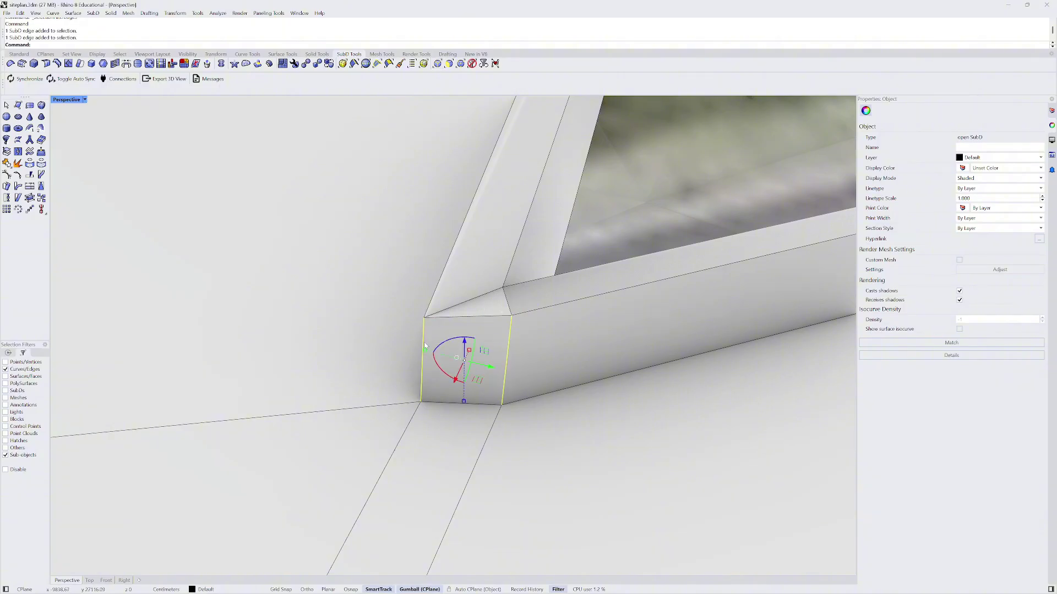
pyautogui.click(115, 64)
pyautogui.press('Return')
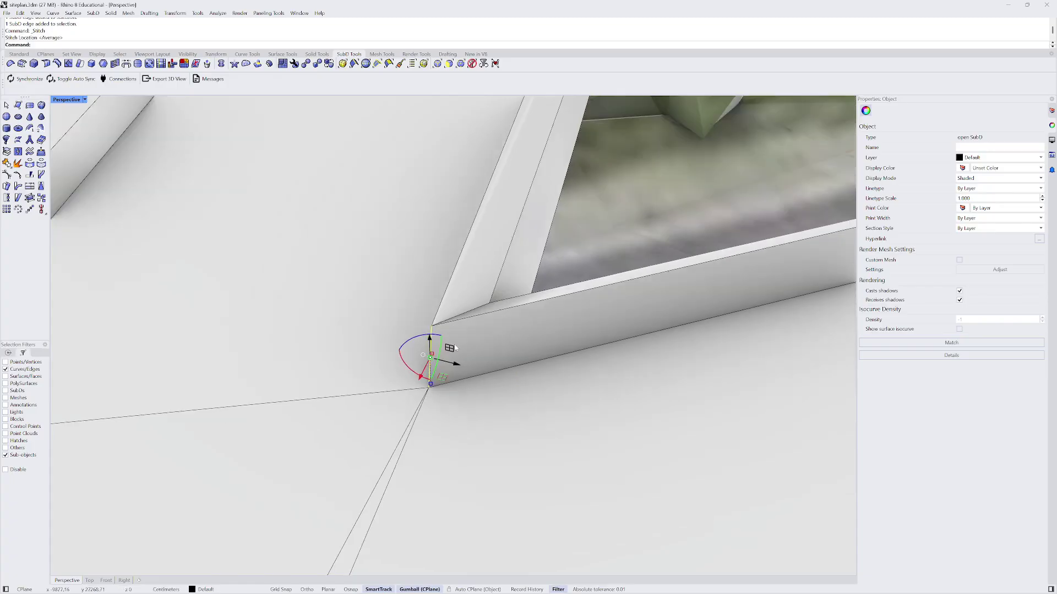
# - Select the edge loop running across the road deck
pyautogui.scroll(-5, 454, 347)
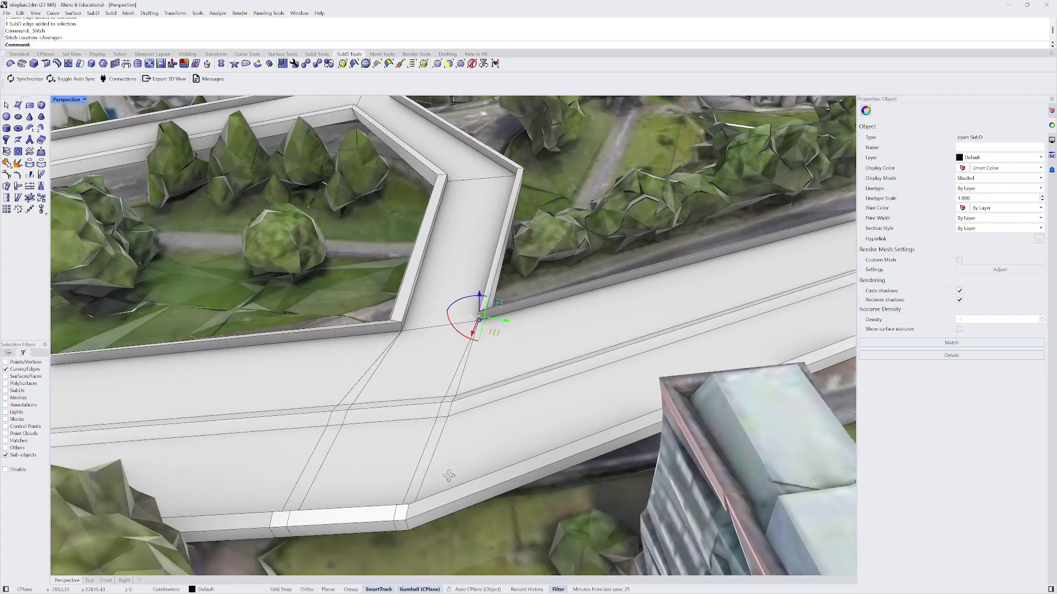
pyautogui.keyDown('shift'); pyautogui.moveTo(448, 476); pyautogui.dragTo(432, 347, button='right'); pyautogui.keyUp('shift')
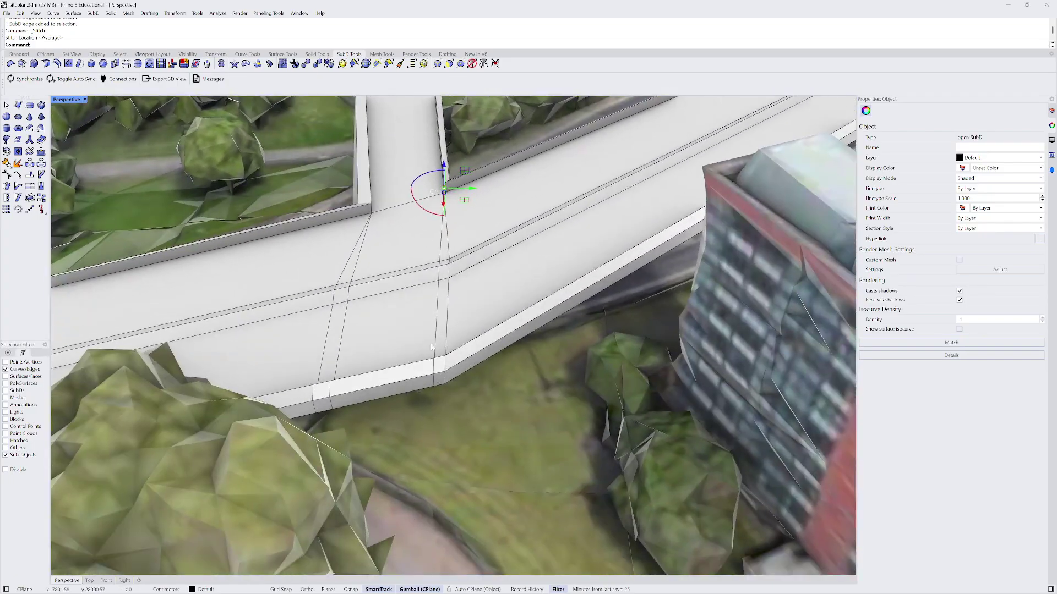
pyautogui.doubleClick(334, 295)
pyautogui.moveTo(344, 296)
pyautogui.mouseDown(button='right')
pyautogui.moveTo(396, 279)
pyautogui.moveTo(380, 275)
pyautogui.moveTo(420, 283)
pyautogui.moveTo(353, 298)
pyautogui.mouseUp(button='right')
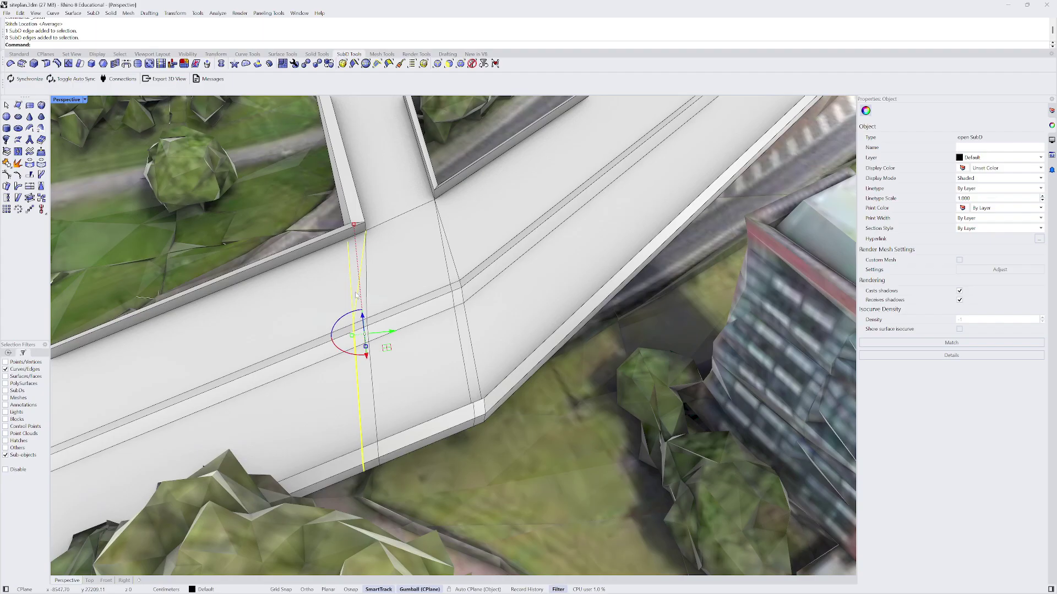
pyautogui.press('Delete')
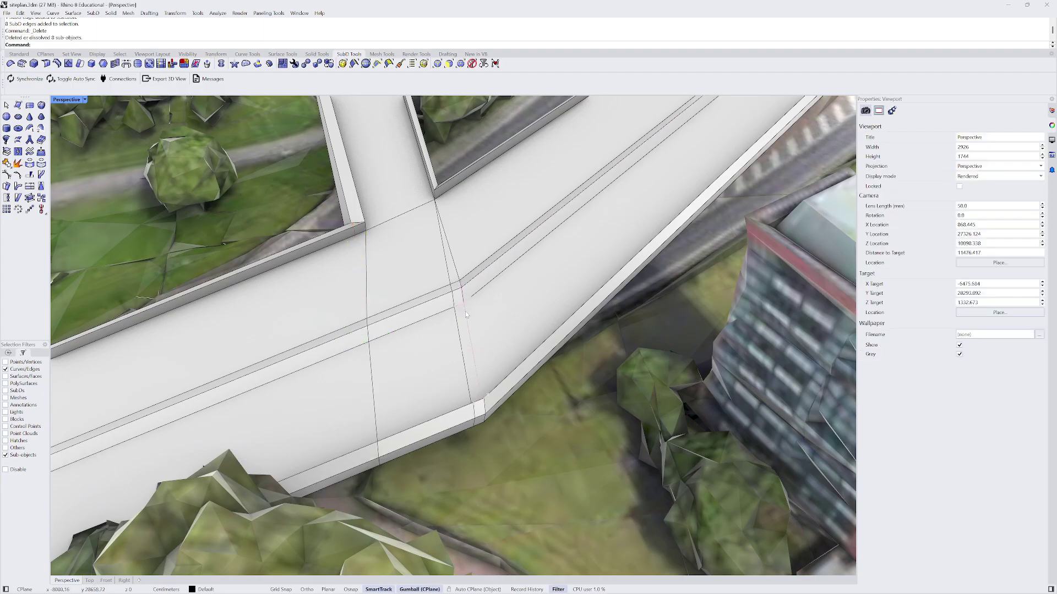
pyautogui.doubleClick(464, 313)
pyautogui.press('Delete')
pyautogui.moveTo(464, 311); pyautogui.dragTo(436, 342, button='right')
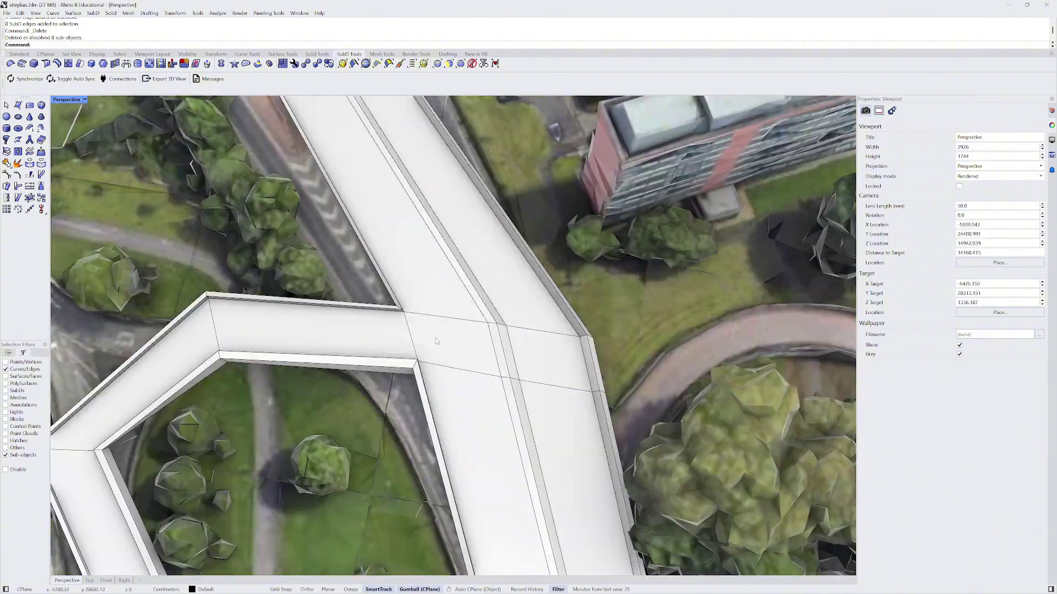
pyautogui.scroll(1, 592, 358)
pyautogui.moveTo(579, 332); pyautogui.dragTo(286, 360, button='right')
pyautogui.scroll(5, 376, 370)
pyautogui.click(408, 341)
pyautogui.scroll(-10, 337, 334)
pyautogui.moveTo(340, 334); pyautogui.dragTo(291, 318, button='right')
pyautogui.scroll(-15, 358, 306)
pyautogui.scroll(20, 370, 283)
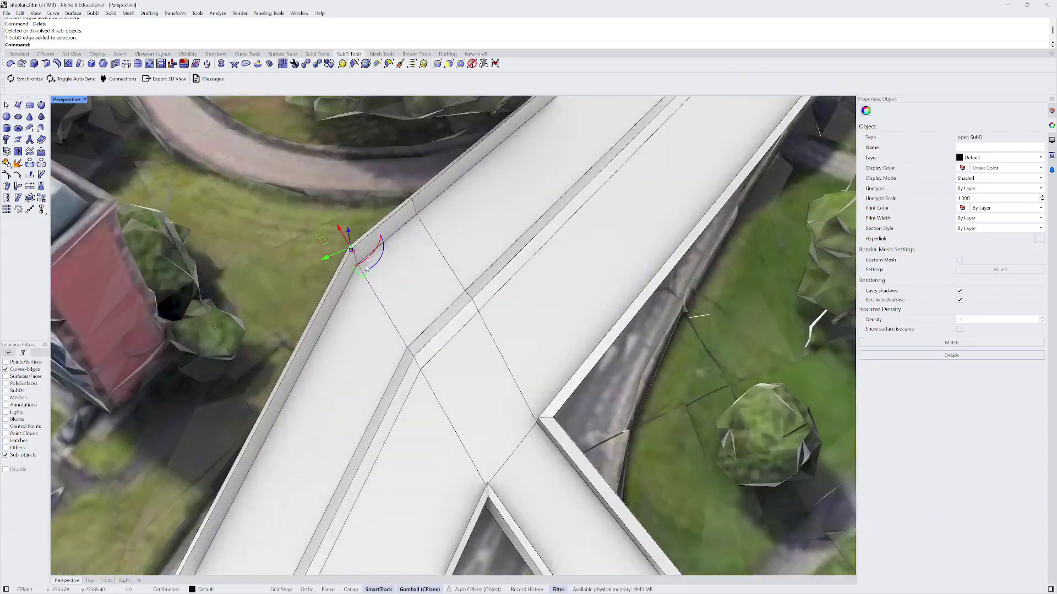
pyautogui.moveTo(366, 269); pyautogui.dragTo(478, 208, button='right')
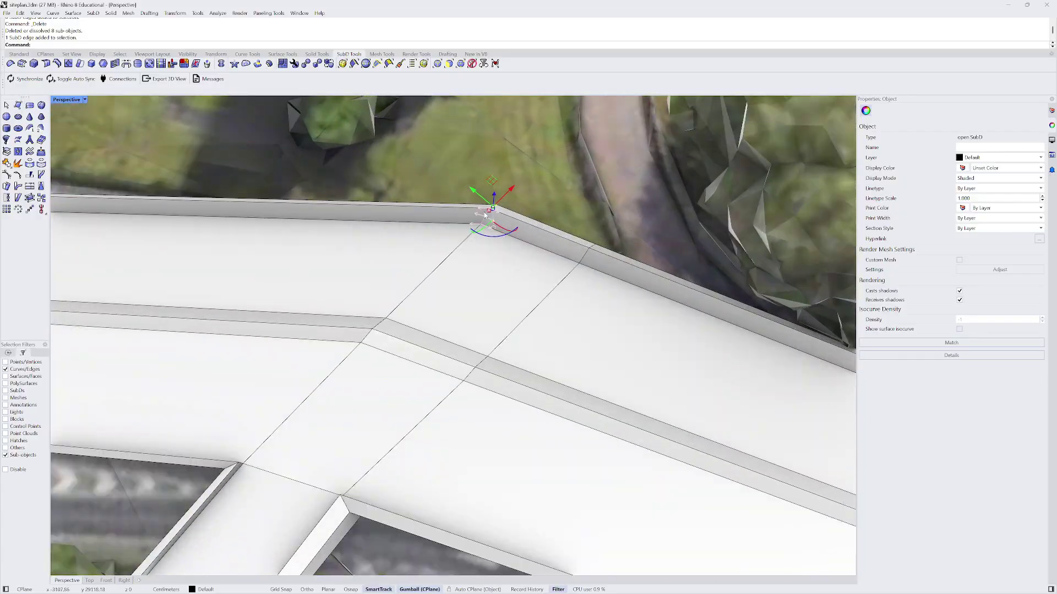
pyautogui.doubleClick(461, 244)
pyautogui.scroll(-6, 520, 269)
pyautogui.moveTo(765, 324); pyautogui.dragTo(516, 368, button='right')
pyautogui.scroll(10, 468, 375)
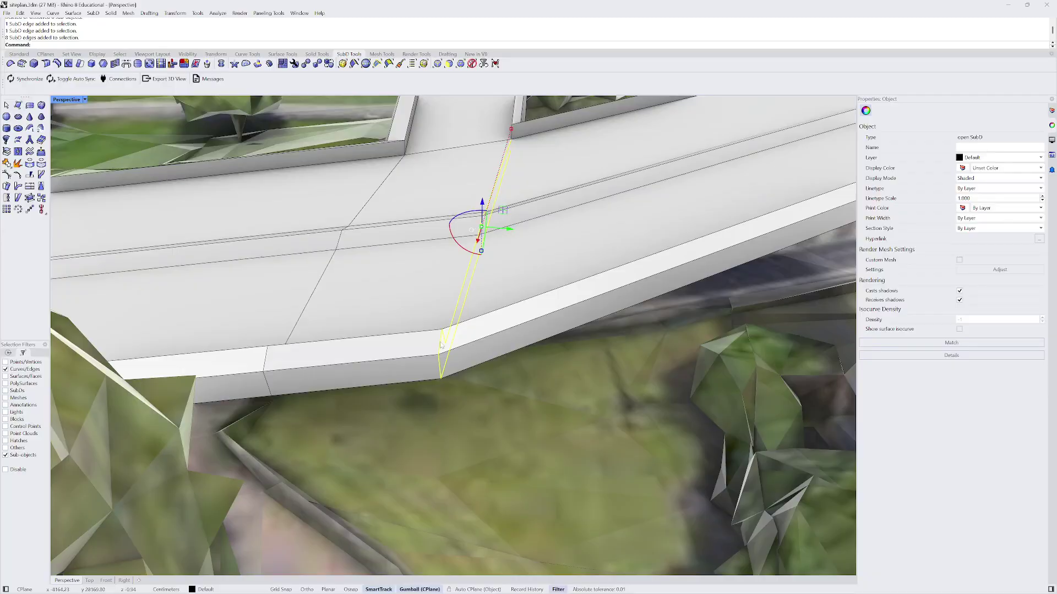
pyautogui.scroll(8, 440, 352)
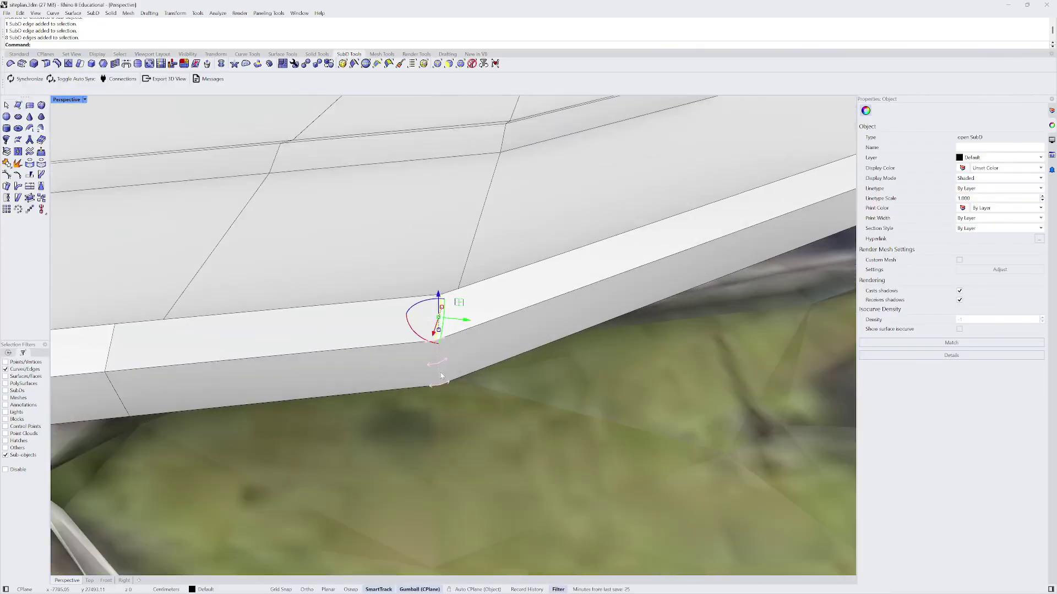
pyautogui.keyDown('shift'); pyautogui.click(440, 373); pyautogui.keyUp('shift')
pyautogui.scroll(-8, 440, 373)
pyautogui.moveTo(441, 373); pyautogui.dragTo(309, 377, button='right')
pyautogui.scroll(7, 307, 256)
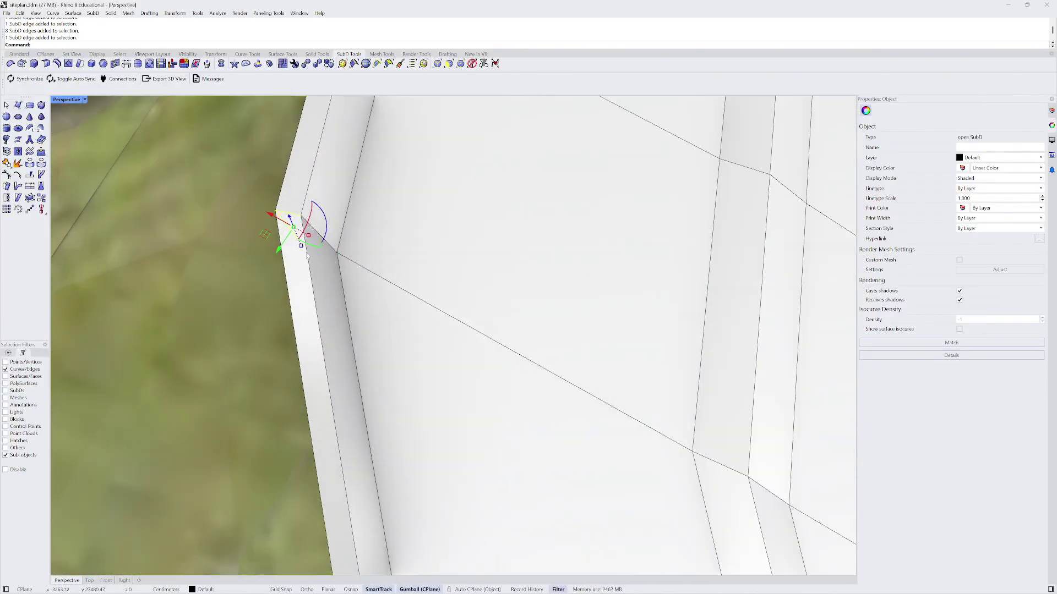
pyautogui.keyDown('shift'); pyautogui.click(330, 246); pyautogui.keyUp('shift')
pyautogui.moveTo(330, 279); pyautogui.dragTo(384, 359, button='right')
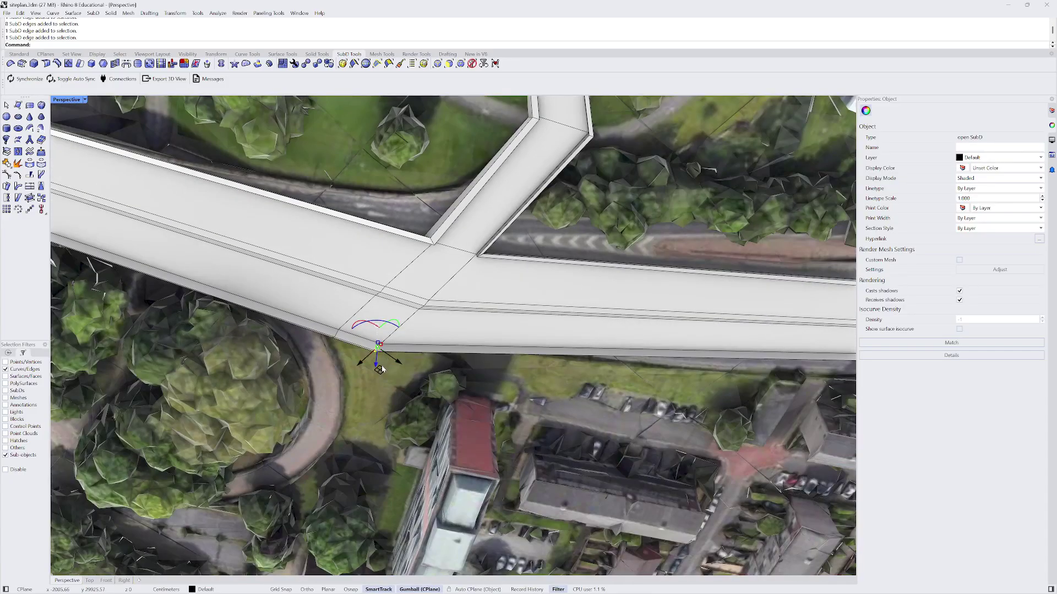
pyautogui.moveTo(382, 369); pyautogui.dragTo(442, 376)
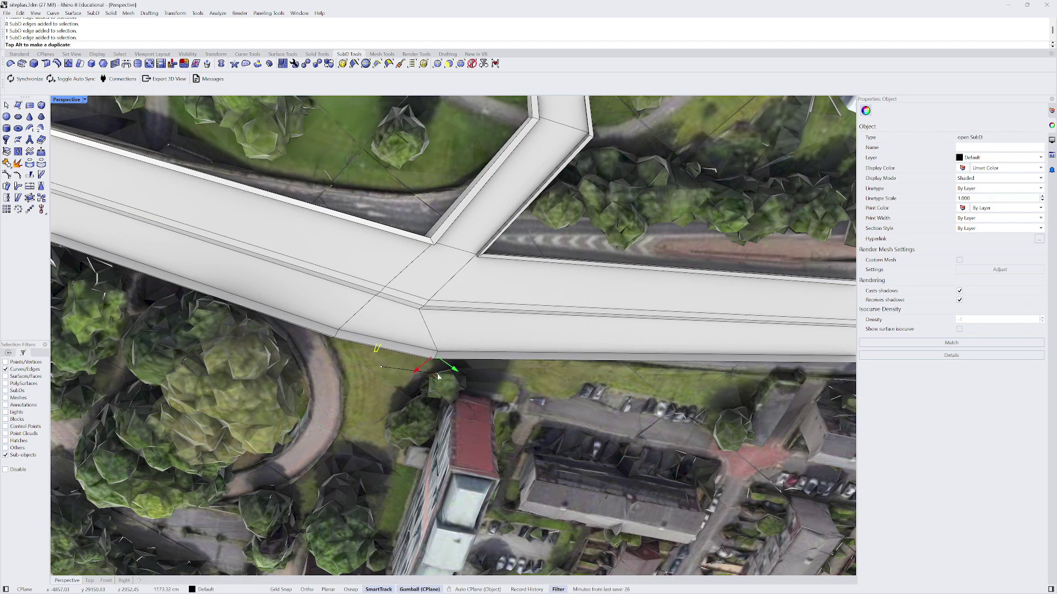
pyautogui.scroll(2, 335, 341)
pyautogui.moveTo(336, 342)
pyautogui.mouseDown(button='right')
pyautogui.moveTo(367, 349)
pyautogui.moveTo(330, 353)
pyautogui.mouseUp(button='right')
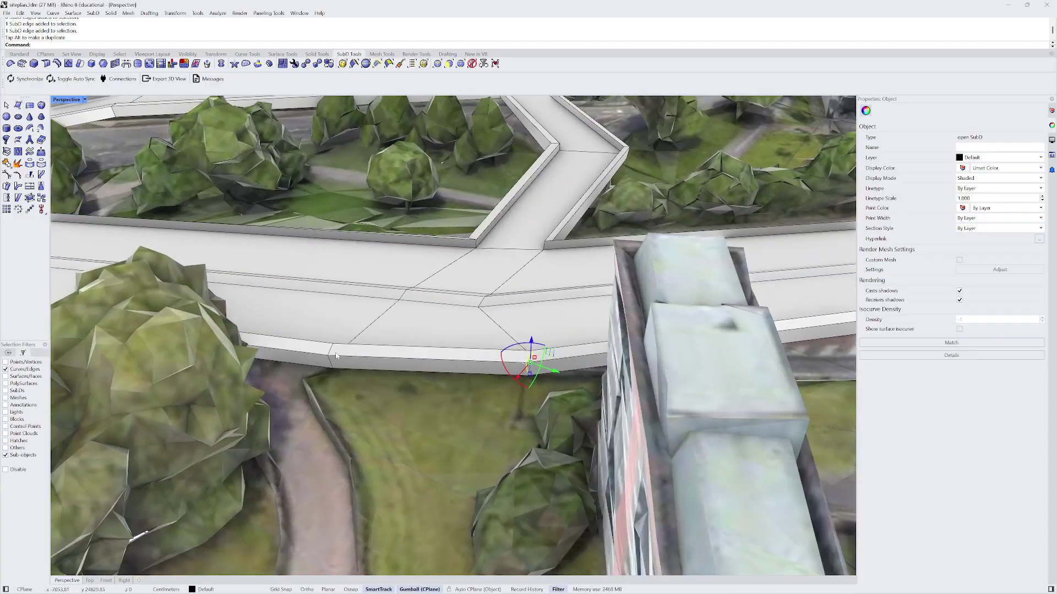
pyautogui.scroll(3, 327, 353)
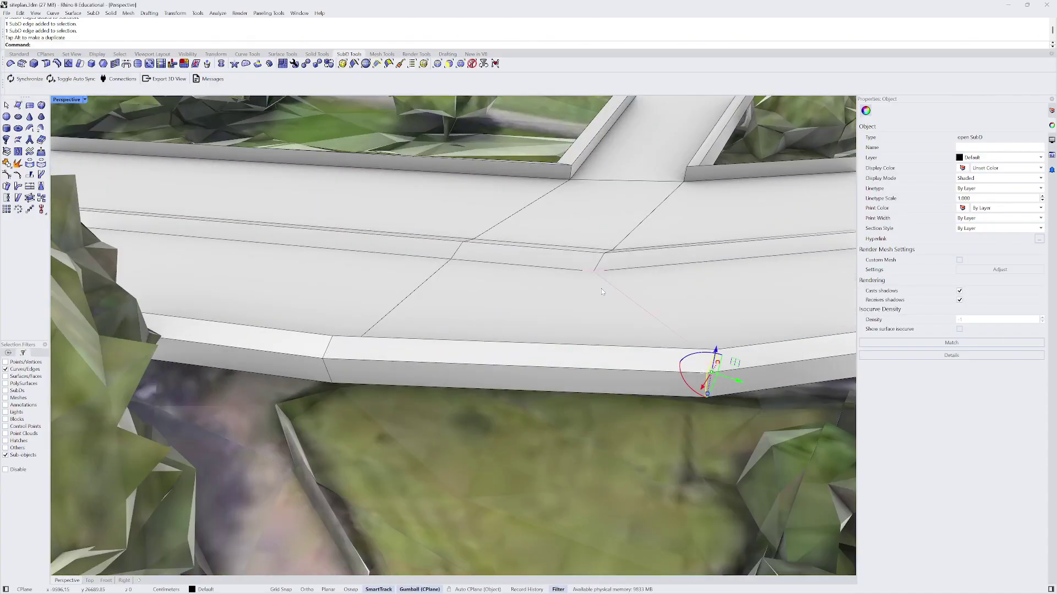
pyautogui.hotkey('ctrl', 'z')
pyautogui.scroll(-5, 536, 269)
pyautogui.doubleClick(537, 302)
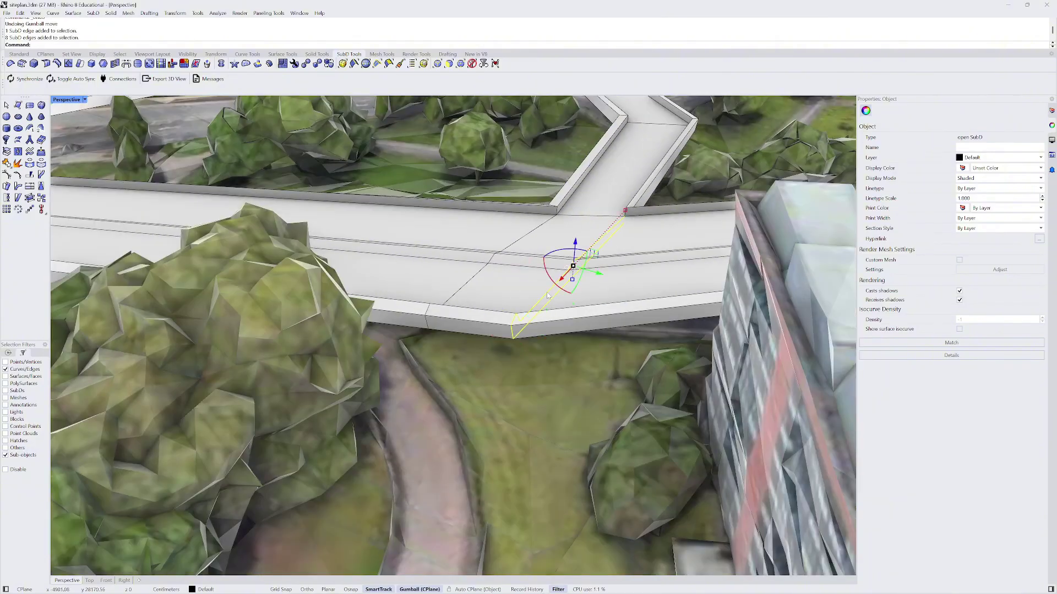
pyautogui.scroll(3, 542, 312)
pyautogui.keyDown('shift'); pyautogui.moveTo(585, 284); pyautogui.dragTo(523, 307, button='right'); pyautogui.keyUp('shift')
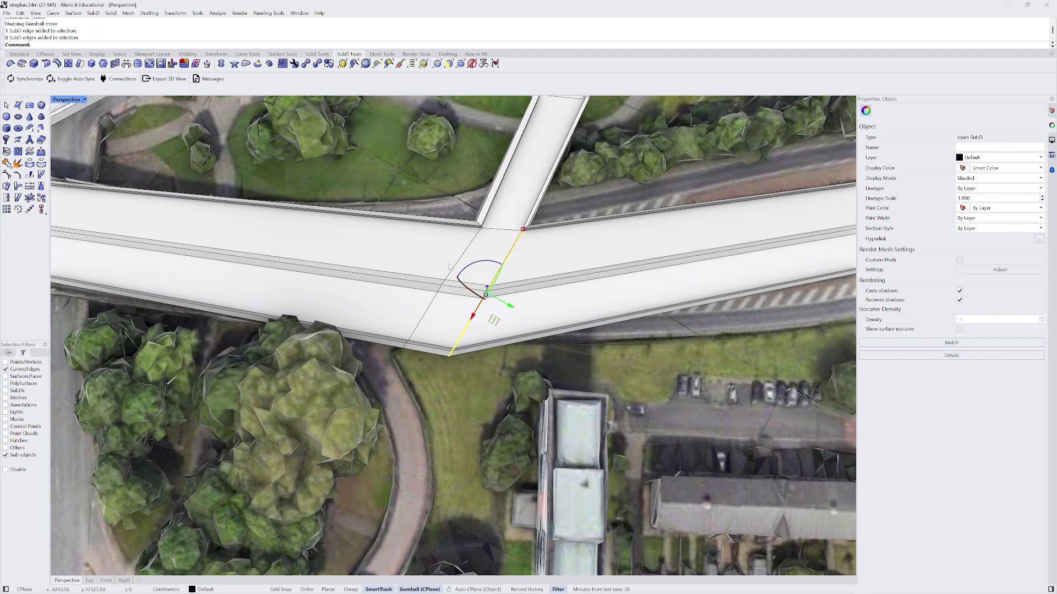
# - Slide the selected edge loop and a road-corner edge to new positions along the road
pyautogui.click(161, 63)
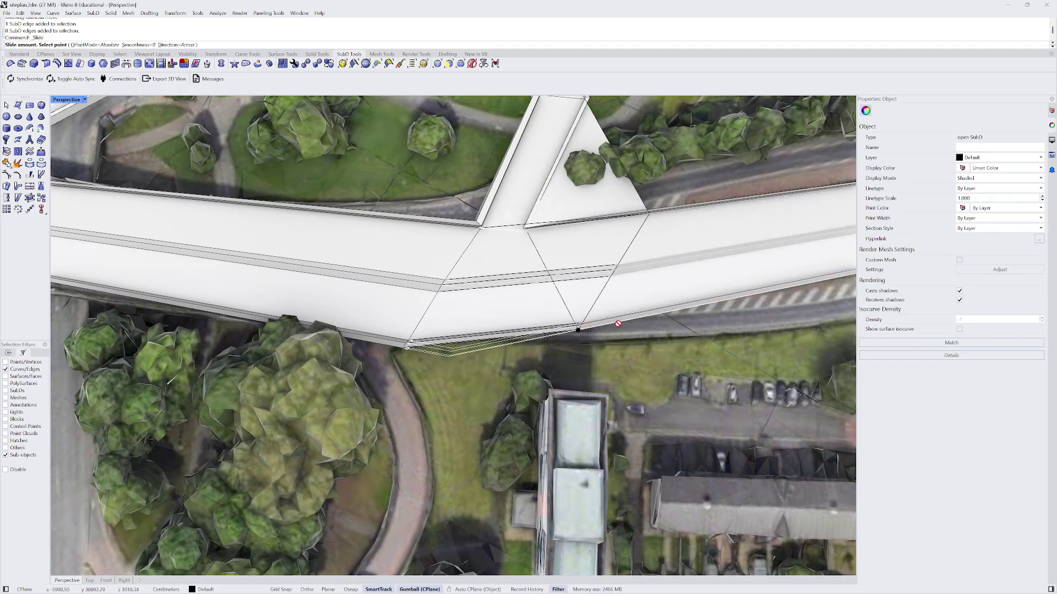
pyautogui.click(485, 328)
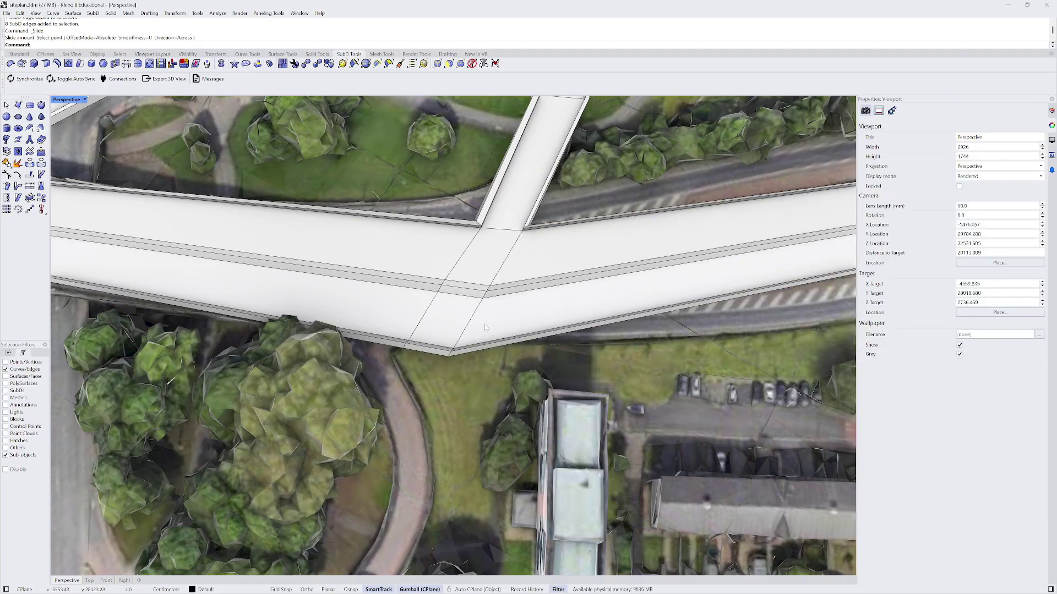
pyautogui.scroll(2, 486, 327)
pyautogui.scroll(-2, 479, 327)
pyautogui.scroll(3, 476, 322)
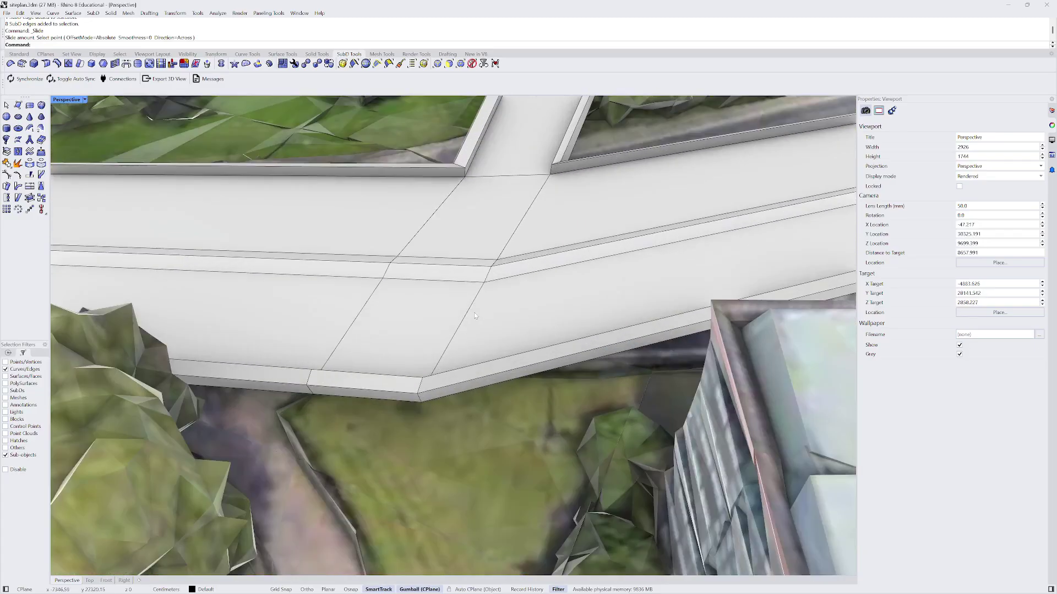
pyautogui.click(469, 314)
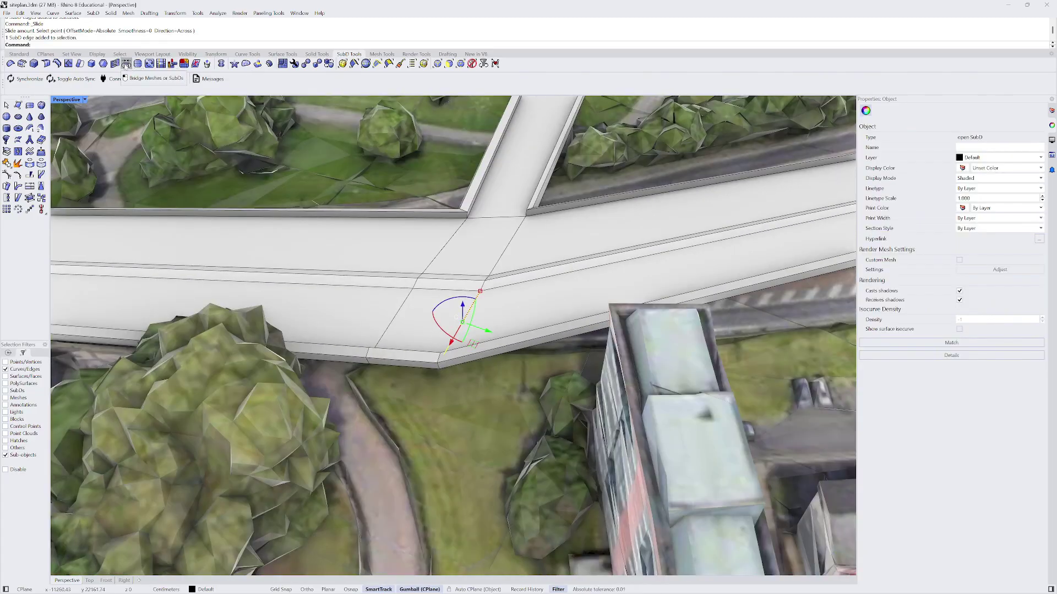
pyautogui.click(160, 64)
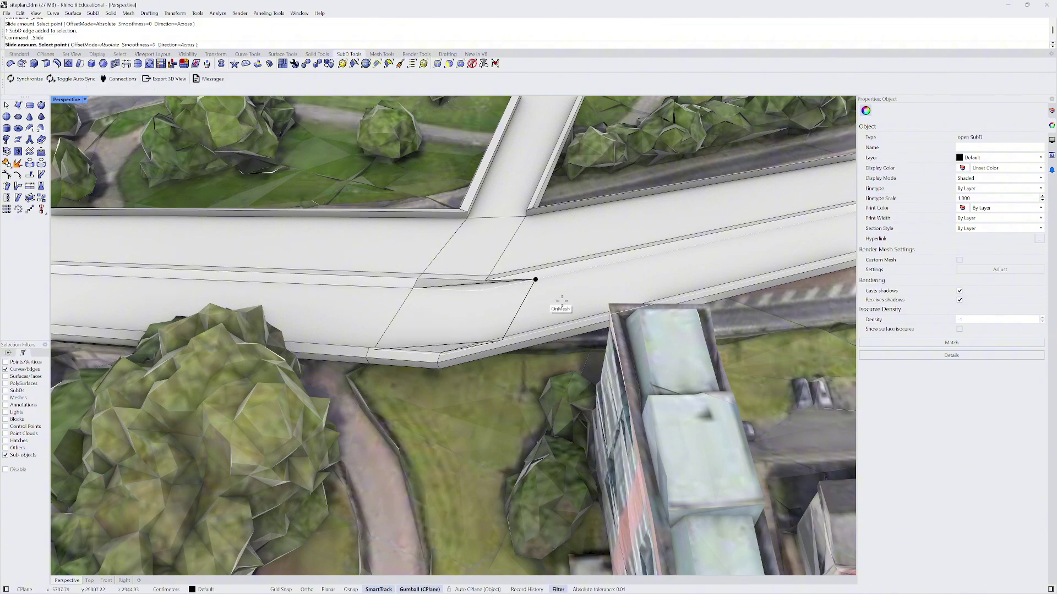
pyautogui.click(514, 333)
pyautogui.scroll(-3, 488, 309)
pyautogui.moveTo(488, 309); pyautogui.dragTo(504, 283, button='right')
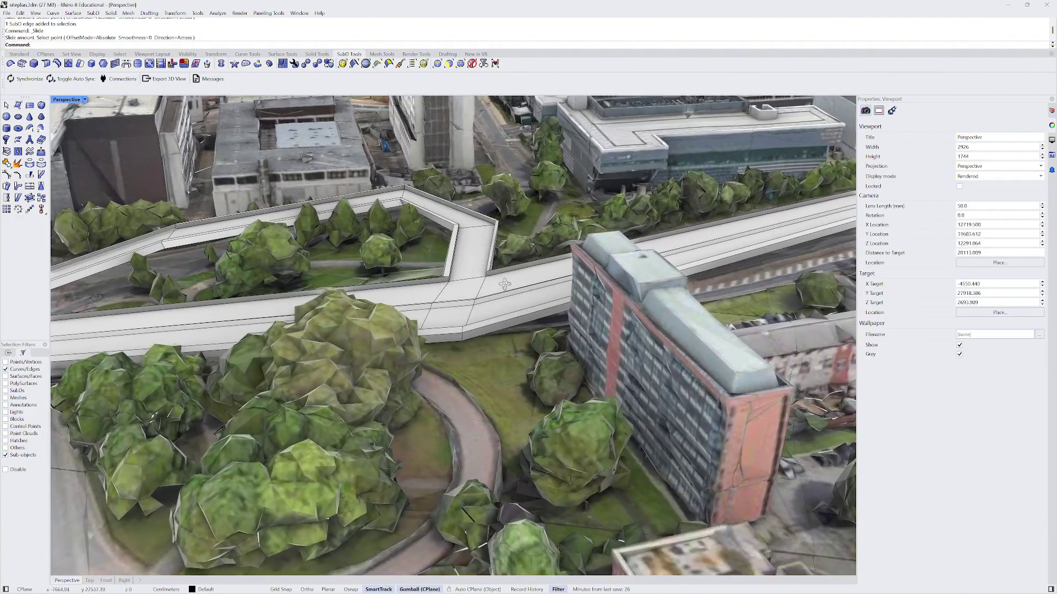
pyautogui.scroll(5, 459, 359)
# - Select three walkway edges and slide them to a new position along the mesh
pyautogui.click(461, 328)
pyautogui.moveTo(461, 328); pyautogui.dragTo(428, 348, button='right')
pyautogui.click(430, 349)
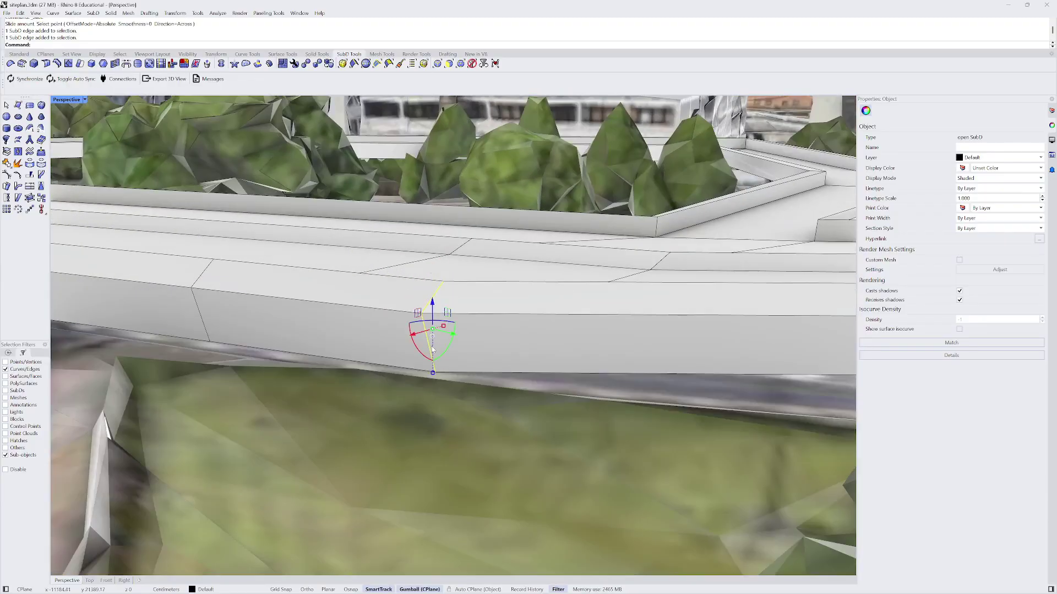
pyautogui.scroll(6, 430, 349)
pyautogui.moveTo(424, 308); pyautogui.dragTo(374, 280, button='right')
pyautogui.scroll(-10, 374, 281)
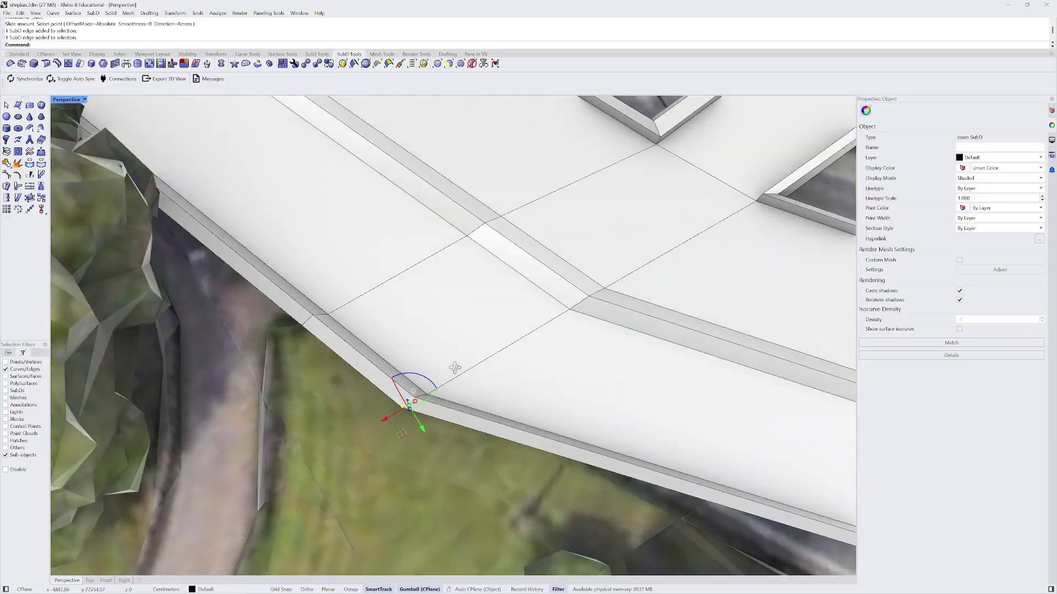
pyautogui.moveTo(454, 368); pyautogui.dragTo(462, 380, button='right')
pyautogui.click(462, 380)
pyautogui.scroll(-5, 463, 381)
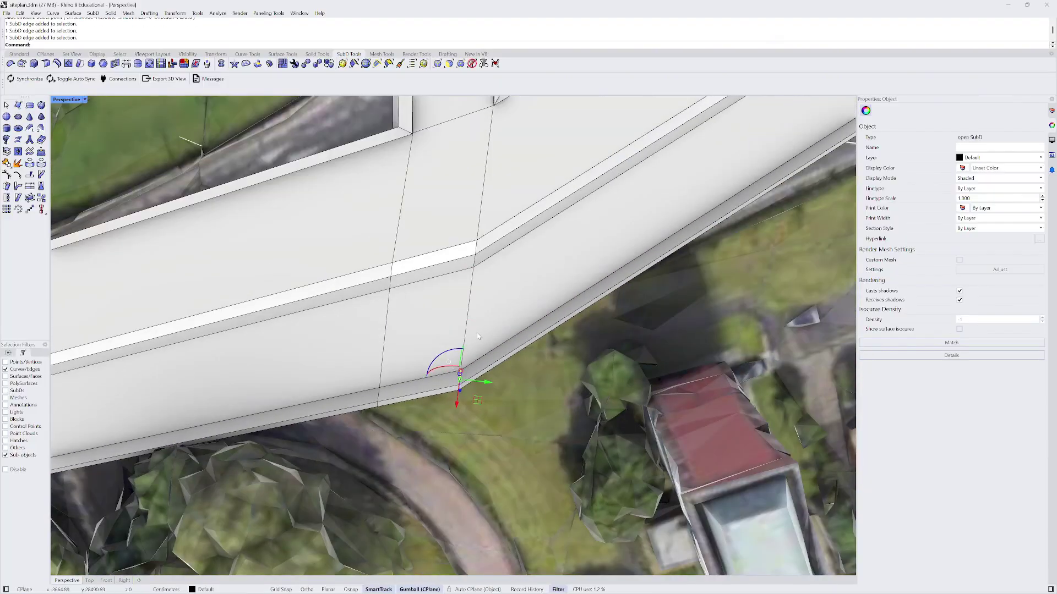
pyautogui.moveTo(477, 332); pyautogui.dragTo(259, 164, button='right')
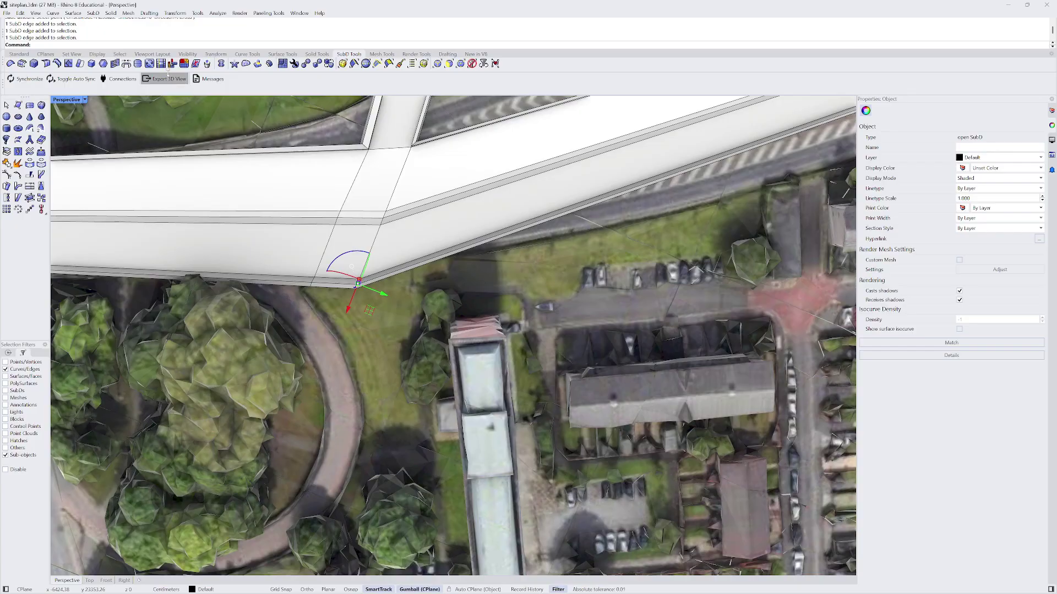
pyautogui.click(139, 63)
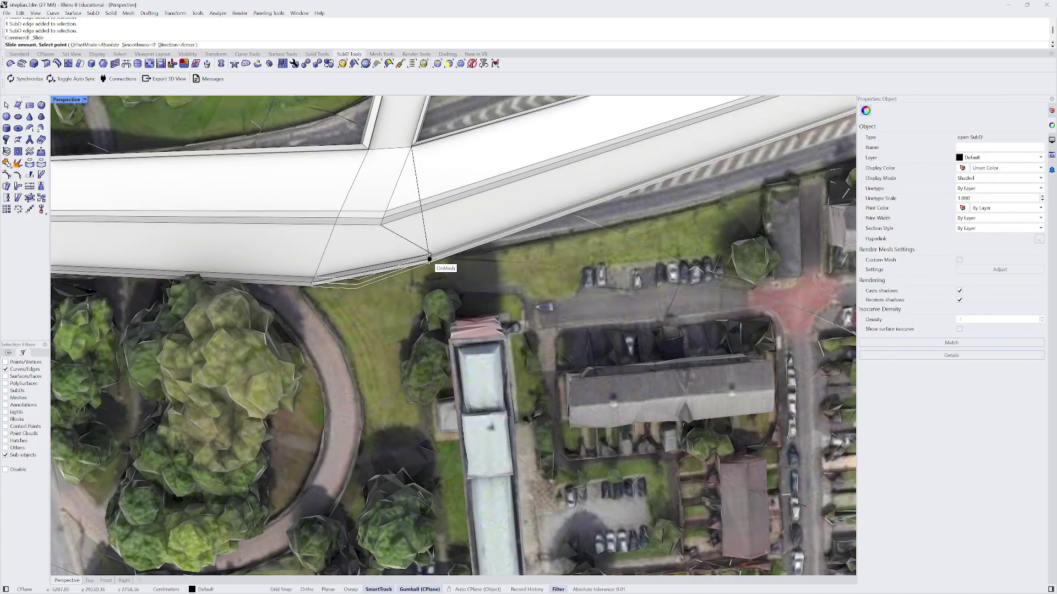
pyautogui.scroll(-5, 415, 272)
pyautogui.moveTo(415, 272); pyautogui.dragTo(461, 241, button='right')
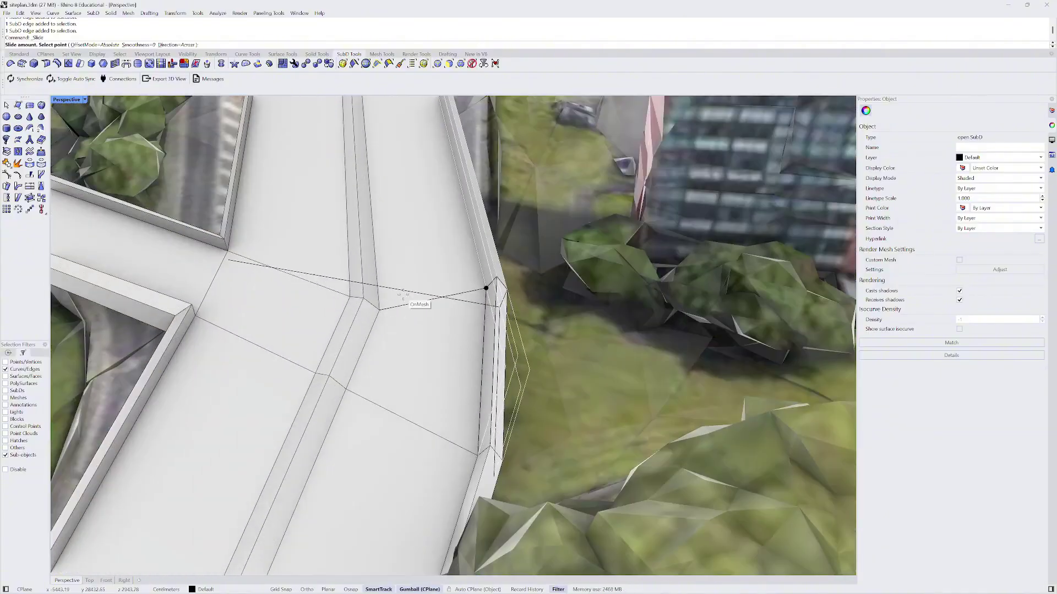
pyautogui.click(394, 313)
# - Slide two ramp-junction edges into place, then display the road as smooth SubD
pyautogui.click(376, 308)
pyautogui.scroll(3, 376, 307)
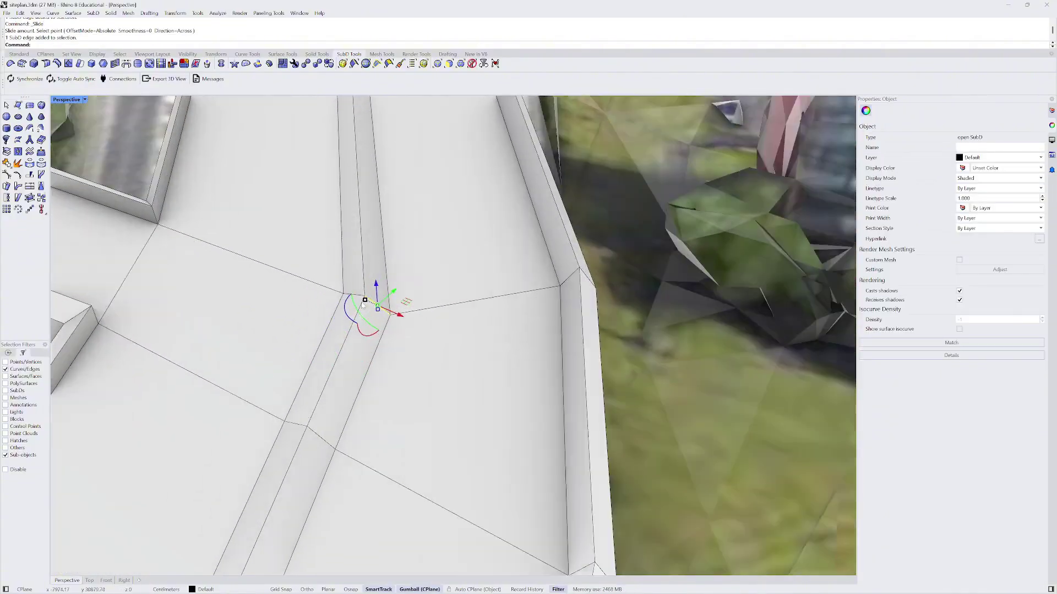
pyautogui.click(376, 308)
pyautogui.scroll(-4, 378, 312)
pyautogui.press('Return')
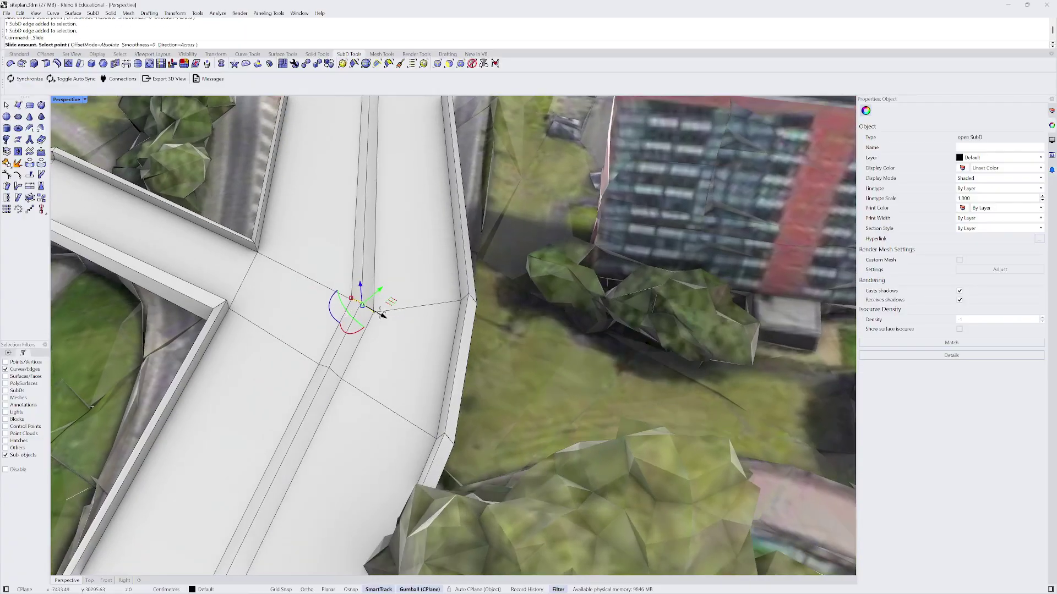
pyautogui.click(386, 283)
pyautogui.scroll(-3, 385, 283)
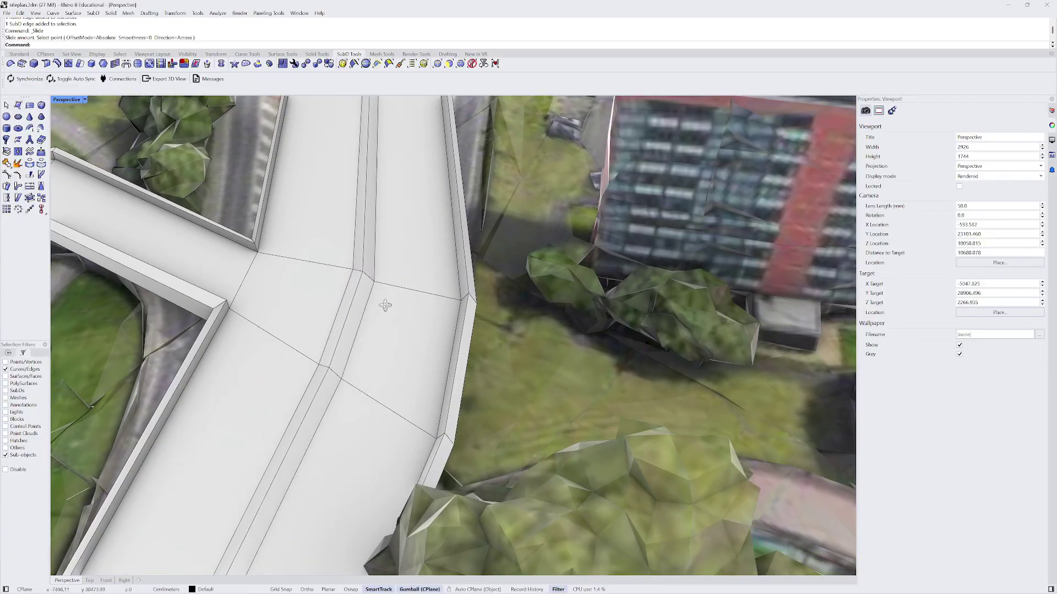
pyautogui.moveTo(385, 282); pyautogui.dragTo(585, 342, button='right')
pyautogui.press('Tab')
pyautogui.scroll(-5, 413, 312)
pyautogui.scroll(12, 468, 252)
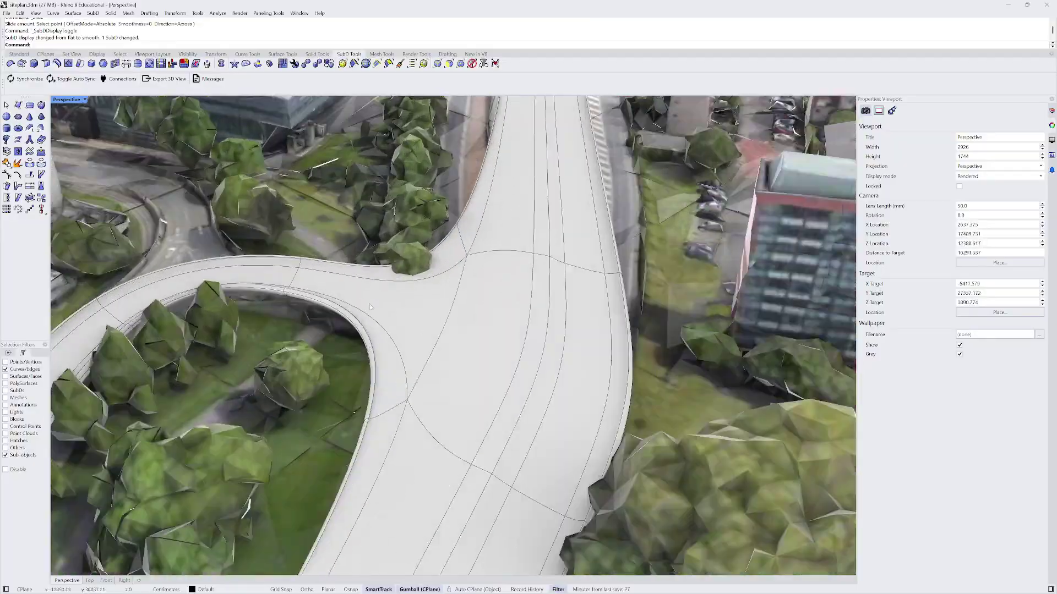
pyautogui.moveTo(353, 314); pyautogui.dragTo(100, 406, button='right')
pyautogui.scroll(-20, 388, 287)
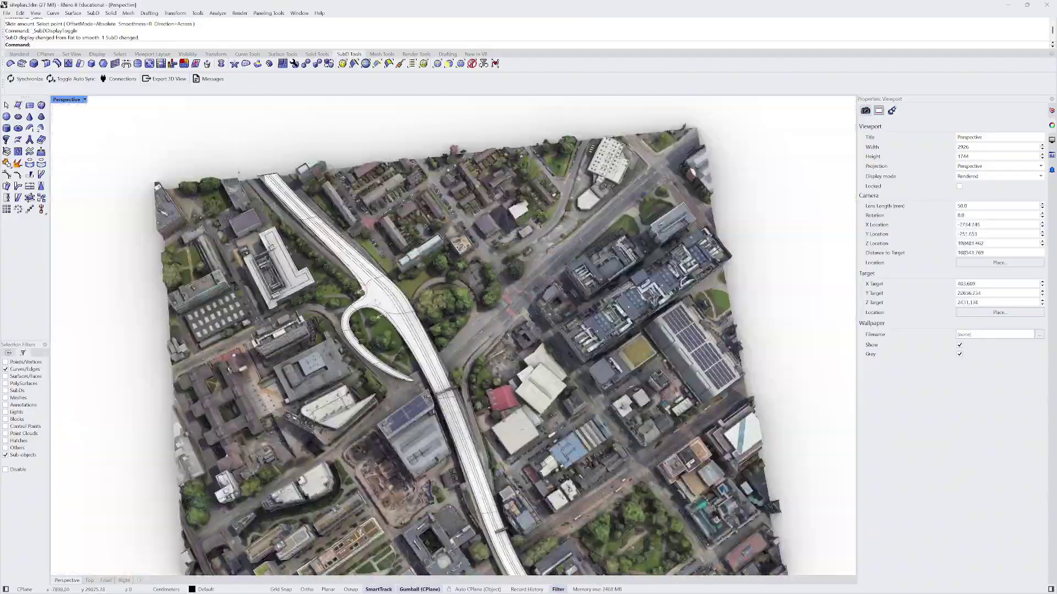
pyautogui.moveTo(463, 330); pyautogui.dragTo(316, 345, button='right')
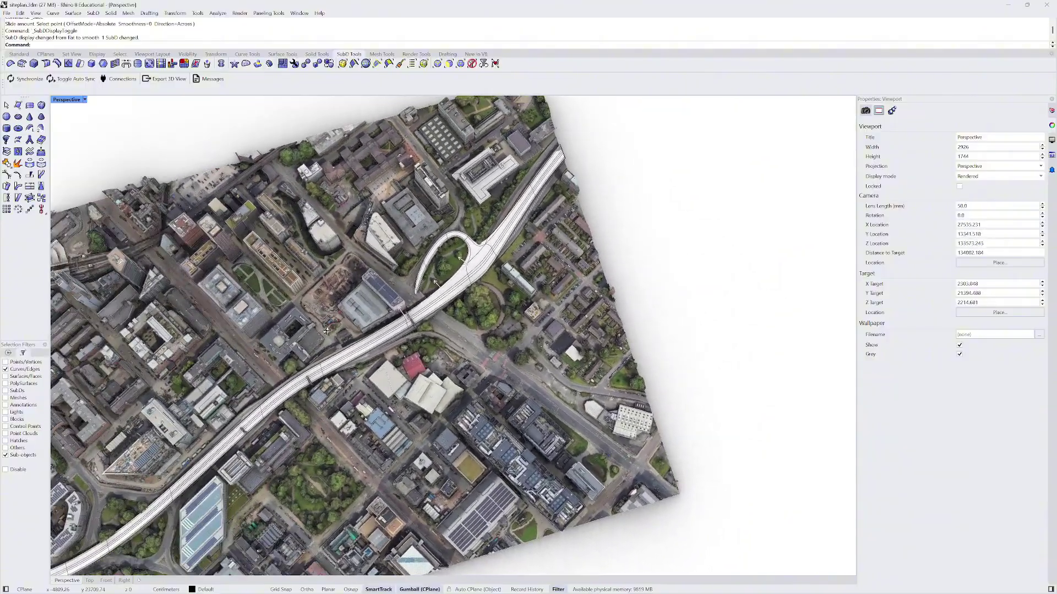
pyautogui.scroll(4, 485, 265)
pyautogui.moveTo(486, 265); pyautogui.dragTo(785, 314, button='right')
pyautogui.scroll(-8, 394, 295)
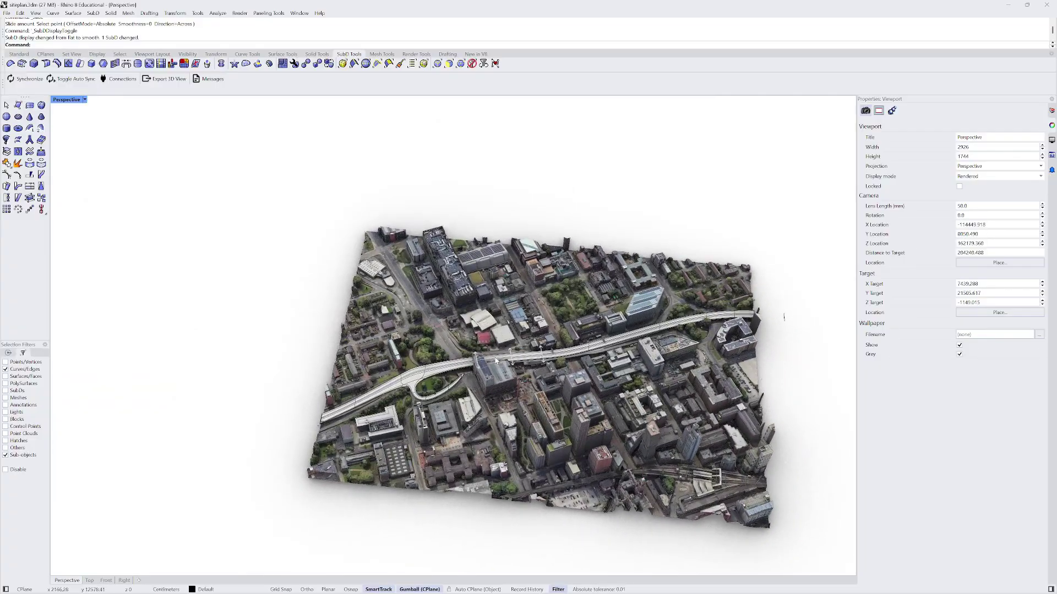
pyautogui.scroll(6, 500, 368)
pyautogui.scroll(3, 398, 403)
pyautogui.moveTo(398, 404); pyautogui.dragTo(440, 387, button='right')
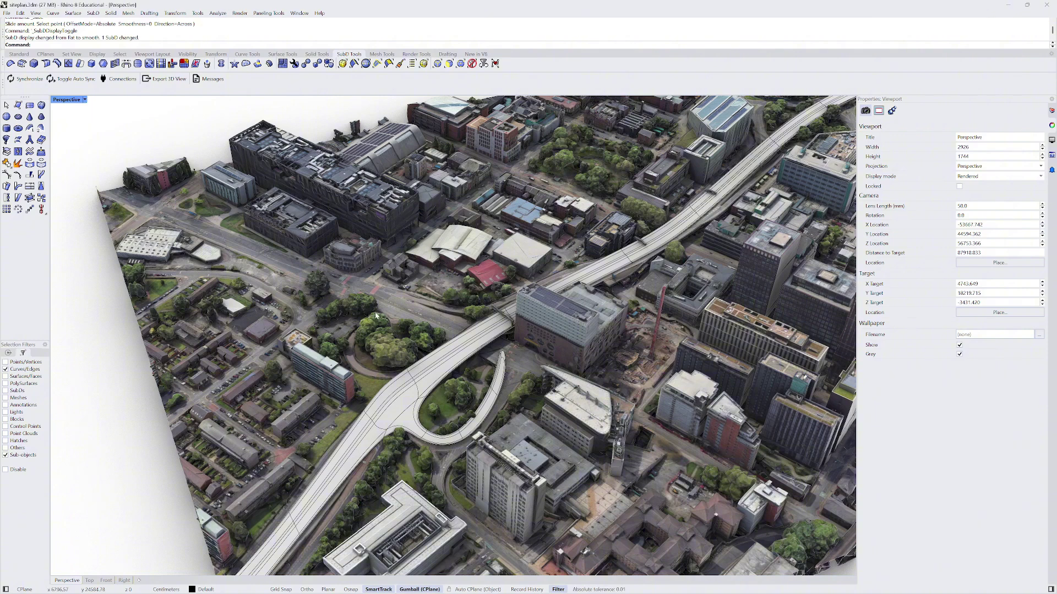
pyautogui.scroll(4, 434, 315)
pyautogui.scroll(-4, 469, 288)
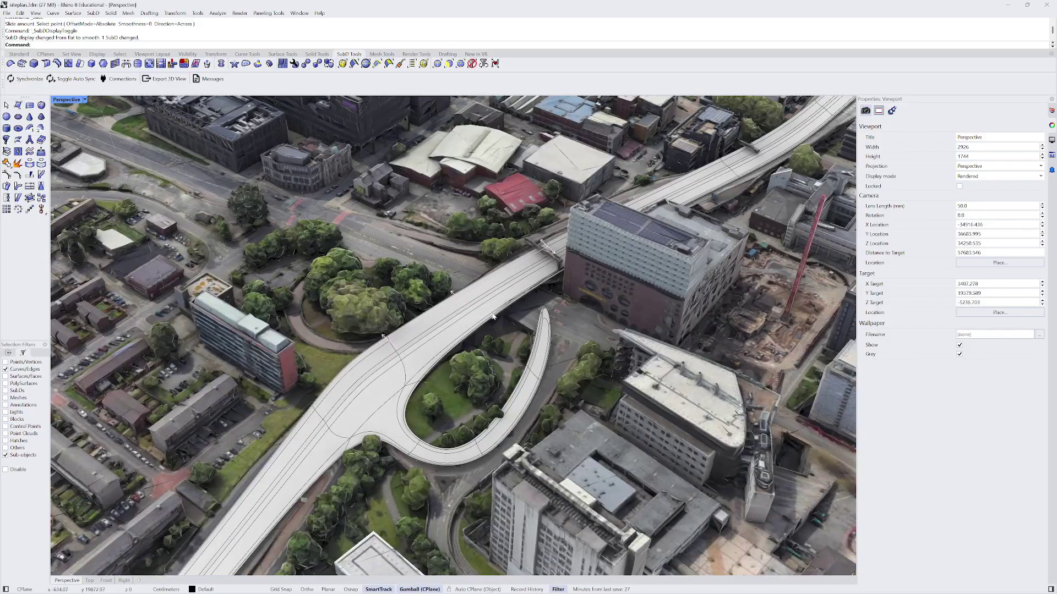
pyautogui.middleClick(469, 287)
pyautogui.moveTo(469, 287); pyautogui.dragTo(536, 212, button='right')
pyautogui.scroll(10, 459, 256)
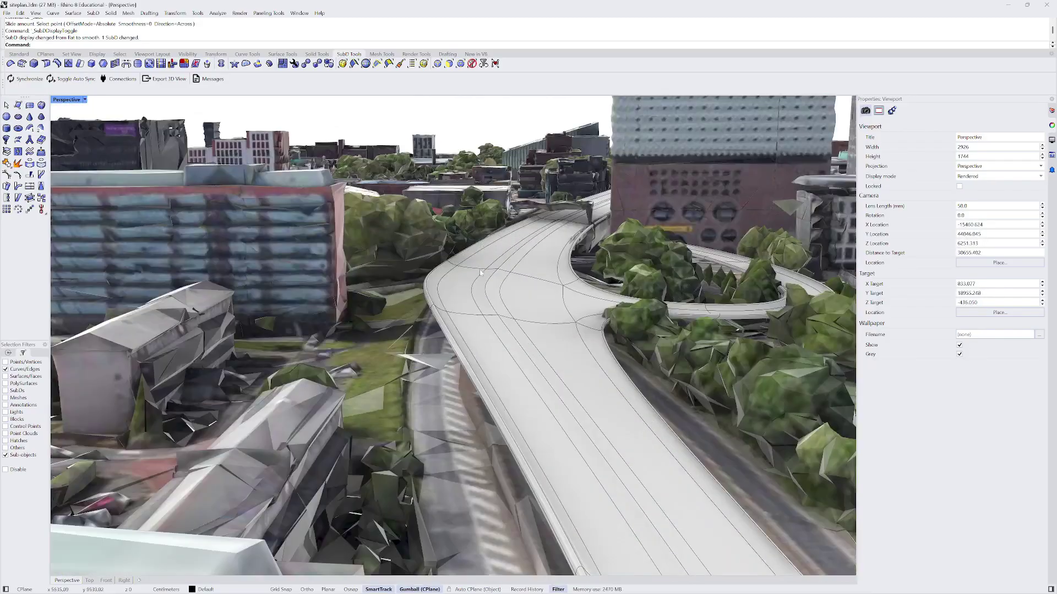
pyautogui.keyDown('shift'); pyautogui.moveTo(468, 242); pyautogui.dragTo(413, 144, button='right'); pyautogui.keyUp('shift')
pyautogui.scroll(-2, 414, 157)
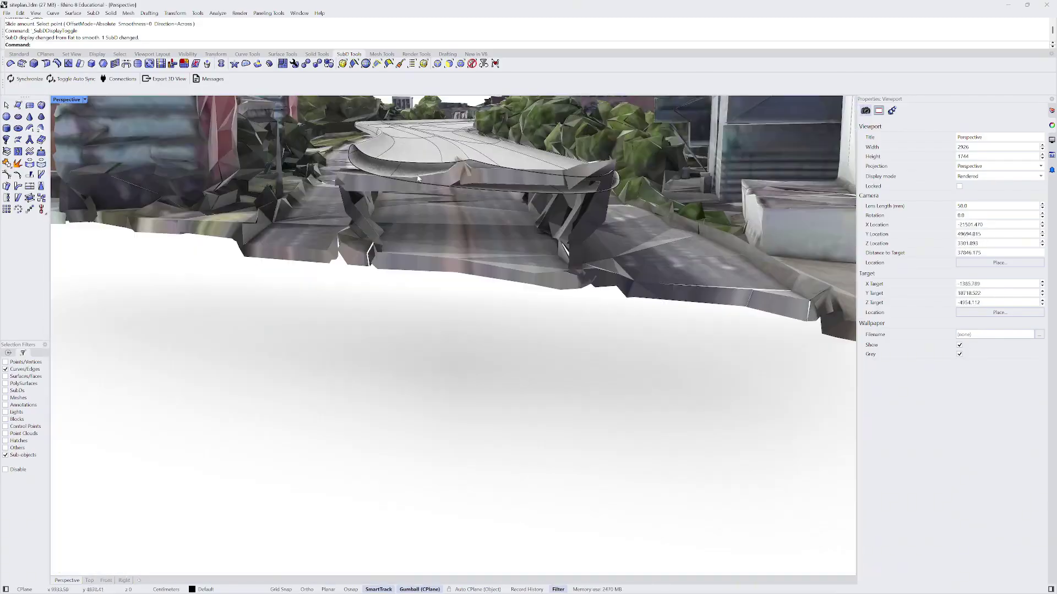
pyautogui.keyDown('shift'); pyautogui.moveTo(420, 183); pyautogui.dragTo(414, 274, button='right'); pyautogui.keyUp('shift')
# - Bevel the road's left edge loop with SubD Bevel, undoing a trial bevel on the right edge
pyautogui.doubleClick(414, 296)
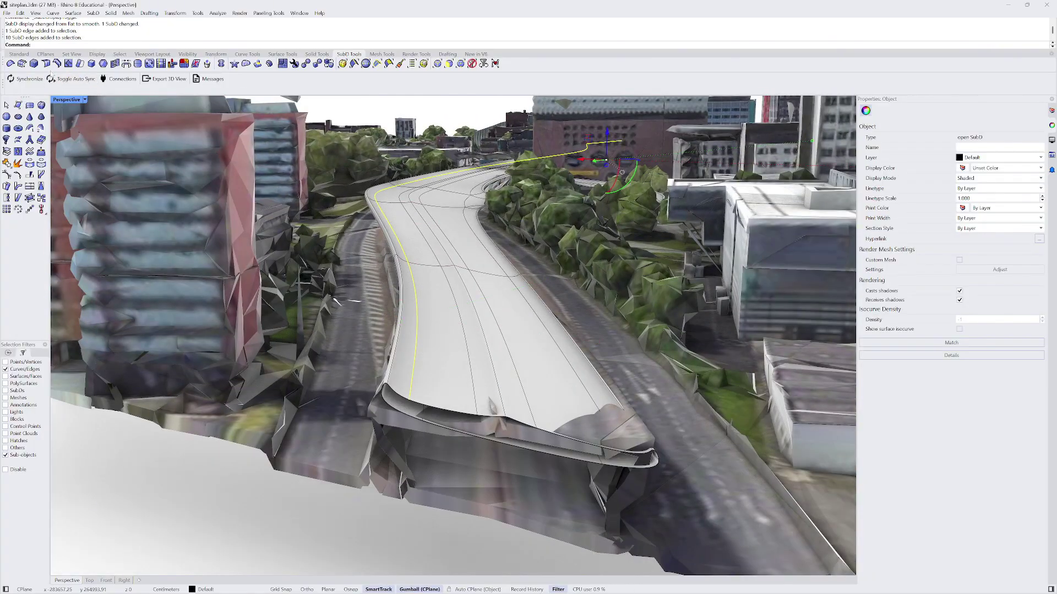
pyautogui.scroll(5, 428, 335)
pyautogui.scroll(-5, 428, 335)
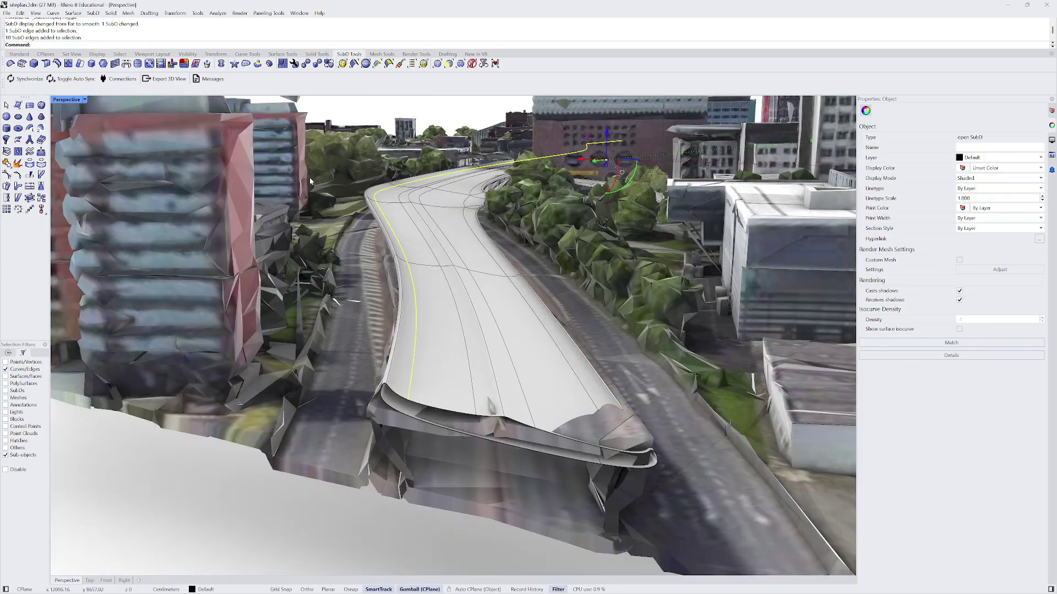
pyautogui.click(34, 63)
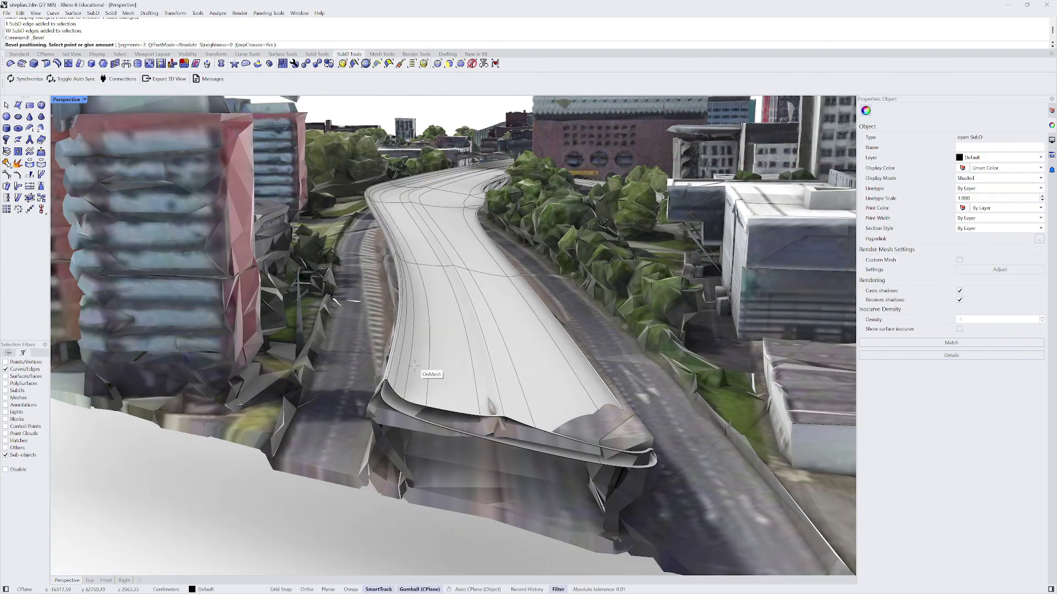
pyautogui.click(395, 394)
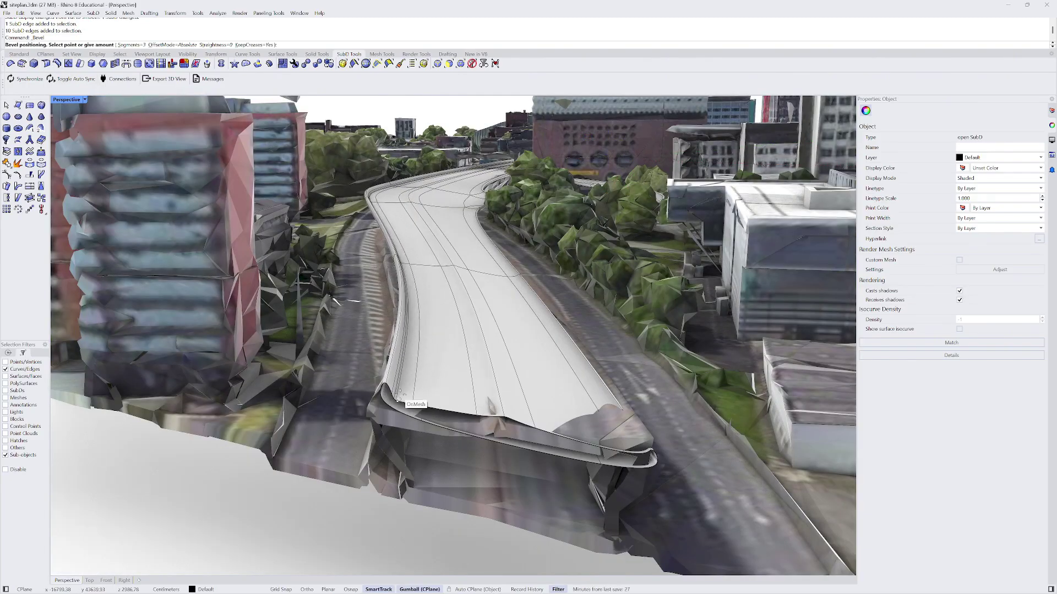
pyautogui.scroll(5, 368, 193)
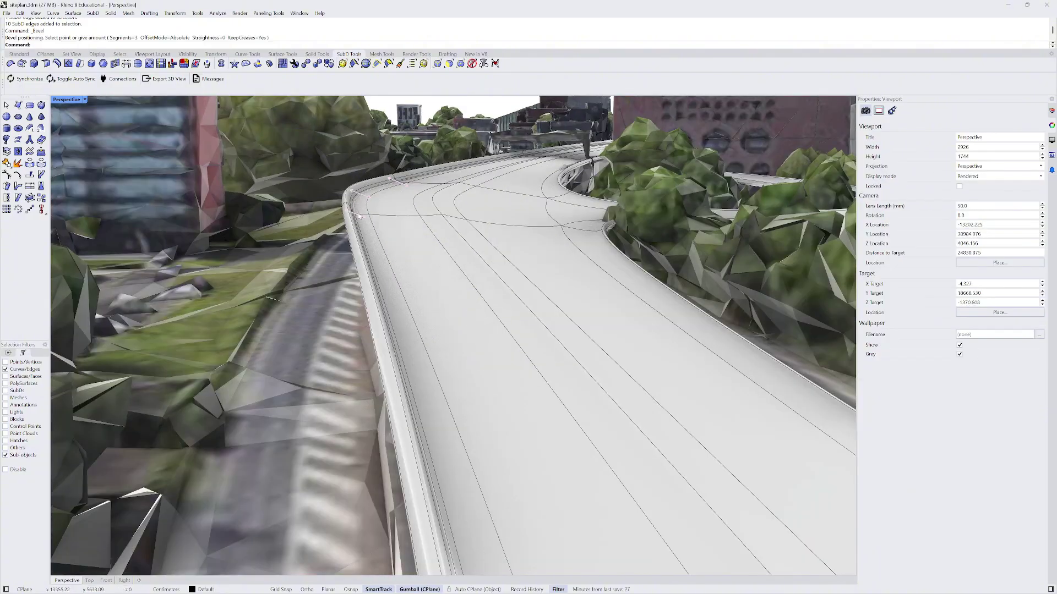
pyautogui.scroll(-6, 359, 215)
pyautogui.click(441, 296)
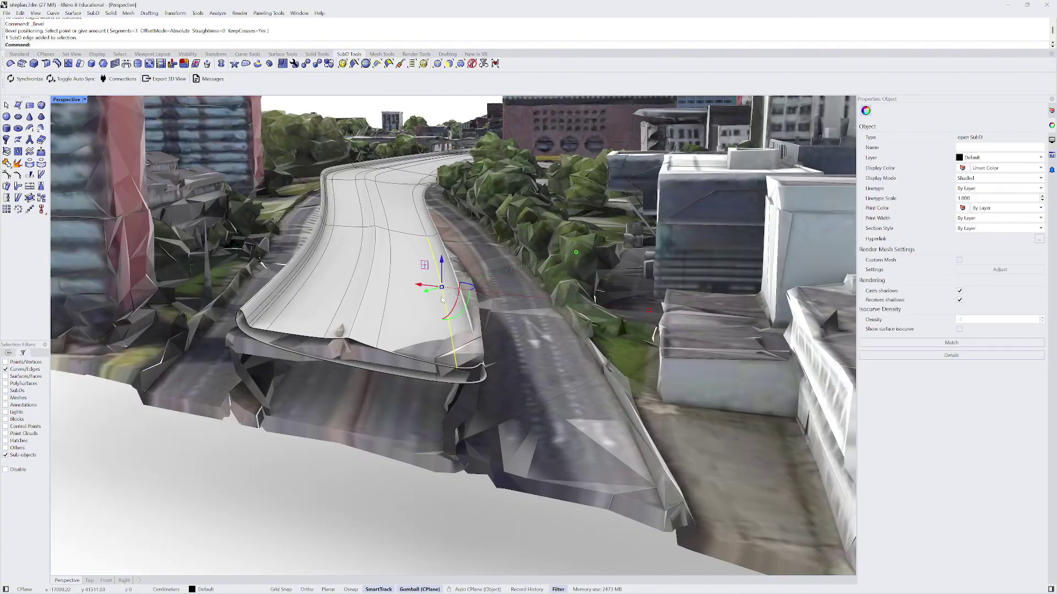
pyautogui.press('Return')
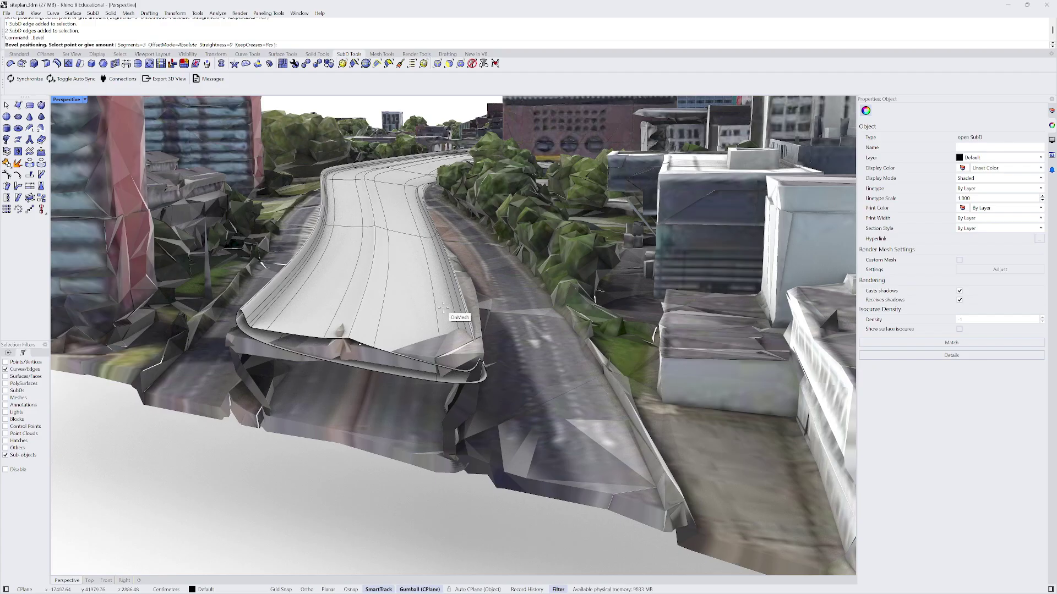
pyautogui.click(303, 300)
pyautogui.hotkey('ctrl', 'z')
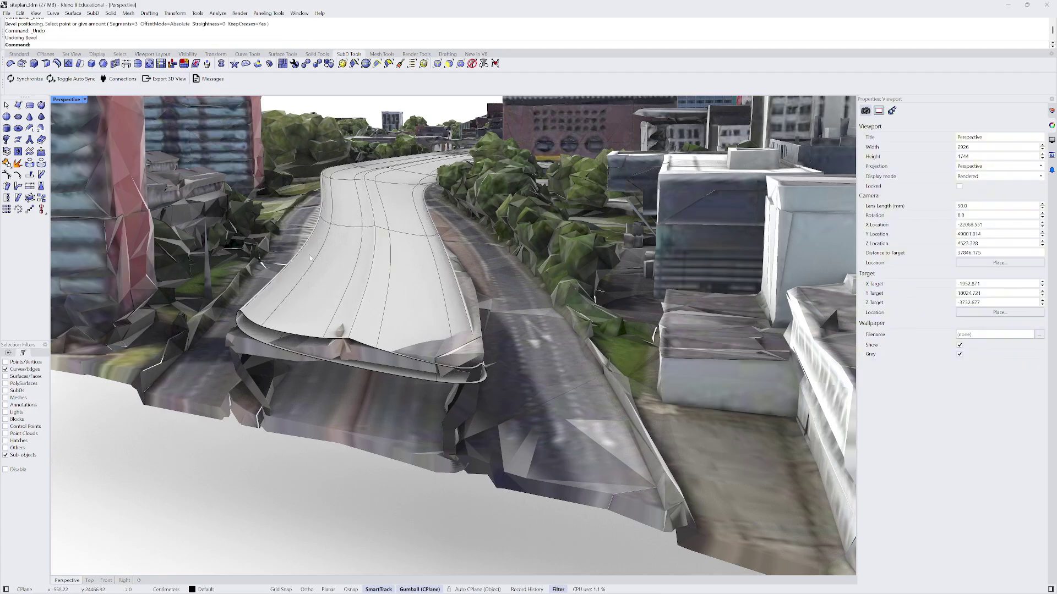
# - Crease a 10-edge loop along the road at 100%
pyautogui.doubleClick(309, 258)
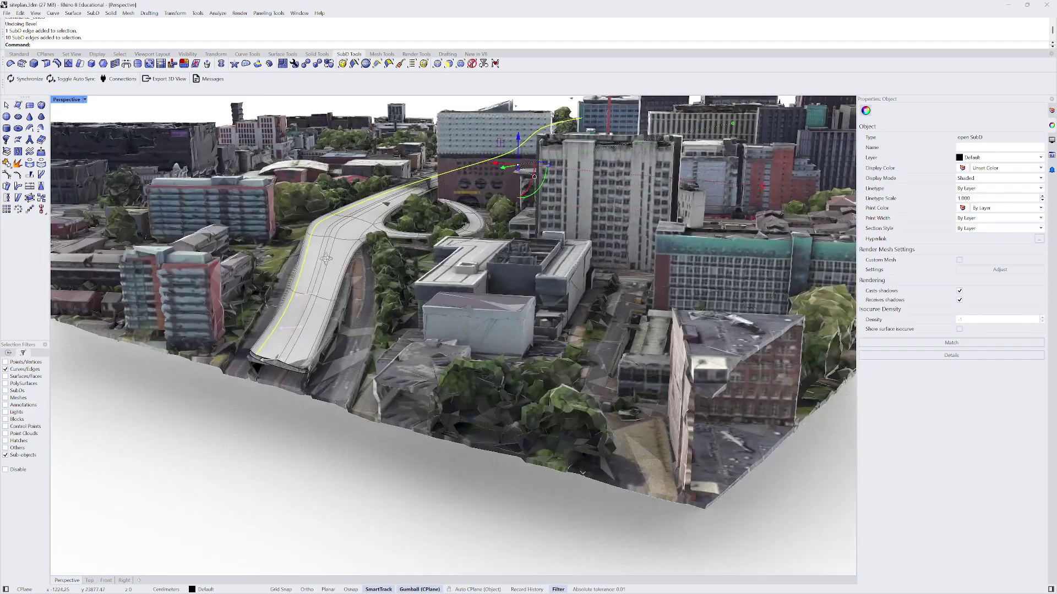
pyautogui.scroll(3, 275, 265)
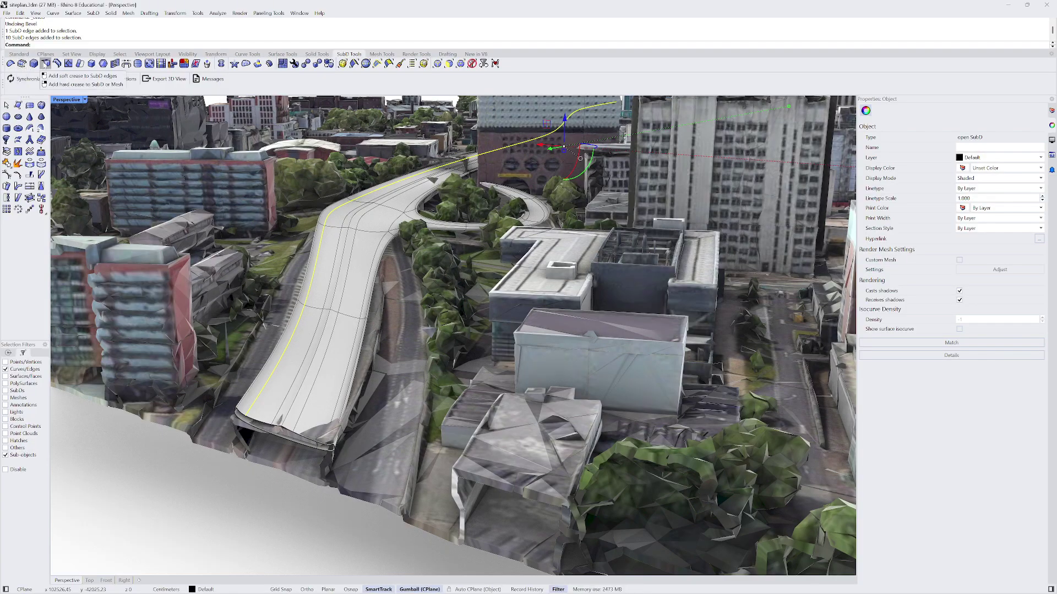
pyautogui.click(45, 64)
pyautogui.scroll(5, 297, 305)
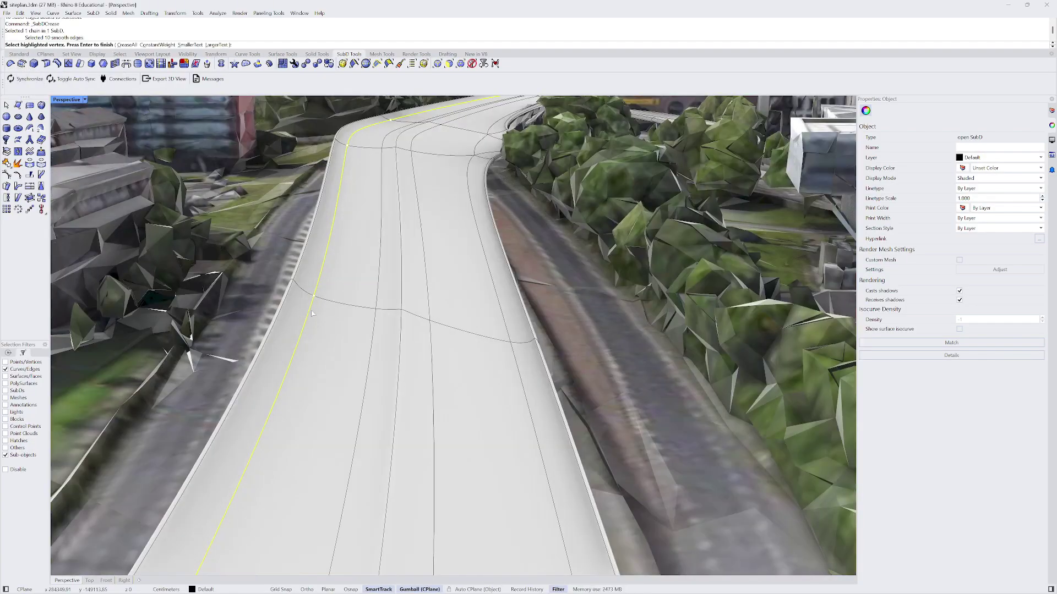
pyautogui.scroll(-3, 315, 313)
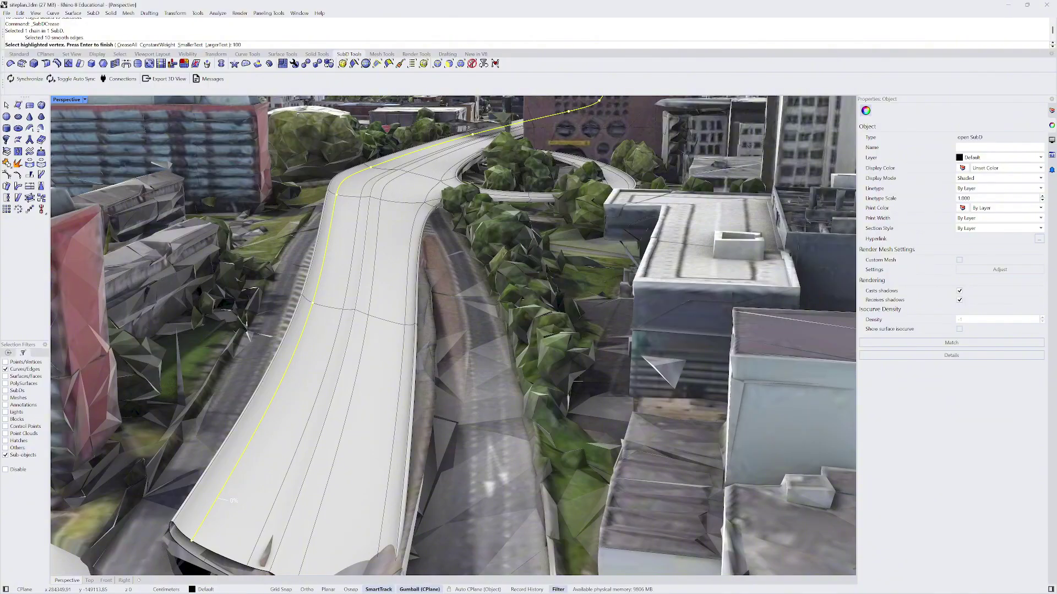
pyautogui.press('Return')
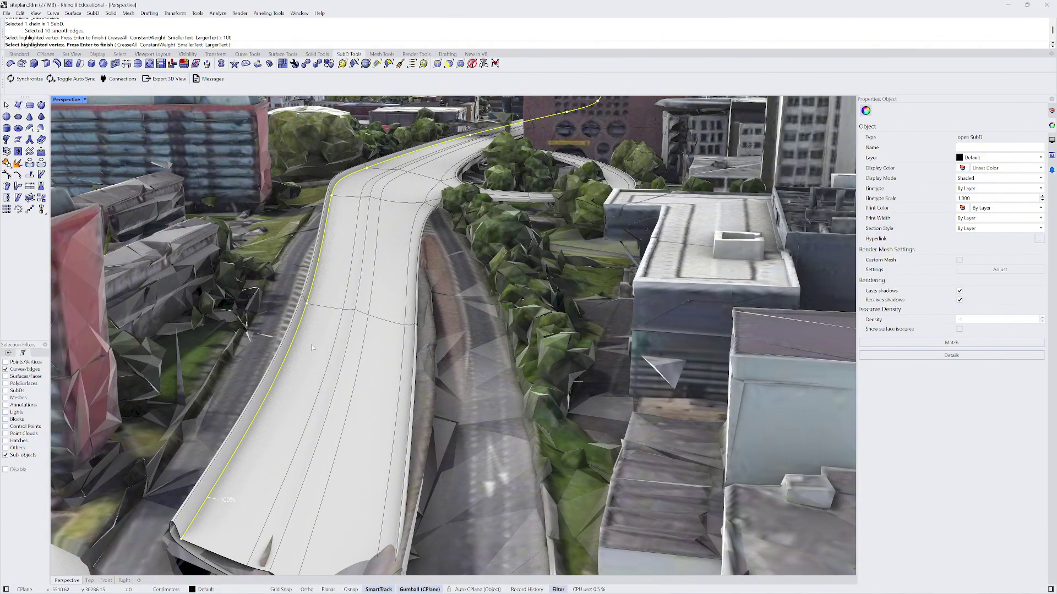
pyautogui.press('Return')
pyautogui.scroll(-8, 312, 342)
pyautogui.moveTo(312, 343); pyautogui.dragTo(334, 228, button='right')
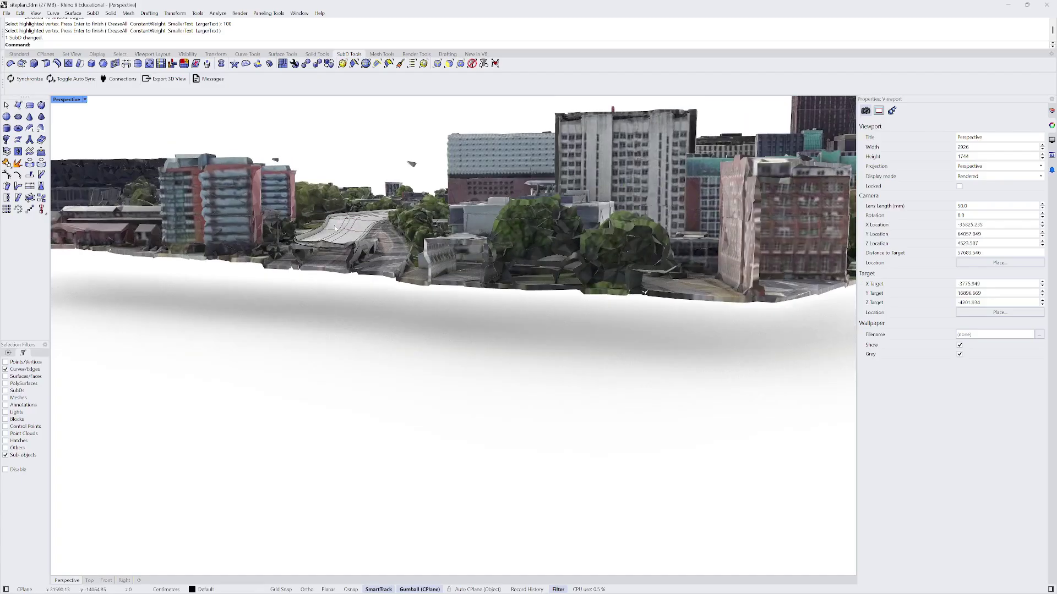
pyautogui.scroll(6, 334, 228)
pyautogui.scroll(-2, 326, 250)
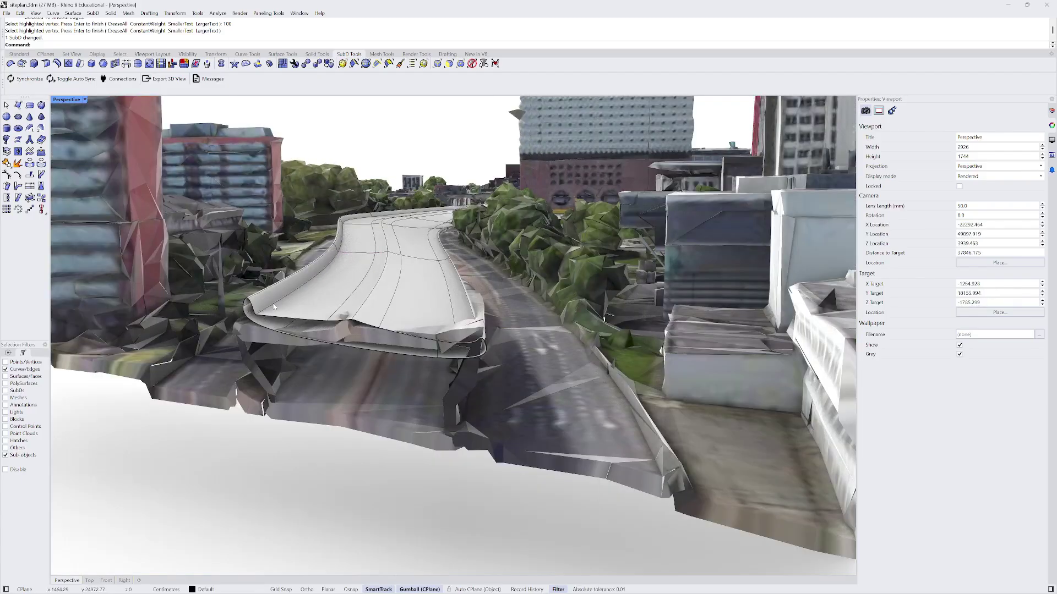
pyautogui.scroll(2, 337, 250)
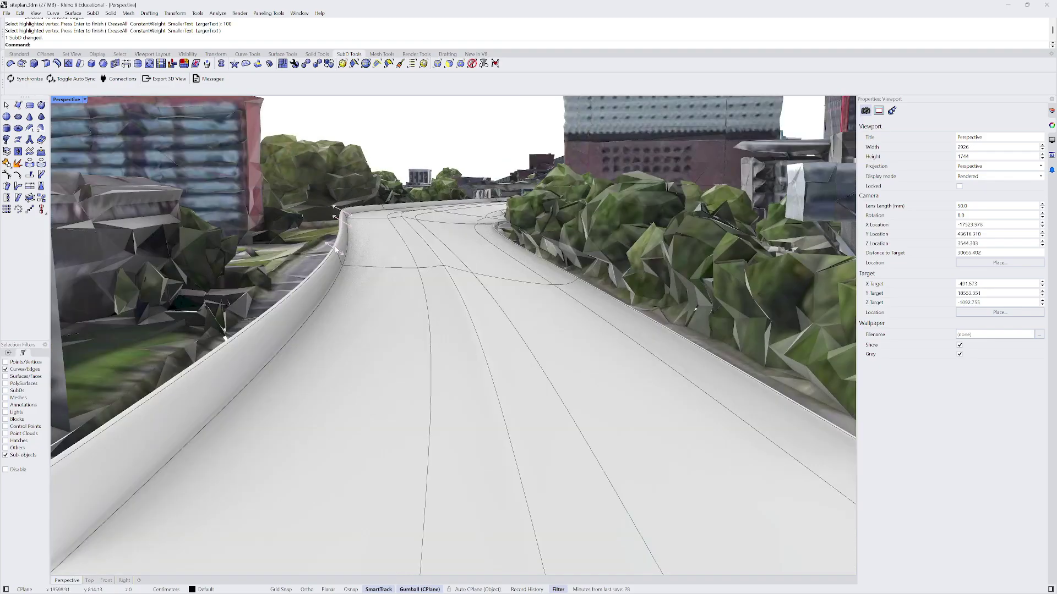
pyautogui.scroll(-2, 410, 258)
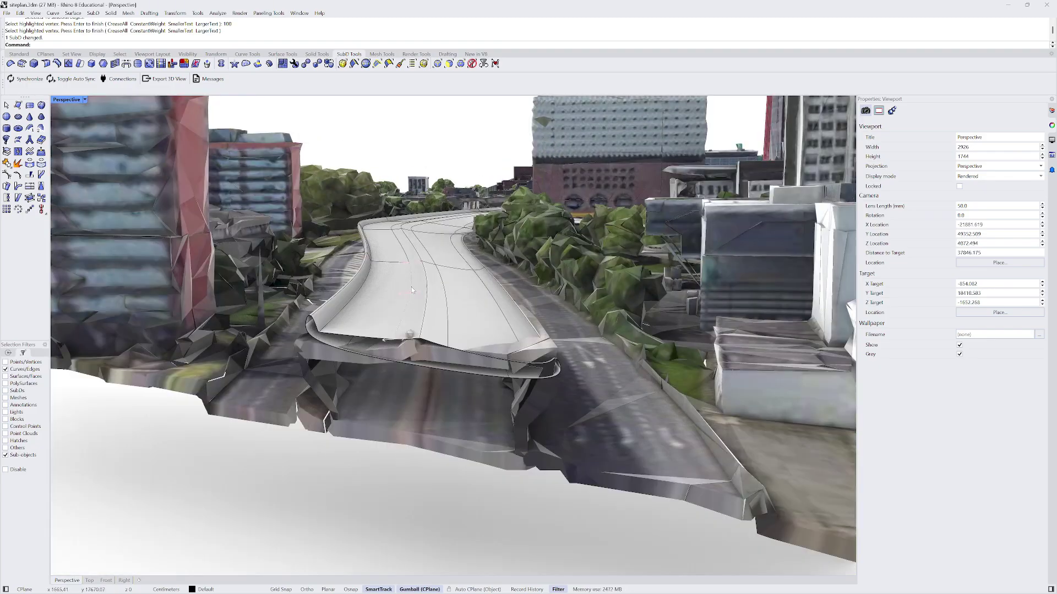
# - Crease two more lengthwise edge loops along the road at 100%
pyautogui.doubleClick(412, 289)
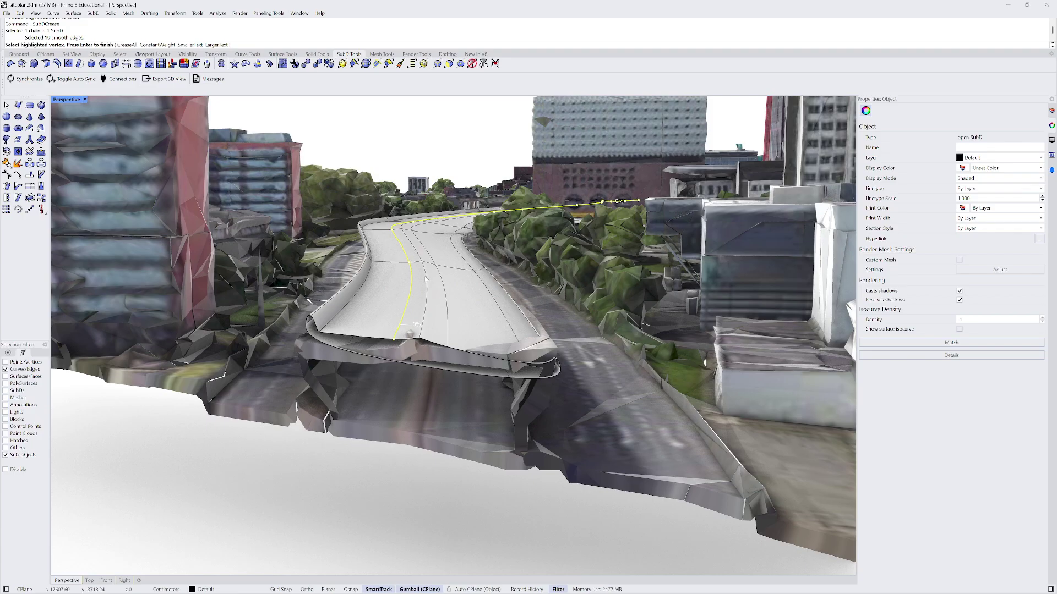
pyautogui.moveTo(425, 278)
pyautogui.mouseDown(button='right')
pyautogui.moveTo(409, 289)
pyautogui.moveTo(423, 279)
pyautogui.mouseUp(button='right')
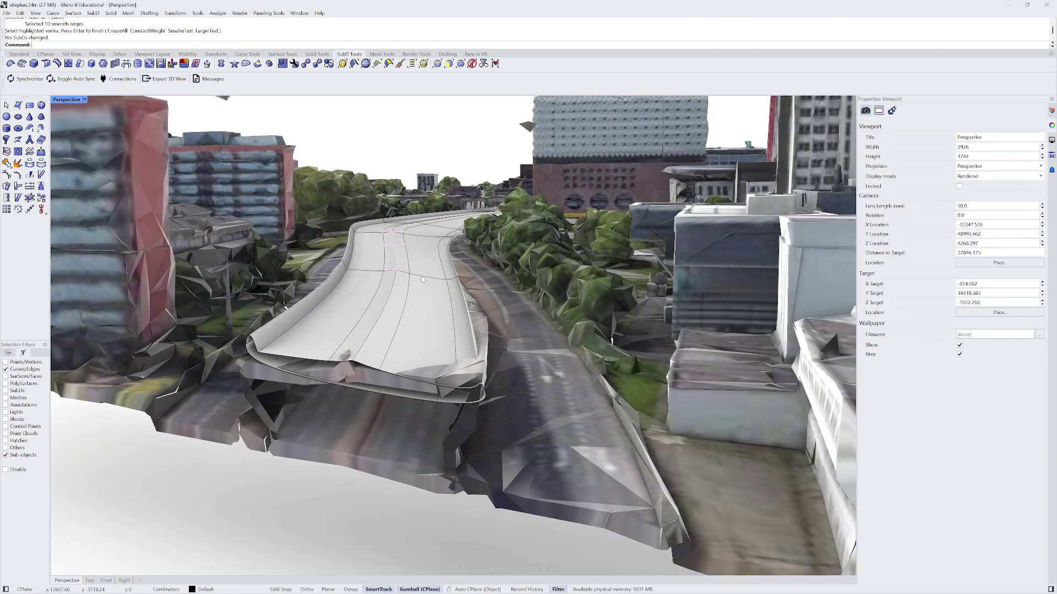
pyautogui.press('Return')
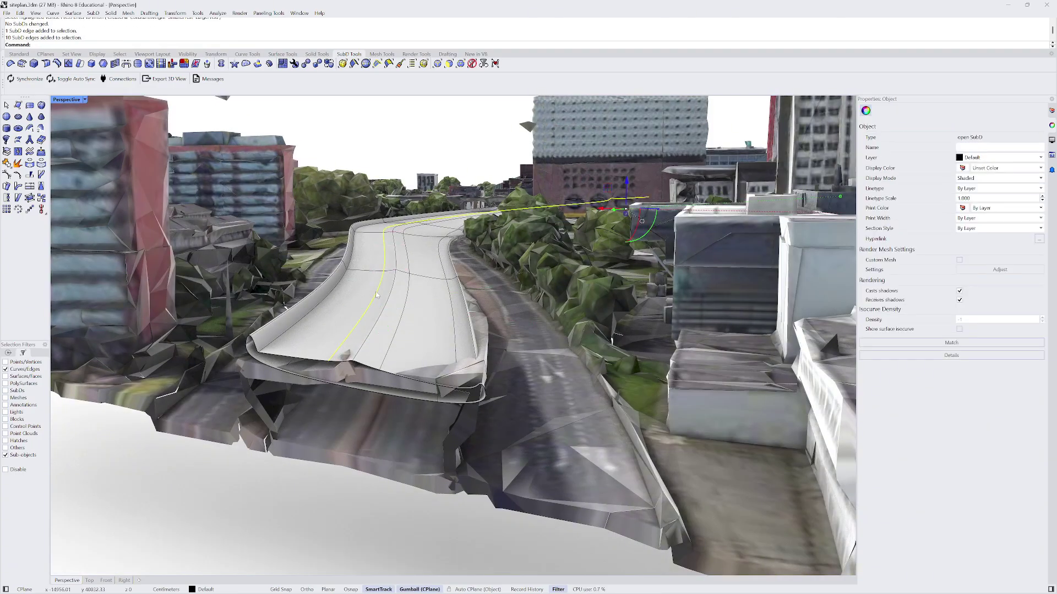
pyautogui.press('Return')
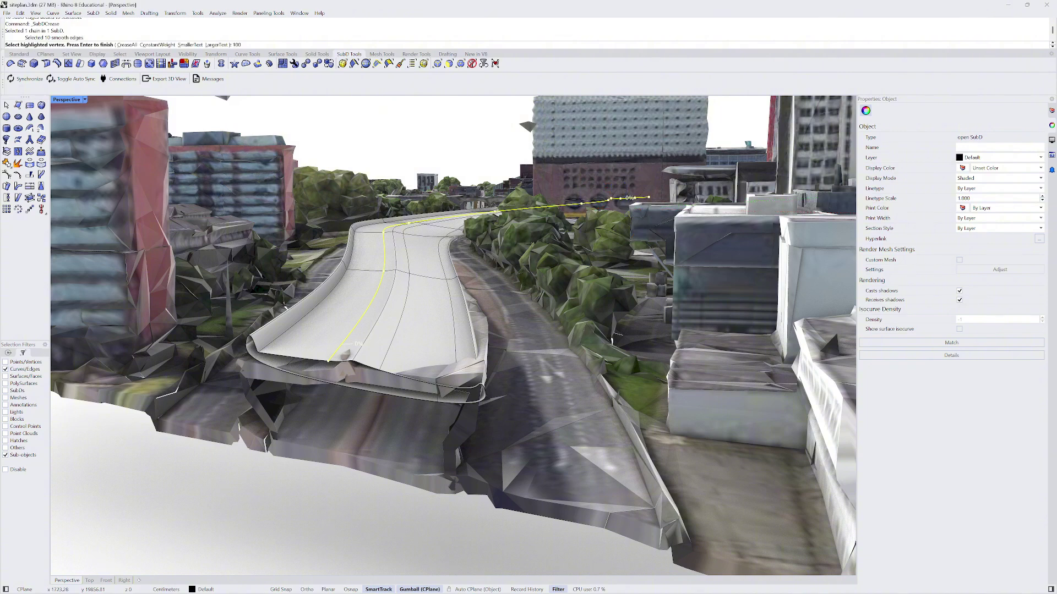
pyautogui.write('100')
pyautogui.press('Return')
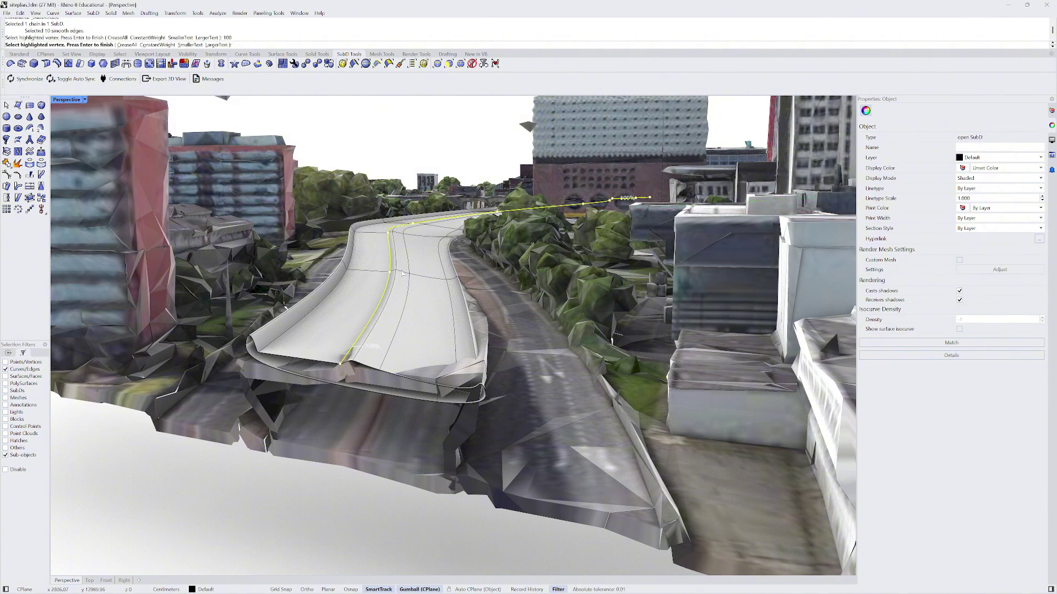
pyautogui.press('Return')
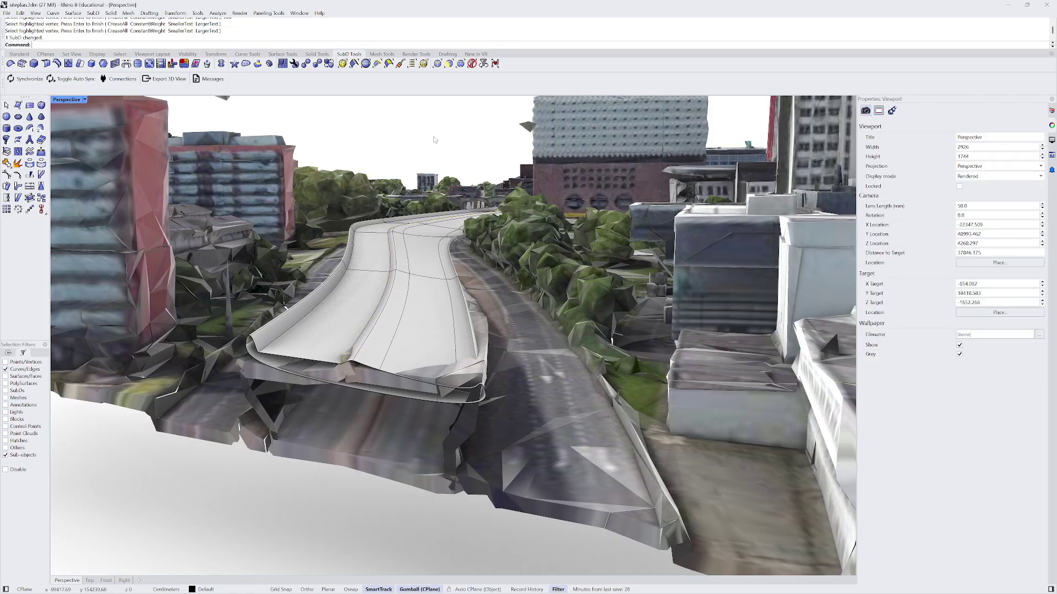
pyautogui.doubleClick(401, 318)
pyautogui.press('Return')
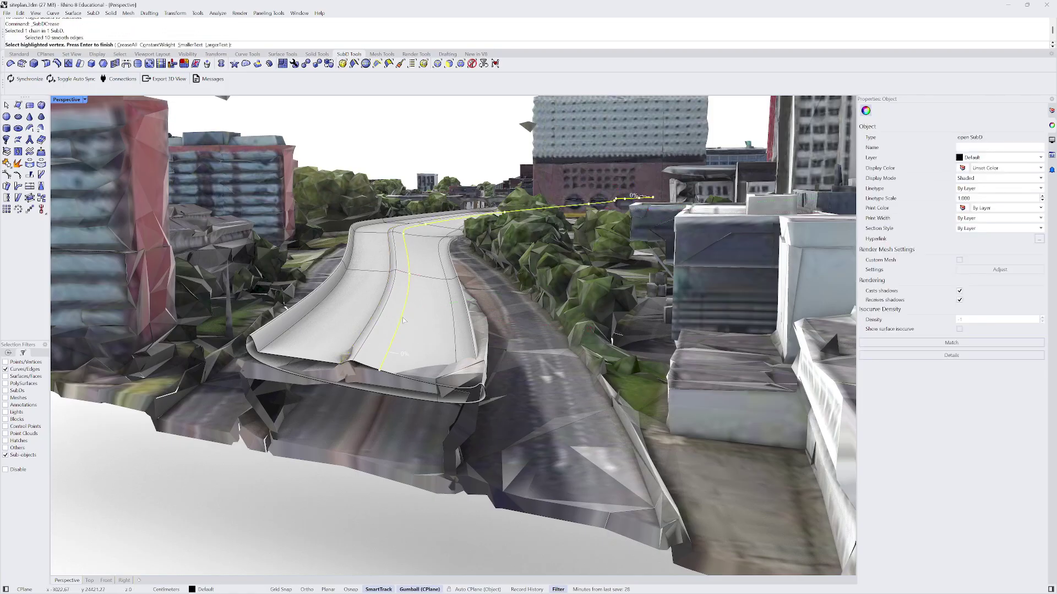
pyautogui.press('Return')
# - Crease the road's middle 10-edge loop at 100%, then start creasing the next edge chain
pyautogui.doubleClick(403, 320)
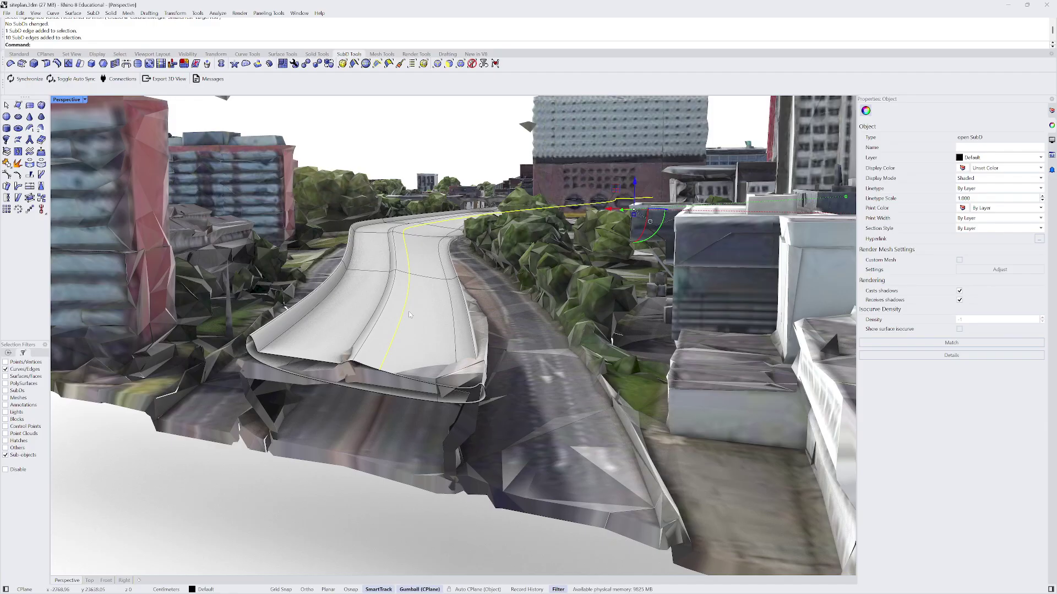
pyautogui.press('Return')
pyautogui.write('100')
pyautogui.press('Return')
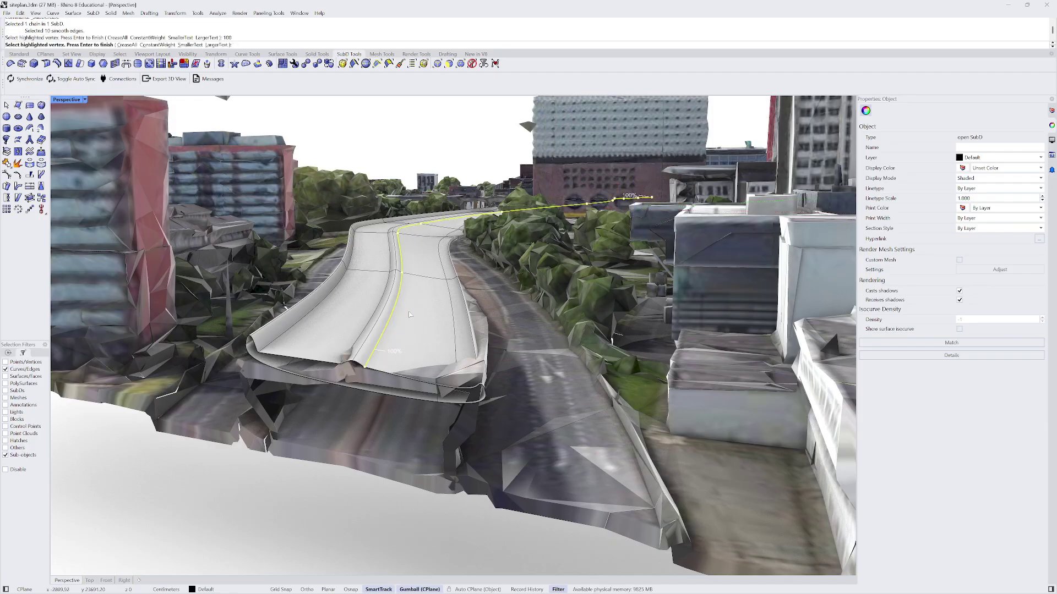
pyautogui.press('Return')
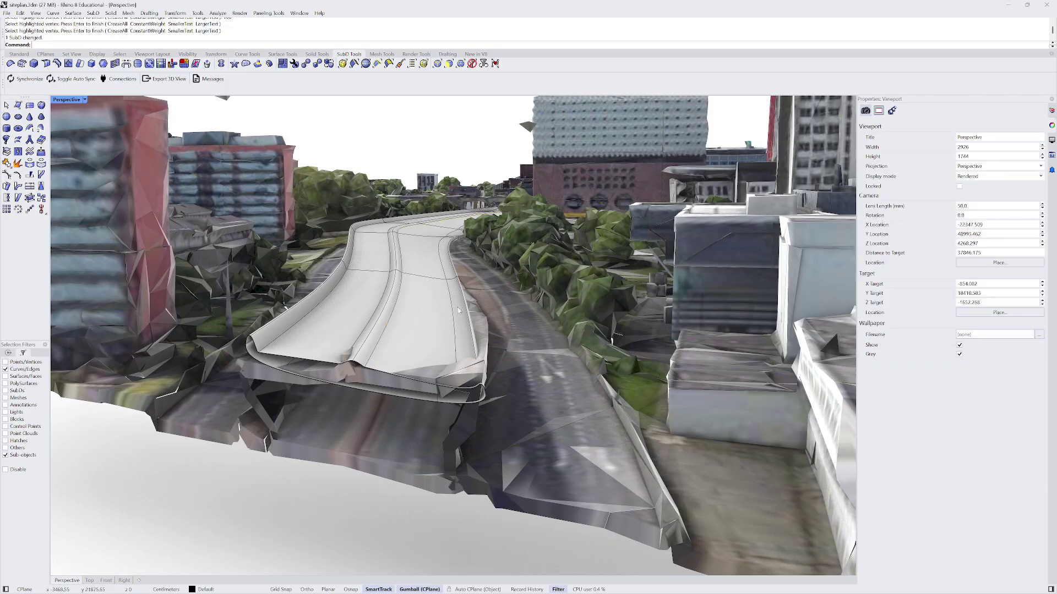
pyautogui.doubleClick(450, 311)
pyautogui.press('Return')
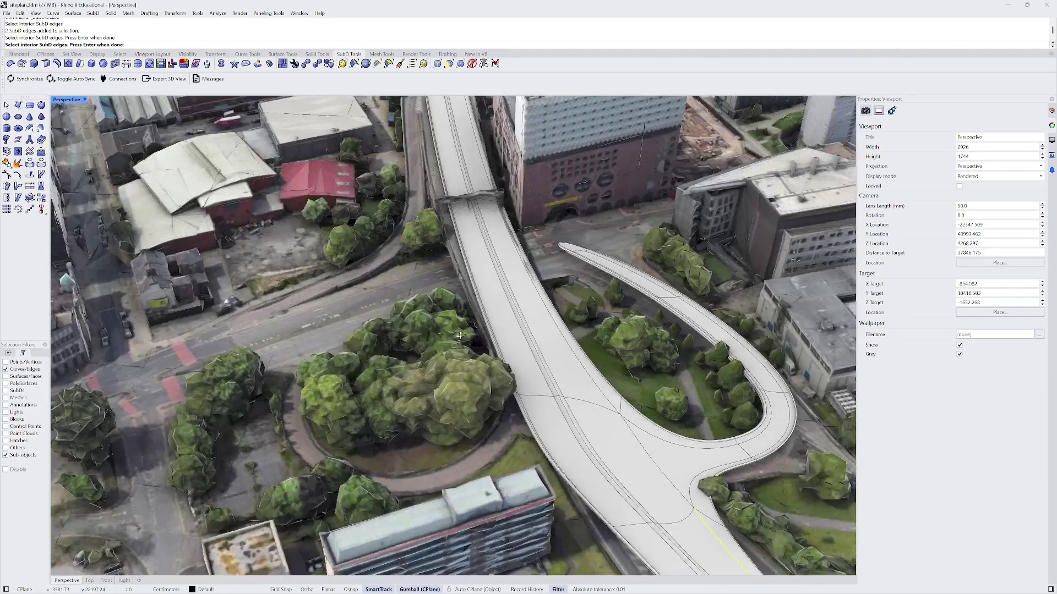
# - Pick the hairpin ramp's outer and inner edges and the road's left edge
pyautogui.moveTo(459, 336); pyautogui.dragTo(476, 354, button='right')
pyautogui.scroll(4, 700, 401)
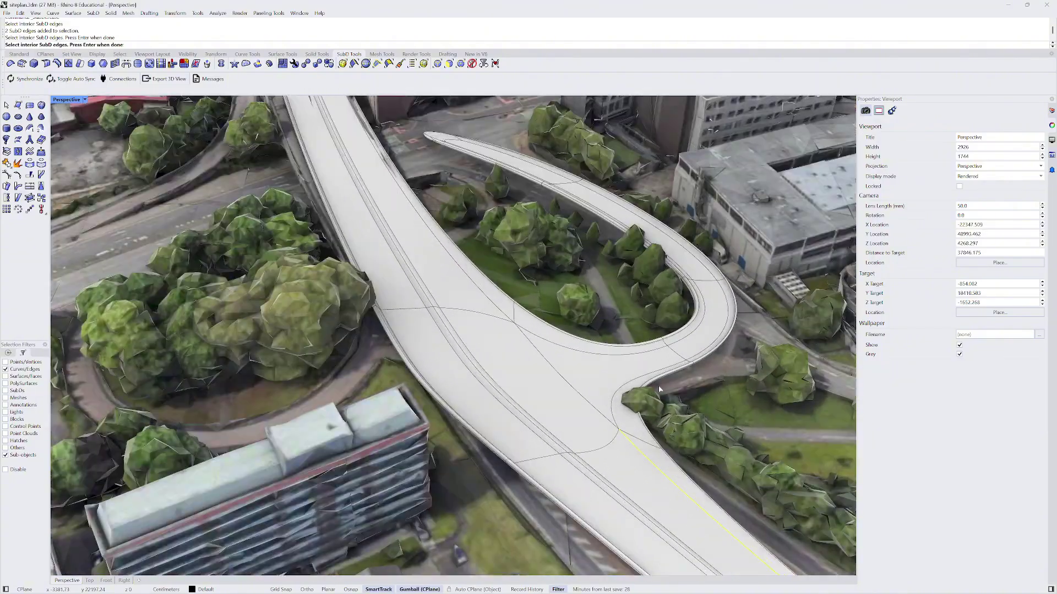
pyautogui.click(651, 373)
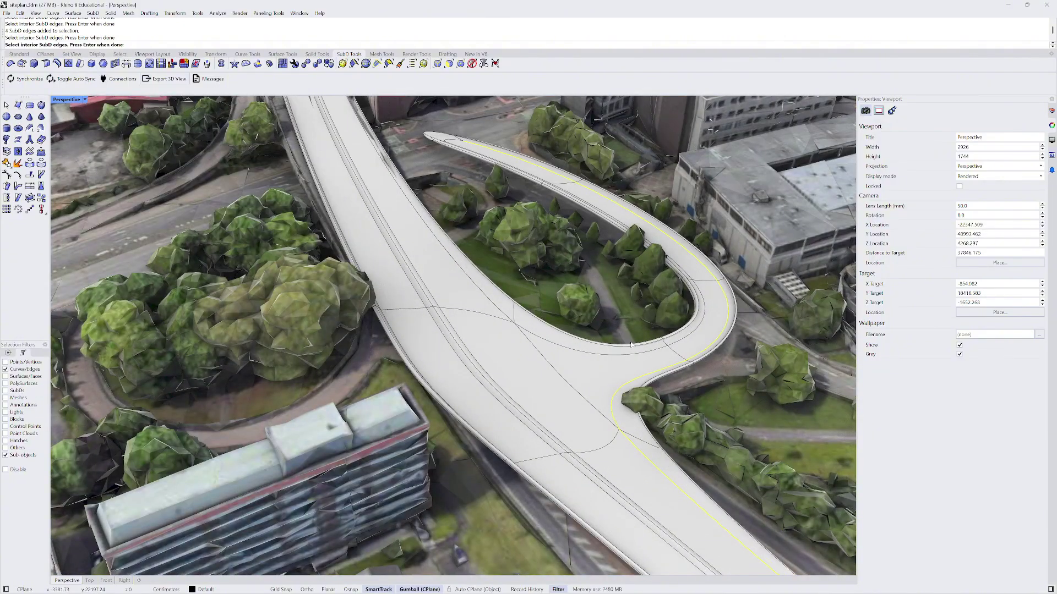
pyautogui.click(571, 350)
pyautogui.click(463, 282)
pyautogui.scroll(-10, 462, 282)
pyautogui.moveTo(462, 282); pyautogui.dragTo(441, 271, button='right')
pyautogui.scroll(8, 445, 294)
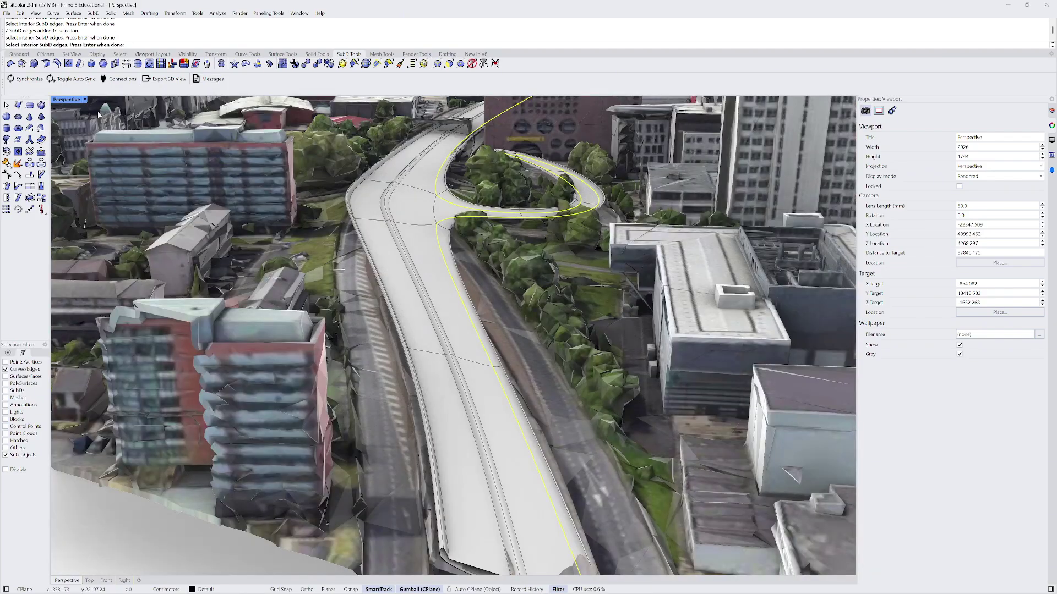
# - Crease the hairpin's outer and inner edge chains and the road's left edge at 100%
pyautogui.click(10, 63)
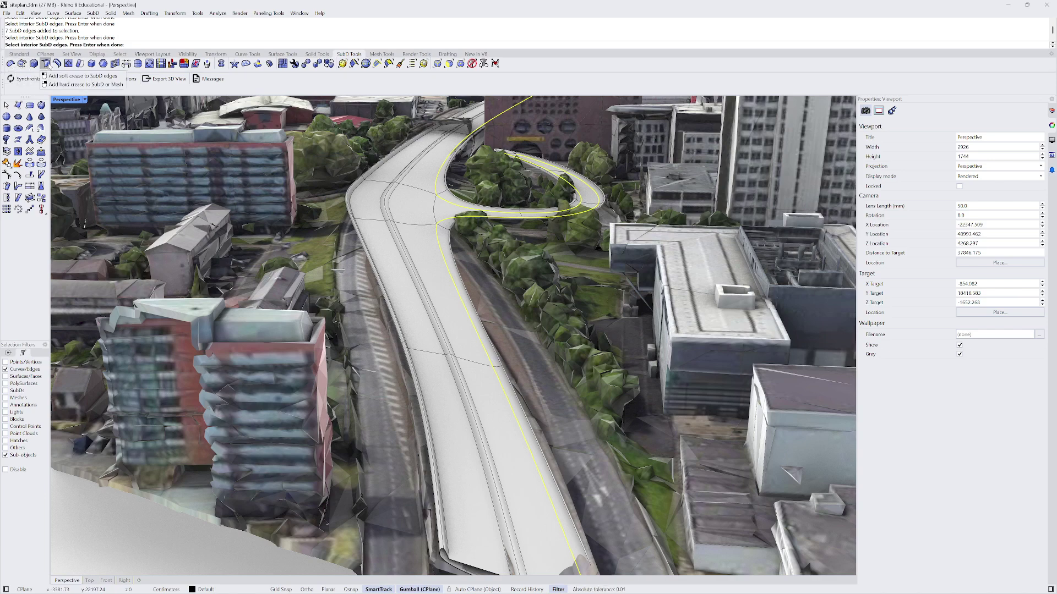
pyautogui.doubleClick(499, 407)
pyautogui.moveTo(480, 302); pyautogui.dragTo(490, 344, button='right')
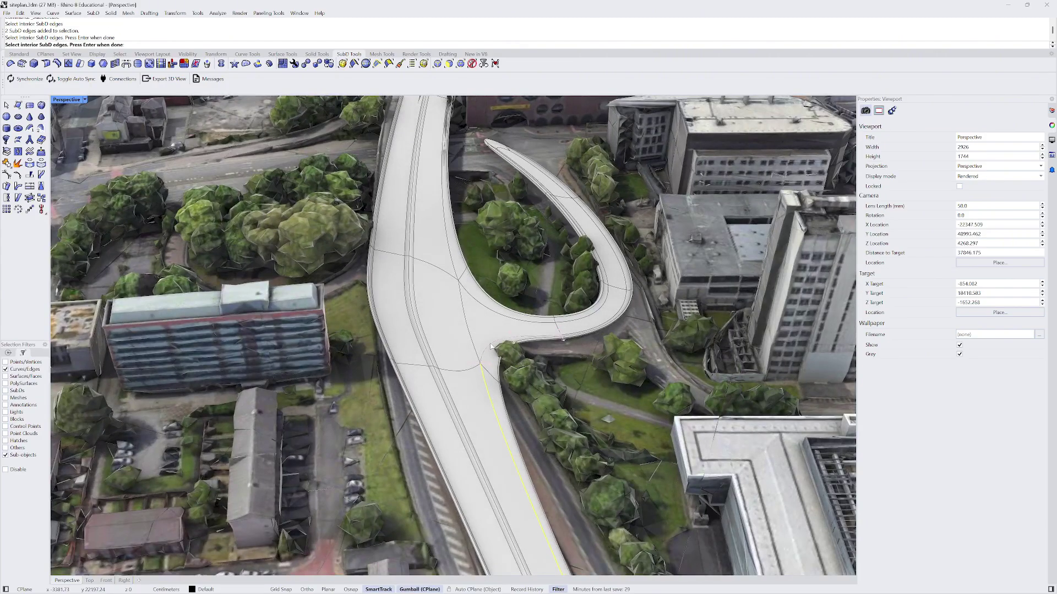
pyautogui.doubleClick(491, 346)
pyautogui.doubleClick(486, 307)
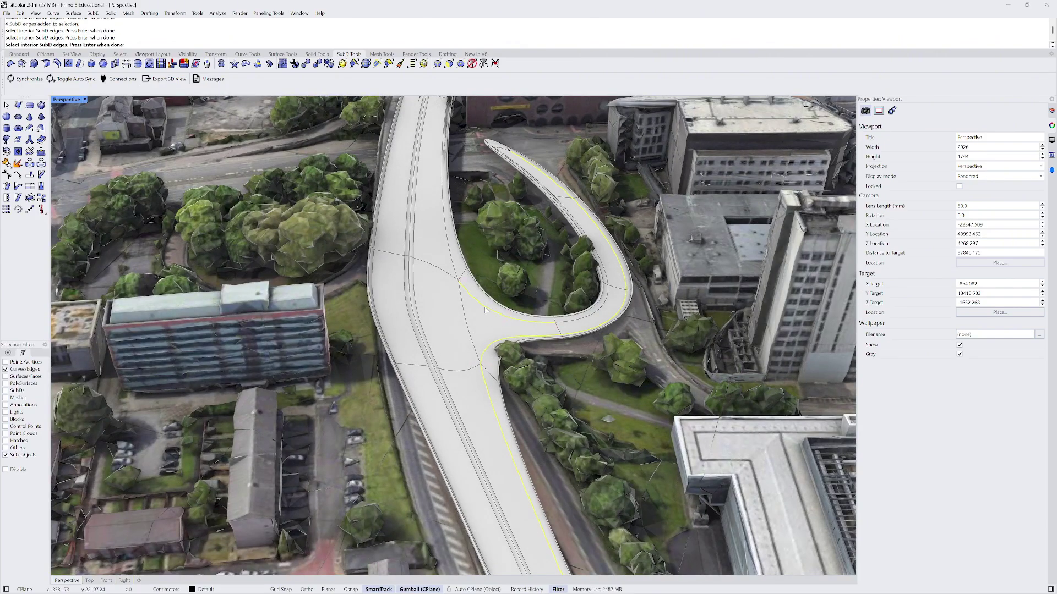
pyautogui.doubleClick(456, 270)
pyautogui.press('Return')
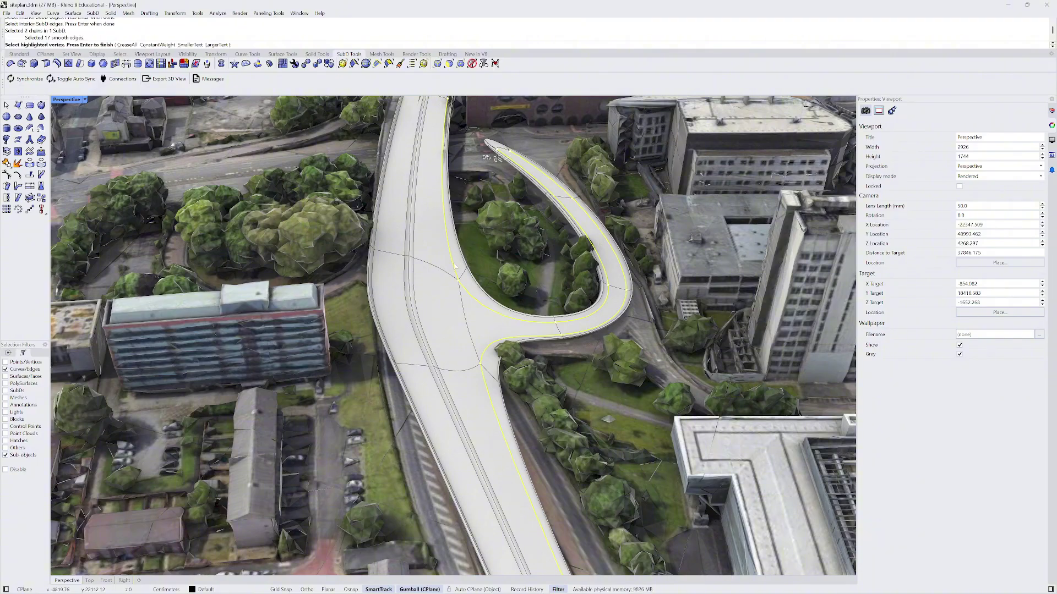
pyautogui.press('Return')
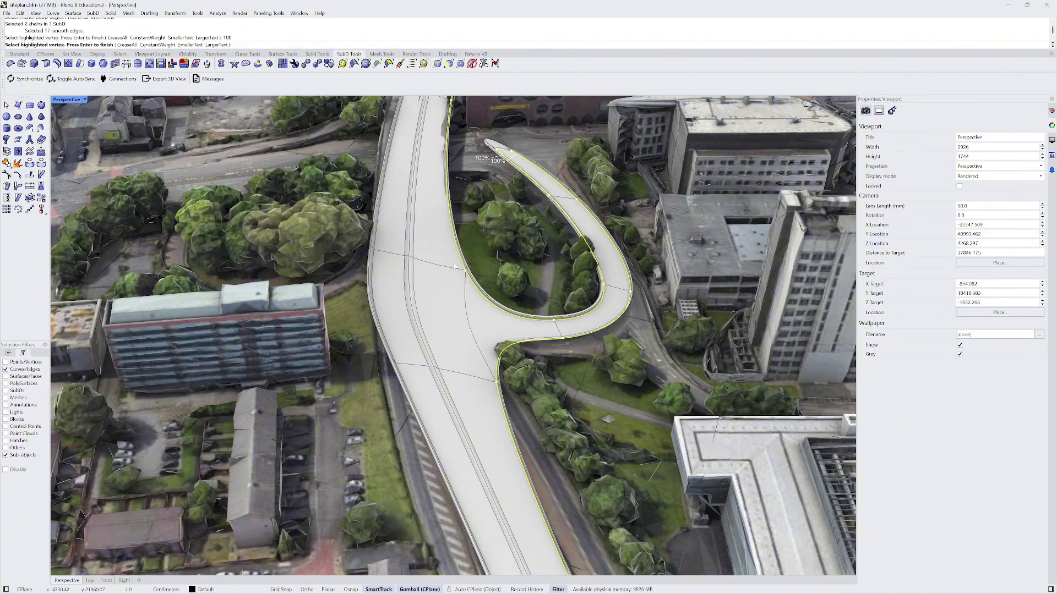
pyautogui.press('Return')
pyautogui.scroll(-5, 455, 266)
pyautogui.moveTo(455, 266)
pyautogui.mouseDown(button='right')
pyautogui.moveTo(467, 222)
pyautogui.moveTo(518, 256)
pyautogui.moveTo(578, 269)
pyautogui.moveTo(510, 278)
pyautogui.moveTo(511, 299)
pyautogui.moveTo(440, 294)
pyautogui.moveTo(441, 264)
pyautogui.mouseUp(button='right')
pyautogui.scroll(6, 467, 221)
pyautogui.scroll(3, 437, 296)
pyautogui.click(442, 242)
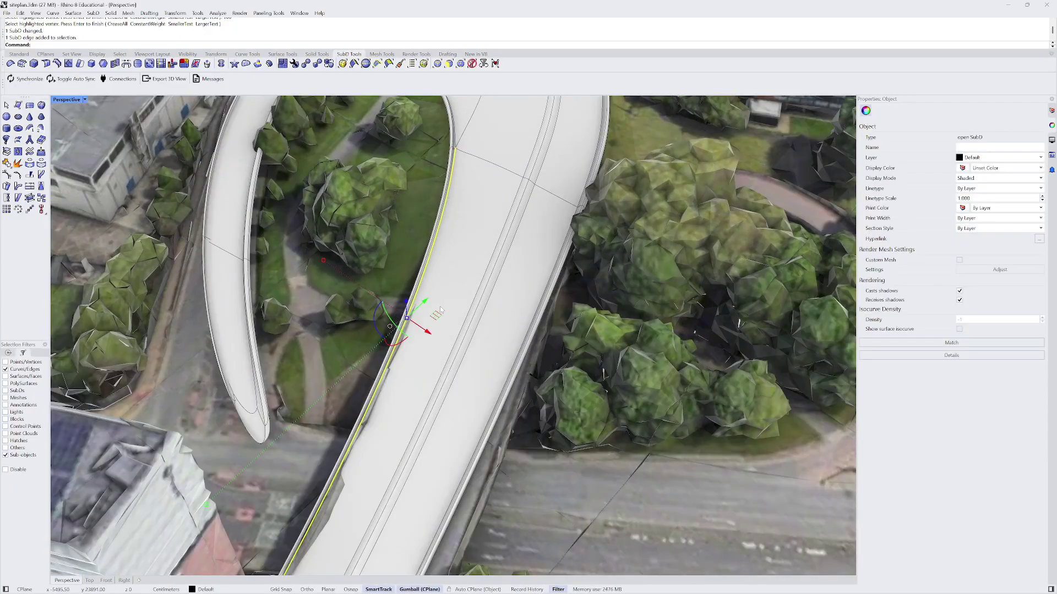
pyautogui.moveTo(440, 311)
pyautogui.mouseDown()
pyautogui.moveTo(450, 317)
pyautogui.moveTo(432, 312)
pyautogui.mouseUp()
pyautogui.press('Escape')
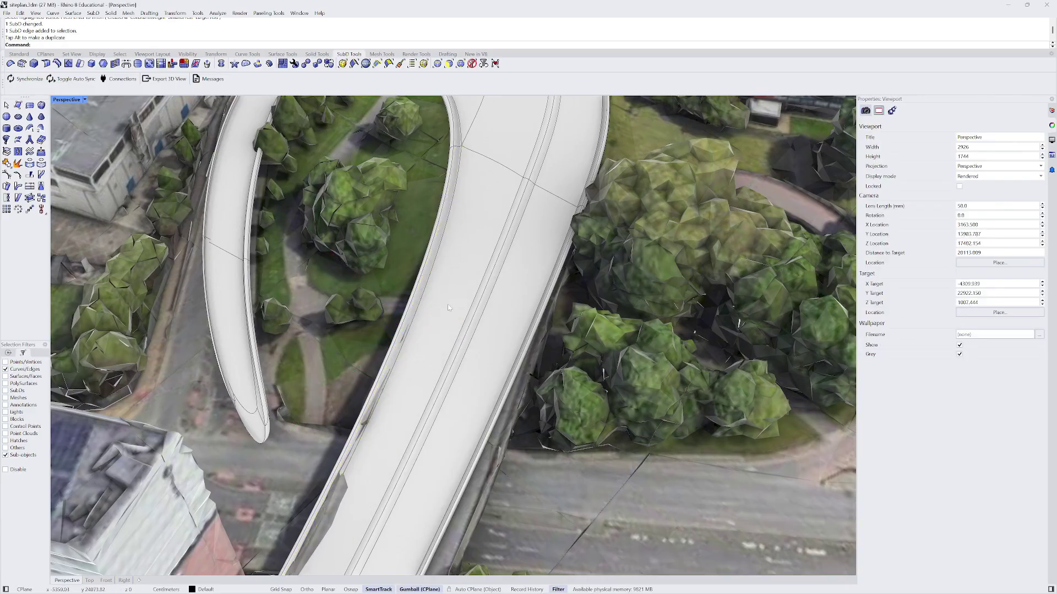
pyautogui.hotkey('ctrl', 'z')
pyautogui.scroll(-8, 437, 305)
pyautogui.moveTo(437, 304); pyautogui.dragTo(297, 336, button='right')
pyautogui.scroll(8, 295, 338)
pyautogui.scroll(-6, 296, 338)
pyautogui.scroll(5, 295, 339)
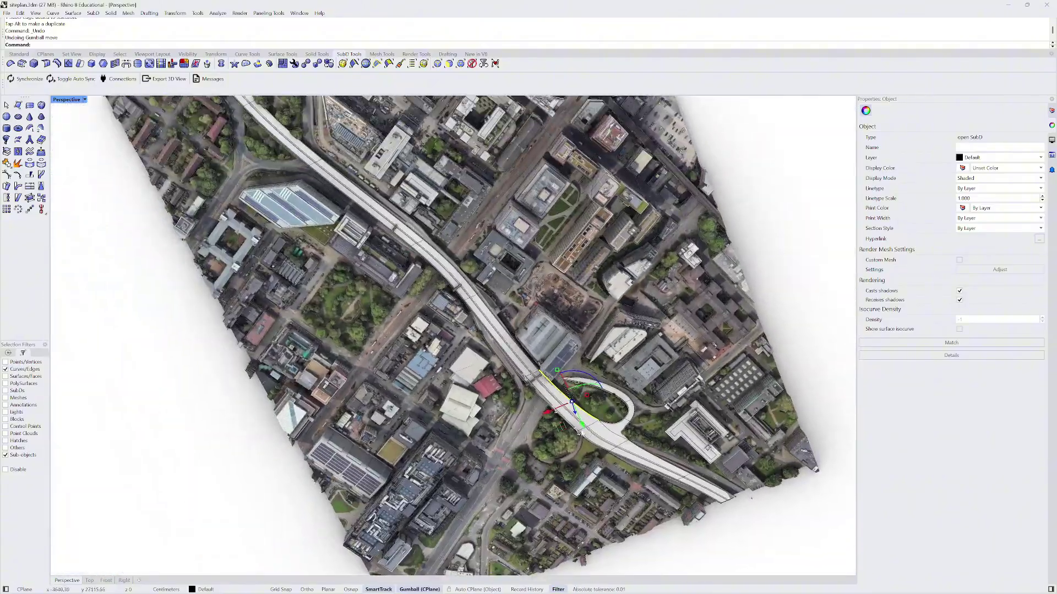
pyautogui.scroll(-6, 519, 392)
pyautogui.moveTo(520, 392); pyautogui.dragTo(458, 161, button='right')
pyautogui.scroll(6, 387, 312)
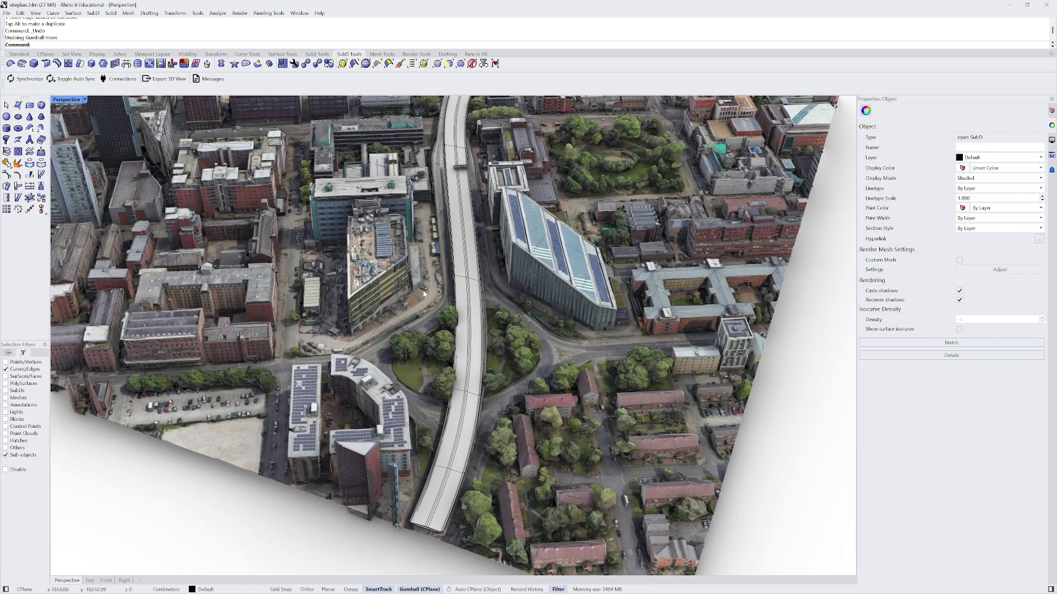
pyautogui.moveTo(424, 294); pyautogui.dragTo(474, 243, button='right')
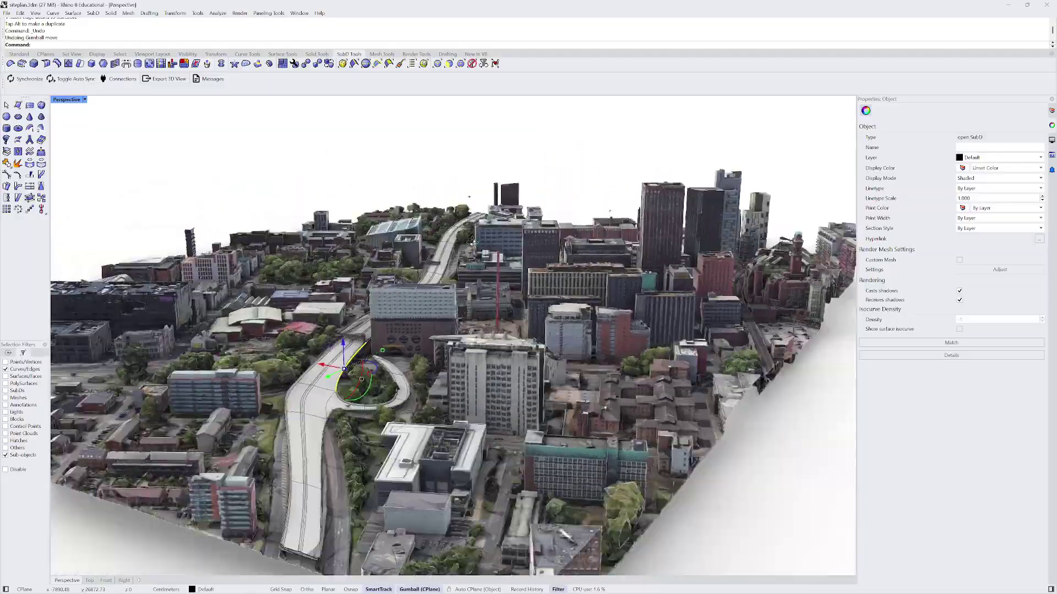
pyautogui.scroll(10, 473, 243)
pyautogui.moveTo(526, 299); pyautogui.dragTo(435, 187, button='right')
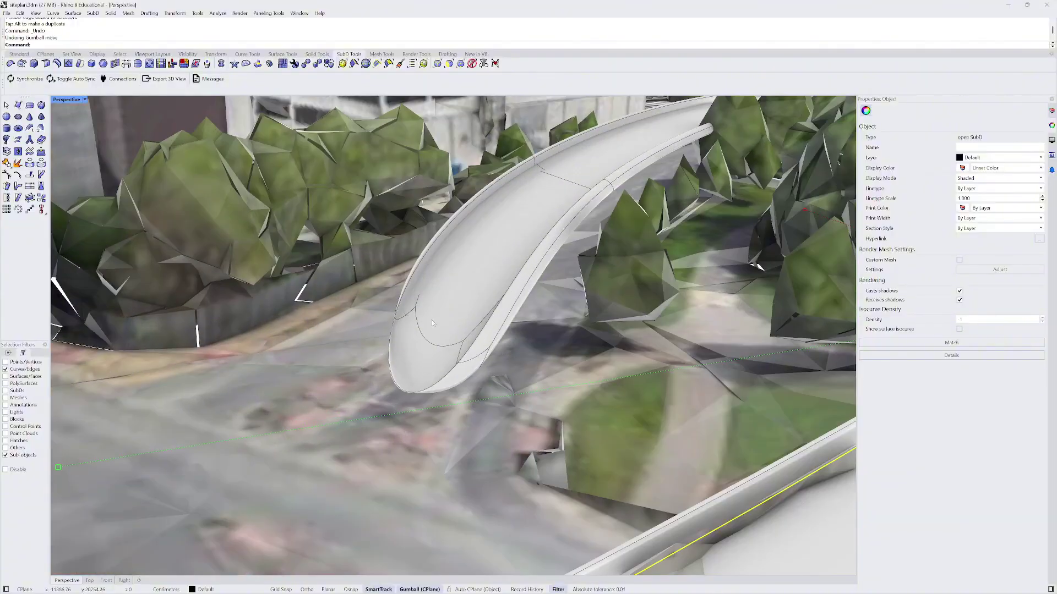
# - With the Faces filter, delete the two faces at the ramp's tip to open its end
pyautogui.click(449, 64)
pyautogui.click(435, 361)
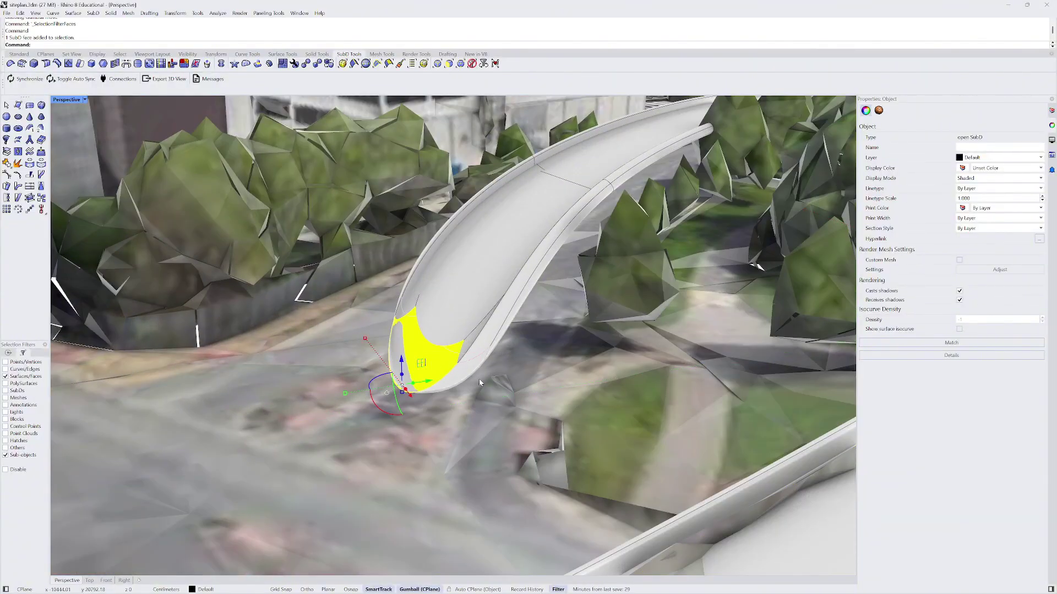
pyautogui.press('Delete')
pyautogui.scroll(10, 482, 376)
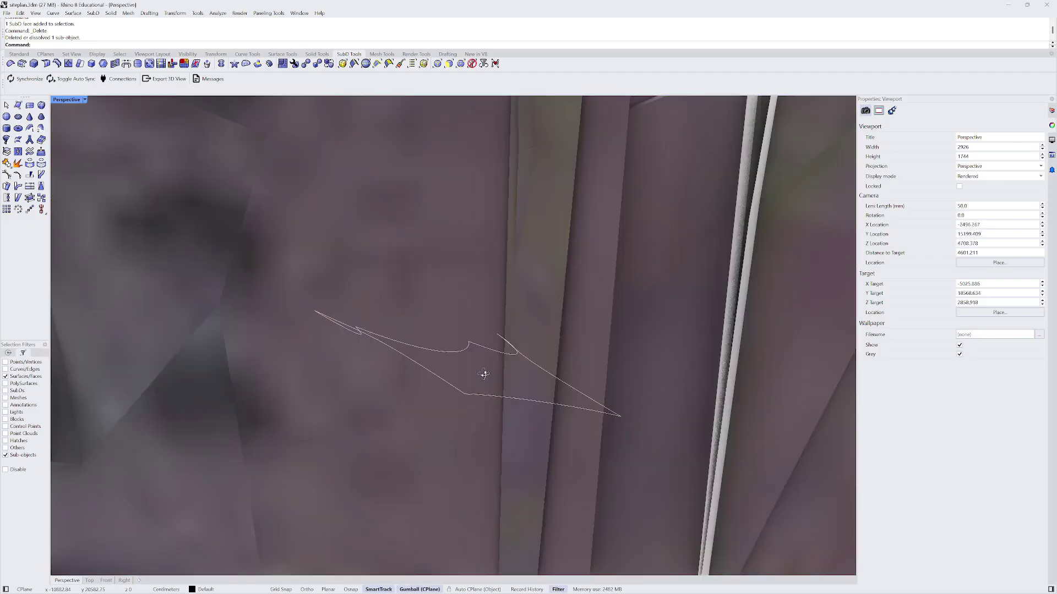
pyautogui.moveTo(484, 374); pyautogui.dragTo(529, 379, button='right')
pyautogui.click(388, 364)
pyautogui.press('Delete')
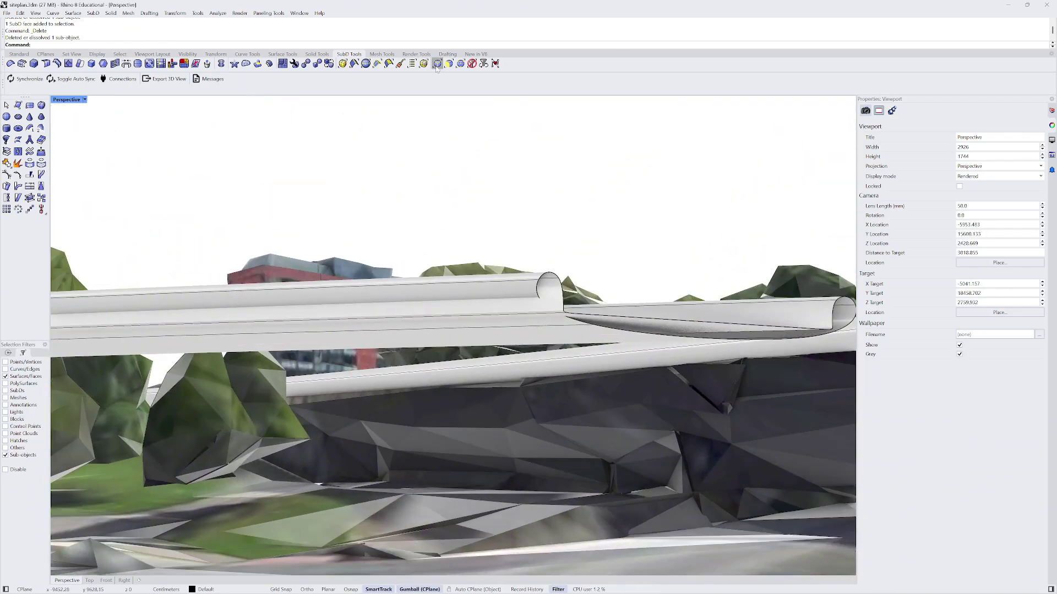
# - With the Edges filter, select the ramp's end edge loop and pull it down toward the ground
pyautogui.click(437, 64)
pyautogui.click(721, 324)
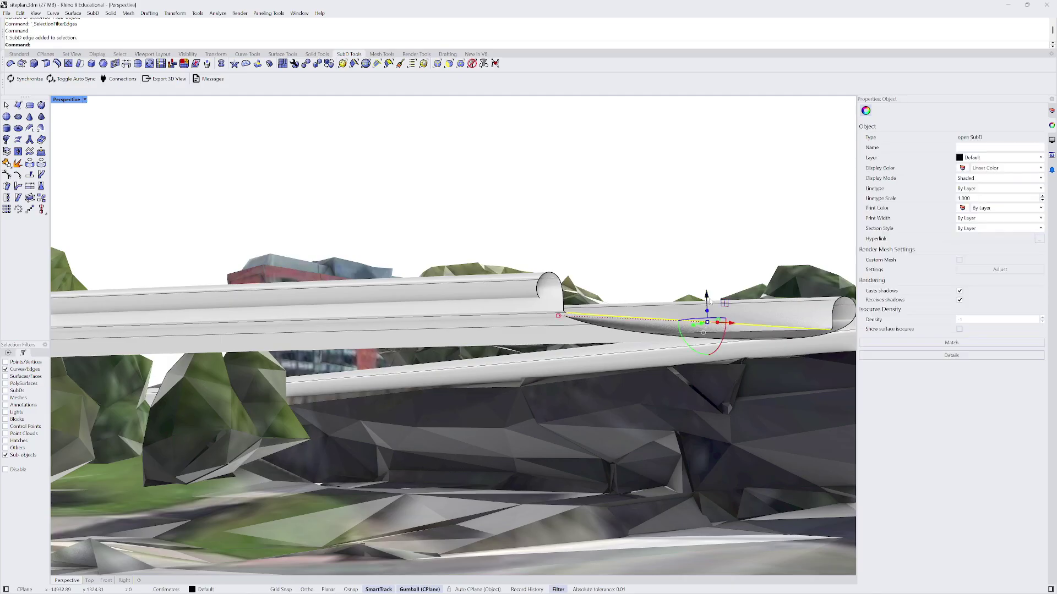
pyautogui.moveTo(707, 292)
pyautogui.mouseDown()
pyautogui.moveTo(706, 273)
pyautogui.moveTo(706, 282)
pyautogui.mouseUp()
pyautogui.moveTo(469, 315); pyautogui.dragTo(460, 358, button='right')
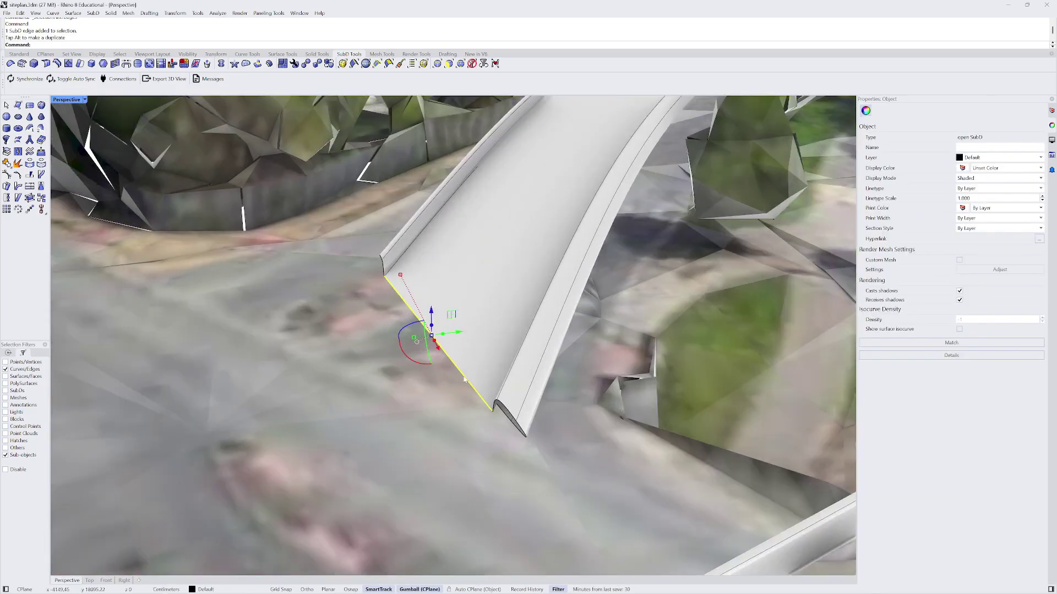
pyautogui.doubleClick(460, 359)
pyautogui.scroll(2, 460, 358)
pyautogui.scroll(3, 460, 359)
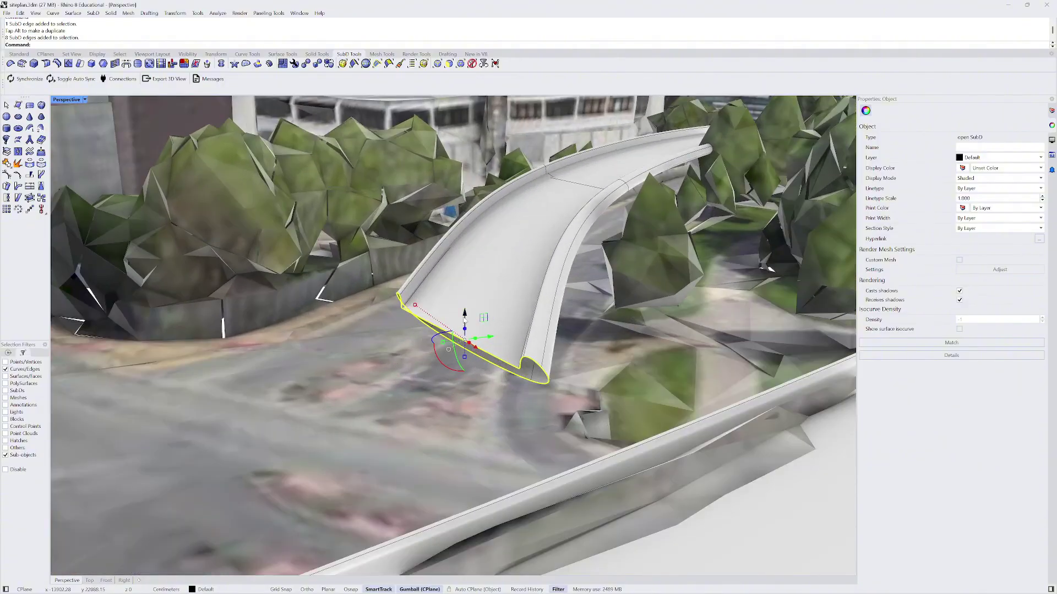
pyautogui.moveTo(465, 317); pyautogui.dragTo(456, 481)
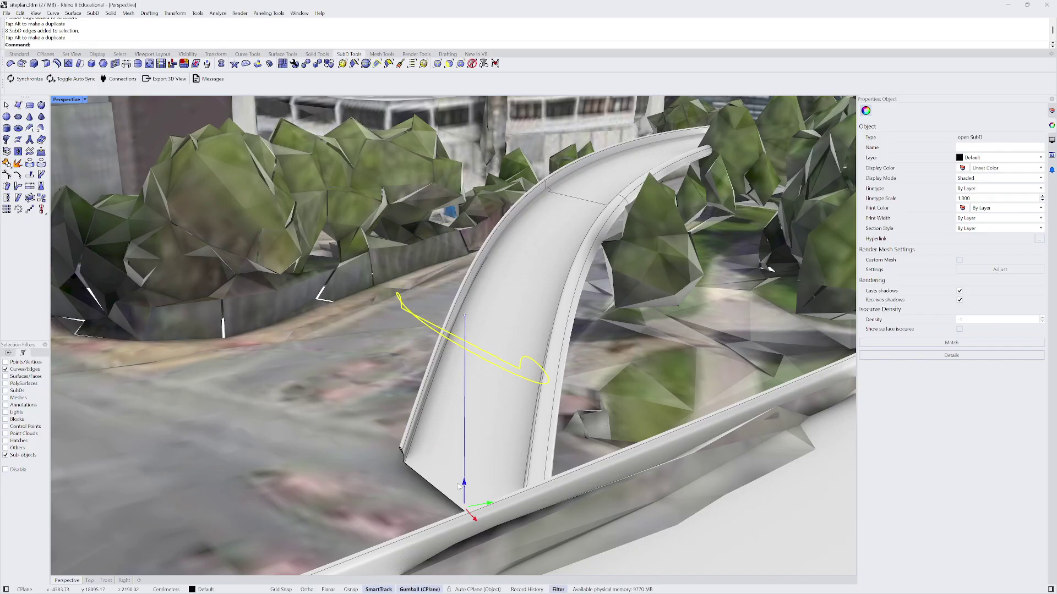
# - Lower two more edge loops up the ramp so it slopes smoothly down
pyautogui.doubleClick(588, 204)
pyautogui.moveTo(580, 176); pyautogui.dragTo(581, 226)
pyautogui.scroll(-10, 347, 343)
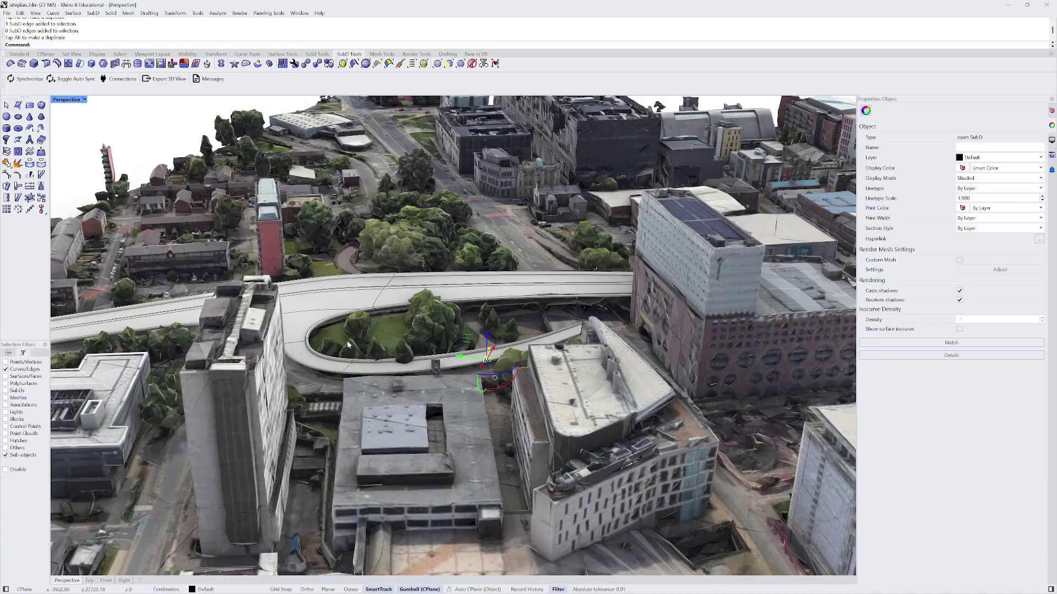
pyautogui.scroll(5, 348, 344)
pyautogui.doubleClick(364, 389)
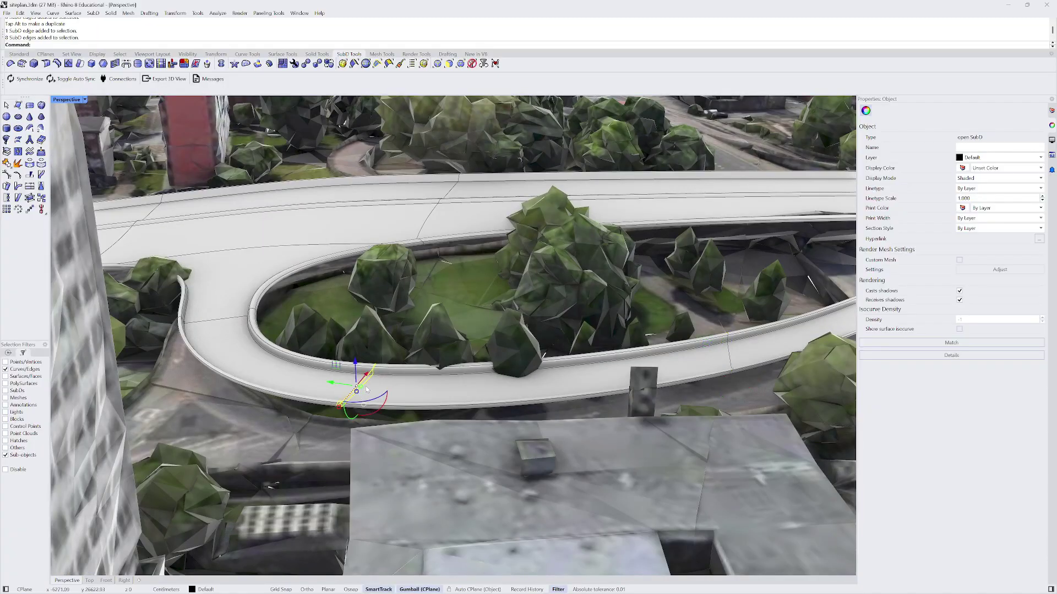
pyautogui.scroll(6, 395, 331)
pyautogui.moveTo(448, 377); pyautogui.dragTo(578, 353, button='right')
pyautogui.scroll(-6, 327, 218)
pyautogui.moveTo(328, 218); pyautogui.dragTo(522, 321, button='right')
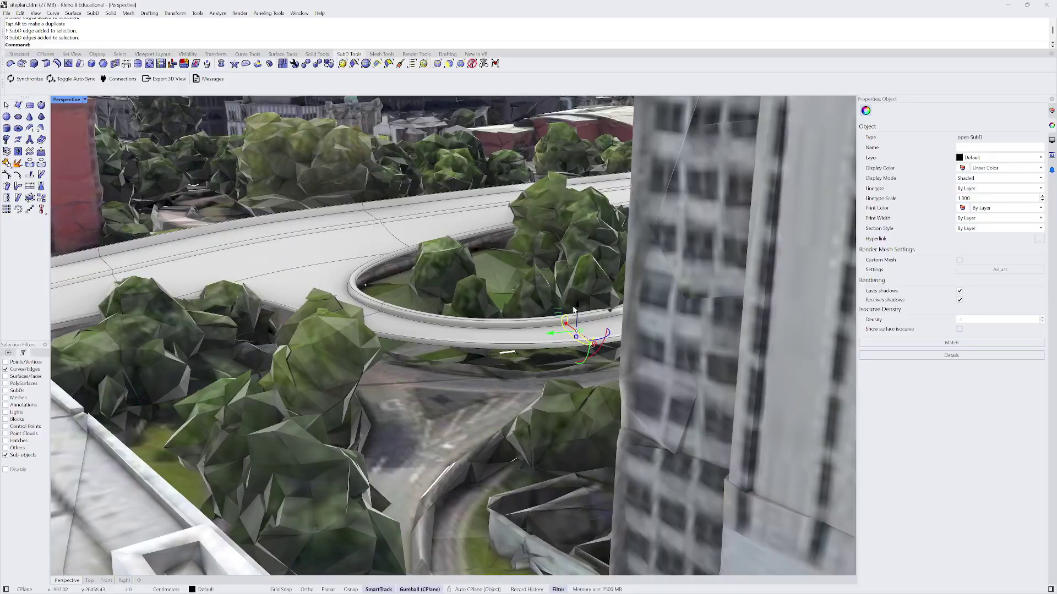
pyautogui.moveTo(576, 306); pyautogui.dragTo(583, 379)
pyautogui.moveTo(584, 380); pyautogui.dragTo(312, 289, button='right')
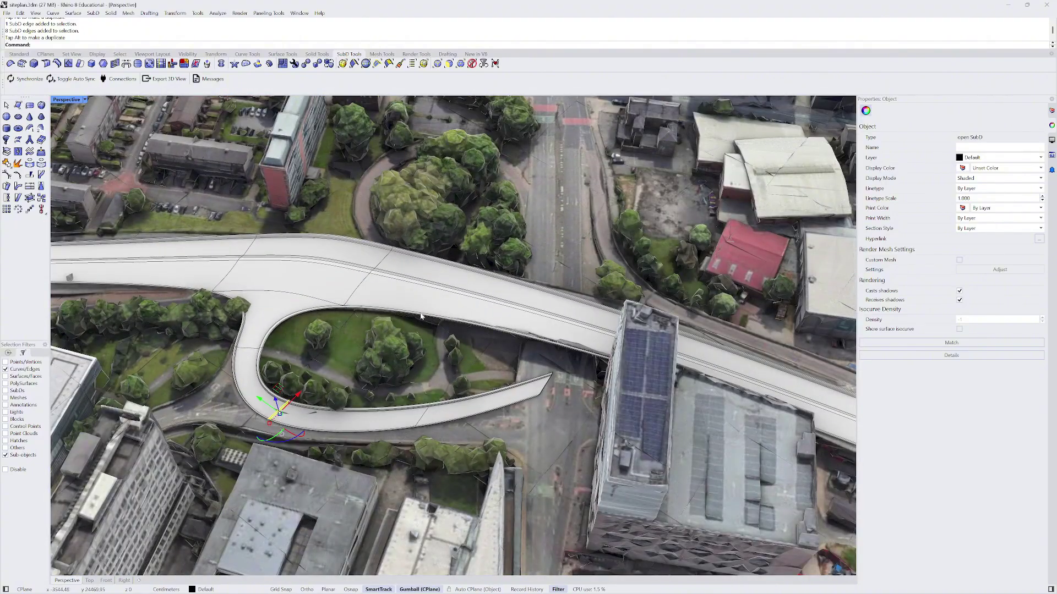
pyautogui.press('Escape')
pyautogui.scroll(-10, 421, 316)
pyautogui.moveTo(421, 317); pyautogui.dragTo(440, 267, button='right')
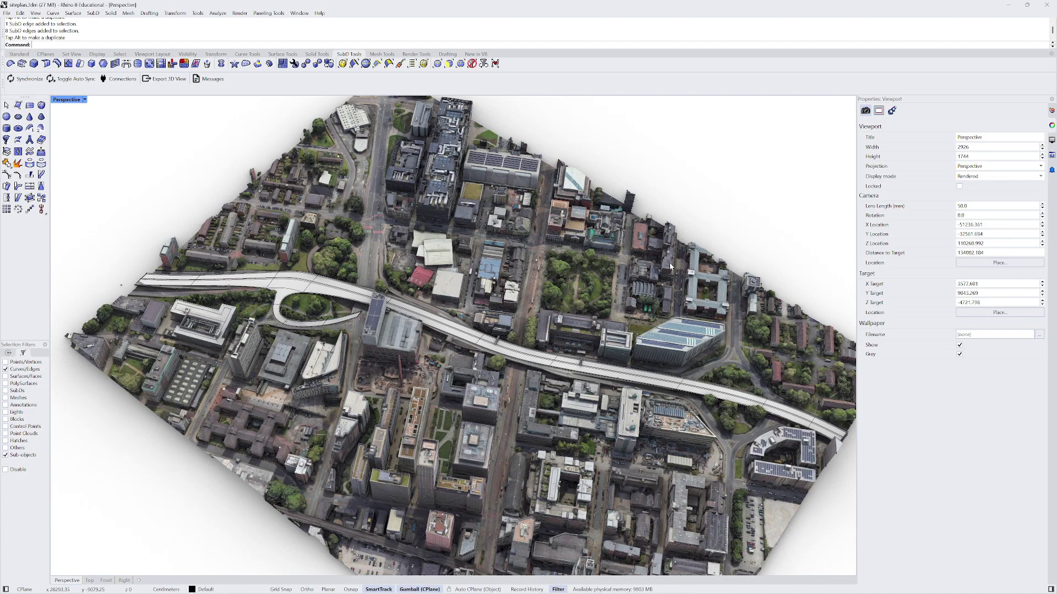
pyautogui.scroll(5, 471, 292)
pyautogui.moveTo(472, 292); pyautogui.dragTo(532, 365, button='right')
pyautogui.scroll(-10, 502, 369)
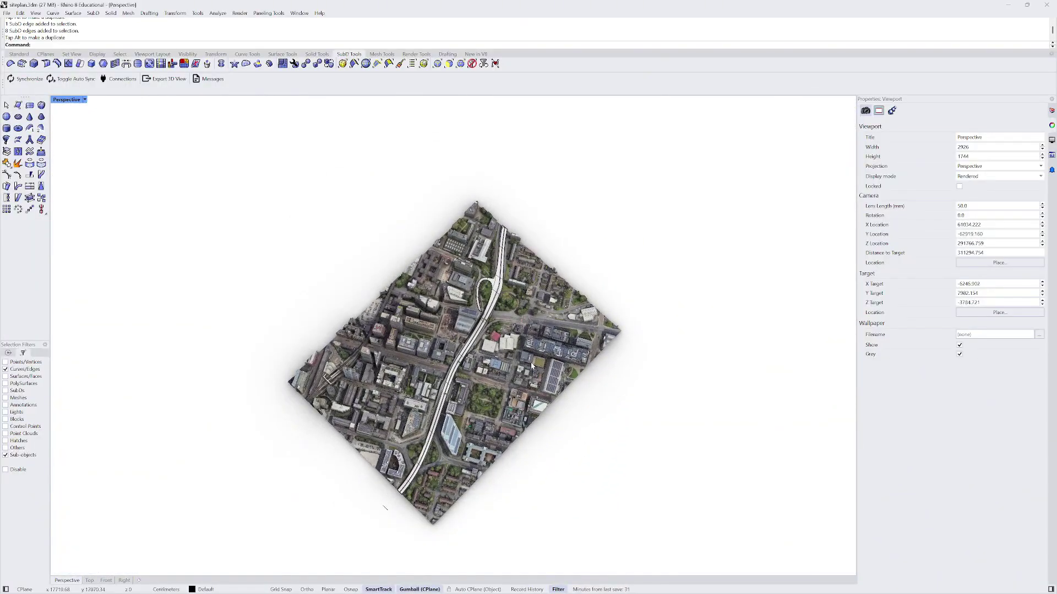